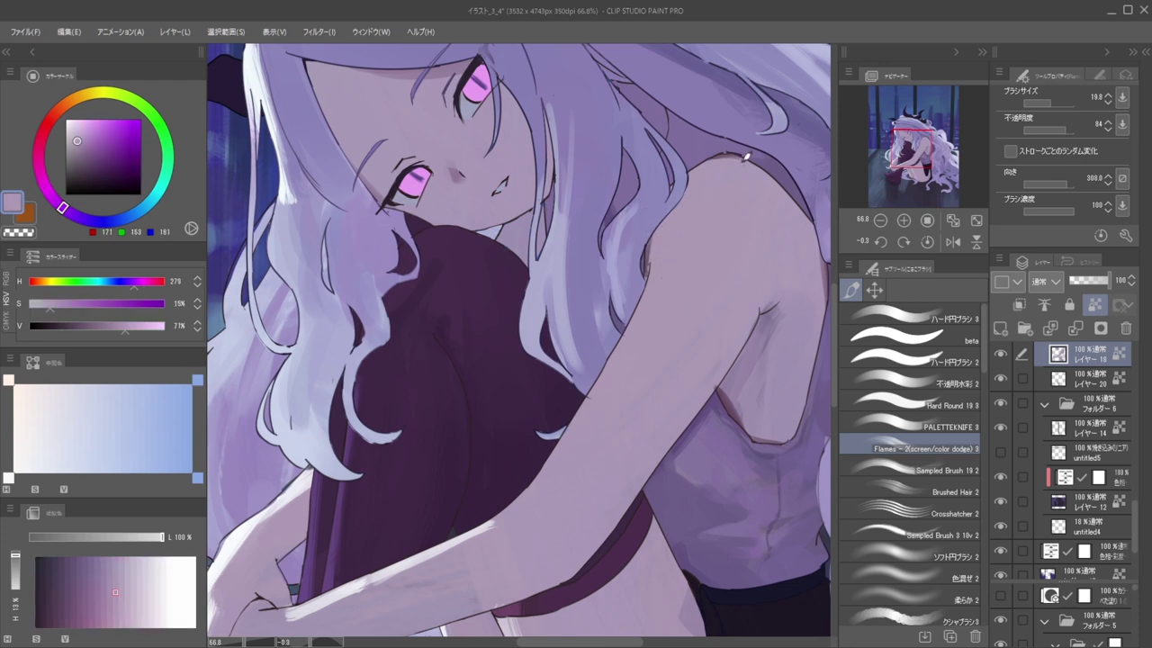
Sample the arm's skin tone with a larger brush and paint a light stroke along its edge
left_click(733, 226, "alt")
key("]")
left_click_drag(735, 231, 742, 261)
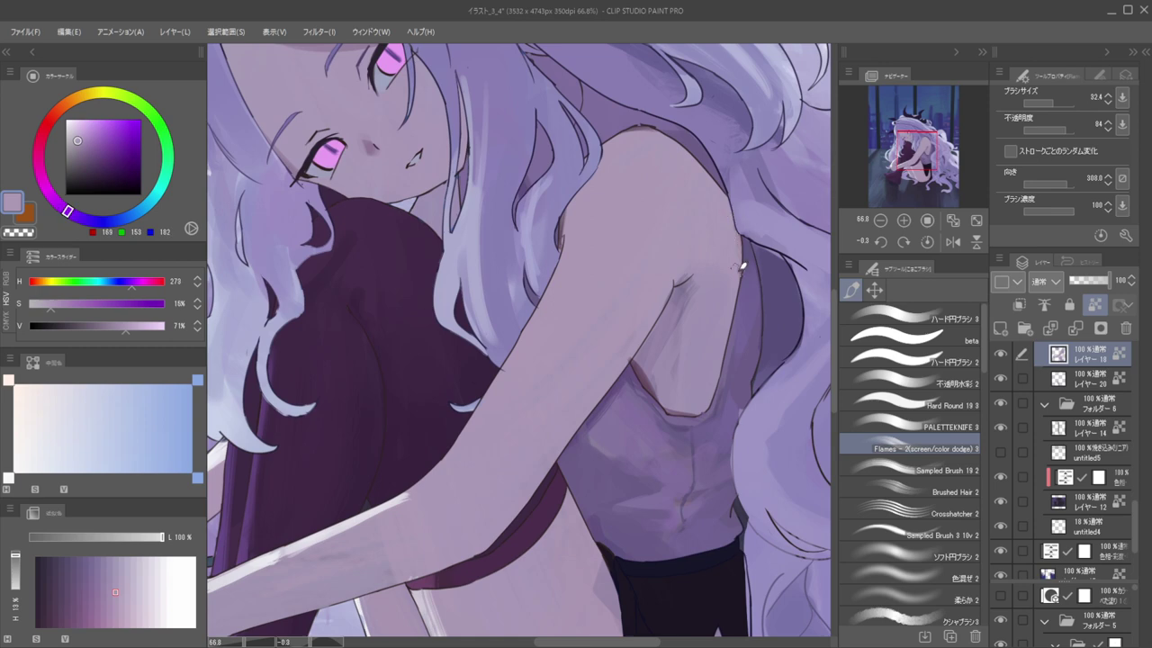
left_click(655, 347, "alt")
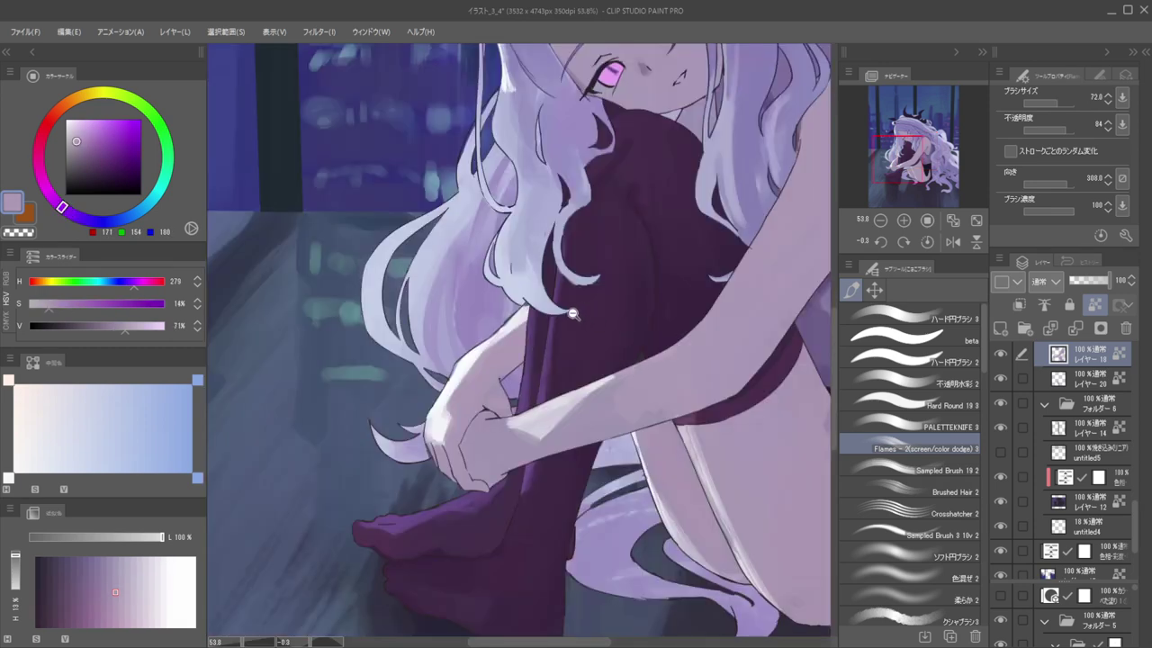
Brush a light lavender sampled from the arm onto the forearm below the highlight
scroll(542, 332, "down", 8)
scroll(544, 350, "up", 5)
scroll(519, 343, "up", 3)
left_click(552, 378, "alt")
mouse_move(590, 352)
left_mouse_down()
mouse_move(528, 376)
mouse_move(664, 318)
left_mouse_up()
left_click(533, 378, "alt")
scroll(664, 316, "down", 4)
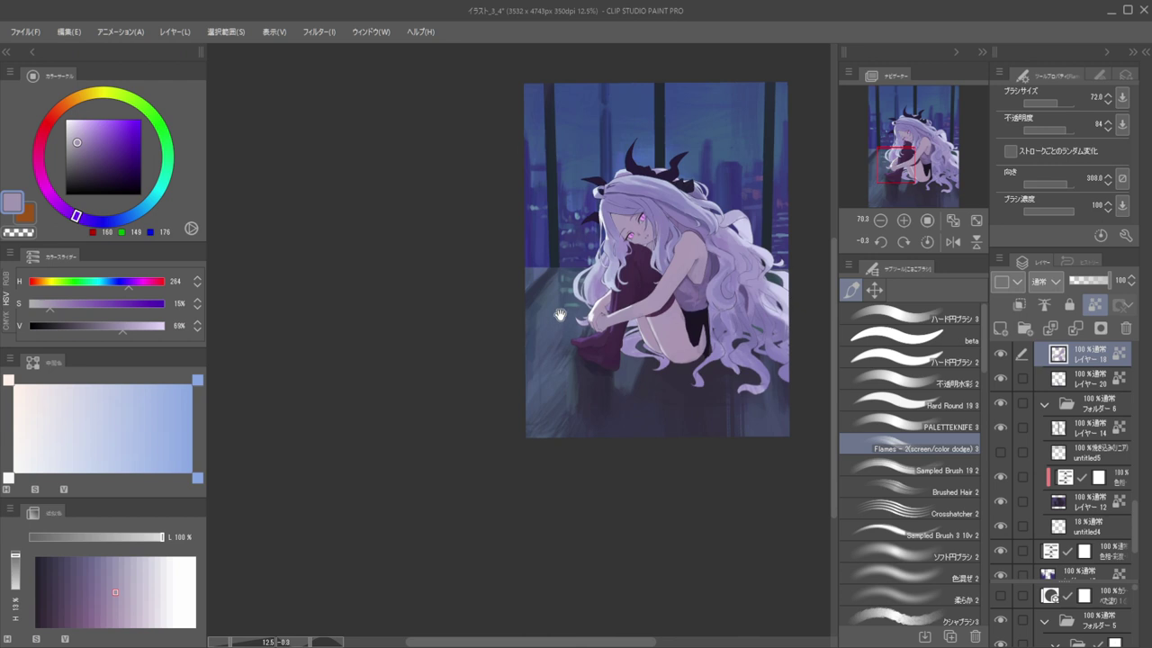
scroll(549, 315, "up", 5)
Sample the arm's skin and try a darker shade on the hand, undoing it
left_click(649, 409, "alt")
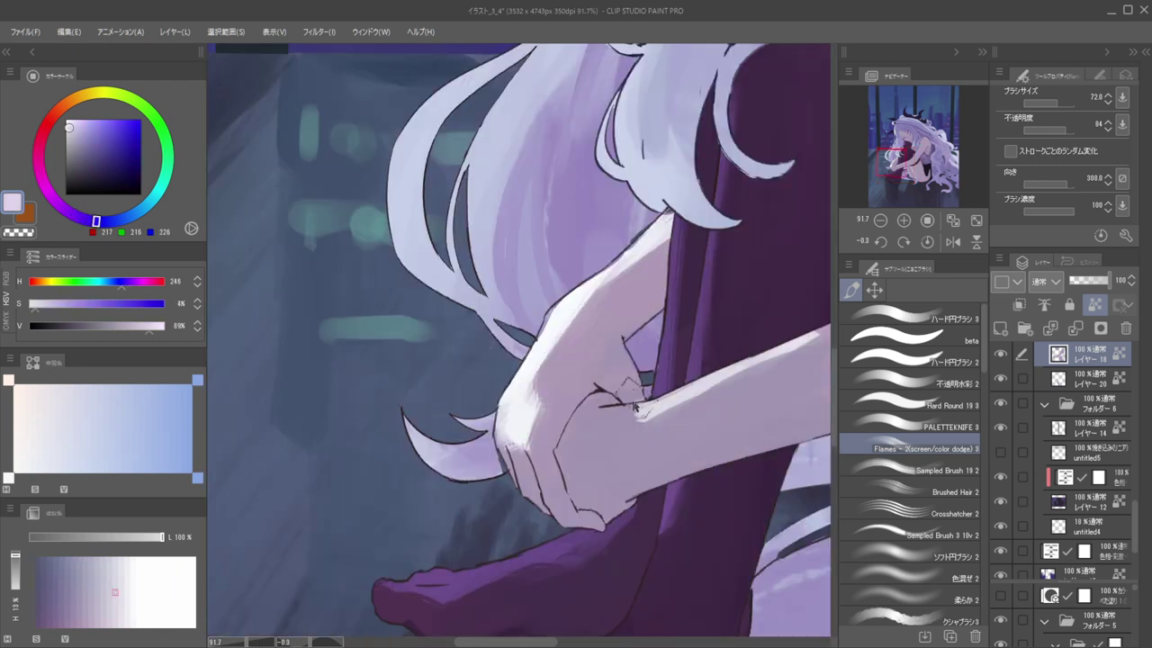
left_click(571, 370, "alt")
left_click(79, 153)
mouse_move(619, 369)
left_mouse_down()
mouse_move(628, 396)
mouse_move(629, 369)
mouse_move(615, 380)
left_mouse_up()
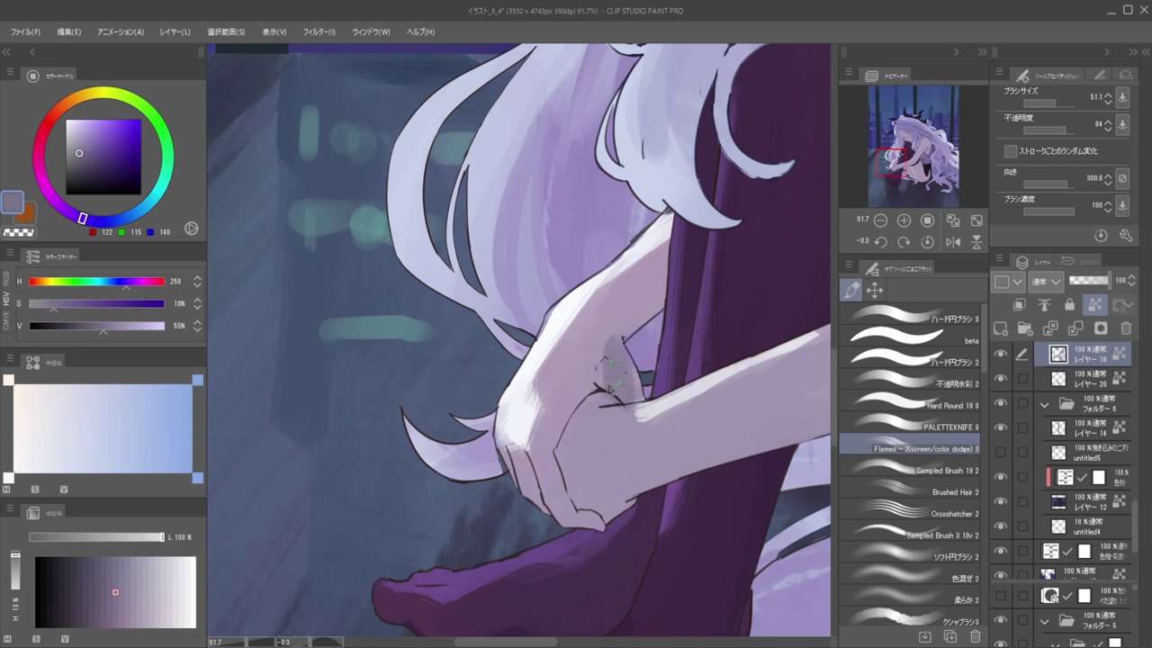
key("ctrl+z")
Shift the shadow to a darker greyish purple, test it on the wrist, then sample a lighter mauve
left_click(83, 157)
left_click(74, 214)
mouse_move(625, 363)
left_mouse_down()
mouse_move(627, 408)
mouse_move(638, 398)
mouse_move(627, 346)
mouse_move(628, 390)
left_mouse_up()
key("ctrl+z")
key("ctrl+z")
left_click(623, 386, "alt")
Paint a dark shadow along the knuckles, redoing the hand shading after an undo
left_click_drag(595, 345, 541, 335)
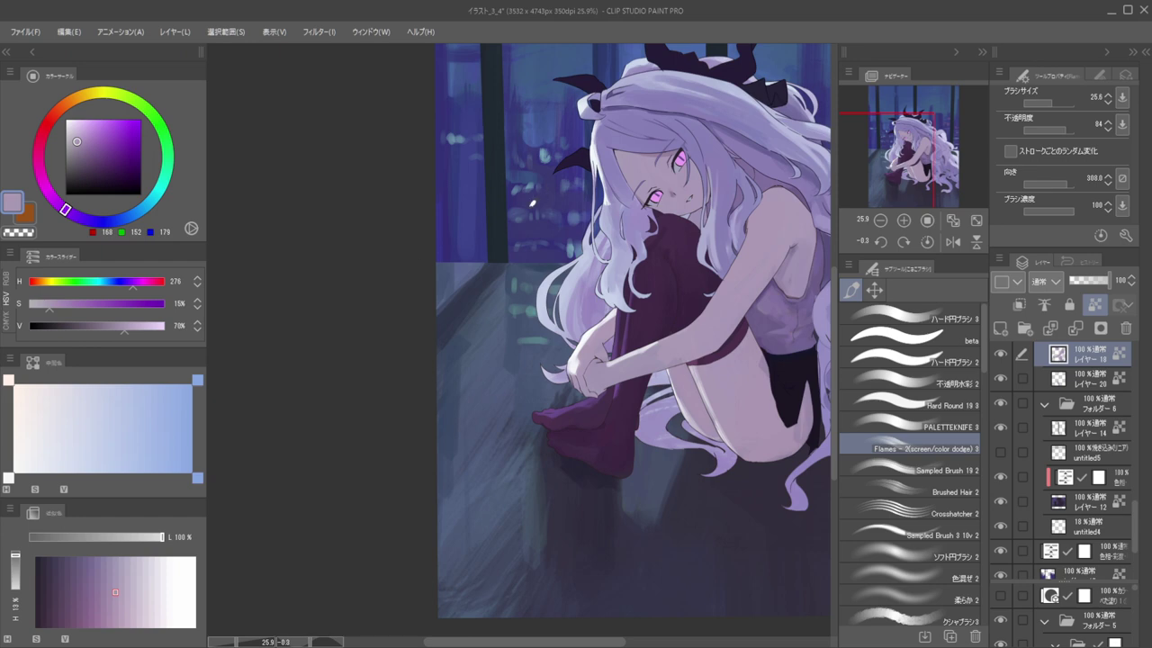
left_click_drag(592, 372, 675, 373)
left_click(559, 385, "alt")
left_click_drag(78, 141, 81, 150)
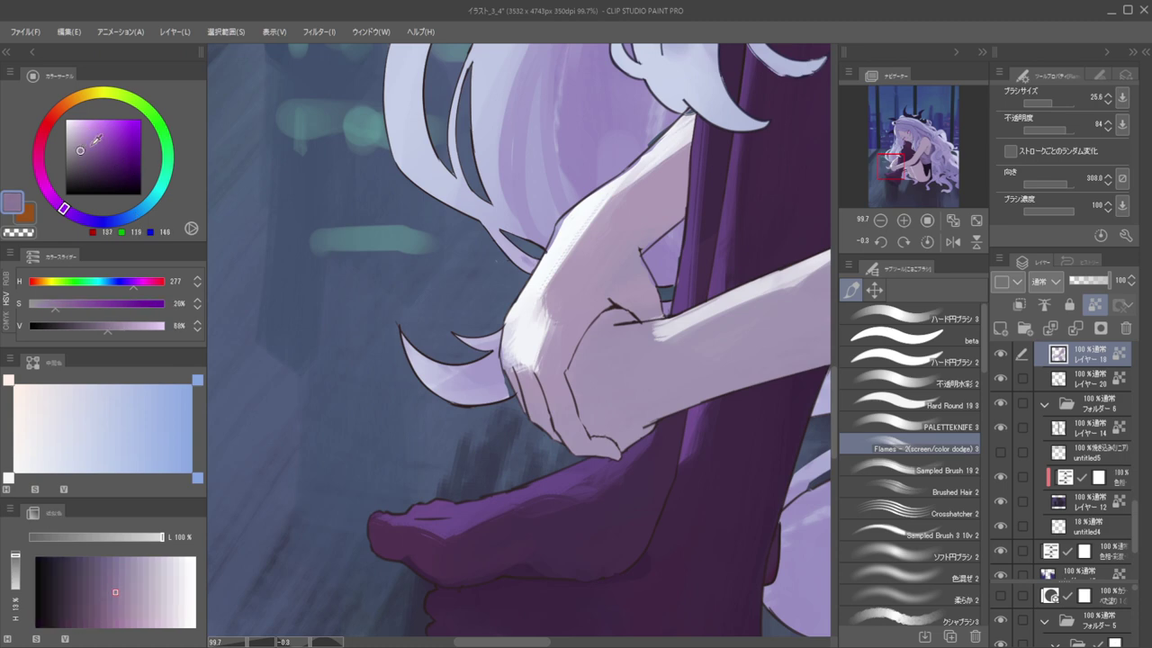
mouse_move(518, 372)
left_mouse_down()
mouse_move(551, 399)
mouse_move(537, 411)
mouse_move(576, 425)
mouse_move(564, 399)
mouse_move(606, 429)
mouse_move(585, 402)
mouse_move(610, 327)
left_mouse_up()
key("ctrl+z")
key("ctrl+z")
key("[")
mouse_move(591, 378)
left_mouse_down()
mouse_move(602, 421)
mouse_move(591, 367)
mouse_move(620, 318)
mouse_move(583, 368)
mouse_move(604, 320)
mouse_move(577, 376)
mouse_move(601, 321)
mouse_move(622, 312)
mouse_move(642, 336)
mouse_move(632, 322)
mouse_move(607, 346)
mouse_move(605, 319)
mouse_move(600, 349)
mouse_move(620, 316)
mouse_move(639, 367)
mouse_move(628, 319)
mouse_move(632, 340)
mouse_move(609, 347)
mouse_move(594, 396)
mouse_move(604, 410)
mouse_move(620, 368)
mouse_move(652, 399)
mouse_move(643, 385)
mouse_move(656, 373)
mouse_move(709, 378)
left_mouse_up()
Extend mauve shading over the hand and wrist, then check it in a mirrored view
left_click(640, 337, "alt")
left_click(605, 322, "alt")
mouse_move(639, 347)
left_mouse_down()
mouse_move(577, 358)
mouse_move(579, 419)
left_mouse_up()
key("h")
left_click_drag(635, 377, 852, 332)
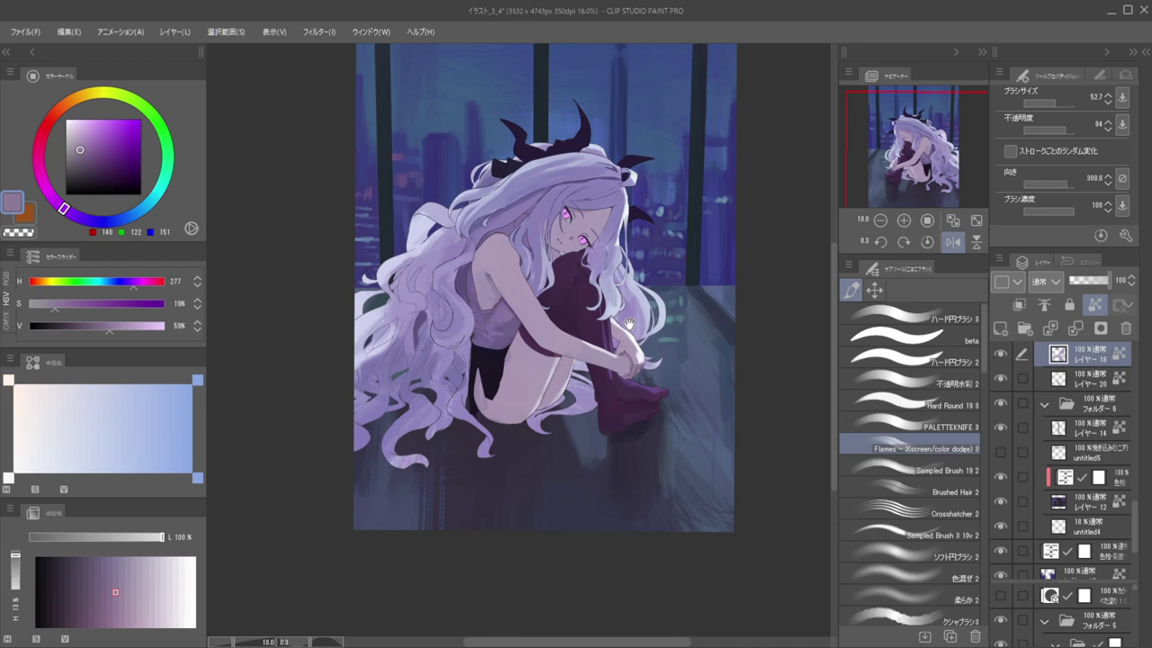
key("h")
scroll(627, 333, "up", 5)
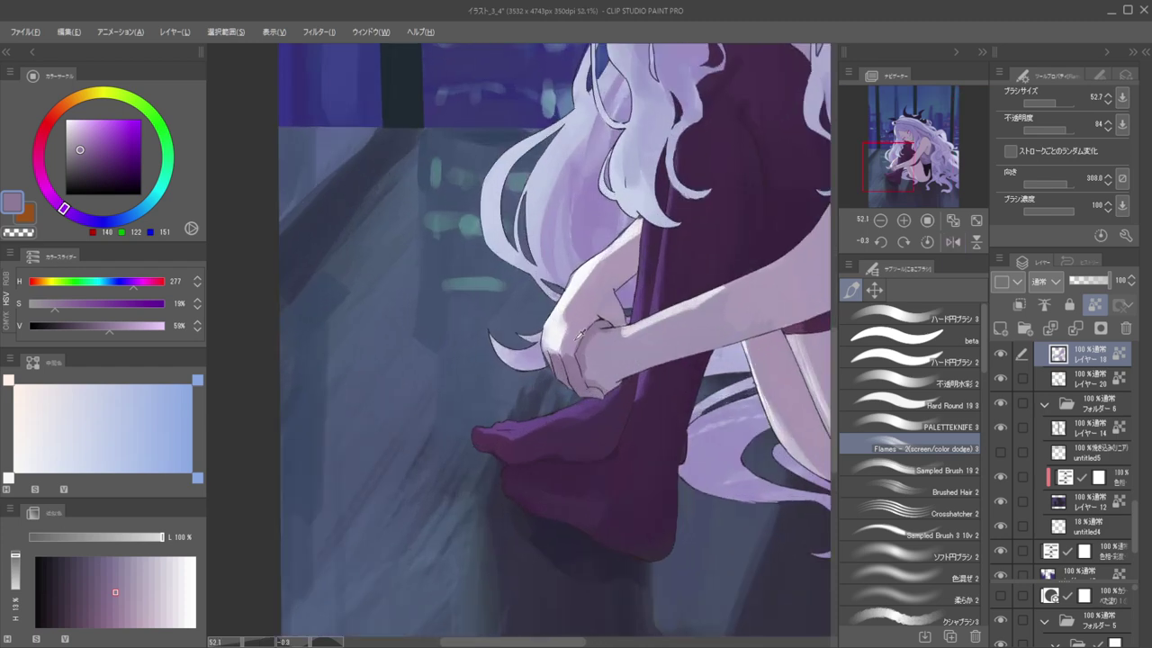
Compare lighter and darker skin tones on the hand, checking proportions mirrored
left_click(577, 334, "alt")
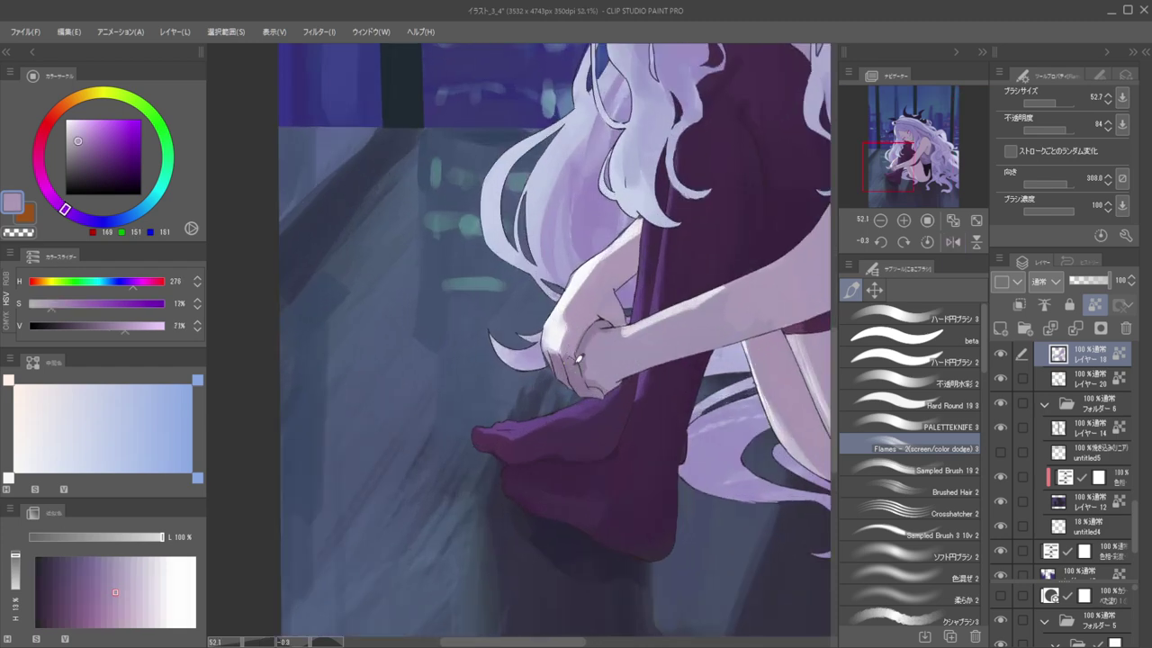
left_click(598, 343, "alt")
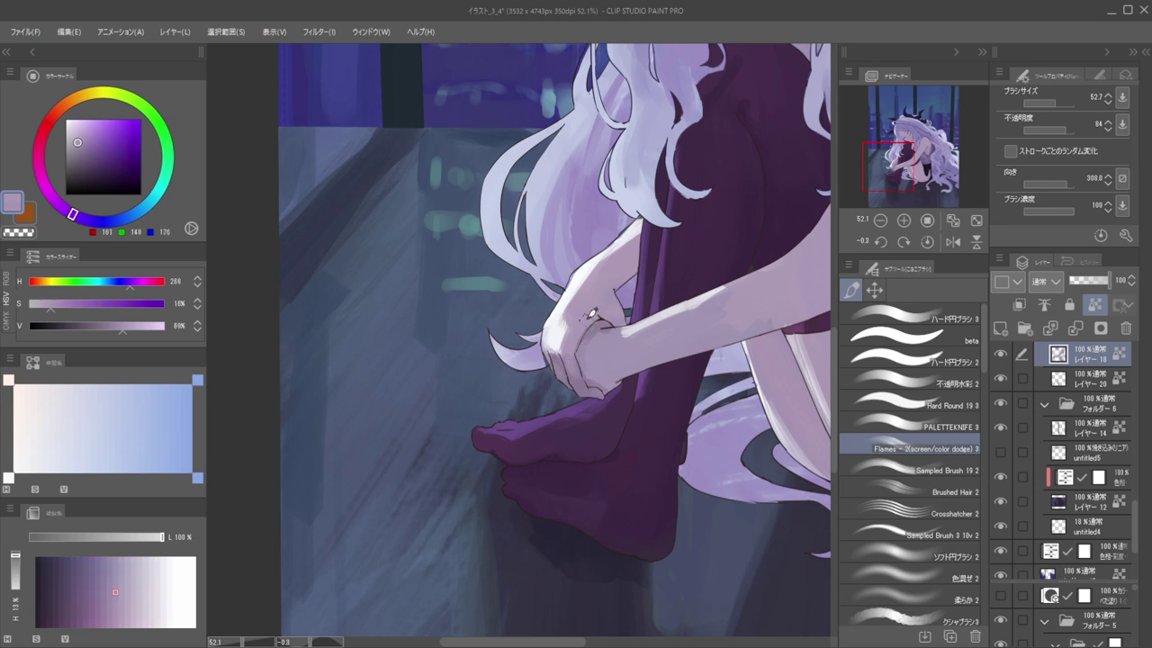
scroll(601, 322, "down", 6)
key("h")
left_click_drag(587, 312, 673, 315)
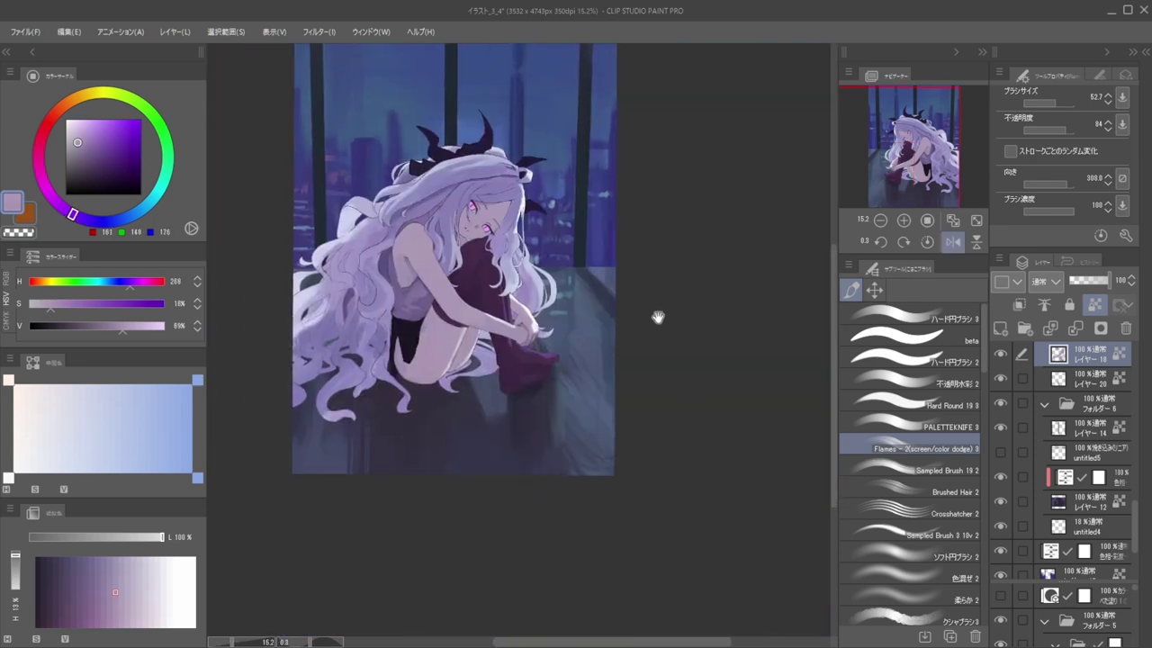
key("h")
scroll(540, 328, "up", 5)
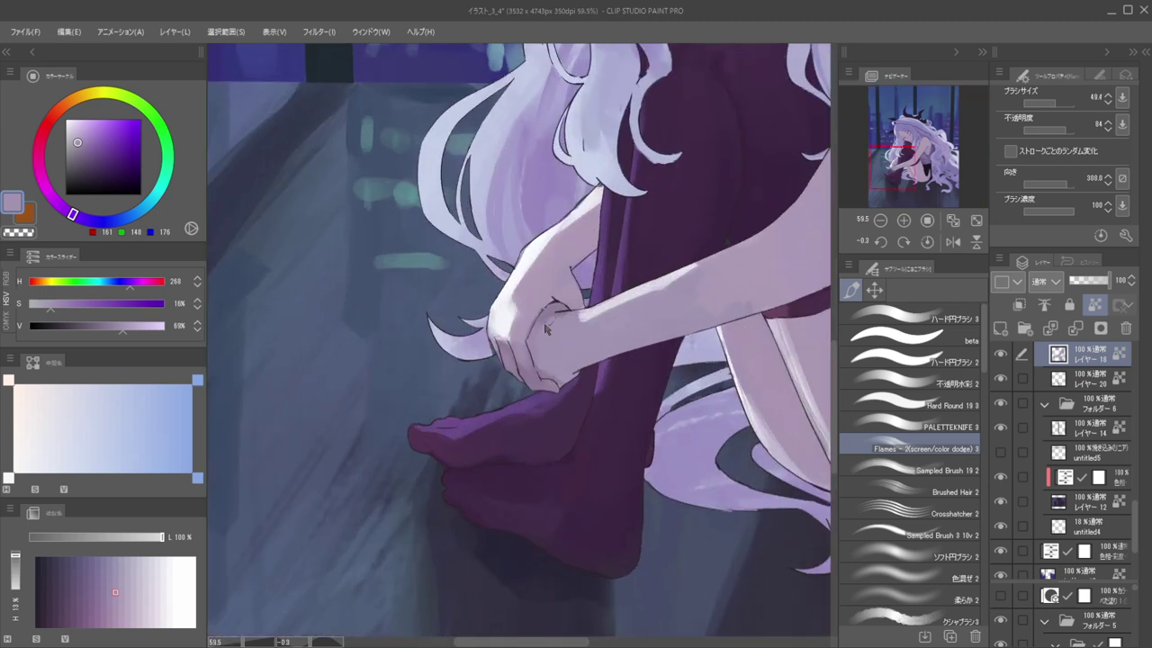
left_click(548, 307, "alt")
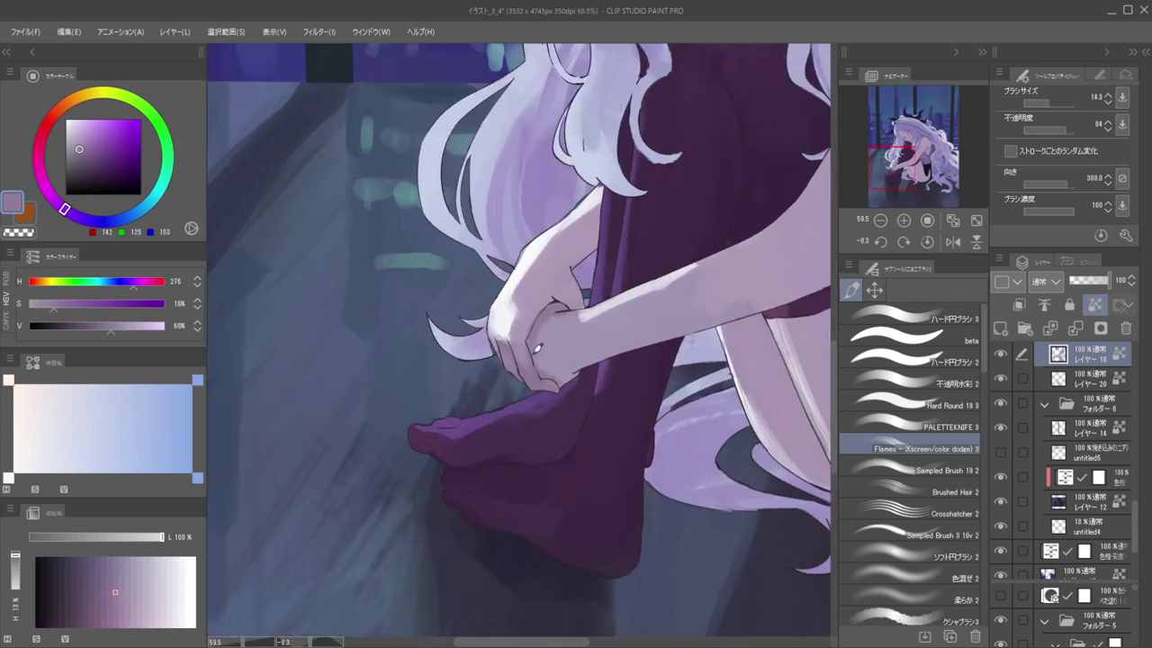
left_click(544, 367, "alt")
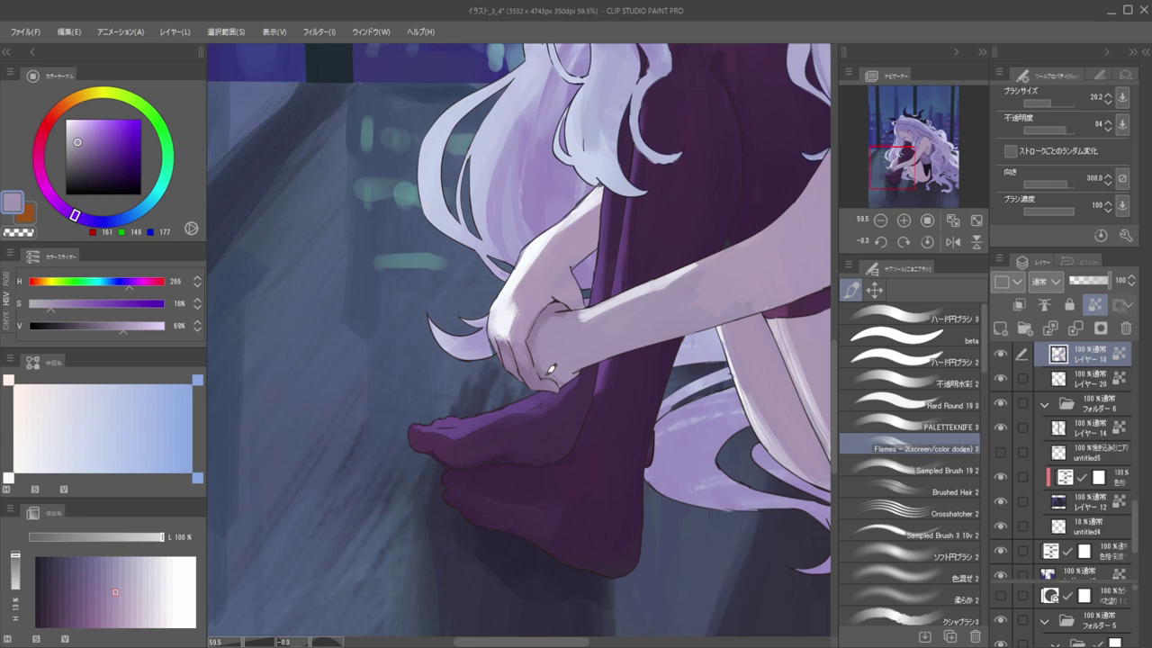
left_click(562, 379, "alt")
Sample skin and shadow colours from the hand and review the picture mirrored
left_click_drag(576, 320, 678, 326)
left_click(569, 313, "alt")
key("h")
key("h")
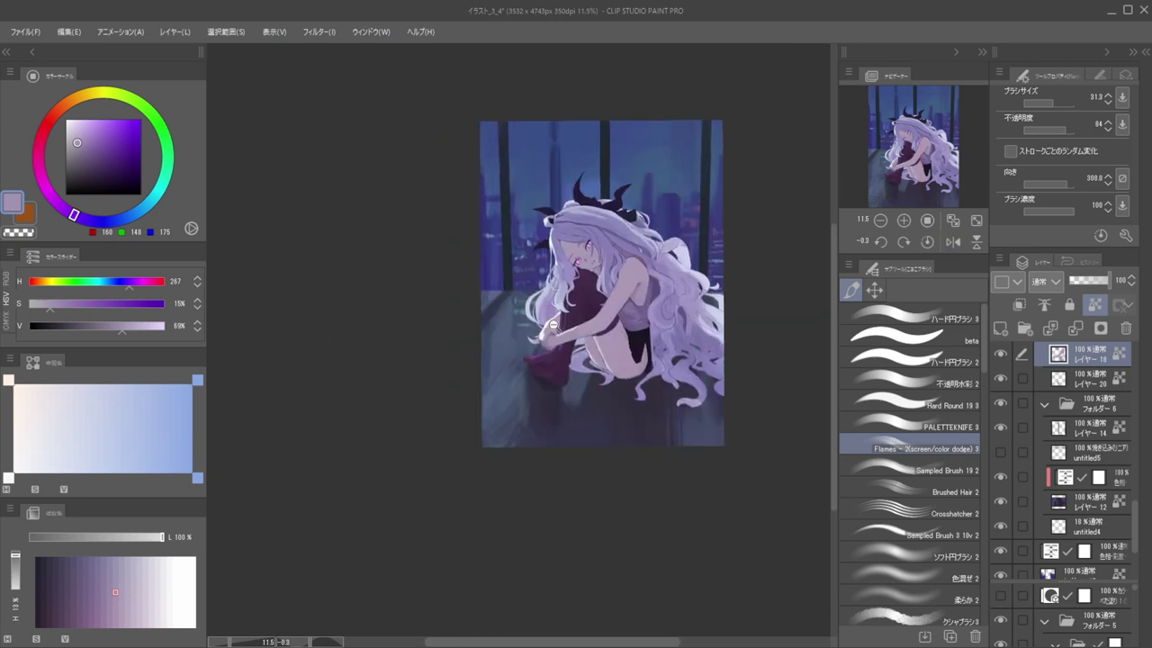
left_click_drag(545, 330, 596, 347)
left_click(561, 365, "alt")
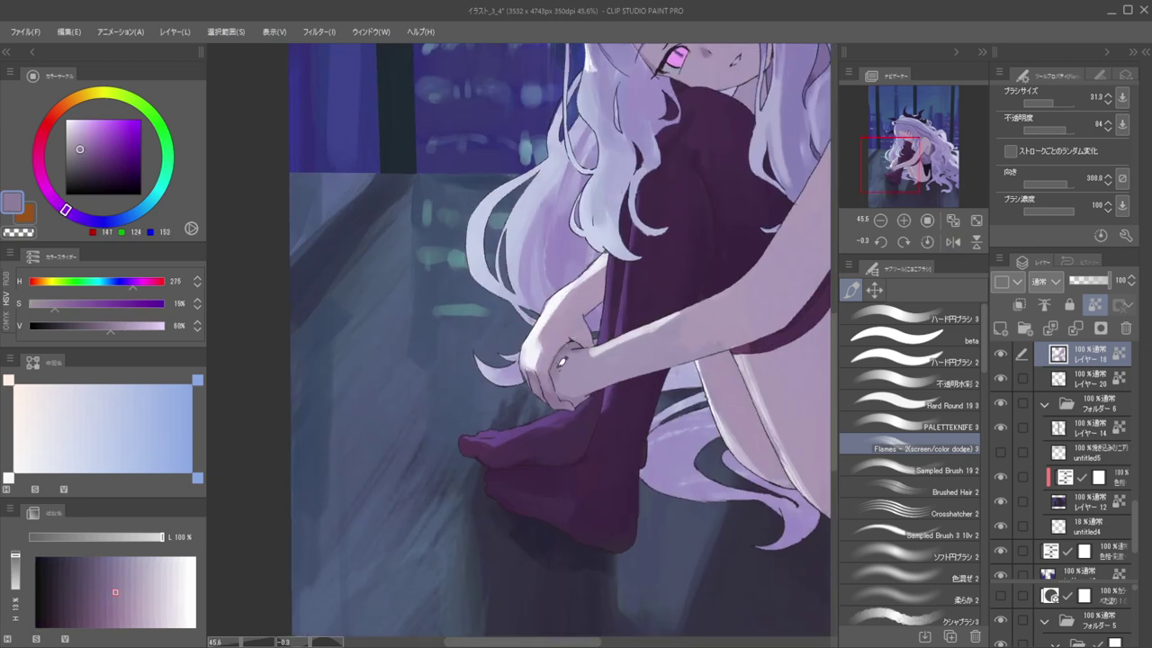
scroll(560, 376, "down", 6)
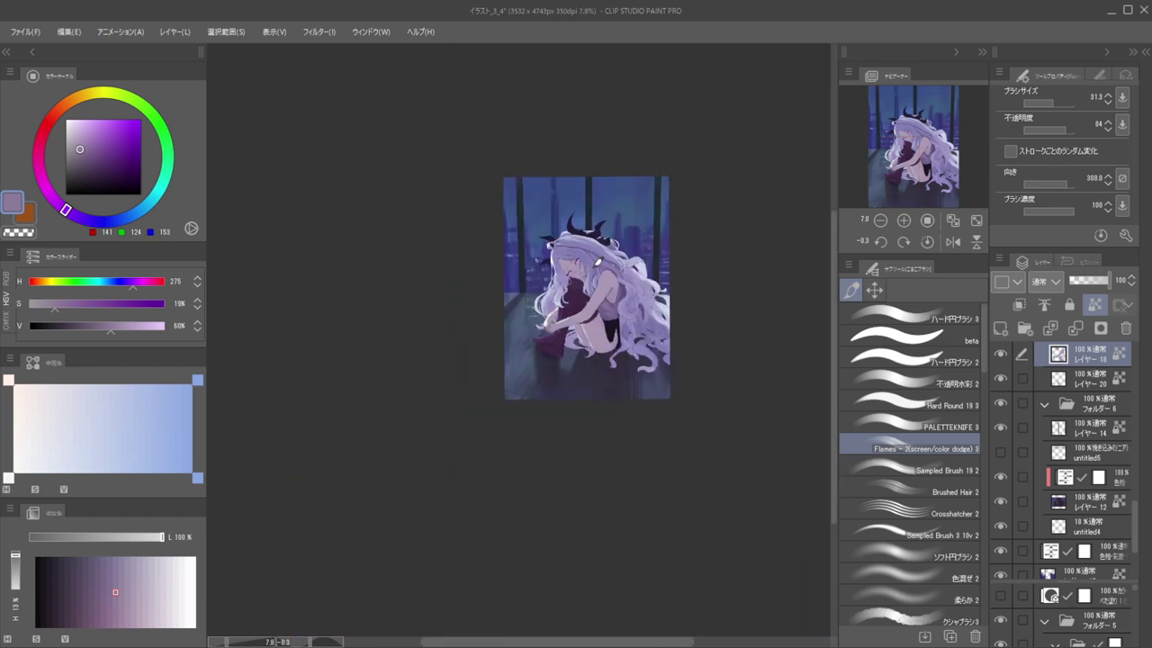
scroll(586, 256, "up", 2)
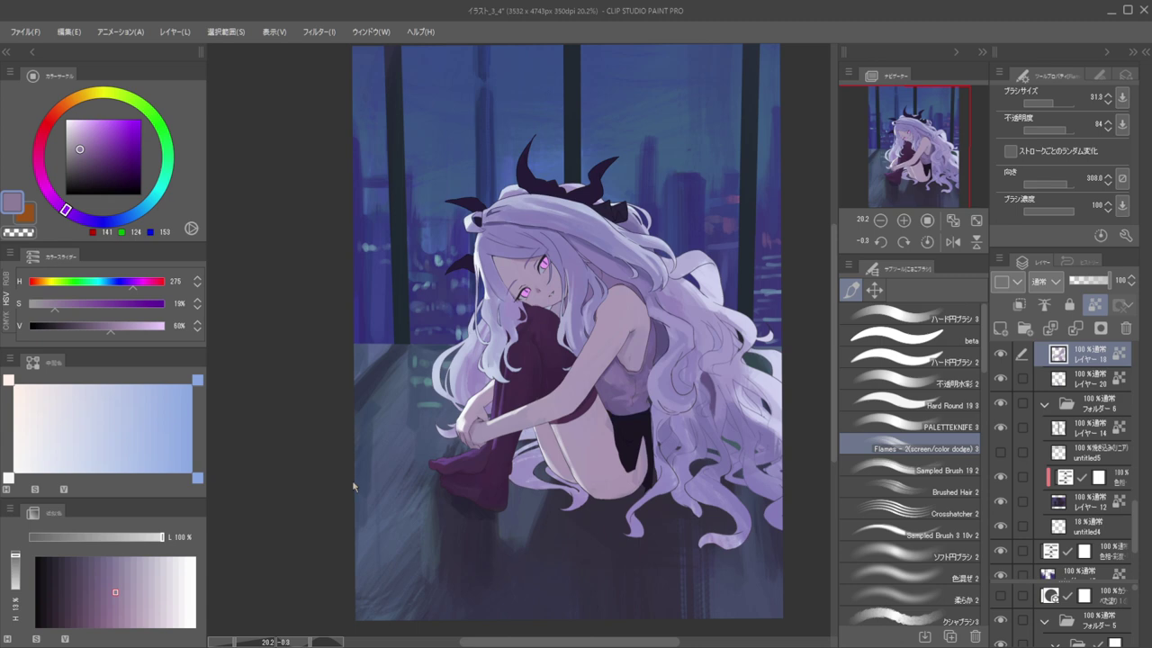
left_click_drag(675, 188, 621, 272)
left_click_drag(598, 331, 622, 378)
On the pupil line layer, darken the slit pupil's right edge with a fine purple watercolour brush
key("ctrl+shift")
left_click(600, 339, "ctrl+shift")
left_click(600, 338, "alt")
left_click(911, 379)
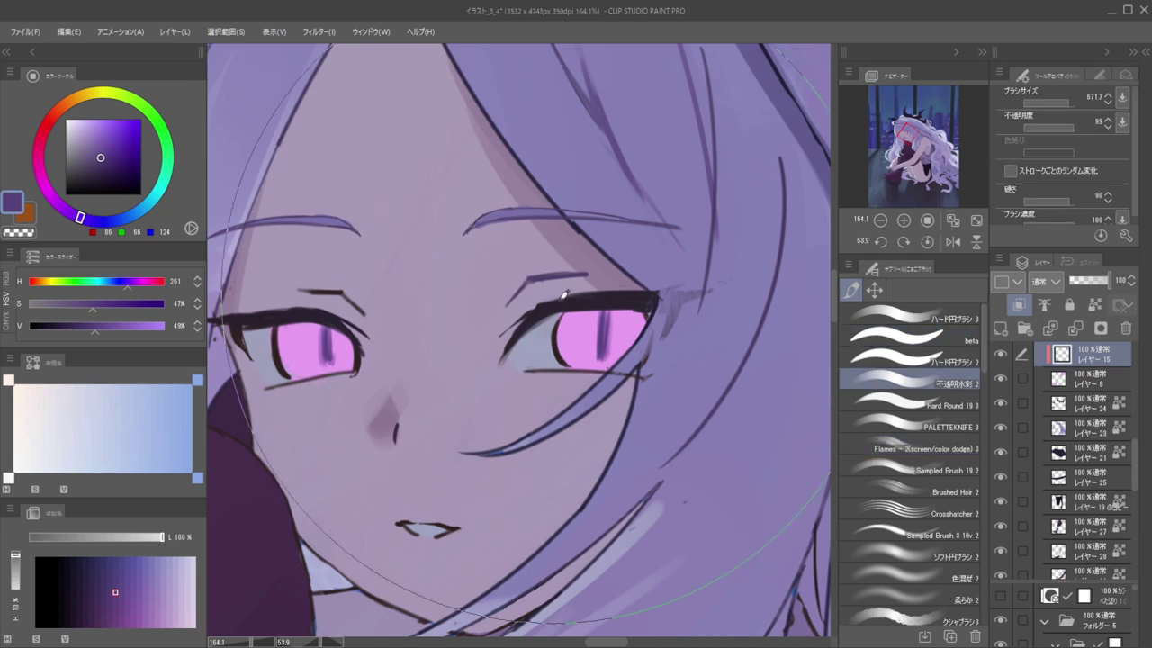
mouse_move(538, 228)
left_mouse_down()
mouse_move(583, 329)
mouse_move(538, 229)
mouse_move(621, 335)
left_mouse_up()
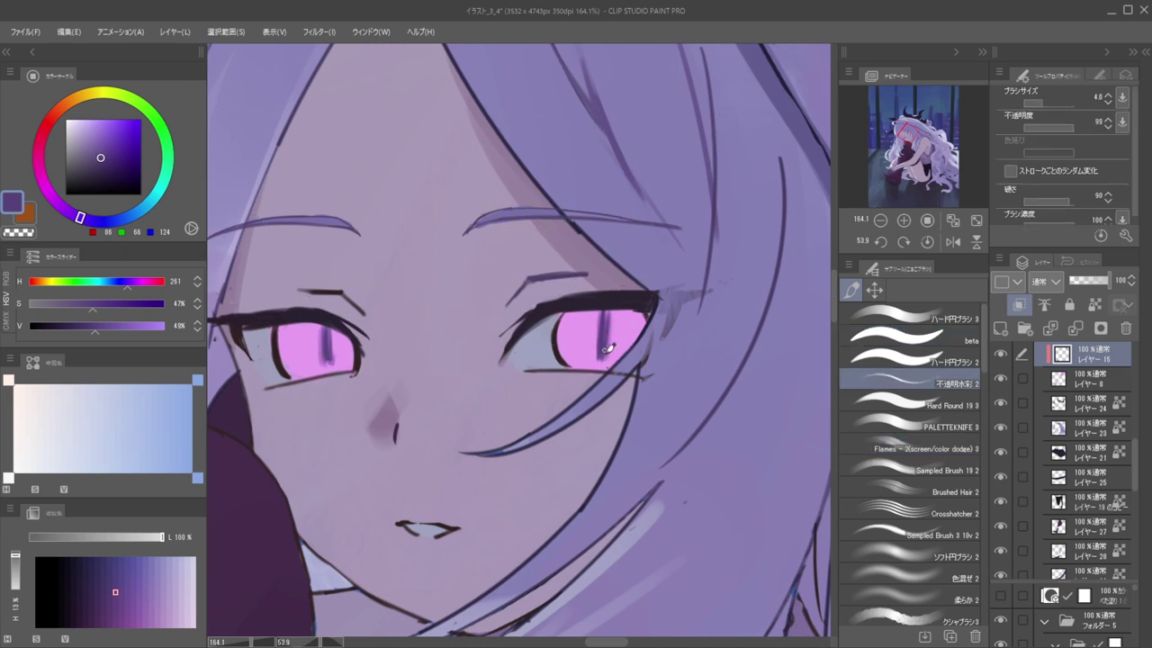
left_click_drag(79, 217, 62, 209)
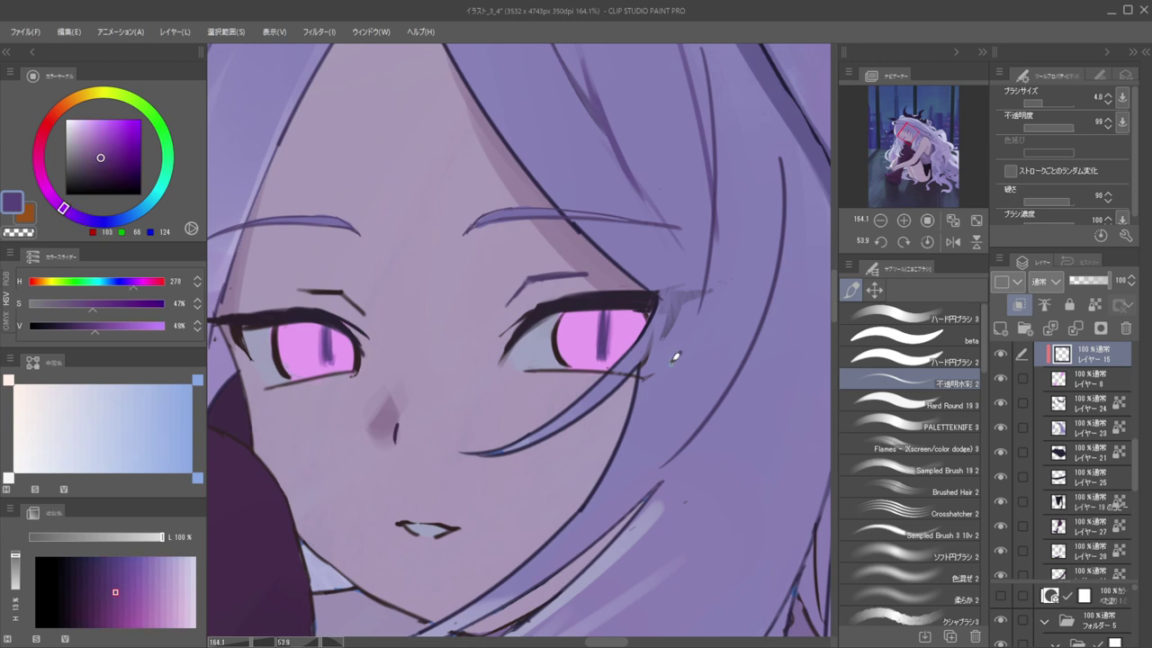
left_click_drag(606, 315, 607, 363)
Sample and slightly darken the eye's pink, then lock the eye layer's transparency
left_click(576, 345, "ctrl+shift")
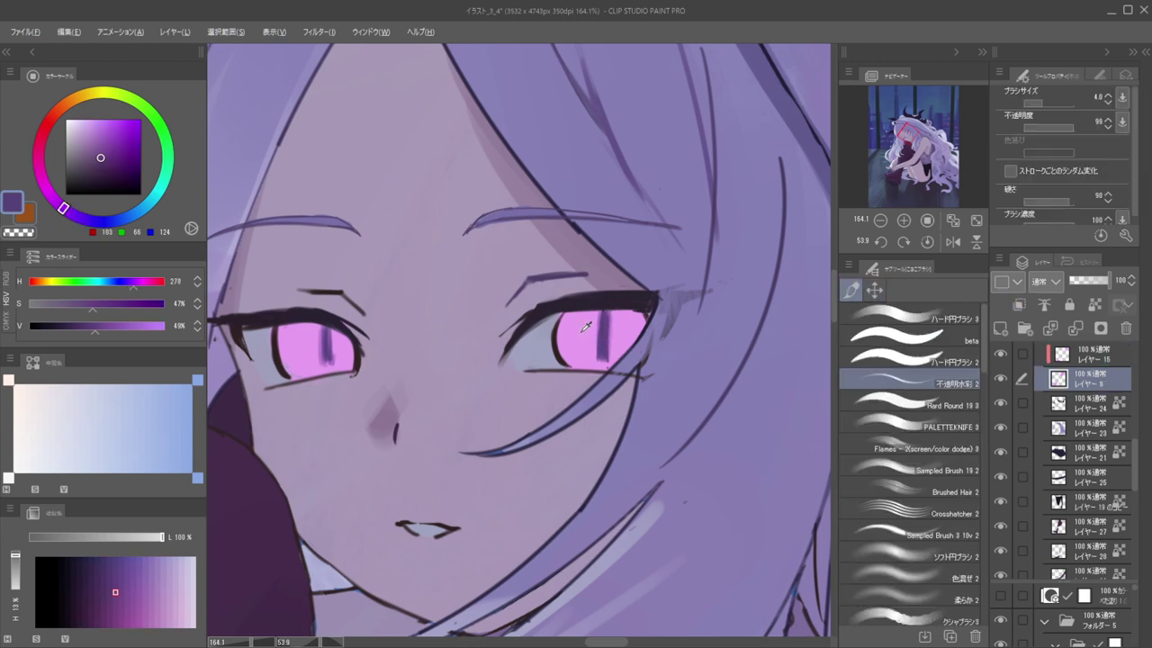
left_click(593, 322, "alt")
left_click_drag(56, 199, 62, 206)
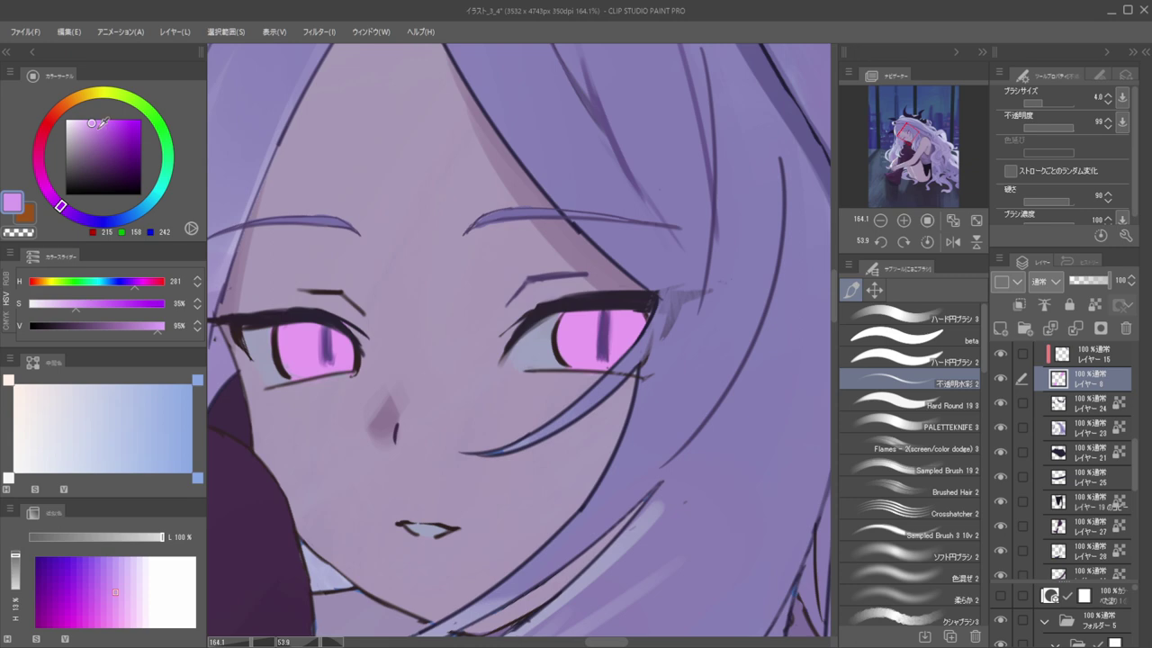
left_click_drag(92, 121, 96, 124)
mouse_move(463, 199)
left_mouse_down()
mouse_move(613, 300)
mouse_move(525, 295)
left_mouse_up()
key("slash")
Zoom in on the eye and erase the lower-left part of the slit pupil
left_click_drag(584, 296, 602, 280)
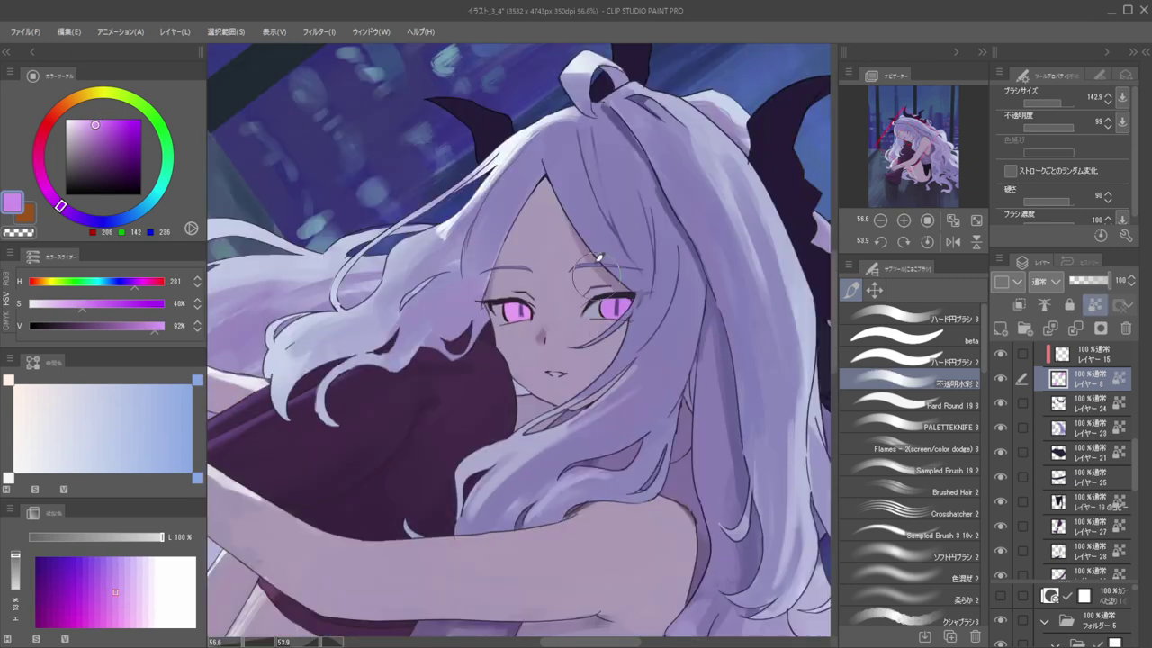
left_click_drag(520, 293, 328, 292)
mouse_move(619, 249)
left_mouse_down()
mouse_move(550, 196)
mouse_move(646, 280)
mouse_move(807, 281)
left_mouse_up()
left_click_drag(576, 293, 664, 288)
left_click_drag(526, 247, 634, 248)
mouse_move(573, 273)
left_mouse_down()
mouse_move(527, 234)
mouse_move(506, 182)
left_mouse_up()
key("d")
left_click(572, 216)
mouse_move(572, 232)
left_mouse_down()
mouse_move(556, 214)
mouse_move(573, 272)
left_mouse_up()
key("c")
Paint a dark purple vertical stroke in the iris, trim its right edge, and darken the iris's right side
left_click(590, 204, "alt")
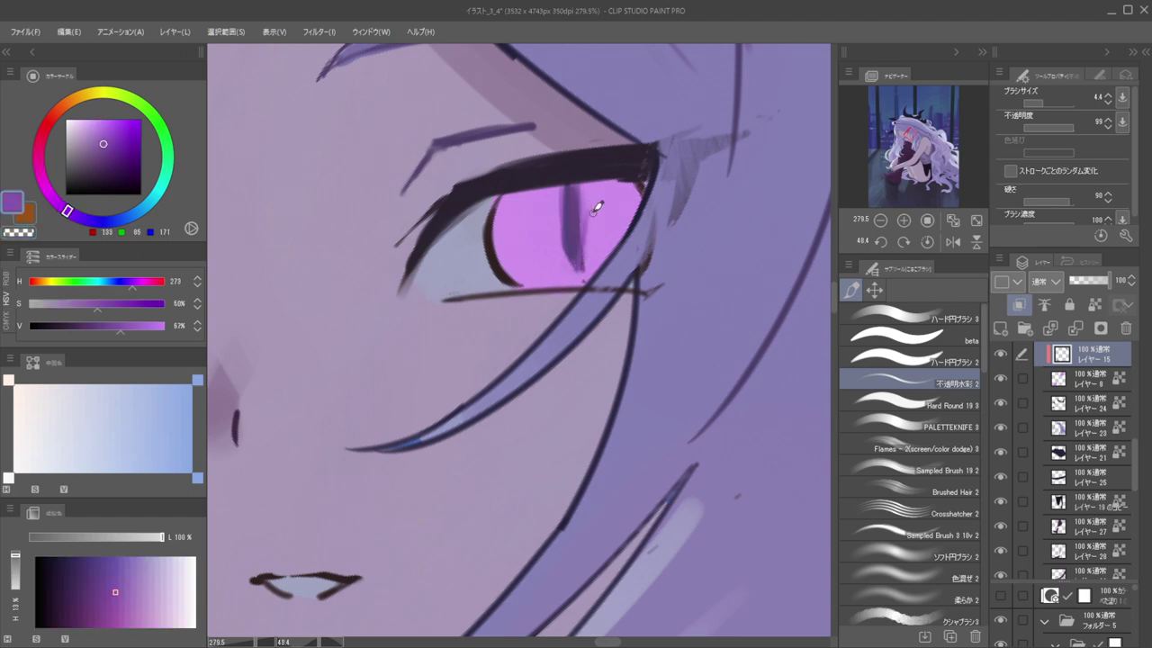
mouse_move(570, 192)
left_mouse_down()
mouse_move(587, 274)
mouse_move(551, 306)
left_mouse_up()
left_click(586, 278, "alt")
left_click_drag(553, 263, 551, 342)
left_click_drag(537, 301, 544, 303)
mouse_move(543, 279)
left_mouse_down()
mouse_move(533, 316)
mouse_move(544, 292)
mouse_move(544, 360)
left_mouse_up()
key("c")
left_click_drag(551, 279, 551, 341)
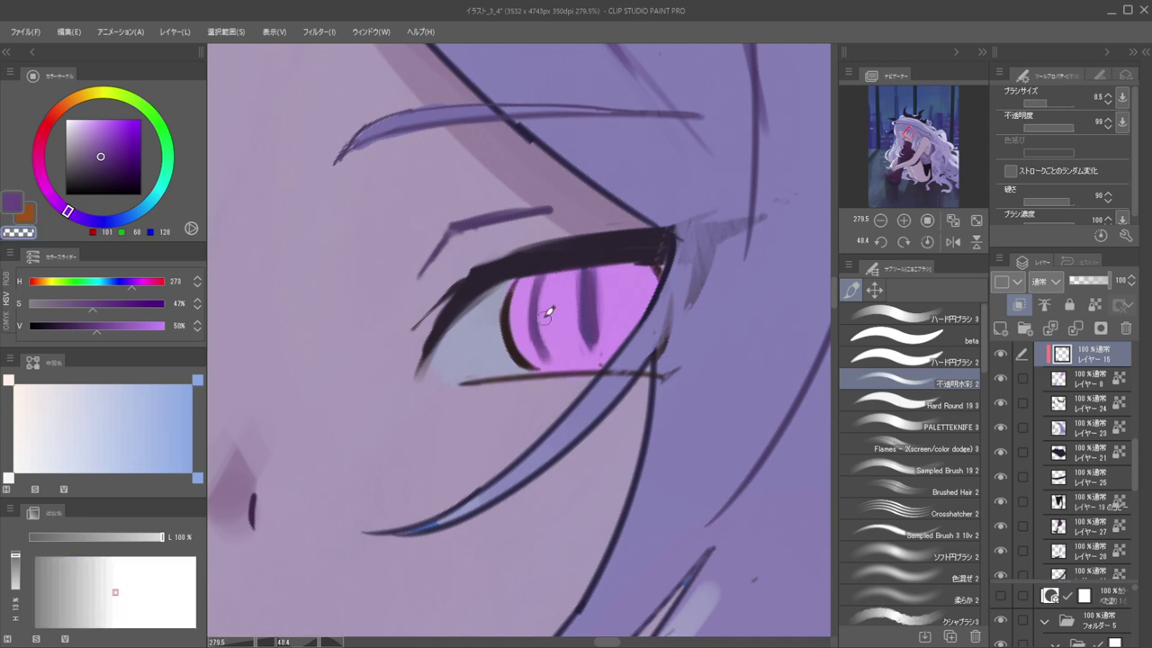
key("c")
mouse_move(634, 250)
left_mouse_down()
mouse_move(656, 301)
mouse_move(637, 319)
mouse_move(594, 280)
mouse_move(619, 287)
left_mouse_up()
Add dark strokes to the other iris, then erase the stray dark streak across it
left_click_drag(583, 368, 598, 435)
left_click_drag(581, 388, 595, 436)
left_click_drag(584, 368, 594, 436)
key("[")
key("[")
mouse_move(587, 396)
left_mouse_down()
mouse_move(596, 440)
mouse_move(614, 441)
mouse_move(528, 371)
left_mouse_up()
scroll(528, 369, "down", 3)
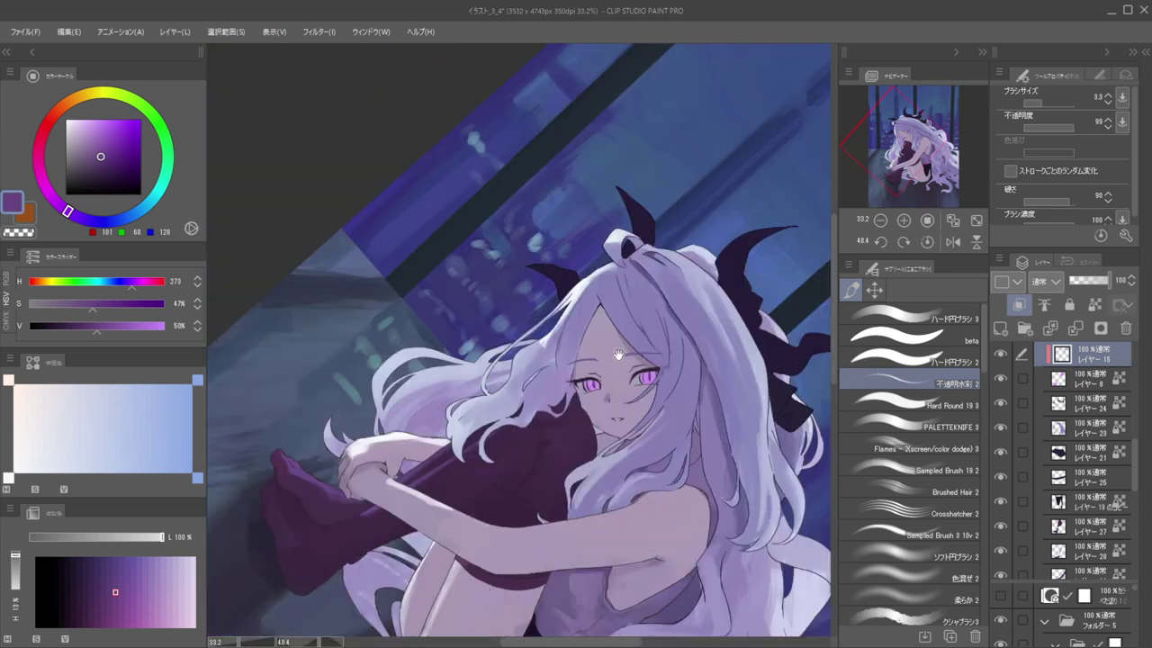
scroll(592, 397, "up", 5)
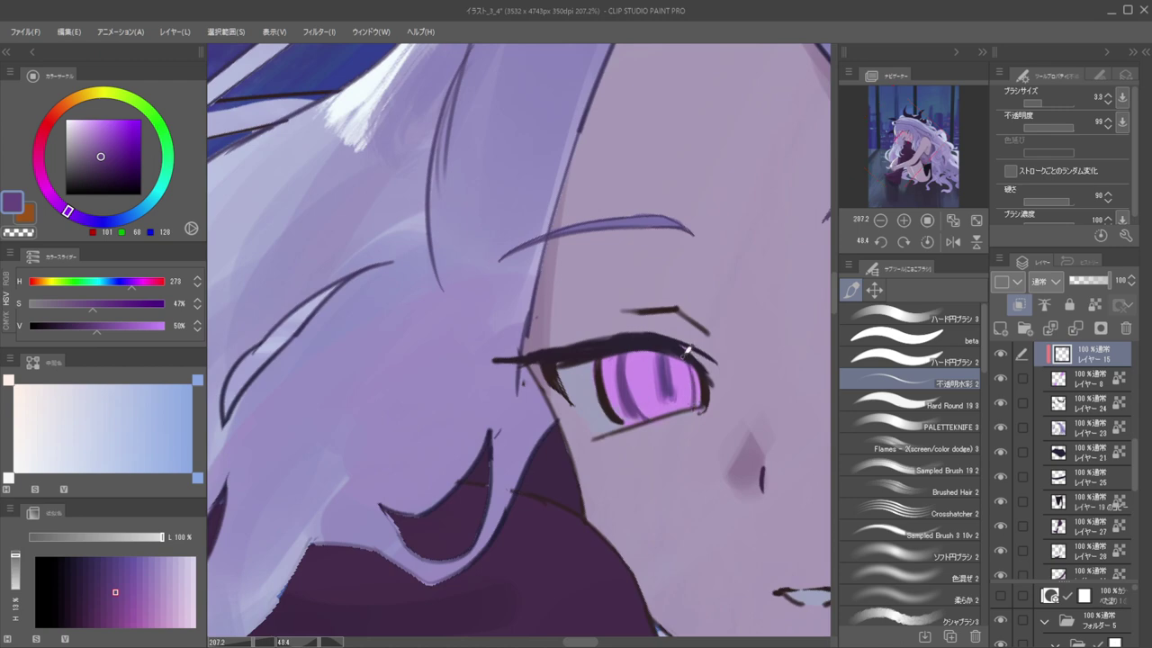
key("c")
left_click_drag(630, 360, 648, 401)
key("]")
key("]")
mouse_move(635, 351)
left_mouse_down()
mouse_move(648, 412)
mouse_move(517, 352)
left_mouse_up()
Review the whole girl, then select the face painting layer and zoom in on the eyes
left_click_drag(665, 288, 630, 237)
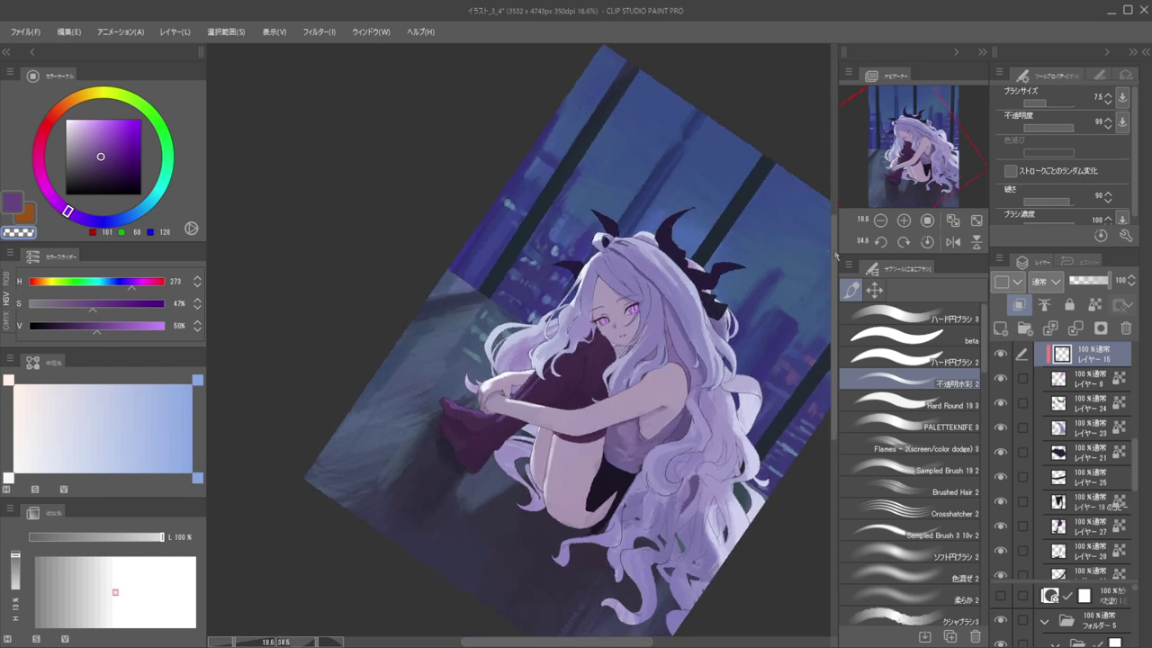
left_click_drag(774, 203, 758, 178)
left_click_drag(720, 200, 687, 218)
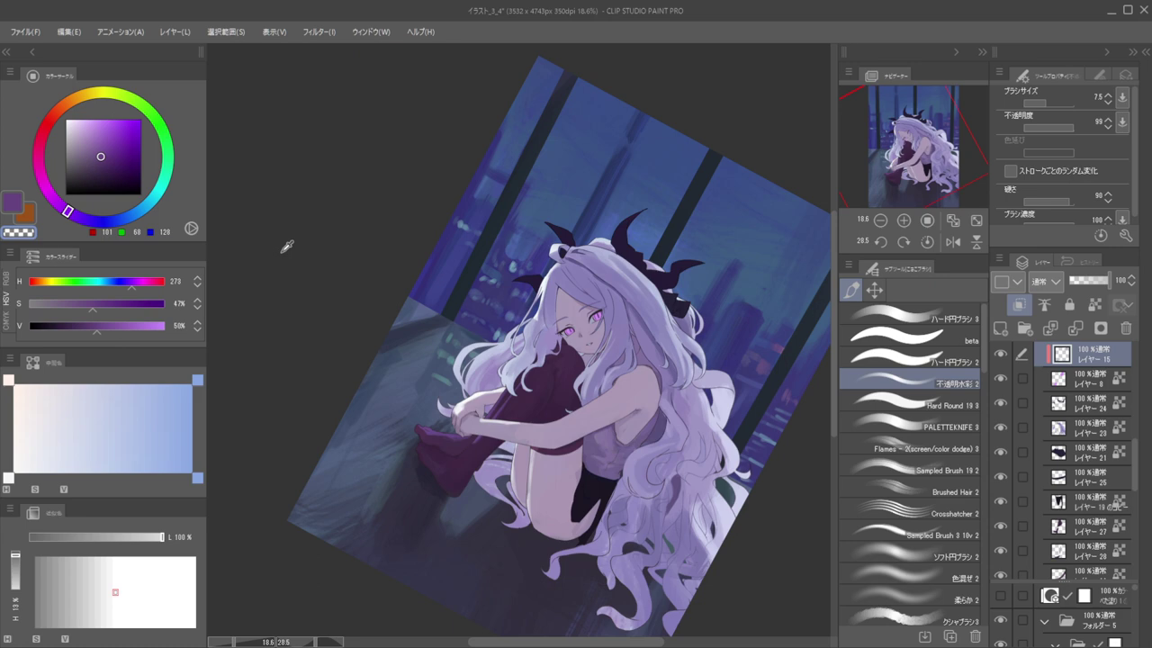
left_click_drag(680, 319, 570, 300)
left_click(610, 266, "ctrl+shift")
left_click(605, 257, "alt")
mouse_move(586, 259)
left_mouse_down()
mouse_move(608, 265)
mouse_move(580, 266)
mouse_move(567, 289)
left_mouse_up()
Paint a darker mid-purple stroke across the right iris, undoing an earlier attempt
left_click(625, 266, "alt")
key("[")
key("ctrl+z")
key("ctrl+z")
left_click(605, 274, "alt")
left_click(622, 289, "alt")
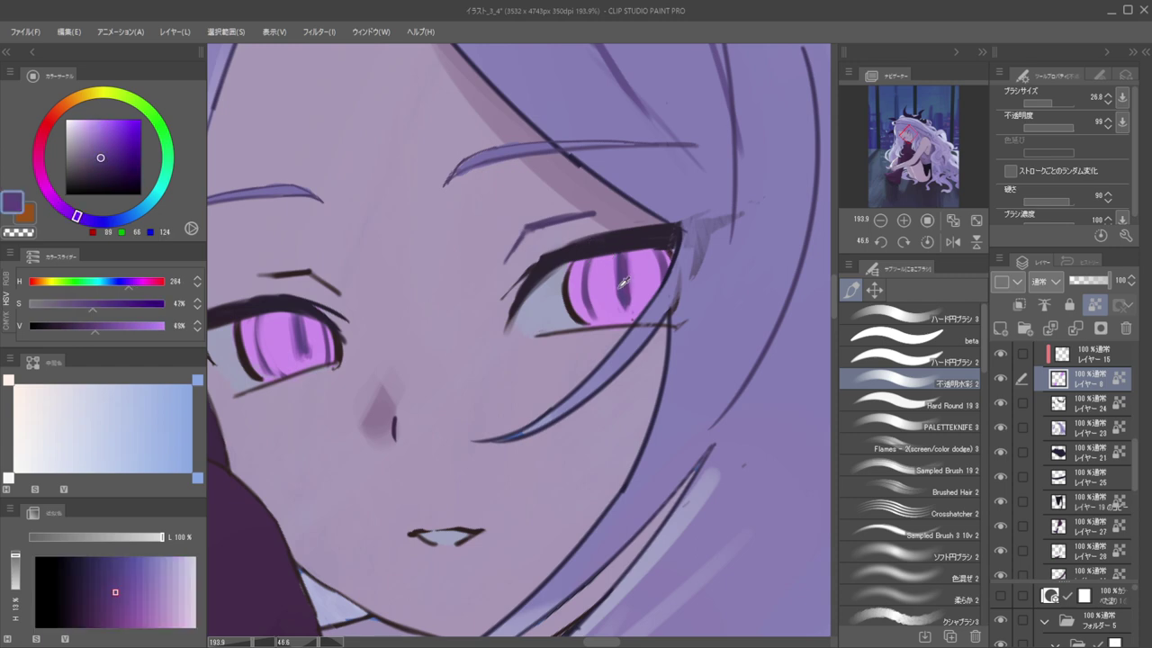
left_click(591, 262, "alt")
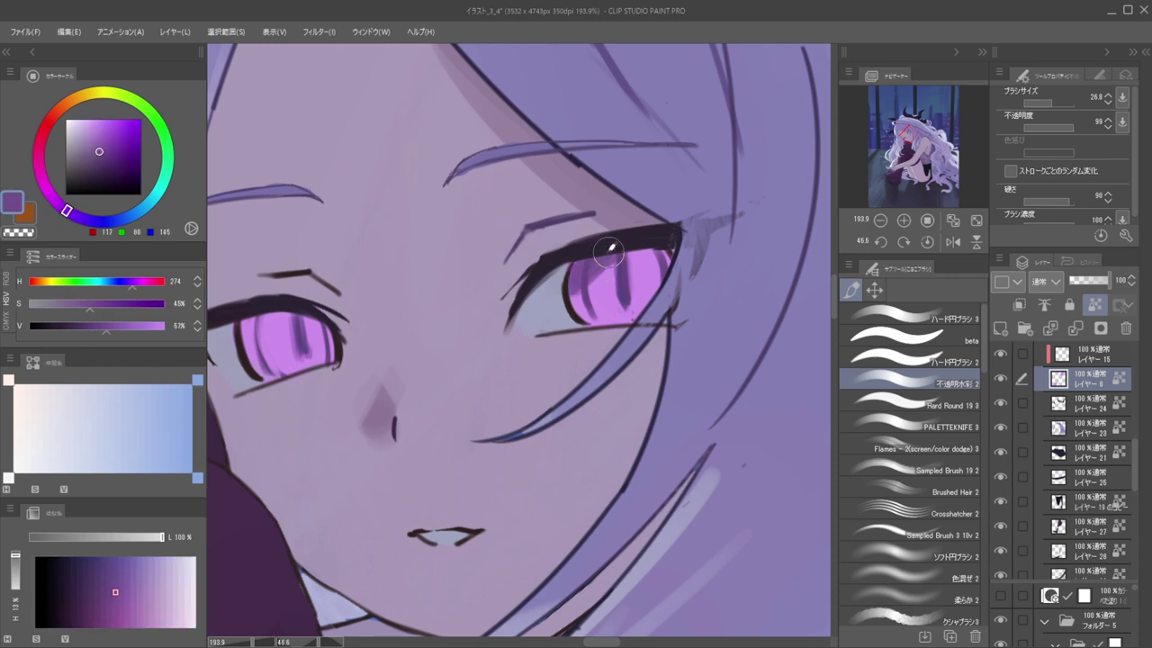
left_click_drag(608, 254, 667, 255)
Brush darker purple over the left iris
mouse_move(630, 169)
left_mouse_down()
mouse_move(544, 270)
mouse_move(643, 270)
left_mouse_up()
mouse_move(538, 320)
left_mouse_down()
mouse_move(567, 306)
mouse_move(531, 308)
left_mouse_up()
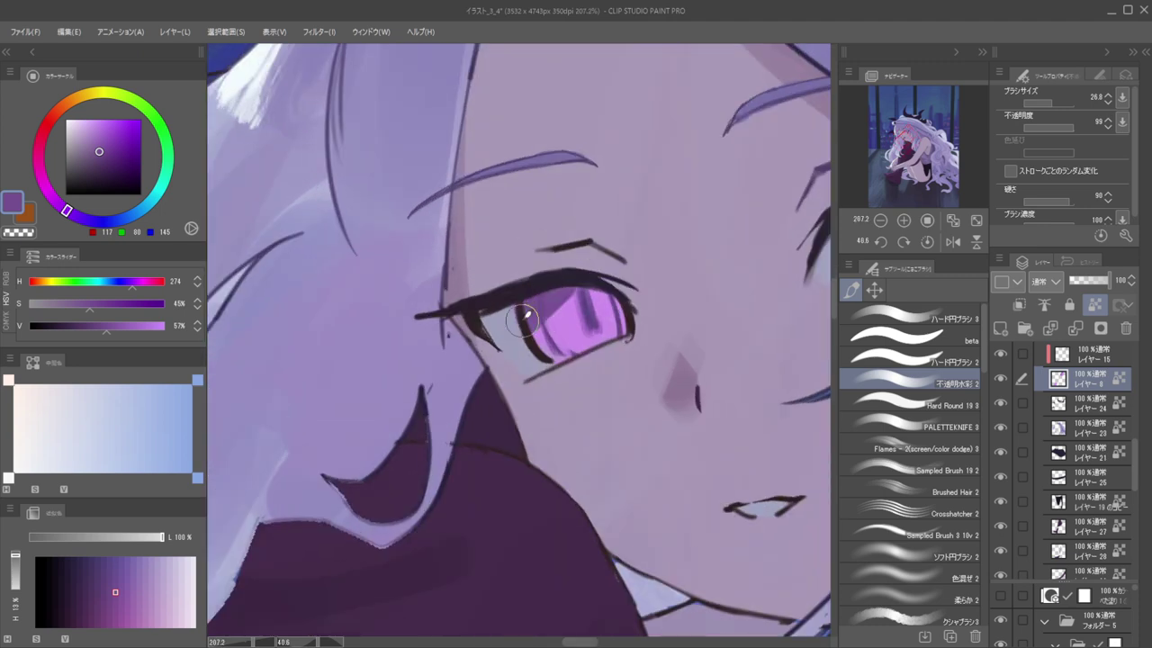
left_click_drag(568, 272, 537, 274)
scroll(537, 273, "down", 4)
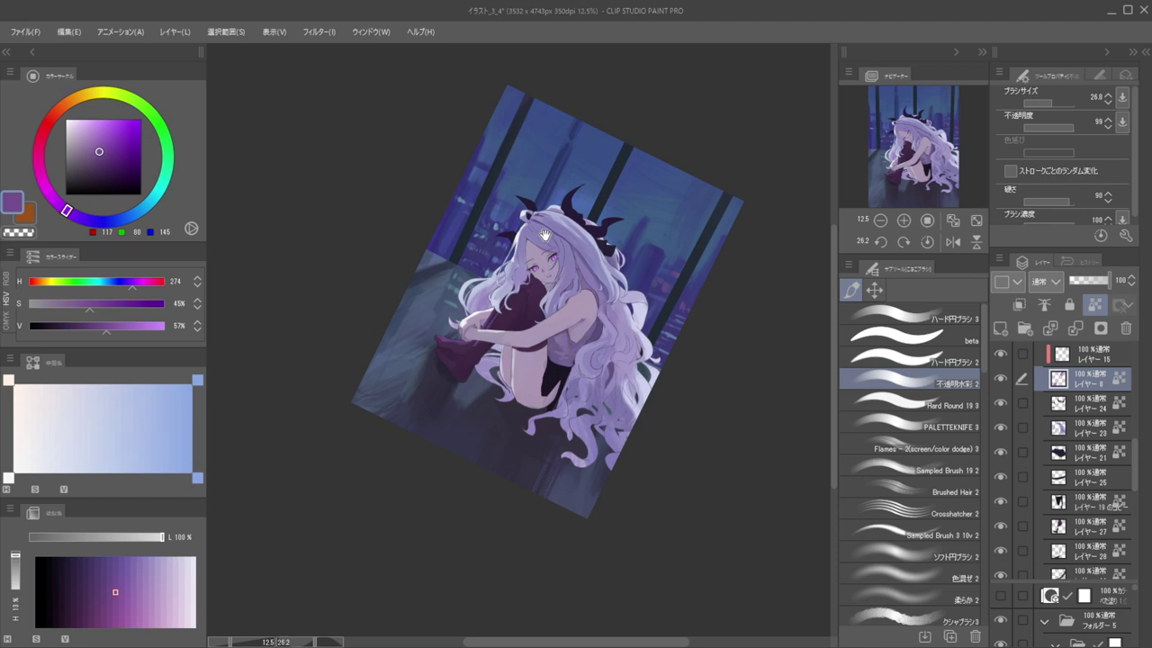
scroll(545, 260, "up", 6)
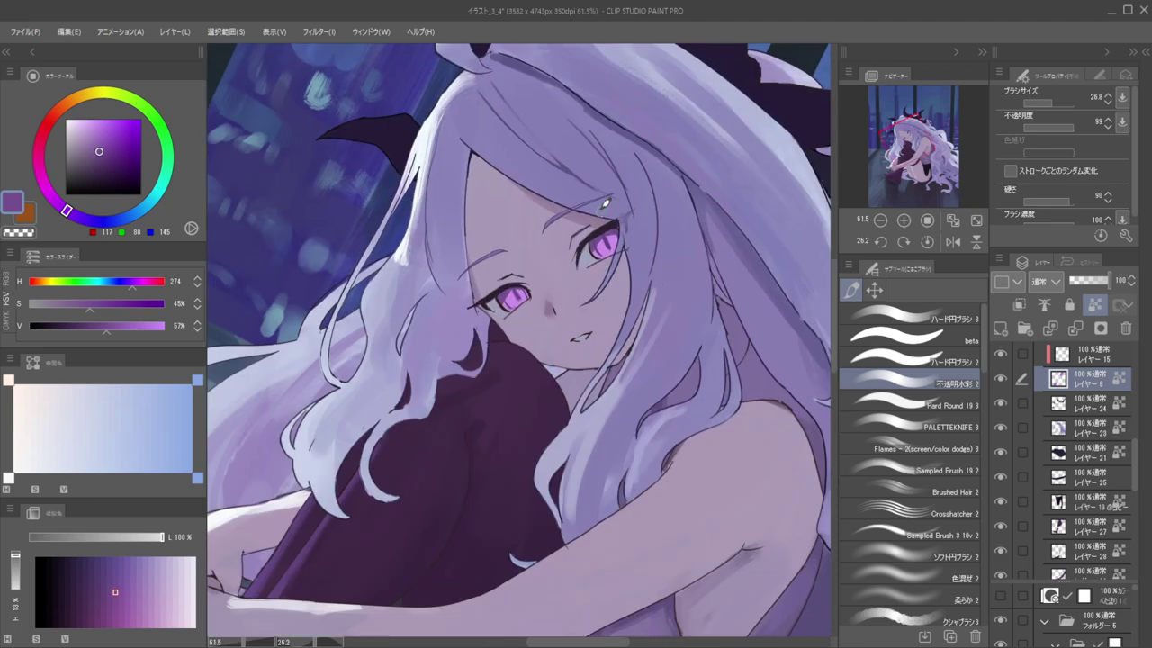
scroll(1103, 348, "up", 4)
Lasso the left eye, test enlarging it with a transform, then cancel and deselect
left_click(1078, 406)
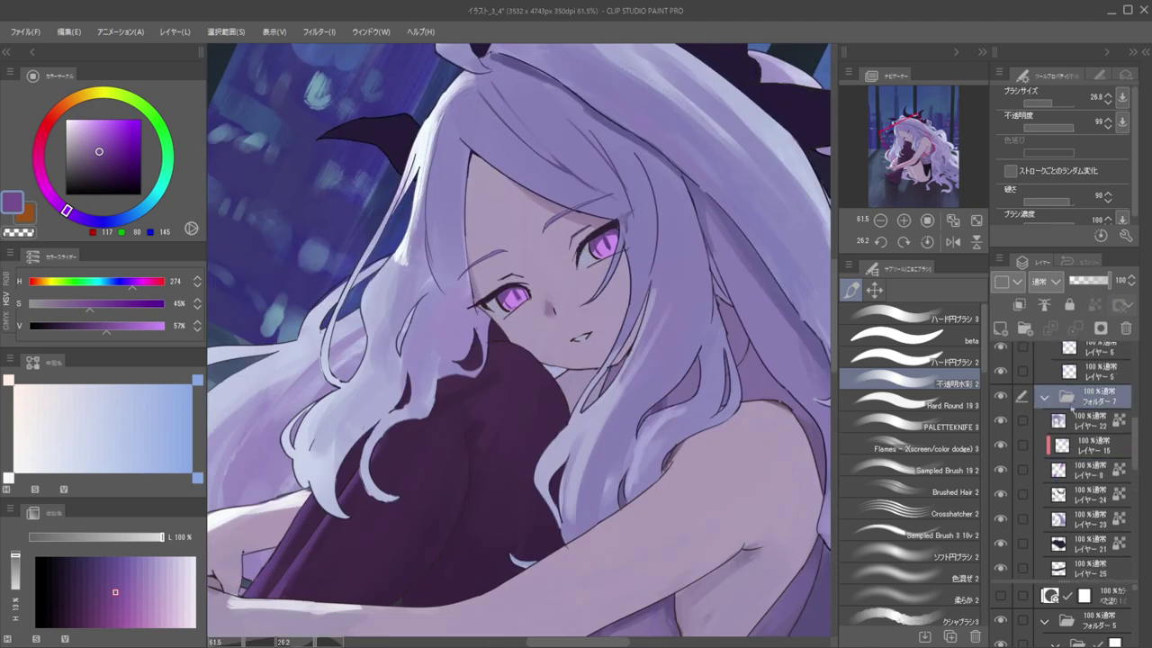
left_click(1045, 397)
left_click(873, 289)
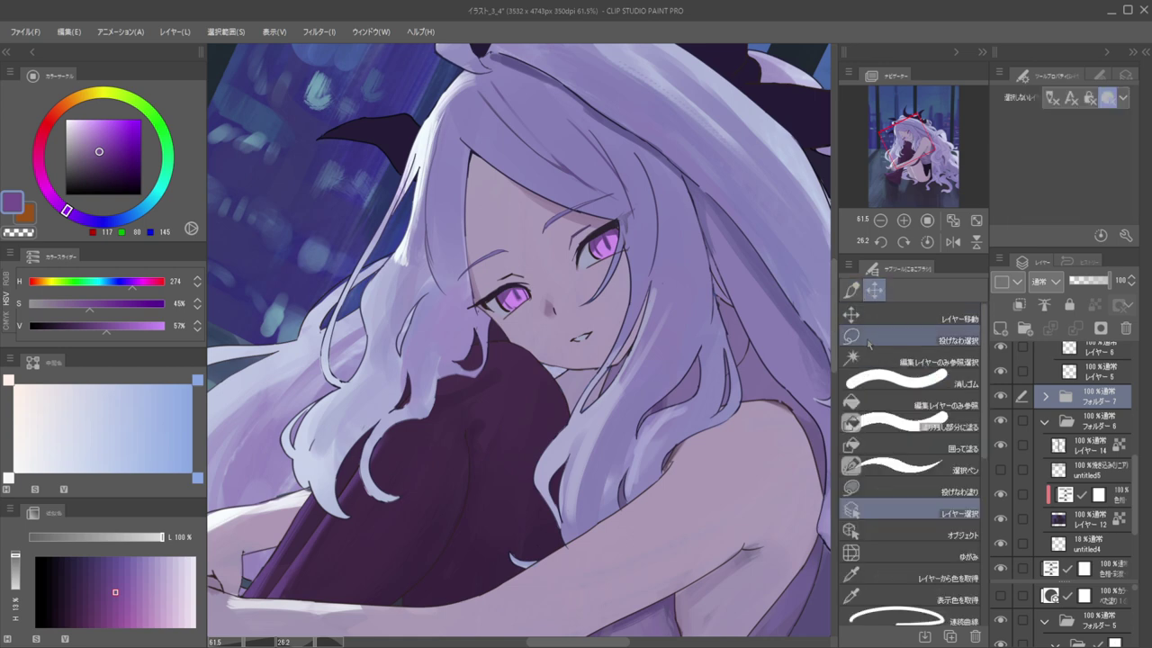
left_click(875, 337)
mouse_move(555, 306)
left_mouse_down()
mouse_move(463, 308)
mouse_move(556, 299)
left_mouse_up()
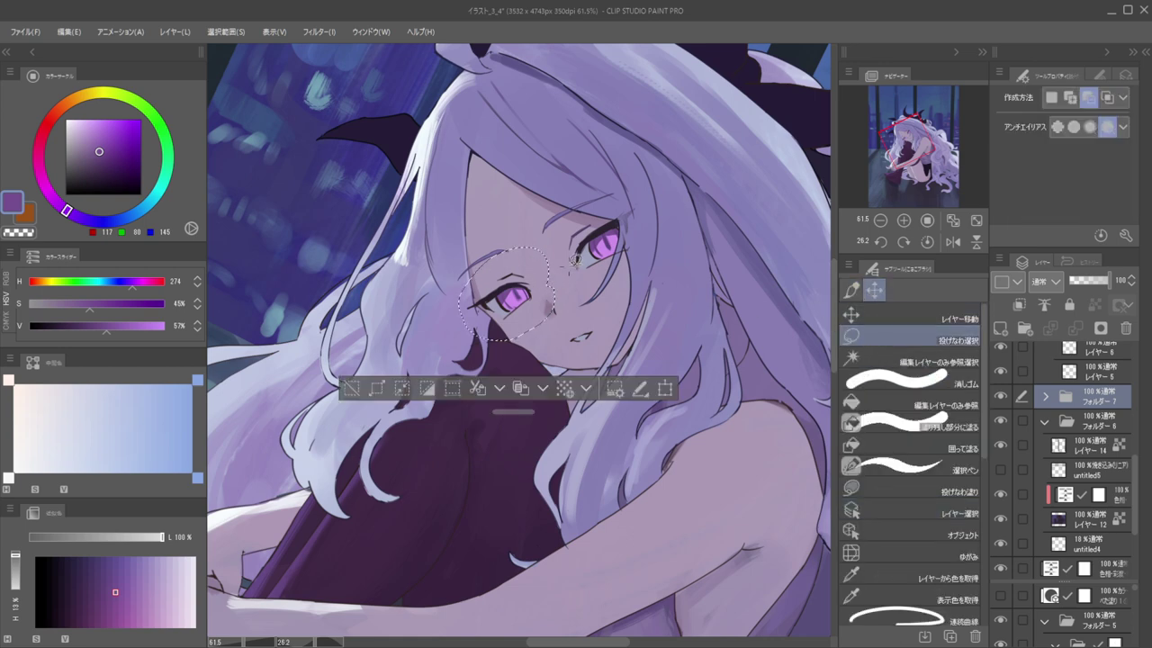
key("ctrl+t")
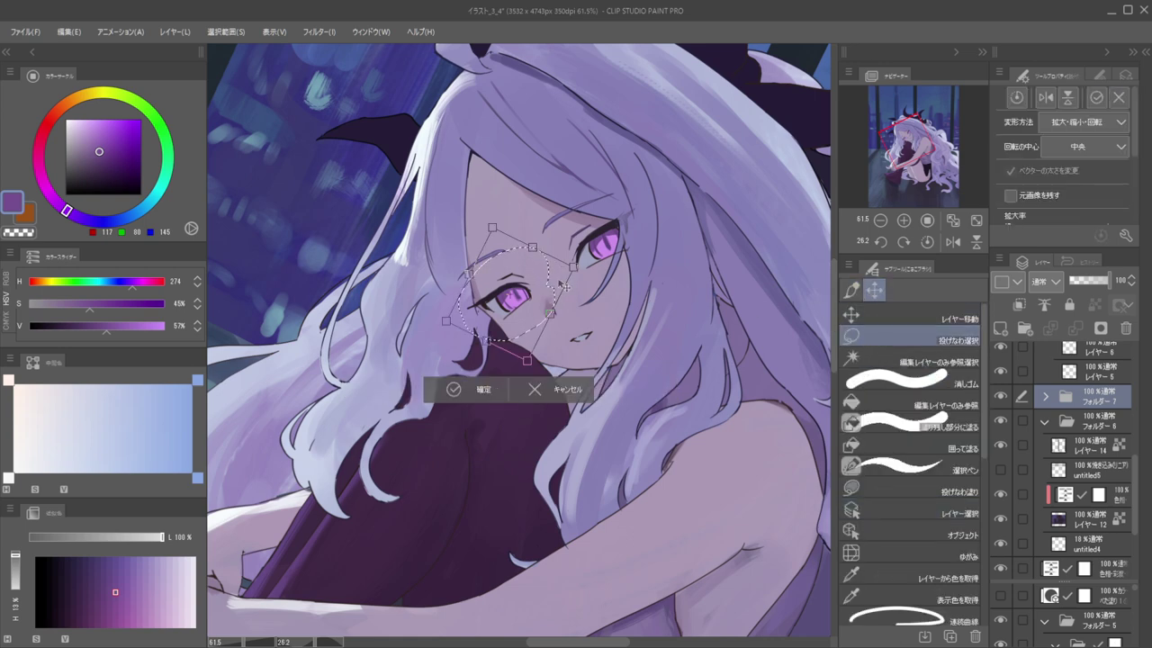
left_click_drag(574, 269, 591, 261)
key("ctrl+z")
left_click(557, 397)
key("ctrl+d")
Select Layers 8 and 15 in Folder 7 and drag them beneath Layer 13
left_click(1045, 396)
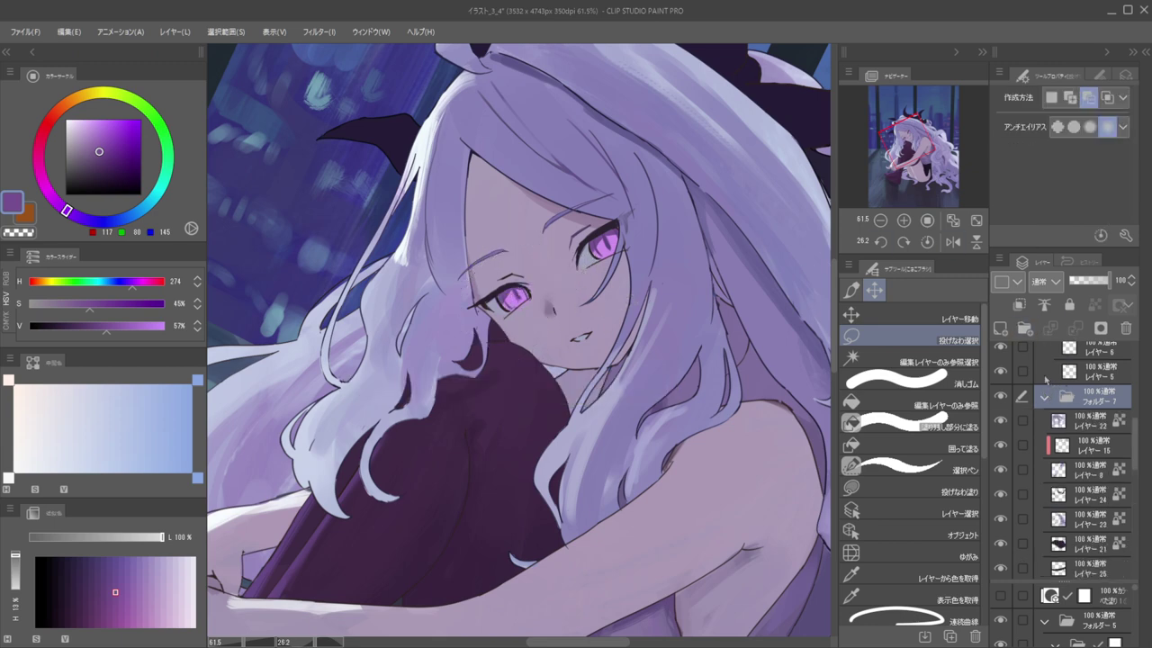
left_click(1059, 422)
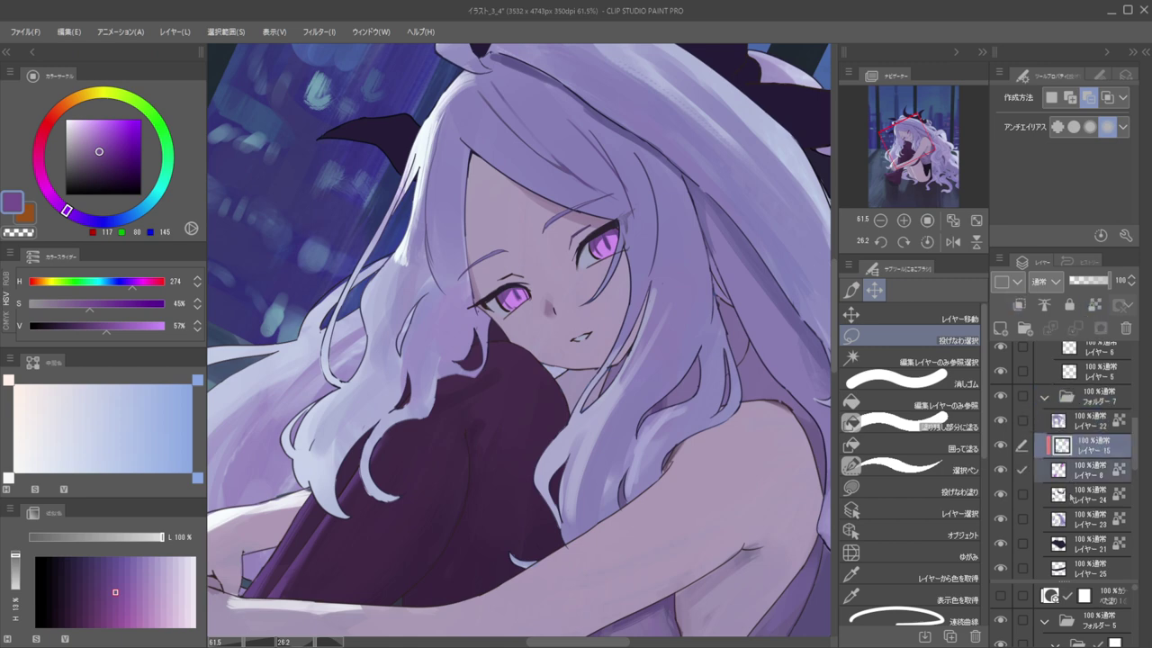
left_click(1080, 463)
left_click(1080, 445, "ctrl")
scroll(1078, 453, "up", 3)
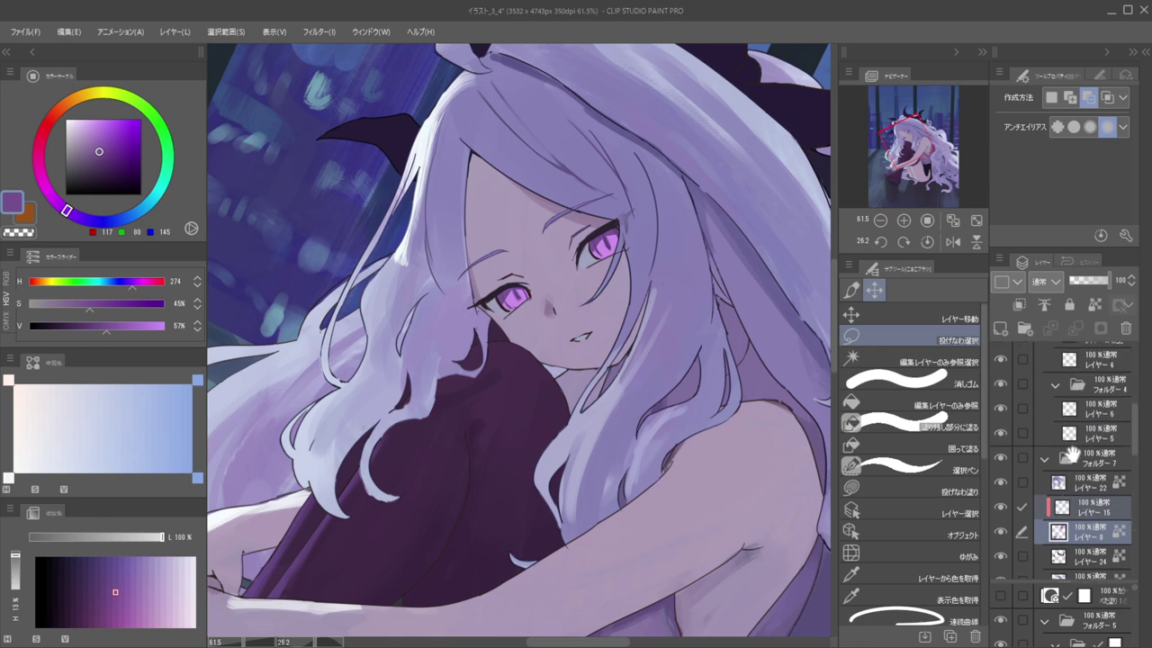
scroll(1069, 409, "up", 5)
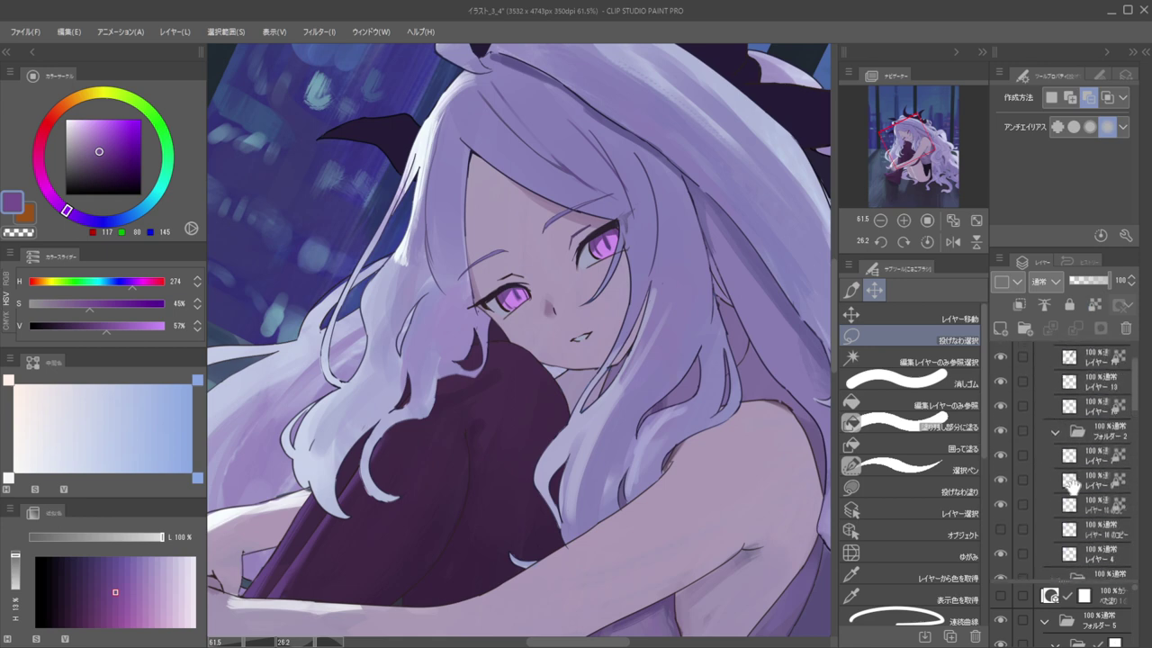
scroll(1071, 432, "down", 5)
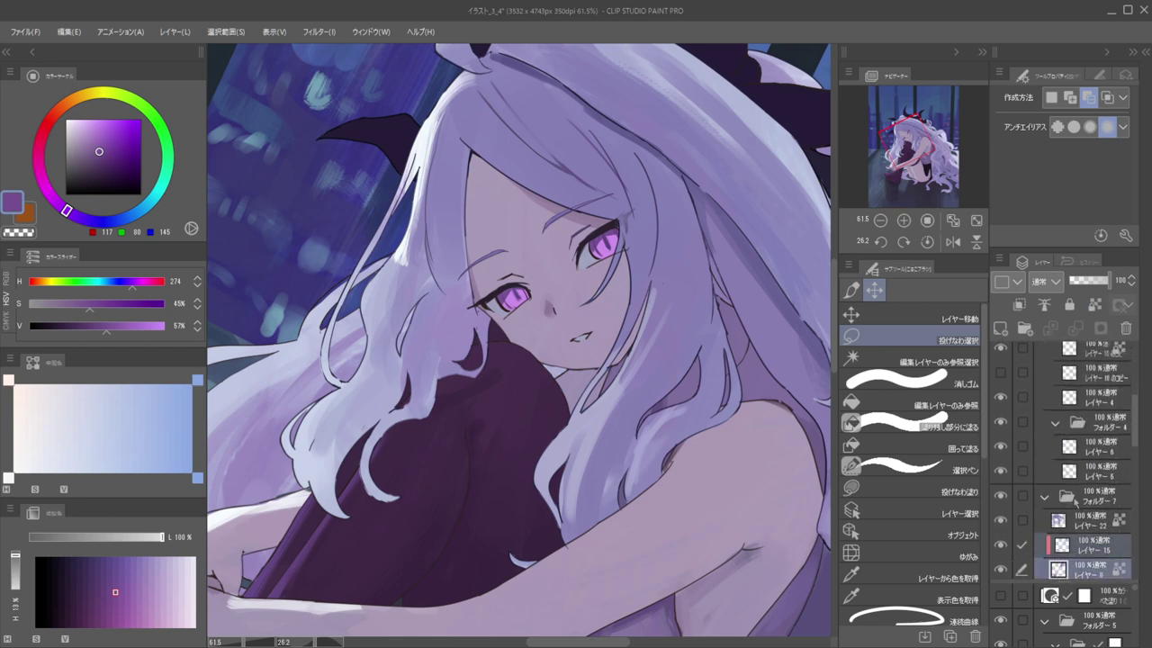
left_click_drag(1082, 362, 1090, 392)
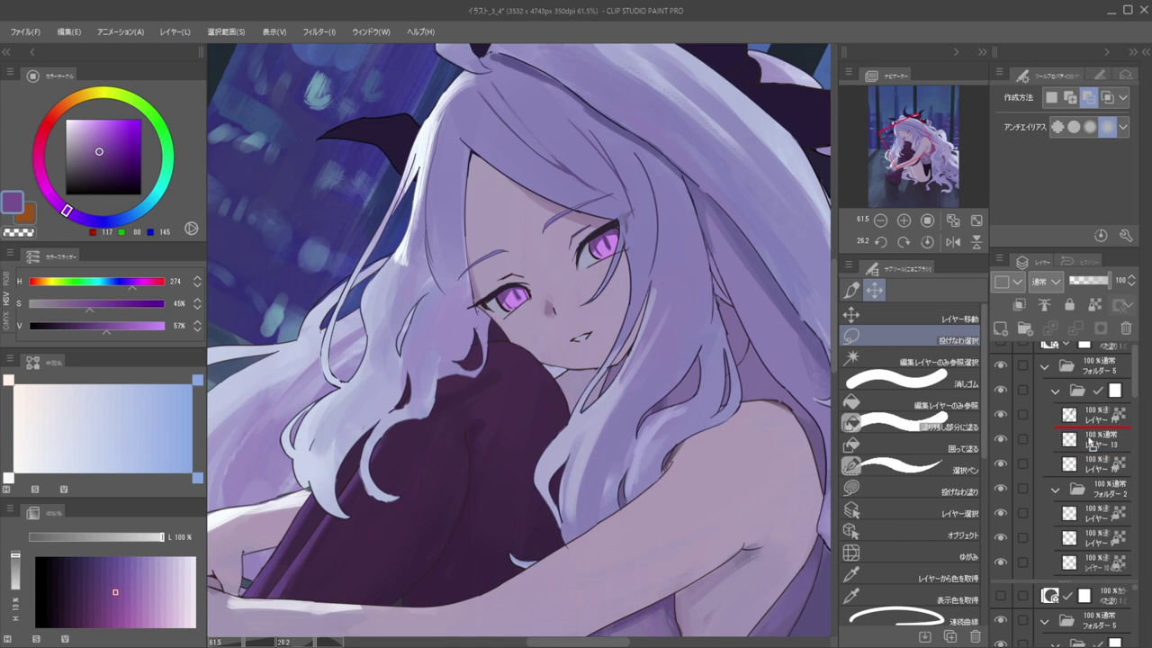
left_click_drag(1067, 420, 1068, 421)
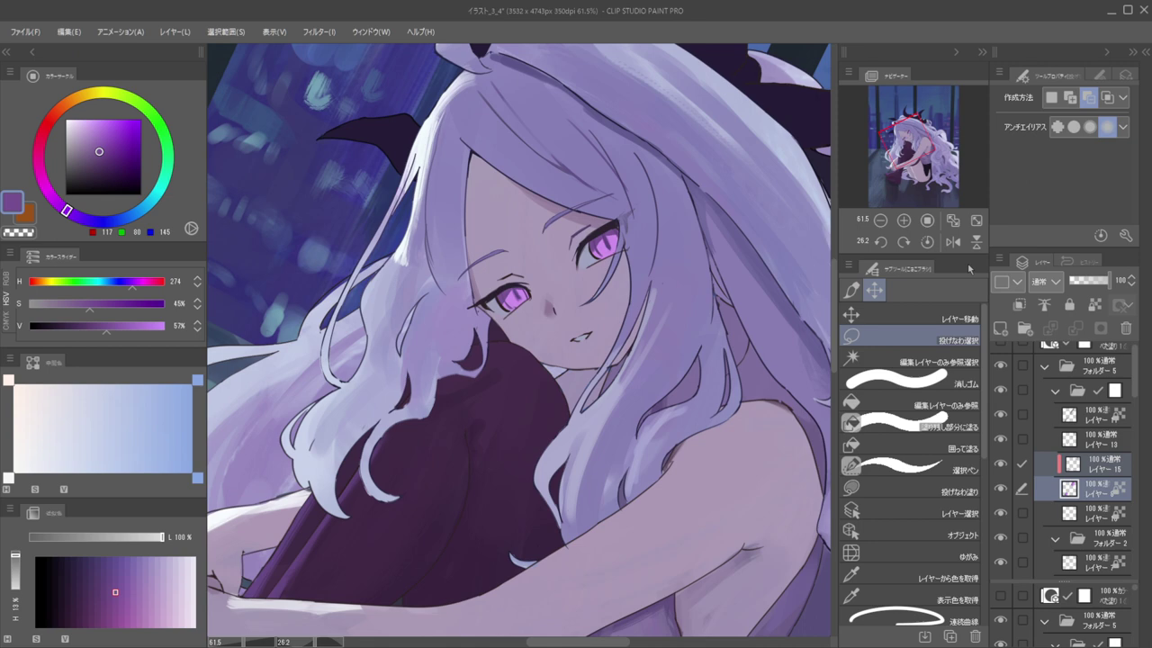
mouse_move(702, 344)
left_mouse_down()
mouse_move(704, 274)
mouse_move(743, 297)
mouse_move(754, 338)
left_mouse_up()
Zoom in on the eye, sample the iris purple, and paint darker purple down its left side
left_click_drag(663, 344, 674, 408)
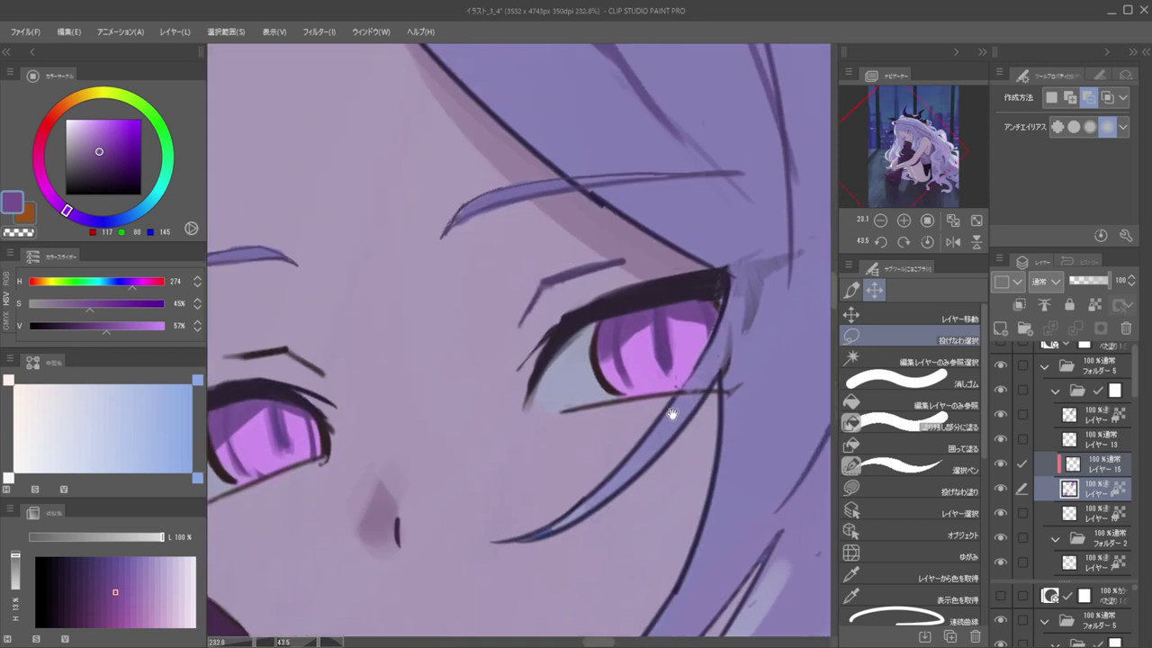
left_click(623, 341, "ctrl+shift")
key("b")
left_click(635, 323, "alt")
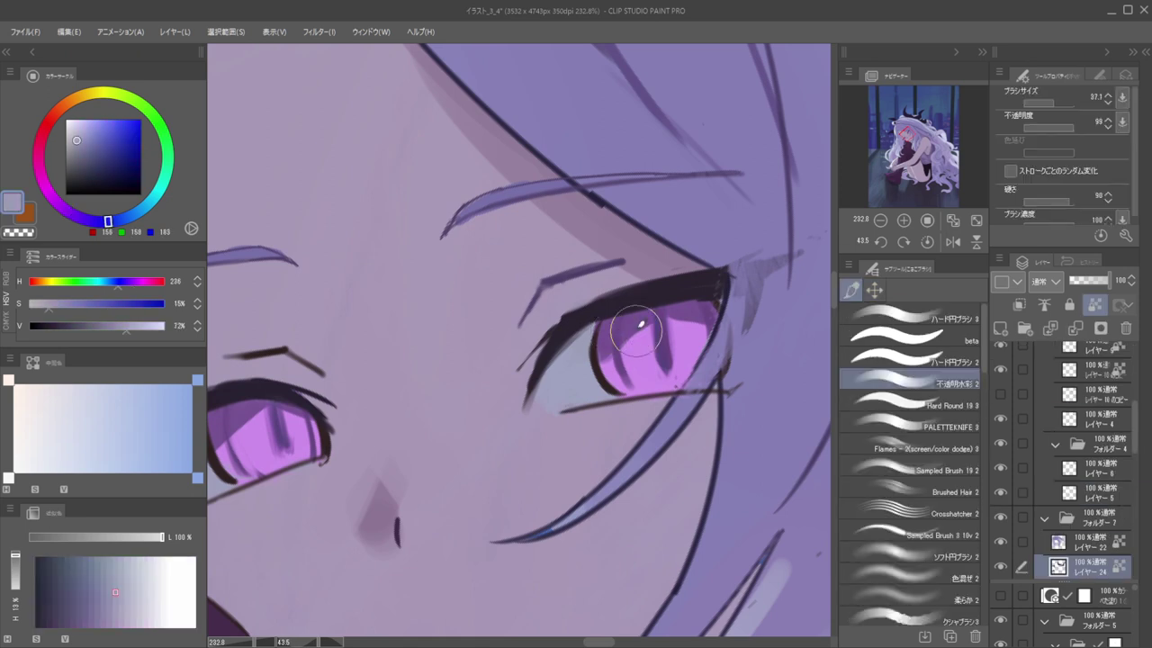
left_click(641, 330, "ctrl+shift")
left_click(635, 325, "alt")
left_click_drag(619, 340, 625, 387)
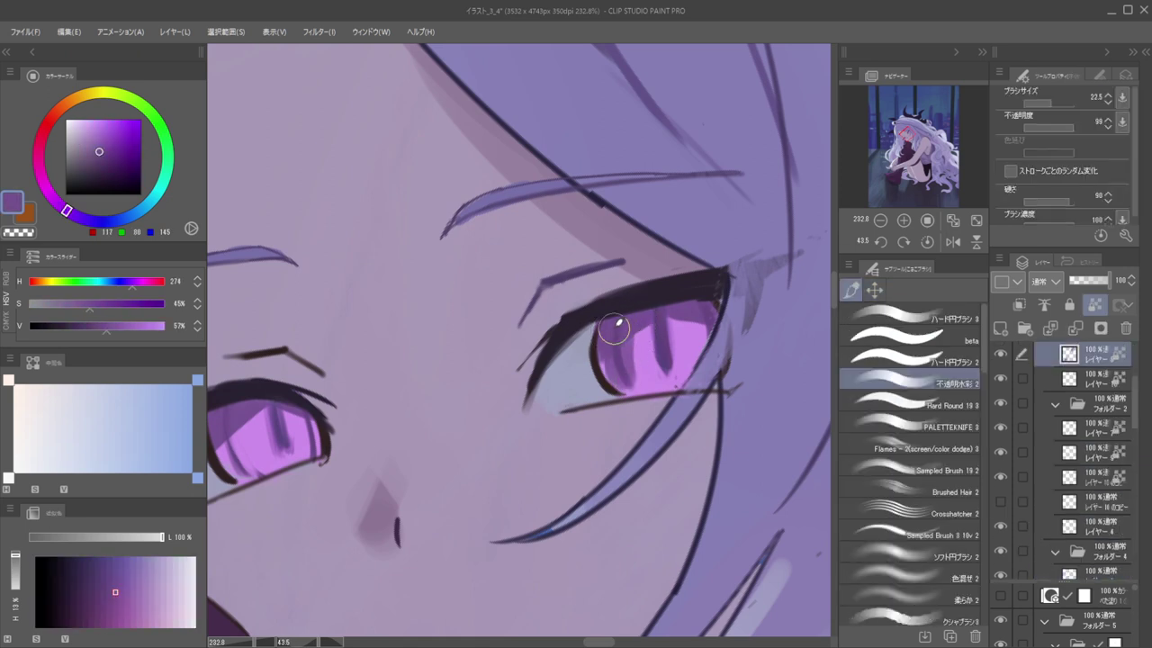
Darken the colour to deep purple and repaint the iris edge with a slightly bigger brush
left_click(99, 175)
key("]")
left_click_drag(611, 337, 621, 385)
key("ctrl+z")
left_click_drag(616, 316, 621, 387)
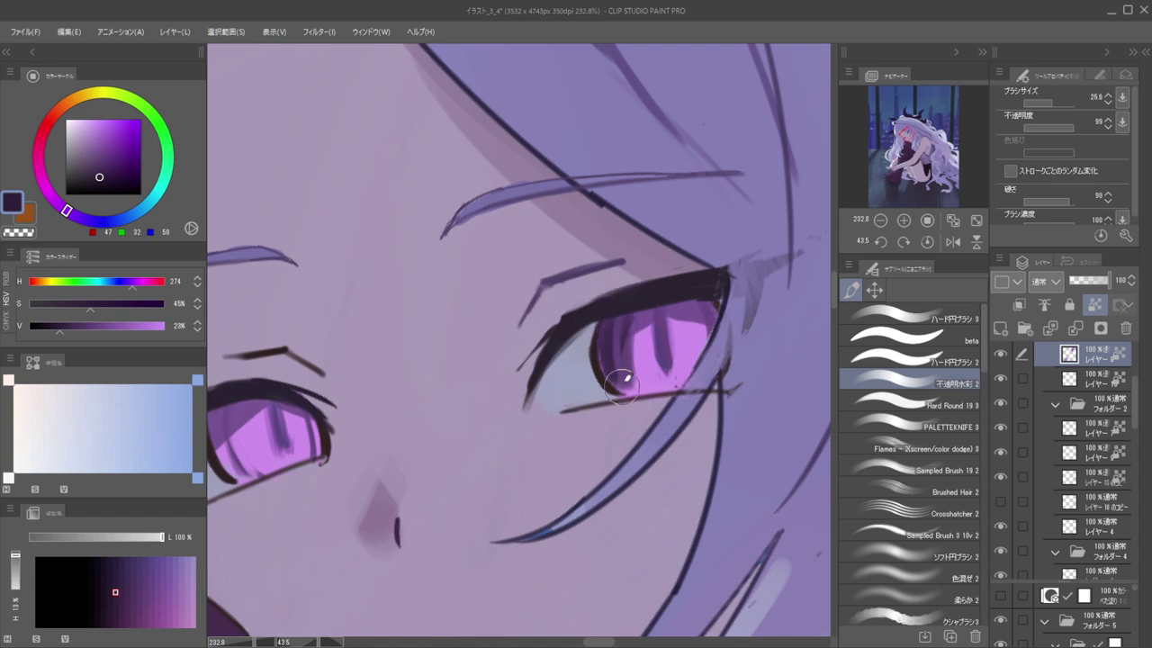
key("k")
key("b")
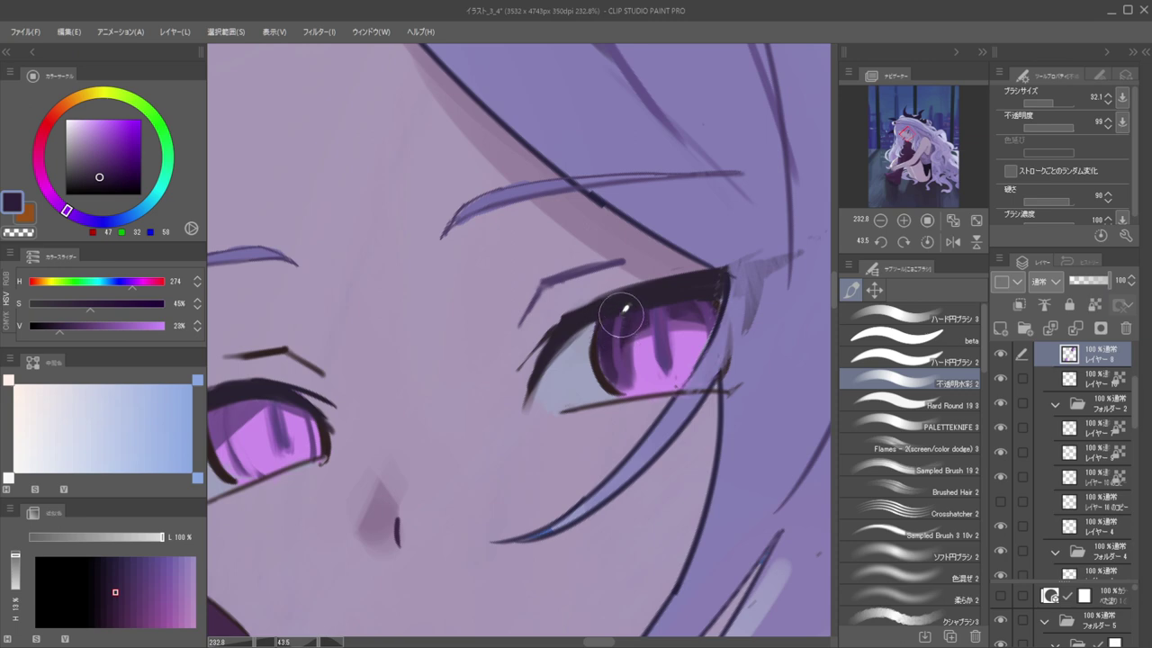
Add a new layer clipped to the eye layer below and straighten the face in view
key("ctrl+shift+n")
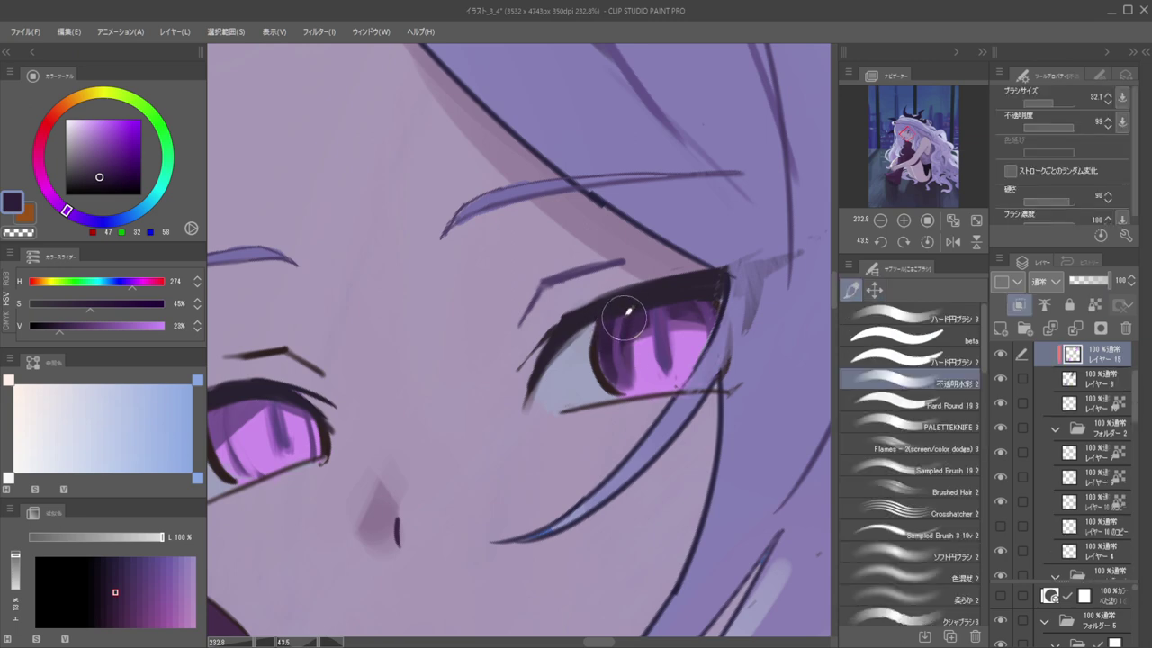
key("ctrl+alt+g")
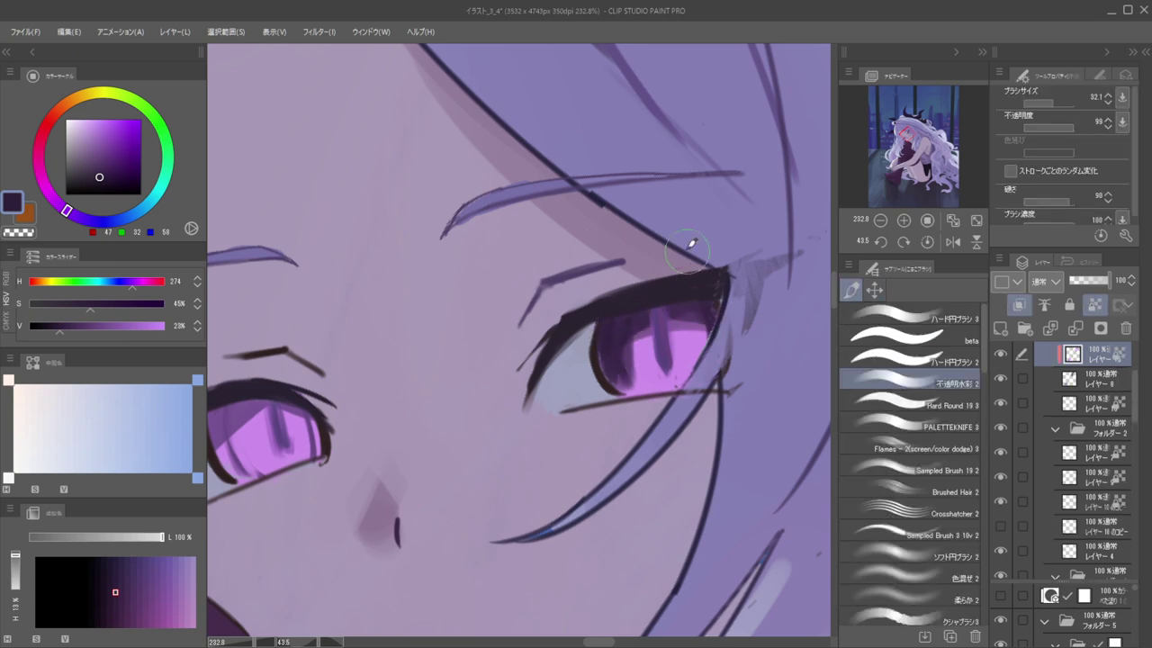
scroll(694, 257, "down", 5)
left_click_drag(657, 232, 644, 245)
scroll(670, 274, "up", 4)
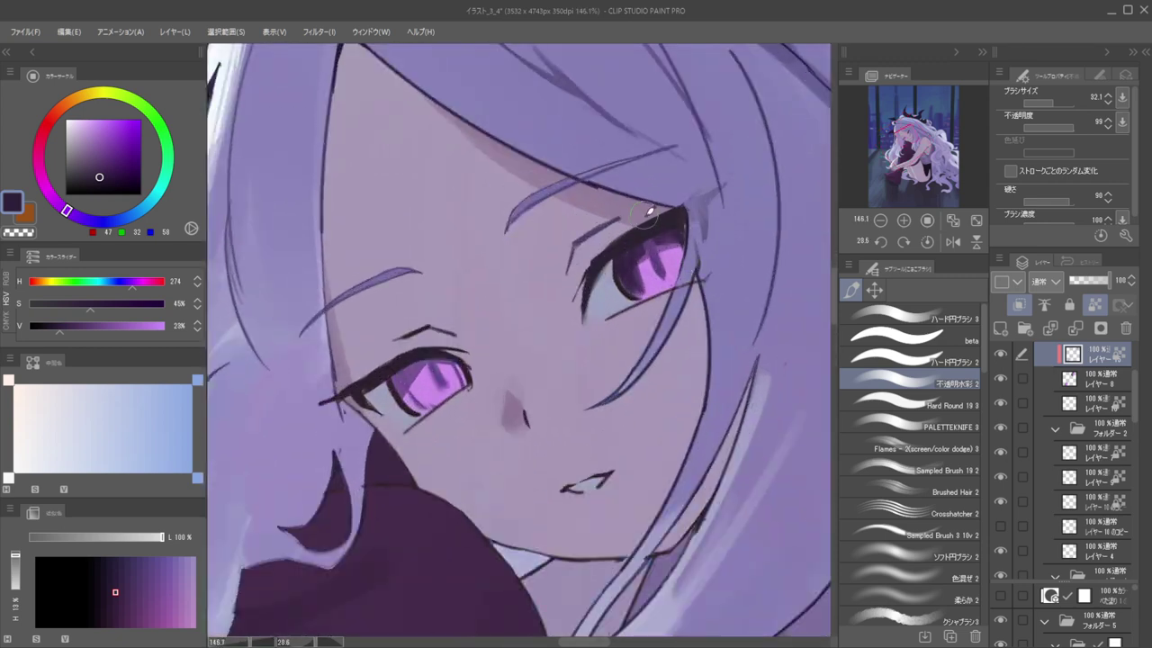
Also select Layer 8, fill the left iris with dark purple, and erase stray strokes in the lower iris
left_click(1085, 379, "ctrl")
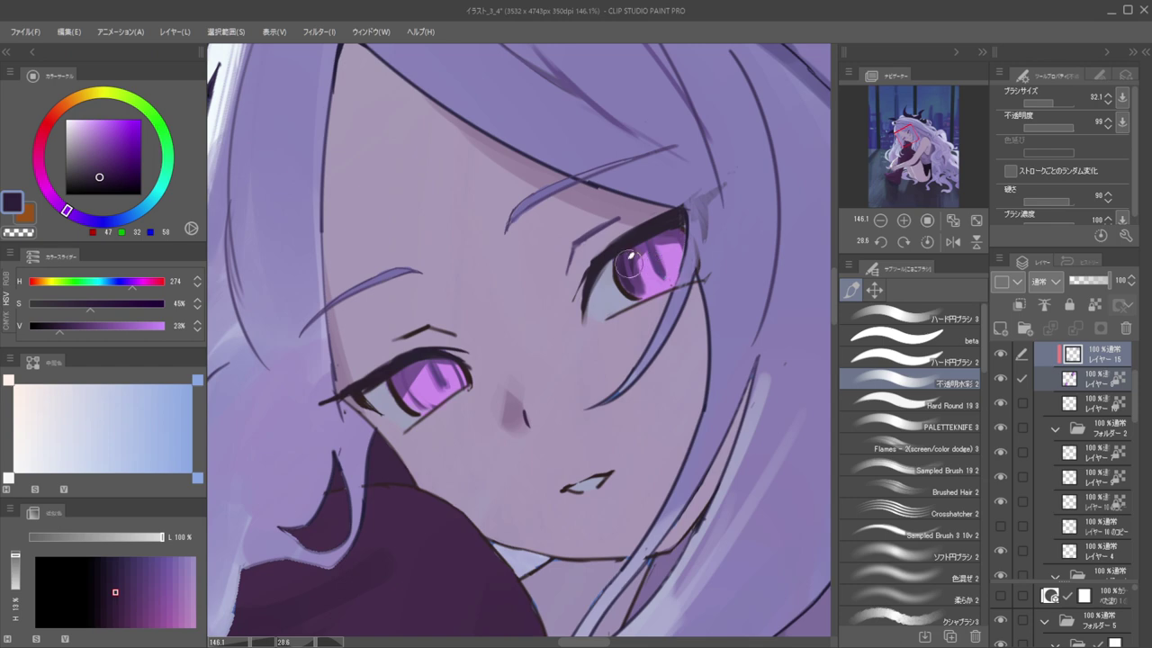
scroll(645, 262, "up", 4)
left_click_drag(649, 301, 635, 241)
mouse_move(730, 210)
left_mouse_down()
mouse_move(700, 233)
mouse_move(639, 243)
left_mouse_up()
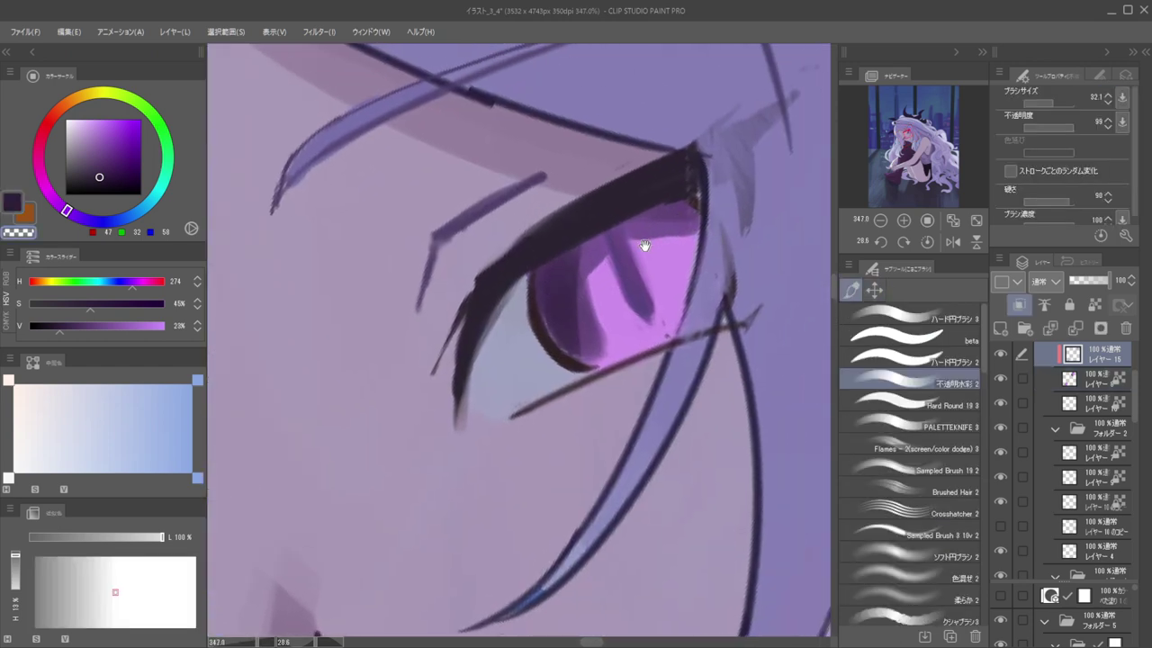
left_click_drag(567, 241, 780, 207)
scroll(781, 207, "down", 2)
left_click_drag(590, 297, 751, 248)
left_click_drag(601, 355, 621, 379)
Sample dark purple from the other eye and soften the dark streak inside its pink iris
scroll(631, 348, "up", 2)
mouse_move(675, 281)
left_mouse_down()
mouse_move(616, 358)
mouse_move(696, 299)
mouse_move(505, 412)
left_mouse_up()
left_click_drag(698, 300, 513, 404)
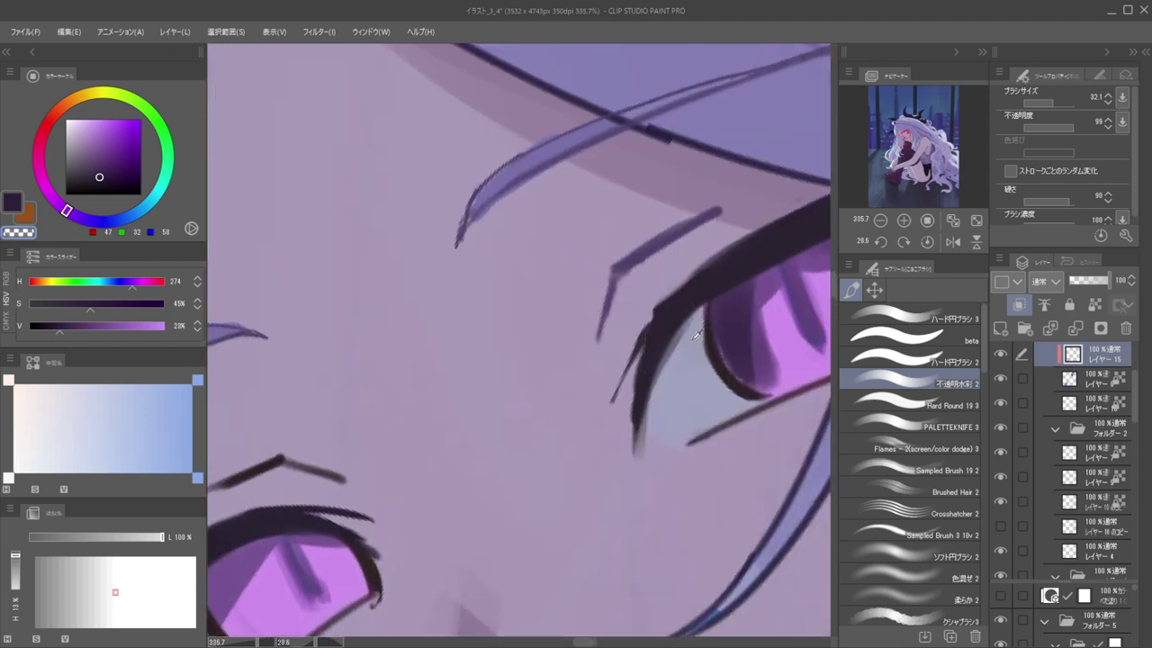
left_click(744, 303, "alt")
left_click_drag(611, 357, 744, 245)
left_click_drag(562, 396, 630, 298)
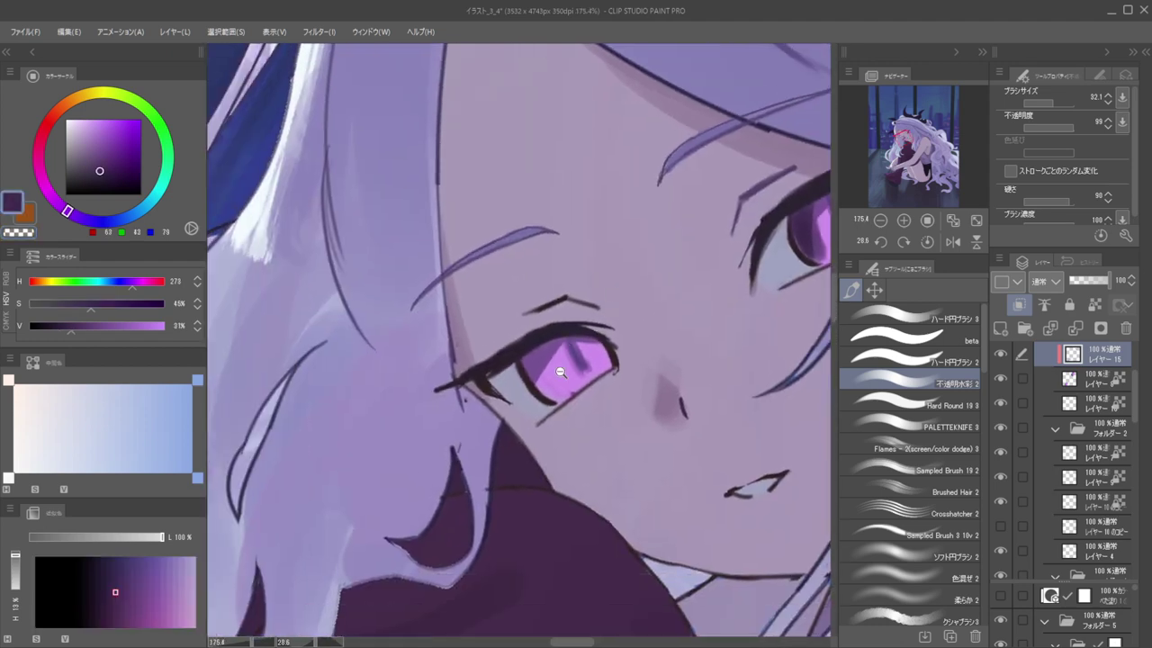
scroll(560, 360, "up", 3)
mouse_move(554, 387)
left_mouse_down()
mouse_move(541, 343)
mouse_move(543, 384)
mouse_move(560, 376)
mouse_move(536, 341)
mouse_move(586, 369)
left_mouse_up()
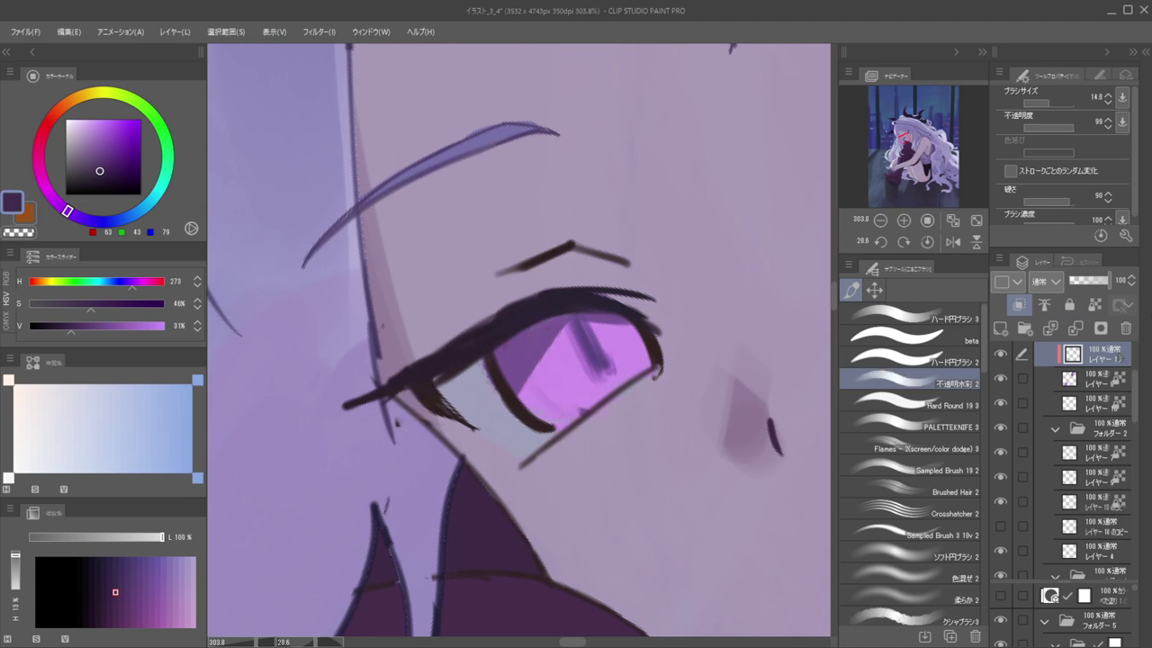
On the layer below, paint darker purple strokes in the iris with a dark accent on its right
left_click(1044, 377)
mouse_move(539, 327)
left_mouse_down()
mouse_move(538, 376)
mouse_move(579, 418)
mouse_move(535, 323)
mouse_move(561, 375)
mouse_move(560, 411)
mouse_move(536, 348)
mouse_move(525, 348)
mouse_move(531, 340)
mouse_move(572, 420)
mouse_move(540, 348)
mouse_move(585, 406)
left_mouse_up()
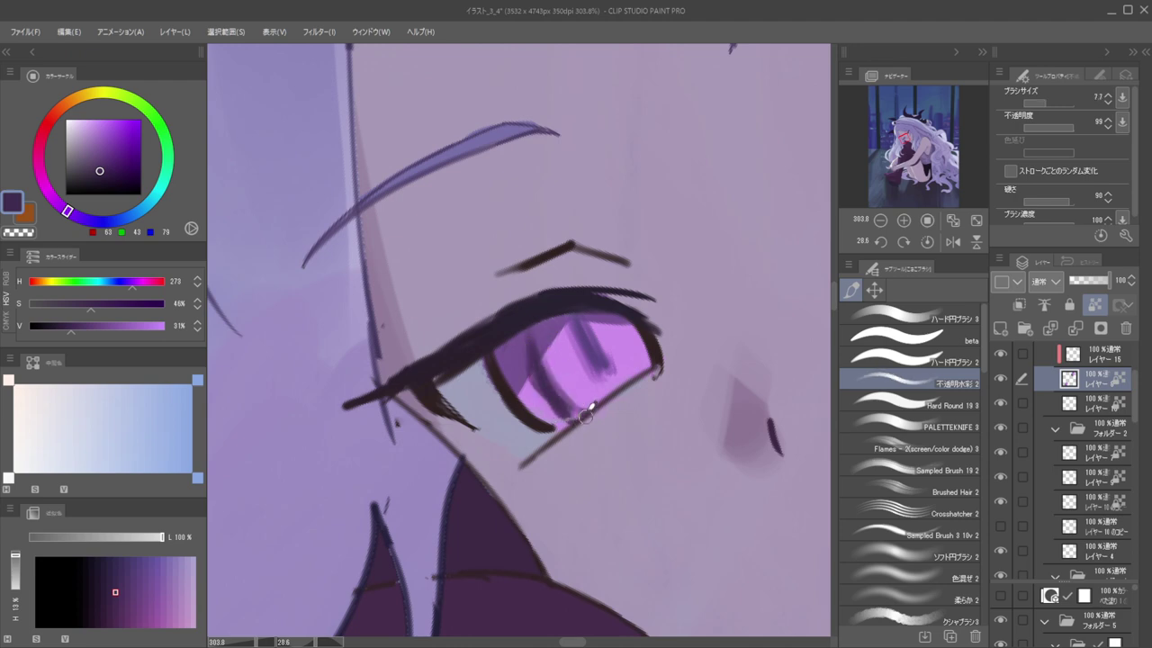
mouse_move(621, 317)
left_mouse_down()
mouse_move(629, 334)
mouse_move(539, 323)
mouse_move(597, 304)
mouse_move(561, 386)
mouse_move(667, 263)
left_mouse_up()
scroll(628, 329, "down", 5)
scroll(608, 316, "up", 5)
key("bracketright")
key("bracketright")
key("bracketright")
key("bracketright")
key("bracketright")
scroll(667, 263, "down", 10)
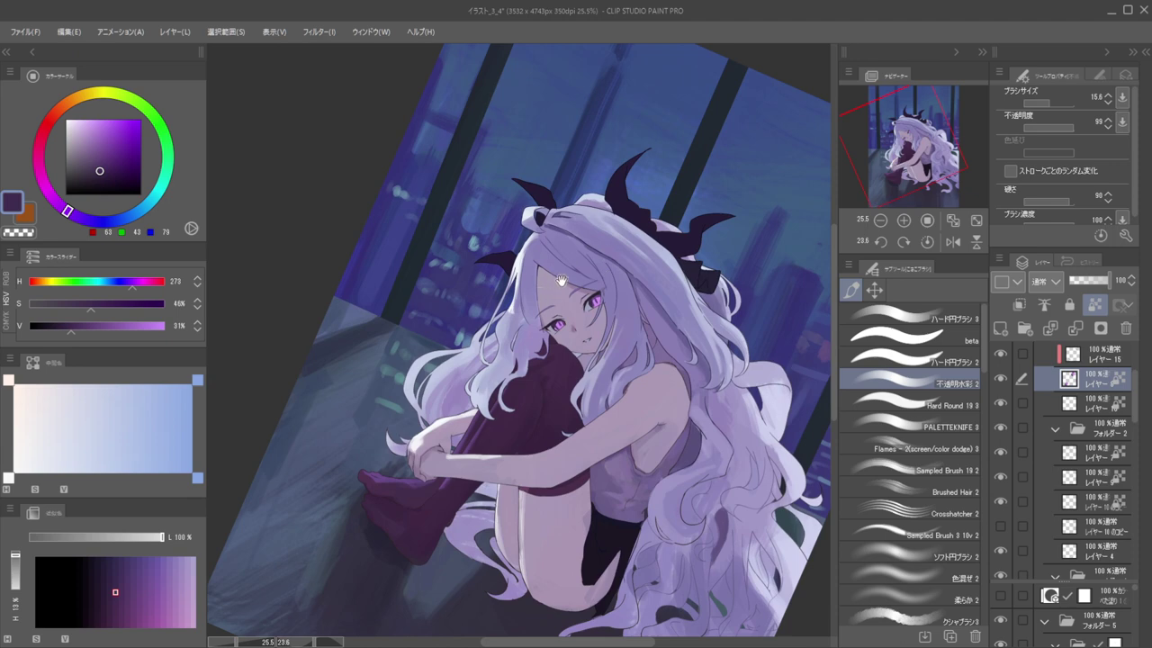
Sample the iris pink and darker purples, and shrink the brush to a fine size
scroll(590, 298, "up", 4)
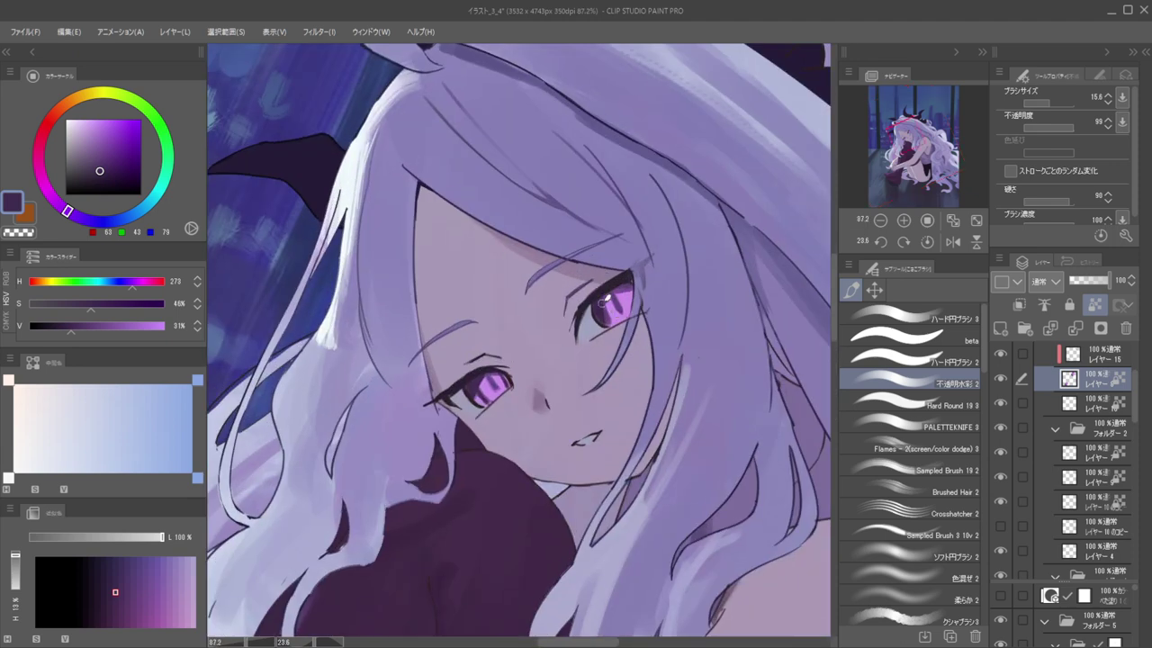
scroll(601, 297, "up", 3)
left_click(624, 329, "alt")
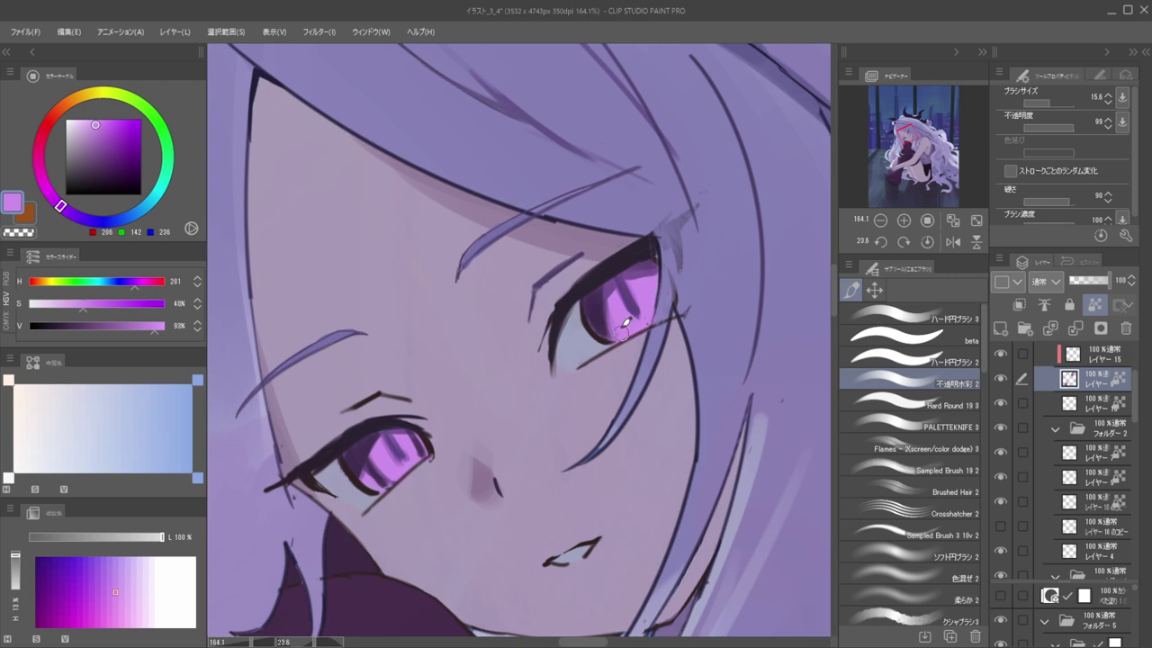
left_click(612, 285, "alt")
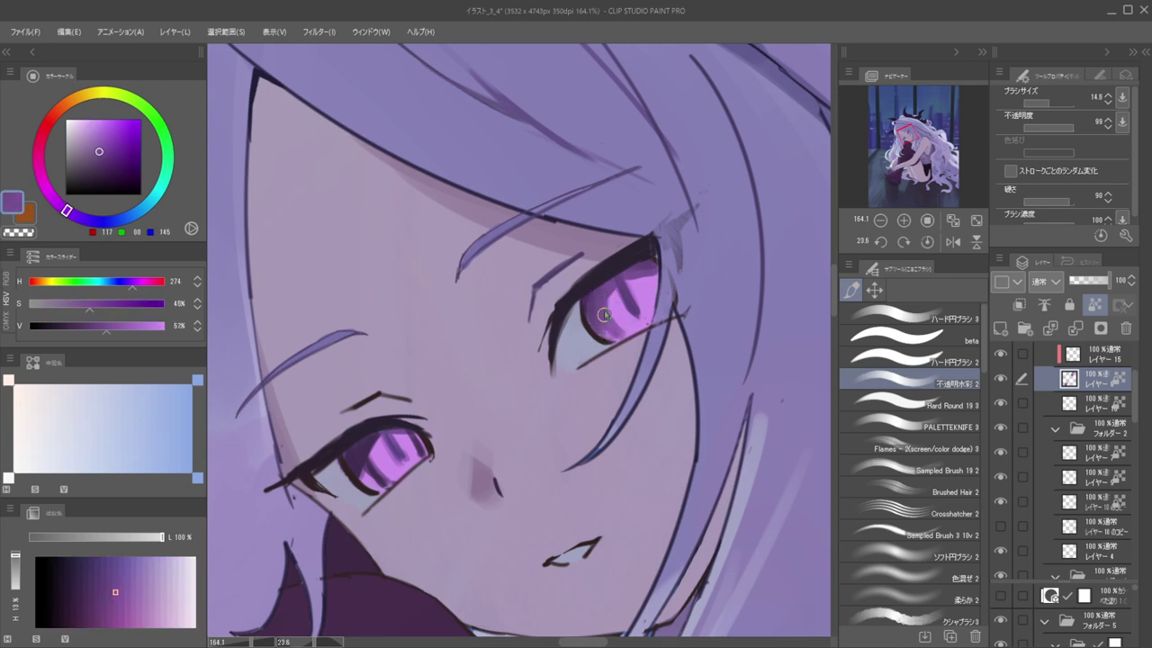
left_click_drag(604, 314, 597, 313, "ctrl+alt")
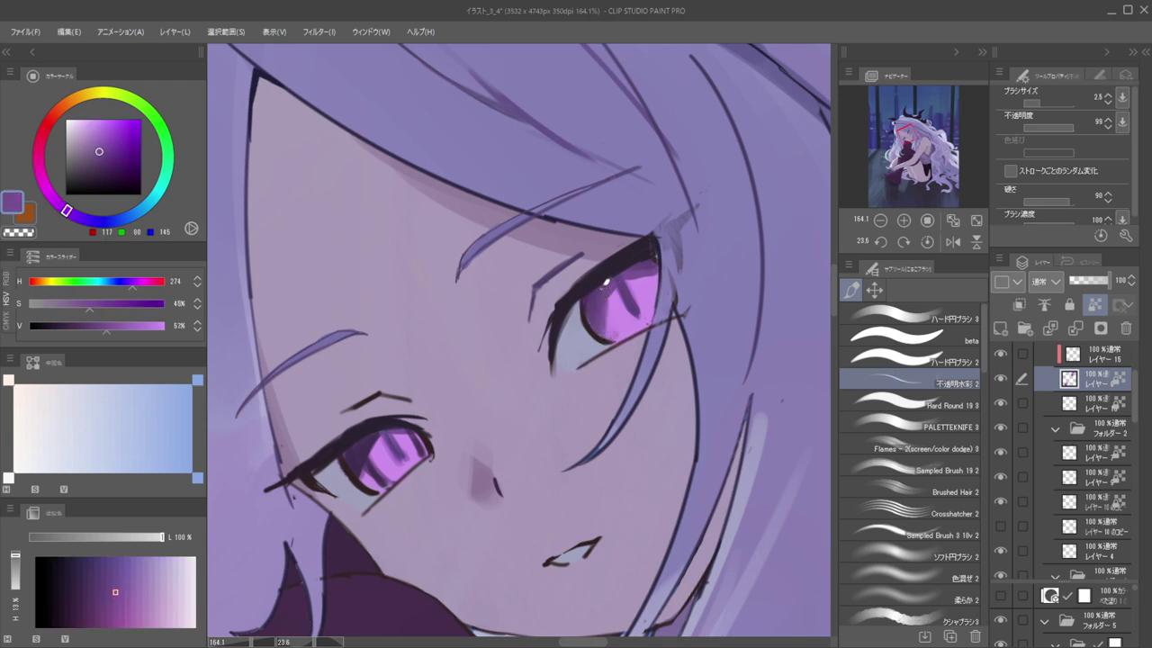
left_click(648, 268, "alt")
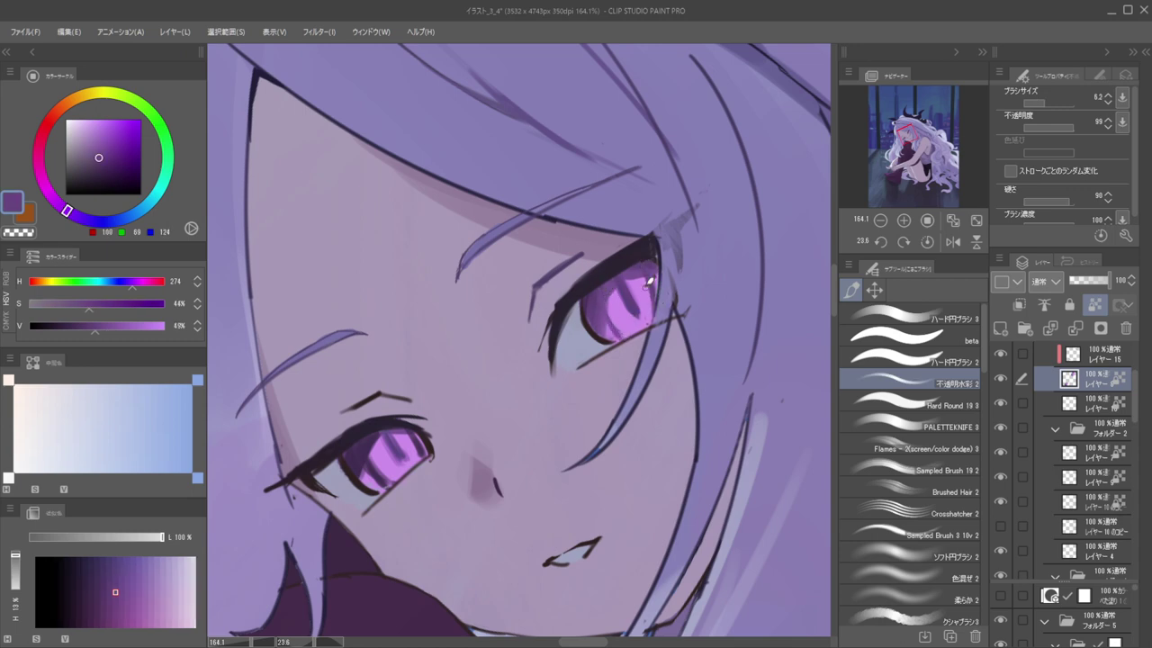
Reframe the view close on the left eye and fine-tune the brush size
left_click_drag(631, 299, 605, 259)
left_click_drag(696, 263, 711, 243)
mouse_move(676, 302)
left_mouse_down()
mouse_move(685, 319)
mouse_move(598, 308)
mouse_move(654, 315)
left_mouse_up()
left_click(652, 292, "alt")
mouse_move(523, 319)
left_mouse_down()
mouse_move(547, 311)
mouse_move(495, 315)
mouse_move(481, 330)
mouse_move(526, 297)
left_mouse_up()
key("]")
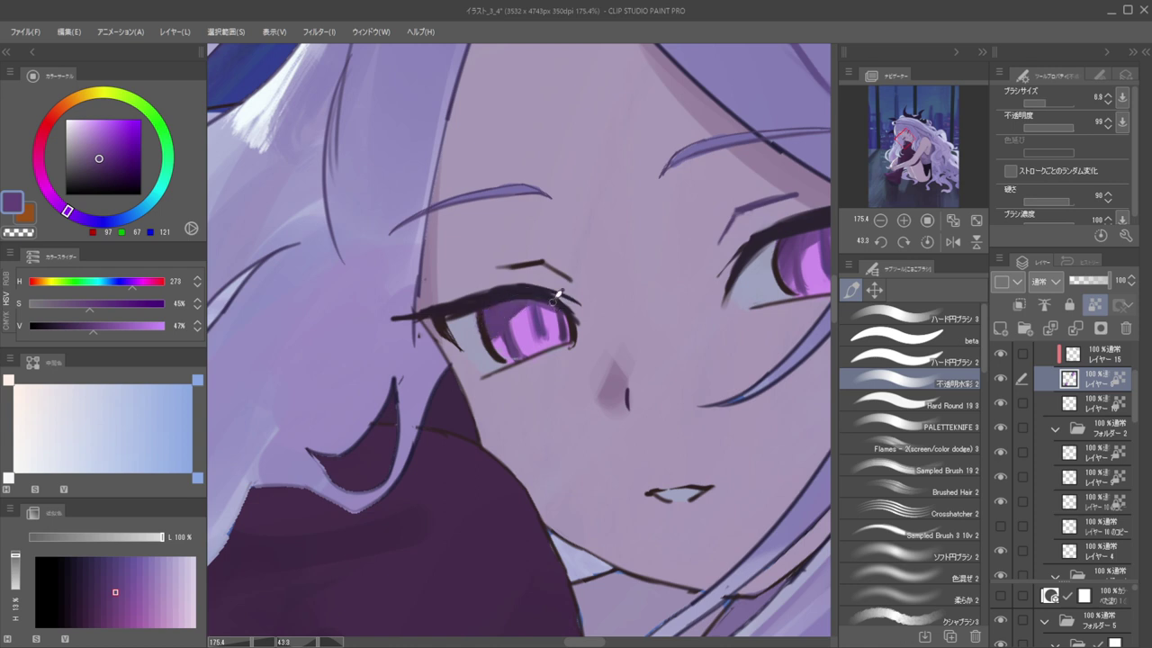
key("bracketleft")
key("bracketleft")
key("bracketleft")
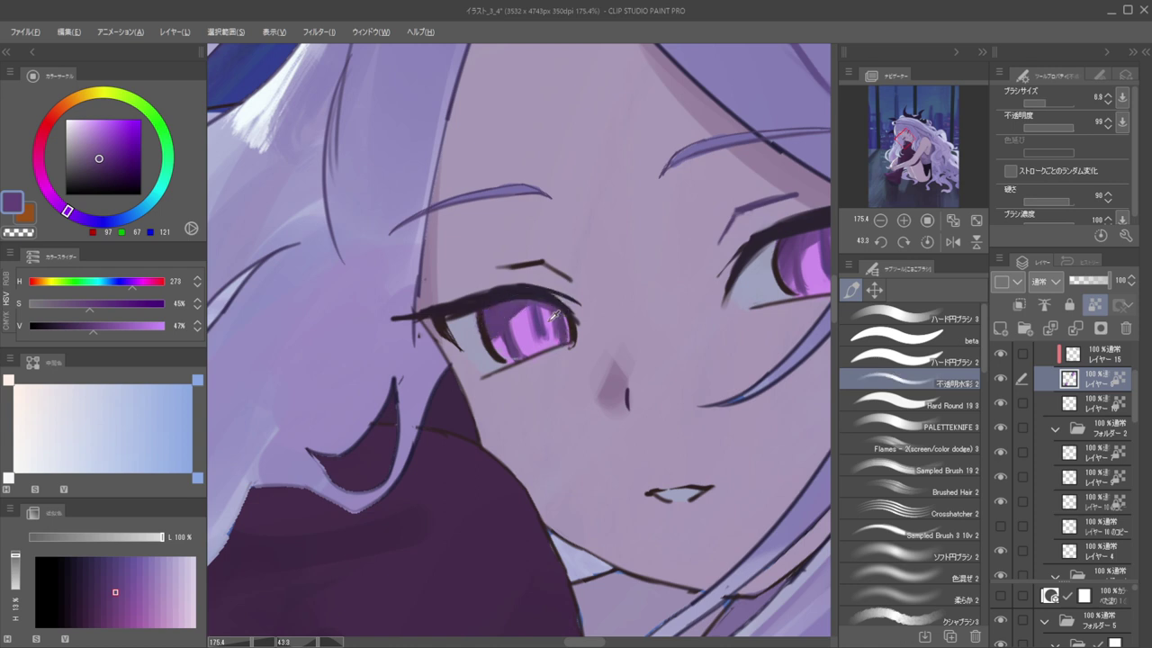
Sample the iris and eyelid purples and paint the iris edge darker with a larger brush
left_click(555, 312, "alt")
left_click(557, 298, "alt")
scroll(570, 315, "down", 10)
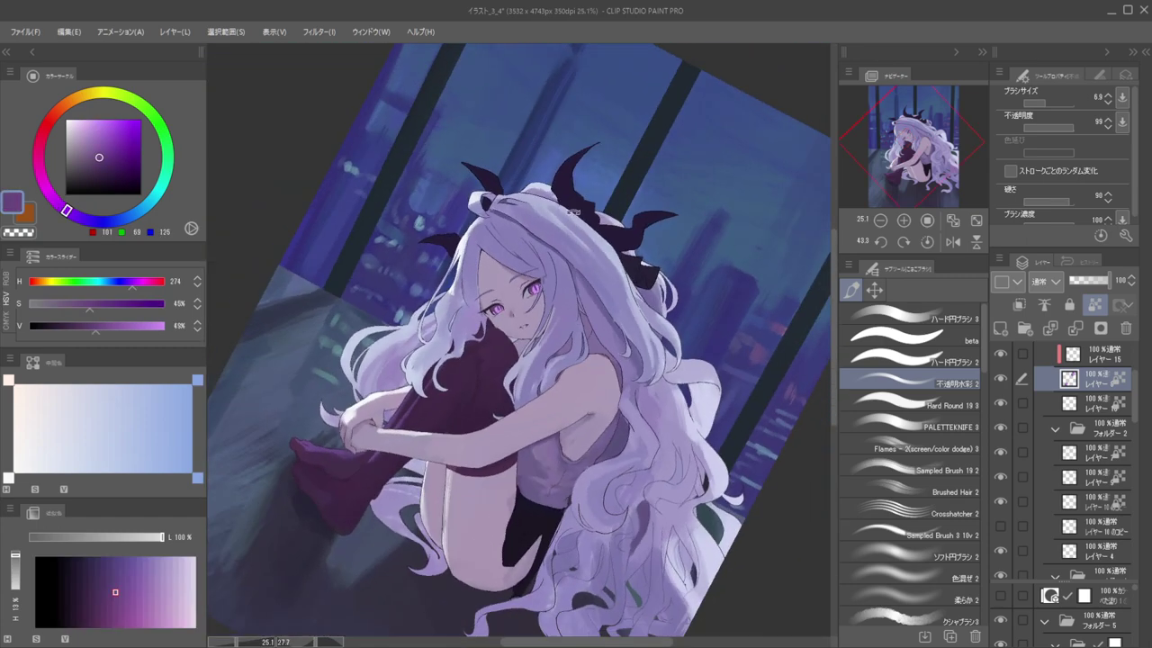
scroll(506, 286, "up", 8)
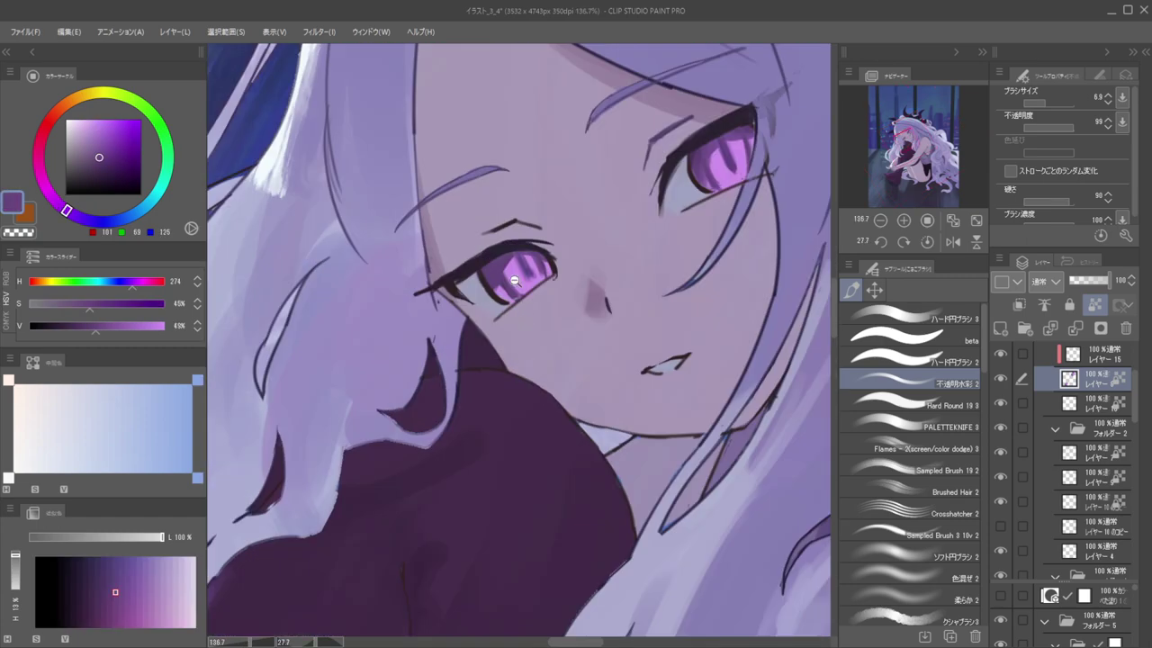
scroll(516, 283, "up", 3)
left_click(502, 275, "alt")
key("]")
left_click_drag(502, 268, 518, 303)
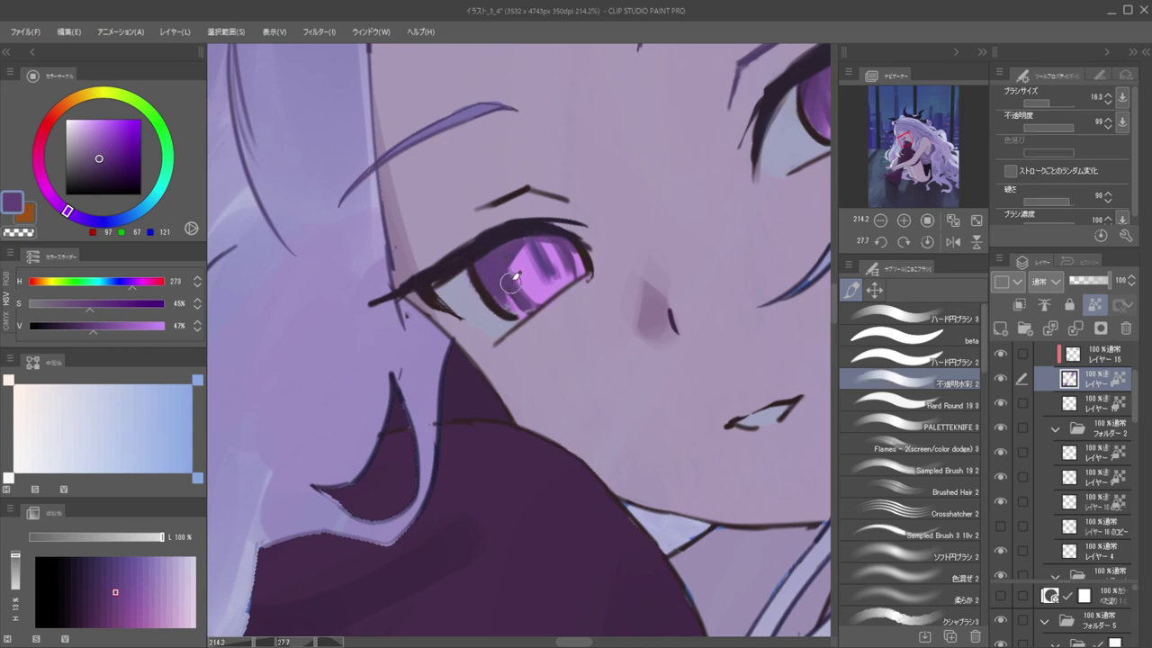
Undo the dark stroke in the lower iris and readjust the brush size
scroll(520, 290, "down", 4)
scroll(525, 300, "up", 2)
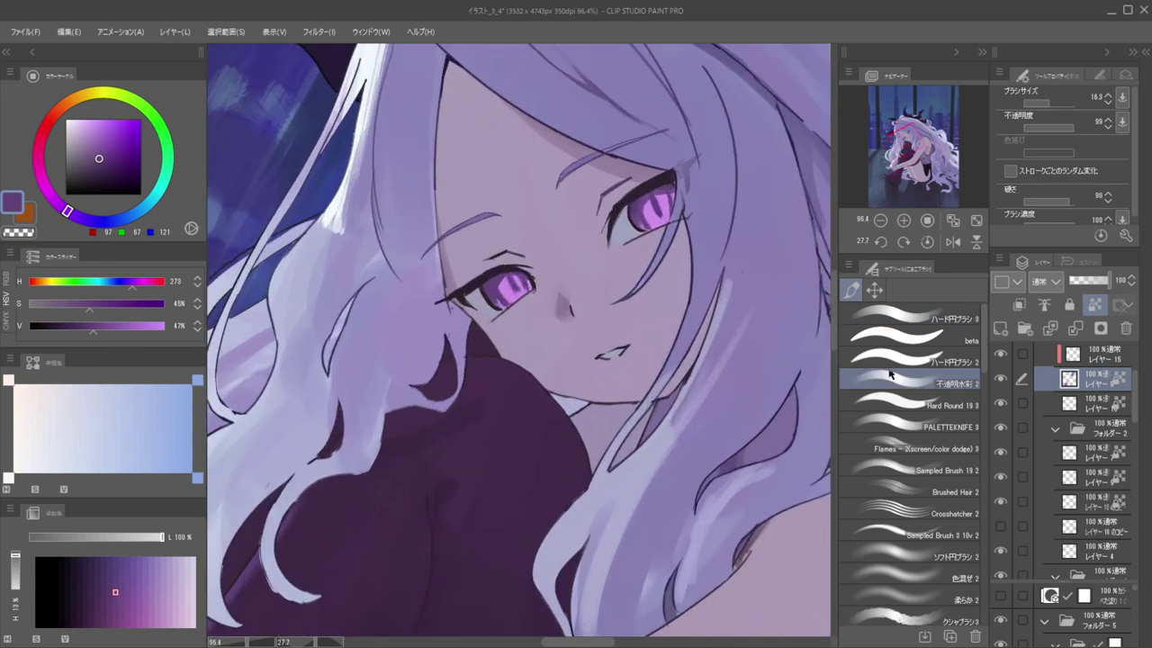
scroll(514, 264, "up", 7)
left_click(520, 331, "alt")
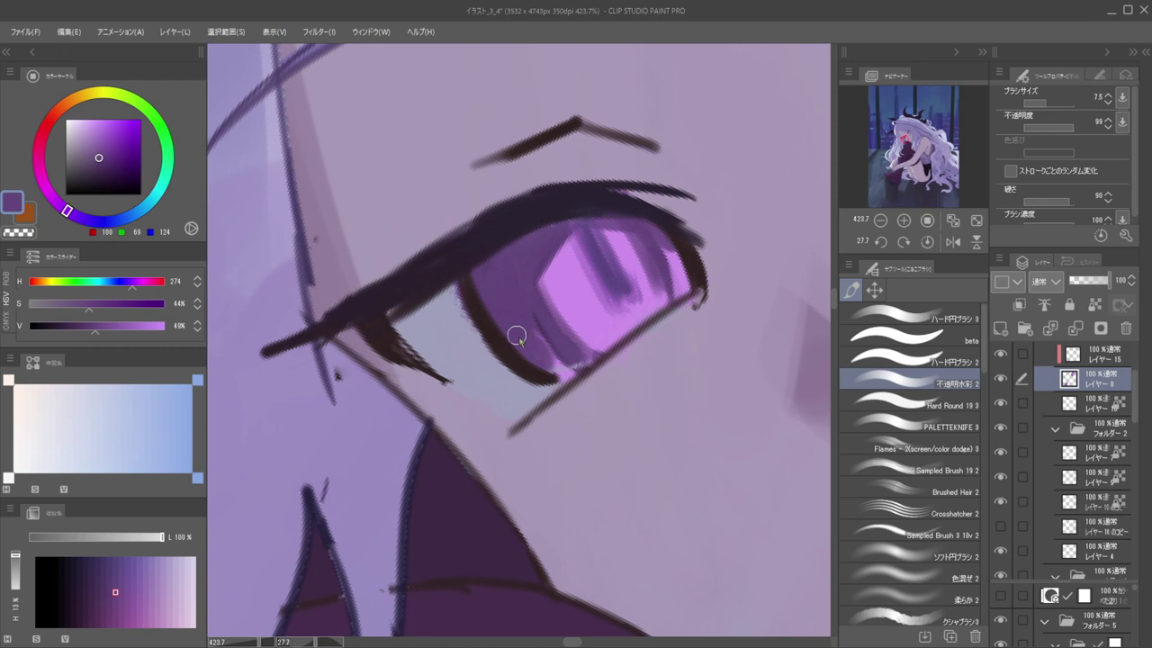
key("ctrl+z")
left_click_drag(517, 335, 514, 327)
key("bracketright")
key("bracketright")
key("bracketright")
key("bracketright")
key("bracketright")
key("bracketright")
key("bracketright")
key("bracketright")
Repaint the lower iris with a duller dark purple, then sample a lighter purple
left_click(579, 345, "alt")
left_click_drag(554, 352, 562, 371)
left_click(552, 352, "alt")
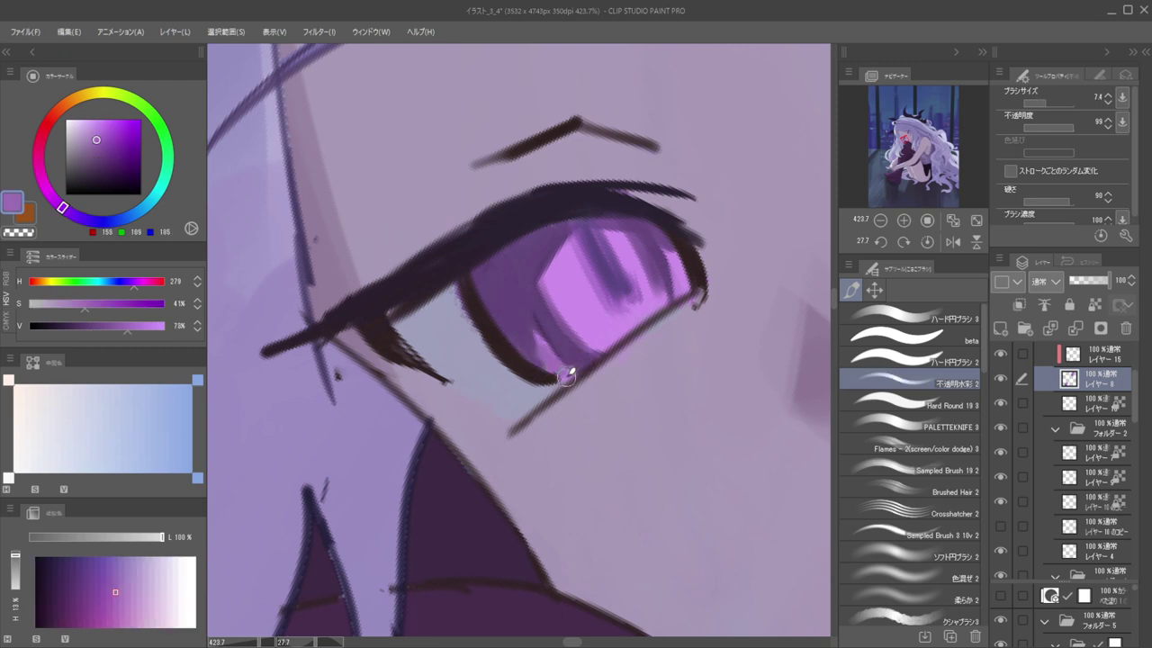
left_click_drag(584, 317, 517, 311)
scroll(518, 311, "down", 3)
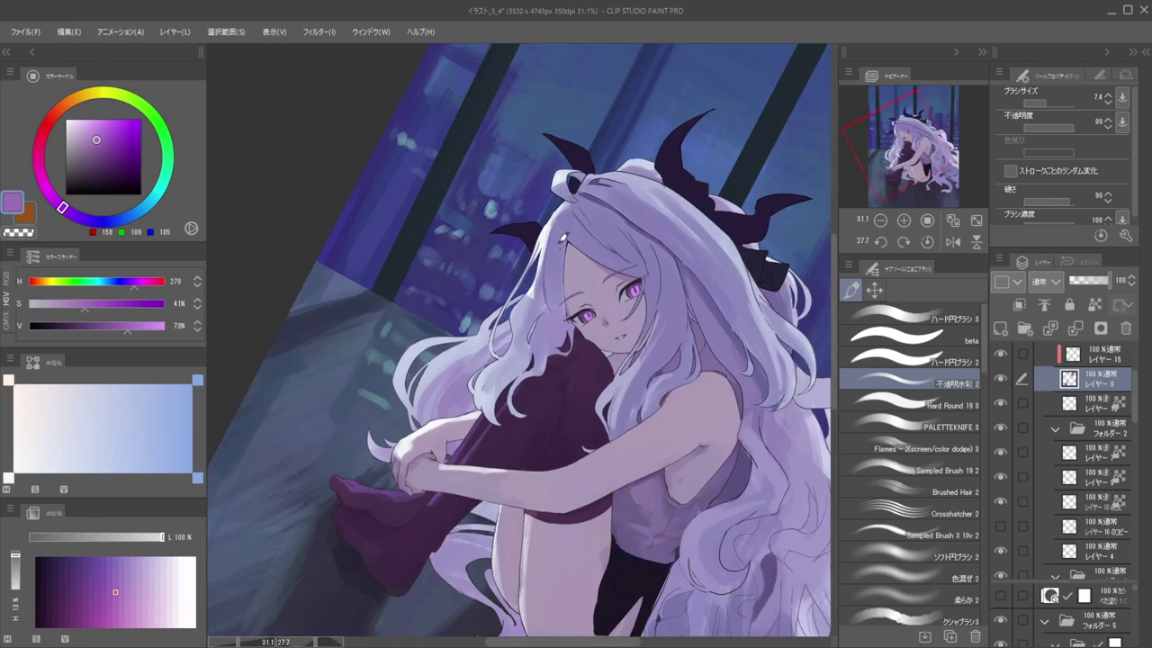
On the top painting layer, sample the eyelash purple and darken it for the pupils
scroll(561, 297, "up", 6)
scroll(566, 306, "down", 9)
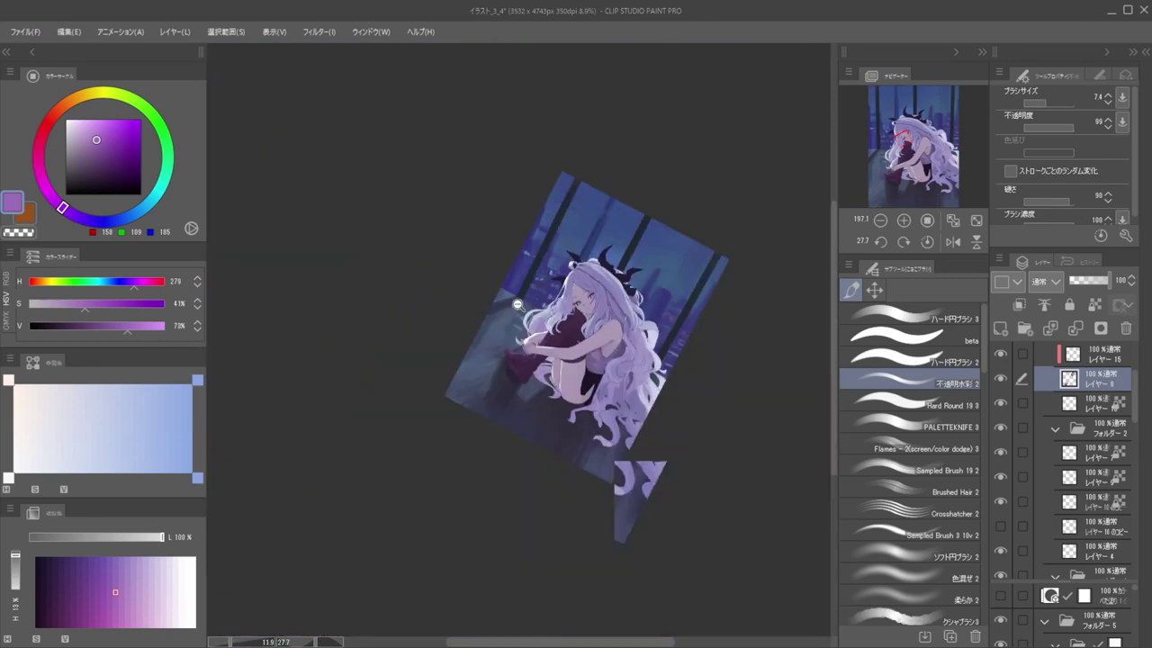
scroll(630, 261, "up", 5)
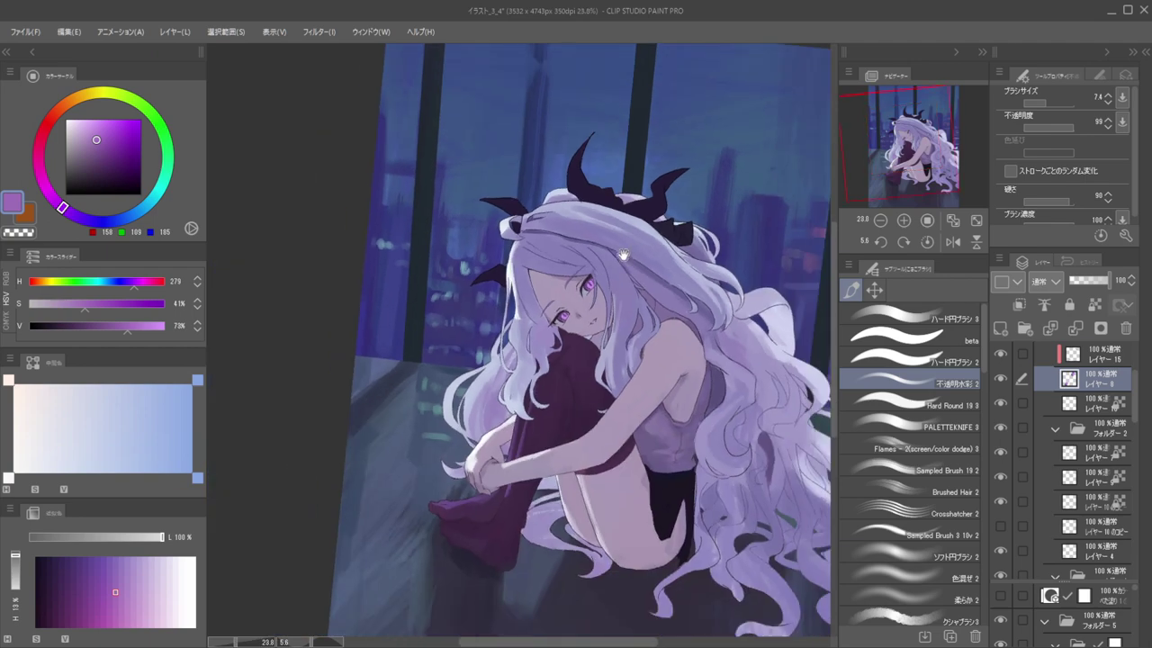
left_click_drag(623, 256, 618, 361)
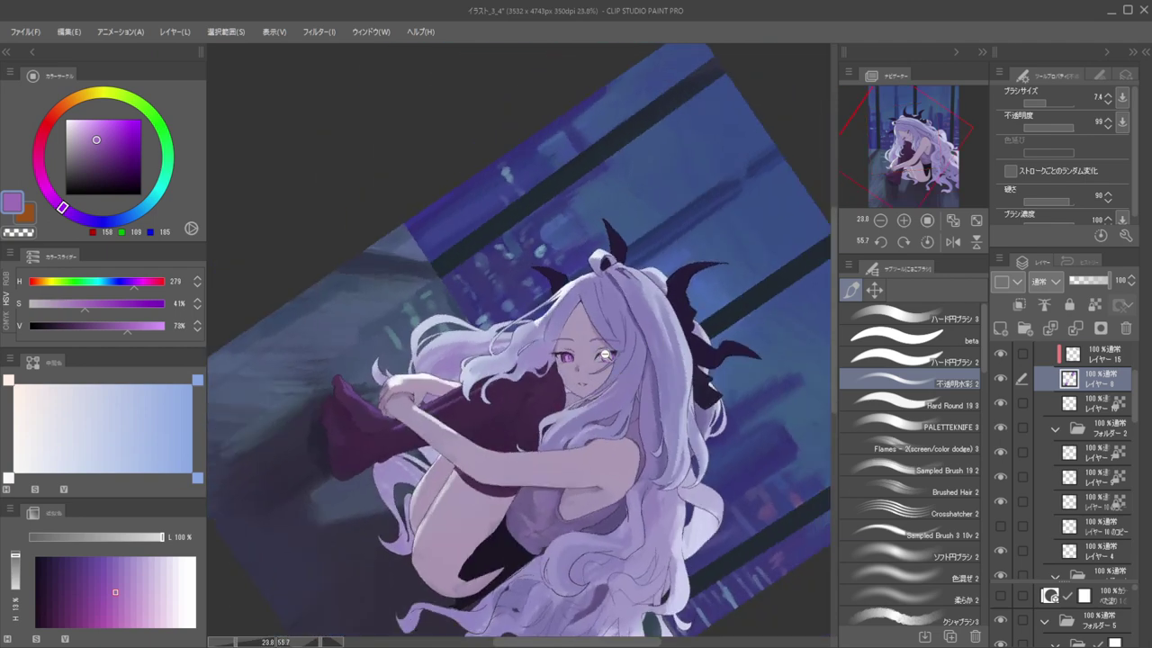
scroll(617, 364, "up", 9)
left_click(620, 363, "ctrl+shift")
left_click(620, 315, "alt")
left_click_drag(93, 162, 107, 166)
Draw a thin pupil line in the first eye, then thicken the other eye's pupil
left_click_drag(622, 327, 629, 397)
key("ctrl+z")
key("[")
mouse_move(625, 323)
left_mouse_down()
mouse_move(617, 376)
mouse_move(544, 367)
left_mouse_up()
left_click_drag(615, 329, 710, 342)
left_click_drag(480, 341, 599, 326)
left_click_drag(553, 373, 615, 381)
mouse_move(582, 324)
left_mouse_down()
mouse_move(586, 408)
mouse_move(480, 331)
left_mouse_up()
Rotate the view back upright and zoom out to the whole illustration
left_click_drag(601, 235, 560, 220)
left_click_drag(556, 270, 476, 270)
left_click_drag(613, 241, 560, 216)
left_click_drag(576, 258, 577, 224)
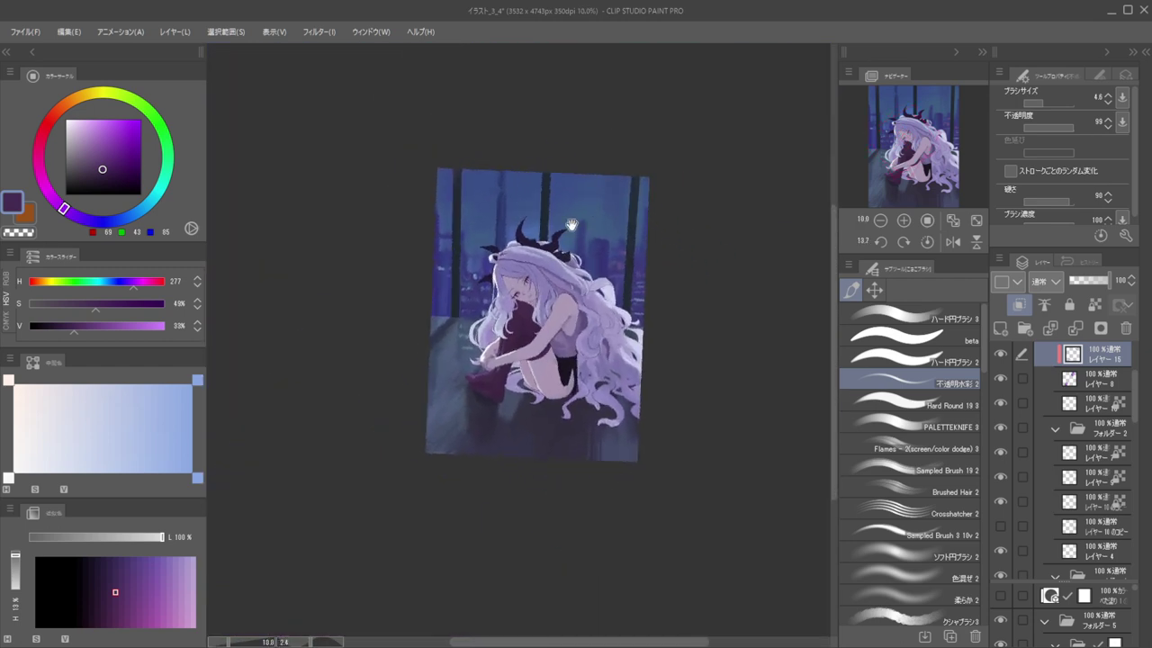
scroll(520, 274, "up", 3)
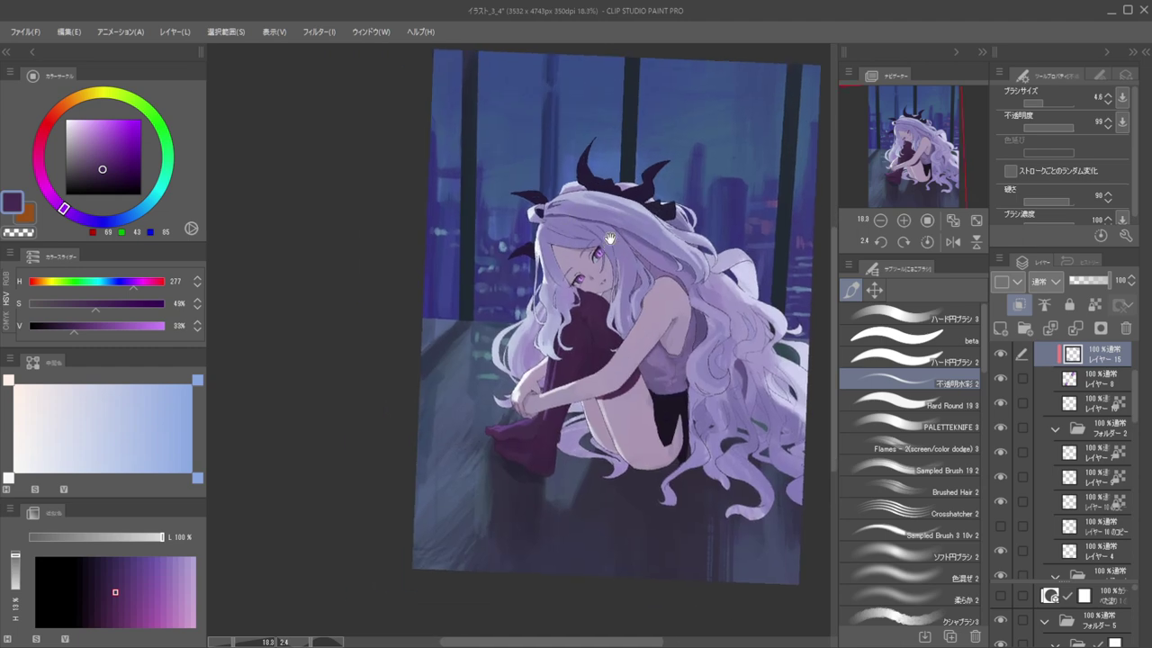
scroll(611, 254, "up", 6)
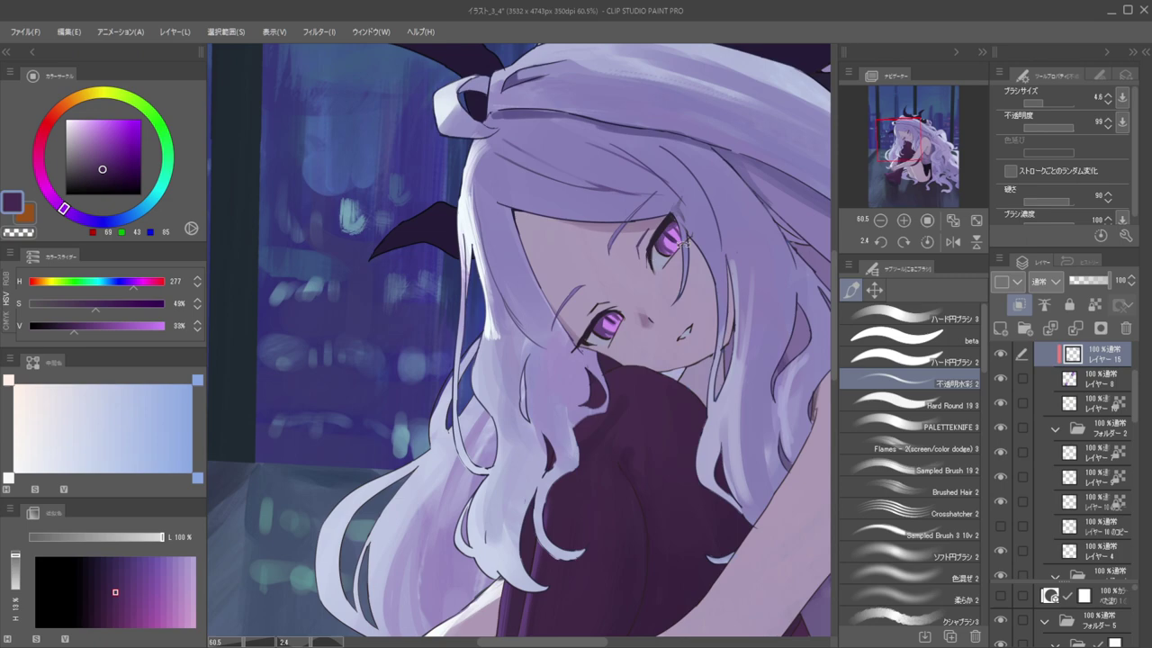
Sample a dark line colour and shift it to a darker, more saturated purple
left_click_drag(666, 249, 675, 443)
scroll(674, 432, "up", 1)
left_click_drag(540, 334, 526, 337)
scroll(513, 316, "up", 3)
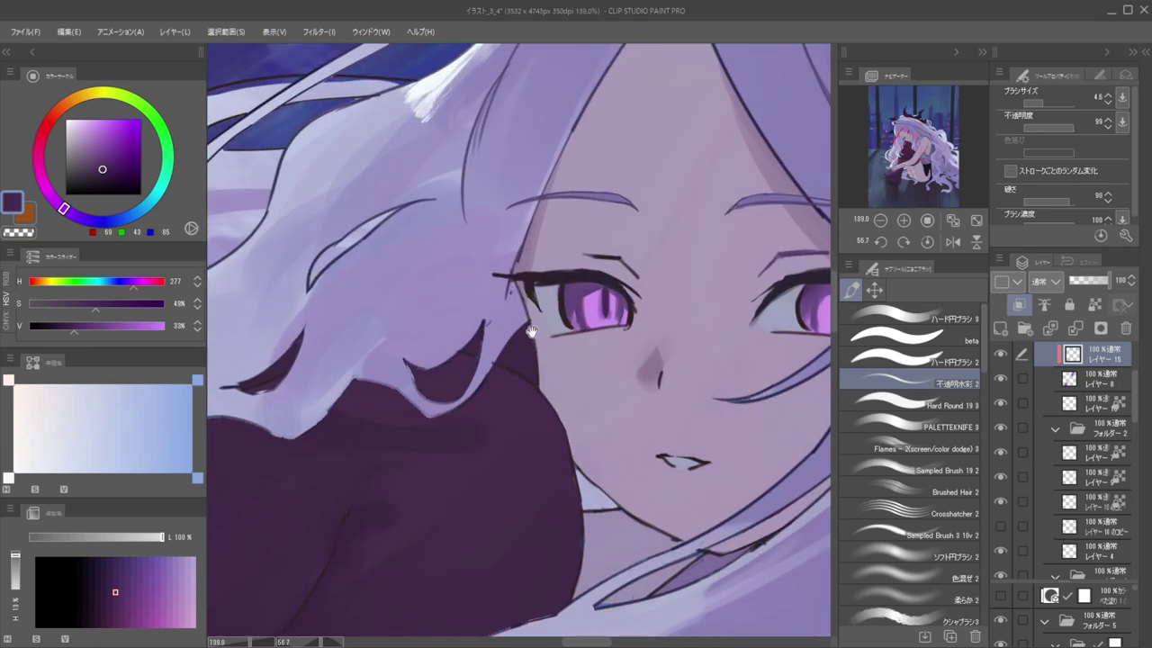
scroll(542, 330, "up", 6)
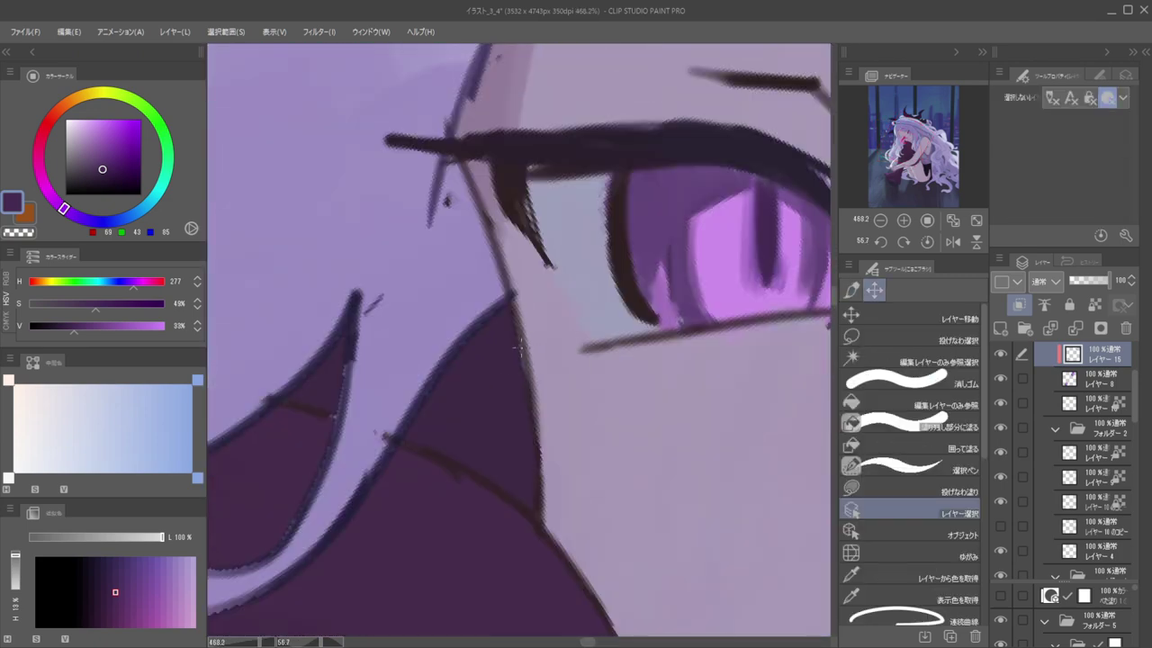
left_click(522, 338, "ctrl+shift")
left_click(518, 335, "alt")
left_click(103, 219)
left_click_drag(99, 174, 99, 187)
left_click_drag(96, 221, 67, 211)
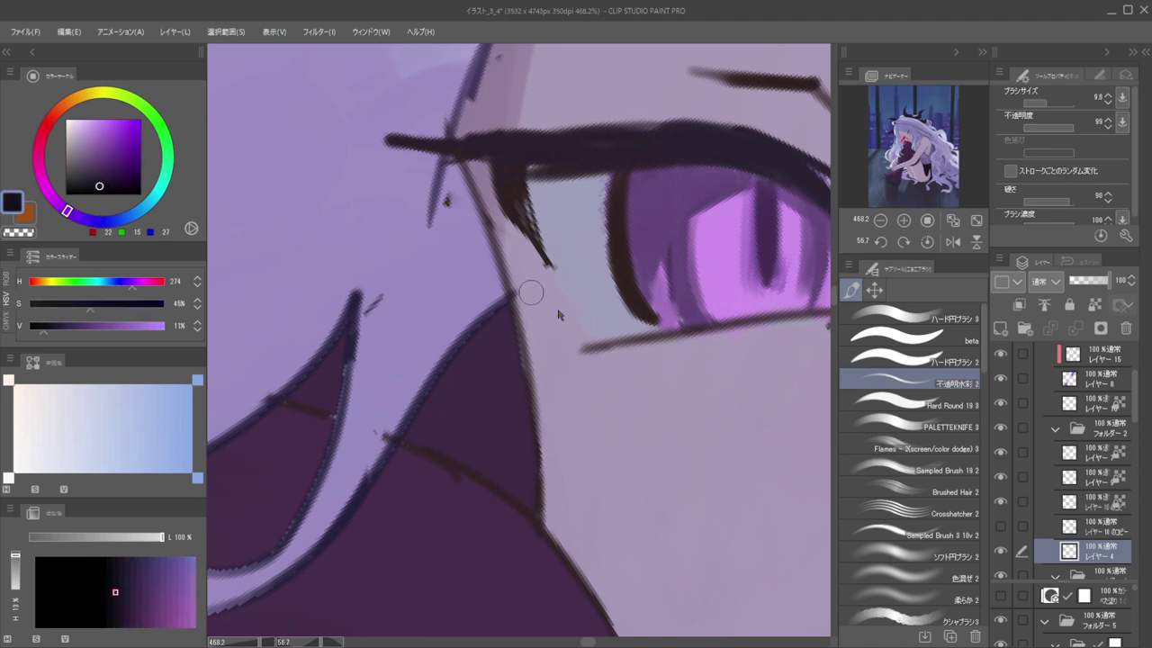
Select layer 7, unlock its transparent pixels, and darken the face-edge line below the lash
key("ctrl+shift")
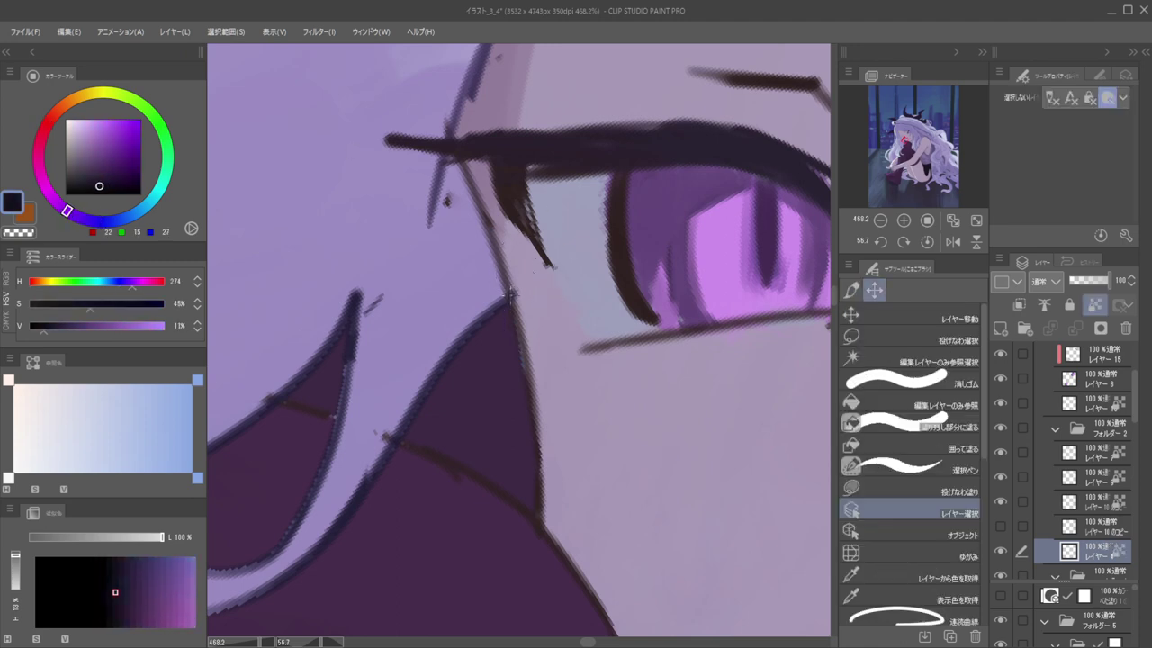
left_click(510, 295, "ctrl+shift")
left_click(510, 295, "alt")
scroll(515, 262, "down", 2)
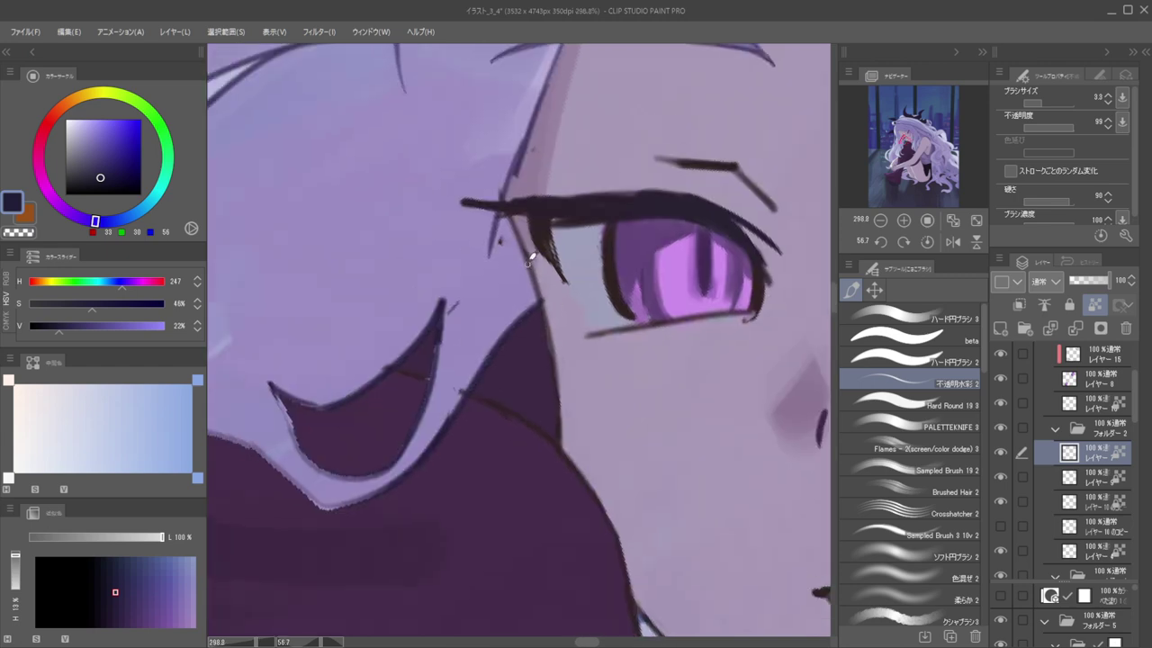
key("slash")
left_click_drag(510, 213, 562, 349)
key("ctrl+z")
key("bracketright")
key("bracketright")
left_click_drag(502, 200, 552, 339)
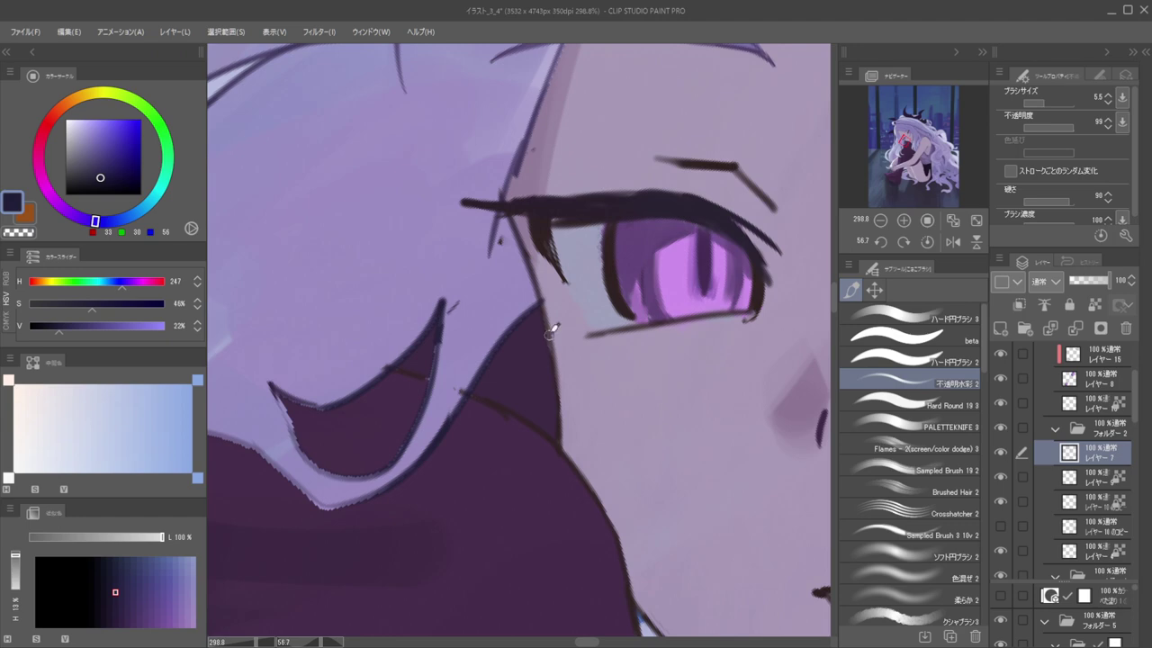
Redraw the face edge darker and extend the line down toward the cheek
left_click_drag(503, 209, 570, 399)
key("ctrl+z")
left_click_drag(502, 207, 561, 378)
left_click_drag(551, 333, 566, 441)
left_click_drag(561, 390, 566, 454)
key("ctrl+z")
key("ctrl+z")
Redraw the face-edge line further down and thicken the cheek and jaw contour
left_click_drag(544, 316, 562, 441)
scroll(540, 314, "down", 10)
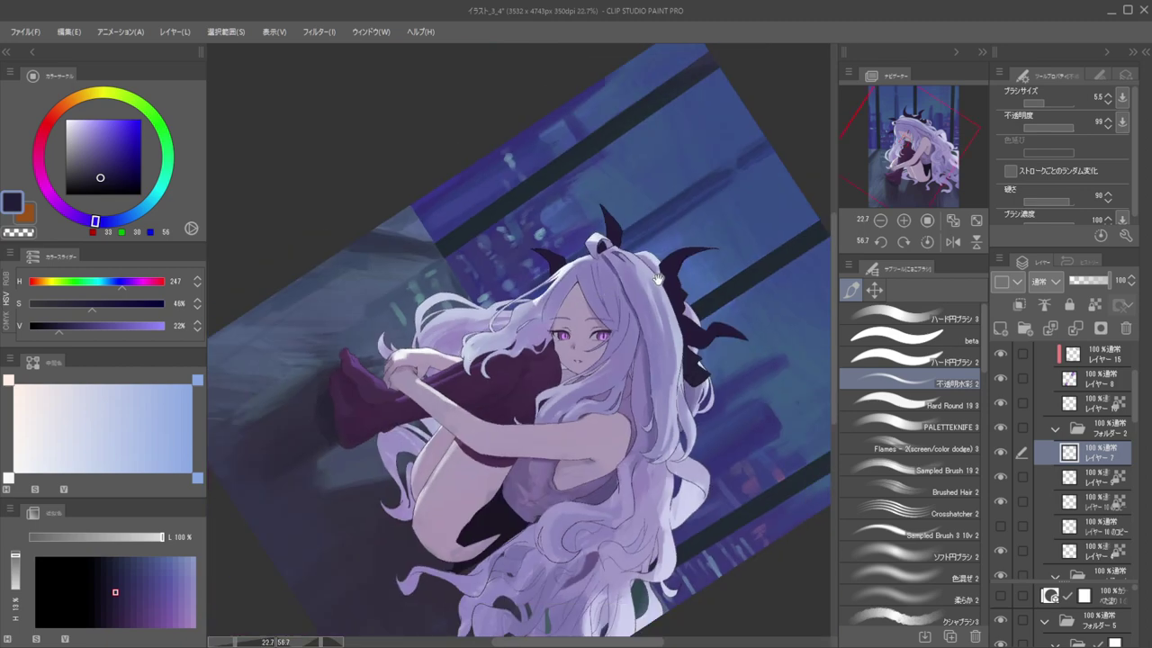
key("h")
left_click_drag(679, 290, 629, 188)
scroll(563, 321, "up", 5)
scroll(591, 284, "up", 4)
scroll(597, 223, "up", 2)
left_click_drag(594, 241, 580, 409)
key("ctrl+z")
left_click_drag(587, 367, 566, 452)
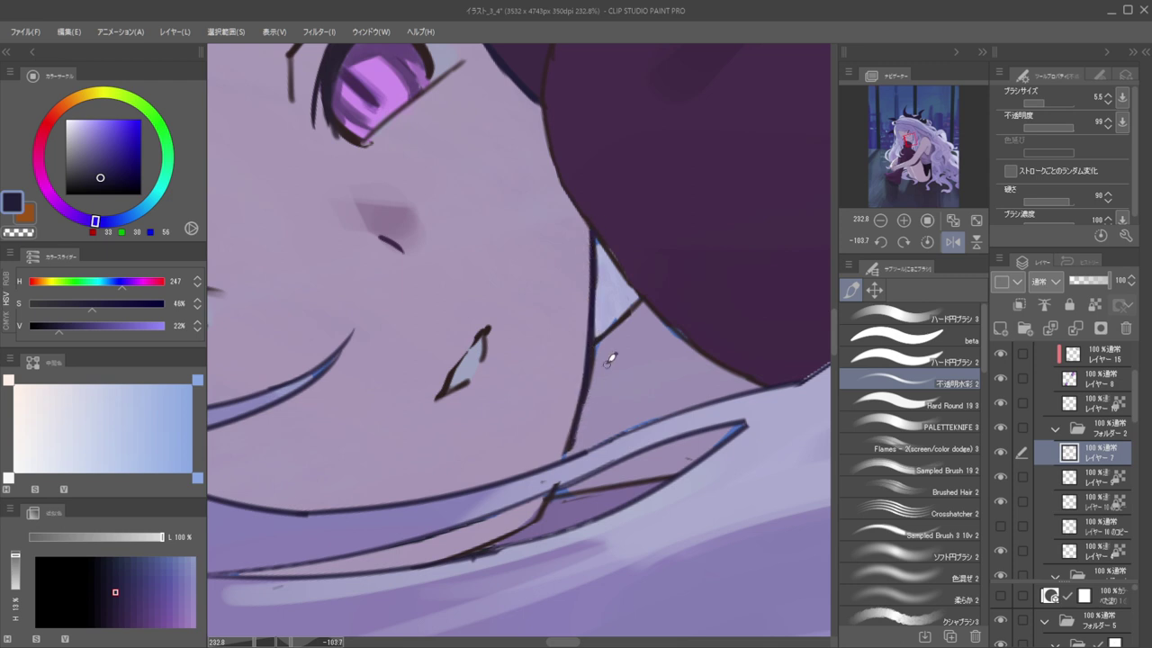
Cover the stray patch by the neck with the sampled grey-purple neck colour, using a larger brush
left_click(618, 356, "ctrl+shift")
left_click(617, 357, "alt")
key("]")
key("]")
key("]")
key("]")
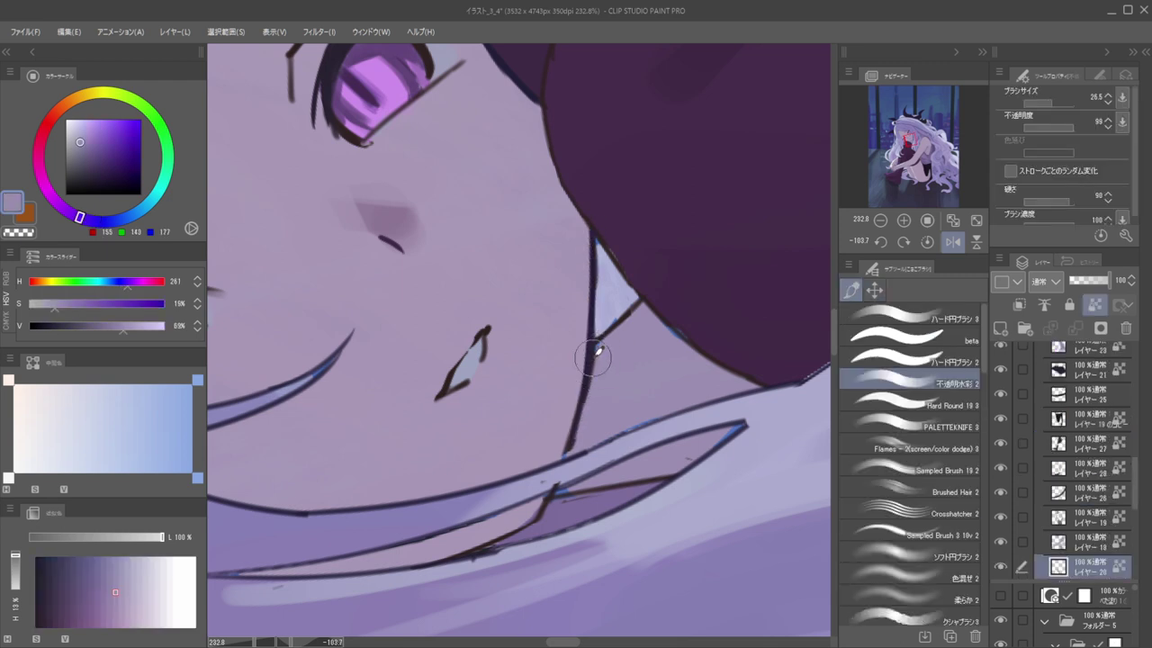
key("/")
left_click_drag(598, 355, 619, 332)
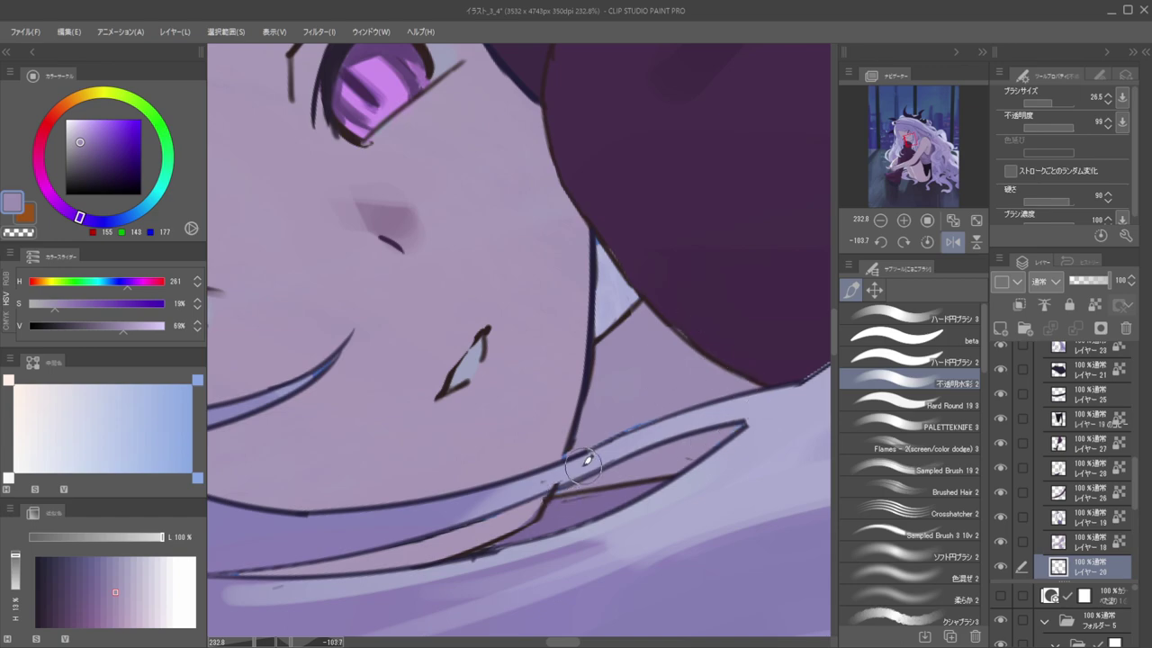
Lighten the dark line segment under the jaw with skin colour using a finer brush
scroll(578, 471, "down", 5)
key("h")
left_click_drag(663, 333, 612, 232)
scroll(627, 270, "up", 5)
left_click_drag(638, 332, 621, 332)
left_click(627, 329, "ctrl+shift")
key("c")
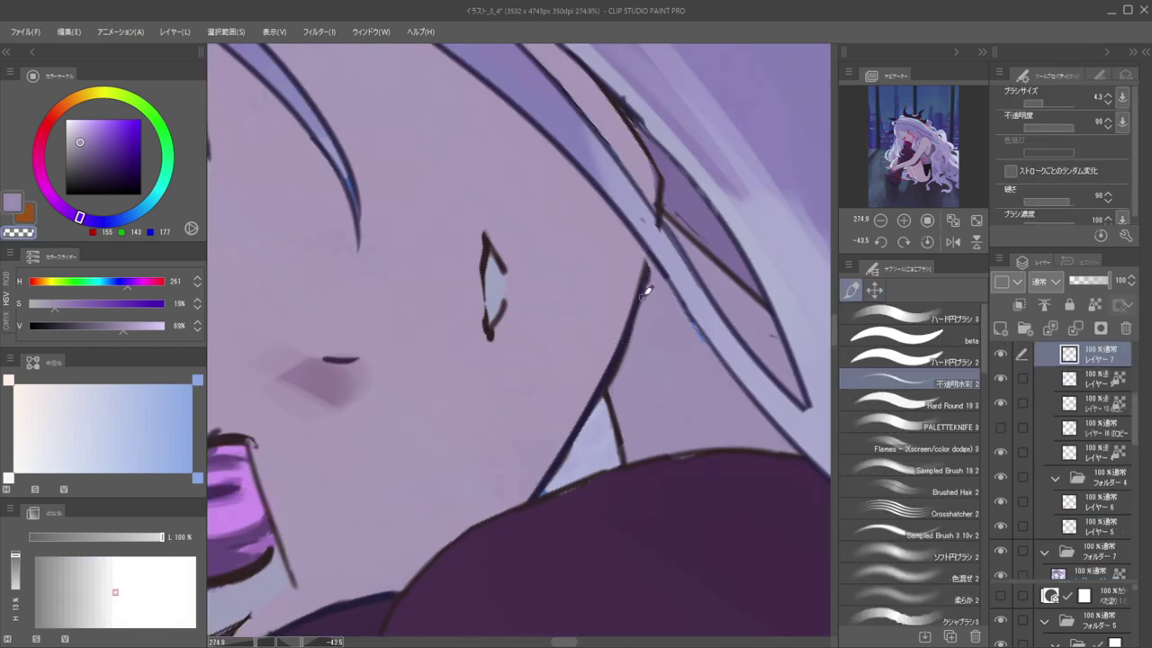
left_click(637, 328, "ctrl+shift")
left_click_drag(610, 382, 647, 300)
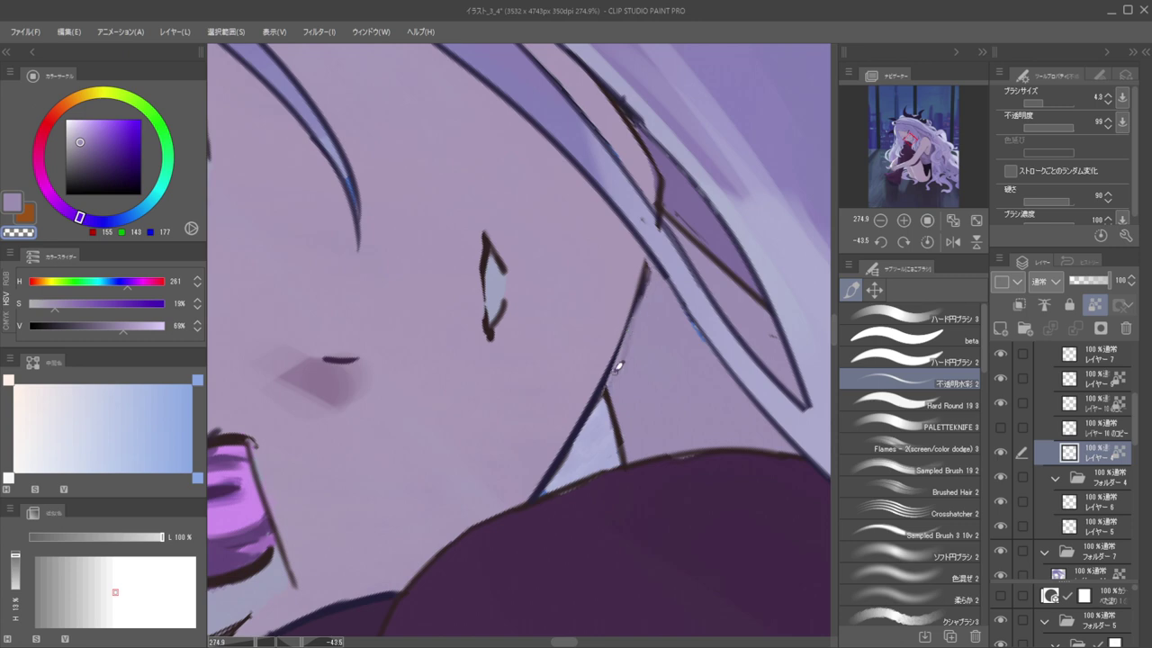
Darken and extend the hair outline downward in a dark bluish purple
left_click(587, 415, "alt")
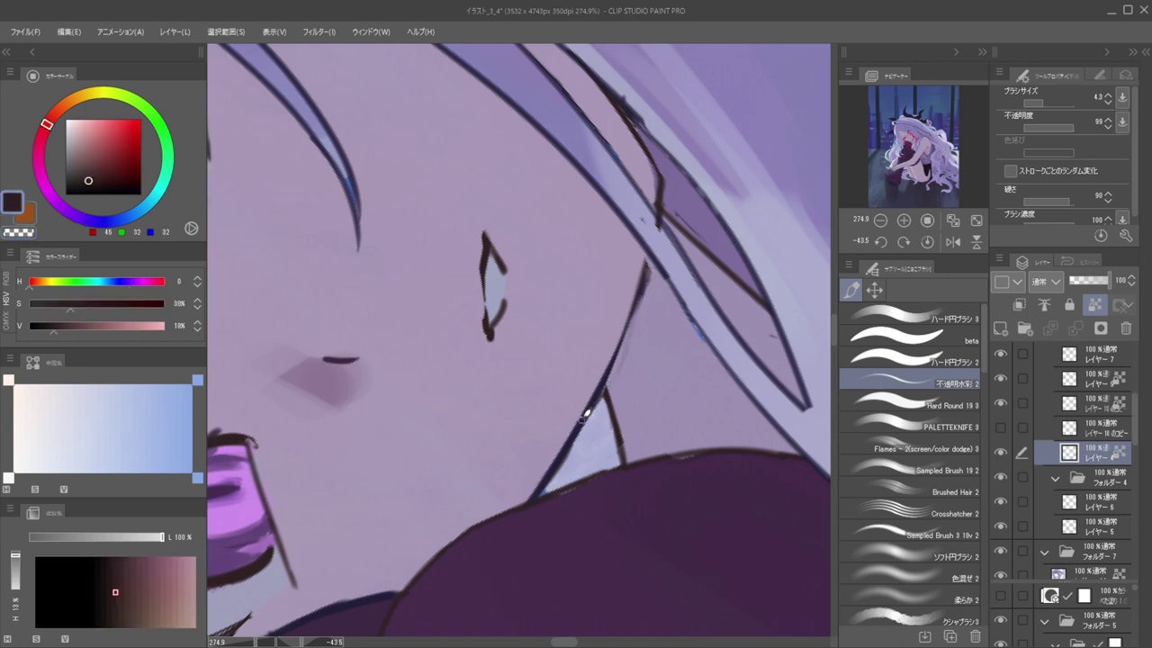
left_click(637, 282, "ctrl+shift")
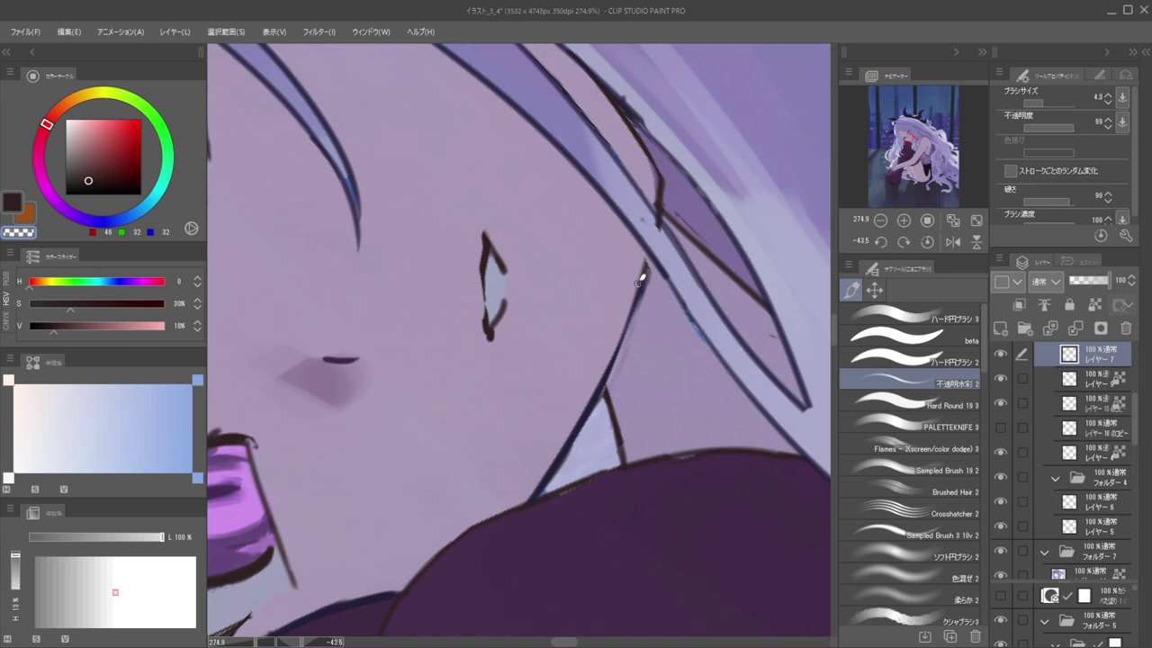
left_click(612, 285, "ctrl+shift")
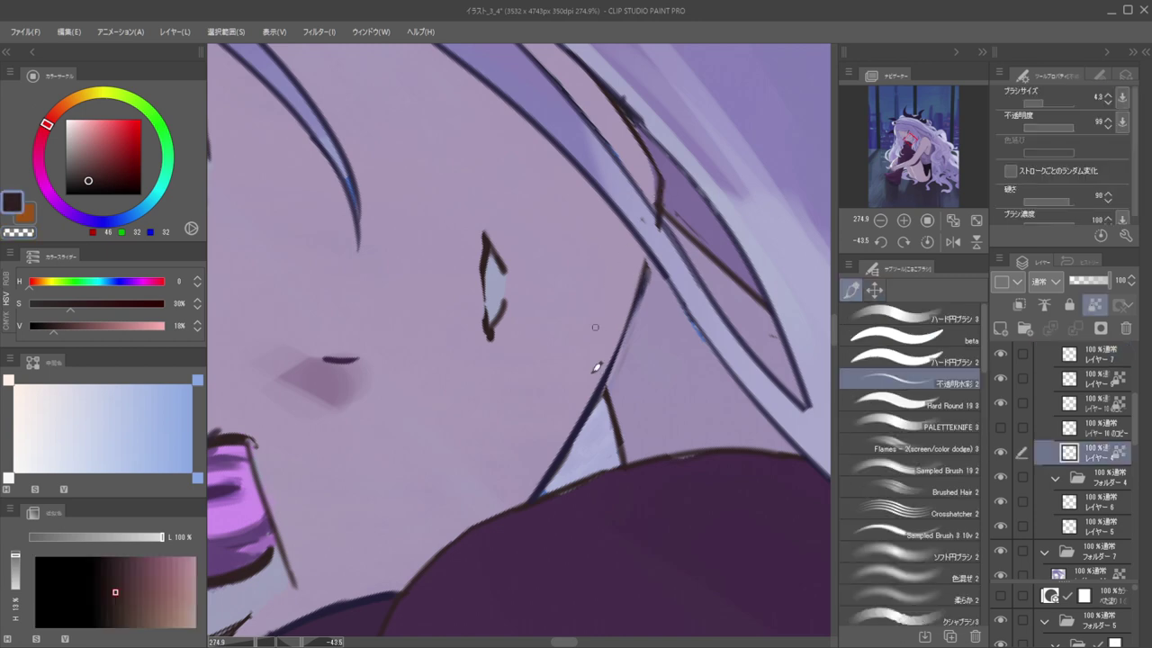
left_click(585, 420, "alt")
left_click_drag(644, 264, 601, 380)
Erase the brown line's protruding tip, then check the whole face
left_click_drag(664, 180, 609, 351)
left_click_drag(525, 310, 499, 318)
mouse_move(519, 322)
left_mouse_down()
mouse_move(550, 329)
mouse_move(481, 302)
mouse_move(505, 295)
left_mouse_up()
key("c")
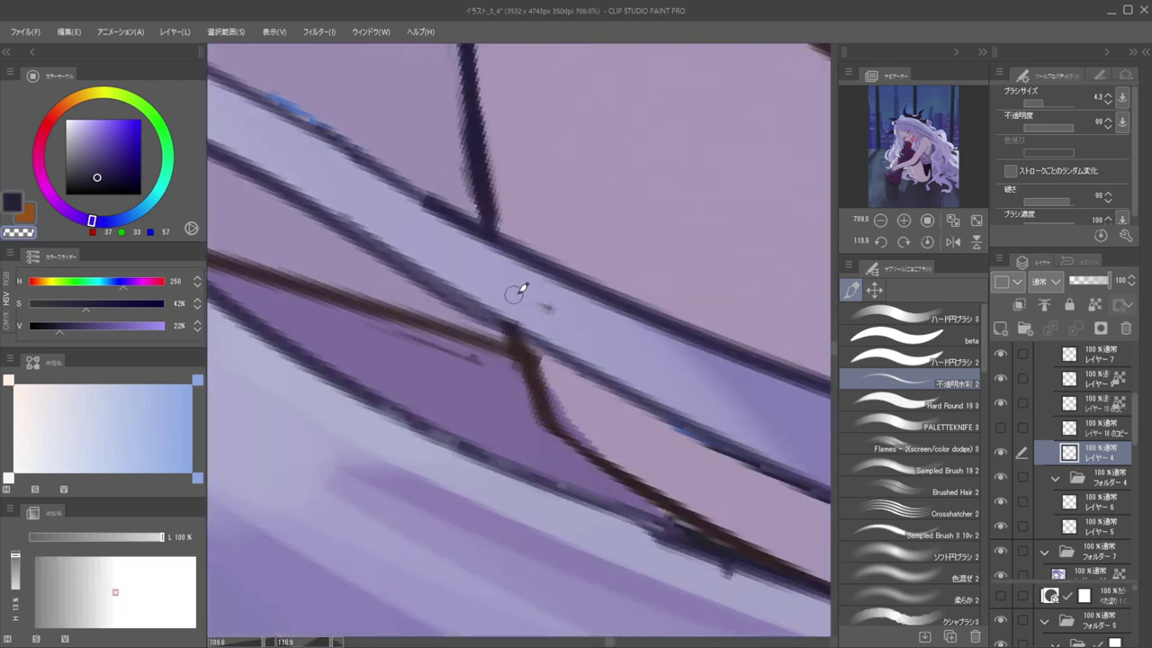
left_click(548, 305, "ctrl+shift")
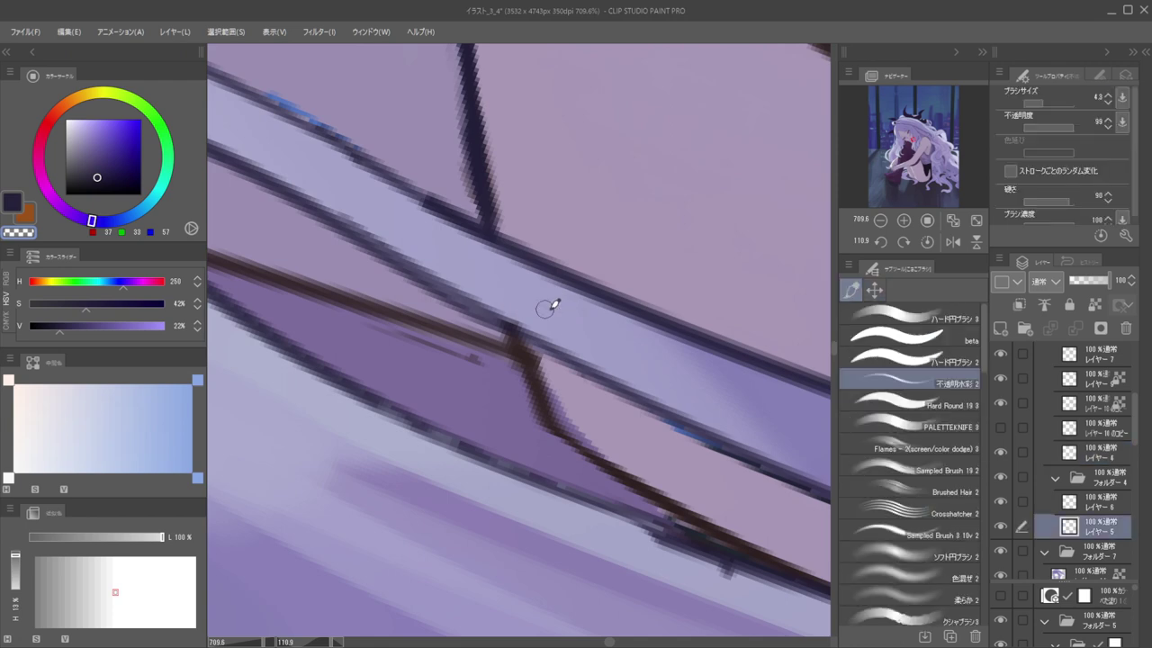
mouse_move(550, 282)
left_mouse_down()
mouse_move(507, 270)
mouse_move(576, 261)
mouse_move(542, 228)
mouse_move(512, 227)
left_mouse_up()
scroll(542, 228, "up", 3)
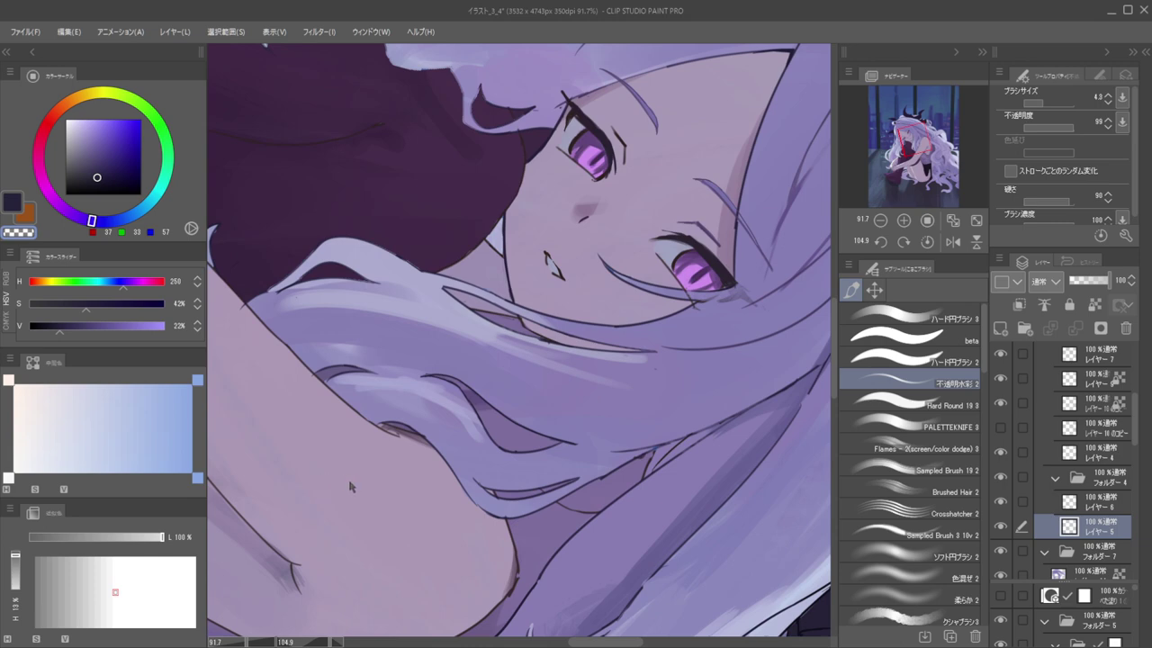
Lighten and thin the dark vertical neck line with light lavender from the triangle
scroll(620, 231, "up", 8)
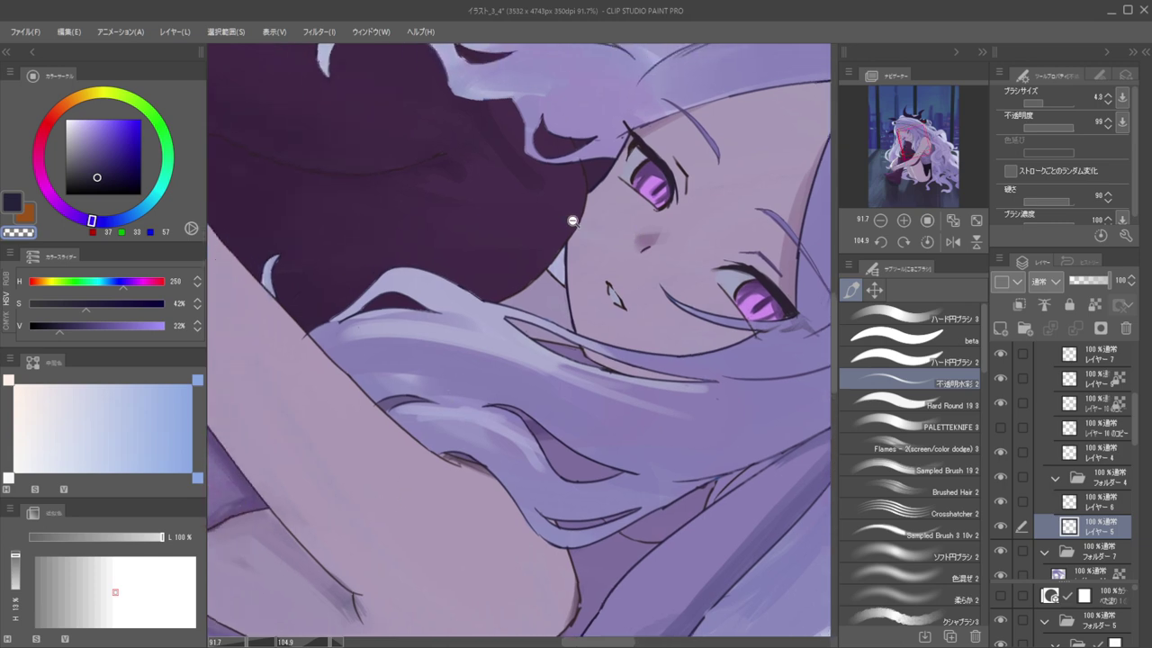
left_click(554, 276, "ctrl+shift")
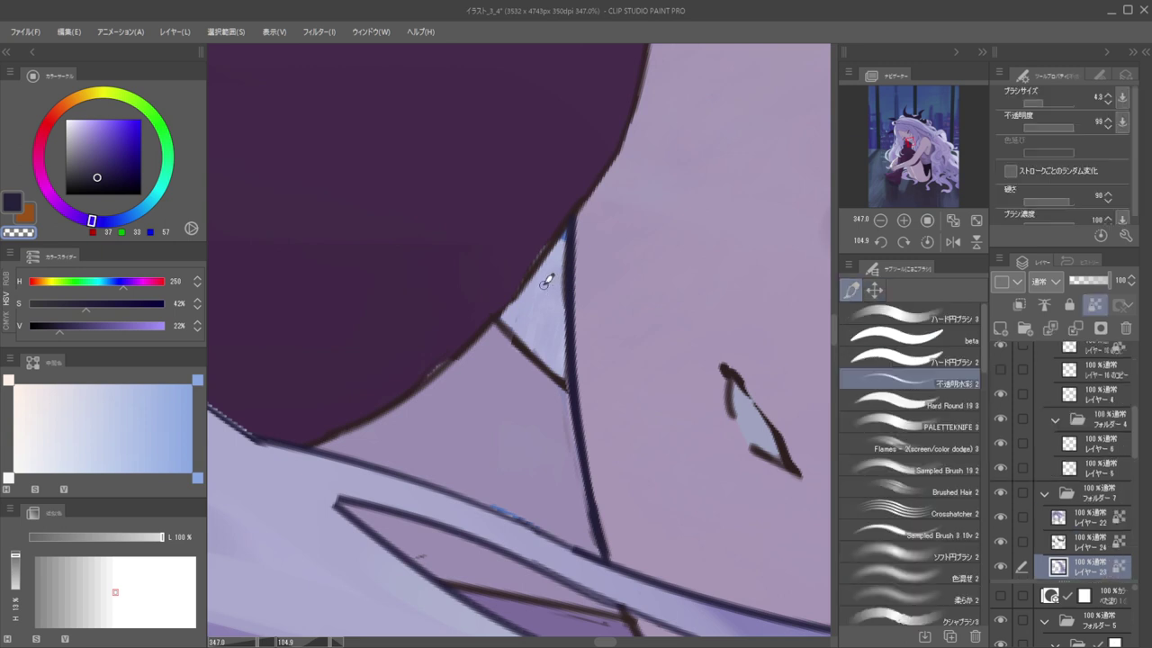
left_click(547, 281, "alt")
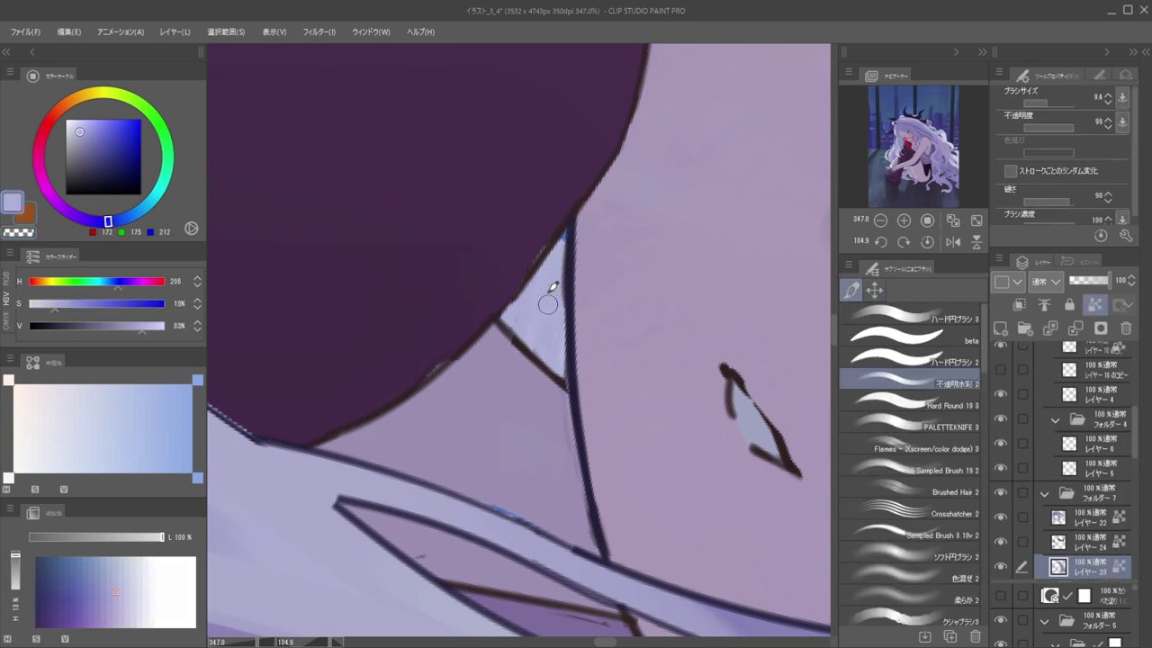
left_click(549, 298, "alt")
left_click(565, 256, "ctrl+shift")
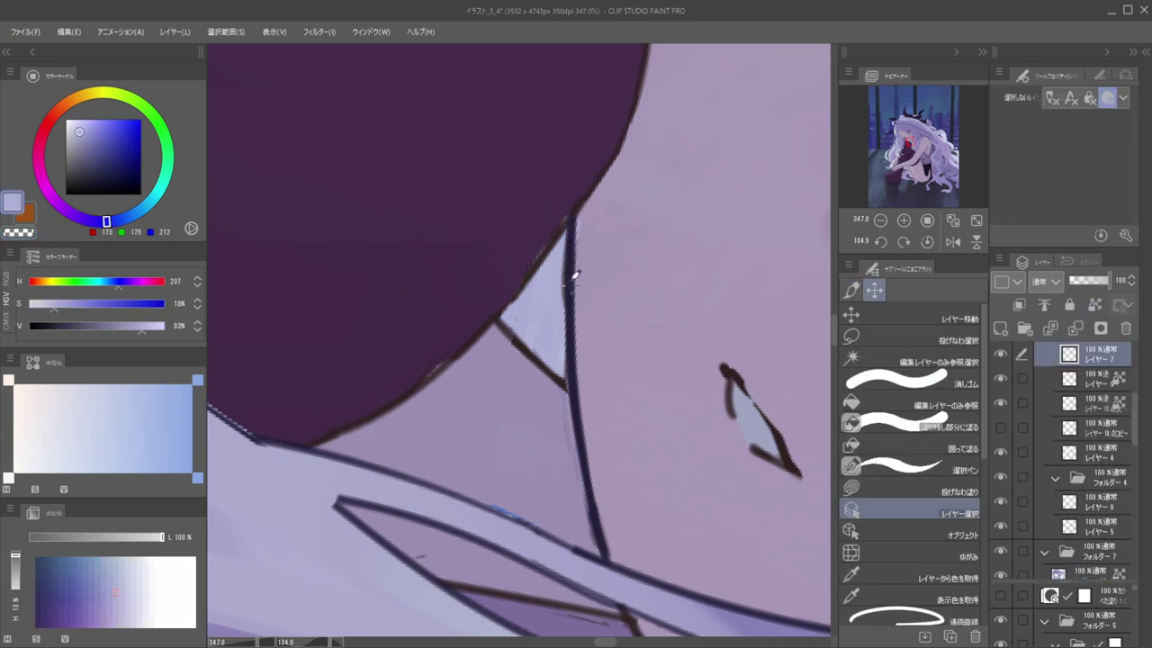
left_click(564, 242, "alt")
mouse_move(568, 333)
left_mouse_down()
mouse_move(575, 230)
mouse_move(596, 495)
mouse_move(581, 438)
left_mouse_up()
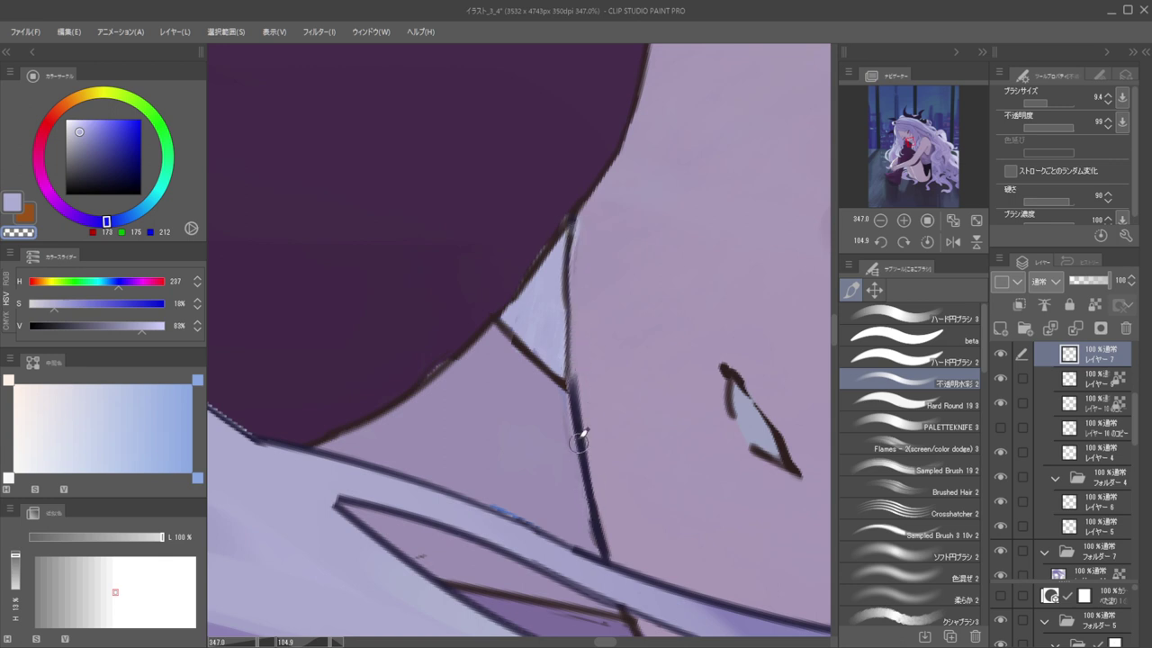
Sample a dark colour from the hair and shift it to a darker red-purple
left_click(572, 396, "ctrl+shift")
left_click(574, 398, "alt")
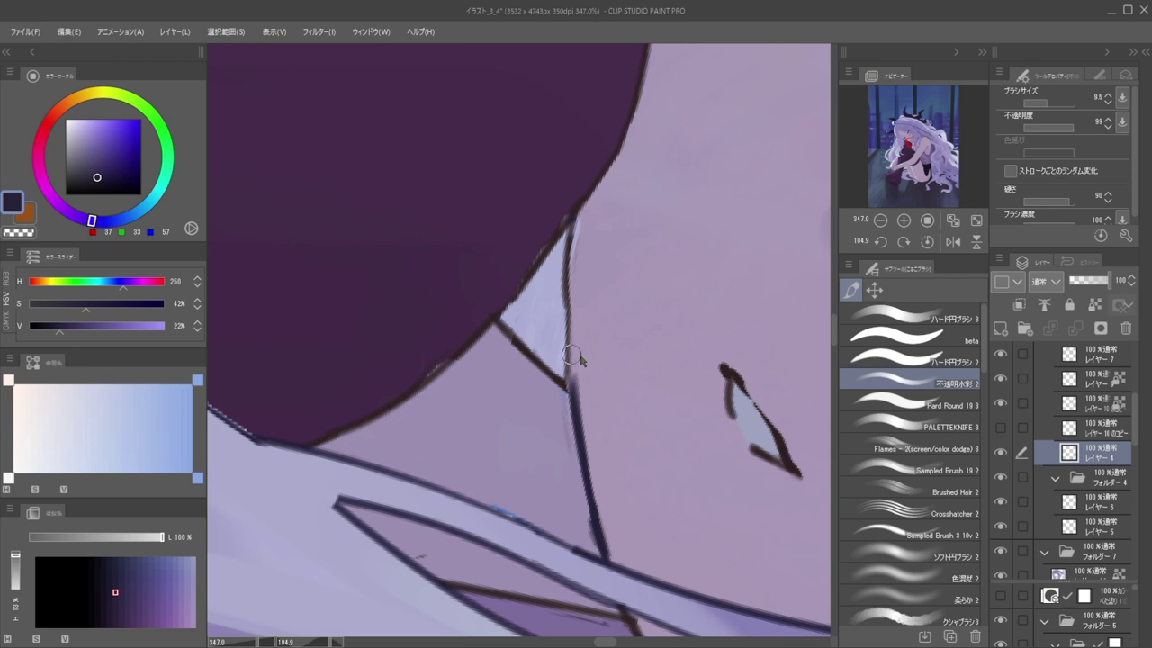
left_click(570, 306, "alt")
left_click(437, 272, "alt")
left_click_drag(88, 159, 101, 181)
left_click_drag(581, 216, 572, 367)
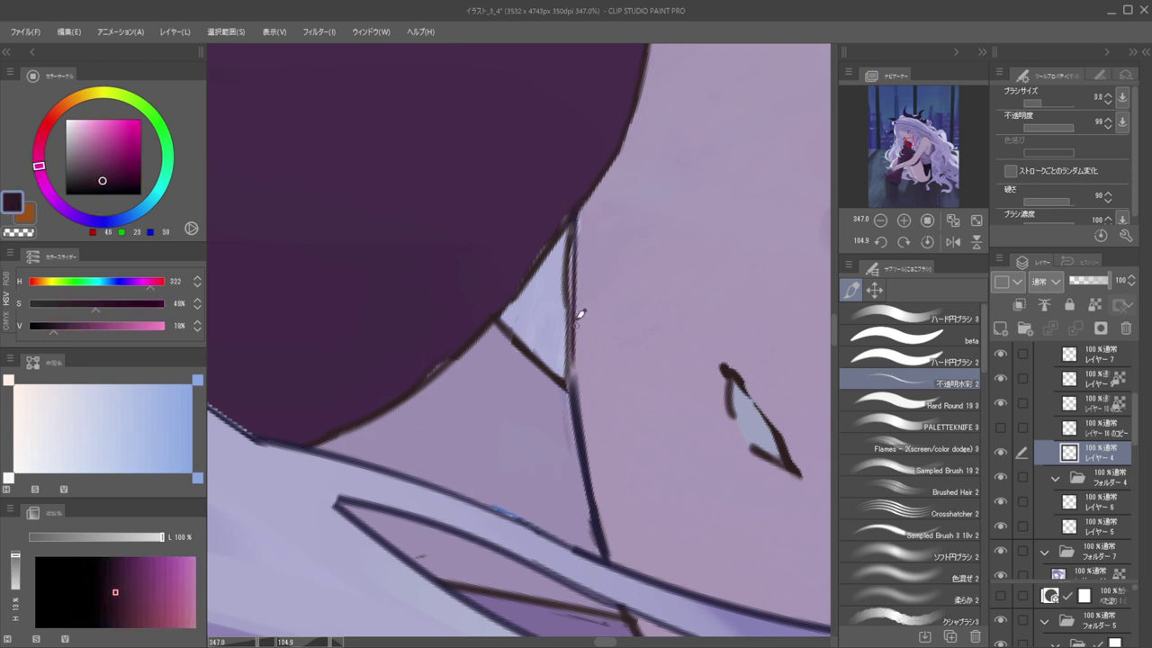
key("ctrl+z")
Redraw the dark line right of the pale triangle with Hard Round Brush 2 and trim its edge
left_click(890, 352)
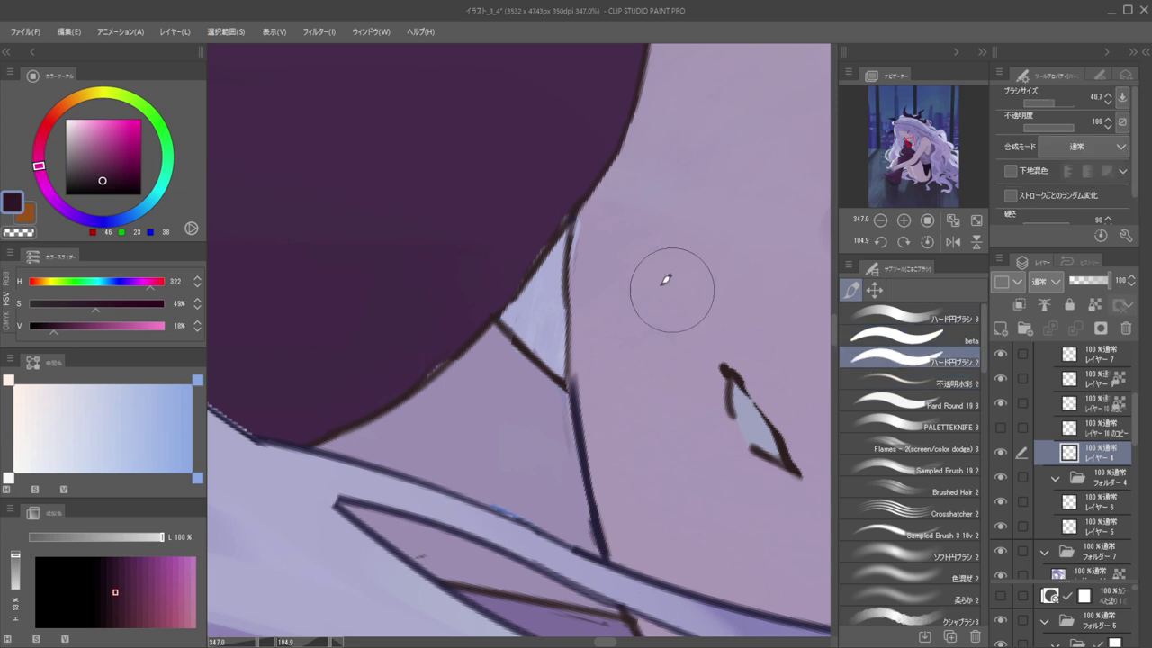
mouse_move(575, 238)
left_mouse_down()
mouse_move(536, 244)
mouse_move(569, 317)
left_mouse_up()
left_click_drag(573, 216, 583, 420)
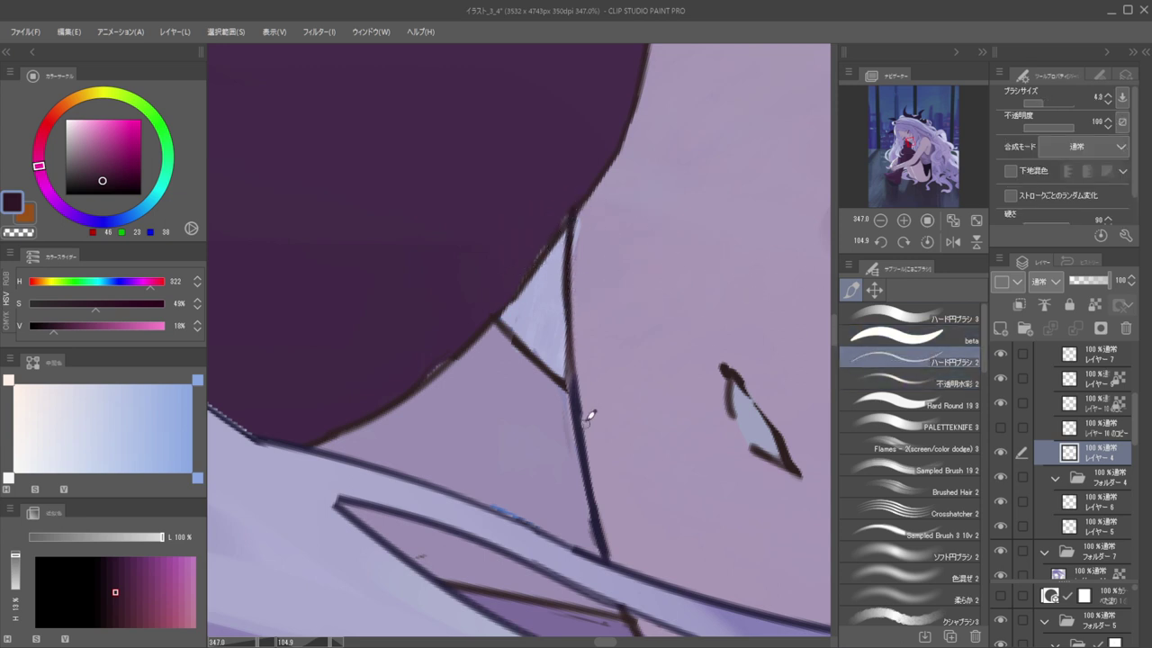
left_click_drag(571, 270, 590, 479)
left_click_drag(570, 378, 590, 486)
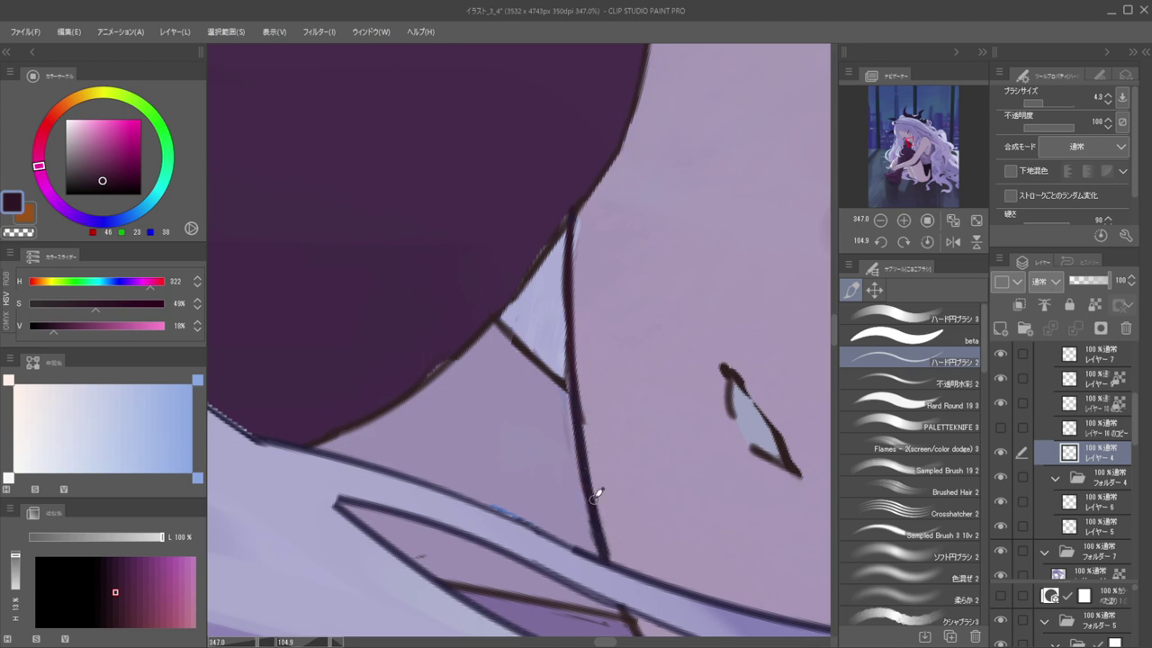
key("c")
left_click_drag(577, 338, 597, 472)
Thin the vertical neck line by erasing its right side with transparent colour
left_click_drag(533, 306, 450, 360)
left_click_drag(450, 427, 598, 263)
scroll(611, 287, "up", 6)
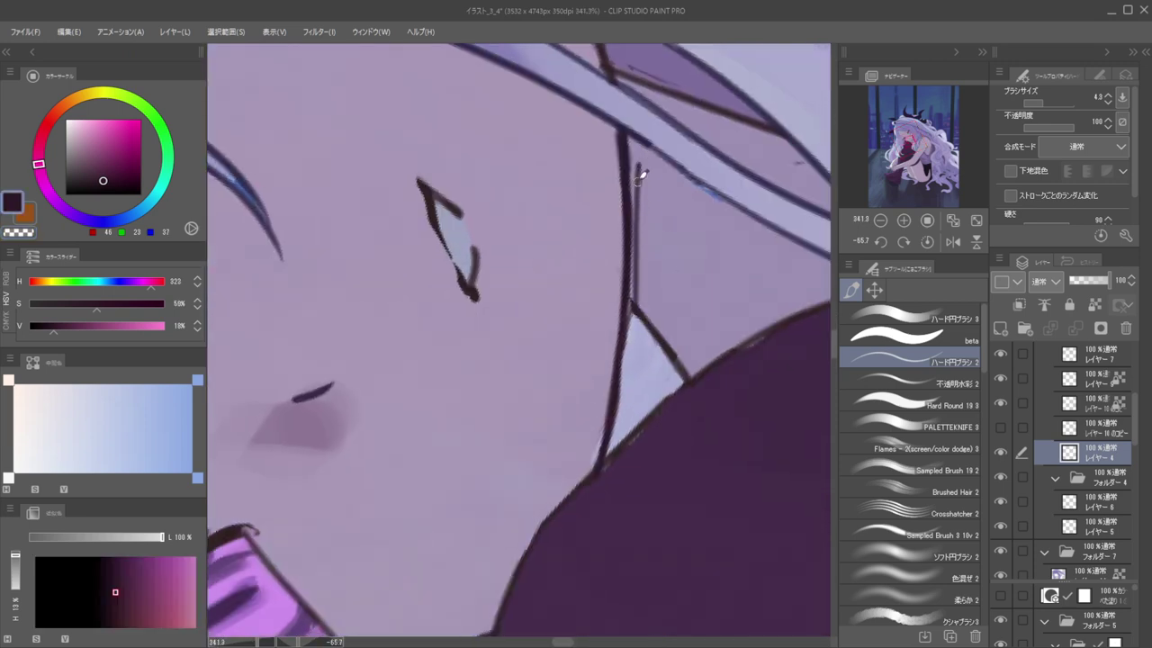
key("c")
mouse_move(638, 187)
left_mouse_down()
mouse_move(614, 424)
mouse_move(628, 363)
mouse_move(621, 405)
left_mouse_up()
Try several darker strokes on the vertical neck line with a larger brush, undoing each
left_click_drag(696, 254, 362, 353)
left_click_drag(599, 423, 720, 396)
key("c")
mouse_move(596, 181)
left_mouse_down()
mouse_move(555, 313)
mouse_move(557, 176)
mouse_move(536, 252)
left_mouse_up()
key("ctrl+z")
key("bracketright")
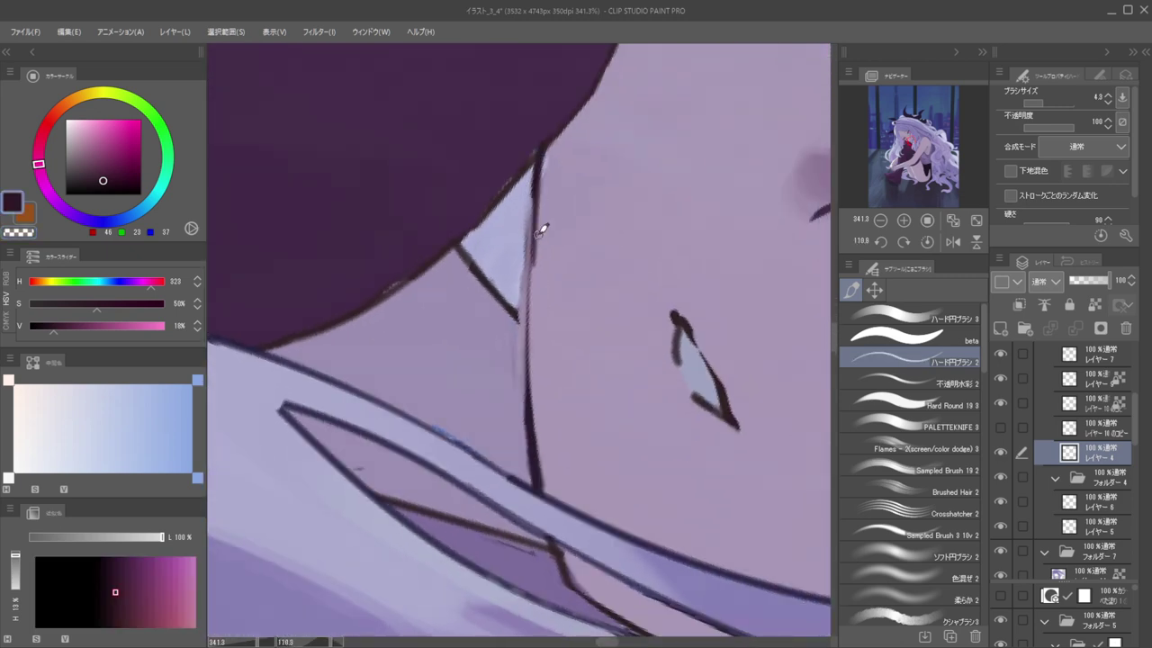
left_click(538, 167, "alt")
left_click_drag(536, 196, 530, 347)
key("ctrl+z")
key("ctrl+z")
left_click_drag(538, 148, 535, 409)
key("ctrl+z")
left_click_drag(540, 160, 537, 405)
key("ctrl+z")
left_click_drag(538, 180, 537, 409)
key("ctrl+z")
Retrace the neck line in a long stroke with a purple-shifted dark colour
left_click(531, 362, "alt")
left_click_drag(531, 344, 540, 216)
left_click(51, 194)
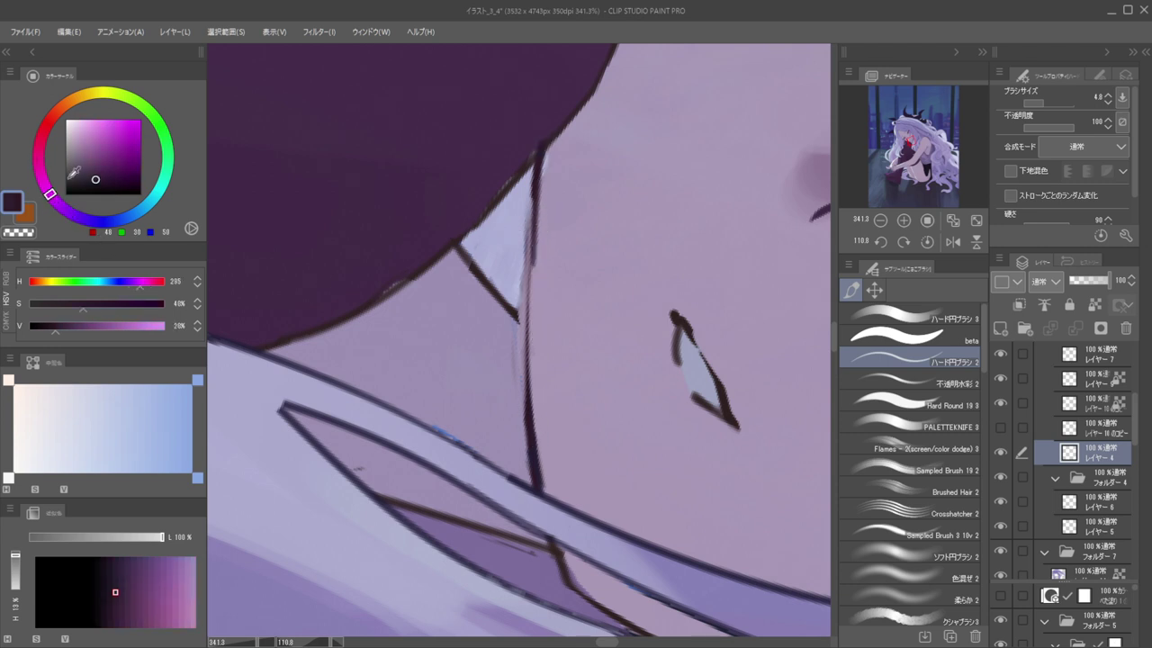
left_click(115, 176)
left_click_drag(544, 145, 540, 257)
key("ctrl+z")
mouse_move(547, 142)
left_mouse_down()
mouse_move(525, 360)
mouse_move(527, 322)
mouse_move(538, 488)
left_mouse_up()
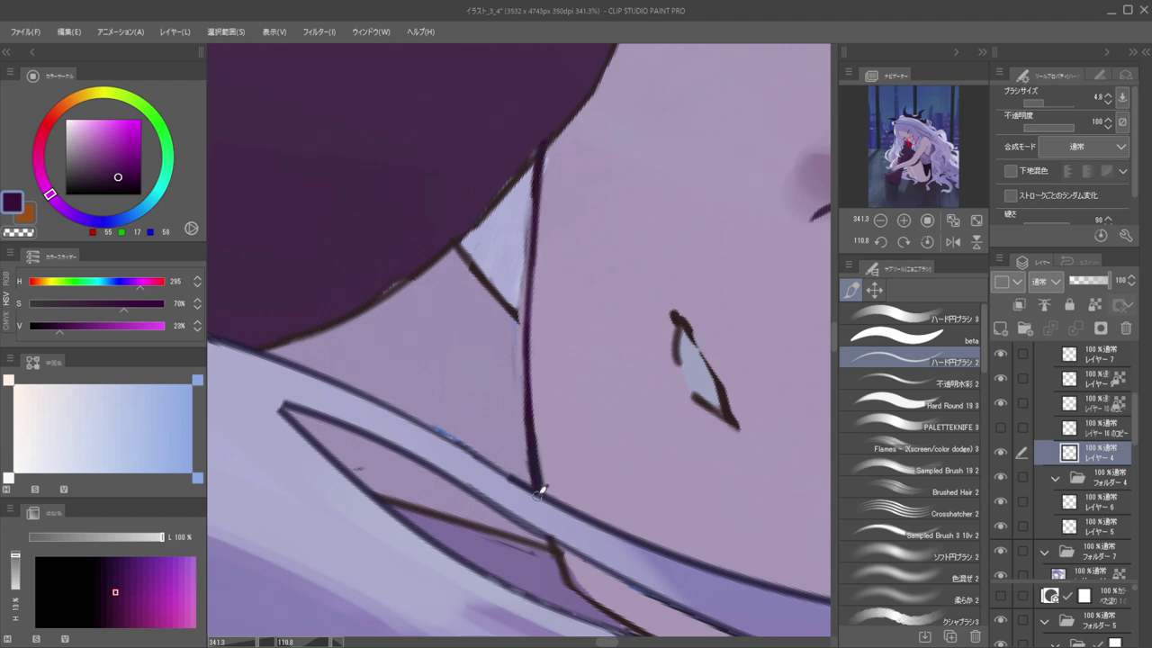
left_click_drag(503, 389, 441, 385)
left_click_drag(589, 430, 686, 233)
Level the view on the jaw and sample the light blue from the pale shading layer
key("h")
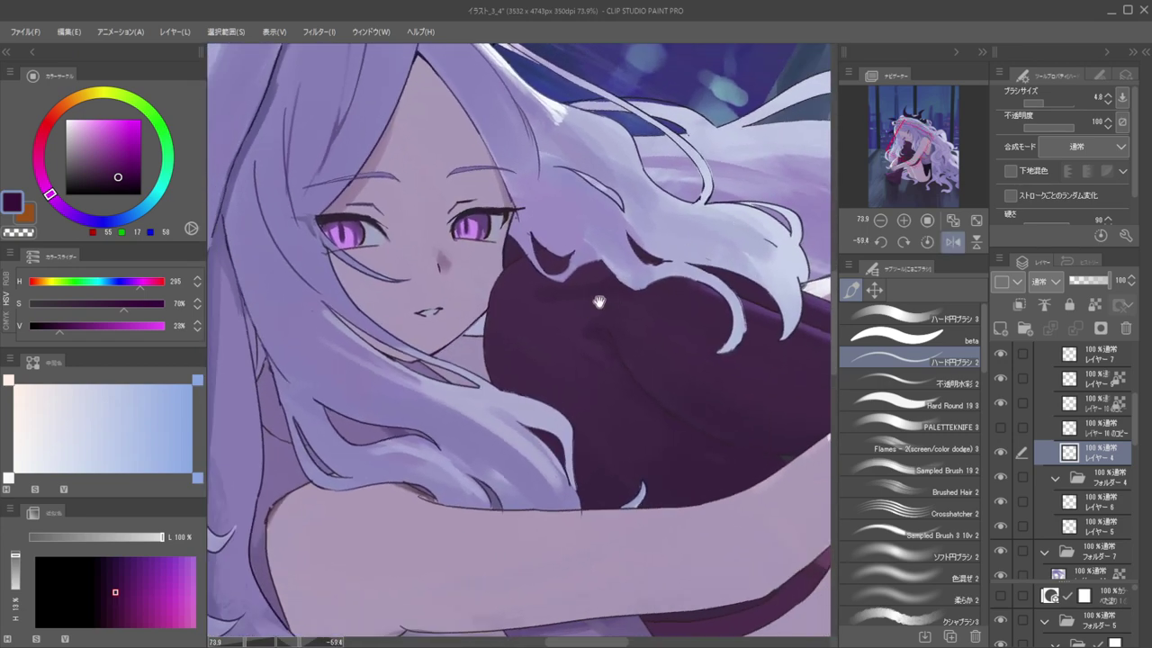
left_click_drag(584, 308, 766, 217)
left_click_drag(651, 230, 705, 216)
left_click(714, 226, "ctrl+shift")
key("c")
key("bracketright")
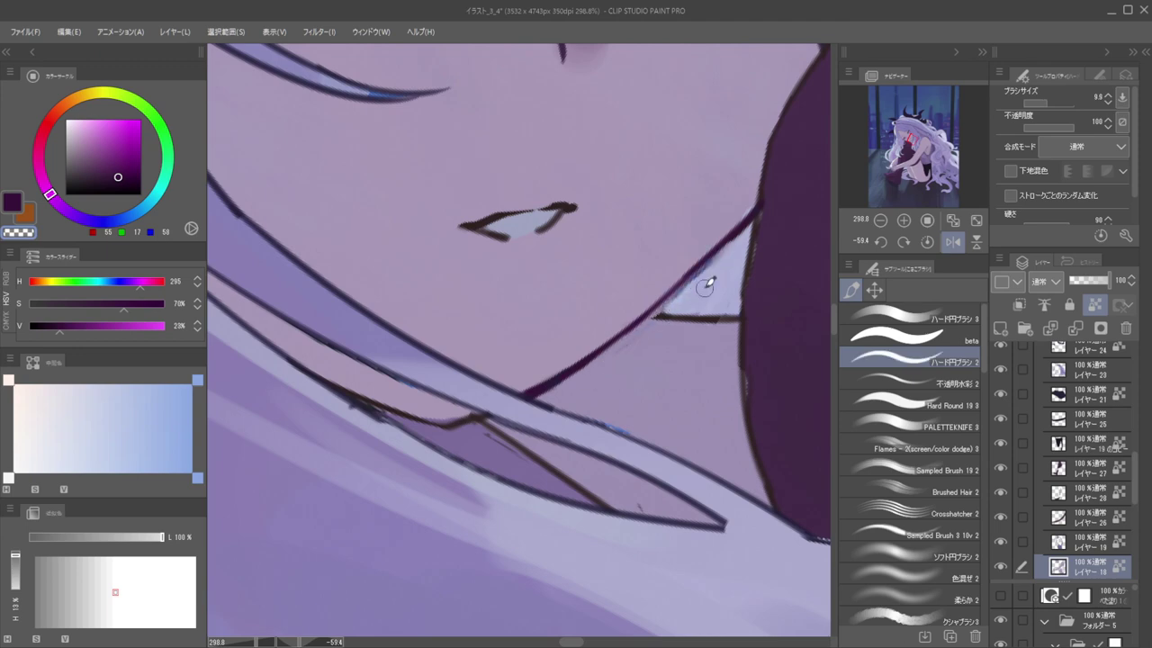
left_click(719, 272, "ctrl+shift")
left_click(715, 275, "alt")
Trim the jaw line's edge with a smaller brush after undoing spilled light paint
key("bracketright")
mouse_move(682, 287)
left_mouse_down()
mouse_move(711, 260)
mouse_move(710, 282)
mouse_move(702, 269)
mouse_move(673, 297)
left_mouse_up()
key("ctrl+z")
key("bracketleft")
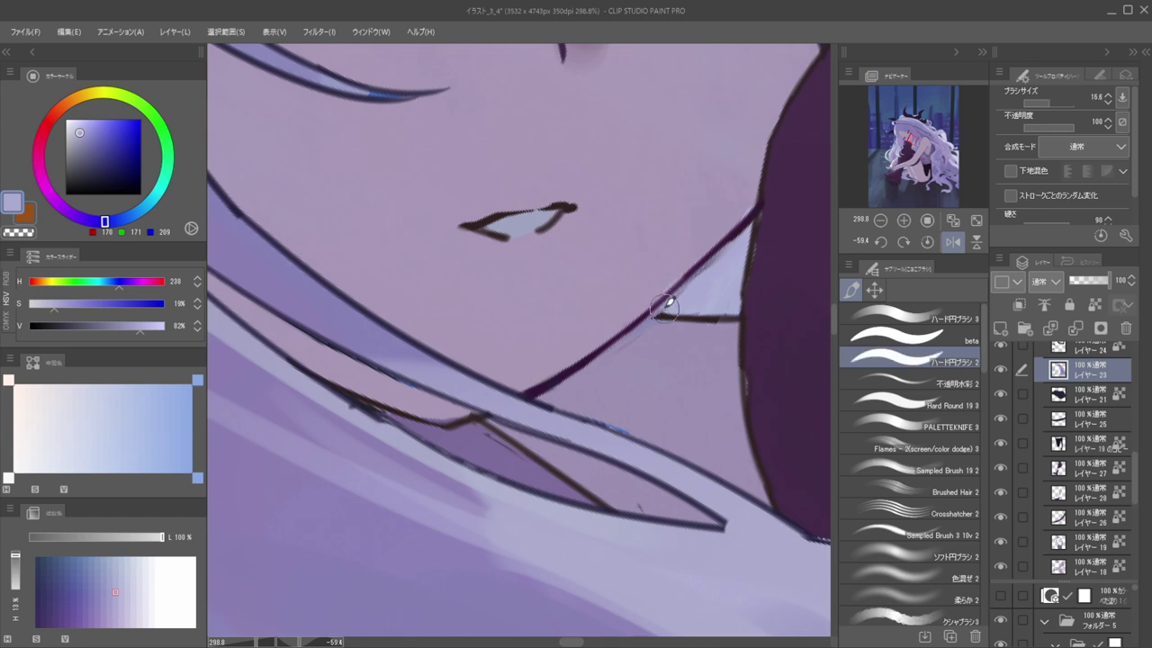
left_click_drag(692, 286, 673, 304)
Sample the grey-lavender colour from the neck skin layer
left_click(696, 266, "ctrl+shift")
key("c")
left_click_drag(729, 256, 722, 435)
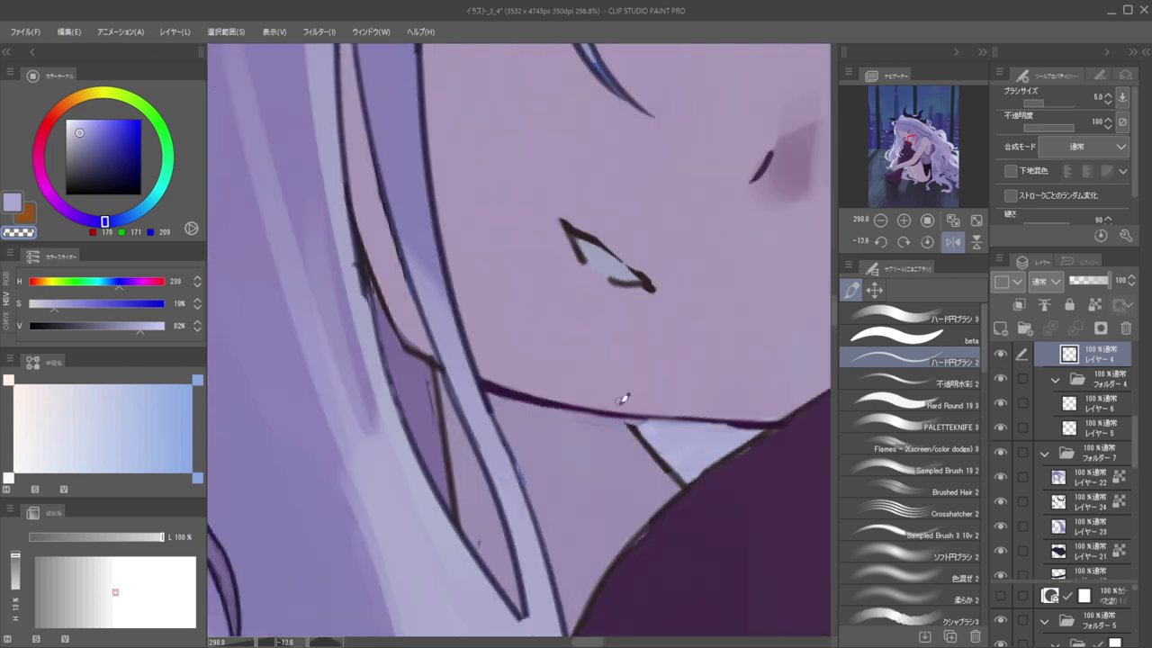
left_click(646, 439, "ctrl+shift")
left_click(636, 429, "alt")
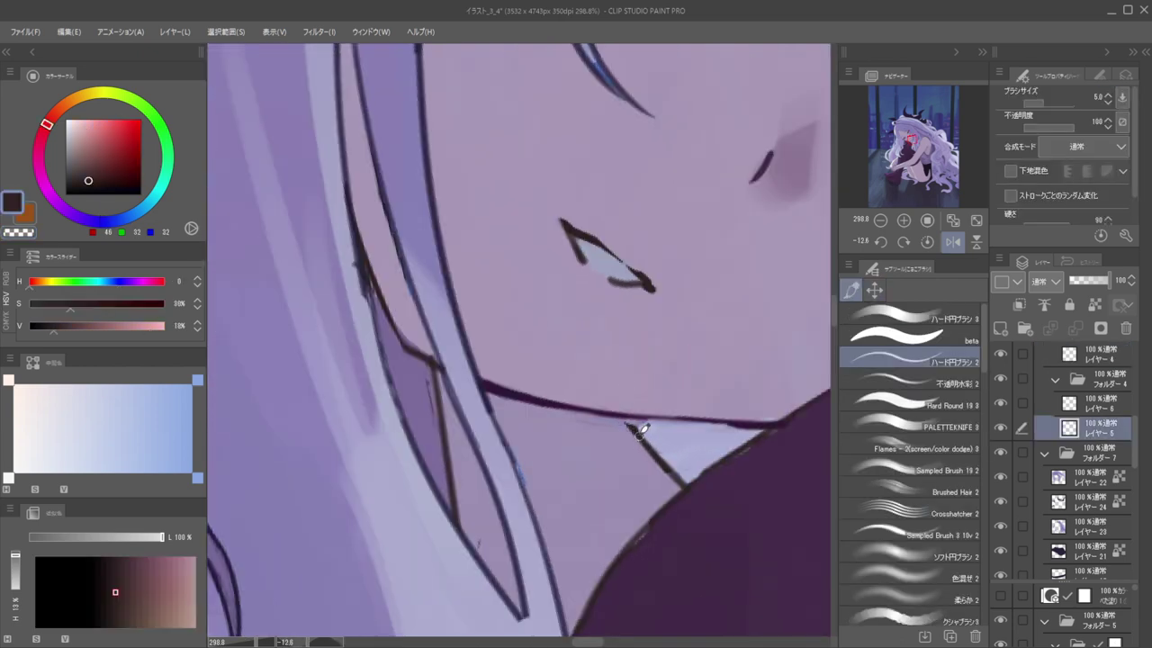
mouse_move(608, 366)
left_mouse_down()
mouse_move(588, 382)
mouse_move(603, 427)
left_mouse_up()
left_click(590, 420, "ctrl+shift")
left_click(592, 417, "alt")
scroll(608, 409, "down", 6)
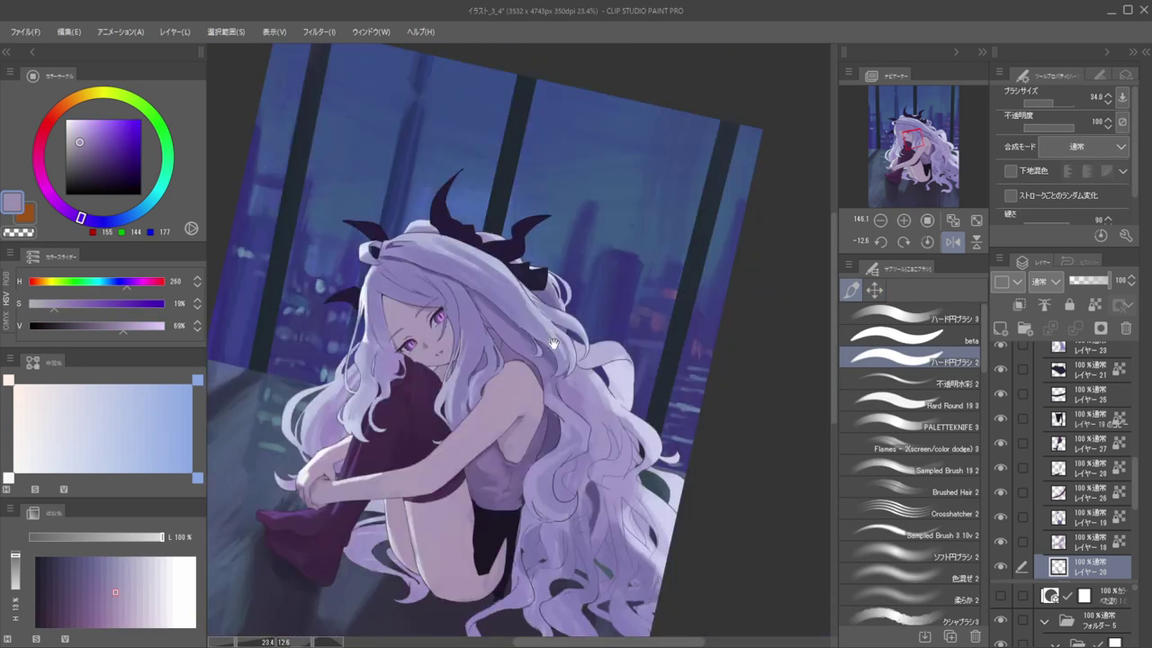
scroll(513, 337, "up", 3)
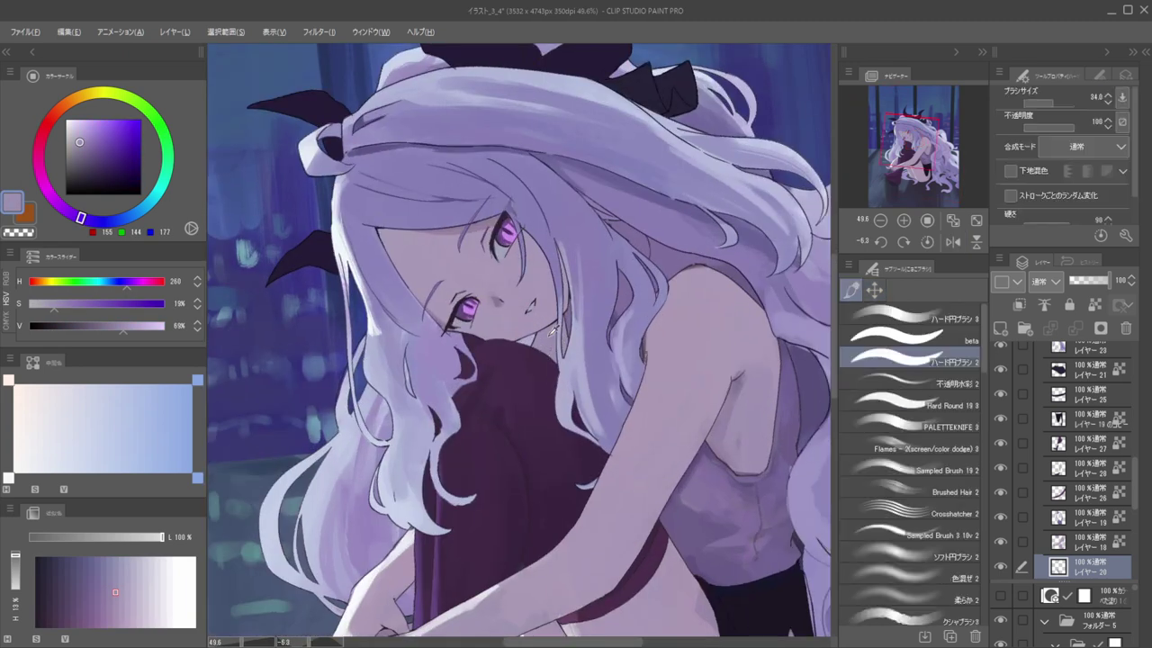
Darken the grey-purple, enlarge the brush to 193.8, lock transparency and paint the neck-hair gap
left_click_drag(83, 139, 79, 157)
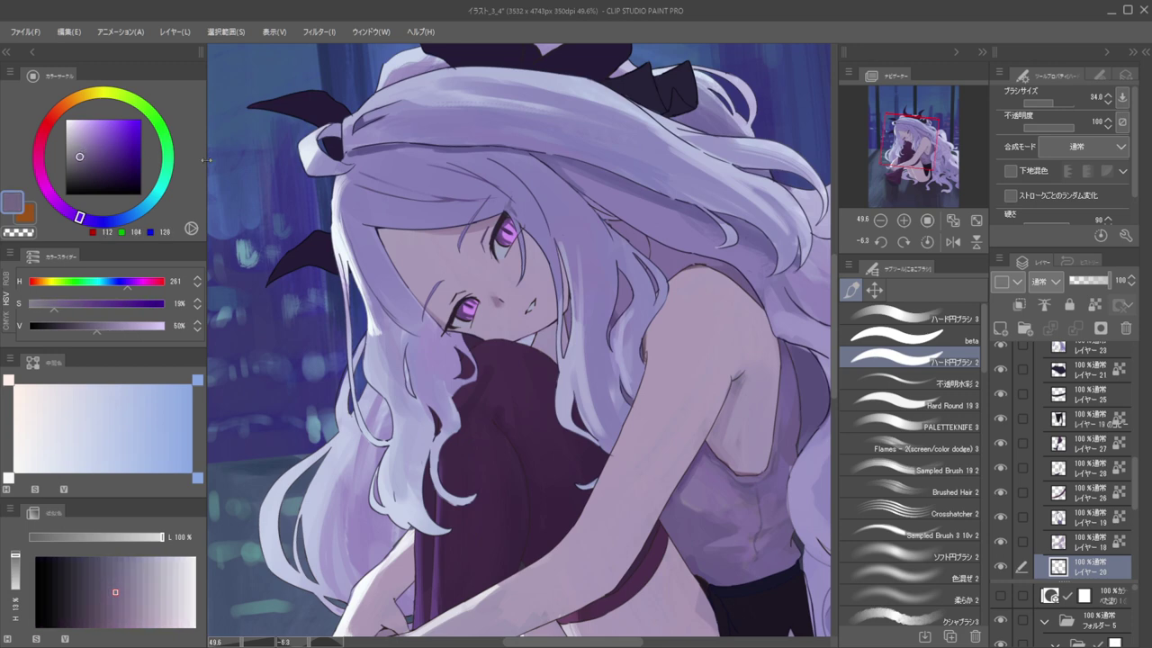
left_click_drag(562, 309, 563, 350)
key("slash")
key("bracketright")
key("bracketright")
key("bracketright")
left_click_drag(529, 385, 532, 390)
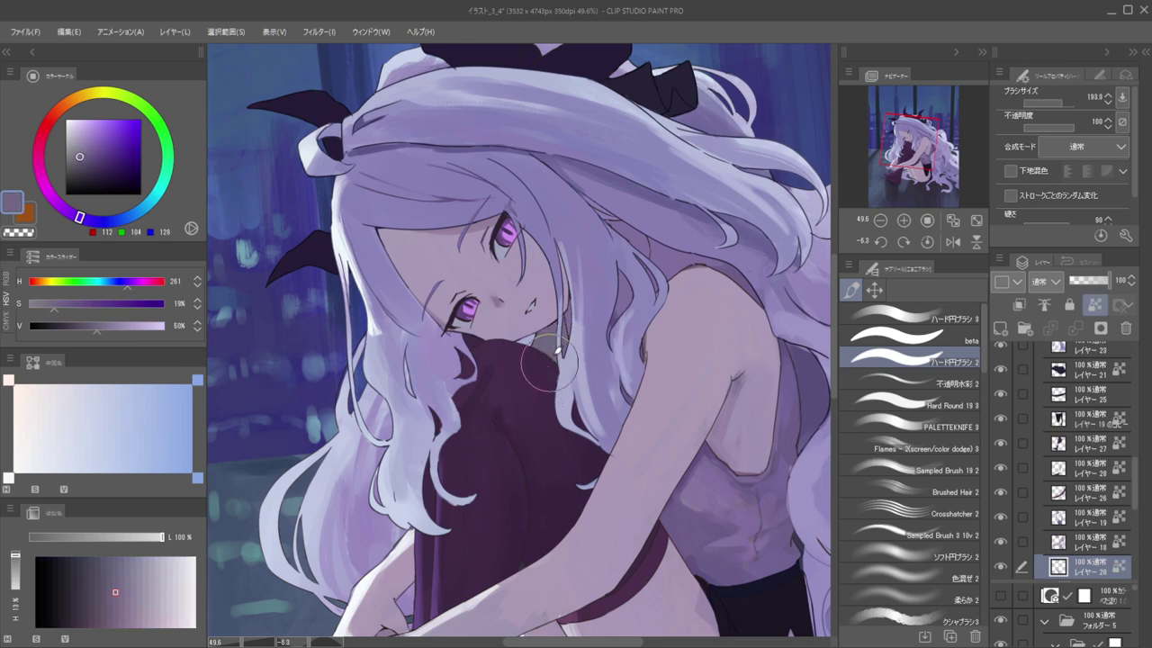
scroll(543, 272, "down", 4)
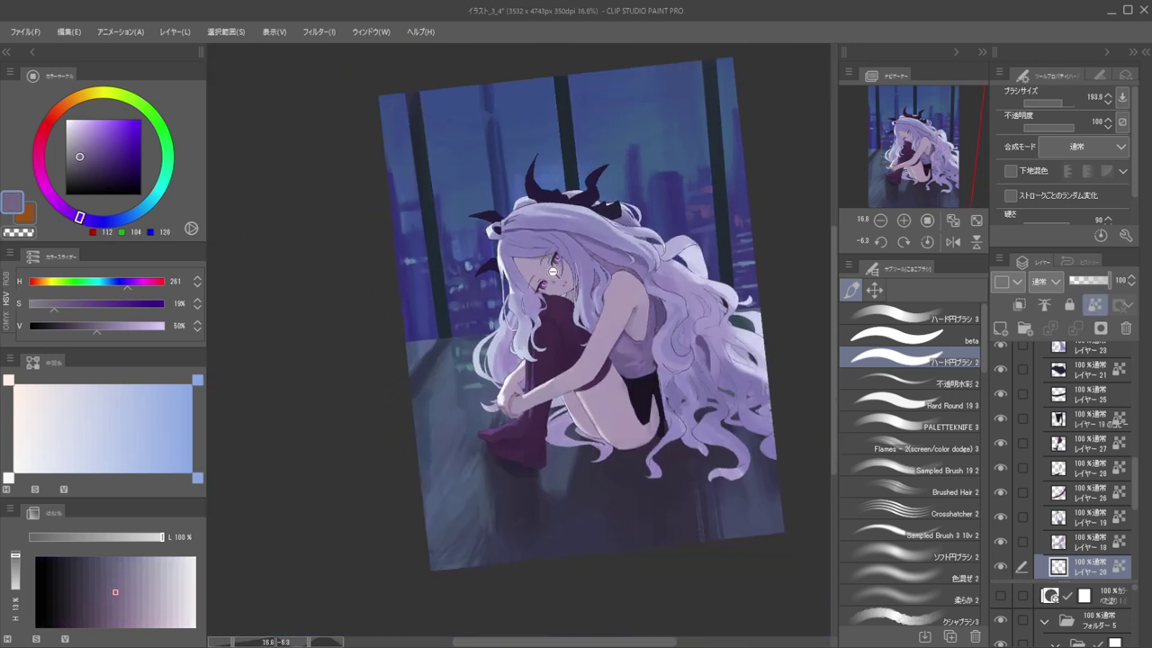
Try a pale purple stroke near the chin, undo it, and lock the layer's transparent pixels
scroll(549, 270, "up", 3)
left_click(583, 306, "alt")
left_click_drag(642, 180, 652, 189)
mouse_move(591, 286)
left_mouse_down()
mouse_move(717, 236)
mouse_move(624, 286)
mouse_move(525, 281)
mouse_move(590, 267)
left_mouse_up()
left_click(510, 401, "ctrl+shift")
left_click(510, 402, "alt")
key("ctrl+z")
key("slash")
Choose a deeper lavender and mirror the view to check the picture, zooming onto the lower hair
left_click(92, 139)
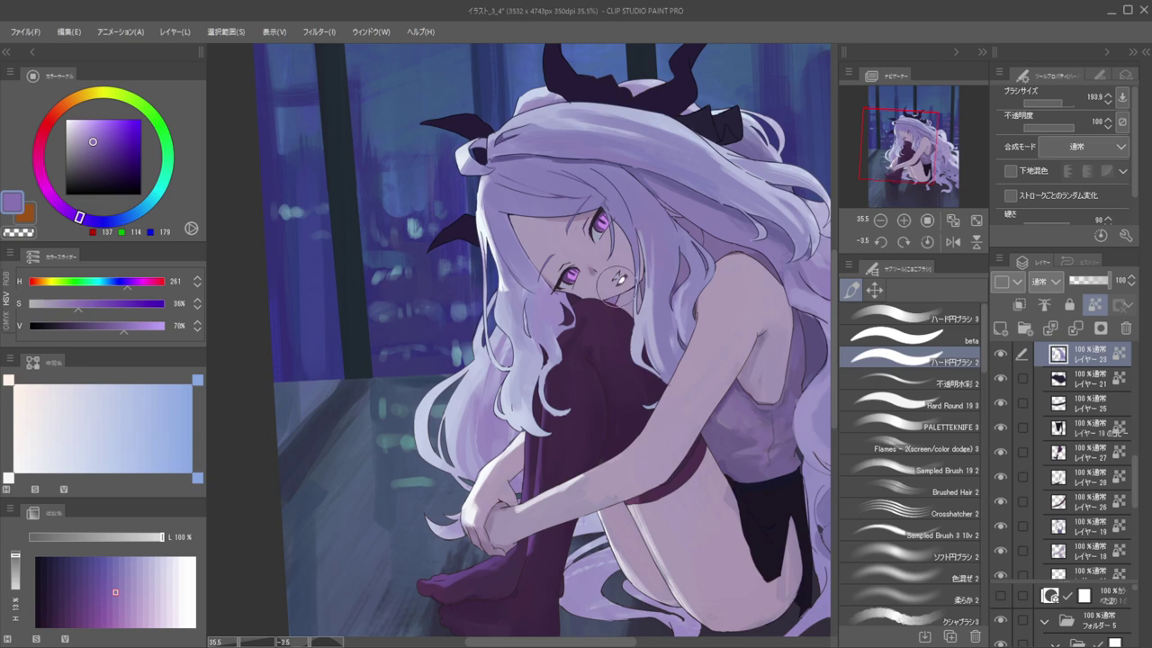
scroll(567, 248, "down", 3)
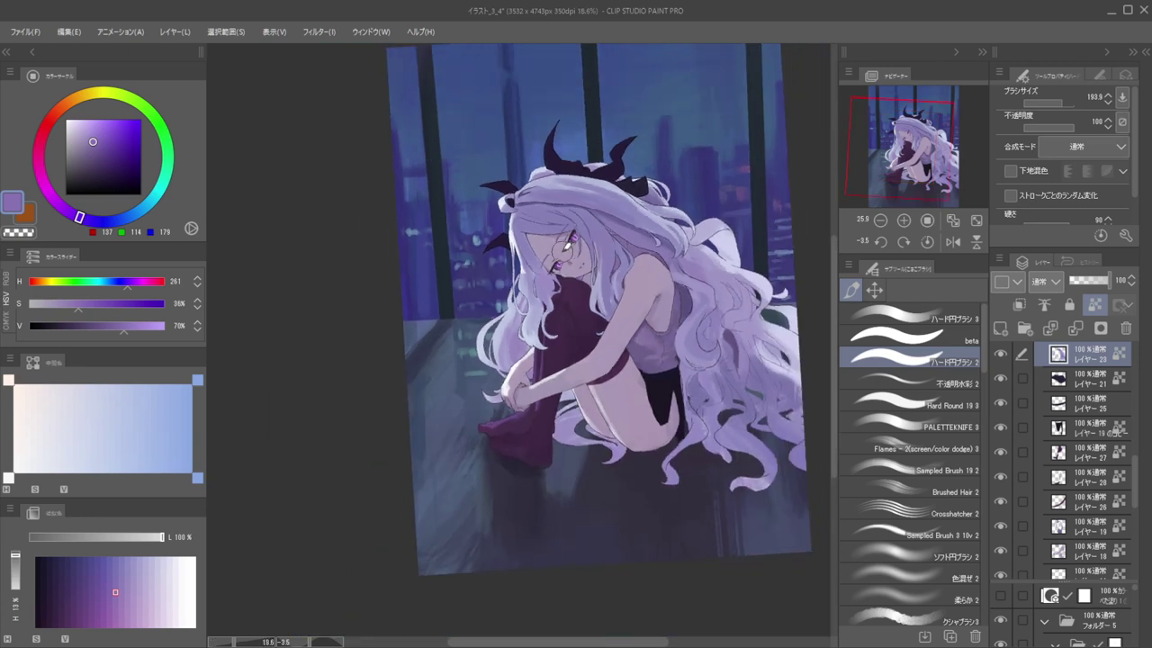
key("h")
left_click_drag(607, 268, 688, 242)
key("h")
scroll(665, 277, "down", 2)
left_click_drag(683, 194, 688, 199)
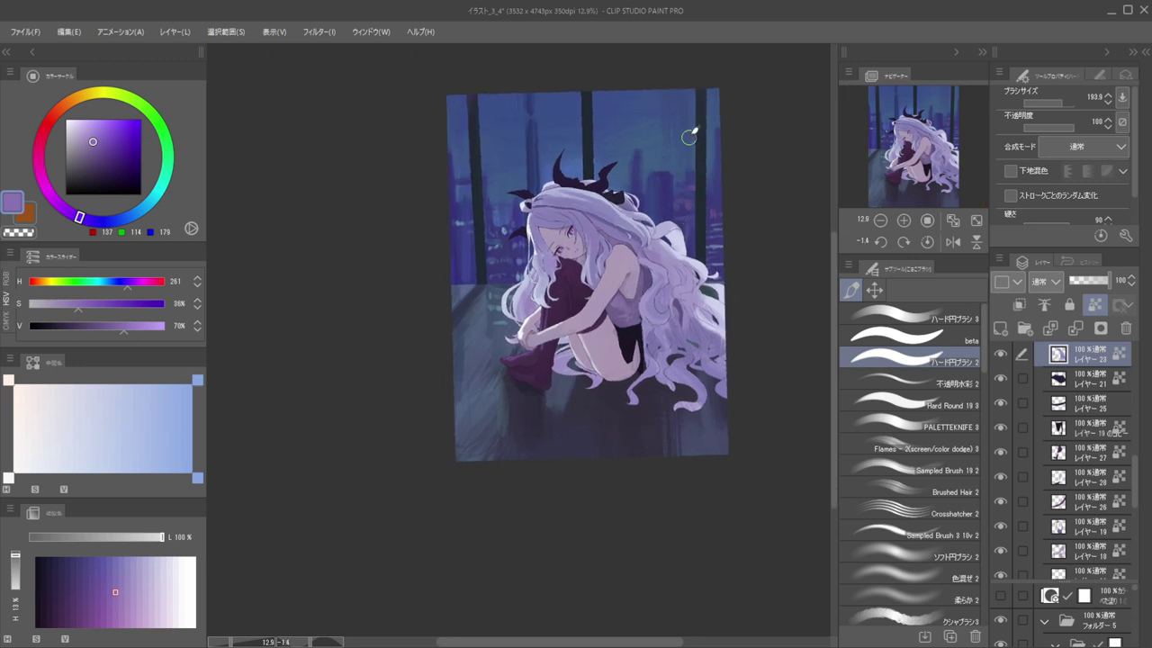
key("h")
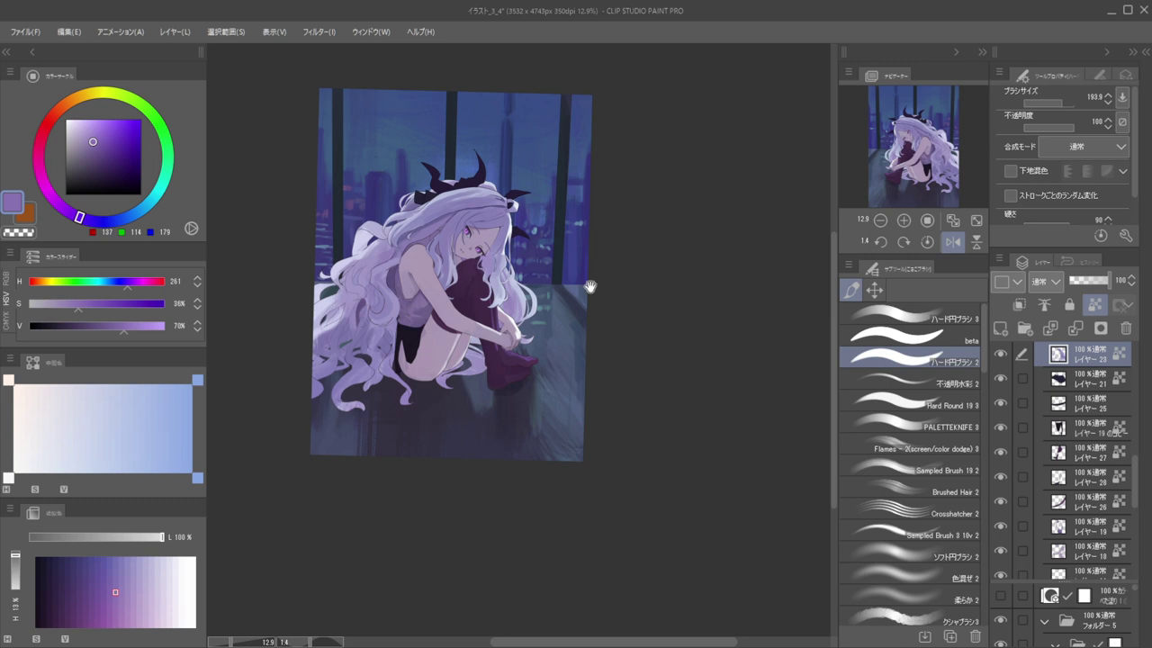
left_click_drag(578, 292, 756, 226)
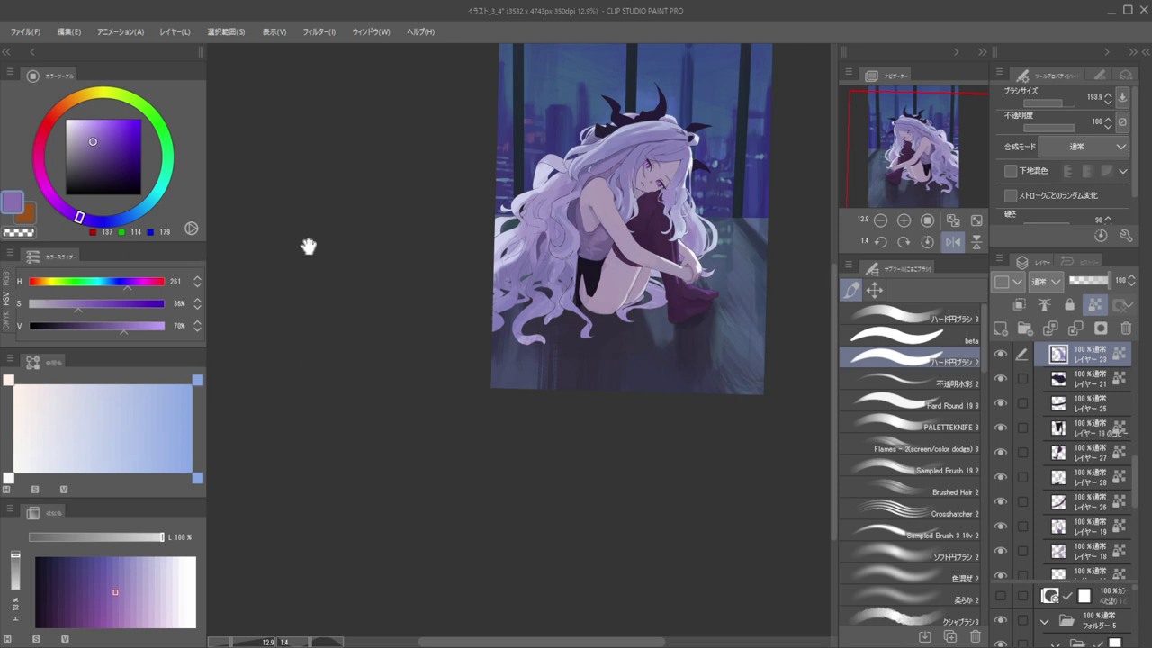
left_click_drag(558, 276, 671, 276)
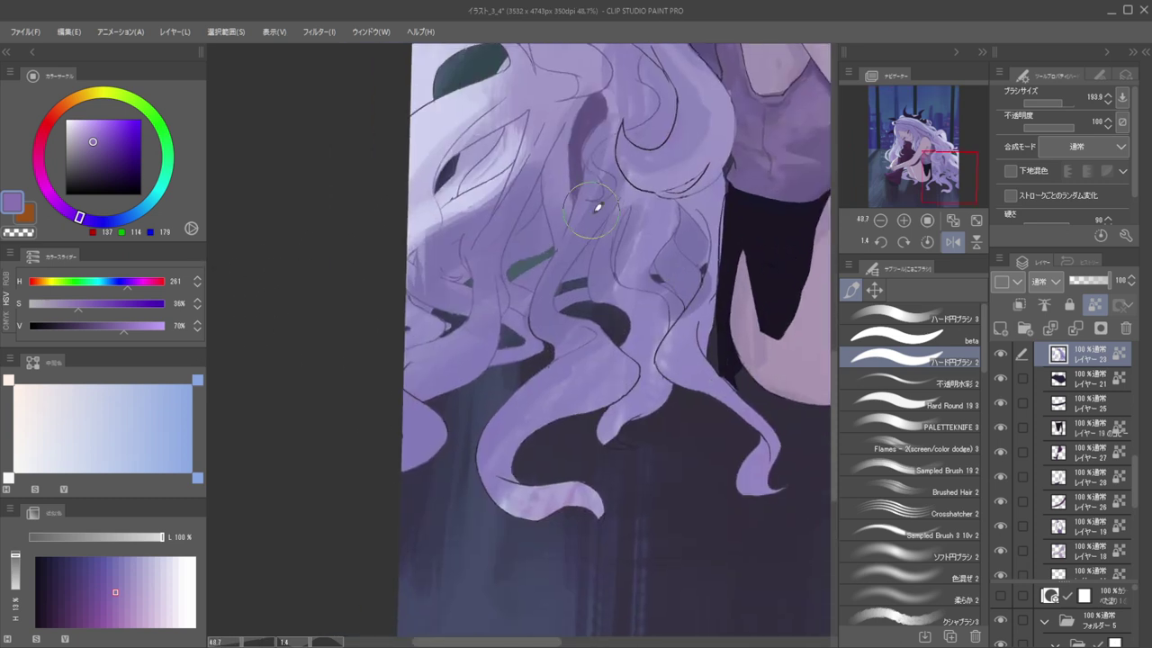
Switch to the beta brush and paint dark purple streaks into the lower hair
key("ctrl+shift")
key("b")
left_click(591, 159, "alt")
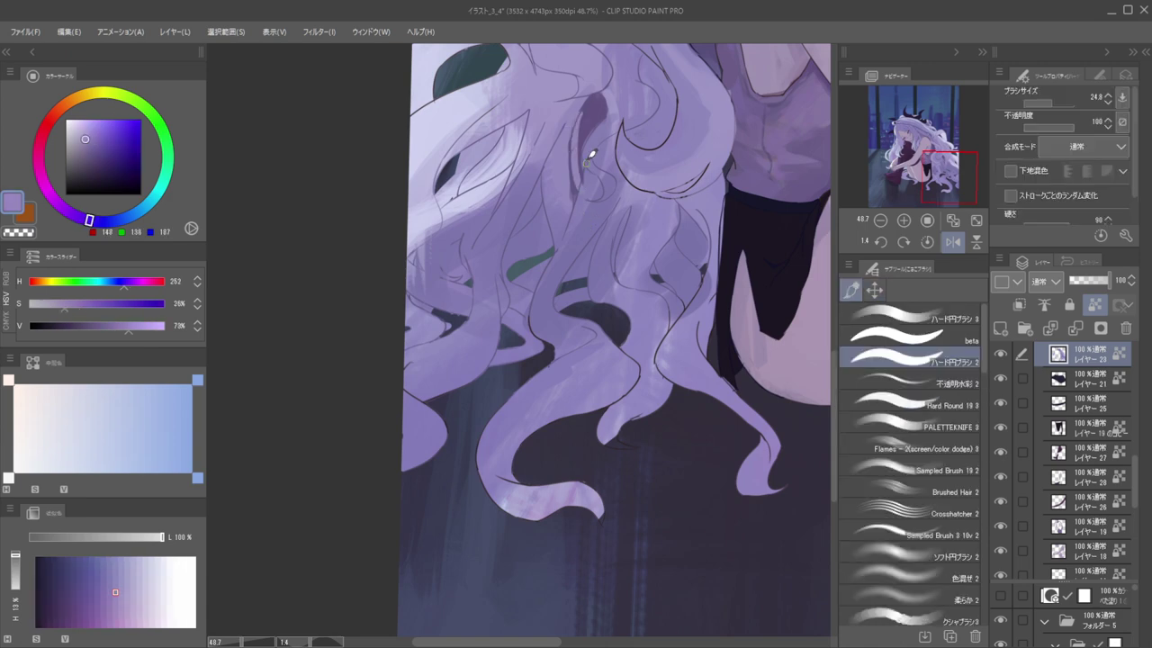
left_click(871, 331)
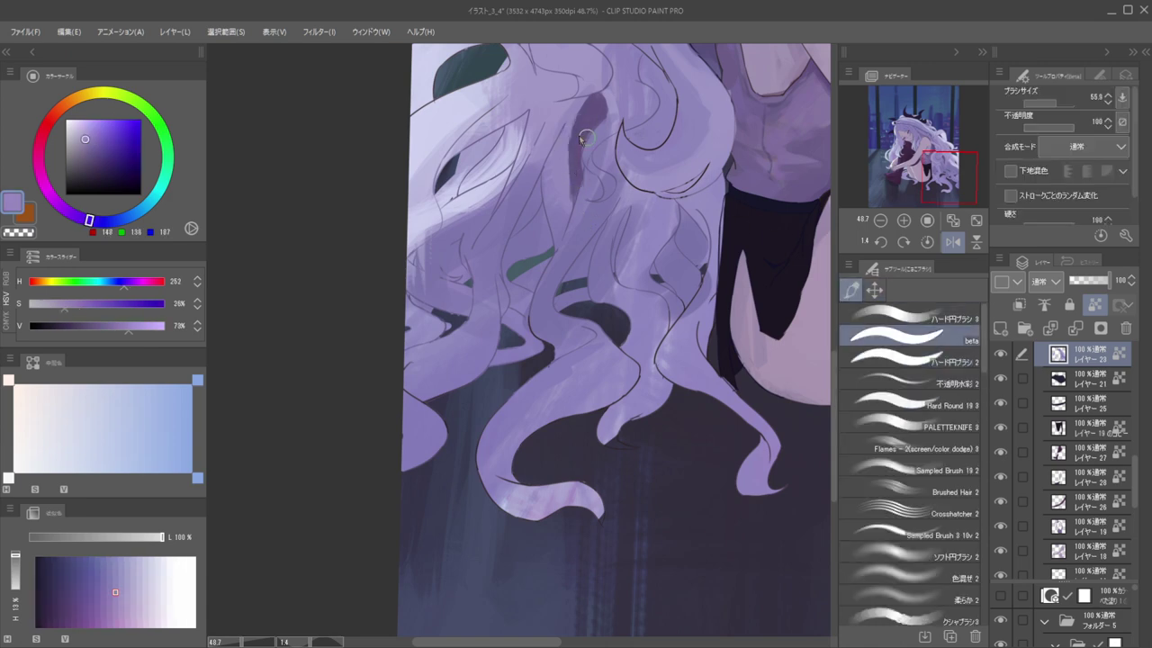
left_click(581, 126, "alt")
mouse_move(569, 190)
left_mouse_down()
mouse_move(563, 124)
mouse_move(570, 174)
left_mouse_up()
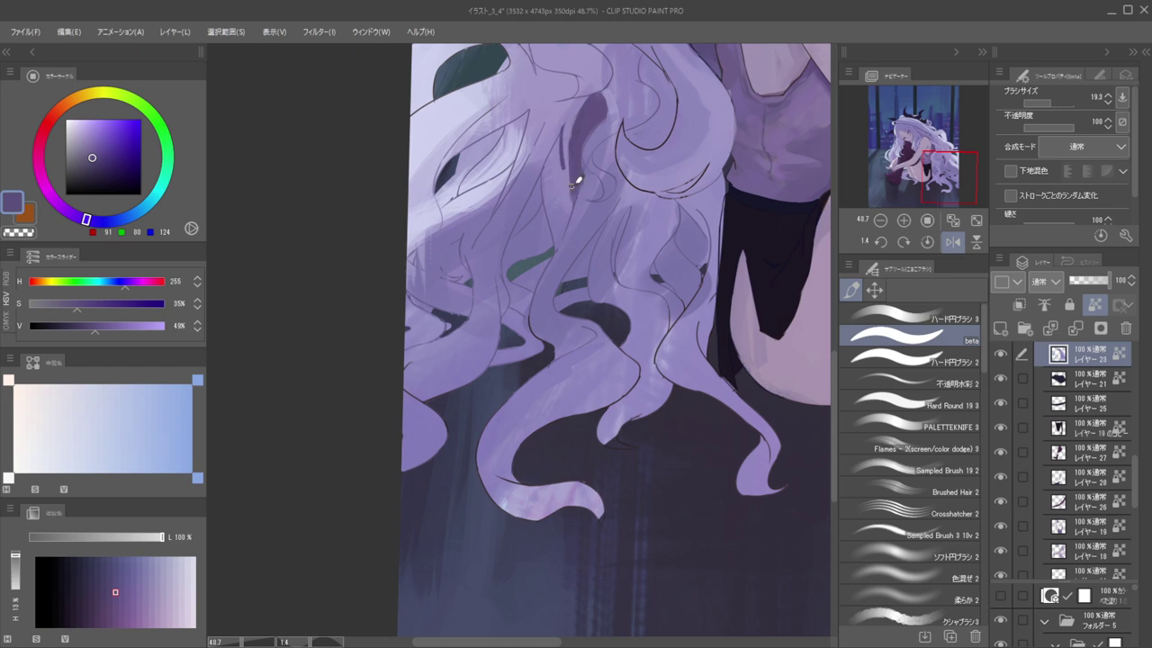
left_click_drag(564, 130, 573, 183)
Repaint the hair streak in mid lavender and add lighter strokes on the right-hand strands
left_click(567, 235, "alt")
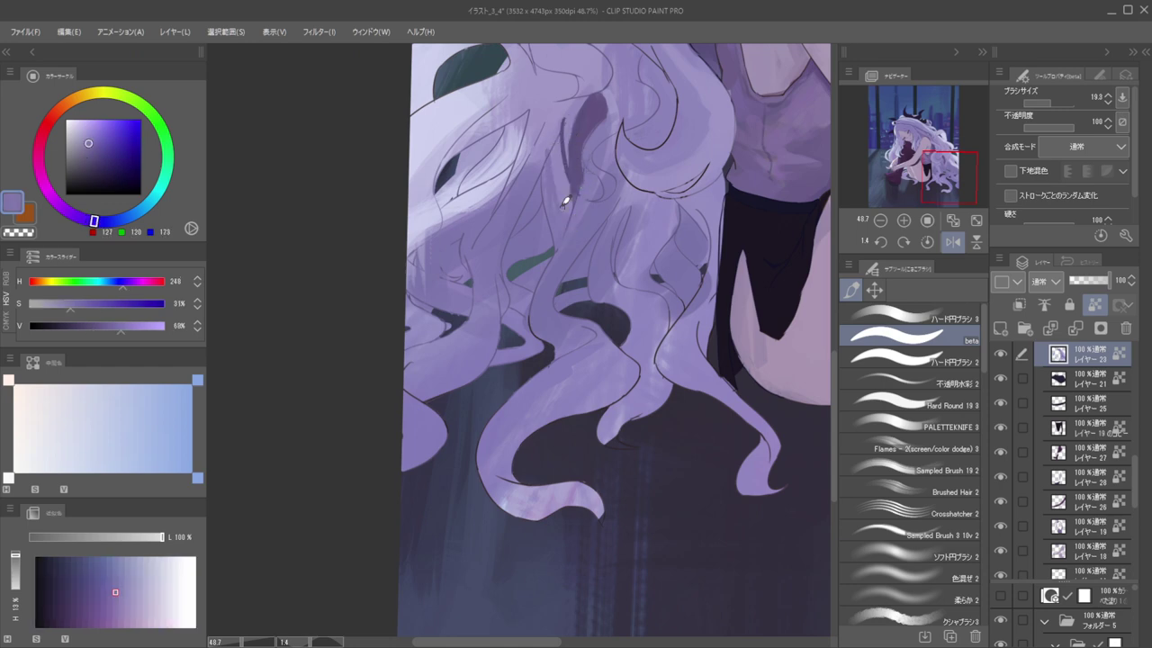
left_click_drag(554, 135, 570, 209)
left_click_drag(555, 163, 567, 207)
left_click_drag(556, 158, 568, 208)
left_click(636, 189, "alt")
mouse_move(637, 205)
left_mouse_down()
mouse_move(632, 268)
mouse_move(650, 204)
mouse_move(643, 237)
left_mouse_up()
left_click(639, 244, "alt")
left_click(642, 205, "alt")
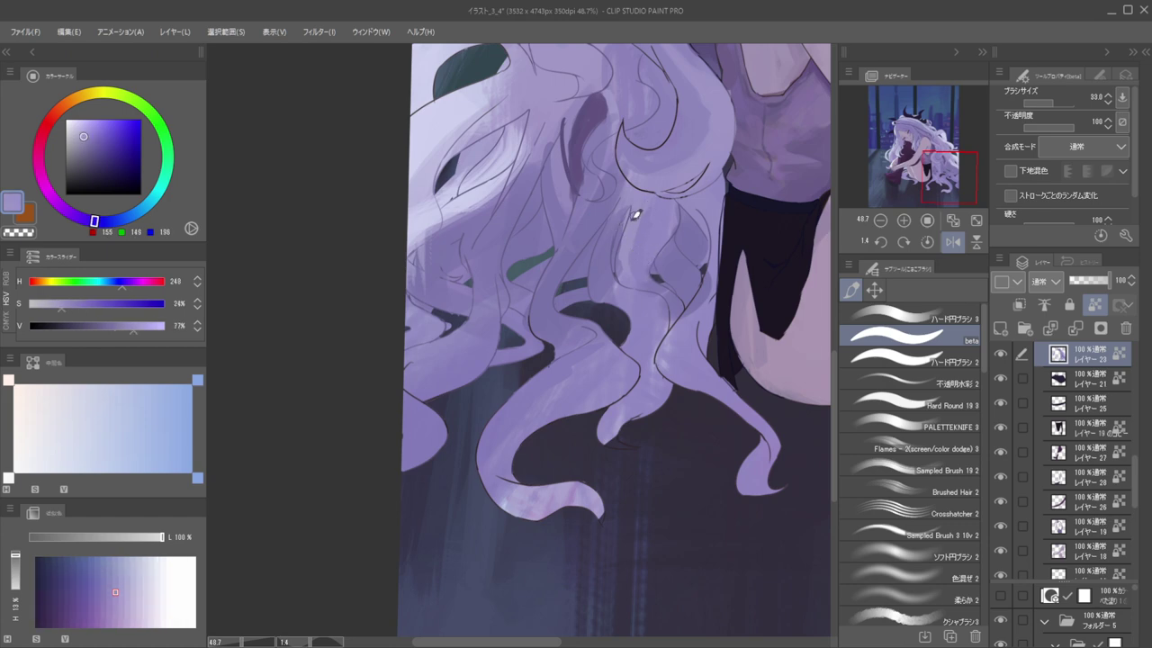
left_click(584, 170, "alt")
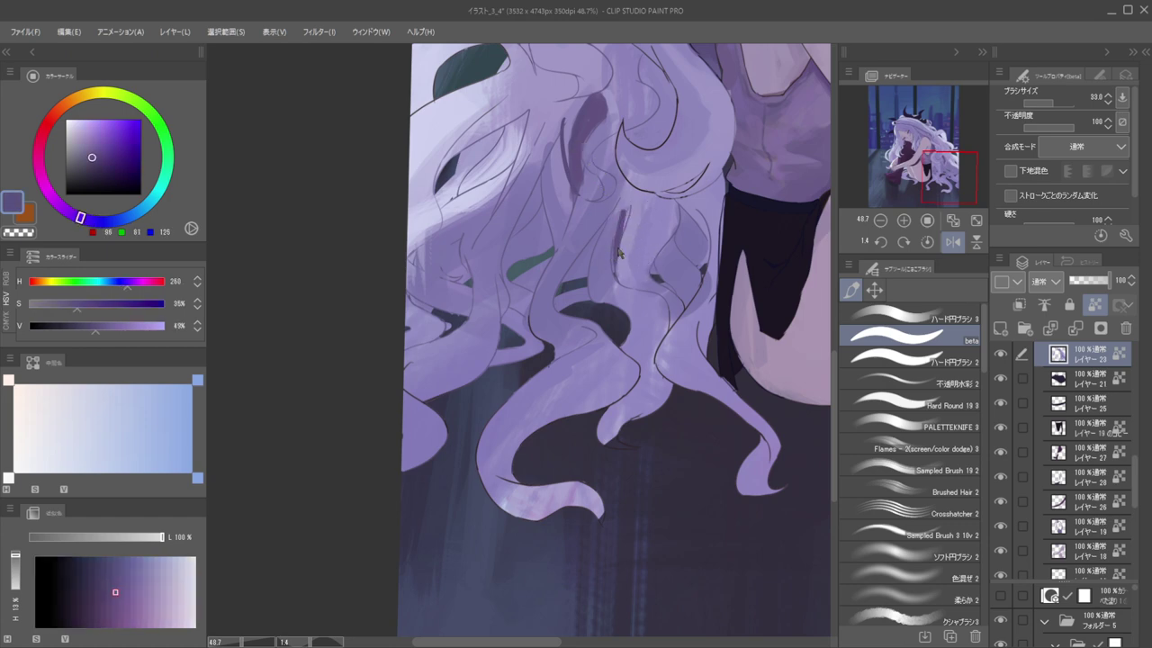
Shrink the brush and try a light edge along the dark hair shape, undoing it
key("[")
key("ctrl+z")
mouse_move(576, 313)
left_mouse_down()
mouse_move(561, 288)
mouse_move(605, 232)
mouse_move(621, 261)
mouse_move(581, 273)
mouse_move(621, 329)
left_mouse_up()
left_click(566, 269, "alt")
left_click_drag(565, 283, 557, 340)
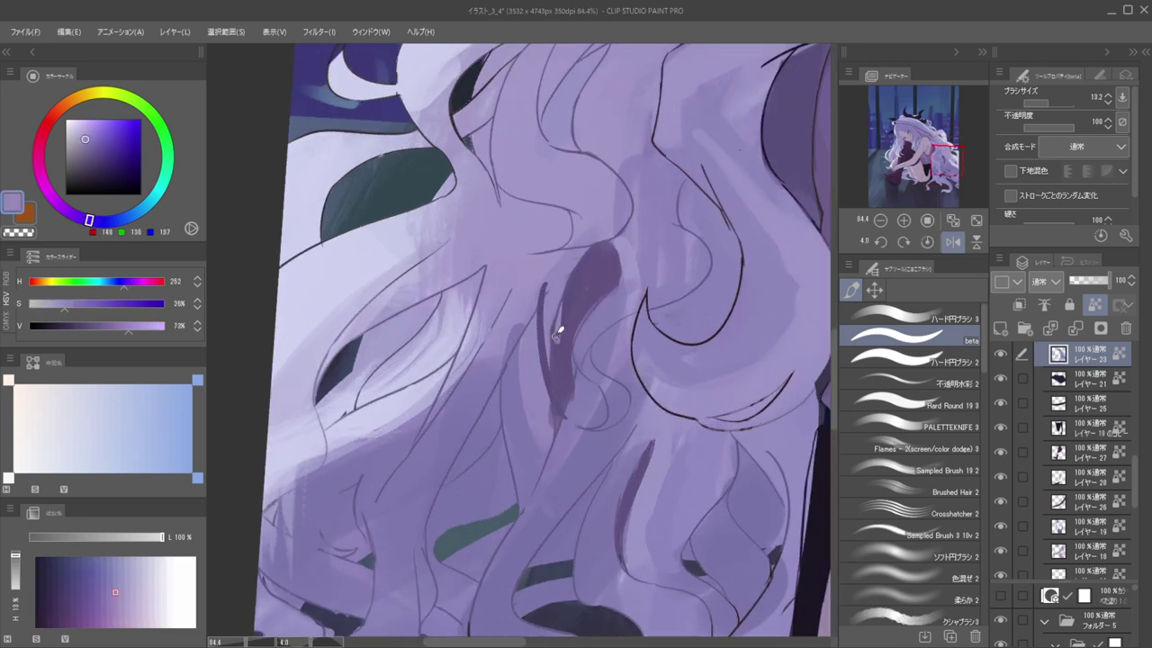
key("ctrl+z")
scroll(599, 275, "up", 3)
Darken the hair line art with broad near-black purple strokes using a very large brush
left_click(655, 277, "alt")
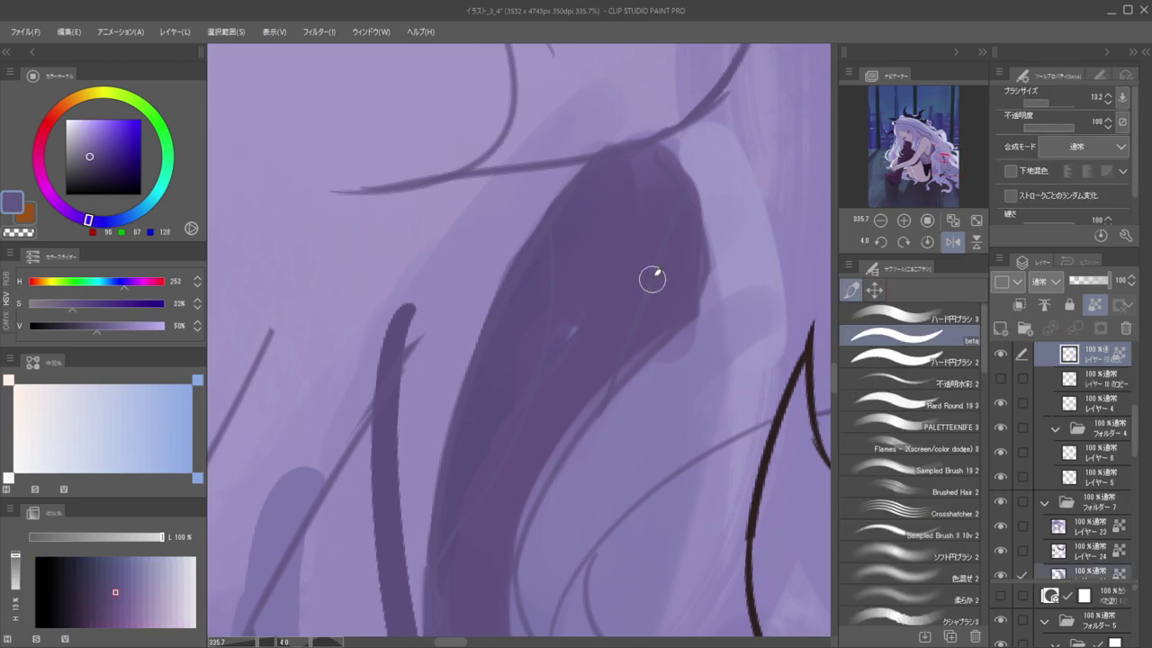
scroll(551, 261, "down", 10)
key("/")
key("/")
left_click_drag(597, 246, 650, 246)
left_click(100, 183)
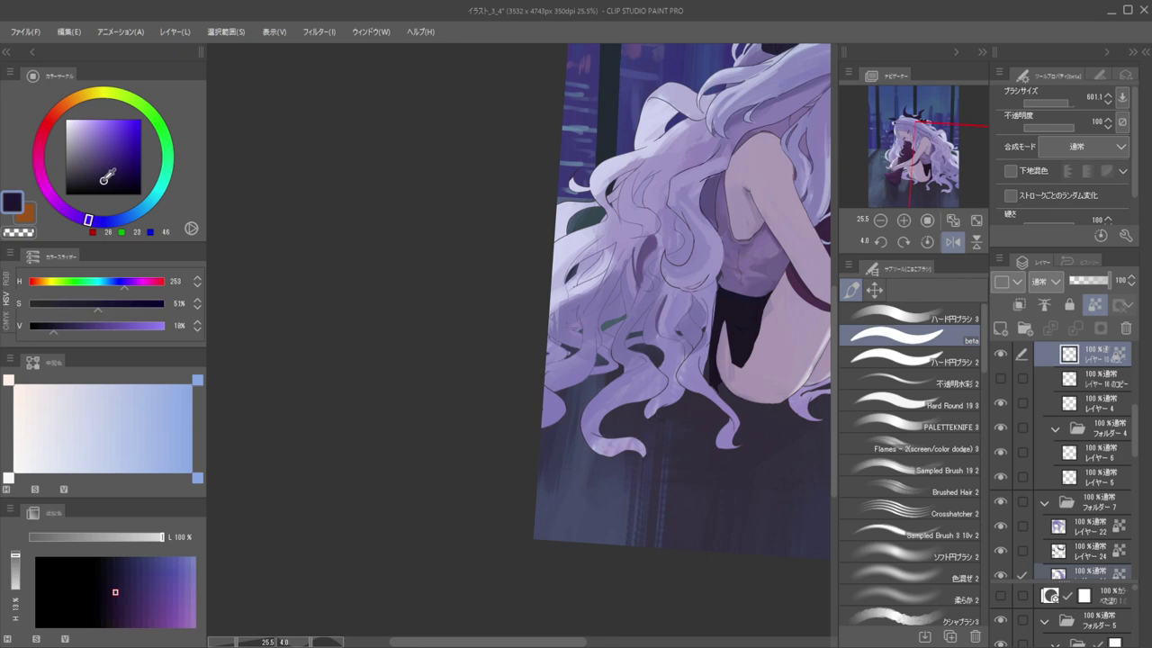
mouse_move(648, 265)
left_mouse_down()
mouse_move(630, 212)
mouse_move(515, 352)
left_mouse_up()
mouse_move(630, 198)
left_mouse_down()
mouse_move(613, 187)
mouse_move(593, 308)
mouse_move(564, 306)
mouse_move(606, 322)
mouse_move(617, 357)
mouse_move(608, 388)
mouse_move(615, 467)
left_mouse_up()
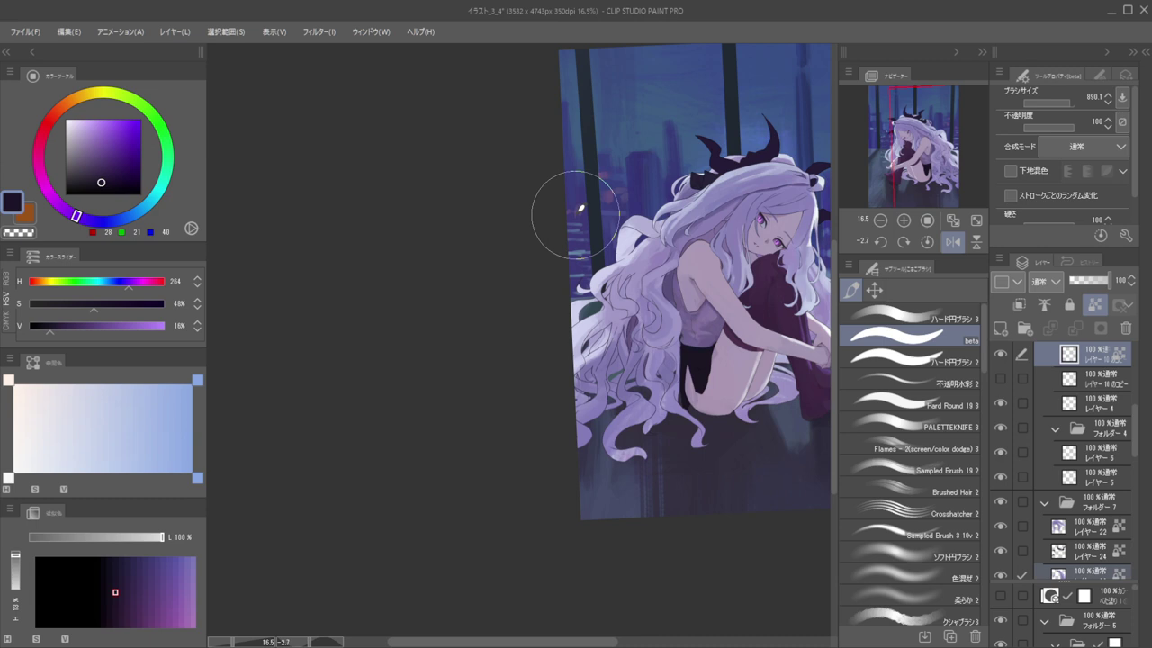
Enlarge the brush and try erasing with the transparent colour, then undo it
scroll(595, 333, "up", 3)
mouse_move(677, 183)
left_mouse_down()
mouse_move(689, 185)
mouse_move(674, 225)
mouse_move(699, 210)
mouse_move(661, 226)
mouse_move(695, 108)
left_mouse_up()
key("c")
key("ctrl+z")
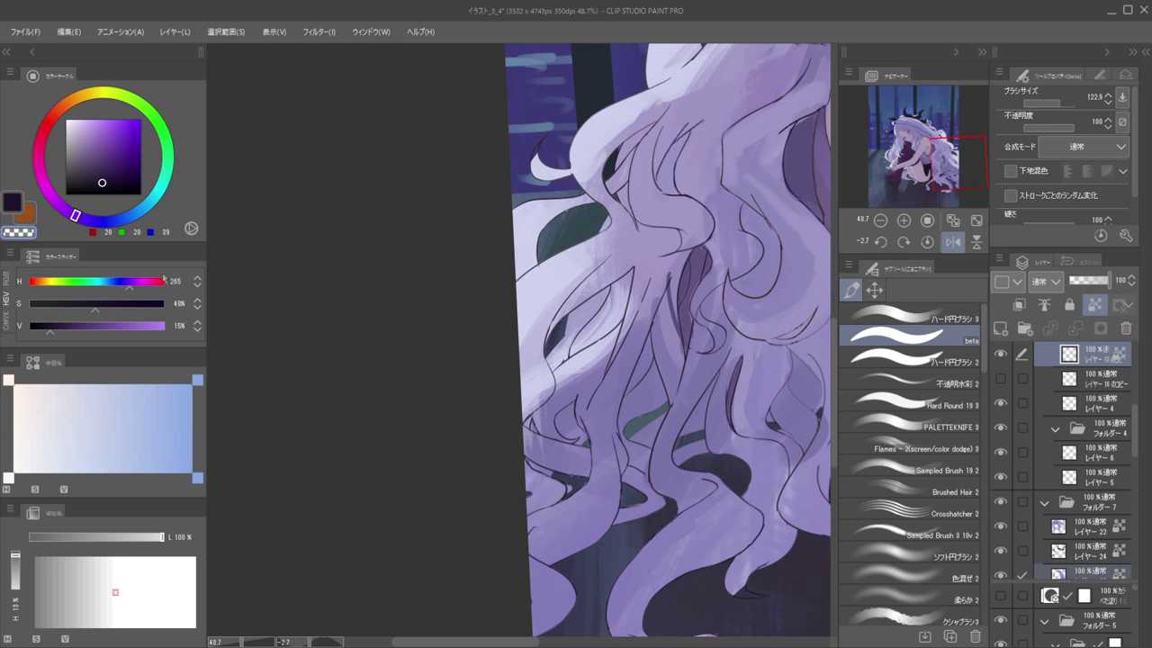
Try lightening the hair line art in medium and saturated purples, undoing both attempts
left_click(91, 138)
left_click_drag(700, 117, 655, 165)
key("ctrl+z")
mouse_move(655, 119)
left_mouse_down()
mouse_move(667, 117)
mouse_move(641, 207)
left_mouse_up()
left_click(102, 131)
scroll(653, 183, "up", 4)
mouse_move(695, 112)
left_mouse_down()
mouse_move(684, 234)
mouse_move(694, 219)
mouse_move(633, 314)
mouse_move(630, 270)
left_mouse_up()
scroll(674, 218, "down", 7)
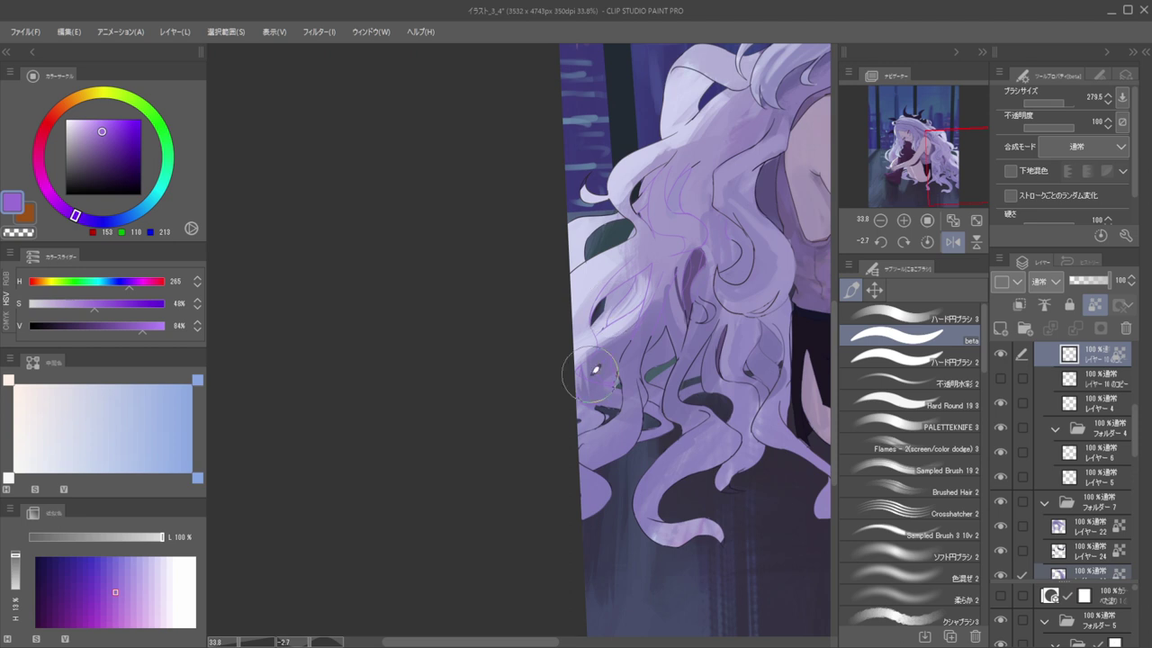
key("ctrl+z")
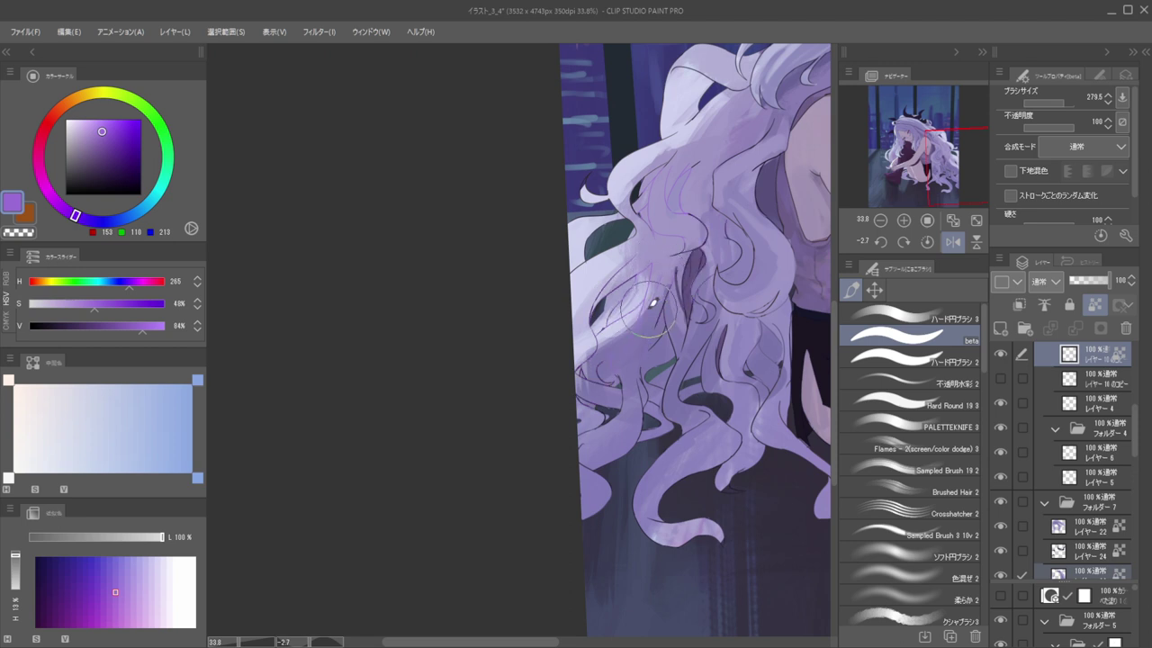
Erase the purple sketch lines around the hair's centre and dark gap, adjusting brush size
left_click_drag(700, 232, 689, 232)
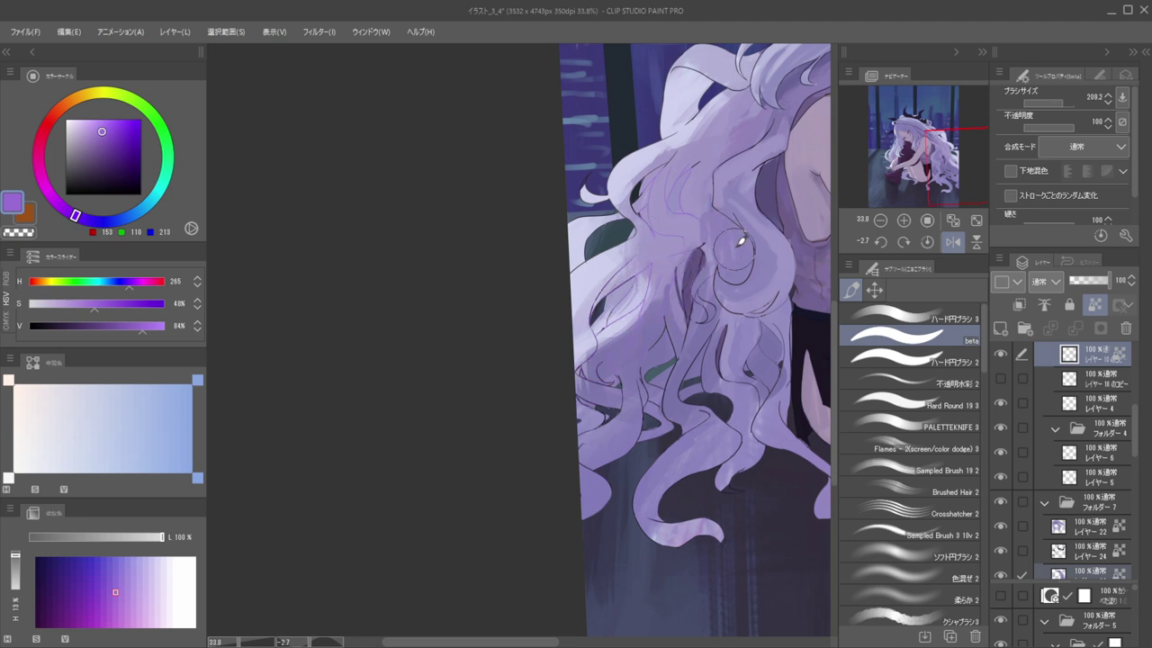
scroll(675, 237, "down", 8)
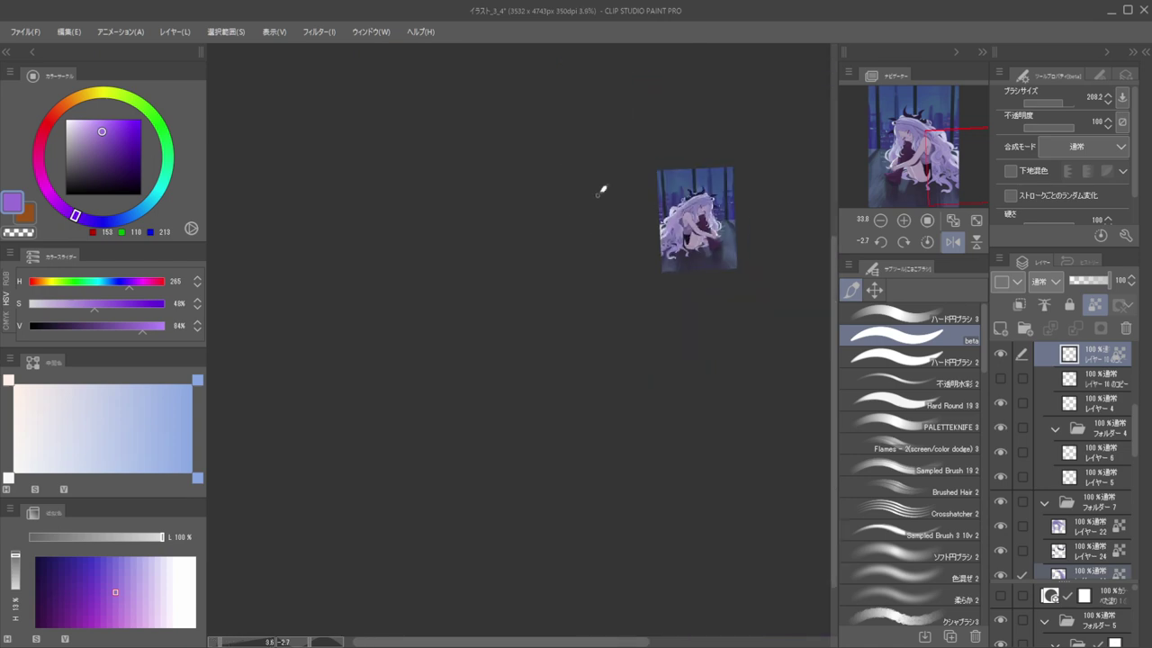
scroll(667, 208, "up", 10)
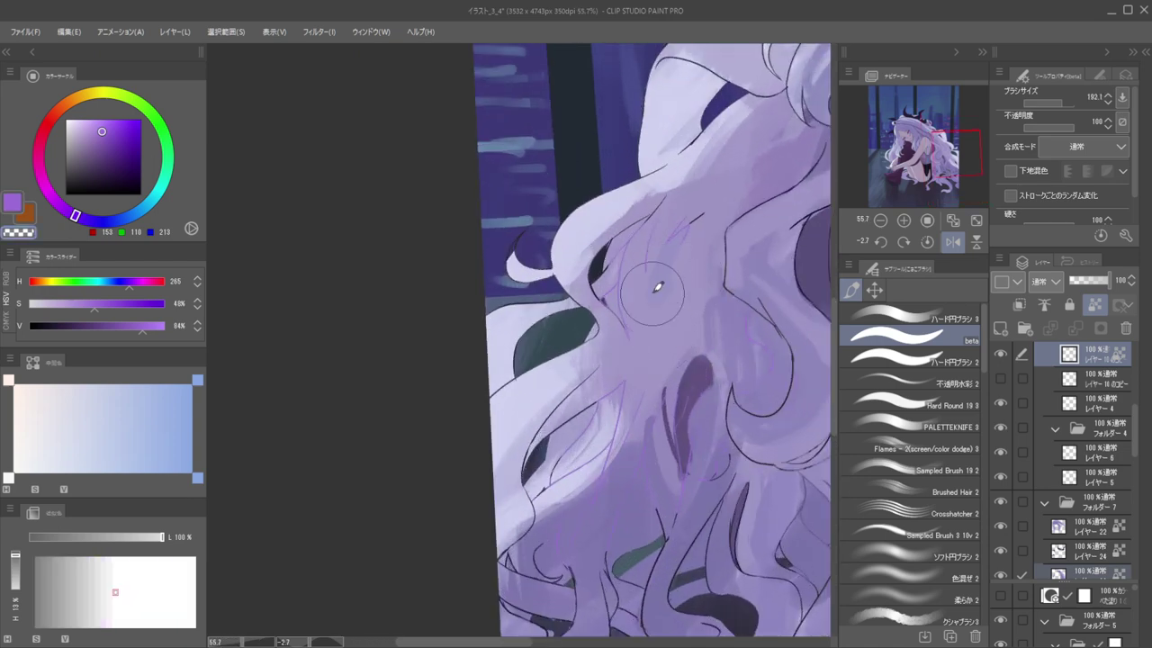
left_click_drag(688, 225, 676, 293)
key("]")
left_click_drag(671, 237, 647, 301)
left_click_drag(671, 341, 637, 347)
key("]")
mouse_move(654, 277)
left_mouse_down()
mouse_move(694, 277)
mouse_move(736, 322)
mouse_move(682, 428)
left_mouse_up()
scroll(644, 369, "down", 3)
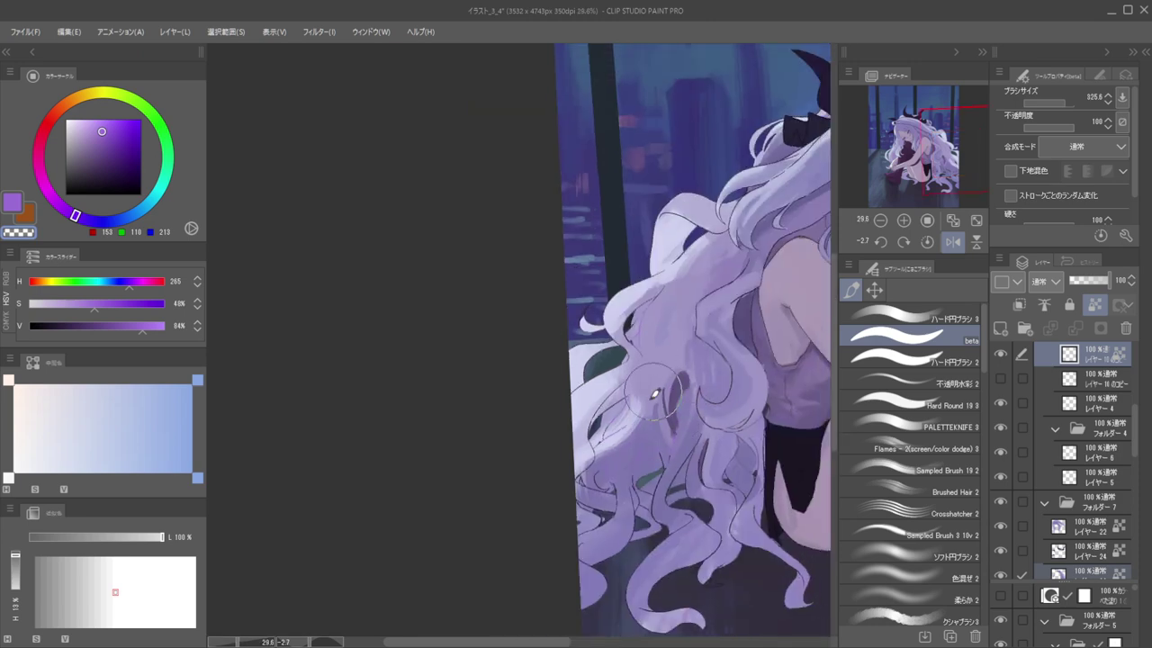
scroll(621, 329, "down", 6)
scroll(718, 309, "up", 8)
key("[")
key("[")
key("[")
key("[")
key("[")
key("[")
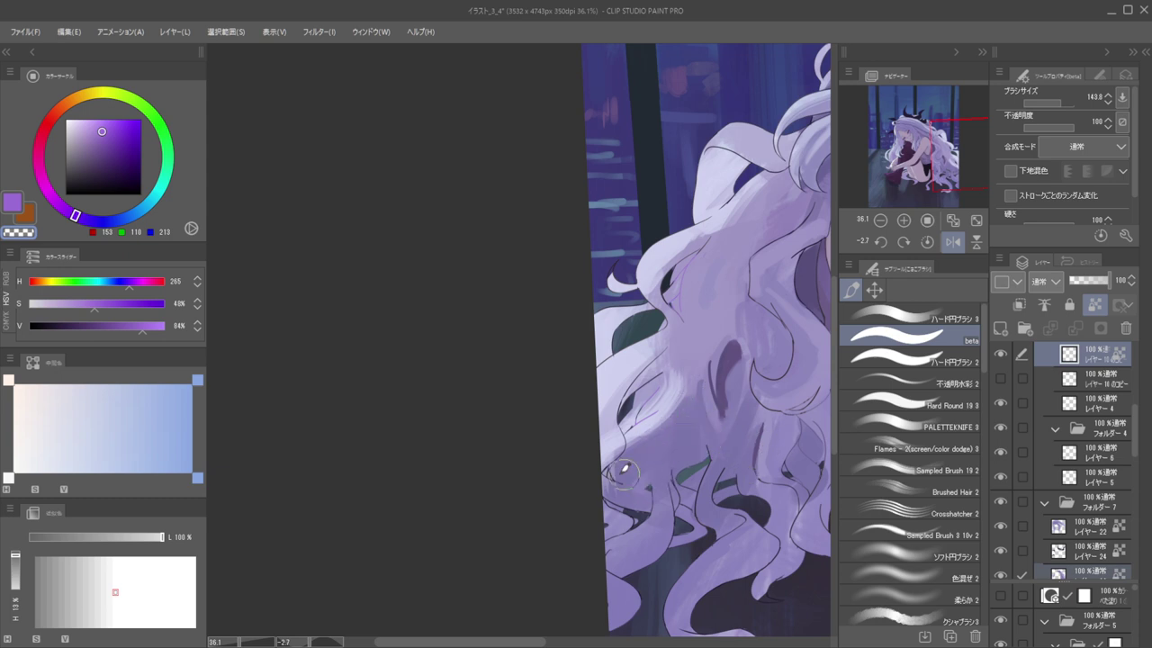
Brush lavender over the dark hair gaps, show 'レイヤー16のコピー' and delete the top layer
scroll(622, 423, "down", 4)
scroll(669, 404, "up", 3)
mouse_move(665, 394)
left_mouse_down()
mouse_move(643, 423)
mouse_move(657, 360)
mouse_move(669, 413)
left_mouse_up()
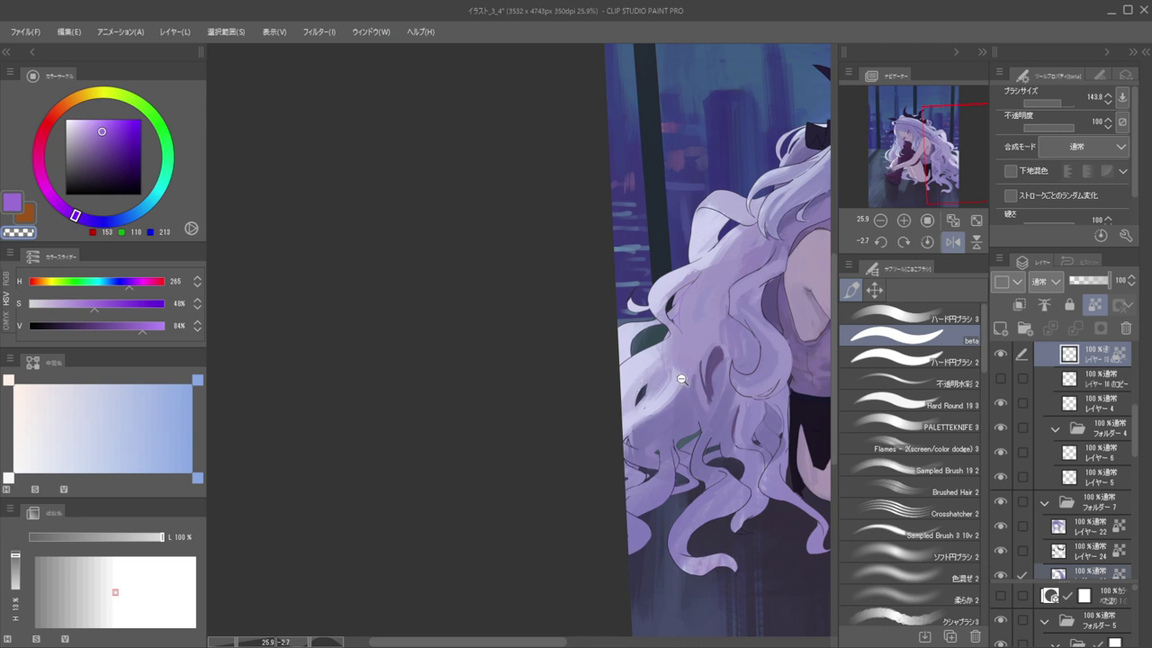
scroll(696, 375, "down", 2)
scroll(677, 351, "up", 3)
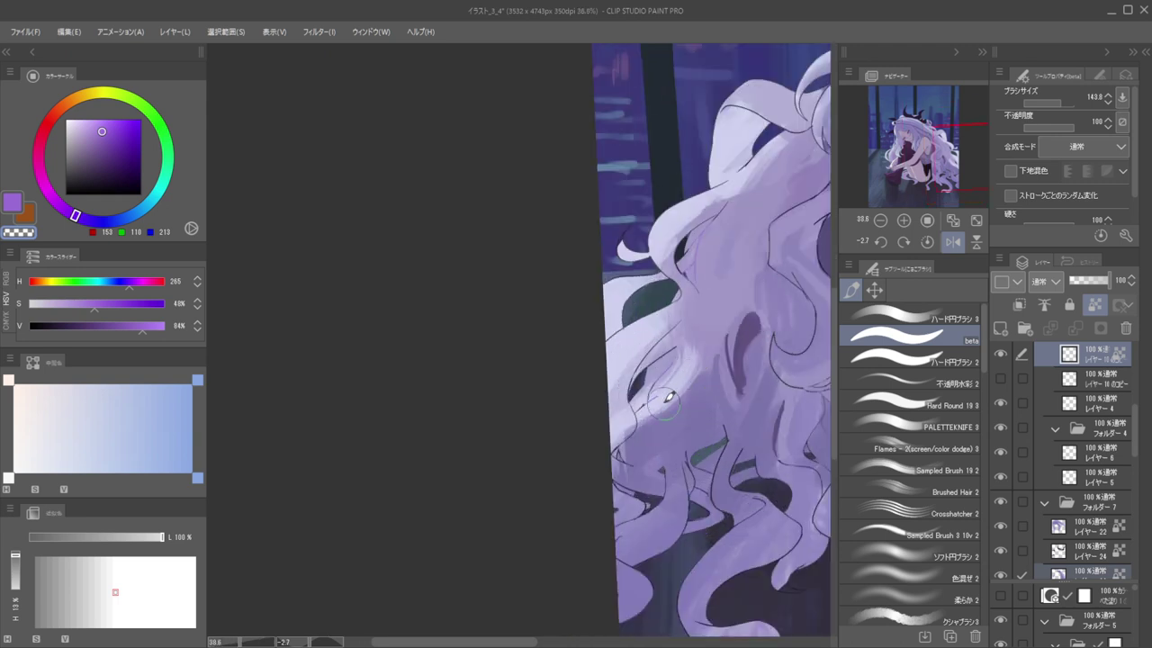
scroll(680, 346, "right", 2)
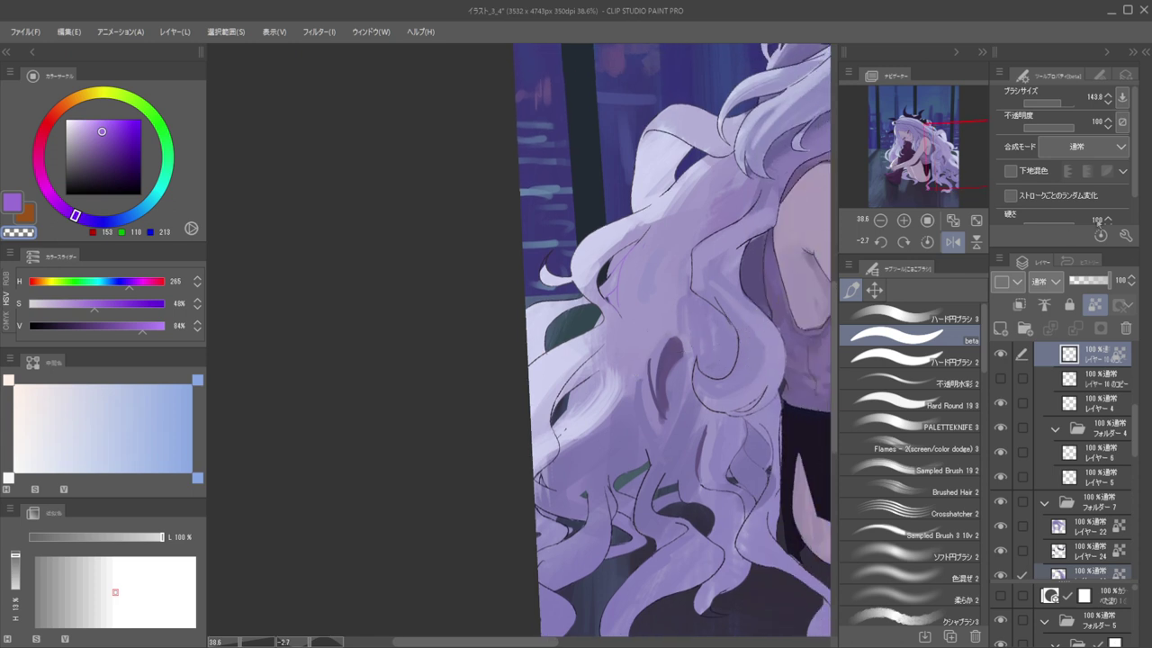
left_click(1000, 378)
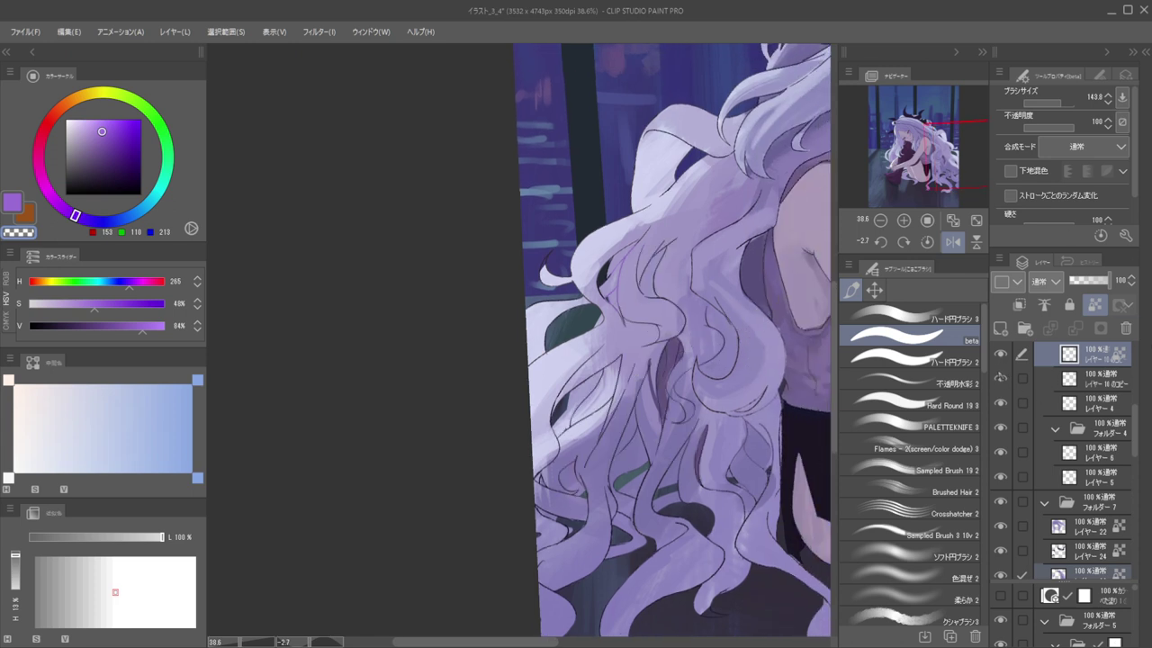
left_click(1124, 329)
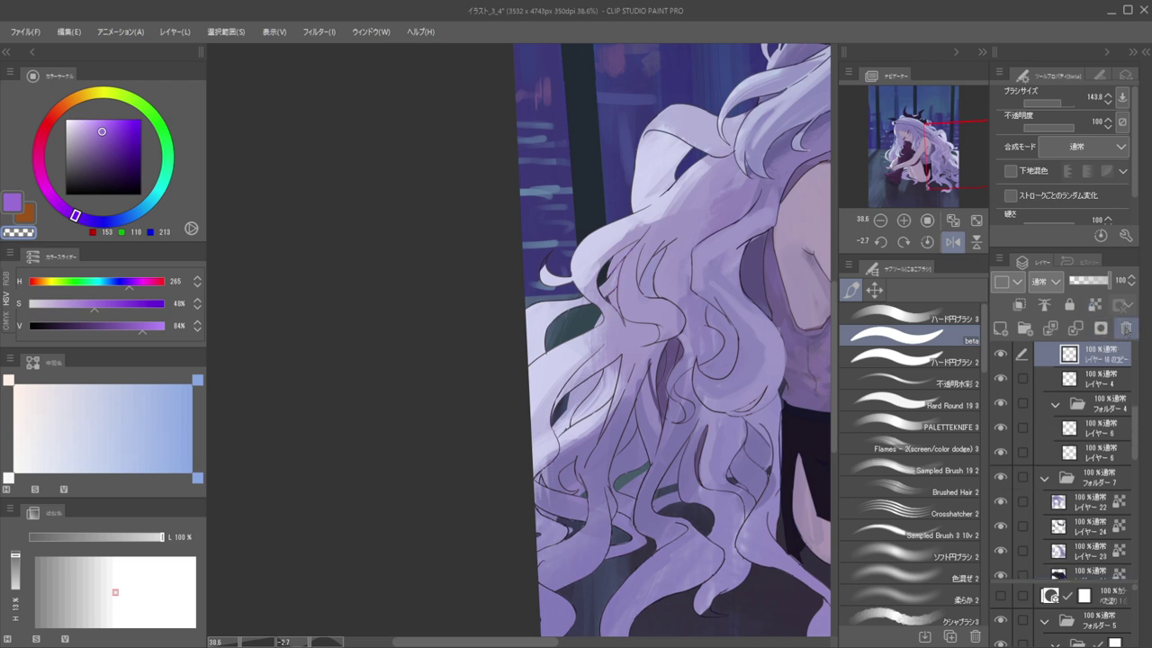
Delete and restore the copied line-art layer, toggling its visibility to compare
left_click(1124, 328)
key("ctrl+z")
left_click(1003, 437)
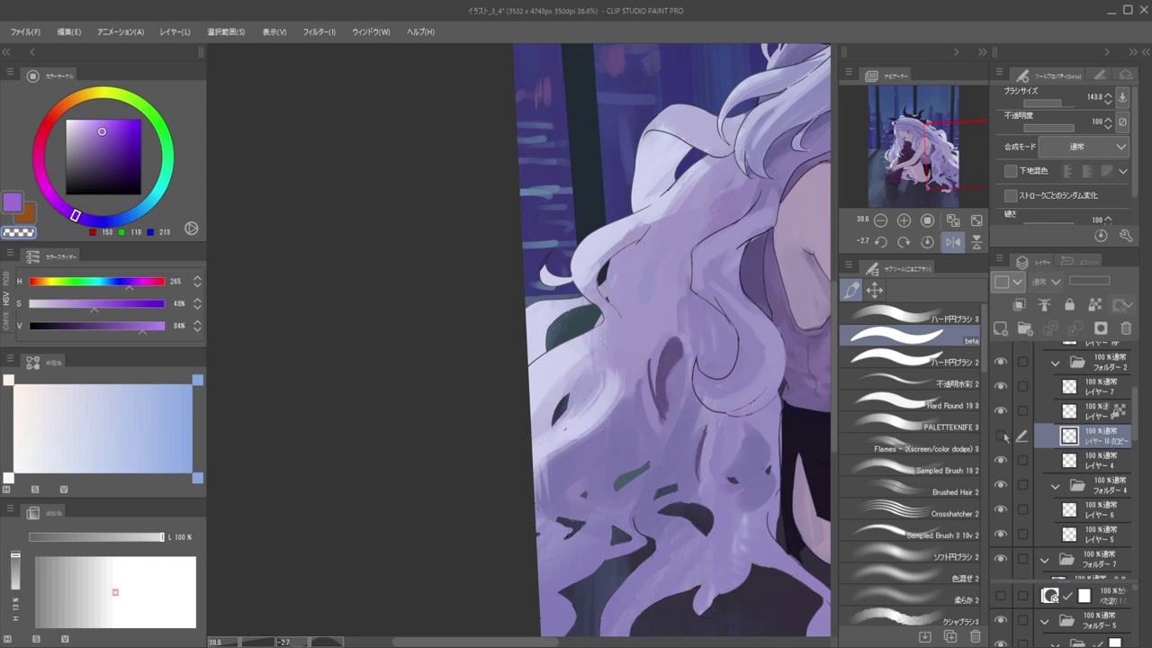
left_click(998, 413)
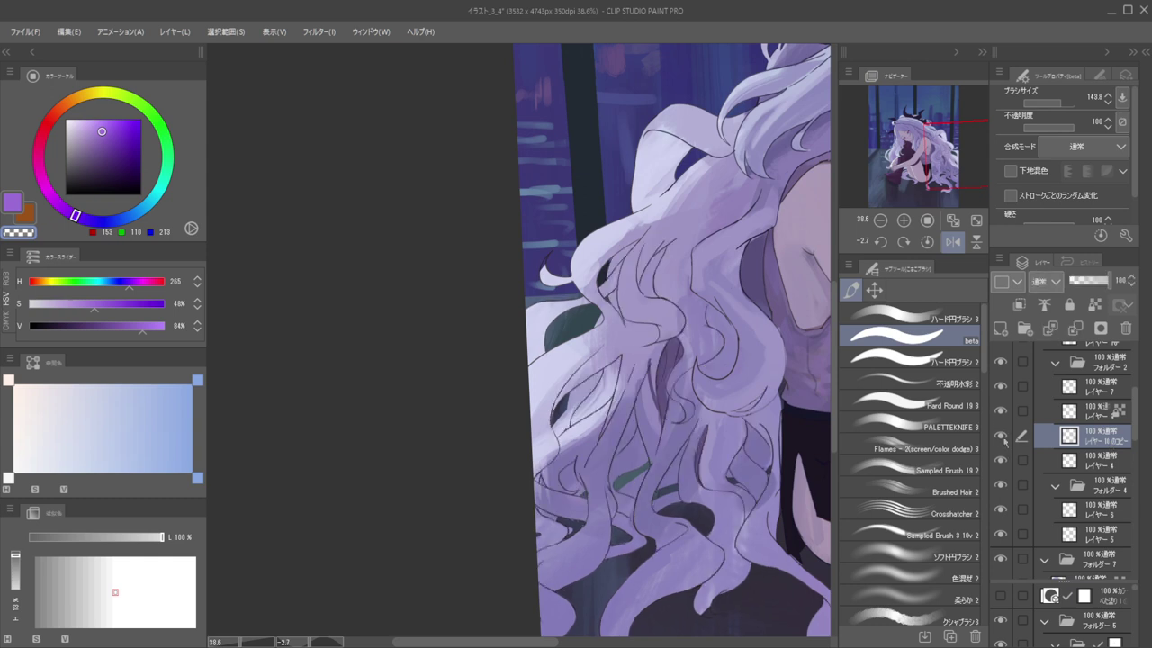
left_click(1002, 437)
key("ctrl+z")
Add a layer mask and mask away parts of the hair line-art with Sampled Brush 19 2
left_click(1100, 328)
left_click_drag(628, 338, 607, 420)
left_click_drag(627, 367, 604, 441)
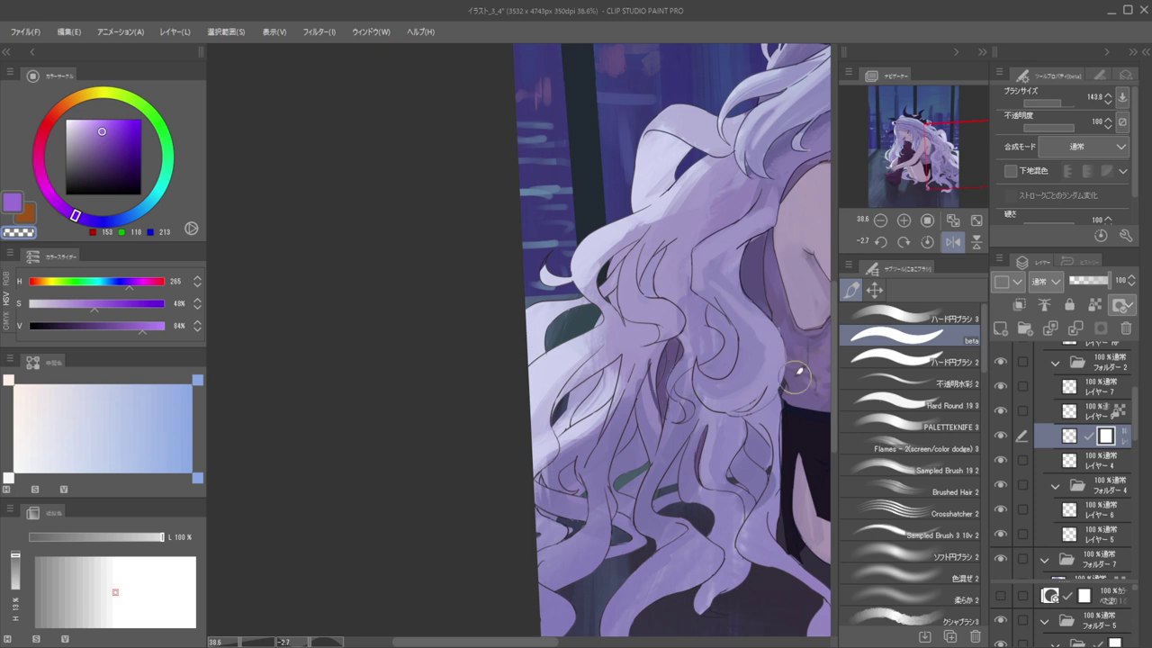
left_click(887, 466)
mouse_move(639, 342)
left_mouse_down()
mouse_move(605, 441)
mouse_move(576, 447)
left_mouse_up()
mouse_move(654, 288)
left_mouse_down()
mouse_move(681, 285)
mouse_move(688, 295)
mouse_move(678, 320)
mouse_move(655, 307)
mouse_move(576, 311)
mouse_move(627, 313)
mouse_move(632, 267)
mouse_move(661, 237)
mouse_move(691, 265)
mouse_move(679, 234)
mouse_move(659, 314)
mouse_move(697, 261)
left_mouse_up()
key("ctrl+z")
key("bracketleft")
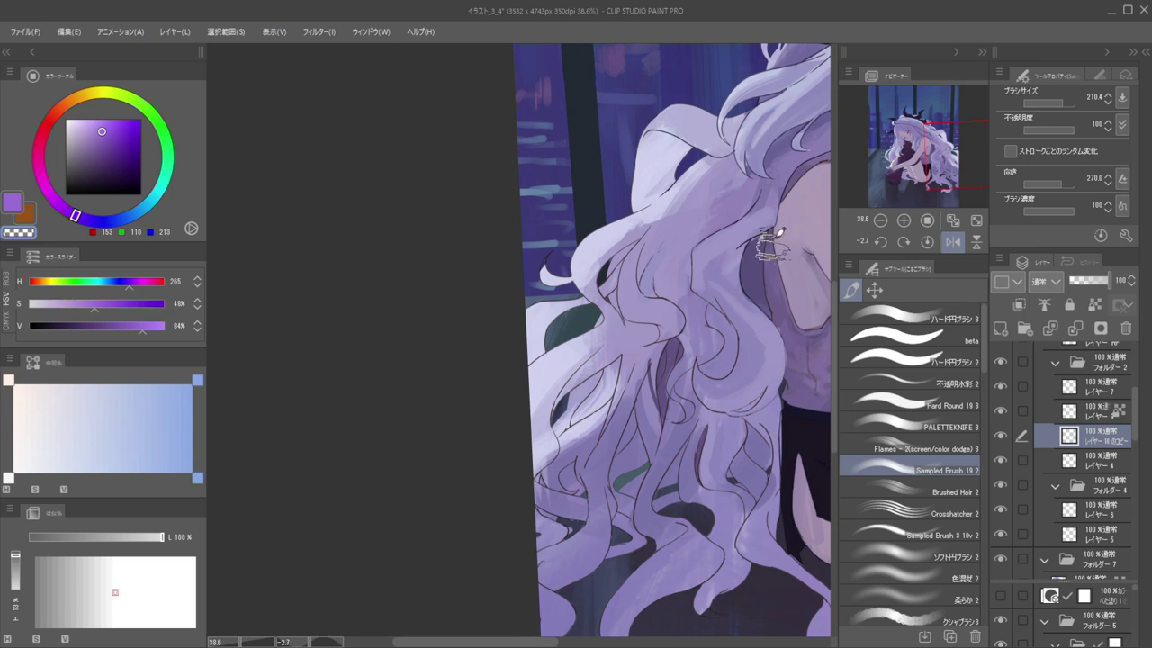
Draw new curl lines with ハード円ブラシ 2 and soften them on a mask
left_click(908, 356)
mouse_move(687, 285)
left_mouse_down()
mouse_move(708, 304)
mouse_move(717, 343)
left_mouse_up()
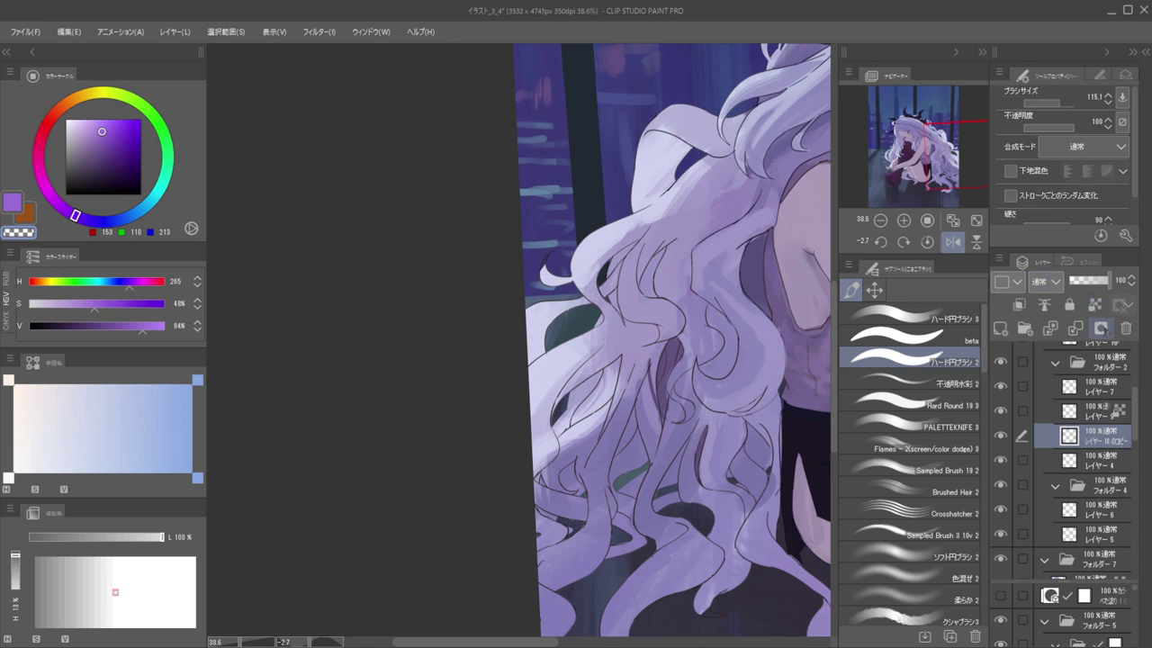
left_click(1120, 305)
mouse_move(670, 307)
left_mouse_down()
mouse_move(681, 245)
mouse_move(681, 298)
mouse_move(654, 310)
mouse_move(681, 297)
mouse_move(656, 318)
mouse_move(667, 398)
mouse_move(654, 353)
mouse_move(589, 439)
mouse_move(618, 365)
mouse_move(650, 347)
mouse_move(666, 297)
mouse_move(648, 272)
left_mouse_up()
Sample purples from the hair and lighten the edge of the dark hair gap
key("bracketleft")
left_click(677, 348, "ctrl+shift")
left_click(676, 353, "alt")
left_click_drag(695, 400, 670, 399)
left_click(657, 405, "alt")
mouse_move(642, 354)
left_mouse_down()
mouse_move(667, 432)
mouse_move(650, 417)
mouse_move(664, 407)
left_mouse_up()
left_click(943, 444)
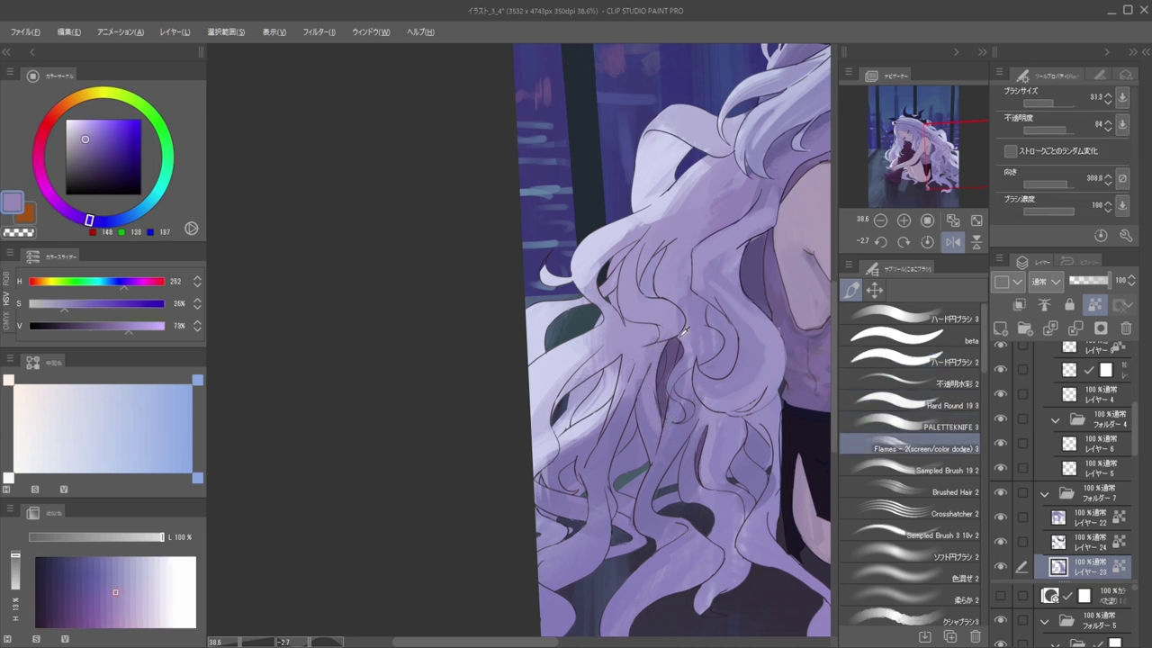
Shade the hair around the creature's eye with darker muted purples using the Flames brush
left_click(676, 360, "alt")
left_click_drag(658, 256, 659, 263)
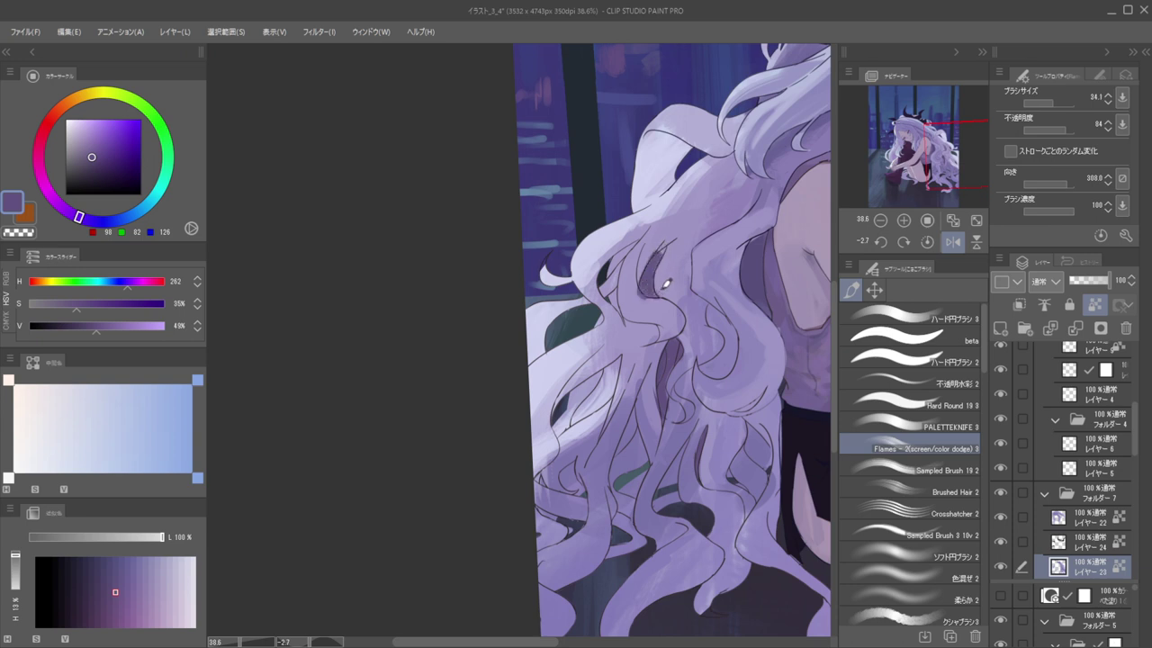
left_click(635, 275, "alt")
left_click(664, 248, "alt")
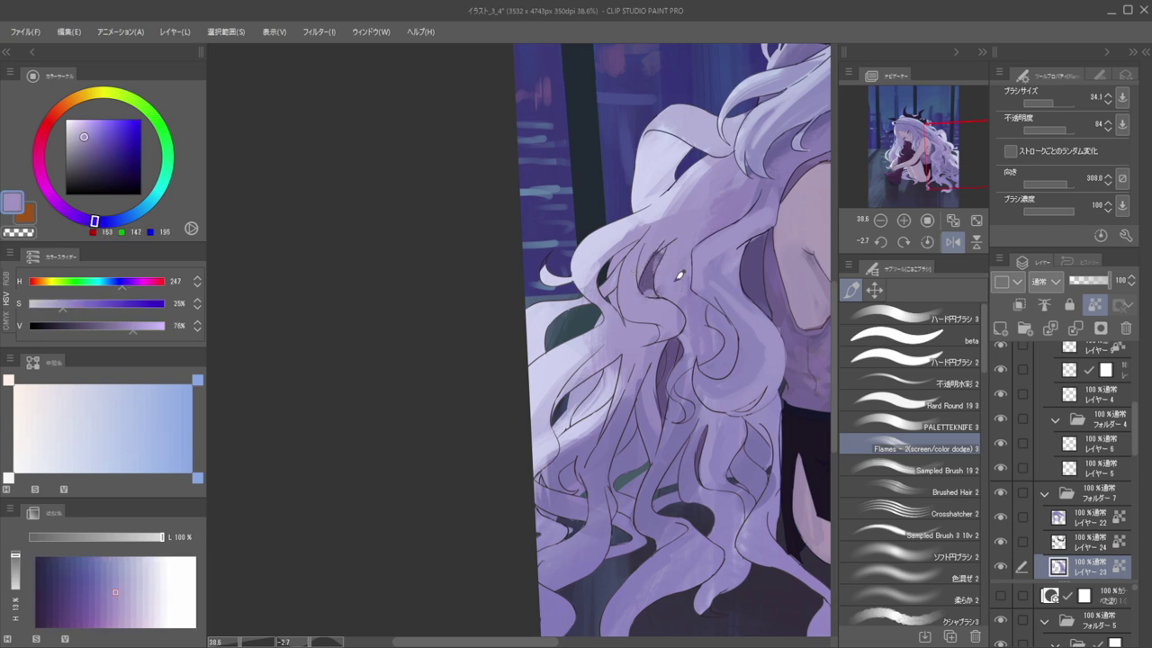
left_click(659, 283, "alt")
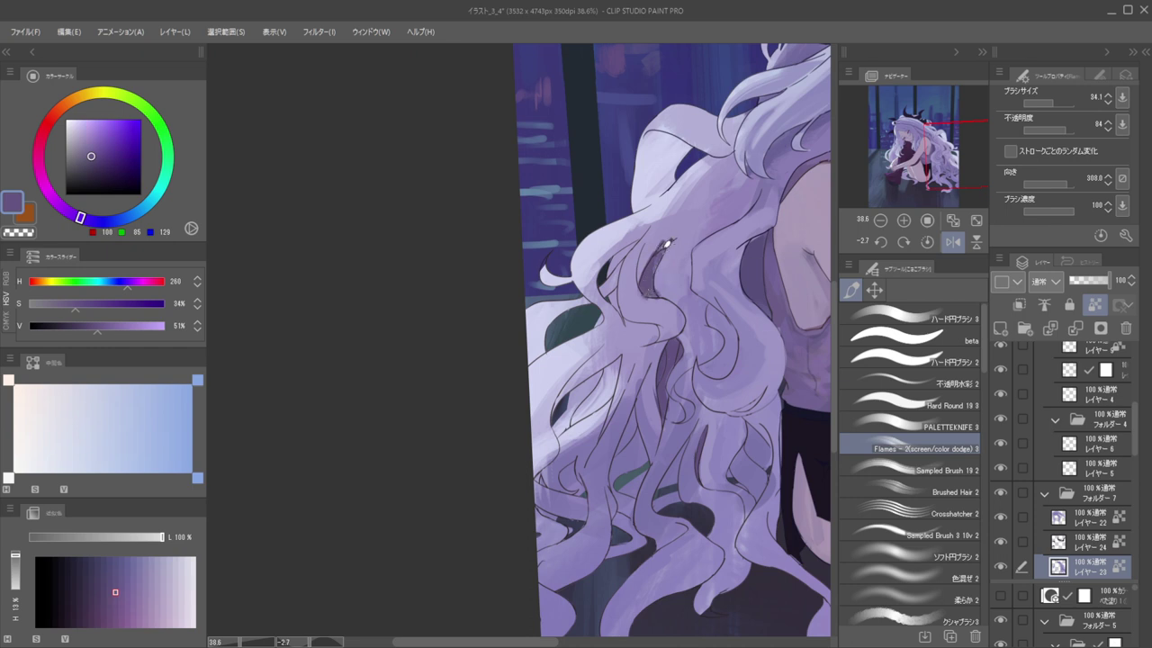
left_click(642, 266, "alt")
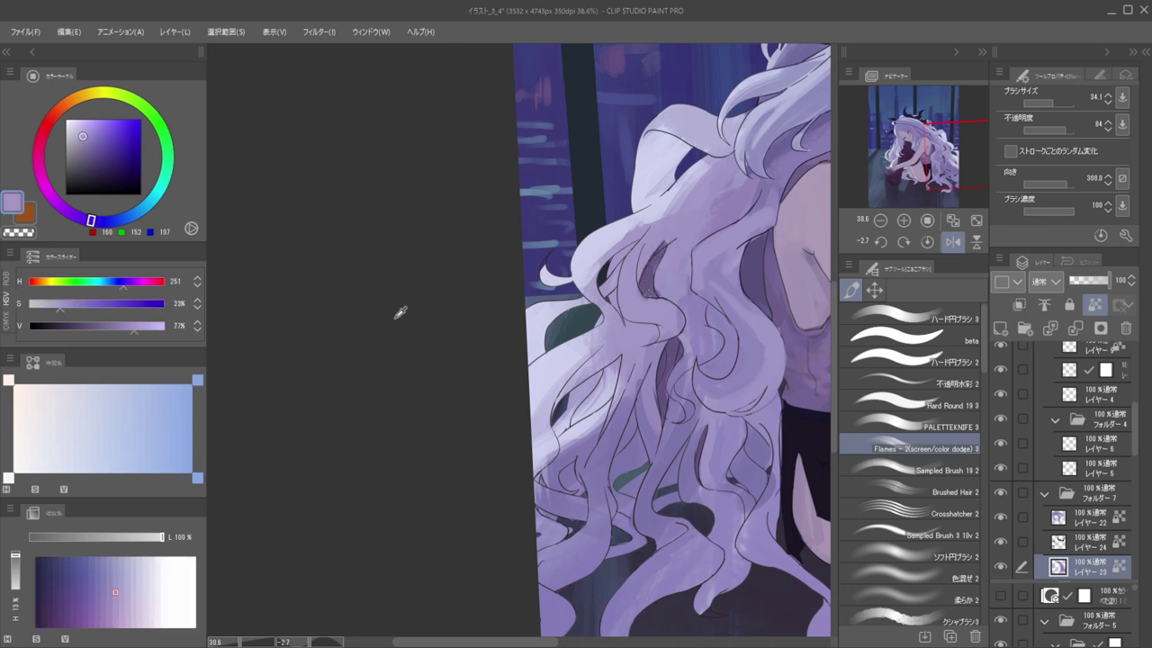
left_click(579, 205, "alt")
left_click_drag(652, 249, 675, 219)
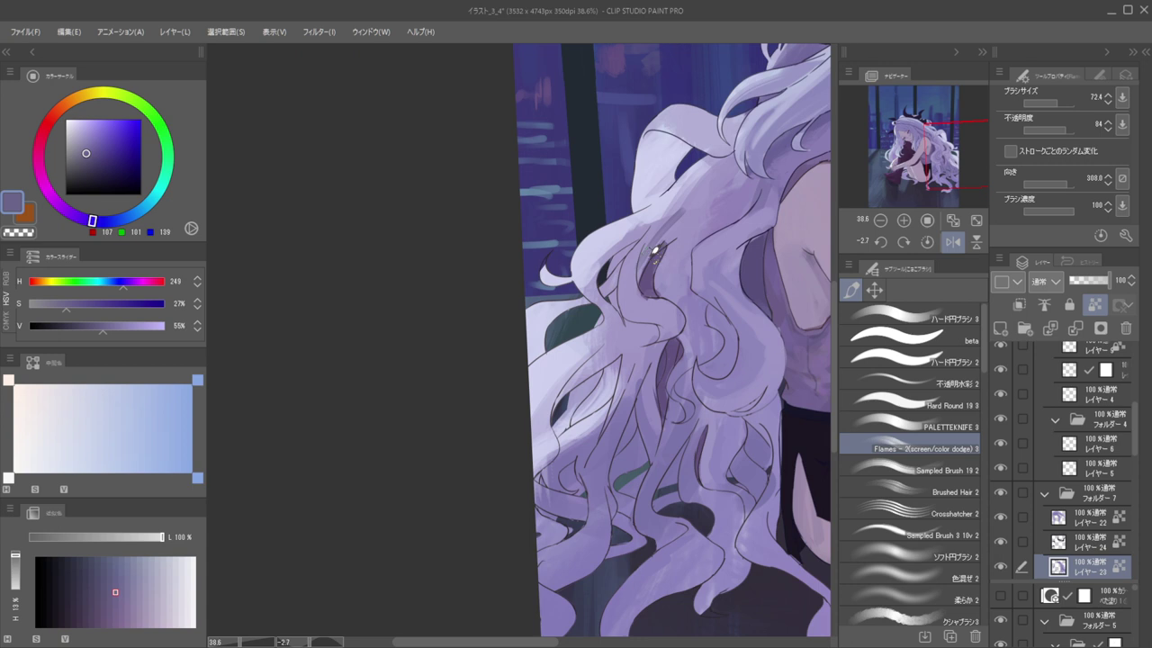
left_click_drag(646, 255, 684, 212)
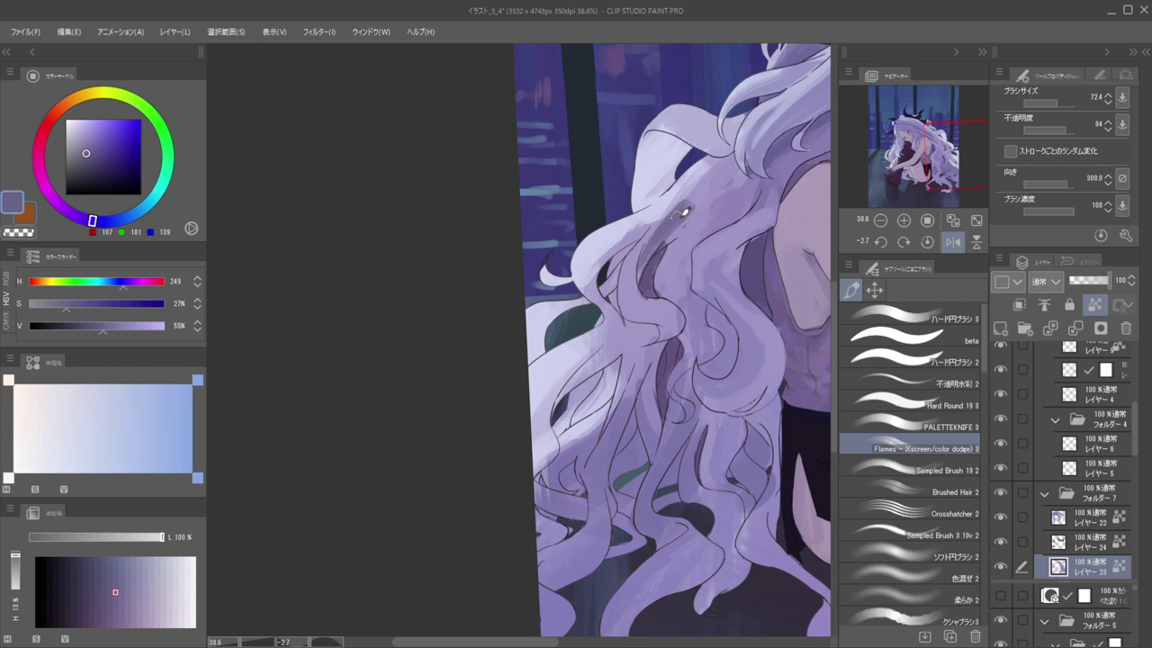
With 不透明水彩 2, darken near the eye and cover the grey patch in light purple
left_click(908, 381)
key("bracketright")
key("bracketright")
key("bracketright")
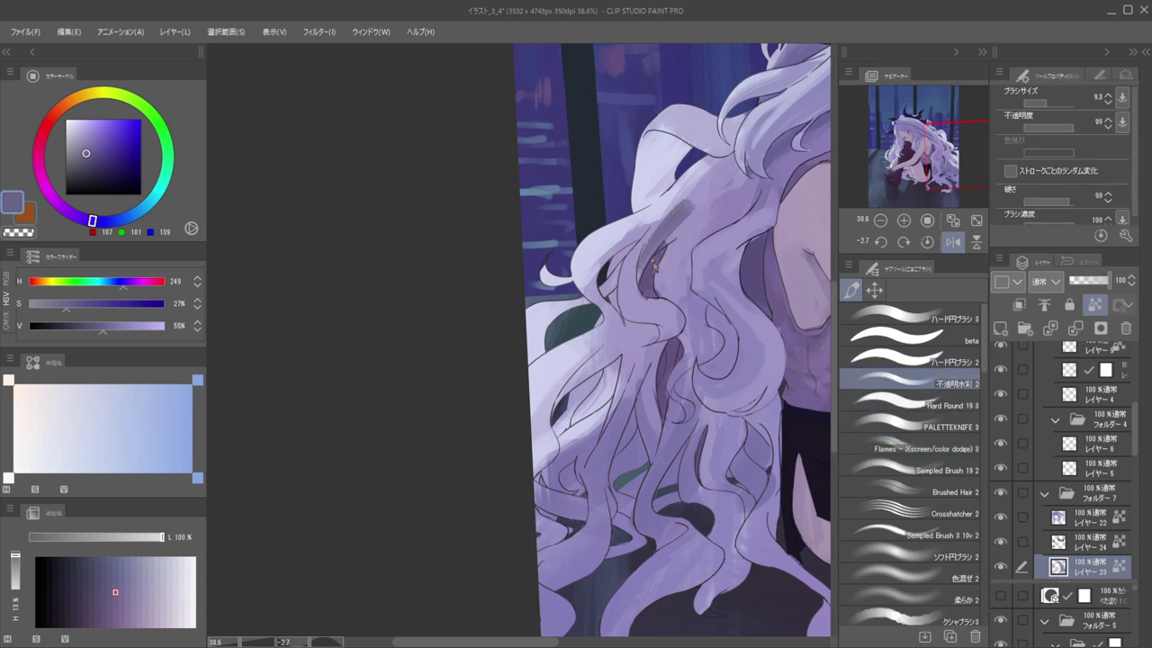
left_click_drag(655, 263, 704, 210)
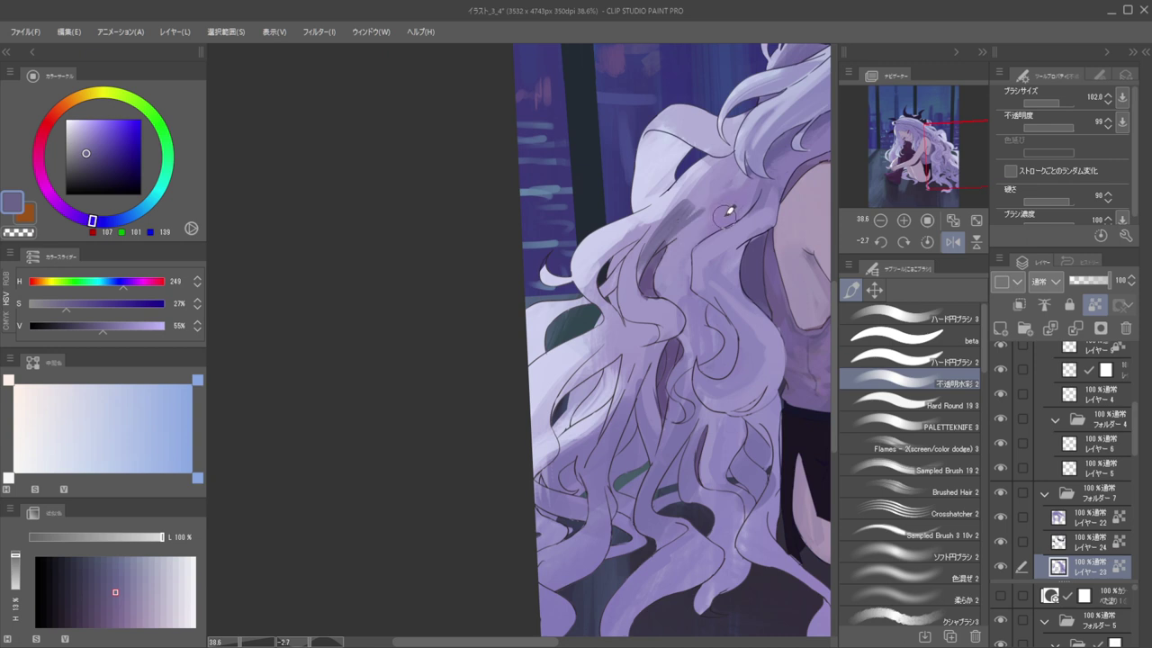
left_click(728, 190, "alt")
mouse_move(694, 230)
left_mouse_down()
mouse_move(660, 285)
mouse_move(665, 254)
mouse_move(650, 270)
mouse_move(690, 212)
mouse_move(653, 272)
mouse_move(678, 213)
mouse_move(702, 202)
mouse_move(666, 236)
left_mouse_up()
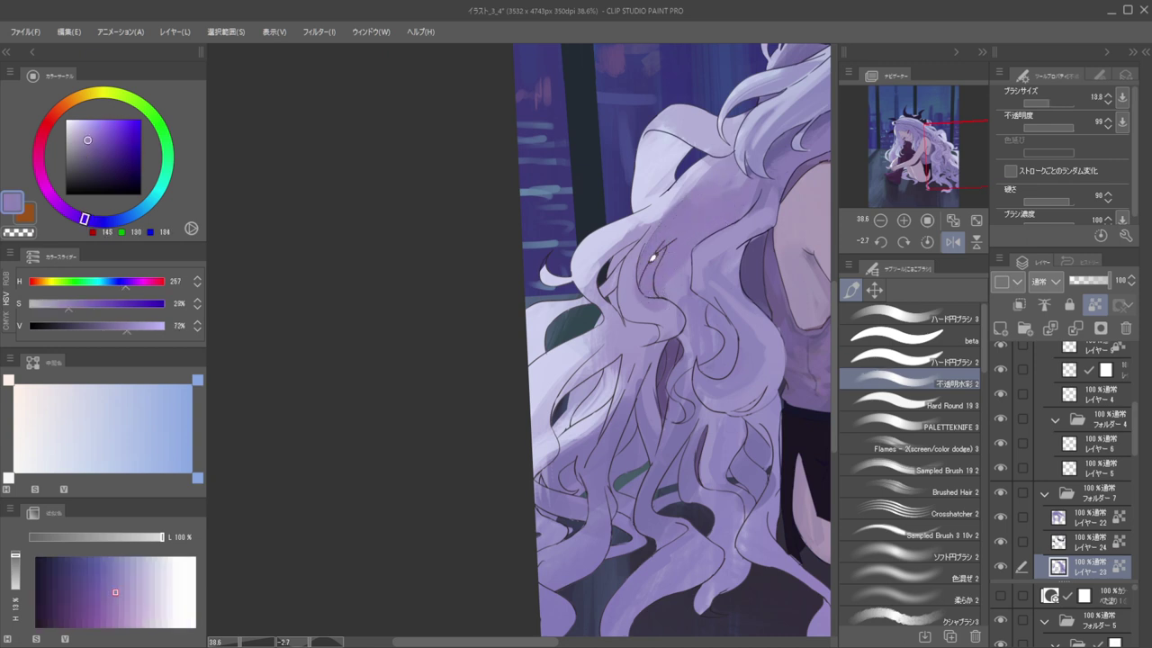
mouse_move(632, 298)
left_mouse_down()
mouse_move(647, 262)
mouse_move(663, 336)
mouse_move(564, 310)
left_mouse_up()
left_click(661, 305, "alt")
Check the flipped view, then shade the hair strand below the eye darker with a smaller brush
key("h")
key("h")
left_click_drag(622, 286, 670, 273)
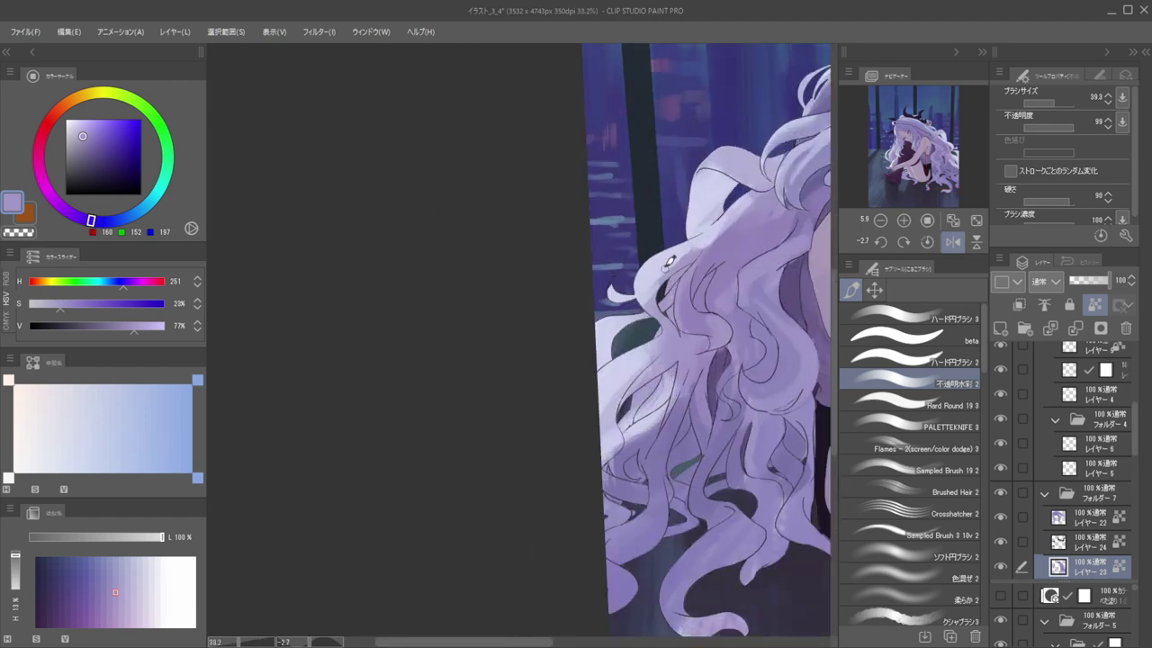
left_click(729, 257, "alt")
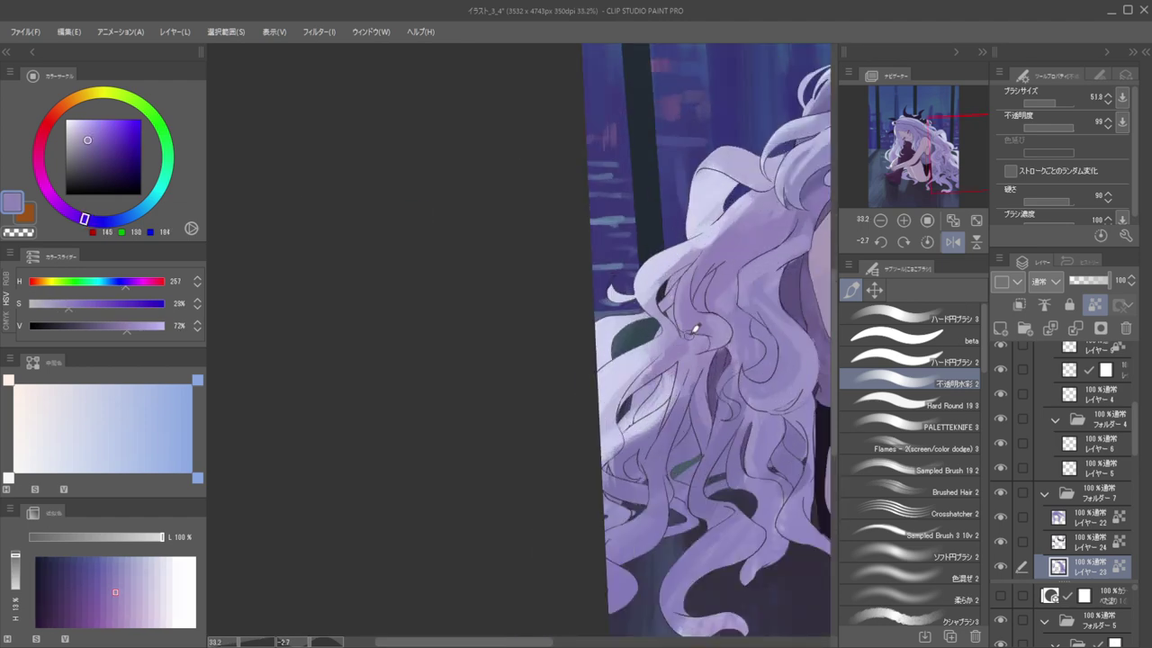
key("ctrl+z")
mouse_move(685, 336)
left_mouse_down()
mouse_move(656, 365)
mouse_move(648, 352)
mouse_move(677, 366)
mouse_move(628, 401)
left_mouse_up()
left_click(641, 409, "alt")
scroll(643, 365, "up", 5)
left_click(676, 349, "alt")
left_click_drag(699, 396, 687, 398)
left_click(712, 497, "alt")
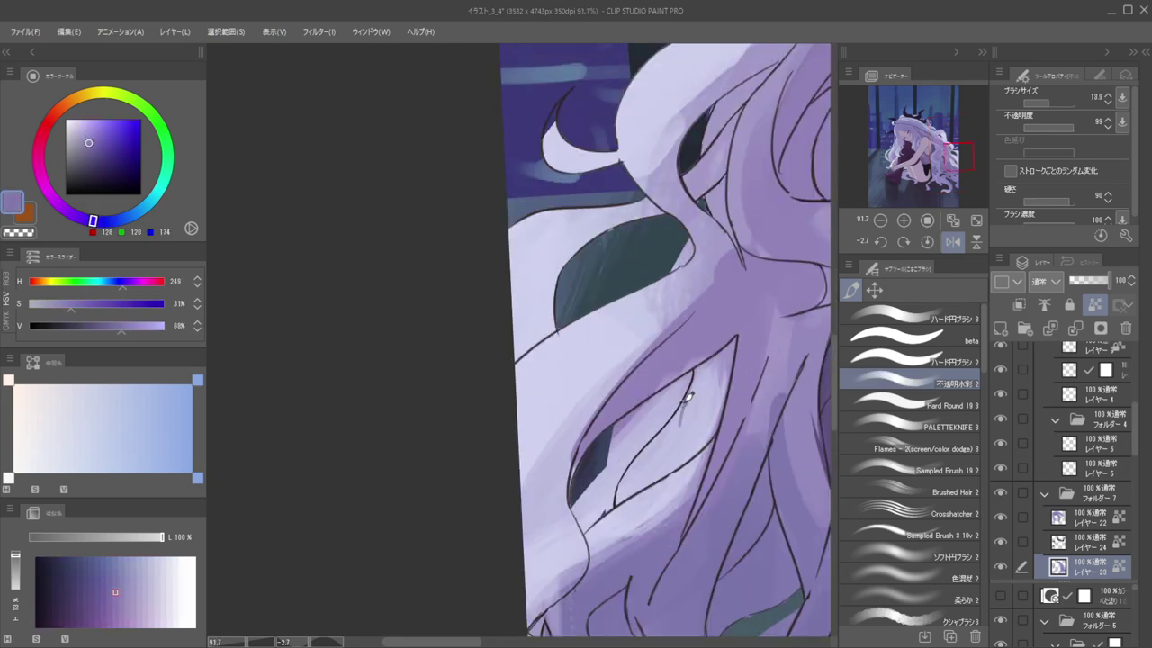
Paint darker lavender shadow strokes into the long hair strand with a smaller brush
mouse_move(720, 349)
left_mouse_down()
mouse_move(693, 389)
mouse_move(723, 358)
mouse_move(720, 386)
mouse_move(728, 343)
mouse_move(673, 492)
mouse_move(715, 383)
mouse_move(644, 475)
mouse_move(702, 422)
mouse_move(686, 425)
mouse_move(717, 372)
mouse_move(710, 419)
mouse_move(679, 472)
mouse_move(641, 482)
left_mouse_up()
left_click(641, 482, "alt")
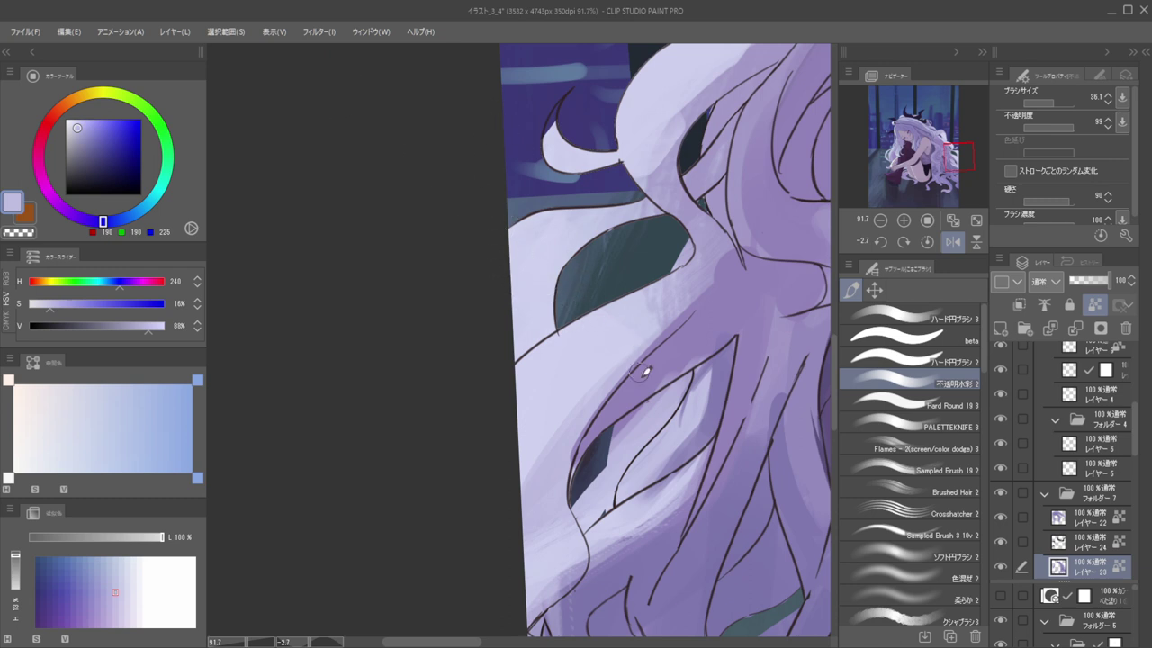
left_click(691, 488, "alt")
left_click(692, 438, "alt")
left_click_drag(655, 466, 624, 489)
mouse_move(673, 449)
left_mouse_down()
mouse_move(632, 470)
mouse_move(591, 527)
left_mouse_up()
key("[")
left_click_drag(626, 457, 604, 504)
left_click_drag(673, 399, 621, 455)
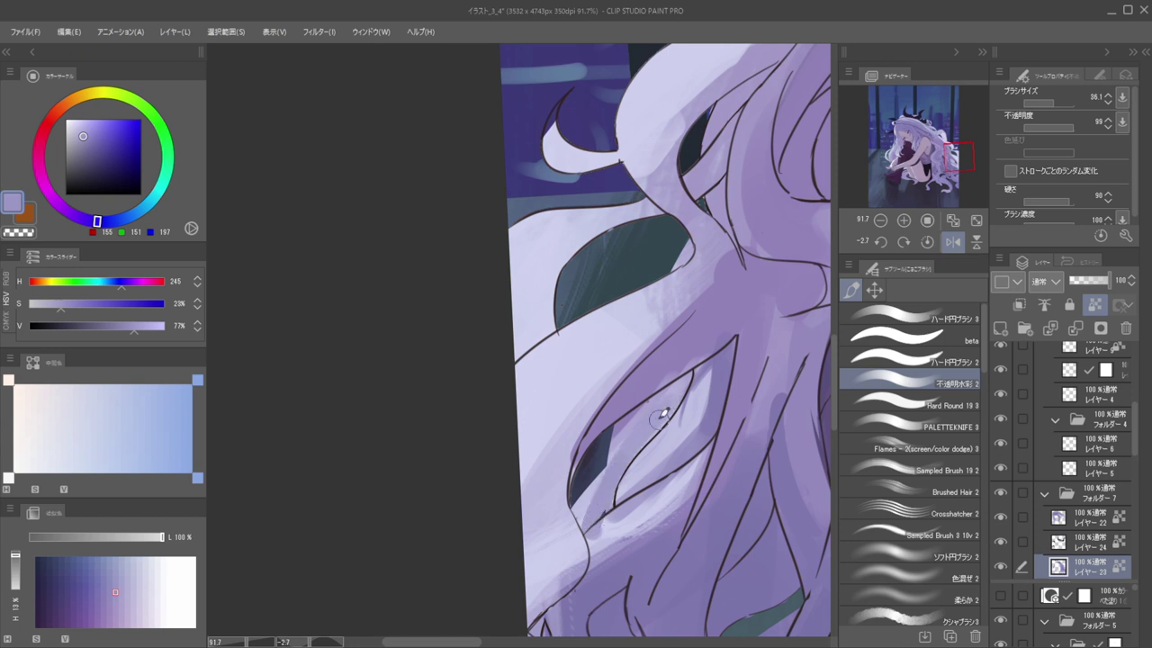
Add lighter lavender and muted purple strokes along the hair's left edge
left_click(620, 434, "alt")
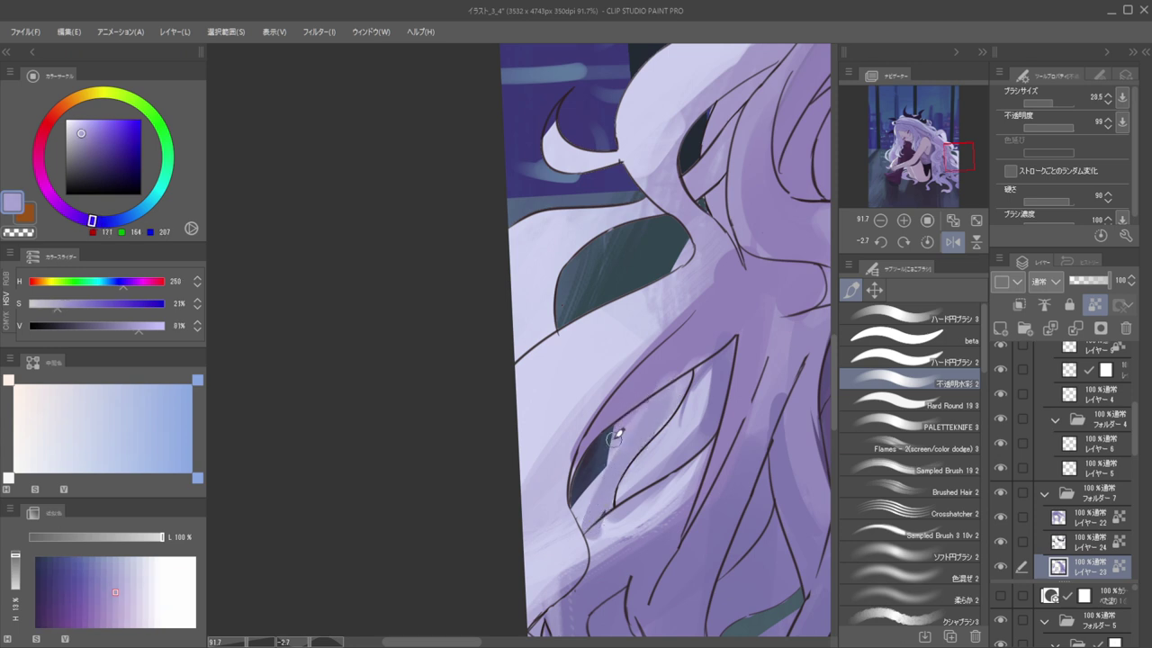
left_click(596, 493, "alt")
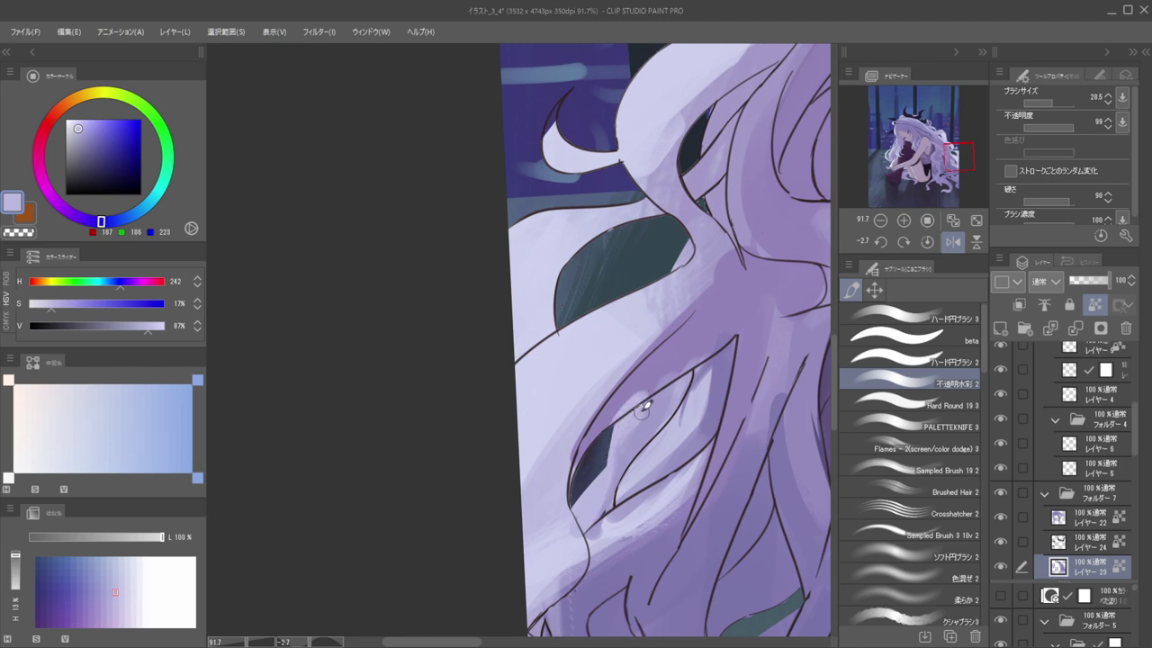
scroll(561, 352, "down", 5)
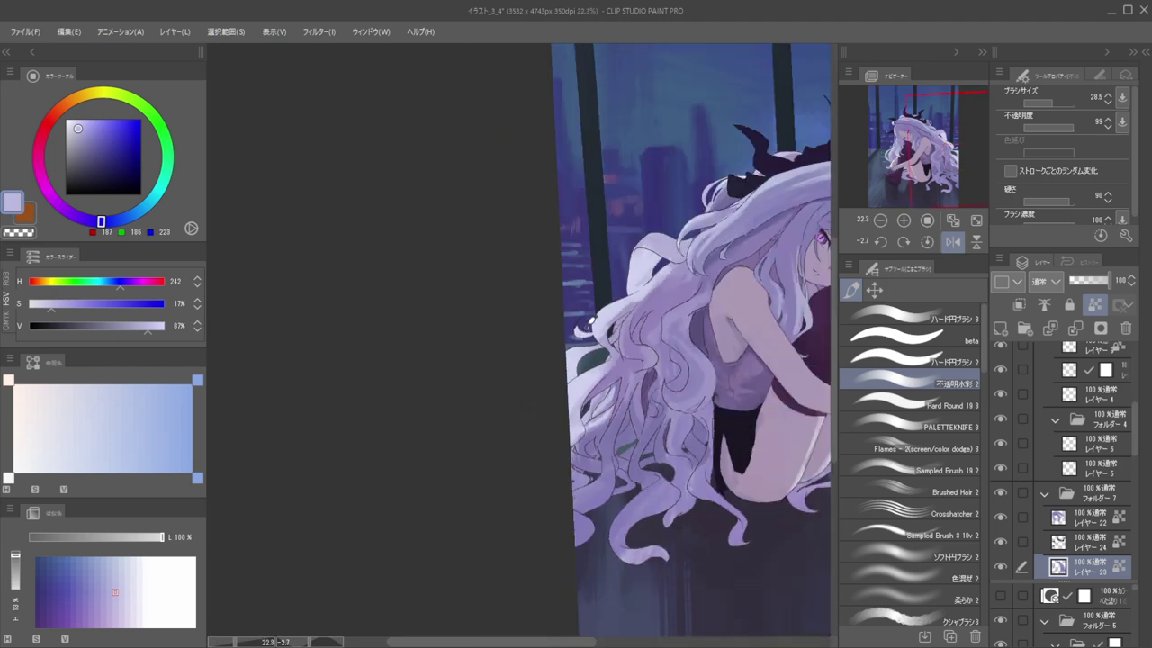
scroll(583, 387, "up", 3)
left_click_drag(653, 392, 629, 351)
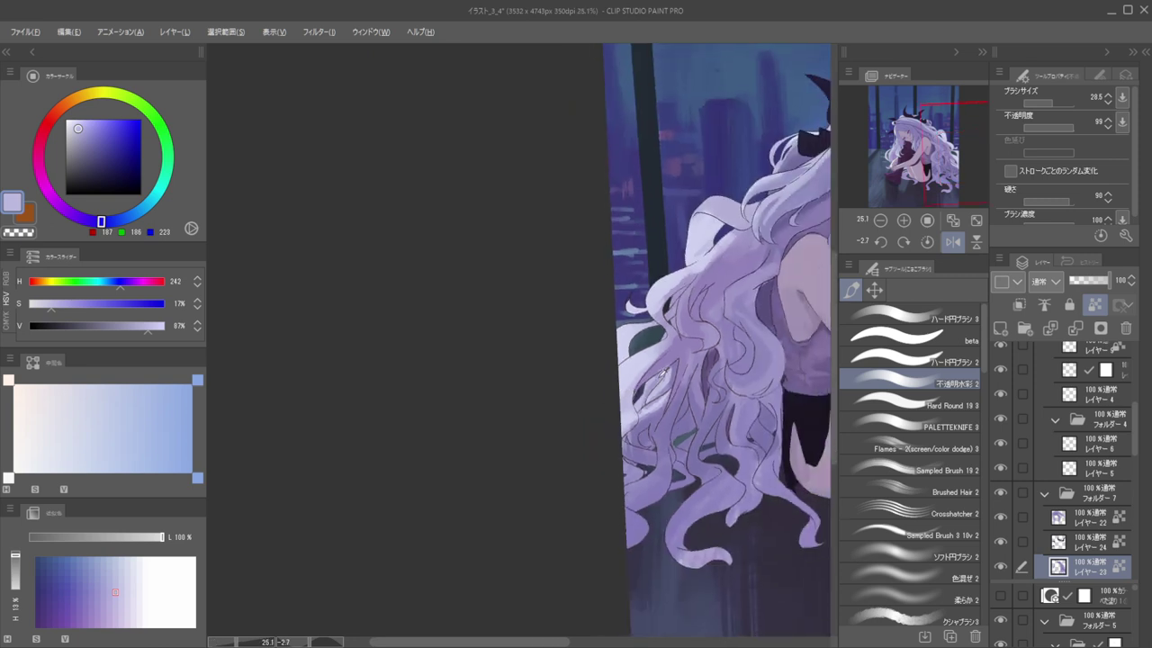
left_click(663, 358, "alt")
left_click_drag(623, 390, 632, 390)
mouse_move(632, 388)
left_mouse_down()
mouse_move(628, 423)
mouse_move(637, 408)
left_mouse_up()
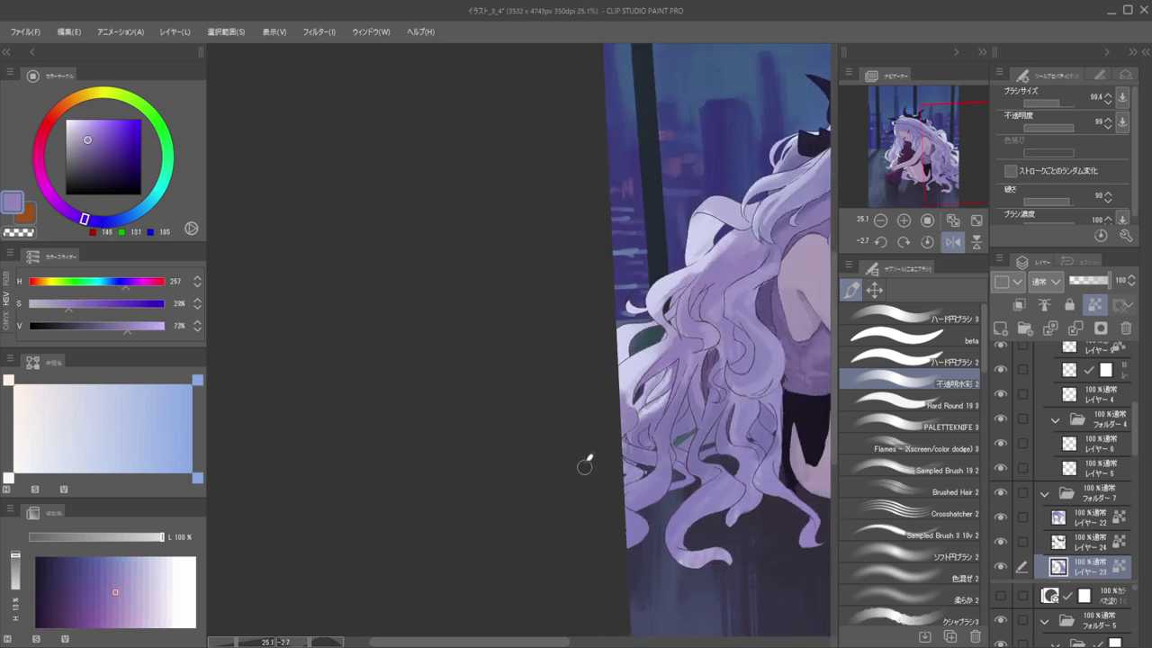
Sample muted purple, lower its Value slightly, and paint darker strands and lighter patches over the hair
scroll(518, 440, "down", 5)
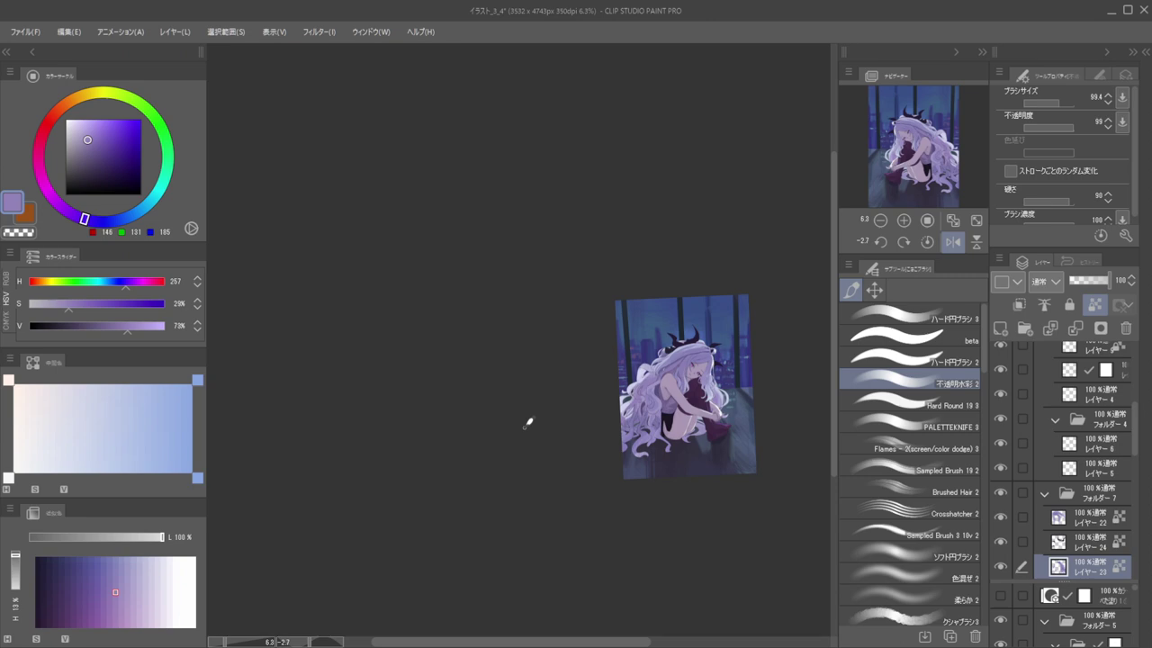
scroll(635, 360, "up", 6)
left_click(640, 393, "alt")
scroll(635, 411, "up", 3)
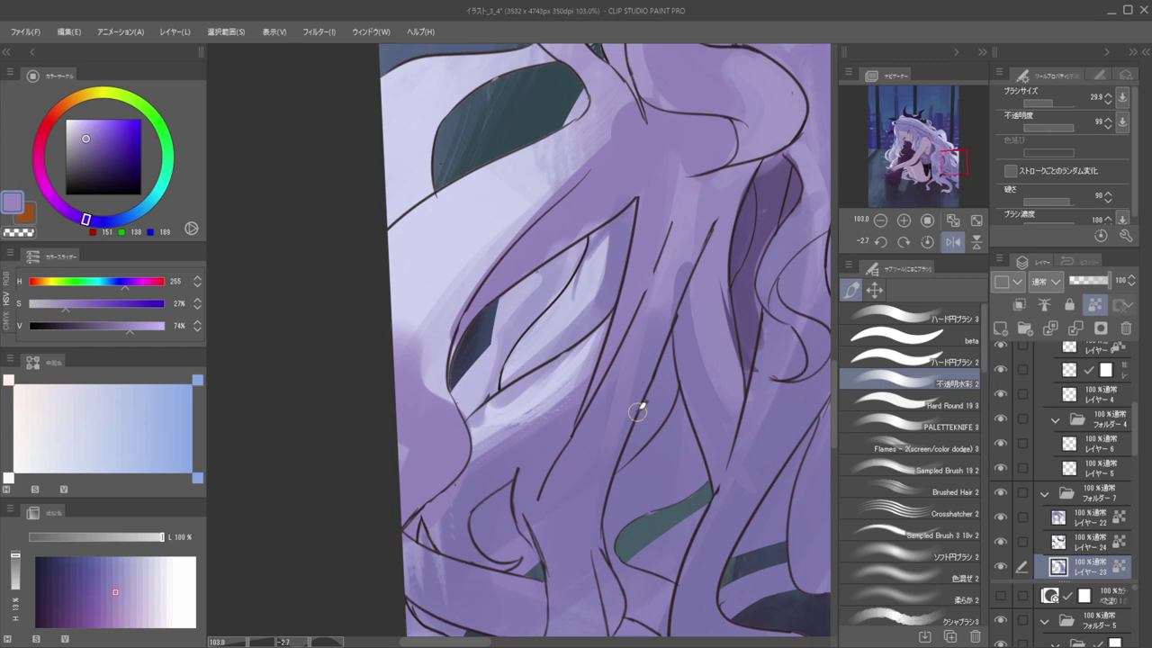
left_click(637, 414, "ctrl+shift")
left_click(637, 414, "alt")
left_click(625, 388, "alt")
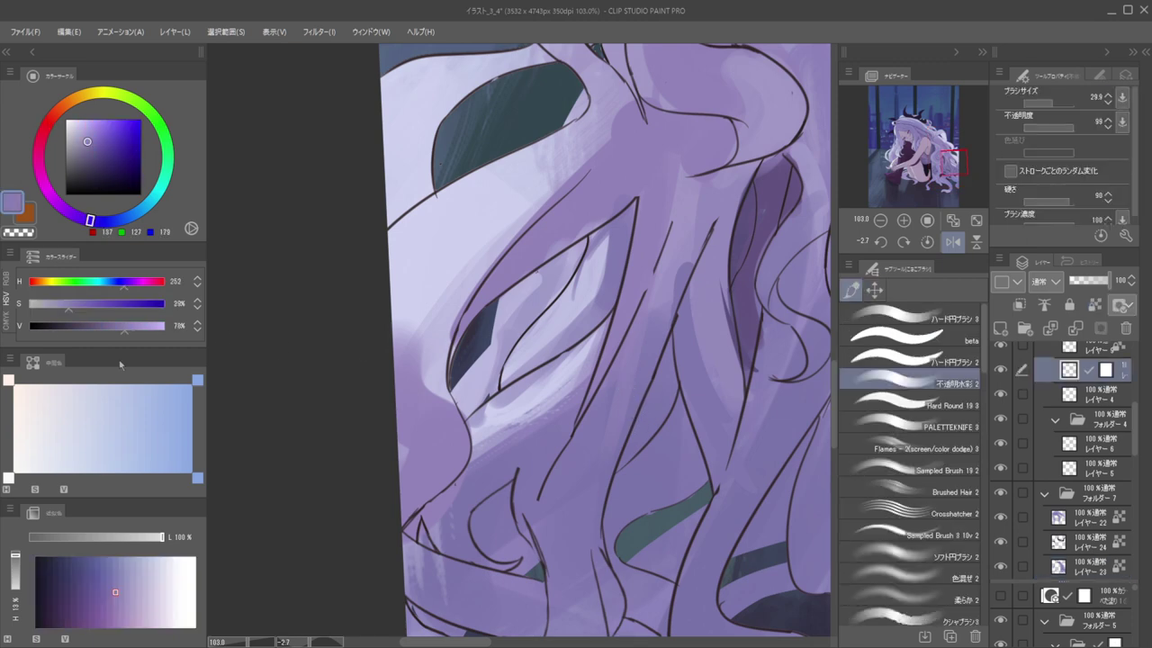
left_click_drag(123, 334, 106, 334)
scroll(606, 220, "down", 5)
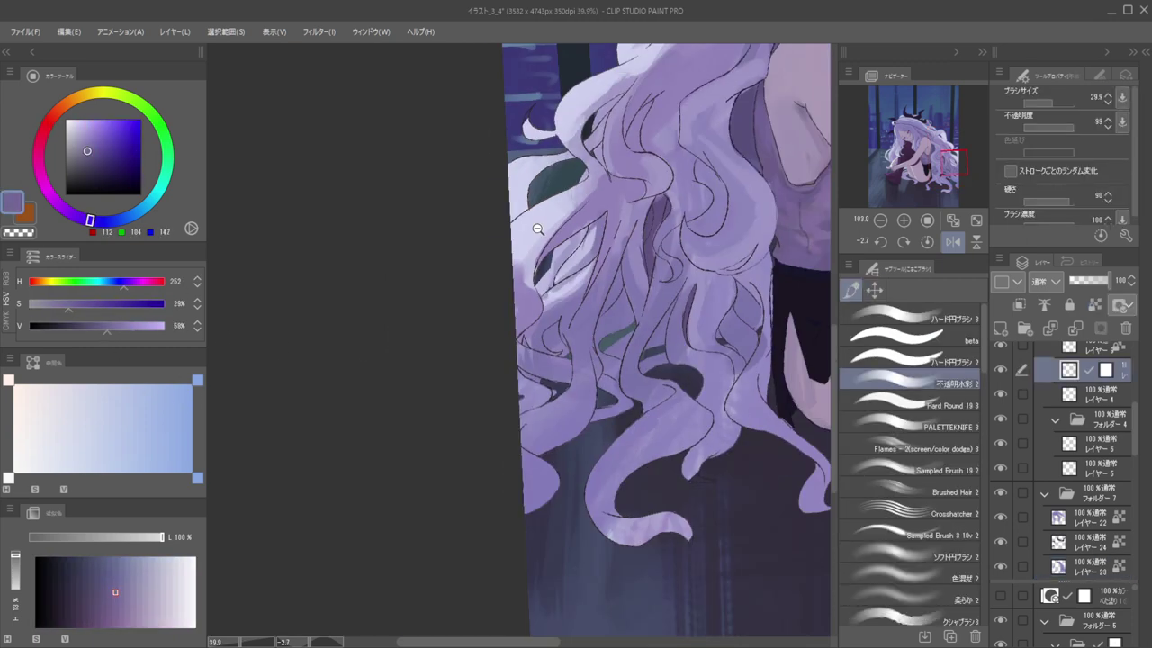
mouse_move(606, 220)
left_mouse_down()
mouse_move(584, 270)
mouse_move(606, 195)
mouse_move(606, 255)
mouse_move(584, 238)
mouse_move(609, 281)
left_mouse_up()
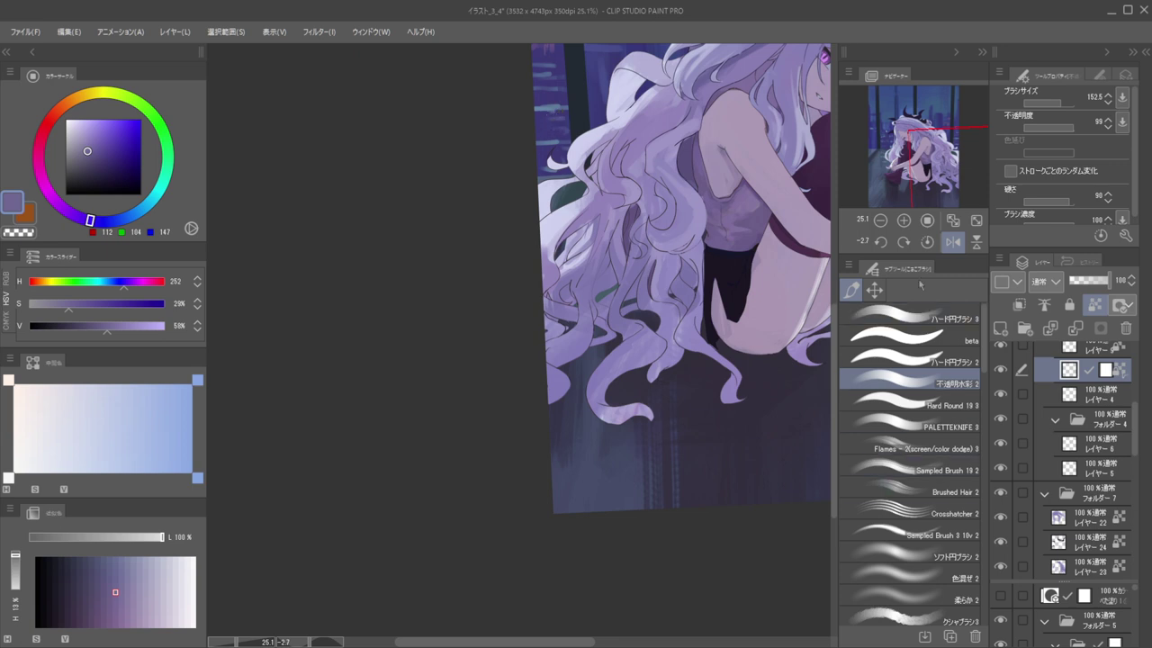
left_click(639, 136, "alt")
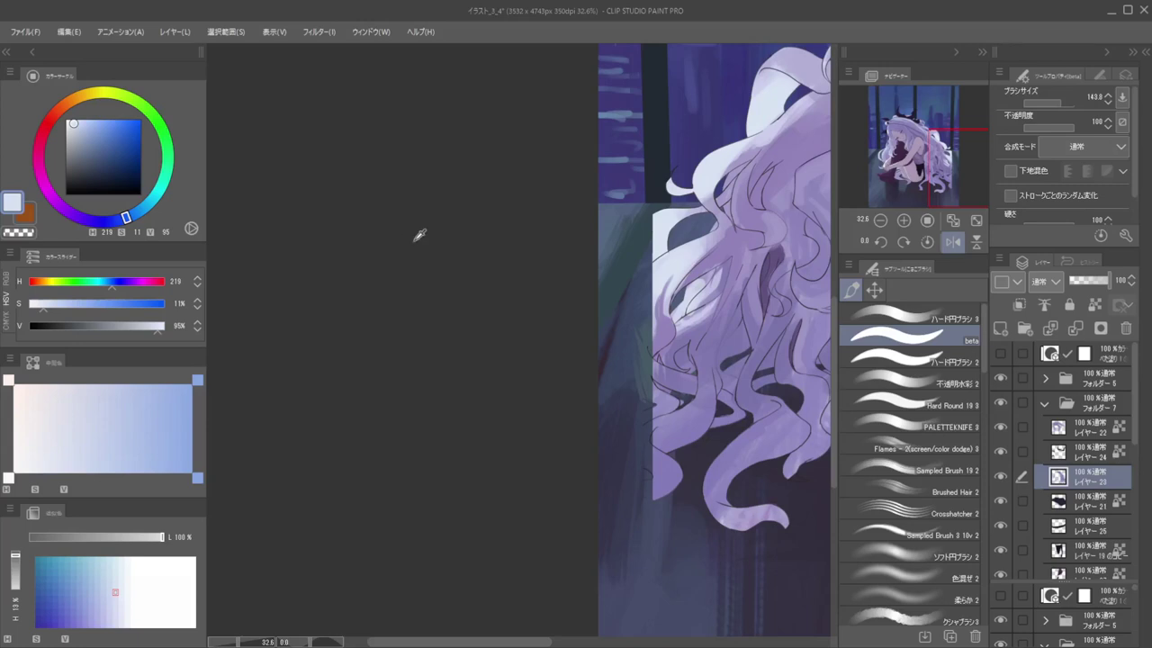
Try pale blue strokes on the hair at a smaller brush size, then undo them
left_click(666, 272, "alt")
left_click_drag(661, 271, 643, 323)
key("bracketleft")
key("ctrl+z")
mouse_move(662, 262)
left_mouse_down()
mouse_move(644, 285)
mouse_move(652, 323)
mouse_move(655, 292)
mouse_move(646, 367)
mouse_move(599, 292)
mouse_move(562, 320)
mouse_move(579, 337)
left_mouse_up()
key("ctrl+z")
Fill the area left of the hair with pale blue along its left edge
key("ctrl+z")
left_click(667, 365, "alt")
left_click(536, 295, "alt")
left_click_drag(532, 236, 517, 299)
key("ctrl+z")
mouse_move(544, 232)
left_mouse_down()
mouse_move(535, 290)
mouse_move(541, 245)
mouse_move(521, 282)
mouse_move(538, 259)
mouse_move(530, 312)
mouse_move(546, 262)
left_mouse_up()
mouse_move(536, 321)
left_mouse_down()
mouse_move(524, 245)
mouse_move(539, 235)
mouse_move(514, 270)
mouse_move(540, 234)
mouse_move(506, 288)
mouse_move(518, 254)
mouse_move(498, 317)
left_mouse_up()
Paint pale blue down the hair's inner edge and remove the stray patch
scroll(496, 317, "down", 2)
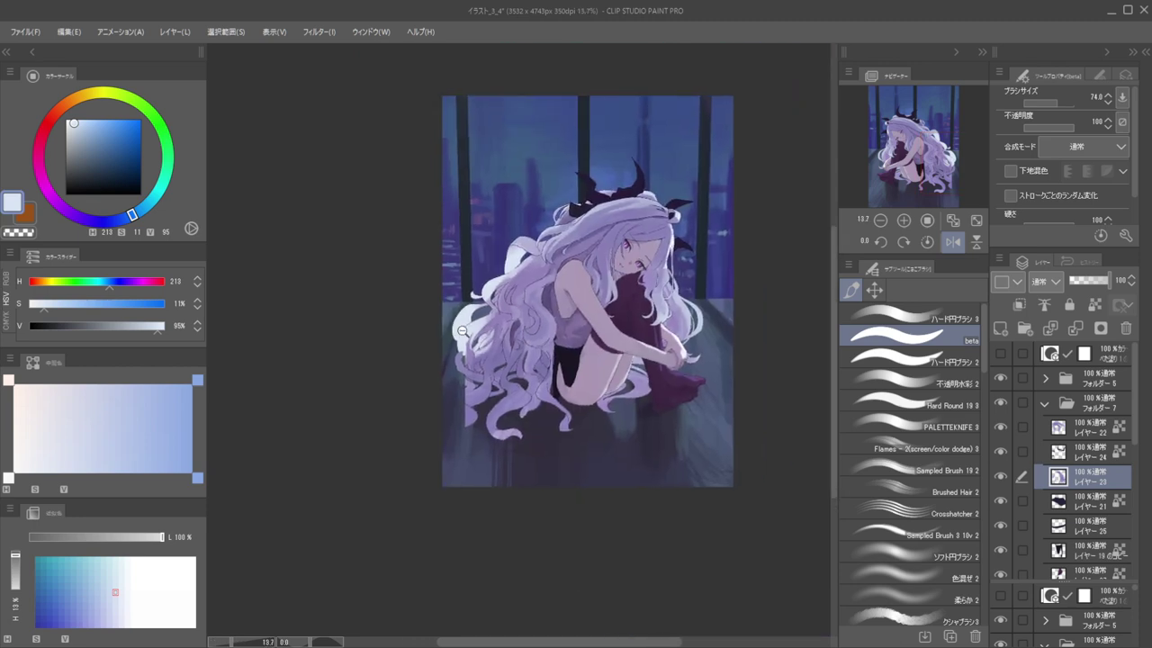
scroll(497, 316, "up", 3)
key("h")
left_click_drag(618, 328, 763, 268)
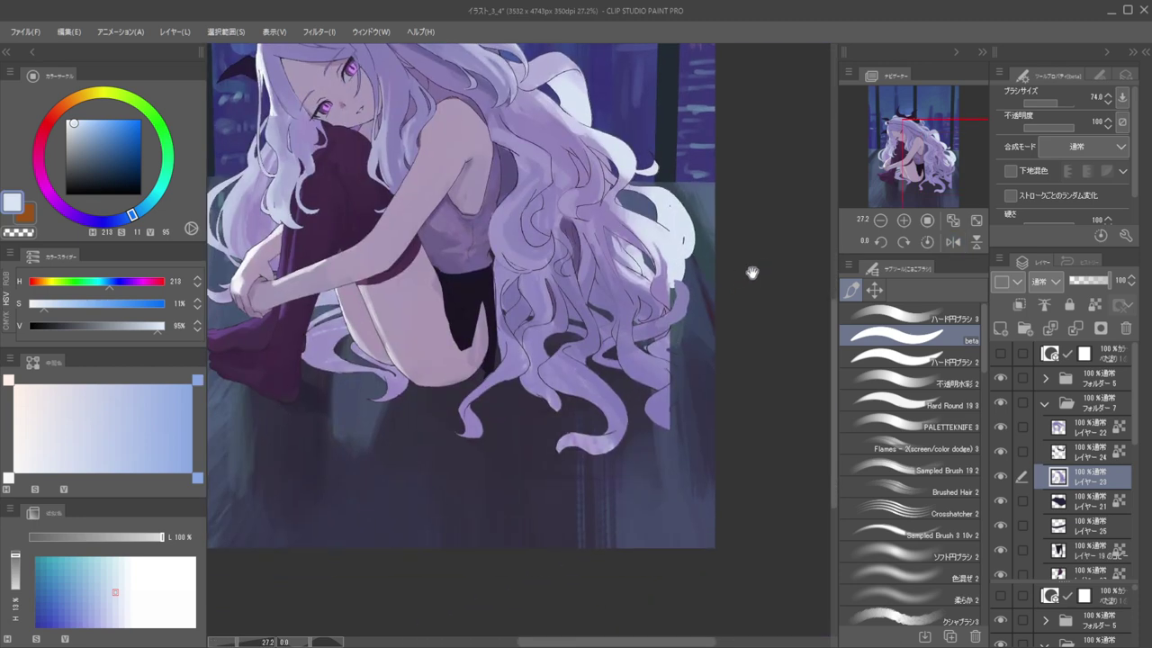
left_click_drag(652, 187, 652, 223)
key("ctrl+z")
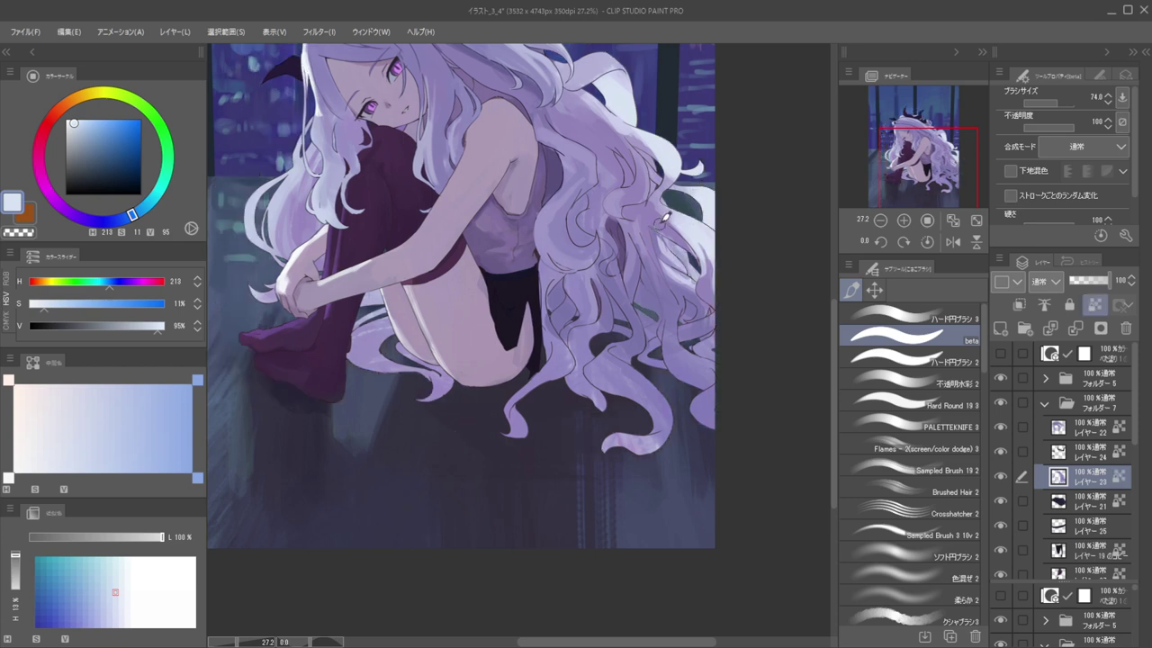
Zoom out, reposition the canvas view and flip it to check the composition
scroll(661, 217, "down", 3)
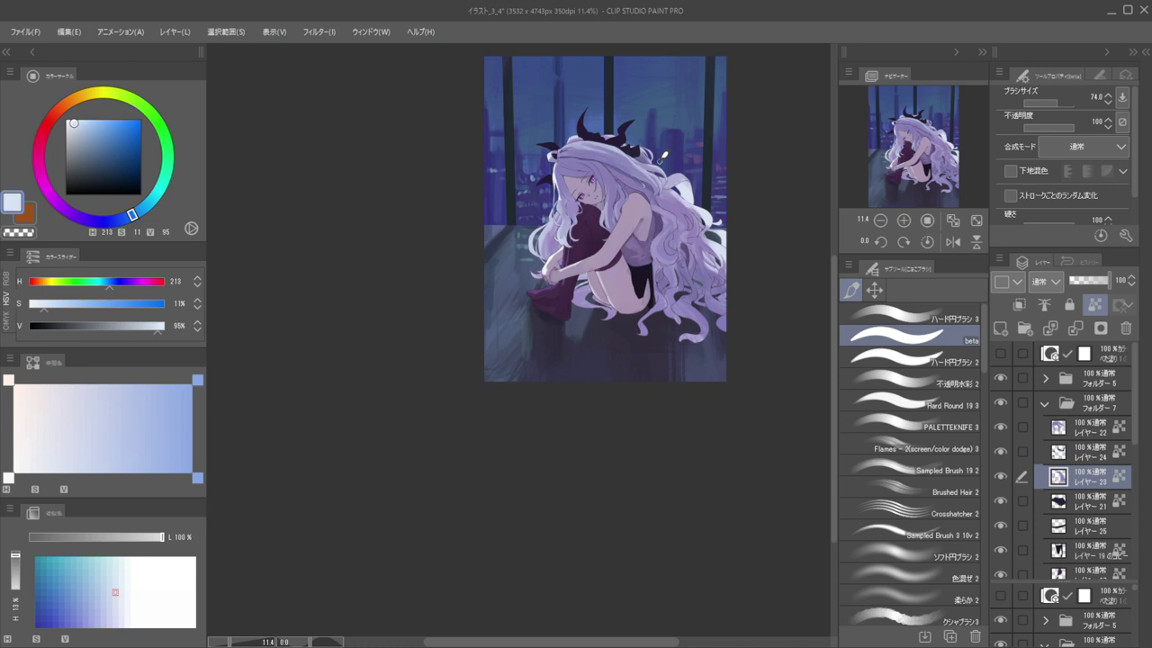
left_click_drag(519, 275, 486, 277)
left_click_drag(610, 238, 823, 258)
key("h")
left_click_drag(712, 268, 739, 285)
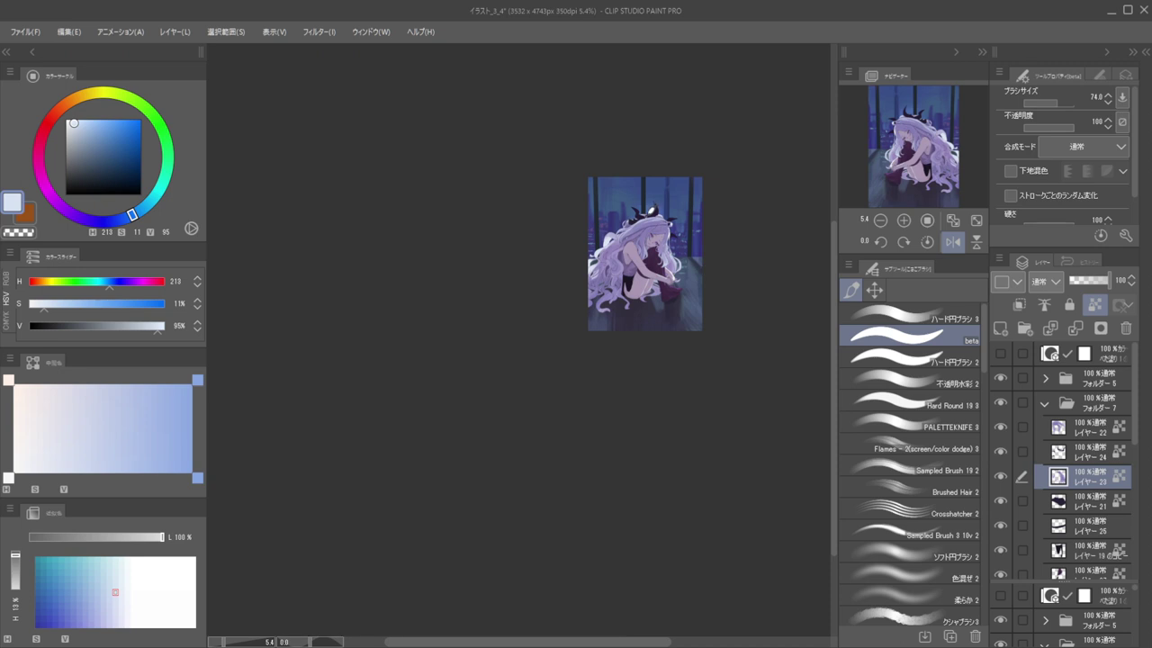
key("h")
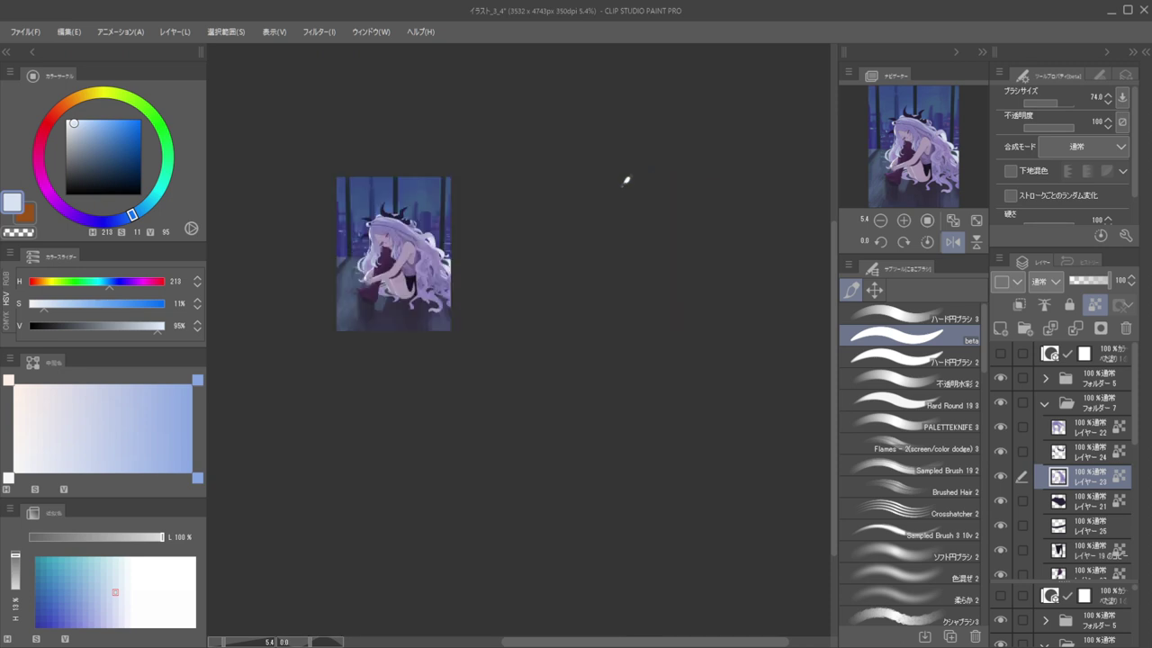
left_click_drag(534, 289, 754, 257)
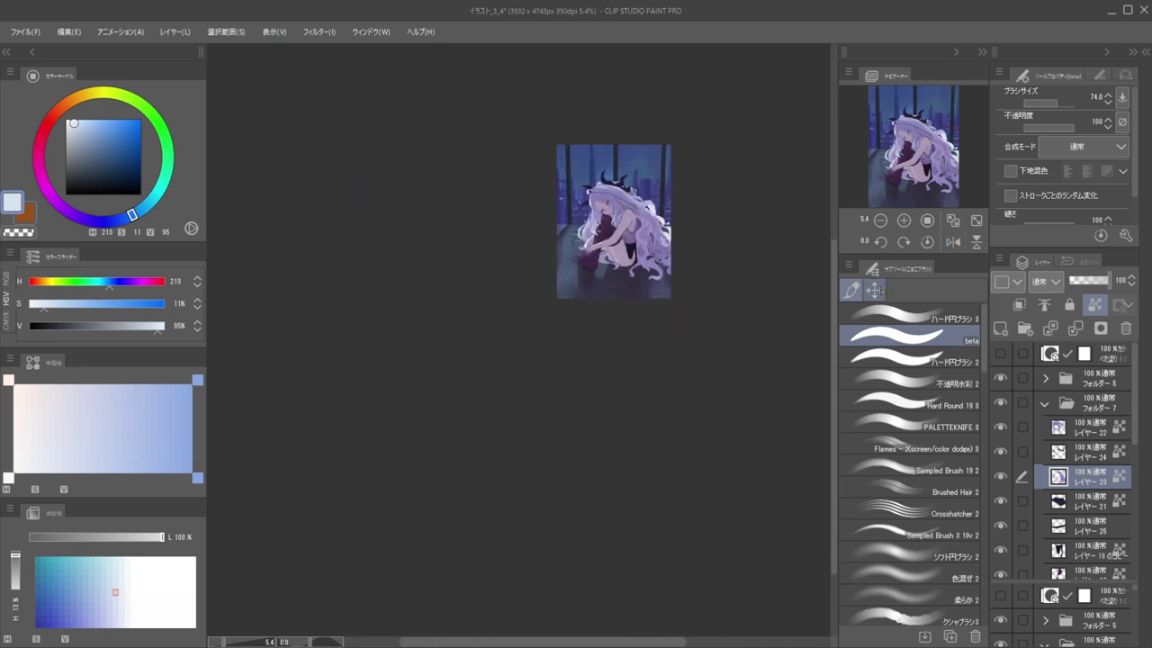
left_click(874, 289)
Select folders 7 and 5 and shift the girl slightly left
left_click(1066, 403)
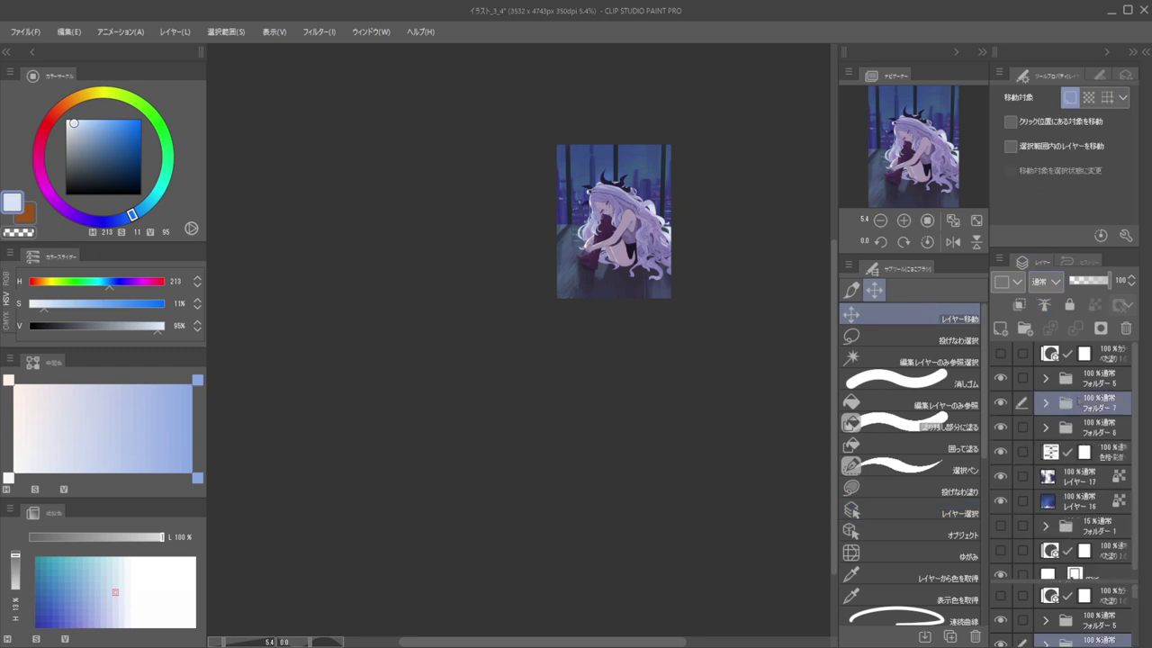
left_click(1079, 379, "ctrl")
left_click_drag(624, 256, 764, 268)
key("h")
left_click_drag(538, 239, 561, 237)
Make the hair's Layer 23 active and unlock its transparency for painting
key("d")
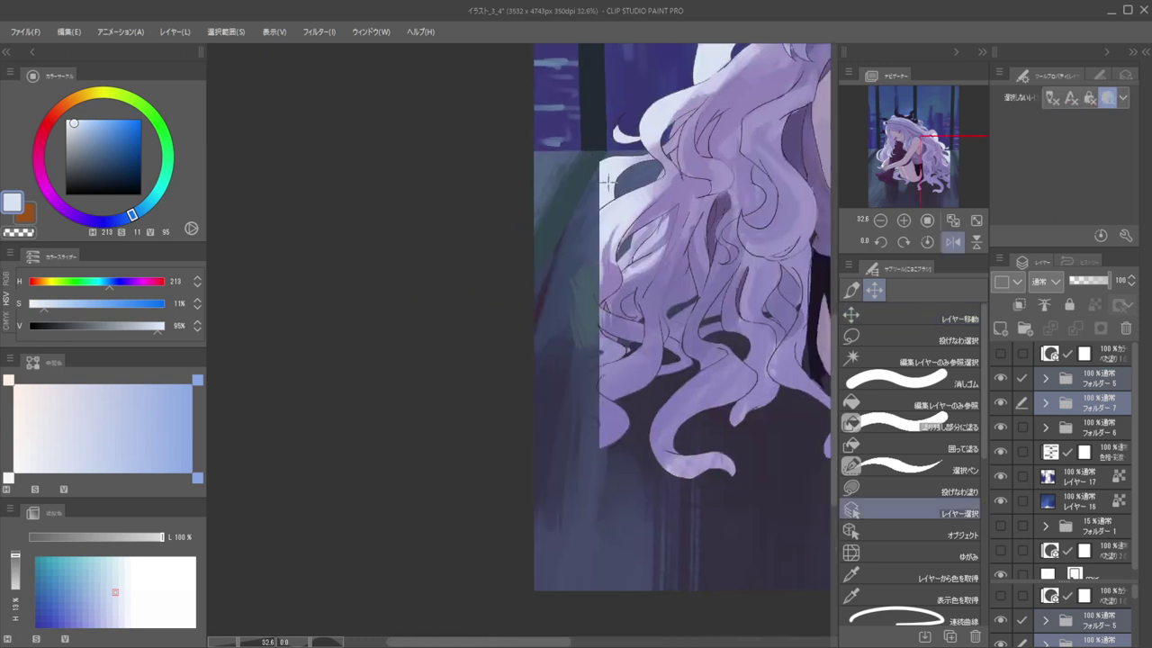
left_click(604, 171)
key("b")
left_click(604, 171, "alt")
left_click(605, 168, "ctrl+shift")
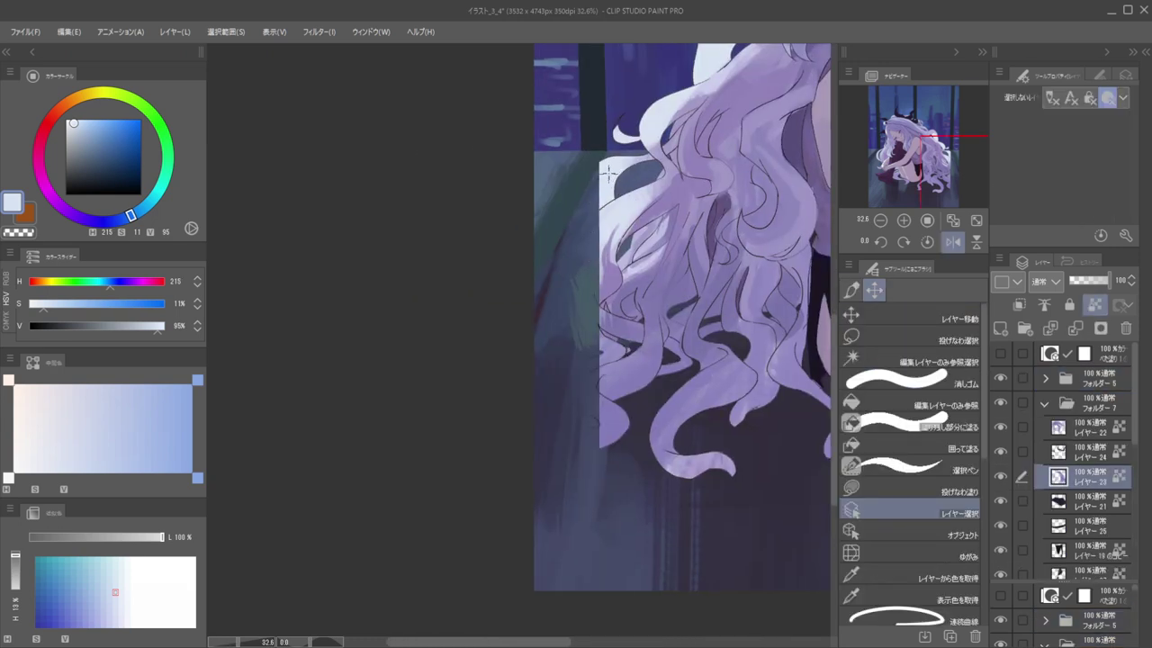
key("slash")
Sketch the curled hair lock, undoing stray pale strokes, and fill its left end with purple
left_click_drag(606, 168, 592, 210)
key("ctrl+z")
key("ctrl+z")
mouse_move(605, 166)
left_mouse_down()
mouse_move(587, 192)
mouse_move(592, 213)
mouse_move(553, 235)
mouse_move(599, 208)
mouse_move(563, 255)
mouse_move(582, 230)
mouse_move(569, 234)
mouse_move(583, 247)
mouse_move(552, 278)
left_mouse_up()
key("ctrl+z")
key("bracketright")
key("bracketright")
key("bracketright")
key("bracketright")
mouse_move(591, 227)
left_mouse_down()
mouse_move(564, 283)
mouse_move(598, 234)
mouse_move(614, 269)
mouse_move(556, 314)
mouse_move(605, 288)
mouse_move(569, 363)
left_mouse_up()
key("ctrl+z")
left_click(612, 269, "alt")
key("bracketright")
key("bracketright")
key("bracketright")
left_click(606, 324, "alt")
mouse_move(606, 323)
left_mouse_down()
mouse_move(578, 339)
mouse_move(576, 366)
left_mouse_up()
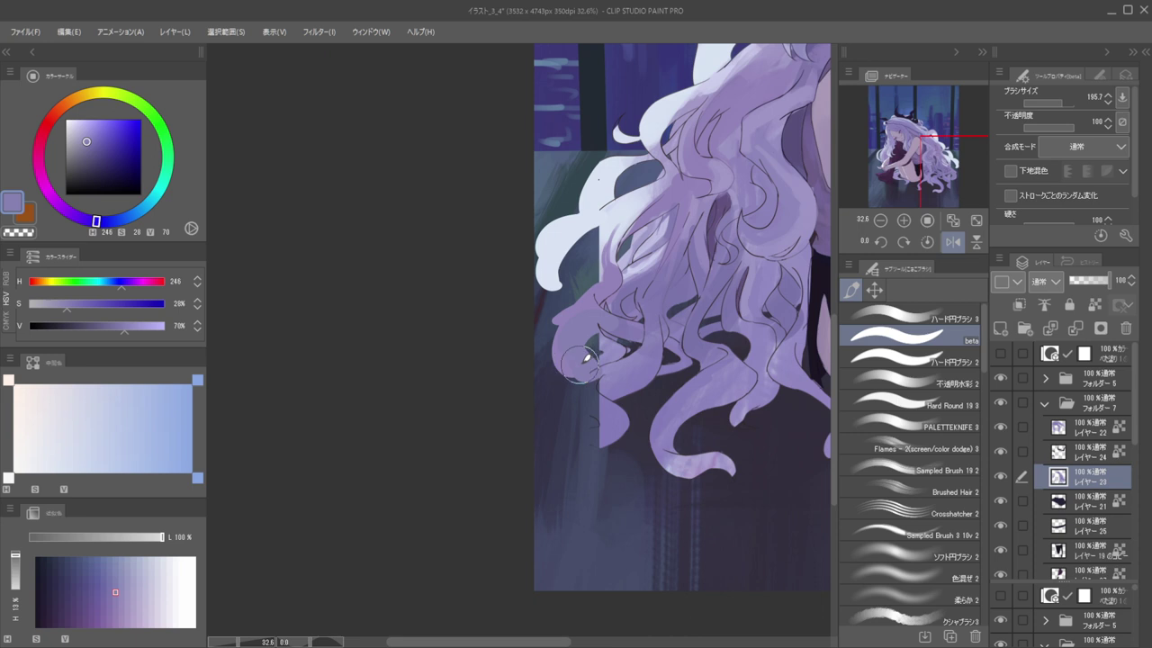
Fill the gap beside the curled lock with soft textured purple over whitish strokes
left_click(902, 469)
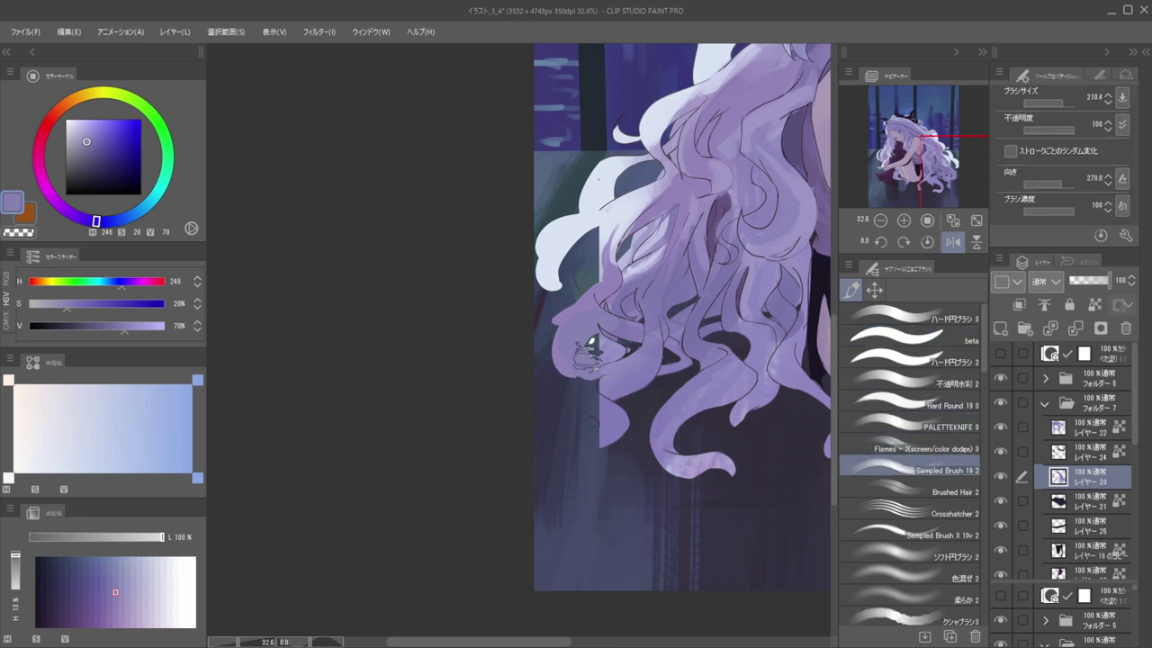
mouse_move(540, 342)
left_mouse_down()
mouse_move(571, 317)
mouse_move(542, 328)
mouse_move(596, 279)
mouse_move(553, 319)
mouse_move(603, 238)
left_mouse_up()
left_click(598, 221, "alt")
left_click_drag(570, 304, 601, 234)
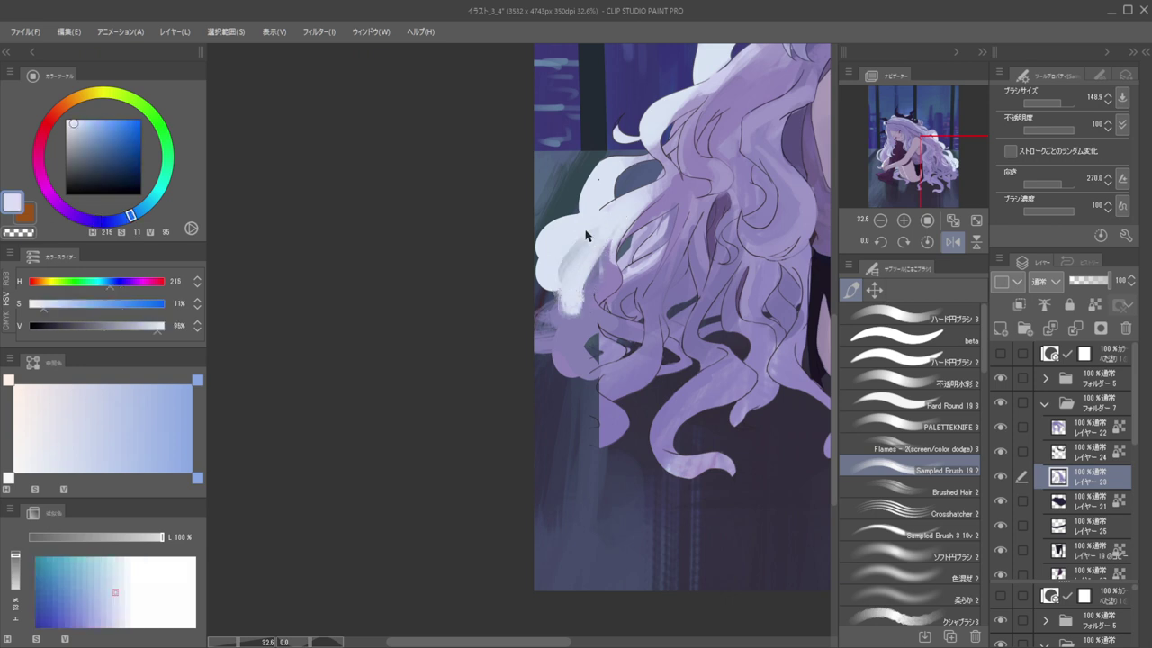
scroll(596, 232, "down", 5)
scroll(590, 236, "up", 4)
left_click(590, 275, "alt")
left_click_drag(572, 290, 601, 237)
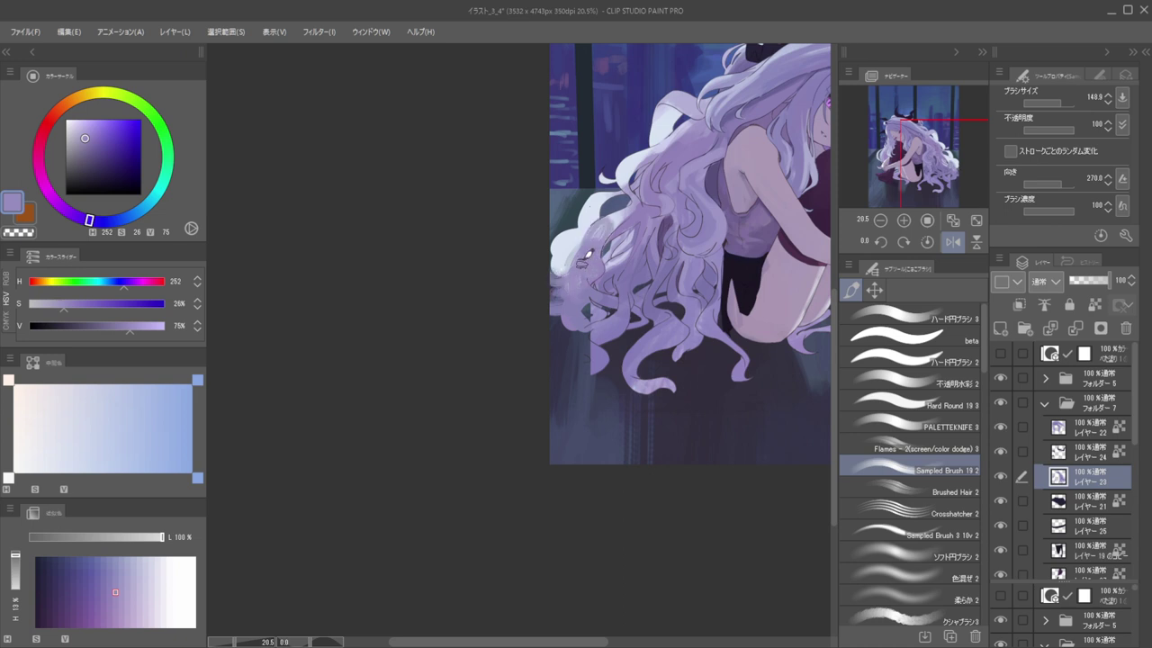
Try short purple strokes below the hair edge with a hard round brush, then undo them
scroll(600, 234, "down", 5)
scroll(595, 259, "up", 3)
left_click(599, 255, "alt")
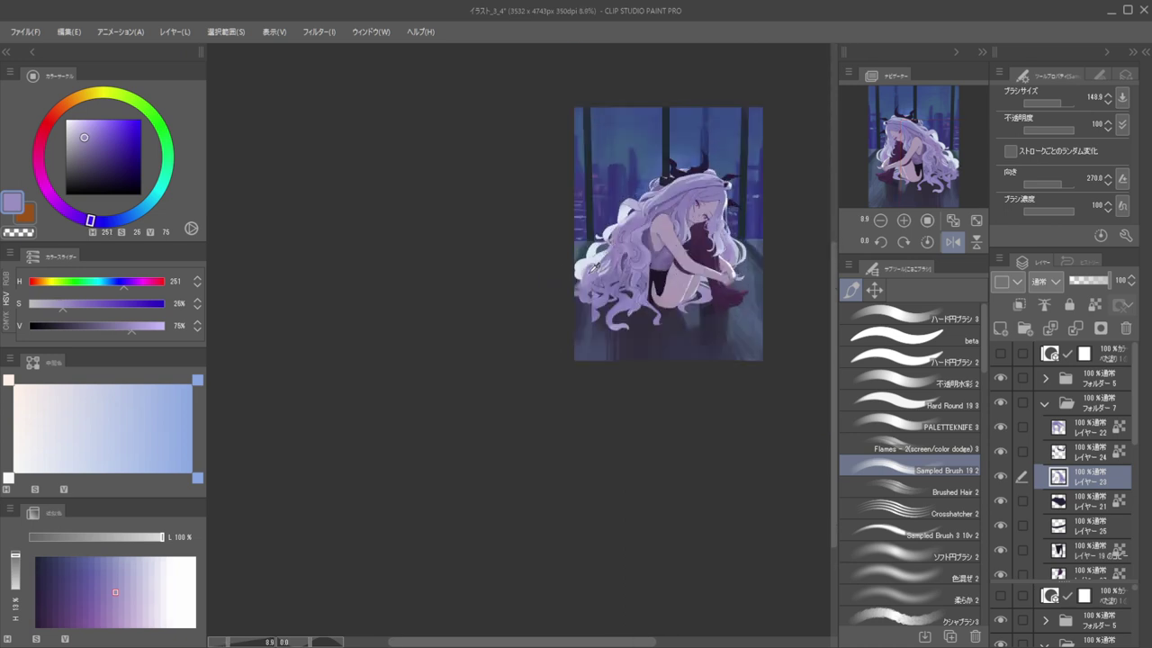
scroll(584, 296, "up", 2)
left_click(583, 279, "alt")
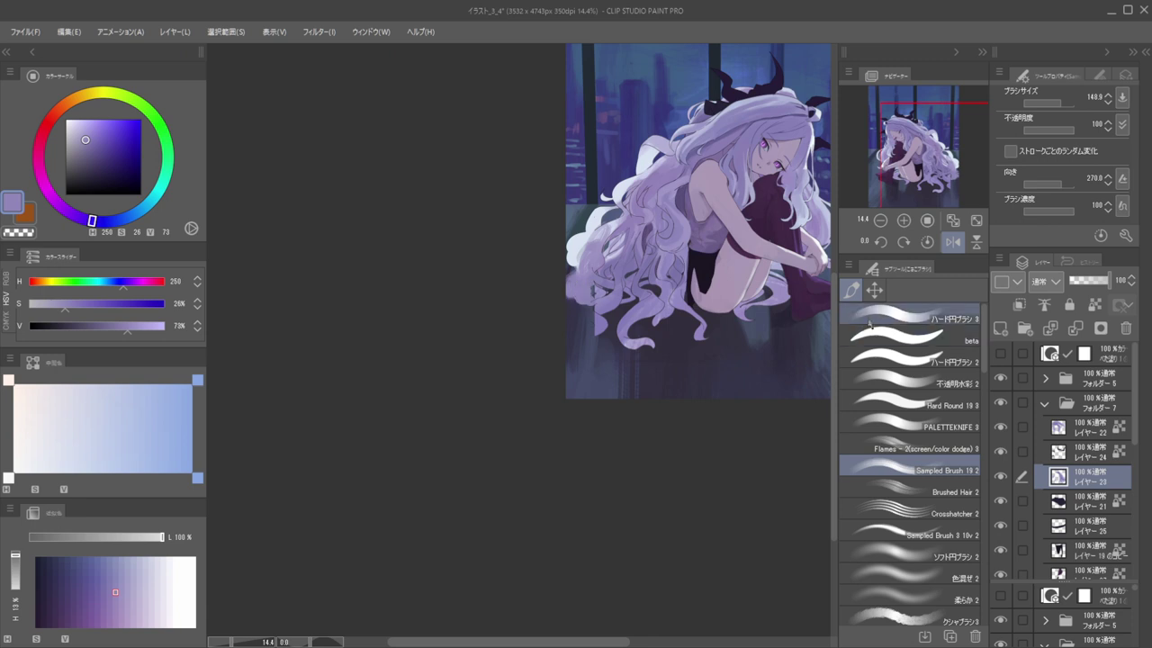
left_click(900, 315)
scroll(574, 288, "up", 2)
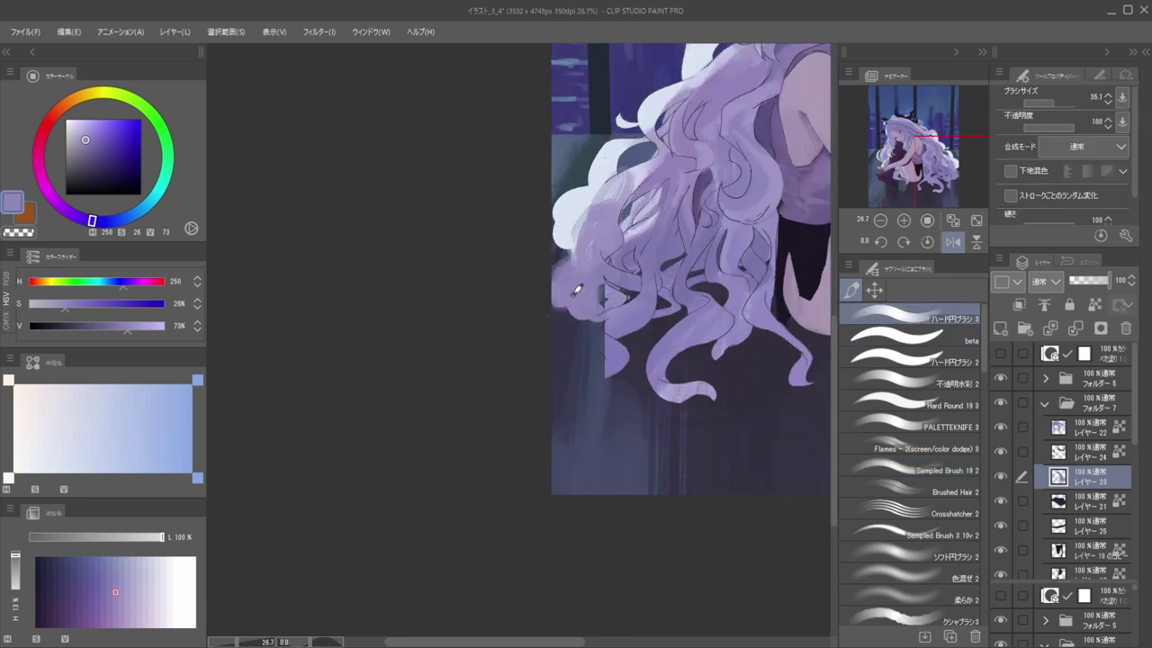
left_click_drag(578, 303, 573, 349)
key("ctrl+z")
mouse_move(586, 310)
left_mouse_down()
mouse_move(576, 349)
mouse_move(582, 324)
left_mouse_up()
key("ctrl+z")
Paint lavender curl-tip strokes with the flat brush over the dark floor at the lower left
left_click(908, 338)
mouse_move(585, 378)
left_mouse_down()
mouse_move(618, 359)
mouse_move(595, 353)
left_mouse_up()
key("ctrl+z")
key("ctrl+z")
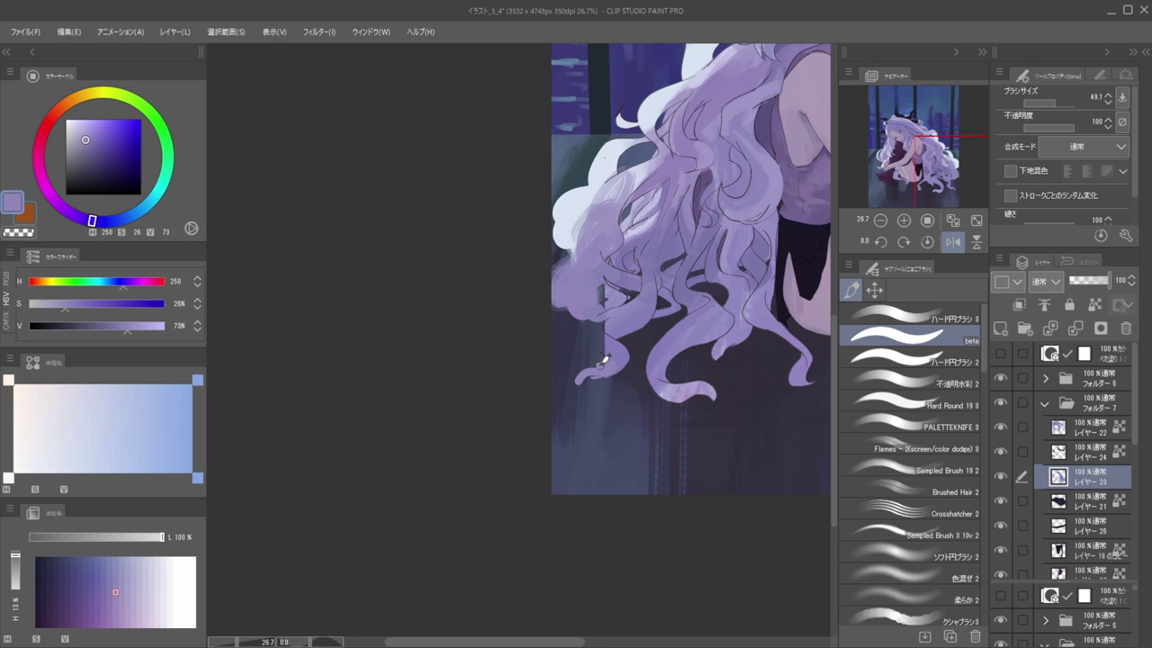
key("c")
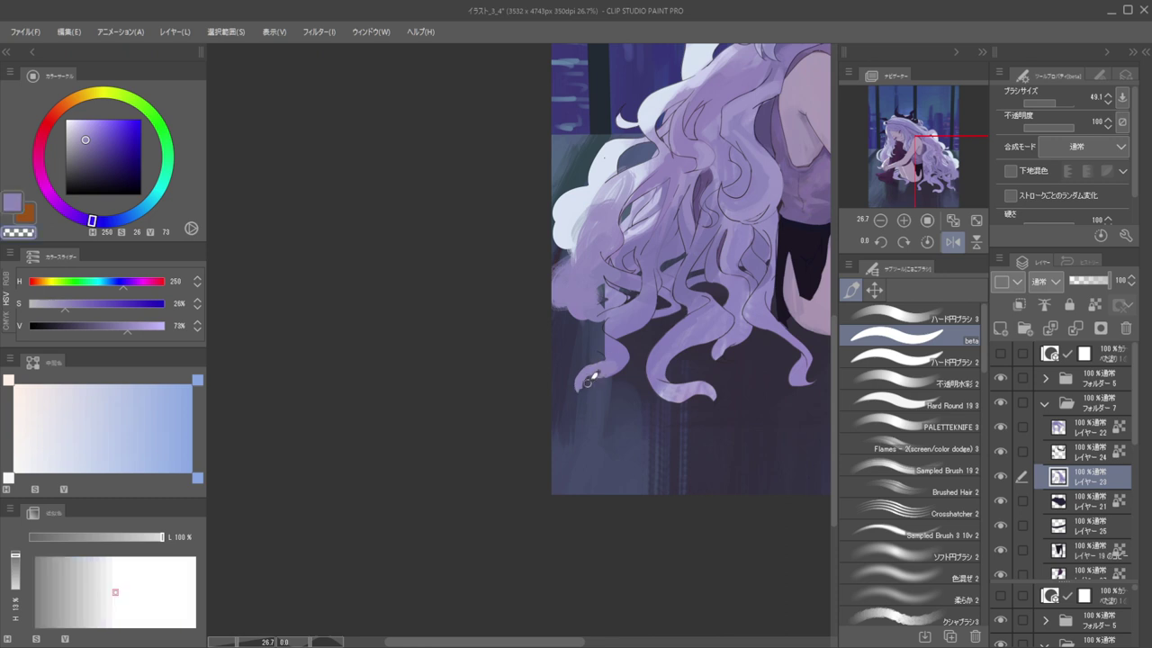
key("c")
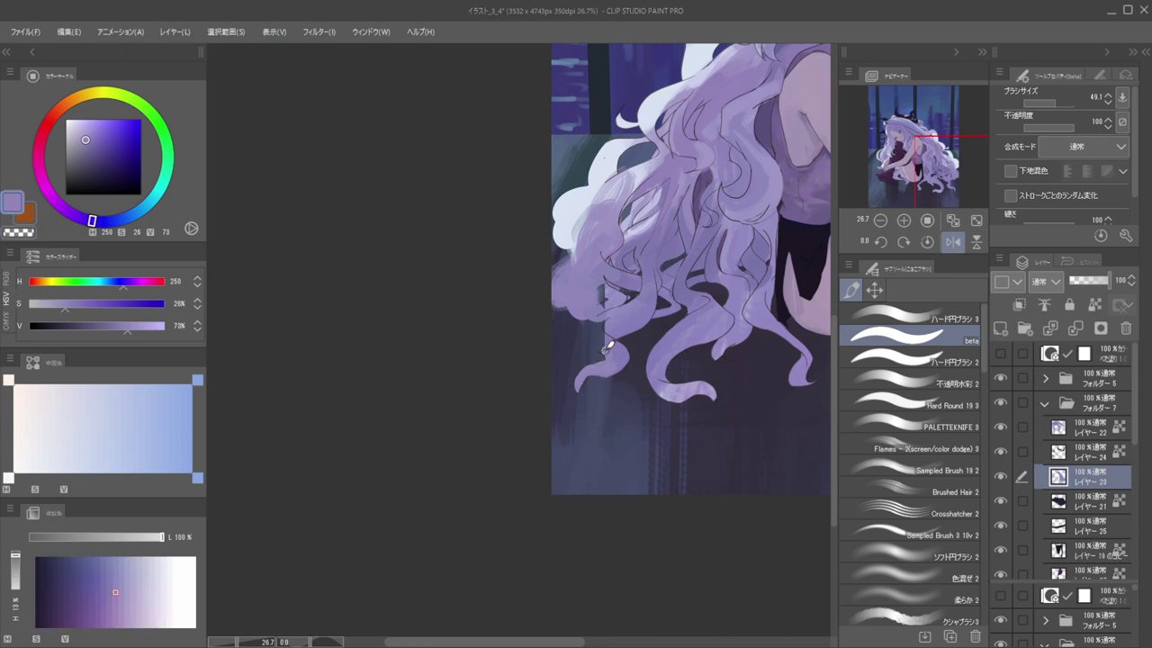
left_click(621, 340, "alt")
mouse_move(599, 338)
left_mouse_down()
mouse_move(601, 309)
mouse_move(606, 320)
mouse_move(589, 308)
mouse_move(578, 322)
mouse_move(582, 309)
mouse_move(585, 330)
mouse_move(566, 323)
mouse_move(562, 345)
mouse_move(578, 332)
mouse_move(557, 343)
mouse_move(552, 306)
mouse_move(578, 333)
mouse_move(562, 313)
mouse_move(609, 336)
left_mouse_up()
left_click(598, 314, "alt")
left_click(557, 296, "alt")
In the mirrored view, paint pale and lavender strokes along the hair's left edge with the soft textured brush
key("h")
key("h")
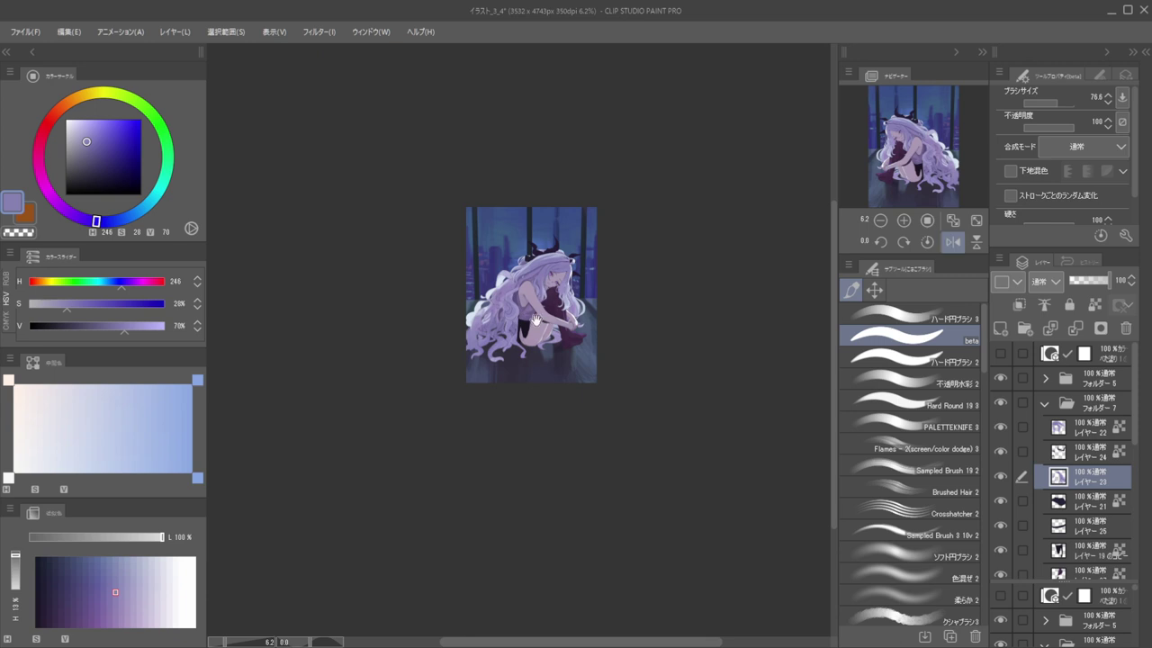
left_click_drag(459, 323, 511, 331)
left_click(508, 298, "alt")
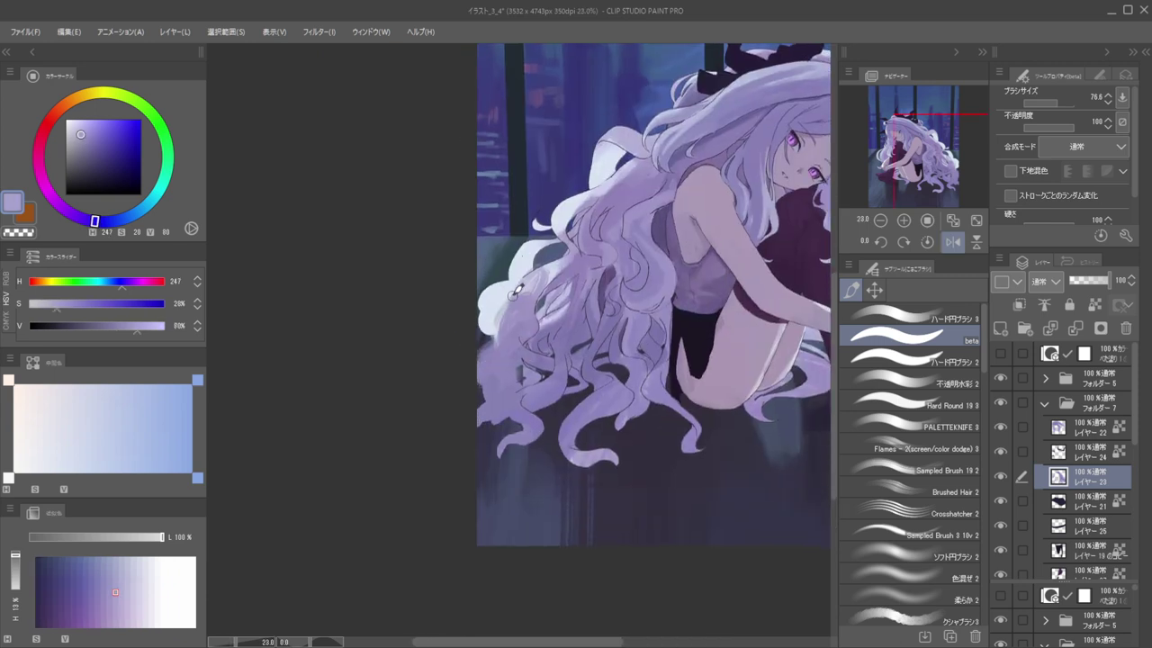
left_click(899, 470)
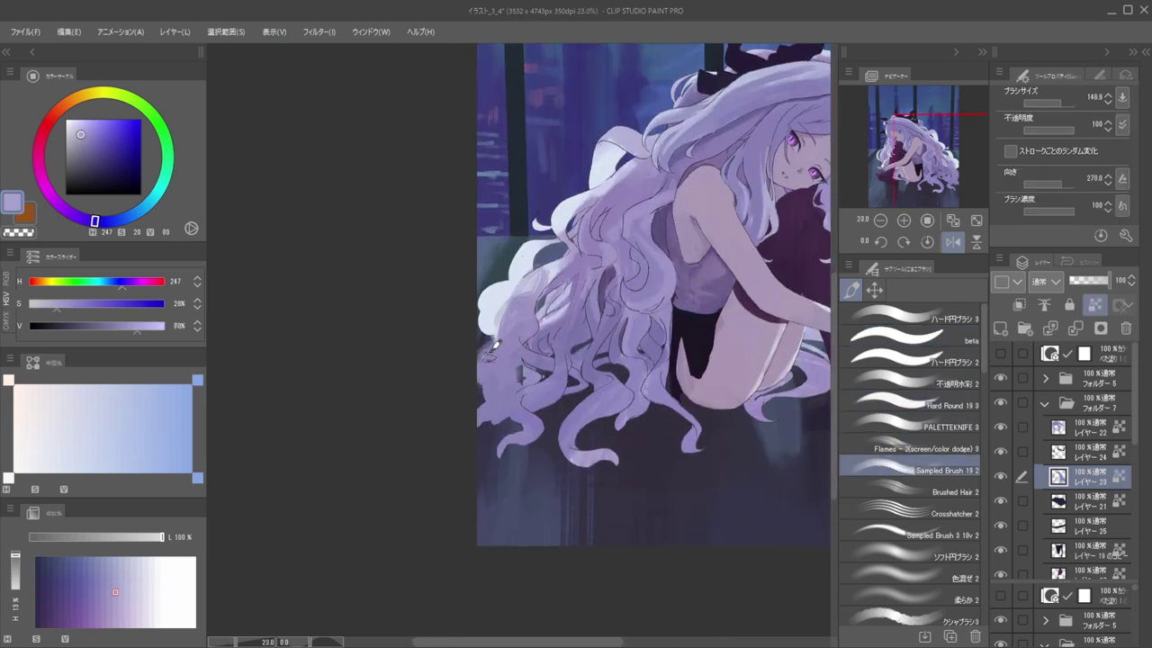
left_click(501, 292, "alt")
left_click_drag(504, 302, 489, 367)
key("ctrl+z")
left_click_drag(508, 319, 478, 372)
left_click(524, 334, "alt")
left_click_drag(525, 317, 505, 365)
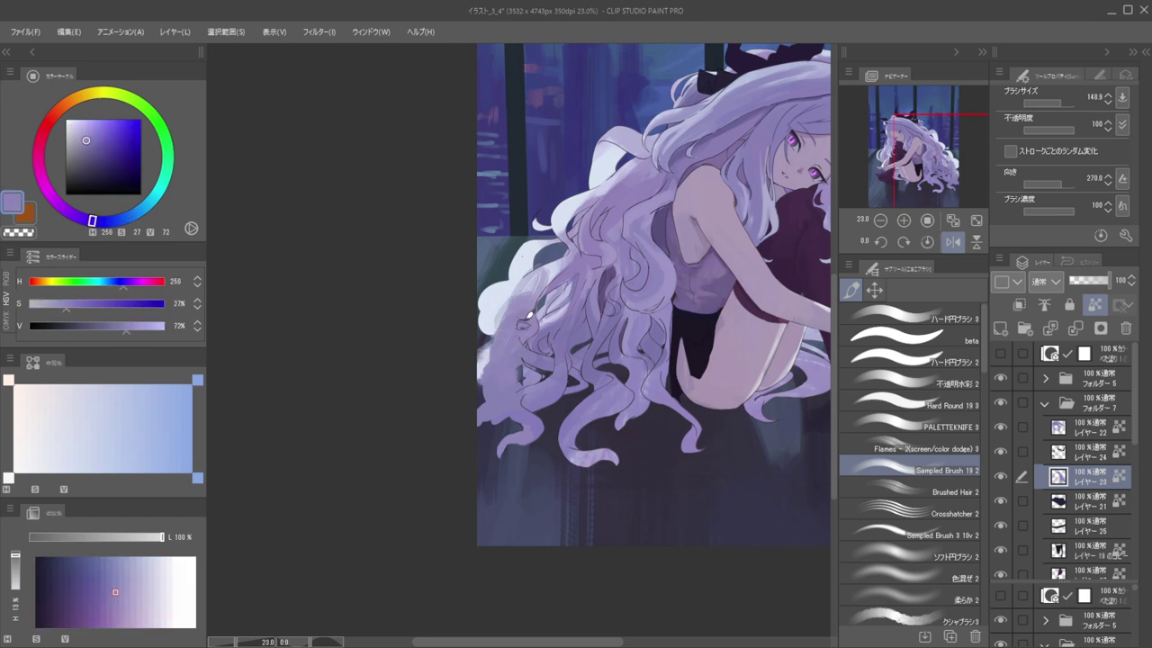
scroll(463, 253, "down", 4)
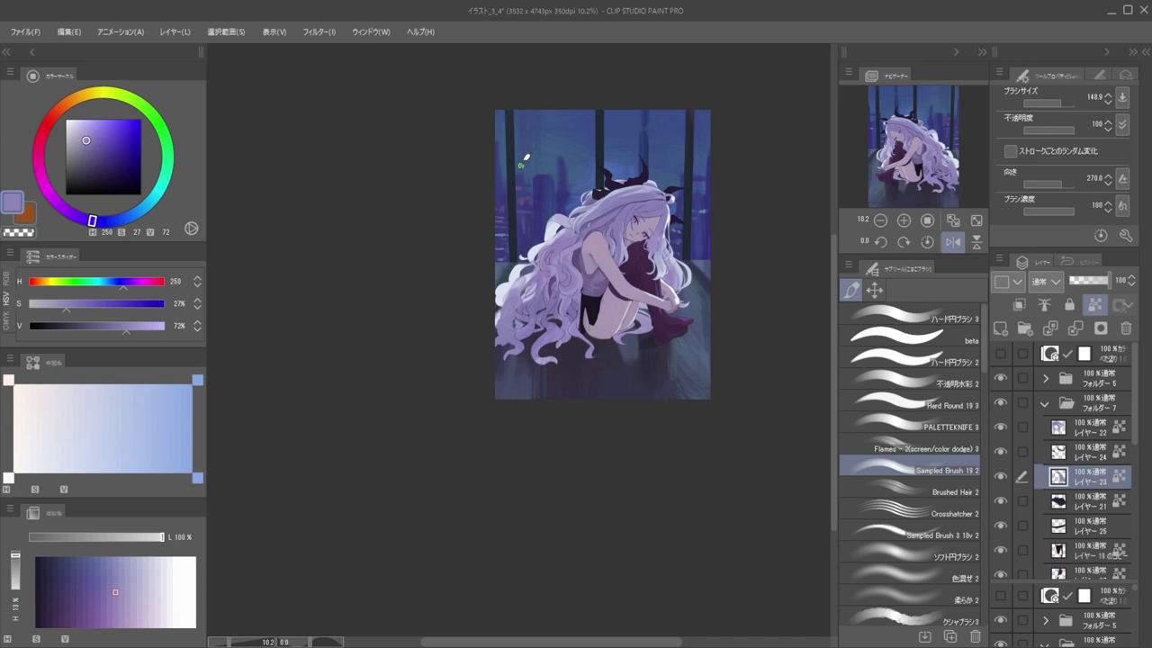
Back in the normal view, cover the white hair curl with sampled lavender
key("h")
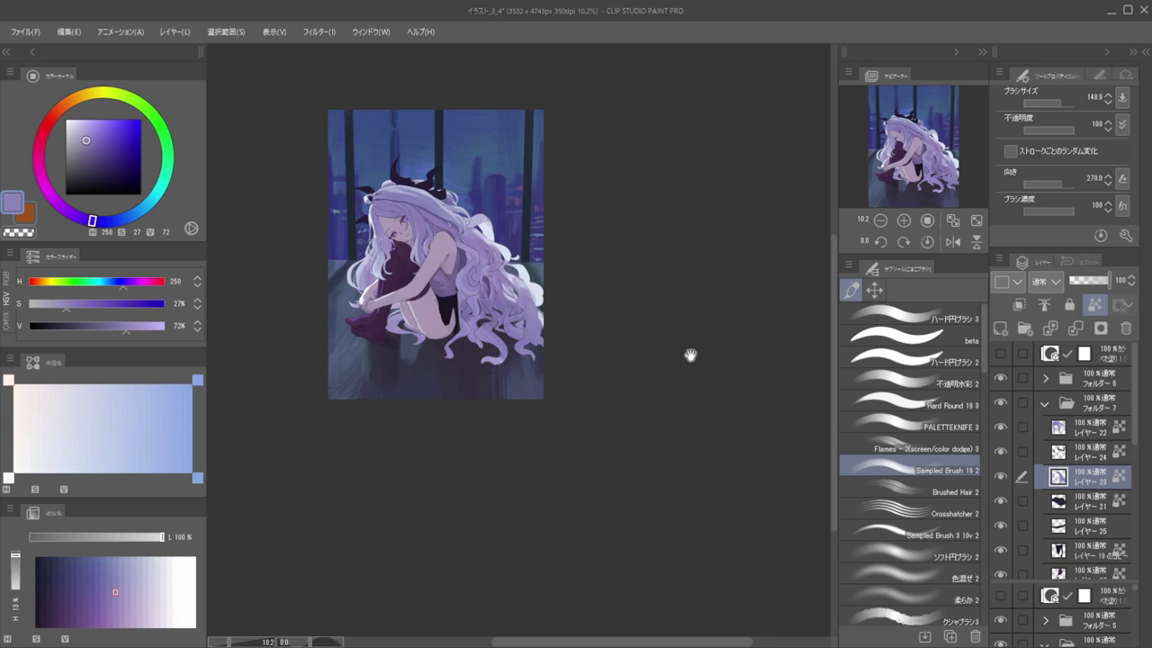
scroll(667, 321, "down", 4)
left_click_drag(594, 321, 662, 298)
scroll(620, 268, "up", 4)
scroll(634, 269, "up", 3)
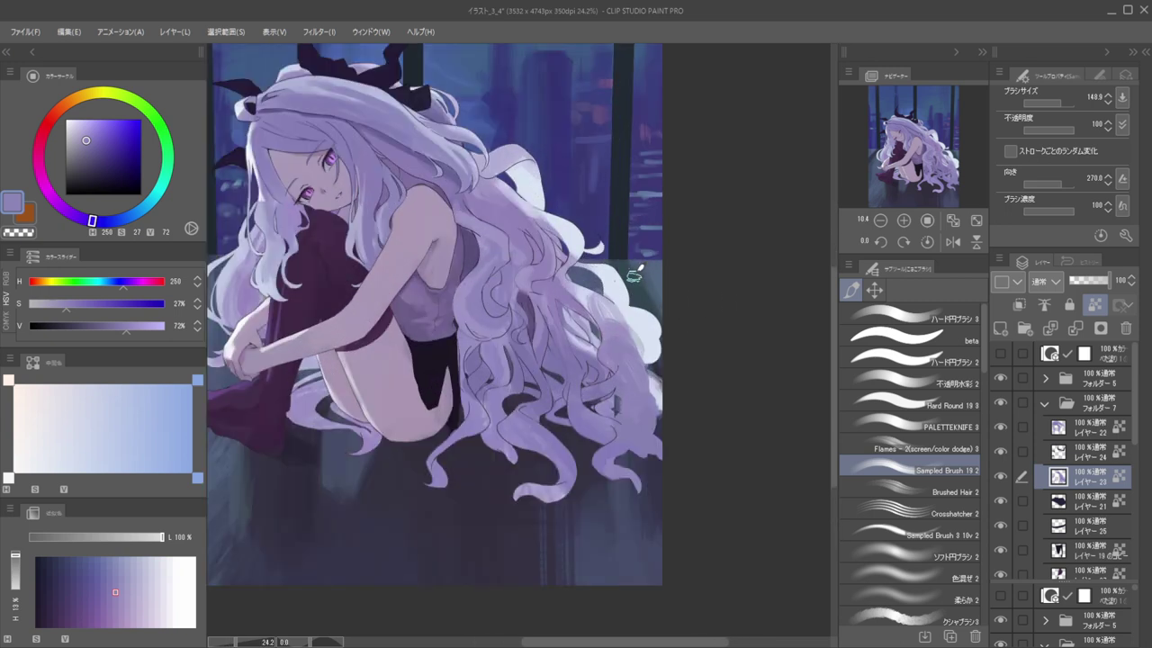
key("o")
key("b")
left_click(617, 326, "alt")
mouse_move(619, 322)
left_mouse_down()
mouse_move(650, 322)
mouse_move(631, 332)
mouse_move(632, 318)
mouse_move(633, 356)
left_mouse_up()
Shrink the brush and paint a darker strand colour over part of the white curl
key("h")
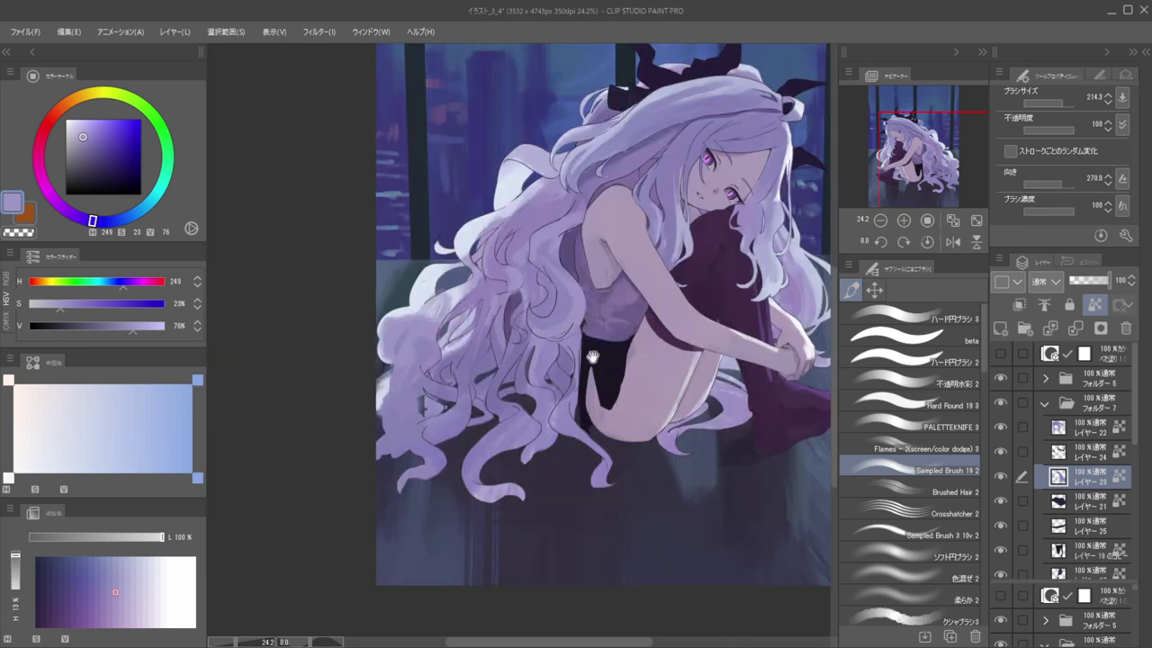
left_click_drag(423, 339, 622, 296)
key("ctrl+z")
key("ctrl+z")
key("bracketleft")
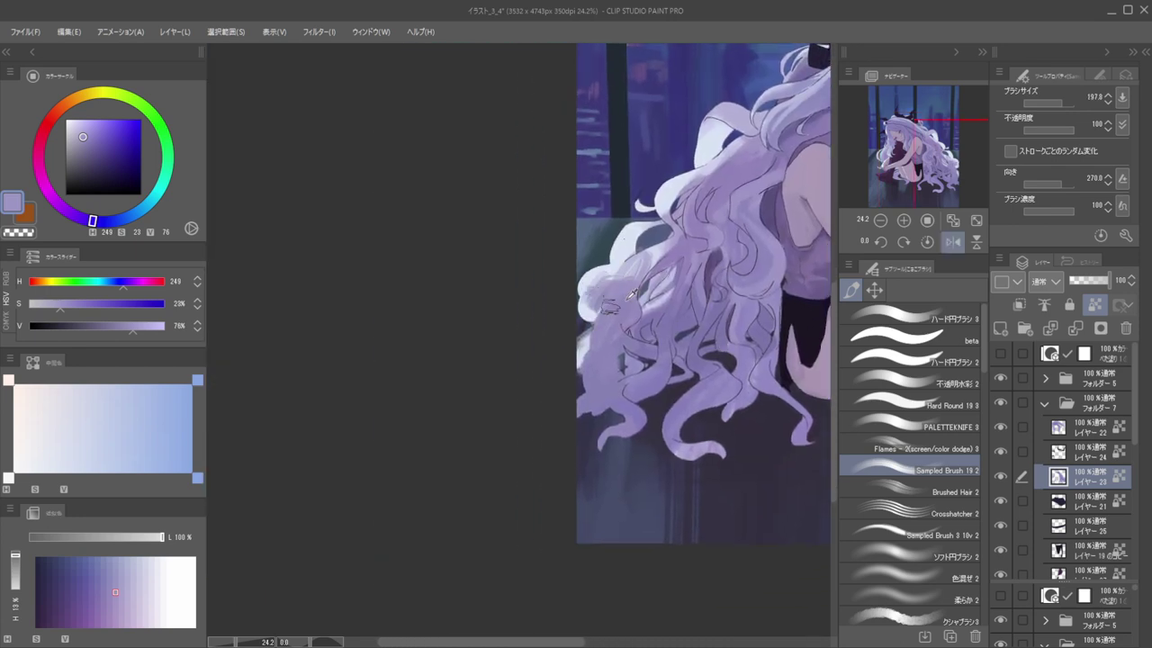
left_click(713, 270, "alt")
key("bracketleft")
left_click_drag(631, 291, 617, 311)
With the opaque watercolour brush, cover the pale hair clump with muted lavender strokes
left_click(880, 341)
left_click(865, 364)
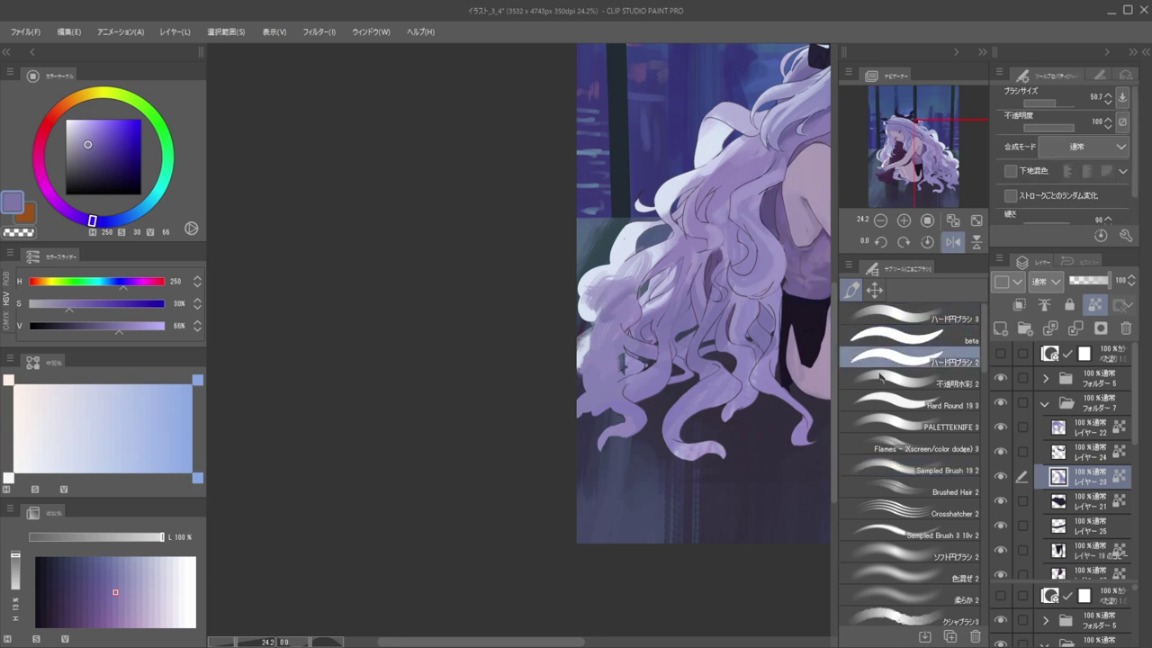
left_click(857, 383)
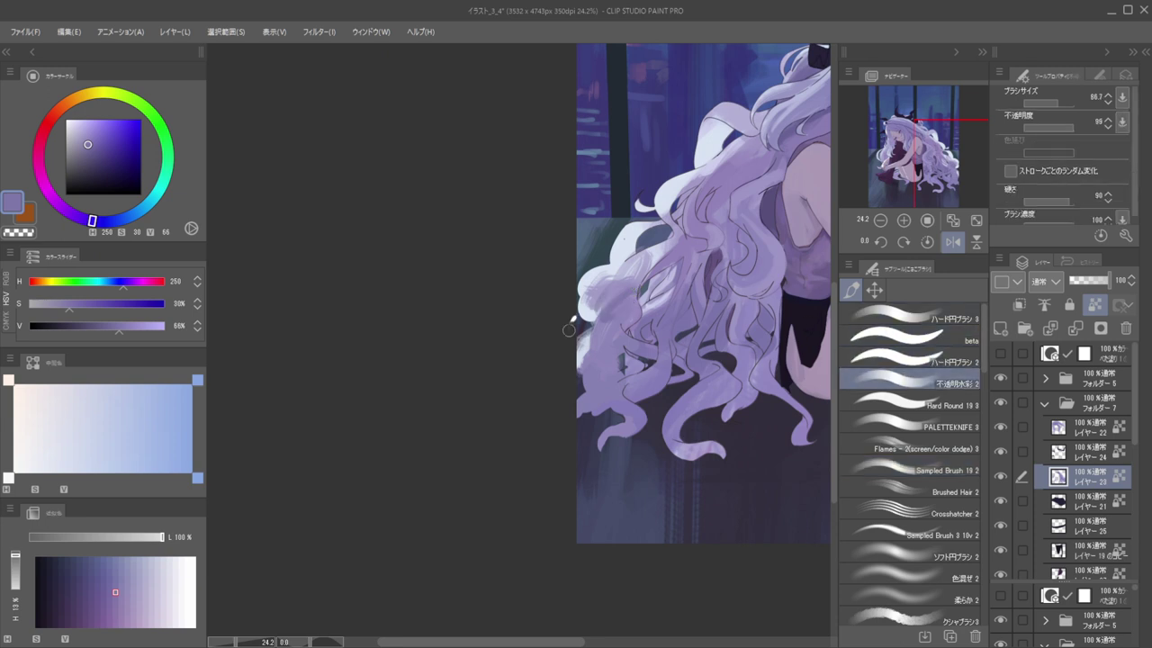
left_click(593, 276, "alt")
left_click(610, 262, "alt")
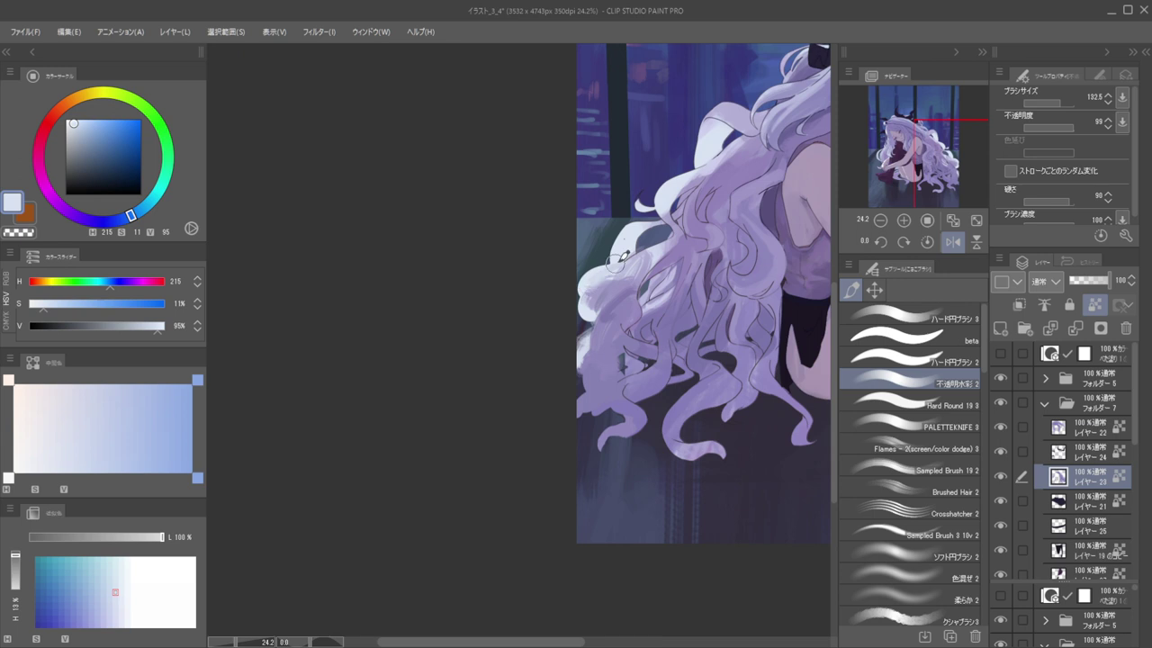
left_click(634, 274, "alt")
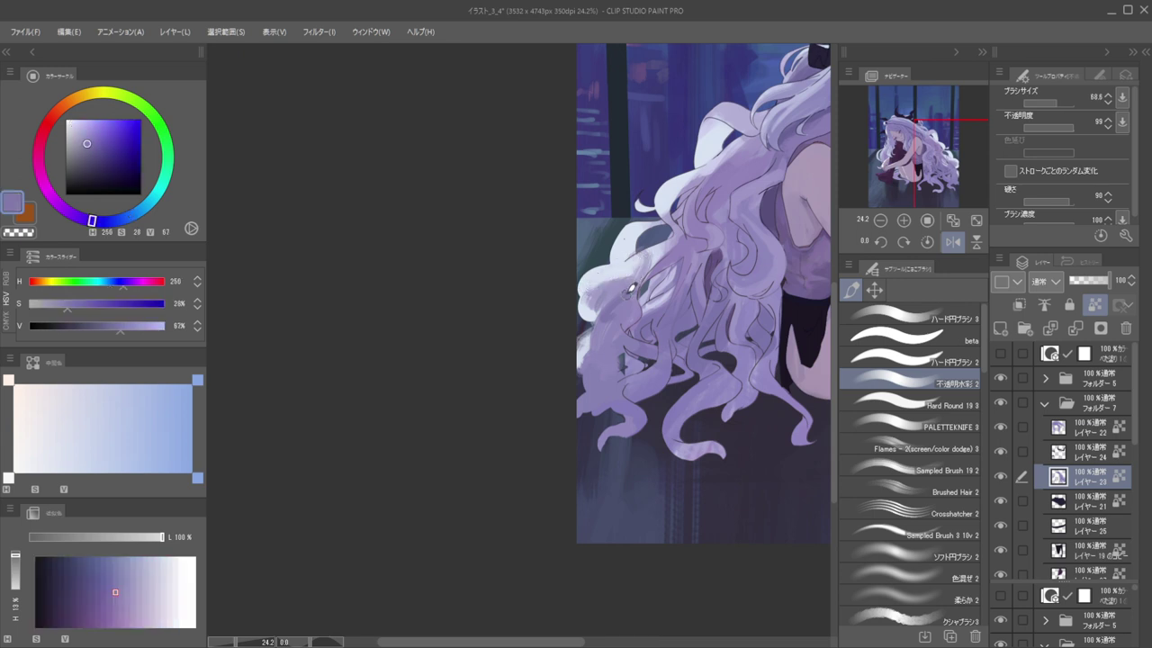
left_click_drag(641, 272, 684, 232)
left_click_drag(639, 274, 613, 314)
mouse_move(635, 269)
left_mouse_down()
mouse_move(589, 308)
mouse_move(668, 293)
mouse_move(724, 316)
left_mouse_up()
Lighten the hair strands near the face with a lighter sampled lavender
scroll(594, 295, "down", 3)
key("h")
key("h")
left_click_drag(579, 305, 697, 283)
scroll(695, 283, "up", 4)
left_click(590, 261, "alt")
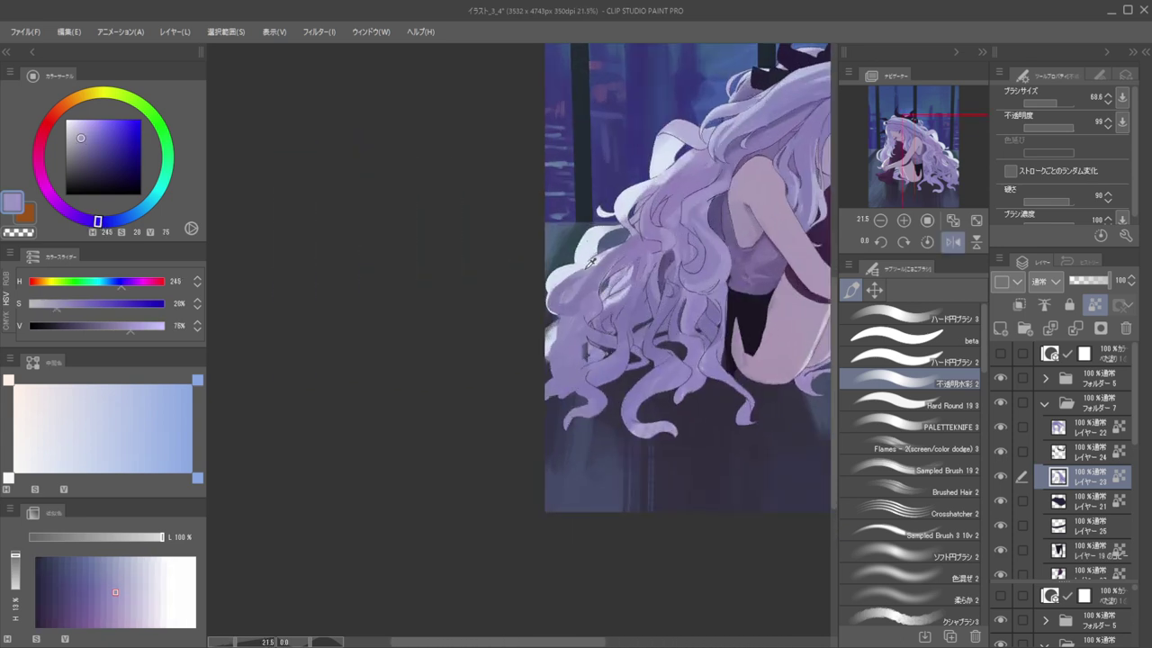
left_click_drag(569, 273, 576, 270)
Turn off the layer's transparency lock and fill the hair's left edge with light lavender and purple dabs
scroll(567, 240, "down", 5)
key("h")
left_click_drag(576, 218, 657, 215)
key("h")
left_click_drag(644, 256, 719, 229)
left_click_drag(559, 231, 568, 240)
scroll(568, 239, "up", 3)
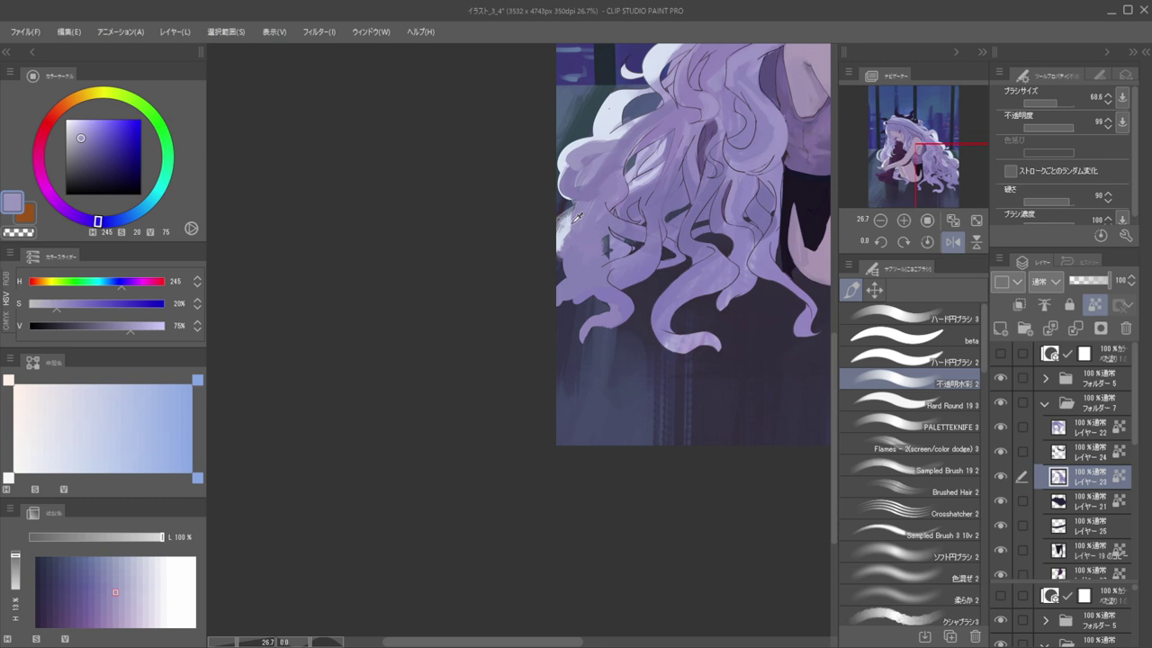
left_click(576, 220, "alt")
mouse_move(546, 221)
left_mouse_down()
mouse_move(584, 223)
mouse_move(578, 234)
mouse_move(588, 215)
mouse_move(597, 232)
left_mouse_up()
key("slash")
left_click(585, 221, "alt")
left_click(605, 216, "alt")
mouse_move(577, 174)
left_mouse_down()
mouse_move(555, 232)
mouse_move(617, 265)
mouse_move(693, 261)
left_mouse_up()
With the beta brush, erase along the hair edge and cover the white shape beside it with lavender
key("h")
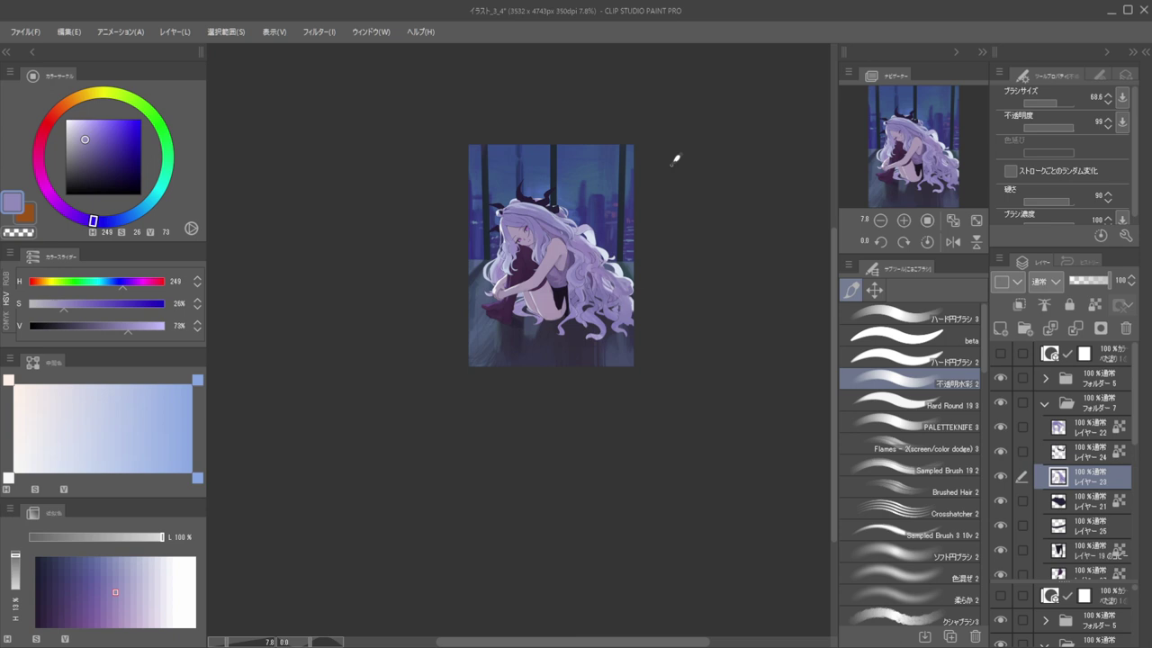
key("h")
left_click_drag(483, 352, 643, 285)
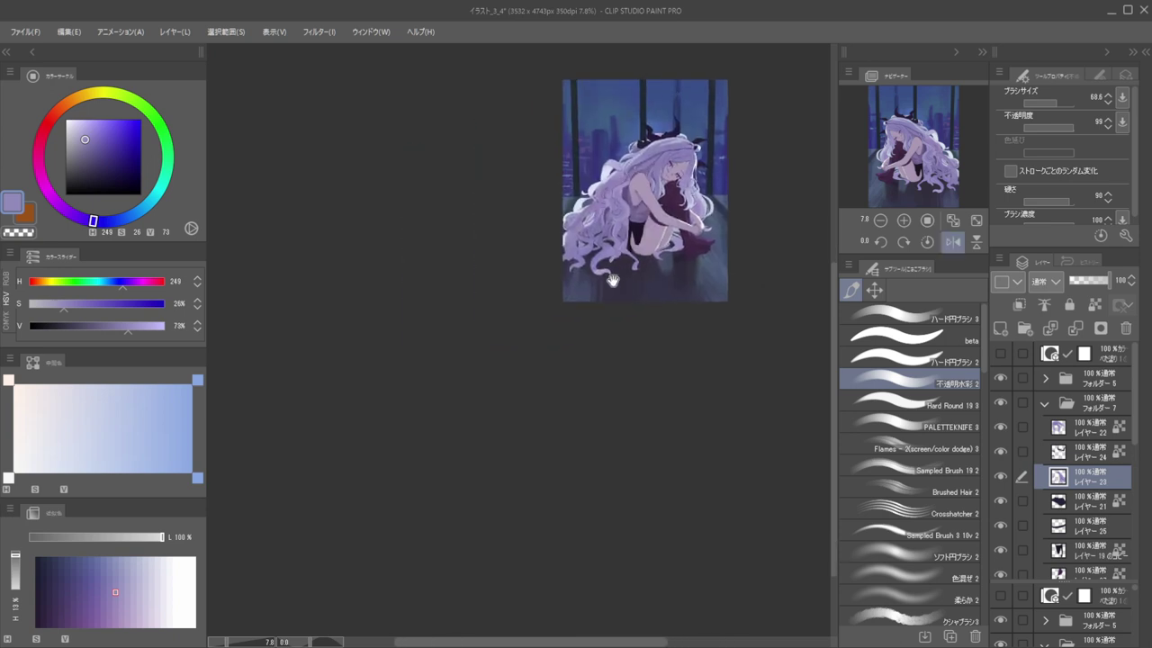
left_click_drag(559, 230, 606, 245)
left_click(904, 336)
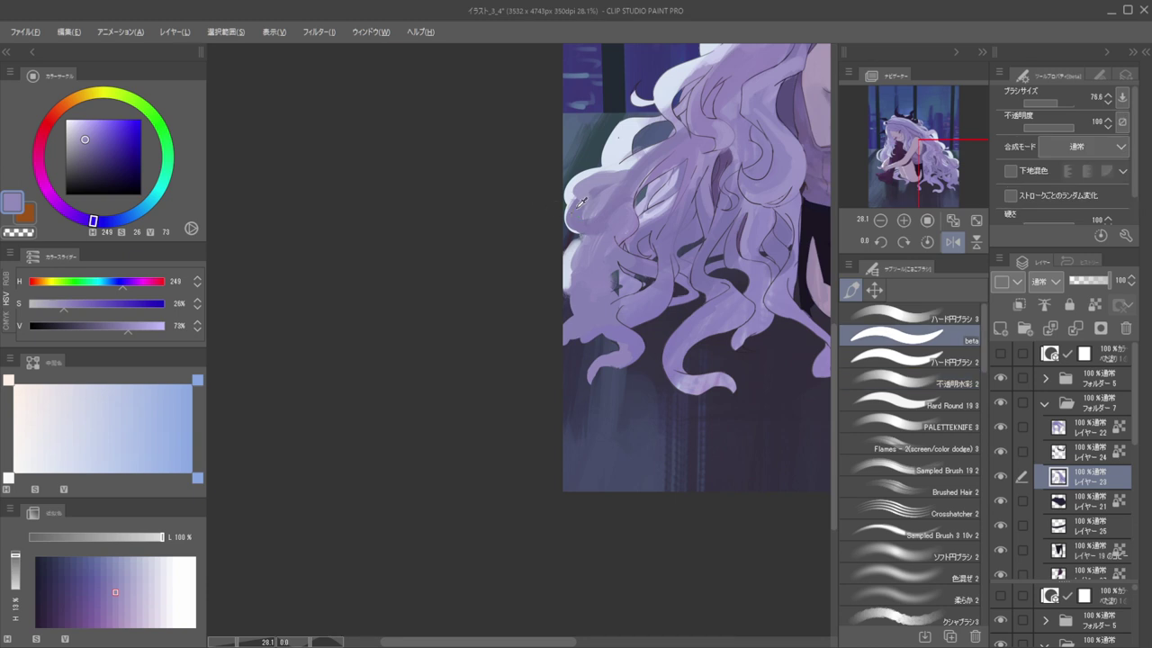
key("c")
mouse_move(597, 156)
left_mouse_down()
mouse_move(574, 179)
mouse_move(613, 158)
left_mouse_up()
left_click(603, 165, "alt")
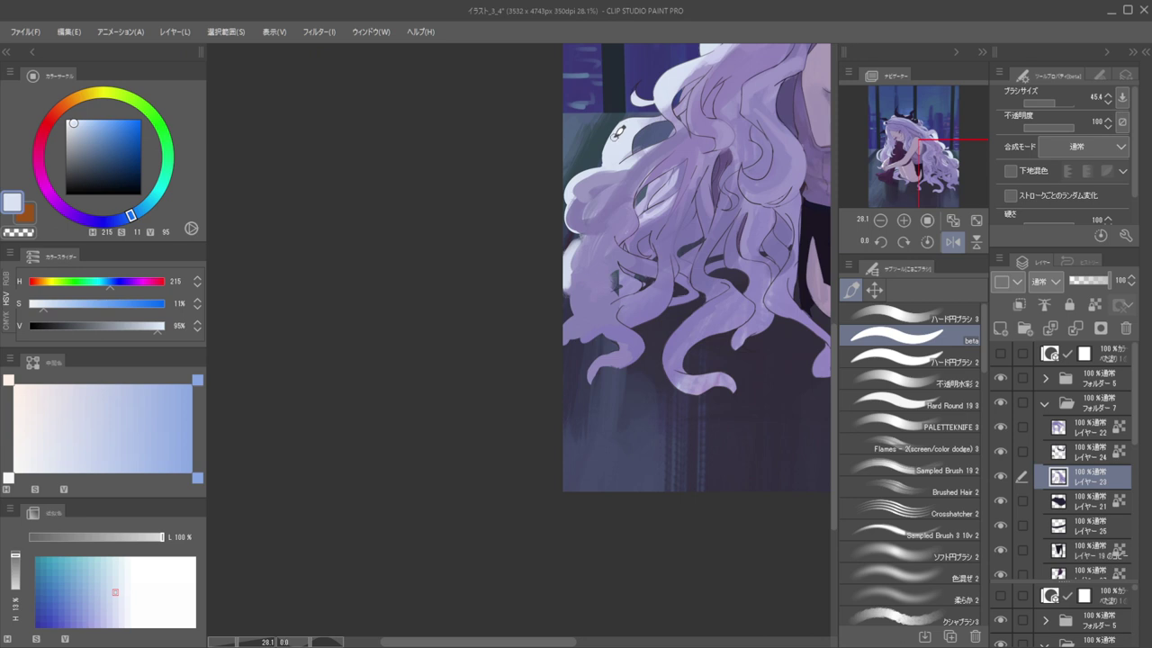
mouse_move(612, 163)
left_mouse_down()
mouse_move(581, 186)
mouse_move(576, 178)
mouse_move(627, 187)
left_mouse_up()
Add light strokes along the curl's inner edge and down the hair's left edge
scroll(581, 184, "up", 3)
mouse_move(574, 200)
left_mouse_down()
mouse_move(596, 209)
mouse_move(588, 193)
mouse_move(618, 196)
mouse_move(537, 216)
mouse_move(647, 206)
mouse_move(722, 235)
left_mouse_up()
key("h")
key("h")
left_click_drag(502, 248, 585, 244)
scroll(584, 244, "up", 5)
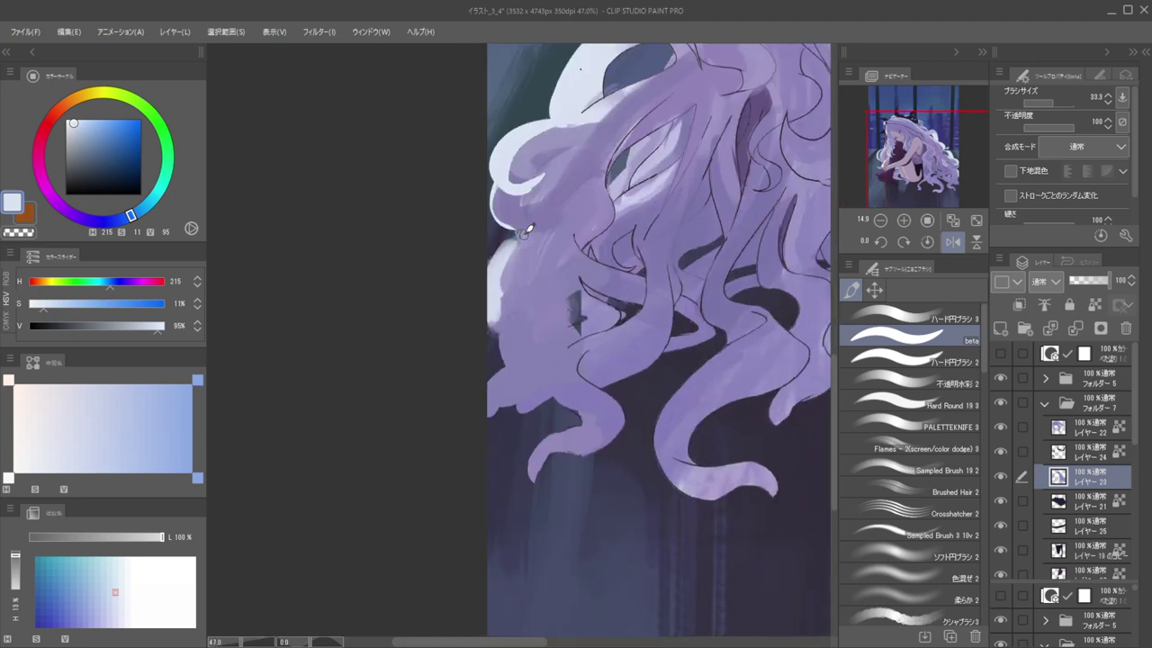
left_click(500, 191, "alt")
left_click(499, 185, "alt")
left_click_drag(498, 188, 529, 251)
Cover the white along the hair edge with darker lavender and enlarge the brush
scroll(504, 198, "down", 5)
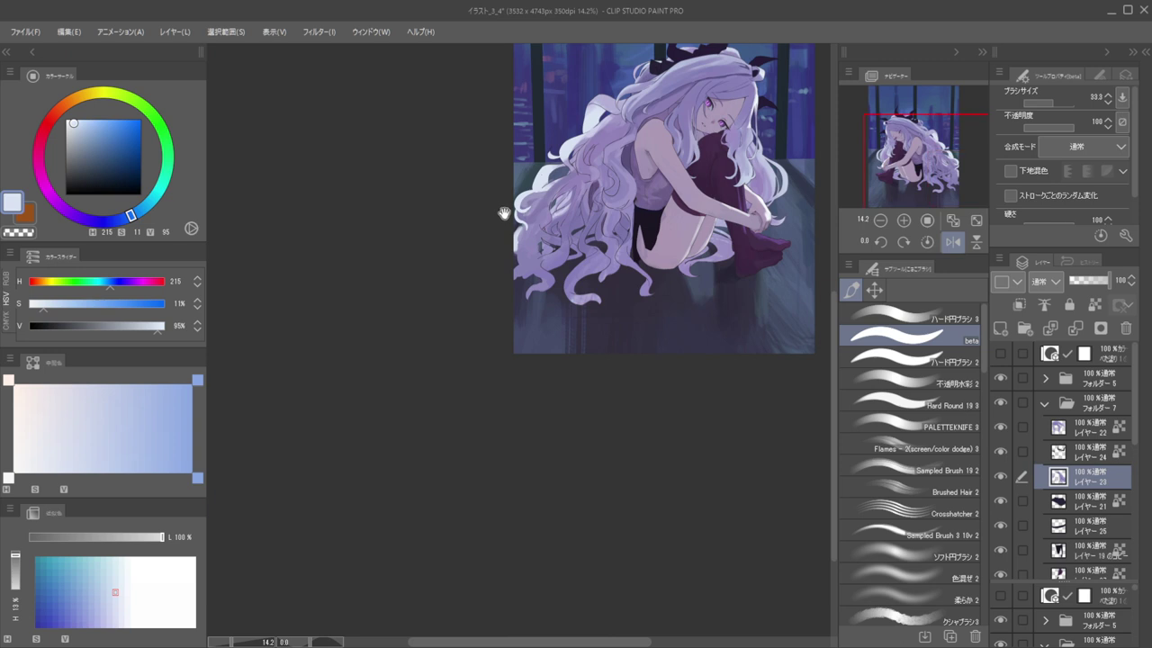
scroll(504, 203, "up", 5)
scroll(559, 257, "up", 2)
left_click(534, 252, "alt")
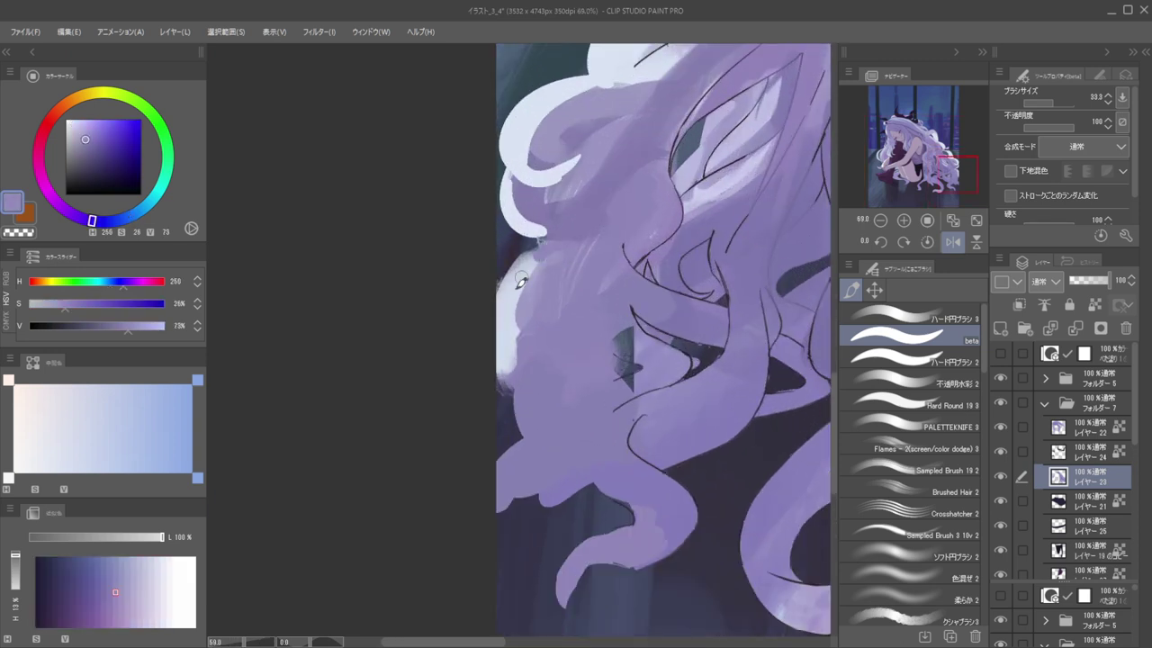
key("c")
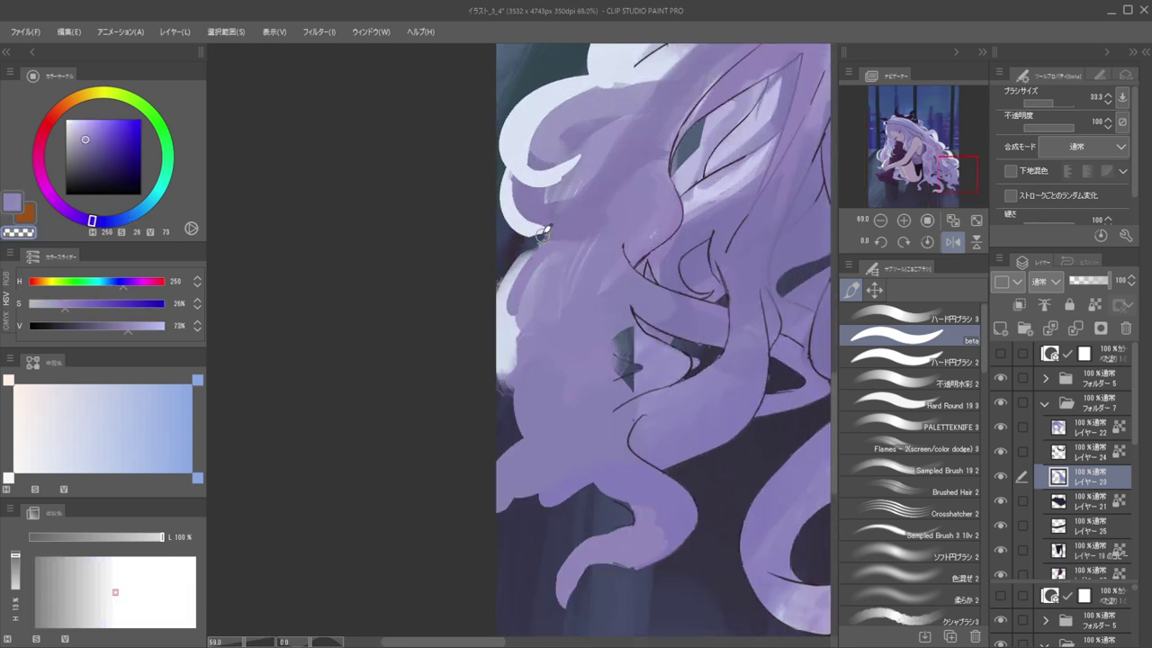
left_click(550, 238, "alt")
mouse_move(553, 238)
left_mouse_down()
mouse_move(514, 295)
mouse_move(517, 363)
mouse_move(495, 385)
left_mouse_up()
key("bracketright")
key("bracketright")
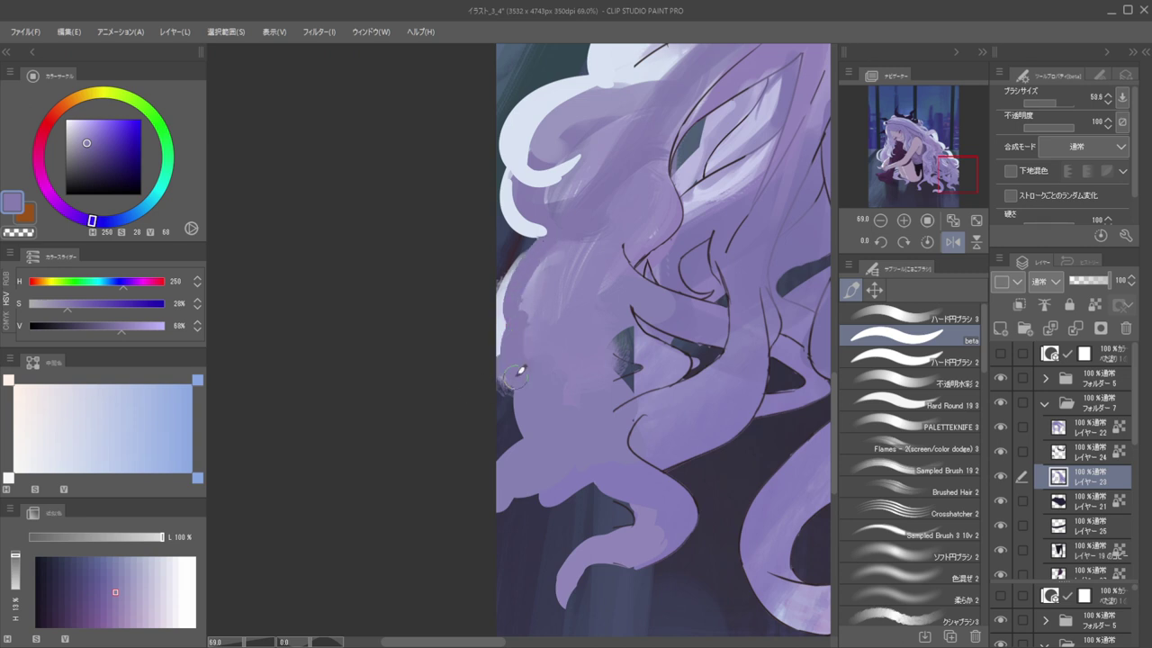
Reshape and smooth the hair's lower-left edge with purple strokes
scroll(490, 369, "down", 5)
scroll(540, 389, "up", 3)
mouse_move(511, 354)
left_mouse_down()
mouse_move(514, 391)
mouse_move(500, 408)
mouse_move(512, 379)
mouse_move(523, 397)
mouse_move(515, 369)
mouse_move(544, 387)
mouse_move(524, 403)
mouse_move(506, 350)
mouse_move(548, 399)
left_mouse_up()
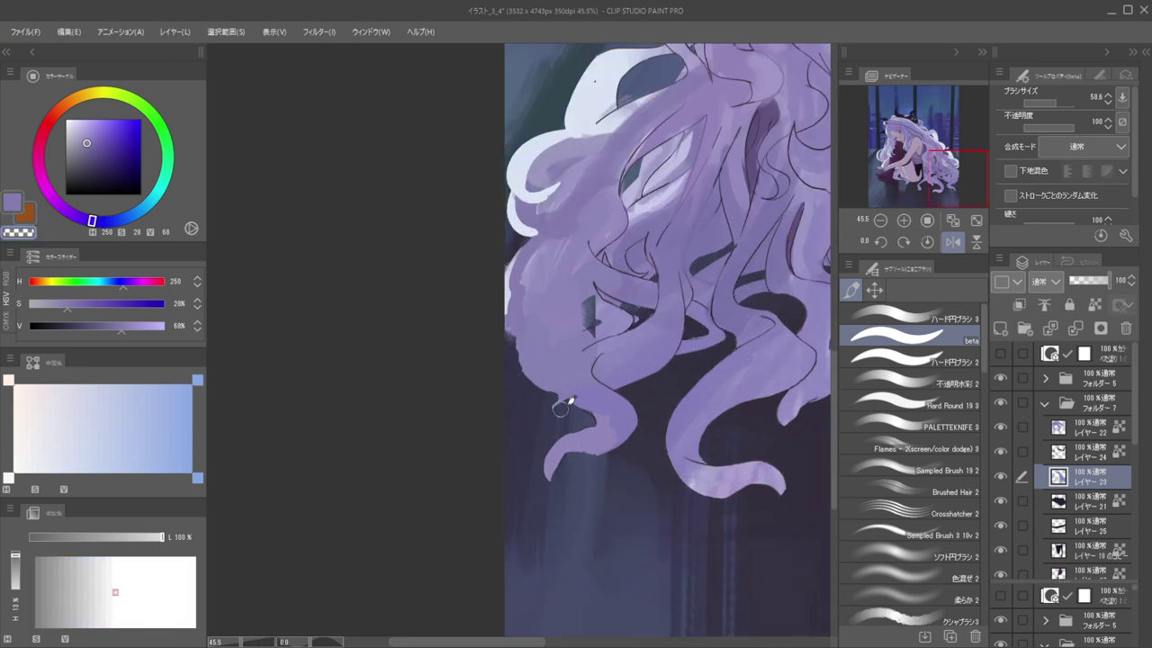
left_click(533, 354, "alt")
mouse_move(514, 338)
left_mouse_down()
mouse_move(546, 378)
mouse_move(518, 317)
mouse_move(557, 394)
left_mouse_up()
key("ctrl+z")
mouse_move(513, 317)
left_mouse_down()
mouse_move(522, 365)
mouse_move(571, 359)
mouse_move(540, 359)
mouse_move(581, 392)
left_mouse_up()
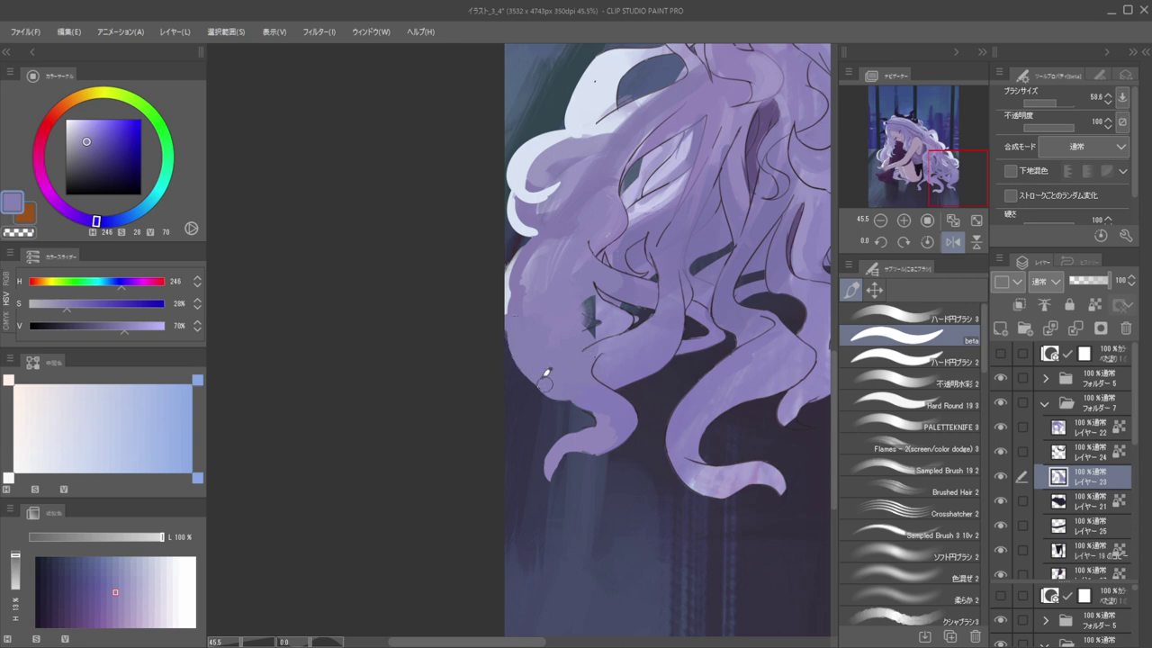
Carve a dark gap into the hair, undo a transparent erase stroke, and sample a purple
left_click_drag(550, 334, 493, 318)
key("h")
key("h")
scroll(550, 332, "up", 6)
left_click(590, 279, "alt")
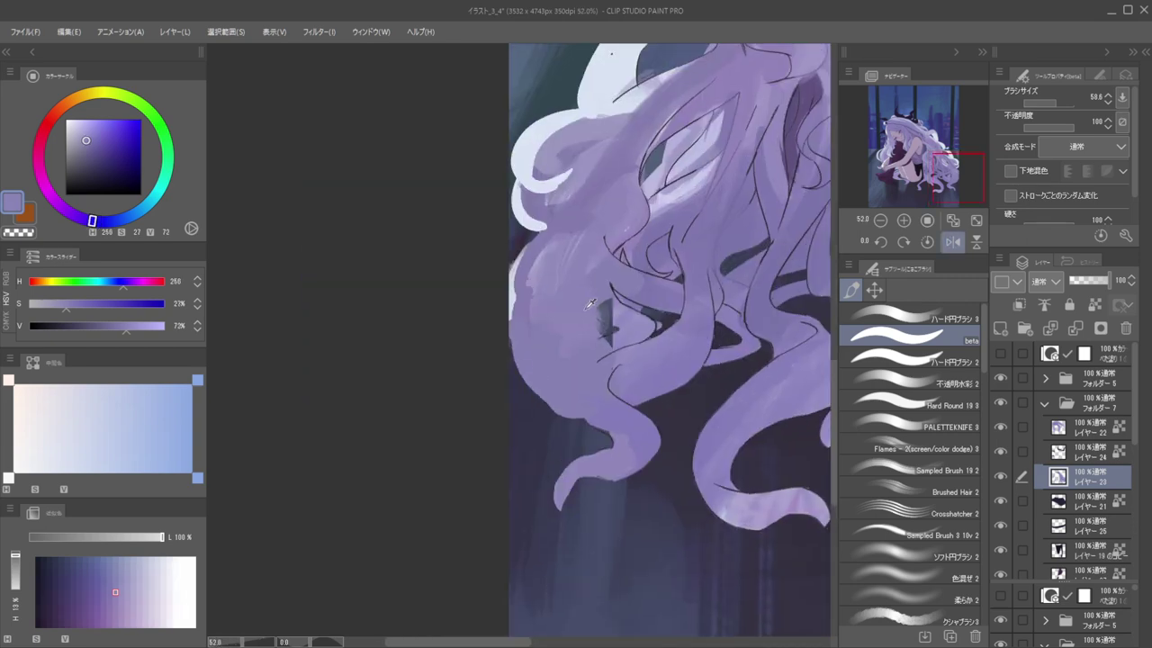
mouse_move(623, 316)
left_mouse_down()
mouse_move(634, 329)
mouse_move(588, 338)
mouse_move(618, 331)
mouse_move(597, 329)
mouse_move(615, 333)
mouse_move(604, 339)
mouse_move(595, 322)
left_mouse_up()
key("c")
key("ctrl+z")
key("ctrl+z")
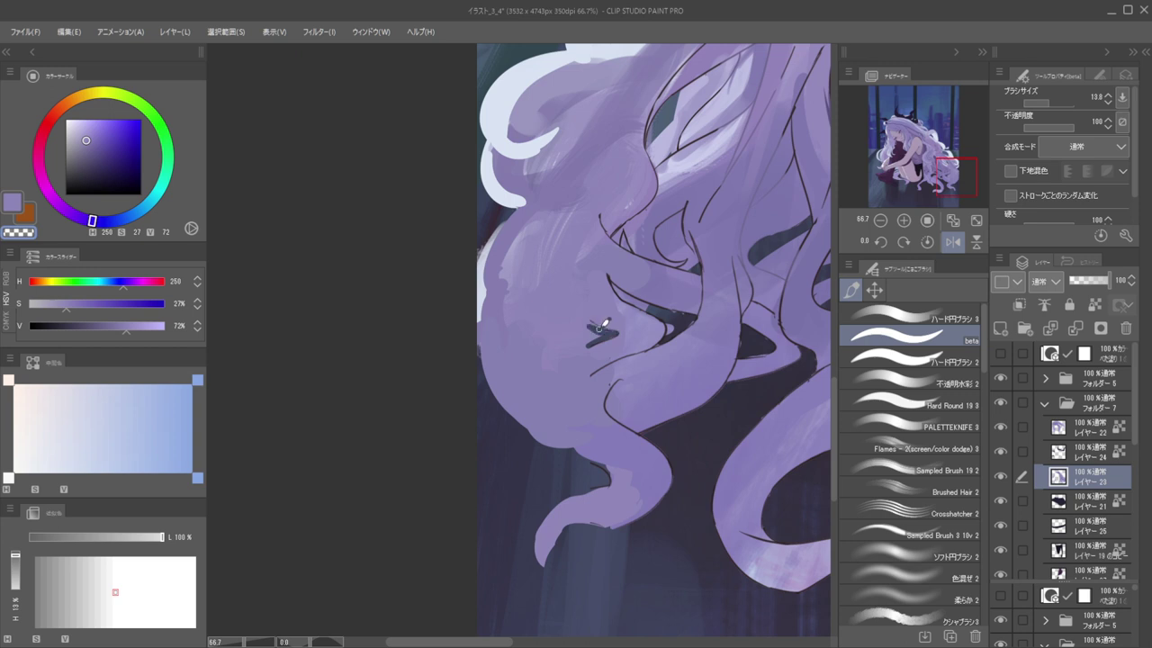
left_click(570, 309, "alt")
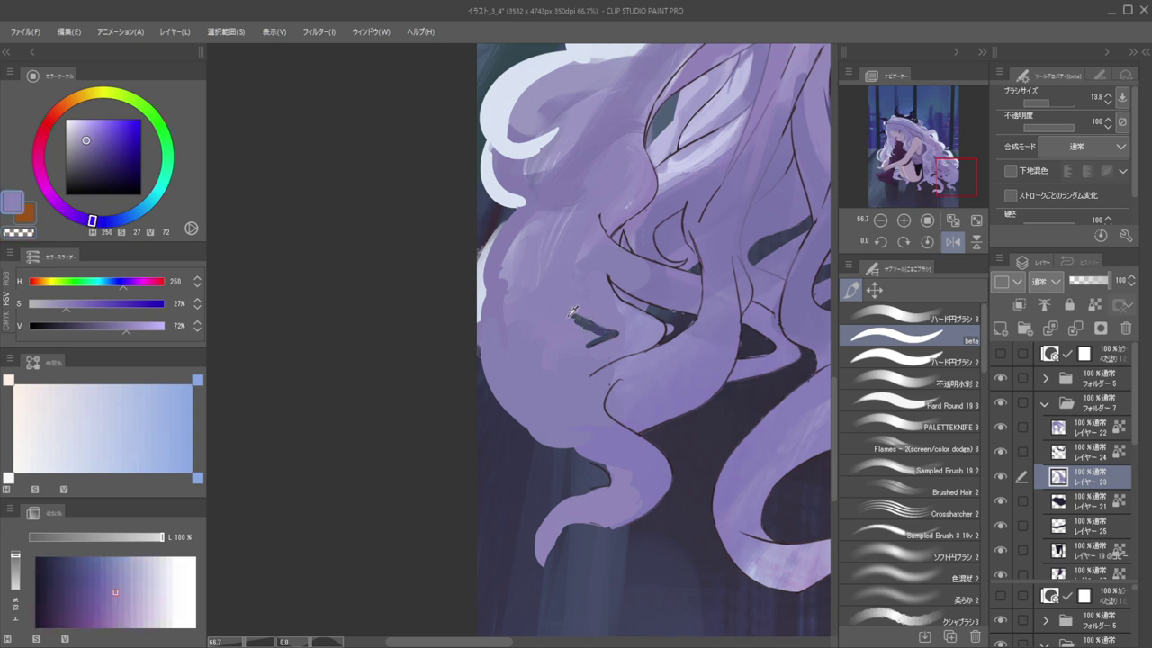
scroll(568, 337, "down", 8)
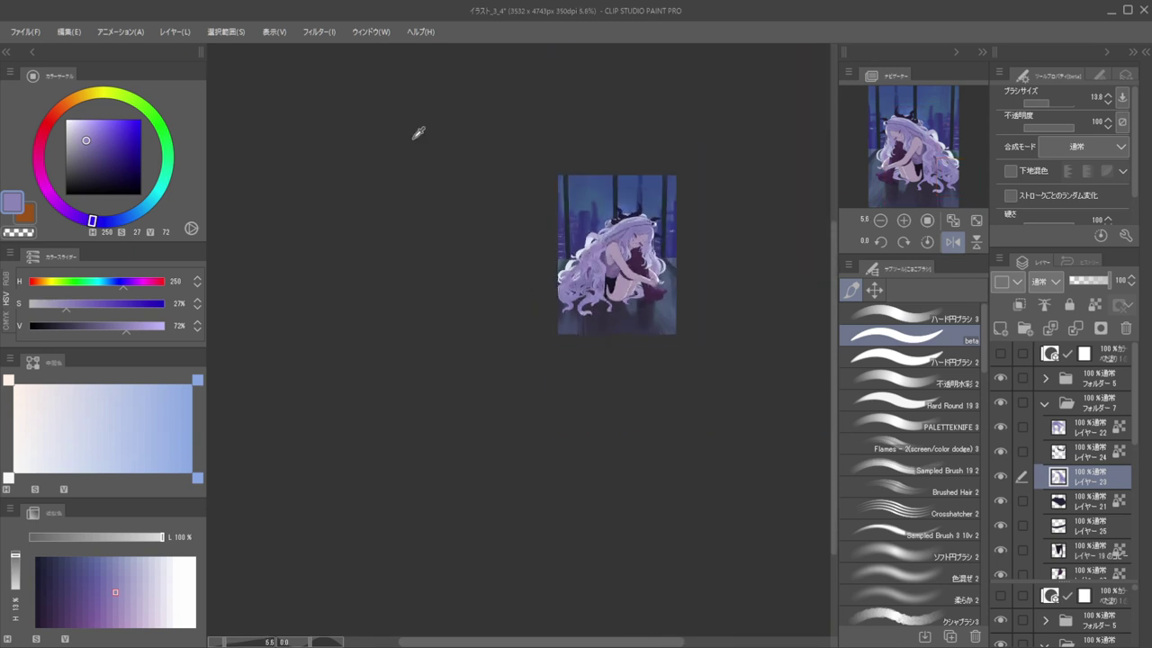
Fill the dark gap in the hair with lilac and shift the drawing colour's hue toward purple
scroll(601, 559, "up", 6)
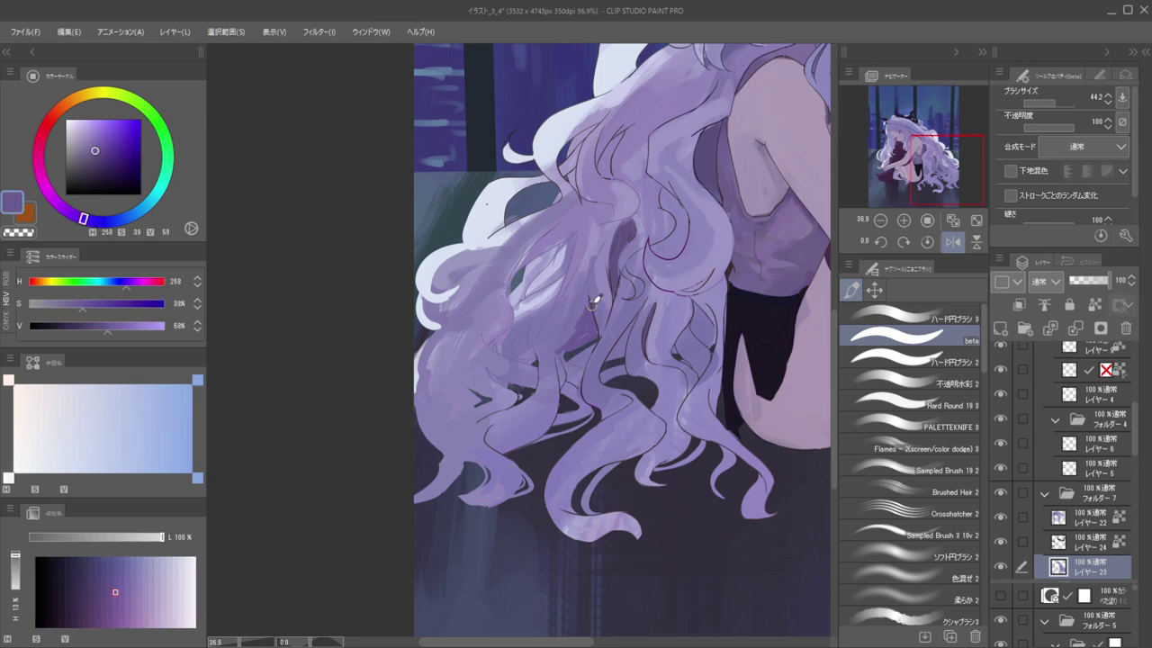
left_click(594, 281, "alt")
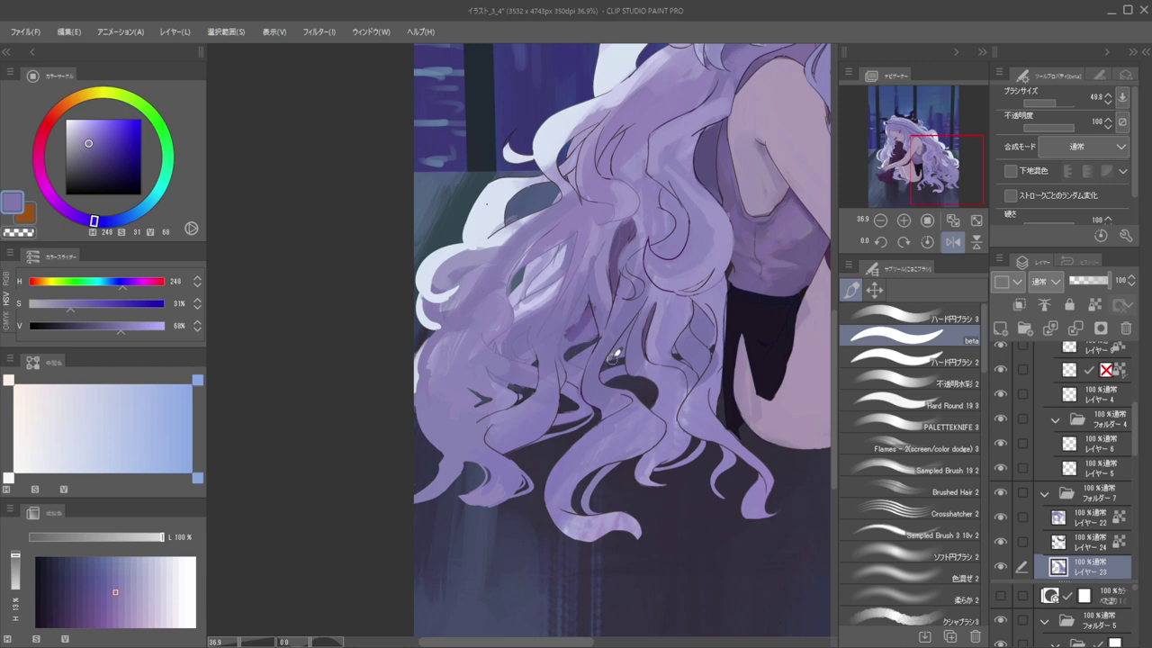
left_click(584, 344, "alt")
left_click_drag(563, 340, 591, 304)
left_click(618, 240, "alt")
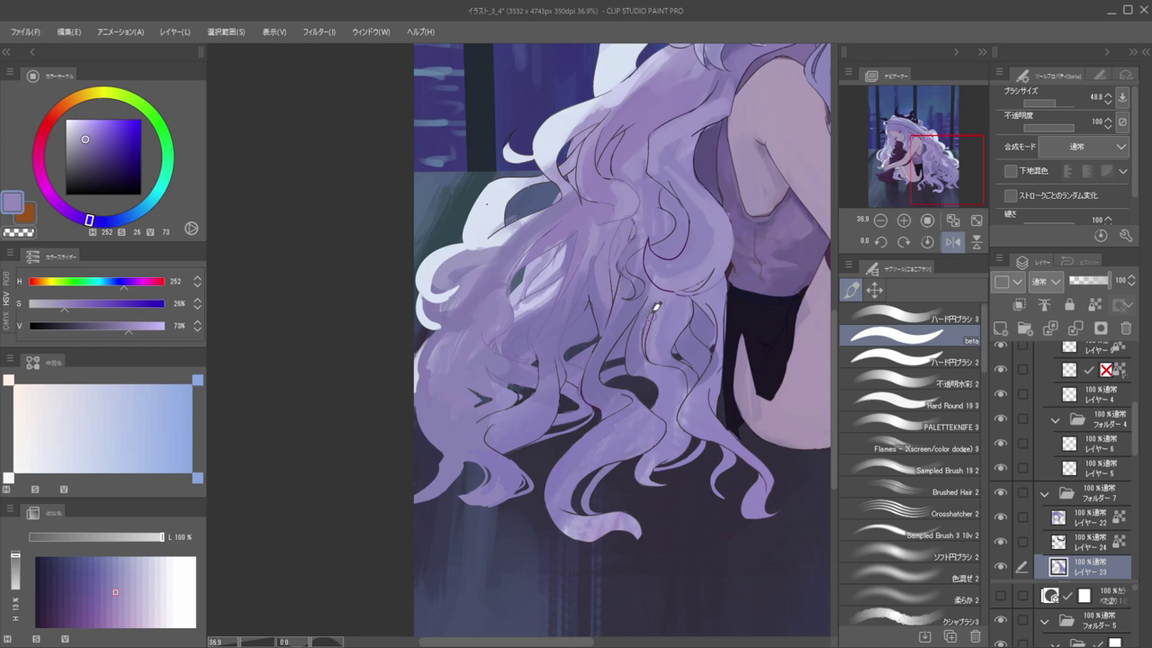
left_click(589, 331, "alt")
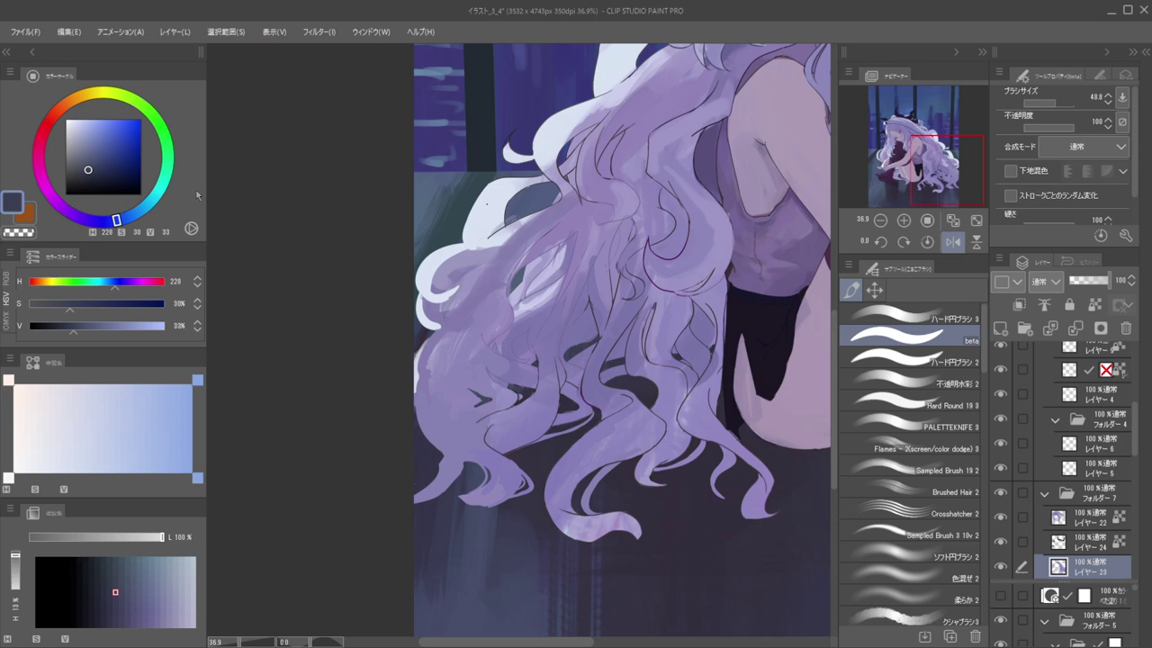
left_click(593, 319, "alt")
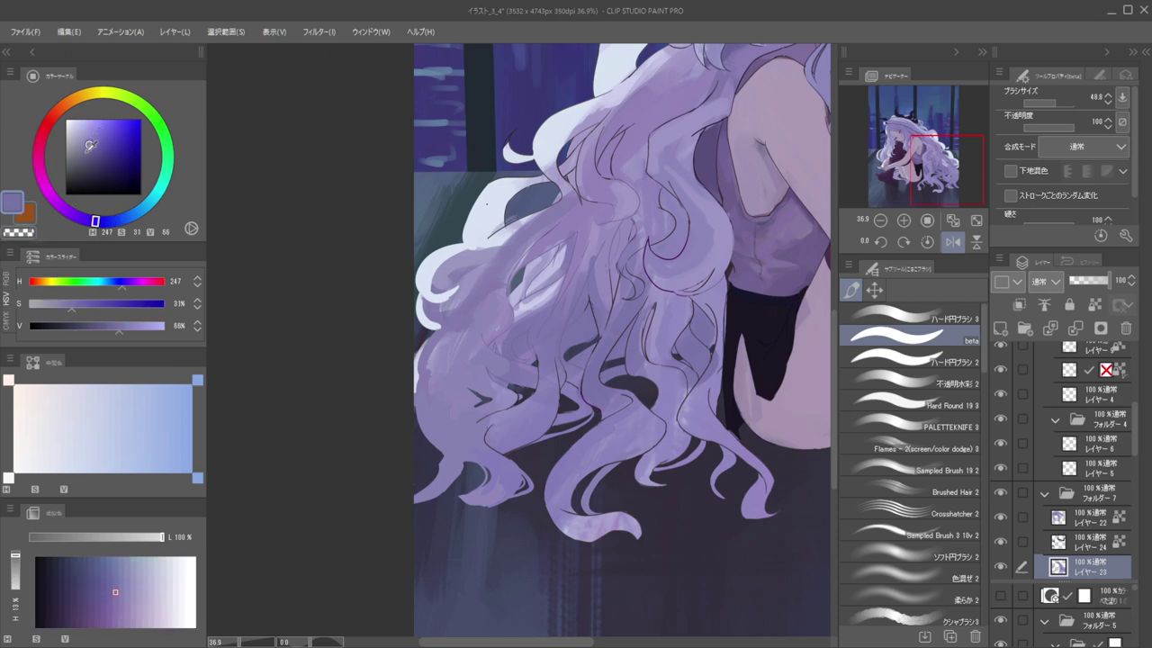
left_click_drag(95, 220, 71, 212)
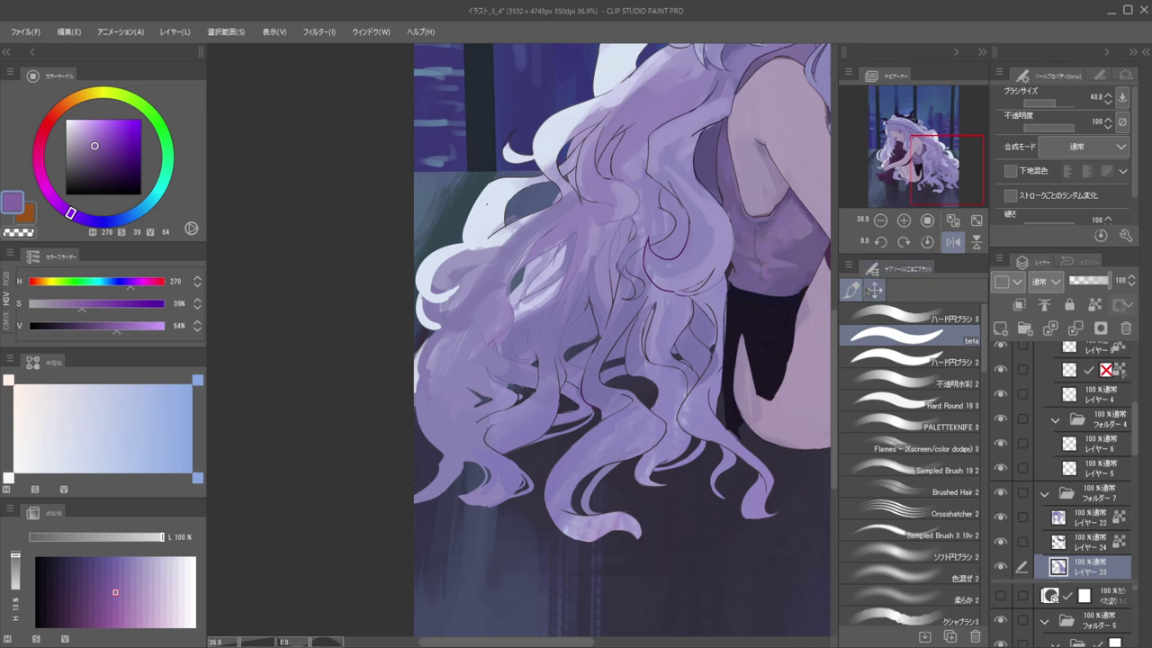
With the opaque watercolour brush, lighten the darker hair strip using lighter lavender strokes
left_click(869, 378)
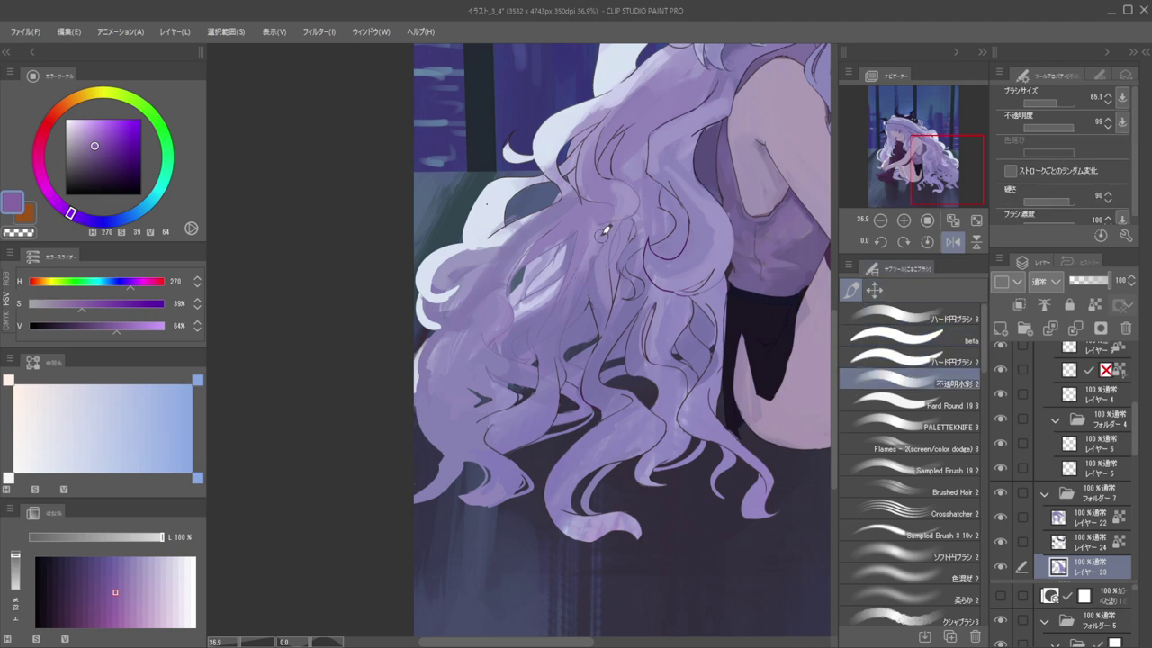
left_click_drag(599, 263, 594, 262)
left_click_drag(604, 238, 585, 268)
left_click(600, 297, "alt")
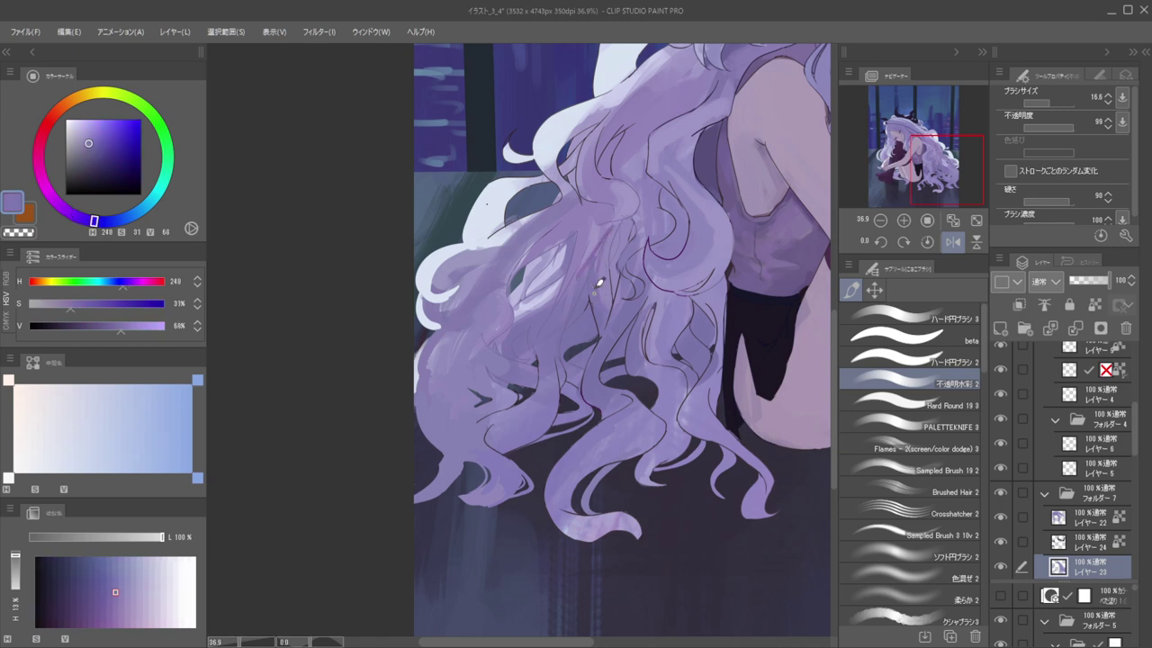
key("]")
key("]")
key("]")
left_click(608, 248, "alt")
left_click_drag(603, 272, 602, 312)
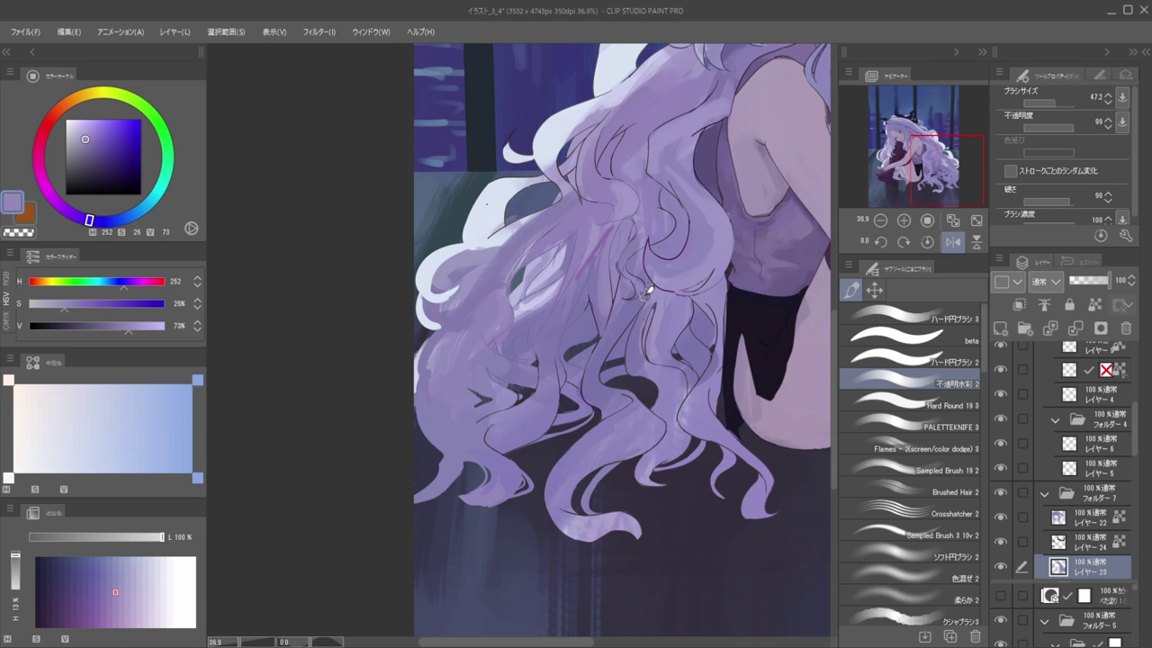
left_click(671, 306, "alt")
Pick a paler lavender, set brush size 87.4, and lock レイヤー 23's transparent pixels
scroll(630, 330, "down", 2)
left_click(647, 325, "alt")
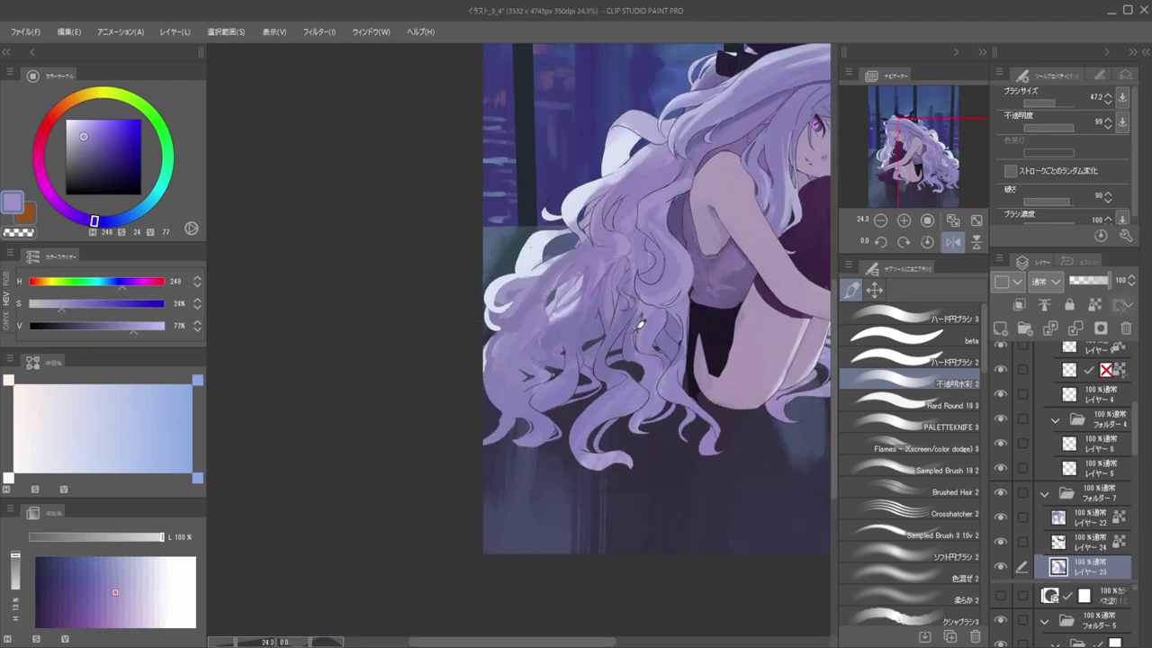
left_click_drag(641, 360, 648, 354)
key("slash")
left_click_drag(628, 343, 627, 352)
left_click(628, 337, "alt")
scroll(514, 340, "down", 3)
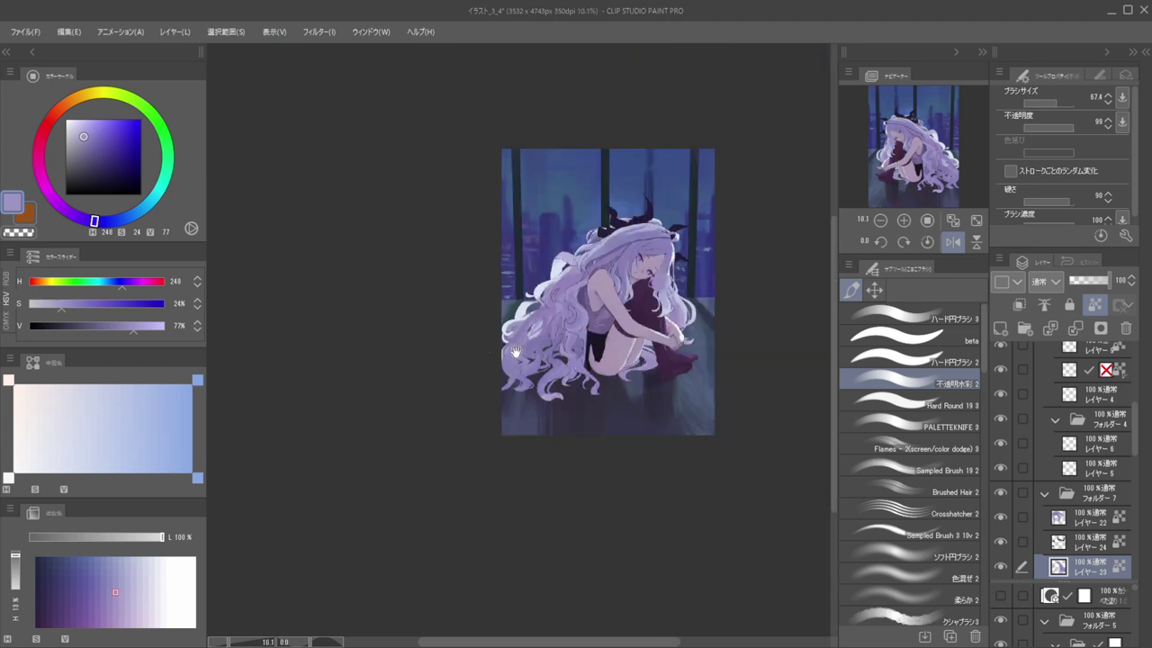
Erase the lower-left hair tip with the transparent colour
scroll(519, 353, "up", 5)
key("c")
mouse_move(490, 452)
left_mouse_down()
mouse_move(507, 451)
mouse_move(505, 432)
mouse_move(474, 427)
mouse_move(536, 416)
mouse_move(504, 405)
left_mouse_up()
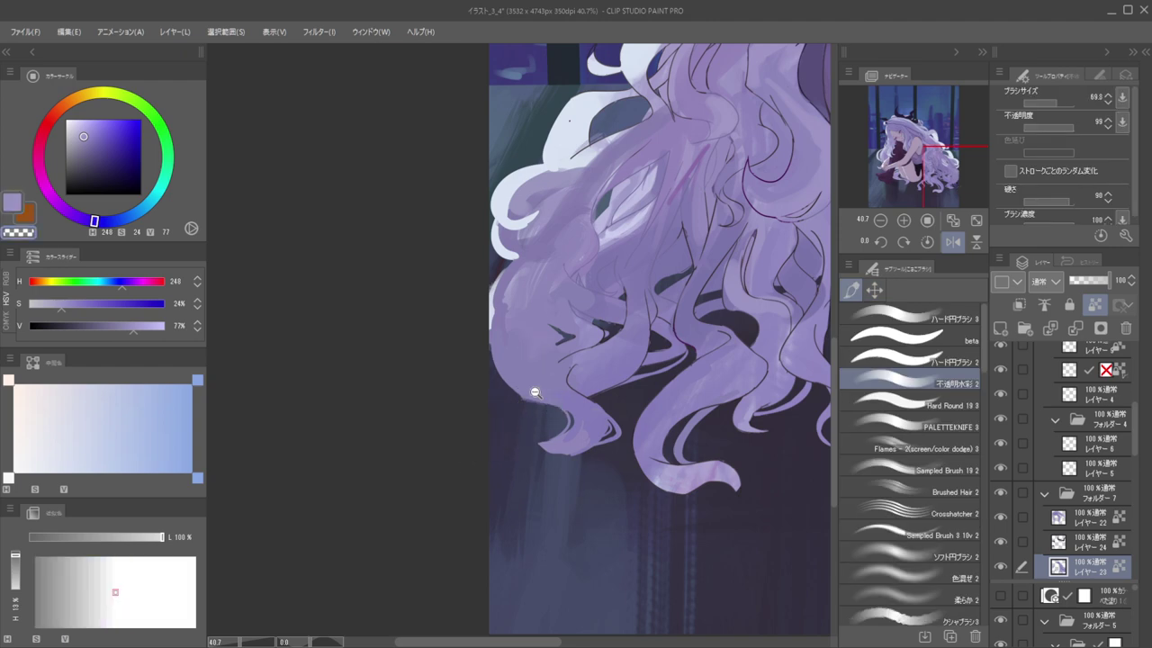
scroll(544, 382, "down", 6)
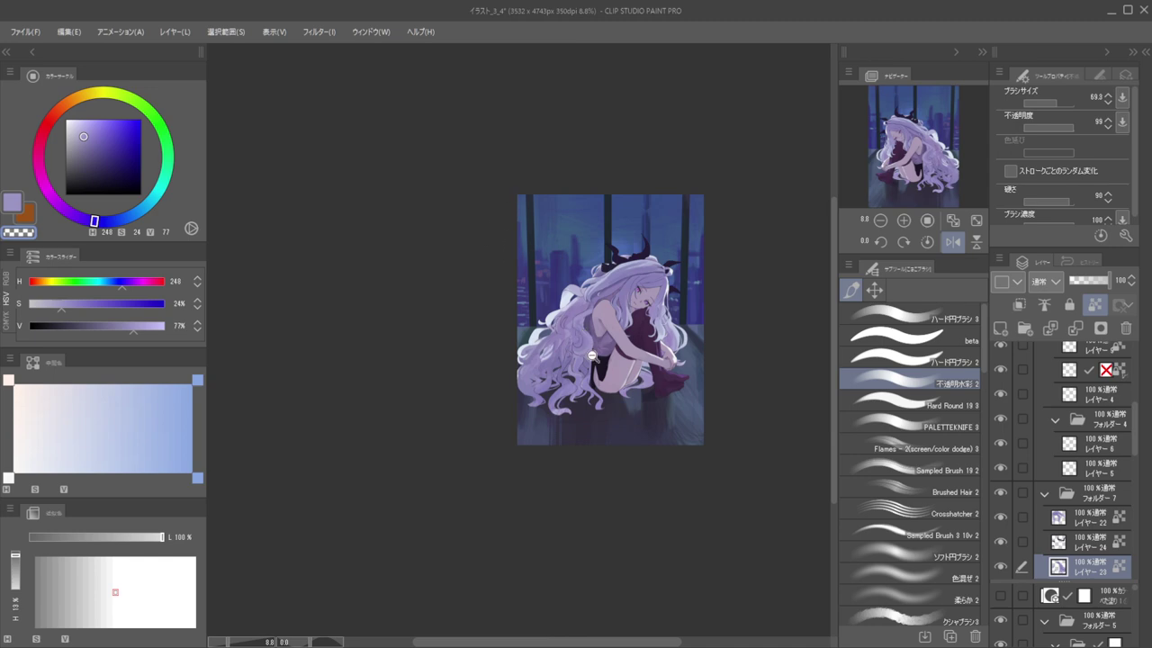
scroll(591, 357, "up", 7)
scroll(567, 368, "down", 1)
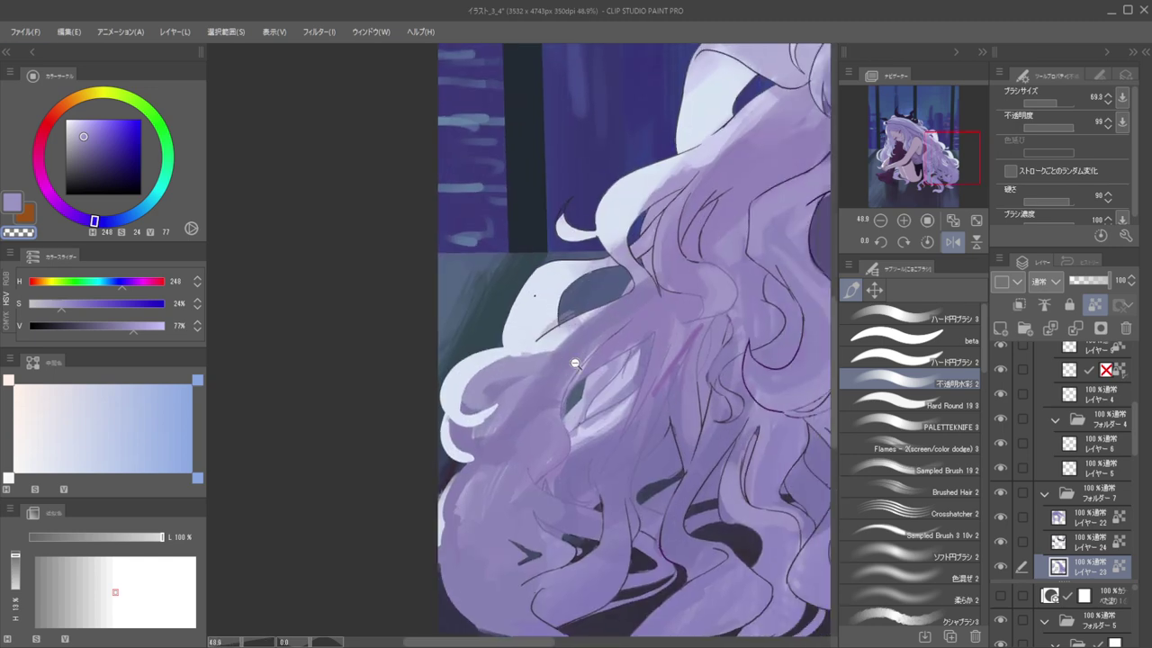
scroll(567, 368, "down", 5)
scroll(576, 303, "up", 4)
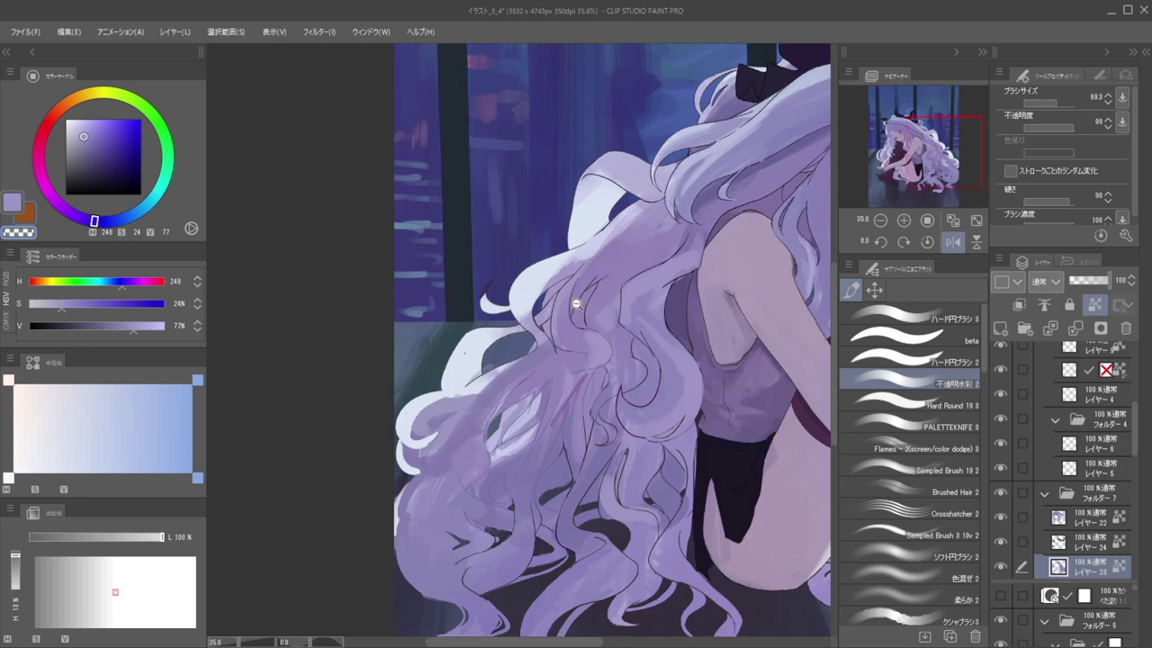
scroll(576, 303, "up", 3)
On the masked layer, sample the hair colour, darken it, and adjust the brush size
left_click(597, 324, "ctrl")
scroll(591, 301, "down", 4)
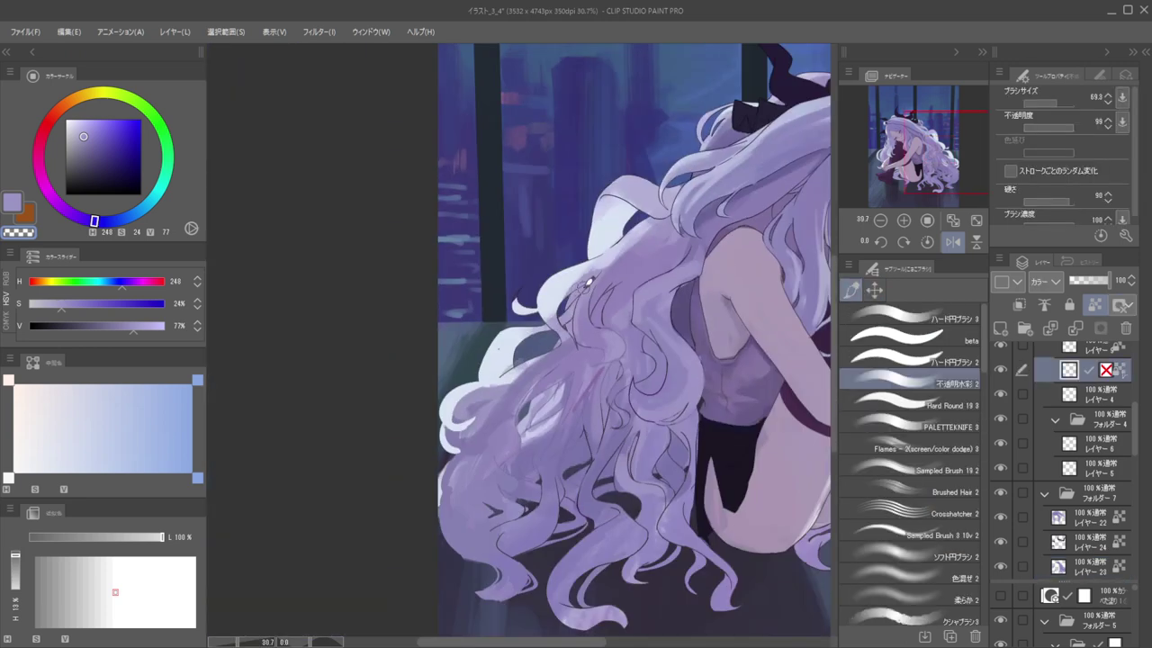
left_click_drag(582, 282, 636, 302)
left_click(594, 319, "alt")
left_click_drag(93, 142, 92, 157)
mouse_move(605, 295)
left_mouse_down()
mouse_move(567, 295)
mouse_move(607, 327)
mouse_move(633, 316)
mouse_move(601, 278)
left_mouse_up()
left_click(590, 505, "alt")
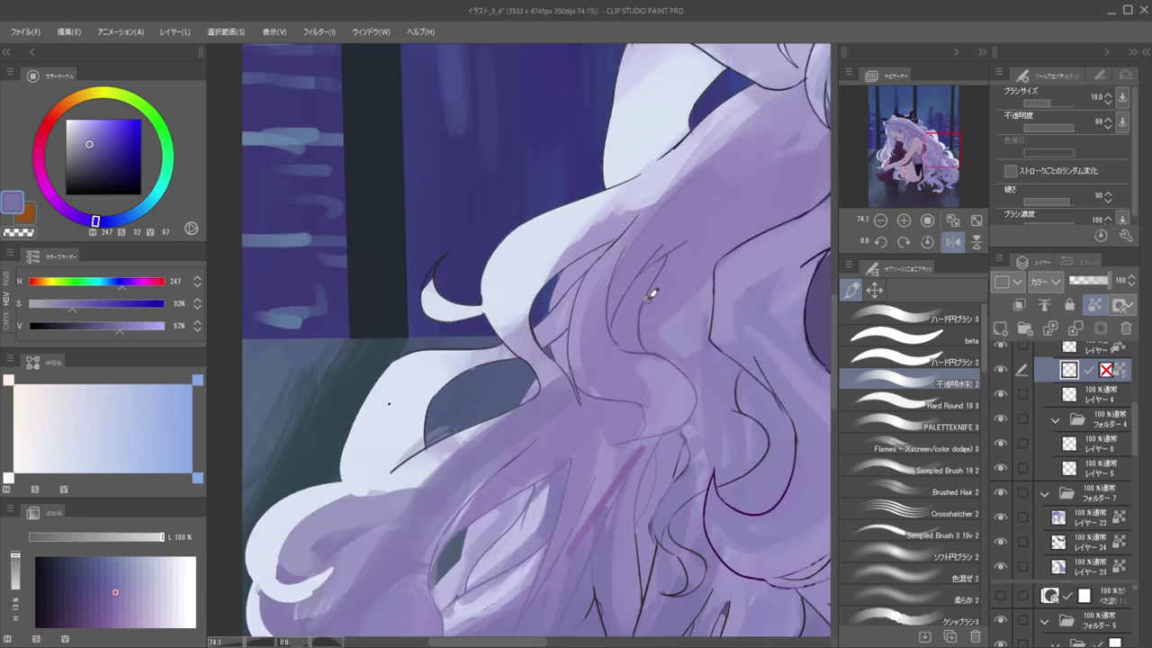
Select レイヤー 23 and brush darker purple shading strokes into the hair at size 18.0
left_click(634, 305, "ctrl+shift")
left_click_drag(655, 312, 622, 311)
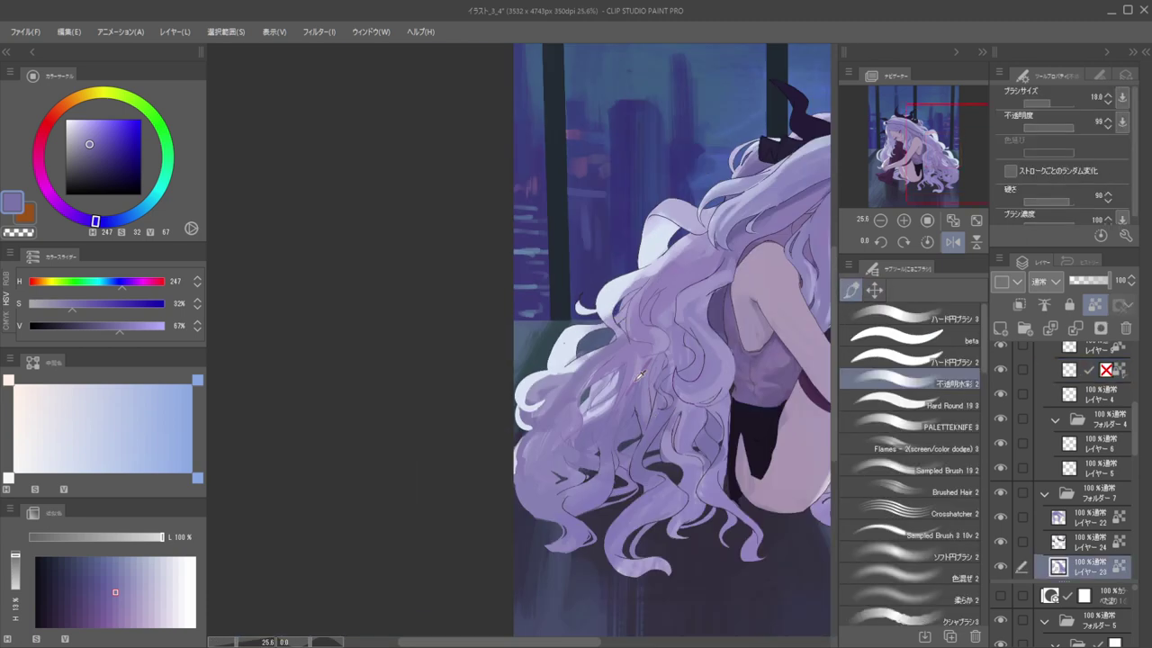
scroll(710, 437, "up", 7)
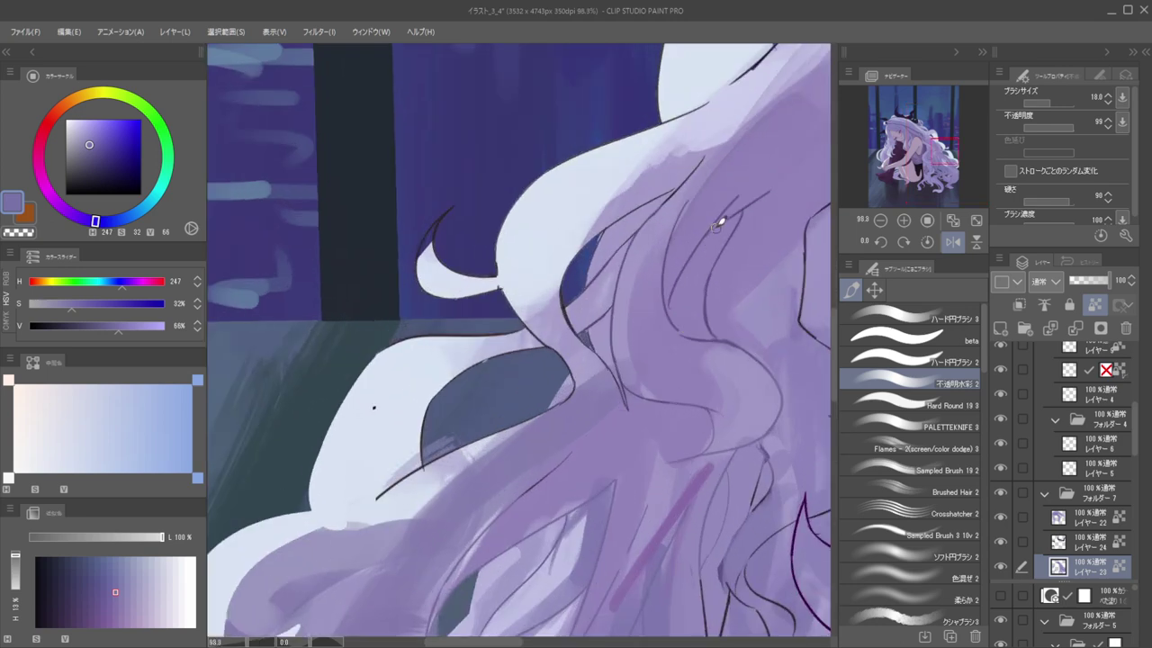
mouse_move(738, 212)
left_mouse_down()
mouse_move(700, 258)
mouse_move(734, 216)
mouse_move(702, 319)
mouse_move(714, 254)
mouse_move(712, 340)
mouse_move(678, 328)
mouse_move(693, 261)
mouse_move(691, 312)
left_mouse_up()
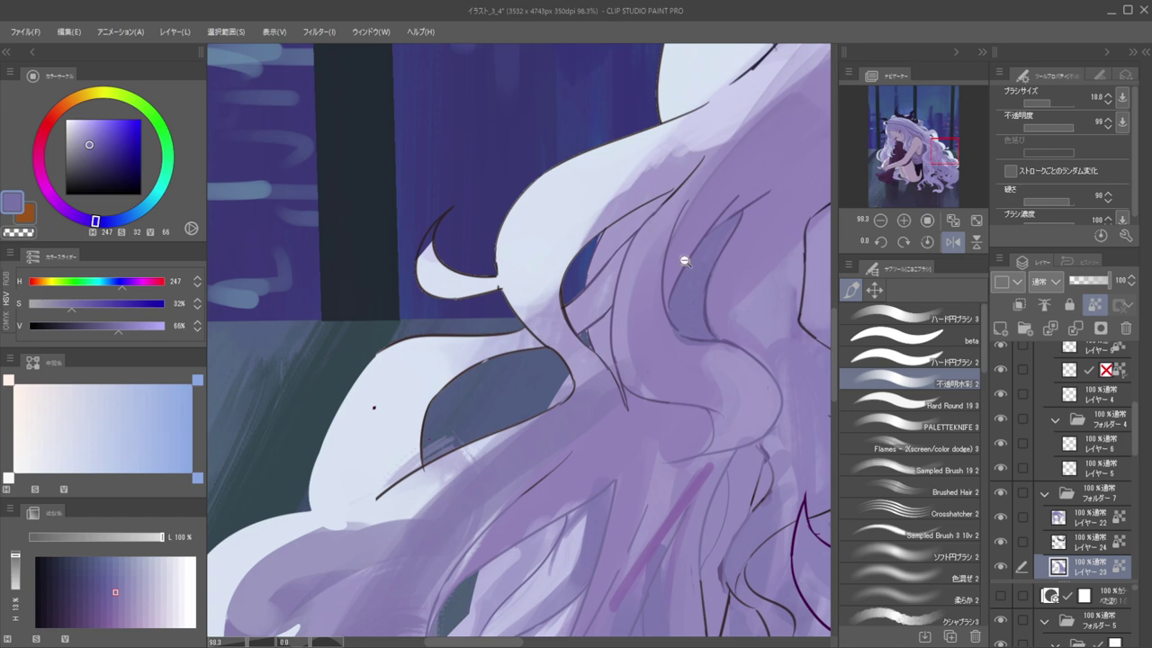
scroll(656, 229, "down", 10)
Mirror the canvas view to check the drawing, then flip it back
key("h")
left_click_drag(564, 306, 804, 300)
key("h")
left_click_drag(520, 304, 674, 281)
On レイヤー 23, paint darker blue-grey and purple strand lines into the hair
scroll(590, 227, "up", 2)
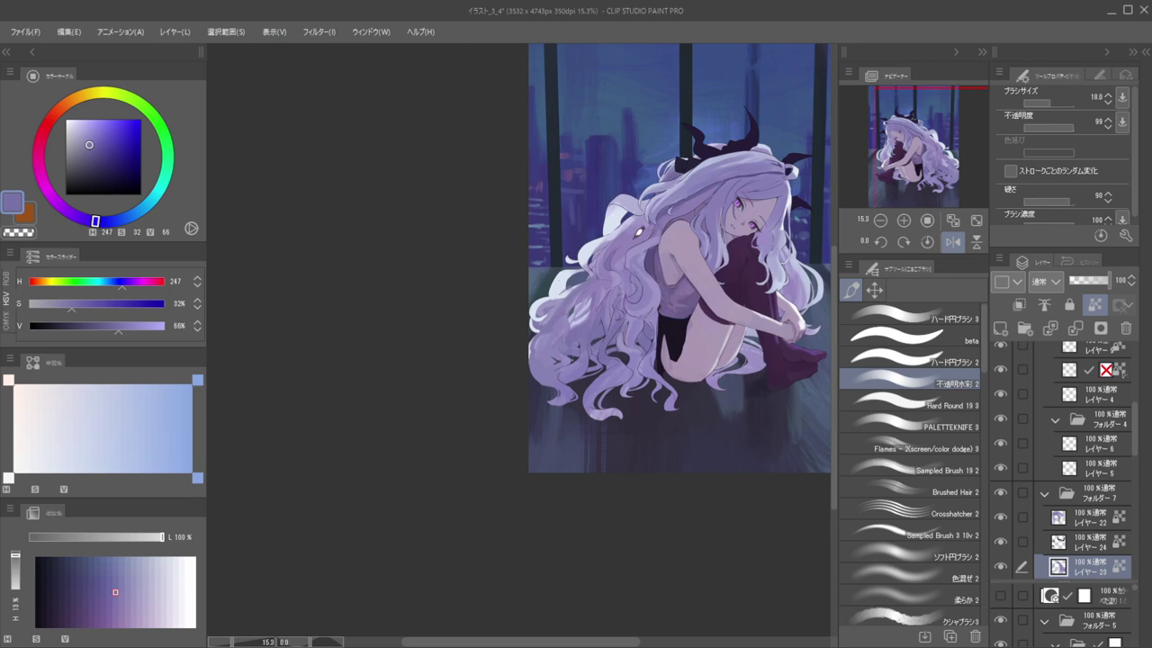
scroll(702, 224, "up", 2)
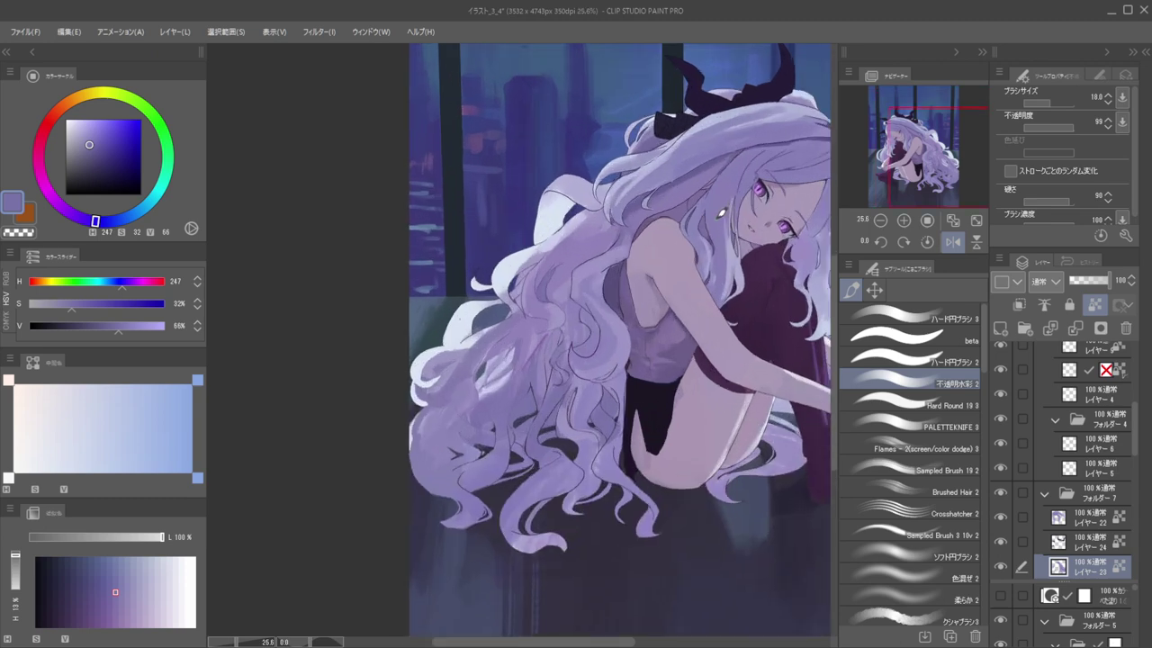
left_click(718, 213, "ctrl+shift")
left_click(546, 276, "ctrl+shift")
left_click_drag(289, 202, 290, 208)
scroll(551, 275, "up", 4)
left_click_drag(517, 270, 532, 306)
left_click_drag(284, 213, 297, 207)
left_click_drag(550, 235, 521, 280)
left_click_drag(543, 237, 524, 300)
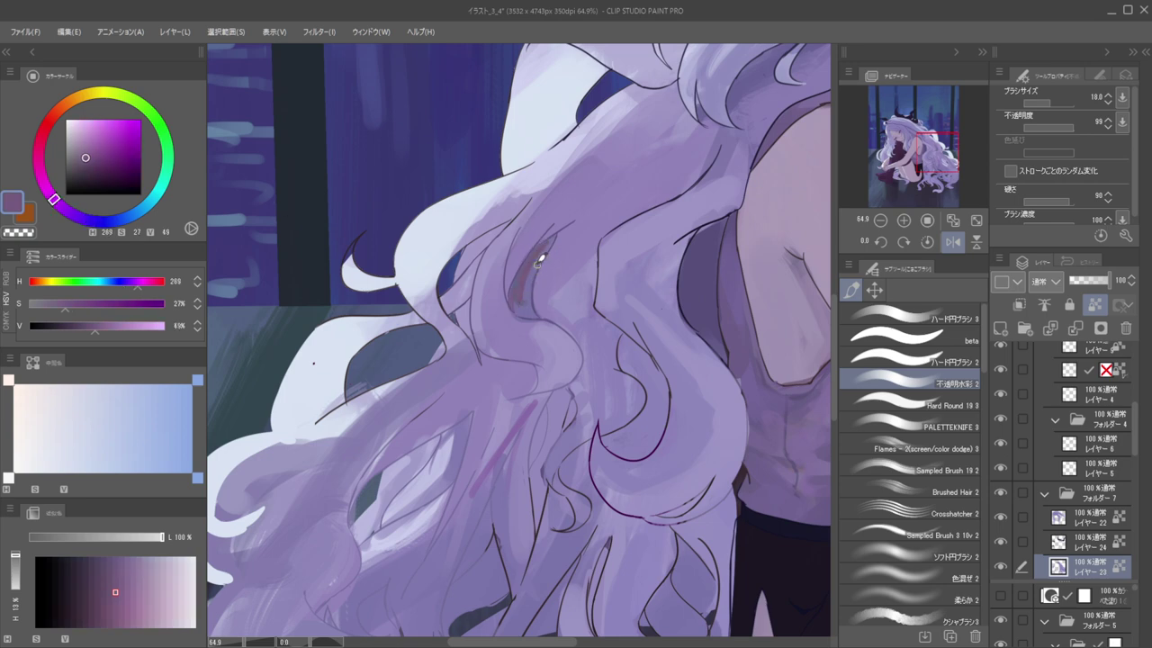
Paint a mid purple over the dark hair streak, undoing one stroke with Ctrl+Z
left_click(288, 205, "alt")
left_click(288, 205, "alt")
left_click(288, 205, "alt")
left_click(288, 205, "alt")
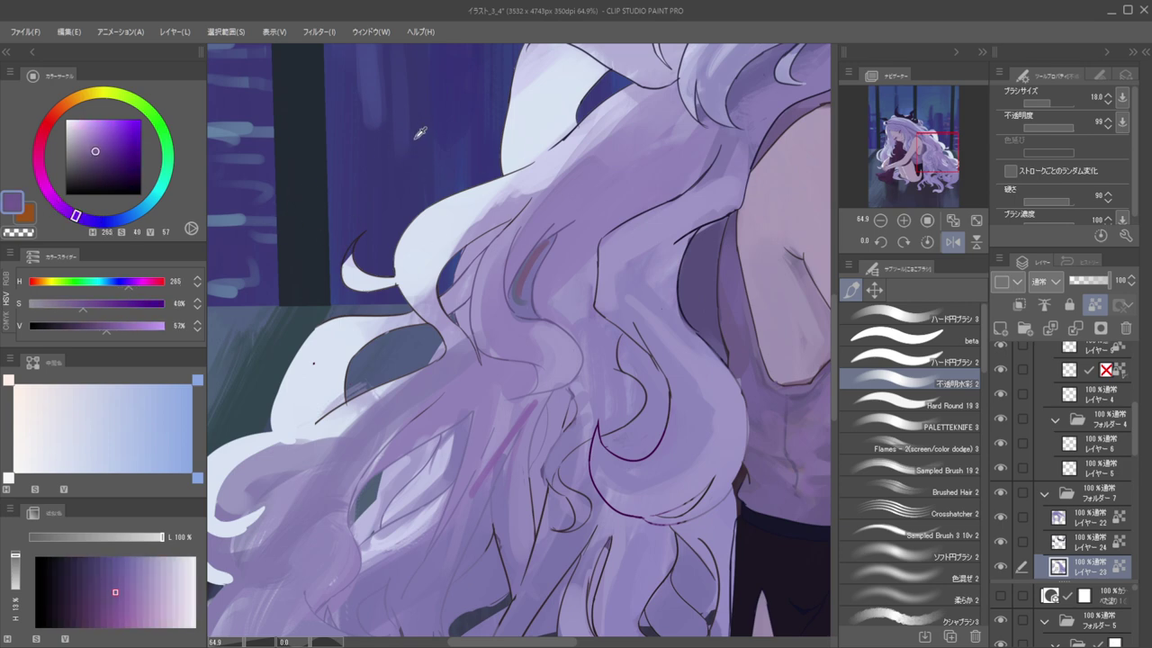
left_click_drag(544, 246, 520, 293)
key("bracketleft")
key("bracketleft")
key("bracketright")
key("bracketright")
key("bracketright")
mouse_move(555, 237)
left_mouse_down()
mouse_move(536, 265)
mouse_move(661, 162)
mouse_move(590, 235)
left_mouse_up()
key("ctrl+z")
Lighten the dark hair streak with lavenders sampled from the hair using a thinner brush
left_click(582, 222, "alt")
left_click(533, 263, "alt")
key("bracketleft")
key("bracketleft")
key("bracketleft")
left_click(638, 169, "alt")
left_click_drag(587, 147, 596, 179)
left_click(612, 266, "alt")
left_click(581, 313, "alt")
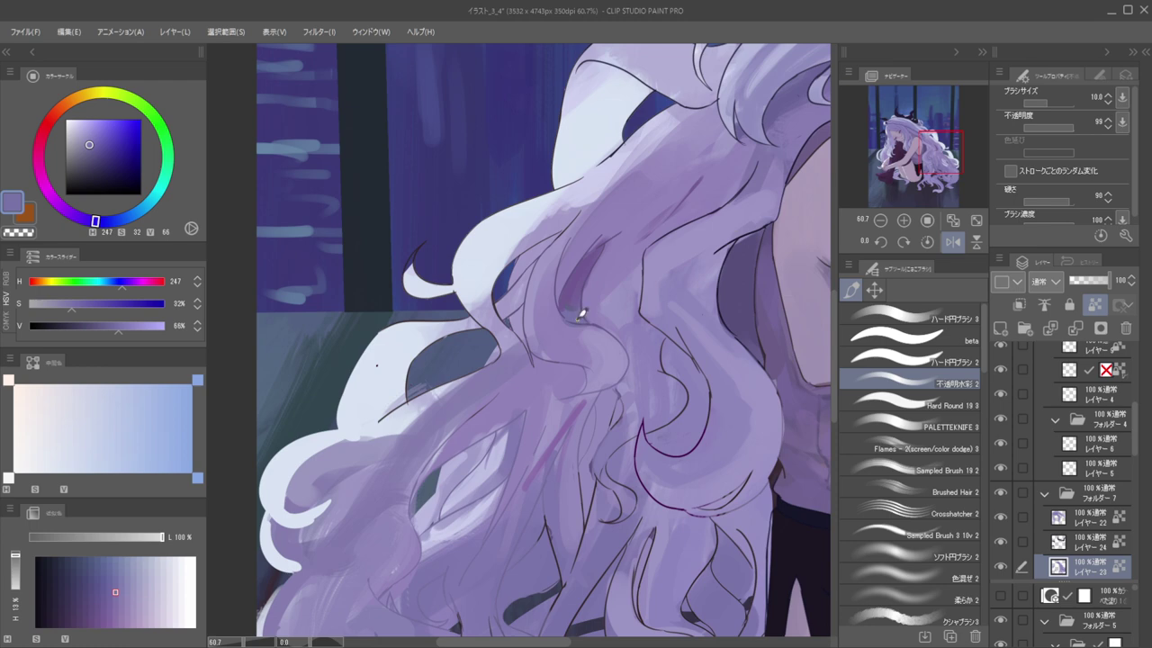
left_click_drag(566, 315, 574, 314)
mouse_move(571, 304)
left_mouse_down()
mouse_move(578, 279)
mouse_move(576, 302)
left_mouse_up()
scroll(576, 283, "down", 5)
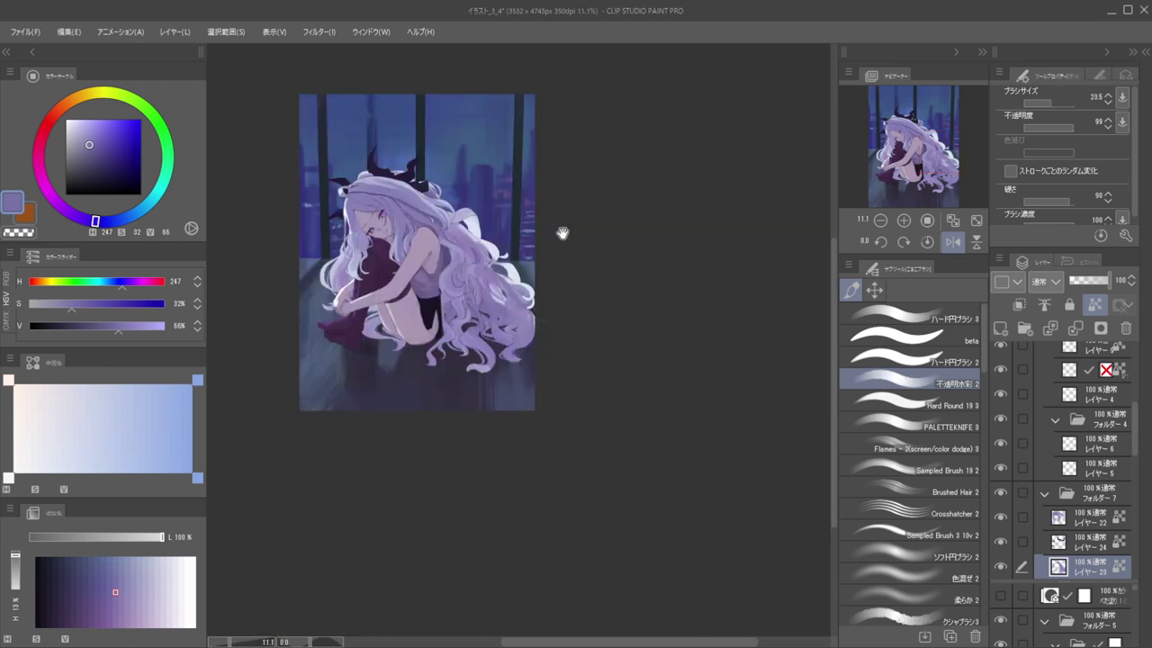
scroll(598, 268, "up", 4)
Shade the hair curl with darker purple, then soften its inside with lavender (248, 32, 65)
left_click(595, 272, "alt")
mouse_move(664, 333)
left_mouse_down()
mouse_move(593, 282)
mouse_move(689, 341)
mouse_move(664, 337)
mouse_move(680, 354)
mouse_move(677, 407)
left_mouse_up()
key("]")
left_click(596, 282, "alt")
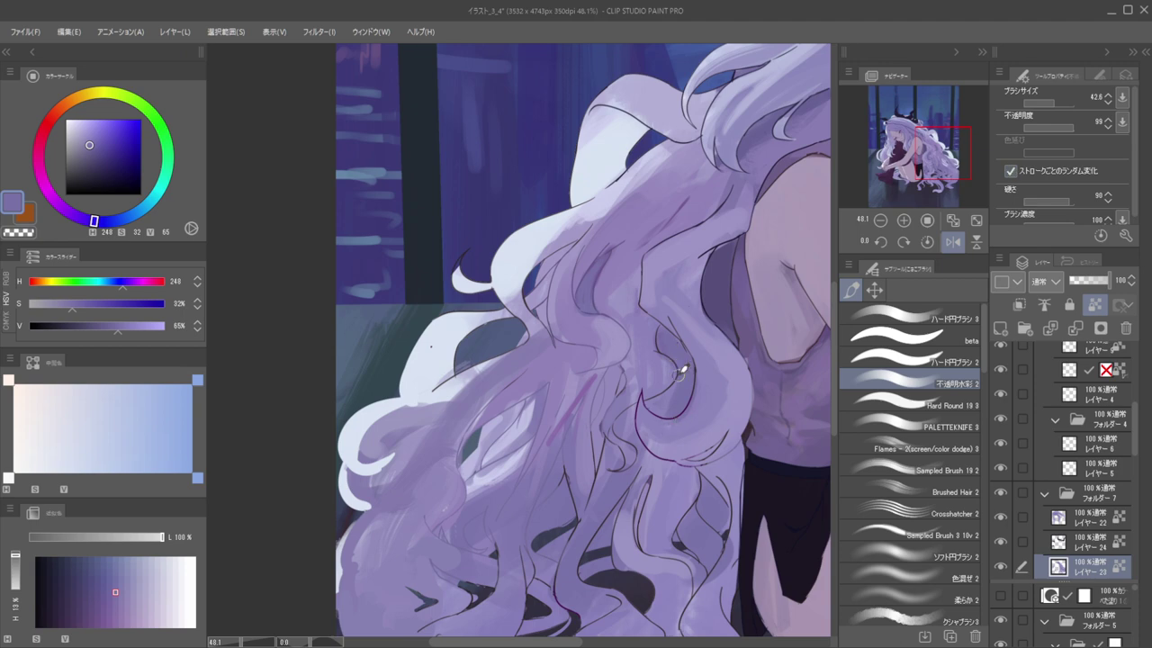
mouse_move(670, 389)
left_mouse_down()
mouse_move(651, 411)
mouse_move(663, 400)
left_mouse_up()
scroll(607, 392, "down", 8)
scroll(618, 352, "up", 6)
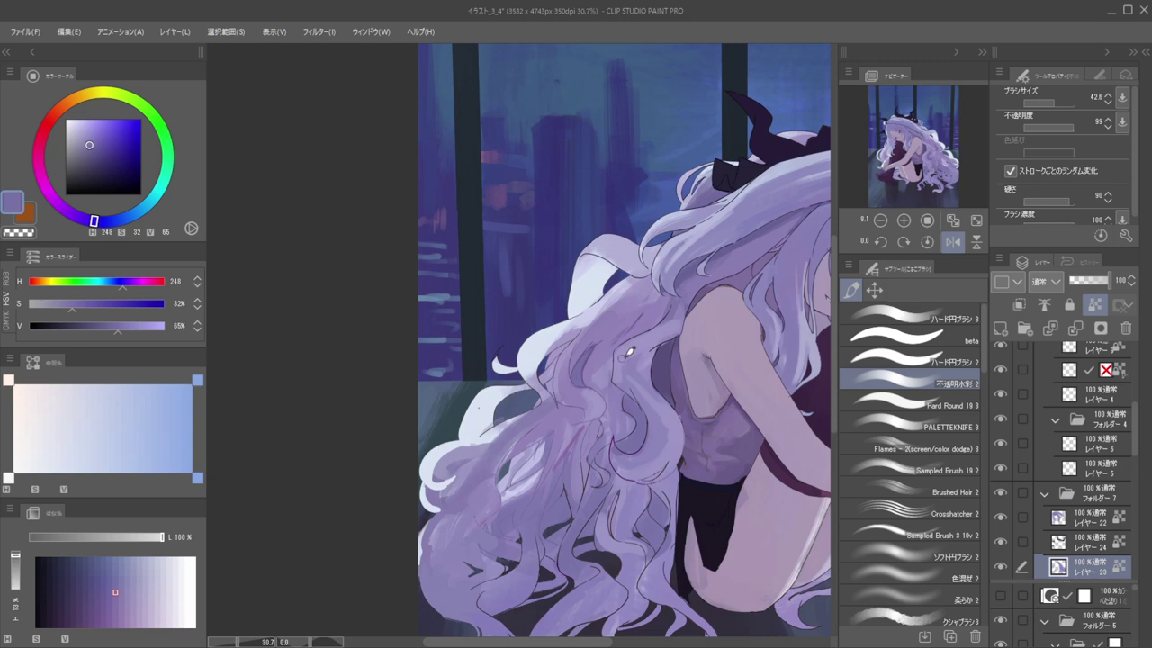
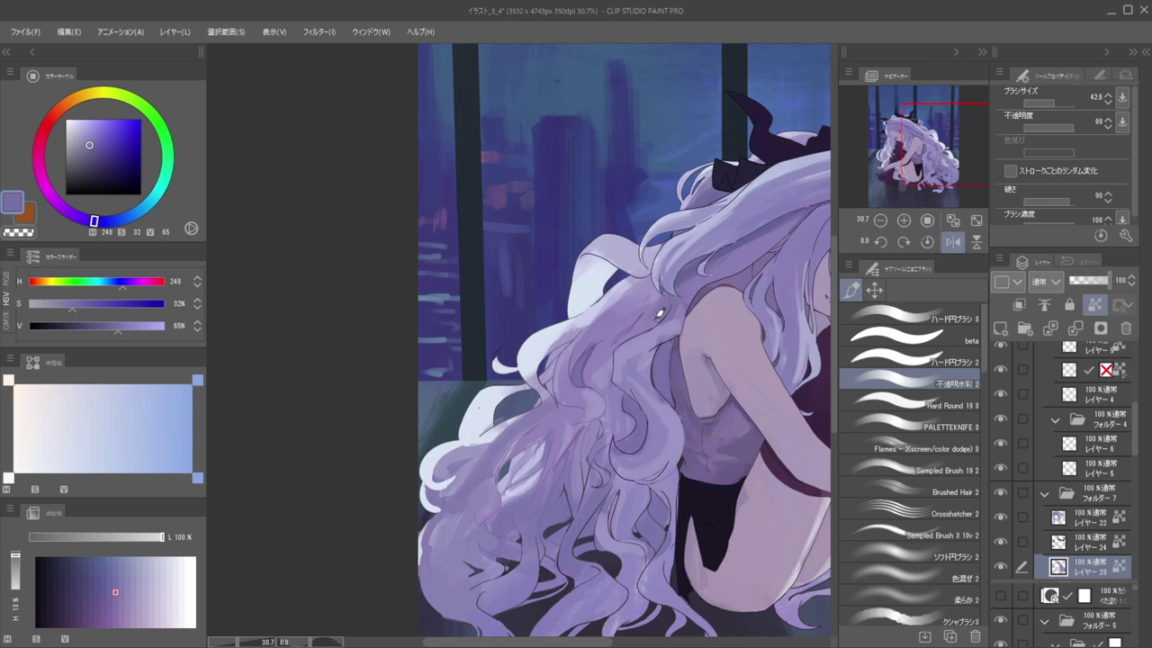
Sample a hair purple and paint a lighter stroke along the dark gap's inner edge with an enlarged brush
left_click(689, 262, "alt")
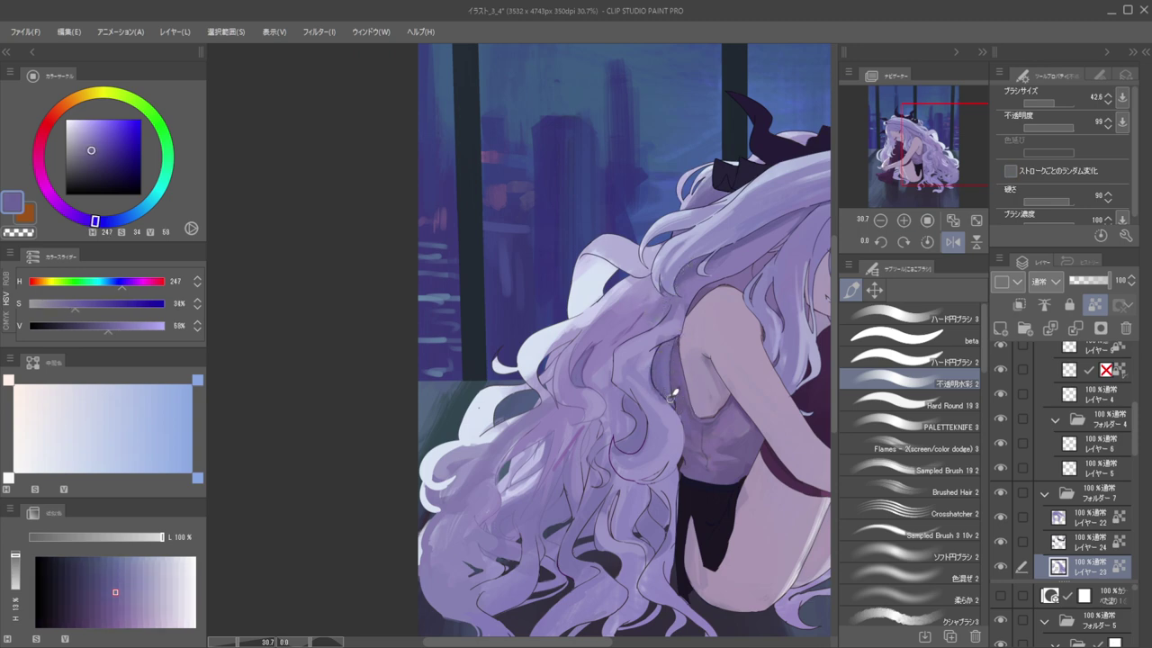
left_click(662, 398, "alt")
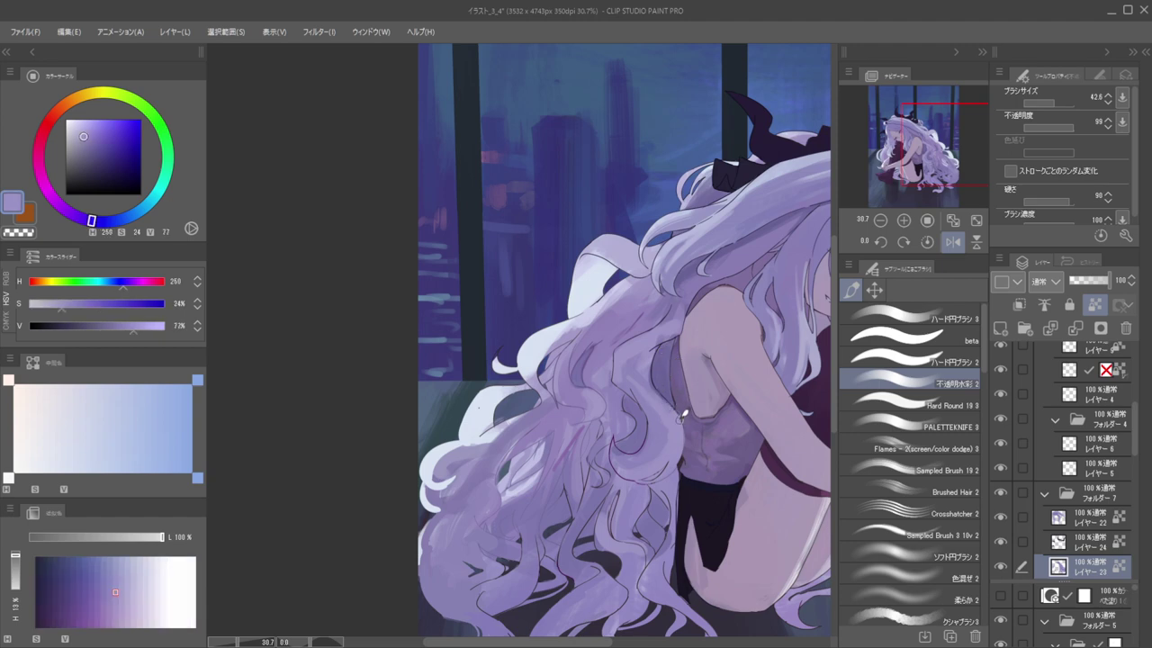
left_click(632, 382, "alt")
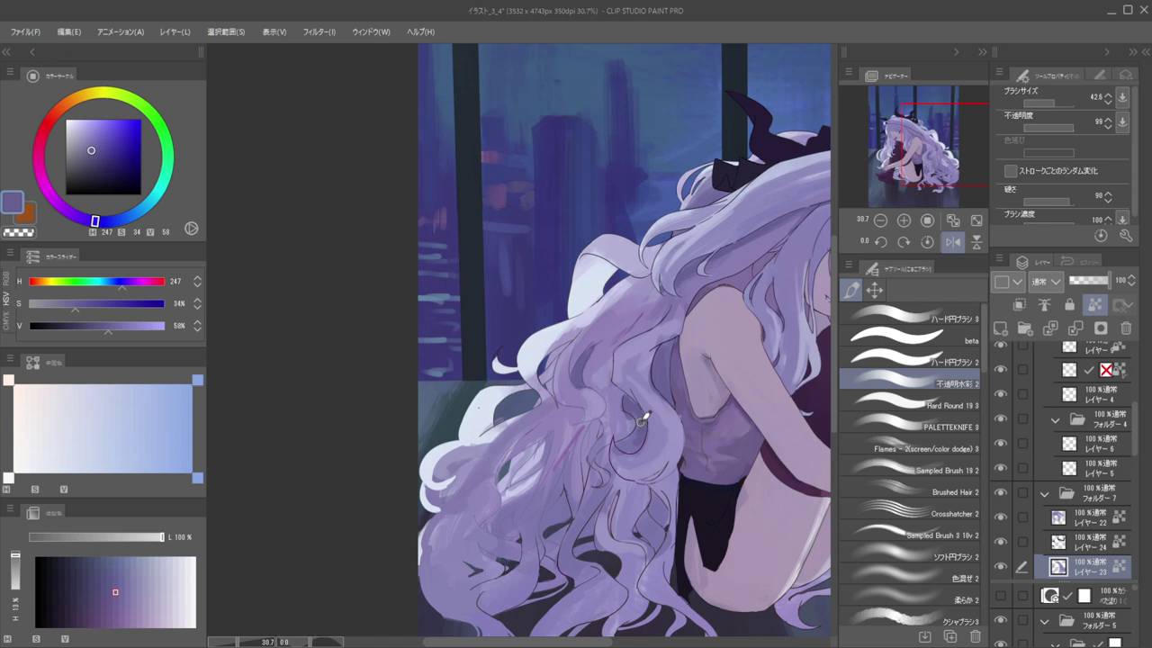
left_click(637, 419, "alt")
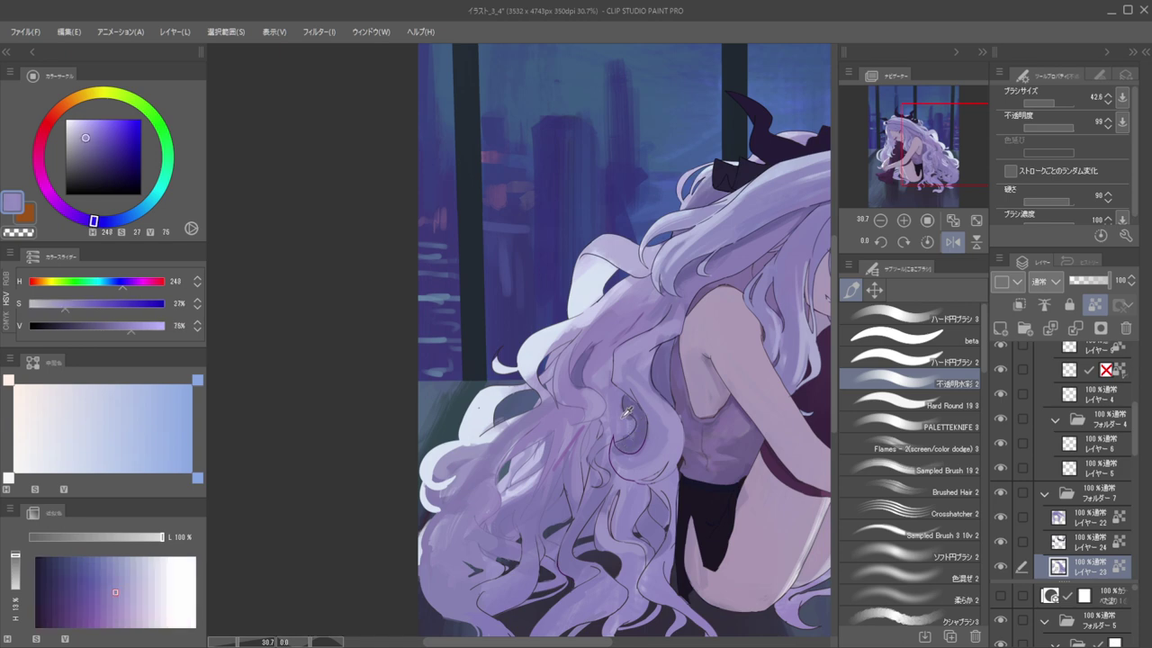
scroll(539, 337, "down", 10)
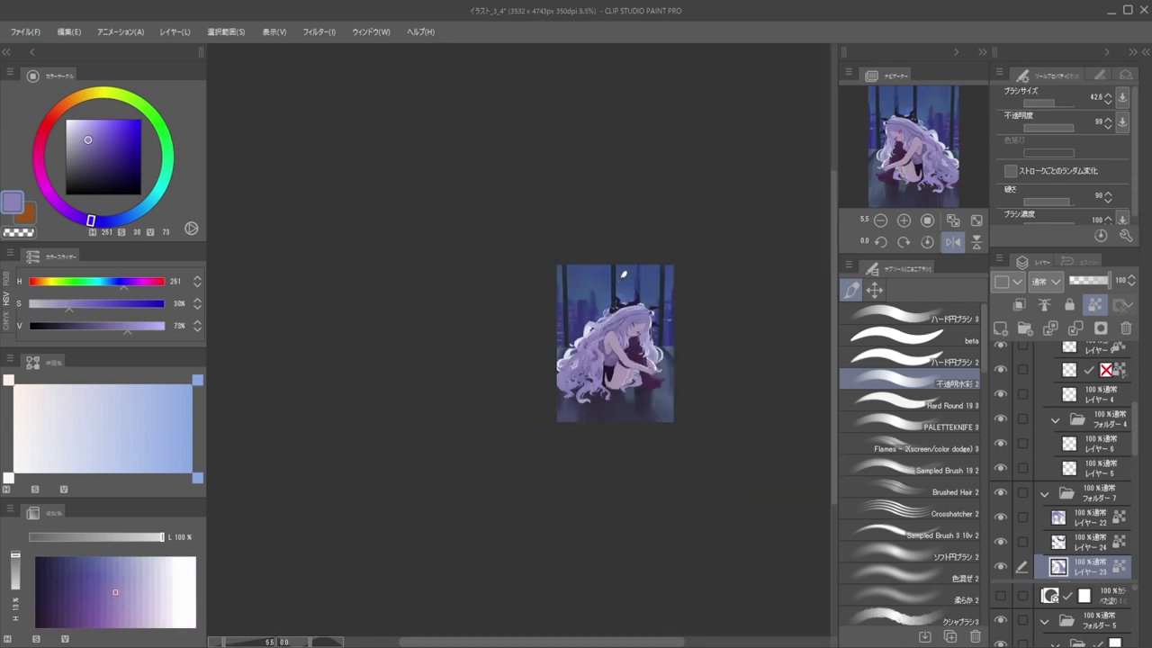
scroll(608, 354, "up", 6)
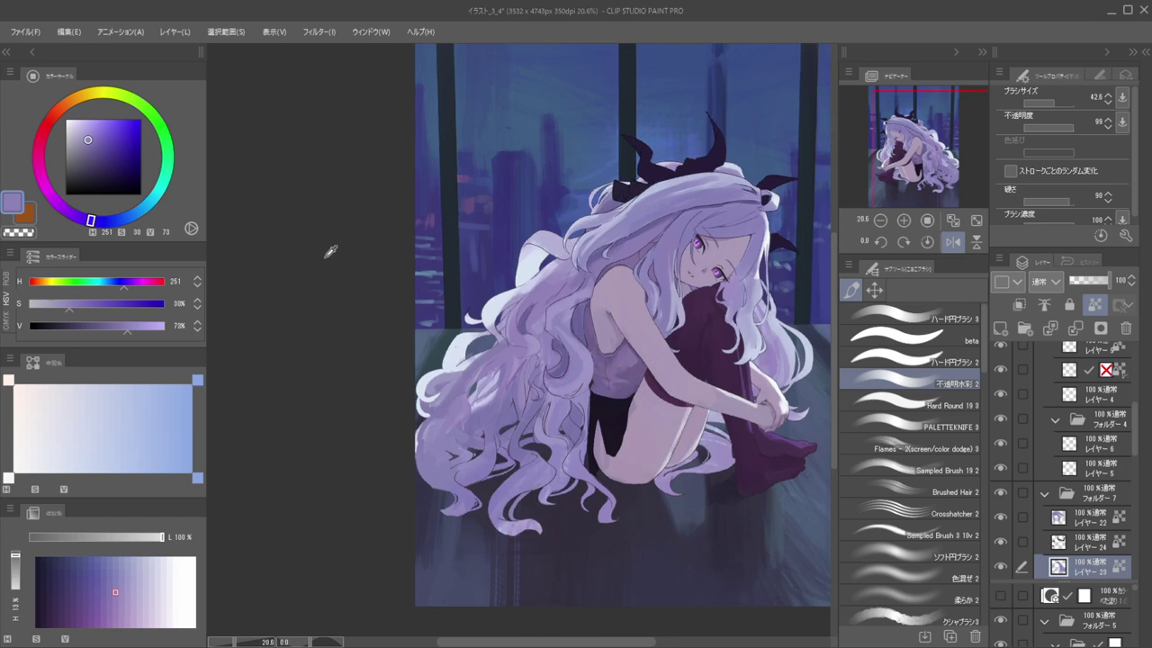
scroll(579, 237, "up", 4)
left_click(530, 317, "alt")
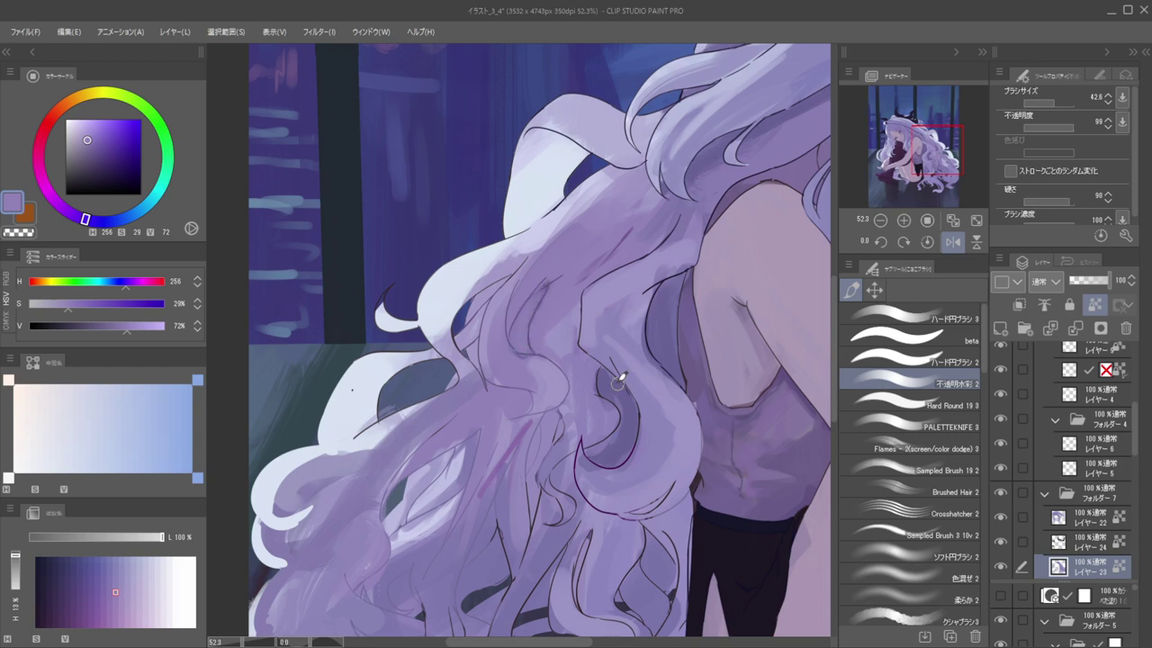
key("bracketright")
mouse_move(671, 280)
left_mouse_down()
mouse_move(664, 357)
mouse_move(691, 383)
left_mouse_up()
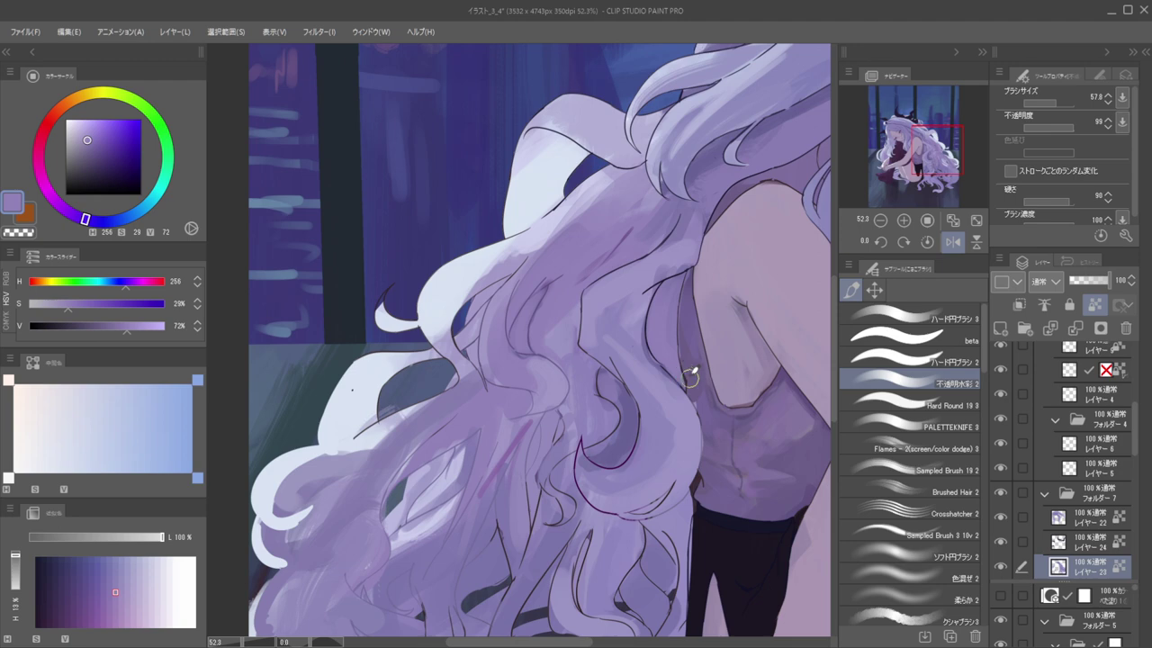
Sample a slightly darker purple from the hair and get ready to pick a layer from the canvas
scroll(630, 296, "down", 8)
scroll(631, 332, "up", 6)
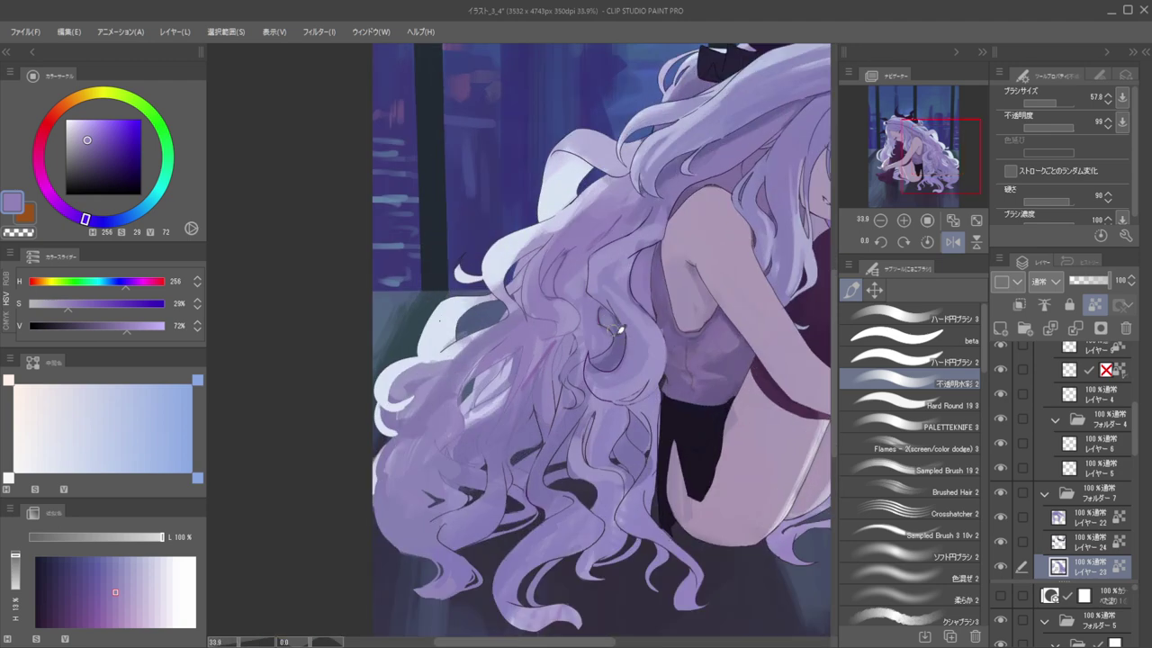
scroll(612, 340, "down", 6)
scroll(629, 286, "up", 3)
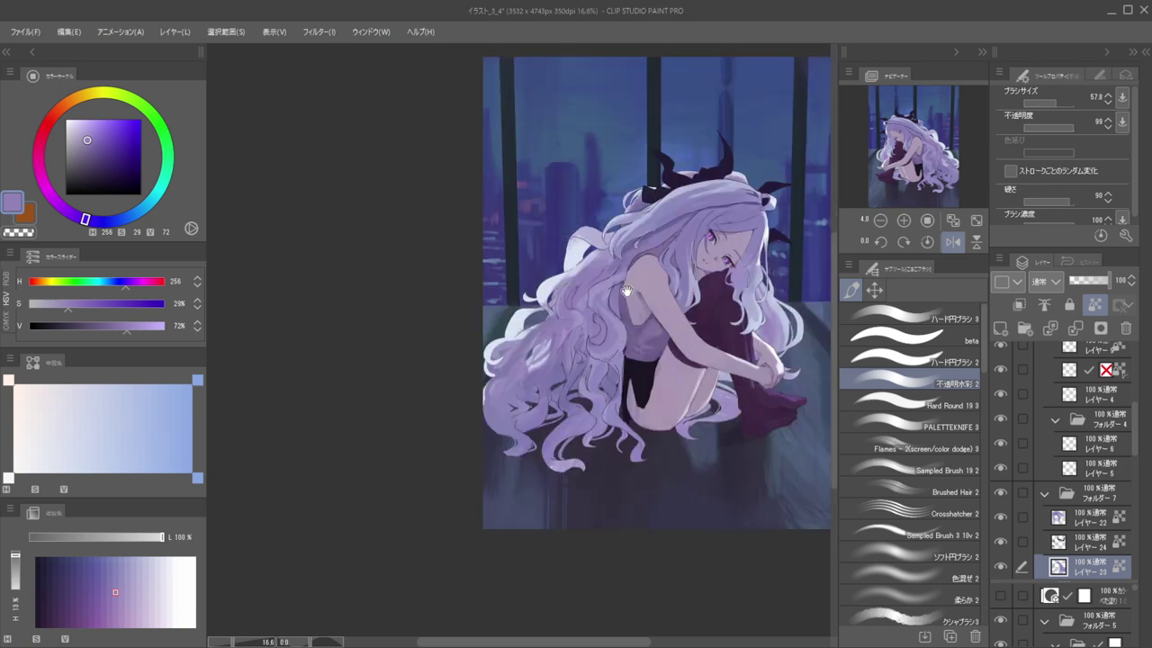
scroll(557, 343, "up", 4)
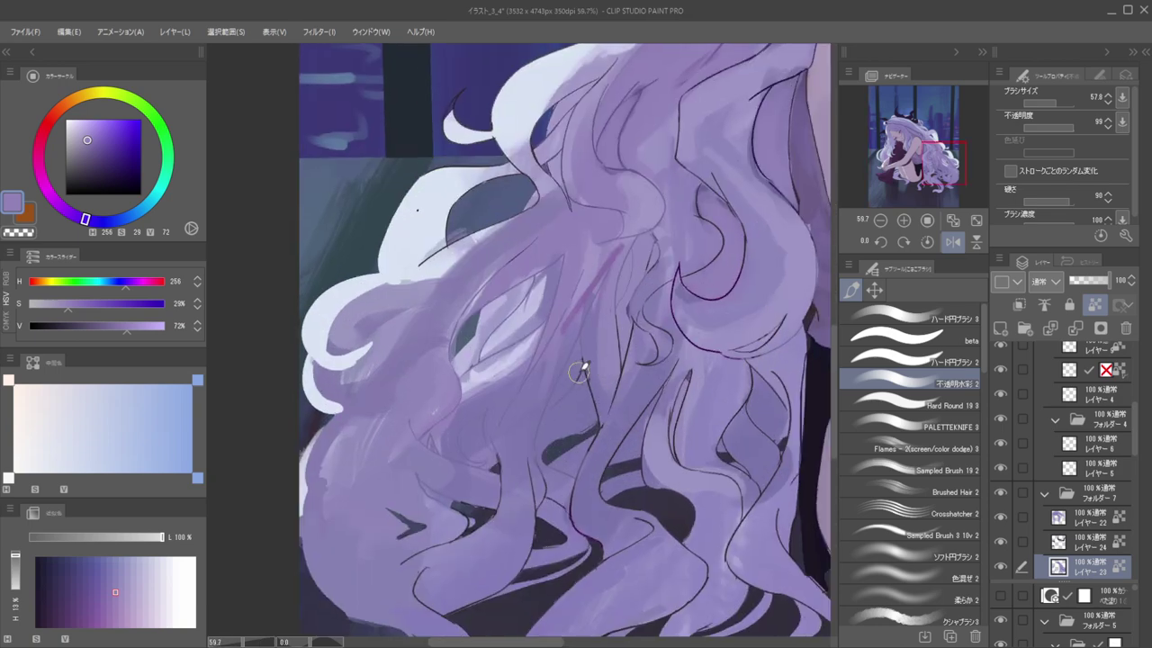
left_click(596, 359, "alt")
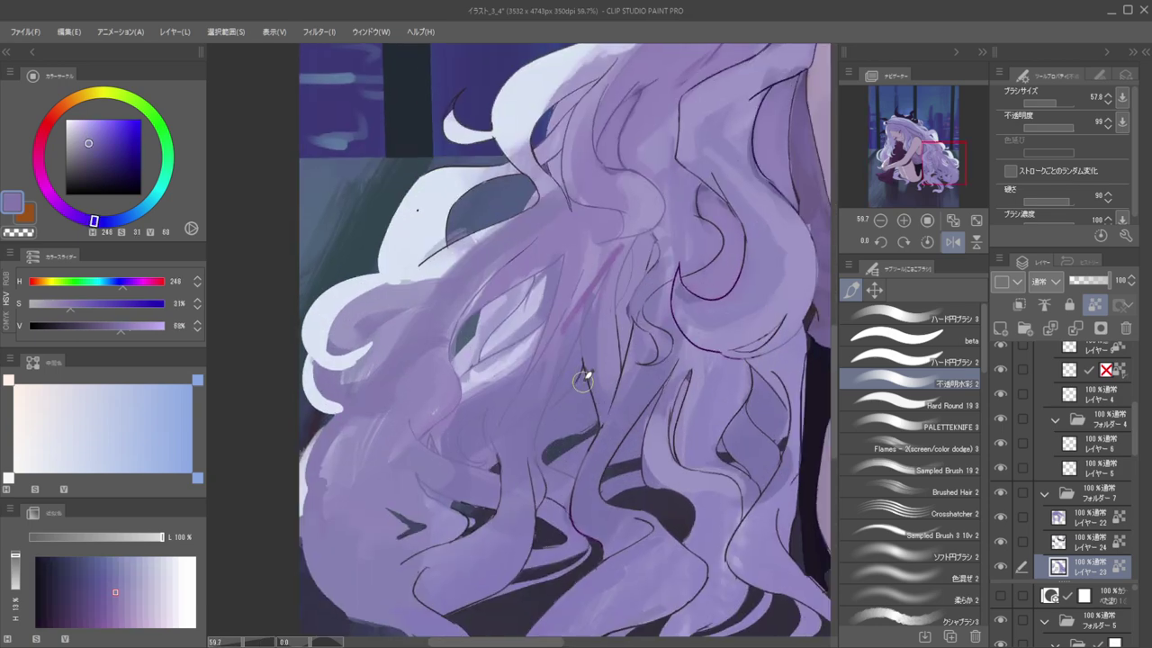
key("ctrl+shift")
key("ctrl+shift")
key("ctrl+shift")
Select the hair's colour layer from the canvas and paint lighter purple over the upper hair lineart
left_click(581, 376, "ctrl+shift")
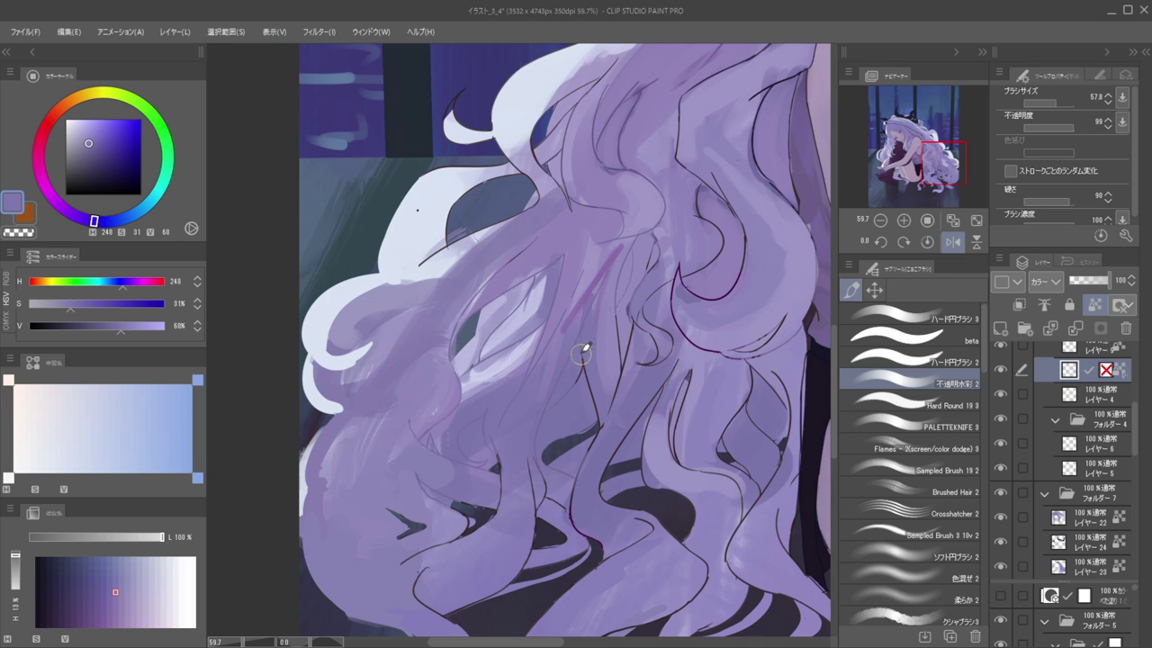
scroll(608, 380, "up", 2)
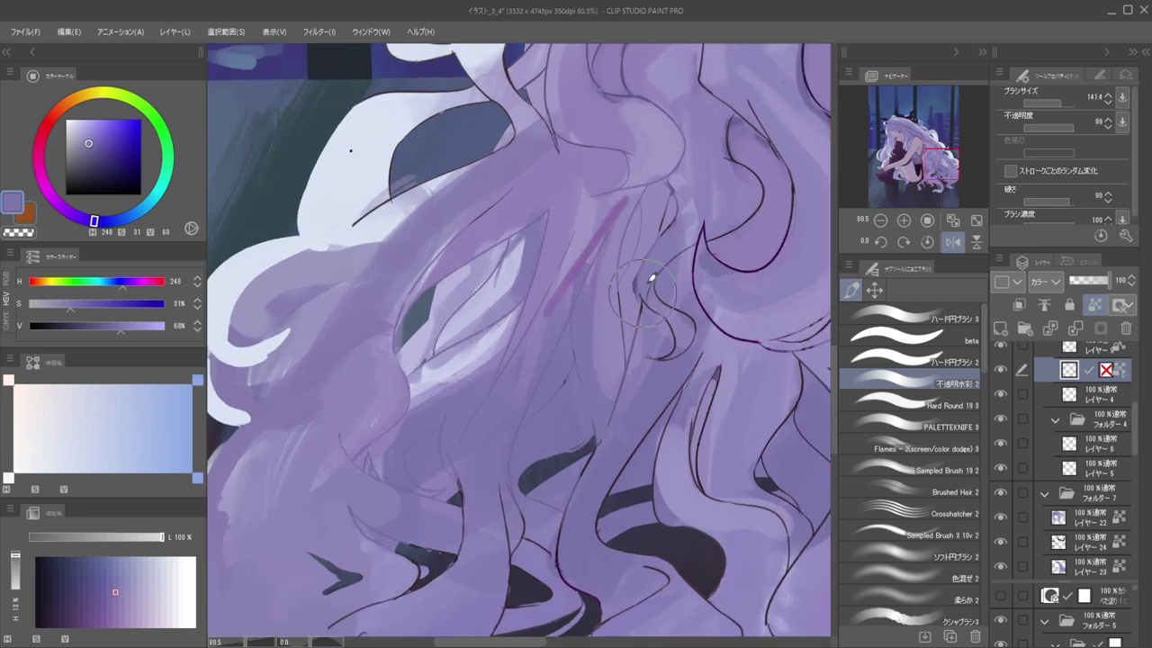
scroll(637, 308, "down", 3)
mouse_move(670, 228)
left_mouse_down()
mouse_move(706, 191)
mouse_move(717, 238)
mouse_move(624, 138)
mouse_move(632, 109)
left_mouse_up()
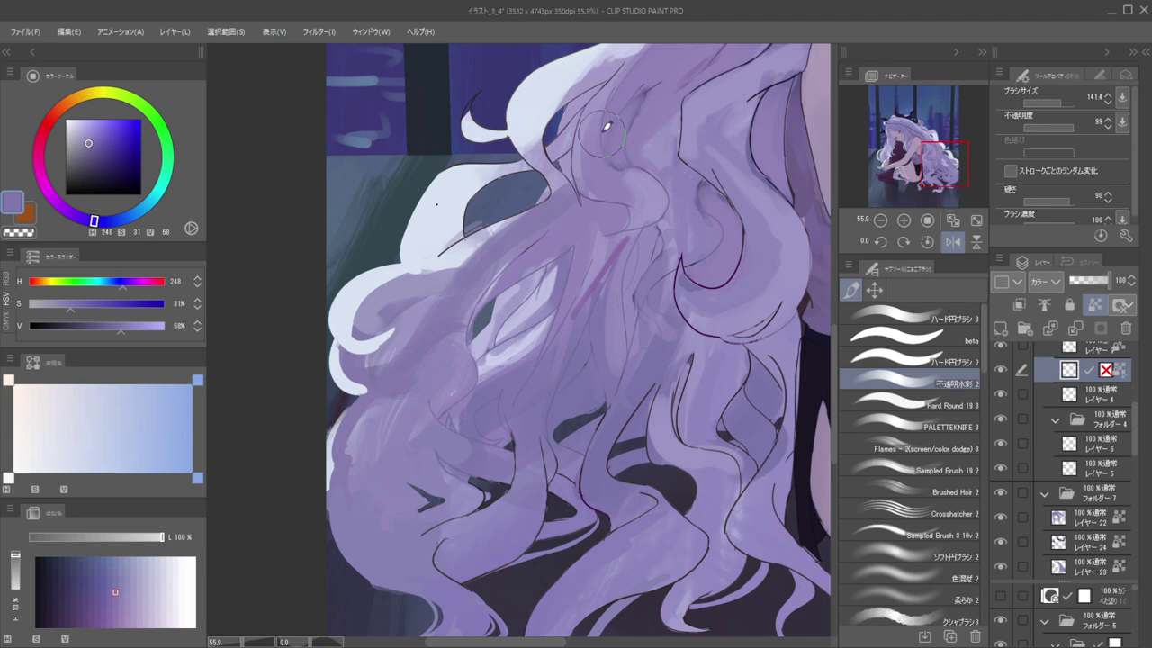
scroll(604, 123, "down", 10)
scroll(657, 234, "up", 8)
With a much larger brush, cover the lower hair lineart and lighten the right horn, undoing an erase
key("]")
key("]")
key("]")
mouse_move(646, 256)
left_mouse_down()
mouse_move(645, 268)
mouse_move(642, 242)
left_mouse_up()
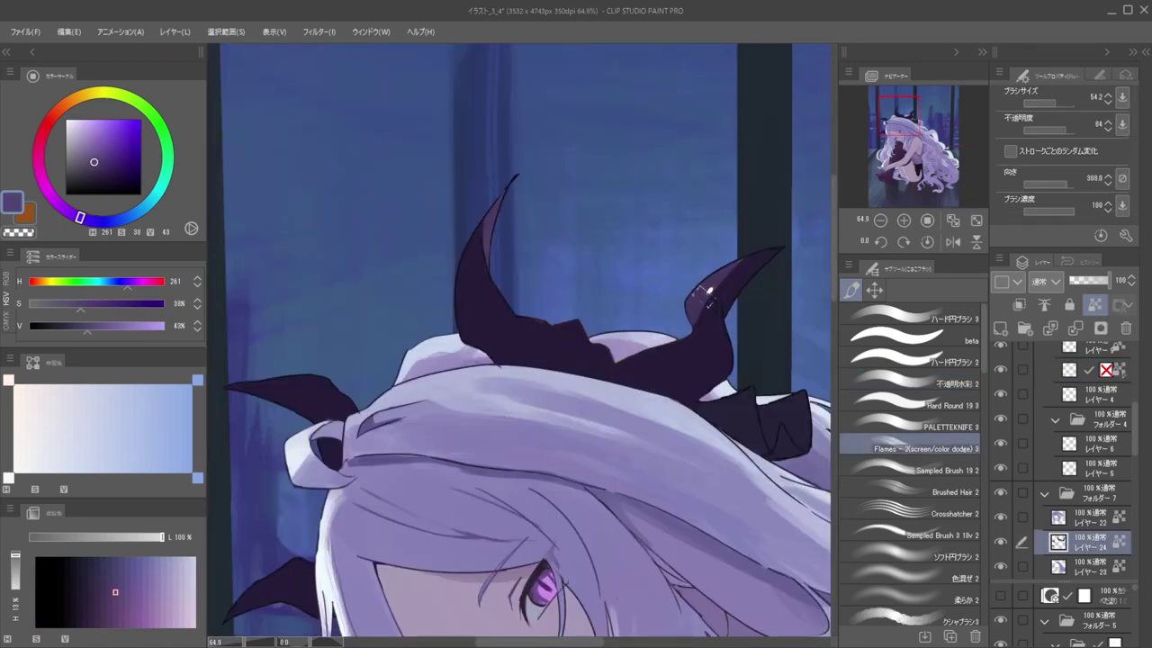
mouse_move(708, 294)
left_mouse_down()
mouse_move(700, 344)
mouse_move(725, 277)
mouse_move(714, 348)
left_mouse_up()
key("c")
key("ctrl+z")
left_click(744, 274, "alt")
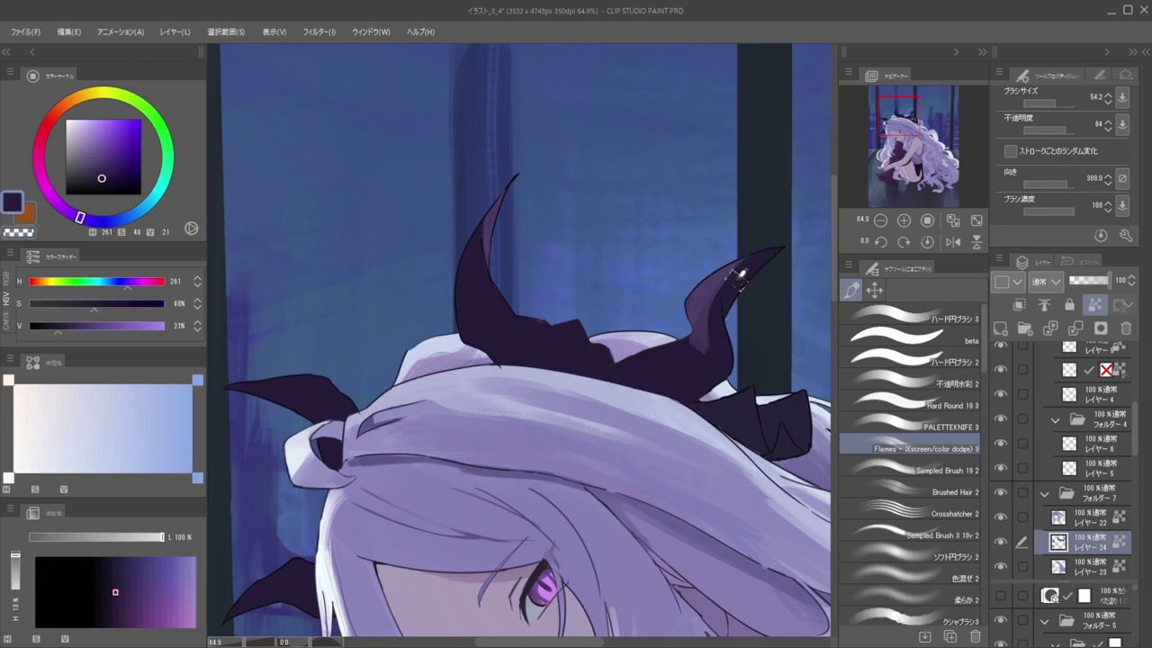
mouse_move(709, 301)
left_mouse_down()
mouse_move(709, 358)
mouse_move(713, 316)
mouse_move(631, 367)
mouse_move(627, 356)
mouse_move(598, 357)
mouse_move(566, 322)
mouse_move(570, 298)
mouse_move(554, 275)
mouse_move(608, 291)
left_mouse_up()
left_click(713, 316, "alt")
left_click_drag(457, 358, 496, 353)
left_click_drag(554, 323, 656, 348)
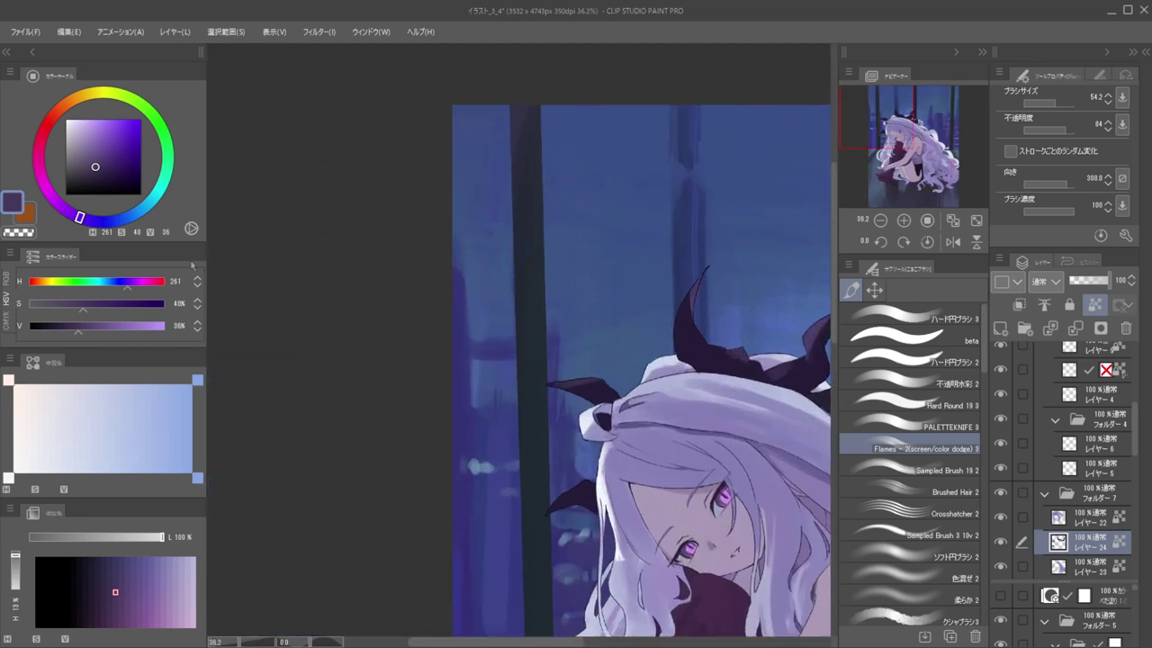
left_click_drag(99, 166, 95, 150)
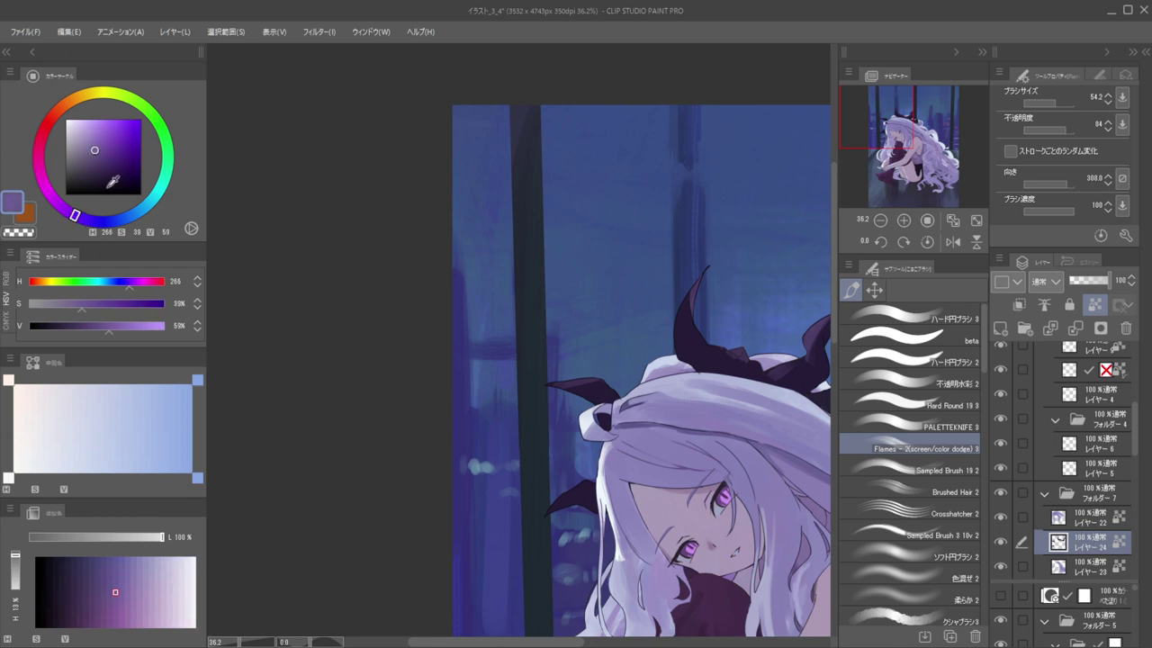
scroll(509, 201, "up", 3)
key("ctrl+z")
left_click_drag(558, 290, 543, 346)
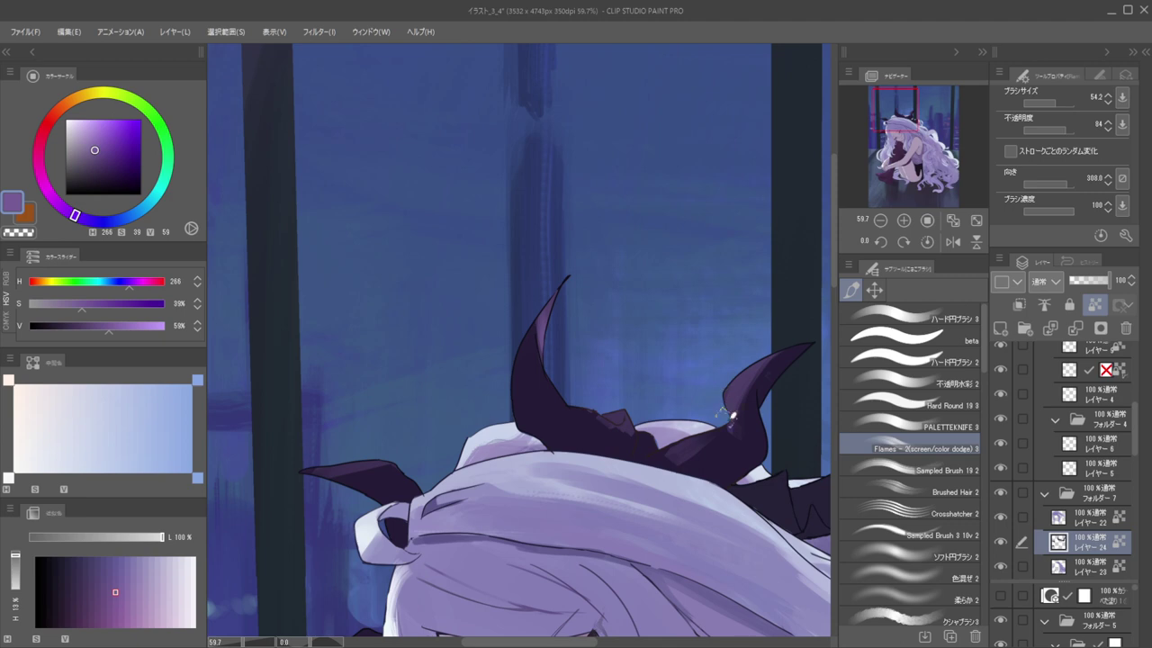
scroll(693, 305, "down", 5)
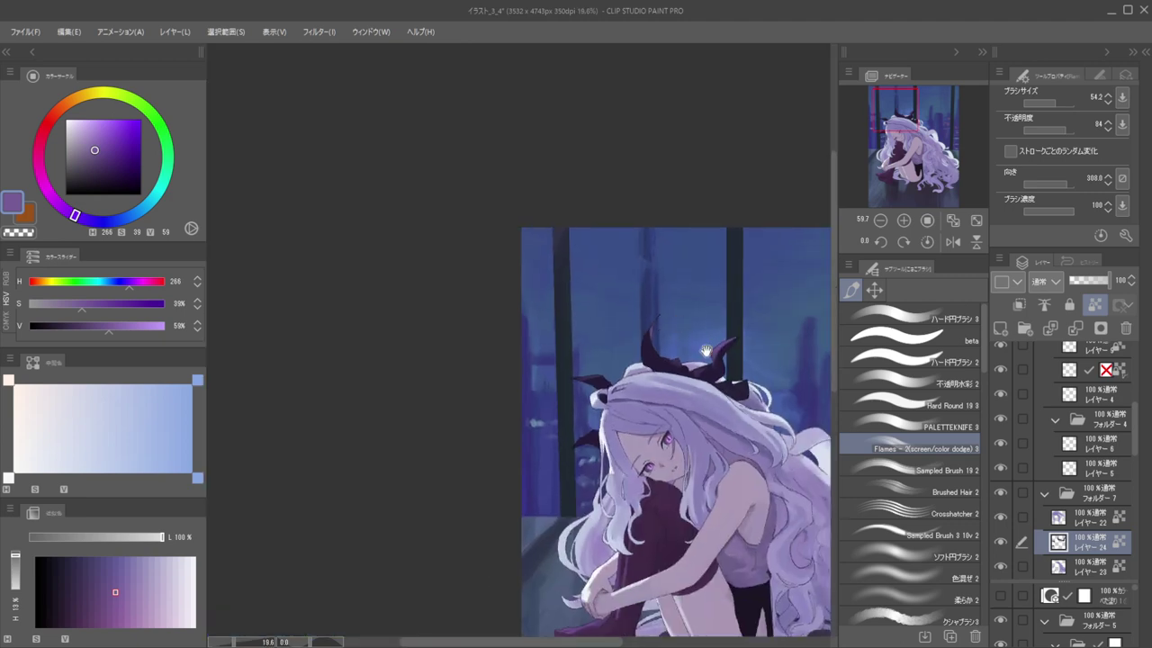
scroll(710, 390, "up", 5)
left_click(732, 327, "alt")
left_click(734, 299, "alt")
left_click_drag(666, 348, 693, 322)
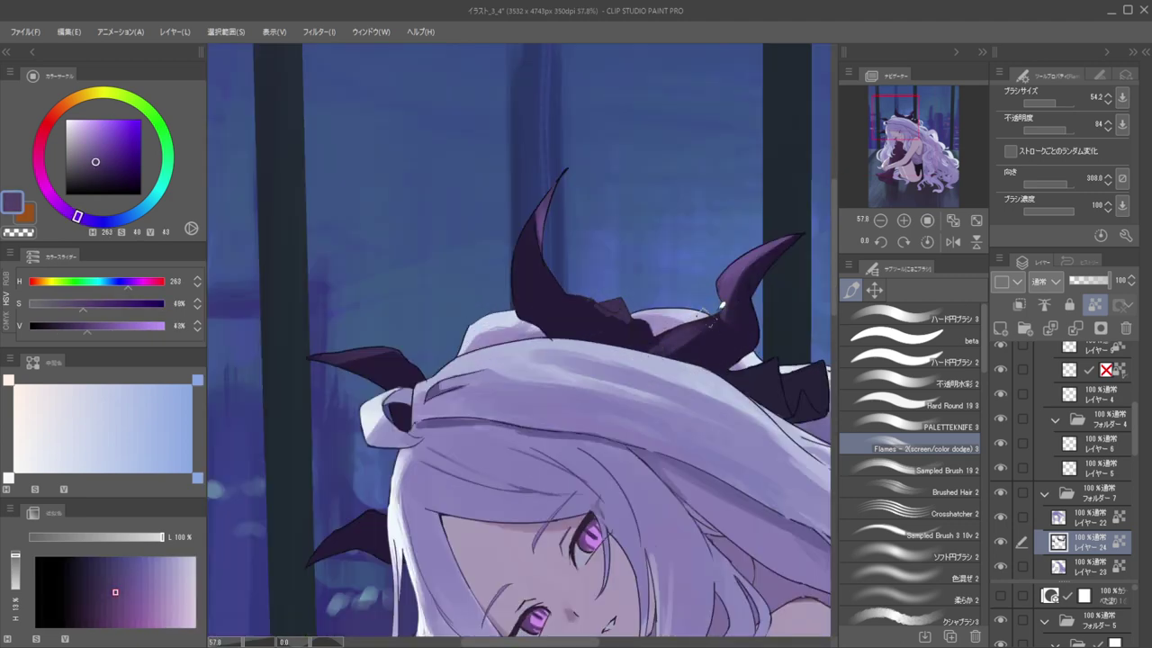
left_click(612, 310, "alt")
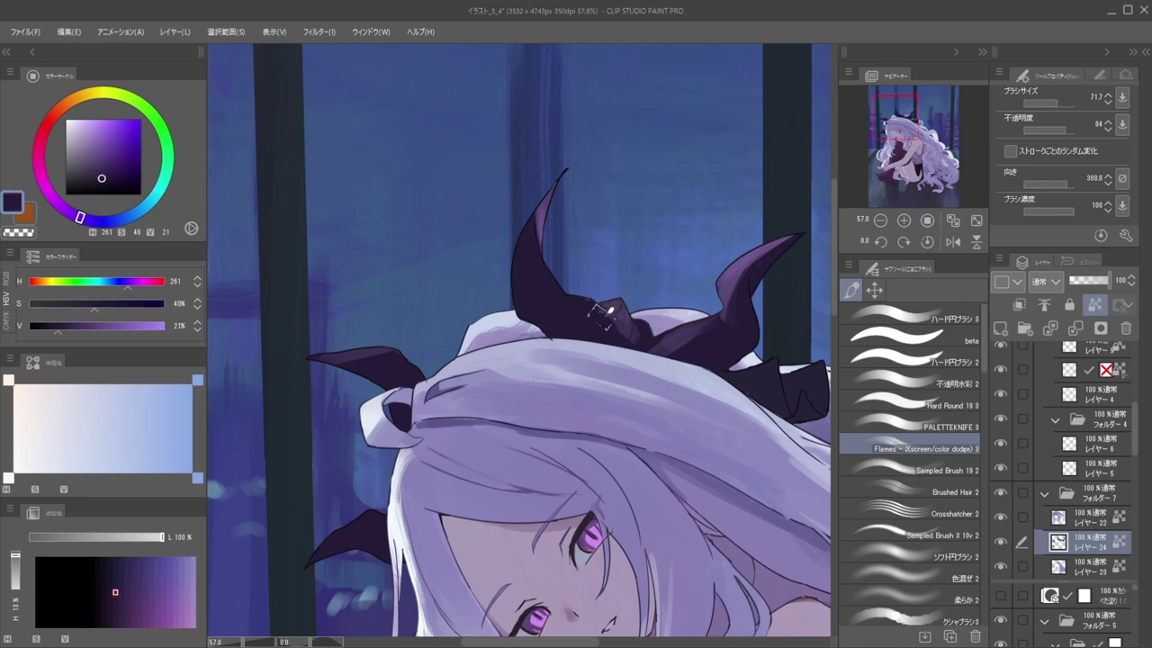
scroll(603, 267, "down", 7)
scroll(577, 241, "up", 4)
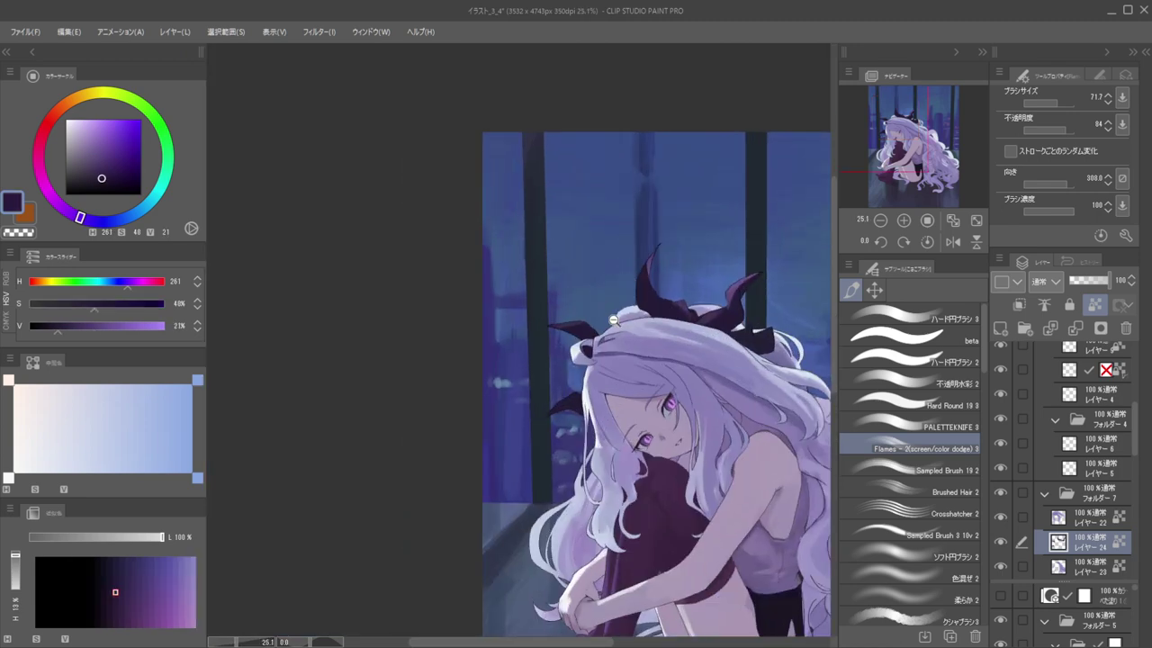
scroll(605, 306, "up", 3)
left_click(706, 200, "alt")
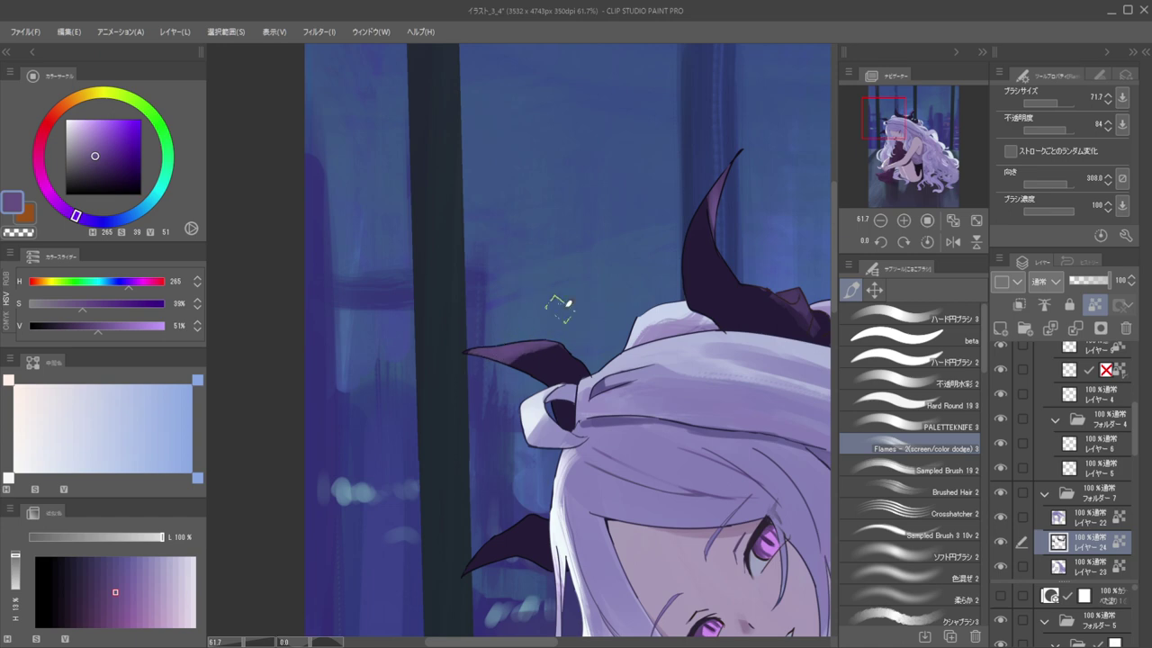
left_click_drag(515, 431, 568, 364)
mouse_move(537, 488)
left_mouse_down()
mouse_move(548, 462)
mouse_move(565, 468)
left_mouse_up()
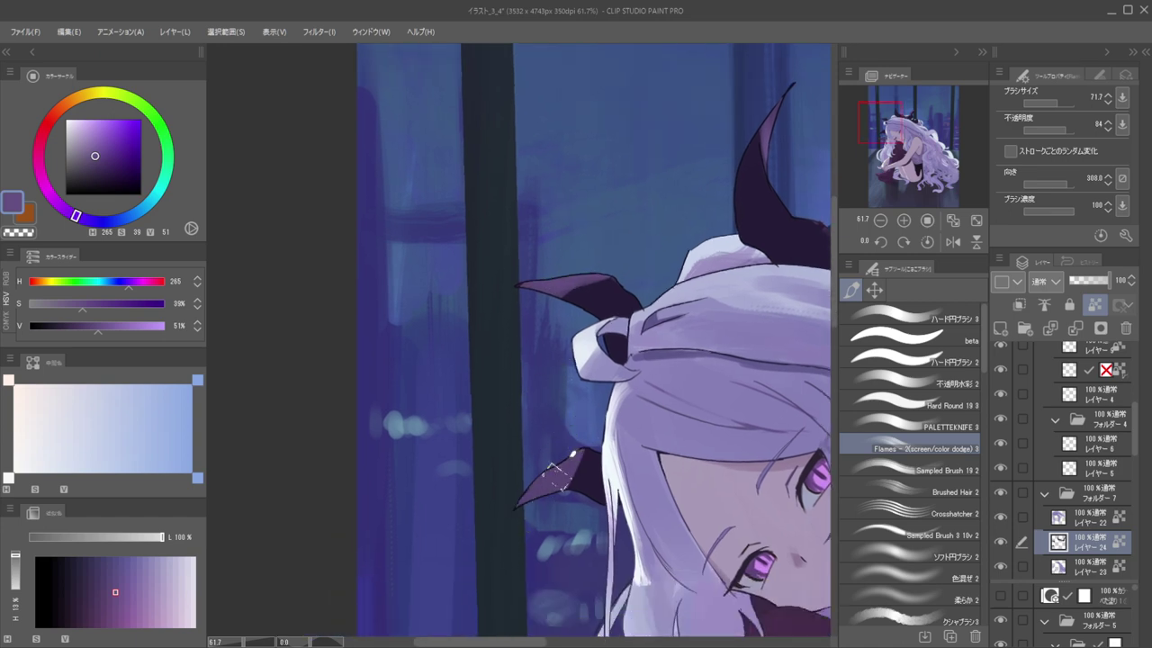
left_click_drag(593, 382, 521, 408)
left_click_drag(565, 396, 582, 396)
scroll(583, 396, "up", 2)
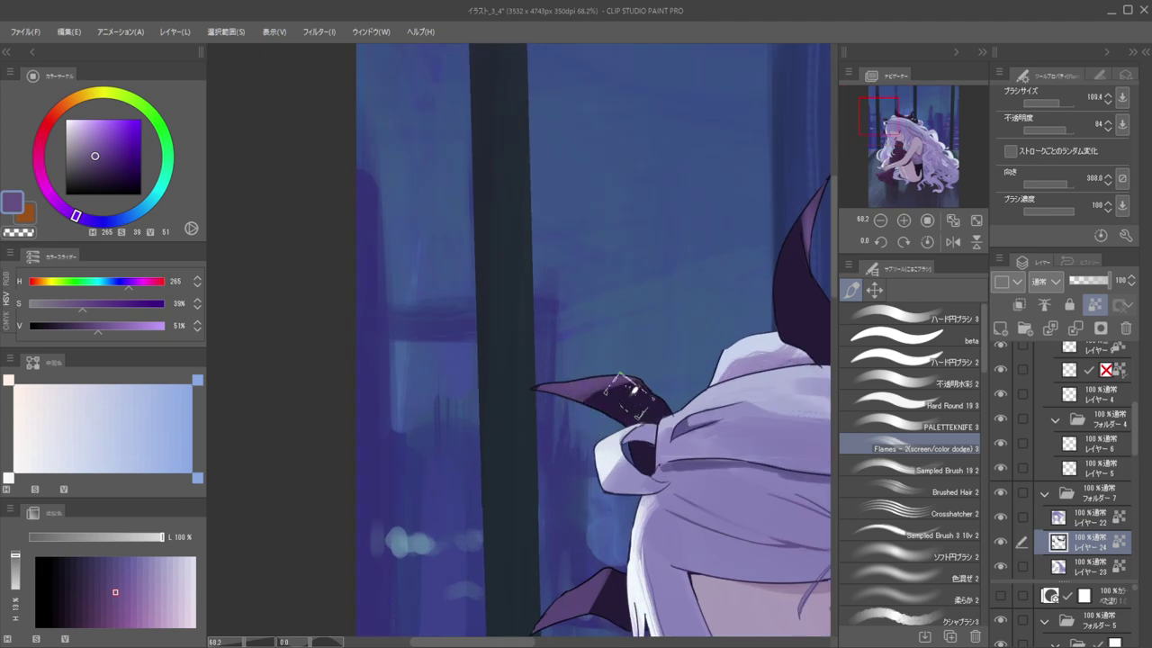
left_click(631, 387, "alt")
scroll(584, 409, "down", 5)
scroll(610, 435, "up", 3)
left_click(580, 415, "alt")
left_click(570, 419, "alt")
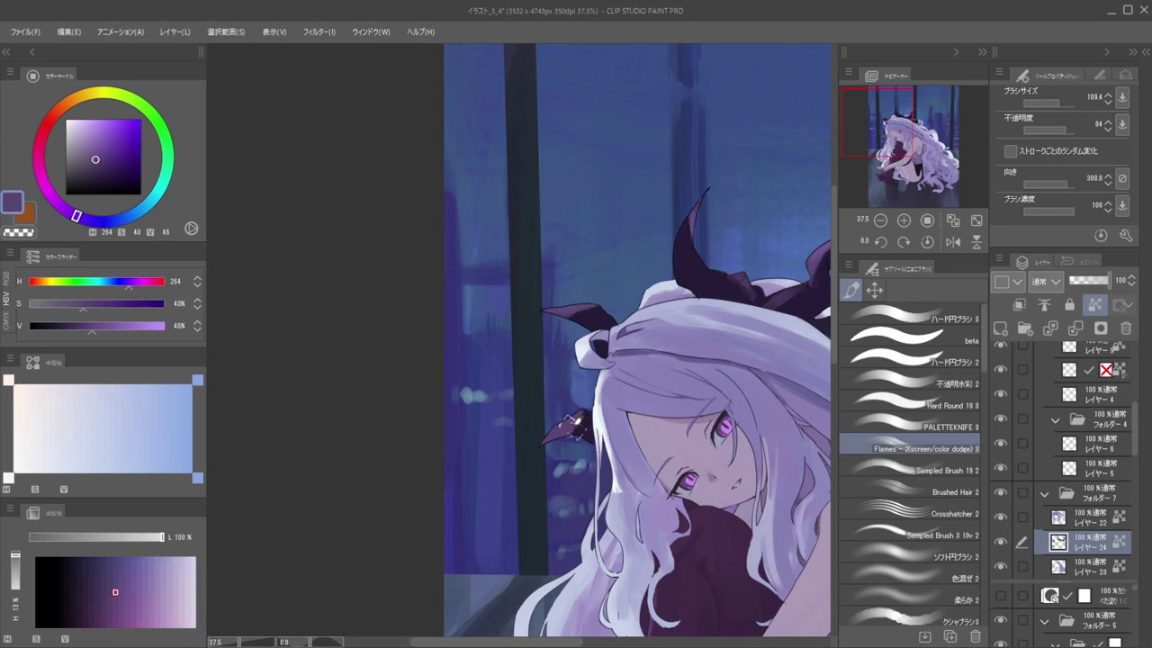
scroll(562, 339, "down", 3)
left_click_drag(535, 282, 546, 334)
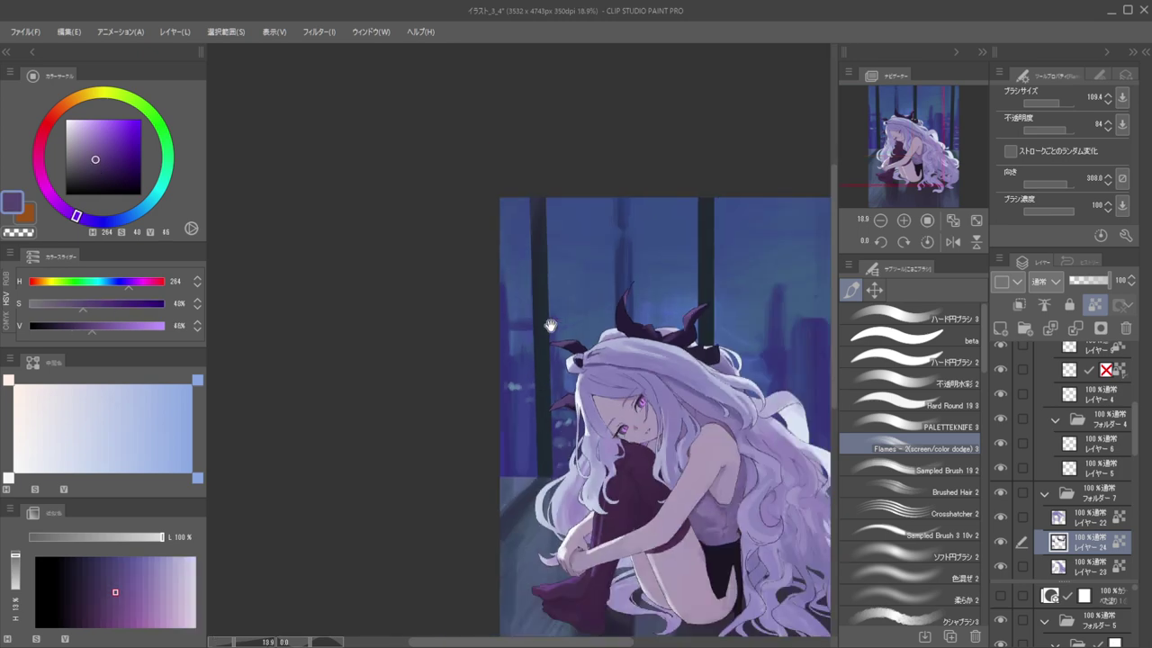
scroll(572, 323, "down", 1)
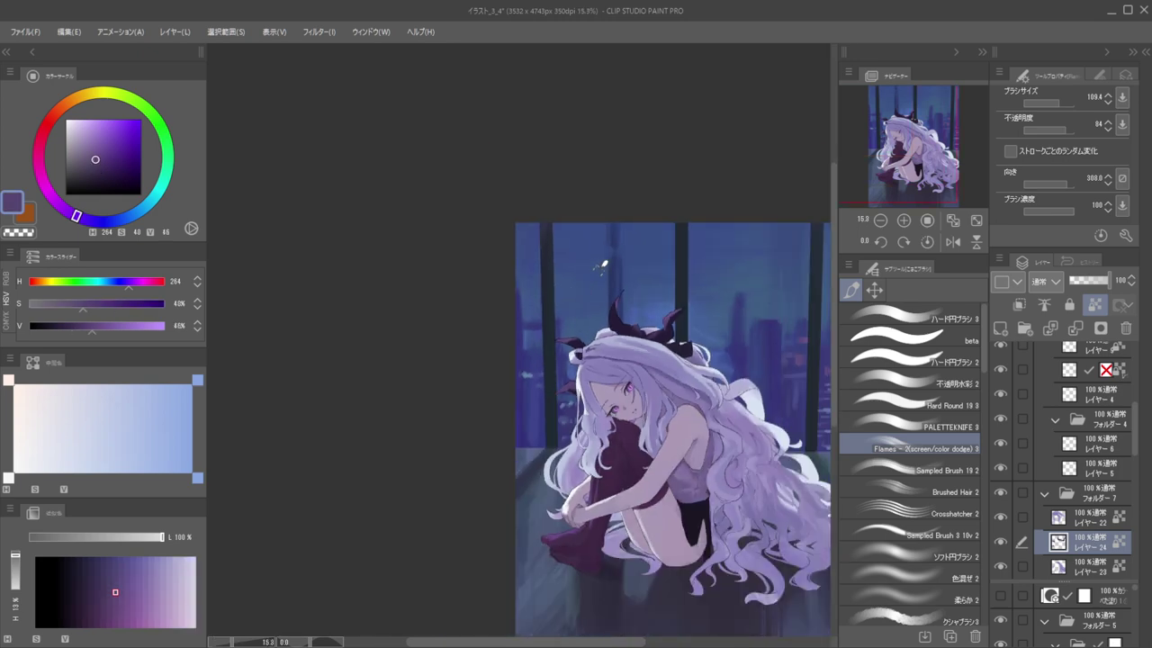
scroll(614, 306, "up", 4)
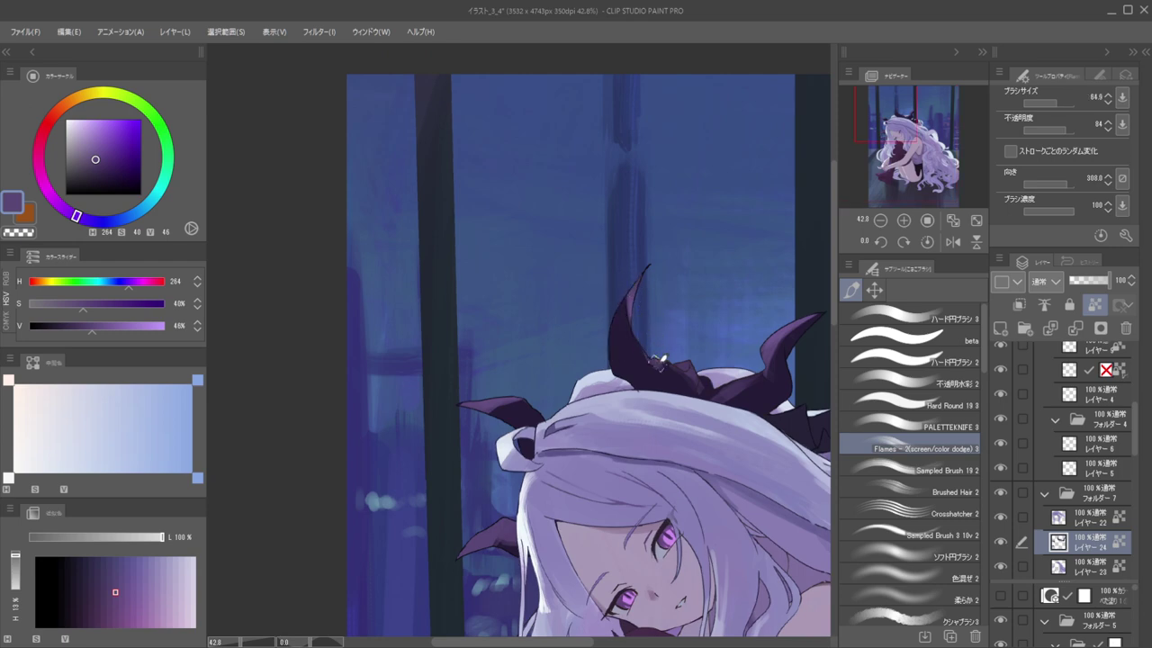
scroll(626, 243, "down", 5)
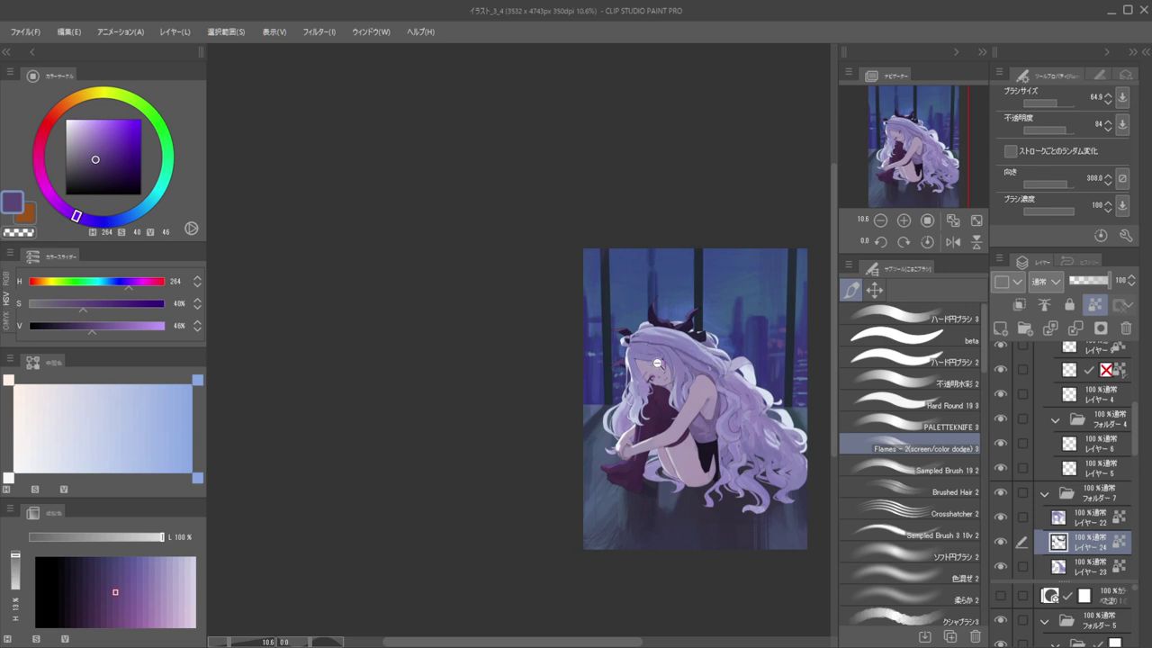
scroll(656, 360, "up", 3)
scroll(662, 347, "down", 2)
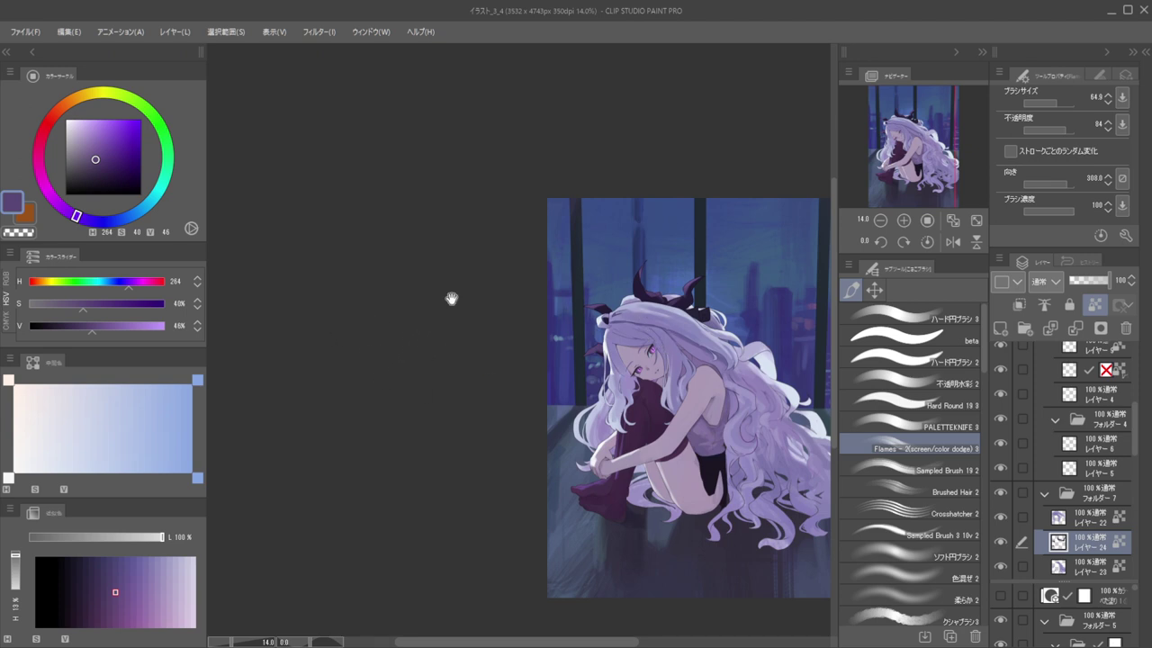
scroll(658, 366, "down", 3)
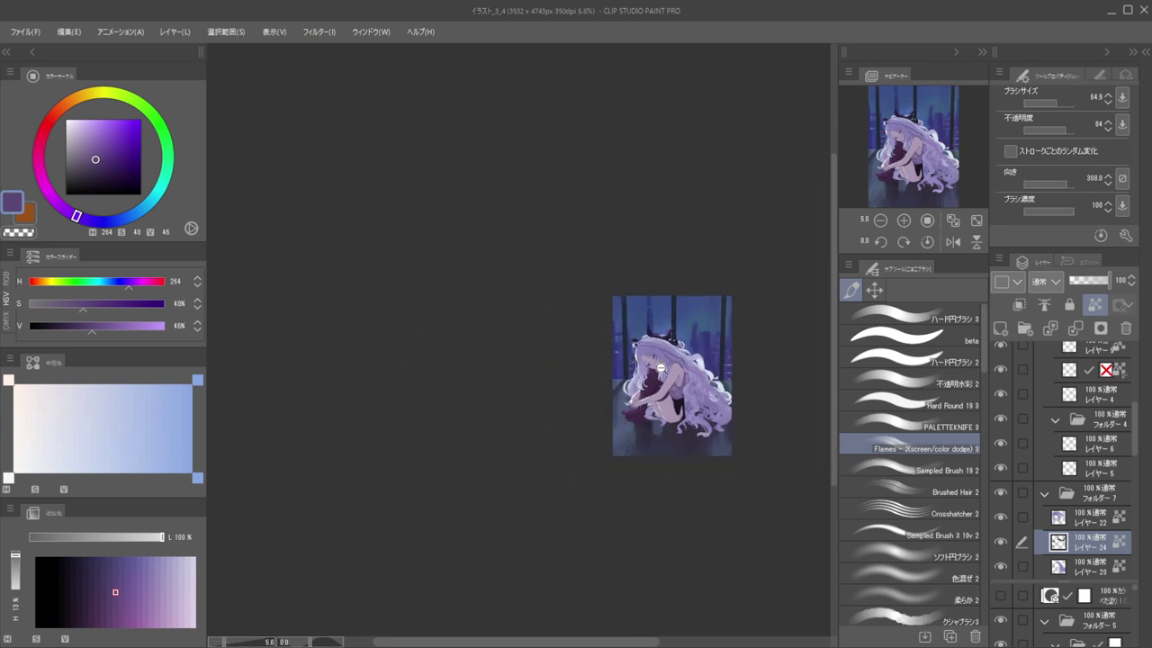
scroll(659, 366, "up", 4)
On the arm's layer, paint pale highlights along the forearm toward the elbow, undoing rejected strokes
left_click(586, 461, "ctrl+shift")
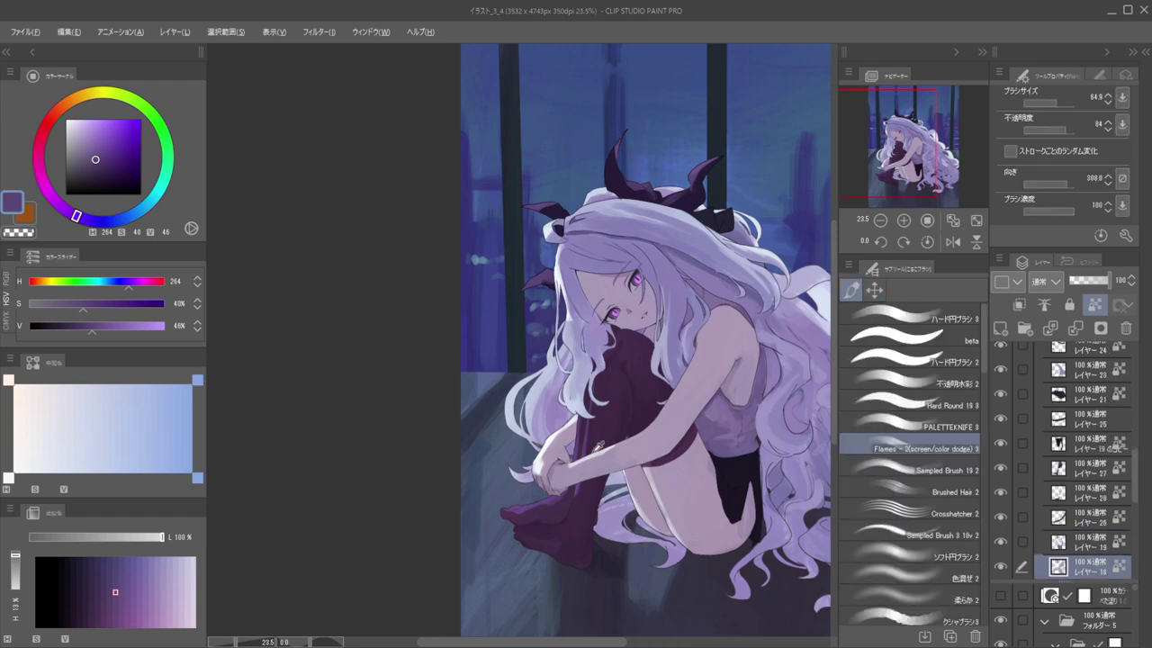
left_click(586, 460, "alt")
scroll(662, 401, "up", 3)
scroll(684, 378, "up", 1)
left_click_drag(663, 460, 684, 405)
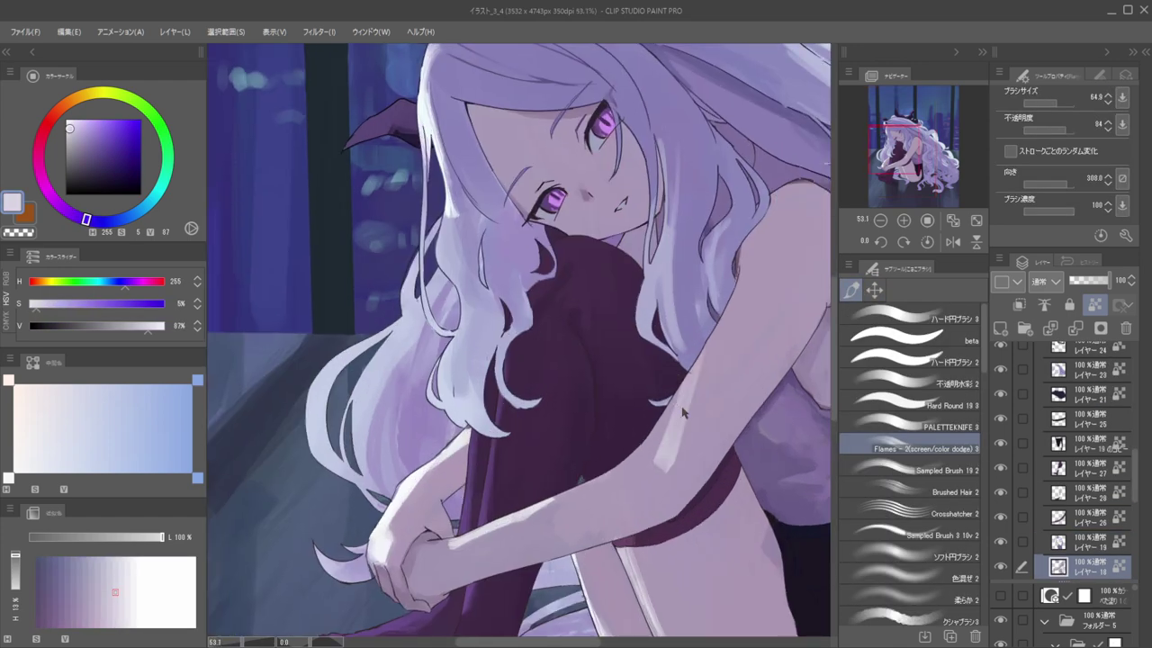
key("ctrl+z")
left_click_drag(699, 356, 649, 455)
left_click_drag(692, 377, 646, 461)
key("bracketright")
key("ctrl+z")
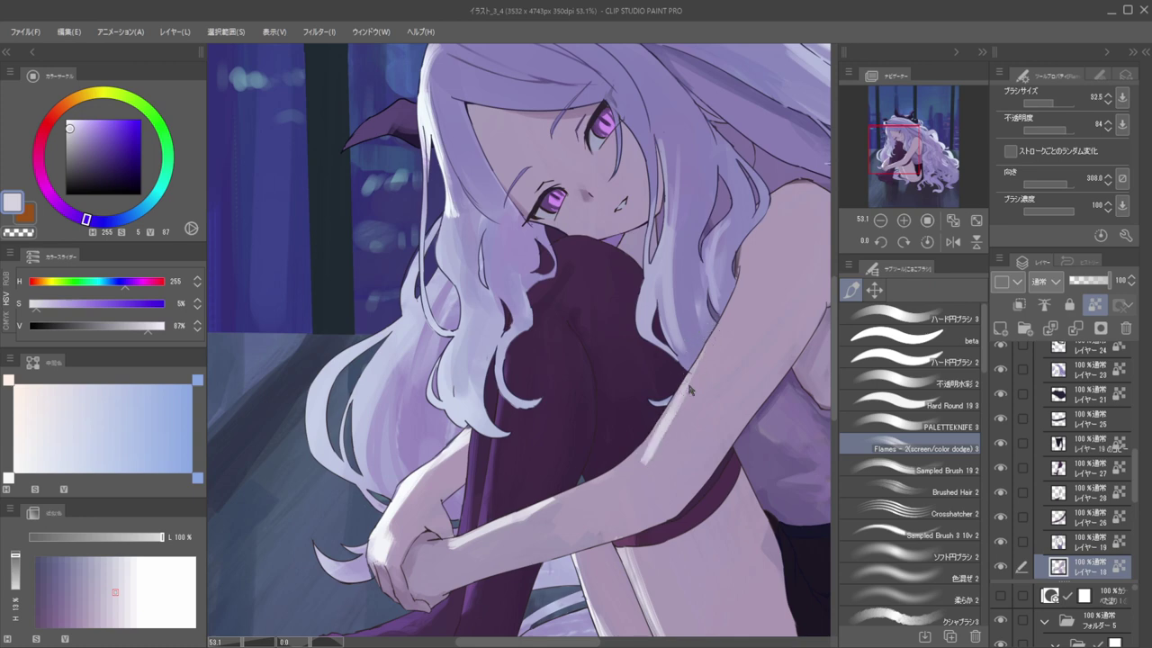
mouse_move(679, 393)
left_mouse_down()
mouse_move(655, 452)
mouse_move(617, 470)
left_mouse_up()
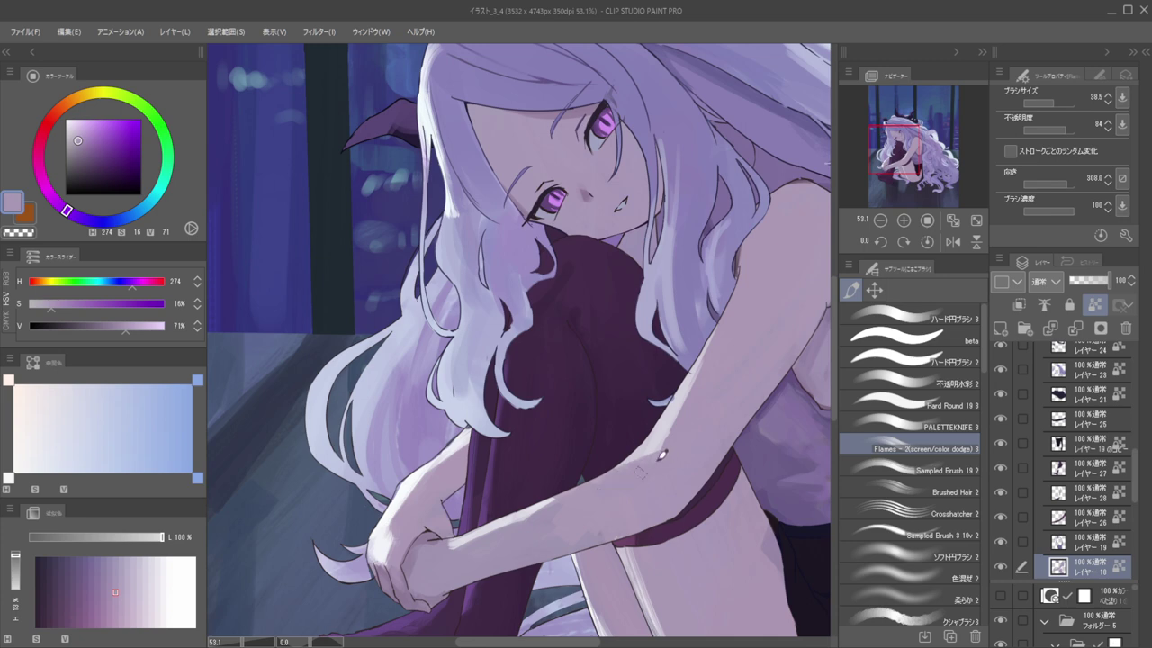
Sample lavenders from the arm and shift the paint colour to a brighter, more saturated pink
scroll(620, 454, "down", 4)
scroll(568, 455, "down", 1)
scroll(630, 475, "up", 2)
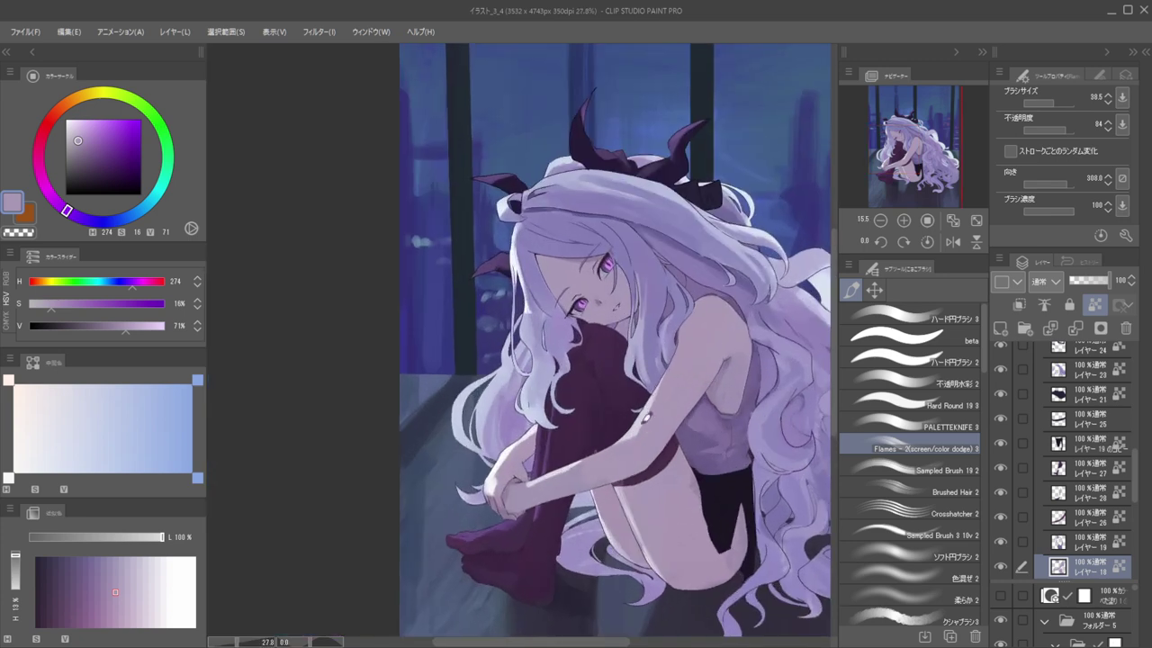
left_click(633, 432, "alt")
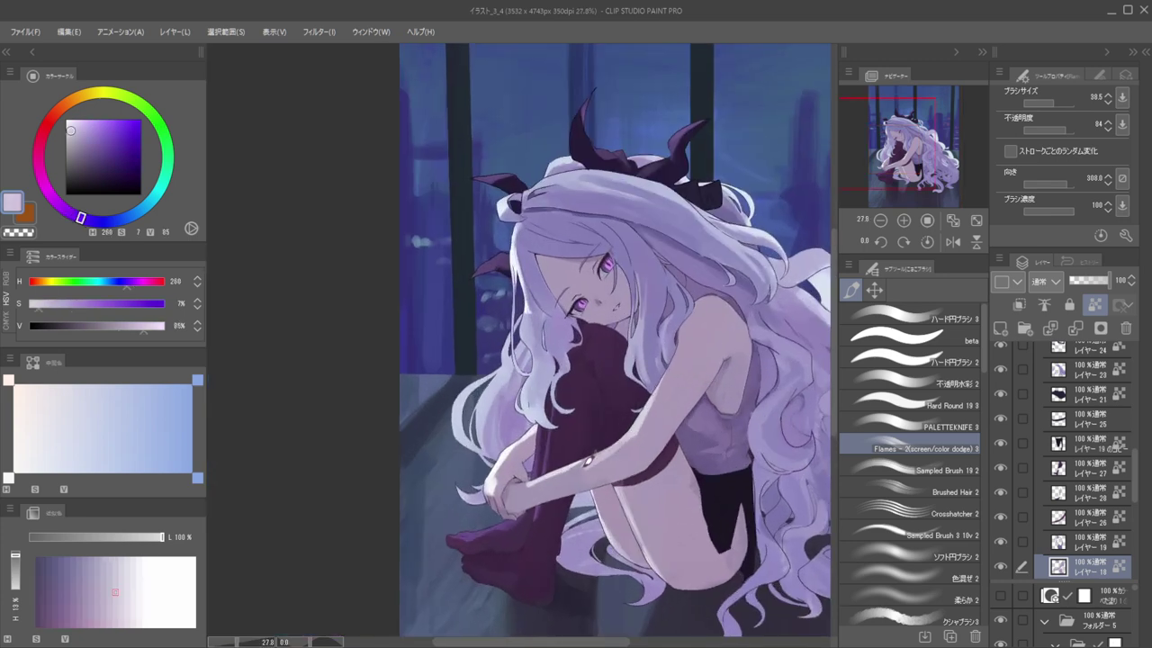
left_click(628, 433, "alt")
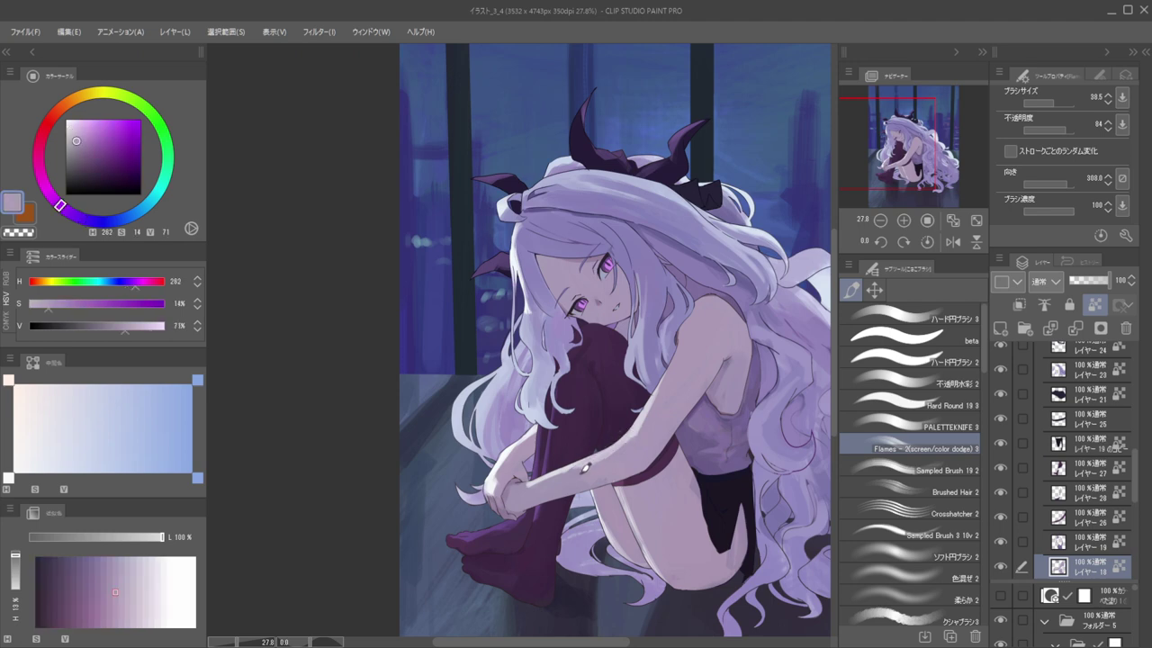
left_click(615, 455, "alt")
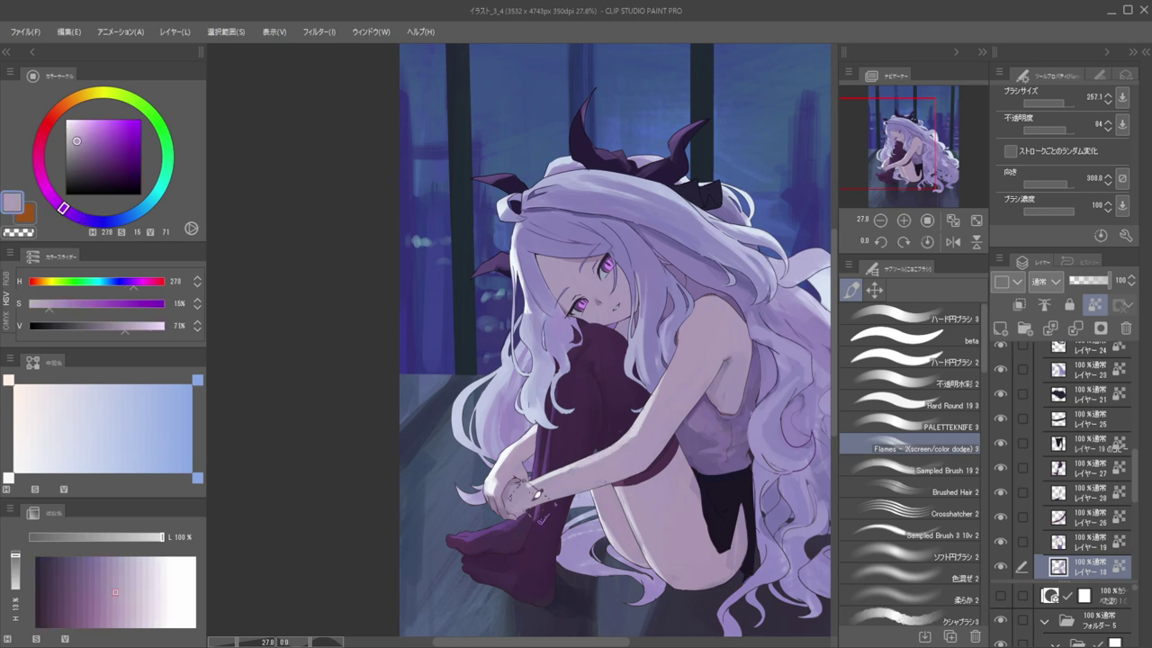
scroll(480, 434, "down", 4)
scroll(547, 455, "up", 5)
left_click_drag(598, 520, 621, 491)
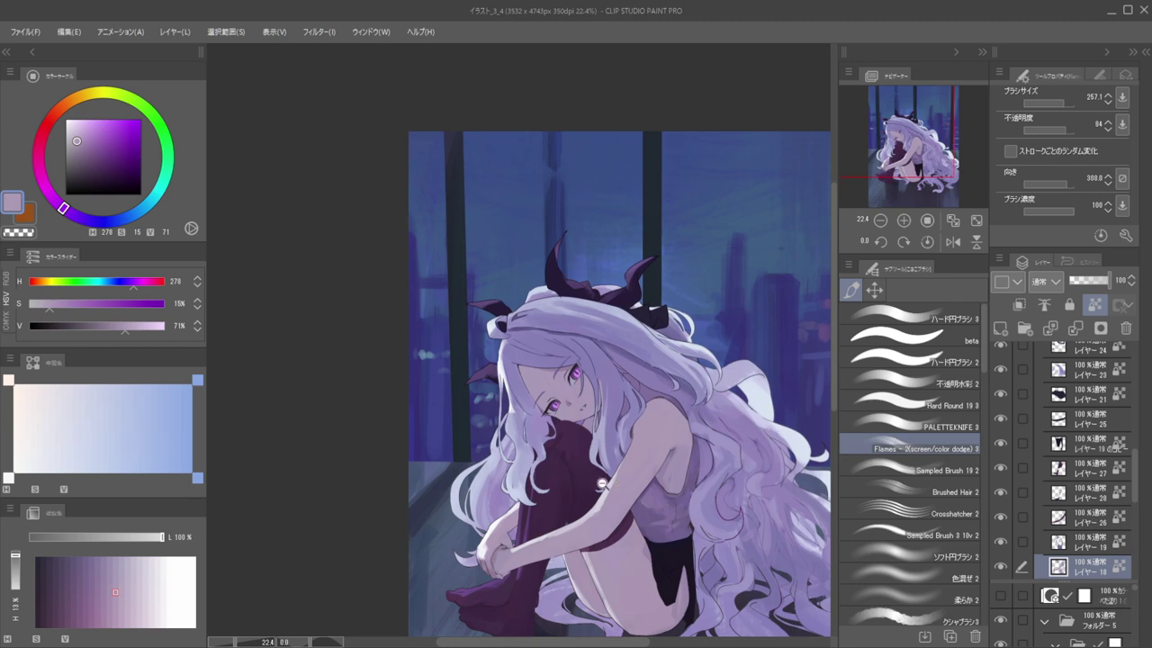
scroll(575, 445, "down", 2)
left_click_drag(43, 157, 41, 138)
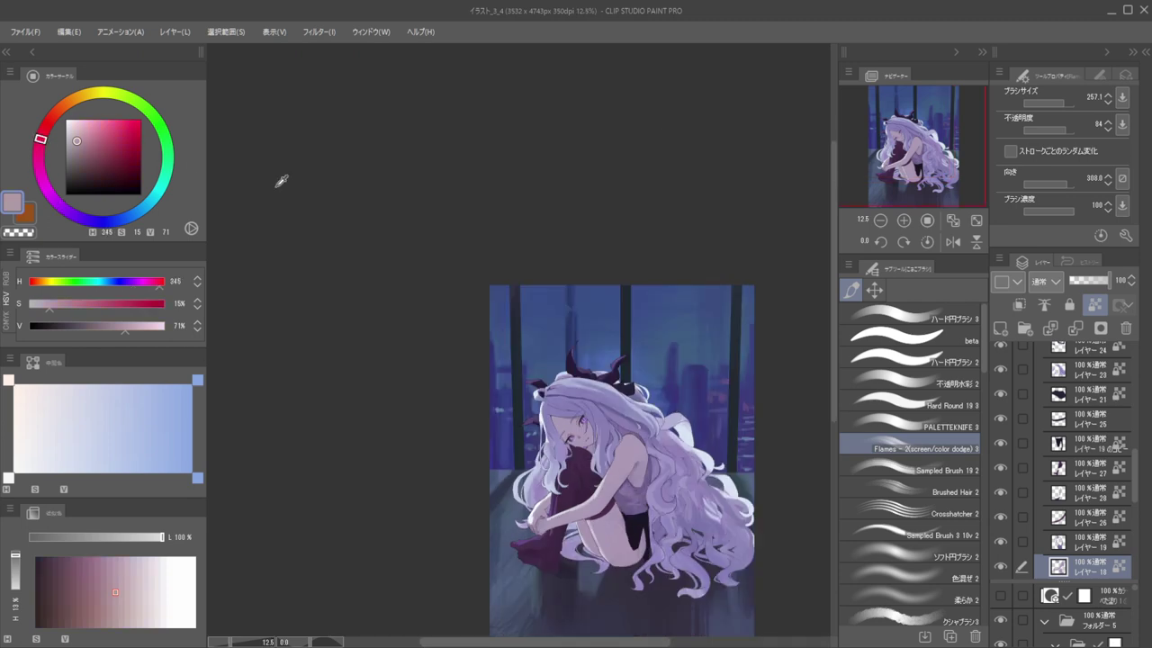
scroll(608, 430, "up", 6)
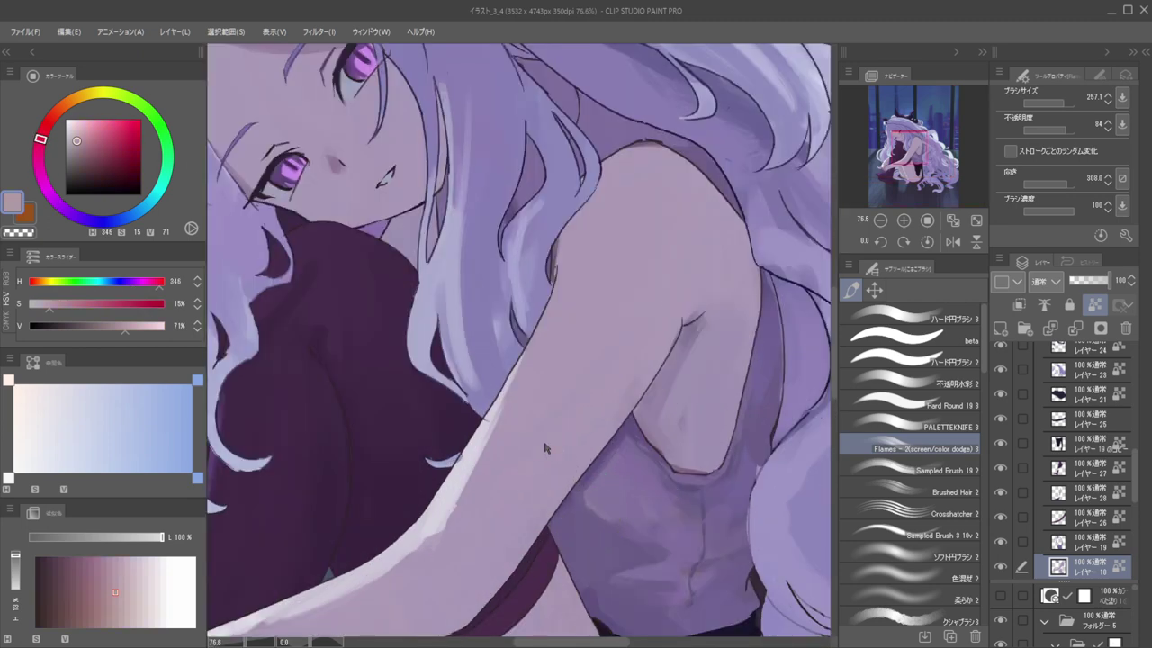
left_click_drag(520, 442, 650, 359)
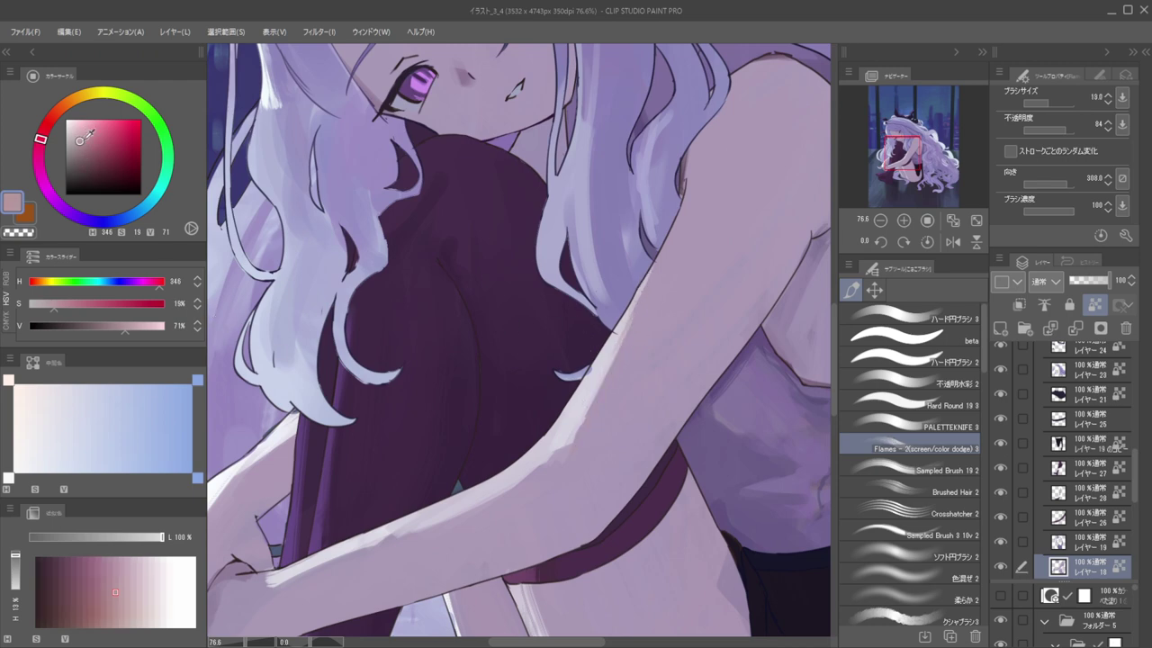
left_click_drag(81, 137, 97, 128)
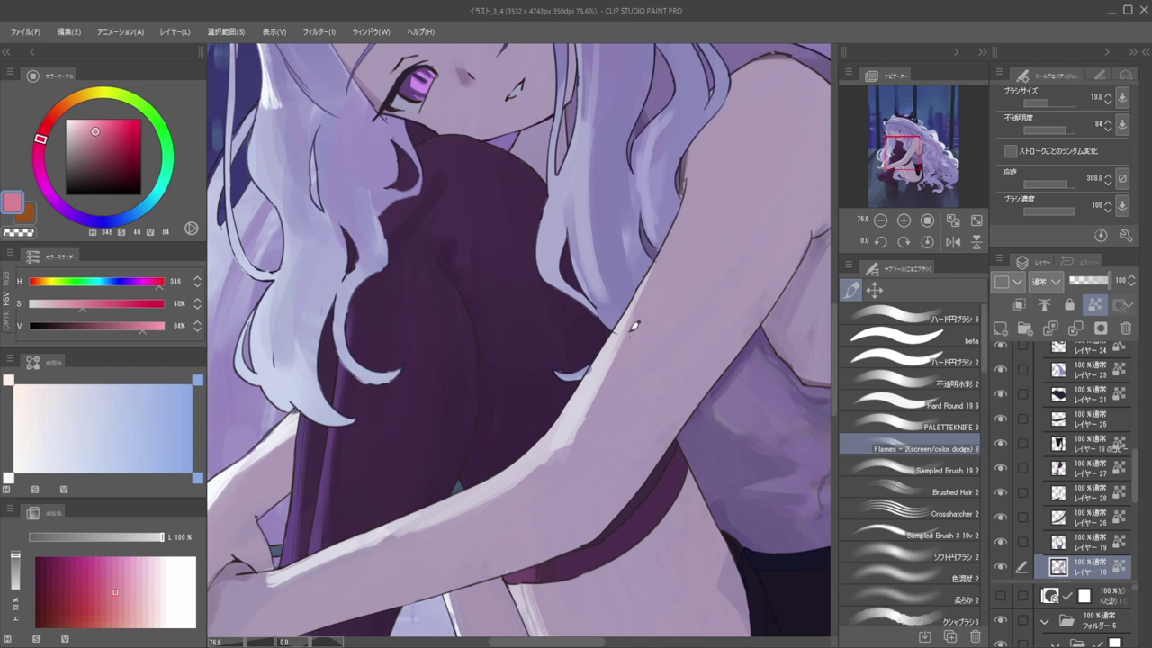
Shrink the brush, sample a greyish lavender, and check the whole figure flipped before returning to the hands
scroll(538, 363, "down", 8)
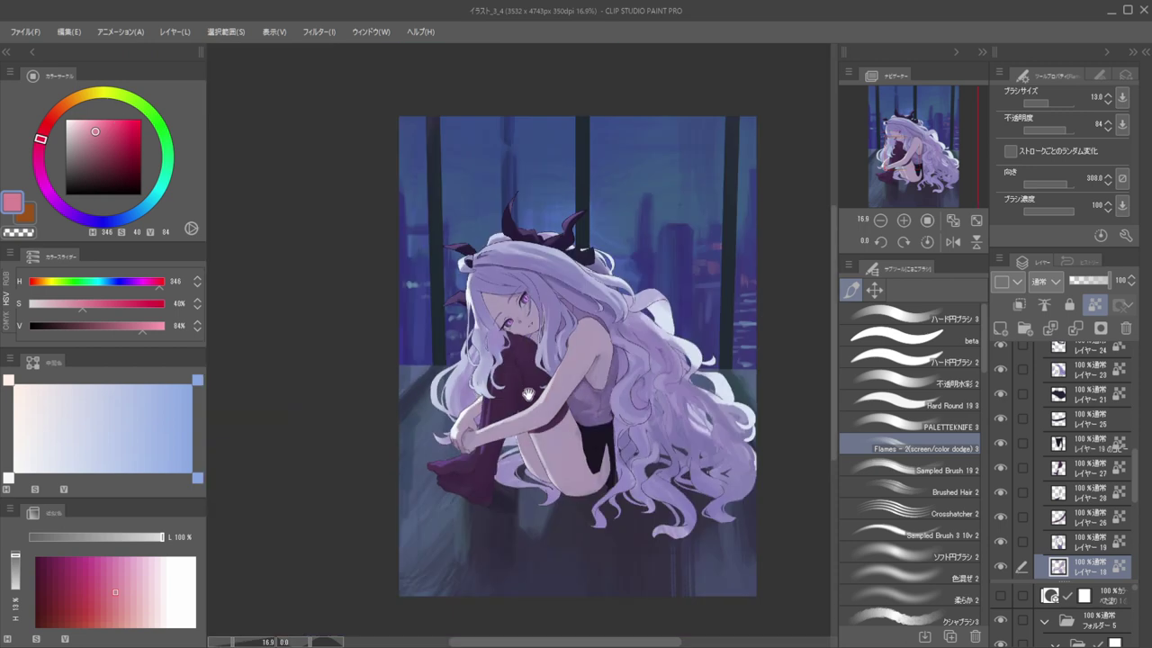
left_click_drag(537, 414, 603, 398)
scroll(601, 398, "up", 8)
key("[")
left_click(731, 319, "alt")
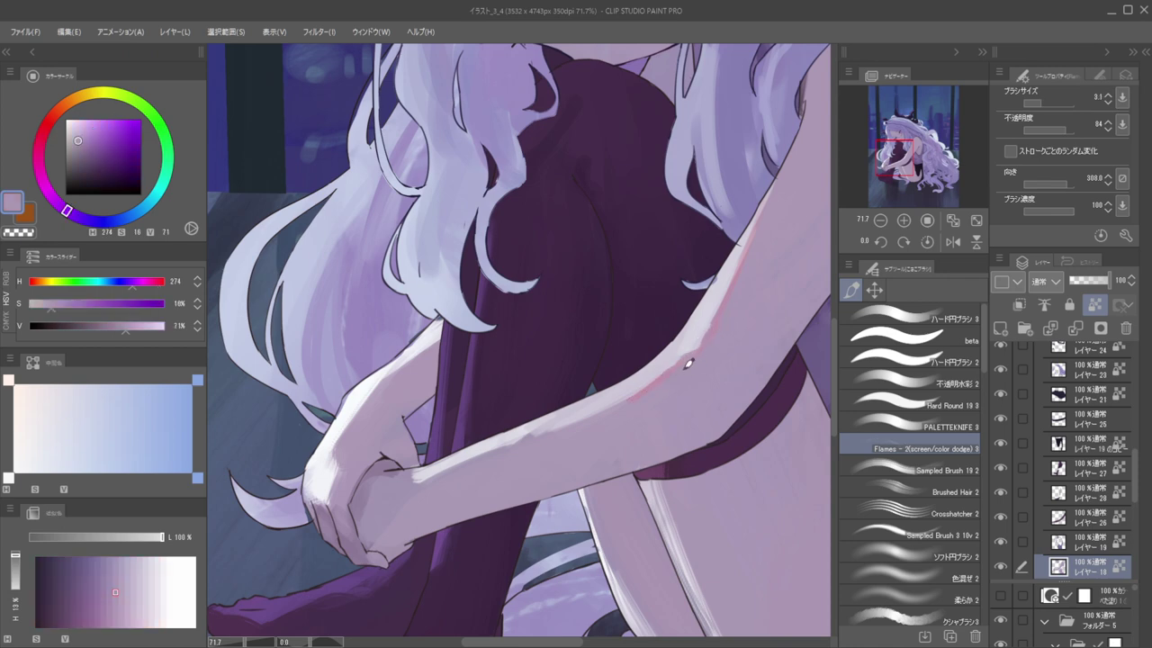
scroll(695, 307, "down", 8)
left_click_drag(529, 343, 694, 376)
key("h")
key("h")
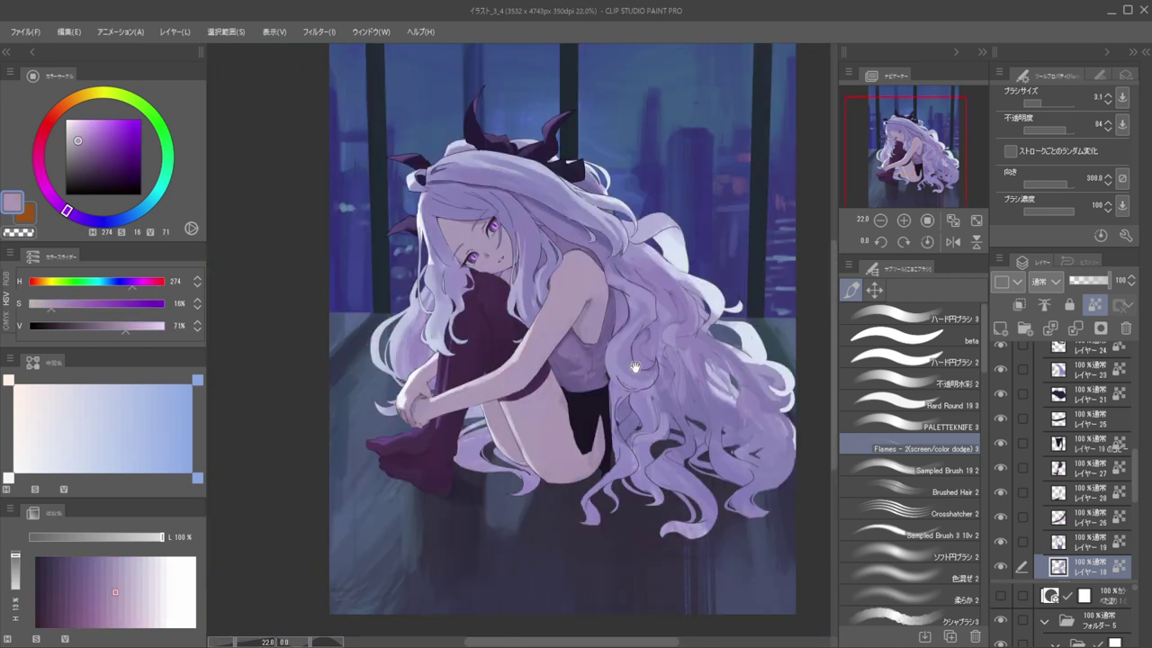
left_click_drag(499, 375, 671, 334)
scroll(672, 334, "up", 5)
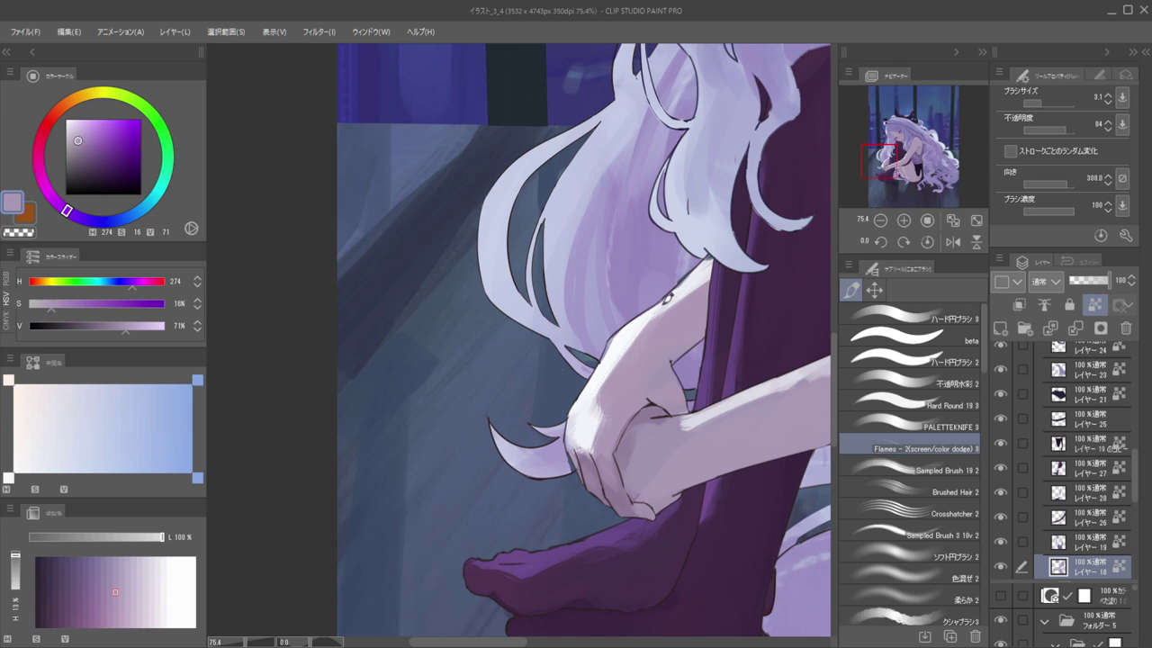
key("ctrl+0")
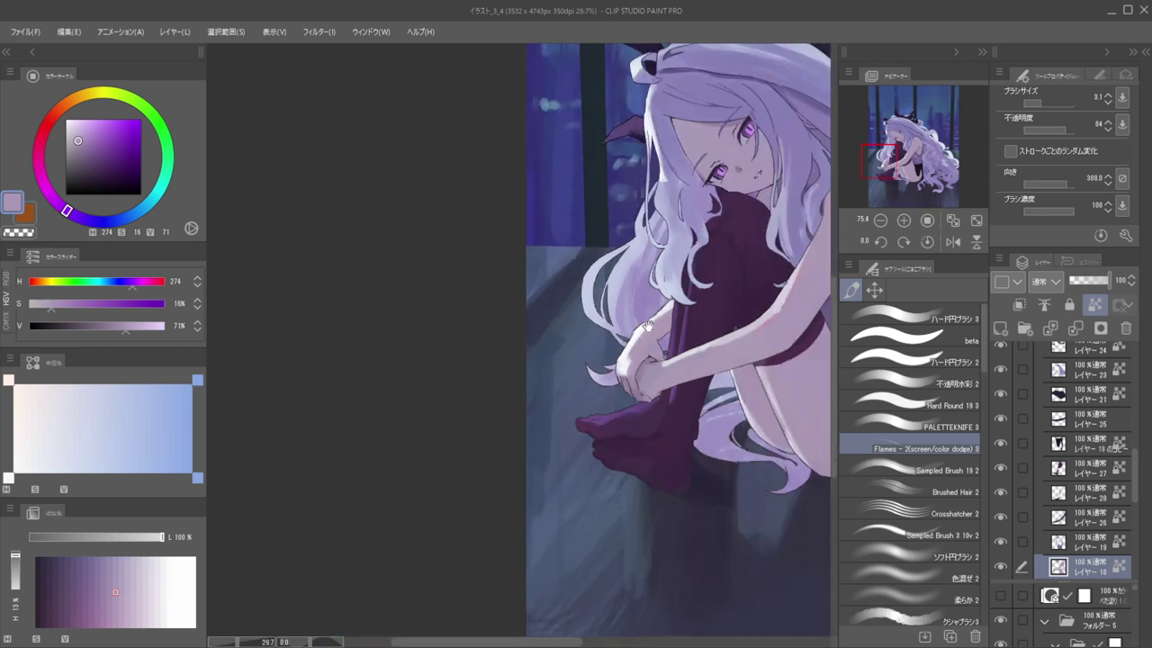
scroll(643, 320, "up", 4)
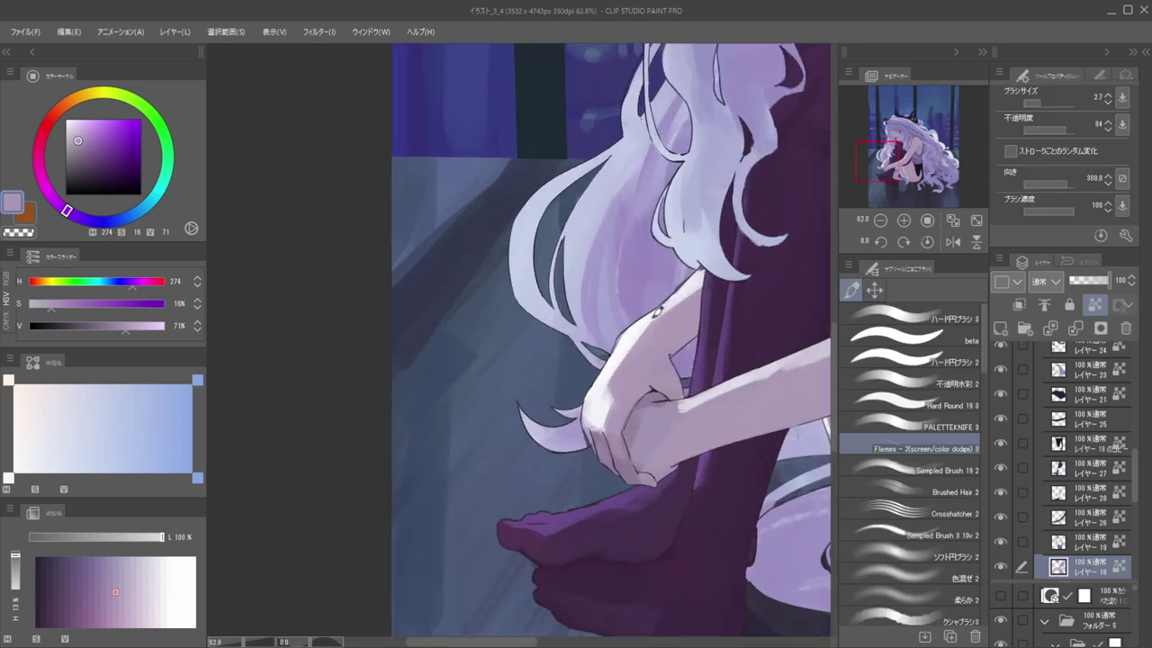
left_click_drag(671, 294, 562, 340)
Sample a pinkish skin tone and paint soft pink strokes along the forearm's upper edge and back of the hand
left_click(783, 365, "alt")
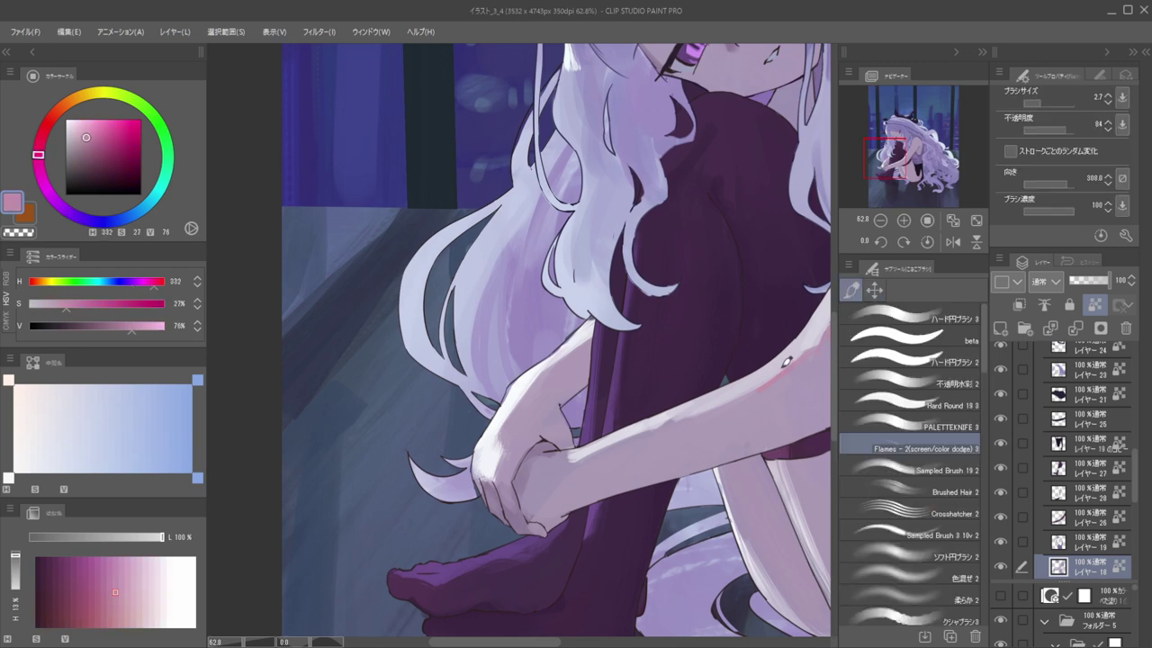
scroll(563, 404, "up", 3)
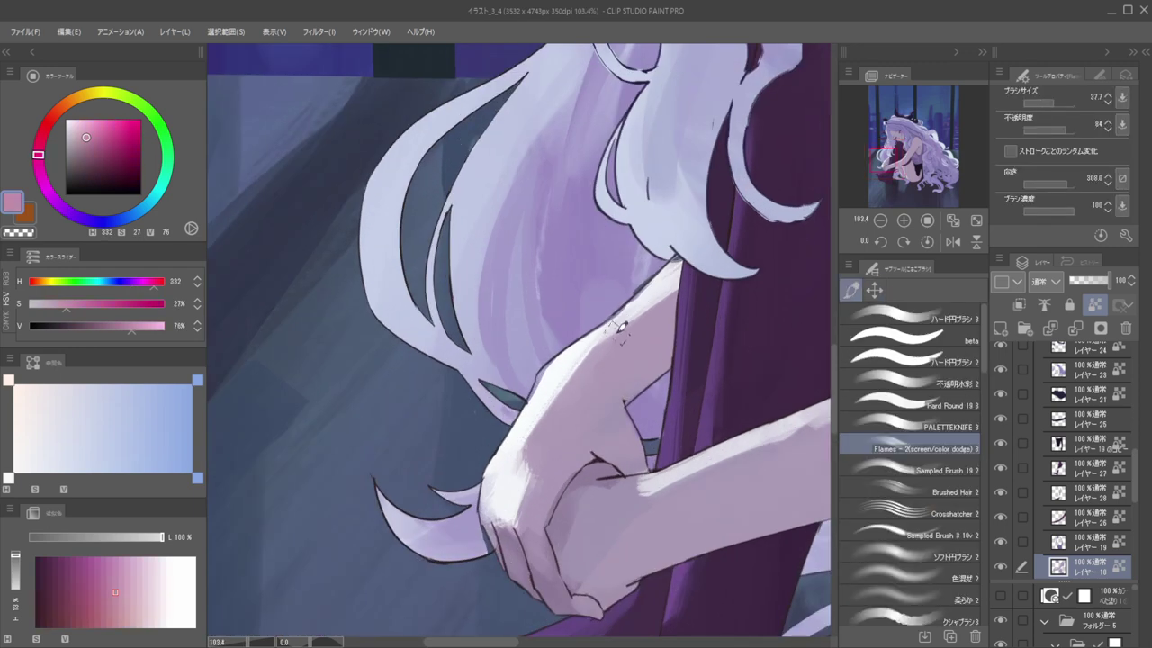
left_click_drag(608, 348, 679, 285)
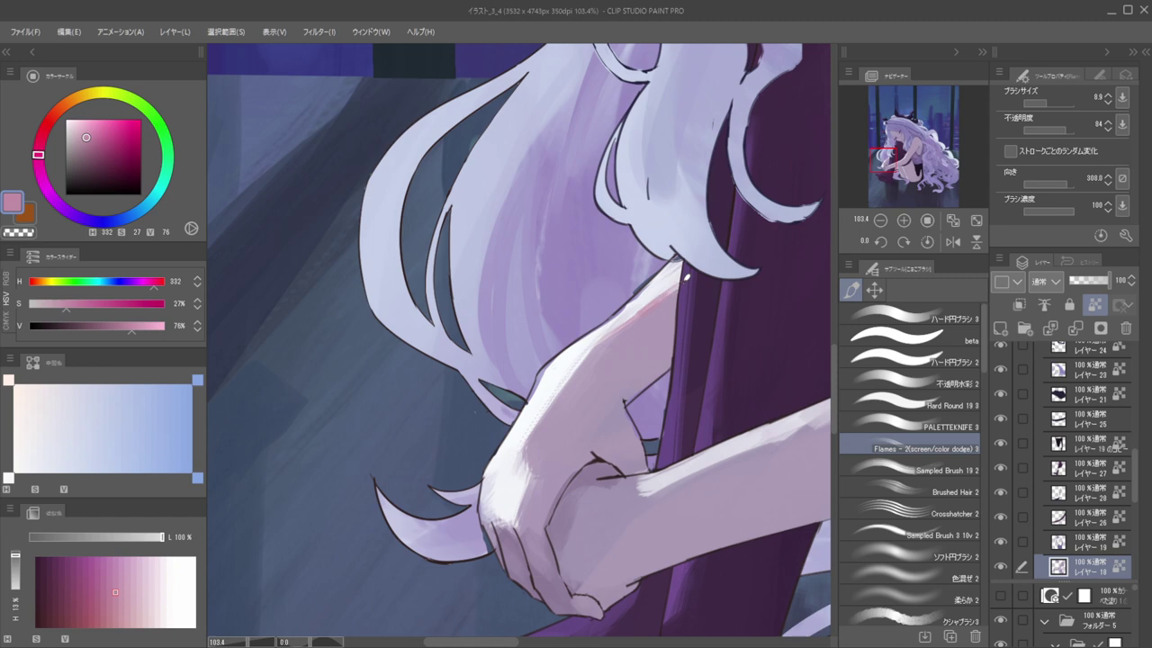
mouse_move(613, 335)
left_mouse_down()
mouse_move(547, 403)
mouse_move(527, 443)
left_mouse_up()
left_click_drag(605, 333, 617, 375)
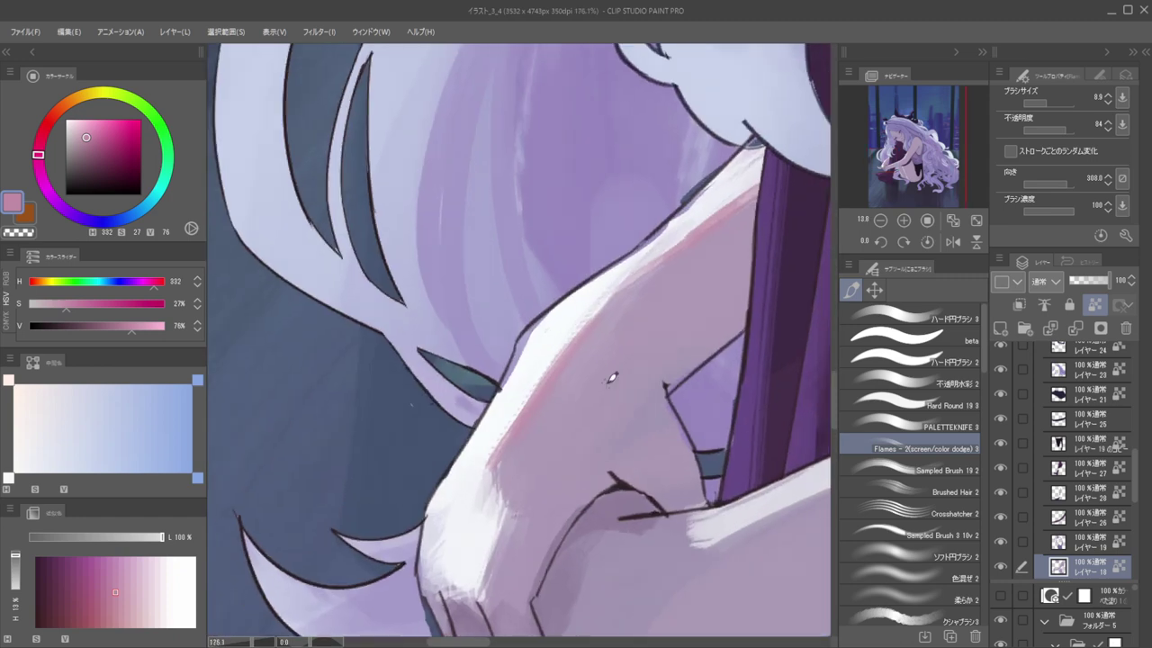
left_click(545, 338, "alt")
left_click(547, 337, "ctrl+shift")
Switch to the beta brush at a smaller size and touch up the arm outline
key("c")
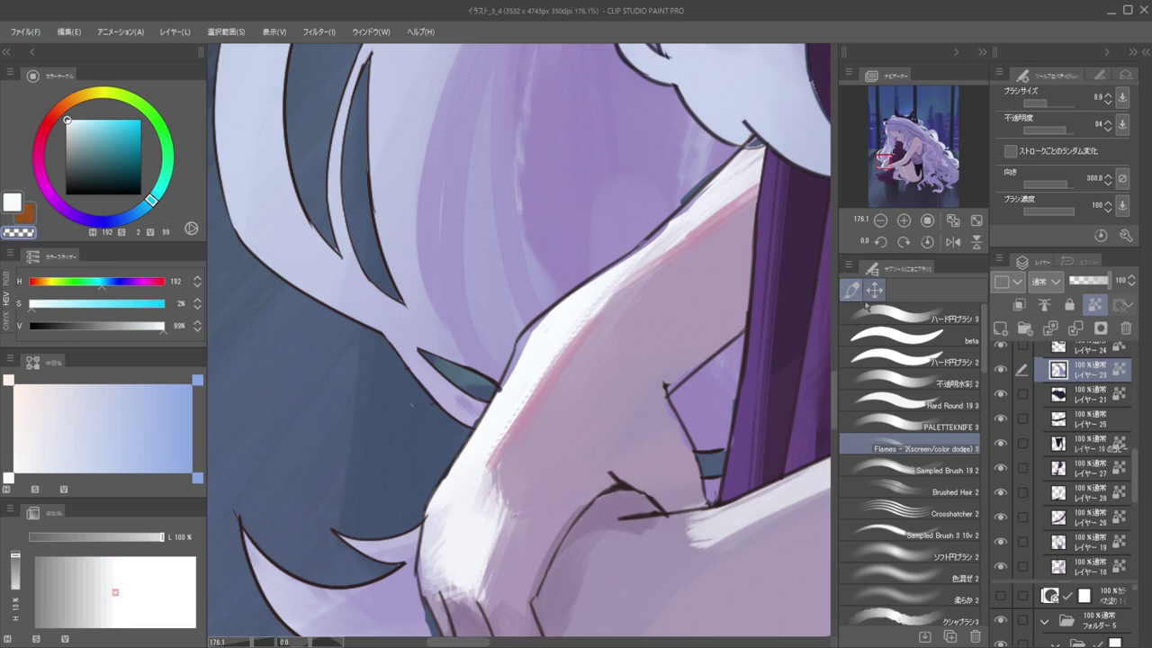
left_click(904, 337)
key("ctrl+z")
mouse_move(528, 348)
left_mouse_down()
mouse_move(535, 357)
mouse_move(546, 325)
left_mouse_up()
left_click_drag(519, 374, 503, 413)
left_click_drag(590, 229, 501, 346)
mouse_move(580, 345)
left_mouse_down()
mouse_move(609, 315)
mouse_move(569, 350)
left_mouse_up()
At brush size about 11.7, turn off transparency protection and paint the dark arm edge purple
mouse_move(619, 300)
left_mouse_down()
mouse_move(589, 309)
mouse_move(599, 280)
mouse_move(592, 309)
left_mouse_up()
left_click(592, 309, "alt")
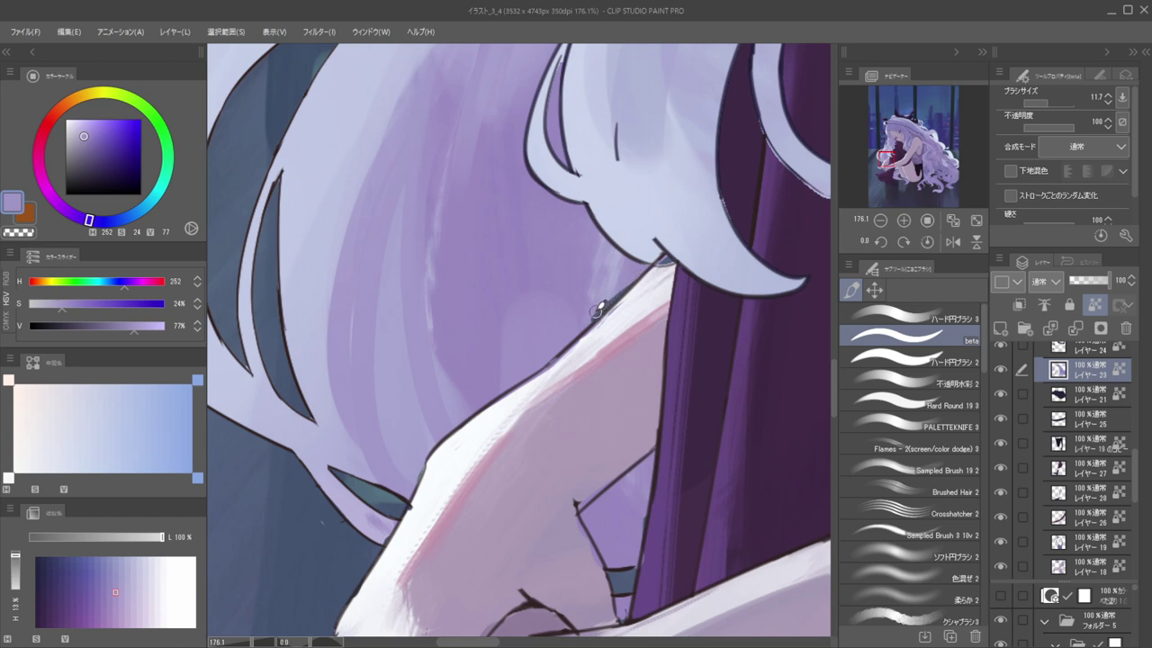
key("/")
left_click(592, 312, "alt")
left_click_drag(595, 314, 642, 269)
Select レイヤー6 in フォルダー4, sample a pale blue, and zoom out to about 8.8% to see the whole image
left_click(658, 274, "ctrl+shift")
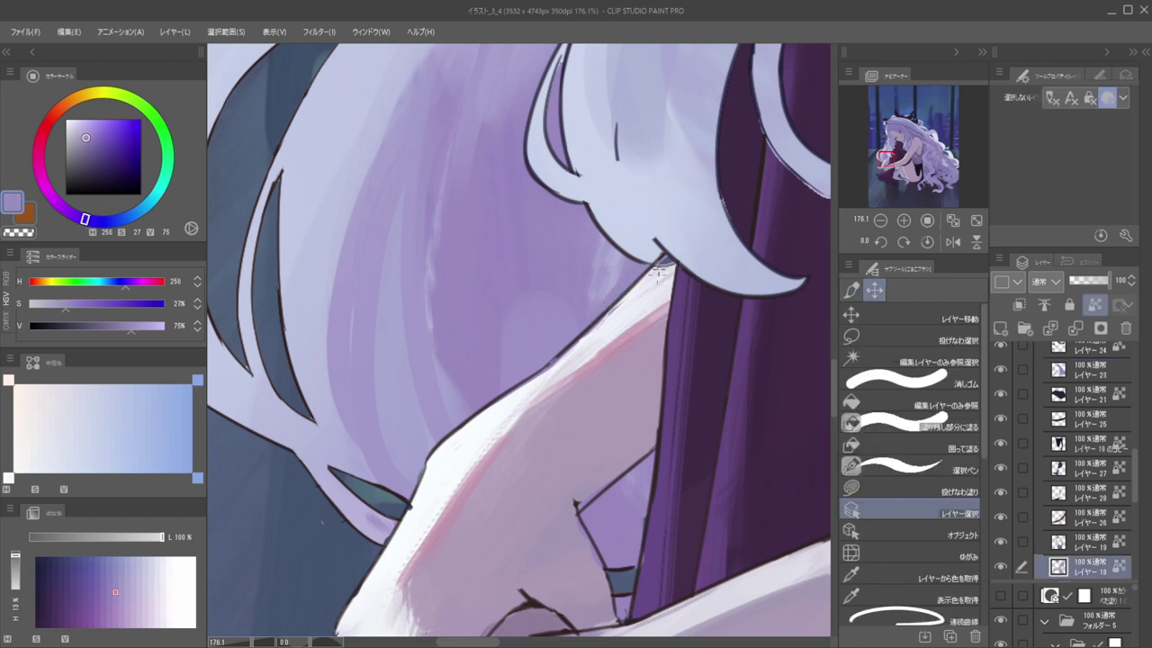
left_click(657, 262, "alt")
left_click(660, 256, "ctrl+shift")
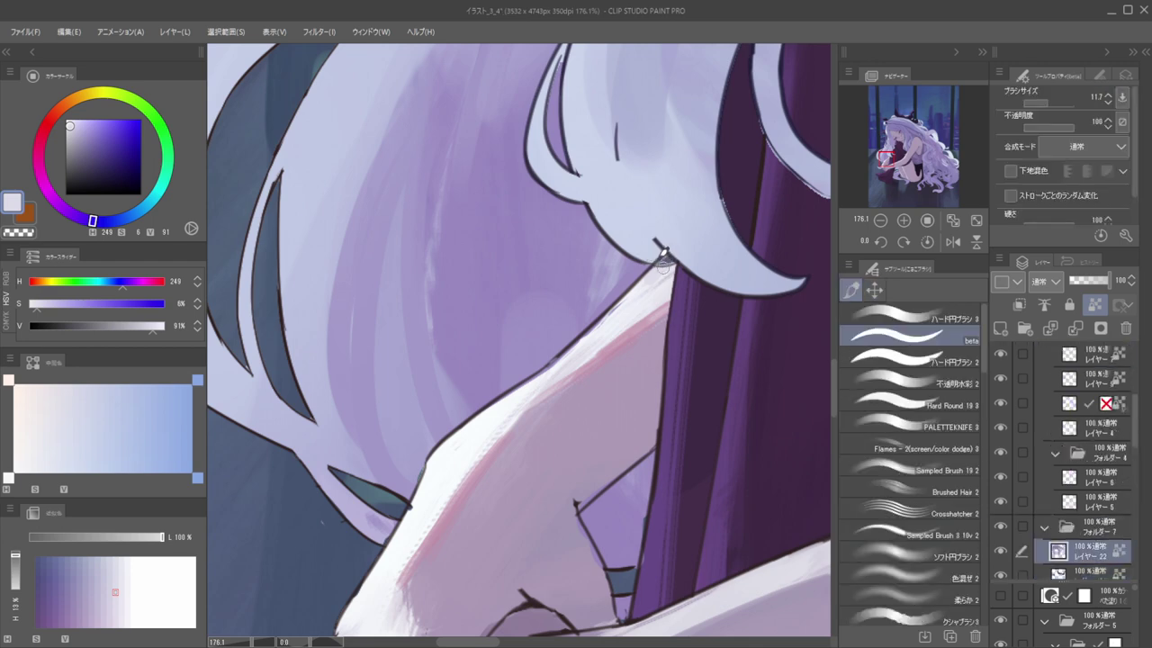
left_click(662, 255, "alt")
left_click(662, 252, "ctrl+shift")
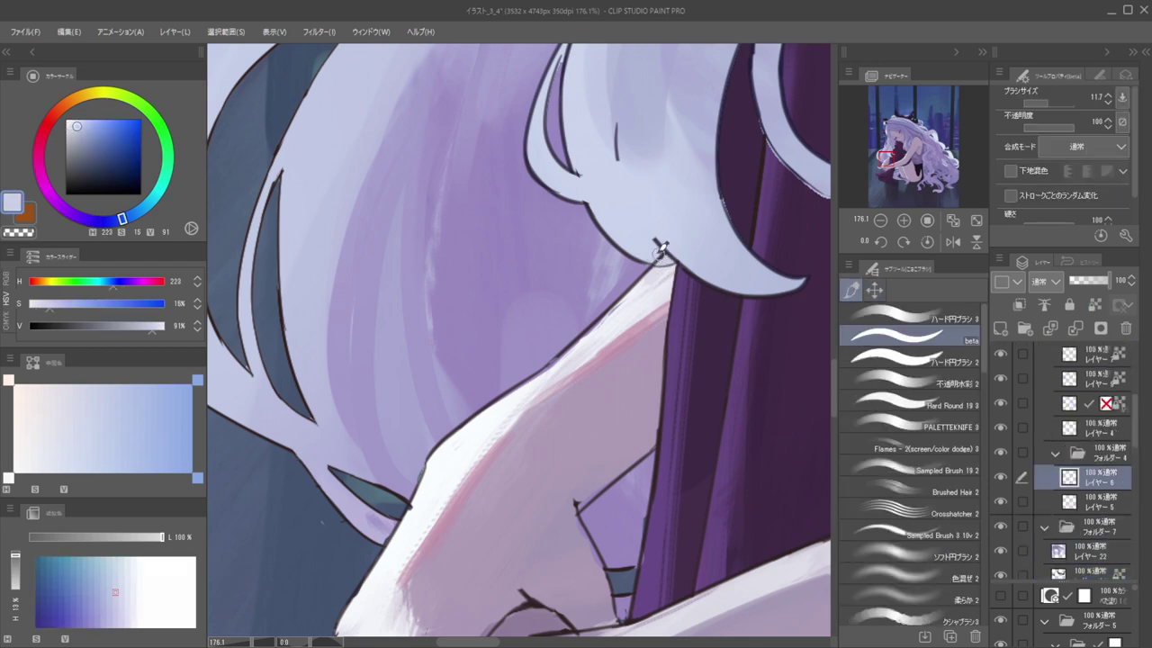
left_click_drag(636, 227, 530, 249)
left_click_drag(780, 207, 682, 246)
key("h")
key("h")
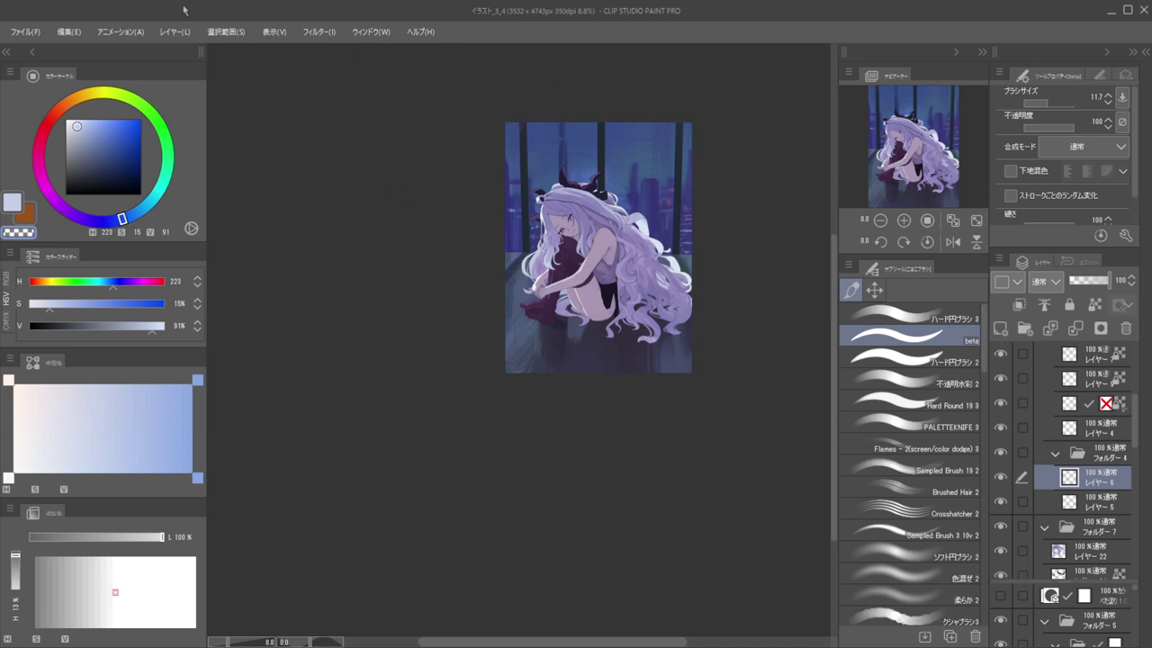
Zoom in on the floor, choose Sampled Brush 19 2, and paint dark purple strokes below the girl's foot
key("alt")
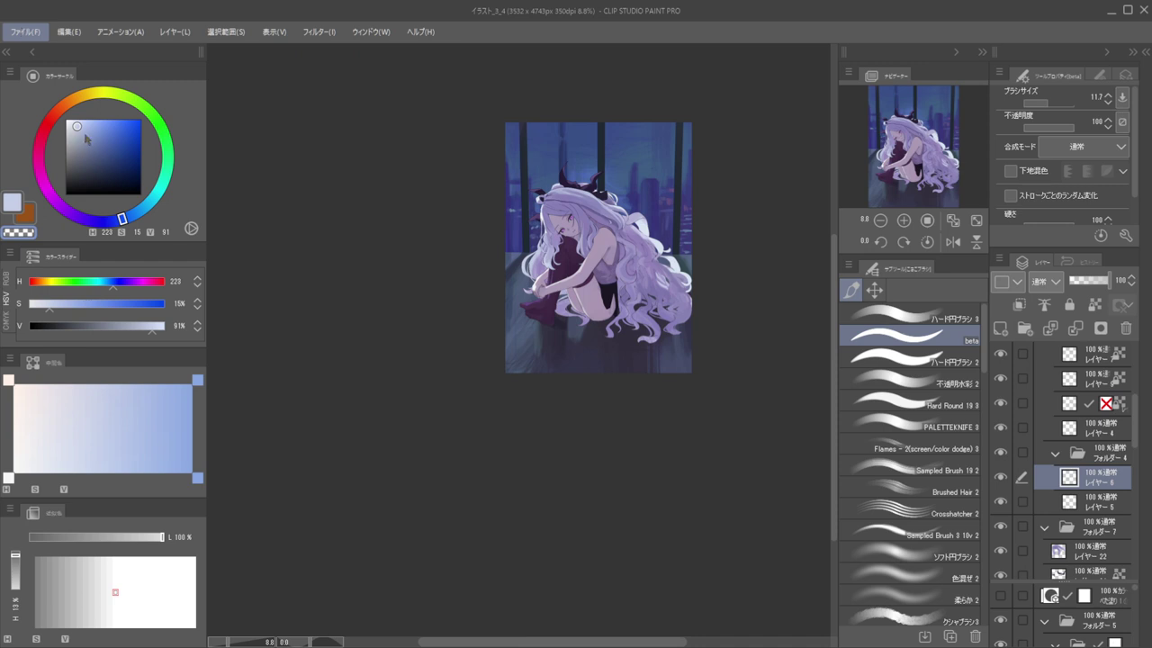
key("alt")
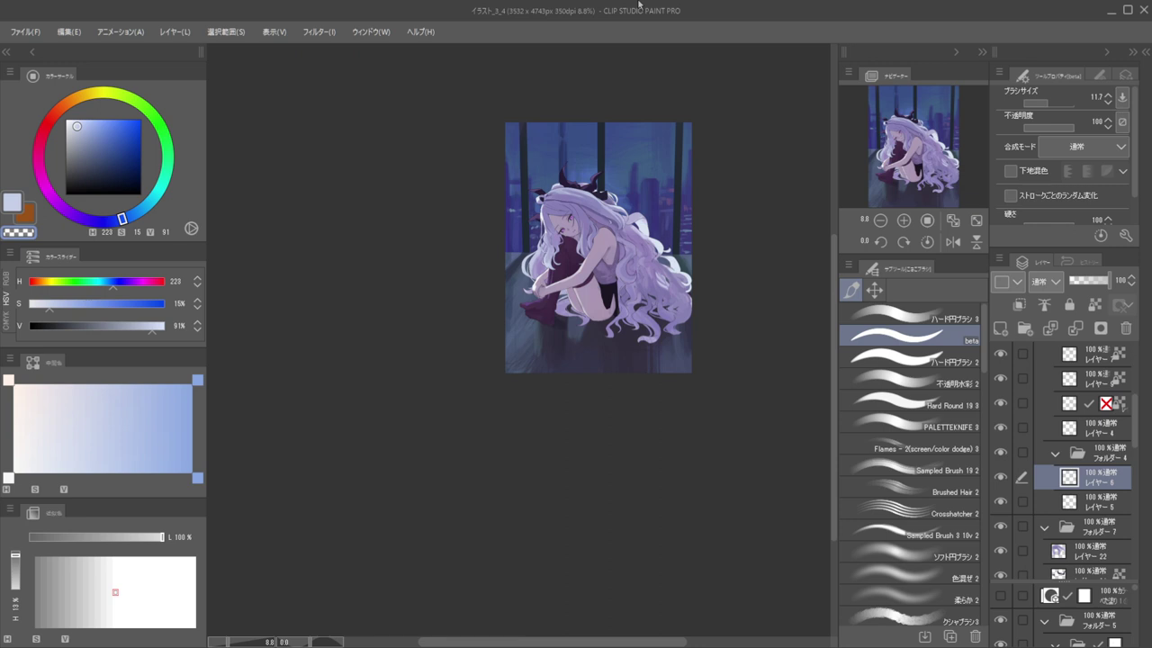
left_click_drag(486, 387, 396, 134)
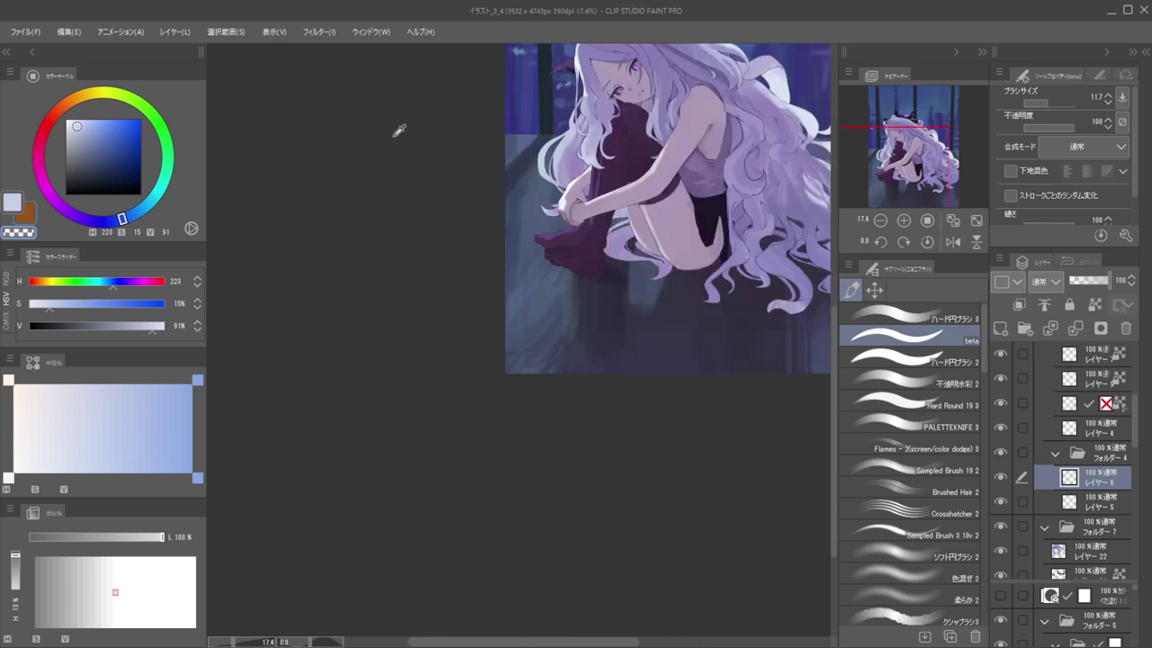
left_click(577, 287, "ctrl+shift")
left_click_drag(578, 286, 566, 279)
mouse_move(567, 280)
left_mouse_down()
mouse_move(589, 343)
mouse_move(563, 275)
mouse_move(574, 299)
left_mouse_up()
key("ctrl+z")
left_click(601, 301, "alt")
left_click(911, 467)
left_click(590, 294, "alt")
left_click_drag(569, 254, 574, 328)
left_click_drag(570, 261, 573, 329)
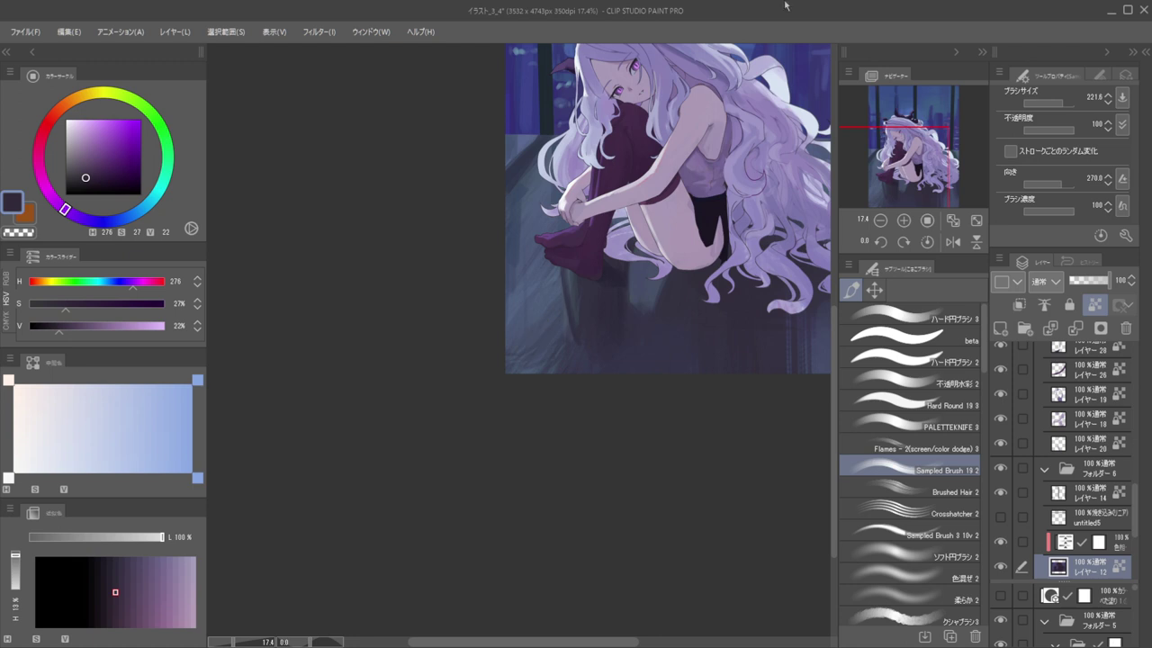
Sample several dark floor tones and save the illustration with Ctrl+S
left_click(569, 286, "alt")
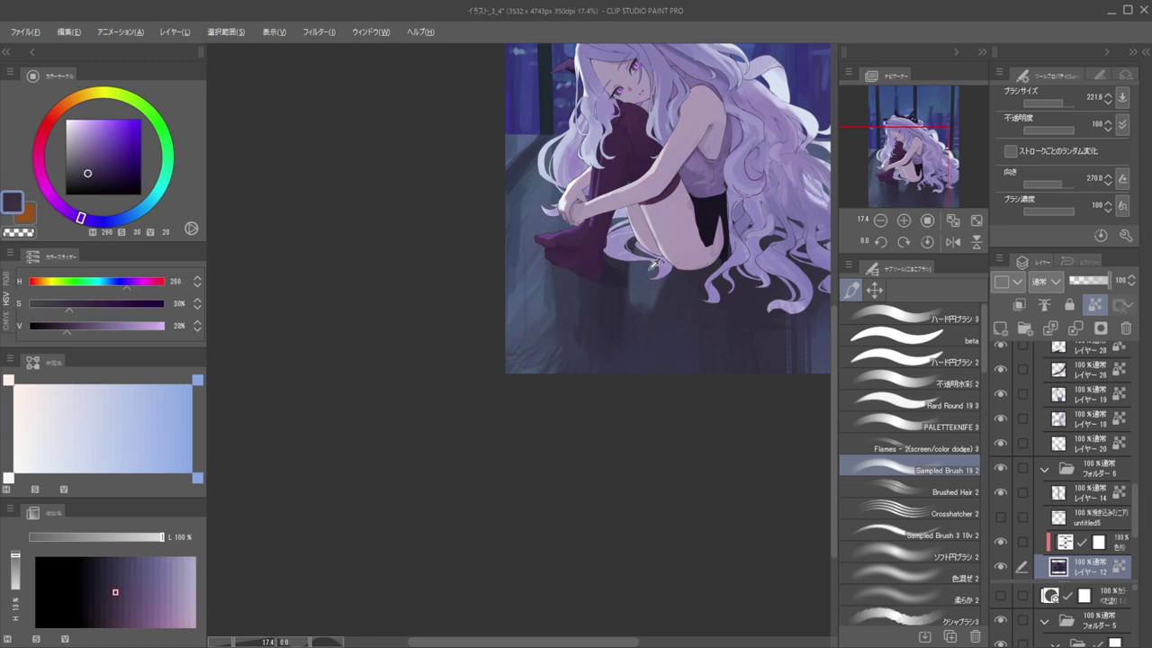
left_click(640, 270, "alt")
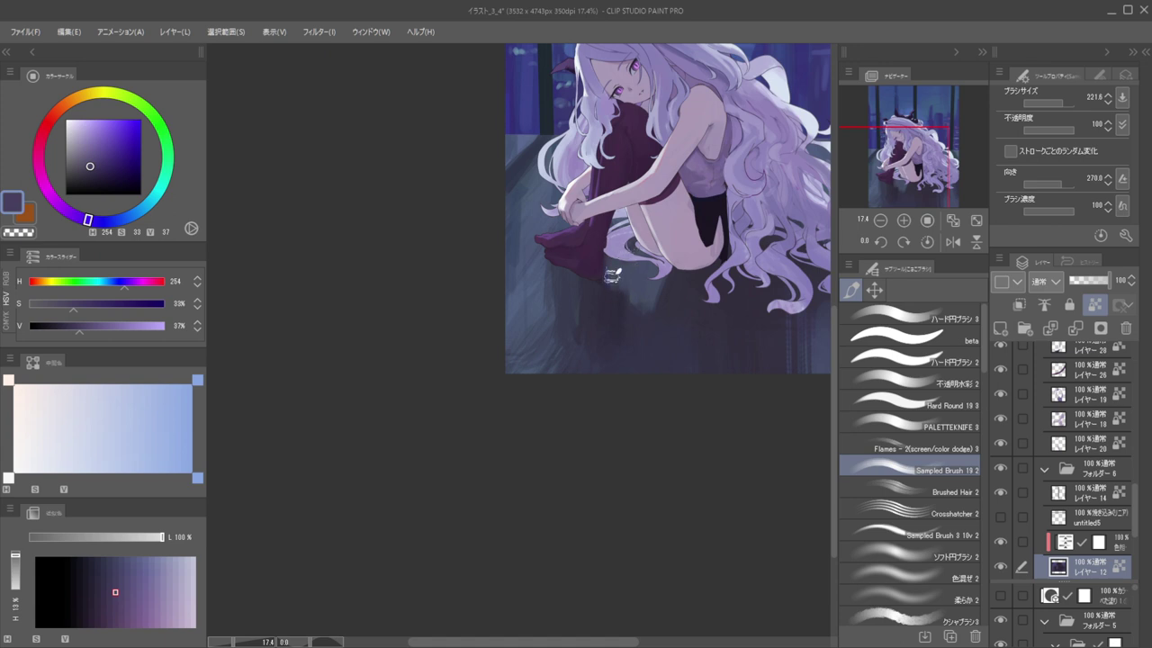
left_click(688, 284, "alt")
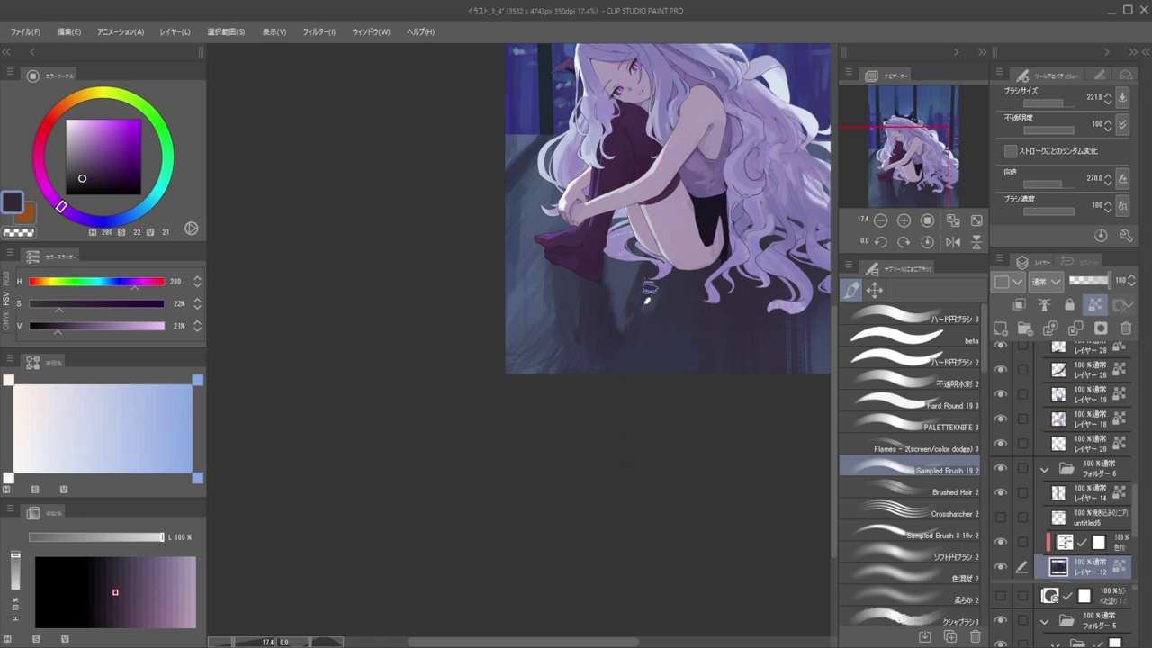
left_click(611, 315, "alt")
left_click(604, 309, "alt")
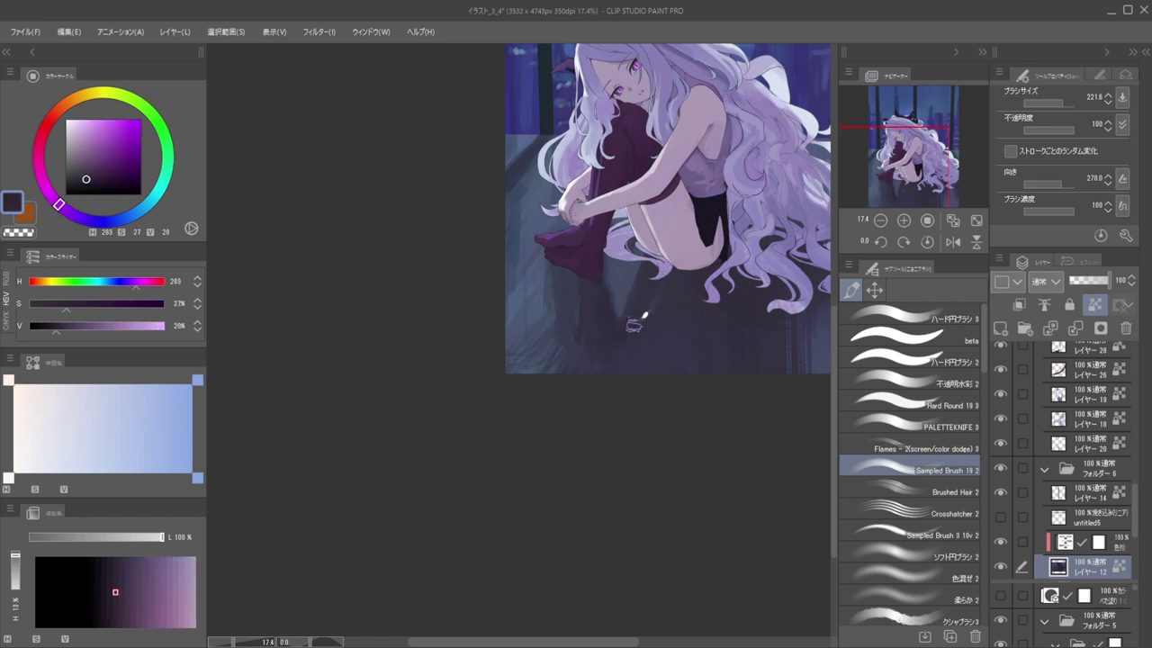
scroll(660, 156, "down", 5)
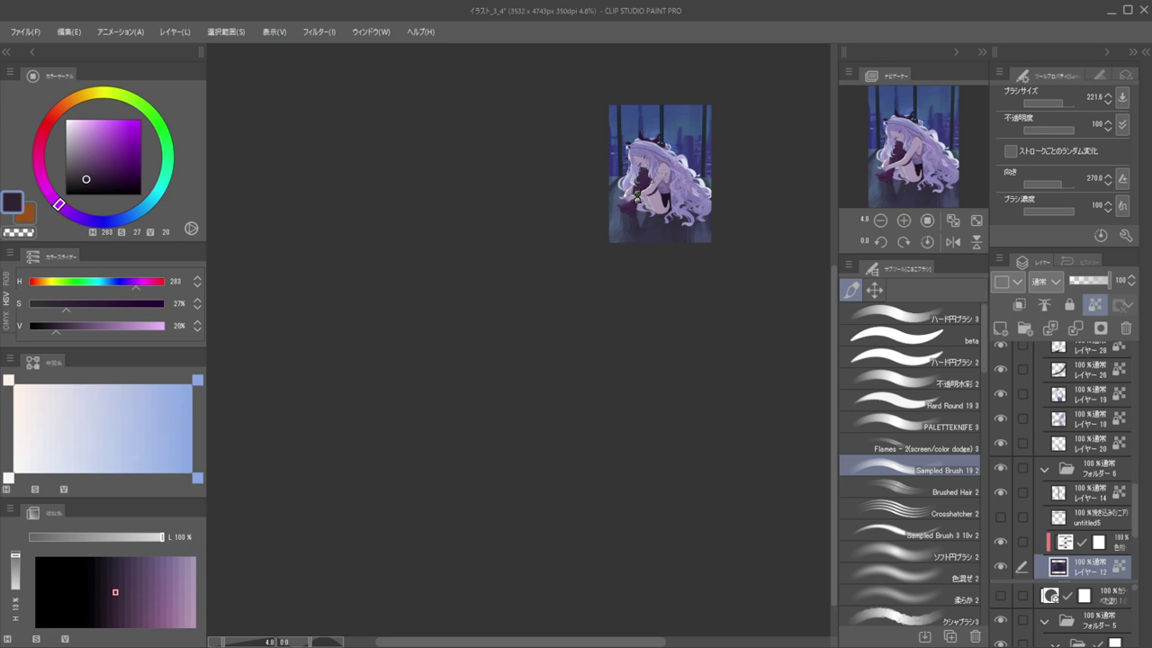
key("ctrl+s")
Sample dark floor purples and paint dark strokes on the lower-right floor with a slightly smaller brush
scroll(654, 217, "up", 3)
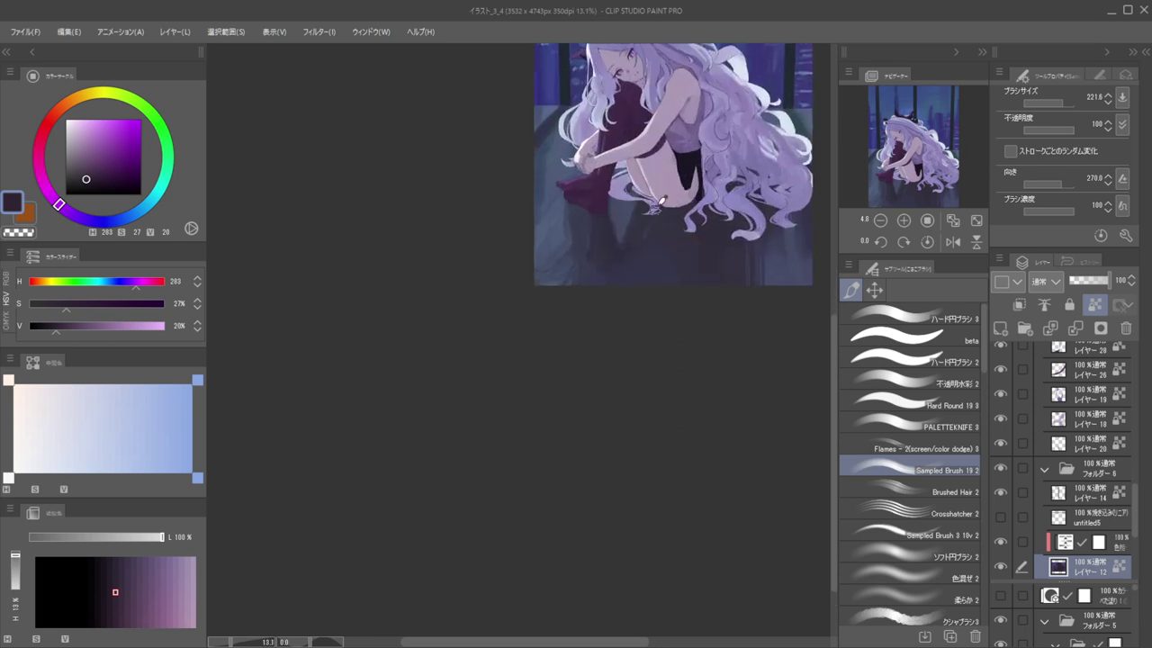
left_click(639, 284, "alt")
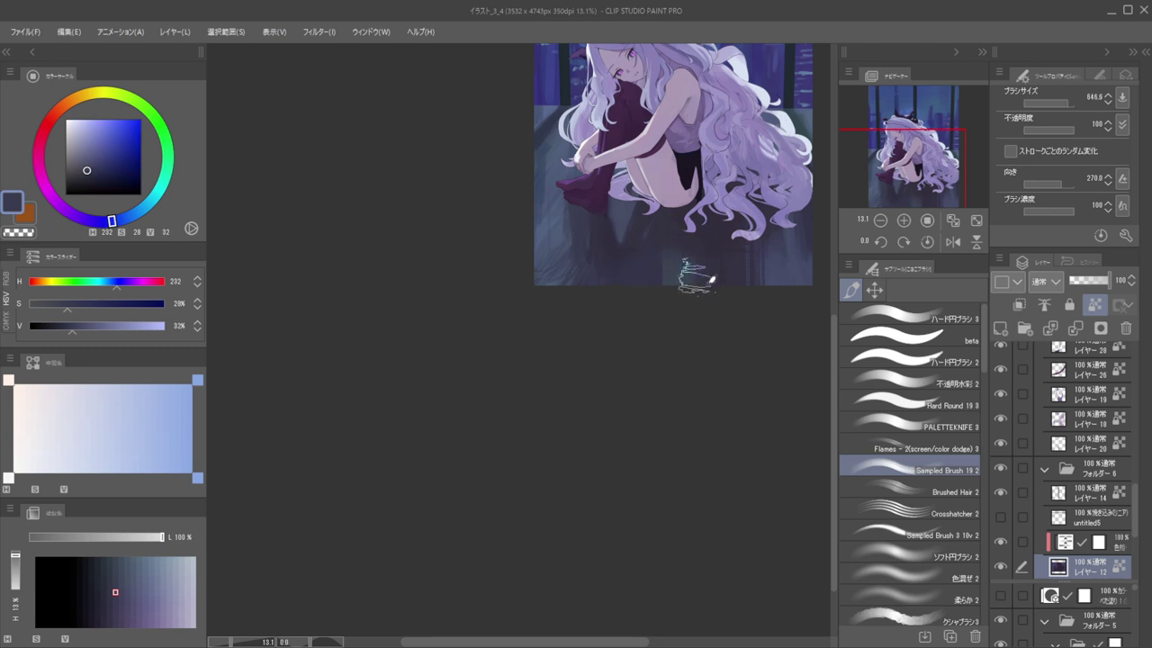
left_click(688, 253, "alt")
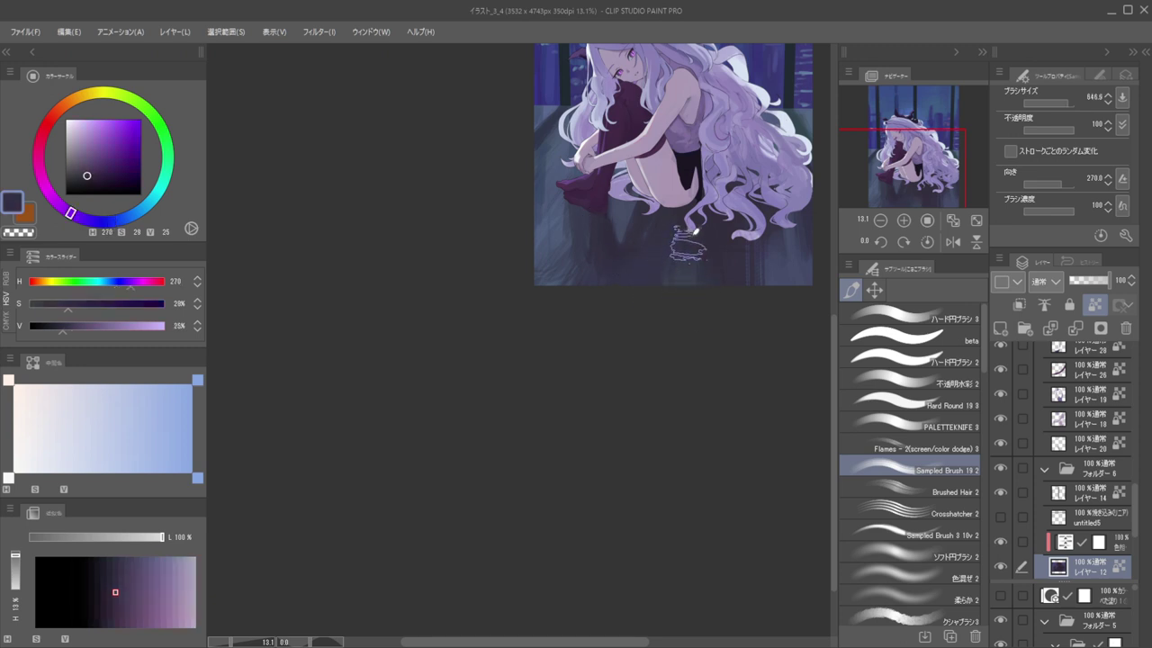
left_click(694, 272, "alt")
key("[")
left_click_drag(783, 239, 778, 329)
left_click_drag(772, 219, 769, 321)
Undo a stray lavender stroke, then paint over a dark line on the hair line layer
left_click_drag(759, 197, 708, 144)
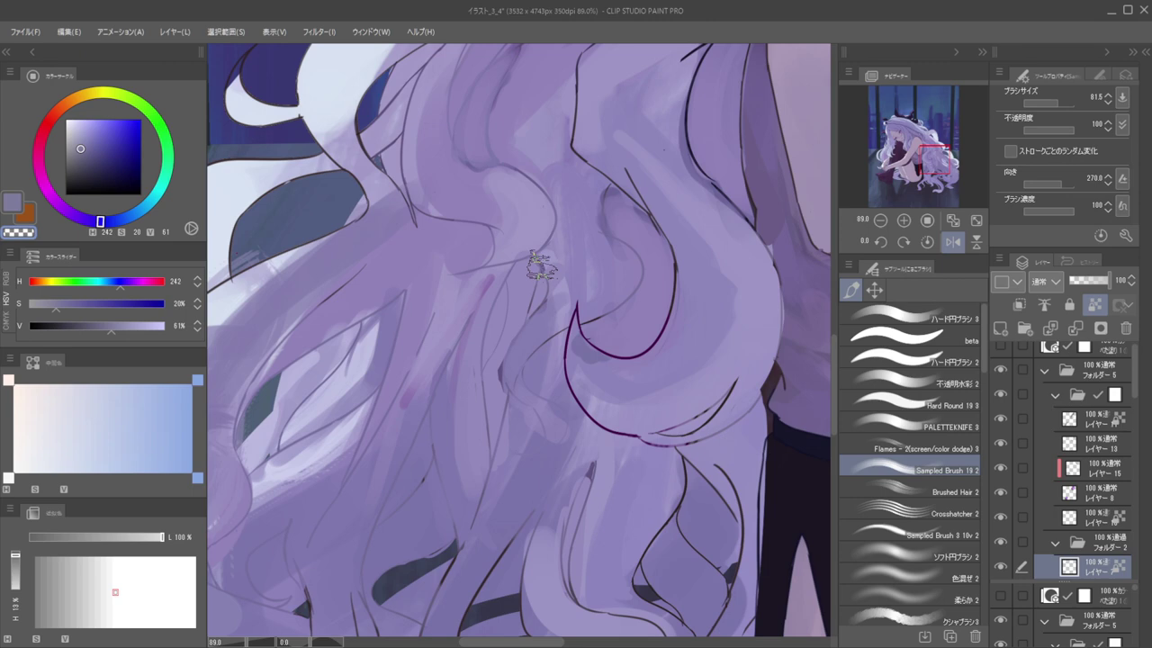
left_click(543, 266, "alt")
mouse_move(543, 266)
left_mouse_down()
mouse_move(524, 304)
mouse_move(605, 300)
left_mouse_up()
key("ctrl+z")
left_click(543, 283, "ctrl+shift")
left_click_drag(564, 216, 541, 321)
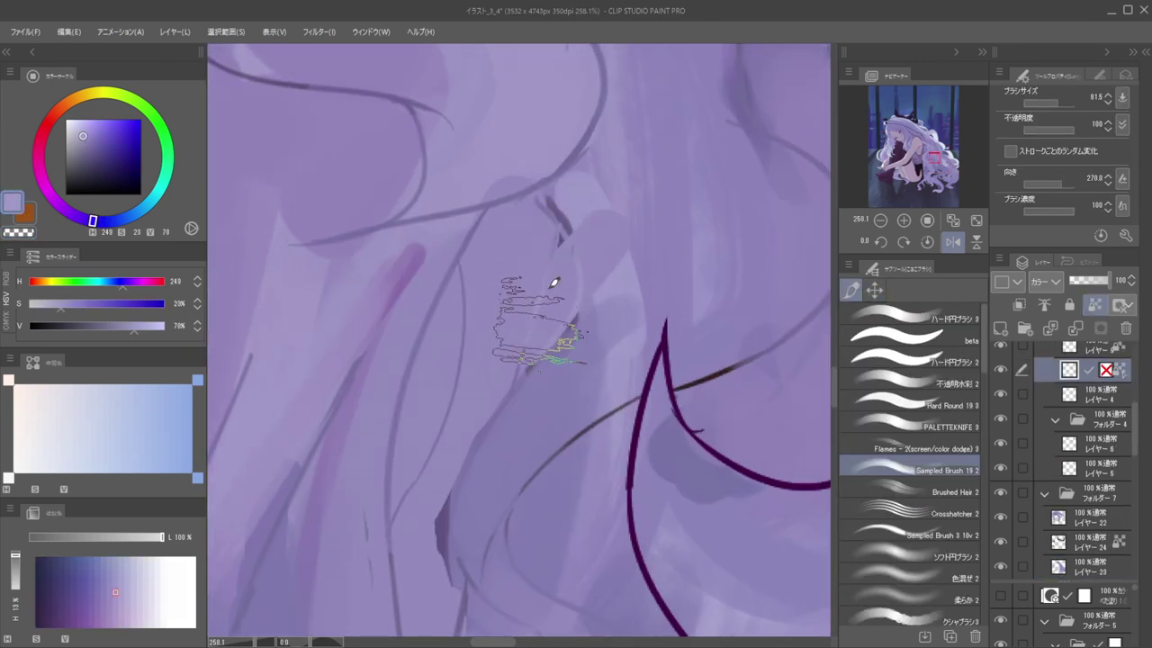
Erase the stray lines in the hair with transparent colour
key("c")
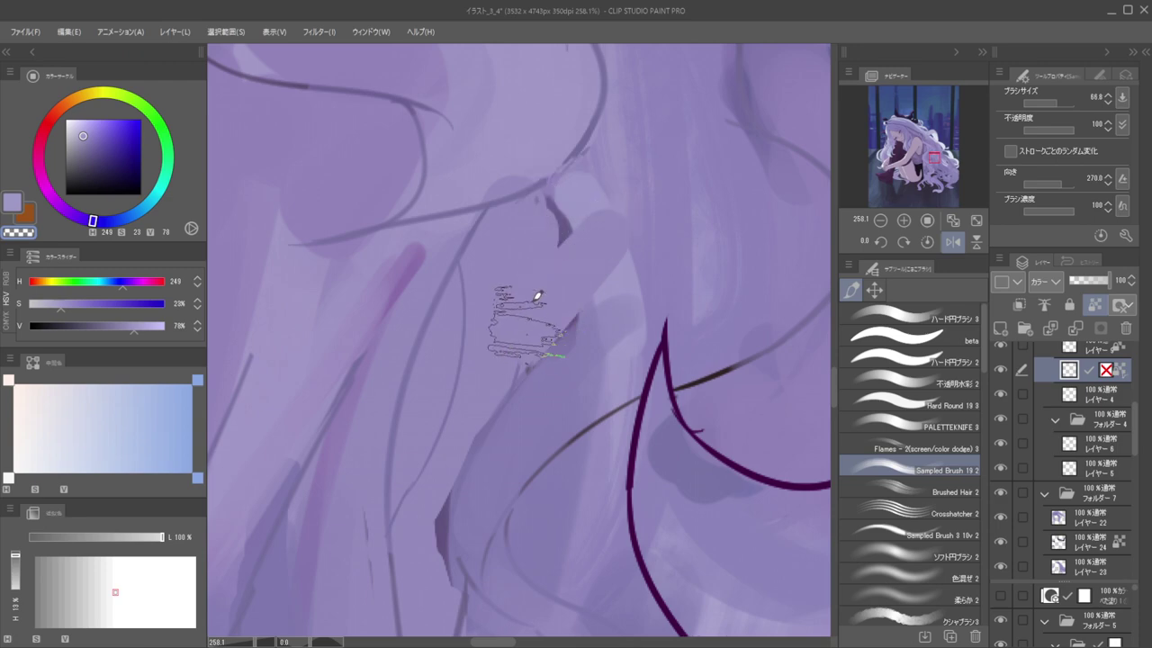
scroll(586, 216, "down", 6)
mouse_move(579, 246)
left_mouse_down()
mouse_move(591, 273)
mouse_move(602, 269)
left_mouse_up()
left_click_drag(602, 275, 529, 297)
left_click_drag(607, 238, 487, 214)
left_click_drag(543, 215, 509, 204)
scroll(509, 203, "down", 1)
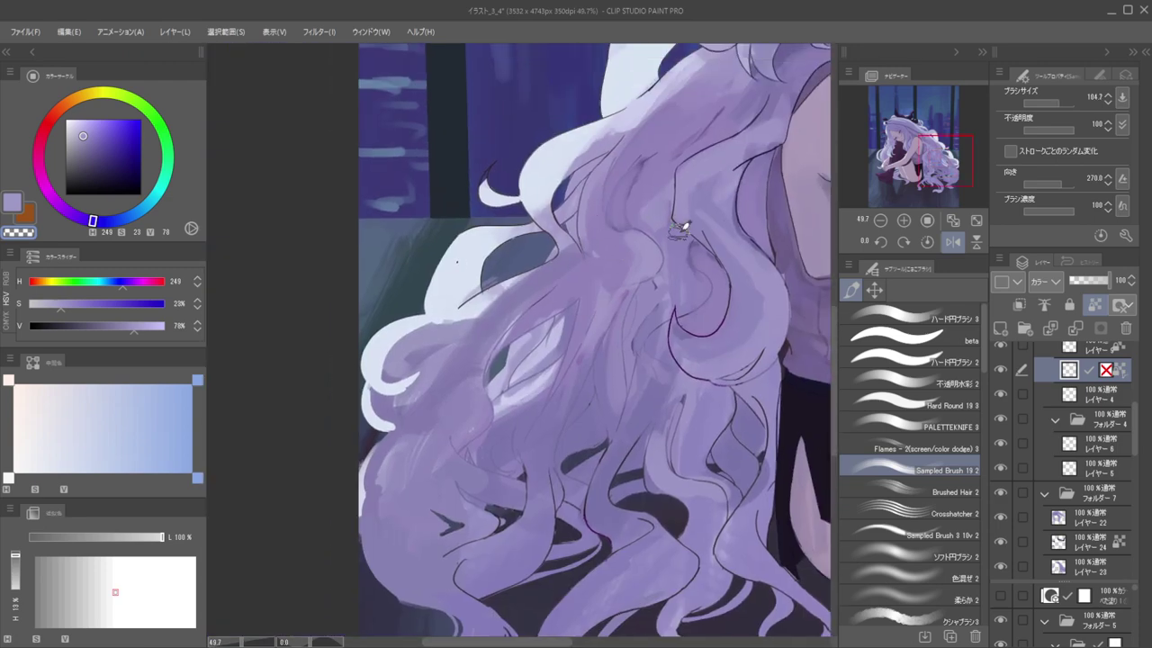
scroll(587, 232, "down", 2)
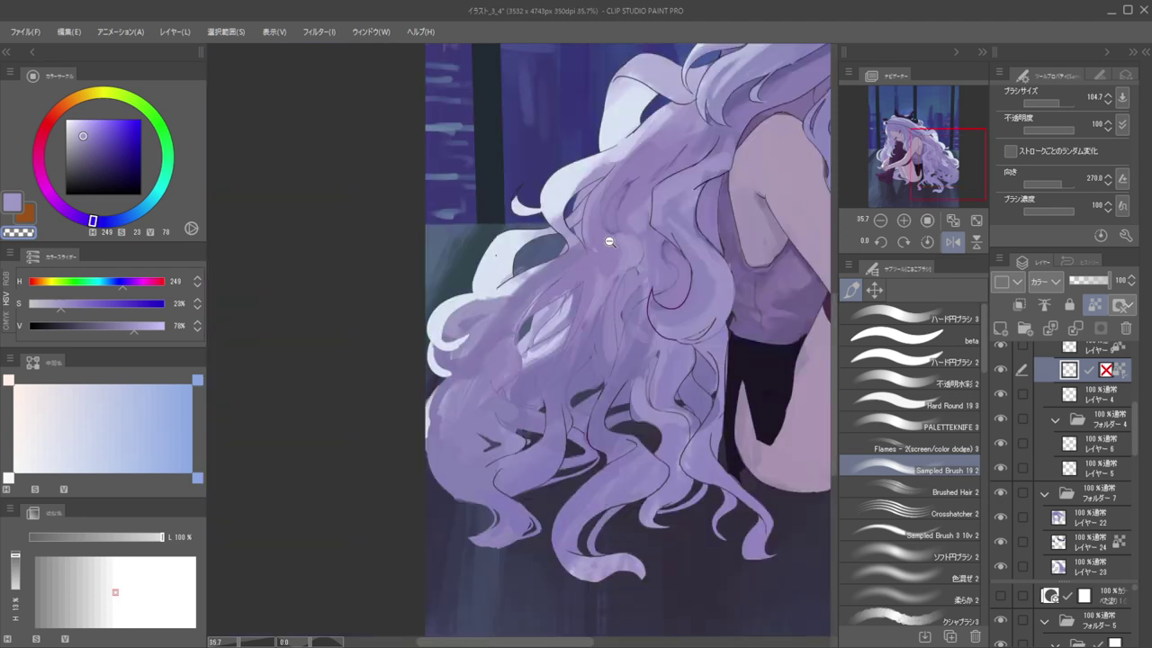
scroll(612, 247, "up", 3)
Try a darker pinkish-purple stroke on the hair colour layer, then undo it
left_click(606, 240, "ctrl+shift")
left_click(606, 239, "alt")
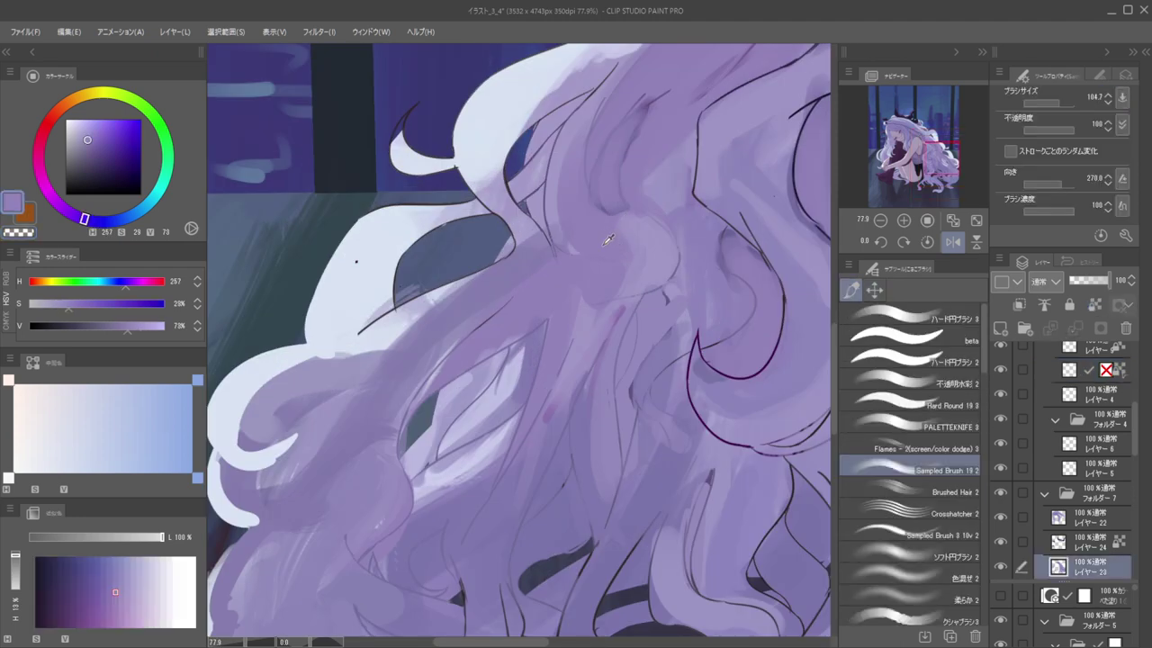
left_click_drag(127, 333, 121, 333)
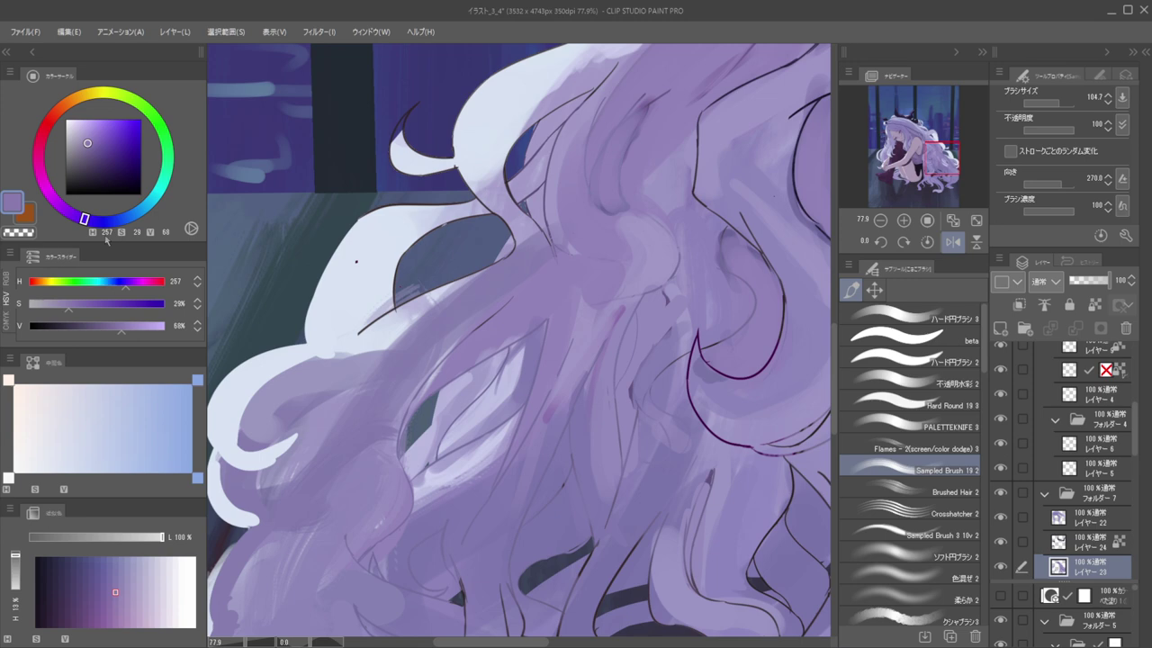
left_click_drag(125, 285, 129, 285)
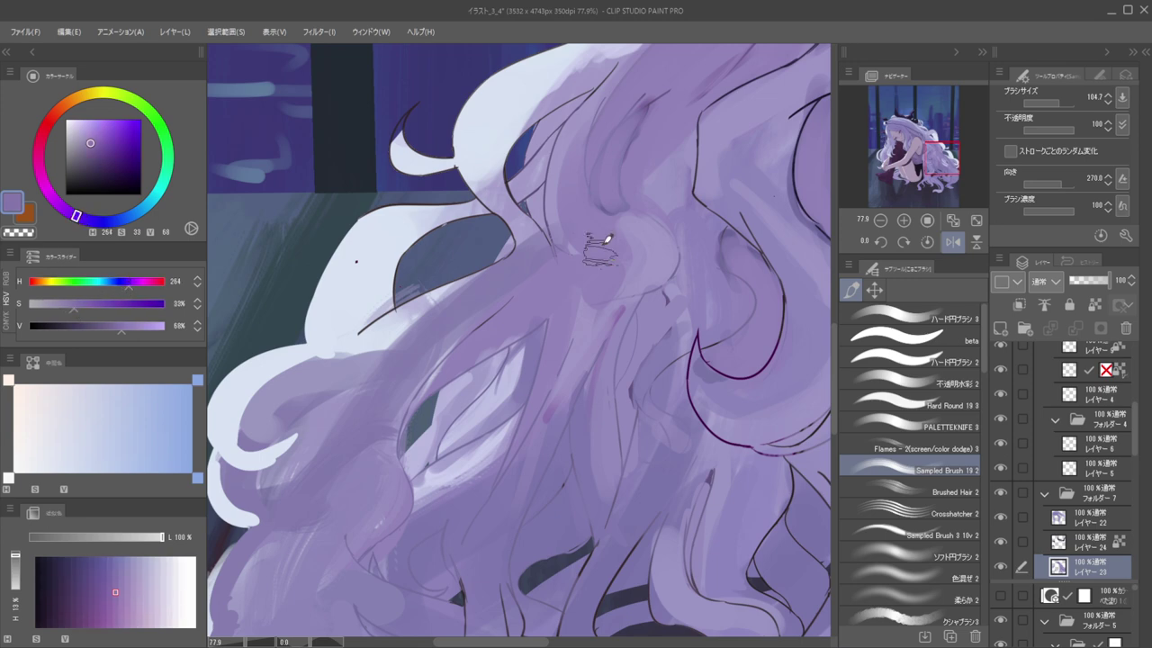
mouse_move(543, 263)
left_mouse_down()
mouse_move(531, 285)
mouse_move(617, 260)
mouse_move(633, 277)
left_mouse_up()
key("ctrl+z")
Switch to the 不透明水彩 2 brush and blend the hair shading with soft lavender strokes
left_click(921, 361)
left_click(927, 383)
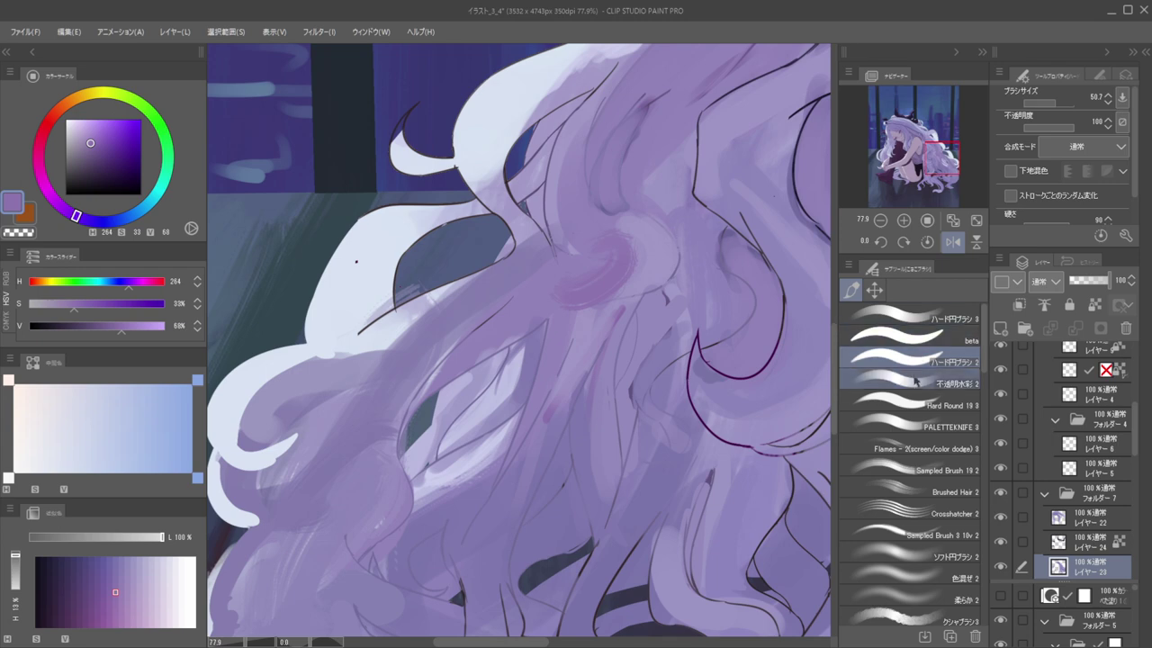
key("bracketleft")
key("bracketleft")
key("bracketleft")
key("bracketleft")
left_click(604, 244, "alt")
mouse_move(634, 243)
left_mouse_down()
mouse_move(617, 266)
mouse_move(627, 274)
left_mouse_up()
mouse_move(606, 230)
left_mouse_down()
mouse_move(604, 265)
mouse_move(599, 226)
left_mouse_up()
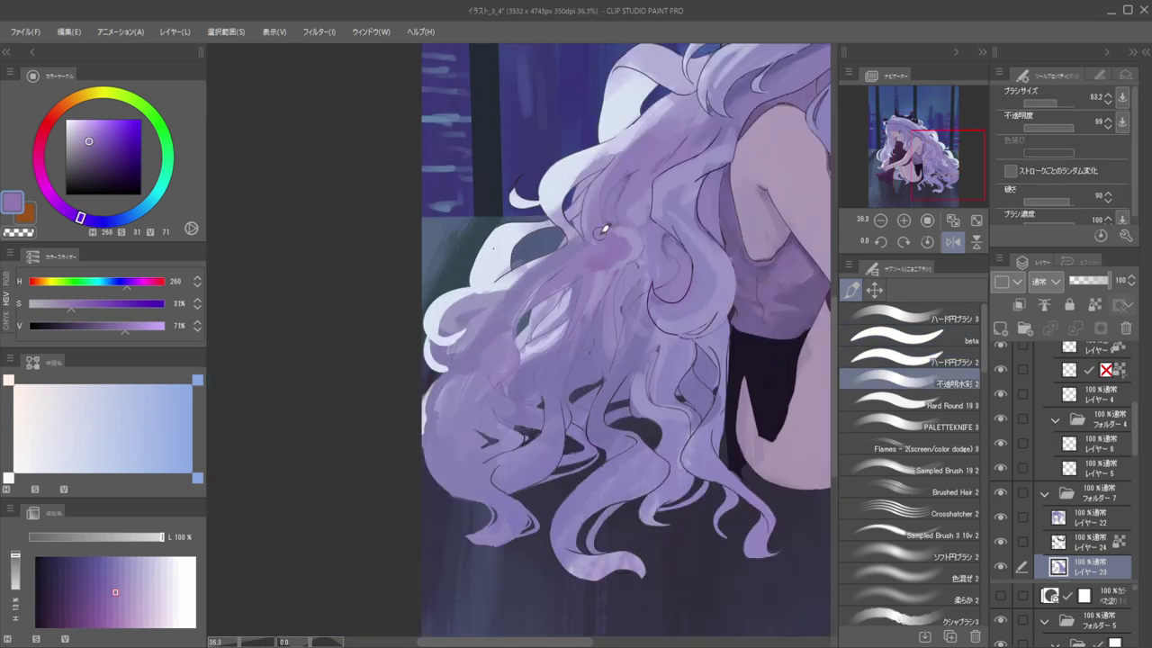
left_click_drag(581, 266, 576, 277)
scroll(576, 277, "down", 1)
Paint thin lavender hair strands sweeping down-left with a smaller brush
left_click(588, 248, "alt")
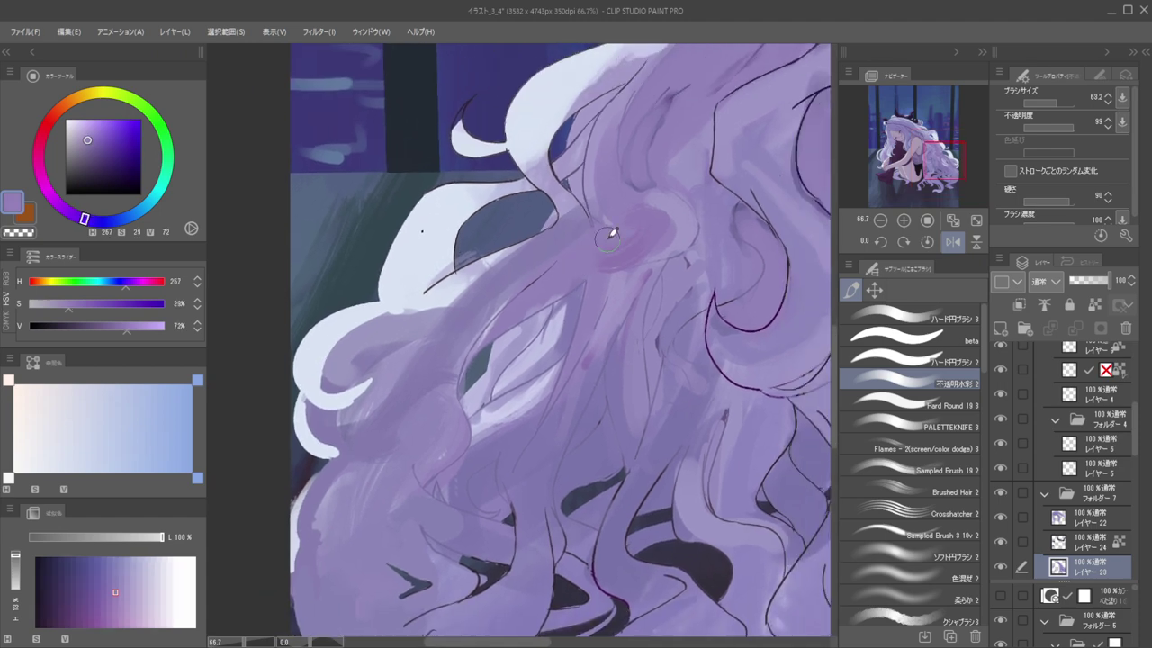
key("bracketleft")
key("bracketleft")
left_click(659, 234, "alt")
mouse_move(659, 236)
left_mouse_down()
mouse_move(598, 305)
mouse_move(636, 255)
mouse_move(584, 351)
left_mouse_up()
left_click_drag(635, 256, 597, 276)
scroll(603, 257, "down", 5)
scroll(611, 234, "up", 3)
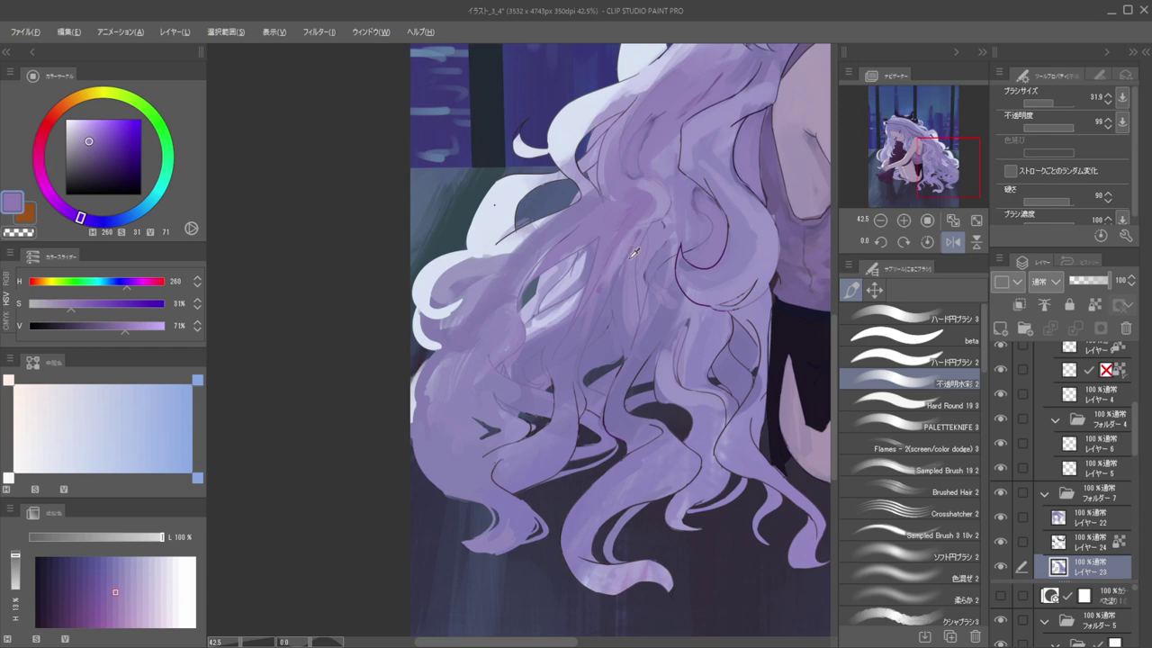
Paint sampled mid purple over the hair's edge with a slightly larger brush
left_click(616, 219, "alt")
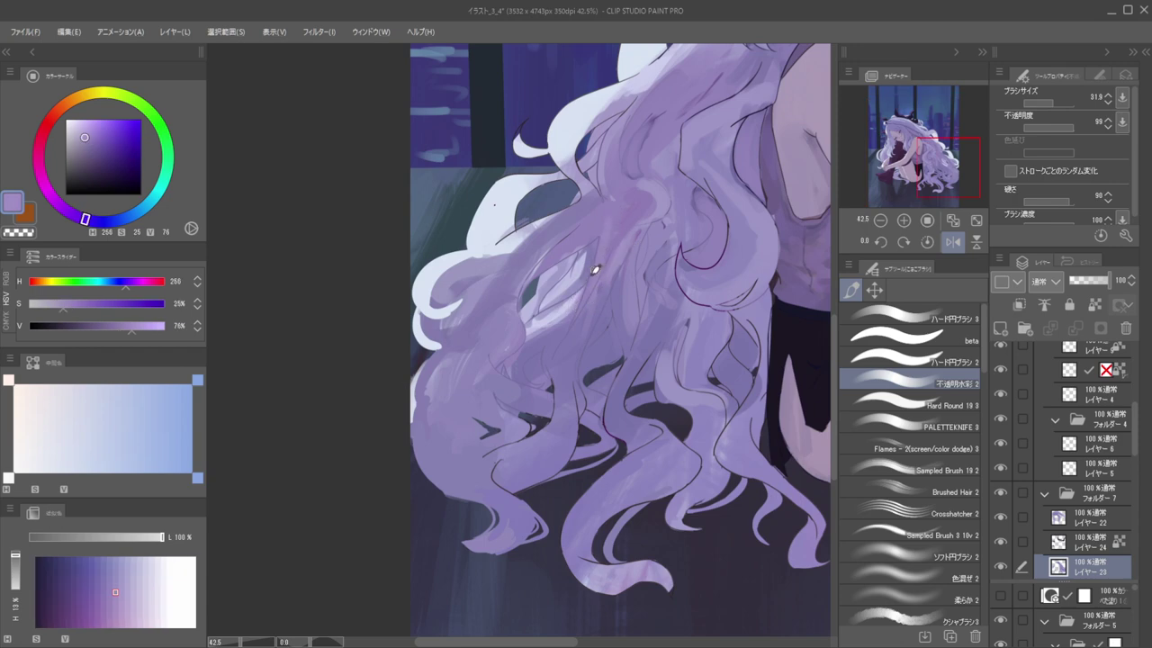
left_click(594, 260, "alt")
key("bracketright")
scroll(568, 207, "down", 5)
scroll(550, 248, "up", 5)
mouse_move(527, 314)
left_mouse_down()
mouse_move(518, 352)
mouse_move(527, 335)
left_mouse_up()
key("bracketright")
key("bracketright")
key("bracketright")
scroll(508, 326, "down", 5)
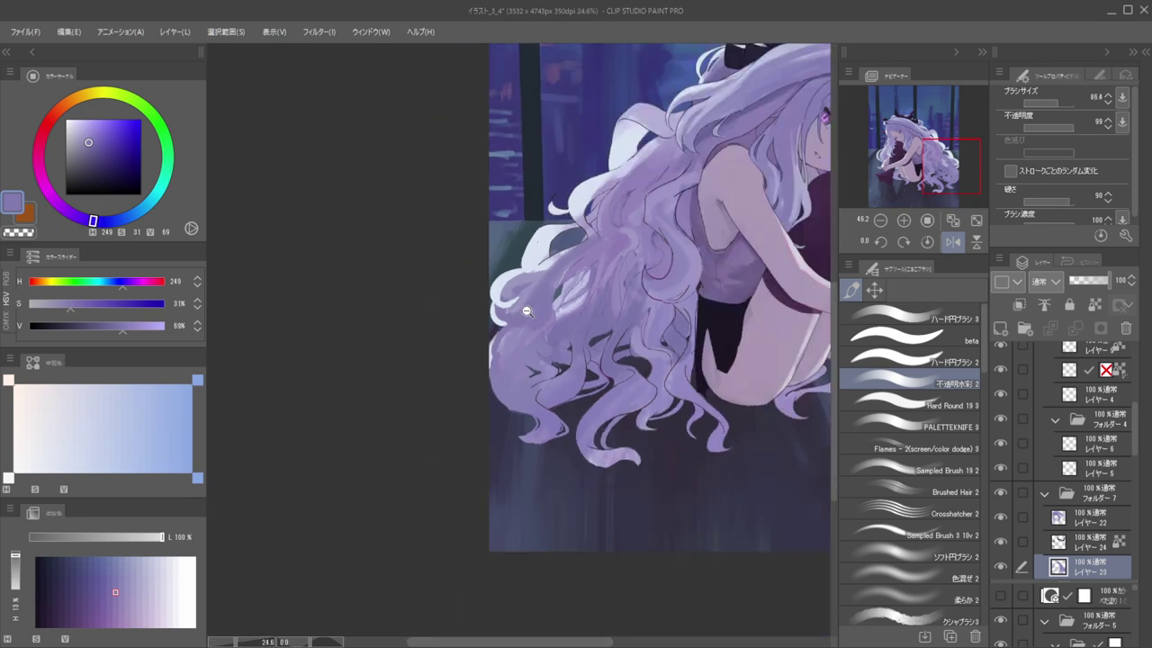
scroll(527, 313, "up", 3)
Trim the pale hair curl with purple strokes and shrink the brush to a fine size
left_click(513, 255, "alt")
left_click(516, 259, "alt")
left_click_drag(522, 271, 500, 290)
key("bracketleft")
left_click(491, 282, "alt")
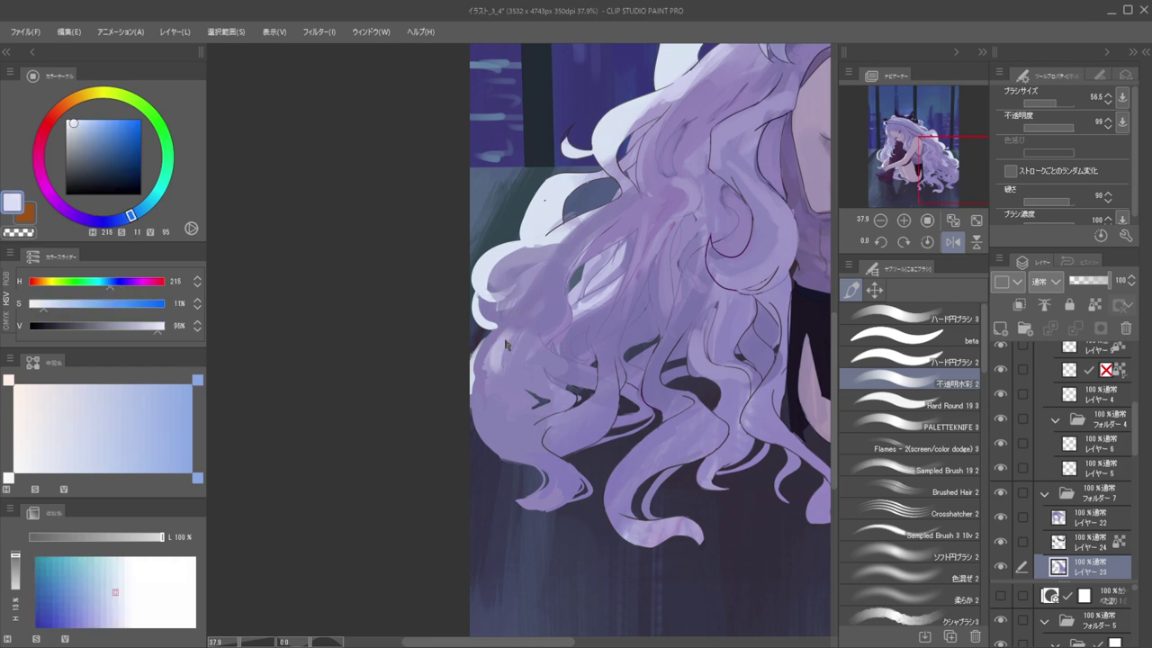
mouse_move(501, 342)
left_mouse_down()
mouse_move(478, 354)
mouse_move(475, 394)
left_mouse_up()
Lock transparent pixels on the hair layer and repaint the left hair edge pale, then purple
key("/")
left_click_drag(491, 343, 473, 394)
left_click(518, 322, "alt")
left_click_drag(491, 342, 477, 403)
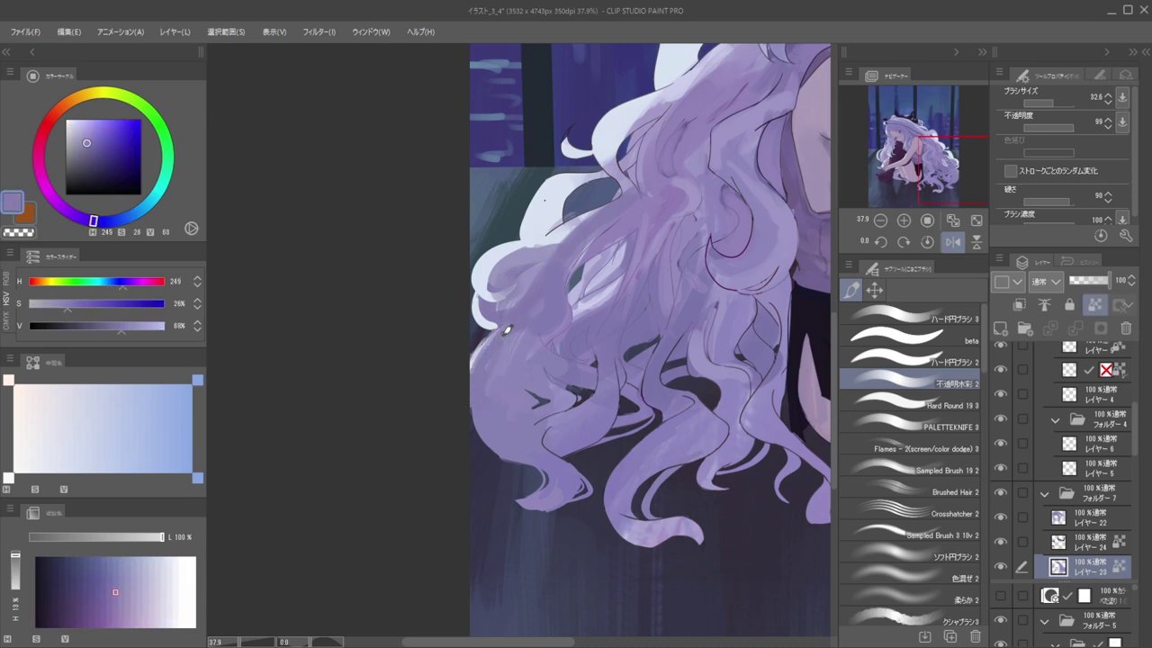
Mirror the canvas to check the drawing, flip it back and bring the lower hair into view
scroll(490, 321, "down", 6)
key("h")
left_click_drag(504, 330, 682, 329)
key("h")
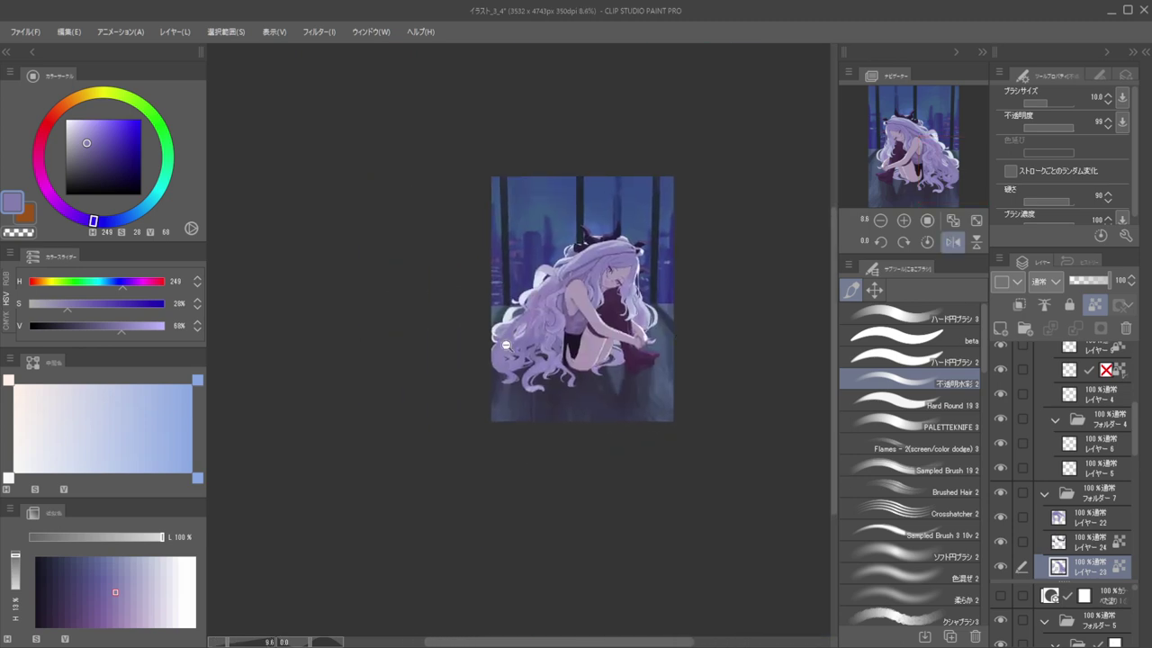
scroll(540, 337, "up", 4)
scroll(526, 337, "up", 4)
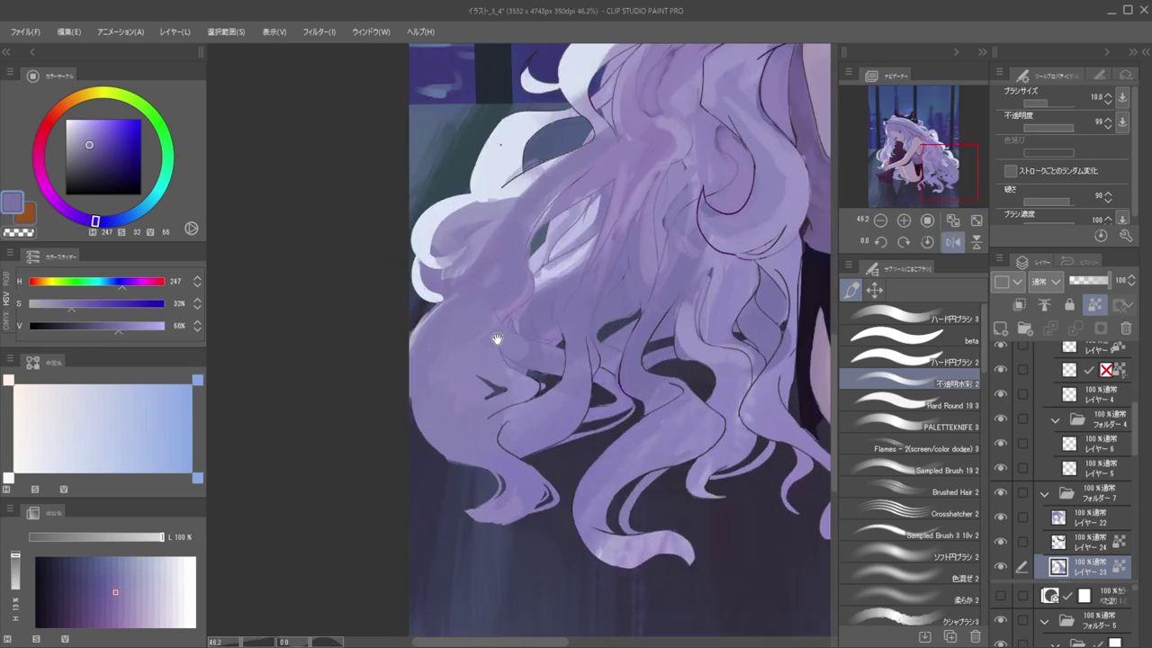
left_click_drag(493, 331, 599, 326)
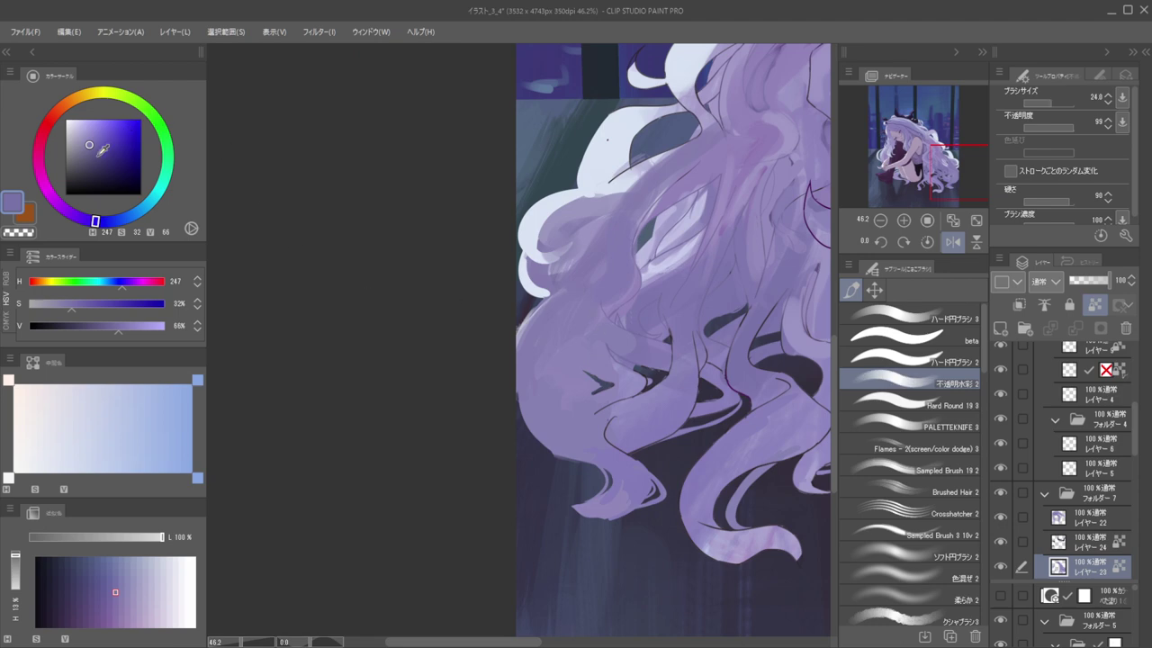
Pick a dark navy drawing colour (H 247, S 66, V 20) and mirror the canvas
left_click_drag(97, 156, 115, 179)
key("h")
left_click_drag(603, 214, 818, 171)
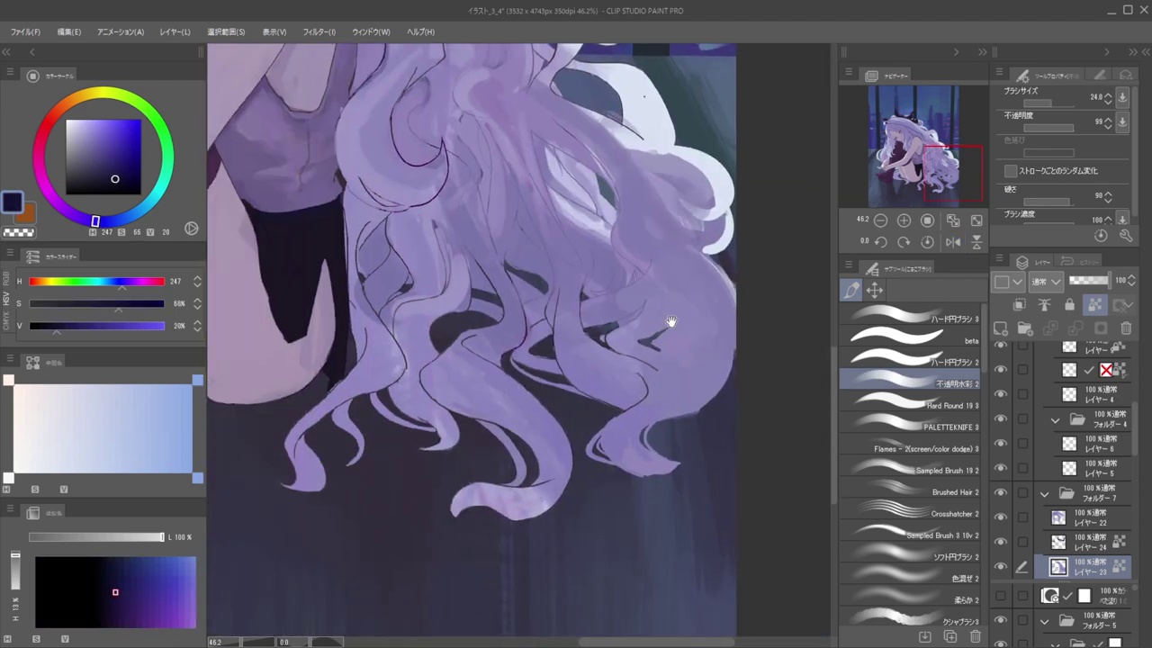
scroll(670, 304, "up", 3)
Try a dark stroke in the upper hair, undo it and redraw it on the mirrored canvas
scroll(693, 312, "up", 1)
left_click_drag(673, 315, 660, 392)
mouse_move(612, 209)
left_mouse_down()
mouse_move(644, 289)
mouse_move(663, 287)
left_mouse_up()
key("ctrl+z")
key("h")
left_click_drag(518, 284, 708, 304)
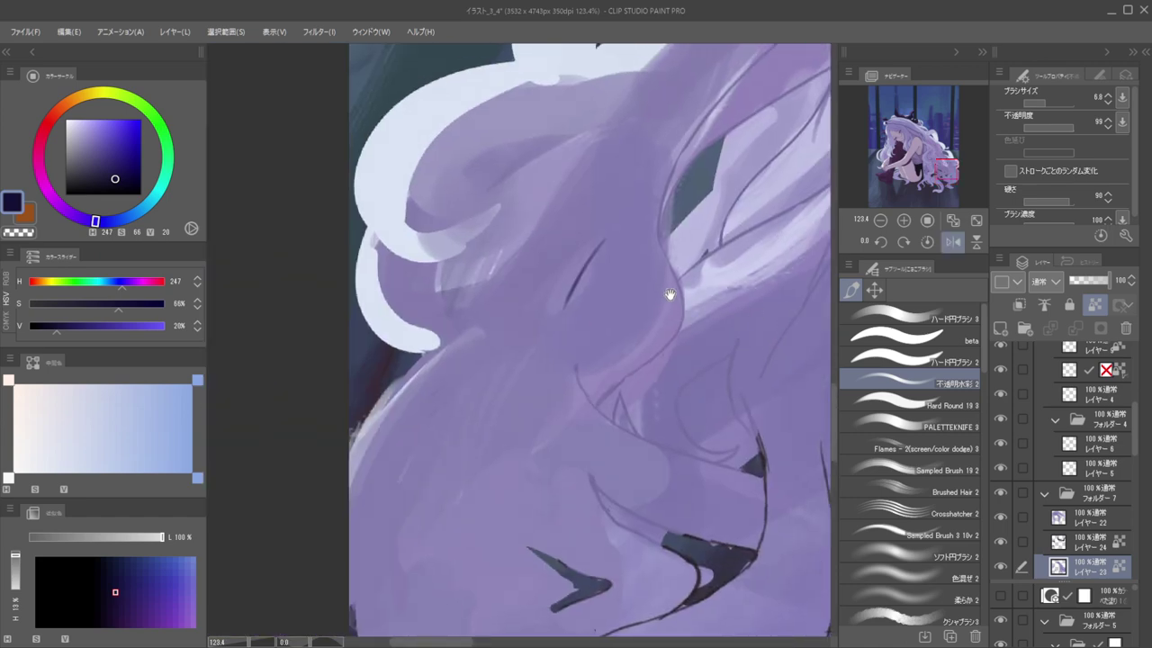
left_click_drag(574, 265, 668, 296)
Draw a thin dark purple strand line running down-left through the hair
left_click(677, 403, "alt")
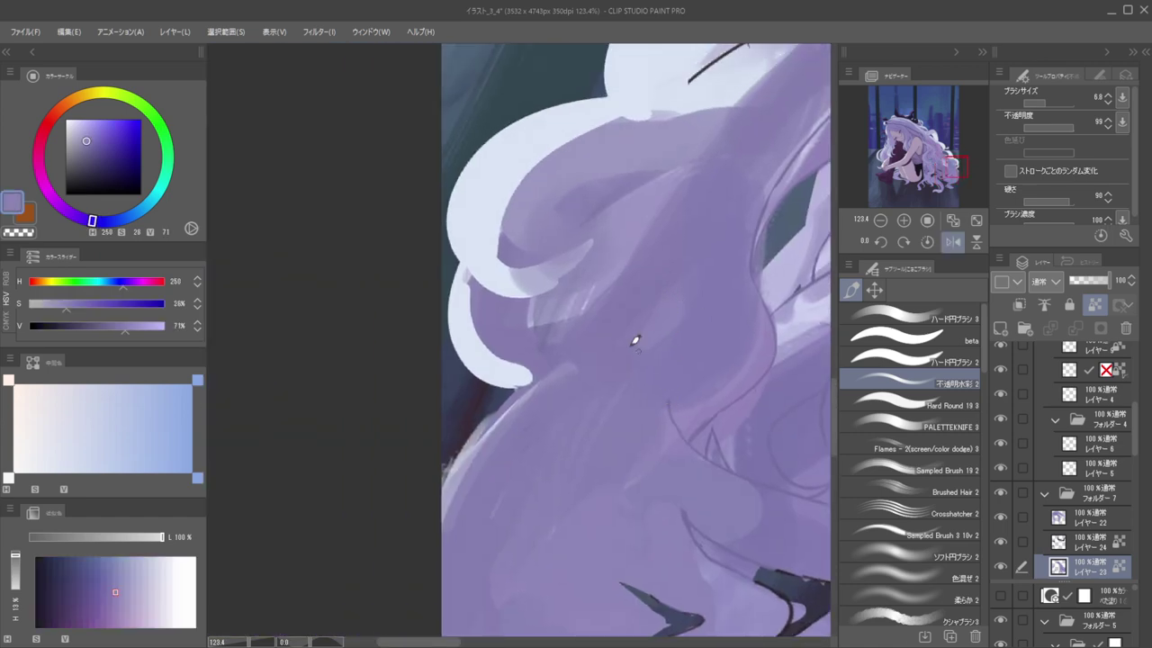
left_click_drag(93, 142, 90, 158)
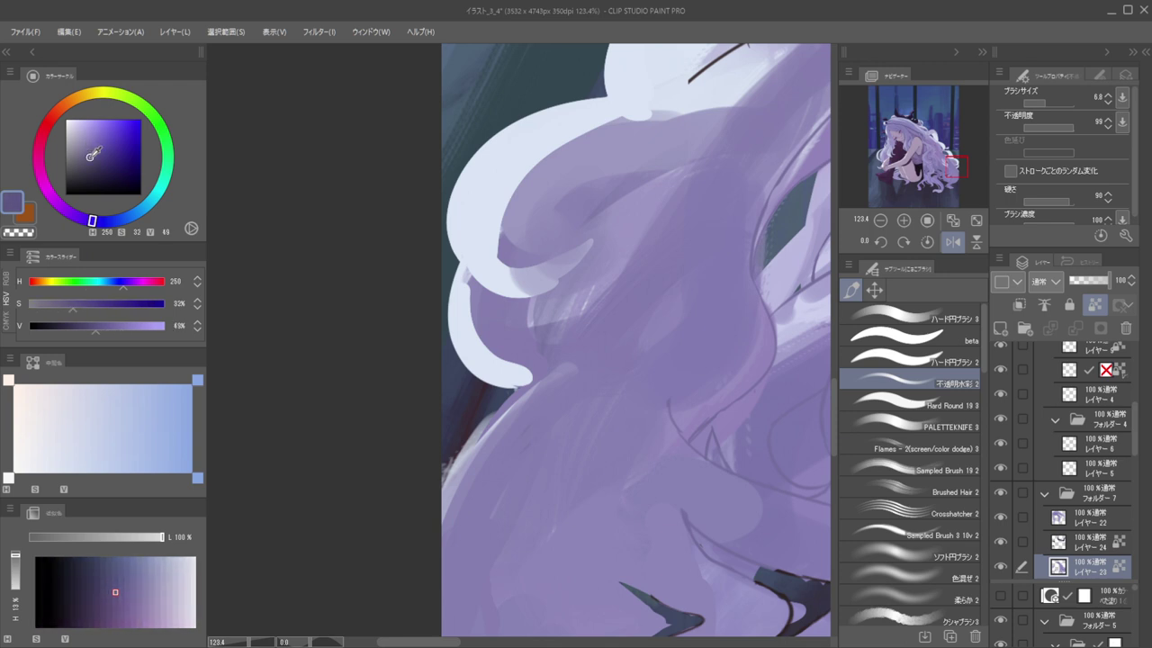
left_click_drag(711, 267, 691, 324)
left_click_drag(91, 220, 65, 210)
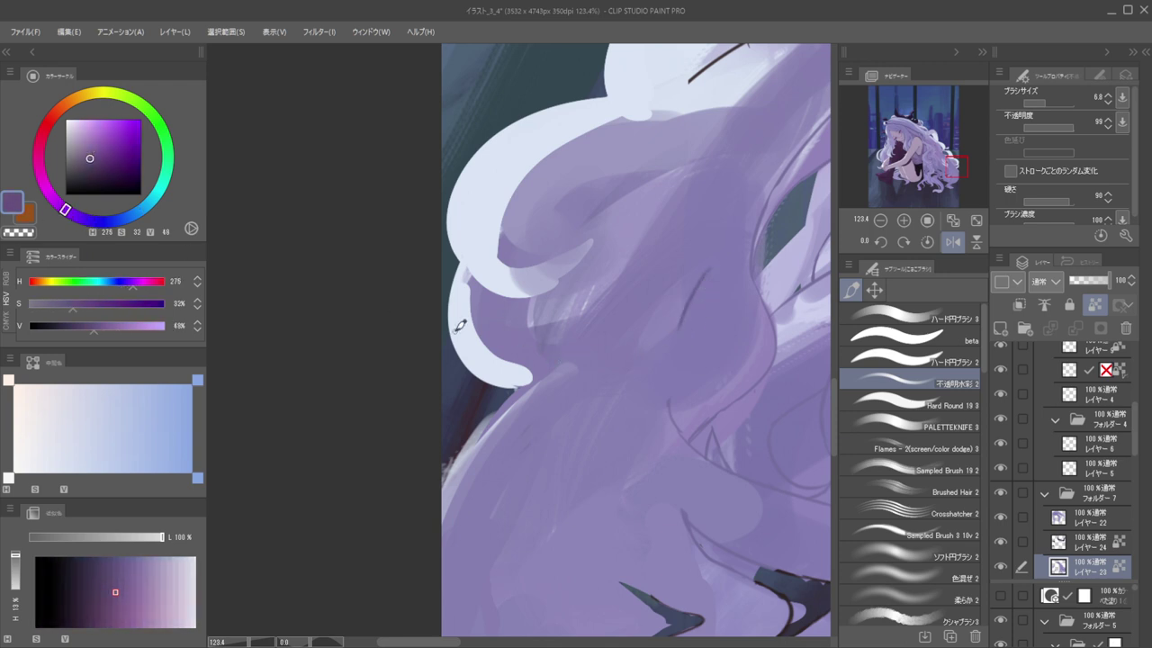
left_click_drag(711, 267, 671, 368)
left_click_drag(694, 309, 669, 414)
key("]")
Repaint the strand line in dark blue as one longer stroke further right
key("h")
scroll(711, 365, "down", 8)
scroll(663, 331, "up", 5)
scroll(670, 335, "up", 3)
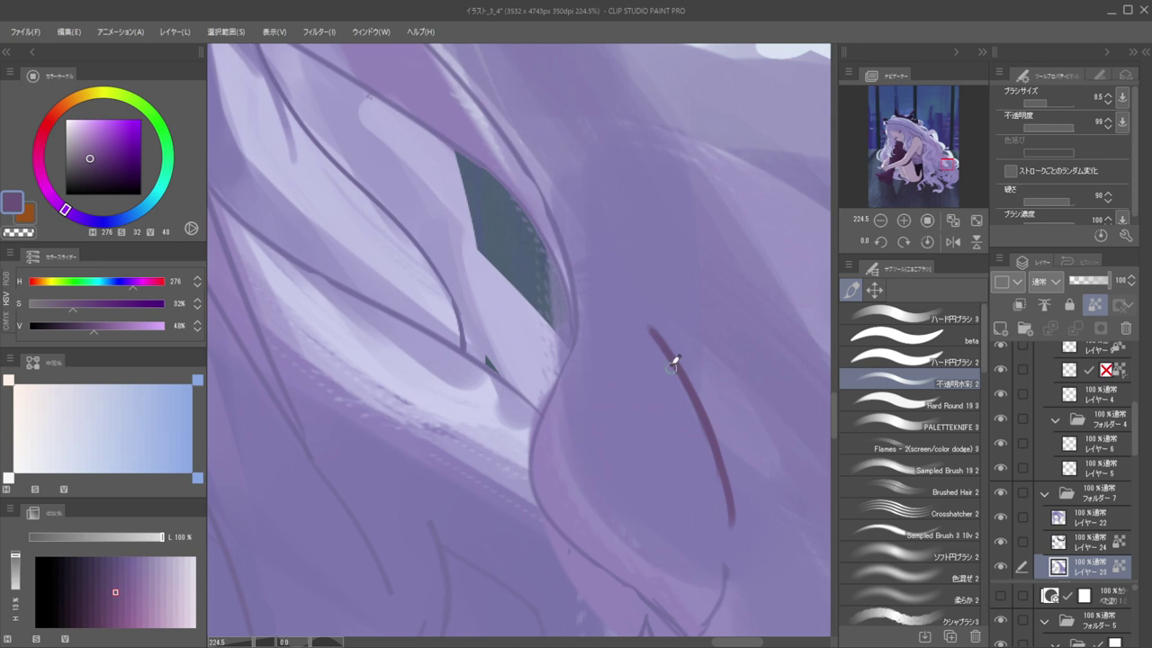
scroll(660, 330, "down", 2)
left_click_drag(104, 223, 115, 221)
left_click_drag(658, 272, 699, 368)
mouse_move(681, 304)
left_mouse_down()
mouse_move(690, 358)
mouse_move(684, 317)
mouse_move(718, 391)
left_mouse_up()
key("ctrl+z")
Mirror the canvas to check the strand, then undo the remaining dark strokes
key("ctrl+z")
key("ctrl+z")
left_click_drag(666, 273, 717, 387)
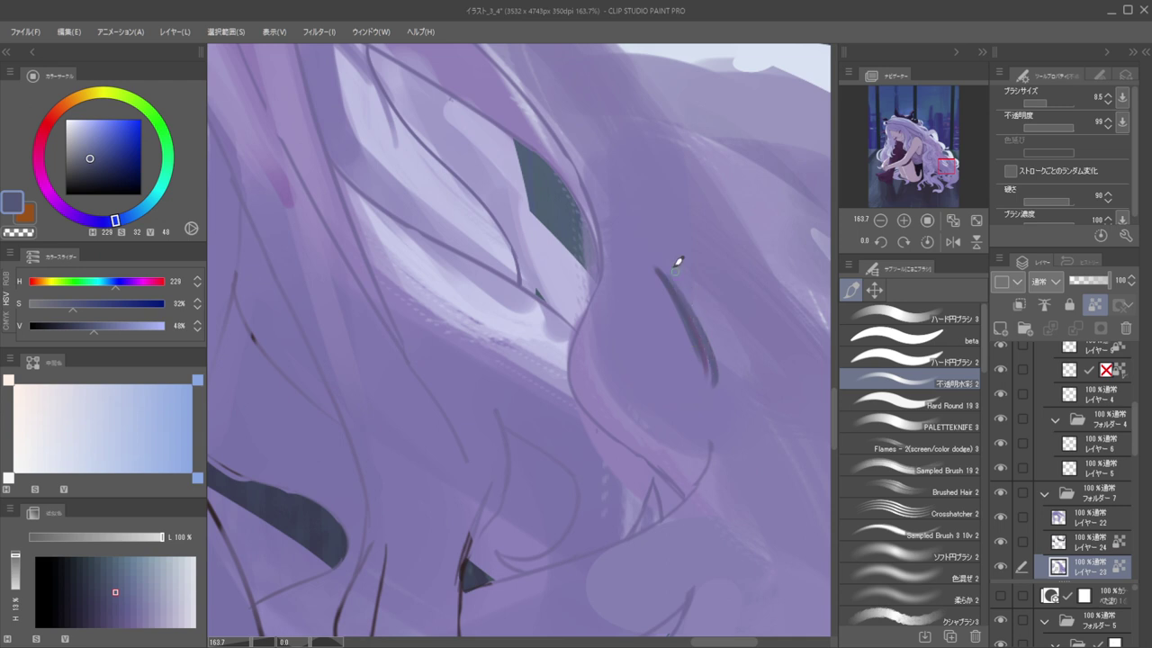
key("h")
left_click_drag(647, 319, 820, 331)
mouse_move(585, 308)
left_mouse_down()
mouse_move(631, 318)
mouse_move(538, 392)
mouse_move(532, 430)
left_mouse_up()
key("ctrl+z")
key("ctrl+z")
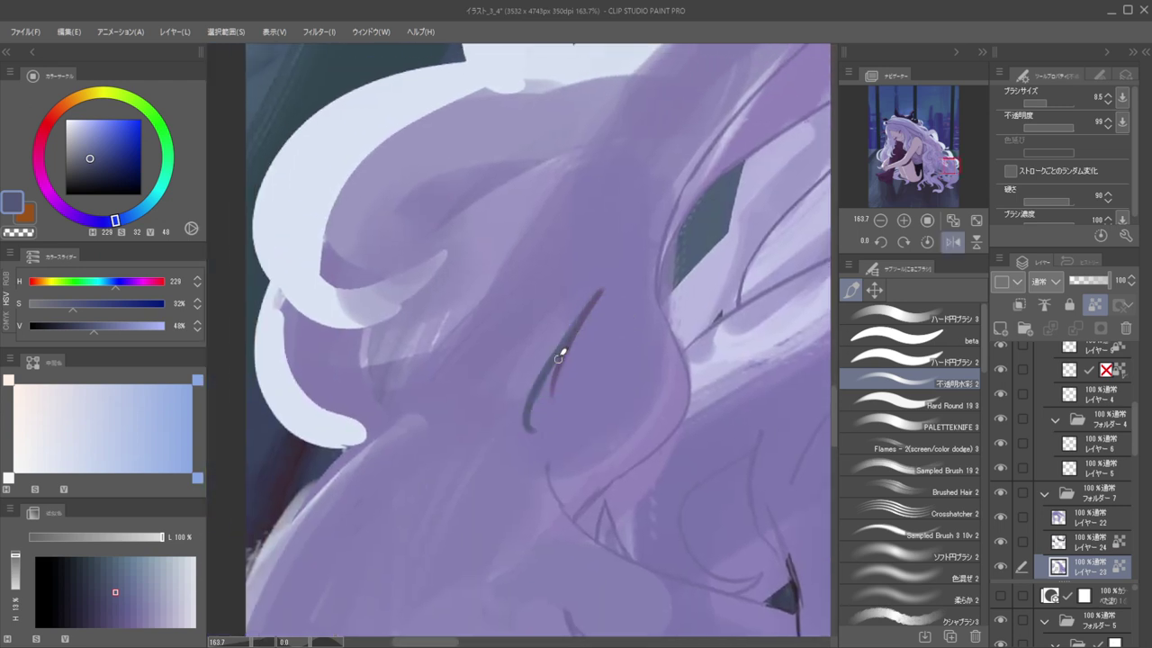
Cover the dark red line with lavender sampled from the surrounding hair
left_click(559, 354, "alt")
left_click_drag(114, 220, 50, 192)
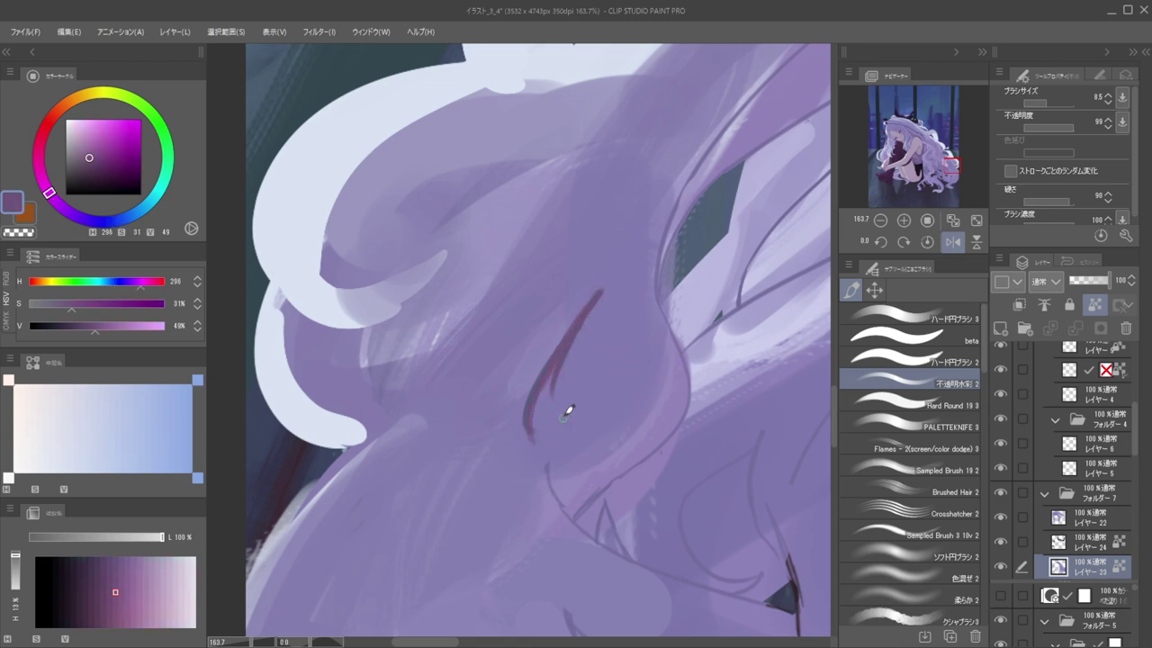
scroll(554, 400, "down", 6)
scroll(567, 401, "up", 4)
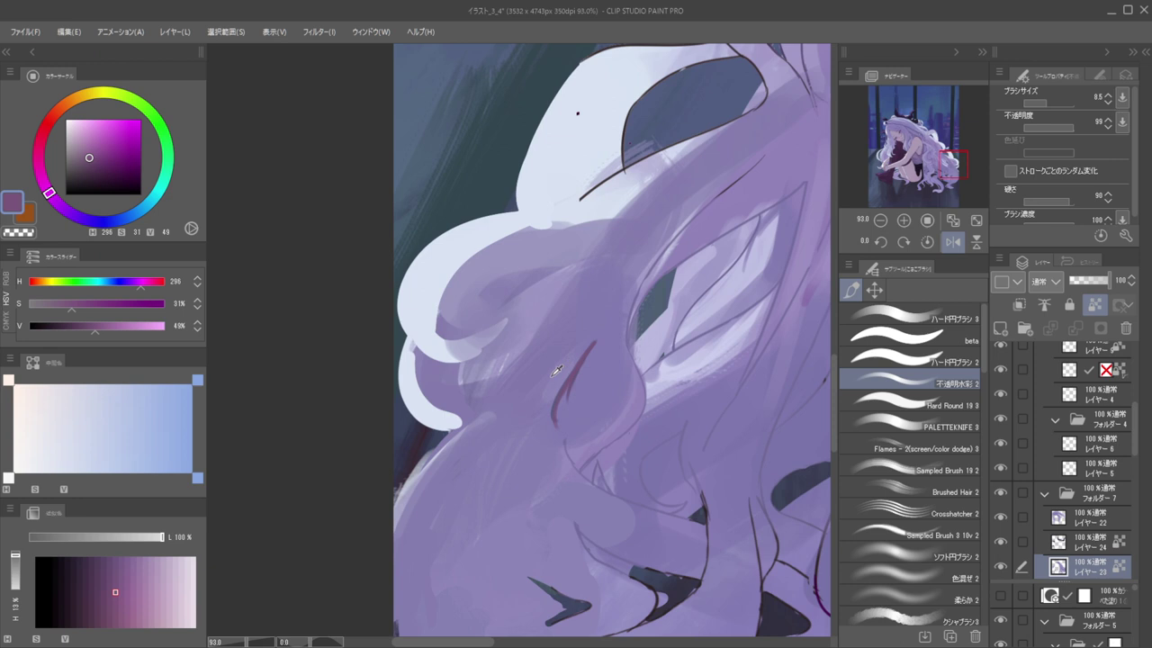
left_click(550, 392, "alt")
left_click_drag(563, 388, 594, 344)
mouse_move(550, 405)
left_mouse_down()
mouse_move(607, 324)
mouse_move(542, 415)
left_mouse_up()
left_click(559, 418, "alt")
View the whole illustration, then zoom in on the dark spike and sample lavender beside it (H 250, S 27, V 72)
left_click(560, 415, "alt")
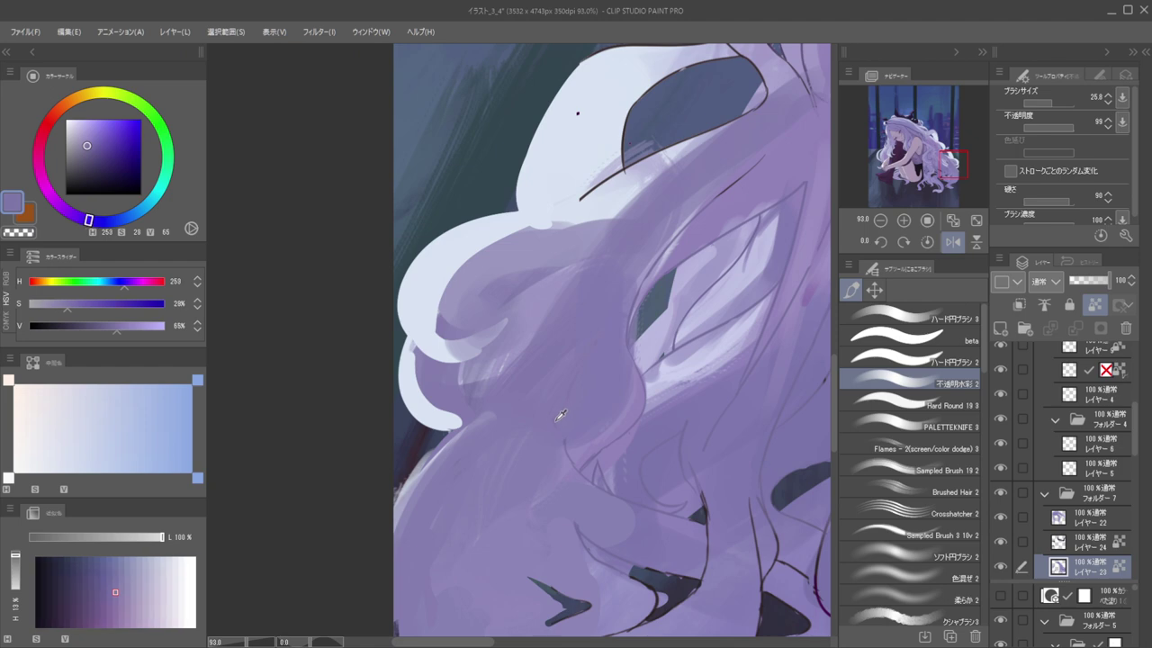
left_click(598, 358, "alt")
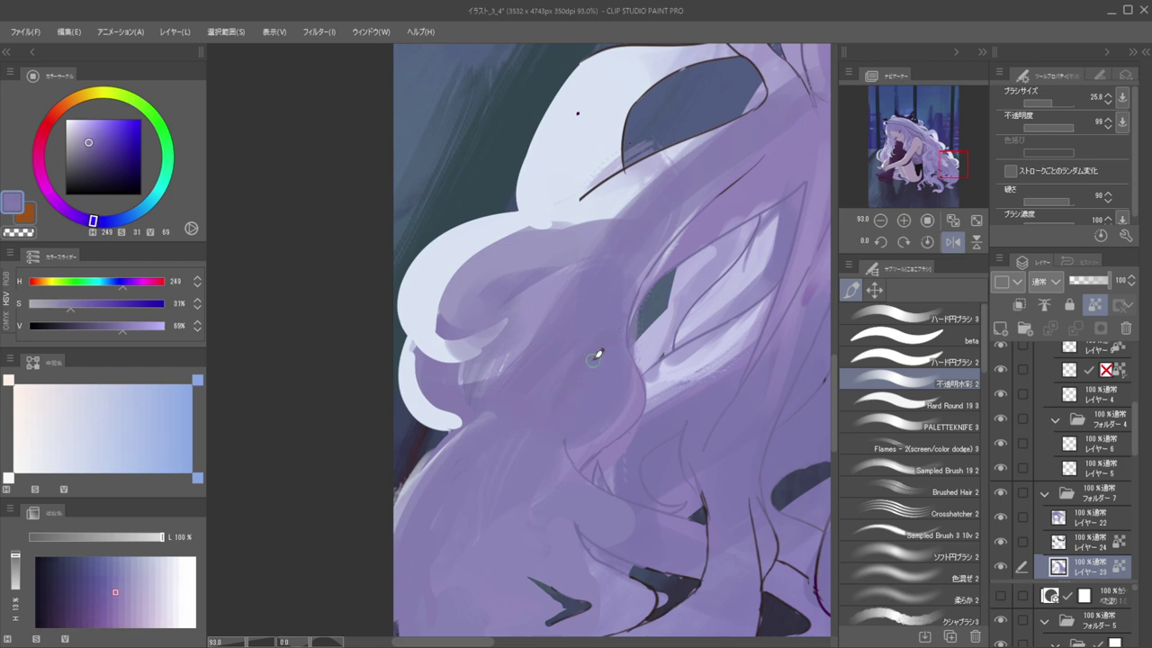
left_click(574, 328)
left_click(556, 353)
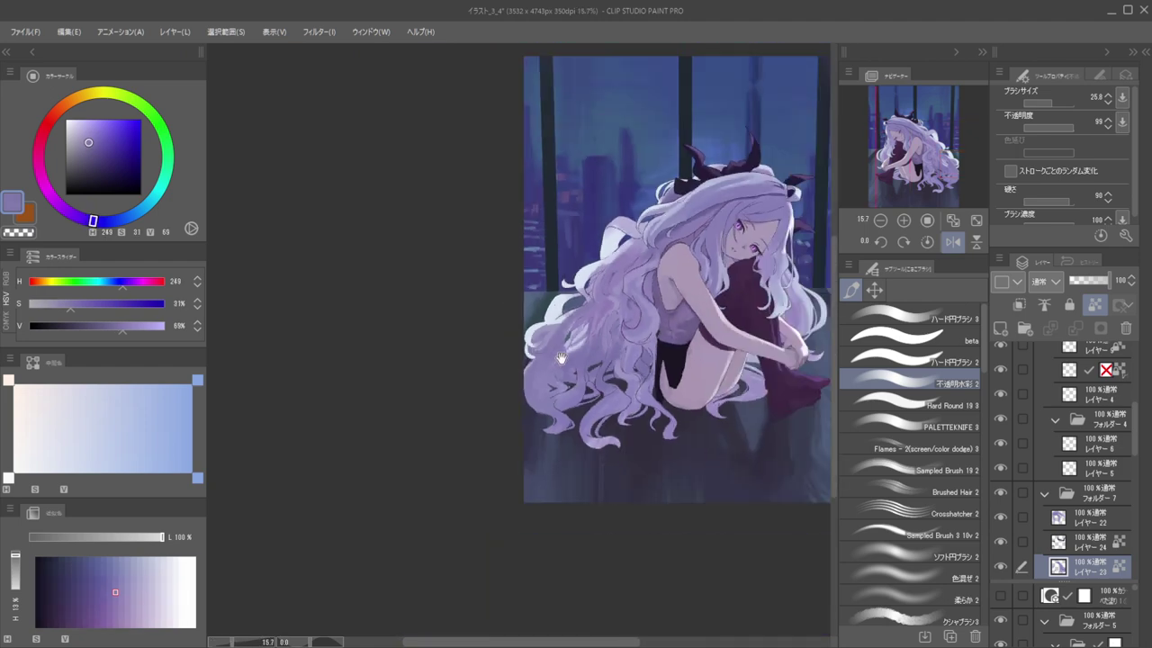
left_click_drag(550, 388, 738, 361)
left_click(546, 367, "alt")
Sample lavender beside the dark V, unlock transparency and try a thinning stroke, undoing it
key("h")
left_click(682, 348, "alt")
key("d")
key("b")
key("/")
left_click_drag(677, 342, 602, 398)
key("ctrl+z")
key("[")
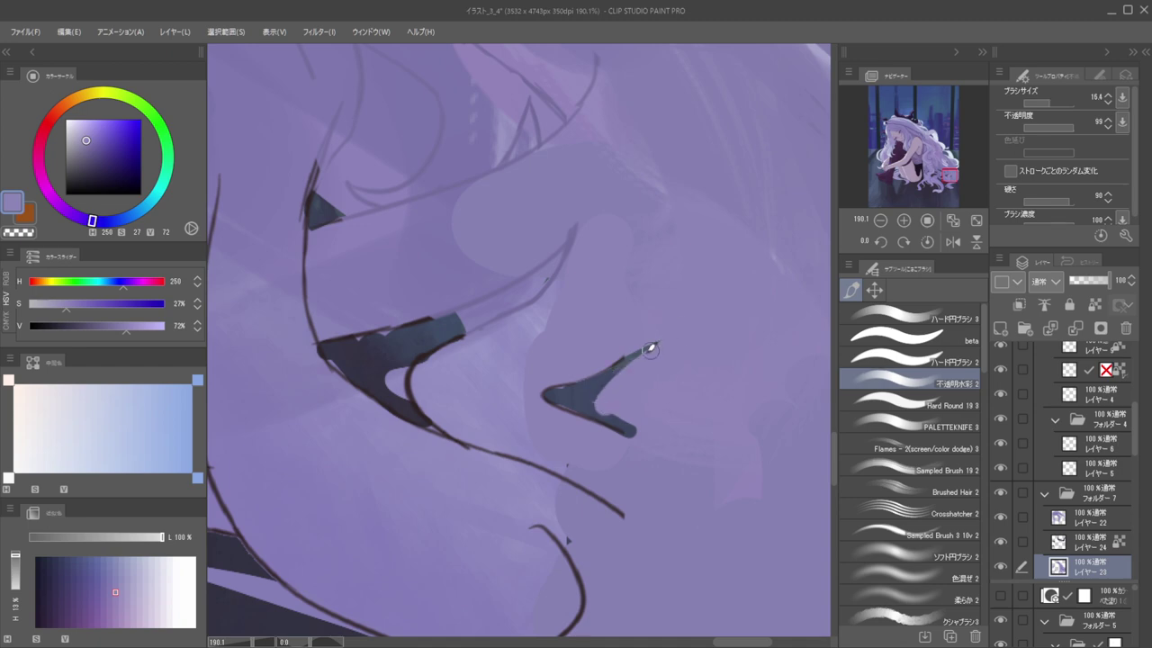
Paint out the upper and left tips of the dark V shape in the hair
left_click_drag(664, 340, 614, 412)
left_click_drag(542, 401, 628, 349)
scroll(580, 362, "down", 5)
scroll(541, 367, "up", 5)
left_click(595, 354, "ctrl+shift")
key("c")
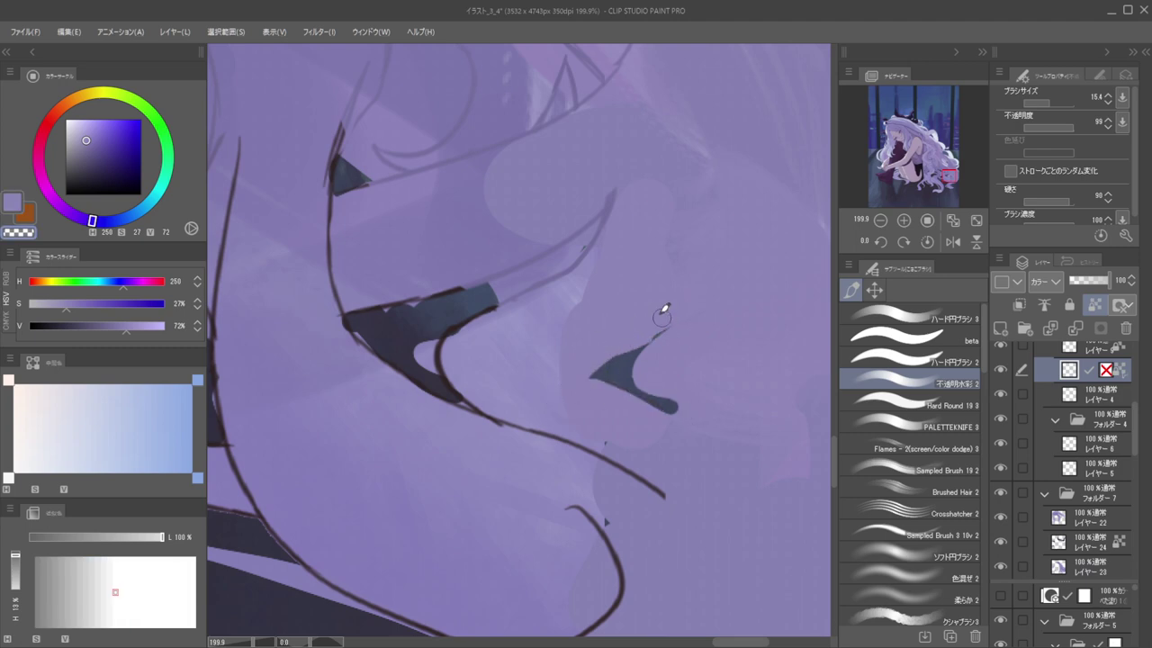
Flip the canvas back and forth to compare the hair's left side
scroll(528, 321, "down", 10)
left_click_drag(528, 322, 767, 347)
key("h")
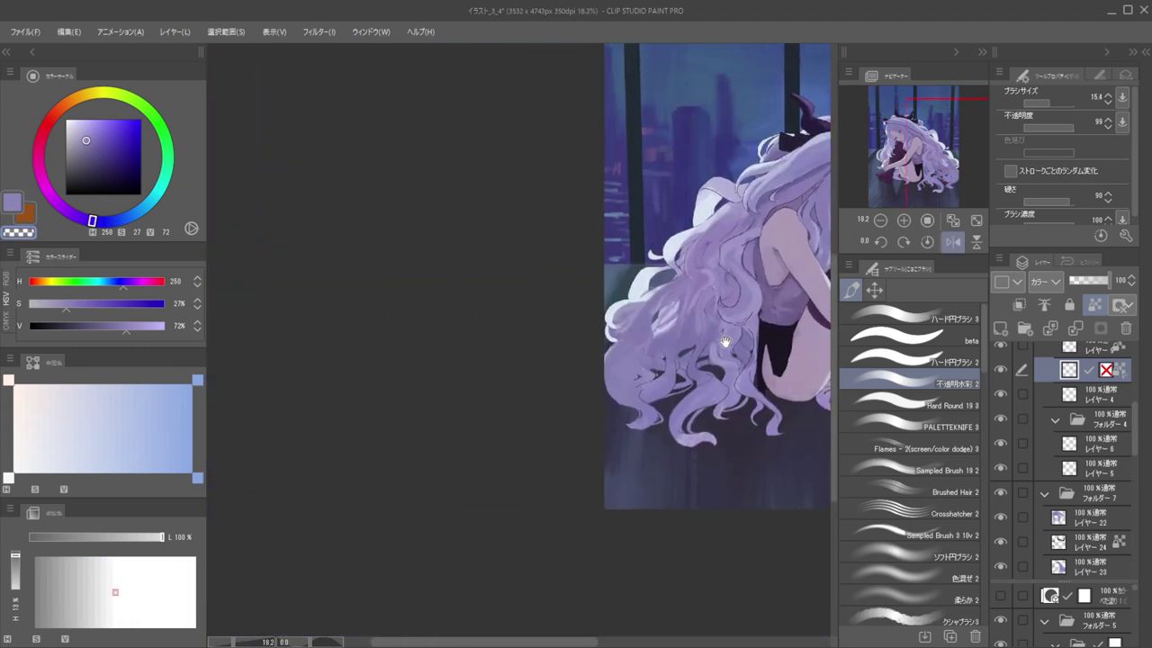
left_click_drag(690, 342, 608, 356)
key("h")
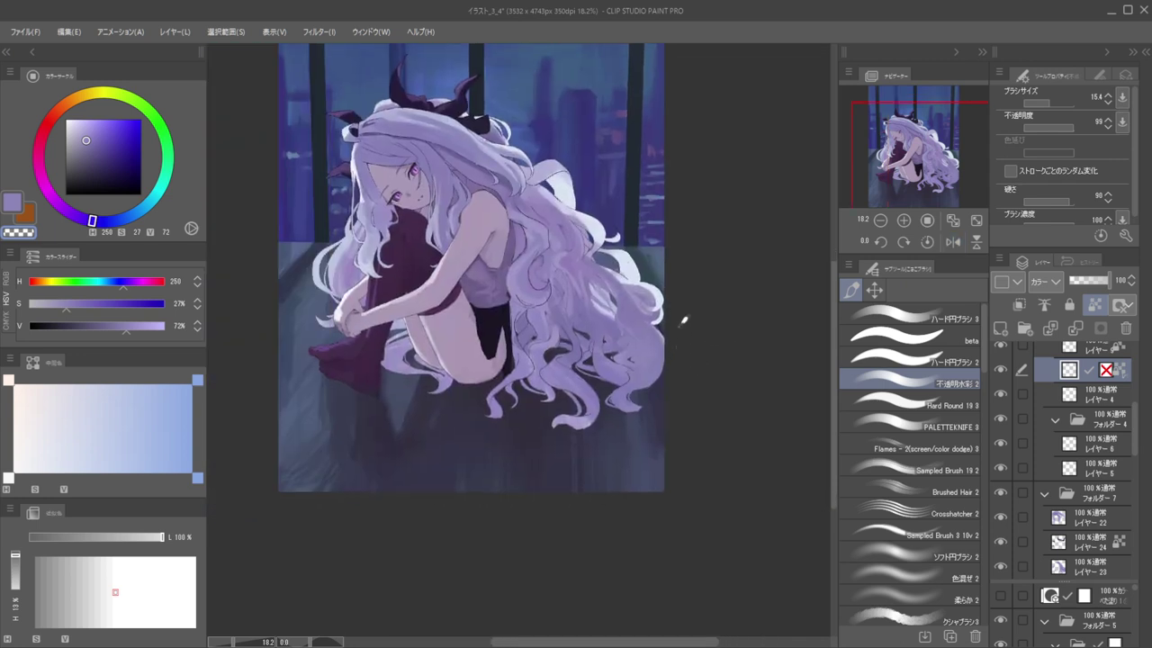
scroll(676, 180, "down", 2)
key("h")
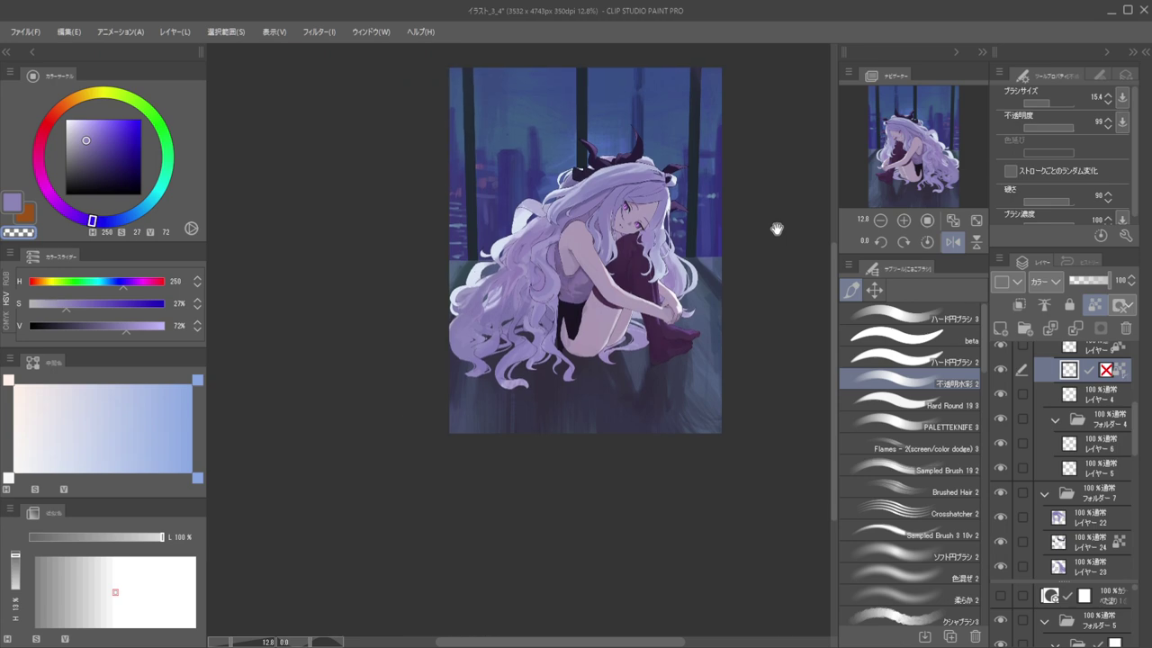
scroll(541, 264, "up", 4)
scroll(580, 254, "down", 2)
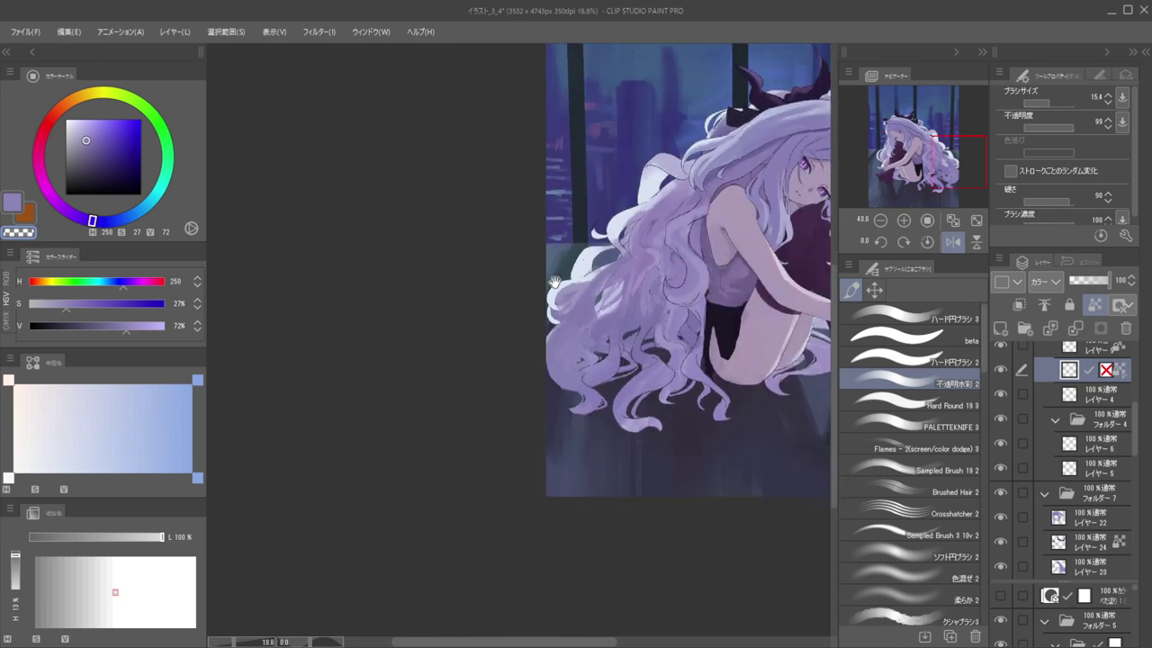
scroll(551, 262, "up", 2)
On Layer 23, erase the white edge and spot at the hair's left, then sample paler lavender (H 244, S 21, V 75)
left_click(571, 300, "ctrl+shift")
mouse_move(573, 255)
left_mouse_down()
mouse_move(558, 275)
mouse_move(576, 283)
mouse_move(547, 330)
mouse_move(542, 303)
left_mouse_up()
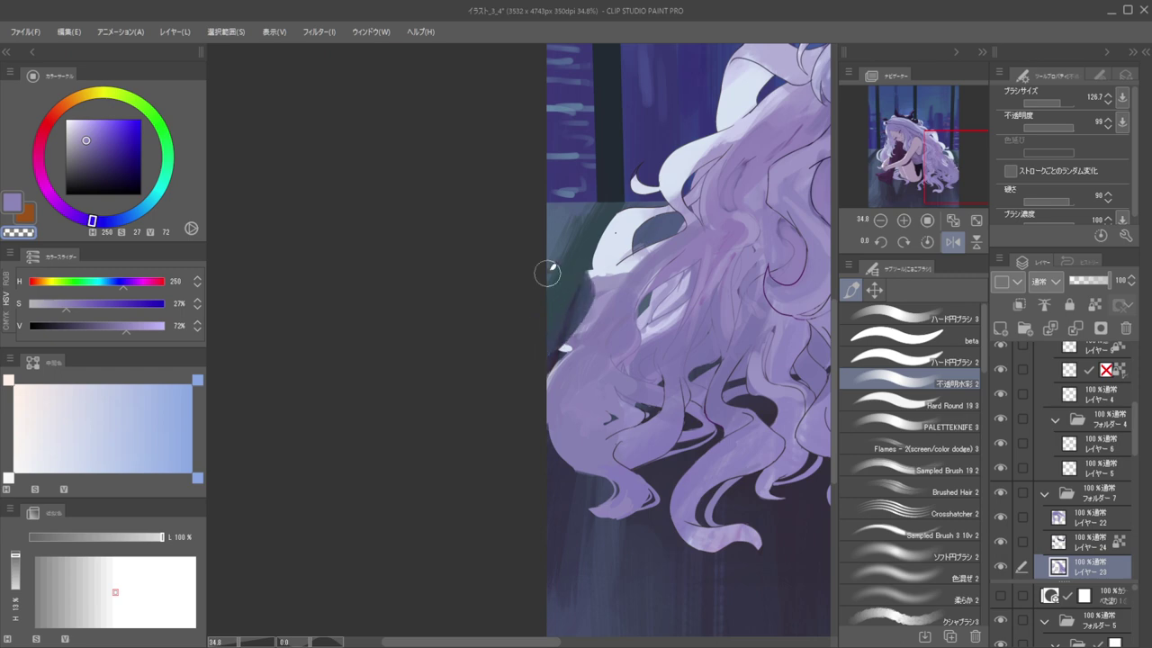
scroll(573, 270, "down", 4)
scroll(579, 269, "up", 3)
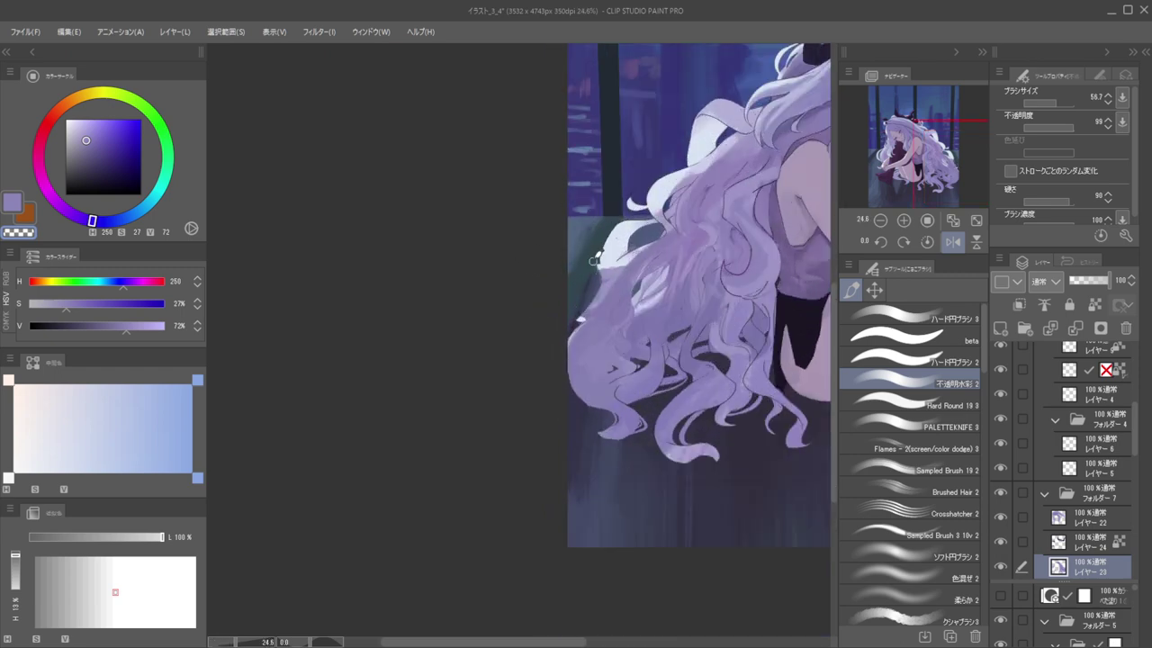
mouse_move(600, 286)
left_mouse_down()
mouse_move(575, 326)
mouse_move(552, 329)
mouse_move(569, 327)
left_mouse_up()
left_click(614, 280, "alt")
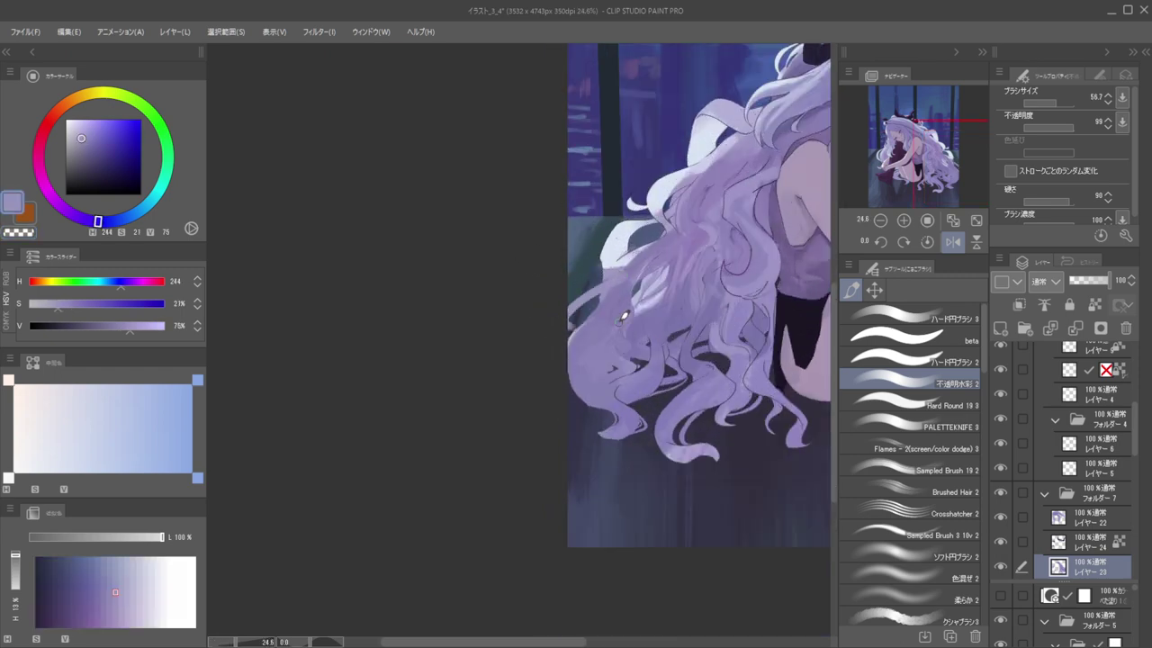
Sample darker hair lavender, enlarge the brush, and paint new strands along the hair's left edge
left_click(909, 339)
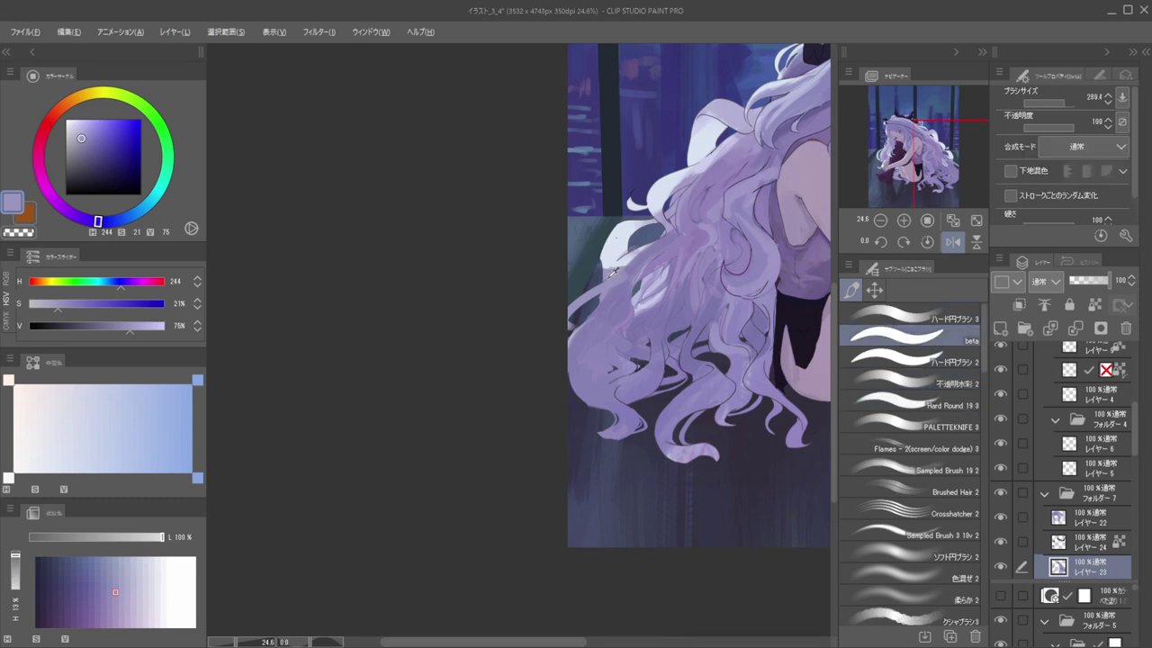
left_click(637, 259, "alt")
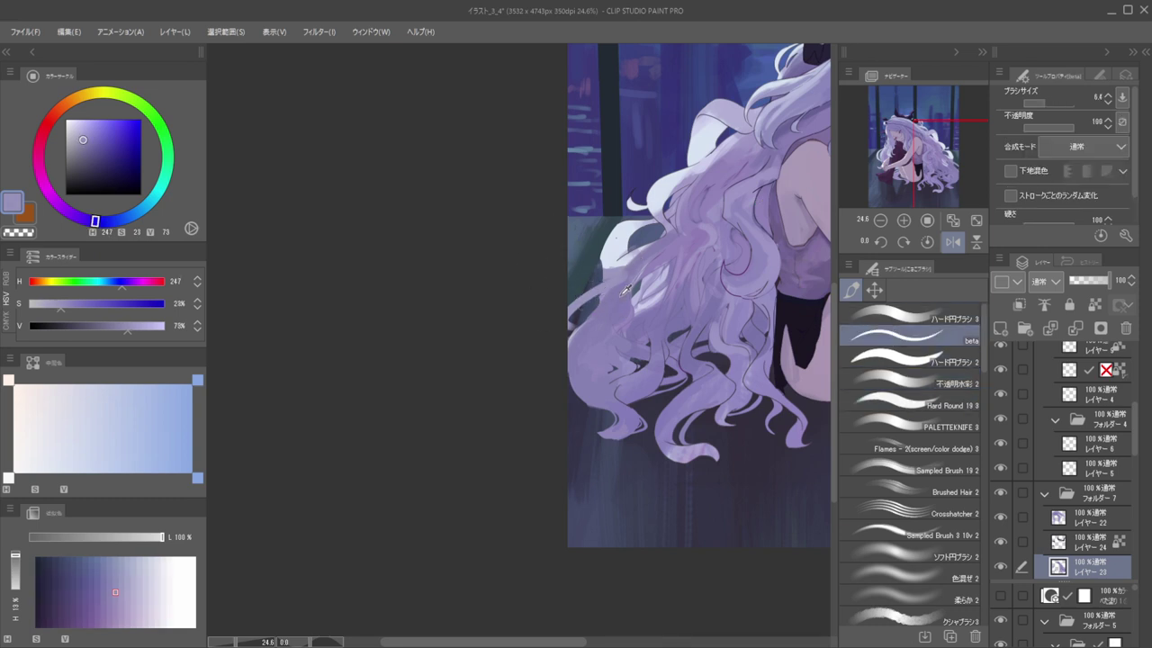
left_click(621, 295, "alt")
key("bracketright")
left_click_drag(619, 277, 580, 316)
mouse_move(628, 267)
left_mouse_down()
mouse_move(569, 318)
mouse_move(602, 282)
mouse_move(635, 289)
mouse_move(607, 297)
mouse_move(622, 284)
mouse_move(603, 315)
left_mouse_up()
With a slightly smaller brush, erase with transparent colour to reshape the hair's left edge
key("bracketleft")
key("c")
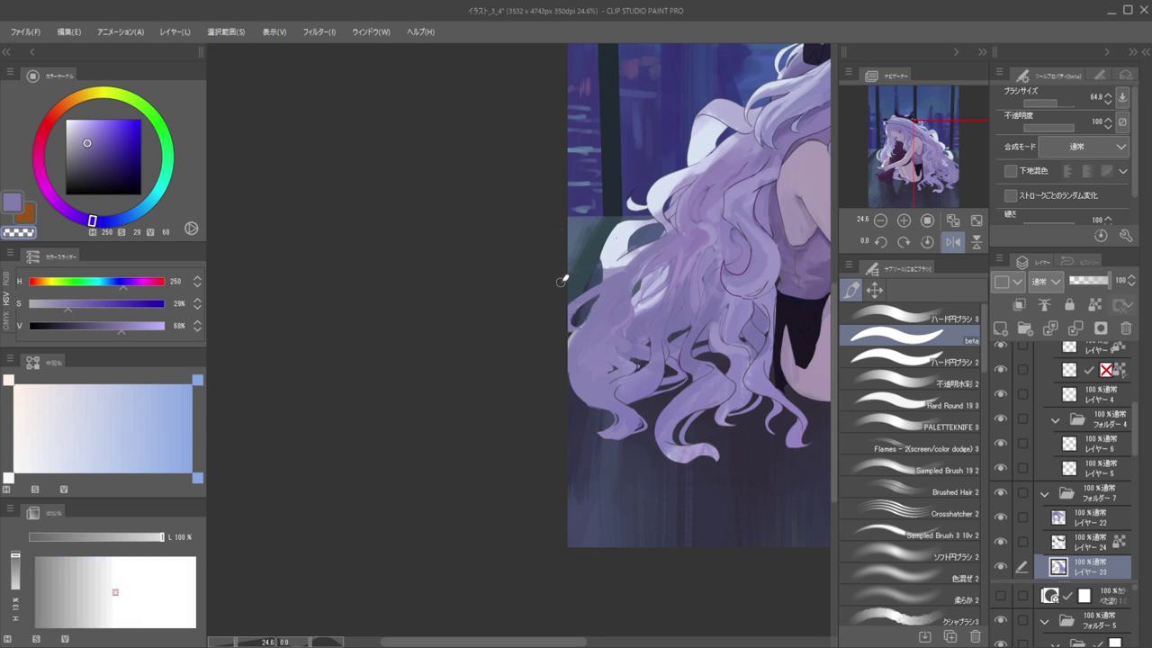
left_click_drag(576, 309, 585, 322)
key("c")
key("c")
key("c")
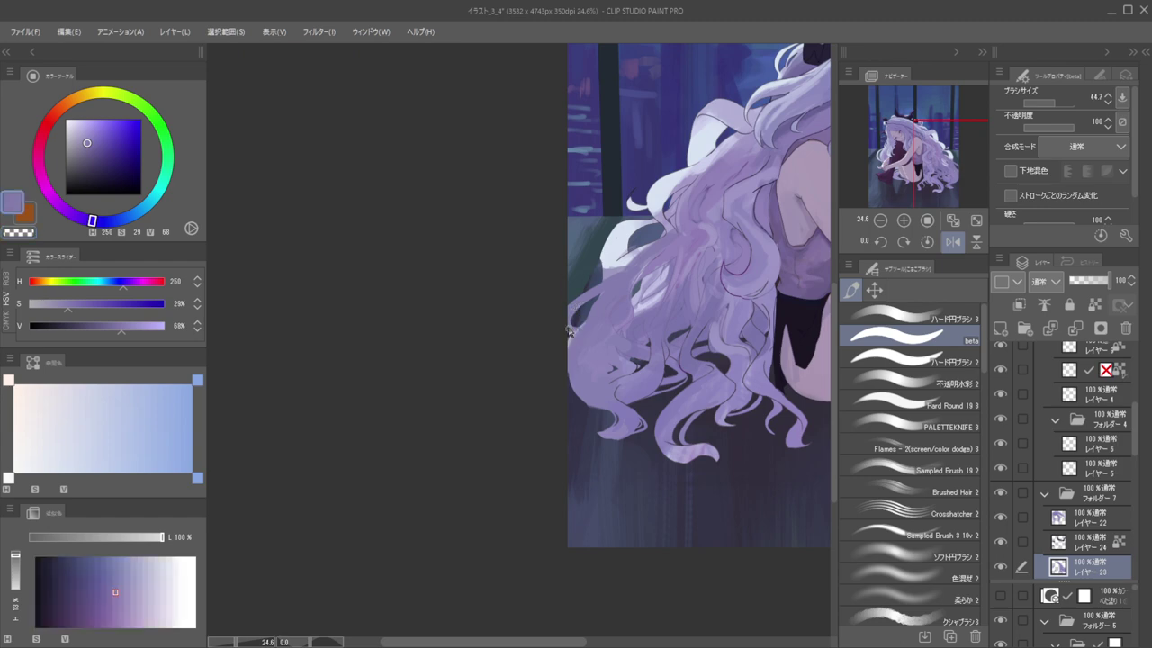
Check the hair on a flipped canvas, sample its colour, and select the 不透明水彩 2 brush
left_click_drag(593, 280, 568, 270)
key("h")
left_click_drag(519, 301, 760, 319)
key("h")
left_click_drag(553, 311, 642, 286)
scroll(587, 276, "up", 4)
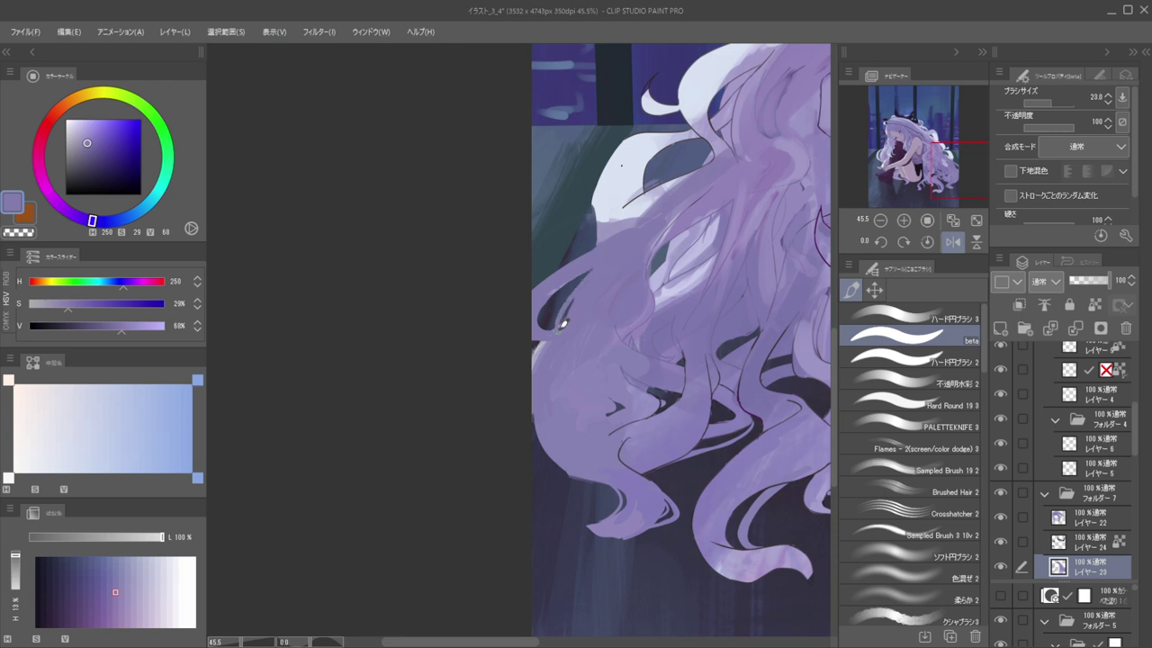
scroll(569, 286, "down", 5)
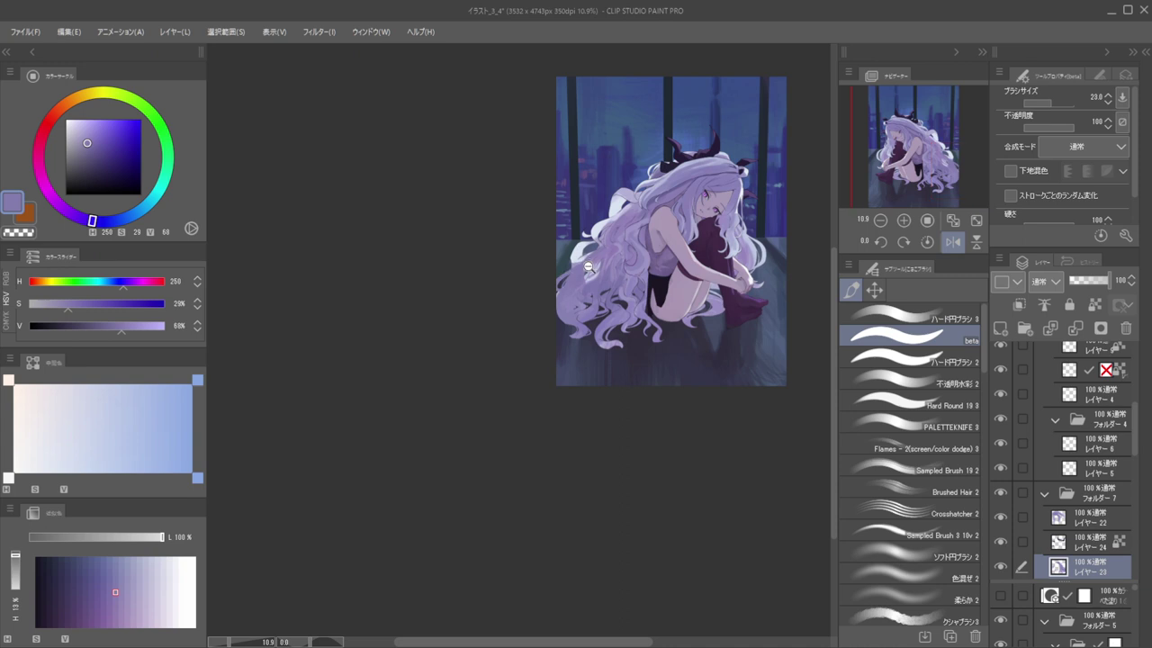
scroll(575, 282, "up", 3)
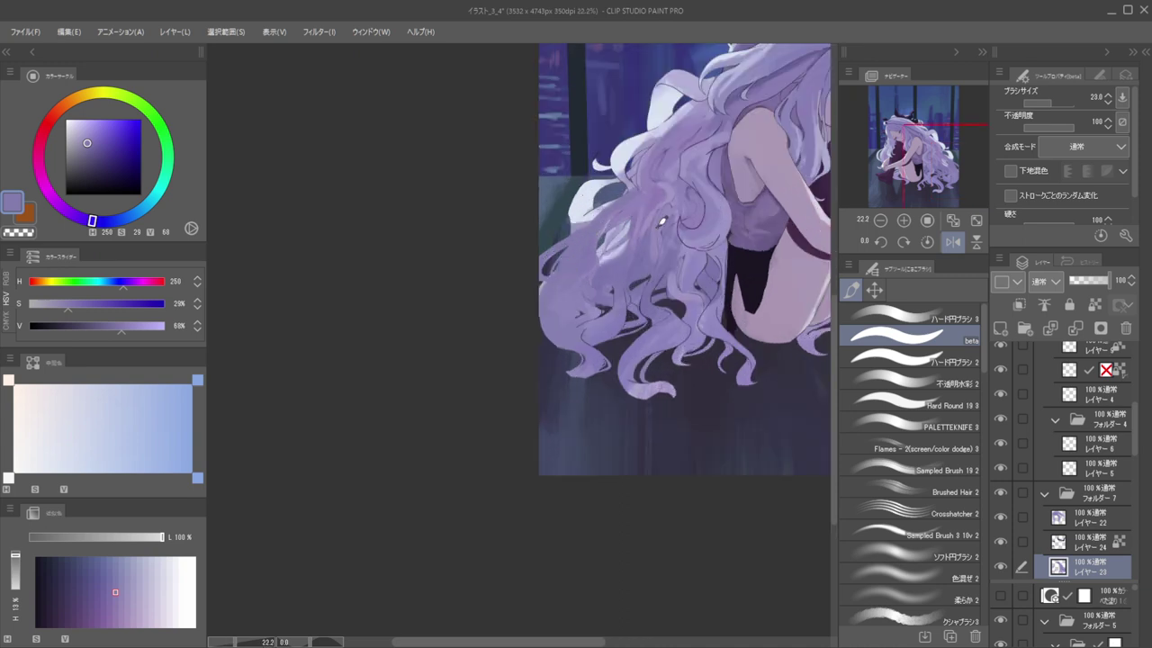
left_click(673, 245, "alt")
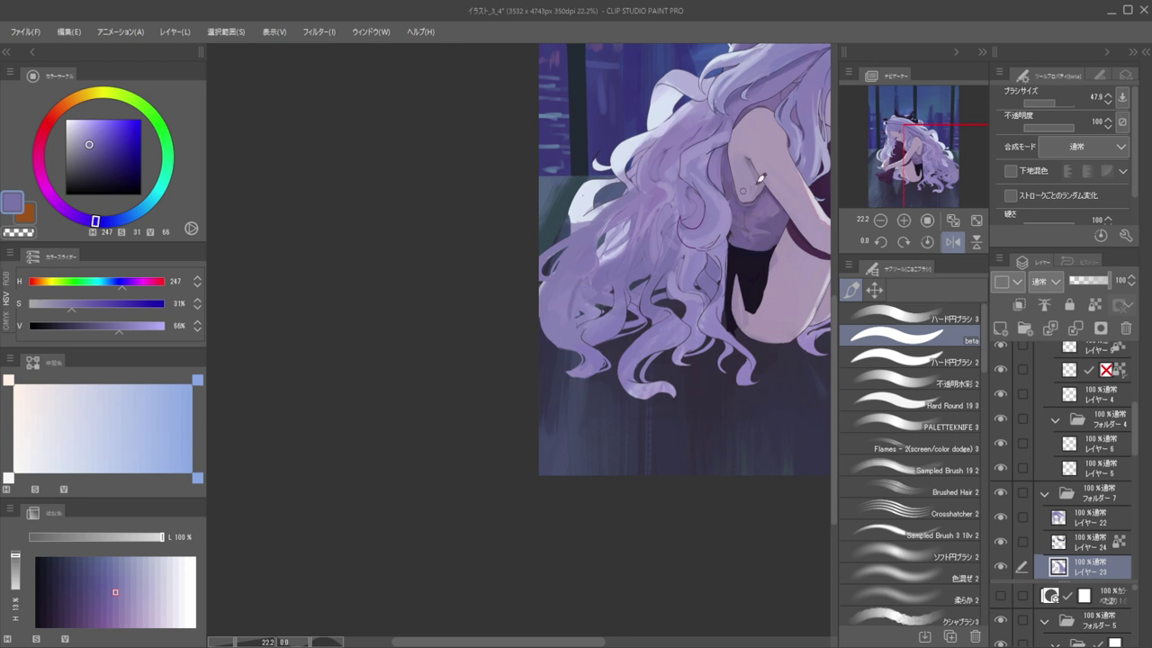
left_click(927, 383)
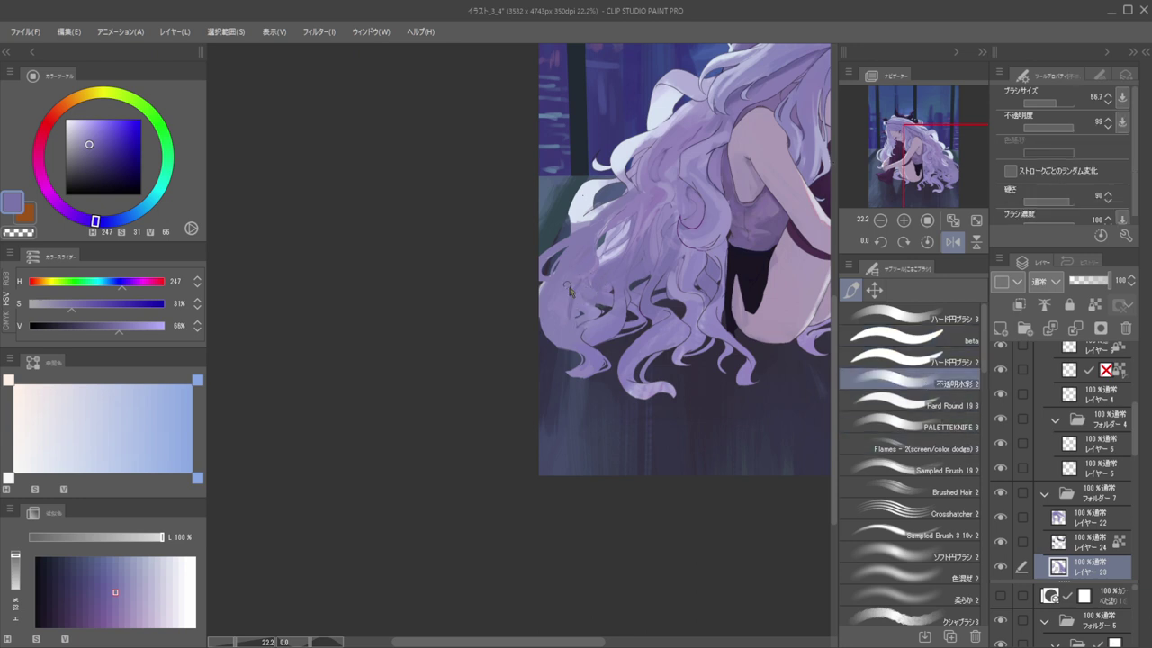
Redo a stray hair stroke and lock transparent pixels on the hair layer (レイヤー 23)
mouse_move(569, 313)
left_mouse_down()
mouse_move(562, 285)
mouse_move(568, 311)
left_mouse_up()
key("ctrl+z")
left_click_drag(568, 269, 538, 265)
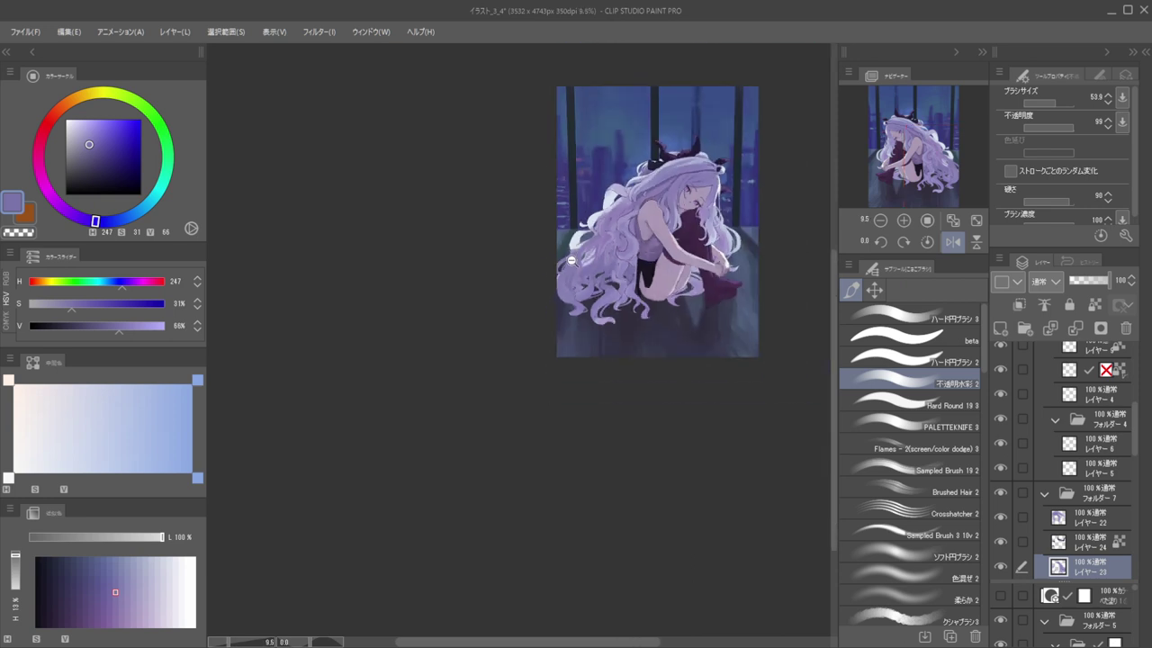
scroll(585, 259, "up", 3)
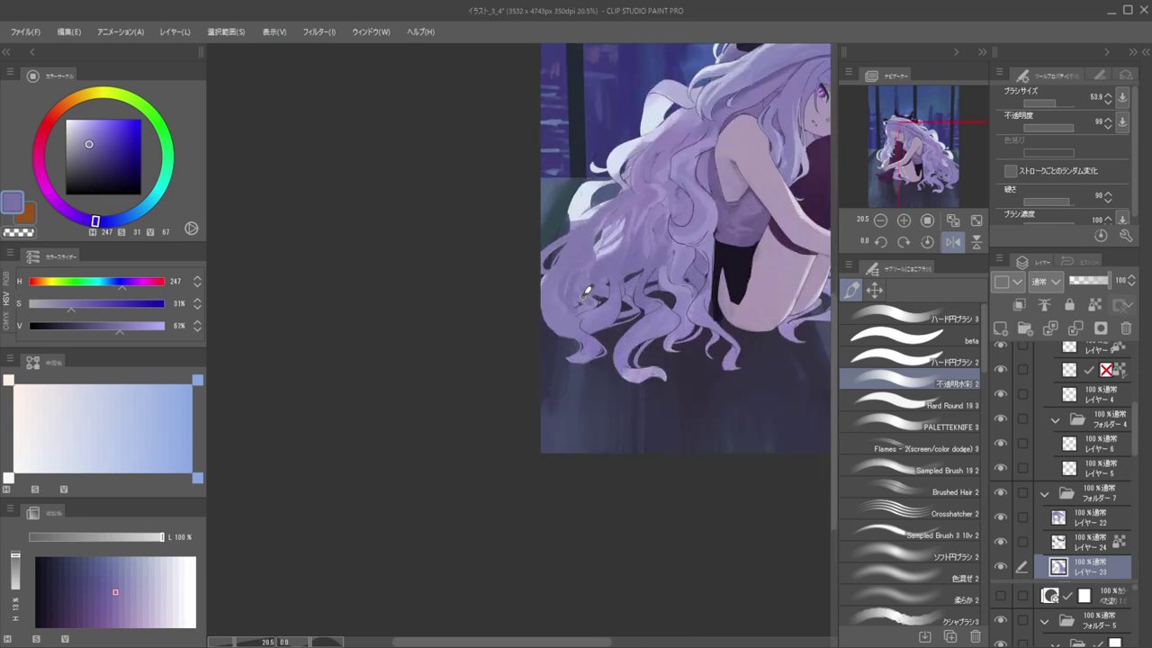
key("slash")
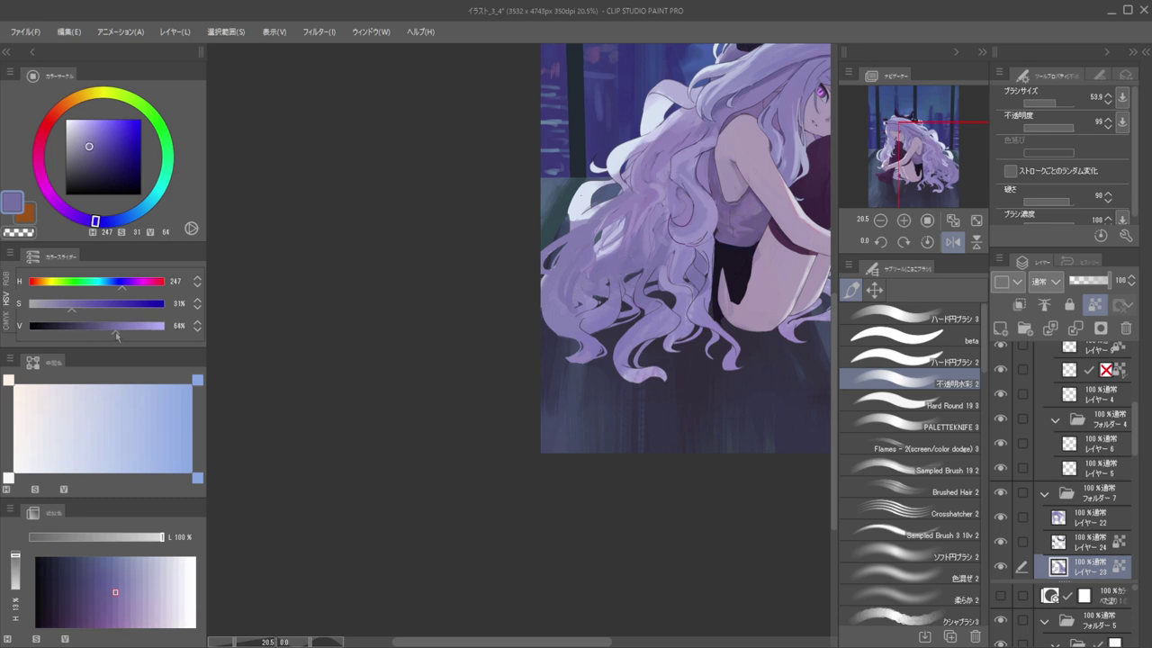
Darken the paint colour slightly and check the whole illustration on a mirrored canvas
left_click_drag(112, 335, 79, 313)
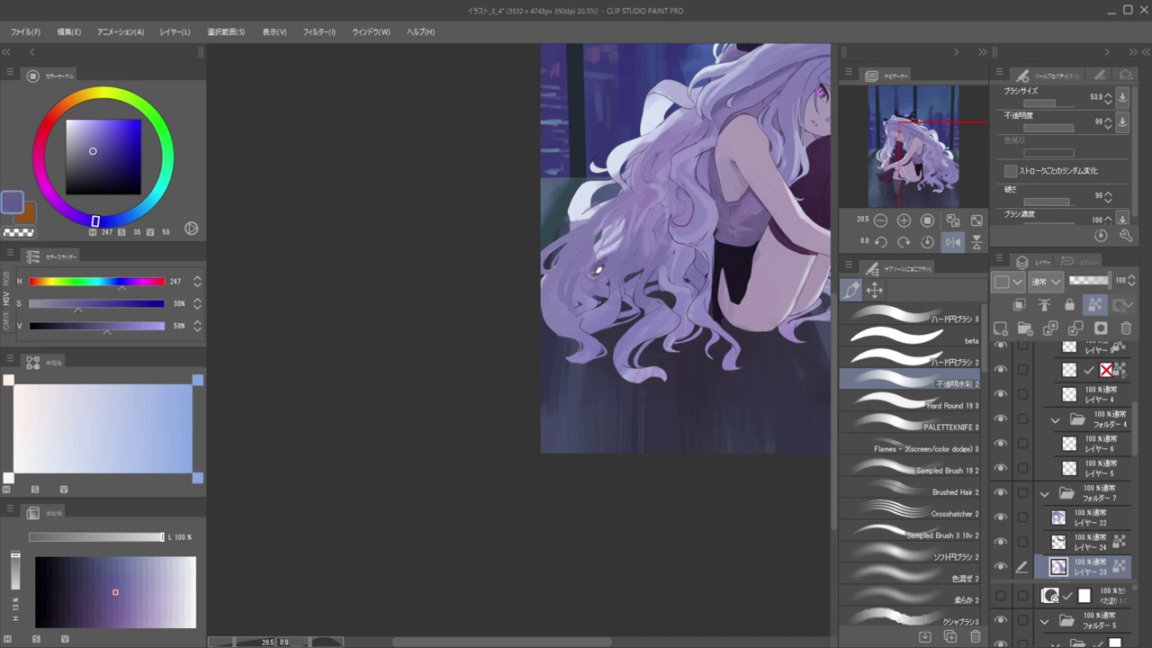
left_click(599, 254)
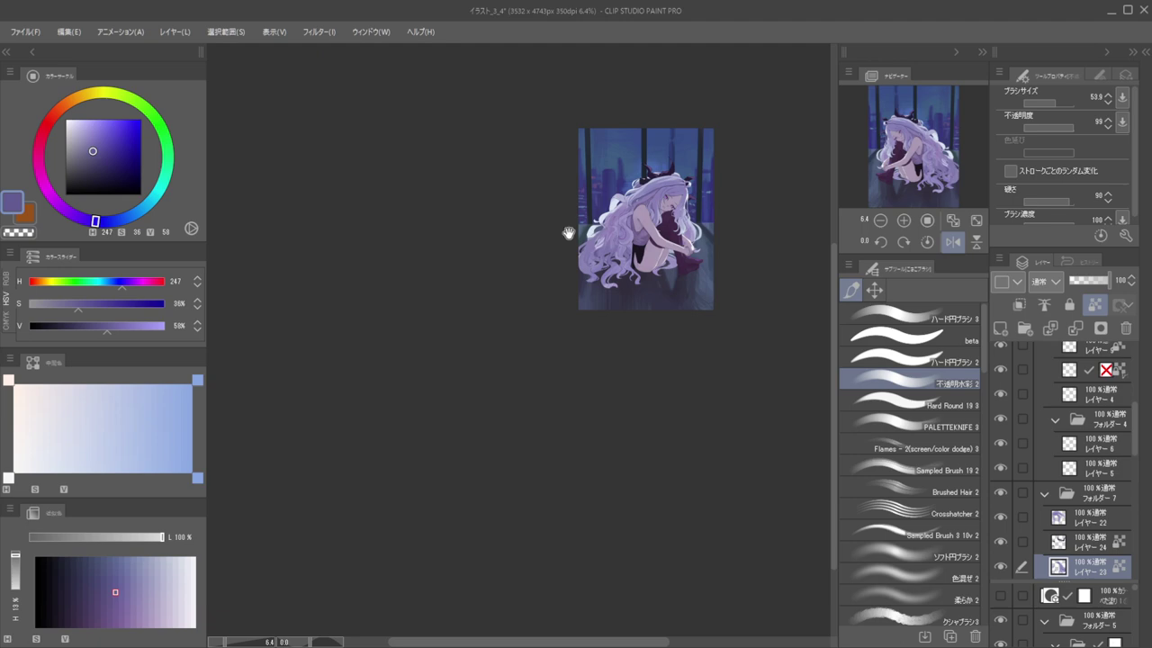
left_click_drag(573, 261, 702, 270)
key("h")
left_click_drag(588, 238, 625, 238)
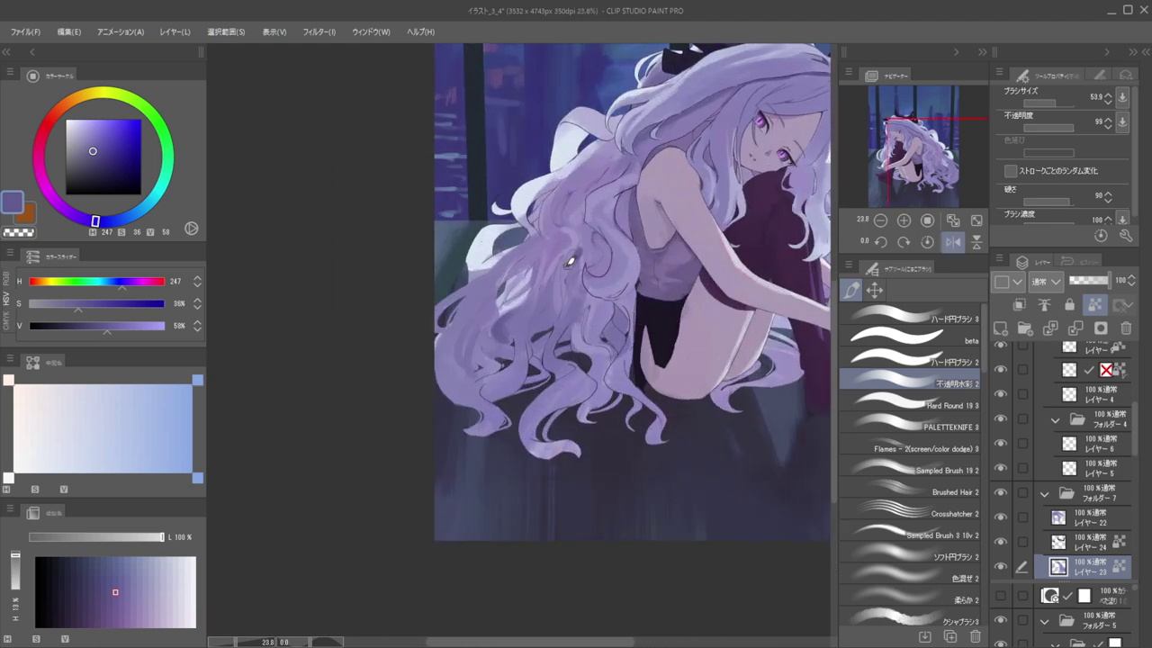
scroll(567, 259, "up", 3)
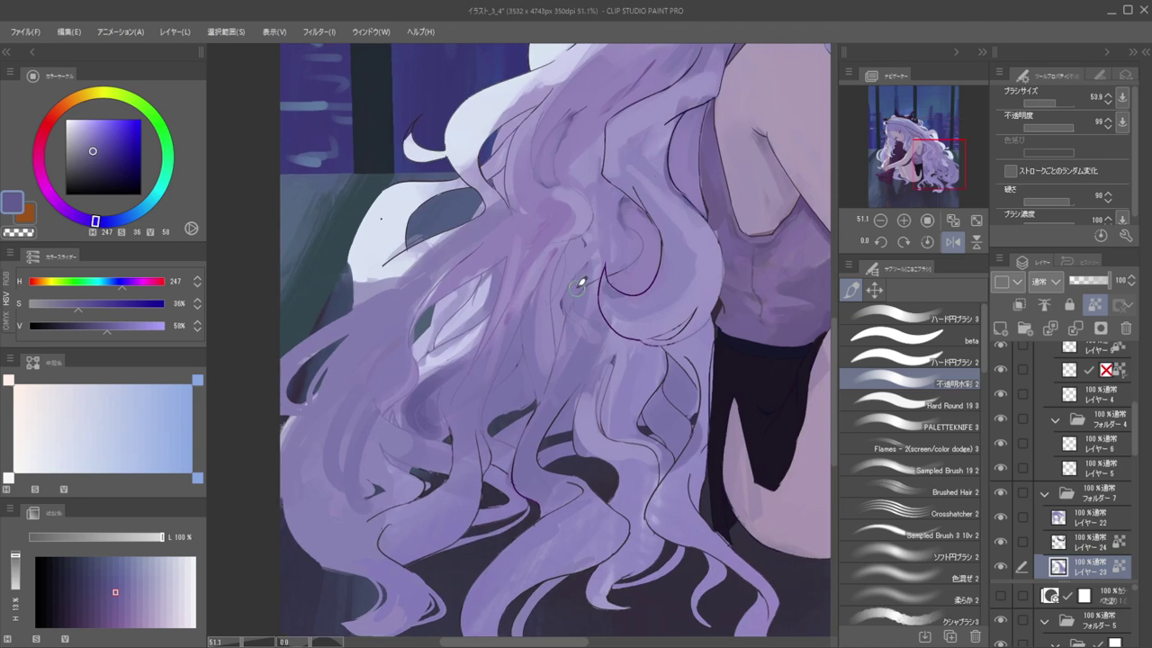
Enlarge the brush to about 154 and beyond, toggling transparent colour on and off
key("e")
key("b")
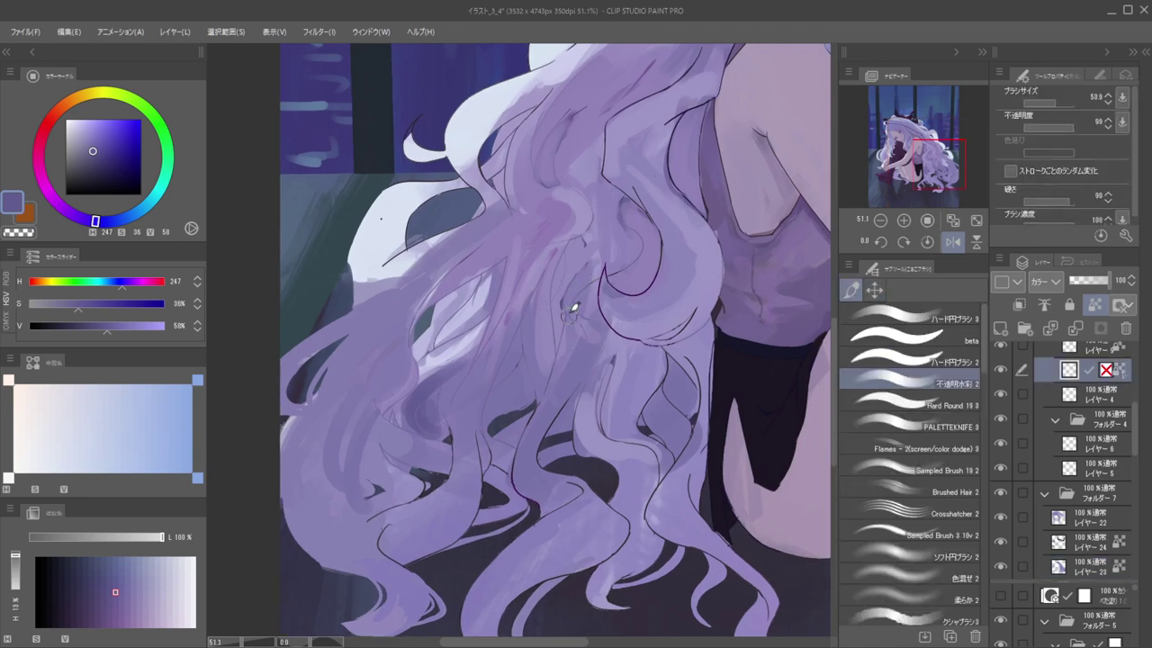
key("c")
mouse_move(568, 296)
left_mouse_down()
mouse_move(590, 306)
mouse_move(589, 329)
mouse_move(540, 300)
mouse_move(569, 259)
left_mouse_up()
key("c")
scroll(533, 195, "down", 5)
scroll(562, 202, "down", 3)
scroll(543, 216, "up", 3)
mouse_move(550, 243)
left_mouse_down()
mouse_move(581, 230)
mouse_move(571, 256)
left_mouse_up()
Make the hair layer active and sample lighter purple and lavender tones from the hair
left_click(574, 220, "ctrl+shift")
left_click(566, 253, "alt")
left_click(583, 202, "alt")
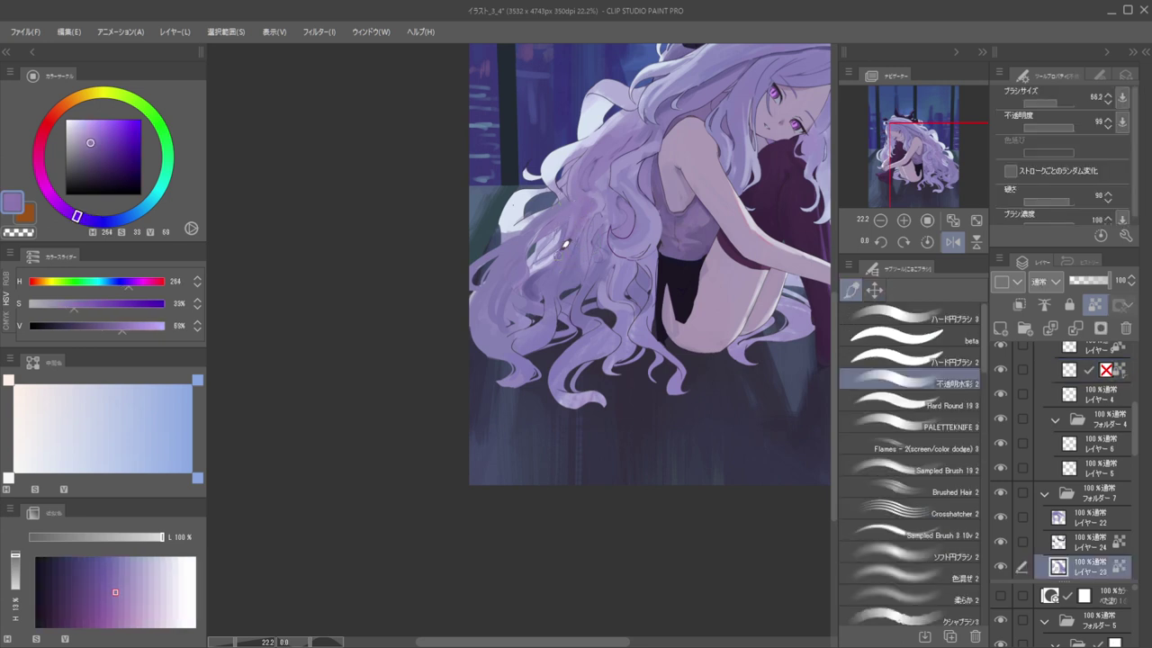
left_click(578, 215, "alt")
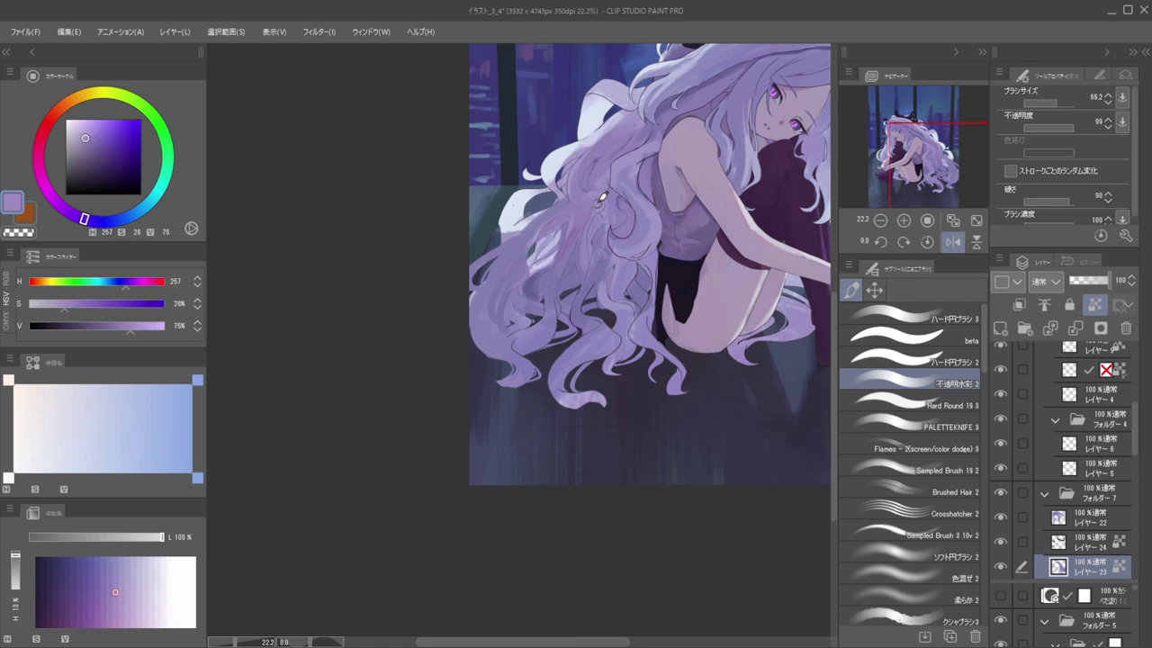
scroll(587, 169, "down", 5)
Check the illustration flipped, then sample mid, lighter and darker purples from the hair
key("h")
left_click_drag(555, 225, 673, 253)
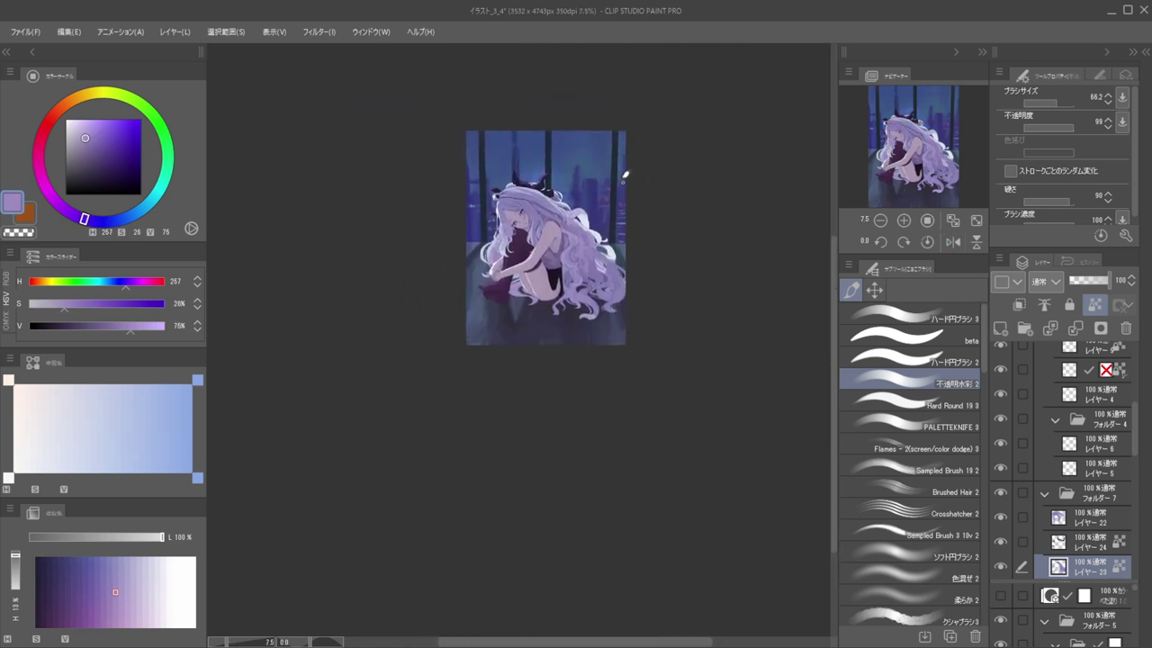
key("h")
left_click_drag(566, 234, 693, 213)
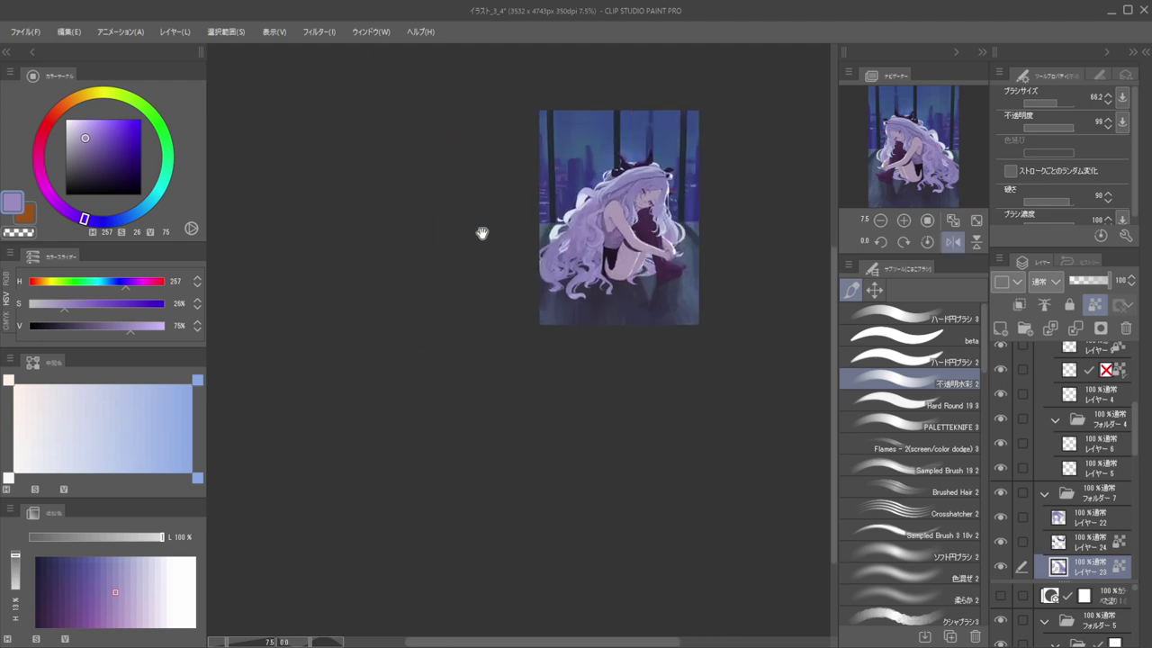
scroll(582, 235, "up", 5)
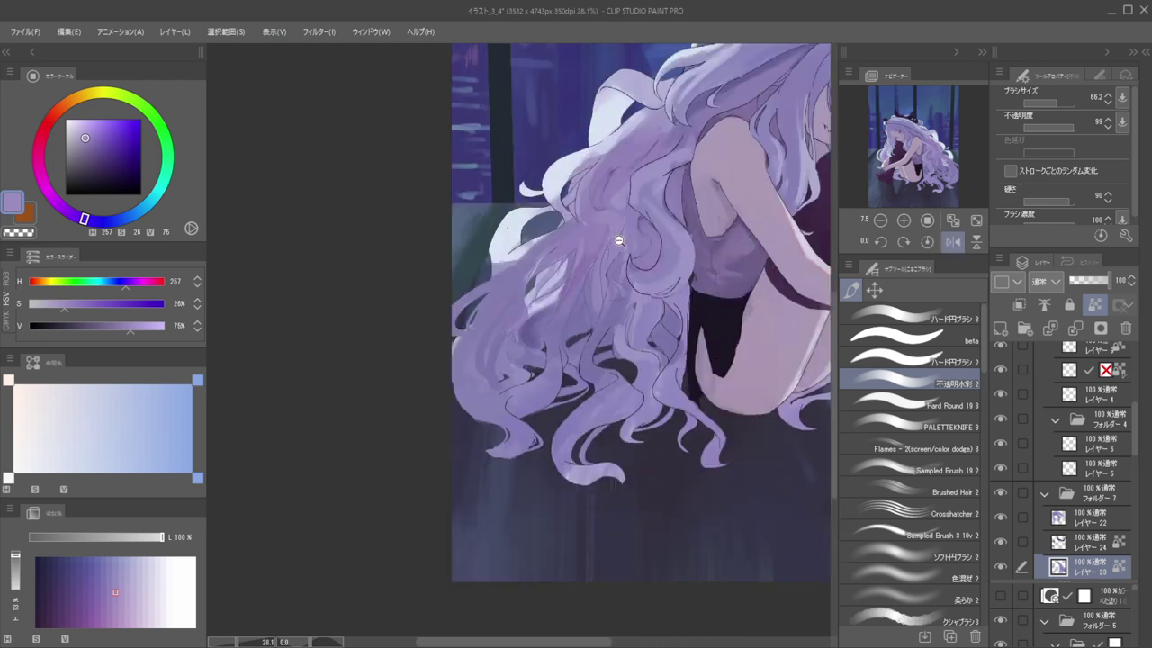
left_click(510, 316, "alt")
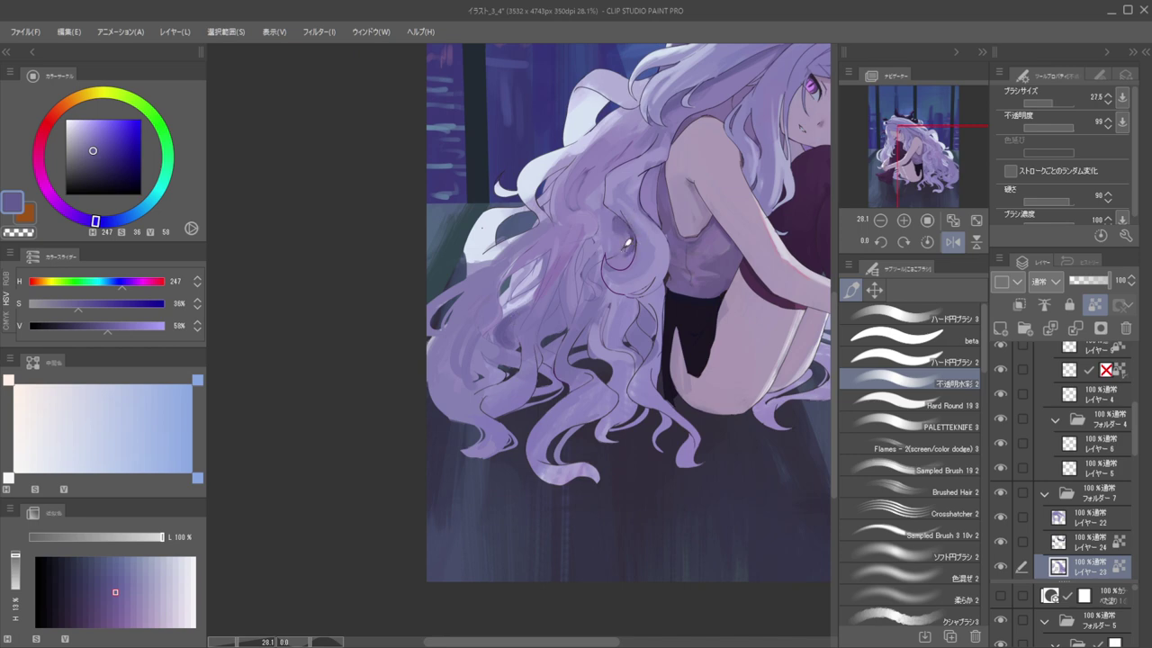
left_click(627, 226, "alt")
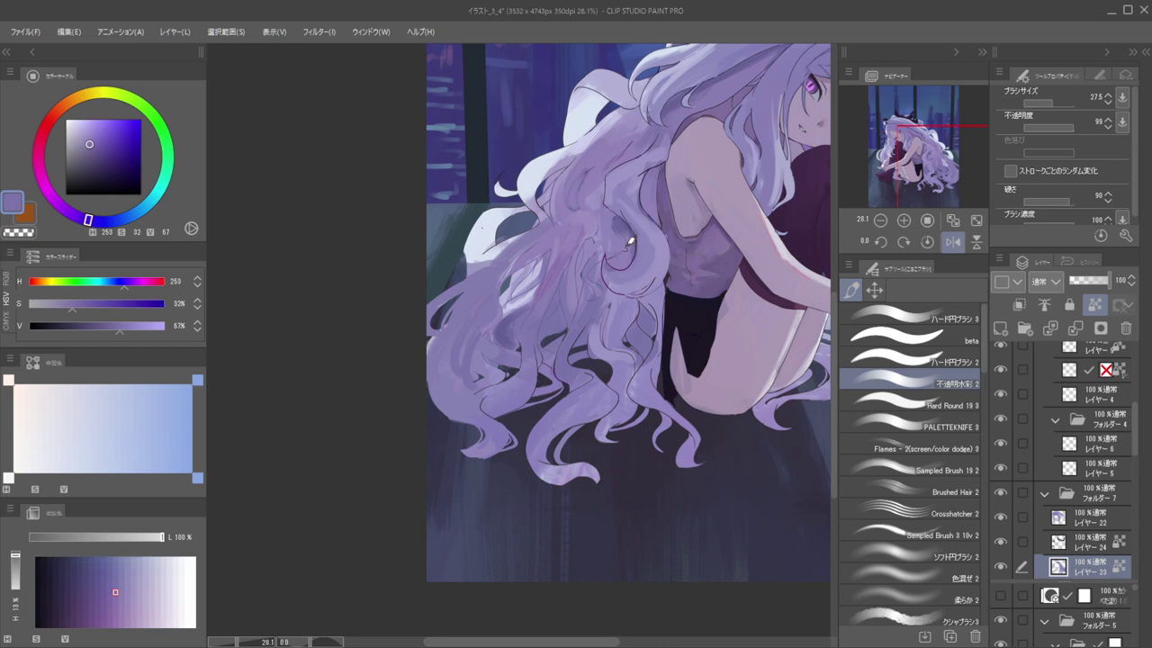
left_click(634, 226, "alt")
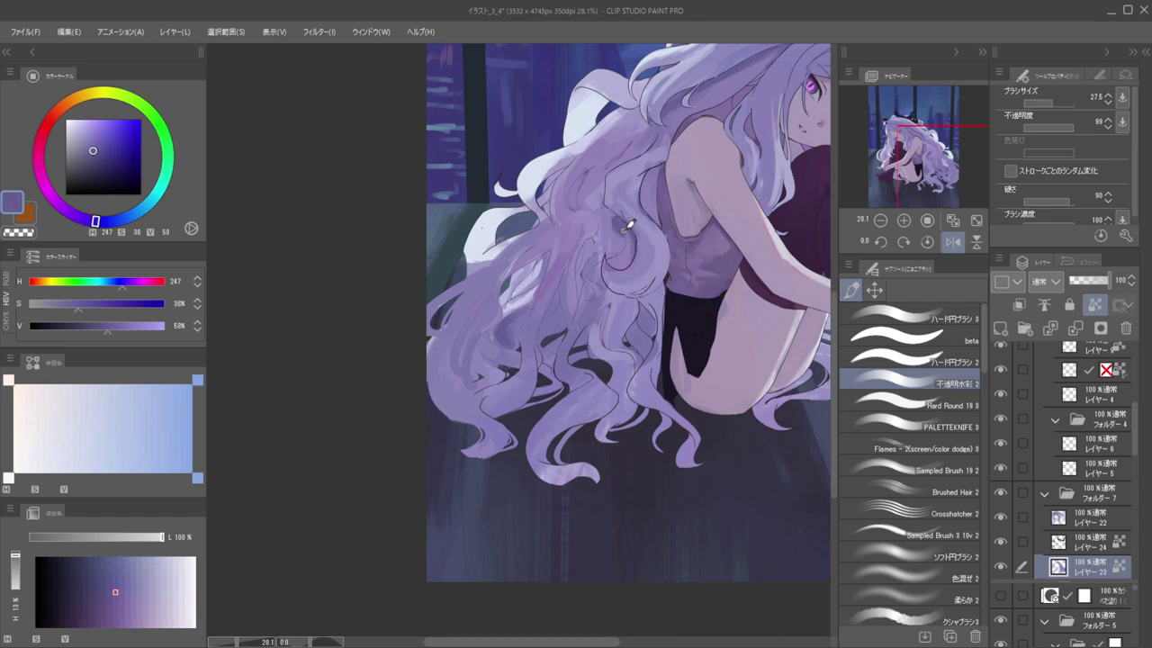
Sample a light hair purple (H 254, S 29, V 71) and activate the colour-blend layer over the hair
scroll(624, 168, "down", 5)
scroll(623, 168, "up", 5)
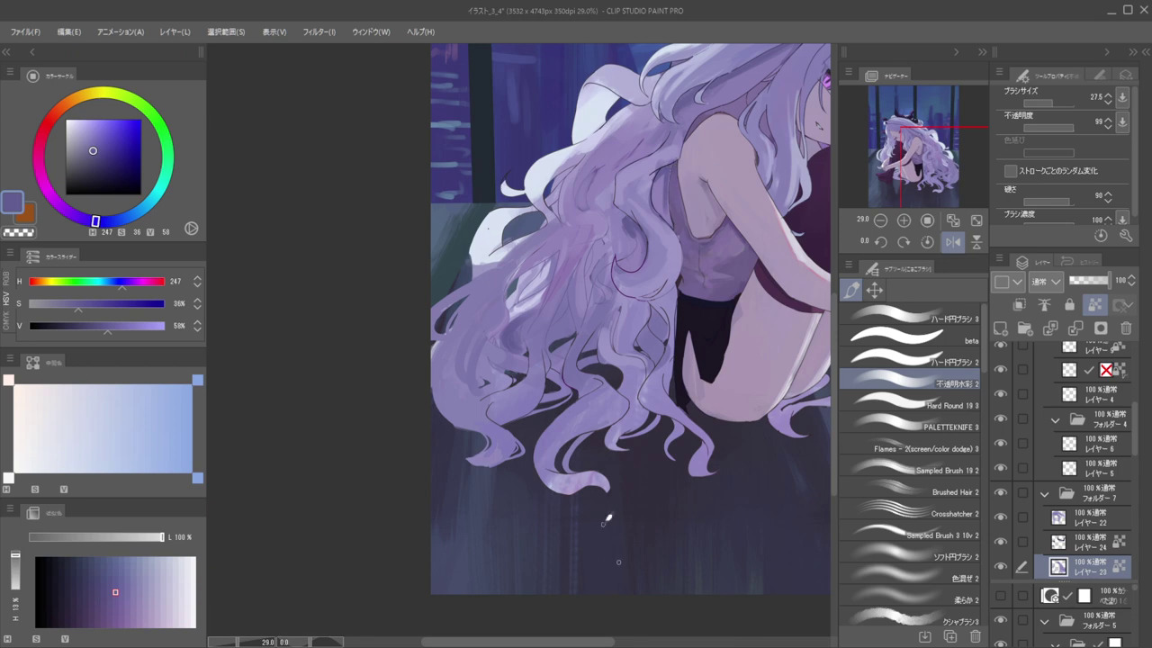
scroll(610, 178, "down", 2)
scroll(630, 189, "up", 4)
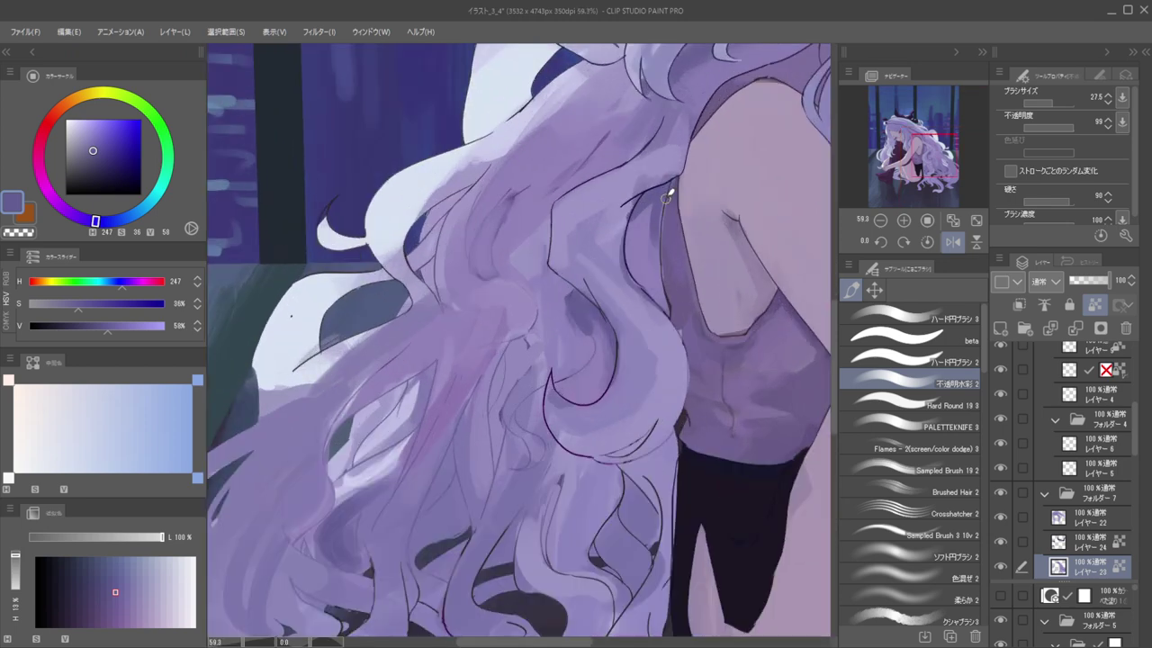
scroll(627, 185, "down", 5)
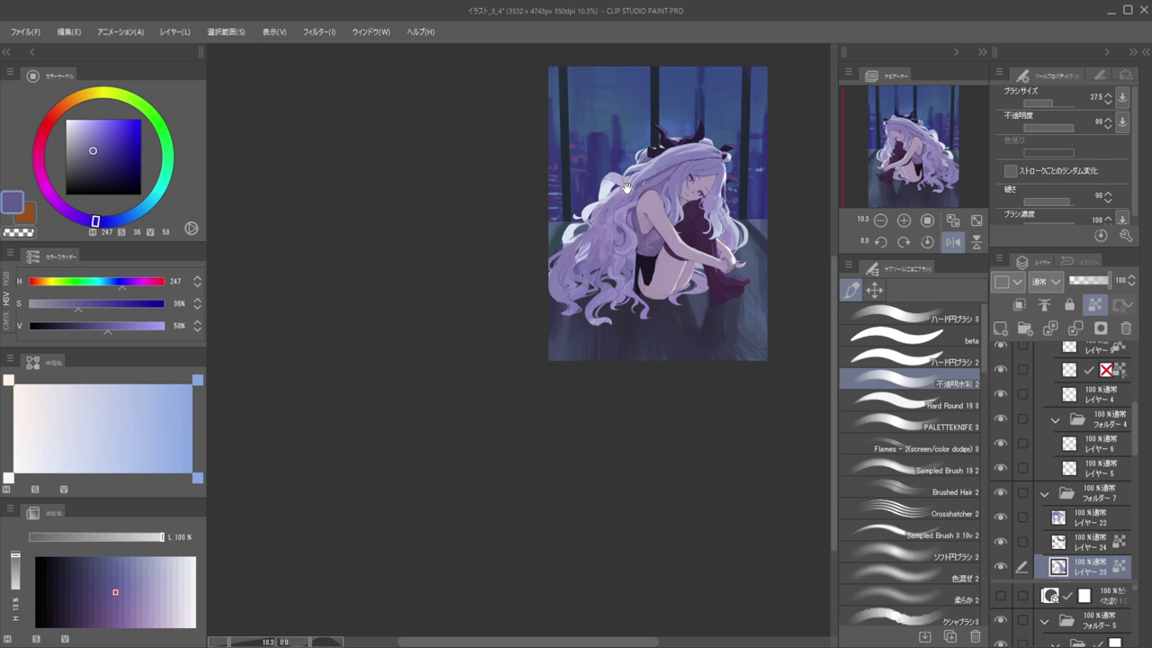
scroll(627, 184, "up", 4)
left_click(619, 263, "alt")
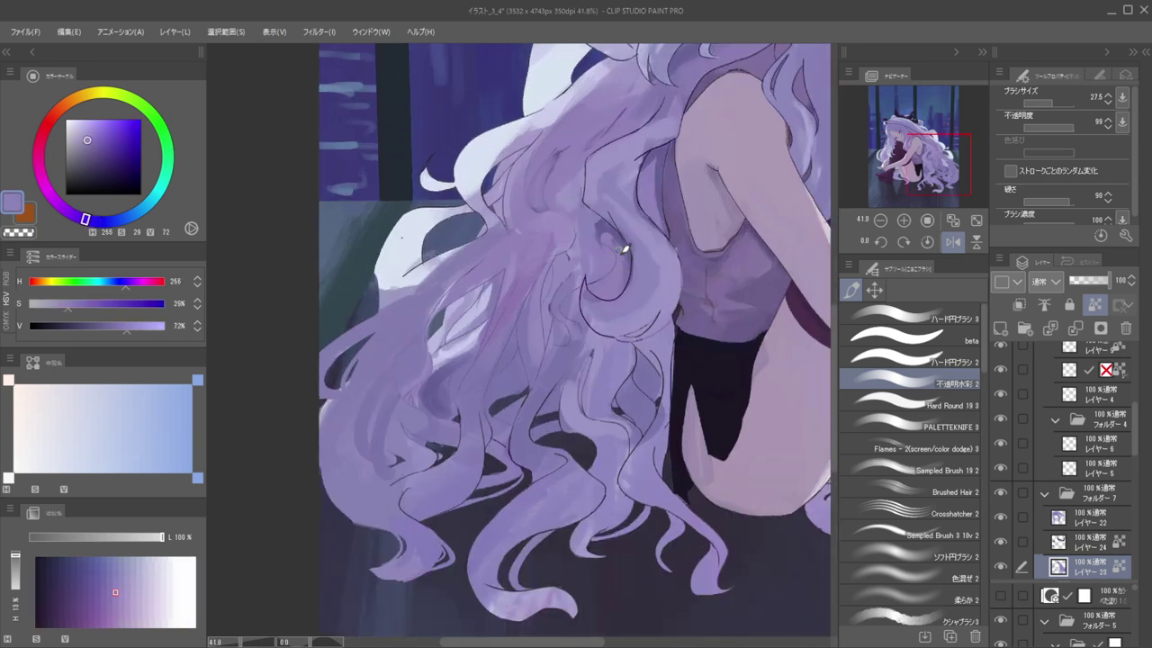
key("k")
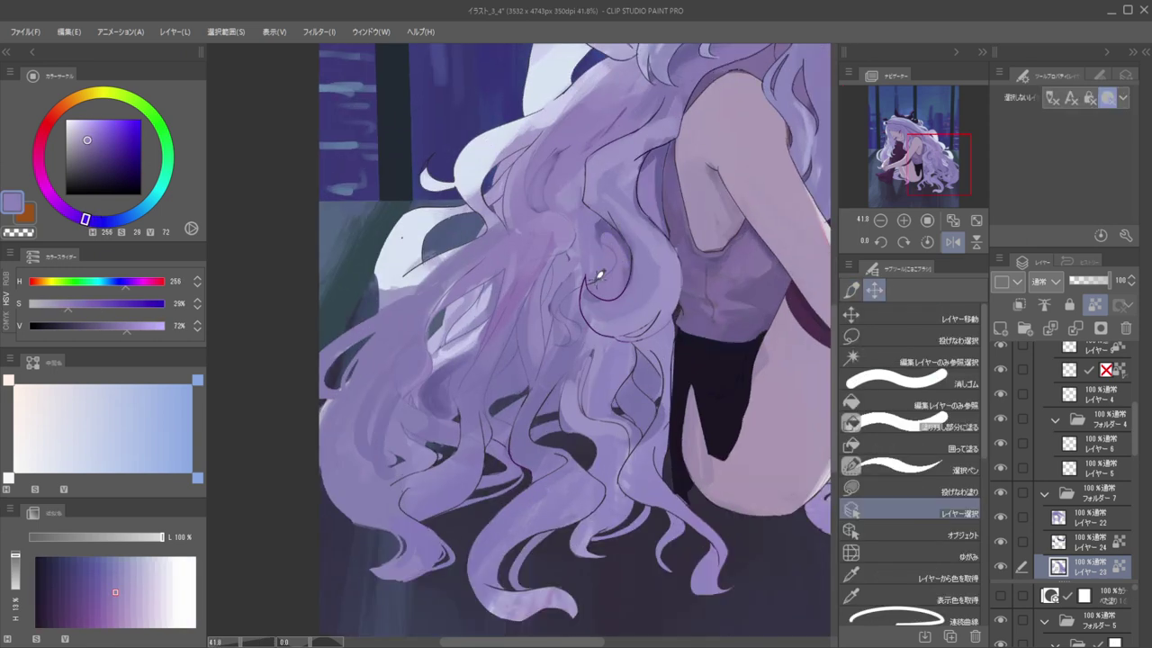
key("b")
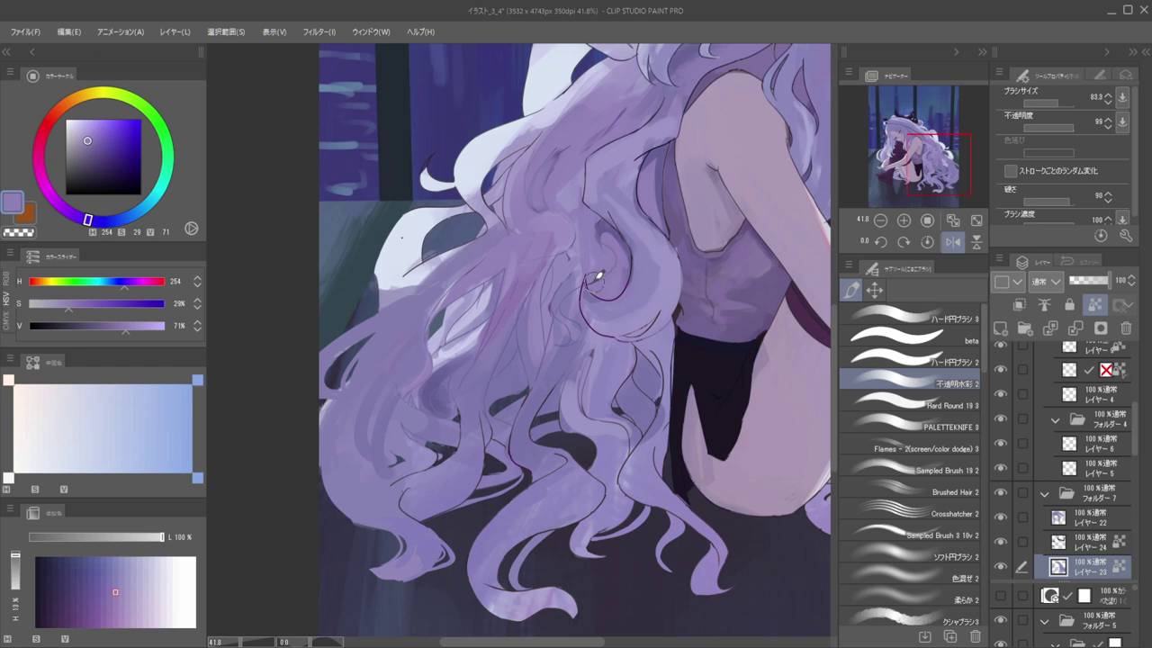
key("k")
left_click(591, 281)
Sample the dark hair outline colour, then shift the hue to blue and lighten it
key("b")
key("e")
key("b")
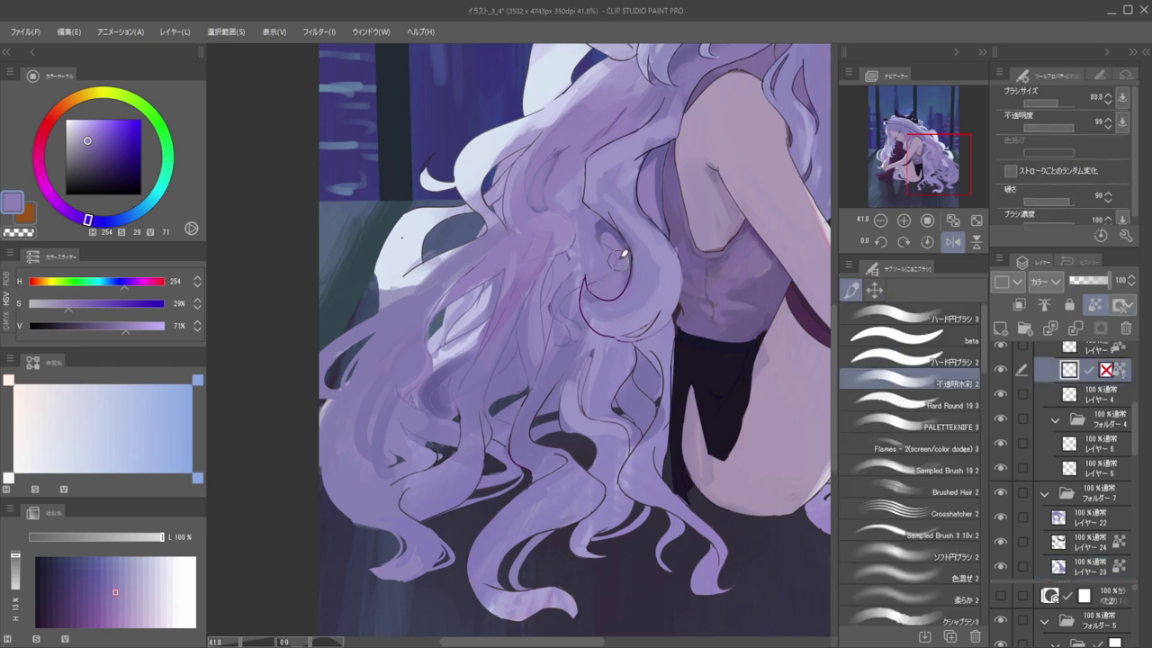
scroll(593, 275, "up", 5)
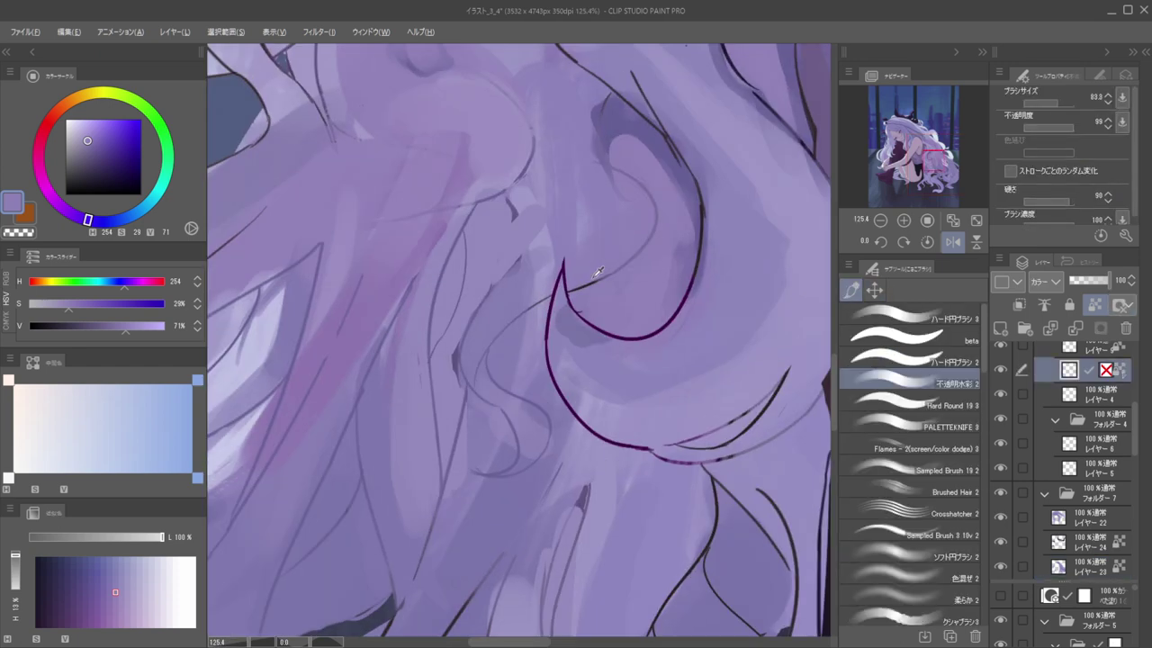
left_click(591, 265, "alt")
scroll(581, 137, "down", 6)
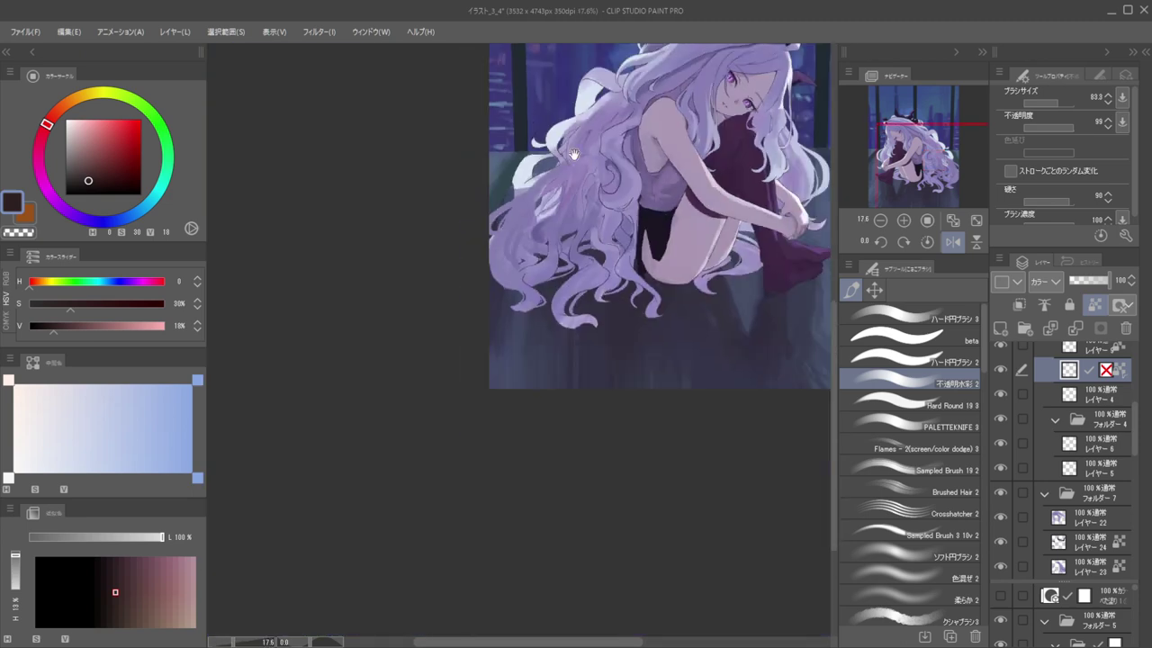
left_click(102, 223)
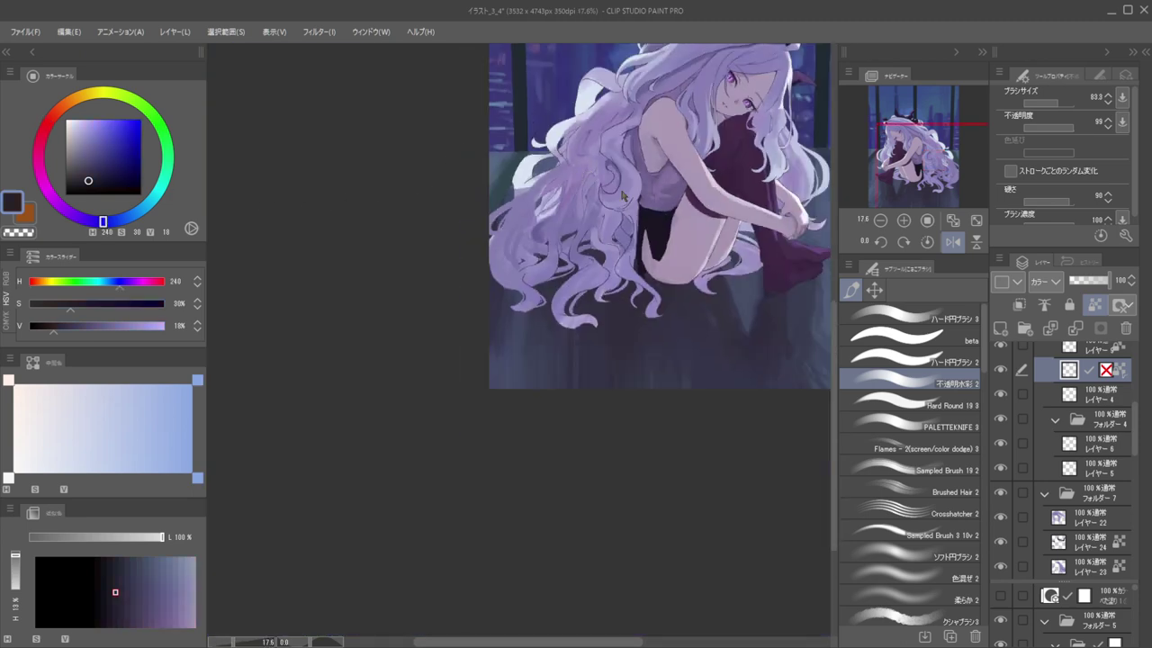
left_click_drag(93, 159, 88, 164)
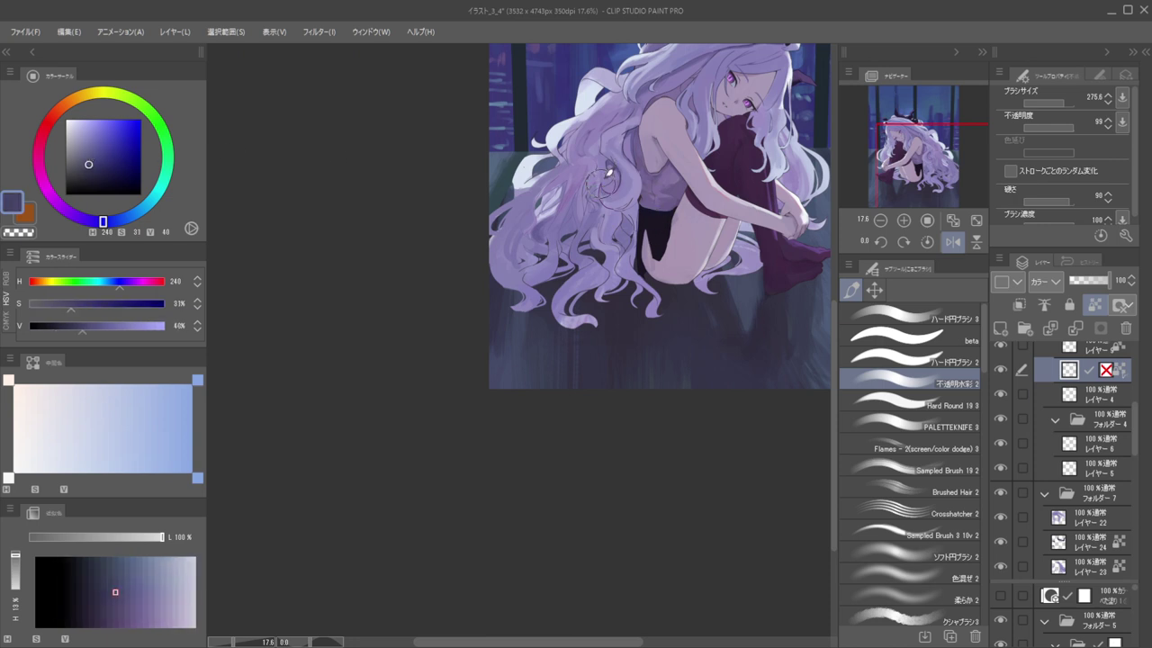
Enlarge the brush to about 478 and tint the hair left of the torso medium lavender
left_click_drag(558, 230, 557, 251)
left_click_drag(96, 159, 87, 150)
left_click(85, 218)
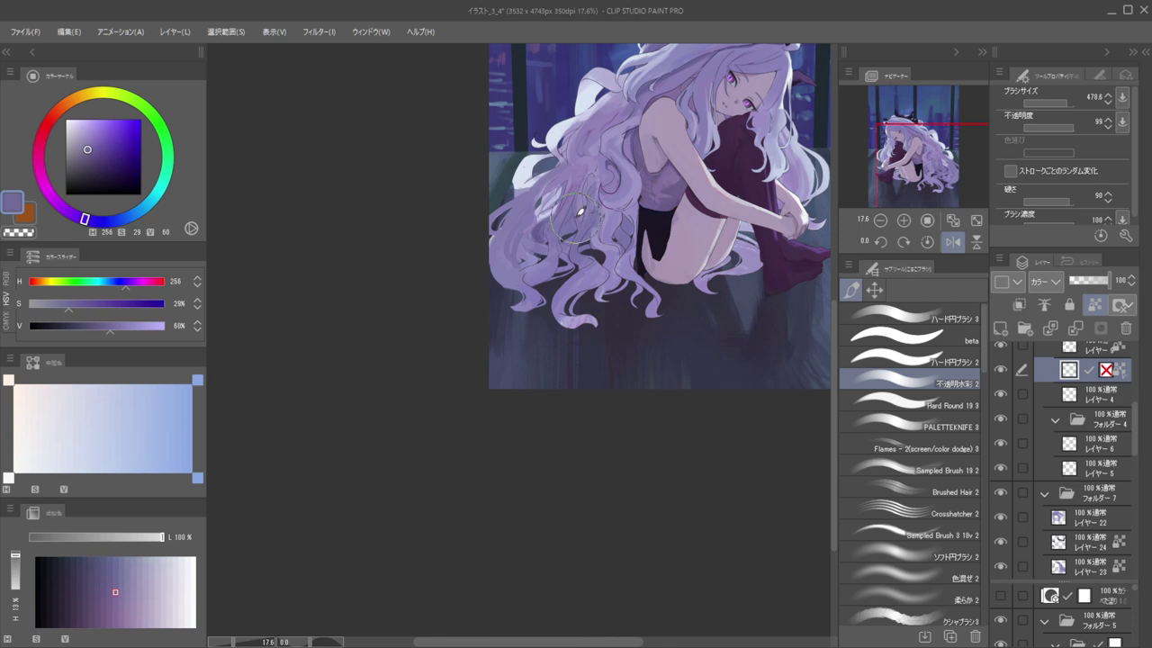
mouse_move(581, 175)
left_mouse_down()
mouse_move(531, 234)
mouse_move(546, 195)
left_mouse_up()
Go from a dark purple to a lighter, muted purple (H 256, S 33, V 40)
scroll(551, 192, "up", 3)
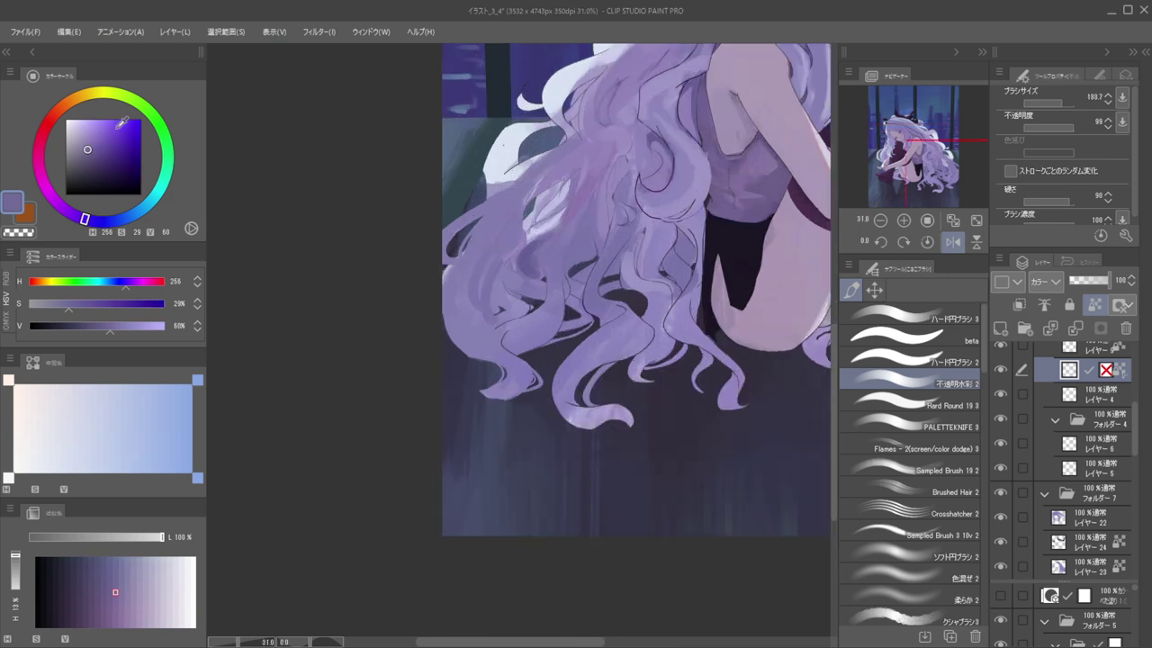
left_click(104, 177)
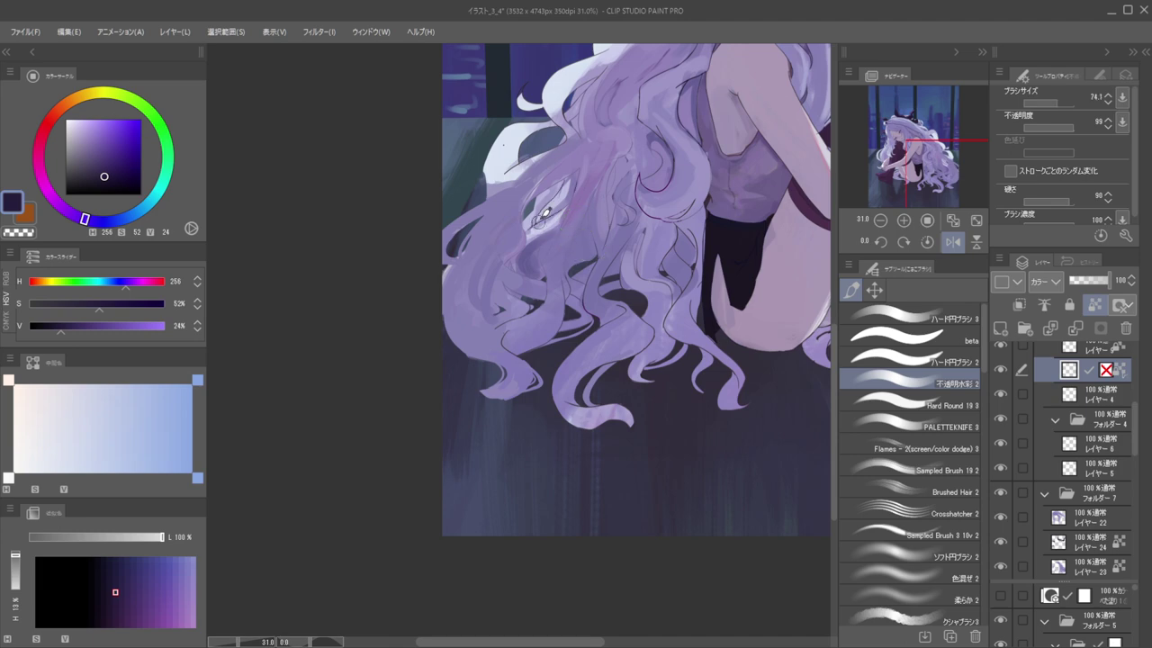
scroll(533, 175, "down", 3)
scroll(531, 173, "up", 4)
key("bracketleft")
key("bracketright")
key("bracketright")
key("bracketright")
left_click_drag(104, 176, 91, 164)
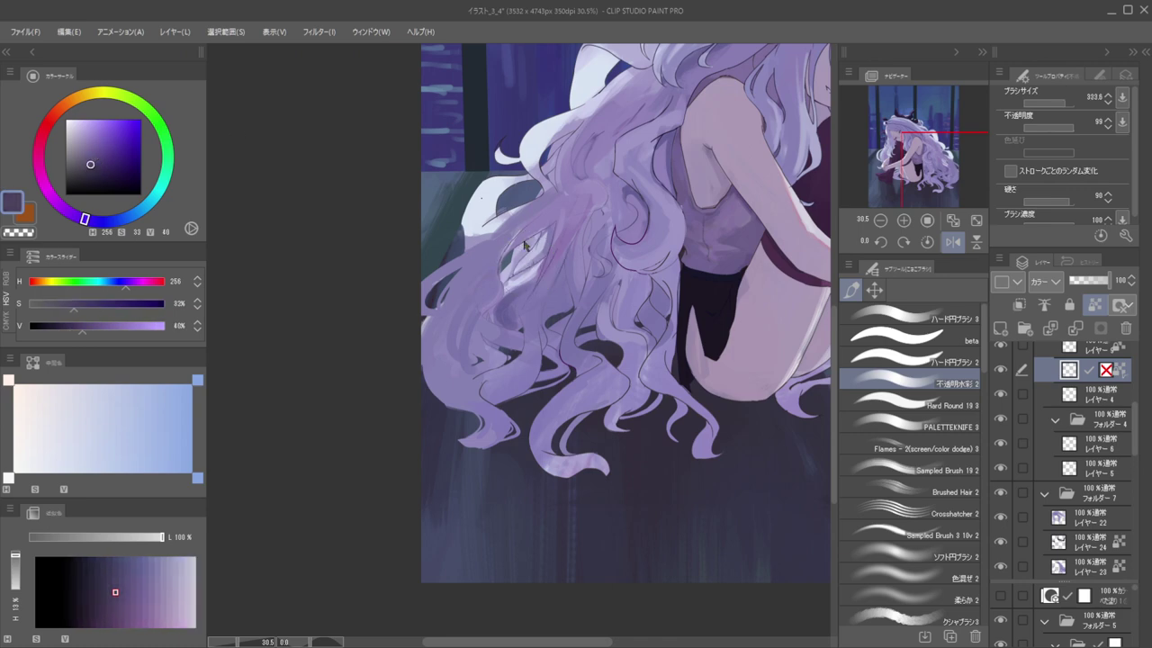
scroll(511, 245, "down", 2)
scroll(558, 205, "up", 2)
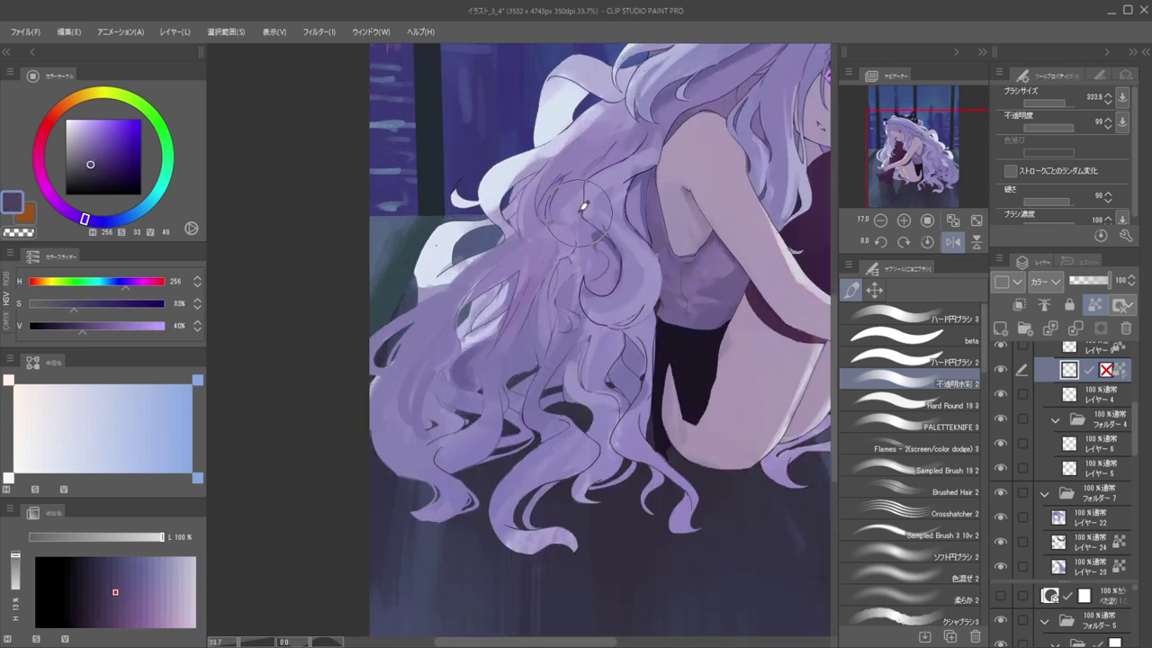
scroll(558, 198, "up", 2)
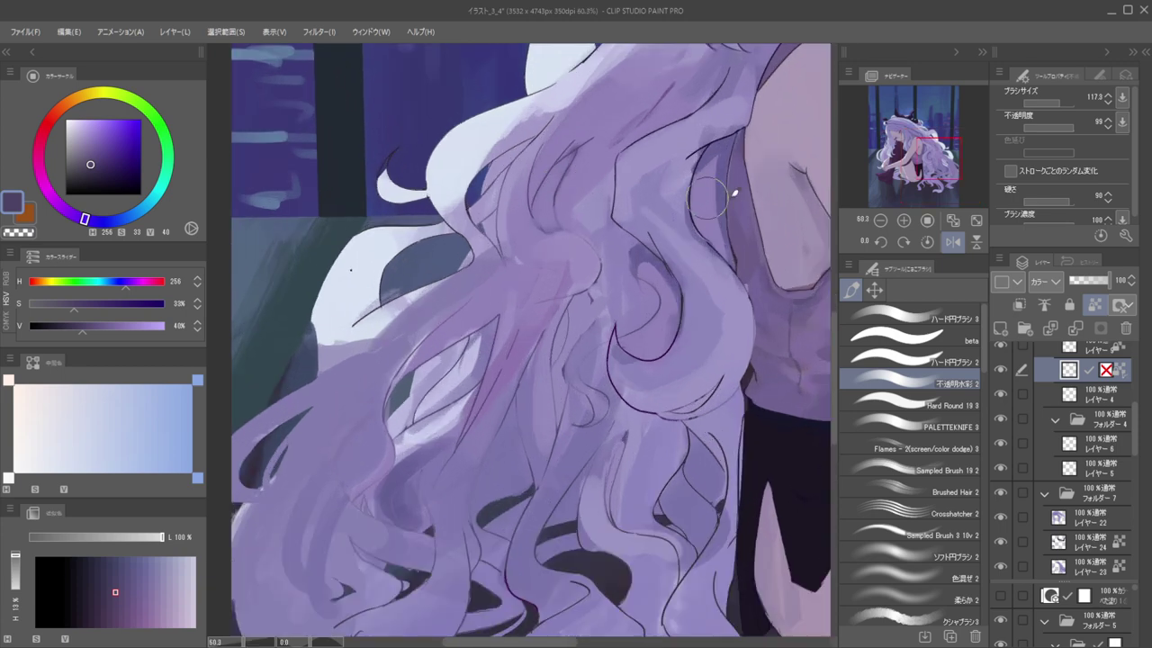
Activate the hair stroke layer, sample the hair colour, and review the illustration mirrored
left_click(533, 213, "ctrl+shift")
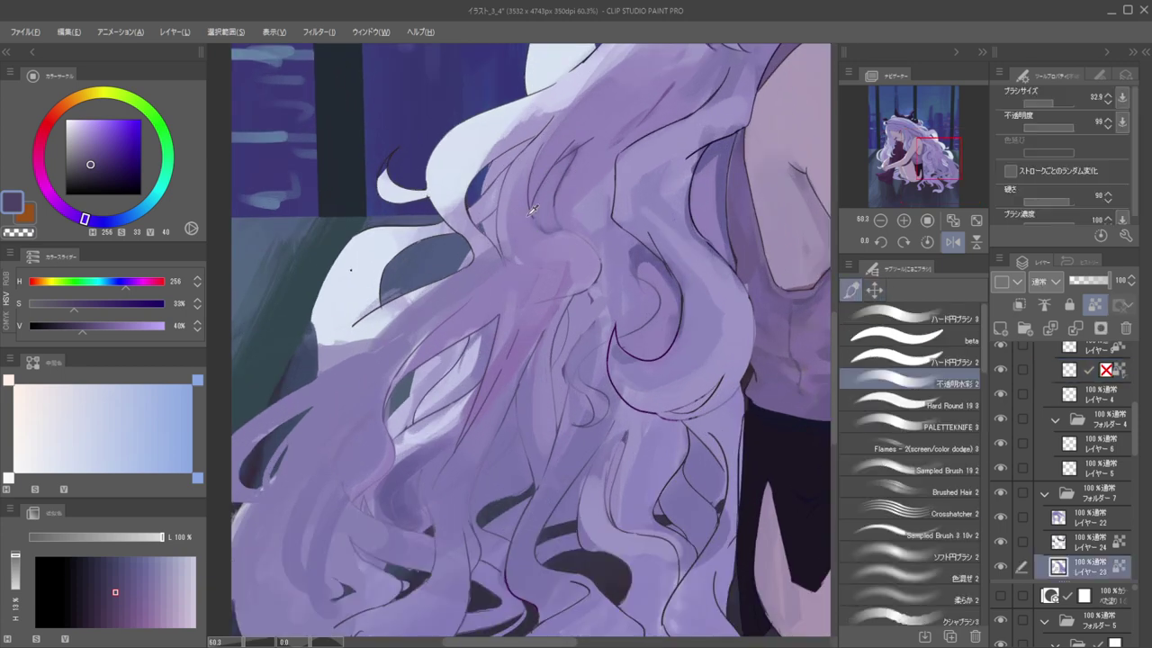
left_click(545, 216, "alt")
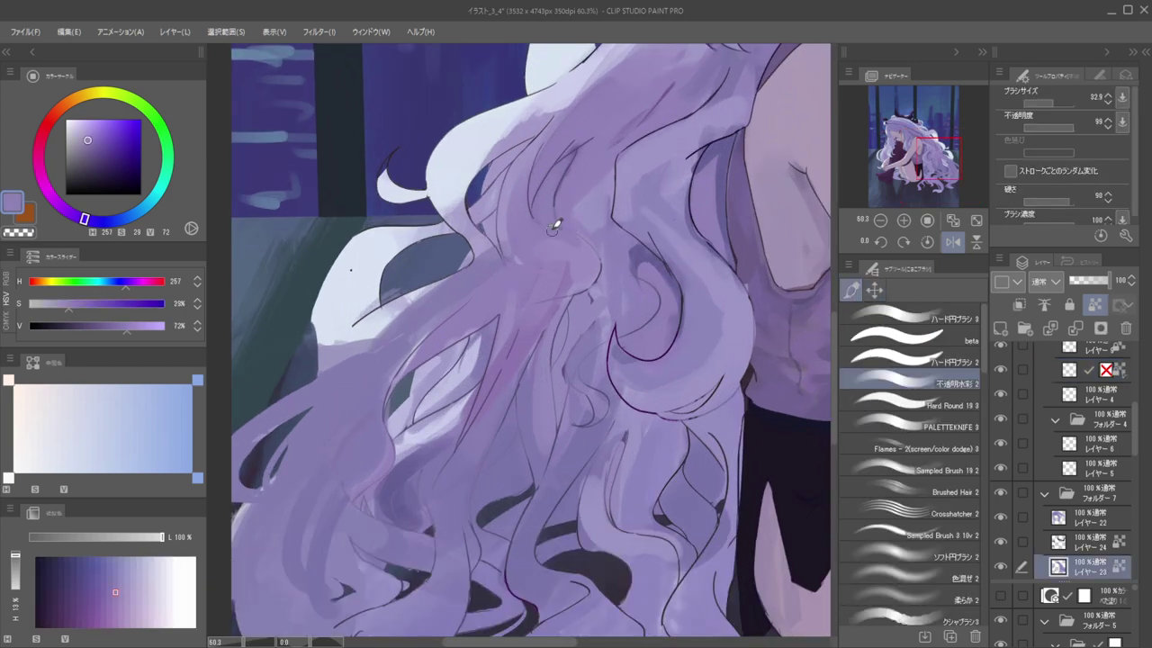
key("h")
left_click_drag(506, 176, 661, 229)
scroll(637, 262, "up", 2)
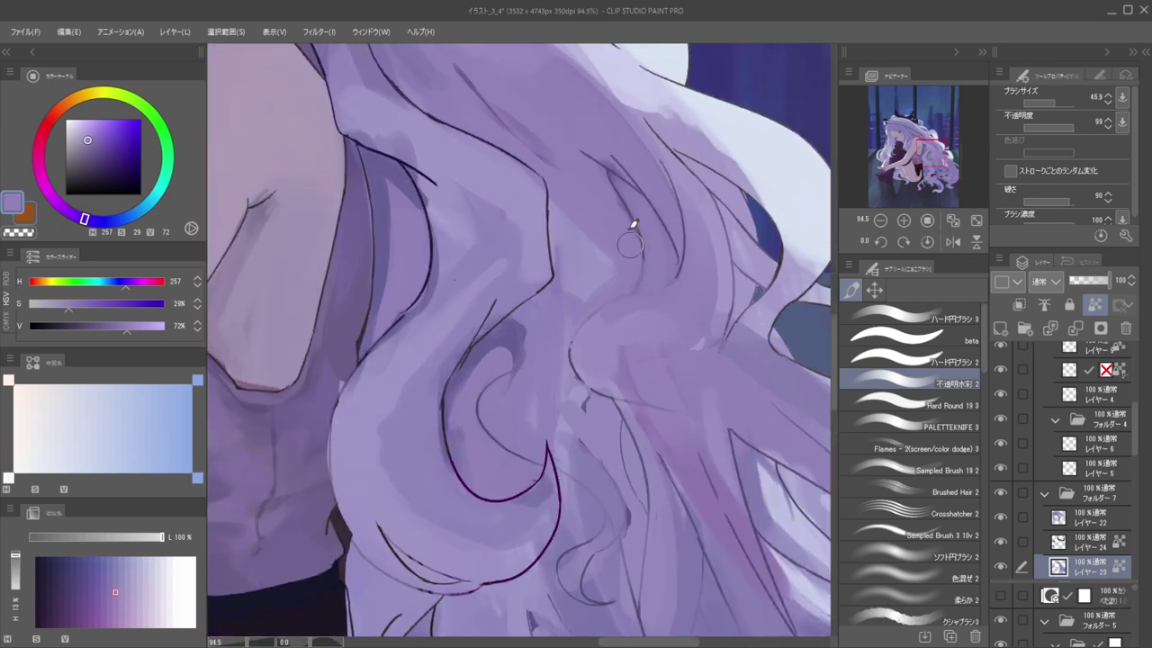
left_click_drag(614, 238, 533, 217)
key("h")
key("h")
scroll(572, 224, "up", 7)
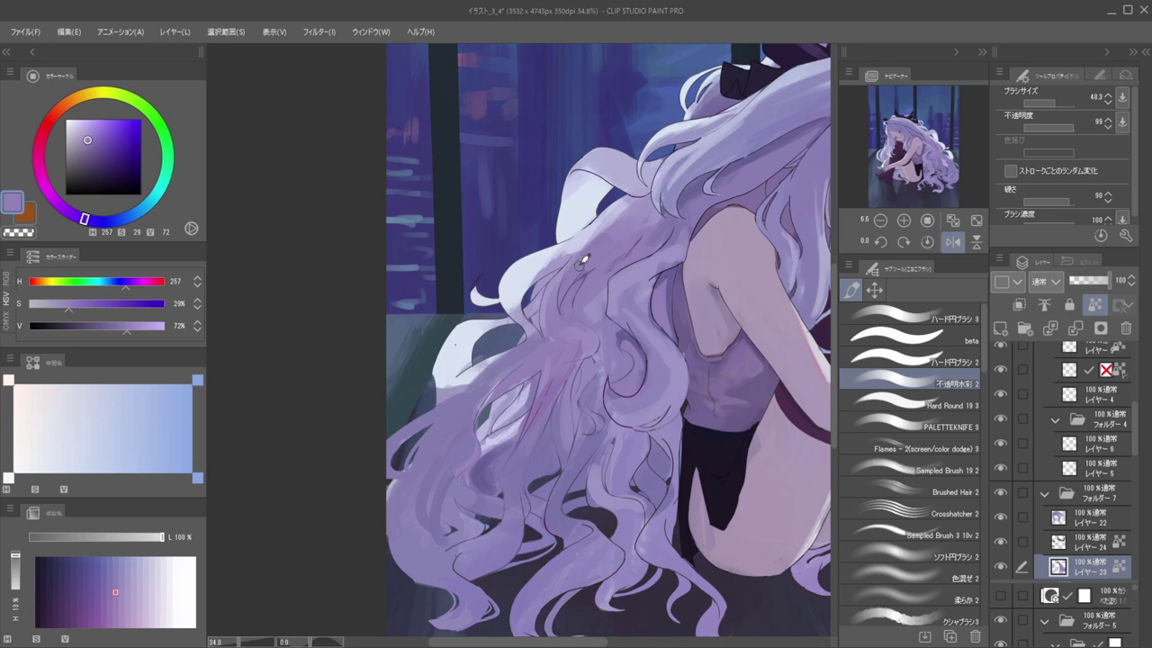
Paint over the dark inner curl with sampled lighter hair purples, then shrink the brush
left_click(627, 352, "alt")
left_click(611, 319, "alt")
left_click_drag(611, 323, 640, 351)
left_click(645, 364, "alt")
left_click_drag(623, 389, 643, 359)
key("bracketleft")
key("bracketleft")
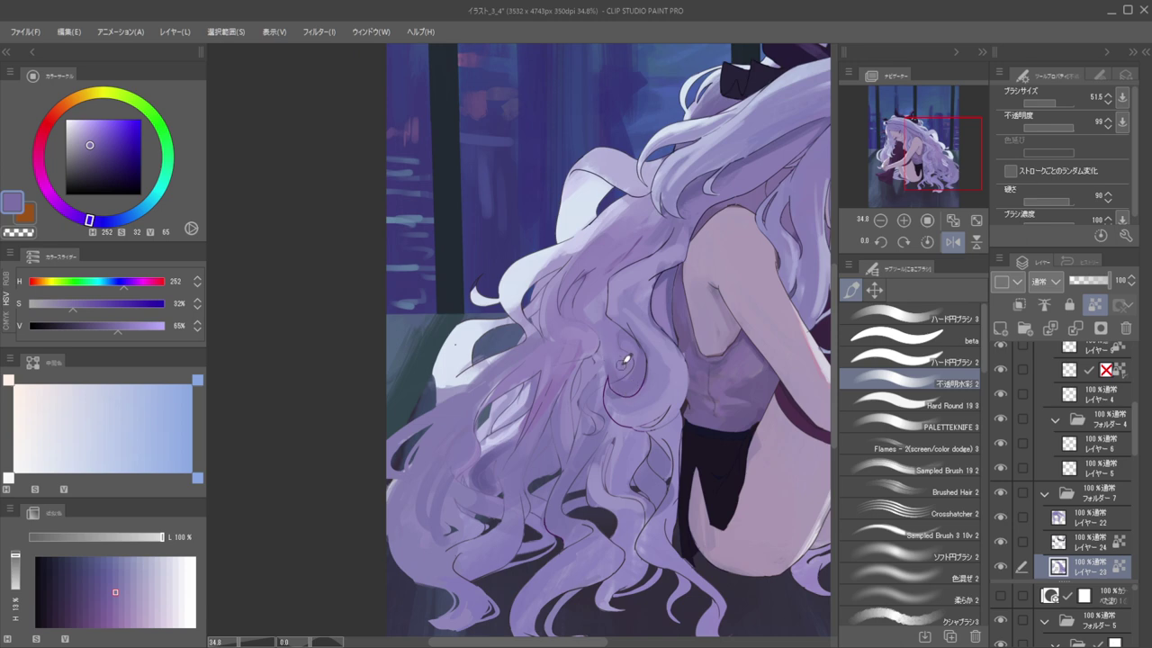
Select the dark hair line's layer and paint over that line in soft lavender
scroll(627, 358, "down", 5)
left_click_drag(832, 302, 620, 308)
key("h")
scroll(514, 346, "up", 9)
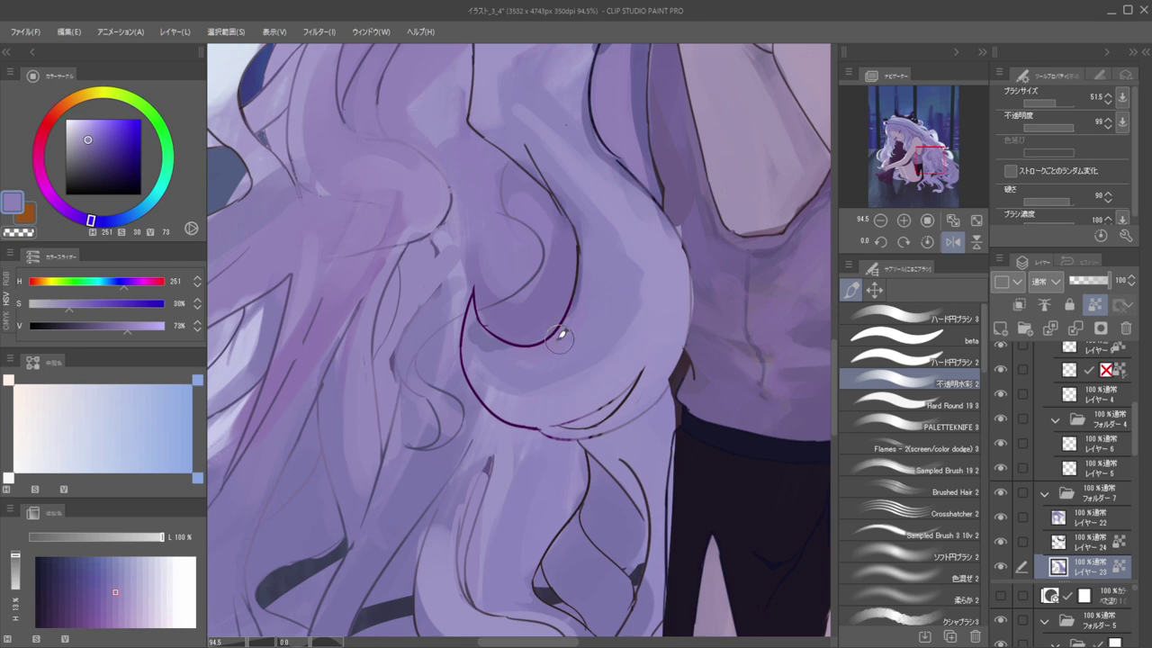
key("k")
left_click(551, 335, "ctrl+shift")
left_click(549, 335, "alt")
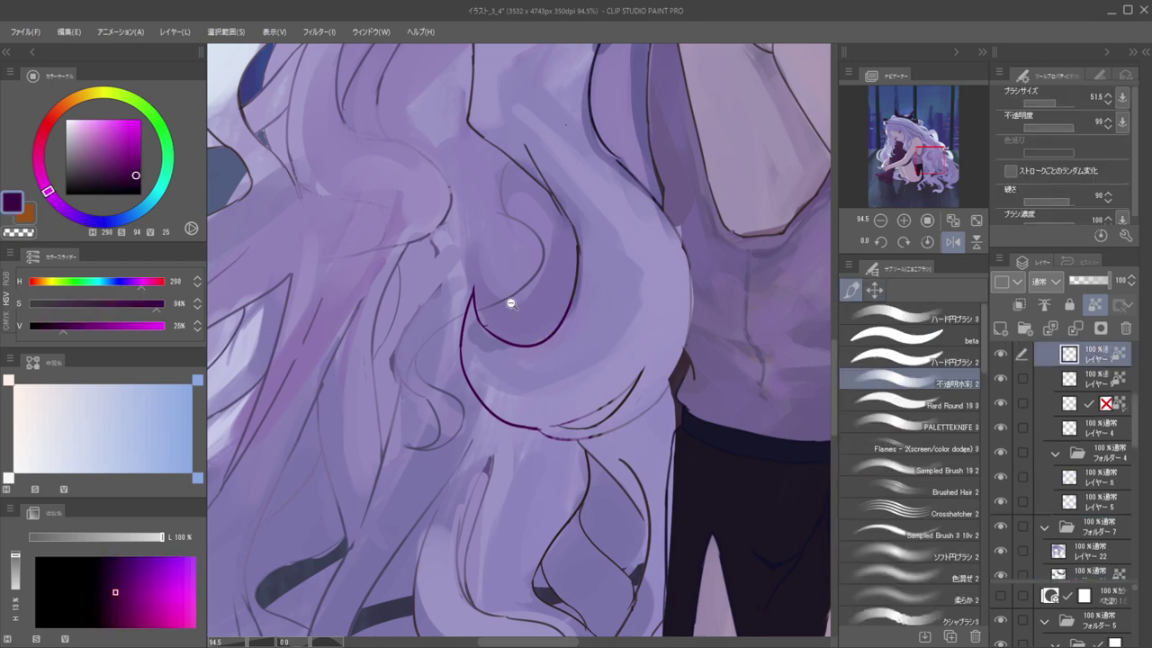
scroll(511, 313, "down", 3)
left_click_drag(81, 163, 90, 159)
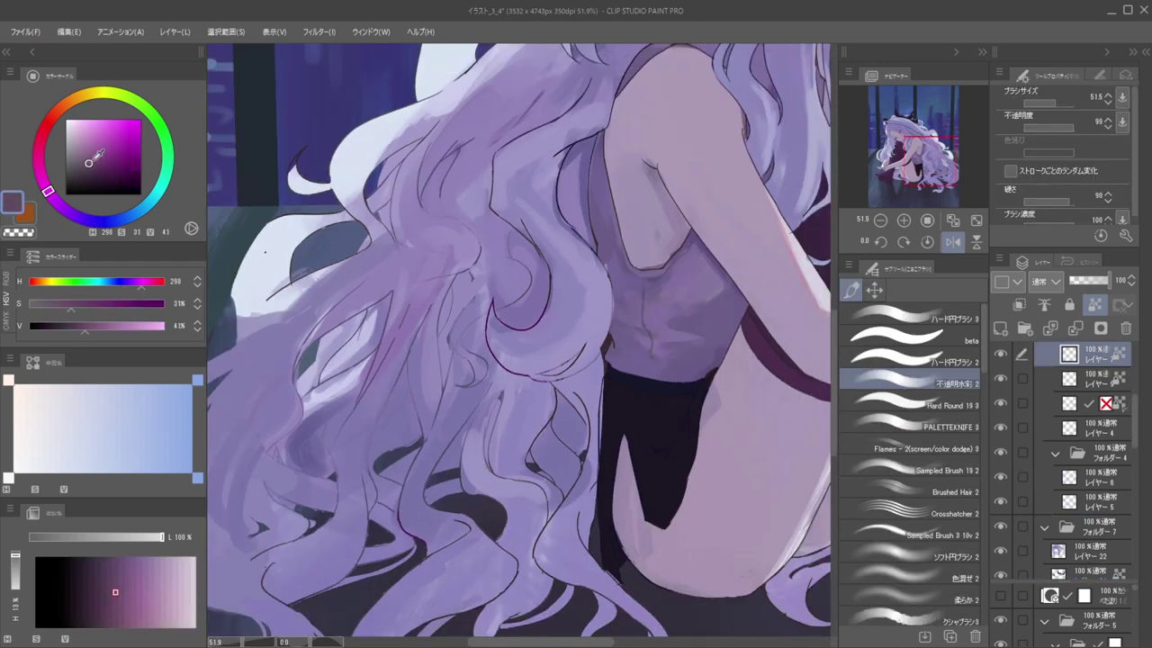
mouse_move(479, 324)
left_mouse_down()
mouse_move(488, 296)
mouse_move(522, 360)
mouse_move(535, 303)
mouse_move(518, 300)
mouse_move(536, 332)
mouse_move(616, 341)
mouse_move(648, 313)
mouse_move(595, 270)
left_mouse_up()
Zoom in on the hair beside the shoulder, sample light lavender, and pick the strand's layer
key("h")
key("h")
left_click_drag(595, 324, 746, 336)
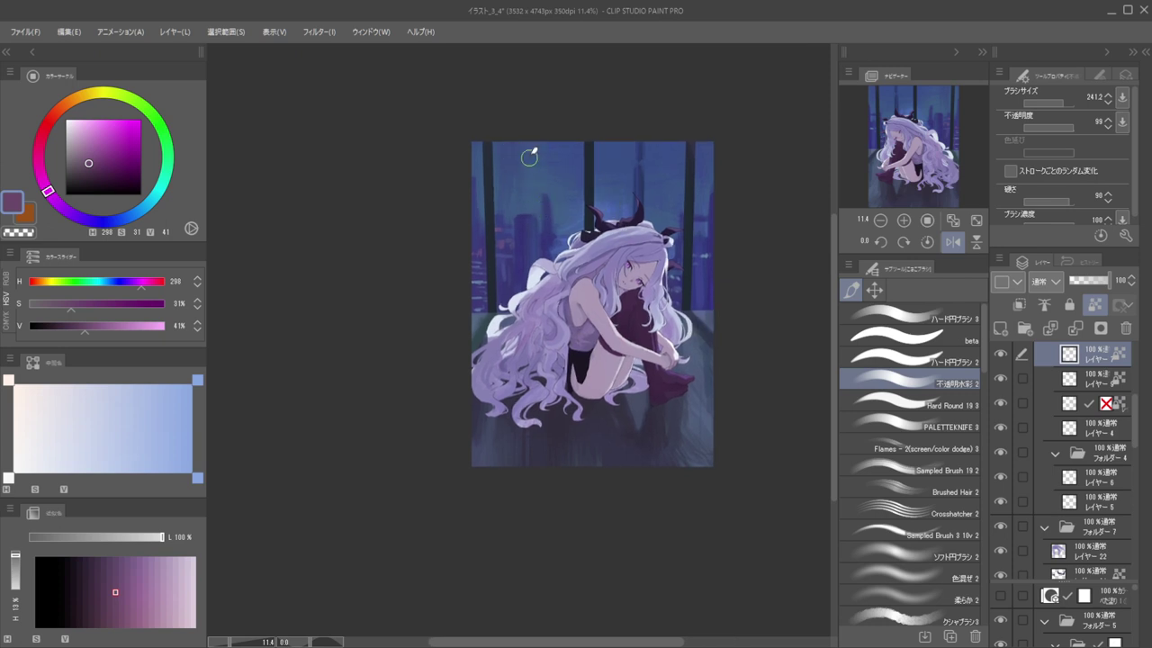
left_click(565, 223)
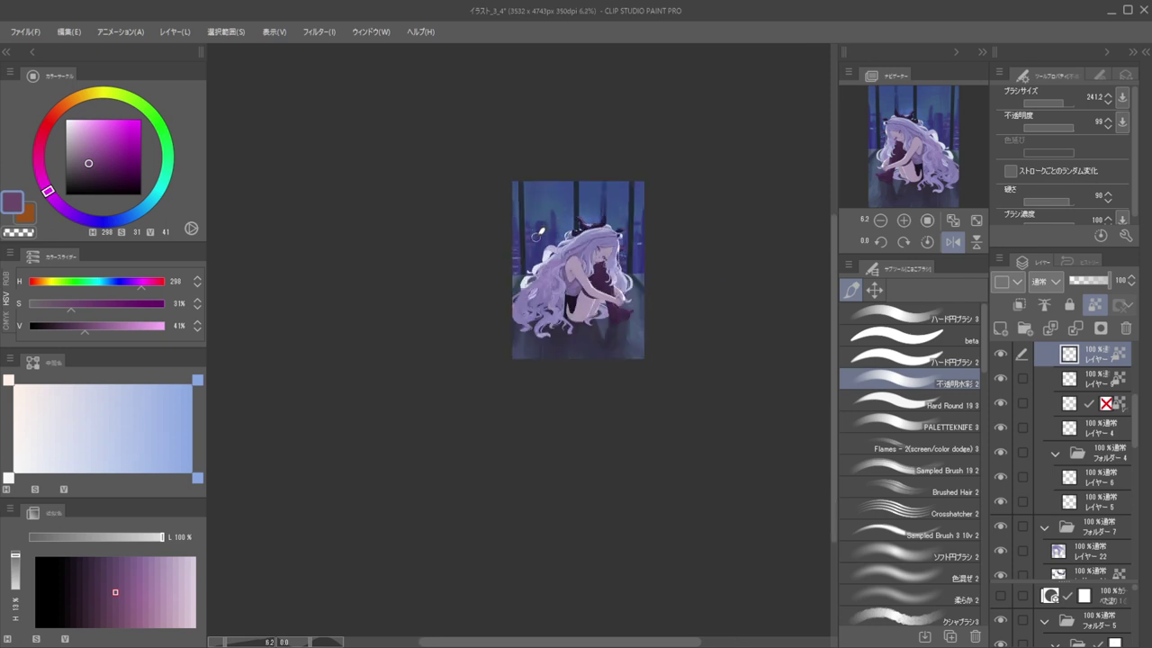
left_click_drag(527, 289, 568, 274)
left_click(592, 317)
left_click(558, 314, "alt")
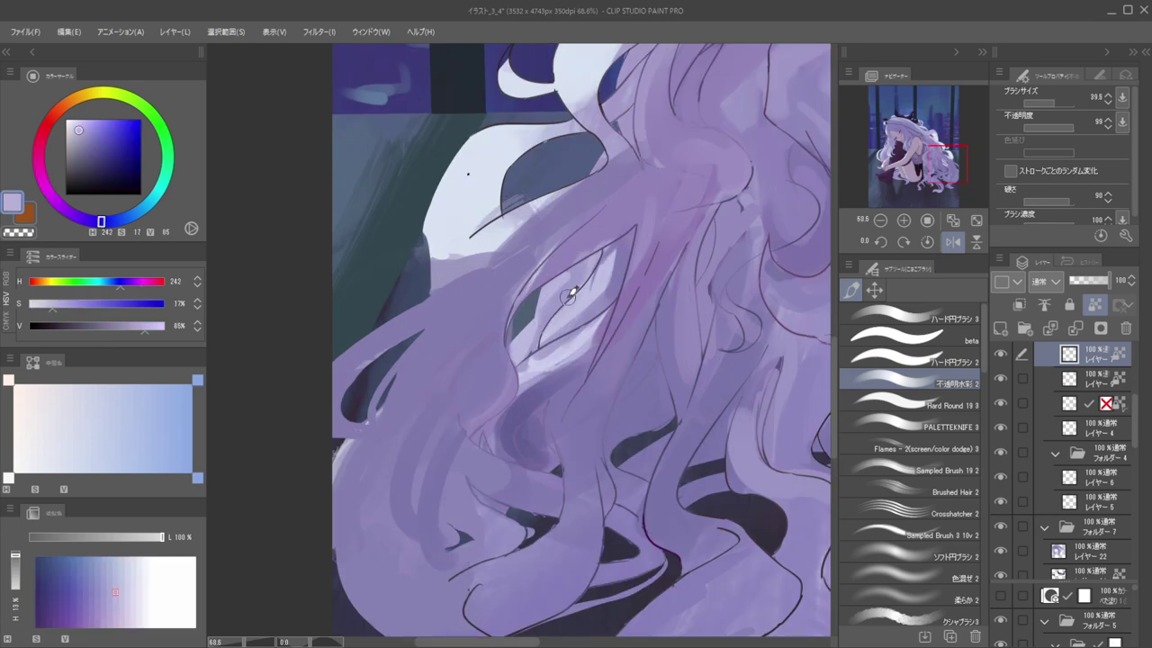
left_click(570, 294, "ctrl")
Select the layer above the hair lines and adjust colour to a pale lavender (H 242, S 20, V 76)
left_click_drag(110, 132, 92, 151)
key("ctrl")
left_click(569, 302, "ctrl")
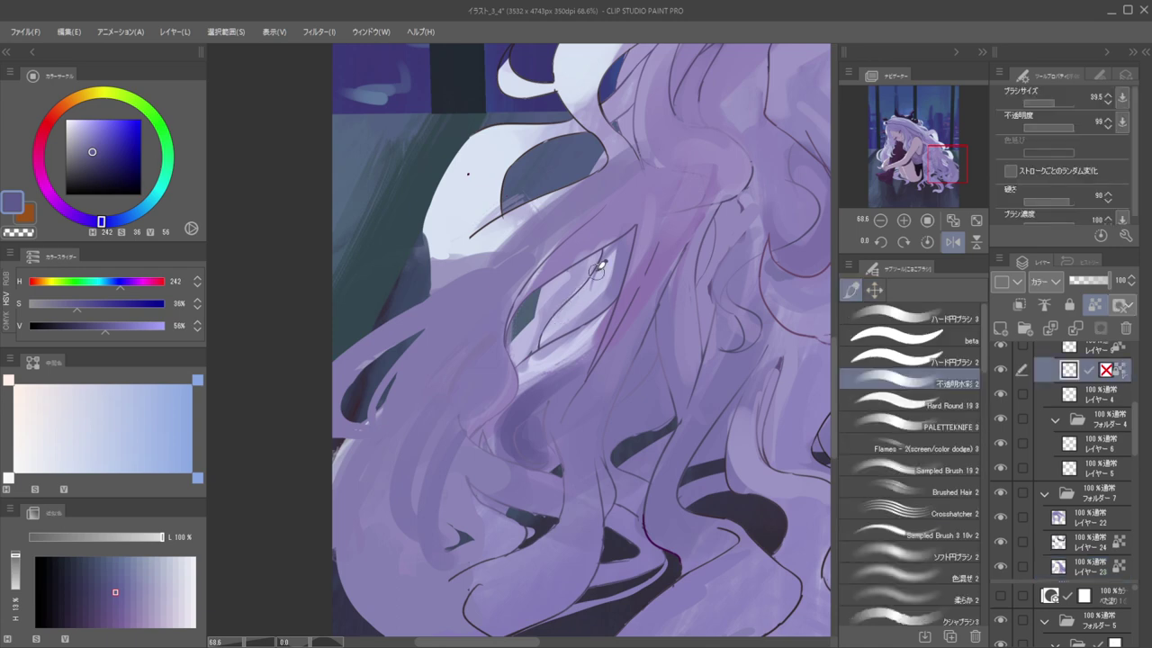
left_click_drag(108, 133, 89, 135)
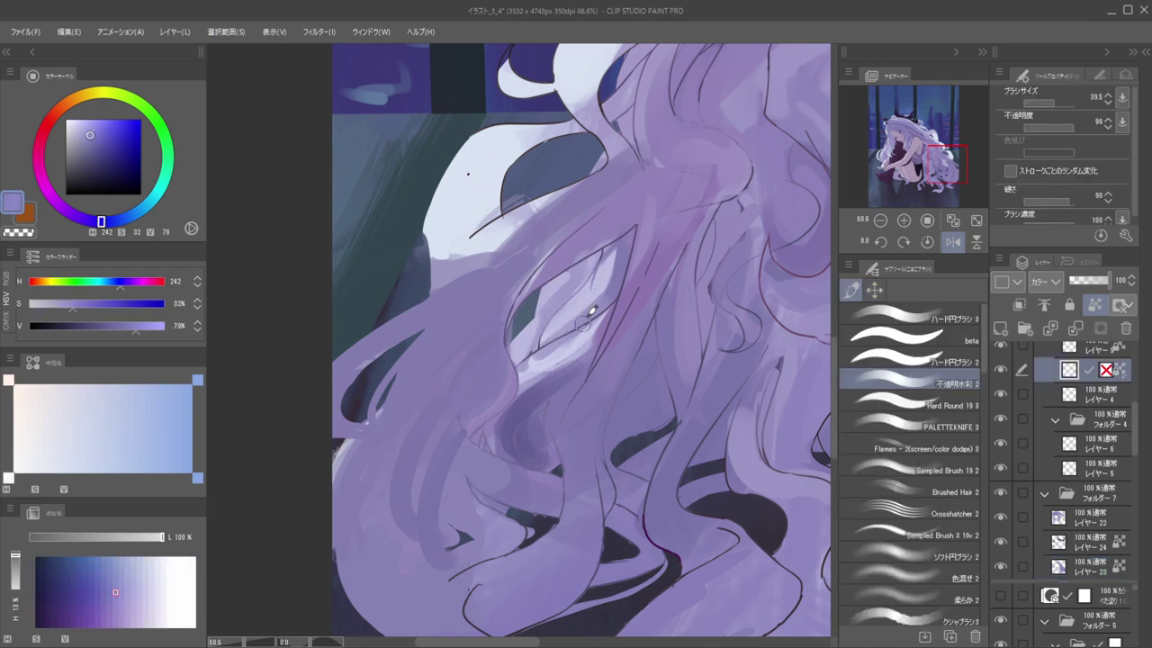
left_click(82, 135)
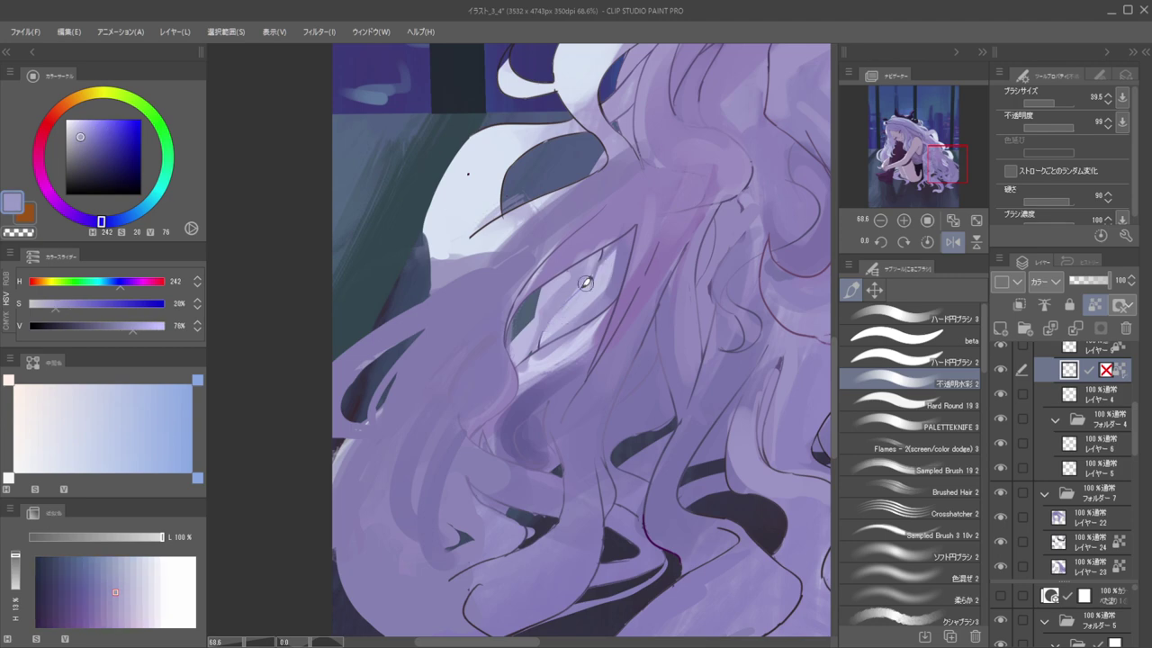
scroll(567, 270, "down", 5)
scroll(568, 262, "up", 3)
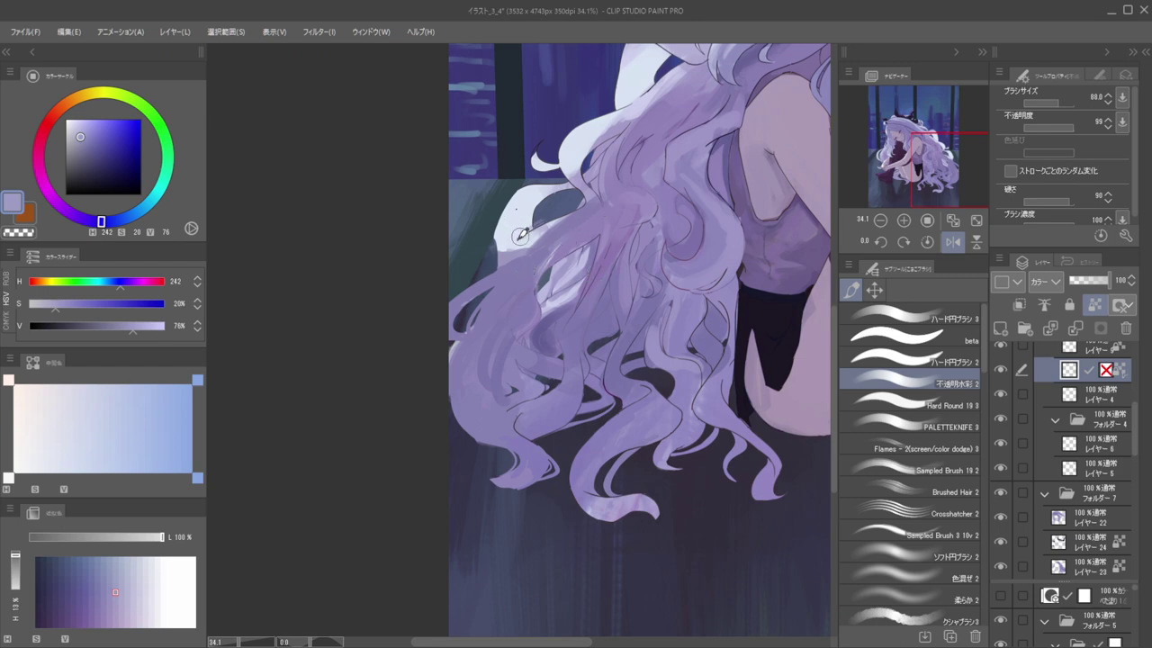
scroll(515, 213, "up", 5)
Undo a stray purple smudge and pick the line layer and another layer from the canvas
key("d")
left_click(562, 314)
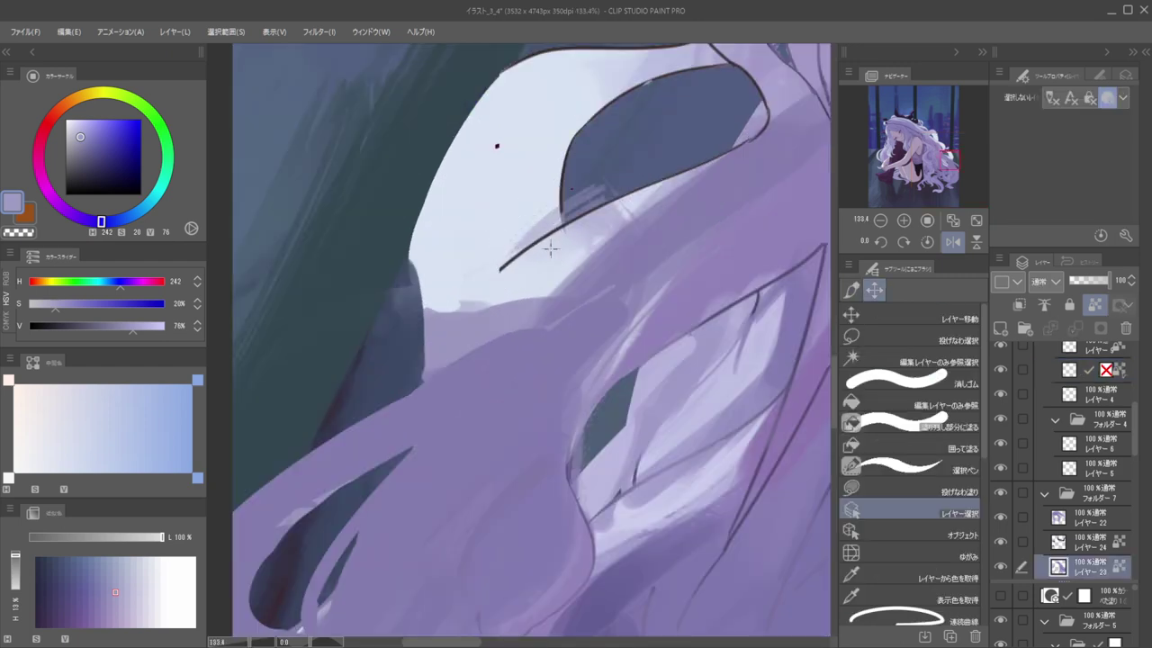
scroll(537, 243, "down", 3)
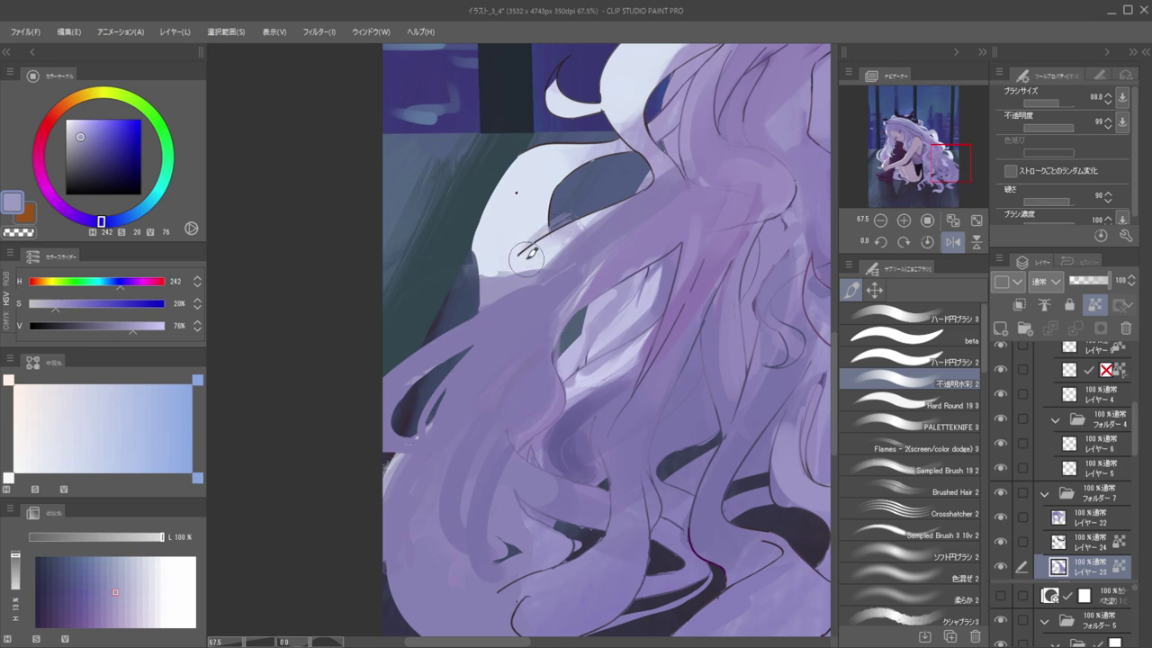
key("ctrl+z")
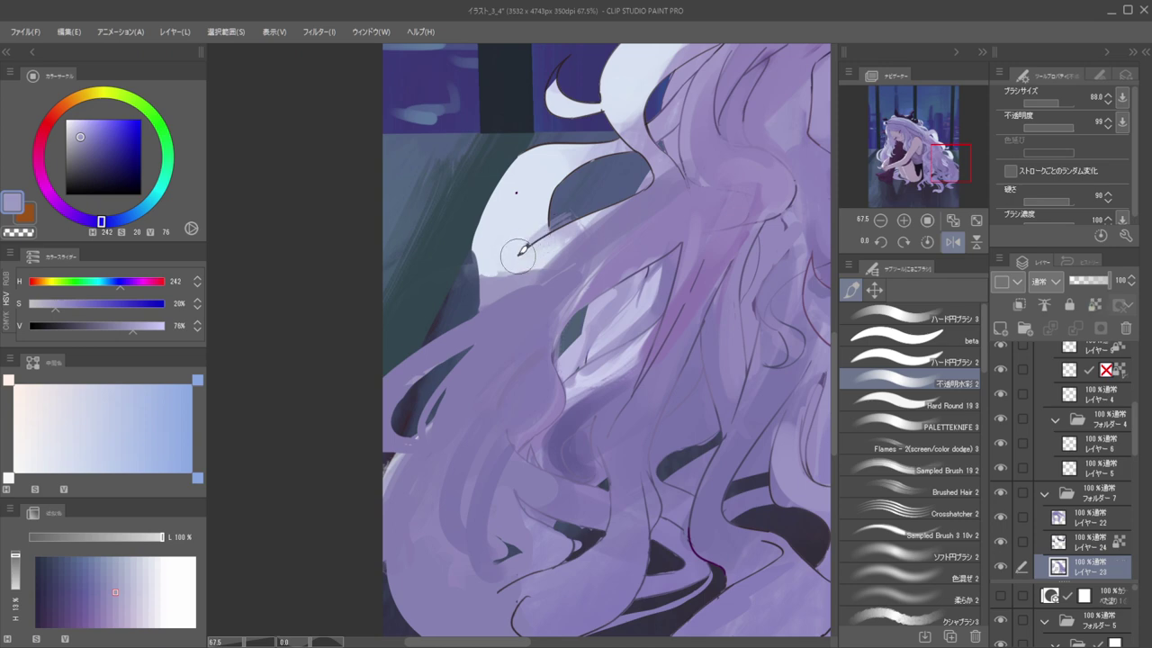
key("/")
key("d")
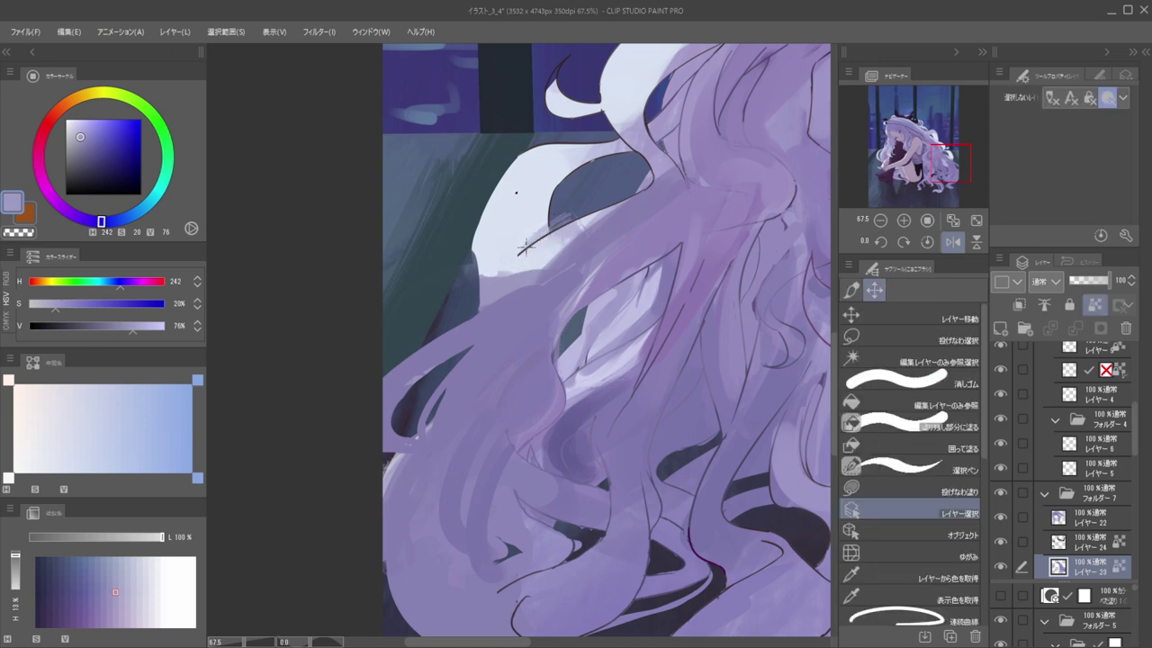
left_click(526, 246, "ctrl+shift")
Sample the hair purple and try lighter and darker purples in the colour wheel
left_click_drag(526, 227, 496, 225)
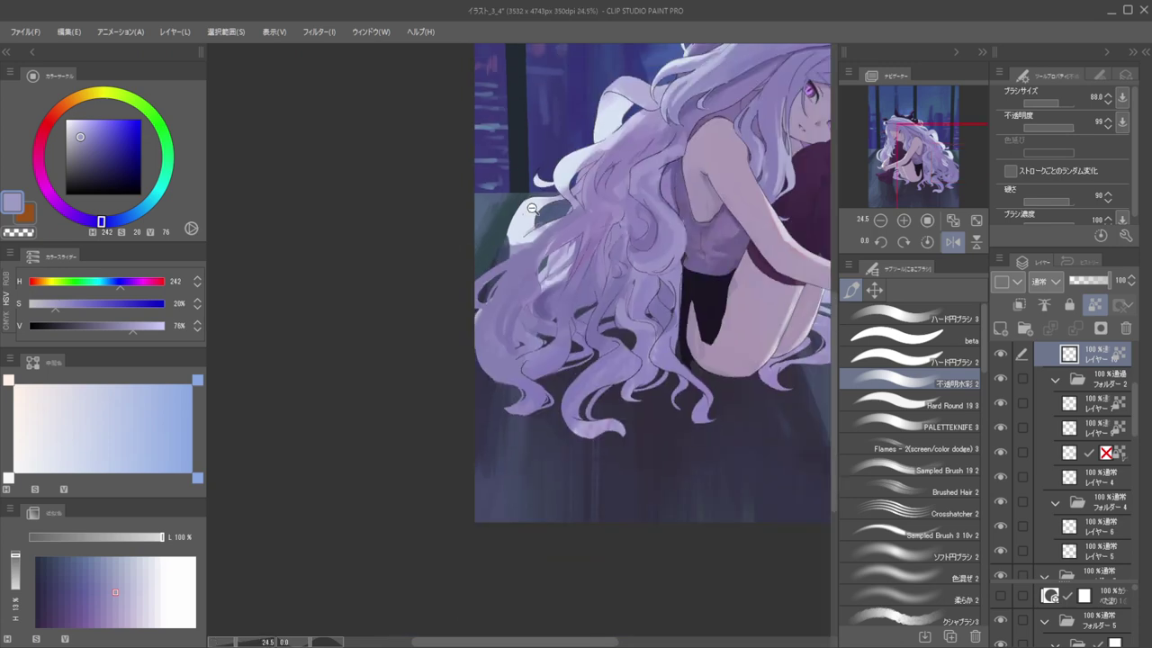
scroll(532, 206, "up", 2)
left_click_drag(704, 110, 568, 283)
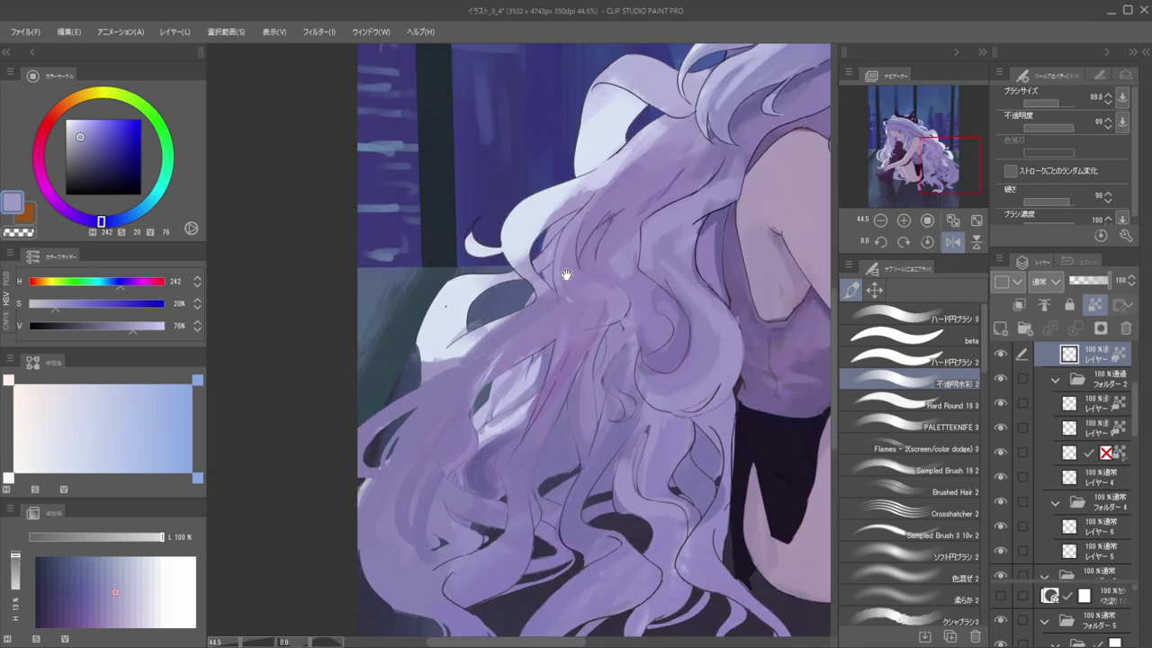
scroll(617, 225, "up", 4)
left_click(619, 180, "ctrl+shift")
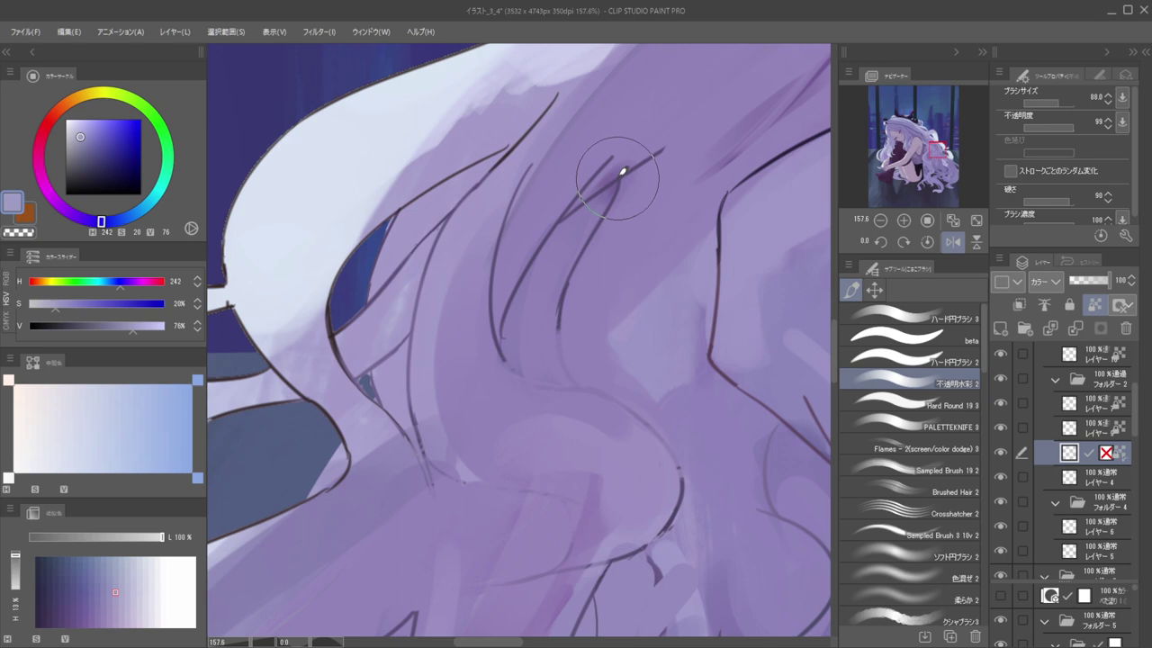
left_click(620, 170, "alt")
left_click_drag(609, 187, 544, 153)
left_click(91, 146)
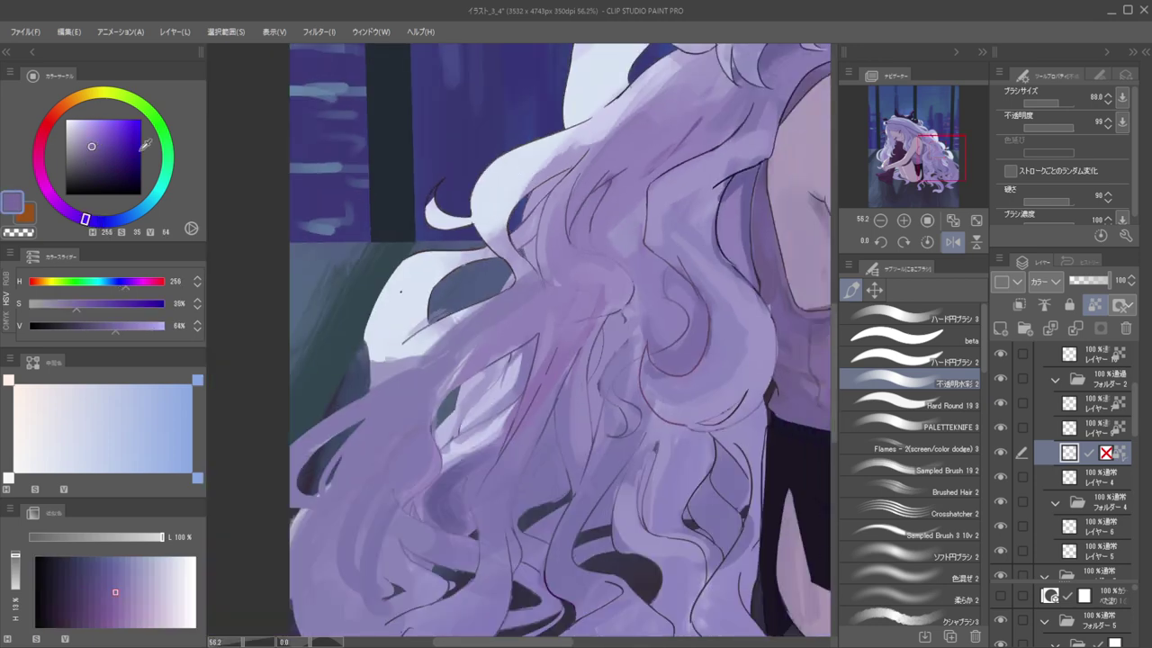
scroll(497, 209, "down", 3)
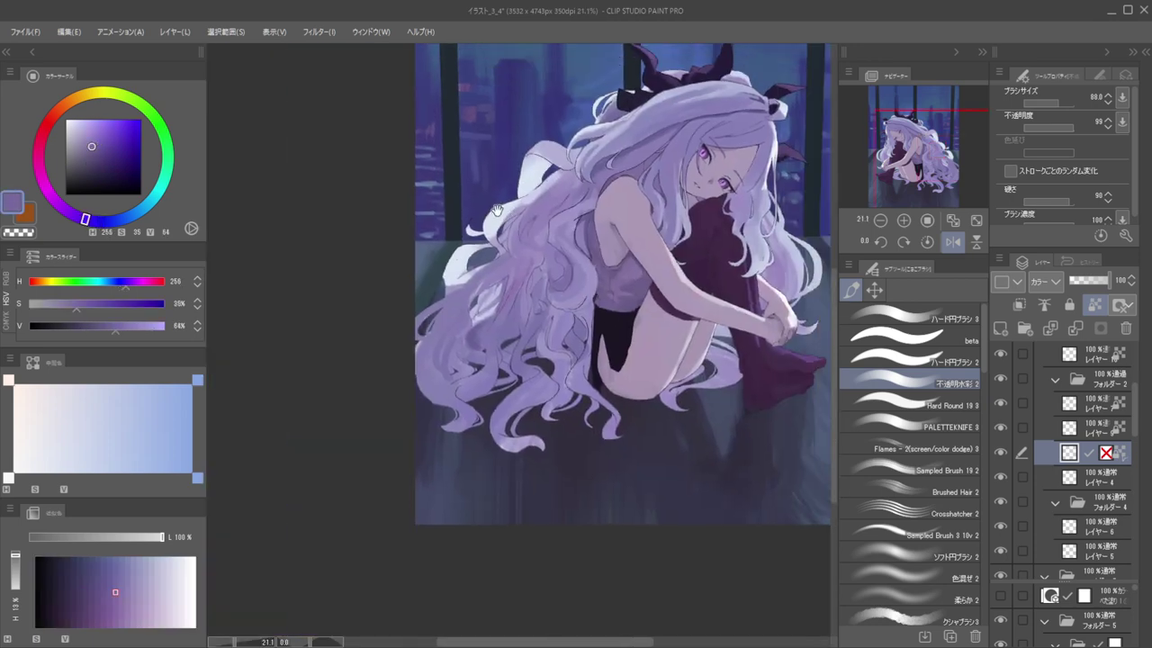
scroll(540, 270, "up", 2)
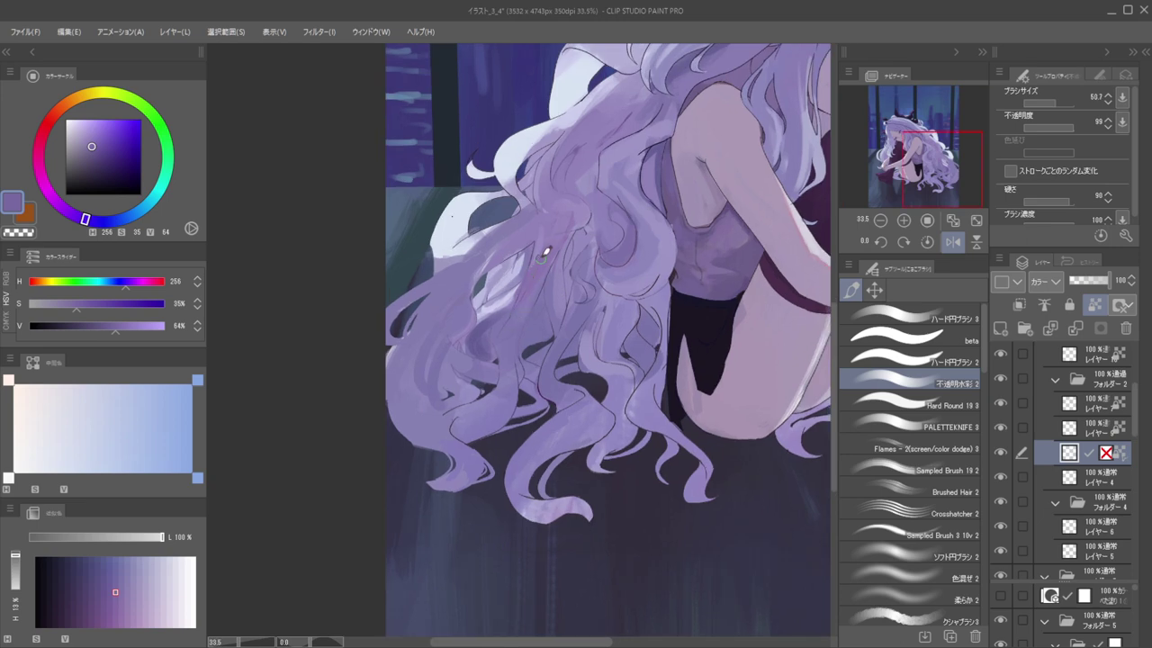
scroll(528, 274, "down", 2)
scroll(471, 277, "up", 3)
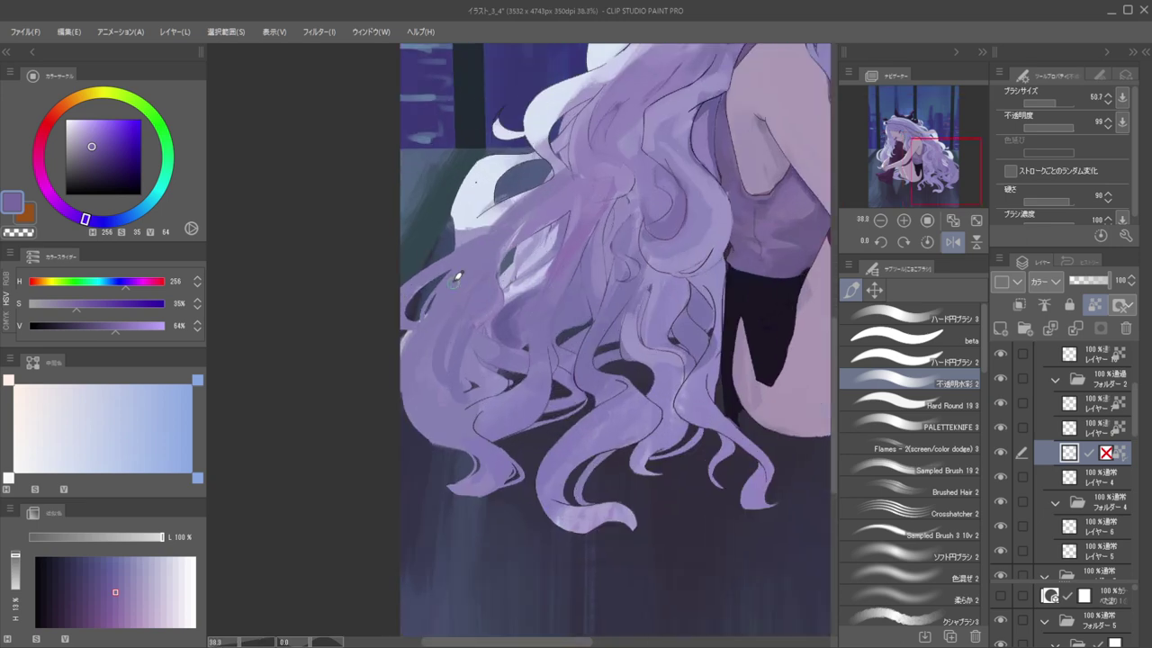
left_click(117, 169)
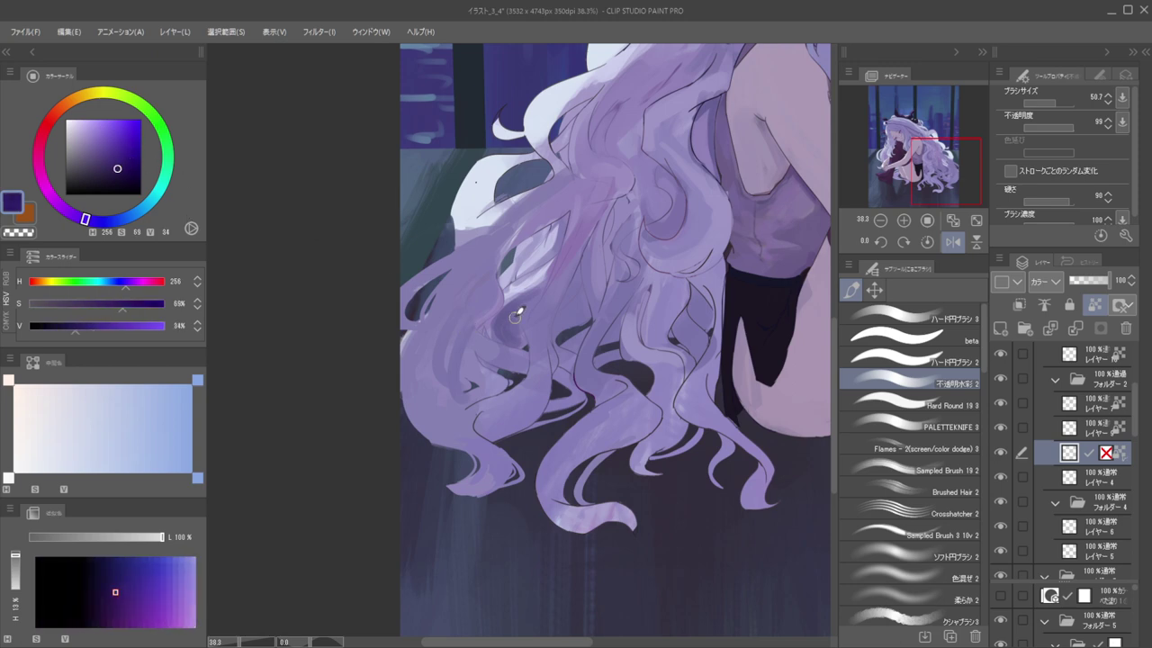
scroll(477, 289, "down", 4)
scroll(473, 267, "up", 3)
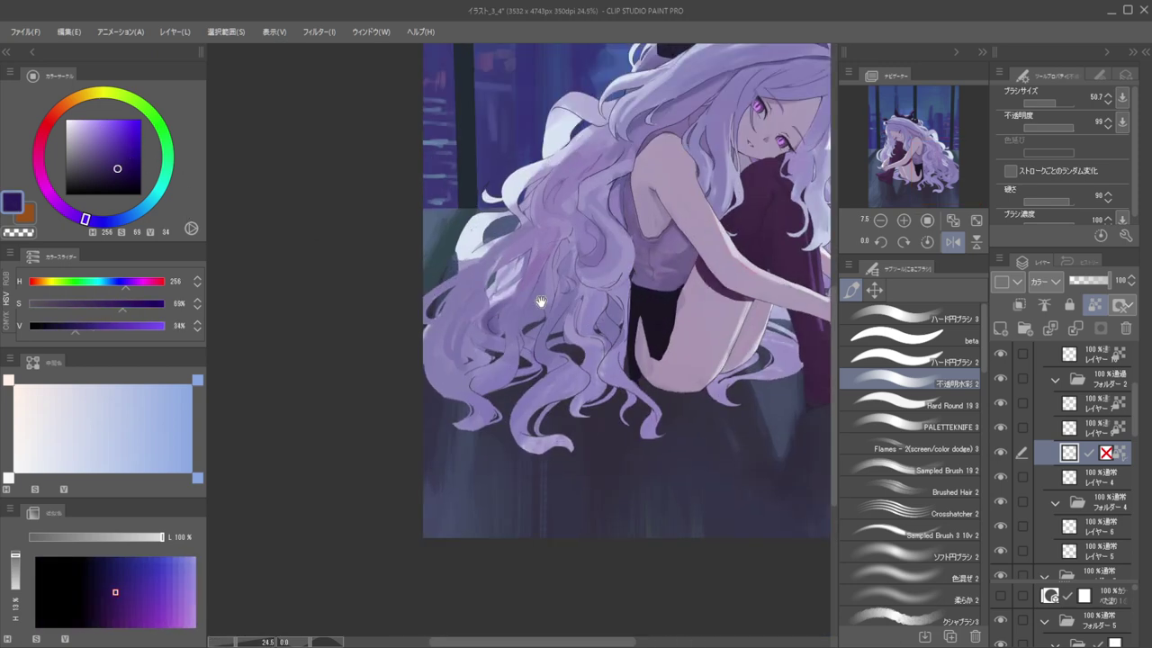
scroll(504, 315, "up", 2)
Paint a soft purple wash down the lower hair on the masked Colour layer
left_click(497, 305, "ctrl+shift")
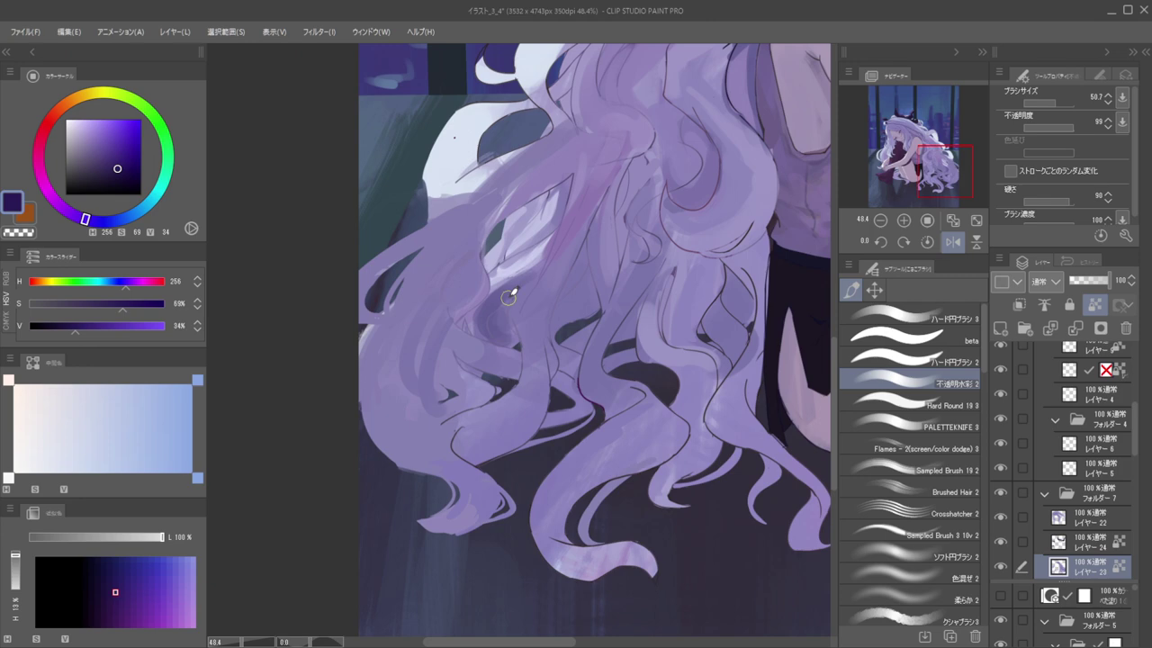
left_click(513, 292, "alt")
left_click_drag(531, 277, 497, 313)
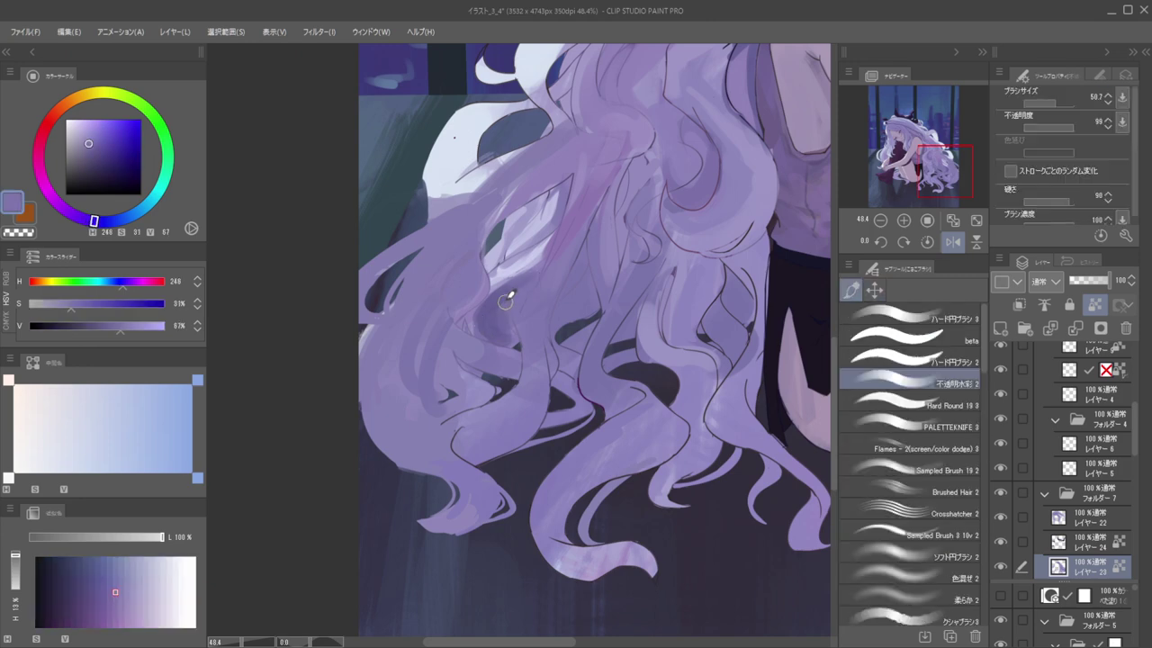
left_click(486, 317, "ctrl+shift")
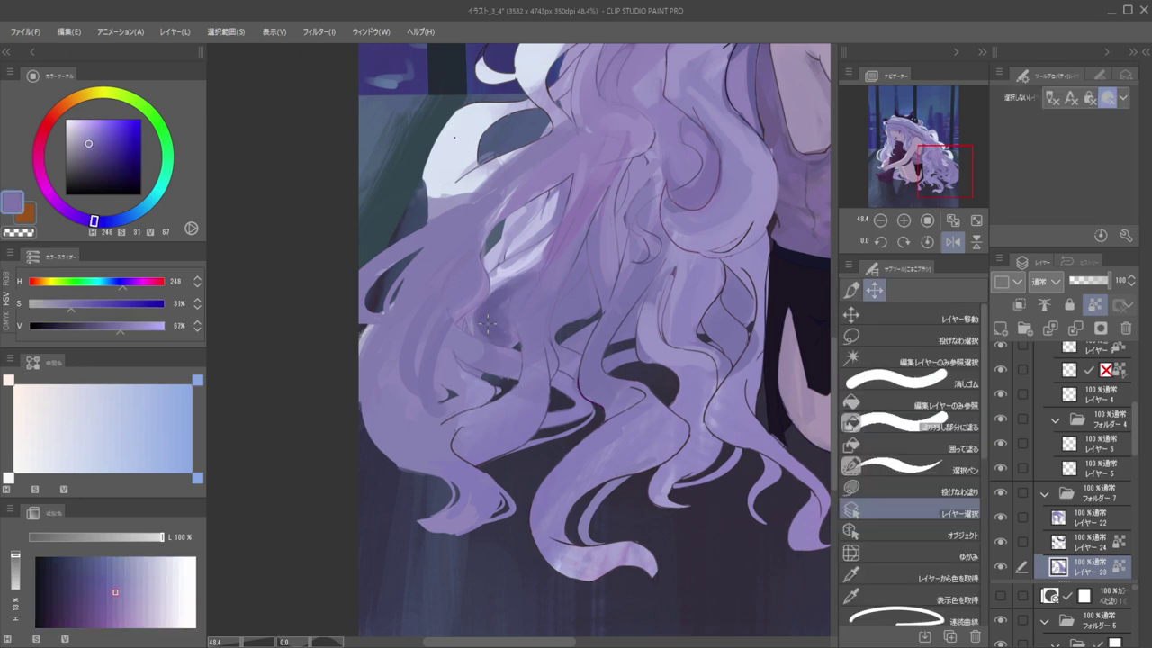
left_click_drag(515, 289, 486, 324)
Erase the excess purple with a larger eraser to reveal the hair lineart
key("[")
key("e")
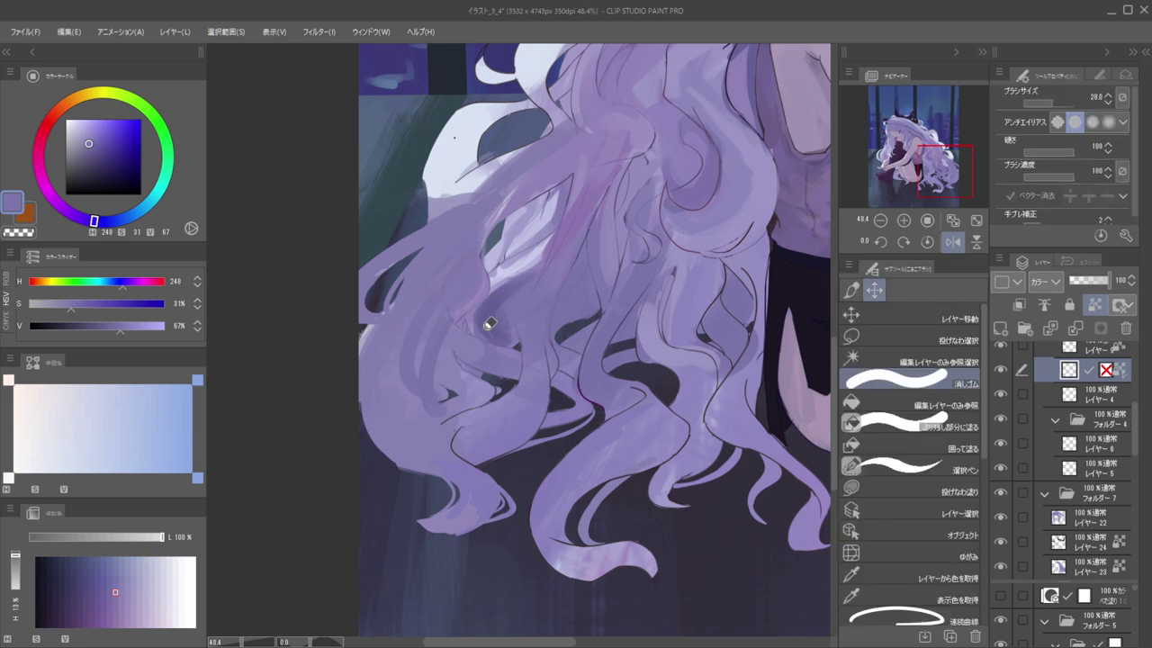
scroll(511, 286, "down", 4)
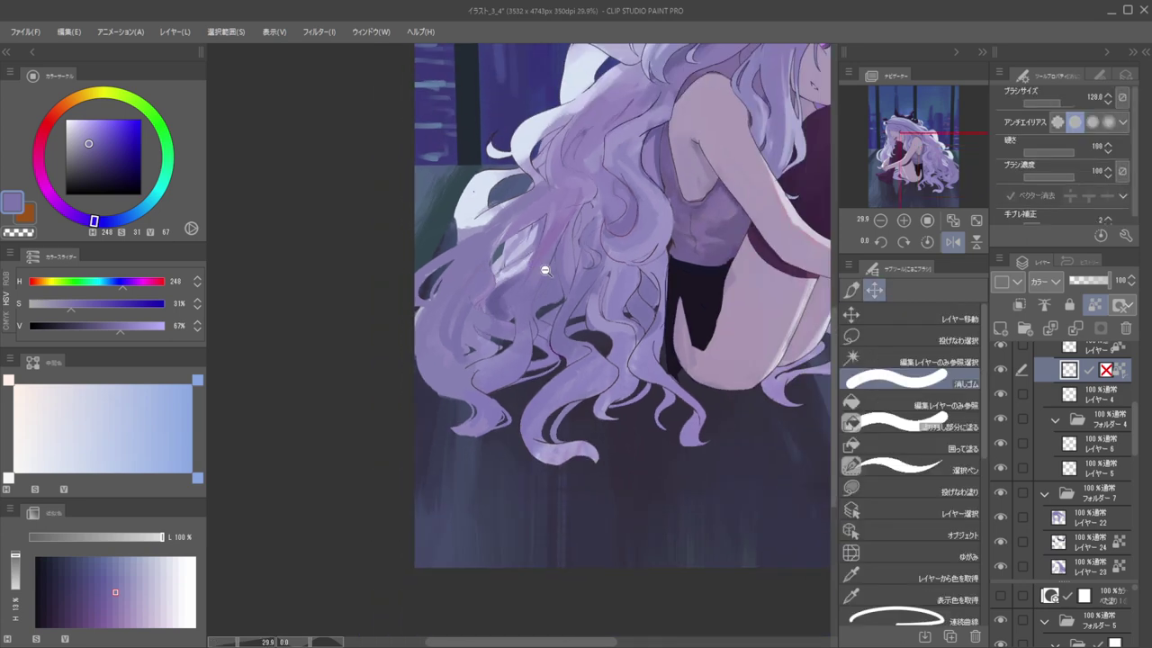
scroll(546, 269, "up", 3)
key("]")
key("]")
key("]")
key("]")
key("]")
key("]")
key("]")
key("]")
mouse_move(530, 294)
left_mouse_down()
mouse_move(573, 227)
mouse_move(588, 153)
mouse_move(623, 146)
mouse_move(591, 171)
mouse_move(598, 86)
left_mouse_up()
scroll(538, 185, "down", 4)
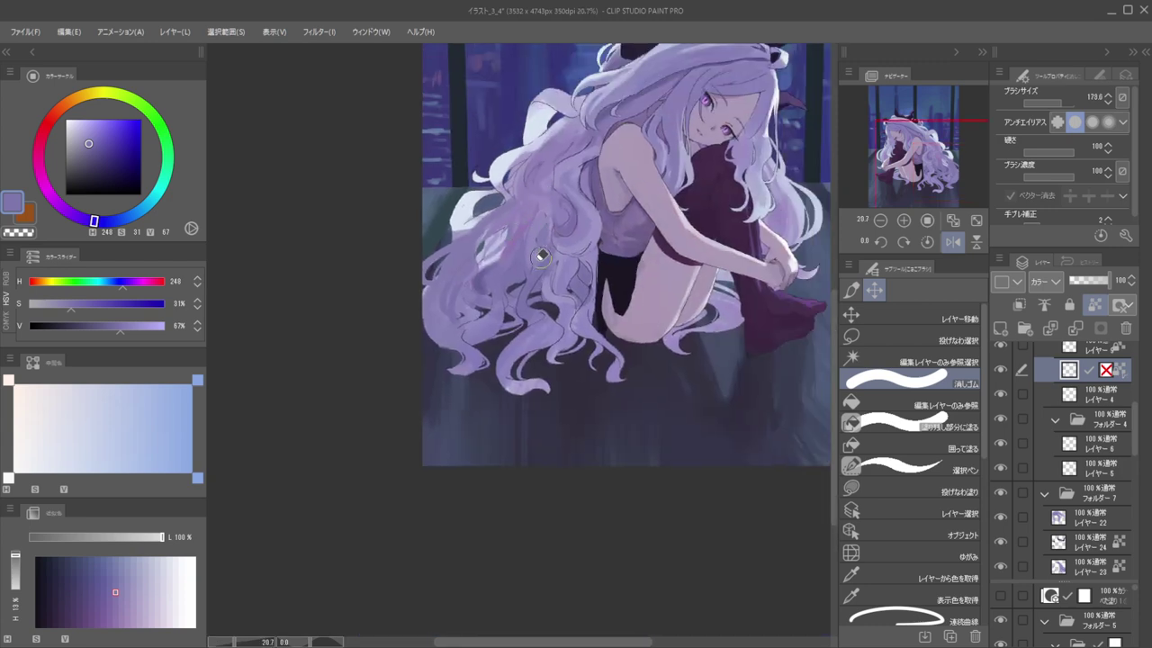
scroll(495, 220, "down", 4)
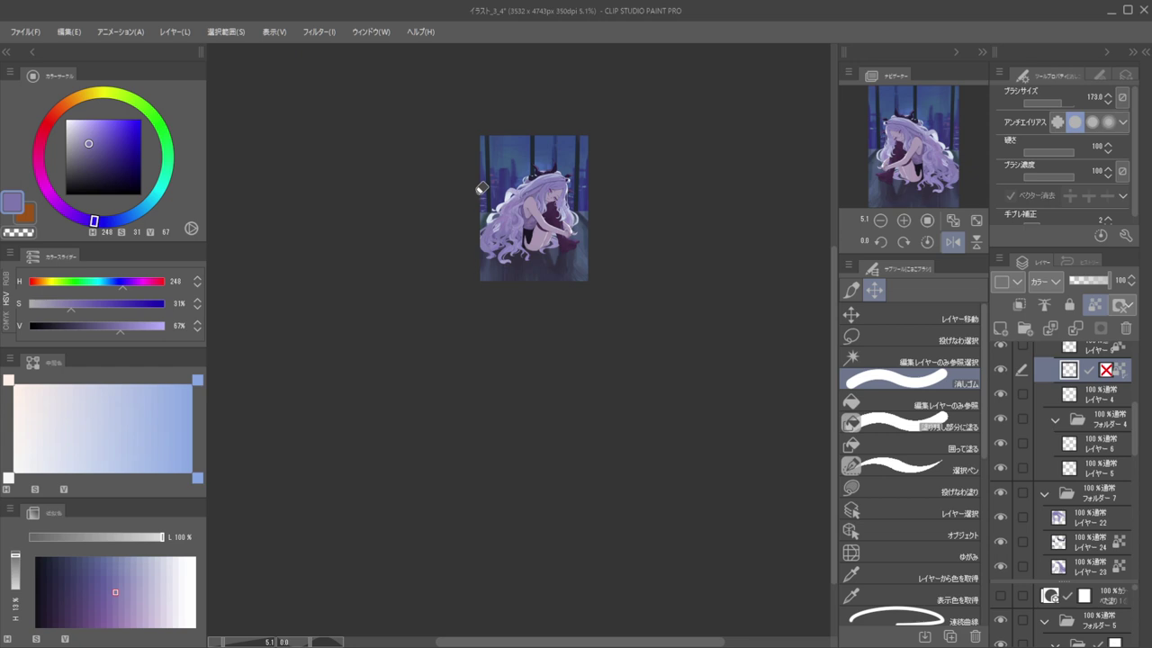
scroll(482, 187, "up", 2)
scroll(548, 241, "up", 2)
Paint lighter lavender strokes on the hair beside the arm, undoing a darker streak
key("b")
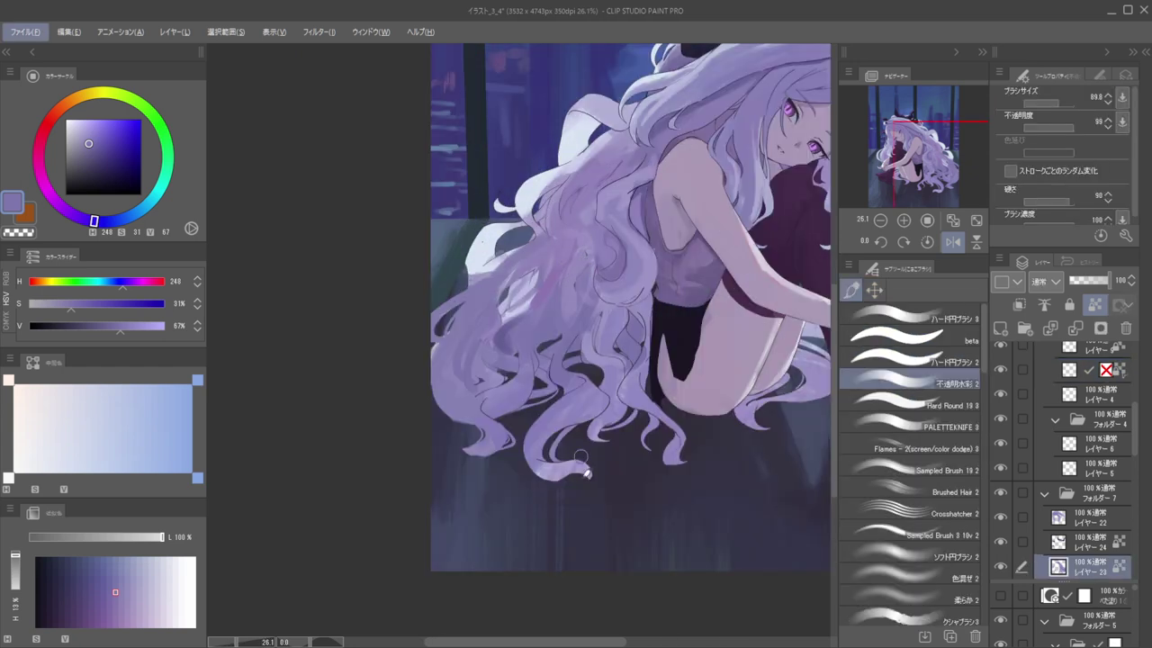
key("a")
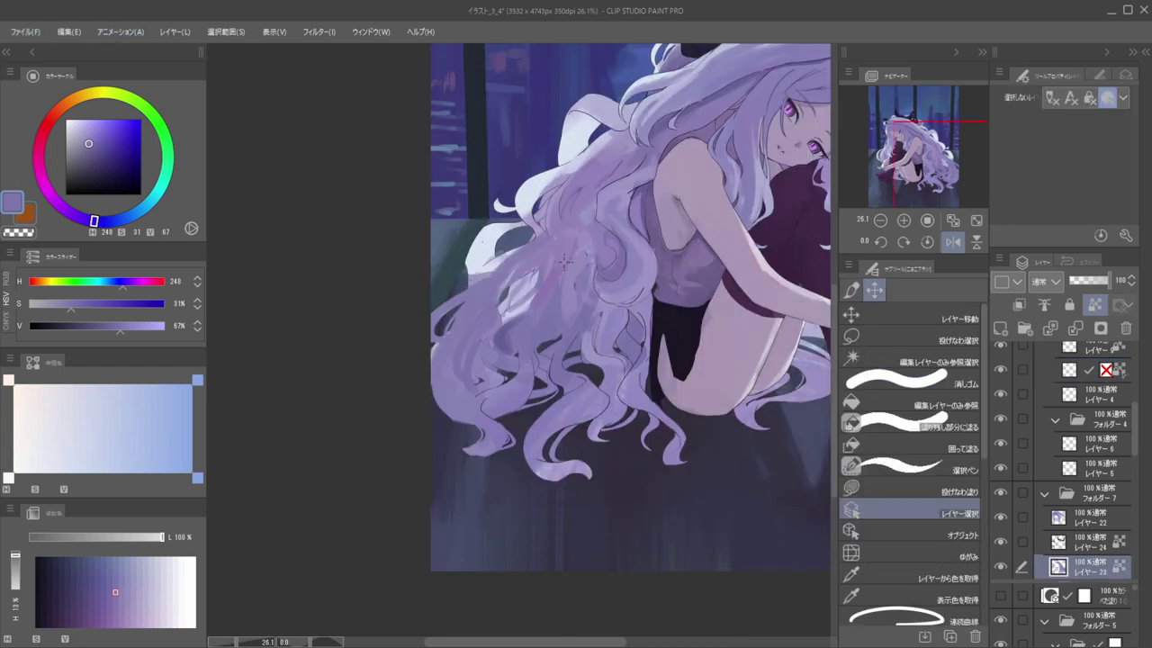
left_click(576, 248, "alt")
left_click_drag(580, 240, 553, 284)
key("ctrl+z")
key("]")
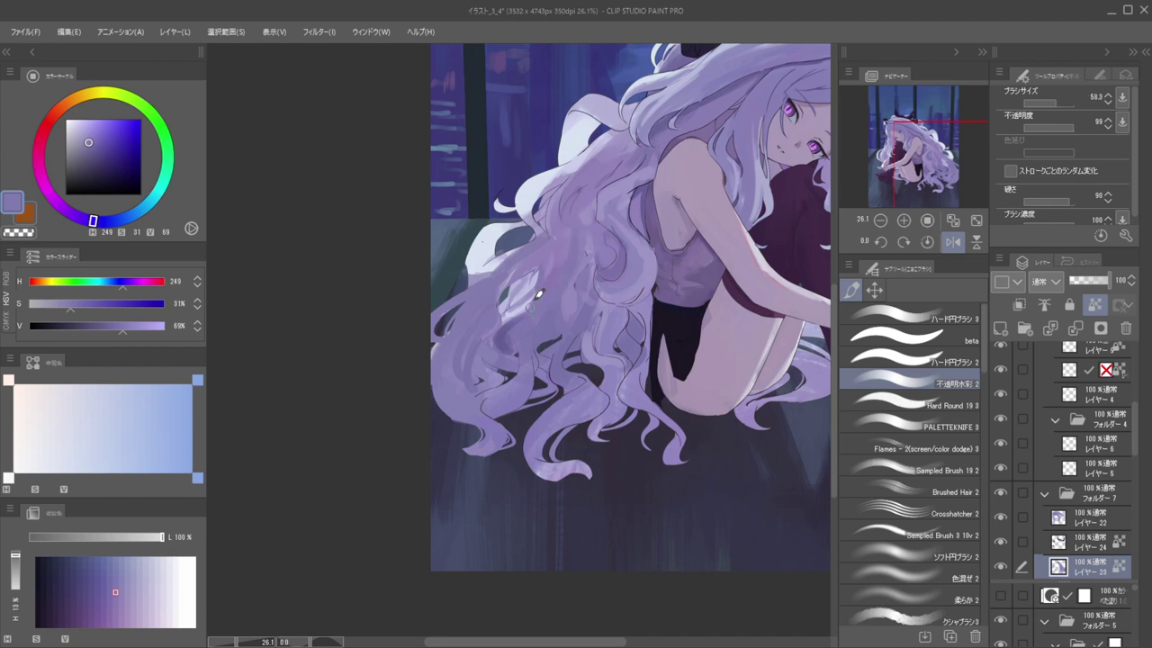
left_click_drag(568, 248, 575, 293)
left_click(560, 308, "alt")
left_click(572, 290, "alt")
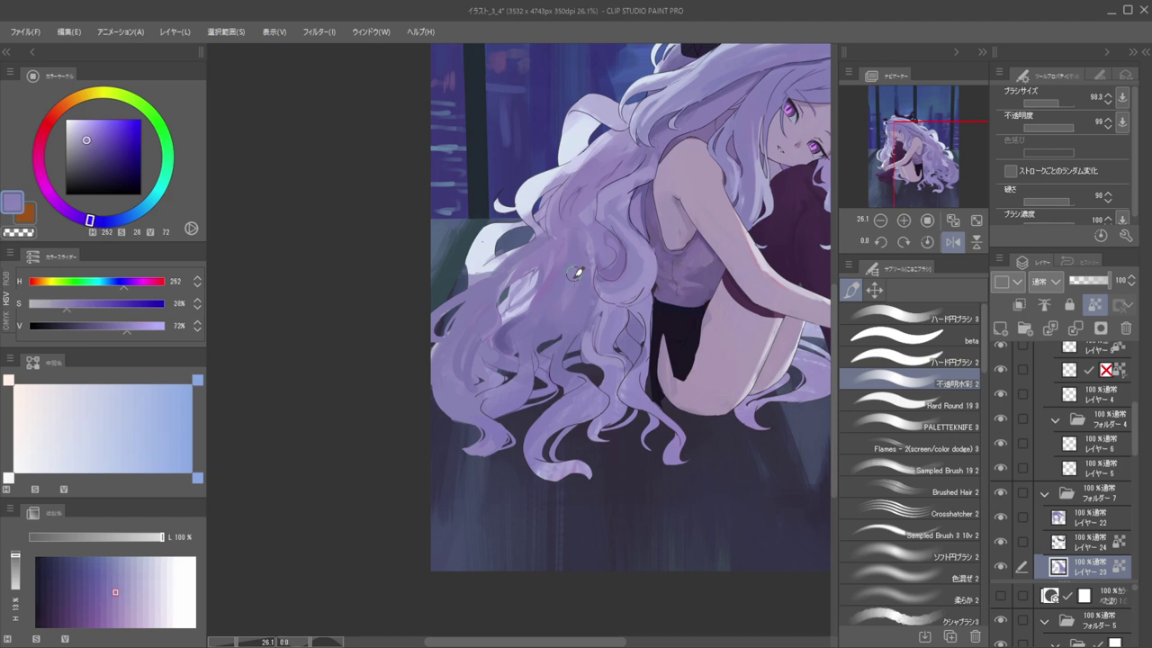
Paint over the stray curl linework in the hair behind her
left_click_drag(546, 268, 720, 292)
key("h")
left_click_drag(589, 296, 648, 407)
key("e")
key("ctrl+z")
key("ctrl+shift")
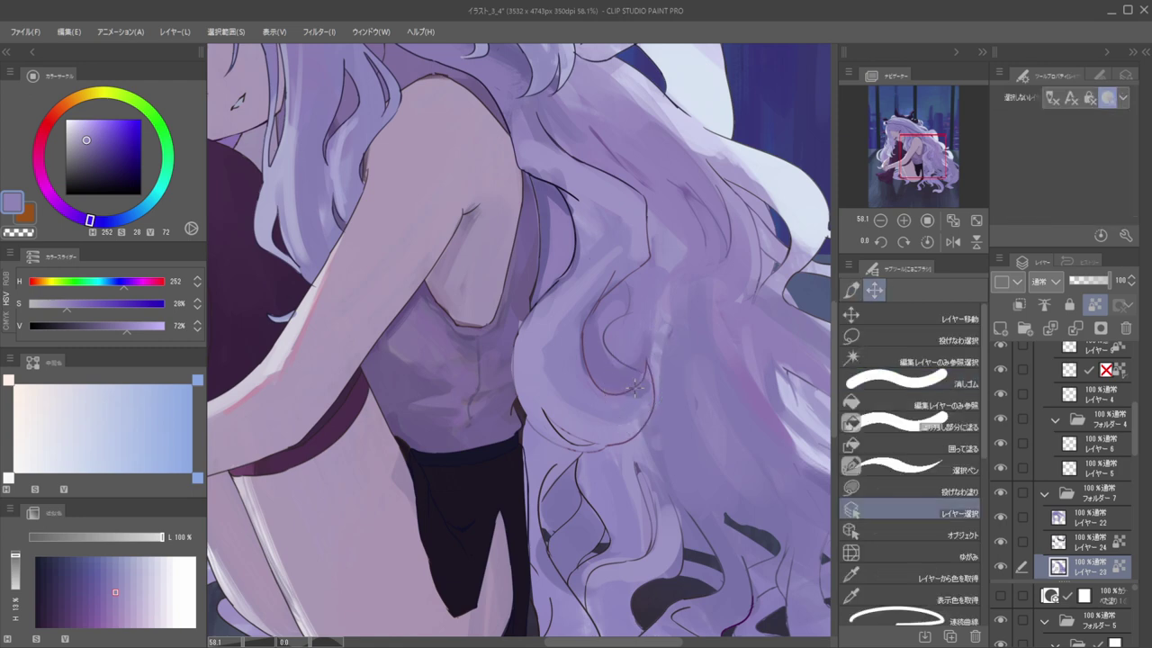
left_click(637, 383, "ctrl+shift")
mouse_move(625, 370)
left_mouse_down()
mouse_move(648, 367)
mouse_move(627, 393)
mouse_move(635, 339)
left_mouse_up()
Choose a darker purple and check the drawing in mirrored and normal views
key("h")
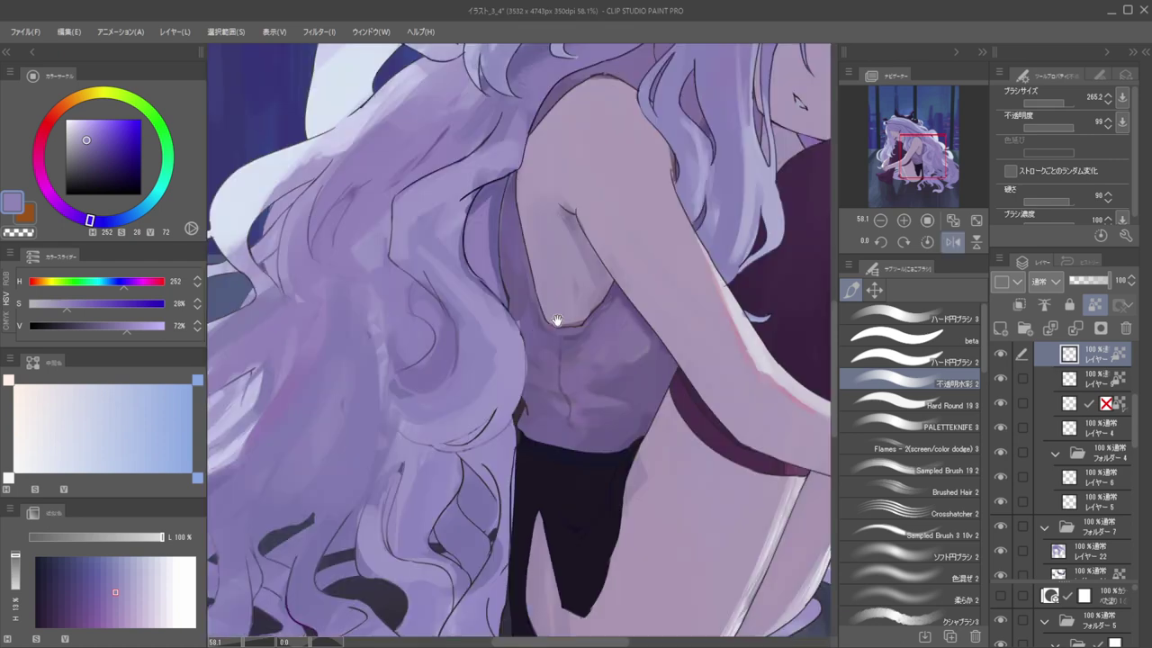
scroll(557, 312, "down", 5)
scroll(619, 363, "up", 2)
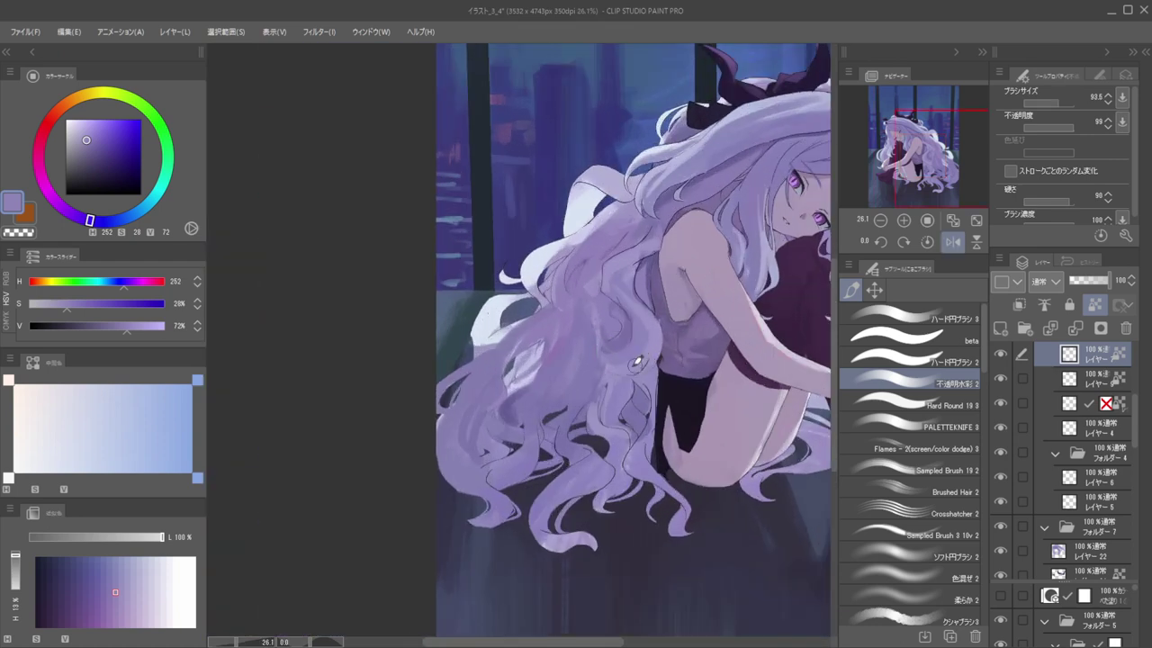
scroll(624, 366, "up", 3)
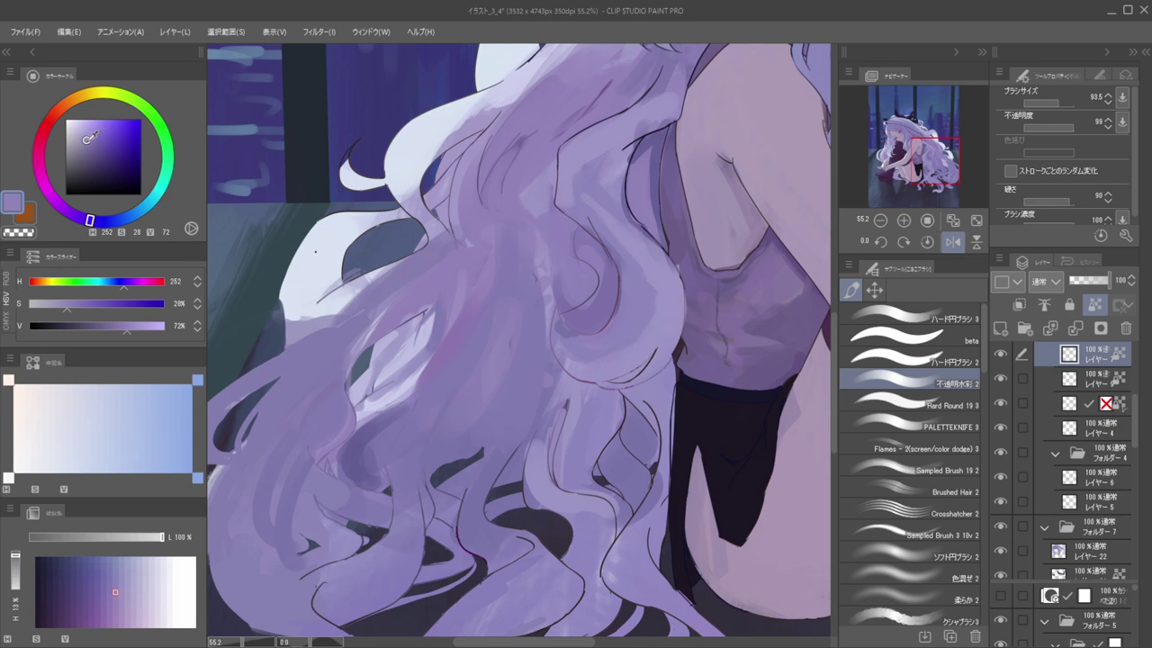
left_click(87, 162)
scroll(644, 354, "up", 5)
key("ctrl+shift")
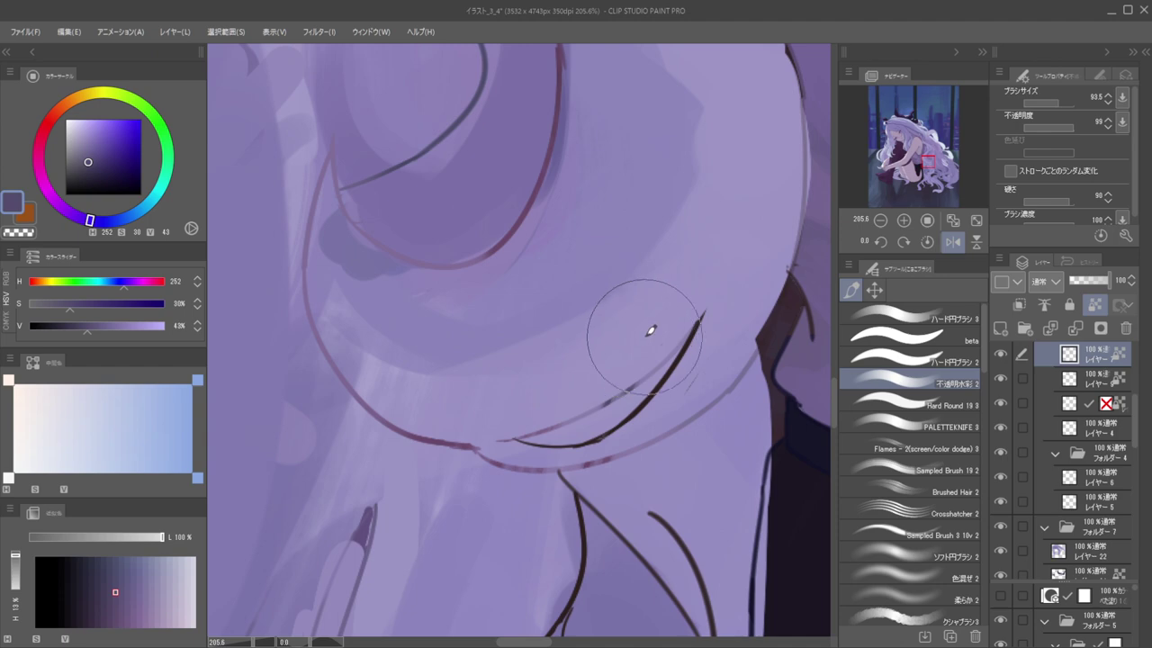
mouse_move(645, 329)
left_mouse_down()
mouse_move(568, 288)
mouse_move(555, 315)
mouse_move(698, 361)
left_mouse_up()
key("h")
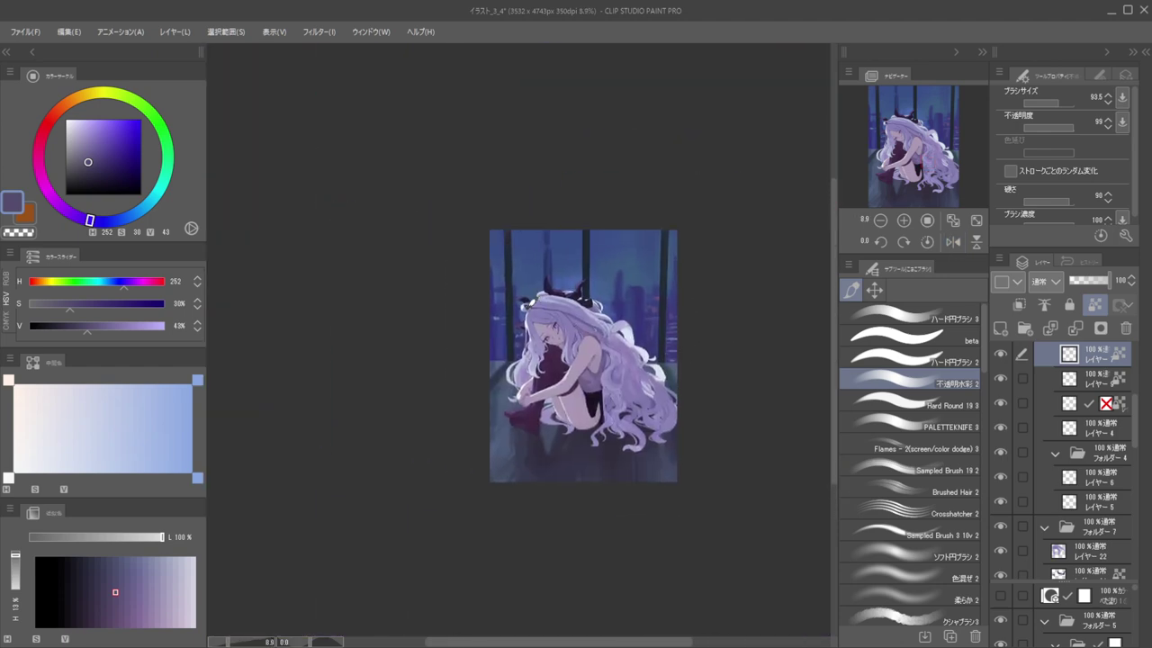
key("h")
scroll(706, 347, "up", 6)
Erase the dark hair line near the shoulder on the line layer with transparent colour
key("ctrl+shift")
left_click(680, 404, "ctrl+shift")
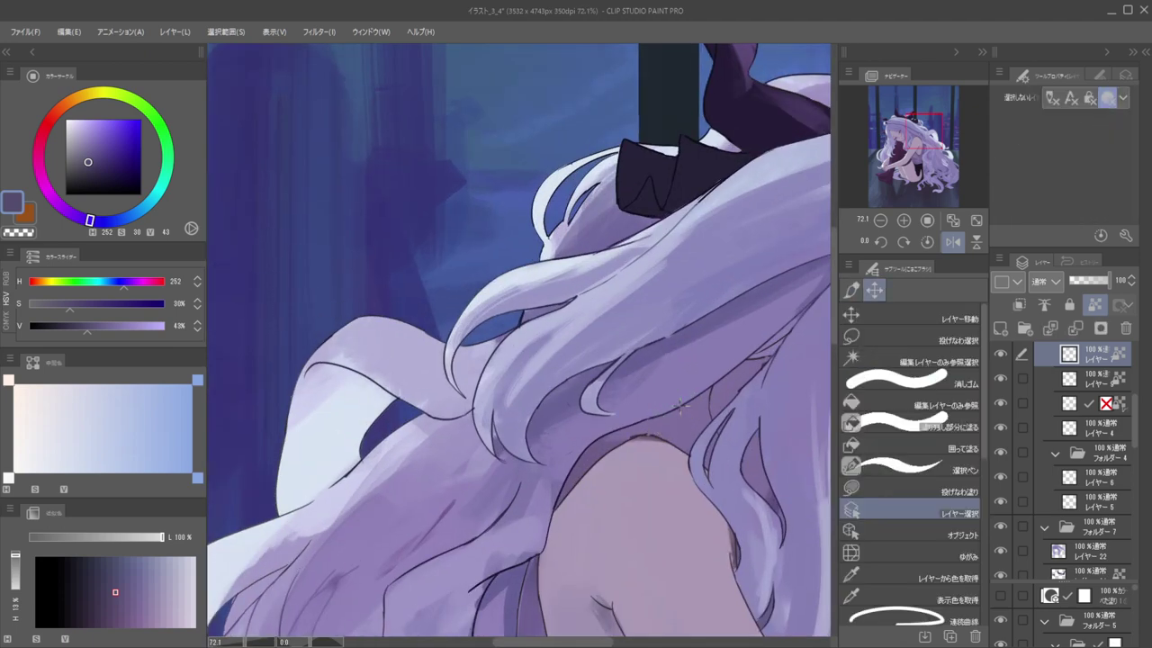
key("c")
mouse_move(685, 391)
left_mouse_down()
mouse_move(655, 414)
mouse_move(617, 427)
left_mouse_up()
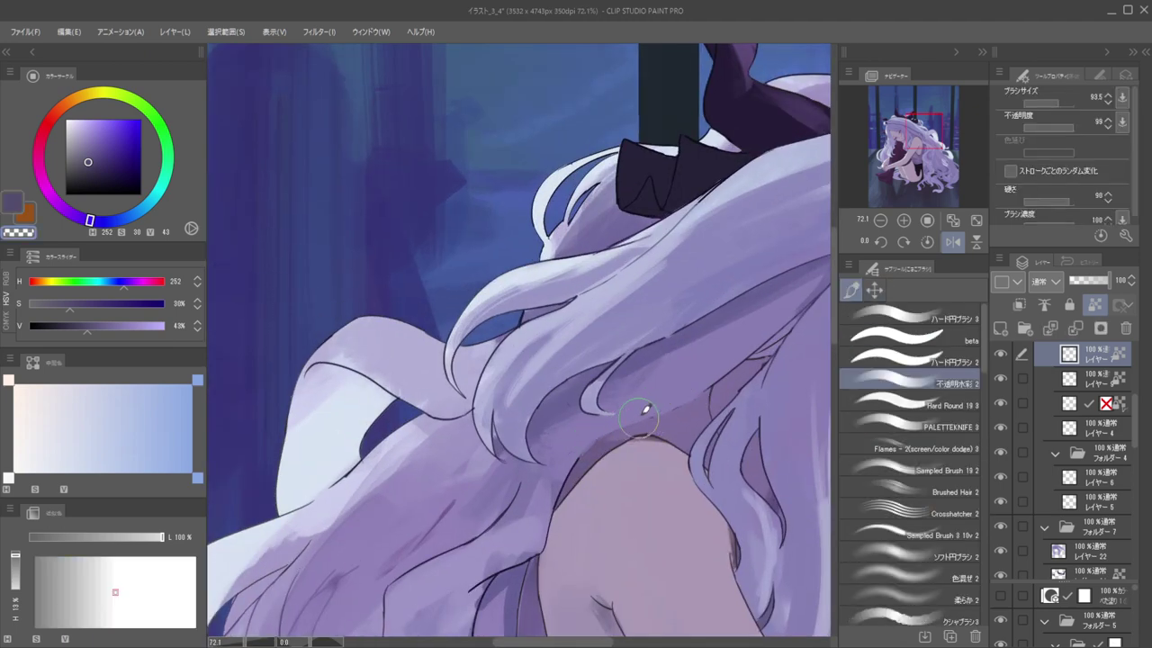
scroll(630, 329, "down", 5)
scroll(685, 382, "up", 4)
Enlarge the brush and pick a dark blue-purple (H 252, S 45, V 37)
key("bracketright")
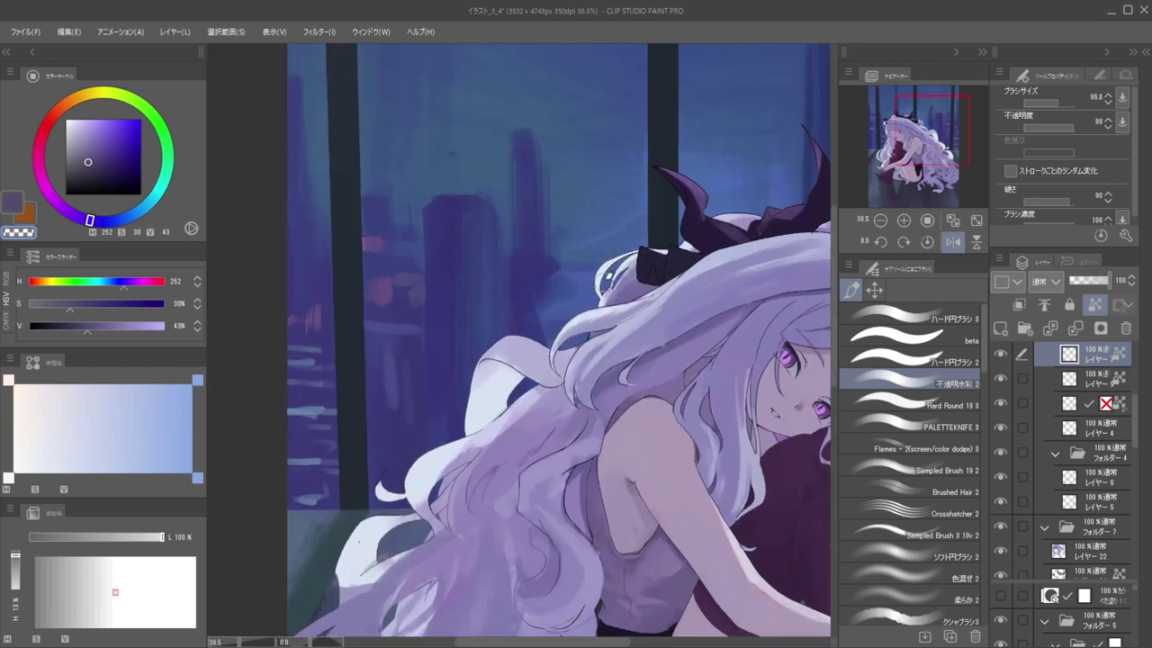
left_click(100, 165)
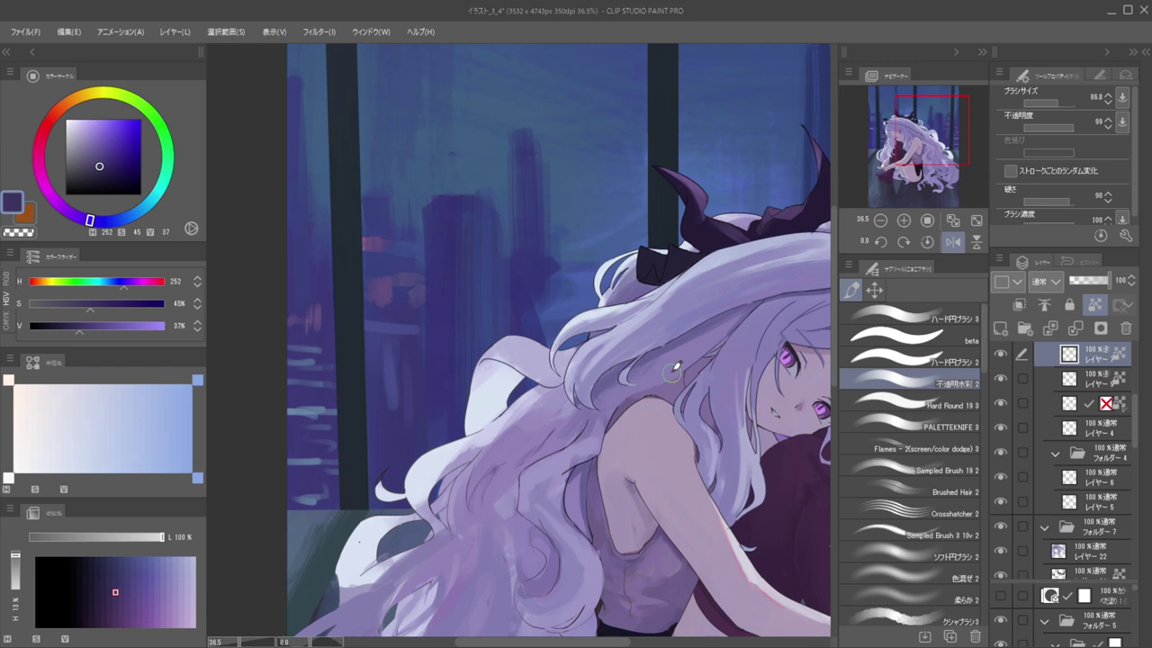
mouse_move(579, 347)
left_mouse_down()
mouse_move(528, 356)
mouse_move(606, 405)
left_mouse_up()
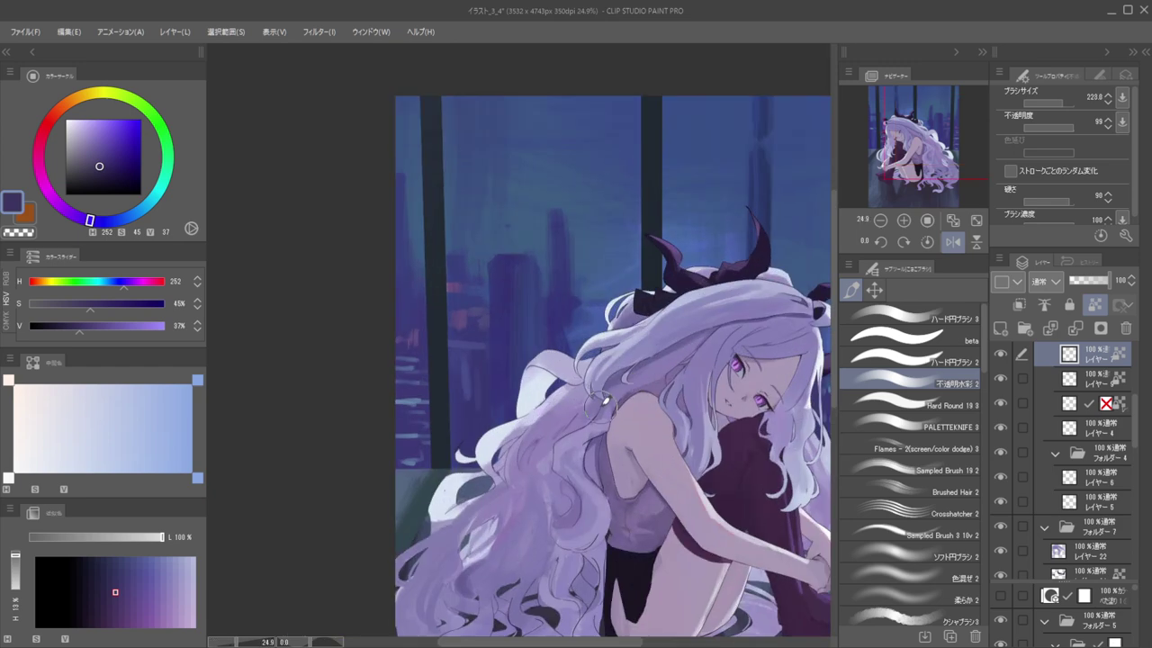
scroll(590, 413, "down", 2)
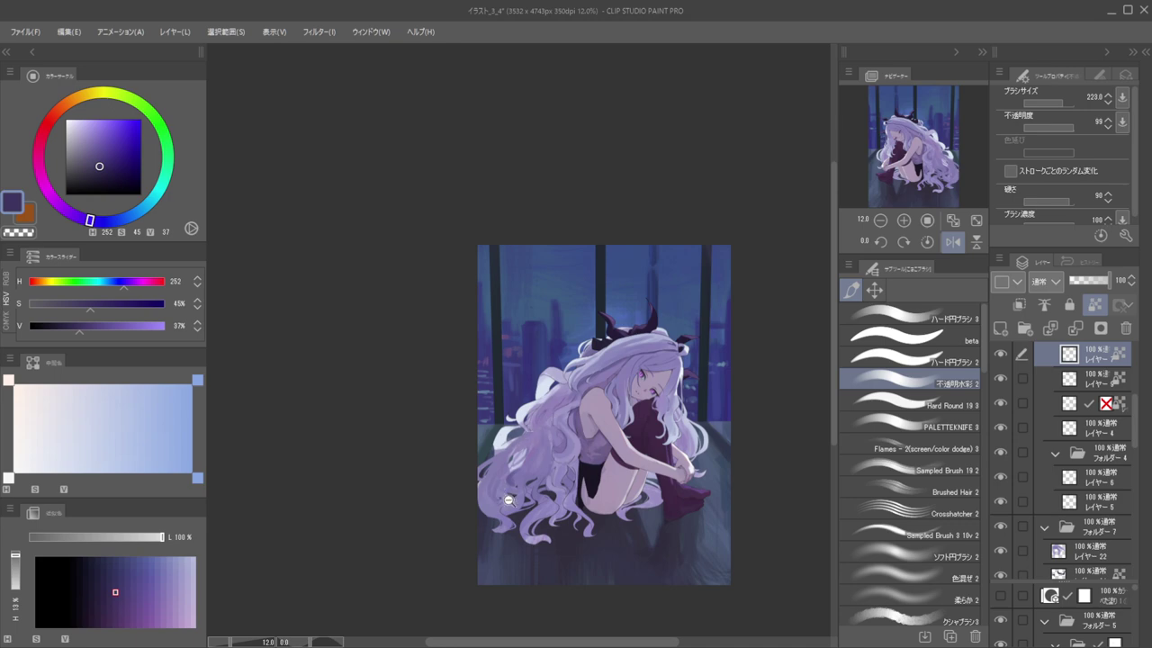
scroll(500, 498, "up", 2)
scroll(552, 452, "down", 3)
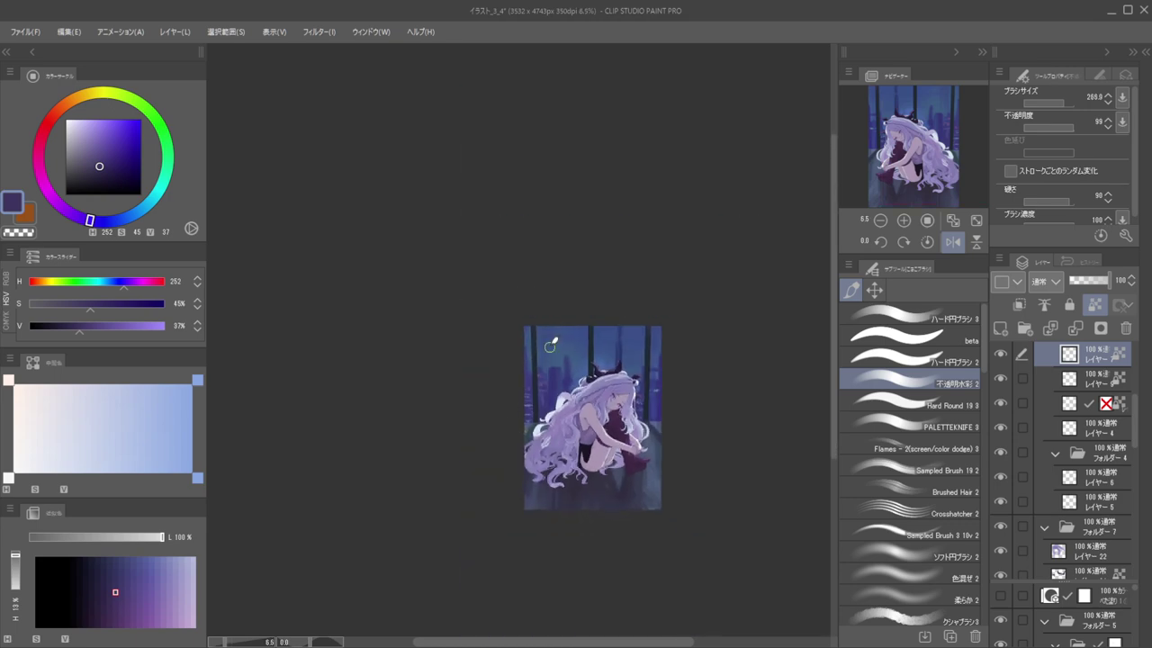
scroll(565, 430, "up", 8)
Erase the dark line in the lower curls on the purple Colour layer with transparent colour
key("ctrl+shift")
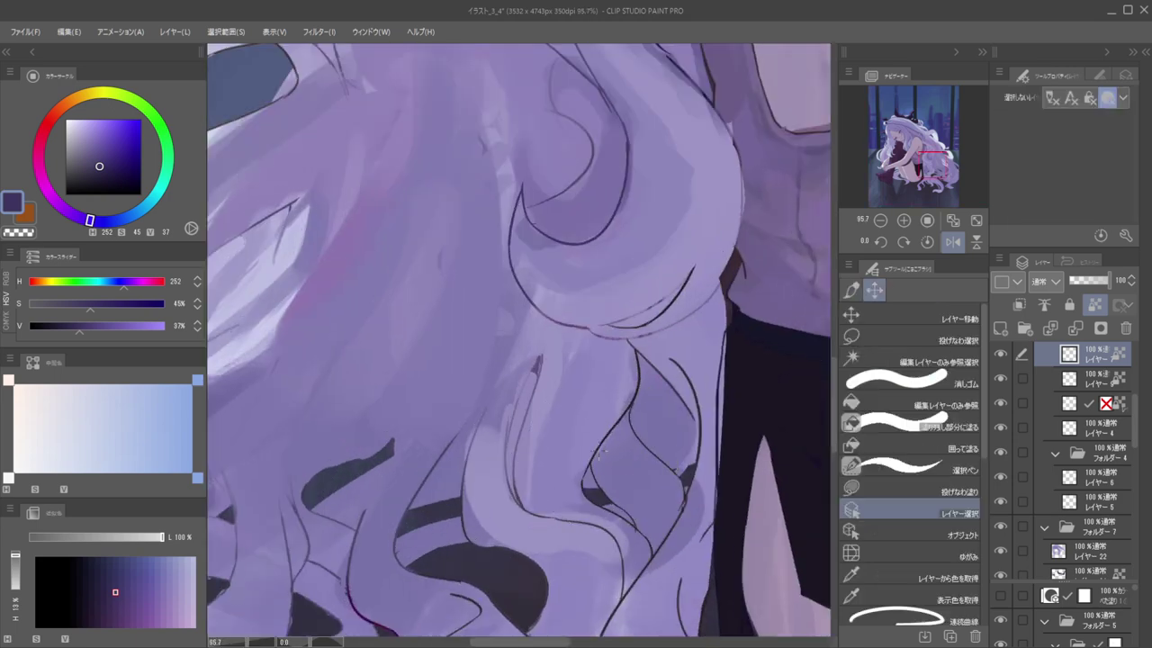
left_click(595, 441, "ctrl+shift")
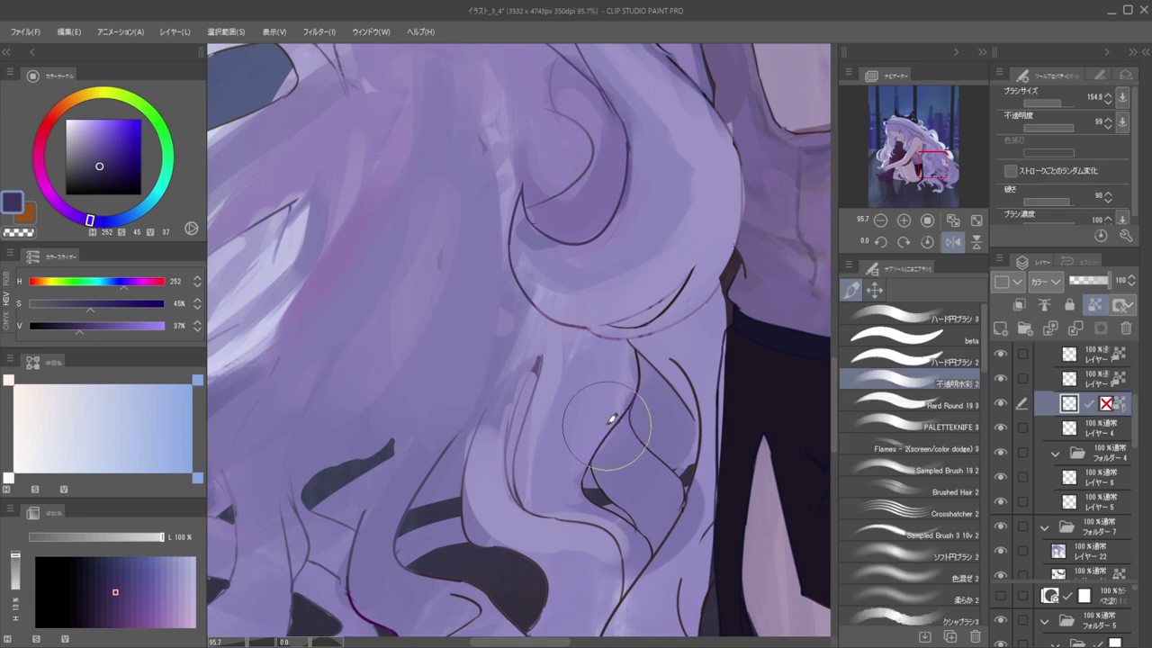
key("c")
mouse_move(601, 423)
left_mouse_down()
mouse_move(614, 418)
mouse_move(594, 398)
left_mouse_up()
mouse_move(633, 375)
left_mouse_down()
mouse_move(638, 358)
mouse_move(699, 411)
mouse_move(694, 463)
left_mouse_up()
scroll(627, 317, "down", 5)
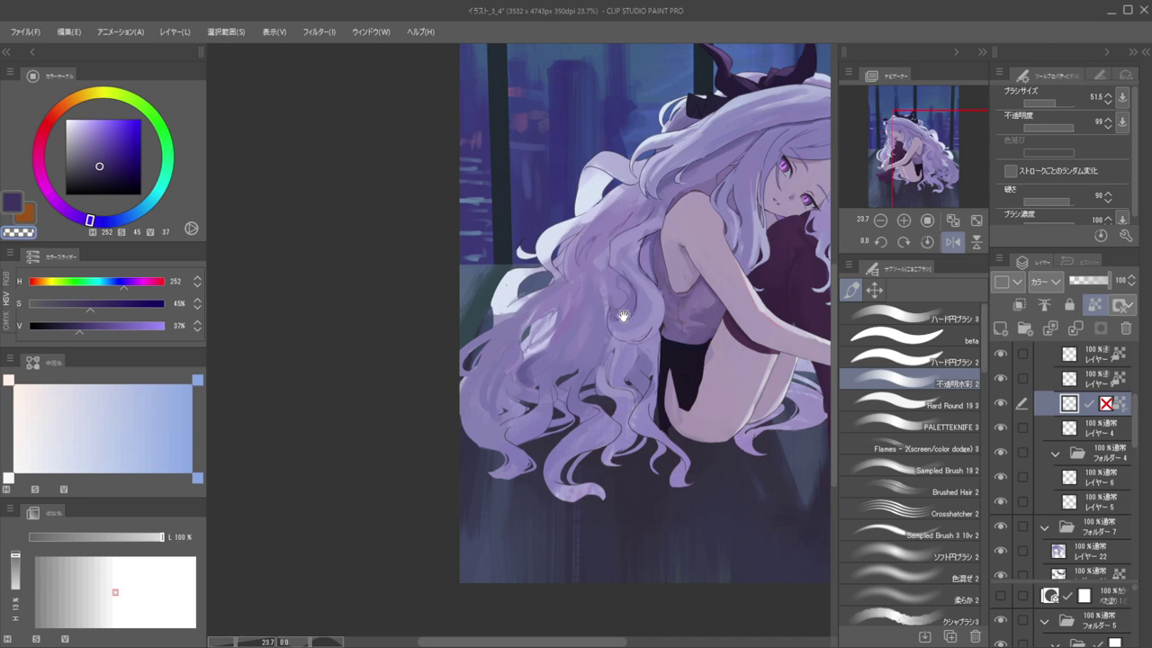
left_click_drag(654, 337, 604, 357)
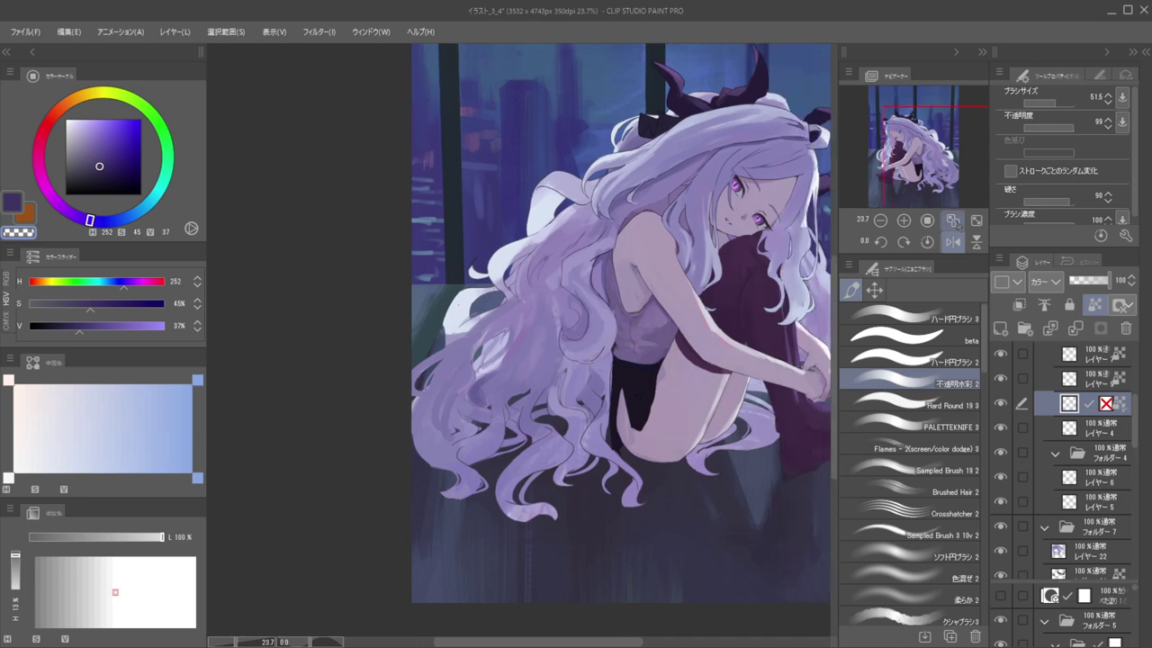
Lower the purple Colour layer's opacity slightly
left_click(1091, 282)
scroll(668, 151, "down", 3)
left_click_drag(599, 209, 700, 268)
key("h")
key("h")
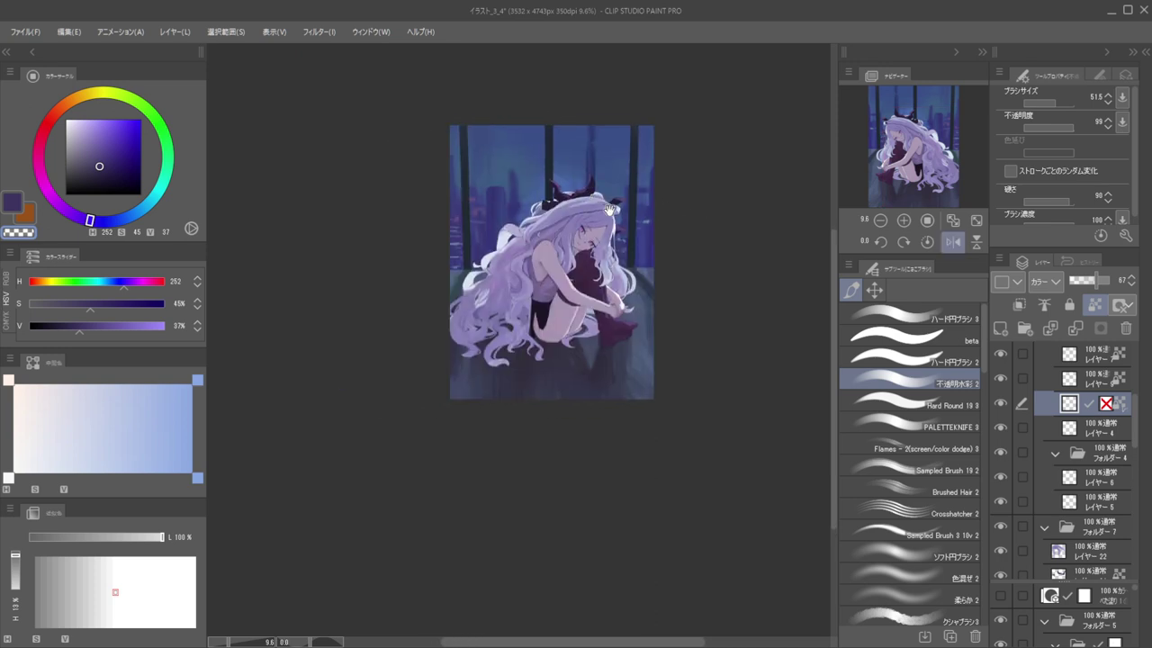
left_click_drag(606, 210, 637, 198)
key("h")
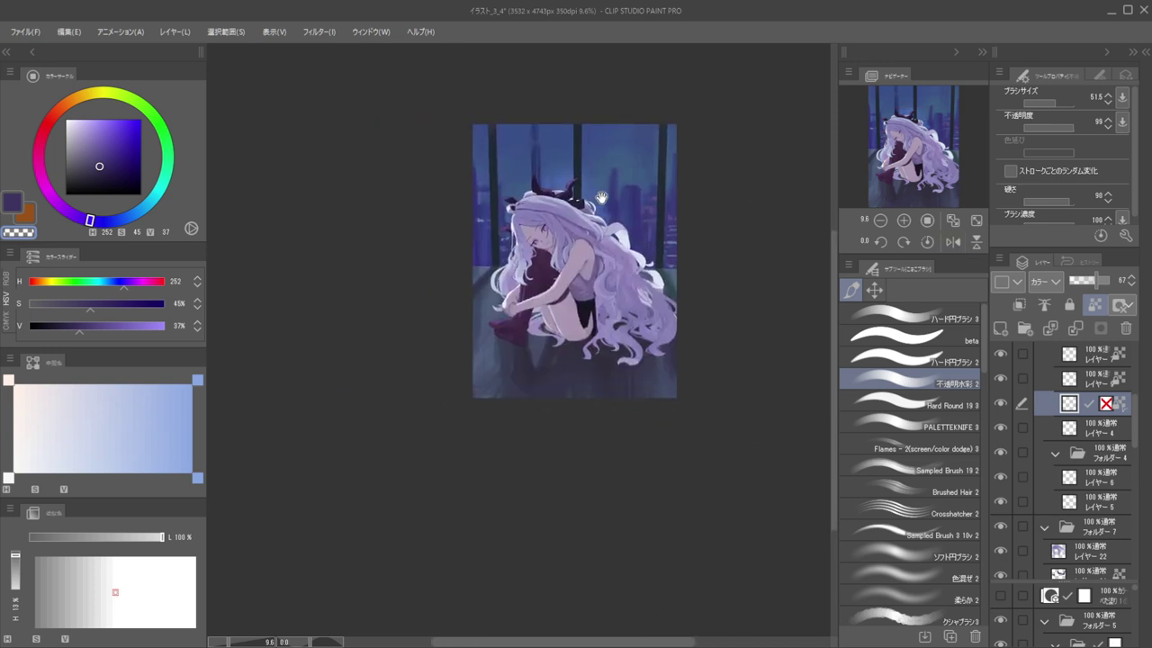
Paint near-white pale blue (H 198, S 5, V 98) highlight strands beside the face on layer 22
left_click_drag(506, 229, 625, 303)
mouse_move(618, 306)
left_mouse_down()
mouse_move(642, 314)
mouse_move(605, 236)
mouse_move(595, 266)
left_mouse_up()
left_click(622, 225, "ctrl+shift")
left_click(620, 229, "alt")
mouse_move(609, 245)
left_mouse_down()
mouse_move(586, 214)
mouse_move(599, 273)
mouse_move(619, 213)
mouse_move(591, 289)
left_mouse_up()
key("ctrl+z")
left_click_drag(618, 247, 594, 287)
left_click_drag(638, 222, 590, 308)
mouse_move(617, 243)
left_mouse_down()
mouse_move(580, 313)
mouse_move(594, 277)
mouse_move(534, 316)
left_mouse_up()
left_click_drag(603, 235, 505, 207)
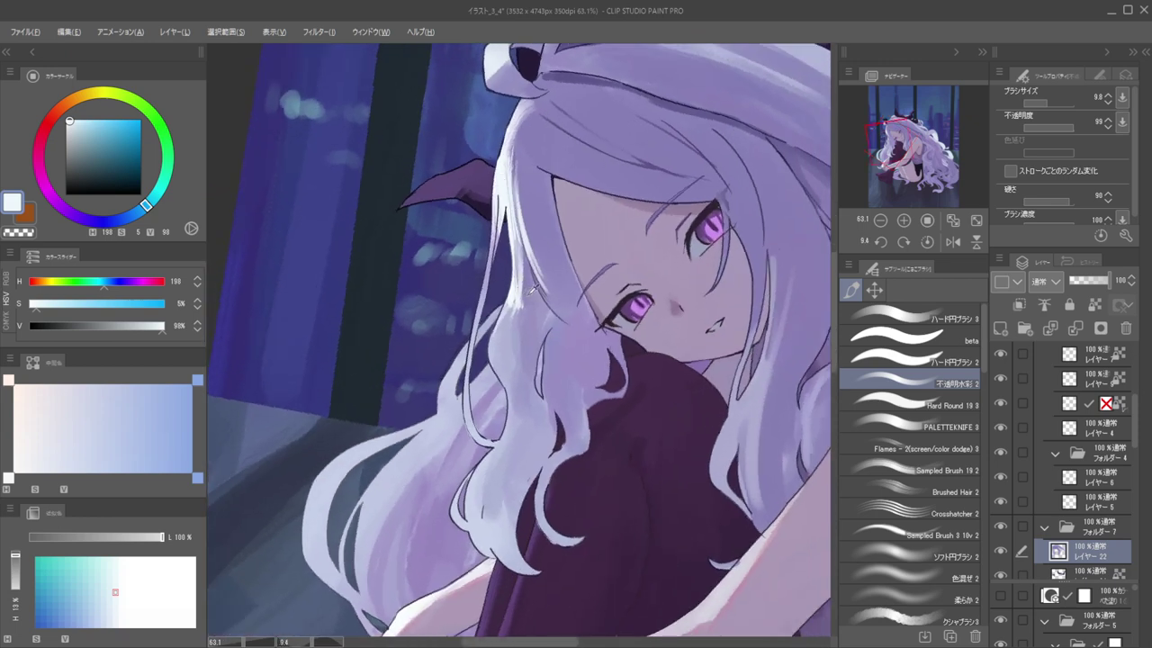
Paint pale blue-white highlight strokes along the girl's hair edge
left_click(533, 287, "alt")
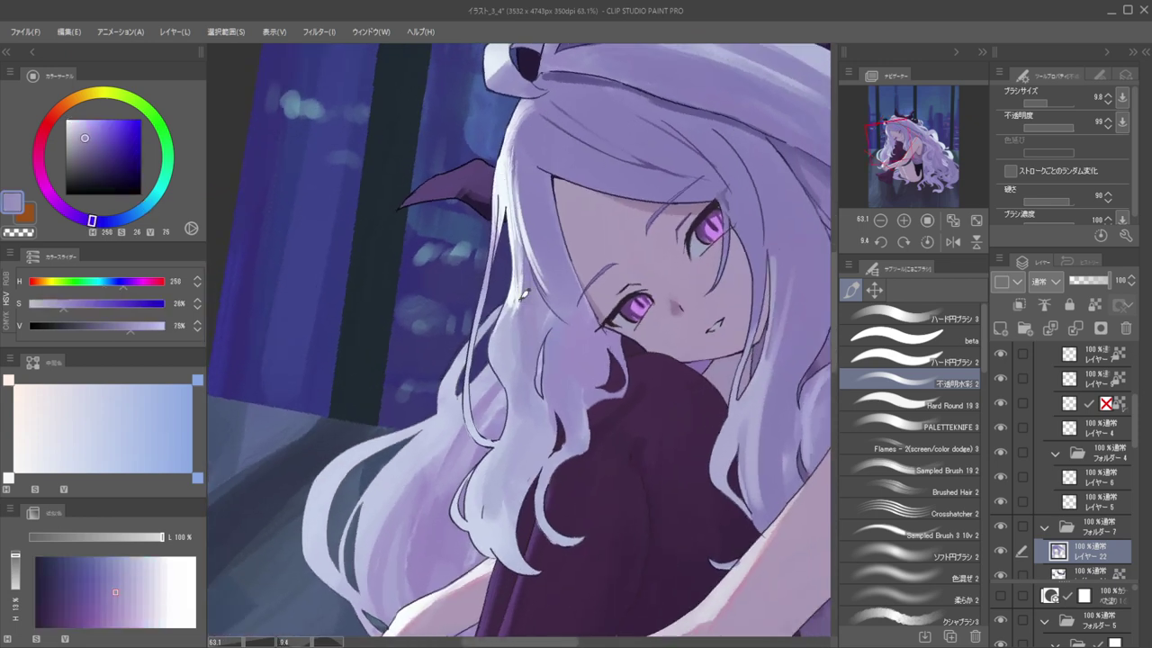
left_click_drag(517, 287, 465, 253)
left_click_drag(543, 223, 572, 222)
mouse_move(531, 258)
left_mouse_down()
mouse_move(583, 215)
mouse_move(577, 241)
mouse_move(599, 181)
left_mouse_up()
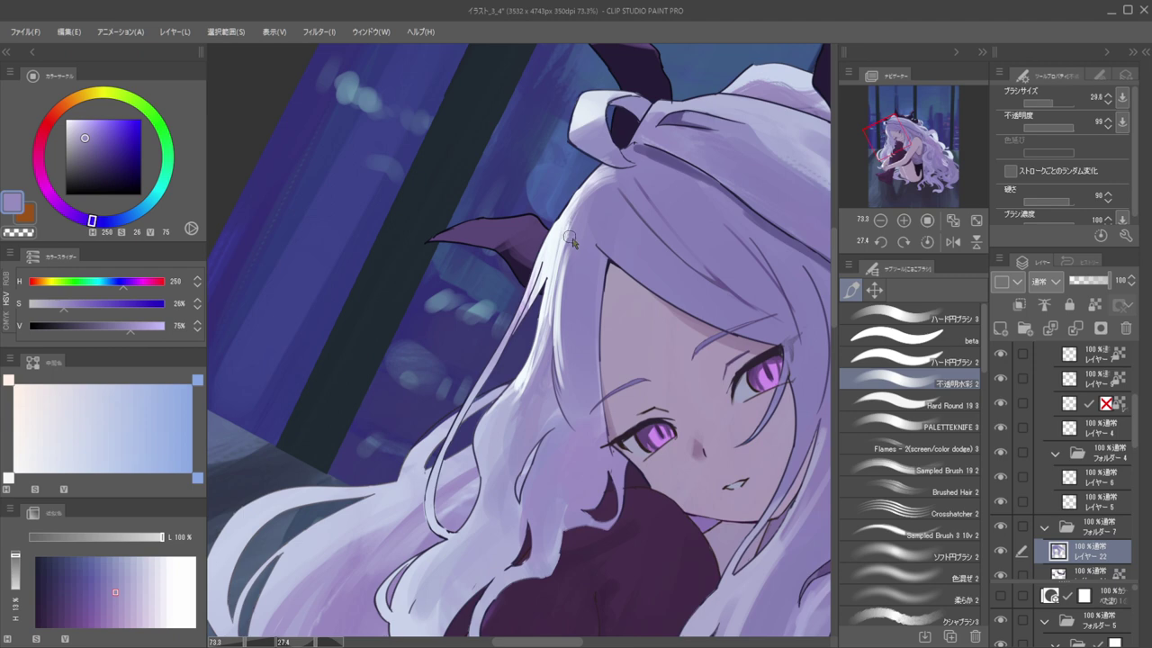
left_click(566, 215, "alt")
left_click(567, 216, "alt")
left_click_drag(571, 274, 584, 218)
left_click_drag(567, 305, 576, 220)
left_click_drag(569, 272, 569, 311)
left_click_drag(557, 240, 506, 223)
mouse_move(597, 216)
left_mouse_down()
mouse_move(557, 194)
mouse_move(596, 247)
mouse_move(601, 287)
left_mouse_up()
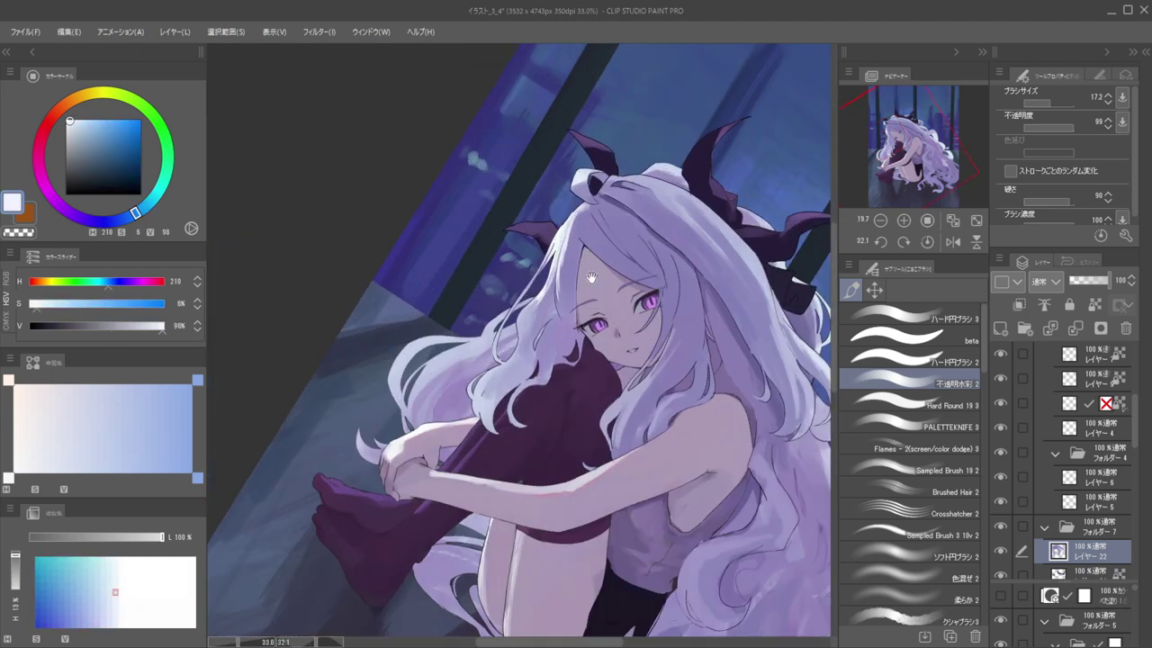
Sample the lavender hair colour (H 249, S 30, V 73) and select an enlarged Flames colour-dodge brush
left_click(574, 259, "alt")
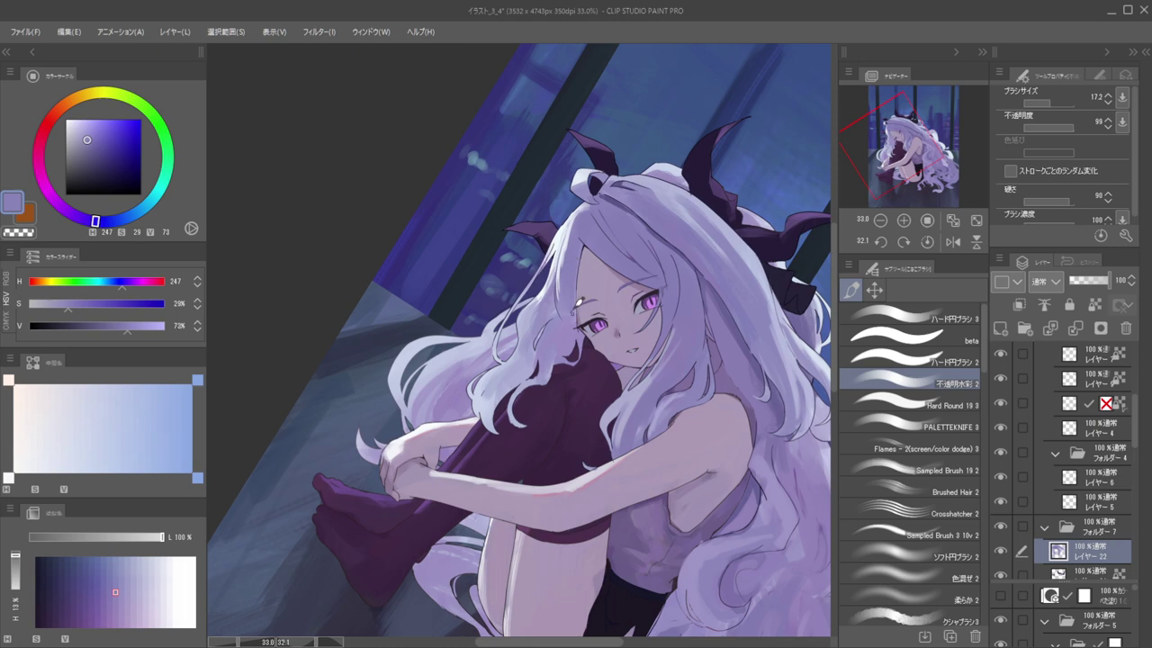
left_click(918, 448)
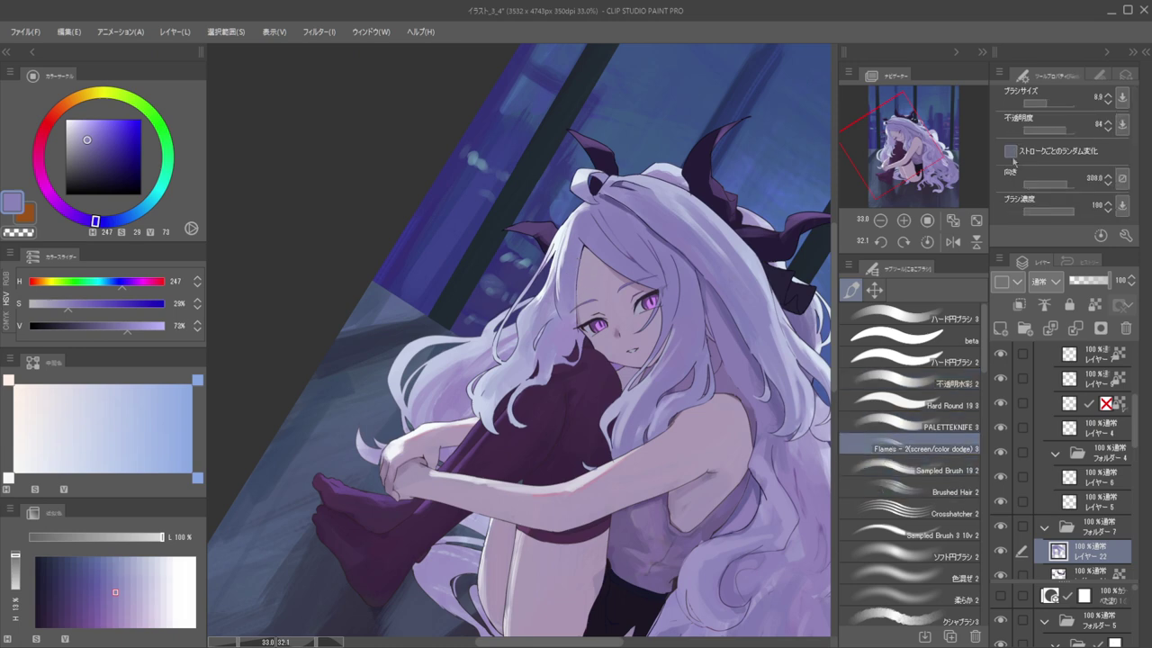
key("]")
left_click_drag(596, 253, 599, 232)
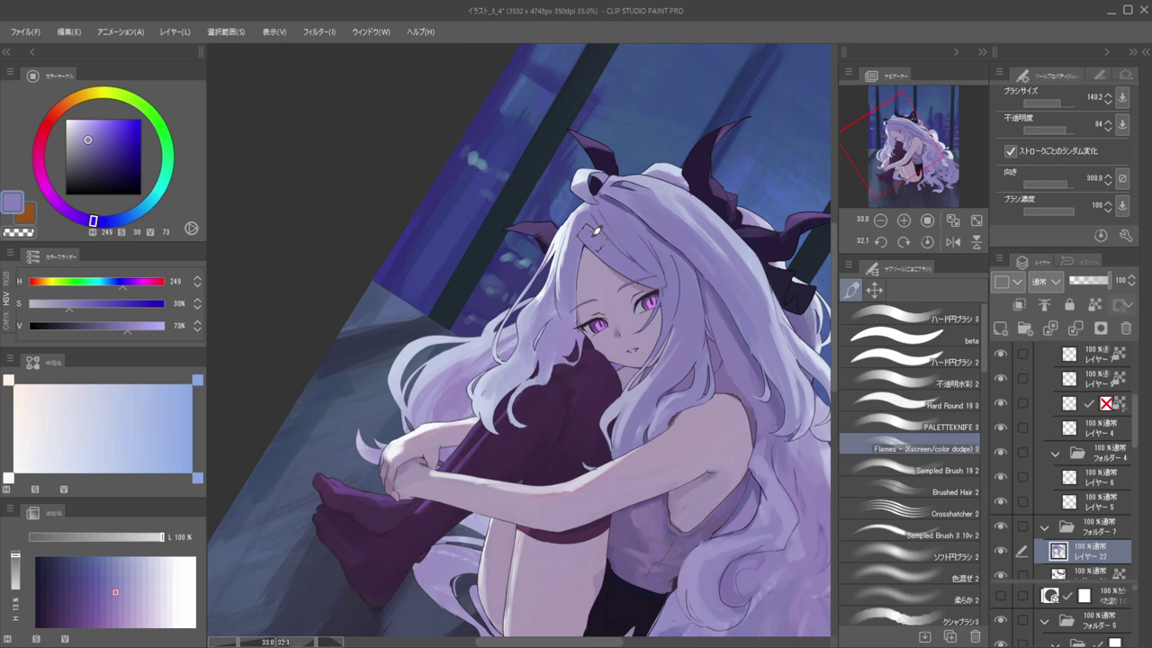
Lock transparent pixels on layer 22 and rotate the canvas view to about 30°
key("slash")
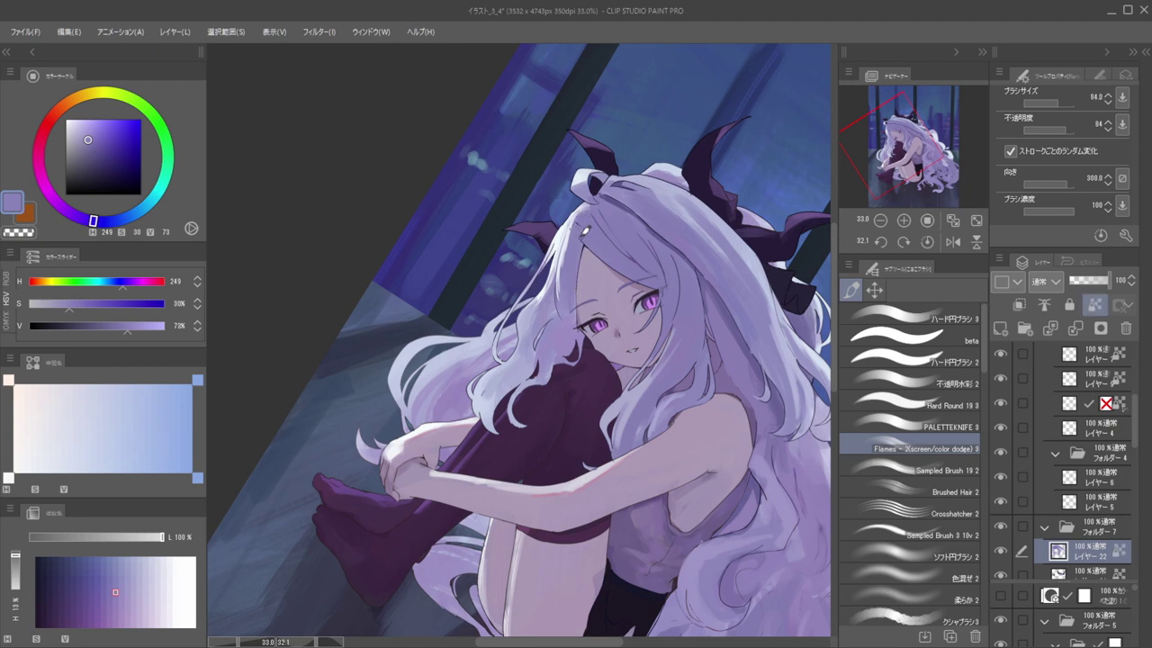
left_click_drag(589, 203, 529, 213)
key("h")
left_click_drag(529, 215, 677, 222)
key("h")
left_click_drag(533, 219, 661, 219)
left_click_drag(652, 200, 614, 173)
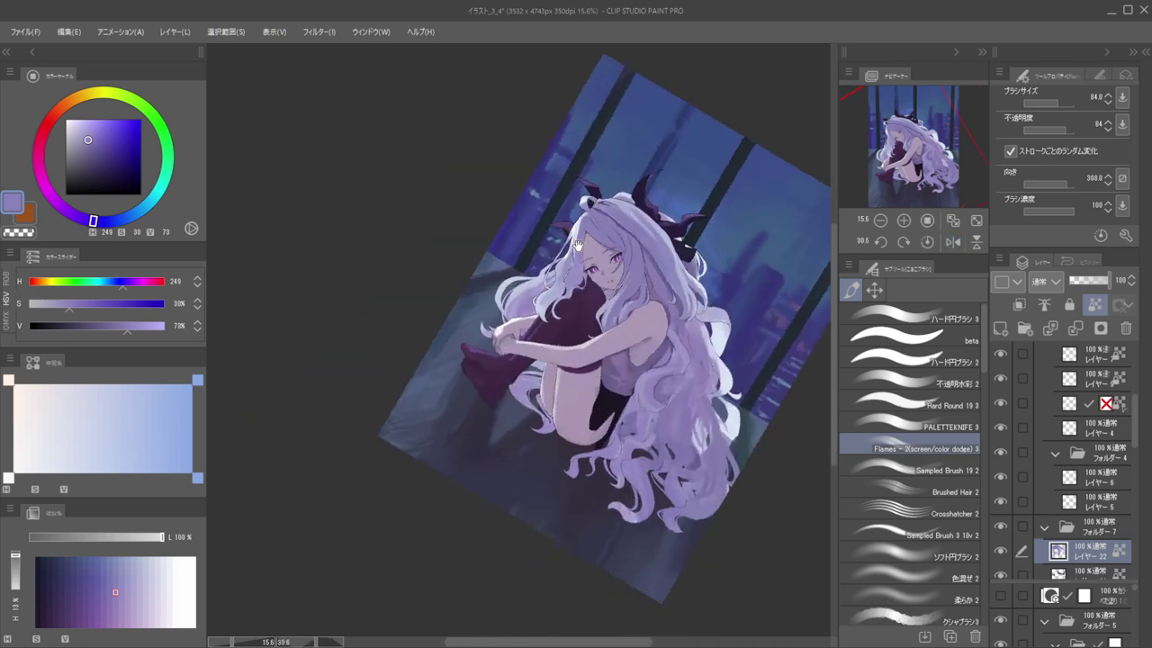
Switch to a fine beta brush and eyedrop the horn's dark purple
scroll(578, 243, "up", 9)
left_click(593, 180, "alt")
left_click(594, 182, "alt")
left_click(899, 337)
key("bracketleft")
key("bracketleft")
key("bracketleft")
key("bracketleft")
key("bracketleft")
key("bracketleft")
key("bracketleft")
key("bracketleft")
key("bracketleft")
key("bracketleft")
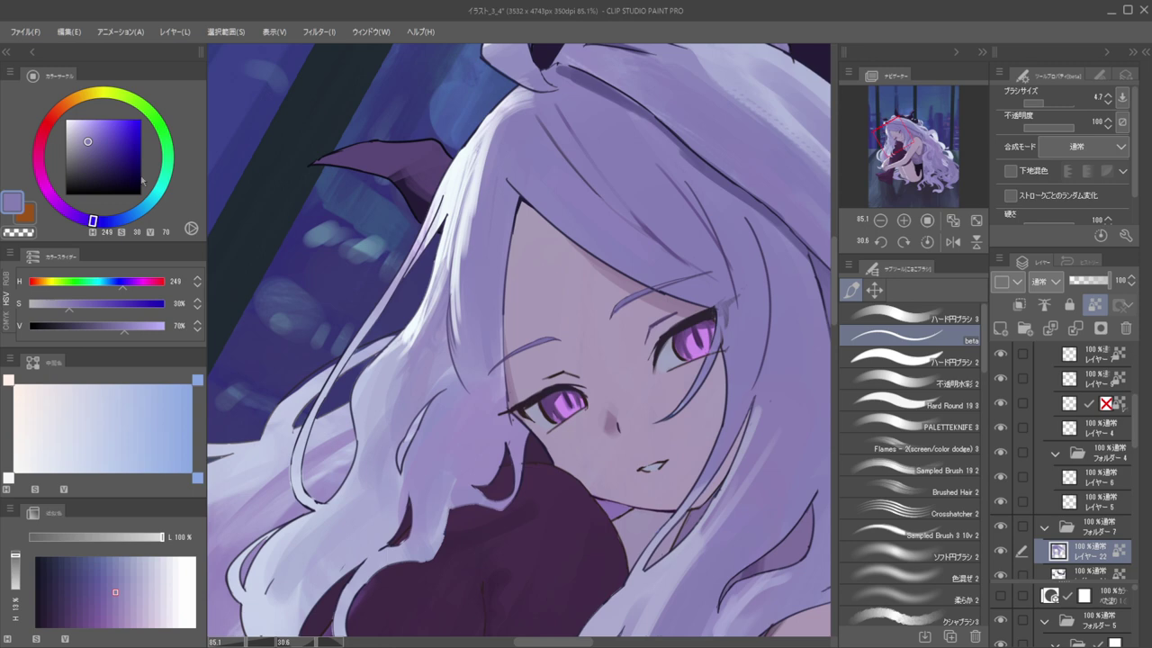
left_click(389, 157, "alt")
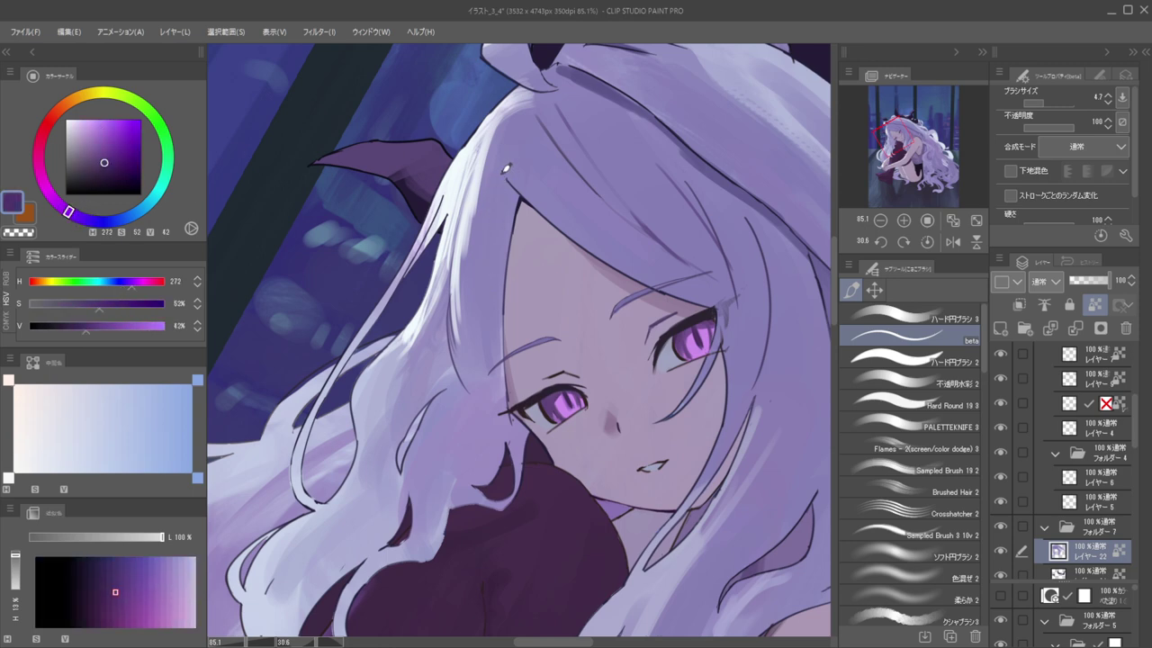
Try drawing the thin hair strand beside the face, undoing both attempts
left_click_drag(501, 197, 504, 363)
key("ctrl+z")
mouse_move(502, 200)
left_mouse_down()
mouse_move(503, 358)
mouse_move(501, 220)
left_mouse_up()
key("ctrl+z")
Zoom out and mirror the view to check, then sample a slightly bluer hair purple
left_click_drag(445, 192, 351, 207)
key("h")
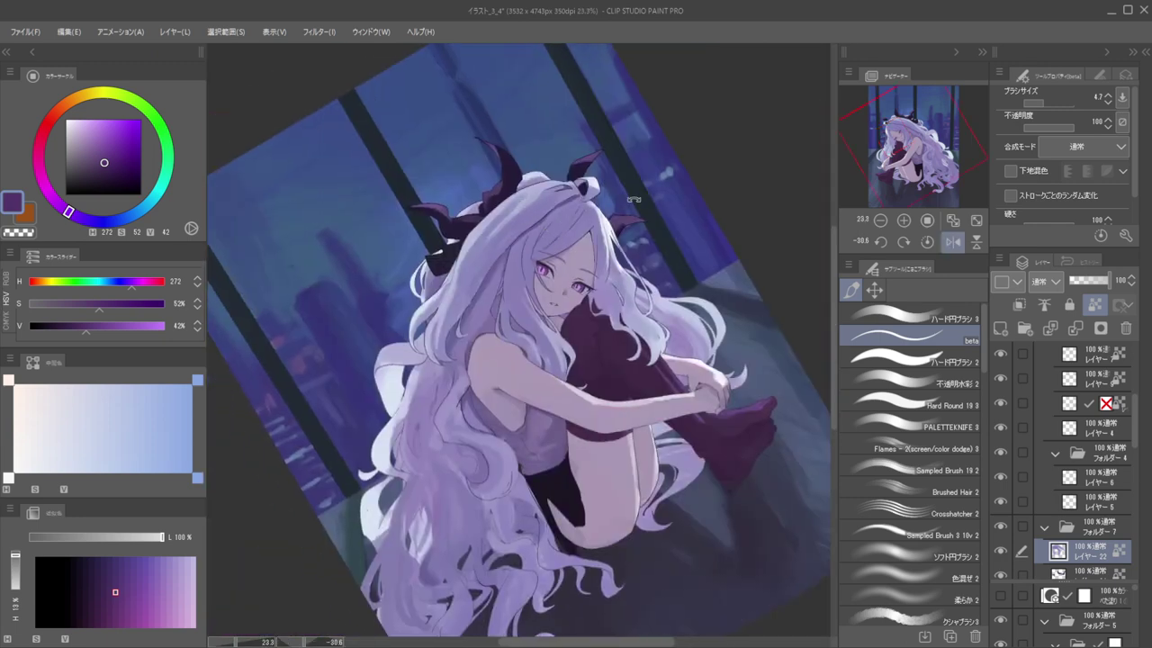
scroll(629, 286, "up", 6)
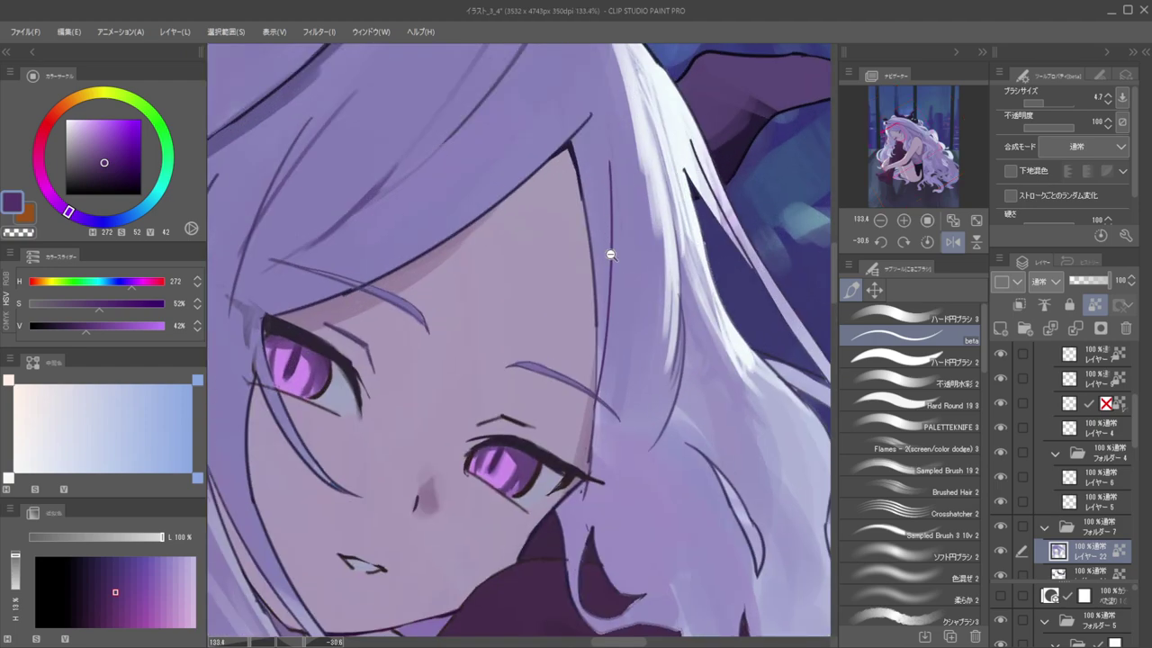
scroll(608, 256, "down", 2)
scroll(540, 166, "up", 4)
left_click(583, 147, "alt")
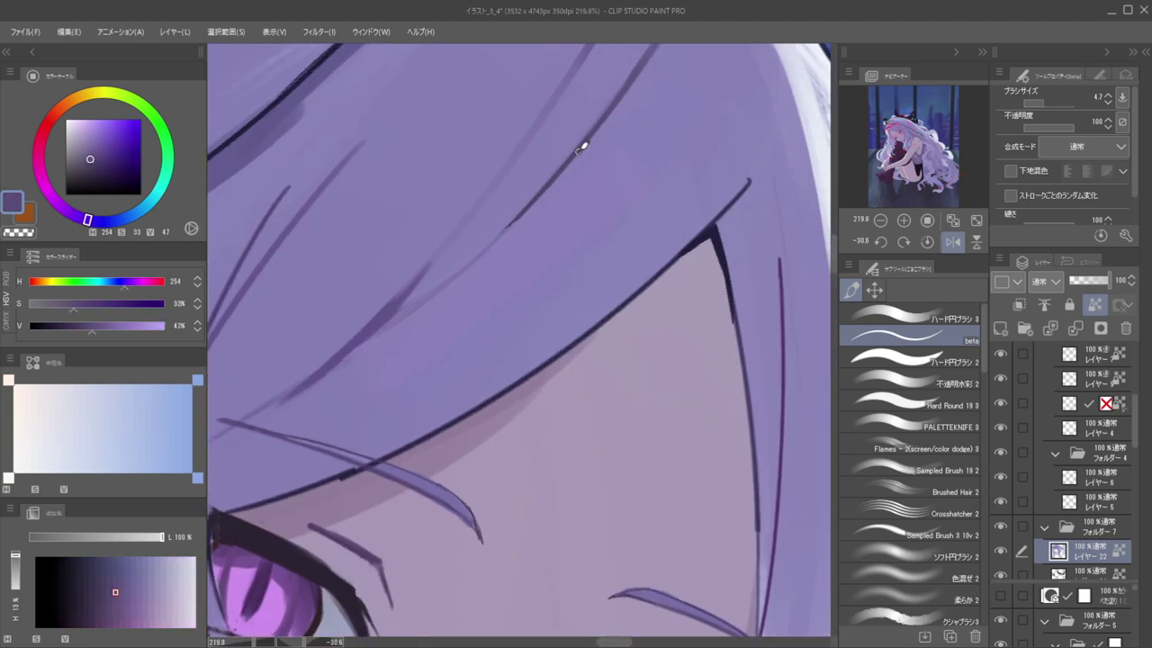
Redraw the hair strand line and the dark stroke beside the face darker
scroll(583, 147, "down", 4)
scroll(635, 183, "up", 3)
left_click_drag(589, 153, 591, 252)
key("ctrl+z")
left_click_drag(589, 157, 590, 296)
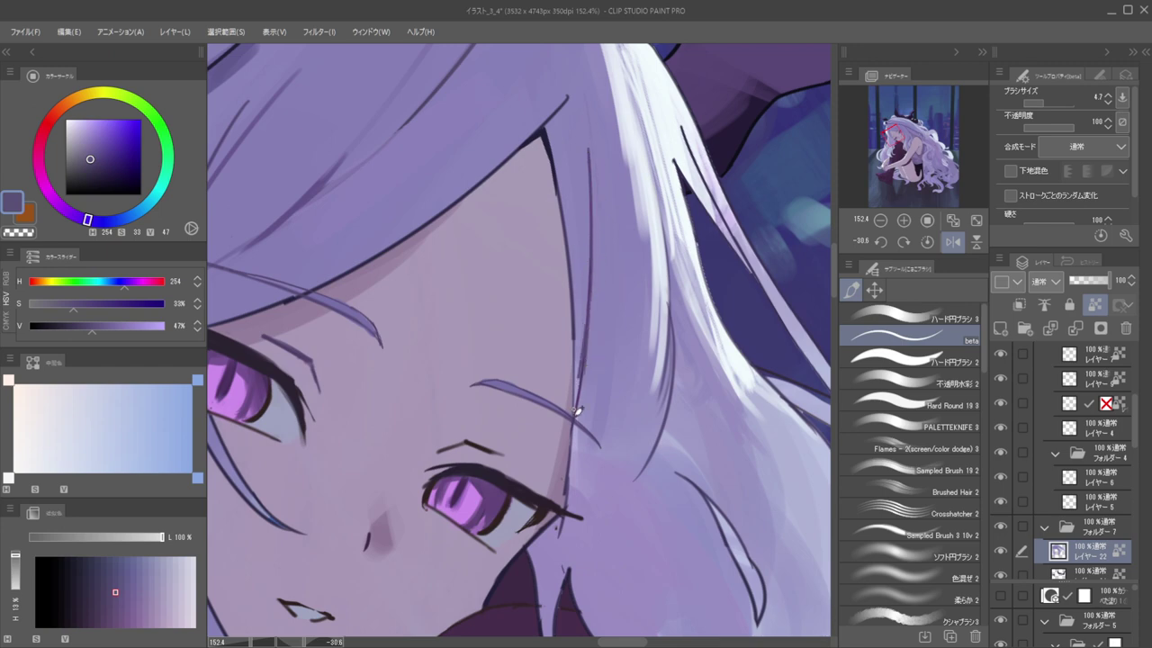
left_click_drag(604, 315, 577, 425)
key("ctrl+z")
left_click_drag(600, 343, 573, 436)
Zoom out to the whole page and mirror, pan and rotate the view to review
left_click_drag(548, 247, 480, 246)
left_click(528, 216)
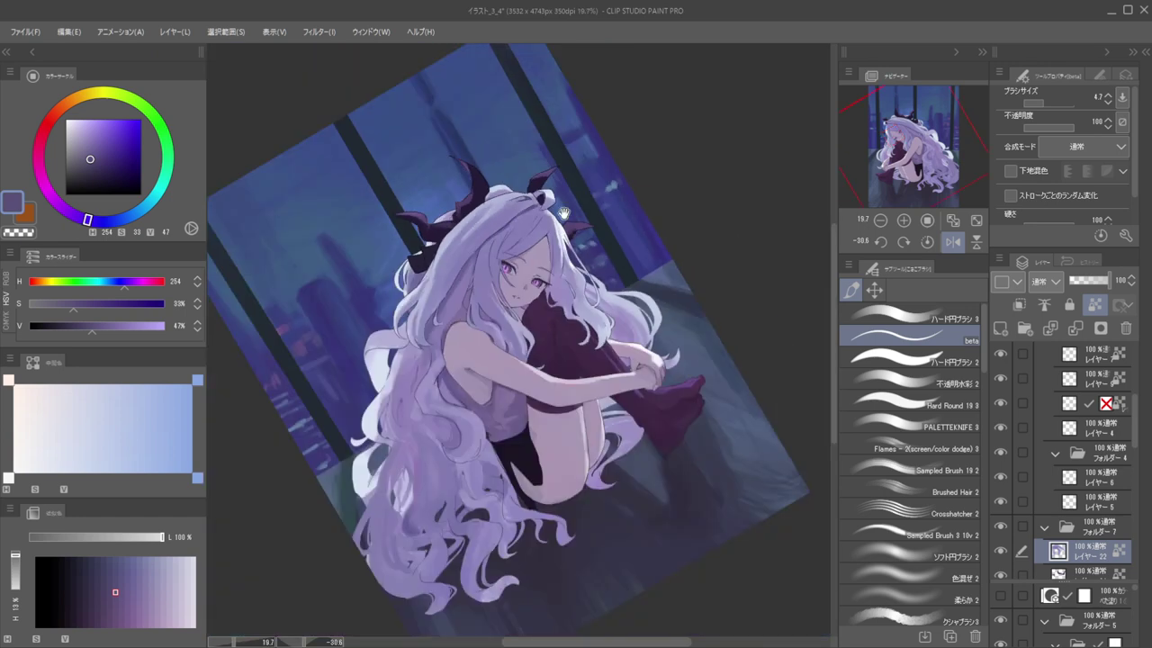
left_click(567, 281)
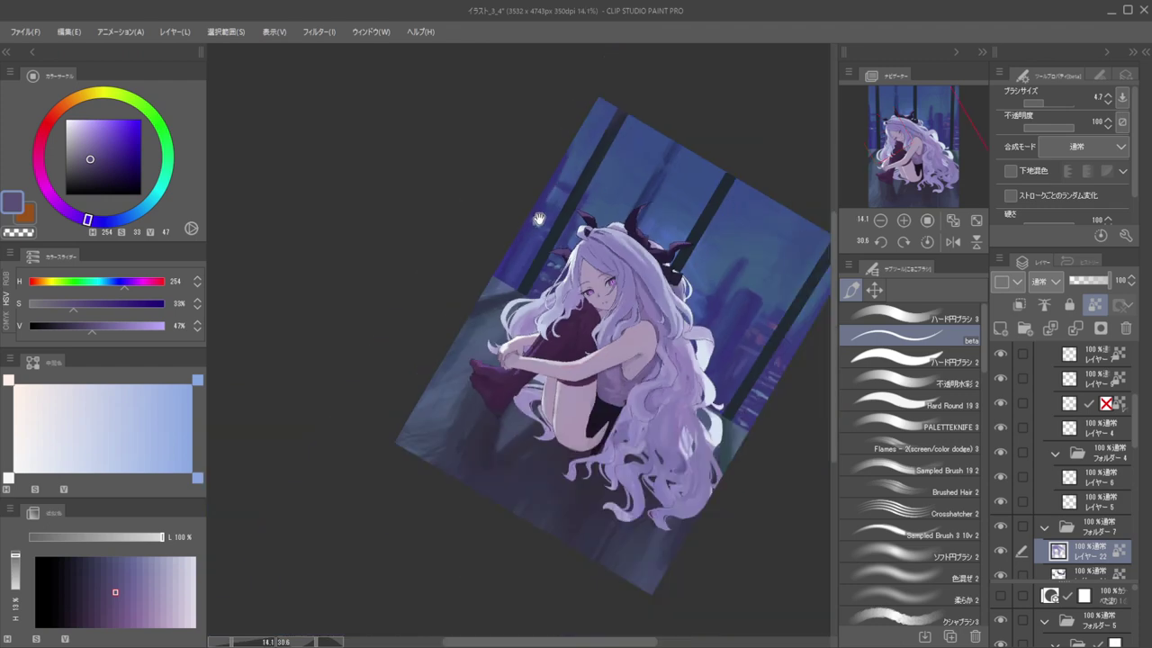
key("h")
left_click_drag(561, 236, 623, 256)
left_click_drag(624, 257, 662, 287)
key("h")
scroll(573, 278, "down", 3)
Lock transparent pixels on Layer 7 and sample a lighter purple for the hair curls
mouse_move(573, 277)
left_mouse_down()
mouse_move(616, 267)
mouse_move(560, 273)
left_mouse_up()
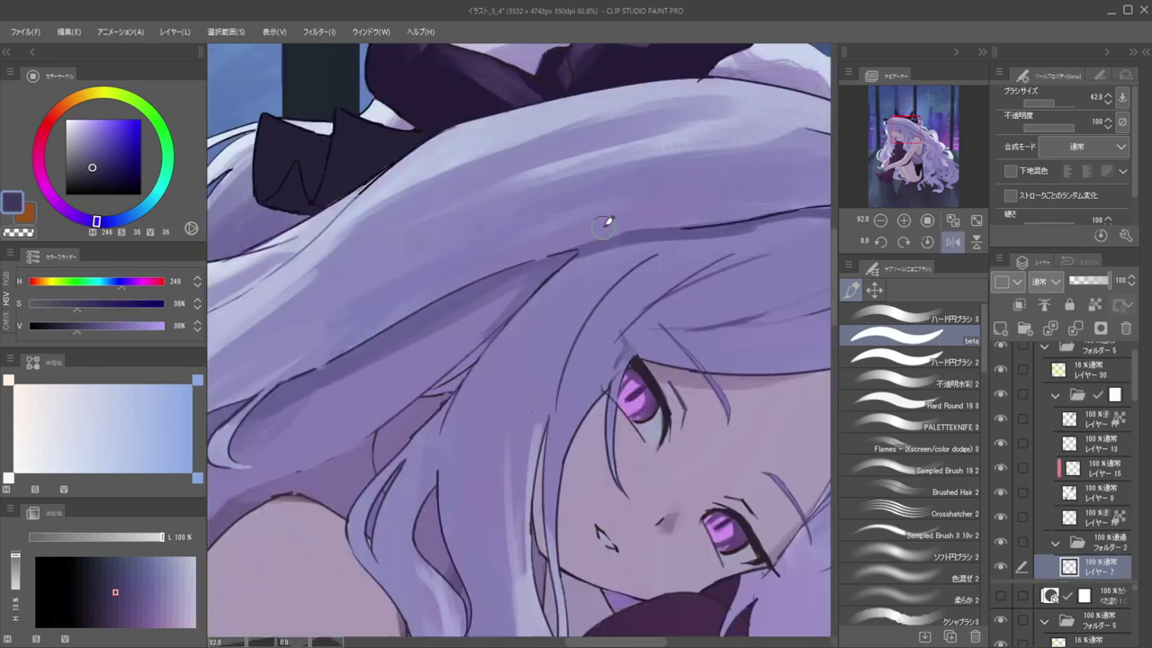
left_click(602, 214, "alt")
left_click_drag(643, 230, 718, 218)
key("ctrl+z")
key("slash")
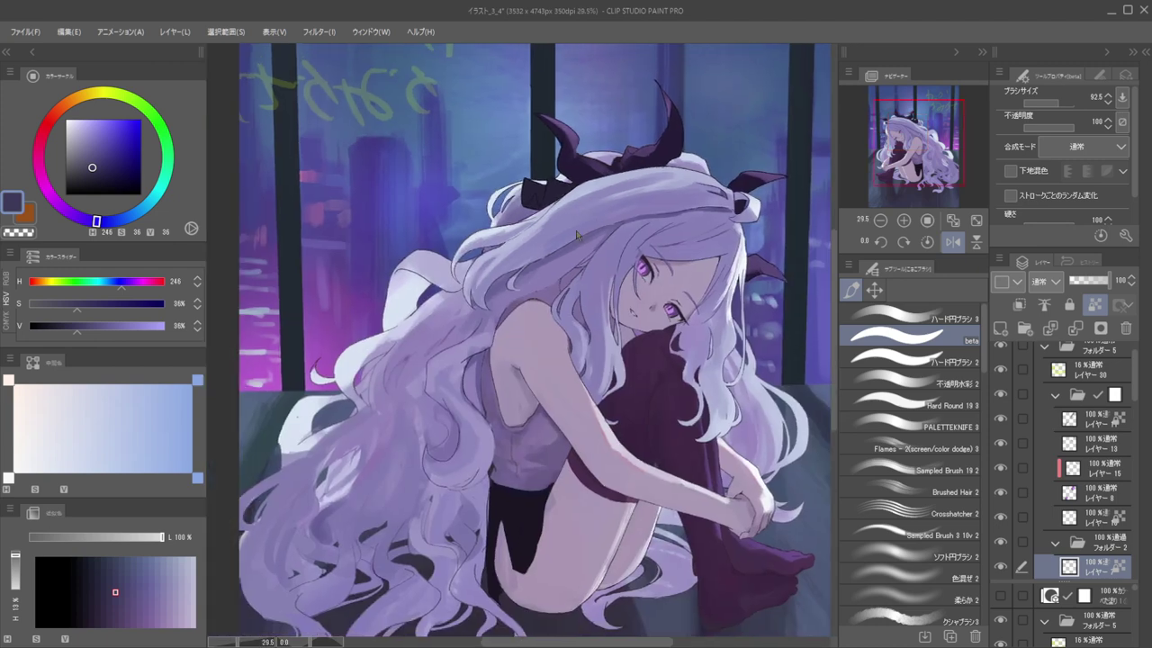
mouse_move(511, 274)
left_mouse_down()
mouse_move(522, 277)
mouse_move(456, 279)
mouse_move(505, 302)
mouse_move(512, 289)
left_mouse_up()
left_click(513, 278, "alt")
Zoom in on the hair over the shoulder, shrink the brush to 4.8, and sample a darker purple
scroll(540, 243, "down", 4)
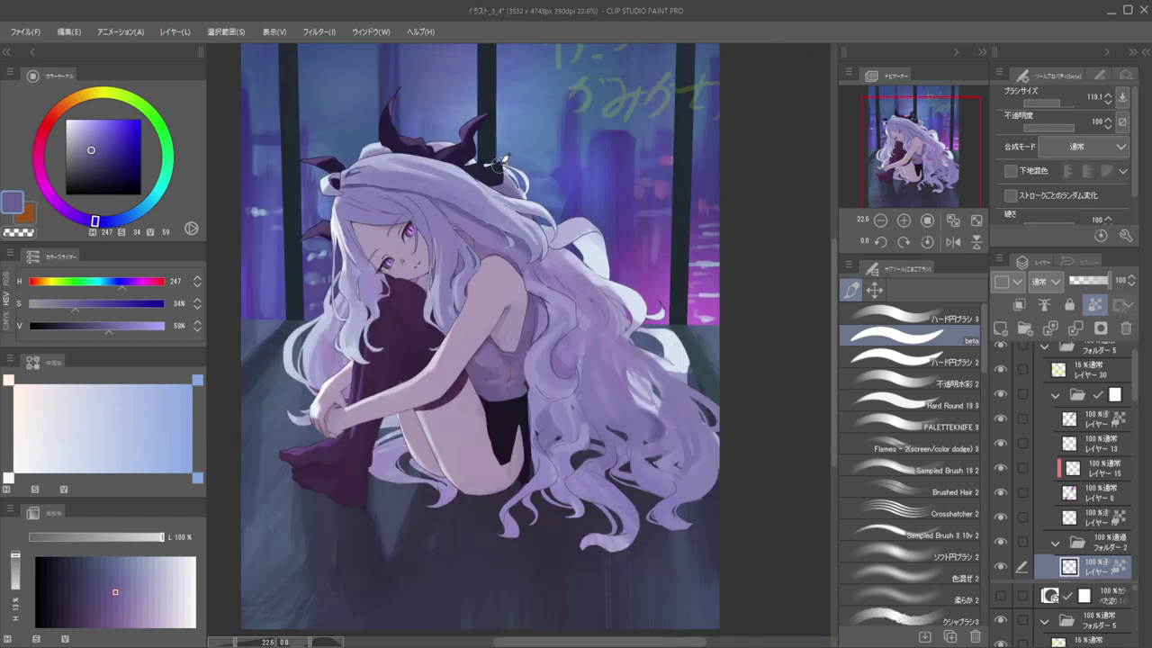
key("h")
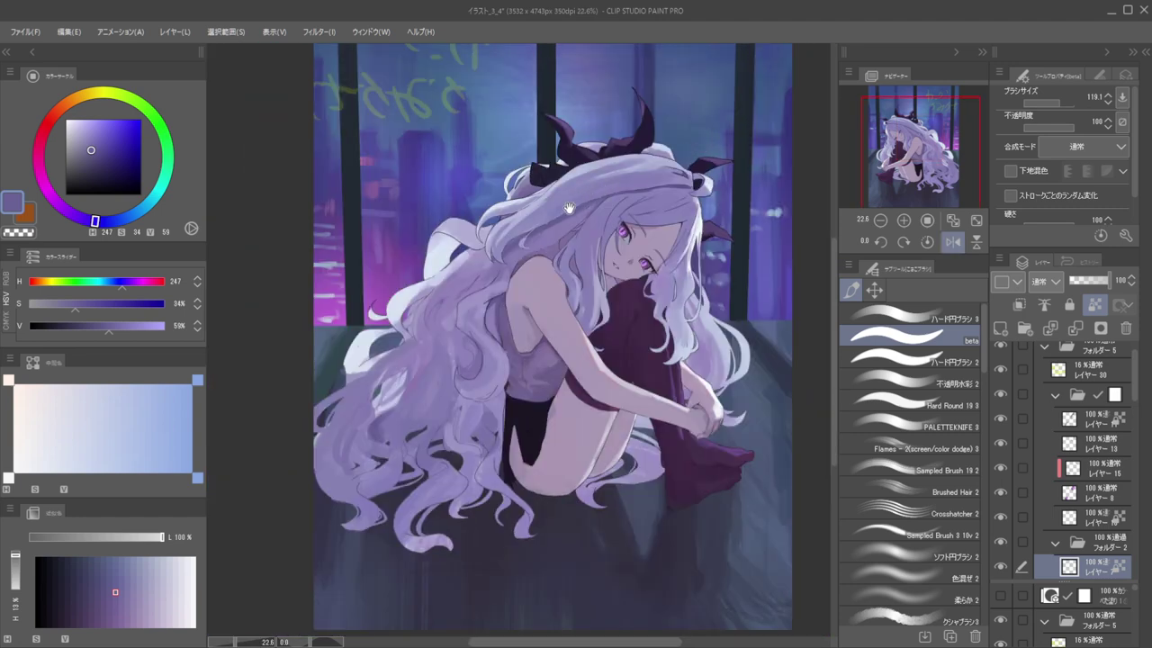
left_click_drag(540, 226, 577, 197)
left_click_drag(550, 236, 597, 156)
left_click_drag(616, 237, 610, 242)
key("ctrl+shift")
key("b")
left_click(609, 210, "alt")
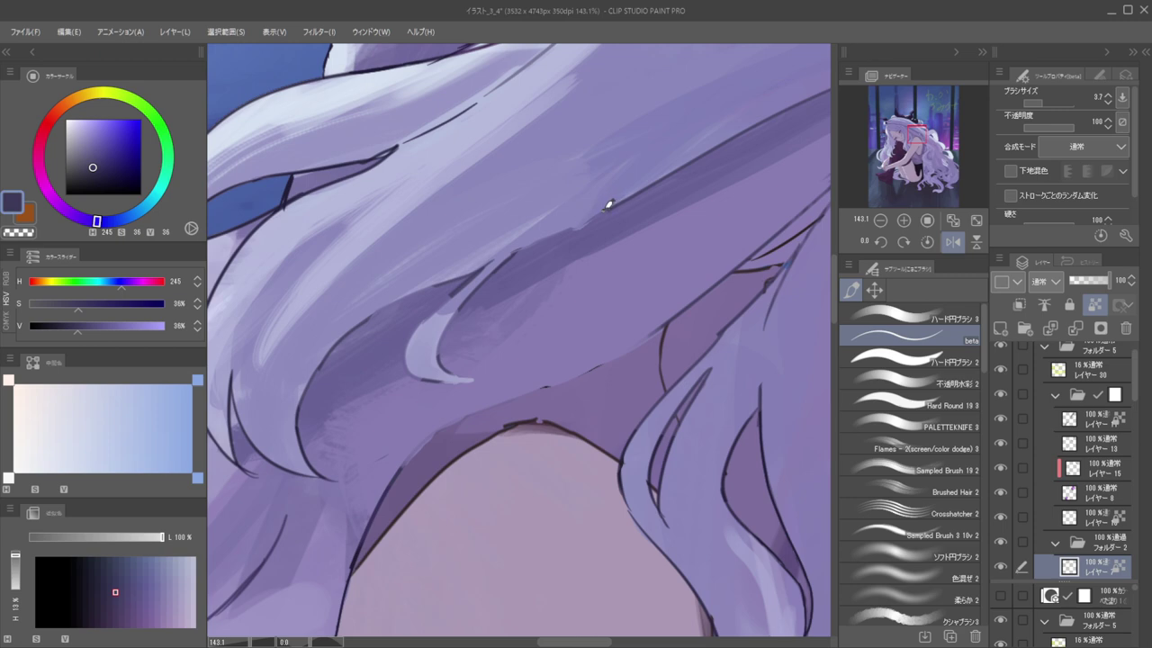
Unlock transparent pixels and try a dark stroke along the hair edge, undoing it
key("slash")
left_click_drag(610, 210, 572, 229)
key("ctrl+z")
mouse_move(607, 212)
left_mouse_down()
mouse_move(612, 198)
mouse_move(572, 225)
left_mouse_up()
key("ctrl+z")
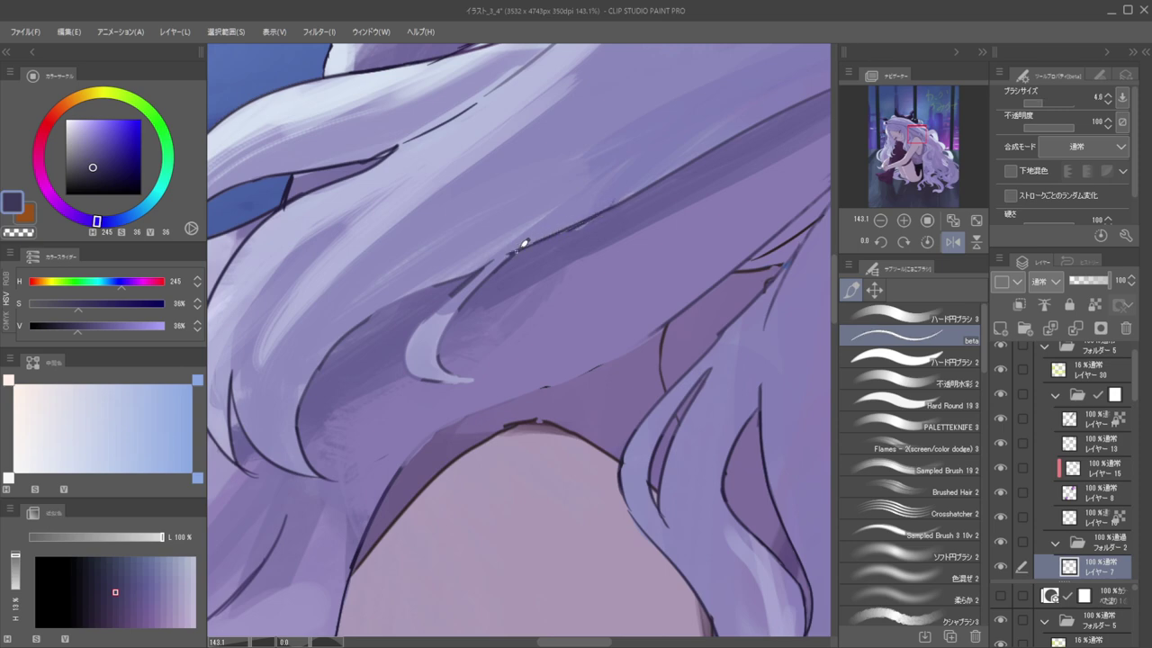
Erase a stray bit near the line art with transparent colour, then review the whole figure mirrored
key("c")
left_click_drag(504, 252, 519, 243)
left_click_drag(560, 166, 512, 165)
key("h")
key("h")
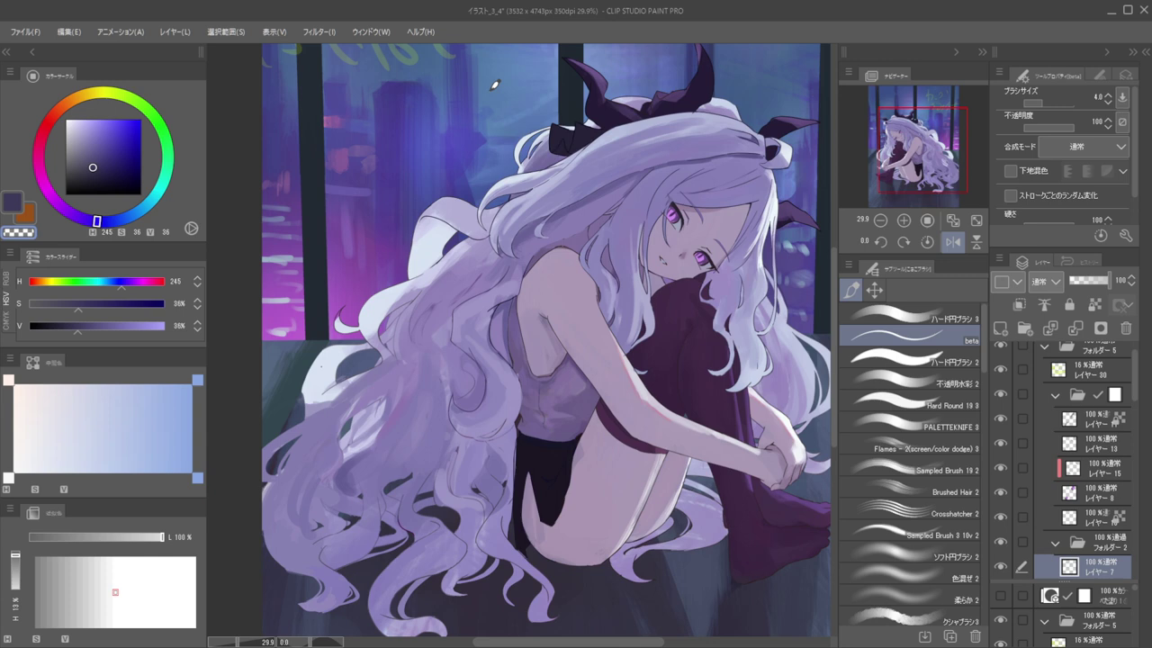
Rotate and zoom onto the hair ribbon, then erase the top of the hair fold line with a small eraser
key("h")
left_click_drag(532, 145, 573, 149)
scroll(517, 153, "up", 5)
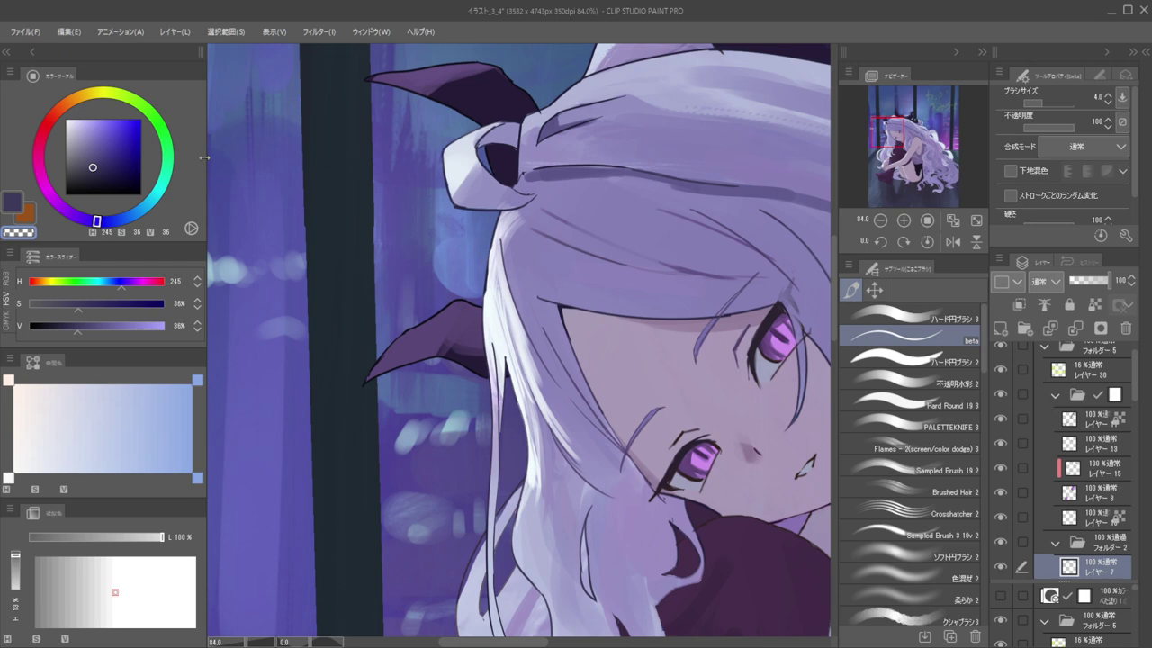
left_click_drag(554, 122, 722, 256)
mouse_move(616, 308)
left_mouse_down()
mouse_move(488, 226)
mouse_move(561, 206)
mouse_move(581, 178)
mouse_move(622, 263)
left_mouse_up()
key("e")
key("ctrl+z")
left_click_drag(513, 162, 528, 172)
left_click_drag(587, 210, 662, 308)
Erase more of the hair fold line and bring the ribbon area back into view
key("h")
mouse_move(600, 172)
left_mouse_down()
mouse_move(548, 188)
mouse_move(668, 183)
left_mouse_up()
left_click_drag(668, 183, 628, 188)
scroll(629, 185, "up", 1)
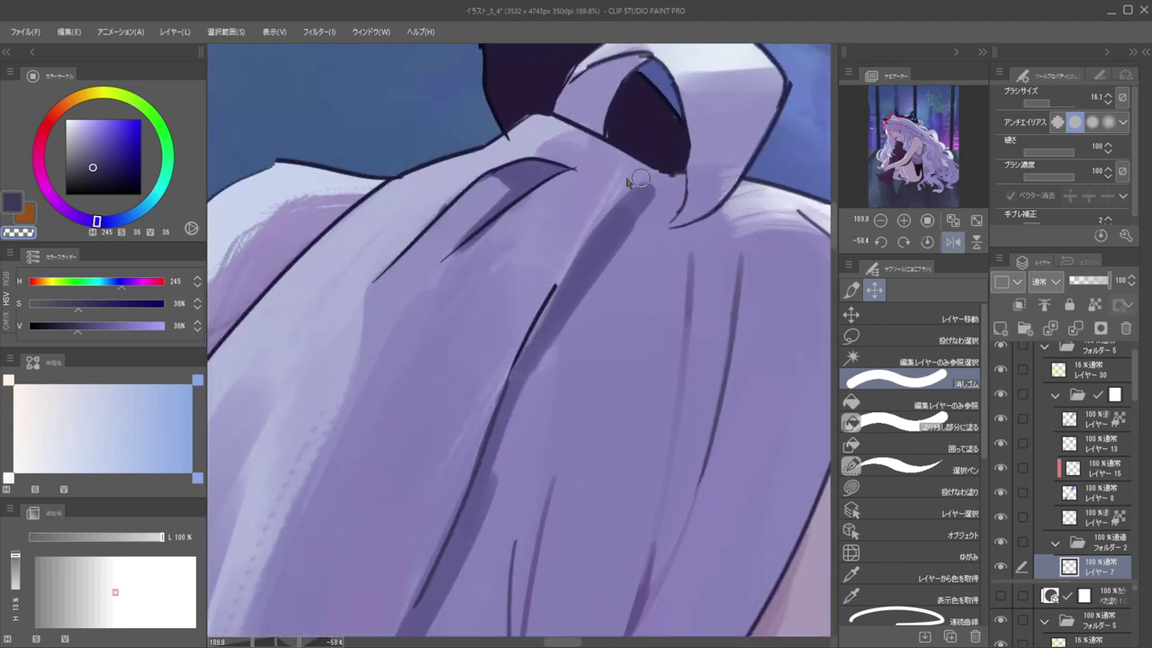
On layer 22, cover the jagged edge below the ribbon and paint dark purple toward the line tip
key("b")
left_click(558, 270, "alt")
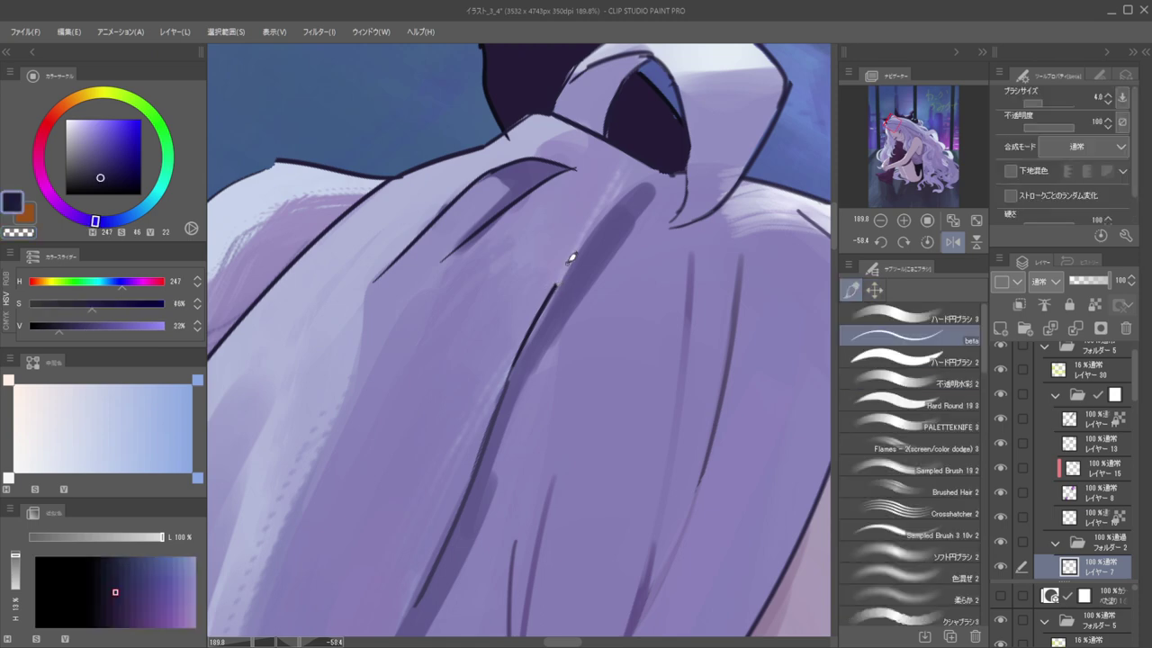
left_click(670, 183, "ctrl+shift")
left_click(670, 184, "alt")
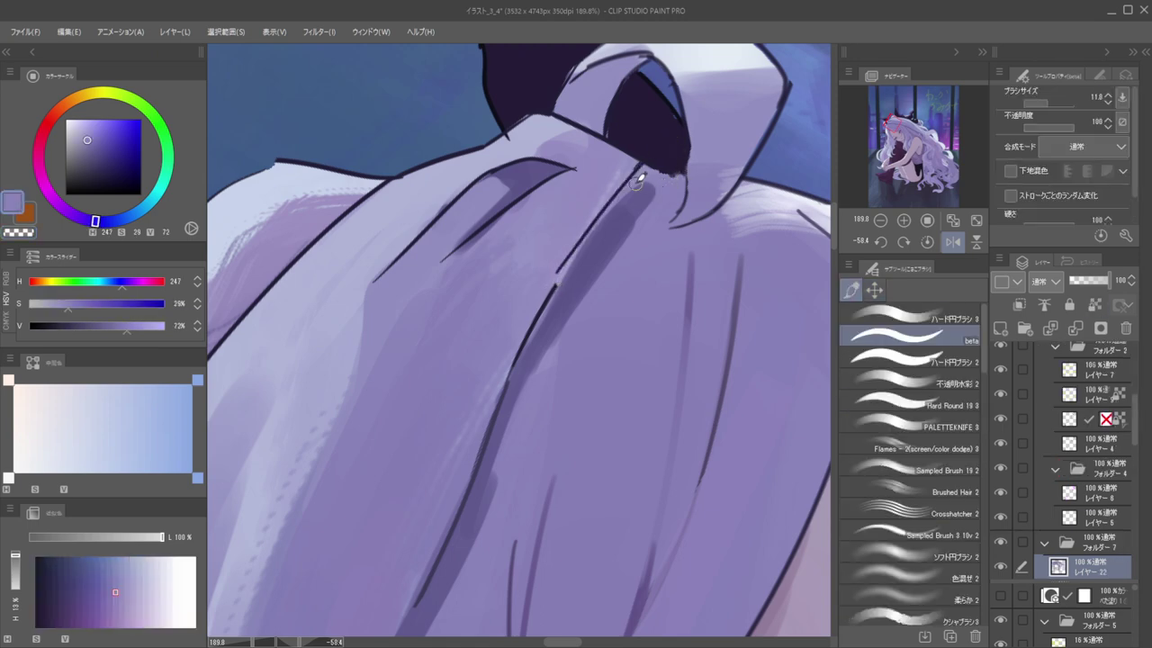
left_click_drag(649, 178, 668, 157)
key("bracketleft")
key("bracketleft")
key("bracketleft")
key("ctrl+z")
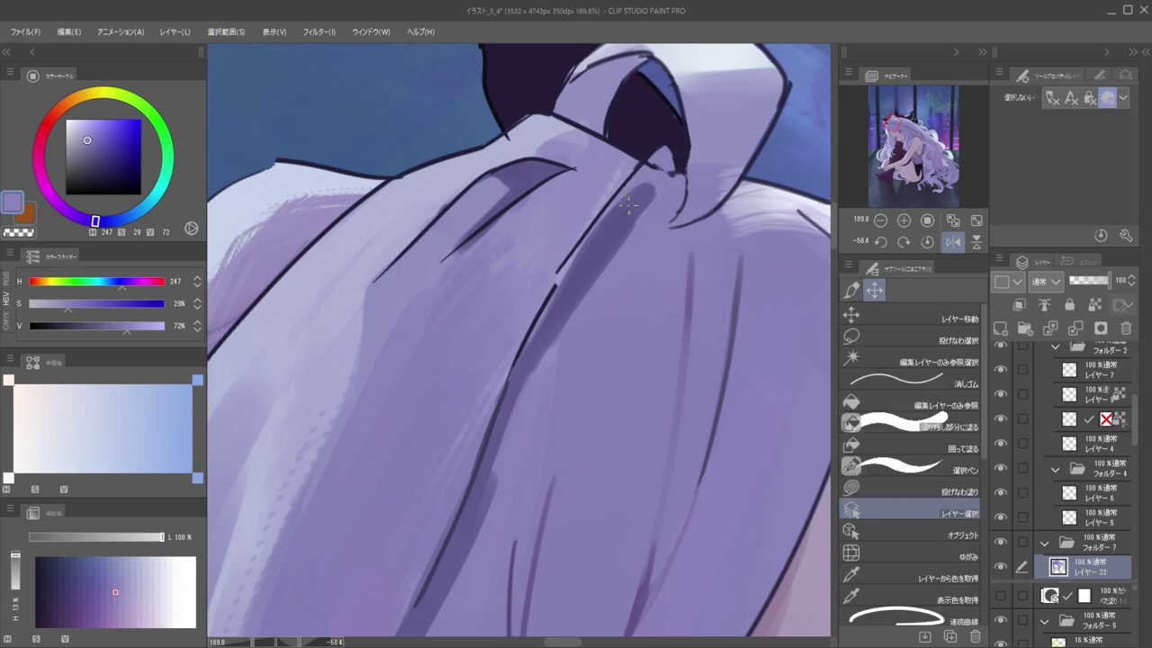
left_click(599, 241, "alt")
mouse_move(598, 239)
left_mouse_down()
mouse_move(664, 164)
mouse_move(604, 135)
mouse_move(576, 151)
left_mouse_up()
Review the hair mirrored, then sample line and hair purples across layers 7 and 22 with a smaller brush
key("h")
mouse_move(584, 158)
left_mouse_down()
mouse_move(676, 175)
mouse_move(676, 137)
left_mouse_up()
left_click_drag(594, 133, 610, 156)
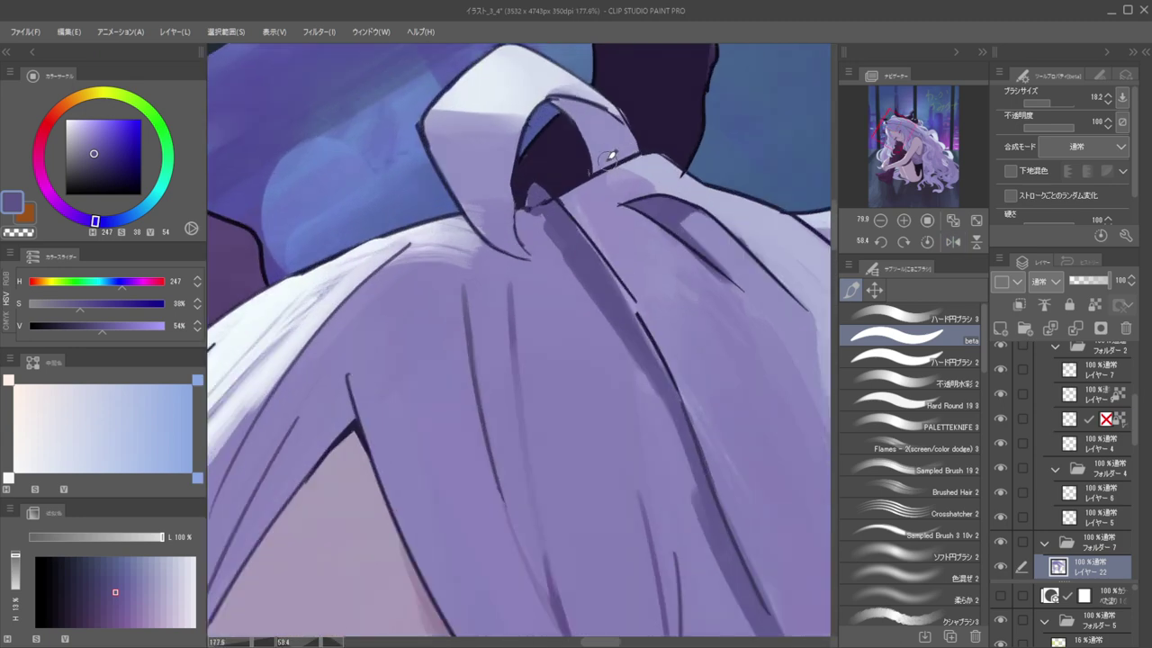
left_click(585, 200, "ctrl+shift")
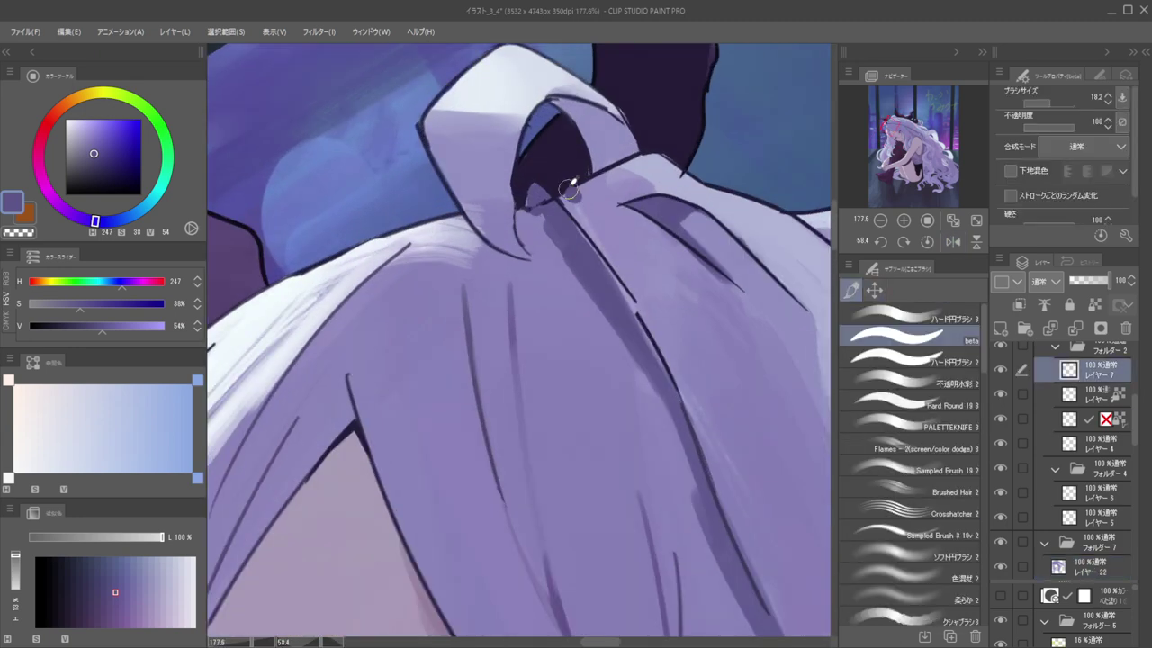
key("c")
key("bracketleft")
key("bracketleft")
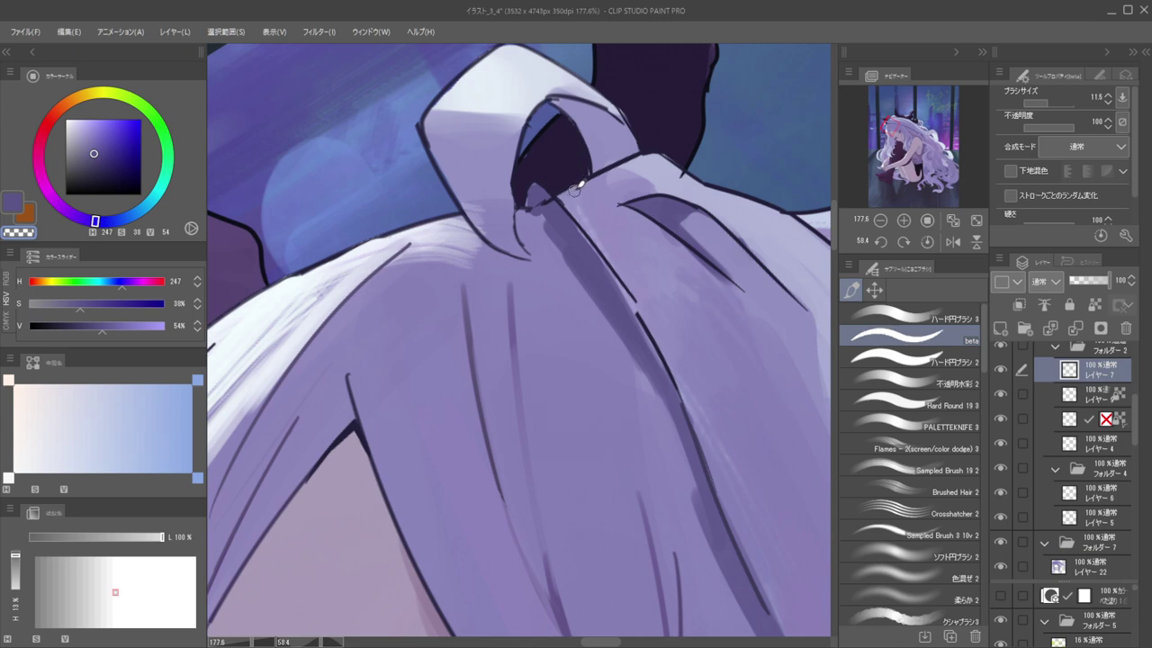
left_click_drag(577, 183, 586, 171)
left_click(589, 173, "alt")
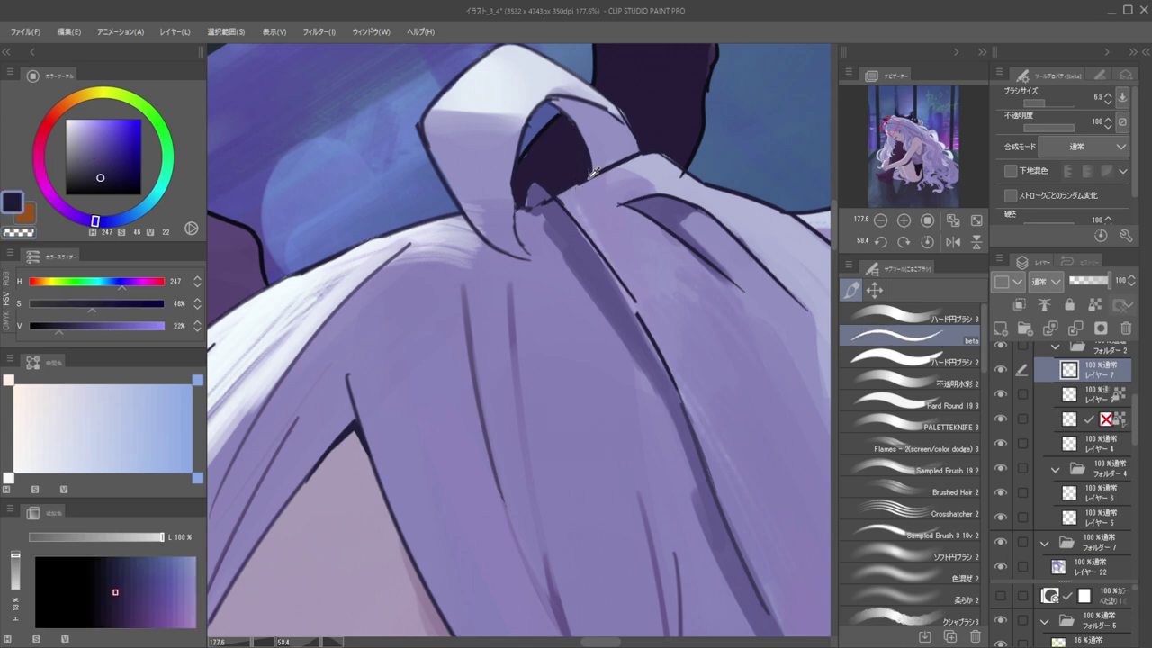
left_click(579, 190, "ctrl+shift")
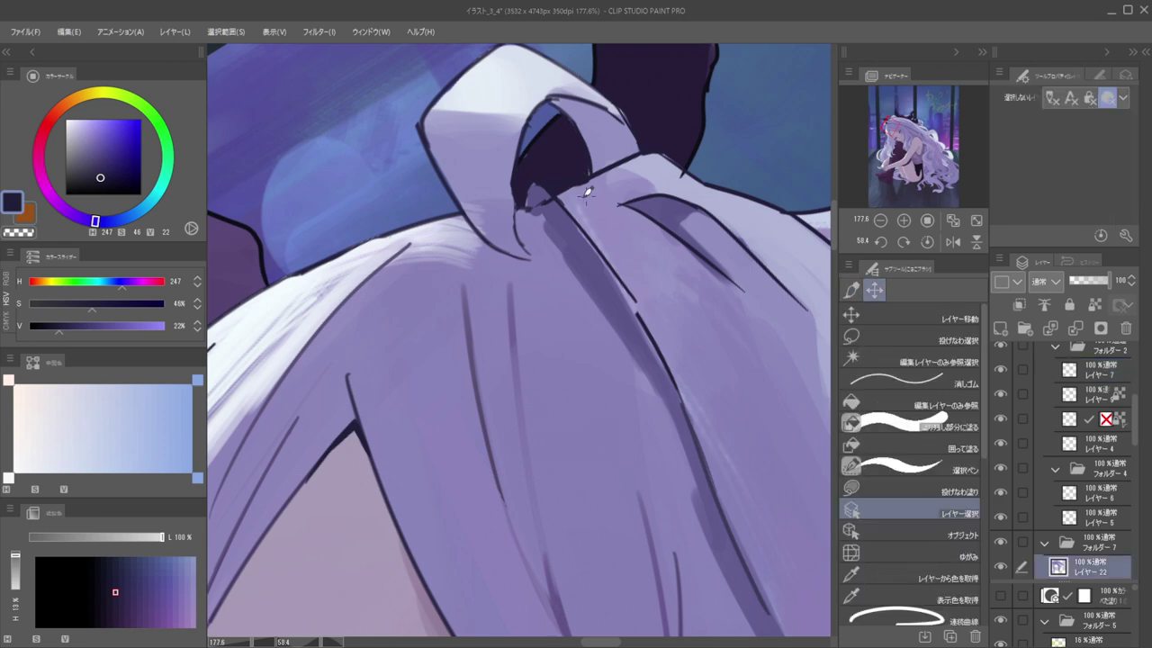
left_click(591, 193, "alt")
key("bracketright")
key("bracketright")
key("bracketright")
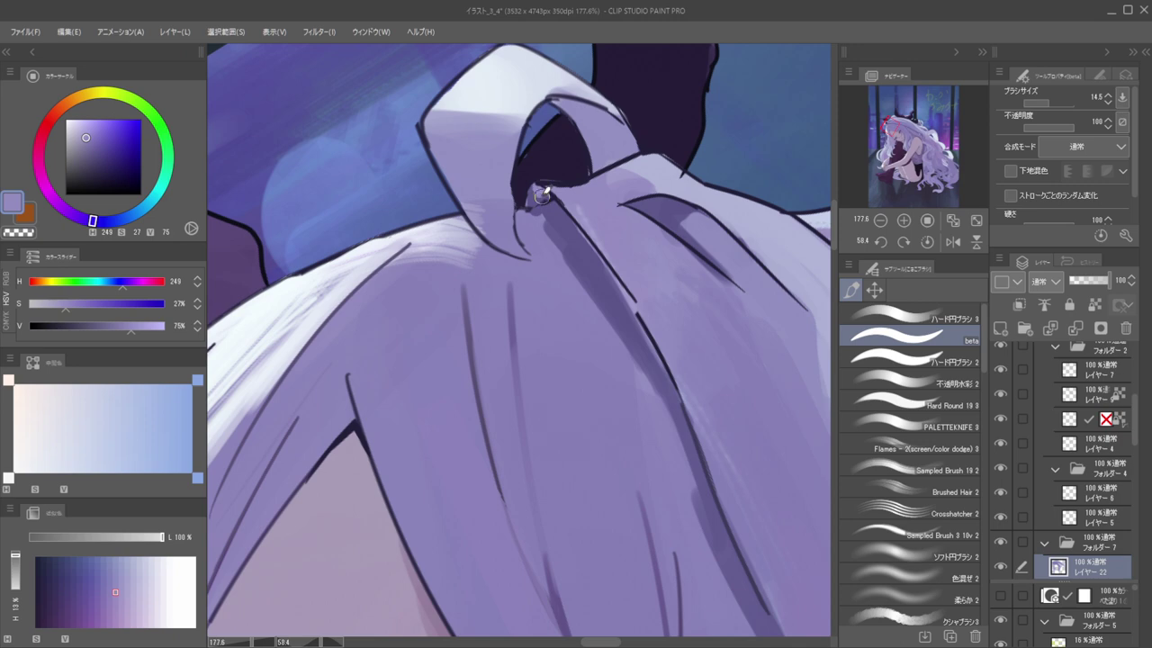
Try a broad light lavender stroke over the hair line on layer 7, then undo it
left_click(538, 193, "alt")
left_click(535, 191, "ctrl+shift")
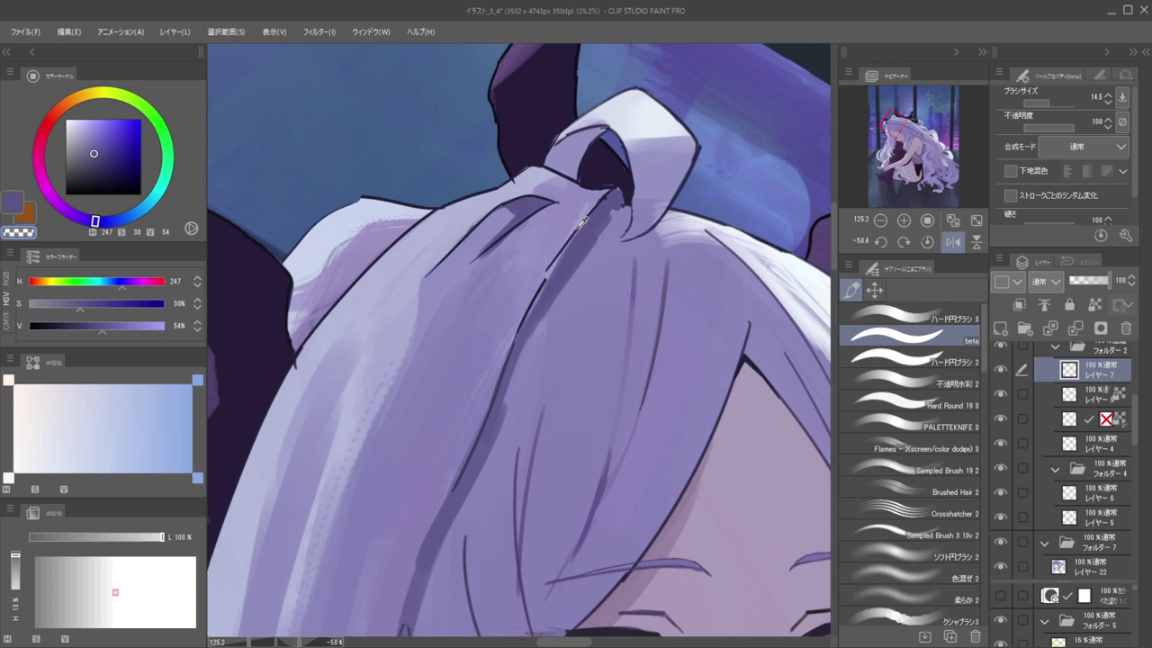
left_click(579, 228, "alt")
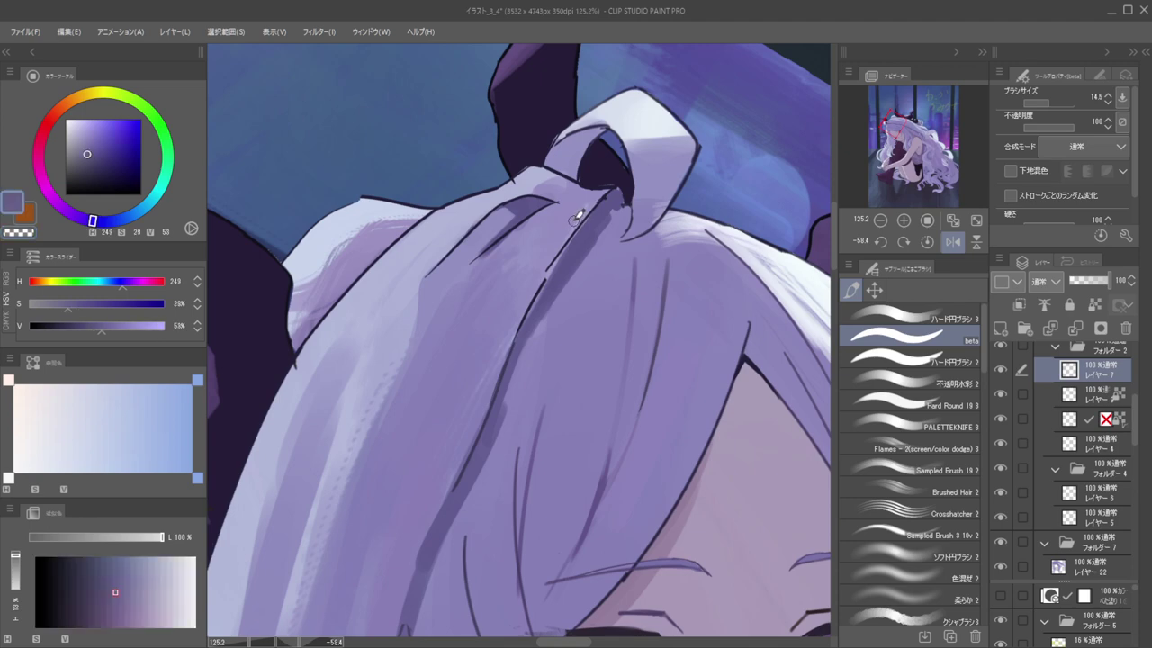
left_click(579, 225, "alt")
key("c")
left_click(569, 225, "alt")
left_click_drag(553, 241, 583, 215)
left_click_drag(583, 215, 534, 293)
key("ctrl+z")
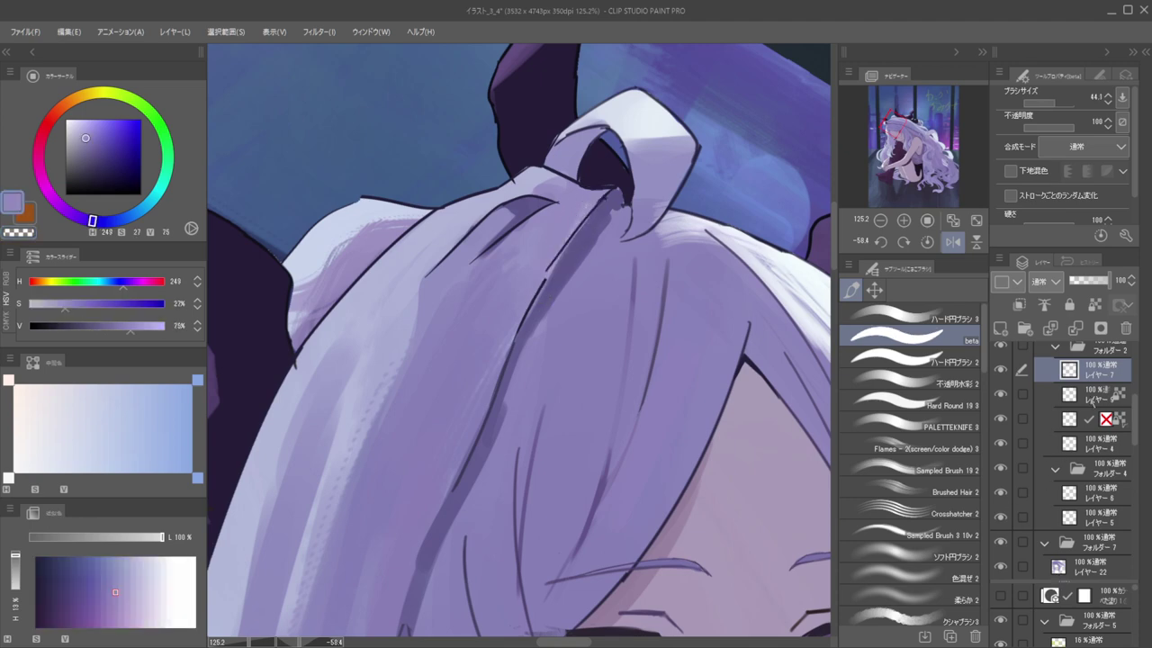
scroll(1089, 412, "up", 2)
scroll(648, 269, "down", 3)
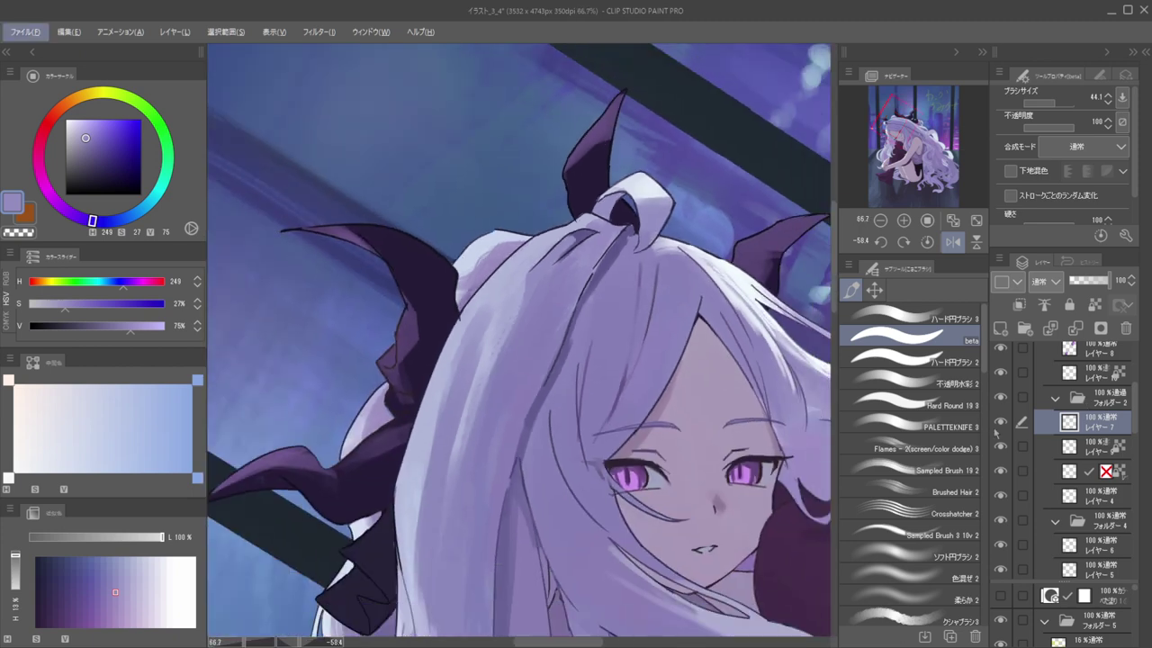
Collapse フォルダー 2 and フォルダー 4, select both and duplicate them
left_click(1055, 398)
scroll(1065, 394, "up", 5)
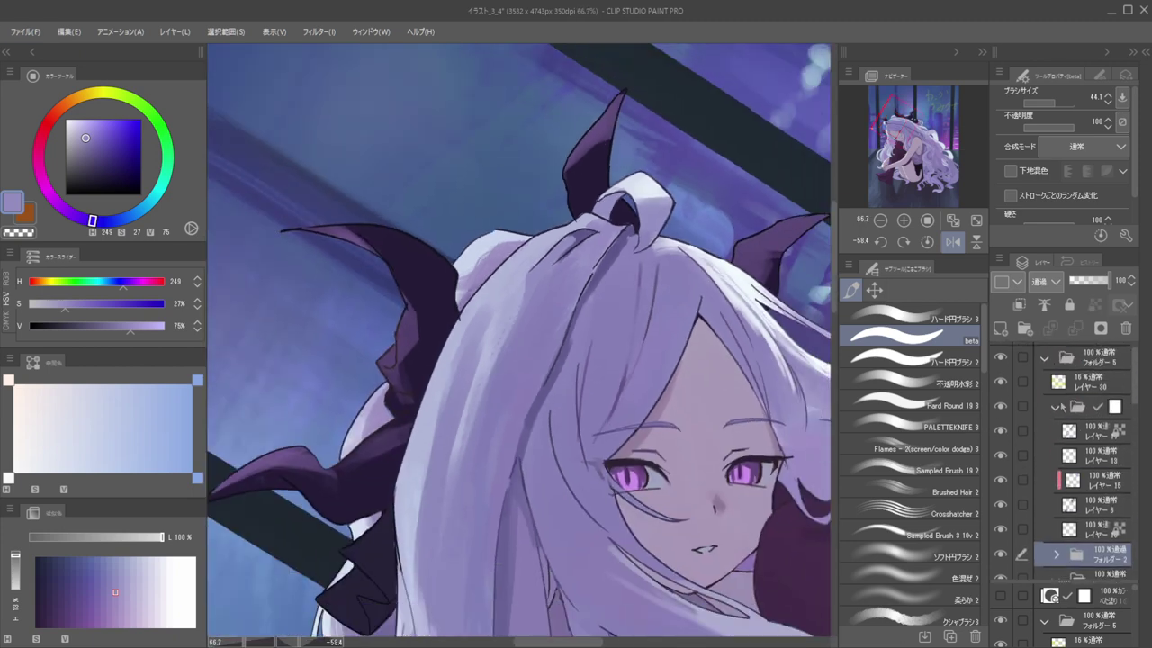
scroll(1053, 440, "down", 5)
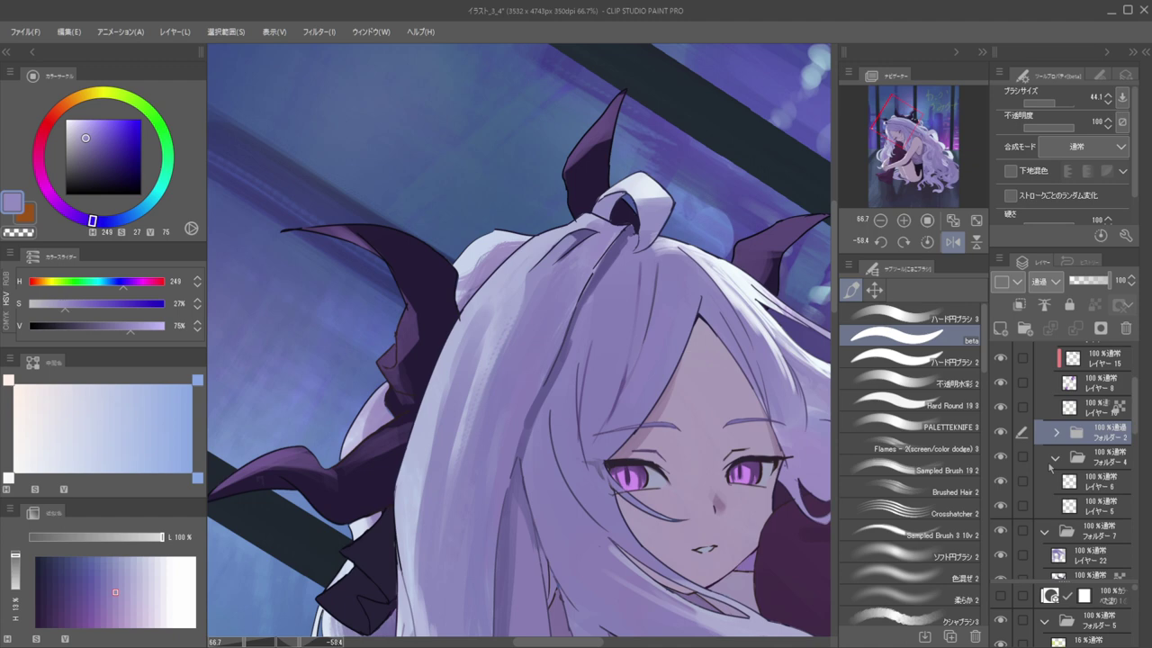
left_click(1057, 459)
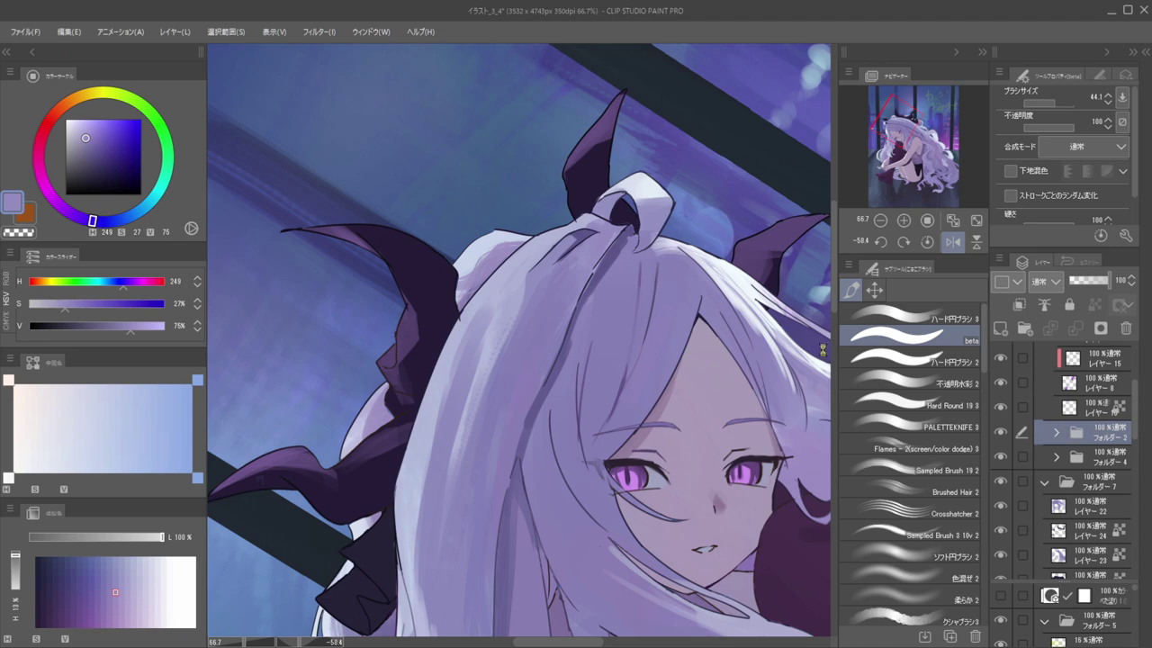
left_click(1093, 457)
left_click(1100, 436, "ctrl")
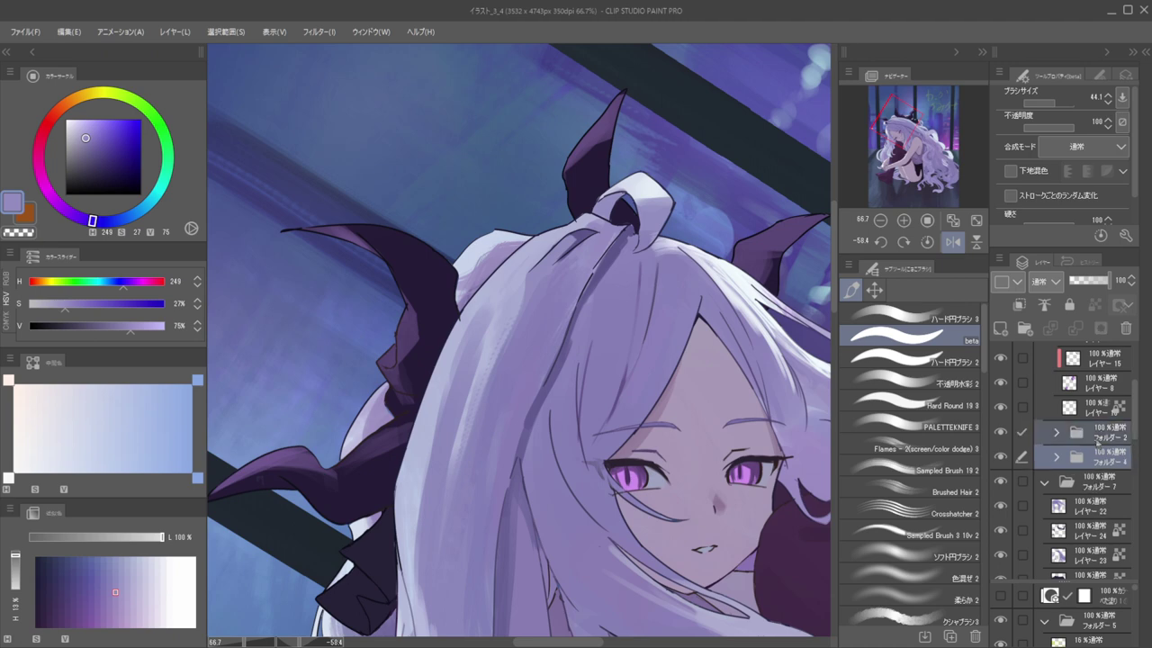
key("ctrl+v")
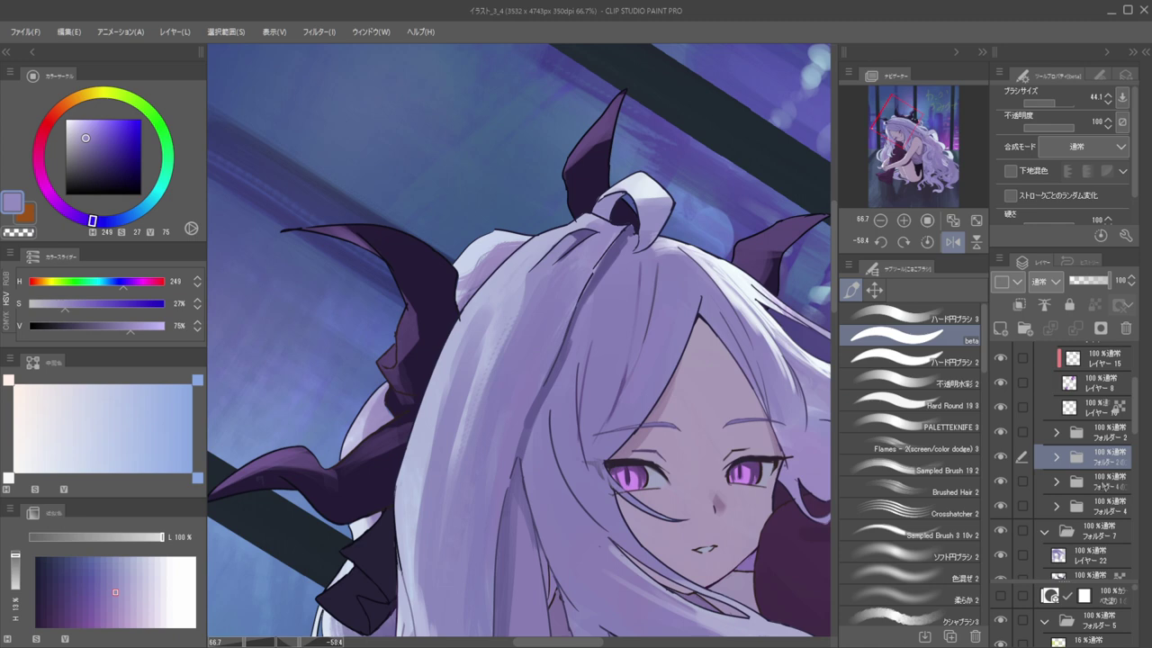
left_click(1102, 484)
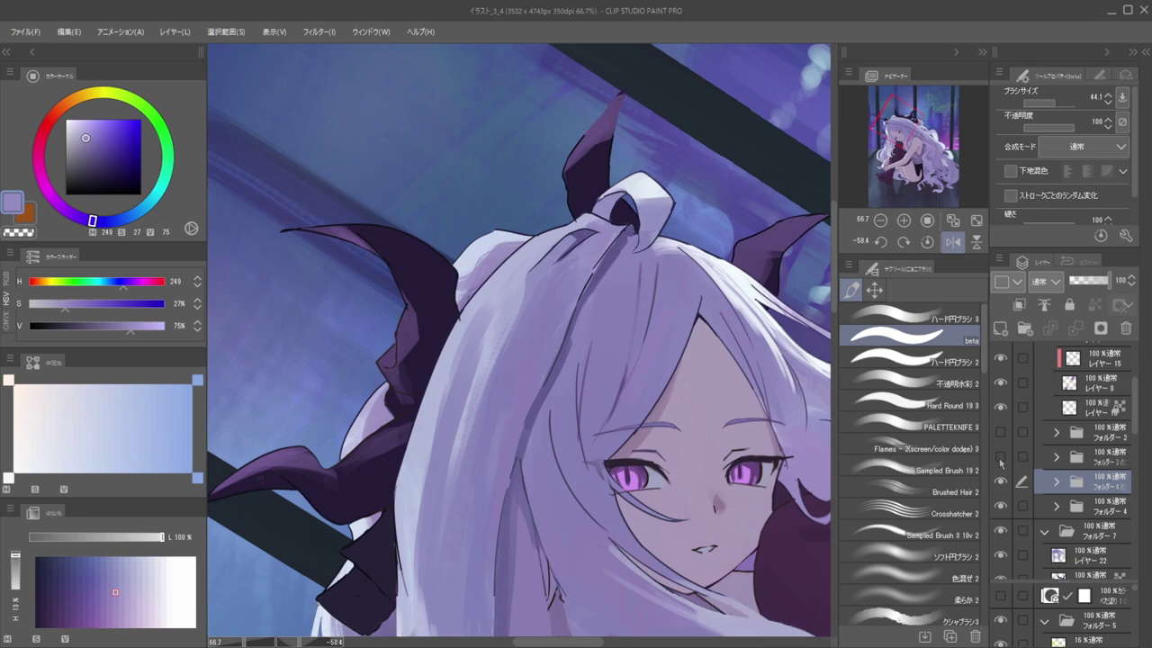
Toggle the line art folder's visibility to check the colours beneath it
left_click(1001, 462)
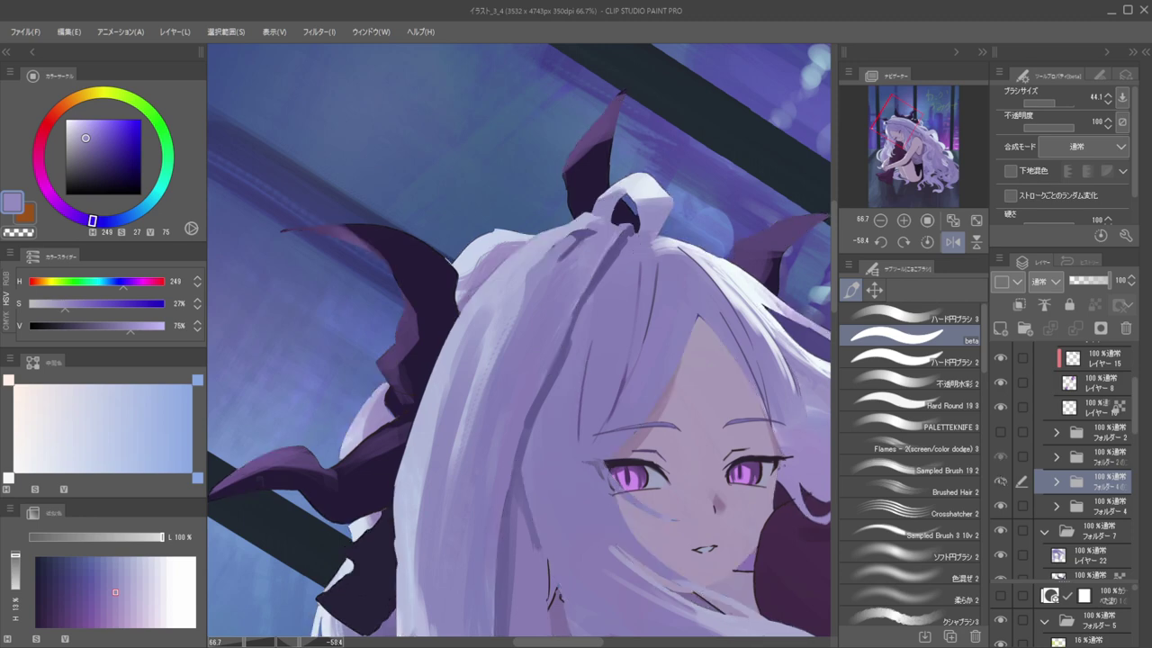
left_click(1001, 482)
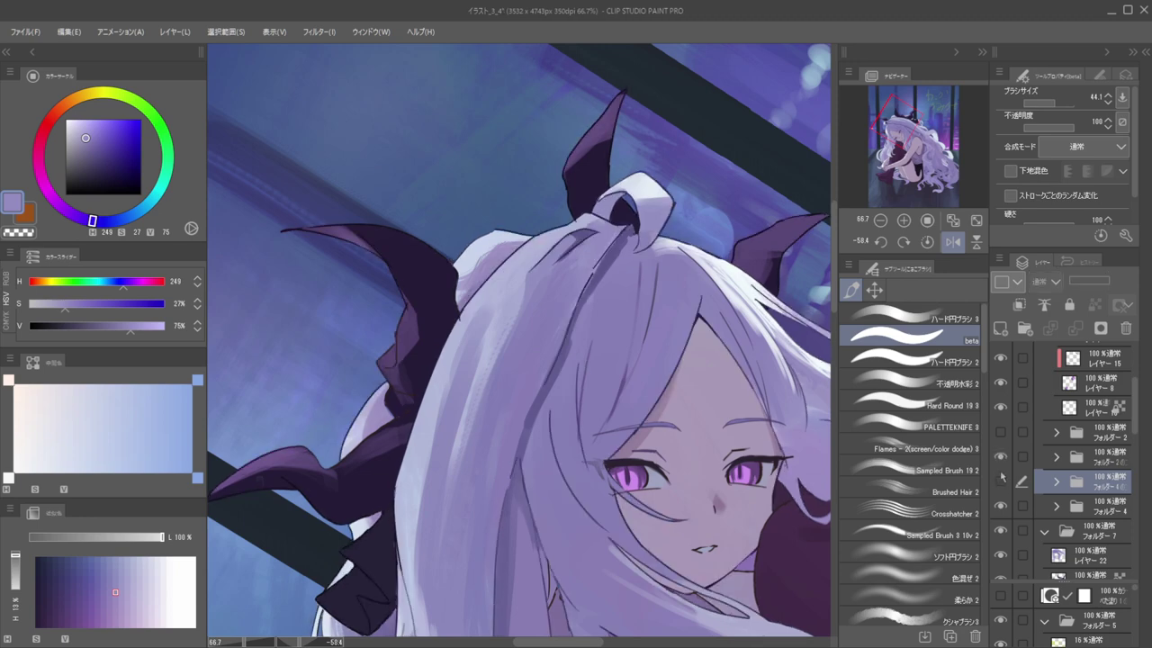
scroll(641, 356, "down", 3)
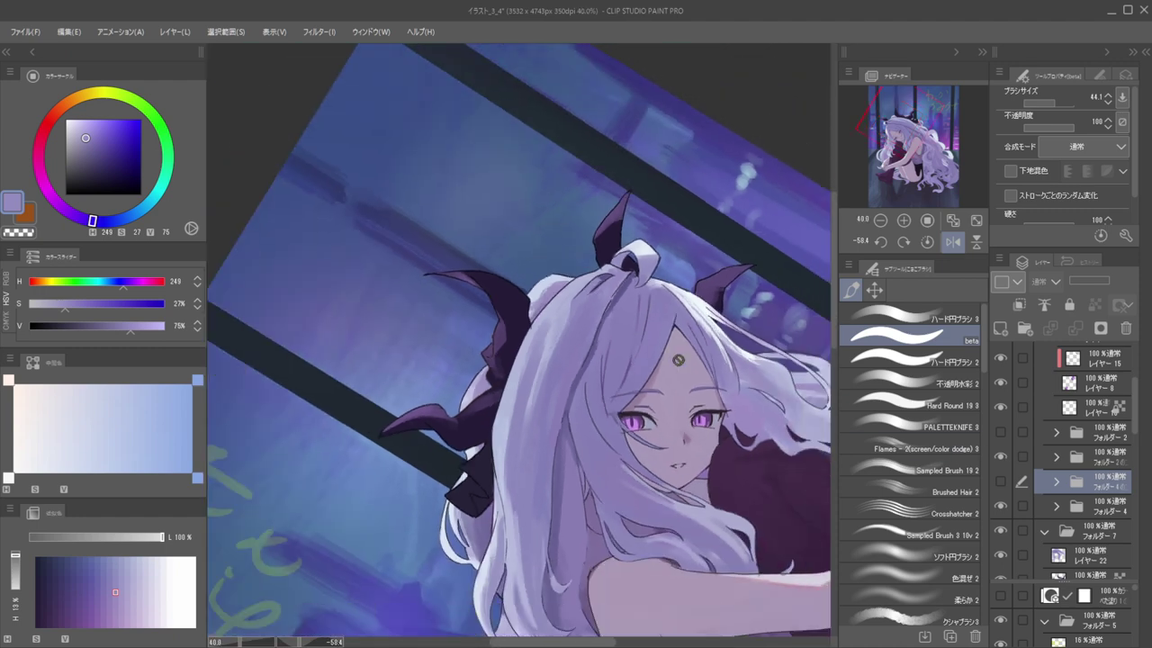
scroll(731, 400, "down", 2)
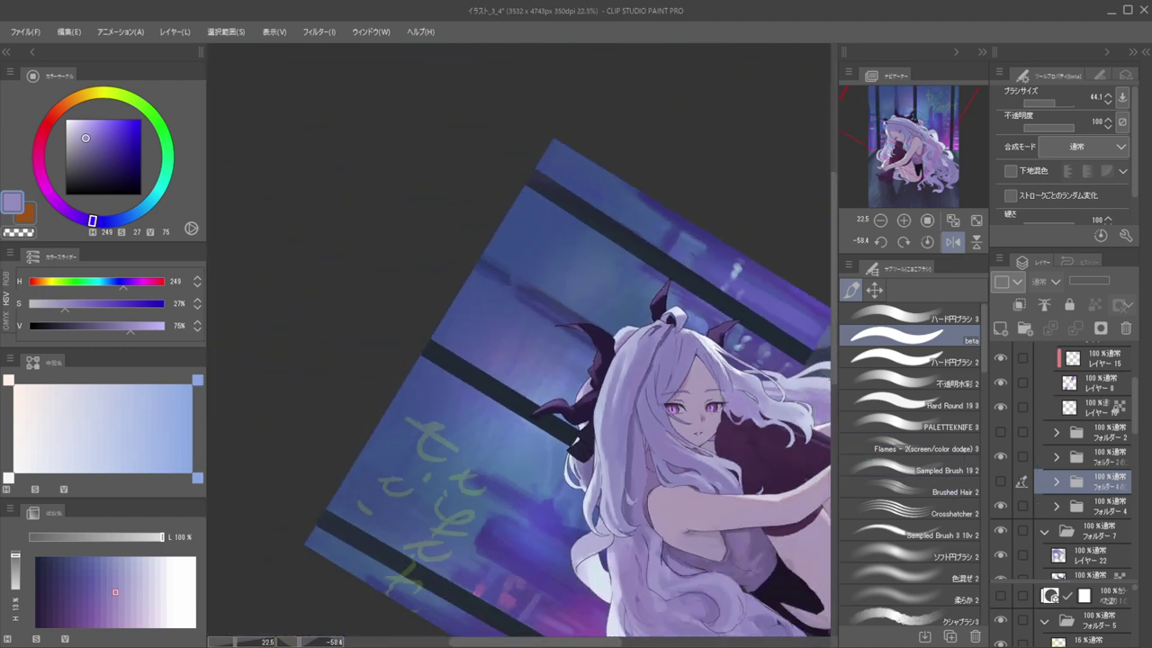
left_click(1001, 506)
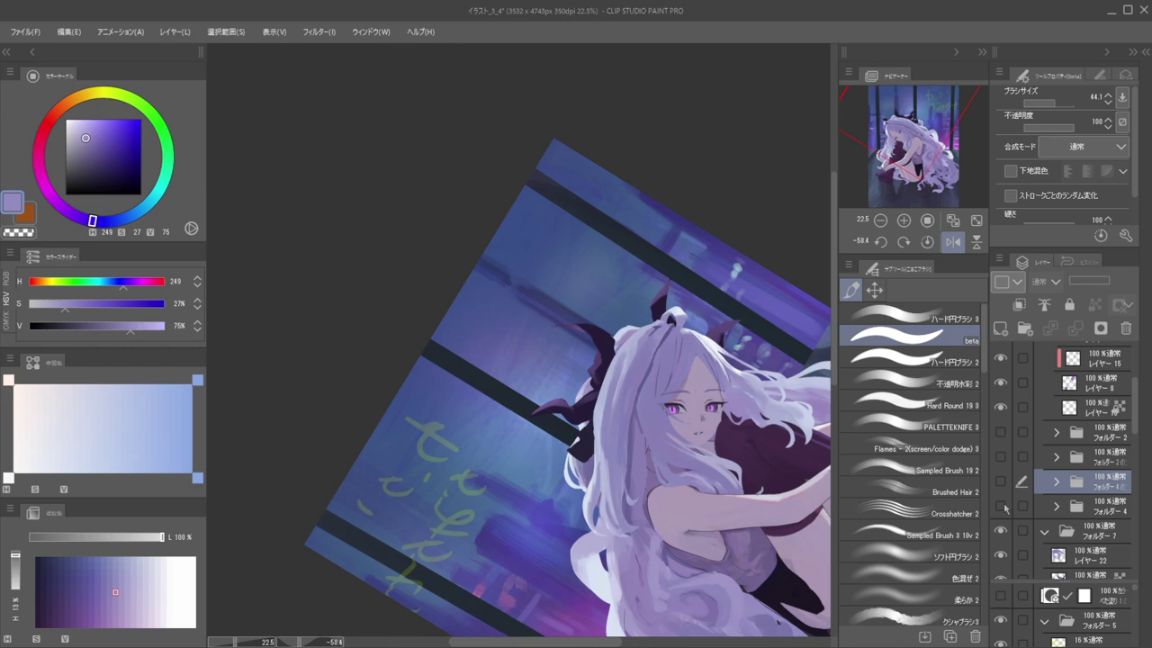
left_click(1000, 457)
Drag the folders down above the 用紙 paper layer and drop フォルダー 1 below ベた塗り
left_click(1096, 439, "ctrl")
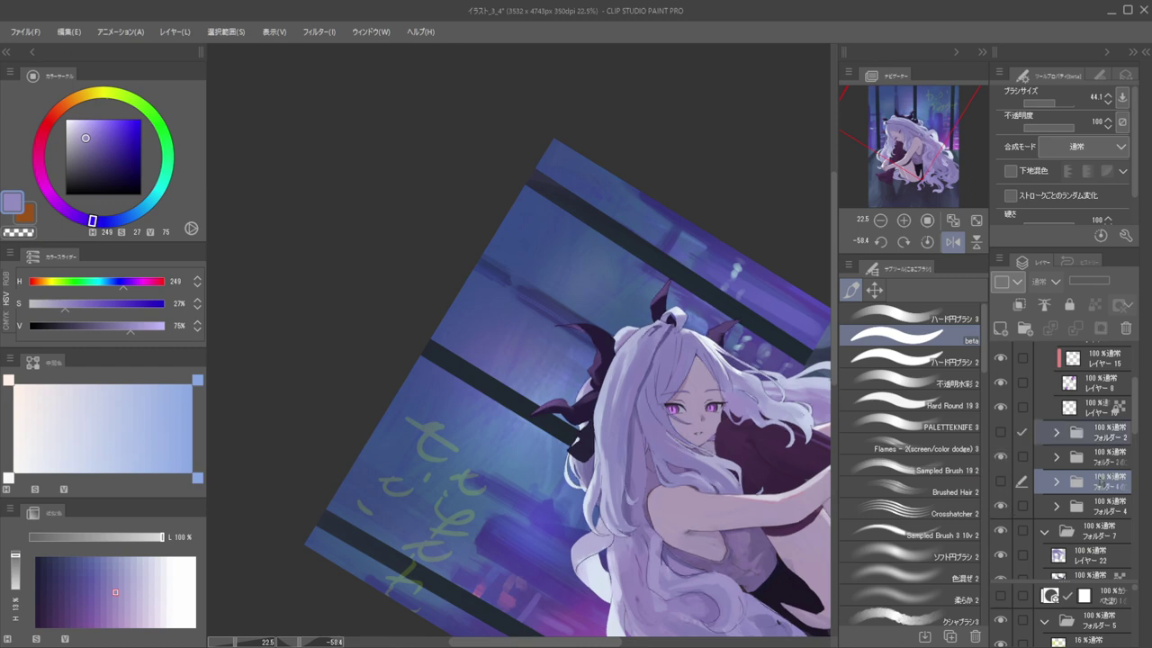
mouse_move(1099, 500)
left_mouse_down()
mouse_move(1105, 581)
mouse_move(1100, 520)
left_mouse_up()
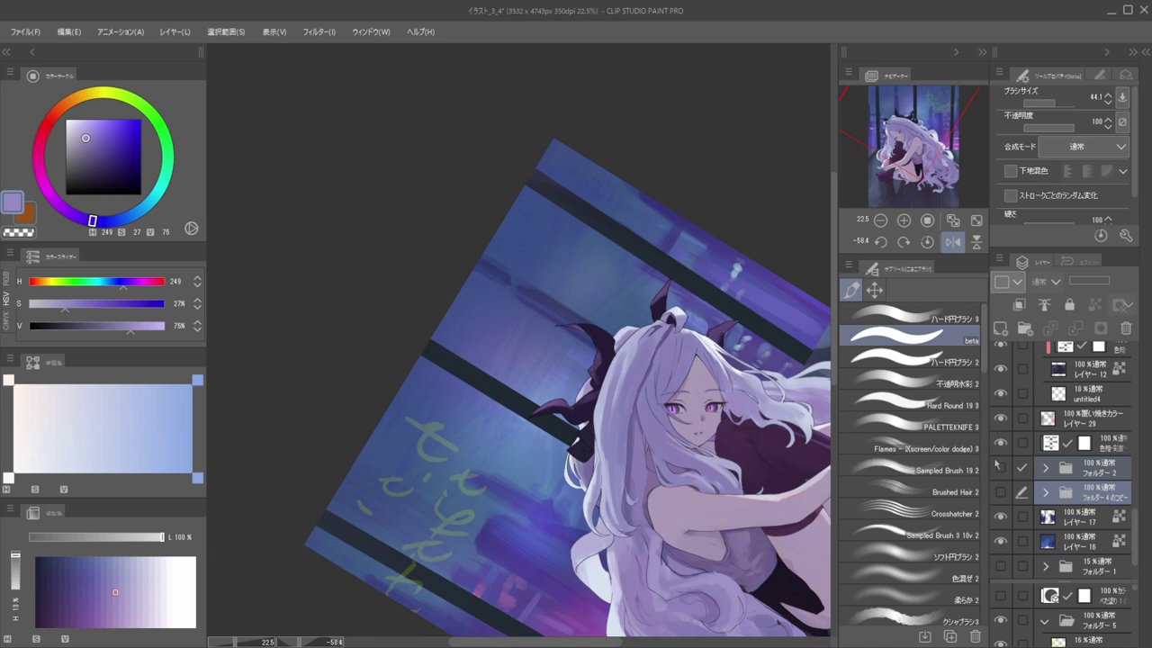
scroll(1078, 493, "down", 2)
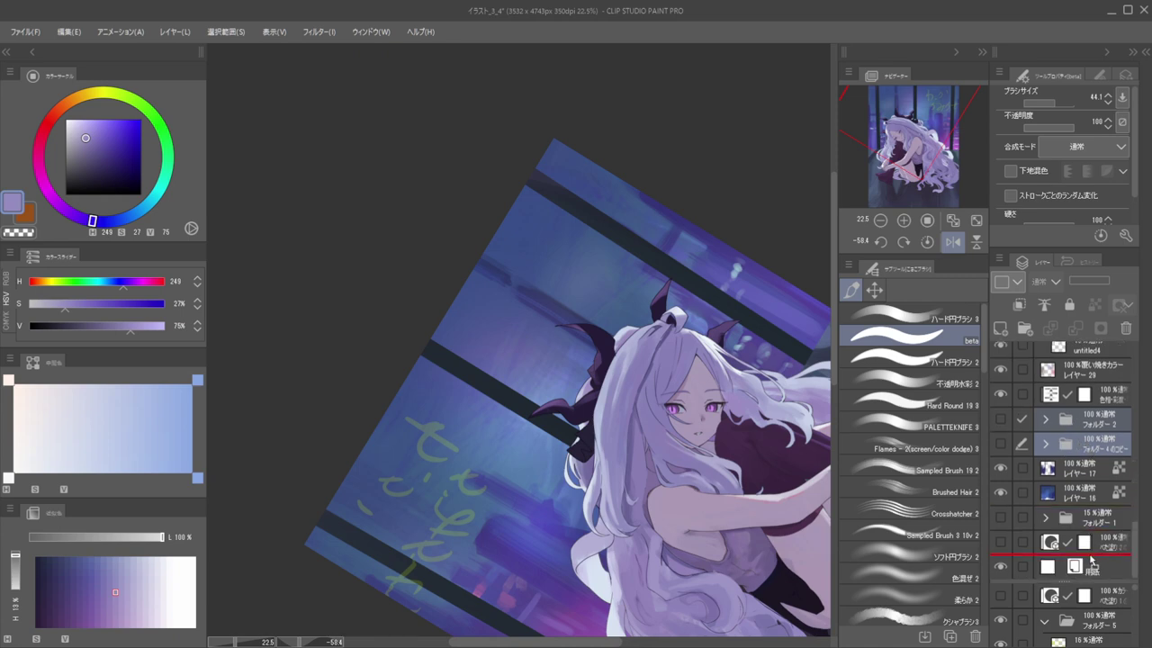
left_click_drag(1084, 544, 1067, 491)
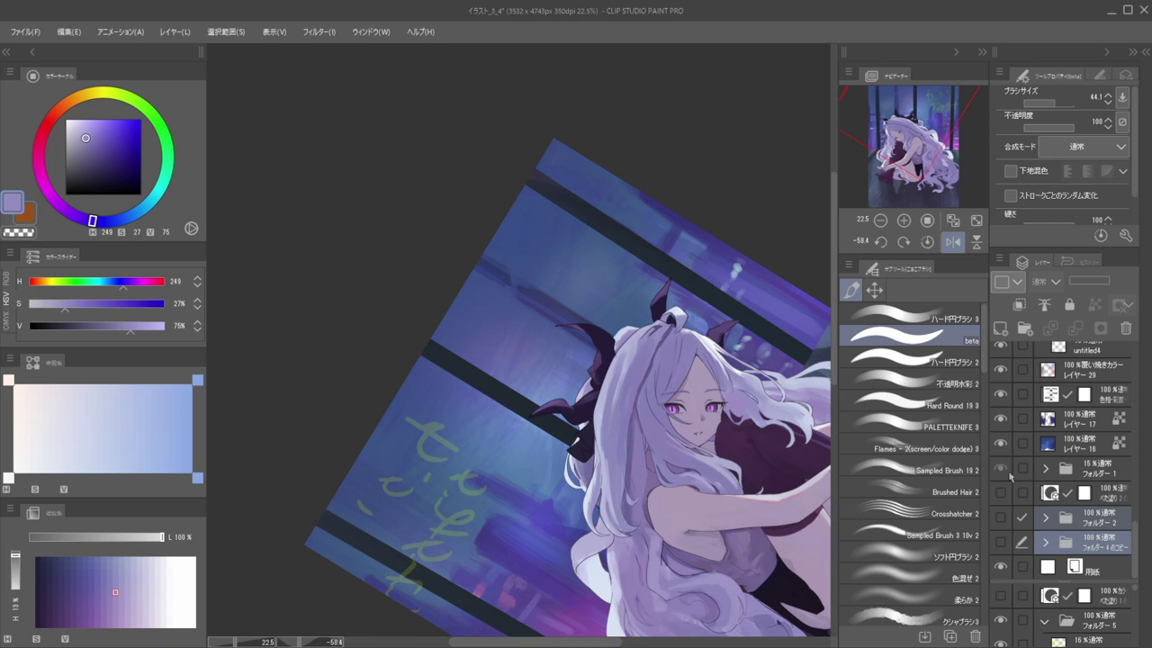
left_click_drag(1079, 474, 1068, 496)
scroll(1035, 450, "up", 3)
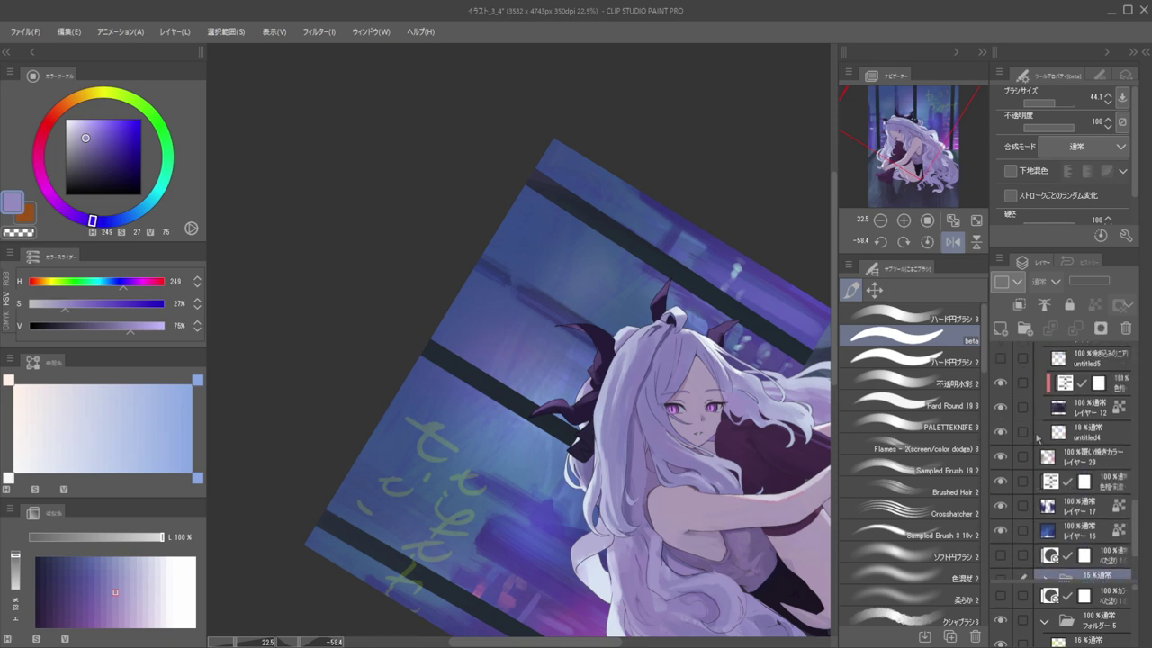
scroll(1115, 444, "up", 1)
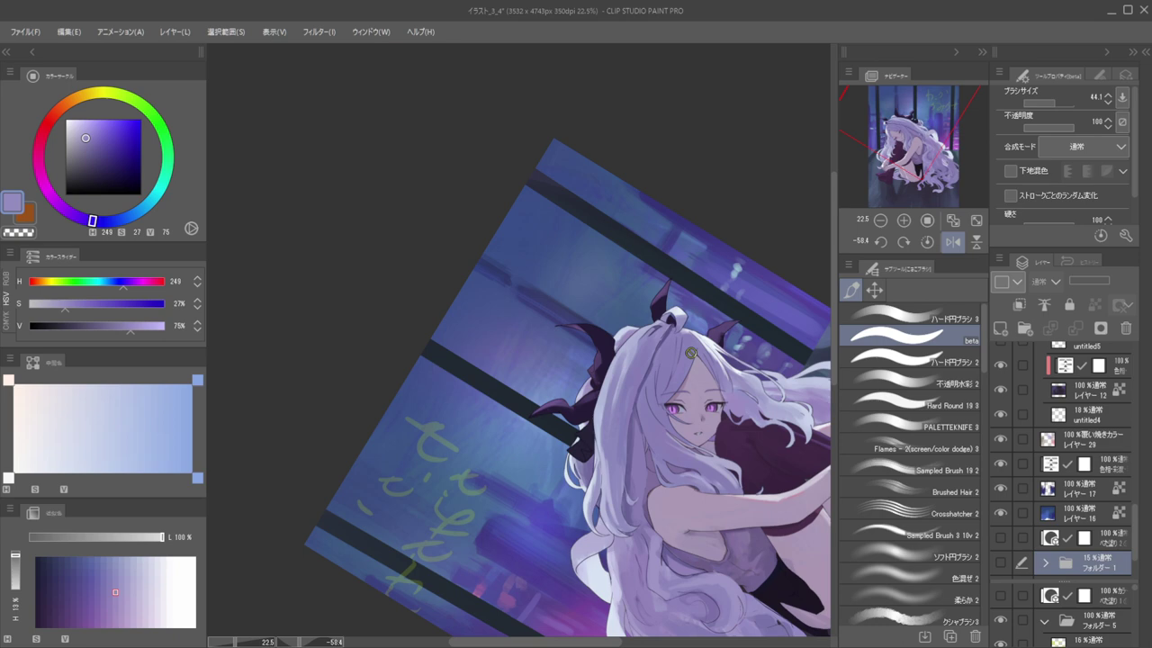
Zoom in on the girl, sample a lavender from the figure and darken it slightly
key("h")
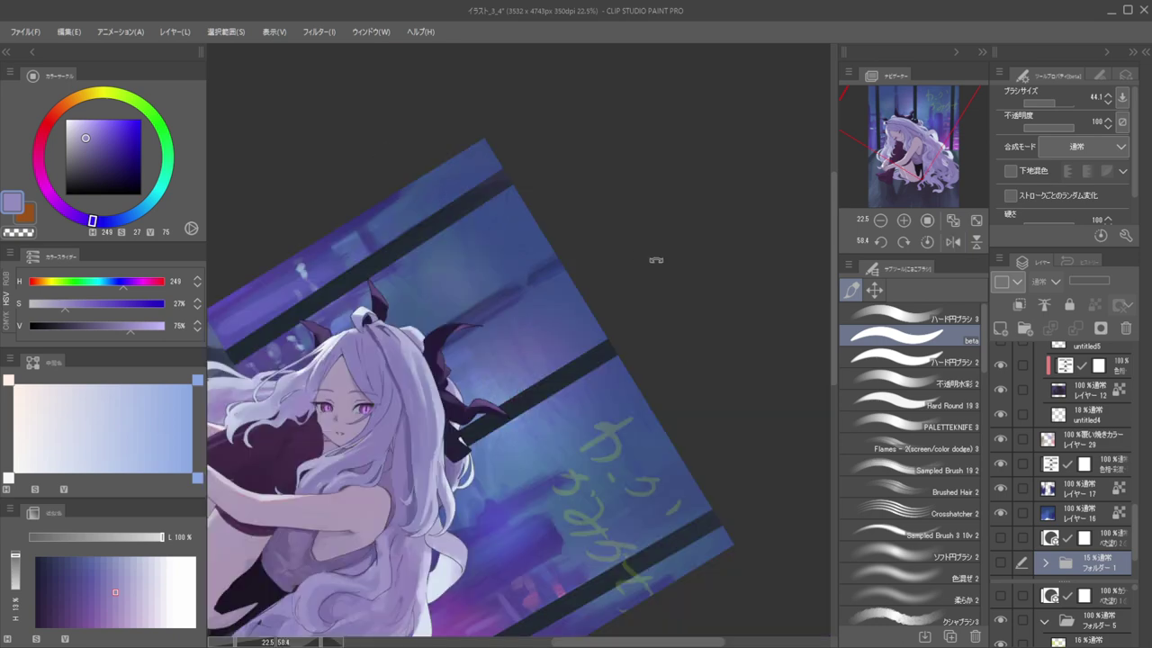
left_click_drag(641, 255, 603, 219)
left_click_drag(717, 257, 781, 165)
left_click_drag(522, 216, 617, 153)
left_click_drag(577, 280, 630, 270)
left_click_drag(595, 230, 548, 231)
left_click_drag(515, 246, 594, 208)
left_click(557, 324, "ctrl+shift")
left_click(585, 299, "alt")
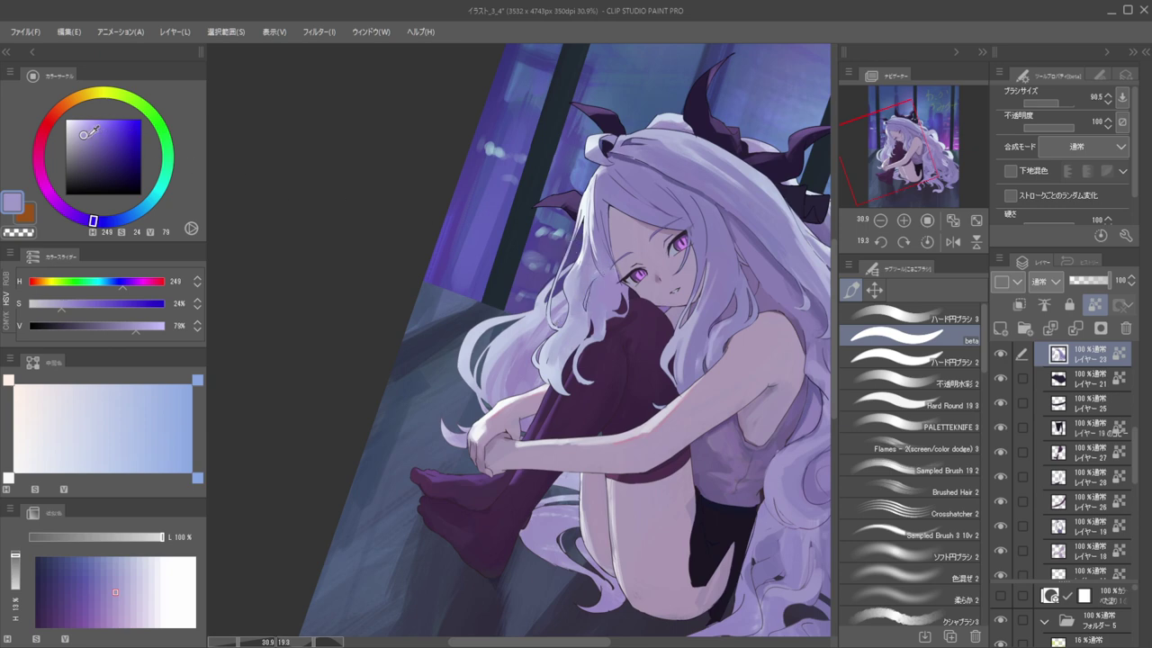
left_click(85, 142)
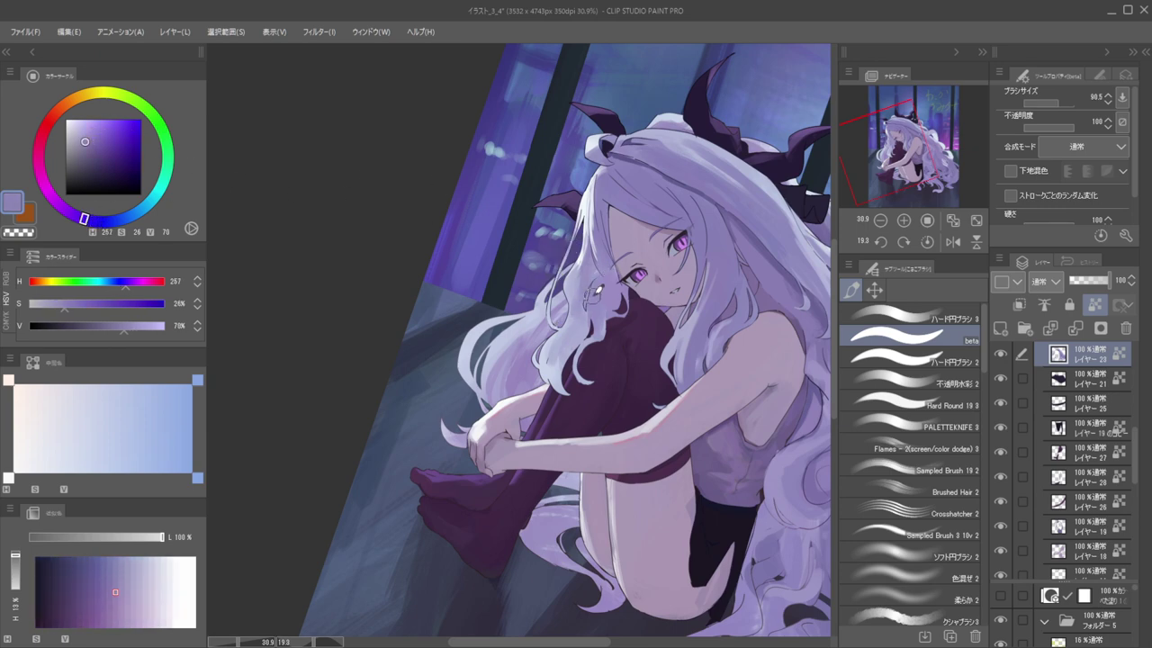
Zoom out to the whole illustration, then merge Folder 4 and the folder above into one layer
left_click_drag(563, 255, 506, 259)
left_click_drag(585, 222, 702, 158)
key("h")
key("h")
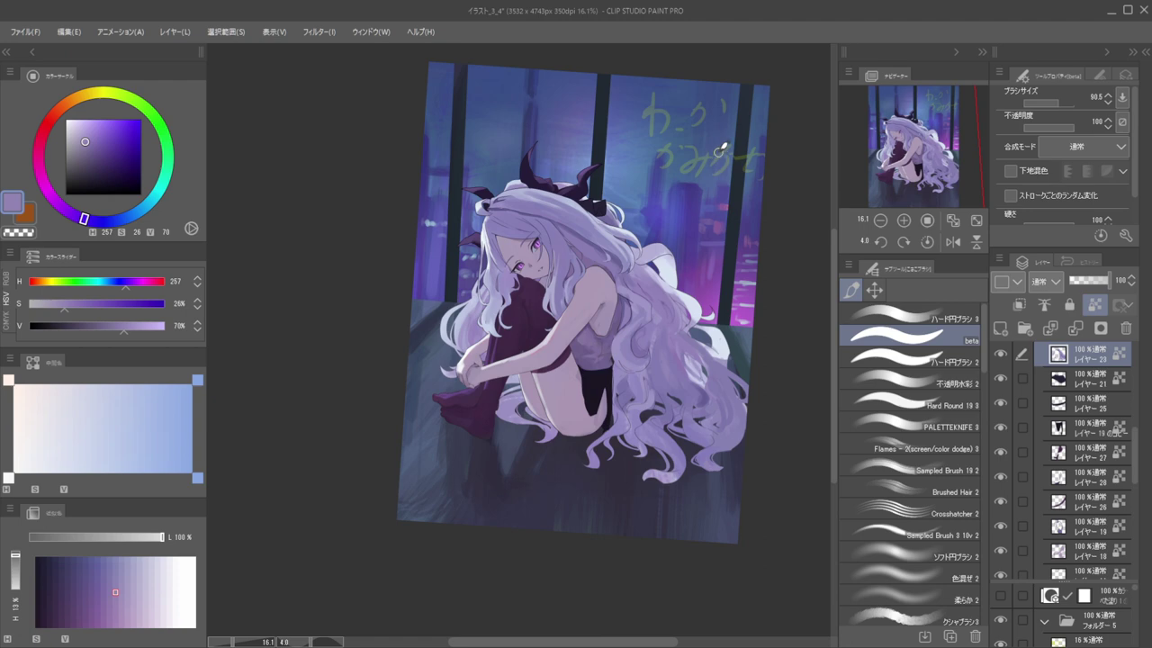
left_click_drag(637, 211, 717, 208)
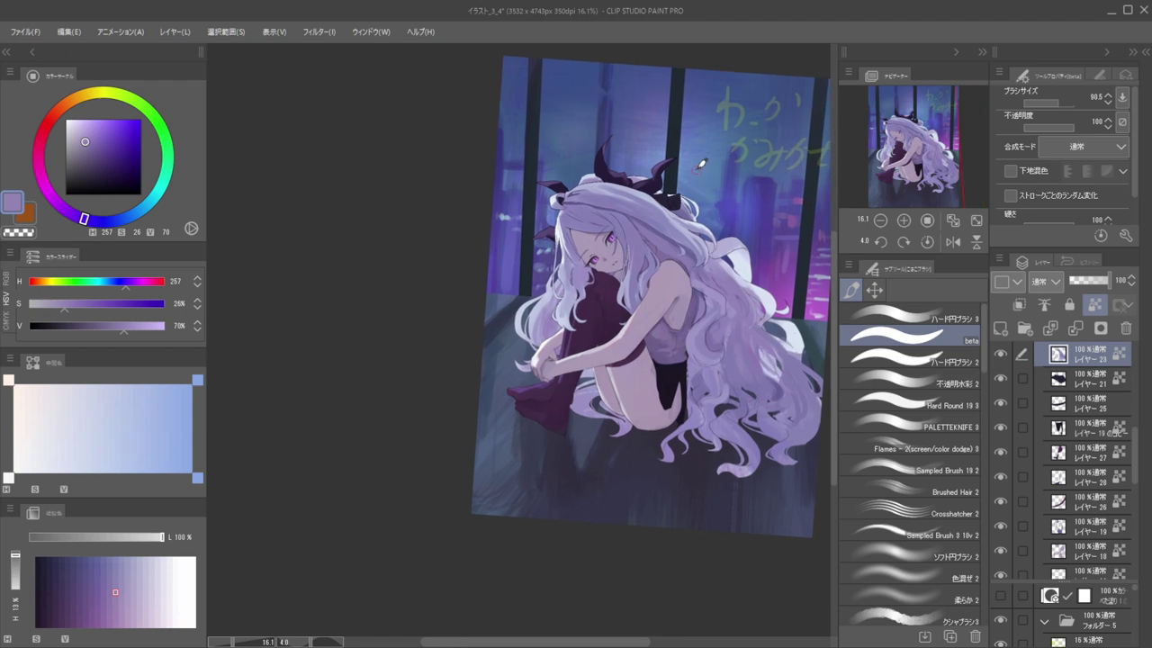
key("h")
left_click_drag(671, 174, 810, 172)
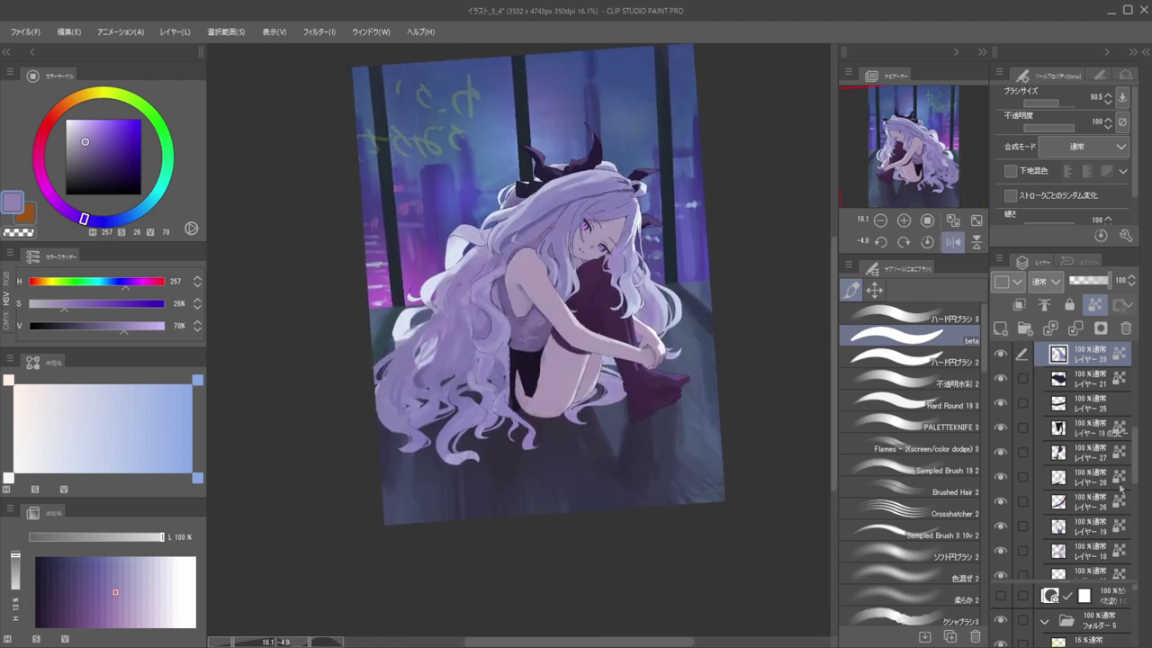
scroll(1098, 432, "down", 5)
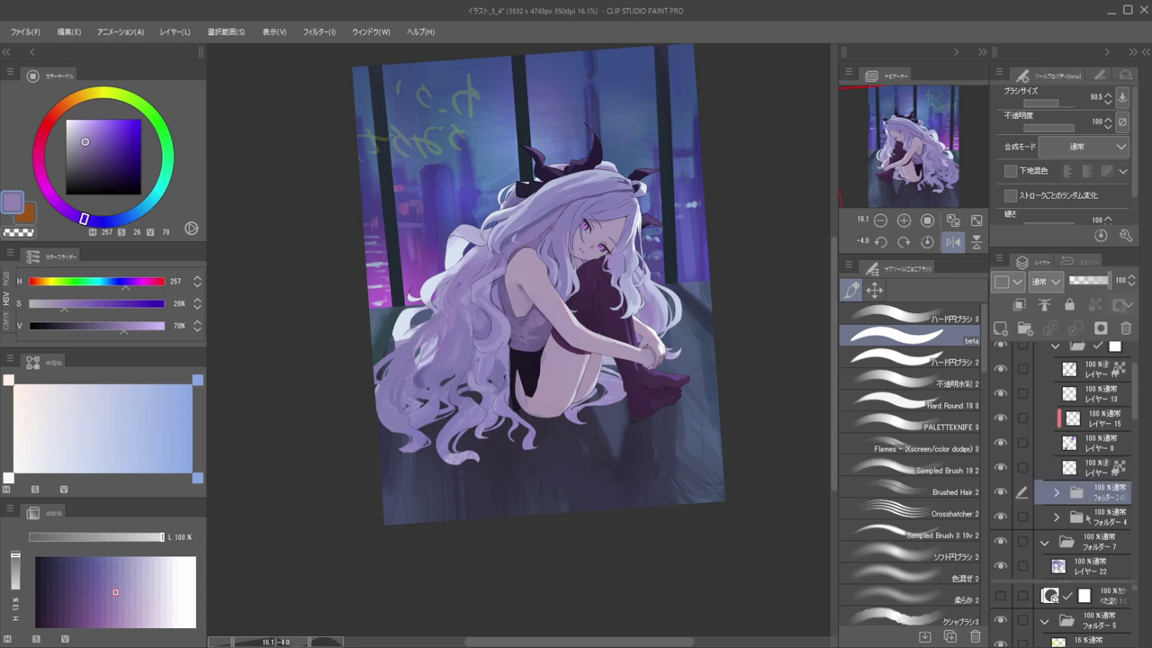
left_click(1088, 518, "ctrl")
key("ctrl+d")
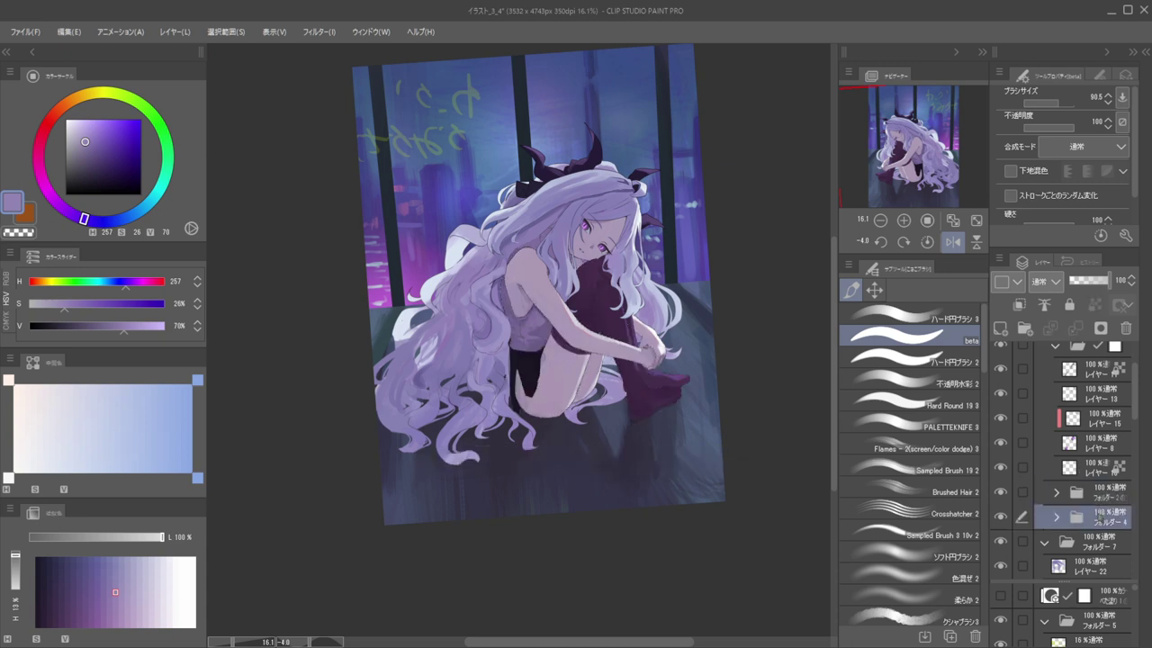
left_click(1101, 494, "ctrl")
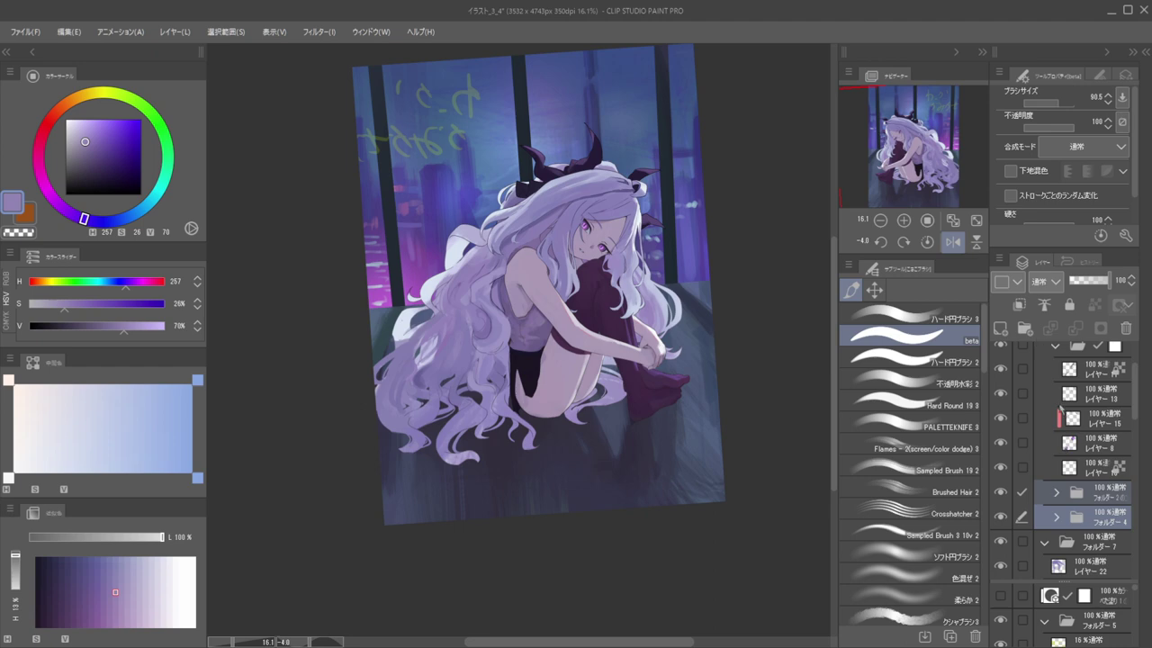
key("shift+alt+e")
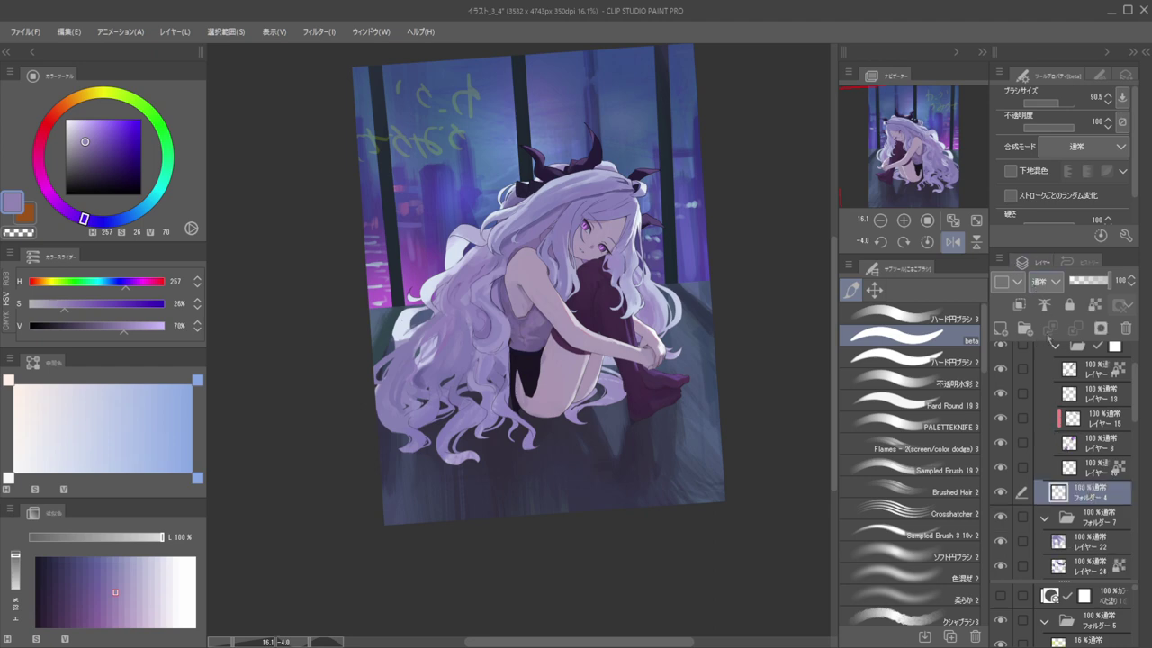
Lock the merged layer's transparent pixels, greatly enlarge the brush, and pick a dark greyish purple
key("h")
left_click_drag(454, 158, 681, 201)
key("h")
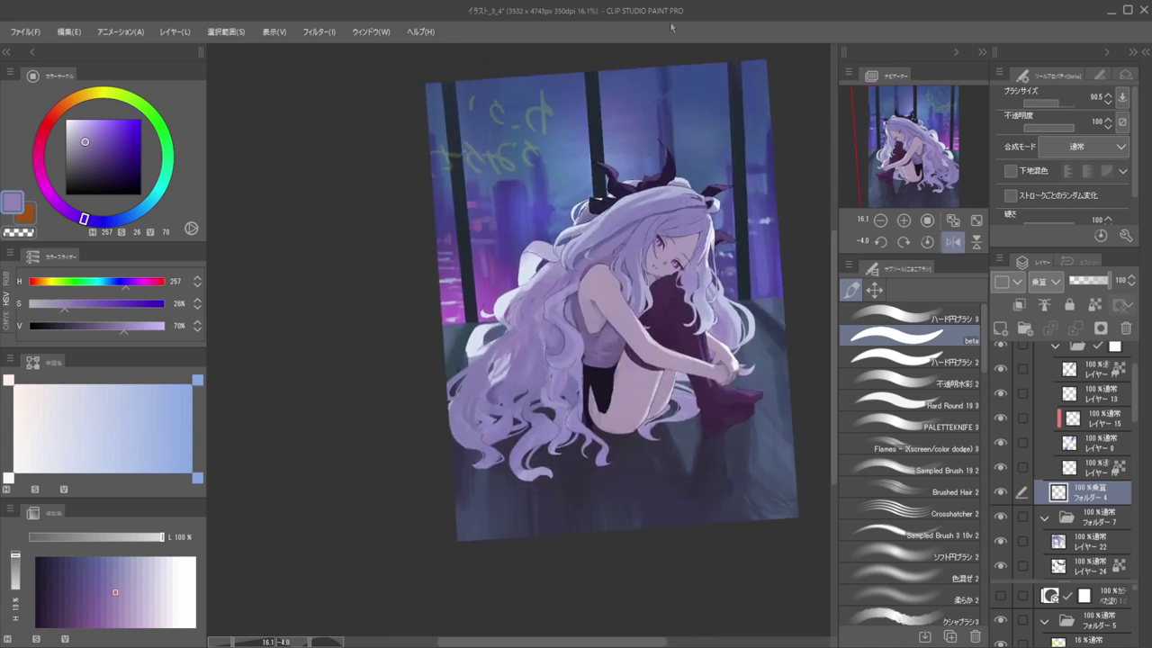
scroll(695, 195, "up", 4)
scroll(695, 178, "down", 3)
scroll(689, 171, "up", 1)
scroll(652, 204, "down", 2)
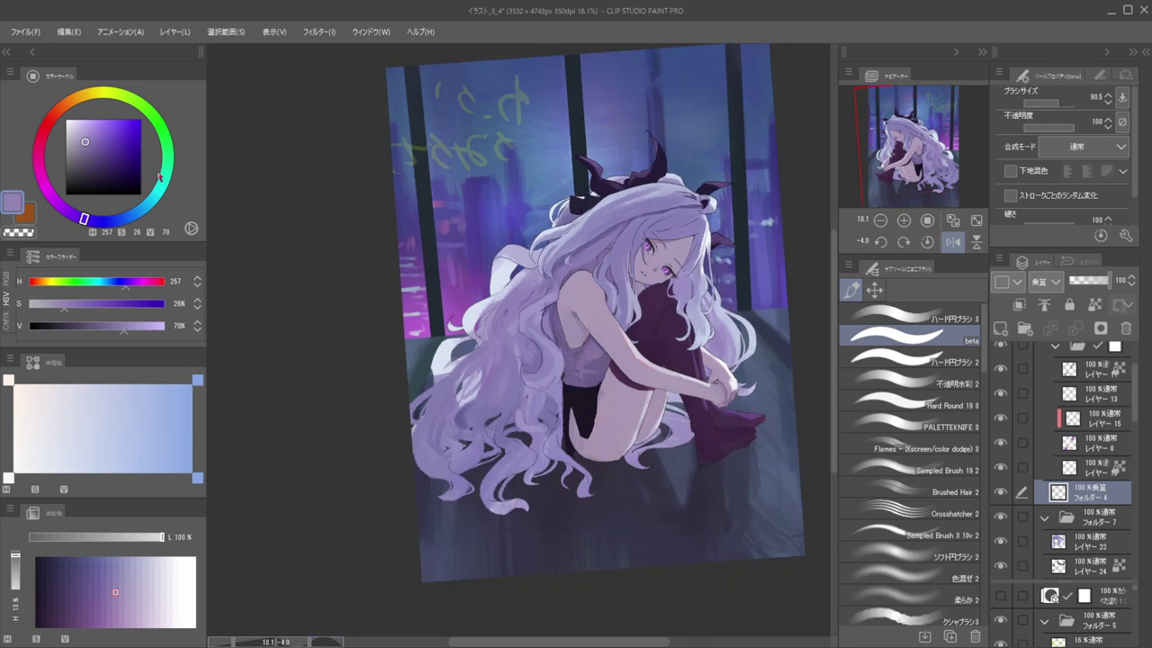
left_click_drag(87, 142, 82, 154)
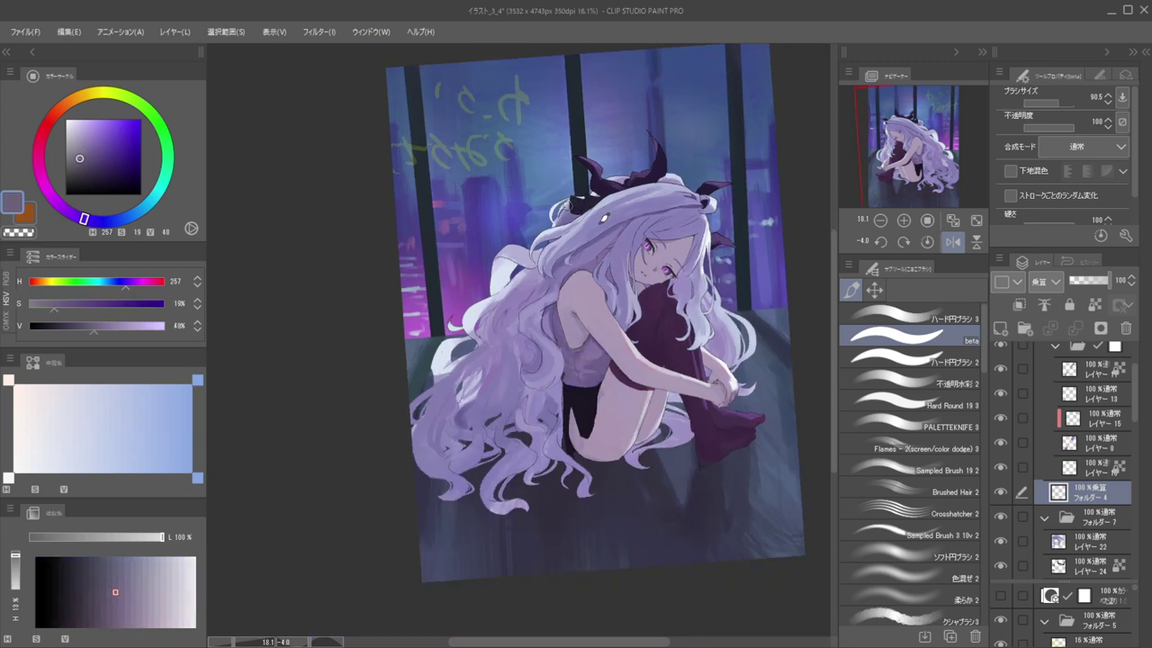
key("slash")
left_click_drag(572, 232, 621, 231)
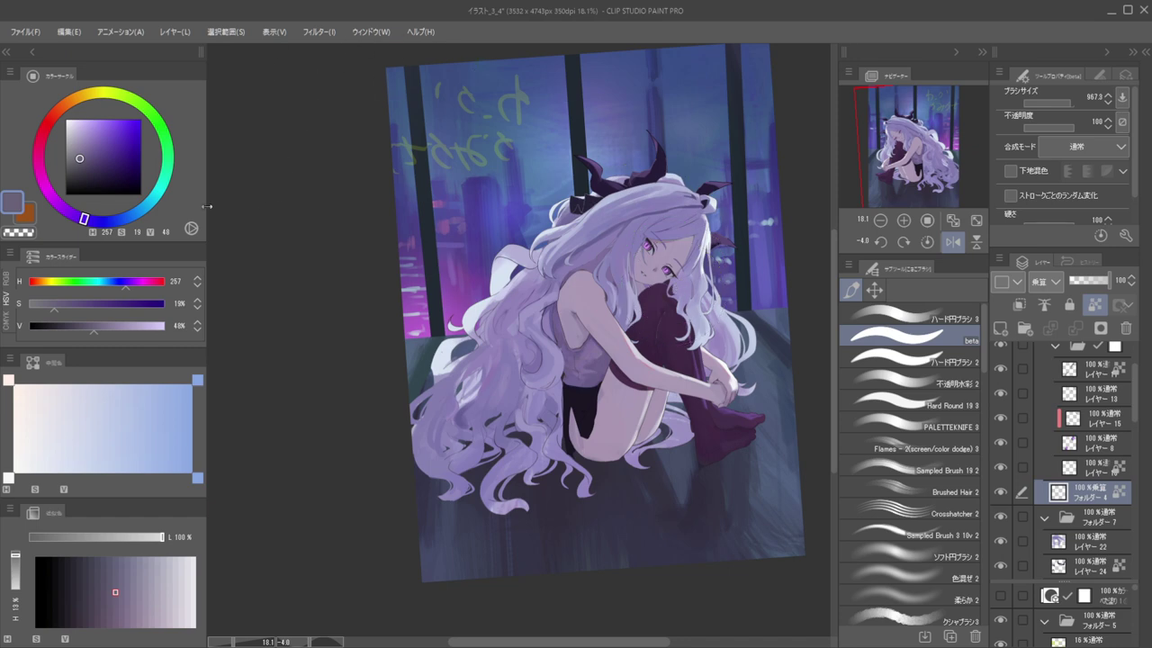
left_click(93, 177)
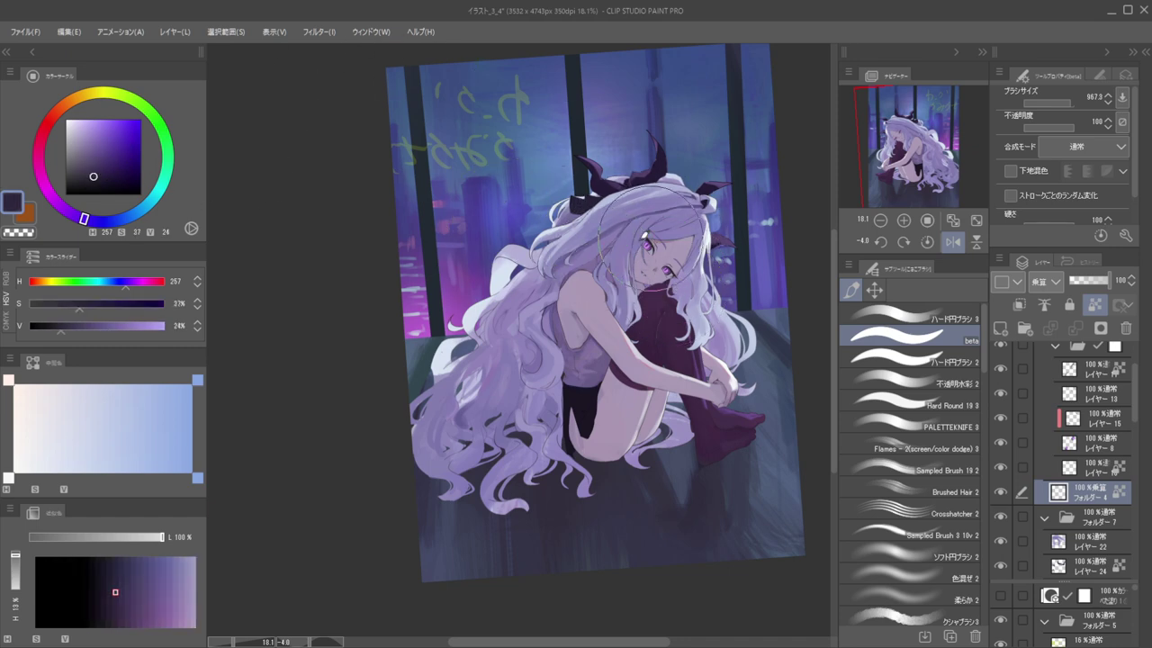
left_click(92, 168)
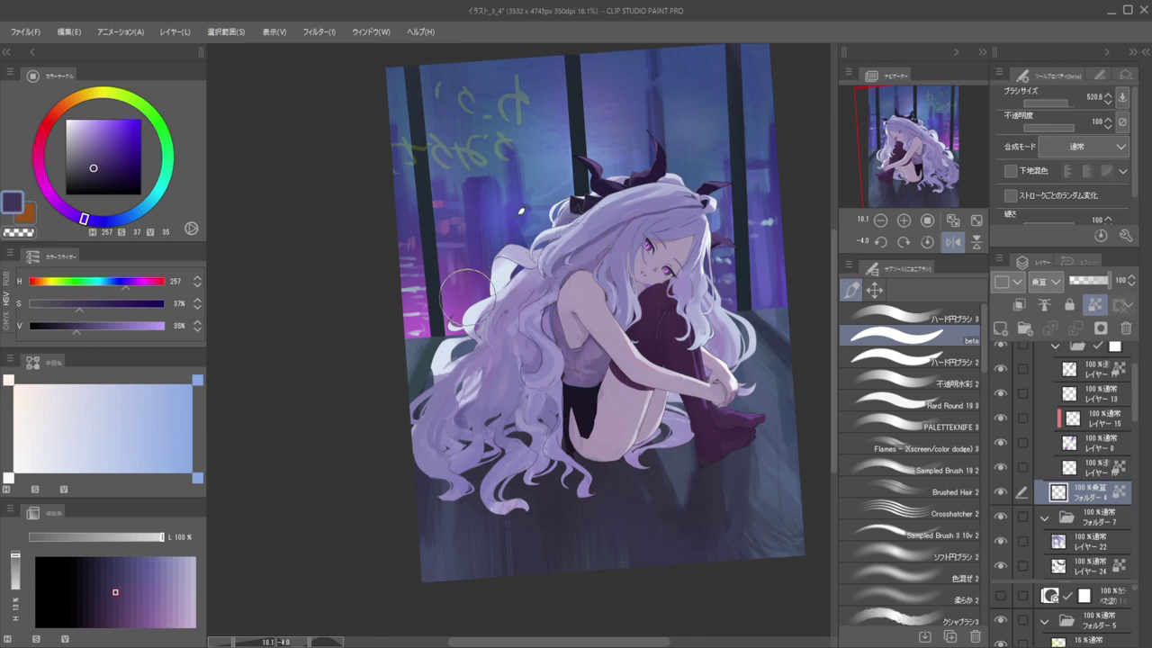
Shift the colour's hue toward red and recentre the un-mirrored picture, zoomed out
left_click_drag(476, 284, 532, 259)
key("]")
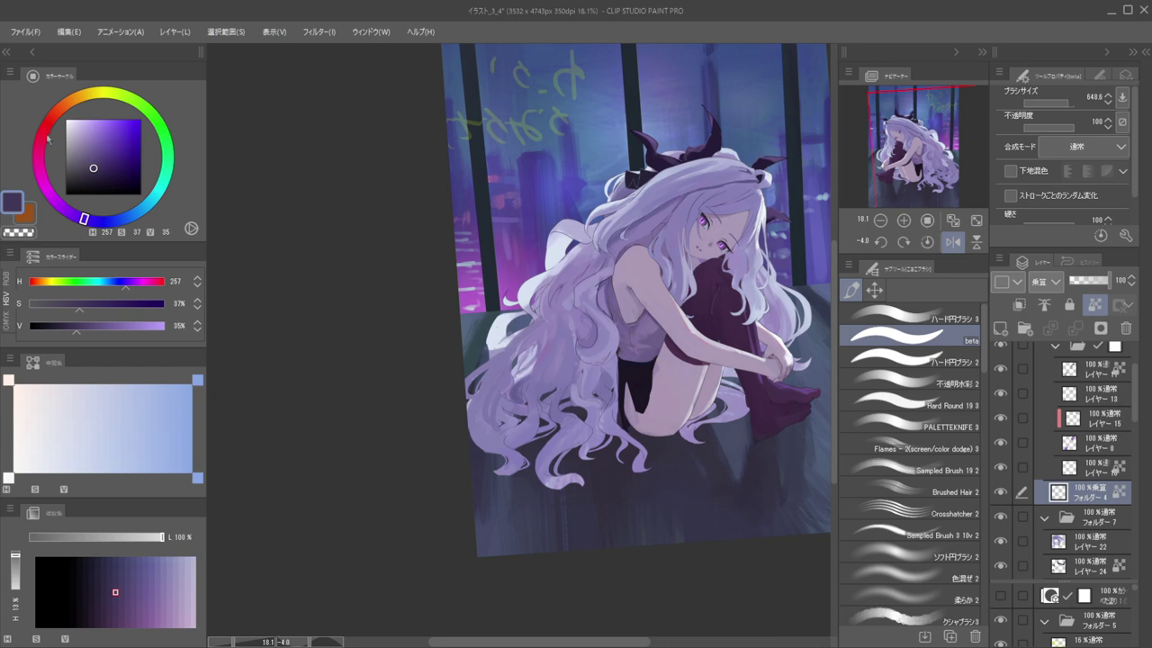
left_click(45, 131)
key("[")
key("h")
left_click_drag(654, 303, 783, 322)
key("ctrl+minus")
key("ctrl+minus")
left_click_drag(515, 315, 585, 311)
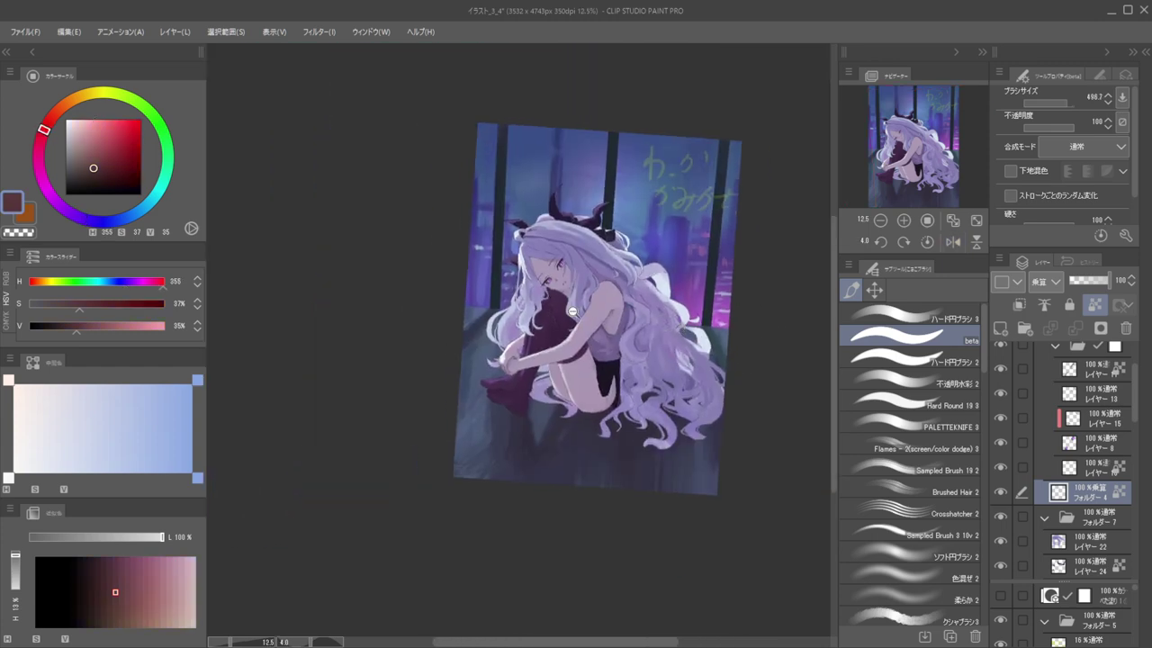
scroll(585, 312, "up", 3)
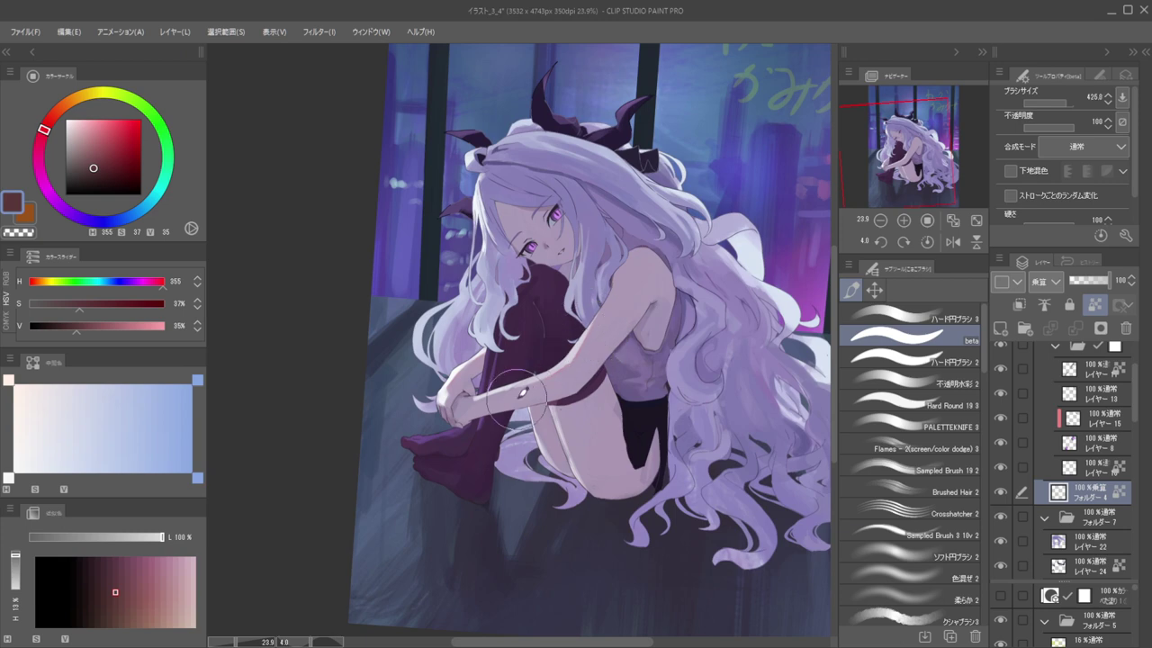
scroll(508, 383, "up", 2)
Try pale lavender strokes along the arm edge, keeping only a small light mark
left_click_drag(574, 367, 580, 408)
left_click(589, 384, "alt")
mouse_move(713, 259)
left_mouse_down()
mouse_move(670, 314)
mouse_move(689, 325)
mouse_move(689, 309)
left_mouse_up()
key("ctrl+z")
left_click_drag(611, 344, 604, 356)
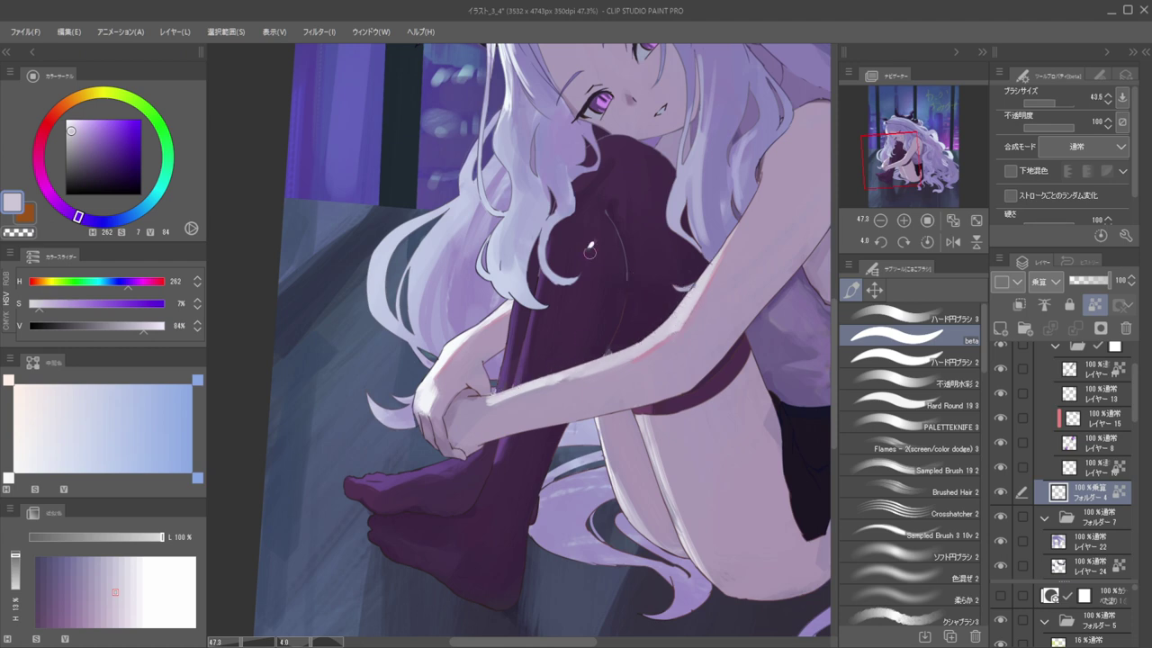
Paint very dark purple over the light contour along the raised knee
left_click_drag(99, 166, 108, 183)
left_click_drag(608, 212, 626, 288)
left_click_drag(612, 255, 623, 284)
left_click_drag(613, 312, 603, 332)
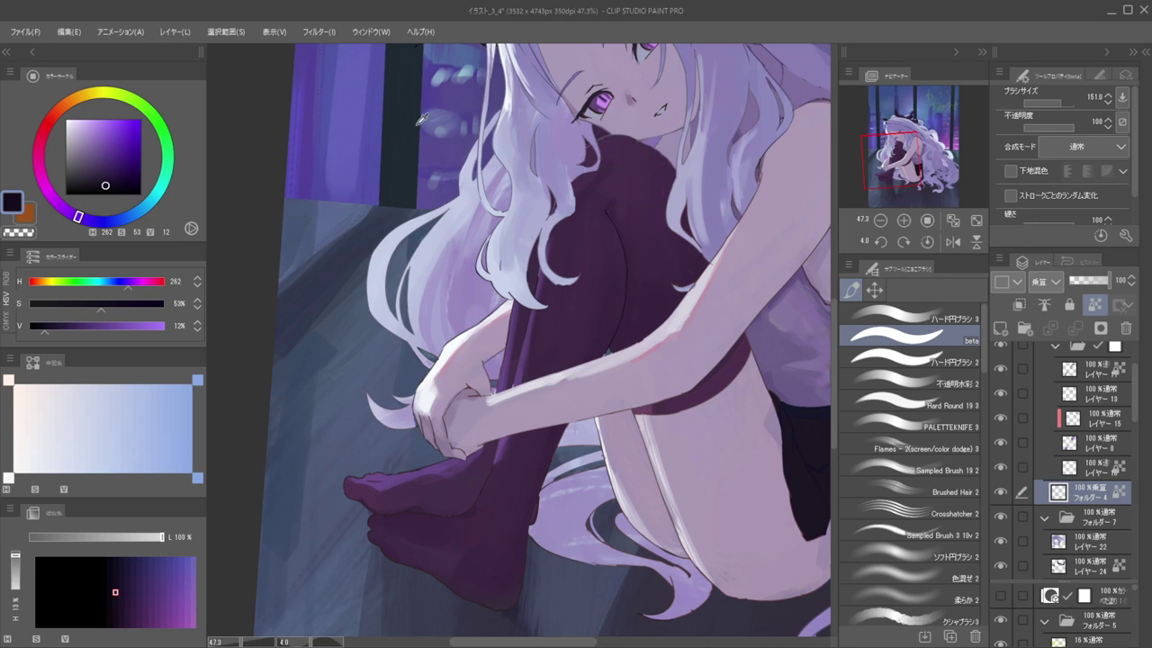
scroll(636, 219, "down", 4)
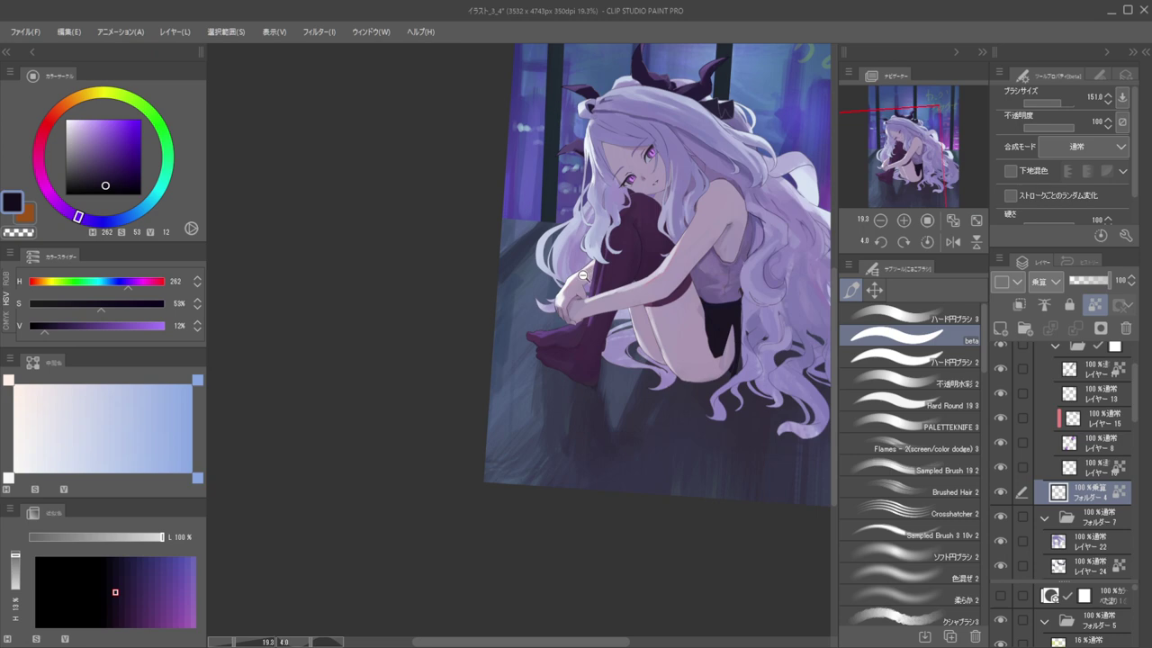
scroll(585, 275, "up", 5)
Paint a faint lighter-purple highlight down the leg's left edge with a smaller Sampled Brush 19 2
left_click(619, 261, "ctrl+shift")
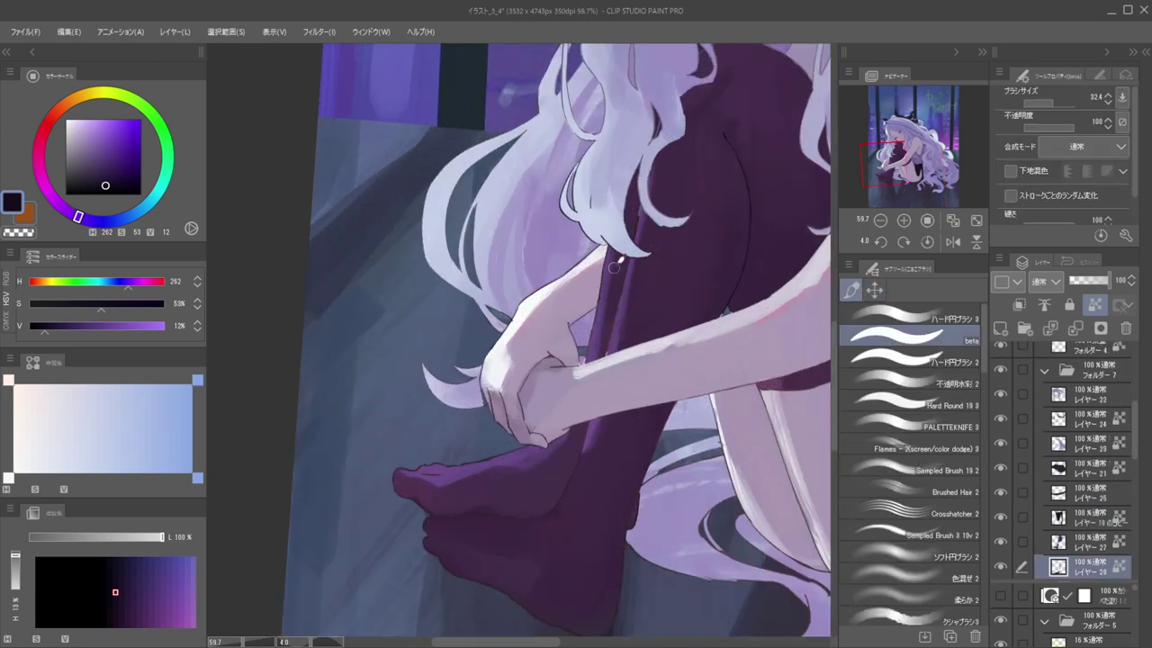
left_click(624, 260, "alt")
left_click(613, 254, "alt")
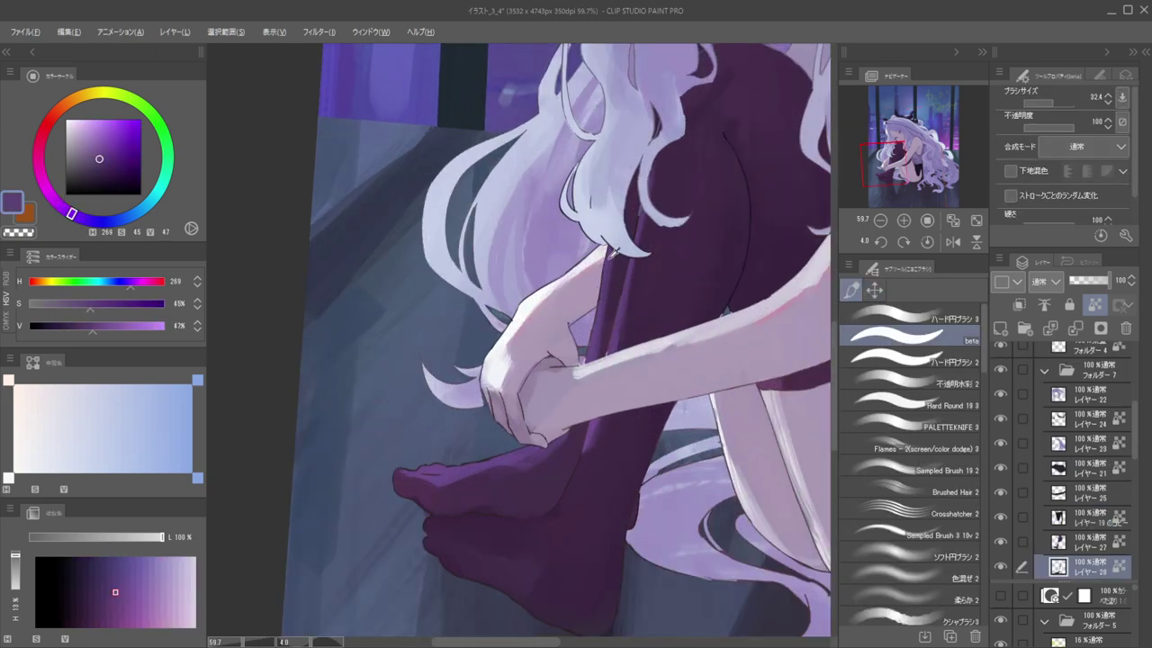
left_click(100, 143)
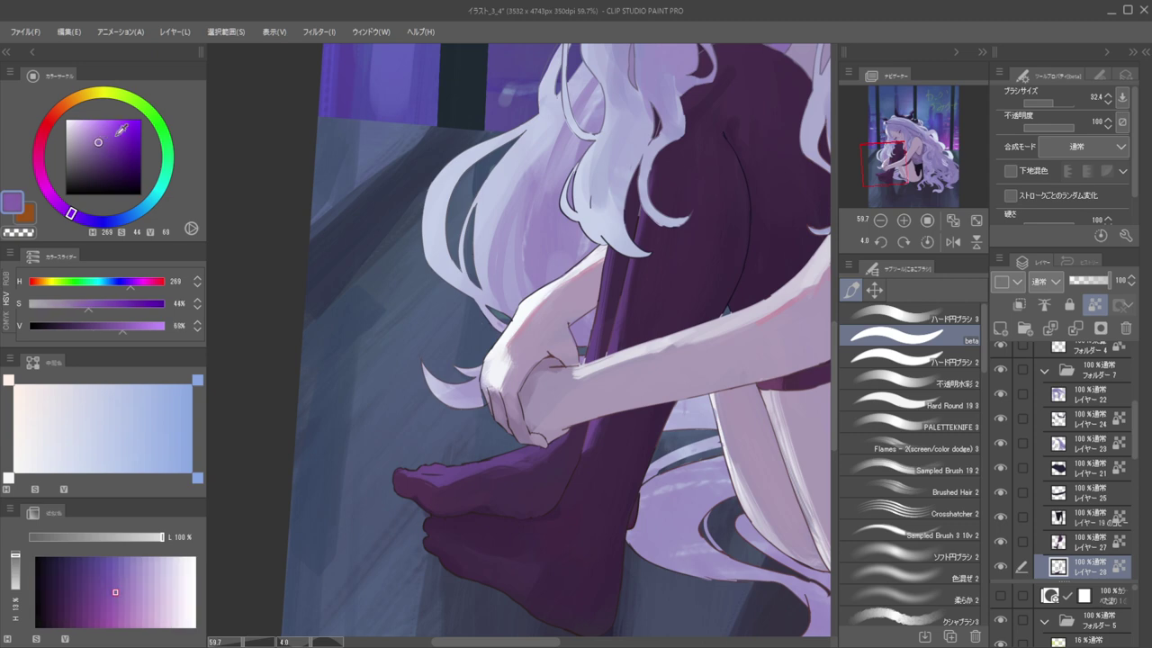
left_click(893, 466)
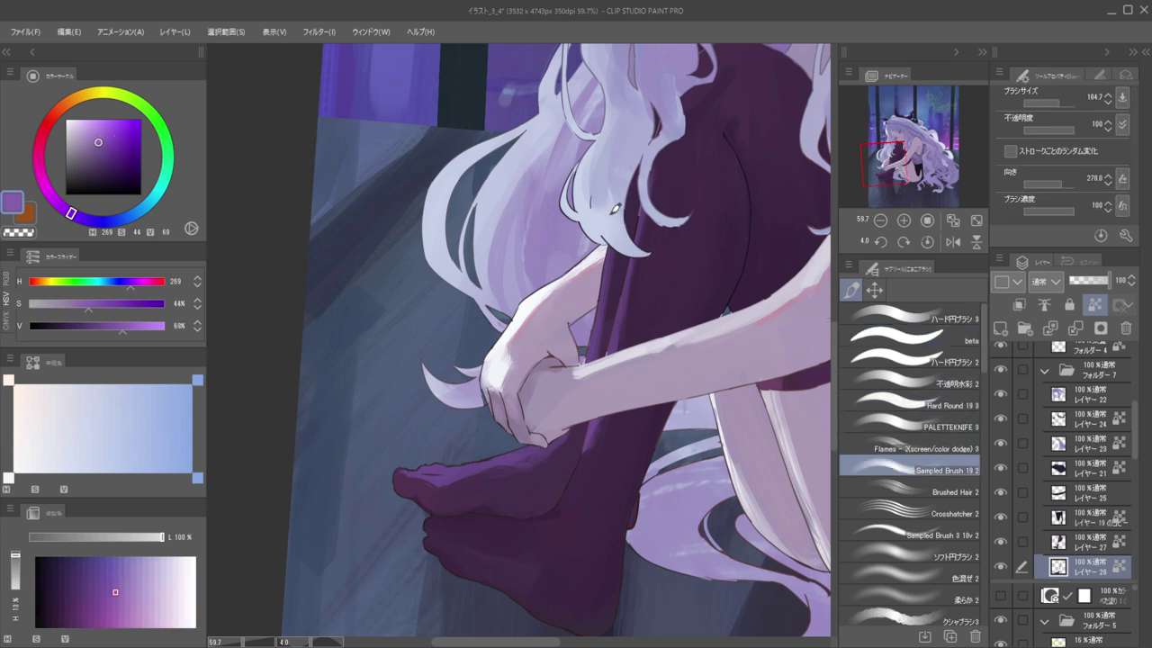
key("[")
key("[")
left_click_drag(614, 230, 589, 334)
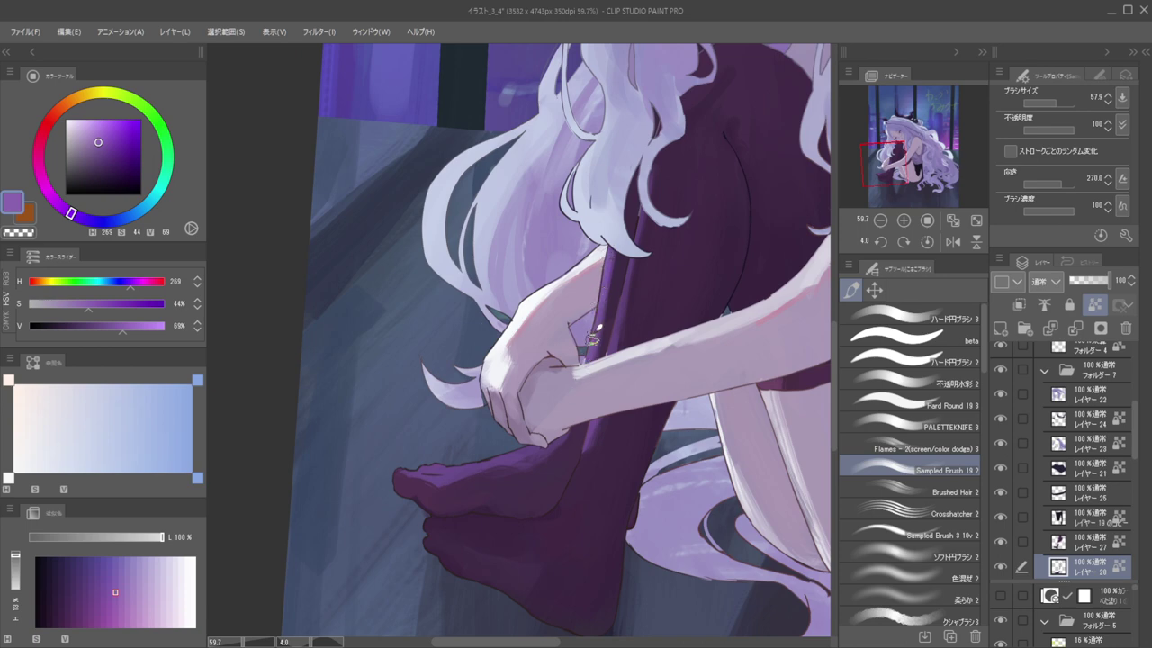
Darken the shading along the shin with the sampled dark stocking purple
left_click(599, 302, "alt")
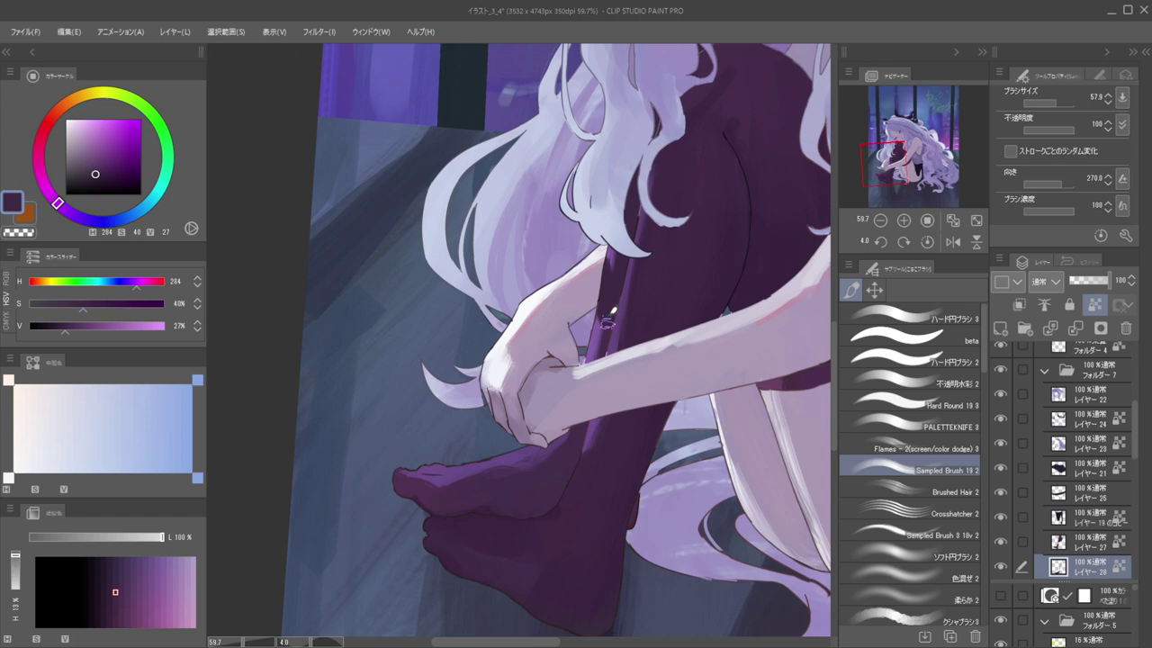
left_click_drag(591, 234, 551, 200)
scroll(578, 213, "up", 5)
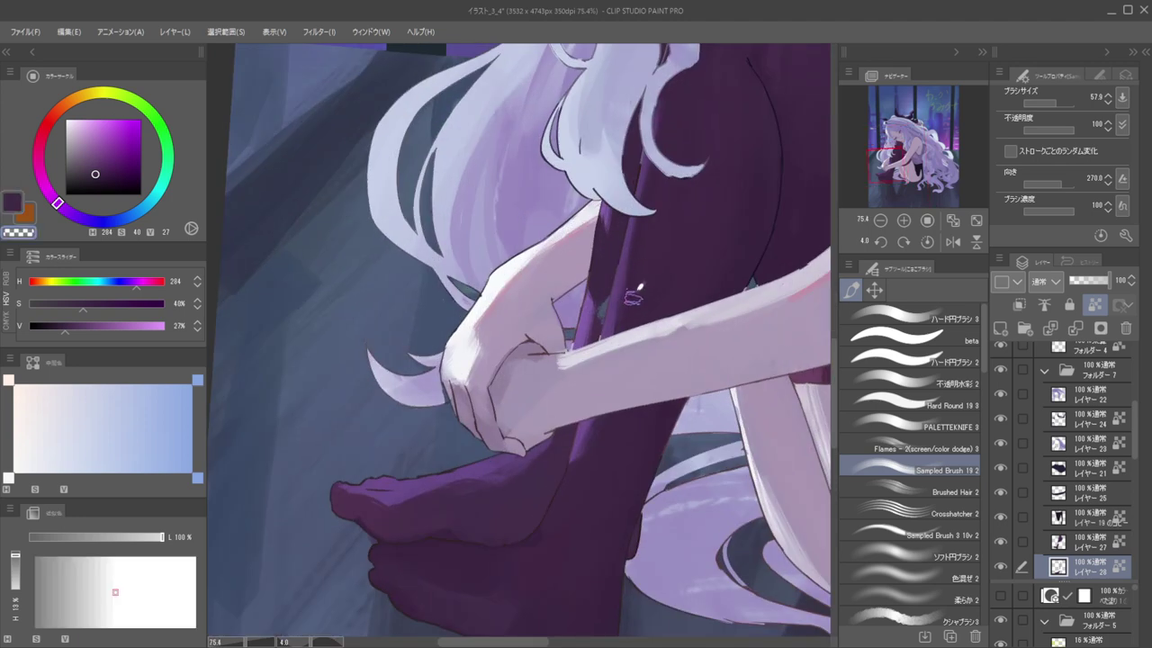
left_click(637, 291, "ctrl+shift")
left_click(648, 283, "alt")
left_click_drag(619, 295, 606, 327)
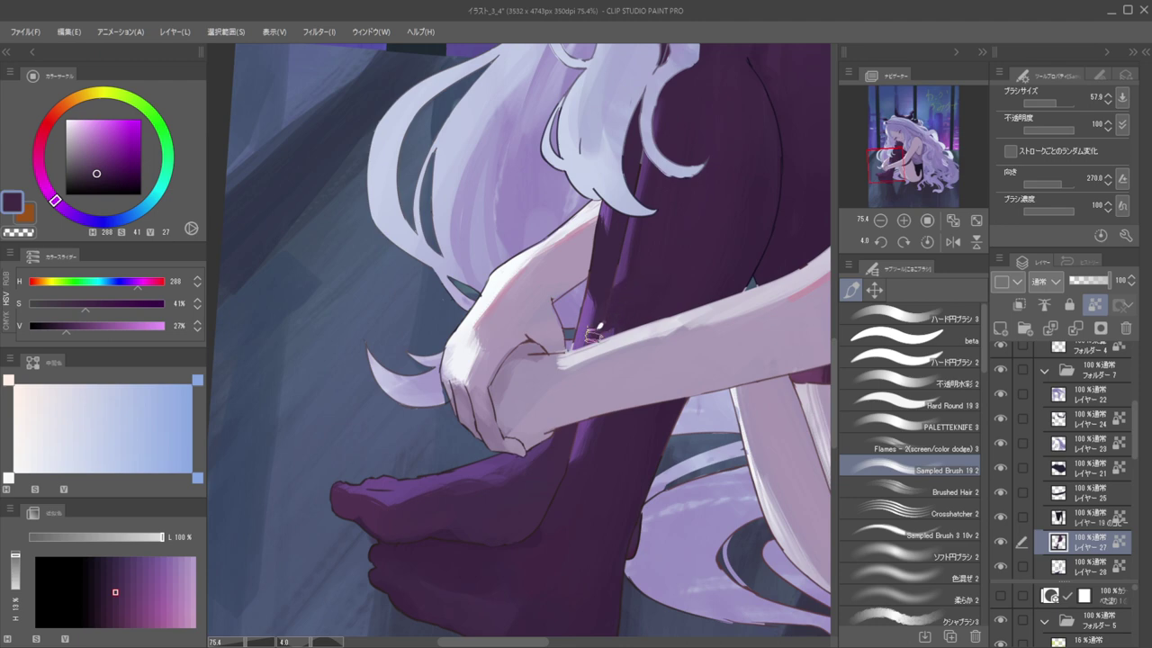
scroll(569, 206, "down", 5)
scroll(659, 230, "up", 3)
scroll(658, 230, "up", 1)
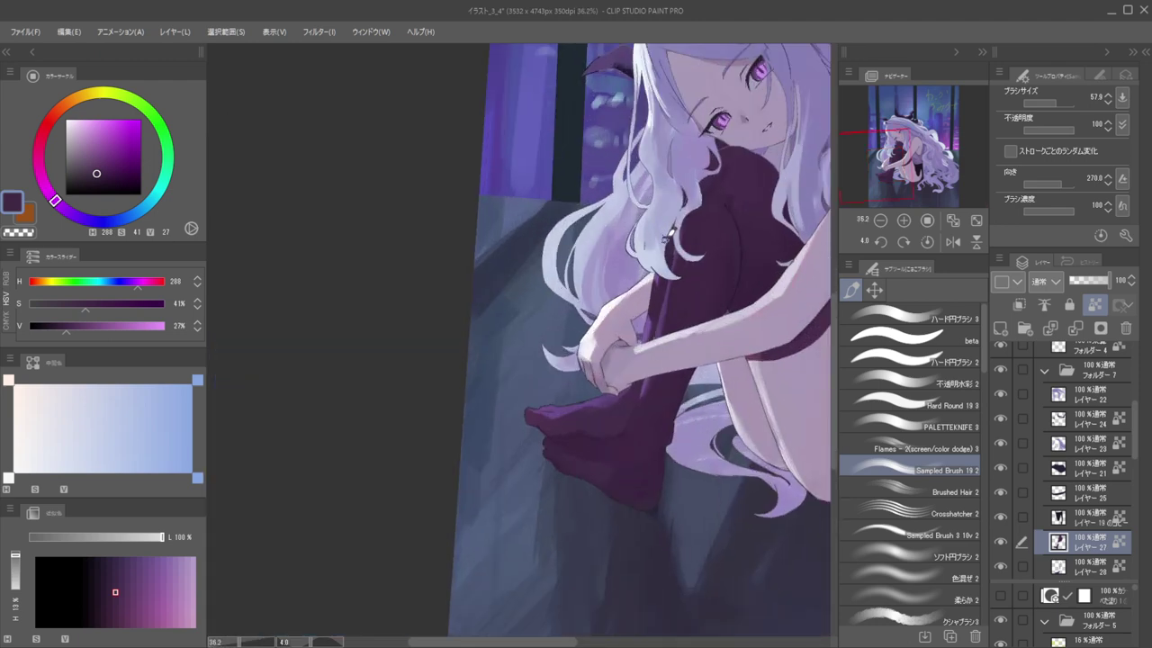
scroll(665, 243, "up", 2)
key("c")
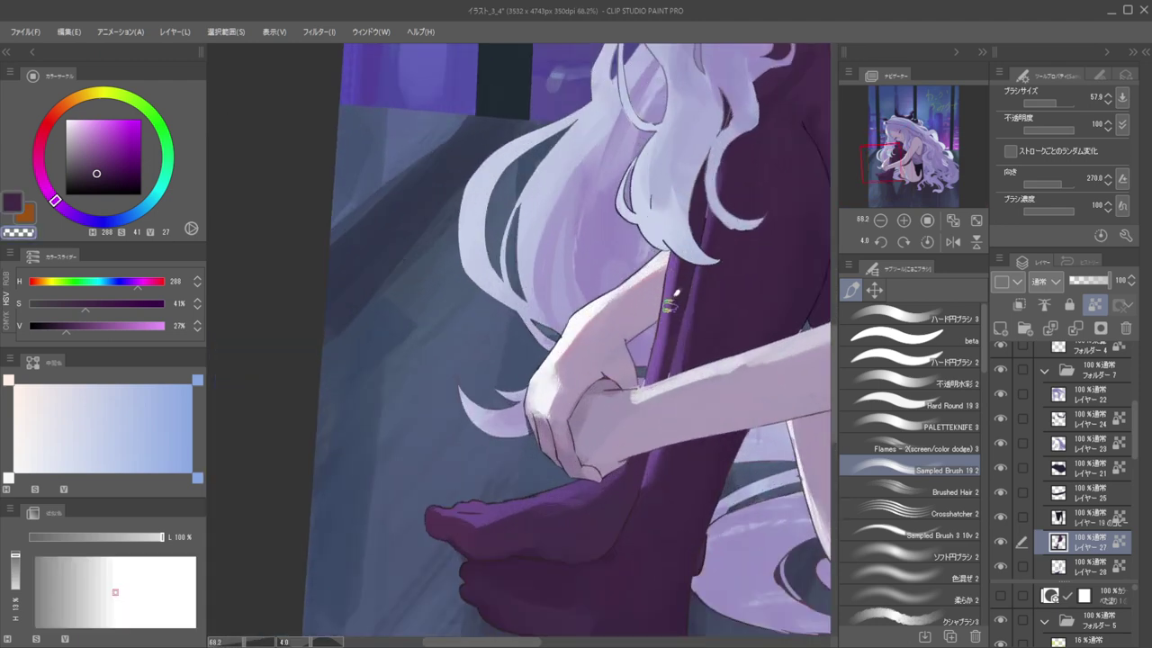
left_click(677, 294, "ctrl+shift")
left_click(673, 297, "alt")
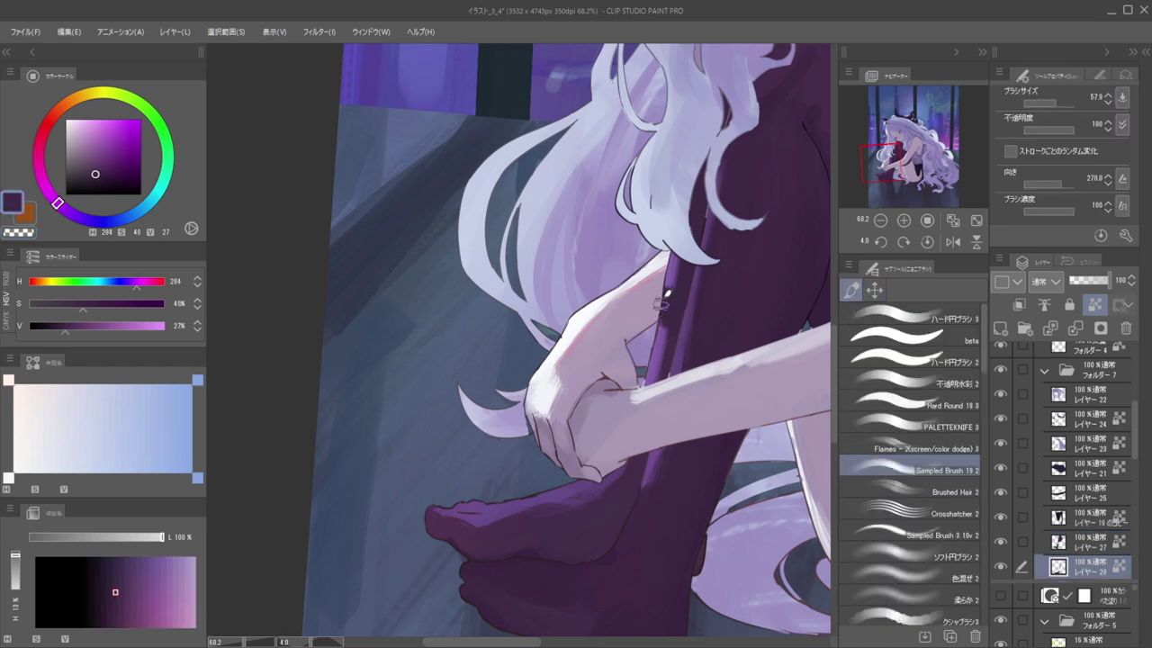
Dab more dark stocking-purple shading onto the leg
scroll(639, 252, "down", 4)
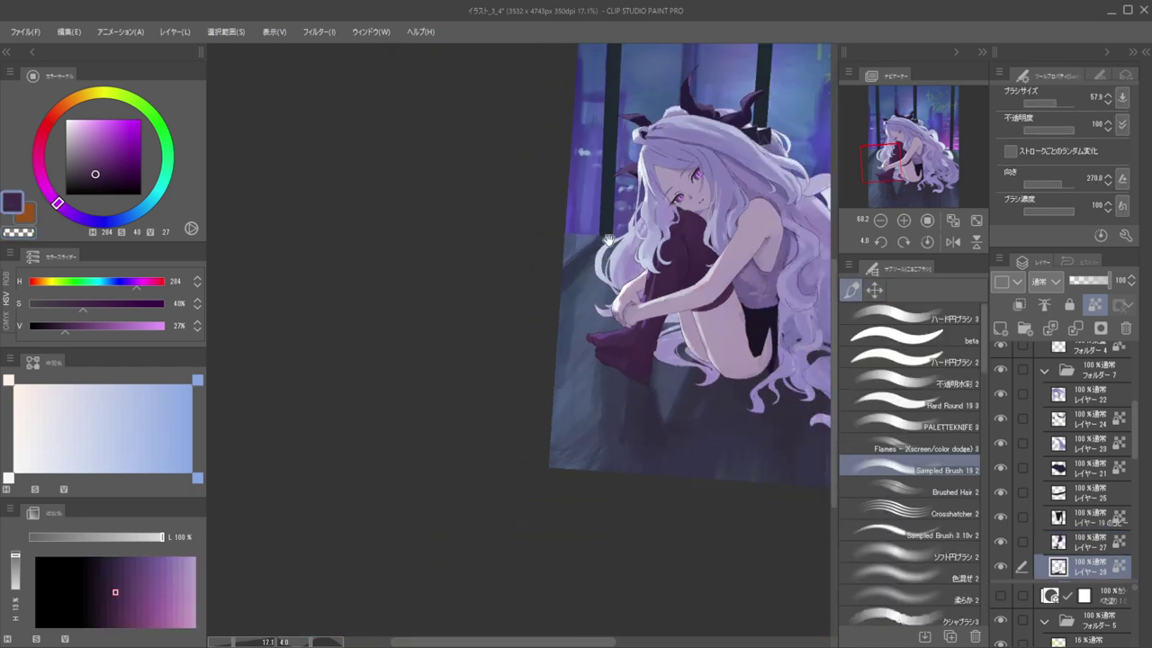
scroll(634, 275, "up", 4)
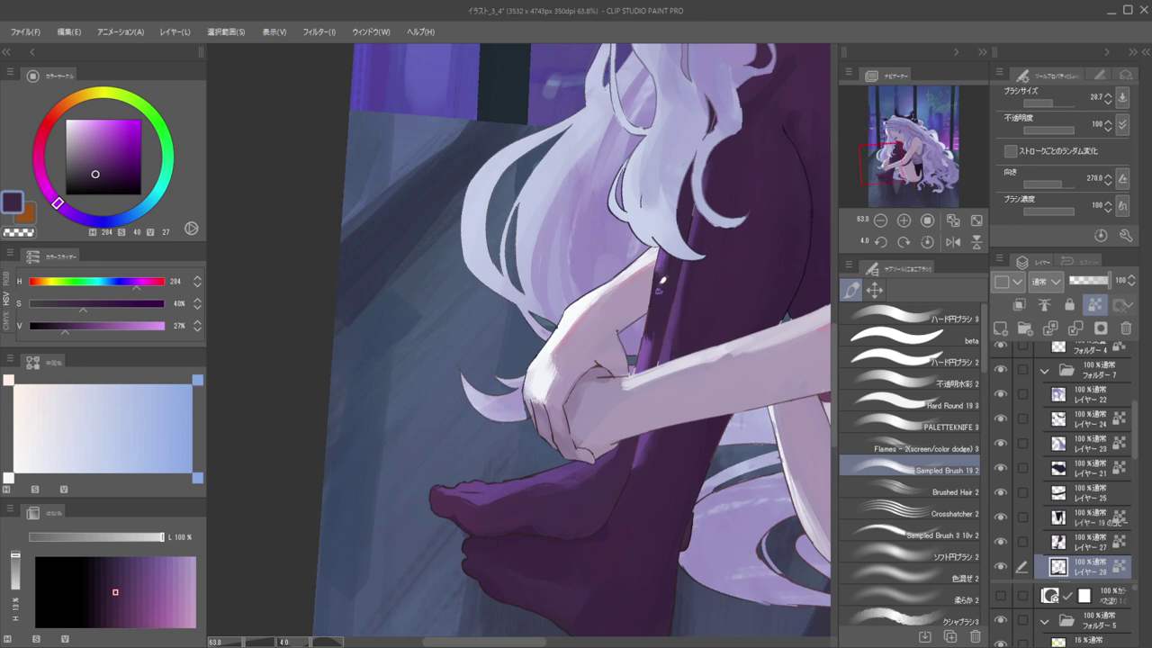
left_click(663, 260, "alt")
left_click(654, 342, "alt")
left_click(654, 321, "alt")
mouse_move(633, 287)
left_mouse_down()
mouse_move(651, 304)
mouse_move(644, 364)
mouse_move(594, 270)
left_mouse_up()
mouse_move(636, 234)
left_mouse_down()
mouse_move(619, 263)
mouse_move(662, 312)
mouse_move(722, 312)
left_mouse_up()
Check the mirrored view, then re-pick the stocking colour on the shin with a larger brush
key("h")
key("h")
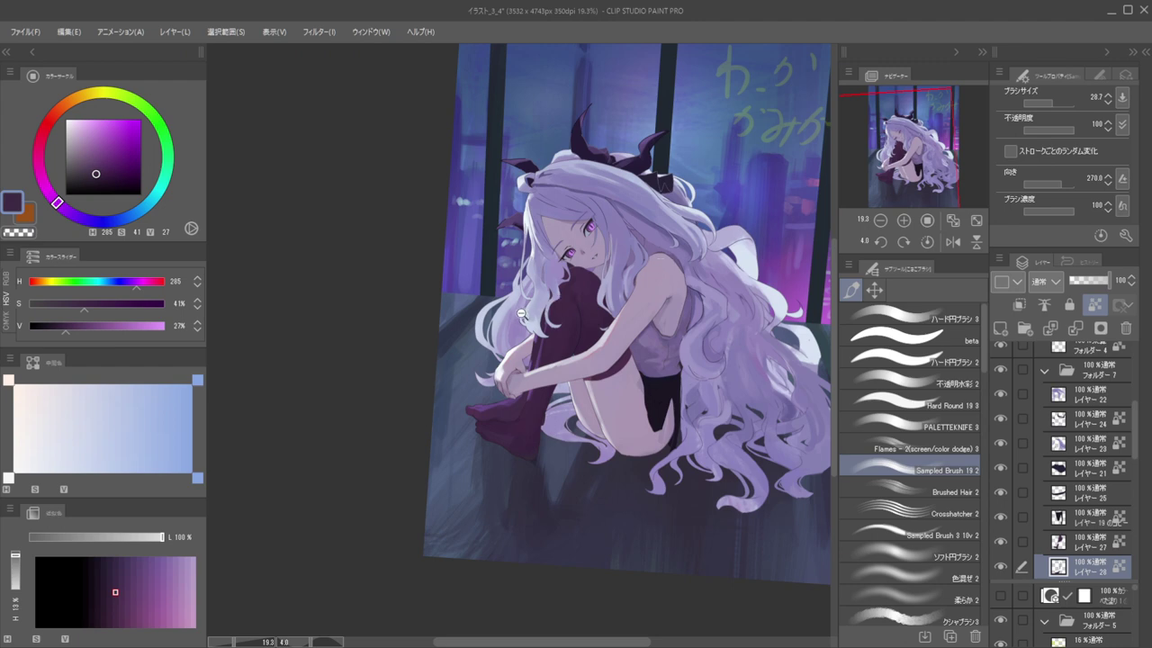
scroll(519, 309, "up", 5)
left_click(585, 357, "alt")
left_click(612, 381, "ctrl")
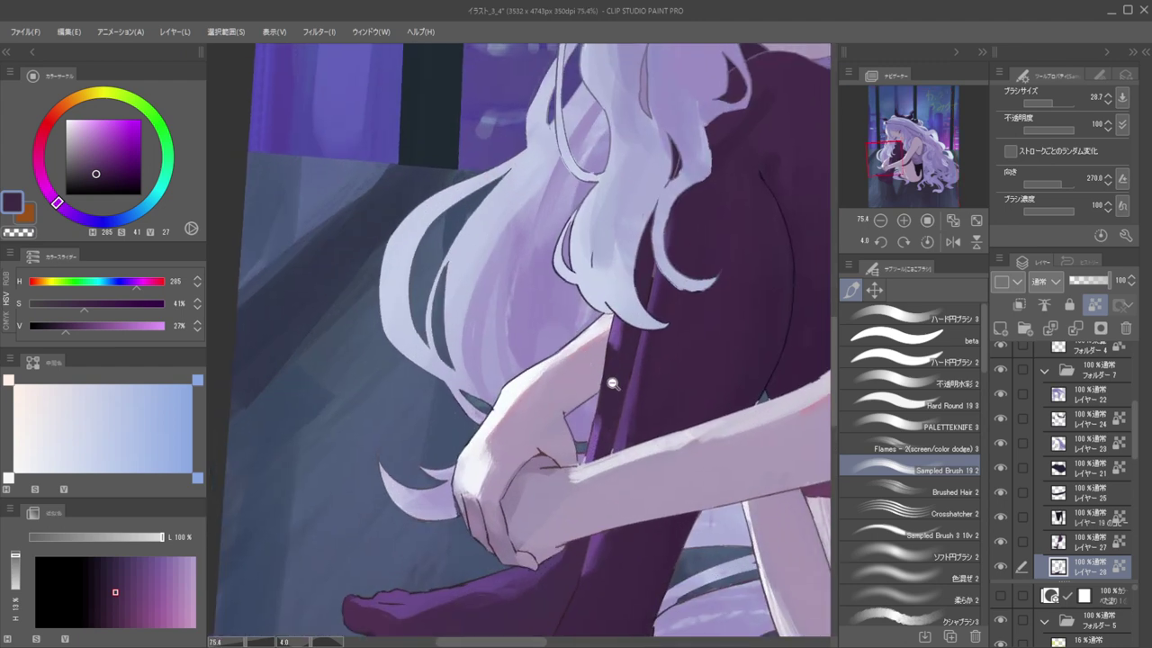
left_click(614, 382, "ctrl")
left_click_drag(637, 379, 664, 374)
key("c")
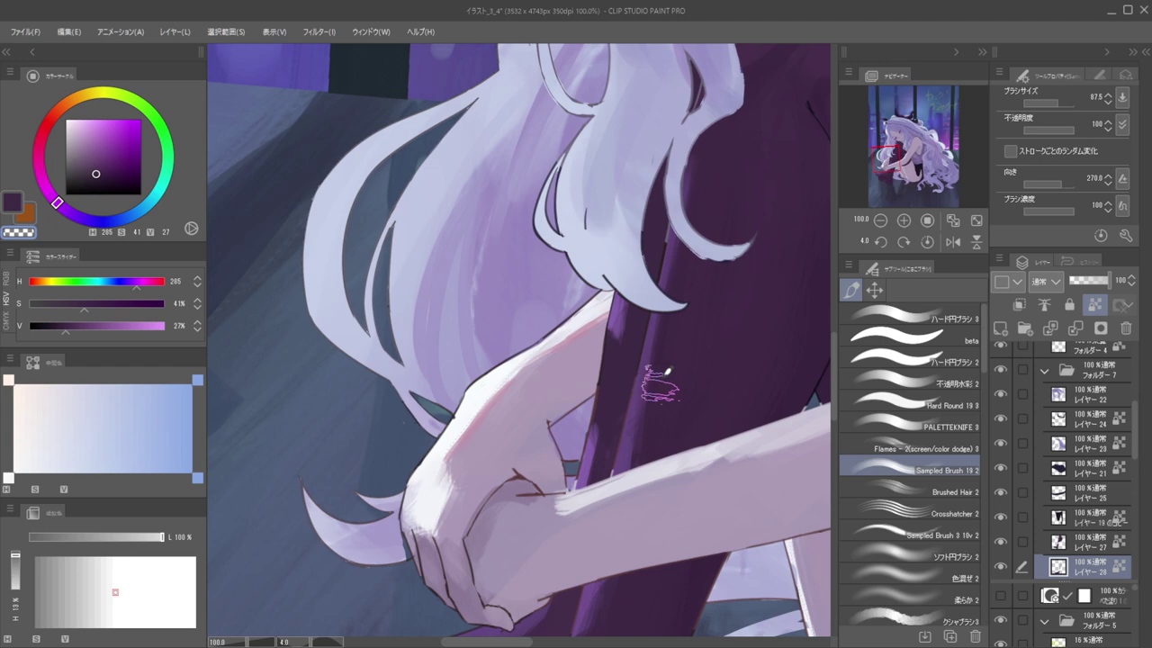
left_click(677, 375, "ctrl+shift")
left_click(680, 369, "alt")
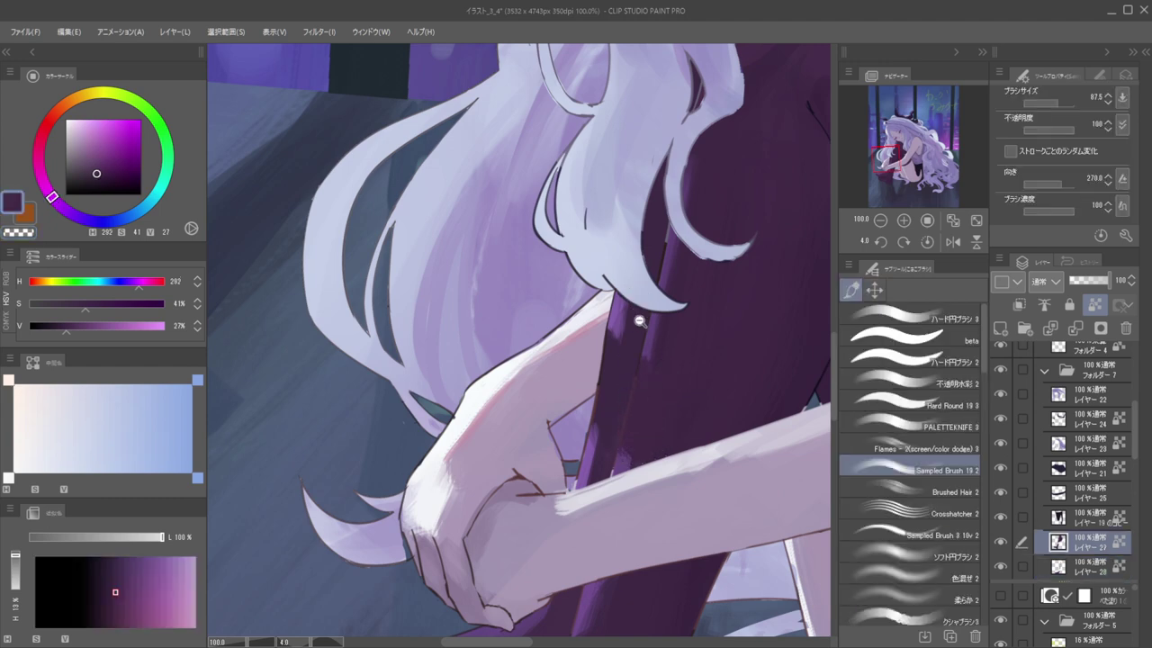
Paint over the light strip on the shin in a darker purple
left_click_drag(638, 314, 587, 277)
key("h")
key("h")
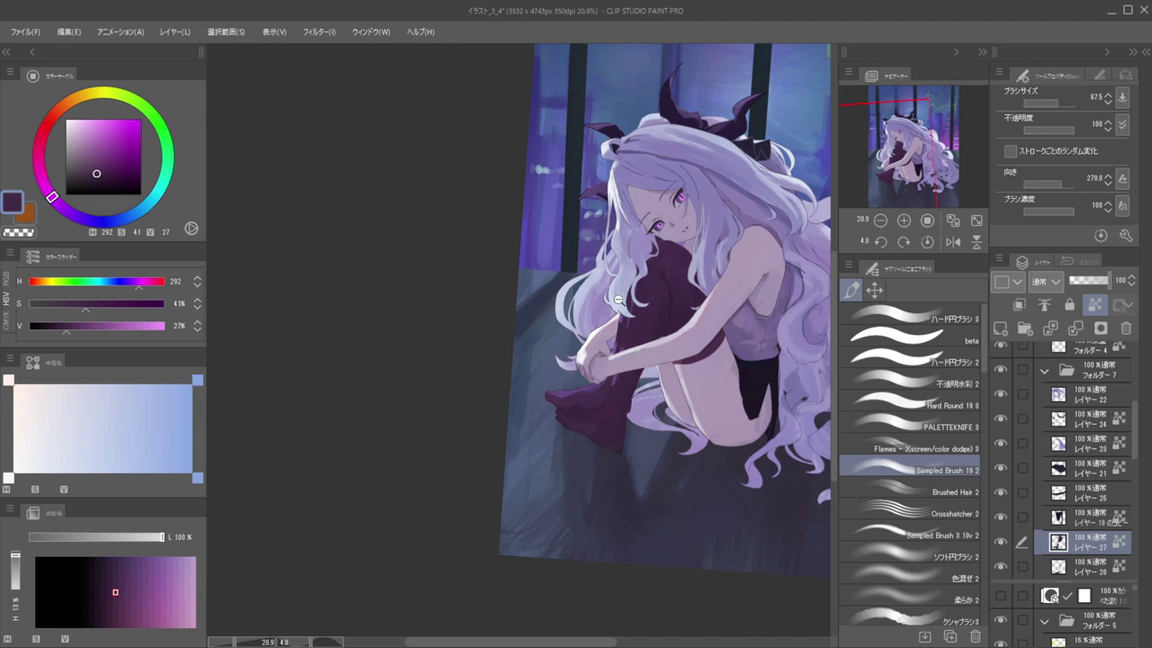
scroll(618, 293, "up", 2)
scroll(630, 355, "up", 2)
left_click_drag(635, 357, 631, 401)
key("bracketleft")
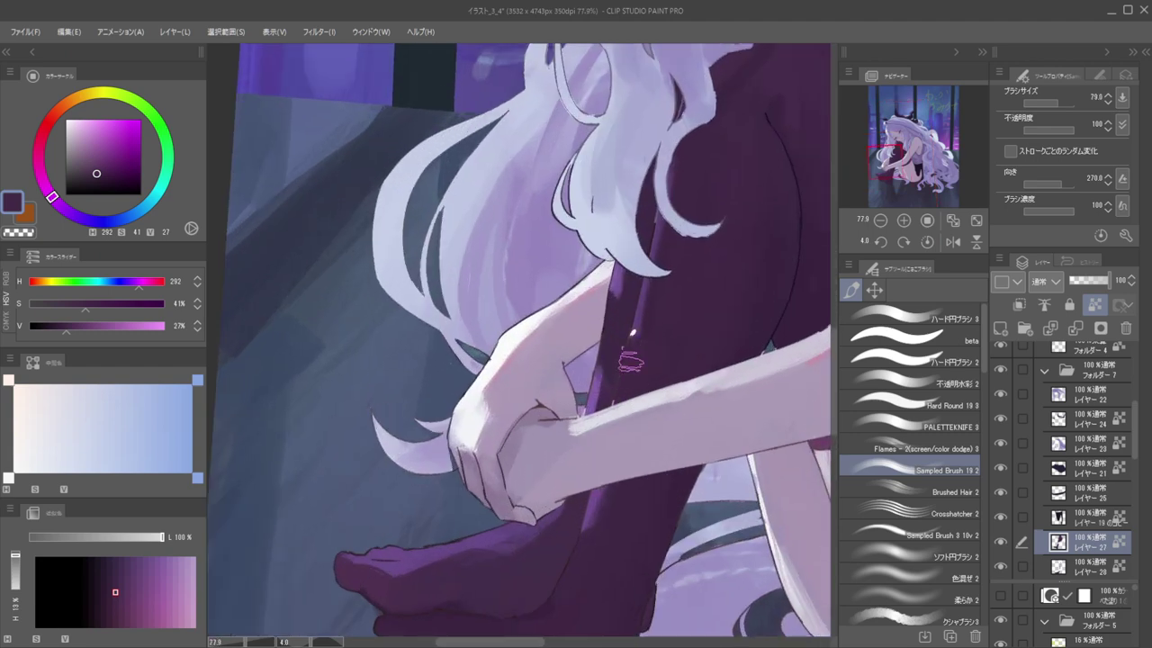
Flip the canvas to check the composition, then return to the feet and shins
scroll(643, 369, "down", 4)
key("h")
left_click_drag(599, 260, 718, 310)
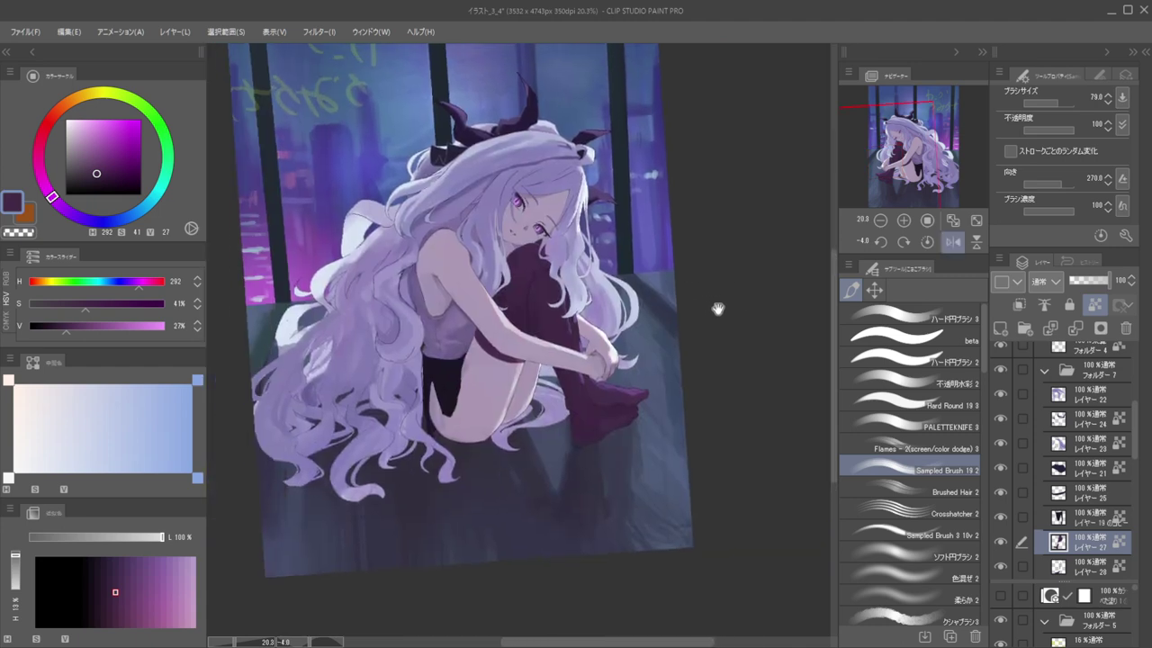
key("h")
mouse_move(557, 302)
left_mouse_down()
mouse_move(612, 288)
mouse_move(648, 222)
left_mouse_up()
scroll(581, 308, "up", 5)
key("bracketleft")
Paint a lighter purple highlight along the top of the foot
left_click(601, 313, "alt")
key("c")
left_click(648, 279, "alt")
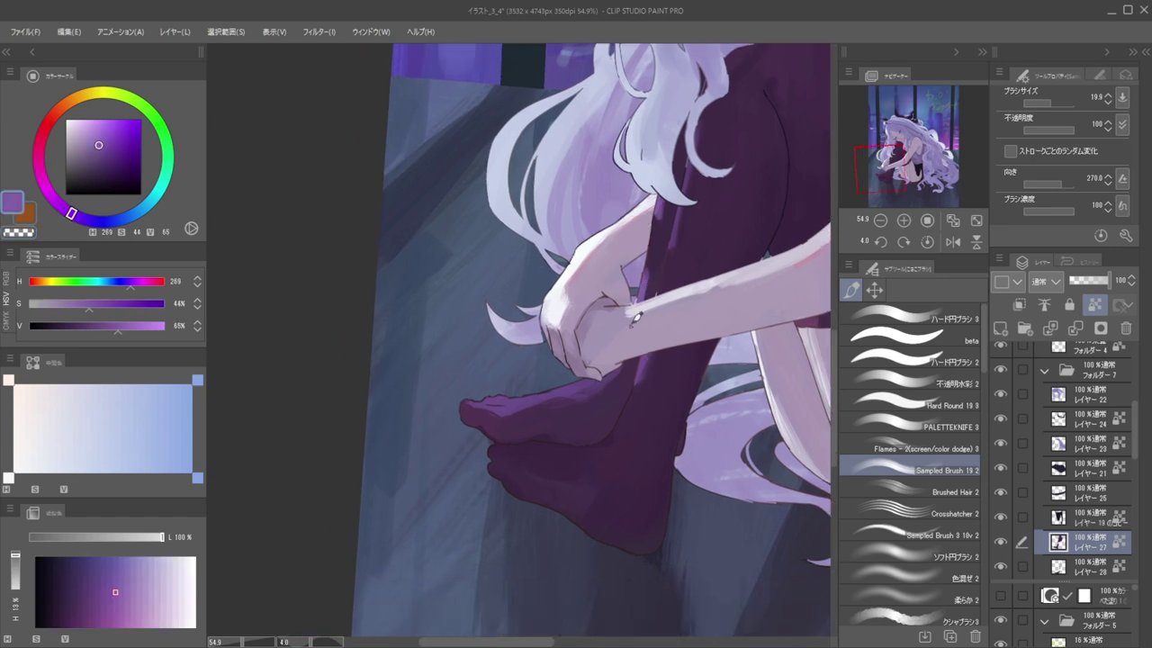
left_click_drag(604, 382, 621, 354)
left_click(641, 294, "ctrl+shift")
left_click(642, 287, "alt")
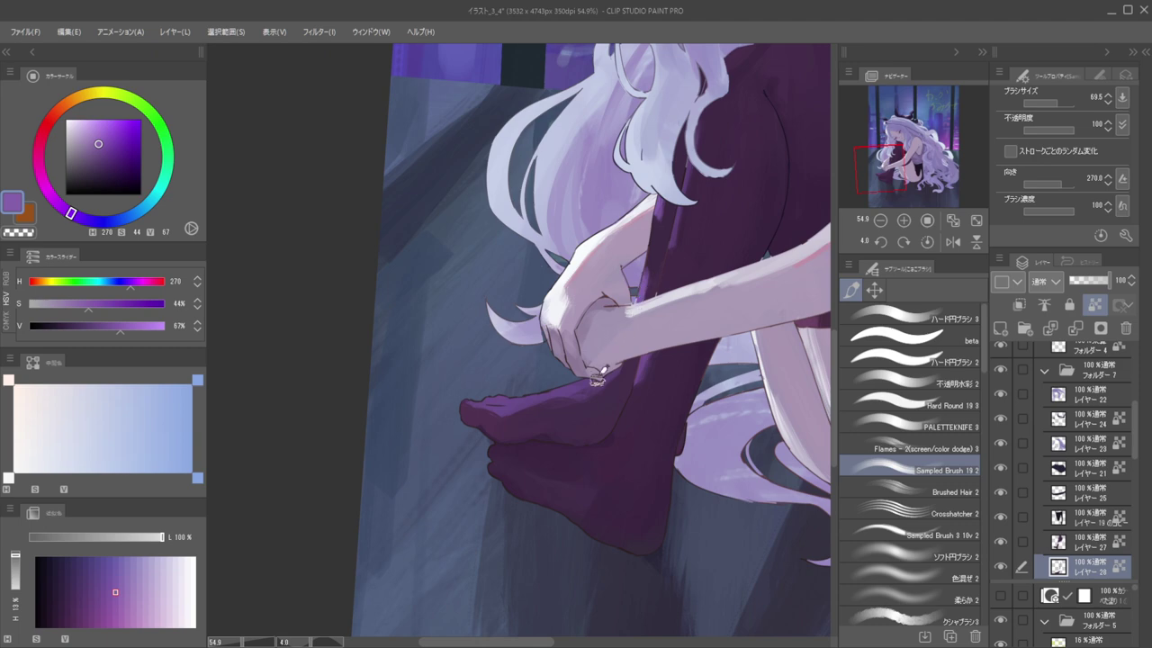
mouse_move(596, 381)
left_mouse_down()
mouse_move(609, 364)
mouse_move(556, 393)
left_mouse_up()
scroll(500, 279, "down", 5)
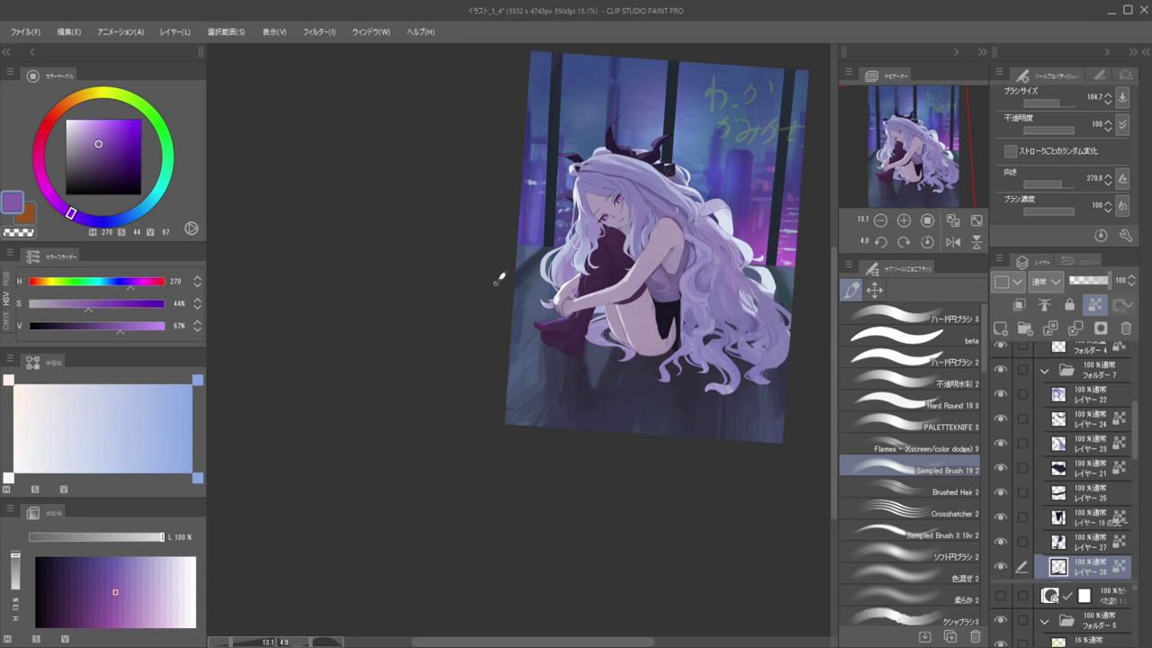
Zoom in on the eye and sample the eye's line colour and its layer
left_click_drag(606, 189, 655, 221)
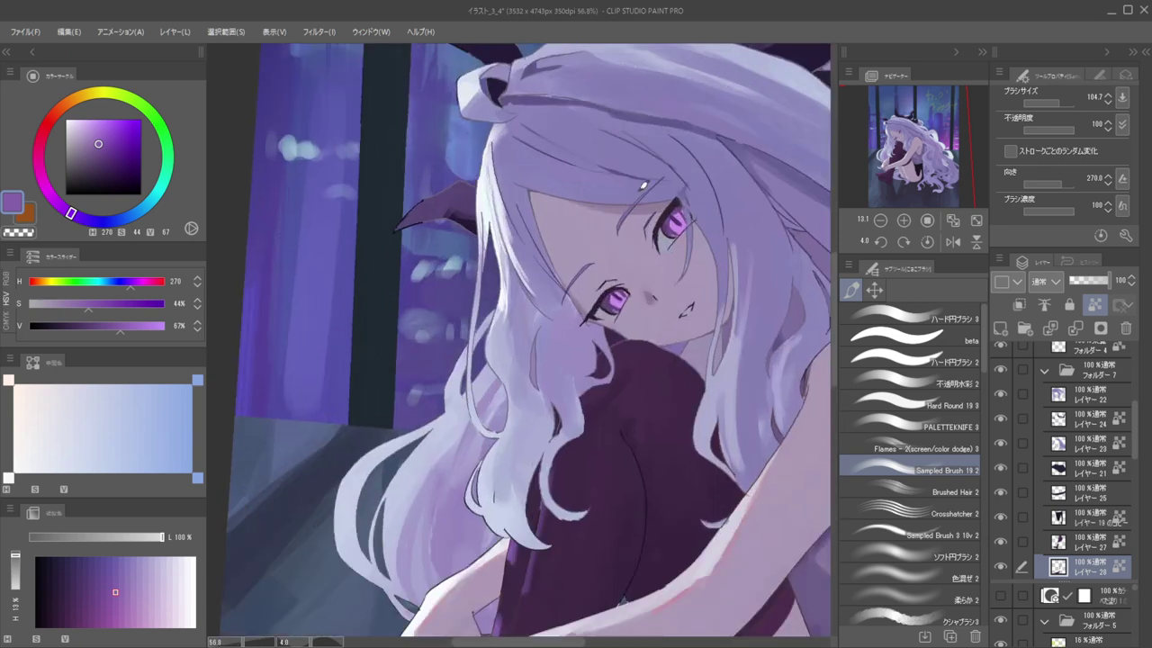
left_click(660, 225, "ctrl+shift")
left_click(664, 234, "alt")
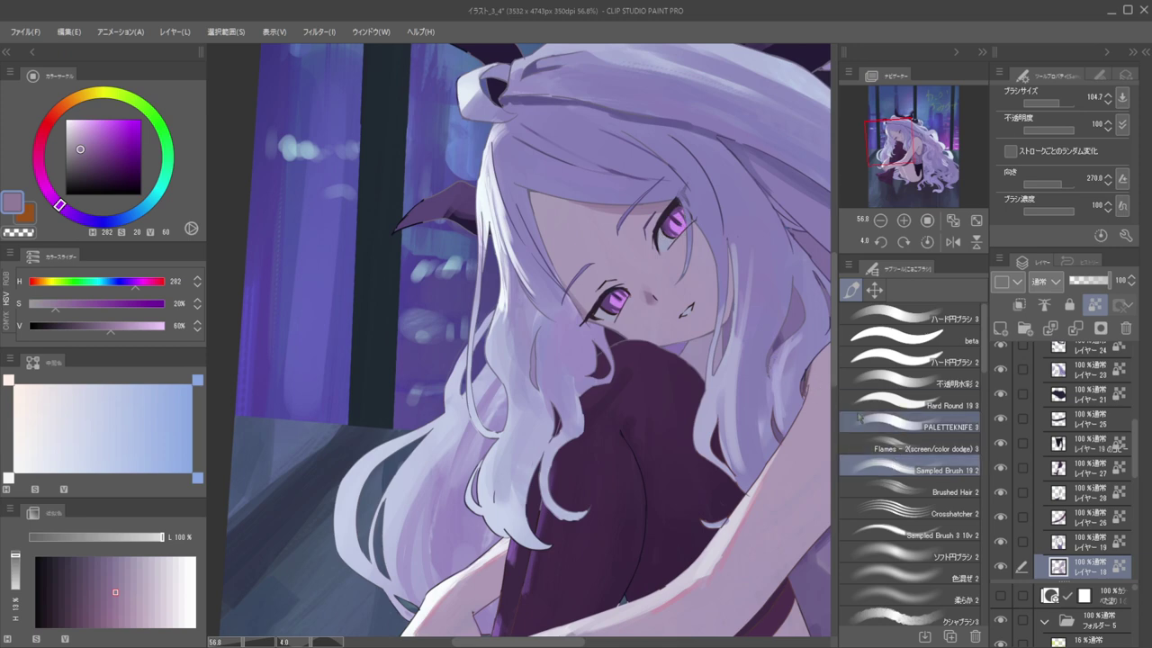
key("[")
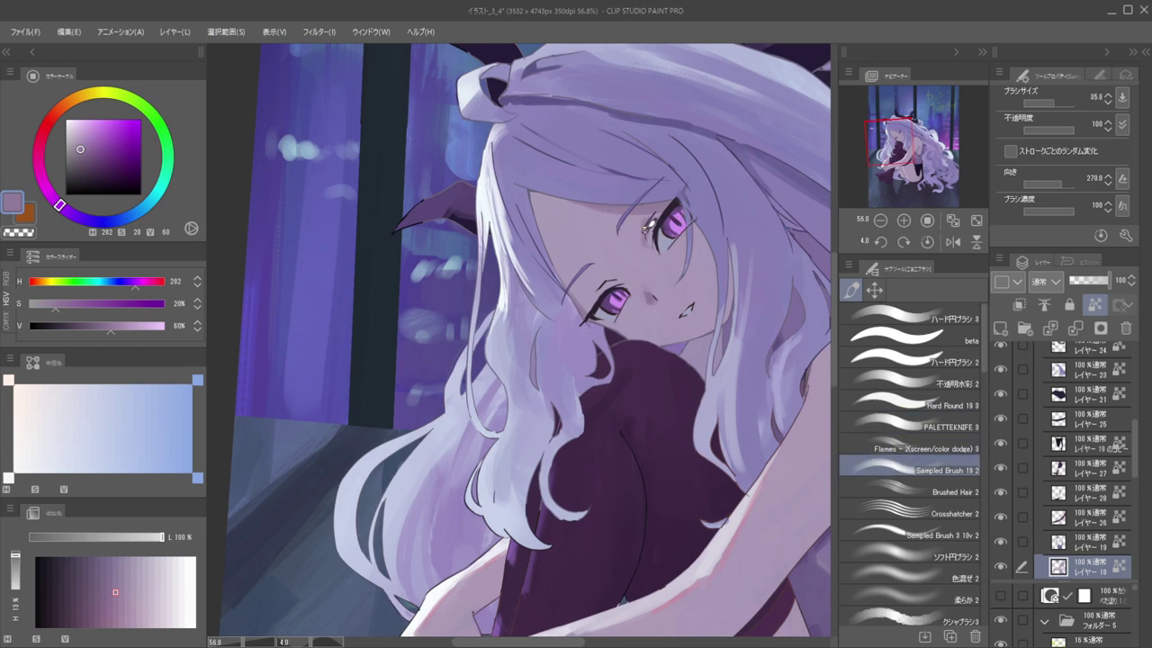
left_click_drag(630, 208, 673, 255)
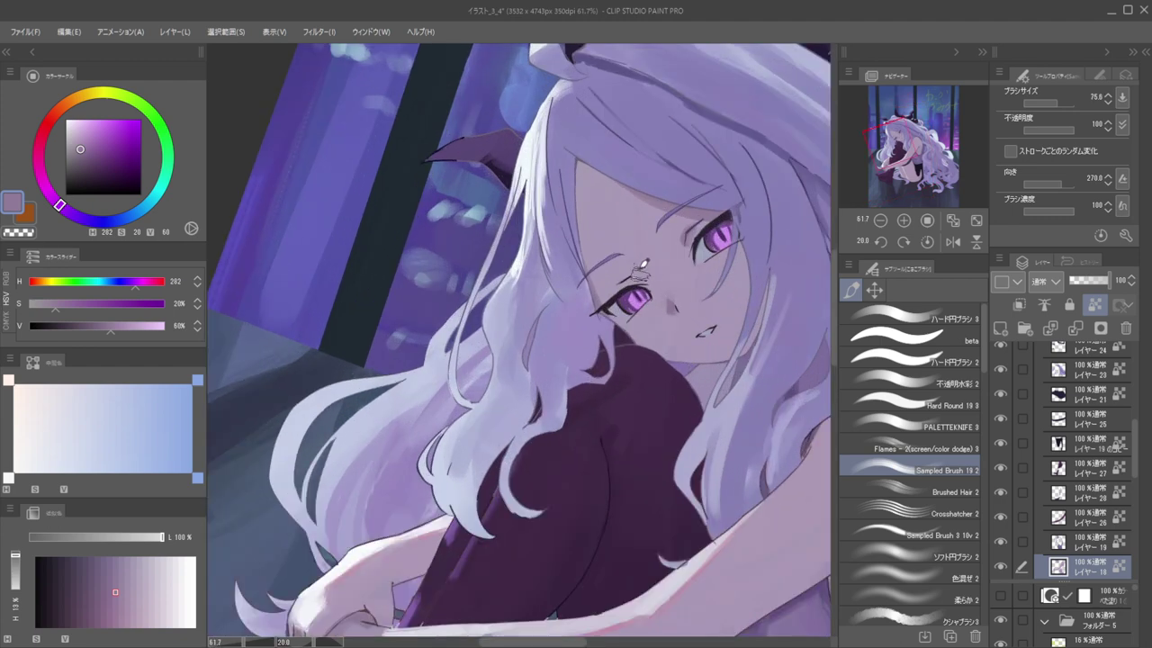
scroll(640, 268, "up", 1)
mouse_move(642, 291)
left_mouse_down()
mouse_move(661, 289)
mouse_move(612, 277)
mouse_move(647, 281)
left_mouse_up()
left_click(631, 275, "ctrl+shift")
left_click(634, 274, "alt")
Recolour both eyelid lines reddish with a fine opaque watercolour brush
left_click(874, 372)
key("c")
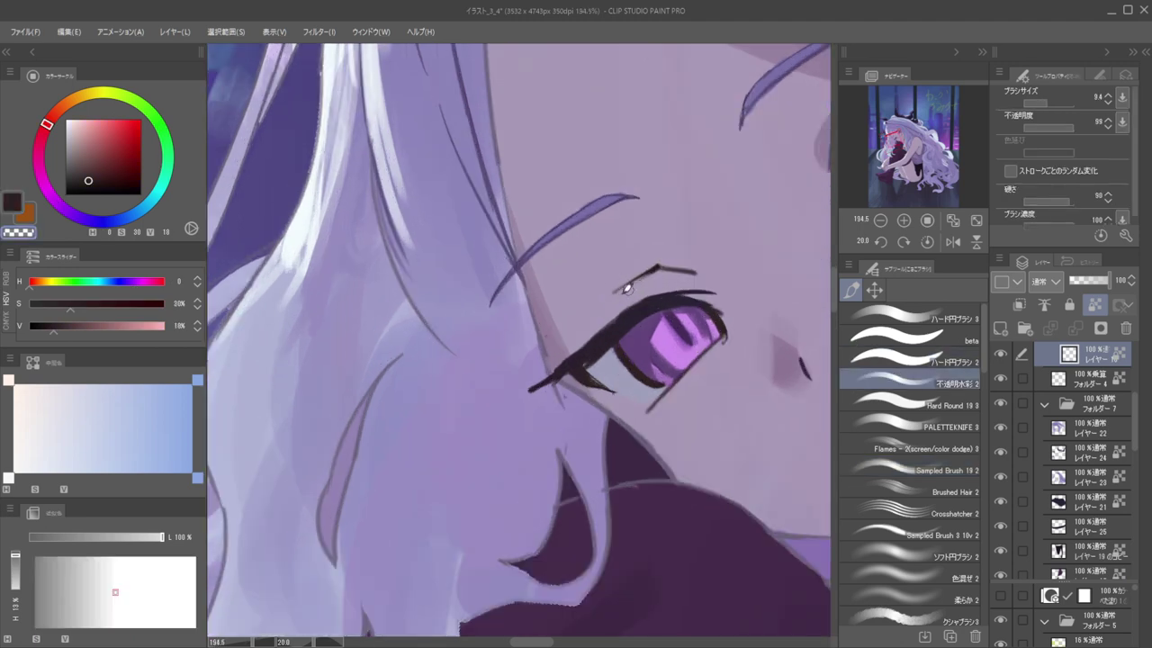
left_click(102, 158)
left_click_drag(614, 275, 634, 275)
key("/")
mouse_move(612, 278)
left_mouse_down()
mouse_move(687, 255)
mouse_move(520, 301)
left_mouse_up()
key("ctrl+z")
key("/")
mouse_move(711, 205)
left_mouse_down()
mouse_move(723, 149)
mouse_move(704, 161)
left_mouse_up()
Lengthen and darken the red eyebrow stroke with the sampled dark red
mouse_move(703, 161)
left_mouse_down()
mouse_move(657, 184)
mouse_move(654, 215)
left_mouse_up()
scroll(657, 185, "up", 2)
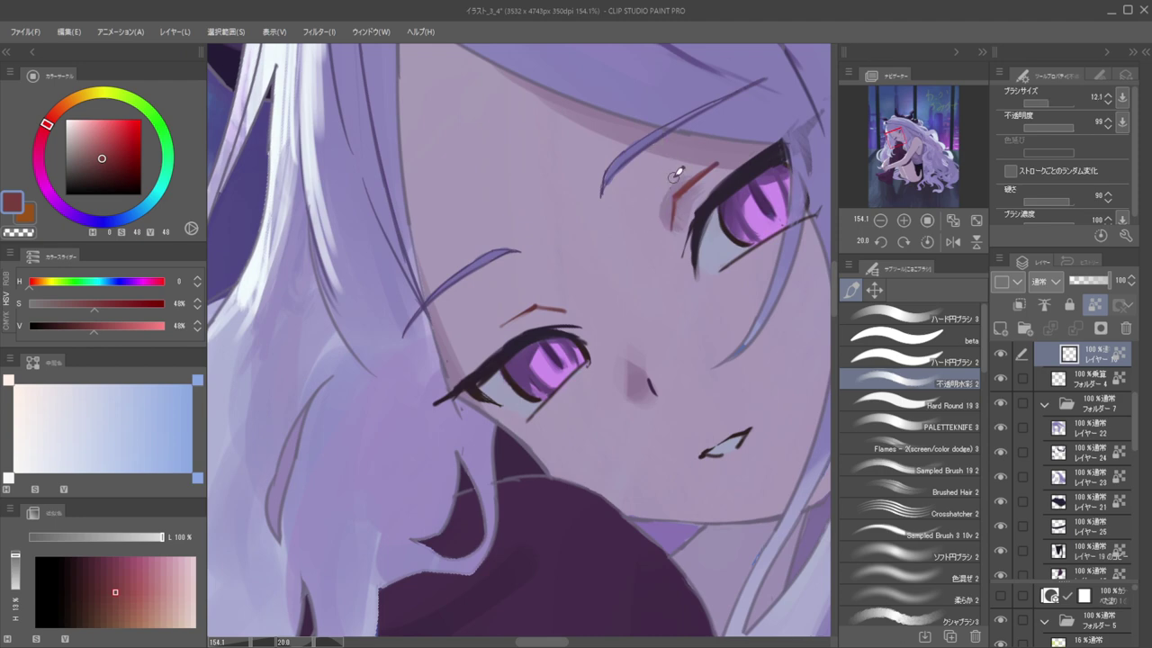
scroll(676, 187, "down", 4)
scroll(685, 180, "up", 5)
mouse_move(699, 211)
left_mouse_down()
mouse_move(640, 215)
mouse_move(692, 272)
mouse_move(630, 239)
mouse_move(635, 253)
mouse_move(621, 216)
left_mouse_up()
scroll(635, 258, "up", 2)
key("c")
key("[")
key("[")
key("[")
left_click(628, 217, "alt")
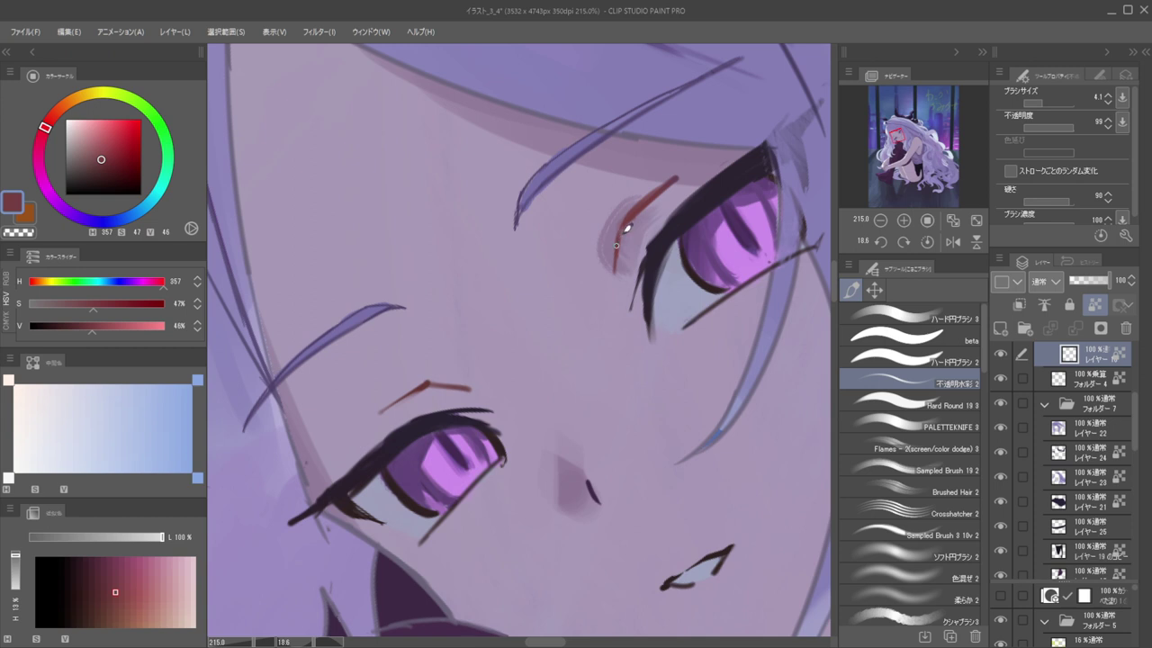
left_click_drag(621, 238, 614, 284)
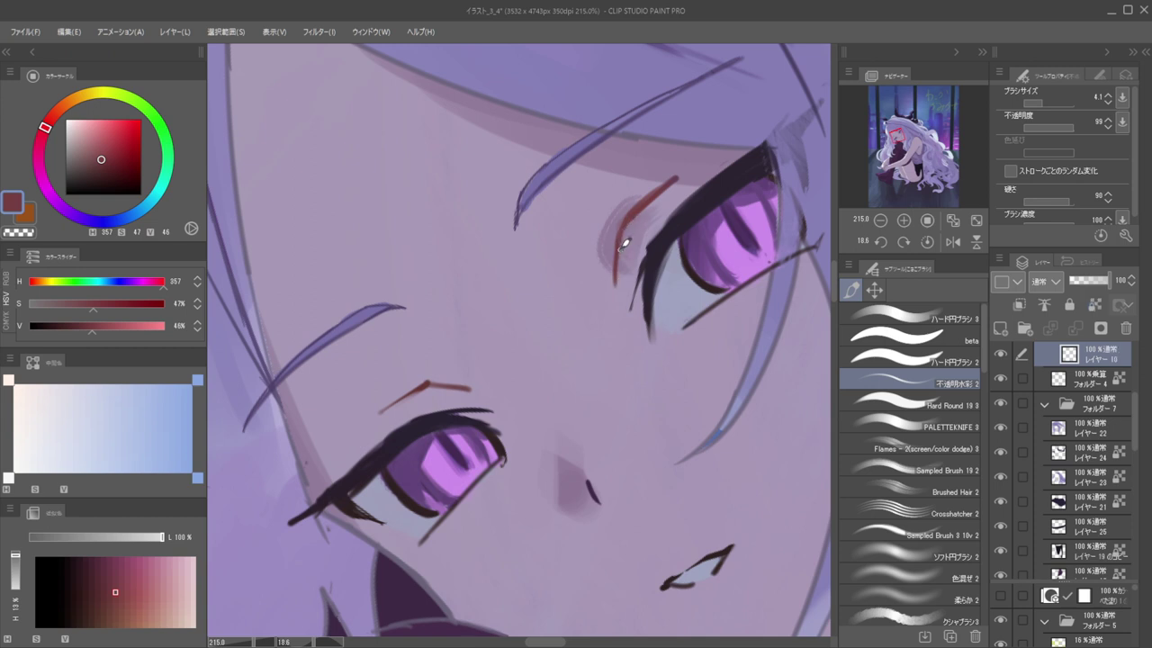
Paint deep maroon strokes over the right eyelid crease with a larger brush
key("c")
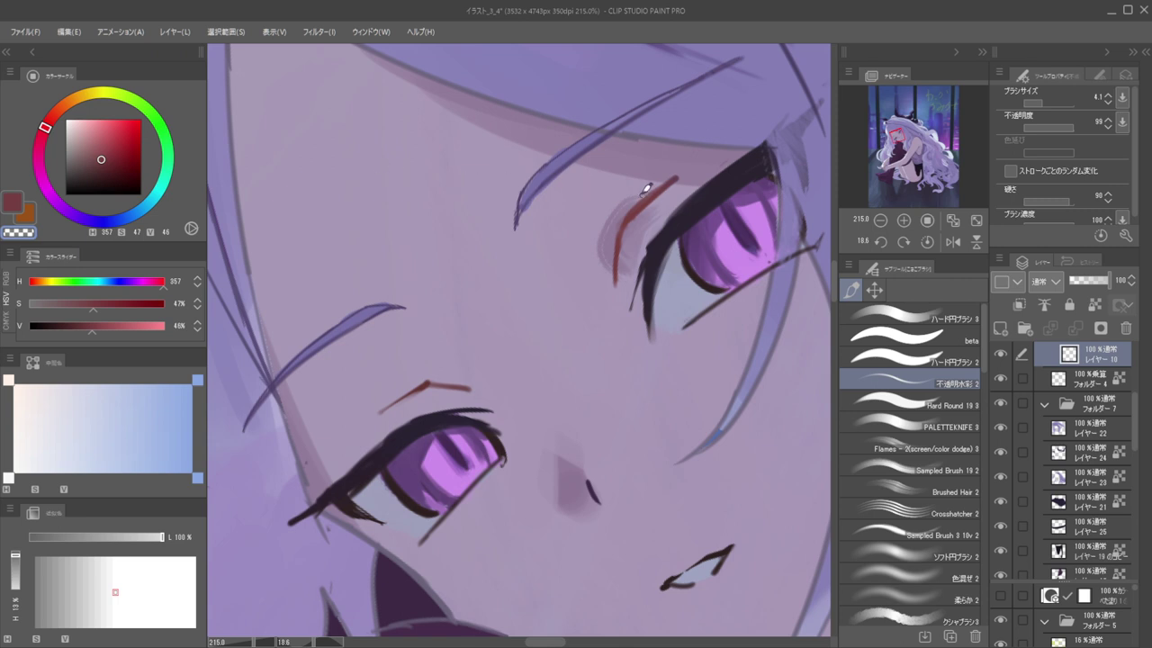
left_click(667, 181, "alt")
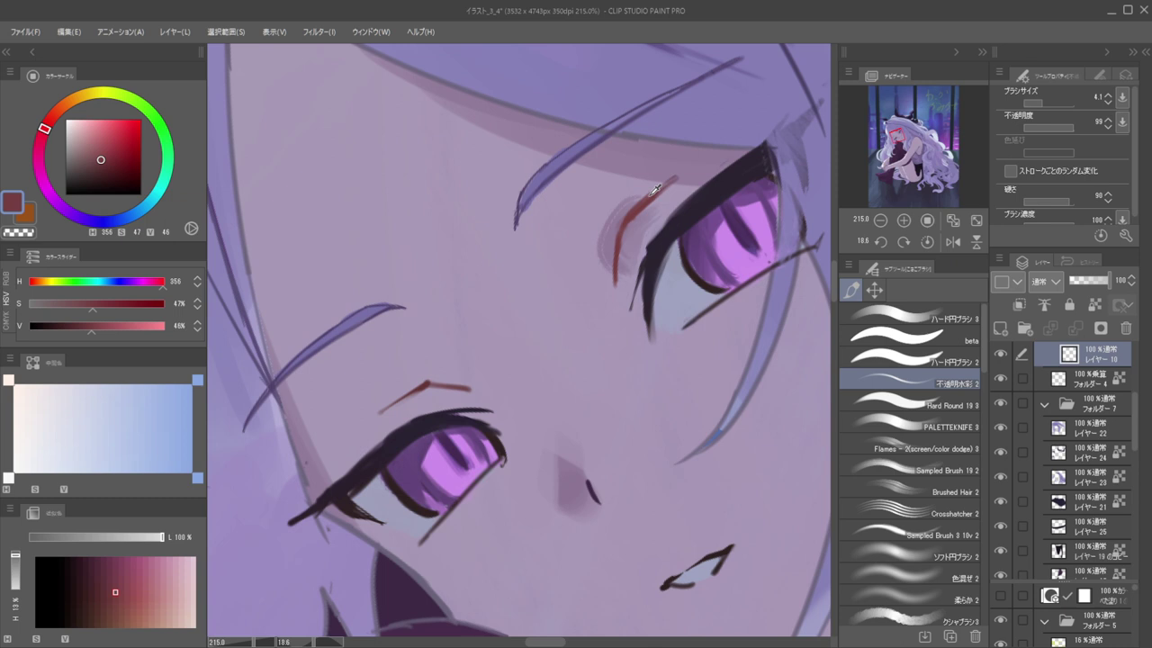
left_click(104, 176)
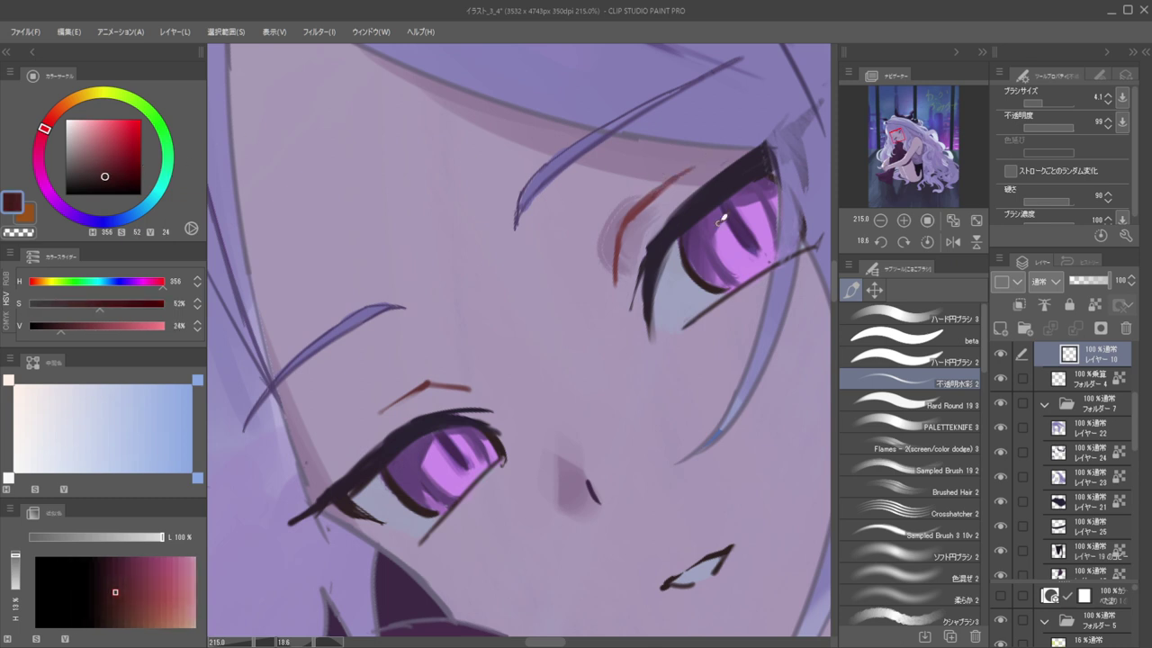
mouse_move(644, 202)
left_mouse_down()
mouse_move(633, 204)
mouse_move(671, 185)
left_mouse_up()
mouse_move(643, 204)
left_mouse_down()
mouse_move(694, 168)
mouse_move(616, 240)
mouse_move(622, 224)
mouse_move(614, 276)
mouse_move(582, 200)
left_mouse_up()
key("c")
left_click(641, 205, "alt")
Check the eyes in the mirrored view, then restore the normal view zoomed on the face
key("h")
left_click_drag(678, 191, 516, 180)
left_click_drag(481, 223, 630, 200)
mouse_move(544, 261)
left_mouse_down()
mouse_move(594, 278)
mouse_move(643, 267)
mouse_move(657, 282)
mouse_move(665, 256)
mouse_move(750, 231)
left_mouse_up()
key("[")
key("c")
scroll(693, 213, "down", 1)
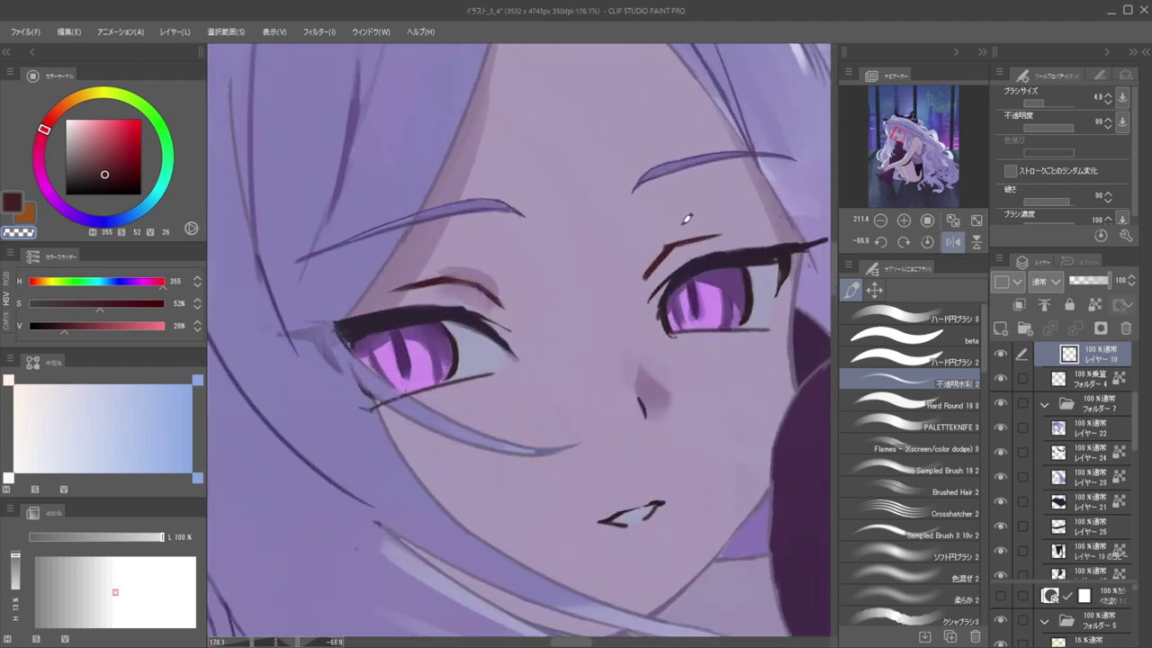
left_click(611, 208)
key("h")
left_click_drag(691, 257, 595, 279)
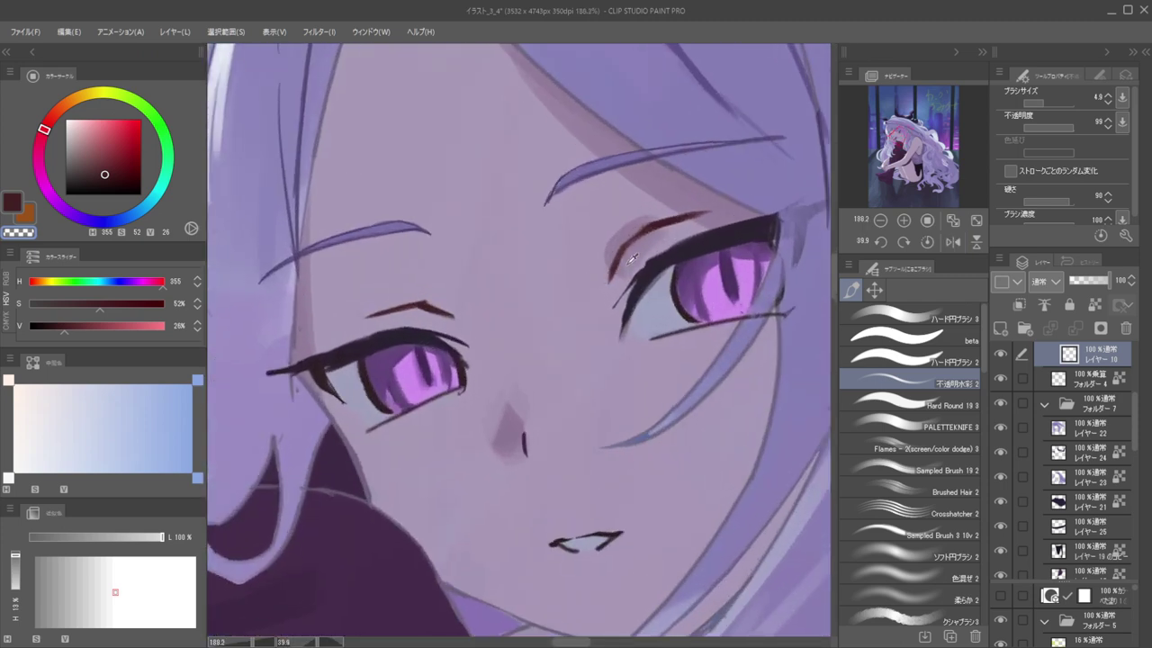
scroll(598, 290, "down", 4)
scroll(649, 220, "up", 2)
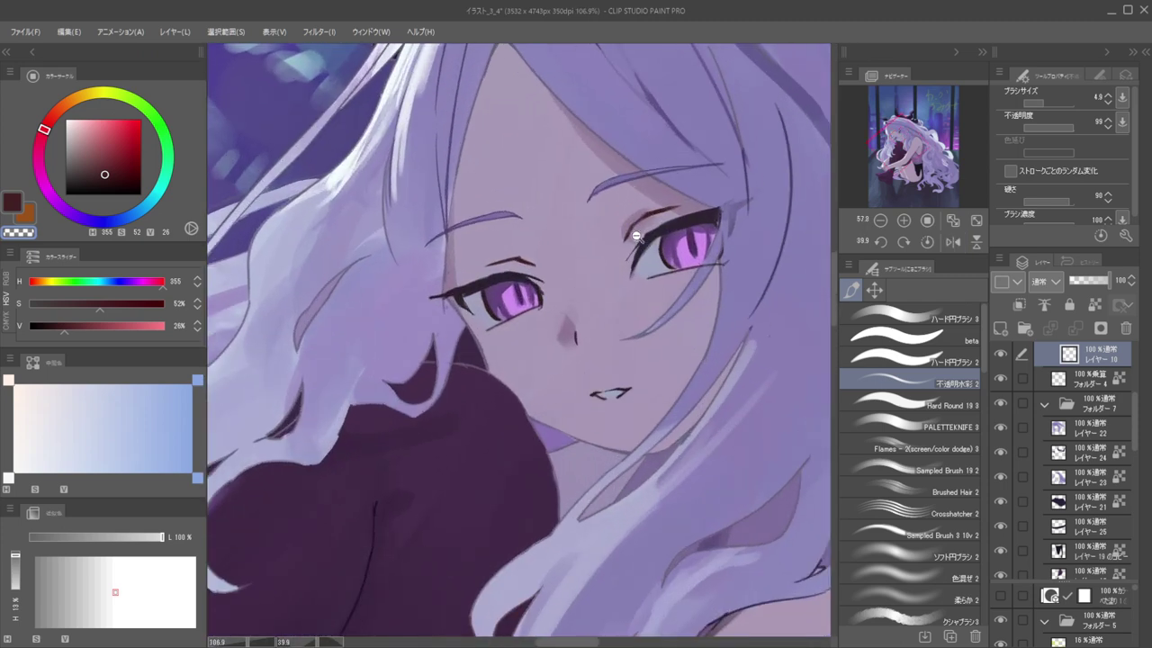
On Layer 18, paint sampled skin colour over the upper eyelid line ends
left_click(628, 206, "ctrl+shift")
left_click_drag(614, 199, 637, 240)
left_click(634, 205, "alt")
left_click(658, 214, "alt")
left_click(627, 235, "alt")
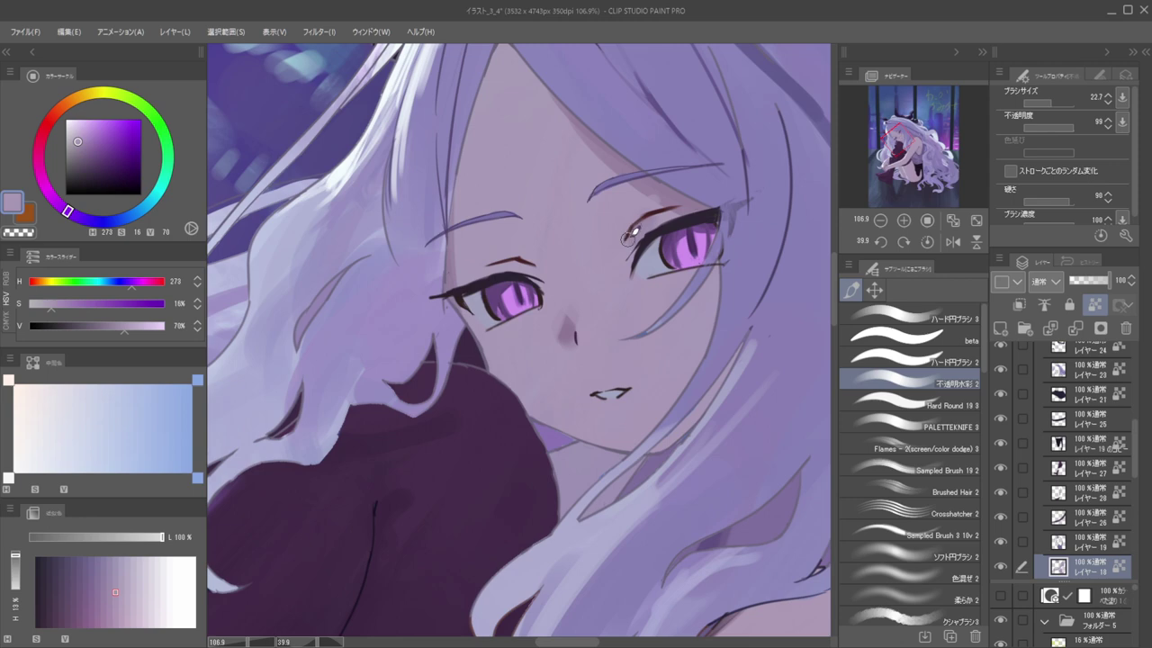
left_click(620, 241, "alt")
key("bracketright")
left_click_drag(525, 269, 519, 268)
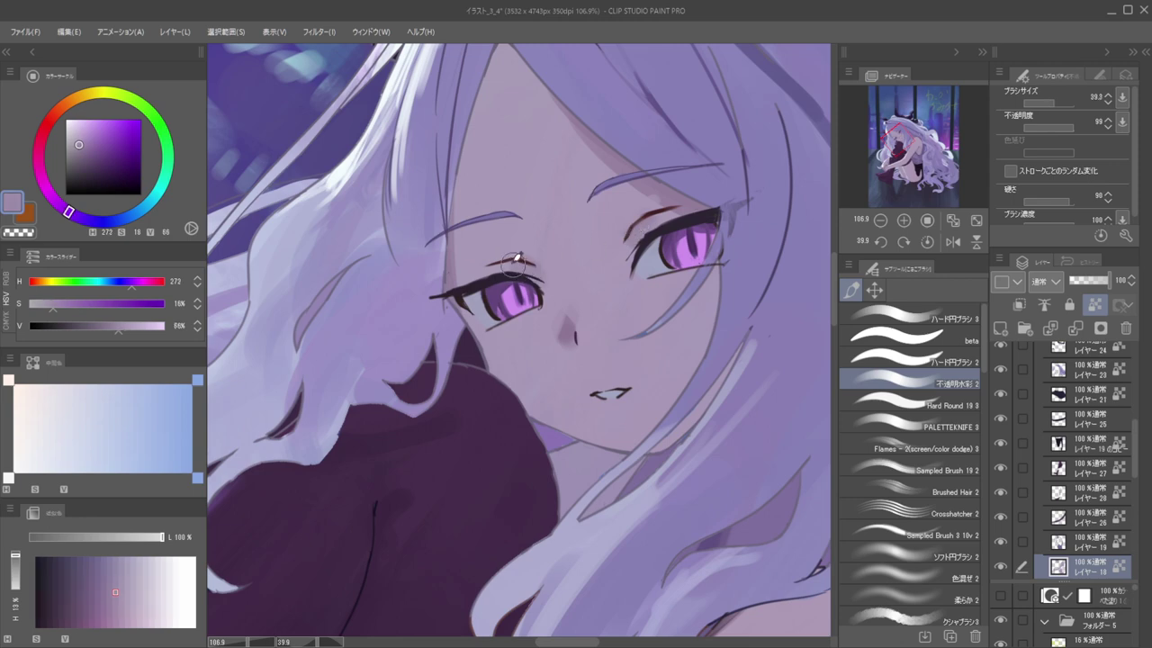
Review the face mirrored and fit-to-window, then select the folder of layers 13, 15, 8, 10
scroll(529, 253, "down", 6)
key("h")
key("h")
scroll(533, 257, "up", 5)
key("bracketleft")
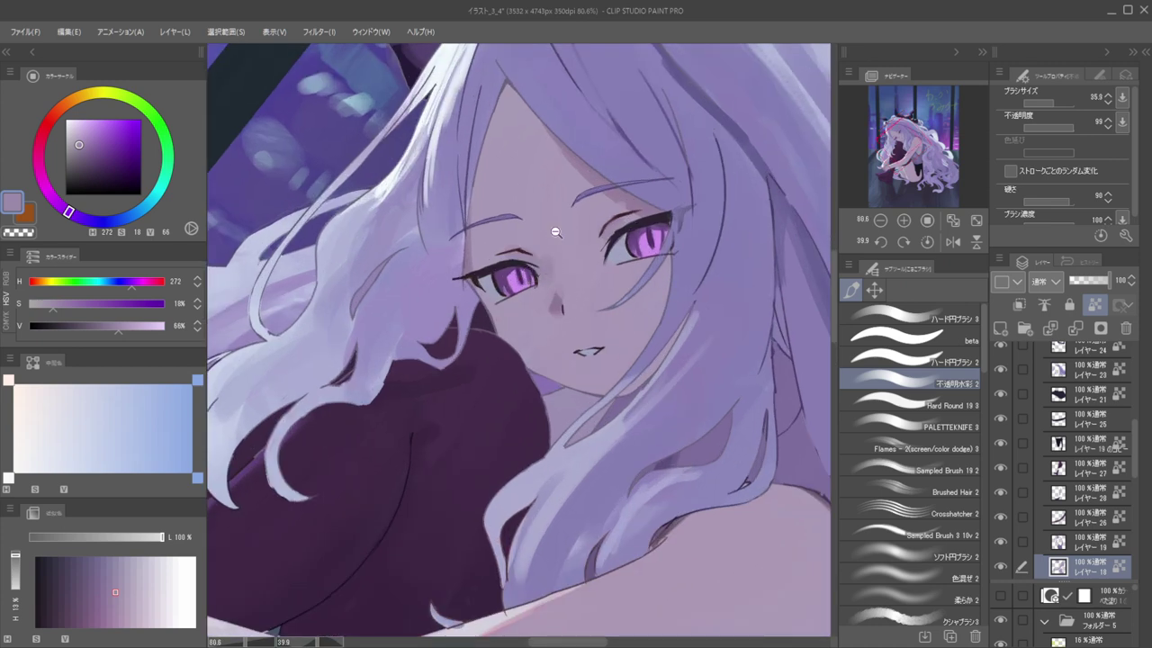
key("ctrl+0")
left_click_drag(626, 194, 557, 137)
left_click_drag(548, 189, 589, 199)
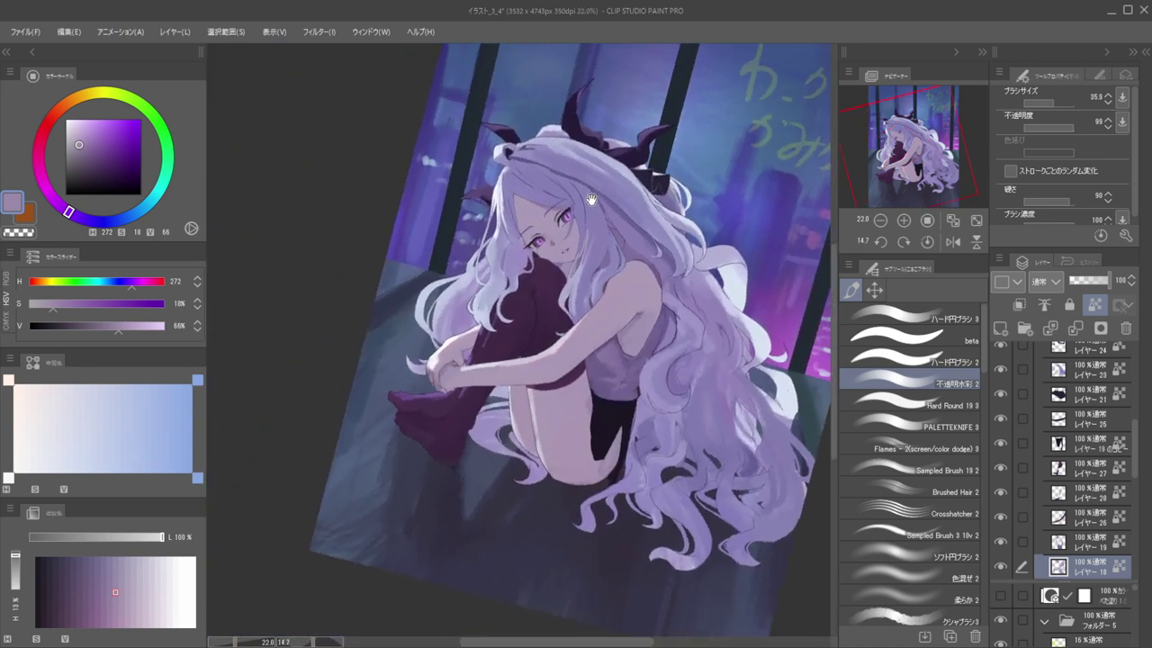
left_click_drag(1062, 402, 1060, 455)
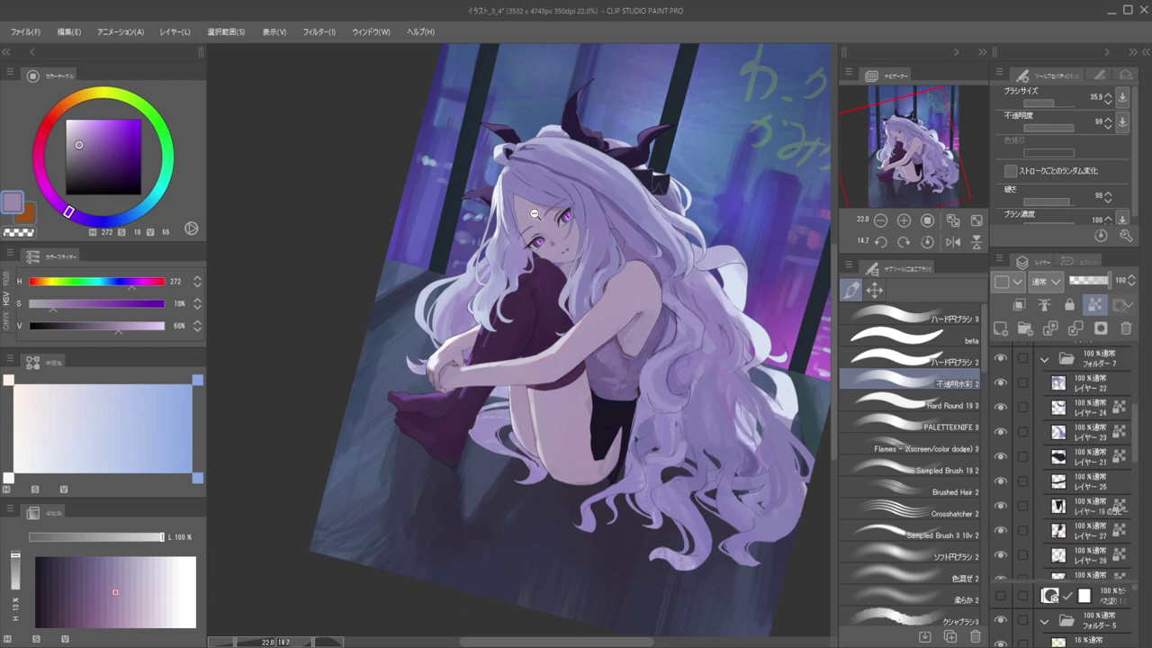
left_click_drag(530, 246, 560, 231)
scroll(1061, 459, "up", 5)
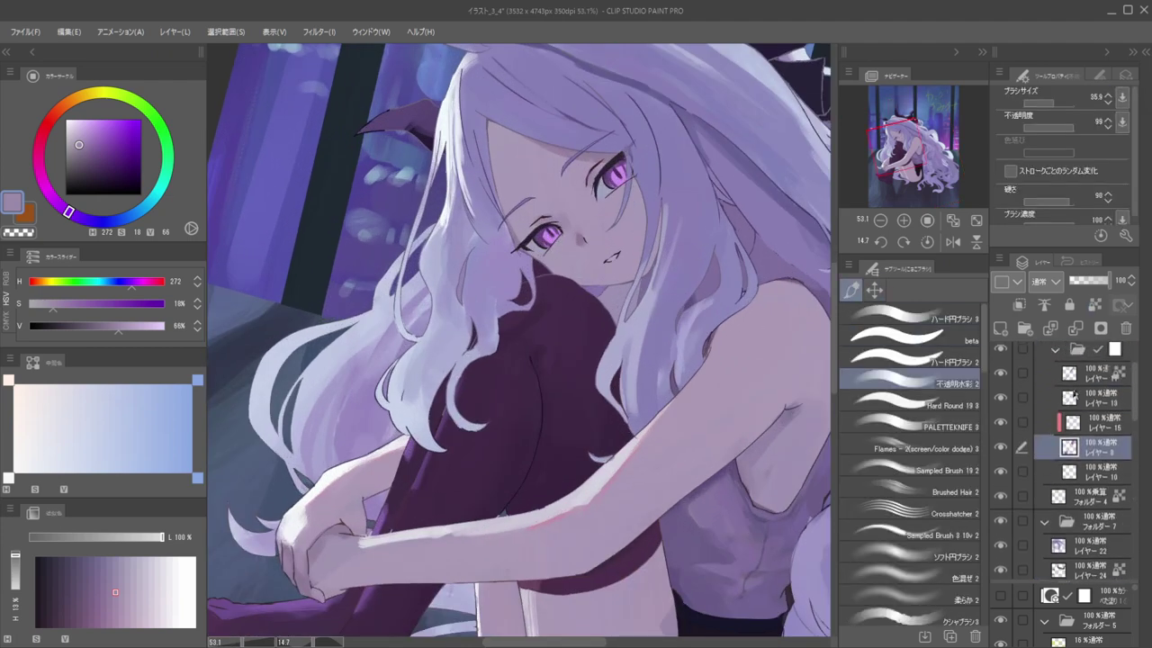
left_click(1089, 358)
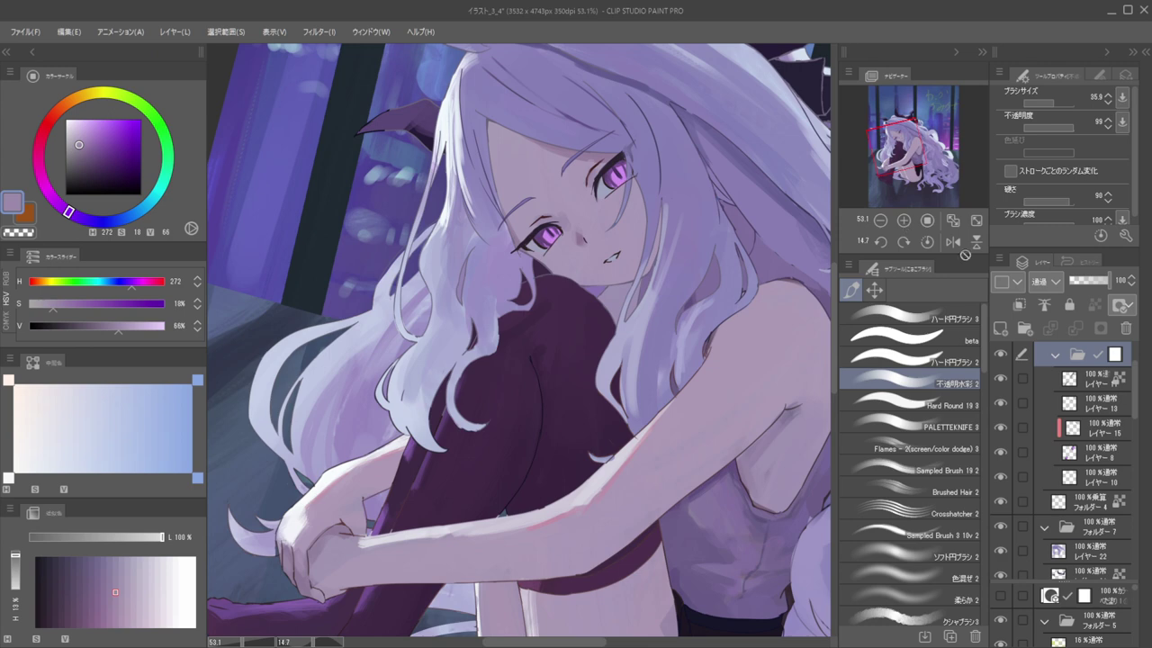
Lasso the girl's left eye, transform it, confirm and deselect
left_click(874, 289)
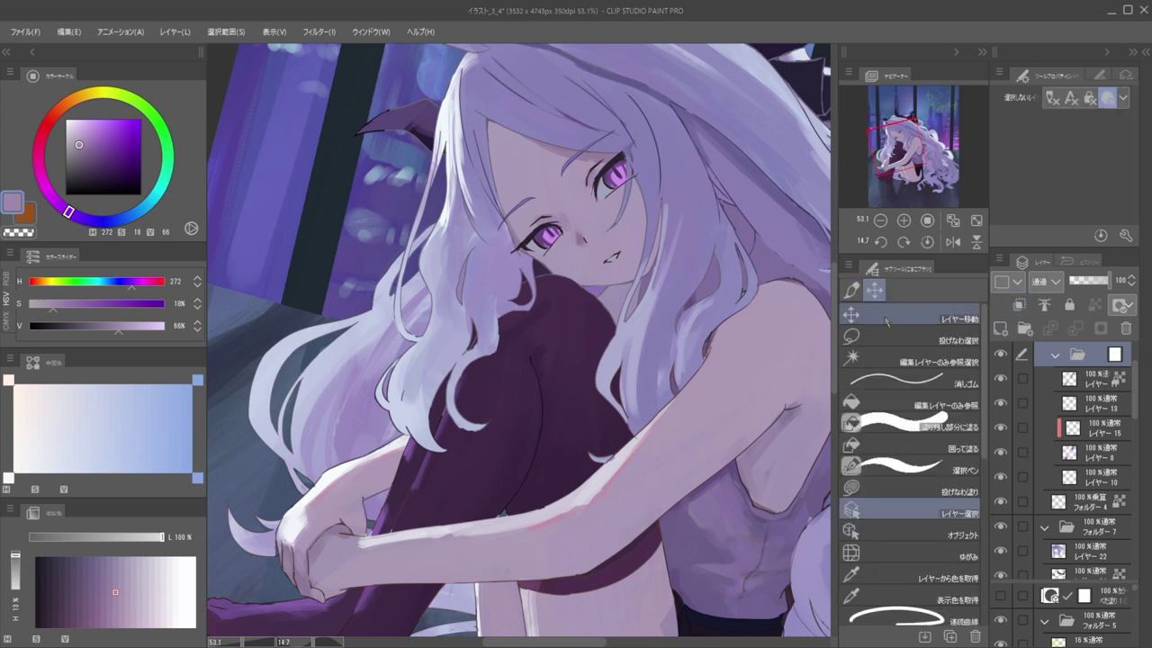
scroll(542, 227, "up", 2)
mouse_move(598, 204)
left_mouse_down()
mouse_move(576, 255)
mouse_move(533, 284)
mouse_move(494, 259)
mouse_move(518, 209)
mouse_move(648, 240)
left_mouse_up()
key("ctrl+t")
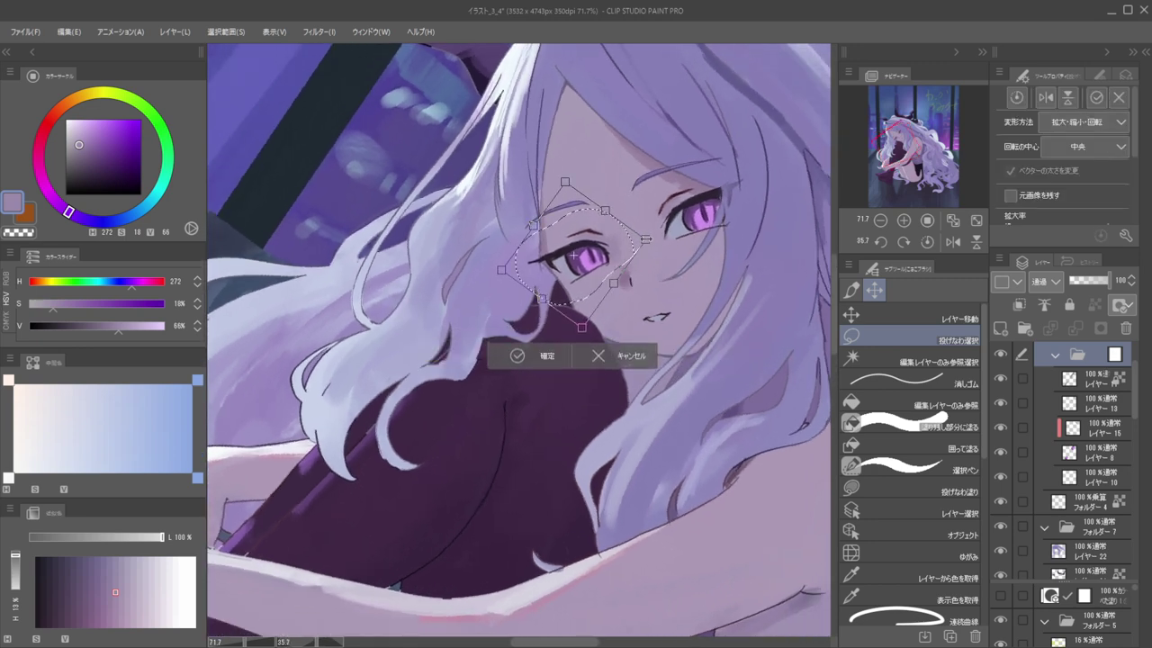
key("Return")
key("ctrl+d")
Zoom out and rotate the view to review the whole picture, then zoom back on the face
left_click_drag(494, 236, 396, 243)
left_click_drag(598, 117, 487, 84)
left_click_drag(486, 84, 576, 77)
left_click_drag(558, 168, 650, 228)
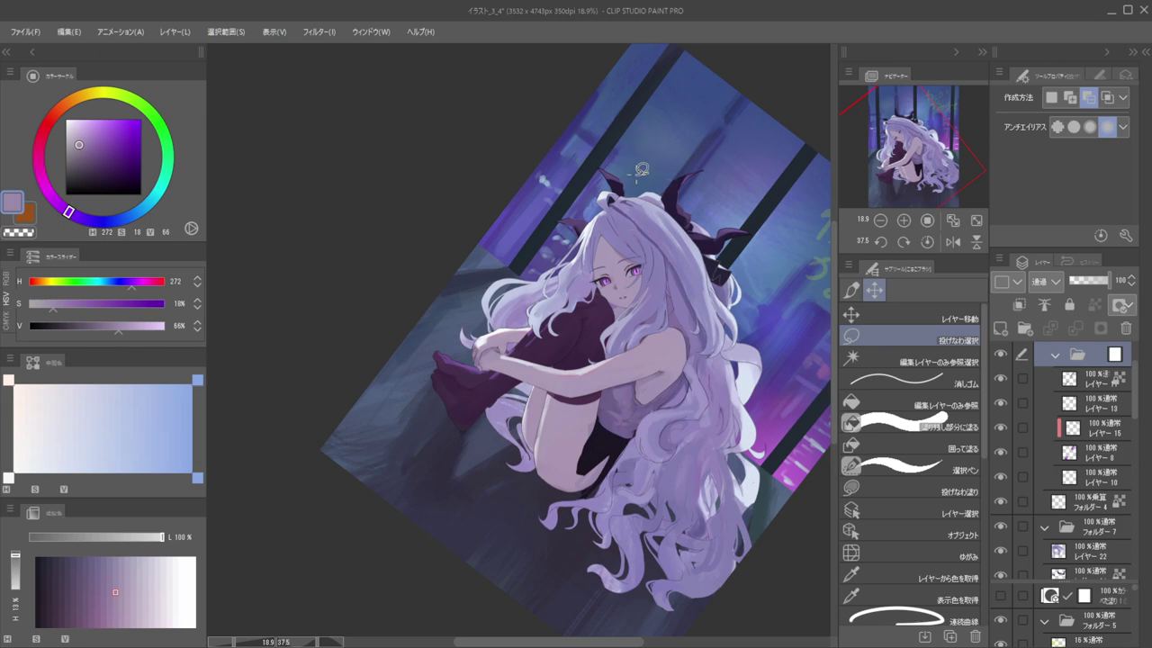
left_click_drag(619, 266, 692, 244)
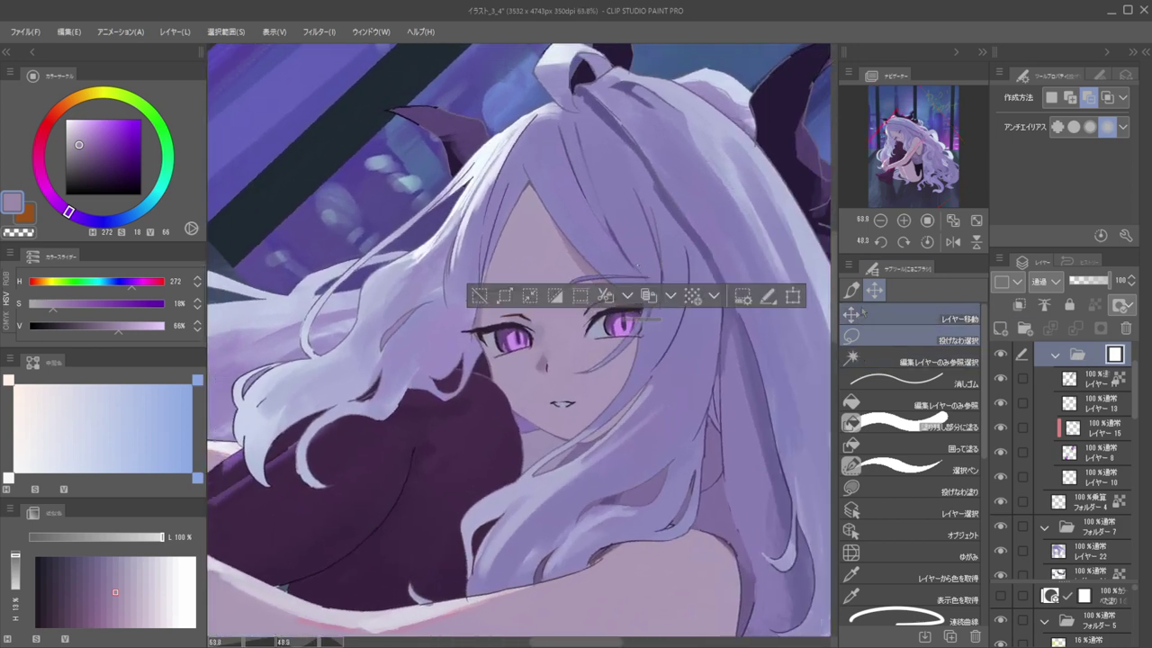
left_click(851, 288)
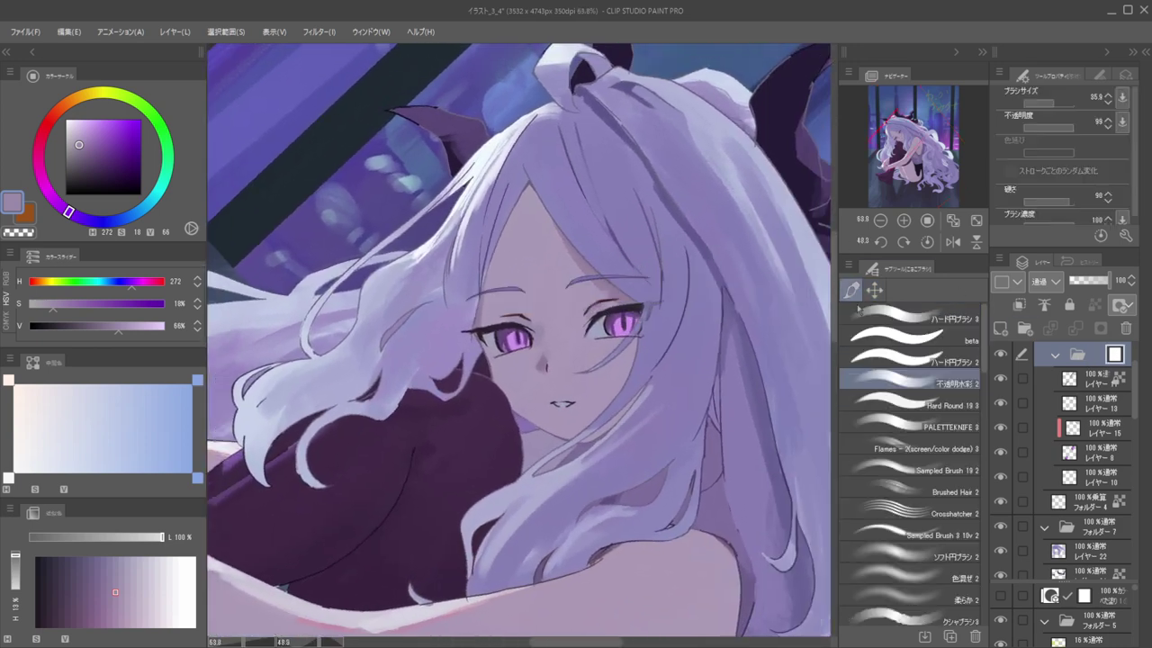
Try erasing at the eyebrow's tail with a small eraser, undo it, and resize the brush
left_click(886, 469)
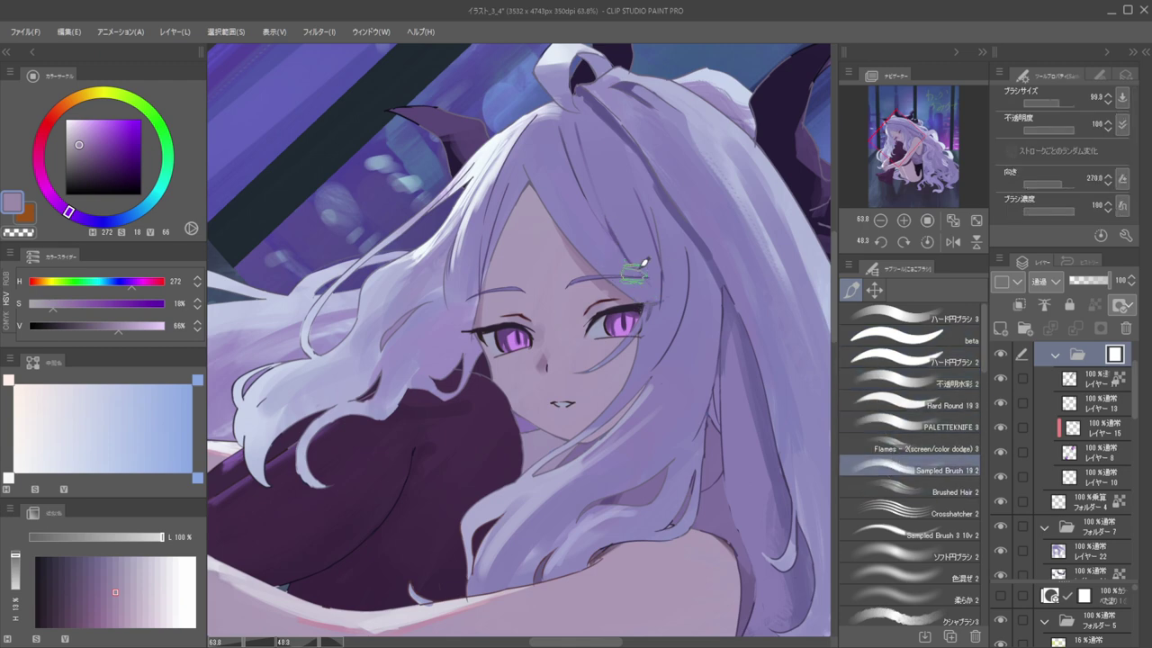
key("c")
left_click_drag(620, 276, 642, 278)
key("ctrl+z")
key("bracketleft")
key("bracketleft")
key("bracketleft")
key("bracketleft")
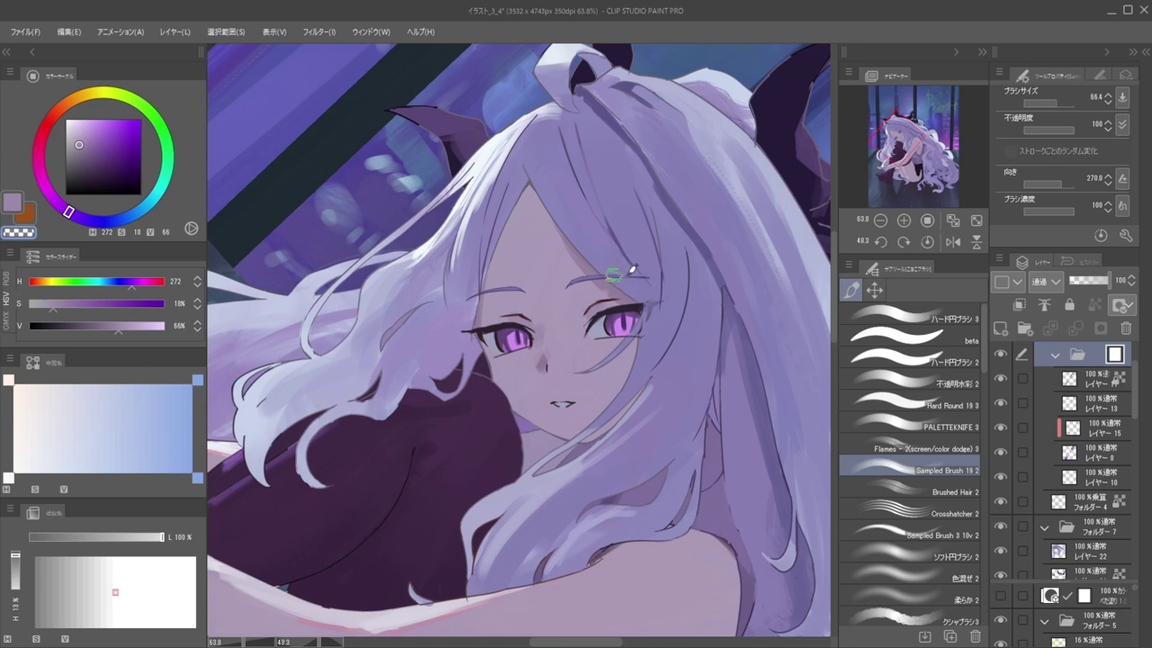
key("bracketright")
scroll(443, 194, "down", 2)
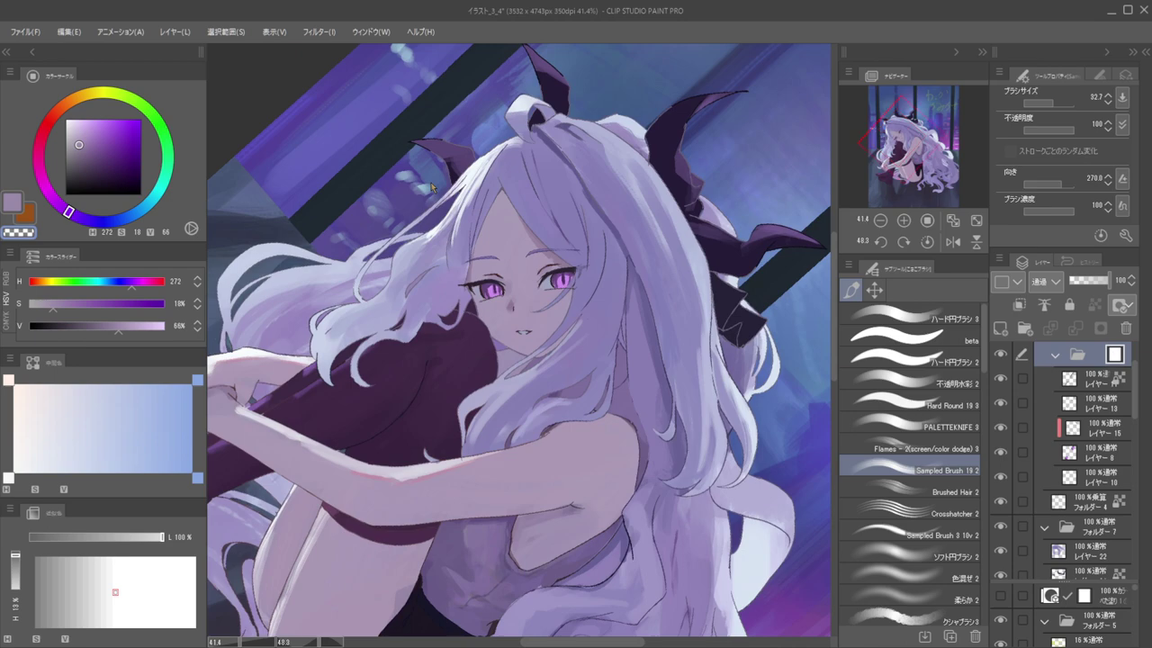
key("h")
key("h")
key("minus")
key("minus")
key("minus")
key("minus")
scroll(576, 203, "up", 3)
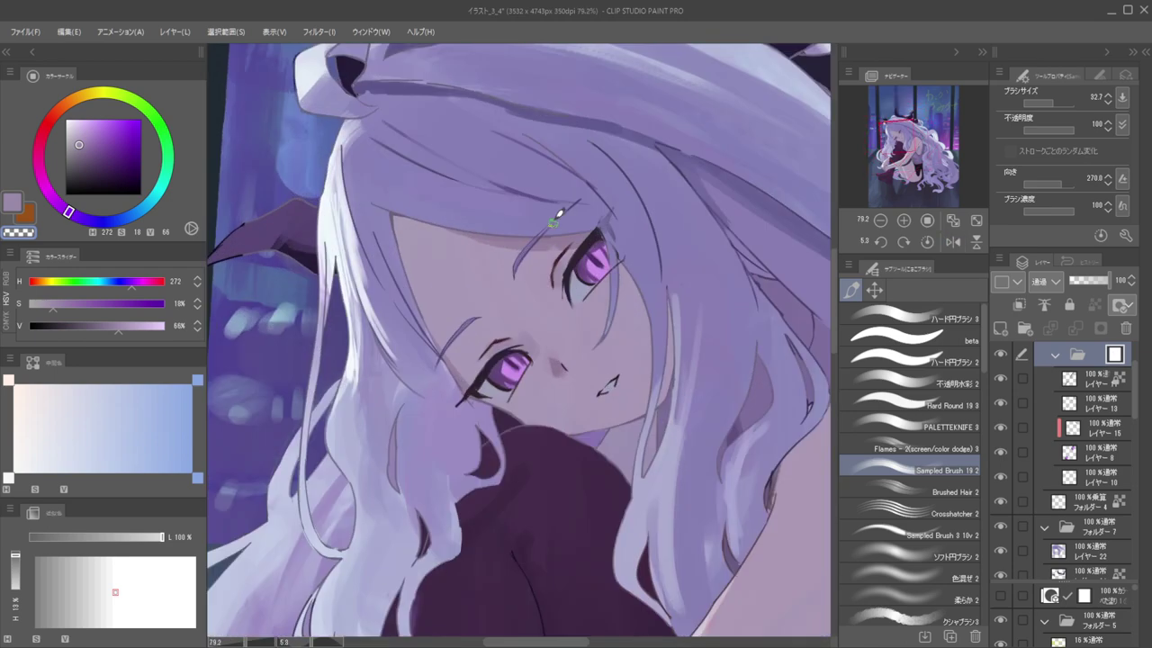
On Layer 18, draw a thin pale curve under the right eye, then undo it
left_click(548, 240, "ctrl+shift")
left_click(551, 243, "alt")
left_click(851, 345)
left_click(581, 232, "alt")
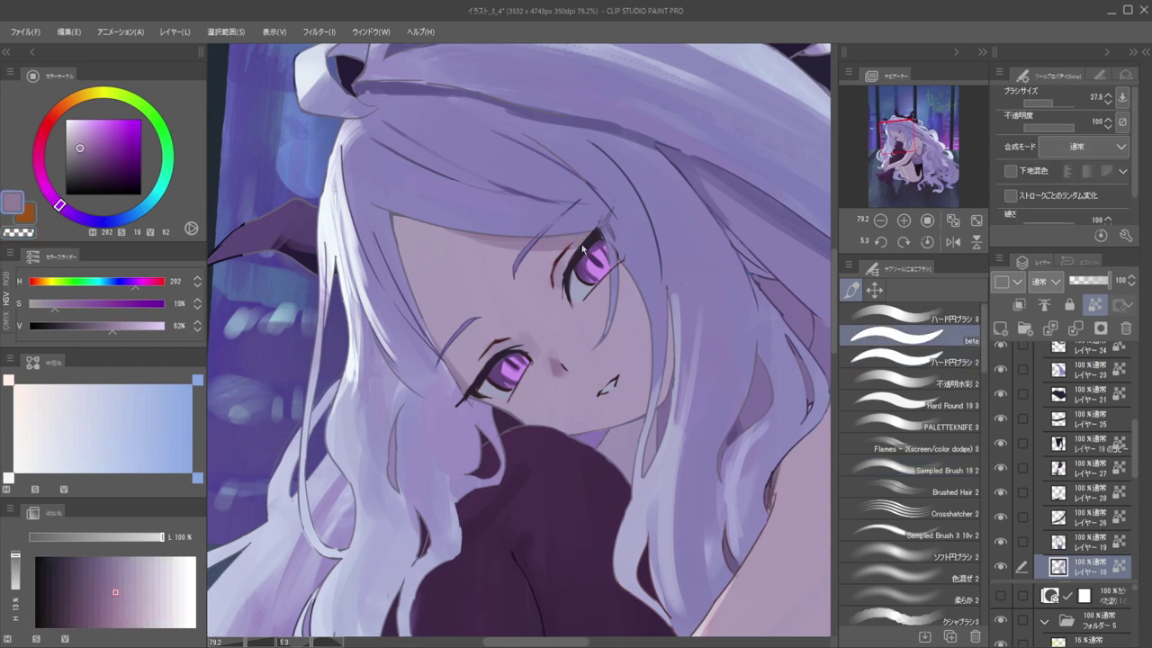
left_click_drag(589, 238, 580, 230, "ctrl+alt")
left_click_drag(604, 279, 591, 324)
key("ctrl+z")
left_click_drag(603, 282, 578, 337)
mouse_move(560, 219)
left_mouse_down()
mouse_move(504, 222)
mouse_move(605, 244)
mouse_move(596, 230)
mouse_move(583, 294)
left_mouse_up()
key("ctrl+z")
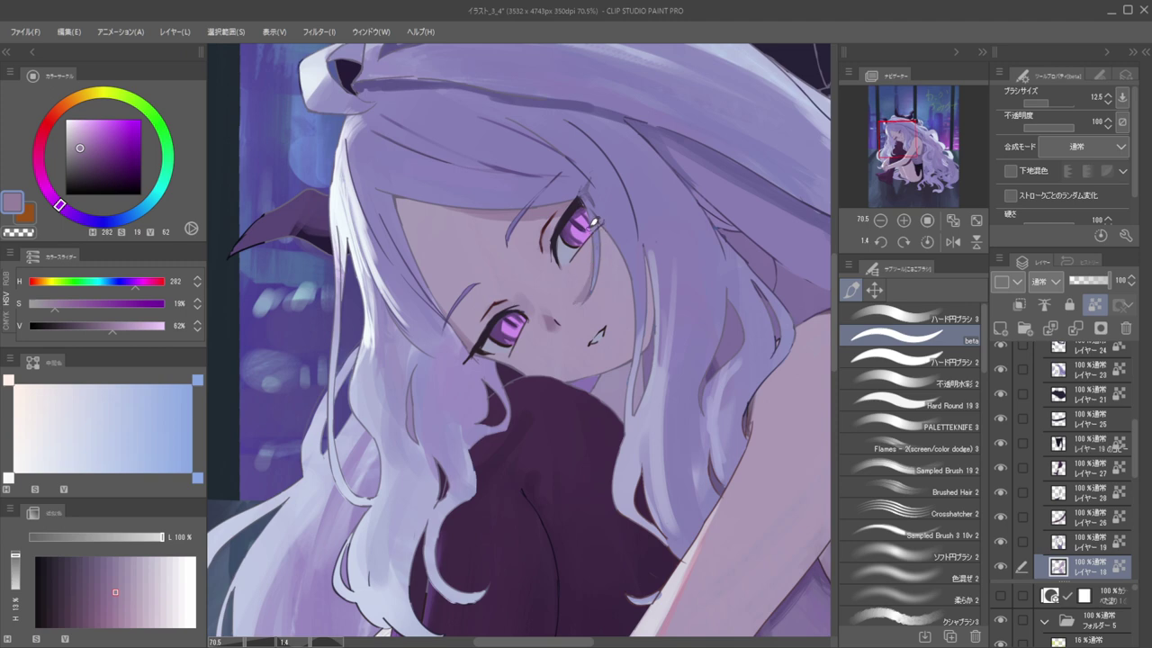
Check the face in mirrored view, shift the colour darker toward magenta, and enlarge the brush
scroll(573, 223, "down", 6)
key("h")
left_click_drag(550, 203, 592, 231)
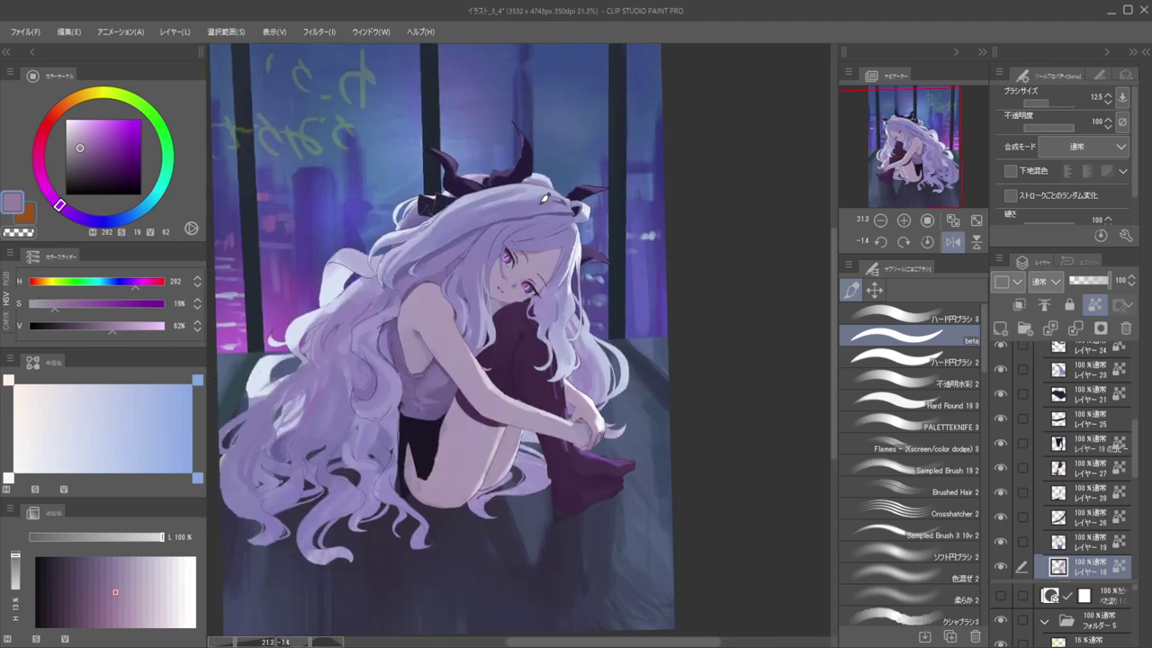
key("h")
left_click_drag(80, 147, 79, 157)
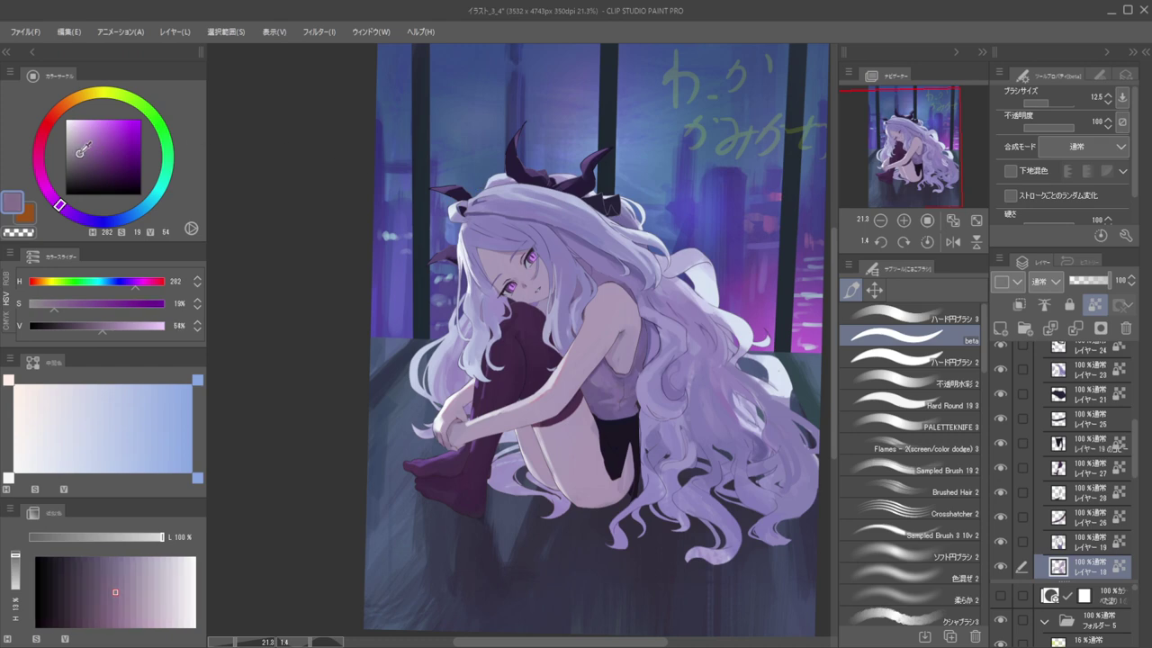
left_click_drag(59, 205, 46, 188)
mouse_move(522, 309)
left_mouse_down()
mouse_move(510, 309)
mouse_move(562, 306)
left_mouse_up()
scroll(580, 277, "up", 4)
left_click_drag(545, 256, 559, 256)
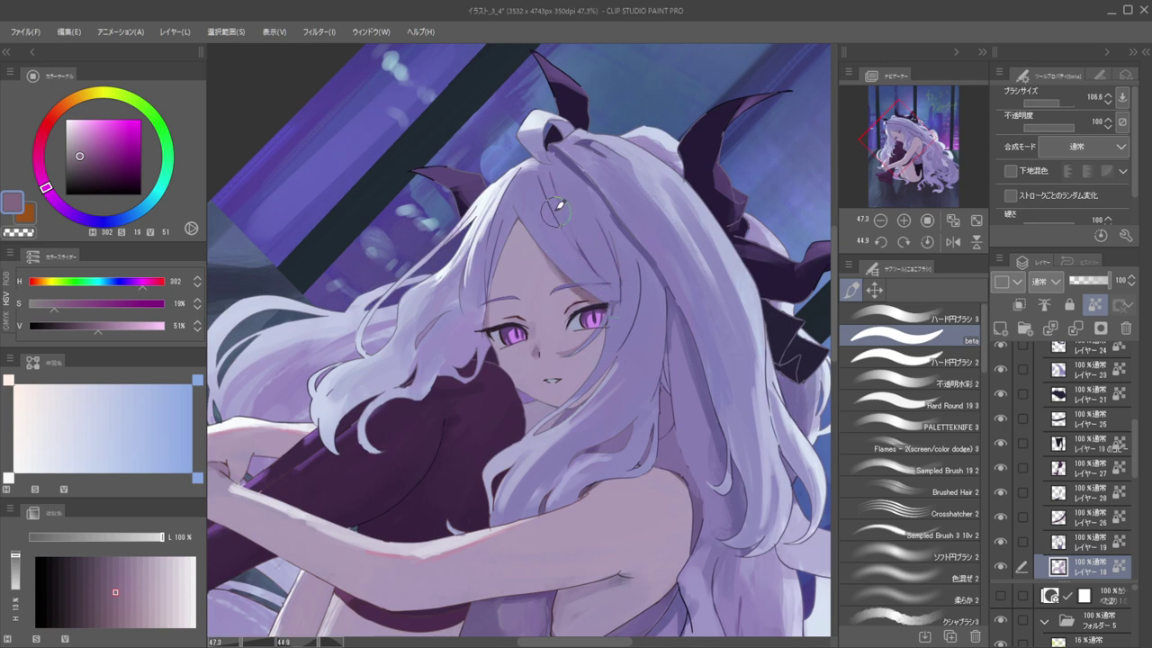
left_click_drag(516, 210, 532, 212)
left_click_drag(526, 256, 536, 257)
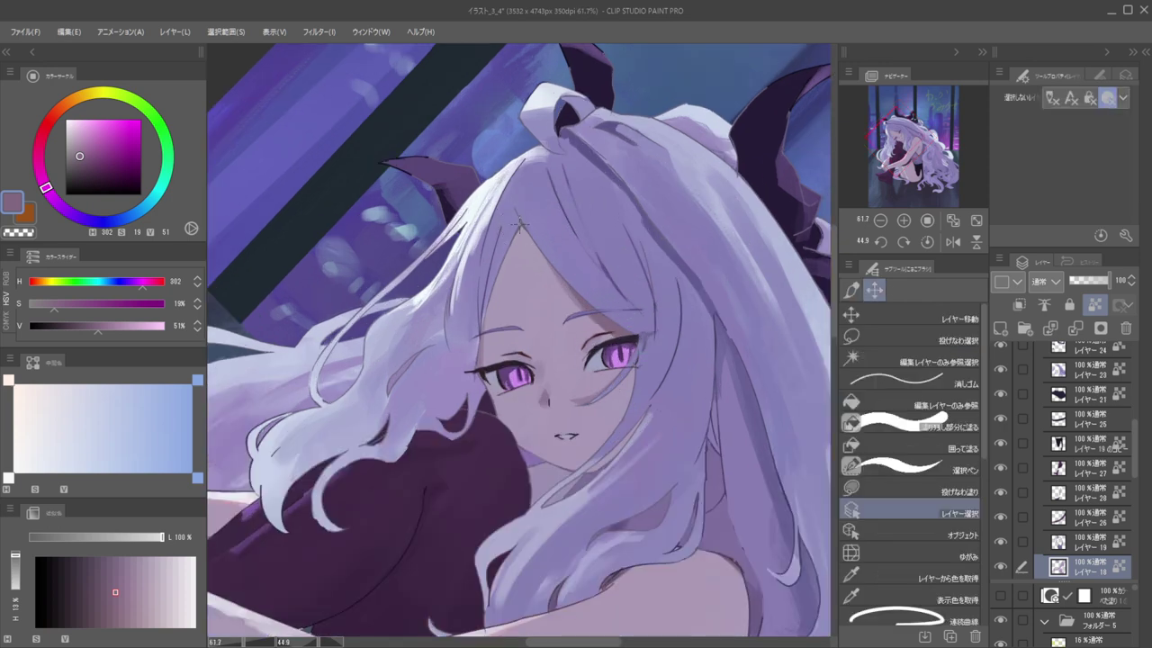
Select the multiply shadow folder (Folder 4), pick a deep violet, and set the brush size
left_click(520, 217, "ctrl+shift")
left_click(522, 223, "alt")
left_click(98, 180)
mouse_move(505, 227)
left_mouse_down()
mouse_move(519, 226)
mouse_move(526, 261)
left_mouse_up()
key("bracketleft")
key("bracketleft")
key("bracketleft")
key("bracketleft")
key("bracketleft")
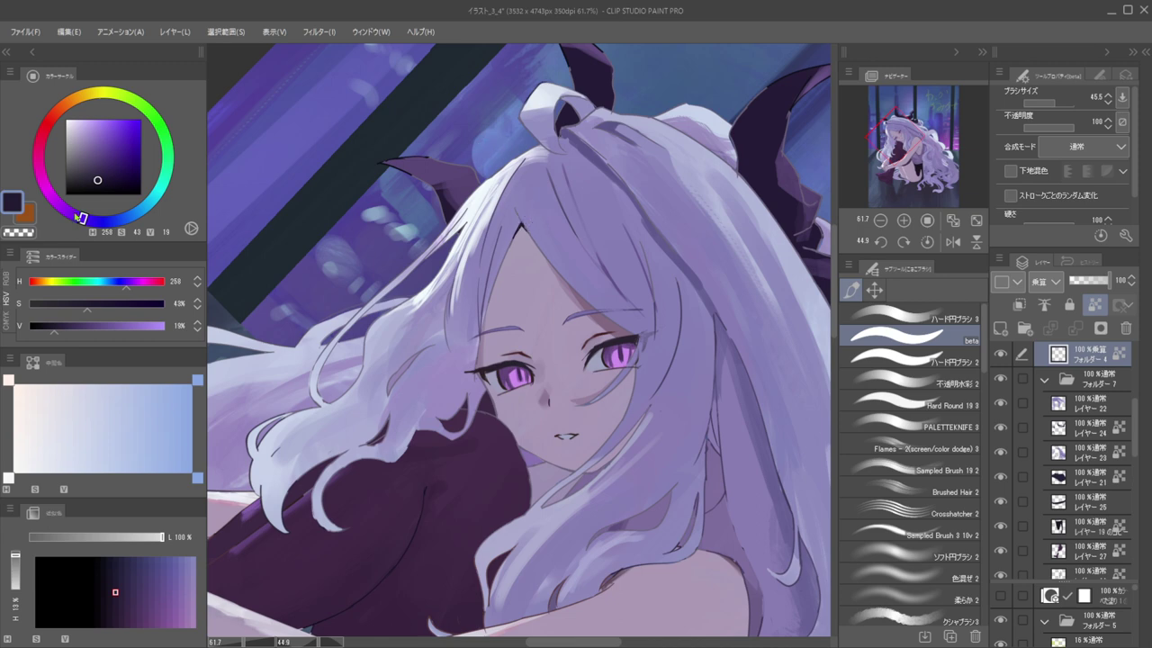
left_click_drag(82, 218, 38, 162)
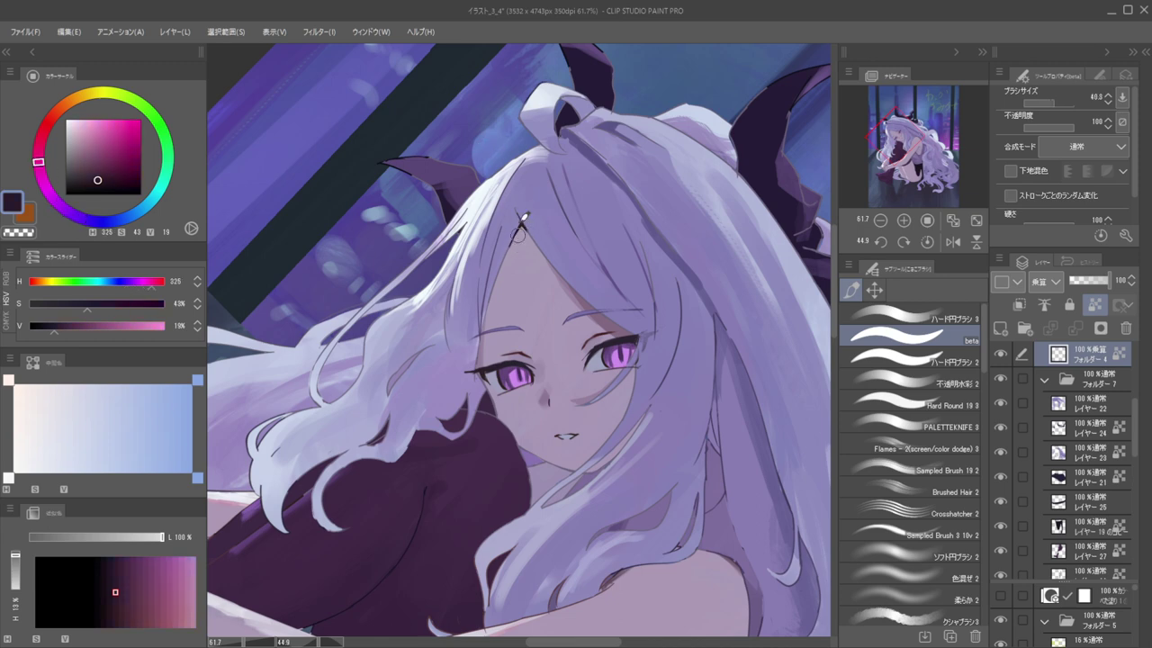
left_click_drag(528, 185, 500, 180)
key("h")
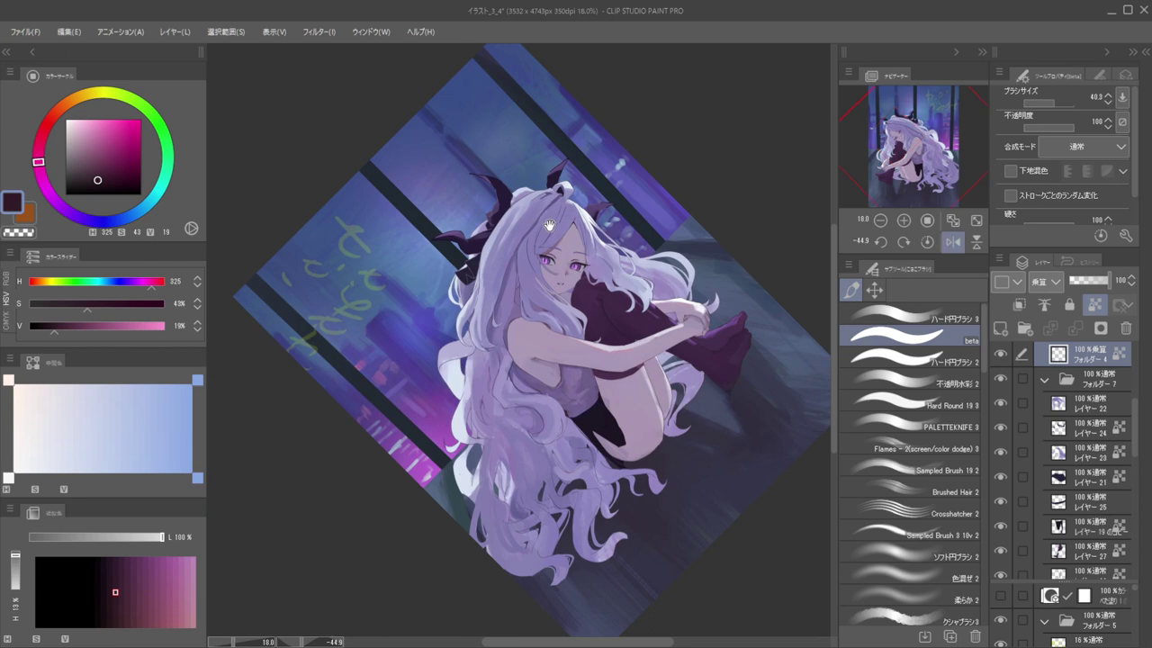
left_click_drag(548, 226, 581, 232)
key("bracketright")
key("bracketright")
key("bracketright")
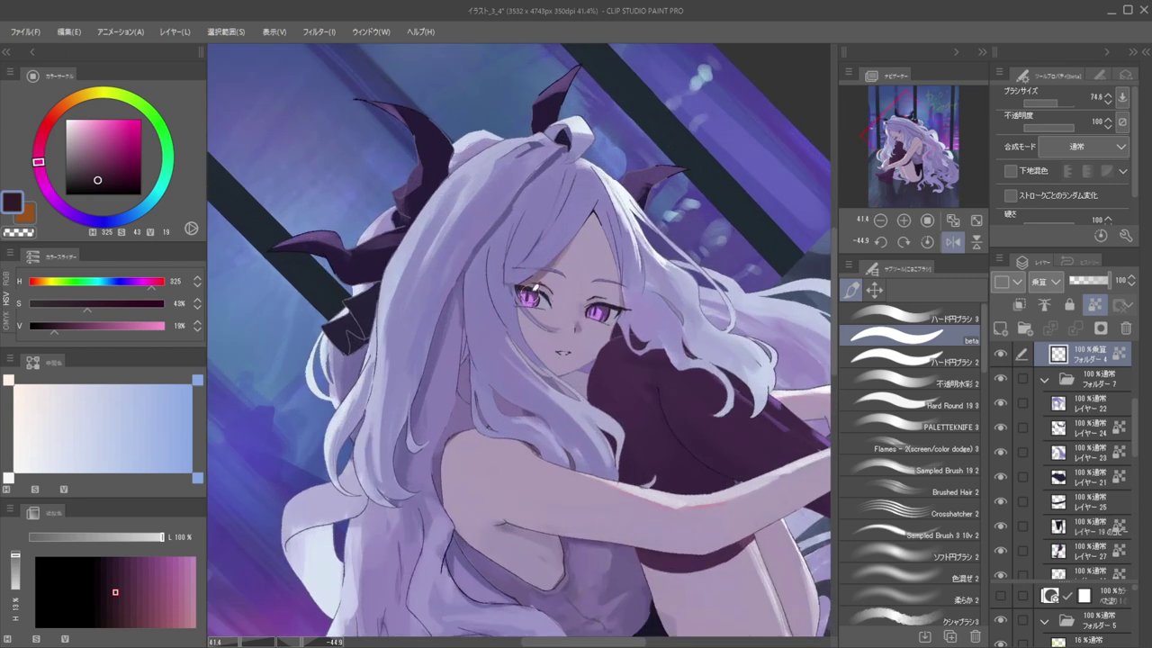
key("h")
left_click_drag(605, 232, 726, 222)
left_click_drag(691, 184, 614, 154)
left_click_drag(667, 203, 600, 189)
left_click_drag(574, 192, 619, 223)
left_click_drag(619, 223, 551, 229)
left_click(722, 318, "ctrl+shift")
key("b")
left_click(723, 317, "alt")
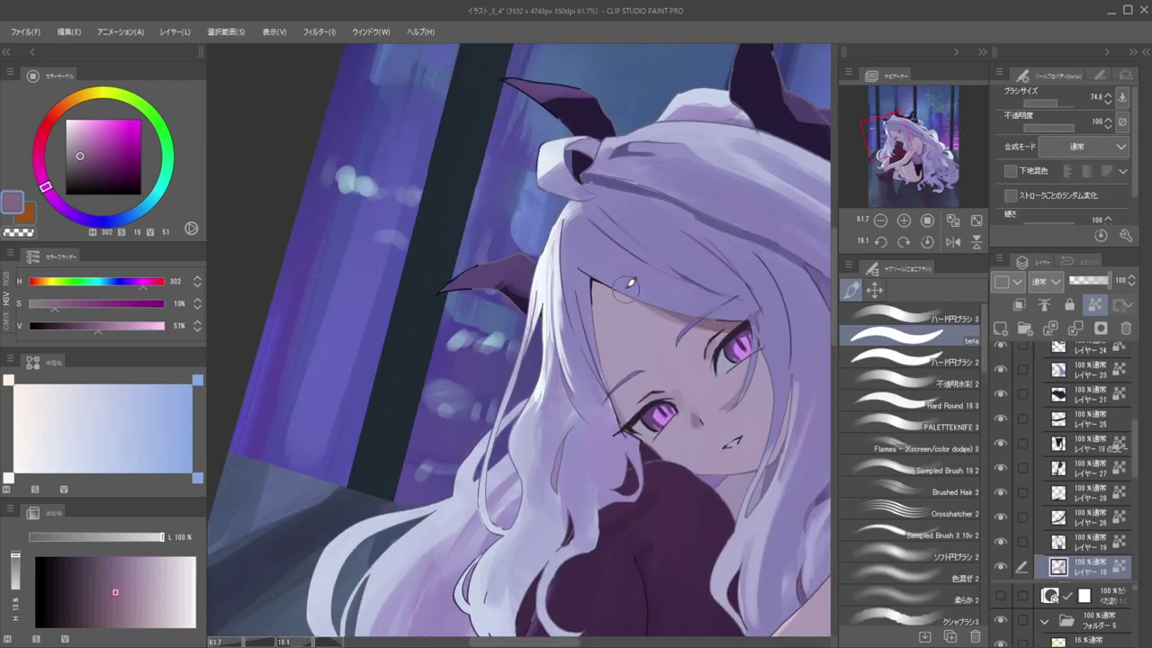
left_click_drag(615, 405, 622, 405)
mouse_move(612, 395)
left_mouse_down()
mouse_move(622, 416)
mouse_move(618, 400)
left_mouse_up()
left_click(888, 376)
left_click(623, 390, "alt")
left_click(663, 393, "alt")
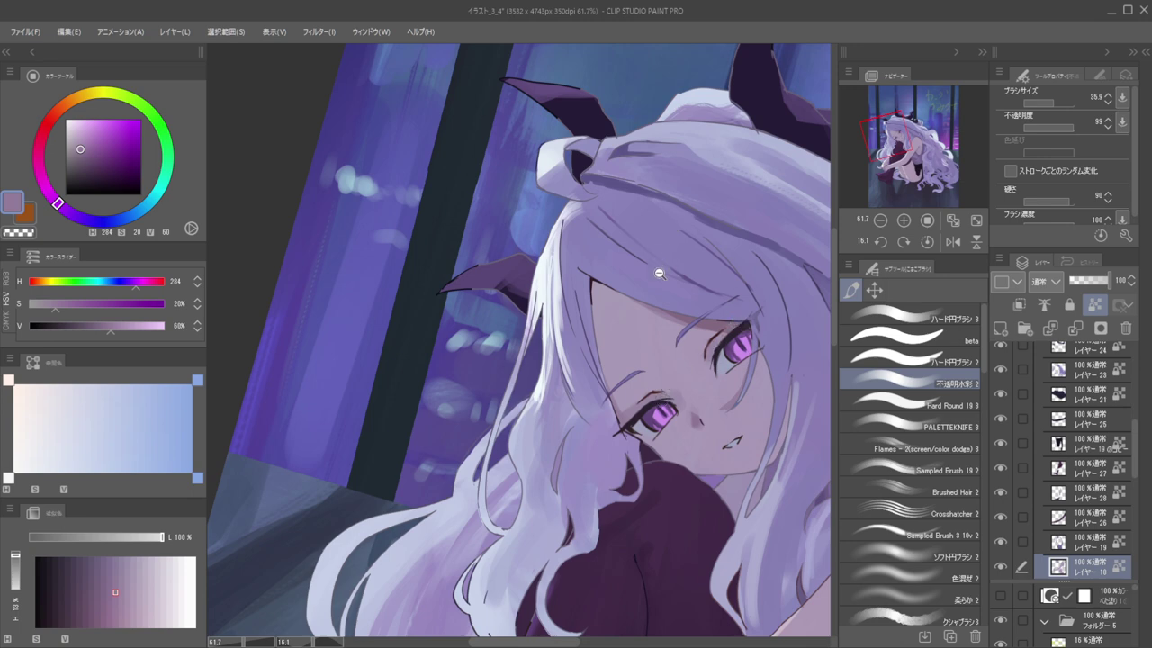
left_click_drag(660, 266, 637, 273)
left_click_drag(637, 272, 577, 282)
key("h")
key("h")
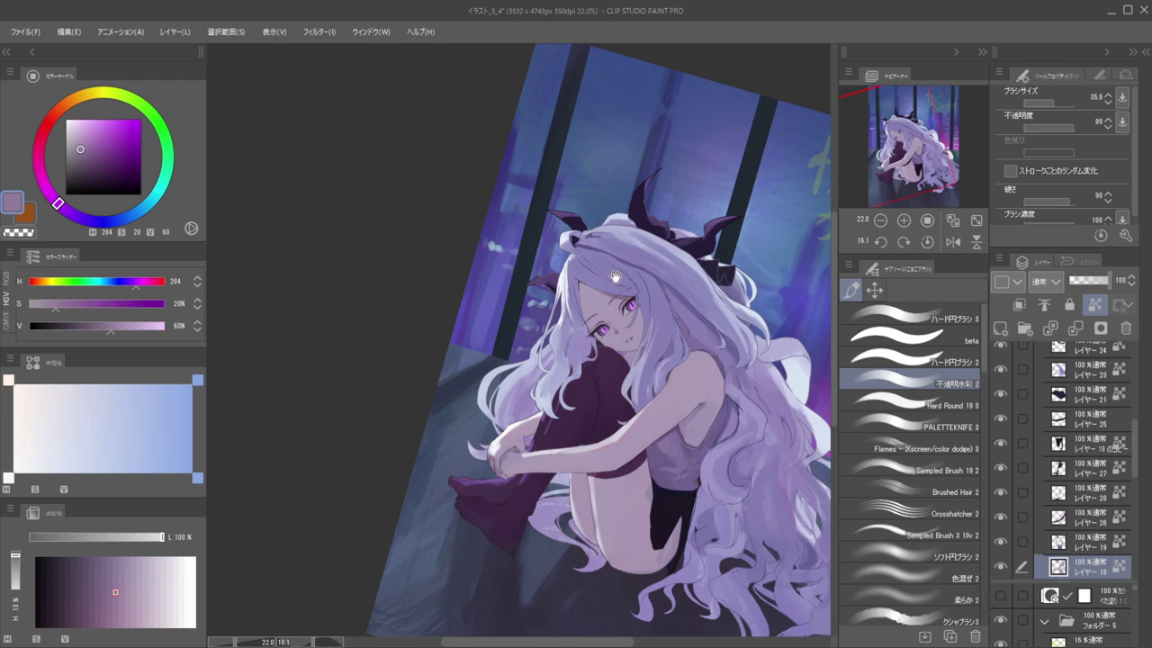
scroll(636, 281, "down", 2)
left_click_drag(628, 282, 677, 317)
left_click(591, 258, "ctrl+shift")
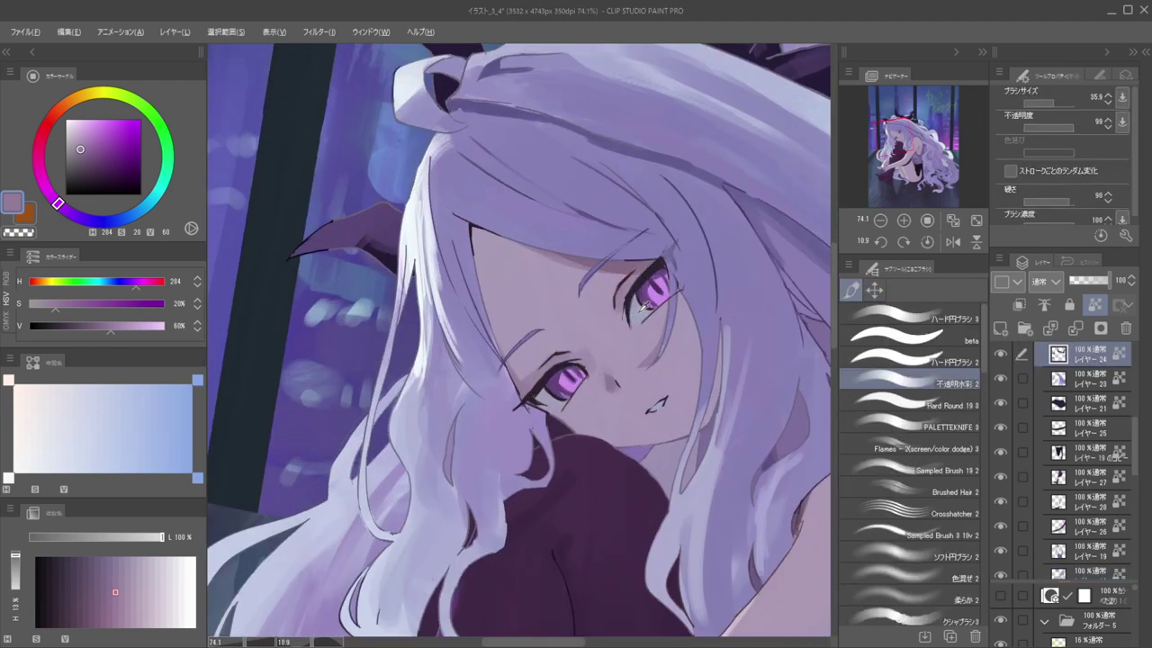
left_click(590, 258, "alt")
left_click_drag(113, 222, 89, 222)
left_click_drag(576, 315, 610, 314)
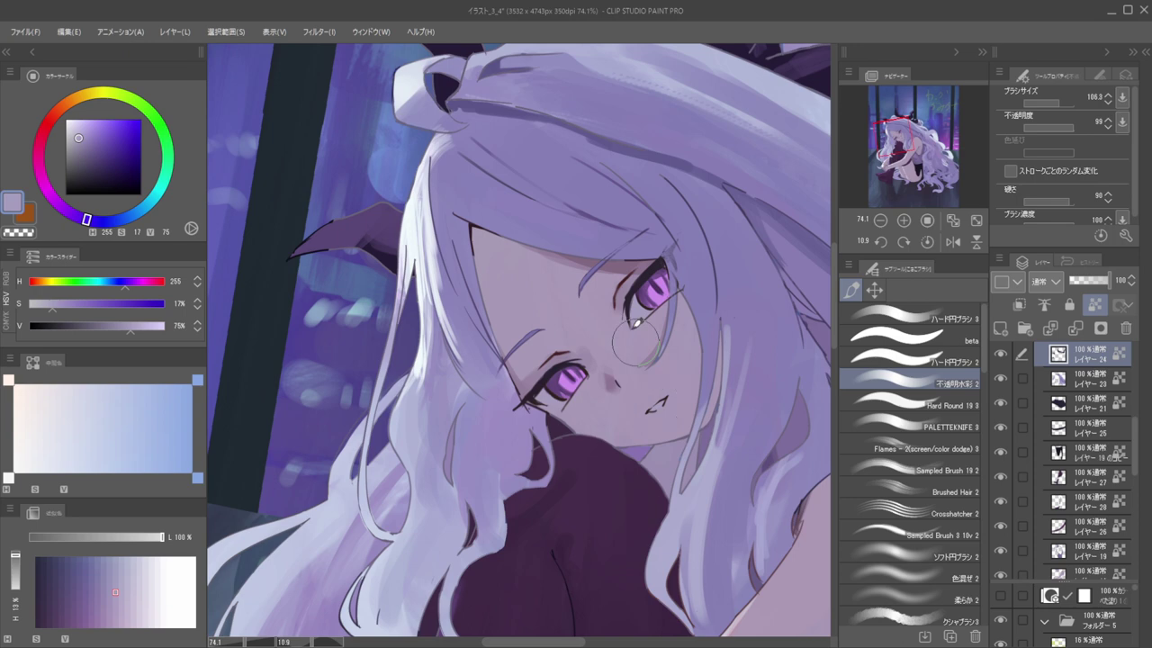
scroll(598, 311, "down", 5)
mouse_move(592, 324)
left_mouse_down()
mouse_move(617, 283)
mouse_move(603, 281)
left_mouse_up()
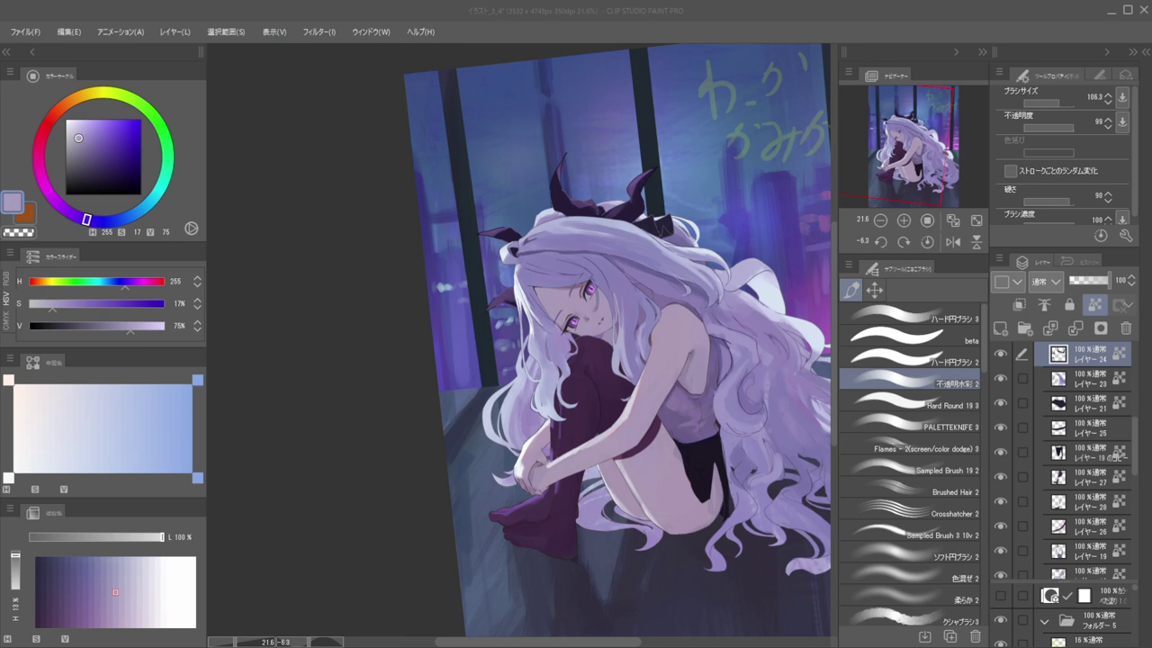
left_click(589, 18)
left_click_drag(581, 329, 594, 375)
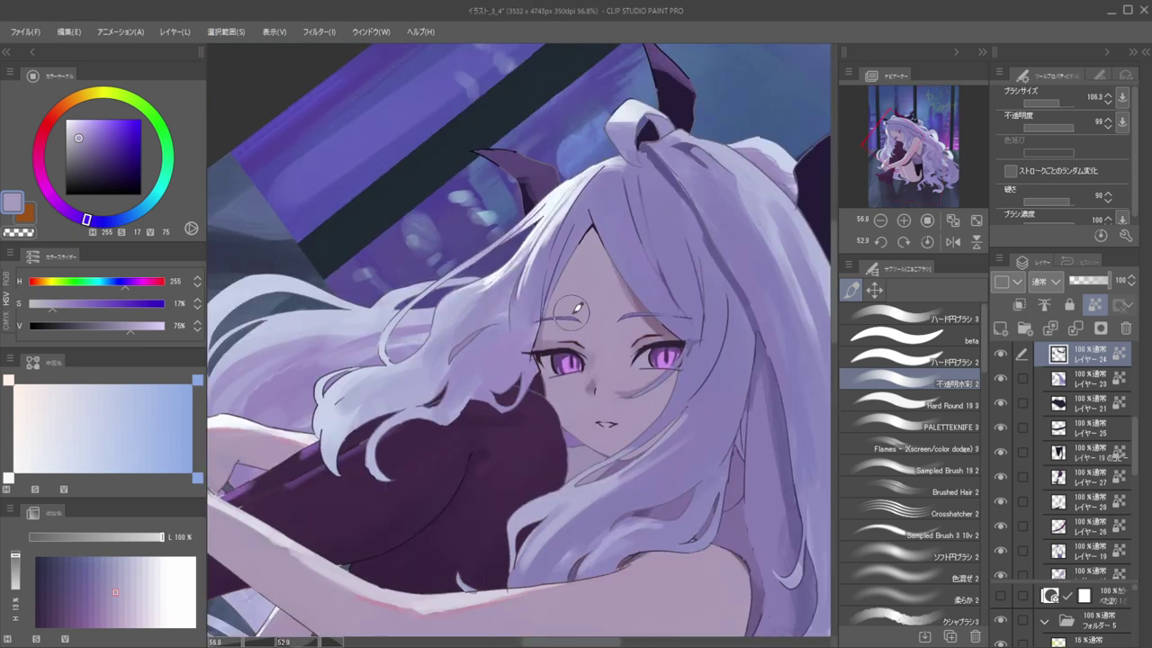
scroll(558, 371, "up", 4)
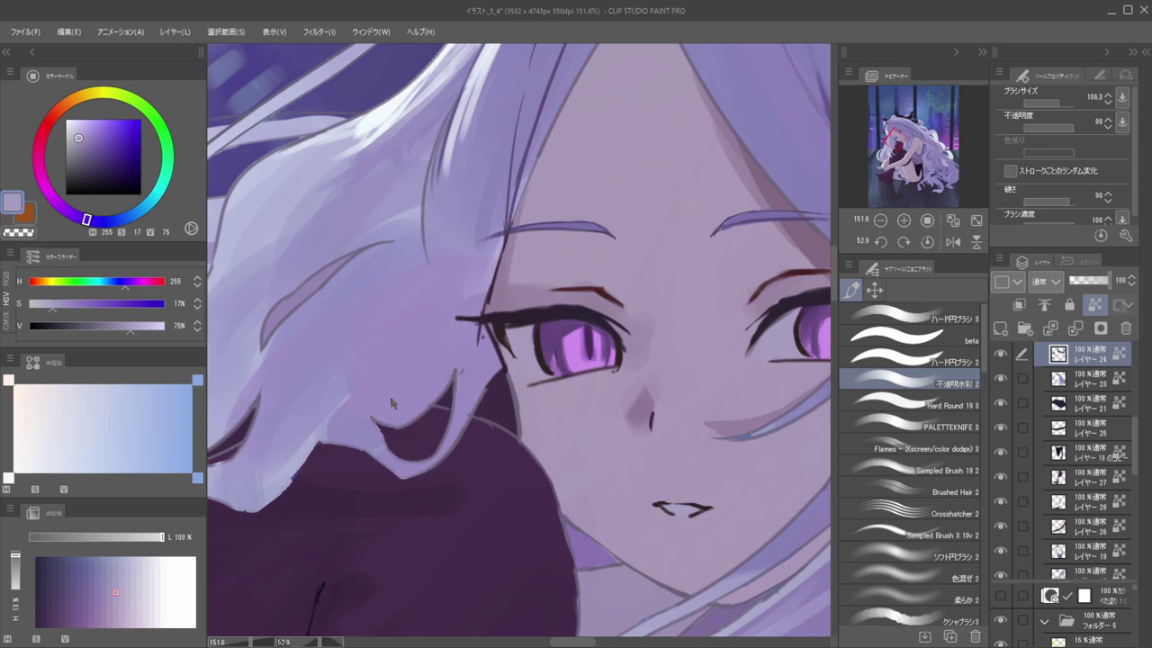
scroll(558, 328, "up", 2)
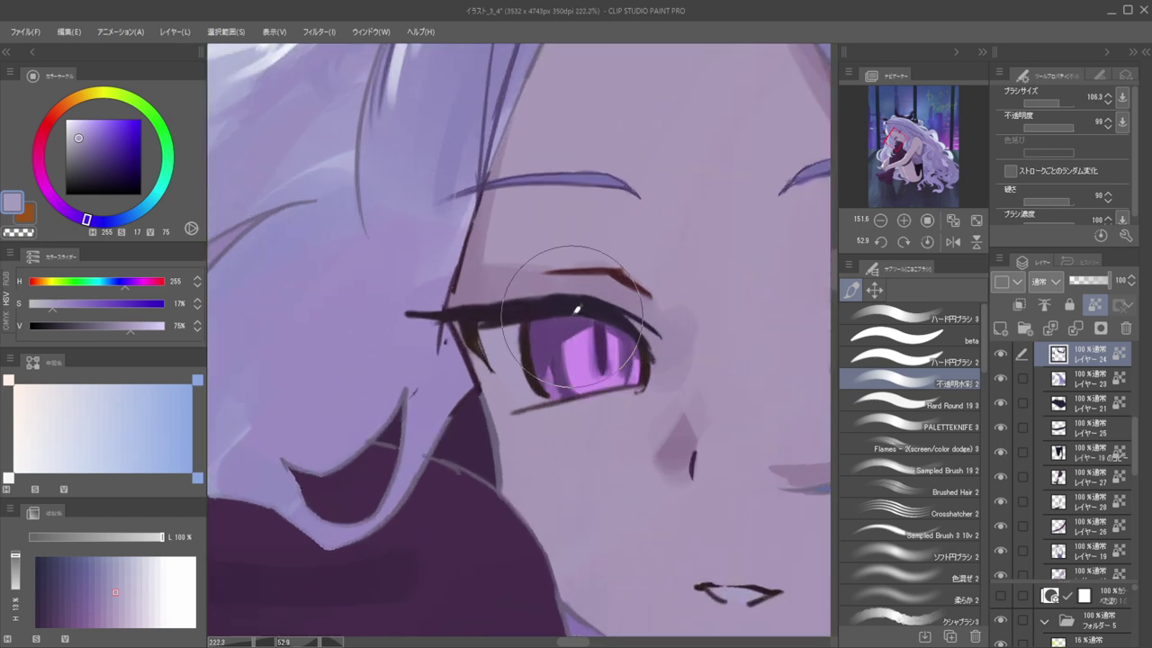
key("[")
key("[")
key("[")
left_click(555, 333, "ctrl+shift")
On the eye layer, turn on per-stroke random variation and darken the left iris in bluer violet
left_click(561, 329, "alt")
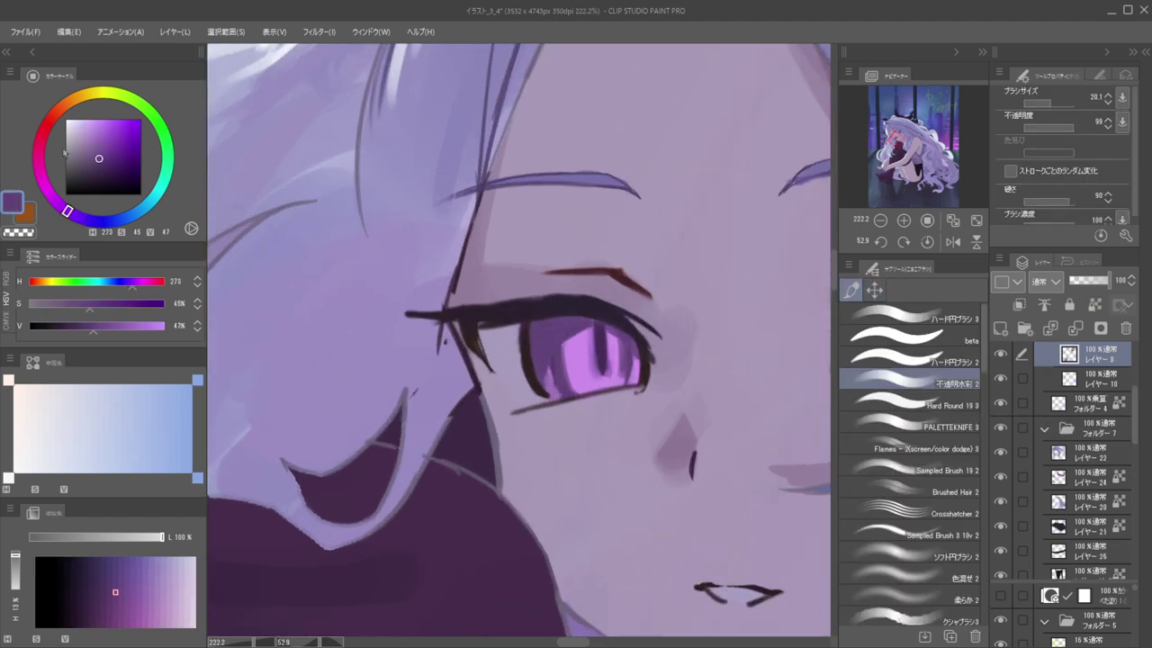
left_click_drag(68, 212, 82, 218)
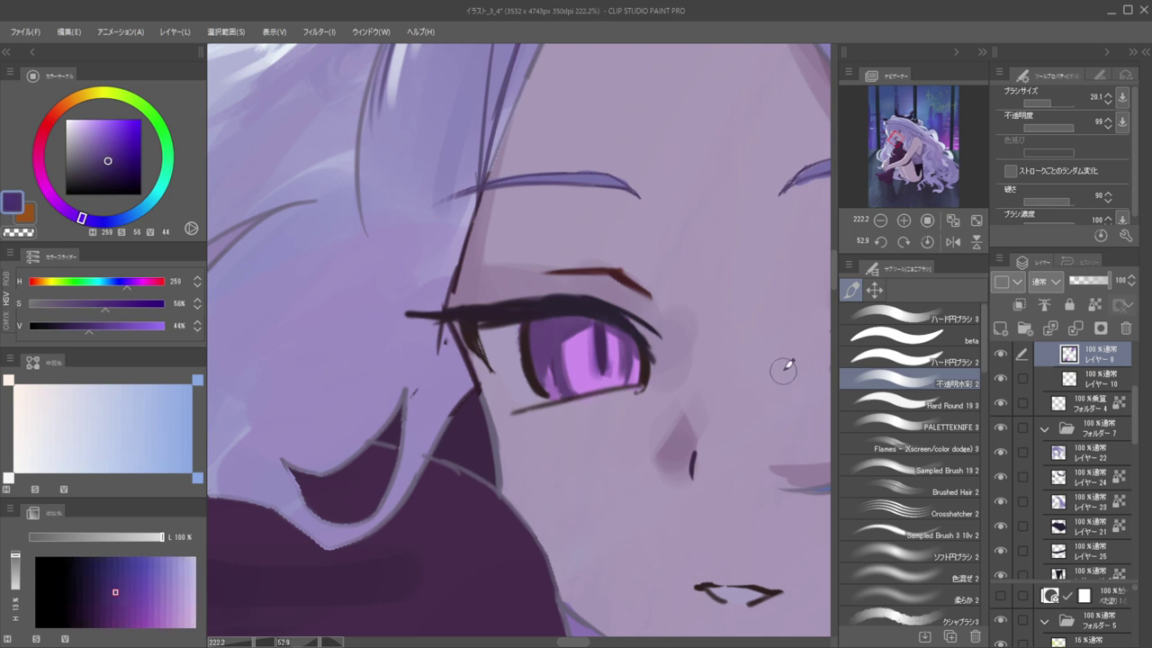
left_click(1011, 171)
left_click_drag(542, 331, 578, 329)
mouse_move(580, 324)
left_mouse_down()
mouse_move(538, 341)
mouse_move(625, 307)
mouse_move(537, 350)
left_mouse_up()
mouse_move(550, 350)
left_mouse_down()
mouse_move(572, 390)
mouse_move(566, 358)
mouse_move(575, 385)
mouse_move(566, 358)
mouse_move(554, 396)
mouse_move(551, 360)
mouse_move(553, 389)
mouse_move(584, 358)
mouse_move(547, 359)
left_mouse_up()
Add a light pink-violet stroke at the left side of the iris
left_click(576, 351, "alt")
left_click(552, 382, "alt")
left_click(577, 361, "alt")
left_click_drag(603, 313, 550, 288)
left_click_drag(630, 299, 590, 243)
left_click_drag(625, 206, 626, 215)
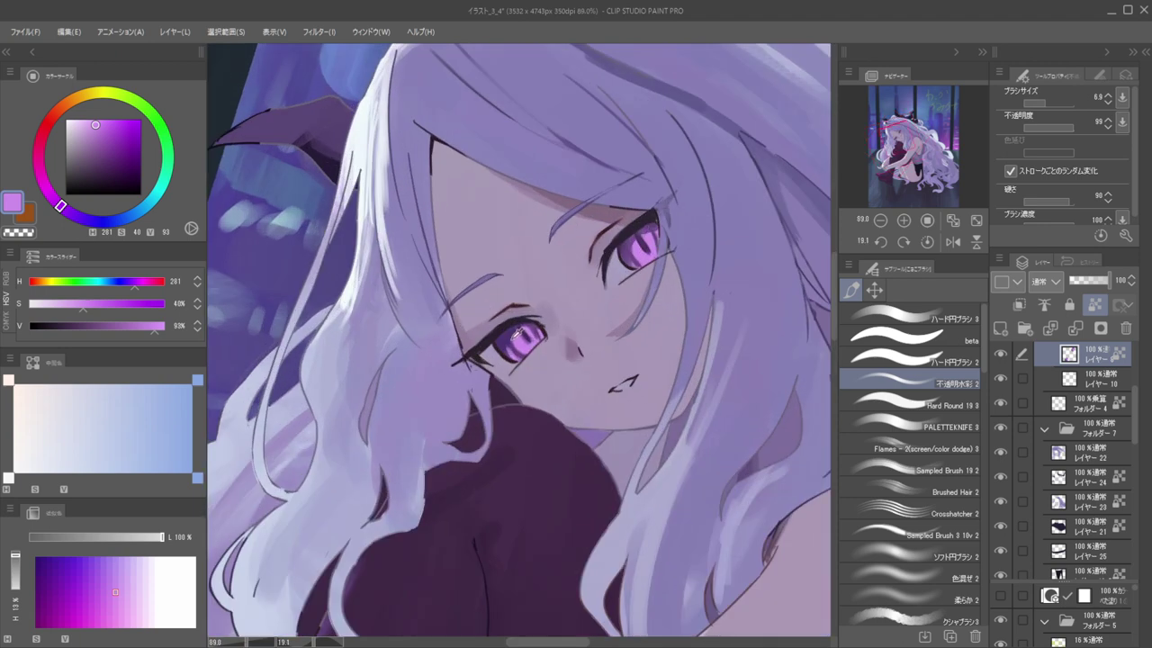
With Sampled Brush 19, shade the upper right iris and the left iris in dark violet
left_click(518, 333, "alt")
scroll(625, 247, "up", 3)
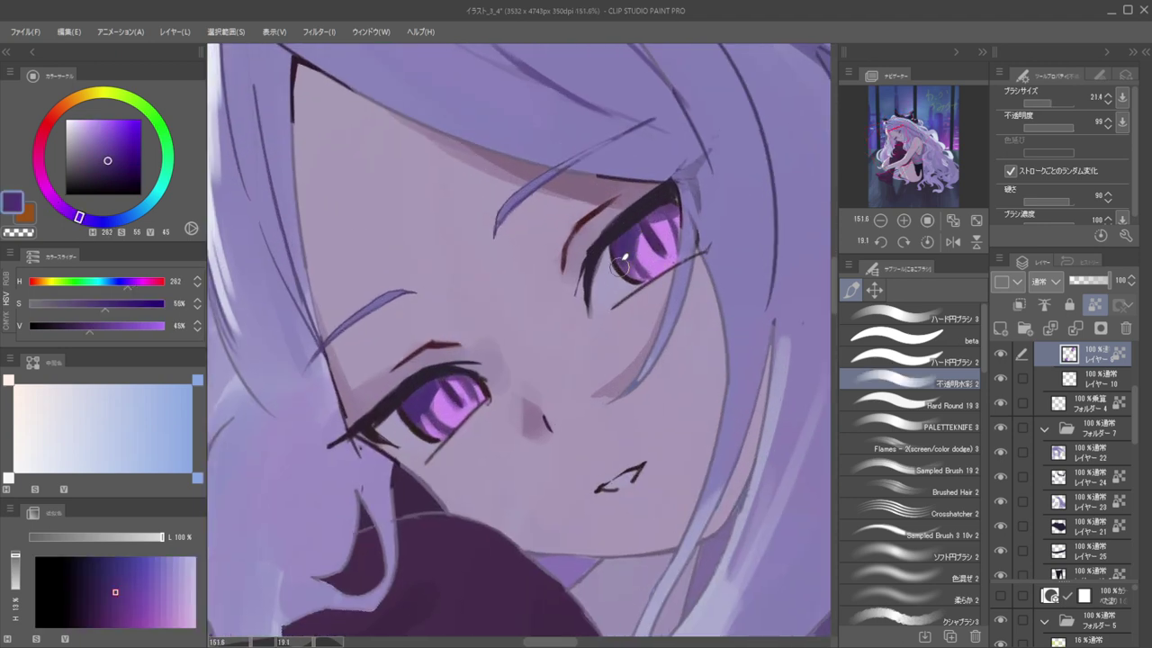
left_click(892, 466)
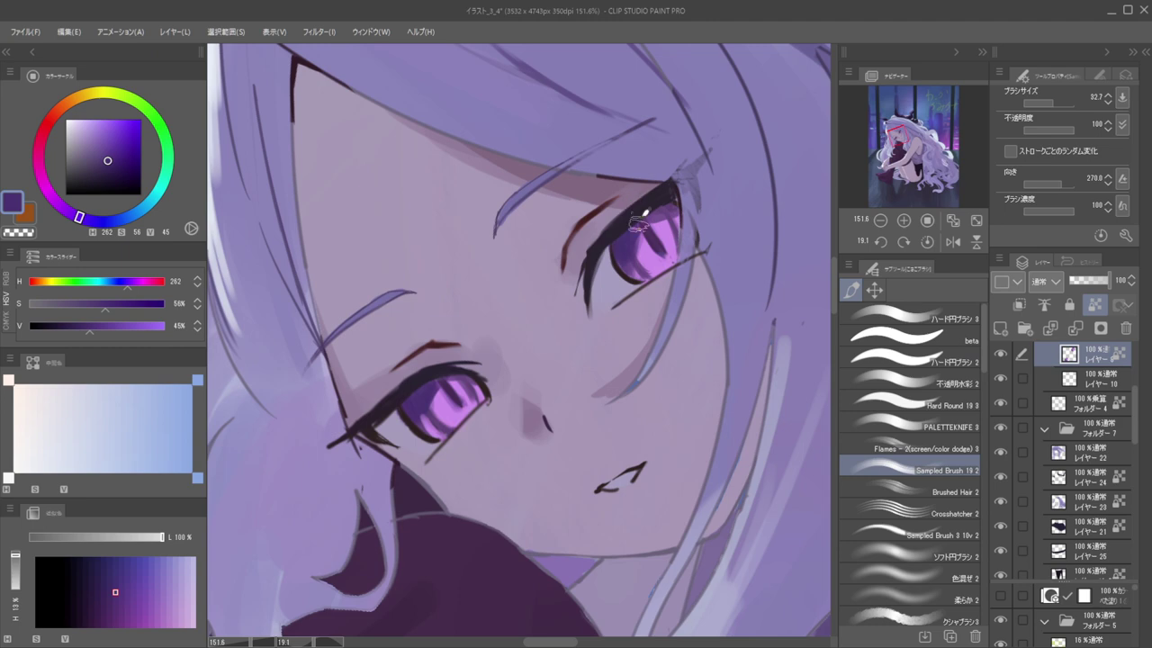
key("[")
left_click_drag(654, 219, 681, 206)
scroll(634, 193, "down", 4)
scroll(587, 256, "up", 3)
key("]")
key("]")
key("]")
key("]")
key("]")
left_click_drag(545, 304, 547, 326)
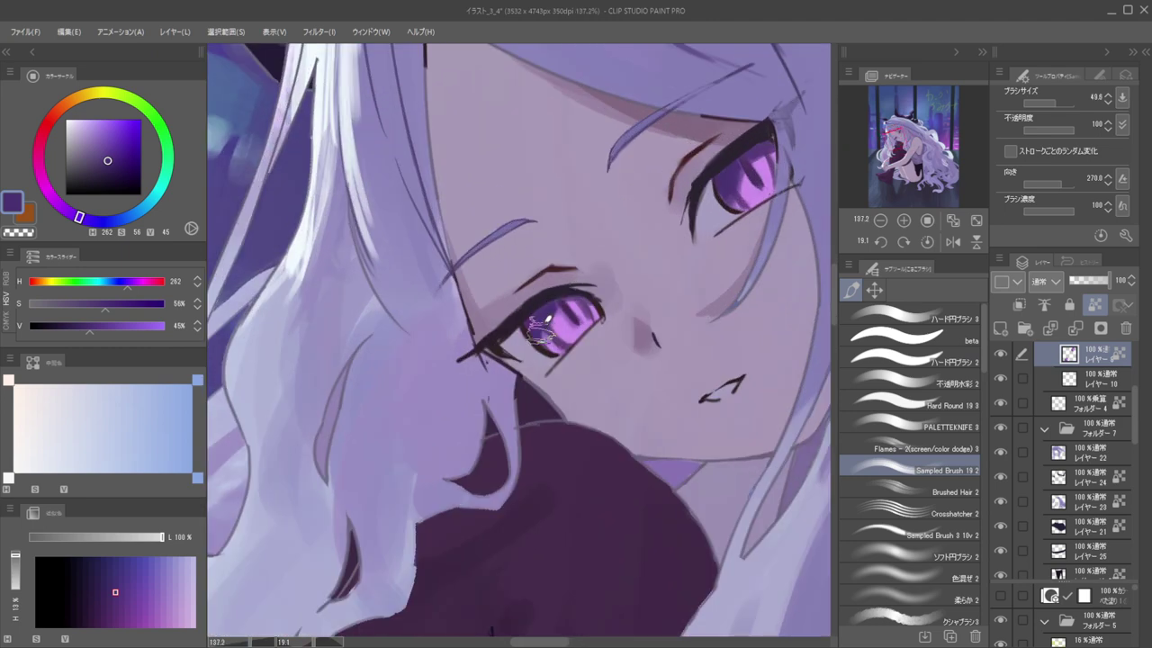
scroll(555, 220, "down", 5)
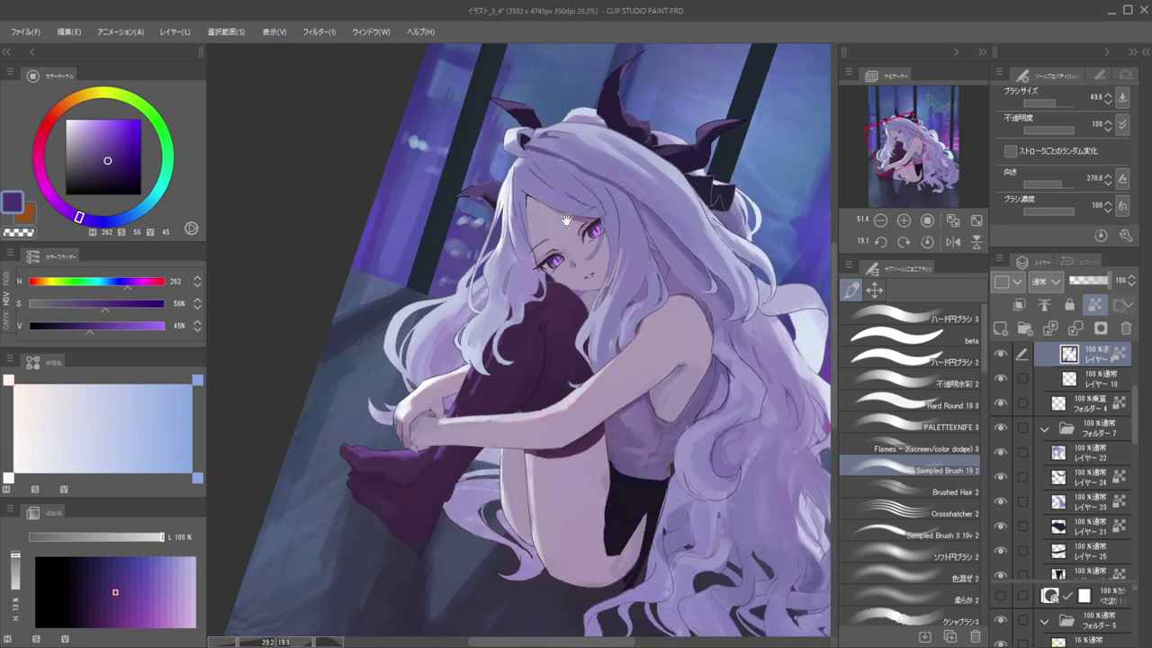
scroll(568, 216, "down", 2)
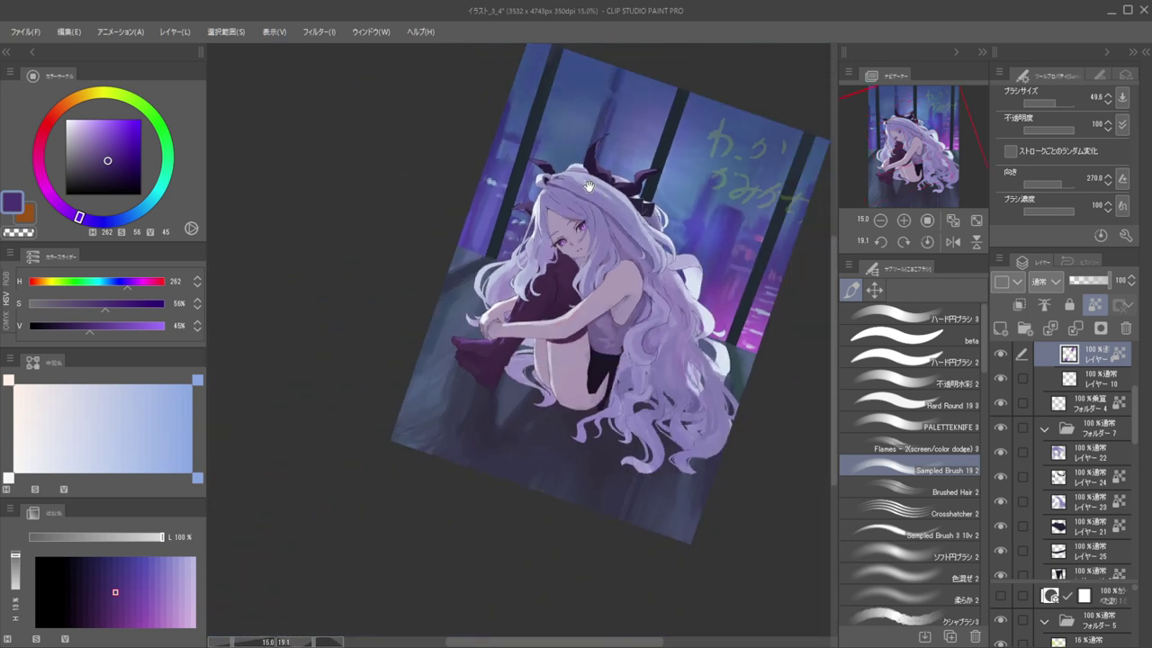
scroll(584, 225, "up", 5)
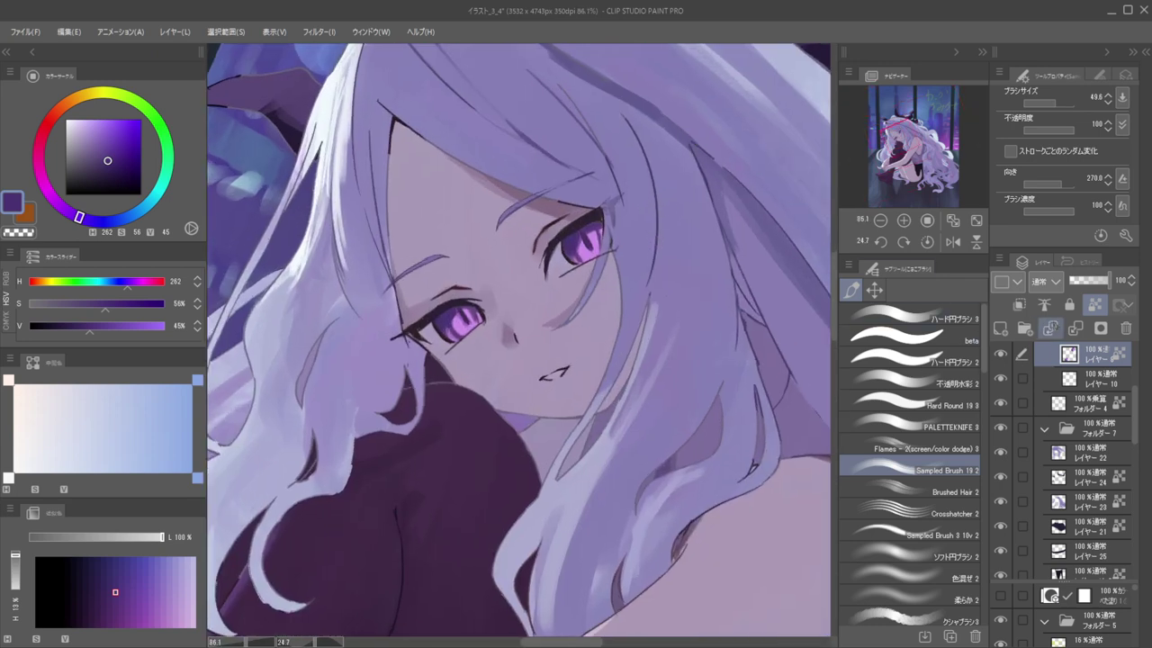
scroll(1071, 423, "up", 2)
scroll(1071, 421, "up", 1)
left_click(1071, 408)
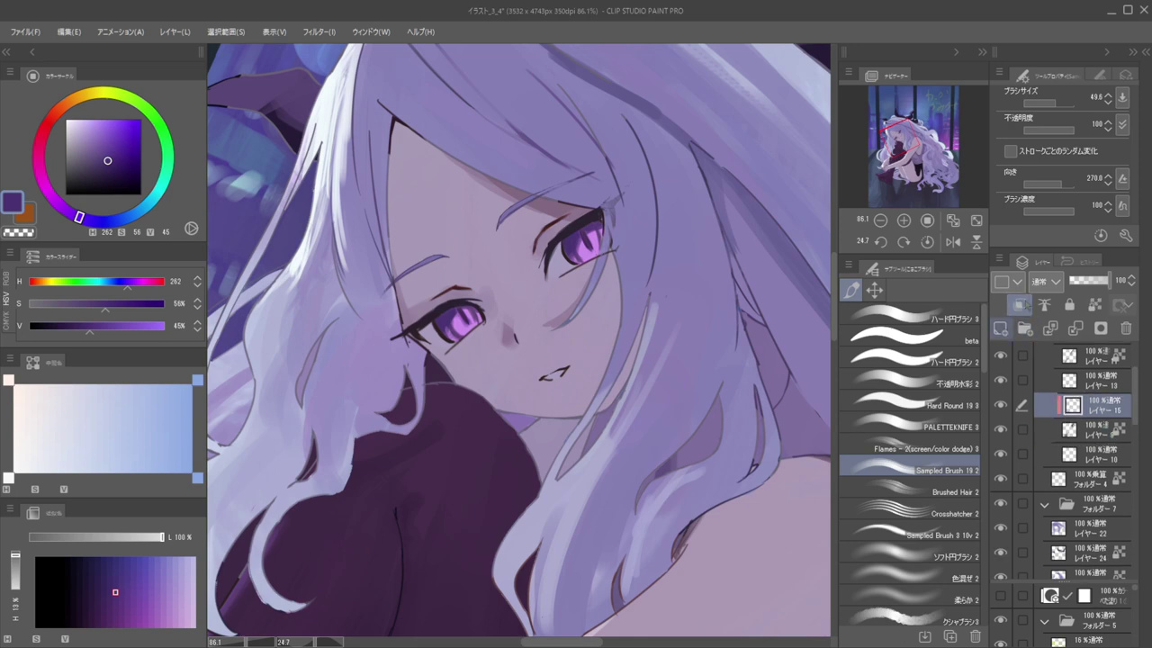
On a new layer, remove the forehead squiggle and dab white catchlights with Opaque Watercolor 2
left_click(1000, 328)
key("ctrl+z")
left_click_drag(98, 119, 74, 116)
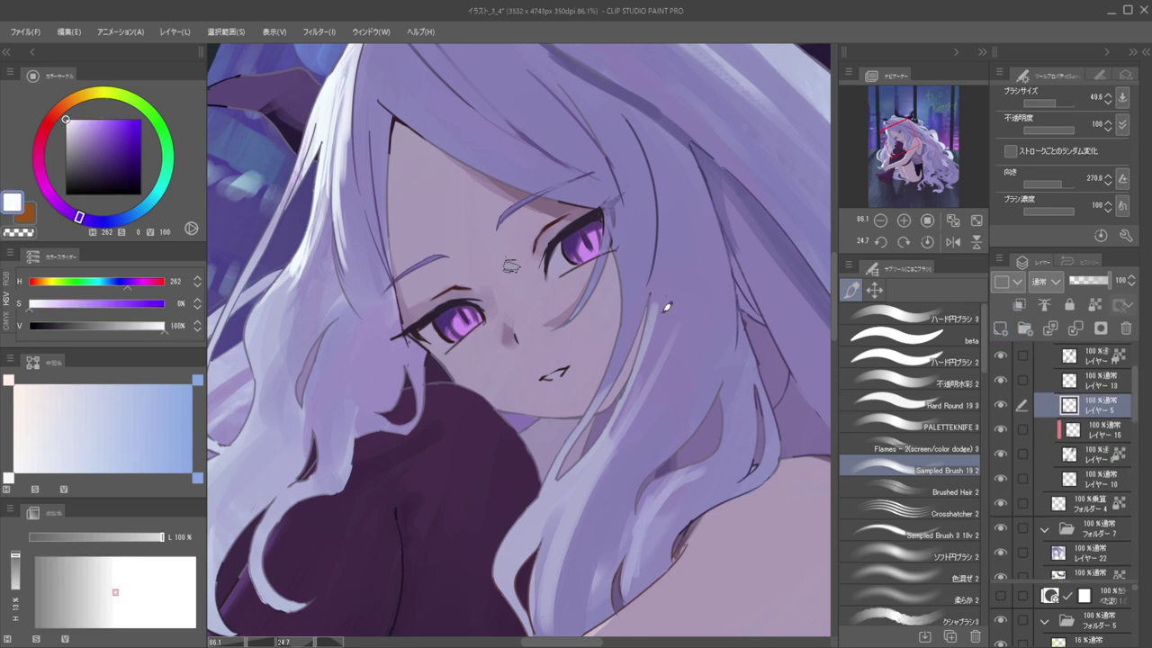
left_click(908, 383)
scroll(557, 183, "up", 3)
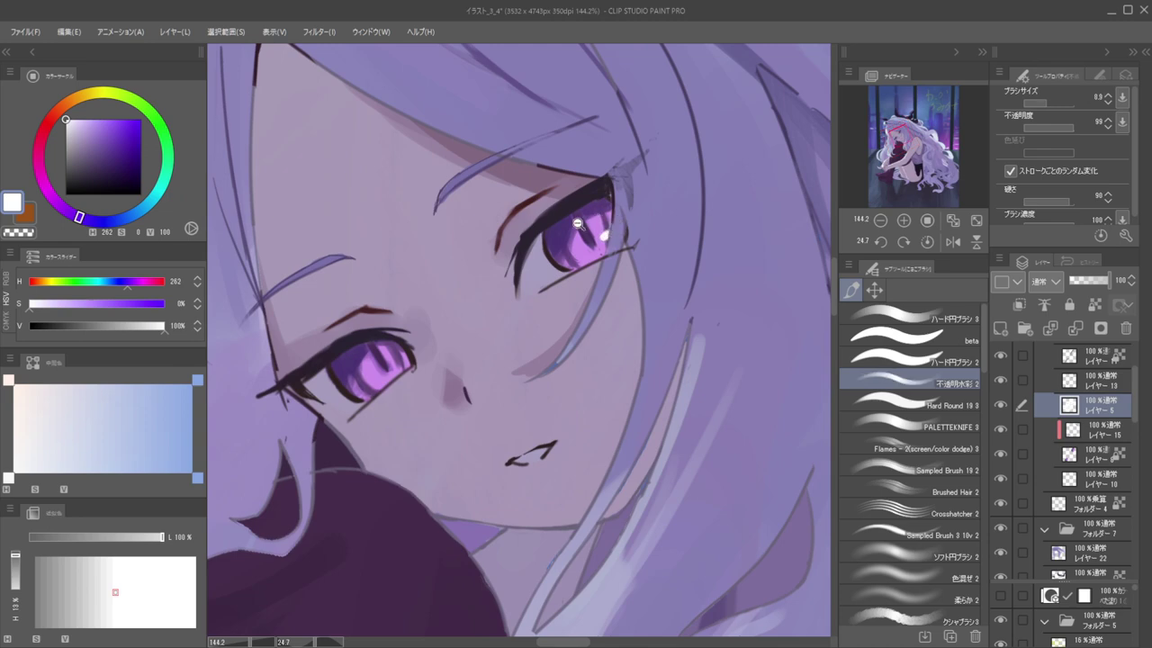
scroll(585, 220, "down", 6)
left_click_drag(555, 226, 513, 225)
scroll(500, 252, "up", 5)
left_click_drag(529, 301, 523, 307)
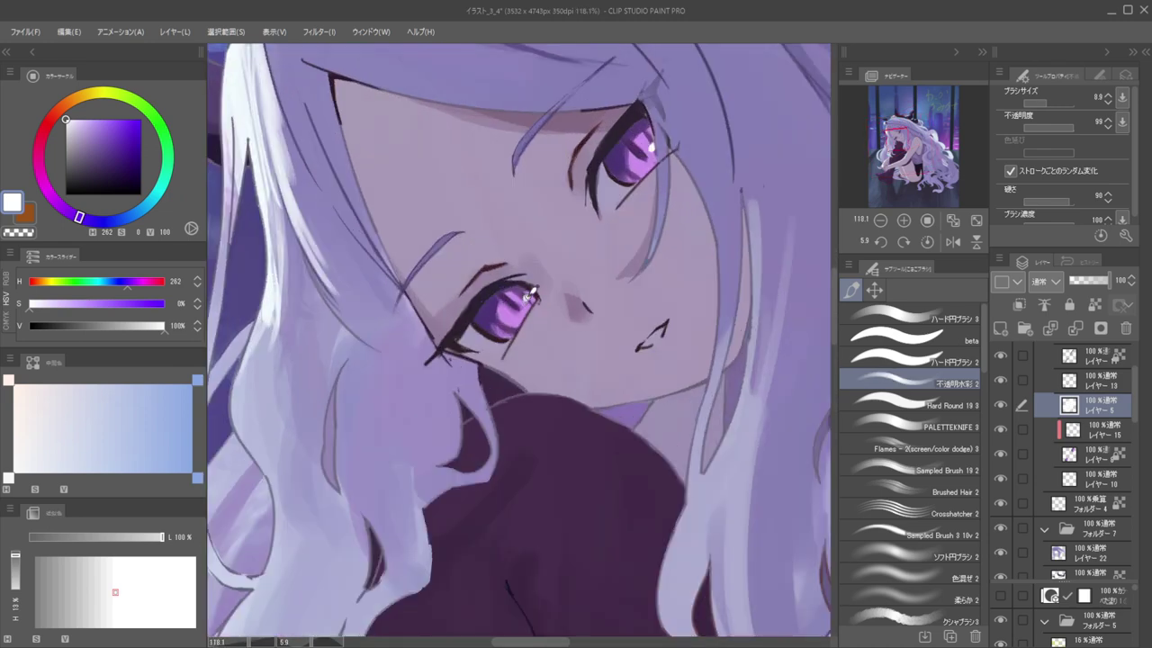
scroll(530, 248, "down", 5)
scroll(583, 205, "up", 1)
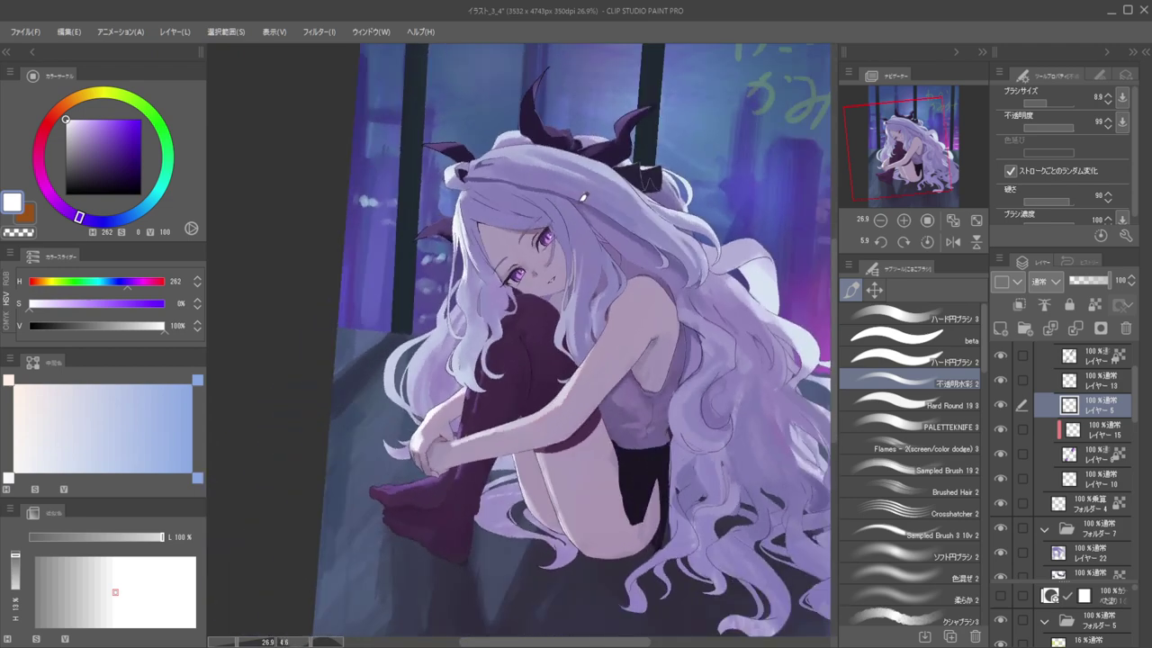
Sample the eye's purple on the eye-shading layer and shift it to a slightly darker pink
left_click_drag(503, 207, 564, 207)
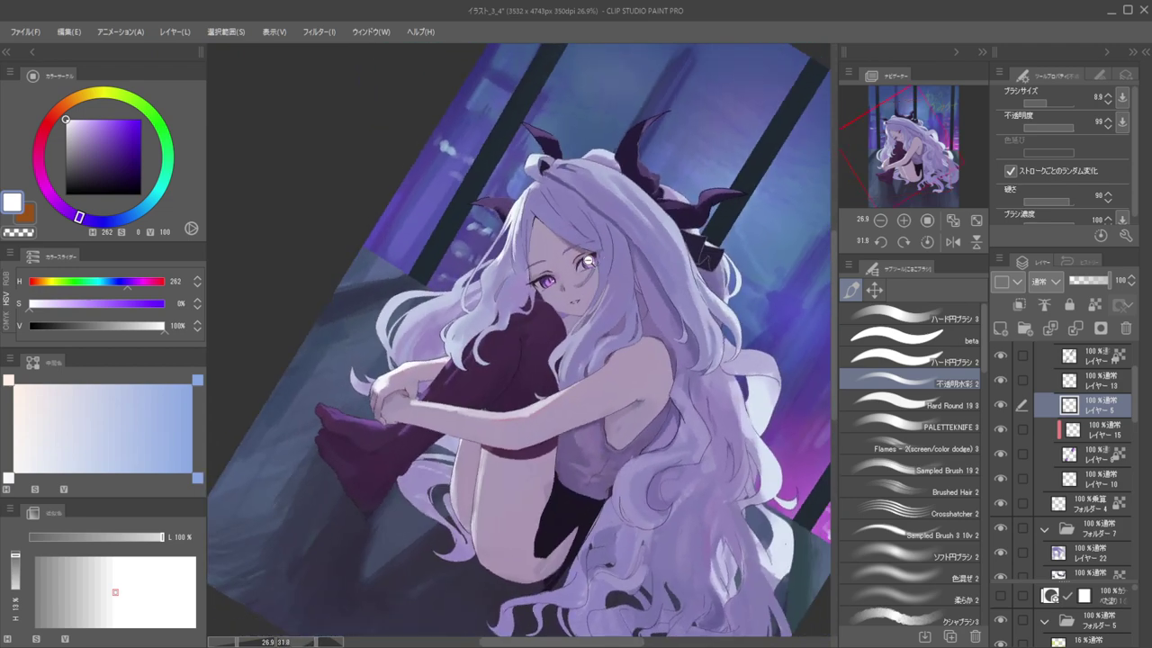
left_click_drag(588, 258, 621, 263)
left_click(617, 262, "ctrl")
left_click(617, 259, "alt")
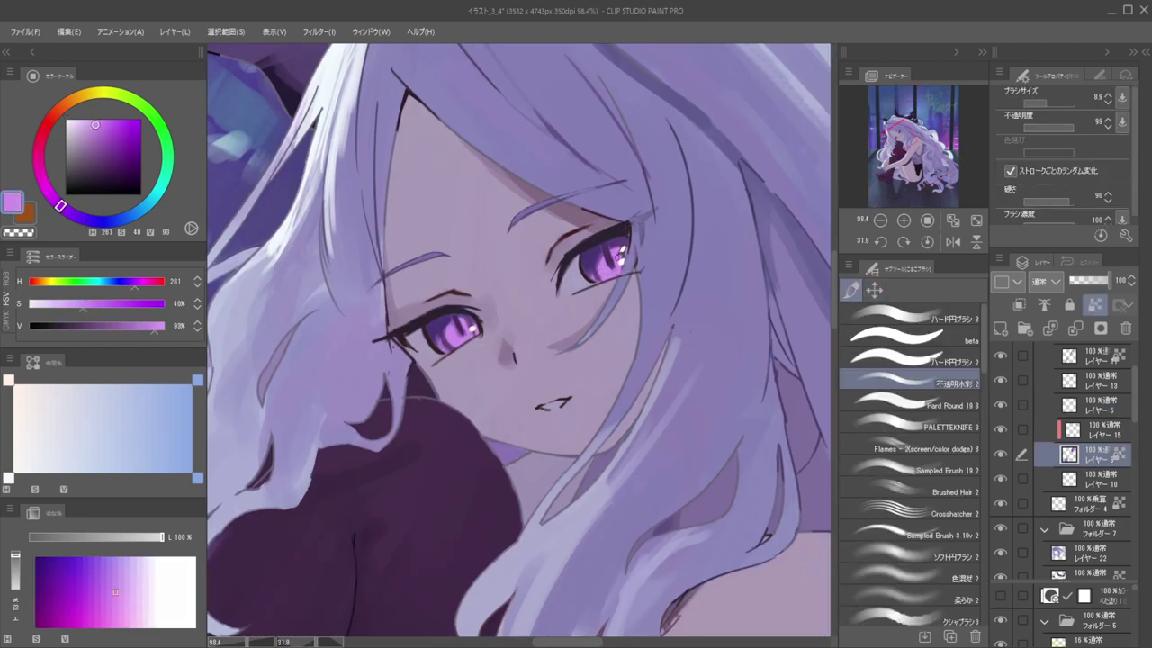
left_click_drag(50, 182, 38, 162)
left_click_drag(102, 125, 102, 137)
Load the pink into the Flames screen/color dodge brush at size 21.7 and check the eyes
left_click(900, 448)
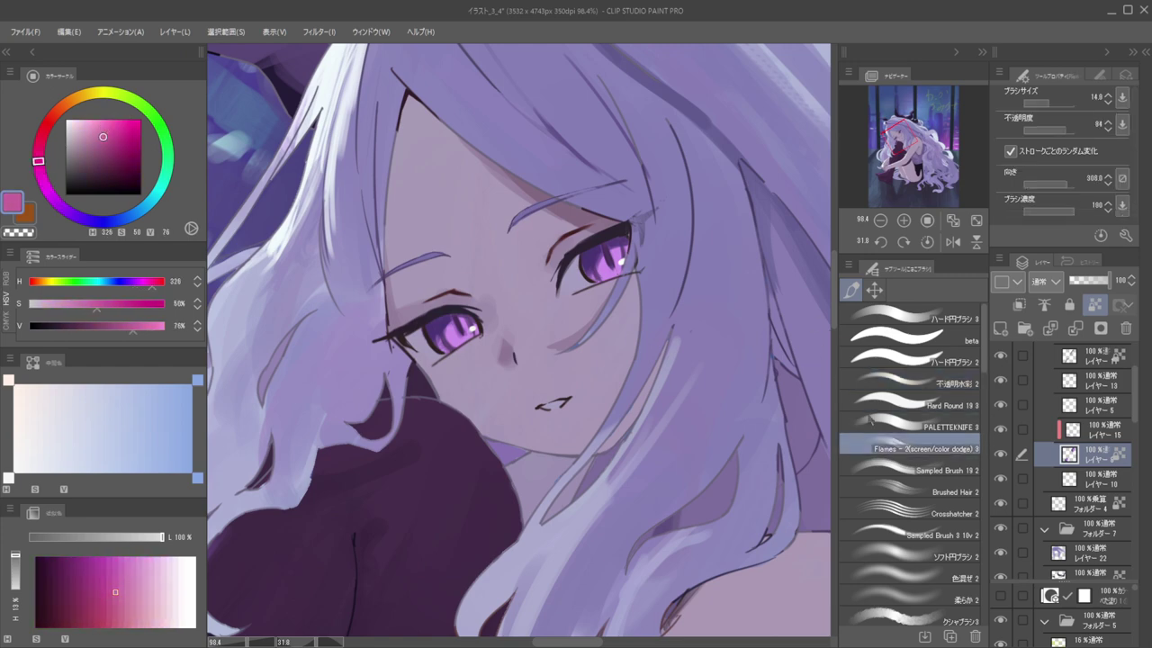
scroll(620, 241, "up", 2)
scroll(624, 234, "down", 3)
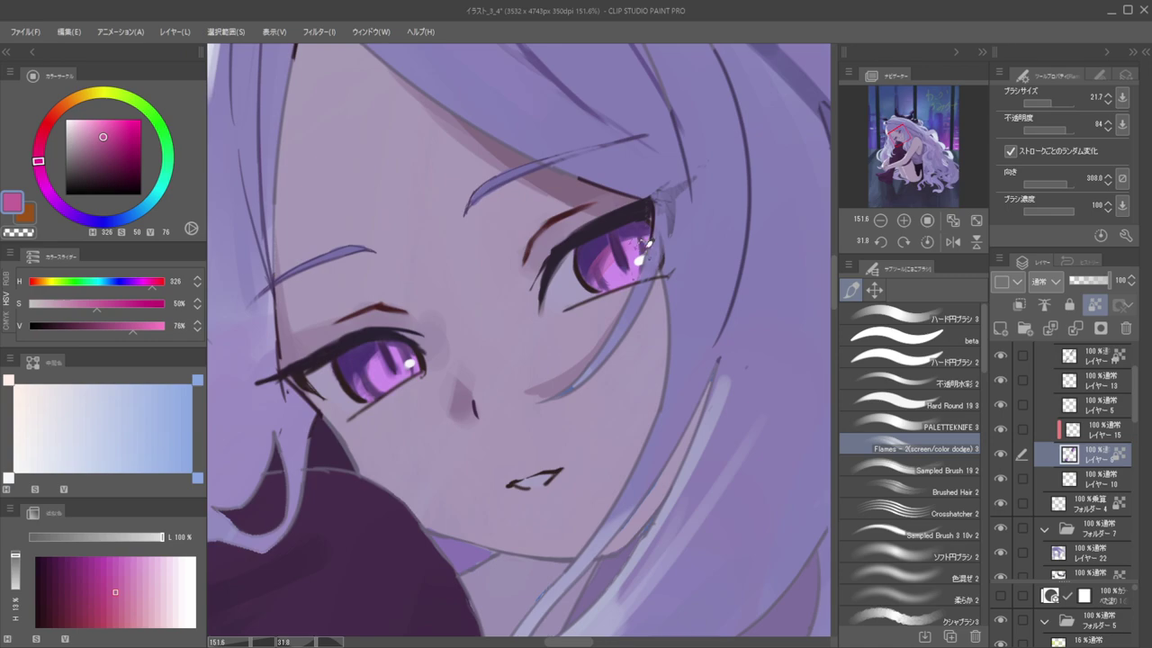
scroll(544, 228, "down", 2)
scroll(543, 228, "up", 3)
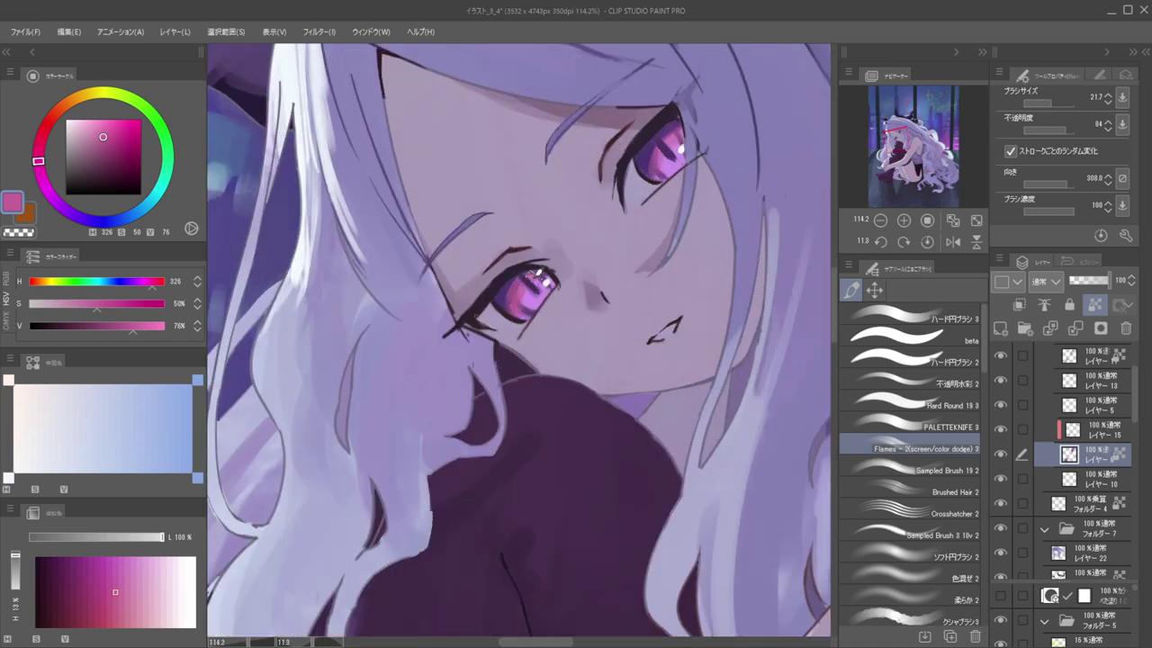
scroll(533, 275, "down", 4)
left_click_drag(545, 198, 588, 251)
key("h")
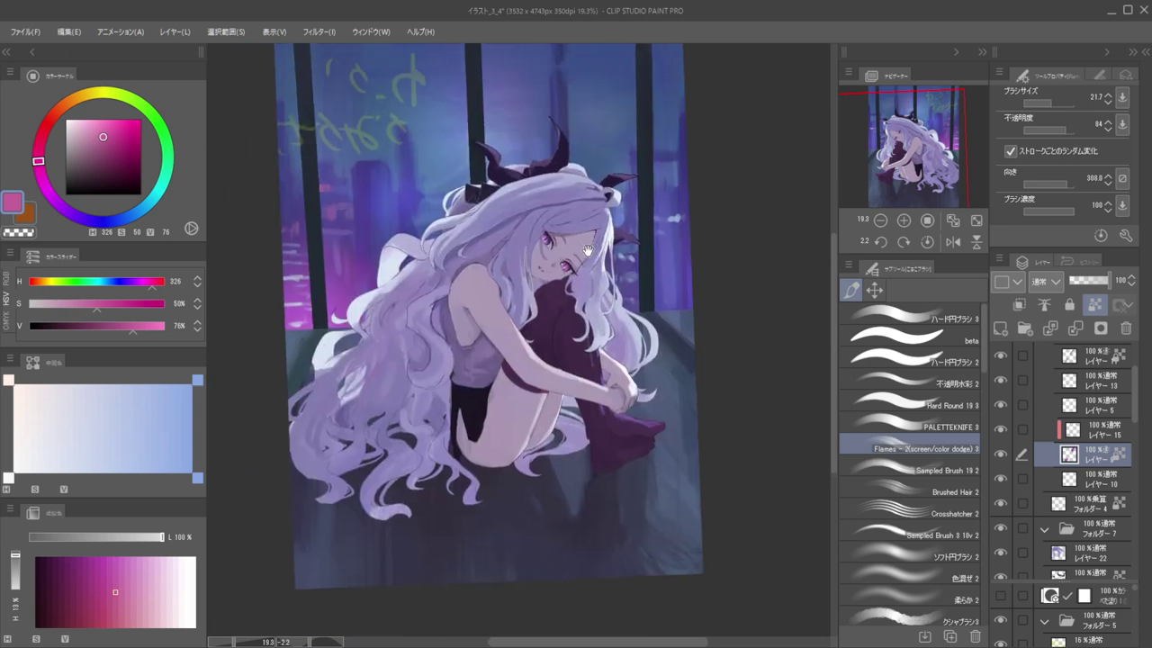
key("h")
left_click_drag(501, 231, 588, 186)
scroll(545, 261, "up", 5)
scroll(551, 280, "down", 4)
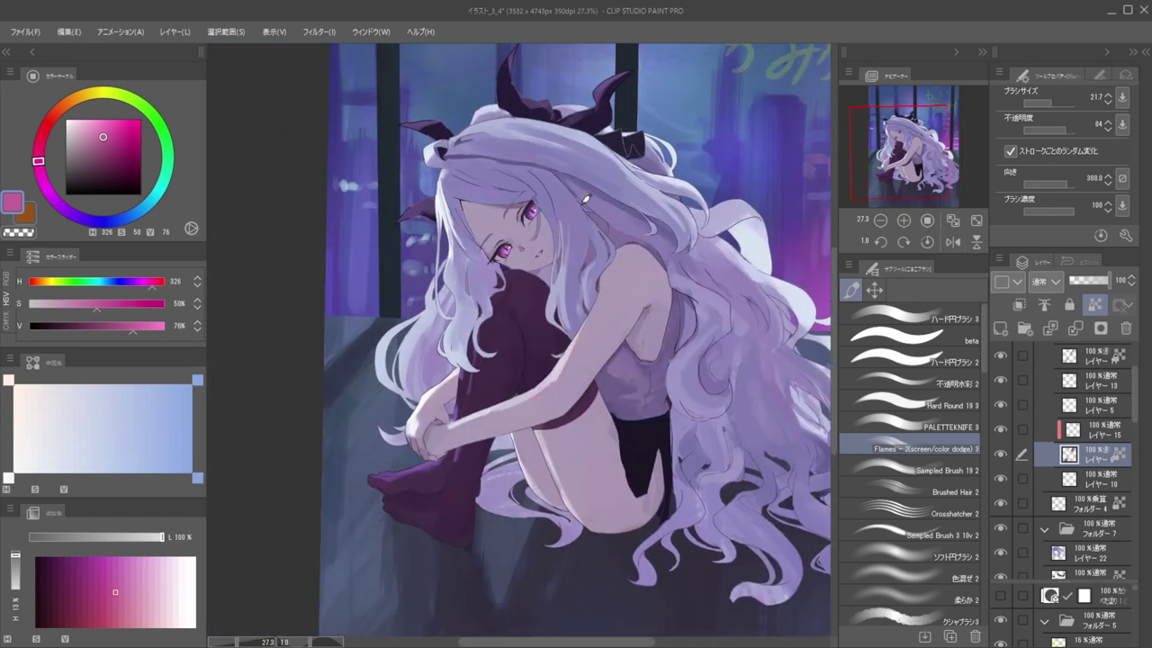
Sample greyish purples from the figure, enlarge the brush, and zoom out over the illustration
left_click(543, 232, "ctrl+shift")
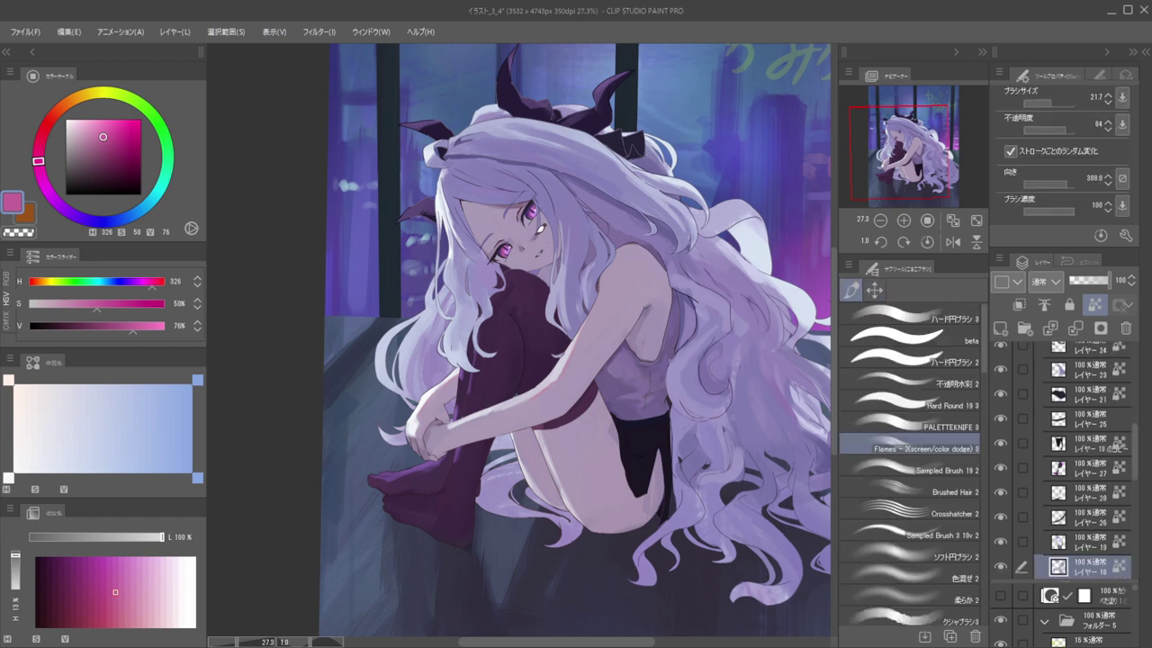
left_click(525, 197, "ctrl+shift")
left_click(550, 235, "ctrl+shift")
left_click(552, 239, "alt")
left_click_drag(540, 281, 550, 264, "ctrl+alt")
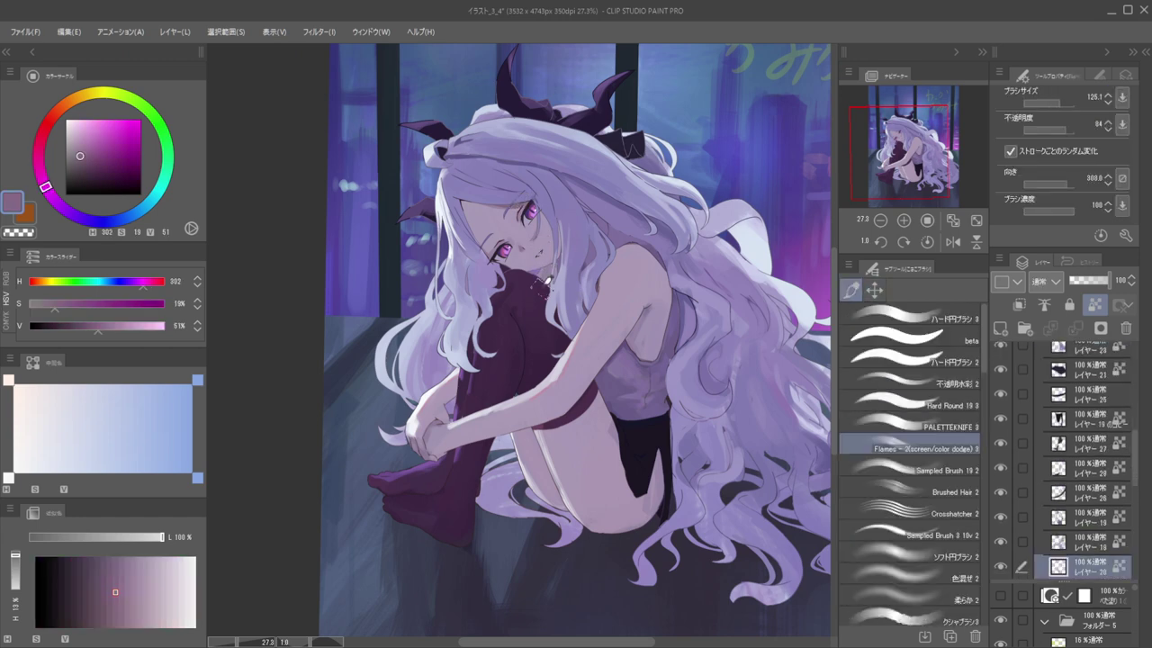
scroll(540, 222, "down", 1)
left_click_drag(541, 223, 576, 206)
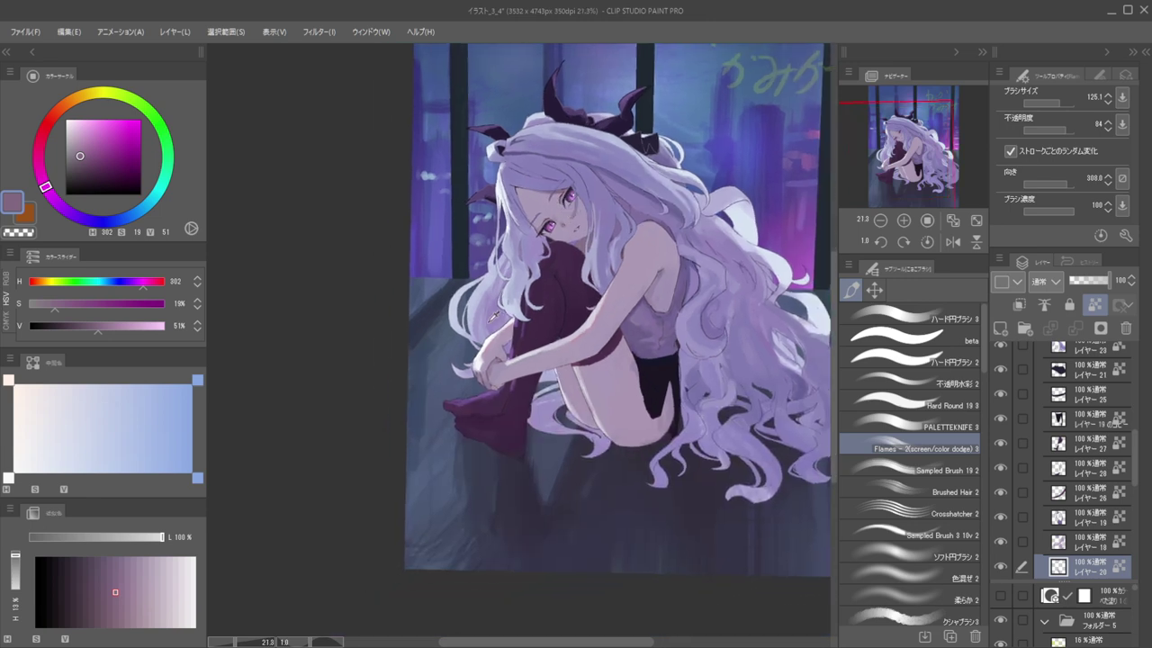
left_click(493, 335, "alt")
scroll(577, 257, "up", 2)
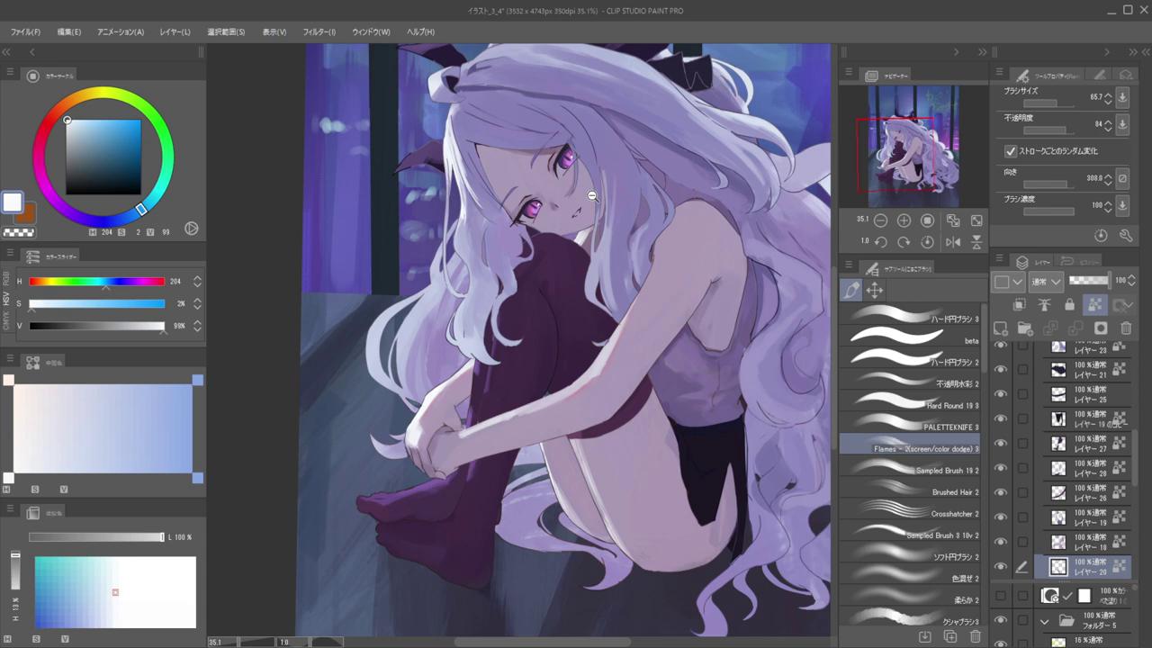
scroll(549, 185, "down", 4)
scroll(594, 224, "up", 3)
left_click(600, 233, "alt")
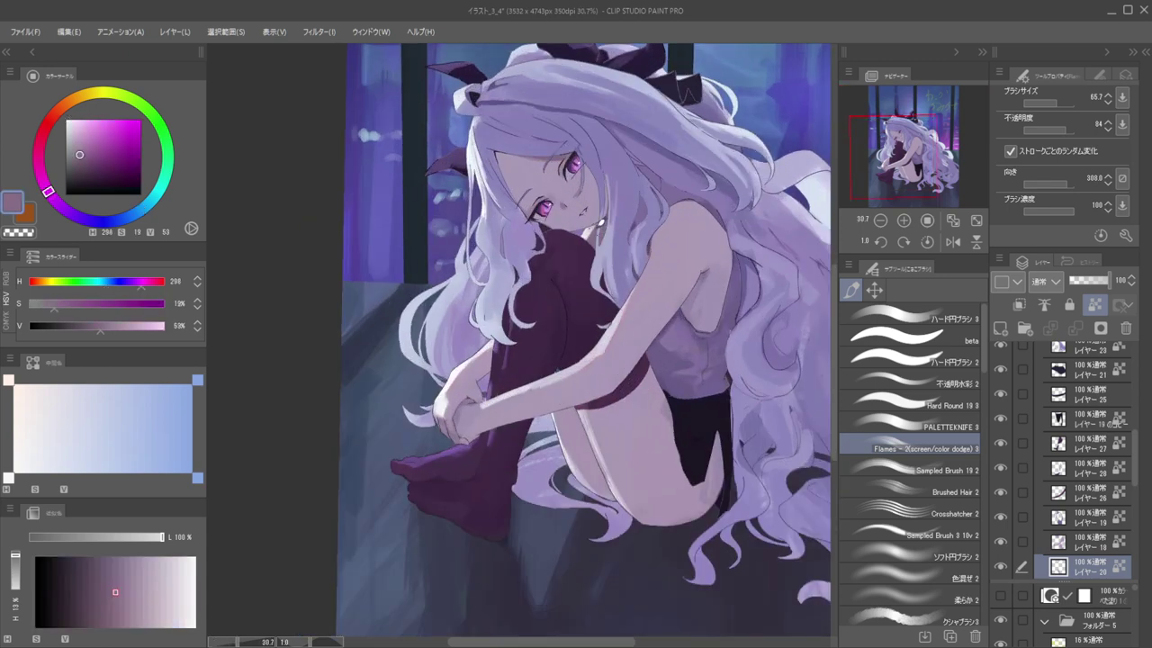
Eyedrop a muted lavender (H 260, S 30, V 62) from the hair and zoom mirrored onto the shoulder
scroll(585, 194, "down", 4)
scroll(566, 192, "up", 3)
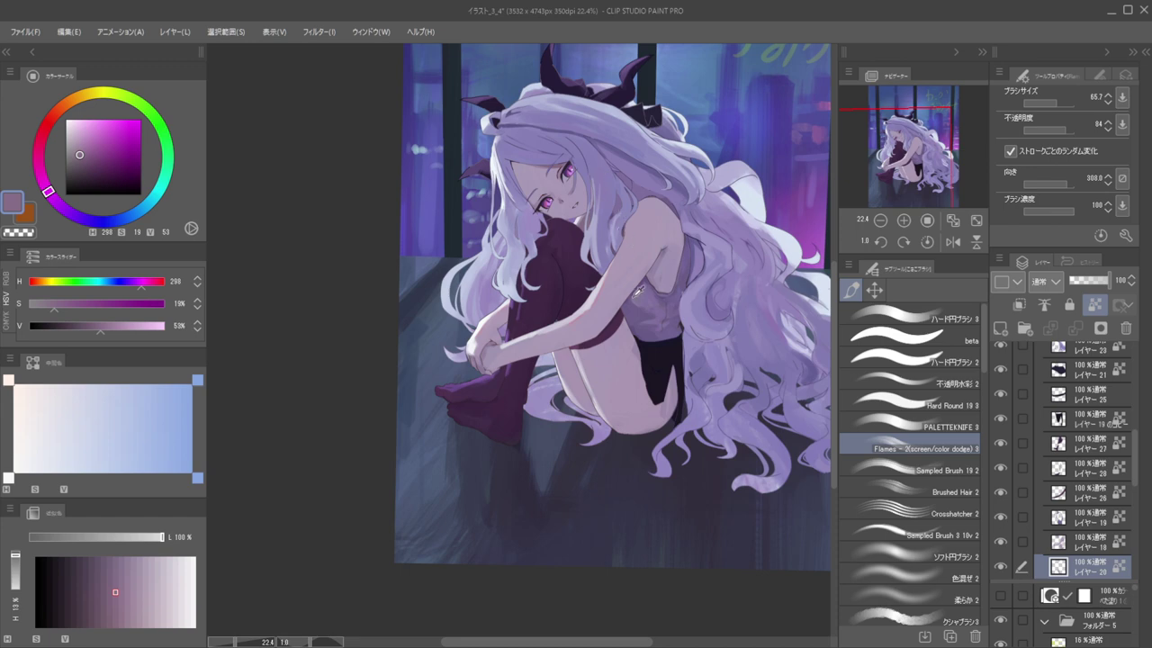
left_click(633, 286, "alt")
scroll(616, 233, "up", 2)
left_click(620, 194, "alt")
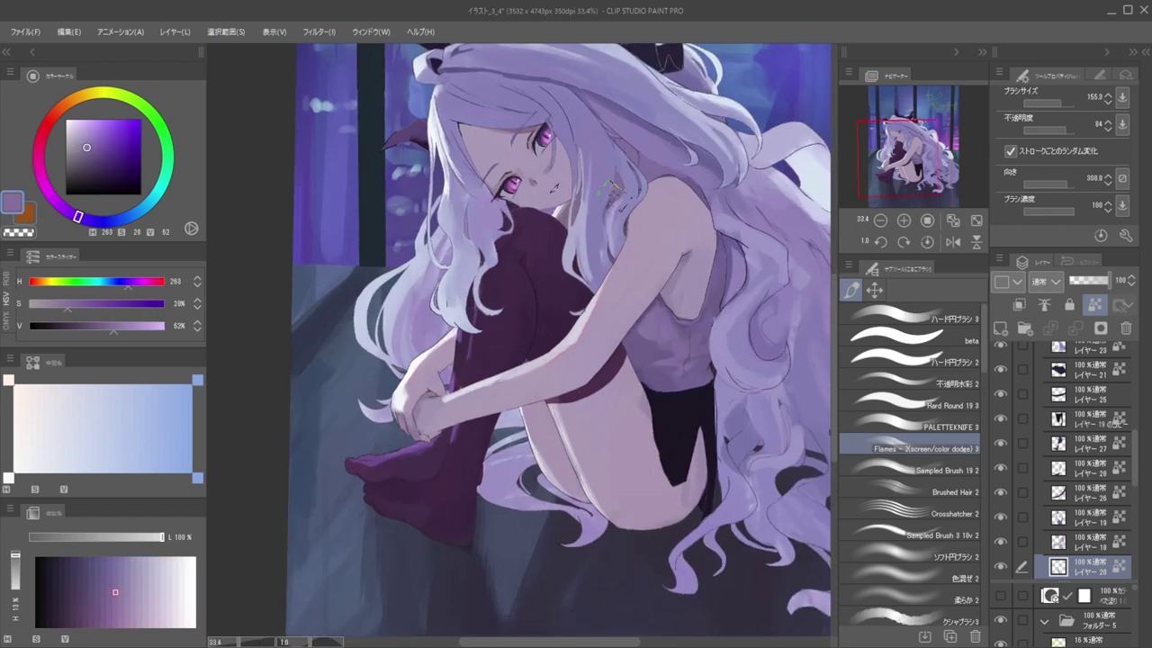
scroll(619, 162, "down", 1)
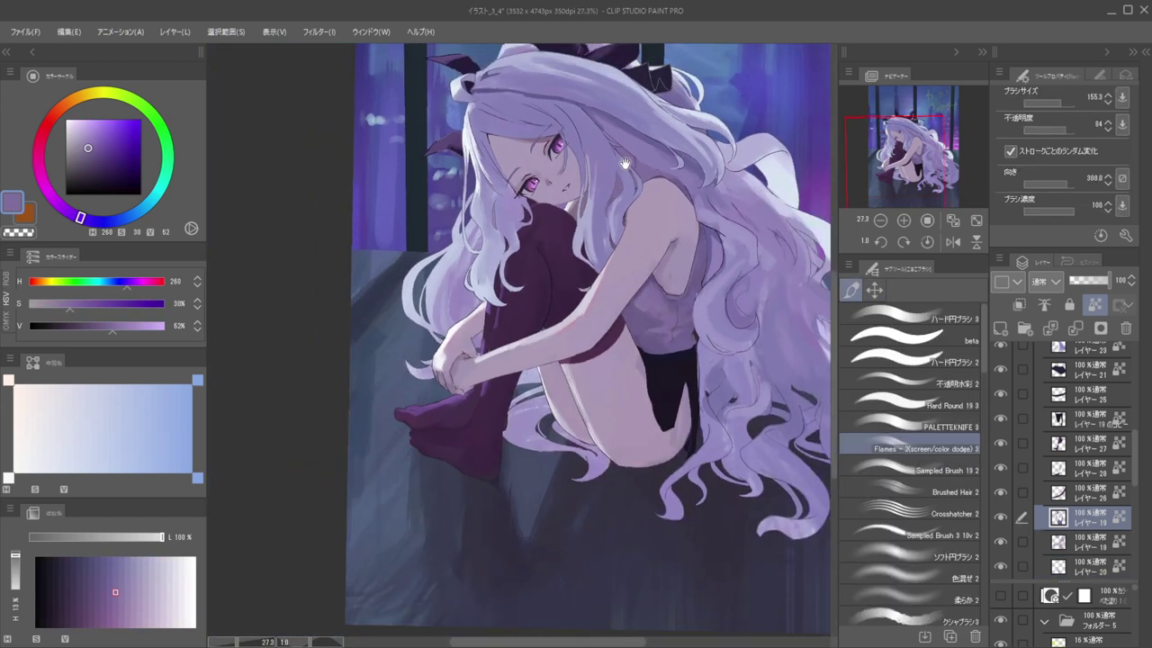
key("h")
left_click_drag(621, 168, 719, 194)
left_click_drag(566, 178, 685, 189)
Select the multiply shading folder, sample the dark line colour, and switch to the beta brush
left_click(650, 168, "ctrl+shift")
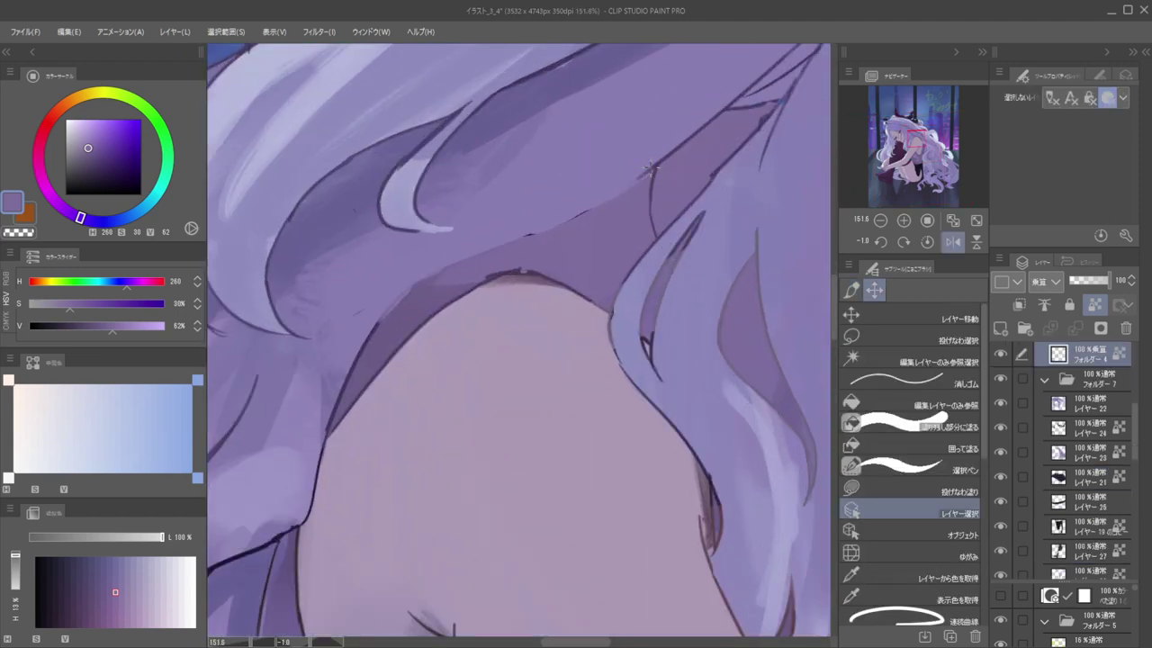
left_click(655, 163, "alt")
left_click_drag(604, 179, 585, 175)
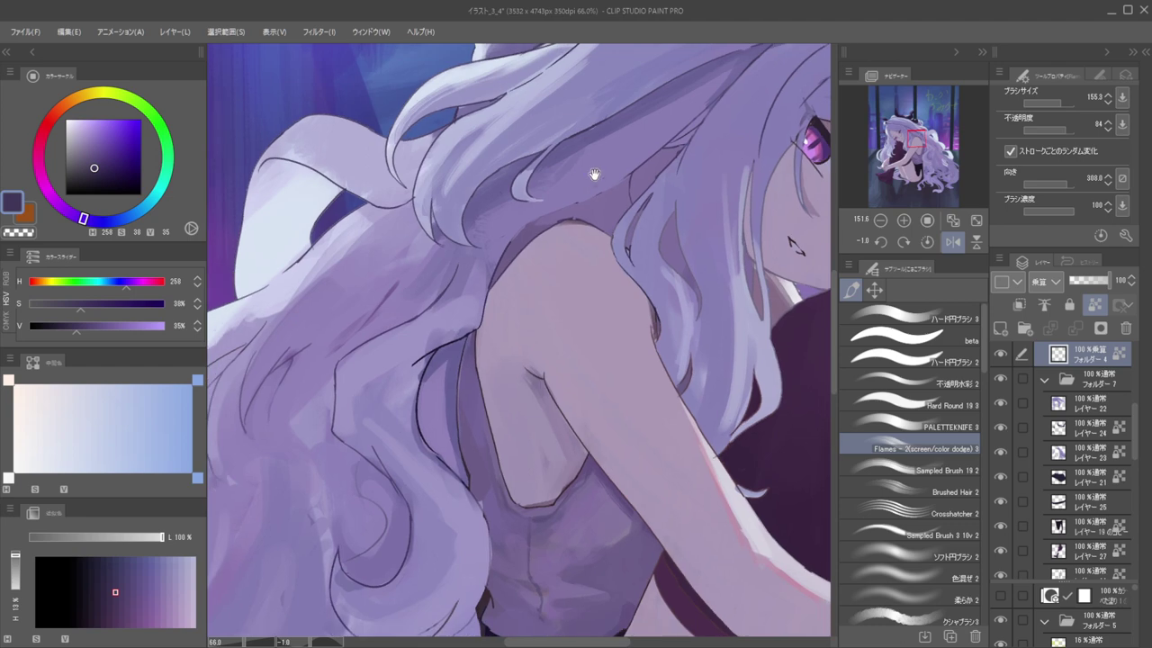
left_click_drag(698, 140, 552, 74)
left_click_drag(553, 75, 578, 92)
left_click(878, 335)
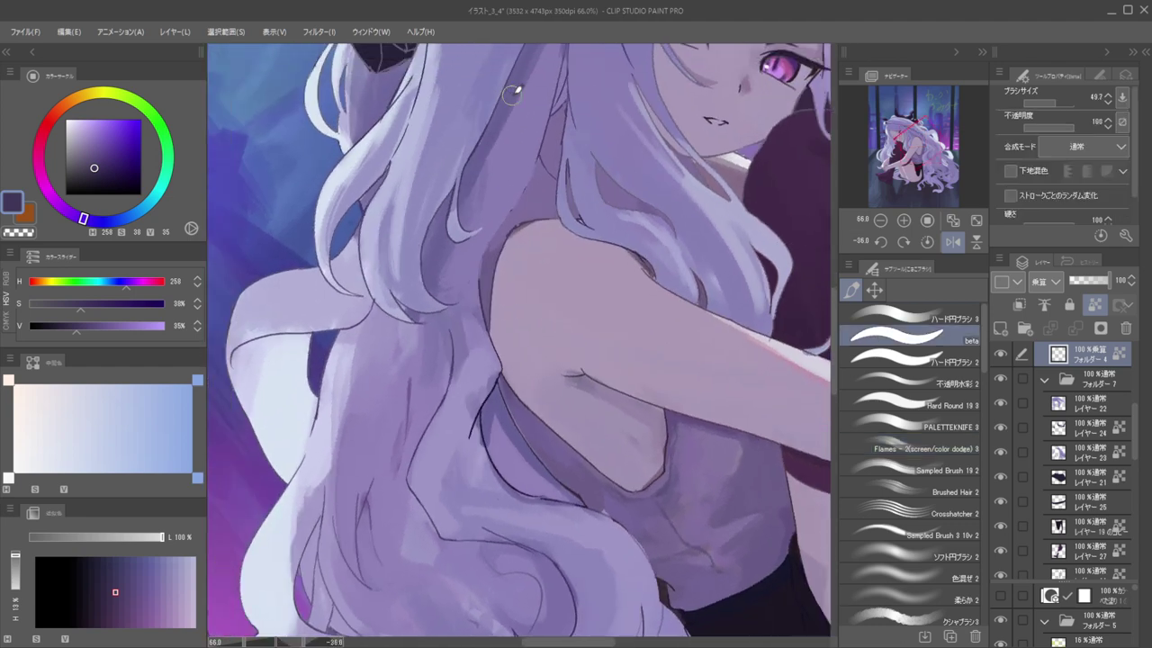
scroll(528, 149, "up", 3)
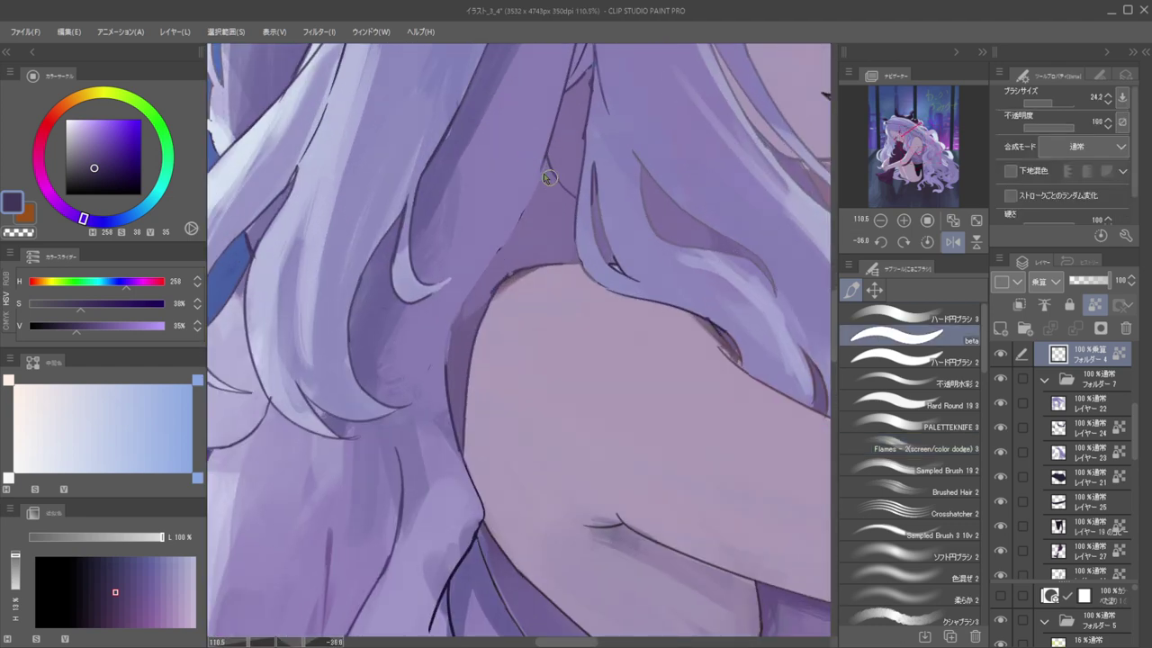
scroll(544, 138, "down", 4)
scroll(553, 144, "up", 3)
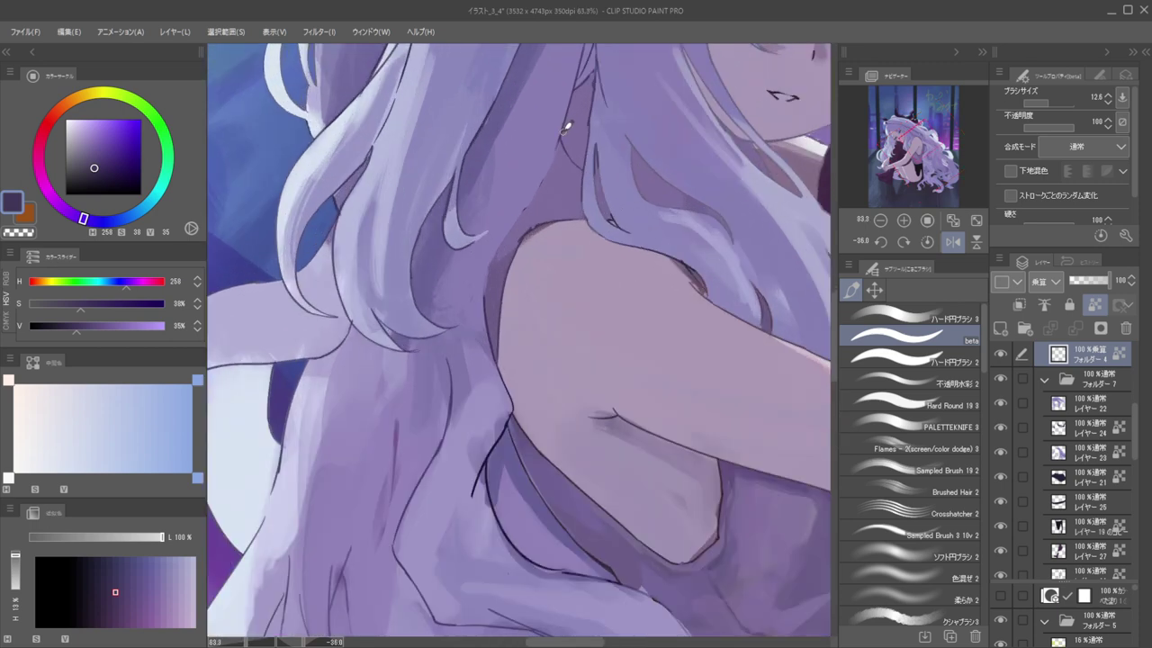
Unlock transparent pixels and draw a thin dark magenta-purple line along the hair edge by the shoulder
key("slash")
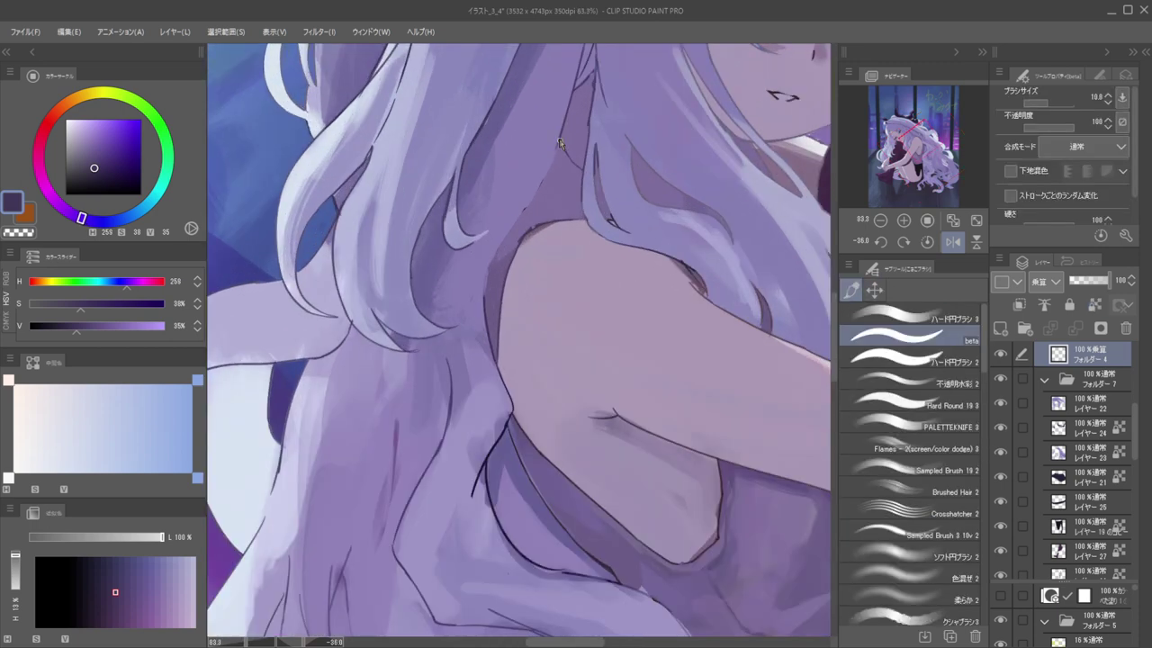
key("bracketleft")
left_click_drag(108, 169, 111, 174)
left_click_drag(64, 207, 46, 189)
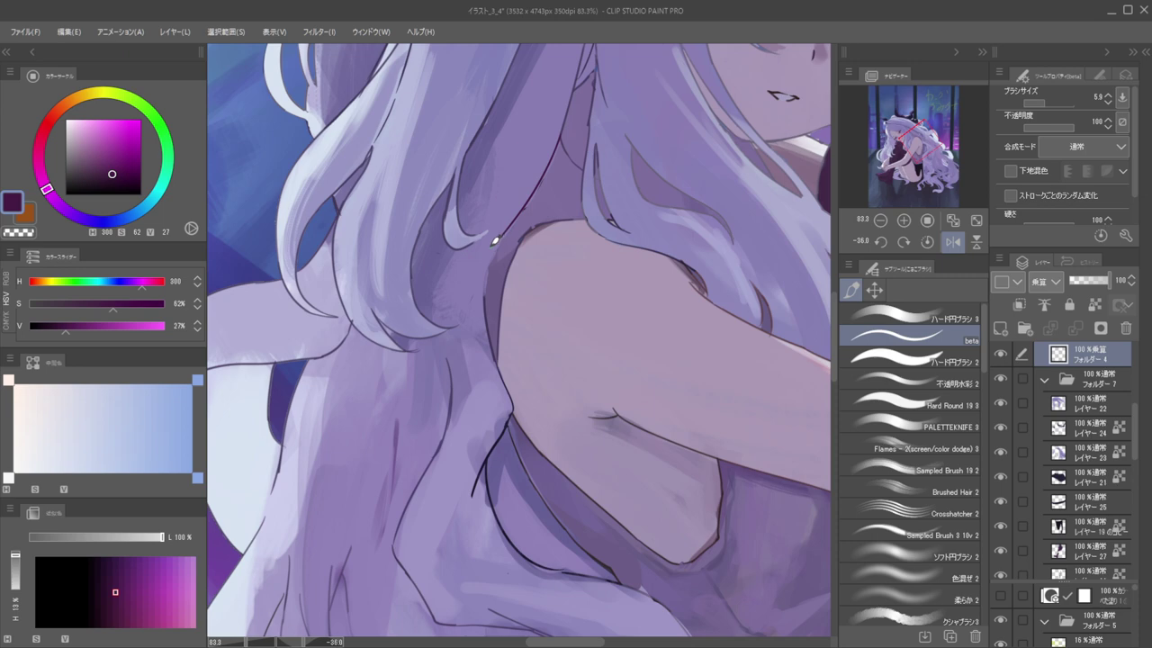
mouse_move(560, 136)
left_mouse_down()
mouse_move(499, 246)
mouse_move(489, 291)
mouse_move(507, 233)
mouse_move(487, 303)
left_mouse_up()
key("ctrl+z")
key("ctrl+z")
left_click_drag(506, 236, 490, 318)
Unmirror the view and zoom in on the girl's arm and shoulder
mouse_move(474, 259)
left_mouse_down()
mouse_move(559, 205)
mouse_move(603, 230)
left_mouse_up()
key("h")
left_click_drag(560, 261, 588, 240)
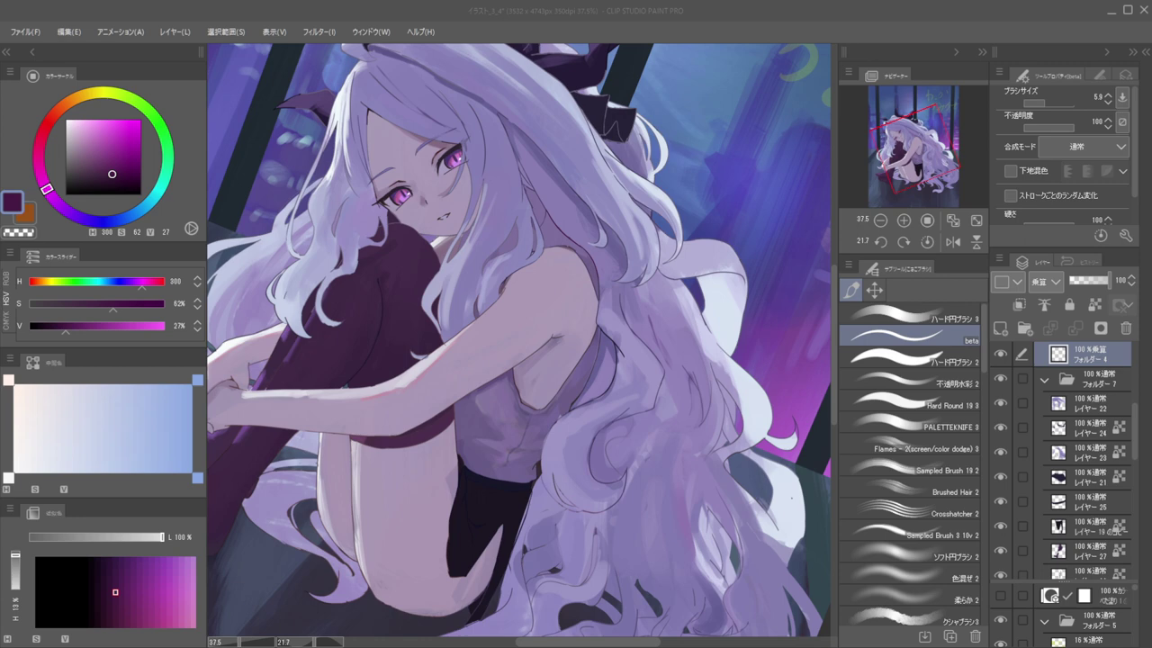
left_click(542, 13)
left_click_drag(524, 182, 590, 189)
mouse_move(558, 273)
left_mouse_down()
mouse_move(590, 278)
mouse_move(568, 286)
mouse_move(590, 269)
left_mouse_up()
On the arm's colour layer, fill the white gap by the armpit with light purple
left_click(580, 277, "ctrl+shift")
left_click(574, 278, "alt")
left_click_drag(560, 317, 552, 306)
left_click_drag(591, 266, 593, 270)
left_click(594, 242, "alt")
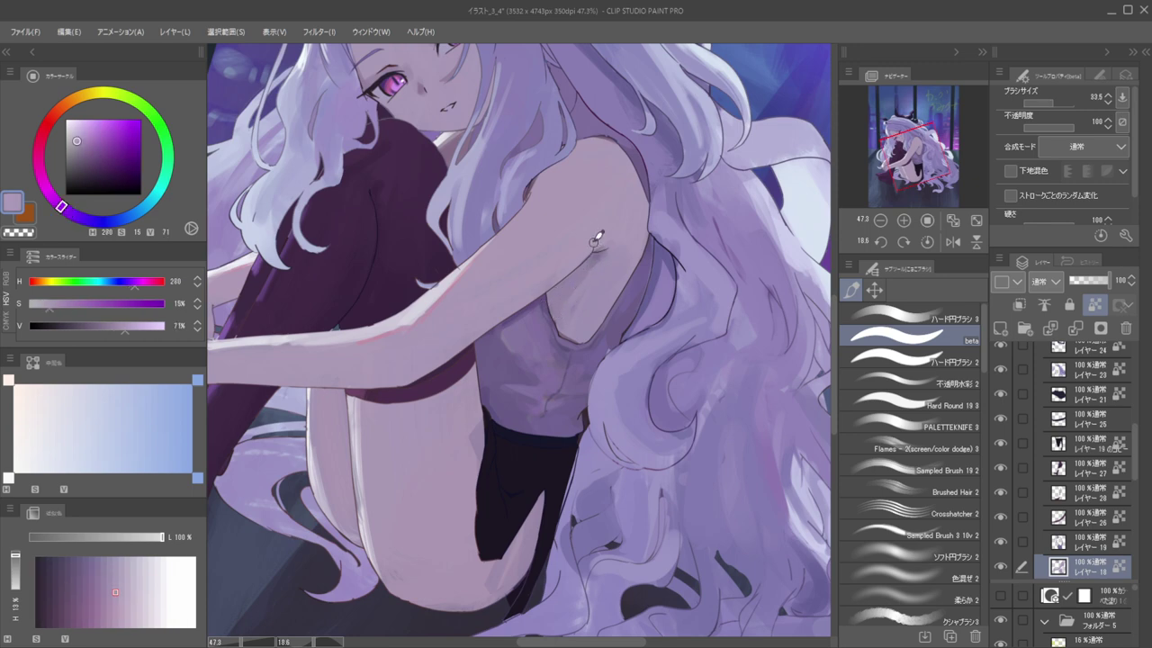
Paint a darker purple shadow along the underside of the arm
scroll(608, 239, "down", 3)
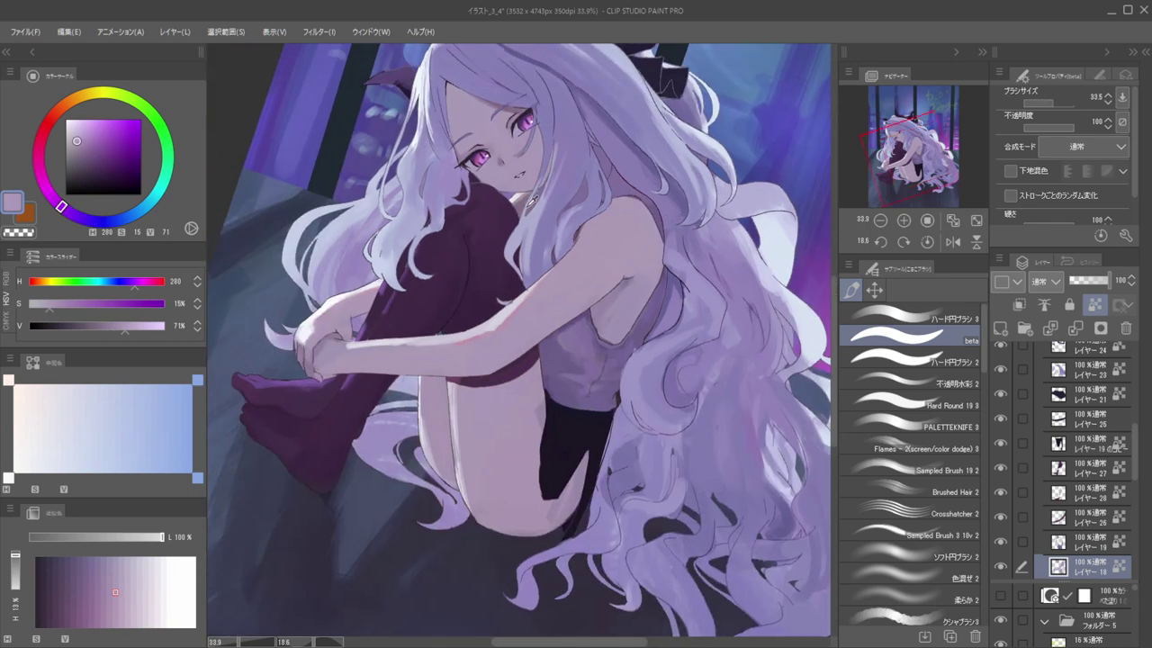
left_click(585, 230, "alt")
scroll(597, 282, "up", 3)
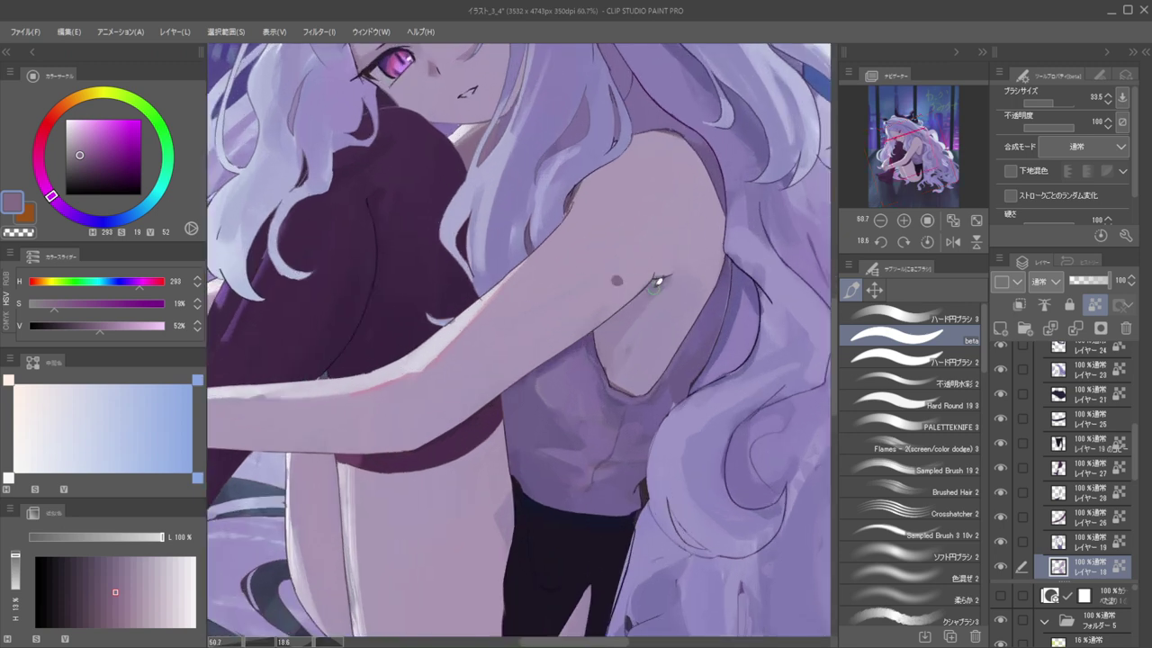
left_click_drag(659, 284, 625, 313)
mouse_move(673, 268)
left_mouse_down()
mouse_move(606, 326)
mouse_move(598, 351)
left_mouse_up()
left_click(637, 315, "alt")
left_click_drag(634, 302, 599, 358)
Check the figure mirrored, then brush over the underarm shading with sampled skin purples
left_click_drag(581, 317, 606, 301)
key("h")
key("h")
left_click_drag(576, 344, 609, 334)
left_click(602, 333, "alt")
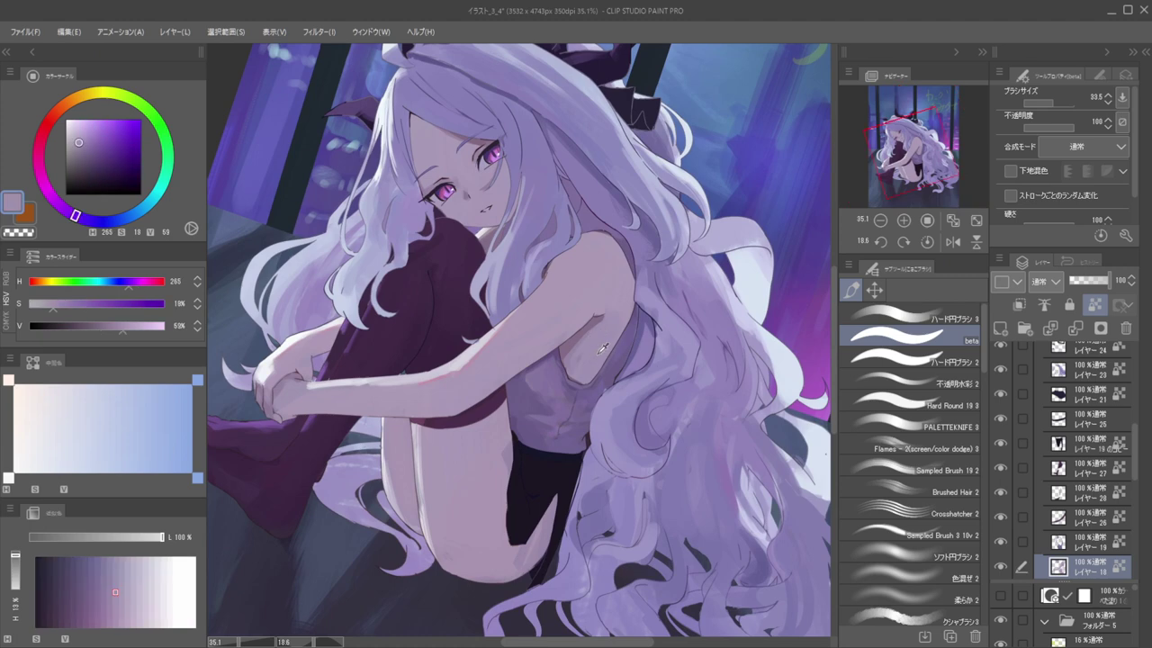
mouse_move(570, 375)
left_mouse_down()
mouse_move(587, 377)
mouse_move(585, 363)
left_mouse_up()
left_click(570, 348, "alt")
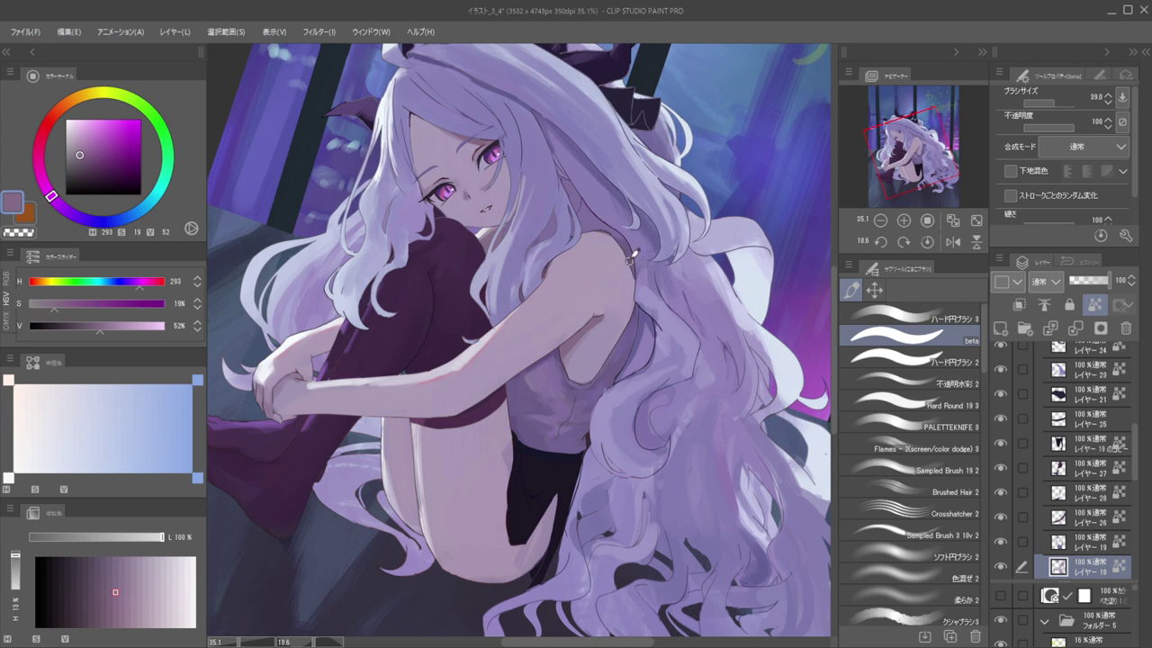
left_click(615, 241, "alt")
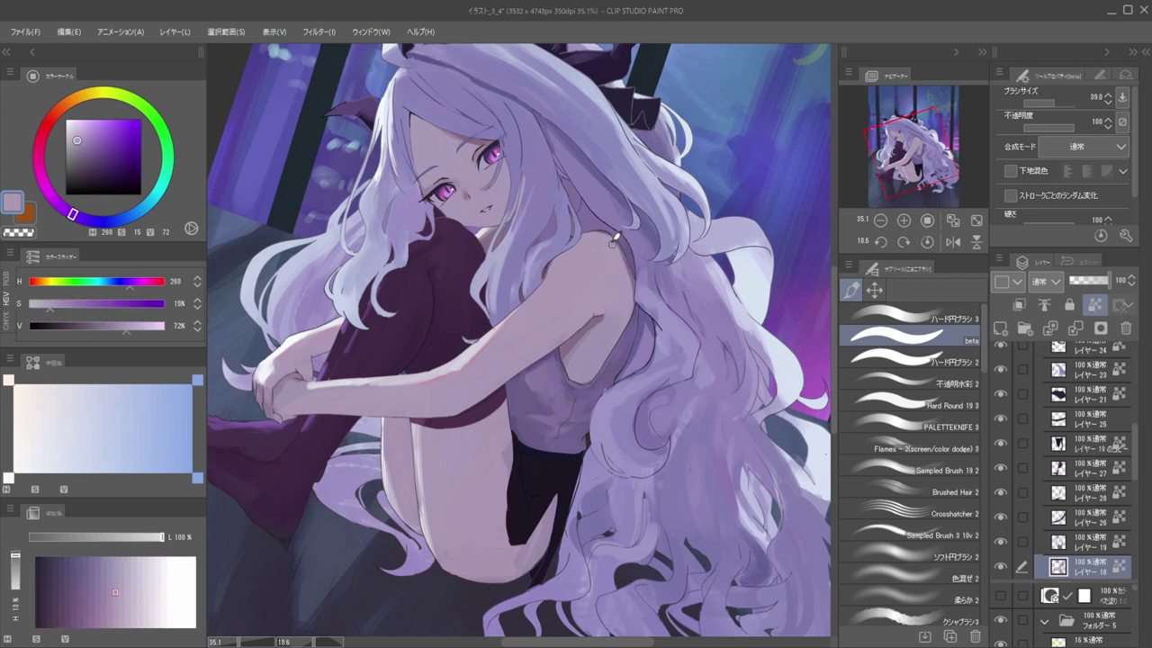
Review the whole illustration mirrored, then zoom in on the shoulder and armpit
left_click_drag(616, 223, 531, 221)
key("h")
left_click_drag(531, 221, 592, 245)
key("h")
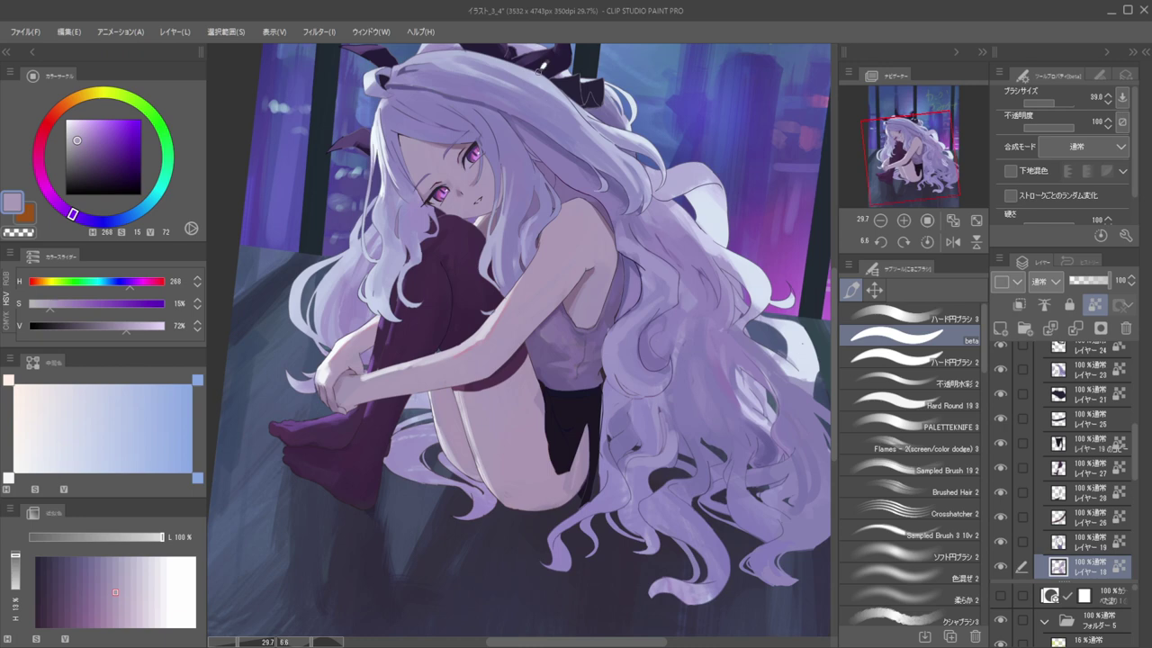
left_click_drag(571, 277, 595, 252)
Try a dark purple stroke at the armpit on the arm layer, then undo it
left_click(600, 267, "ctrl+shift")
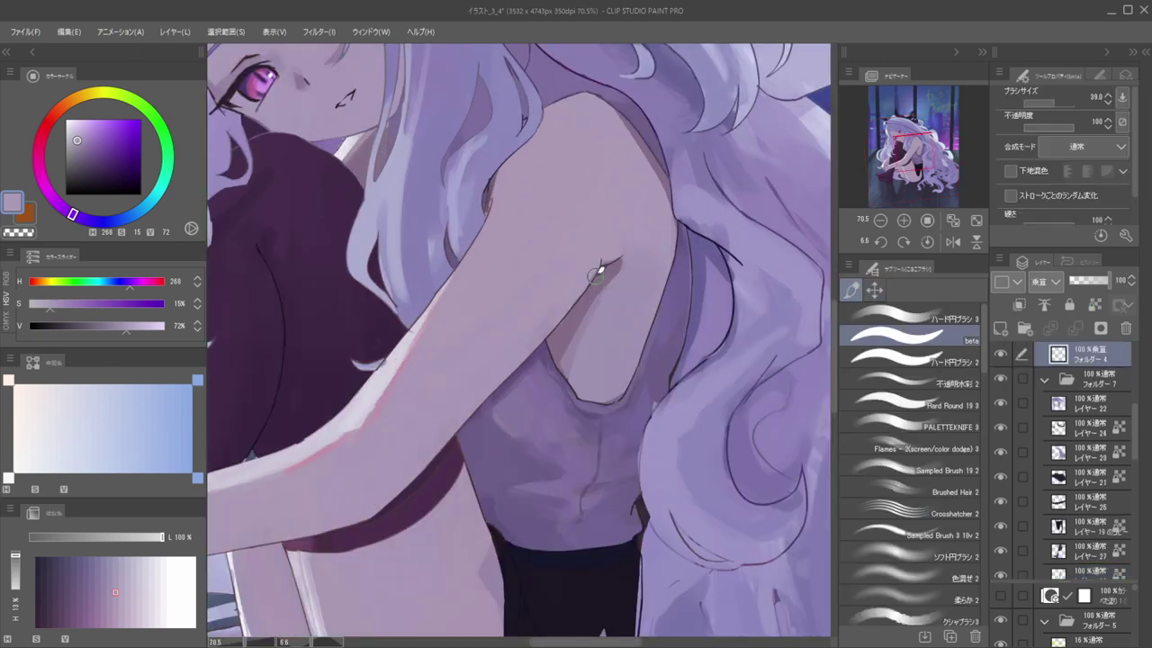
left_click(601, 269, "alt")
left_click(599, 273, "ctrl+shift")
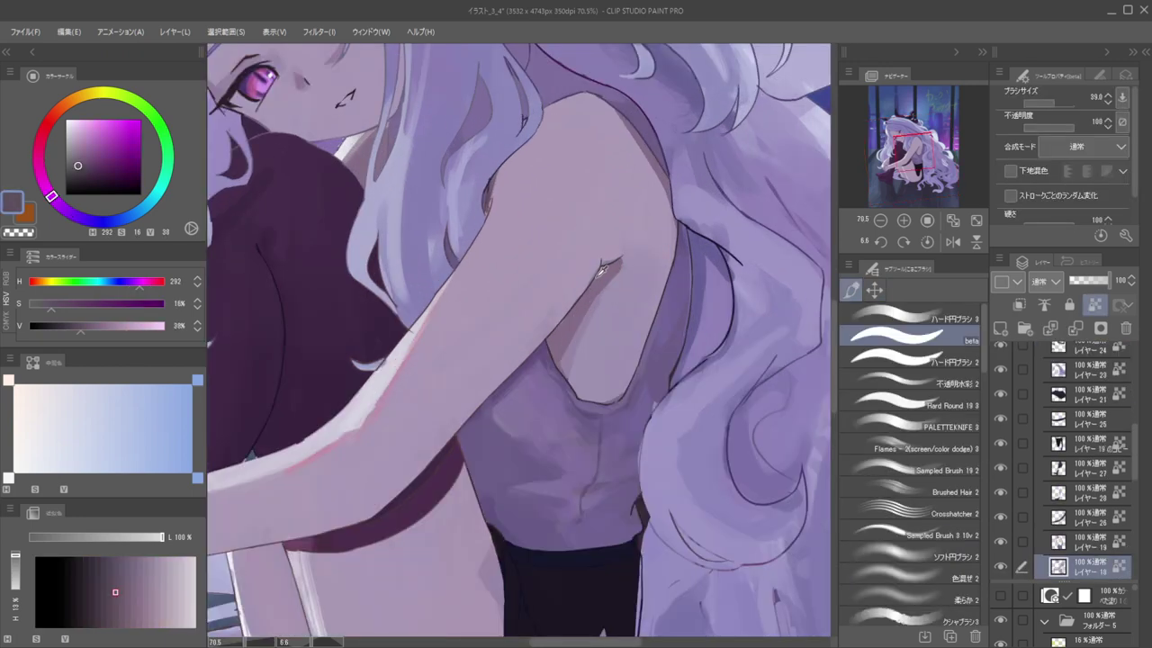
left_click(595, 276, "alt")
mouse_move(601, 266)
left_mouse_down()
mouse_move(631, 253)
mouse_move(613, 254)
left_mouse_up()
key("ctrl+z")
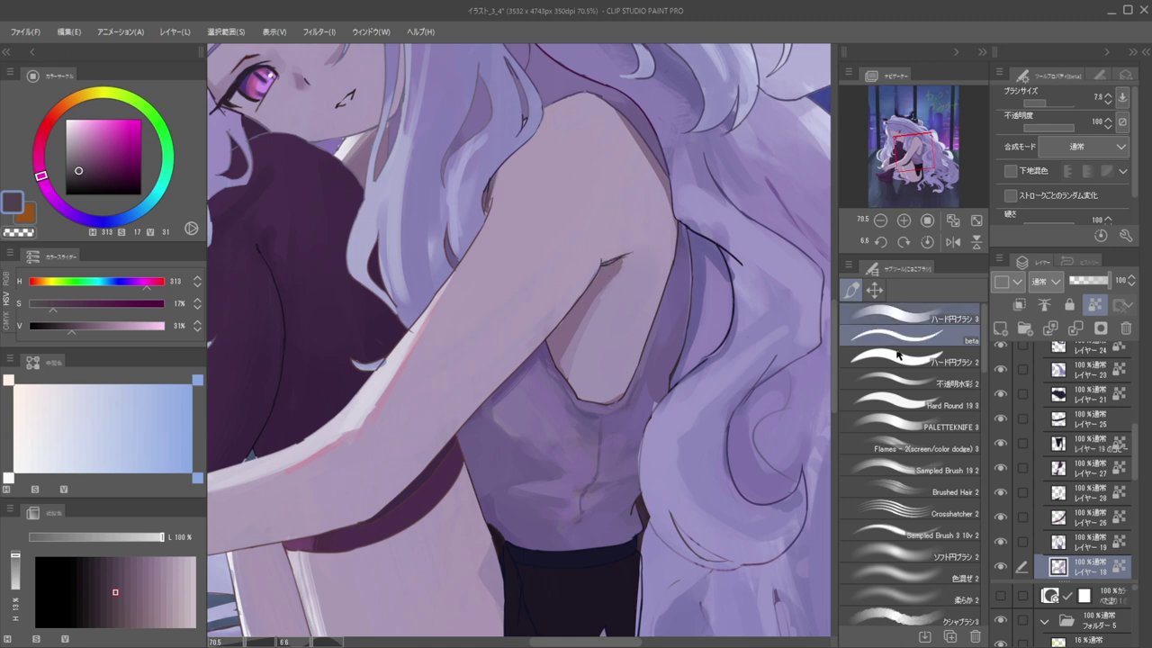
Draw a thin dark crease on the arm with the opaque watercolour brush
left_click(887, 353)
left_click(892, 315)
left_click(913, 384)
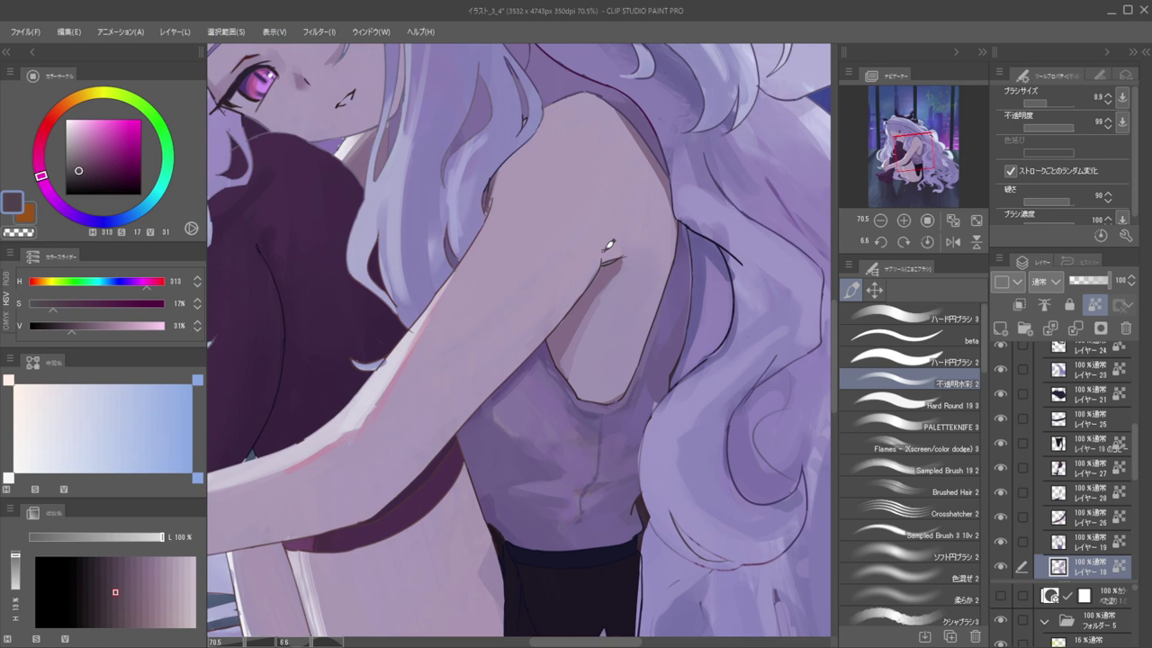
left_click_drag(601, 263, 635, 251)
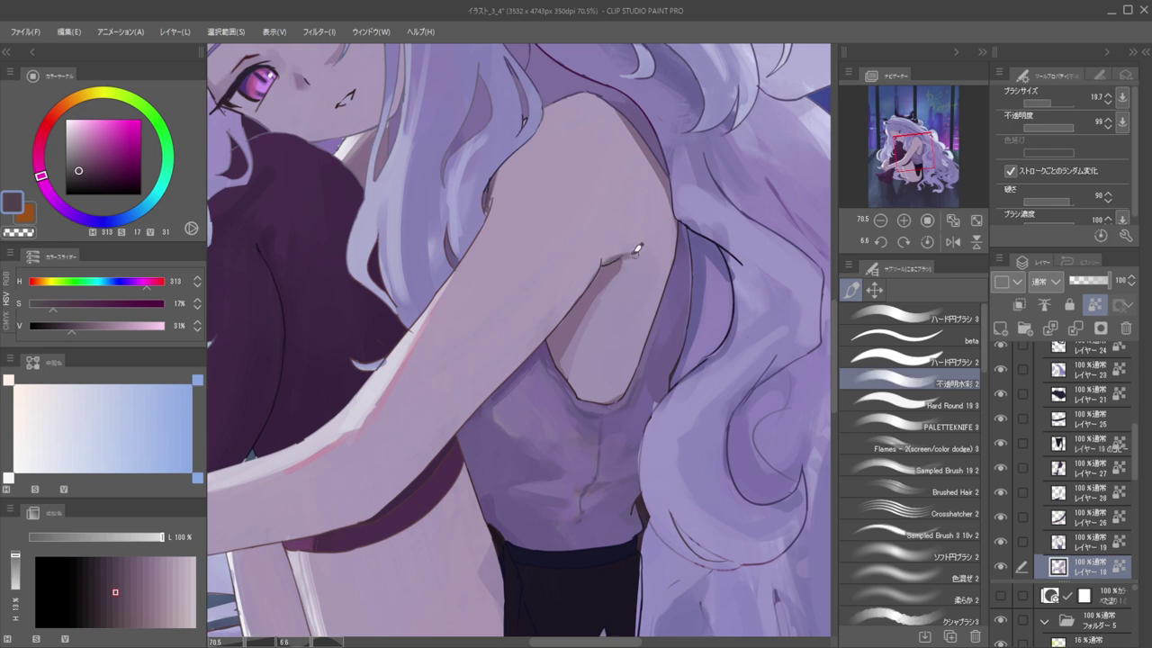
Recheck the arm in a mirrored view and resample the light skin purple
scroll(615, 209, "down", 8)
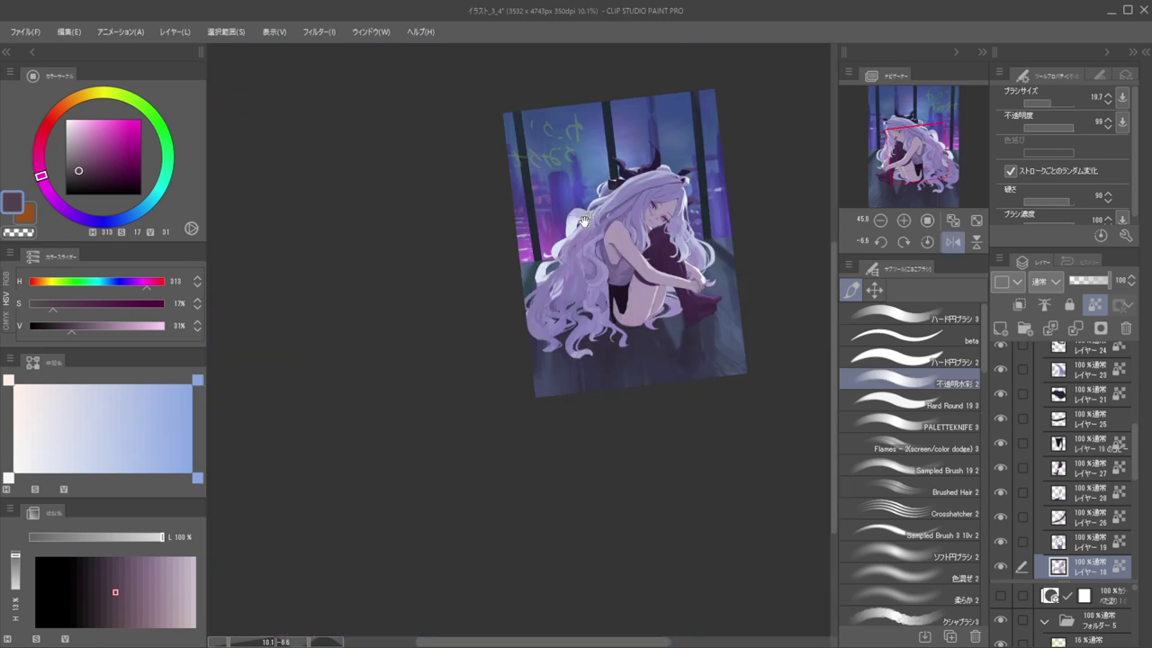
key("h")
left_click_drag(604, 227, 669, 239)
scroll(475, 227, "up", 8)
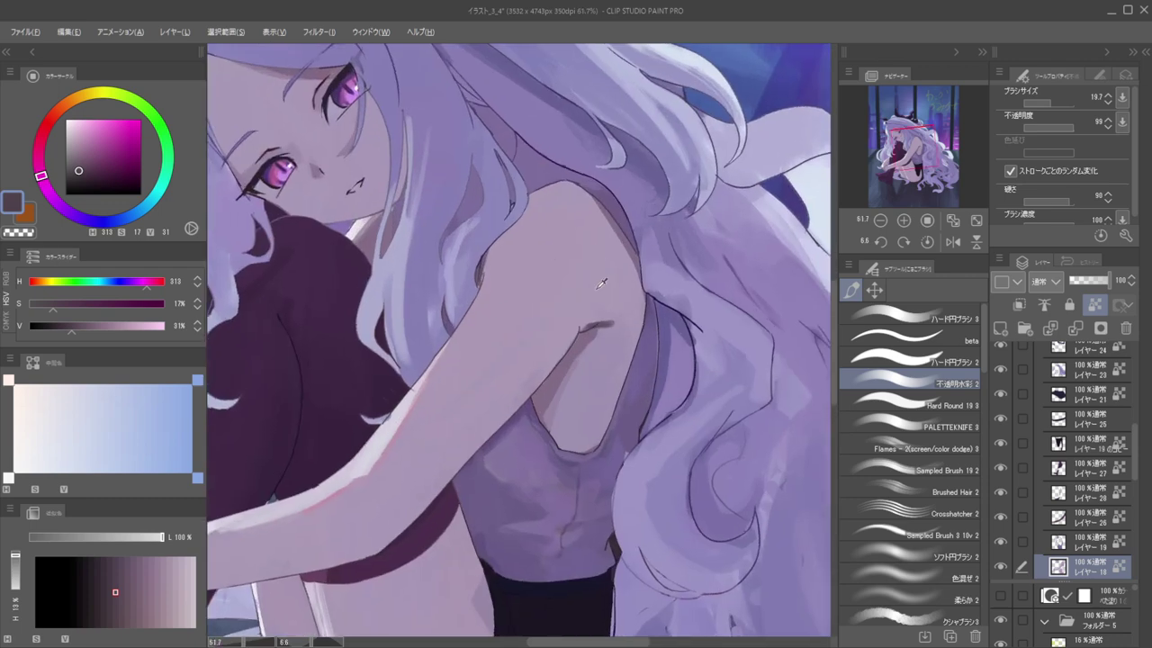
left_click(586, 322, "alt")
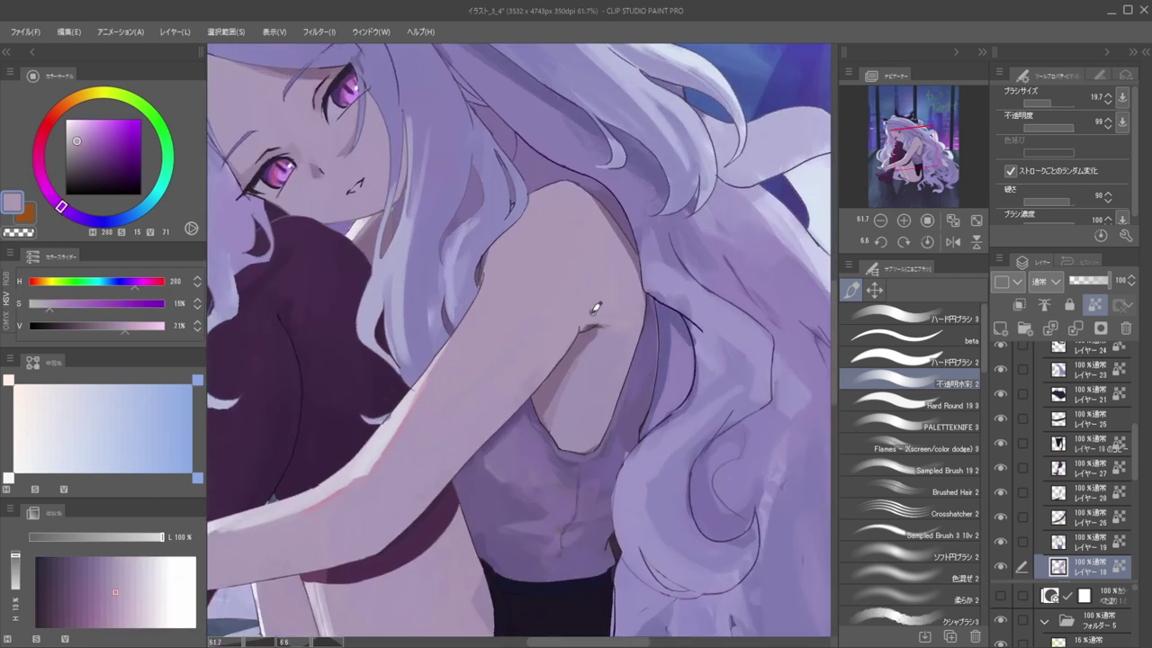
left_click(589, 292, "alt")
Return to the arm and pick a deep dark red, H350 S60 V35, on the colour wheel
scroll(537, 239, "down", 4)
scroll(537, 238, "down", 2)
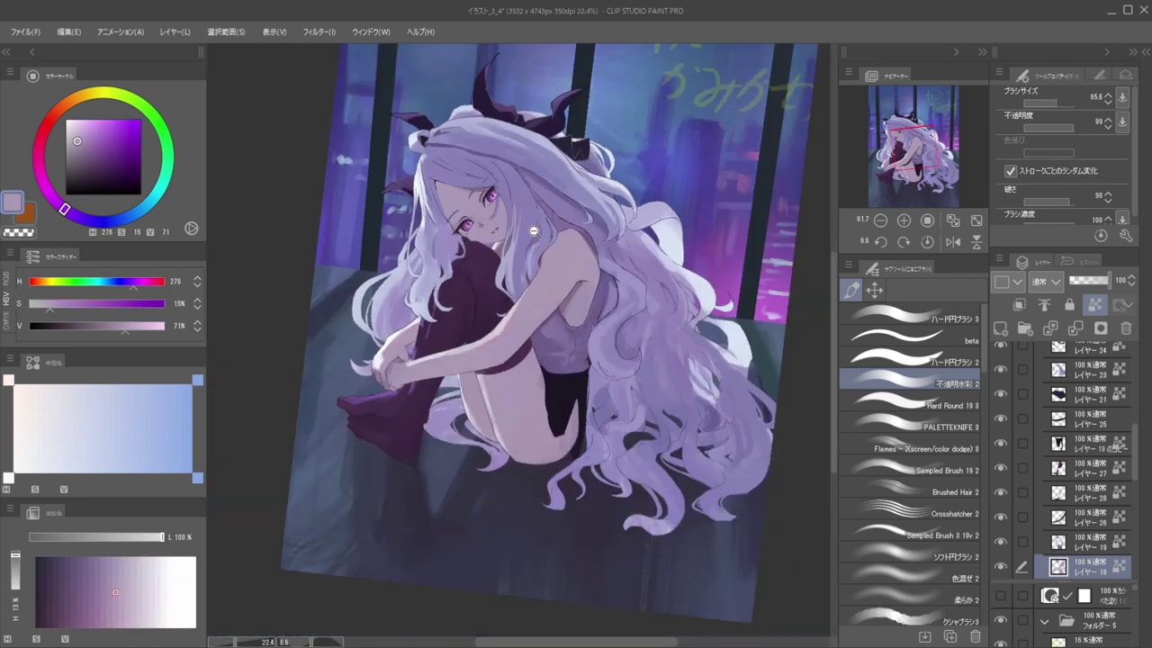
key("h")
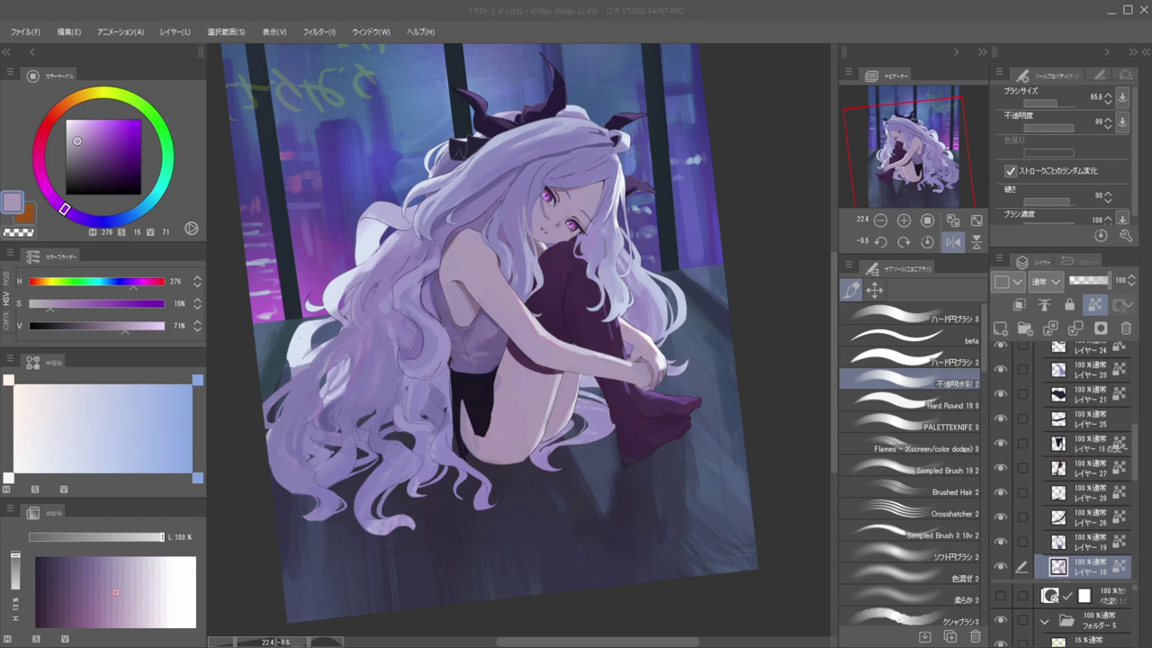
left_click_drag(529, 274, 588, 270)
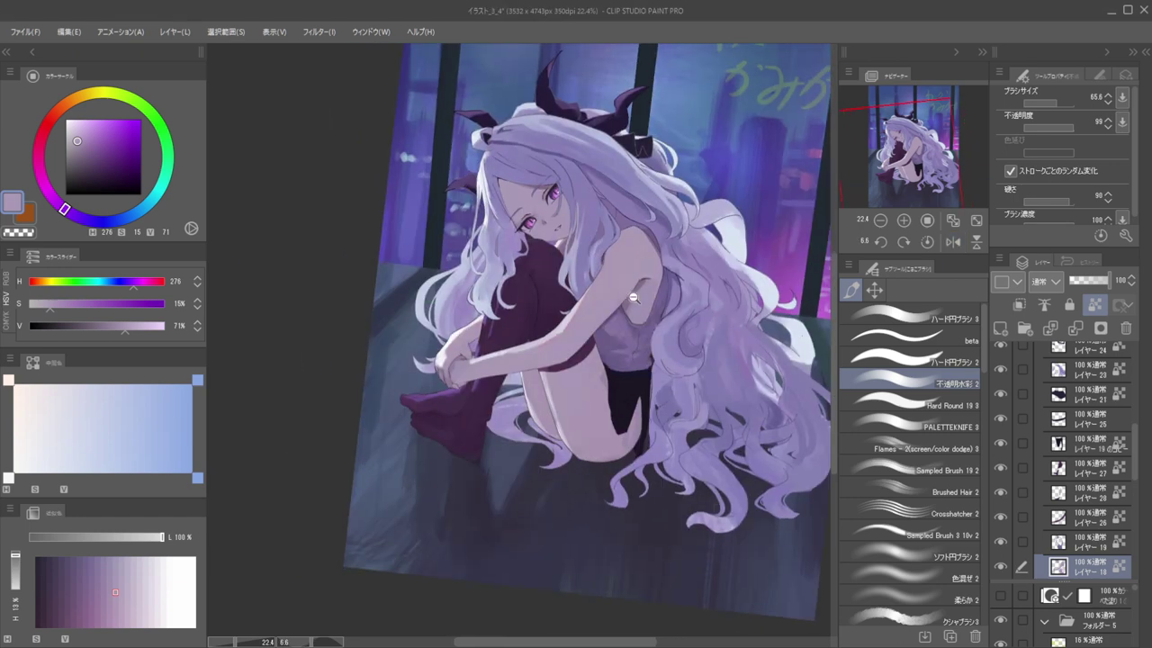
scroll(623, 281, "up", 3)
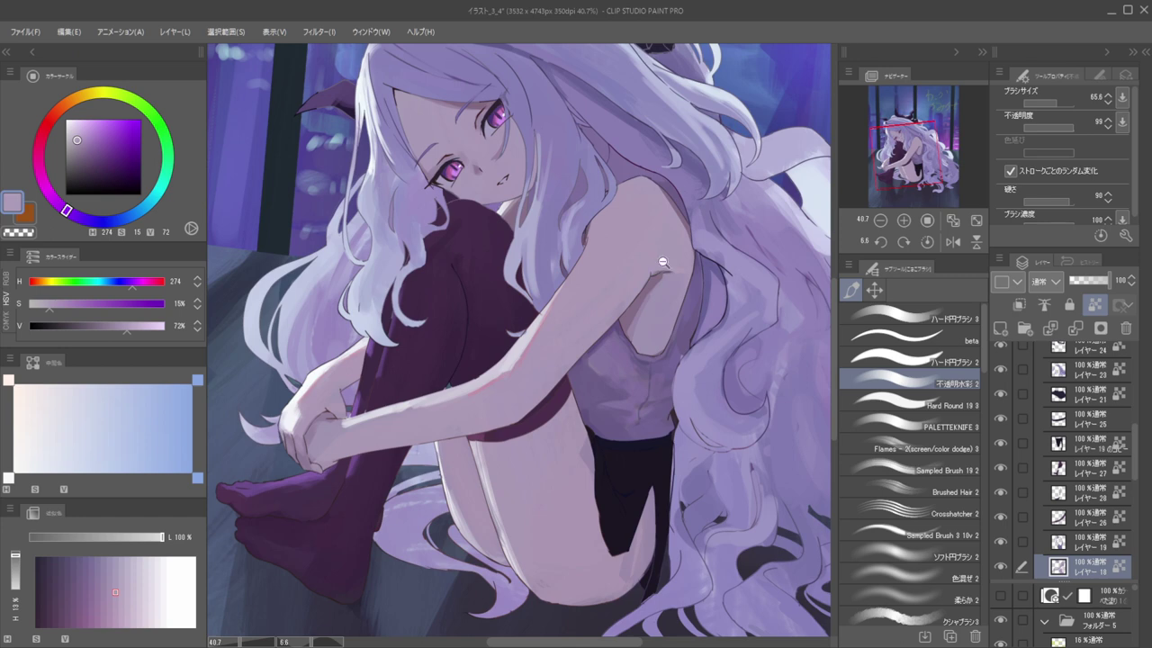
scroll(664, 266, "up", 2)
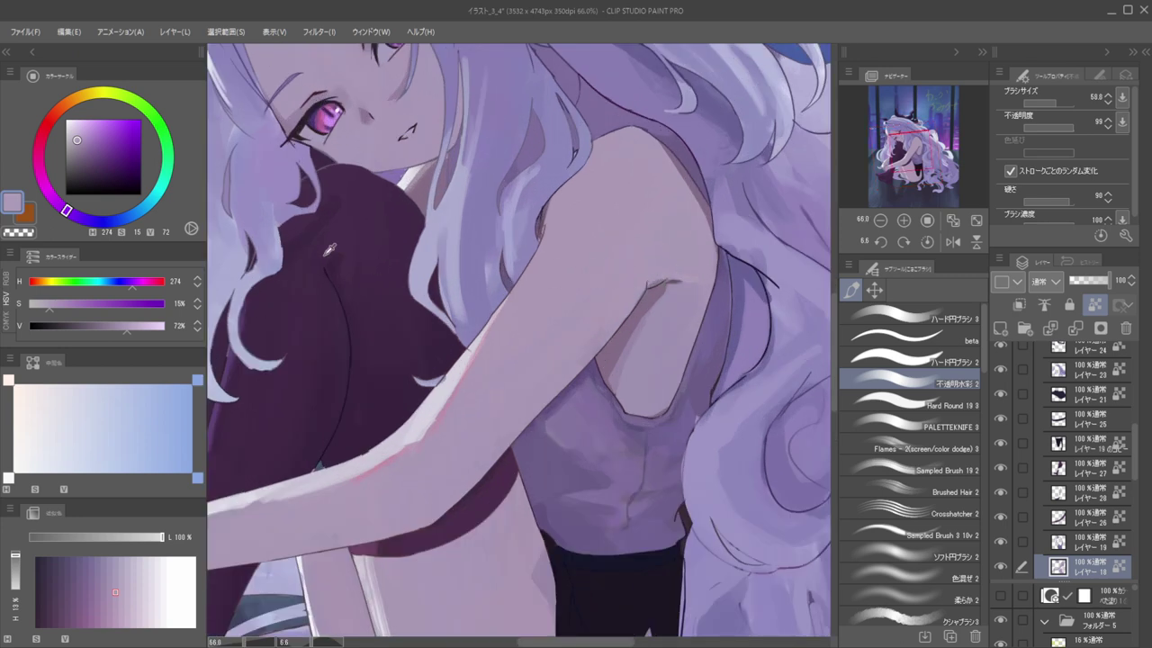
left_click(41, 134)
left_click(110, 168)
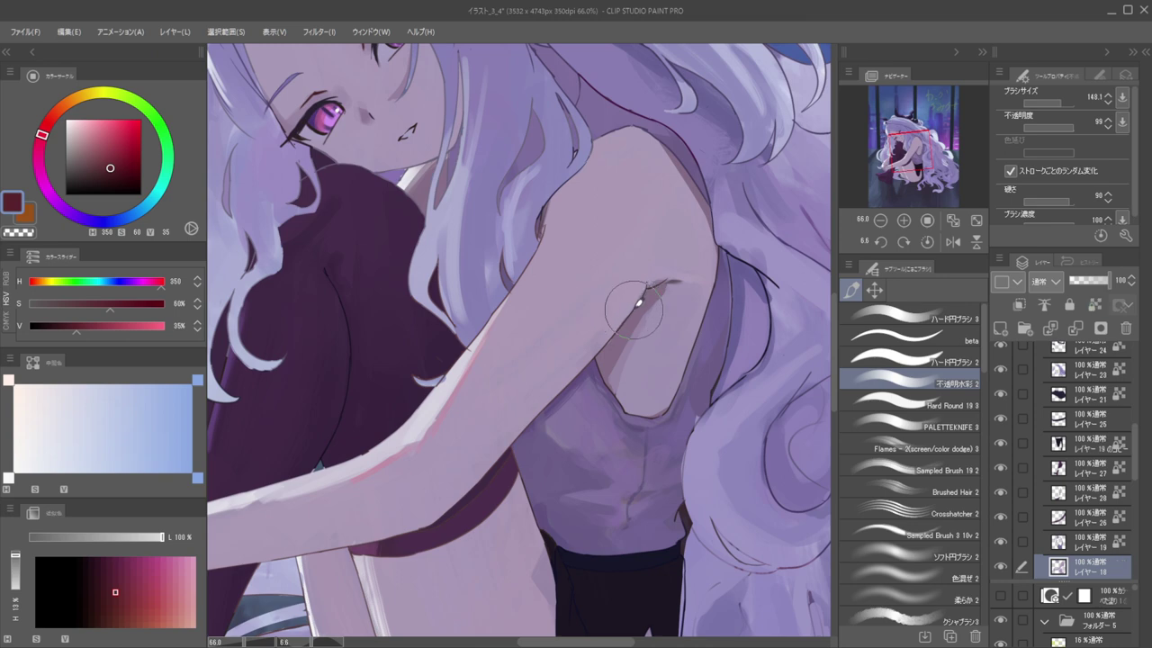
Test dark red strokes on the arm and undo them
key("ctrl+shift")
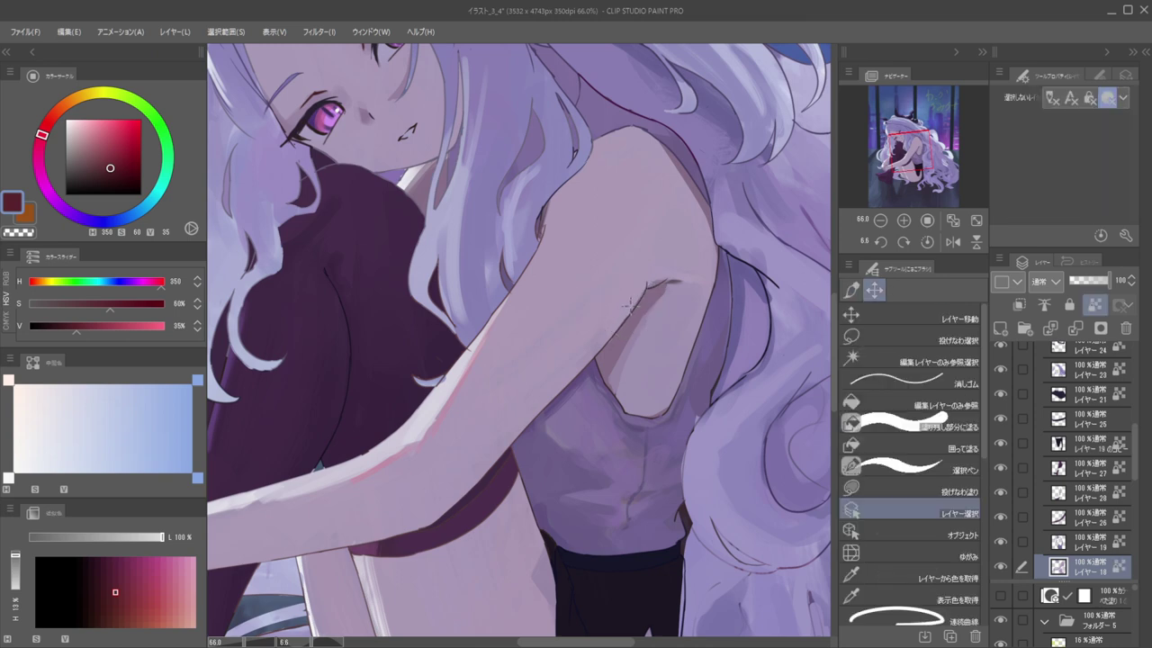
left_click_drag(647, 290, 621, 319)
key("ctrl+z")
key("/")
left_click_drag(657, 285, 618, 318)
key("ctrl+z")
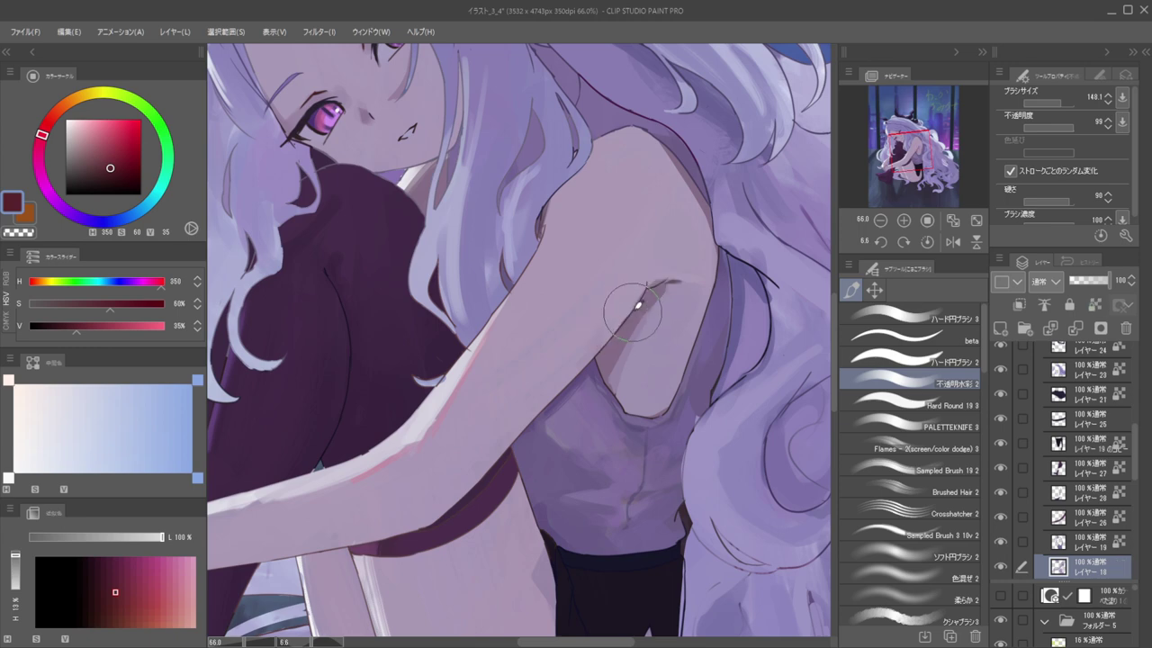
Select the layer under the arm from the canvas, then test and undo a red stroke
key("o")
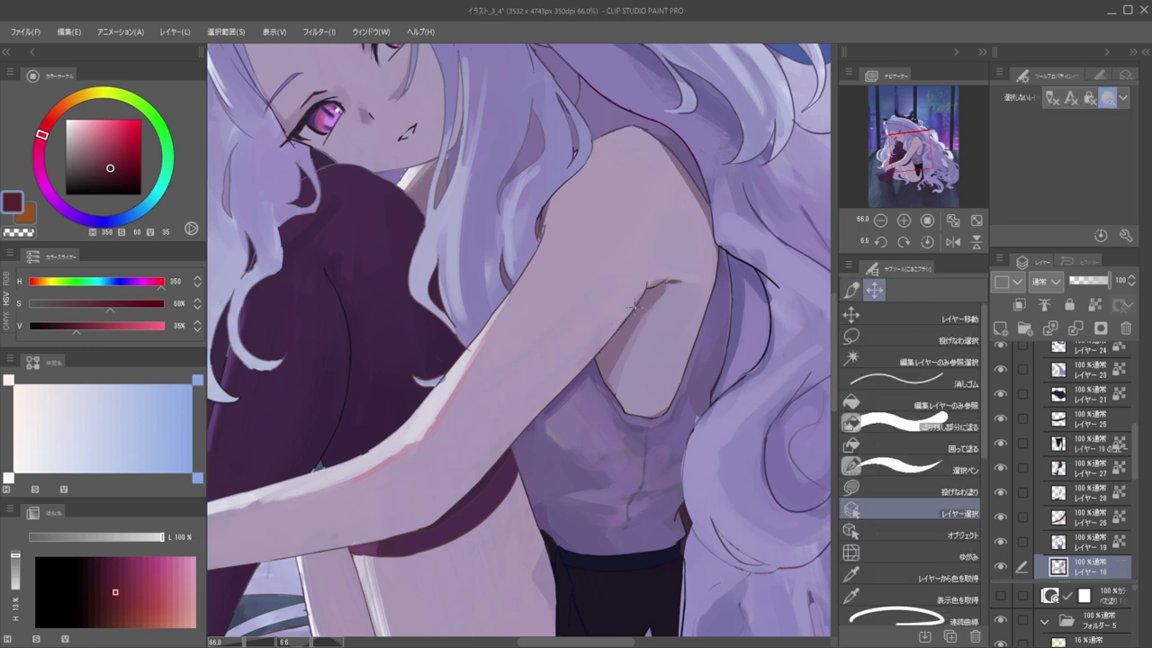
left_click(635, 306)
key("b")
left_click_drag(667, 275, 617, 315)
key("ctrl+z")
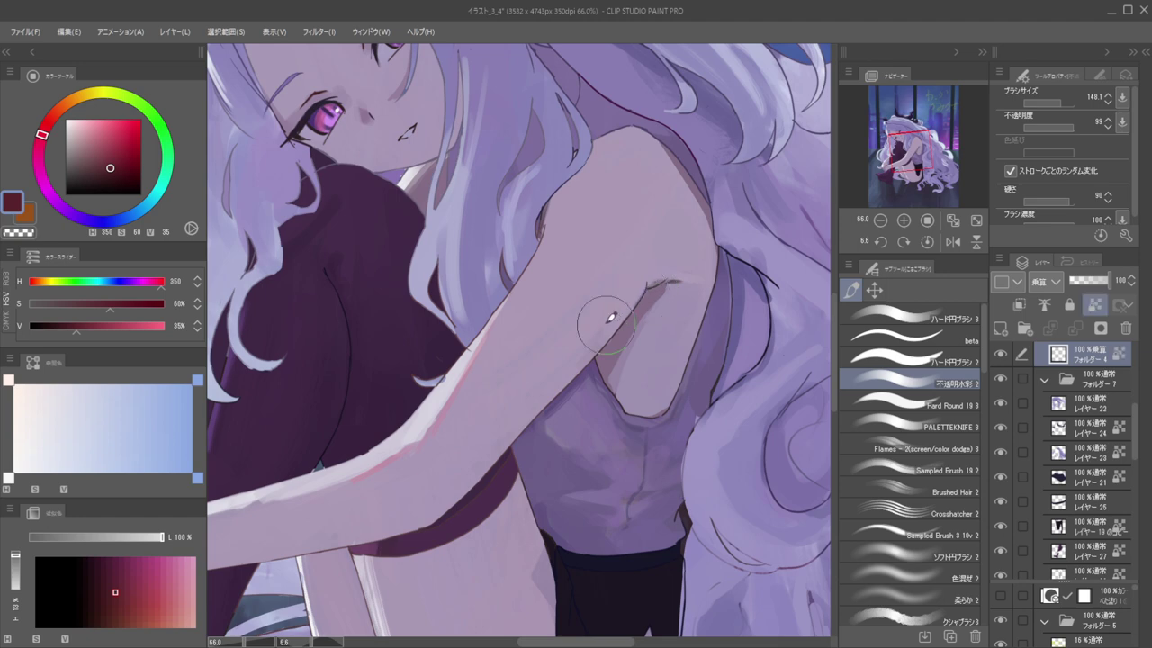
View the whole illustration, enlarge the brush to 148.1 and darken the red
key("ctrl+0")
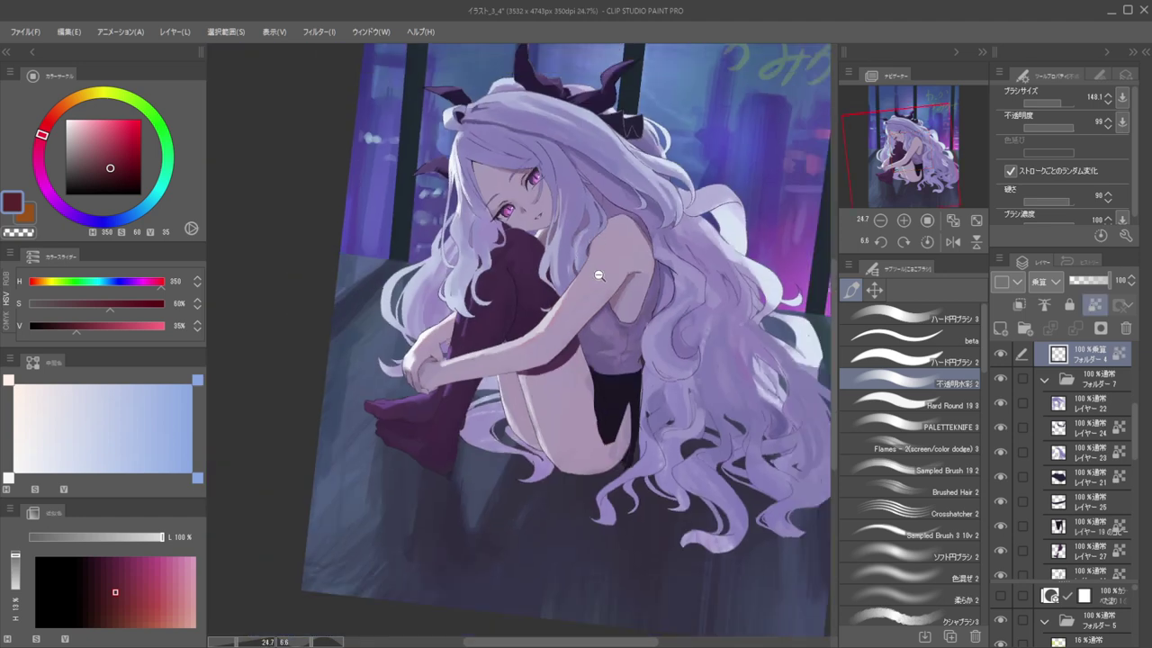
scroll(593, 269, "up", 3)
key("bracketright")
key("bracketright")
left_click_drag(110, 169, 110, 176)
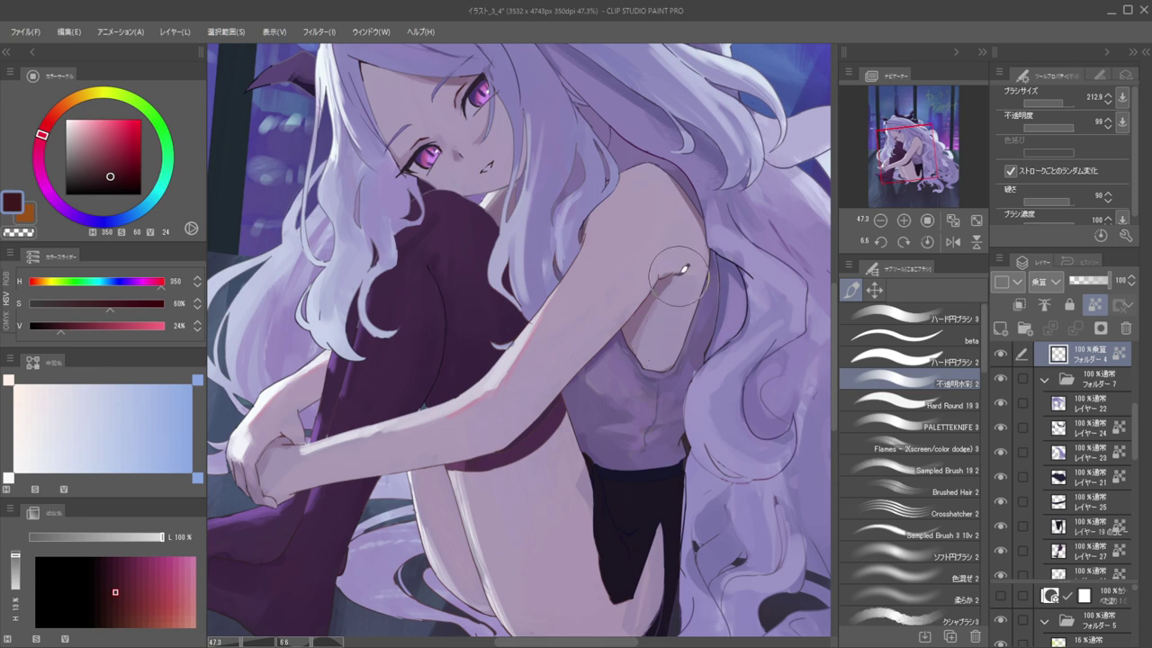
On the arm layer, paint over the armpit line end with sampled light purple skin
key("h")
left_click_drag(582, 259, 812, 262)
scroll(607, 256, "up", 3)
left_click_drag(542, 279, 499, 279)
left_click(586, 277, "ctrl+shift")
left_click(584, 271, "alt")
mouse_move(592, 279)
left_mouse_down()
mouse_move(624, 263)
mouse_move(687, 260)
left_mouse_up()
key("h")
left_click(941, 381)
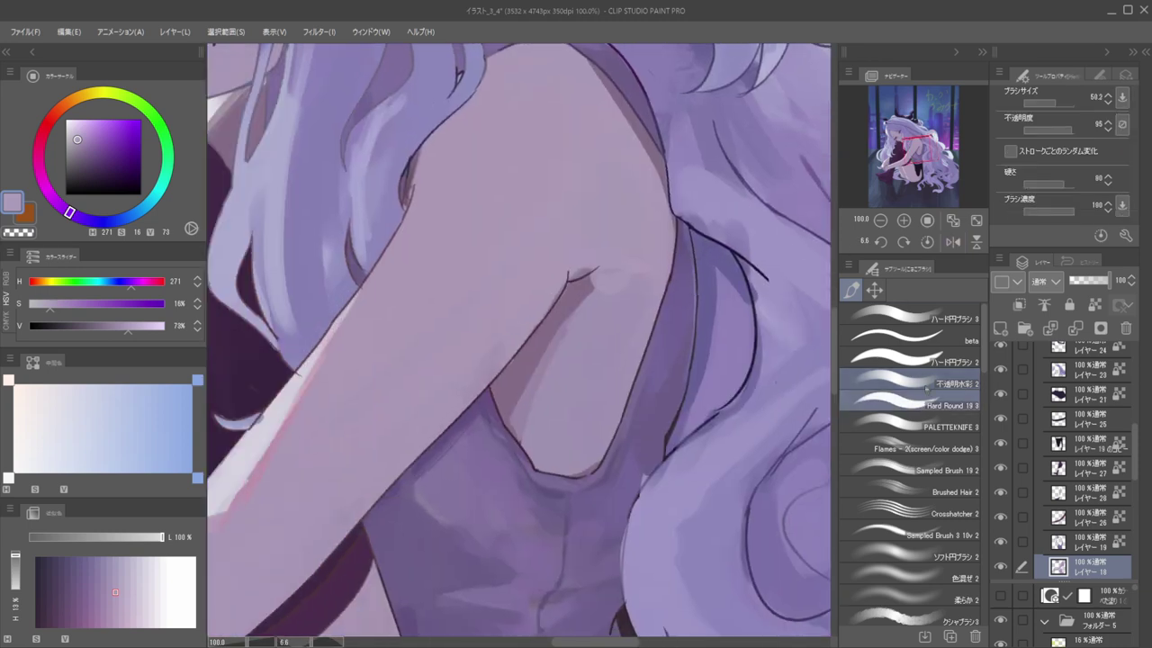
Try a dark brown crease at the armpit, undo it, and sample the light purple skin
left_click(590, 273, "alt")
mouse_move(590, 310)
left_mouse_down()
mouse_move(597, 272)
mouse_move(621, 265)
left_mouse_up()
key("ctrl+z")
left_click(592, 260, "alt")
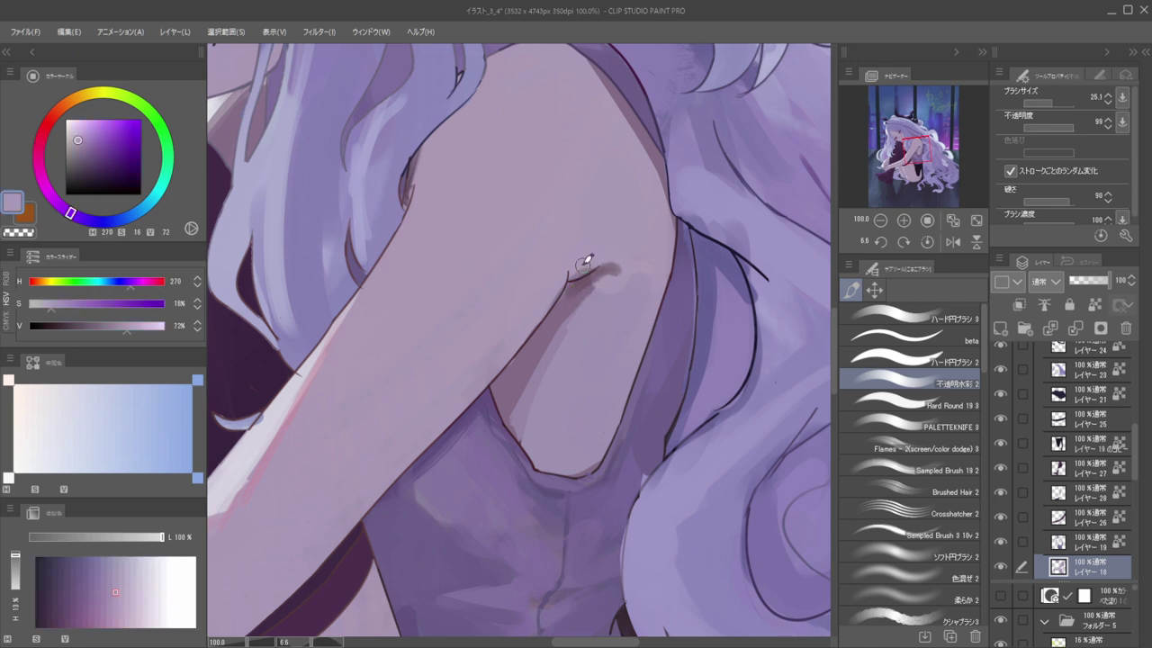
Check the picture in a mirrored view and sample a purple skin shade
scroll(585, 259, "down", 9)
key("h")
left_click_drag(513, 242, 597, 253)
key("h")
scroll(547, 236, "up", 5)
left_click(567, 261, "alt")
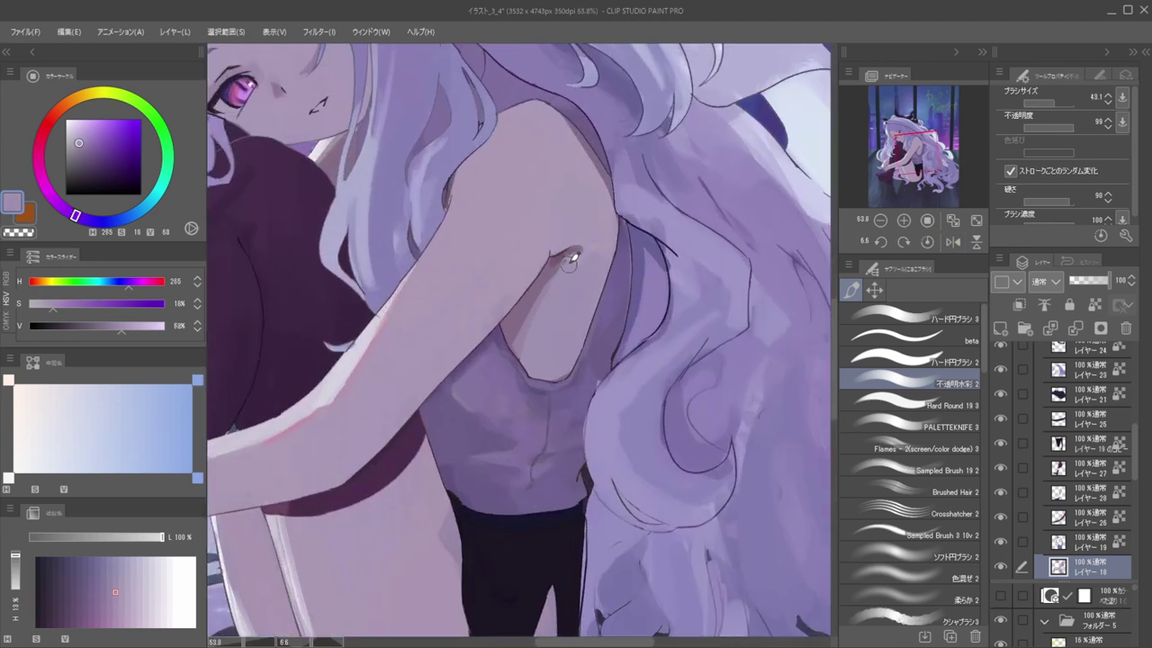
With the Flames brush, paint a soft muted mauve shadow on the upper arm
left_click(887, 448)
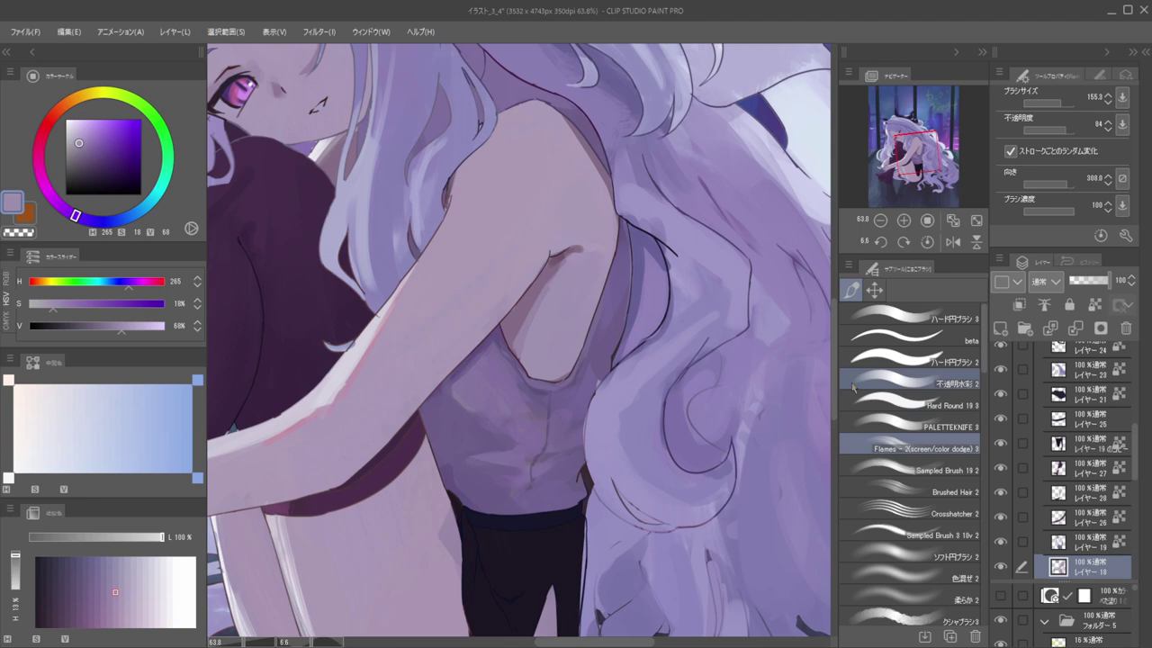
left_click(559, 264, "alt")
mouse_move(551, 206)
left_mouse_down()
mouse_move(587, 184)
mouse_move(563, 191)
mouse_move(573, 209)
mouse_move(555, 205)
mouse_move(579, 176)
mouse_move(568, 218)
left_mouse_up()
mouse_move(551, 228)
left_mouse_down()
mouse_move(580, 192)
mouse_move(607, 208)
left_mouse_up()
scroll(567, 193, "down", 3)
scroll(606, 208, "up", 3)
left_click(633, 159, "alt")
left_click_drag(636, 155, 630, 189)
key("bracketleft")
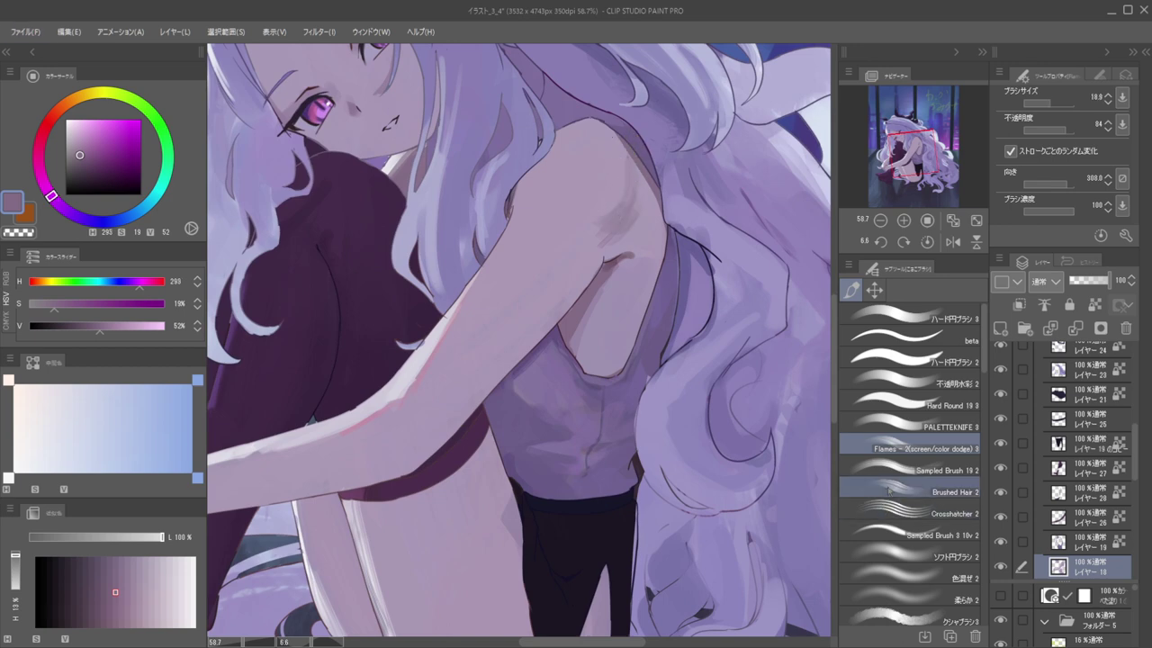
Blend and lighten the shoulder shading with Sampled Brush 19, discarding one darker stroke
left_click(927, 469)
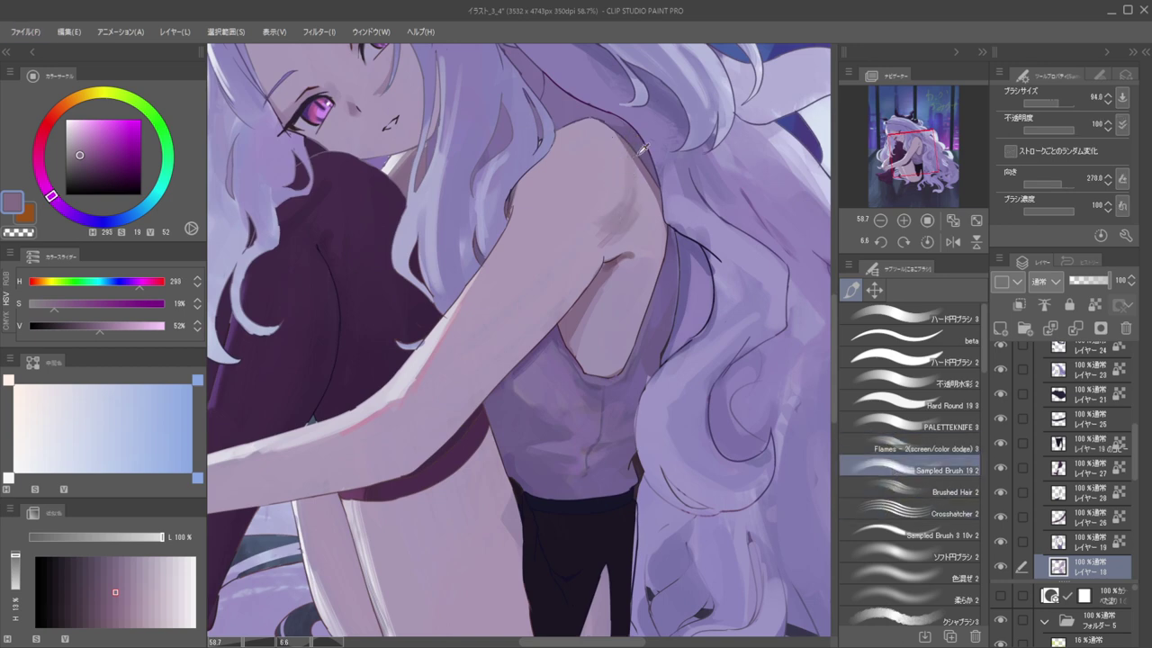
mouse_move(637, 144)
left_mouse_down()
mouse_move(629, 204)
mouse_move(633, 176)
mouse_move(607, 231)
mouse_move(608, 172)
mouse_move(599, 233)
mouse_move(575, 247)
left_mouse_up()
left_click(599, 184, "alt")
mouse_move(637, 211)
left_mouse_down()
mouse_move(612, 214)
mouse_move(583, 273)
mouse_move(610, 234)
left_mouse_up()
left_click(617, 232, "alt")
mouse_move(610, 165)
left_mouse_down()
mouse_move(589, 220)
mouse_move(599, 158)
mouse_move(605, 175)
mouse_move(615, 158)
mouse_move(626, 190)
mouse_move(604, 226)
left_mouse_up()
key("ctrl+z")
Enlarge the brush and repaint the shoulder and armpit shading lighter with sampled skin tone
key("]")
left_click(603, 177, "alt")
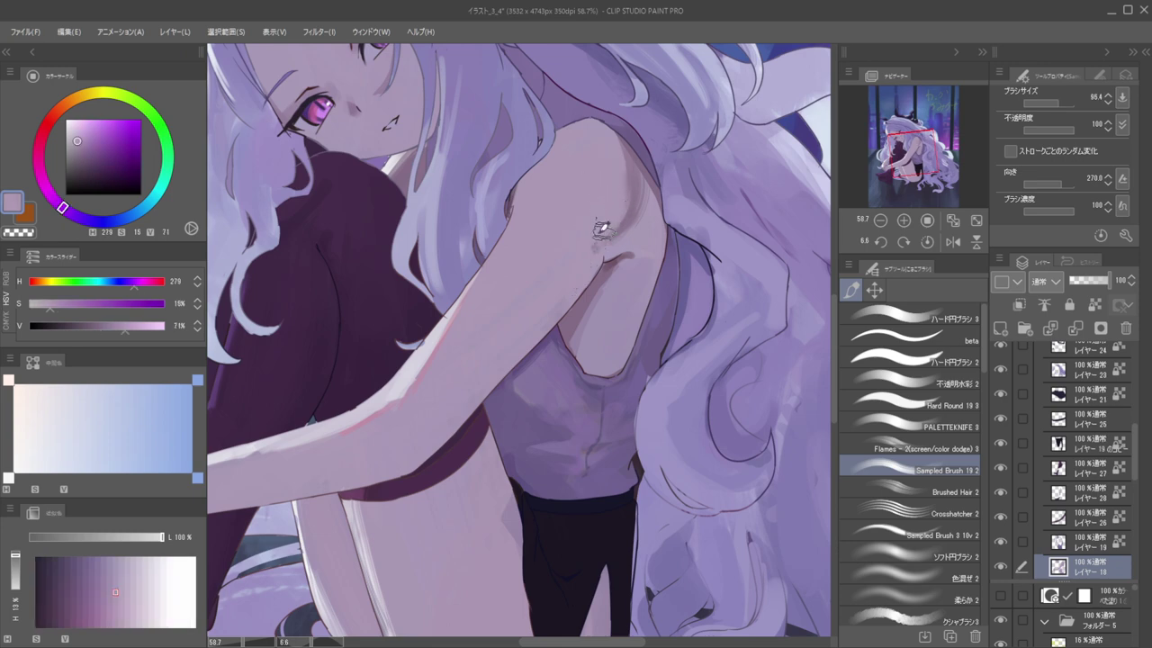
left_click(908, 354)
left_click(642, 190, "alt")
mouse_move(645, 193)
left_mouse_down()
mouse_move(607, 178)
mouse_move(611, 151)
mouse_move(605, 221)
mouse_move(627, 194)
left_mouse_up()
left_click(608, 176, "alt")
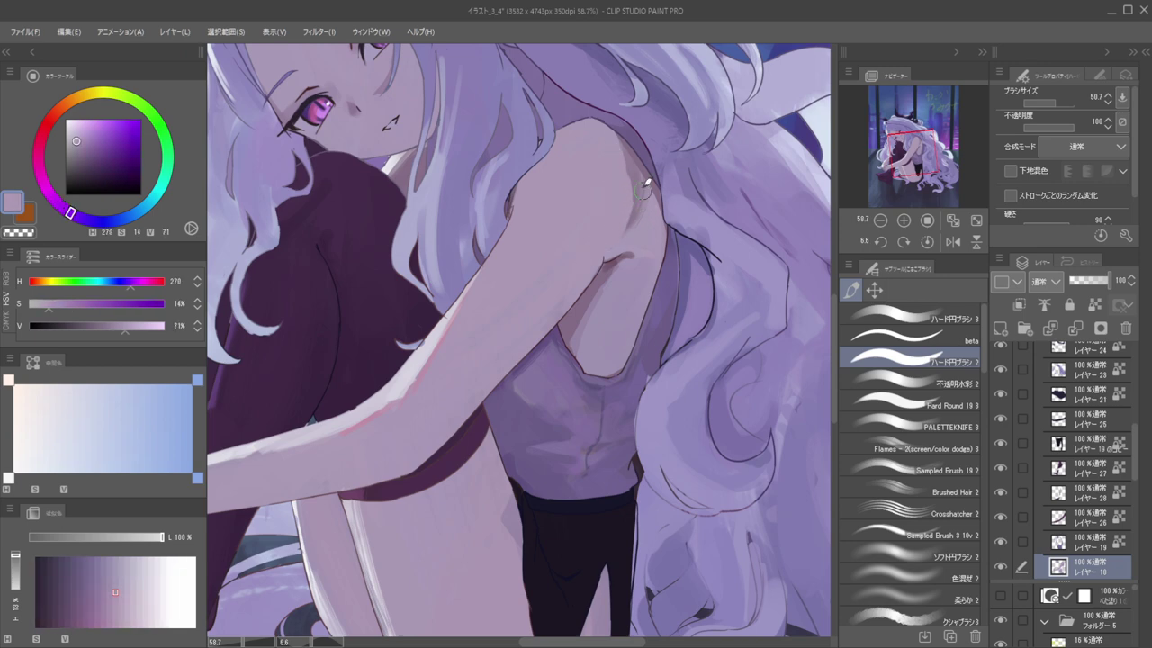
left_click(644, 185, "alt")
left_click(896, 384)
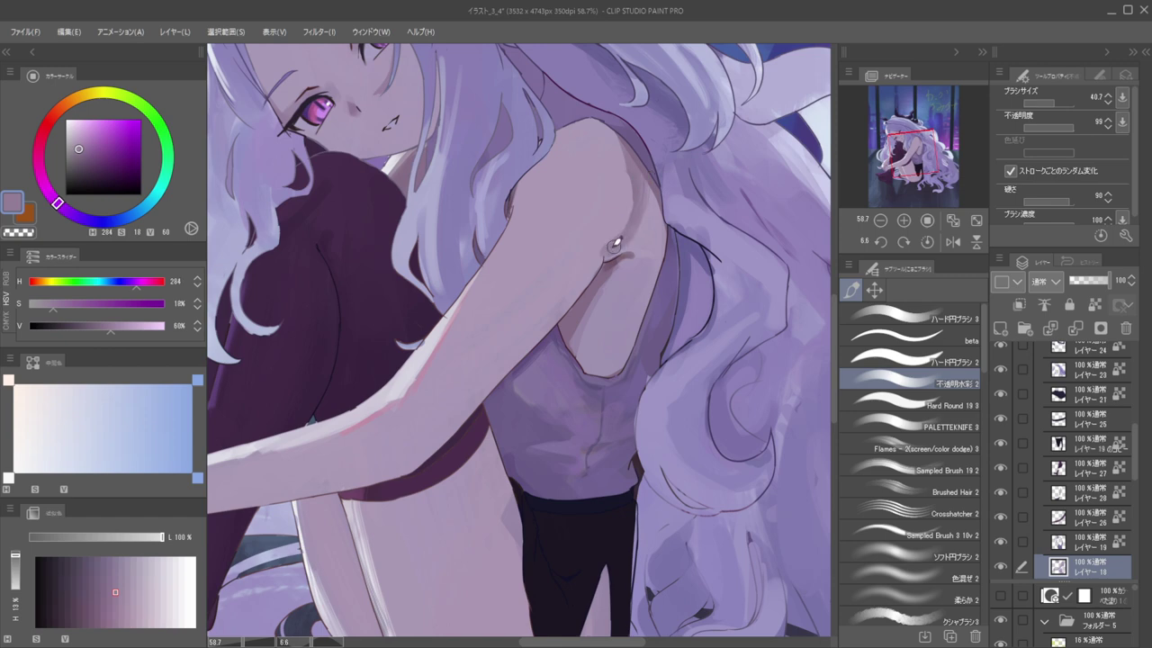
Sample shoulder skin tones, ending on muted lavender H285 S18 V62 at brush size 105.4
left_click(625, 188, "alt")
left_click(640, 172, "alt")
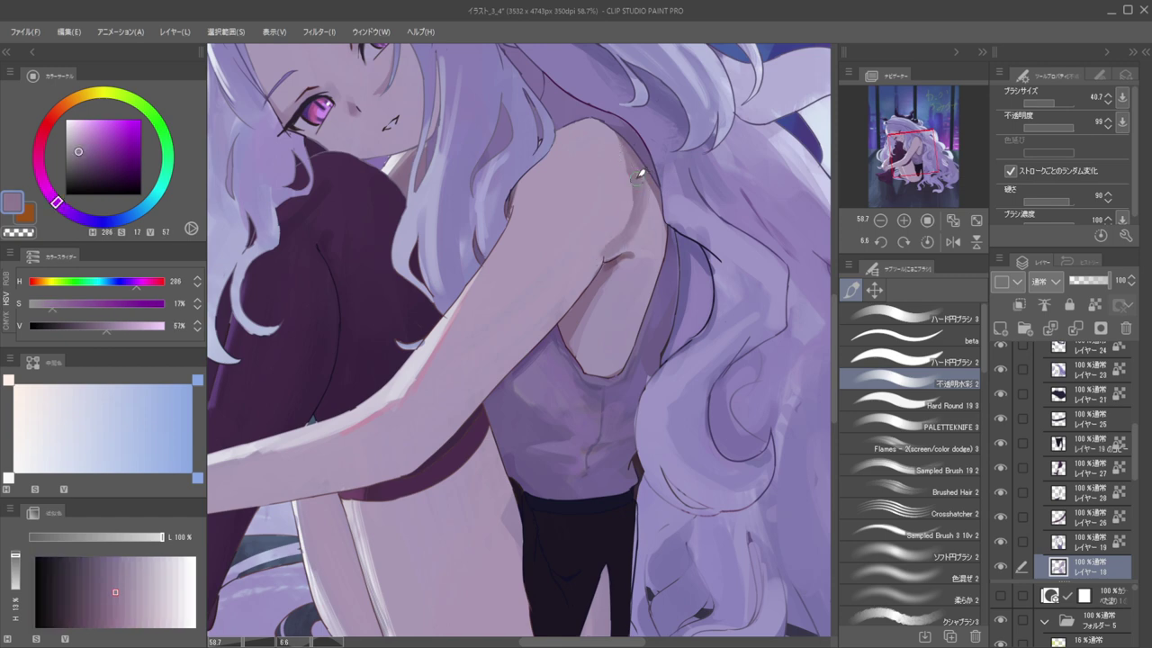
left_click(655, 175, "alt")
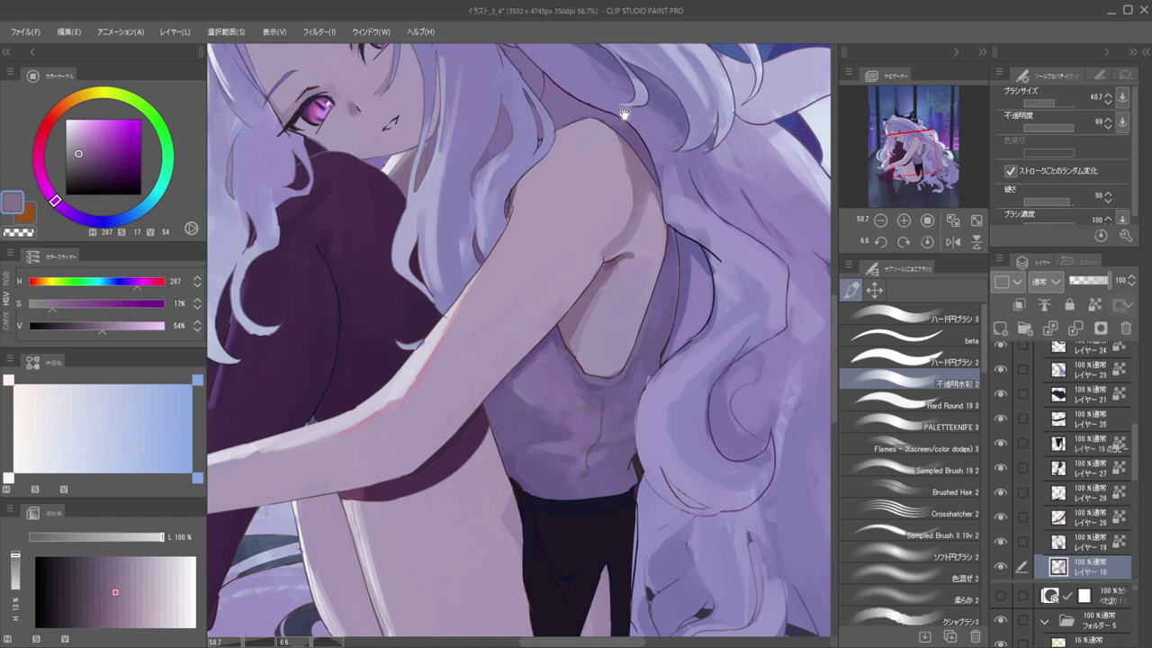
key("h")
scroll(601, 113, "down", 11)
scroll(594, 144, "up", 8)
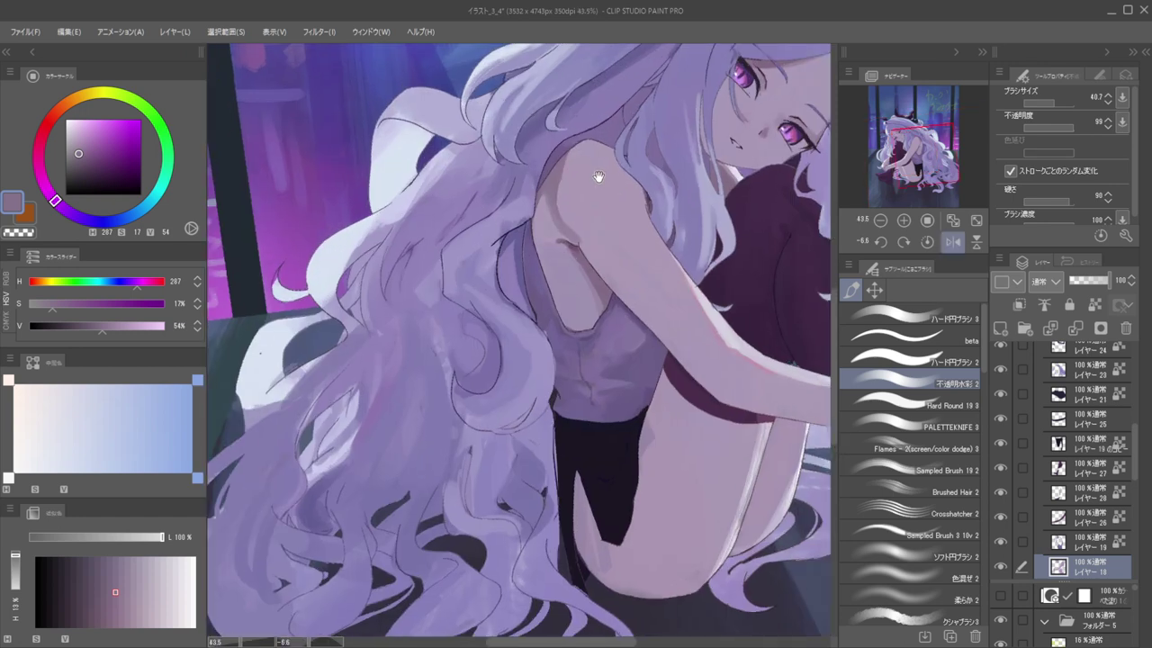
key("h")
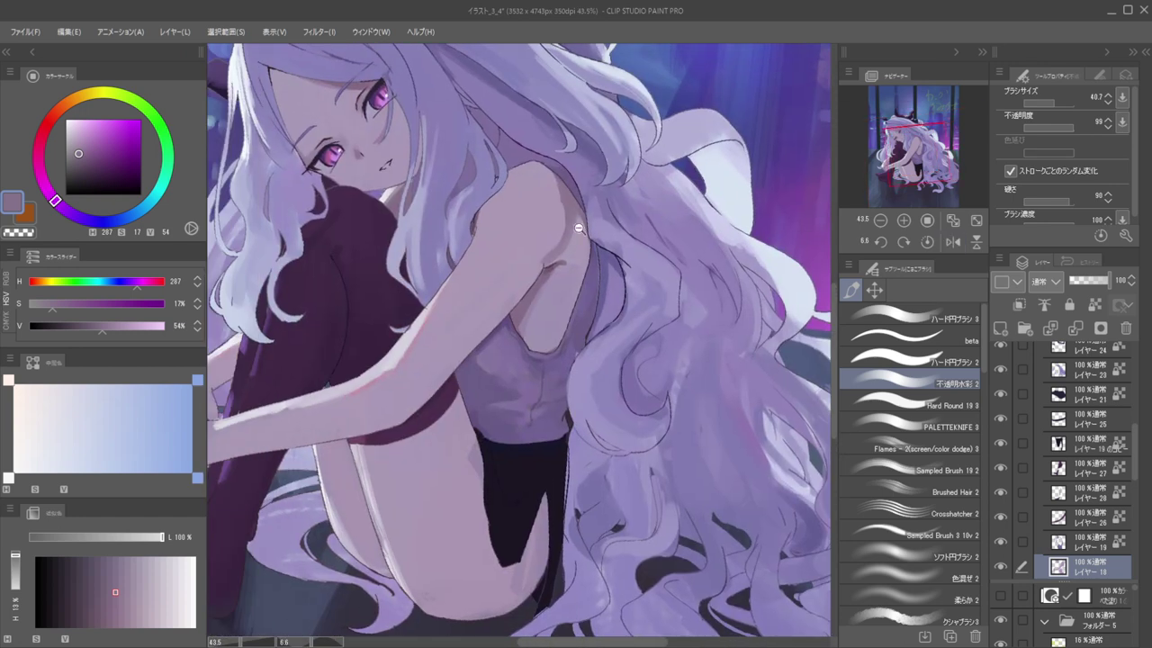
scroll(566, 226, "up", 4)
left_click(549, 260, "alt")
left_click_drag(530, 238, 543, 250)
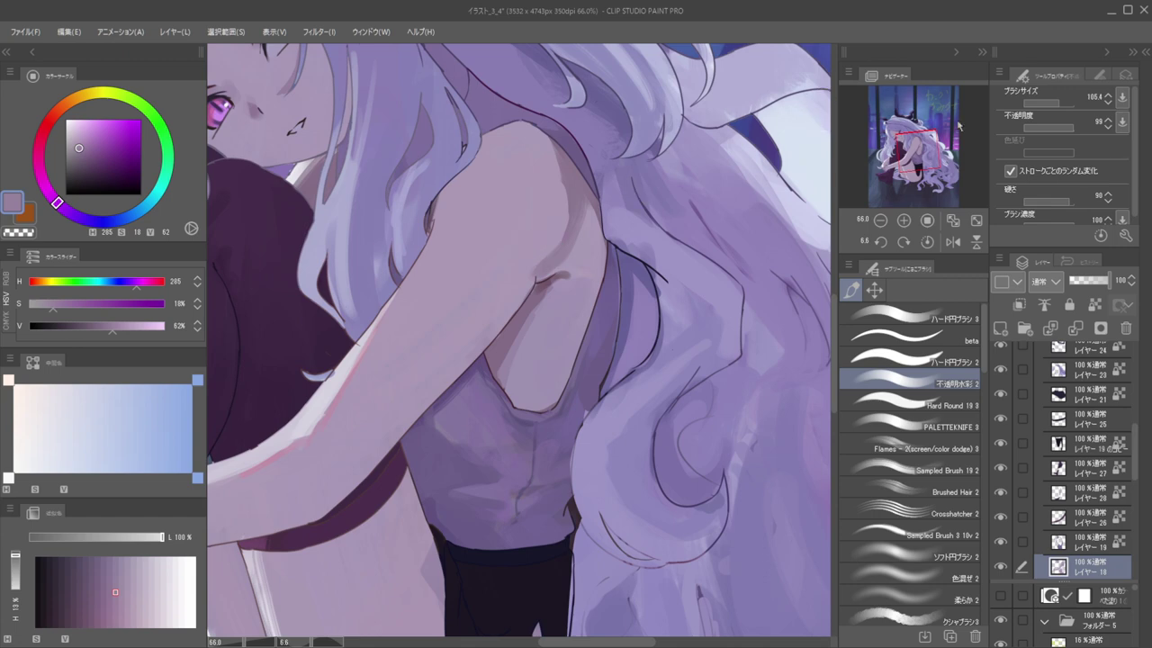
Lower brush opacity to 73 and soften the arm and shoulder shadow edges with sampled skin tones
left_click_drag(1068, 132, 1003, 108)
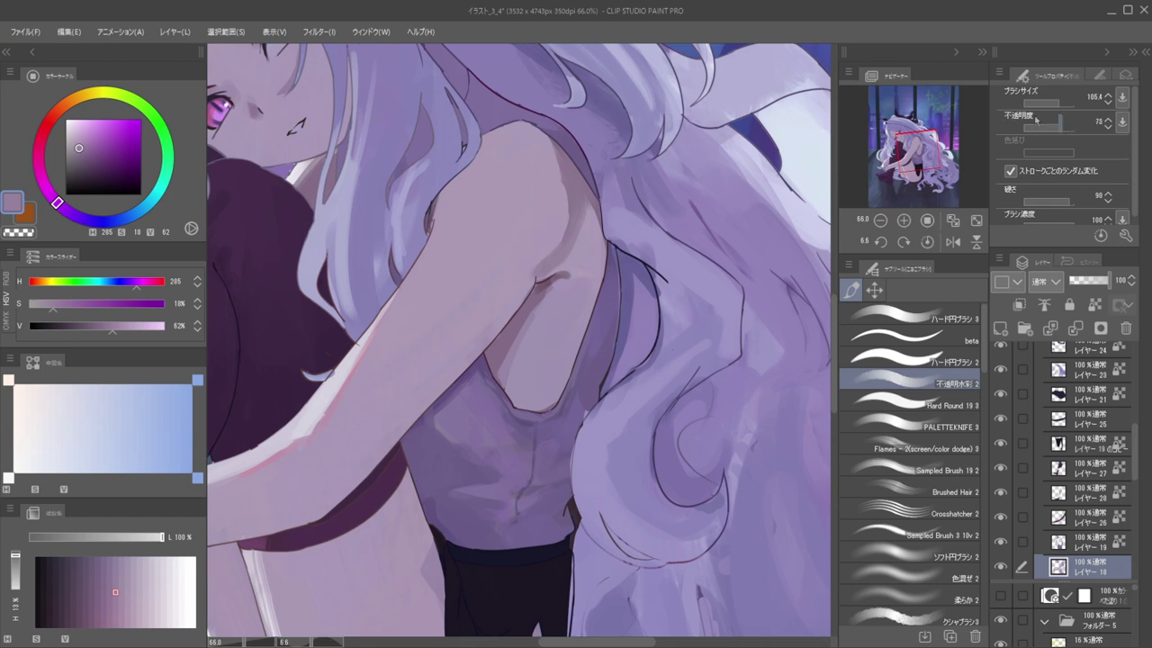
left_click(531, 234, "alt")
mouse_move(552, 225)
left_mouse_down()
mouse_move(537, 231)
mouse_move(581, 187)
left_mouse_up()
left_click(558, 243, "alt")
left_click_drag(551, 268, 562, 268)
mouse_move(574, 239)
left_mouse_down()
mouse_move(565, 182)
mouse_move(572, 237)
mouse_move(559, 150)
left_mouse_up()
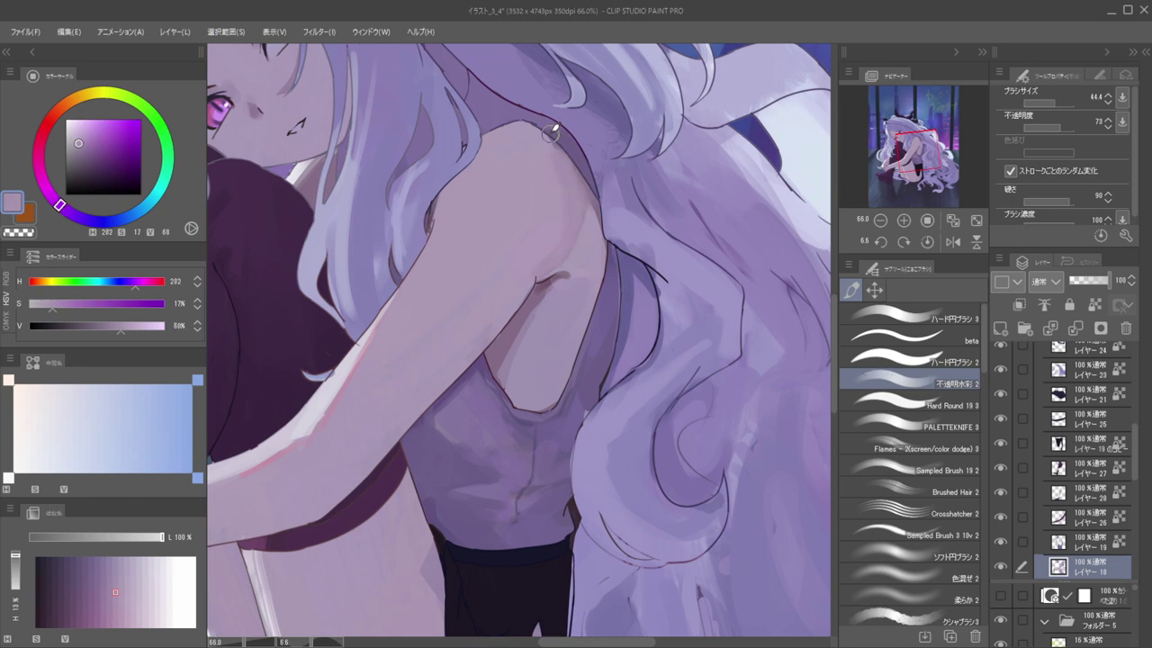
Zoom out, sample the light skin colour and add a faint stroke by the armhole edge
left_click(556, 137, "alt")
left_click(519, 154, "alt")
key("h")
left_click(558, 176, "alt")
left_click(559, 176, "alt")
scroll(559, 176, "up", 4)
left_click(591, 157, "alt")
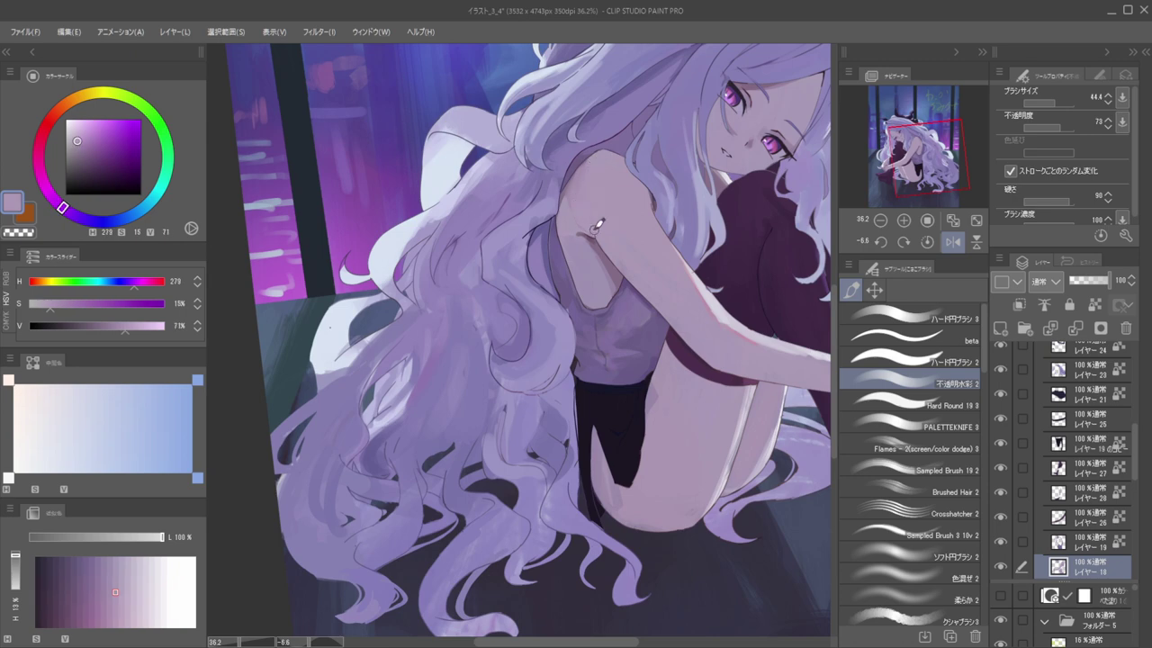
key("]")
left_click_drag(559, 240, 569, 224)
Restore the unmirrored view and bring the whole illustration into view
key("]")
key("]")
key("]")
key("h")
left_click_drag(581, 239, 650, 238)
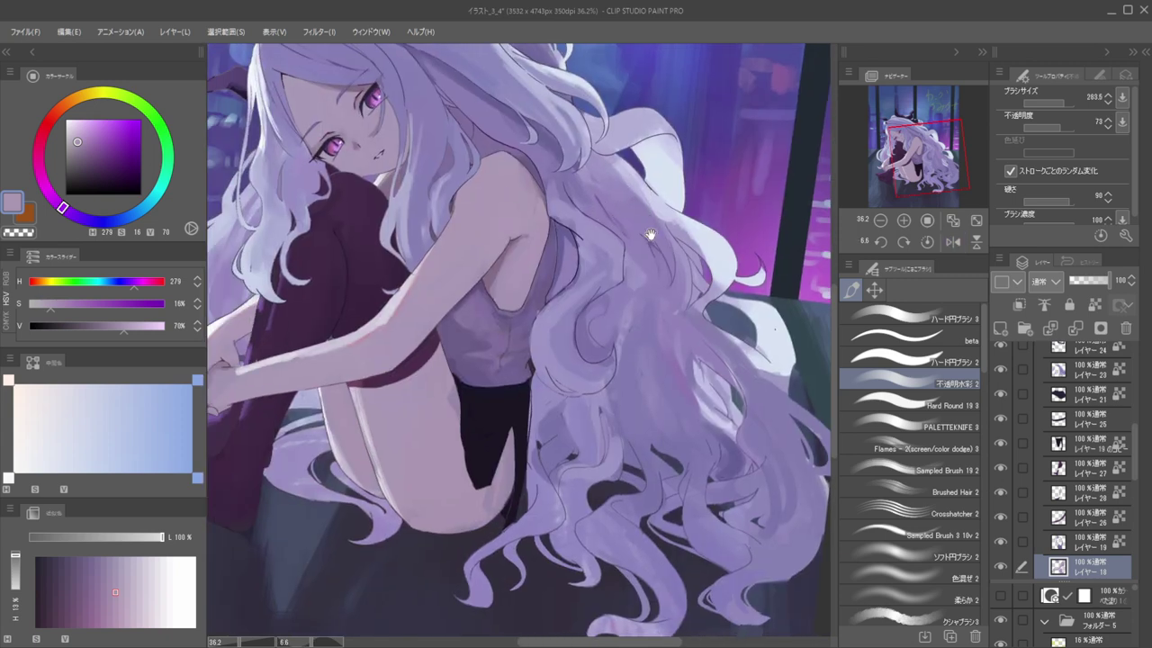
left_click(529, 223, "alt")
left_click_drag(568, 218, 665, 203)
left_click(646, 227, "alt")
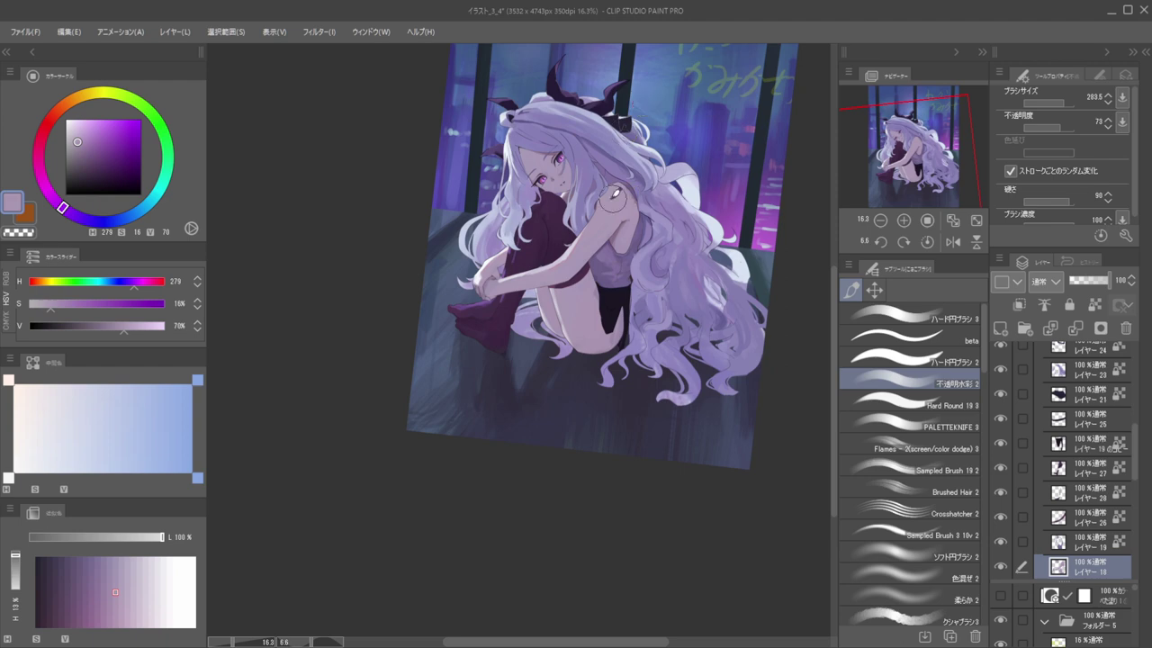
scroll(619, 194, "up", 3)
Shrink the brush and try a darker shading stroke on the upper arm, then undo it
left_click(660, 208, "alt")
left_click_drag(611, 222, 627, 259)
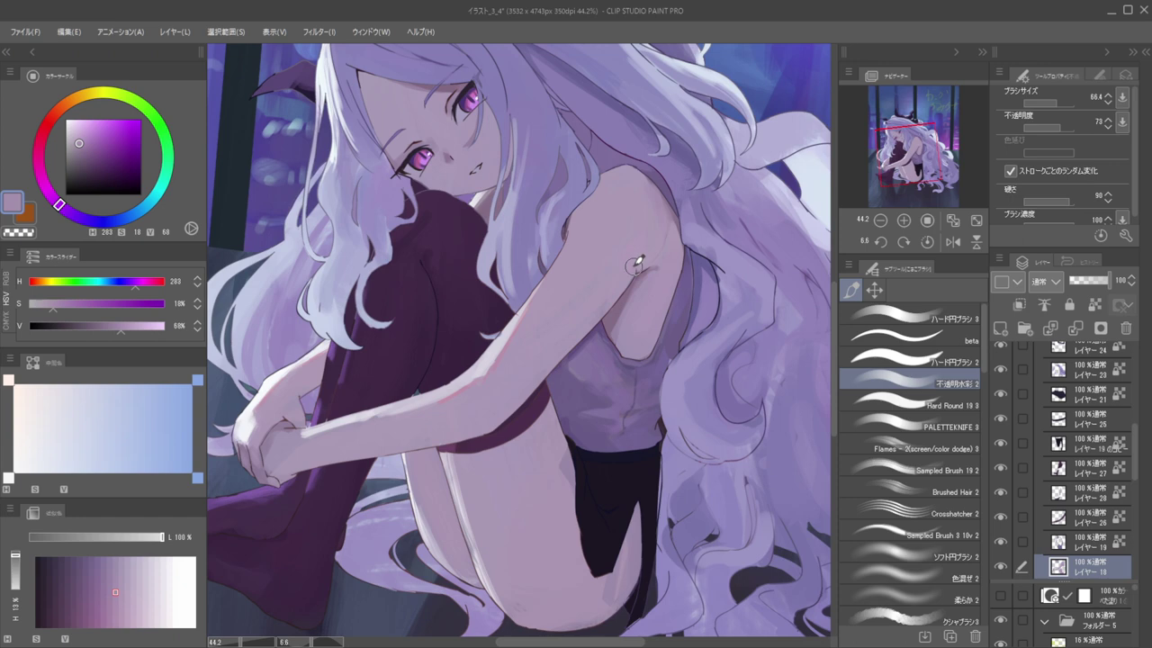
left_click(627, 252, "alt")
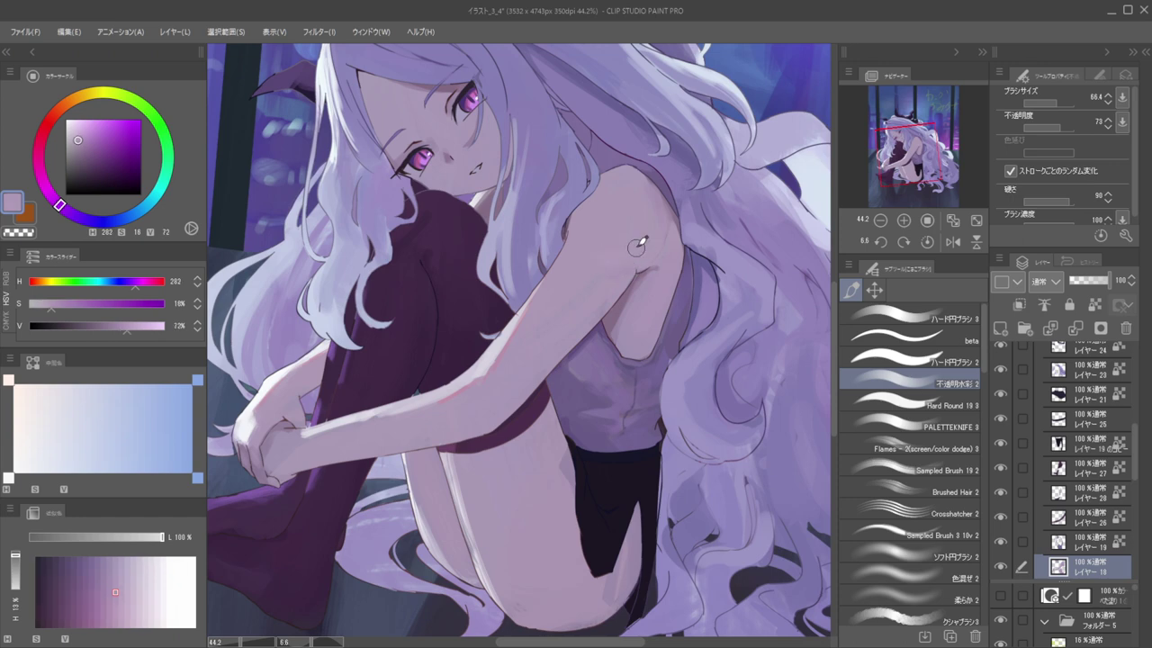
left_click(642, 276, "alt")
mouse_move(638, 267)
left_mouse_down()
mouse_move(656, 237)
mouse_move(611, 267)
mouse_move(637, 256)
mouse_move(588, 253)
mouse_move(584, 204)
mouse_move(606, 259)
mouse_move(616, 212)
left_mouse_up()
key("ctrl+z")
Resample lighter, darker and pinker skin tones from the arm and shoulder
left_click(630, 246, "alt")
left_click(594, 258, "alt")
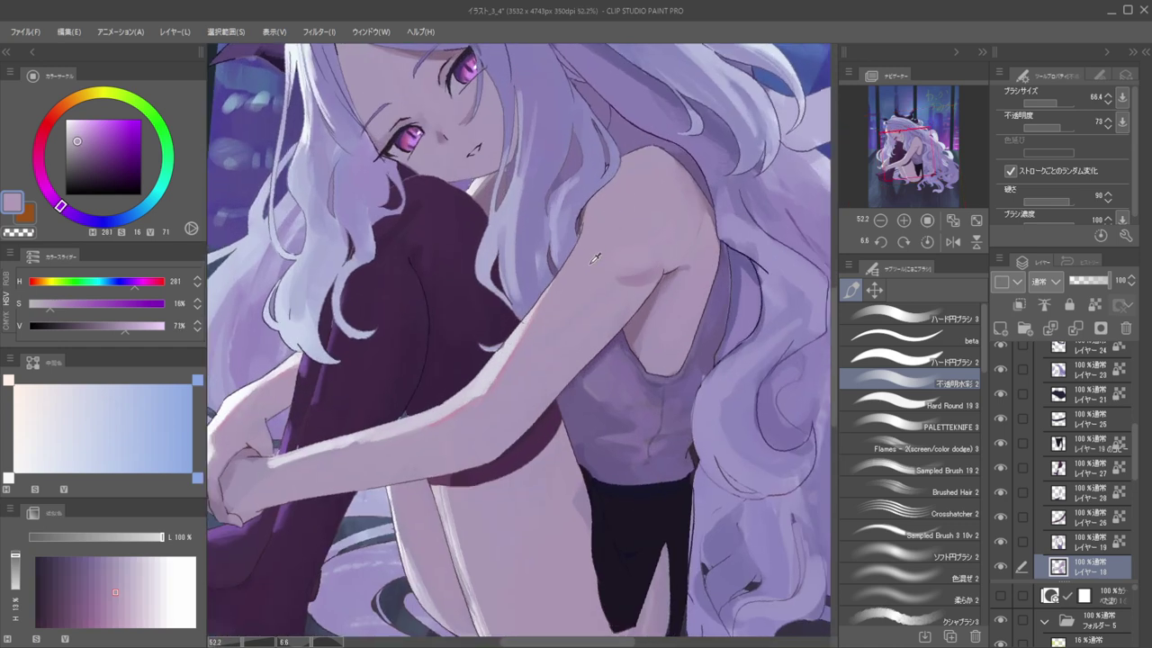
left_click(637, 268, "alt")
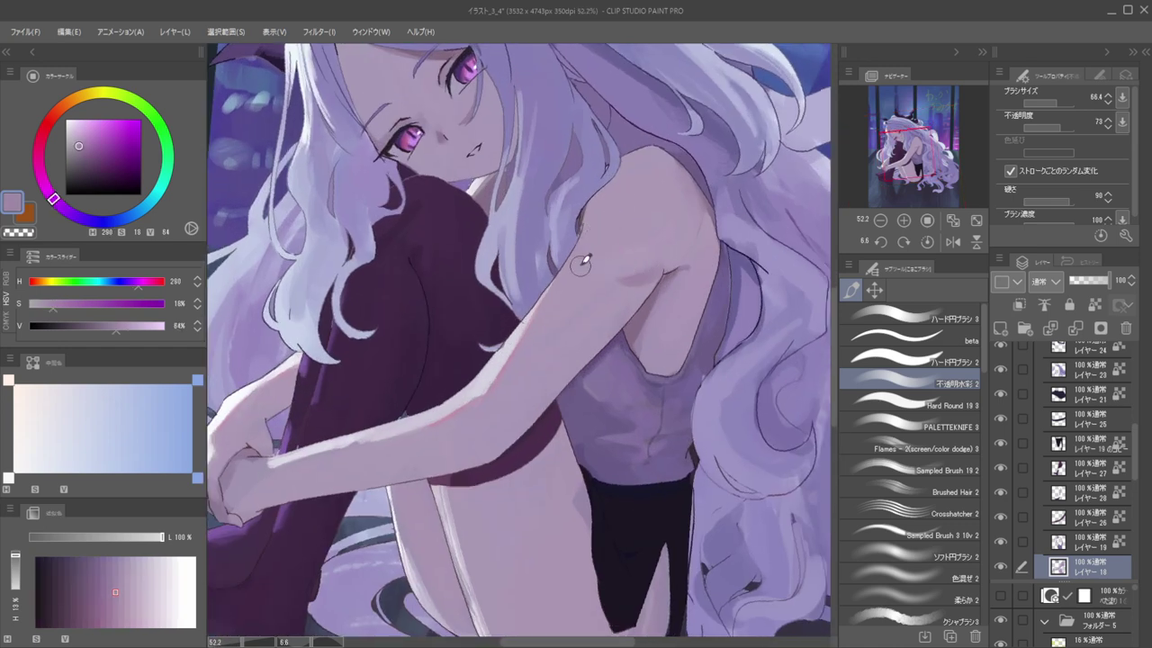
left_click(594, 225, "alt")
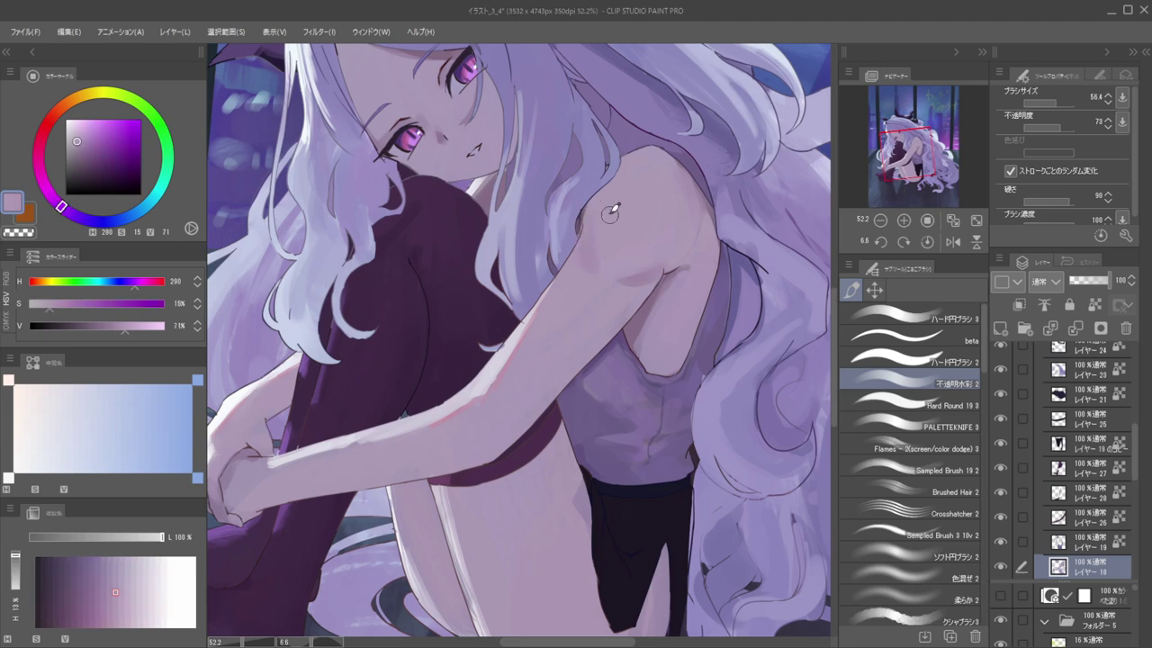
scroll(589, 234, "down", 8)
scroll(588, 226, "up", 6)
left_click(624, 281, "alt")
left_click(640, 282, "alt")
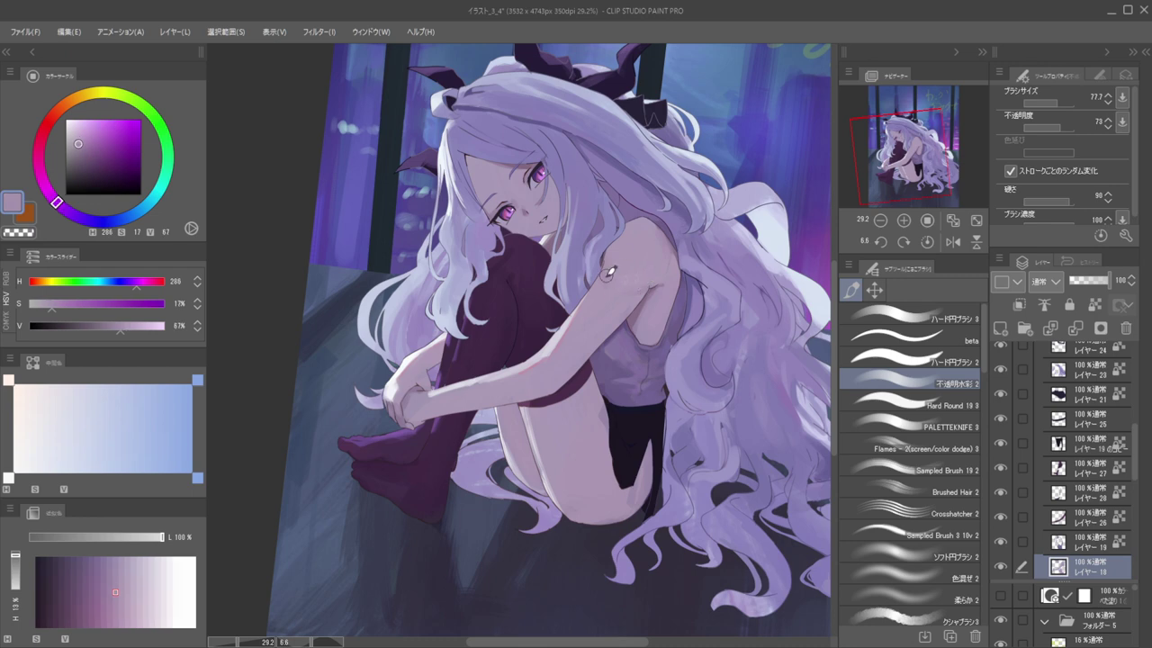
scroll(619, 241, "down", 4)
scroll(611, 234, "up", 3)
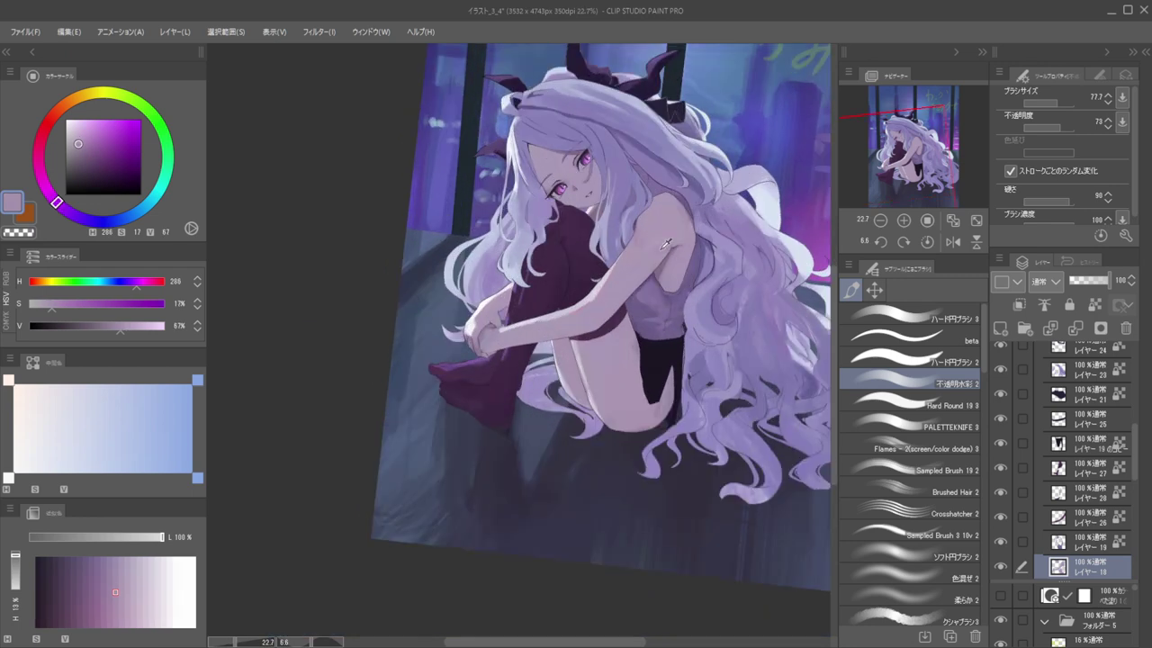
Sample a darker tone from the figure and the arm's skin colour
left_click(583, 310, "alt")
scroll(612, 333, "up", 2)
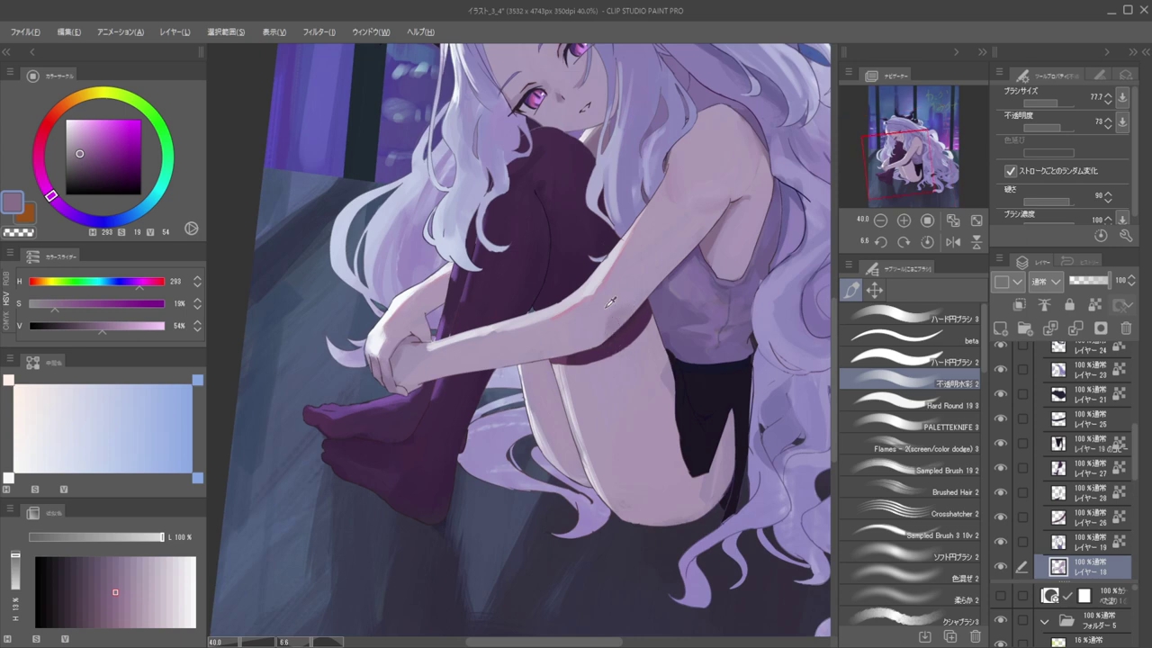
left_click(608, 310, "alt")
scroll(599, 288, "down", 3)
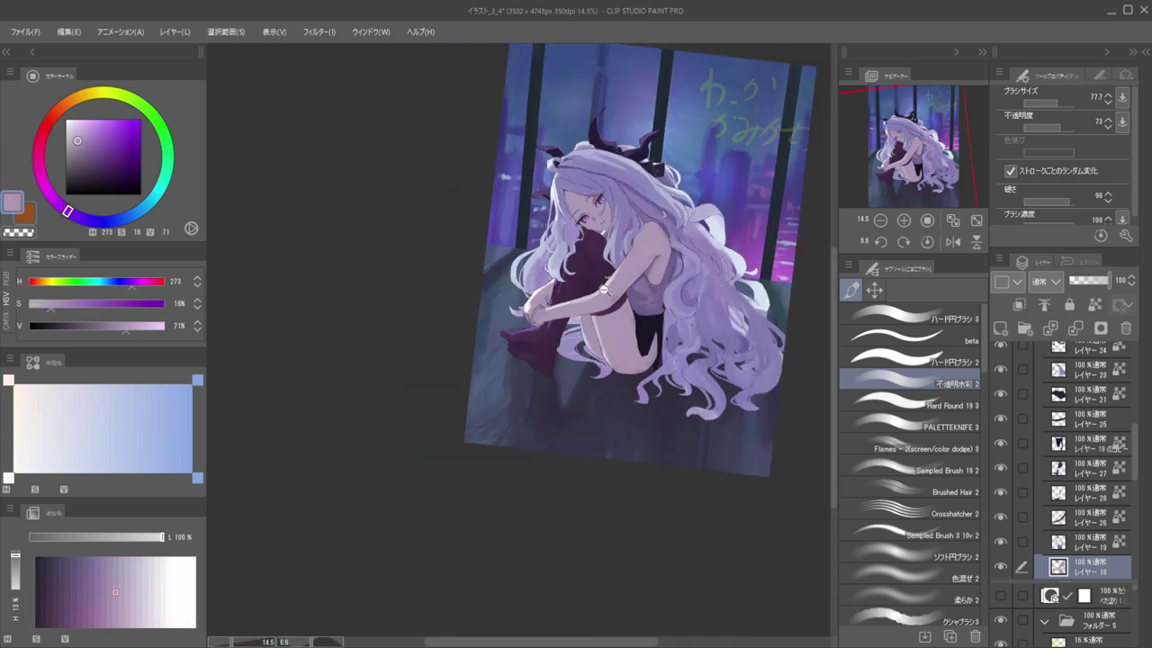
scroll(600, 283, "up", 2)
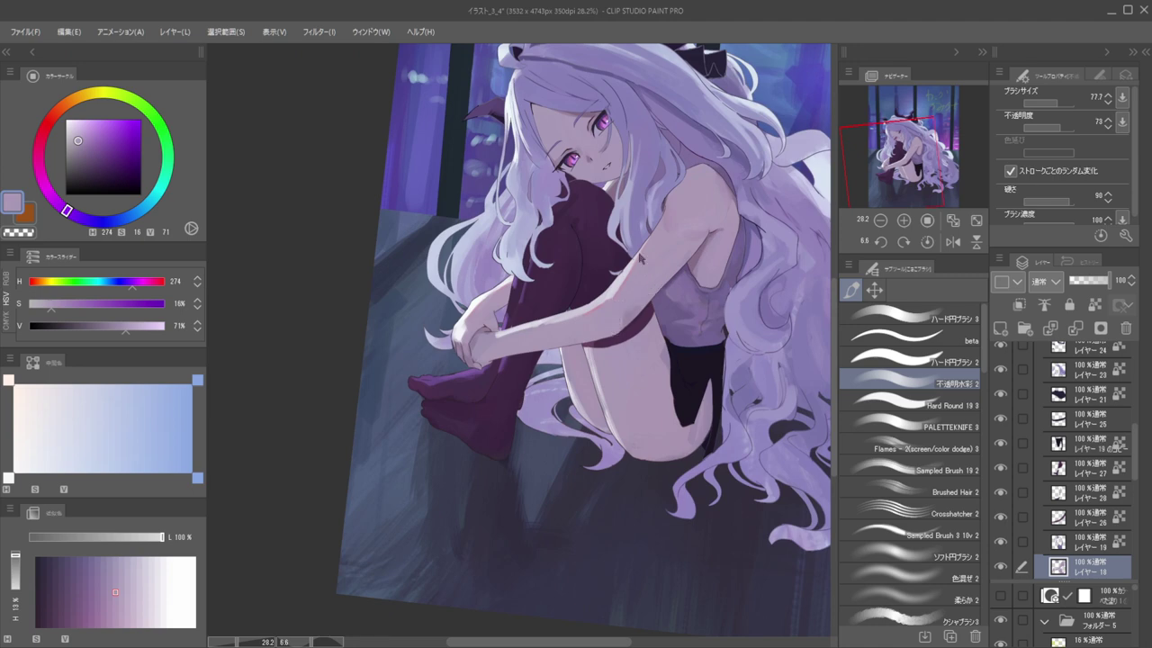
scroll(637, 251, "down", 2)
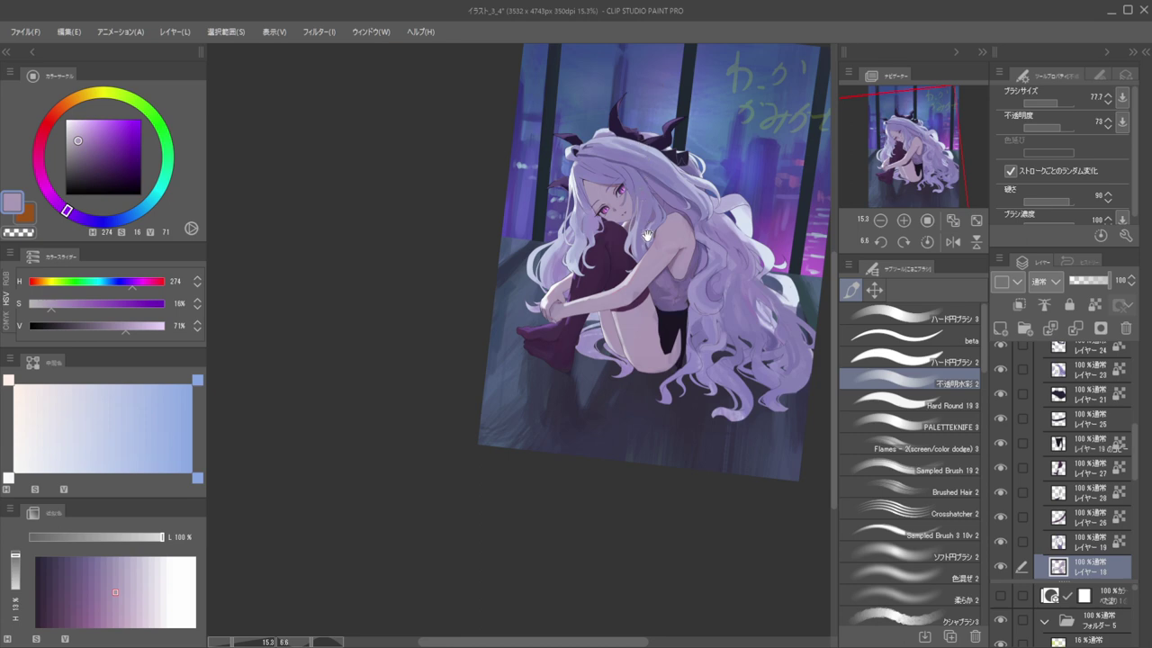
scroll(632, 277, "up", 3)
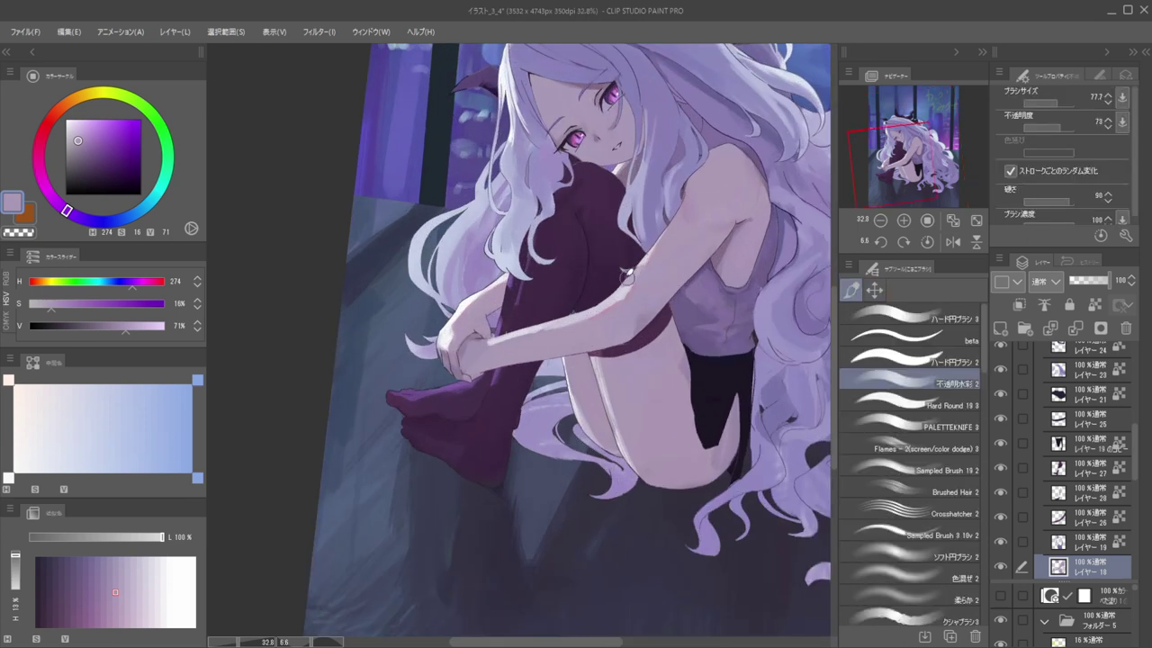
scroll(642, 190, "down", 4)
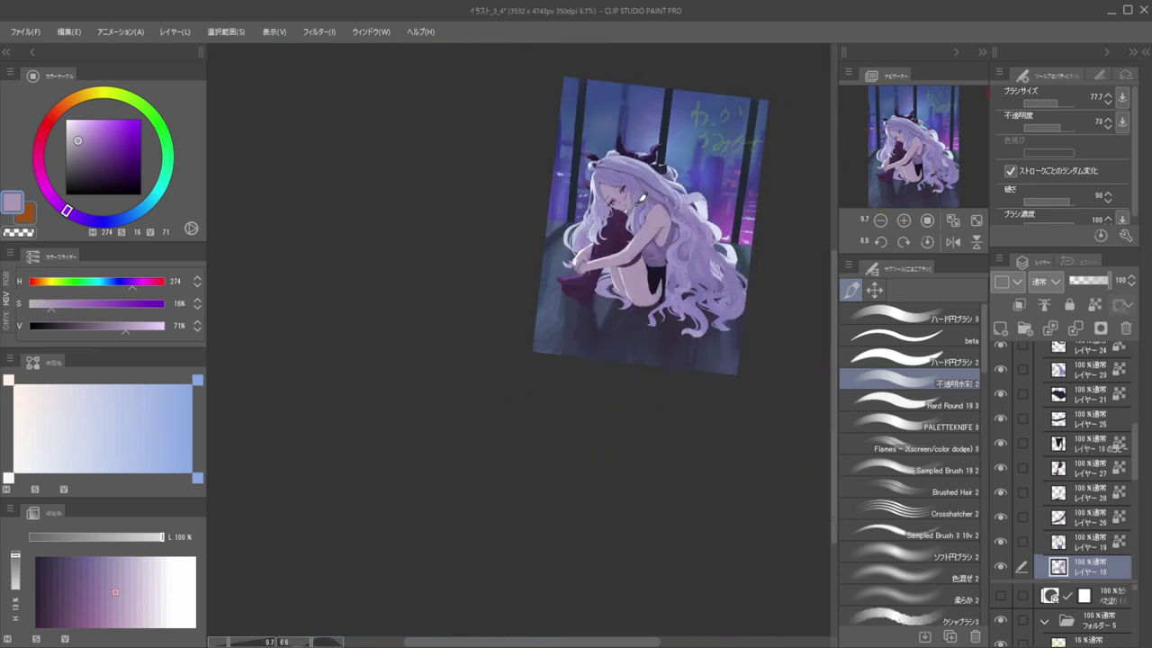
scroll(627, 220, "up", 4)
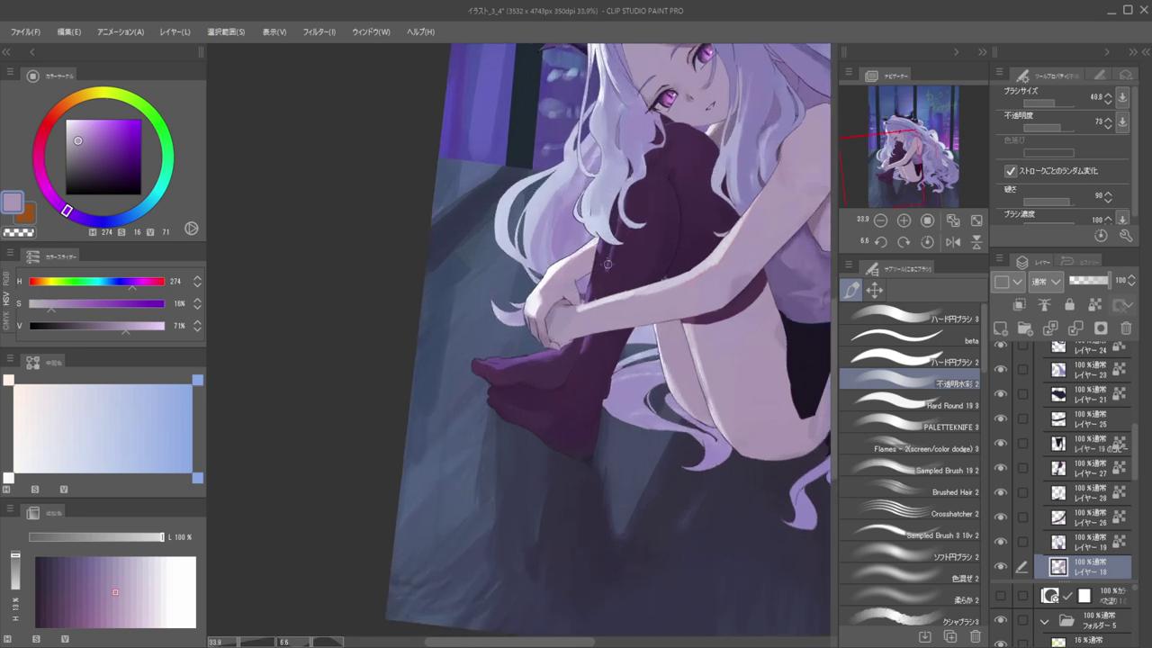
Select the stocking's layer and pick its deep violet (H 273, S 45, V 47)
left_click(611, 258, "ctrl+shift")
left_click(611, 281, "alt")
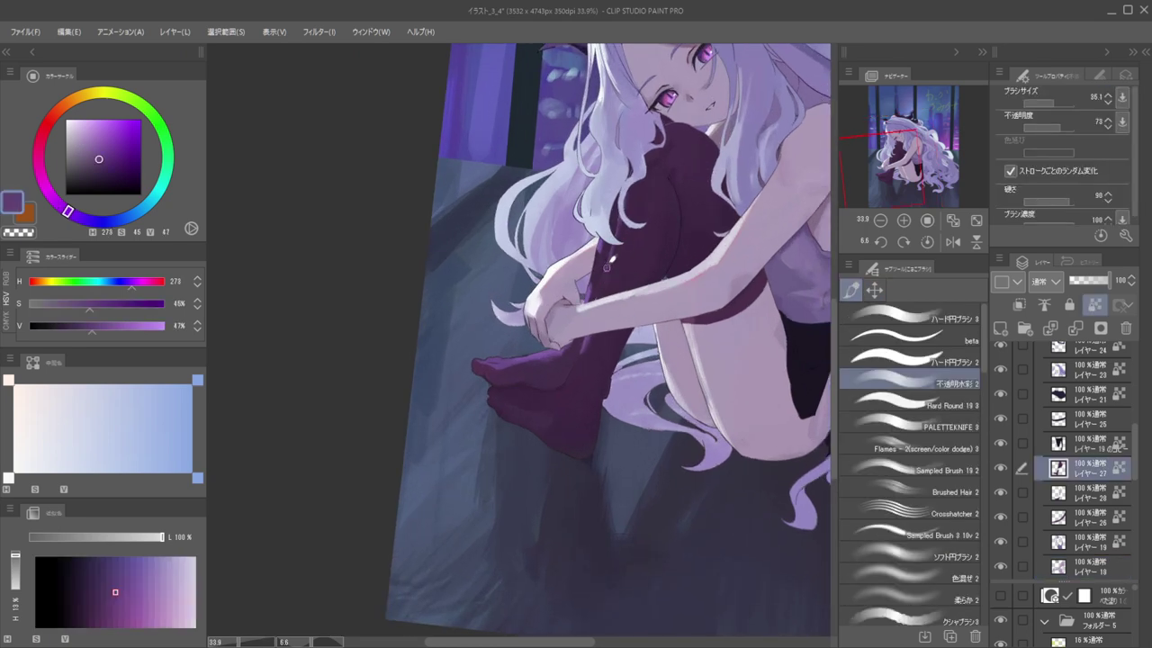
scroll(603, 236, "down", 3)
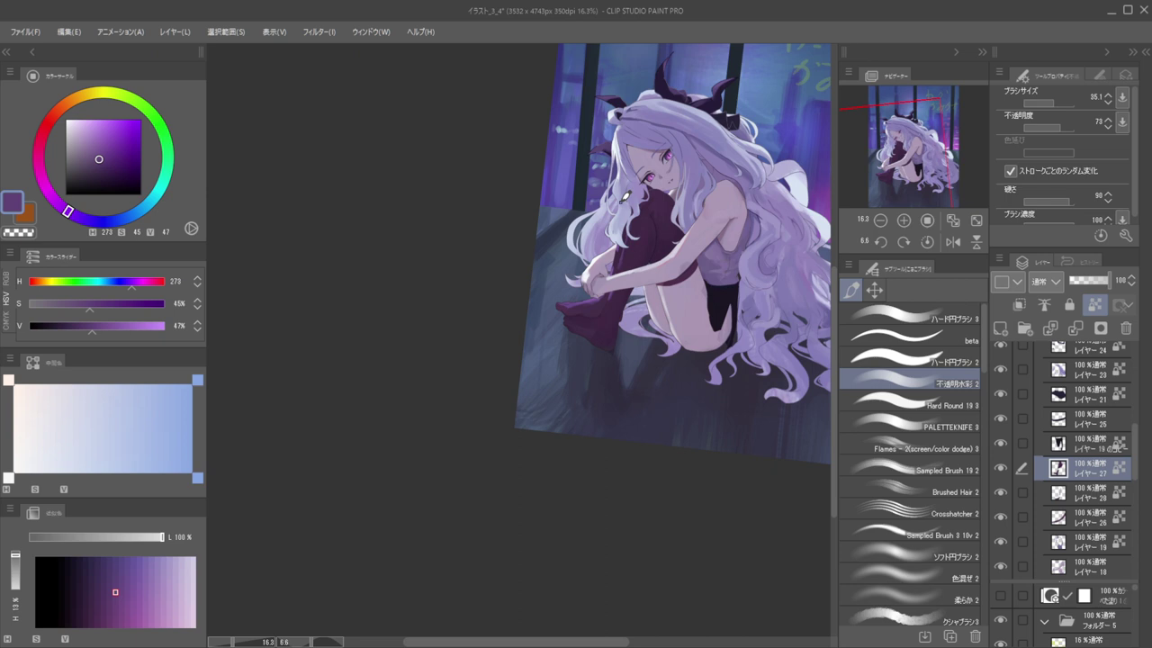
Paint over the stocking's edge highlight with a darker sampled purple
scroll(590, 316, "up", 4)
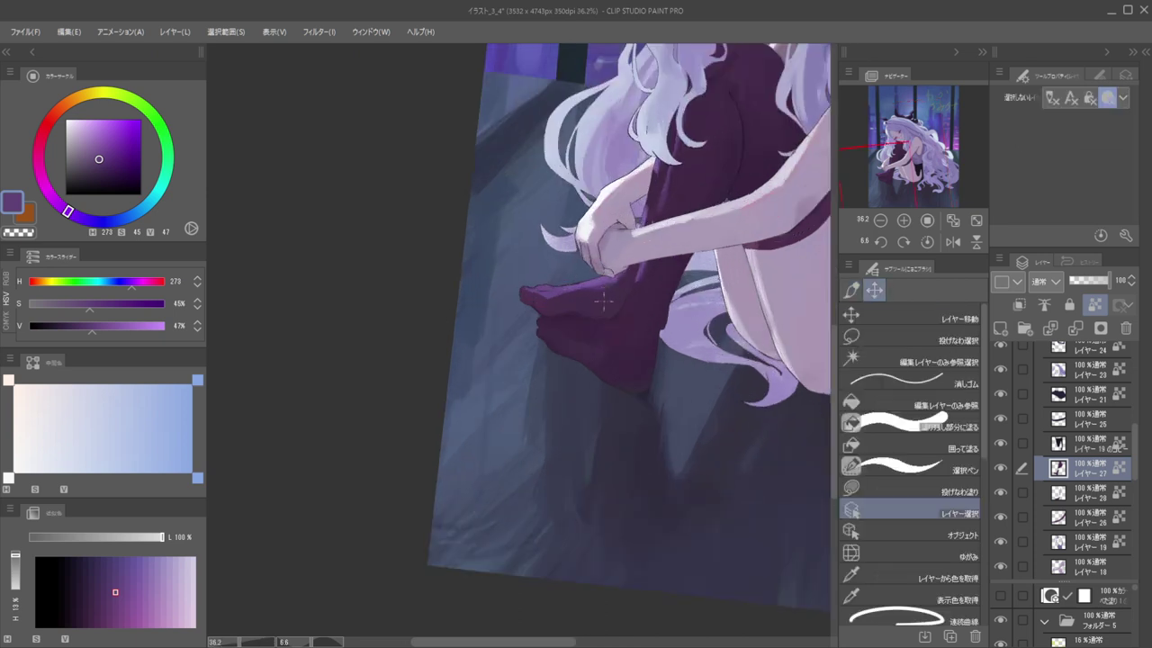
left_click(601, 298, "ctrl+shift")
left_click(651, 183, "alt")
left_click_drag(655, 185, 655, 187)
left_click_drag(654, 190, 666, 192)
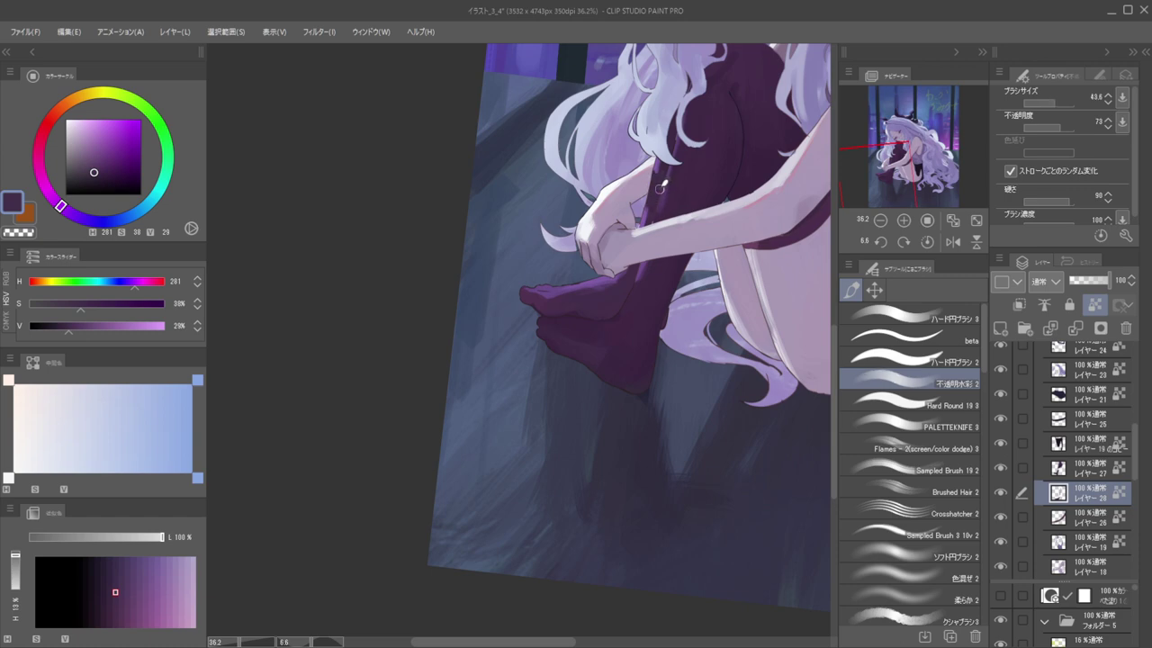
scroll(669, 169, "down", 5)
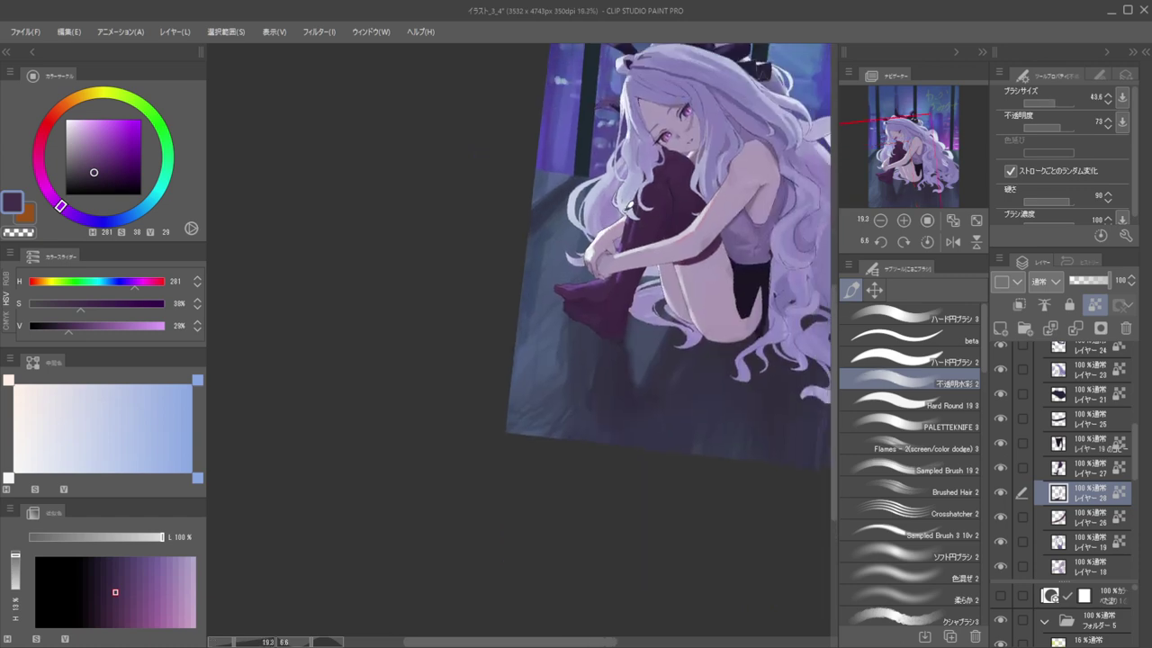
scroll(657, 216, "up", 9)
Select the folder under the hands and adjust the colour to a dark purple
key("ctrl+shift")
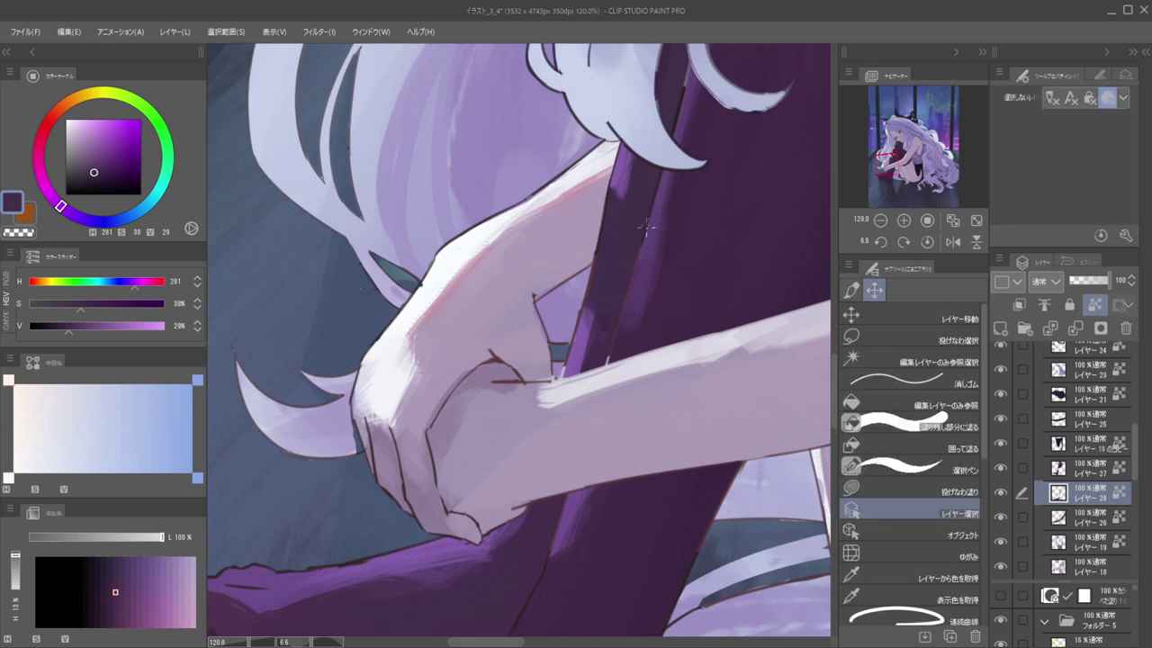
left_click(646, 228, "ctrl+shift")
left_click(647, 225, "alt")
left_click_drag(111, 166, 89, 190)
left_click(58, 204)
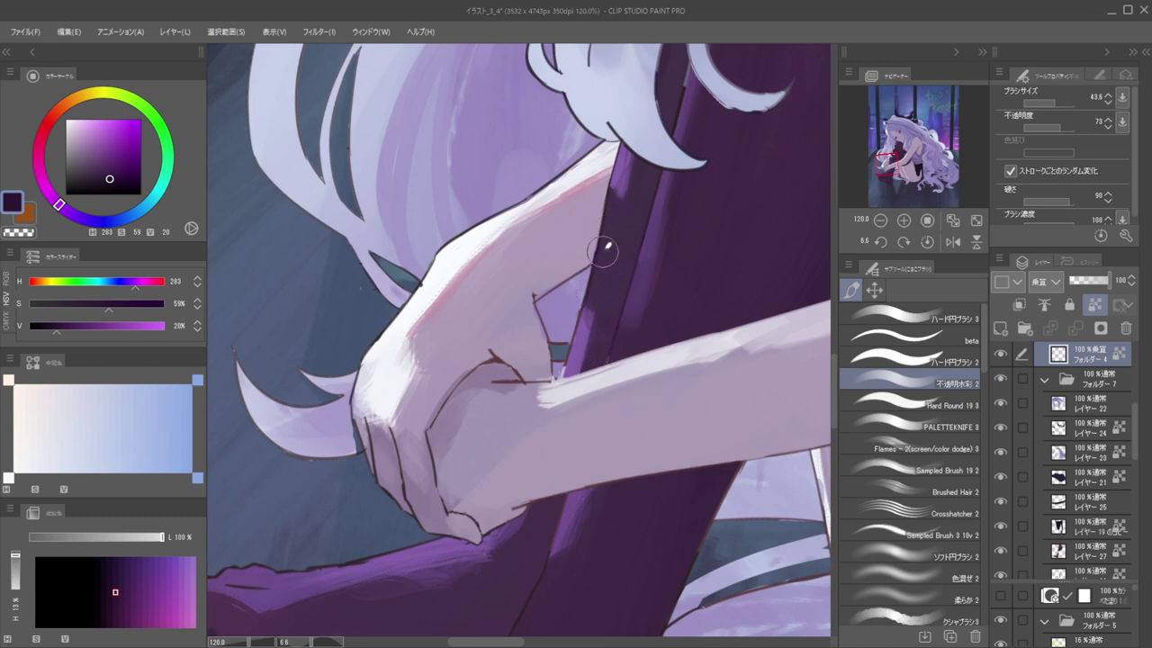
scroll(583, 237, "down", 5)
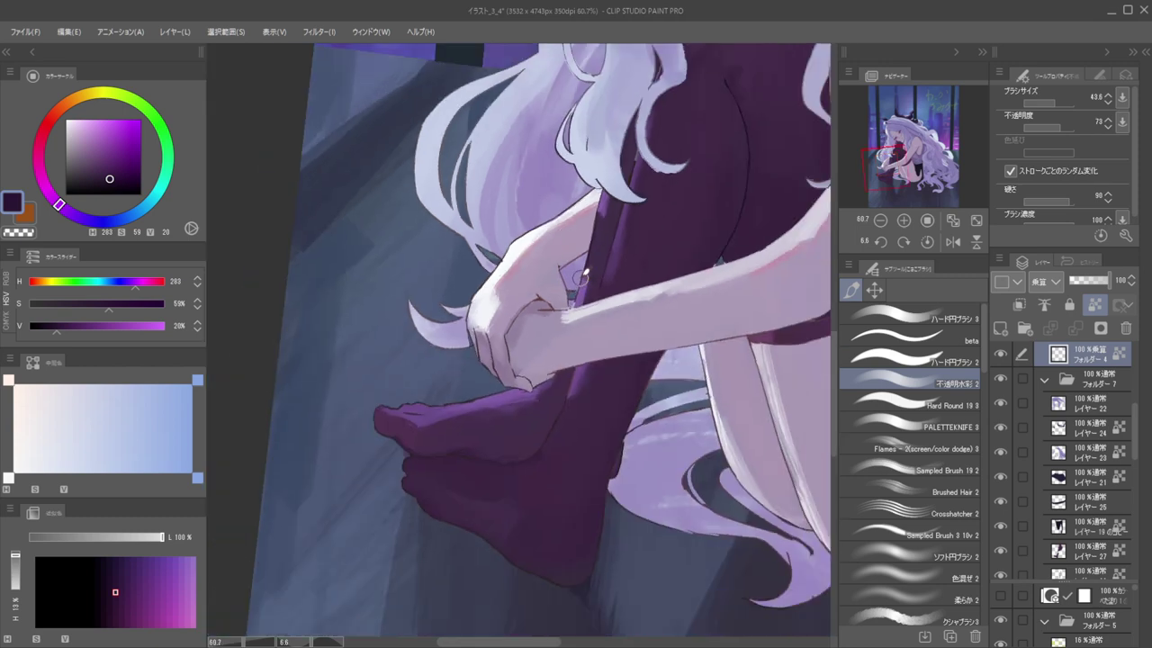
scroll(599, 151, "down", 2)
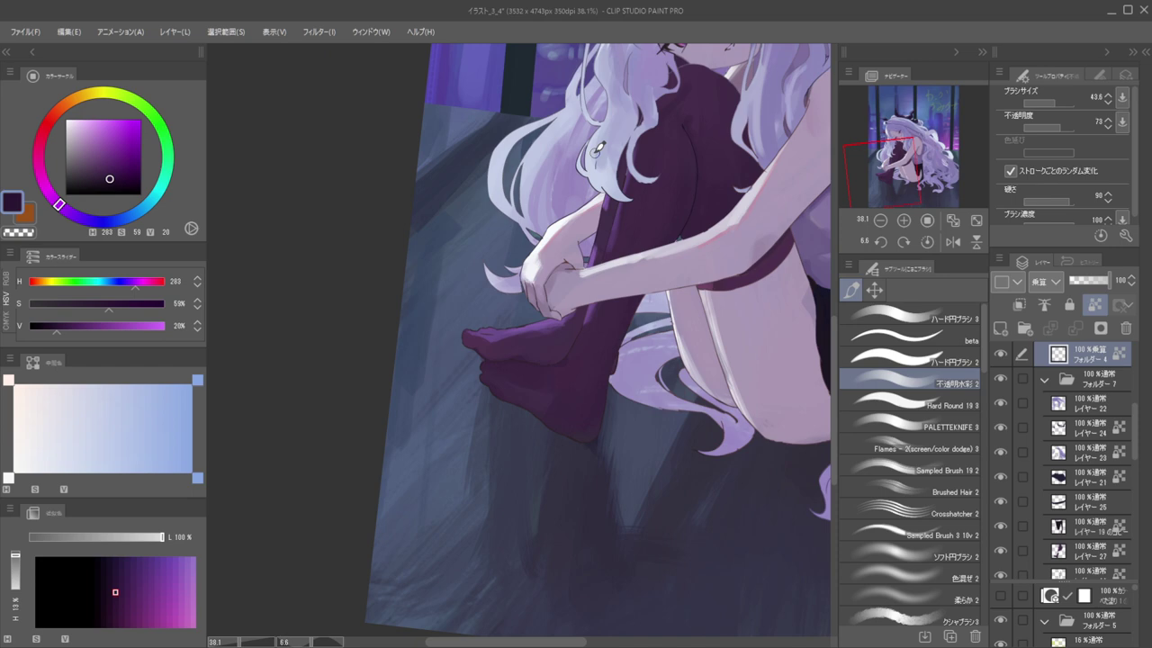
Return to the stocking's layer, sample a lighter stocking purple and shrink the brush
left_click(591, 312, "alt")
left_click(590, 312, "ctrl+shift")
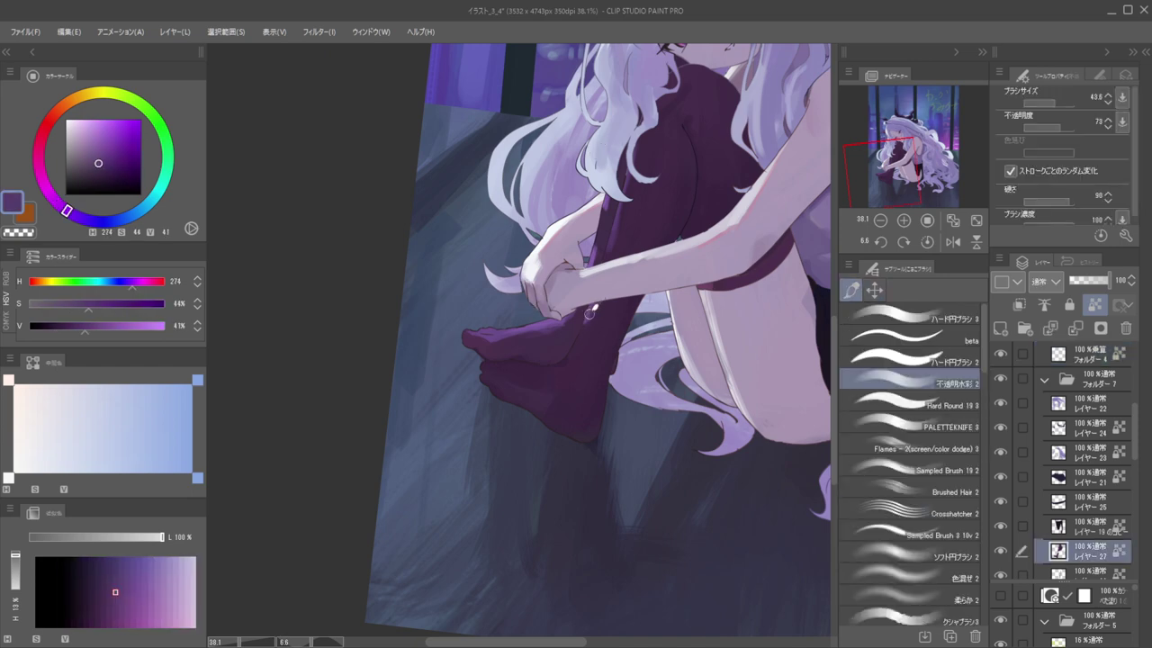
left_click(613, 252, "alt")
key("bracketleft")
key("bracketleft")
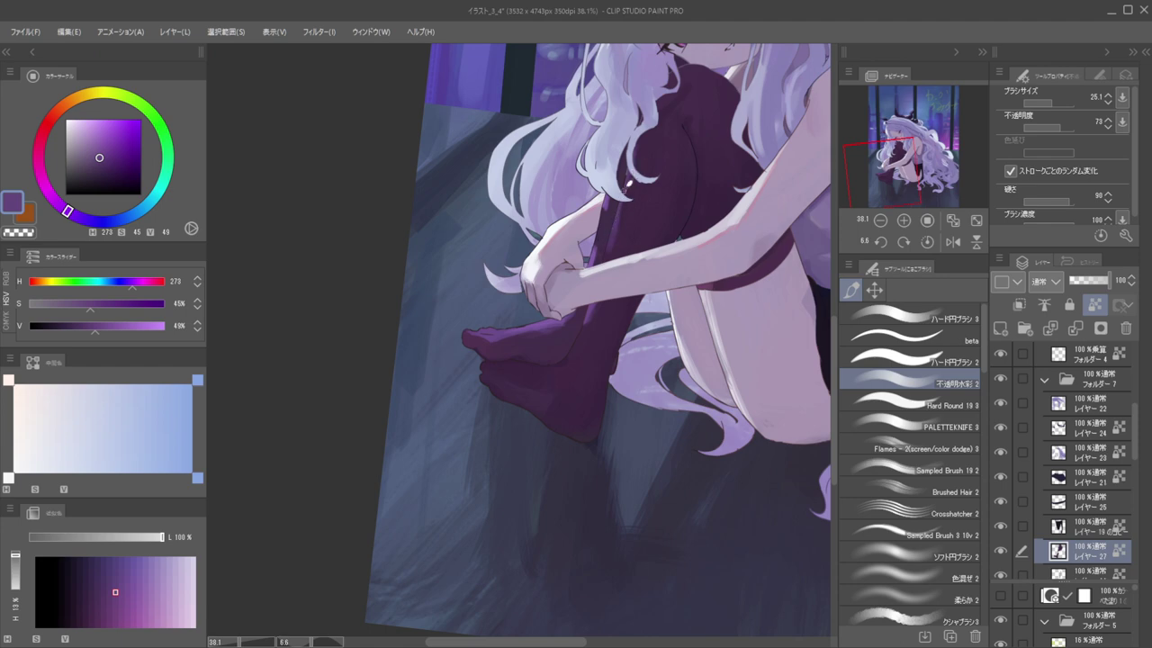
Add a soft glow beside the leg highlight with the Flames screen-dodge brush
left_click(877, 450)
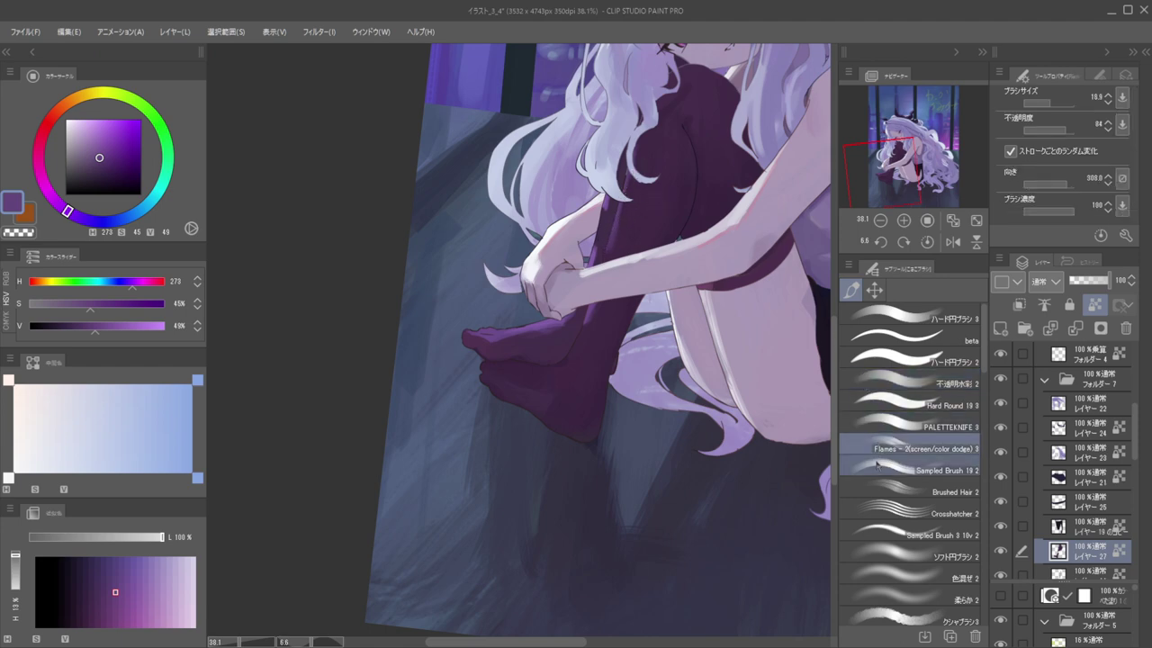
left_click(617, 195, "alt")
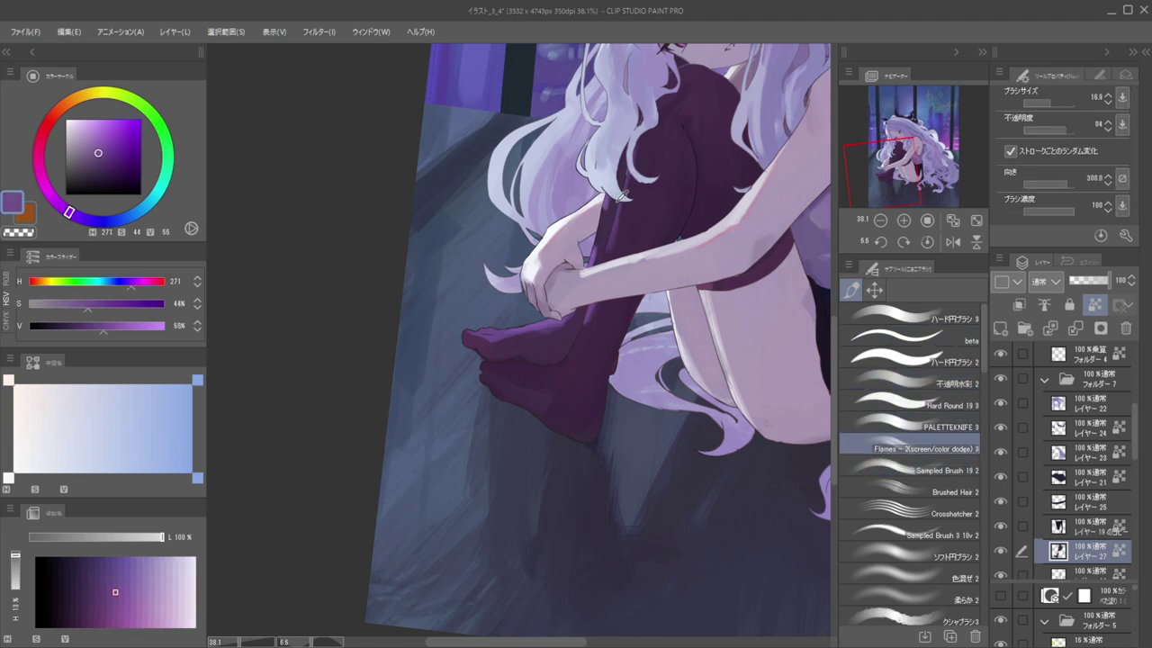
key("bracketright")
left_click(630, 191, "alt")
left_click_drag(623, 226, 624, 216)
Enlarge the brush, switch to transparent colour, add a new layer and sample a lighter purple
left_click(624, 205, "alt")
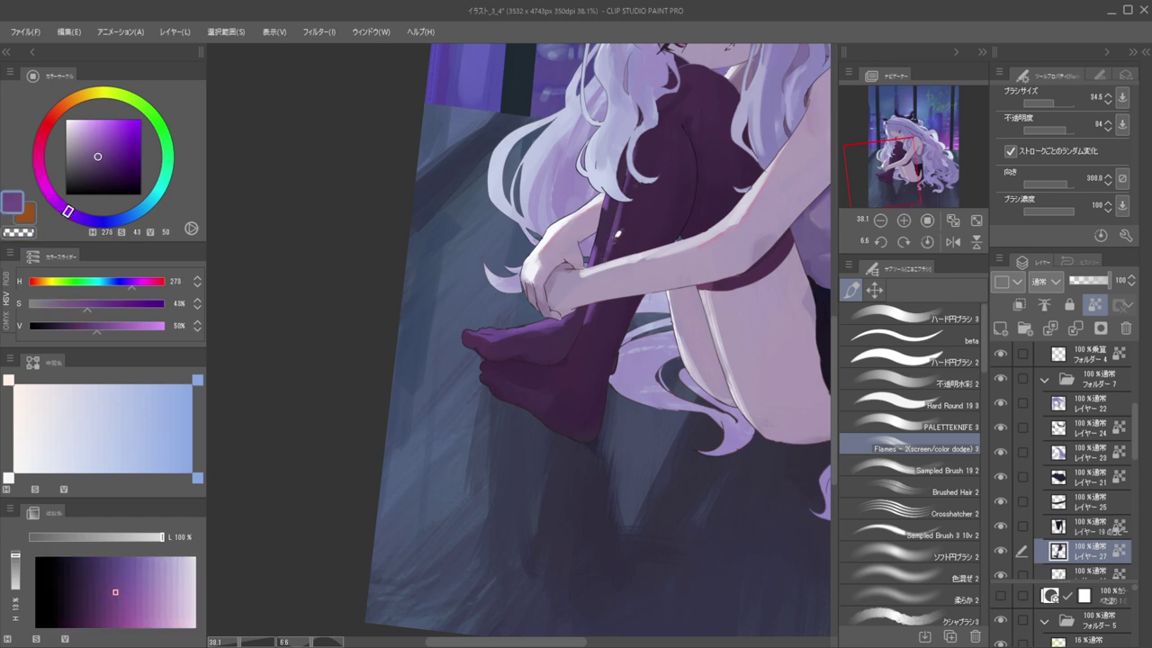
key("bracketright")
left_click(621, 229, "alt")
key("c")
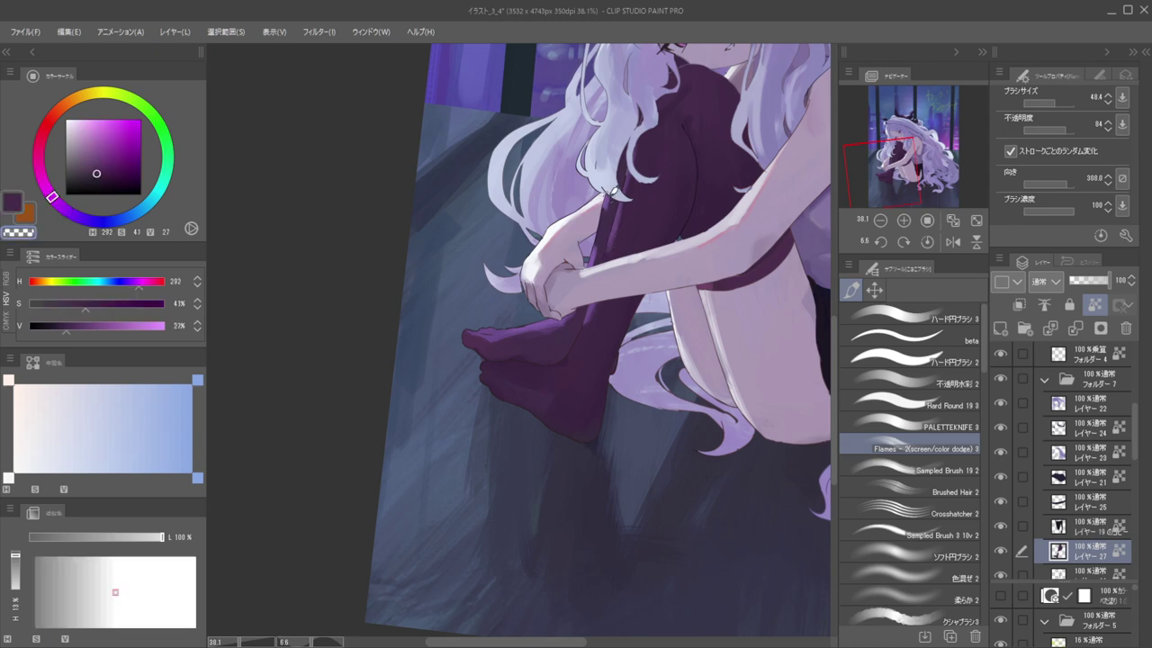
key("ctrl+shift+n")
left_click(610, 196, "alt")
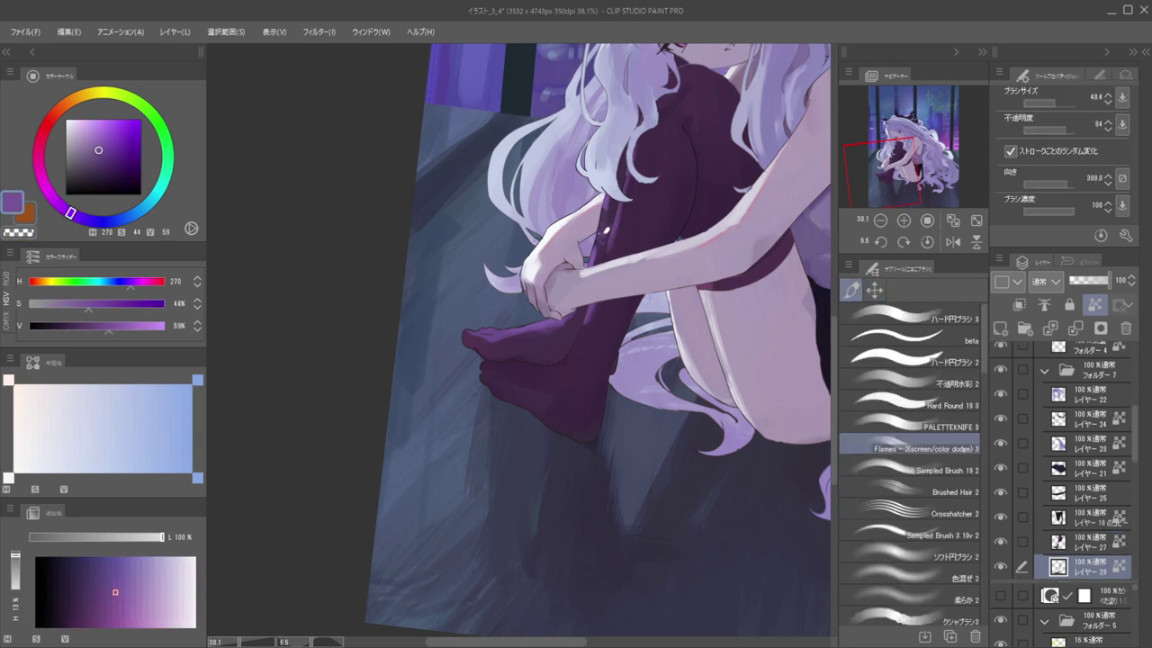
Add a tonal correction layer above Layer 28
scroll(601, 242, "down", 5)
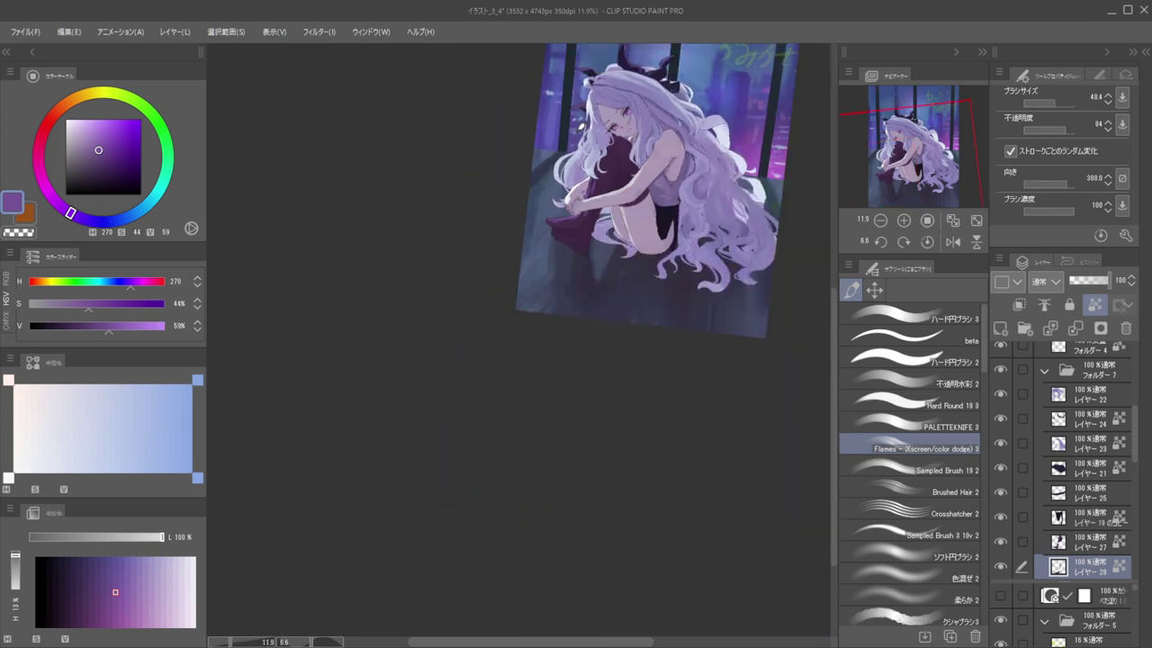
scroll(580, 133, "up", 3)
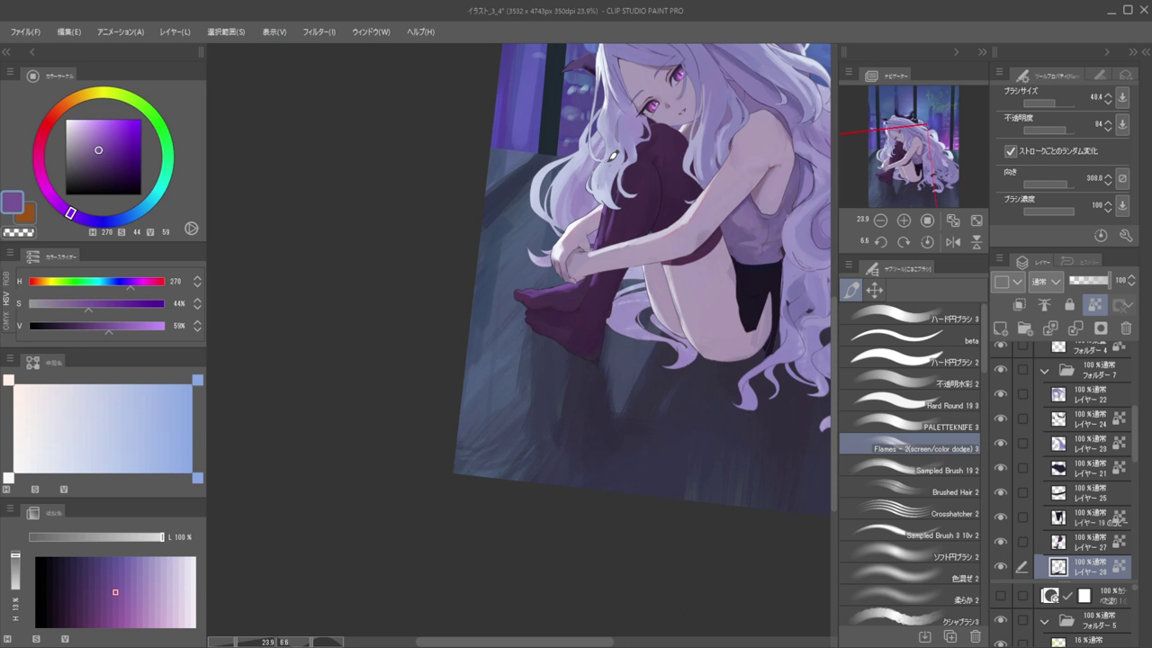
scroll(1113, 381, "down", 2)
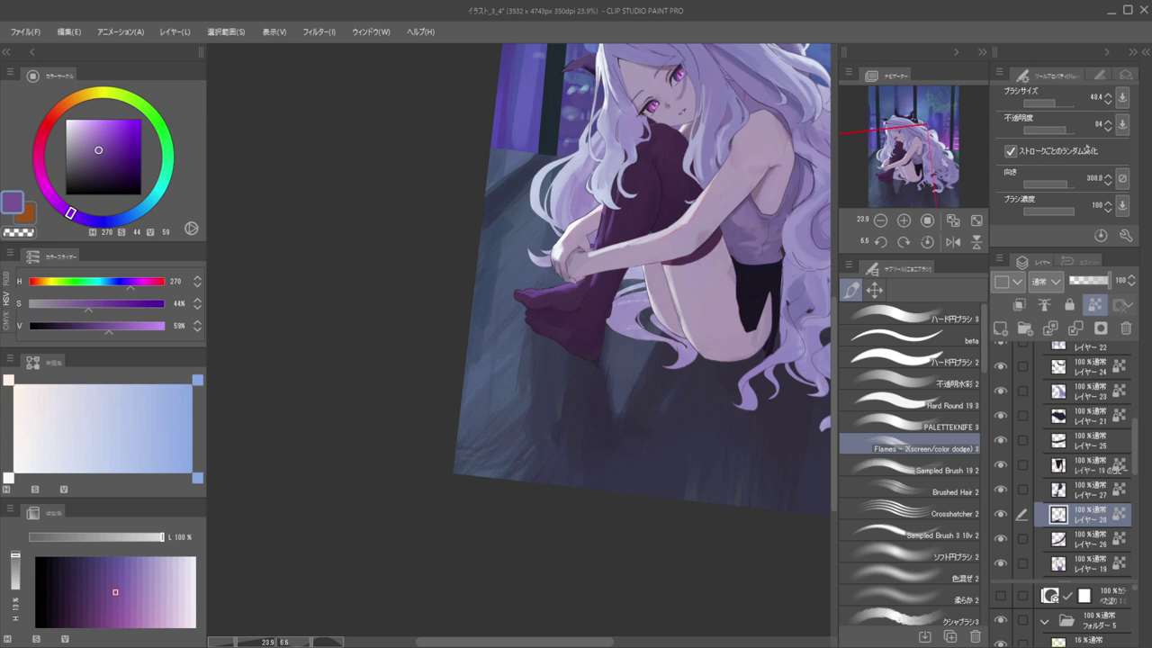
left_click(938, 188)
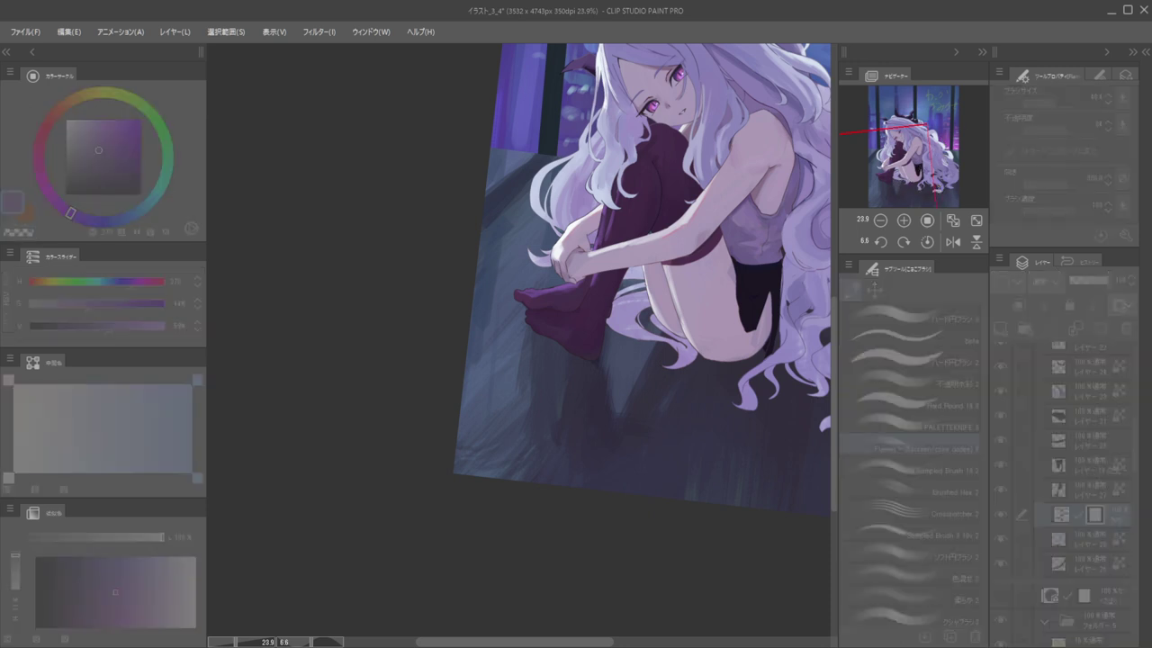
Clip the trial correction layer to Layer 28, recheck its settings, then delete it
key("Return")
left_click(1019, 305)
double_click(1066, 513)
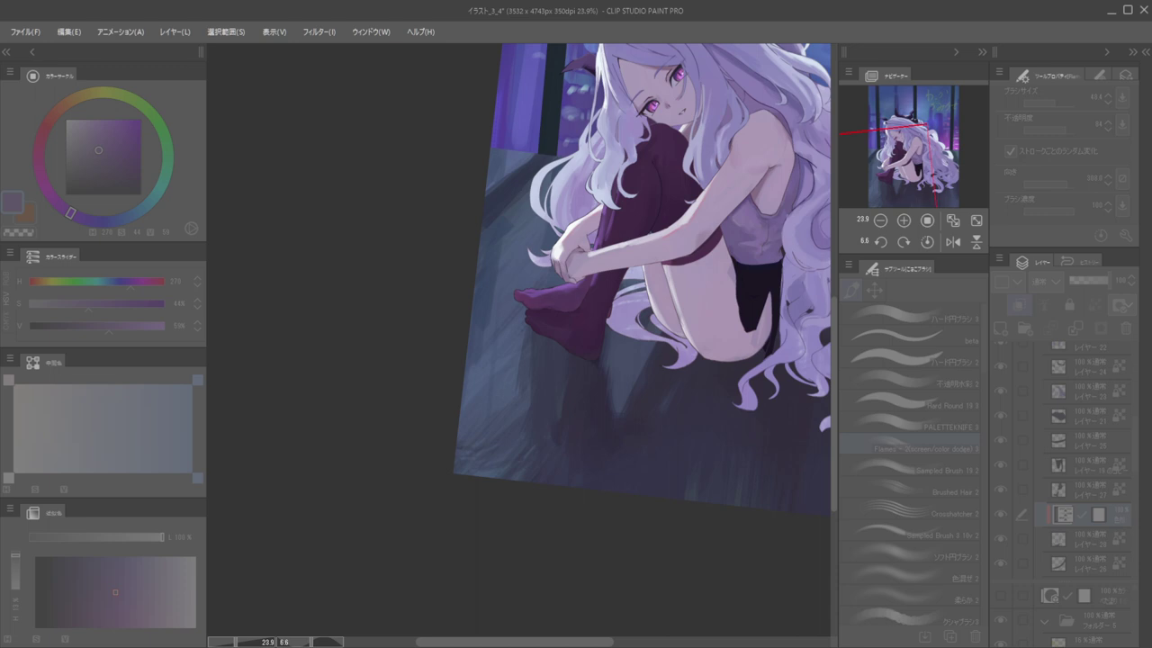
key("Return")
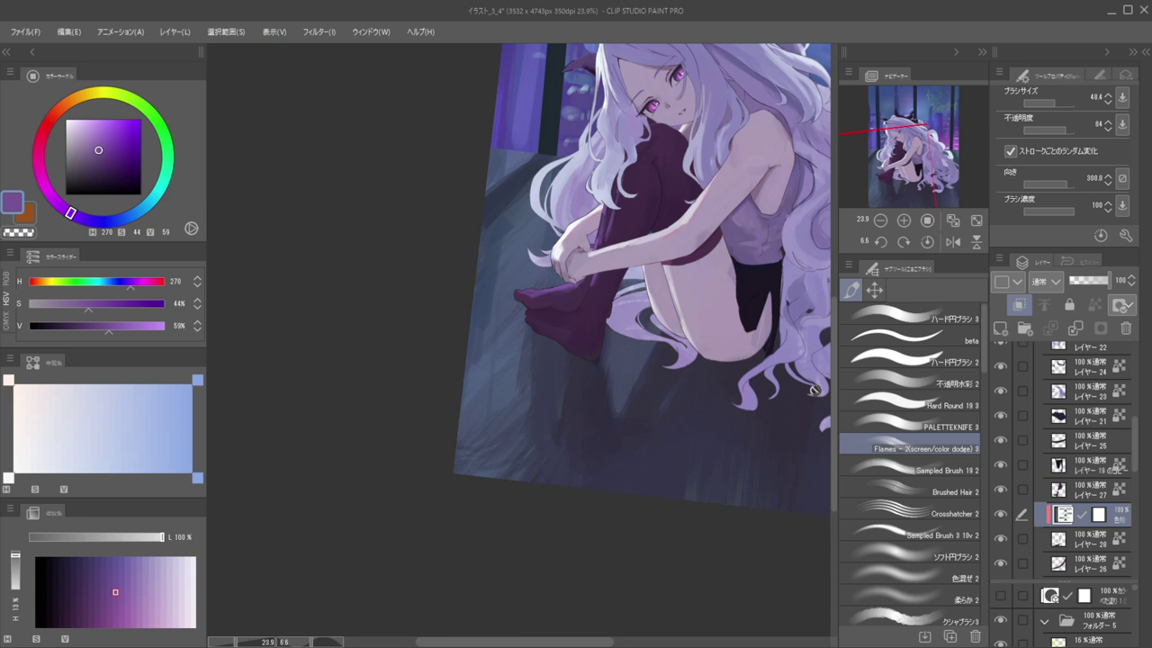
left_click(1125, 330)
Select the stocking's layer from the canvas and sample its dark and lighter purples
key("k")
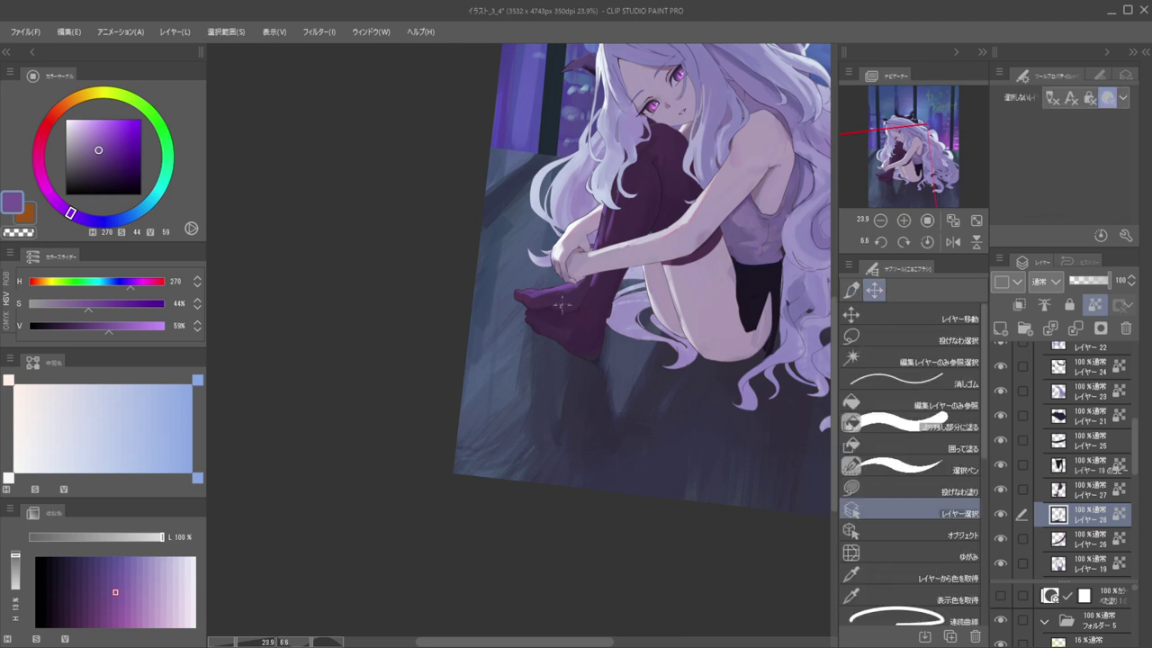
left_click(574, 300, "alt")
left_click(586, 328, "ctrl+shift")
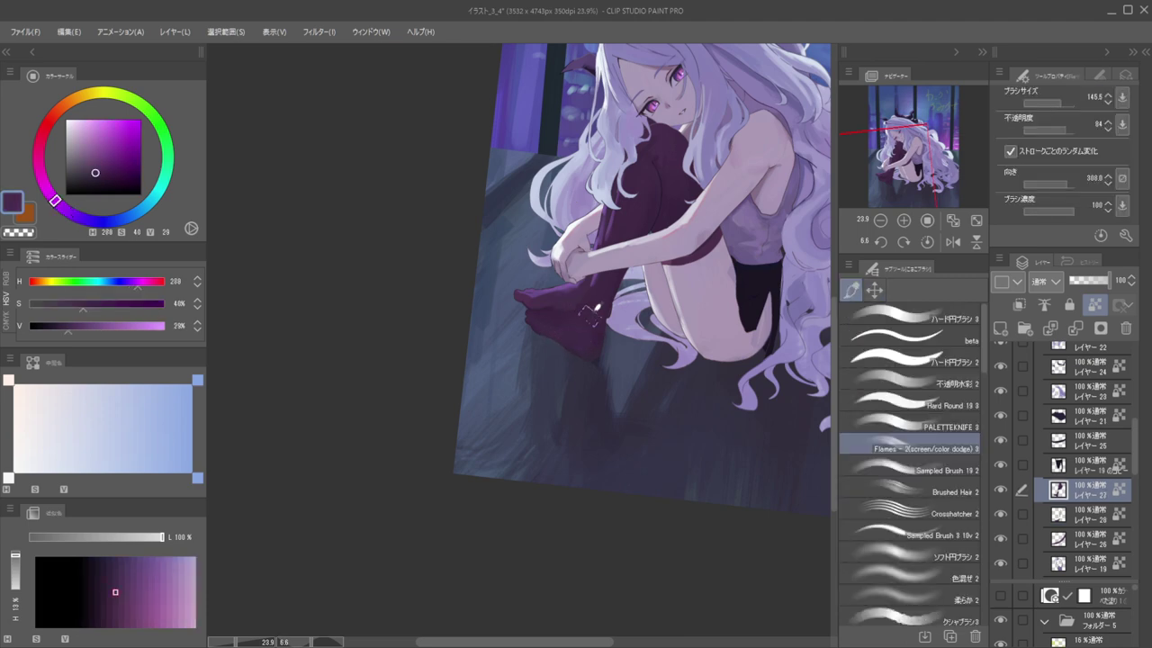
key("[")
key("[")
scroll(583, 286, "up", 2)
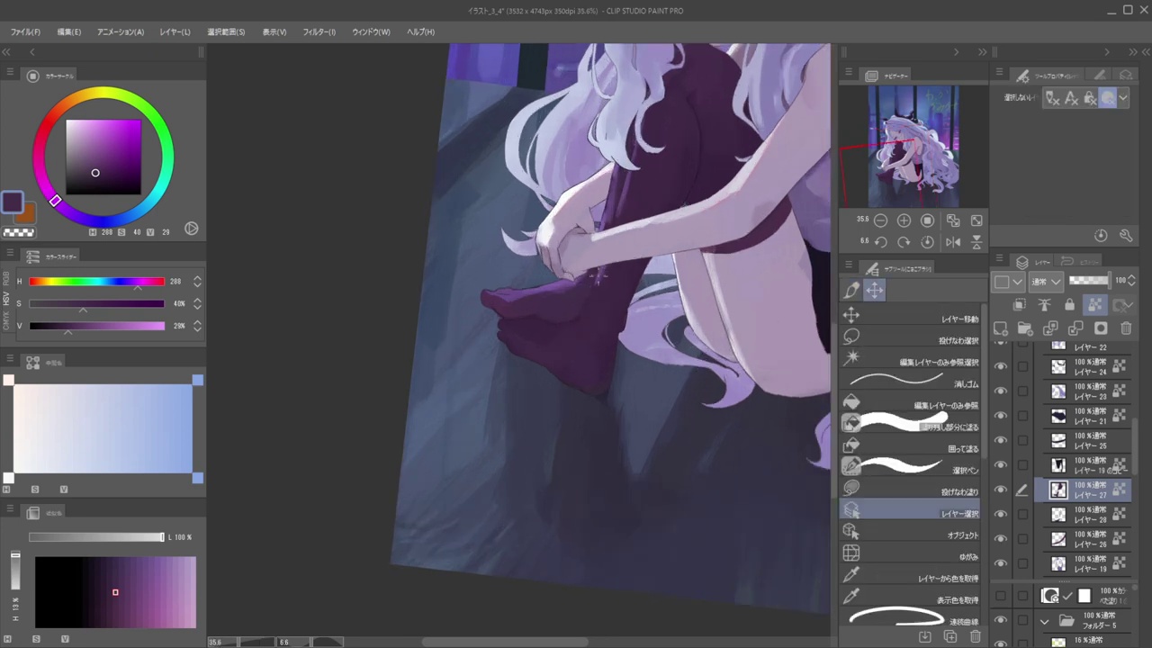
left_click(593, 299, "alt")
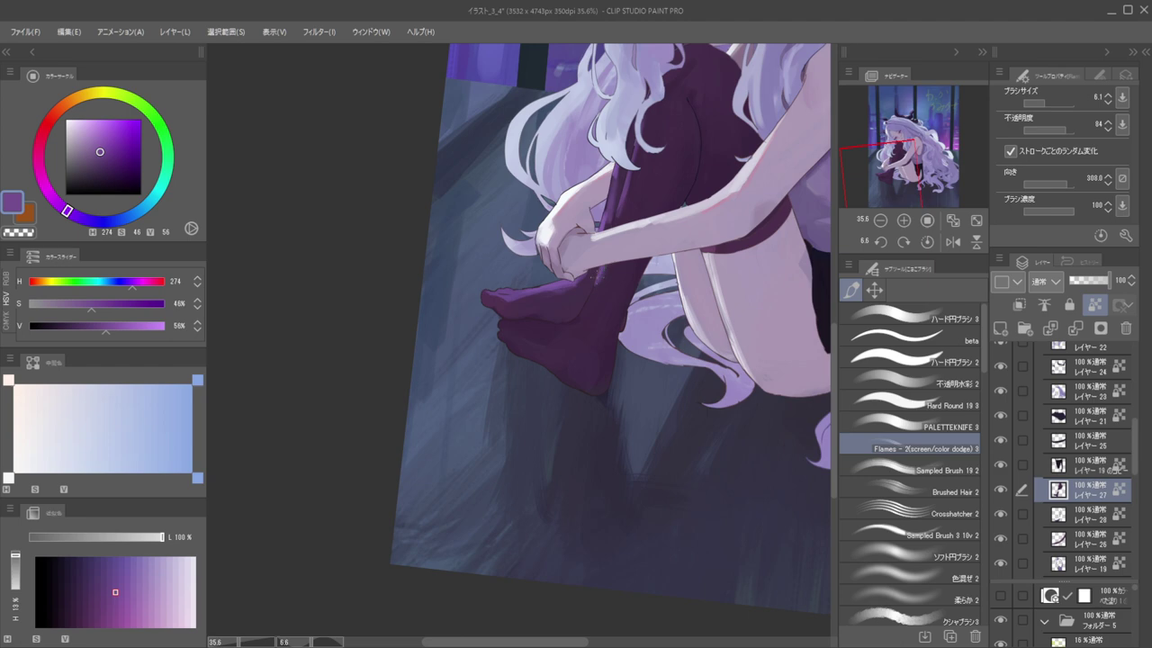
Return to Layer 27 and paint a stocking-purple stroke down the ankle
left_click(603, 269, "ctrl+shift")
key("c")
key("]")
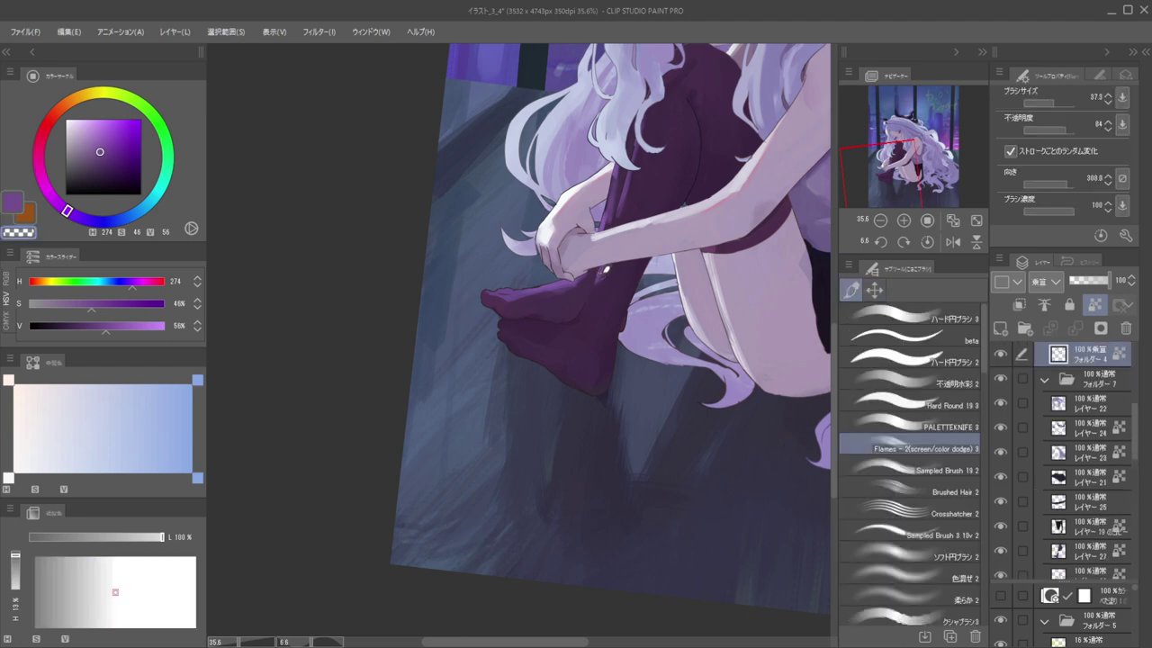
key("ctrl+shift")
left_click(601, 270, "ctrl+shift")
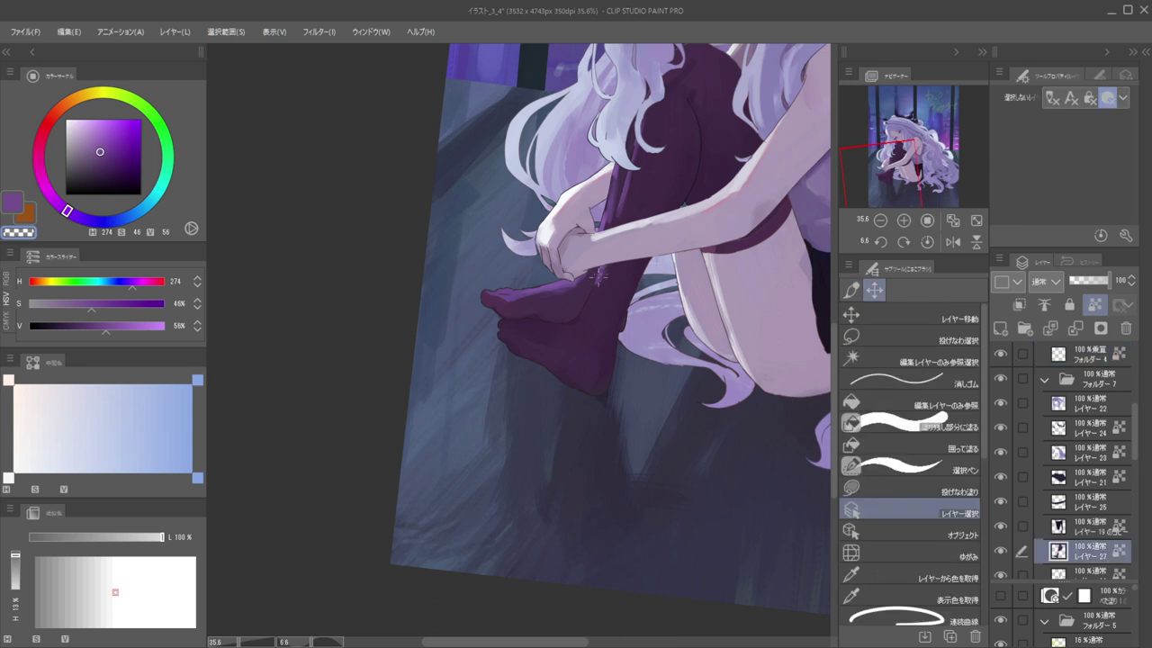
left_click(604, 270, "alt")
left_click_drag(607, 265, 584, 308)
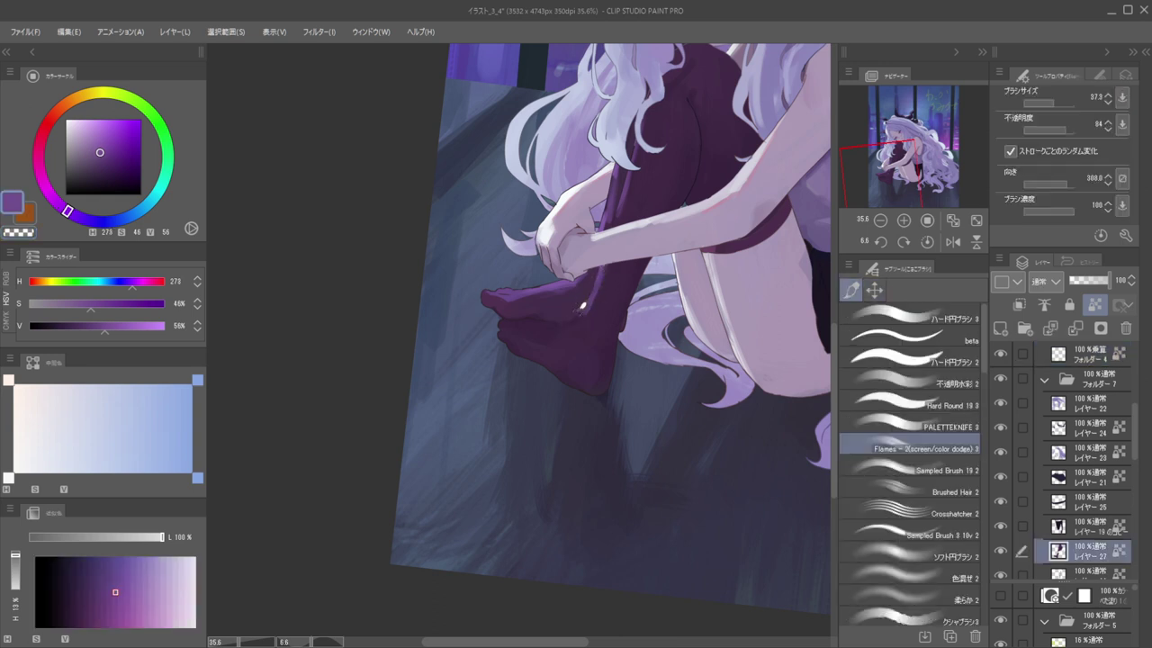
Add a faint darker purple stroke near the foot
scroll(541, 282, "down", 5)
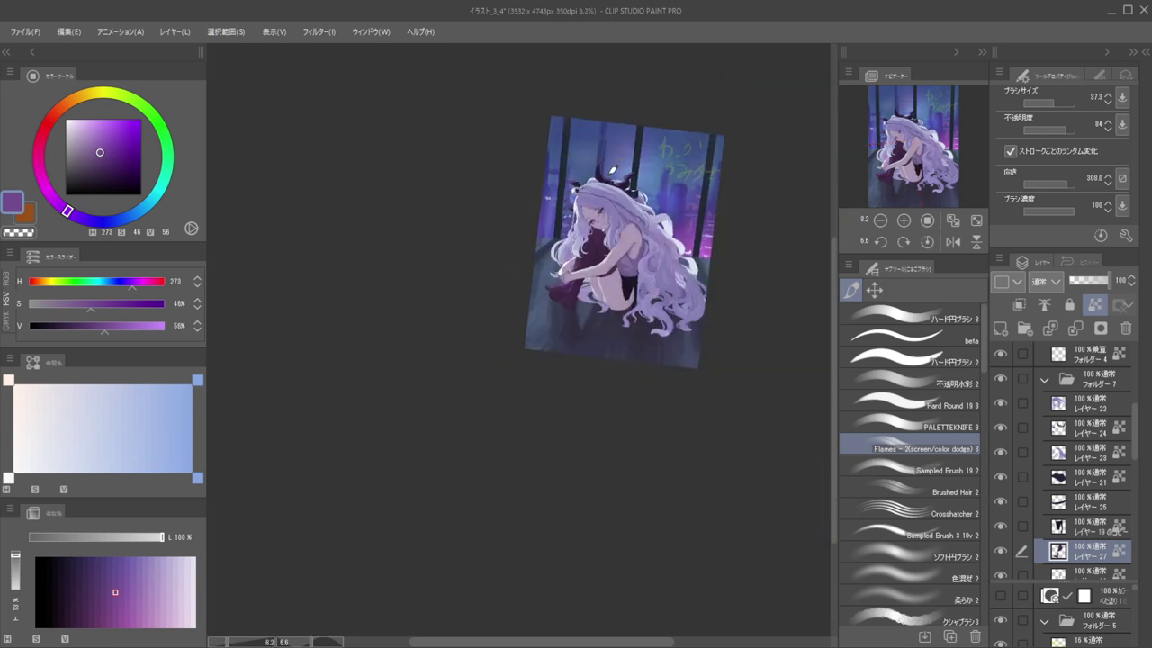
scroll(564, 292, "up", 4)
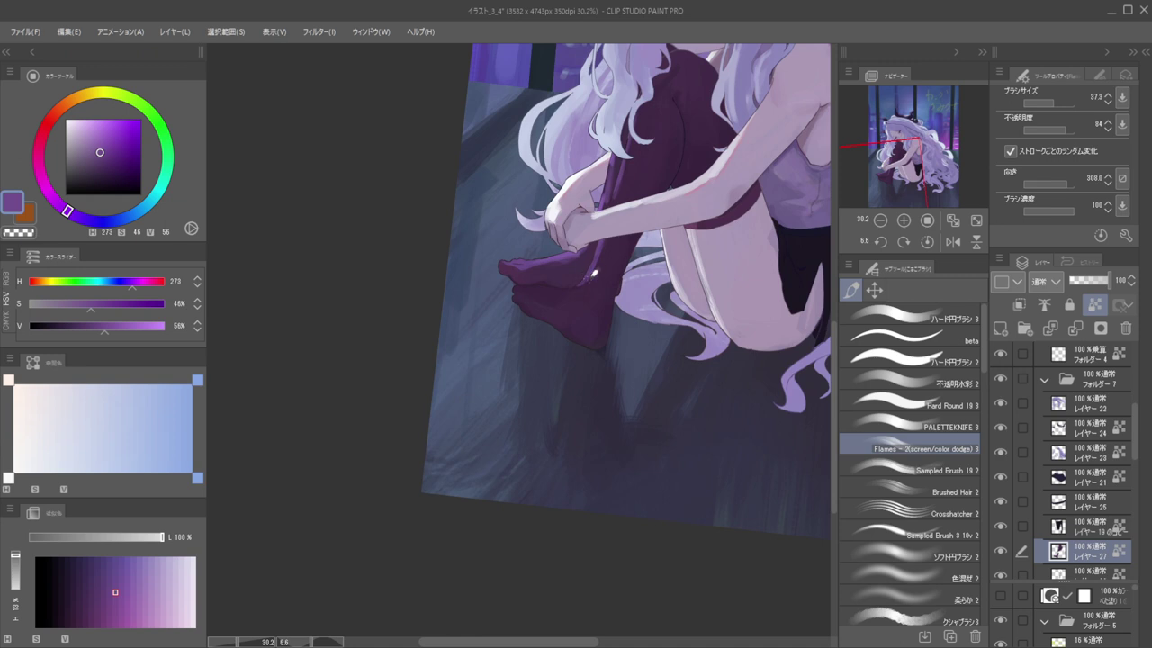
left_click(591, 276, "alt")
key("bracketright")
key("bracketright")
key("bracketright")
left_click_drag(561, 289, 578, 292)
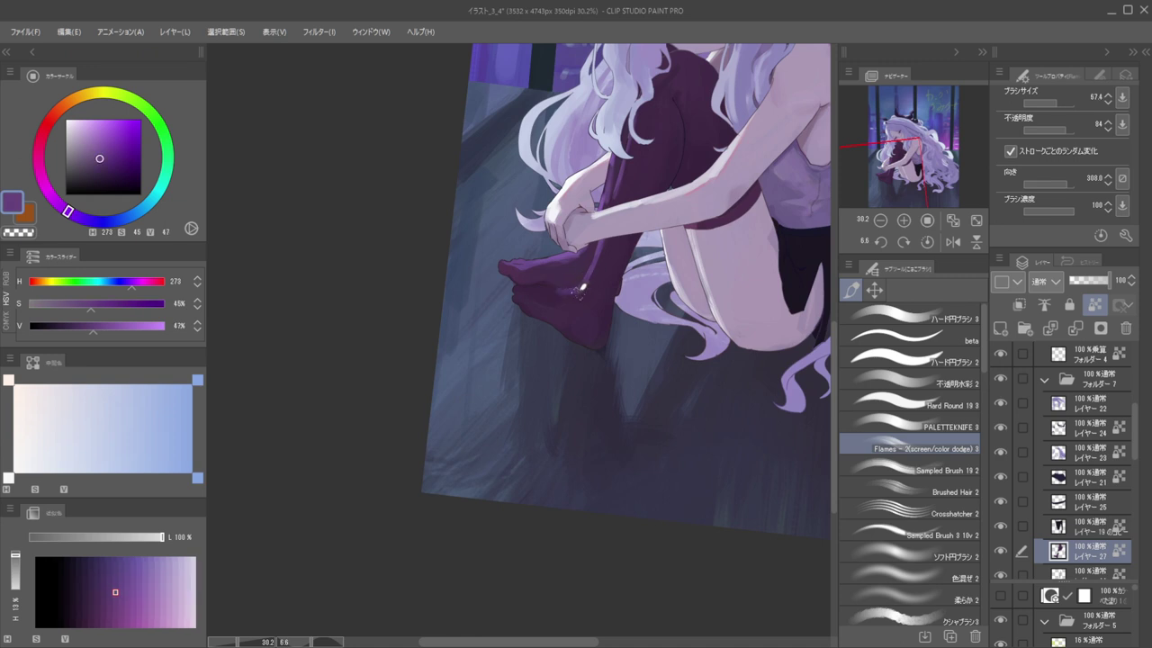
left_click(567, 286, "alt")
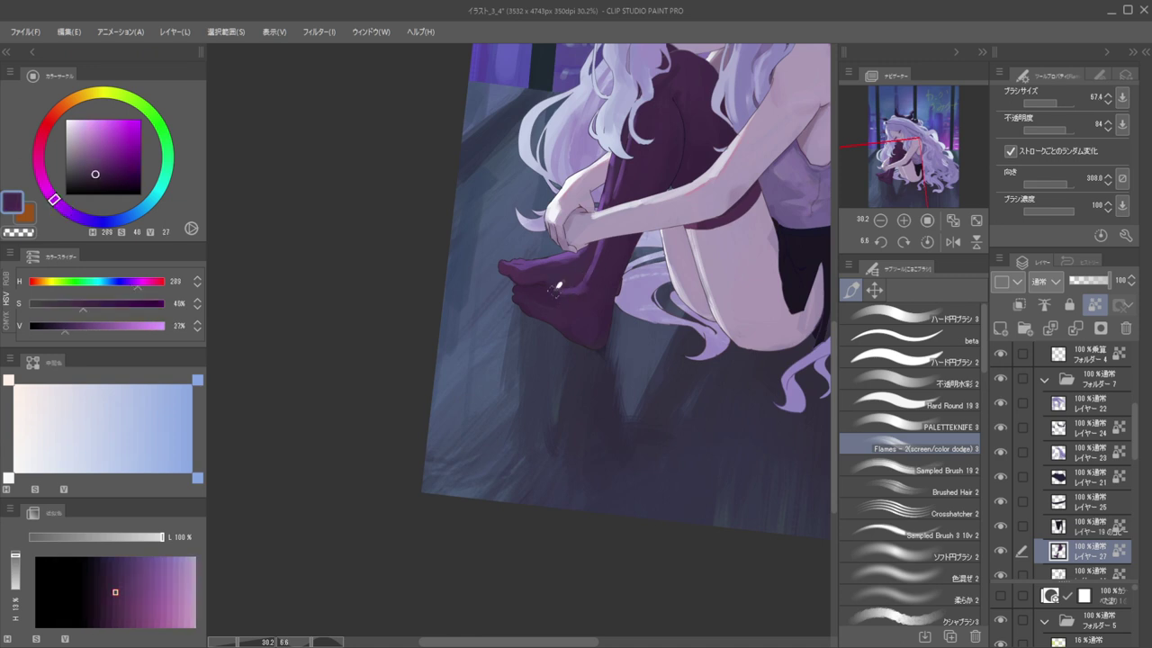
Add soft mid-purple shading on the sock near the ankle
scroll(569, 241, "down", 3)
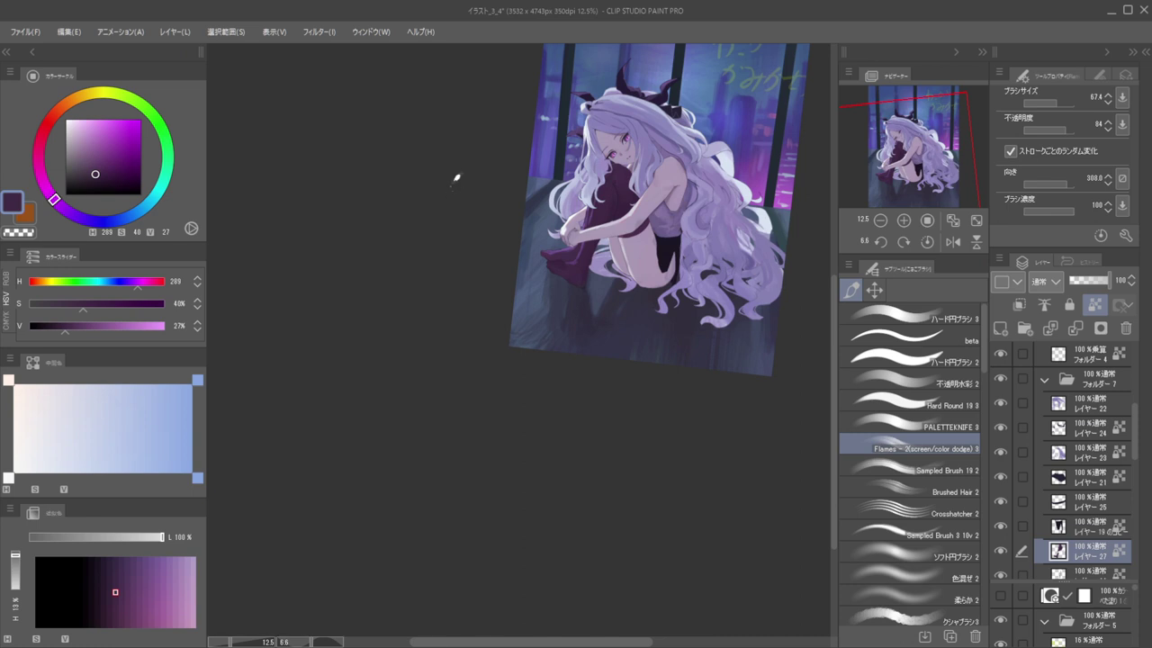
scroll(575, 262, "up", 3)
left_click(593, 248, "alt")
key("bracketleft")
key("bracketleft")
key("bracketleft")
left_click(585, 250, "alt")
key("bracketright")
key("bracketright")
left_click(592, 235, "alt")
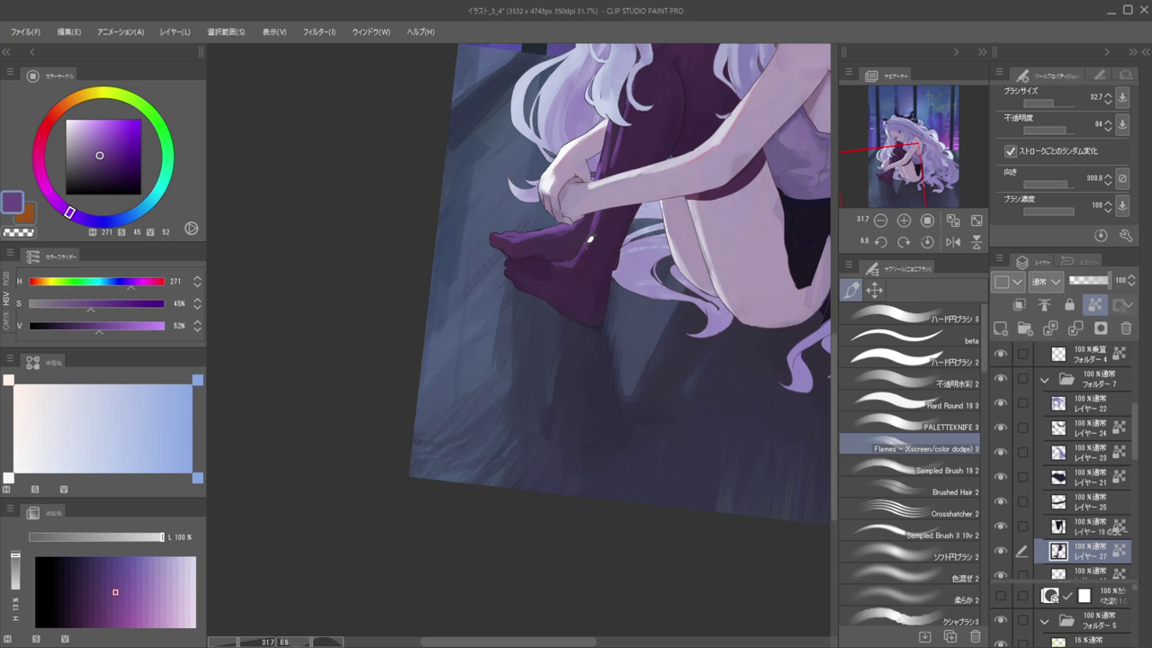
left_click_drag(572, 260, 547, 262)
Sample the dark sock purple and flip the view to check the proportions
key("bracketright")
key("bracketright")
key("bracketright")
key("bracketleft")
left_click(553, 257, "alt")
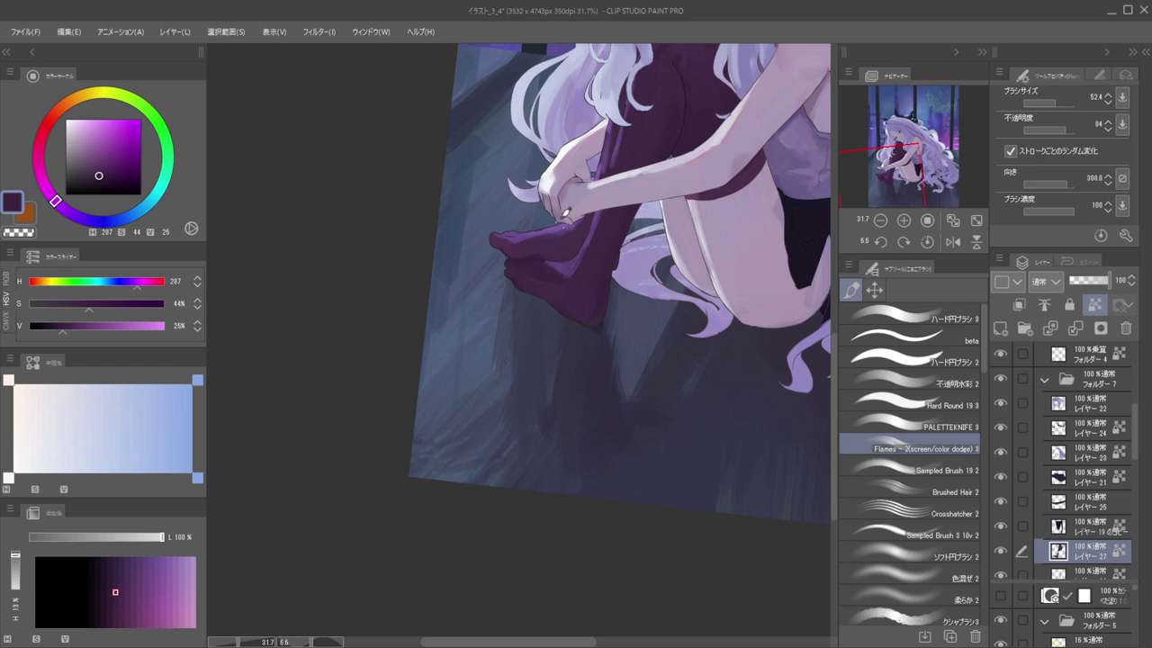
scroll(574, 247, "down", 4)
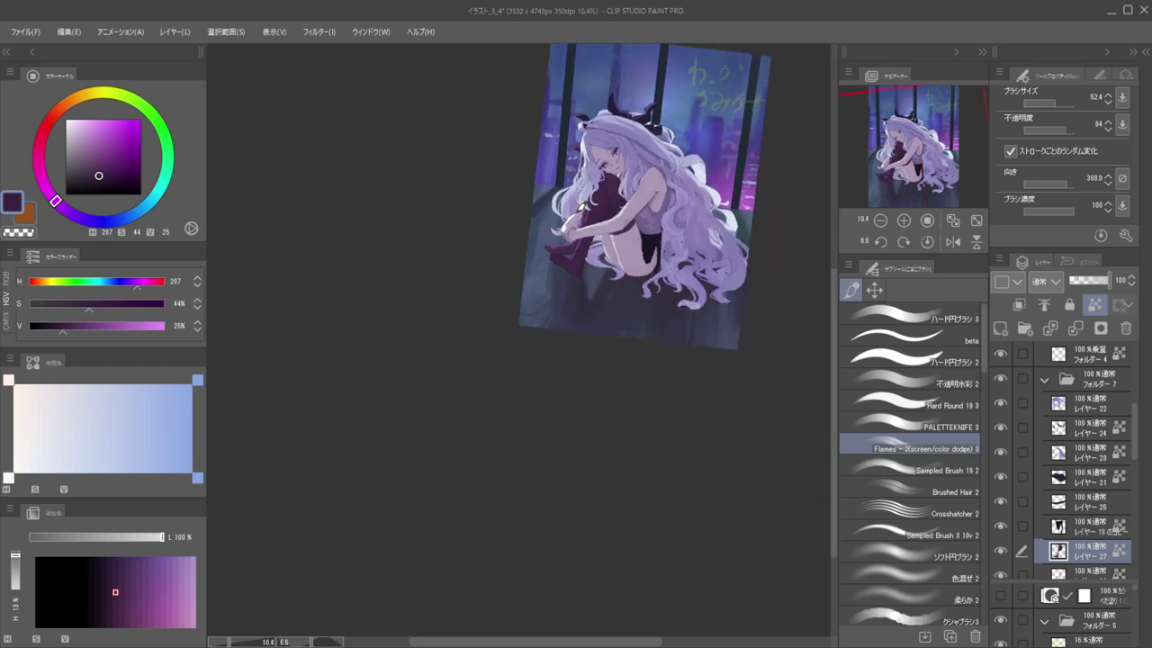
key("h")
left_click_drag(571, 237, 601, 246)
key("h")
scroll(515, 266, "up", 4)
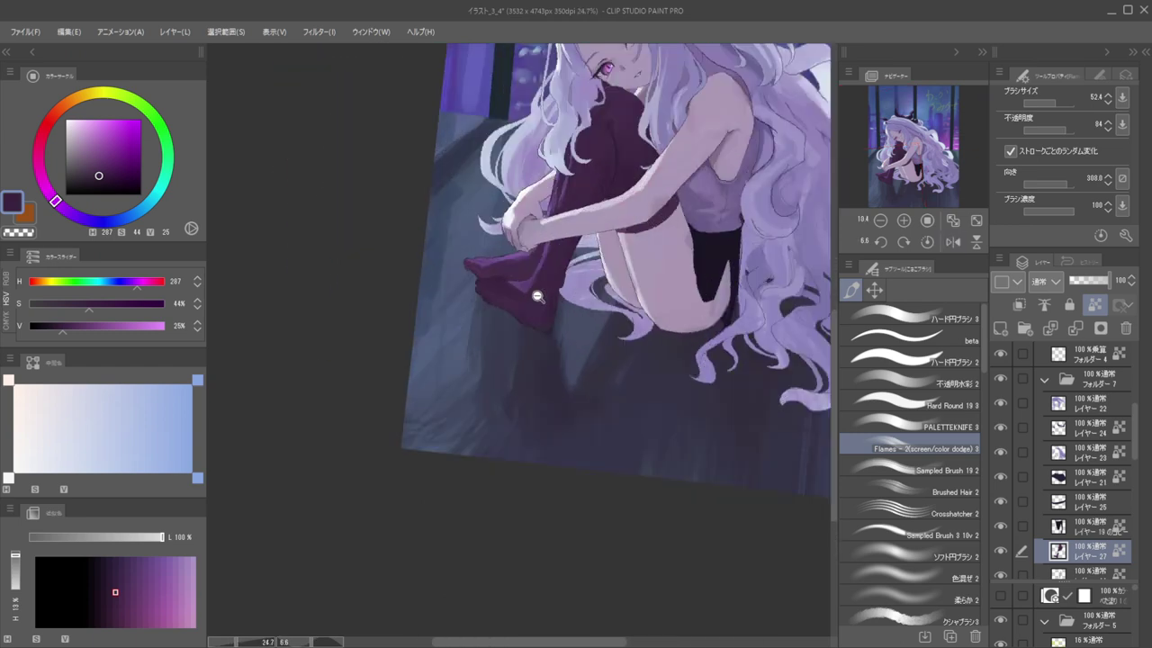
Pick very dark violet H 287, S 44, V 25 from the foot at brush size 24.8
left_click(510, 277, "alt")
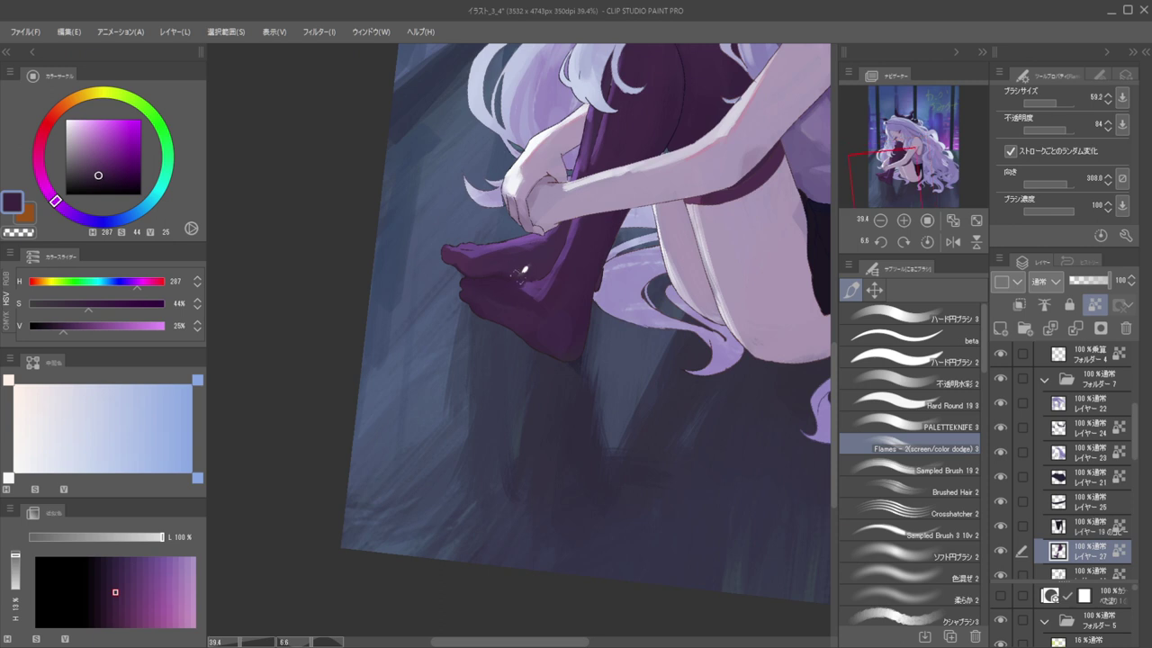
left_click_drag(513, 286, 506, 287)
key("bracketright")
key("bracketright")
scroll(504, 247, "down", 3)
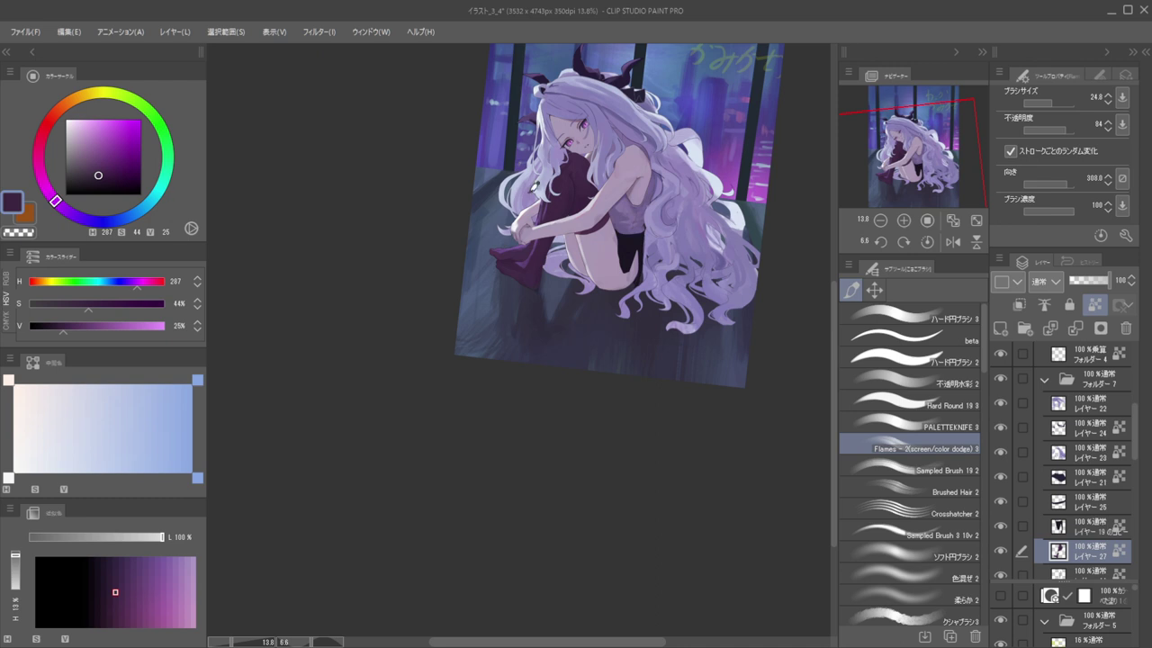
Sample two sock purples and paint lighter strokes along the sock's foot
scroll(511, 257, "up", 5)
key("d")
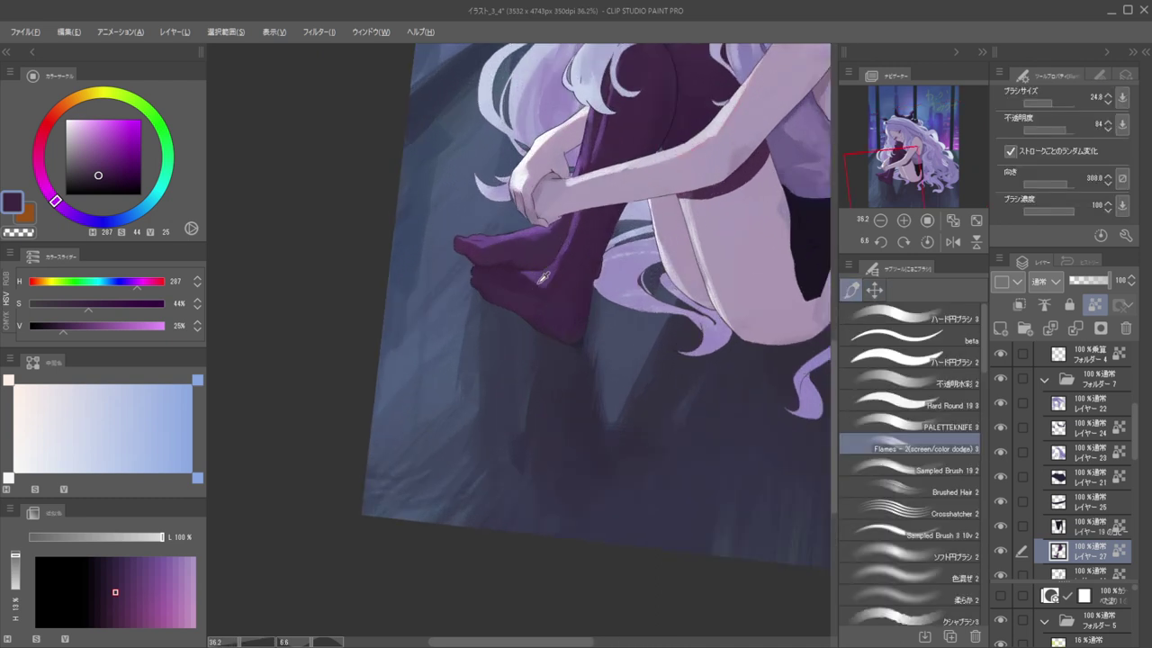
left_click(534, 277, "alt")
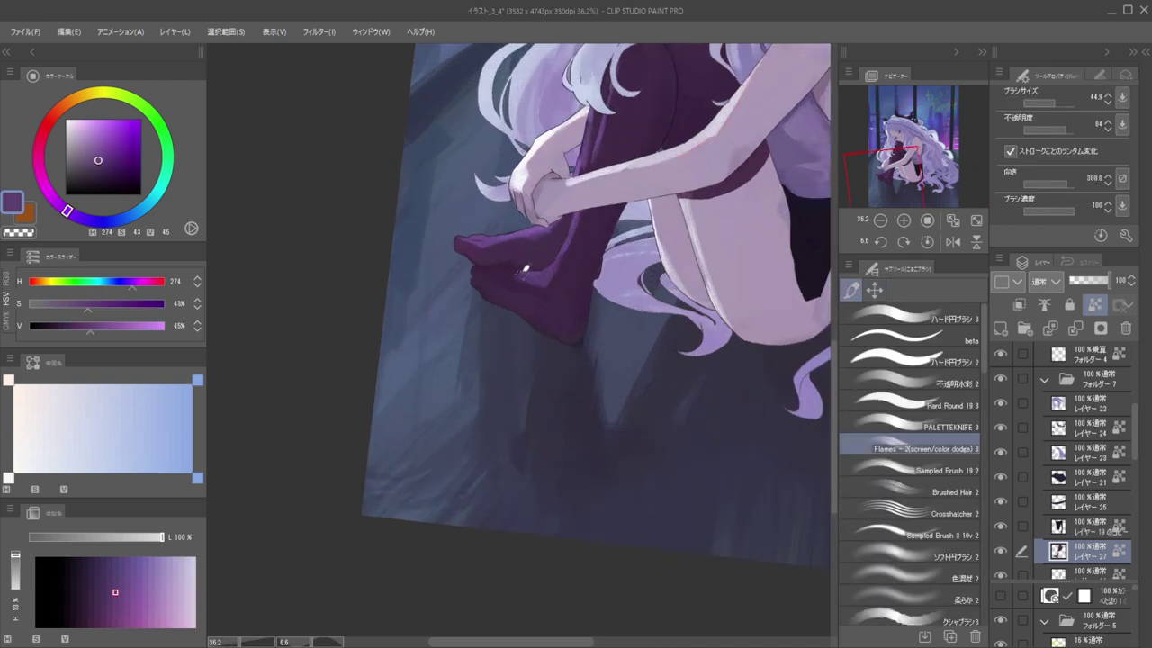
left_click(520, 270, "alt")
left_click_drag(516, 276, 548, 286)
Shrink the brush, sample darker and lighter sock purples, and mirror the view to check
key("[")
key("bracketleft")
left_click(549, 285, "alt")
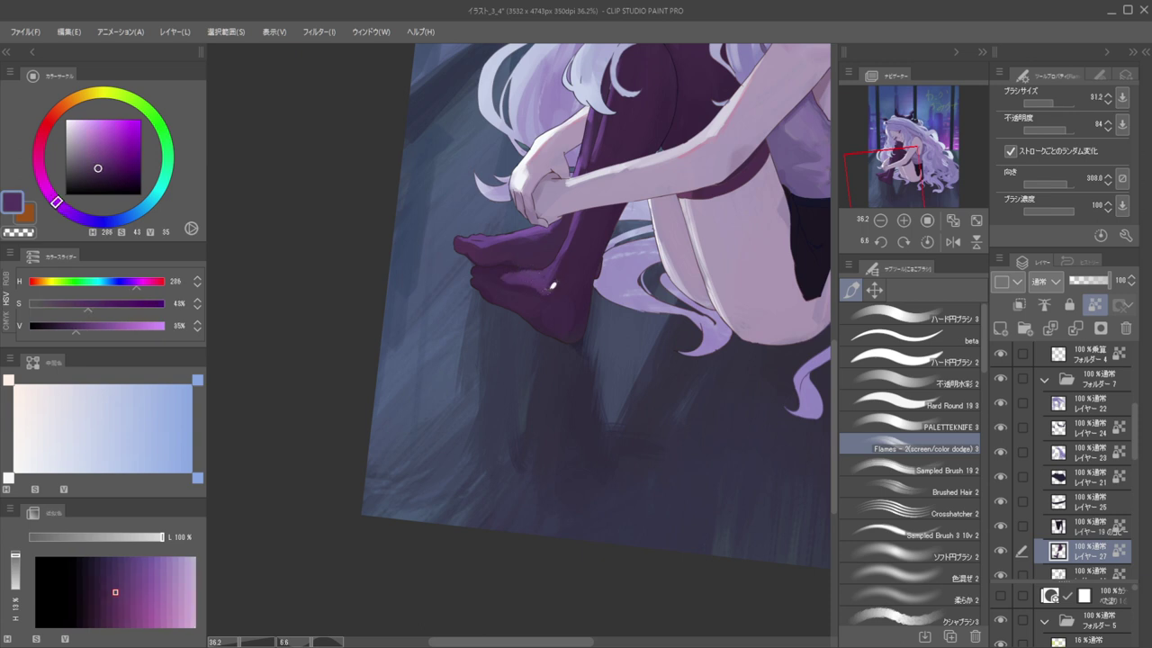
left_click(547, 279, "alt")
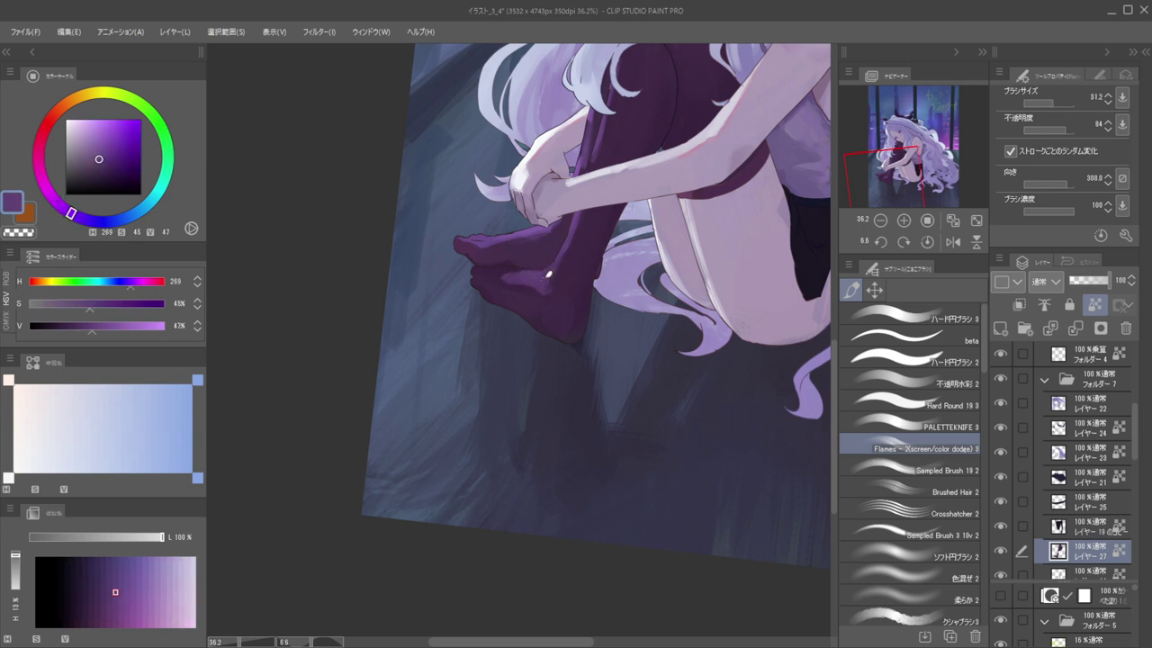
mouse_move(544, 212)
left_mouse_down()
mouse_move(499, 191)
mouse_move(528, 216)
mouse_move(537, 202)
left_mouse_up()
key("h")
key("h")
Enlarge the brush and sample dark and slightly lighter sock purples
scroll(542, 268, "up", 4)
left_click(562, 270, "alt")
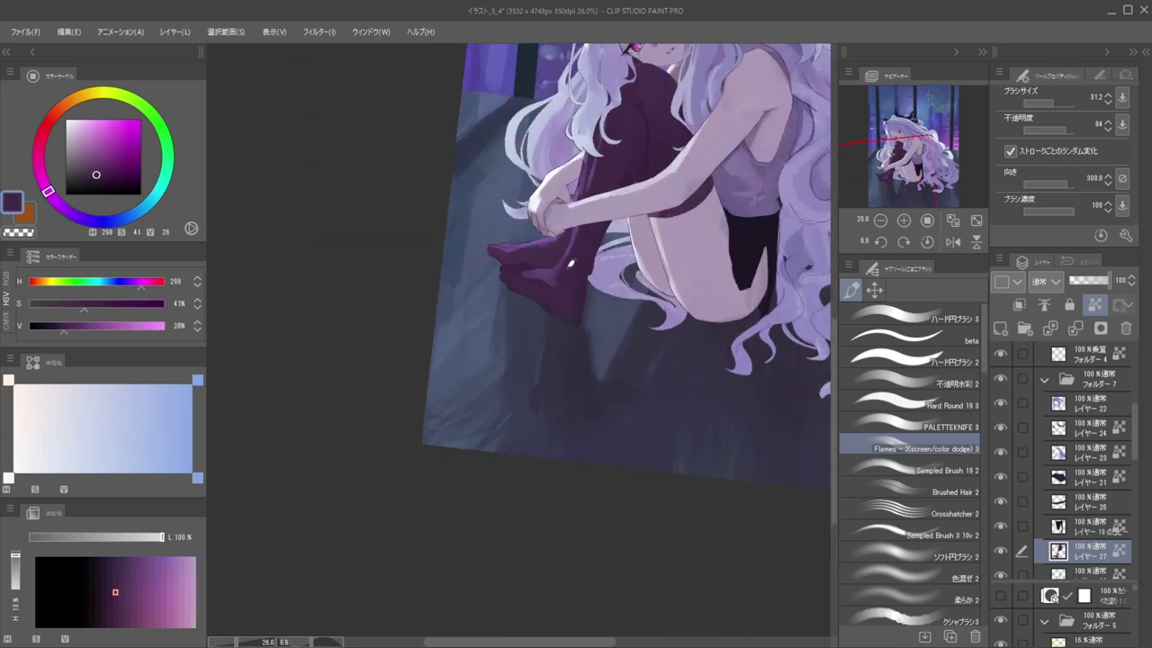
key("bracketright")
key("bracketright")
key("bracketright")
key("bracketright")
left_click(531, 268, "alt")
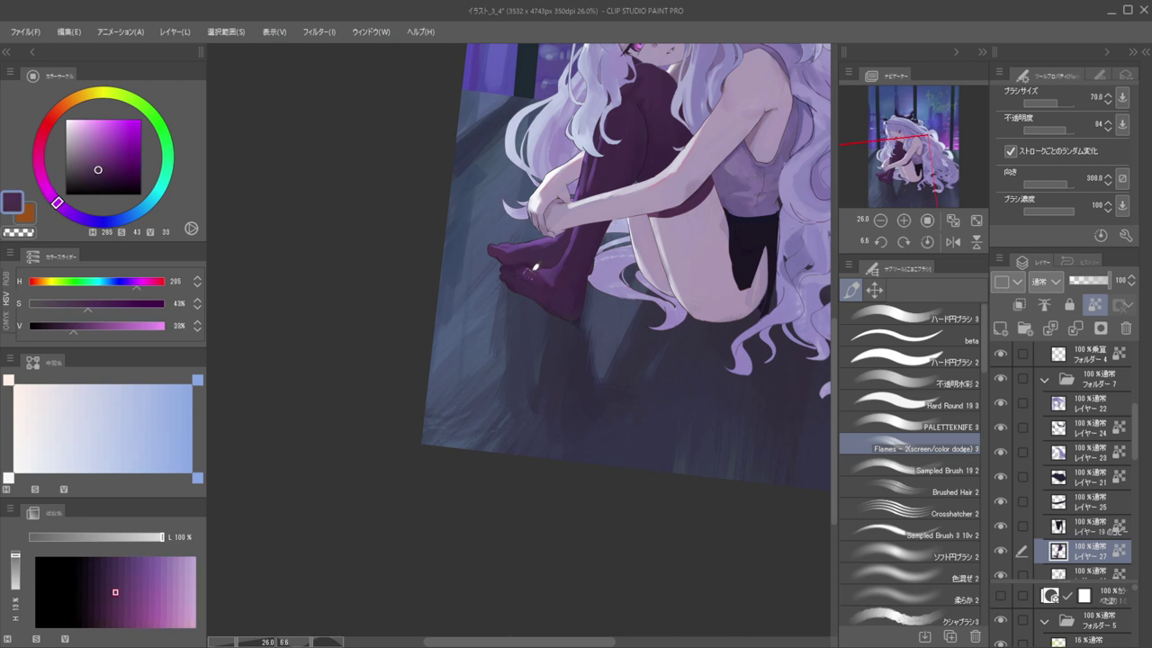
left_click(529, 264, "alt")
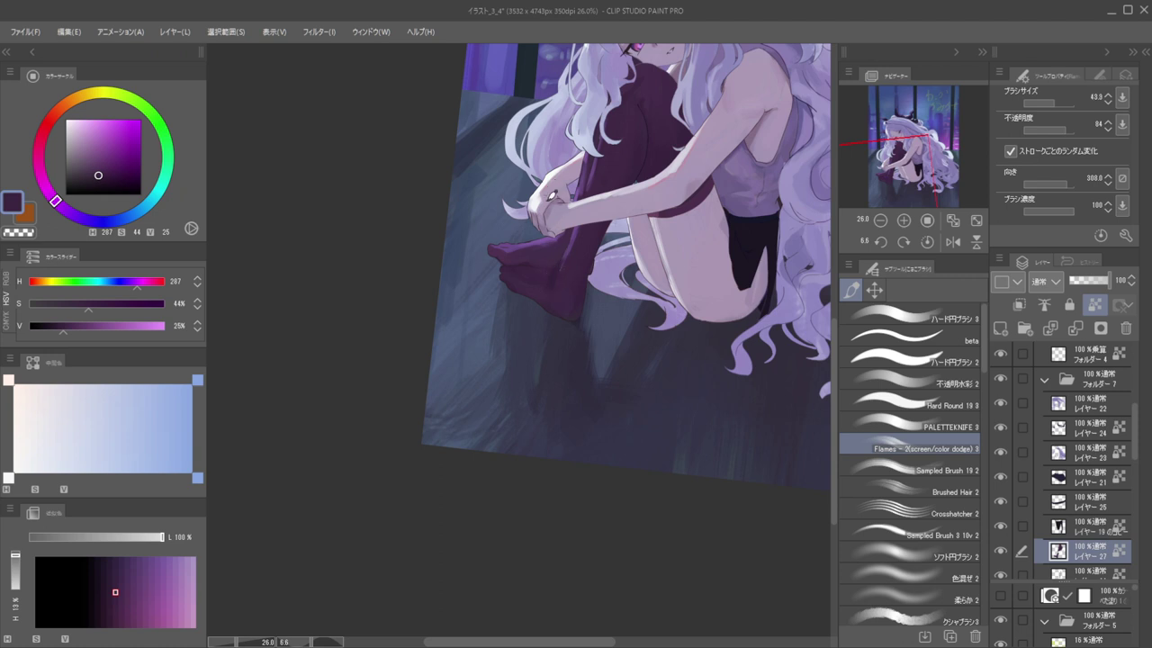
Resample the sock's purples and make the brush considerably larger
scroll(548, 240, "down", 4)
scroll(551, 256, "up", 4)
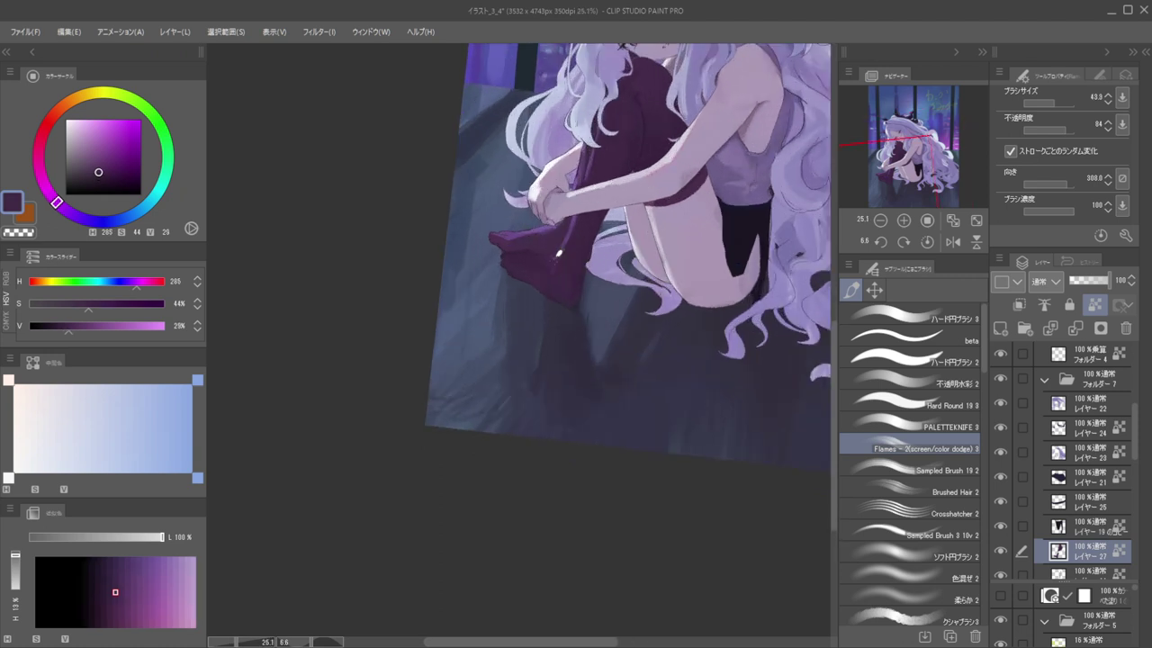
left_click(565, 260, "alt")
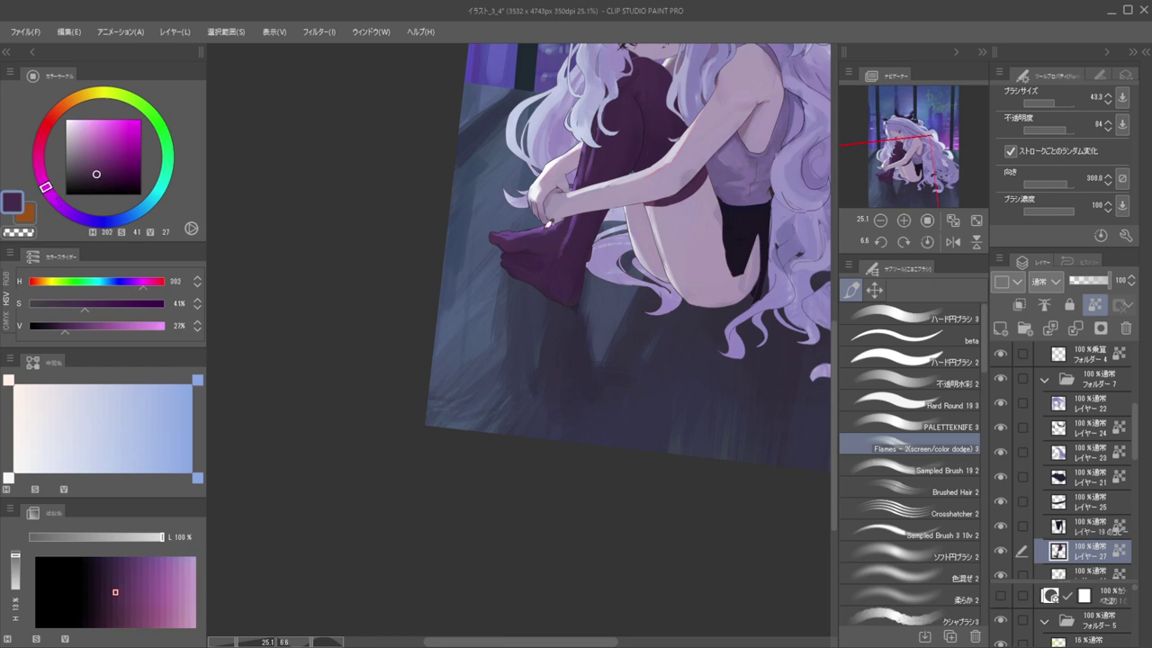
scroll(545, 239, "down", 3)
scroll(537, 244, "up", 4)
left_click(558, 257, "alt")
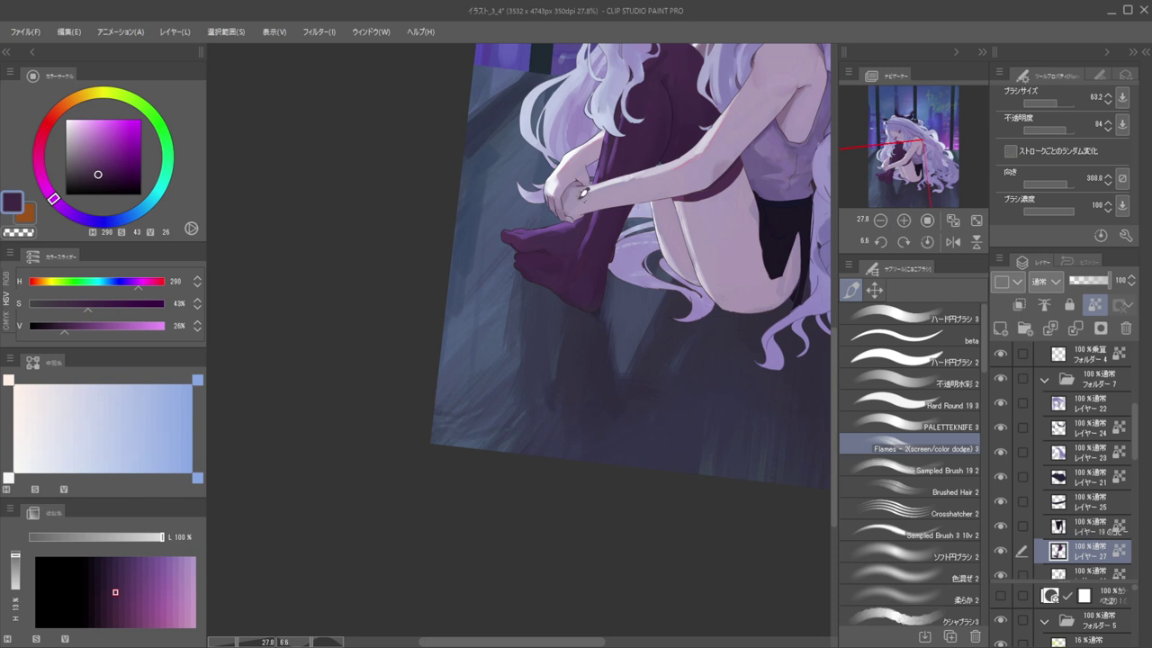
left_click(541, 255, "alt")
key("bracketright")
key("bracketright")
key("bracketright")
Repaint the heel with sampled purple, blending its shading with soft strokes
scroll(594, 279, "up", 3)
key("ctrl+shift")
left_click(604, 287, "alt")
mouse_move(607, 286)
left_mouse_down()
mouse_move(581, 303)
mouse_move(599, 311)
mouse_move(596, 296)
mouse_move(563, 324)
left_mouse_up()
mouse_move(571, 232)
left_mouse_down()
mouse_move(539, 229)
mouse_move(586, 250)
left_mouse_up()
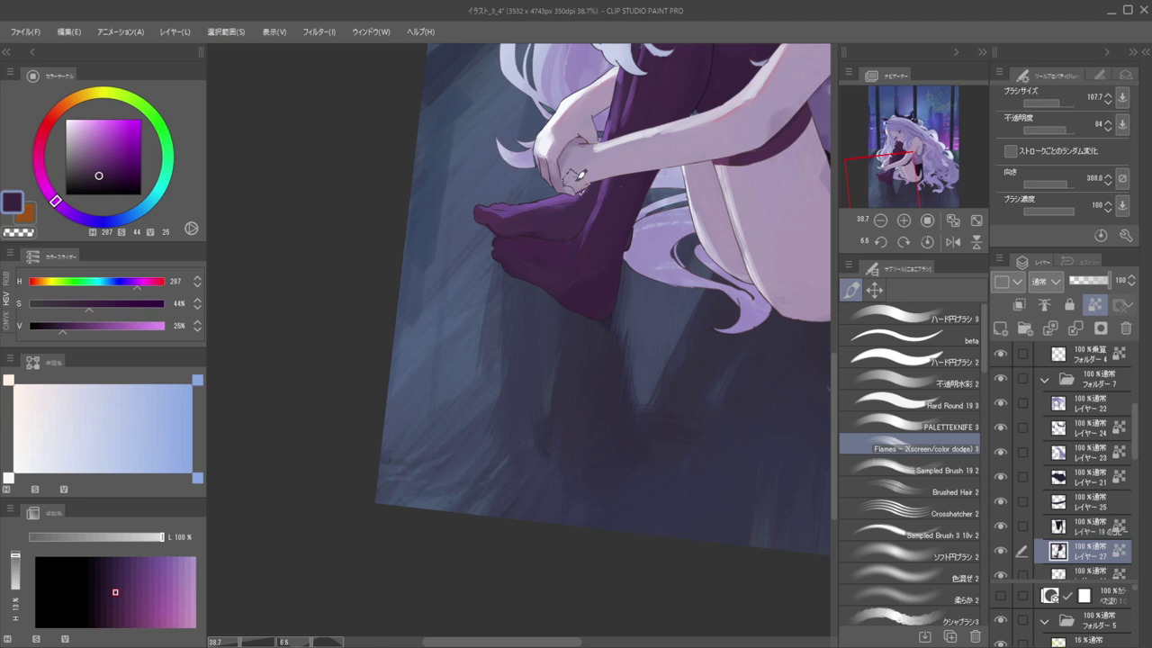
Reframe the view on the feet, select layer 12 and sample a darker heel colour
left_click_drag(613, 209, 583, 214)
left_click_drag(584, 215, 568, 240)
left_click_drag(576, 295, 610, 297)
left_click(601, 280, "ctrl+shift")
left_click(600, 278, "alt")
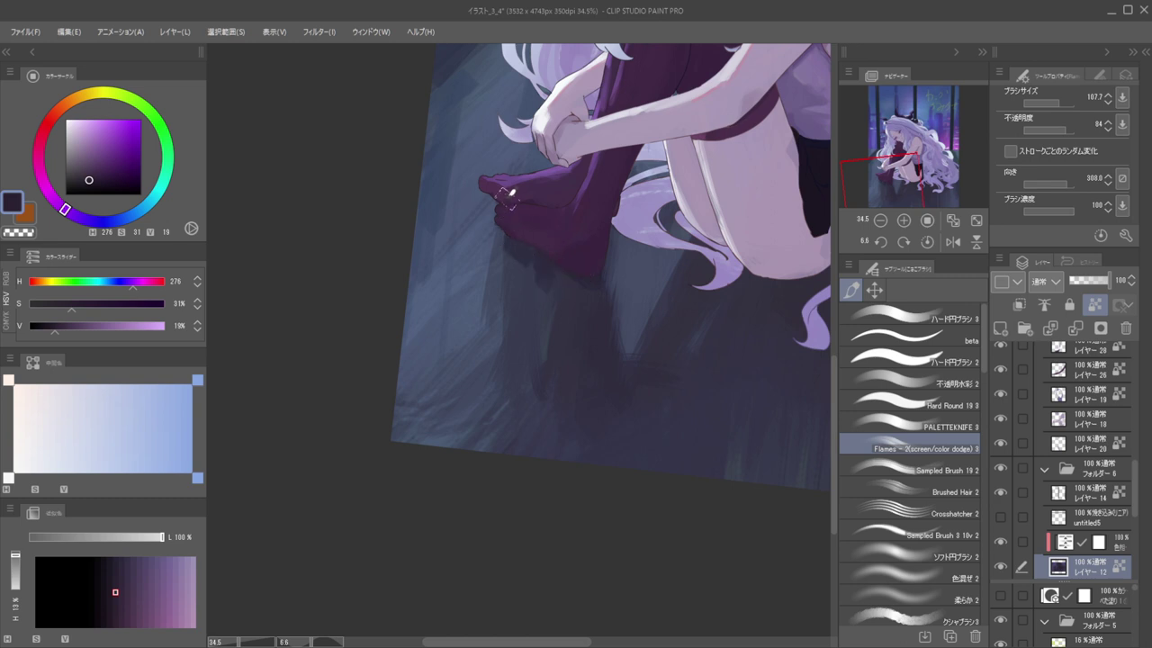
Sample the floor and dark foot colours, then reframe the view around the feet
left_click(540, 266, "alt")
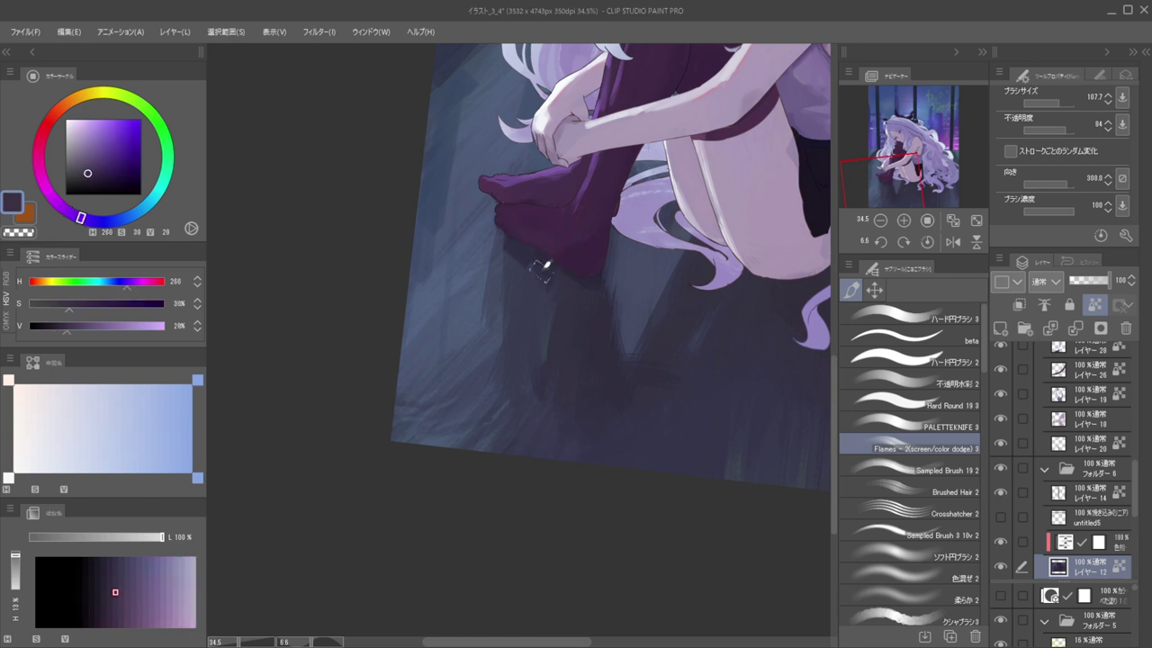
left_click(599, 274, "alt")
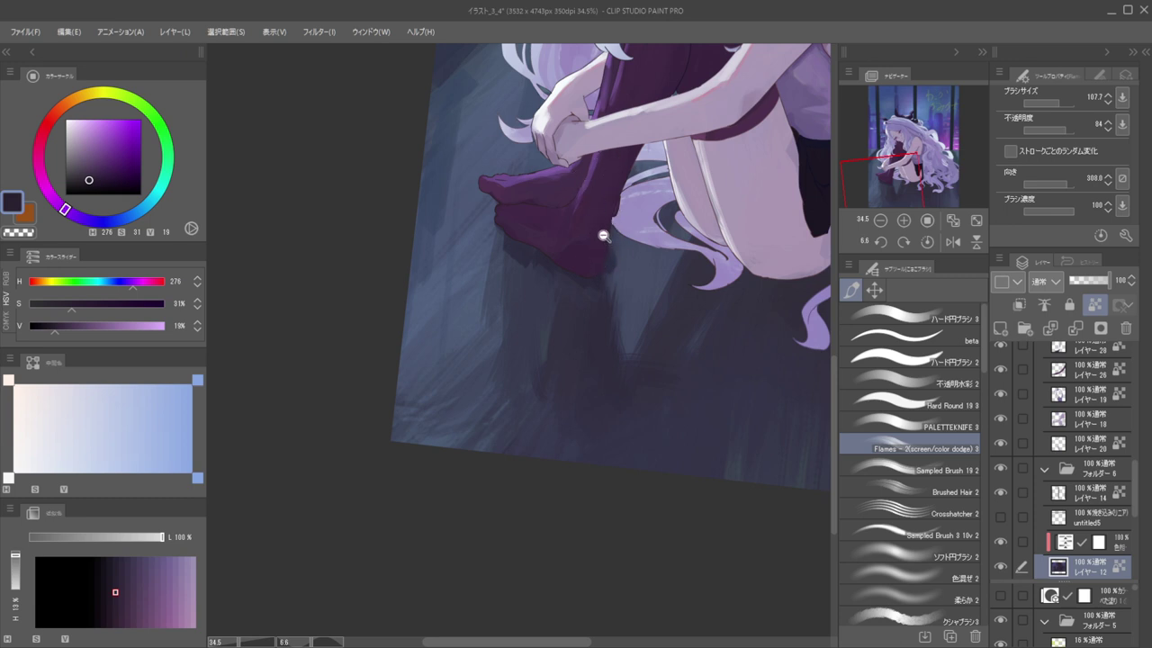
left_click(604, 239, "ctrl+alt")
left_click(612, 243, "ctrl+alt")
left_click_drag(627, 257, 605, 248)
mouse_move(605, 248)
left_mouse_down()
mouse_move(603, 275)
mouse_move(637, 264)
left_mouse_up()
Switch to the flat beta brush on layer 27, unlock transparent pixels, enlarge brush to about 25
left_click(871, 335)
left_click(612, 279, "alt")
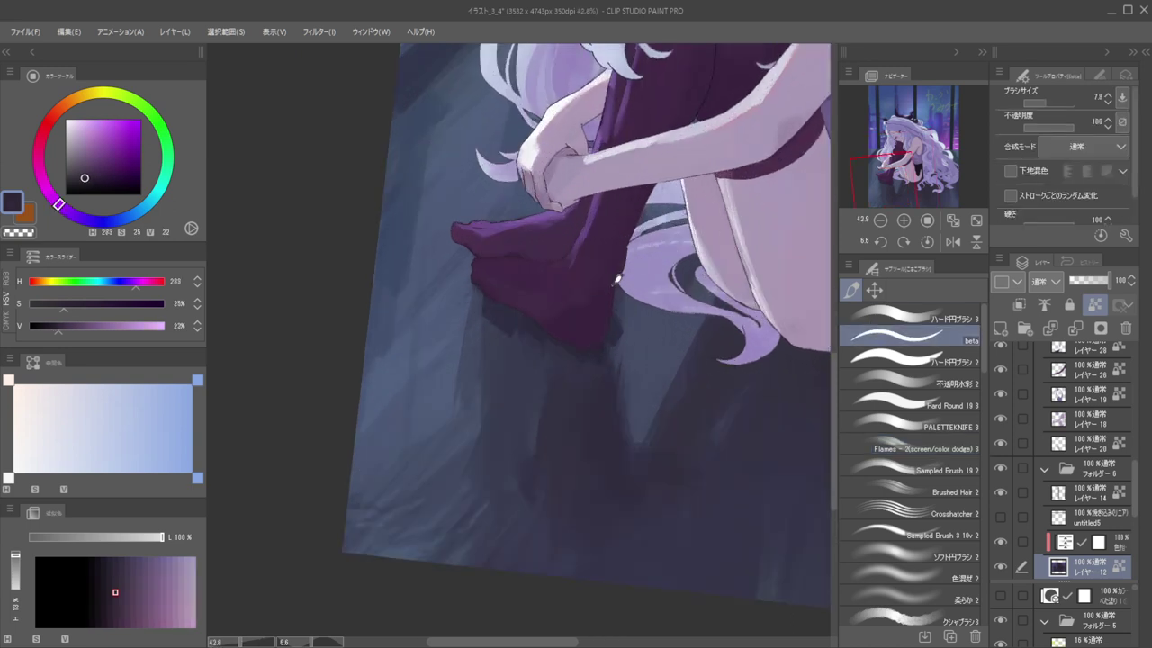
left_click(613, 277, "ctrl+shift")
key("slash")
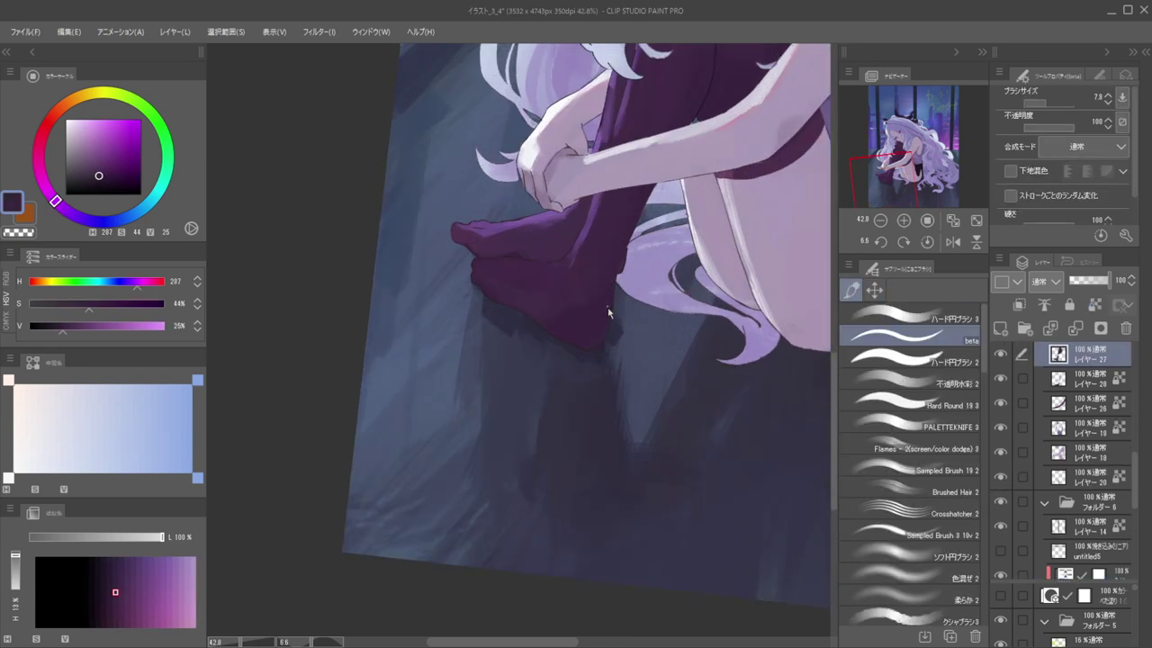
key("bracketright")
key("bracketright")
key("bracketright")
key("bracketright")
key("bracketright")
key("bracketright")
key("bracketright")
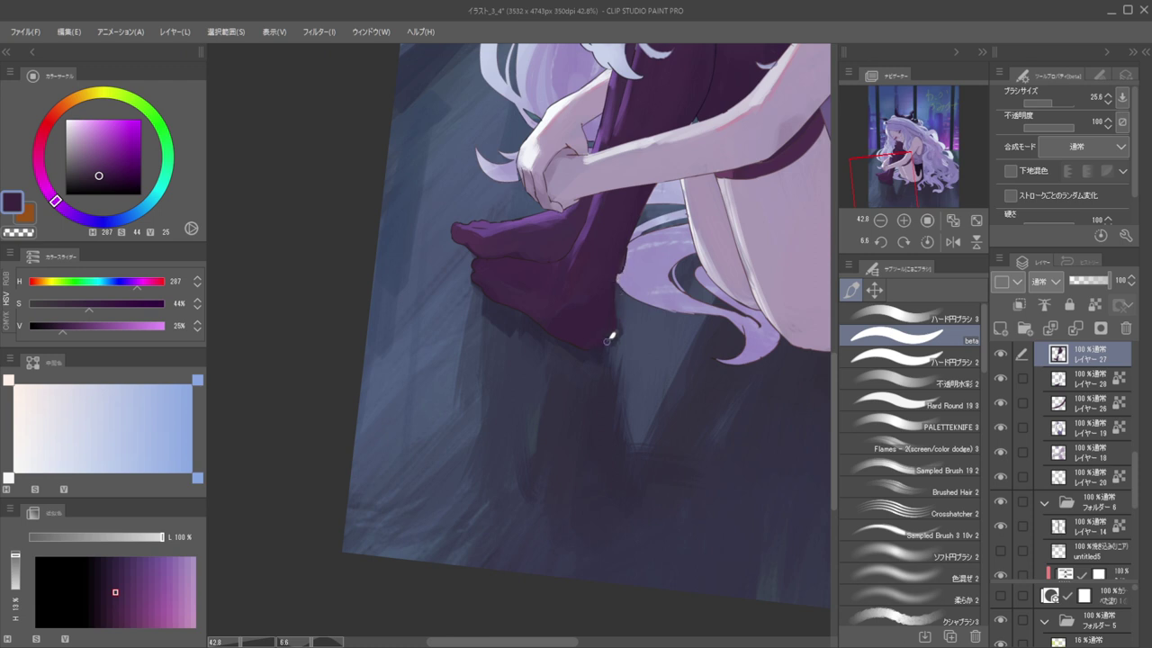
Select the Folder 4 layer at the heel and switch to transparent colour
left_click_drag(599, 268, 573, 231)
mouse_move(611, 277)
left_mouse_down()
mouse_move(658, 306)
mouse_move(612, 291)
mouse_move(640, 270)
mouse_move(617, 294)
mouse_move(617, 278)
mouse_move(570, 377)
left_mouse_up()
left_click(617, 296, "ctrl+shift")
key("c")
Sample dark brown from the heel edge and fine-tune the brush size
left_click_drag(617, 261, 613, 260)
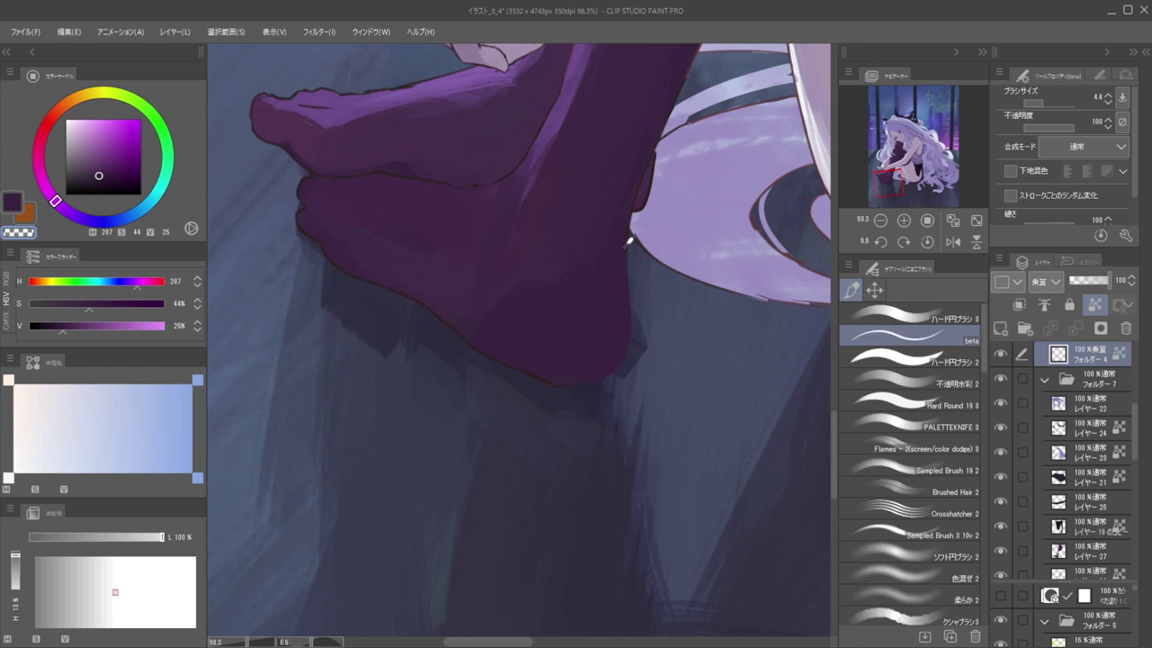
left_click(629, 235, "alt")
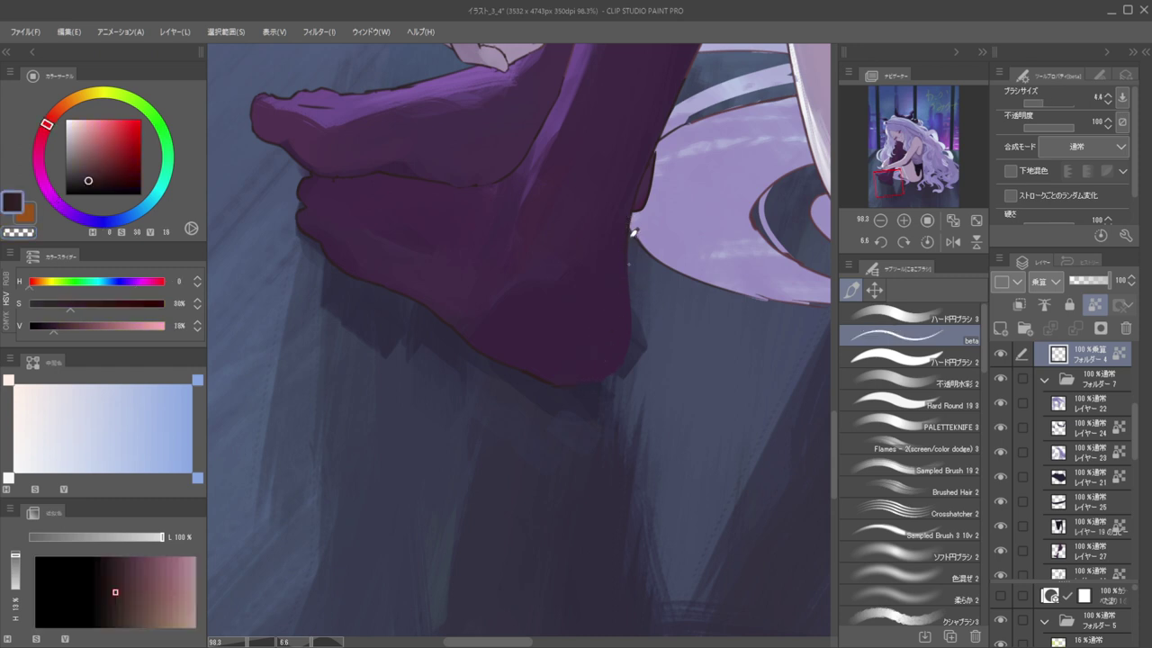
left_click_drag(629, 282, 631, 281)
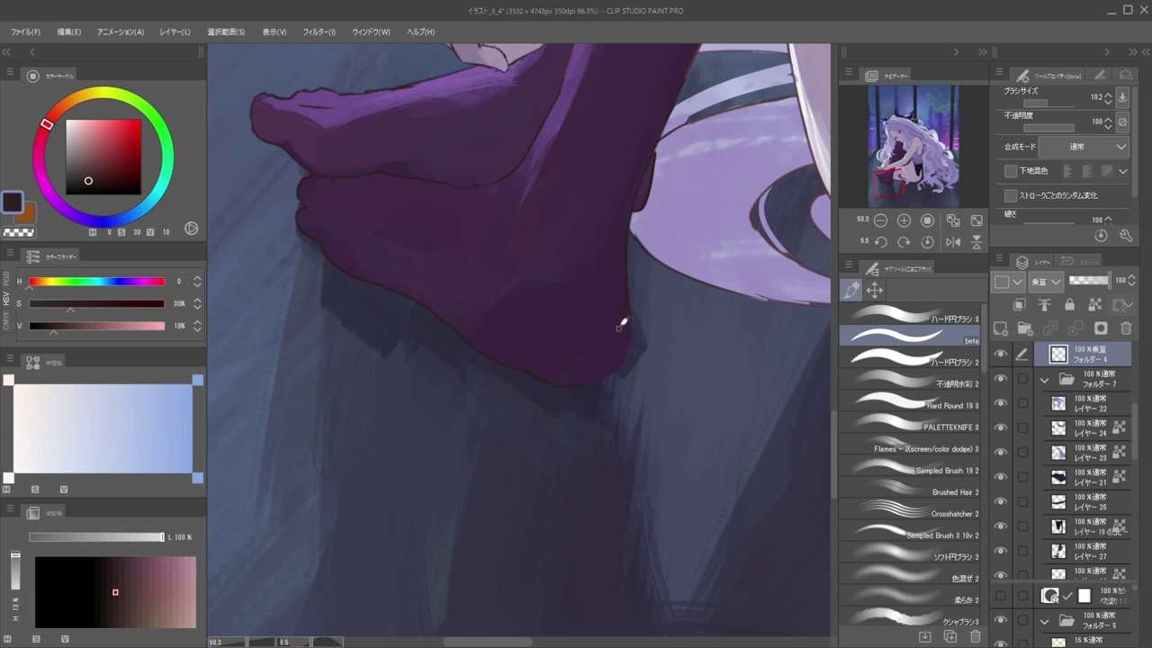
key("bracketleft")
key("bracketleft")
key("bracketleft")
Choose a near-black purple, lock transparent pixels, and darken the foot outline at heel and sole
left_click(51, 193)
left_click(111, 166)
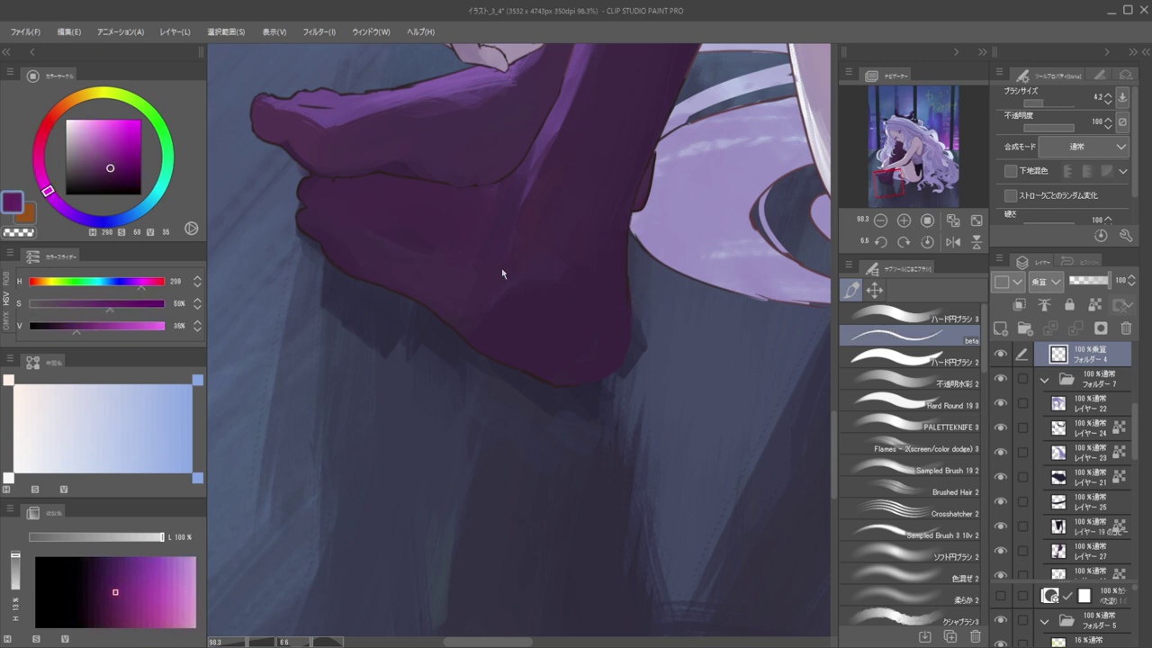
key("slash")
left_click_drag(574, 283, 609, 282)
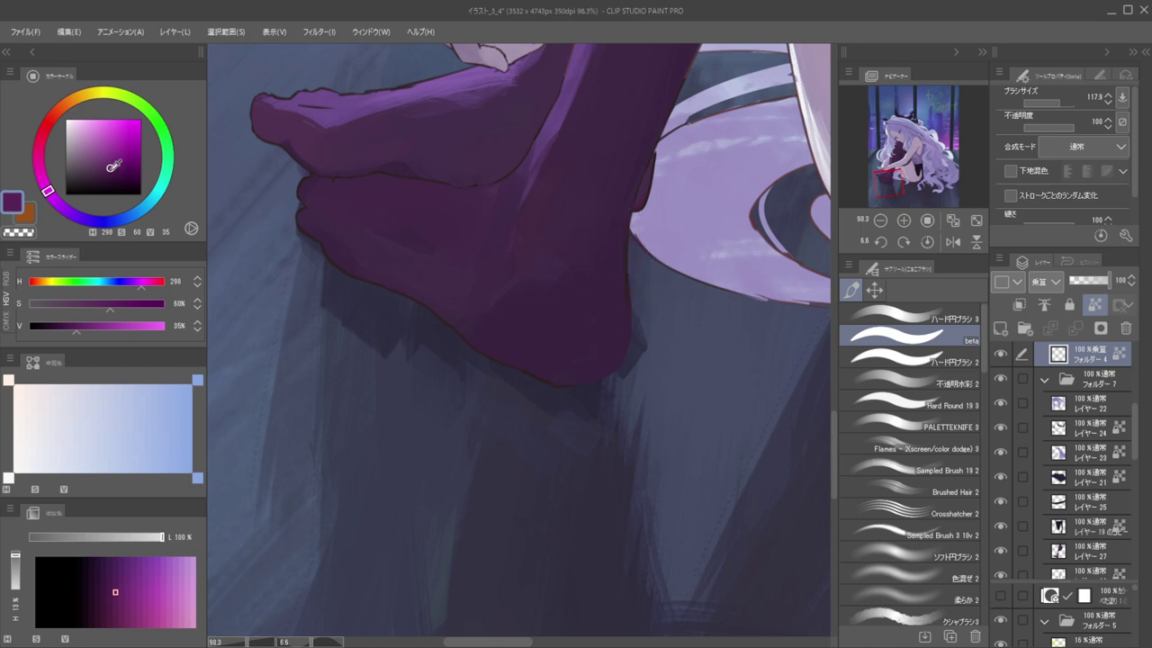
left_click(108, 185)
mouse_move(613, 258)
left_mouse_down()
mouse_move(602, 339)
mouse_move(527, 369)
left_mouse_up()
Check the whole figure, then return to the dark purple with a thinner brush
mouse_move(583, 306)
left_mouse_down()
mouse_move(535, 306)
mouse_move(576, 313)
mouse_move(559, 286)
mouse_move(570, 265)
left_mouse_up()
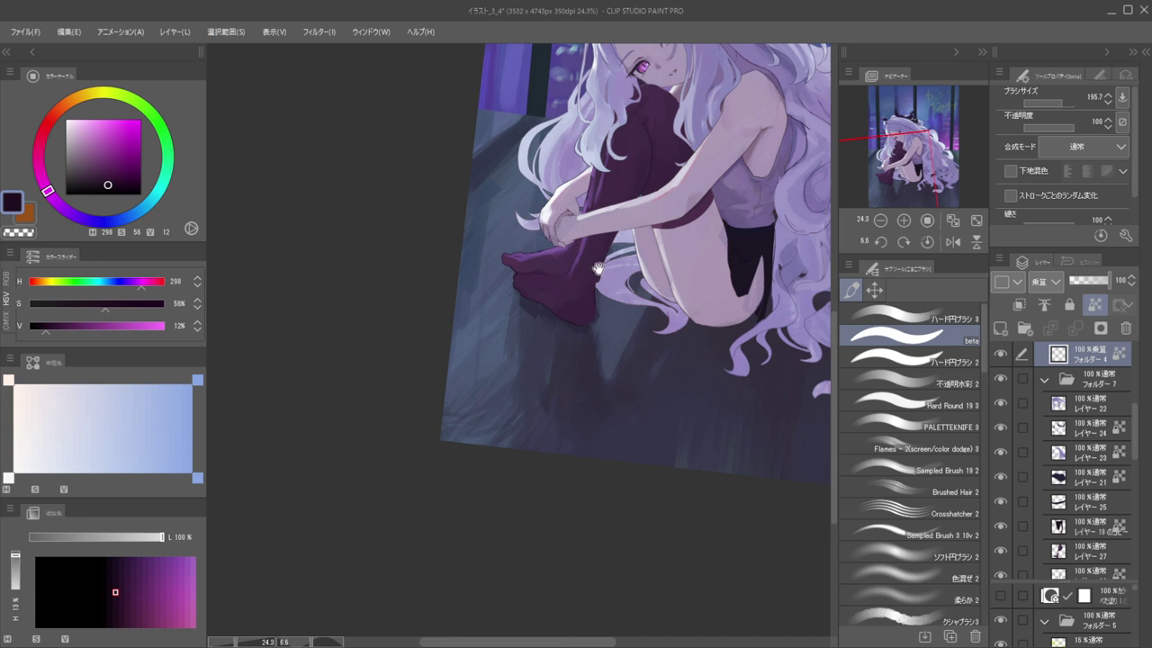
mouse_move(592, 299)
left_mouse_down()
mouse_move(618, 298)
mouse_move(560, 319)
mouse_move(619, 322)
mouse_move(581, 338)
left_mouse_up()
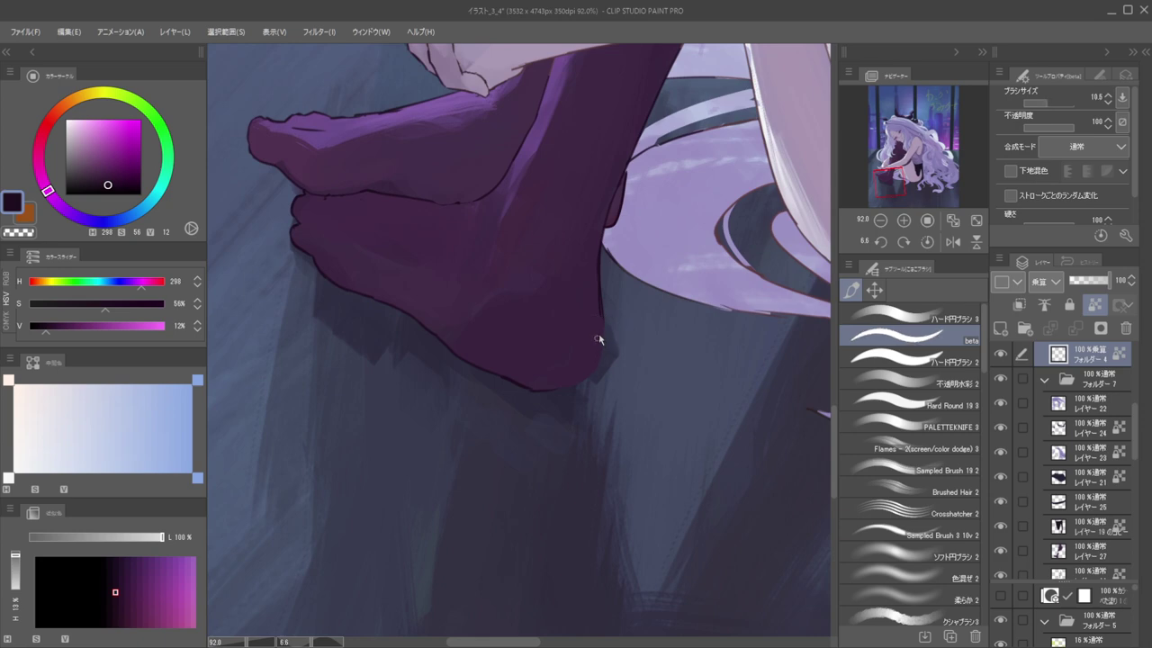
key("bracketright")
key("c")
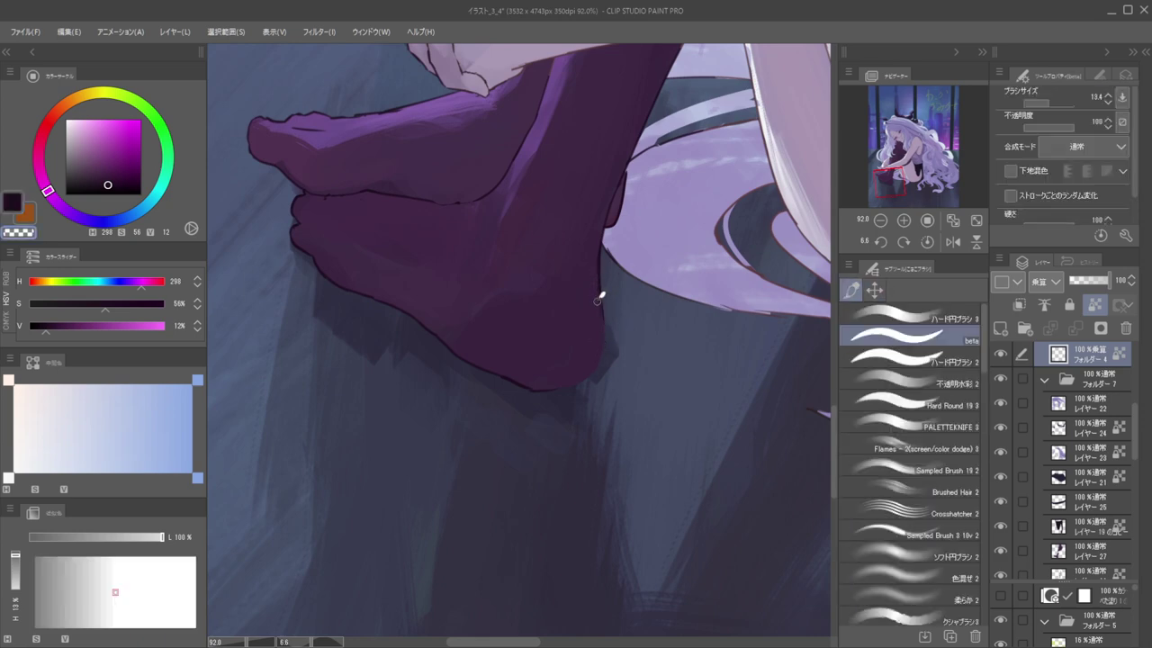
left_click(601, 288, "alt")
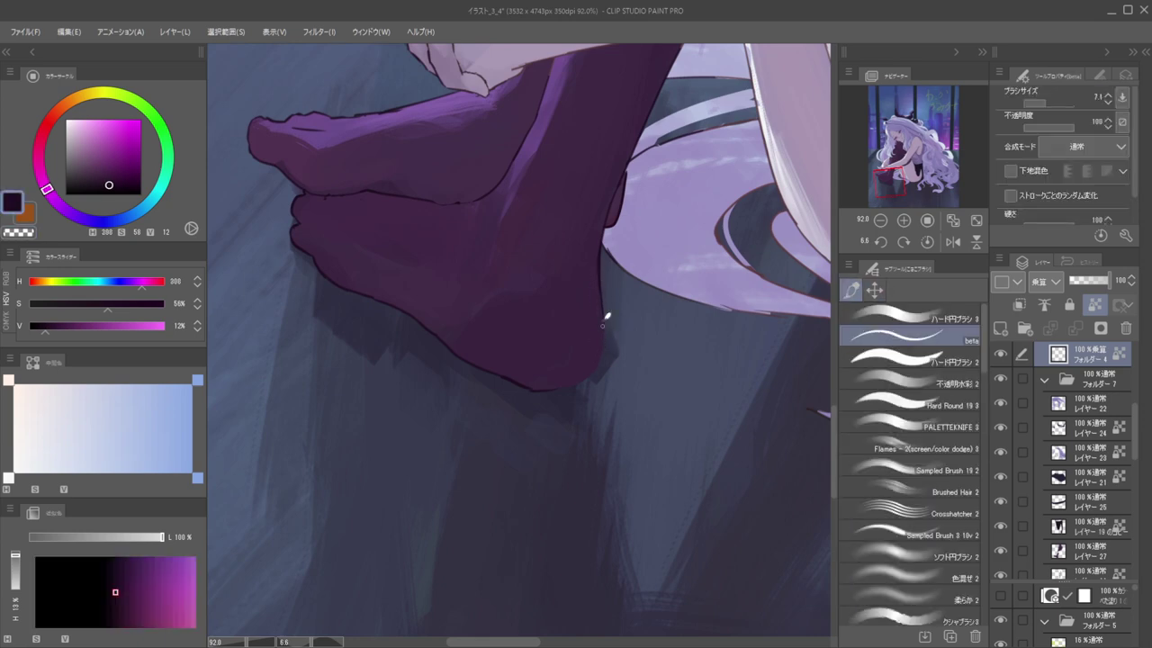
key("bracketleft")
key("bracketleft")
Redraw the heel's right-edge outline and join the sole contour to the heel curve
key("slash")
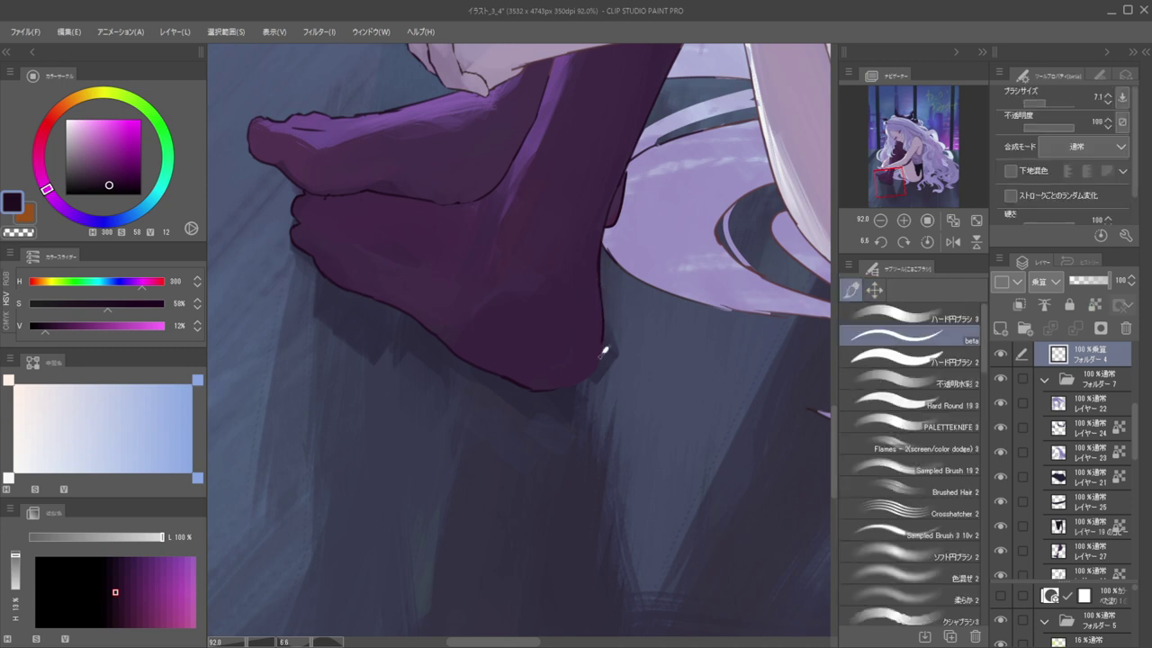
key("ctrl+z")
mouse_move(603, 304)
left_mouse_down()
mouse_move(601, 369)
mouse_move(545, 388)
left_mouse_up()
key("ctrl+z")
key("c")
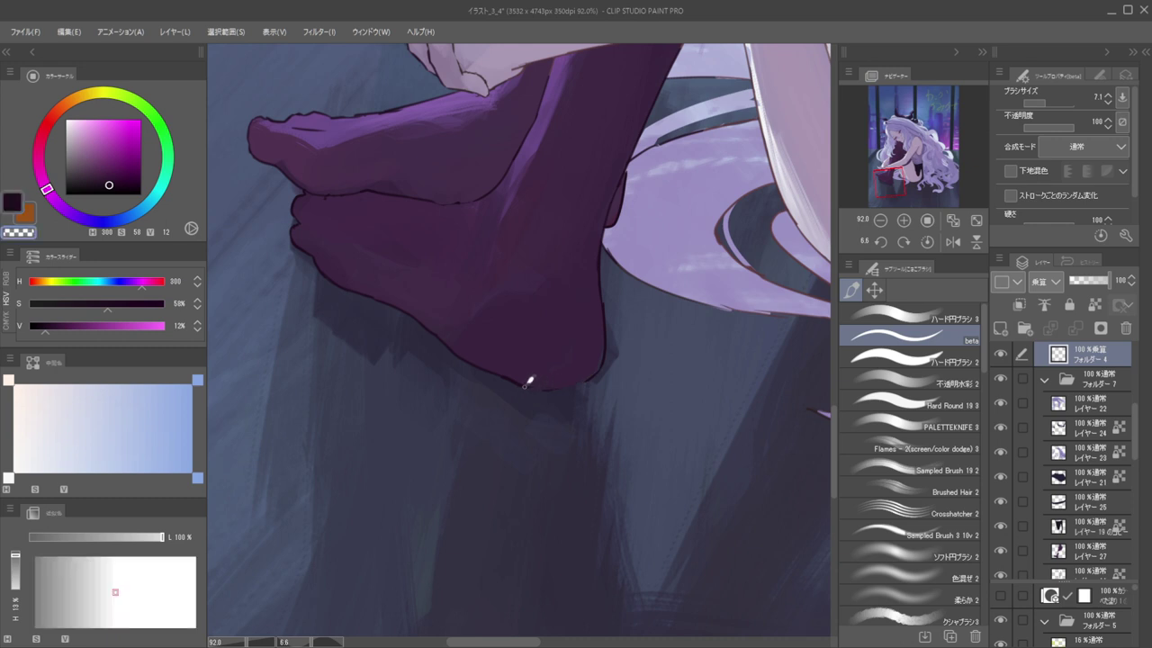
key("c")
left_click_drag(557, 385, 590, 374)
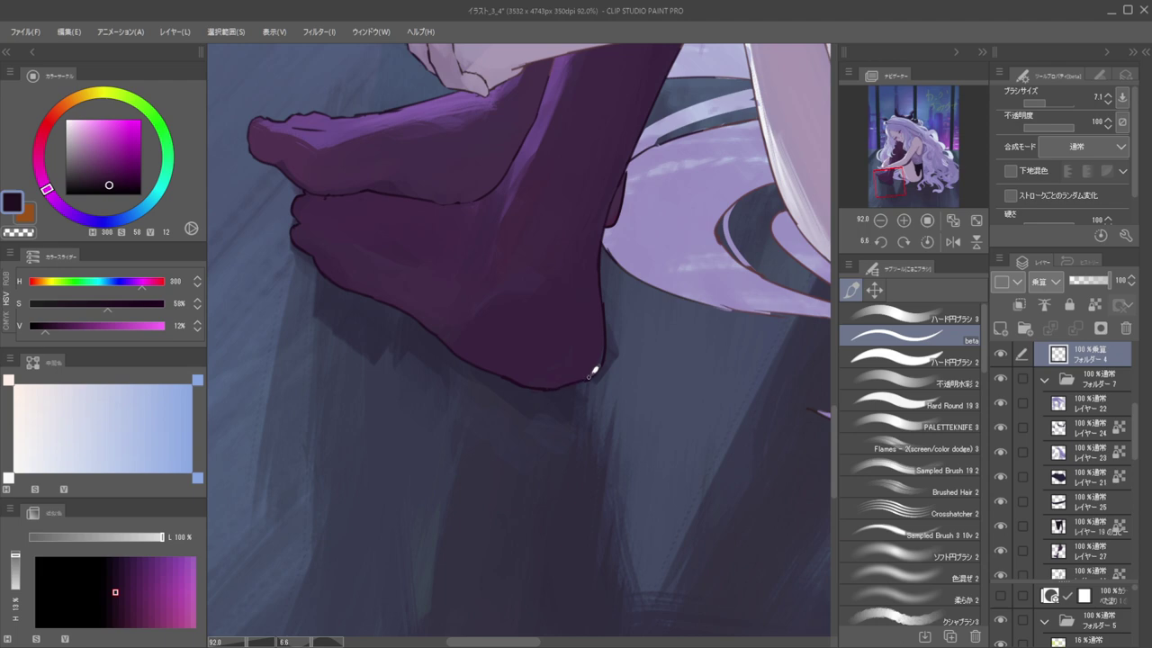
Select layer 27, sample a lighter foot purple, and enlarge the brush
left_click(589, 346, "ctrl+shift")
left_click(589, 345, "alt")
key("]")
key("]")
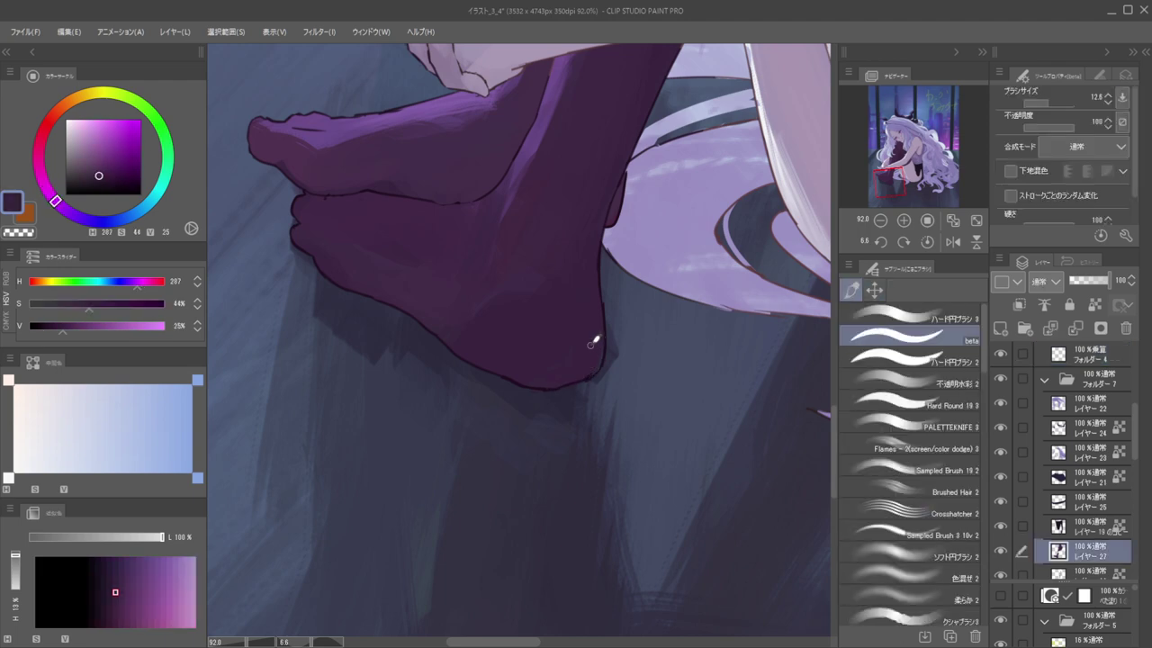
key("]")
key("]")
left_click_drag(571, 289, 515, 265)
scroll(606, 243, "down", 2)
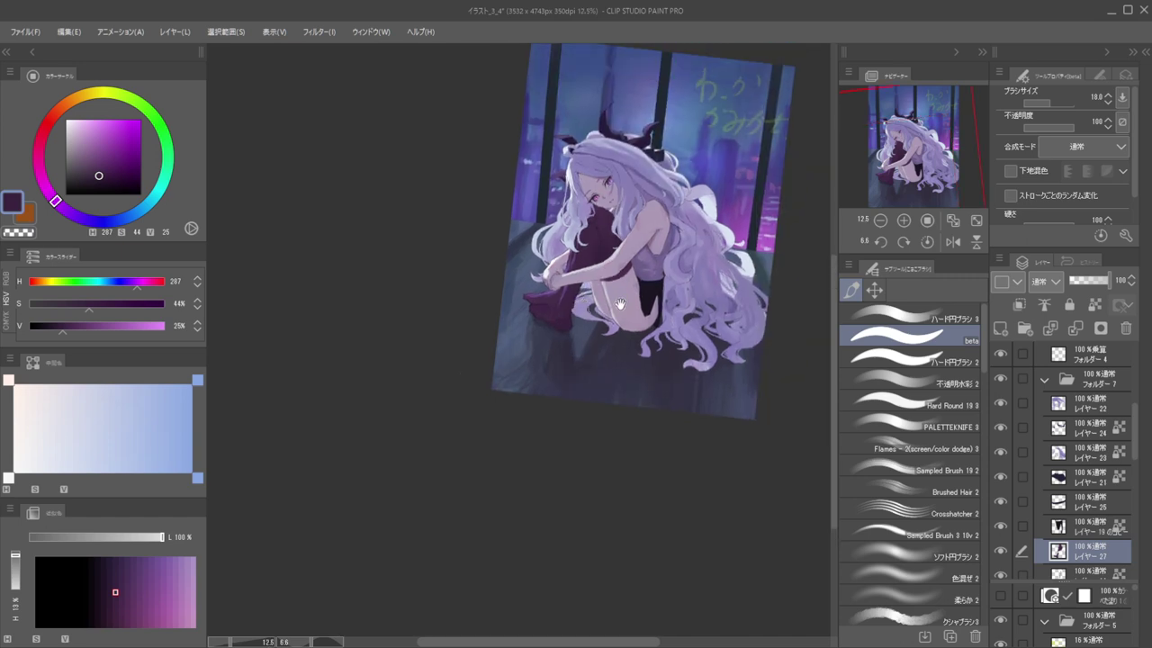
Switch to a large textured flame brush with a dark violet colour at a smaller size
left_click(567, 353, "ctrl")
left_click_drag(601, 320, 604, 311)
left_click(567, 351, "ctrl+shift")
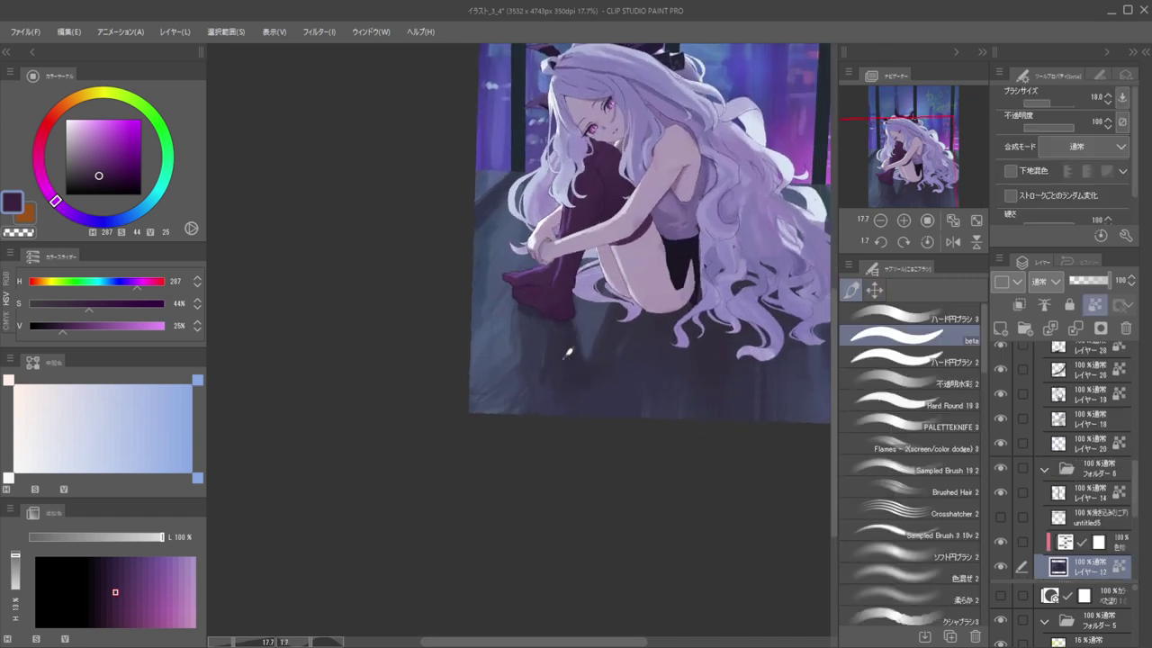
left_click(569, 350, "alt")
left_click(914, 405)
left_click(926, 448)
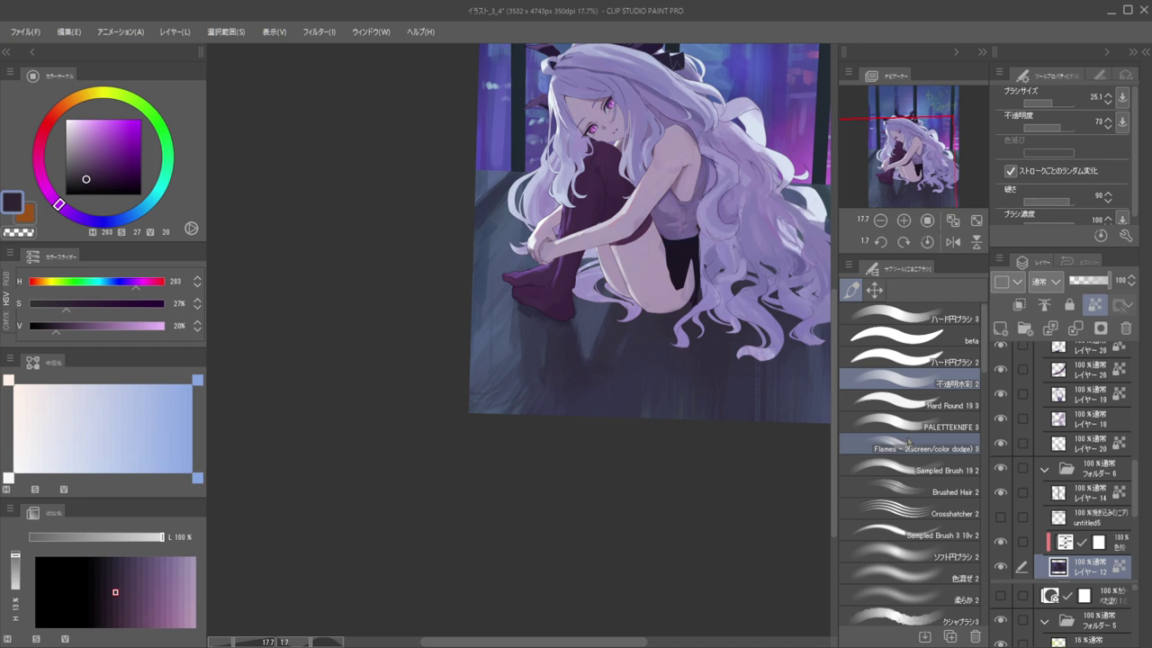
left_click(525, 300, "alt")
key("bracketleft")
key("bracketleft")
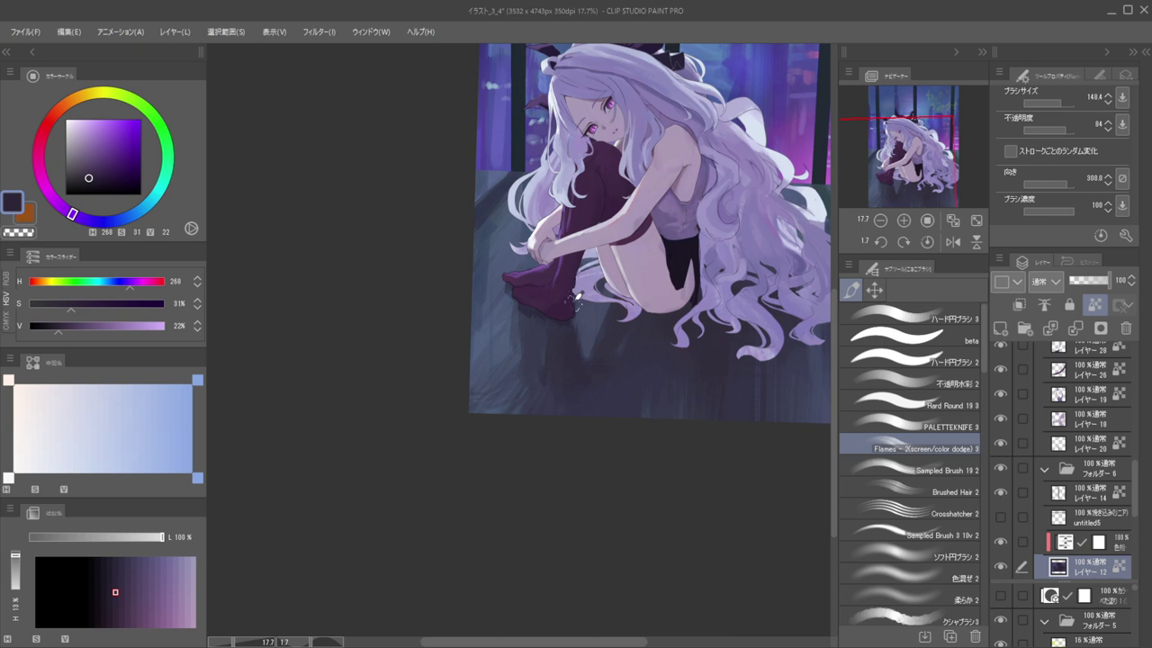
Reposition and mirror the canvas view to check the composition
scroll(574, 242, "down", 5)
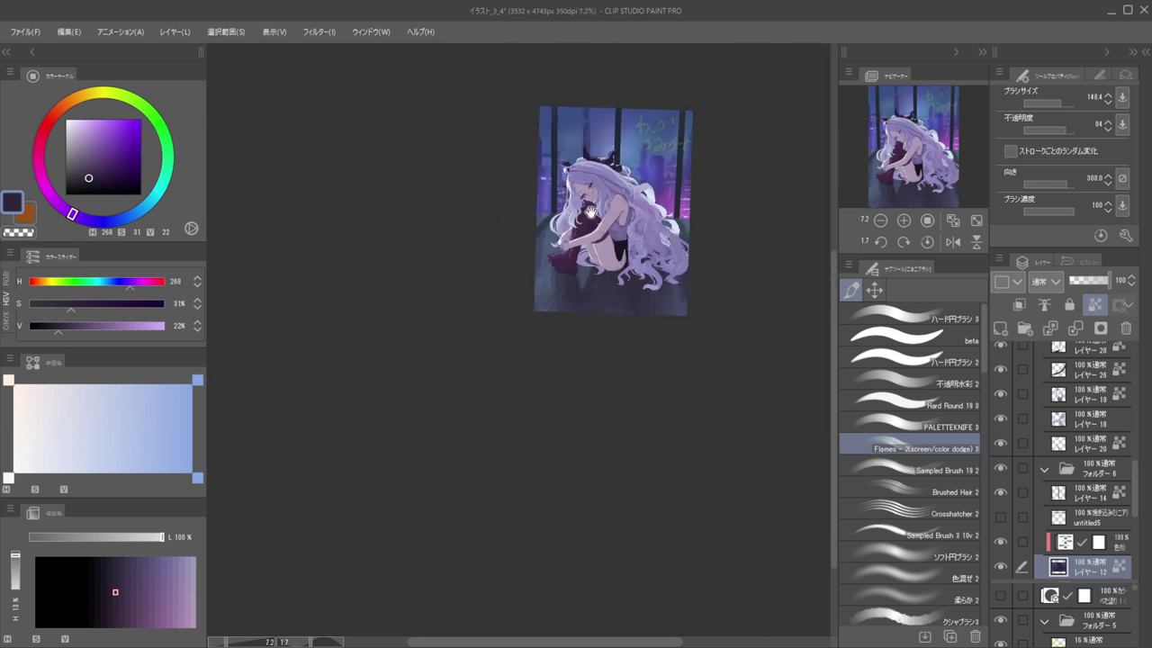
scroll(608, 261, "up", 3)
left_click_drag(618, 261, 683, 247)
scroll(603, 258, "down", 4)
key("h")
key("h")
scroll(551, 225, "up", 5)
left_click_drag(551, 234, 607, 236)
key("h")
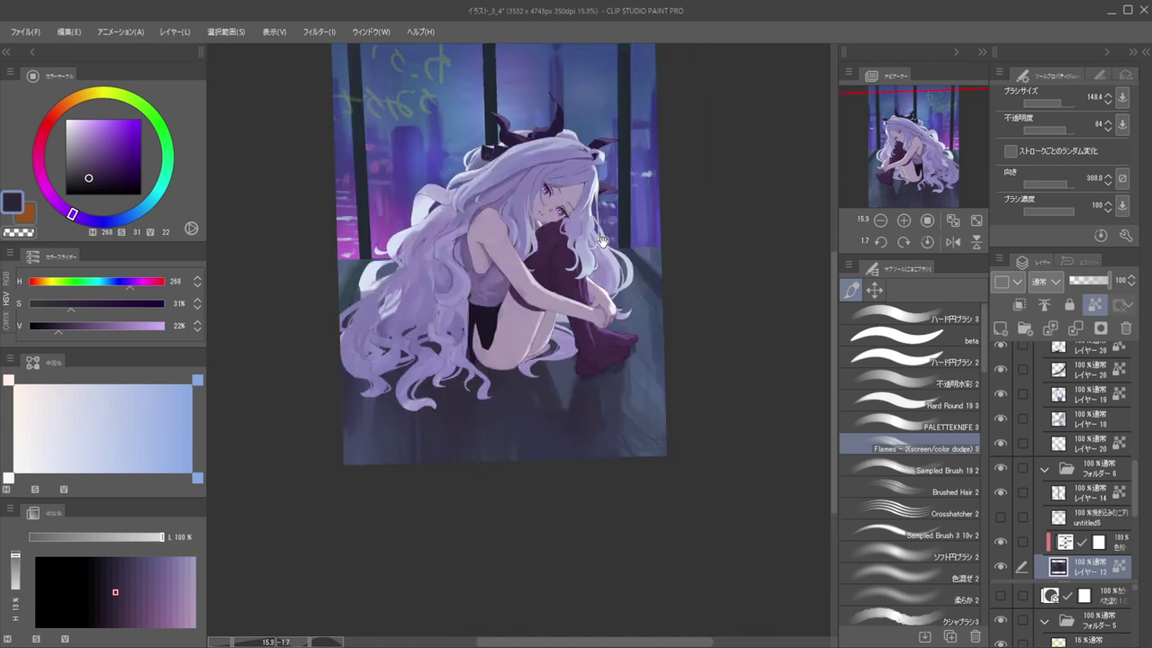
key("h")
scroll(532, 234, "up", 4)
On the multiply shading folder, lock transparent pixels and brush a lighter tone over the hair shadow line
key("k")
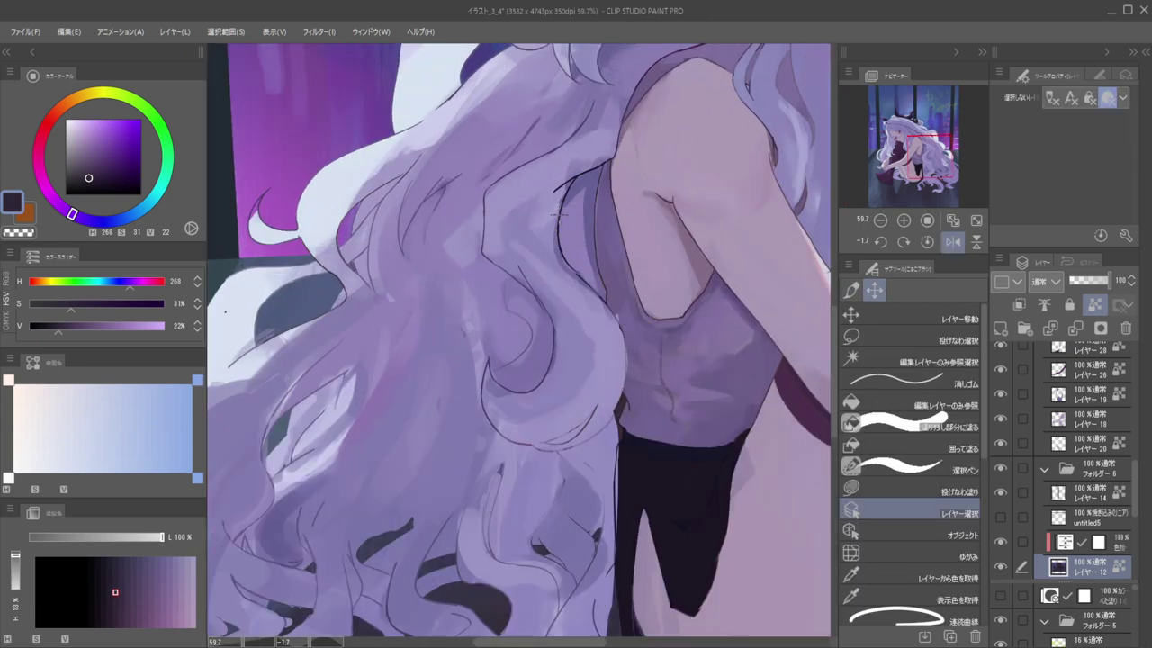
left_click(559, 215, "ctrl+shift")
left_click(558, 216, "alt")
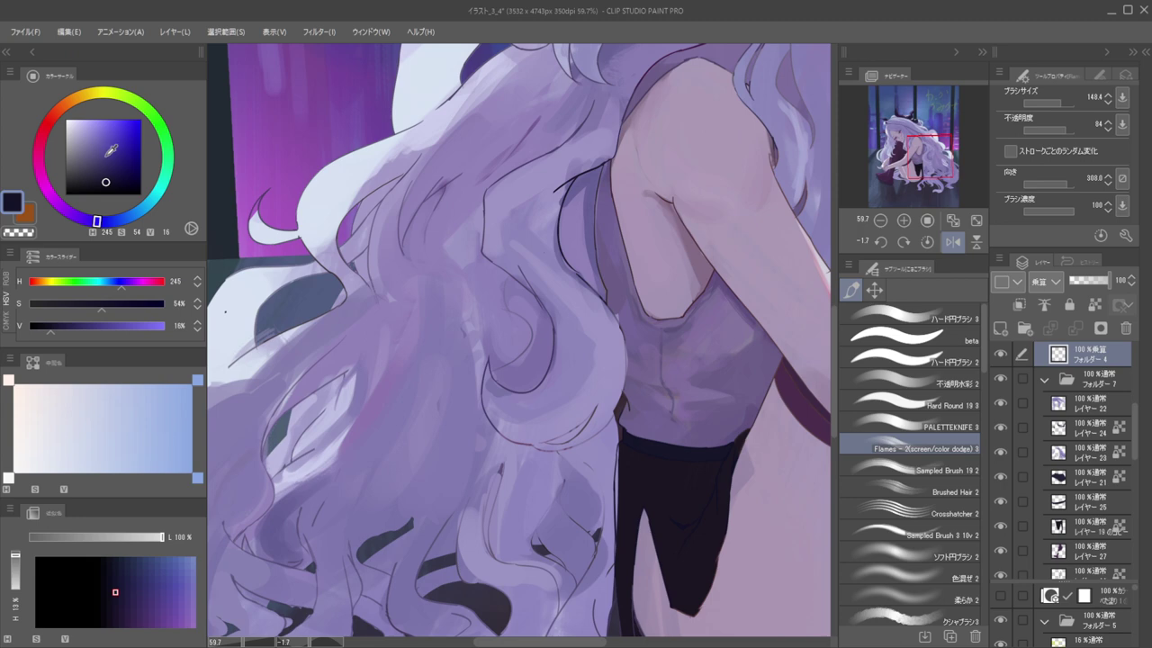
left_click(88, 171)
left_click_drag(88, 171, 88, 172)
left_click_drag(554, 235, 570, 160)
key("ctrl+z")
left_click_drag(532, 222, 541, 222, "ctrl+alt")
key("slash")
mouse_move(583, 165)
left_mouse_down()
mouse_move(573, 257)
mouse_move(539, 187)
mouse_move(663, 197)
left_mouse_up()
key("h")
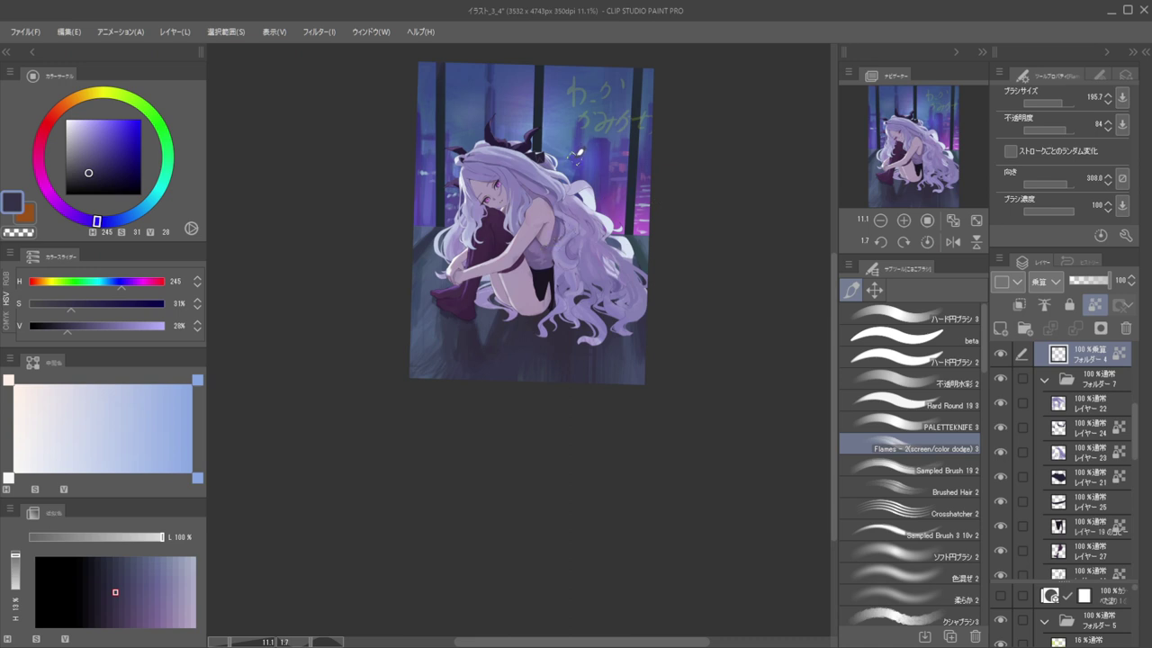
Brush short lilac strokes onto the hair, then mirror the view to check
left_click_drag(557, 228, 605, 249)
mouse_move(578, 243)
left_mouse_down("ctrl+alt")
mouse_move(567, 247)
mouse_move(575, 259)
mouse_move(515, 218)
mouse_move(610, 245)
left_mouse_up("ctrl+alt")
left_click(594, 237, "ctrl+shift")
left_click(592, 234, "alt")
key("h")
key("h")
left_click_drag(520, 249, 610, 253)
key("h")
left_click_drag(637, 217, 625, 191)
Add new layer レイヤー 6 above the multiply folder and switch to a larger solid brush
left_click(622, 197, "ctrl+shift")
left_click(626, 185, "alt")
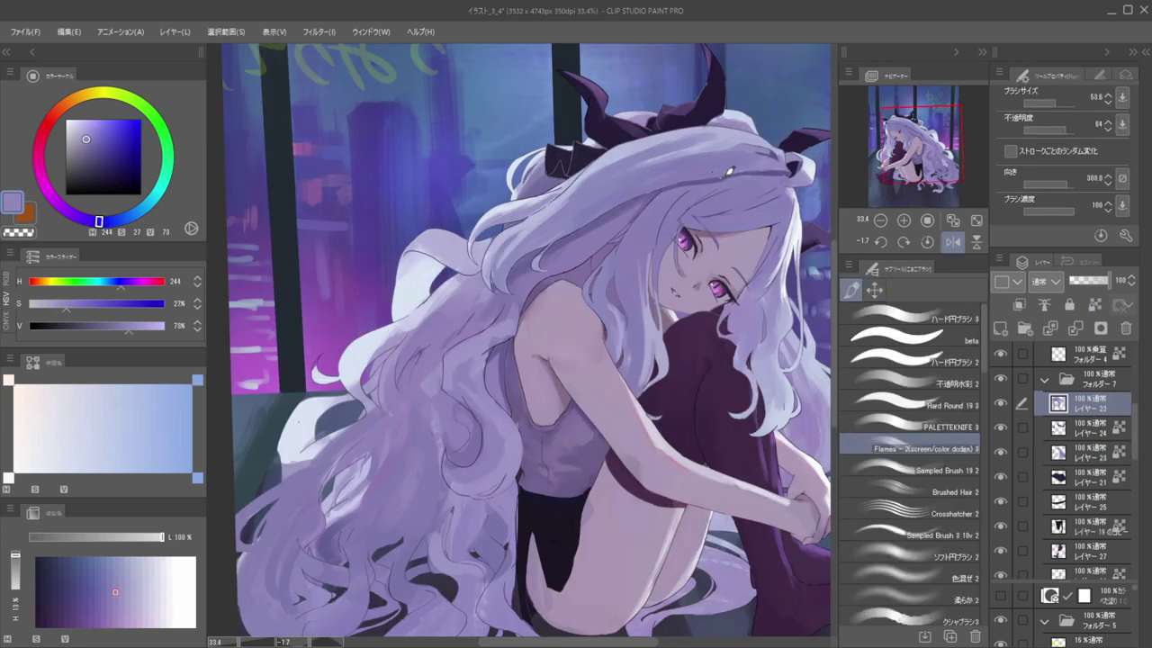
scroll(1070, 409, "up", 2)
left_click(1088, 403)
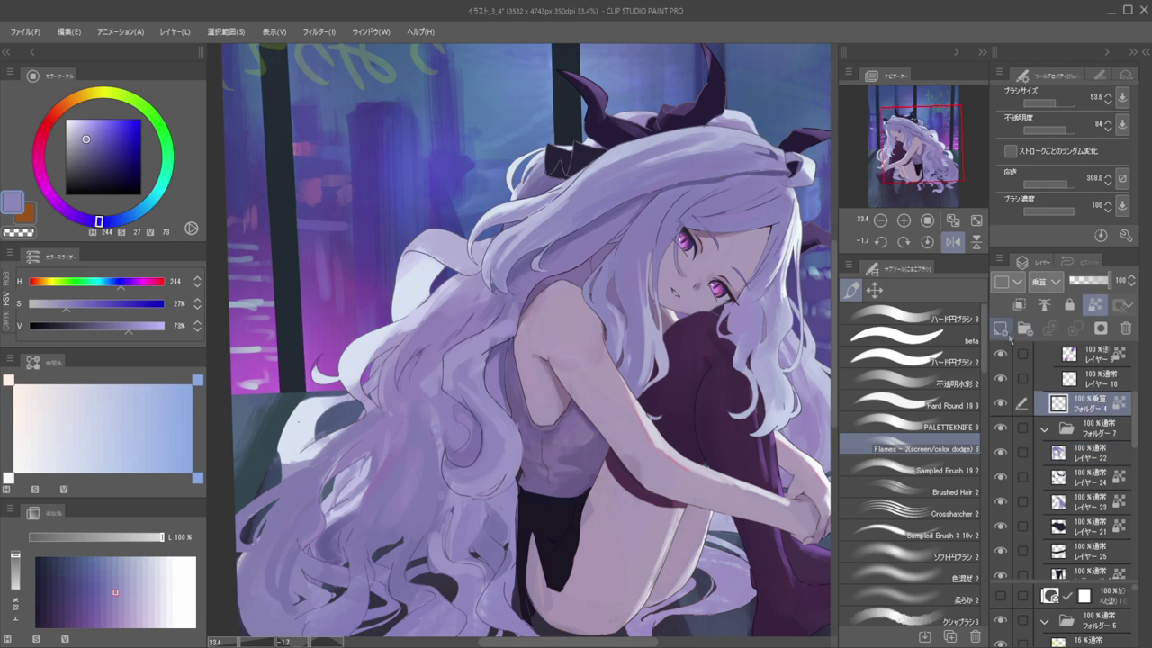
left_click(1003, 332)
left_click(900, 335)
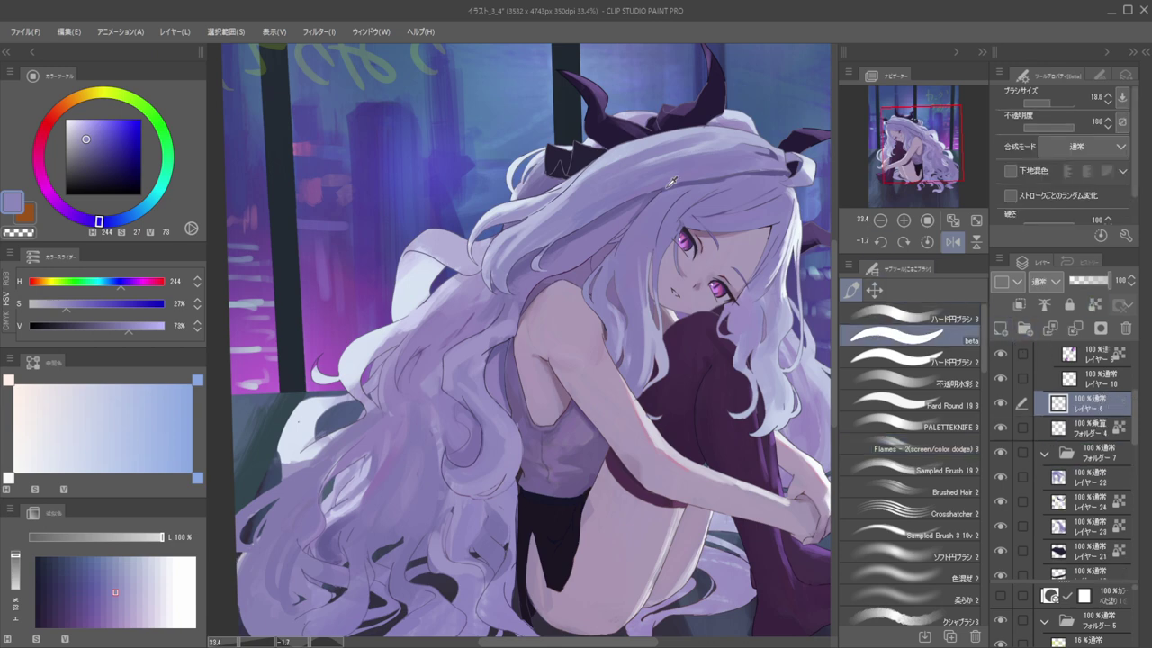
mouse_move(641, 198)
left_mouse_down()
mouse_move(659, 184)
mouse_move(582, 234)
left_mouse_up()
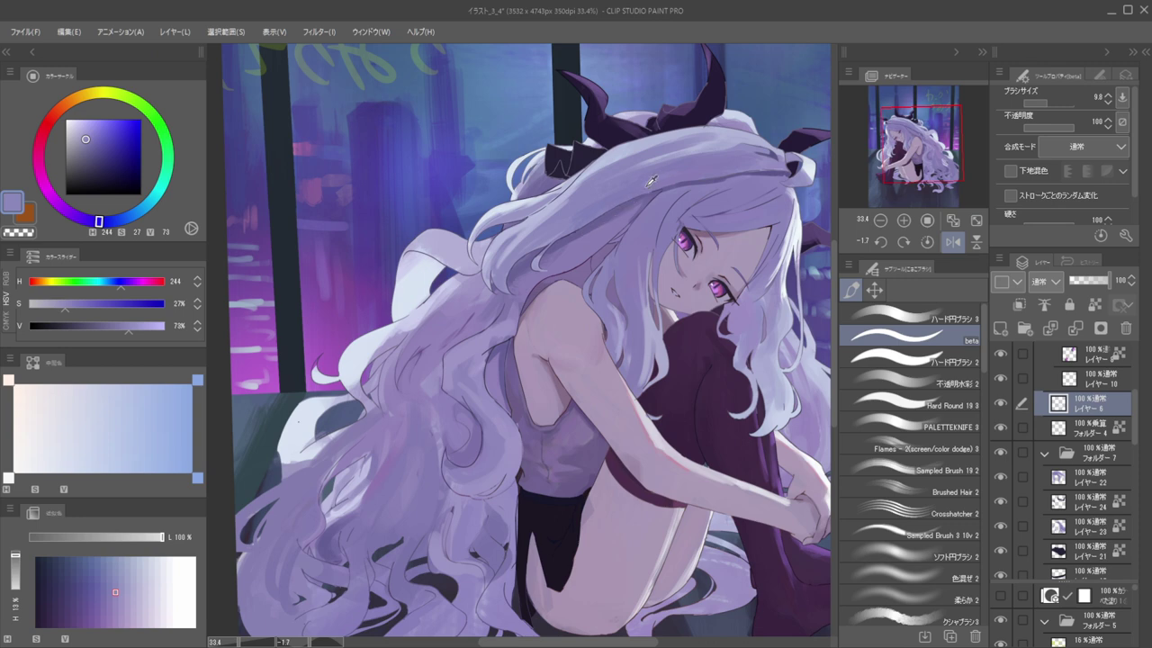
Sample colours near the eye and hair, then flip the view to check the face
left_click(591, 226, "alt")
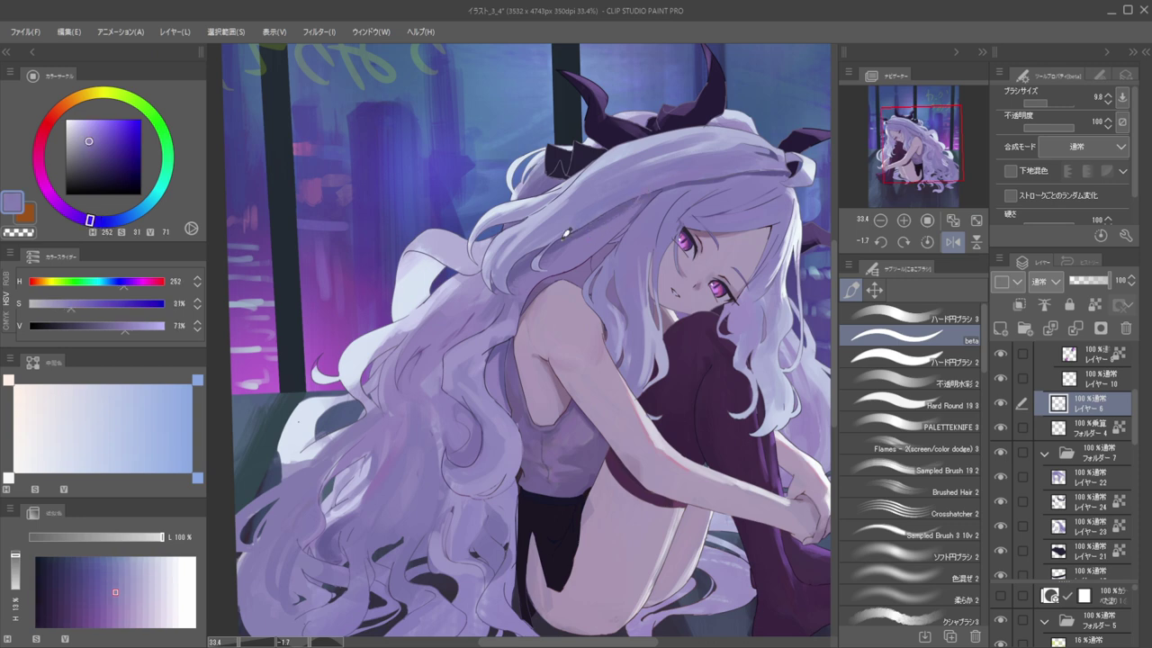
left_click(642, 181, "alt")
scroll(576, 178, "down", 4)
key("h")
left_click_drag(585, 175, 682, 216)
key("h")
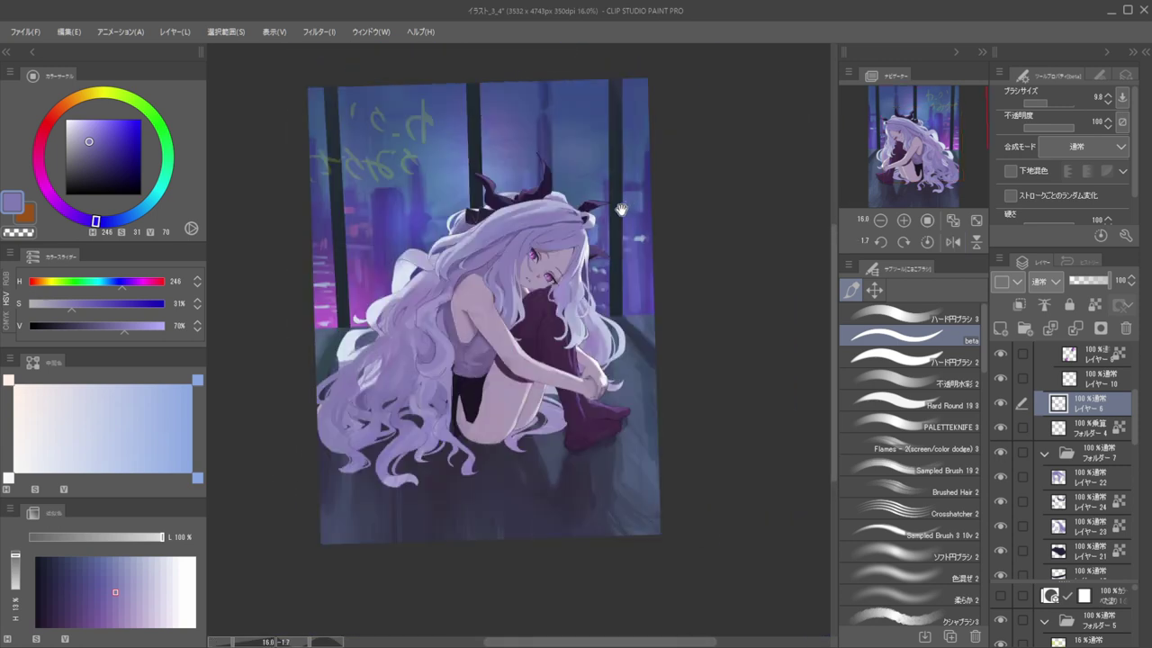
left_click_drag(580, 213, 636, 196)
Sample a muted lavender hair colour (H 249, S 24, V 60) from the canvas
scroll(636, 196, "up", 4)
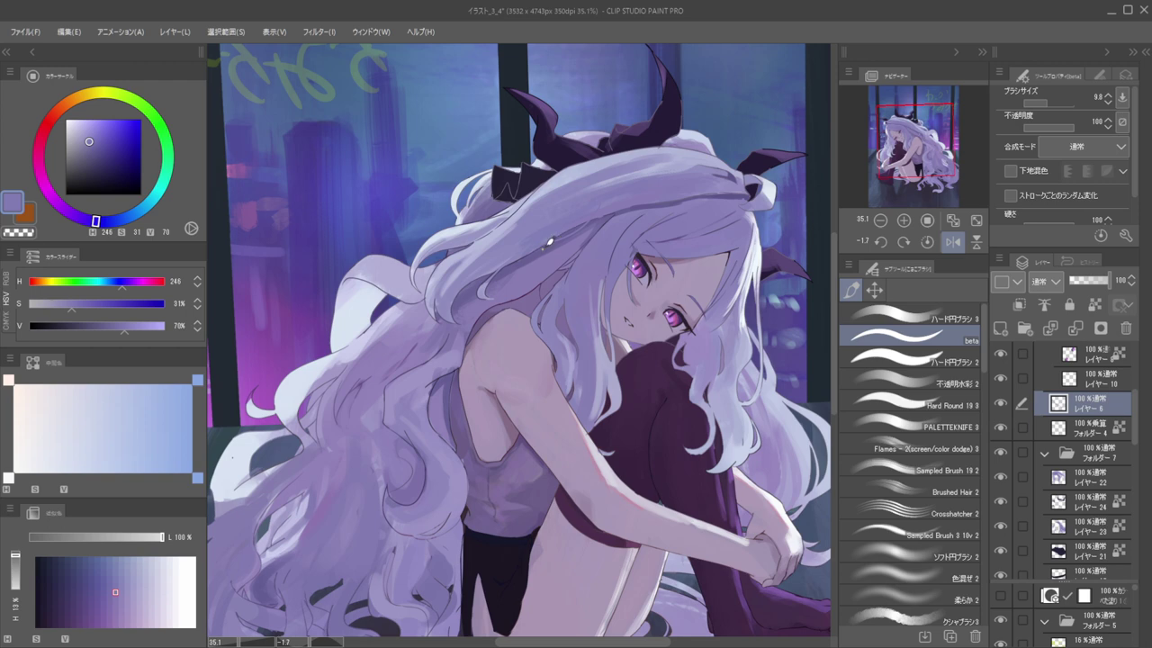
scroll(580, 195, "down", 5)
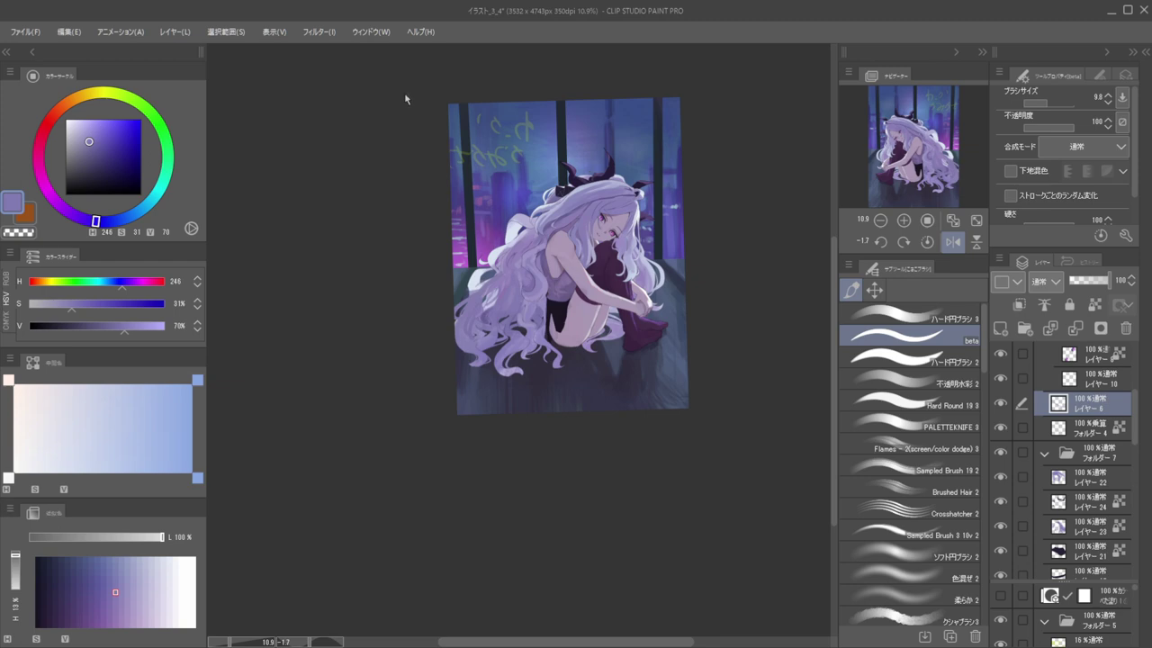
scroll(592, 217, "up", 6)
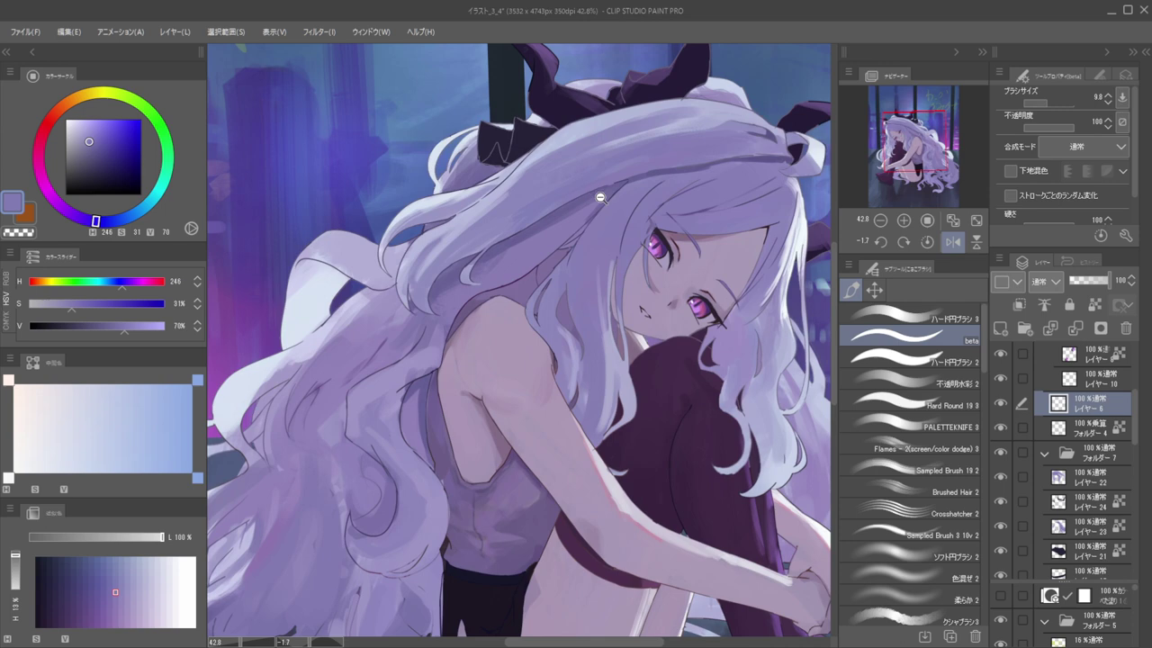
scroll(628, 178, "up", 3)
left_click(628, 176, "ctrl+shift")
left_click(629, 167, "alt")
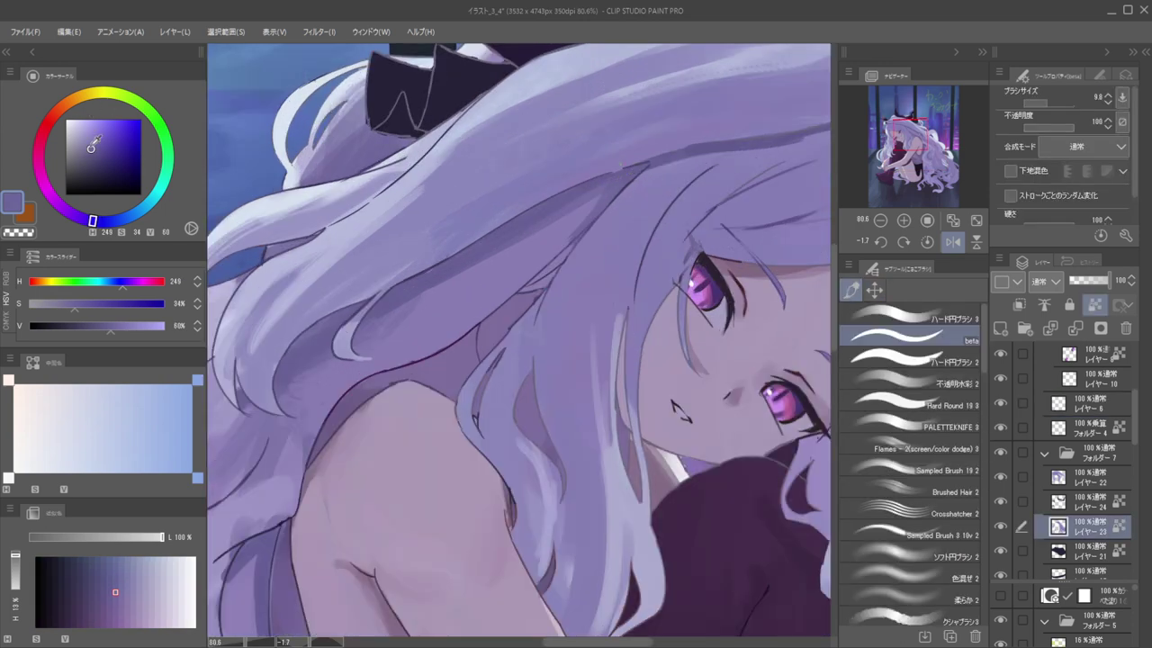
On Folder 4, sample a deeper dark violet and draw a short line along the hair outline above the eye
left_click(90, 162)
scroll(581, 161, "up", 2)
left_click(630, 158, "ctrl+shift")
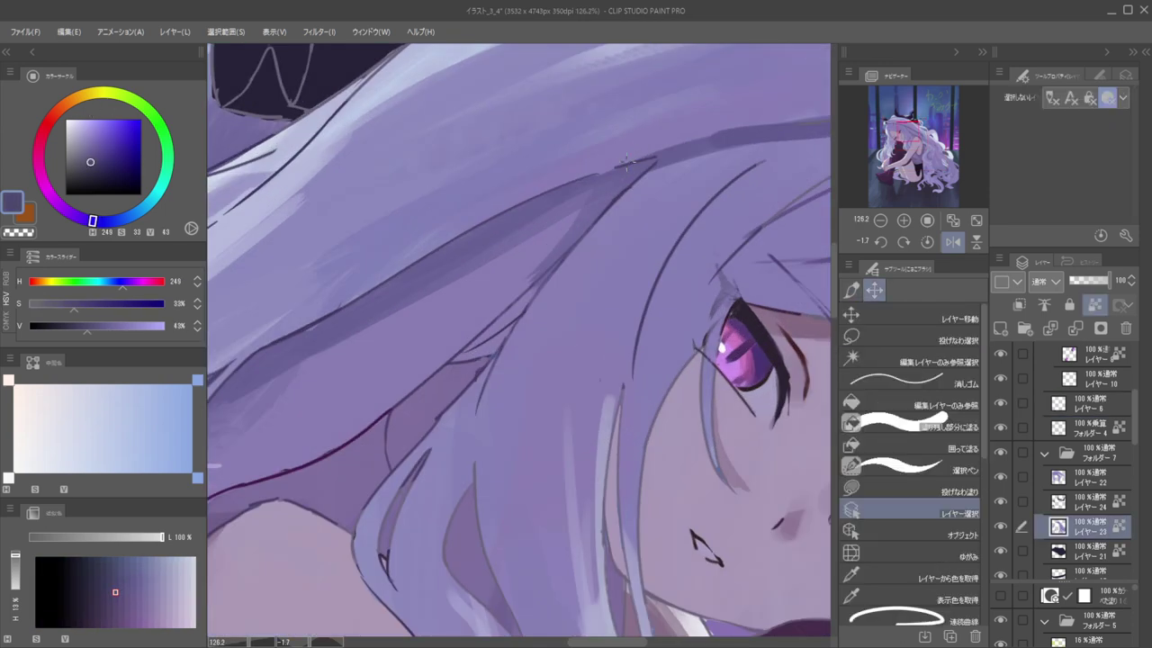
left_click(629, 160, "alt")
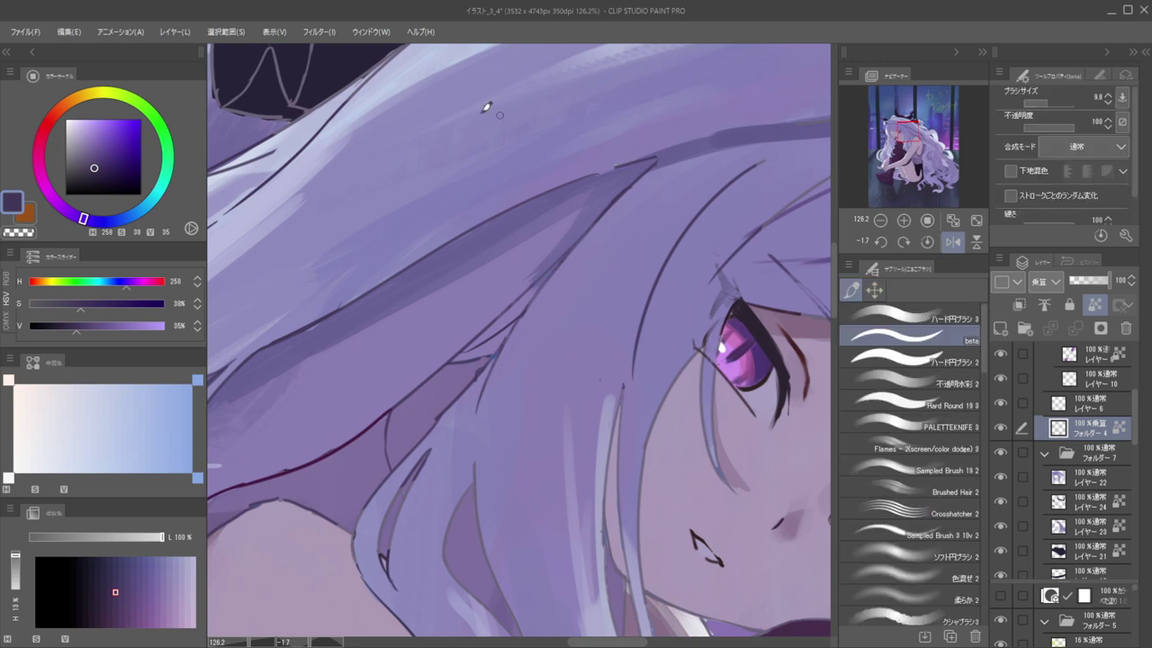
left_click(108, 178)
left_click_drag(623, 169, 621, 169)
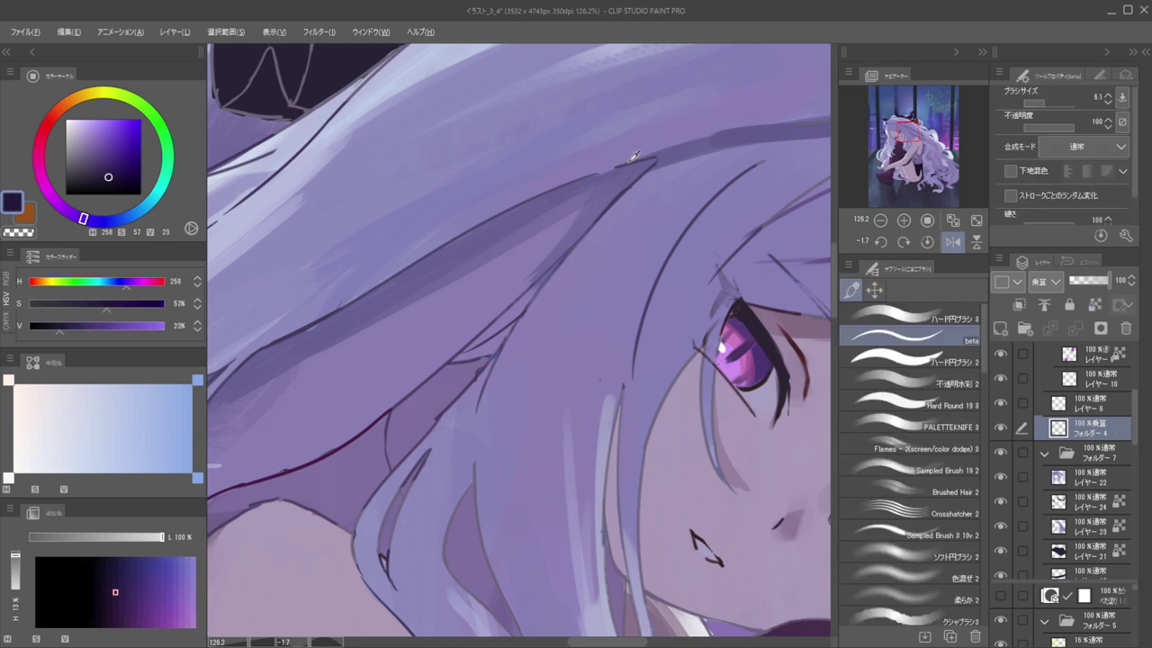
left_click_drag(620, 165, 656, 158)
Delete the empty layer レイヤー 6 with the trash icon
left_click(1082, 404)
left_click(1125, 329)
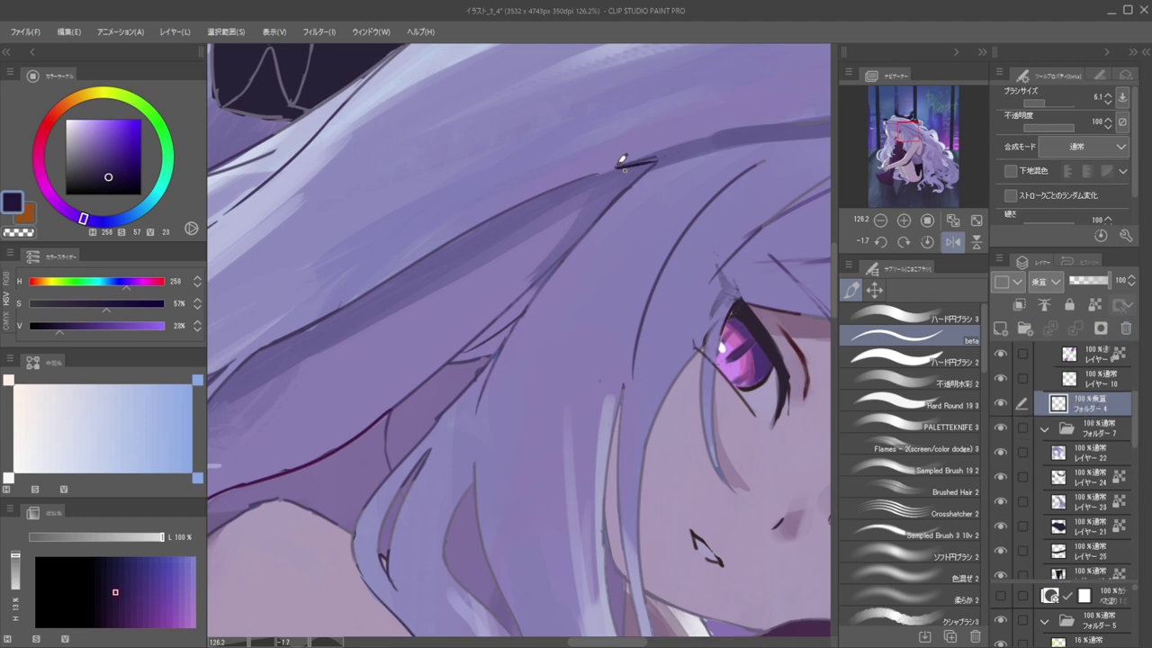
key("ctrl+z")
left_click(1118, 331)
Switch to an opaque watercolour brush of about size 8.5 with a lighter colour, then check the whole illustration
key("ctrl+z")
key("bracketright")
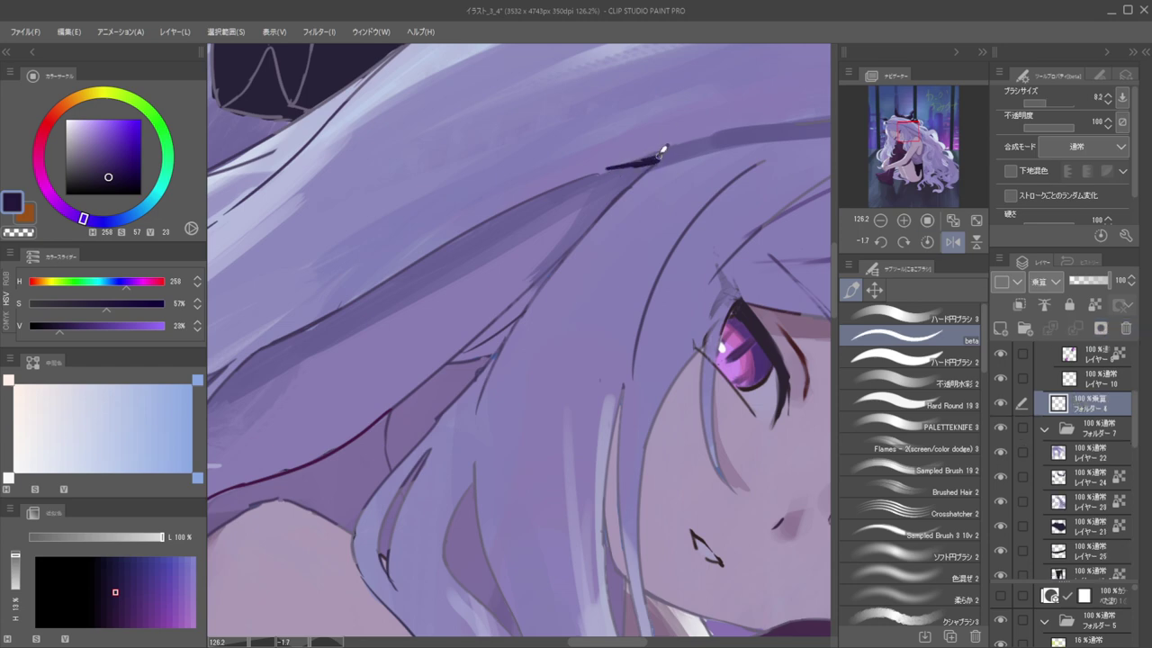
key("period")
key("period")
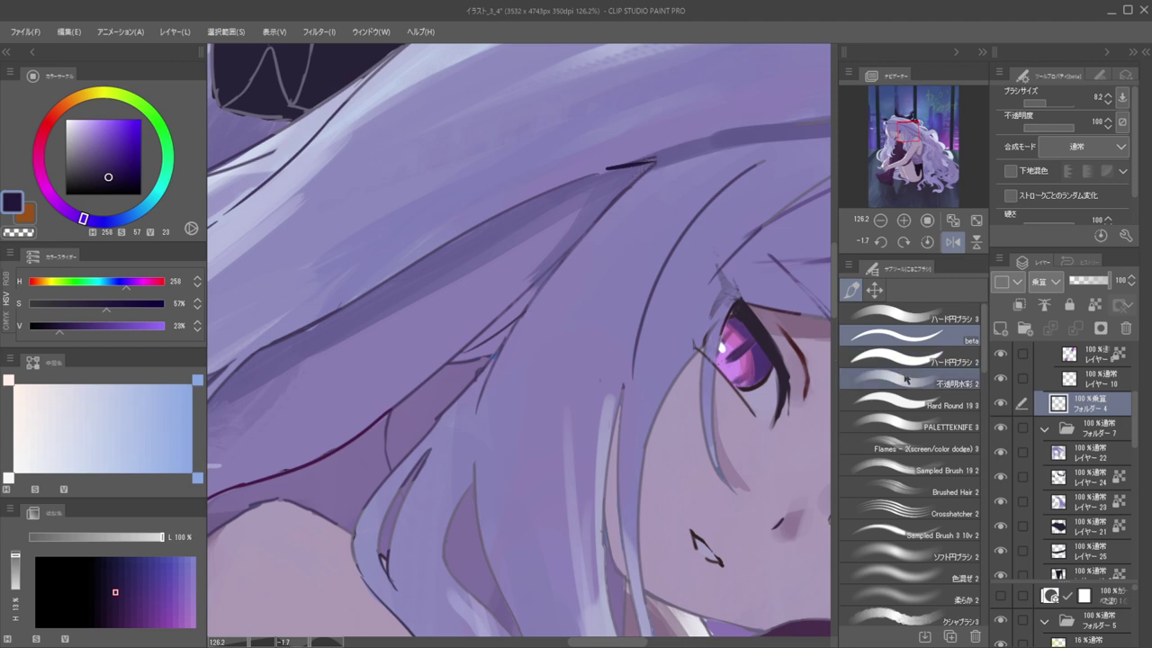
left_click_drag(622, 176, 631, 176)
left_click_drag(99, 172, 93, 174)
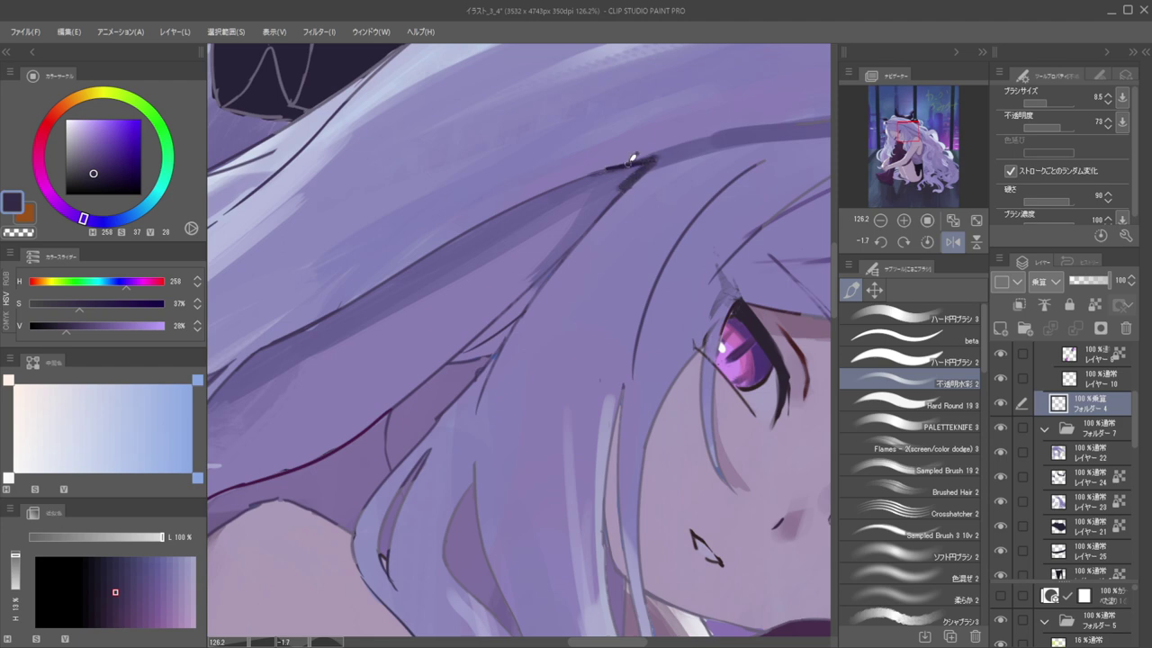
left_click_drag(617, 149, 547, 129)
left_click_drag(616, 122, 670, 176)
key("h")
key("h")
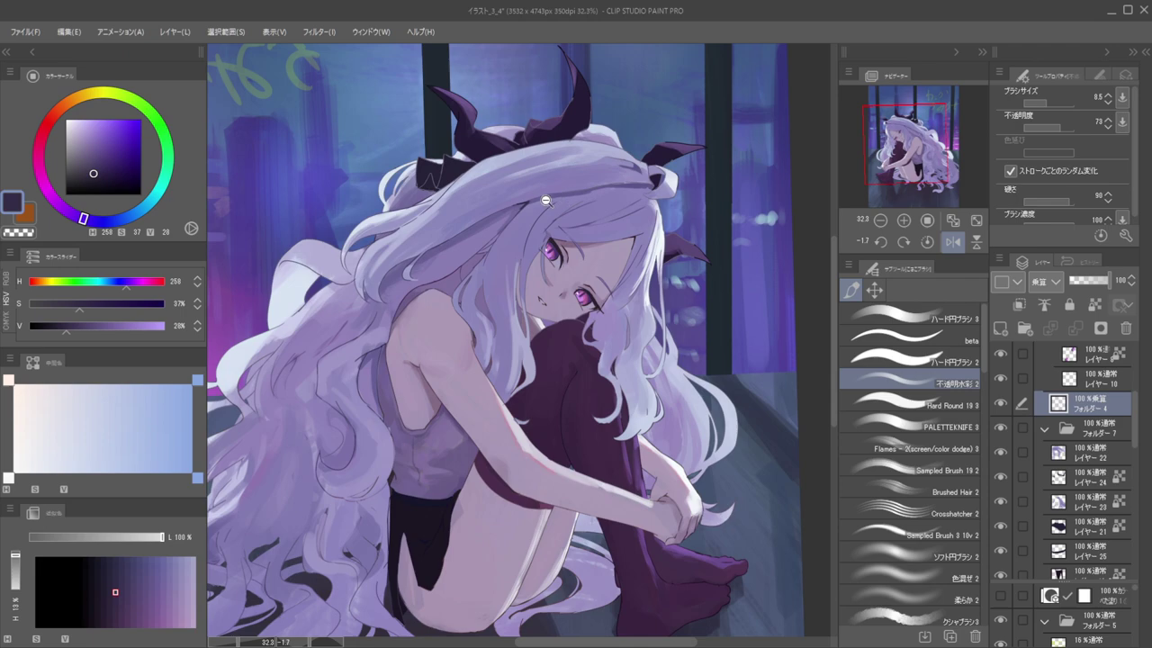
Sample light lavender from the hair and paint short light strands near the top of the head
left_click_drag(551, 196, 606, 204)
scroll(549, 215, "down", 10)
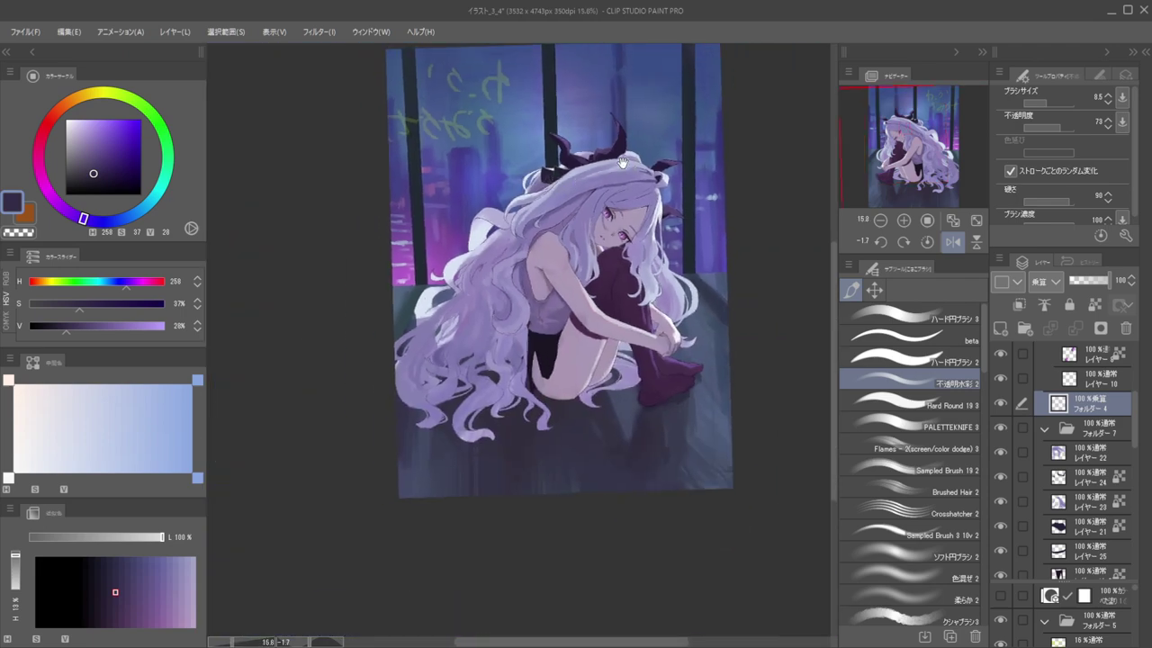
left_click_drag(591, 184, 613, 181)
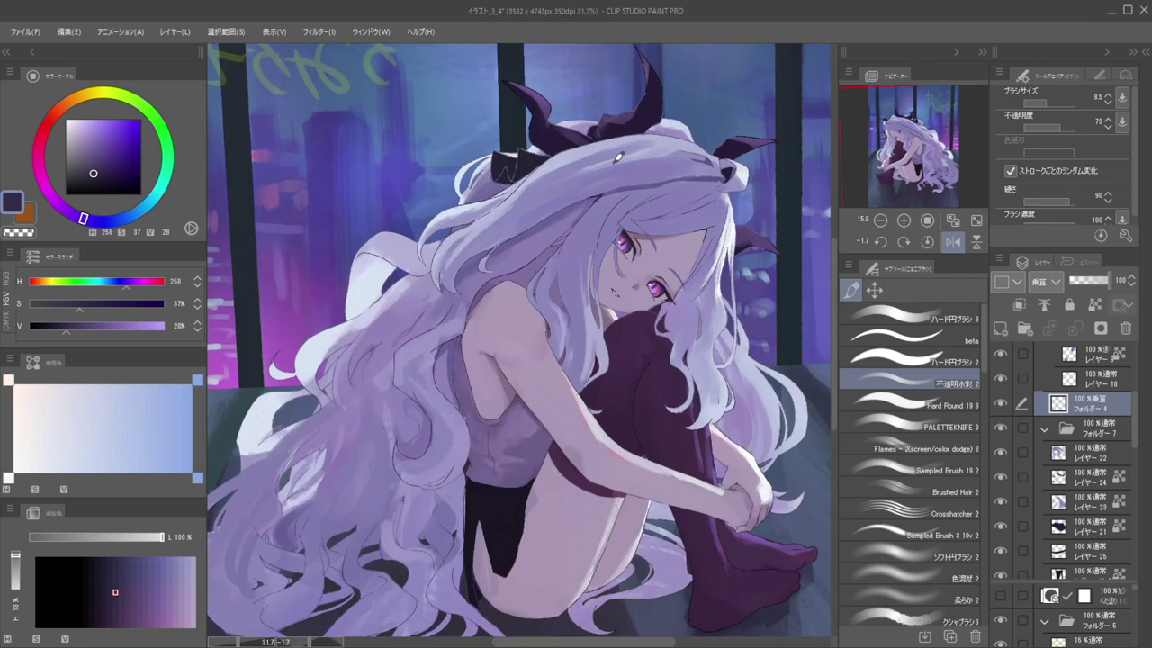
left_click(619, 159, "ctrl+shift")
left_click(619, 139, "alt")
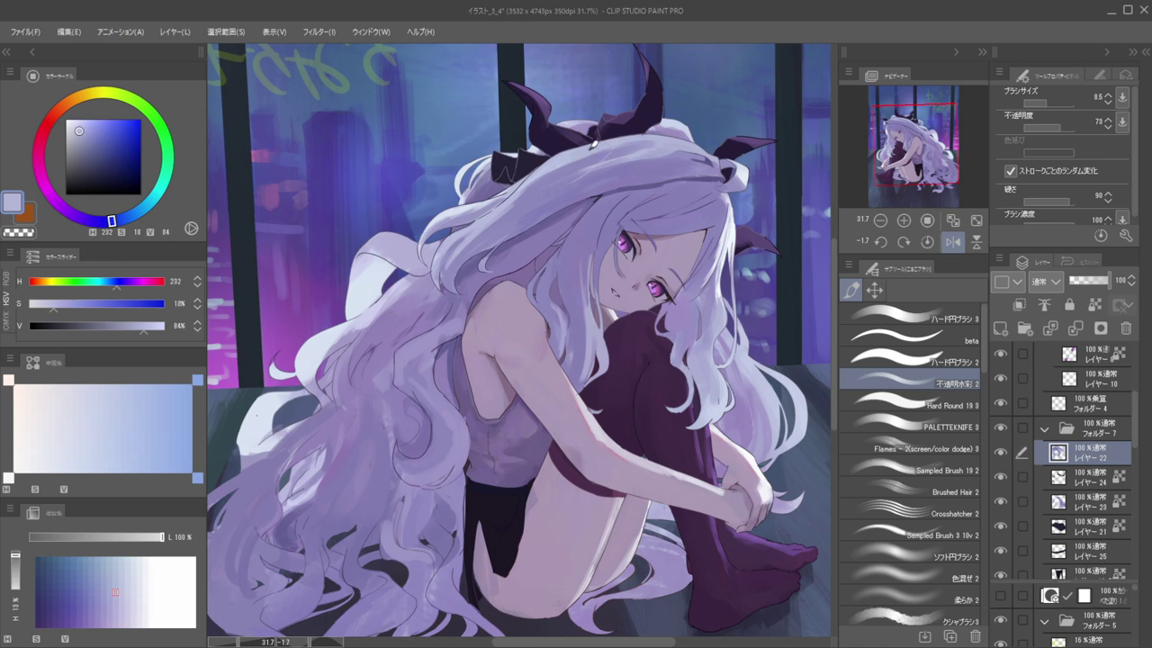
mouse_move(602, 147)
left_mouse_down()
mouse_move(558, 157)
mouse_move(530, 198)
mouse_move(542, 186)
left_mouse_up()
left_click(565, 144, "alt")
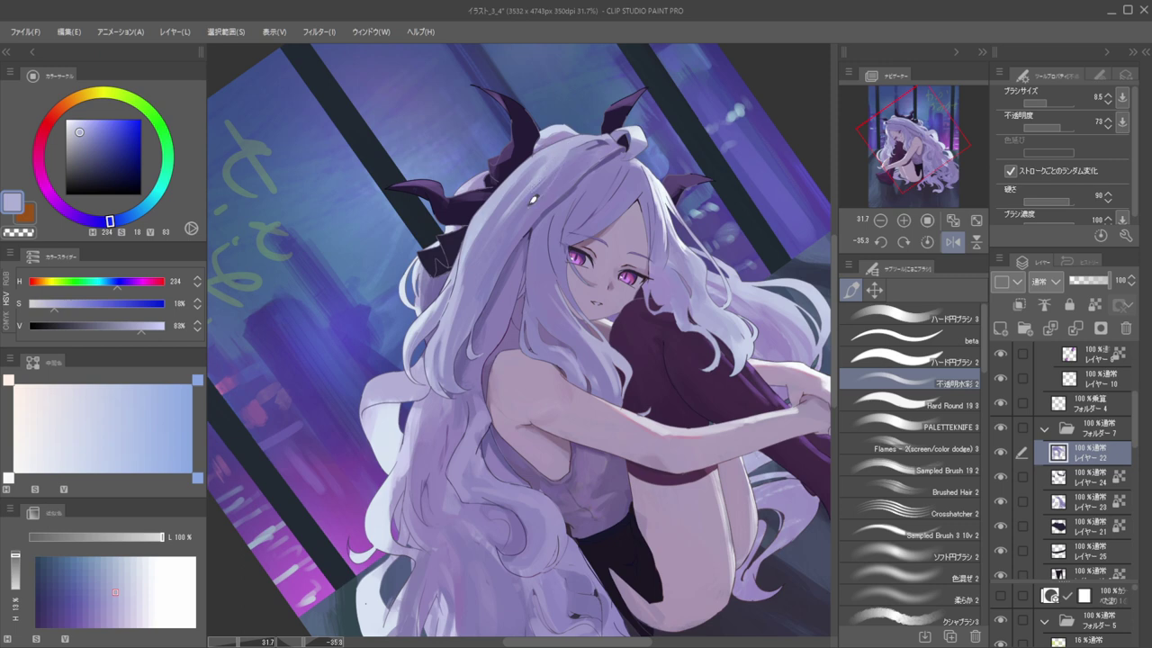
scroll(521, 180, "down", 5)
left_click_drag(590, 162, 693, 200)
key("h")
key("h")
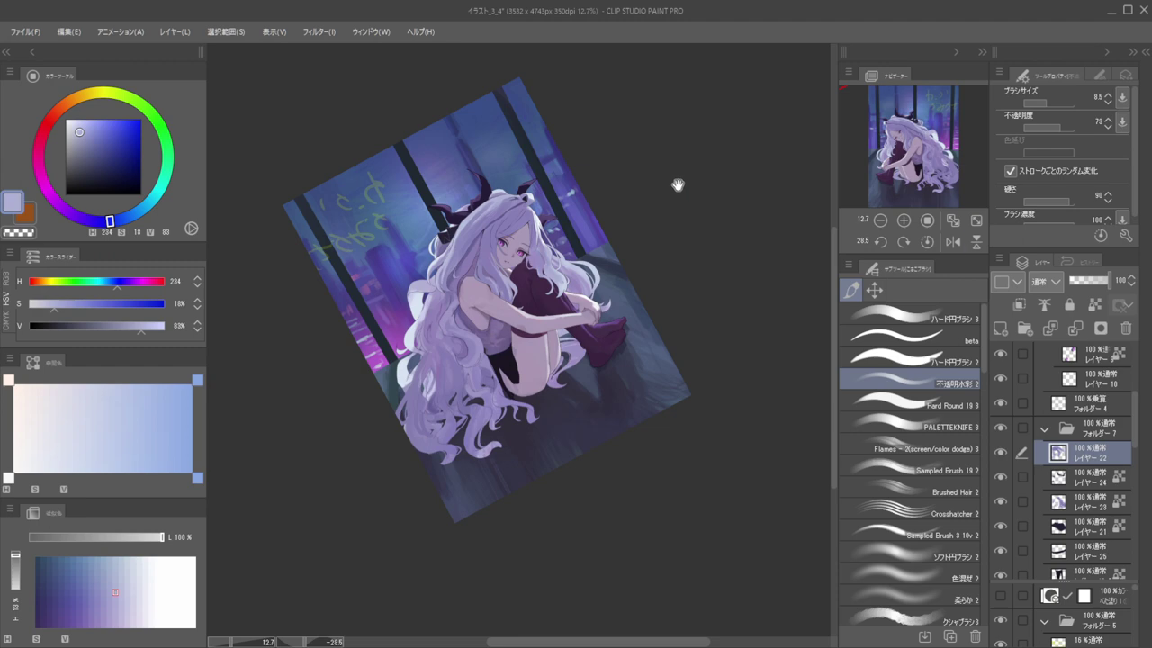
Switch to a smaller Crosshatcher 2 brush and sample a darker lavender from the artwork
left_click(898, 507)
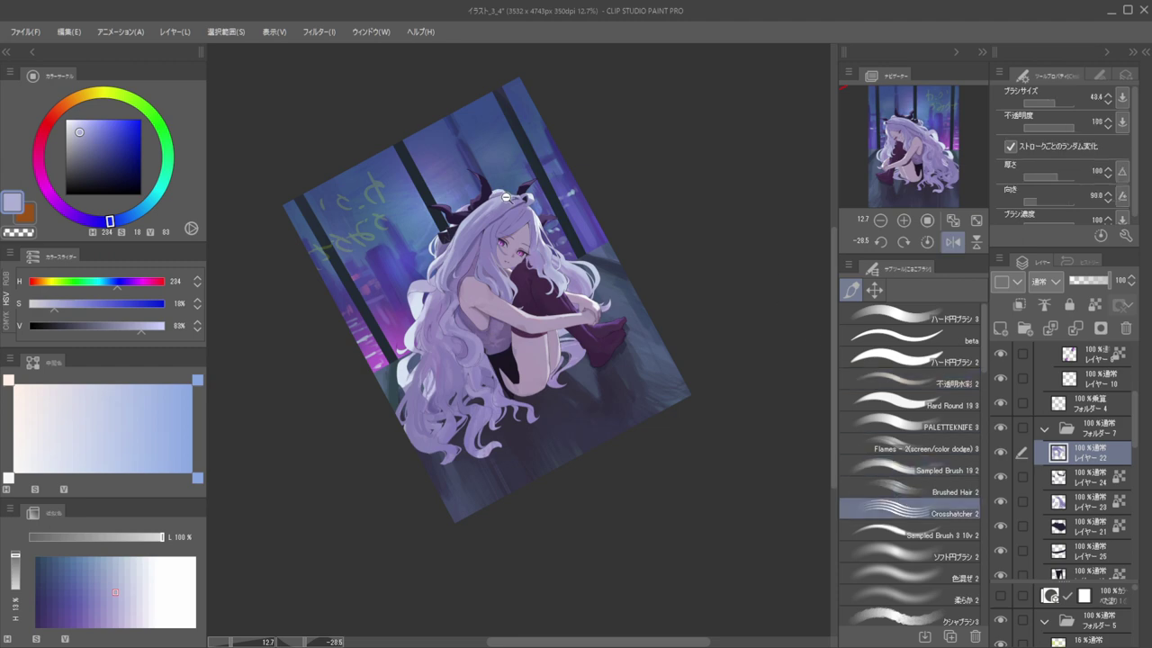
scroll(502, 194, "up", 3)
key("bracketleft")
key("bracketleft")
key("bracketleft")
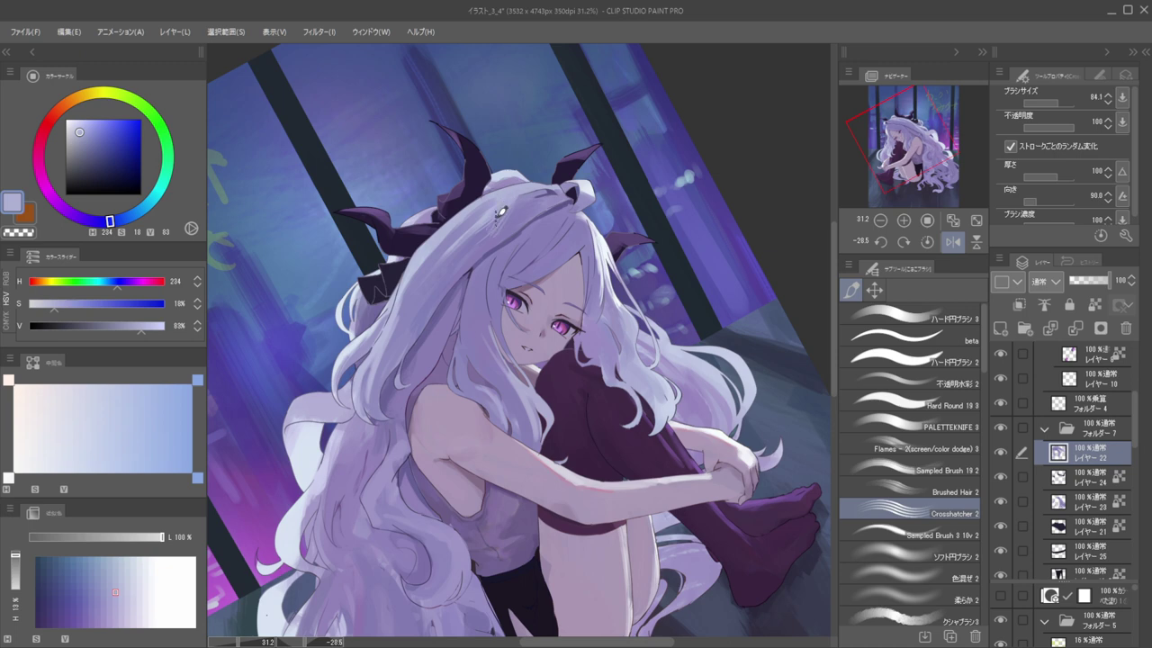
left_click_drag(483, 231, 436, 217)
mouse_move(557, 184)
left_mouse_down()
mouse_move(478, 168)
mouse_move(567, 170)
left_mouse_up()
key("h")
mouse_move(531, 211)
left_mouse_down()
mouse_move(594, 213)
mouse_move(623, 230)
left_mouse_up()
key("h")
scroll(522, 234, "up", 3)
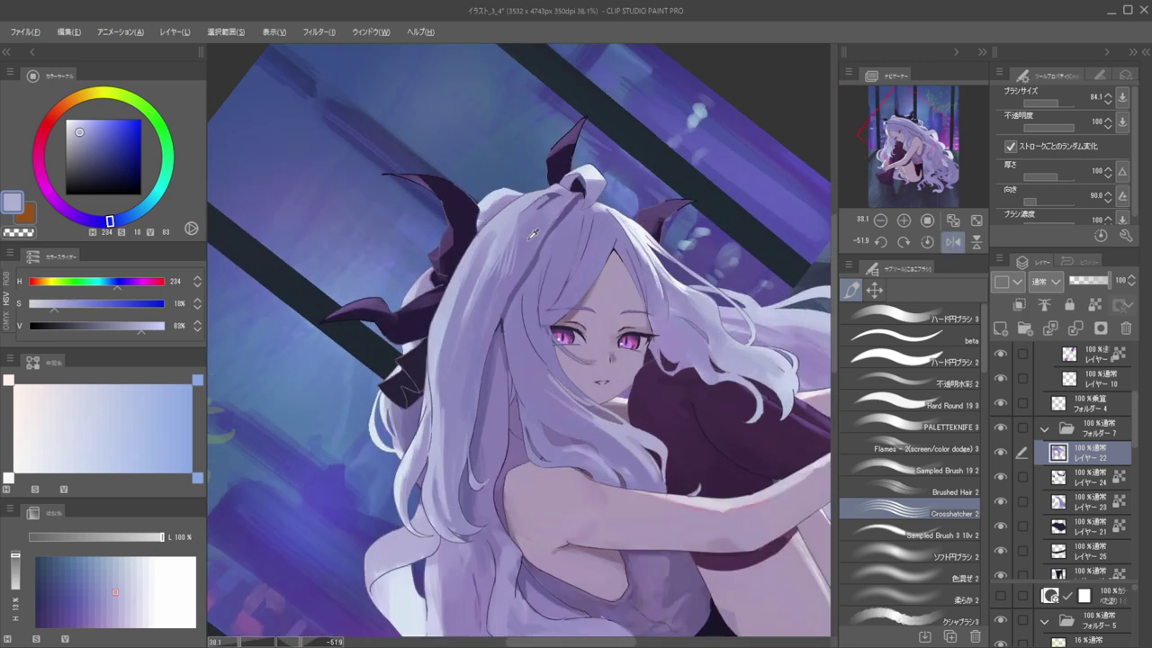
left_click(533, 221, "alt")
left_click_drag(504, 218, 545, 236)
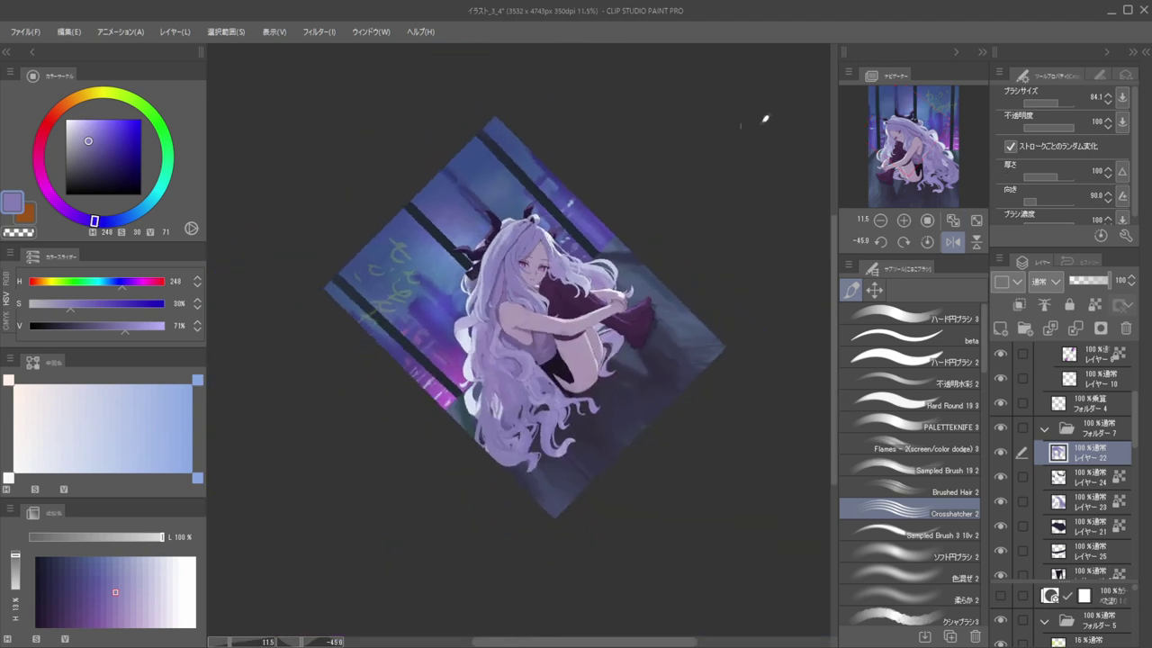
Turn off the brush's per-stroke randomness and pick a slightly different lavender shade
left_click(1010, 146)
scroll(510, 233, "up", 3)
left_click(525, 203, "alt")
mouse_move(555, 199)
left_mouse_down()
mouse_move(583, 211)
mouse_move(540, 216)
left_mouse_up()
key("h")
left_click_drag(676, 269, 607, 194)
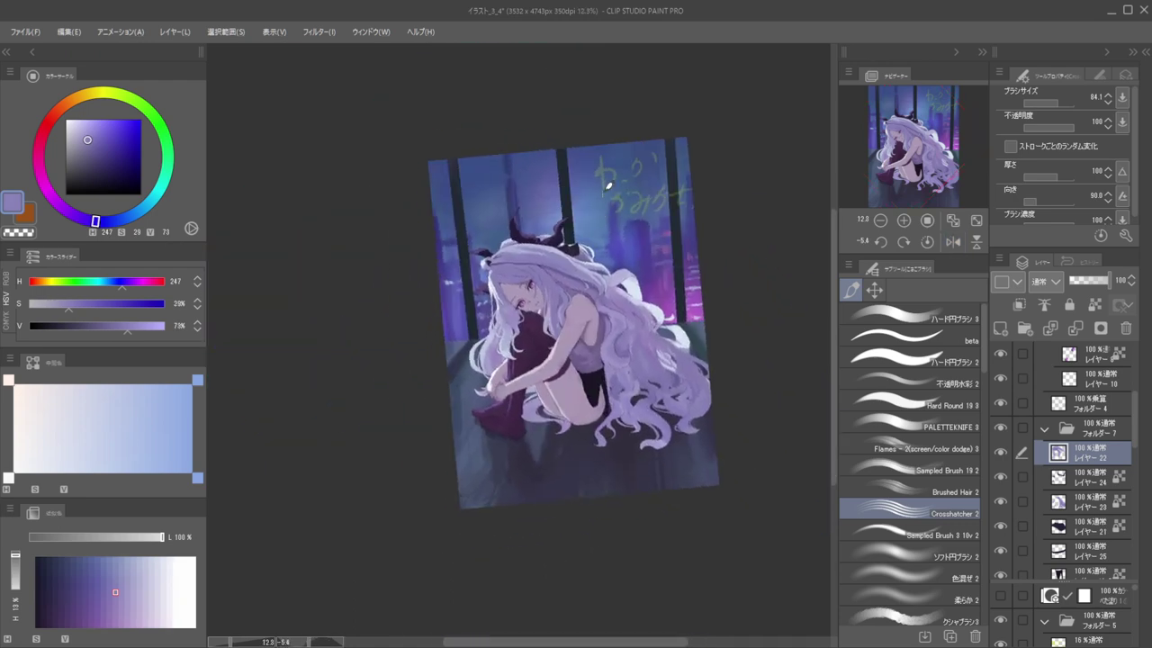
mouse_move(509, 241)
left_mouse_down()
mouse_move(566, 237)
mouse_move(541, 220)
mouse_move(511, 223)
mouse_move(511, 239)
left_mouse_up()
On the horn line-art layer, lock transparent pixels and darken the left horn's outline near-black
left_click(531, 223, "ctrl+shift")
left_click(531, 223, "alt")
scroll(540, 219, "up", 3)
left_click(513, 196, "ctrl+shift")
left_click(513, 196, "alt")
key("ctrl+z")
key("/")
left_click_drag(509, 200, 506, 239)
Switch to the beta brush and darken the outline under the horn's base
key("[")
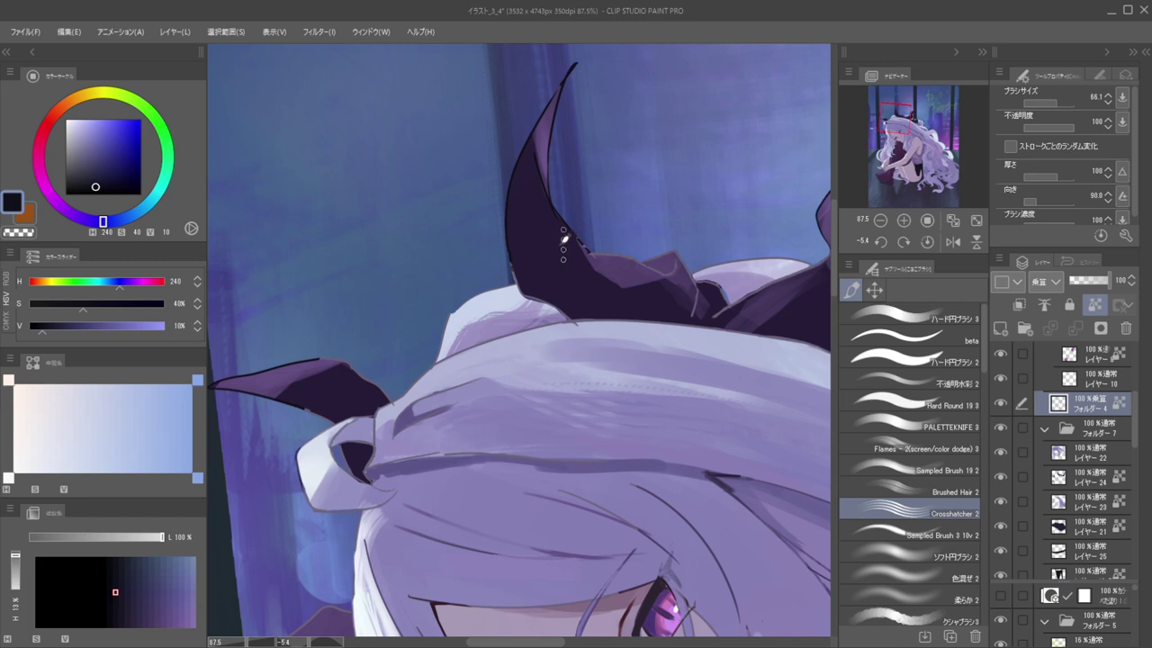
key("bracketright")
mouse_move(689, 258)
left_mouse_down()
mouse_move(657, 267)
mouse_move(655, 253)
mouse_move(696, 286)
left_mouse_up()
key("ctrl+z")
left_click(867, 335)
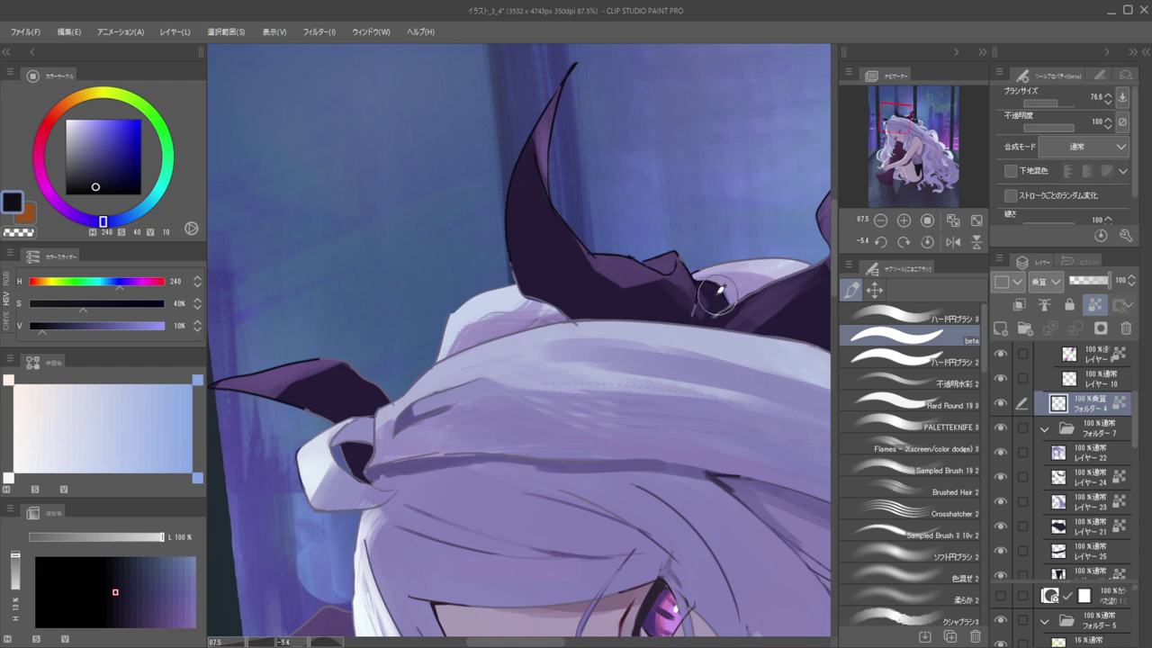
key("h")
mouse_move(620, 283)
left_mouse_down()
mouse_move(605, 283)
mouse_move(632, 317)
mouse_move(649, 315)
mouse_move(611, 330)
left_mouse_up()
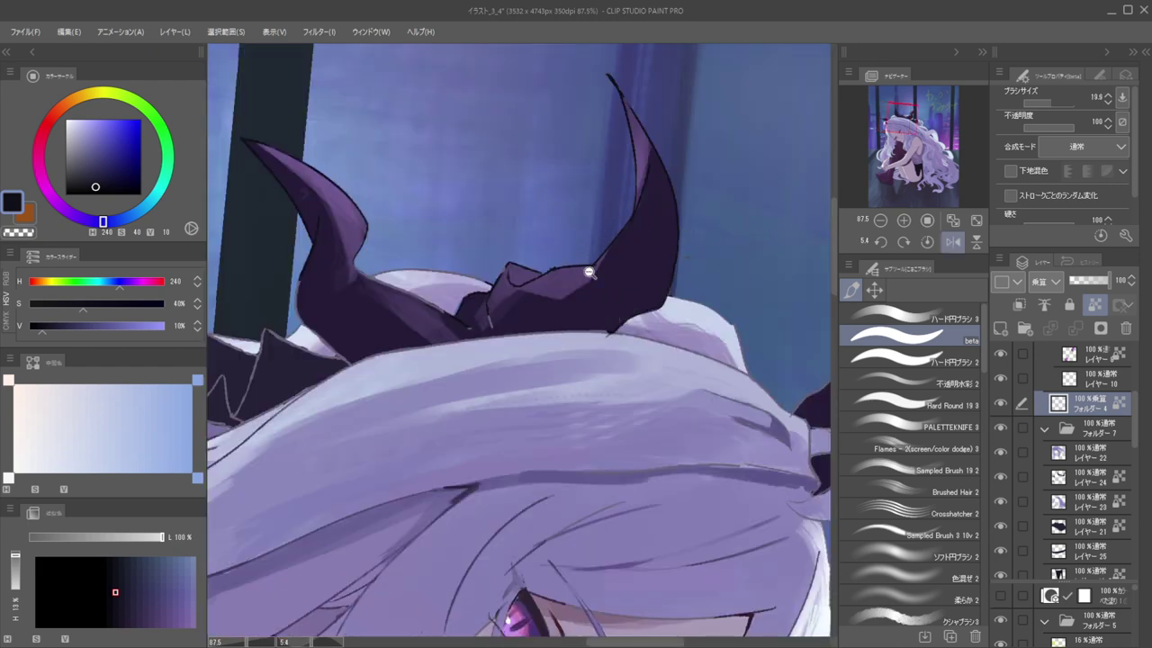
scroll(596, 267, "down", 2)
key("h")
On hair layer 23, unlock transparent pixels and touch up the lavender hair edge beneath the horn
scroll(554, 289, "up", 2)
key("bracketright")
key("bracketright")
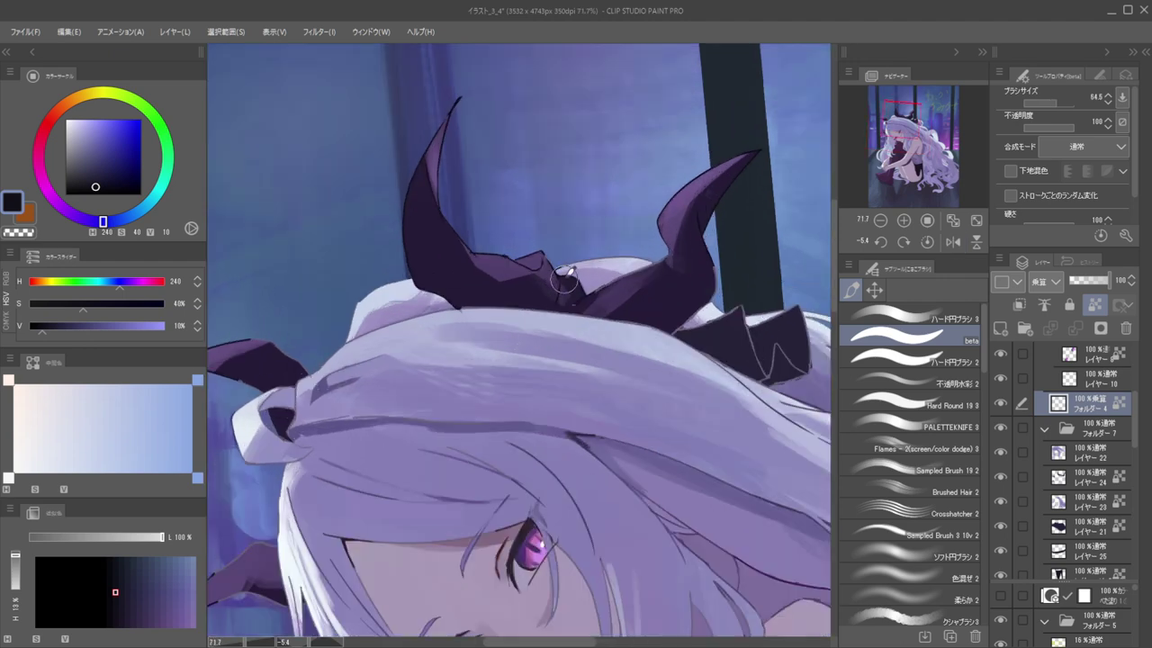
scroll(576, 274, "up", 2)
left_click(589, 273, "ctrl+shift")
left_click(589, 273, "alt")
key("slash")
mouse_move(590, 275)
left_mouse_down()
mouse_move(580, 290)
mouse_move(660, 253)
left_mouse_up()
scroll(565, 245, "down", 5)
key("h")
scroll(498, 259, "up", 5)
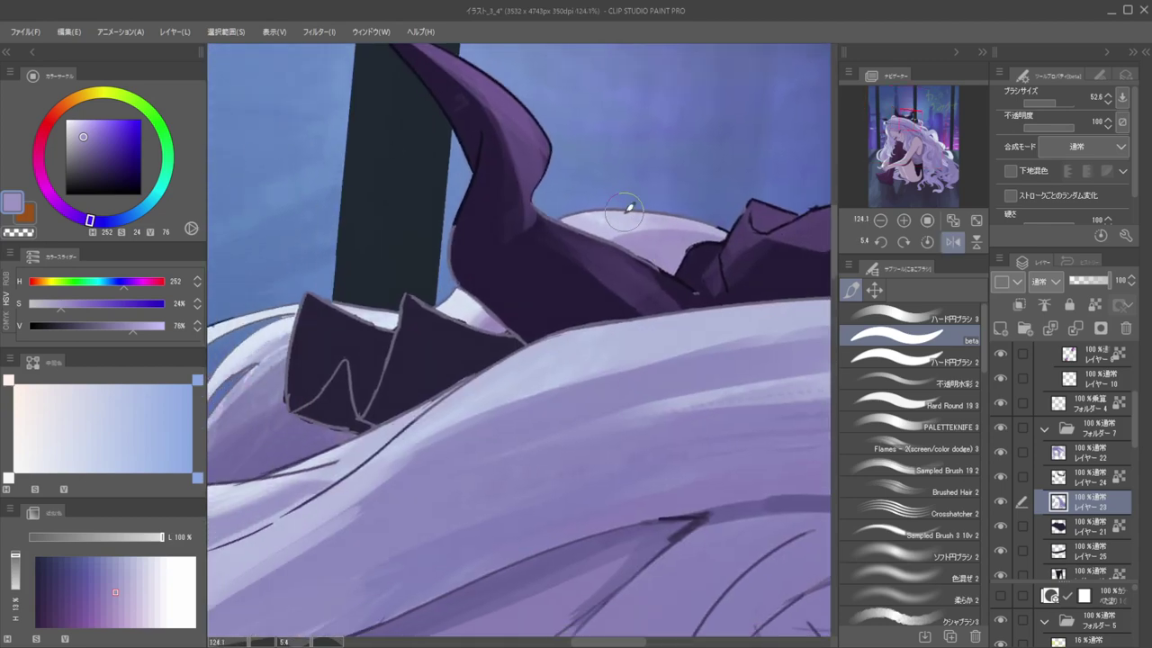
key("c")
On the horn line-art layer, extend a near-black outline along the horn edge
mouse_move(743, 195)
left_mouse_down()
mouse_move(642, 180)
mouse_move(748, 225)
mouse_move(779, 221)
left_mouse_up()
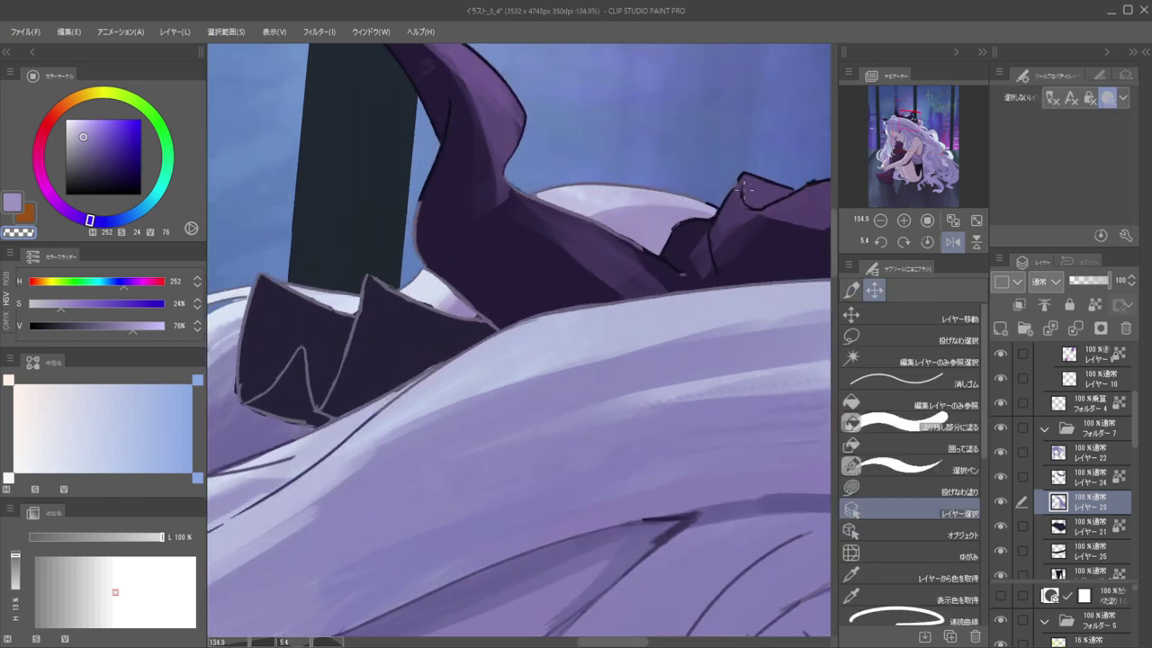
left_click(743, 192, "ctrl+shift")
left_click(744, 185, "alt")
mouse_move(576, 190)
left_mouse_down()
mouse_move(524, 180)
mouse_move(577, 217)
mouse_move(483, 185)
mouse_move(630, 251)
left_mouse_up()
key("ctrl+z")
left_click_drag(522, 185, 472, 202)
Darken the right horn's lower outline with a larger brush, then sample dark violet from the canvas
key("h")
left_click_drag(547, 198, 639, 216)
key("bracketright")
key("bracketright")
key("bracketright")
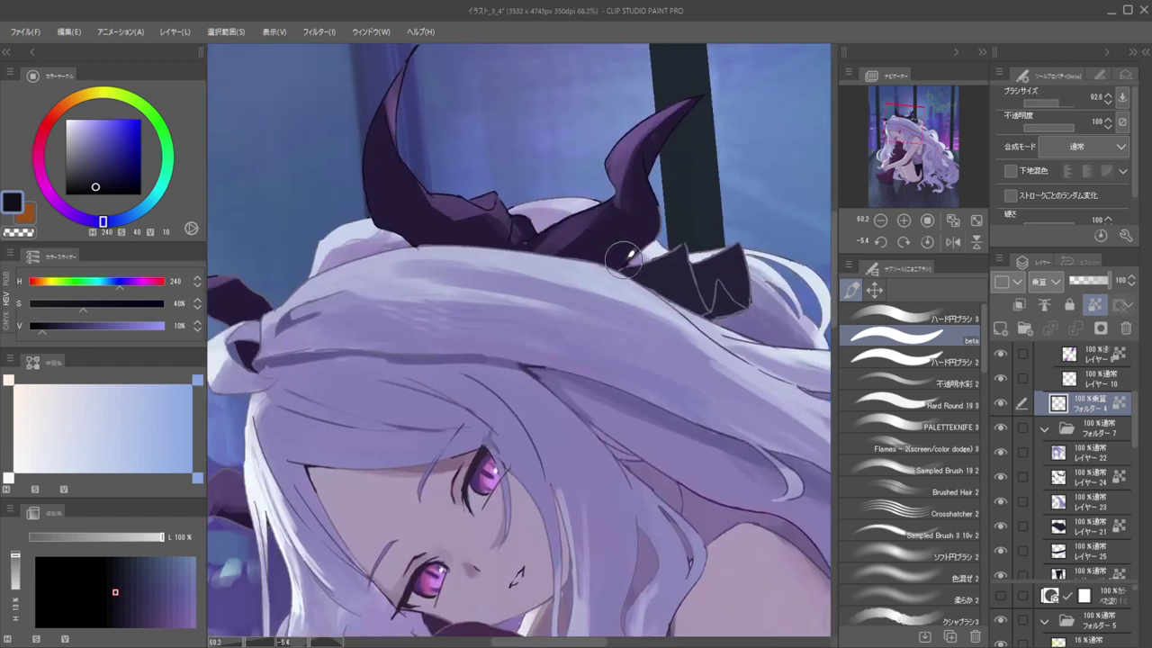
mouse_move(632, 266)
left_mouse_down("ctrl+alt")
mouse_move(659, 221)
mouse_move(636, 263)
mouse_move(685, 244)
mouse_move(707, 300)
mouse_move(723, 281)
mouse_move(746, 298)
mouse_move(741, 244)
left_mouse_up("ctrl+alt")
left_click_drag(704, 206, 653, 232, "ctrl")
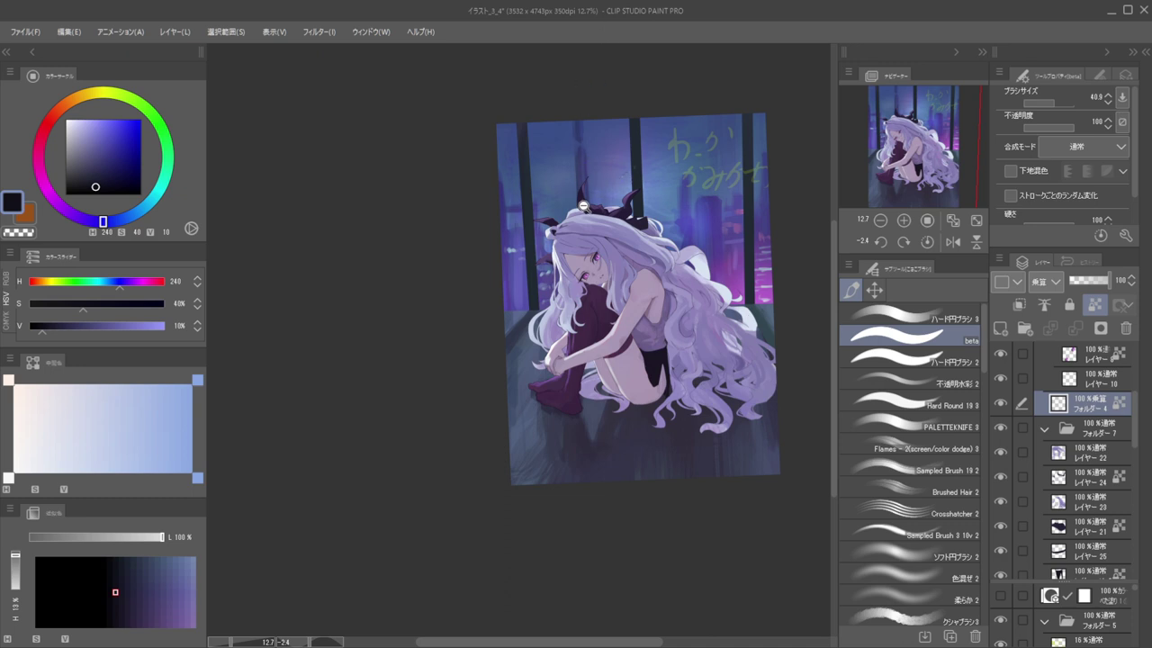
left_click_drag(584, 205, 661, 205)
left_click(691, 202, "ctrl+shift")
left_click(691, 201, "alt")
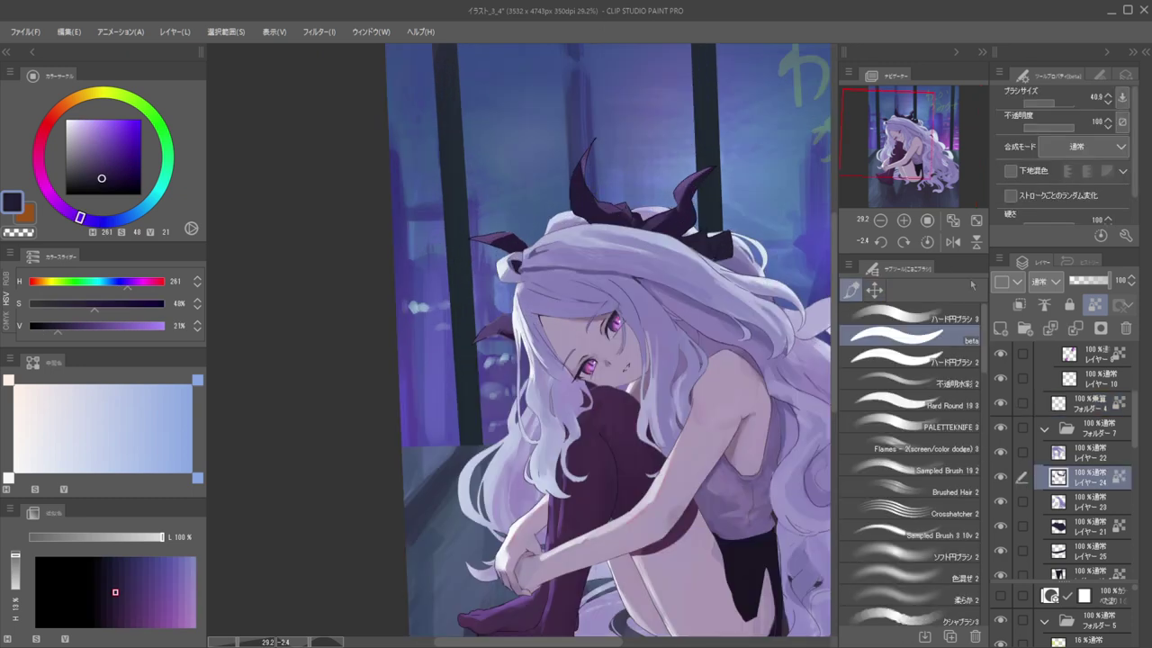
Add a new clipped layer above layer 24, choose a vivid magenta and set brush size 14.2
left_click(1001, 329)
left_click(1019, 304)
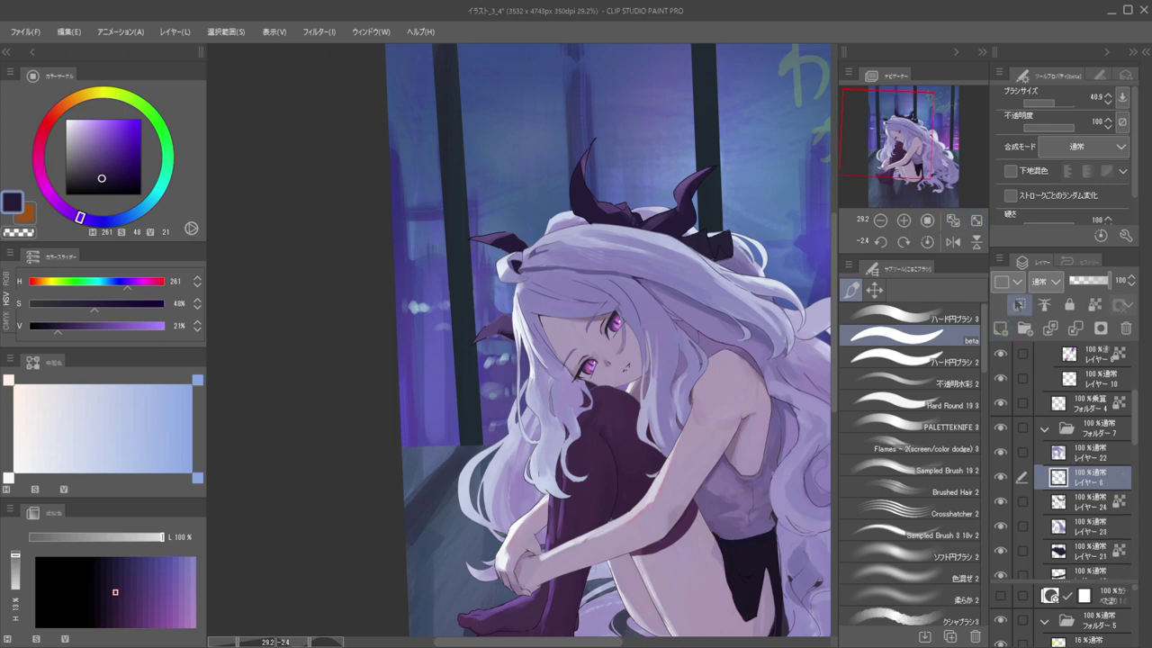
left_click(1018, 304)
left_click(41, 178)
left_click_drag(93, 123, 95, 129)
left_click_drag(597, 177, 601, 165)
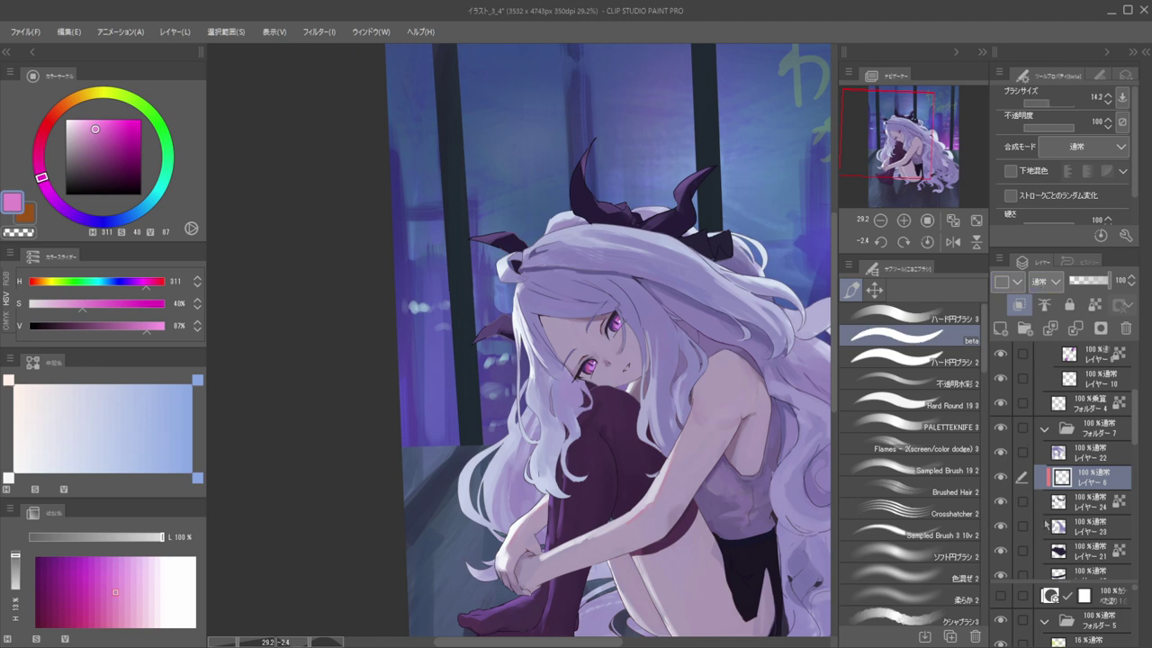
key("alt+shift+f")
left_click(111, 123)
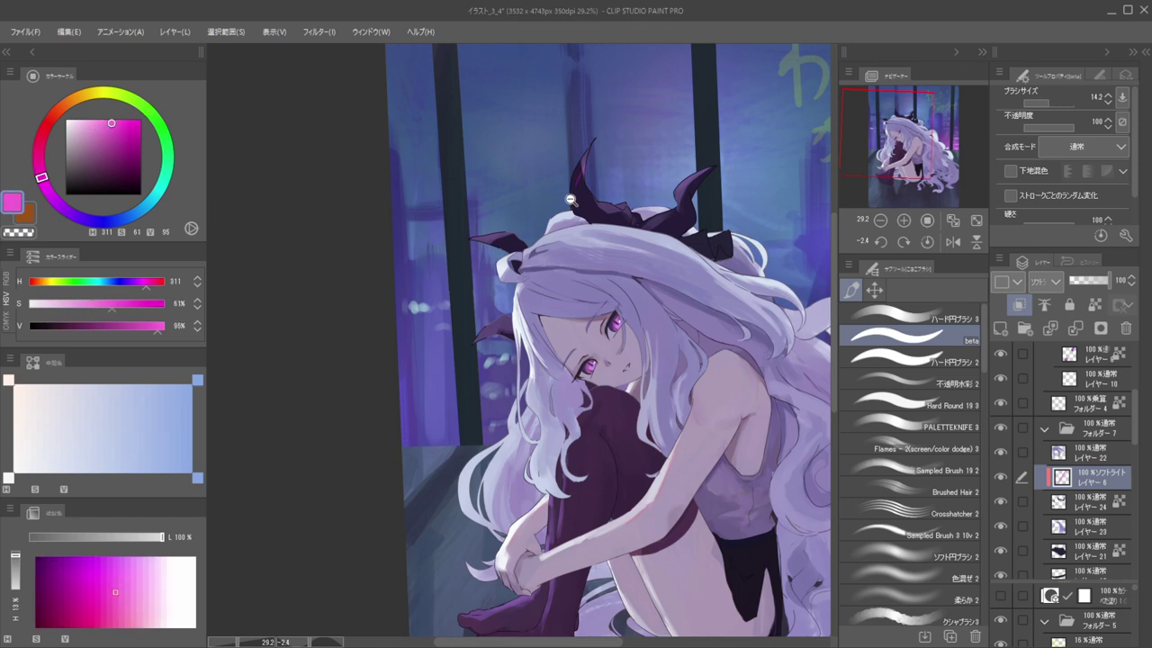
Switch layer 6 to Hard Light and paint a magenta V mark on the left horn
scroll(574, 204, "up", 3)
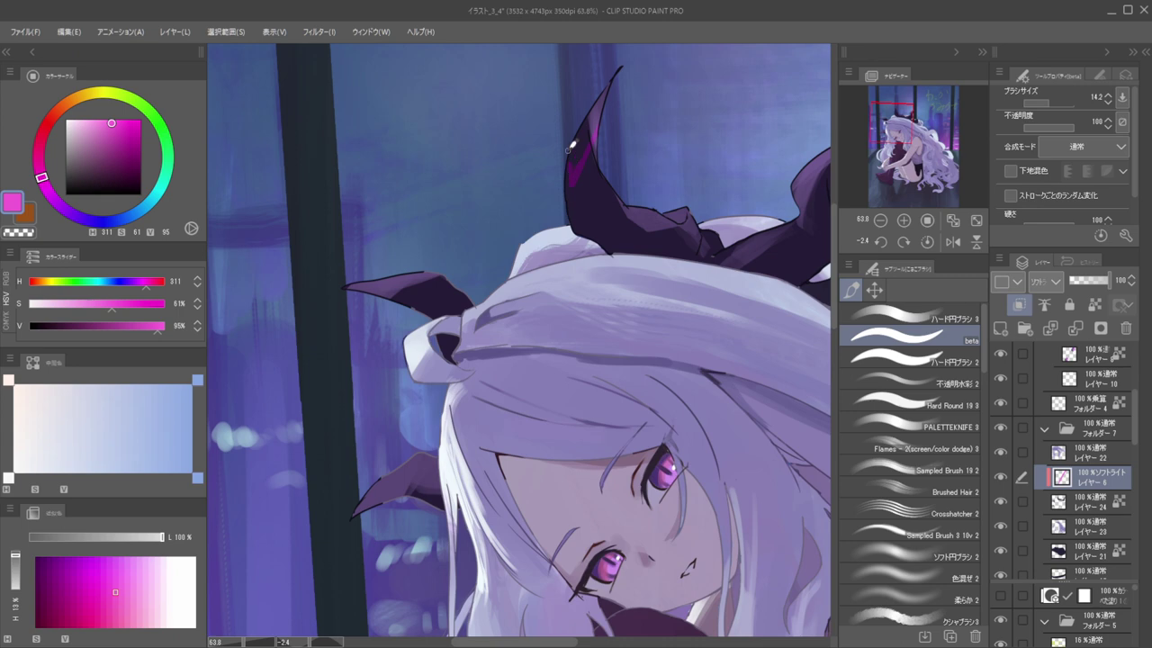
scroll(577, 155, "down", 4)
key("h")
left_click_drag(582, 137, 676, 157)
key("h")
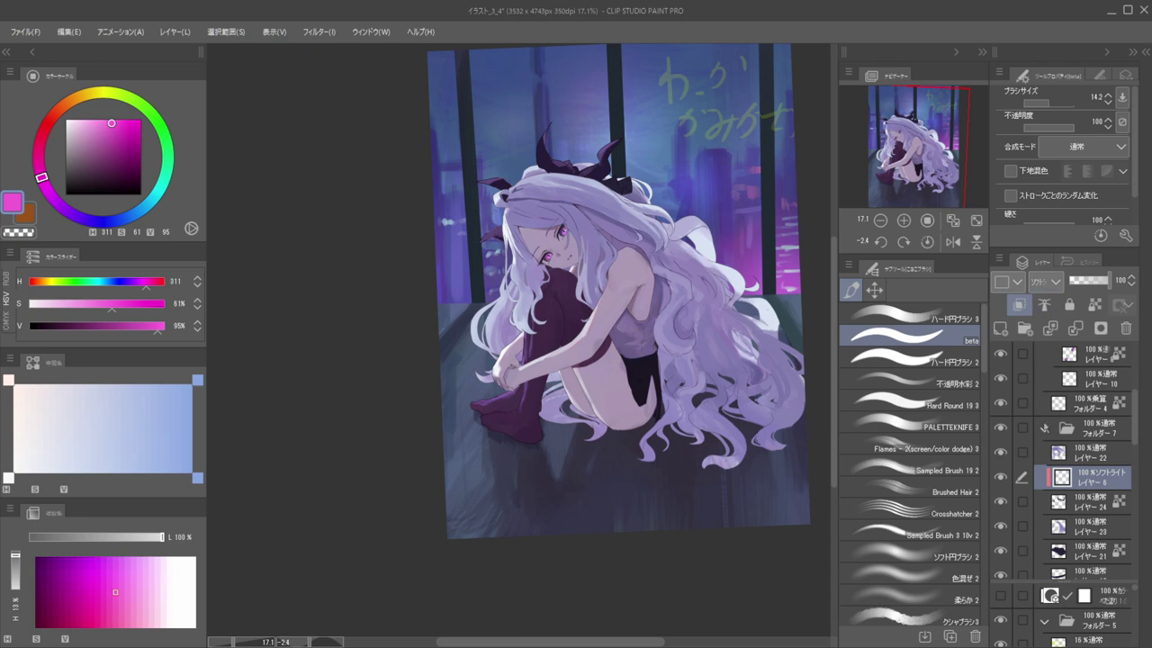
left_click(1050, 421)
scroll(525, 128, "up", 4)
mouse_move(570, 169)
left_mouse_down()
mouse_move(563, 191)
mouse_move(559, 161)
mouse_move(561, 194)
left_mouse_up()
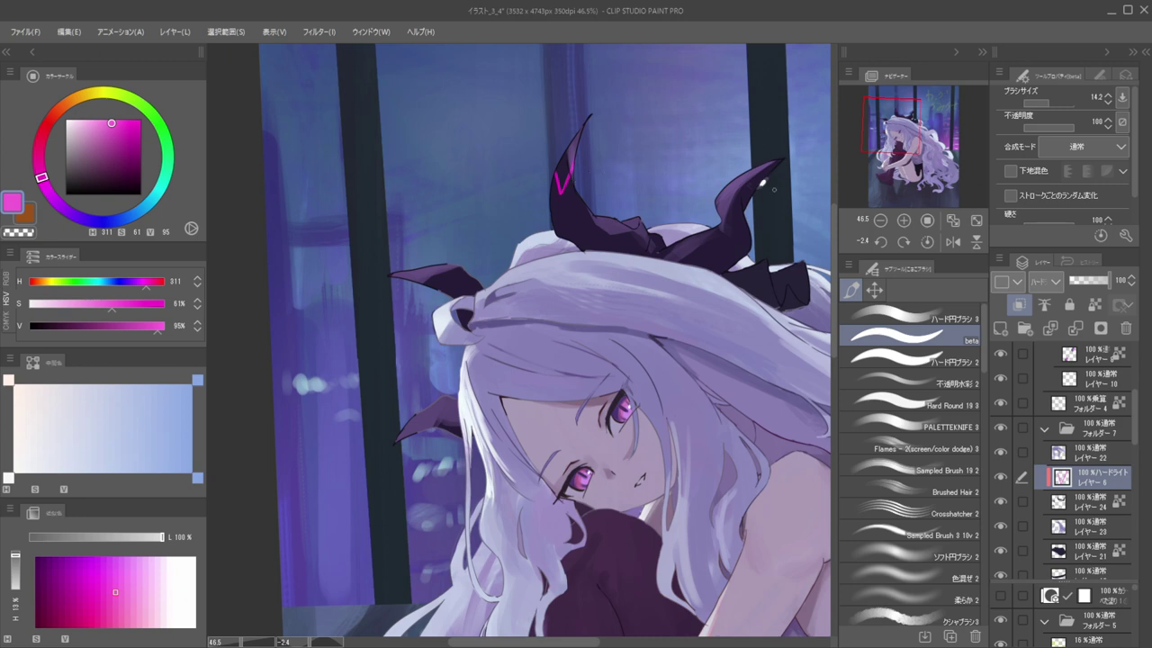
Trim the V, shrink the brush to 8.0 and paint angular magenta crack lines down the horn
scroll(567, 166, "up", 2)
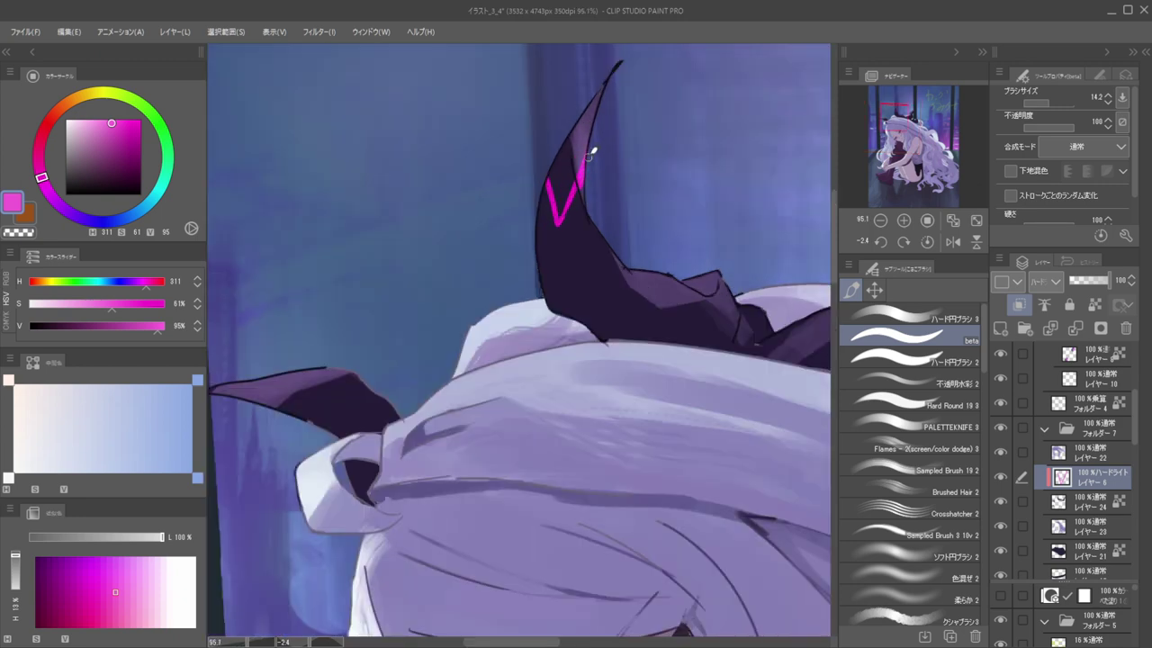
key("c")
left_click_drag(589, 146, 565, 226)
key("]")
key("[")
key("[")
key("c")
key("c")
key("c")
left_click_drag(567, 208, 549, 245)
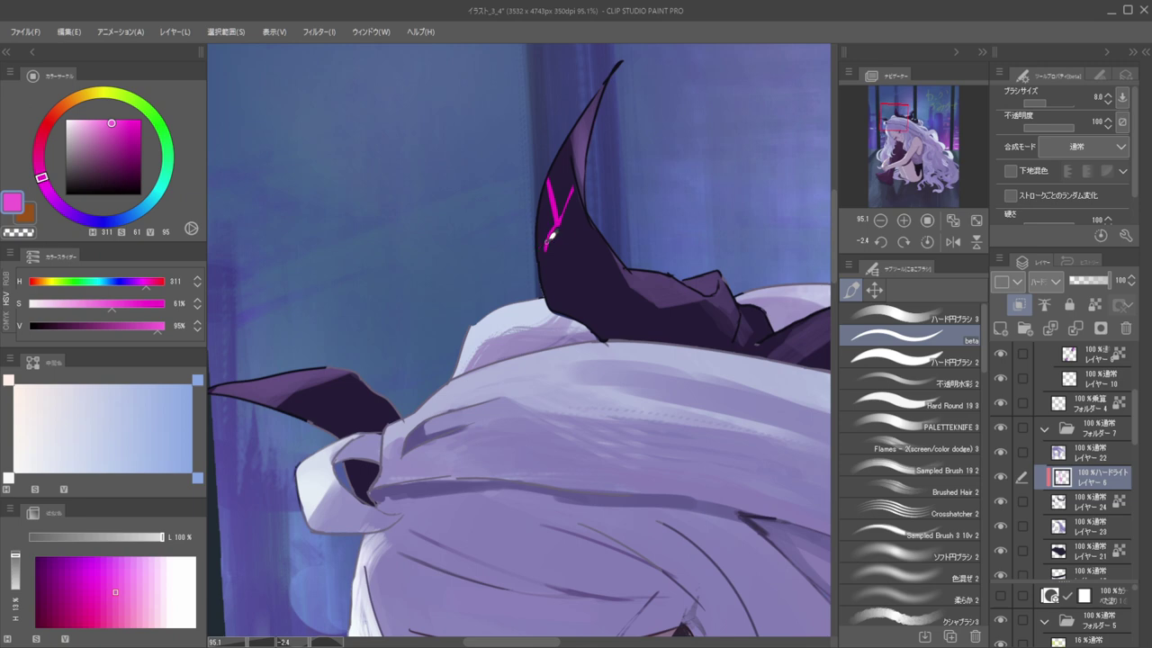
left_click_drag(549, 239, 543, 293)
mouse_move(542, 253)
left_mouse_down()
mouse_move(573, 264)
mouse_move(602, 232)
left_mouse_up()
Undo a stray line, test Overlay, keep Hard Light, and join the diagonal into a V crack
scroll(571, 177, "down", 7)
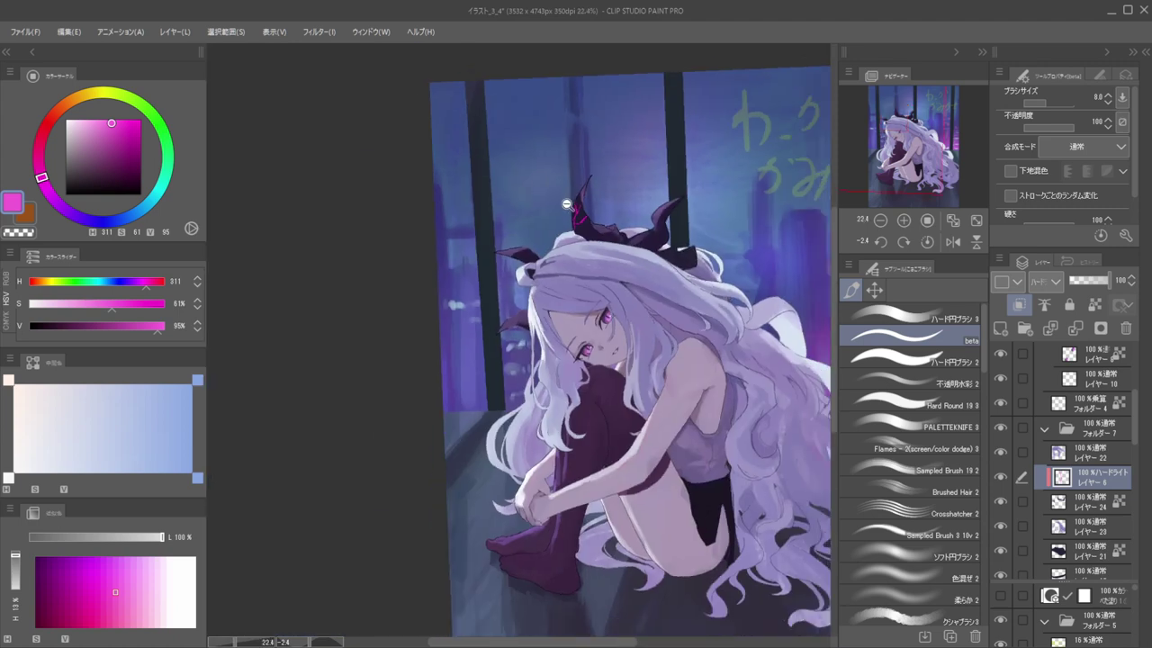
scroll(576, 211, "up", 5)
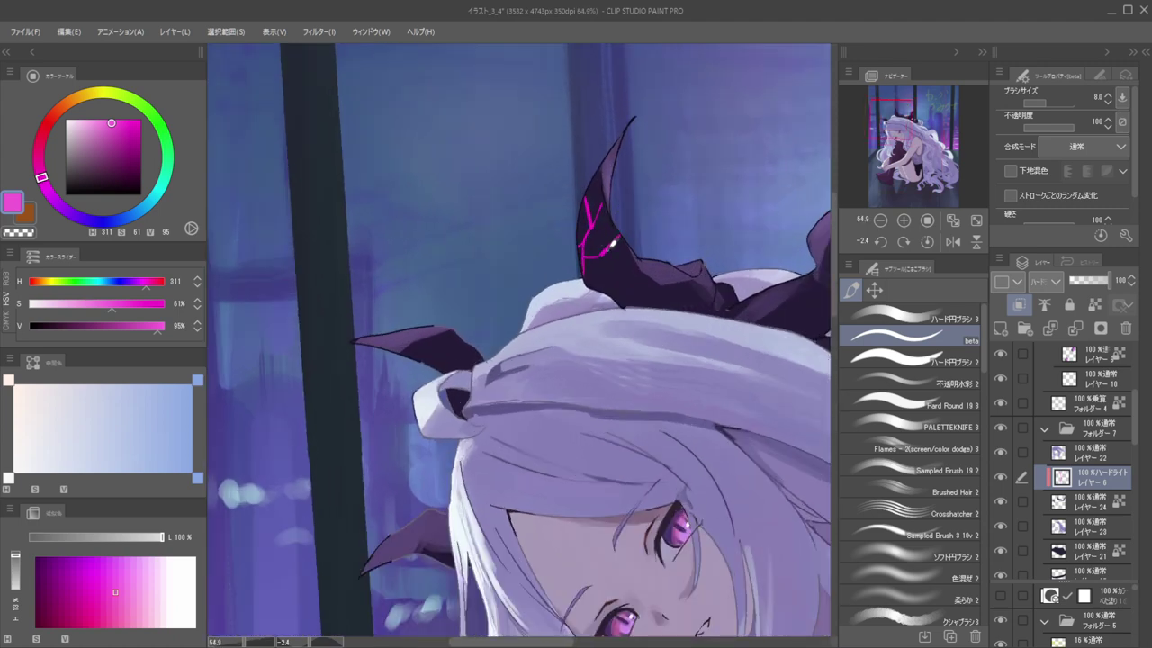
mouse_move(620, 236)
left_mouse_down()
mouse_move(639, 266)
mouse_move(618, 278)
left_mouse_up()
key("ctrl+z")
key("ctrl+z")
key("ctrl+z")
scroll(618, 178, "down", 4)
scroll(633, 221, "up", 3)
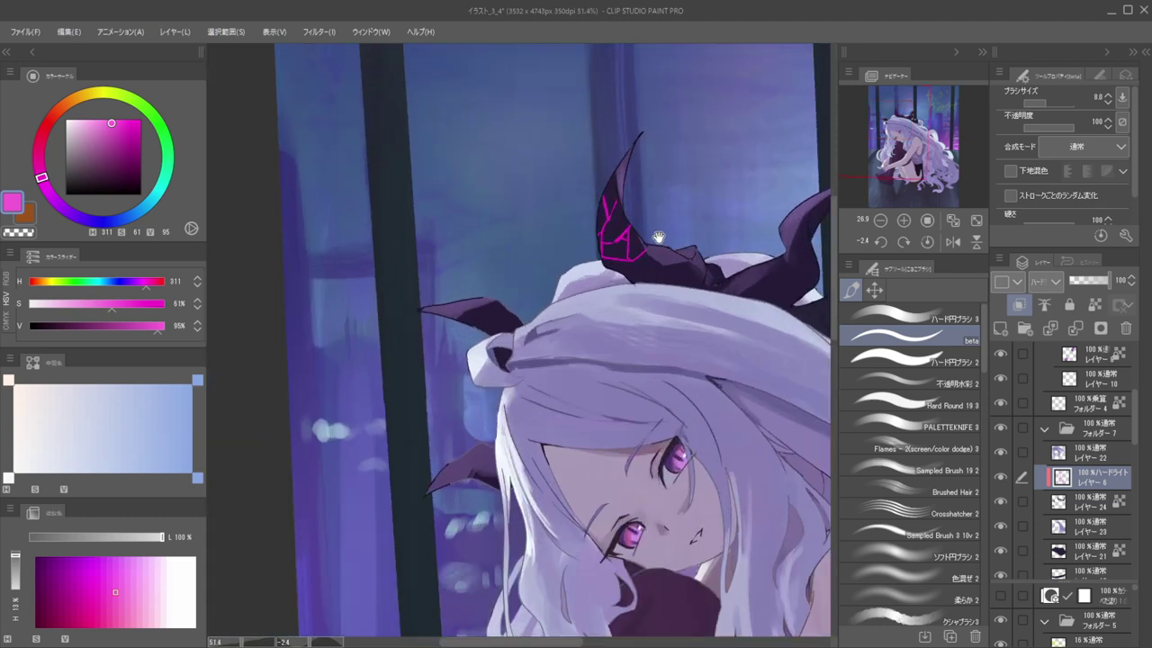
left_click_drag(656, 236, 684, 197)
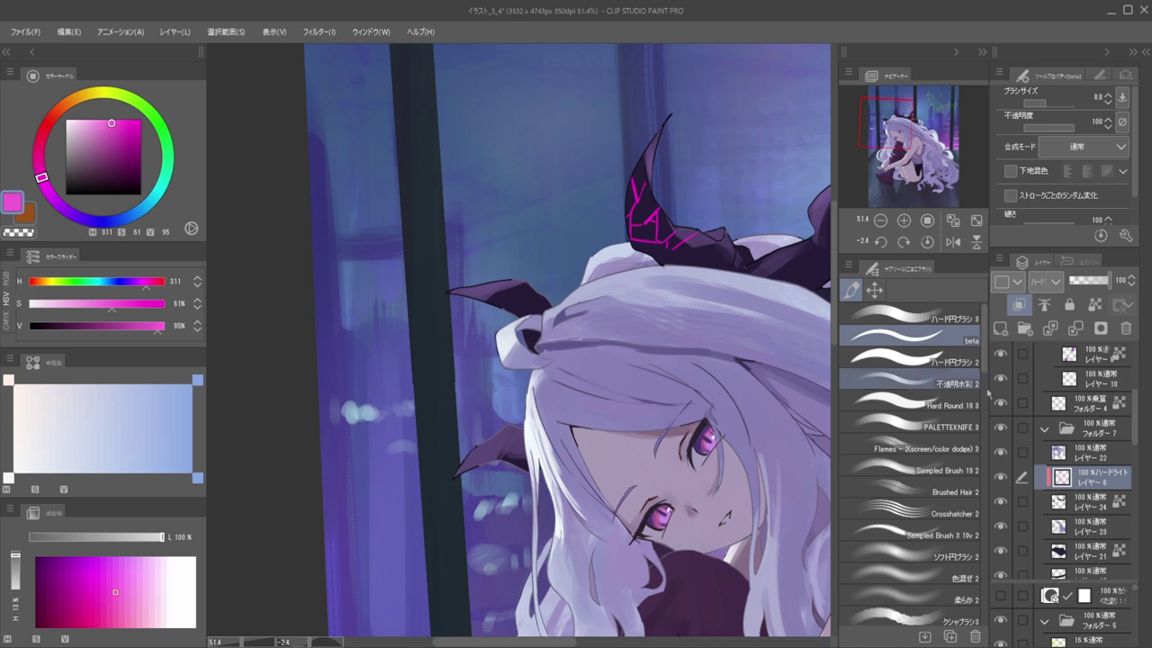
key("ctrl+z")
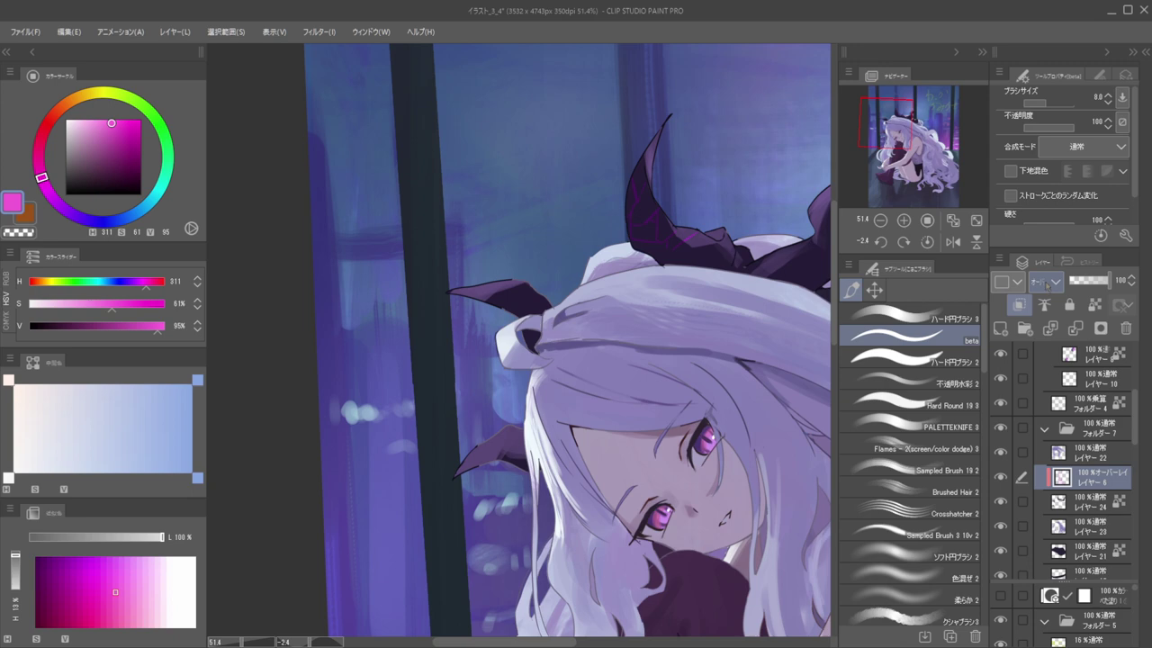
key("Down")
key("Down")
scroll(663, 190, "up", 5)
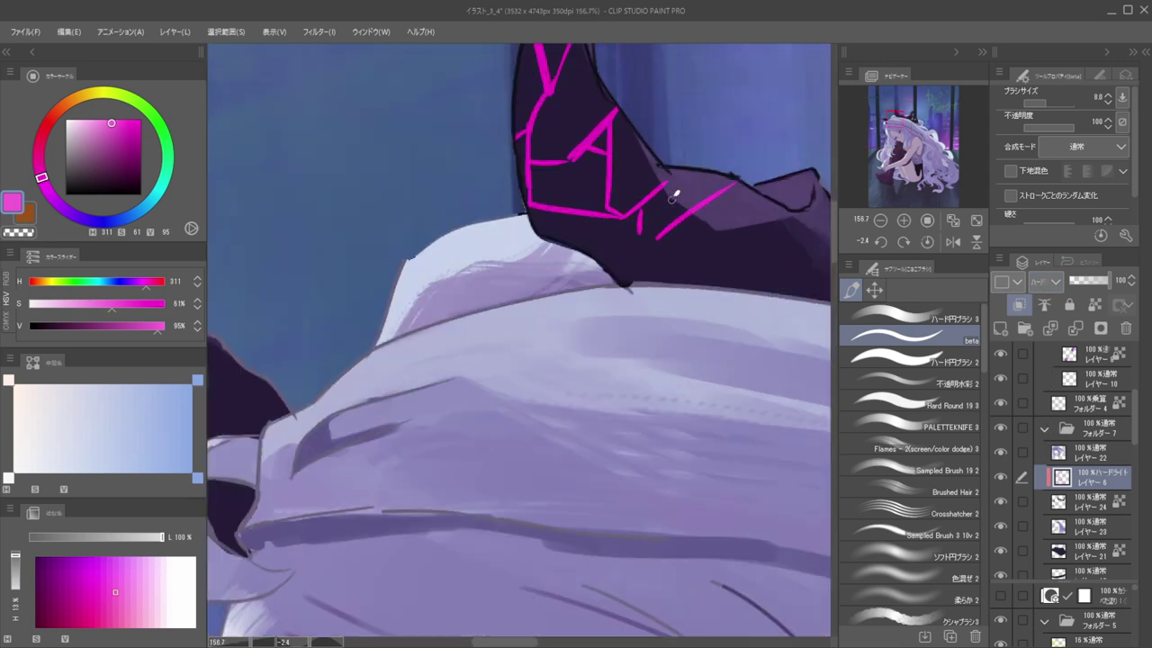
mouse_move(655, 239)
left_mouse_down()
mouse_move(643, 244)
mouse_move(636, 208)
left_mouse_up()
Darken the magenta crack lines with transparency locked, then return to the brighter magenta
left_click(116, 145)
key("slash")
scroll(578, 179, "down", 4)
left_click_drag(579, 180, 654, 166)
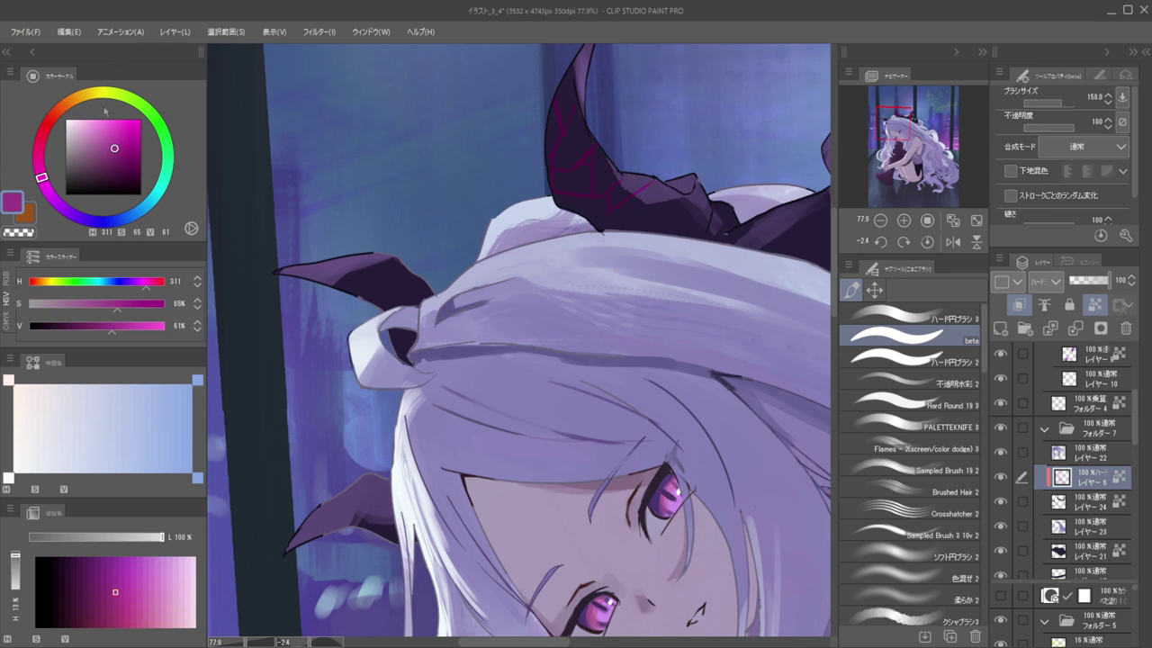
left_click(116, 134)
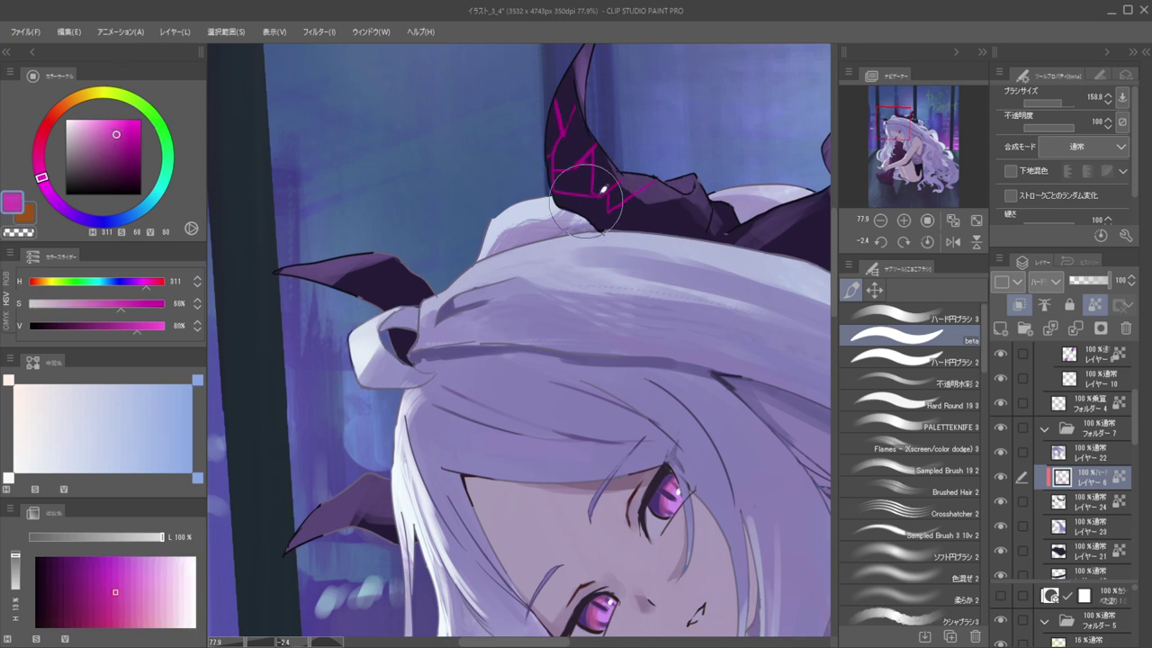
scroll(594, 107, "down", 3)
Return to a slightly larger beta brush, unlock transparency and sample the cracks' magenta
key("h")
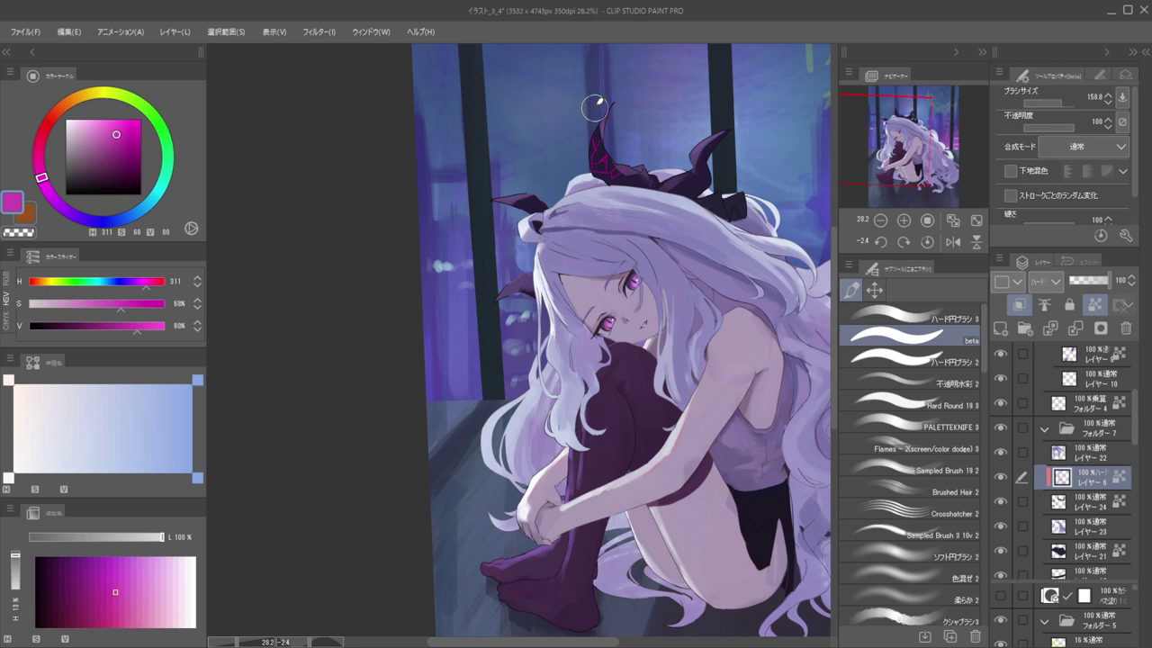
scroll(607, 162, "up", 2)
scroll(621, 231, "up", 2)
key("ctrl+shift")
key("p")
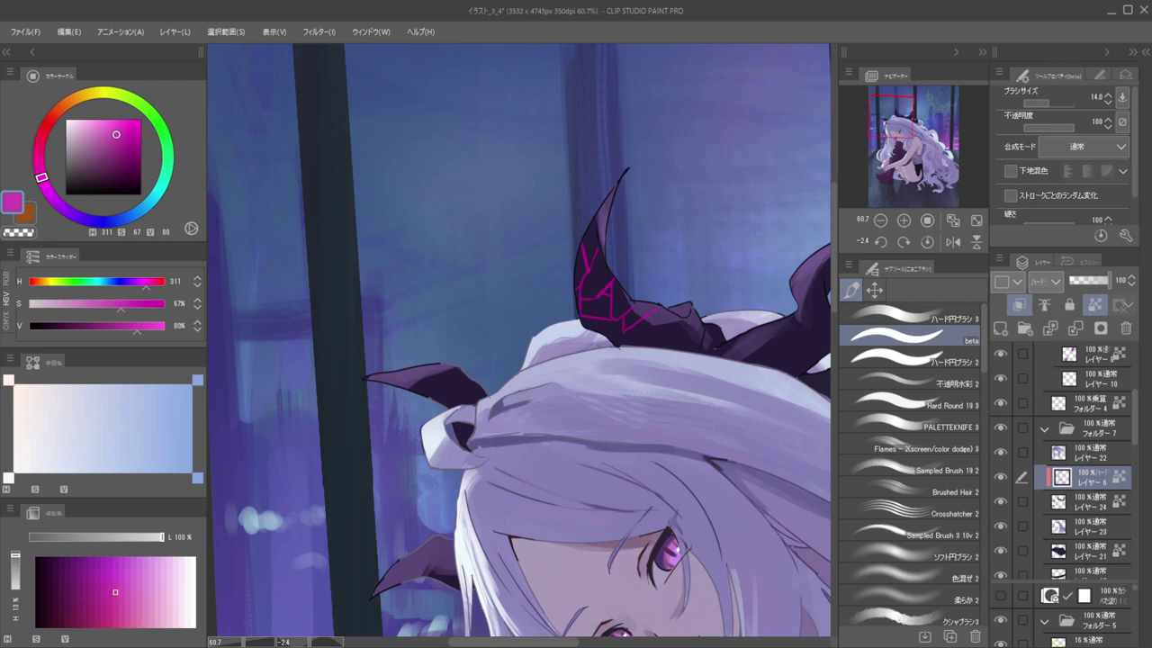
scroll(594, 209, "up", 2)
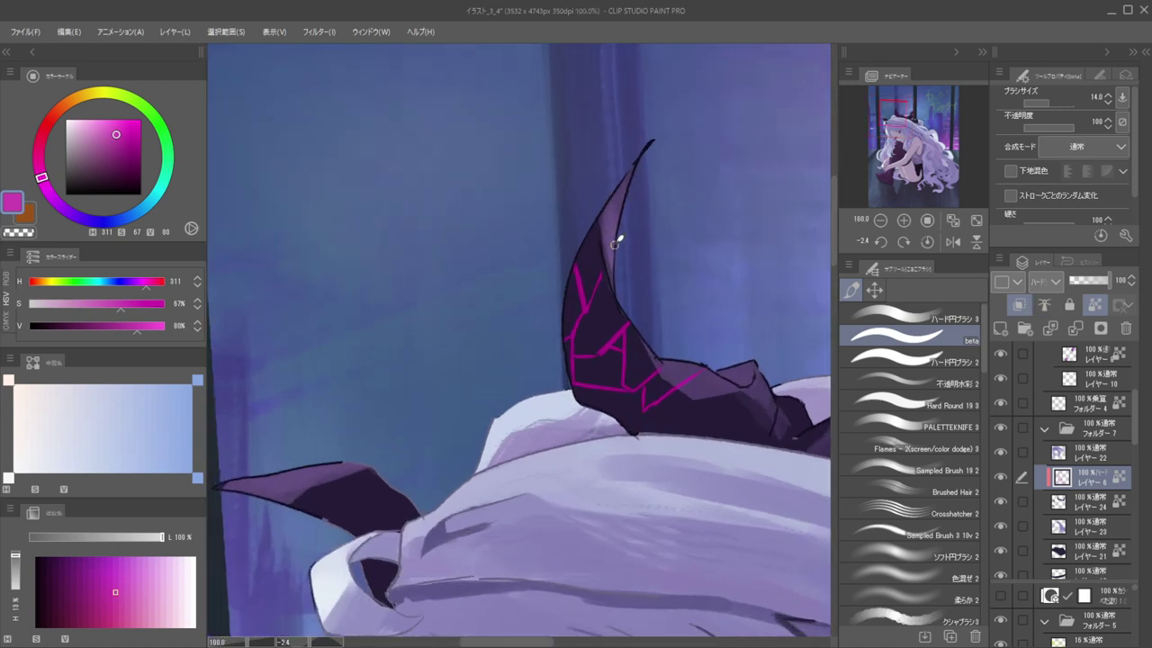
key("]")
key("ctrl+shift")
key("c")
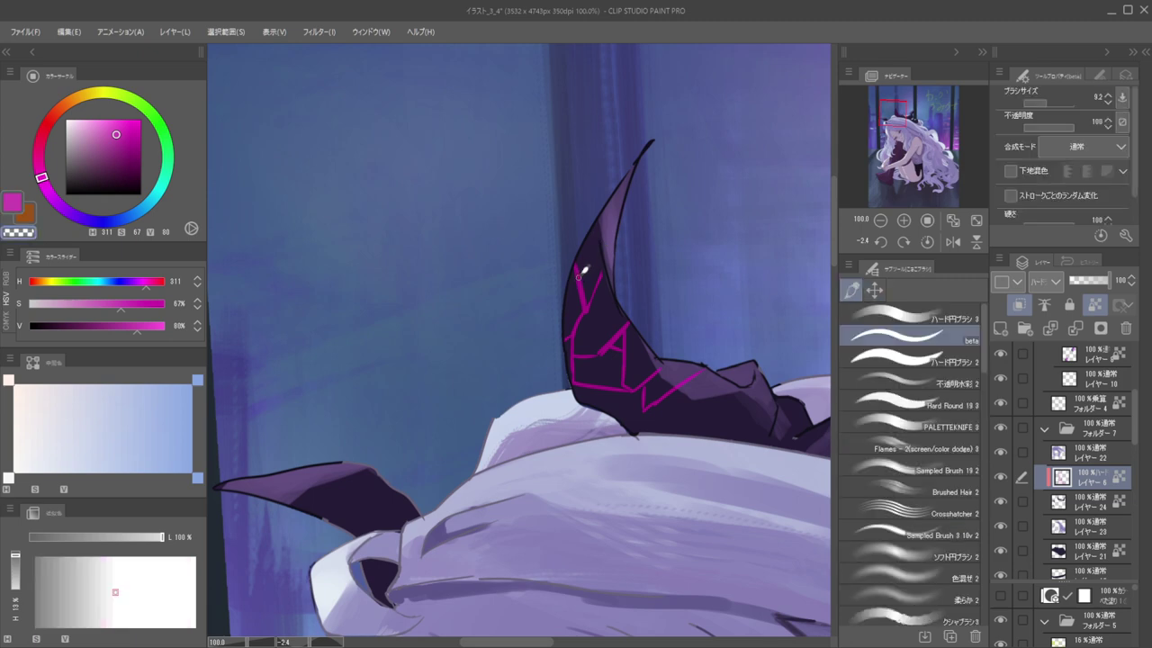
key("/")
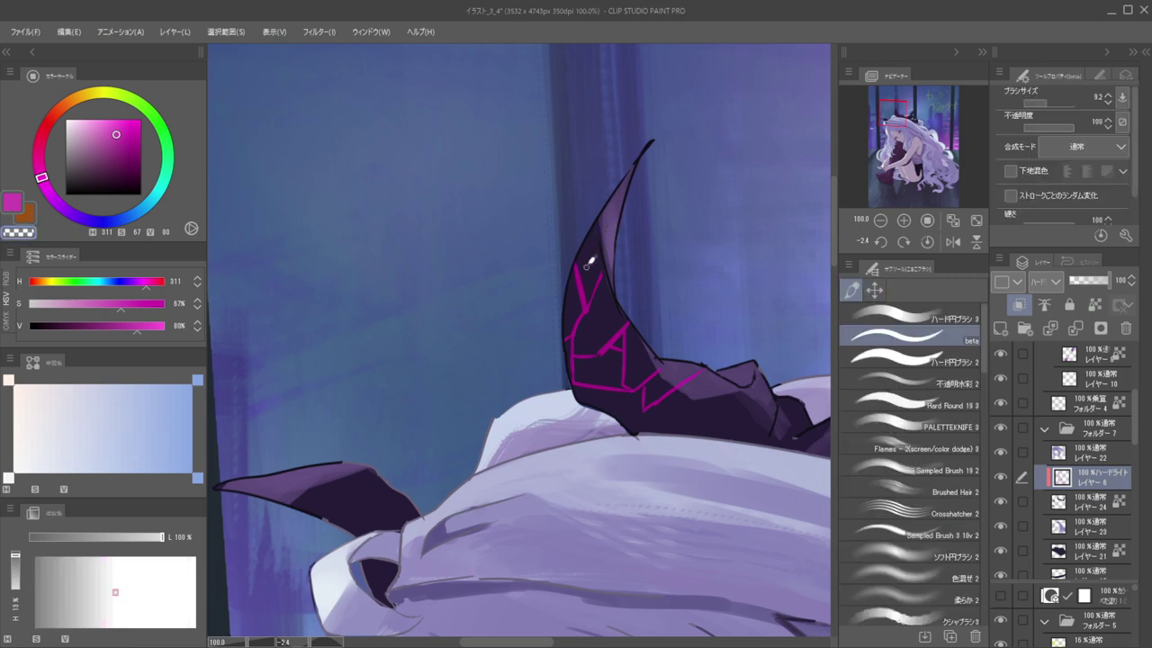
left_click(582, 271, "alt")
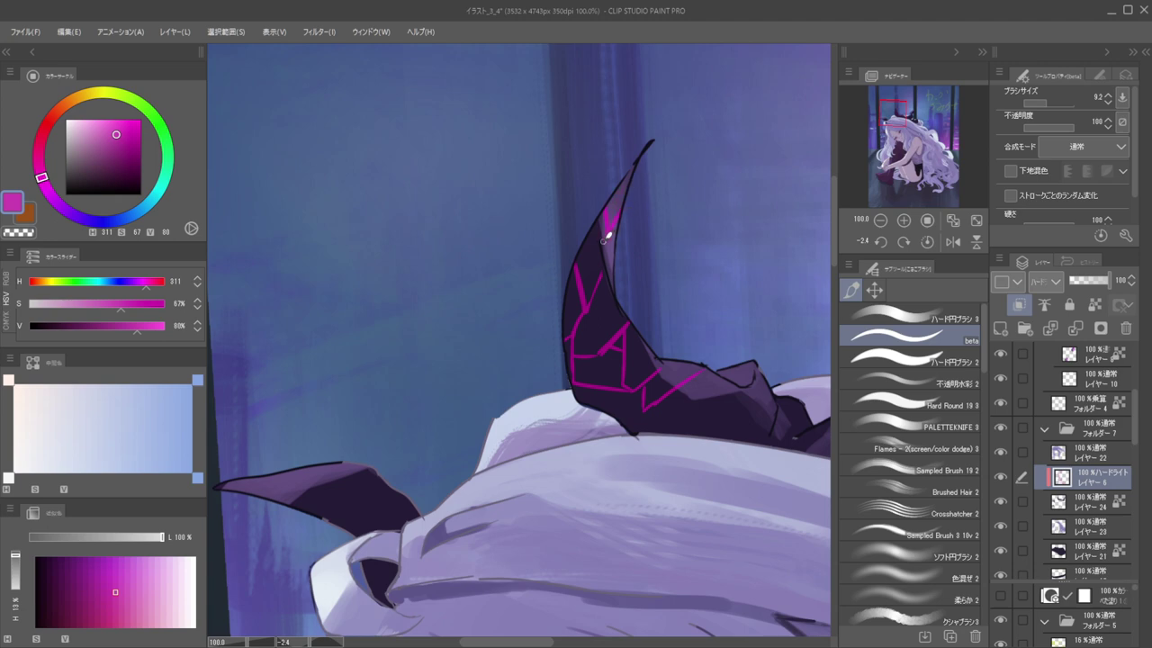
Paint a new crack line down the horn and a short crack near its base
left_click_drag(602, 190, 553, 183)
mouse_move(558, 224)
left_mouse_down()
mouse_move(562, 261)
mouse_move(590, 283)
mouse_move(563, 265)
mouse_move(570, 248)
mouse_move(597, 276)
mouse_move(597, 256)
mouse_move(570, 253)
mouse_move(596, 275)
mouse_move(536, 263)
left_mouse_up()
scroll(557, 259, "up", 2)
key("ctrl+z")
key("ctrl+z")
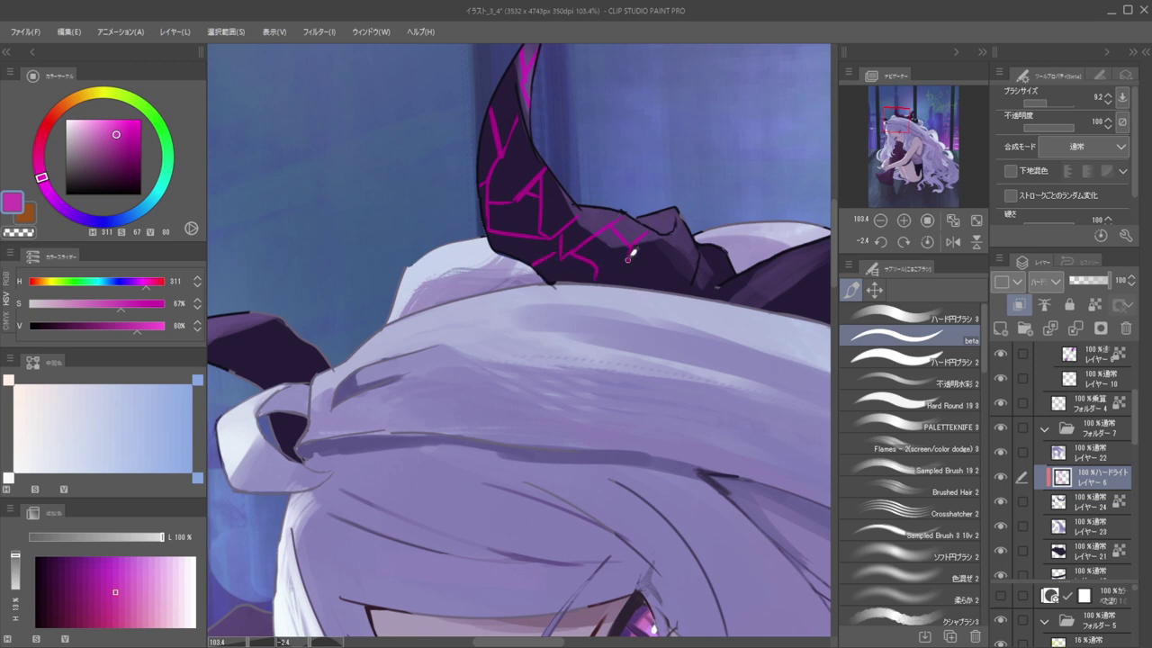
mouse_move(632, 239)
left_mouse_down()
mouse_move(660, 288)
mouse_move(629, 261)
mouse_move(618, 293)
left_mouse_up()
left_click_drag(607, 207, 538, 205)
scroll(630, 225, "up", 5)
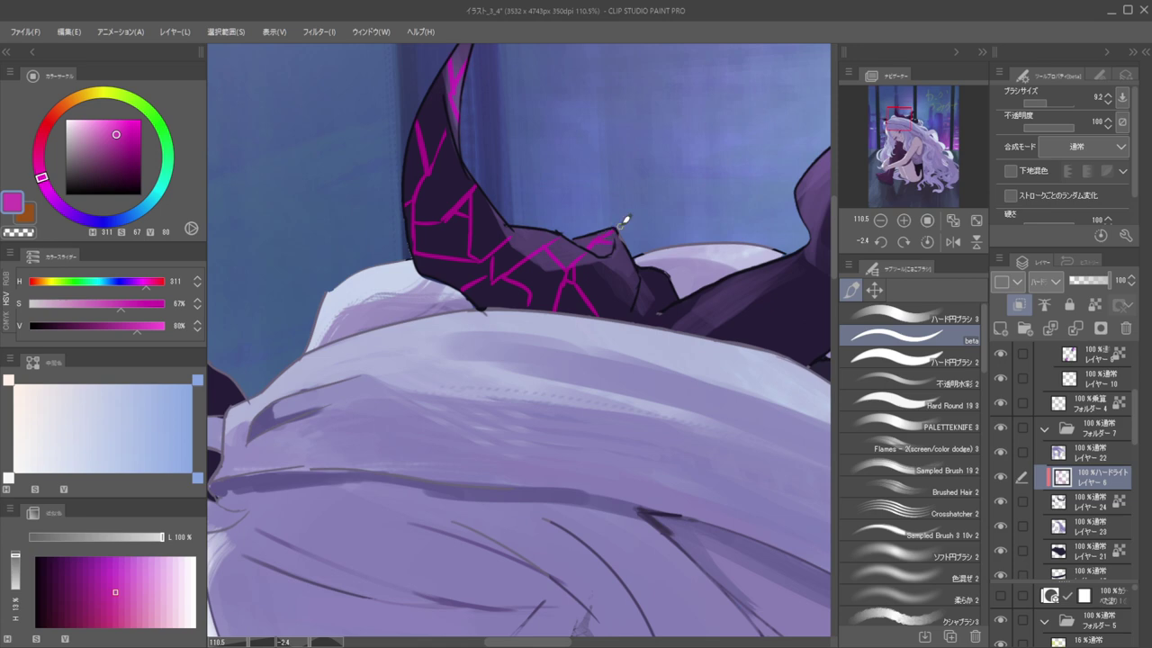
Paint magenta crack lines on the right horn's tip, its small bump and a short crack beside them
mouse_move(617, 248)
left_mouse_down()
mouse_move(637, 274)
mouse_move(607, 287)
mouse_move(615, 302)
mouse_move(627, 268)
mouse_move(611, 283)
mouse_move(621, 306)
mouse_move(610, 316)
mouse_move(654, 289)
left_mouse_up()
mouse_move(654, 289)
left_mouse_down()
mouse_move(658, 309)
mouse_move(673, 297)
mouse_move(635, 321)
left_mouse_up()
mouse_move(631, 243)
left_mouse_down()
mouse_move(619, 224)
mouse_move(665, 227)
mouse_move(606, 234)
left_mouse_up()
mouse_move(625, 253)
left_mouse_down()
mouse_move(636, 229)
mouse_move(584, 265)
left_mouse_up()
With a thinner brush, add a crack down the right horn, corner-shaped cracks and an outer-edge crack
key("bracketleft")
key("bracketleft")
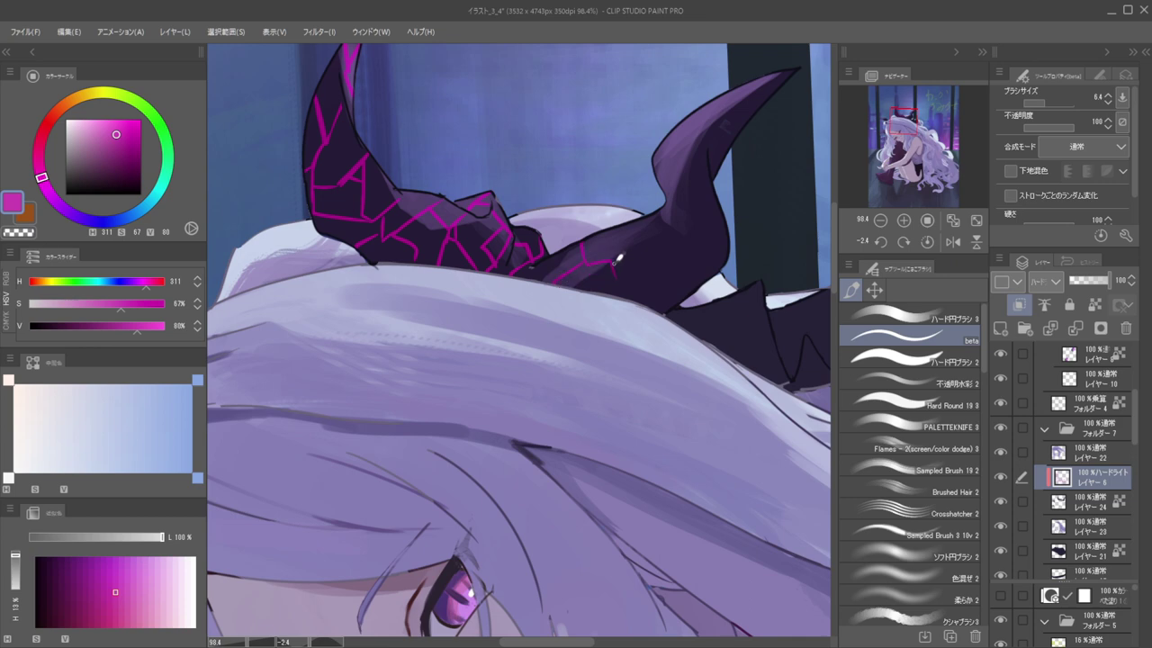
left_click_drag(618, 262, 628, 297)
mouse_move(638, 245)
left_mouse_down()
mouse_move(608, 231)
mouse_move(654, 265)
mouse_move(660, 208)
mouse_move(653, 262)
mouse_move(699, 284)
left_mouse_up()
key("ctrl+z")
scroll(615, 199, "down", 3)
scroll(682, 208, "up", 2)
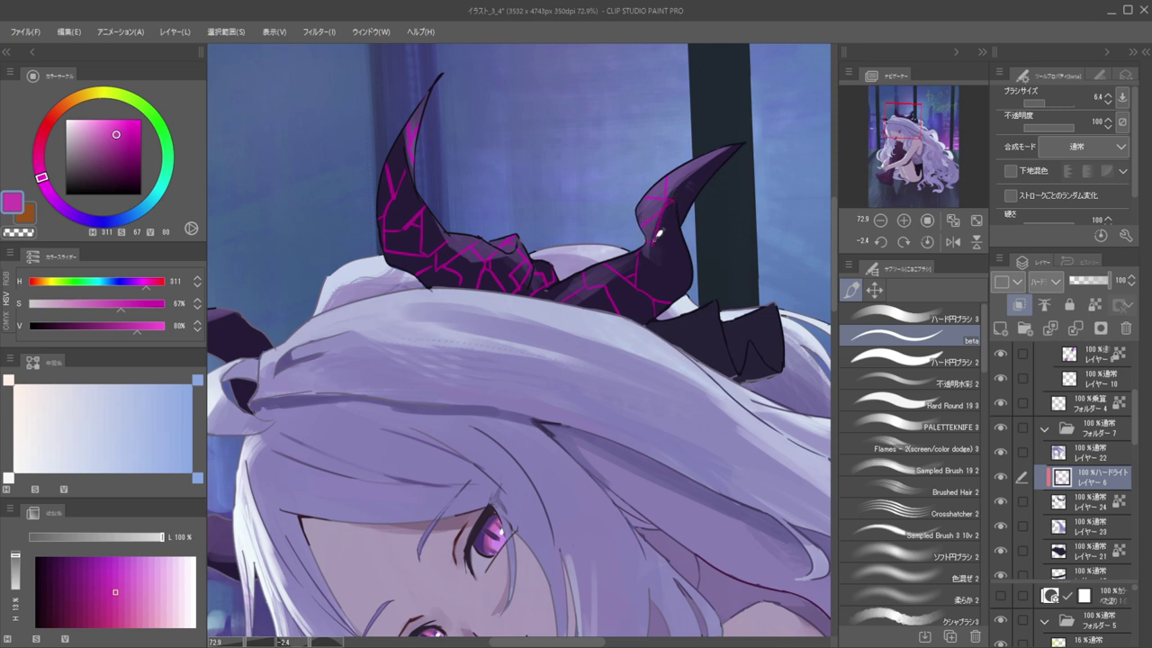
mouse_move(651, 241)
left_mouse_down()
mouse_move(665, 263)
mouse_move(686, 256)
left_mouse_up()
left_click_drag(696, 169, 693, 205)
Rotate the view and paint magenta V cracks across the side horn, redrawing one more steeply
left_click_drag(708, 108, 704, 160)
key("h")
key("h")
key("h")
mouse_move(704, 160)
left_mouse_down()
mouse_move(705, 202)
mouse_move(651, 297)
mouse_move(667, 283)
left_mouse_up()
left_click_drag(562, 217, 568, 273)
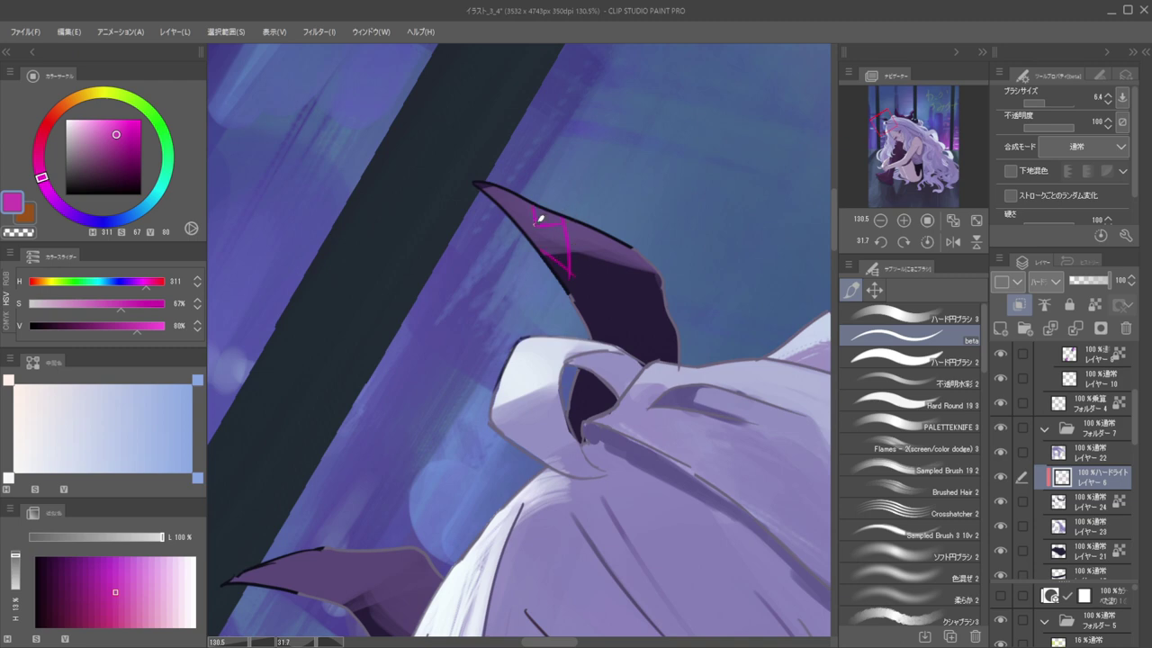
mouse_move(587, 220)
left_mouse_down()
mouse_move(578, 237)
mouse_move(590, 247)
left_mouse_up()
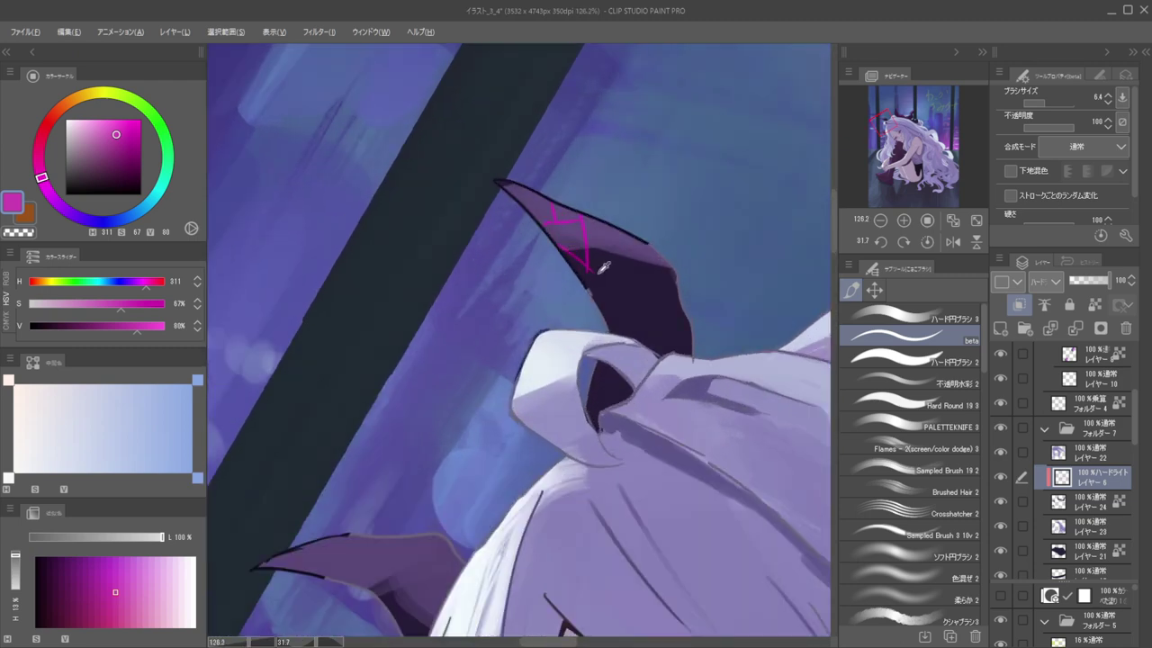
key("c")
key("c")
left_click_drag(591, 275, 634, 261)
key("ctrl+z")
mouse_move(591, 279)
left_mouse_down()
mouse_move(653, 241)
mouse_move(636, 254)
mouse_move(673, 266)
left_mouse_up()
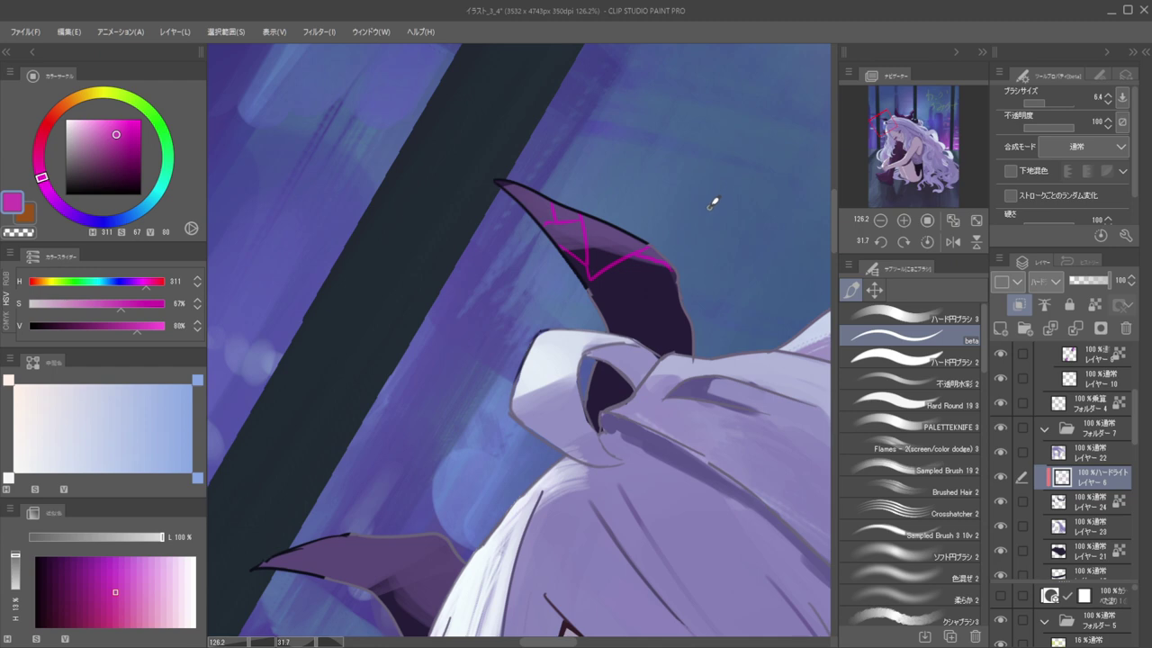
left_click_drag(673, 301, 617, 333)
On Folder 4, darken the side horn's edges and the hood opening in dark navy (H 235, S 48, V 10)
left_click(586, 277, "ctrl+shift")
left_click(586, 279, "alt")
key("]")
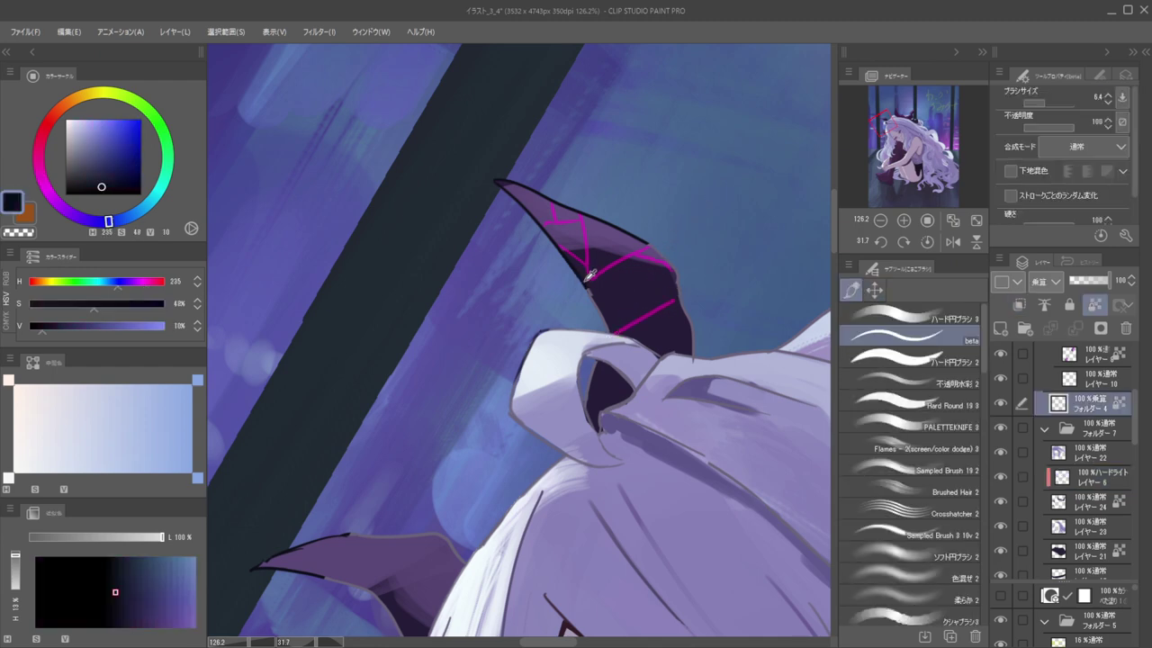
left_click_drag(590, 286, 593, 306)
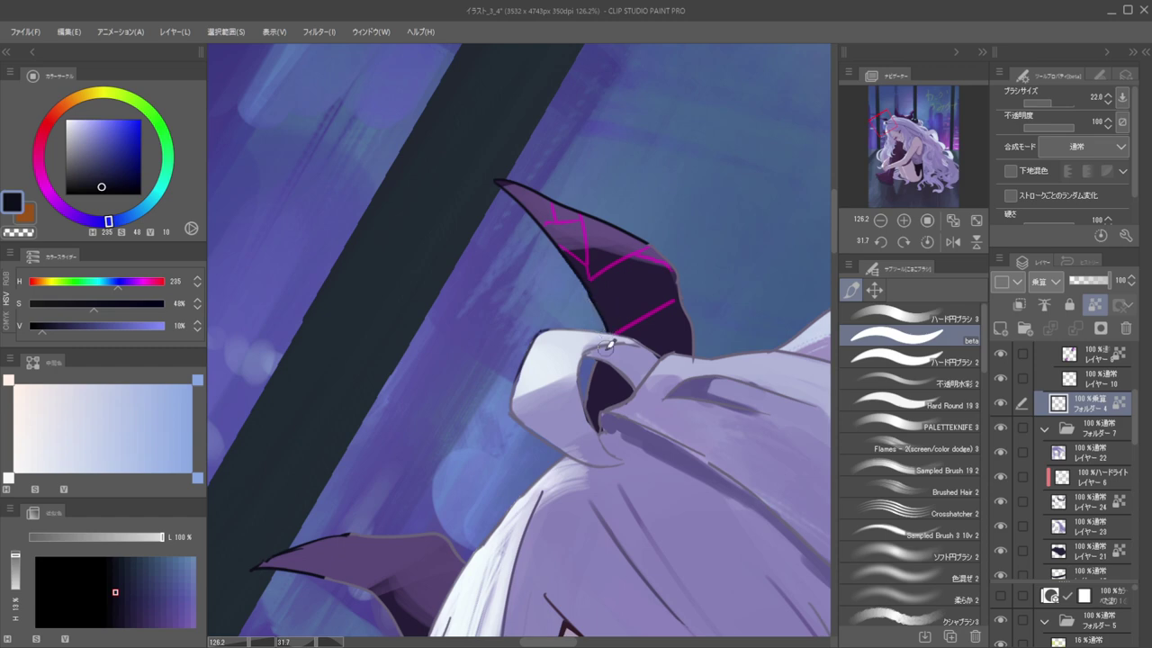
mouse_move(594, 378)
left_mouse_down()
mouse_move(594, 404)
mouse_move(593, 367)
left_mouse_up()
left_click_drag(657, 246, 693, 345)
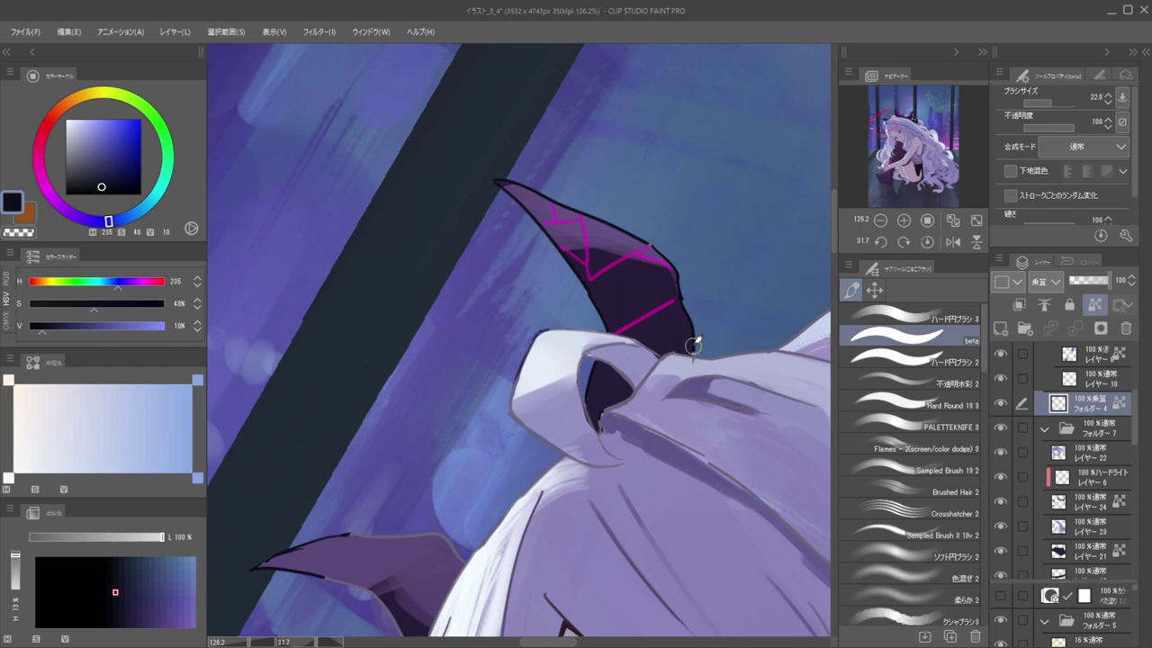
scroll(666, 227, "down", 3)
left_click_drag(671, 231, 752, 204)
left_click_drag(590, 409, 547, 404)
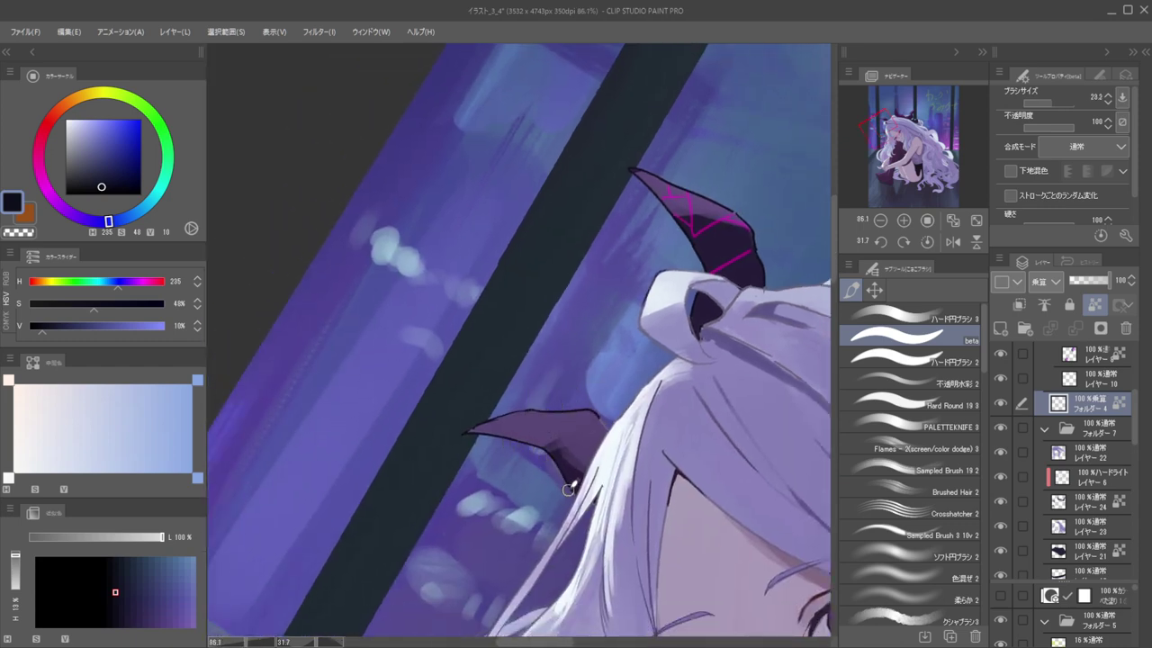
scroll(533, 238, "down", 3)
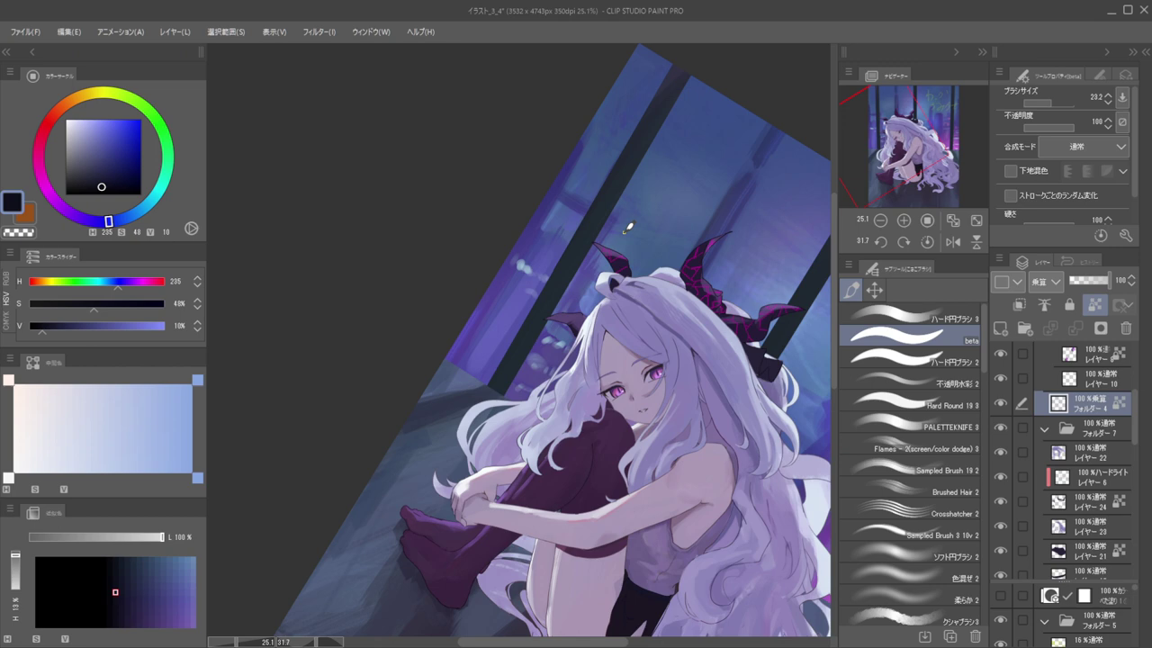
Back on Layer 6, shrink the brush and sample the cracks' magenta (H 311, S 67, V 80)
left_click_drag(584, 295, 549, 295)
left_click_drag(631, 281, 616, 259)
scroll(628, 293, "up", 4)
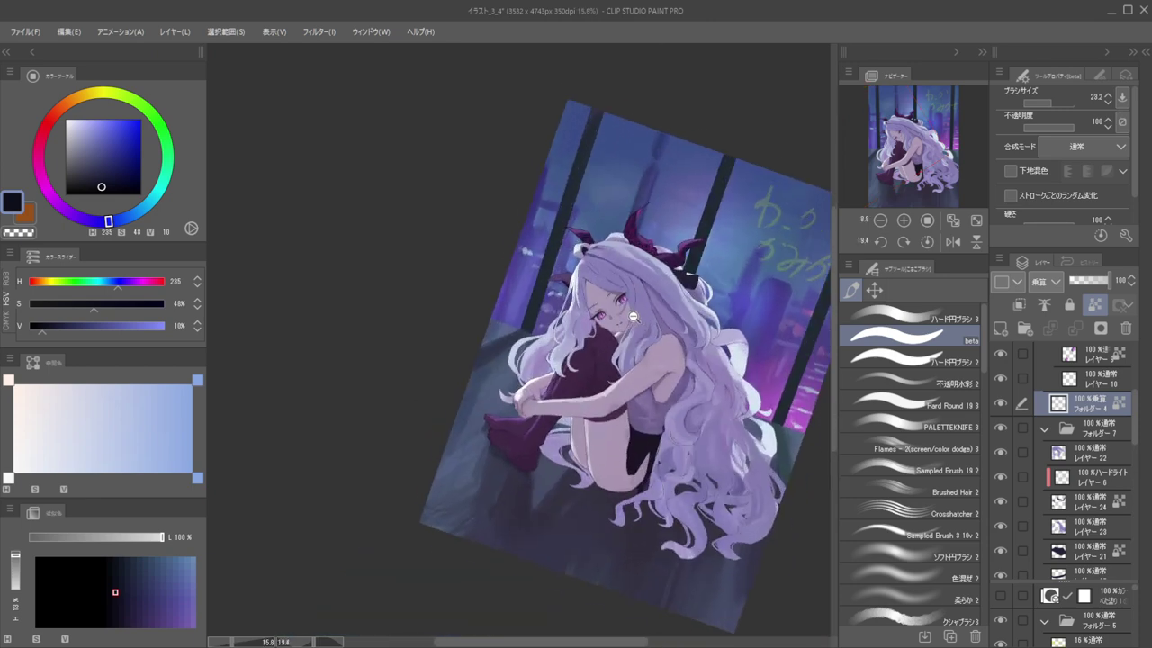
scroll(628, 267, "up", 6)
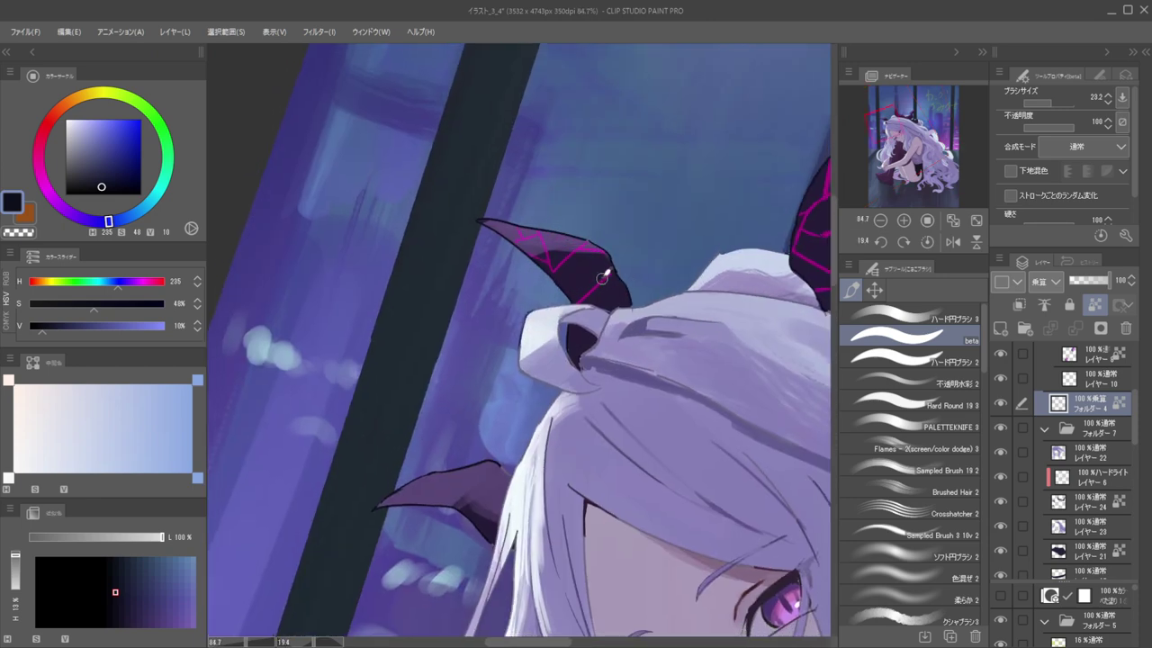
left_click(604, 277, "ctrl+shift")
left_click_drag(604, 284, 607, 276)
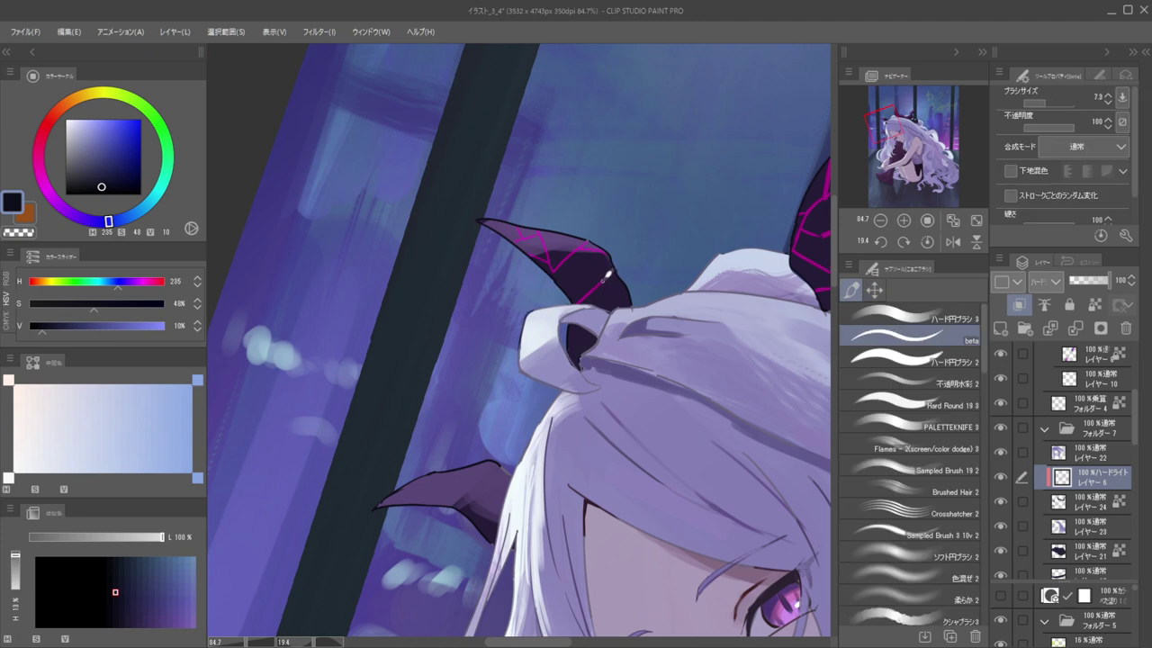
left_click(607, 277, "alt")
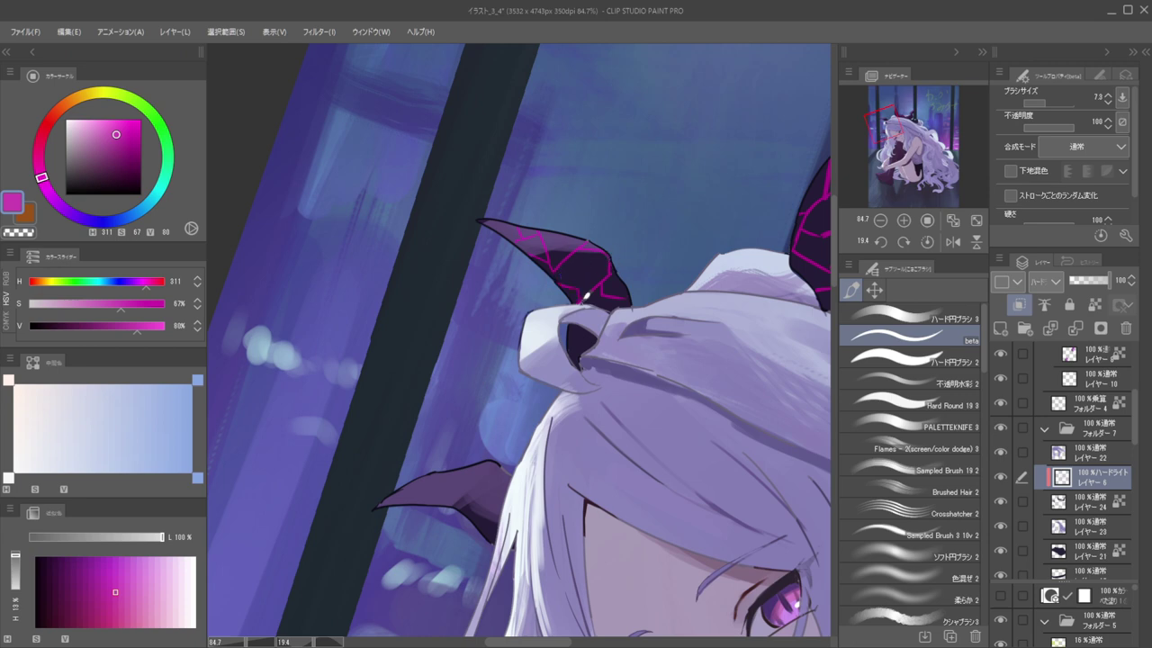
Zoom out, straighten the rotation and centre the whole illustration in view
scroll(583, 297, "down", 5)
scroll(569, 267, "up", 5)
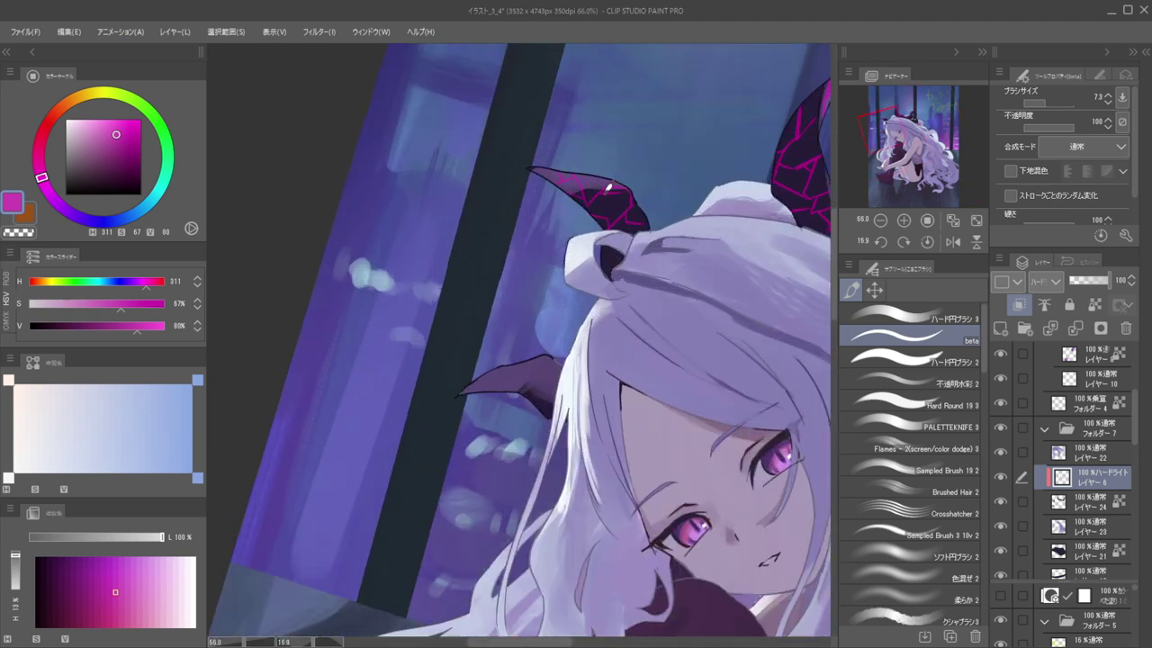
scroll(581, 205, "down", 1)
scroll(551, 213, "up", 2)
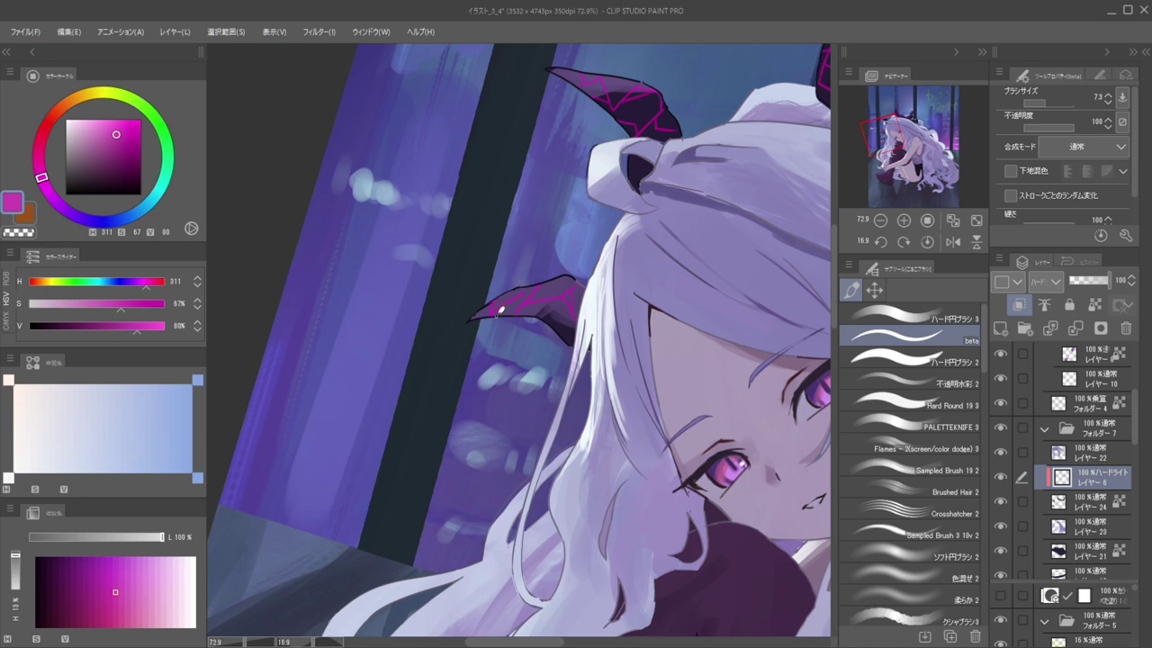
left_click(526, 249)
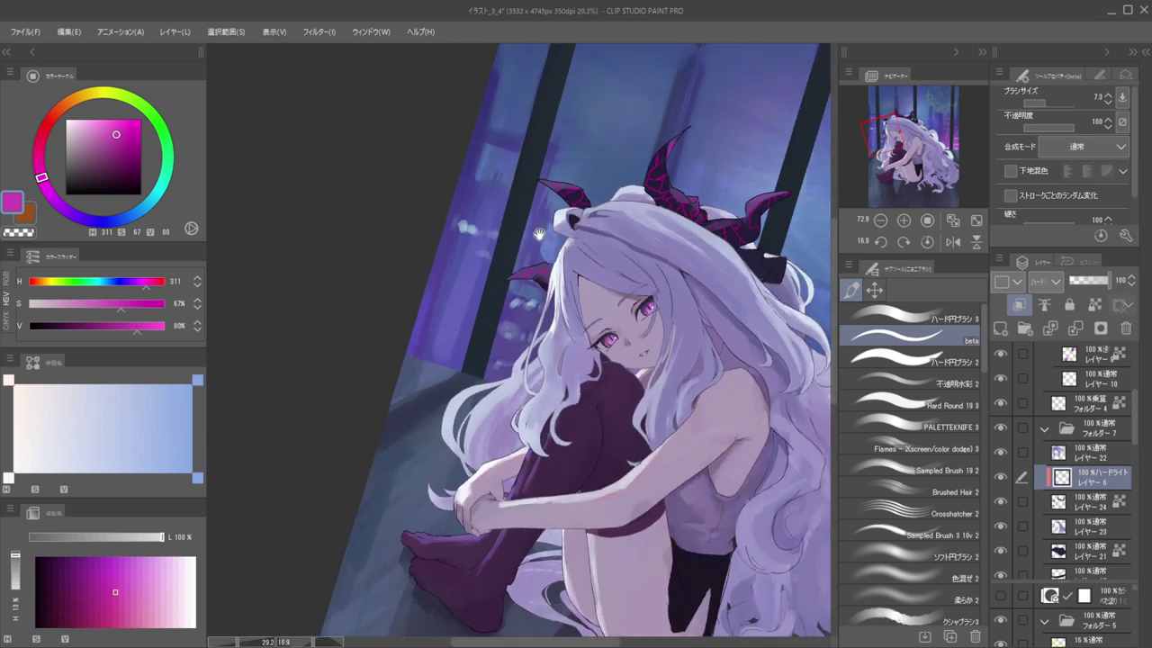
left_click_drag(560, 250, 534, 237)
left_click_drag(537, 238, 574, 236)
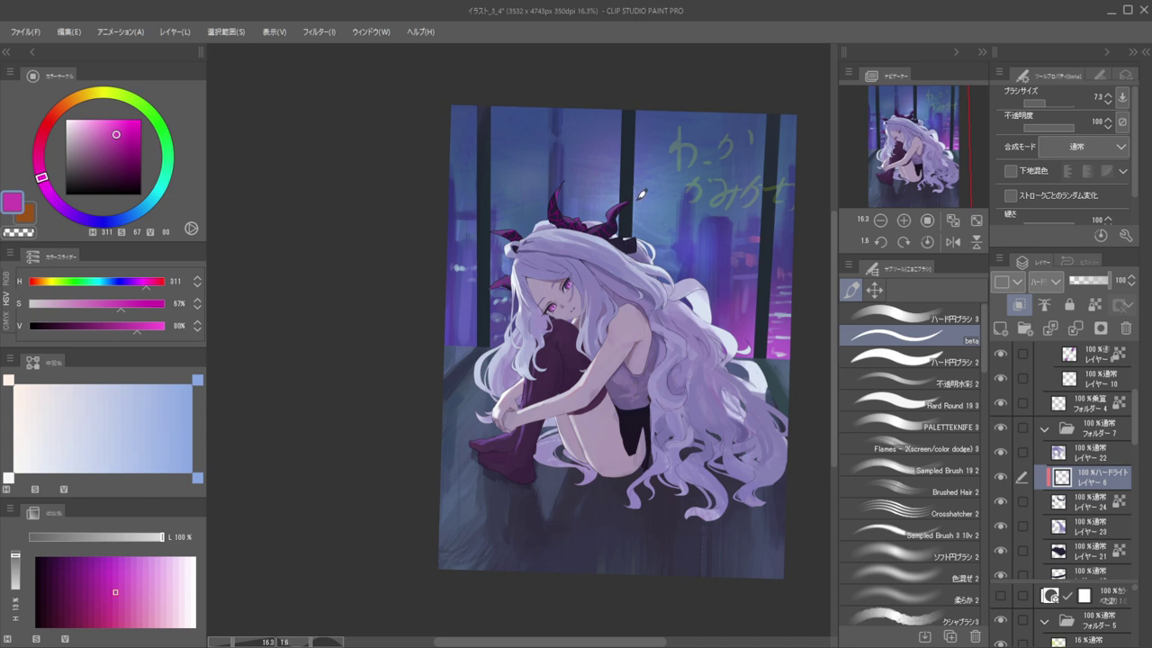
Add a Screen layer above the crack layer with a darker magenta and the 柔らか soft airbrush
left_click(999, 327)
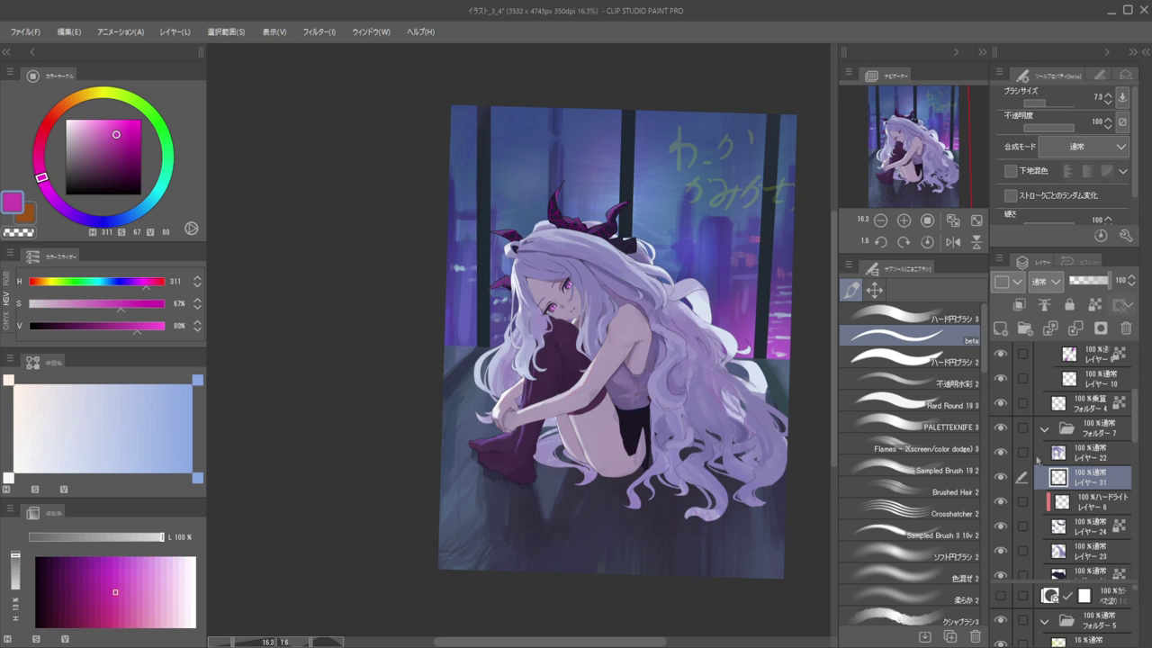
left_click(1045, 369)
left_click_drag(116, 132, 113, 147)
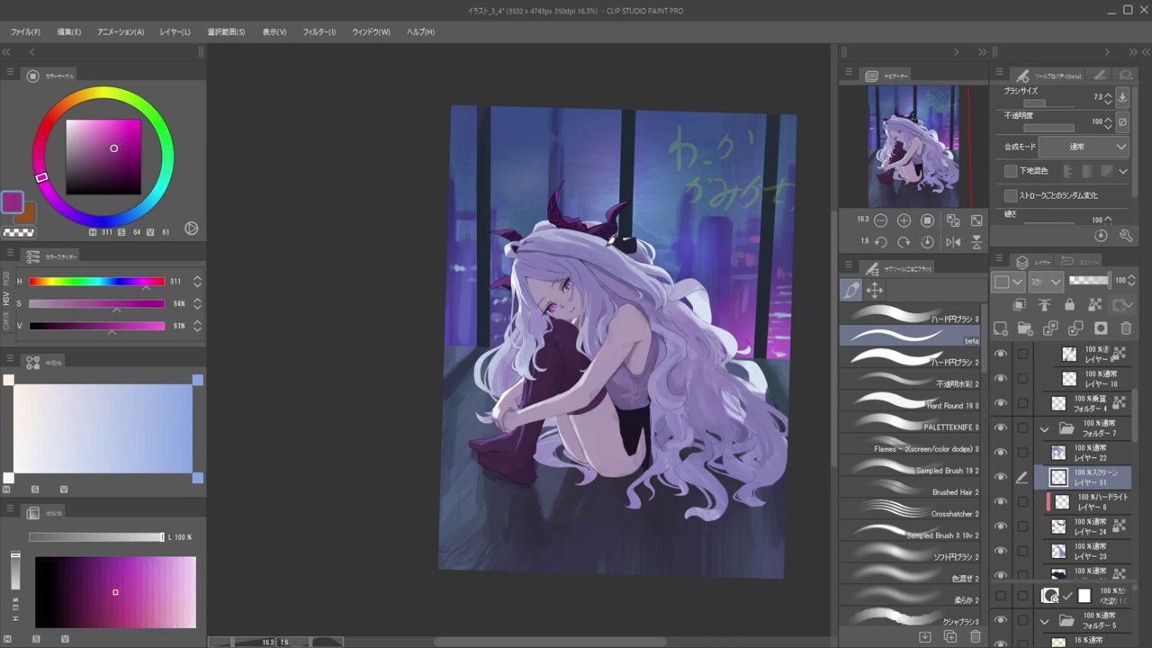
left_click(897, 575)
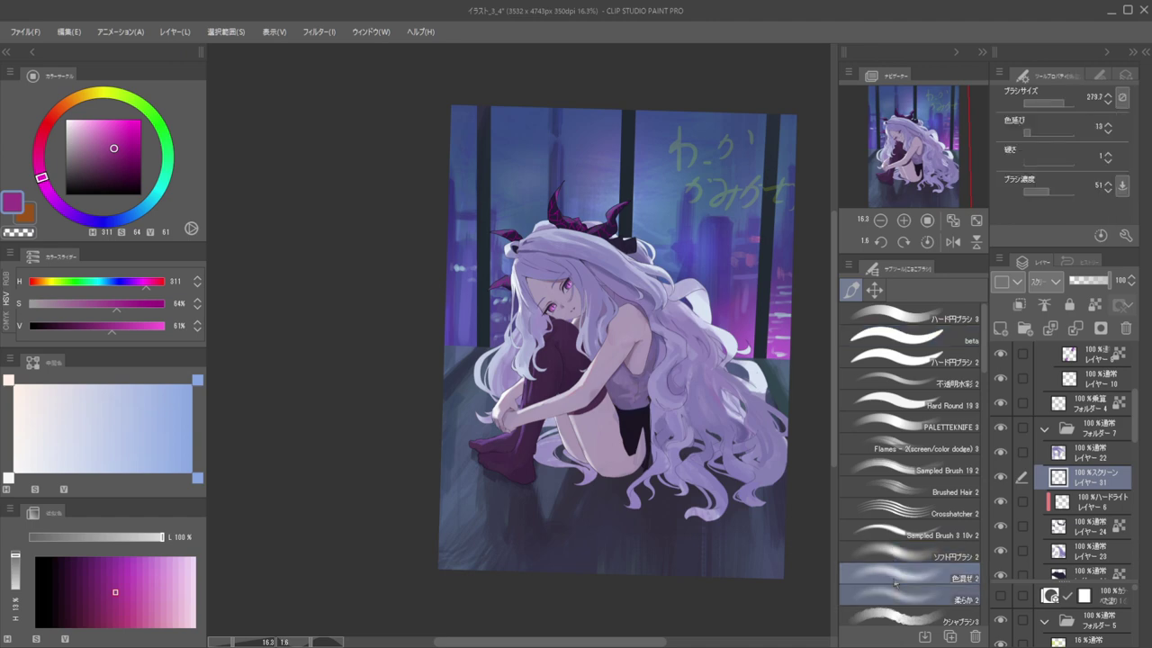
left_click(897, 595)
Paint soft magenta glow strokes over the large horn, undoing two missed strokes
mouse_move(567, 229)
left_mouse_down()
mouse_move(525, 193)
mouse_move(553, 193)
mouse_move(567, 220)
mouse_move(576, 203)
mouse_move(556, 187)
mouse_move(568, 218)
mouse_move(620, 210)
left_mouse_up()
key("ctrl+z")
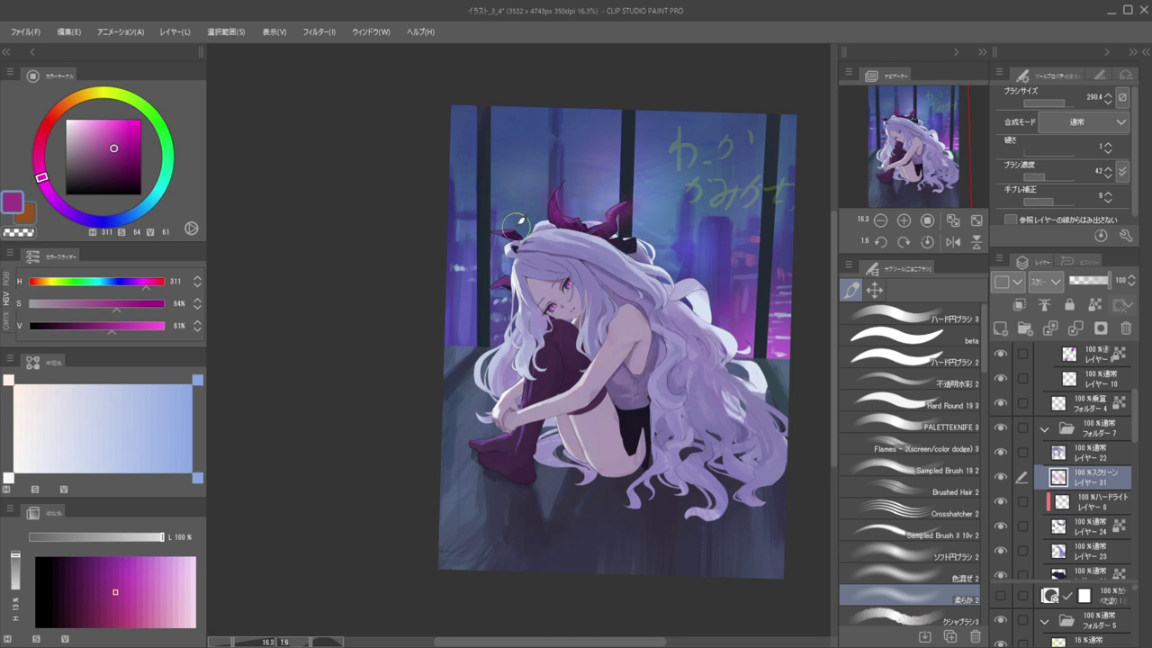
key("ctrl+z")
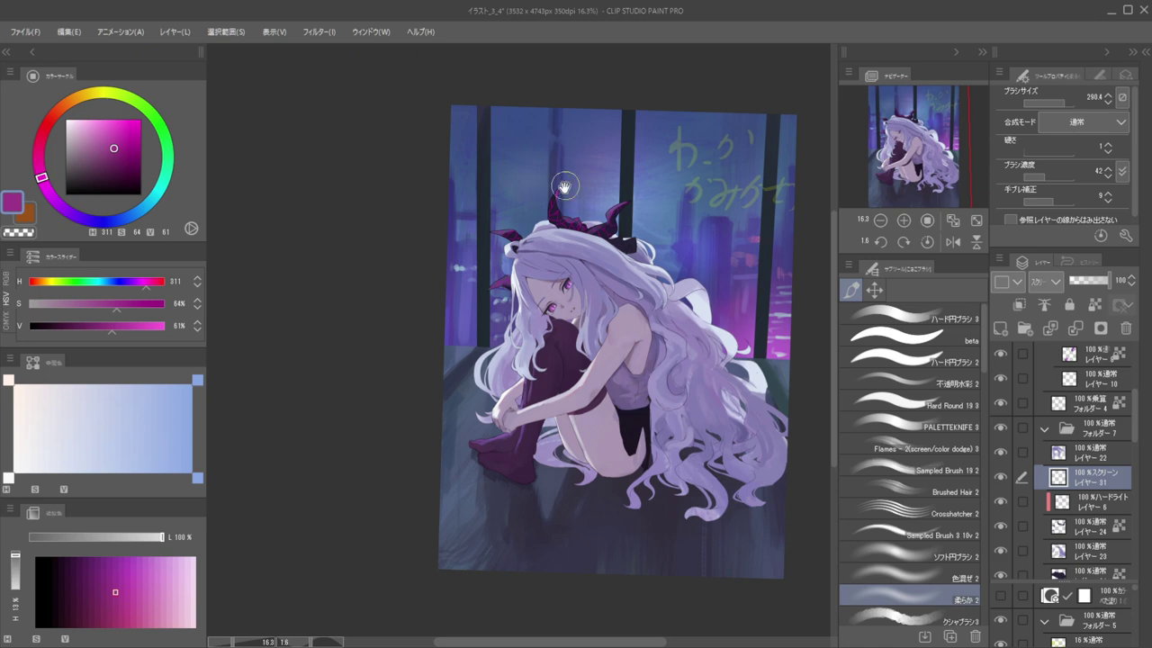
scroll(564, 177, "up", 5)
mouse_move(573, 208)
left_mouse_down()
mouse_move(512, 199)
mouse_move(535, 266)
mouse_move(533, 249)
mouse_move(527, 311)
mouse_move(560, 328)
mouse_move(559, 278)
mouse_move(563, 336)
mouse_move(578, 322)
mouse_move(555, 343)
mouse_move(585, 328)
mouse_move(585, 346)
mouse_move(611, 318)
mouse_move(611, 355)
mouse_move(625, 331)
left_mouse_up()
left_click_drag(659, 344, 660, 337)
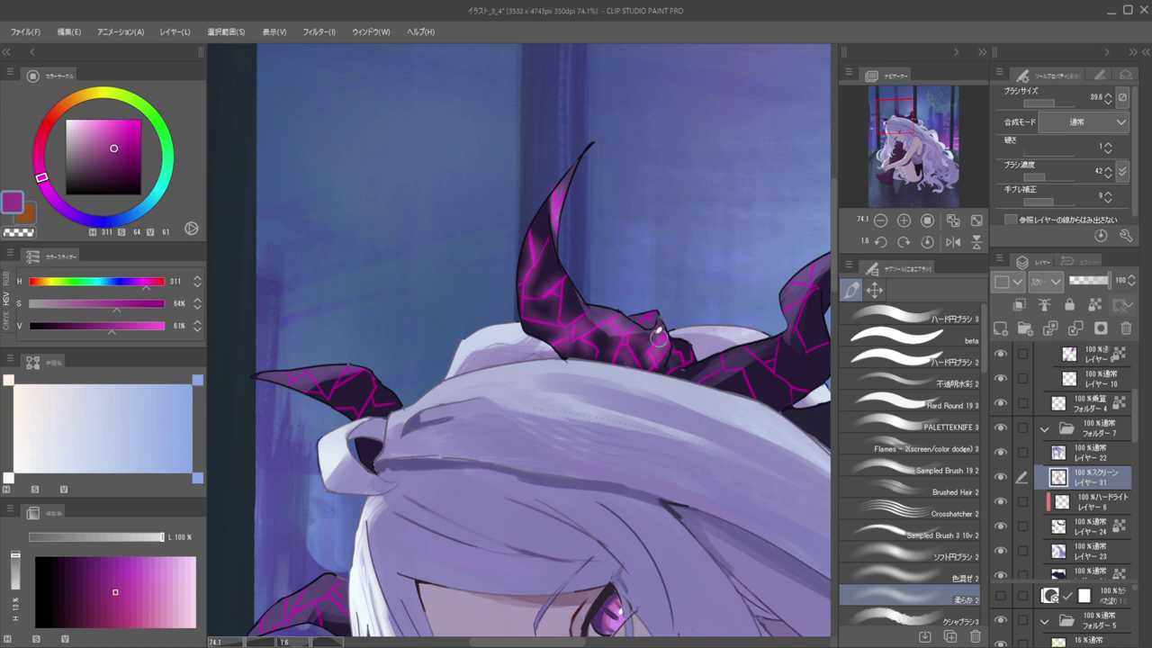
left_click_drag(603, 226, 554, 213)
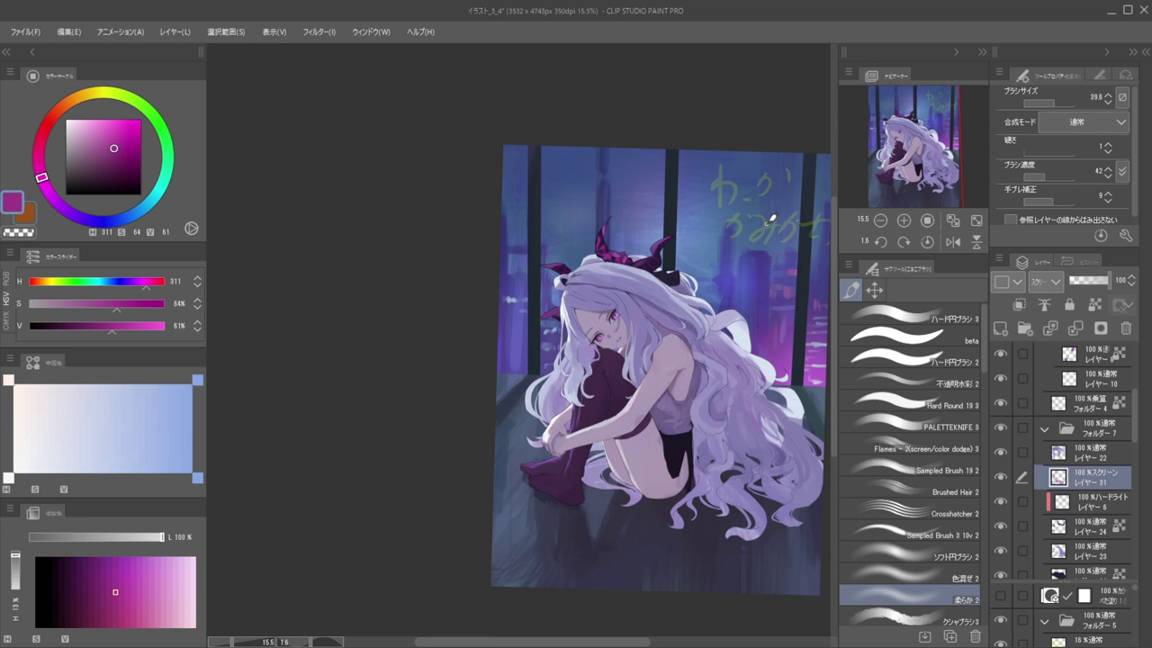
Delete レイヤー31, duplicate レイヤー6, place the copy beneath it and turn on clipping
left_click(1125, 328)
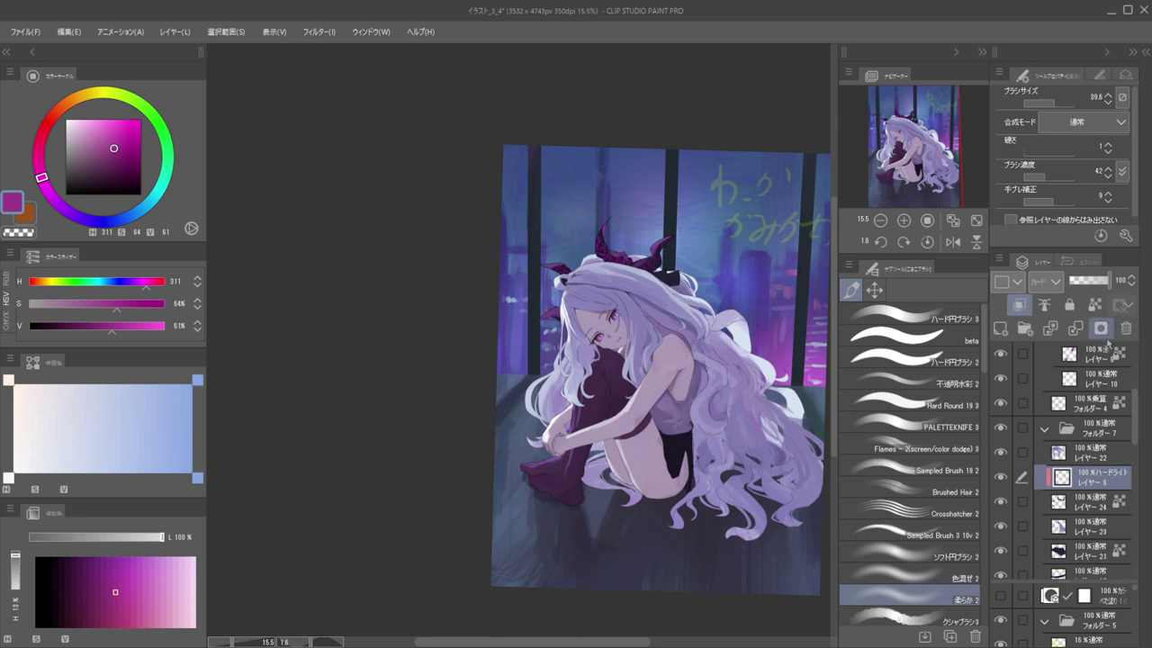
key("ctrl+v")
left_click(1091, 501)
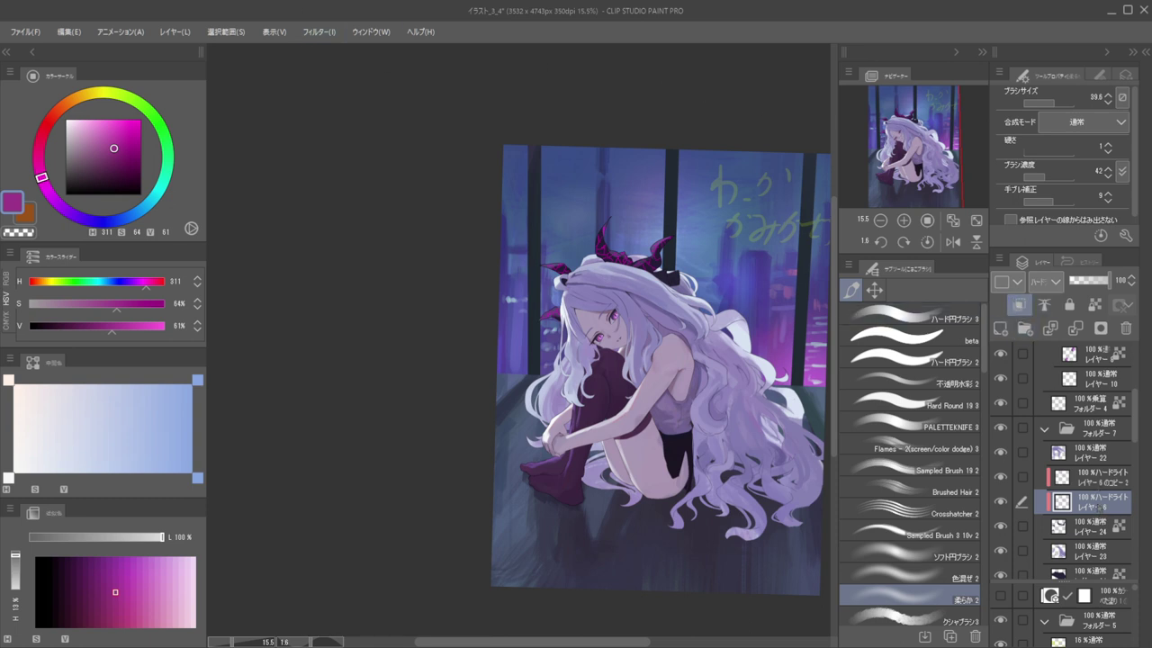
mouse_move(1092, 480)
left_mouse_down()
mouse_move(1092, 511)
mouse_move(1089, 497)
left_mouse_up()
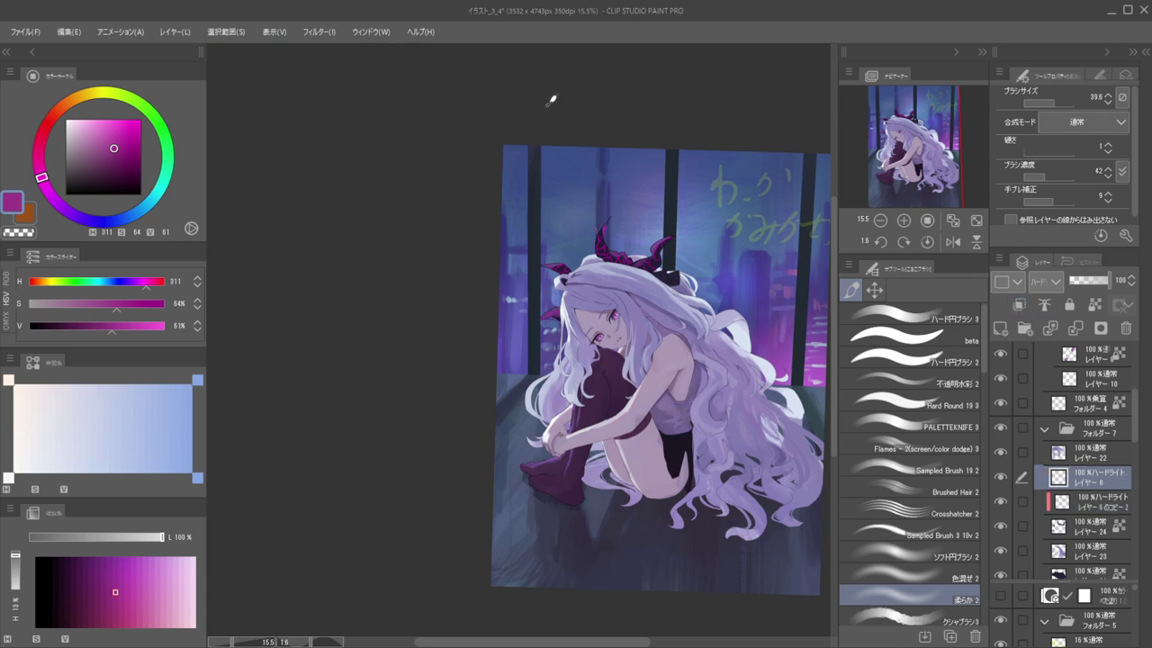
left_click(1017, 306)
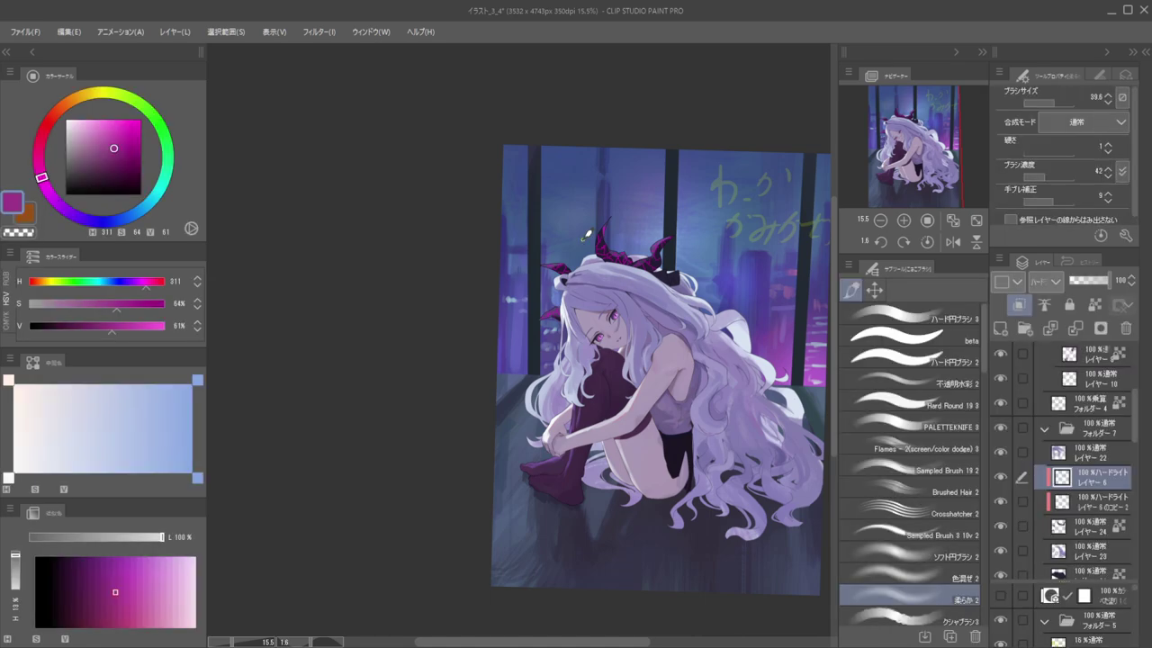
Compare the horn layer at 0 and full opacity, test Color Dodge and Overlay, then keep Hard Light
scroll(594, 234, "up", 5)
scroll(600, 236, "up", 4)
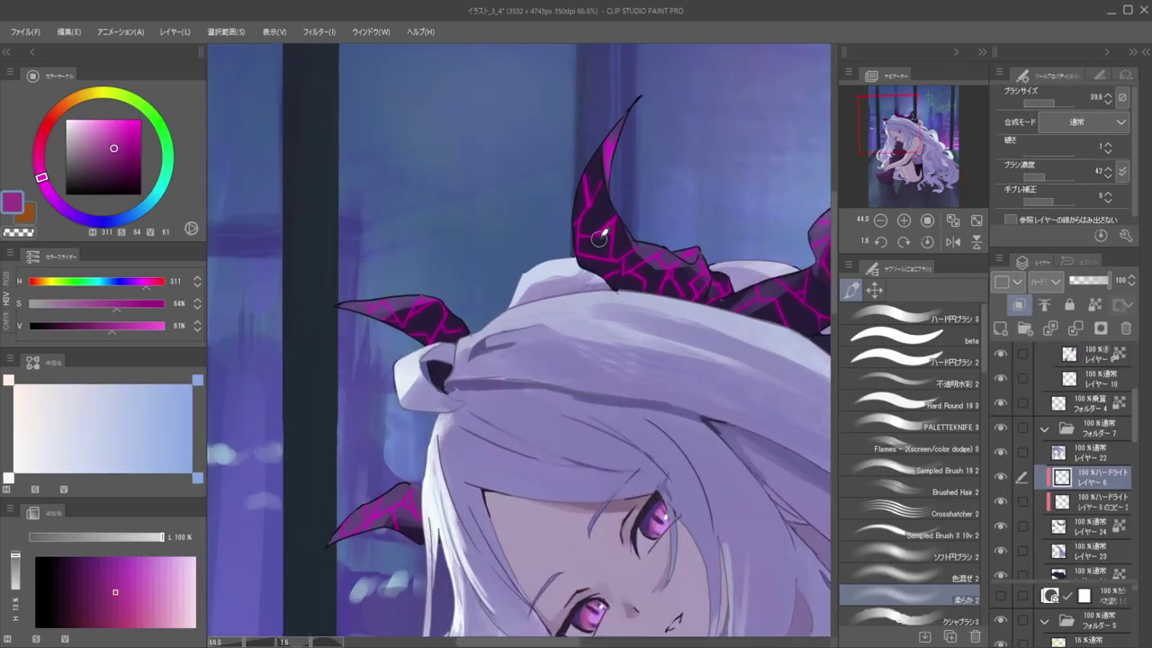
left_click(1068, 281)
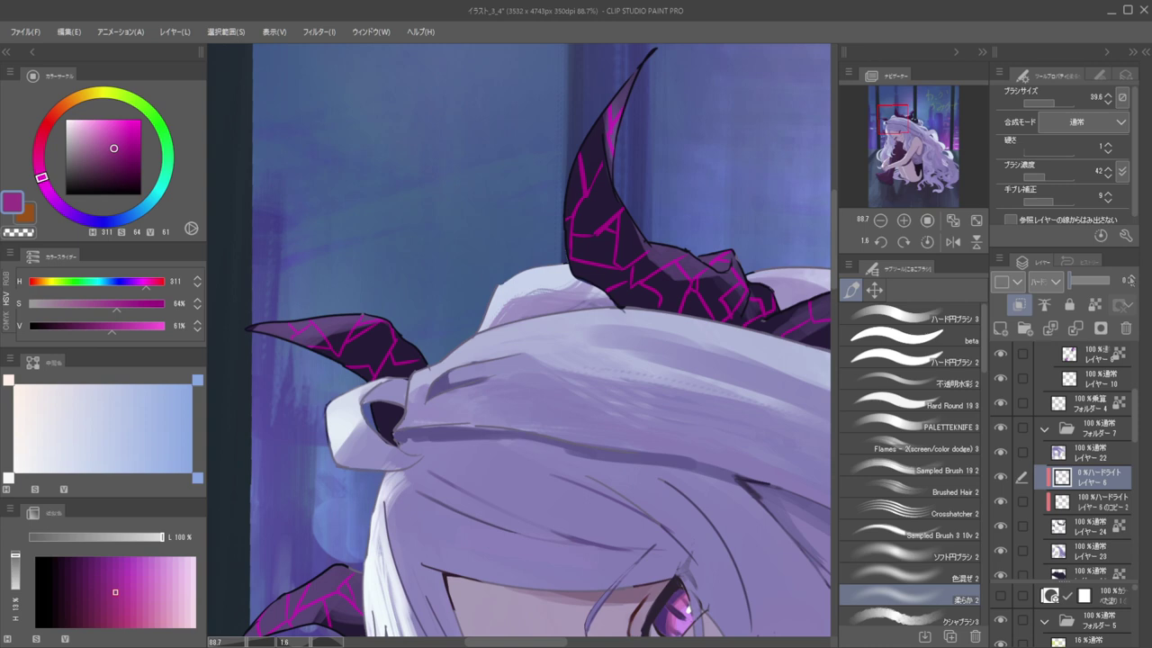
left_click(1109, 282)
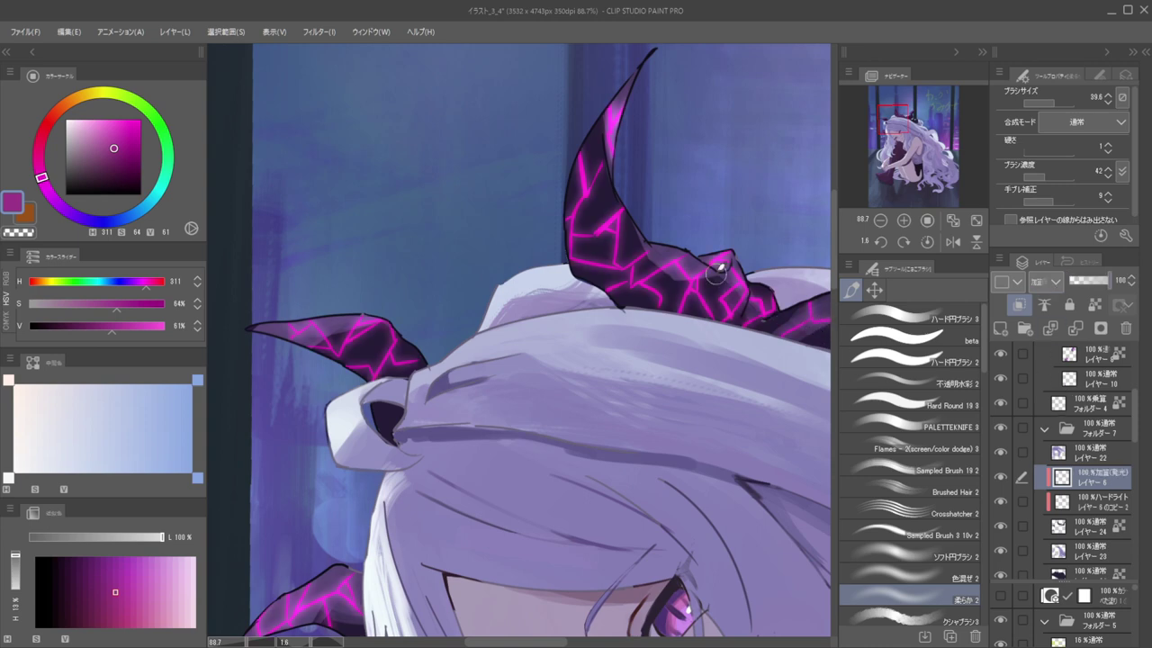
scroll(659, 218, "down", 7)
scroll(567, 167, "down", 4)
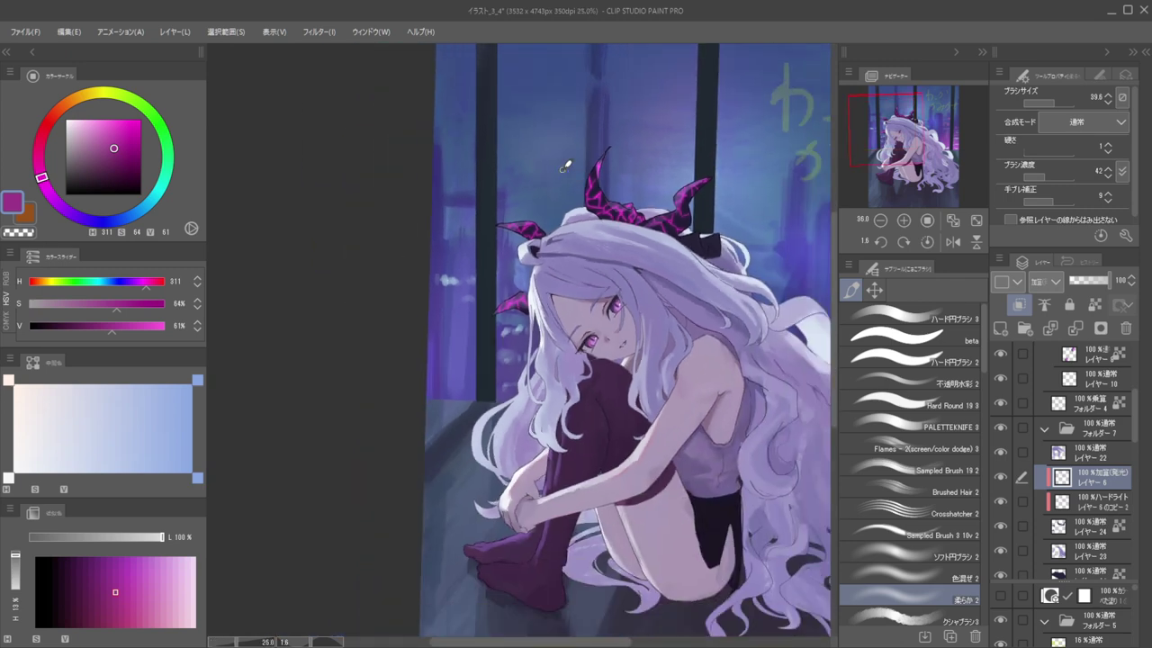
left_click(1038, 338)
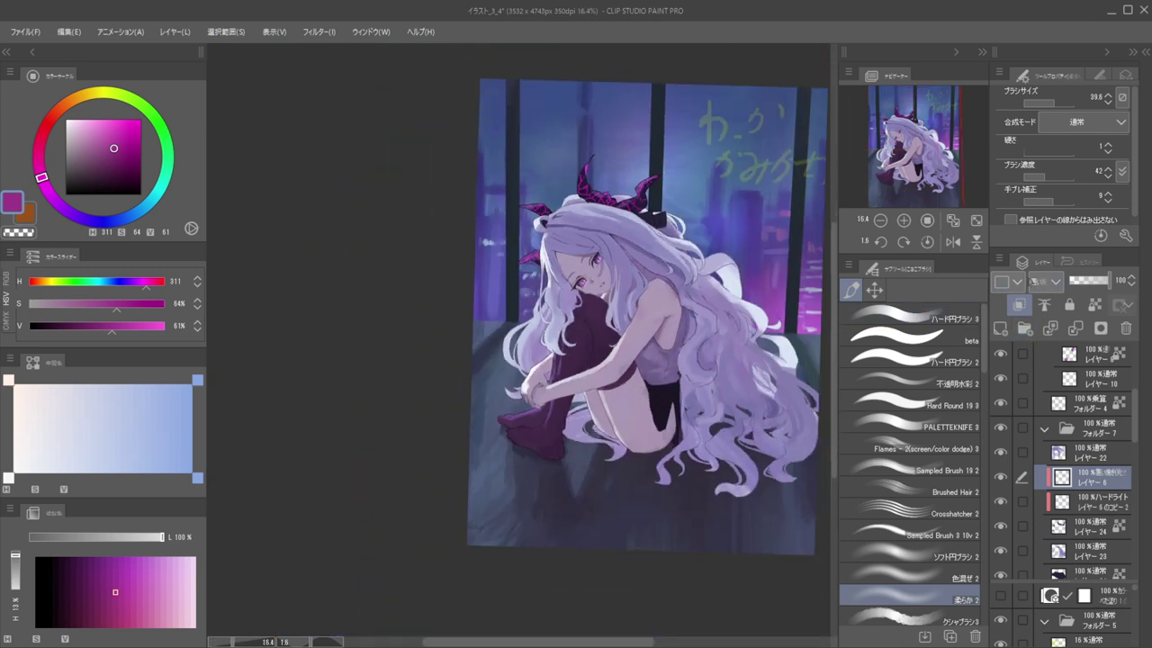
key("Down")
key("Down")
key("Down")
scroll(610, 186, "up", 2)
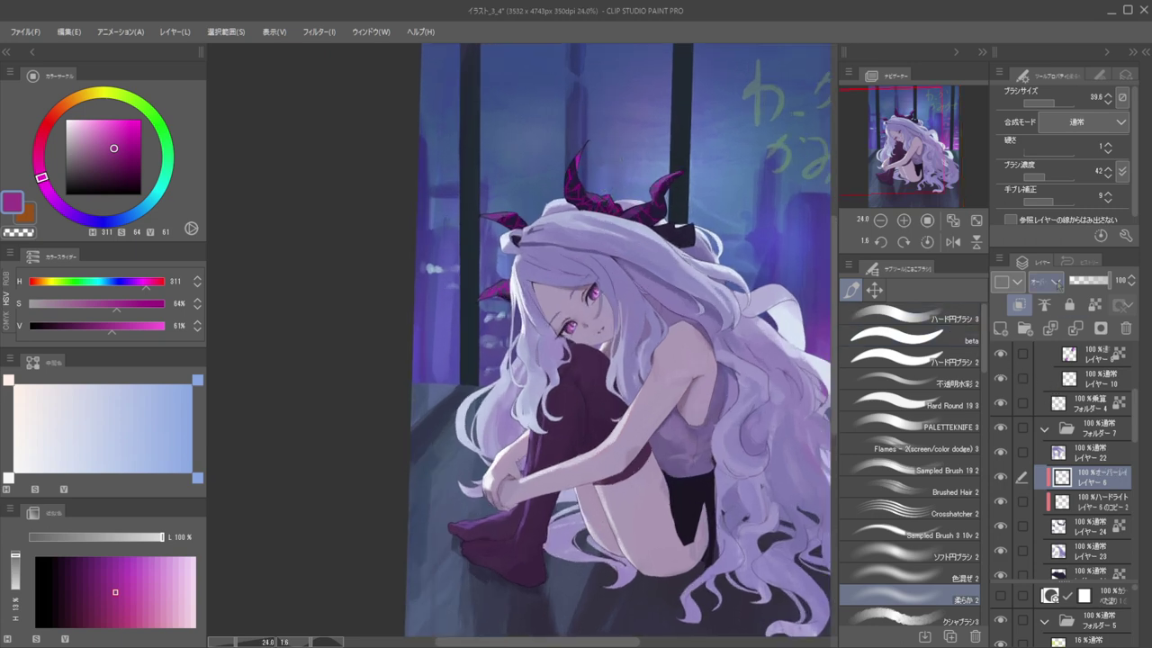
key("Down")
key("Down")
scroll(708, 208, "down", 2)
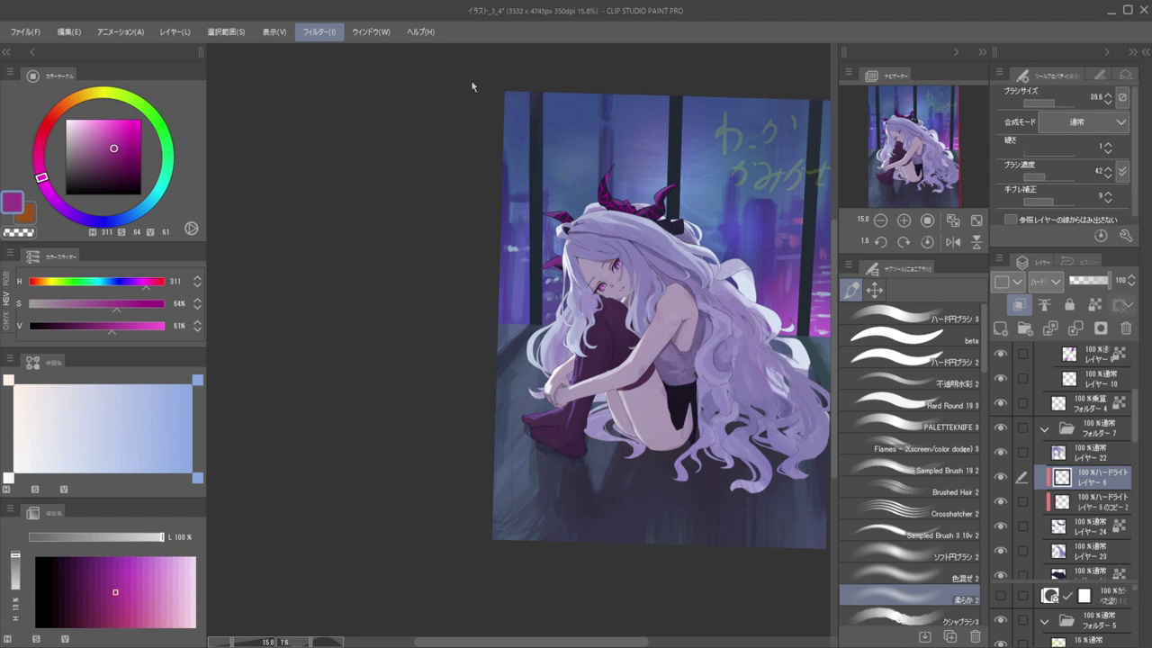
Open and close a filter's settings, then mirror the view to check the composition
left_click(478, 99)
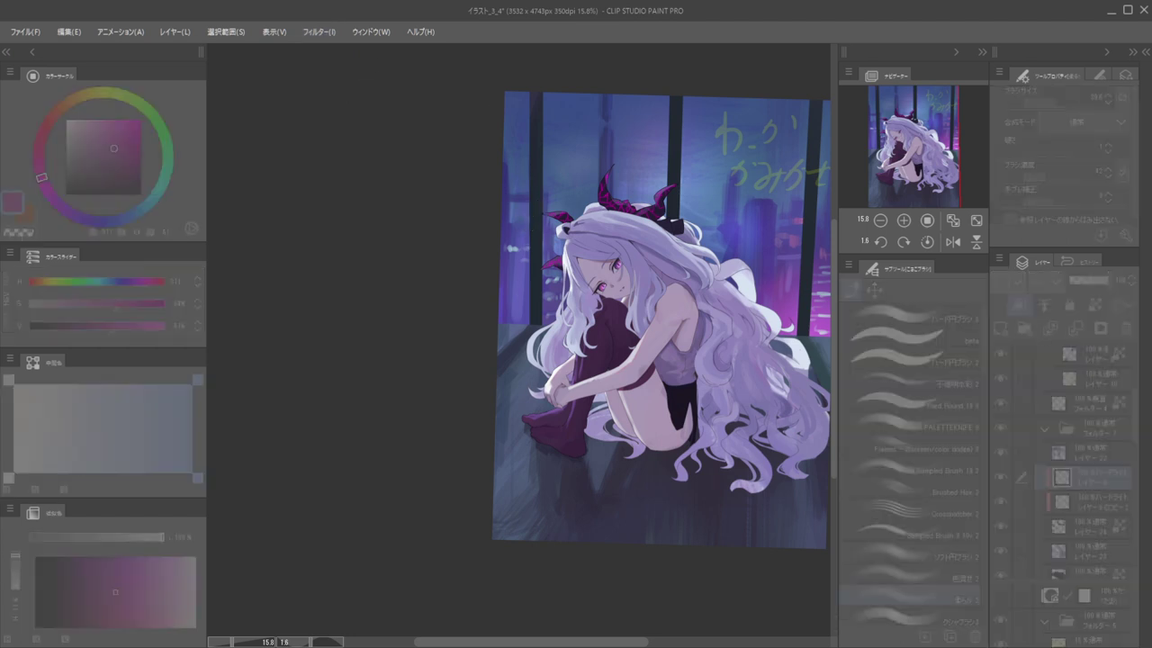
left_click(1116, 351)
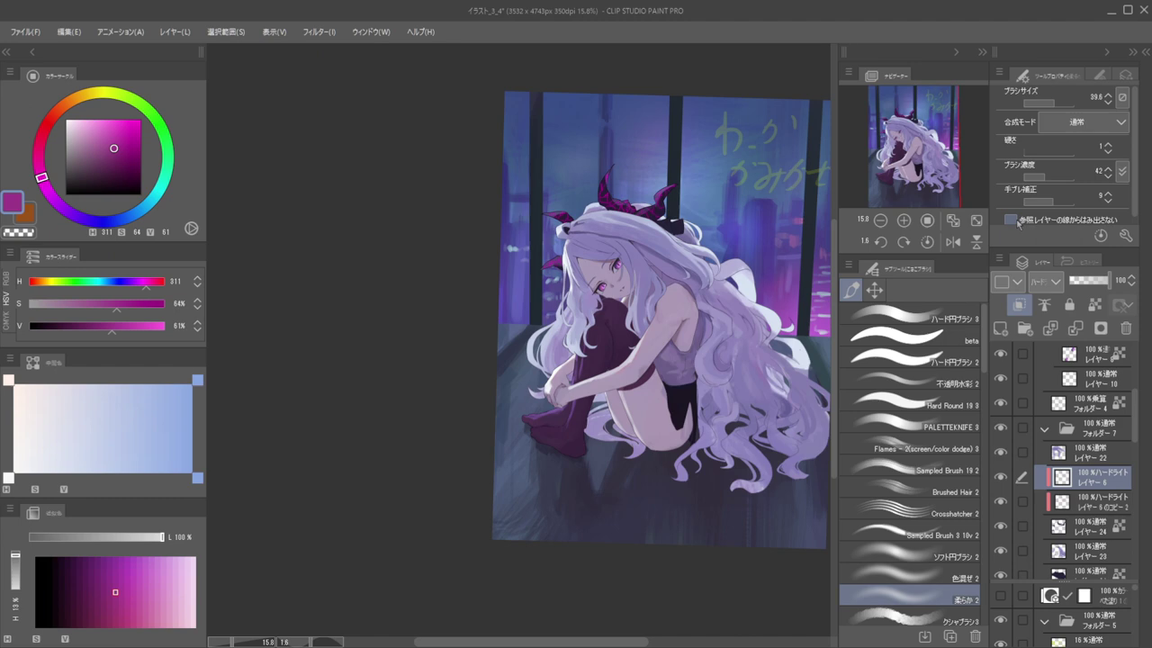
key("h")
key("h")
left_click_drag(601, 218, 549, 193)
key("h")
Mirror the view and select the Multiply folder with transparent colour for erasing
key("h")
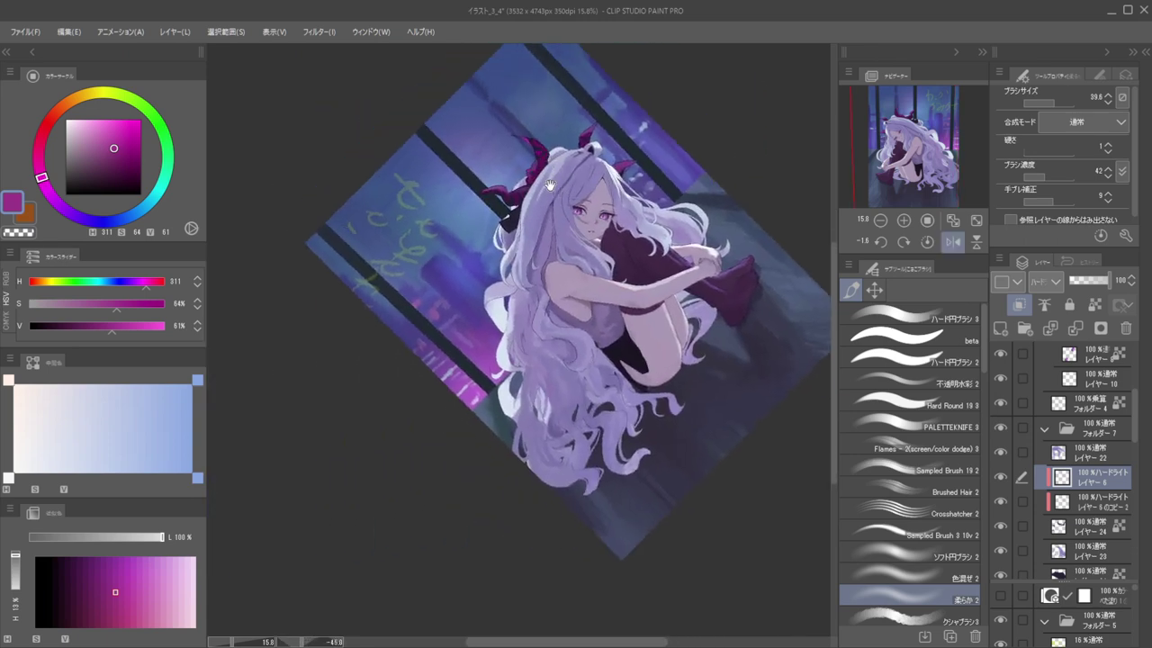
scroll(549, 193, "up", 4)
key("h")
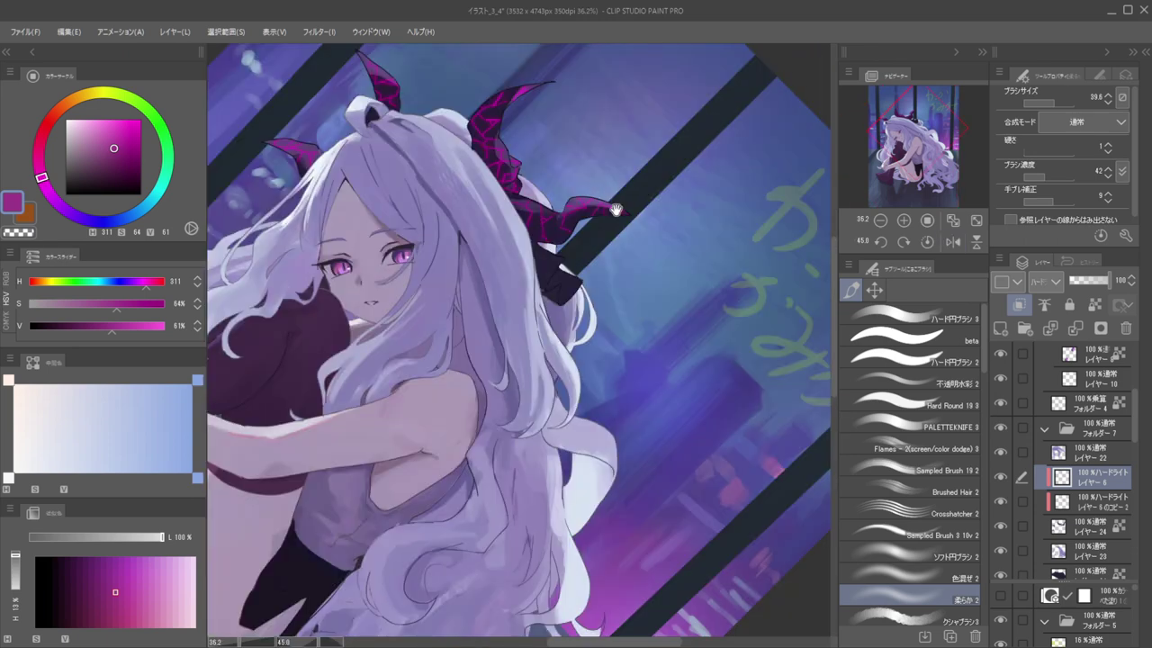
key("h")
scroll(619, 235, "up", 2)
scroll(656, 226, "down", 1)
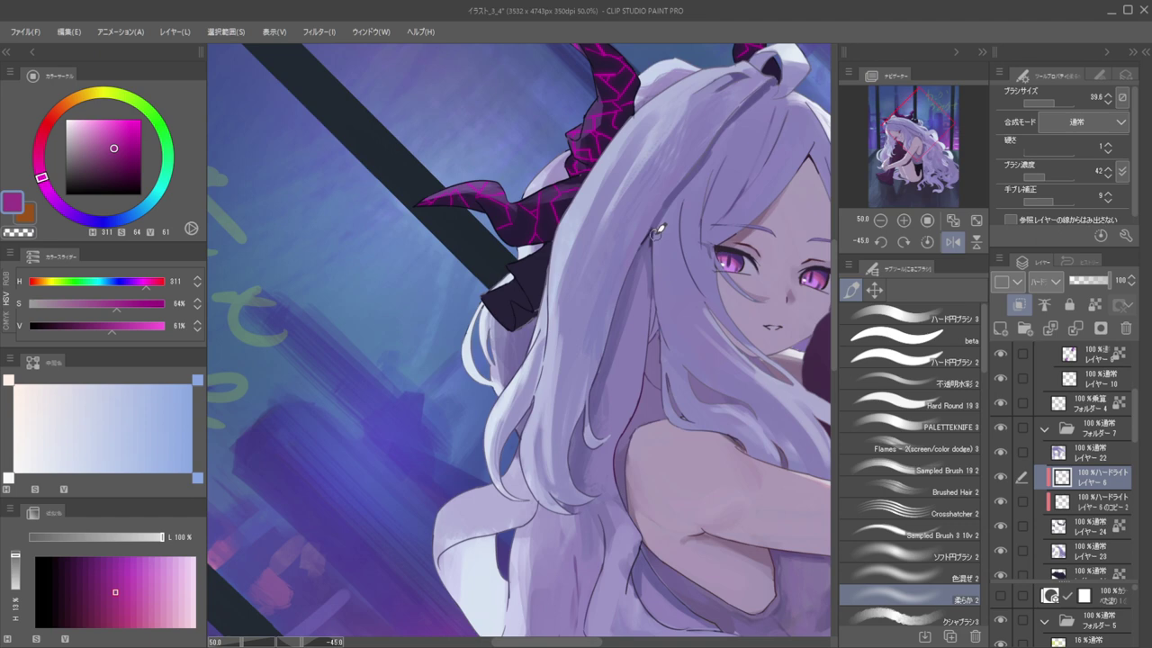
left_click(651, 227, "ctrl+shift")
scroll(646, 255, "up", 1)
key("c")
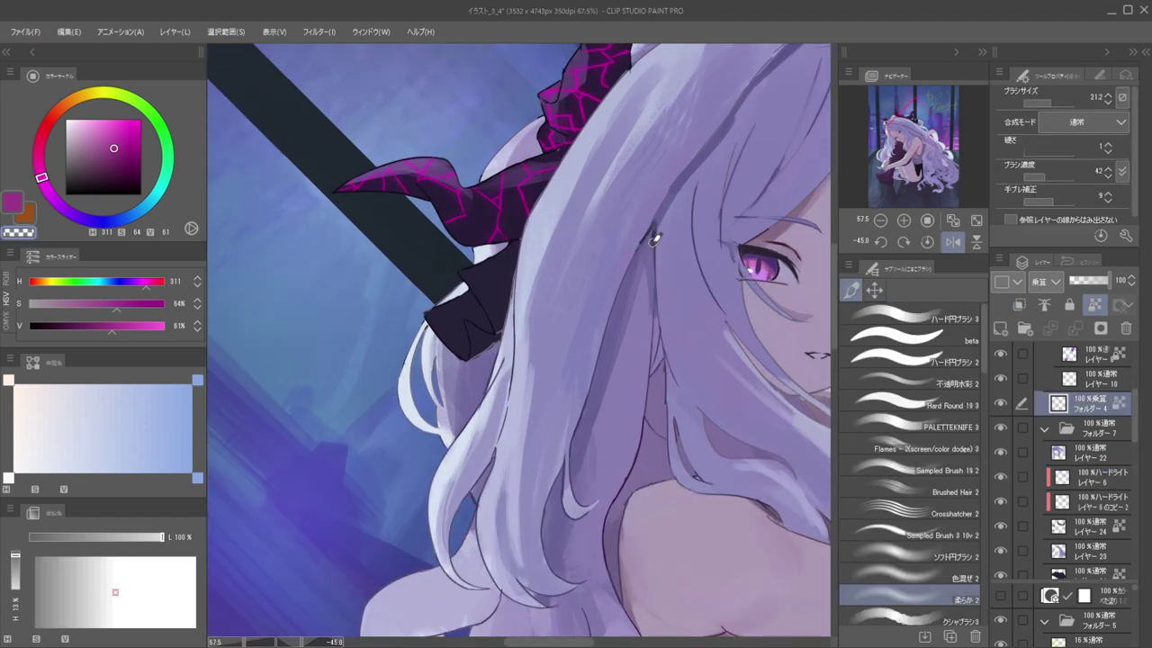
left_click_drag(621, 250, 565, 212)
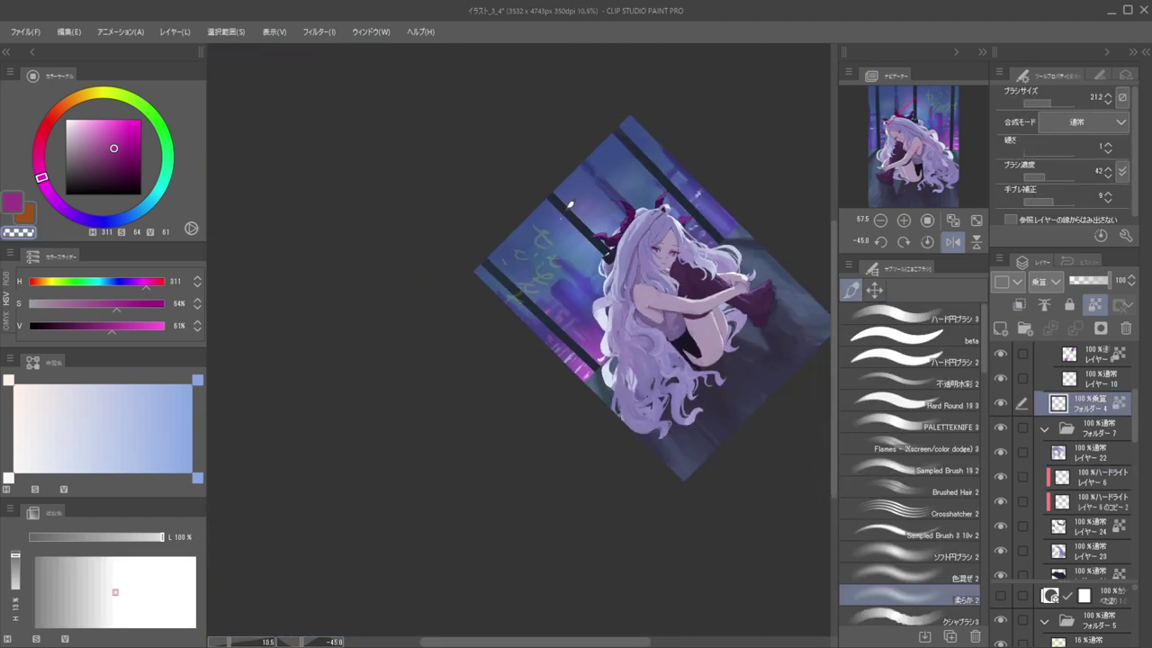
Tilt the view about 10 degrees, zoom onto the girl's face and reselect the Multiply folder
key("^")
key("h")
left_click_drag(684, 271, 803, 212)
key("h")
left_click_drag(595, 280, 662, 267)
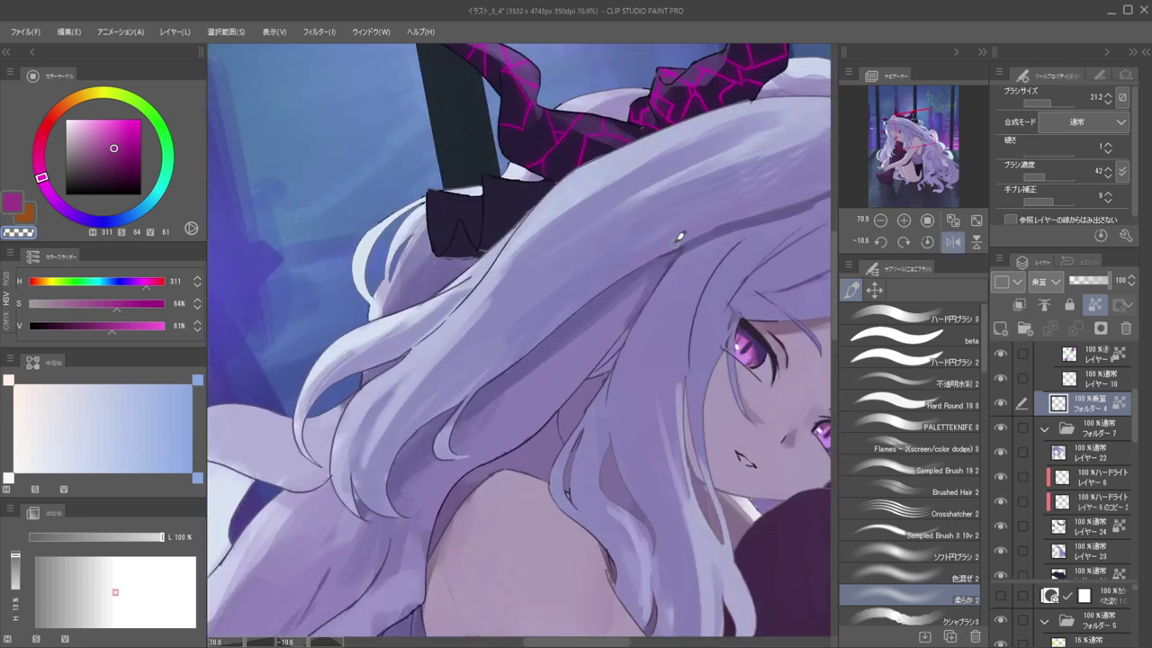
left_click(656, 257, "ctrl+shift")
left_click(704, 228, "ctrl+shift")
Enlarge the brush, pick the lavender hair colour and target the hair layer
mouse_move(752, 213)
left_mouse_down()
mouse_move(661, 239)
mouse_move(678, 232)
left_mouse_up()
left_click(680, 235, "ctrl+shift")
left_click(679, 235, "alt")
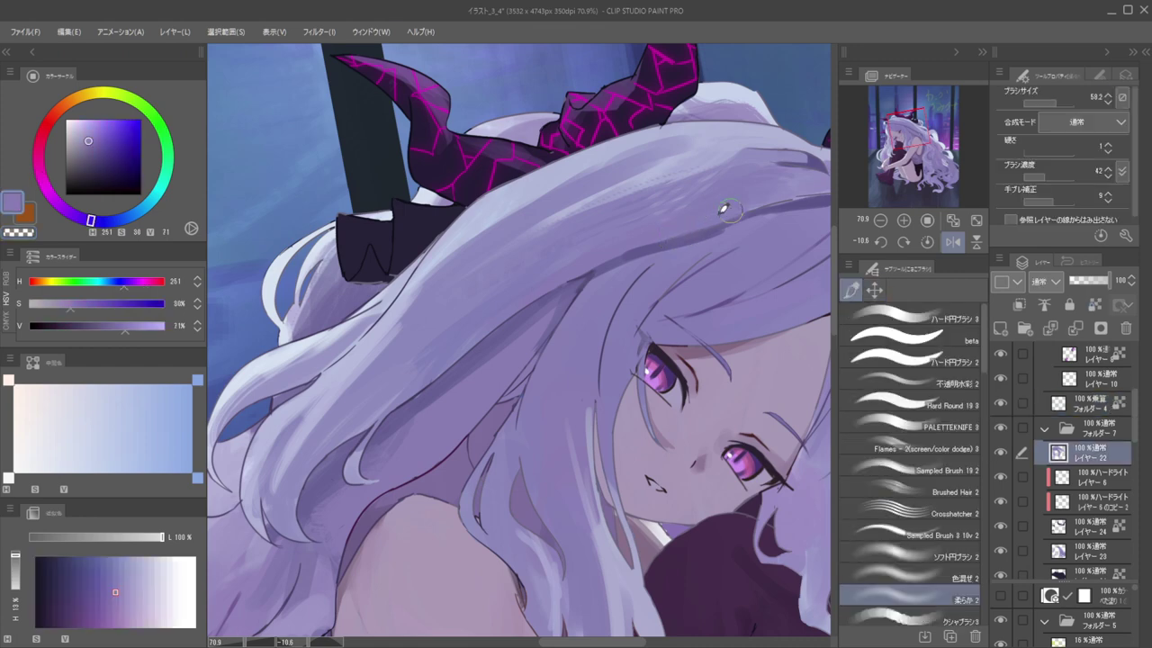
left_click(729, 205, "ctrl+shift")
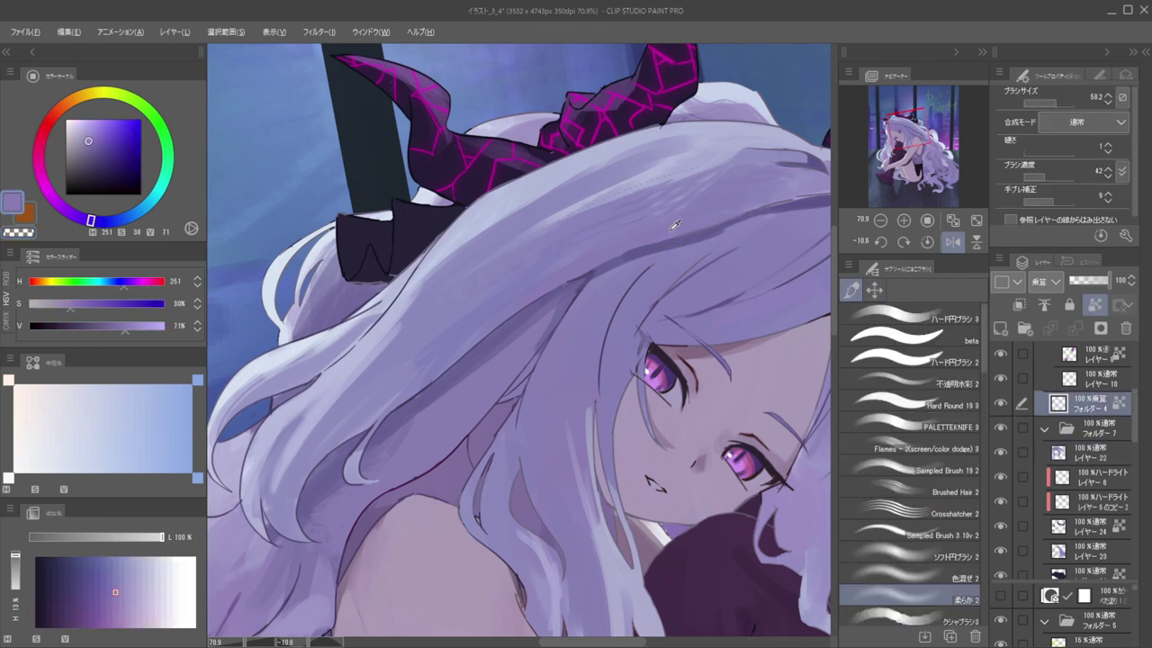
key("c")
left_click_drag(742, 194, 679, 204)
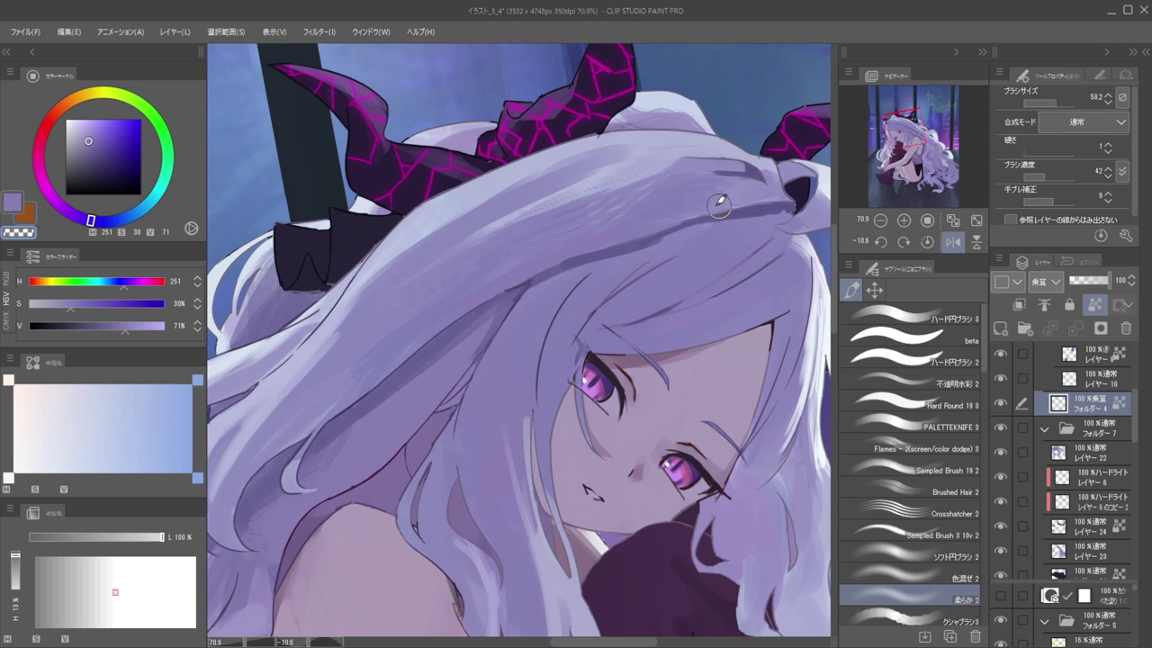
mouse_move(751, 217)
left_mouse_down()
mouse_move(663, 135)
mouse_move(645, 210)
mouse_move(596, 177)
mouse_move(600, 203)
left_mouse_up()
left_click(577, 167, "ctrl+shift")
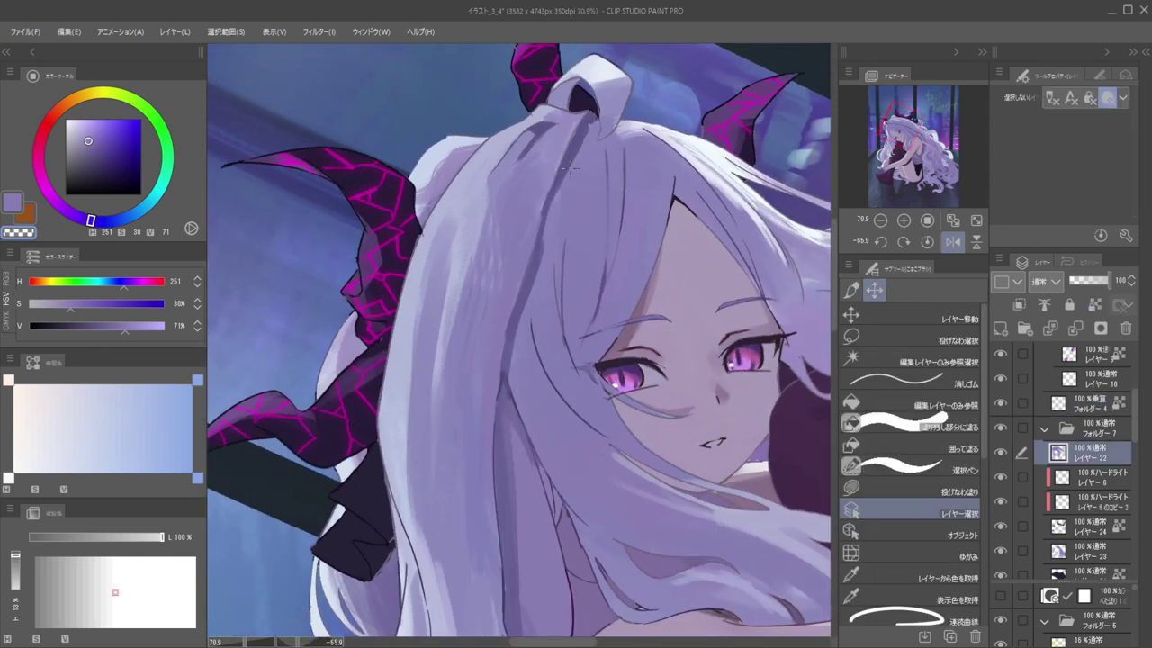
Sample a darker lavender, undo a test stroke, and try the solid beta brush at about 88
key("b")
left_click(582, 146, "alt")
left_click_drag(569, 199, 574, 174)
key("ctrl+z")
left_click(882, 333)
left_click_drag(700, 218, 774, 219)
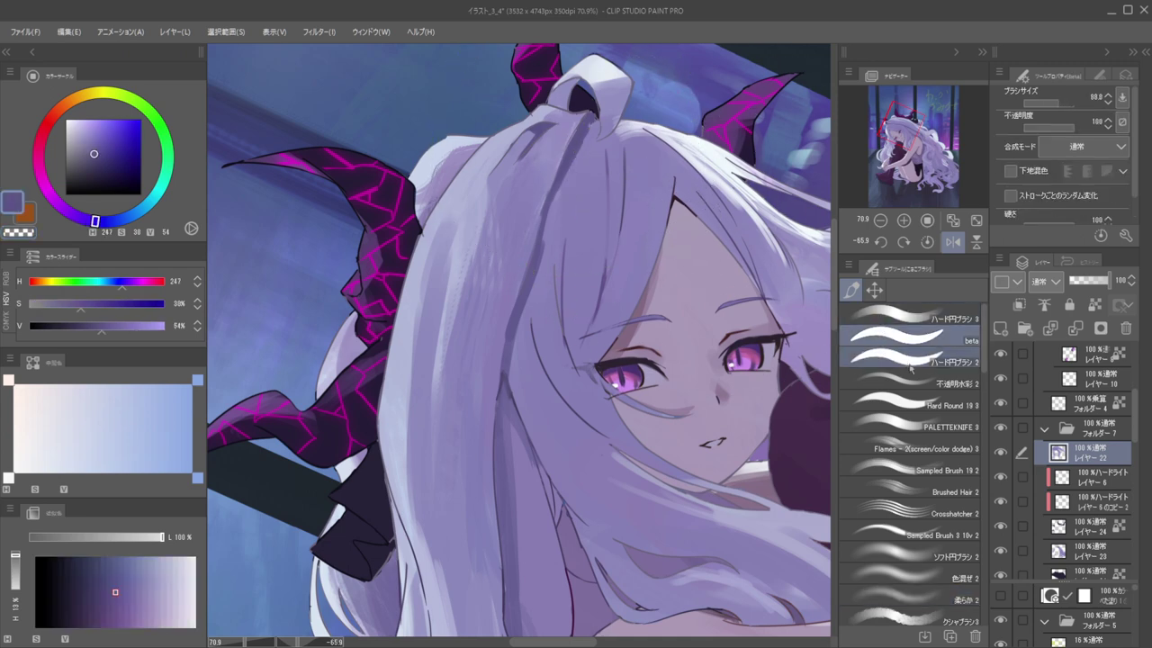
Set up the opaque watercolour brush at 83 opacity and size 6.2
left_click(910, 381)
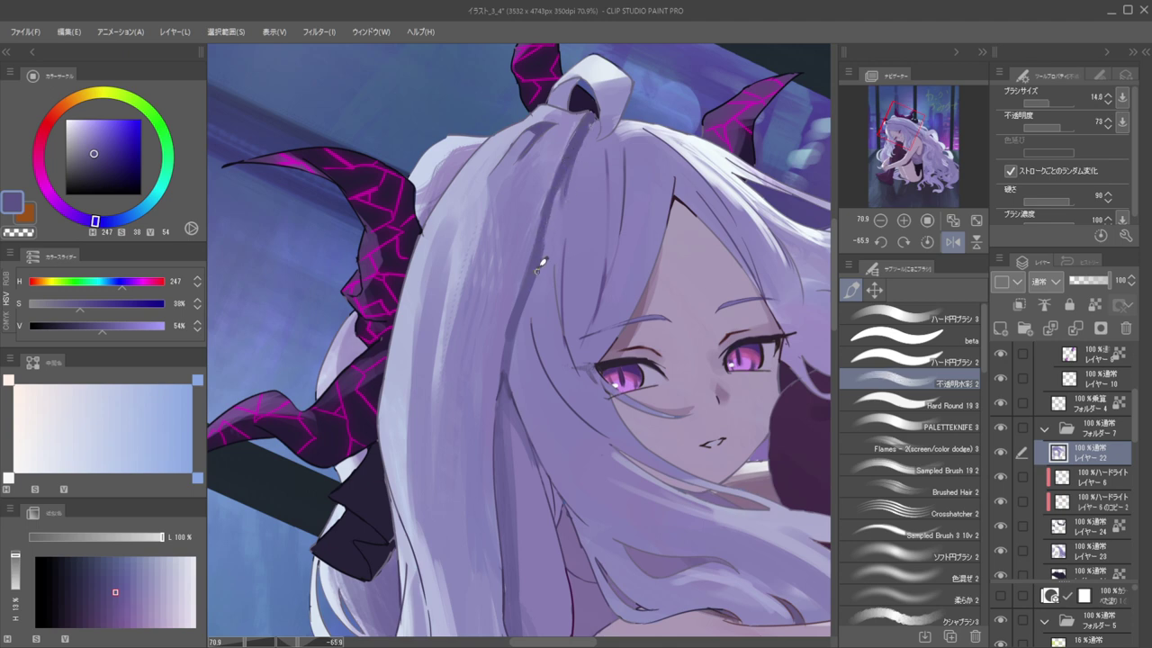
scroll(538, 229, "down", 3)
scroll(538, 216, "up", 3)
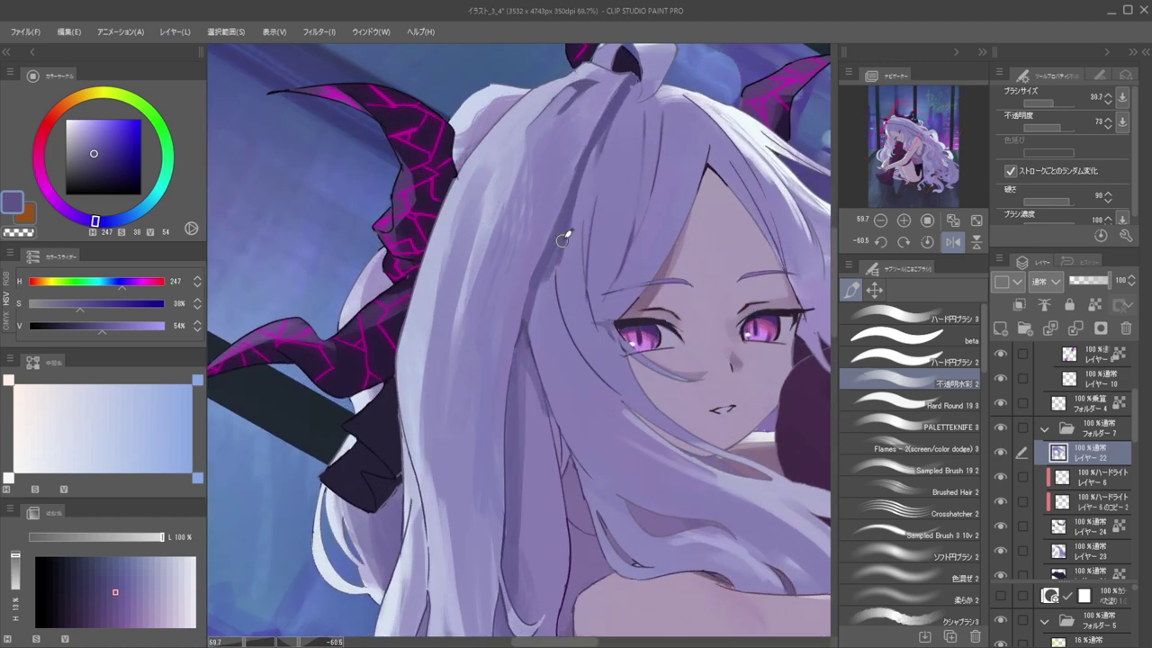
left_click(987, 169)
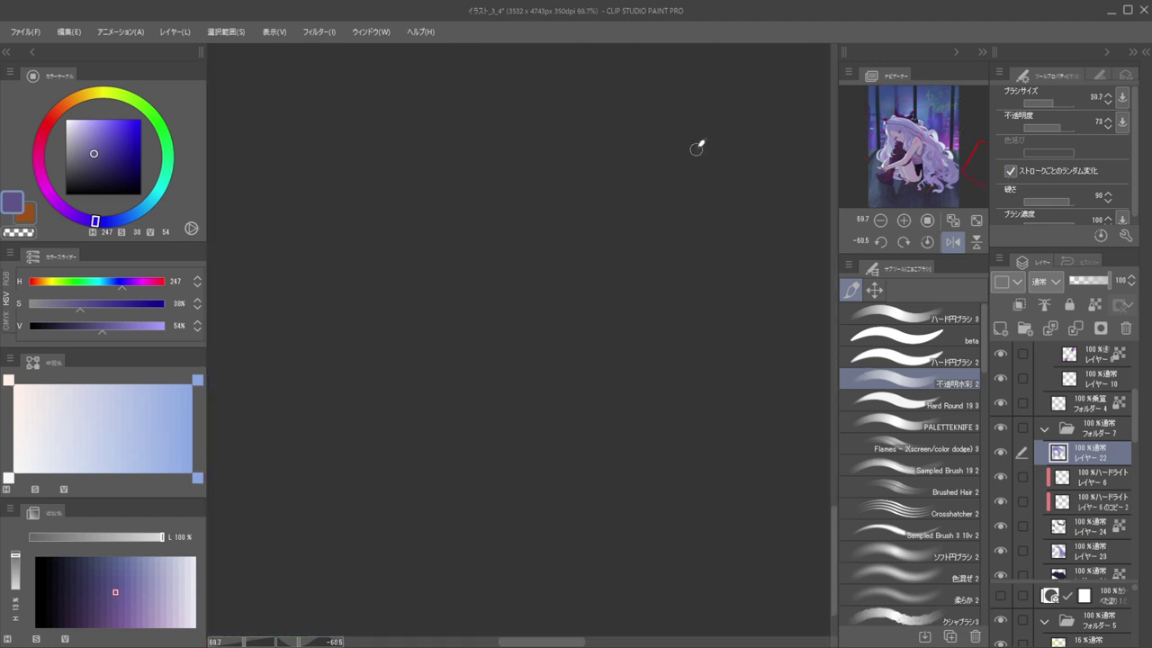
scroll(644, 192, "down", 9)
left_click_drag(659, 160, 580, 268)
scroll(604, 217, "up", 4)
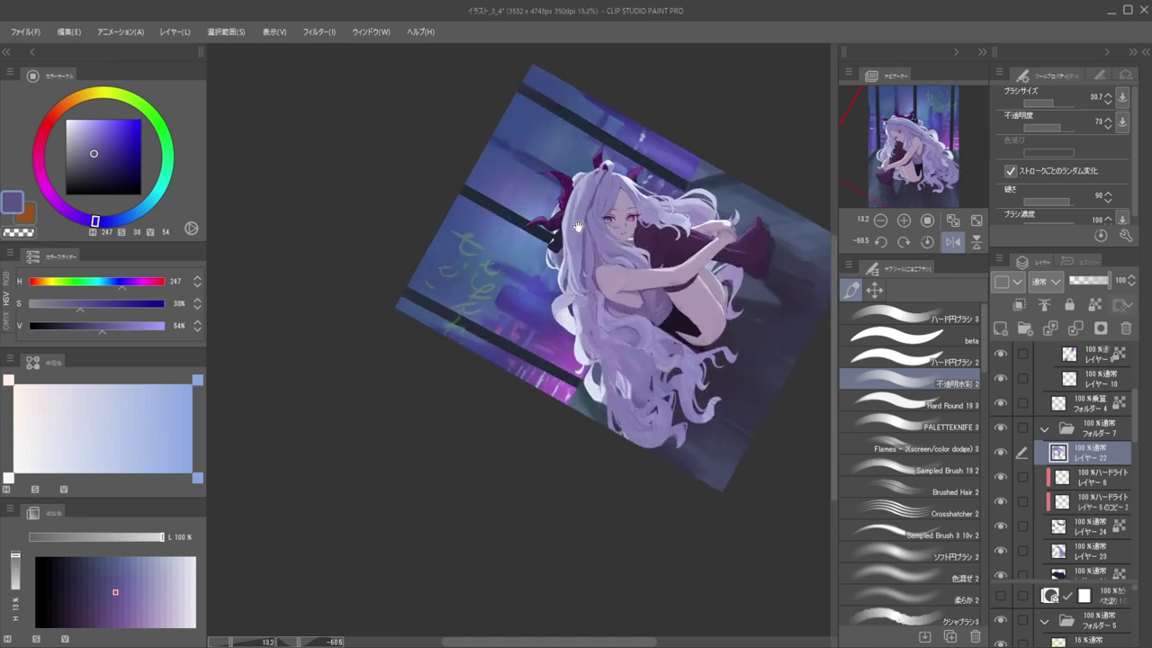
scroll(578, 227, "up", 5)
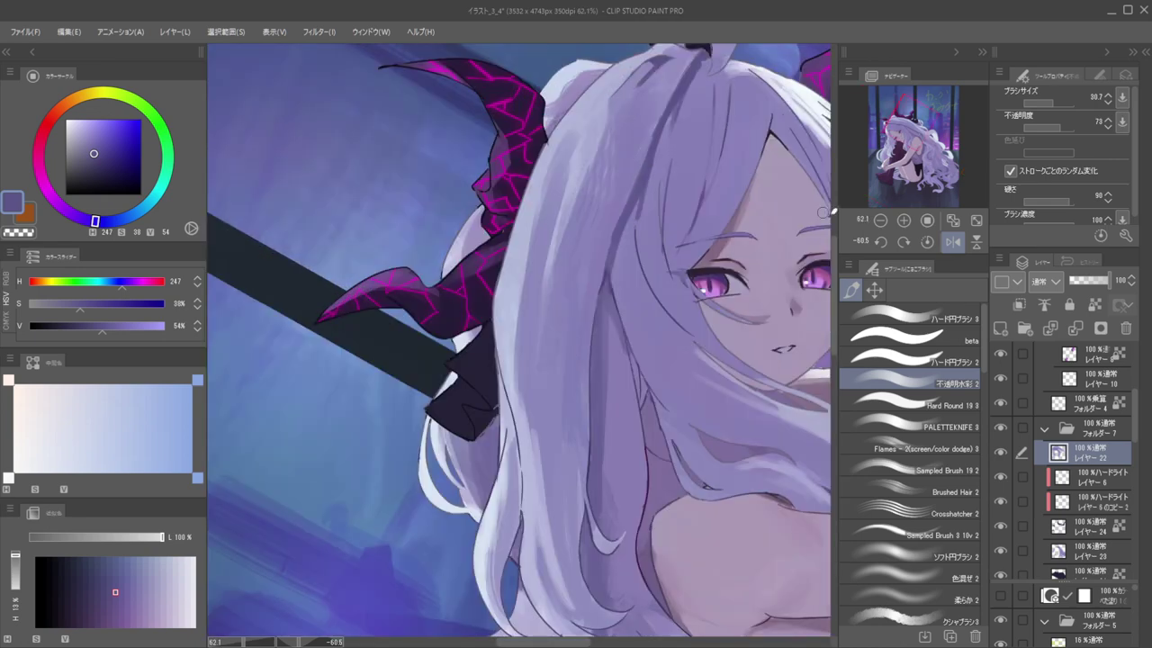
left_click(894, 353)
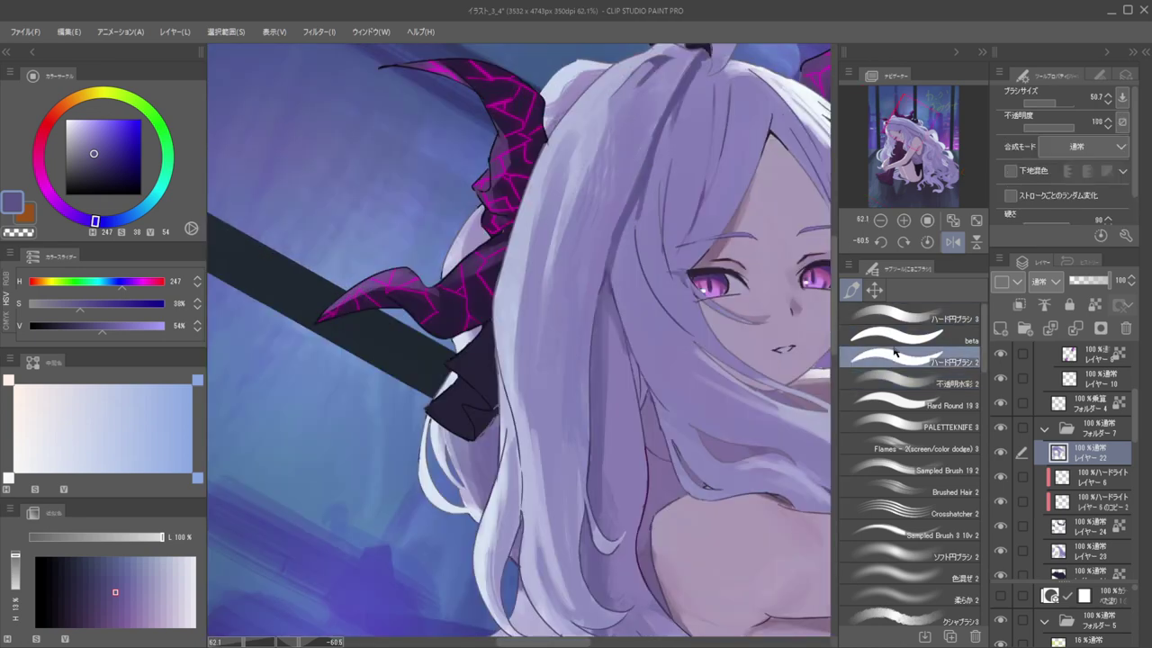
left_click(909, 382)
left_click_drag(1068, 126, 1071, 124)
left_click(1044, 103)
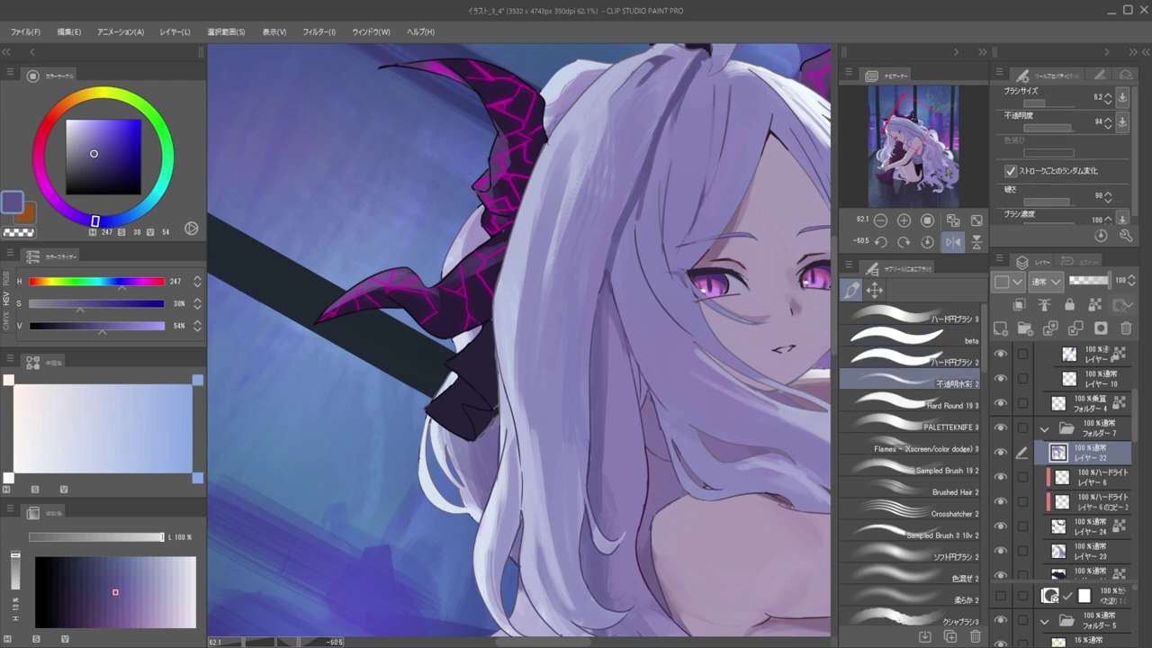
Paint short dark strands along the hair, resampling light and darker hair colours
left_click_drag(648, 188, 625, 216)
left_click_drag(656, 153, 637, 213)
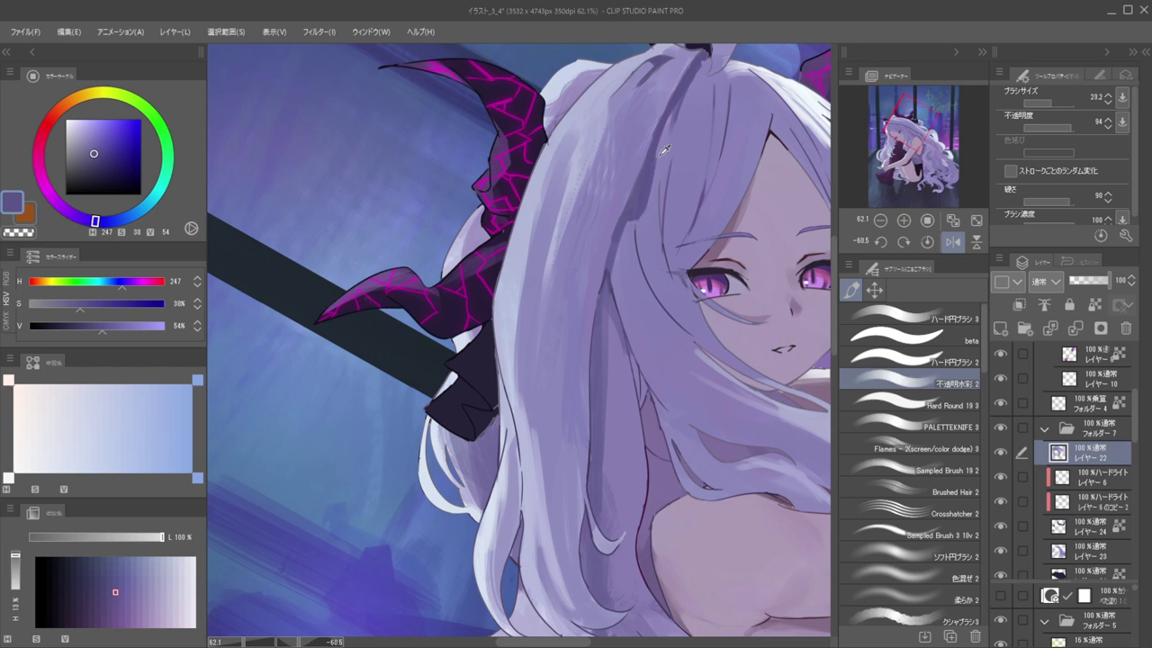
left_click(663, 153, "alt")
left_click(639, 213, "alt")
left_click_drag(629, 209, 632, 254)
key("ctrl+z")
left_click_drag(648, 189, 572, 197)
Add a faint shadow stroke in the hair and mirror the zoomed-out view to check it
mouse_move(666, 207)
left_mouse_down()
mouse_move(715, 240)
mouse_move(664, 261)
left_mouse_up()
scroll(671, 236, "up", 4)
mouse_move(691, 222)
left_mouse_down()
mouse_move(663, 268)
mouse_move(670, 255)
left_mouse_up()
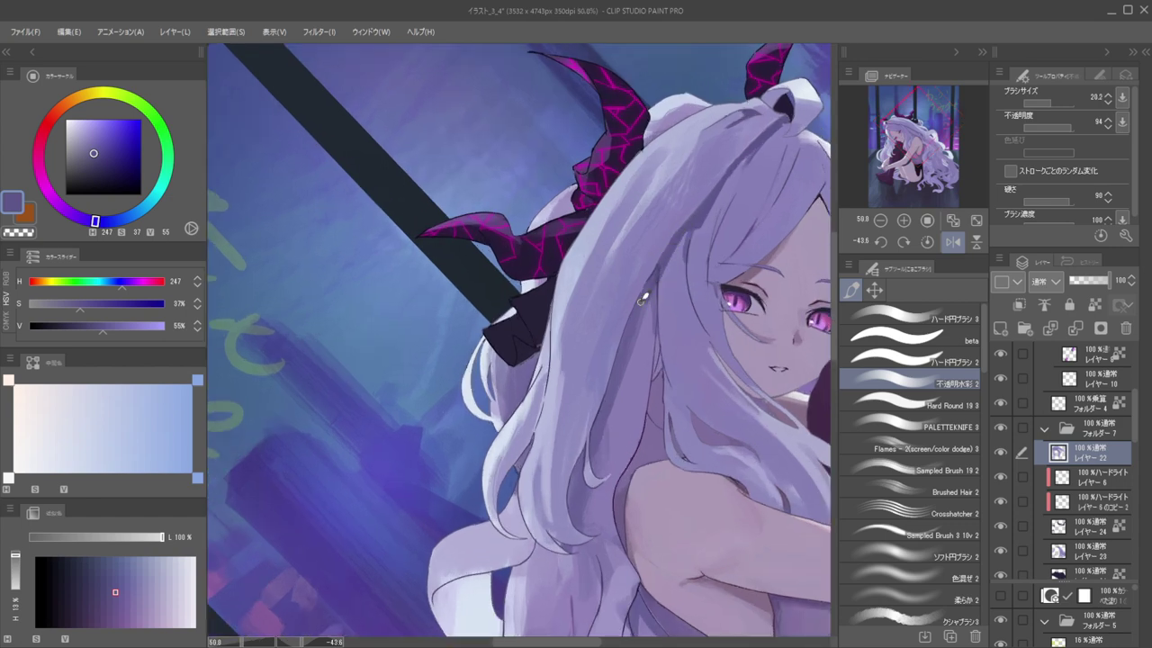
mouse_move(640, 241)
left_mouse_down()
mouse_move(676, 239)
mouse_move(659, 302)
left_mouse_up()
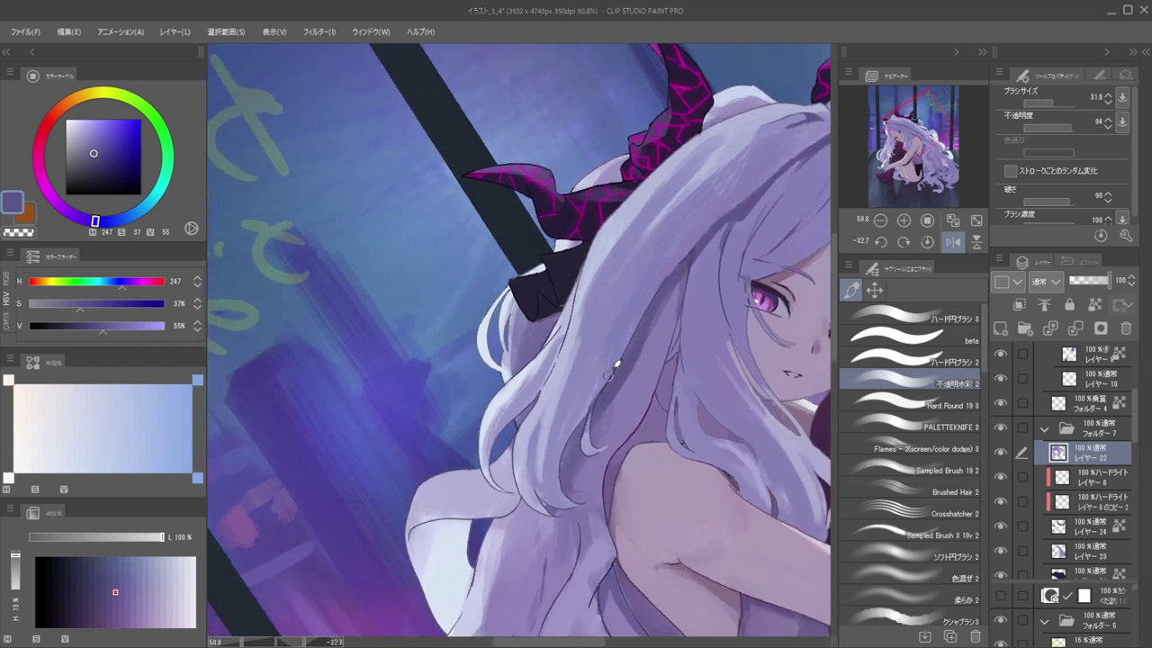
left_click_drag(623, 276, 541, 262)
left_click_drag(628, 274, 689, 265)
key("h")
left_click_drag(629, 256, 745, 251)
Erase the edges of the hair shadow on the Multiply layer with transparent colour
key("h")
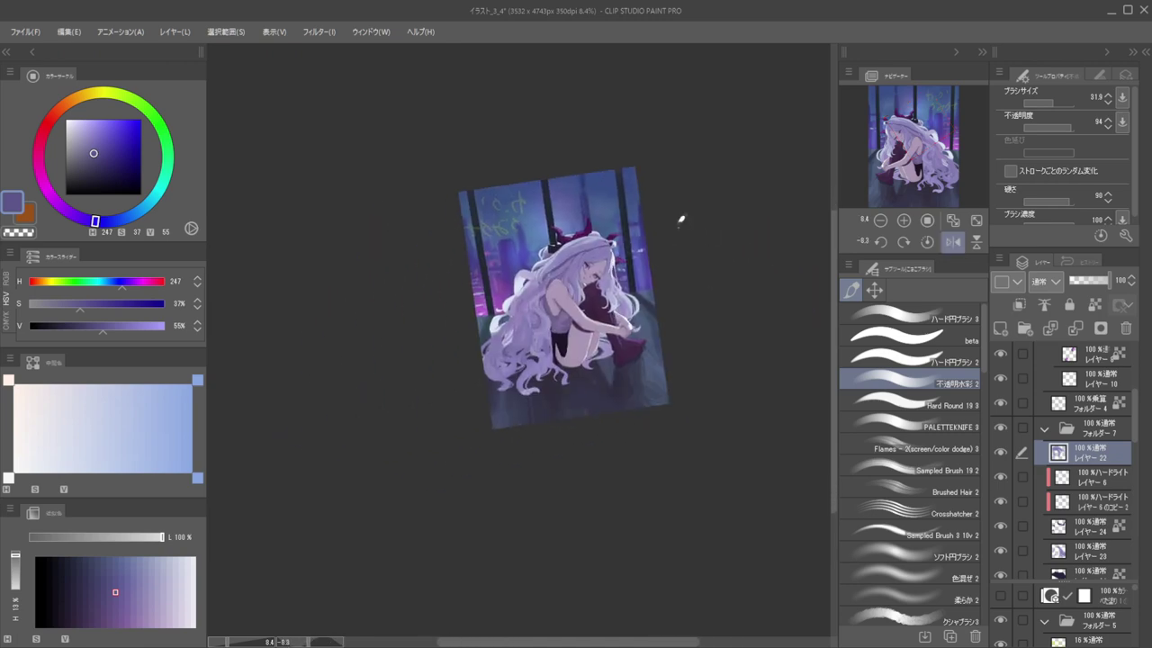
left_click_drag(699, 217, 701, 243)
scroll(602, 214, "up", 5)
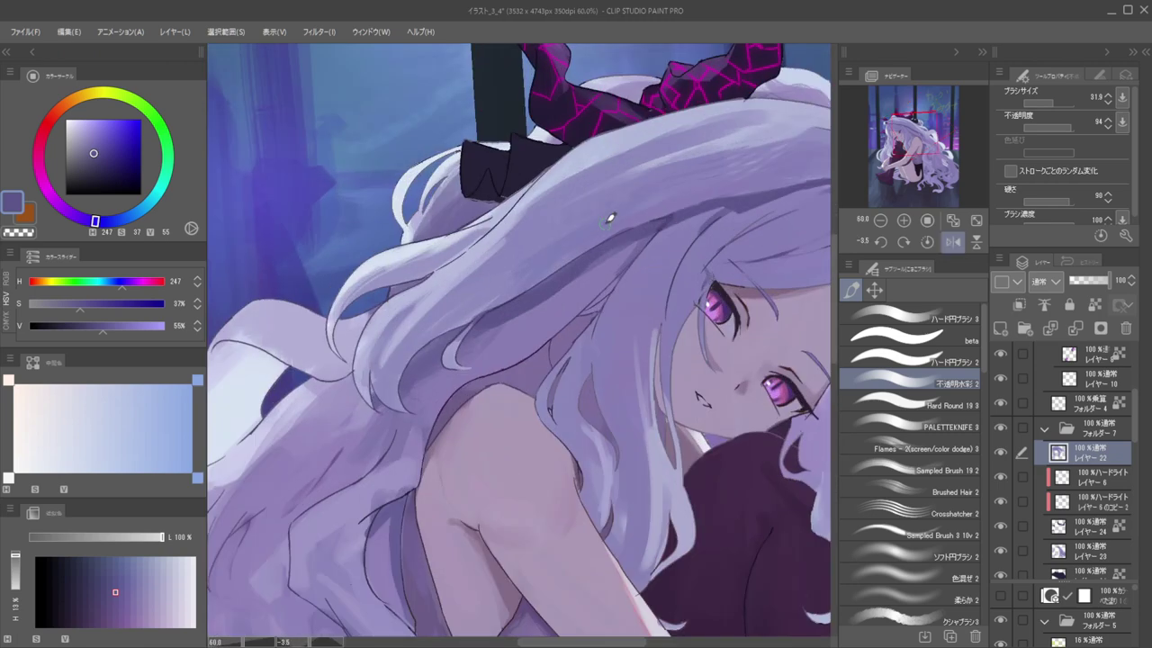
left_click(640, 222, "ctrl+shift")
key("c")
left_click_drag(599, 244, 520, 295)
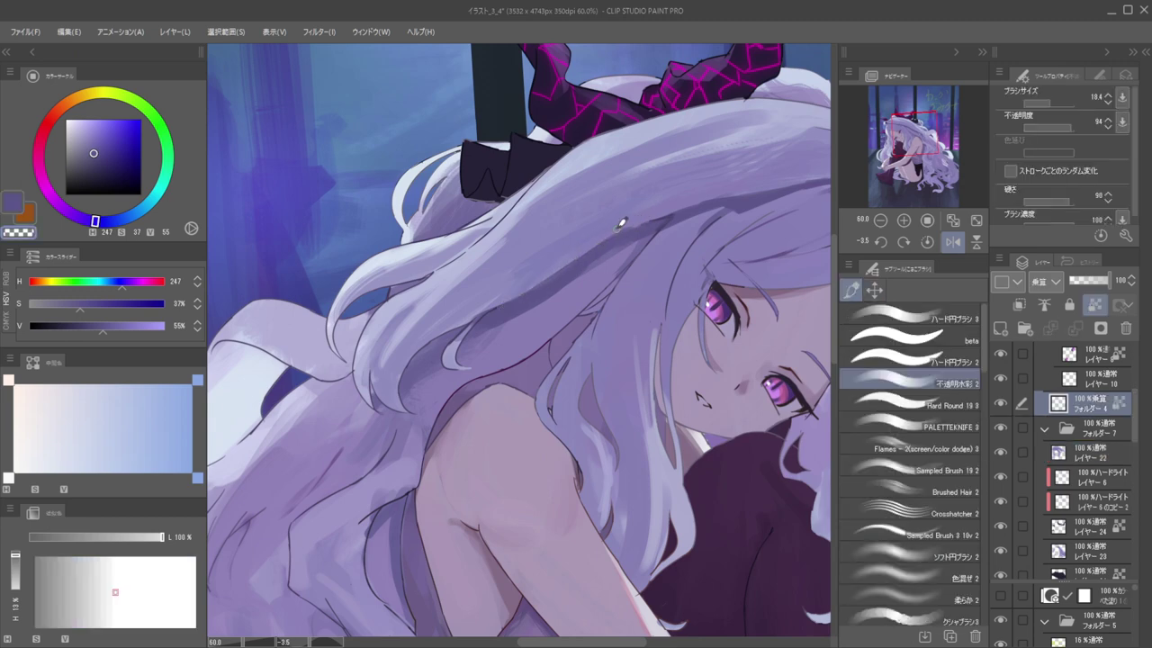
key("e")
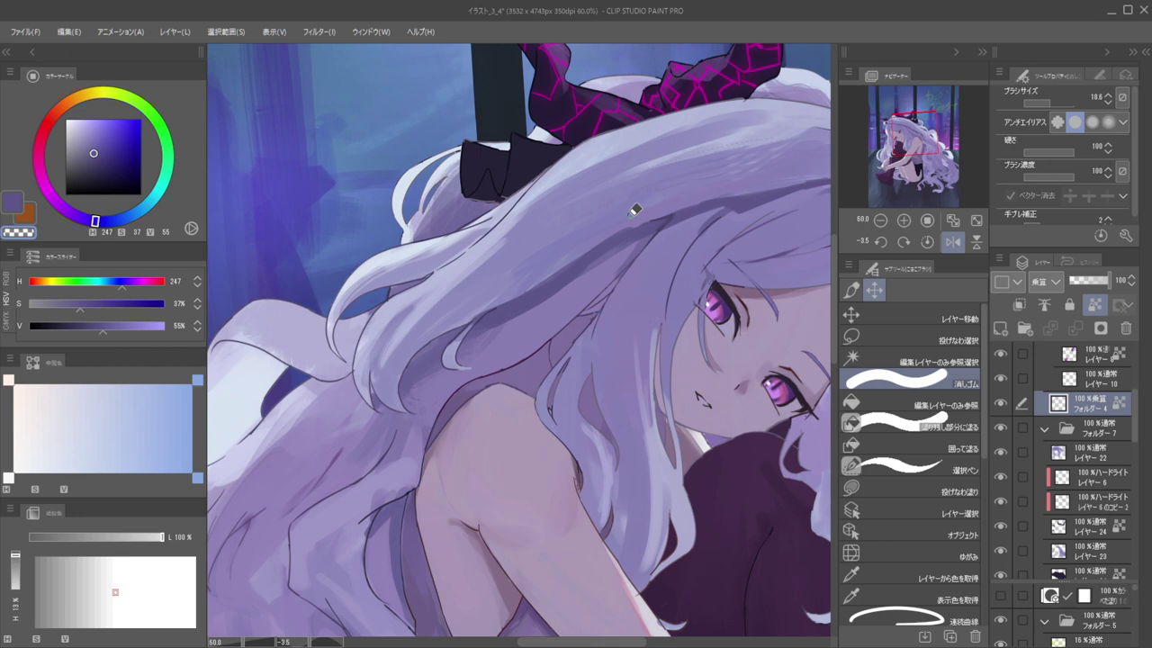
key("b")
Try thin strokes into the hair shadow with a flat brush shrunk to about 9
left_click(644, 200, "ctrl+shift")
left_click_drag(632, 230, 603, 264)
key("ctrl+z")
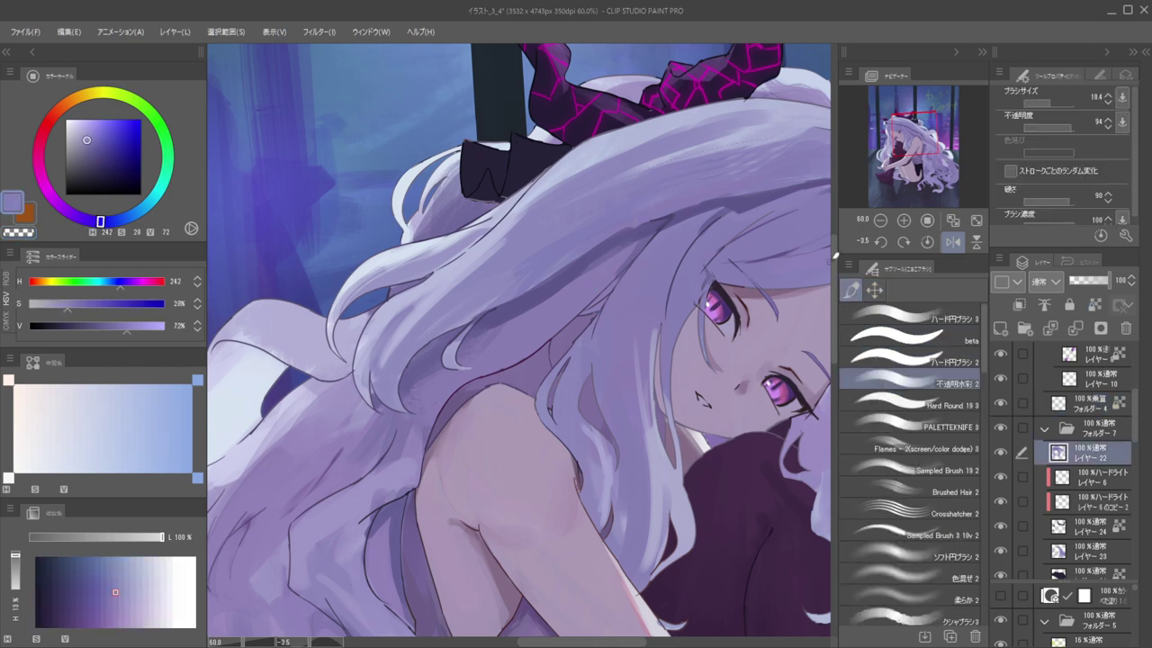
left_click(876, 335)
mouse_move(664, 228)
left_mouse_down()
mouse_move(652, 204)
mouse_move(564, 278)
left_mouse_up()
left_click(652, 204, "alt")
key("ctrl+z")
mouse_move(640, 218)
left_mouse_down()
mouse_move(643, 206)
mouse_move(635, 230)
left_mouse_up()
left_click(641, 218, "alt")
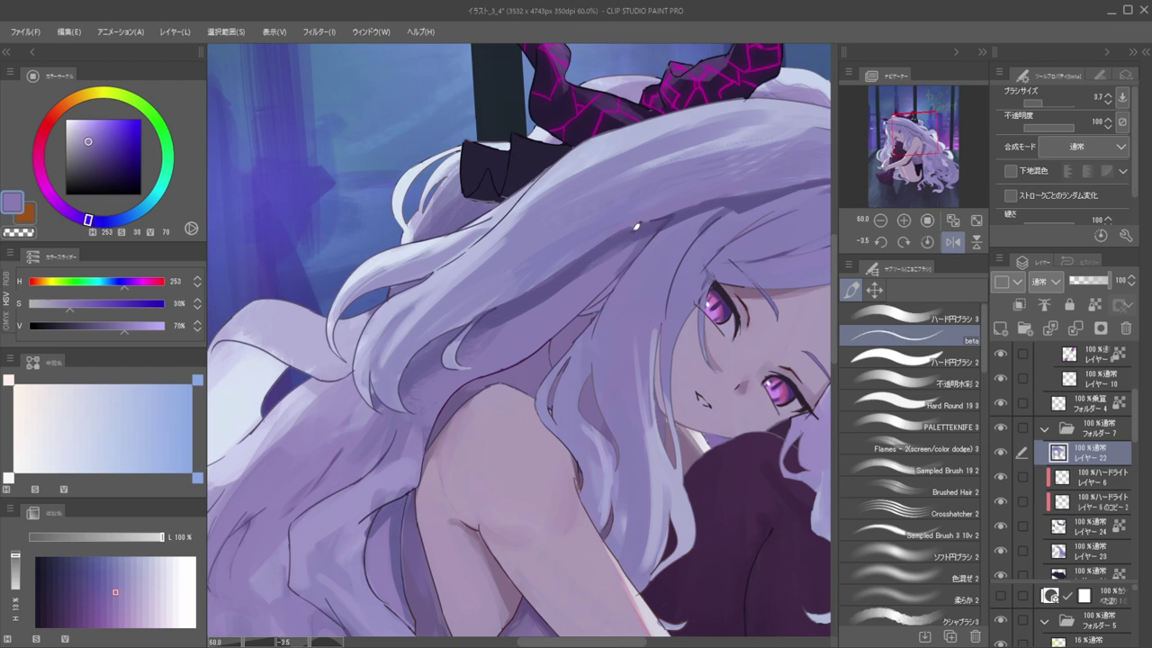
Reframe the view on the hair and sample a hair colour at brush size 33.7
left_click_drag(546, 233, 497, 256)
left_click_drag(654, 217, 515, 175)
left_click_drag(520, 206, 562, 200)
mouse_move(518, 238)
left_mouse_down()
mouse_move(568, 291)
mouse_move(534, 327)
mouse_move(567, 314)
mouse_move(620, 238)
left_mouse_up()
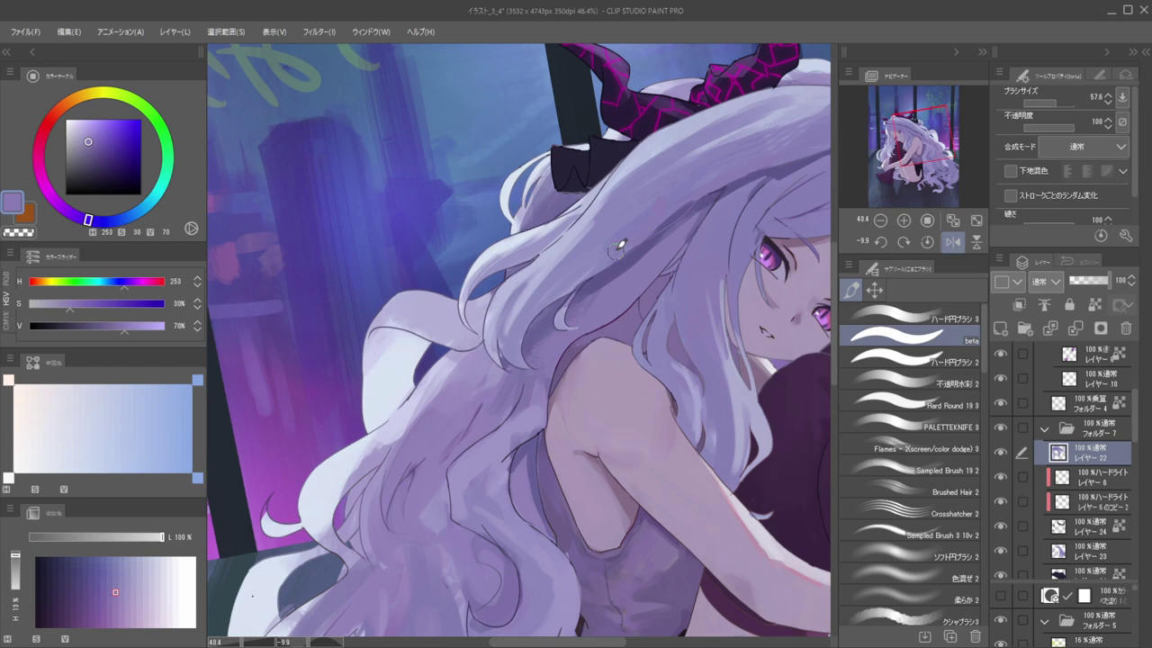
left_click(694, 182, "alt")
left_click_drag(710, 175, 659, 236)
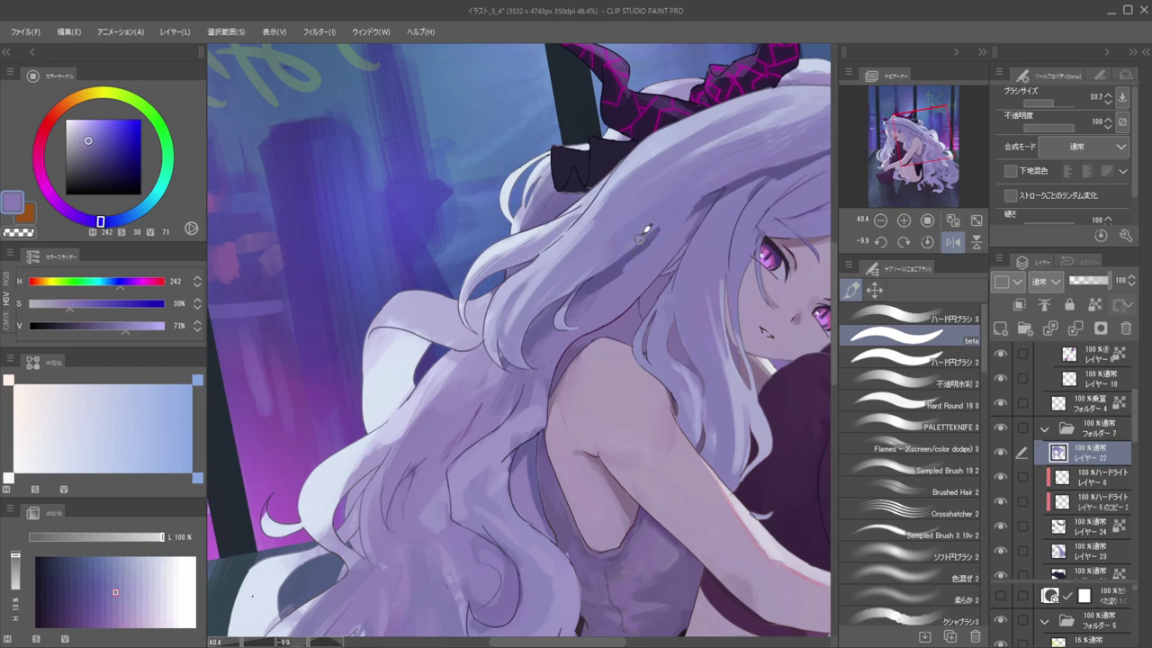
Sample lighter and bluer hair tones from the strands at a steeper view angle
scroll(673, 218, "down", 4)
key("minus")
key("minus")
key("minus")
key("minus")
key("minus")
key("minus")
scroll(613, 148, "up", 3)
left_click_drag(602, 142, 604, 179)
left_click(590, 159, "alt")
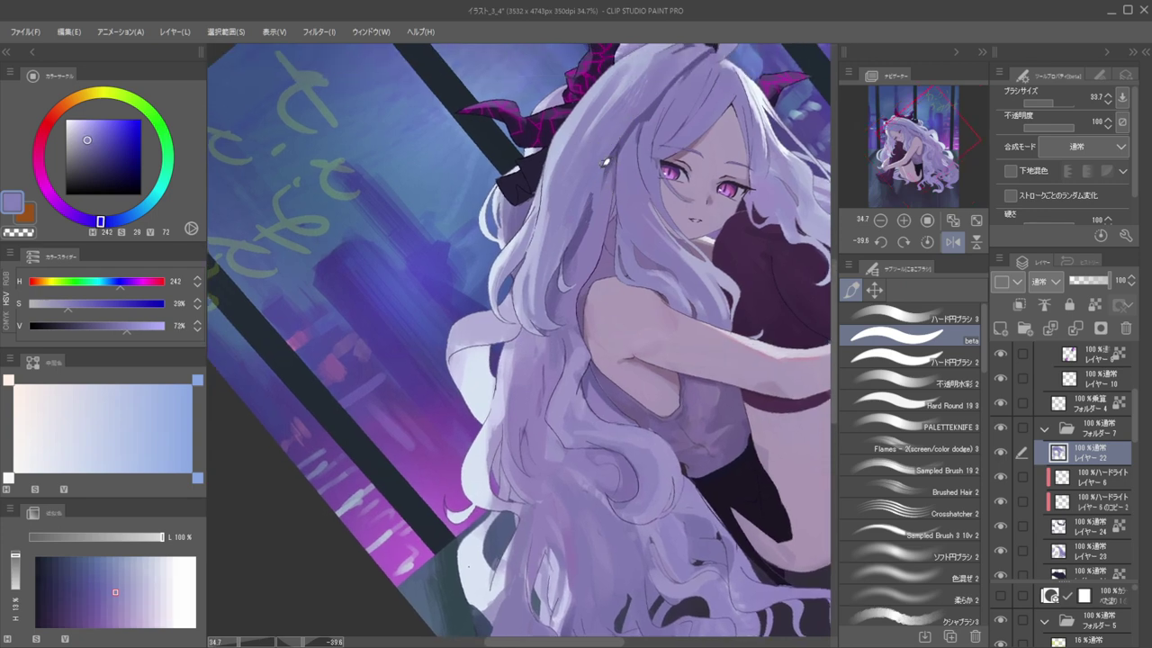
left_click(623, 127, "alt")
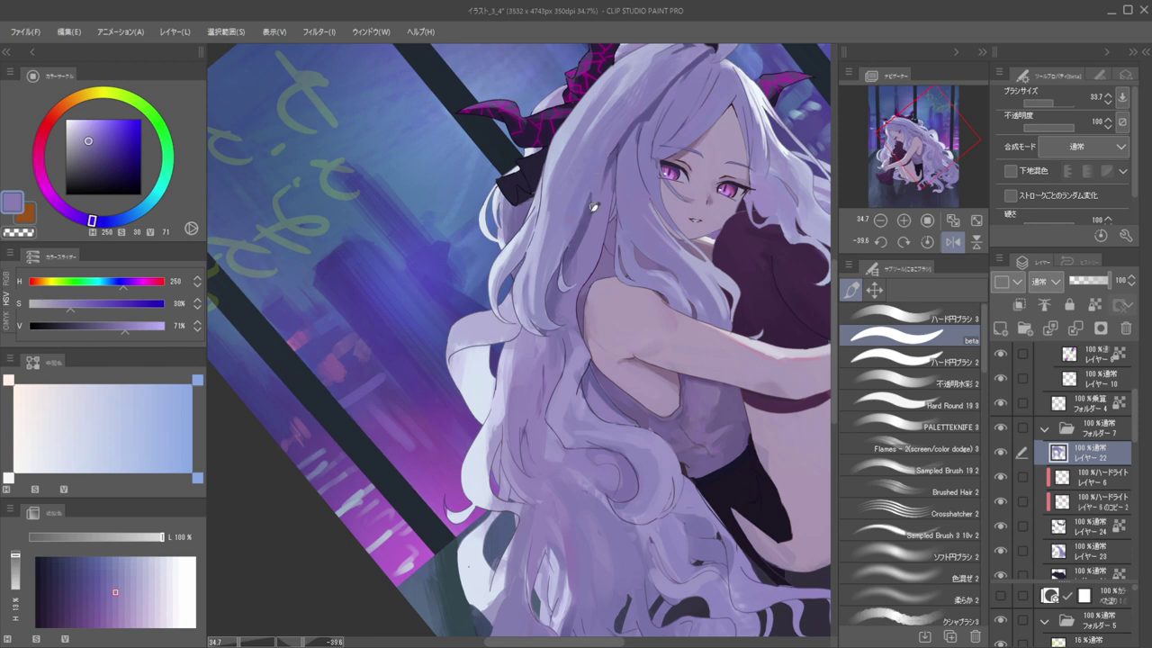
left_click_drag(590, 216, 690, 216)
mouse_move(630, 263)
left_mouse_down()
mouse_move(693, 247)
mouse_move(651, 267)
mouse_move(693, 261)
mouse_move(593, 233)
left_mouse_up()
Return to the watercolour brush and sample light and darker hair tones, undoing a small stroke
left_click(578, 227, "alt")
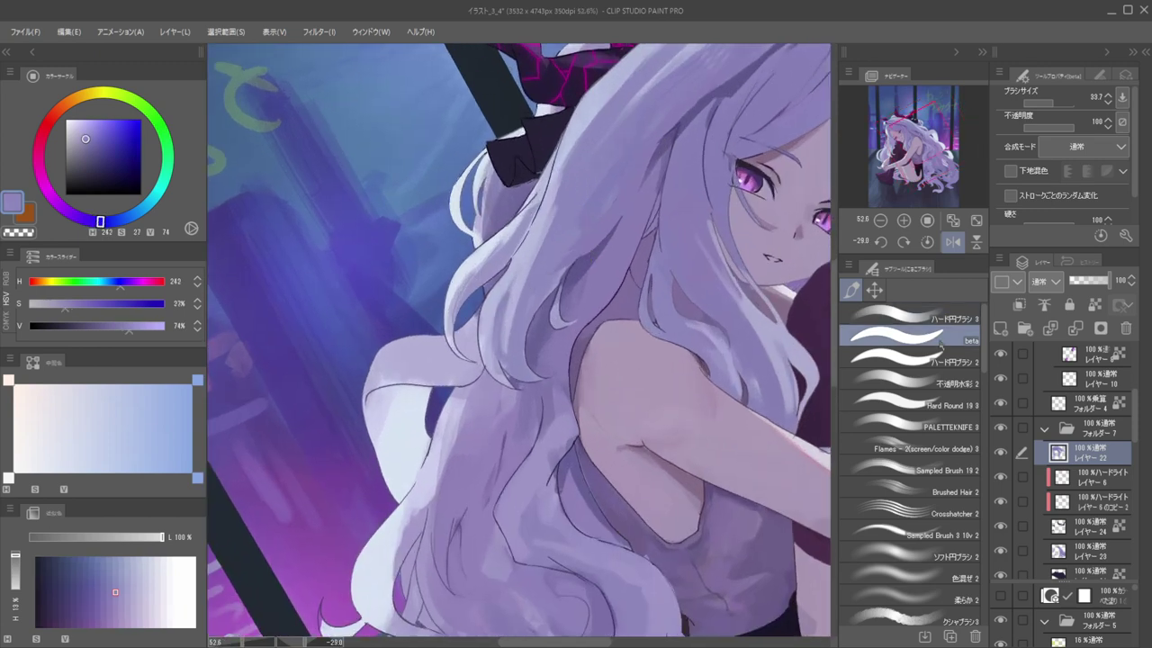
left_click(916, 380)
left_click(579, 221, "alt")
left_click(594, 202, "alt")
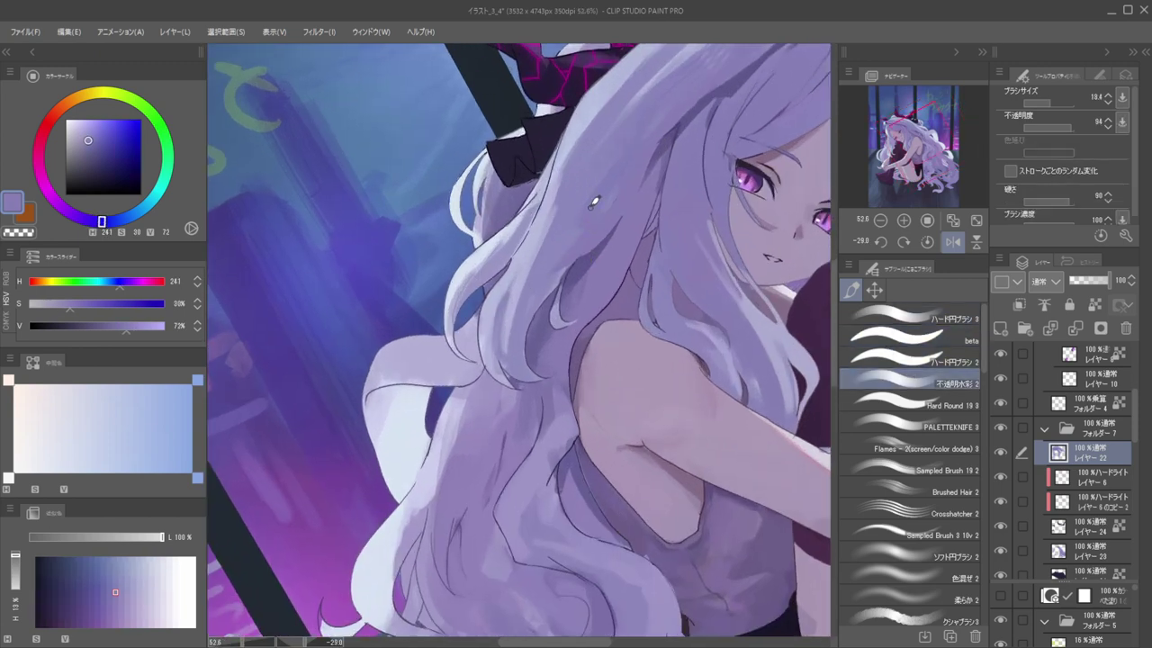
left_click_drag(590, 210, 629, 245)
scroll(591, 243, "up", 3)
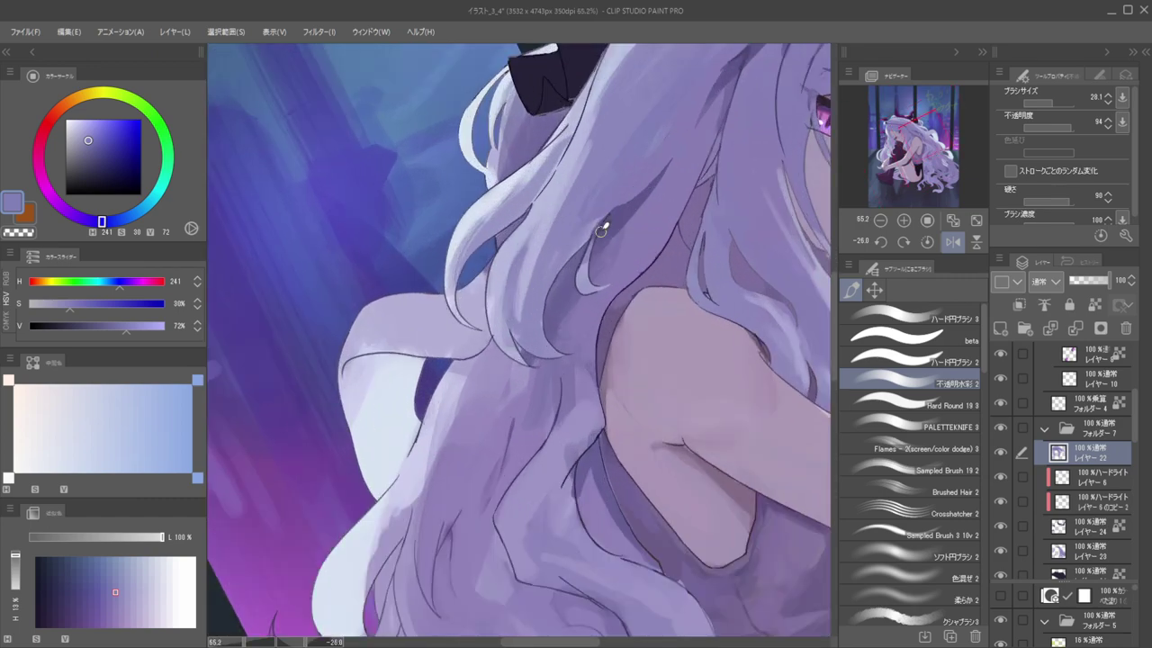
left_click(610, 212, "alt")
key("ctrl+z")
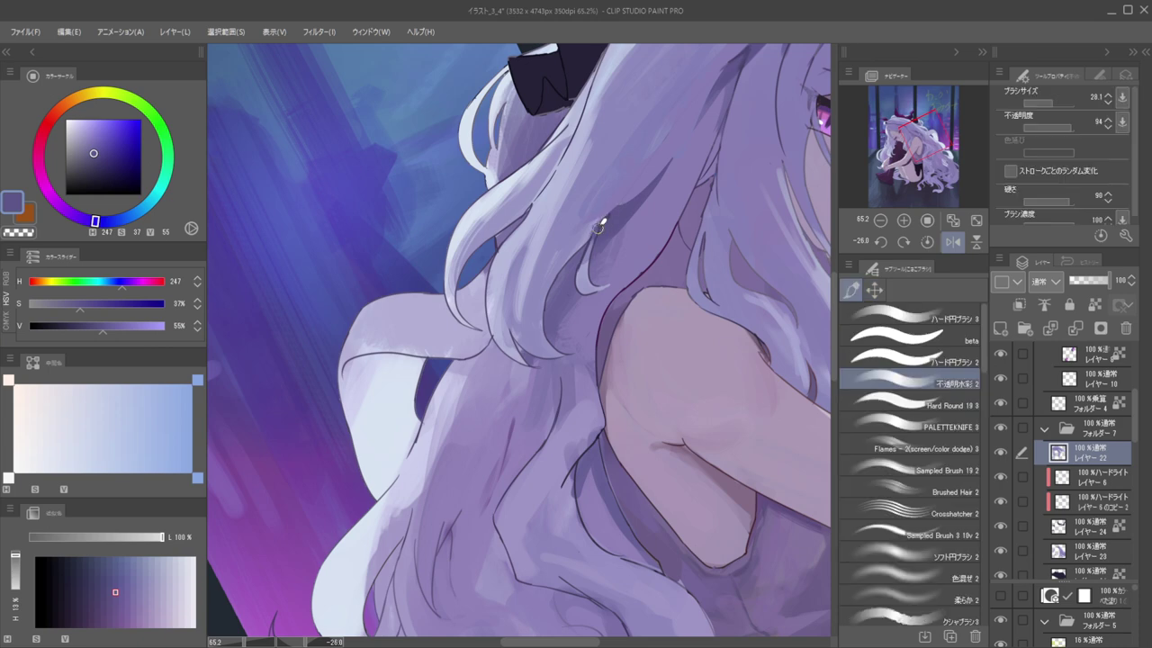
Pick a flat brush at about 12 and sample light colours for the main hair layer
left_click(614, 216, "ctrl+shift")
key("c")
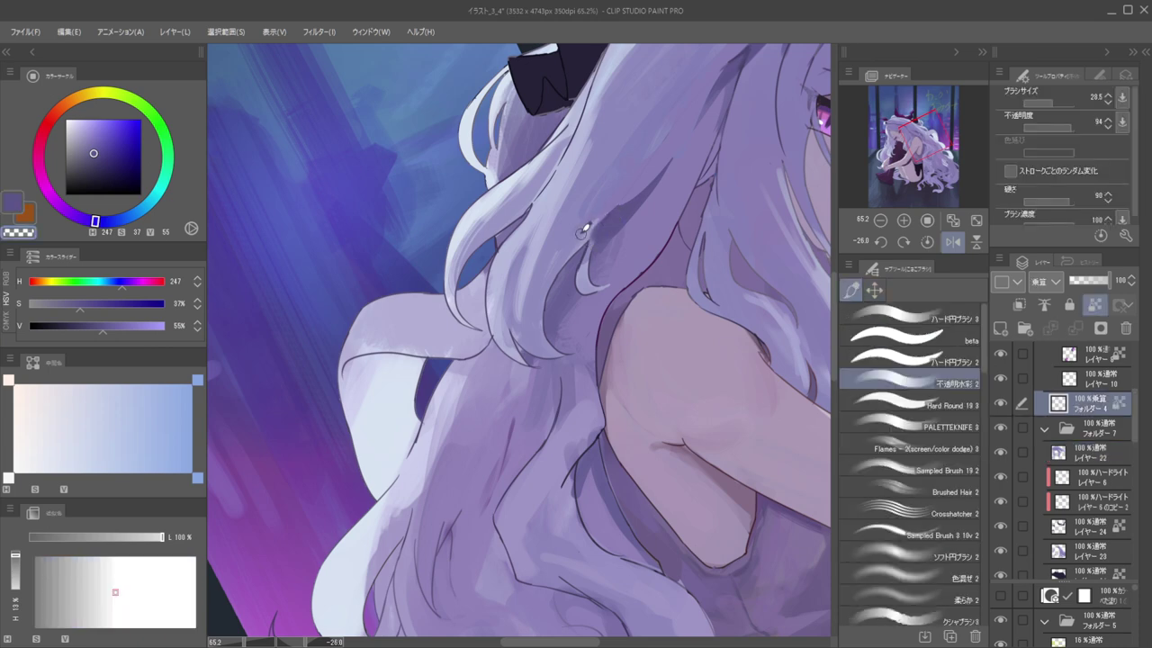
left_click(601, 225, "alt")
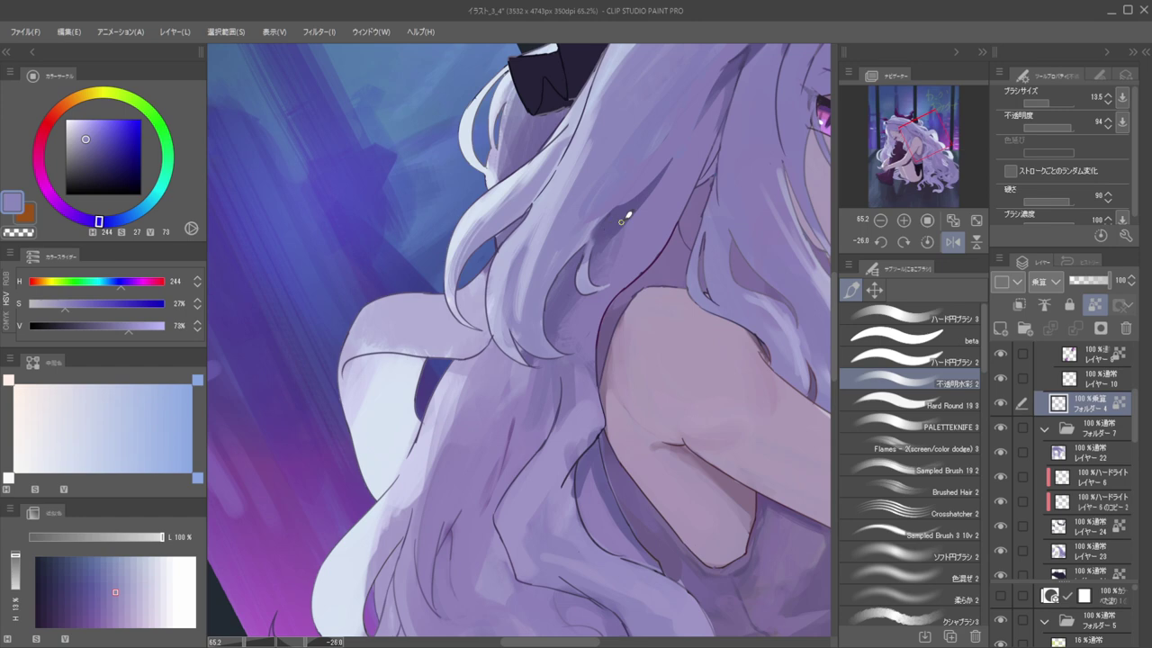
left_click(900, 339)
left_click_drag(591, 236, 591, 221)
left_click(592, 218, "ctrl+shift")
left_click(605, 214, "alt")
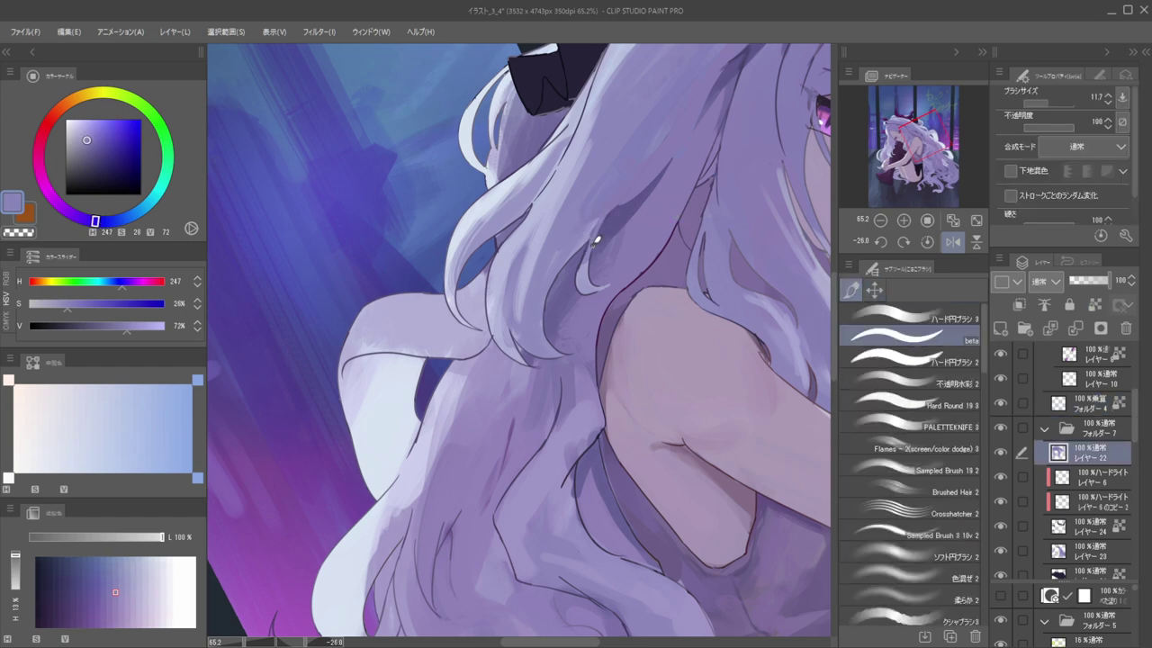
left_click(596, 240, "alt")
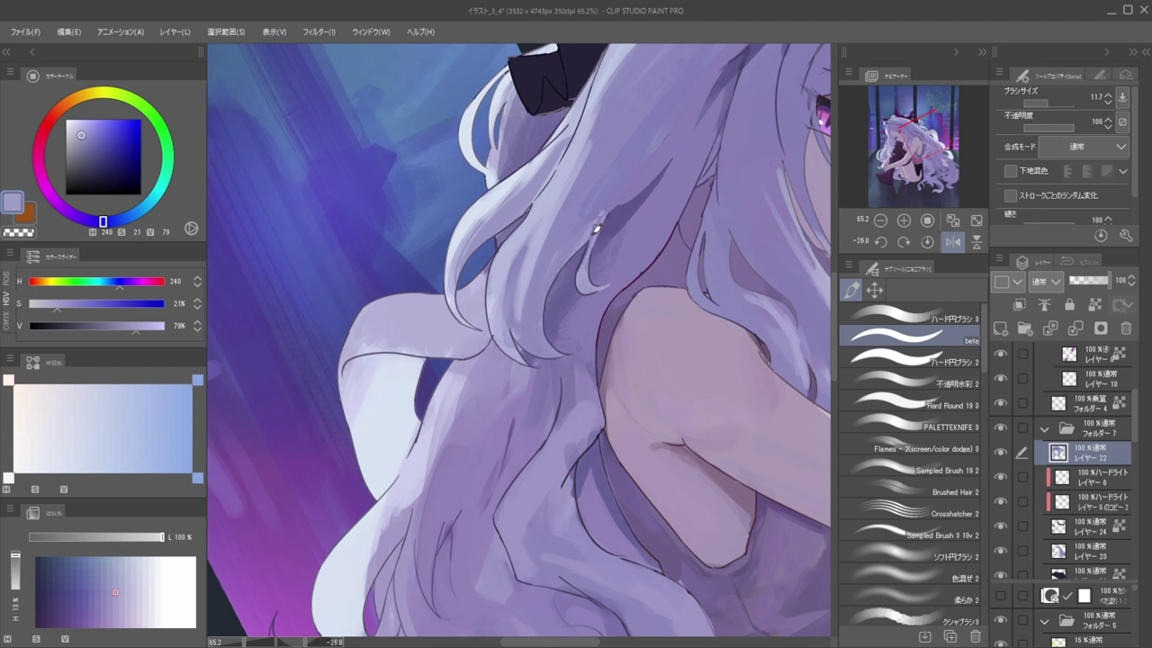
Sample a slightly darker hair tone and mirror the rotated view to check proportions
left_click_drag(599, 216, 642, 225)
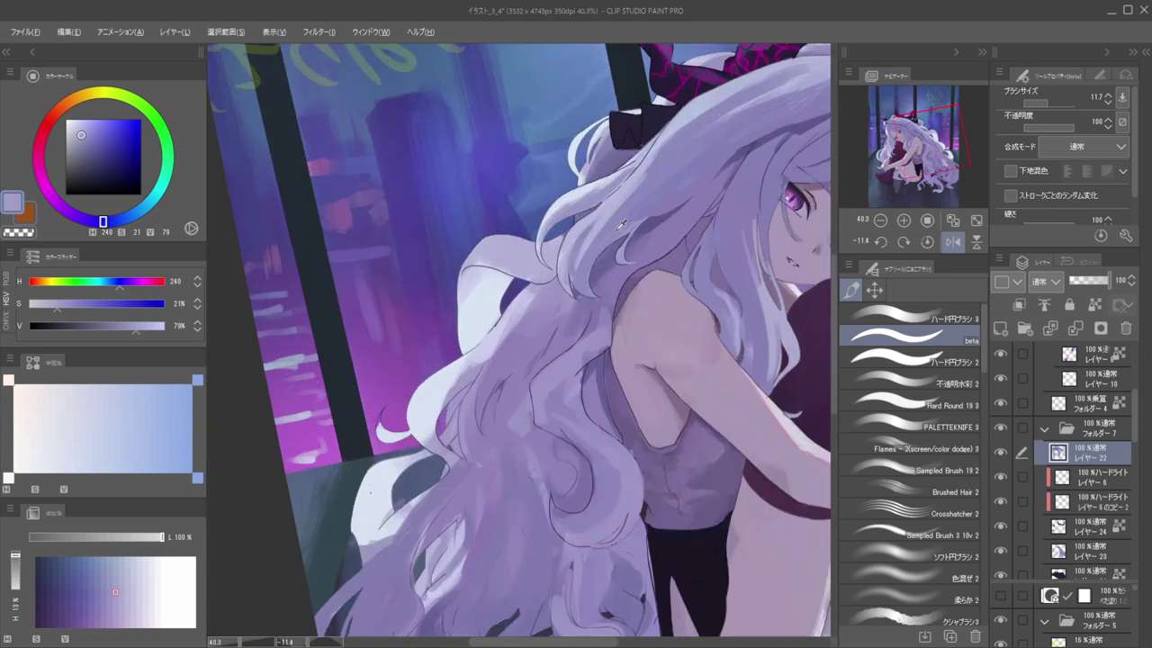
left_click(619, 225, "alt")
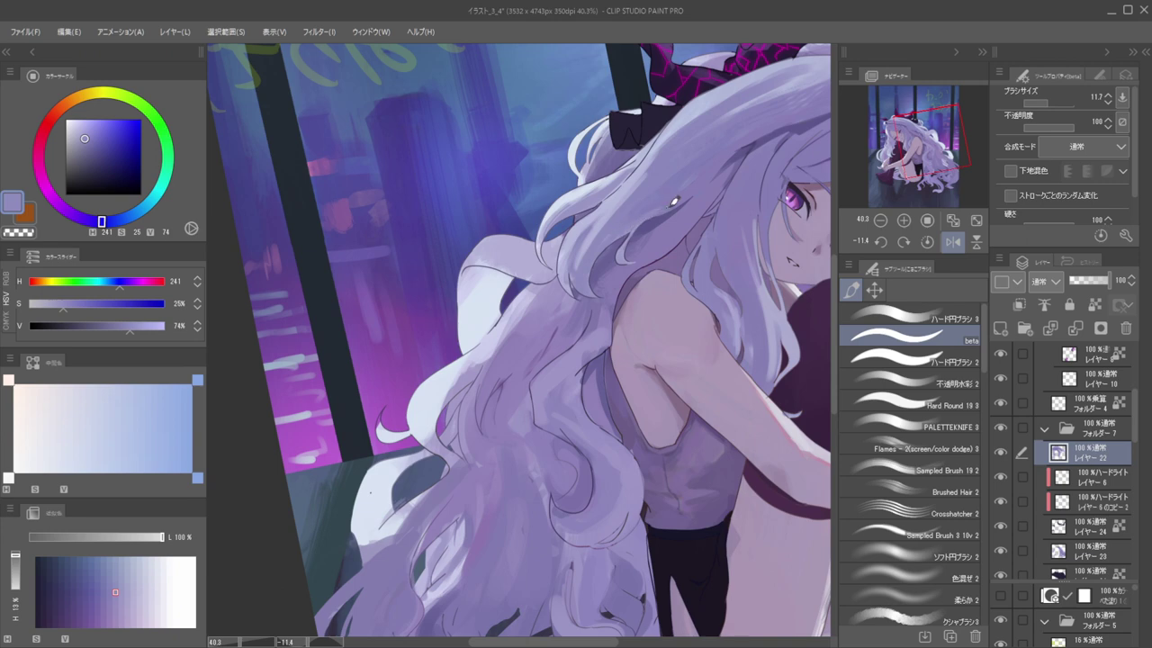
scroll(650, 158, "down", 6)
scroll(666, 180, "up", 4)
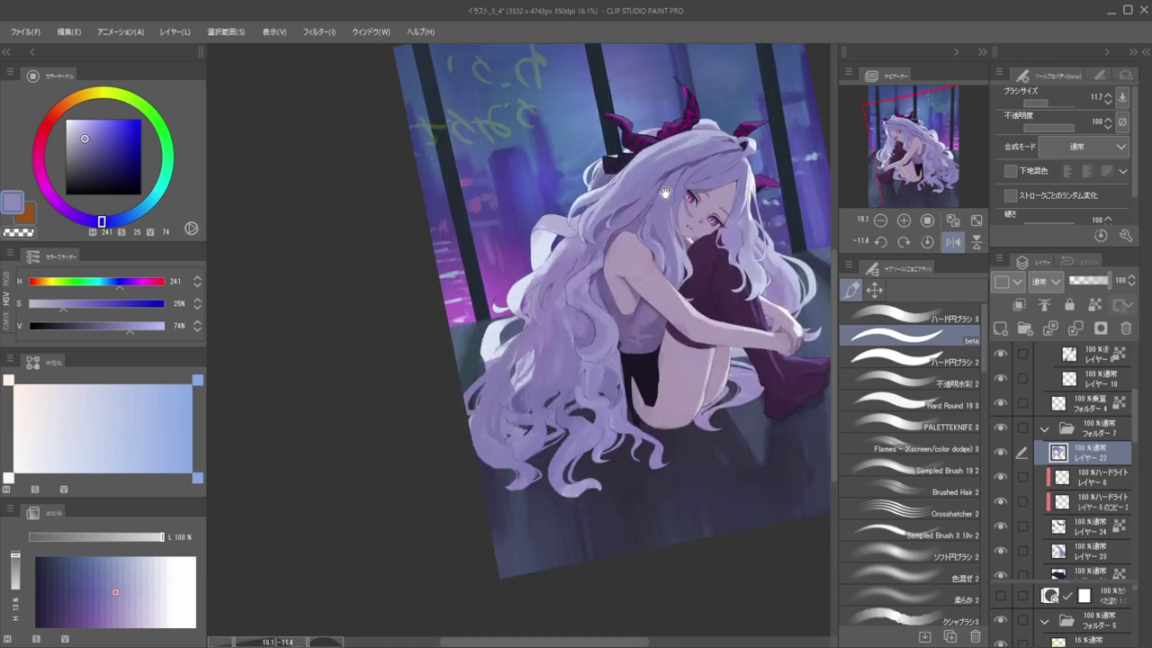
left_click_drag(669, 185, 619, 123)
key("h")
key("h")
left_click_drag(592, 180, 632, 201)
scroll(594, 150, "up", 4)
scroll(576, 169, "up", 2)
Switch to Layer 22 and sample lighter hair colours with the whole illustration in view
key("ctrl+shift")
left_click(558, 206, "ctrl+shift")
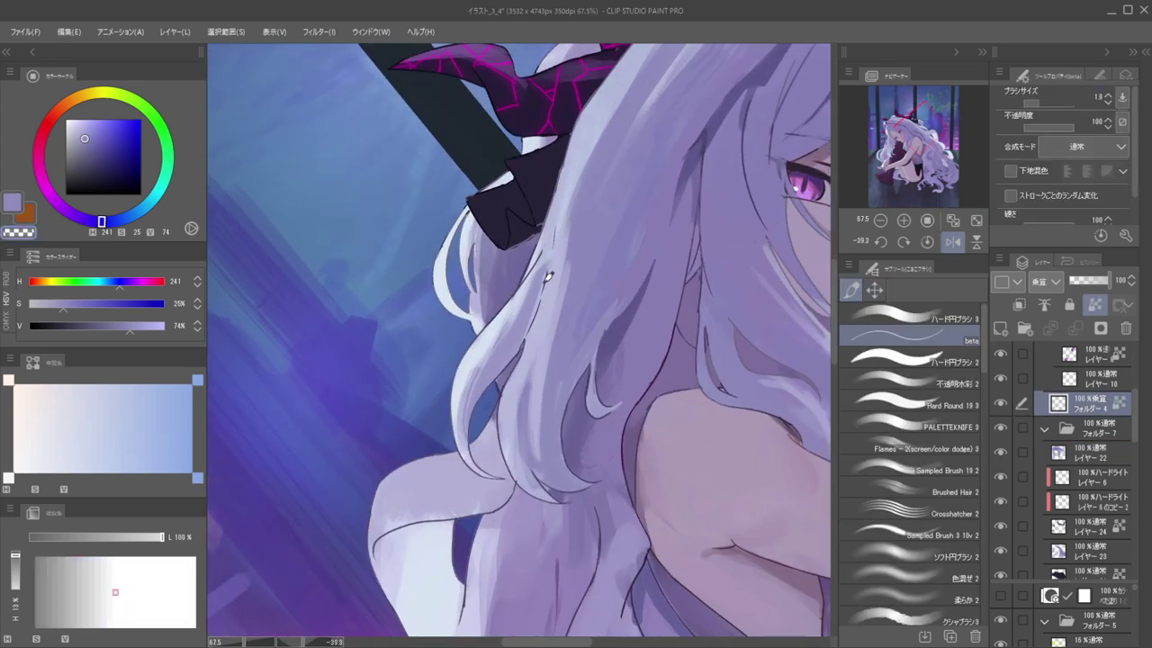
left_click(543, 274, "ctrl+shift")
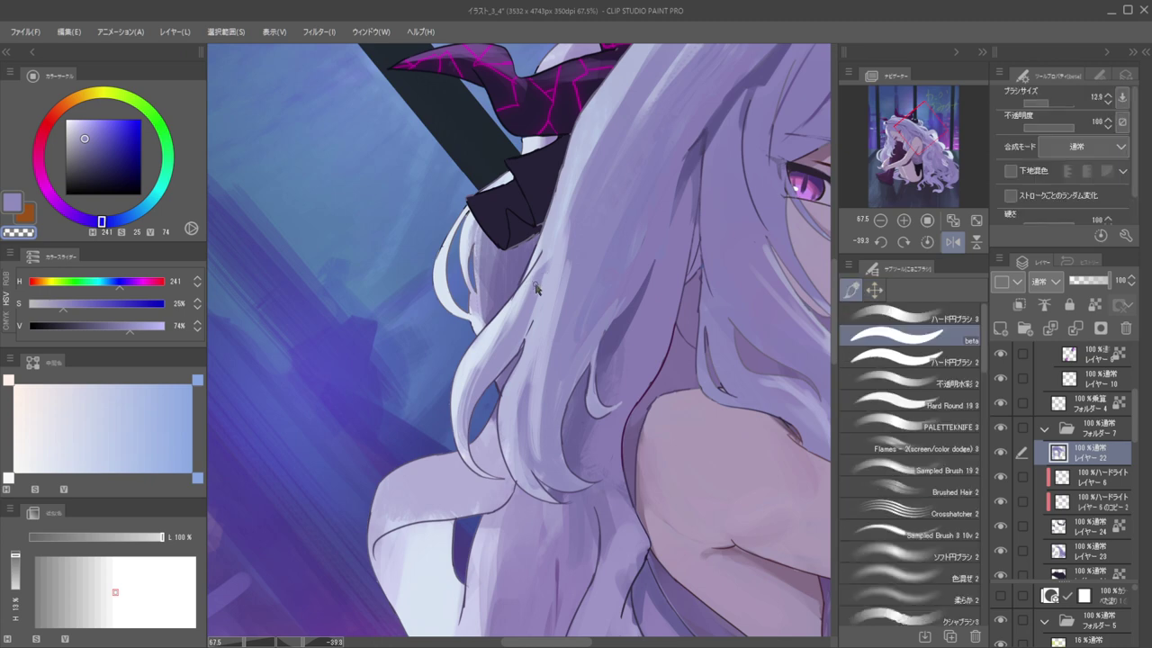
left_click(537, 311, "alt")
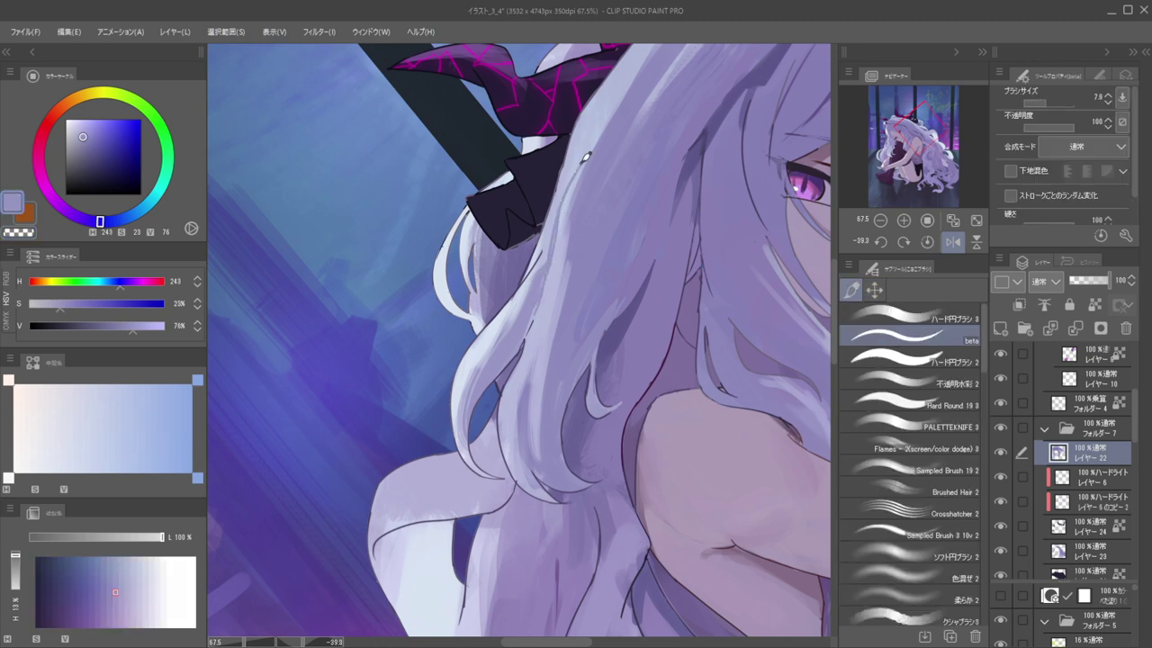
key("ctrl+0")
left_click_drag(553, 206, 614, 205)
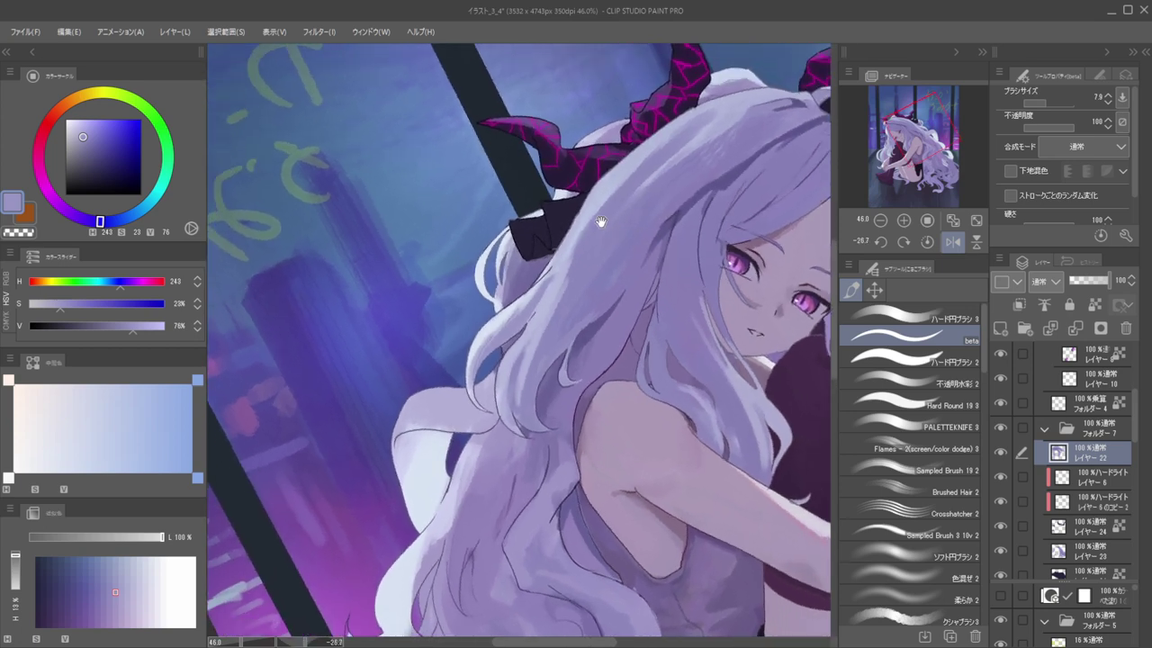
left_click(615, 182, "alt")
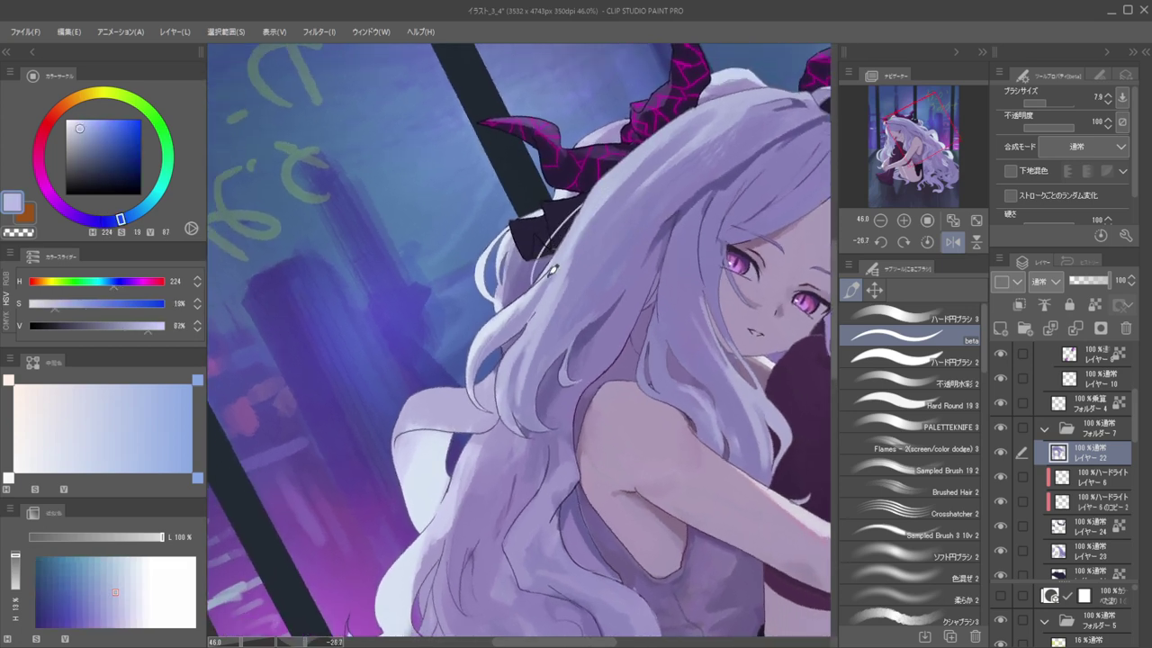
scroll(568, 246, "up", 5)
Select the multiply shading folder and rotate the canvas to a better angle
left_click(556, 241, "ctrl")
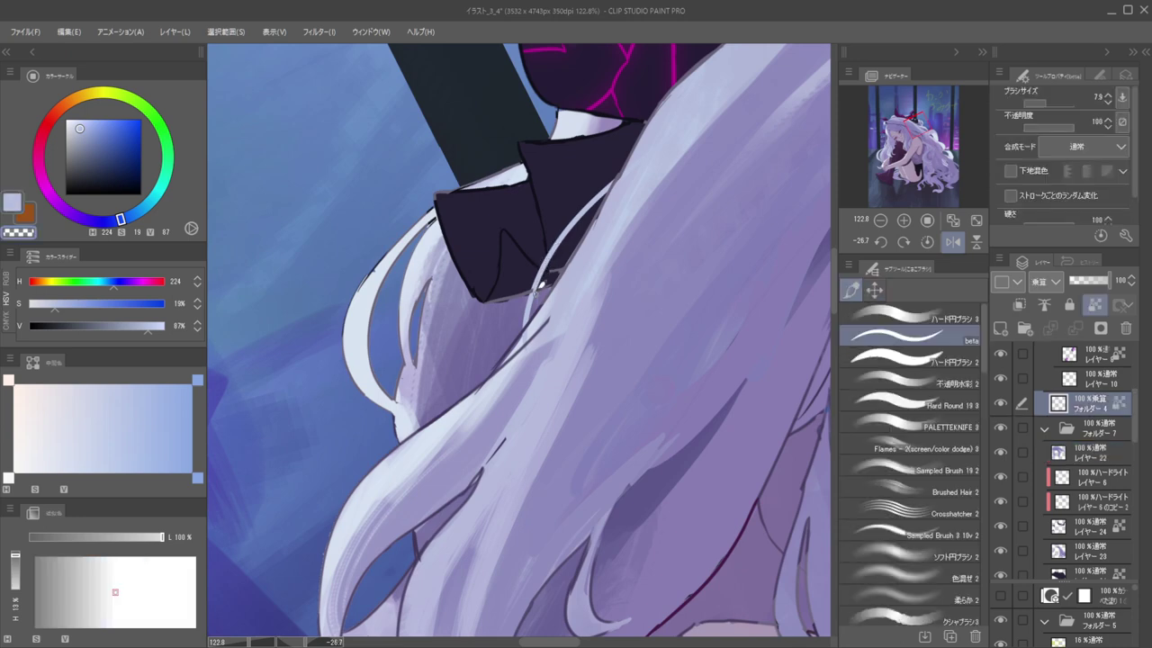
scroll(538, 264, "down", 7)
left_click_drag(572, 255, 545, 186)
scroll(591, 265, "down", 6)
scroll(573, 270, "up", 5)
scroll(556, 216, "up", 3)
left_click_drag(586, 222, 636, 300)
Mirror-check the drawing, then switch to Layer 23 and sample a muted purple from the hair
scroll(633, 270, "down", 5)
key("h")
scroll(632, 262, "down", 3)
key("h")
left_click_drag(562, 275, 720, 260)
key("h")
key("h")
left_click_drag(600, 275, 658, 264)
left_click_drag(565, 269, 606, 240)
left_click(606, 240, "ctrl+shift")
left_click(592, 260, "alt")
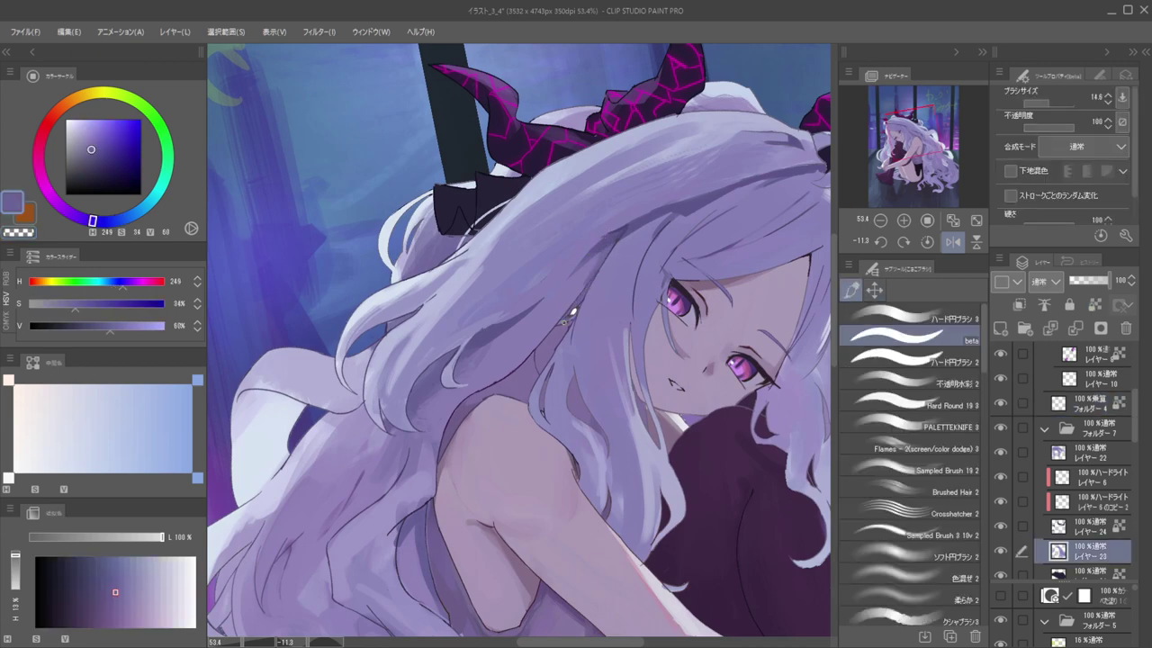
Sample dark and light purples from the hair, checking the whole picture mirrored
left_click(601, 264, "alt")
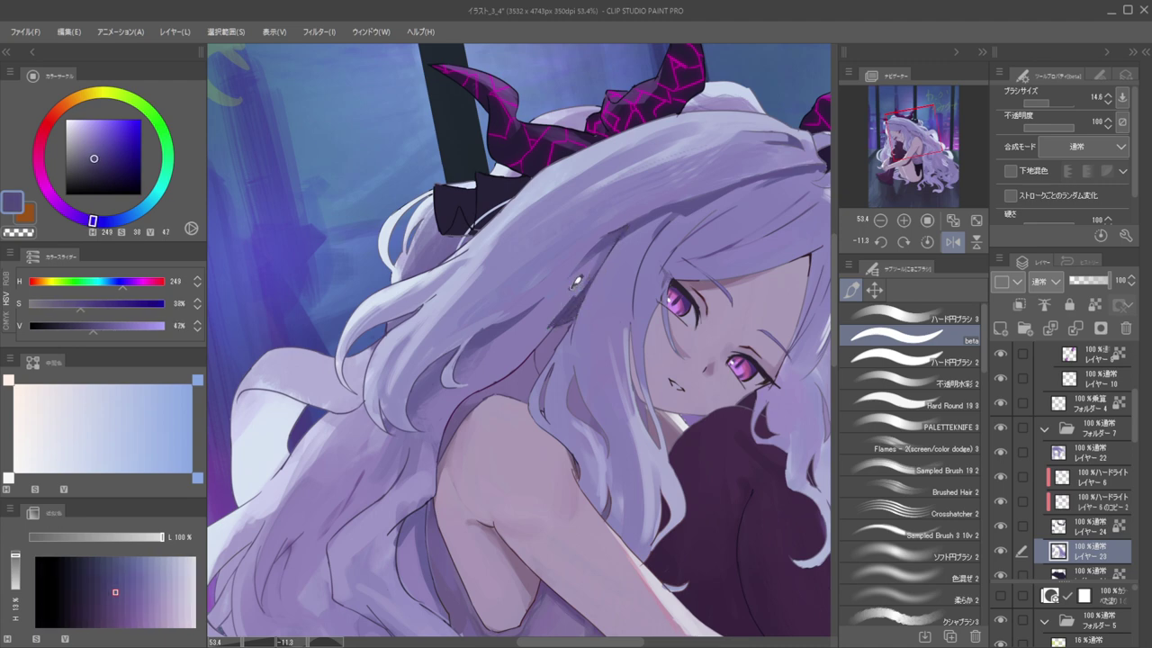
left_click(580, 278, "alt")
left_click_drag(555, 244, 490, 248)
left_click_drag(560, 224, 605, 235)
key("h")
key("h")
scroll(548, 214, "up", 5)
left_click(637, 199, "alt")
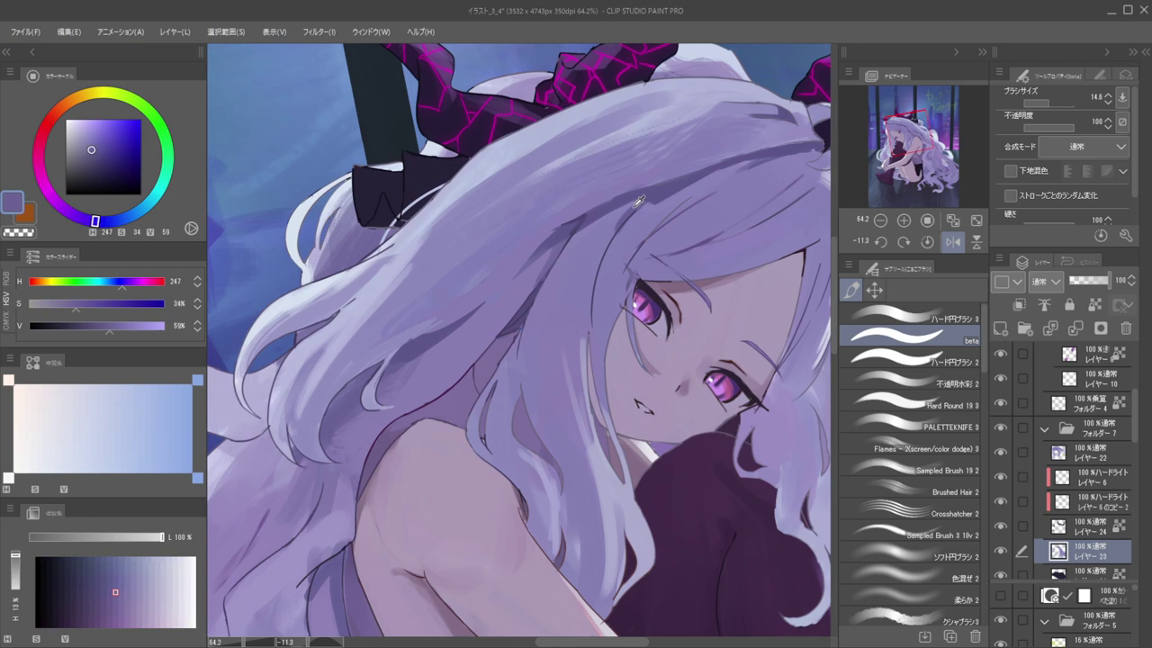
On Layer 22, brush a dark purple shadow stroke down the hair strand, then rotate to review
left_click(635, 192, "ctrl+shift")
left_click(635, 193, "alt")
left_click_drag(635, 198, 602, 251)
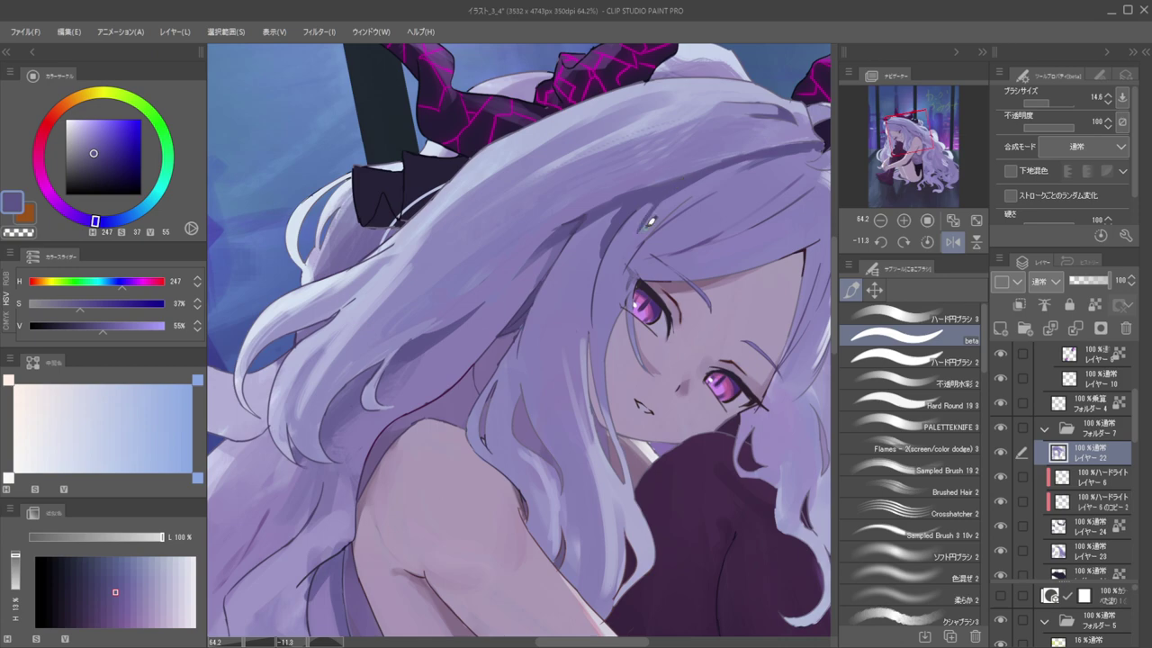
left_click_drag(632, 176, 593, 184)
left_click_drag(647, 230, 547, 180)
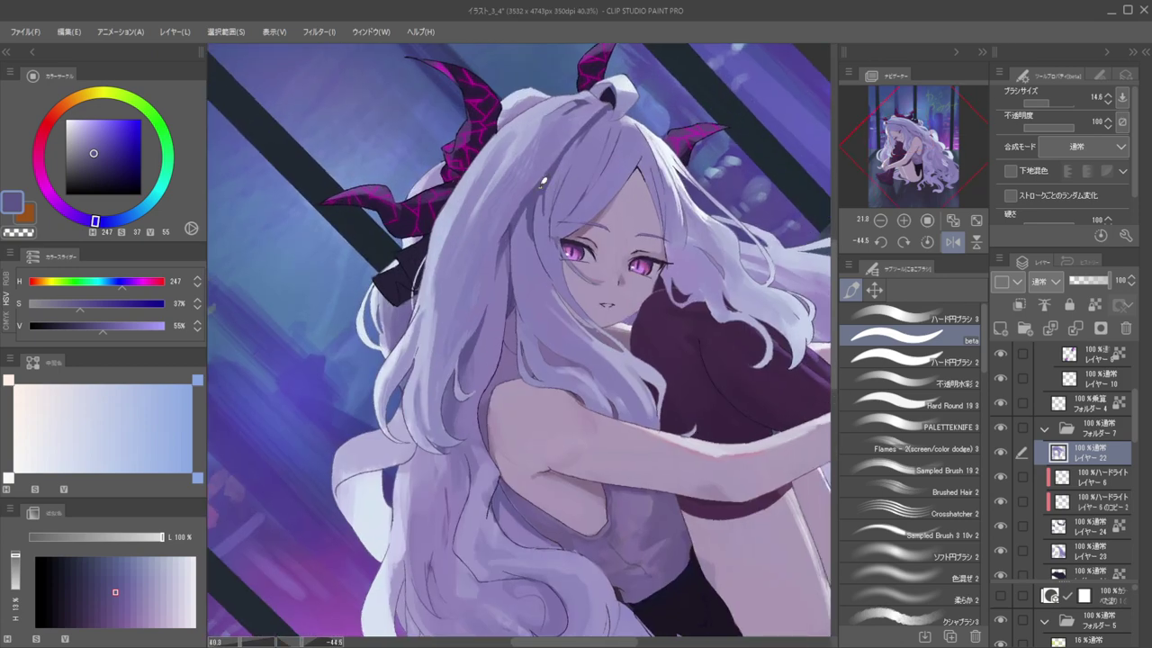
scroll(543, 181, "up", 1)
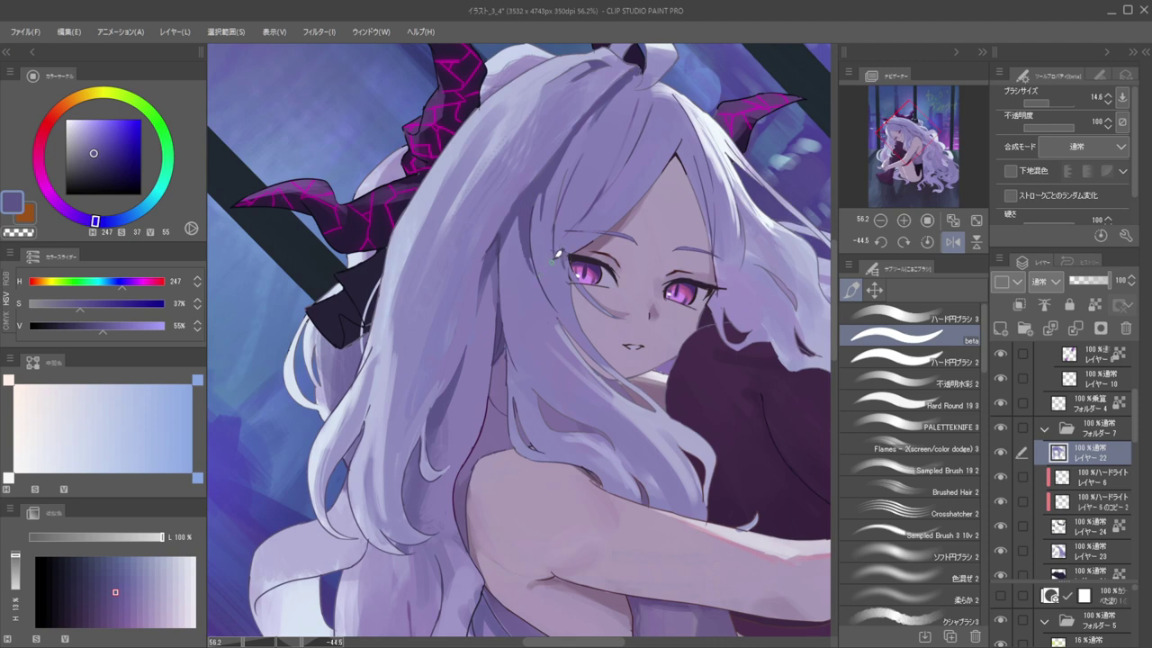
left_click_drag(538, 172, 511, 135)
Switch to the 不透明水彩 2 brush and check the composition with mirrored, rotated views
key("h")
key("h")
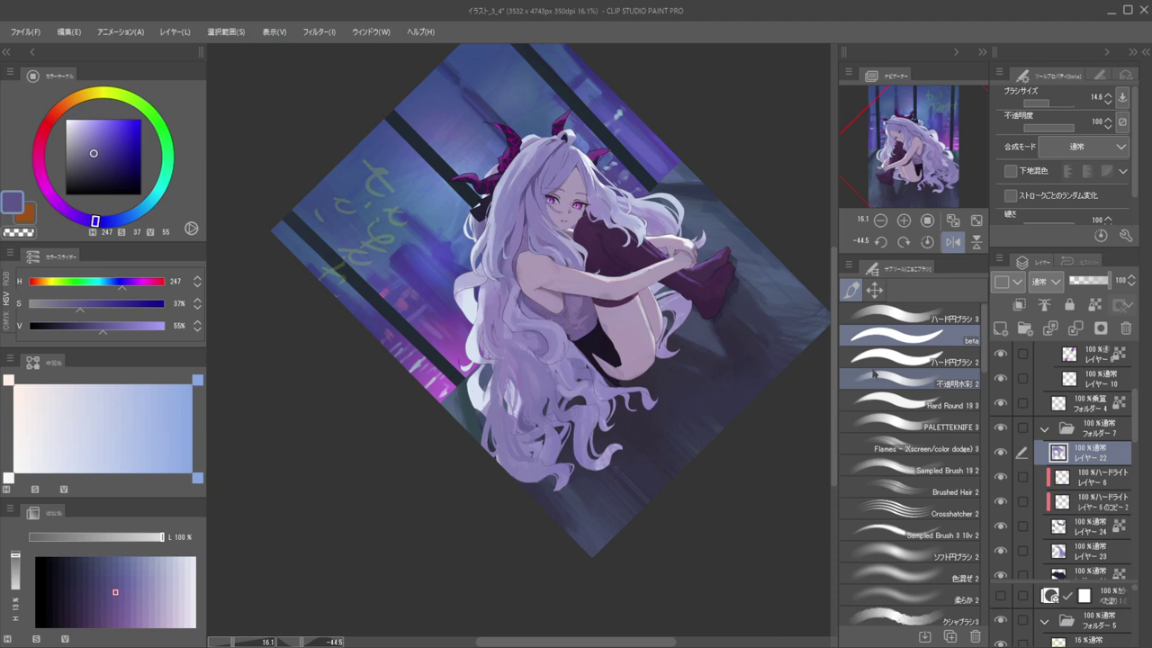
left_click(869, 376)
scroll(558, 167, "up", 3)
scroll(608, 222, "up", 2)
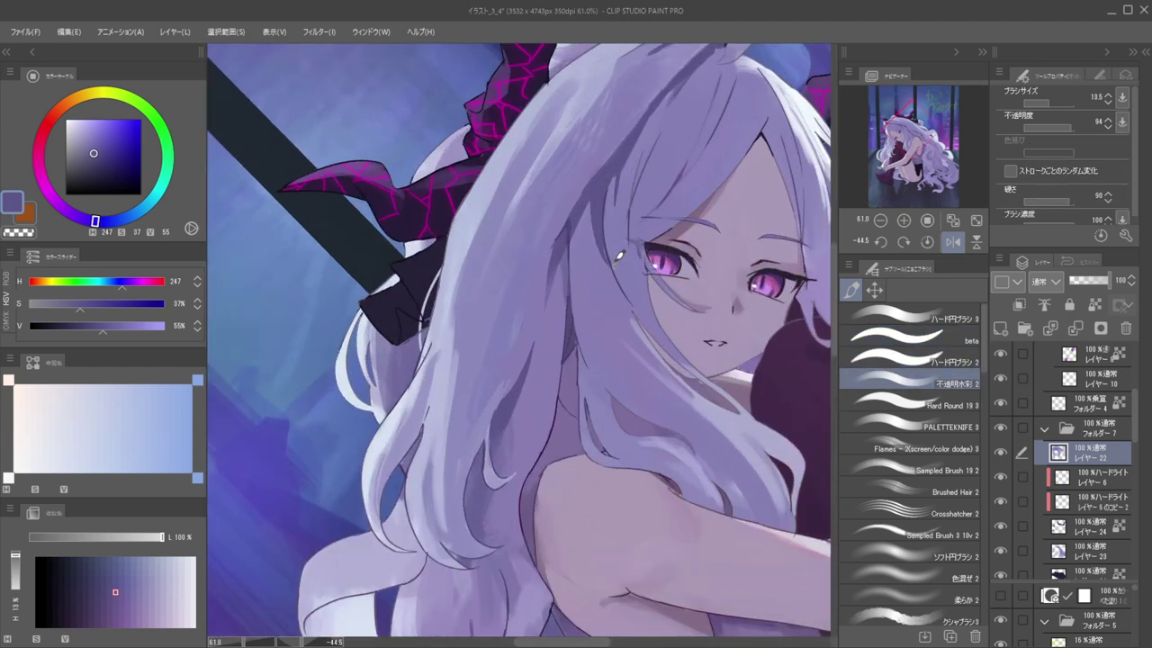
scroll(596, 200, "down", 5)
key("h")
left_click_drag(604, 185, 681, 193)
key("h")
scroll(563, 247, "up", 5)
Sample a darker hair purple and paint a short dark stroke in the hair
left_click(563, 259, "alt")
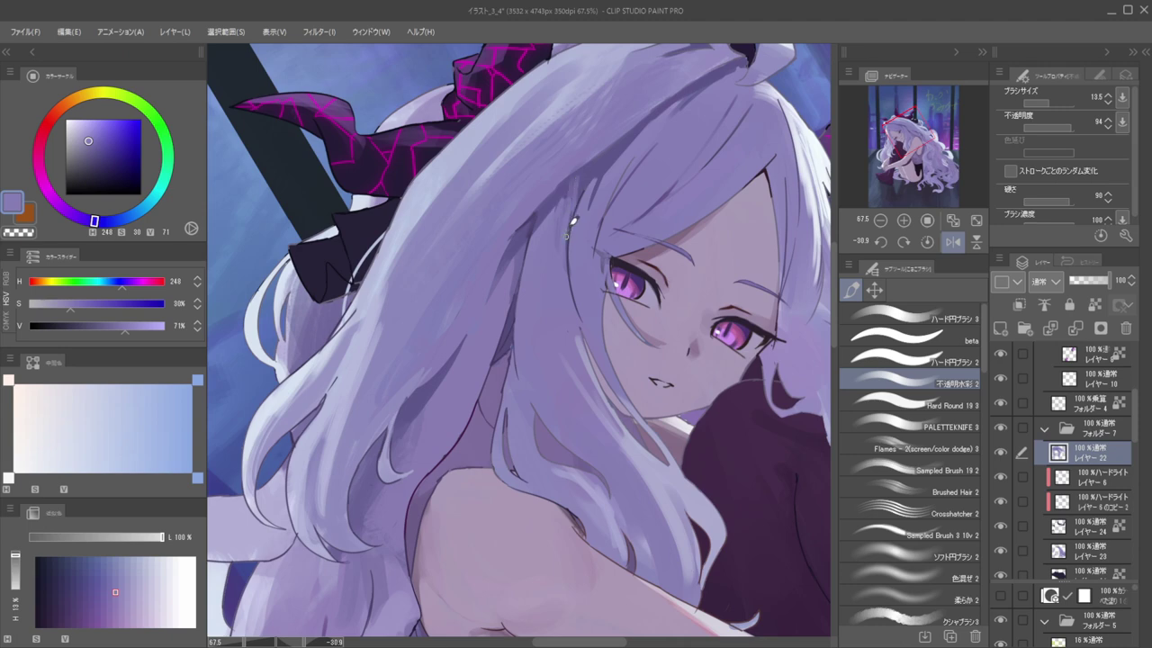
left_click(589, 171, "alt")
mouse_move(569, 241)
left_mouse_down()
mouse_move(565, 203)
mouse_move(512, 182)
left_mouse_up()
left_click_drag(610, 210, 637, 242)
left_click_drag(613, 248, 641, 257)
left_click_drag(597, 210, 612, 203)
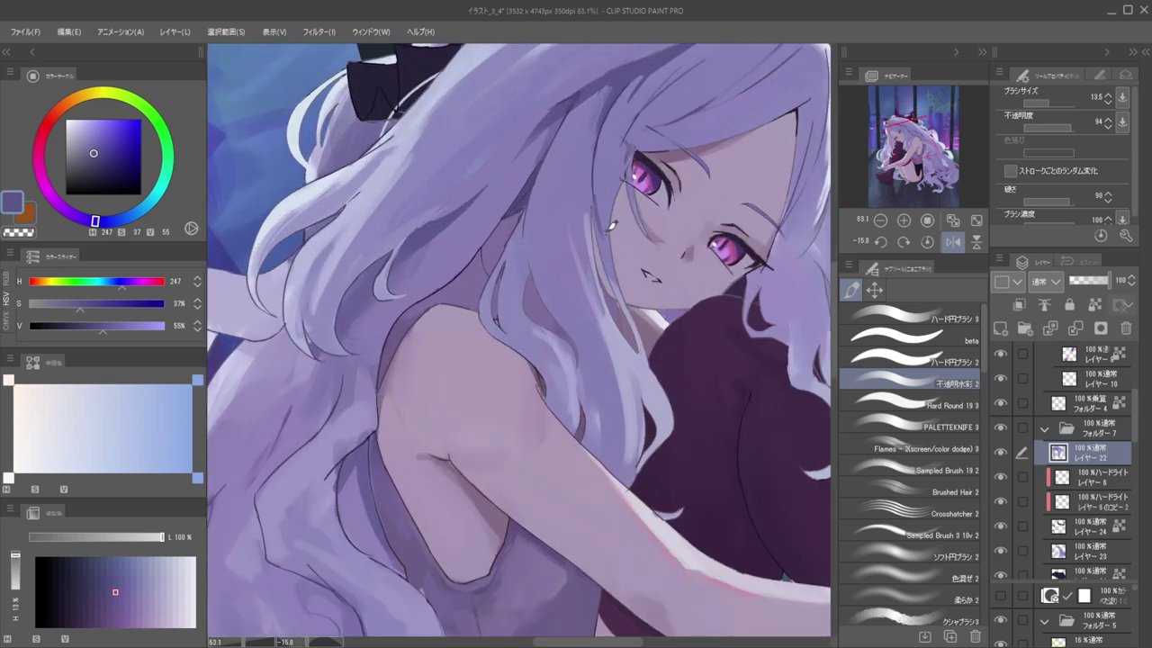
Lock transparent pixels on Layer 22 and darken the hair strand beside the face
left_click(596, 225, "alt")
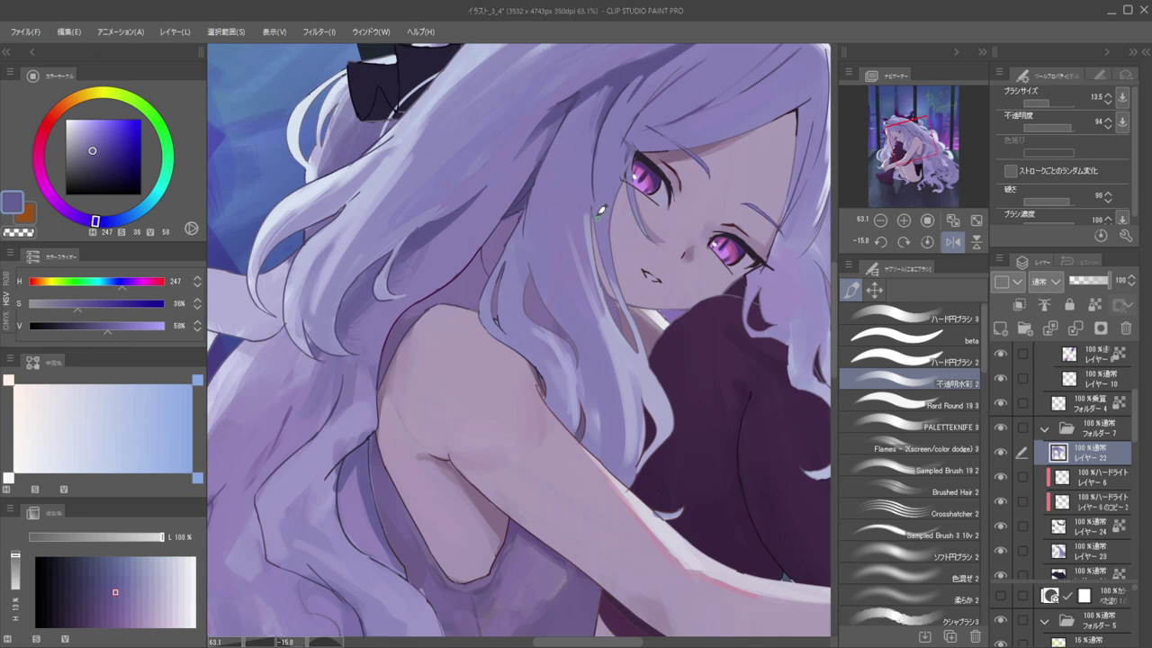
key("slash")
mouse_move(602, 210)
left_mouse_down()
mouse_move(626, 187)
mouse_move(603, 233)
left_mouse_up()
left_click_drag(602, 188, 602, 238)
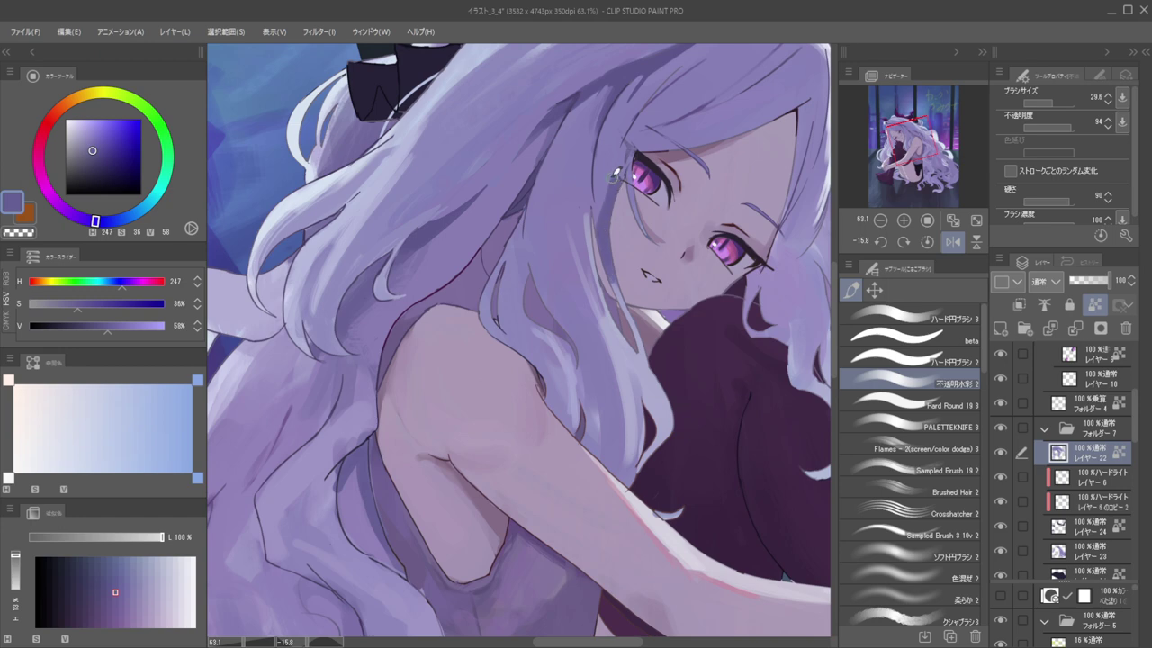
left_click(618, 171, "alt")
Review the picture mirrored and rotated, then sample a pale lavender (H 240, S 17, V 80)
left_click_drag(610, 166, 554, 162)
key("h")
left_click_drag(640, 170, 693, 169)
left_click_drag(693, 170, 666, 160)
key("h")
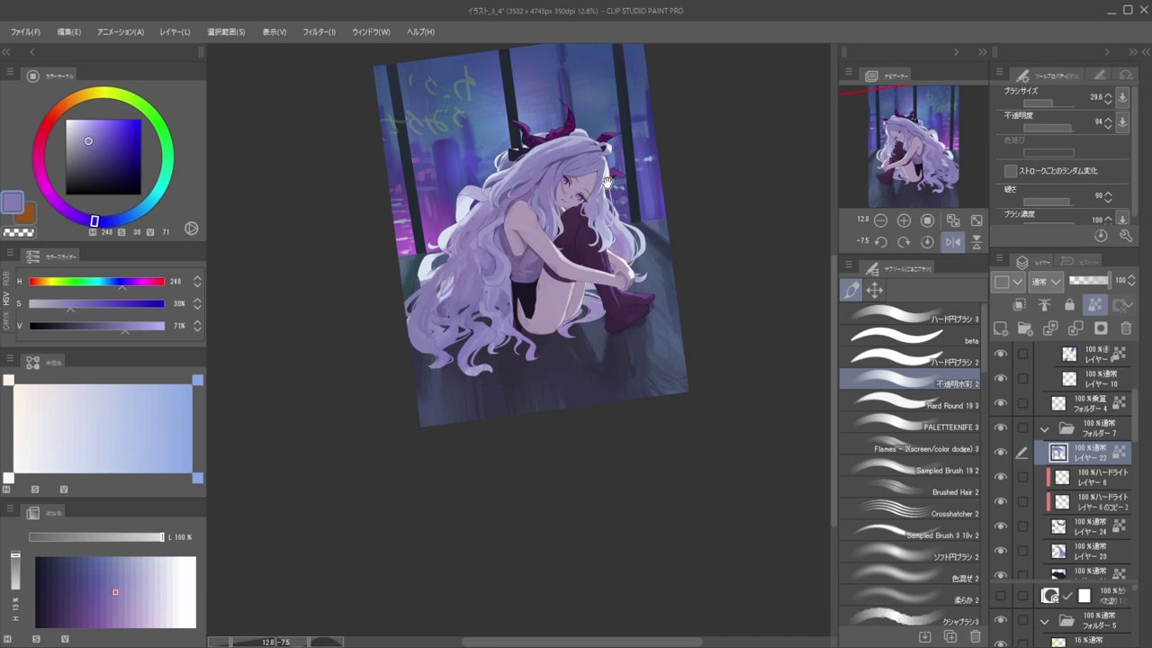
left_click_drag(549, 192, 594, 157)
left_click(592, 145, "alt")
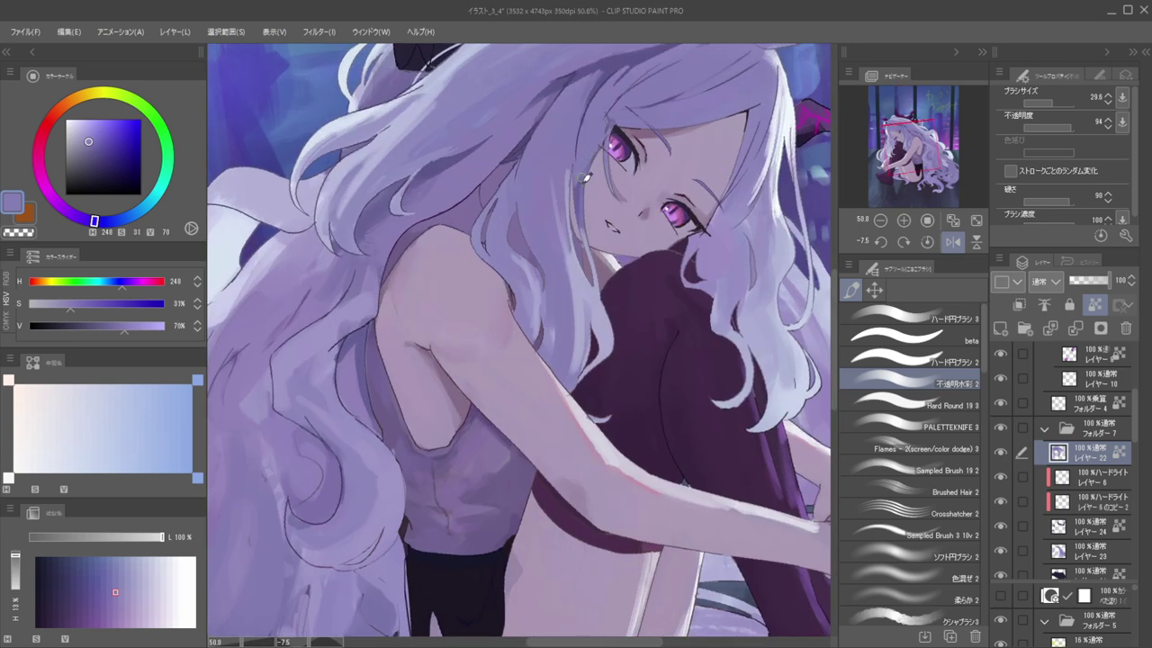
left_click(587, 195, "alt")
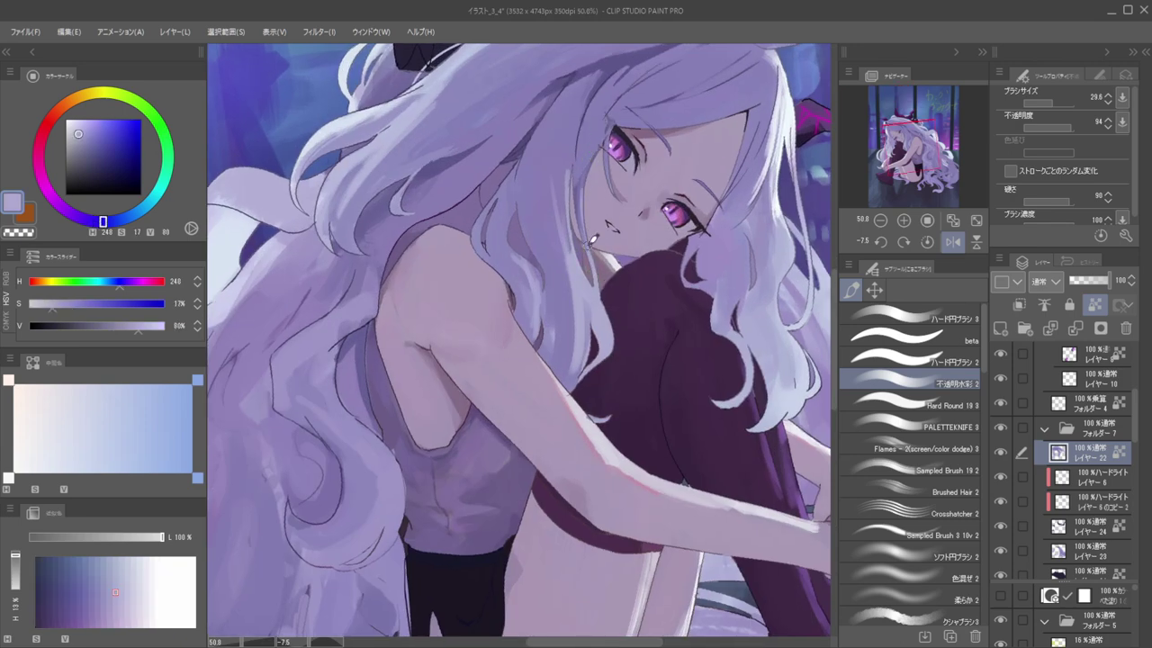
scroll(548, 186, "down", 3)
key("h")
left_click_drag(549, 185, 627, 219)
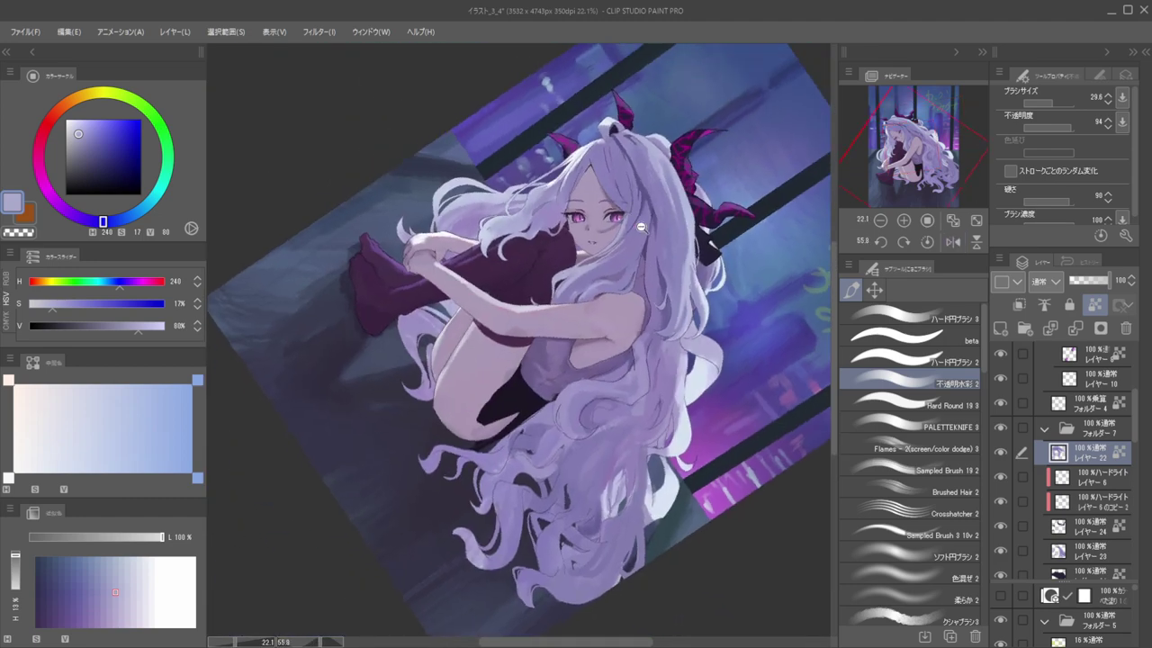
Try thin strokes along the face-hair edge, undoing the unsatisfactory ones
scroll(626, 218, "up", 5)
key("ctrl+z")
mouse_move(598, 191)
left_mouse_down()
mouse_move(637, 219)
mouse_move(658, 277)
left_mouse_up()
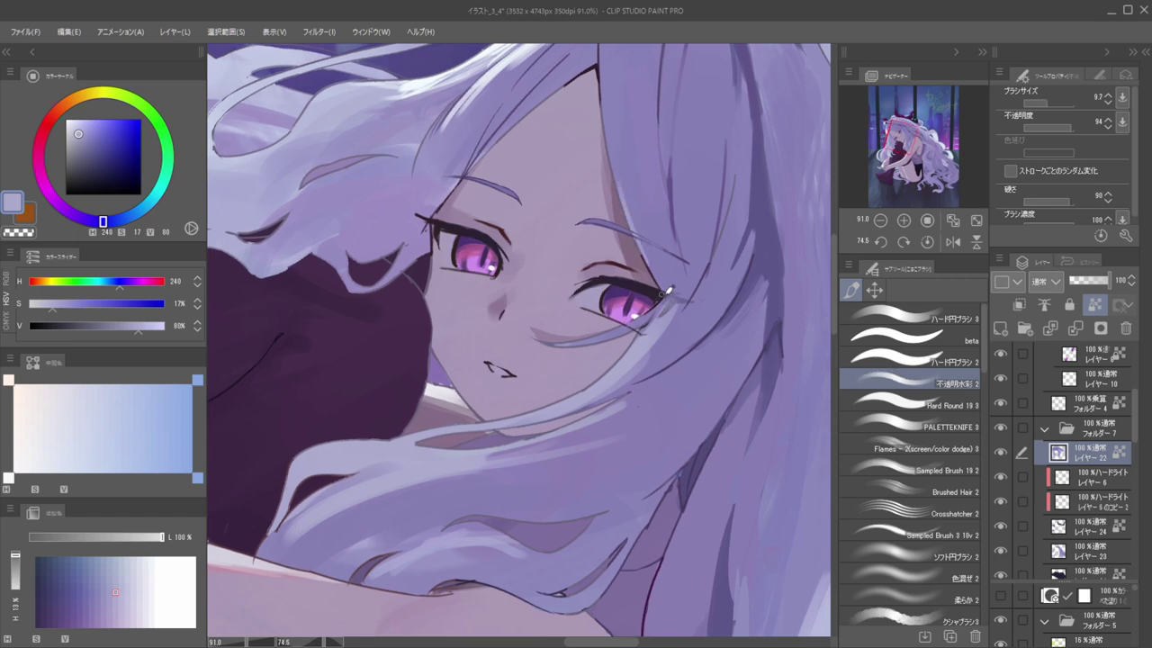
left_click_drag(629, 188, 655, 276)
key("ctrl+z")
left_click_drag(641, 230, 649, 228)
left_click_drag(631, 188, 662, 274)
key("ctrl+z")
mouse_move(634, 173)
left_mouse_down()
mouse_move(674, 290)
mouse_move(646, 187)
left_mouse_up()
mouse_move(623, 145)
left_mouse_down()
mouse_move(531, 145)
mouse_move(590, 85)
left_mouse_up()
left_click_drag(587, 70, 620, 121)
Paint a light stroke along the hair edge, then sample hair purples near the face
key("h")
mouse_move(676, 147)
left_mouse_down()
mouse_move(658, 129)
mouse_move(684, 135)
left_mouse_up()
left_click_drag(558, 171, 646, 169)
left_click_drag(580, 157, 547, 236)
left_click(586, 143, "alt")
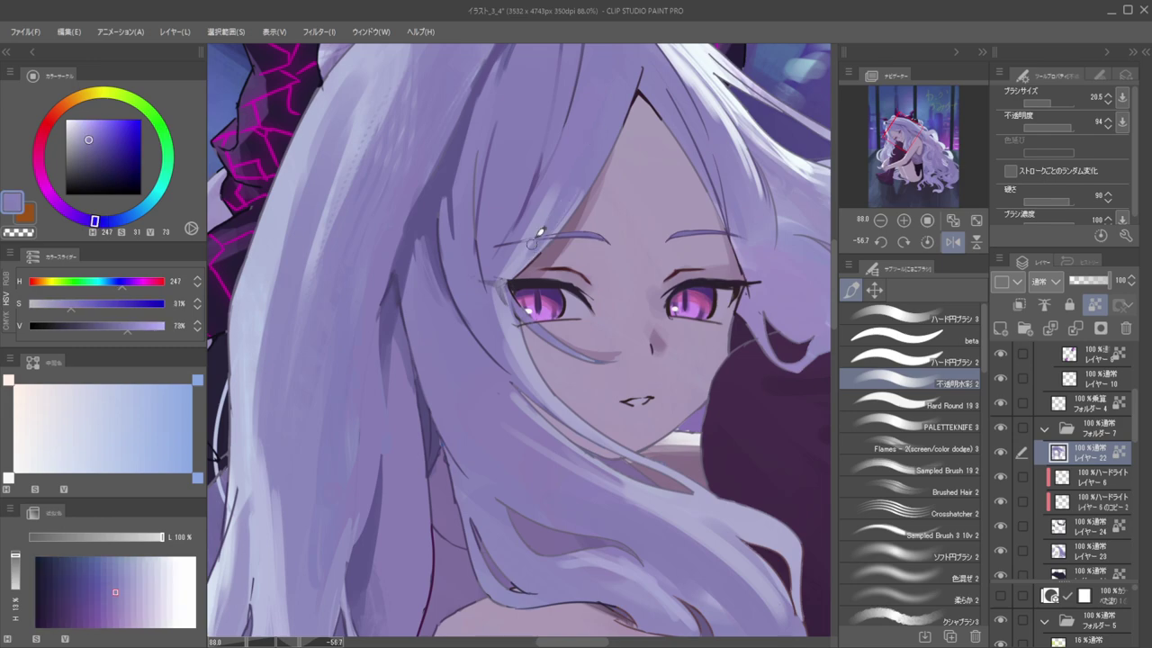
scroll(517, 258, "down", 5)
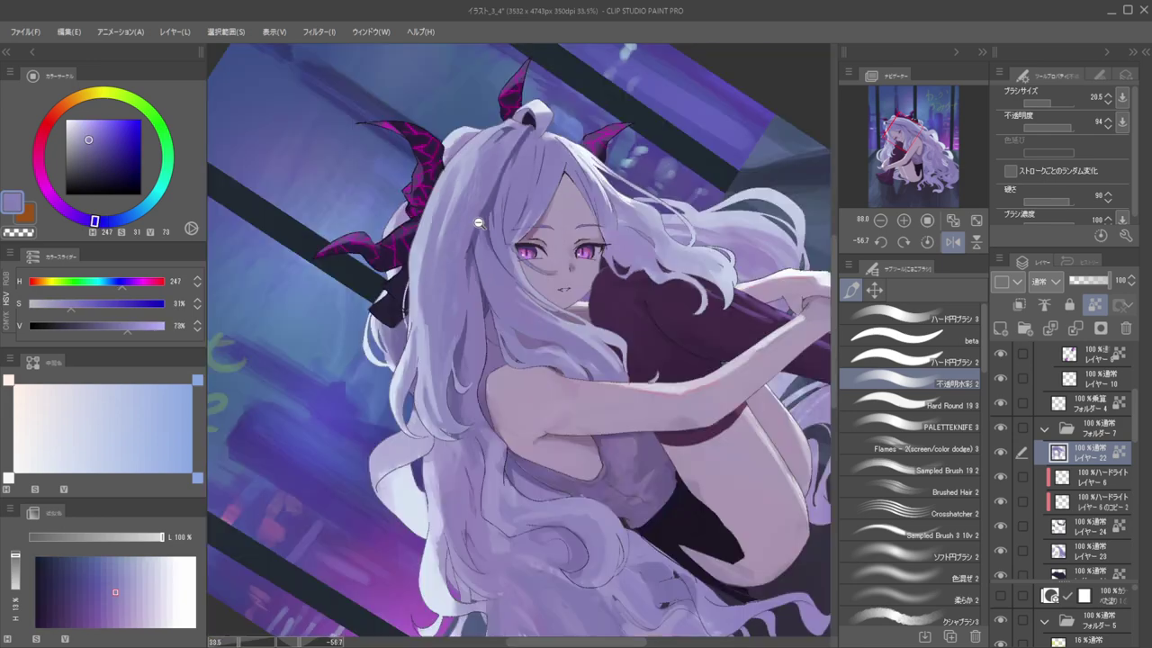
left_click_drag(552, 180, 578, 259)
scroll(578, 259, "up", 3)
left_click(576, 254, "alt")
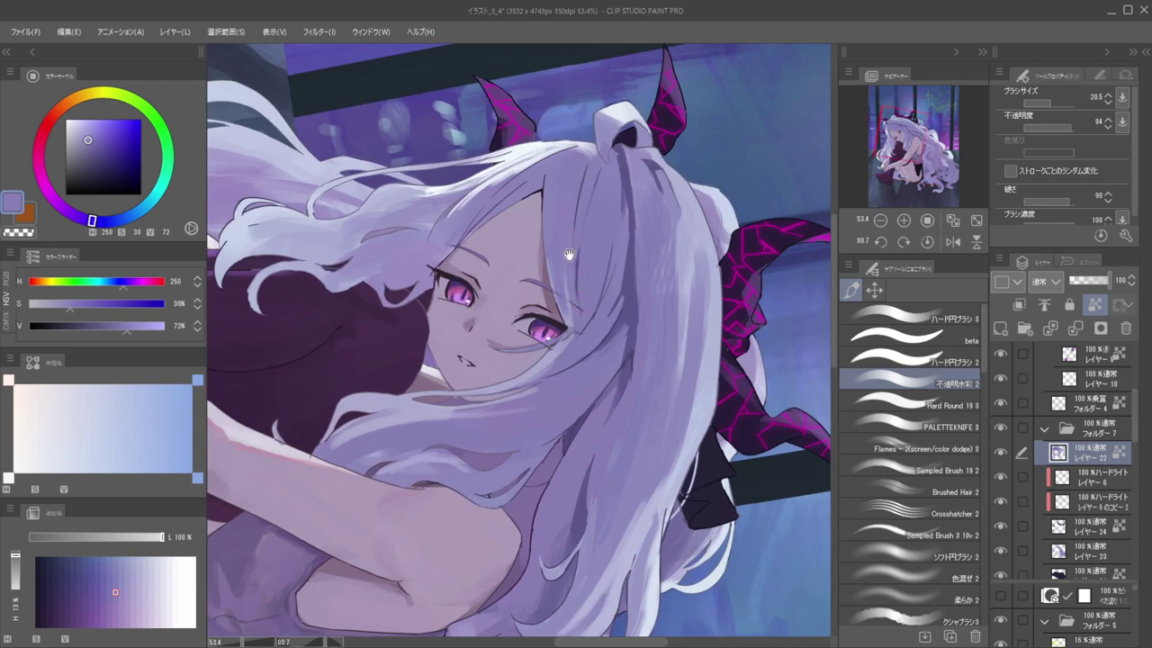
scroll(573, 244, "up", 3)
left_click(595, 264, "alt")
Shrink the brush to about 9 and draw a thin dark purple strand down the face hair
left_click_drag(552, 267, 547, 266)
key("bracketleft")
key("bracketleft")
key("bracketleft")
left_click(595, 263, "alt")
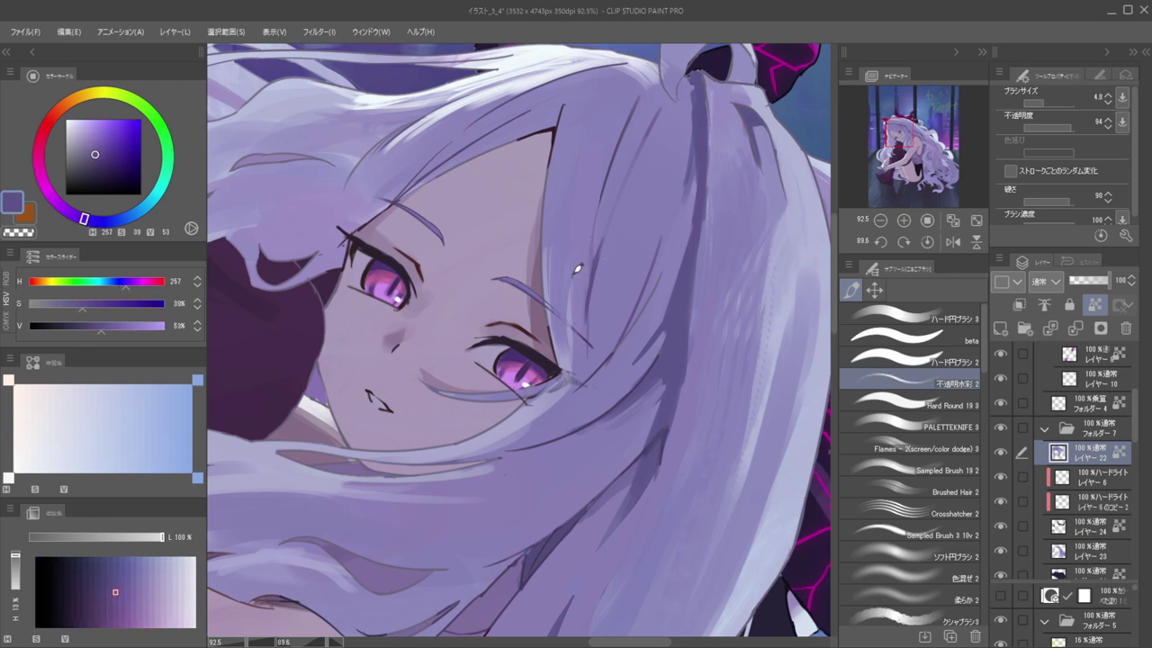
key("ctrl+z")
left_click_drag(576, 245, 571, 341)
key("bracketleft")
key("bracketleft")
key("bracketleft")
key("bracketleft")
left_click_drag(575, 251, 569, 347)
Try erasing part of the strand, undo it, and repaint the strand with short vertical strokes
left_click_drag(563, 227, 486, 261)
left_click_drag(619, 333, 602, 288)
key("h")
key("h")
left_click_drag(521, 245, 572, 216)
key("e")
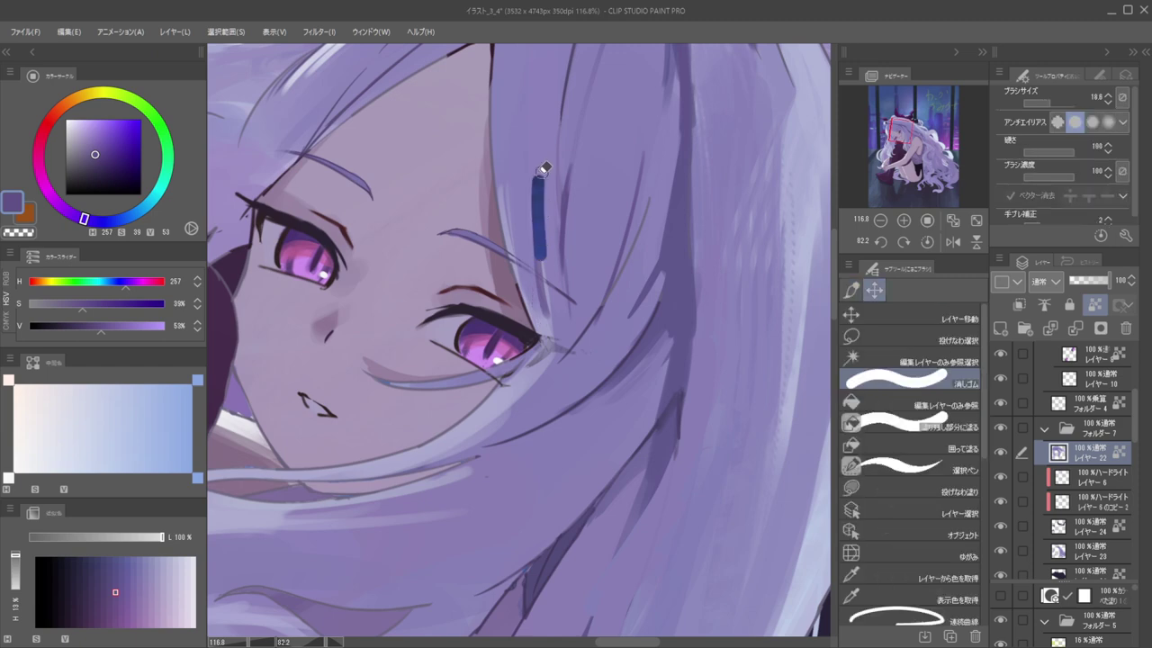
left_click(540, 167, "alt")
left_click_drag(541, 165, 543, 273)
key("ctrl+z")
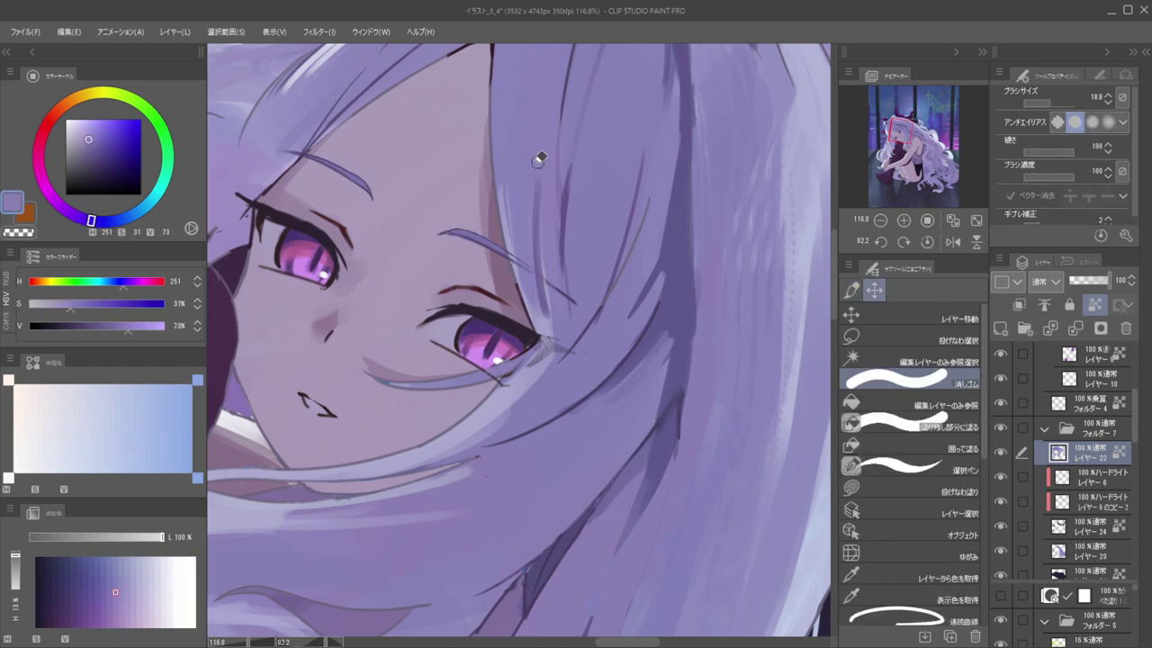
key("b")
left_click_drag(541, 173, 544, 302)
key("bracketright")
key("bracketright")
left_click_drag(542, 257, 545, 311)
Sample a deeper violet (H 257, S 39, V 54) and paint a dark strand into the face hair
key("e")
key("b")
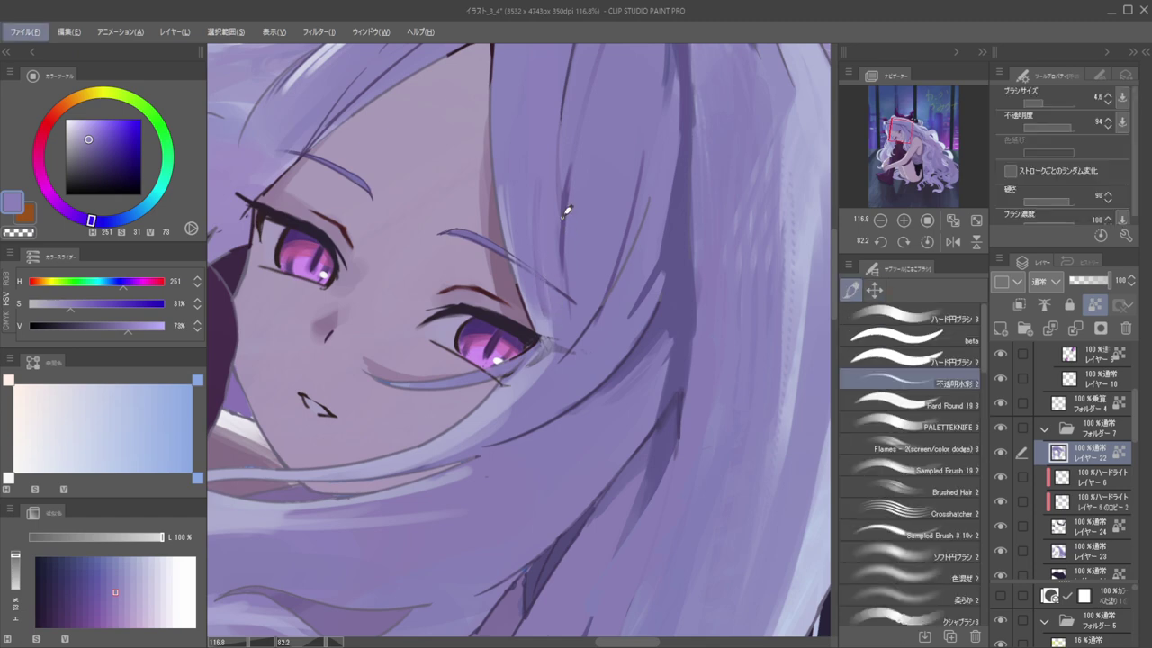
key("bracketright")
key("bracketright")
key("bracketleft")
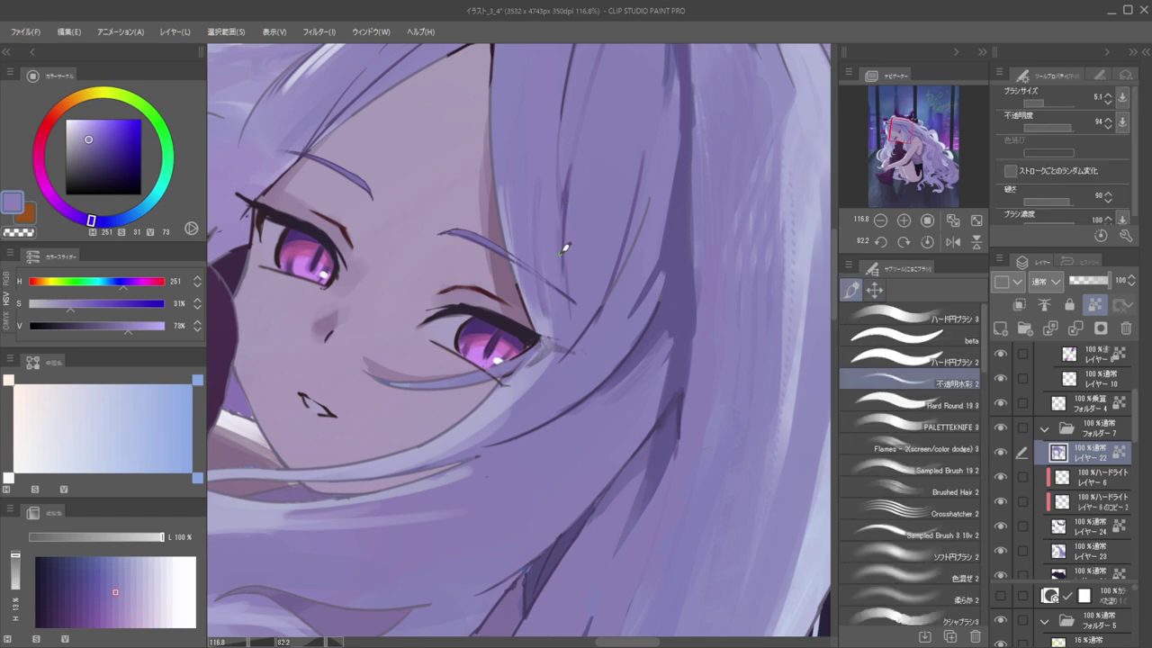
key("bracketright")
left_click(566, 195, "alt")
key("bracketleft")
key("bracketleft")
left_click_drag(546, 168, 566, 285)
key("ctrl+0")
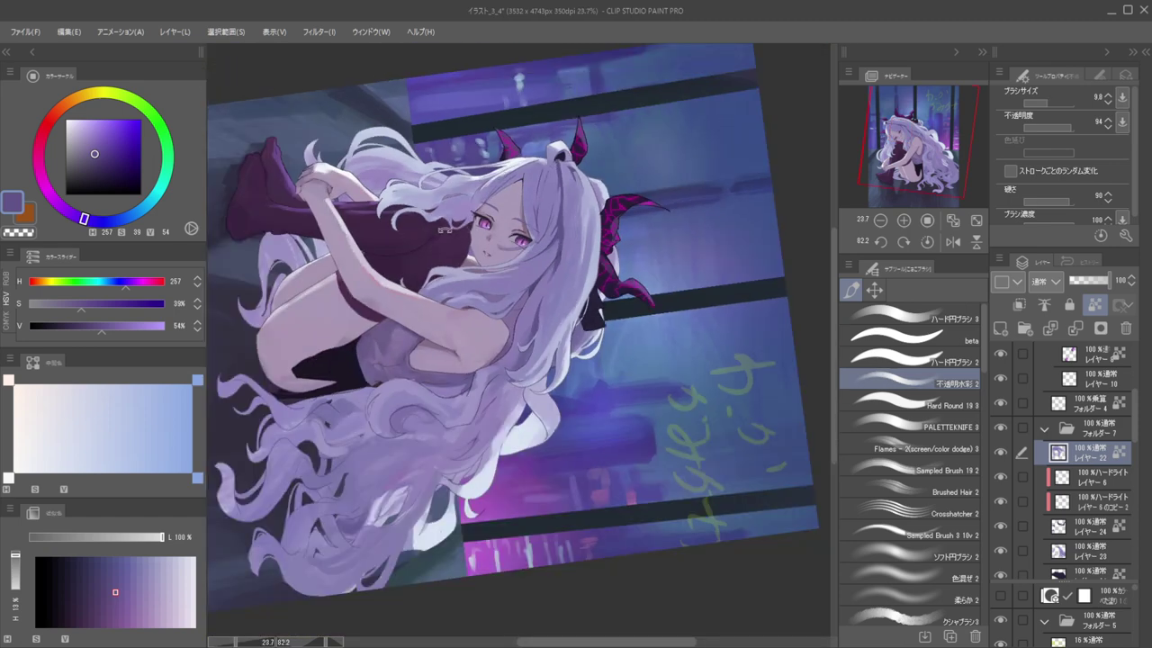
Rotate and mirror the canvas view and sample a lighter lavender from the hair
left_click_drag(443, 233, 474, 188)
key("h")
left_click_drag(583, 173, 607, 219)
scroll(607, 219, "up", 5)
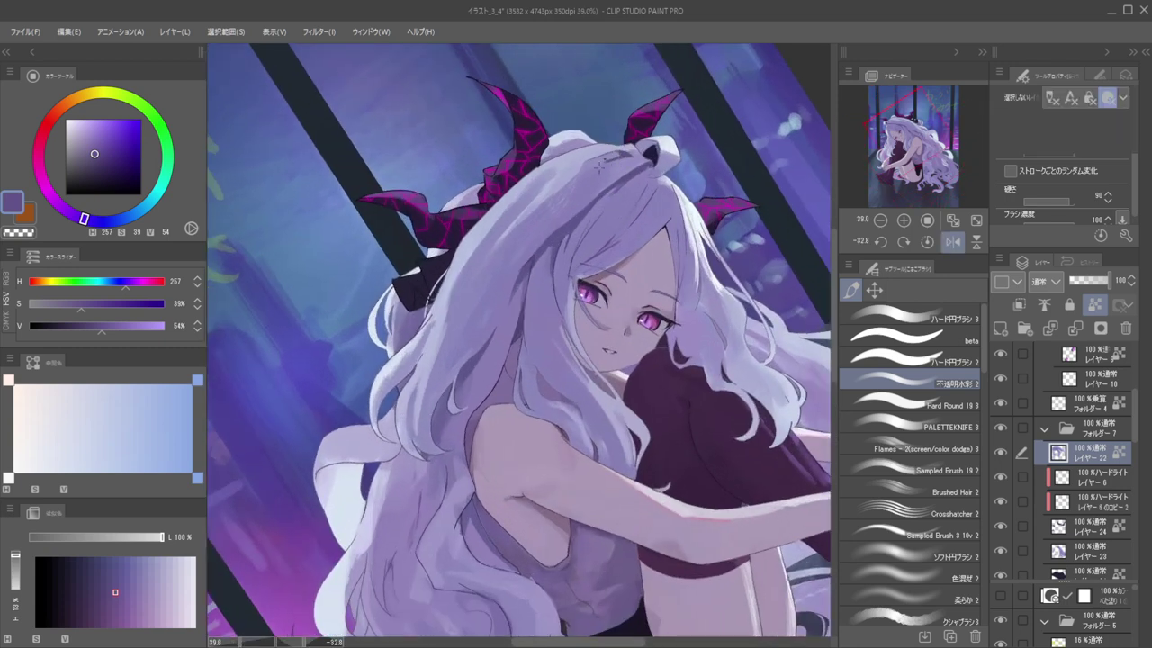
left_click(574, 216, "alt")
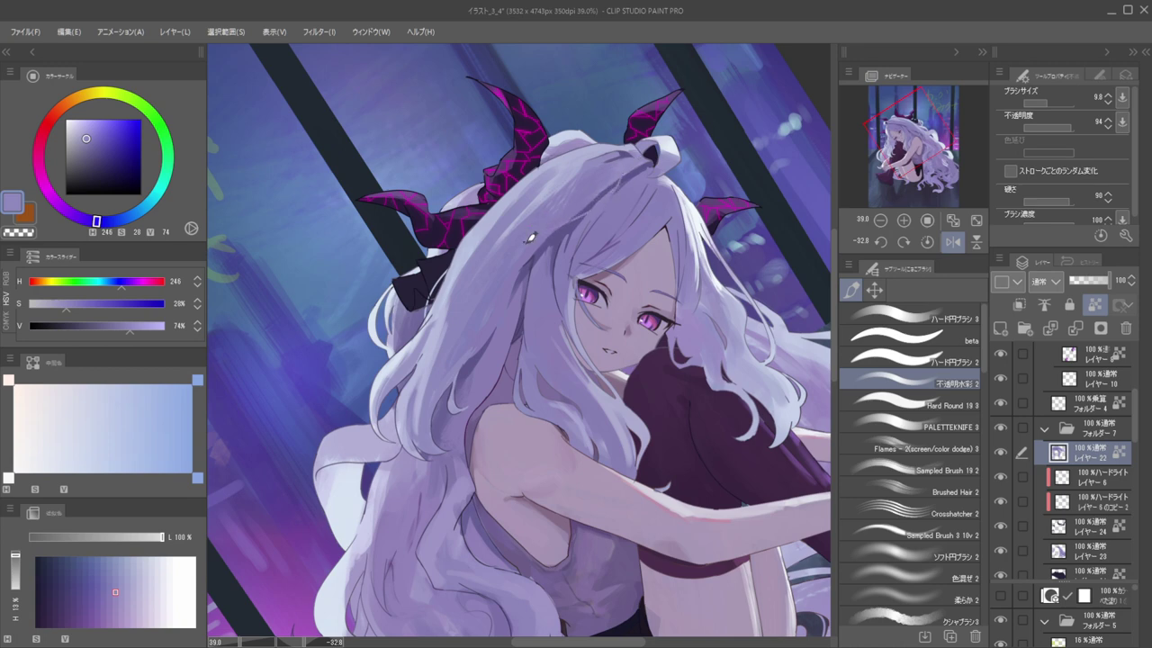
scroll(556, 171, "up", 3)
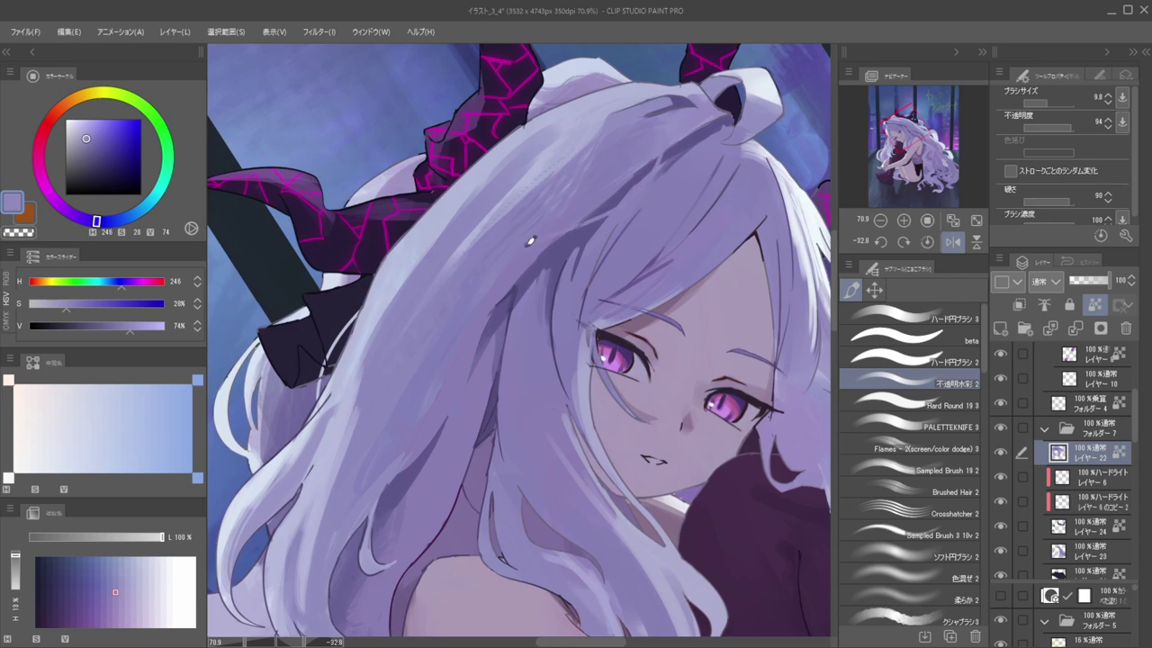
scroll(545, 164, "down", 10)
Tilt the view nearly upright and check the composition flipped and unflipped
left_click_drag(591, 165, 617, 166)
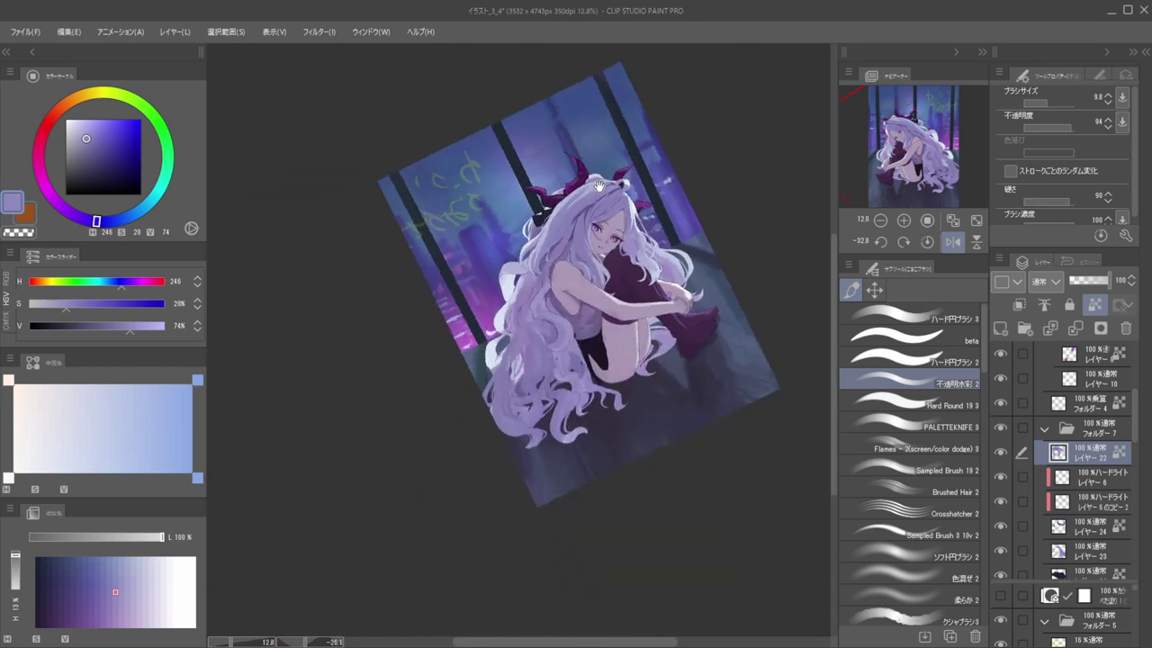
scroll(616, 166, "up", 7)
scroll(642, 198, "up", 3)
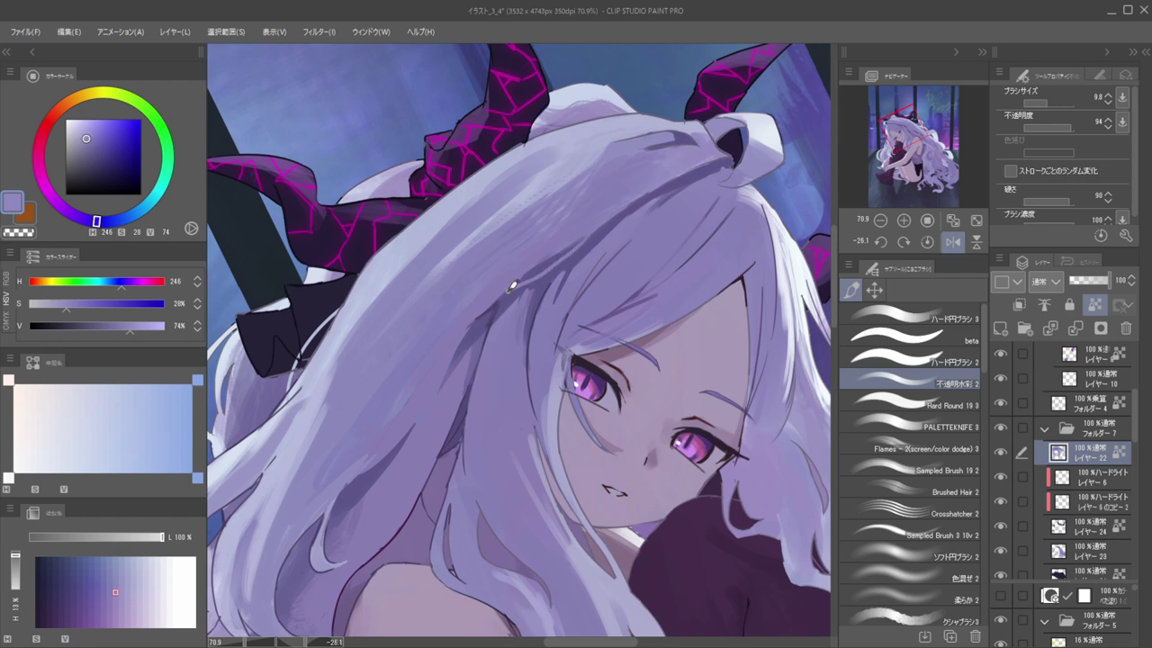
left_click_drag(499, 242, 637, 242)
key("h")
key("h")
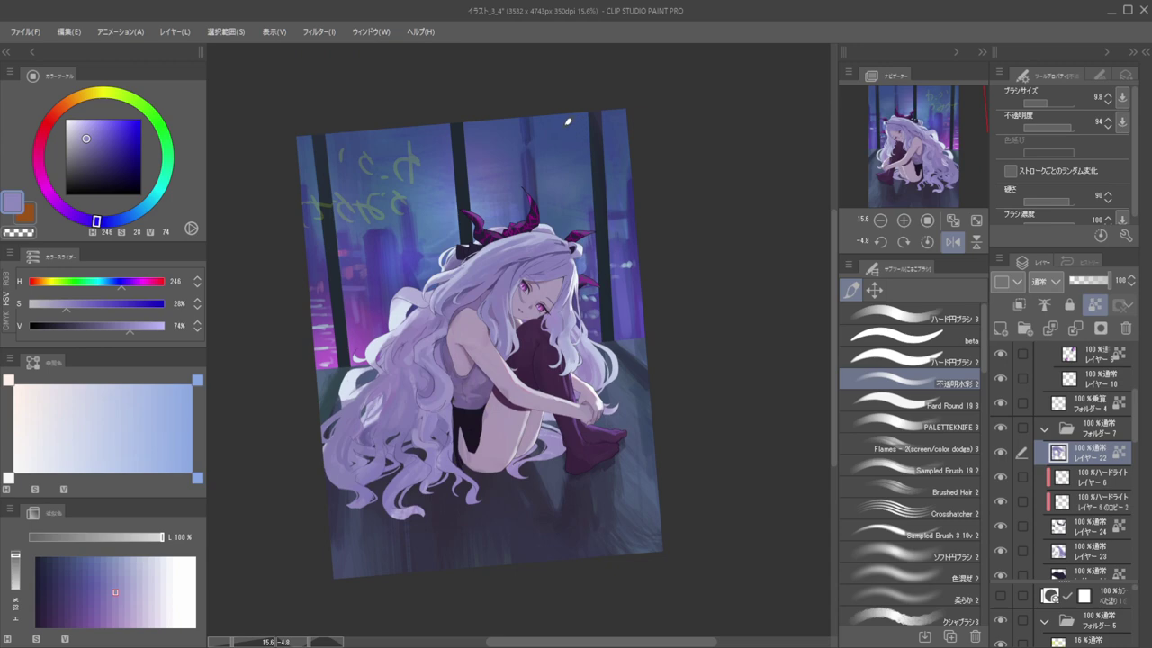
key("h")
key("h")
left_click_drag(549, 252, 669, 225)
key("h")
left_click_drag(571, 275, 584, 216)
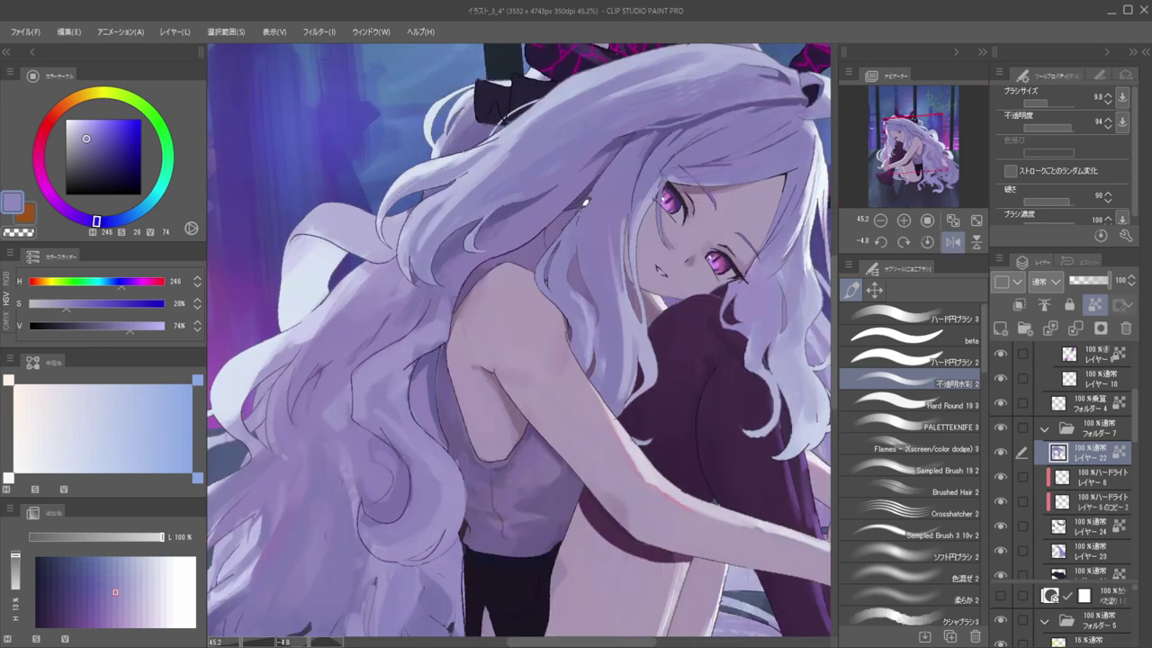
Try a short strand on the shoulder hair, undo it, and set the brush to about 24
left_click(592, 188, "alt")
left_click(564, 232, "alt")
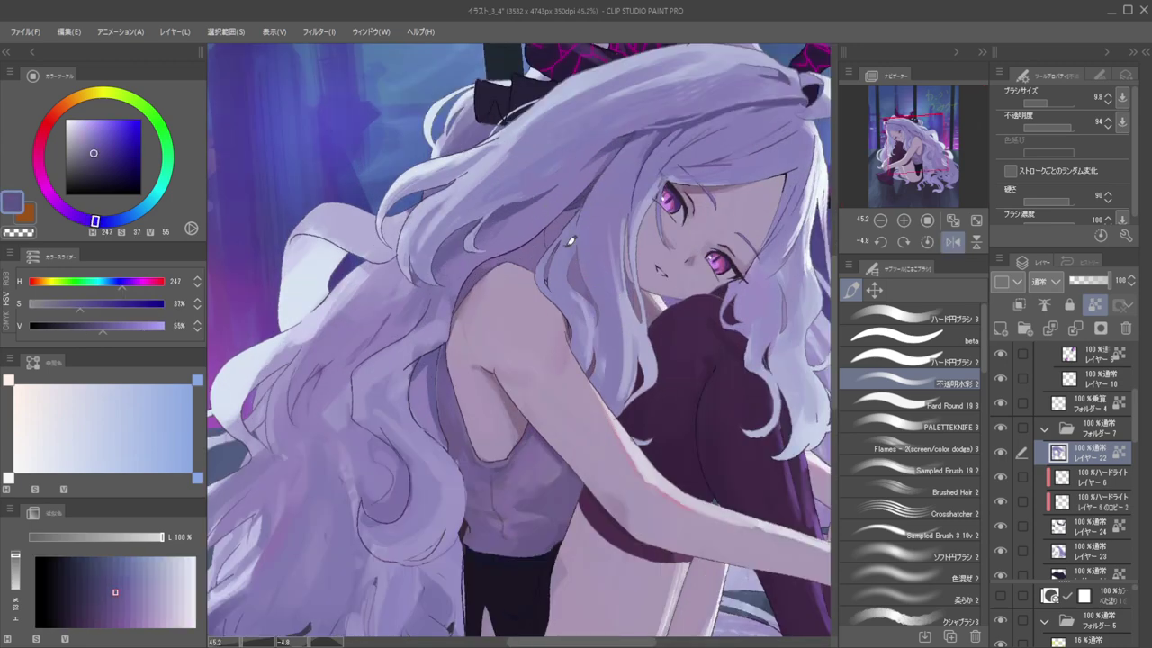
key("]")
left_click_drag(580, 242, 567, 277)
key("ctrl+z")
key("]")
key("]")
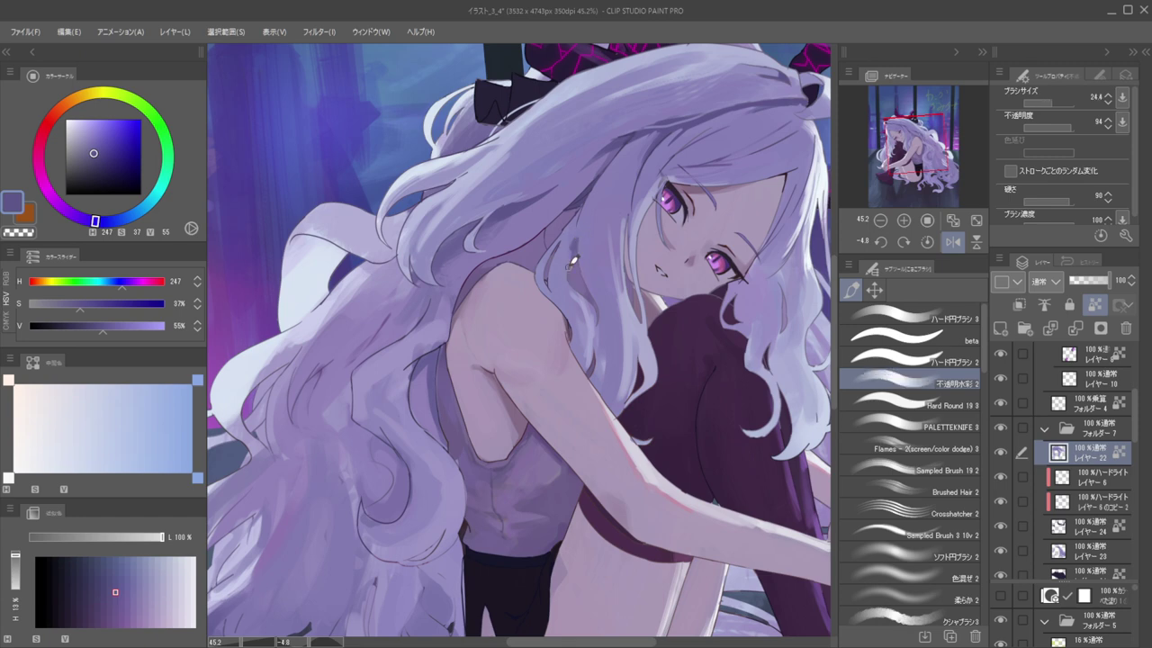
left_click(579, 226, "alt")
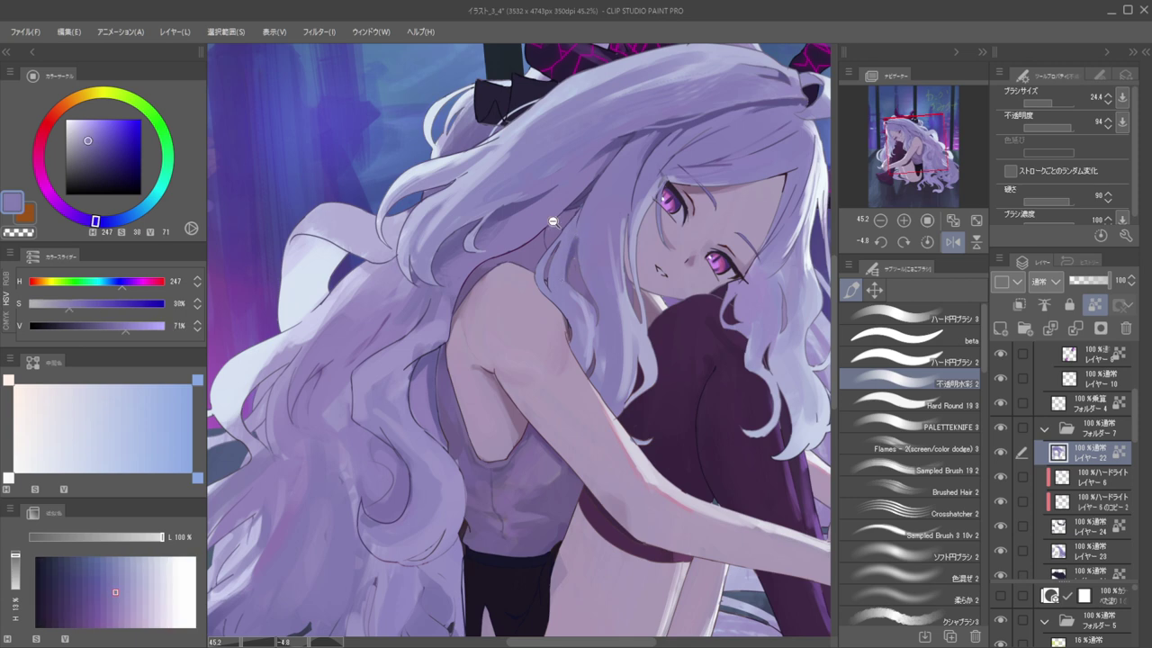
key("ctrl+0")
Sample several hair purples, enlarge the brush to about 39.5, and pick dark purple from the lineart
scroll(578, 225, "up", 5)
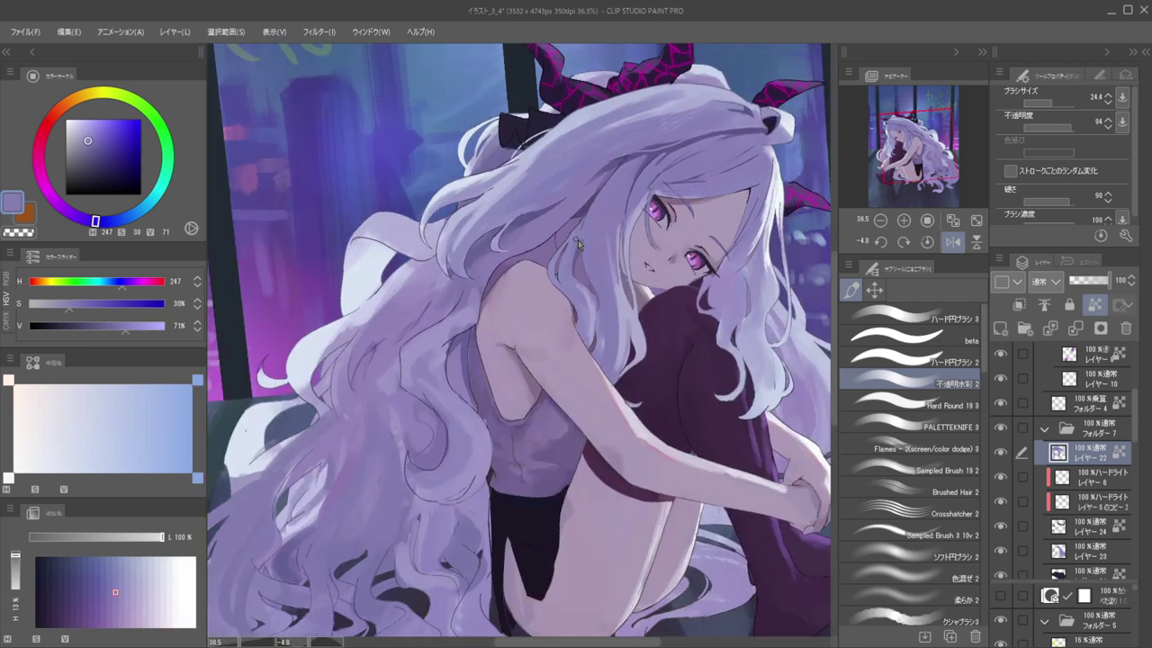
left_click(586, 237, "alt")
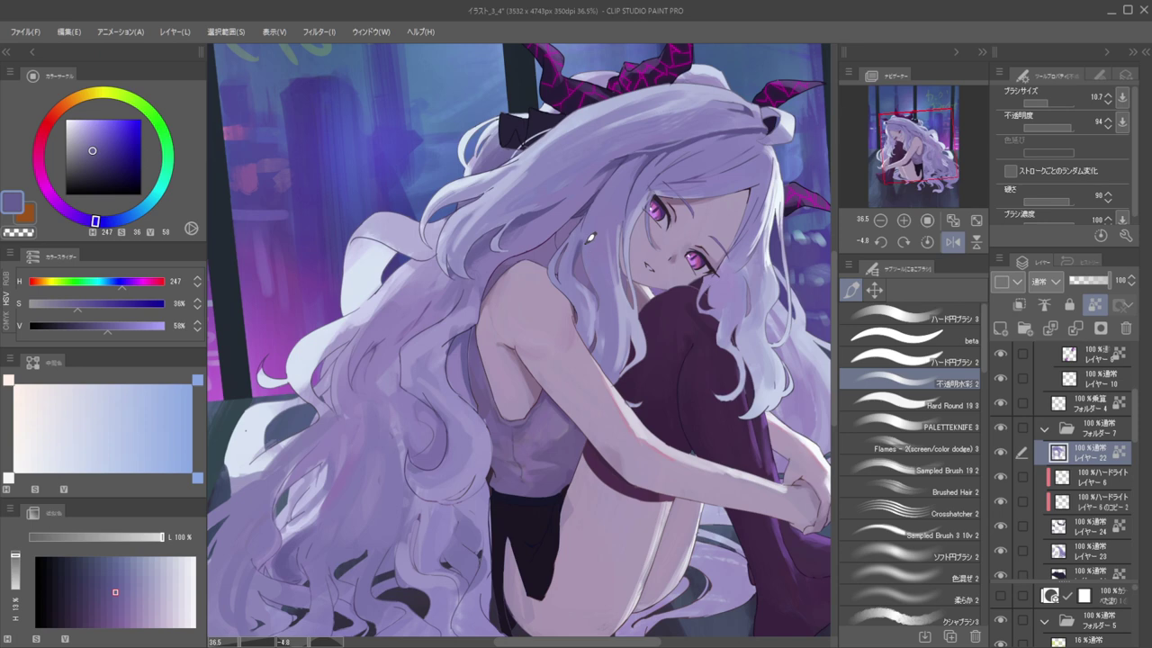
left_click(589, 254, "alt")
left_click(579, 247, "alt")
mouse_move(564, 255)
left_mouse_down()
mouse_move(586, 239)
mouse_move(559, 231)
left_mouse_up()
left_click(571, 241, "ctrl+shift")
left_click(571, 243, "alt")
scroll(558, 231, "down", 2)
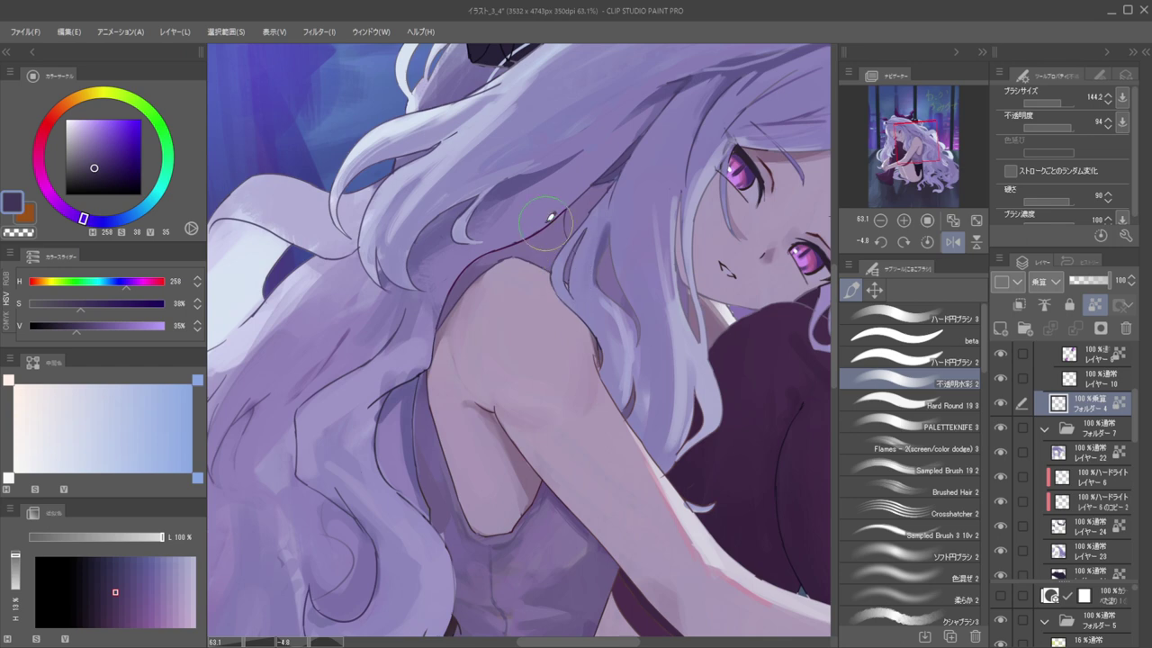
scroll(550, 222, "down", 5)
Sample a deep muted violet (H 259, S 34, V 36) and return to the hair painting layer
key("h")
left_click_drag(532, 212, 613, 221)
left_click_drag(529, 261, 566, 264)
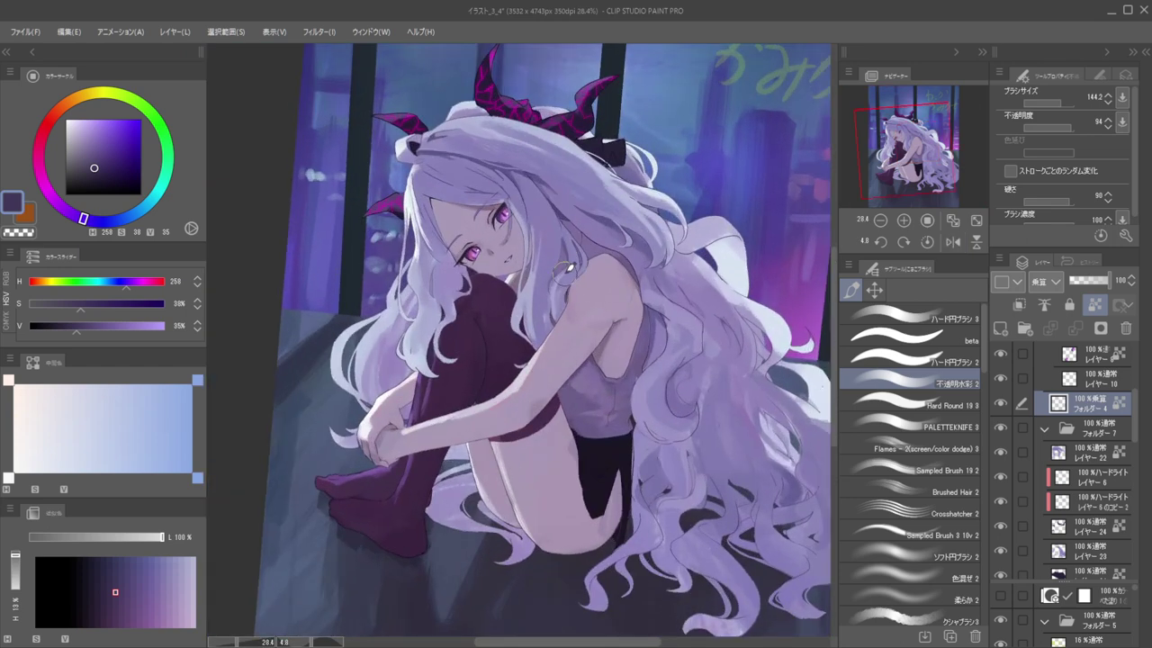
left_click(557, 275, "alt")
scroll(544, 238, "down", 3)
key("h")
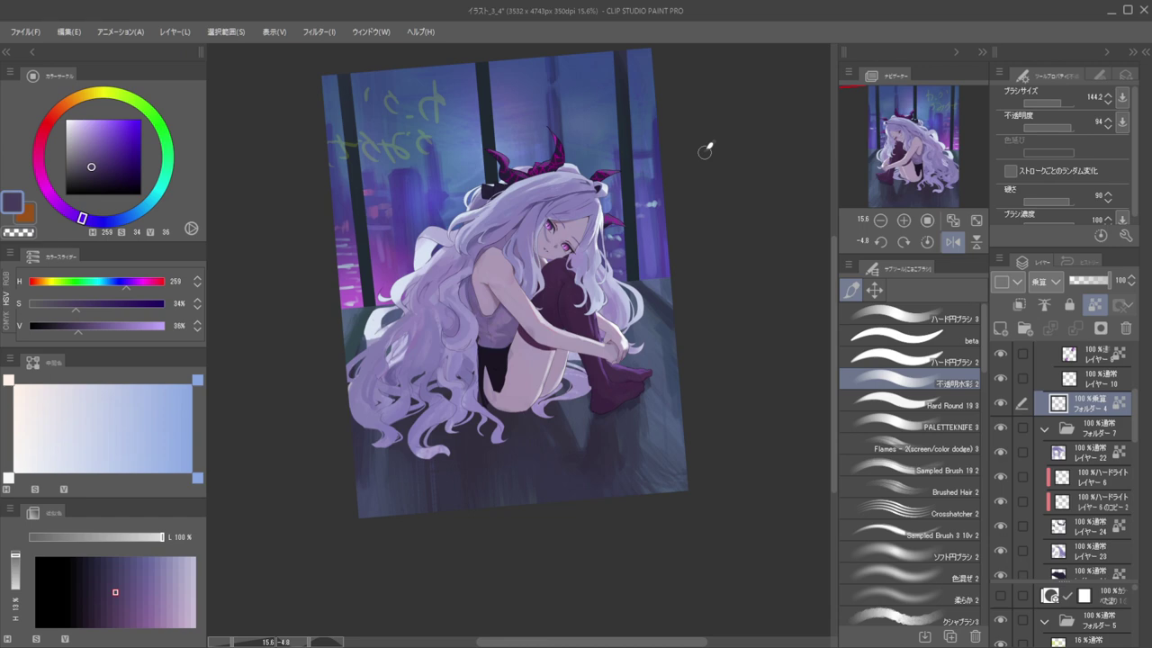
key("h")
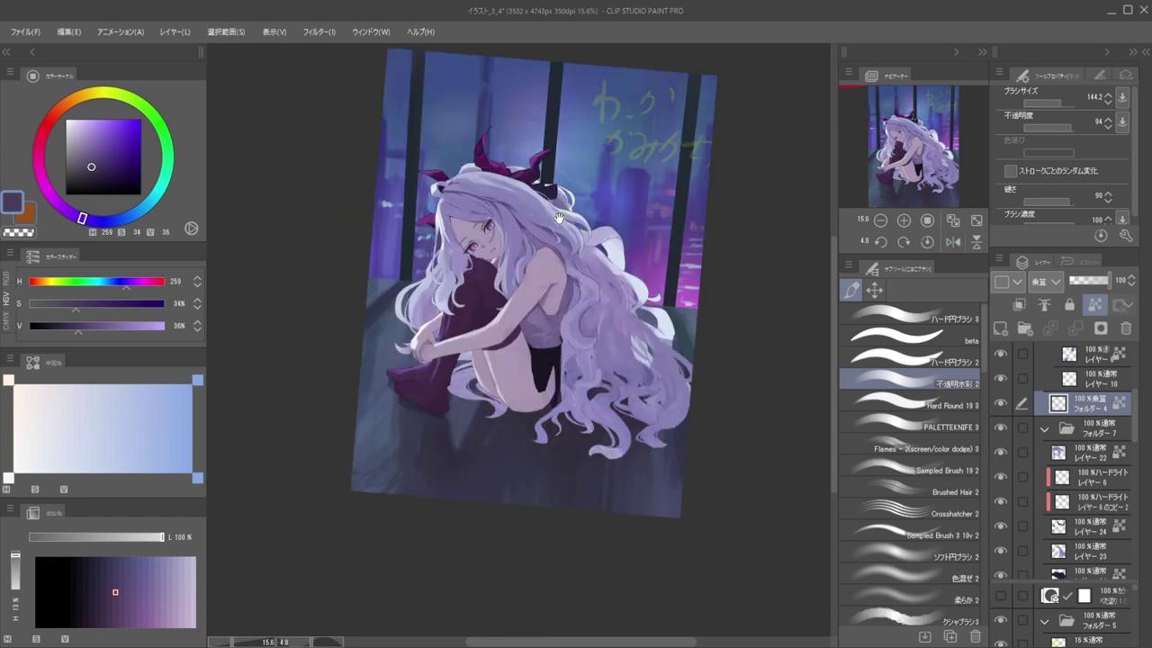
left_click_drag(570, 225, 621, 220)
scroll(536, 237, "up", 2)
left_click(505, 261, "ctrl+shift")
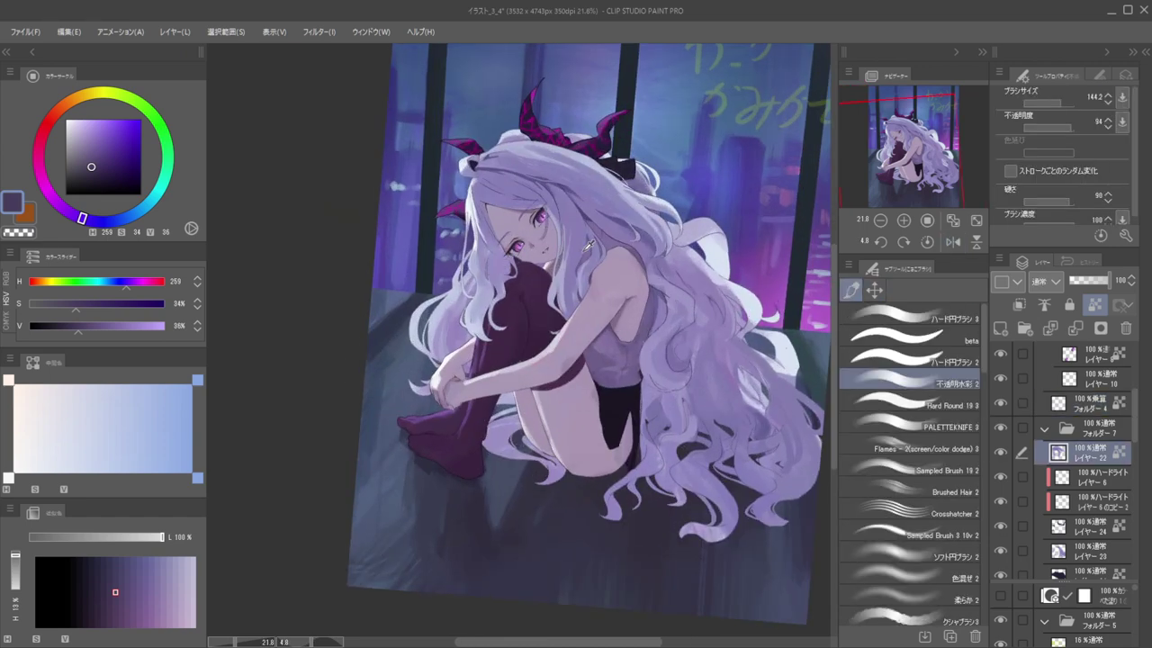
Paint a thin lighter violet hair strand beside the face, redrawing it once with a smaller brush
left_click(591, 244, "alt")
left_click_drag(482, 252, 510, 241)
scroll(510, 240, "up", 3)
mouse_move(522, 282)
left_mouse_down()
mouse_move(520, 235)
mouse_move(522, 260)
left_mouse_up()
key("ctrl+z")
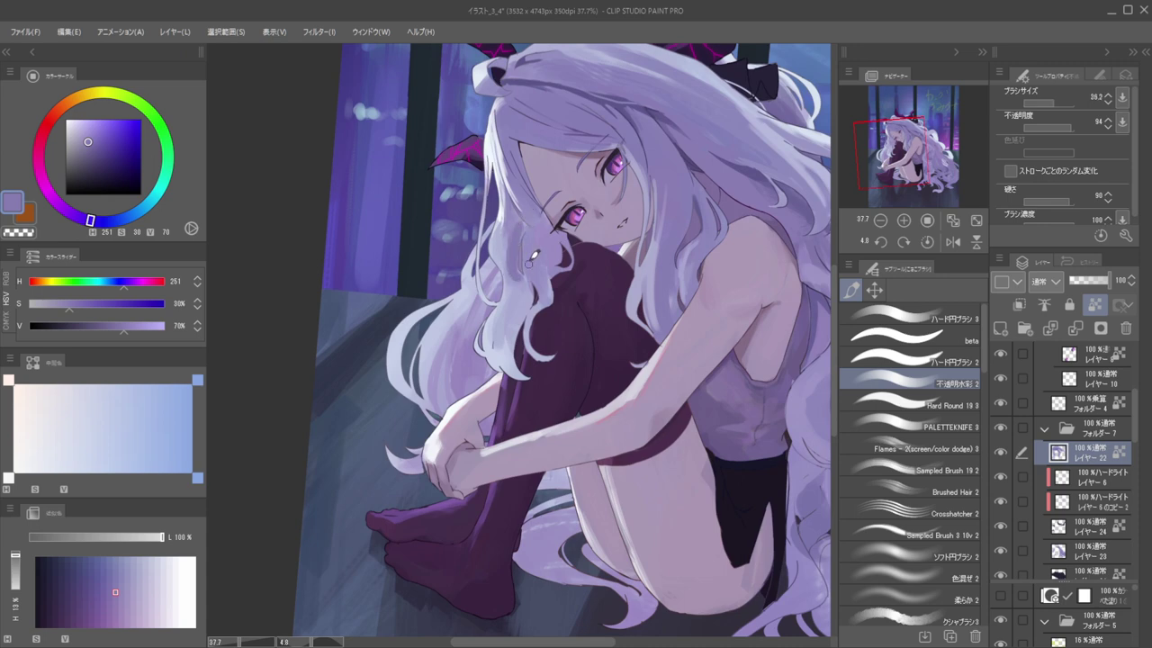
key("bracketleft")
left_click_drag(509, 232, 504, 249)
Sample paler purples from the hair and shade the hair beside the knee with a brush of about 36.7
left_click(507, 220, "alt")
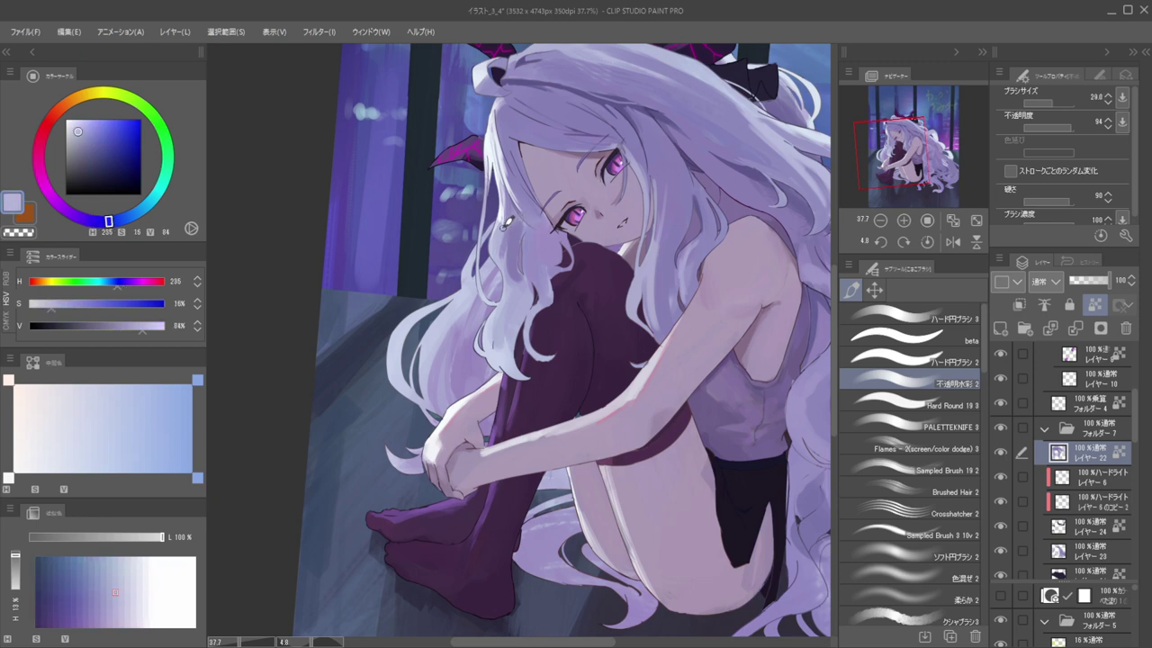
key("bracketleft")
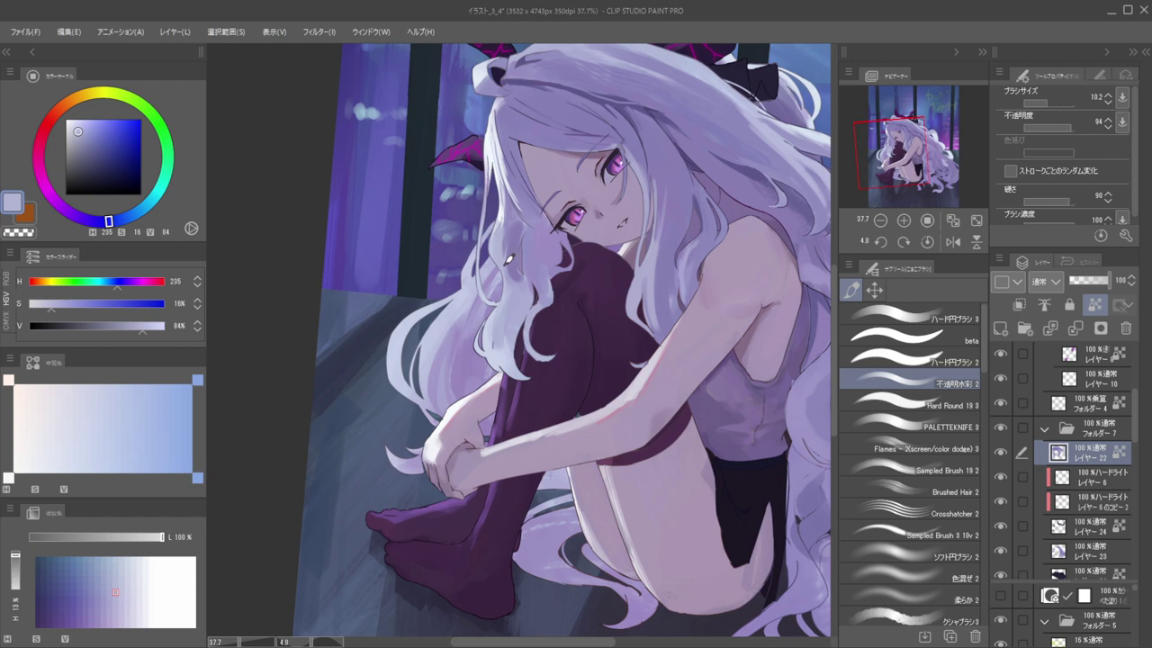
key("bracketright")
key("bracketright")
left_click(523, 280, "alt")
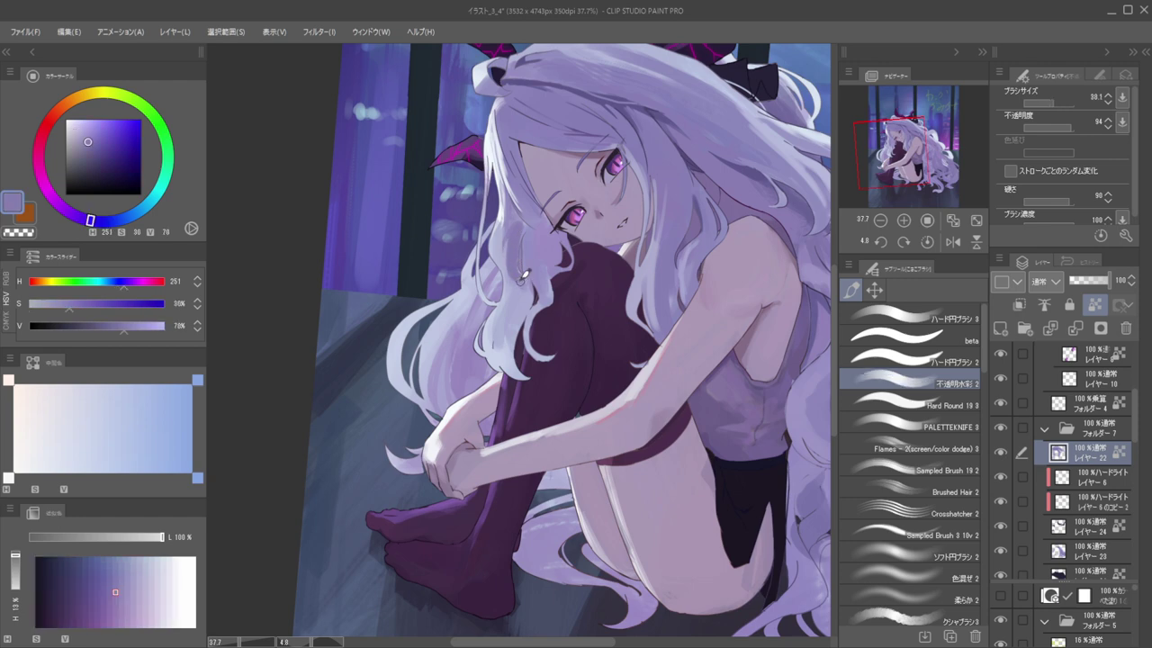
key("h")
left_click(530, 247, "alt")
left_click(547, 247, "ctrl")
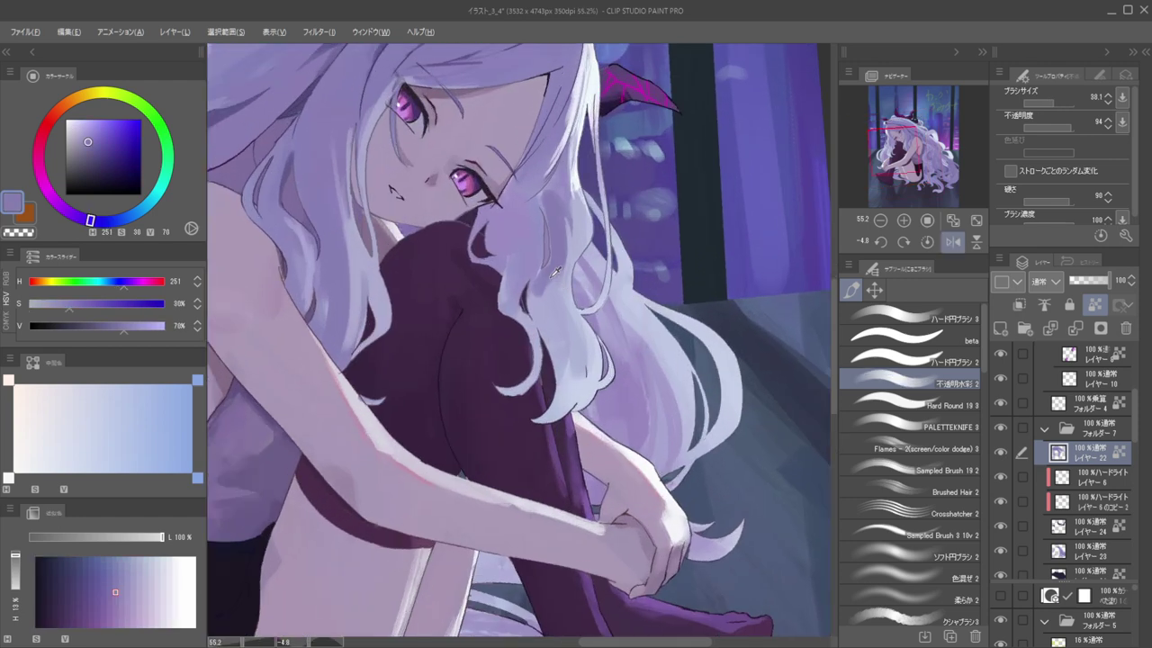
left_click(553, 279, "alt")
key("bracketright")
key("bracketright")
key("bracketleft")
key("bracketleft")
mouse_move(538, 289)
left_mouse_down()
mouse_move(562, 324)
mouse_move(513, 324)
left_mouse_up()
mouse_move(513, 270)
left_mouse_down()
mouse_move(511, 307)
mouse_move(536, 373)
left_mouse_up()
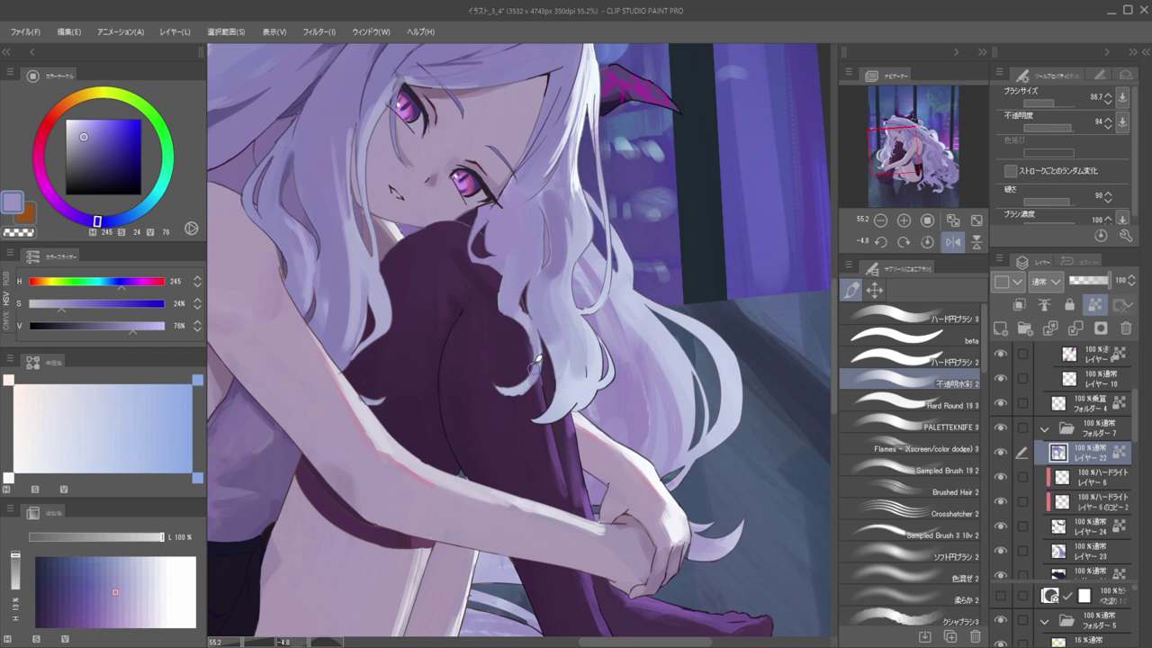
Check the mirrored view and sample pale lavender tones, trying the beta brush before returning to opaque watercolour
left_click_drag(493, 282, 571, 265)
key("h")
left_click(571, 262, "alt")
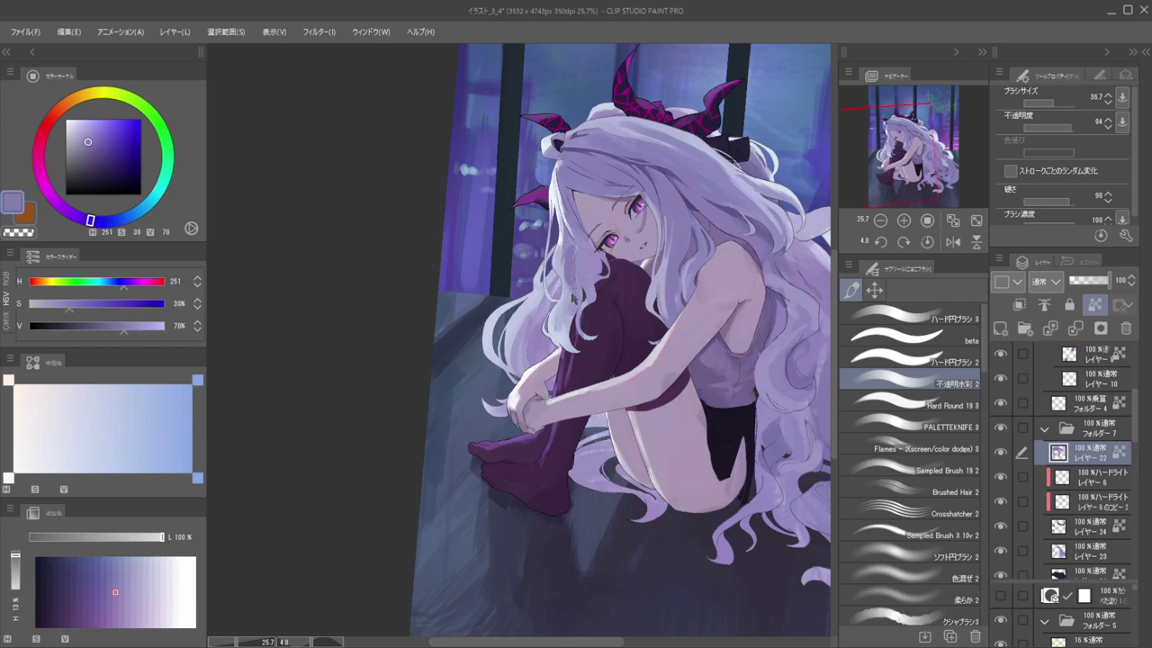
left_click(873, 334)
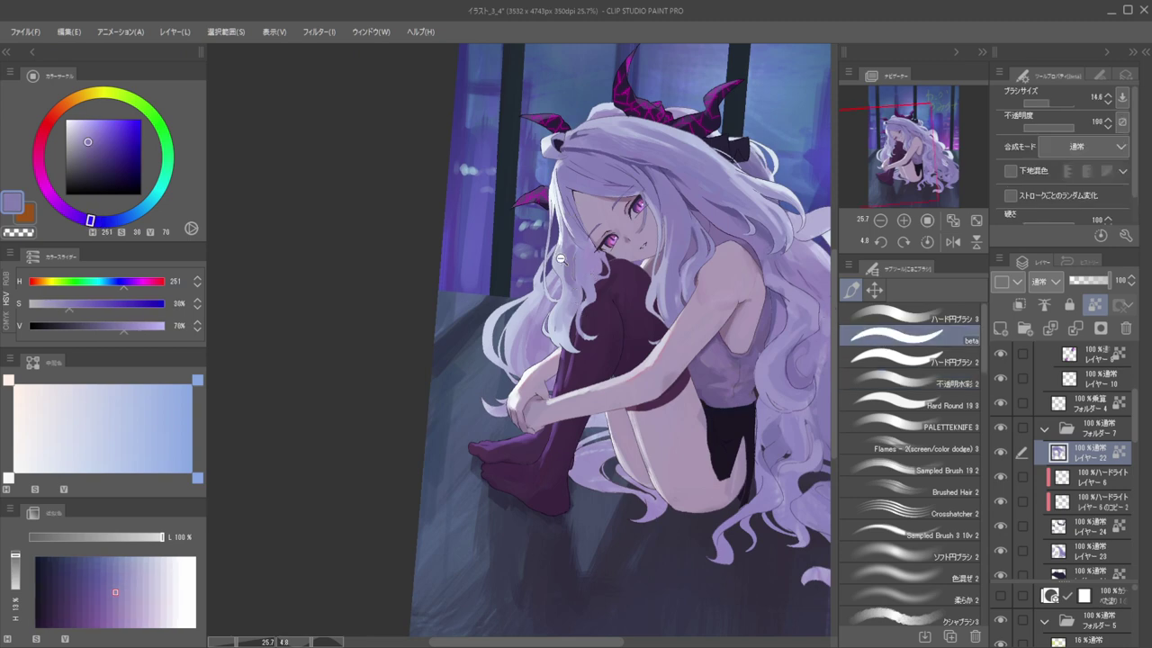
left_click_drag(566, 270, 582, 284)
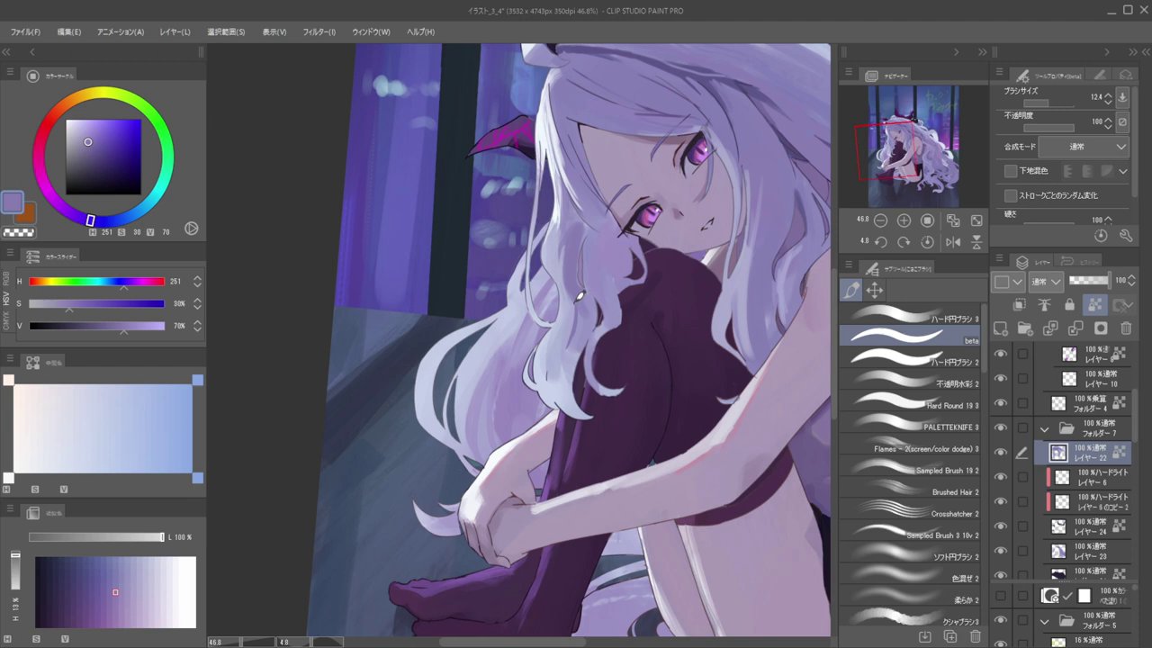
key("h")
scroll(558, 247, "down", 3)
scroll(585, 279, "up", 3)
left_click(594, 288, "alt")
left_click(592, 304, "alt")
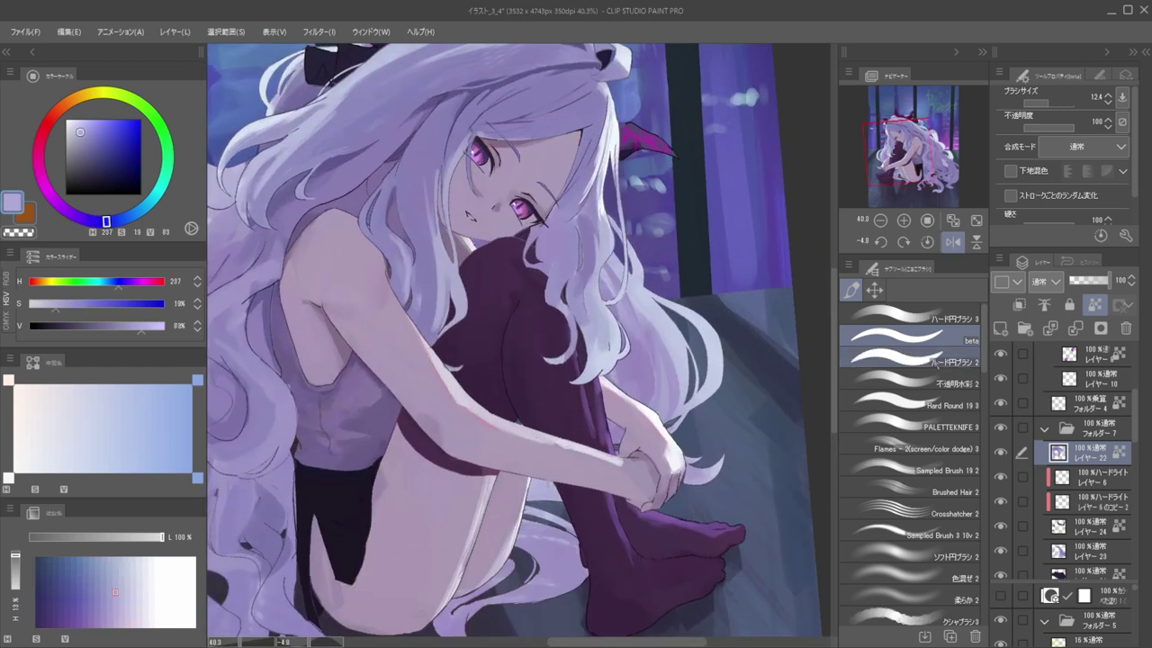
left_click(921, 381)
scroll(566, 295, "up", 2)
Sample a light lavender hair tone with a tiny brush and paint a small light strand near the face
left_click(580, 319, "alt")
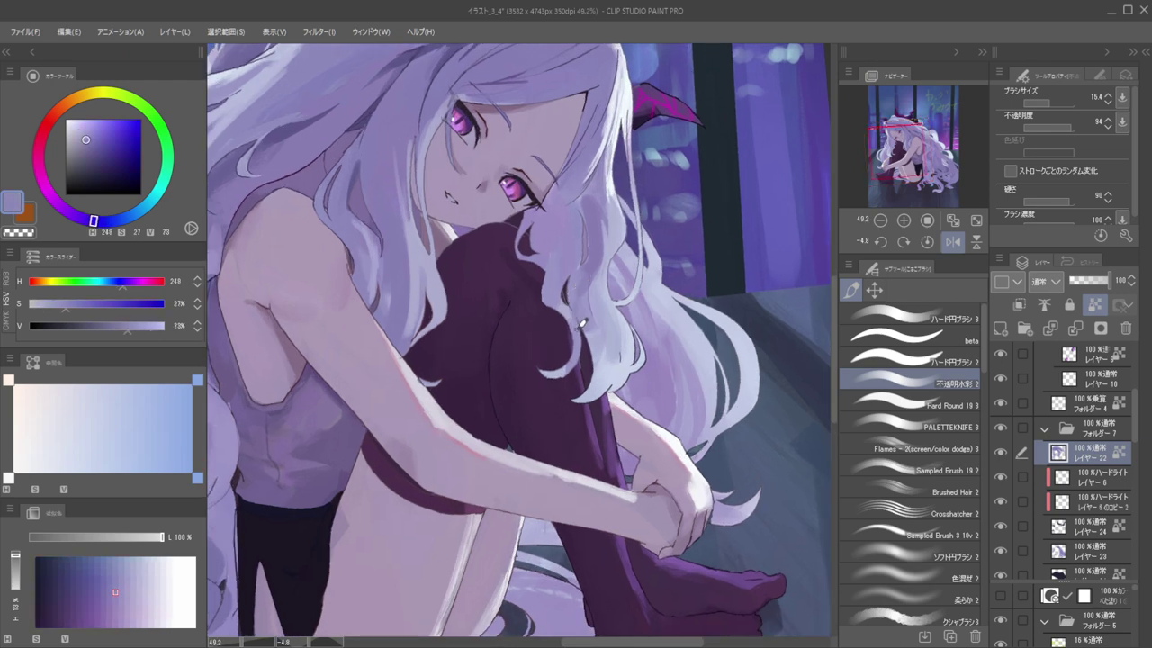
left_click_drag(592, 269, 595, 265)
left_click(580, 300, "alt")
left_click_drag(589, 344, 583, 294)
left_click(603, 338, "alt")
left_click(592, 273, "alt")
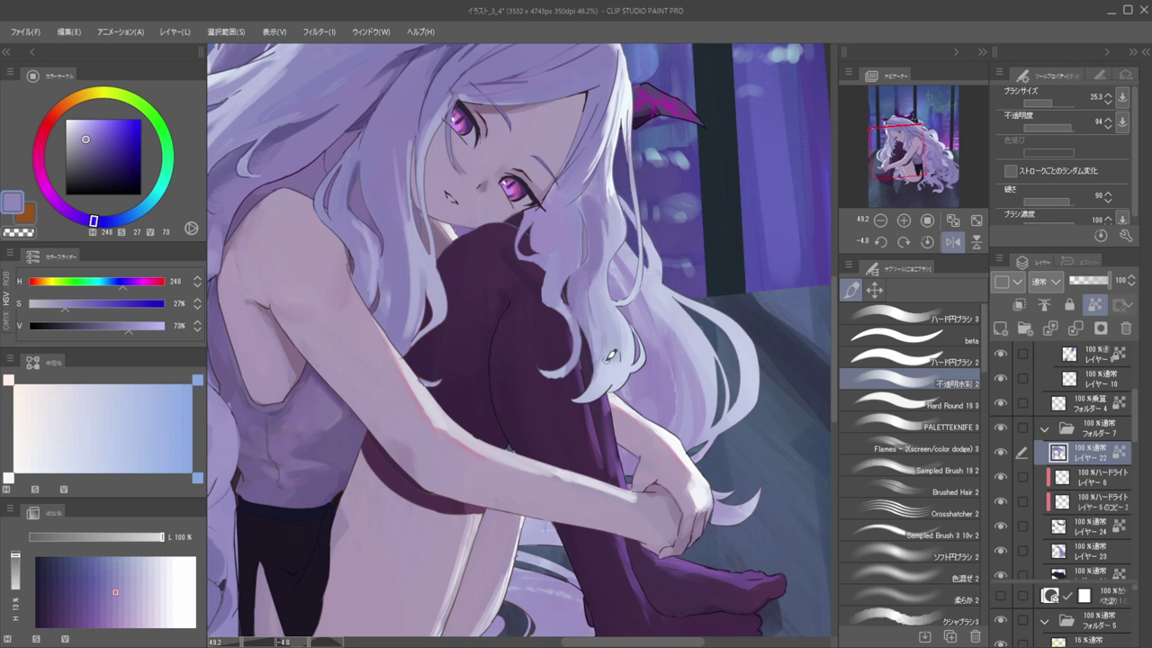
left_click(608, 360, "alt")
left_click(606, 338, "alt")
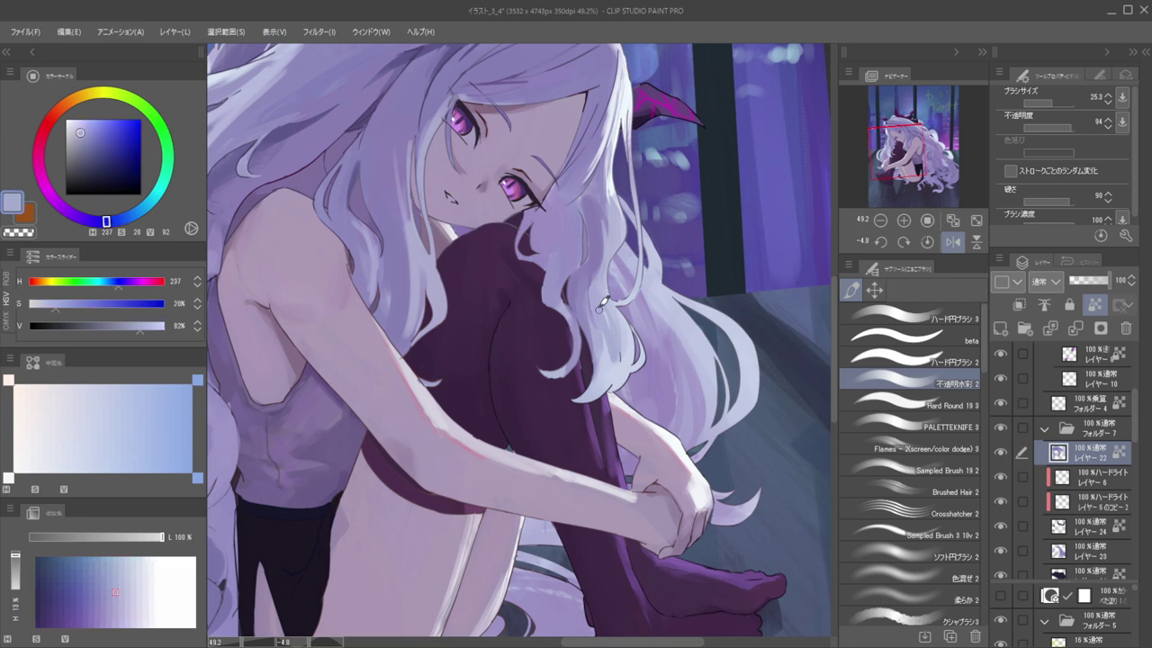
left_click_drag(602, 307, 618, 360)
Paint a darker edge stroke on the hair lock beside the leg with a smaller brush
scroll(585, 284, "down", 5)
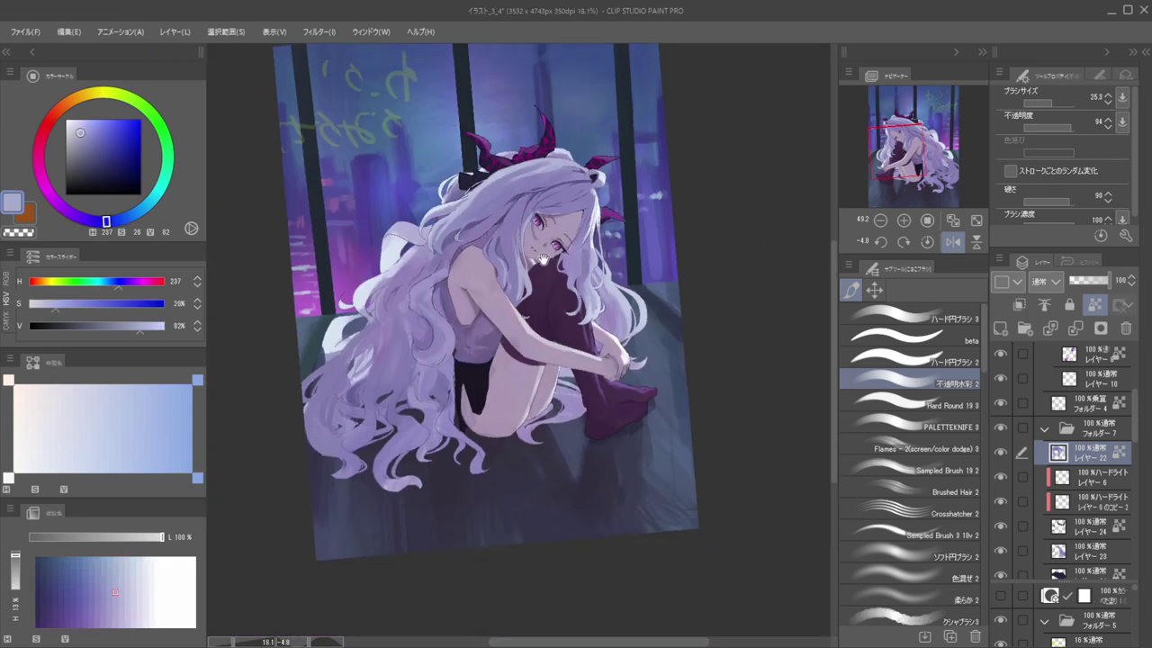
key("h")
left_click_drag(543, 275, 596, 286)
scroll(490, 234, "up", 4)
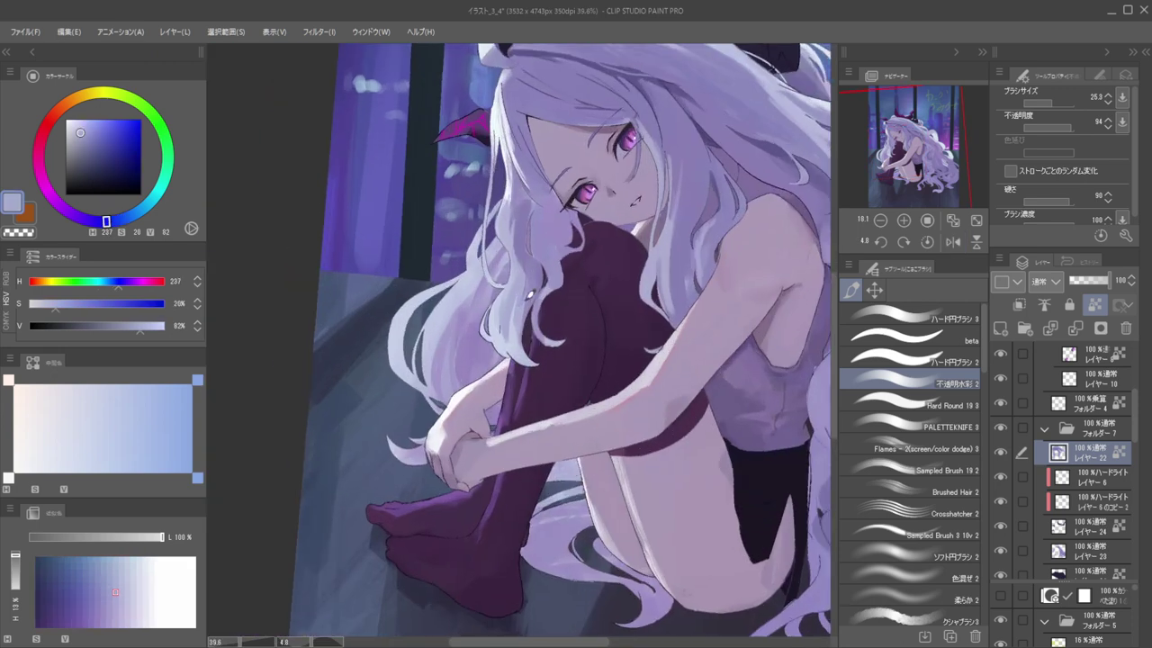
left_click(527, 301, "alt")
key("[")
left_click_drag(529, 291, 519, 356)
Review the mirrored view, enlarge the brush and sample lighter and darker lavender hair tones
scroll(525, 273, "down", 6)
key("h")
left_click_drag(530, 258, 578, 274)
scroll(580, 320, "up", 4)
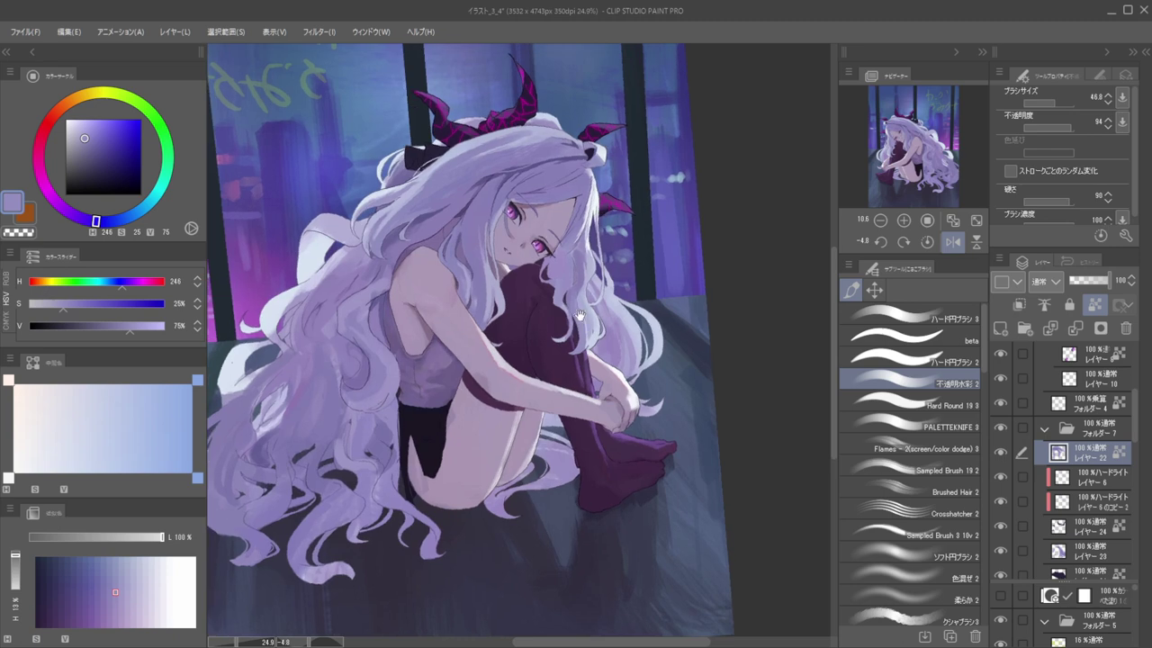
scroll(589, 337, "up", 2)
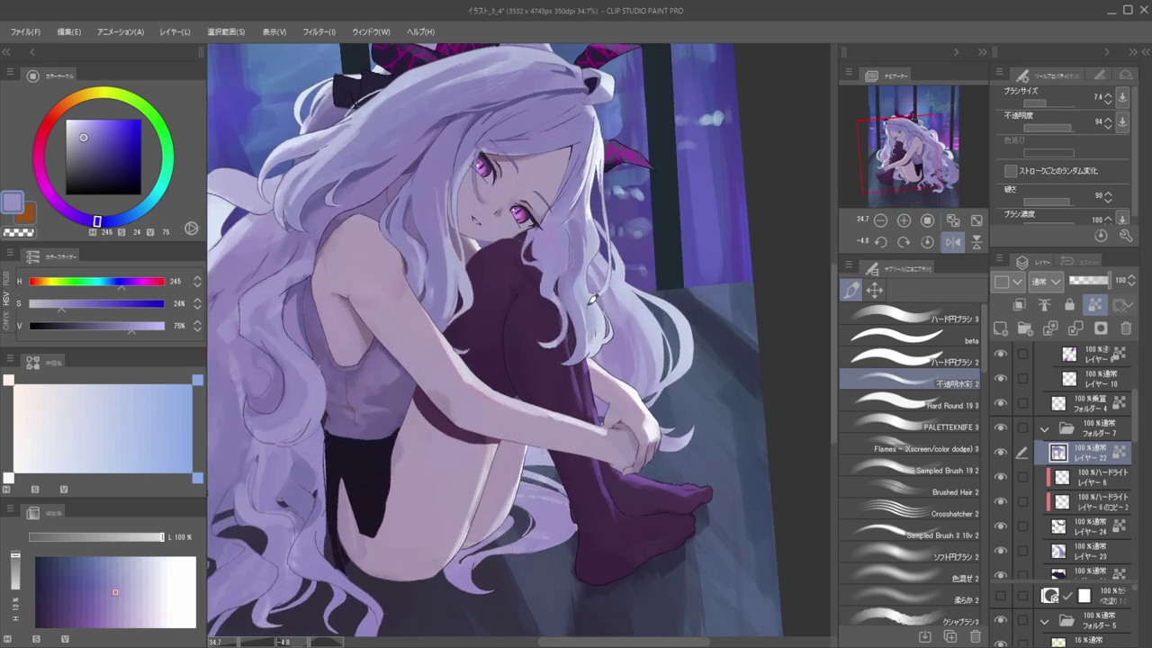
left_click_drag(582, 308, 587, 296)
left_click(588, 340, "alt")
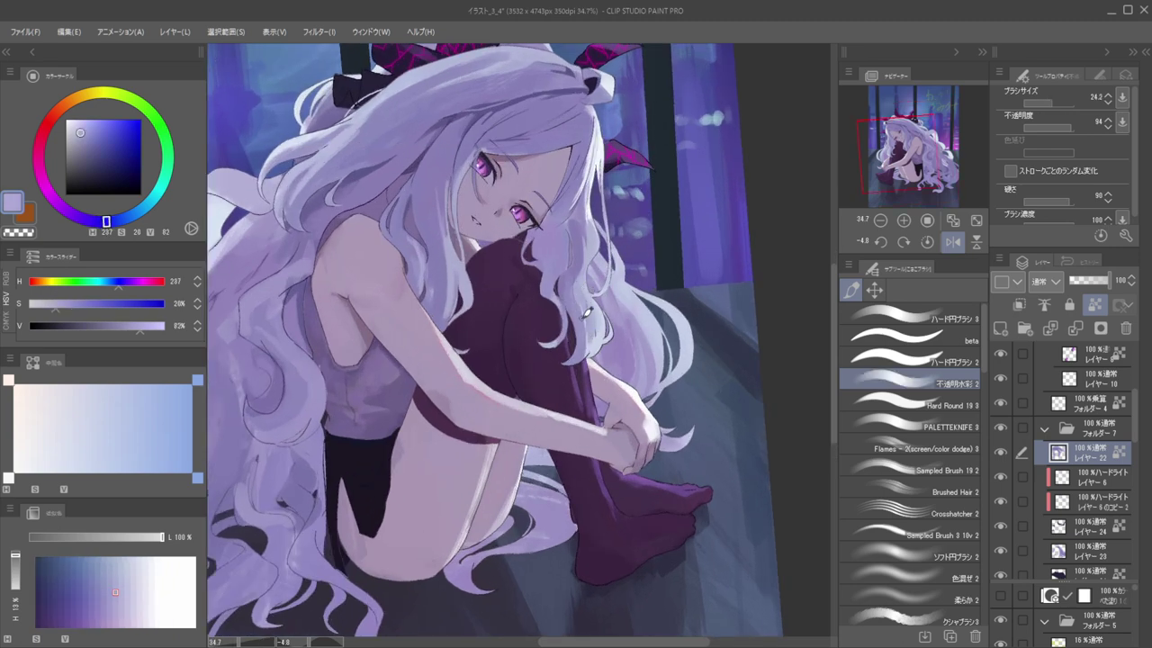
left_click(585, 319, "alt")
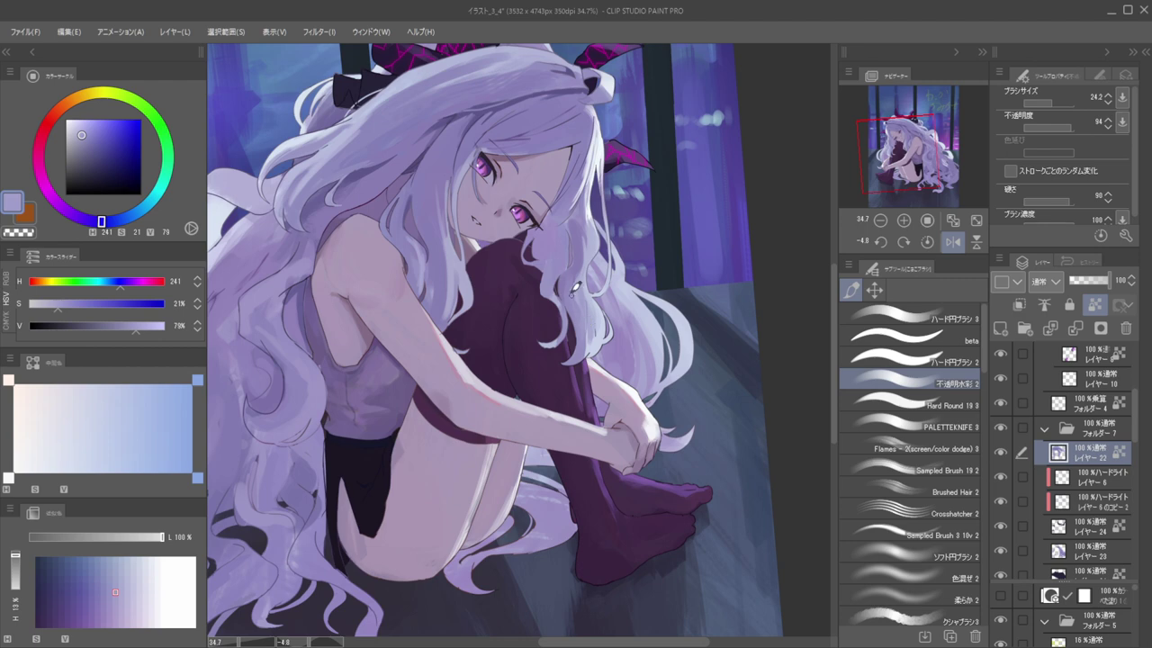
Sample a pale bluish-white lavender, enlarge the brush to 35.9 and review the whole mirrored picture
key("h")
left_click_drag(546, 297, 600, 293)
left_click(511, 324, "alt")
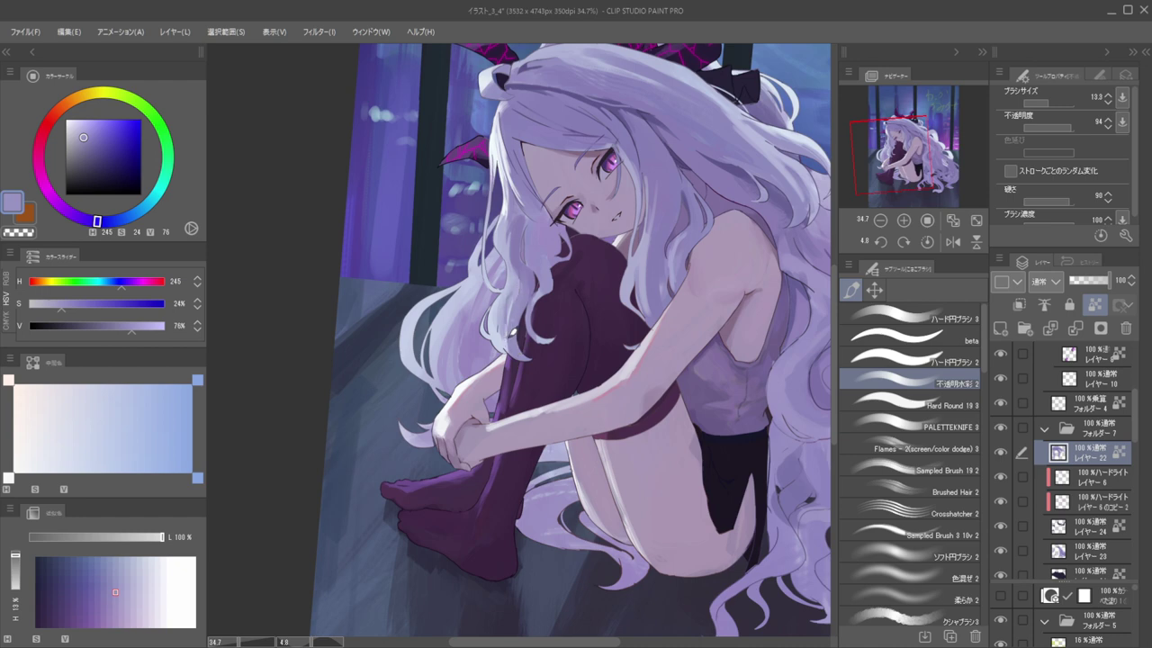
key("bracketright")
key("bracketright")
key("bracketright")
key("bracketright")
key("bracketright")
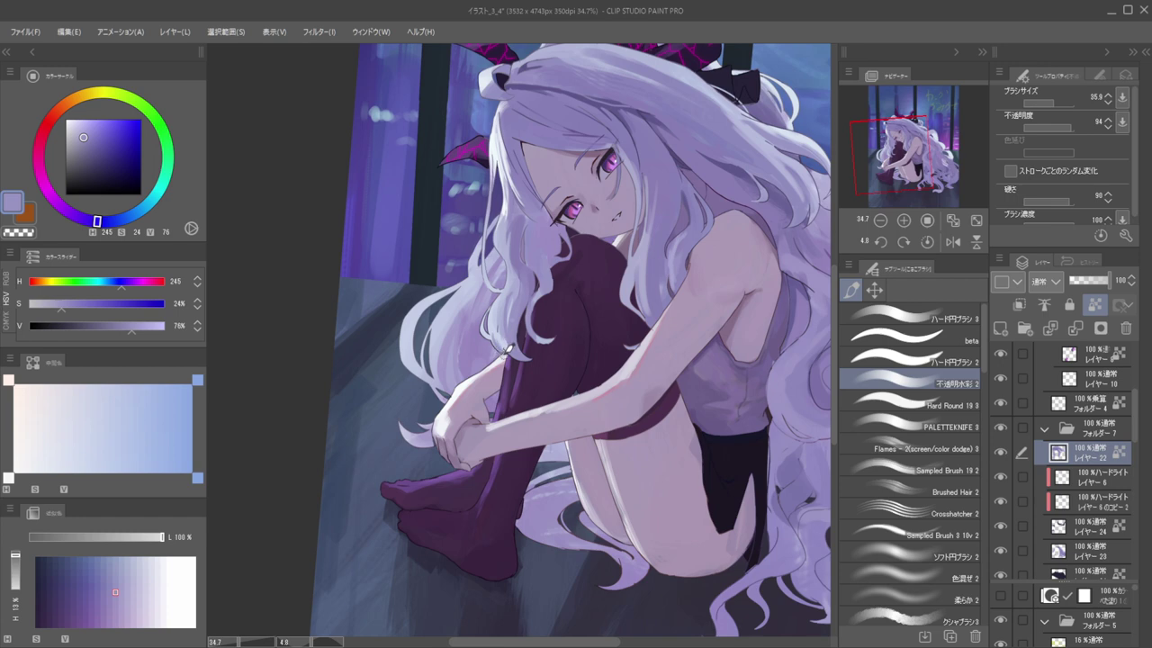
left_click(500, 327, "alt")
scroll(486, 297, "down", 5)
key("h")
left_click_drag(503, 299, 606, 294)
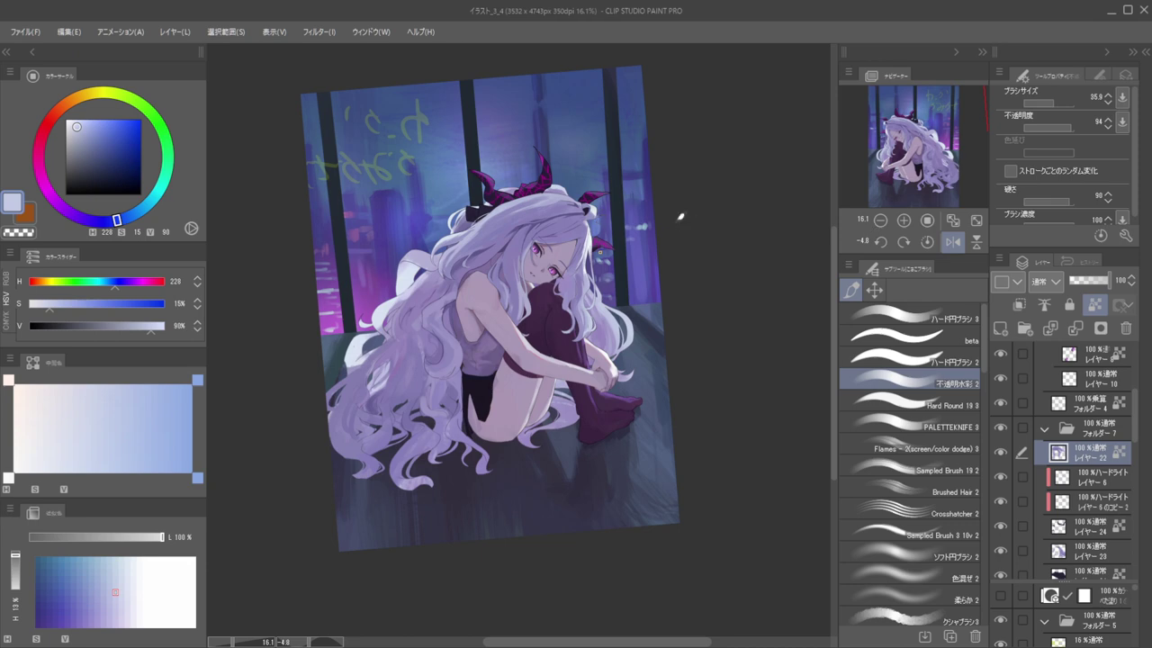
Sample a dark purple from the hair and check the drawing in the mirrored view
scroll(572, 273, "up", 2)
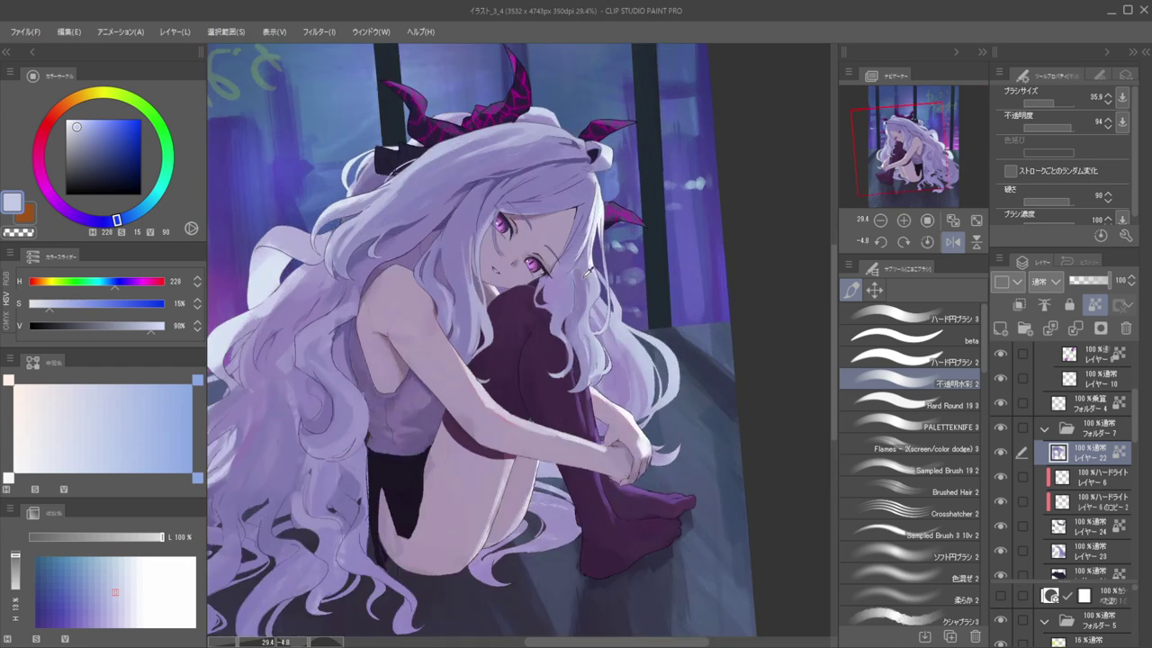
left_click(572, 273, "alt")
scroll(573, 273, "up", 2)
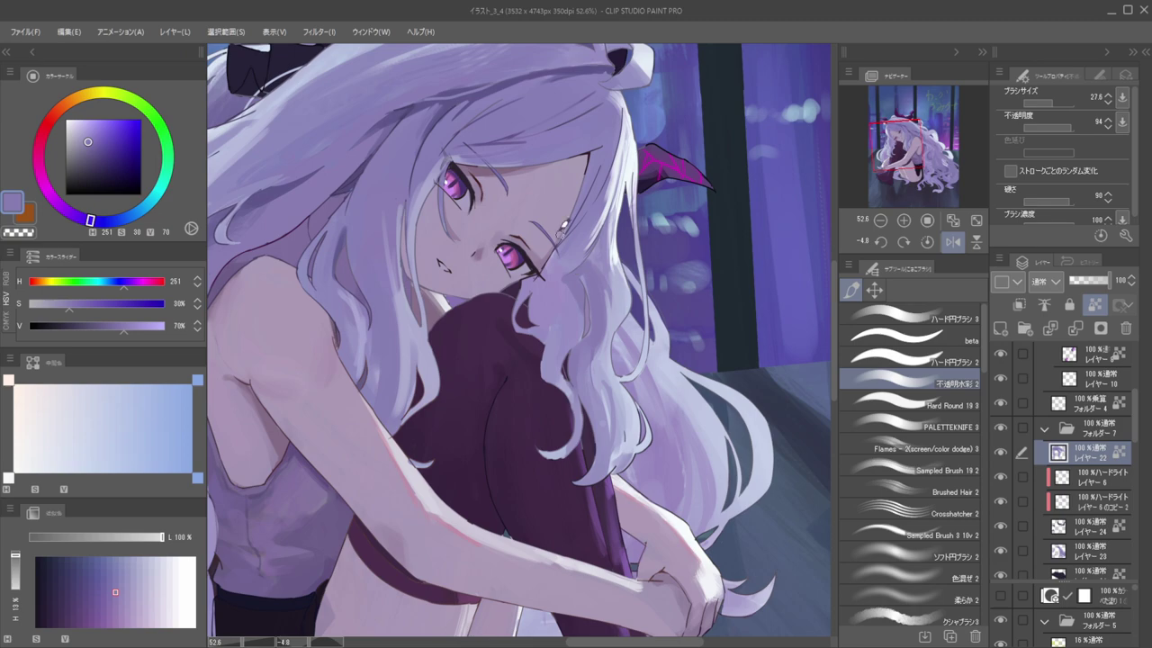
key("h")
scroll(568, 253, "down", 4)
scroll(591, 272, "up", 2)
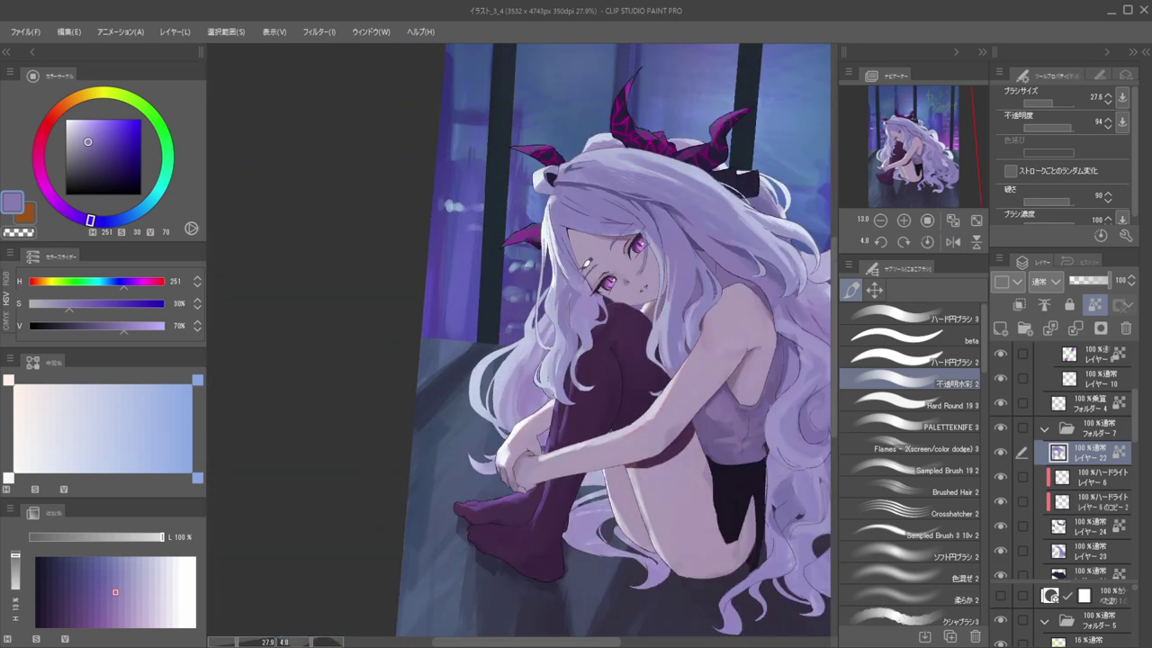
Rotate the canvas steeply, sample hair tones near the face, then turn it nearly upright and resize the brush
left_click_drag(599, 281, 590, 339)
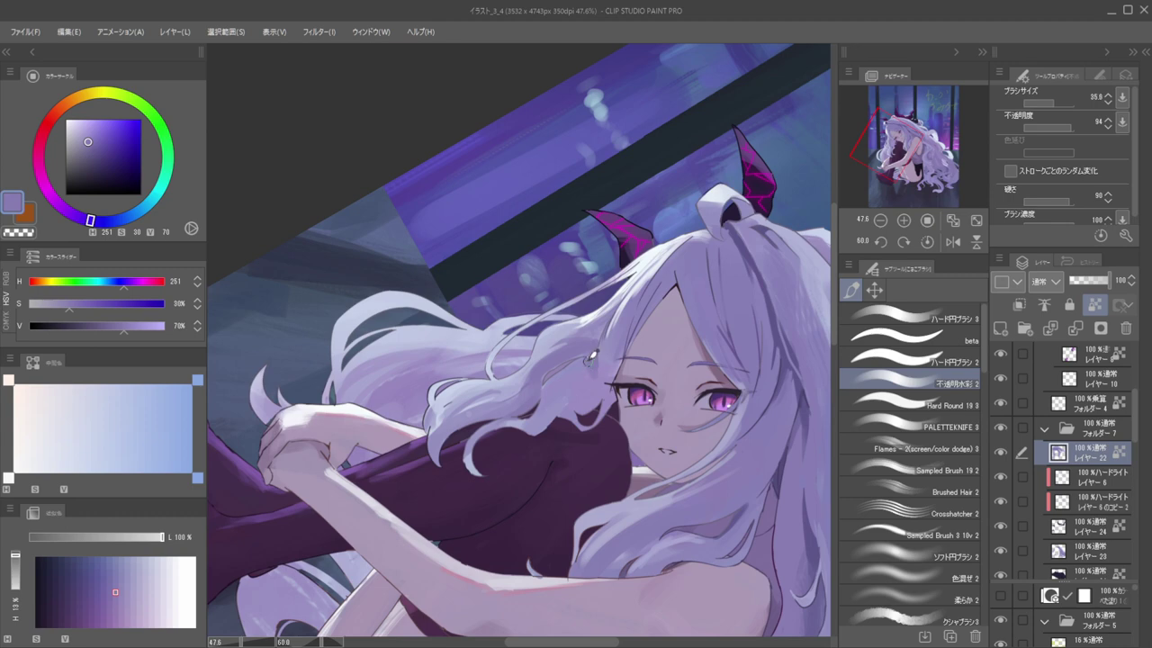
left_click(593, 359, "alt")
left_click(594, 367, "alt")
key("]")
mouse_move(592, 316)
left_mouse_down()
mouse_move(531, 319)
mouse_move(546, 270)
mouse_move(608, 319)
mouse_move(635, 307)
left_mouse_up()
key("]")
key("]")
key("]")
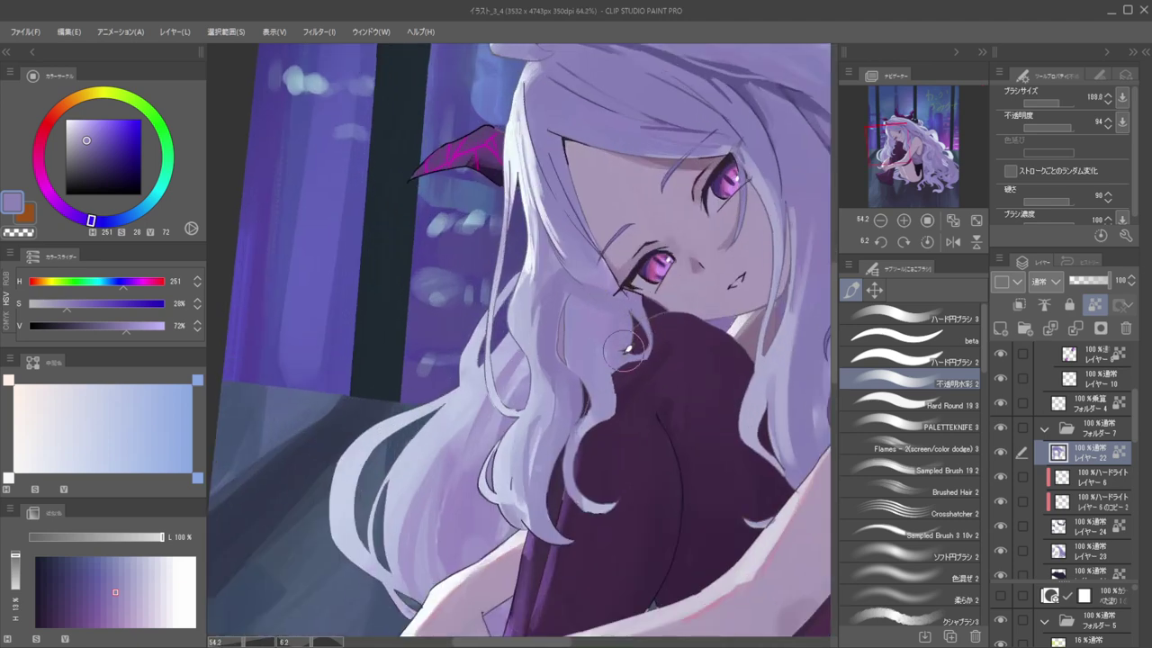
key("[")
Select the 'Flames ~ 2(screen/color dodge) 3' brush and show the whole illustration unmirrored
left_click(865, 448)
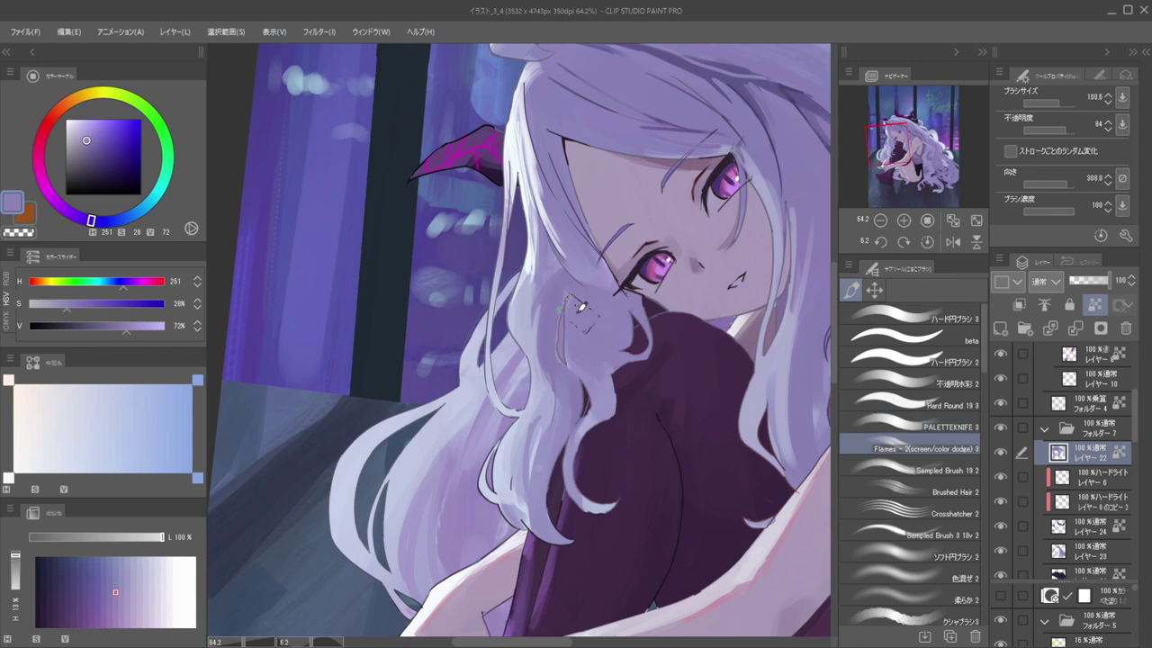
key("ctrl+0")
left_click_drag(618, 288, 636, 261)
key("h")
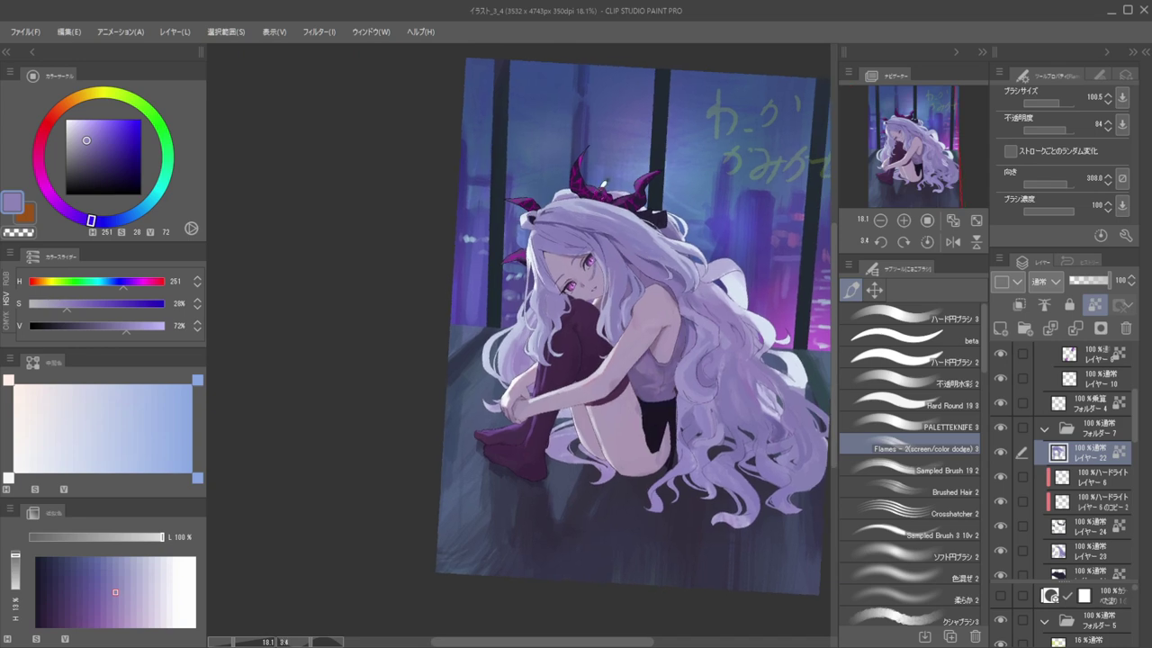
Pick folder フォルダー 4 from the canvas and set a near-black violet (H 258, S 61, V 16)
left_click_drag(533, 171, 569, 168)
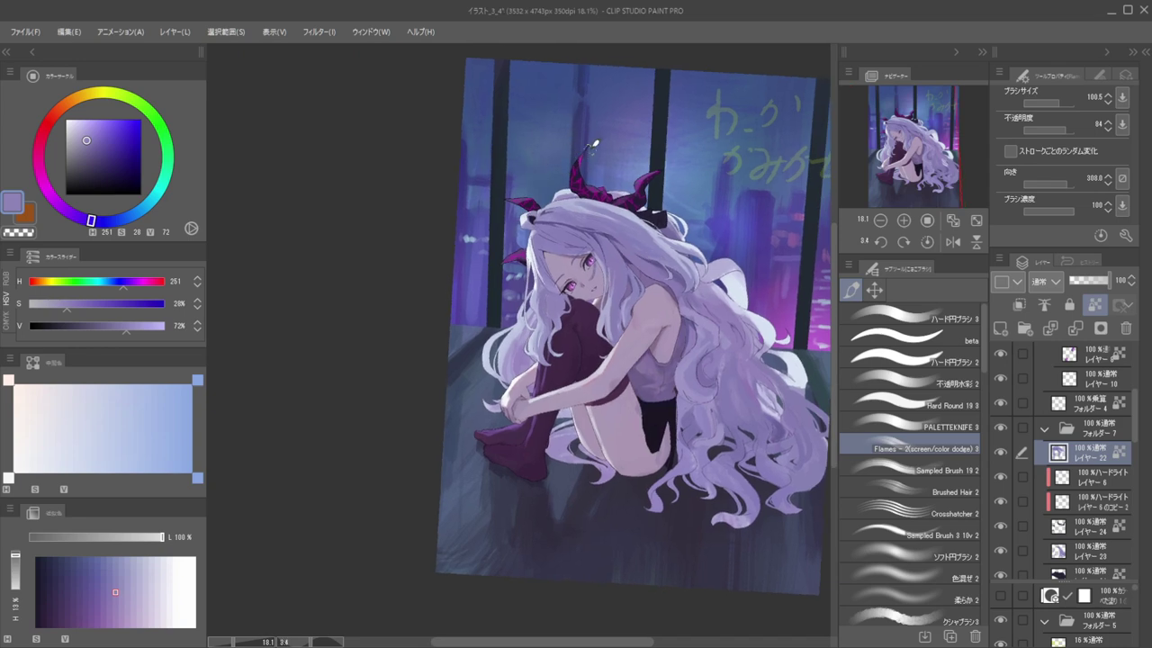
left_click_drag(621, 298, 696, 320)
key("ctrl+shift")
left_click(653, 297, "ctrl+shift")
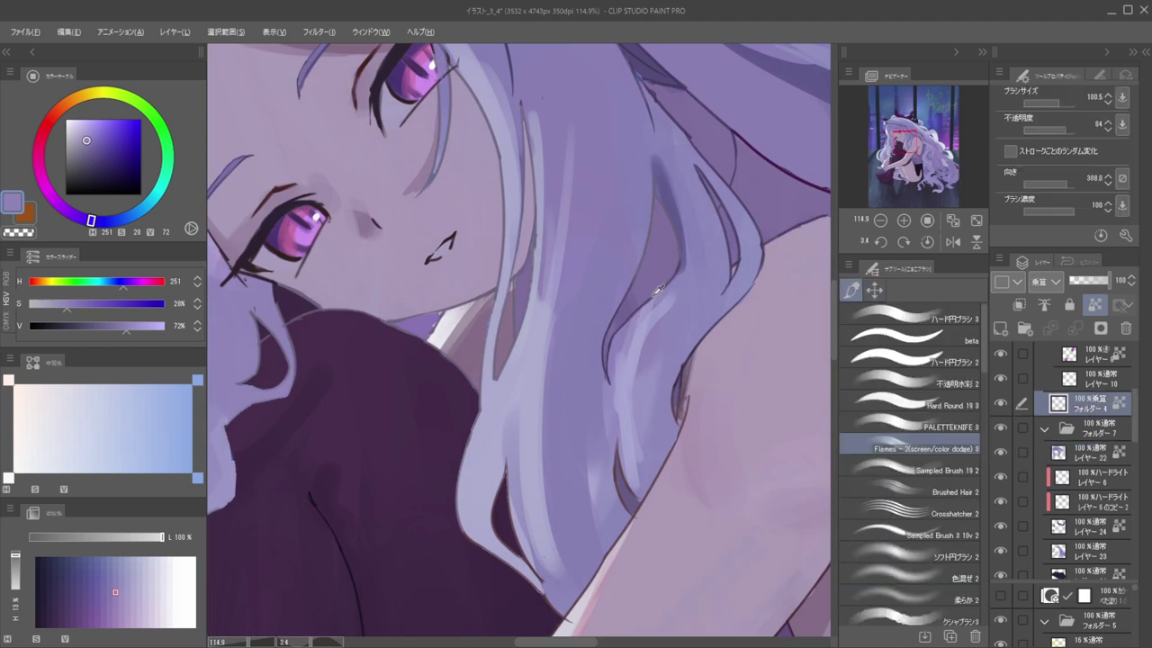
left_click(650, 301, "alt")
left_click(112, 183)
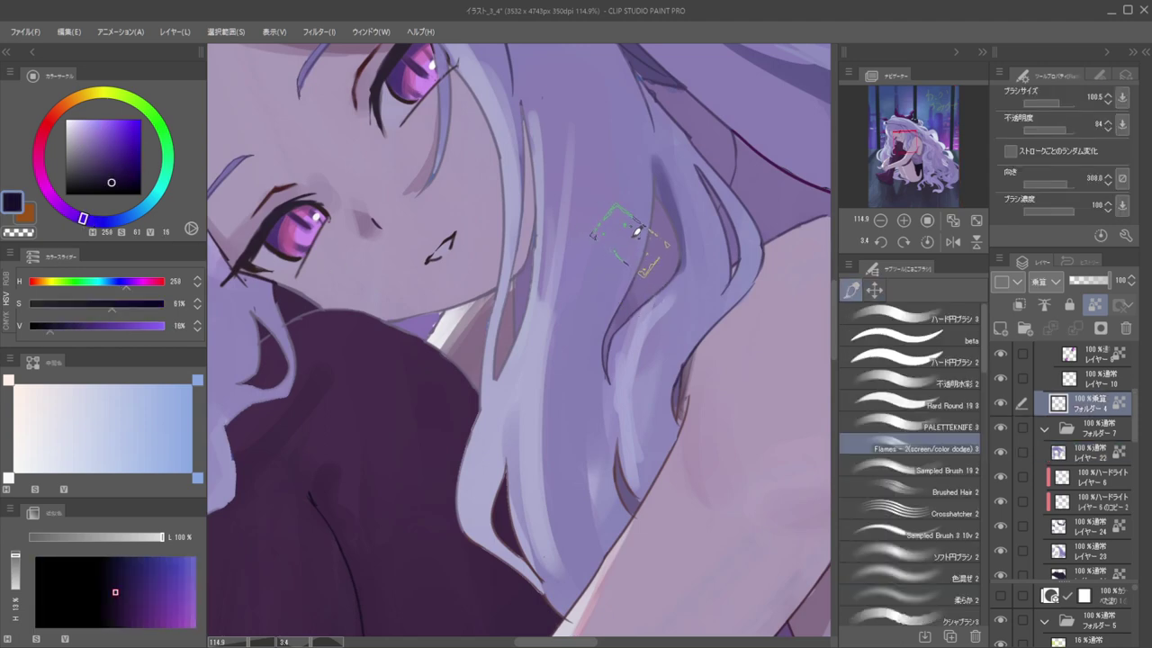
Zoom around the face, then mirror and centre the full illustration to review it before flipping back
scroll(587, 267, "down", 4)
left_click_drag(588, 267, 634, 276)
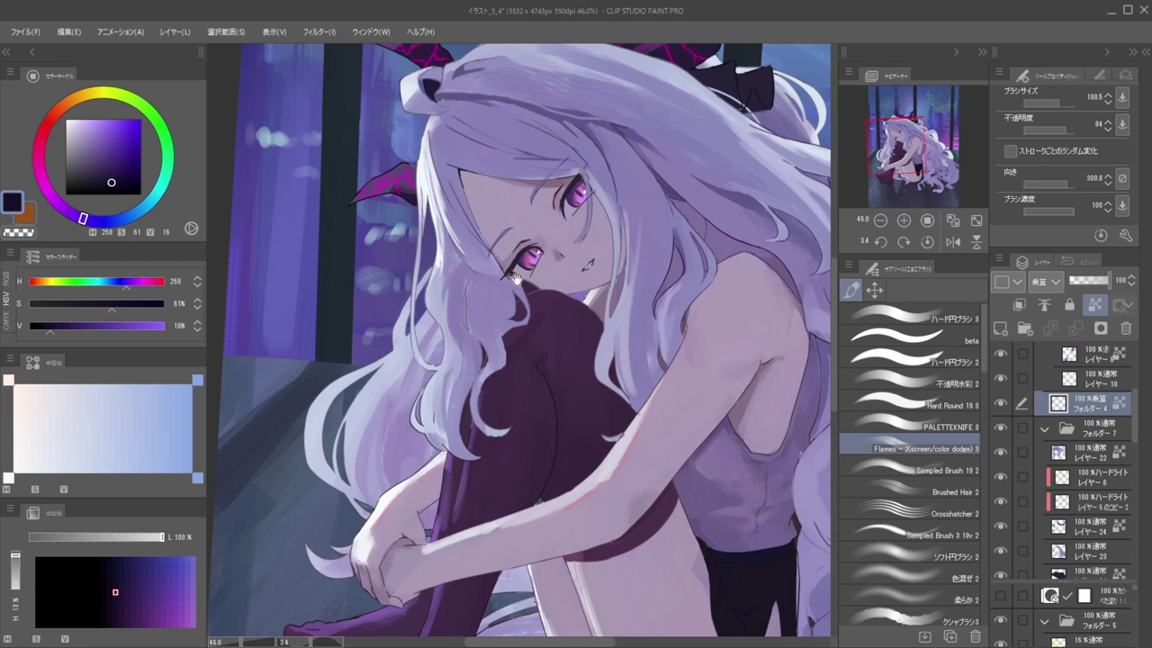
scroll(469, 297, "up", 2)
scroll(470, 292, "down", 2)
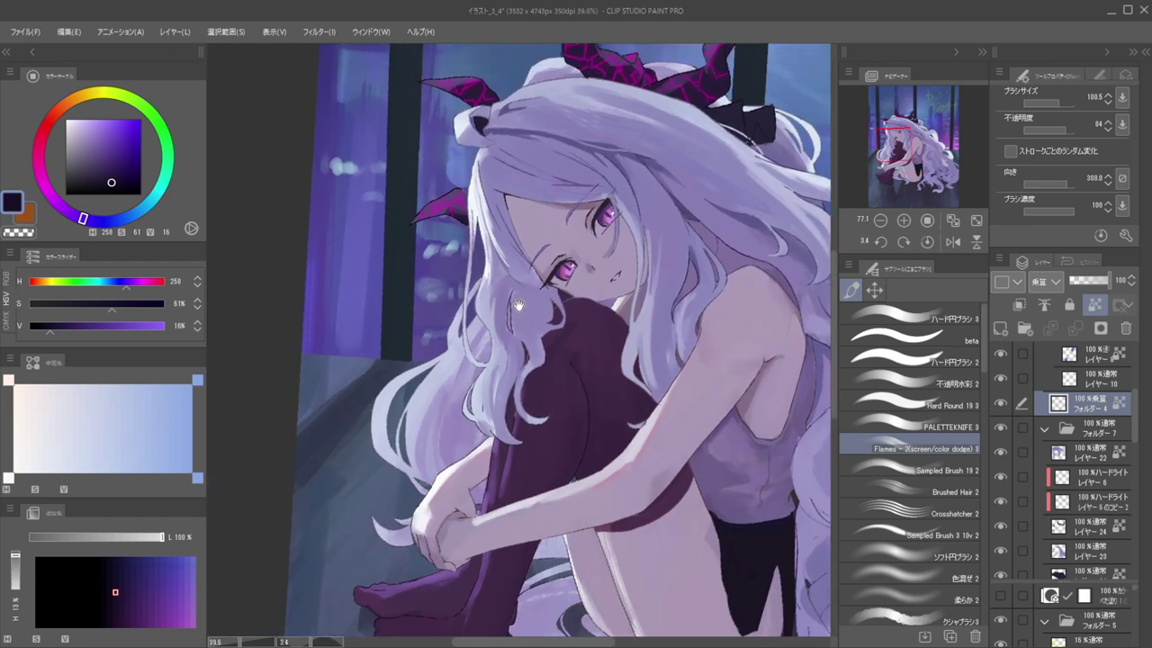
scroll(540, 306, "up", 2)
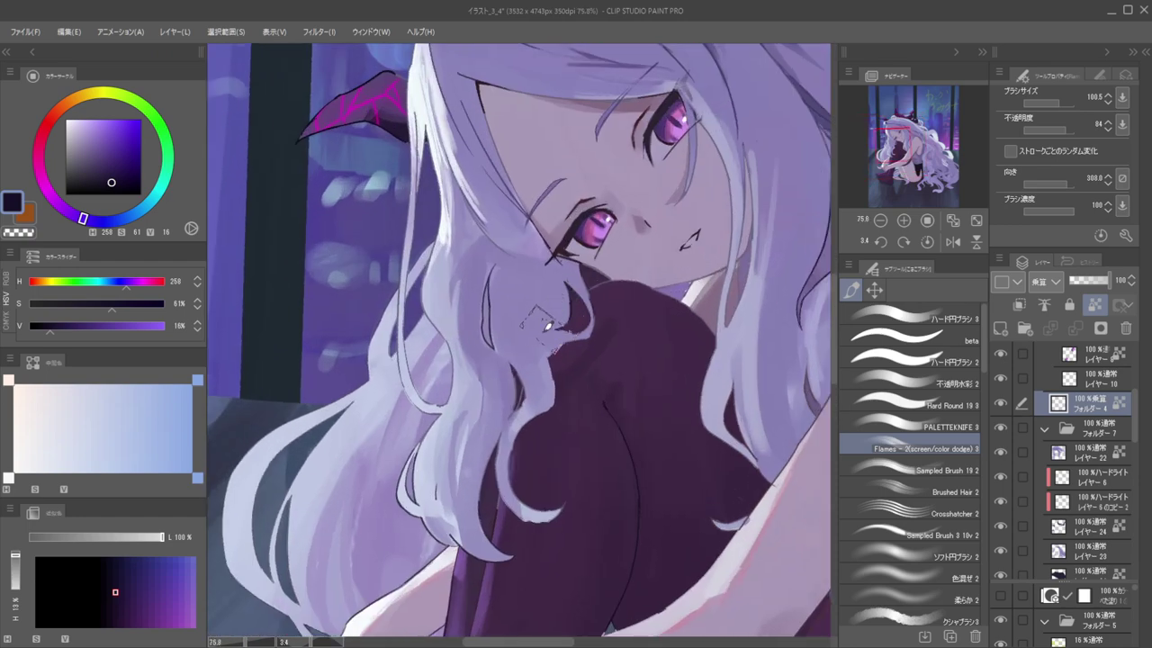
scroll(492, 360, "down", 5)
scroll(492, 360, "up", 3)
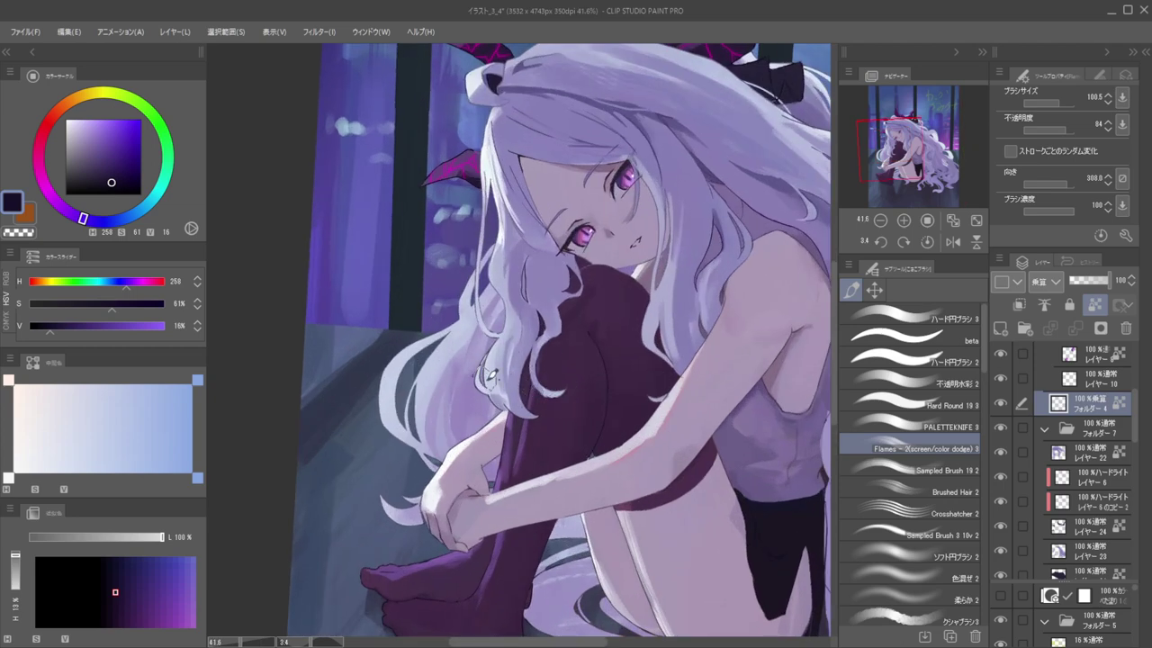
scroll(472, 216, "down", 3)
key("h")
left_click_drag(509, 225, 691, 207)
scroll(538, 254, "down", 2)
key("h")
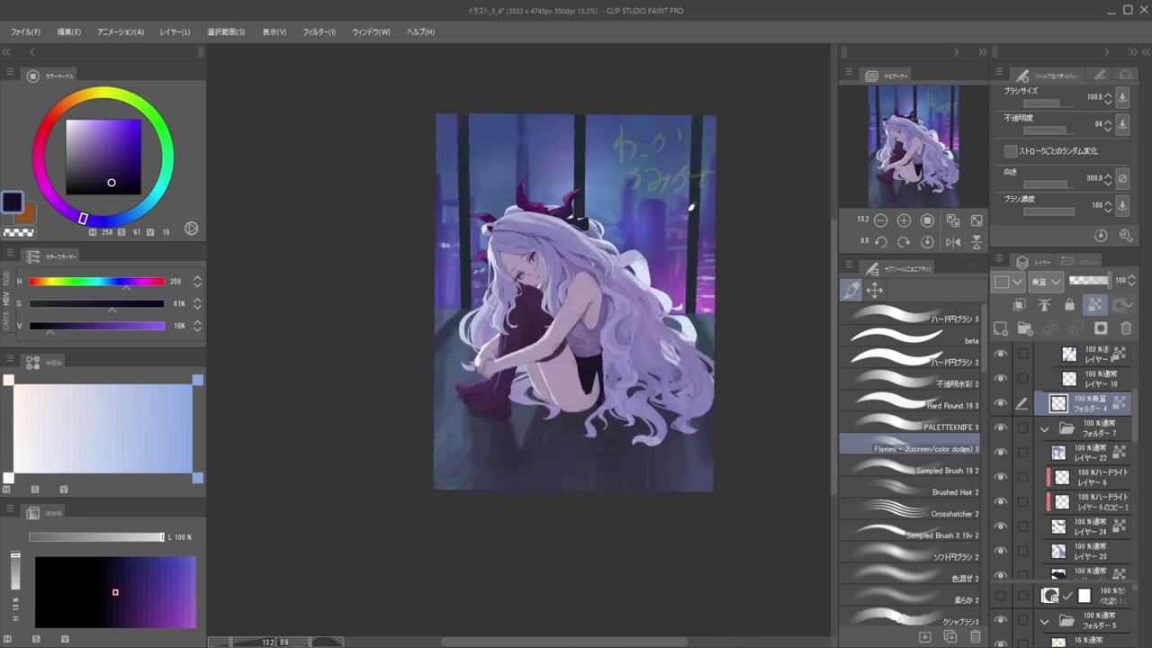
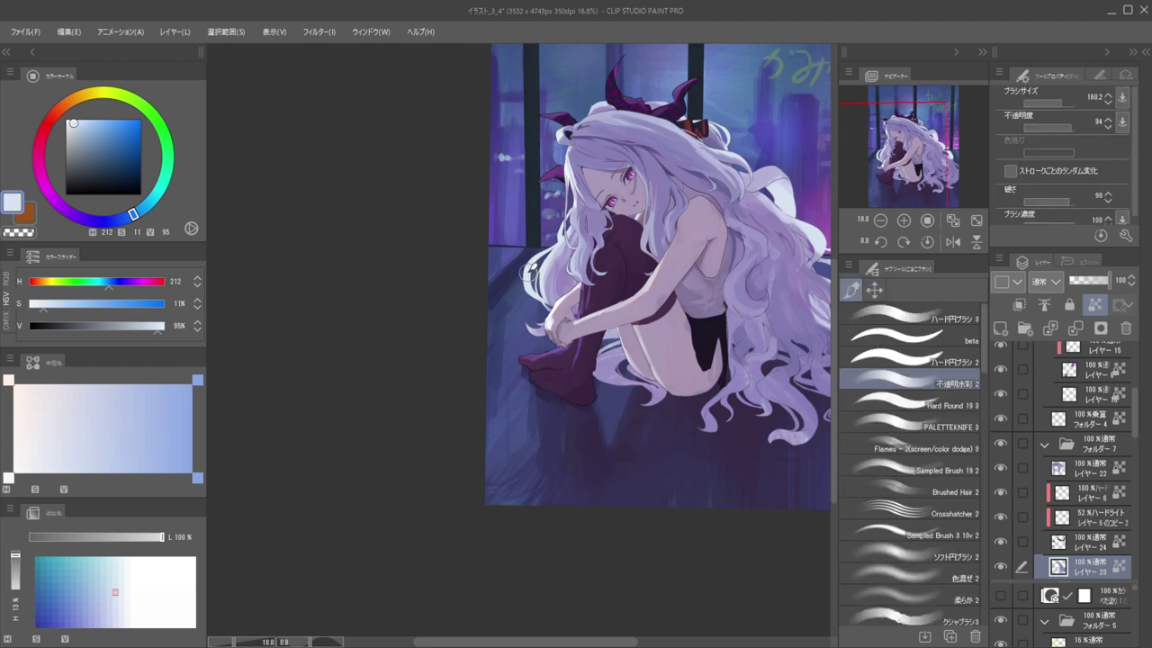
Brighten the left hair lock with a near-white stroke, then review it zoomed out and mirrored
left_click(572, 164, "alt")
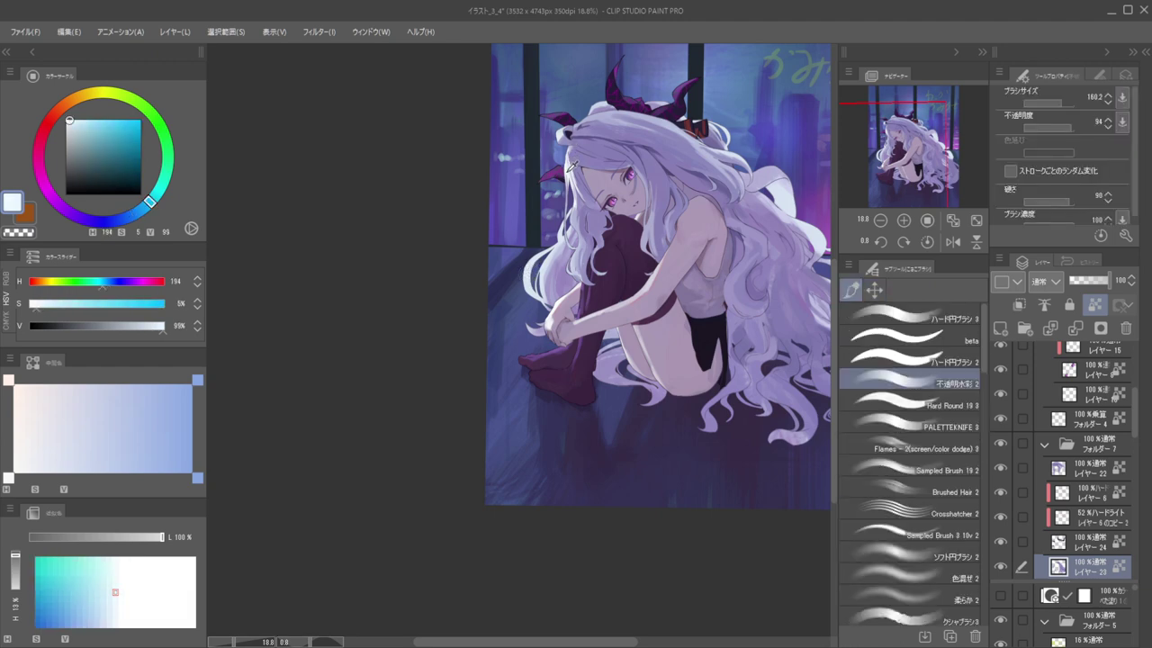
left_click_drag(555, 248, 545, 304)
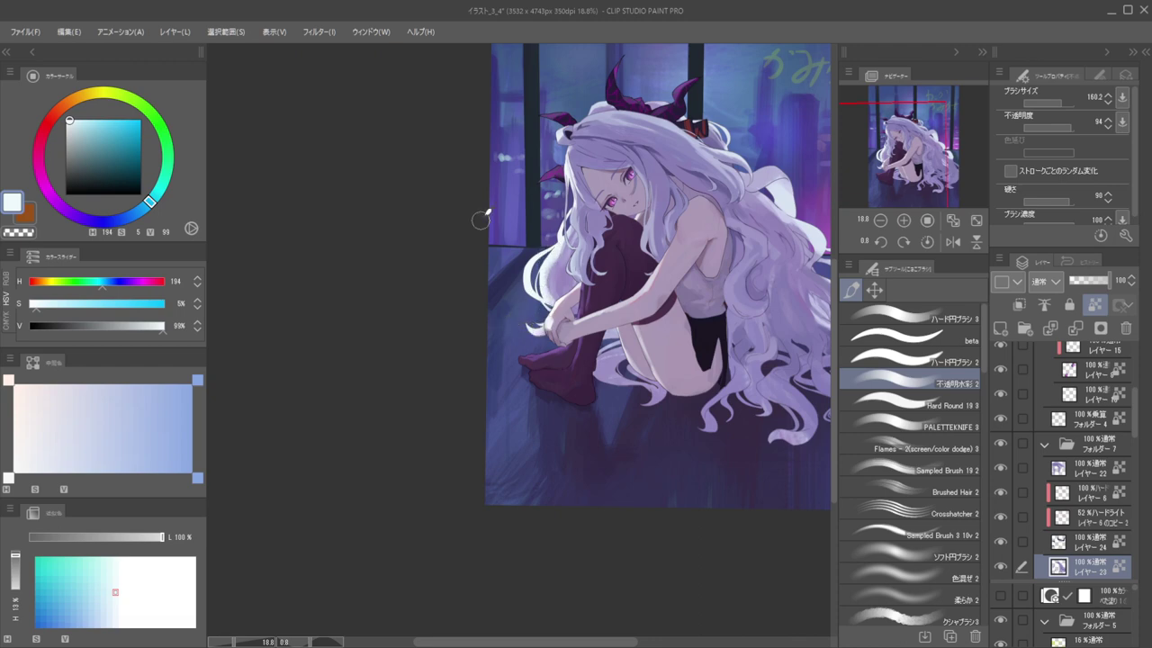
left_click_drag(563, 198, 535, 150)
key("h")
left_click_drag(563, 194, 667, 183)
key("h")
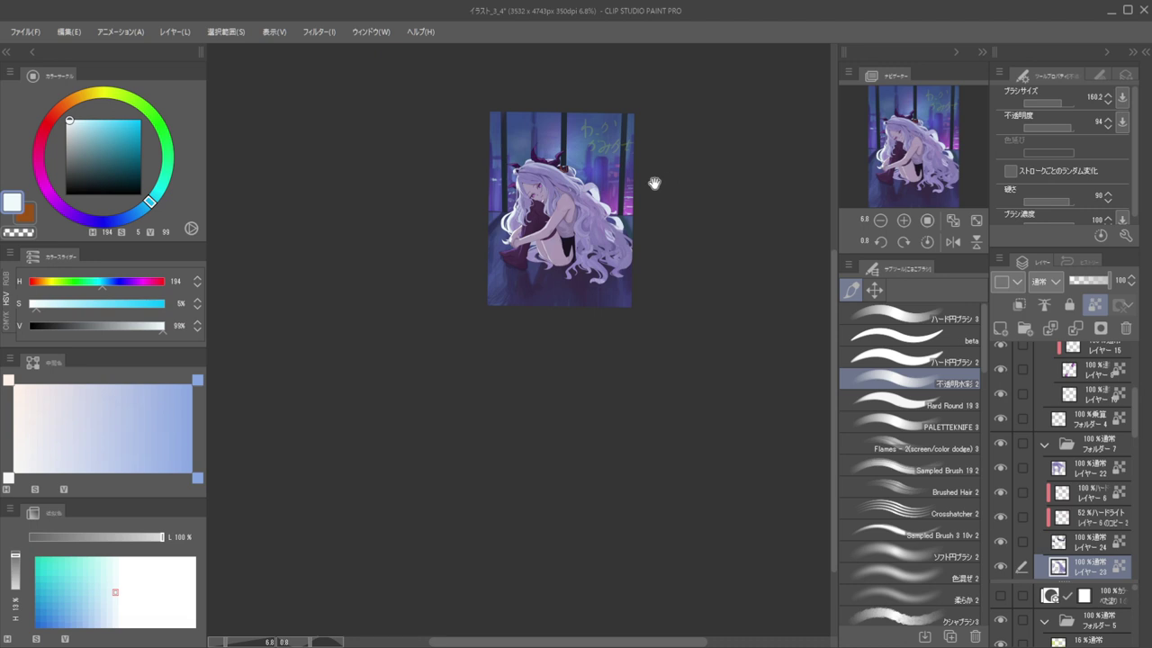
left_click_drag(530, 172, 522, 231)
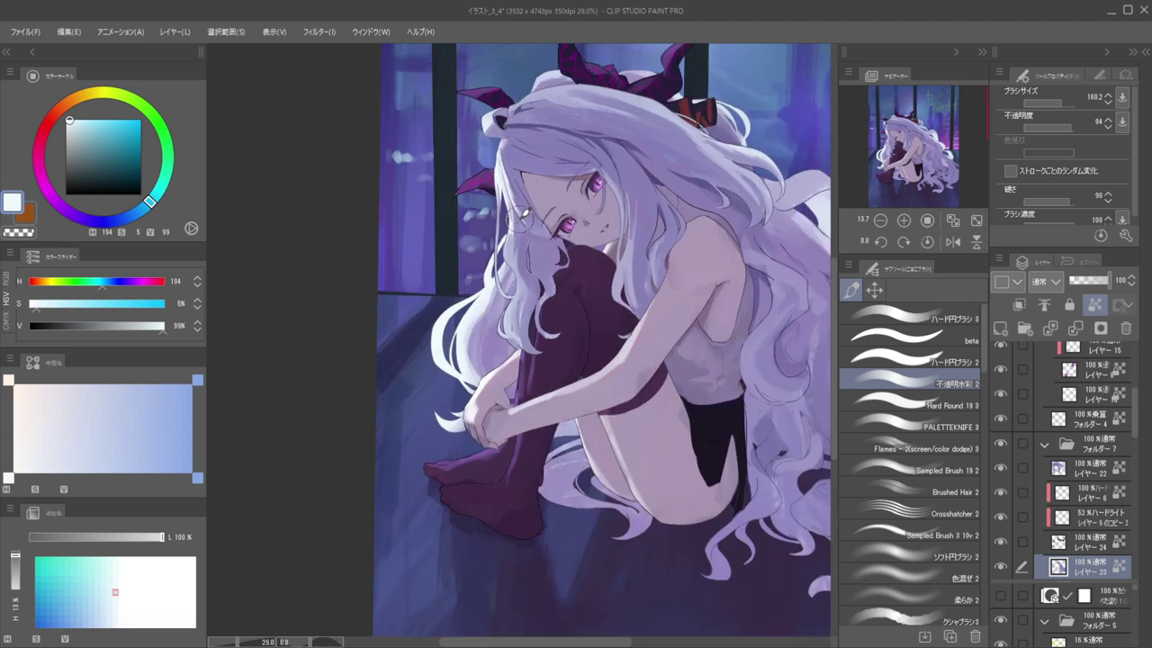
Switch to レイヤー22 with the brush and check the figure's proportions in a mirrored, zoomed-out view
left_click(510, 236)
key("b")
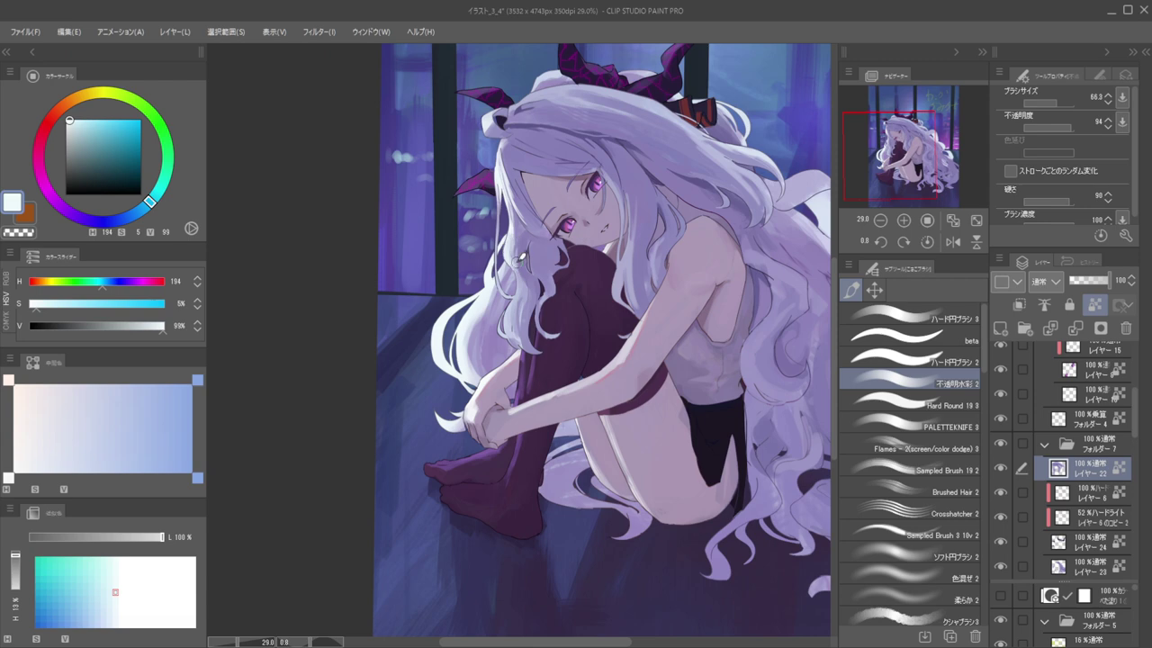
scroll(517, 252, "down", 3)
left_click_drag(511, 205, 496, 205)
key("h")
left_click_drag(405, 236, 489, 256)
mouse_move(480, 259)
left_mouse_down()
mouse_move(543, 239)
mouse_move(517, 216)
left_mouse_up()
Make レイヤー23 active again and sample the pale blue hair colour
left_click(513, 235, "ctrl+shift")
left_click(510, 234, "alt")
scroll(543, 239, "up", 2)
Try erasing the dark-corner mark with the beta brush in transparent colour, then undo and thin the brush
left_click(867, 333)
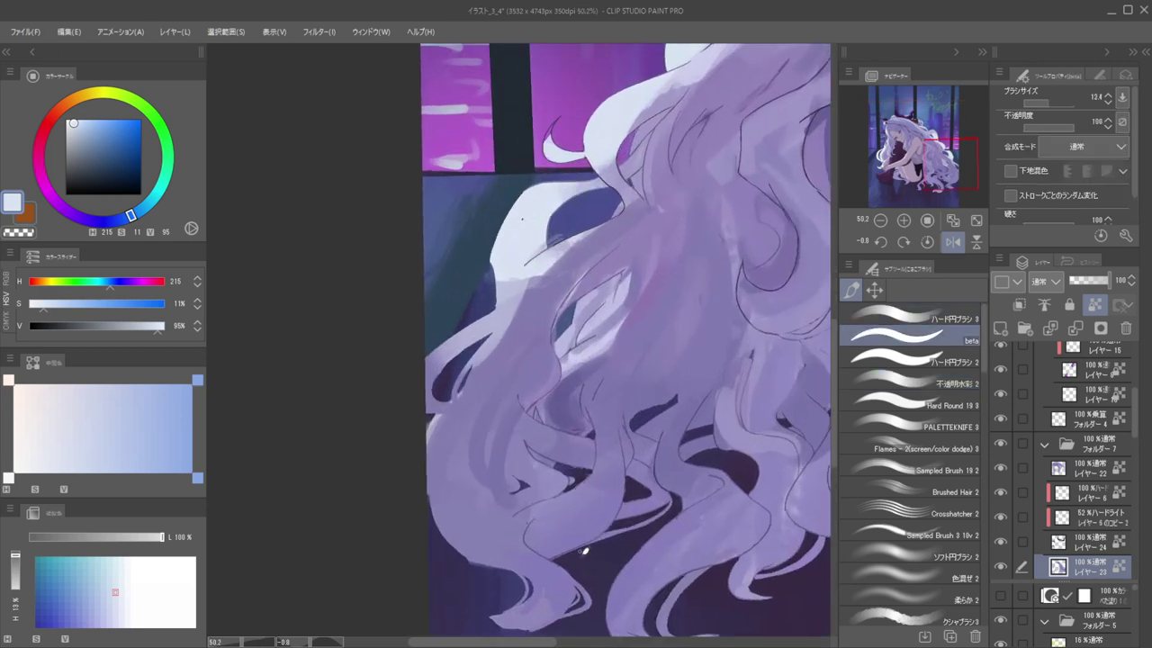
scroll(565, 226, "up", 2)
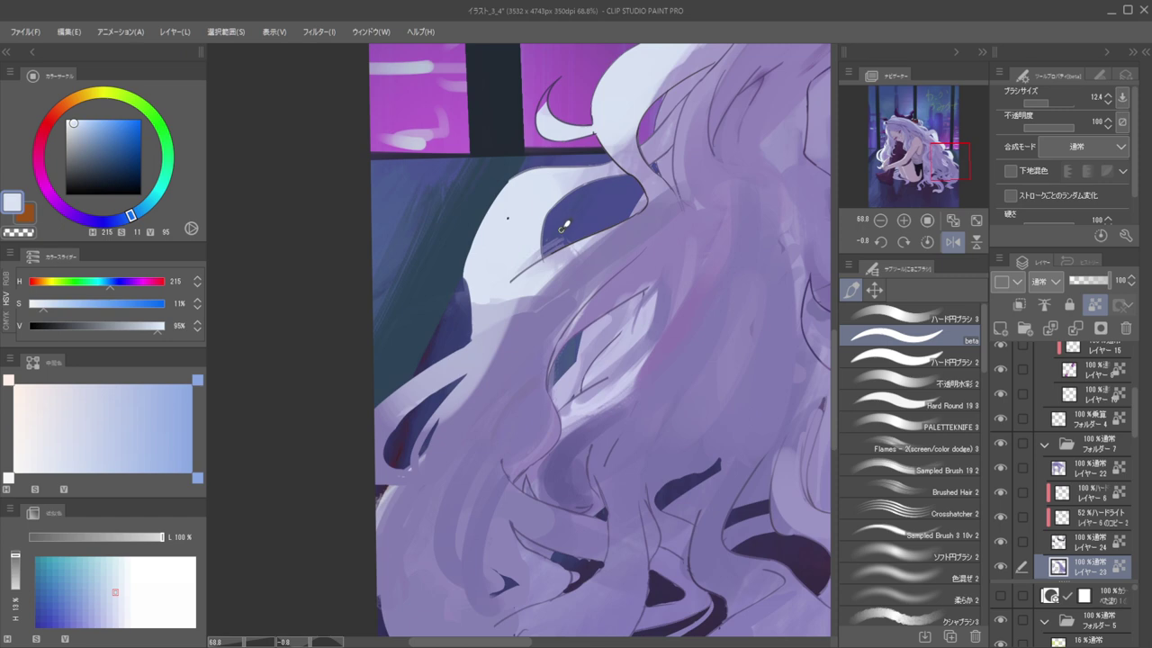
scroll(550, 215, "up", 4)
key("c")
left_click_drag(549, 244, 543, 294)
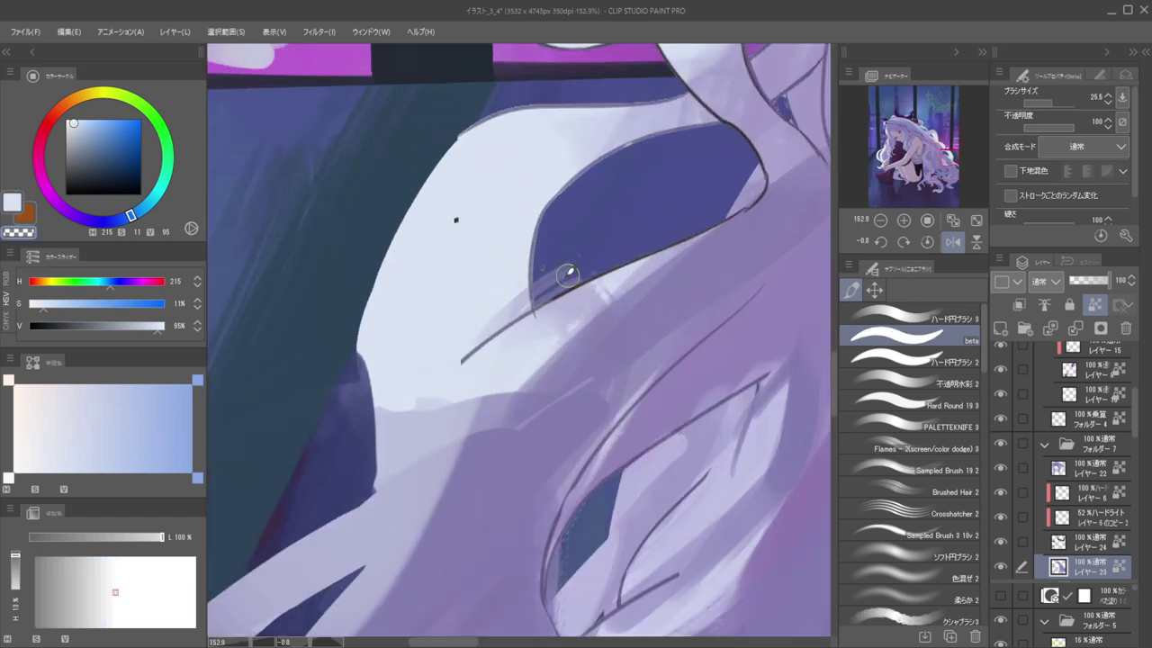
key("ctrl+z")
key("bracketleft")
key("bracketleft")
key("bracketleft")
key("bracketleft")
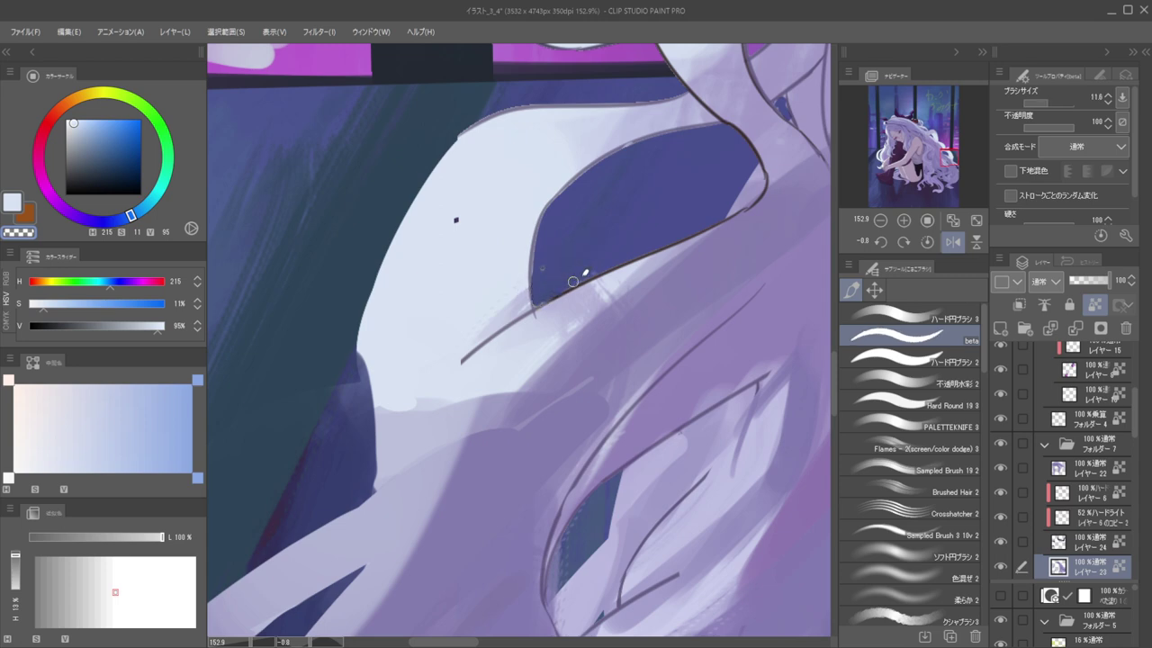
Enlarge the brush and frame a mirrored close-up of the hair beside the window
left_click_drag(550, 209, 524, 227)
left_click_drag(524, 227, 628, 175)
left_click_drag(545, 249, 523, 254)
key("bracketright")
key("bracketright")
key("bracketright")
key("bracketright")
key("bracketright")
key("bracketright")
key("bracketright")
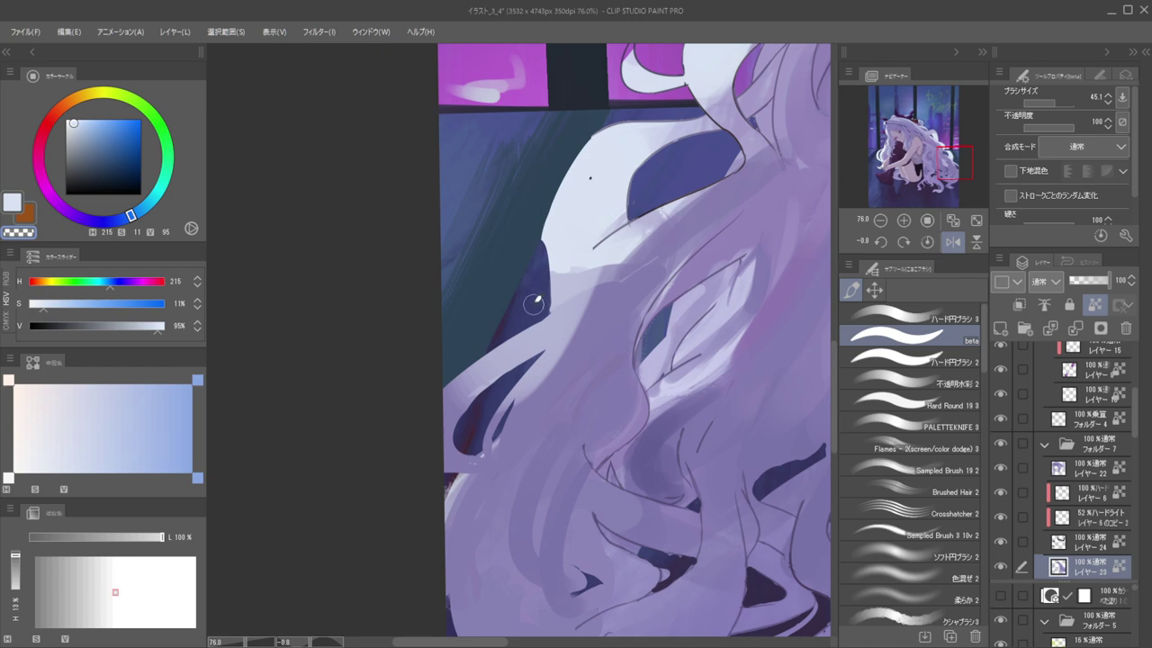
scroll(531, 197, "down", 10)
left_click_drag(532, 197, 709, 209)
key("h")
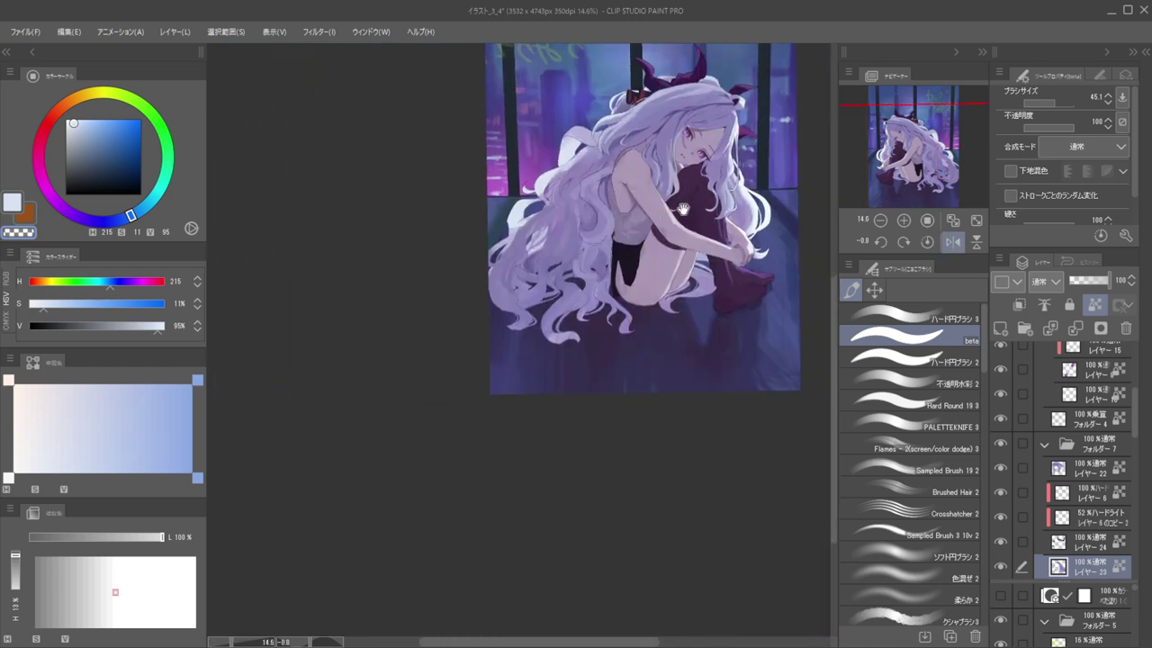
left_click_drag(510, 210, 558, 214)
scroll(533, 234, "up", 4)
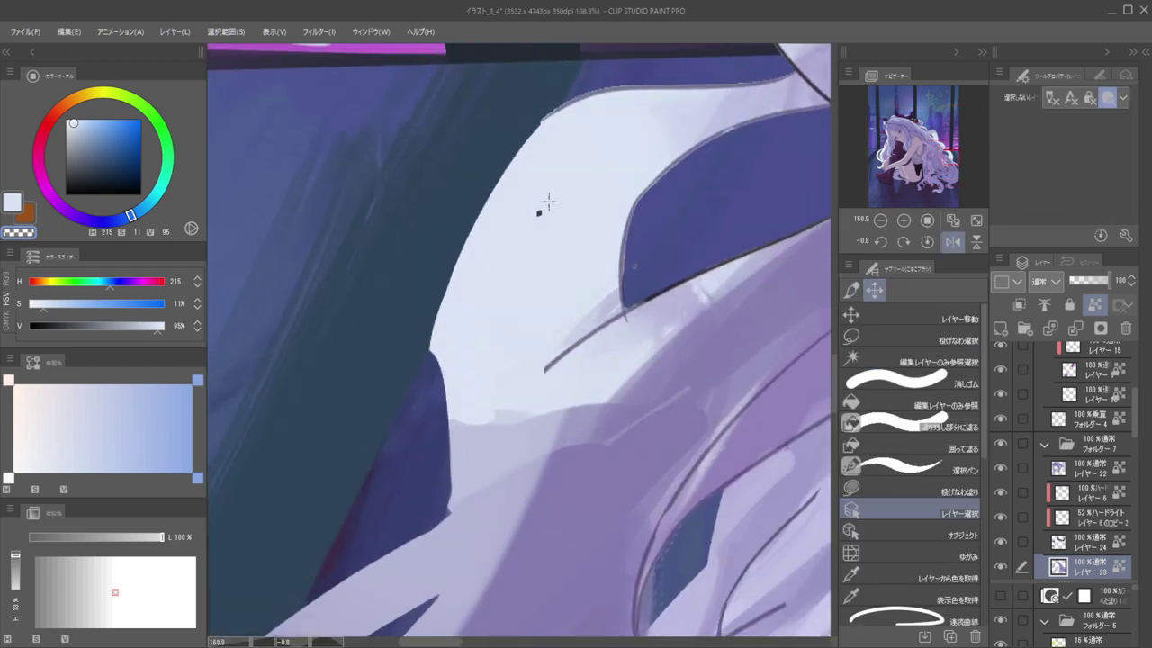
Erase the dark speck in the hair on レイヤー23 with a smaller transparent brush
left_click(539, 207, "ctrl+shift")
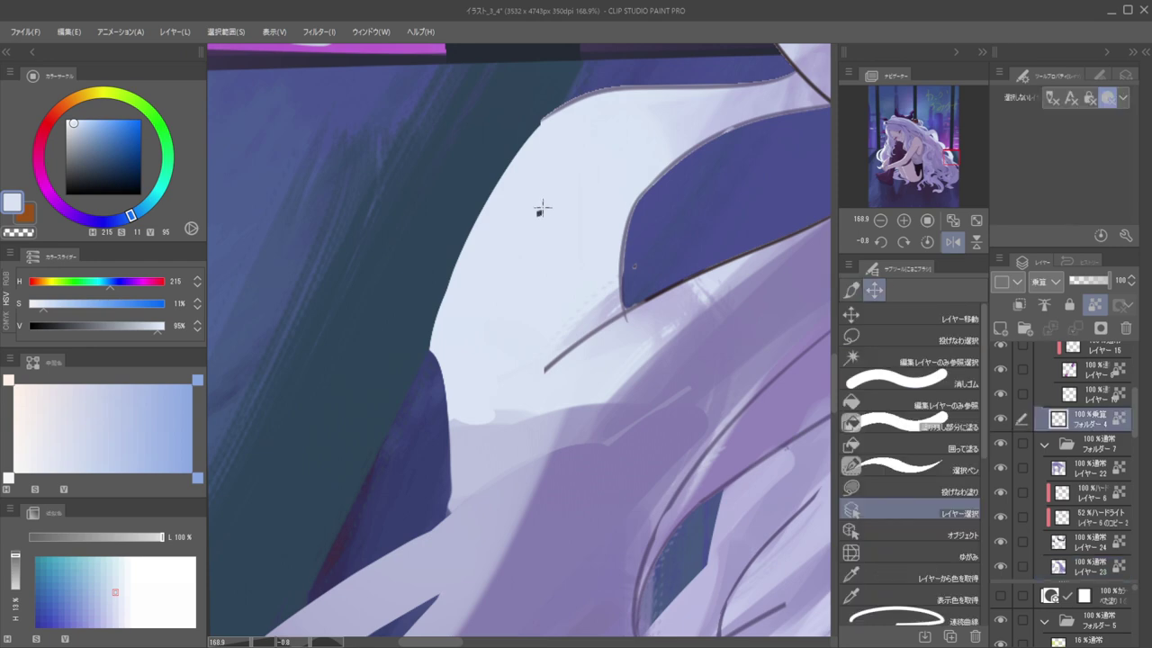
key("c")
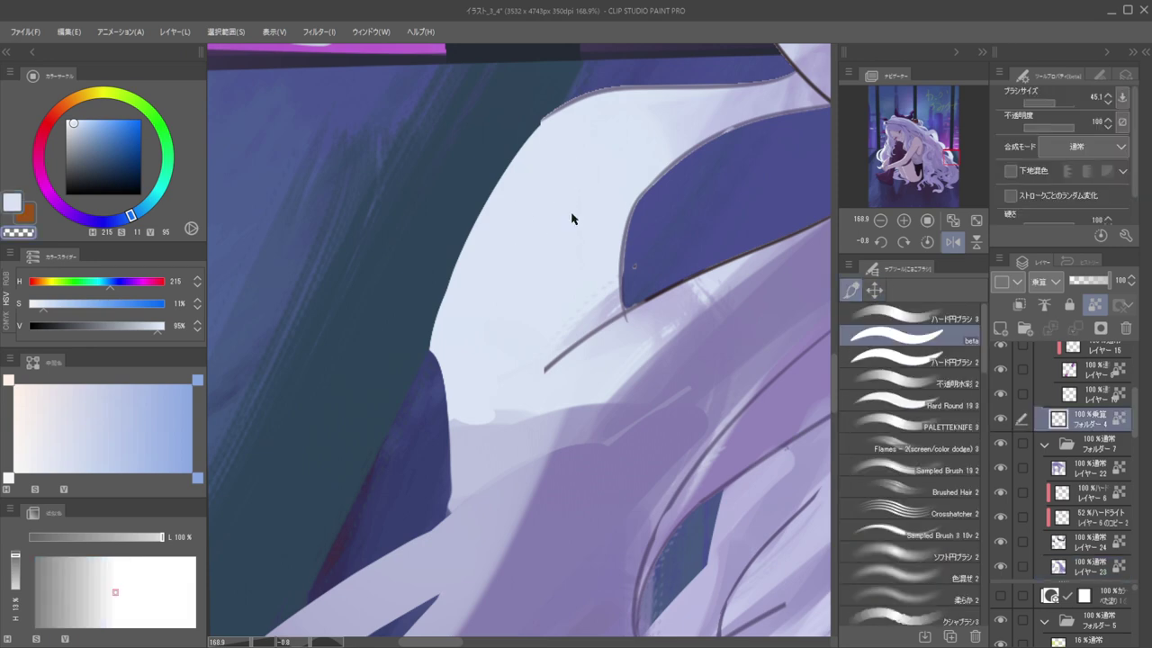
left_click(632, 261, "ctrl+shift")
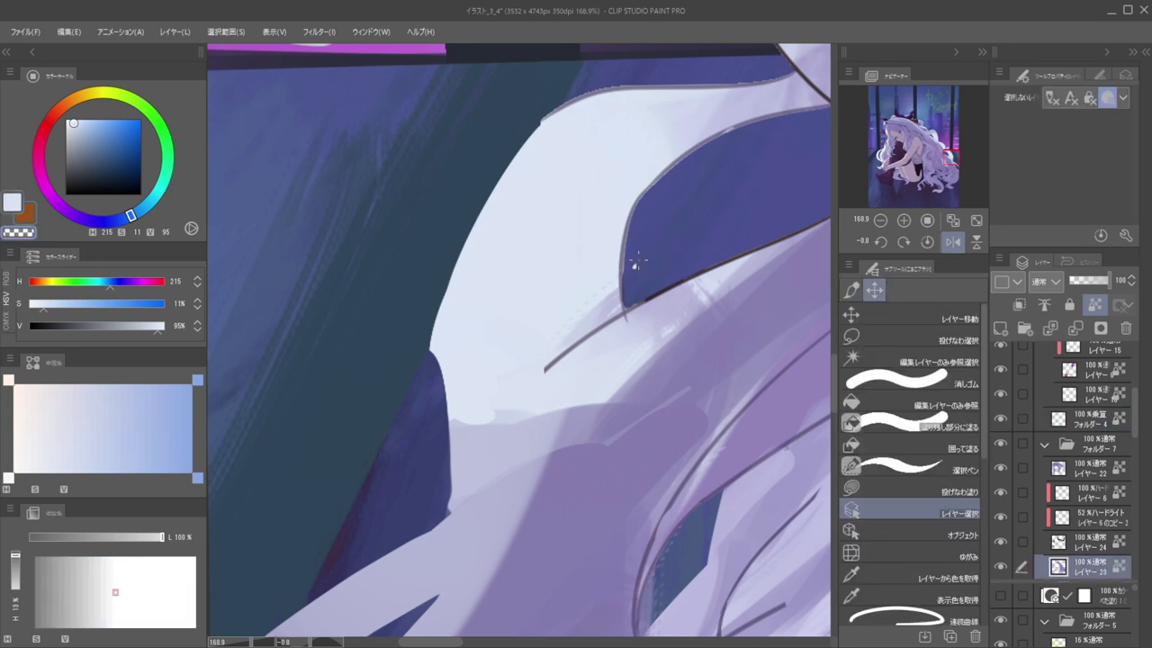
key("bracketleft")
left_click(639, 263)
Review the cleaned hair mirrored and unmirrored, then sample the pale hair colour as foreground
scroll(640, 254, "down", 8)
left_click_drag(560, 167, 507, 198)
key("h")
key("h")
key("h")
scroll(644, 186, "down", 7)
left_click_drag(581, 186, 691, 214)
left_click_drag(599, 167, 495, 165)
key("h")
scroll(466, 221, "up", 12)
left_click(527, 243, "ctrl+shift")
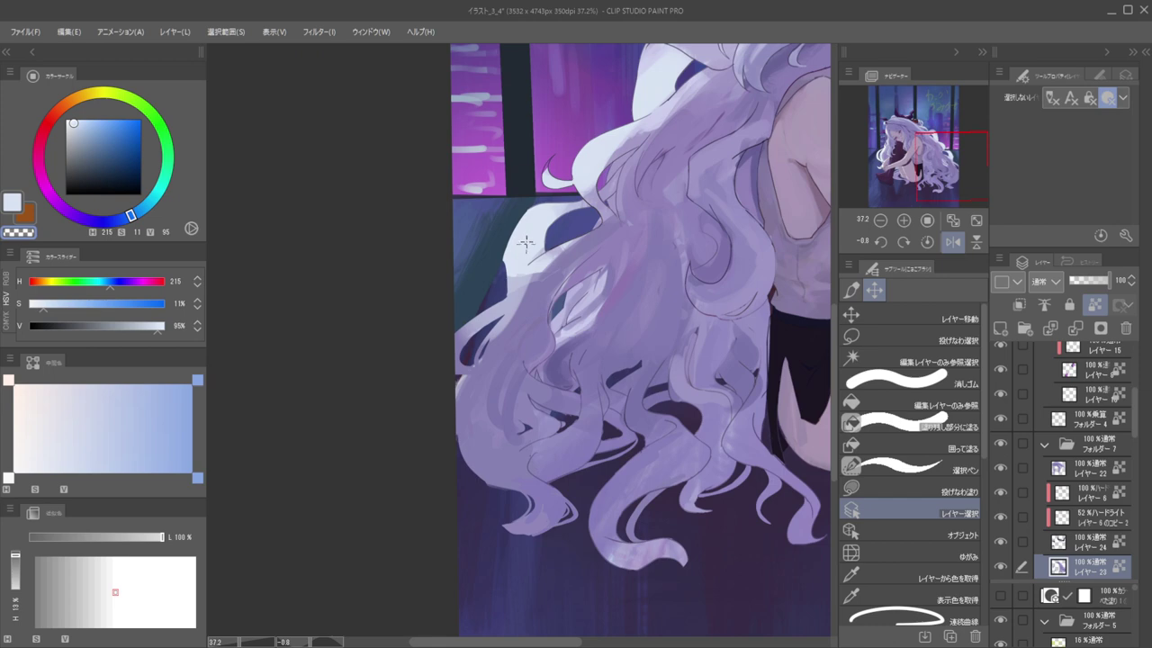
left_click(531, 239, "alt")
With 不透明水彩 2, repaint light strokes along the left hair strand and hair edge
left_click(909, 383)
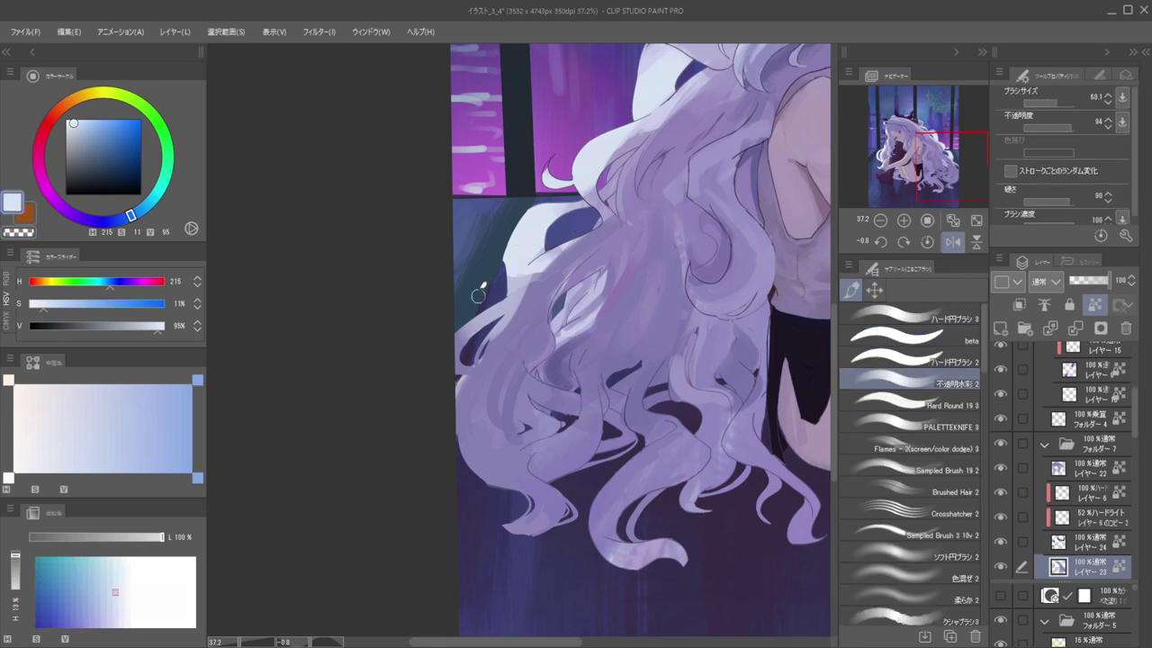
scroll(459, 360, "down", 2)
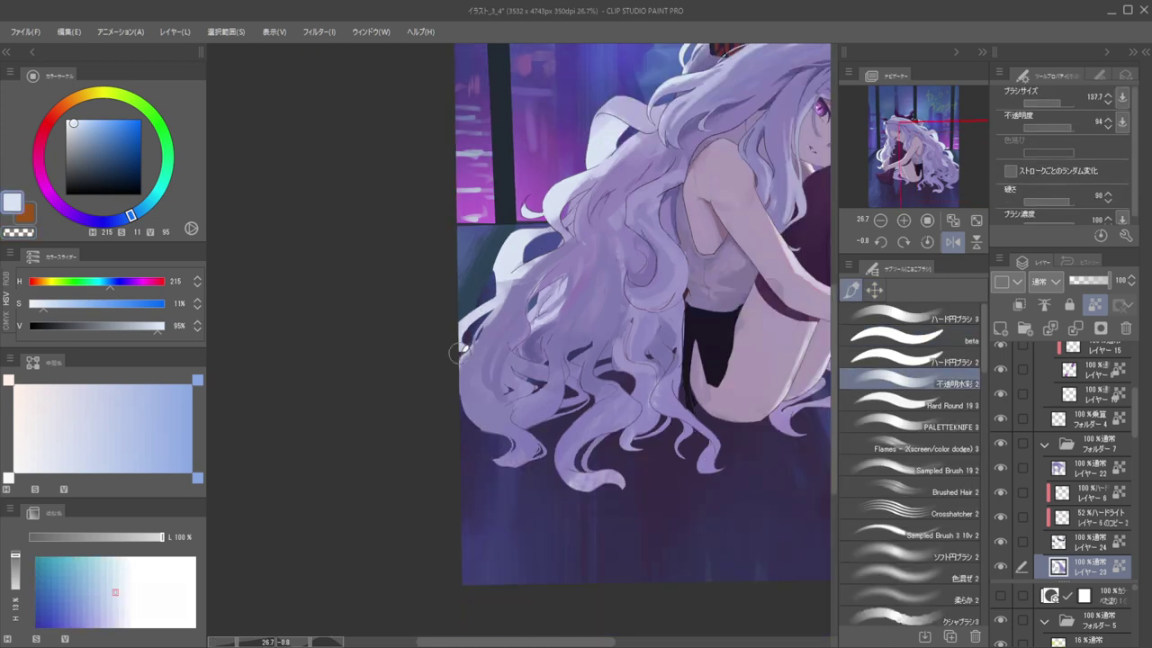
key("ctrl+z")
mouse_move(520, 276)
left_mouse_down()
mouse_move(496, 336)
mouse_move(503, 318)
left_mouse_up()
mouse_move(560, 209)
left_mouse_down()
mouse_move(569, 241)
mouse_move(577, 218)
left_mouse_up()
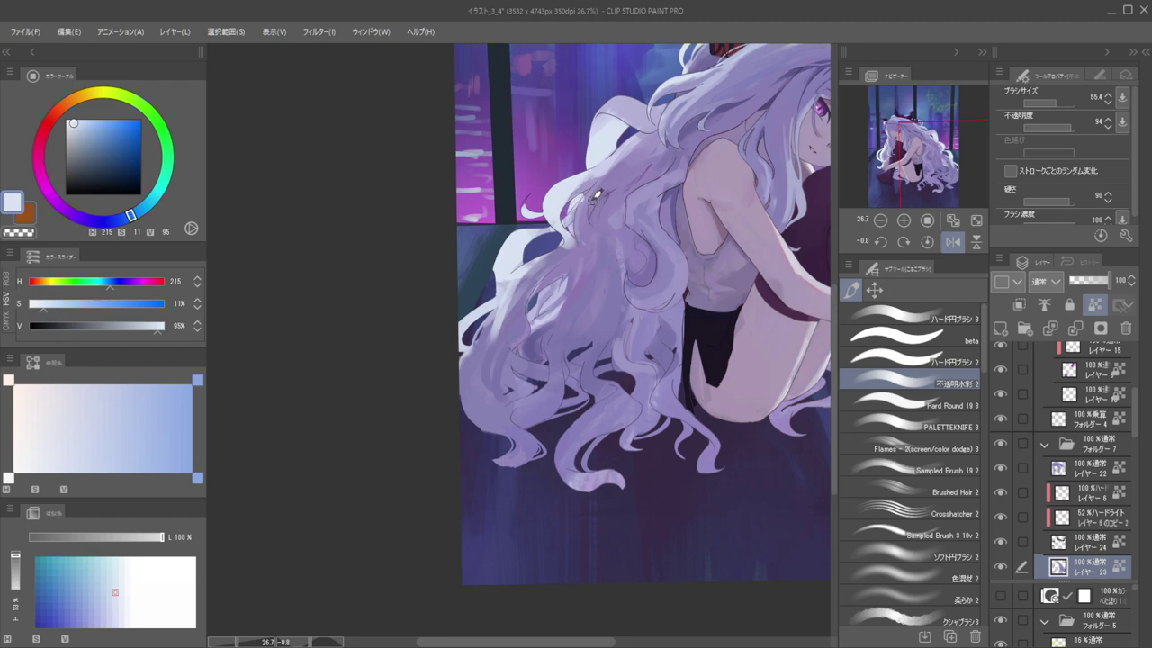
Eyedrop muted purple and pale lavender tones from the hair while viewing the whole picture
left_click(592, 205, "alt")
mouse_move(584, 200)
left_mouse_down()
mouse_move(526, 182)
mouse_move(582, 206)
left_mouse_up()
scroll(583, 205, "up", 2)
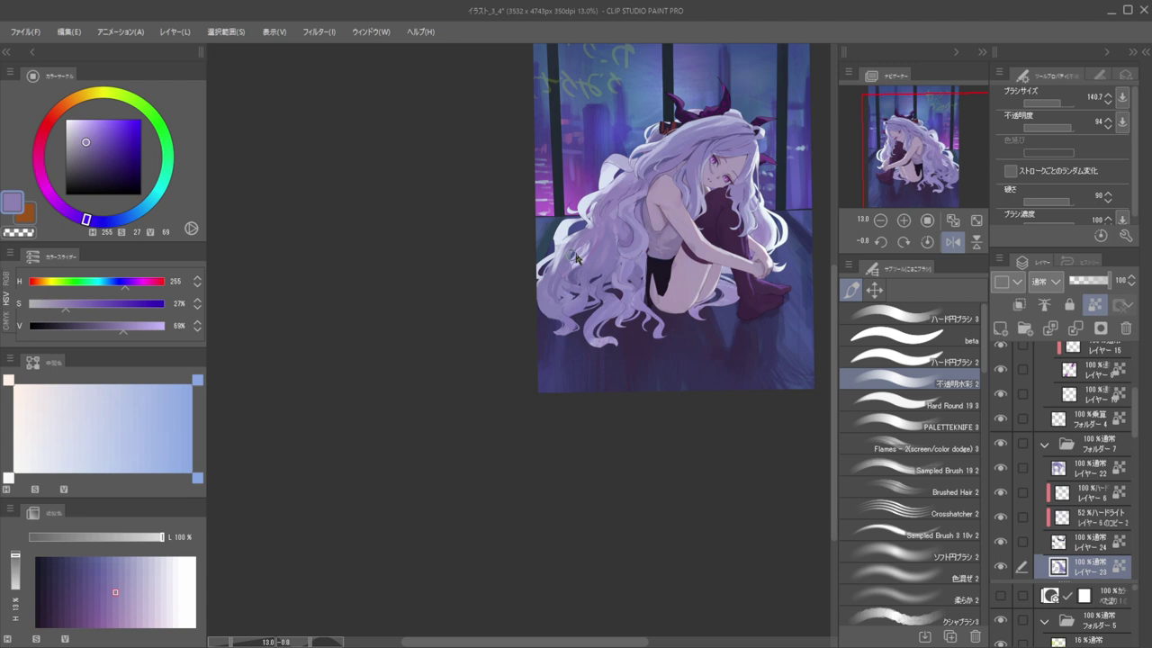
scroll(572, 224, "up", 2)
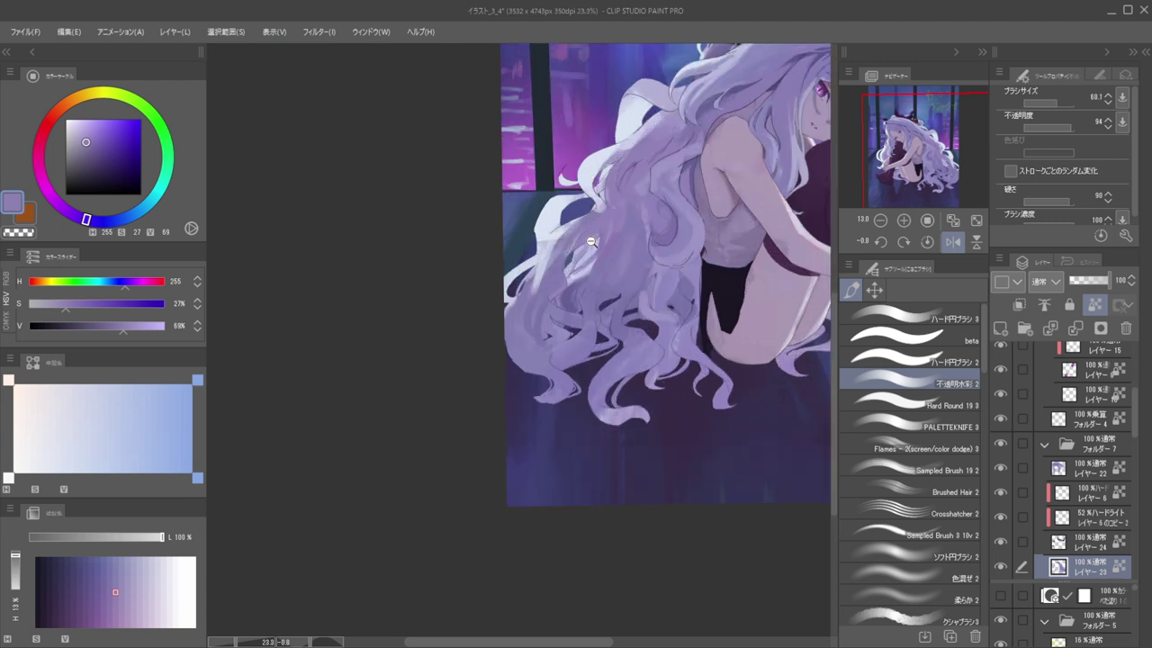
left_click(565, 216, "alt")
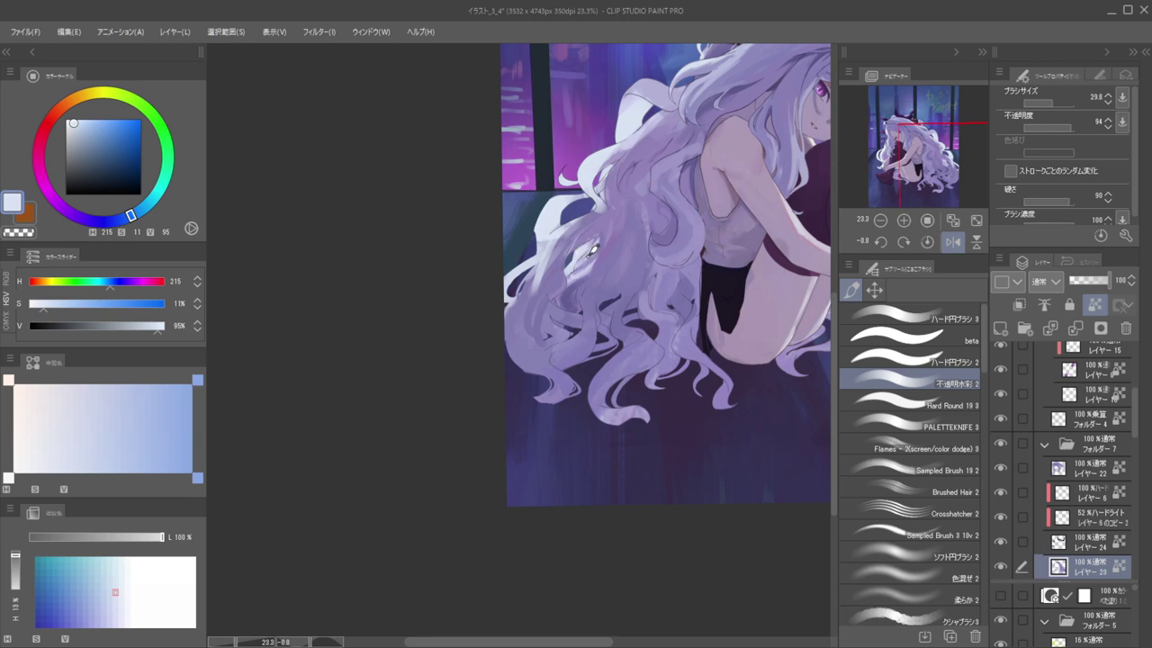
scroll(591, 248, "down", 2)
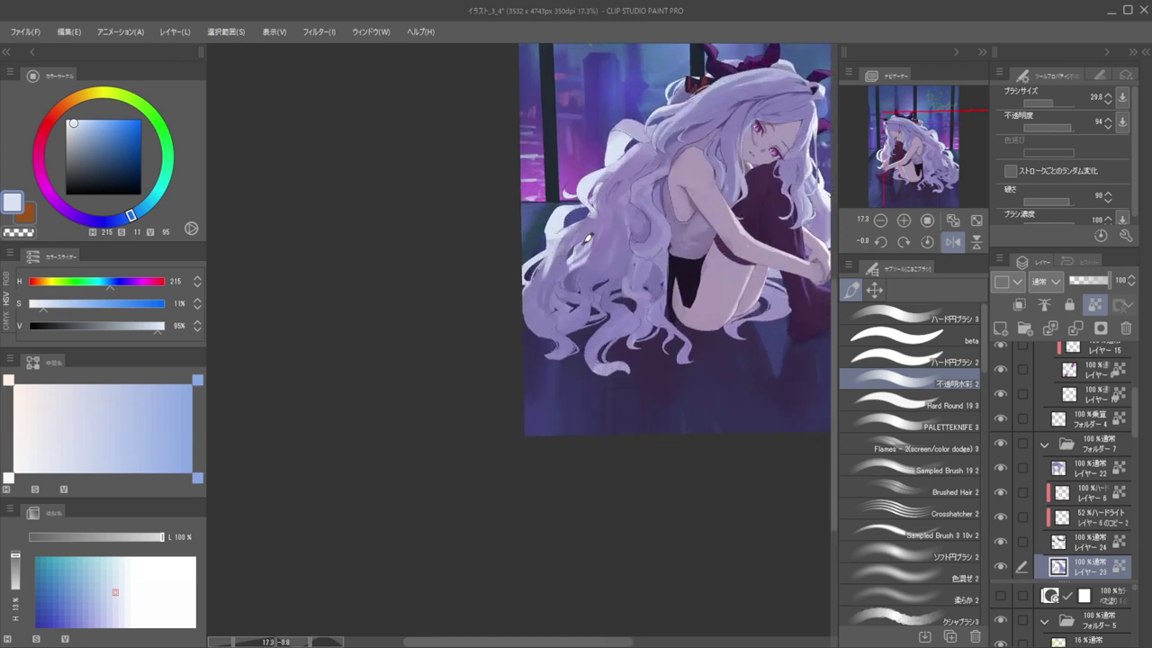
left_click(580, 242, "alt")
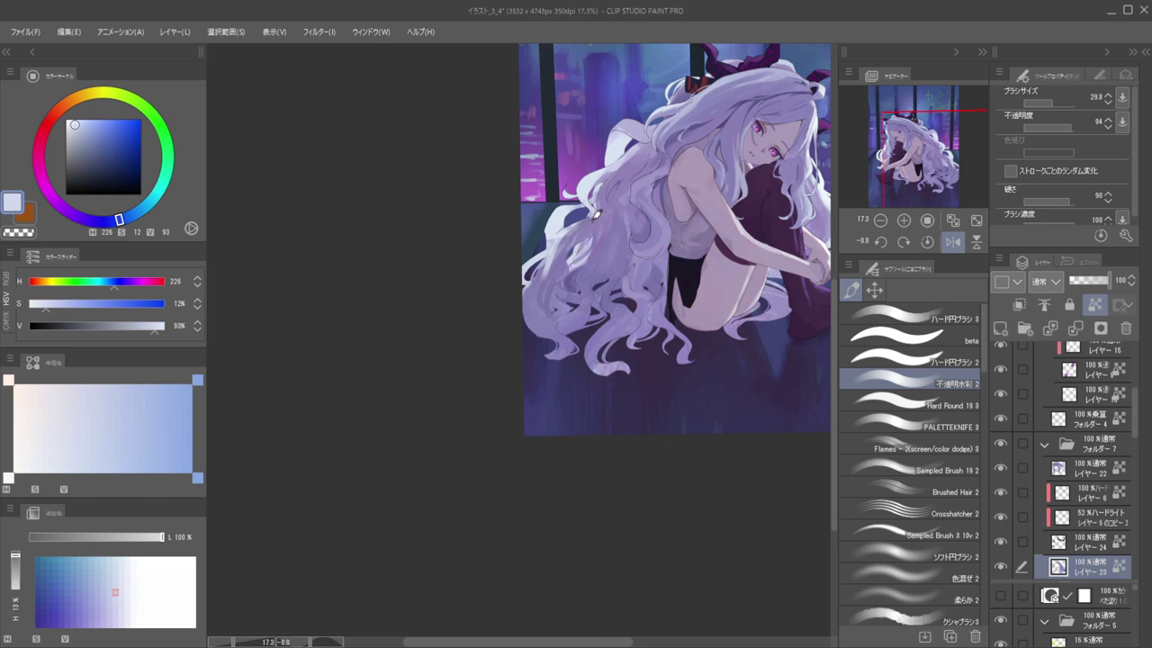
scroll(576, 221, "down", 2)
Lighten the lower-left hair strands with pale lavender strokes, then check the picture mirrored
mouse_move(550, 278)
left_mouse_down()
mouse_move(564, 315)
mouse_move(579, 318)
left_mouse_up()
key("ctrl+z")
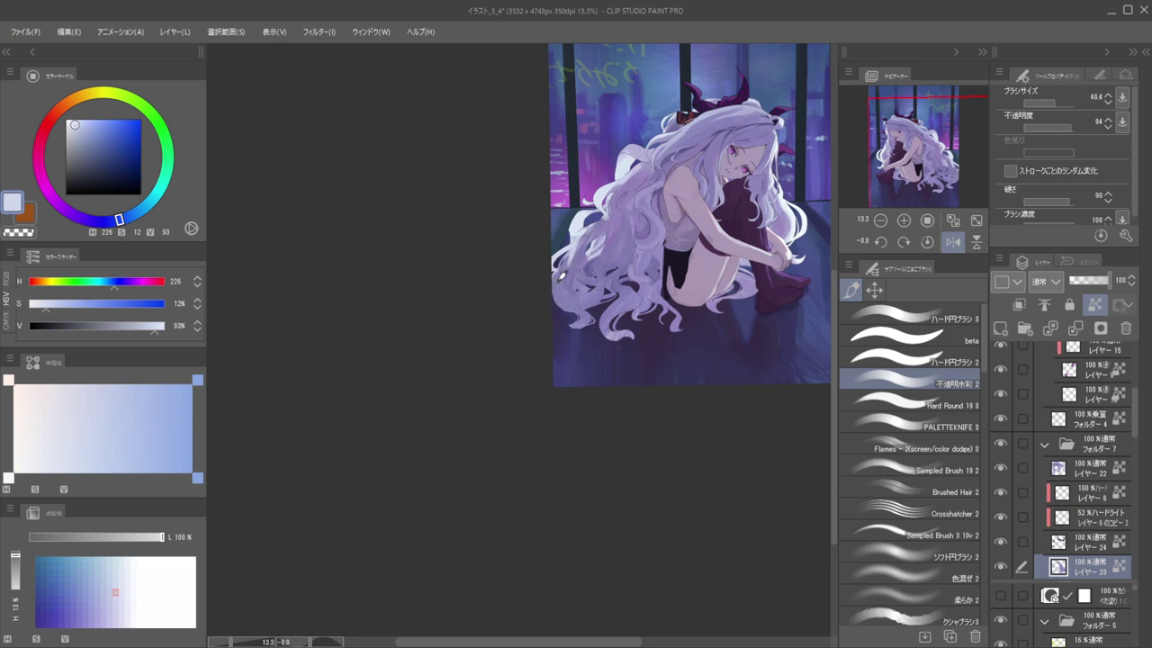
mouse_move(559, 270)
left_mouse_down()
mouse_move(565, 306)
mouse_move(553, 282)
mouse_move(576, 304)
left_mouse_up()
scroll(560, 205, "down", 4)
key("h")
key("h")
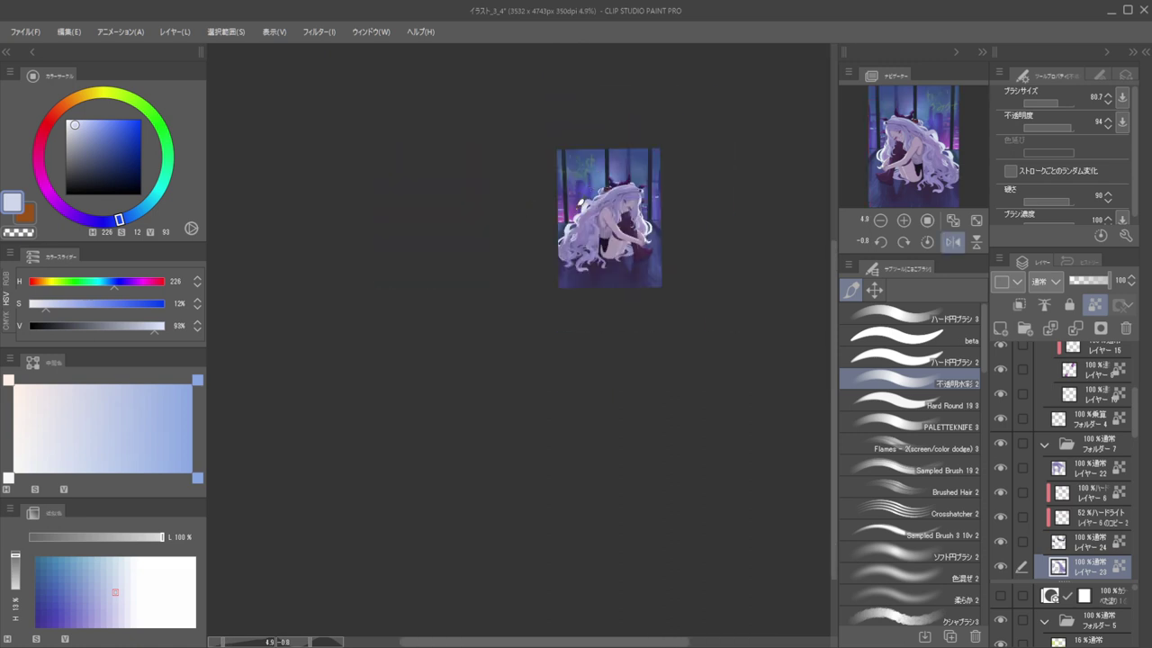
scroll(587, 242, "up", 3)
key("h")
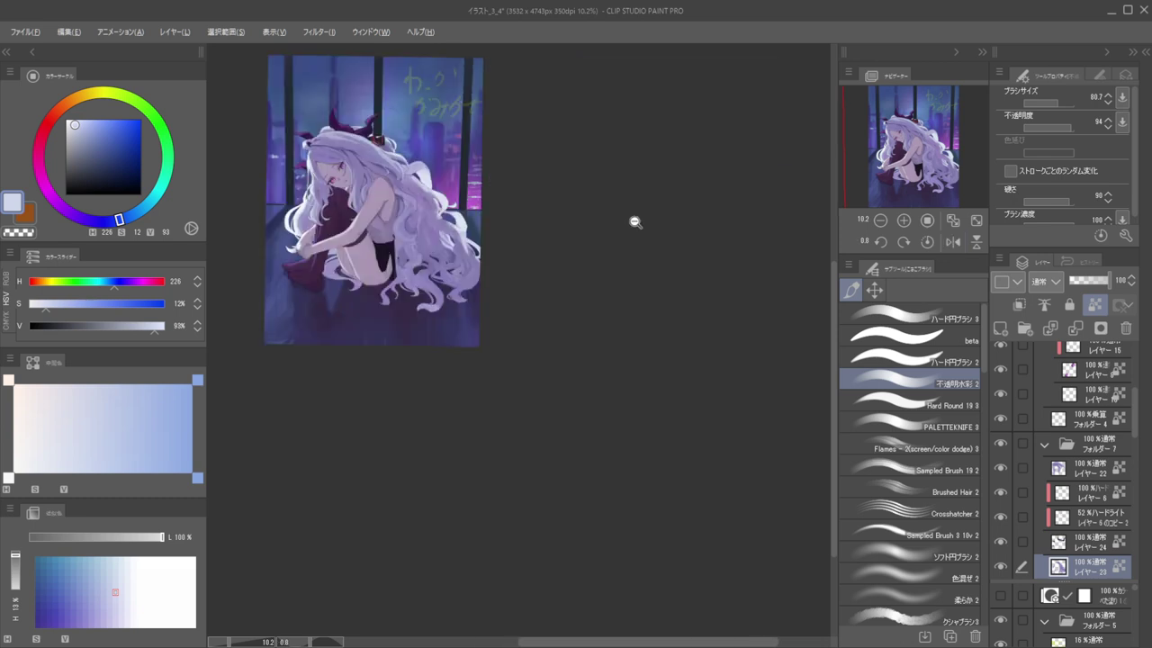
scroll(630, 218, "down", 2)
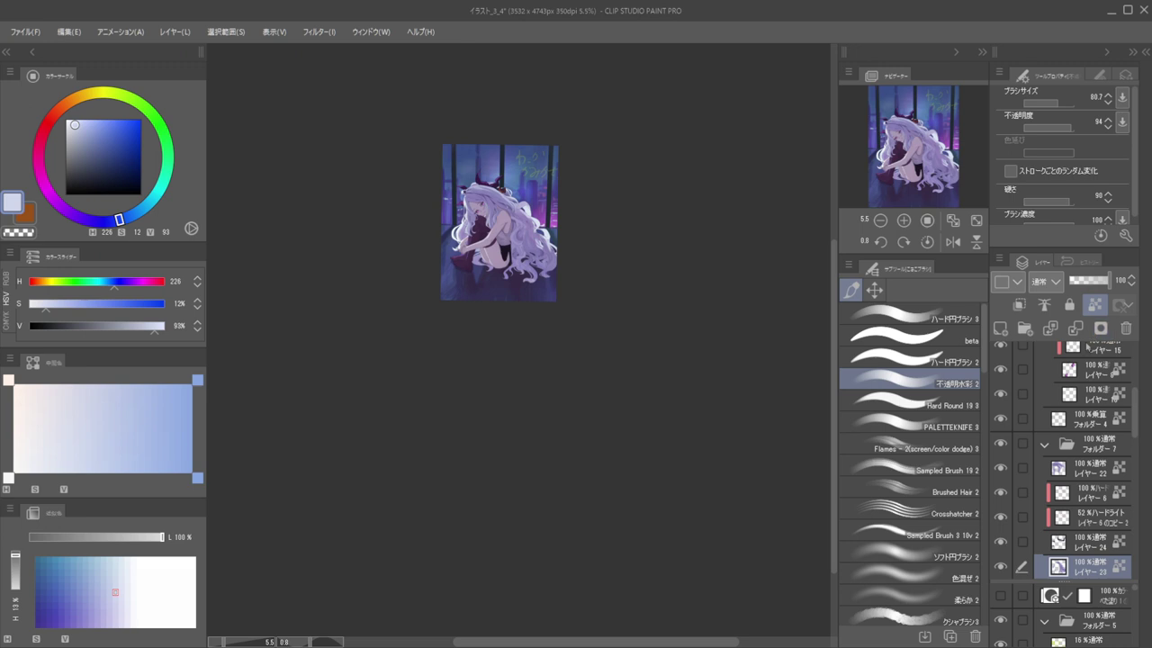
scroll(1091, 382, "up", 3)
scroll(1091, 382, "up", 2)
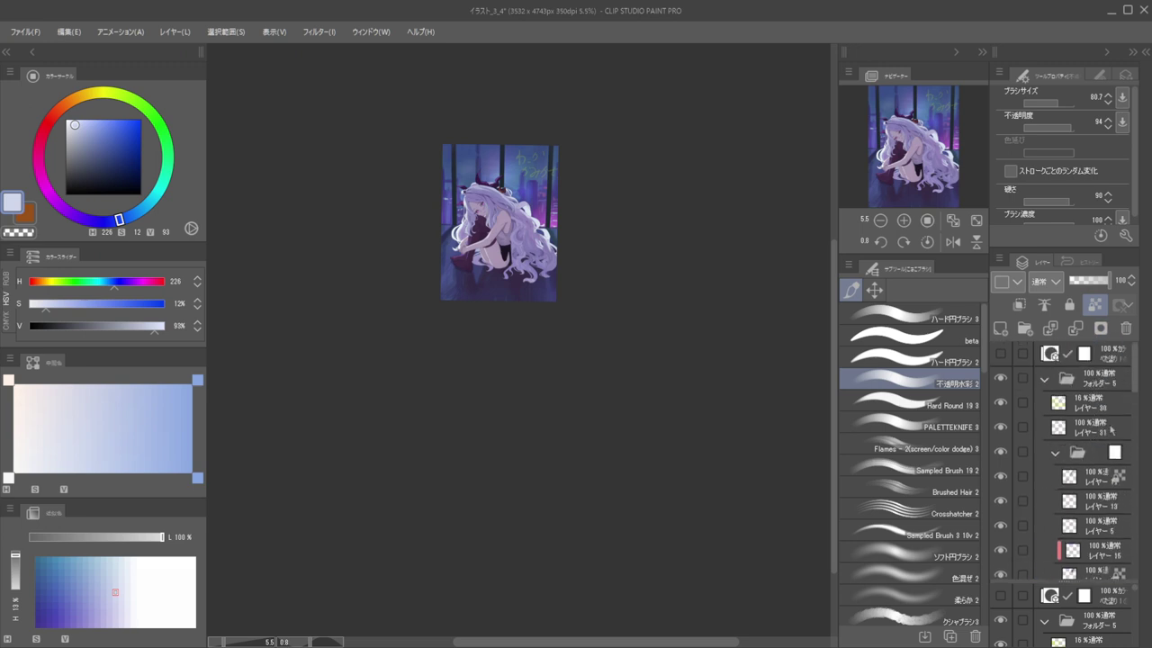
Add レイヤー32 in the inner folder, move it above the subfolder, and inspect the folder
left_click(1080, 456)
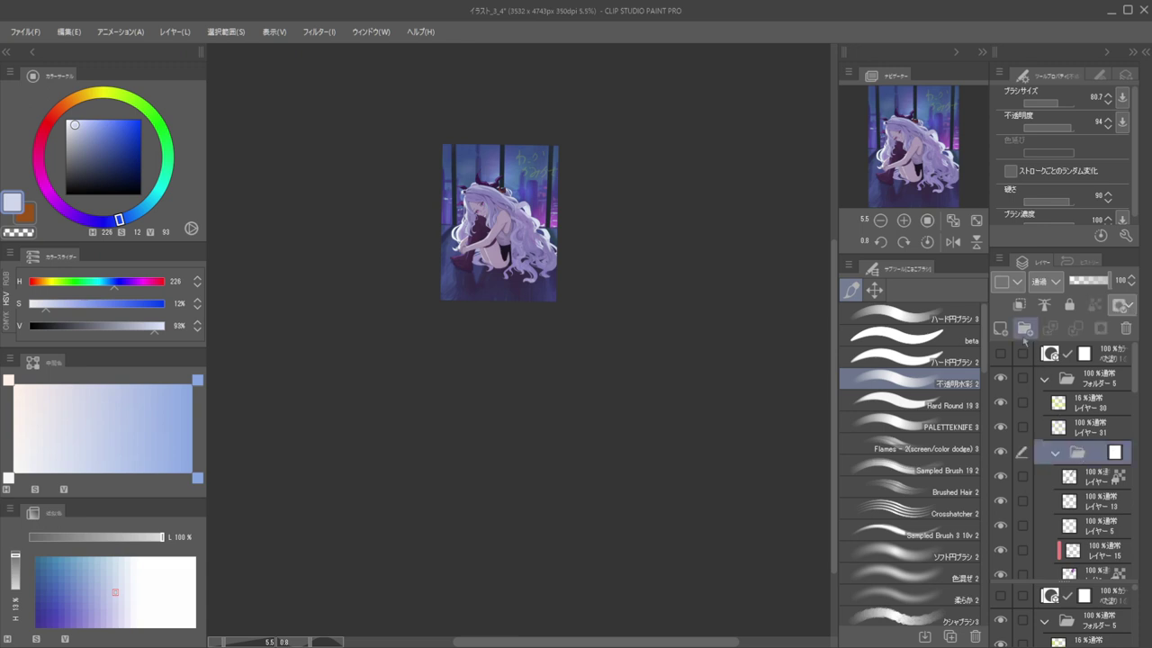
left_click(1000, 328)
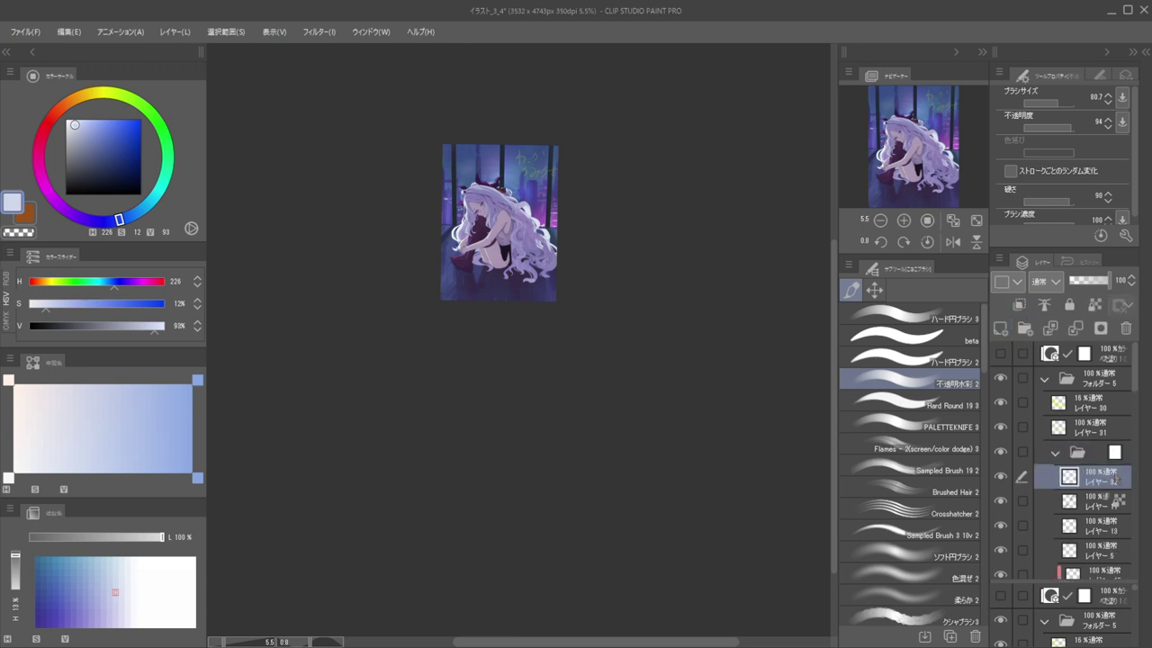
left_click_drag(1098, 443, 1097, 445)
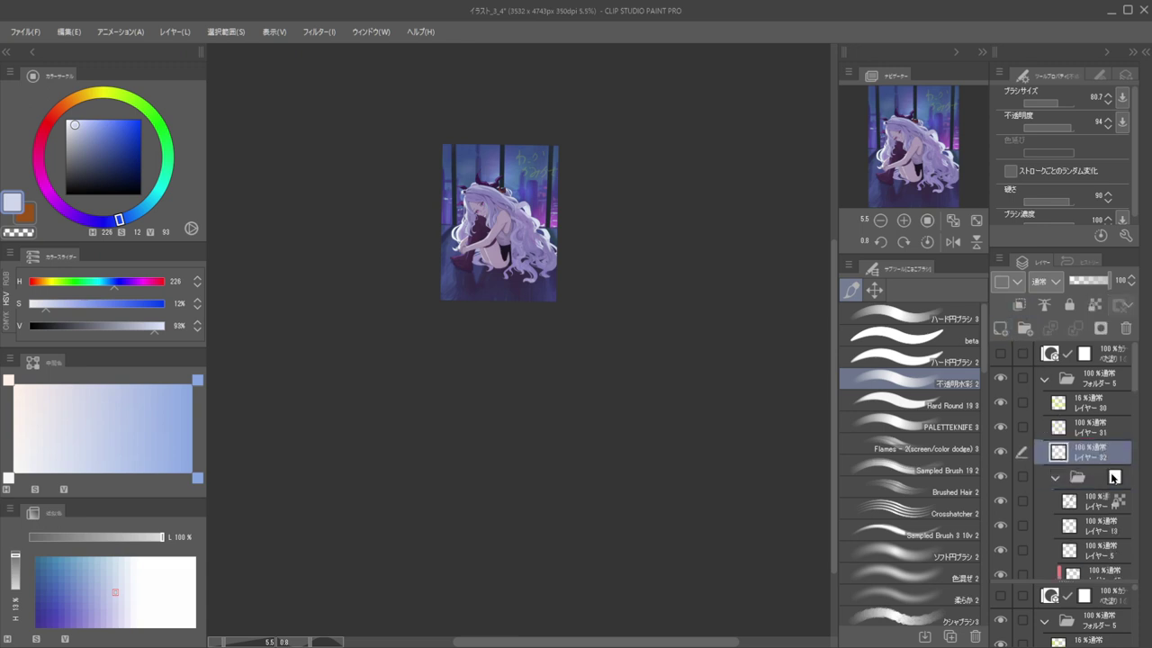
key("ctrl+a")
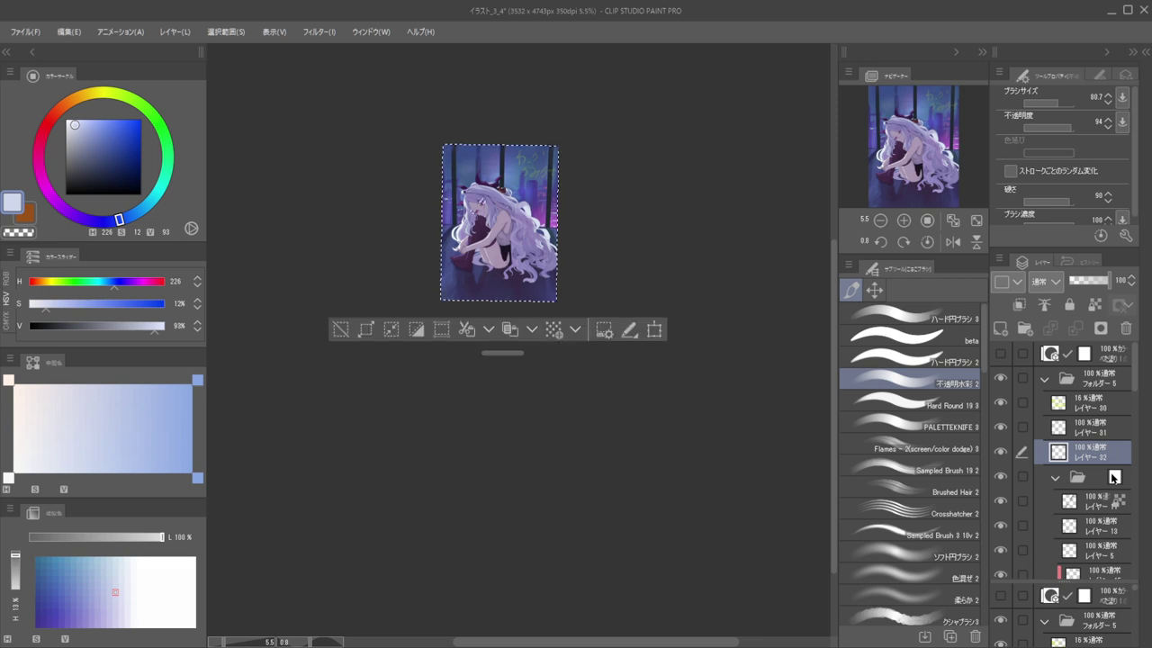
key("ctrl+d")
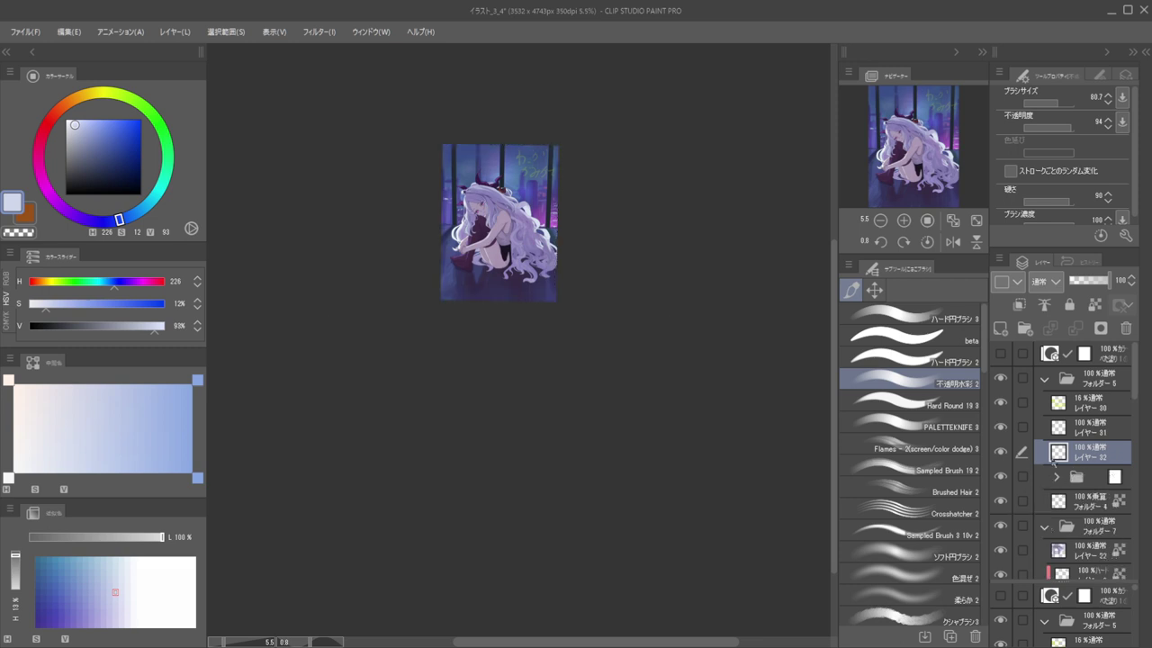
left_click(1057, 478)
scroll(1066, 459, "down", 2)
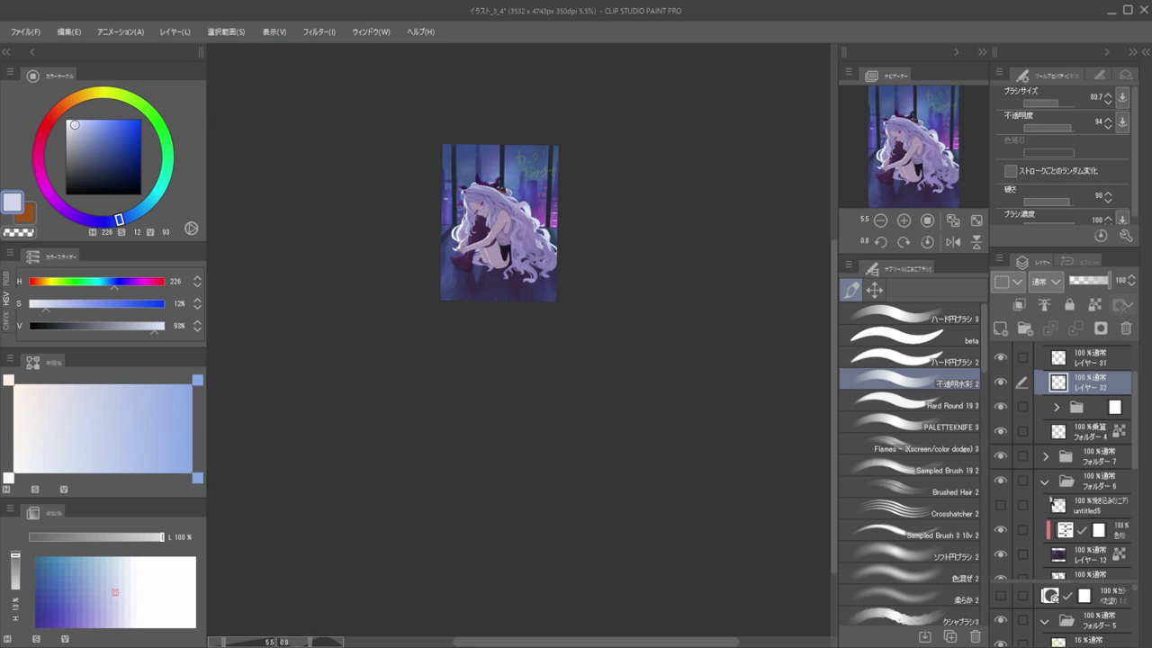
scroll(1052, 477, "up", 2)
left_click(1055, 460)
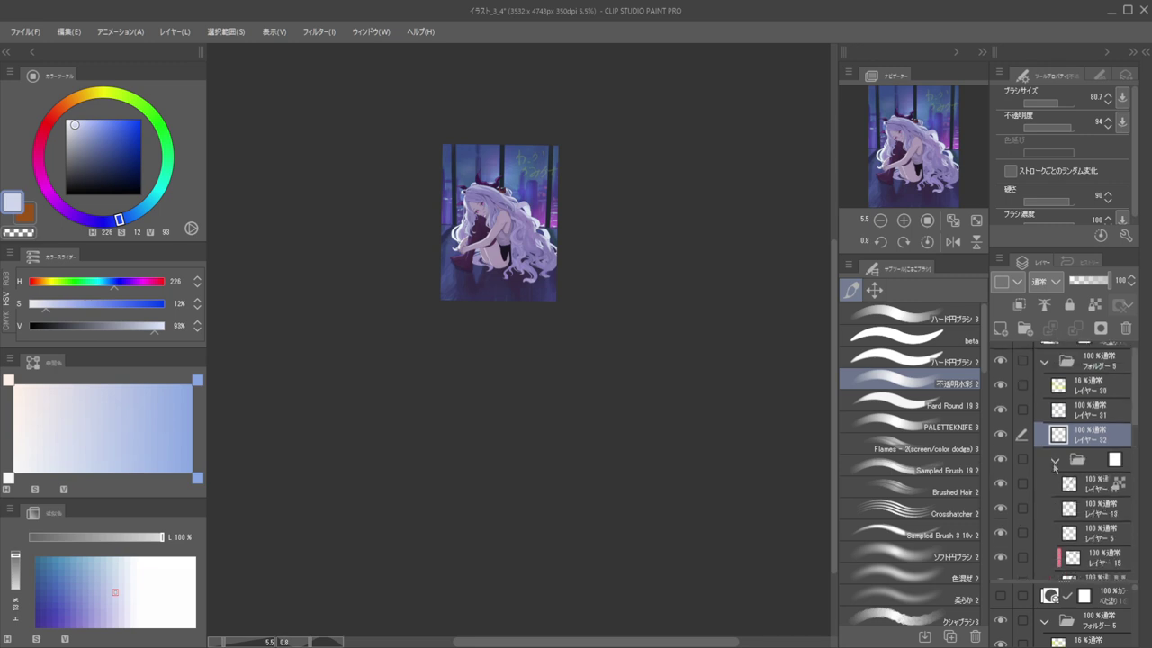
left_click(1055, 460)
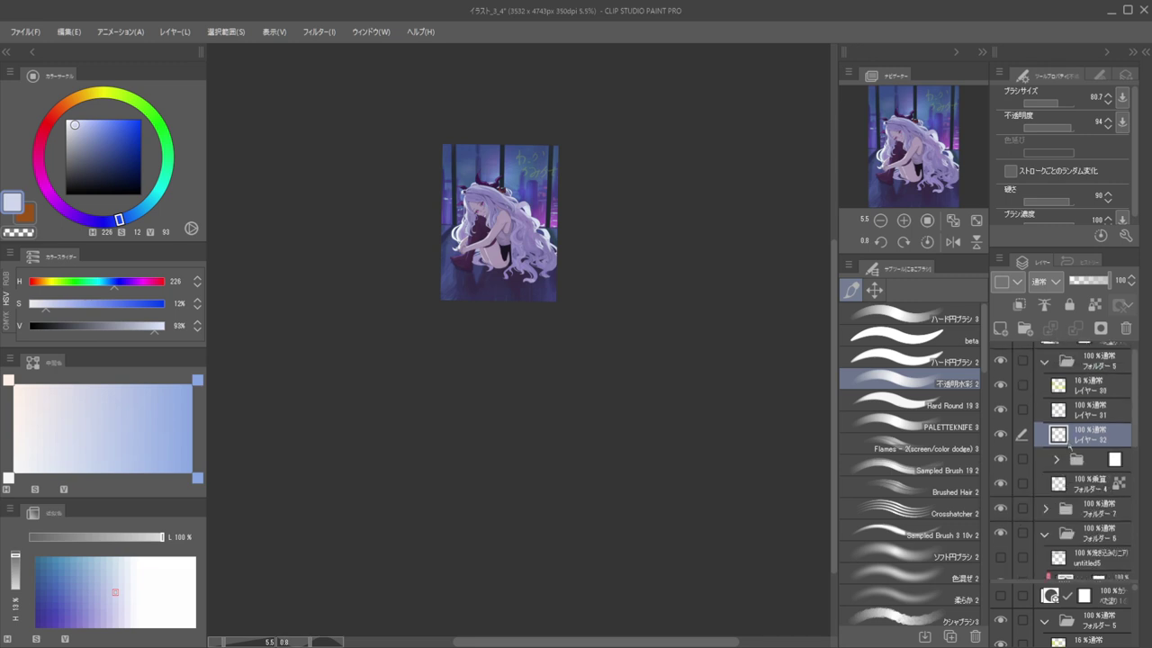
scroll(1073, 431, "up", 1)
Move レイヤー30 and レイヤー32 above フォルダー5 and delete レイヤー31
left_click(1078, 412)
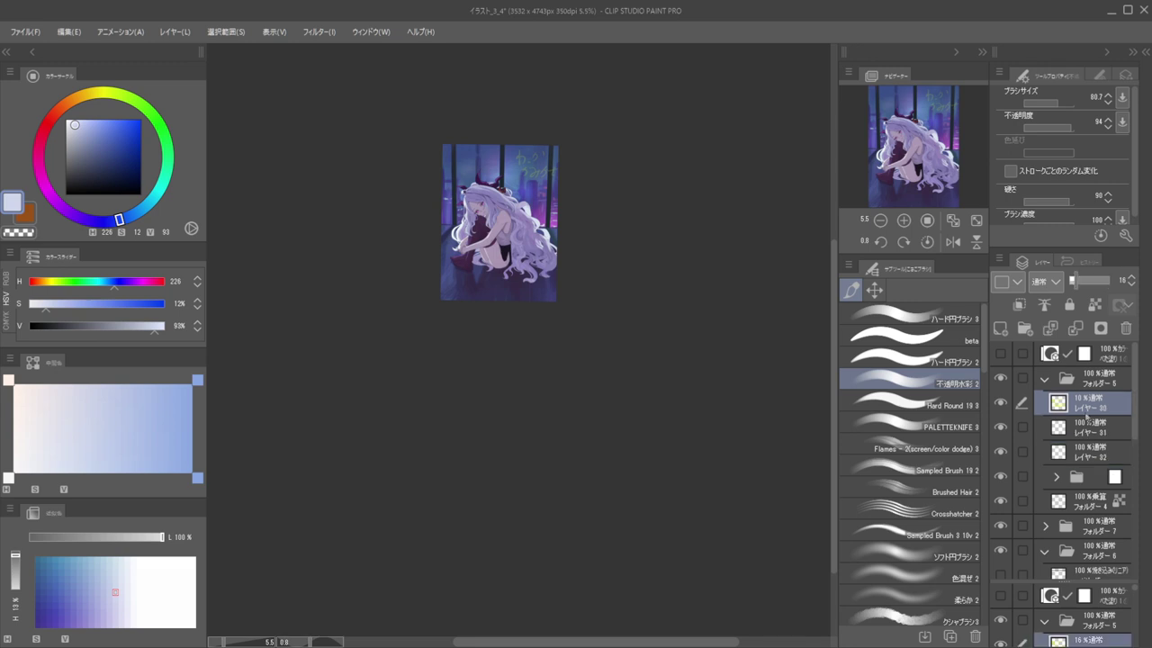
left_click_drag(1087, 416, 1085, 371)
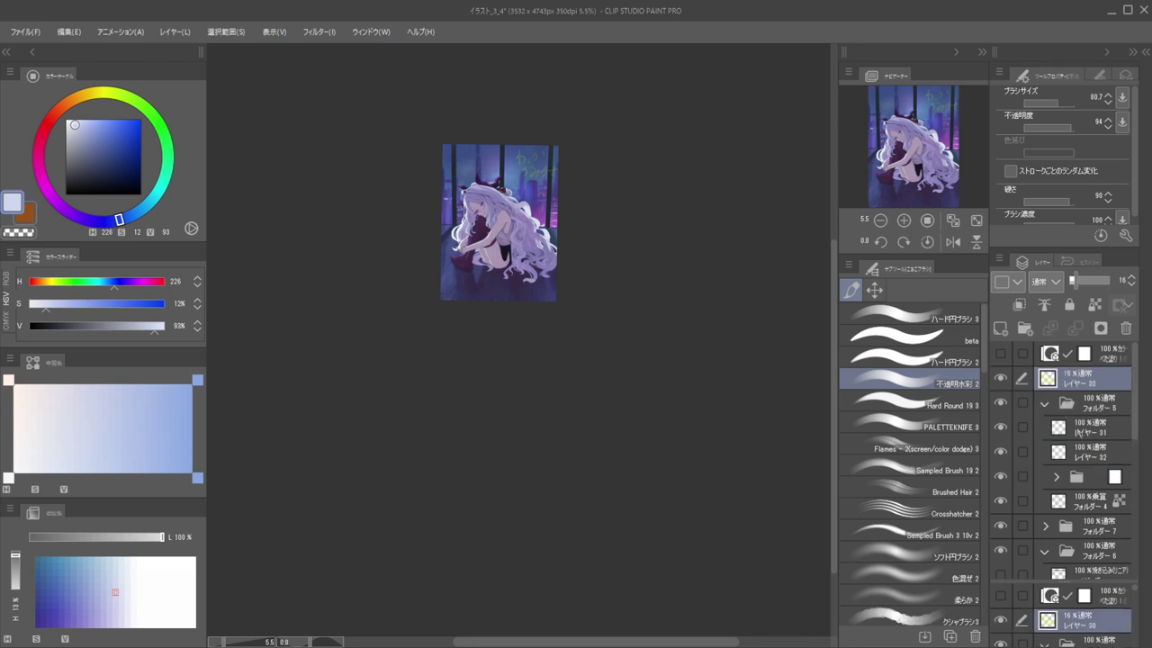
left_click(1080, 432)
left_click(1126, 328)
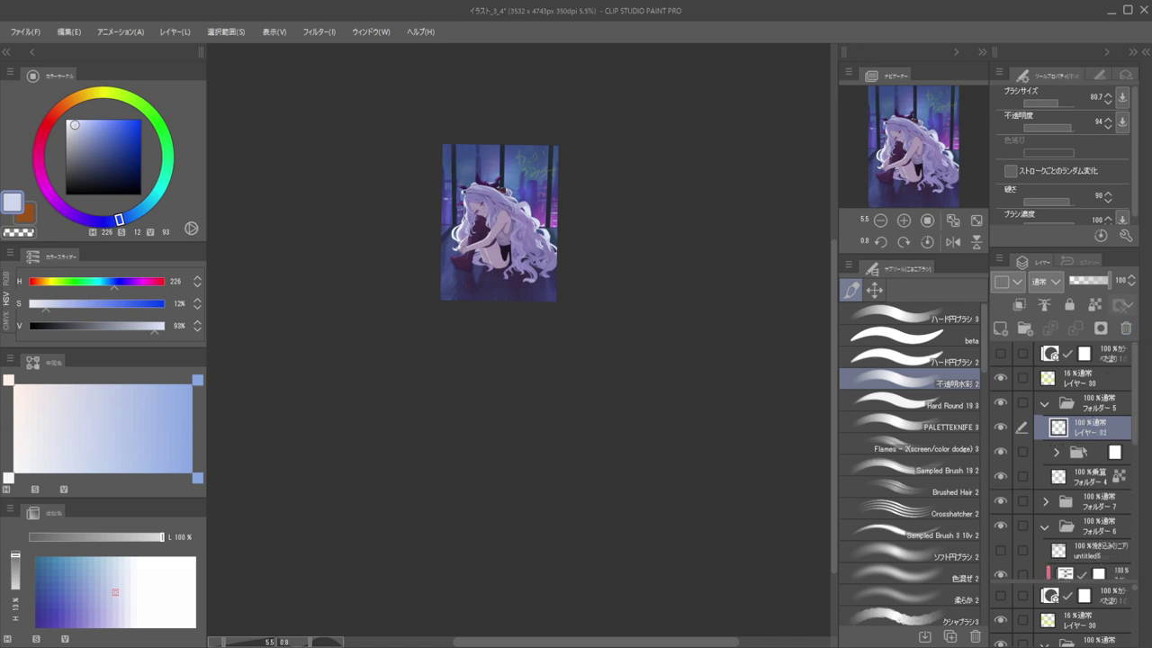
left_click_drag(1078, 412, 1078, 396)
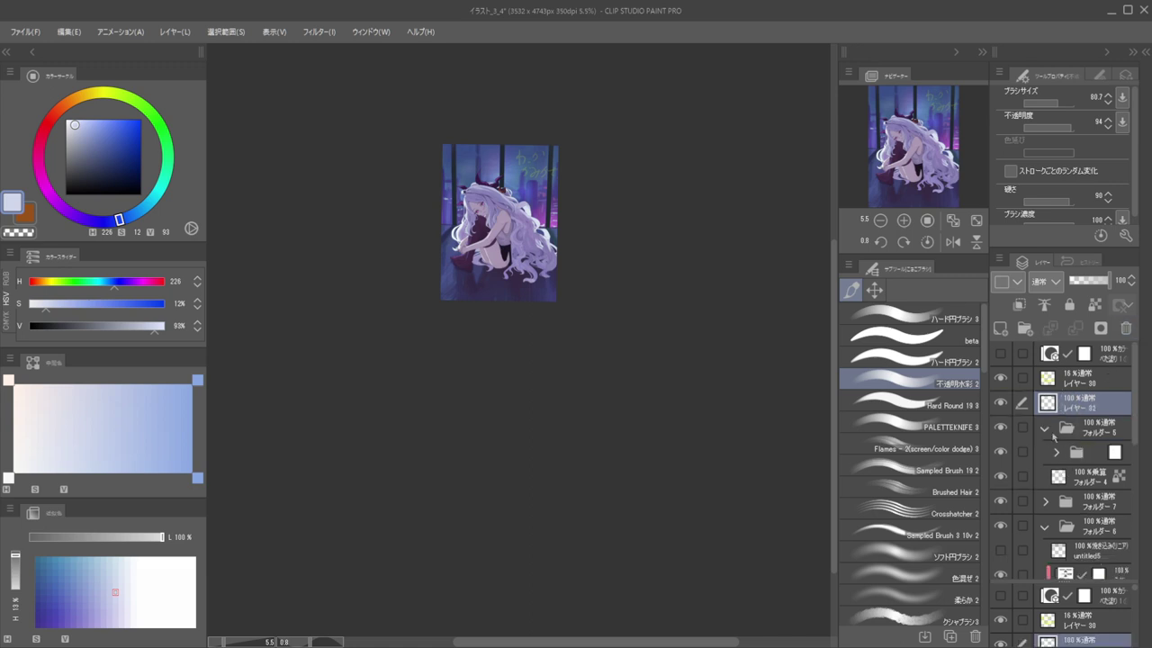
left_click(1046, 429)
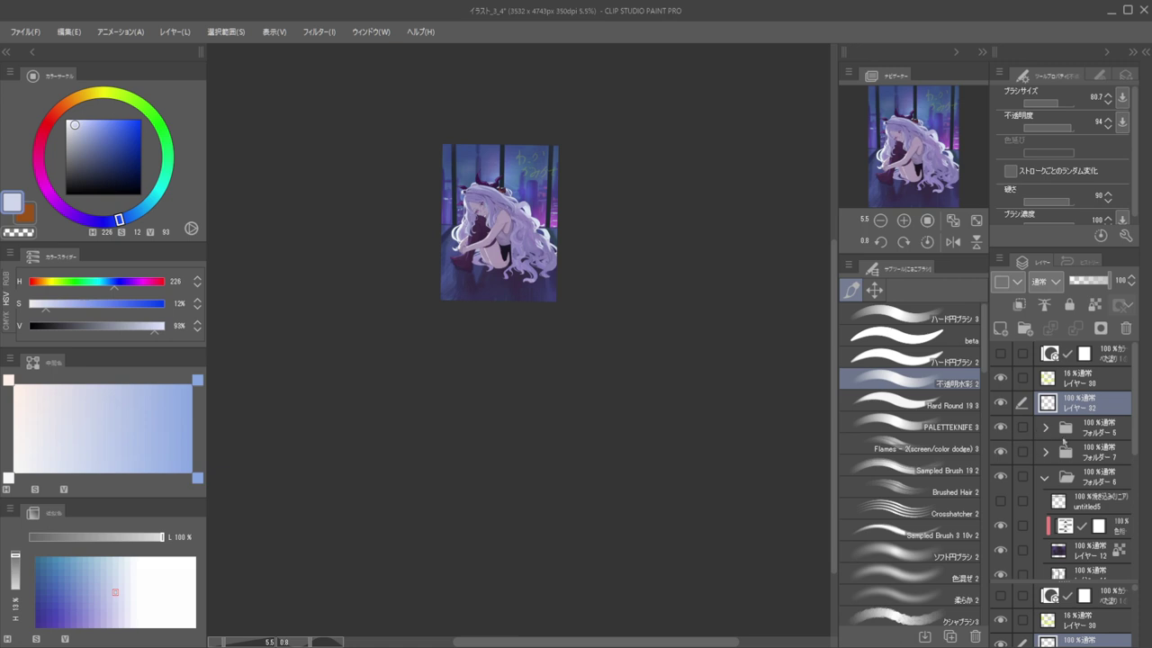
left_click(1045, 428)
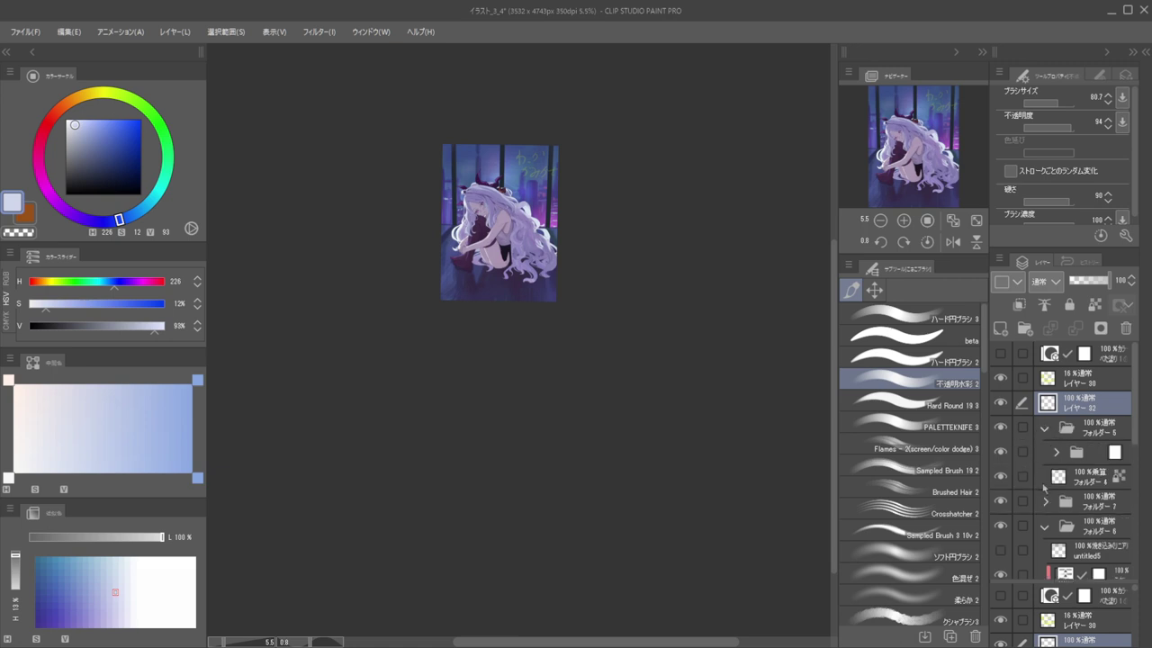
Nest フォルダー7 inside フォルダー5 and collapse the folder
left_click_drag(1084, 504, 1087, 485)
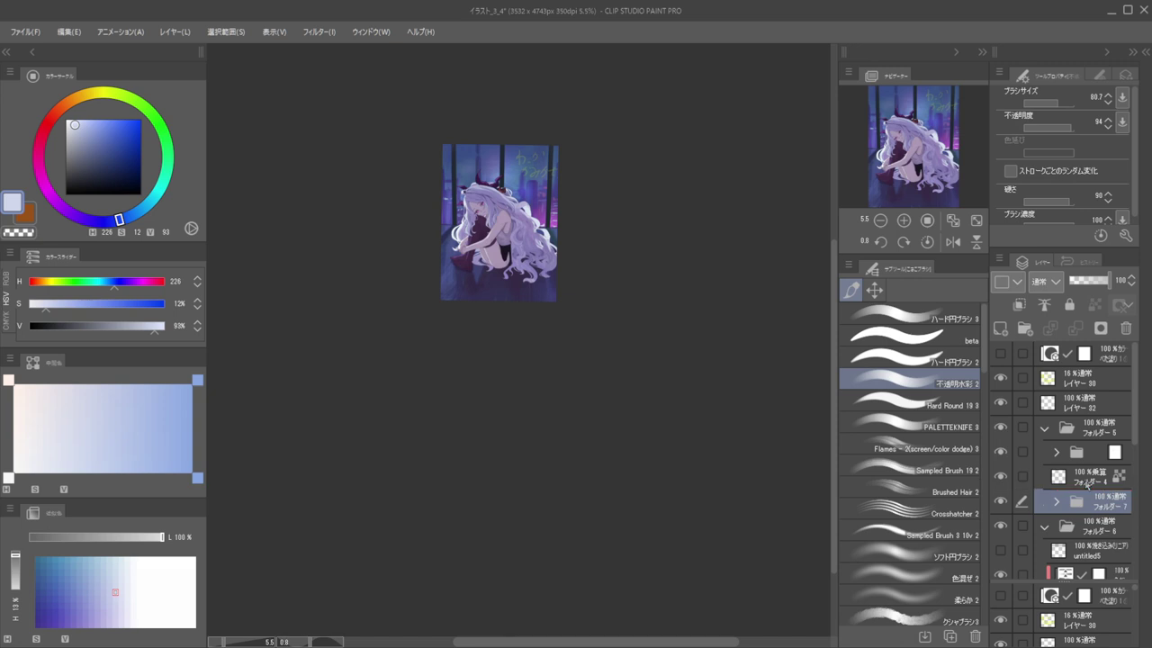
scroll(1024, 469, "down", 2)
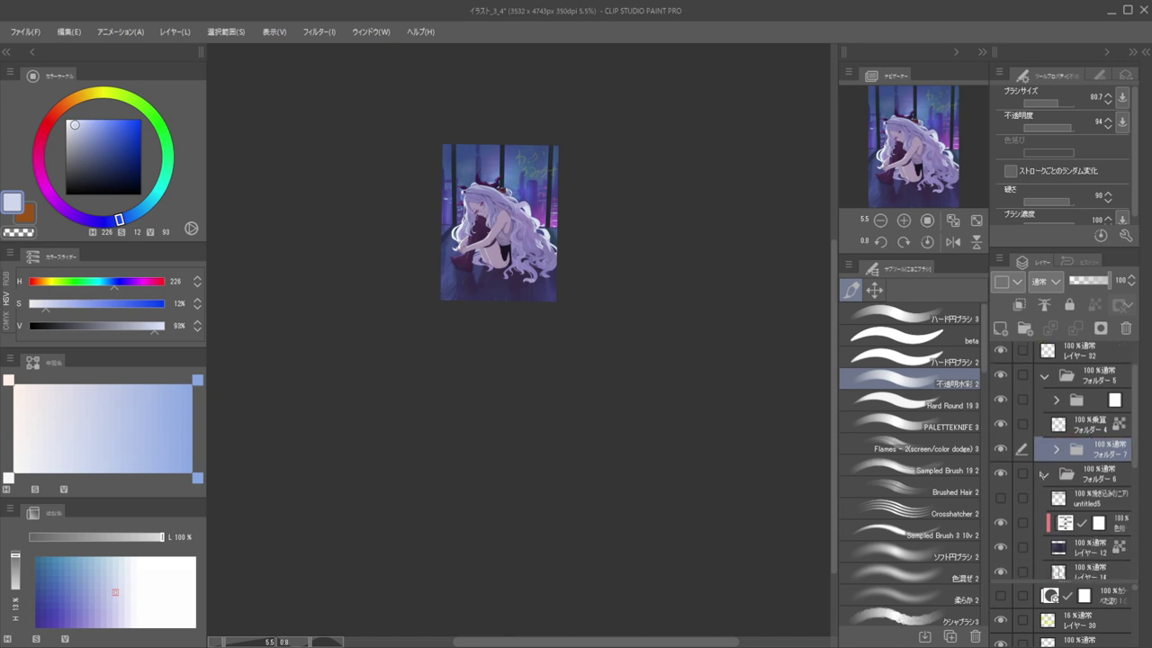
scroll(1044, 458, "up", 2)
left_click(1045, 428)
Set レイヤー32 to スクリーン blend mode and pick a pale pink-purple colour
left_click(1050, 402)
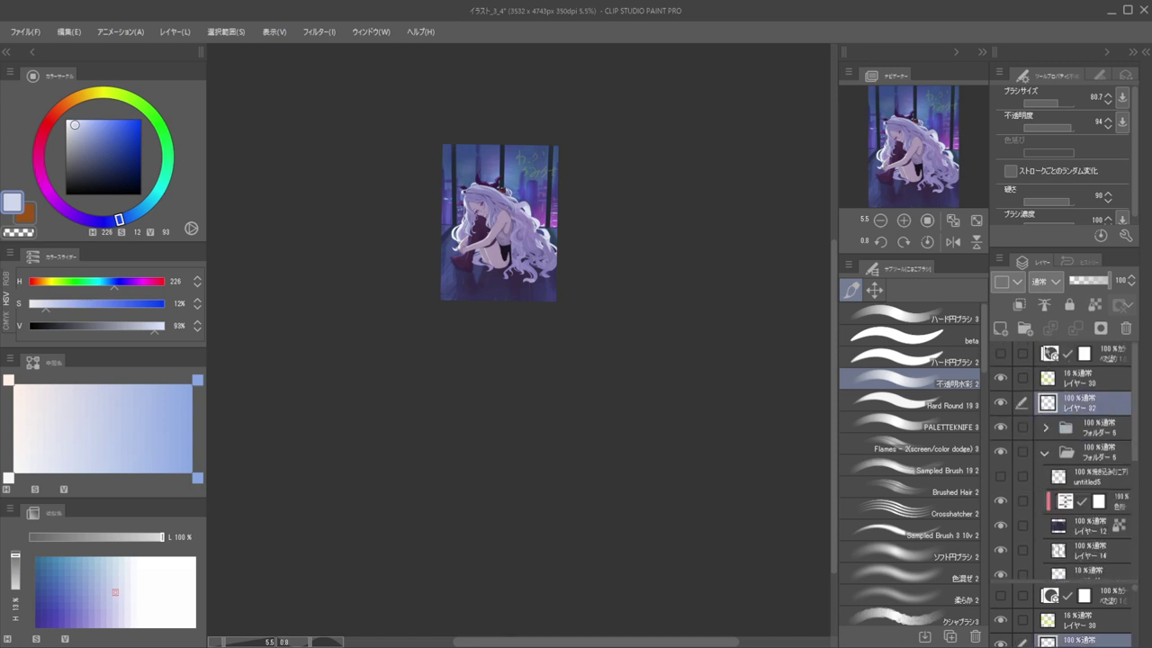
left_click(1049, 427)
left_click(52, 197)
left_click_drag(76, 122, 86, 121)
key("h")
key("h")
left_click_drag(580, 221, 658, 227)
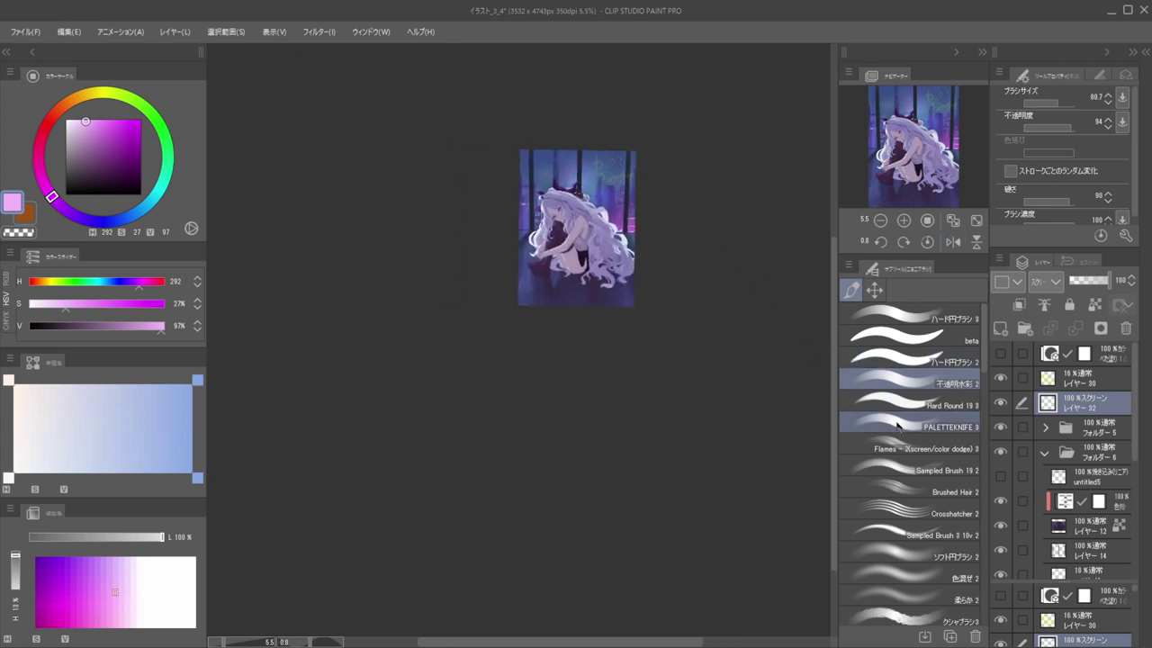
With ソフト円ブラシ 2, airbrush a soft pink glow over the hair behind her shoulder
left_click(916, 558)
scroll(621, 217, "up", 1)
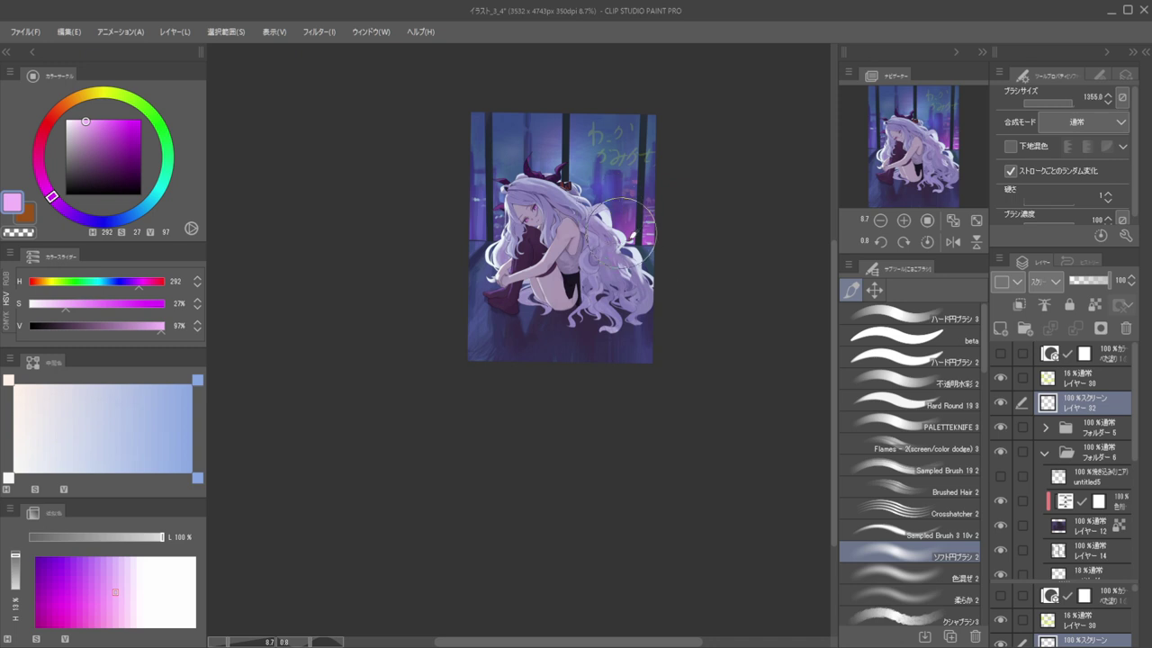
left_click_drag(617, 223, 650, 258)
key("ctrl+z")
key("[")
left_click_drag(605, 216, 609, 227)
key("[")
key("[")
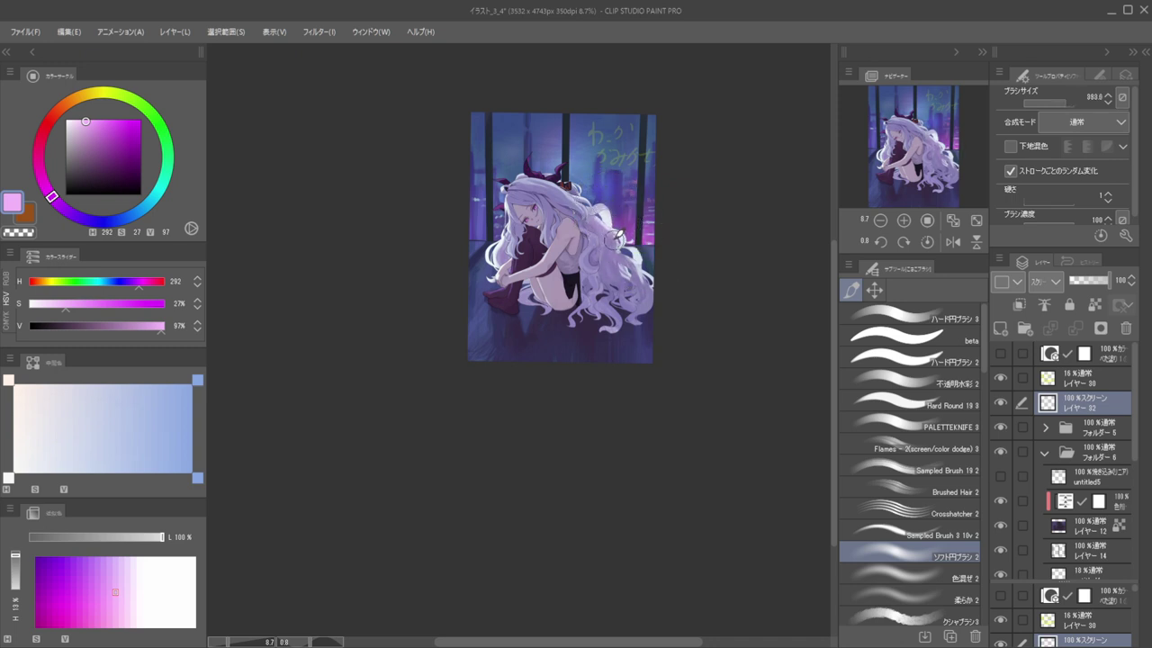
key("bracketleft")
left_click_drag(491, 245, 486, 273)
key("ctrl+z")
key("[")
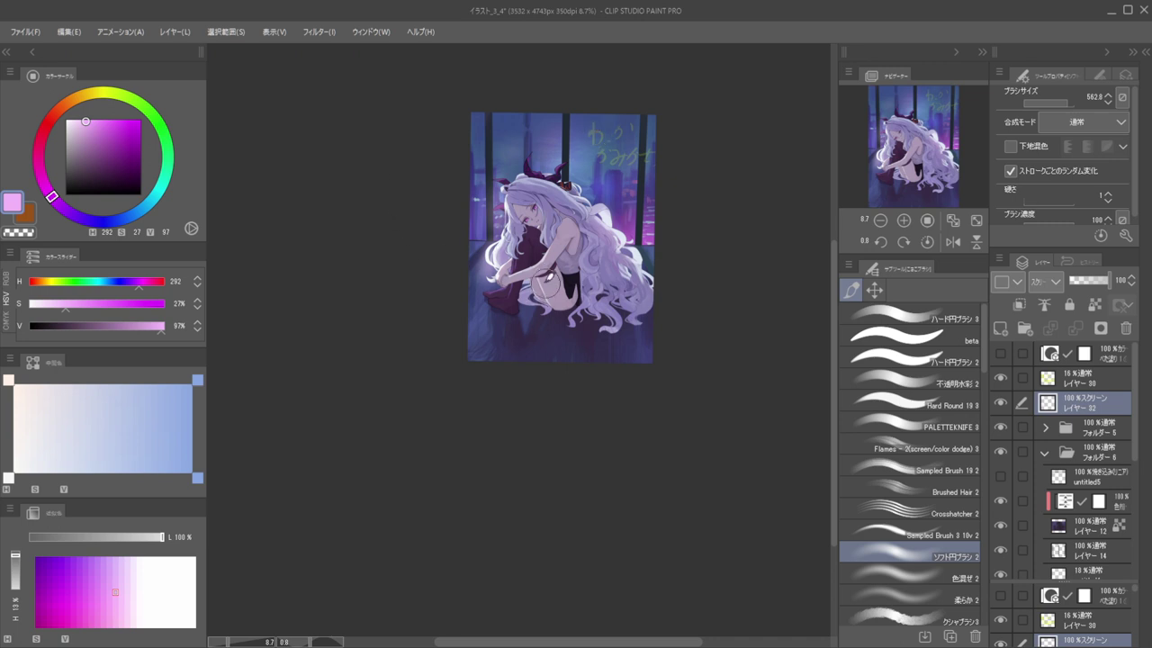
Add a soft glow over the legs, then sample pale pink and pale hair colours from the canvas
scroll(526, 263, "up", 1)
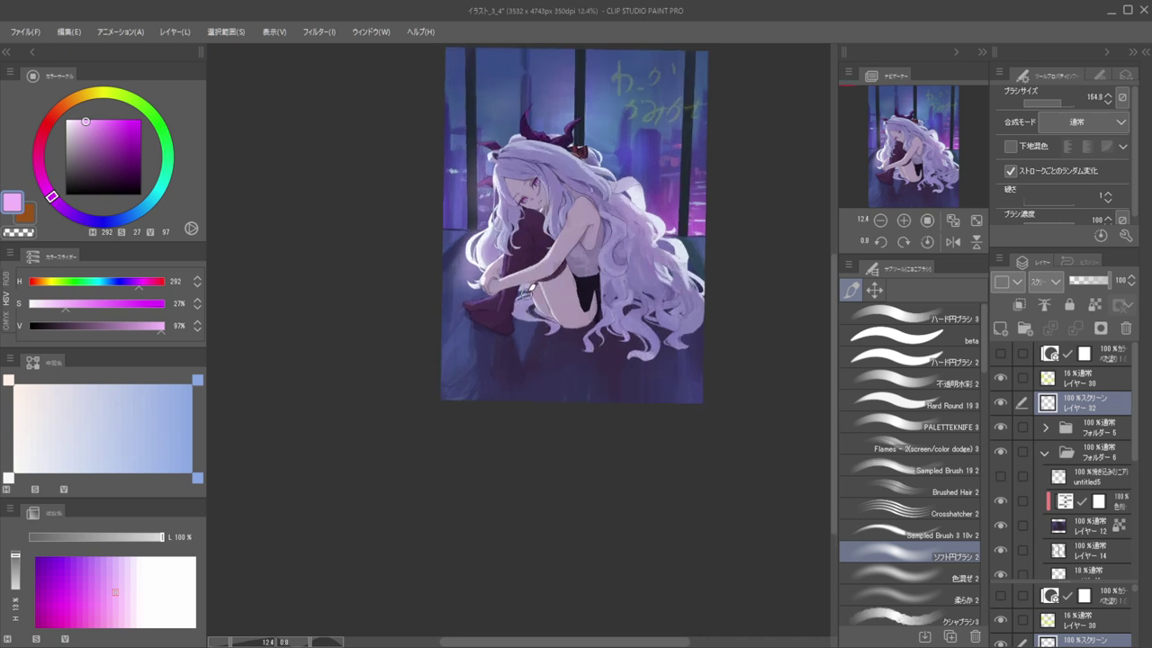
left_click_drag(530, 281, 554, 303)
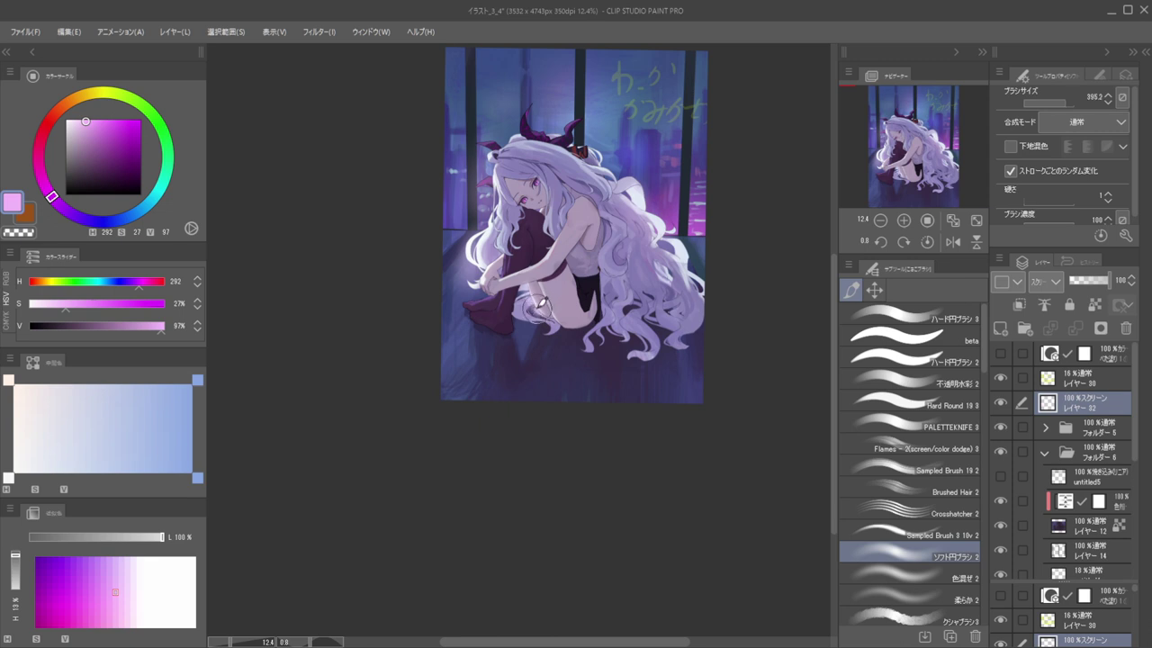
left_click(637, 198, "alt")
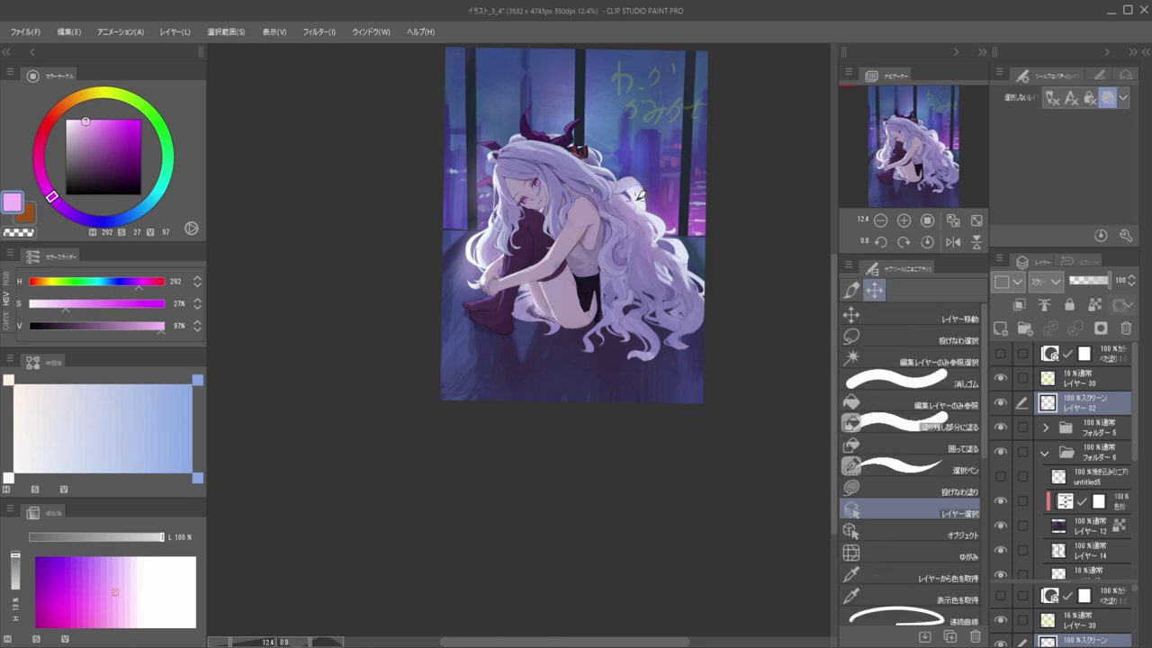
key("ctrl+z")
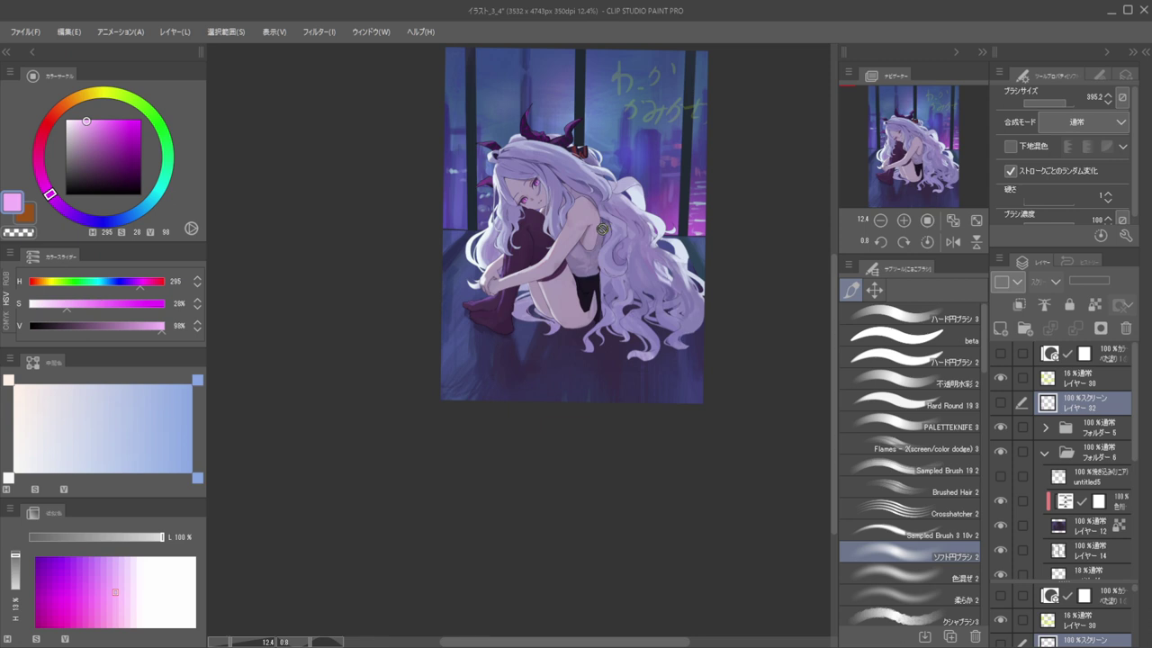
left_click(651, 208, "ctrl+shift")
left_click(640, 202, "alt")
left_click_drag(502, 298, 505, 302)
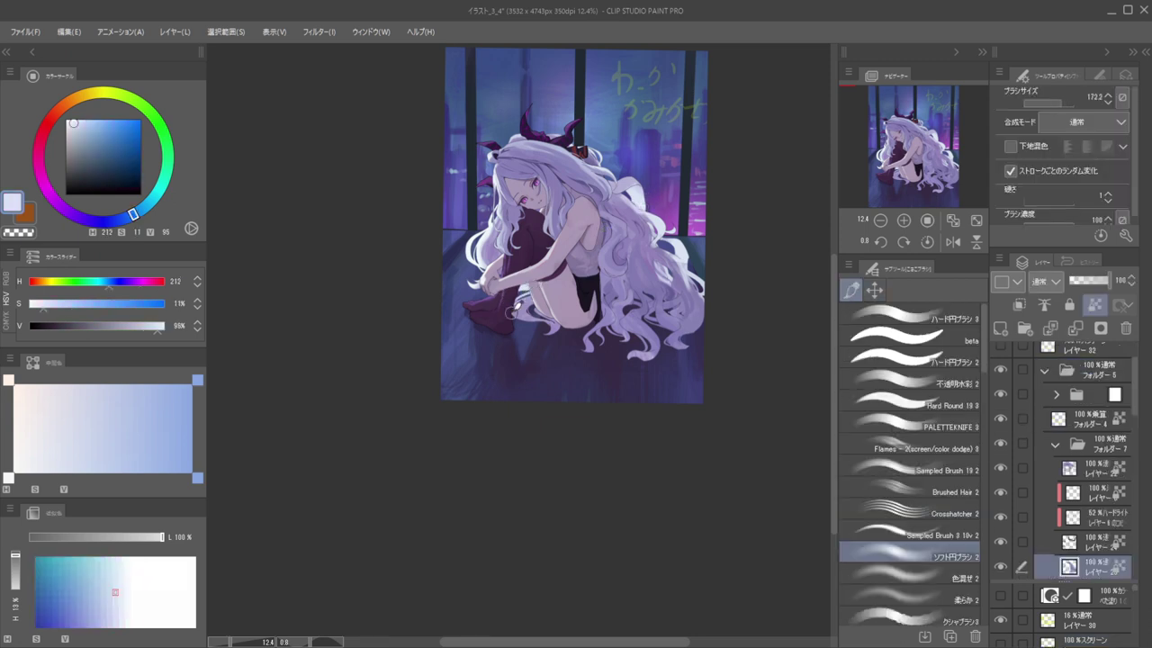
Paint pale strokes on the hair behind the leg with an enlarged painting brush
left_click(882, 381)
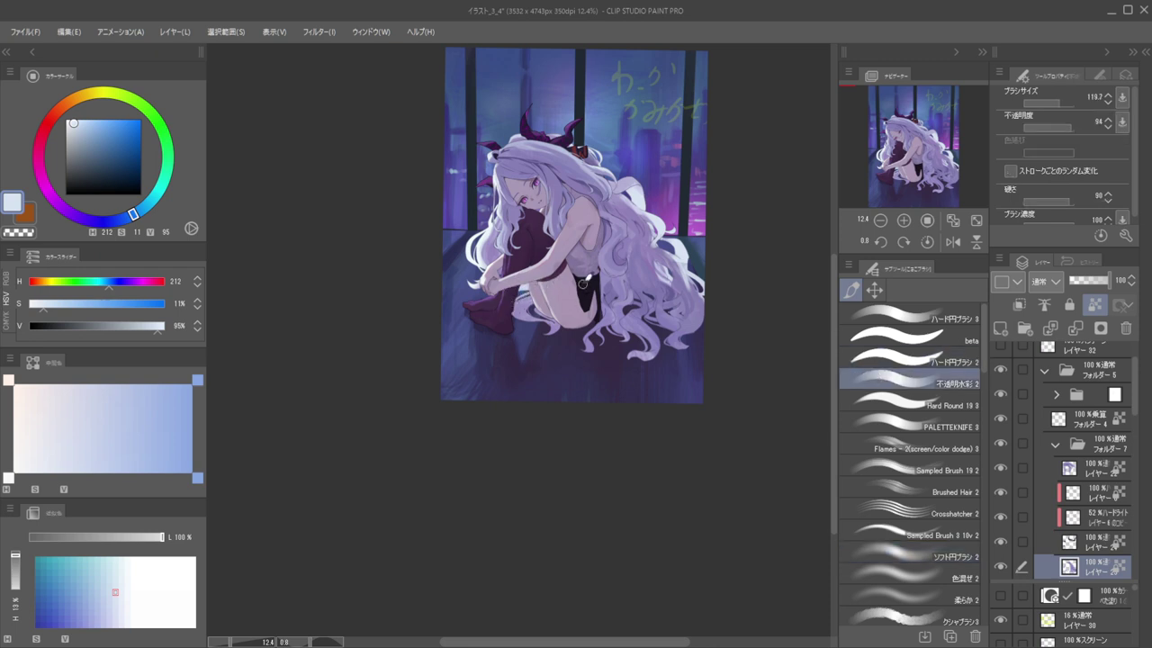
left_click(891, 469)
key("]")
mouse_move(514, 306)
left_mouse_down()
mouse_move(535, 303)
mouse_move(521, 321)
left_mouse_up()
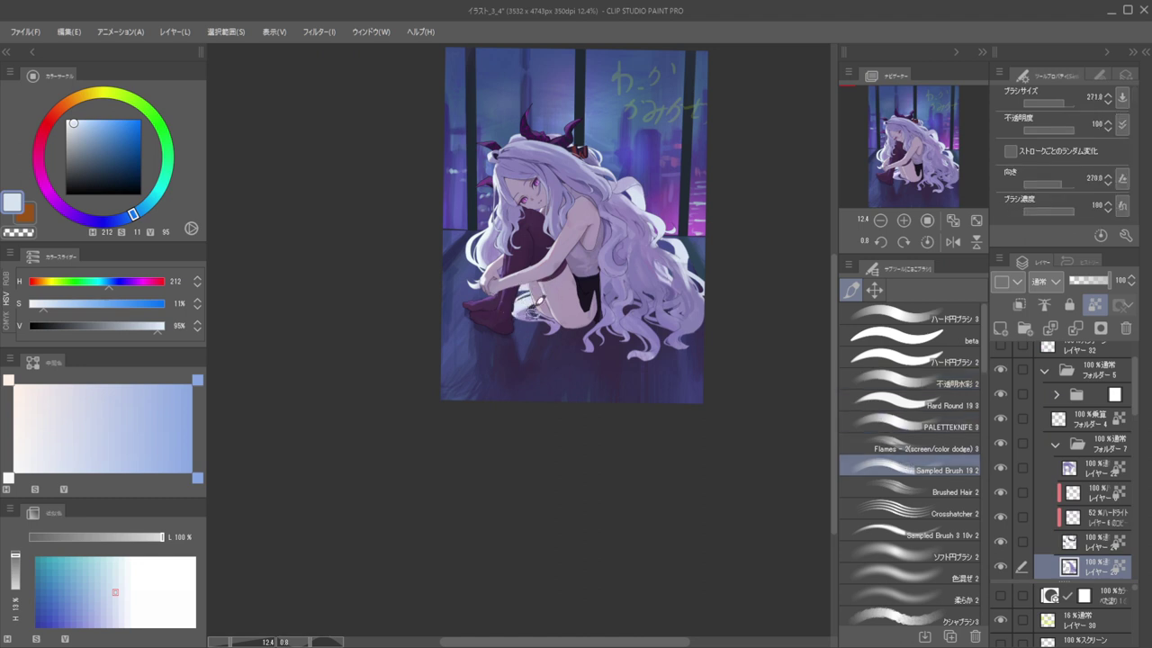
scroll(517, 288, "down", 2)
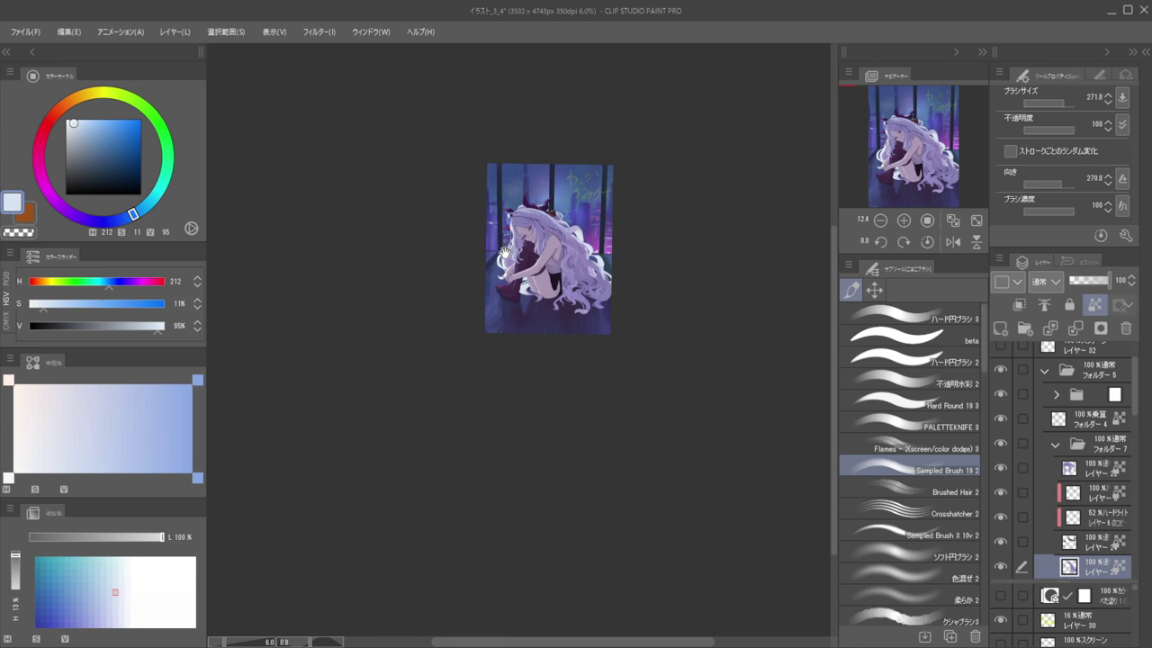
scroll(543, 272, "up", 1)
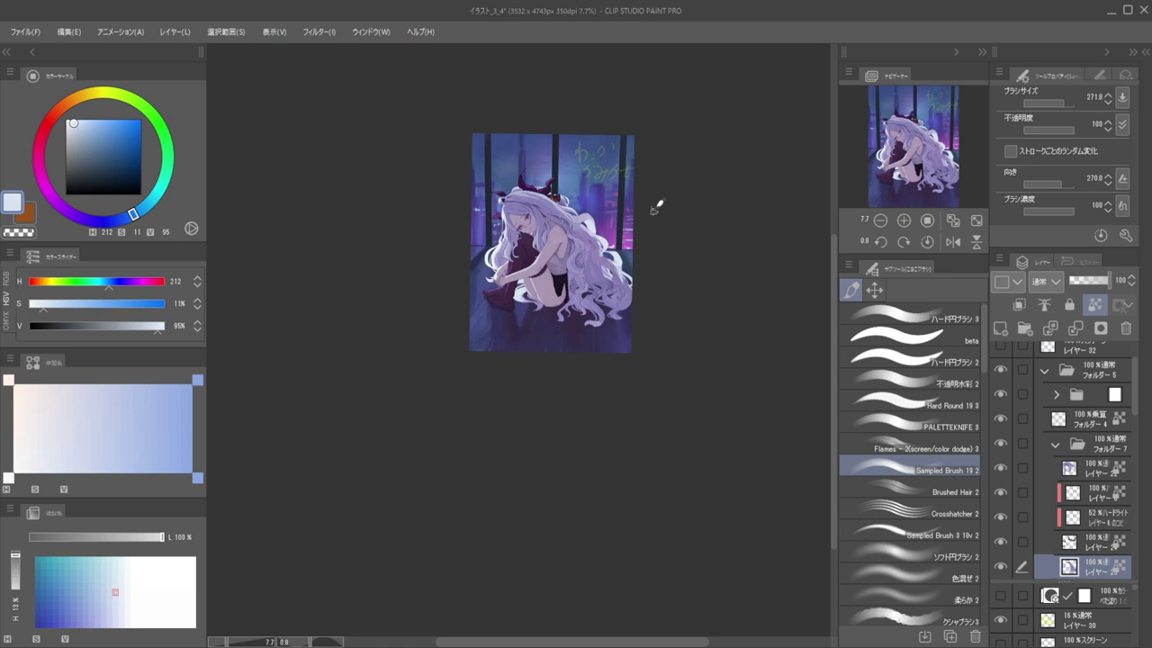
Check the mirrored view and sample a muted purple from the artwork
key("h")
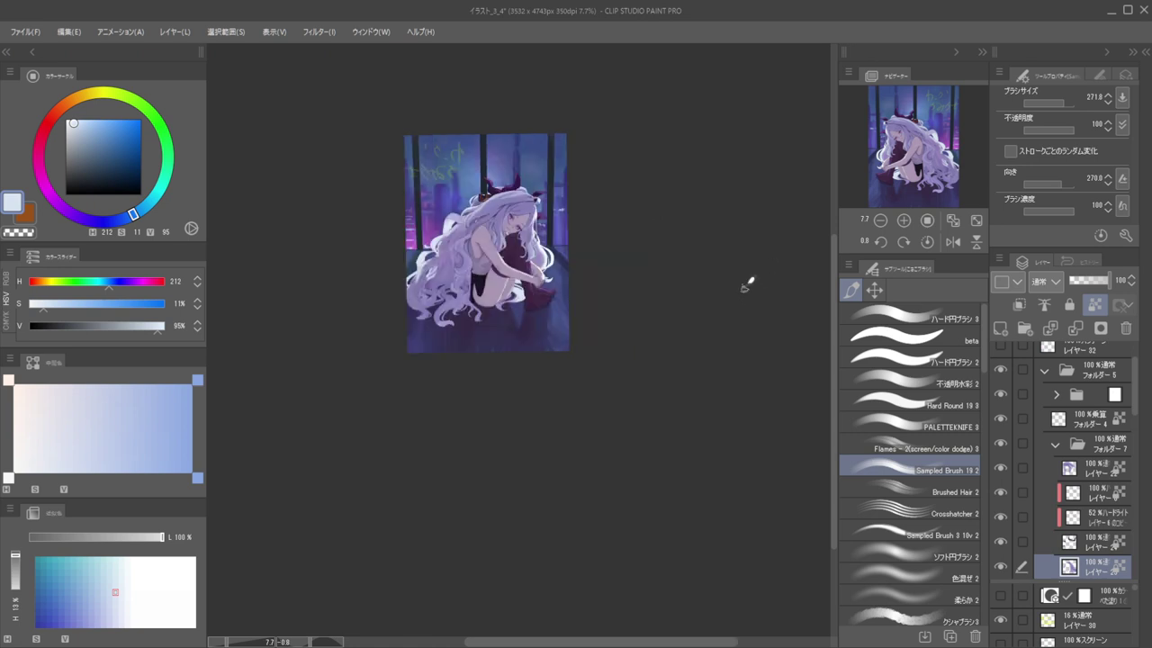
left_click_drag(552, 247, 677, 250)
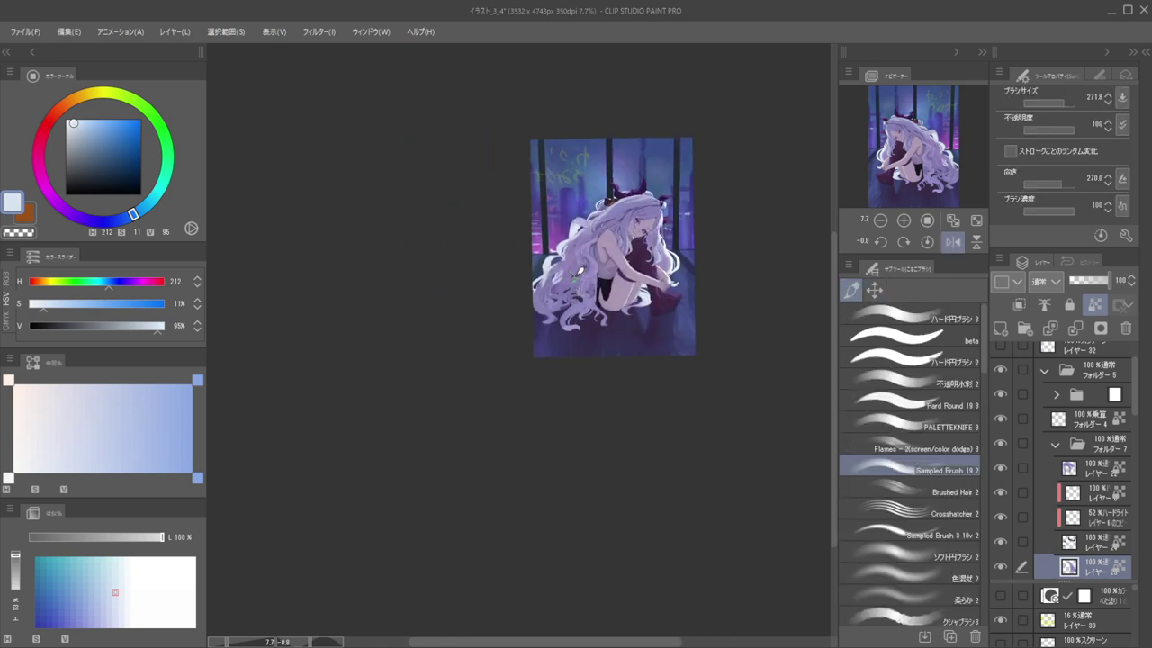
left_click(593, 268, "alt")
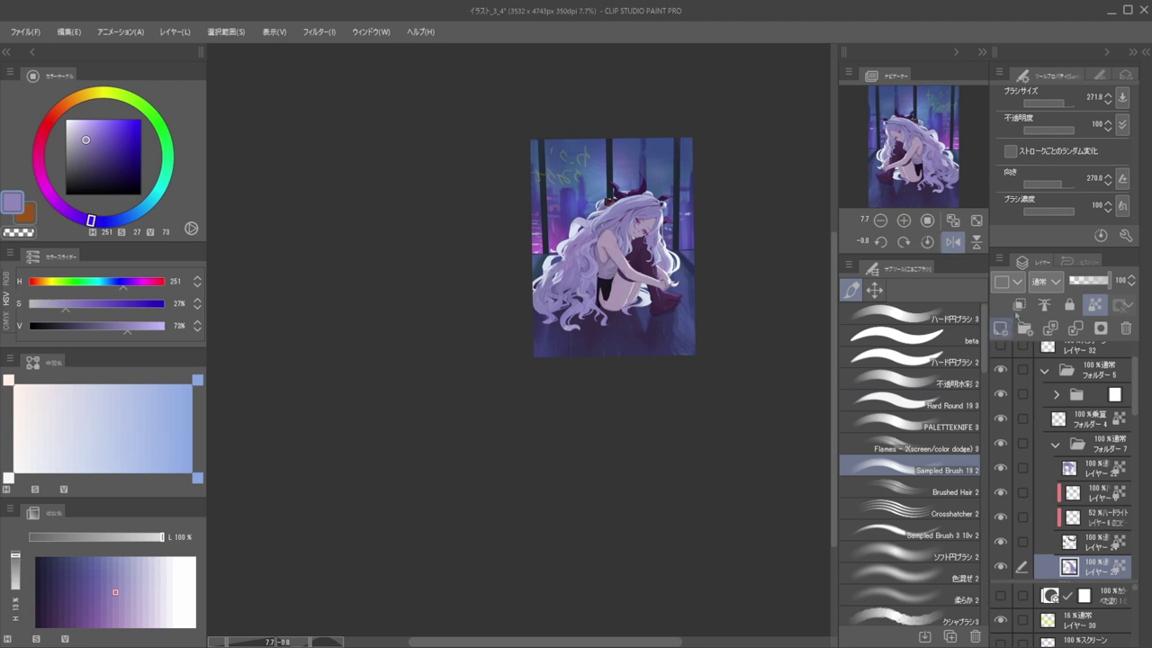
Clip the new layer as an Overlay and paint magenta-violet over the lower-left hair
key("ctrl+alt+g")
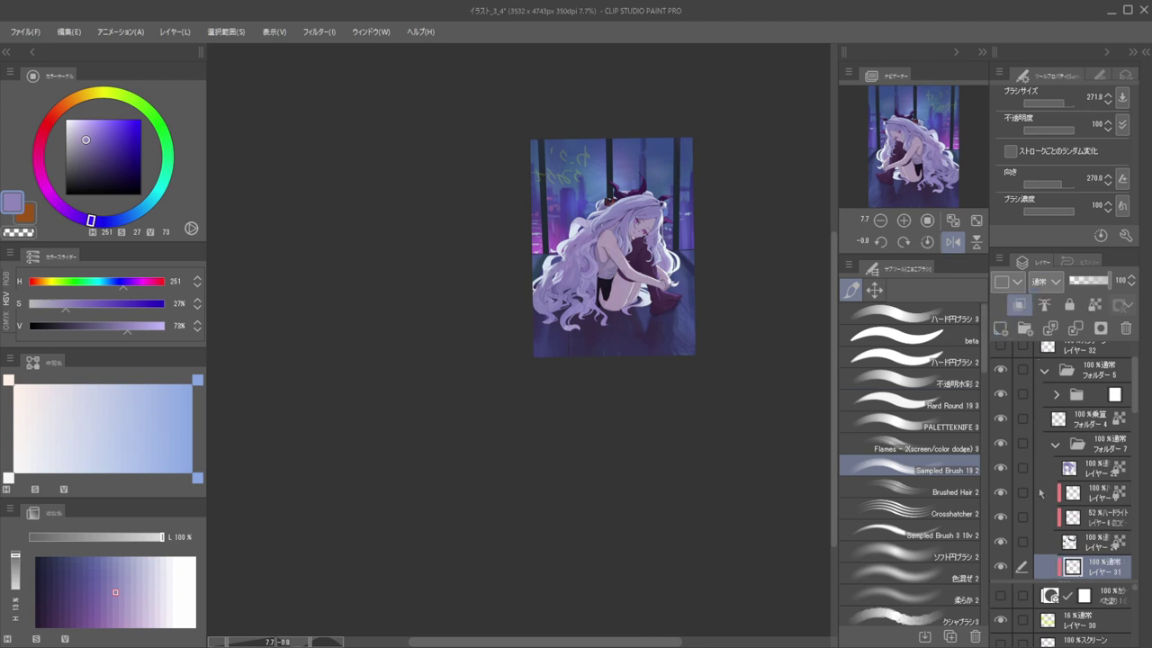
left_click(1044, 495)
left_click(42, 177)
left_click_drag(86, 140, 96, 147)
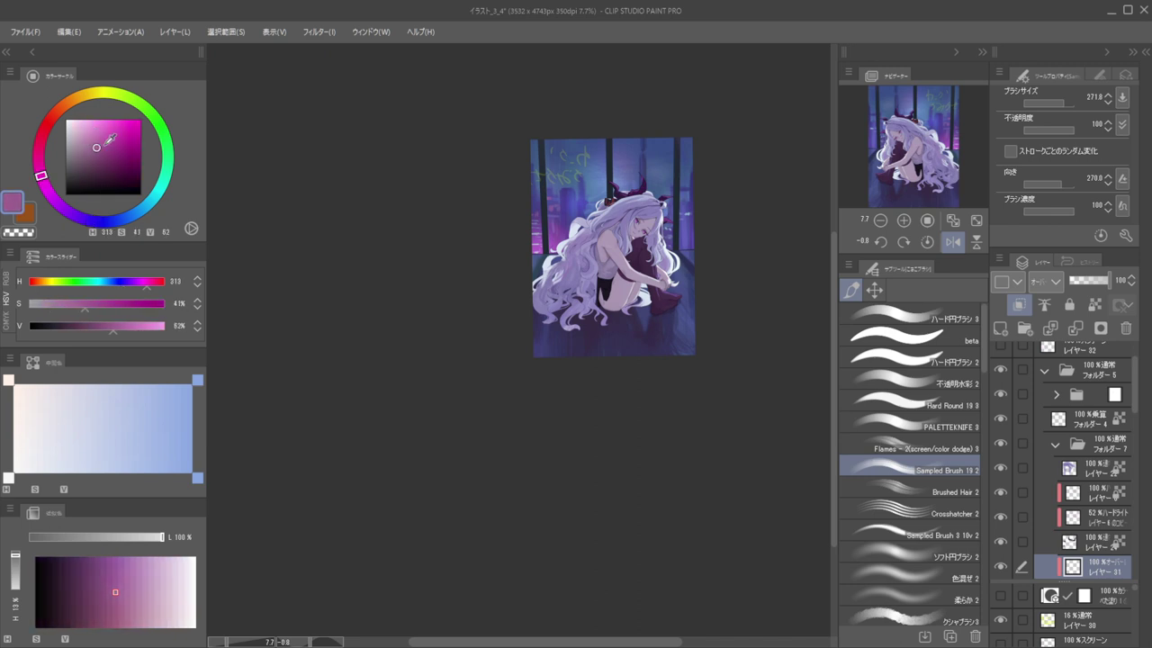
mouse_move(571, 285)
left_mouse_down()
mouse_move(576, 311)
mouse_move(578, 288)
mouse_move(579, 308)
mouse_move(561, 274)
mouse_move(540, 280)
mouse_move(545, 240)
mouse_move(562, 232)
left_mouse_up()
left_click_drag(102, 214, 88, 219)
mouse_move(568, 290)
left_mouse_down()
mouse_move(555, 325)
mouse_move(509, 234)
mouse_move(563, 316)
mouse_move(561, 272)
mouse_move(546, 303)
left_mouse_up()
left_click(41, 177)
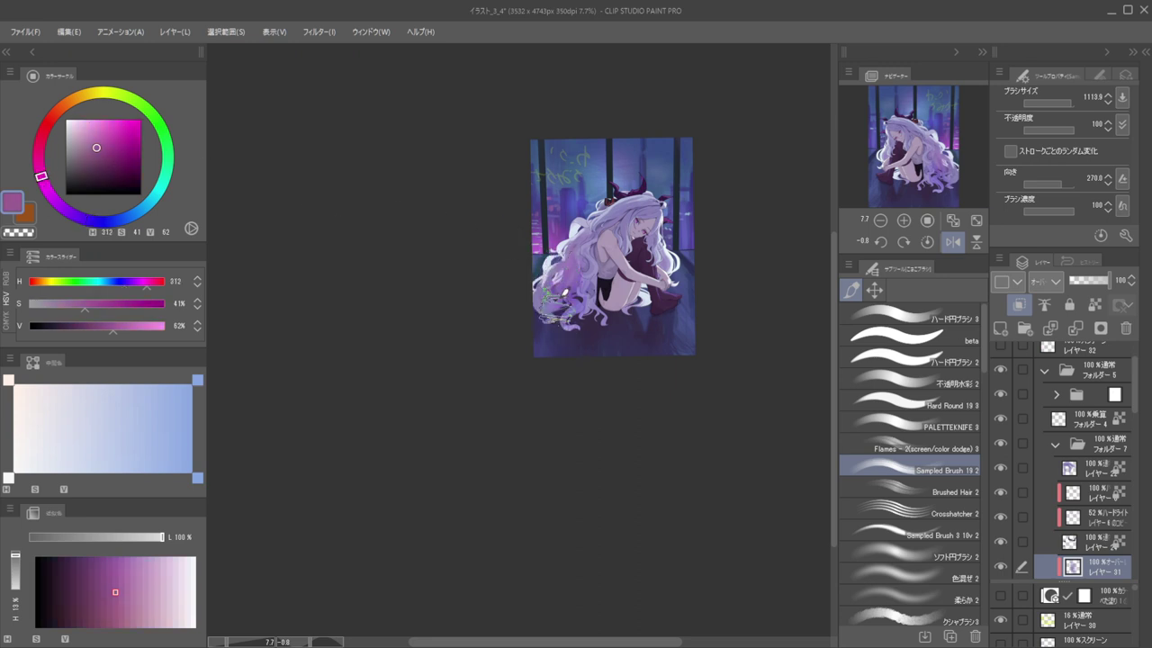
Check the tint in mirrored view, shrink the brush, and lower the overlay opacity to 40%
scroll(584, 216, "down", 2)
key("h")
left_click_drag(547, 218, 679, 223)
scroll(561, 232, "up", 4)
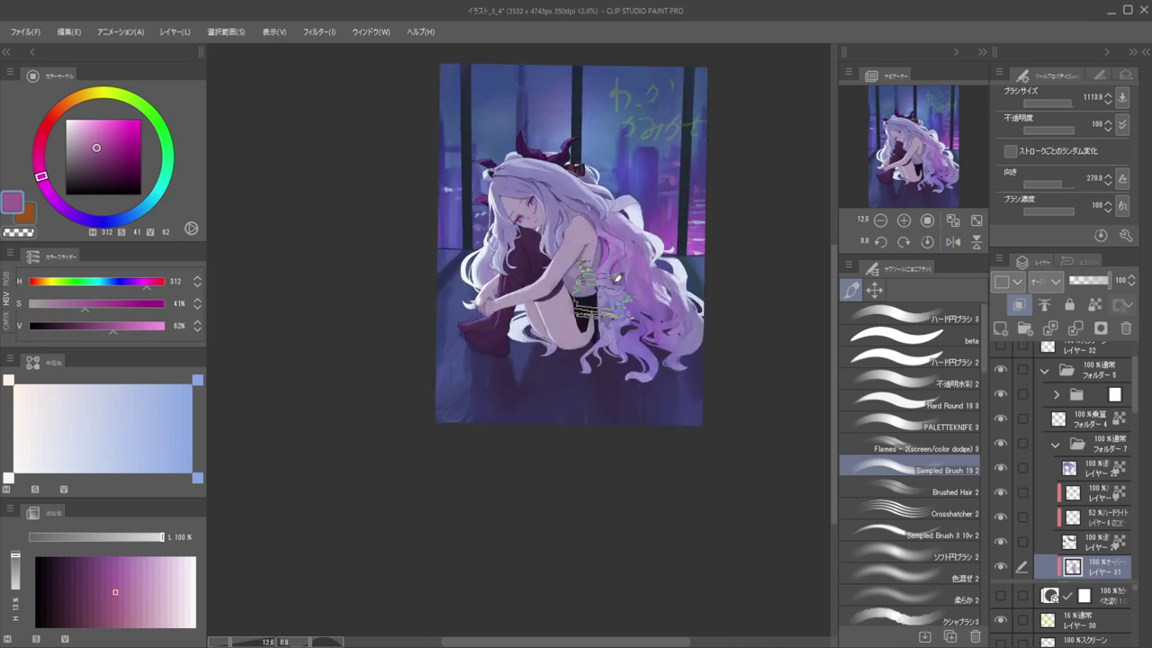
key("[")
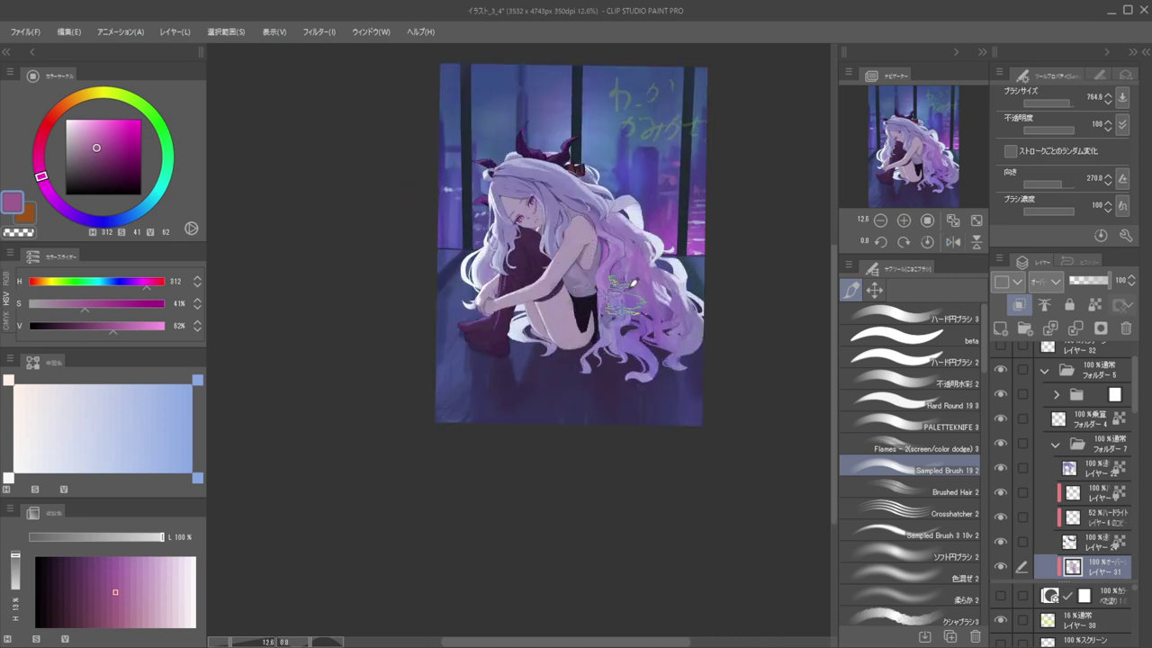
scroll(612, 184, "down", 3)
key("h")
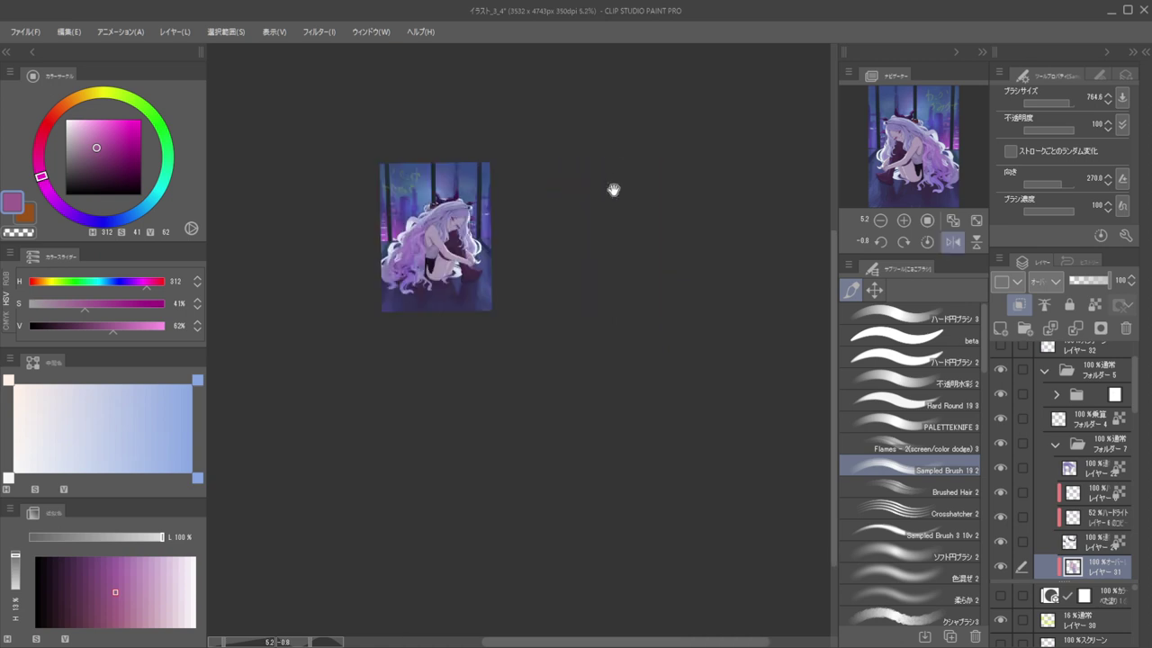
left_click_drag(616, 210, 717, 204)
key("h")
left_click_drag(624, 207, 720, 196)
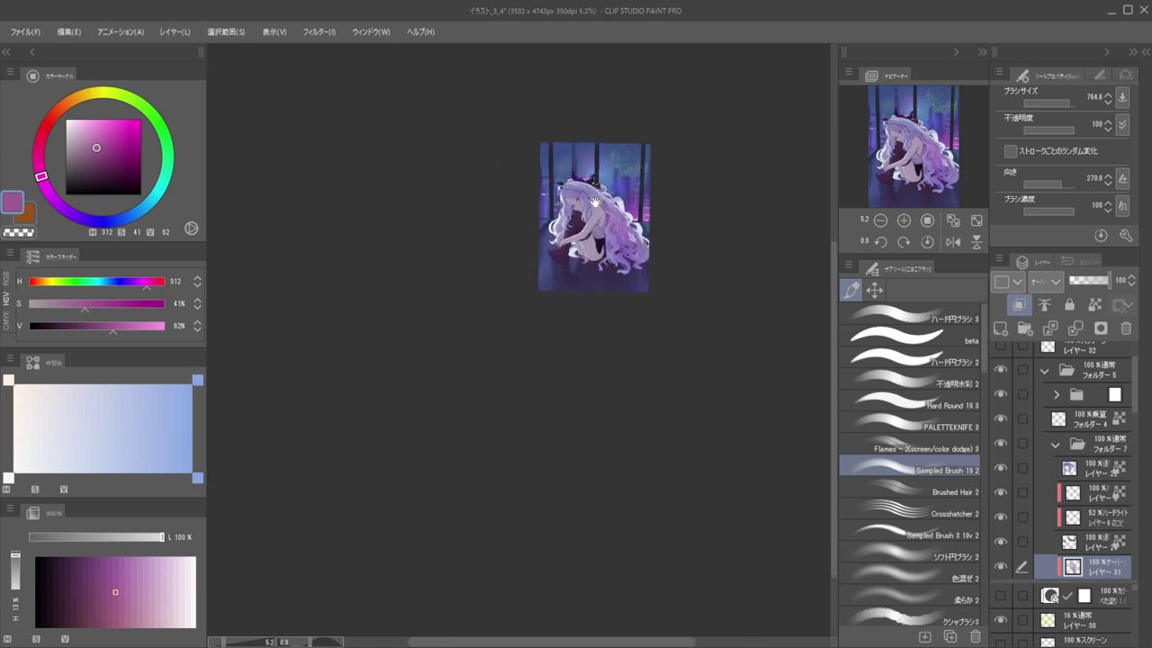
scroll(598, 202, "up", 3)
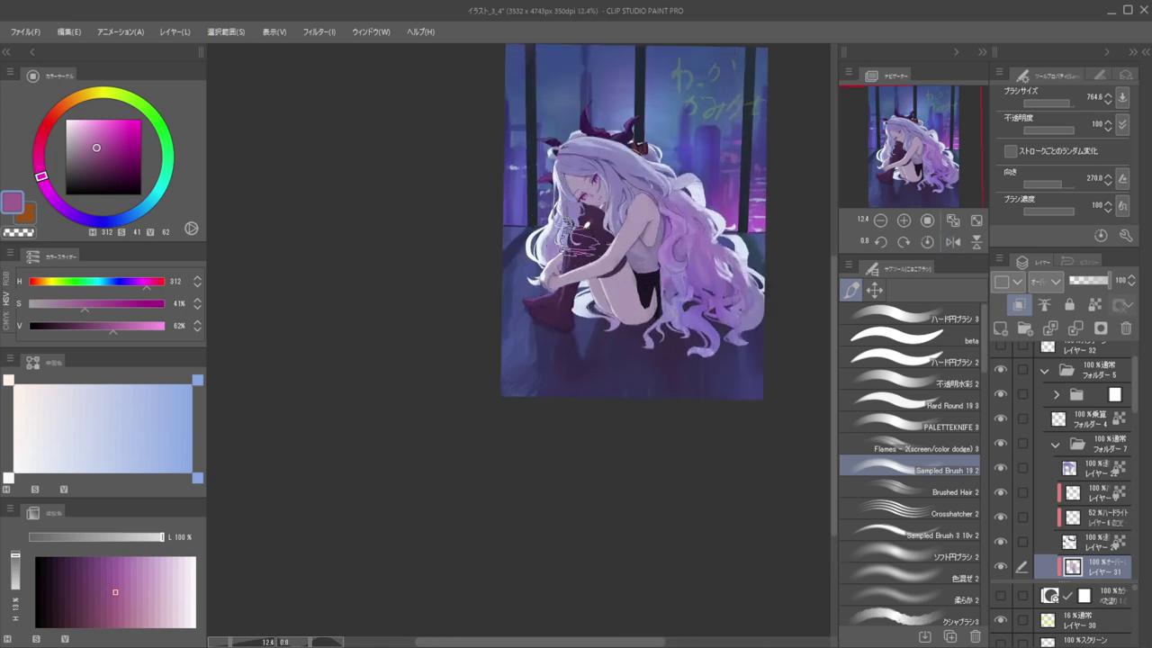
left_click(1079, 281)
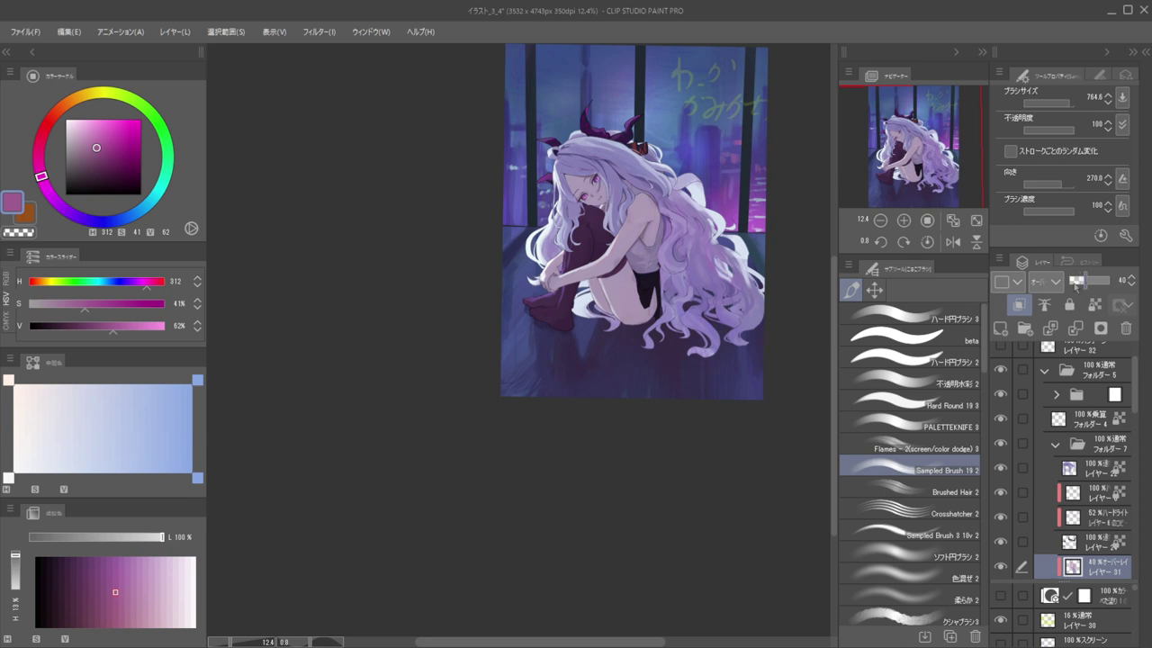
scroll(686, 306, "down", 3)
Pick a very light blue from the artwork, enlarge the brush, and undo the stray green strokes
key("h")
left_click_drag(601, 288, 723, 270)
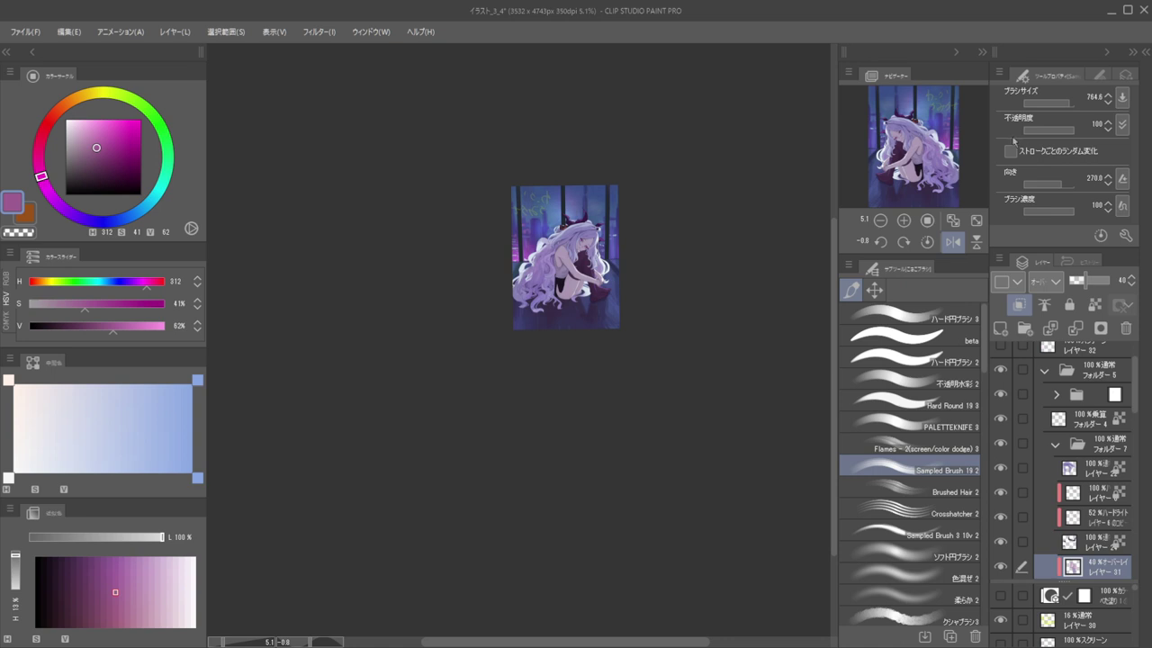
left_click_drag(108, 222, 124, 219)
left_click_drag(102, 135, 94, 136)
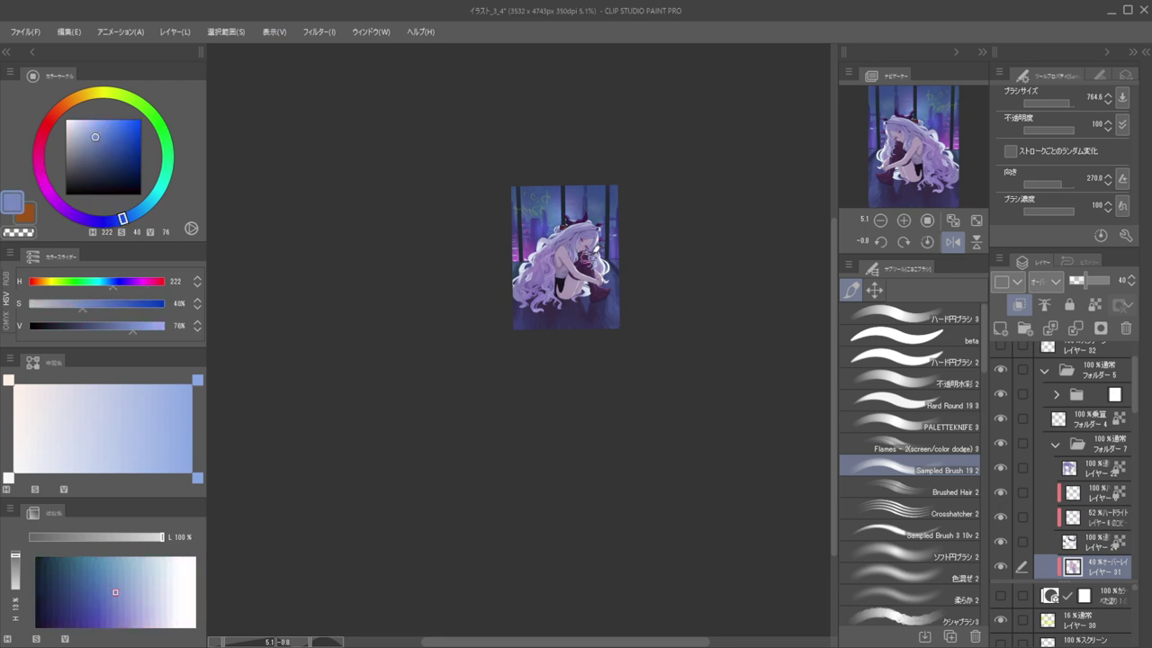
left_click(544, 236, "alt")
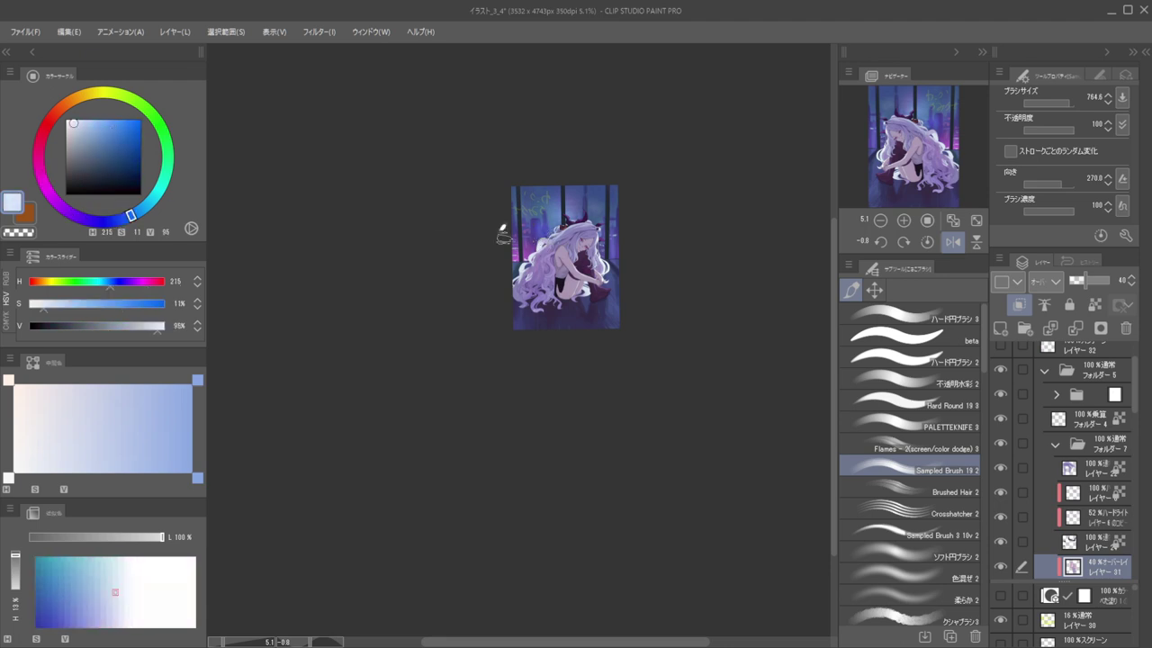
mouse_move(510, 279)
left_mouse_down()
mouse_move(534, 299)
mouse_move(527, 271)
mouse_move(530, 300)
left_mouse_up()
key("ctrl+z")
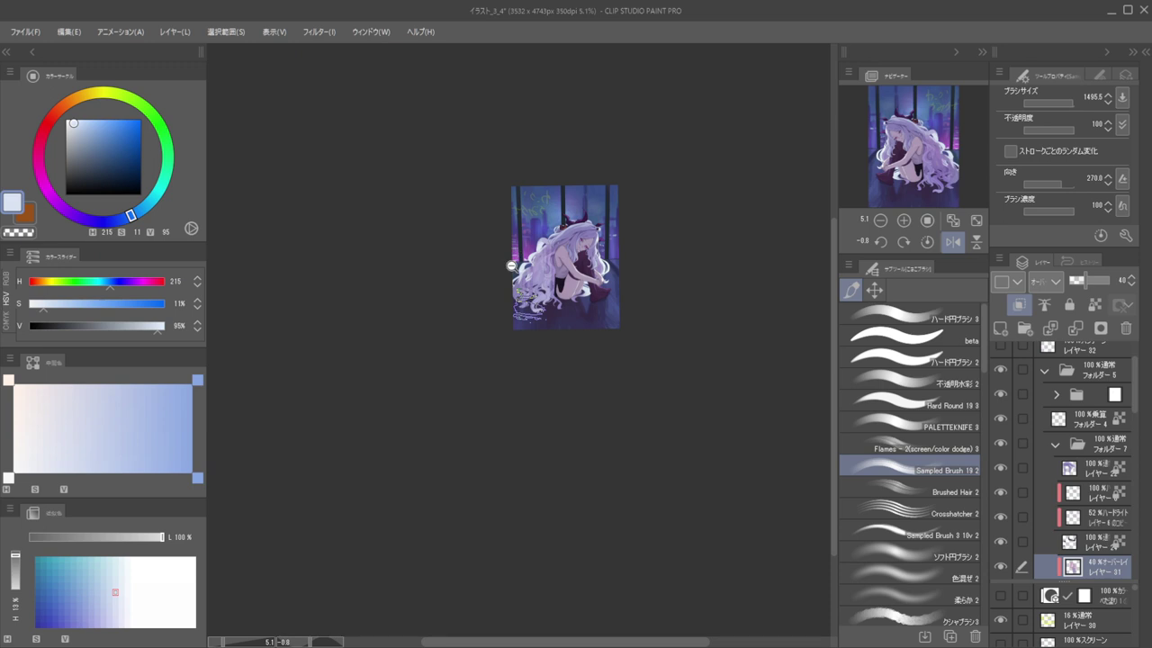
scroll(514, 268, "up", 3)
key("ctrl+z")
key("ctrl+z")
key("ctrl+z")
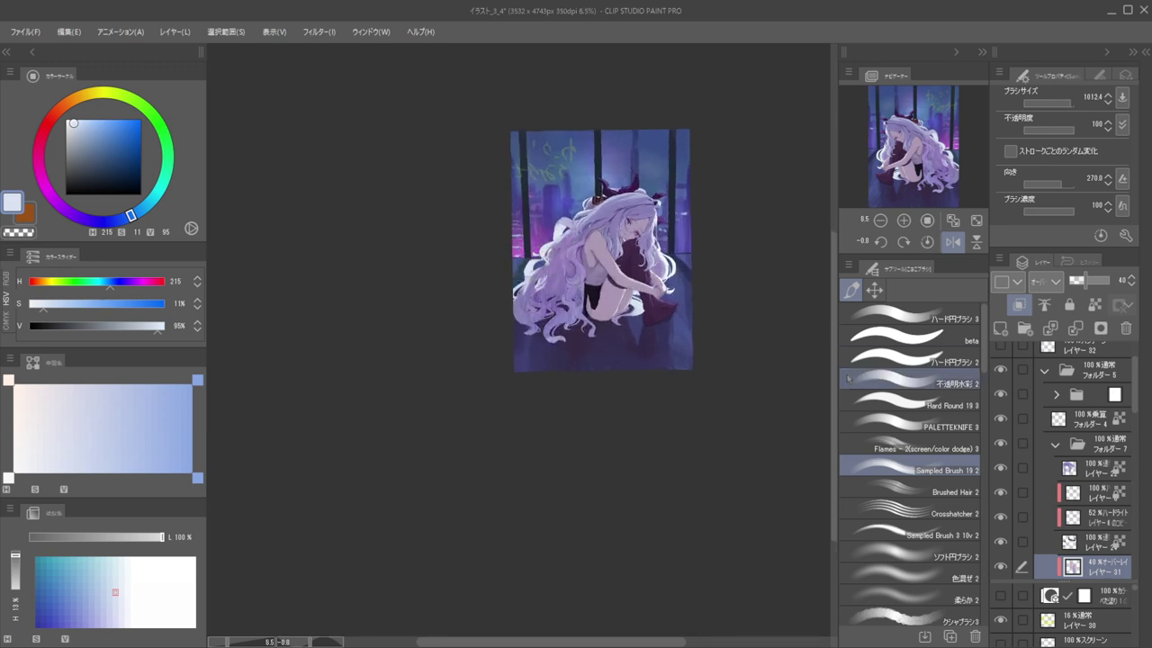
Switch to the Soft round brush and softly lighten the lower-left hair
left_click(901, 385)
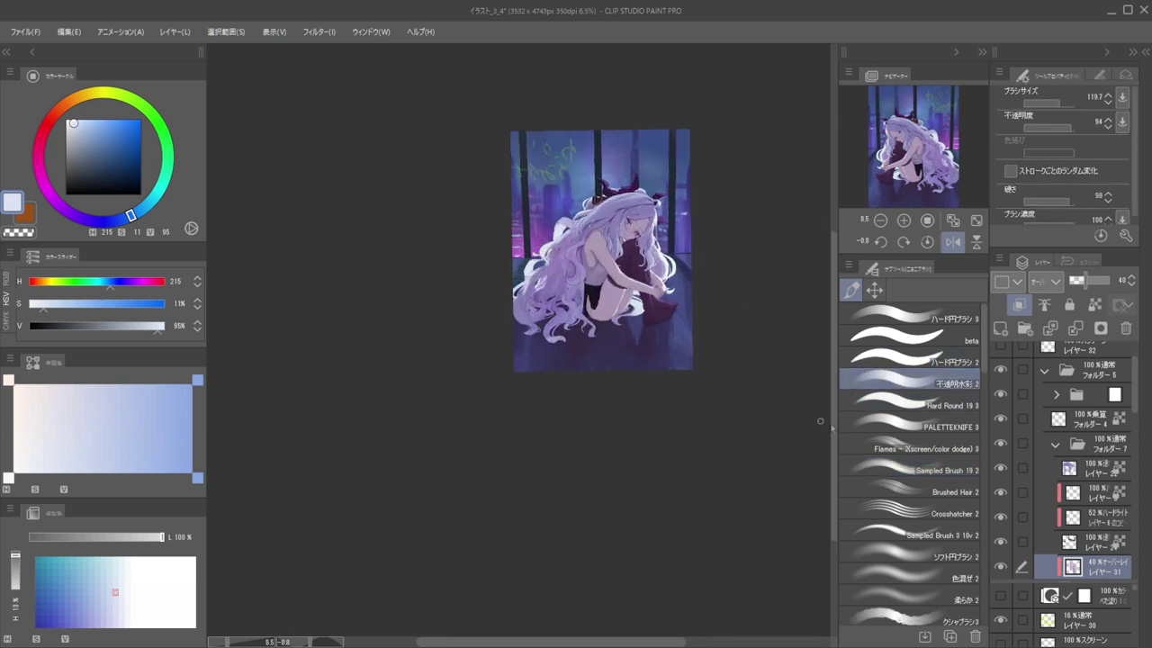
left_click(899, 556)
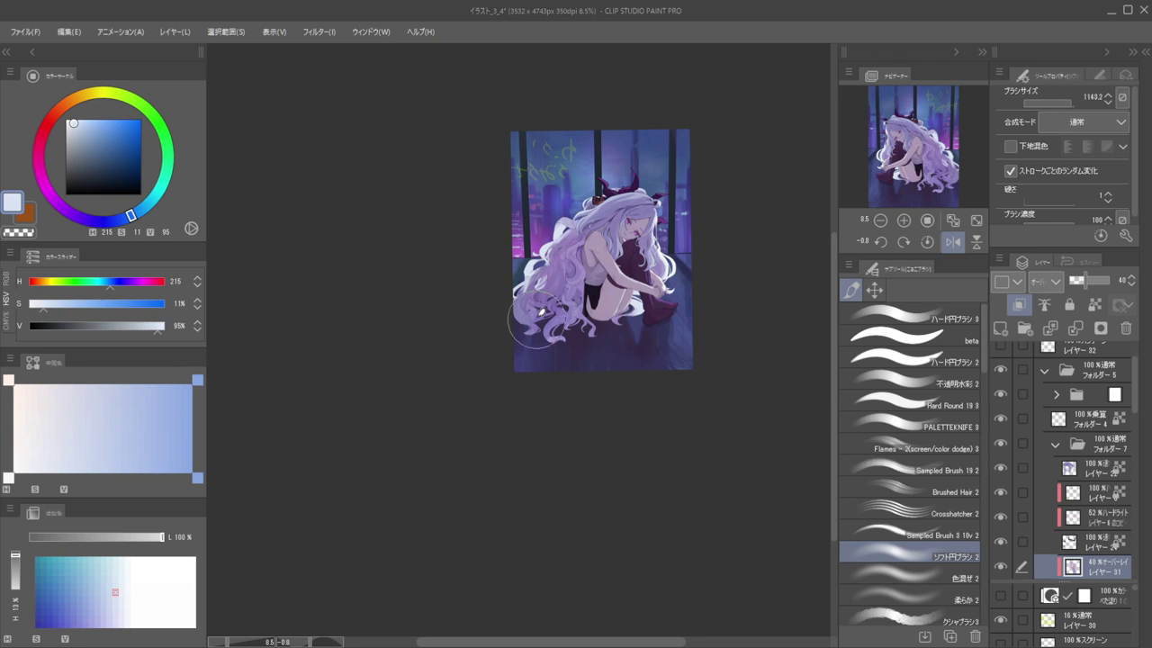
left_click_drag(544, 292, 545, 269)
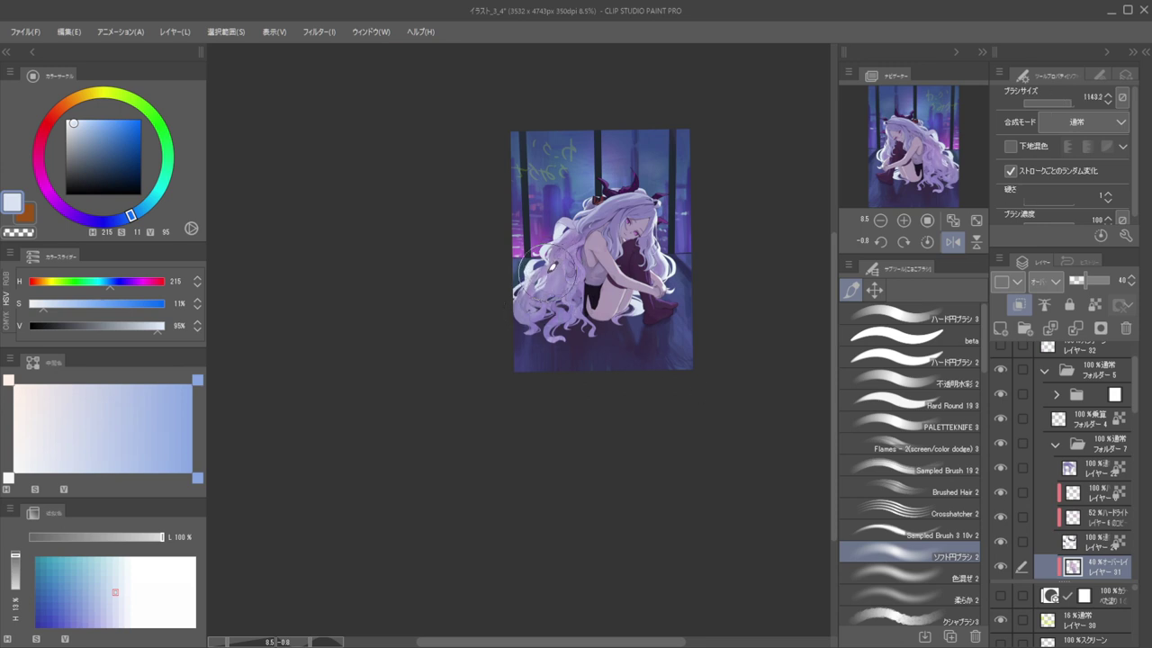
key("[")
left_click_drag(532, 332, 527, 338)
Brighten the lavender hair at lower right with a slightly brighter pale blue (H 215, S 11, V 90)
left_click_drag(555, 241, 653, 226)
key("h")
left_click_drag(587, 264, 608, 241)
key("[")
key("[")
left_click_drag(642, 297, 633, 247)
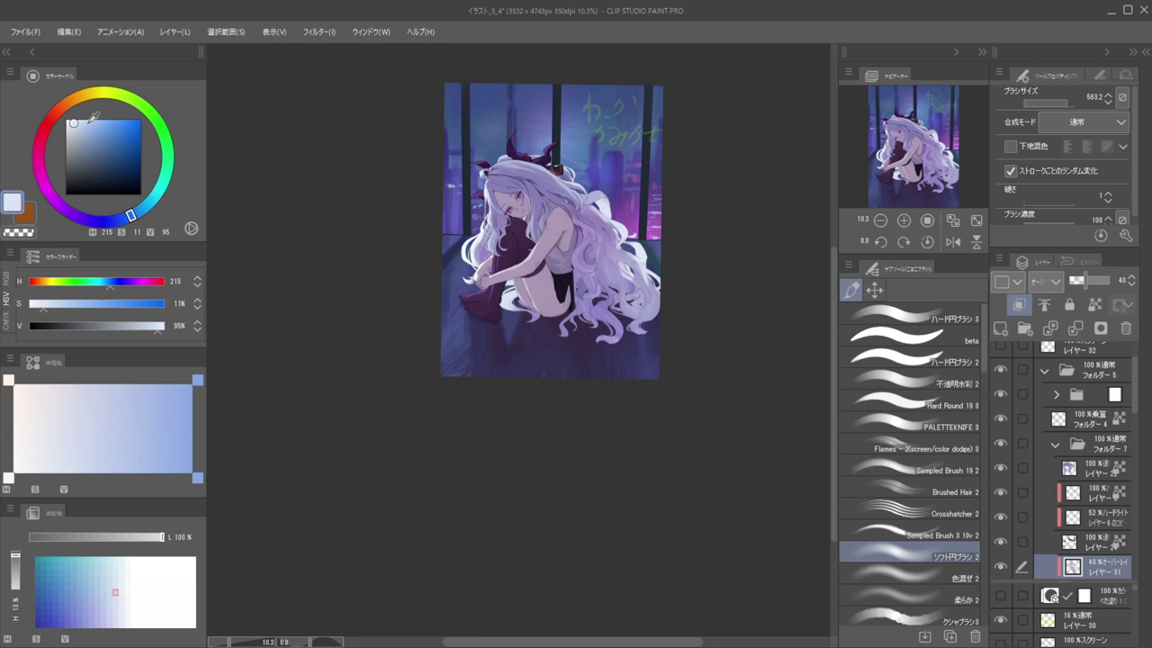
left_click(75, 118)
mouse_move(631, 287)
left_mouse_down()
mouse_move(598, 209)
mouse_move(669, 216)
left_mouse_up()
key("h")
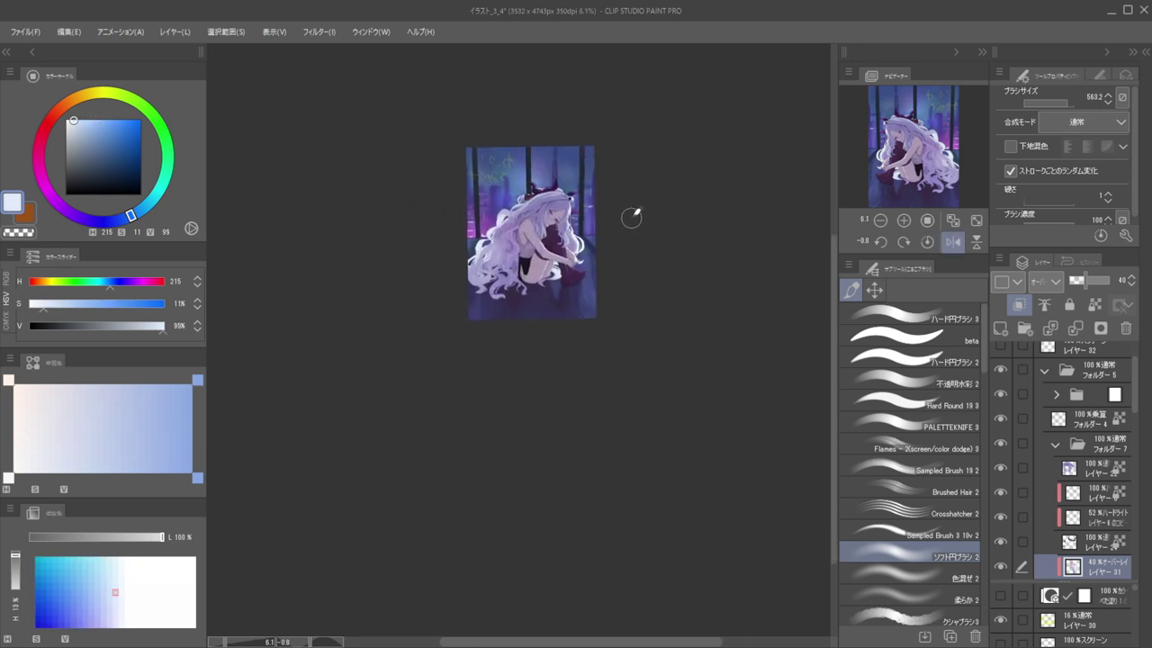
Hide and reshow overlay レイヤー31 to compare, then set its opacity to 31%
scroll(1020, 370, "down", 1)
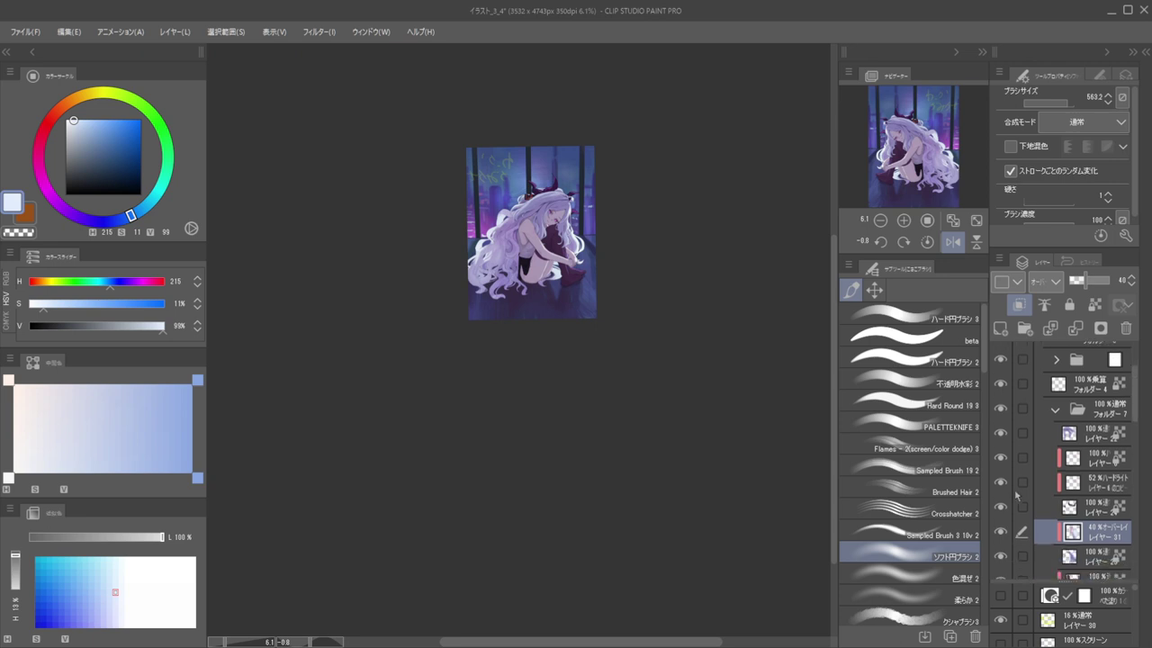
left_click(999, 532)
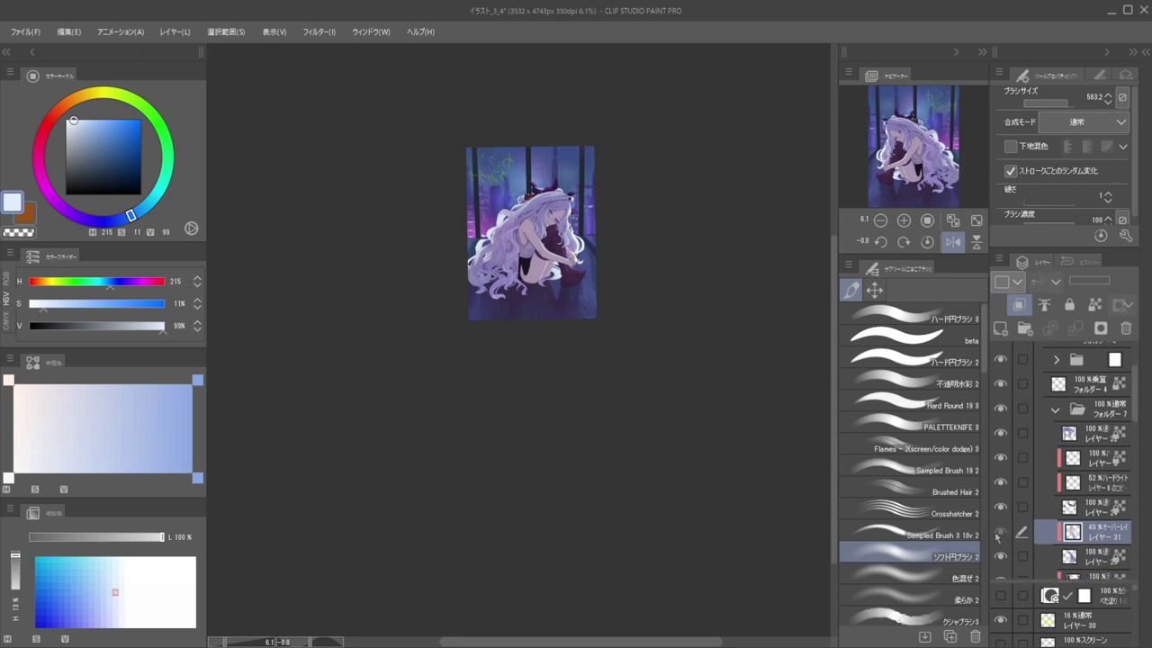
left_click(1000, 532)
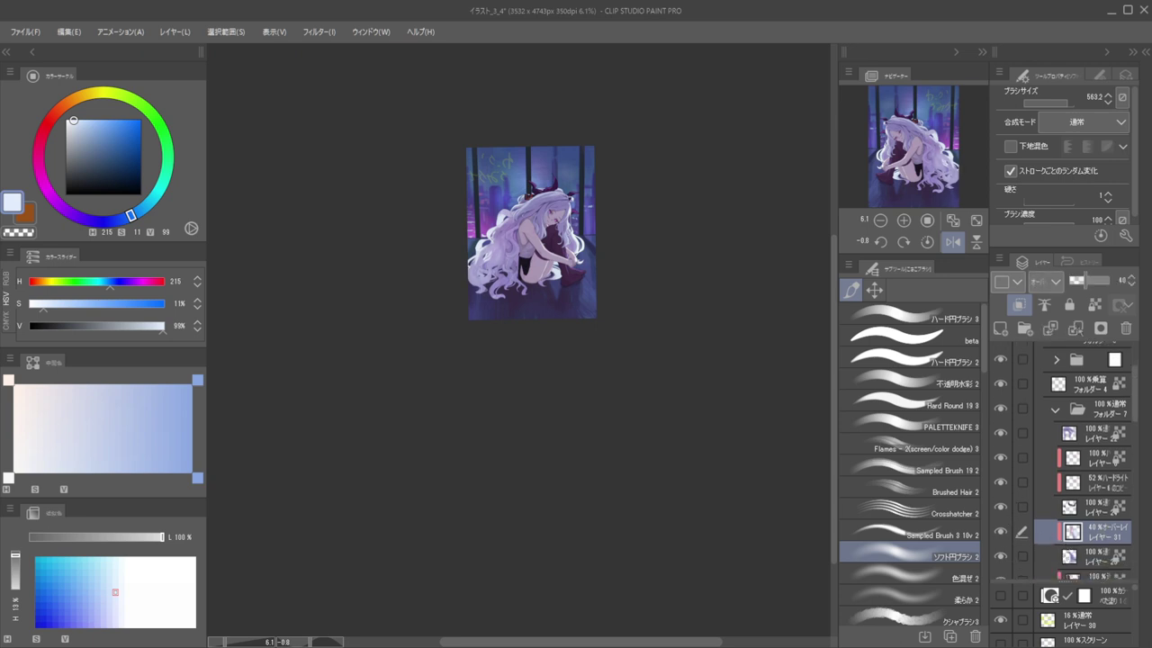
left_click(1110, 281)
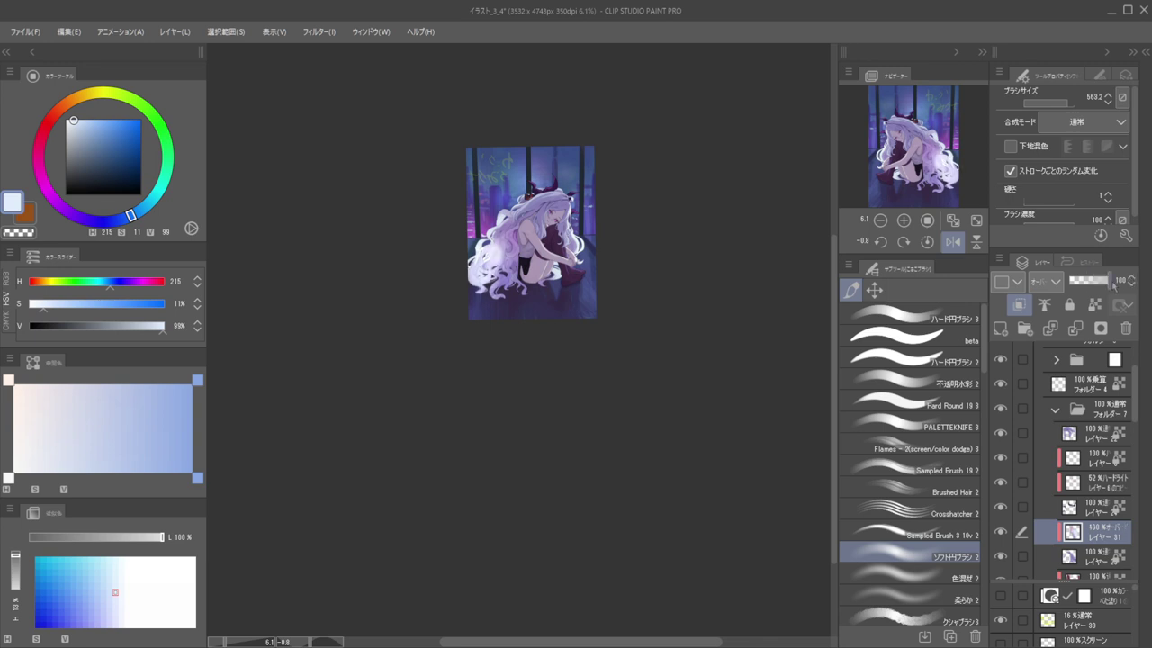
left_click_drag(1105, 285, 1079, 282)
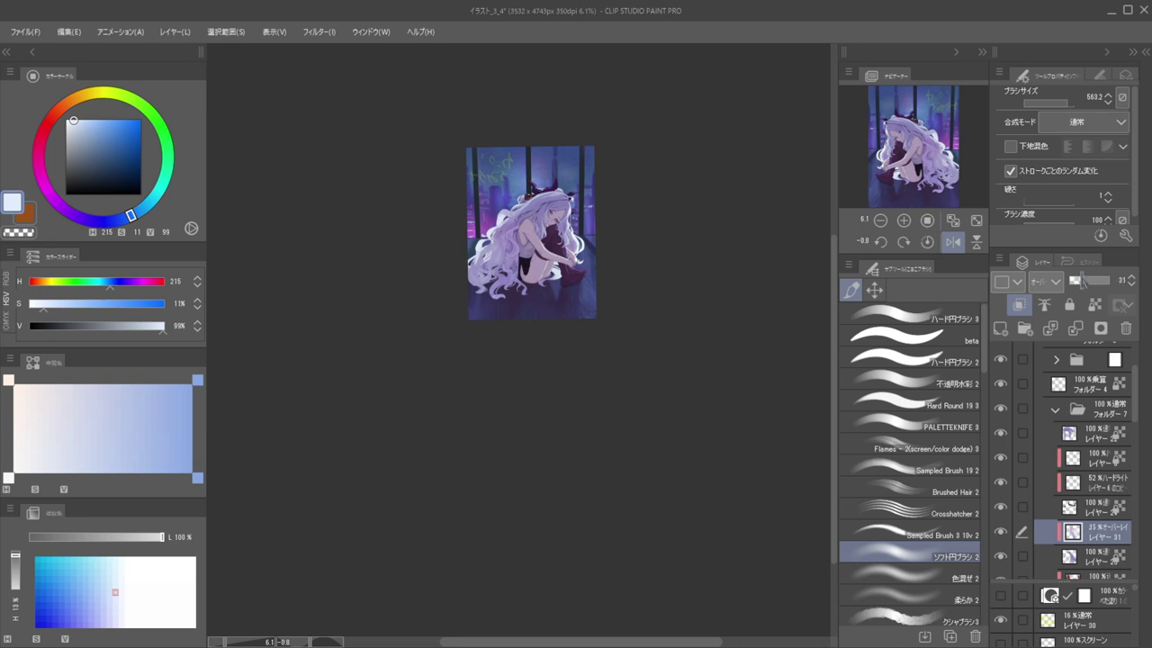
scroll(583, 217, "down", 1)
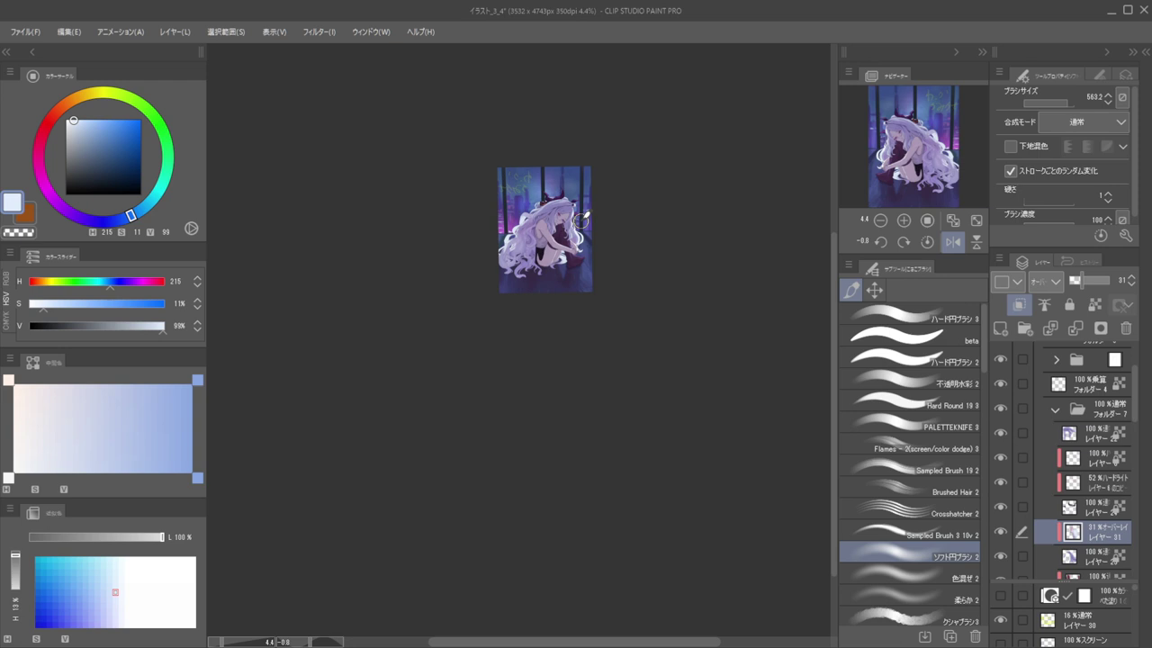
left_click_drag(509, 251, 629, 262)
Select the 100% layer below the overlay and sample muted lavender tones from the hair
left_click(542, 243, "alt")
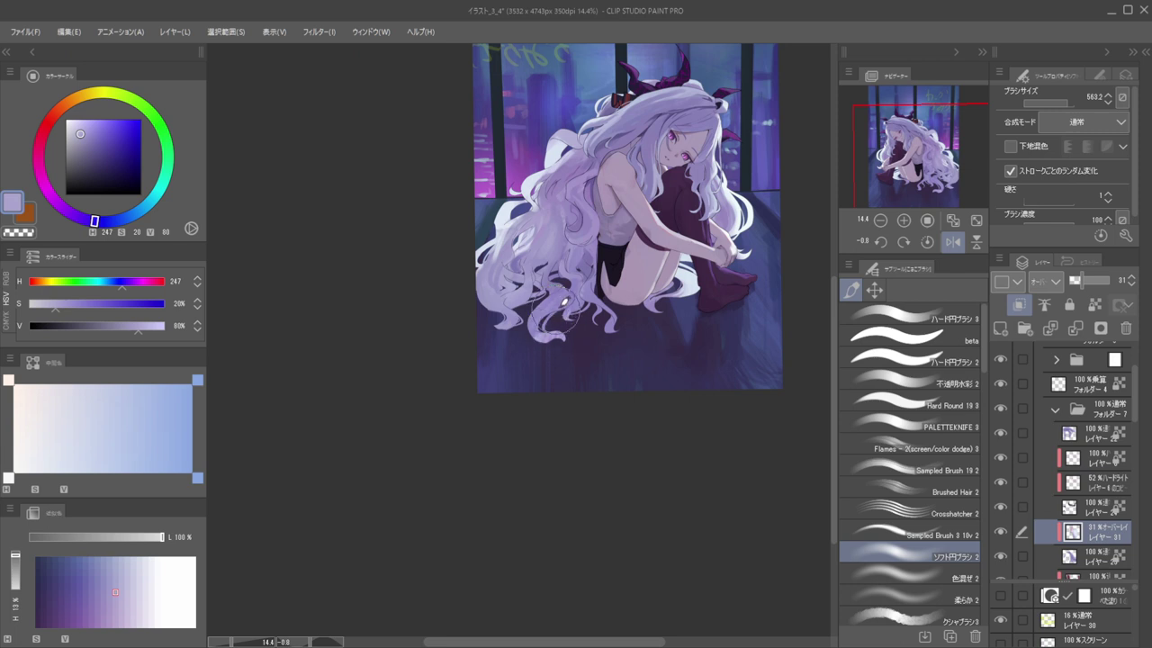
left_click(1079, 558)
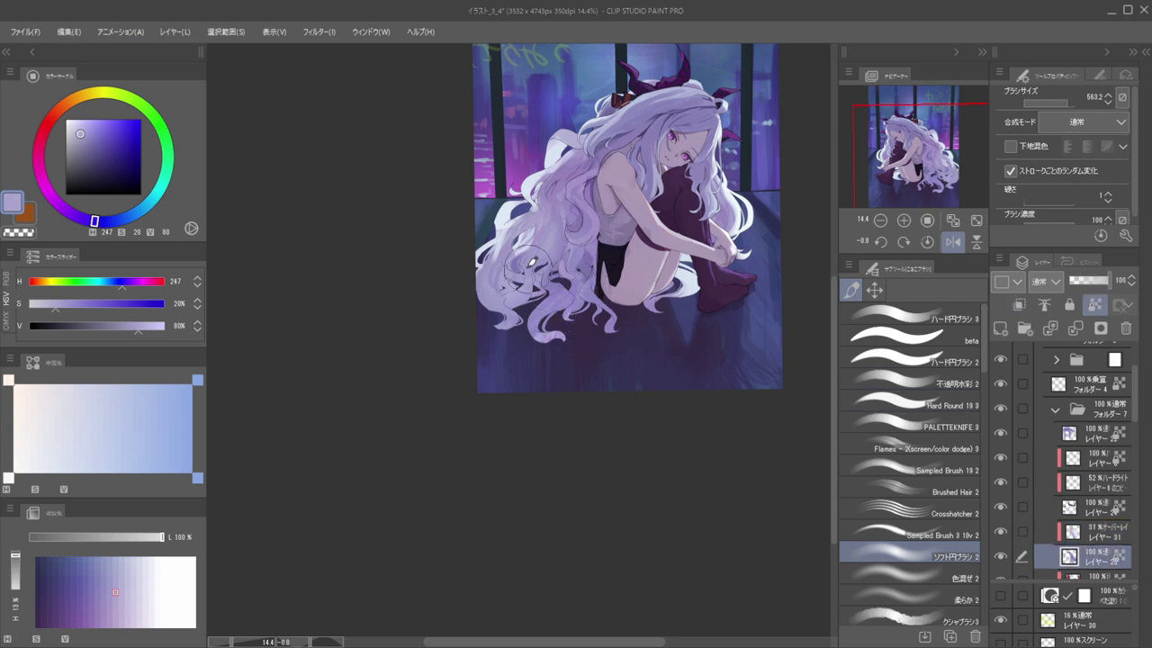
left_click(555, 306, "alt")
mouse_move(540, 331)
left_mouse_down()
mouse_move(555, 330)
mouse_move(562, 303)
mouse_move(565, 319)
left_mouse_up()
left_click(548, 337, "alt")
left_click_drag(573, 278, 565, 276)
Make レイヤー 12 active, pick a dark purple (H 280, S 22, V 22) and set brush size about 116
left_click_drag(570, 218, 633, 222)
key("h")
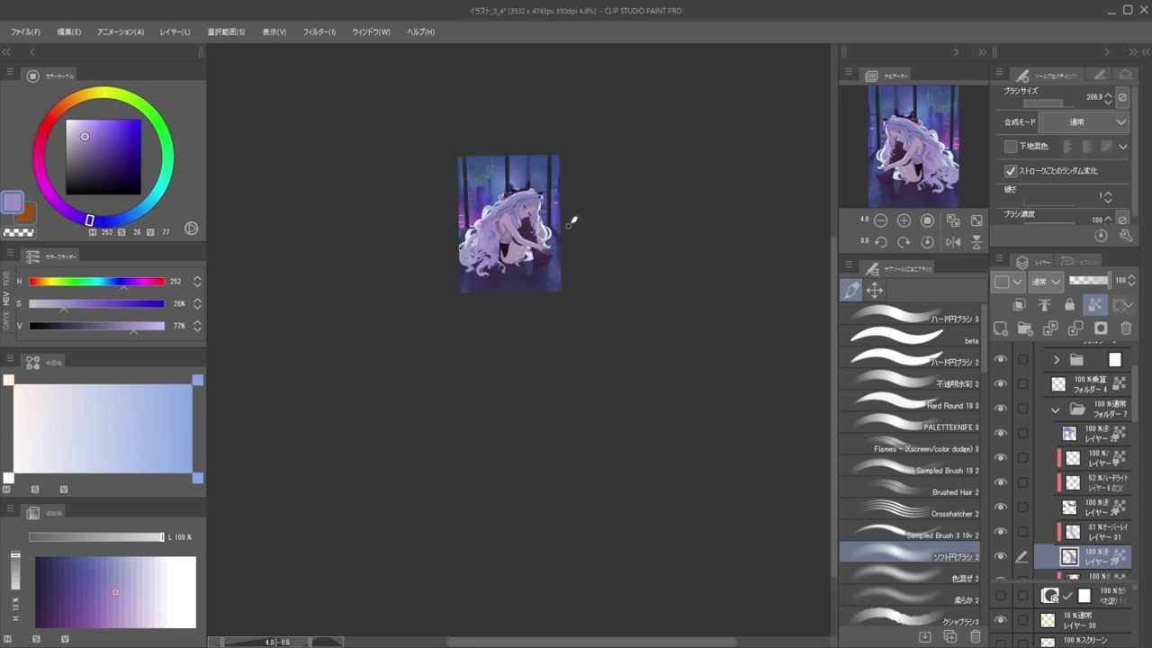
key("h")
key("h")
left_click_drag(581, 230, 707, 213)
key("h")
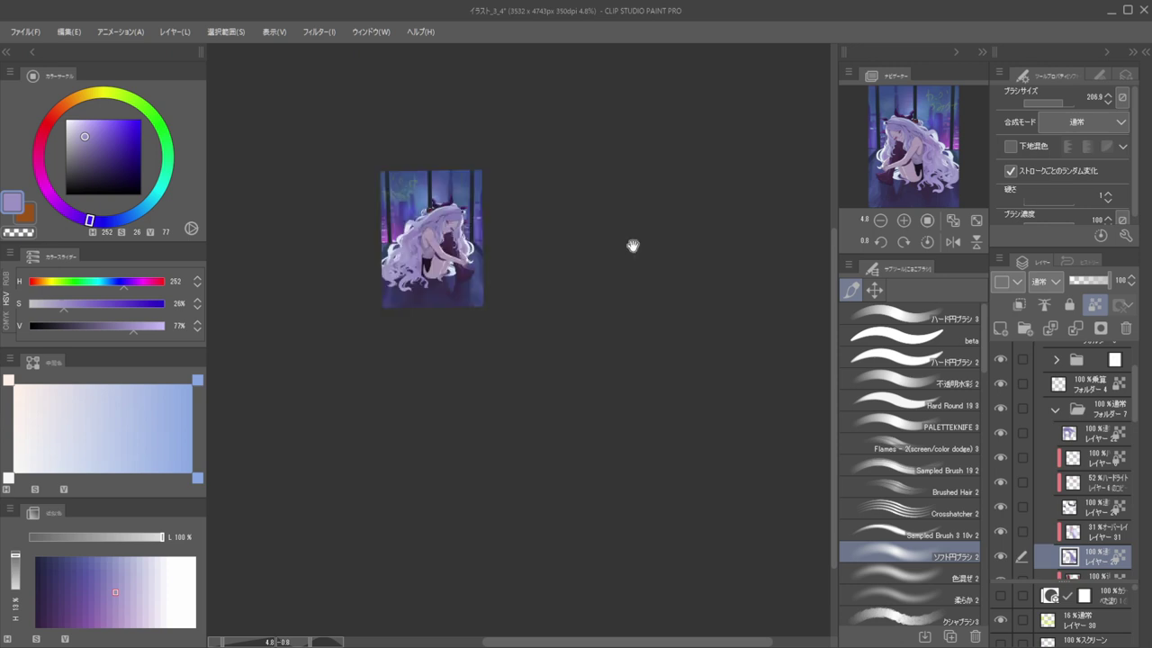
left_click_drag(574, 261, 671, 255)
key("h")
left_click_drag(598, 223, 675, 210)
key("h")
scroll(586, 208, "up", 1)
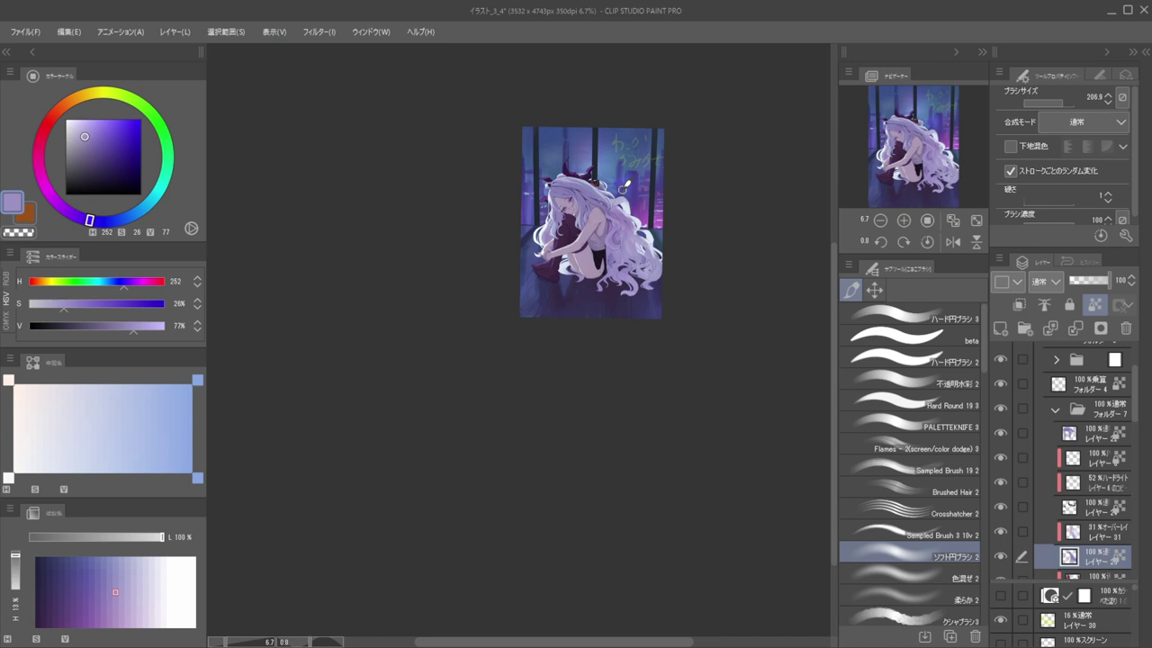
scroll(569, 274, "up", 3)
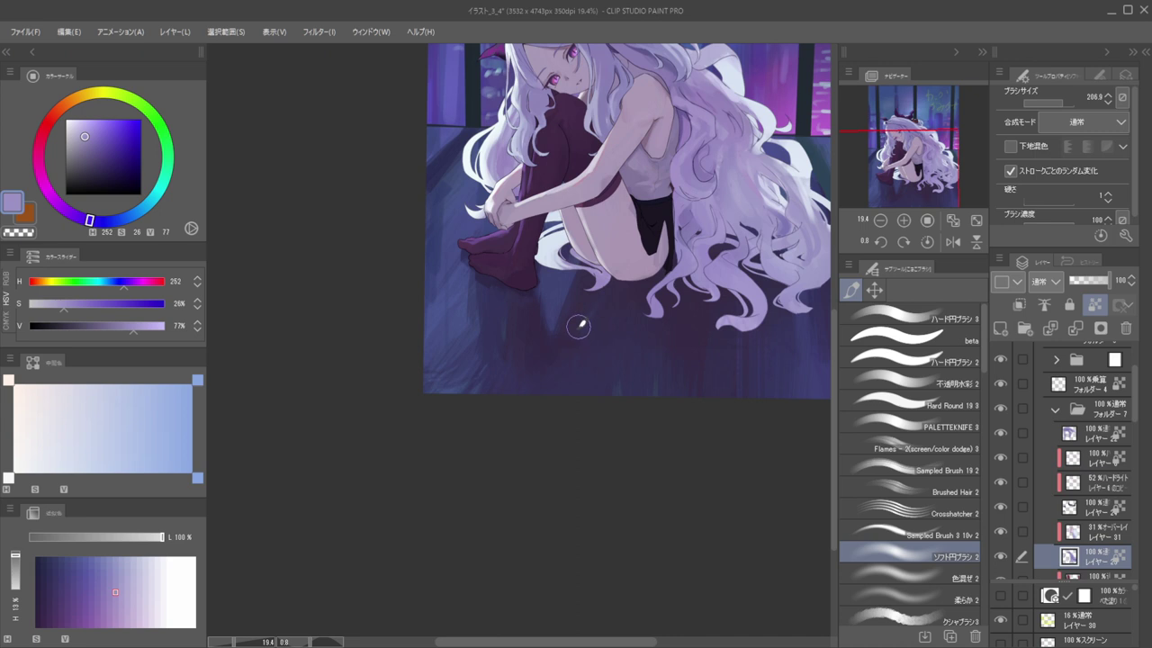
left_click(580, 322, "ctrl+shift")
left_click(583, 291, "alt")
left_click_drag(581, 287, 570, 288, "ctrl+alt")
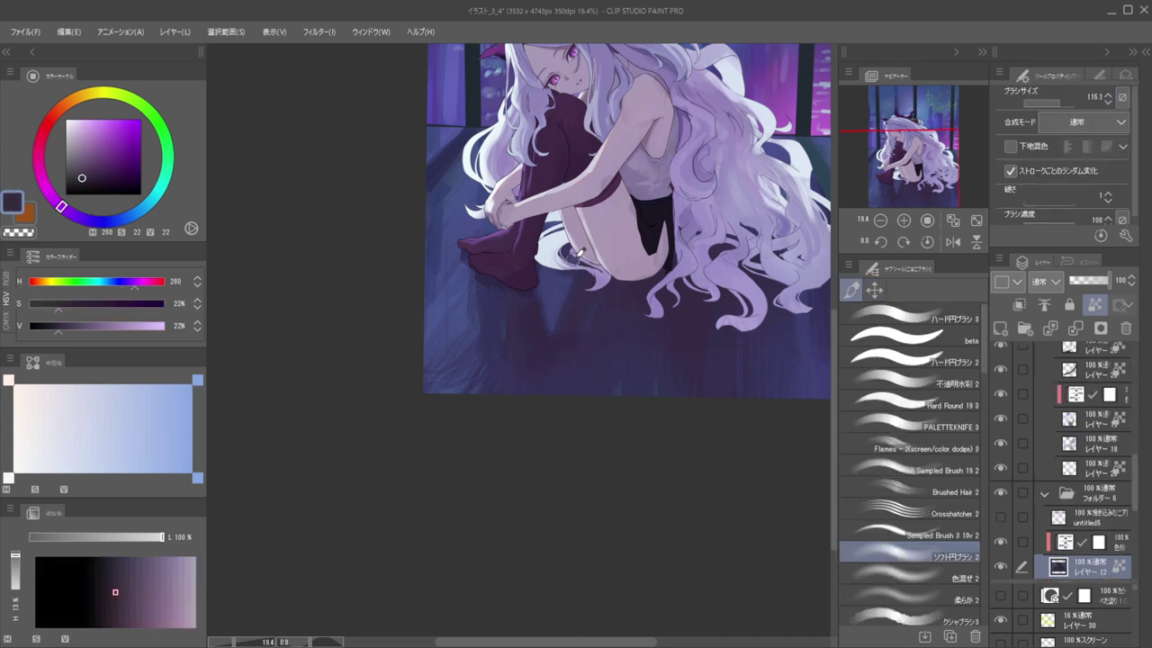
With Sampled Brush 19 2 at about 175, paint a light violet highlight along the shin and ankle
left_click(909, 468)
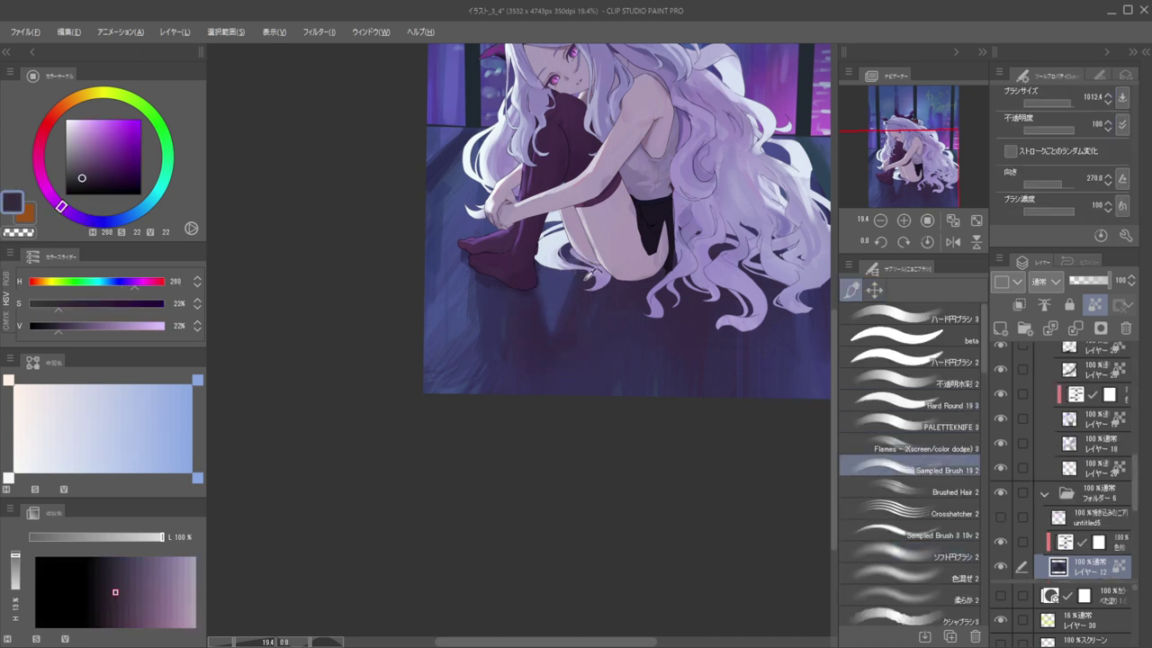
mouse_move(576, 296)
left_mouse_down()
mouse_move(540, 339)
mouse_move(581, 263)
mouse_move(544, 254)
mouse_move(566, 264)
mouse_move(498, 298)
mouse_move(473, 271)
mouse_move(472, 288)
mouse_move(469, 253)
mouse_move(474, 263)
mouse_move(460, 261)
mouse_move(490, 234)
mouse_move(455, 214)
mouse_move(473, 196)
mouse_move(490, 228)
mouse_move(531, 255)
mouse_move(574, 245)
left_mouse_up()
key("ctrl+z")
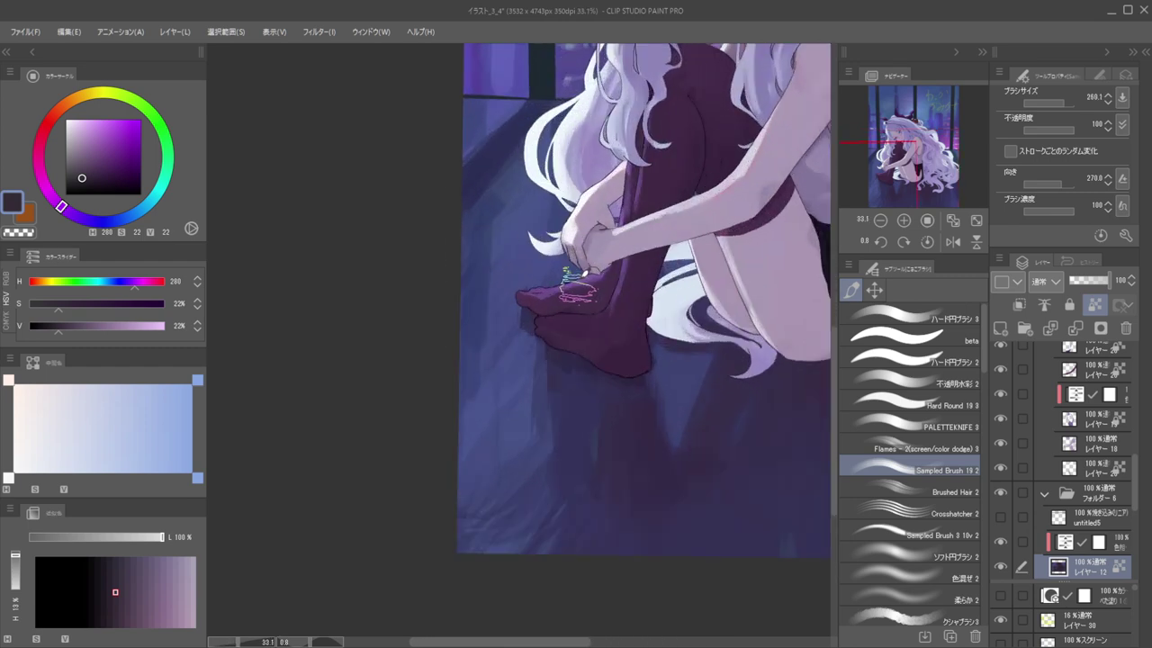
left_click(583, 270, "ctrl+shift")
left_click(587, 276, "alt")
mouse_move(621, 271)
left_mouse_down()
mouse_move(608, 310)
mouse_move(621, 271)
left_mouse_up()
Lock the leg layer's transparency and paint a lighter violet highlight down the leg toward the foot
left_click(619, 288, "alt")
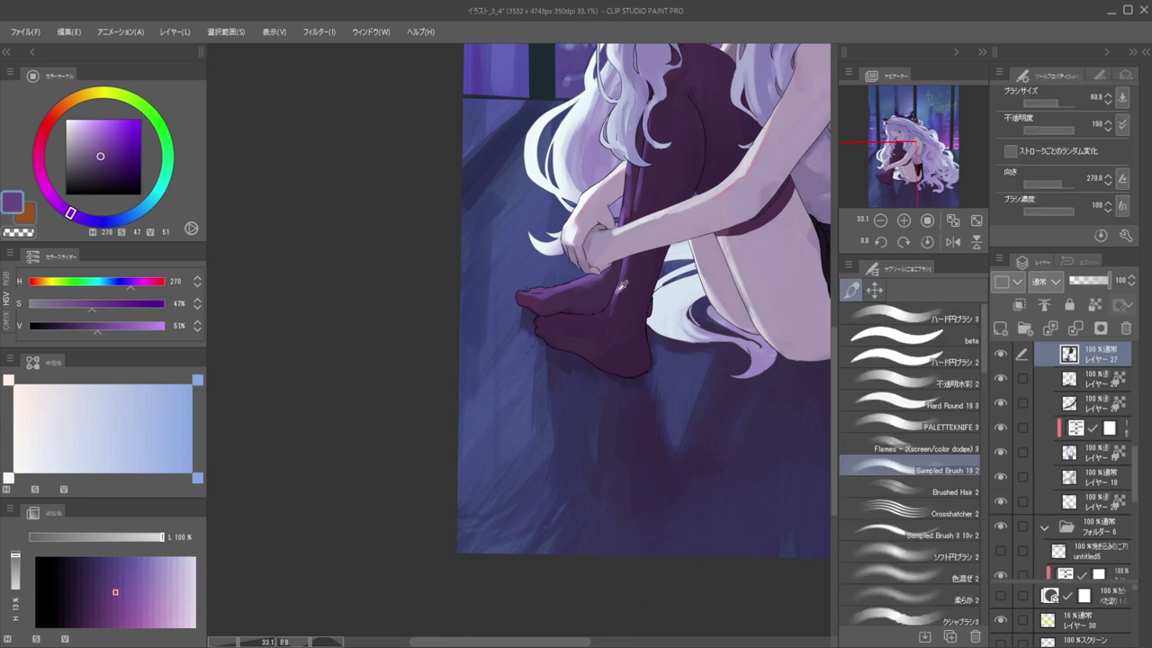
left_click(102, 135)
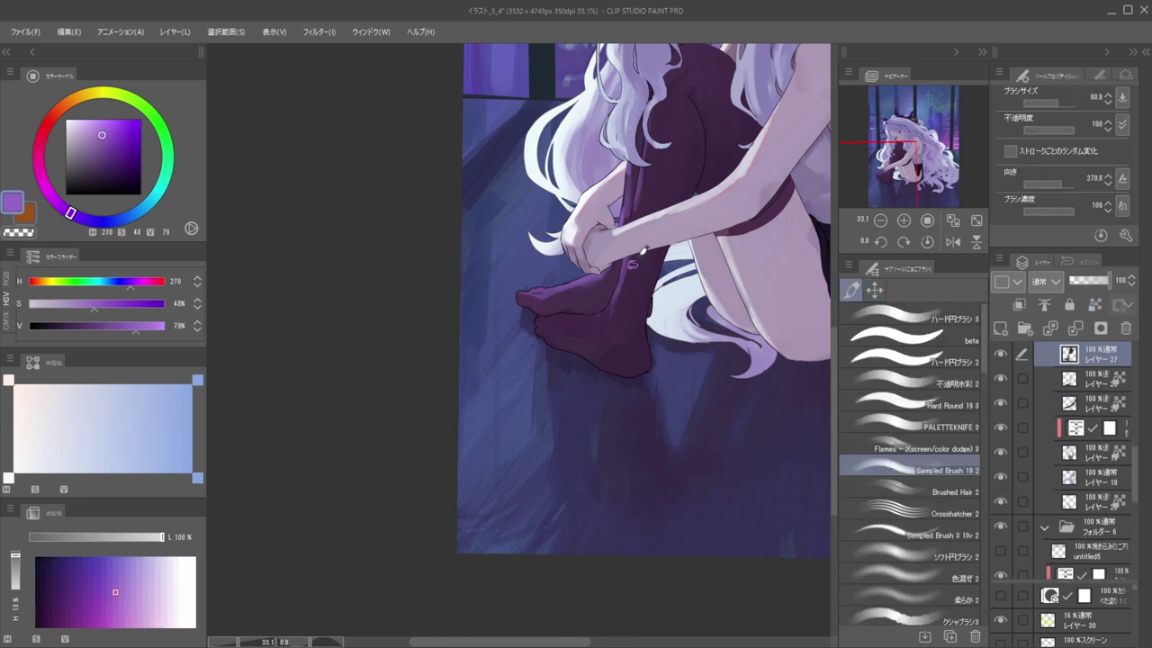
key("alt")
left_click_drag(625, 259, 611, 309)
key("ctrl+z")
key("/")
key("]")
left_click_drag(636, 266, 613, 306)
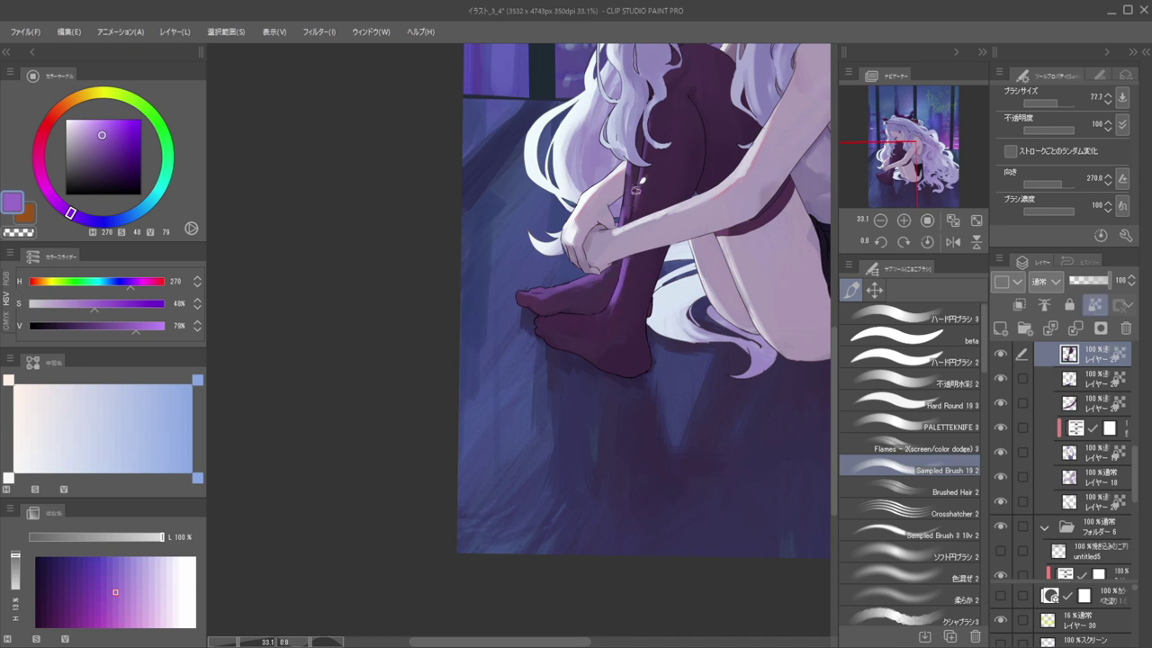
On the layer below, sample leg purples and darken the light strip along the shin
scroll(635, 192, "up", 2)
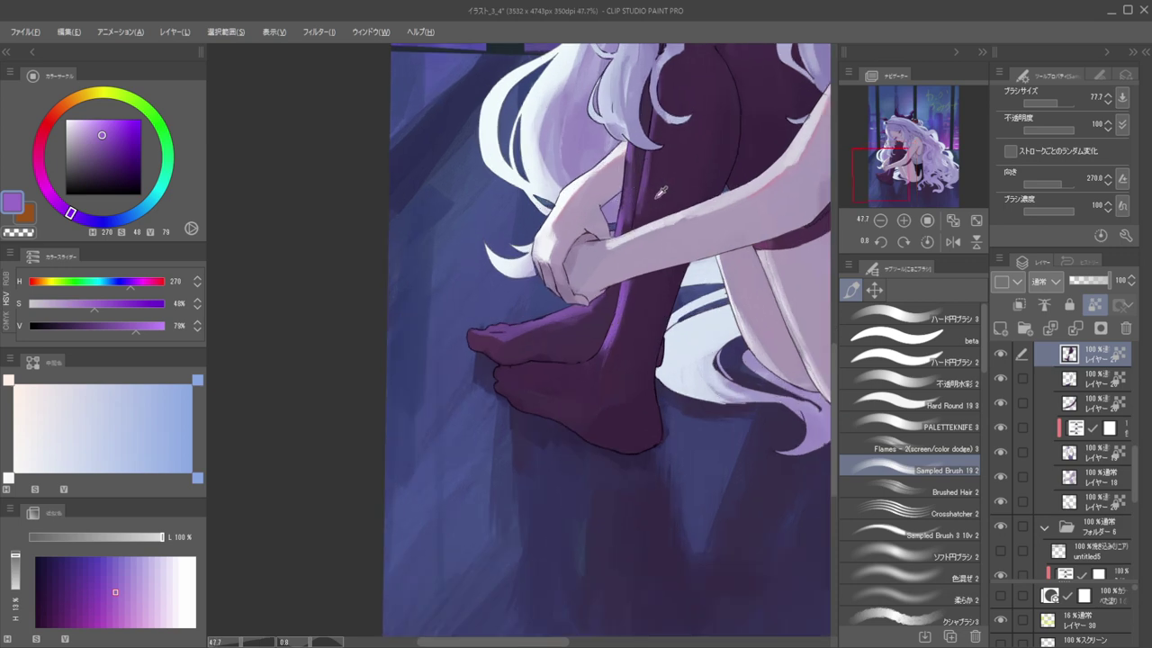
left_click(661, 191, "alt")
left_click(623, 209, "ctrl+shift")
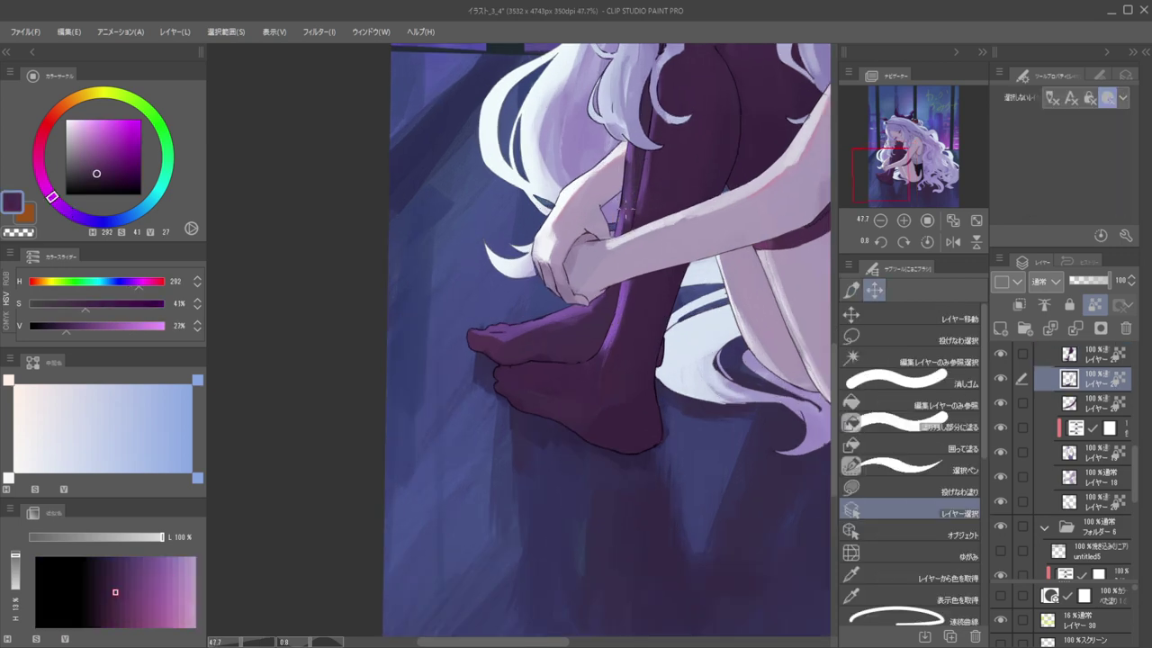
left_click(627, 216, "alt")
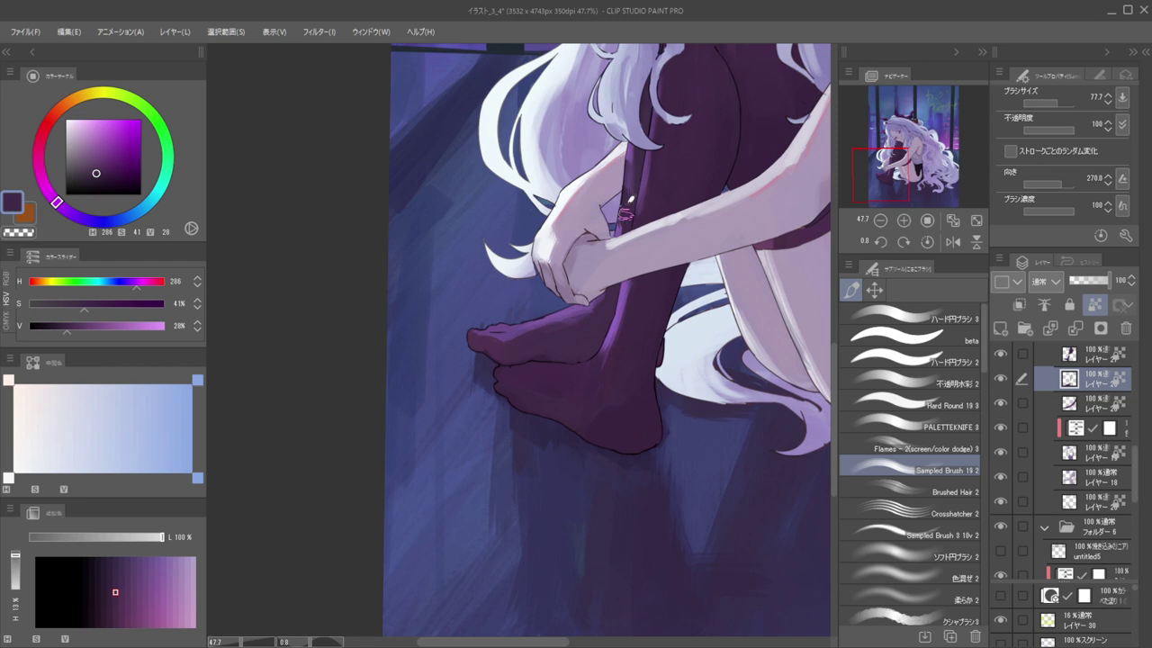
scroll(634, 158, "down", 4)
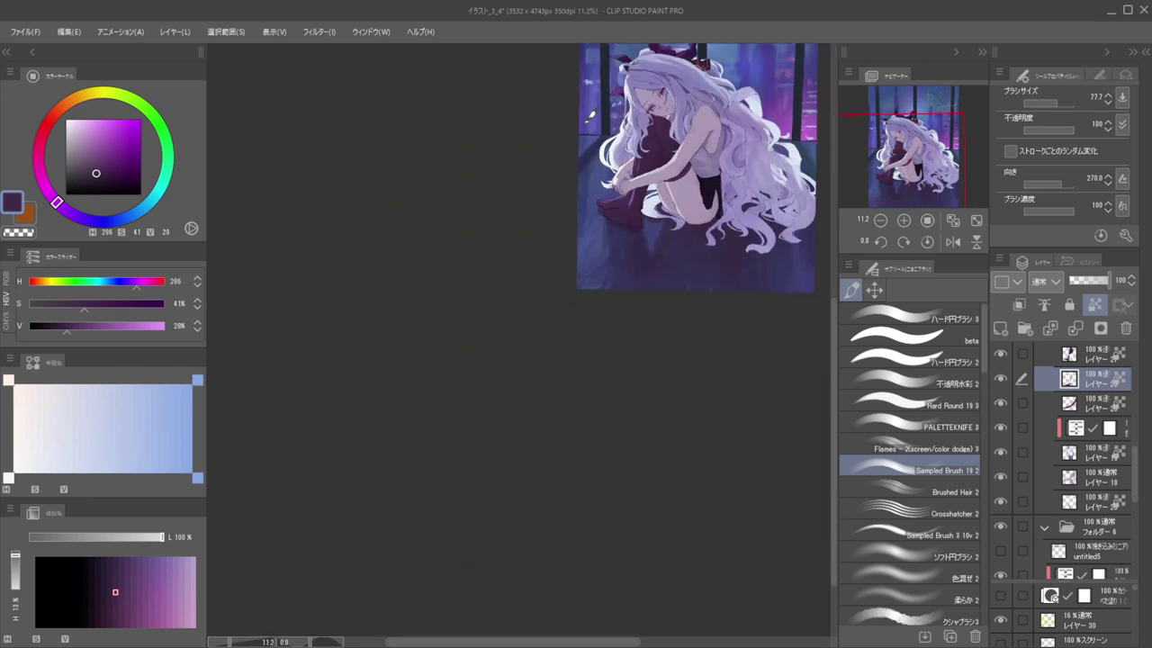
scroll(619, 147, "up", 4)
left_click(638, 215)
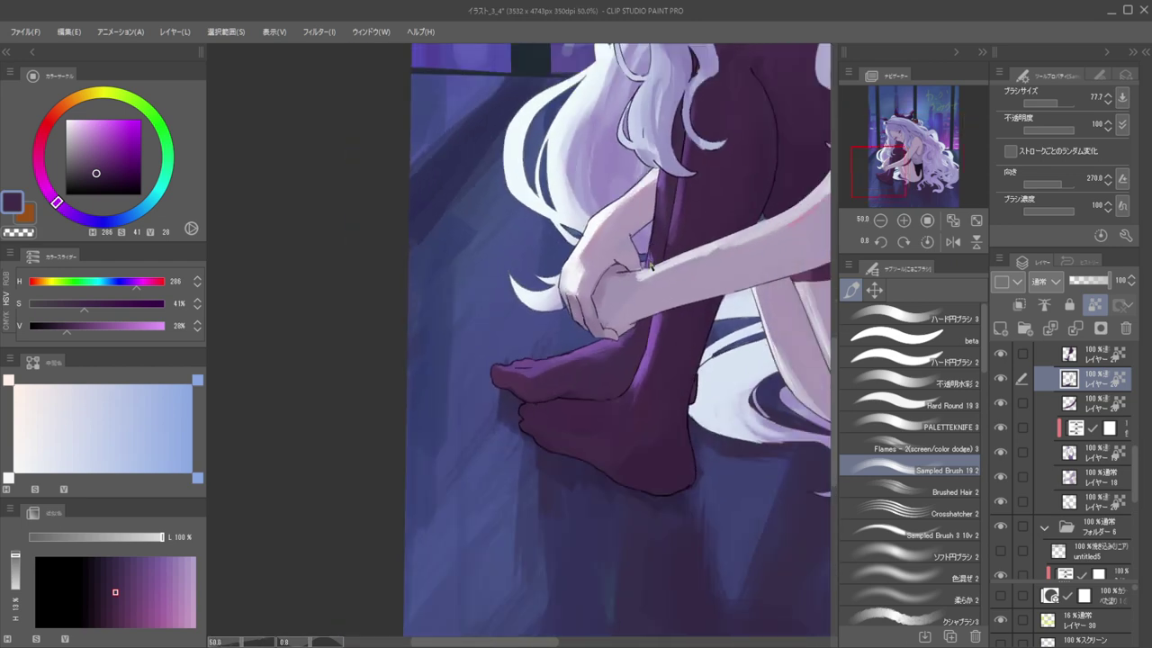
left_click_drag(650, 248, 660, 248)
left_click(646, 265, "alt")
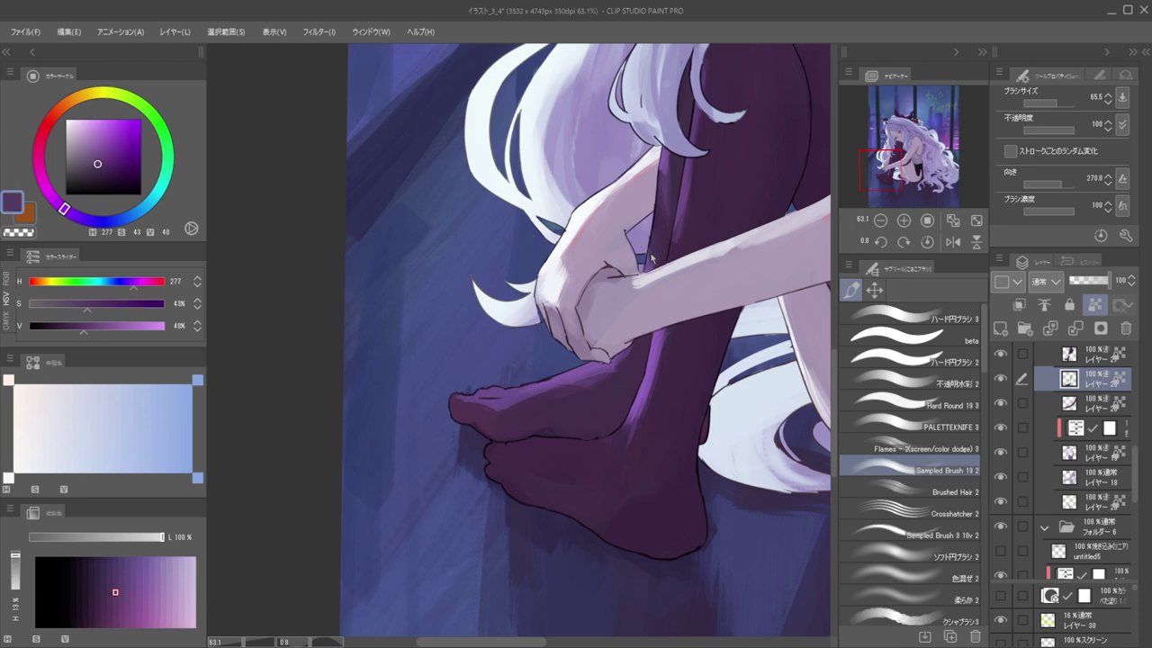
left_click(649, 243, "alt")
mouse_move(660, 171)
left_mouse_down()
mouse_move(649, 225)
mouse_move(666, 223)
mouse_move(661, 259)
left_mouse_up()
Sample purples near the feet and settle on a lighter violet (H 270, S 45, V 74)
left_click(672, 214, "alt")
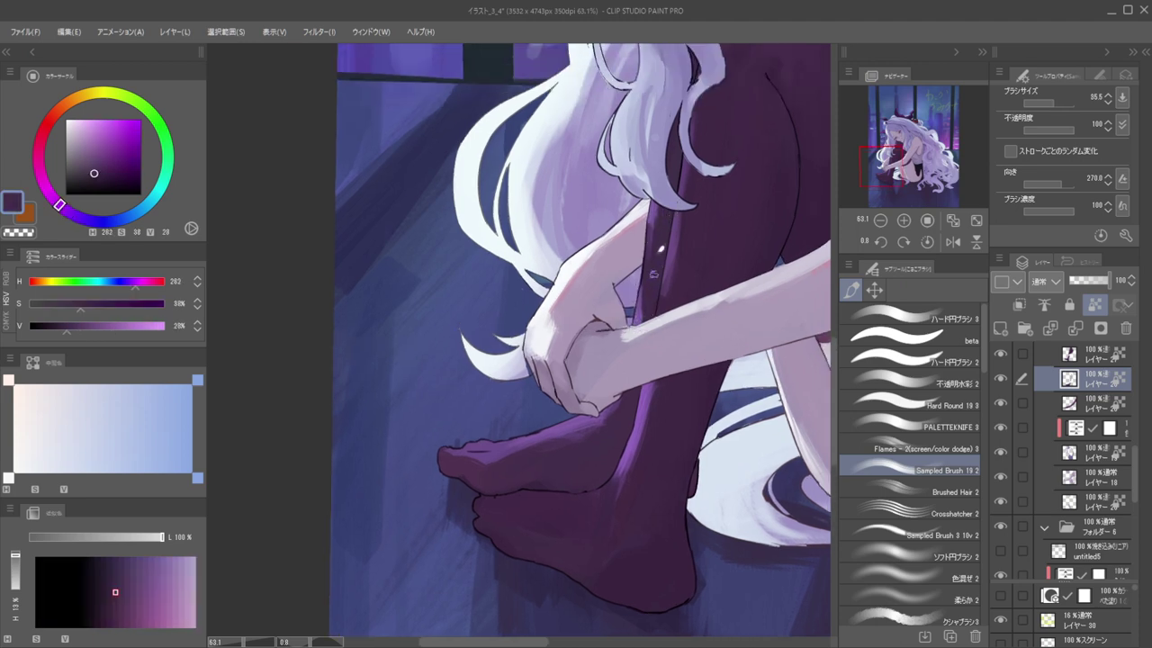
left_click(656, 207, "alt")
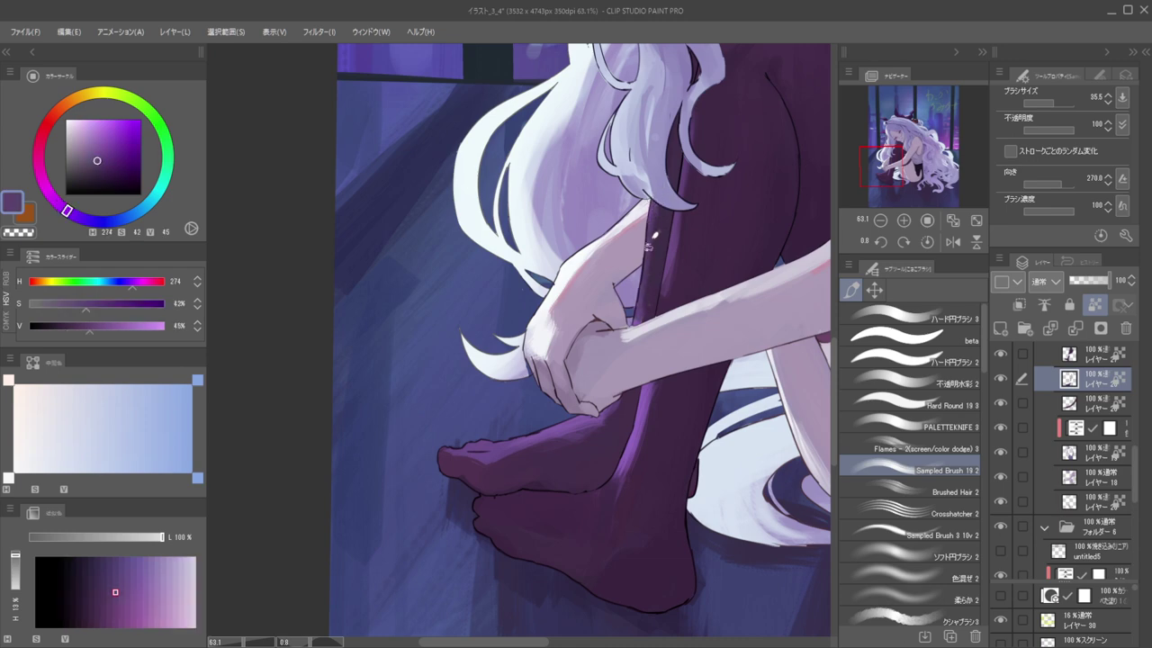
scroll(644, 227, "down", 10)
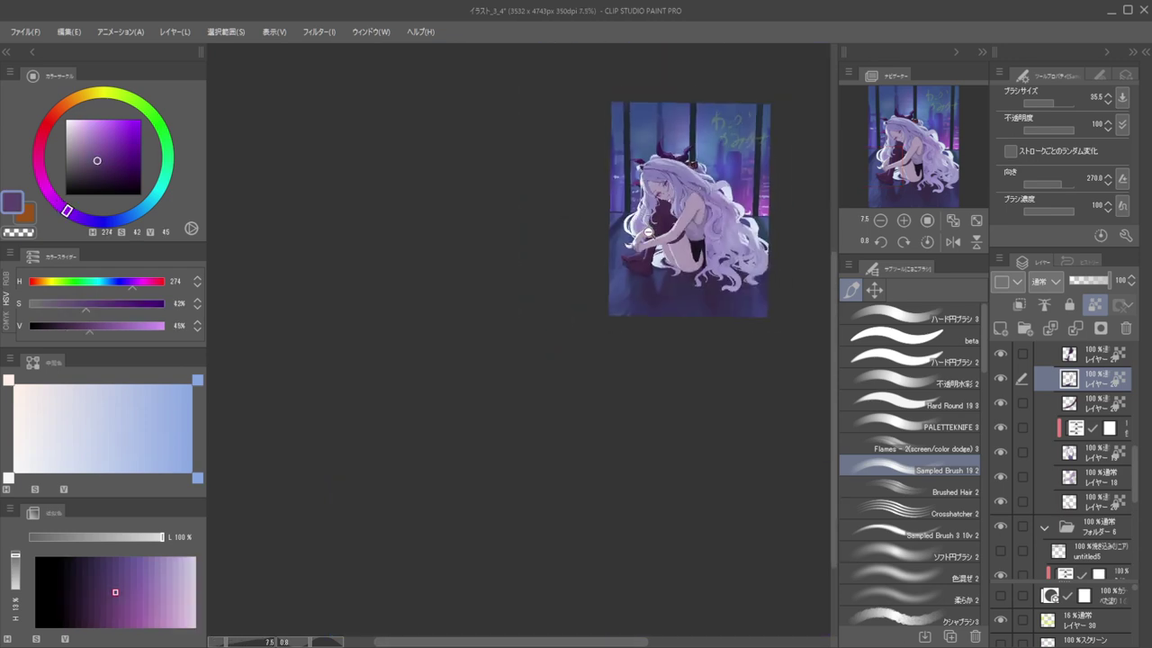
scroll(666, 248, "up", 5)
scroll(644, 271, "up", 3)
left_click(658, 281, "alt")
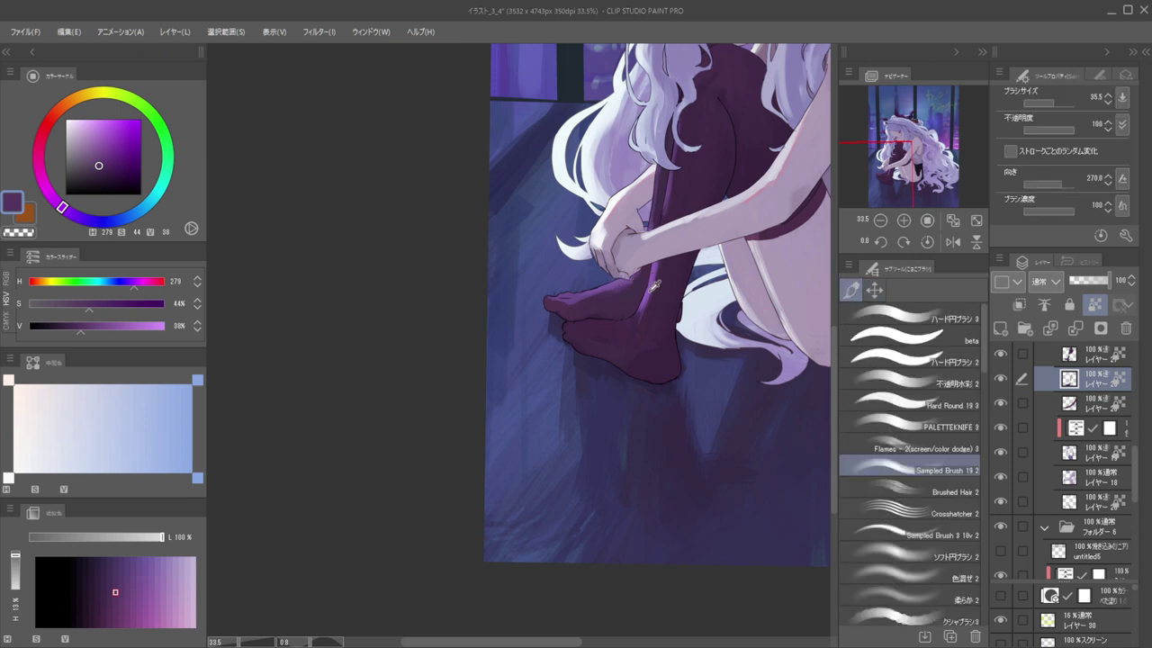
left_click(621, 281, "alt")
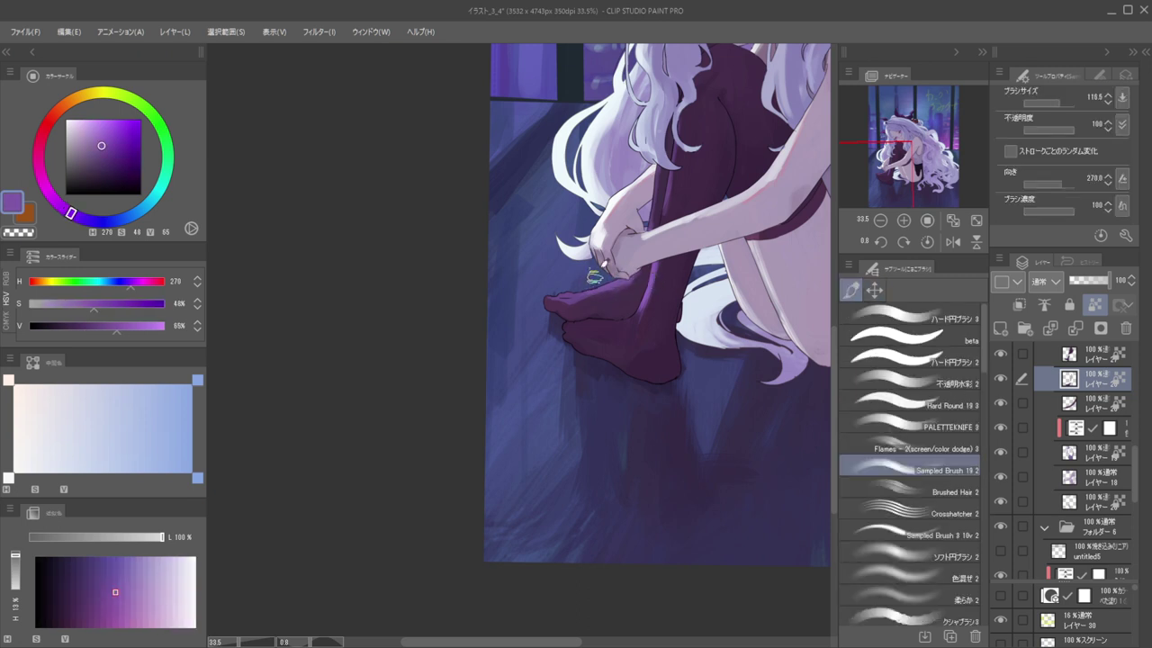
left_click(100, 136)
left_click(99, 138)
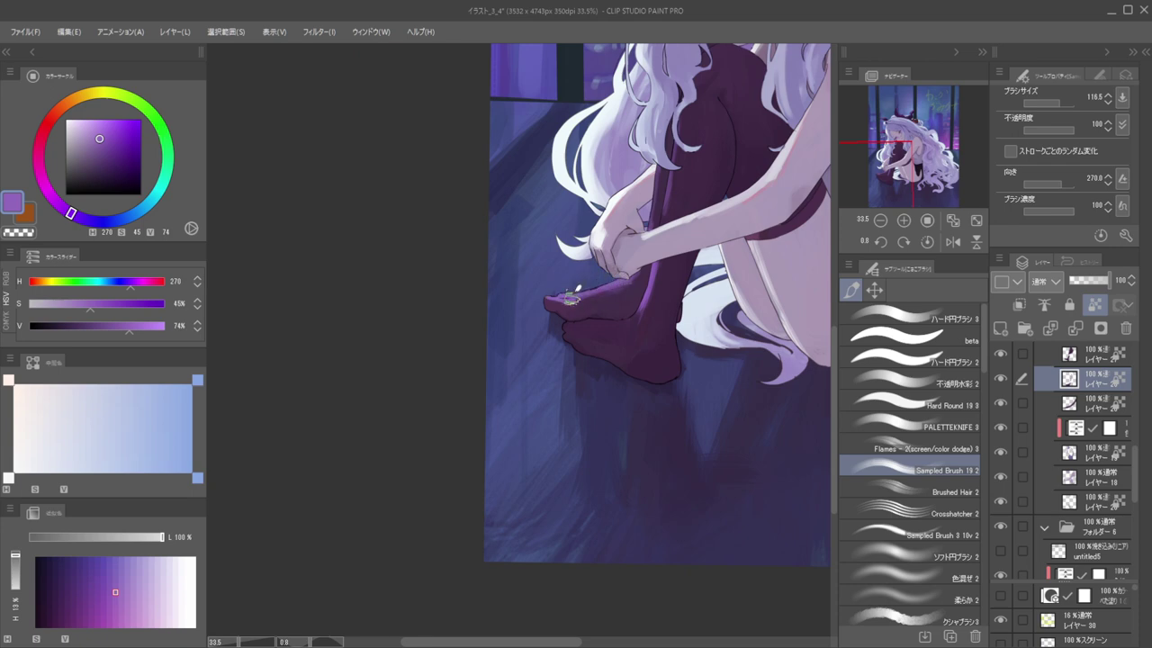
left_click_drag(599, 242, 548, 227)
scroll(548, 228, "down", 1)
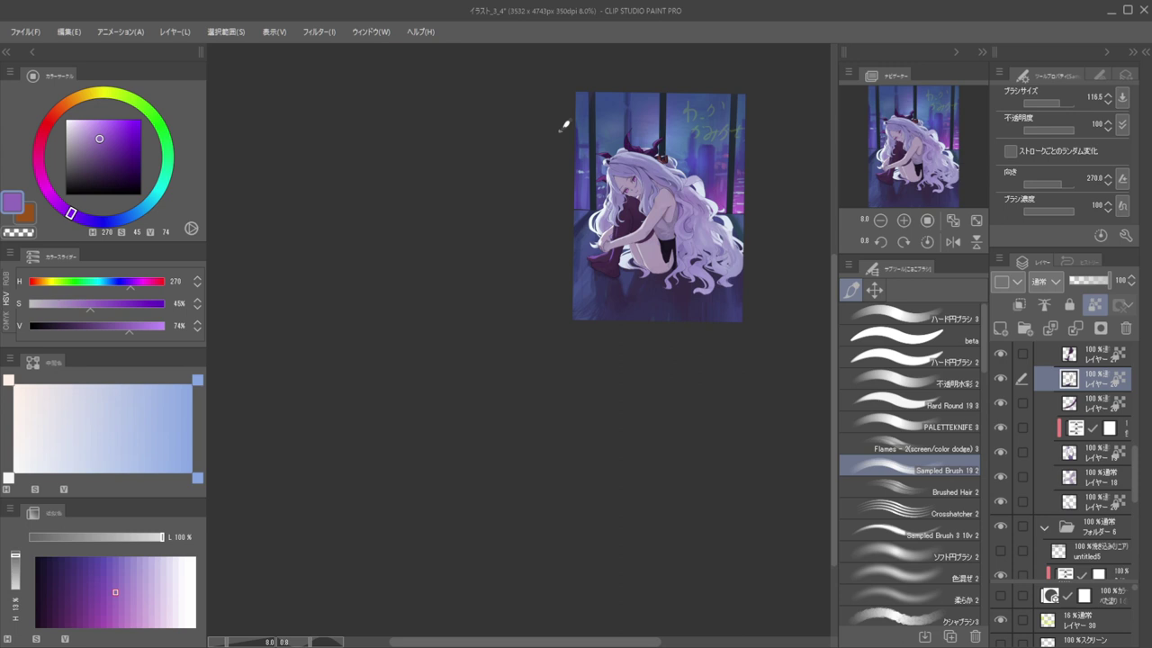
On レイヤー 12, paint dark purple shading under the hips with a brush about 257
scroll(621, 275, "up", 3)
left_click(589, 253, "ctrl+shift")
left_click(616, 267, "alt")
left_click_drag(617, 261, 533, 271)
left_click_drag(666, 241, 694, 270)
left_click(96, 184)
mouse_move(681, 265)
left_mouse_down()
mouse_move(668, 255)
mouse_move(720, 267)
left_mouse_up()
Refine the hip shadow edge with sampled floor and shadow tones at brush size about 167
left_click(677, 297, "alt")
left_click(689, 274, "alt")
key("bracketleft")
key("bracketleft")
key("bracketleft")
left_click(693, 286, "alt")
left_click(727, 252, "alt")
left_click(672, 263, "alt")
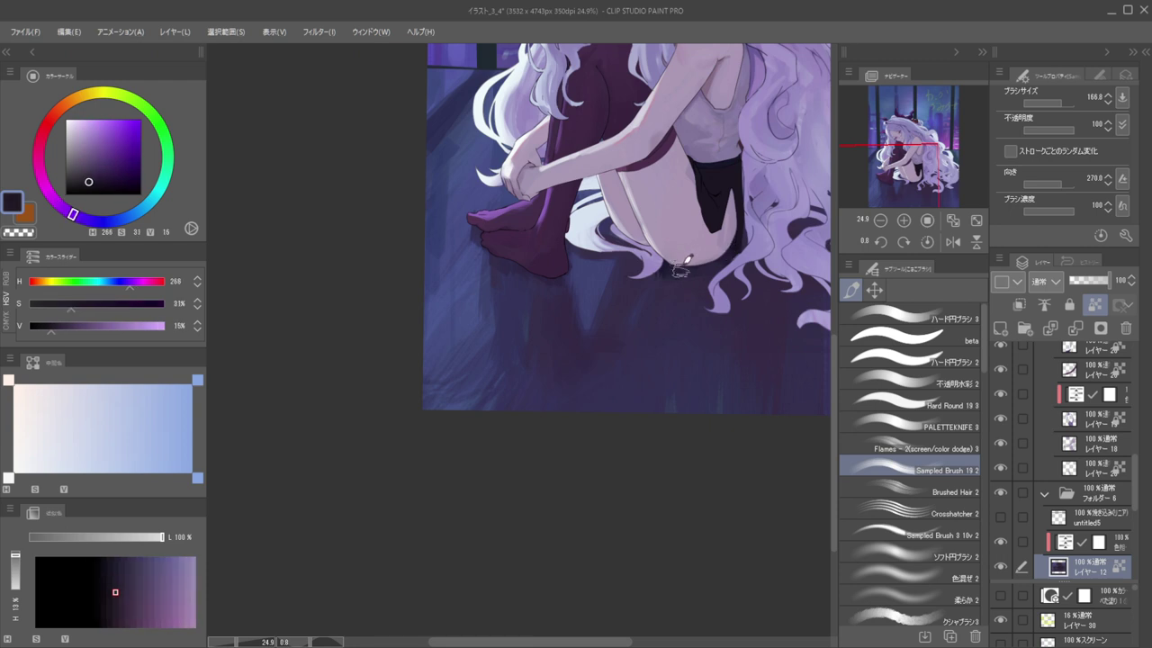
left_click(681, 284, "alt")
left_click_drag(674, 272, 649, 277)
Darken the gaps between nearby hair strands with near-black purple at brush size about 180
left_click(665, 266, "alt")
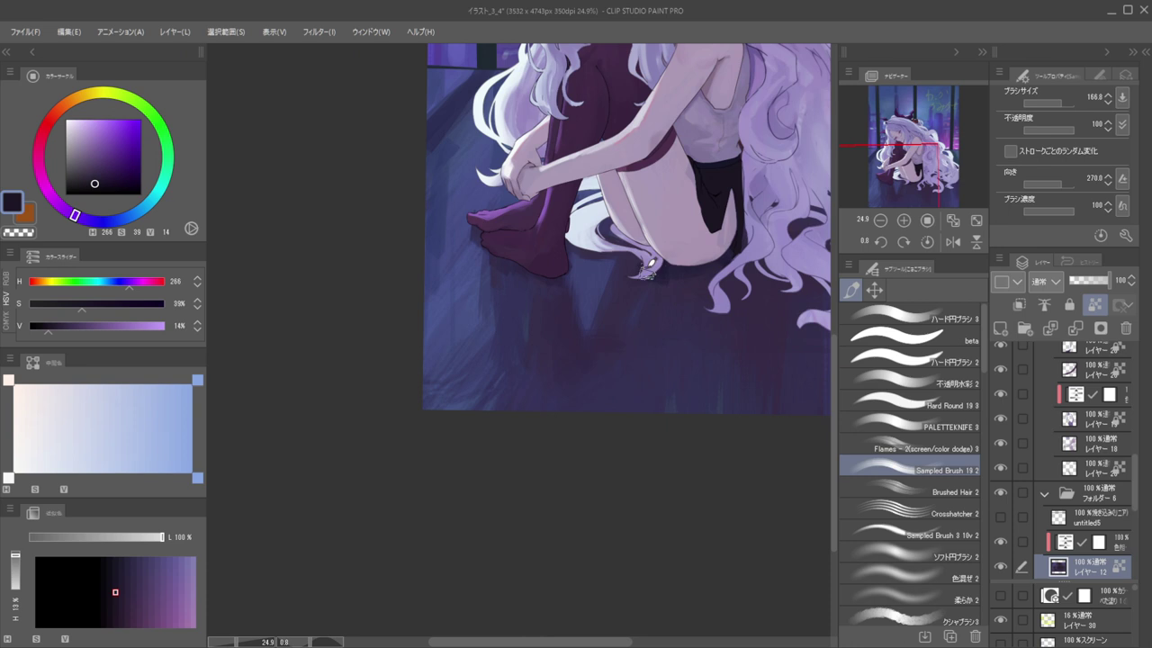
key("[")
key("]")
mouse_move(614, 219)
left_mouse_down()
mouse_move(584, 243)
mouse_move(587, 201)
mouse_move(578, 210)
mouse_move(600, 186)
mouse_move(582, 189)
mouse_move(592, 181)
left_mouse_up()
scroll(593, 180, "down", 5)
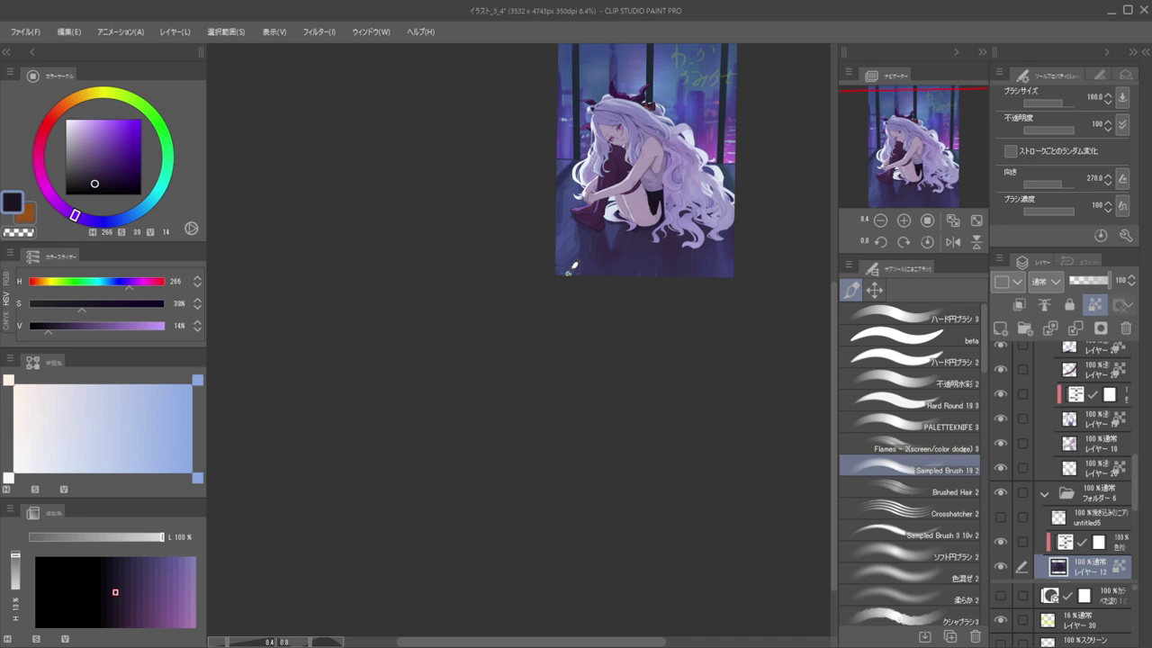
Flip the canvas view and make the layer below the hair overlay active
key("h")
left_click_drag(620, 206, 797, 216)
left_click_drag(674, 220, 723, 224)
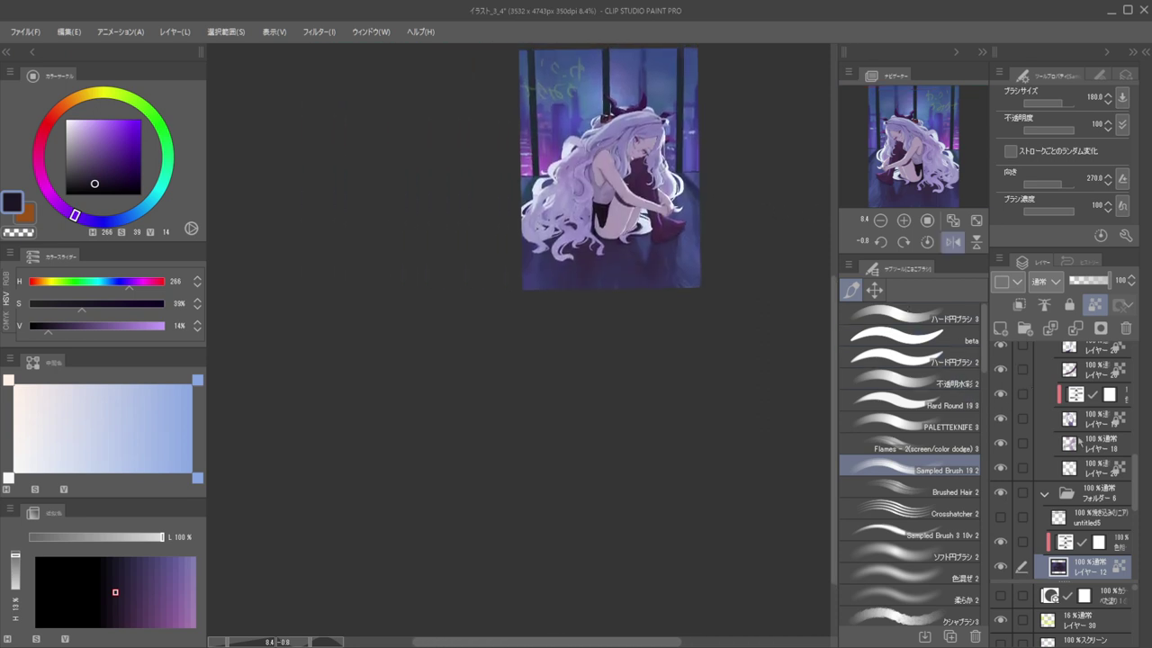
left_click(1082, 444)
key("d")
left_click(587, 200)
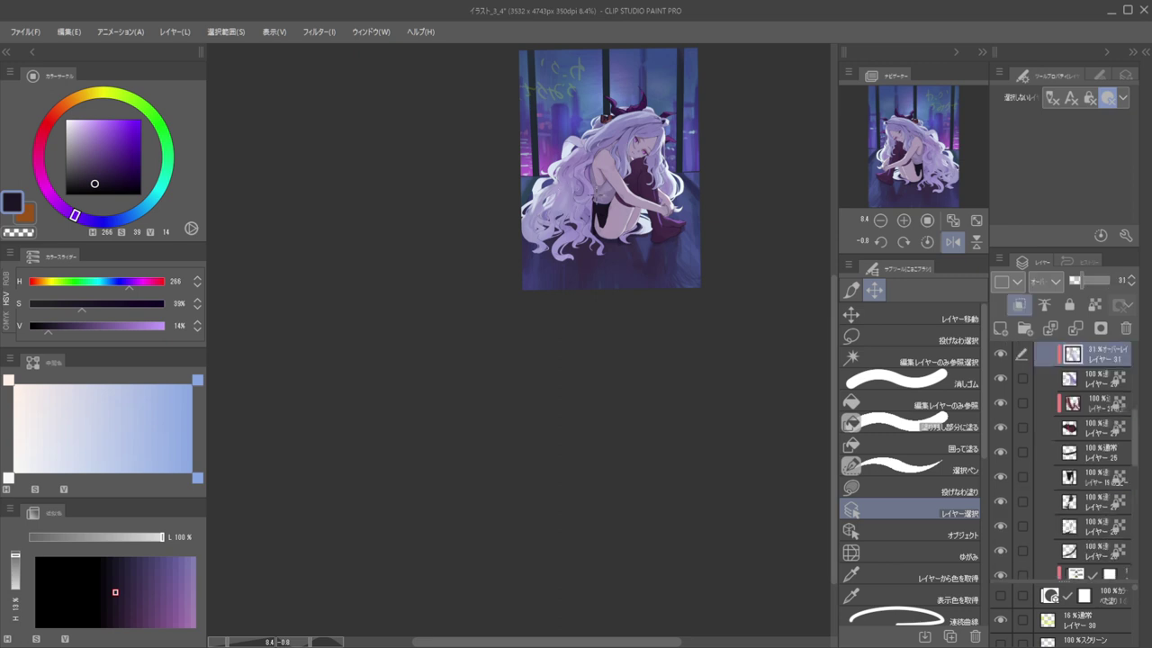
left_click(1063, 376)
scroll(540, 149, "up", 2)
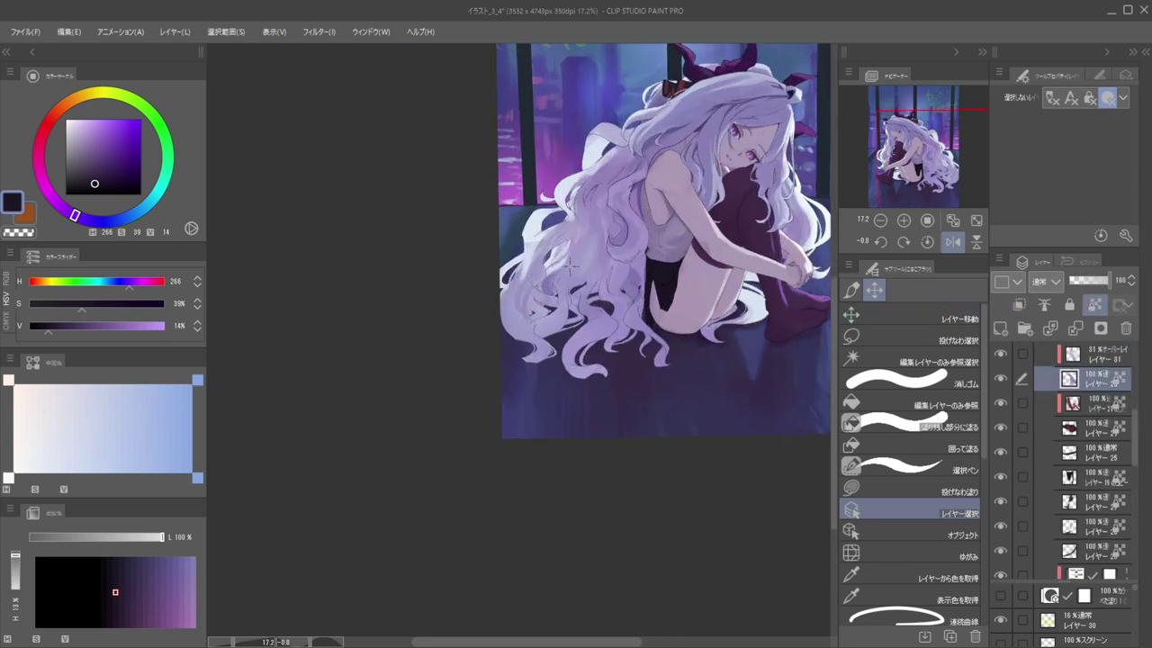
Sample light blue and lavender from the hair and switch to Brushed Hair 2 at about size 136
key("b")
left_click(557, 259, "alt")
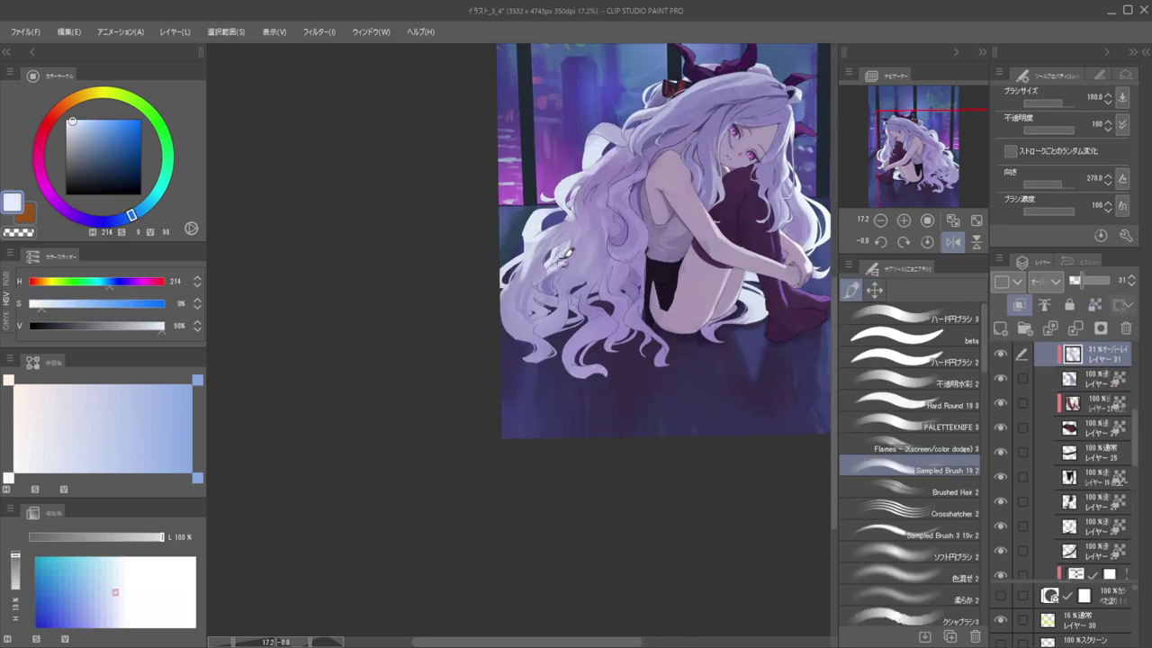
left_click(567, 263, "alt")
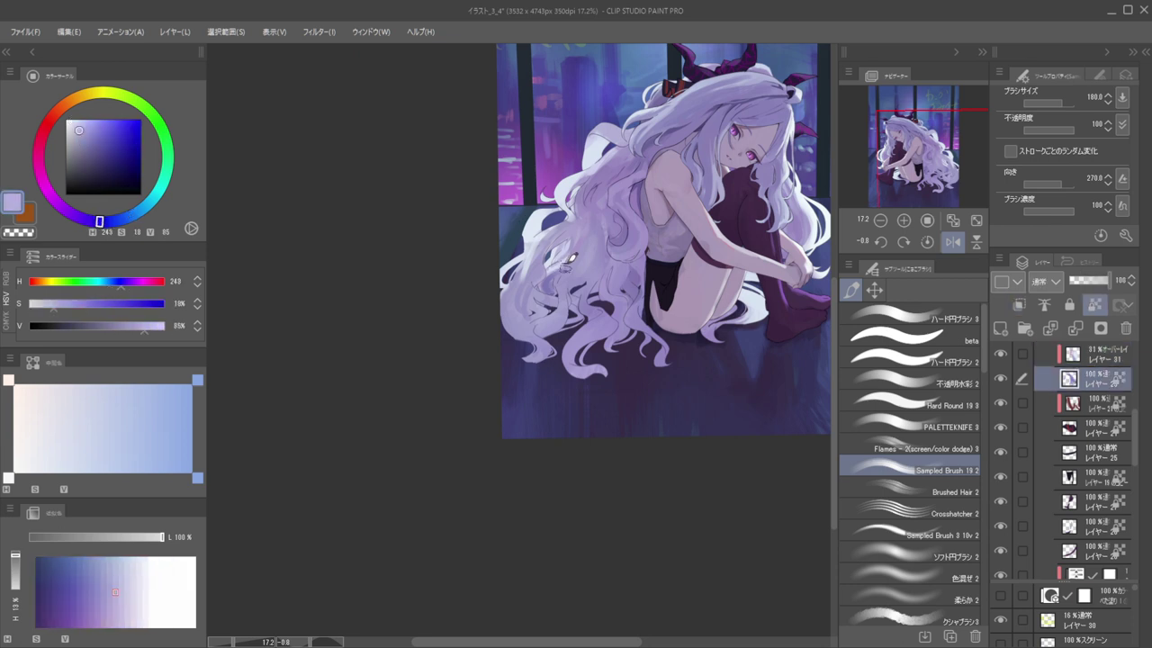
left_click(918, 492)
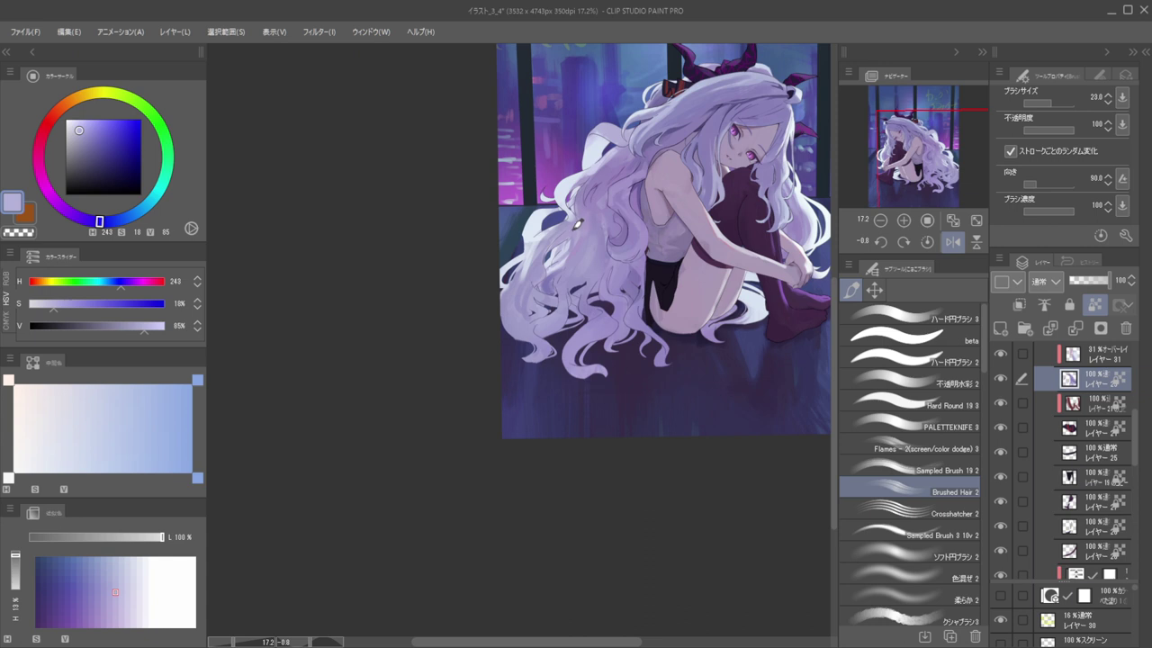
key("bracketright")
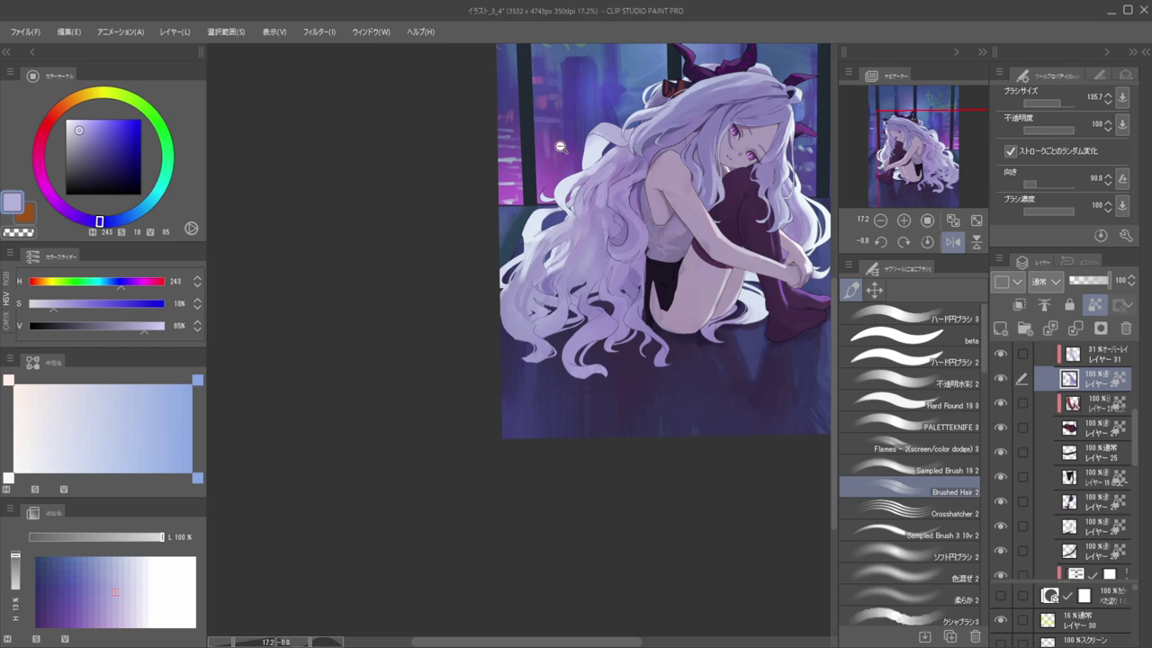
Pick a pale blue from the hair and brighten a hair lock with a pale stroke
scroll(571, 116, "down", 5)
scroll(583, 126, "up", 3)
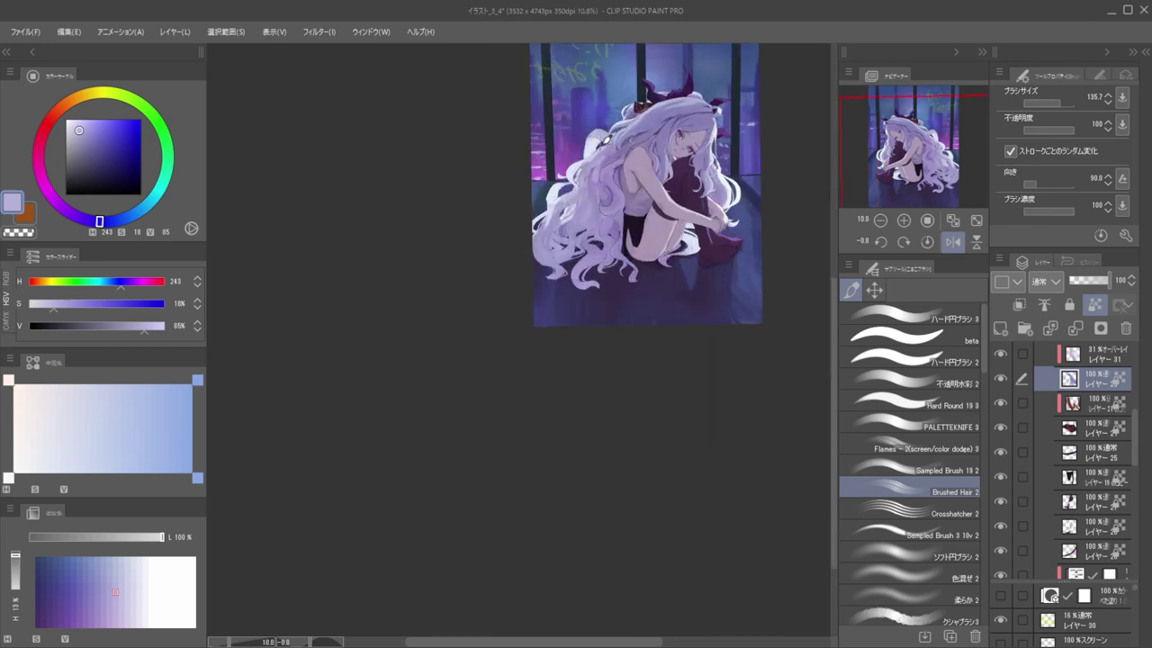
scroll(610, 158, "up", 1)
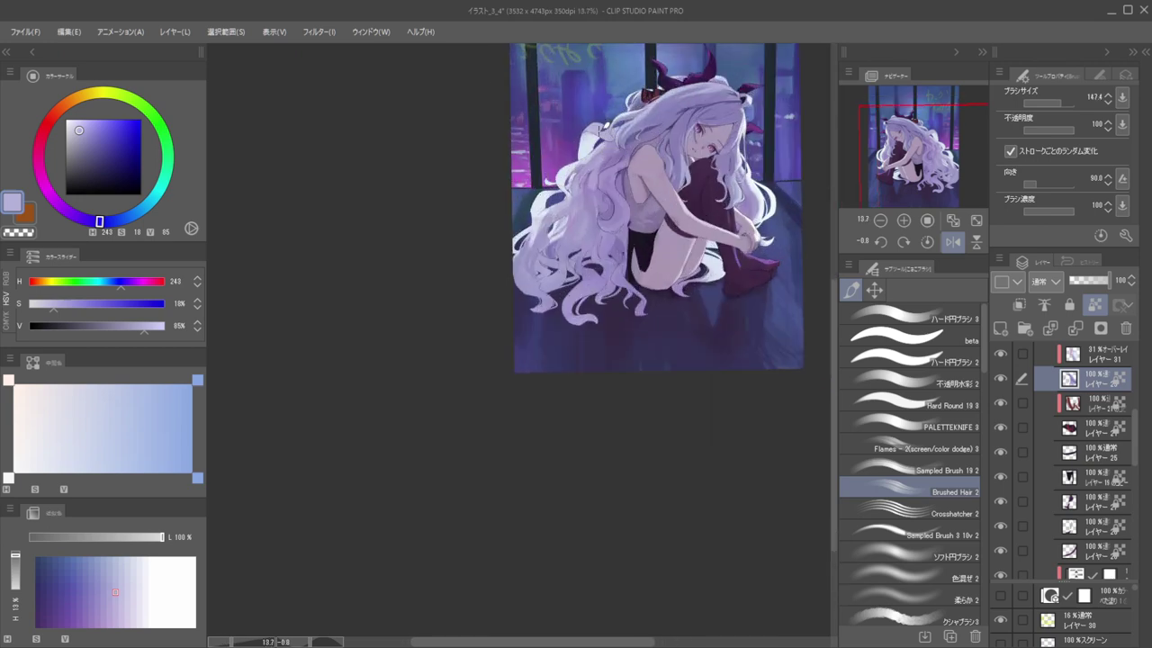
left_click(594, 132, "alt")
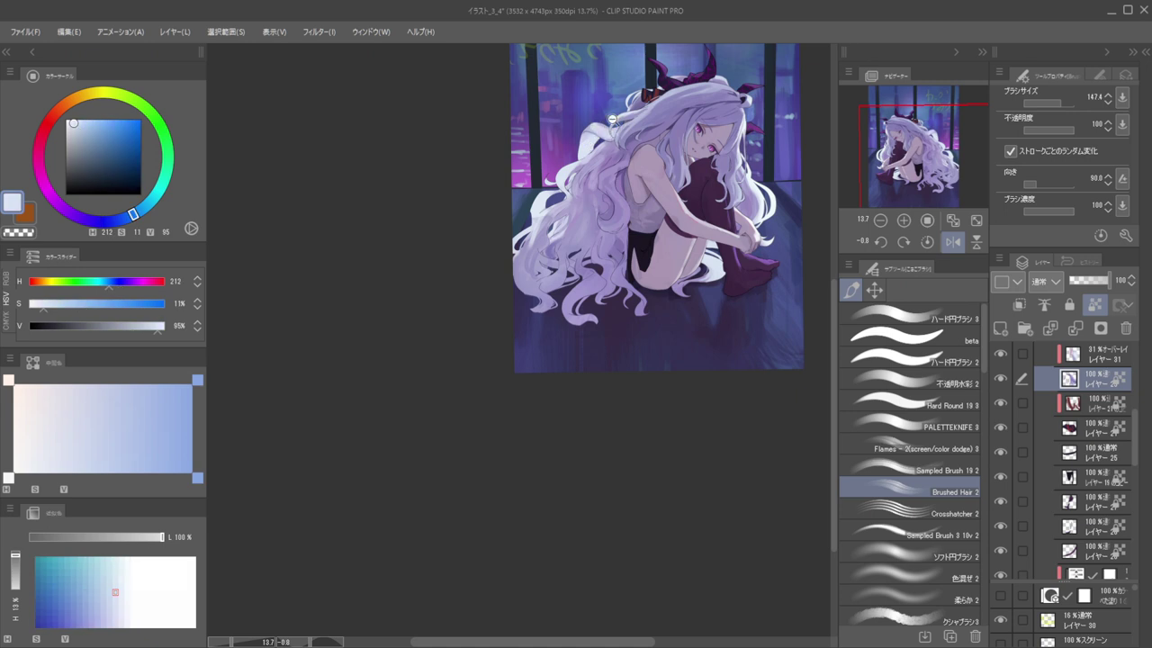
scroll(604, 108, "down", 4)
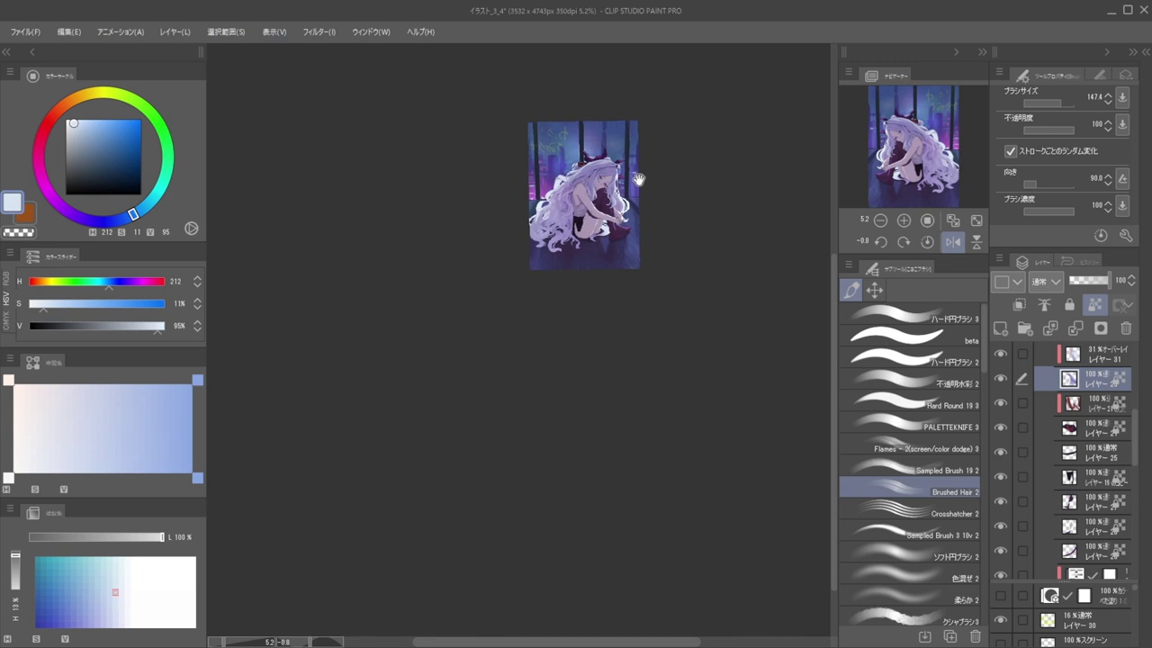
scroll(616, 179, "up", 4)
scroll(578, 152, "down", 1)
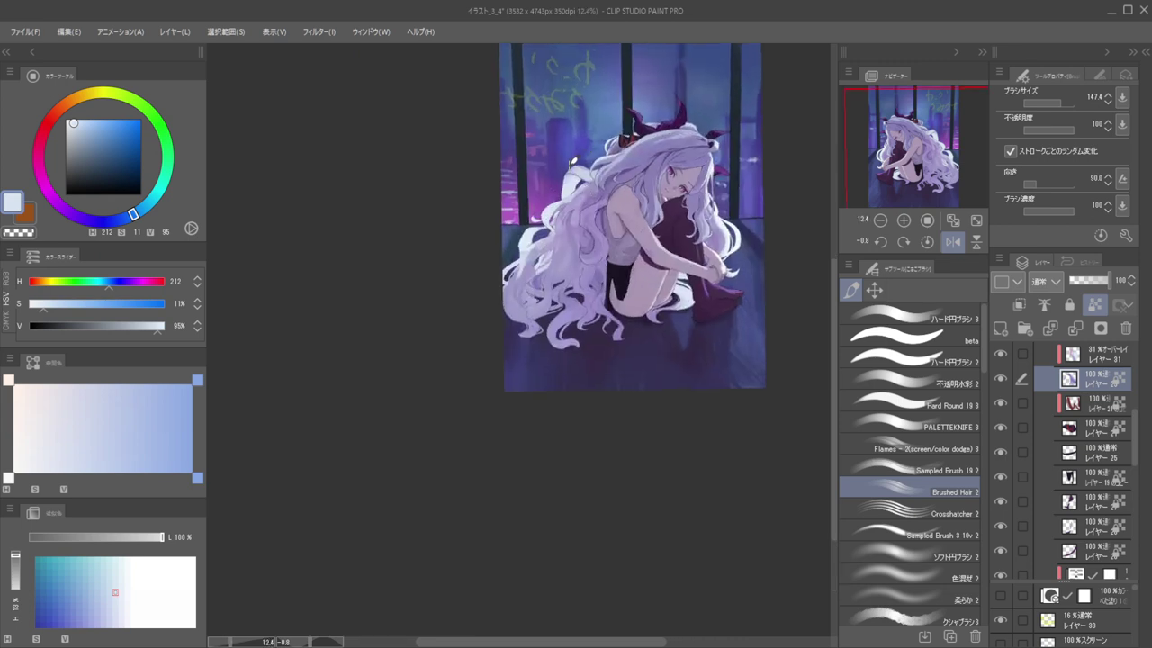
scroll(575, 173, "up", 2)
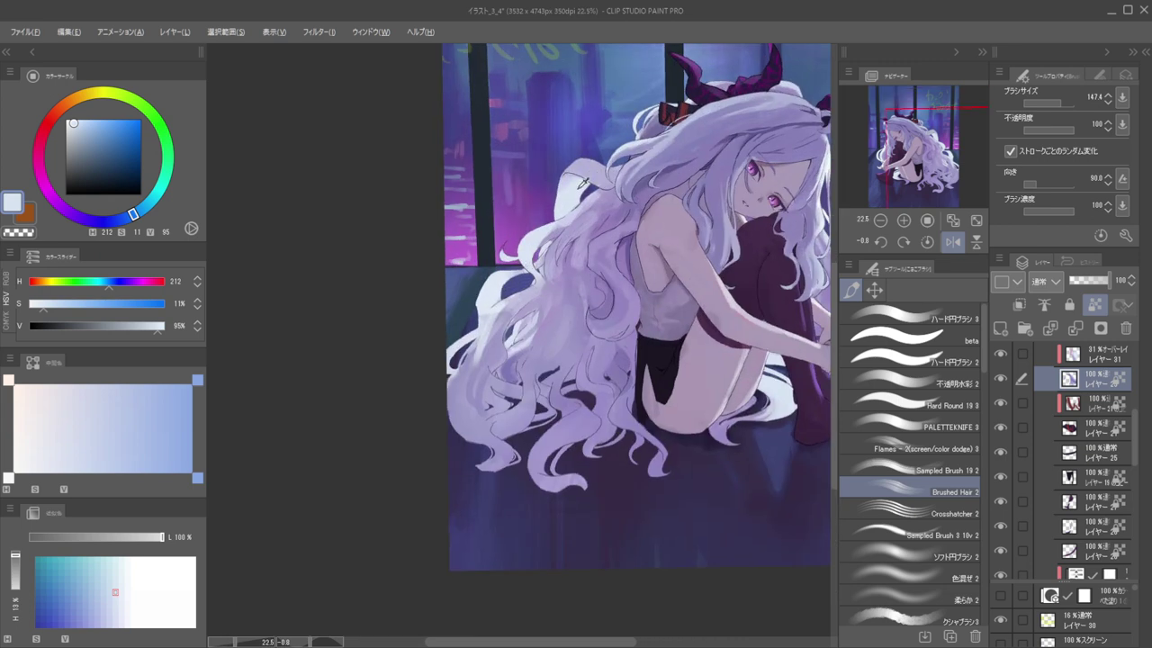
left_click_drag(571, 184, 561, 221)
Resize the brush and flip the view back and forth to check the girl's face
key("[")
key("bracketleft")
key("bracketleft")
scroll(589, 139, "down", 3)
key("h")
left_click_drag(549, 149, 667, 170)
scroll(569, 183, "up", 4)
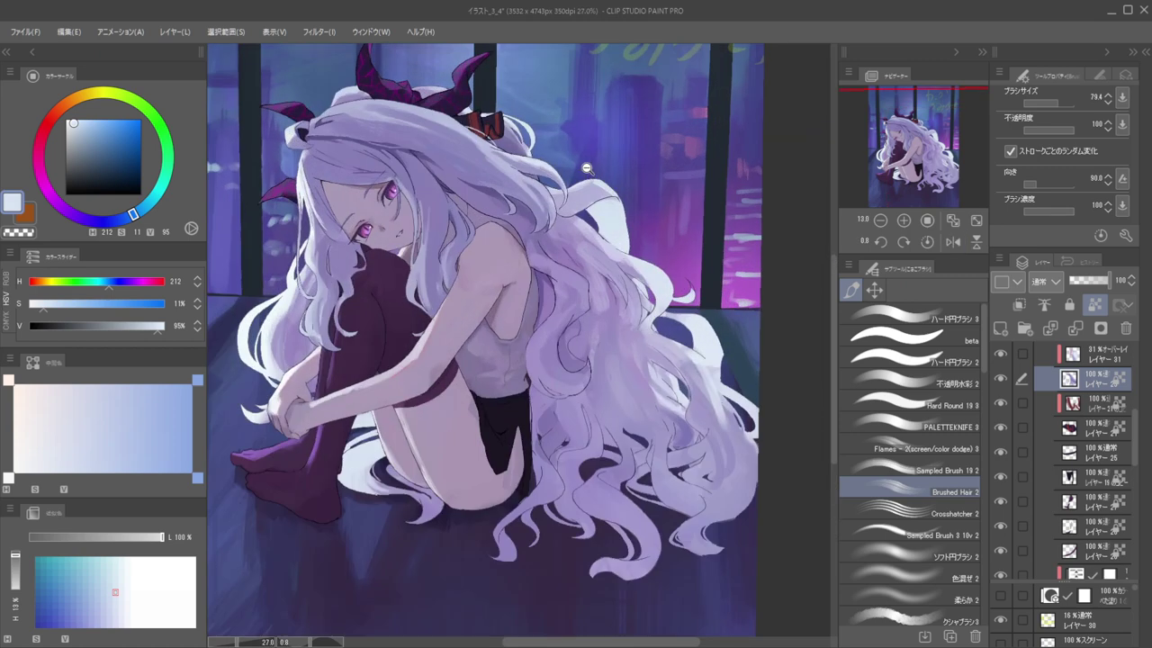
key("bracketright")
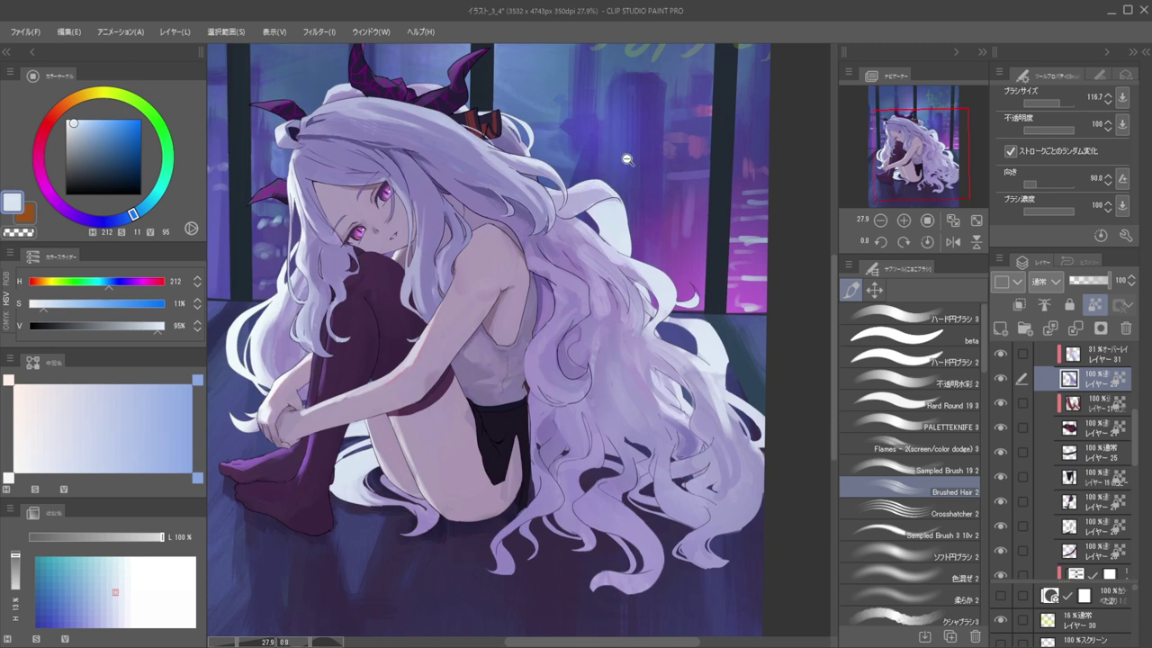
key("h")
scroll(594, 157, "down", 7)
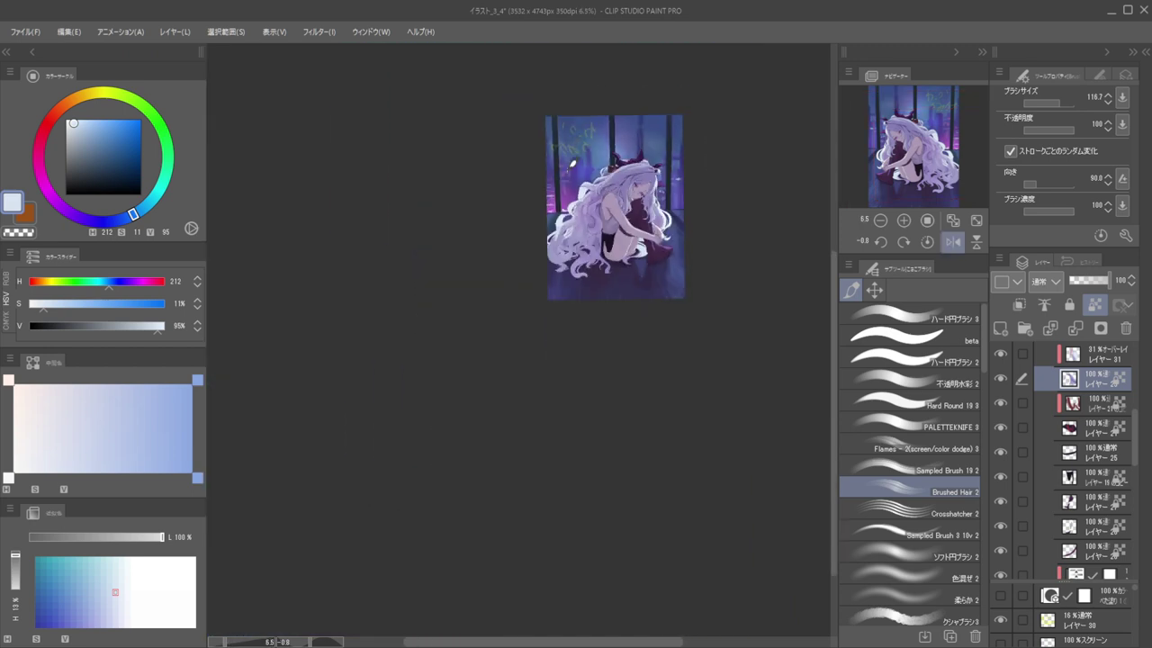
scroll(580, 190, "up", 3)
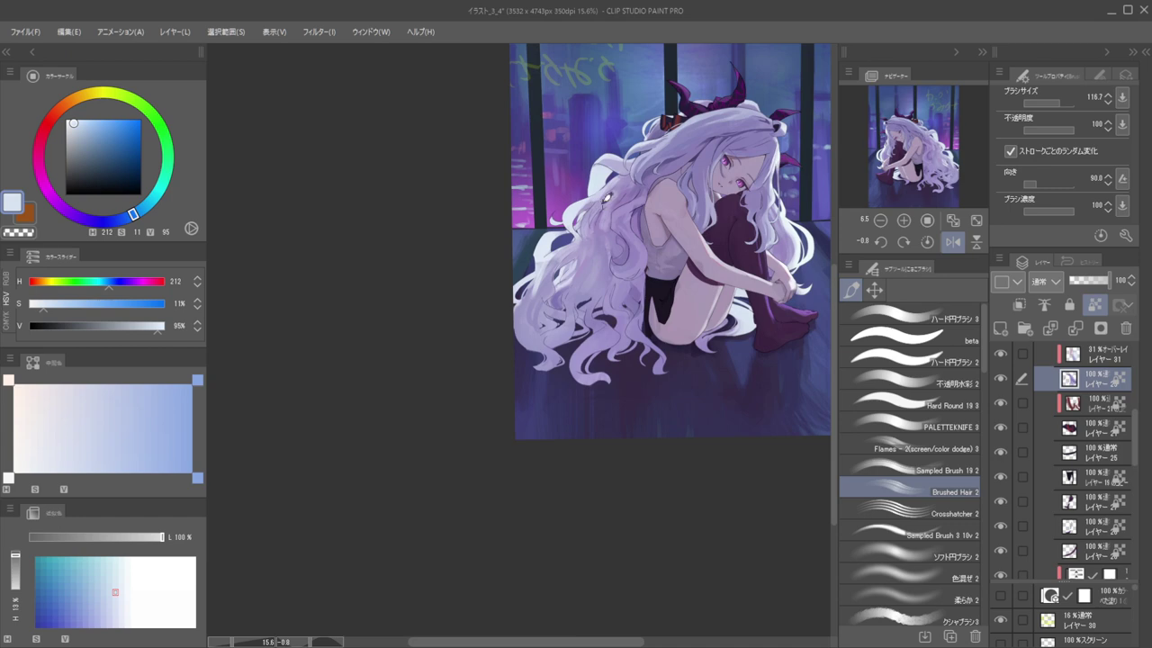
scroll(581, 214, "up", 4)
Paint pale lavender strands across the hair with a progressively smaller brush
left_click(578, 213, "alt")
key("bracketleft")
key("bracketleft")
left_click_drag(599, 196, 585, 222)
key("bracketleft")
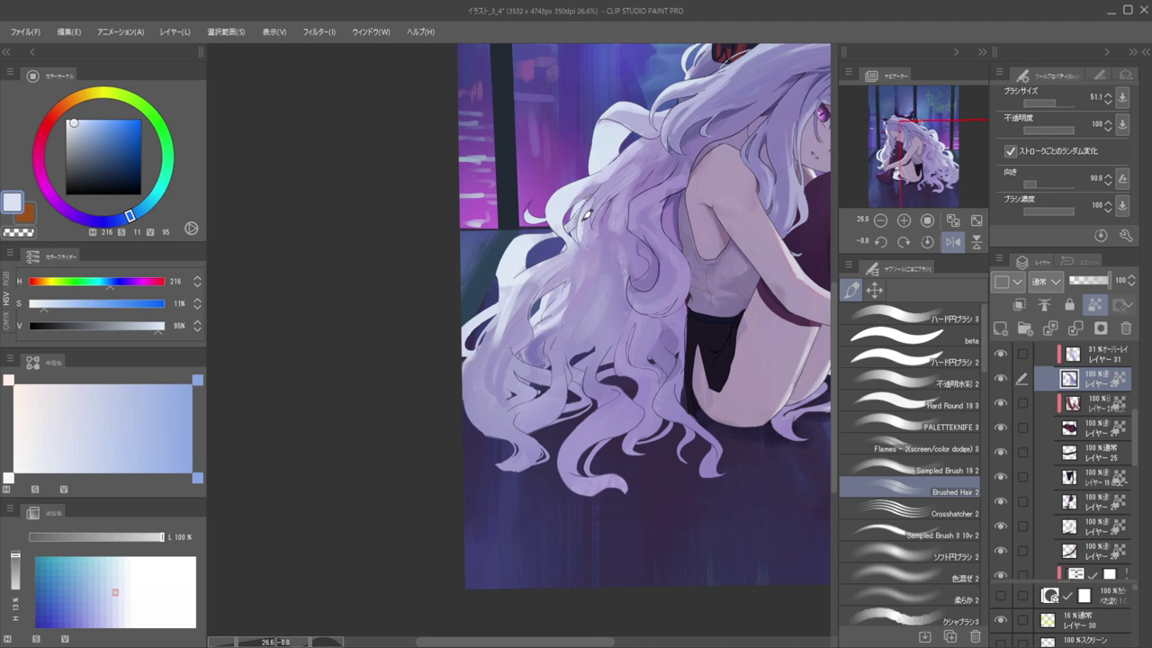
left_click_drag(548, 260, 588, 246)
Switch to Sampled Brush 19 2, sample purples and a near-white pale blue, then unflip the view
left_click(895, 466)
key("bracketleft")
left_click(577, 253, "alt")
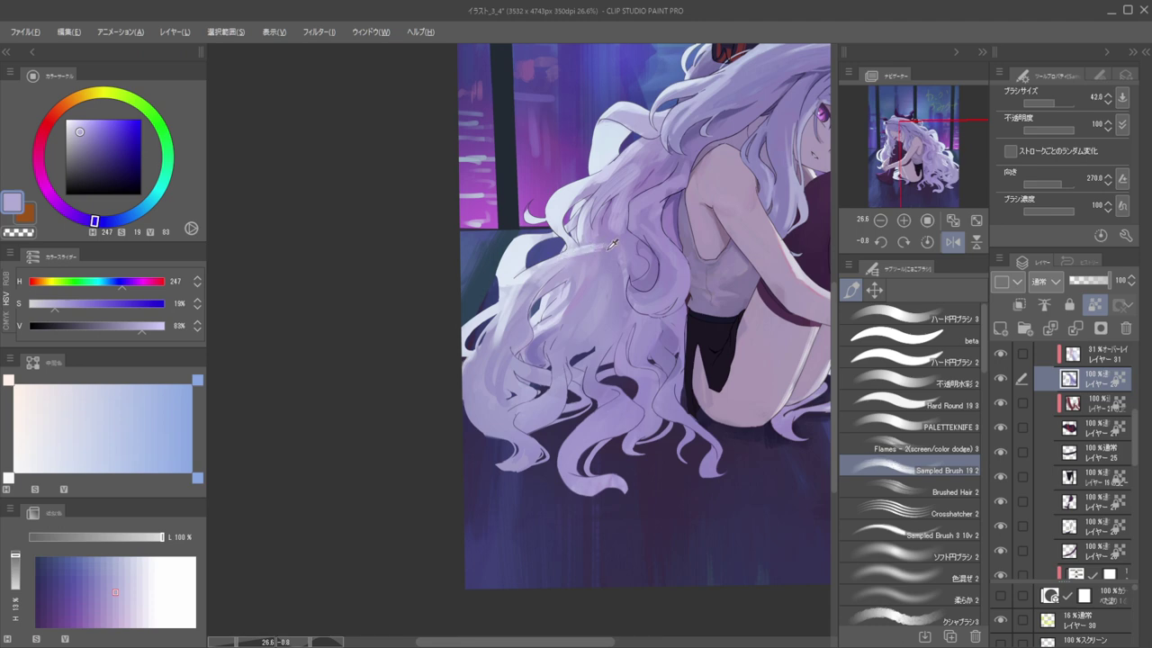
left_click(611, 243, "alt")
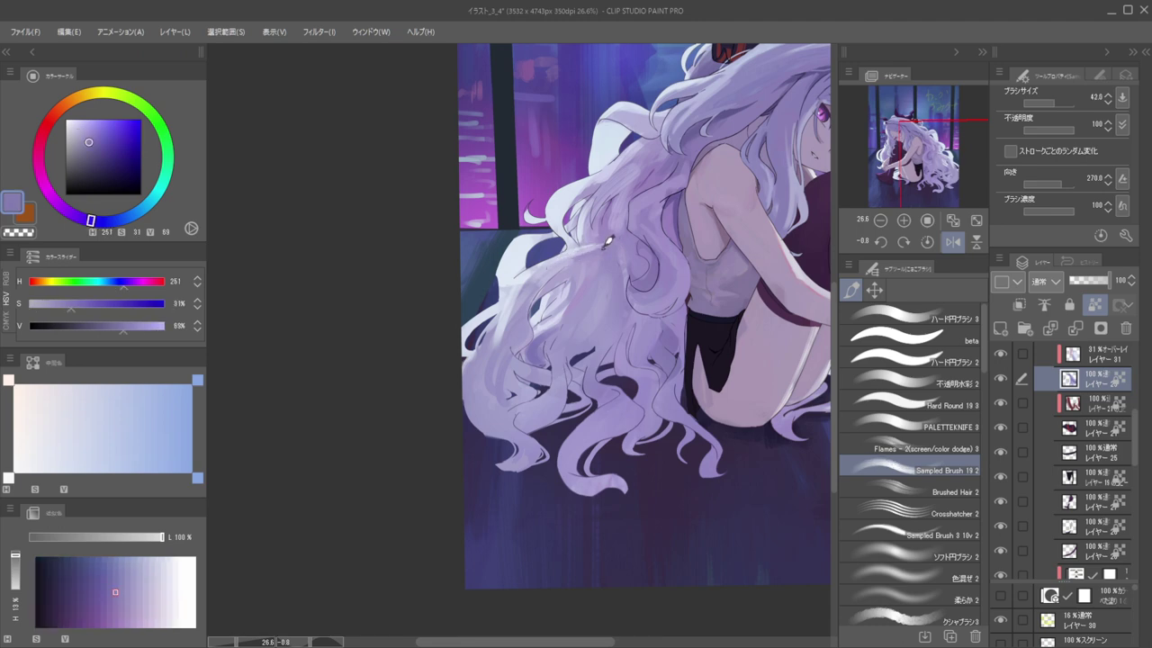
left_click(526, 276, "alt")
key("bracketright")
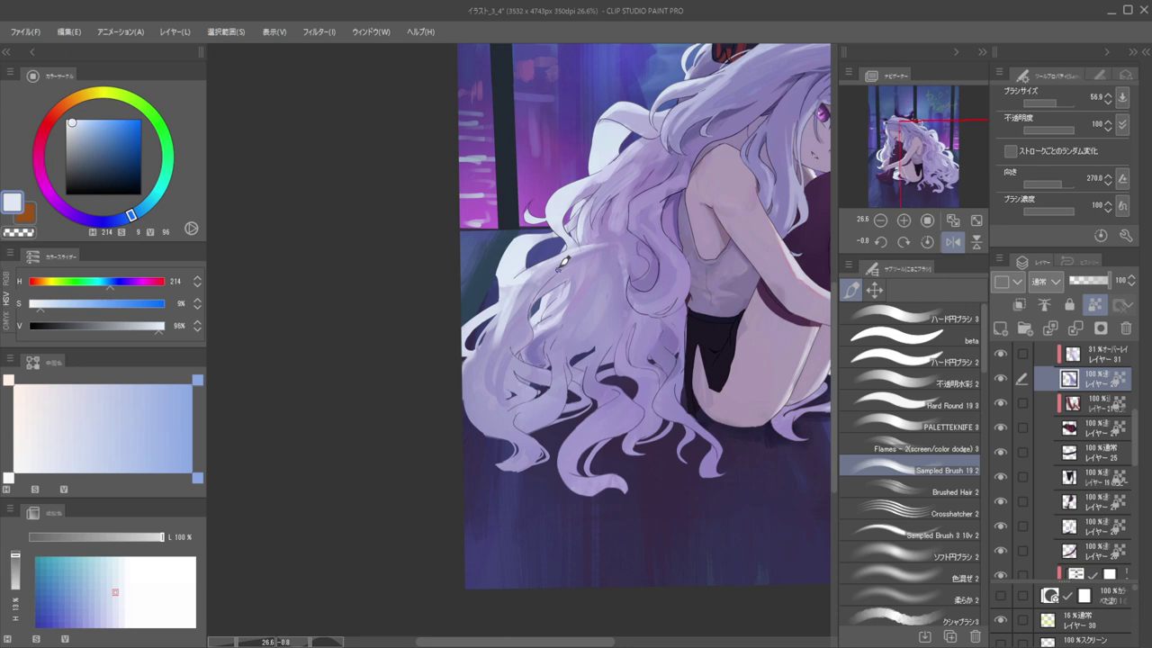
key("h")
left_click_drag(507, 213, 739, 176)
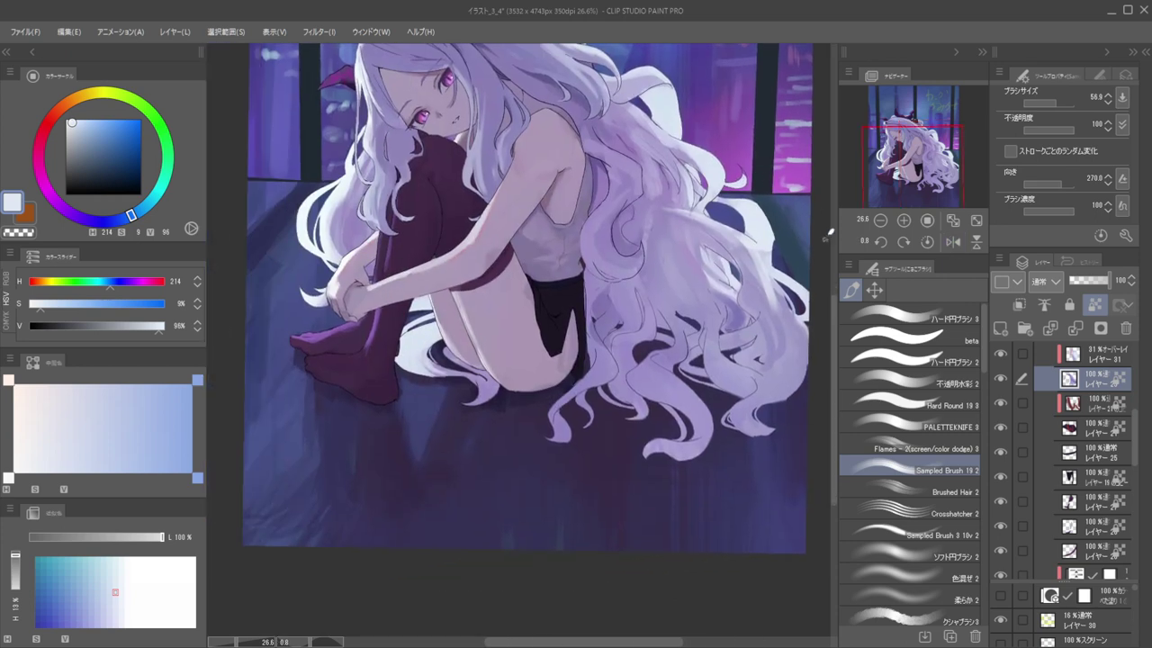
left_click(893, 384)
Shrink Opaque Watercolor 2 to a fine tip and sample a darkened purple on the torso's layer
scroll(552, 232, "up", 4)
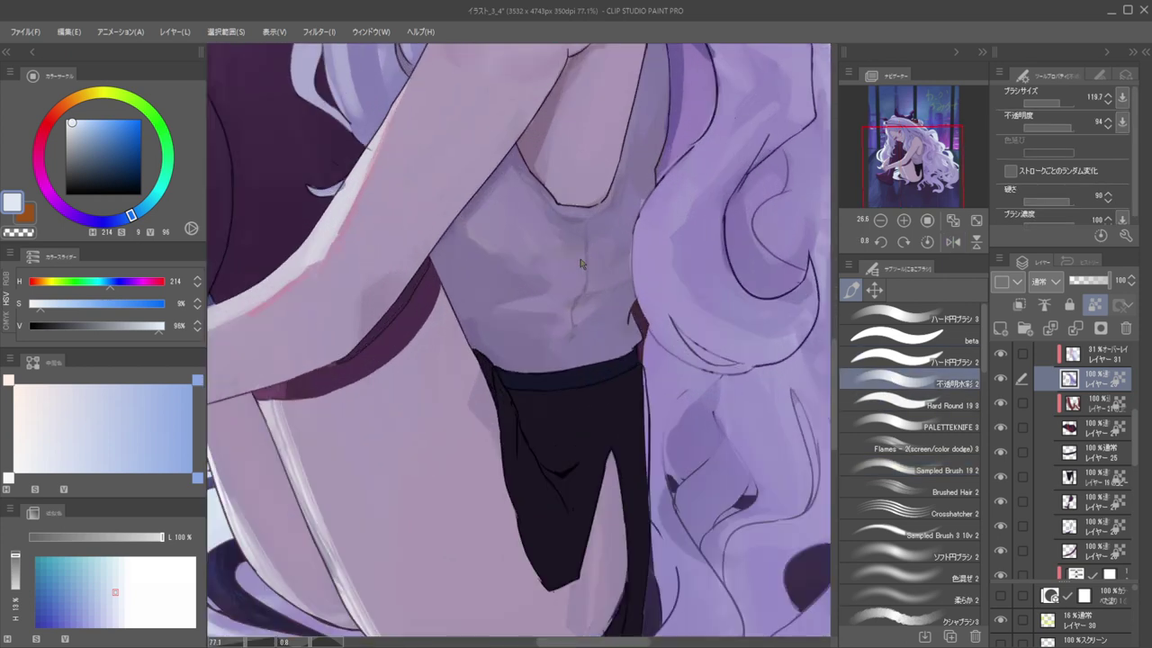
left_click_drag(566, 252, 540, 252)
left_click(588, 243, "alt")
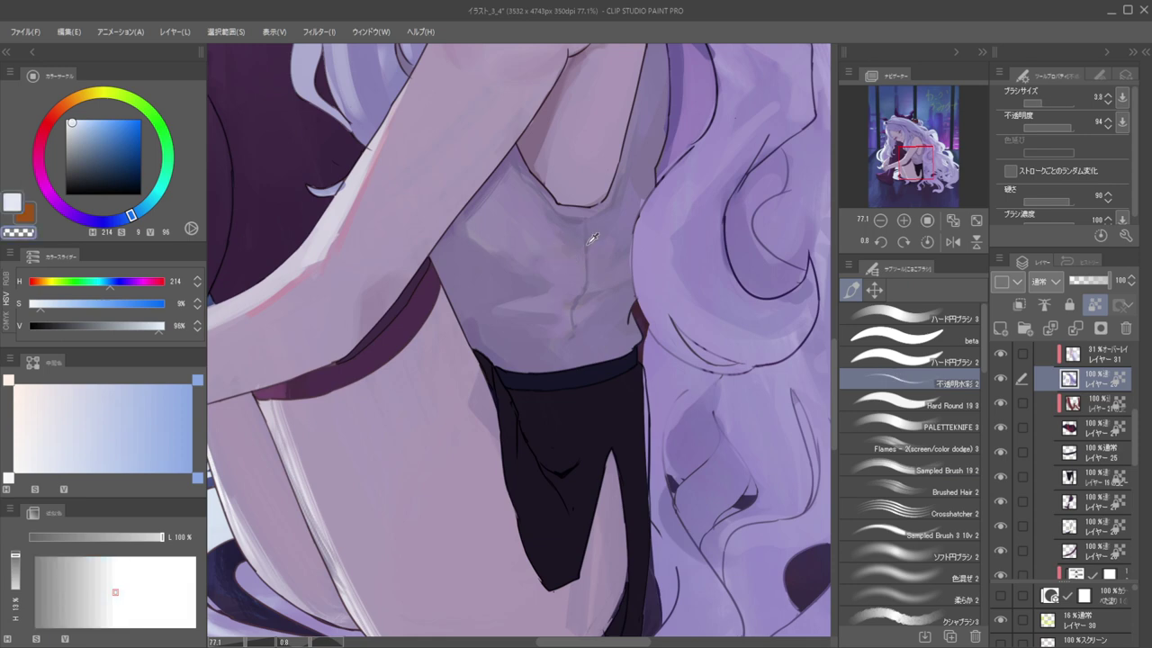
left_click(588, 264, "ctrl+shift")
left_click(588, 263, "alt")
left_click(93, 160)
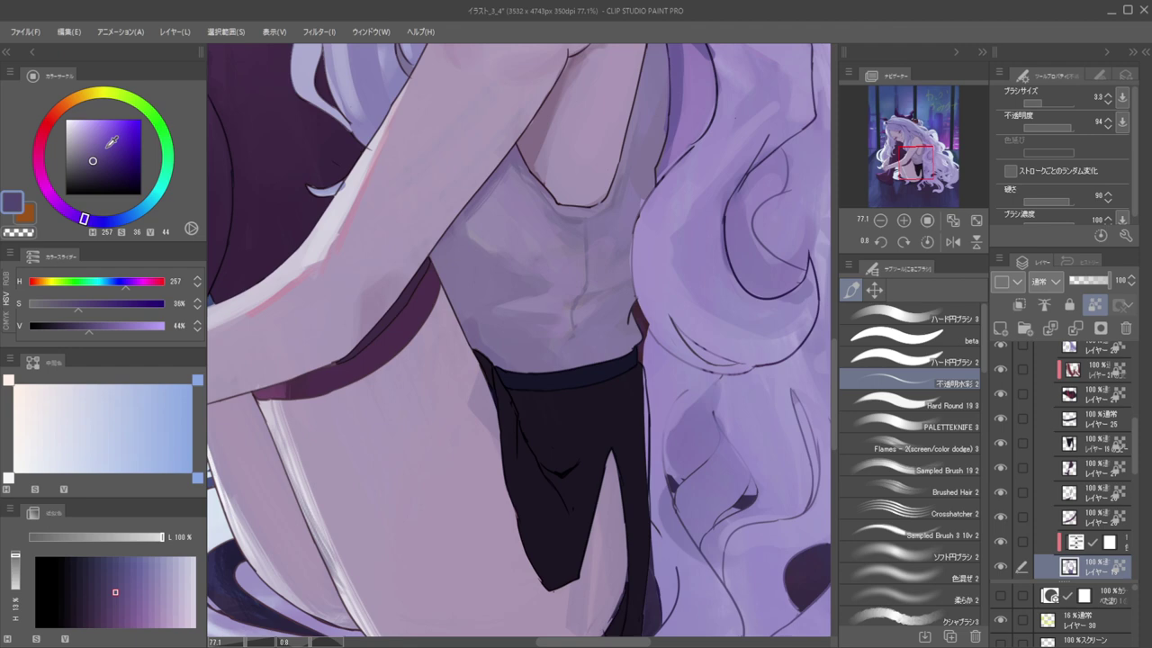
left_click_drag(587, 245, 589, 244)
Select the shorts' layer and sample their dark navy, lightening it slightly on the colour wheel
left_click_drag(578, 278, 582, 334)
left_click(582, 334, "ctrl+shift")
left_click(588, 331, "alt")
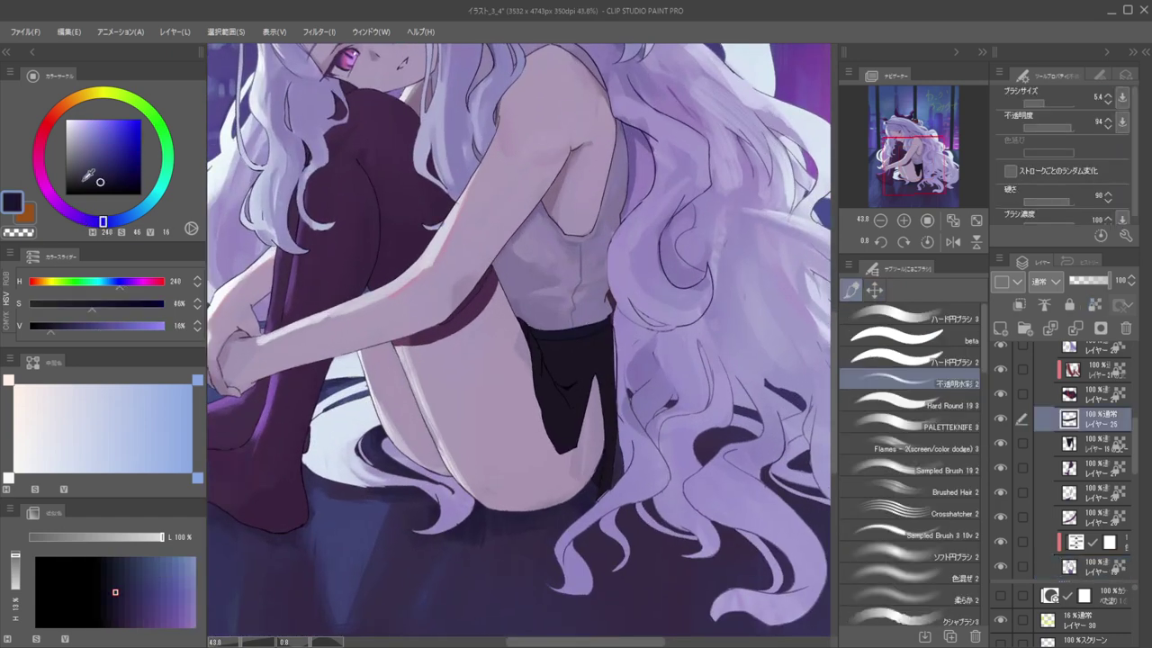
left_click(101, 171)
With PALETTEKNIFE 3 and transparency locked, paint a lighter navy and greyish purple waistband
left_click(936, 427)
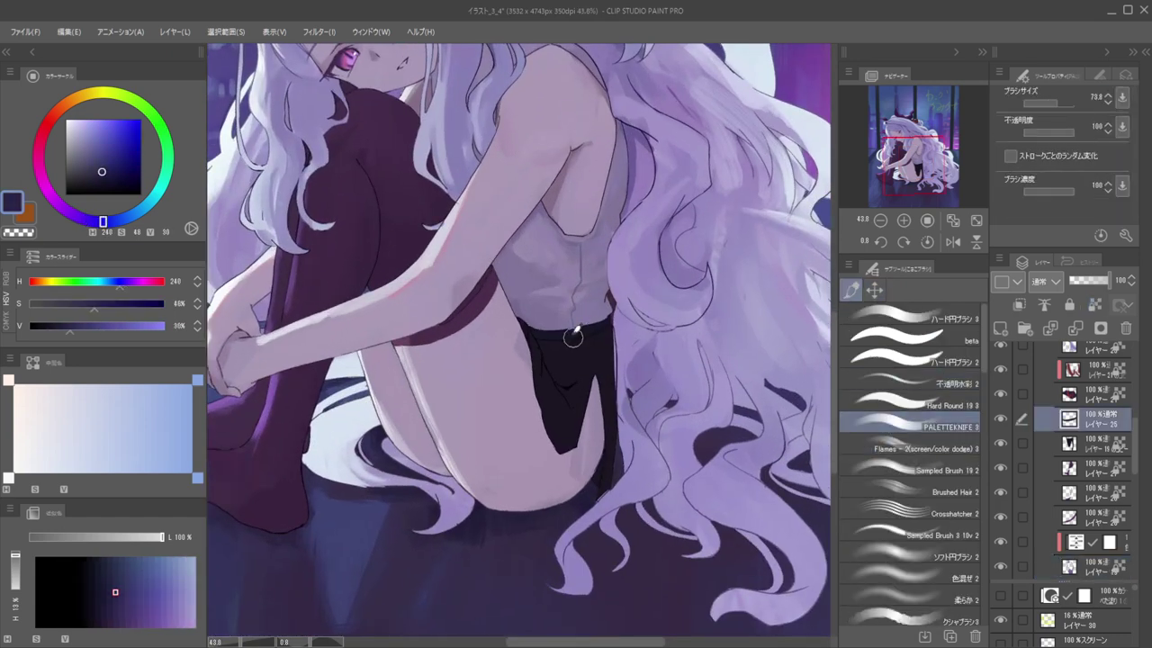
scroll(581, 331, "up", 1)
key("slash")
key("bracketright")
key("bracketright")
key("bracketright")
mouse_move(595, 333)
left_mouse_down()
mouse_move(608, 330)
mouse_move(580, 329)
left_mouse_up()
left_click(87, 167)
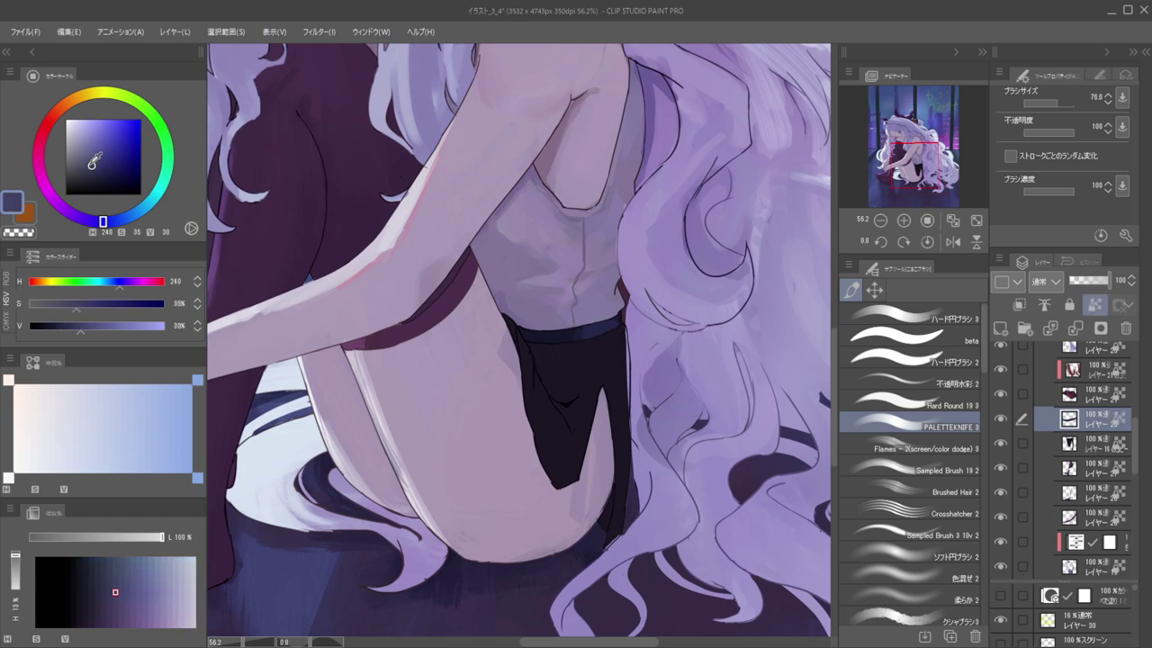
mouse_move(594, 324)
left_mouse_down()
mouse_move(541, 334)
mouse_move(532, 311)
mouse_move(569, 337)
mouse_move(624, 316)
mouse_move(594, 308)
mouse_move(569, 354)
mouse_move(521, 254)
mouse_move(557, 273)
mouse_move(562, 292)
mouse_move(657, 314)
left_mouse_up()
left_click(617, 324, "alt")
scroll(539, 324, "down", 5)
Flip the view, select the skin layer, pick a darker purple and try a thigh shadow, then undo it
key("h")
key("h")
mouse_move(635, 276)
left_mouse_down()
mouse_move(718, 254)
mouse_move(647, 285)
left_mouse_up()
left_click_drag(589, 336, 635, 306)
left_click(637, 322, "ctrl+shift")
left_click(606, 338, "alt")
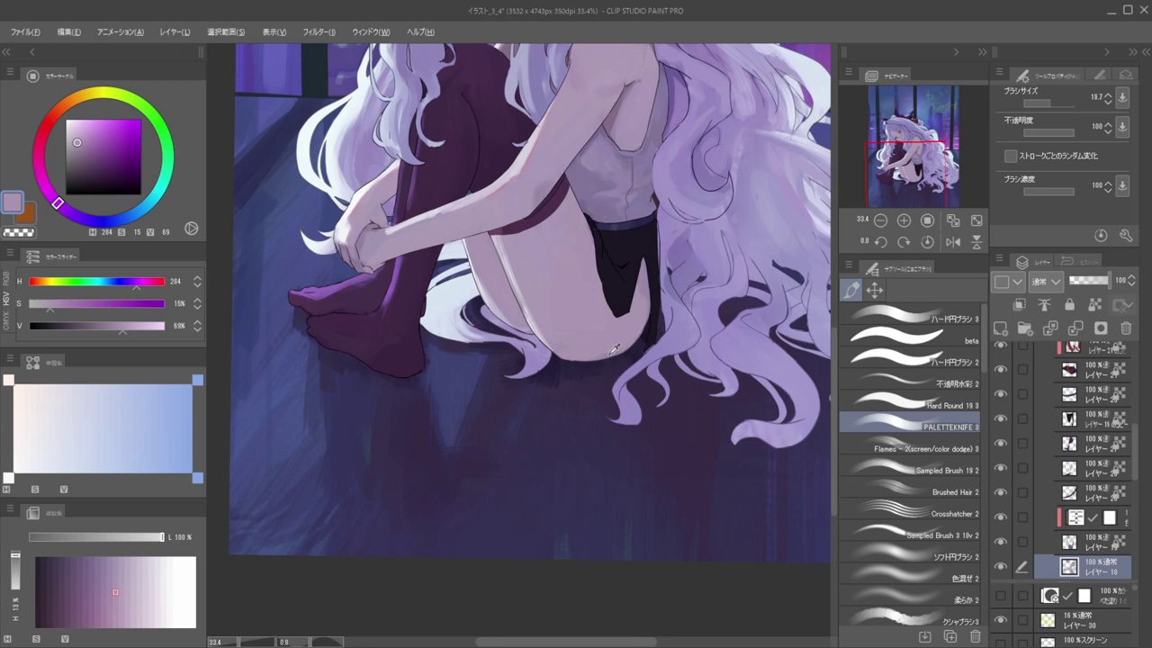
left_click(614, 349, "alt")
left_click(80, 159)
key("bracketleft")
key("bracketright")
key("bracketright")
key("bracketright")
key("bracketright")
left_click_drag(580, 358, 604, 360)
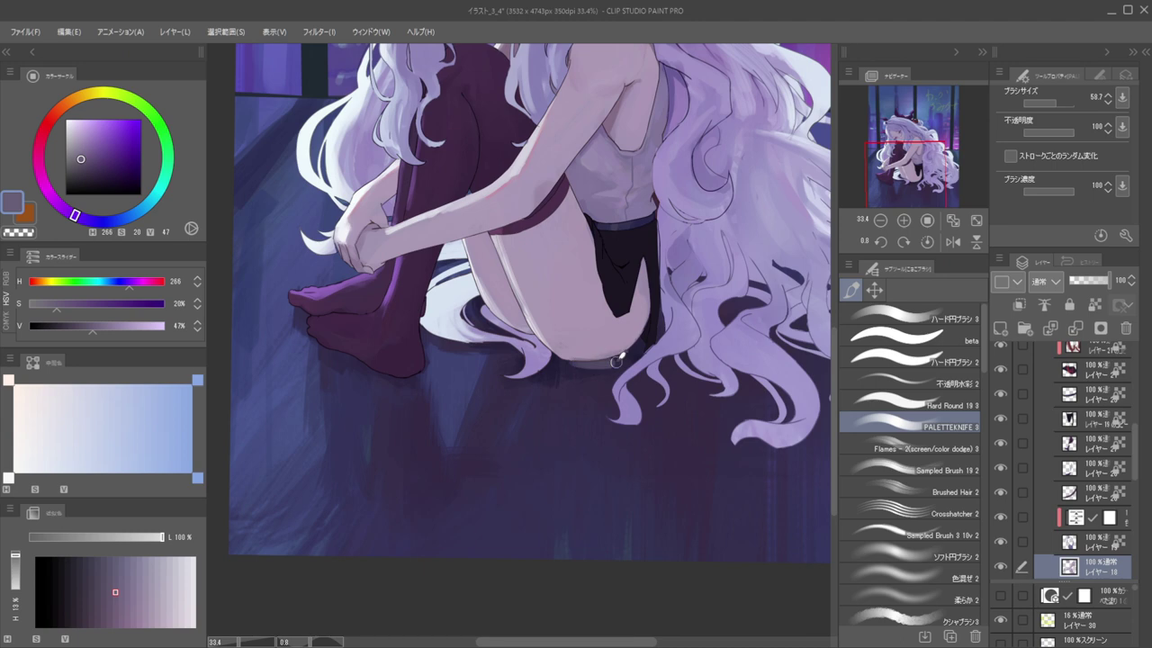
key("ctrl+z")
Lock the skin layer's transparency and shade the thigh's underside with eyedropped dark and light skin tones
key("bracketleft")
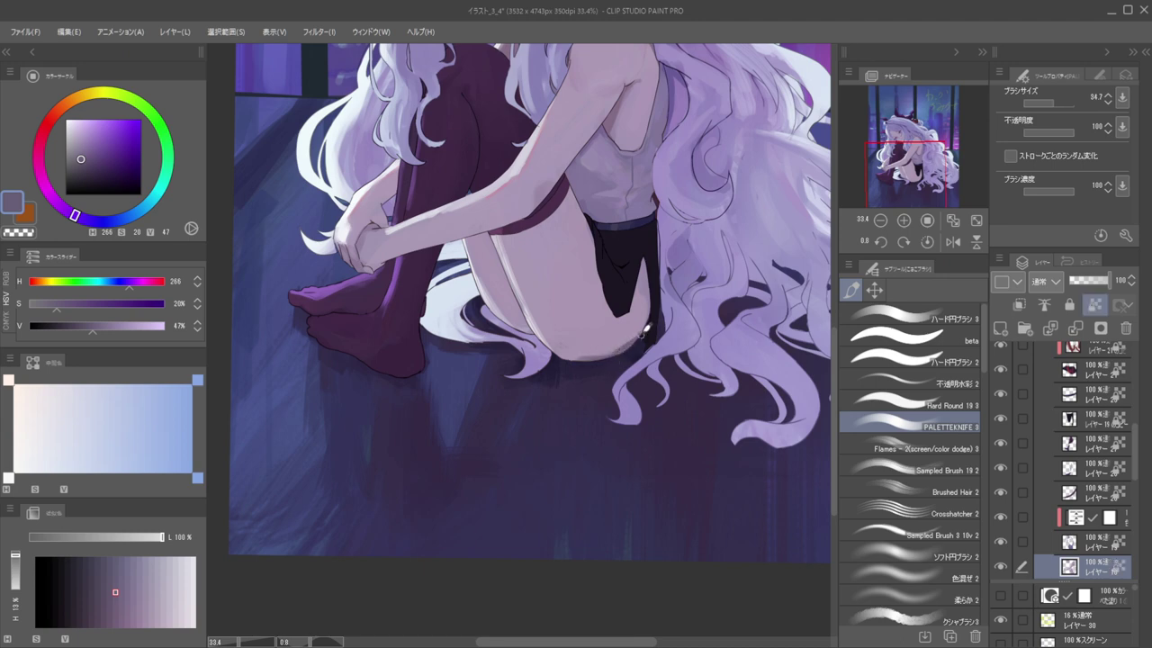
left_click(630, 327, "alt")
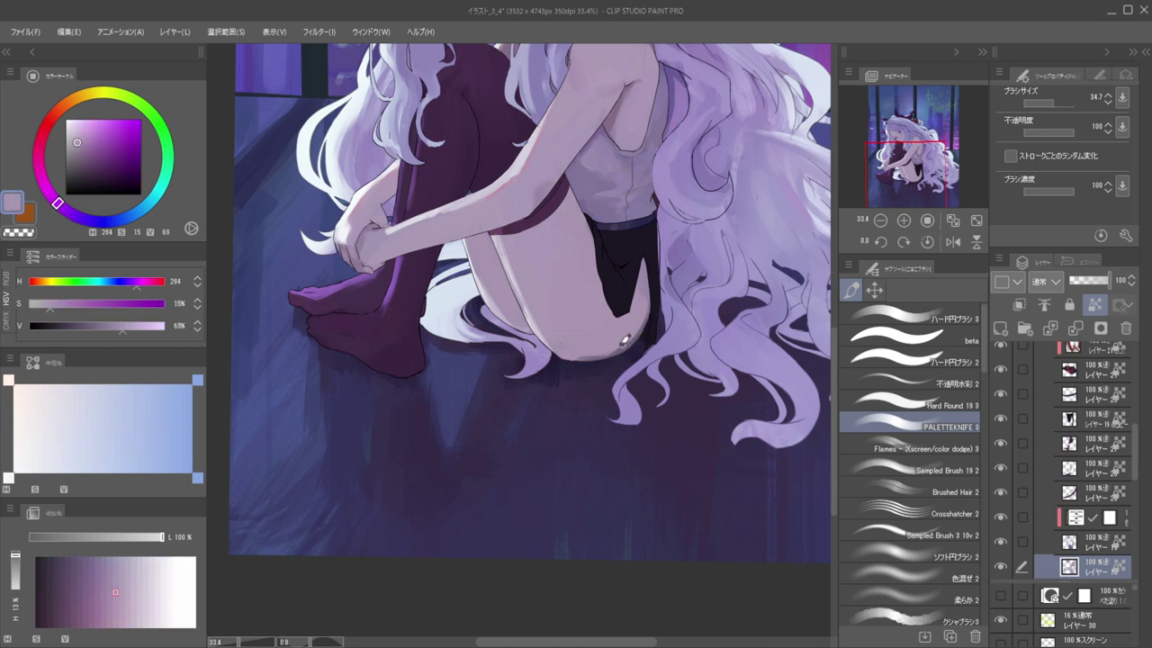
scroll(571, 347, "down", 7)
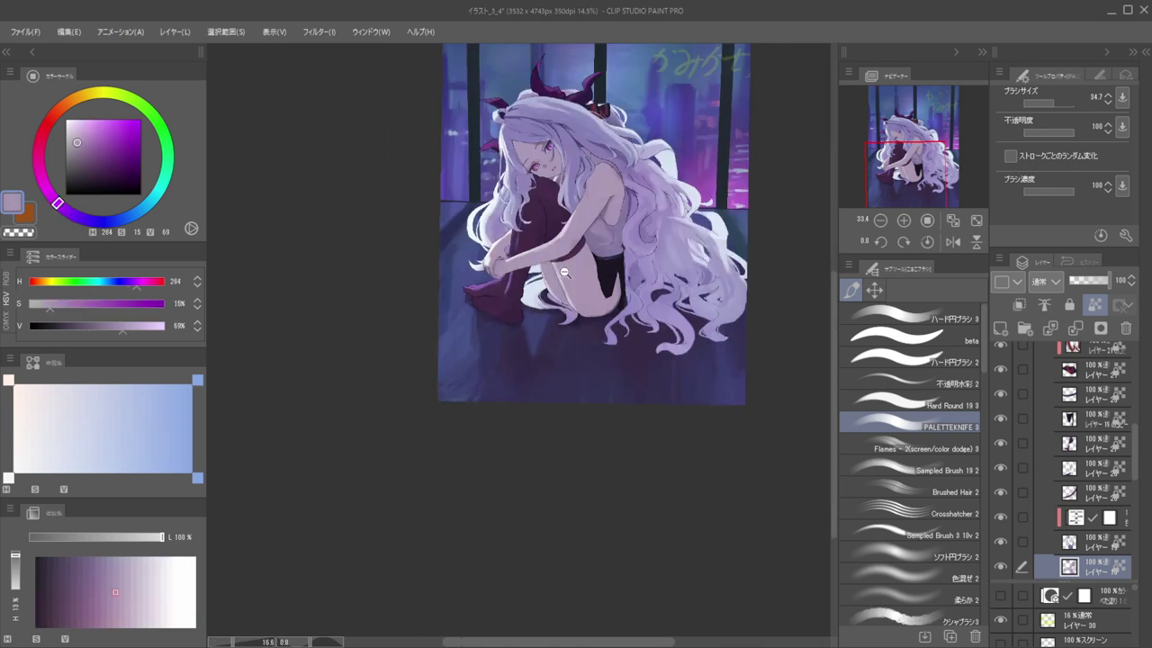
scroll(621, 286, "up", 8)
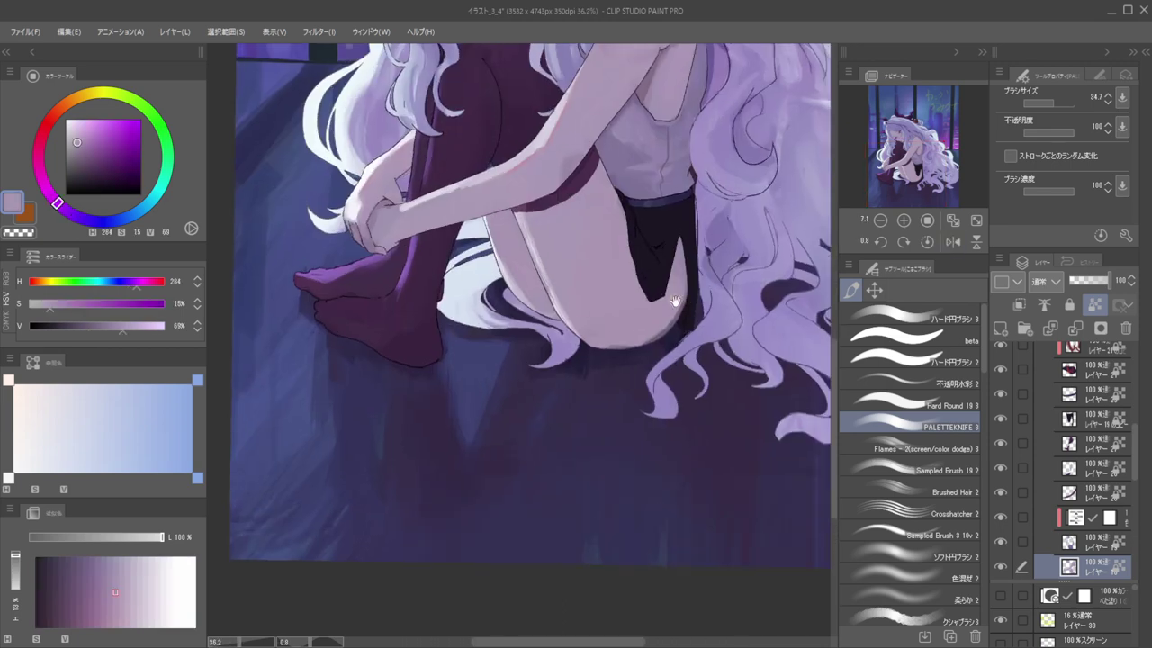
left_click(627, 332, "alt")
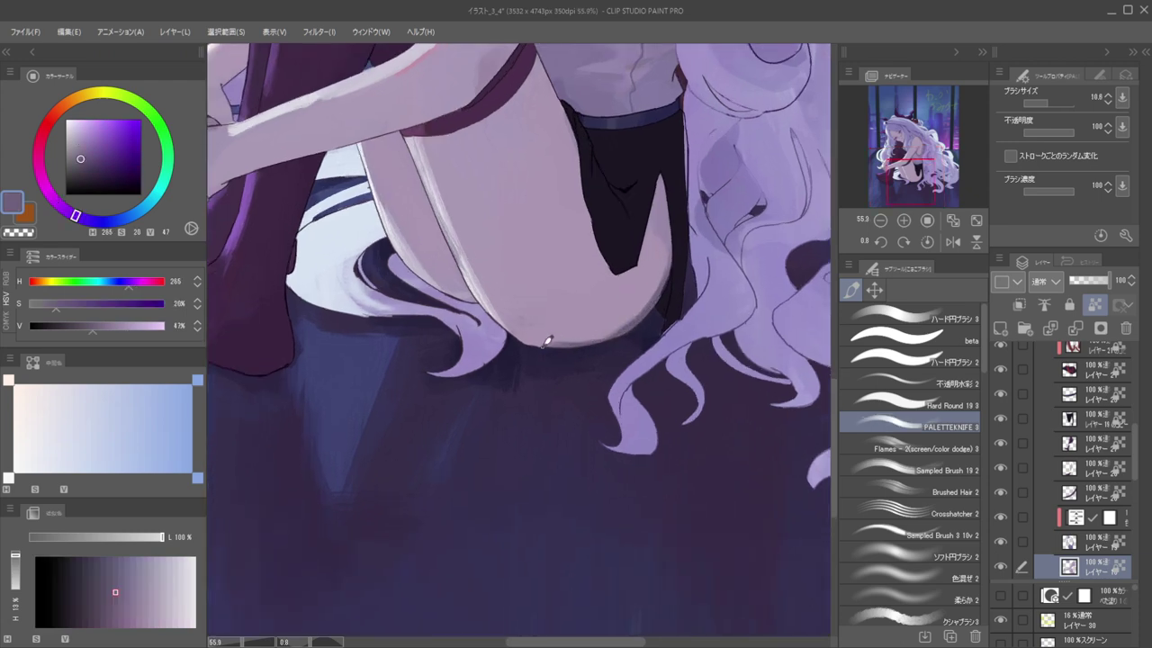
left_click(563, 322, "alt")
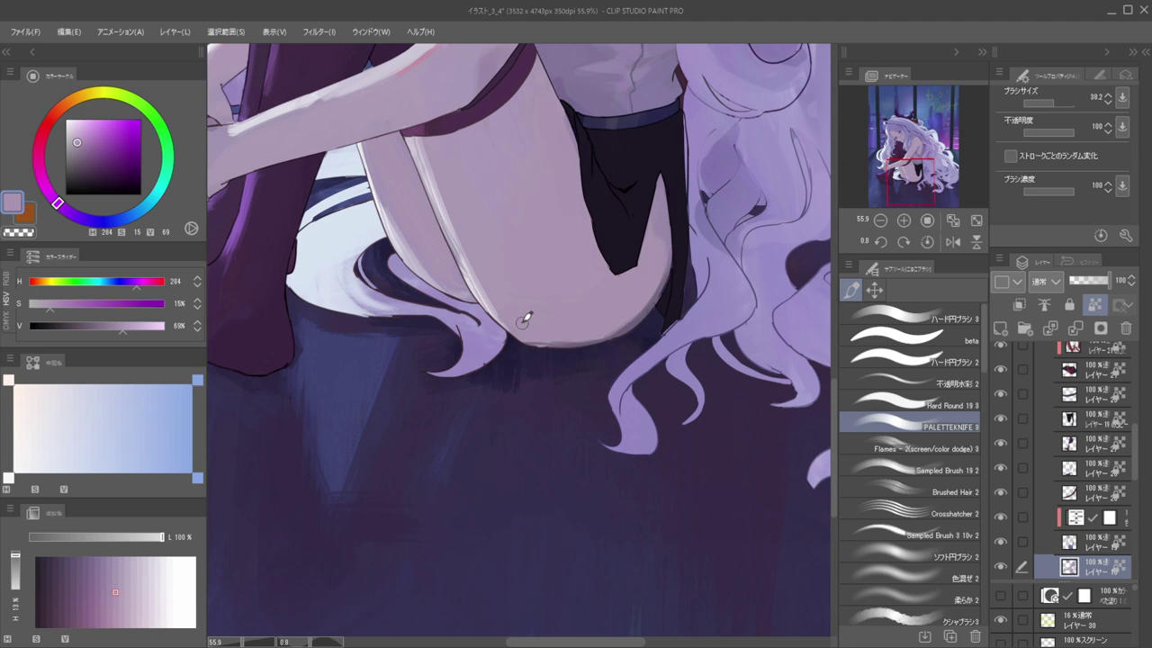
left_click(603, 337, "alt")
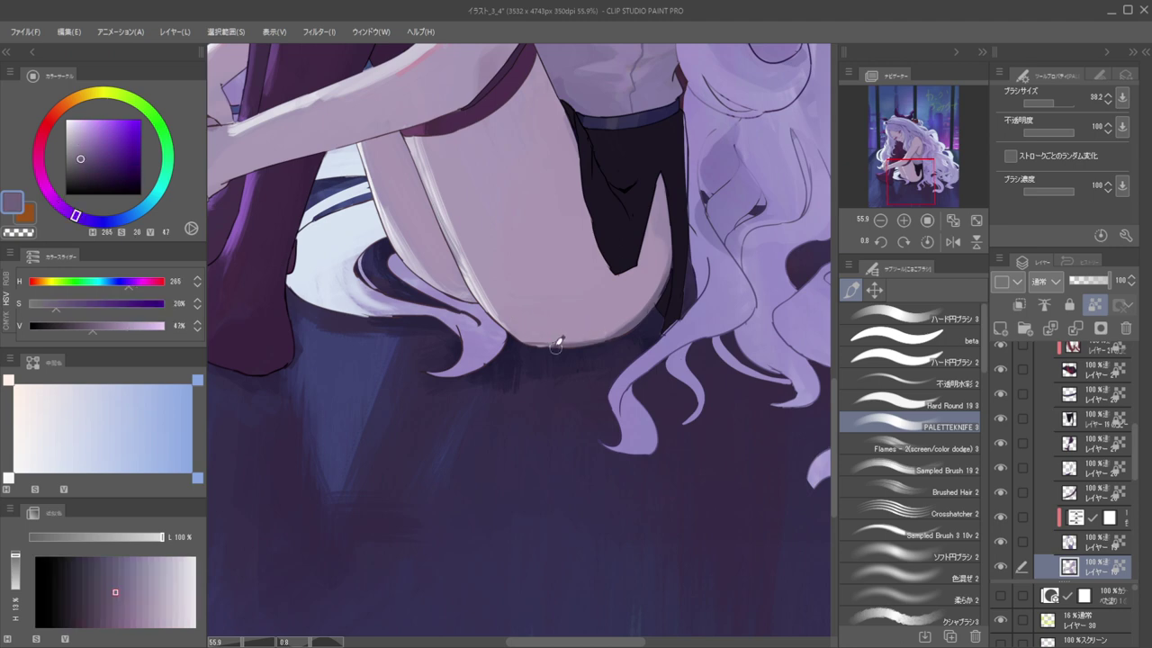
mouse_move(591, 345)
left_mouse_down()
mouse_move(649, 311)
mouse_move(643, 302)
left_mouse_up()
mouse_move(631, 241)
left_mouse_down()
mouse_move(611, 264)
mouse_move(646, 259)
mouse_move(635, 277)
left_mouse_up()
left_click(637, 281, "alt")
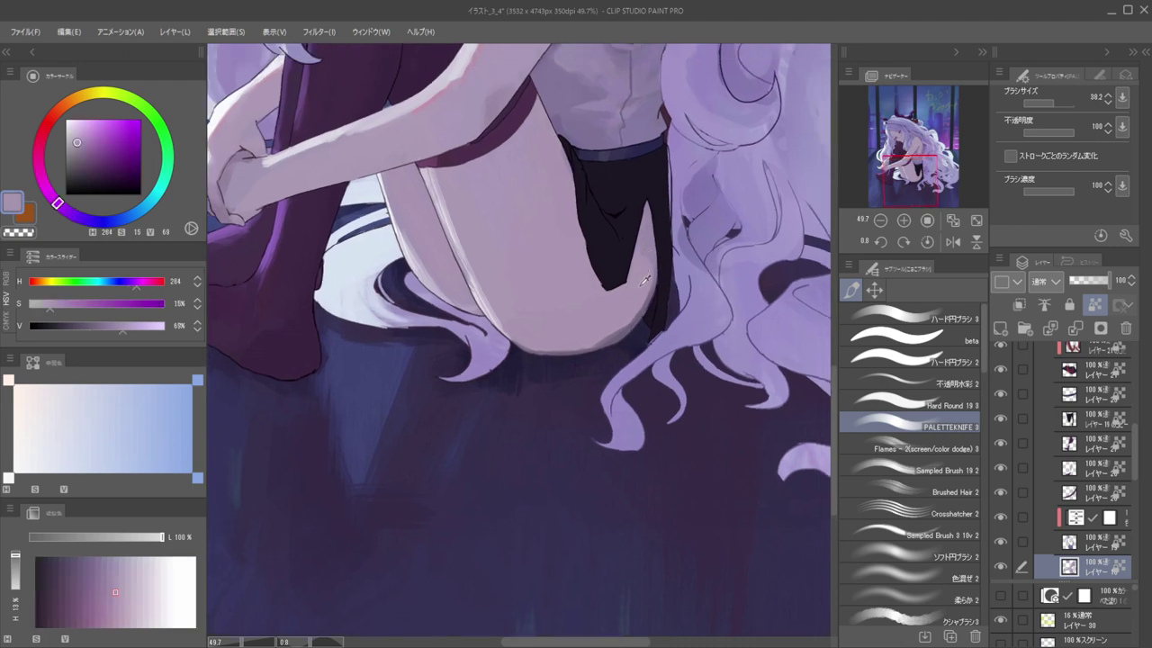
left_click_drag(640, 213, 646, 281)
left_click(645, 309, "alt")
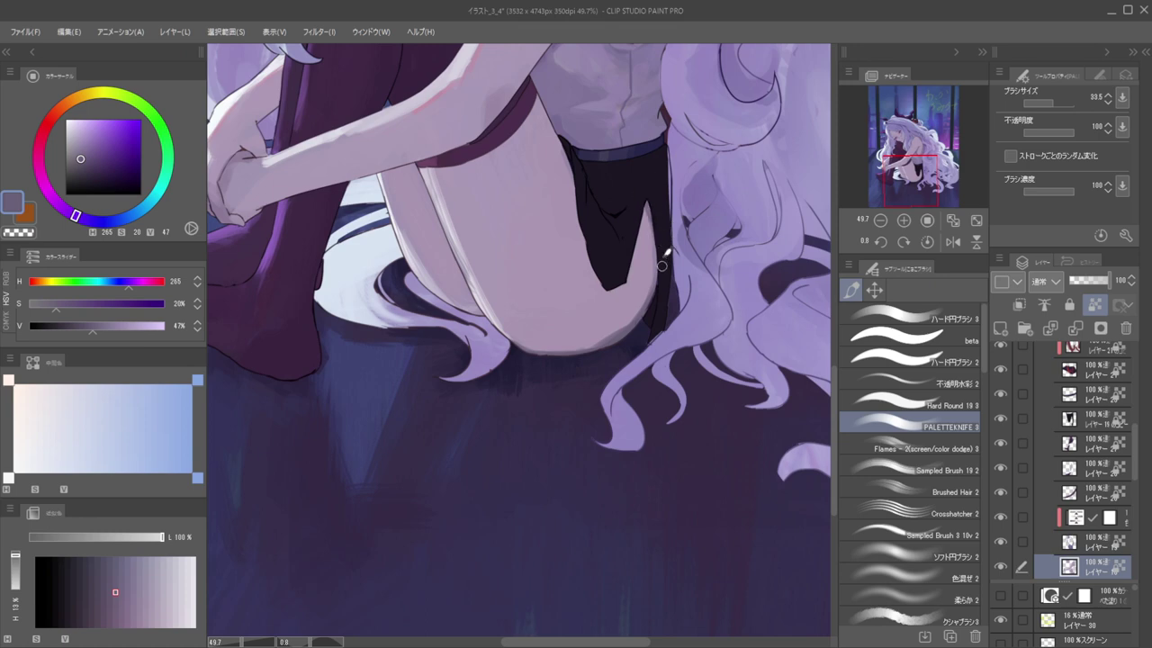
scroll(640, 153, "down", 2)
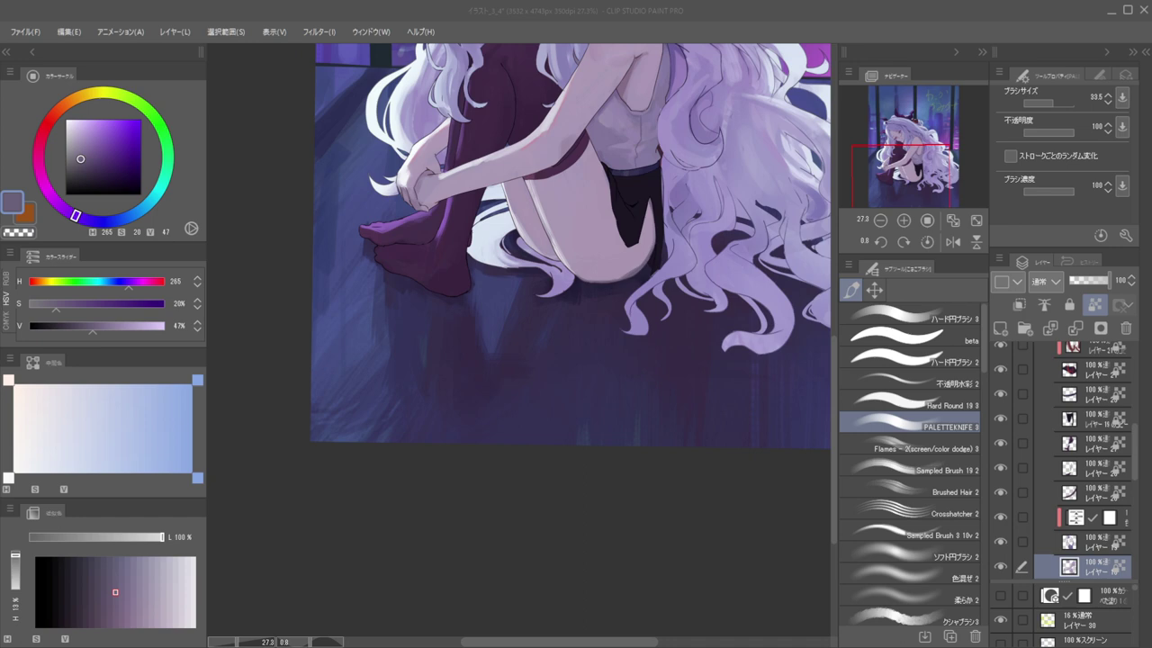
Sample lavender and purple shadow tones around the knee, nudging hue toward magenta on the colour wheel
left_click_drag(76, 216, 61, 206)
left_click_drag(80, 160, 88, 158)
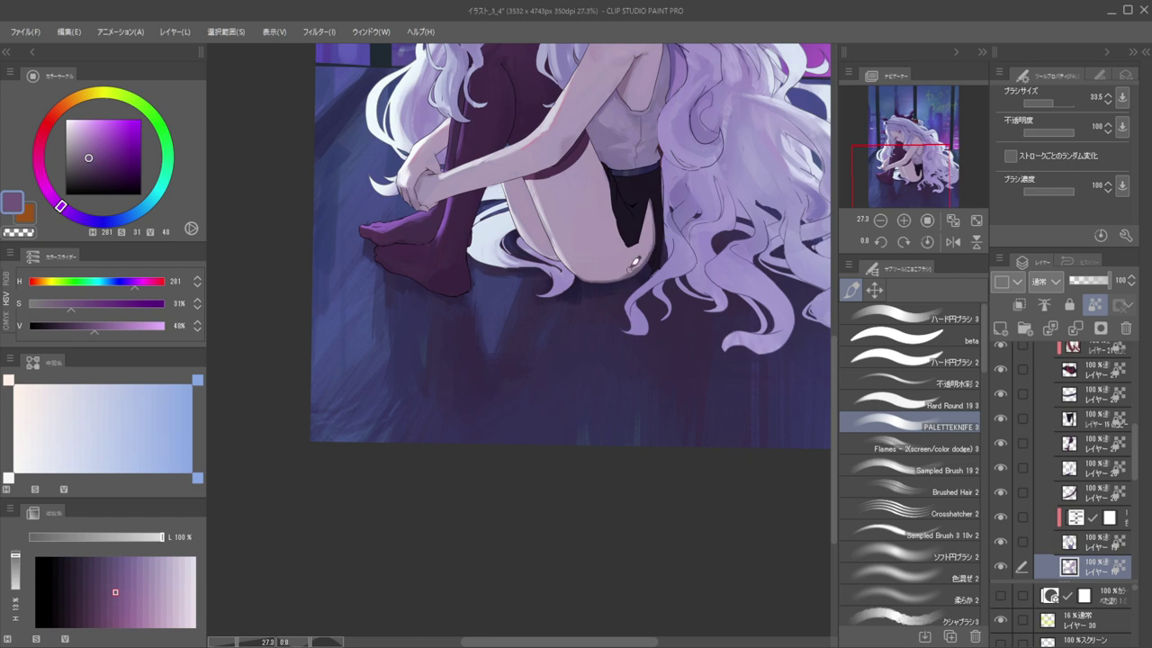
left_click(639, 262, "alt")
left_click_drag(602, 169, 636, 216)
left_click_drag(569, 240, 589, 236)
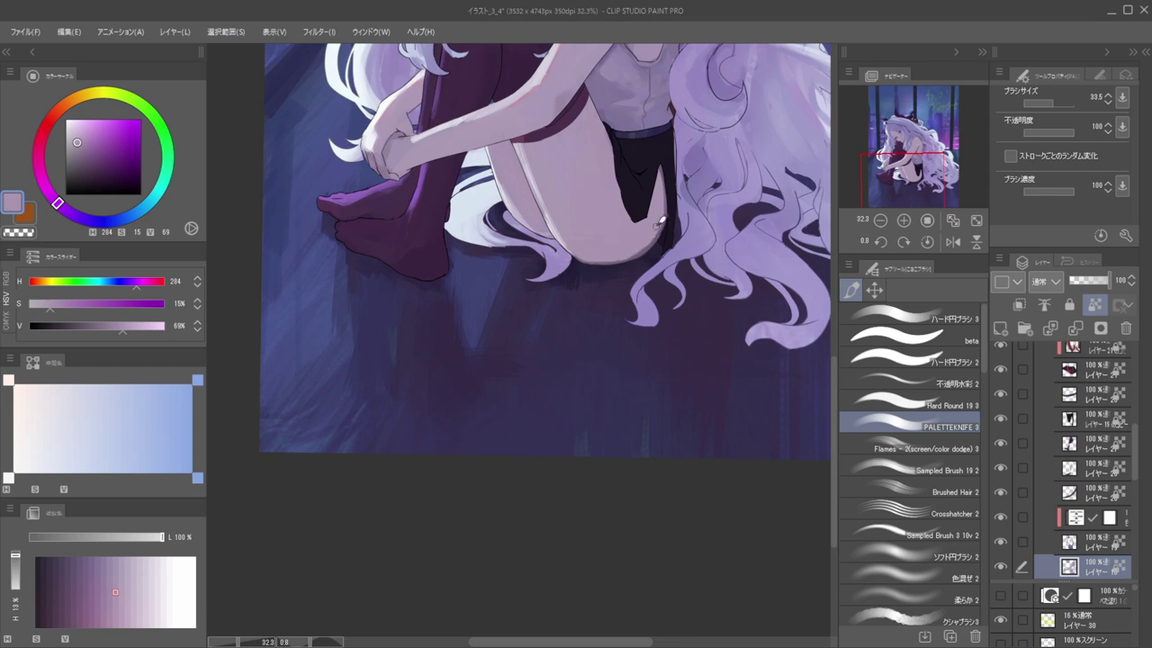
left_click(666, 224, "alt")
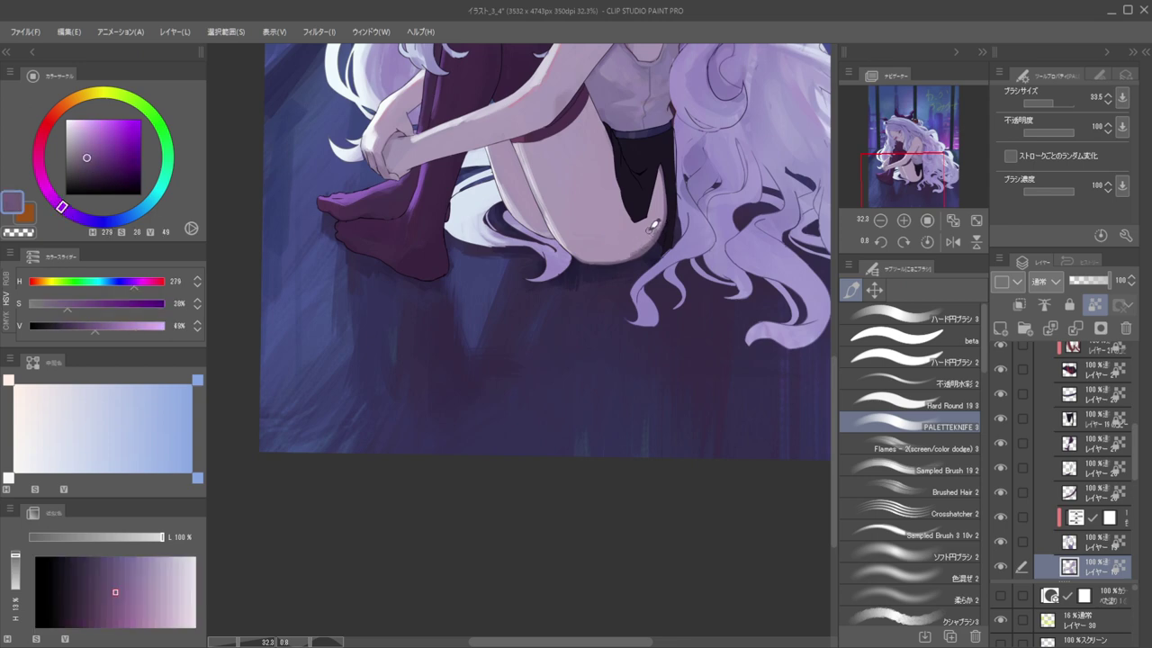
left_click(634, 245, "alt")
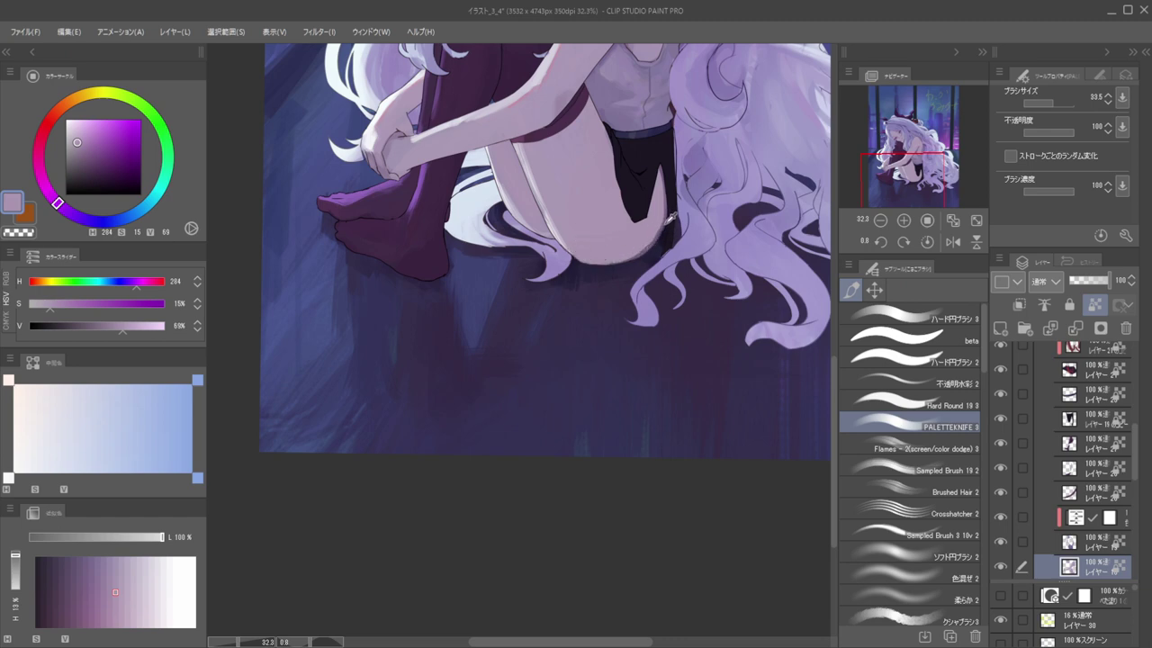
left_click(665, 222, "alt")
left_click_drag(63, 209, 41, 178)
left_click(87, 152)
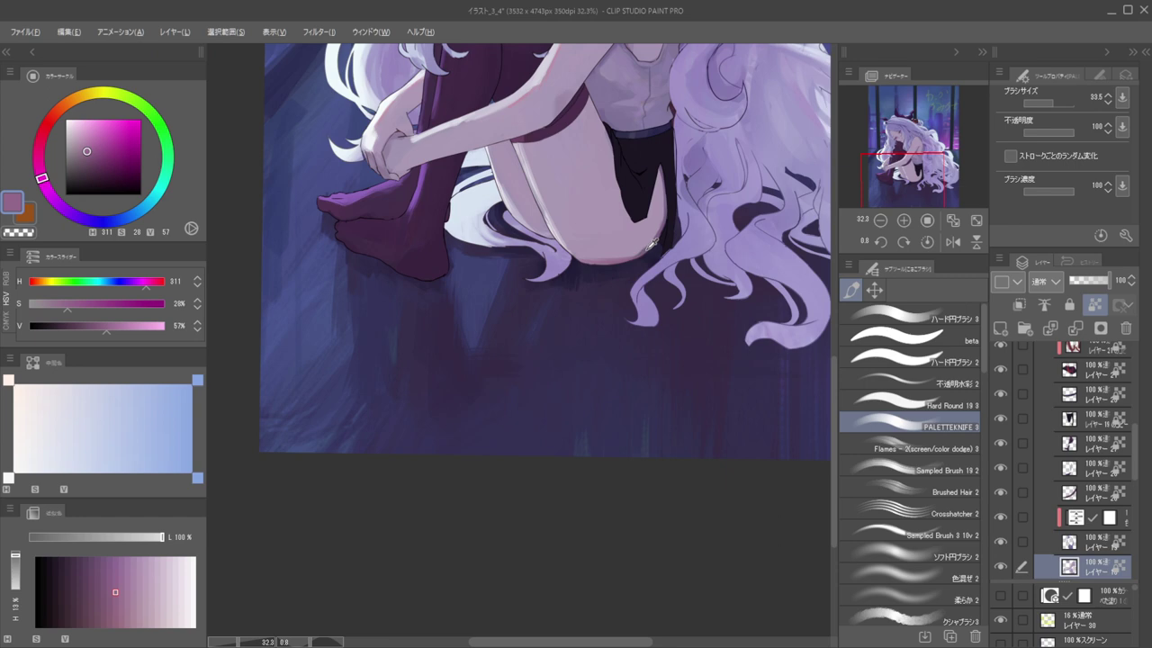
left_click(652, 242, "alt")
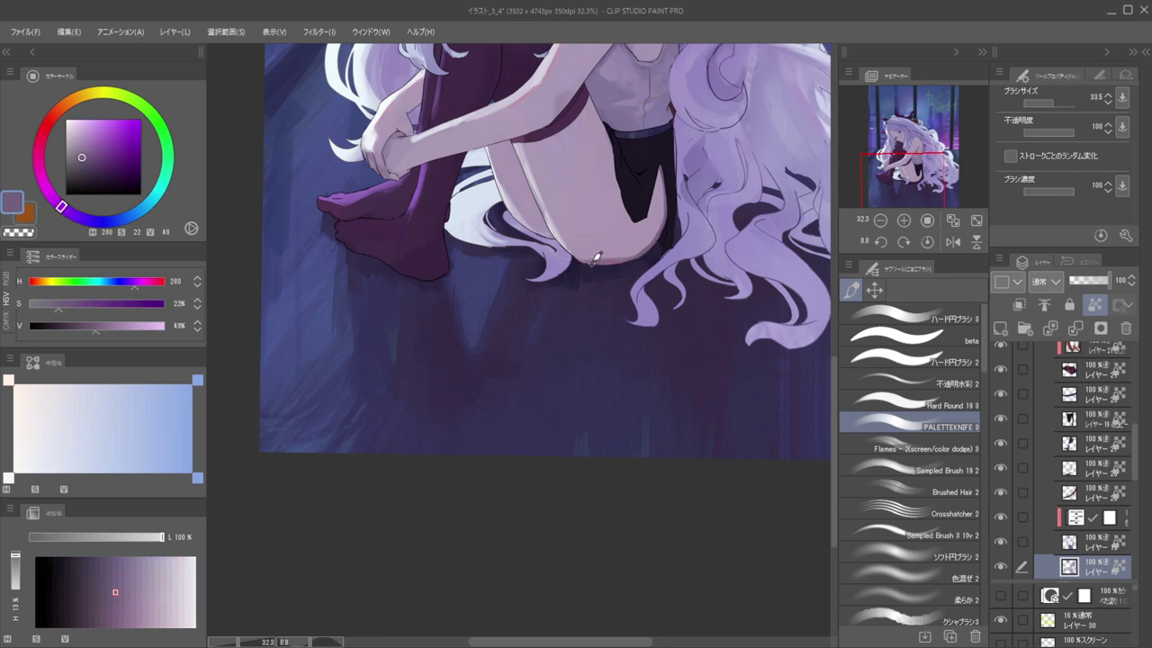
left_click(593, 254, "alt")
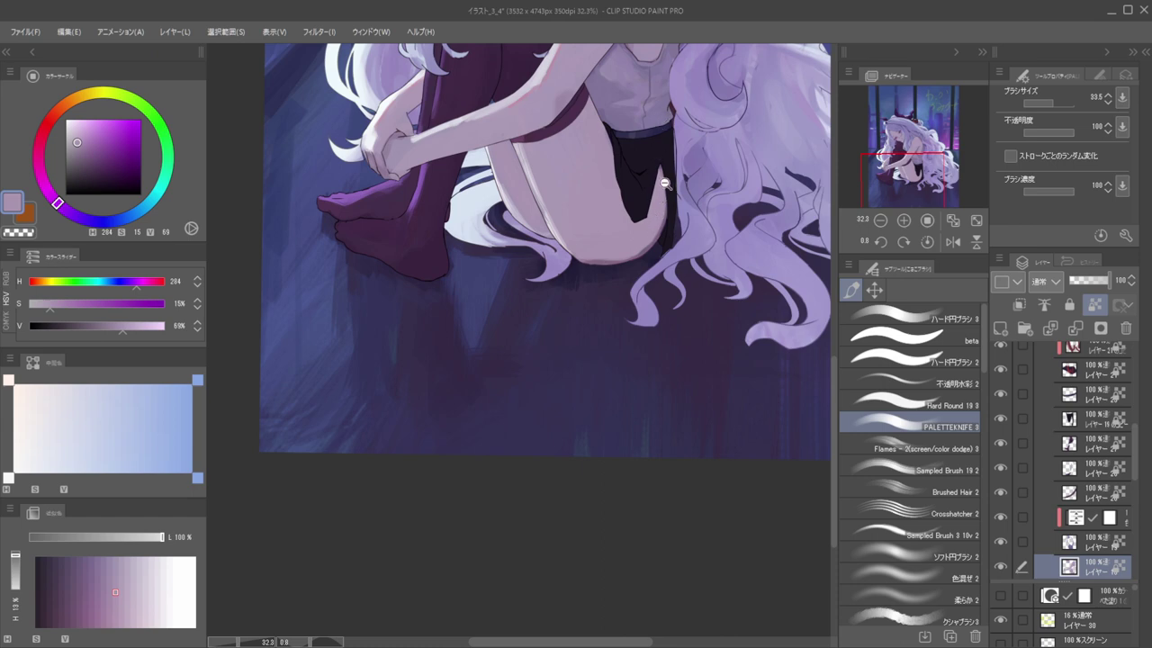
Sample a lavender tone near the knee, flip the view to check proportions, and shrink the brush
scroll(668, 192, "down", 6)
scroll(594, 173, "up", 4)
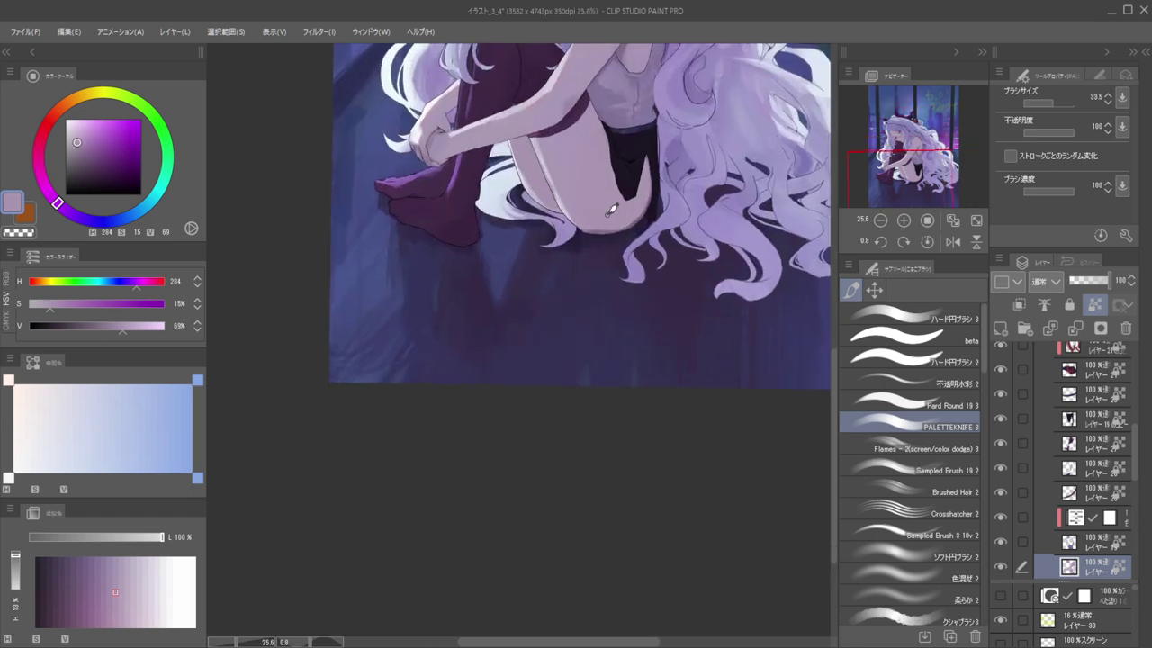
left_click(594, 213, "alt")
scroll(635, 184, "down", 4)
left_click_drag(635, 183, 709, 226)
key("h")
key("h")
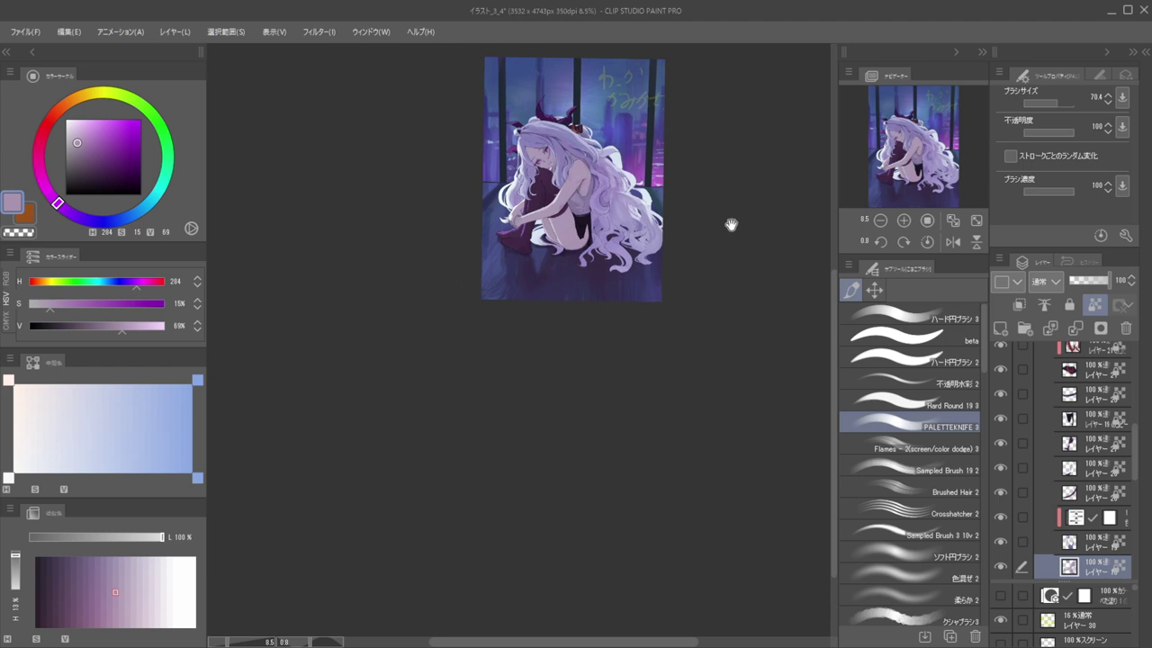
scroll(579, 226, "up", 6)
key("bracketleft")
key("bracketleft")
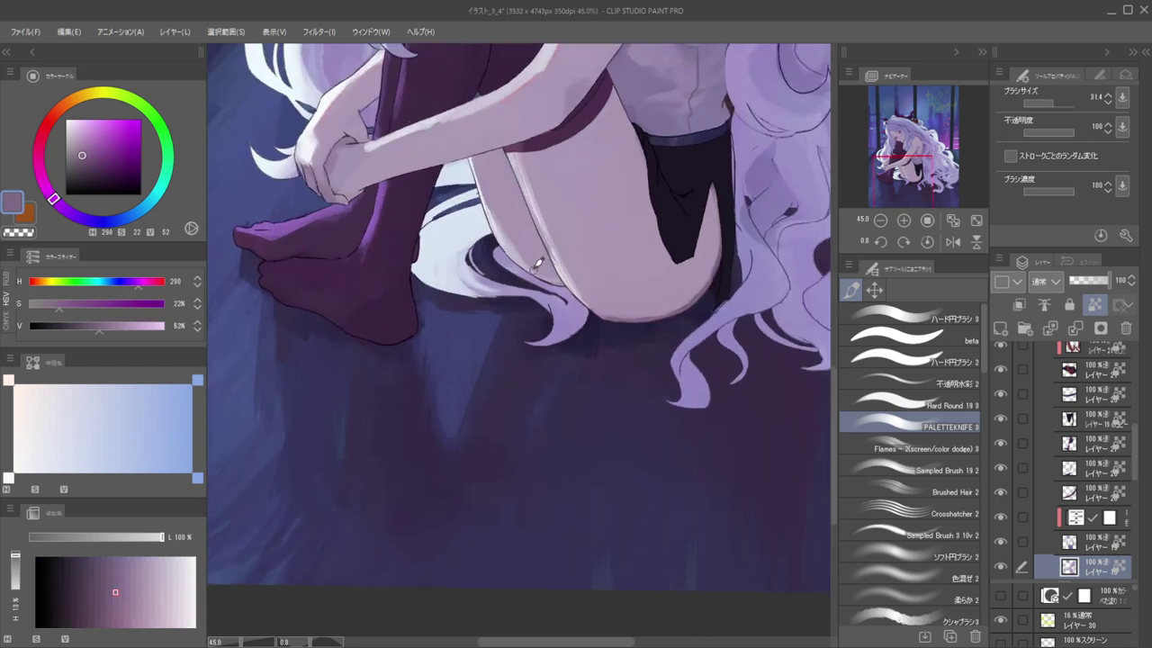
Select the layer under the knee, sample a lighter tone from the thigh, and flip the view to compare
left_click(644, 317, "ctrl+shift")
left_click(644, 316, "alt")
left_click(528, 263, "ctrl+shift")
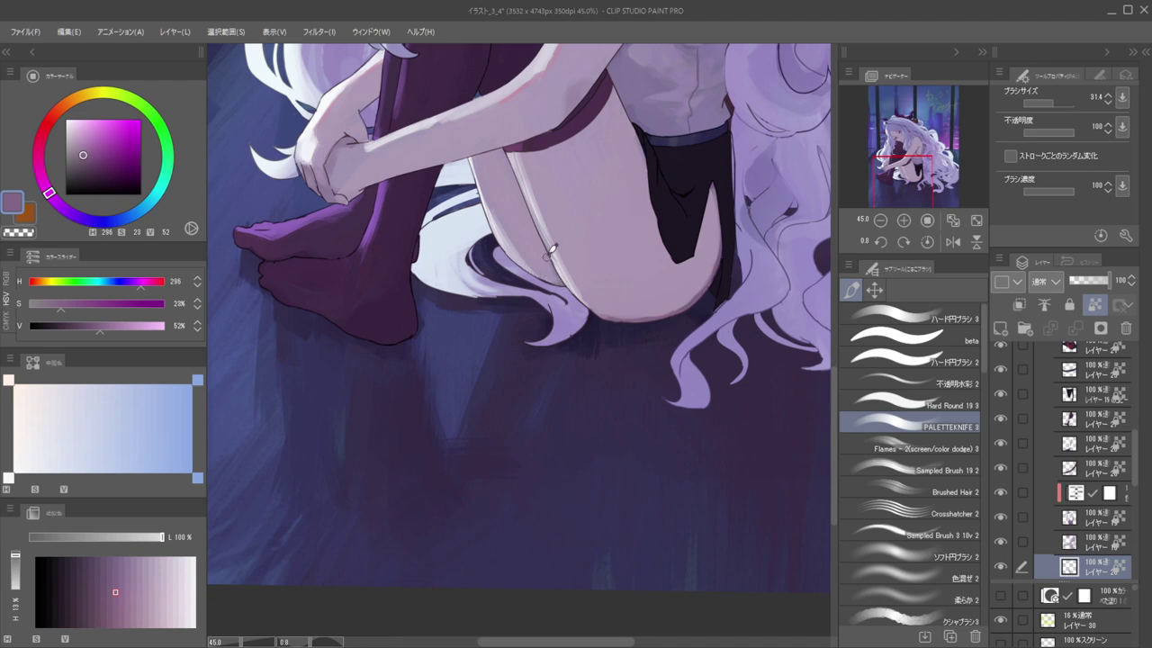
left_click(551, 244)
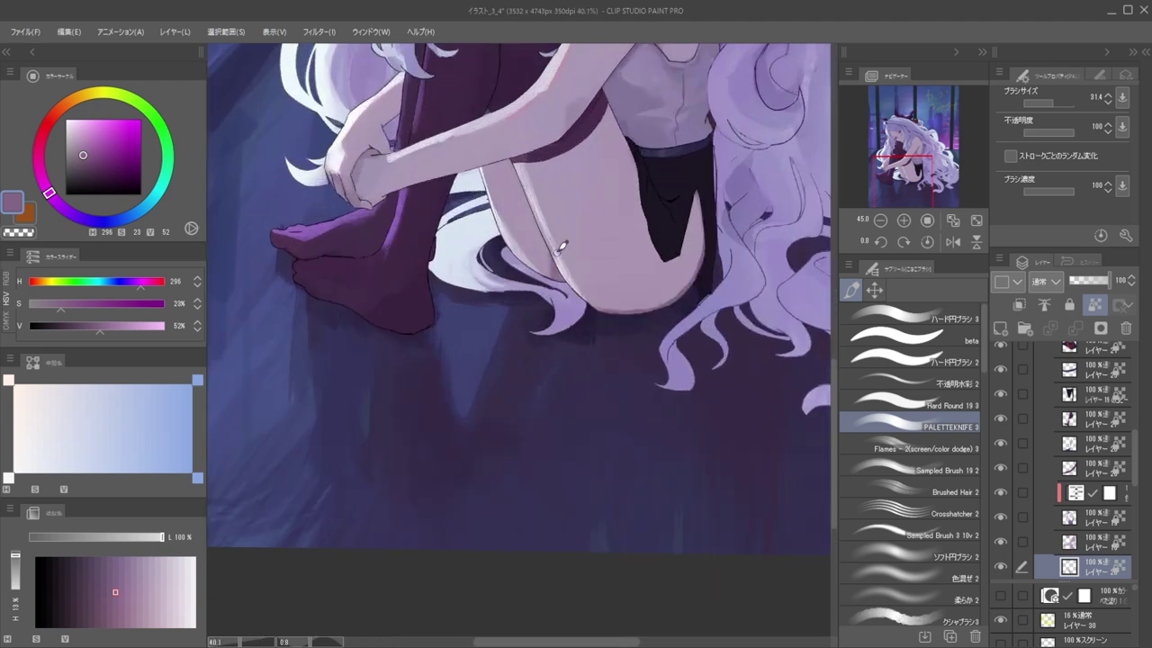
mouse_move(562, 245)
left_mouse_down()
mouse_move(551, 242)
mouse_move(579, 245)
left_mouse_up()
left_click(577, 275, "alt")
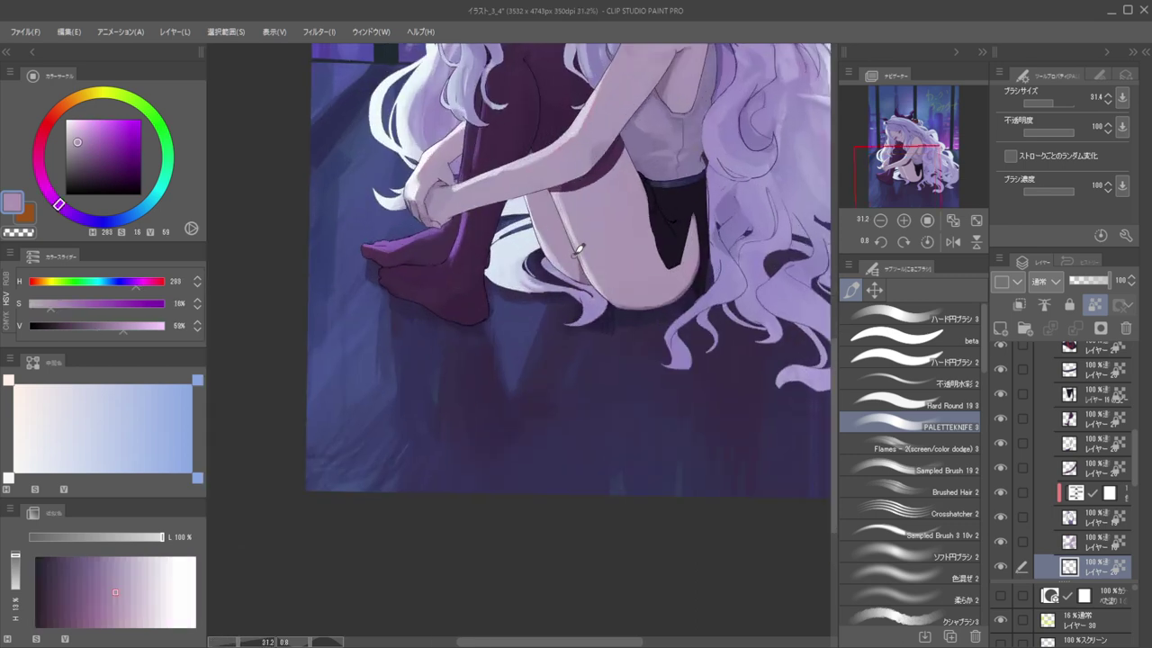
left_click_drag(571, 238, 694, 272)
key("h")
key("h")
key("h")
scroll(552, 252, "up", 6)
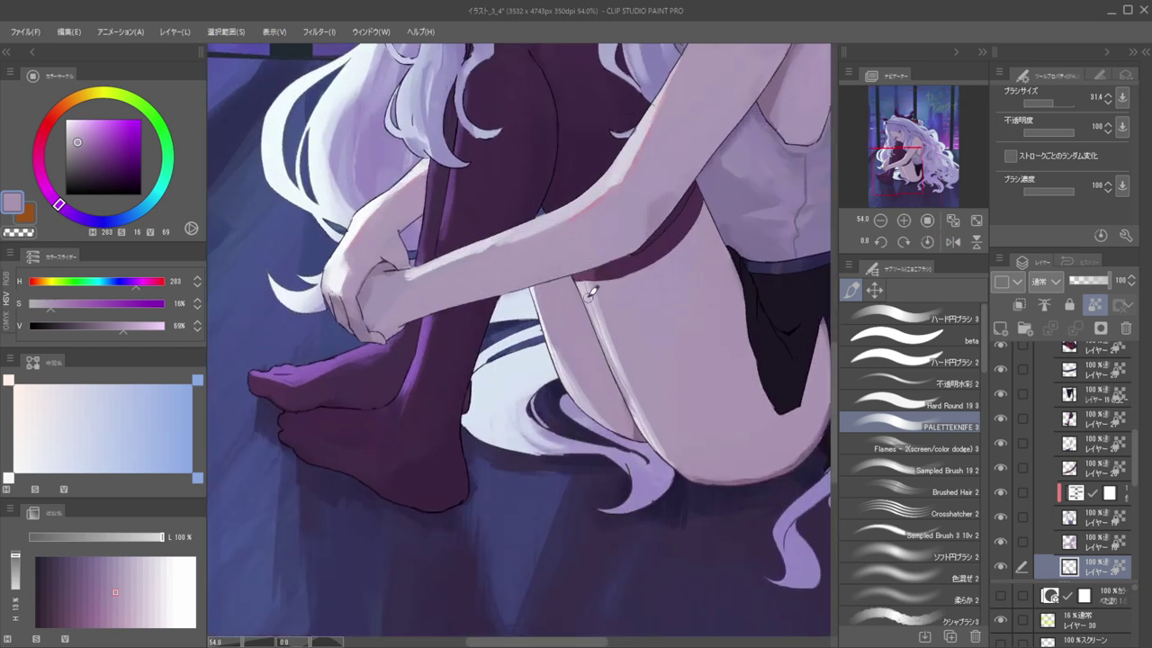
Try erasing along the forearm's lower edge with a larger brush, then undo it
left_click(904, 382)
key("c")
left_click_drag(536, 304, 537, 313)
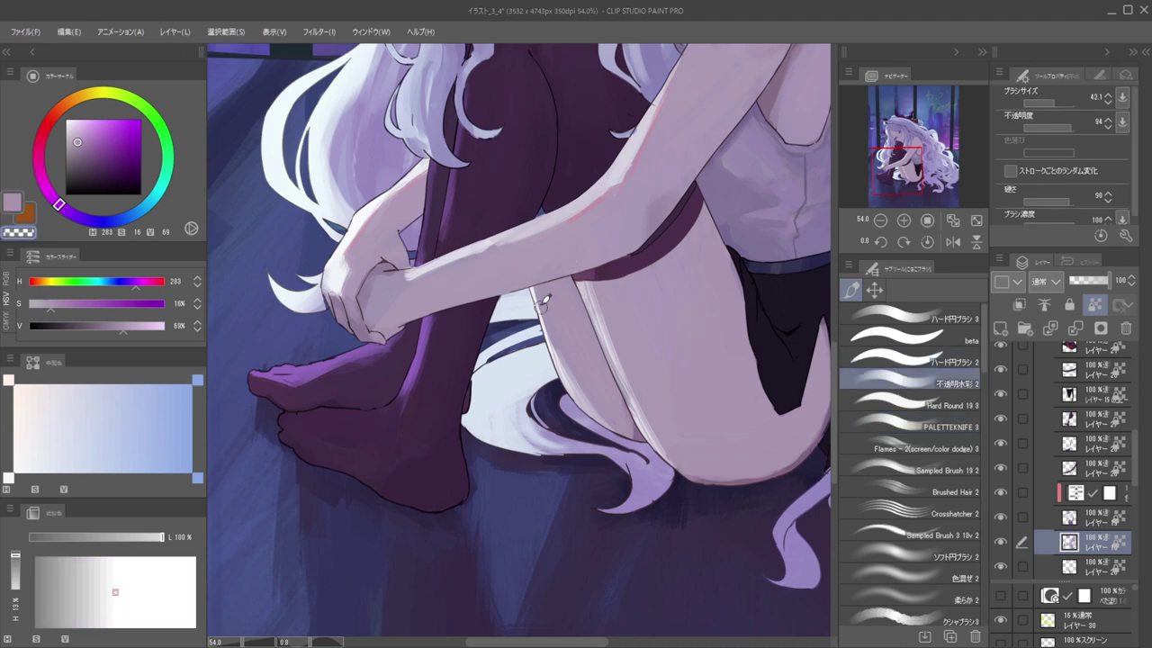
left_click_drag(529, 269, 529, 283)
key("ctrl+z")
Move between the arm layer and the upper paint layer, sampling a colour from the arm
left_click(558, 283, "ctrl+shift")
key("c")
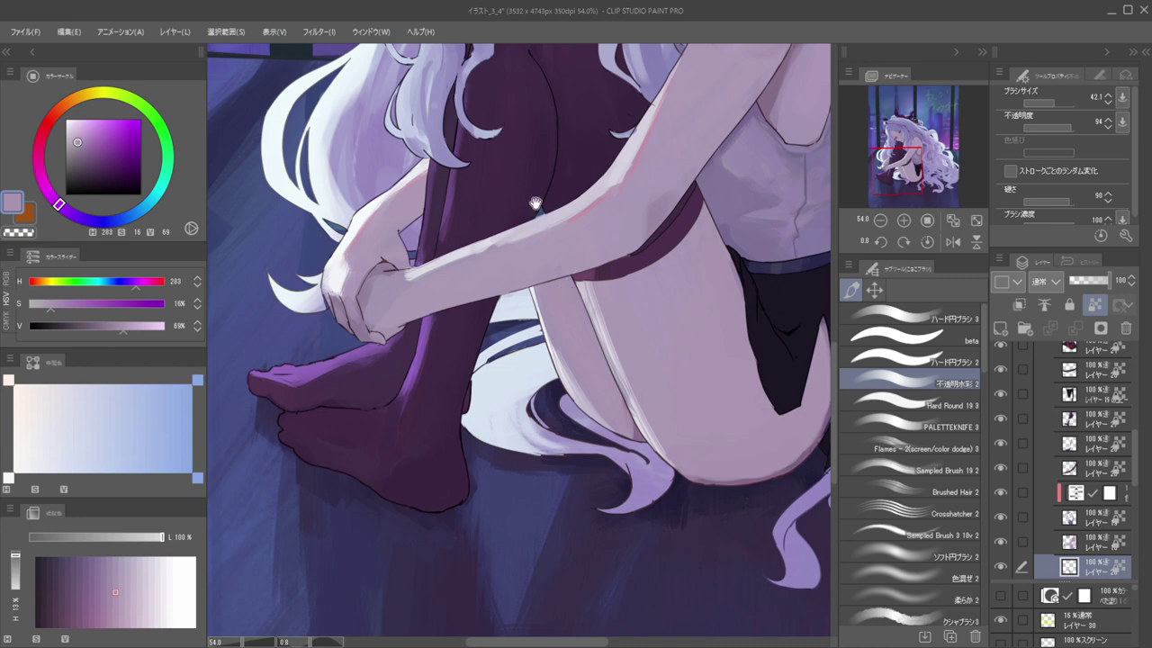
scroll(532, 202, "up", 5)
left_click(560, 224, "ctrl+shift")
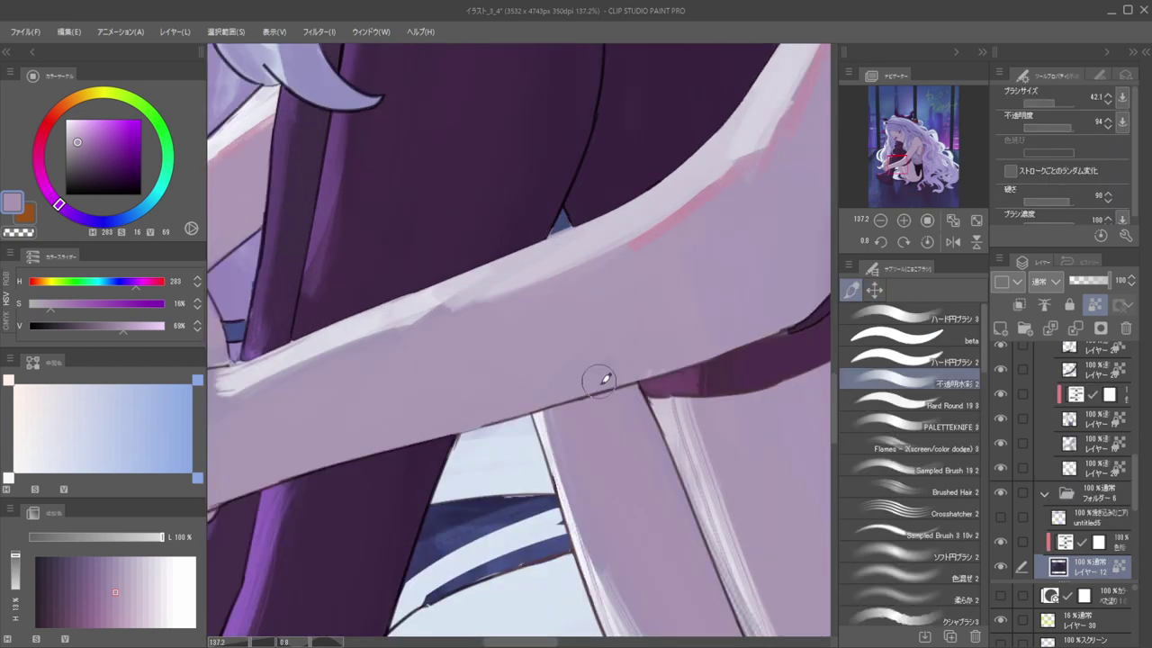
left_click(614, 426, "ctrl+shift")
key("slash")
left_click(616, 425, "alt")
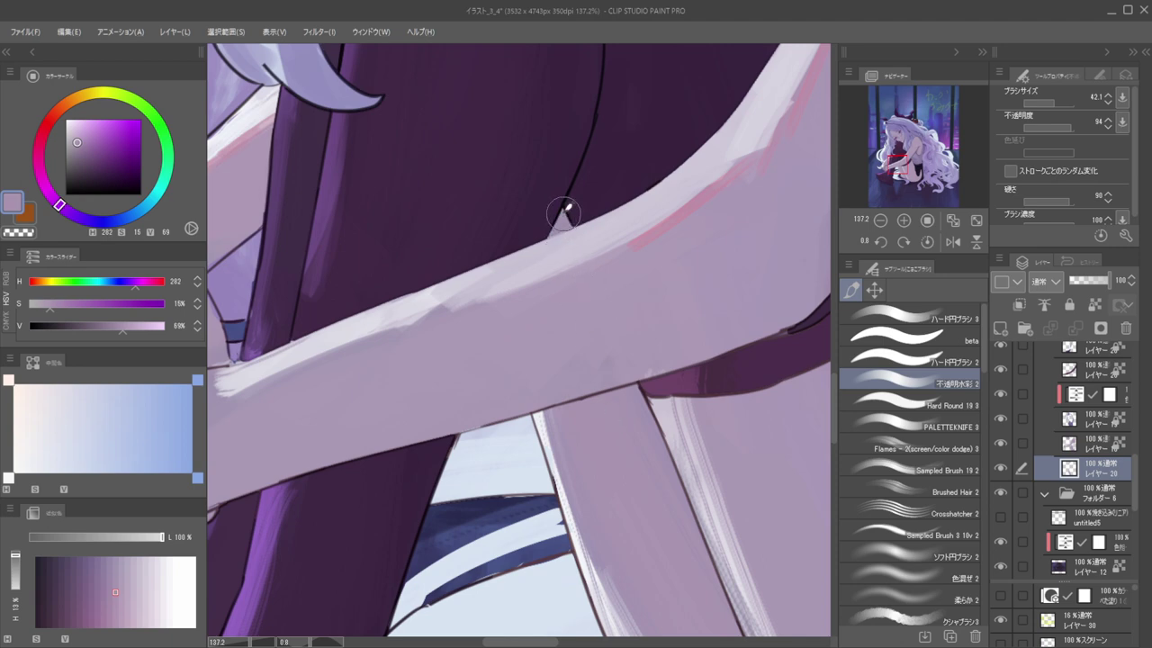
Choose a slightly darker, more saturated lavender as the drawing colour
scroll(545, 199, "down", 3)
scroll(544, 199, "up", 1)
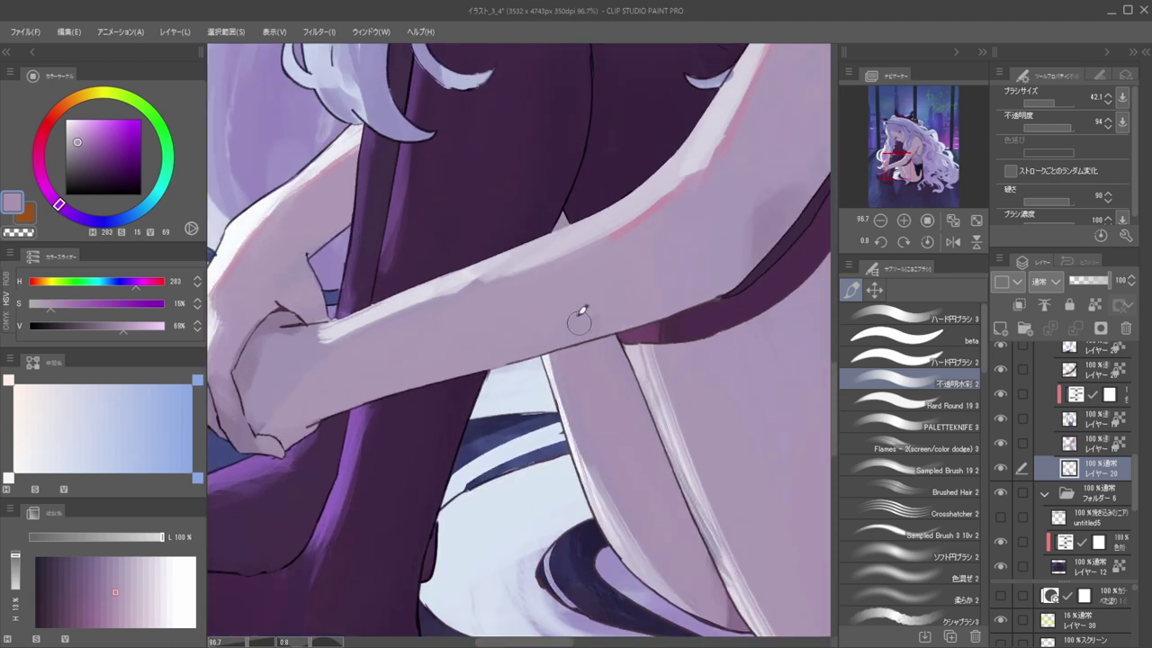
left_click(80, 150)
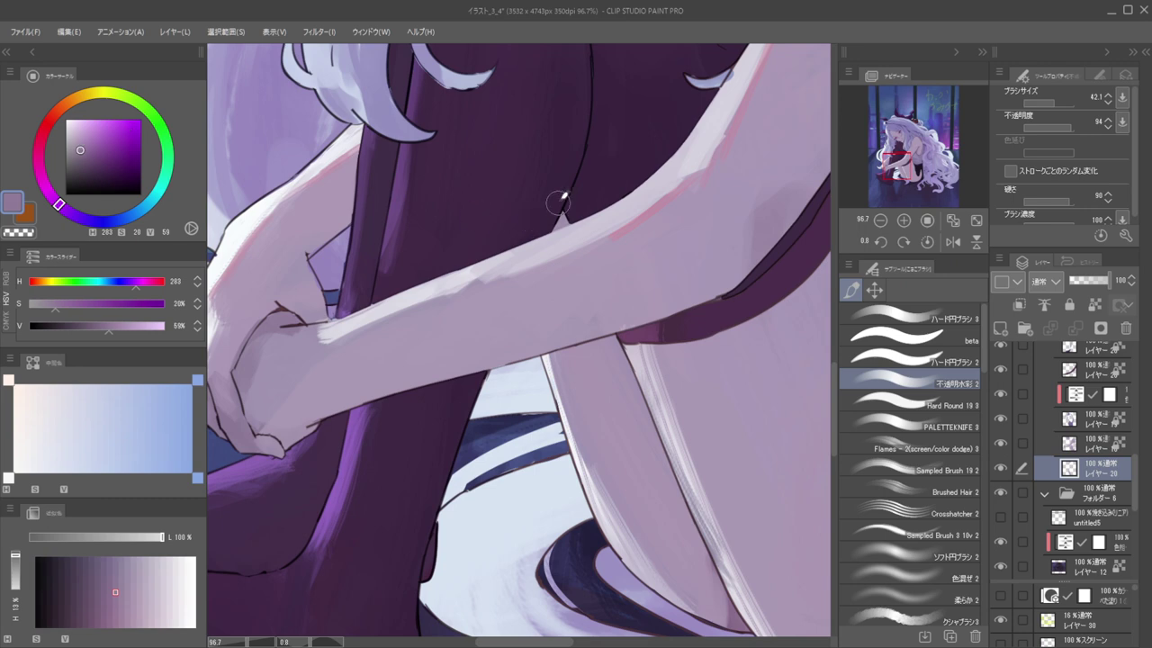
scroll(477, 164, "down", 2)
Rotate the view along the leg, sample the near-white highlight and lock transparent pixels
left_click_drag(477, 164, 396, 171)
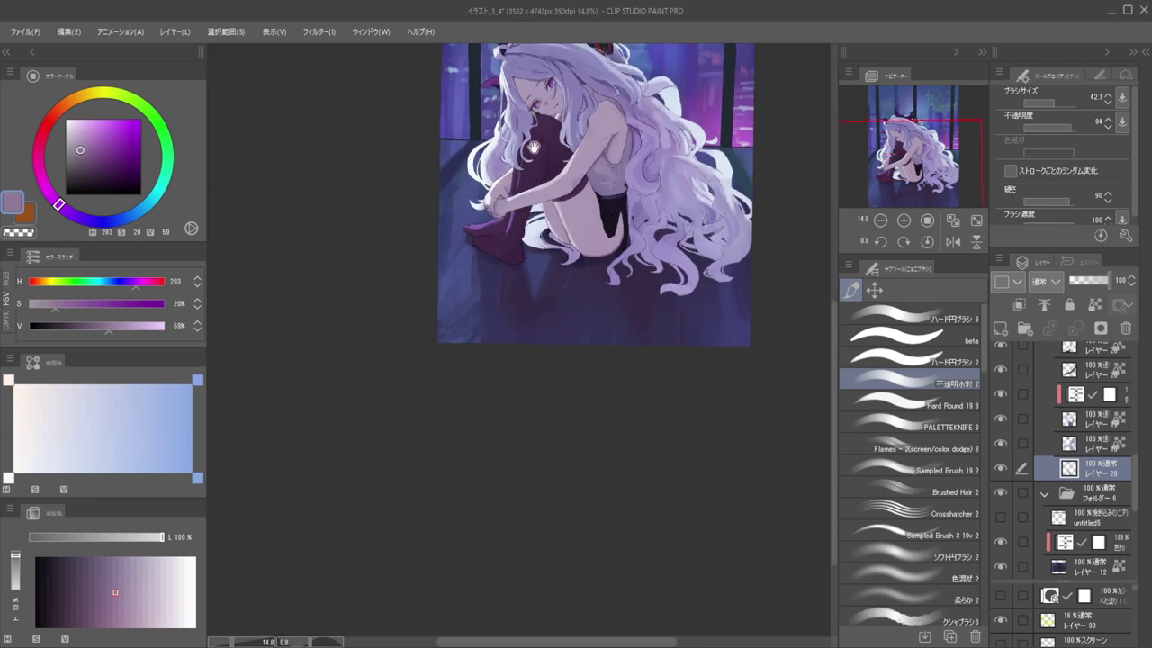
left_click_drag(565, 126, 629, 162)
scroll(566, 260, "up", 2)
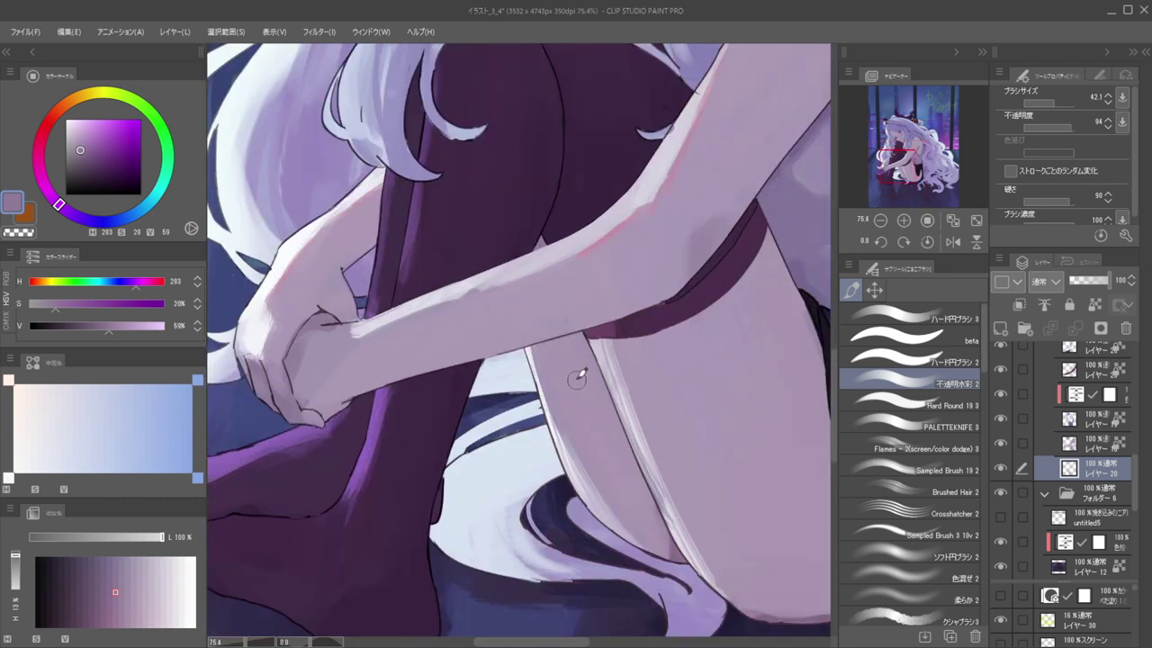
left_click_drag(594, 321, 551, 356)
left_click_drag(549, 356, 581, 291)
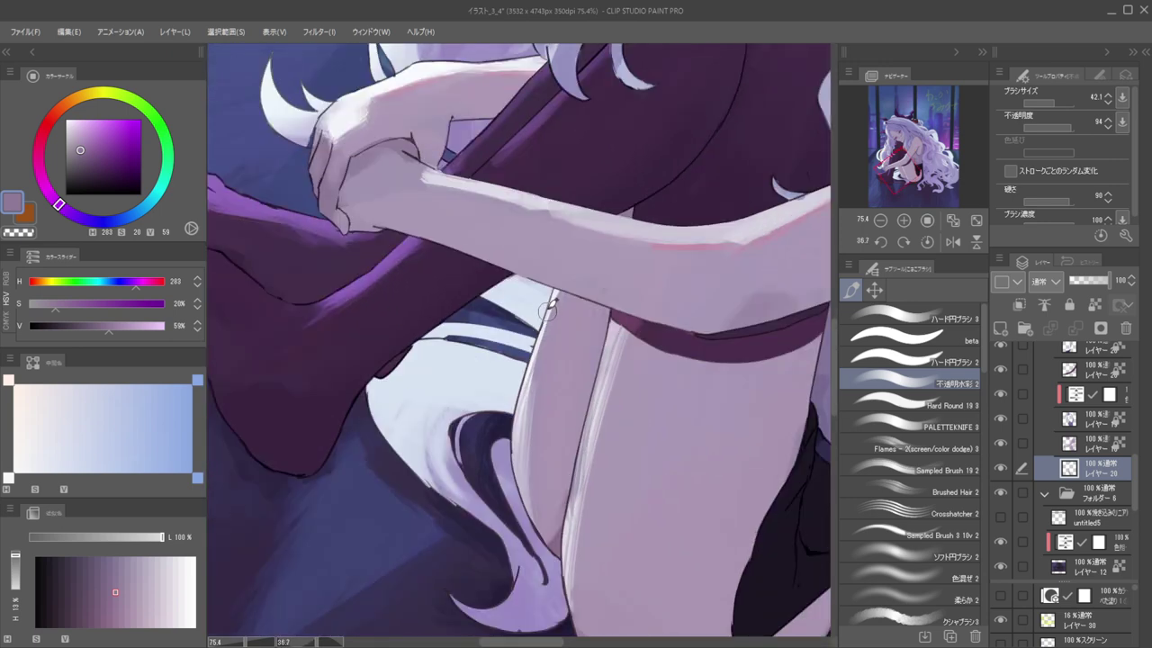
left_click(563, 291, "ctrl+shift")
left_click(553, 302, "ctrl+shift")
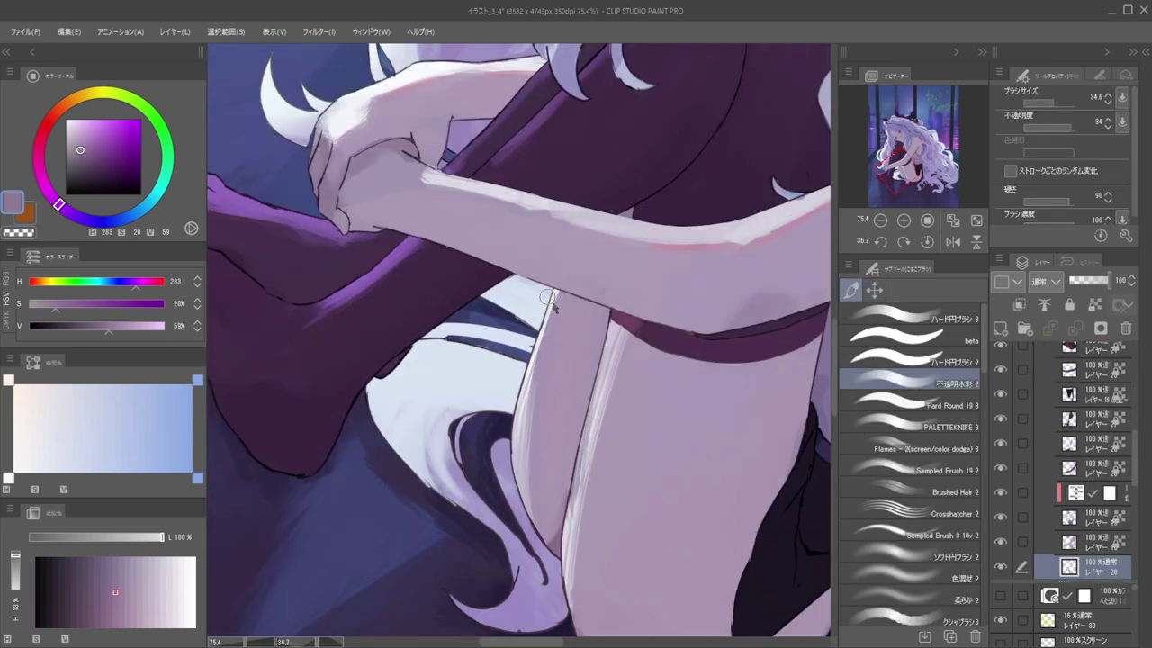
left_click(556, 288, "alt")
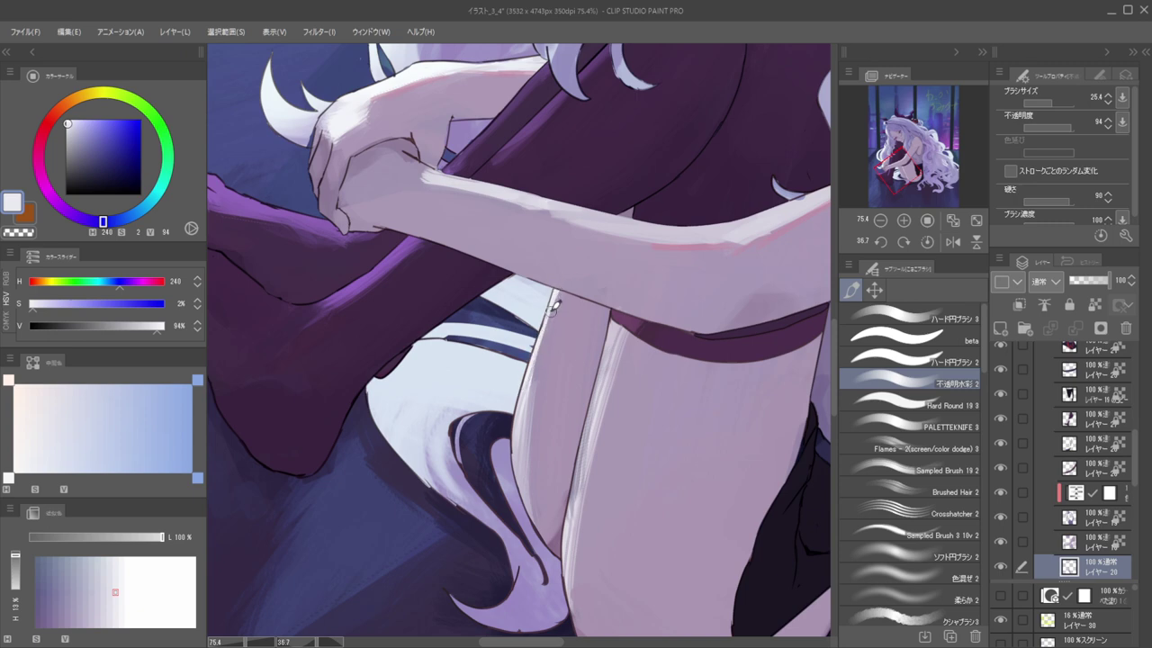
key("slash")
Lighten the leg's left outline with pale lavender highlight strokes using a smaller brush
mouse_move(553, 295)
left_mouse_down()
mouse_move(535, 358)
mouse_move(561, 278)
mouse_move(516, 444)
mouse_move(522, 387)
mouse_move(534, 444)
mouse_move(548, 375)
mouse_move(537, 458)
left_mouse_up()
left_click(541, 405, "alt")
key("bracketleft")
key("bracketleft")
key("bracketleft")
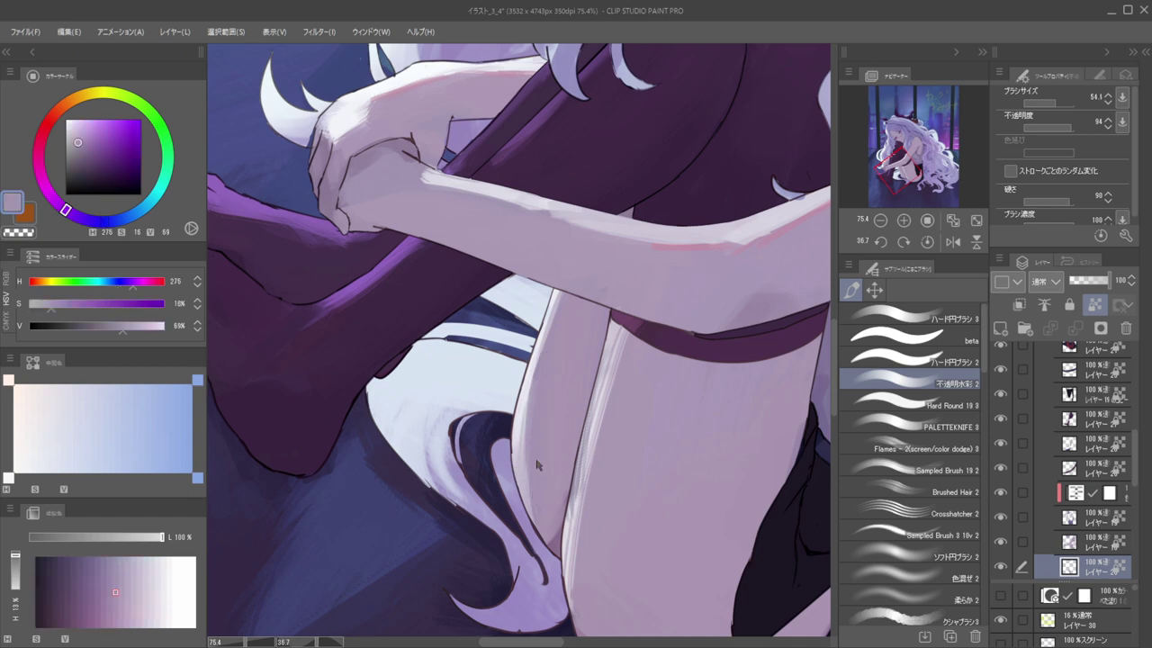
left_click(527, 377, "alt")
left_click_drag(523, 398, 529, 497)
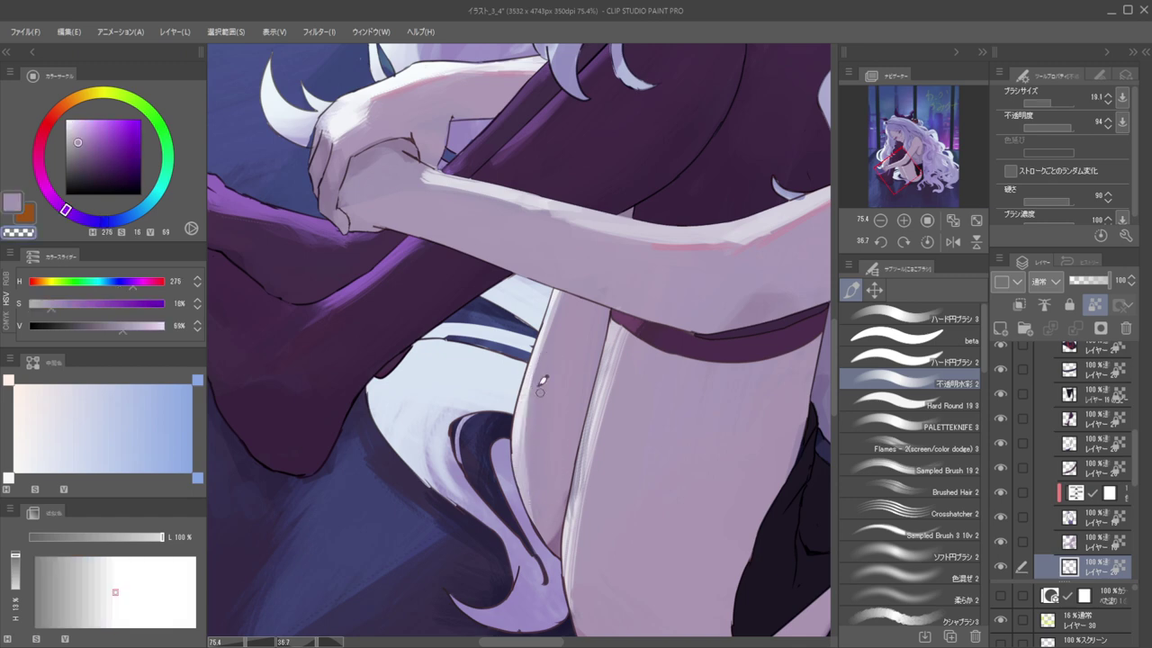
key("ctrl+z")
left_click(533, 367, "alt")
left_click(533, 369, "alt")
mouse_move(519, 419)
left_mouse_down()
mouse_move(529, 421)
mouse_move(542, 524)
left_mouse_up()
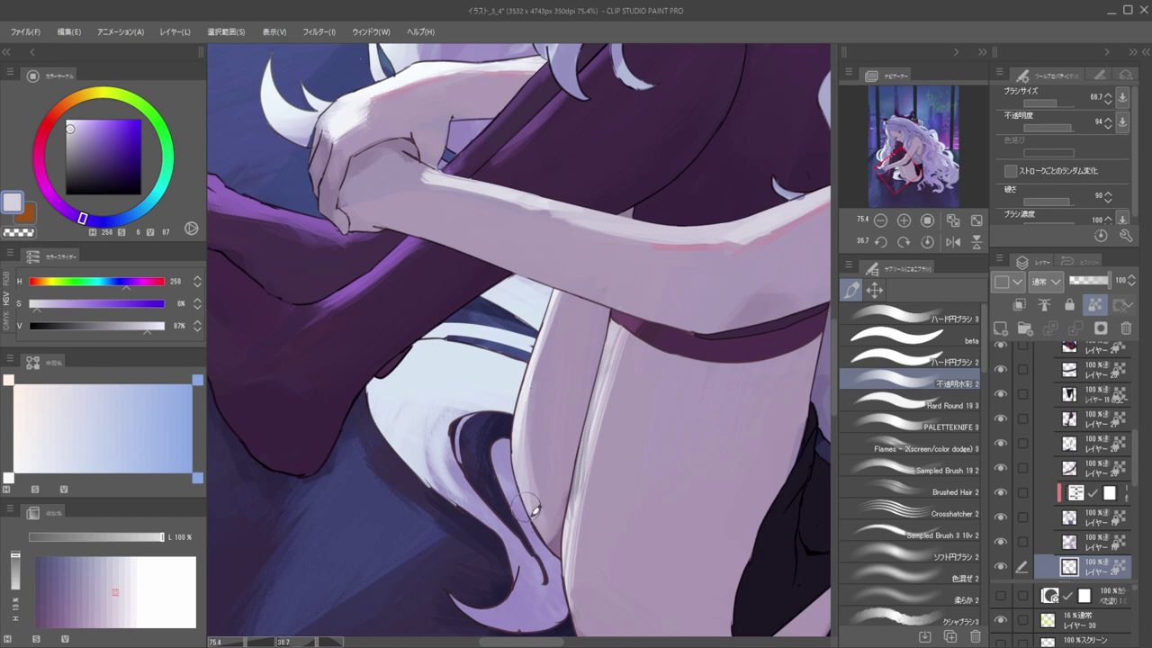
Soften and darken the leg's left edge with the mid lavender skin tone
left_click_drag(456, 323, 571, 316)
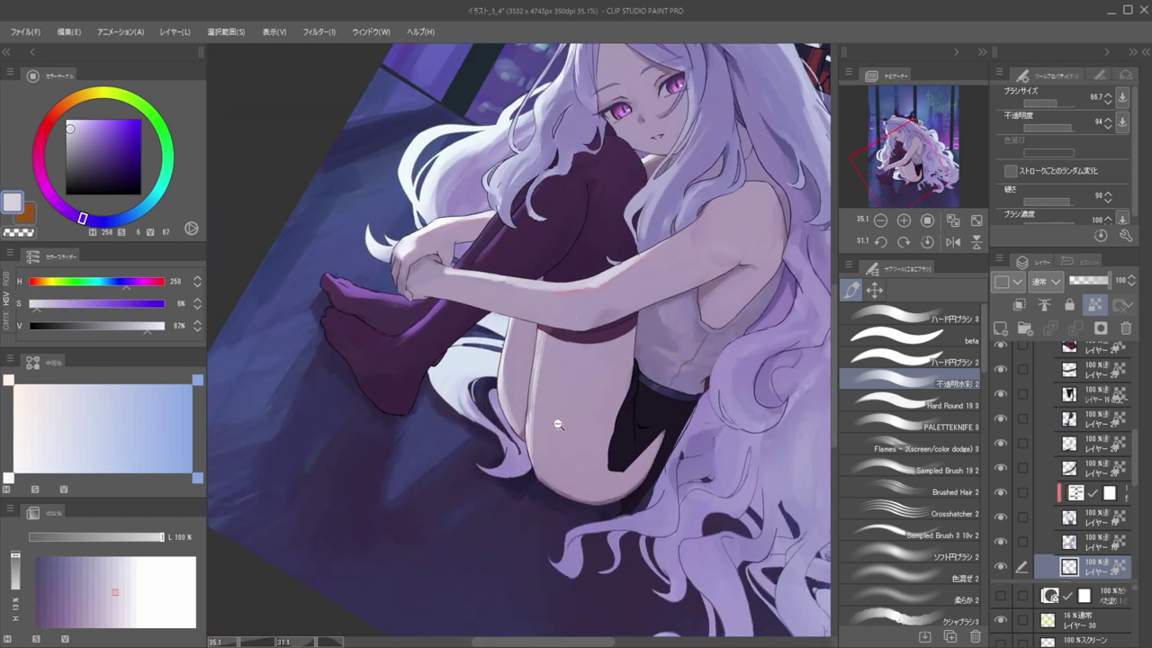
left_click_drag(547, 417, 532, 397)
left_click(528, 371, "alt")
left_click_drag(529, 358, 523, 447)
left_click_drag(525, 378, 524, 443)
On the layer above, brighten the seam between the legs and smooth the thigh's lower-left contour
left_click(525, 395, "ctrl+shift")
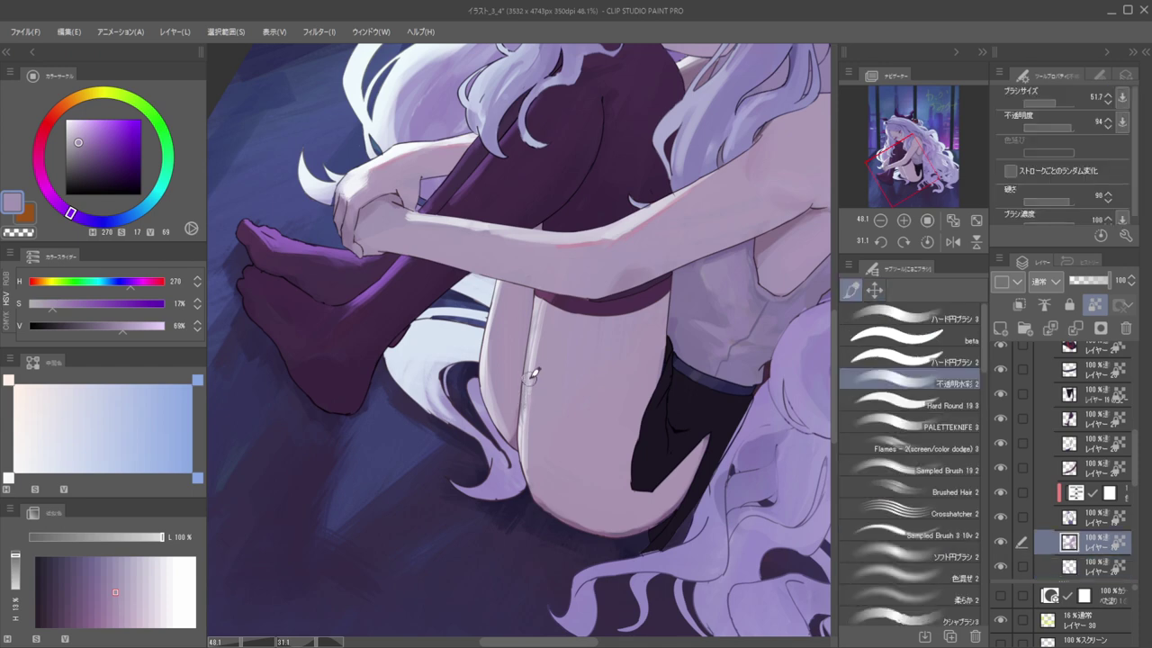
left_click(536, 332, "alt")
left_click_drag(538, 312, 524, 423)
left_click_drag(531, 363, 526, 446)
mouse_move(520, 407)
left_mouse_down()
mouse_move(542, 500)
mouse_move(562, 511)
left_mouse_up()
left_click_drag(523, 435, 564, 519)
left_click_drag(522, 416, 578, 522)
Pick a purple from the legs and switch to the 色混ぜ 2 colour-blending brush
scroll(519, 352, "down", 5)
left_click_drag(582, 307, 561, 284)
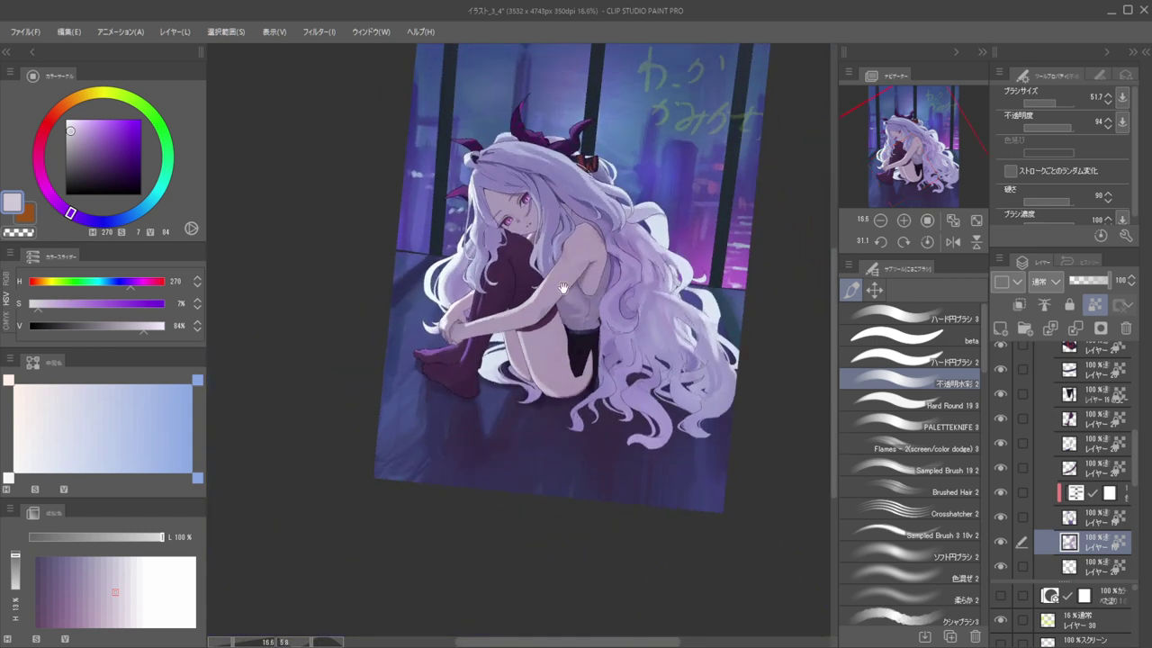
scroll(573, 398, "up", 4)
left_click(542, 363, "alt")
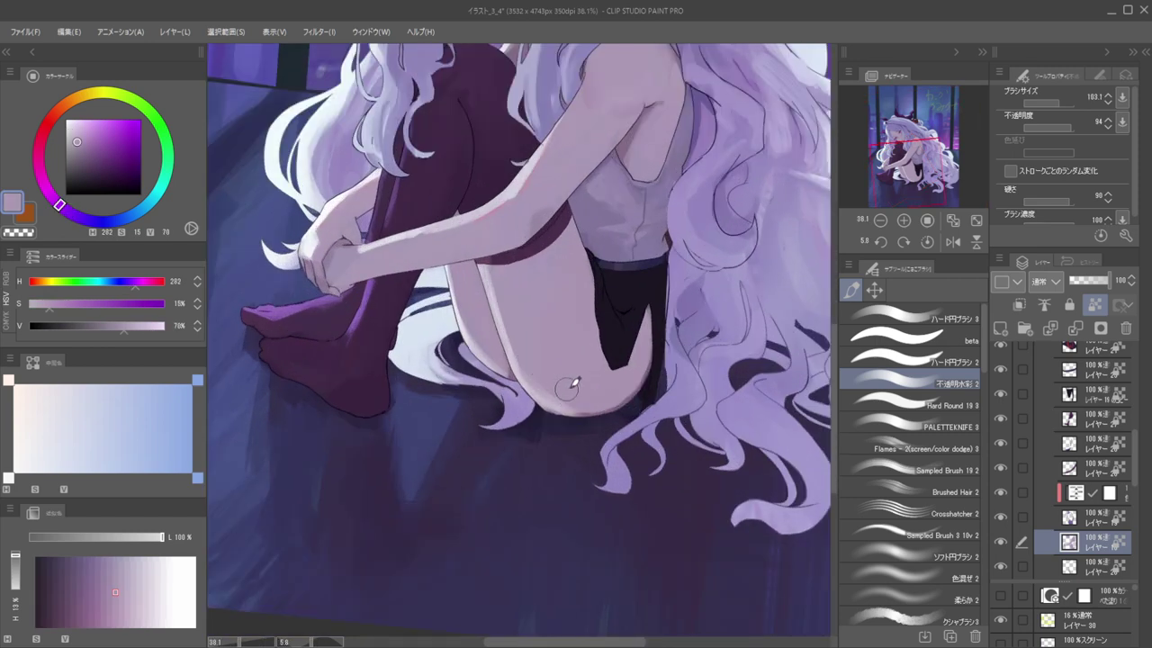
left_click(890, 534)
left_click(909, 578)
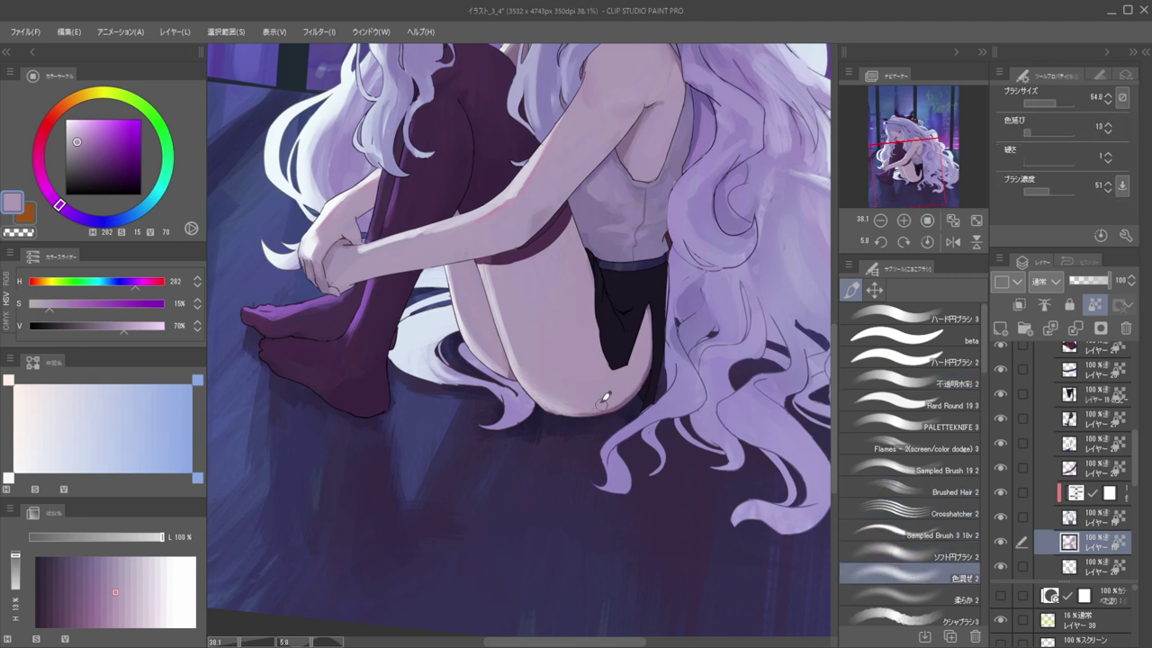
Make the layer beneath active, then view the whole picture mirrored to check the composition
left_click(483, 340, "ctrl+shift")
left_click(482, 336, "alt")
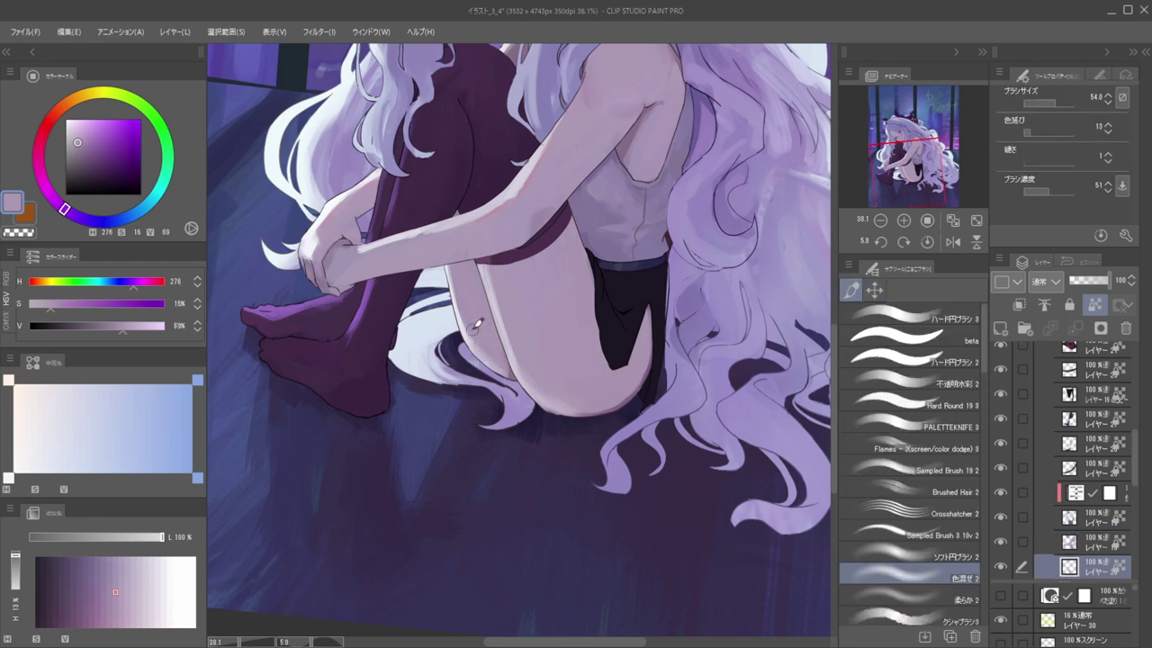
left_click_drag(487, 313, 404, 313)
mouse_move(540, 284)
left_mouse_down()
mouse_move(620, 295)
mouse_move(673, 236)
mouse_move(663, 236)
mouse_move(751, 242)
left_mouse_up()
key("h")
key("h")
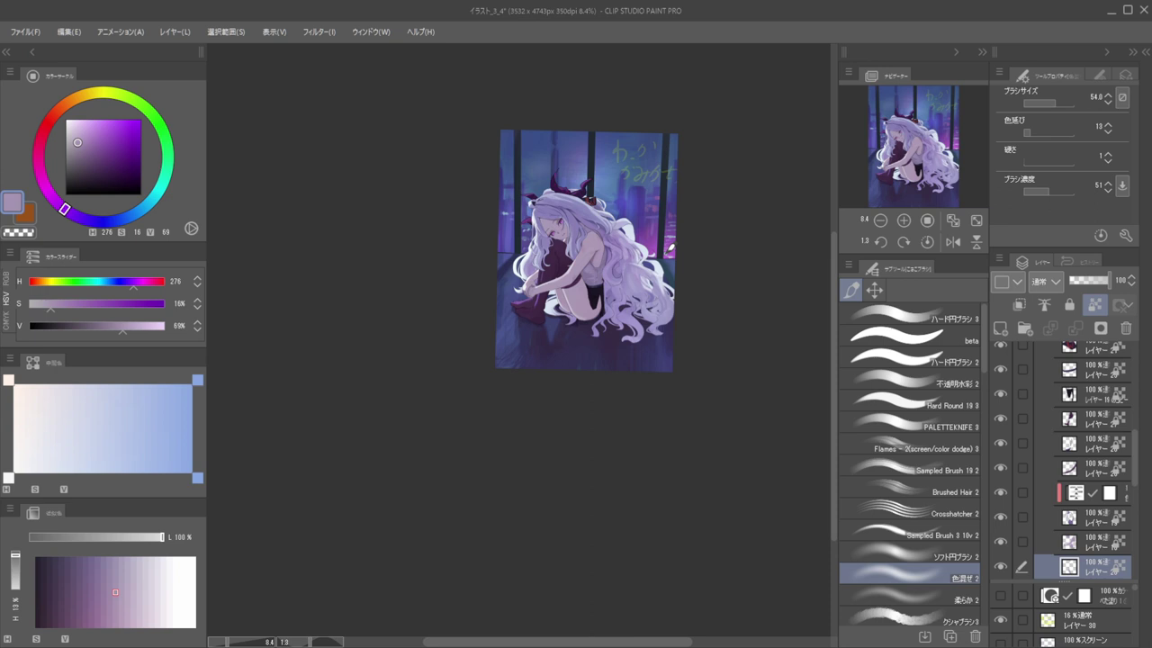
With the Hard Round brush, cover the dark line in the hair using pale lavender
left_click(893, 402)
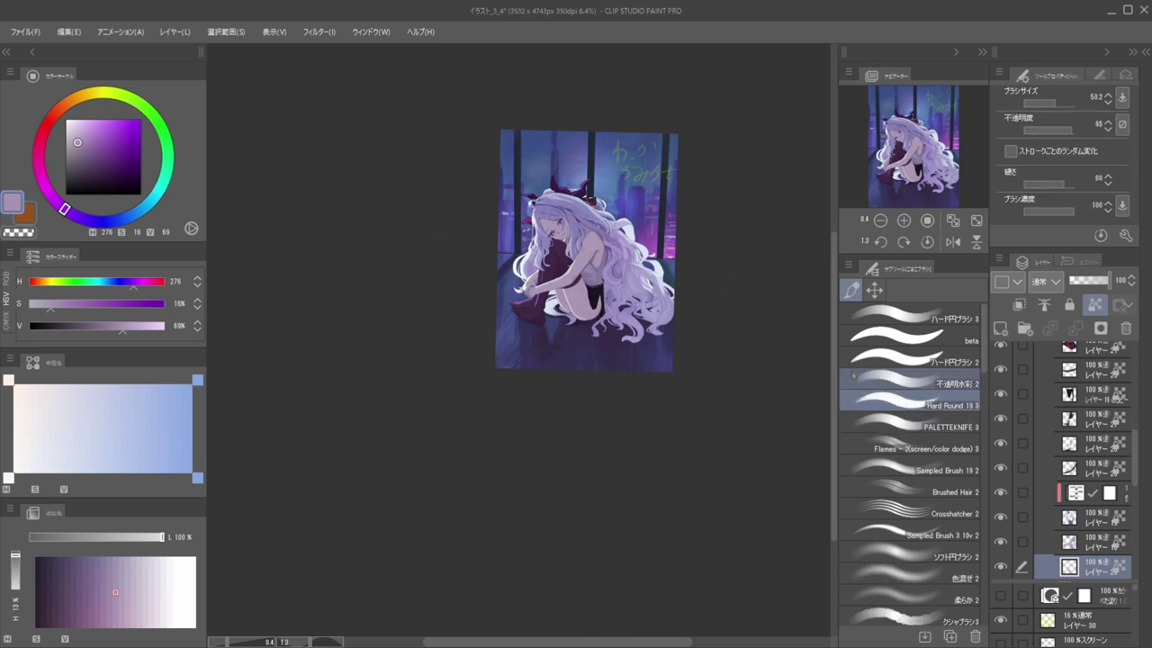
mouse_move(551, 227)
left_mouse_down()
mouse_move(569, 260)
mouse_move(574, 251)
left_mouse_up()
left_click(570, 220, "ctrl+shift")
left_click(569, 214, "alt")
scroll(568, 209, "up", 3)
left_click(577, 254, "alt")
Sample light and darker hair lavenders, shrink the brush, and mirror the view to check the face
left_click(584, 219, "alt")
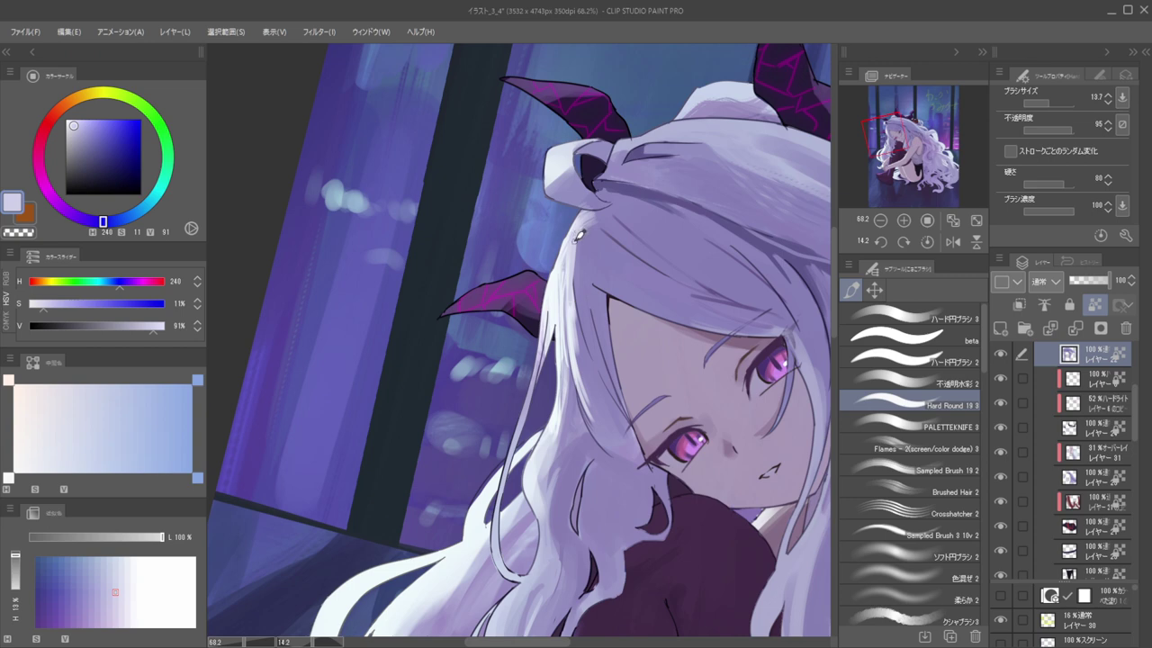
key("c")
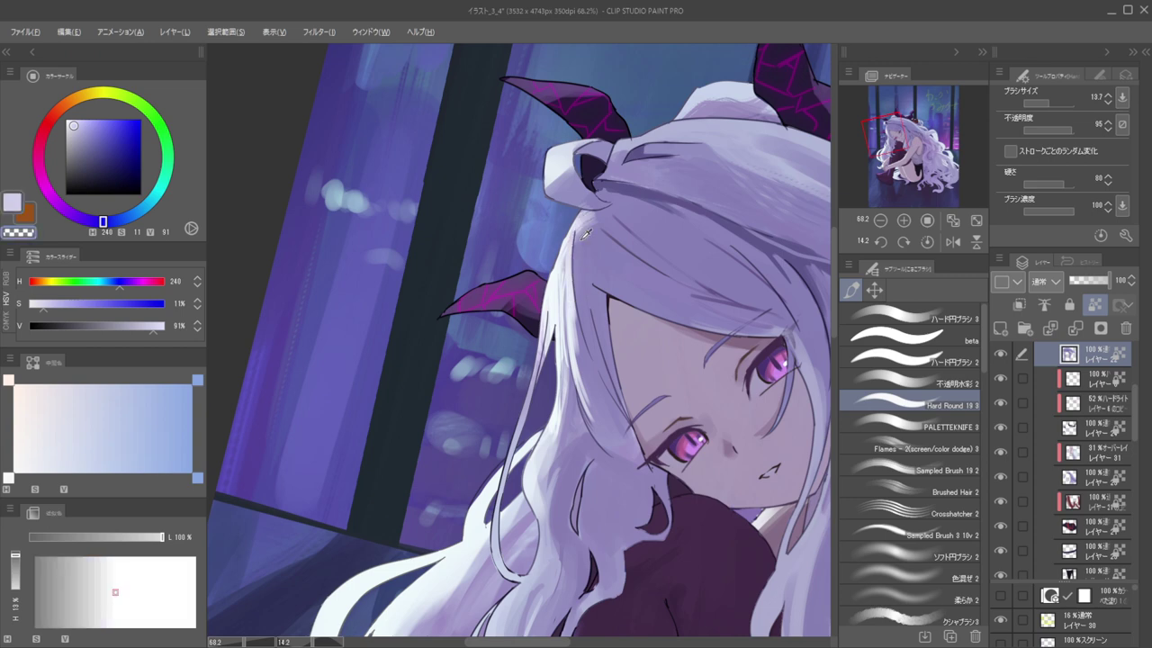
left_click(583, 221, "alt")
left_click(571, 275, "alt")
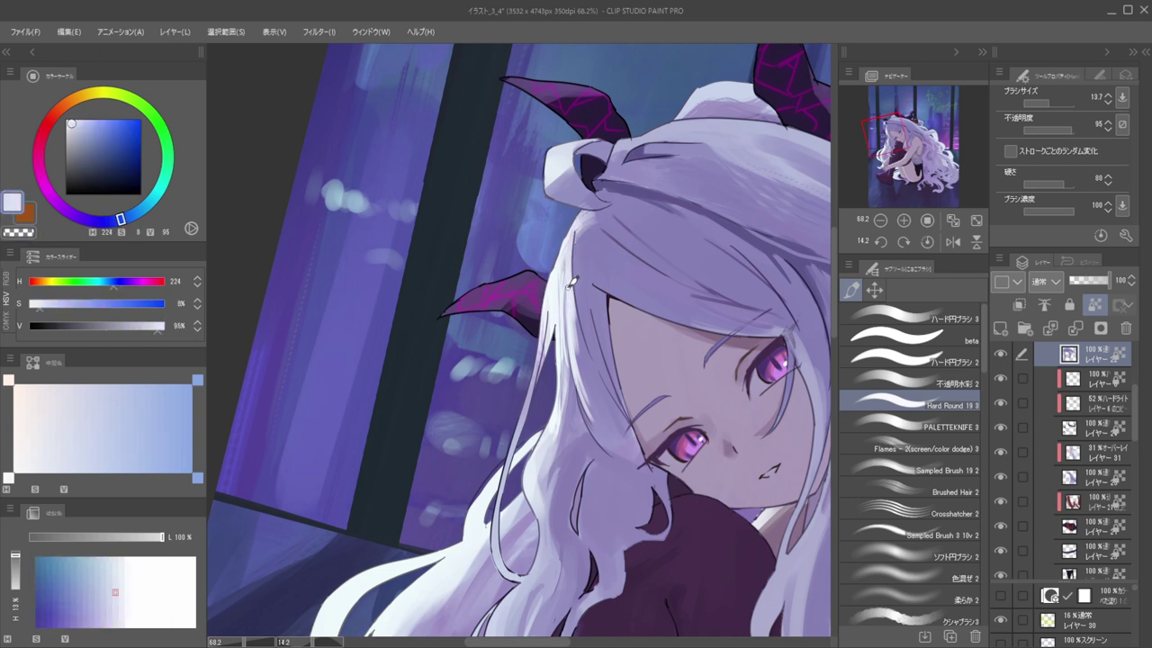
key("bracketleft")
key("bracketleft")
key("bracketleft")
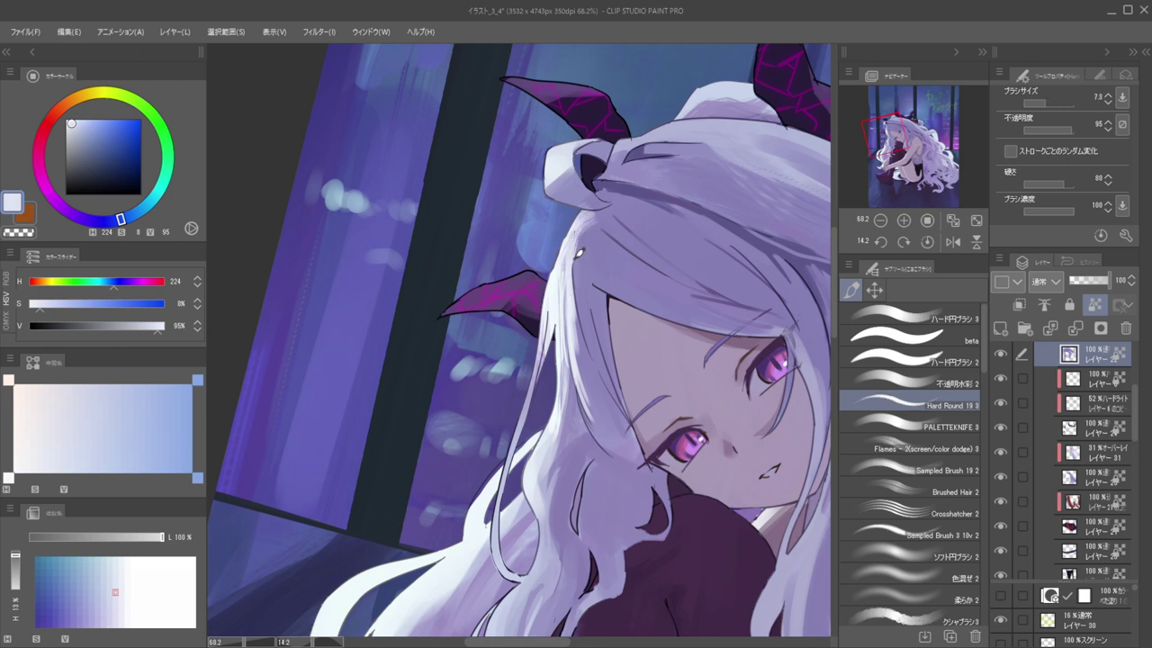
left_click_drag(585, 232, 625, 247)
key("h")
key("h")
left_click_drag(555, 282, 591, 284)
Extend the light hair strand in the near-white hair colour with a larger brush
left_click(578, 216, "alt")
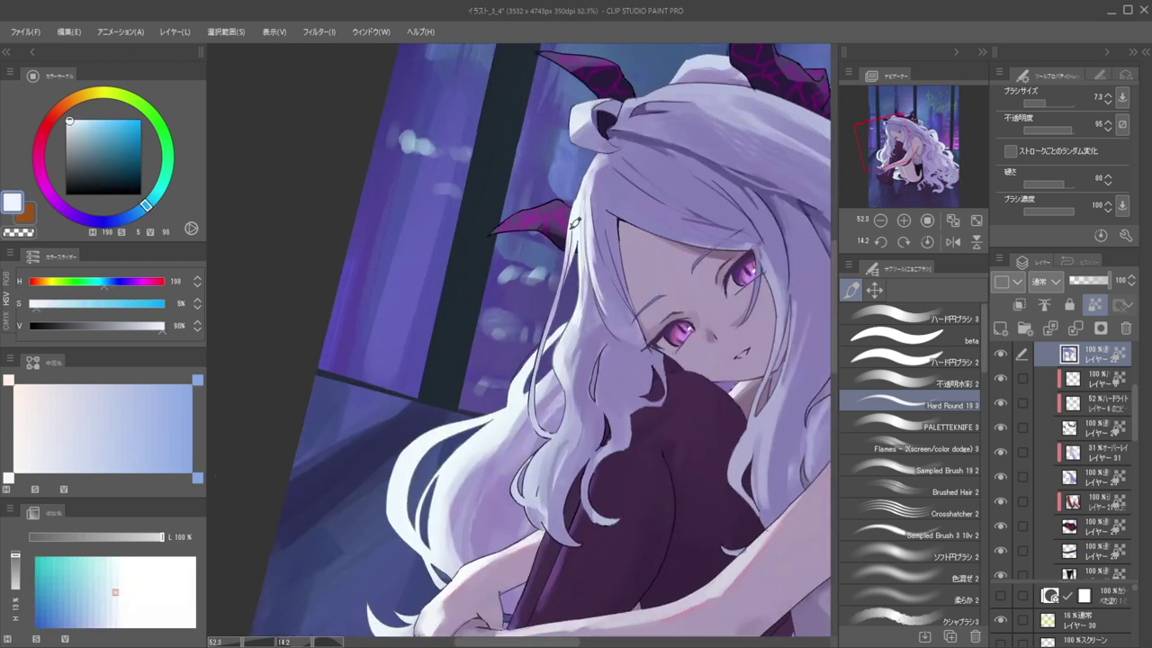
key("bracketright")
key("bracketright")
key("bracketright")
left_click_drag(567, 261, 541, 361)
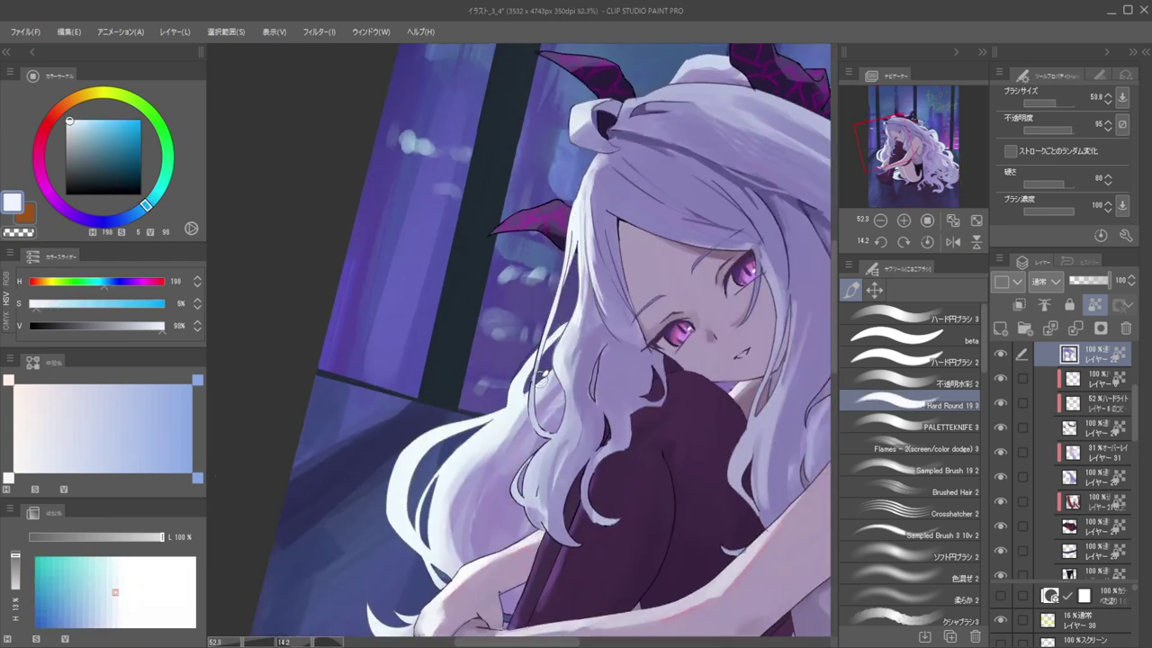
left_click_drag(559, 274, 540, 423)
key("bracketright")
key("bracketright")
left_click_drag(524, 285, 509, 277)
Paint a thin pale hair strand beside the face in a lighter hair lavender
left_click_drag(624, 219, 563, 194)
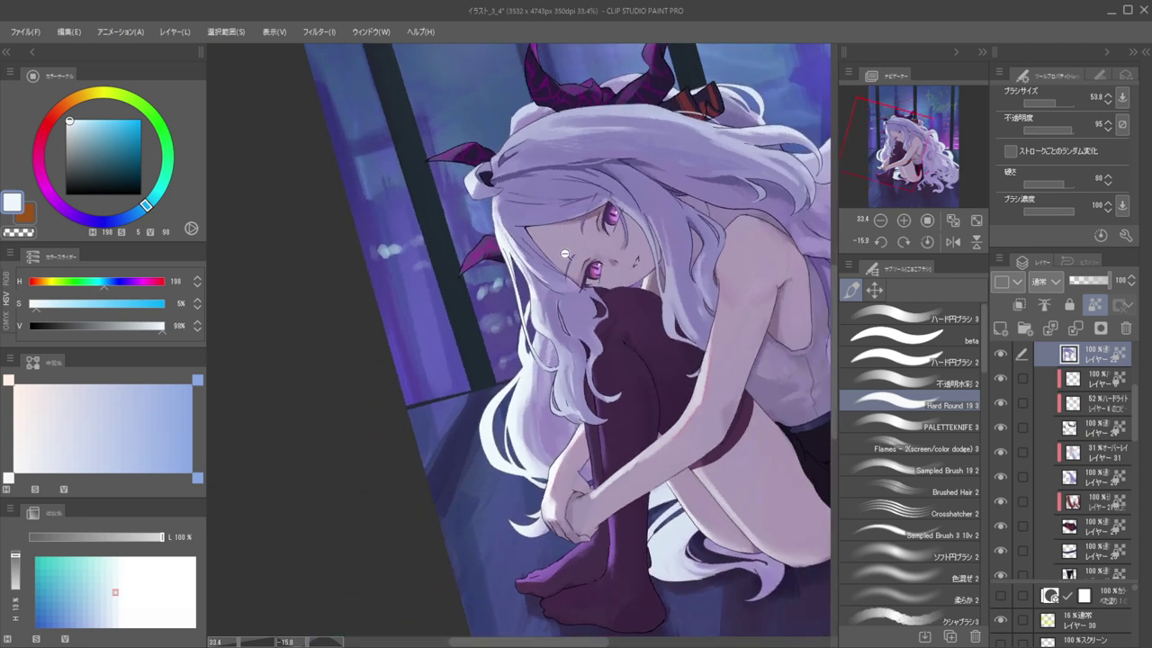
left_click_drag(563, 252, 518, 270)
left_click_drag(559, 313, 621, 311)
left_click(593, 310, "alt")
left_click(581, 349, "alt")
key("bracketleft")
key("bracketleft")
left_click_drag(545, 290, 570, 337)
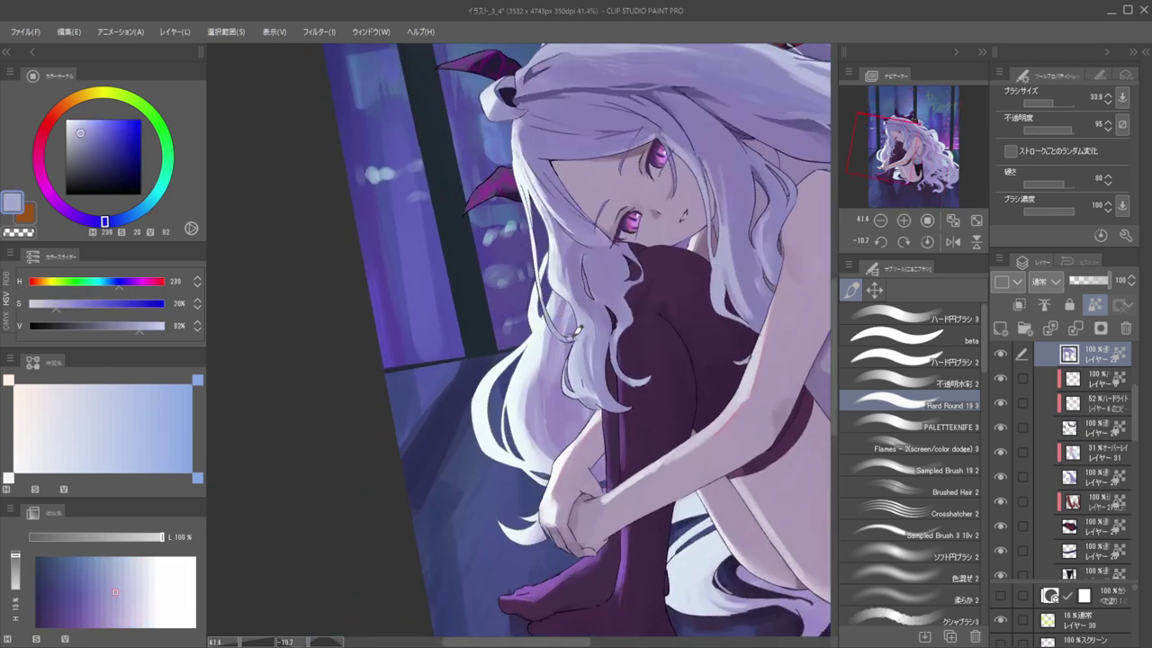
Zoom in on the face, pick the near-white hair highlight, and shrink the brush to a hairline
left_click_drag(584, 290, 533, 289)
left_click_drag(596, 251, 614, 241)
key("ctrl+shift")
left_click(577, 274, "alt")
scroll(586, 271, "up", 2)
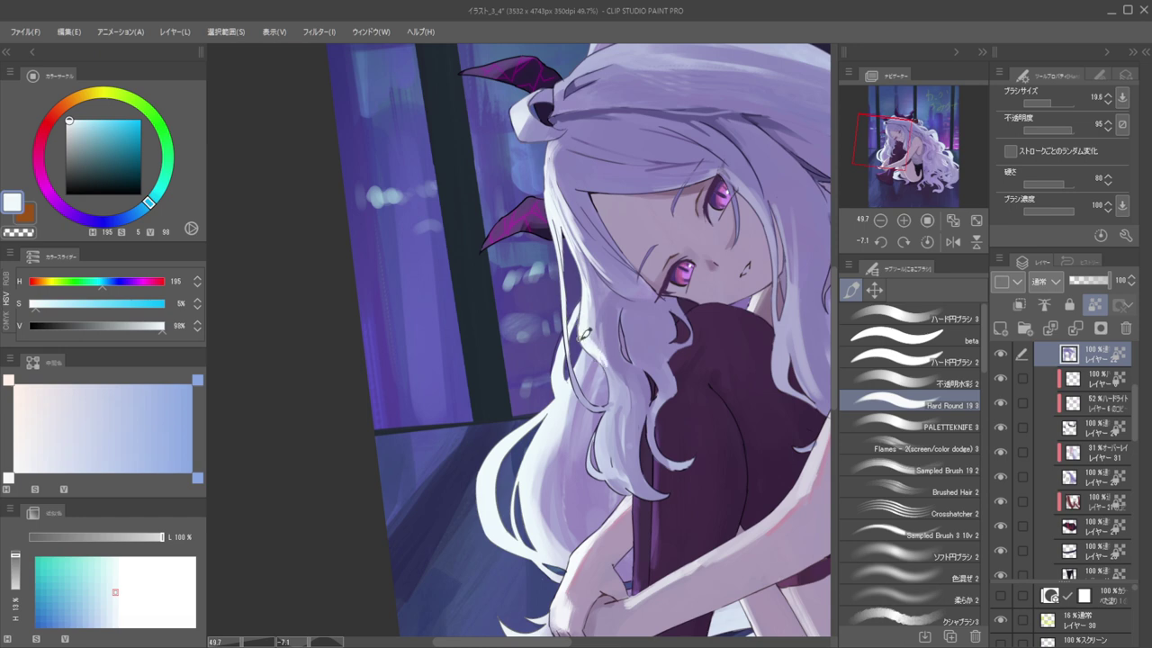
key("bracketleft")
key("bracketleft")
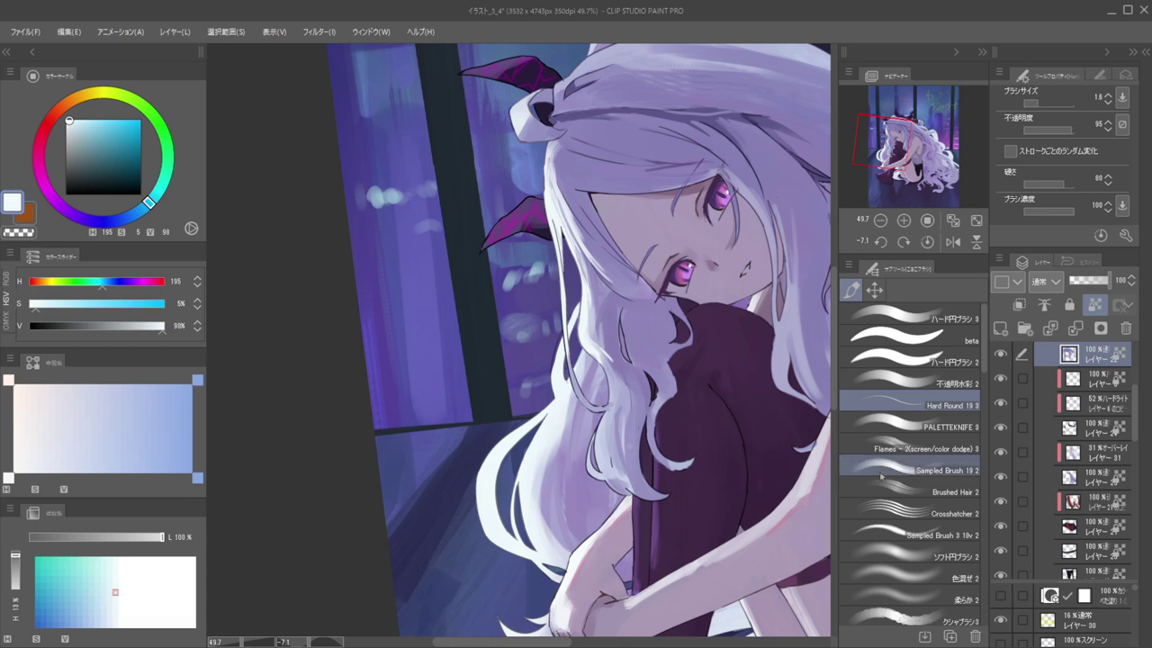
Dab short strokes on the hair lock with the Sampled Brush in sampled hair lavenders
left_click(884, 469)
left_click(599, 333, "alt")
left_click(597, 344, "alt")
mouse_move(594, 346)
left_mouse_down()
mouse_move(619, 412)
mouse_move(605, 470)
mouse_move(601, 441)
mouse_move(612, 466)
left_mouse_up()
left_click(590, 322, "alt")
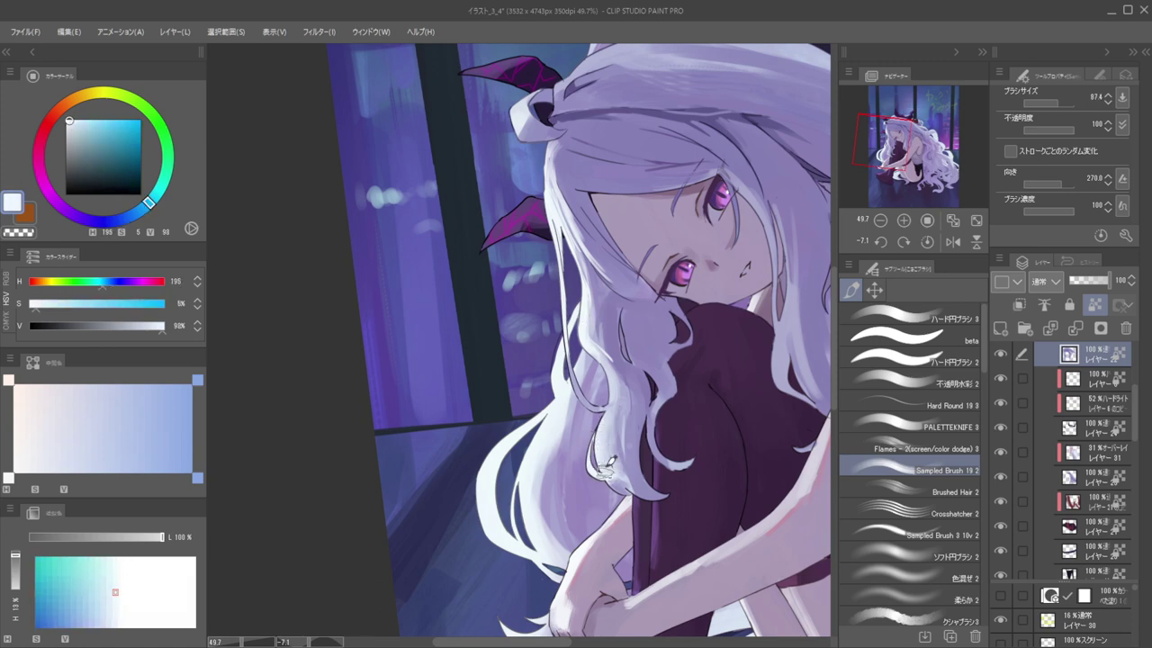
left_click_drag(613, 409, 626, 430)
left_click(633, 389, "alt")
left_click_drag(626, 390, 627, 438)
left_click_drag(593, 358, 547, 336)
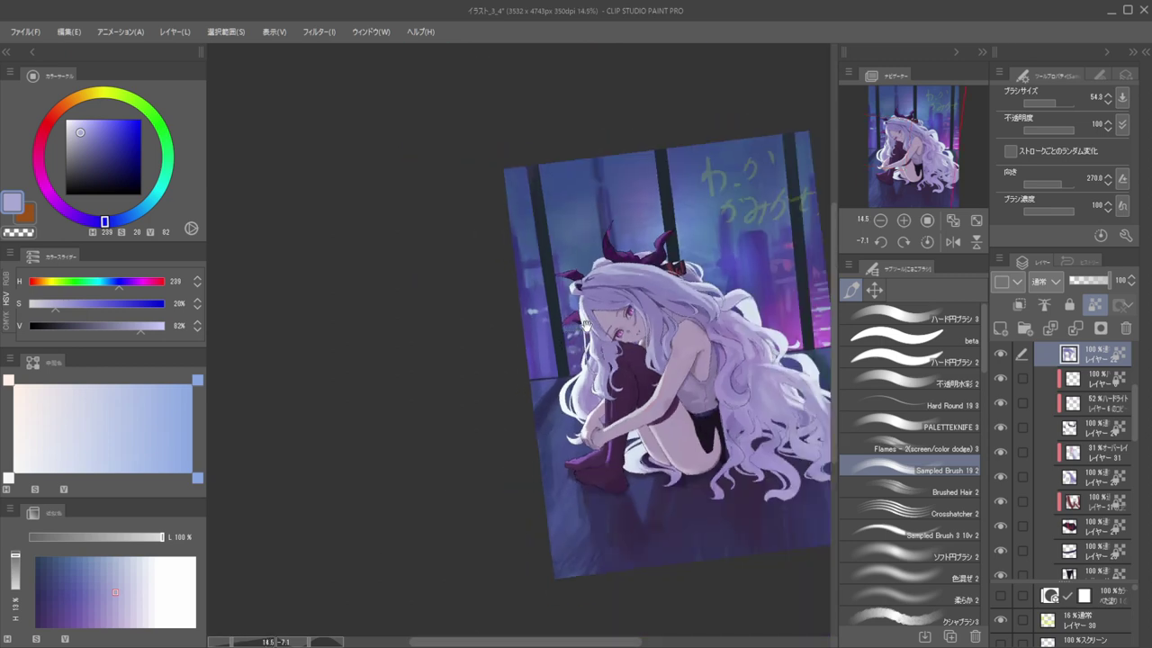
Flip the canvas to check the drawing, then sample dark, light and pale lavenders from the hair
key("h")
left_click_drag(604, 312, 654, 315)
key("h")
left_click_drag(527, 336, 583, 355)
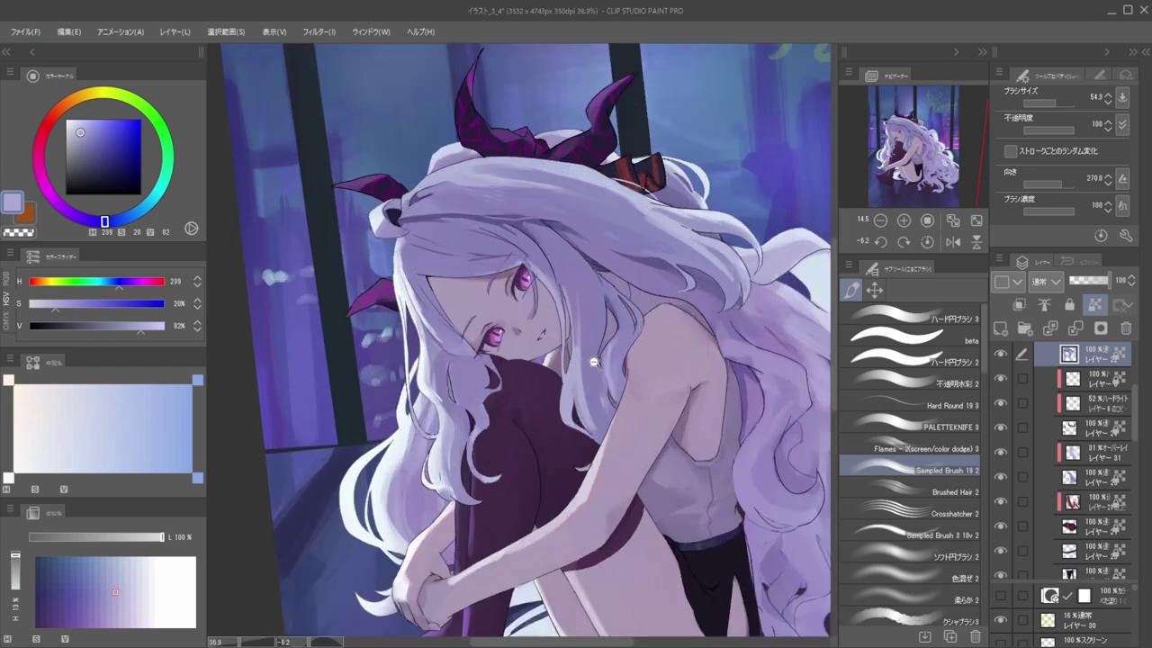
left_click(590, 391, "alt")
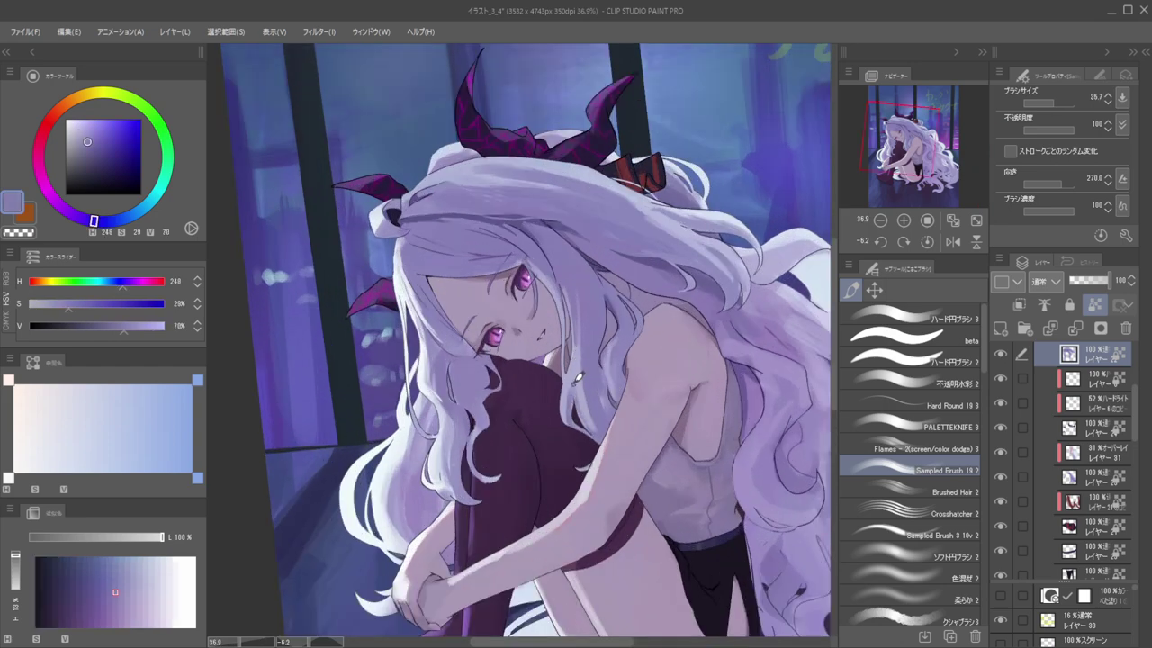
left_click(575, 365, "alt")
left_click_drag(586, 330, 593, 357)
left_click(584, 343, "alt")
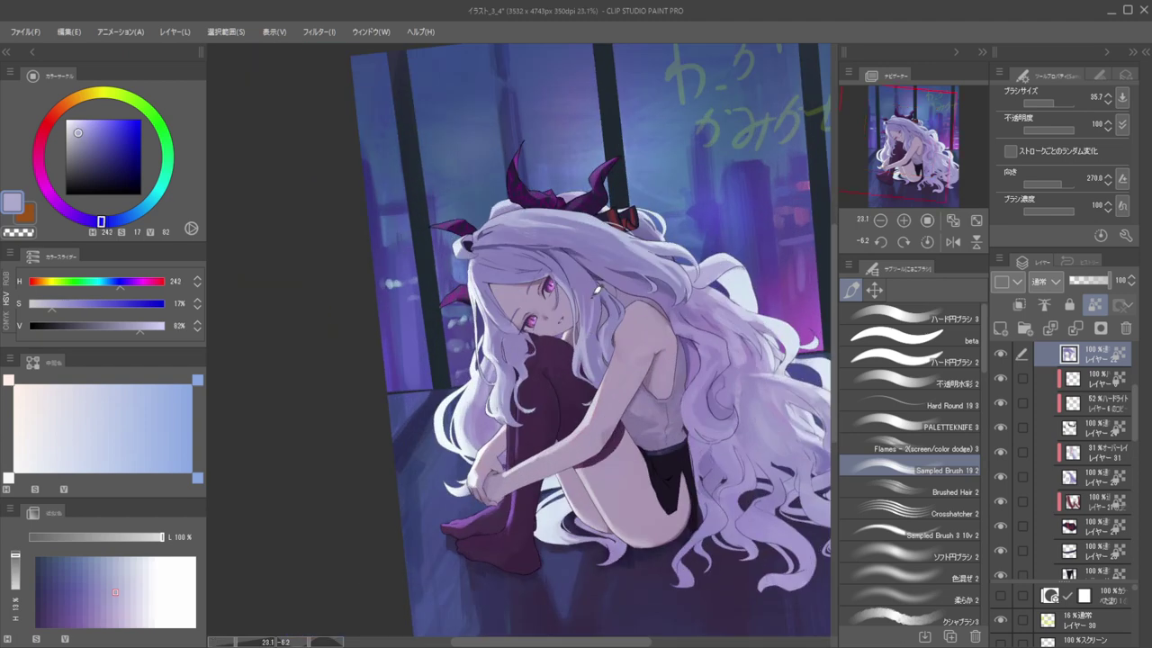
On the mirrored view, darken and refine a hair strand with thin pale-lavender and purple strokes
key("h")
left_click_drag(509, 313, 570, 334)
left_click(571, 360, "alt")
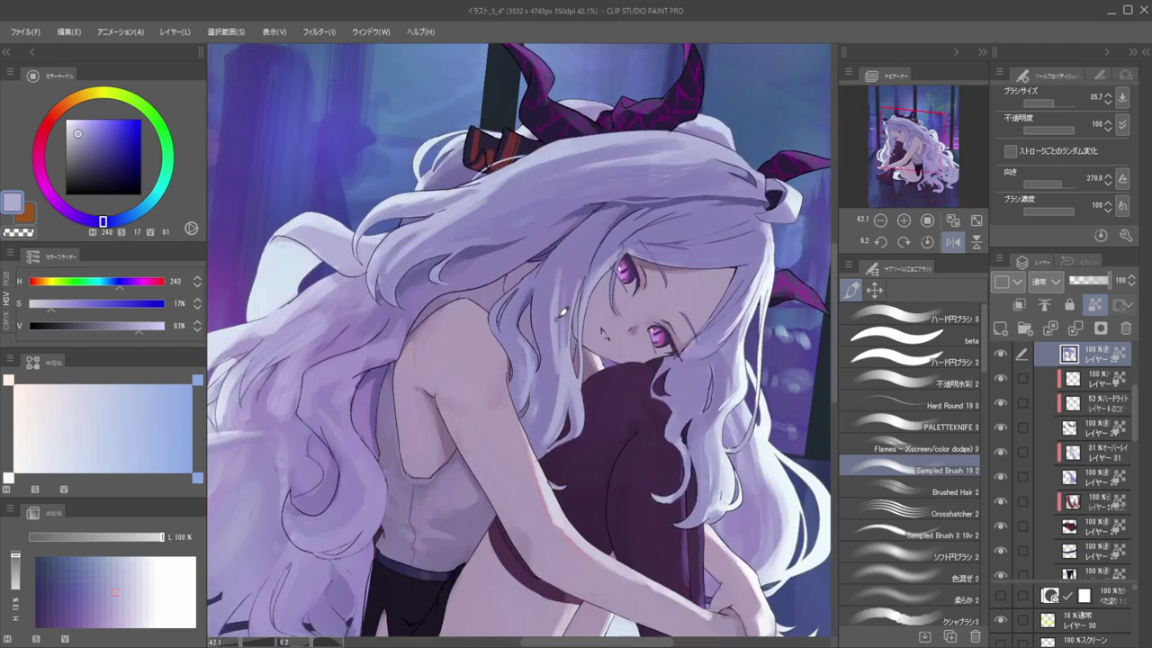
left_click(560, 325, "alt")
scroll(559, 272, "down", 2)
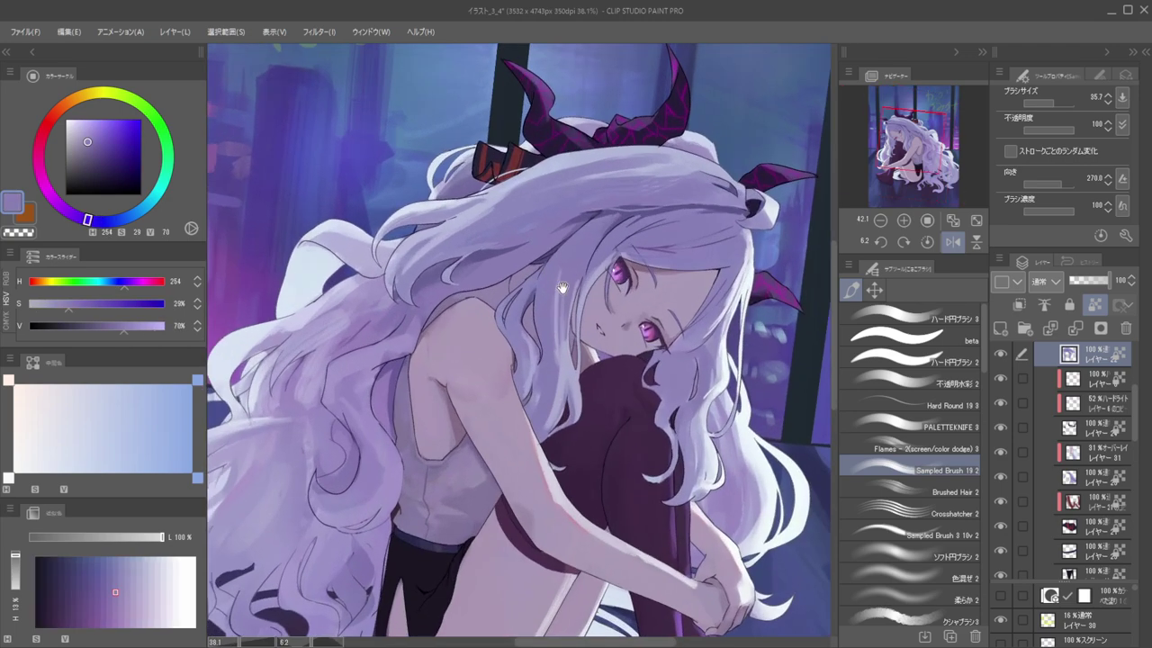
scroll(540, 271, "up", 1)
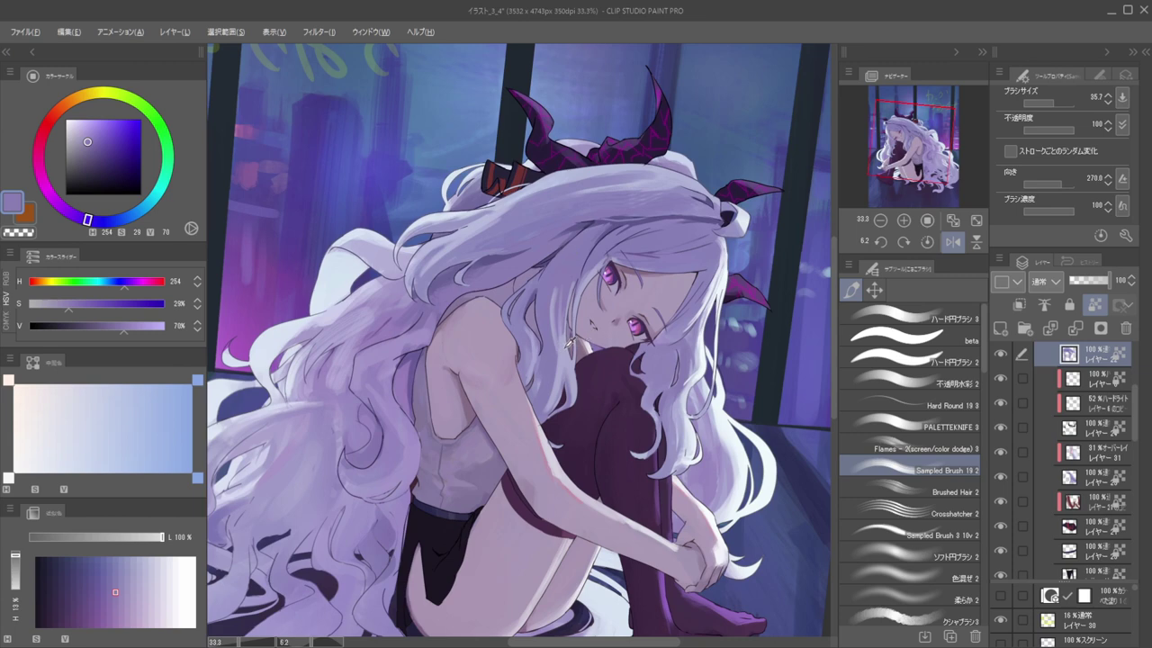
left_click(558, 314, "alt")
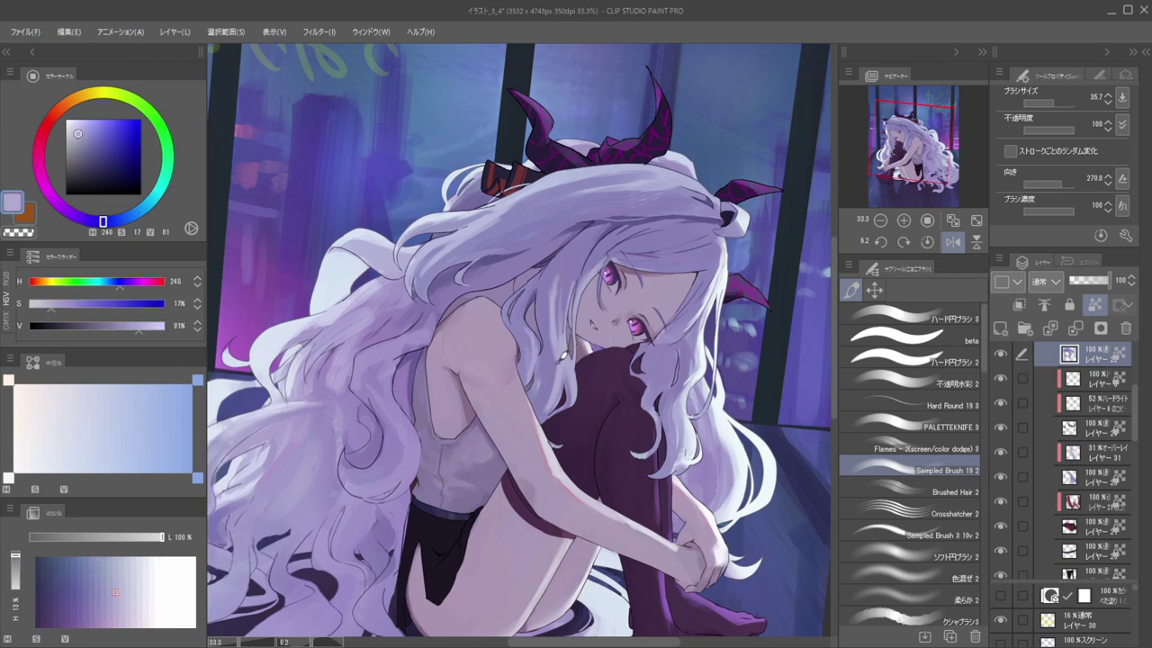
left_click(558, 325, "alt")
left_click_drag(558, 283, 562, 338)
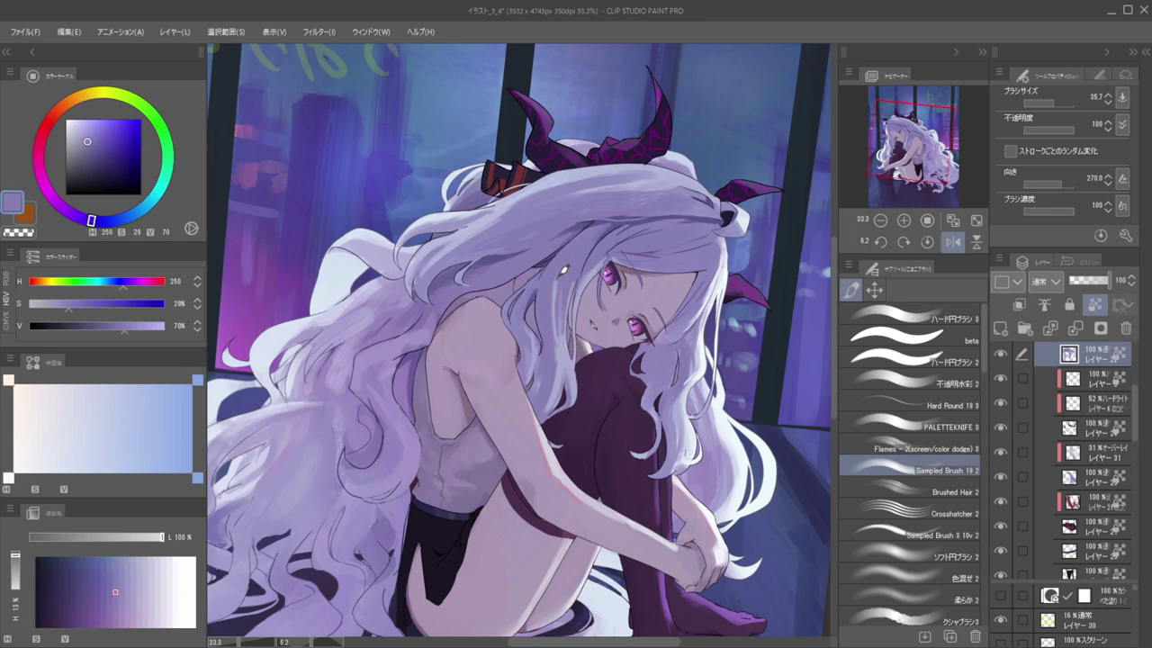
left_click(564, 271, "alt")
left_click_drag(560, 292, 568, 343)
left_click(569, 354, "alt")
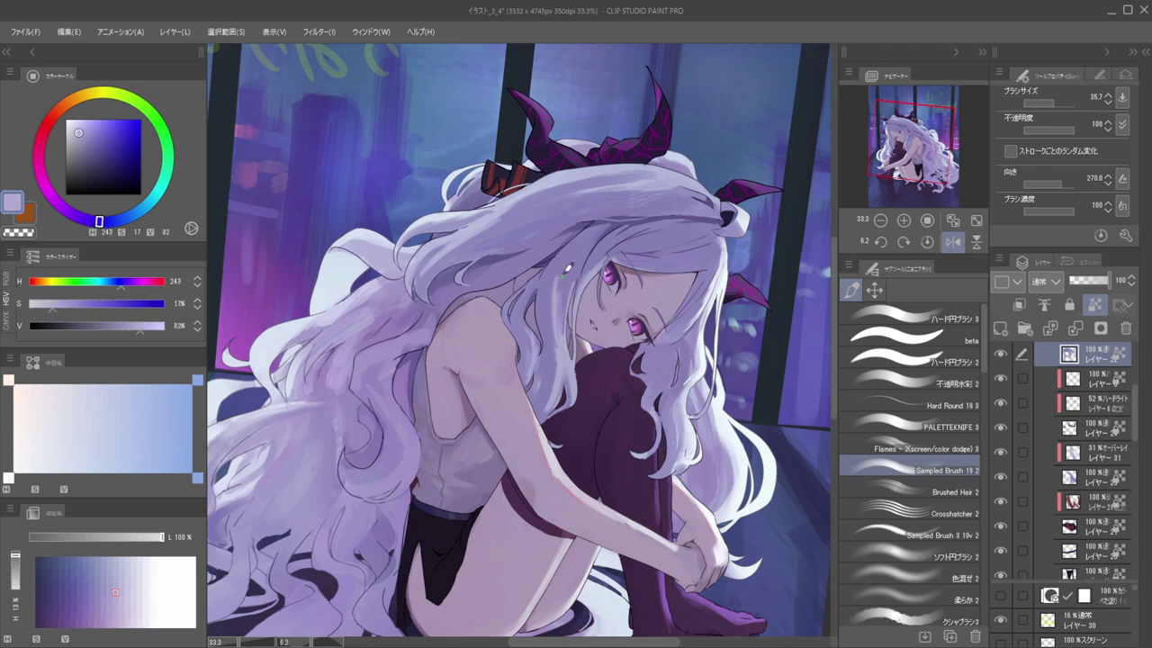
Unflip and rotate the view, sample darker shadow tones near the face, and return to Hard Round
key("h")
left_click_drag(573, 262, 611, 262)
scroll(610, 262, "up", 3)
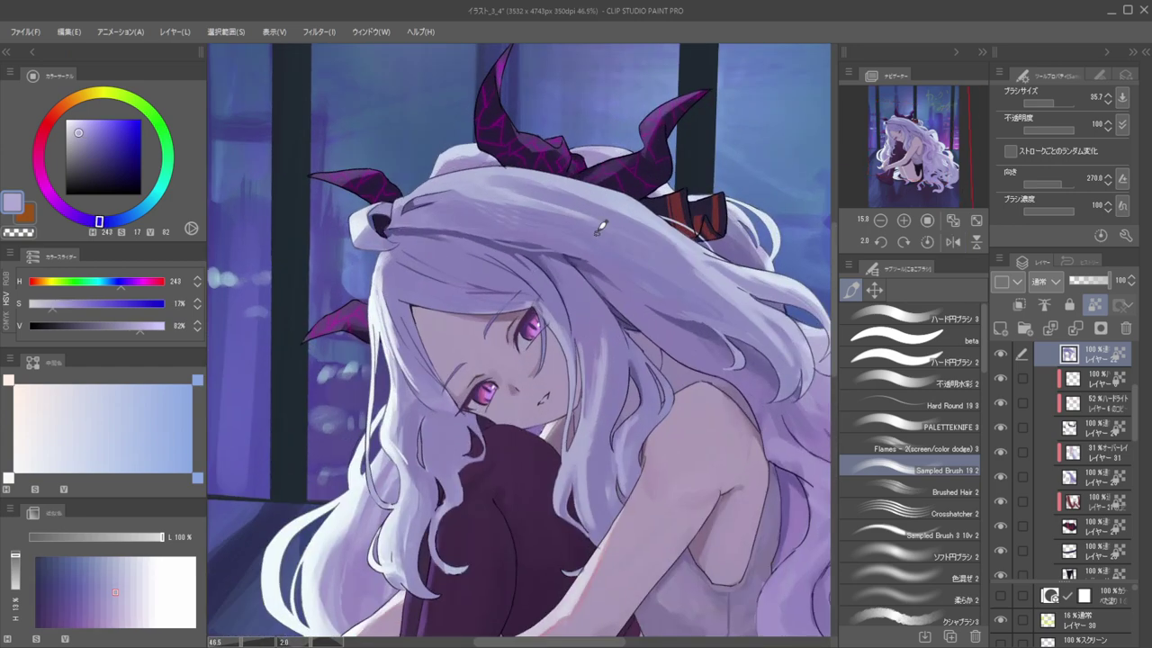
left_click(594, 304, "alt")
left_click(637, 360, "alt")
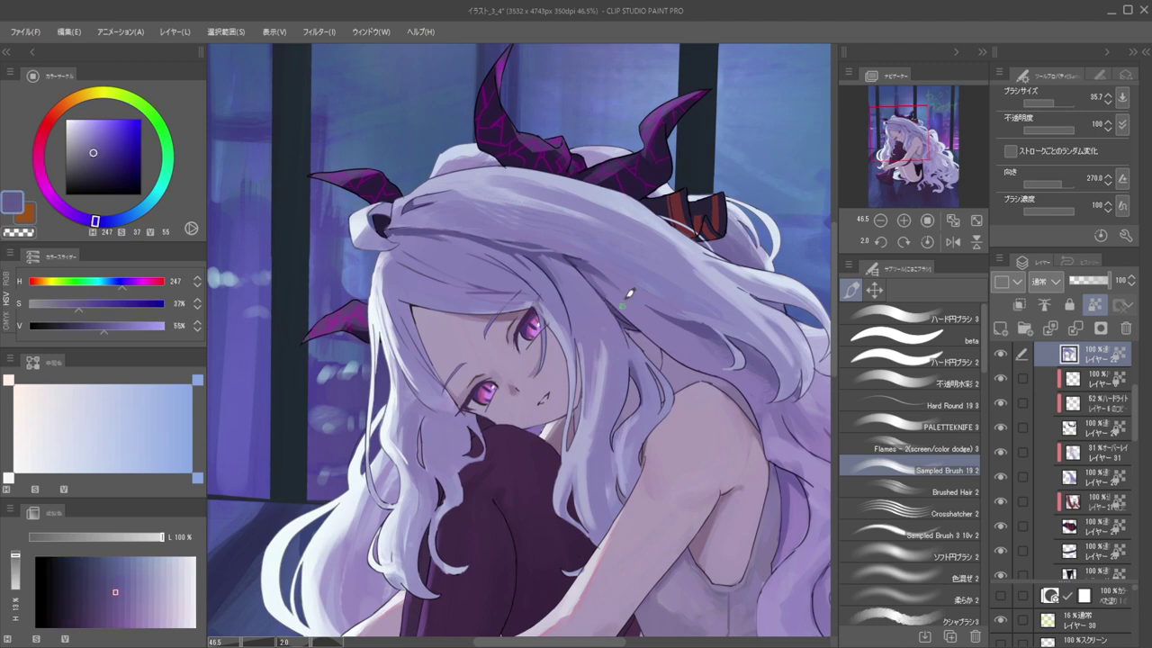
left_click(887, 398)
left_click_drag(639, 272, 604, 307)
key("bracketright")
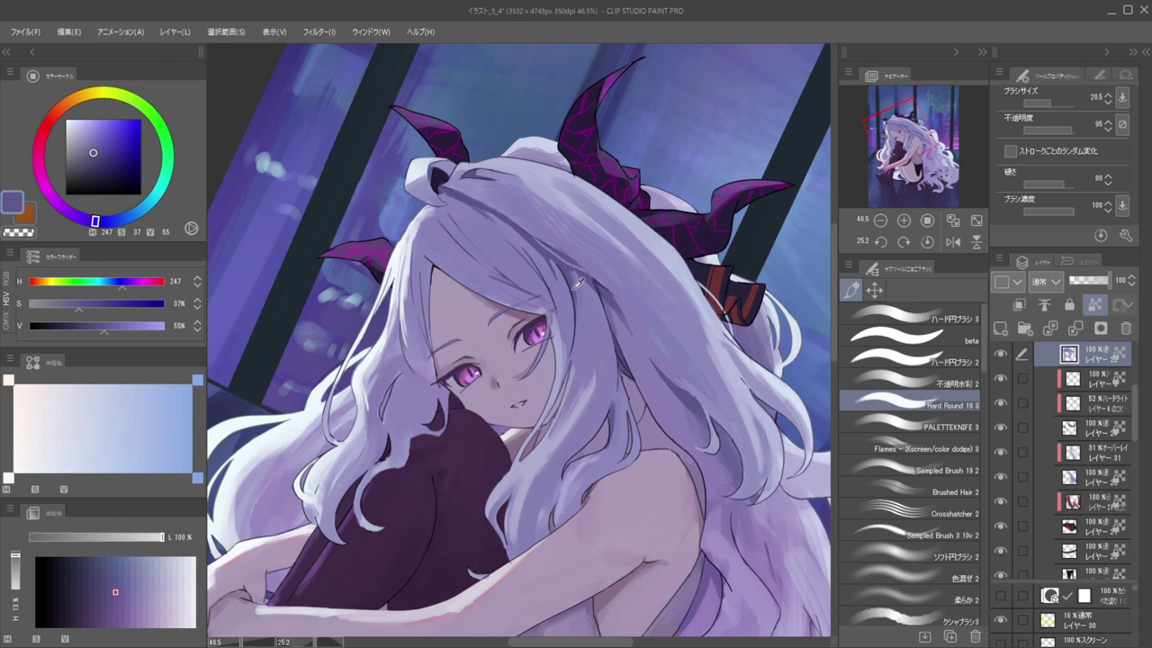
key("bracketleft")
key("bracketleft")
Mirror-check the whole picture, shrink the brush, and sample light and dark hair lavenders
left_click_drag(577, 269, 657, 257)
key("h")
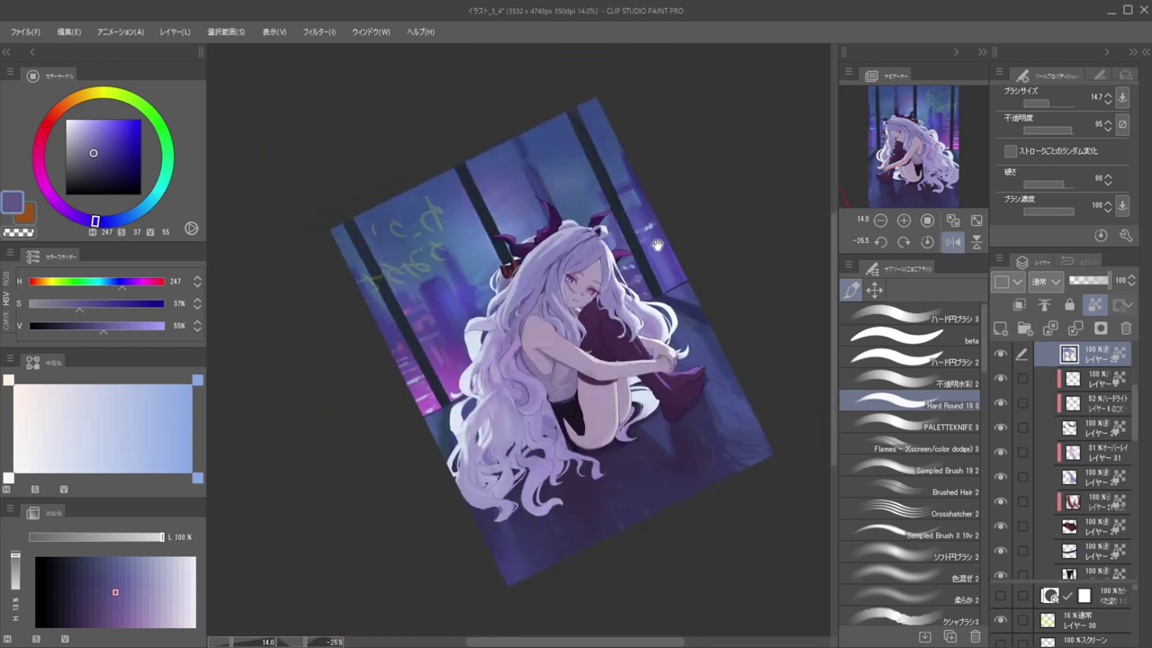
scroll(547, 268, "up", 4)
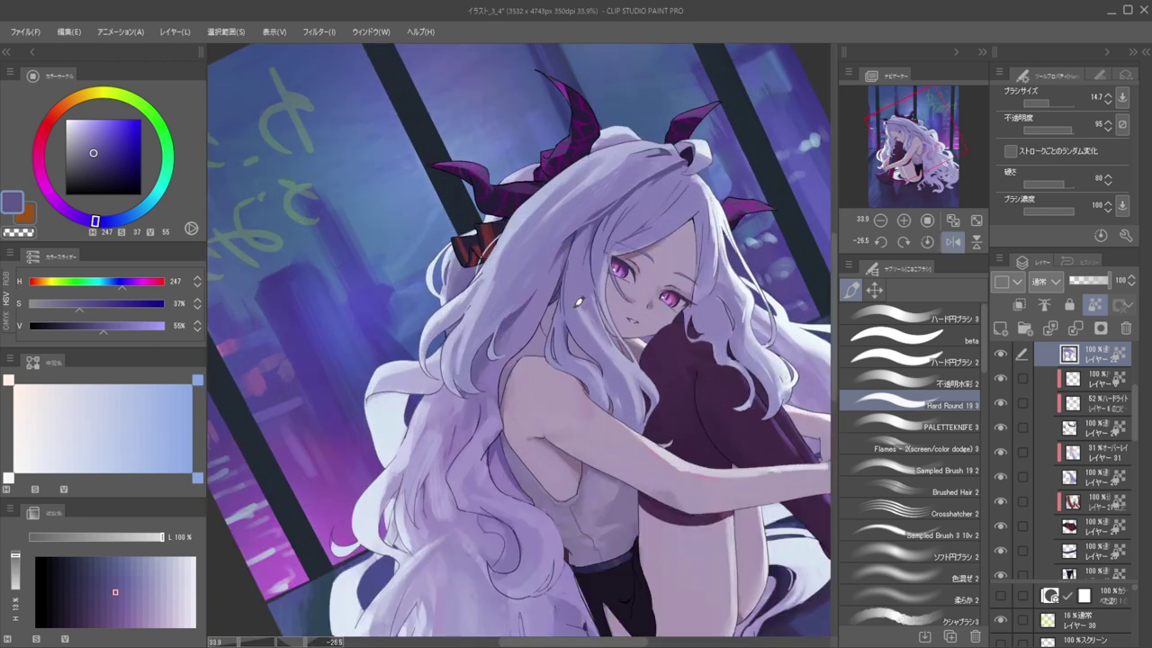
key("bracketleft")
key("h")
left_click_drag(578, 249, 605, 299)
left_click_drag(543, 257, 558, 296)
scroll(558, 295, "up", 2)
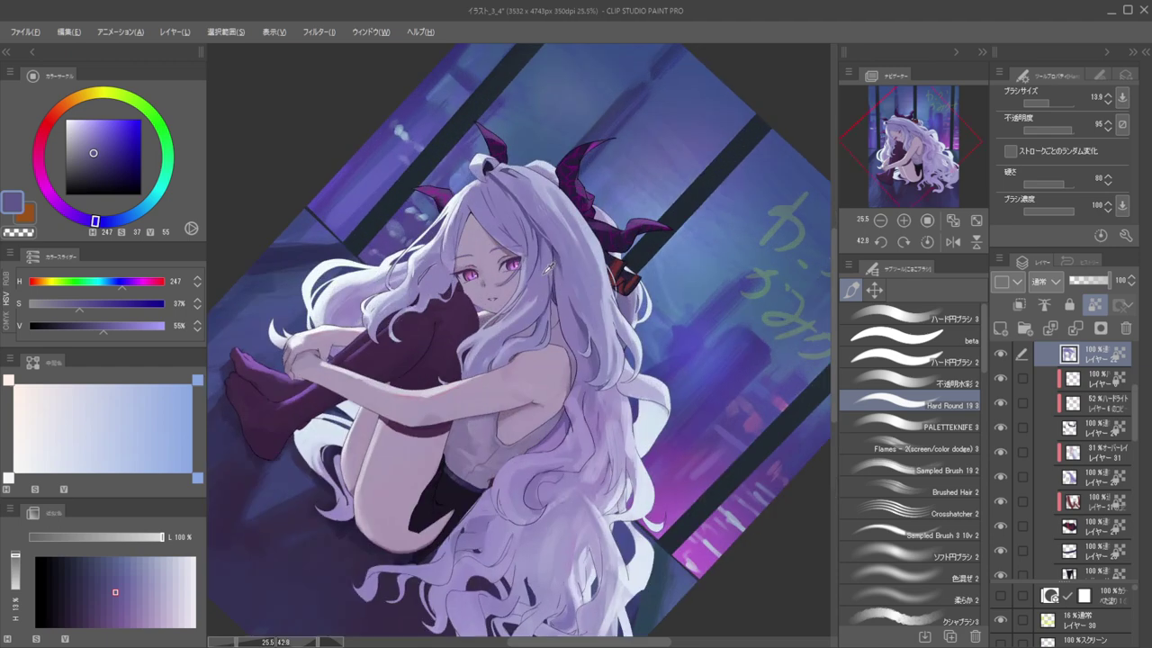
left_click(551, 275, "alt")
scroll(538, 272, "up", 2)
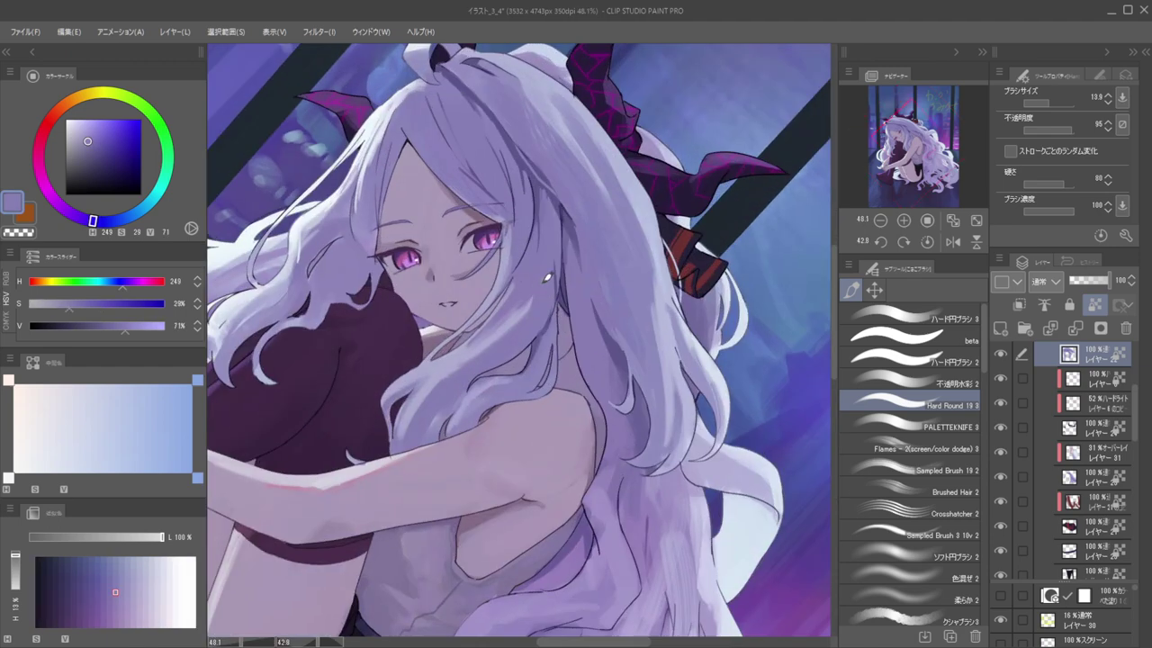
left_click(551, 334, "alt")
left_click(558, 296, "alt")
Shift the colour toward purple and back to blue-lavender, sampling light, mid and dark hair tones
left_click_drag(95, 220, 71, 212)
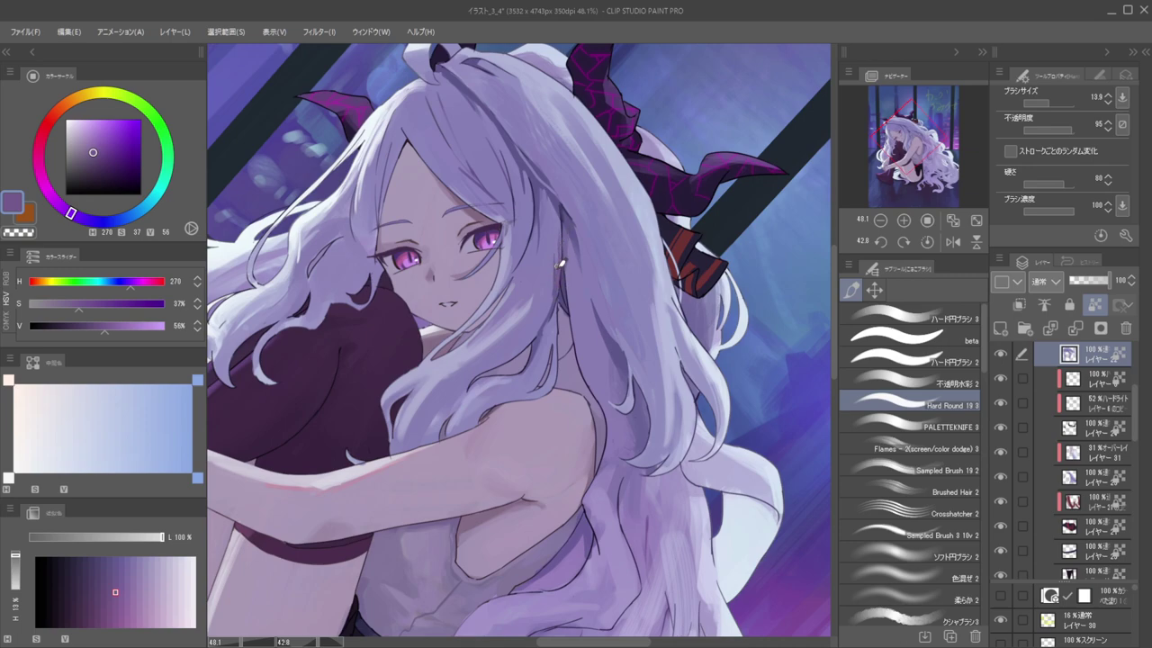
left_click_drag(535, 208, 480, 209)
key("h")
left_click_drag(576, 218, 572, 243)
left_click(565, 186, "alt")
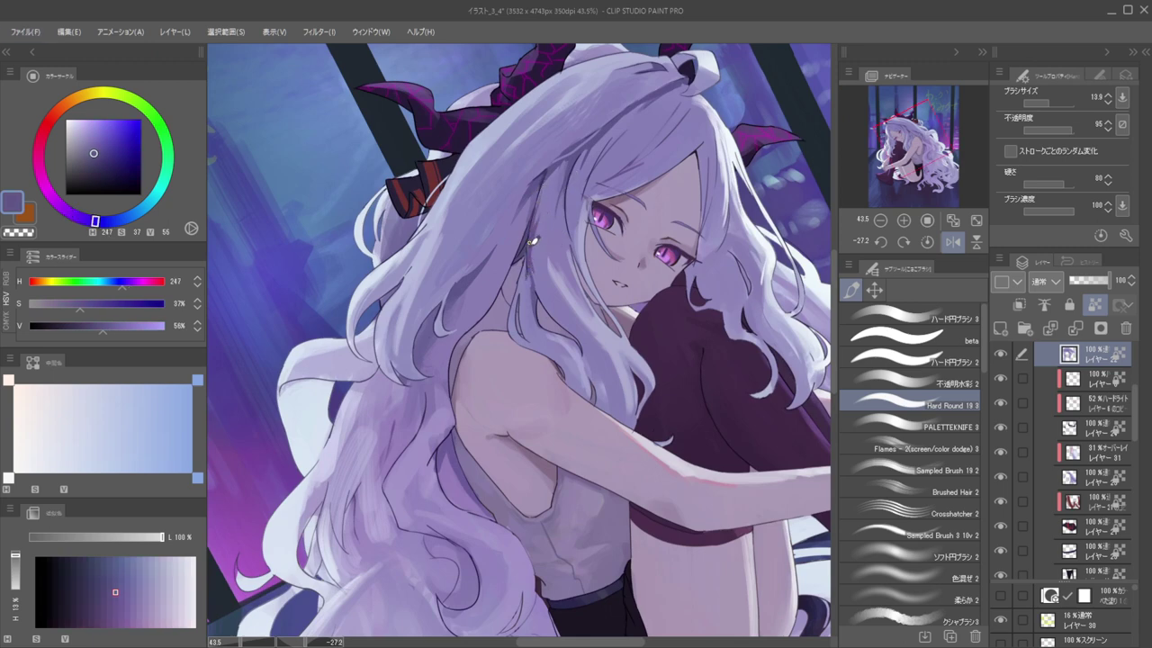
left_click(543, 230, "alt")
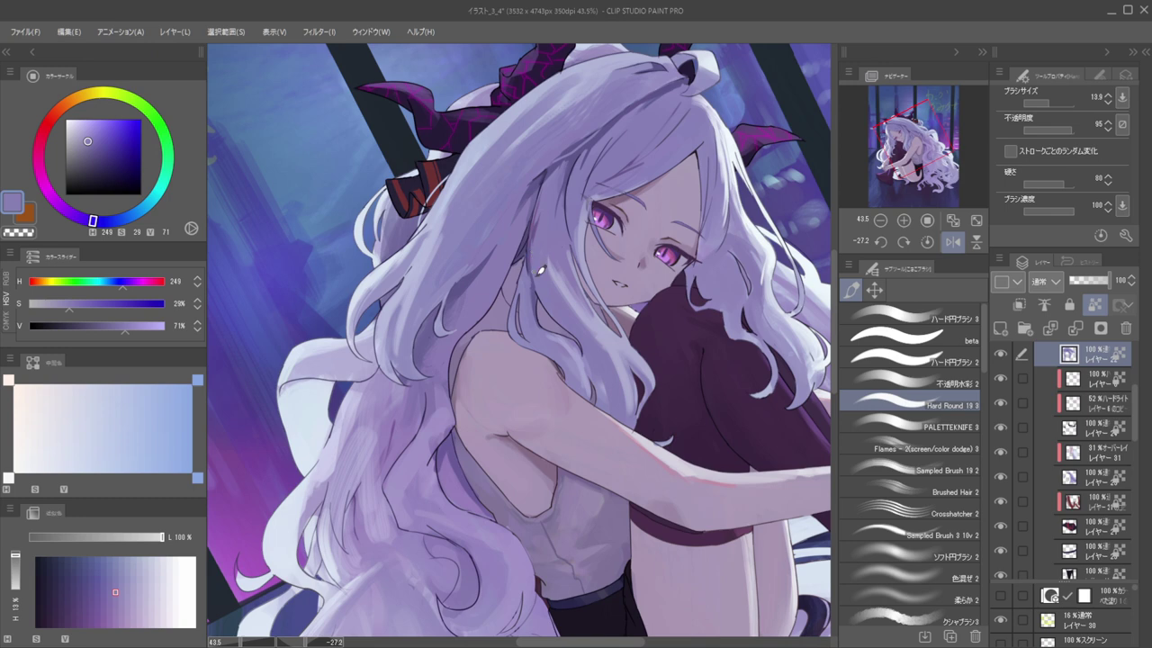
left_click(534, 231, "alt")
left_click(534, 243, "alt")
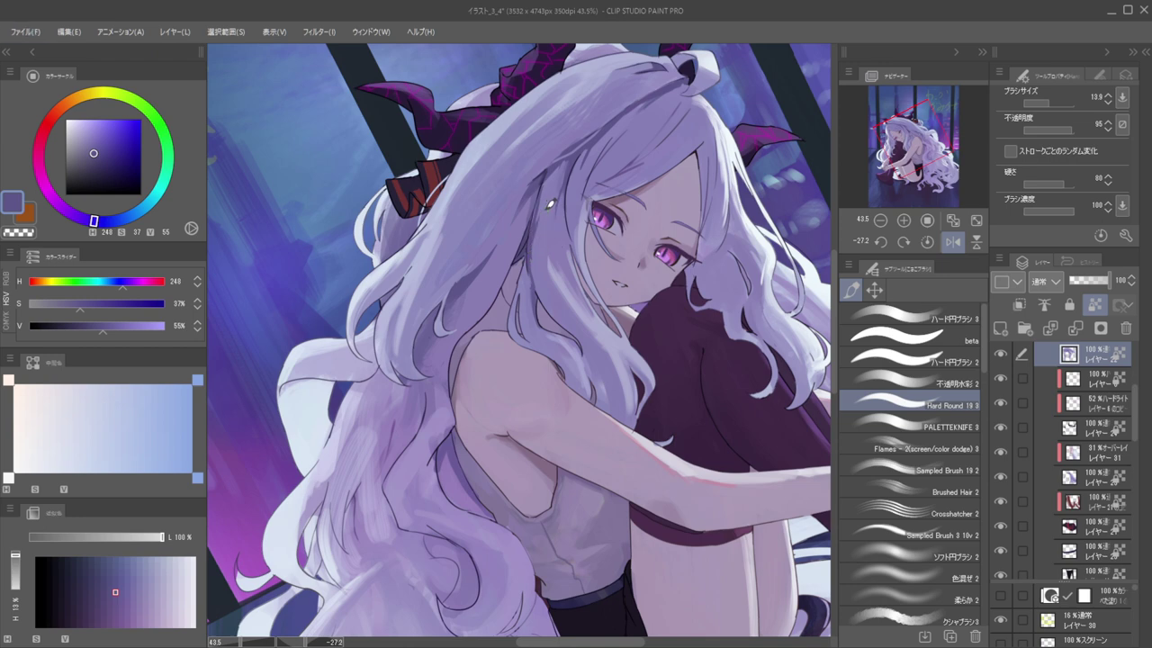
left_click(543, 235, "alt")
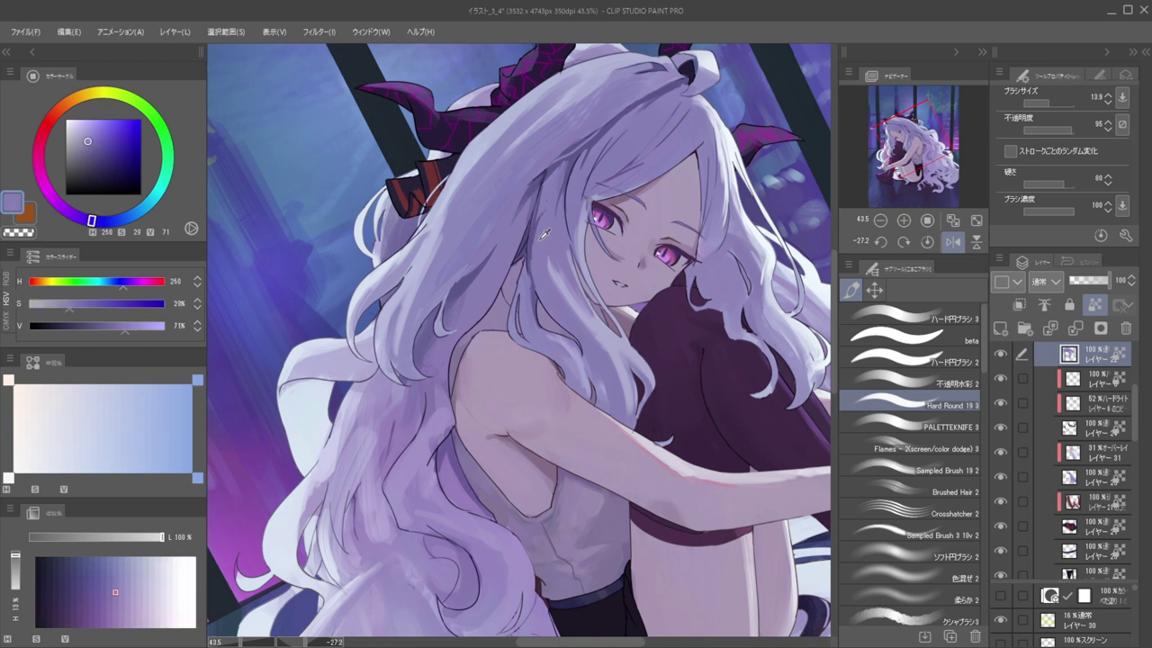
scroll(527, 194, "down", 4)
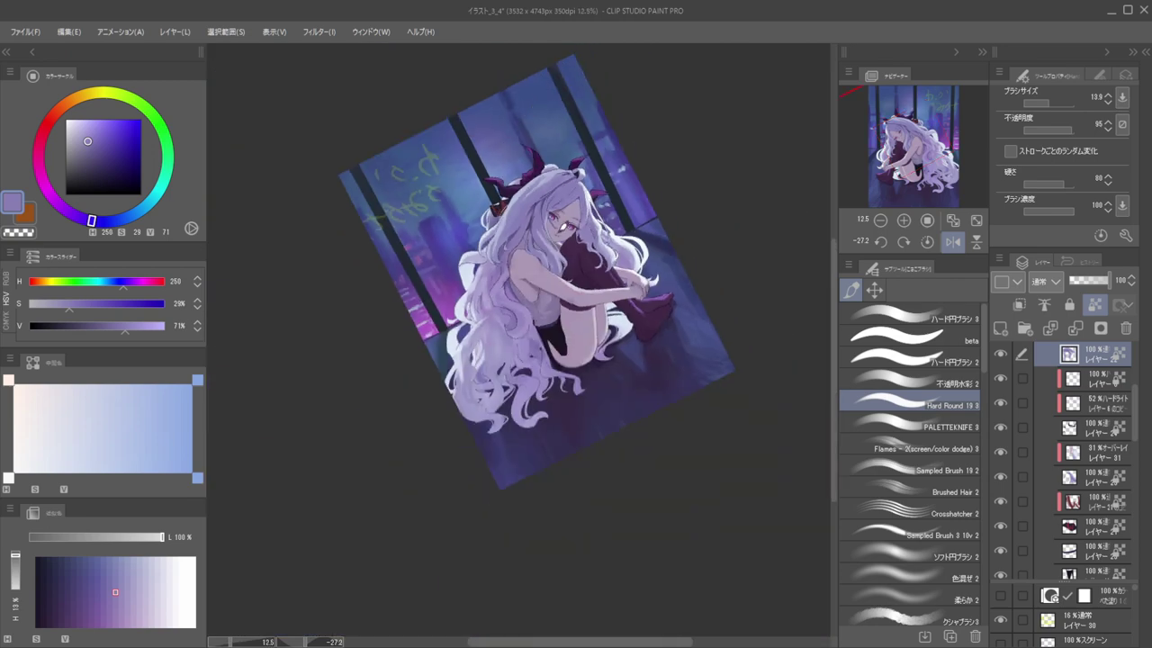
Unflip and zoom in on the face, select the skin layer, and set a muted mid-purple colour
key("h")
left_click_drag(623, 205, 586, 184)
left_click_drag(449, 234, 547, 192)
left_click(545, 227, "ctrl+shift")
left_click(538, 217, "alt")
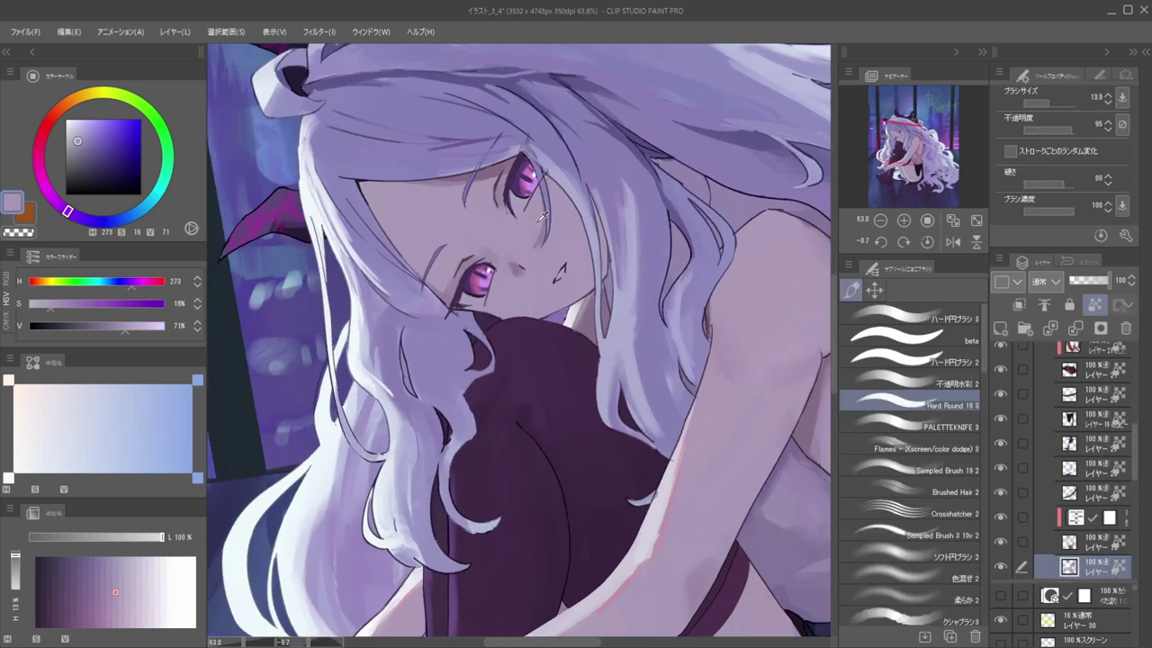
scroll(531, 207, "down", 3)
scroll(530, 205, "down", 4)
left_click_drag(586, 215, 601, 242)
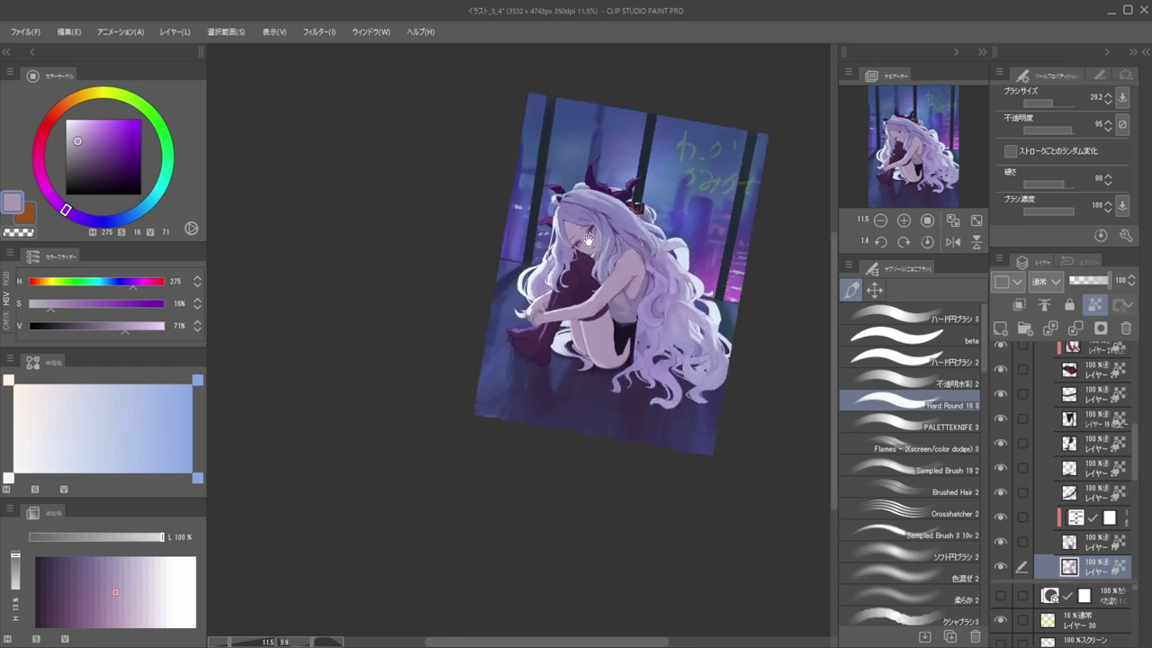
scroll(598, 245, "up", 6)
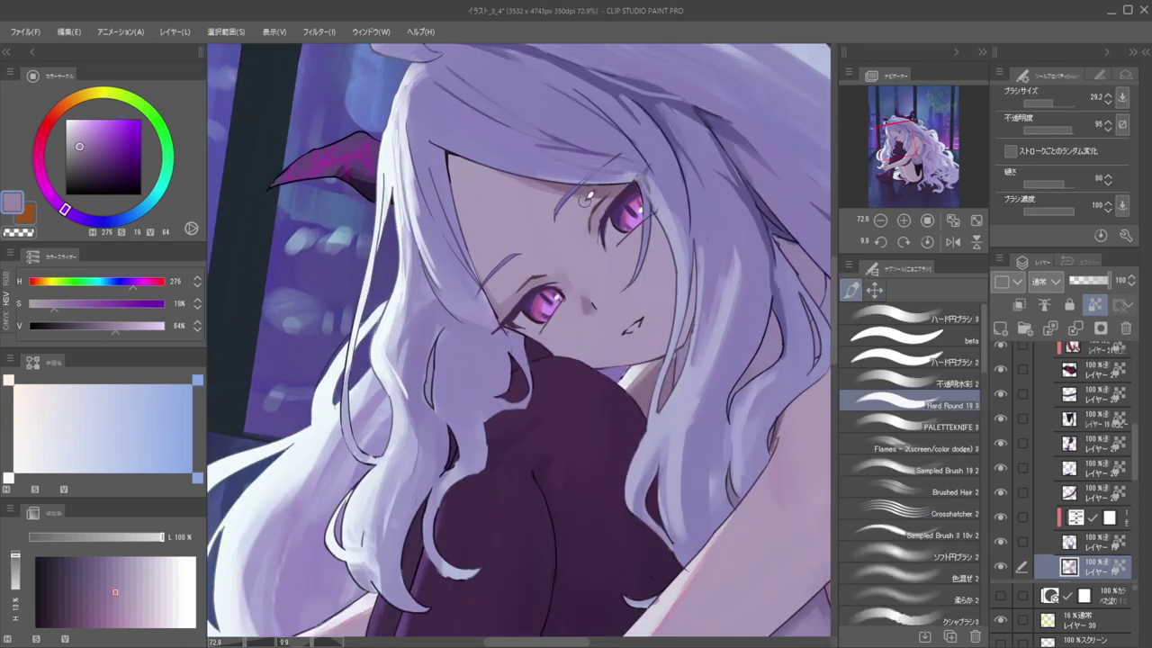
left_click_drag(65, 209, 59, 204)
left_click(86, 153)
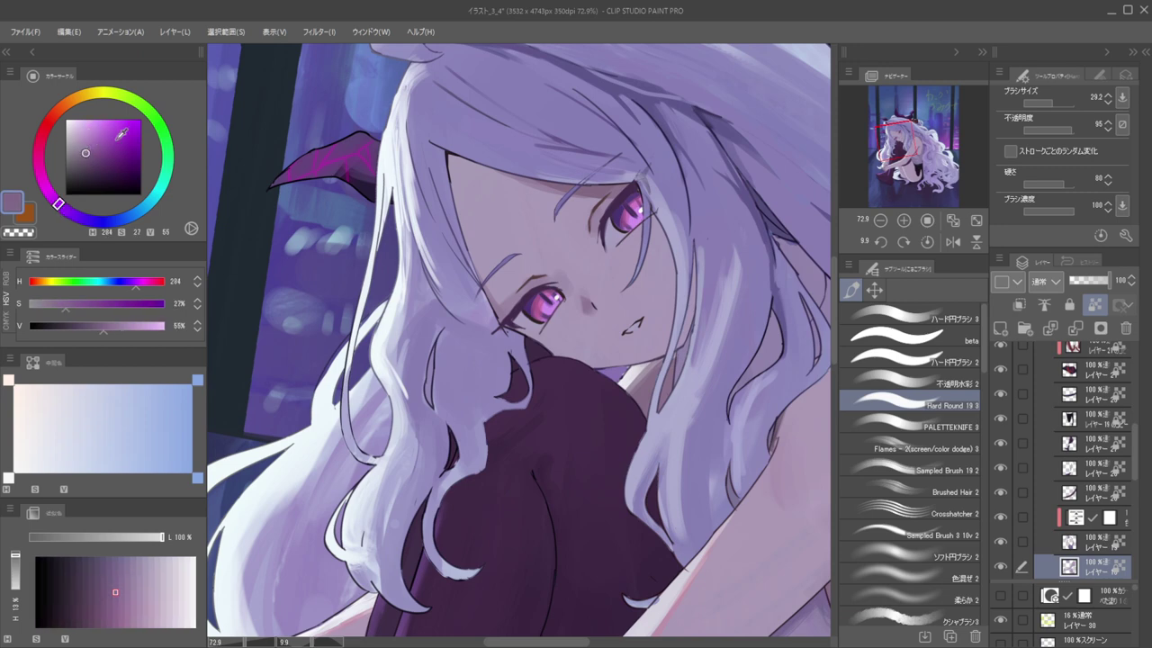
Switch to the watercolour brush, sample the eyelid's dark brown, and shrink the brush for transparent erasing
left_click(909, 384)
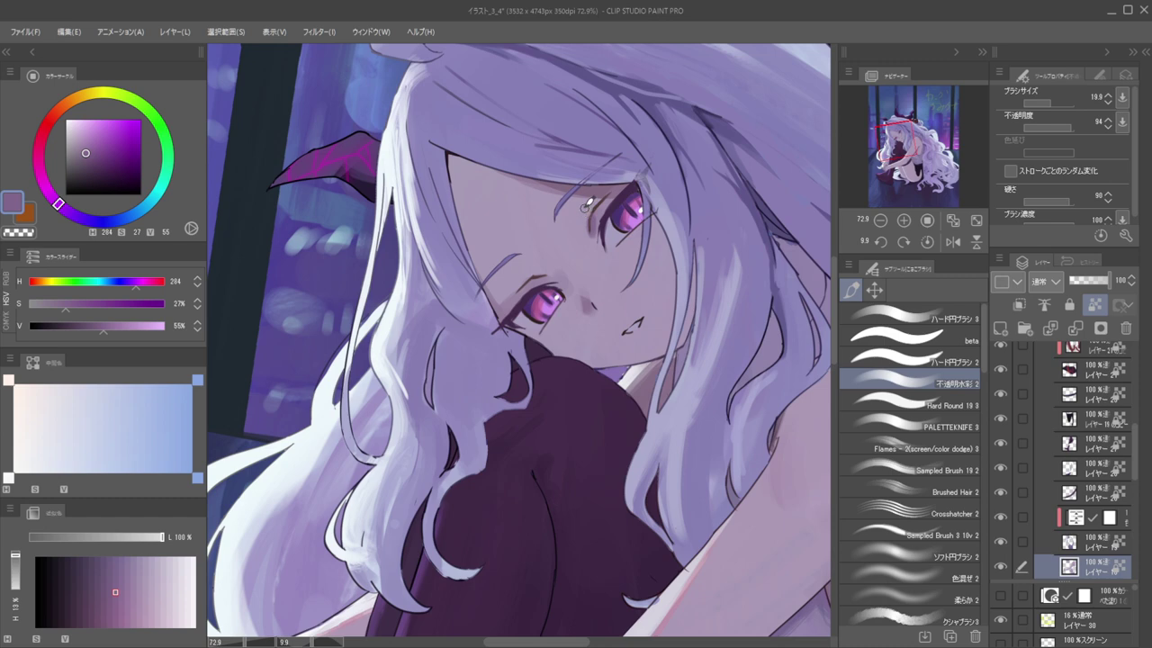
scroll(589, 225, "up", 2)
left_click(605, 189, "ctrl+shift")
left_click(606, 184, "alt")
key("bracketleft")
key("bracketleft")
key("bracketleft")
key("bracketleft")
key("c")
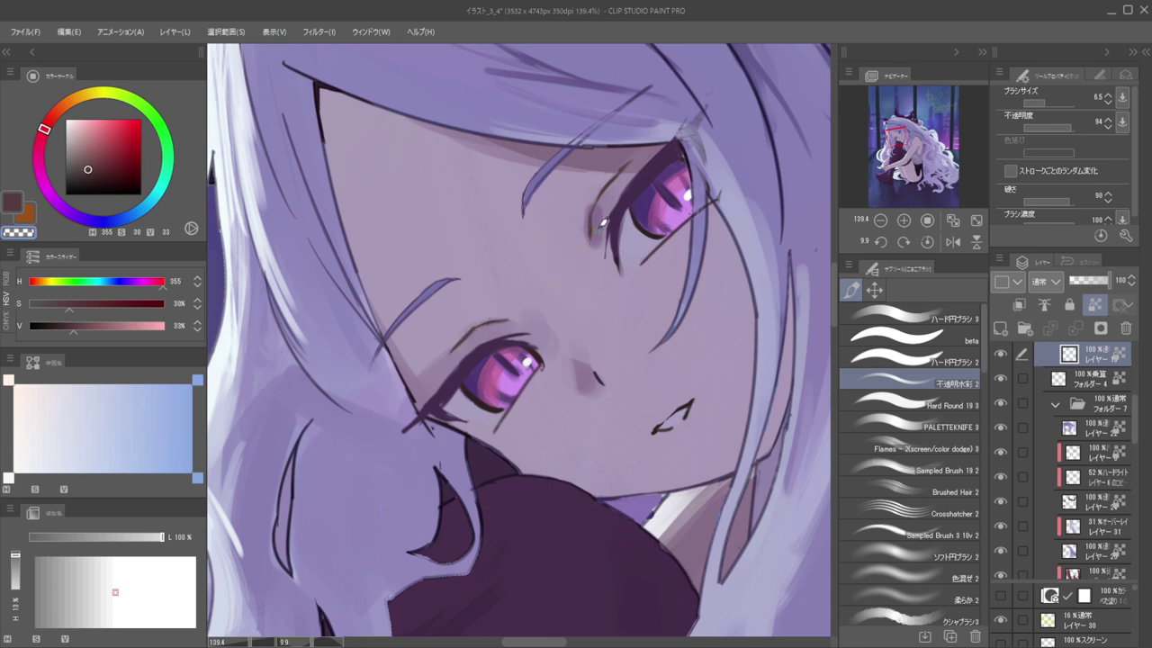
Try erasing skin near the eye, undo it, and settle on a light purple from the face
left_click(584, 207, "ctrl+shift")
key("bracketright")
key("bracketright")
key("bracketright")
left_click_drag(589, 192, 588, 242)
key("ctrl+z")
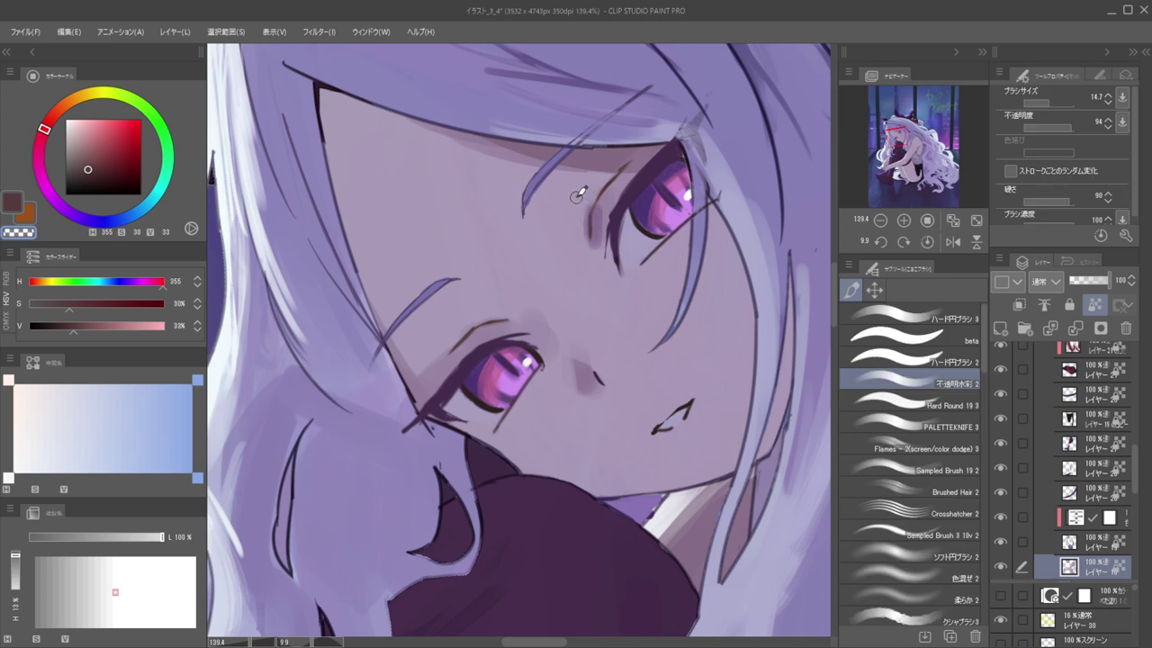
left_click(587, 227, "alt")
left_click(591, 219, "alt")
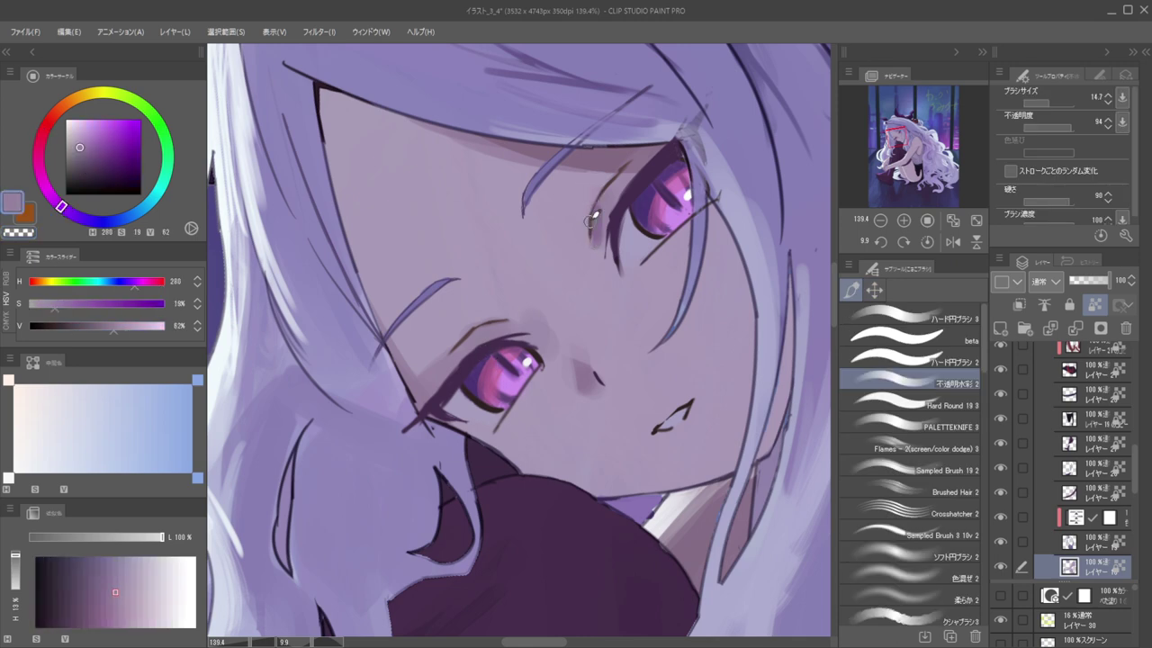
mouse_move(596, 167)
left_mouse_down()
mouse_move(563, 174)
mouse_move(623, 225)
mouse_move(574, 235)
mouse_move(618, 255)
left_mouse_up()
scroll(605, 250, "up", 8)
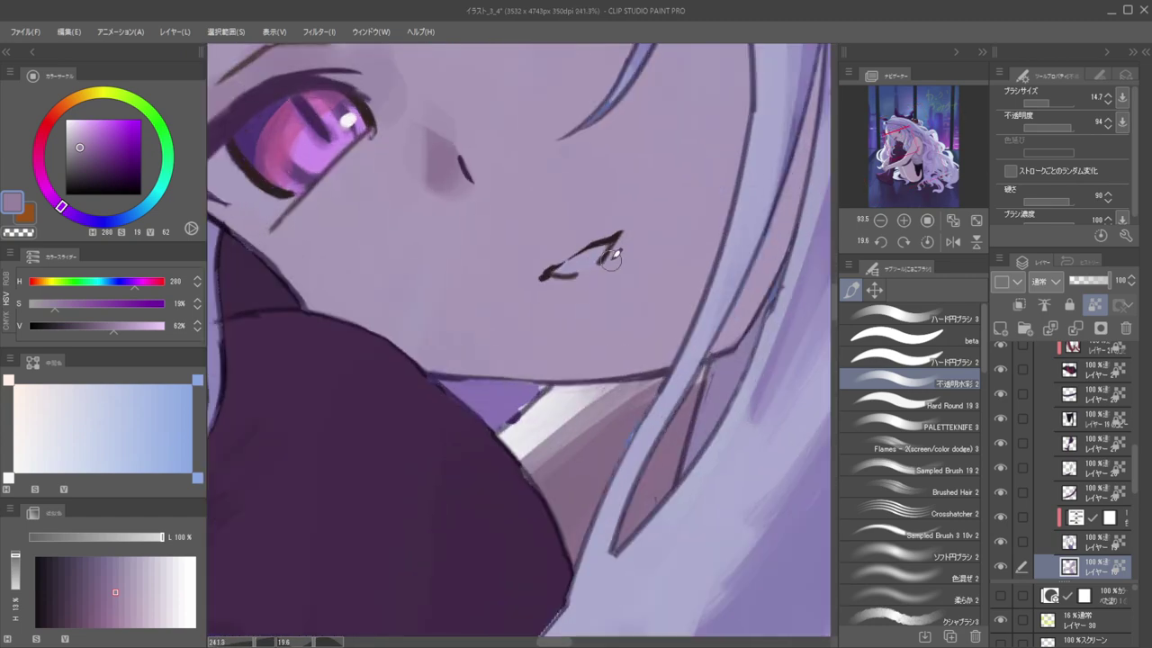
On the top line-art layer, redraw the mouth line in dark purple, then shift the colour toward magenta
left_click(611, 240, "ctrl+shift")
left_click(609, 239, "alt")
left_click(107, 174)
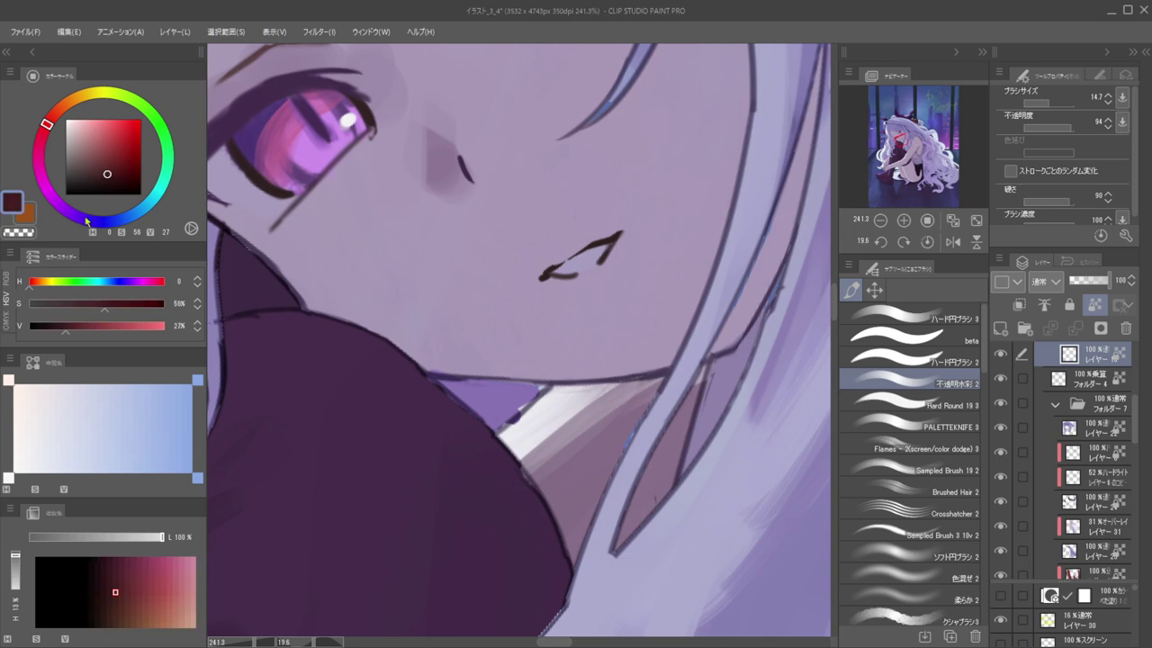
left_click(67, 210)
mouse_move(567, 280)
left_mouse_down()
mouse_move(607, 281)
mouse_move(573, 270)
mouse_move(548, 287)
left_mouse_up()
scroll(592, 248, "down", 3)
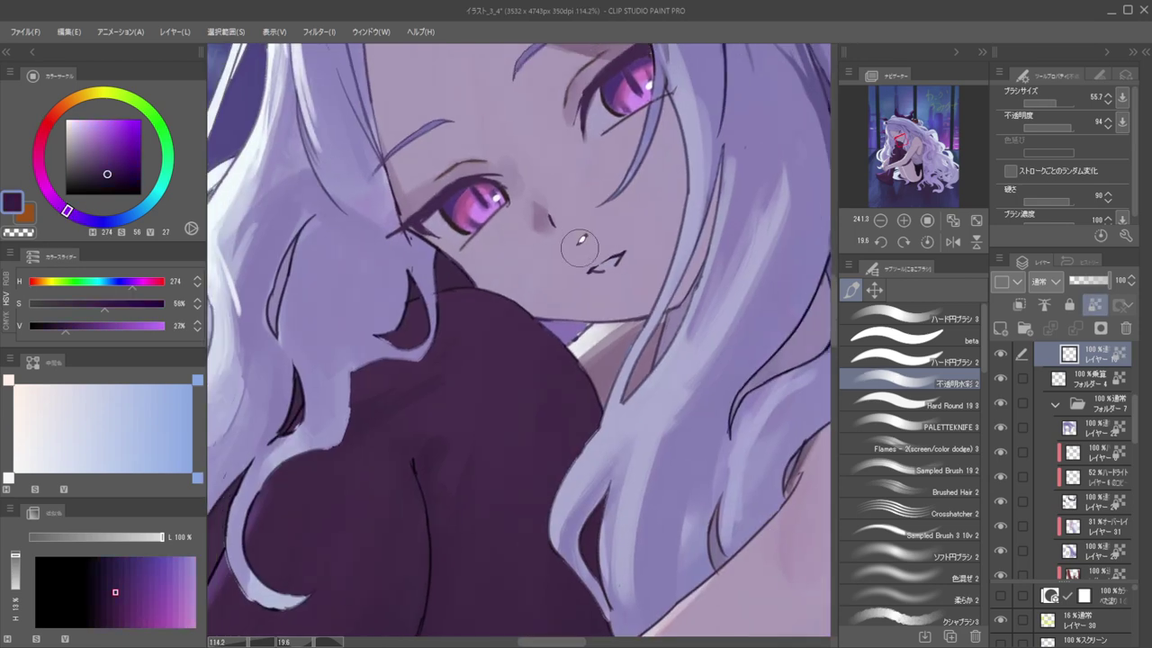
left_click(322, 249, "alt")
left_click(103, 157)
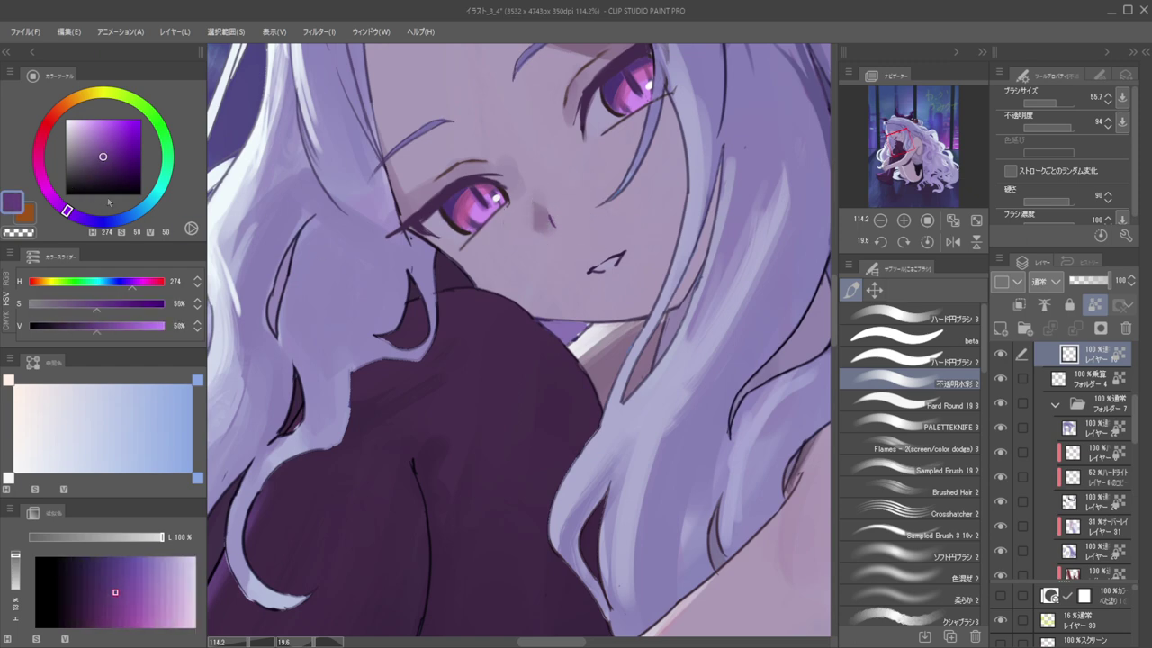
left_click_drag(56, 198, 43, 183)
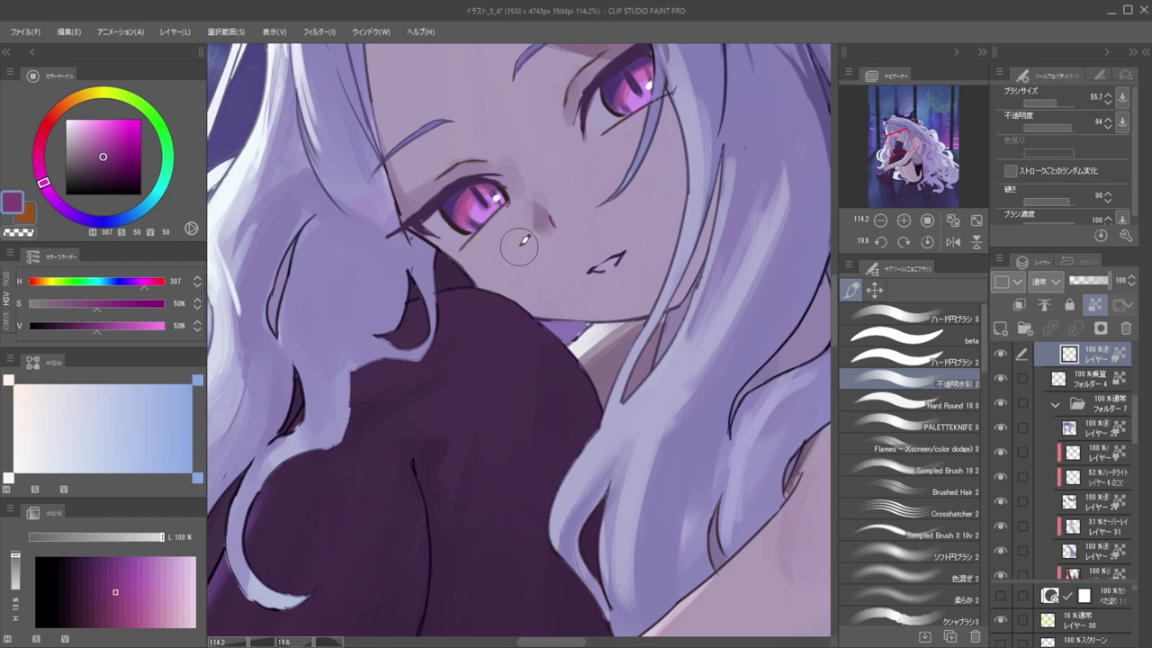
scroll(630, 252, "down", 10)
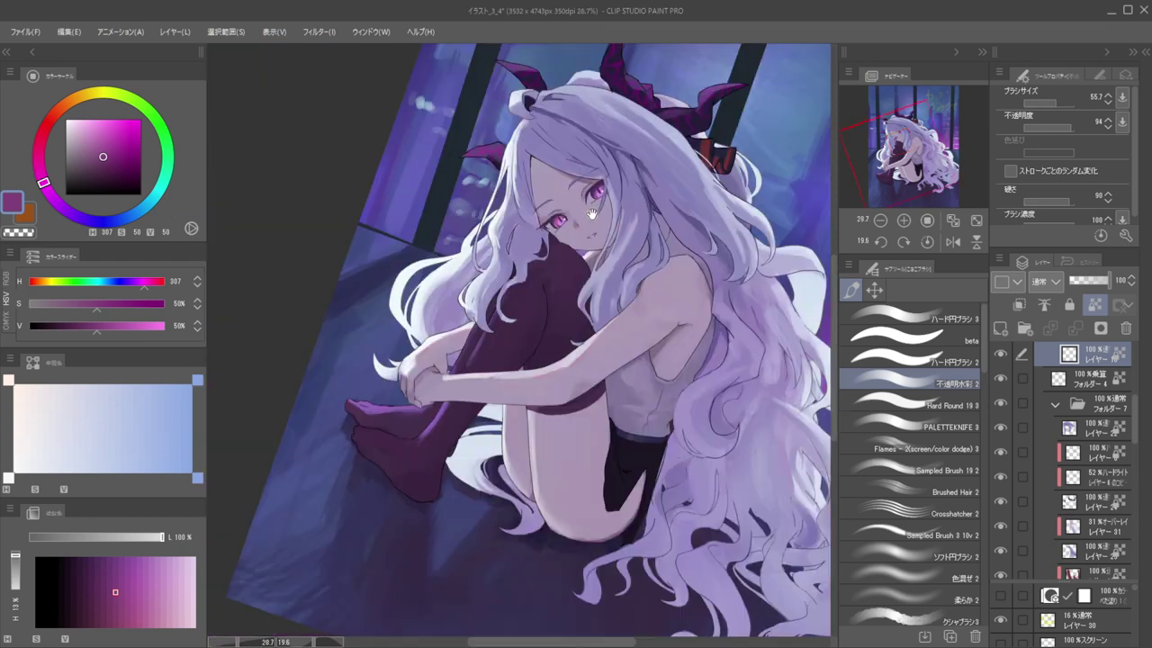
Darken the magenta colour, zoom into the angled face, and switch to a crisp hard-edged brush
scroll(585, 194, "up", 4)
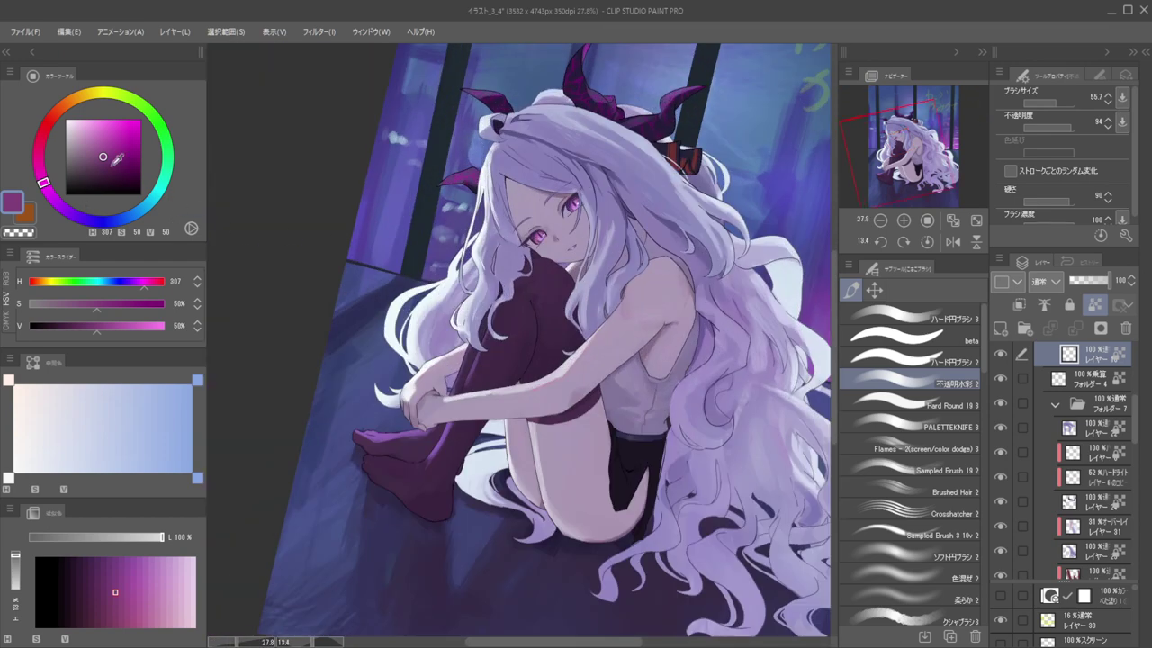
left_click(113, 164)
scroll(552, 254, "up", 4)
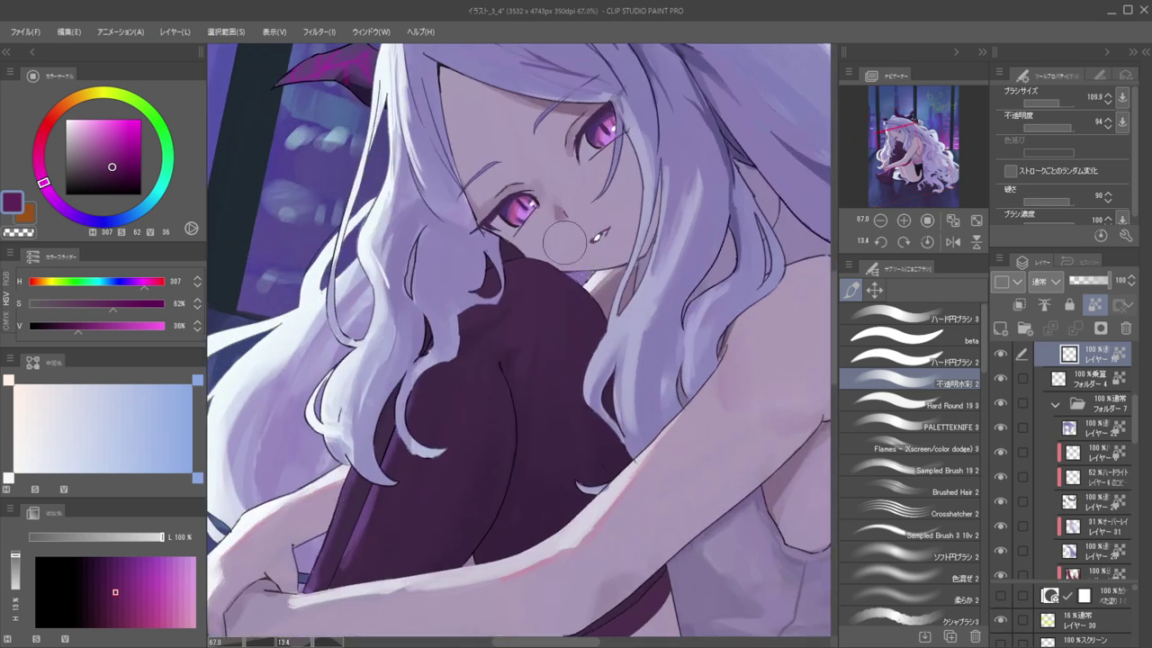
left_click_drag(549, 213, 534, 235)
left_click_drag(534, 237, 607, 236)
left_click(909, 336)
scroll(526, 241, "up", 3)
With transparent colour, thin the nose line's left edge and the upper lip and right mouth edges
key("bracketleft")
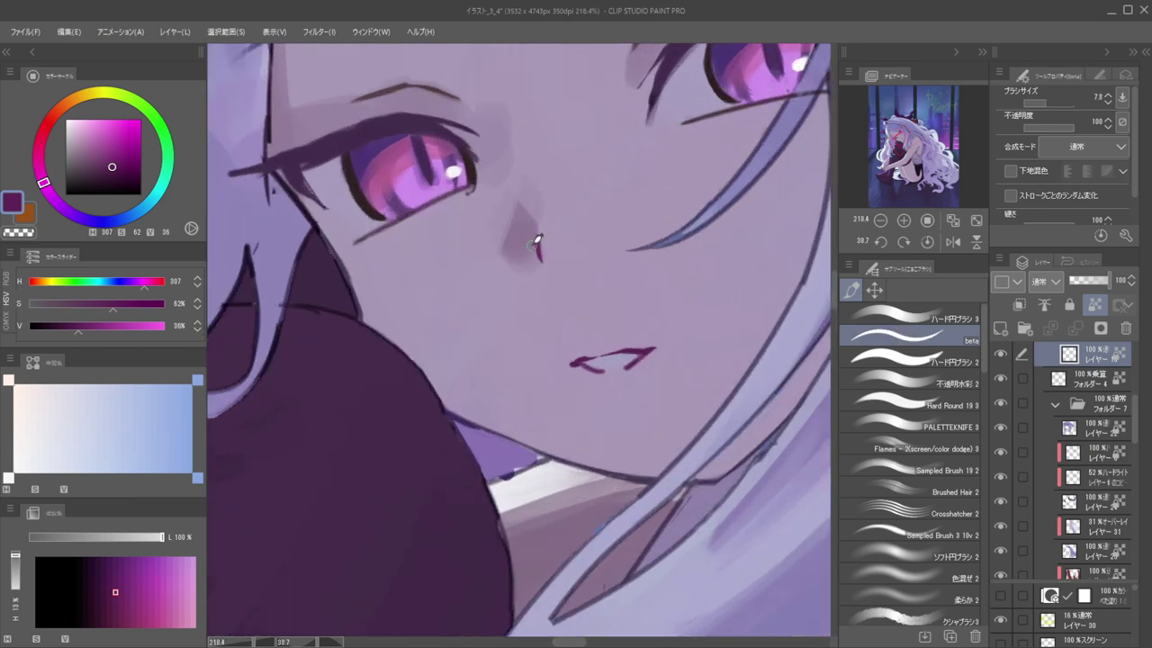
key("ctrl+z")
key("c")
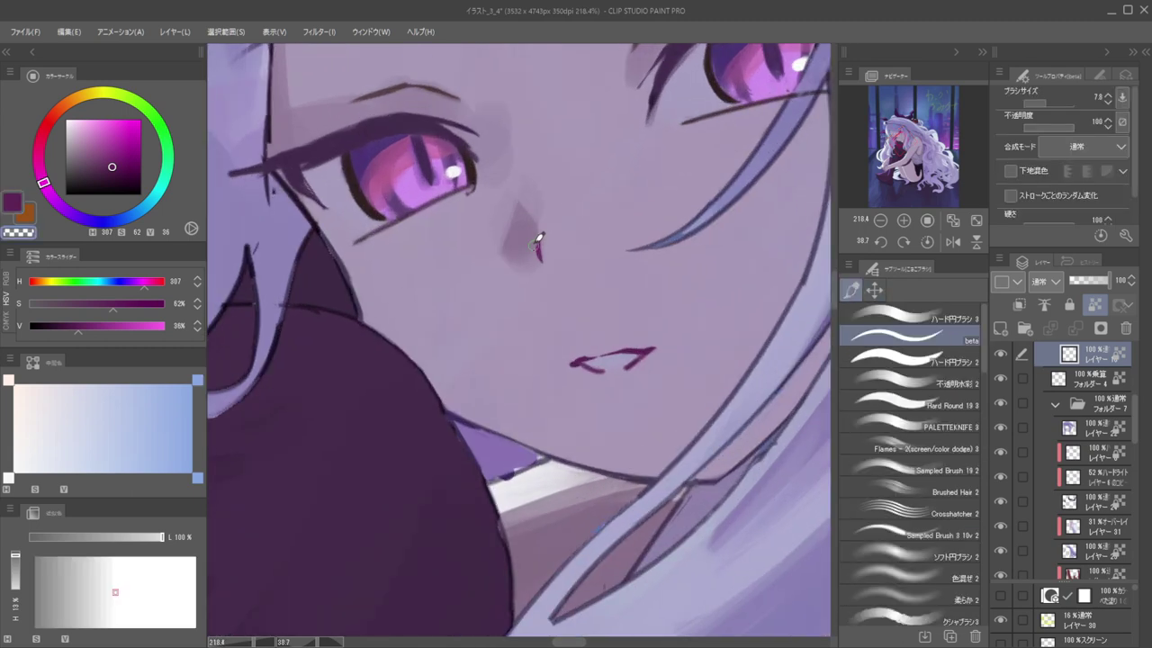
mouse_move(534, 237)
left_mouse_down()
mouse_move(536, 260)
mouse_move(538, 249)
left_mouse_up()
key("bracketright")
key("bracketright")
left_click_drag(550, 205, 647, 219)
scroll(621, 222, "up", 3)
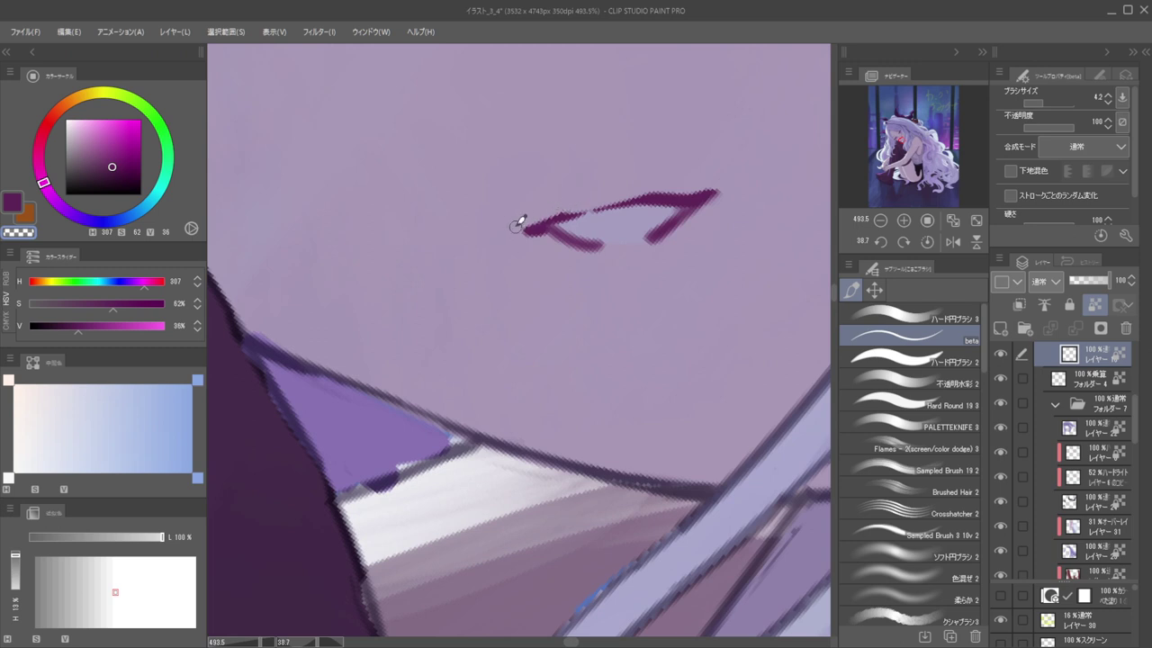
key("bracketleft")
key("bracketleft")
left_click_drag(632, 210, 676, 197)
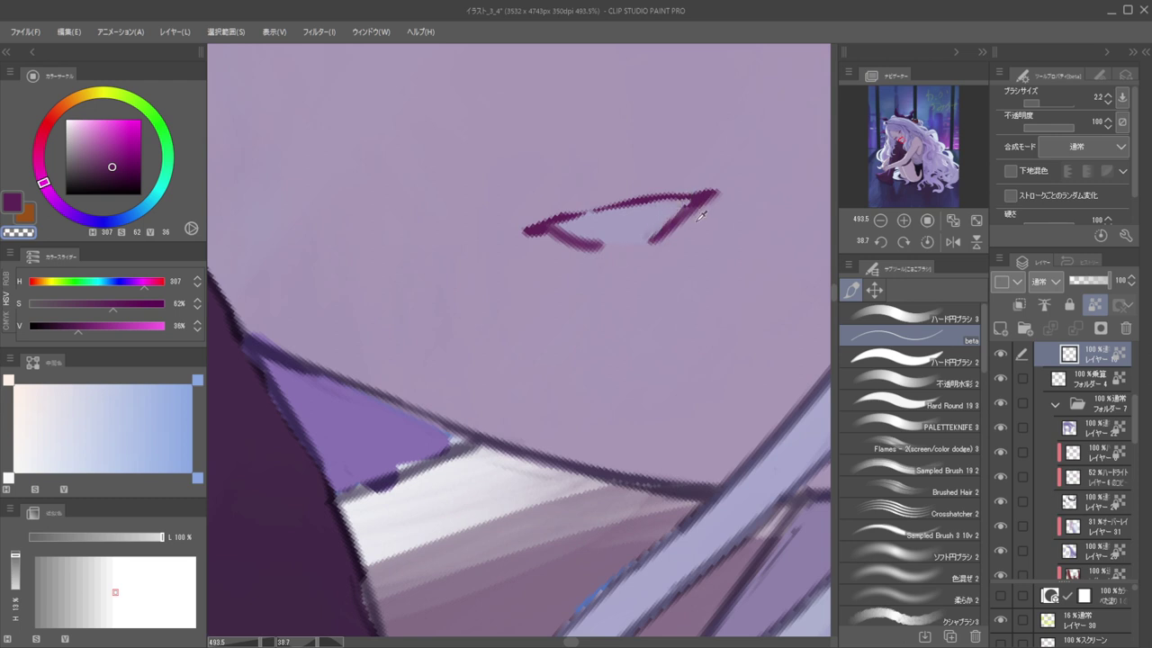
left_click_drag(673, 233, 632, 247)
Resample the lip purple, thin the mouth's left arm, and return to the purple drawing colour
left_click(672, 223, "alt")
key("slash")
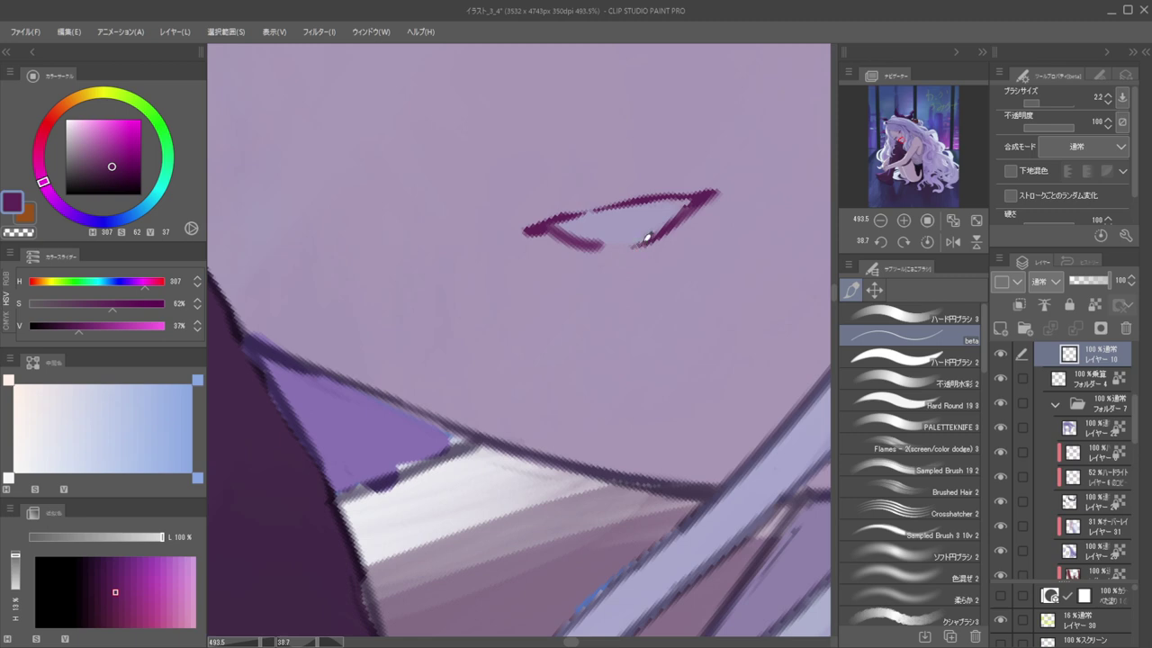
left_click(598, 238, "alt")
key("c")
left_click_drag(565, 231, 604, 243)
key("bracketright")
key("c")
scroll(567, 195, "down", 10)
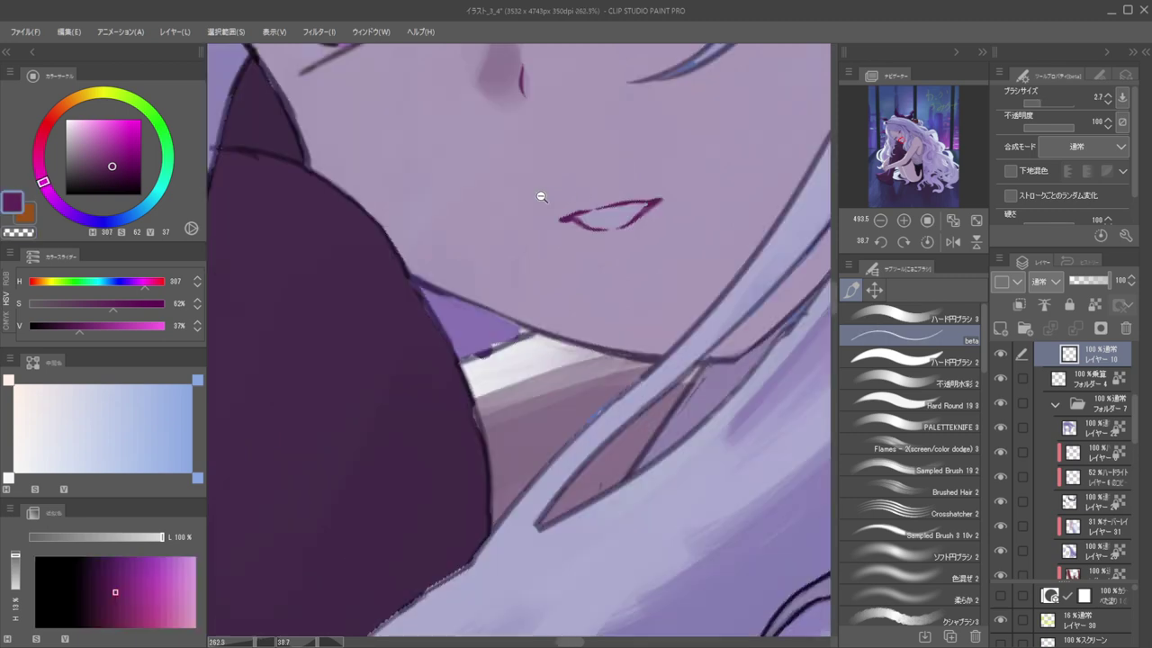
scroll(668, 189, "up", 10)
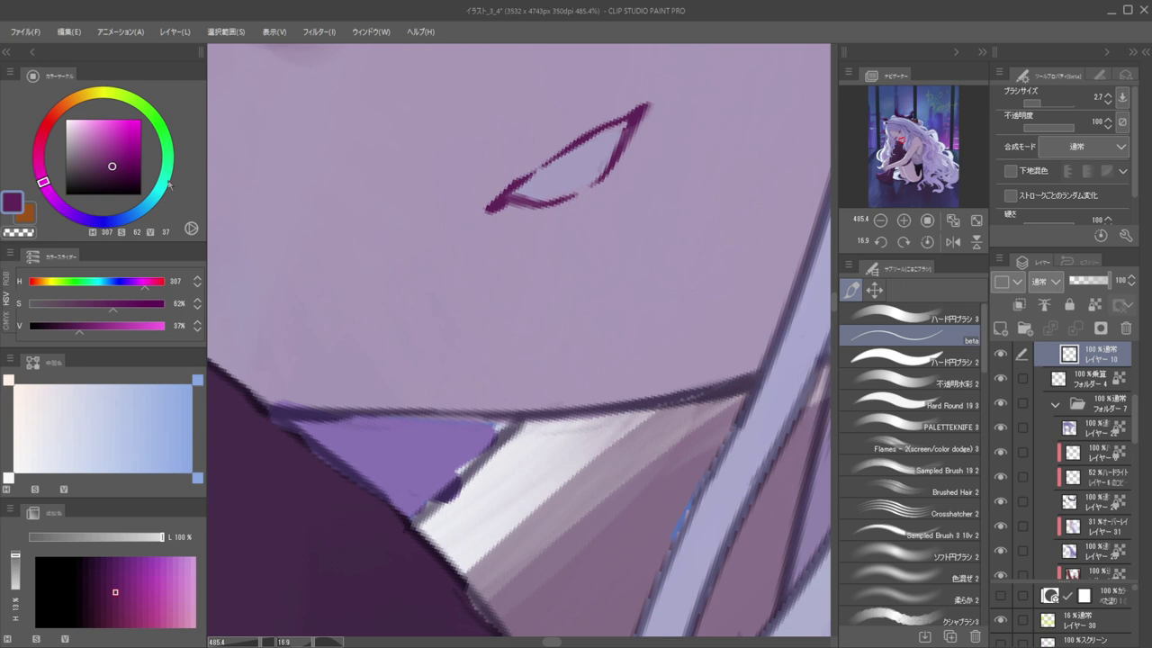
Lock transparent pixels and recolour the upper and lower lip lines pink-red, then pick a darker red-brown
left_click_drag(43, 179, 39, 144)
key("bracketright")
key("slash")
left_click_drag(492, 218, 646, 94)
key("bracketright")
mouse_move(550, 187)
left_mouse_down()
mouse_move(508, 189)
mouse_move(592, 180)
mouse_move(614, 231)
mouse_move(572, 227)
mouse_move(590, 234)
left_mouse_up()
left_click(110, 173)
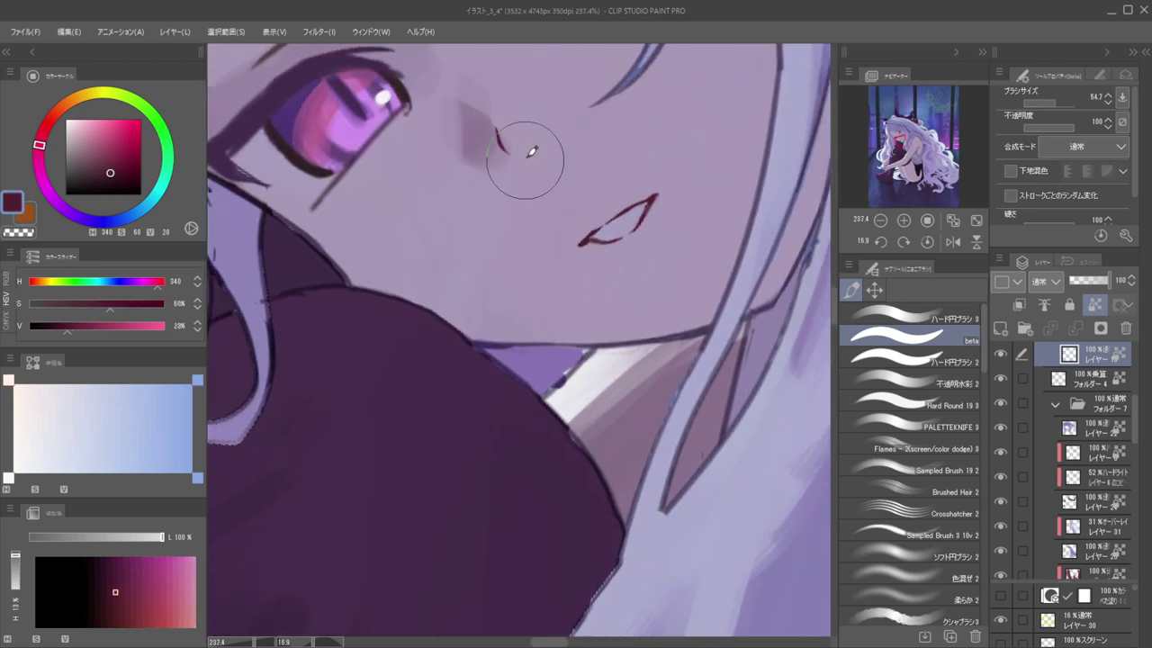
scroll(521, 160, "down", 4)
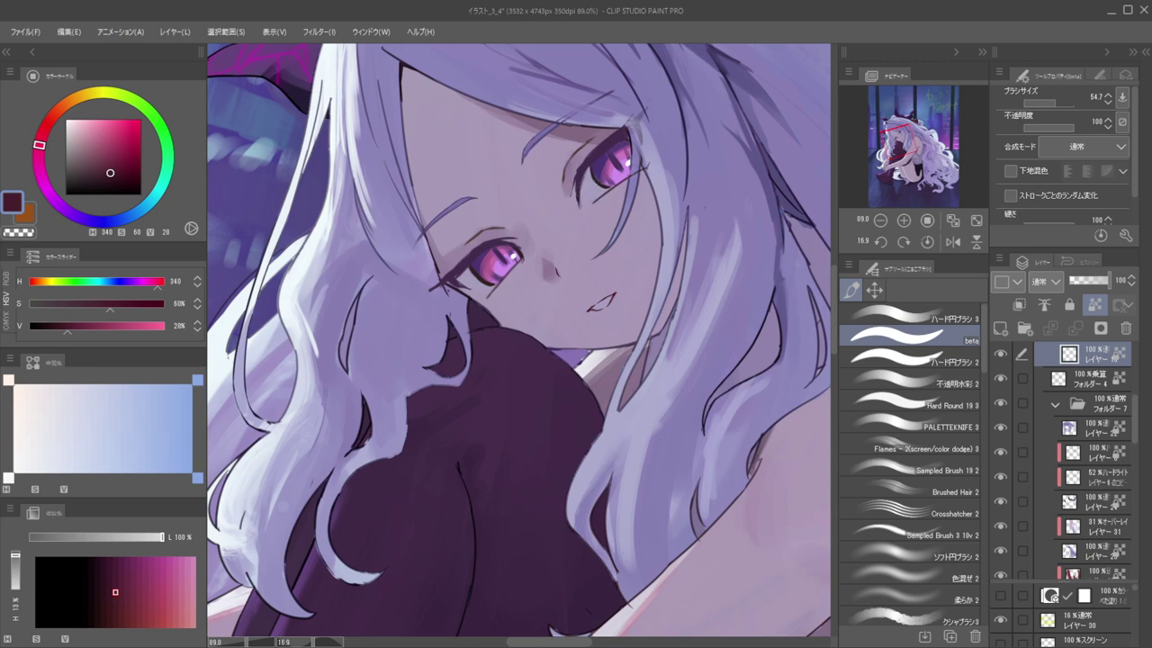
On the lash layer, zoomed on the left eye, try a dark blue-violet lash stroke, then undo it
scroll(593, 158, "up", 2)
mouse_move(579, 168)
left_mouse_down()
mouse_move(561, 169)
mouse_move(581, 181)
left_mouse_up()
left_click(596, 162, "ctrl+shift")
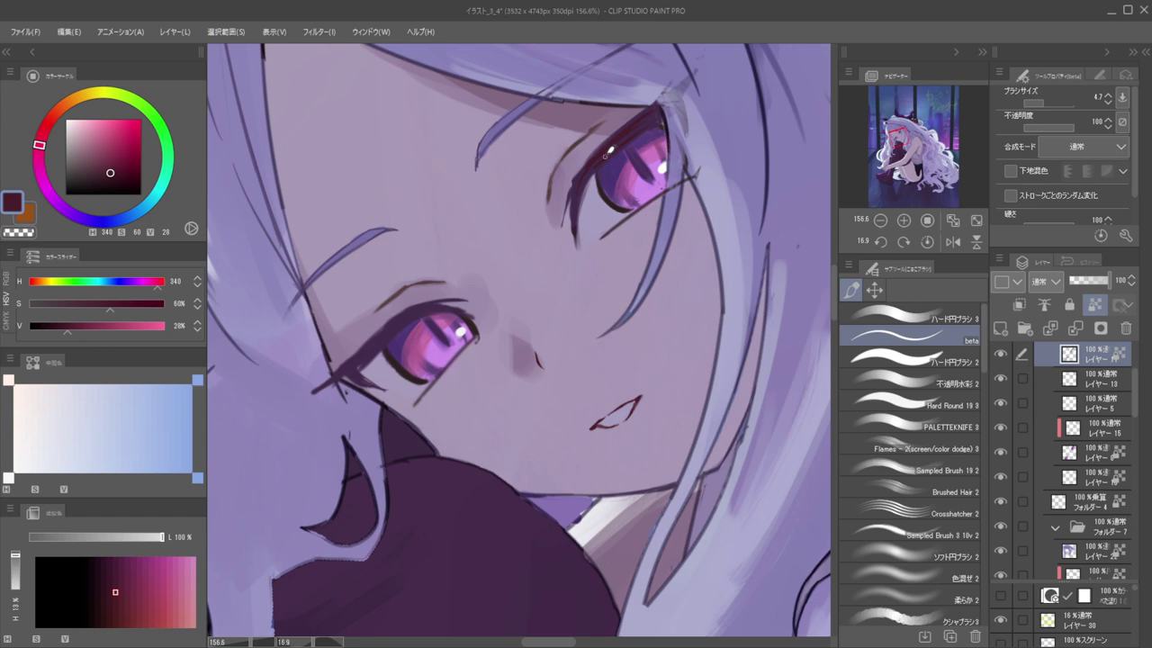
left_click_drag(583, 141, 628, 192)
left_click_drag(523, 242, 571, 238)
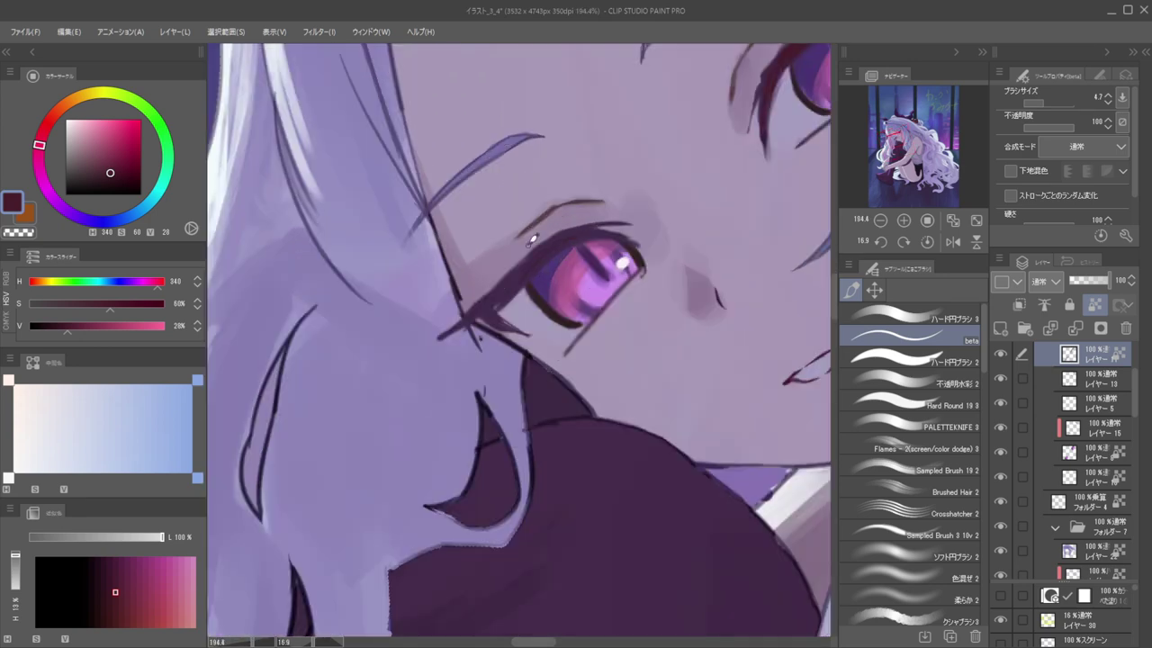
left_click_drag(111, 173, 77, 216)
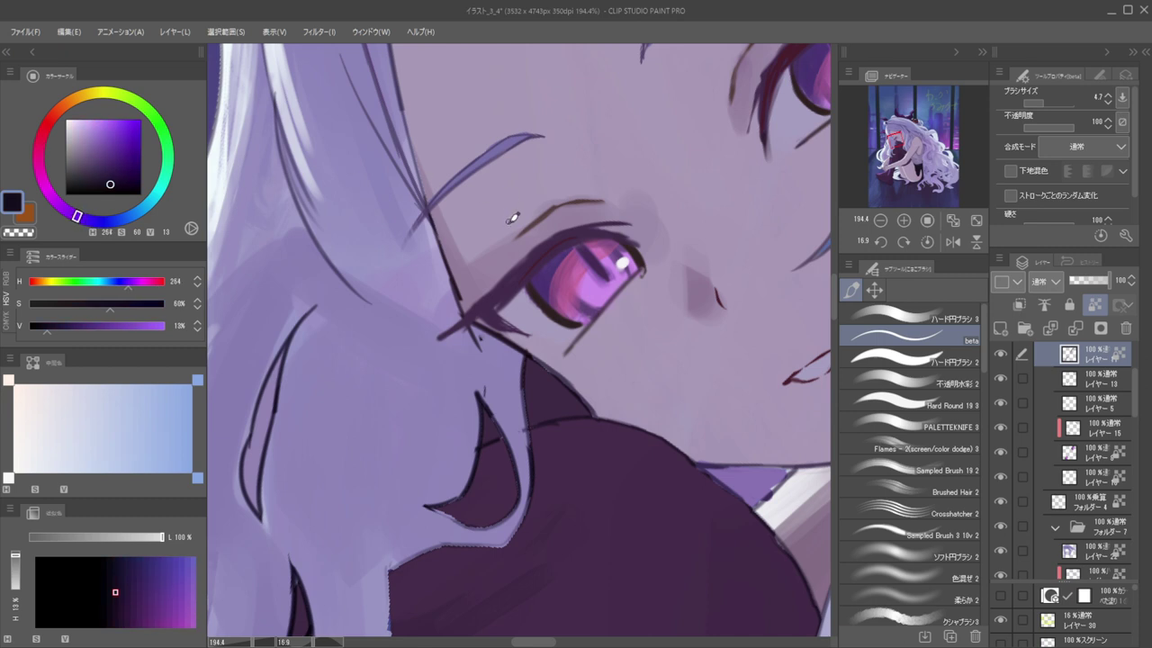
left_click_drag(573, 234, 502, 297)
key("ctrl+z")
key("ctrl+z")
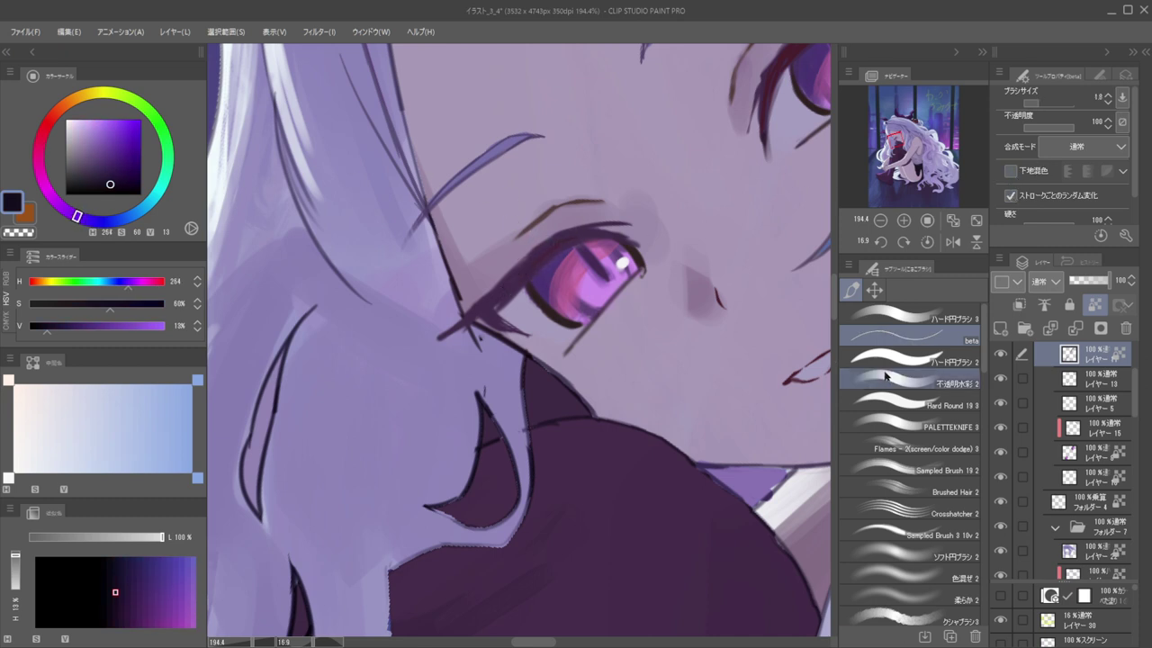
Darken the left eye's lash line beside the highlight with a very fine Opaque Watercolor brush
left_click(936, 383)
mouse_move(540, 257)
left_mouse_down()
mouse_move(499, 284)
mouse_move(538, 263)
left_mouse_up()
left_click_drag(511, 289, 532, 270)
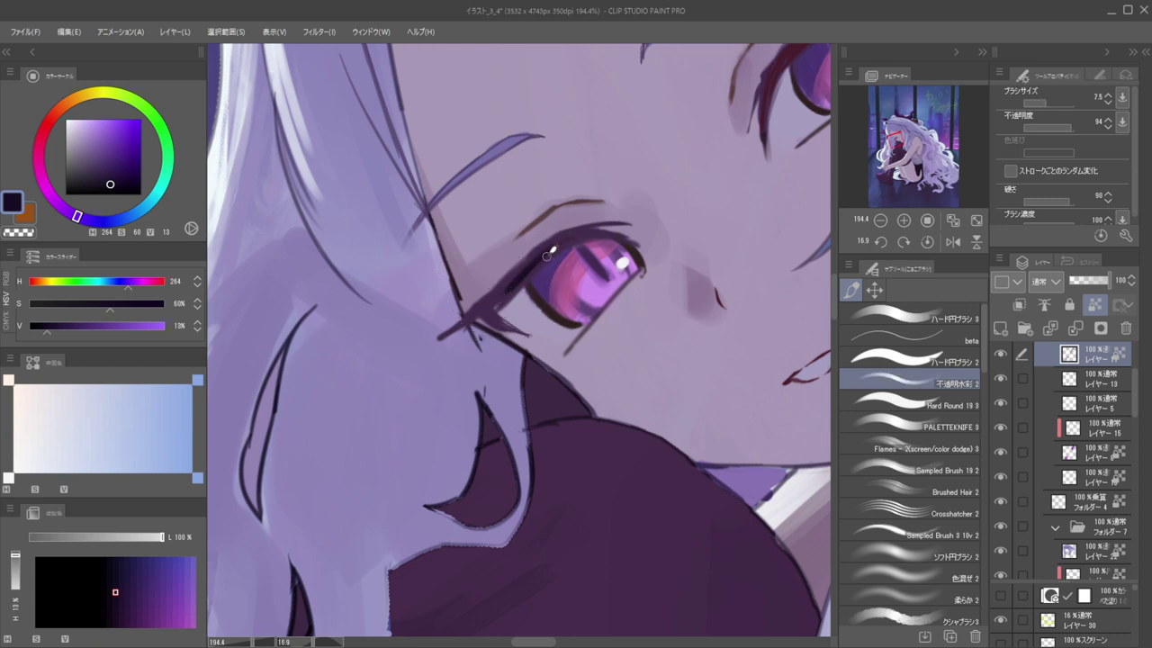
Shade the right eye's upper lash with a muted purple sampled from the eye
left_click(560, 250, "alt")
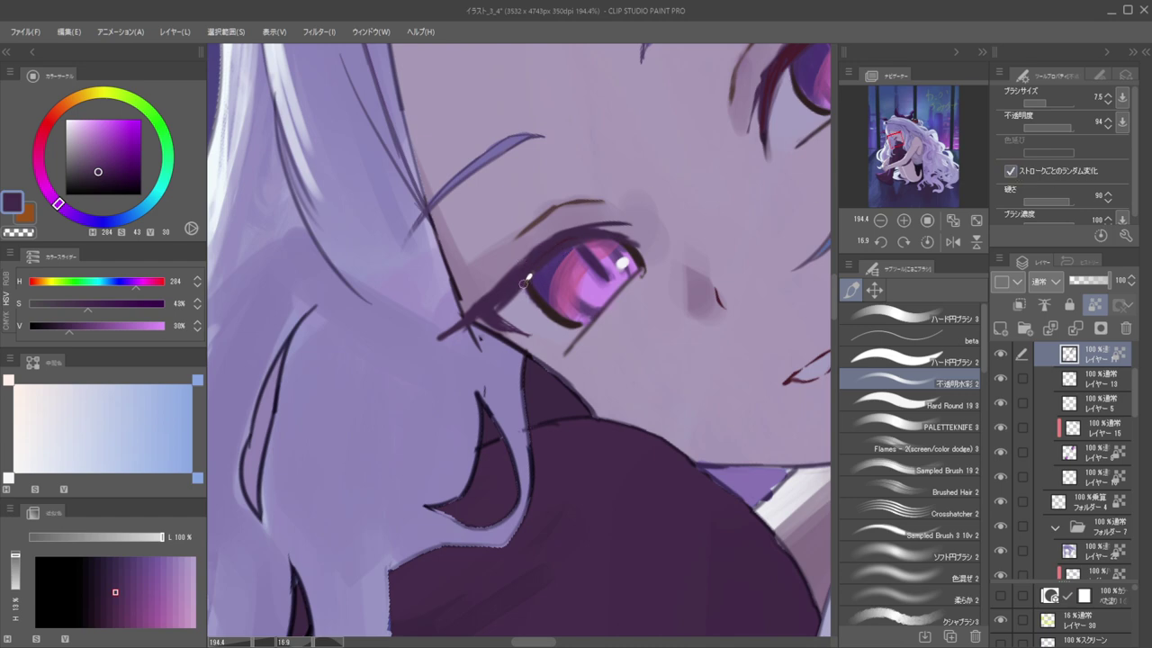
left_click_drag(575, 163, 470, 269)
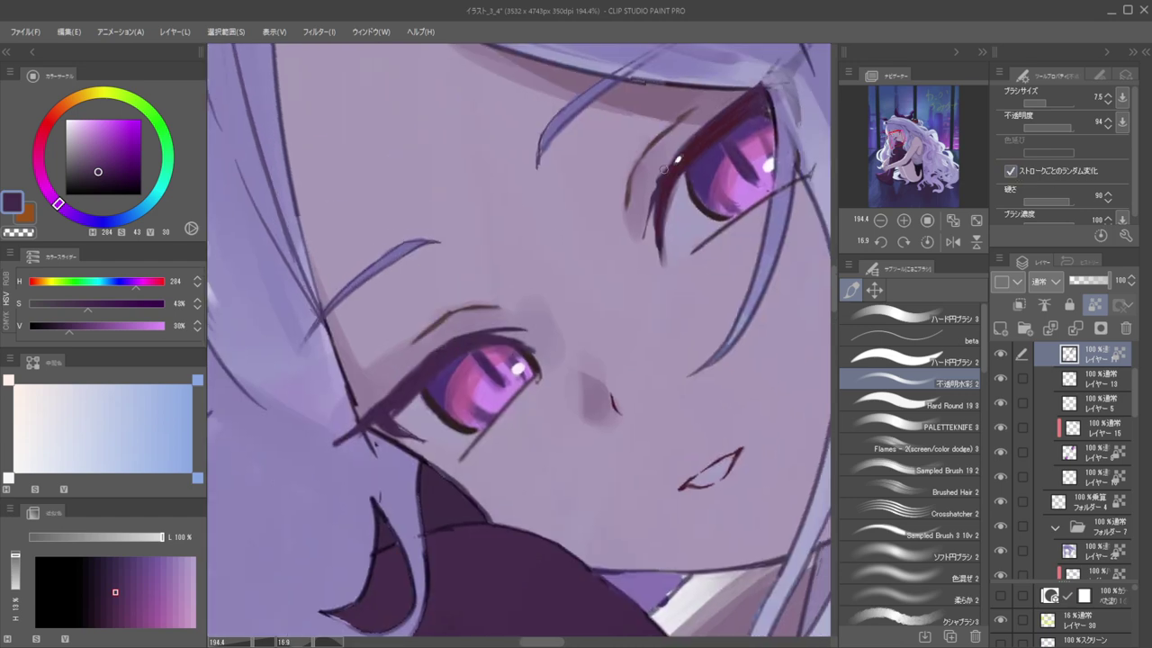
left_click(757, 104, "alt")
left_click_drag(763, 93, 701, 149)
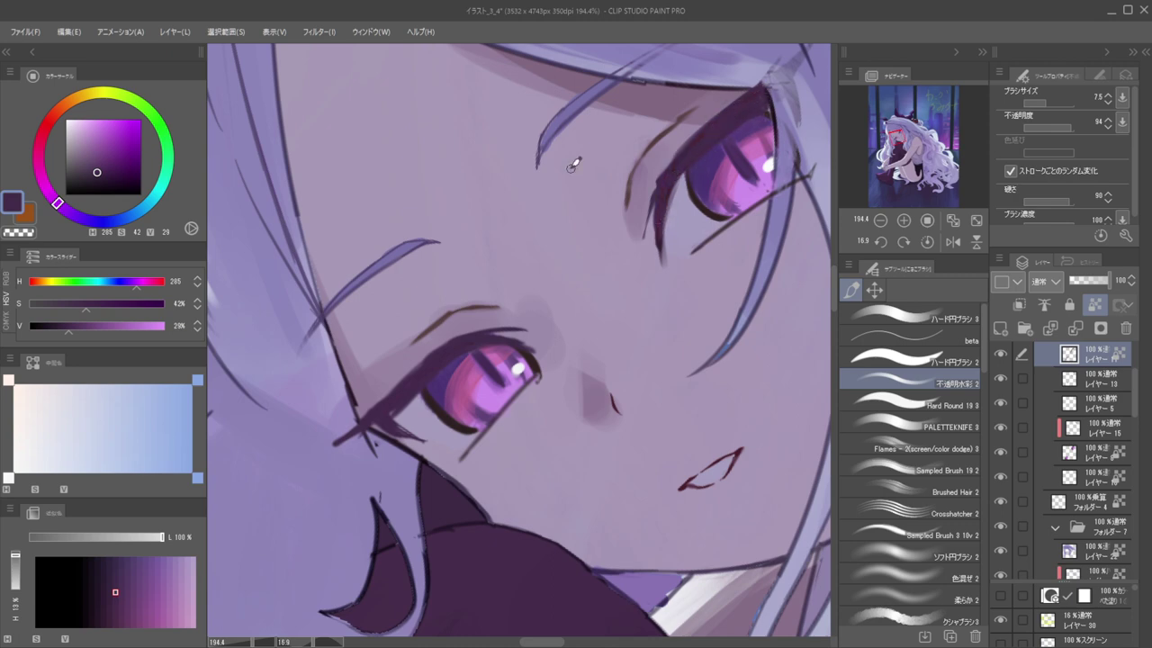
Soften the upper lash shading with a finer brush in muted purple (H 285, S 38, V 46)
left_click(94, 160)
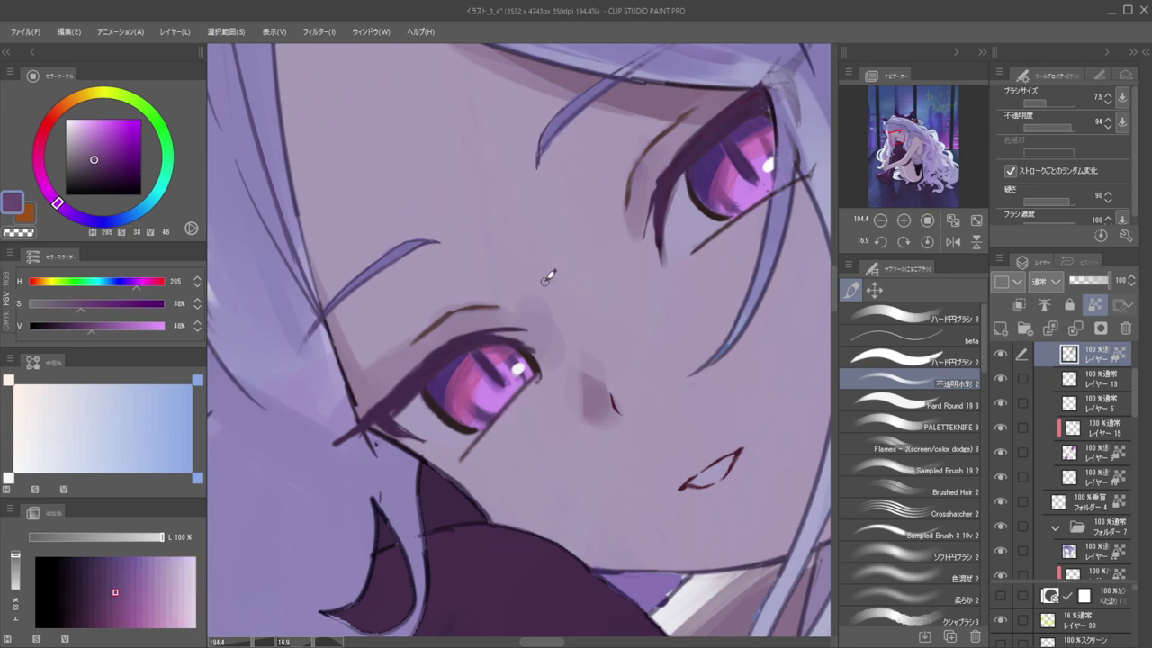
left_click_drag(536, 298, 534, 297)
key("bracketleft")
mouse_move(755, 109)
left_mouse_down()
mouse_move(705, 143)
mouse_move(727, 92)
left_mouse_up()
scroll(621, 174, "down", 3)
scroll(547, 277, "up", 4)
left_click_drag(499, 279, 502, 294)
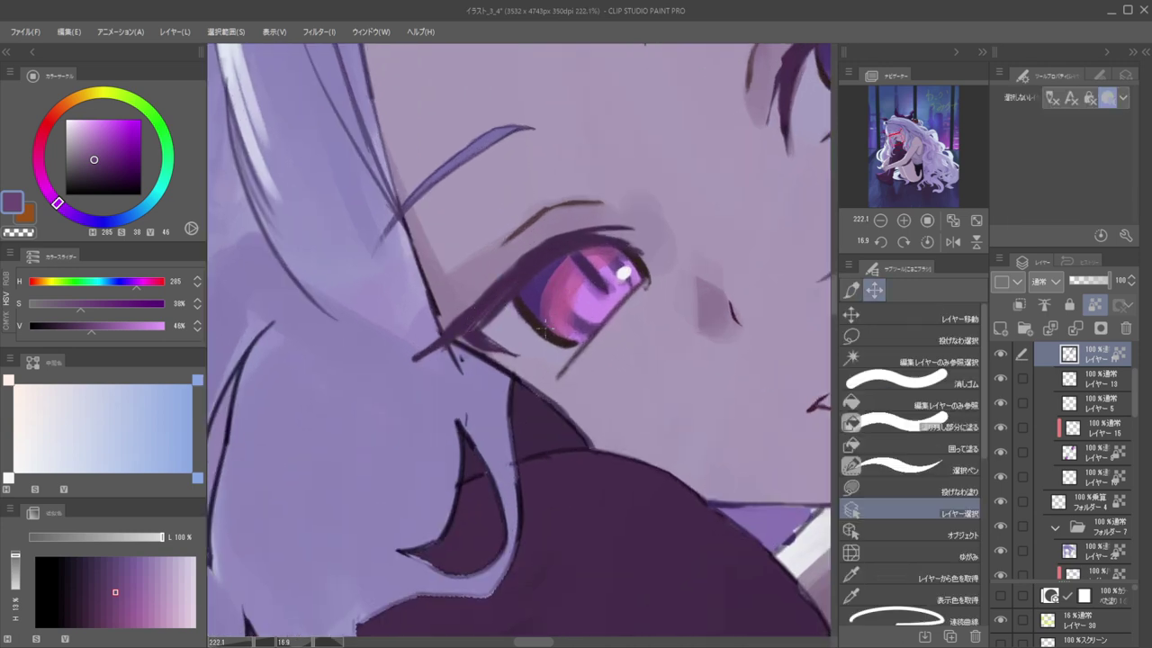
On layer 13 with transparency locked, brush over the left eye's lower lash in dark purple
left_click(542, 331, "ctrl+shift")
left_click(548, 336, "alt")
key("slash")
left_click(95, 179)
left_click_drag(102, 177, 107, 181)
left_click_drag(88, 219, 71, 214)
left_click_drag(522, 309, 562, 337)
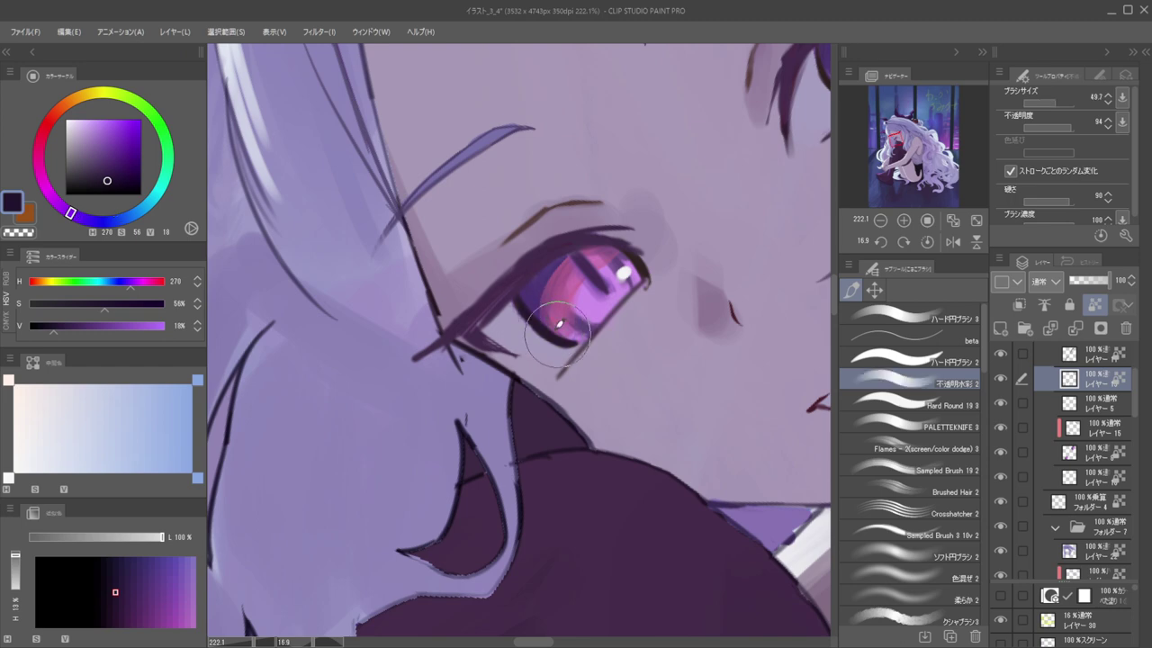
Shift the sampled reddish outline colour to a vivid purple and repaint the iris outline
scroll(652, 261, "down", 3)
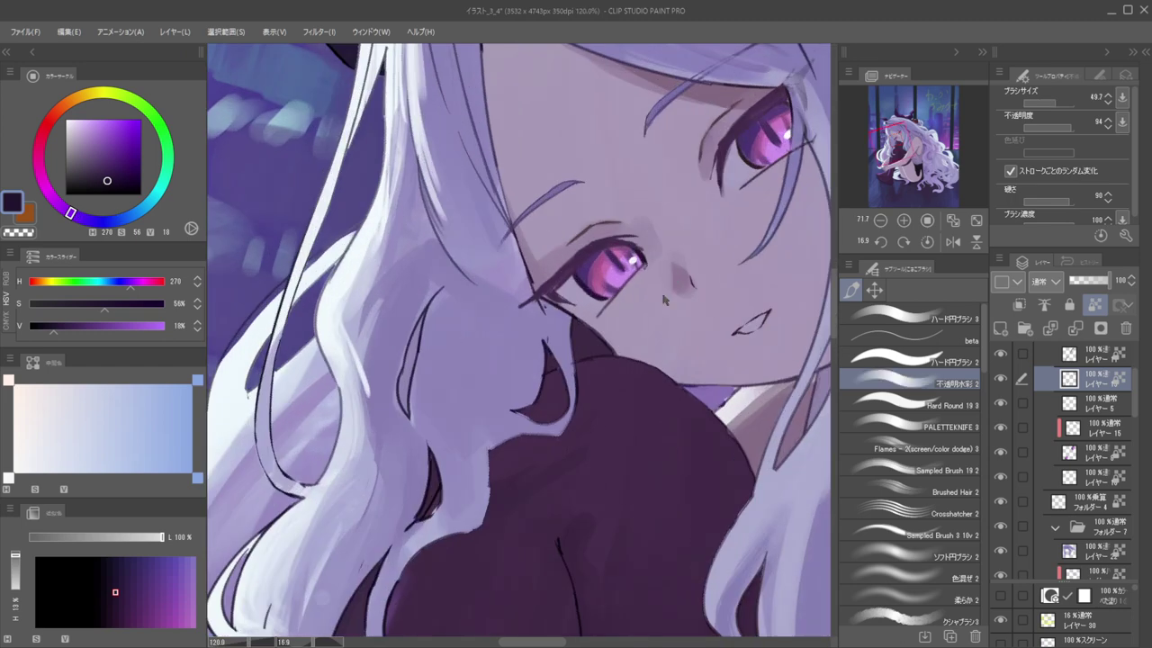
left_click(645, 250, "ctrl+shift")
key("c")
left_click_drag(658, 242, 706, 280)
left_click_drag(774, 238, 696, 264)
left_click(630, 238, "ctrl+shift")
left_click(628, 240, "alt")
left_click(108, 177)
left_click(51, 197)
left_click_drag(99, 168, 119, 158)
key("bracketright")
mouse_move(614, 203)
left_mouse_down()
mouse_move(622, 211)
mouse_move(615, 188)
mouse_move(642, 232)
left_mouse_up()
mouse_move(751, 160)
left_mouse_down()
mouse_move(606, 154)
mouse_move(741, 206)
left_mouse_up()
Touch up the iris at brush size 50.0, then outline it in deep violet (H 293, S 71, V 28)
key("bracketright")
mouse_move(576, 216)
left_mouse_down()
mouse_move(569, 236)
mouse_move(606, 216)
mouse_move(562, 215)
left_mouse_up()
left_click(119, 173)
mouse_move(624, 234)
left_mouse_down()
mouse_move(664, 217)
mouse_move(553, 262)
left_mouse_up()
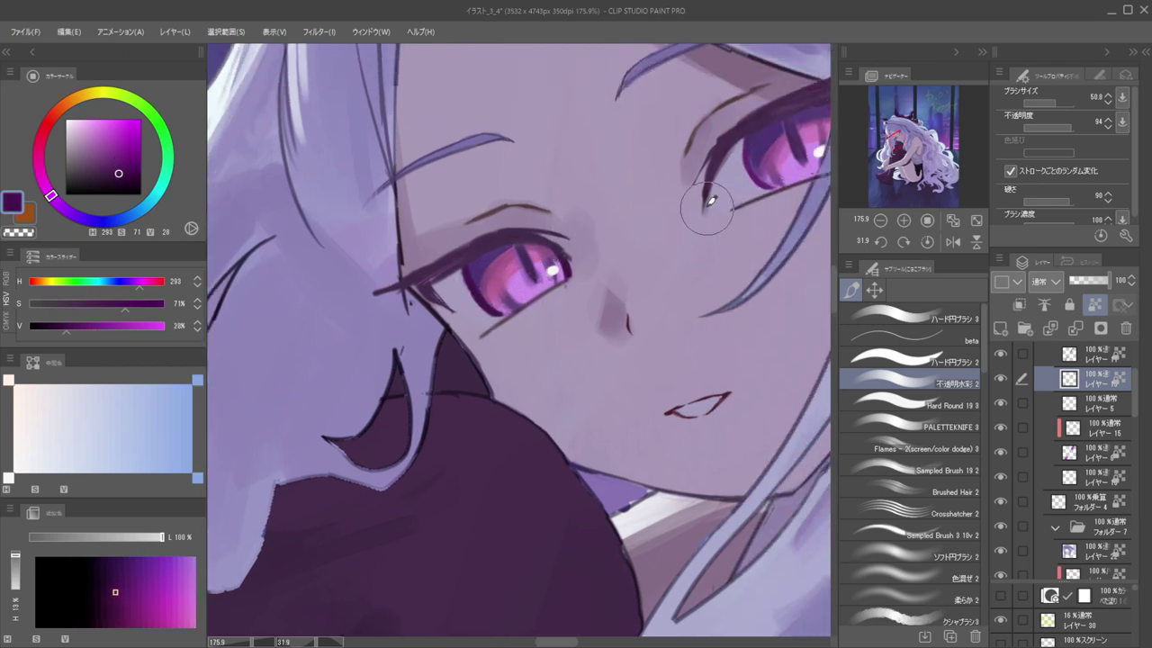
mouse_move(765, 184)
left_mouse_down()
mouse_move(661, 225)
mouse_move(708, 154)
mouse_move(723, 167)
mouse_move(723, 199)
left_mouse_up()
Flip the view, unlock the layer's transparency, and lightly darken the iris's right edge with a smaller brush
key("h")
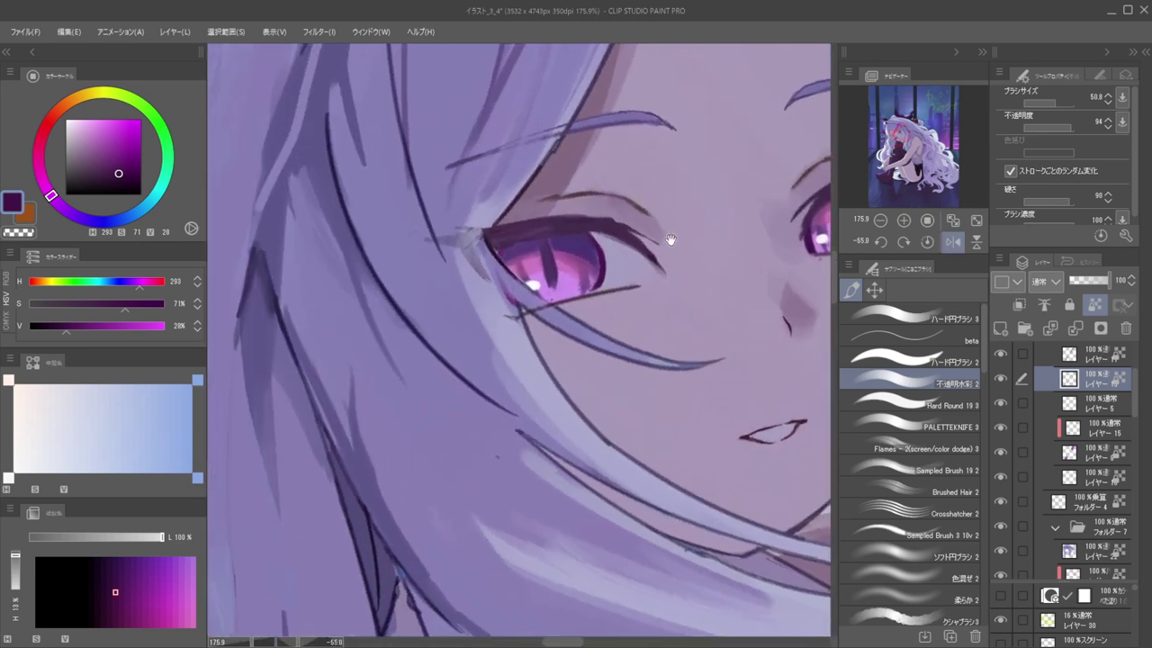
scroll(629, 254, "up", 2)
left_click(882, 359)
left_click(882, 380)
key("/")
key("d")
key("b")
key("[")
key("[")
key("[")
mouse_move(587, 217)
left_mouse_down()
mouse_move(608, 258)
mouse_move(587, 316)
left_mouse_up()
Sample a blue-violet (H 262, S 56, V 45) from the iris and stroke it over the dark right edge
scroll(561, 247, "down", 6)
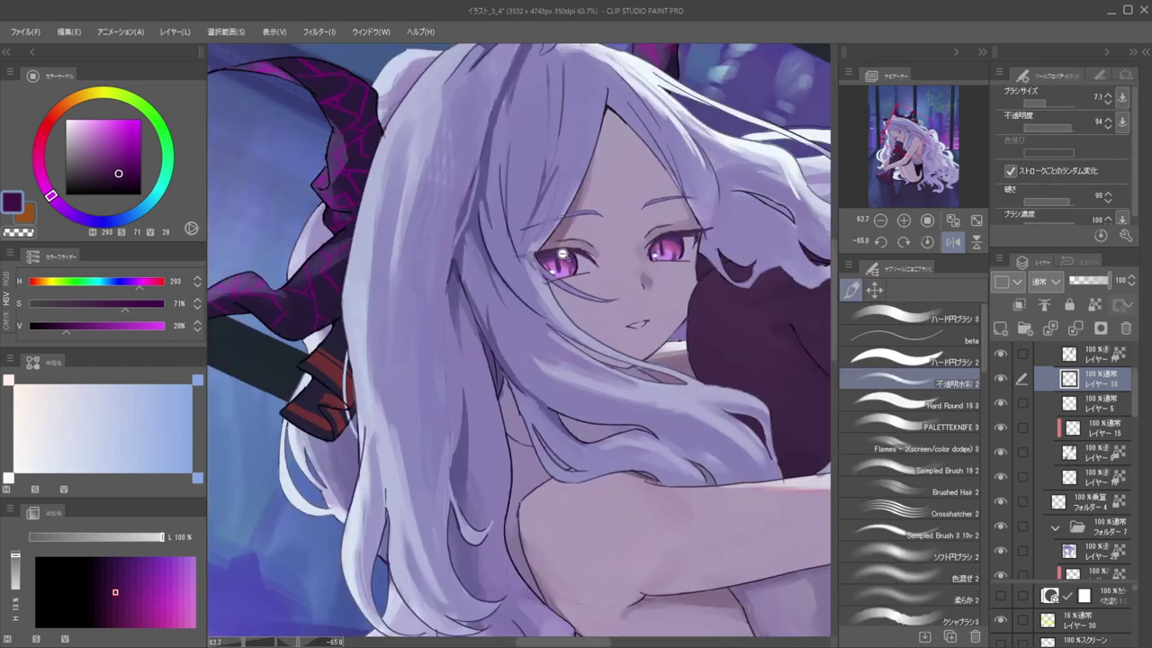
scroll(562, 247, "up", 5)
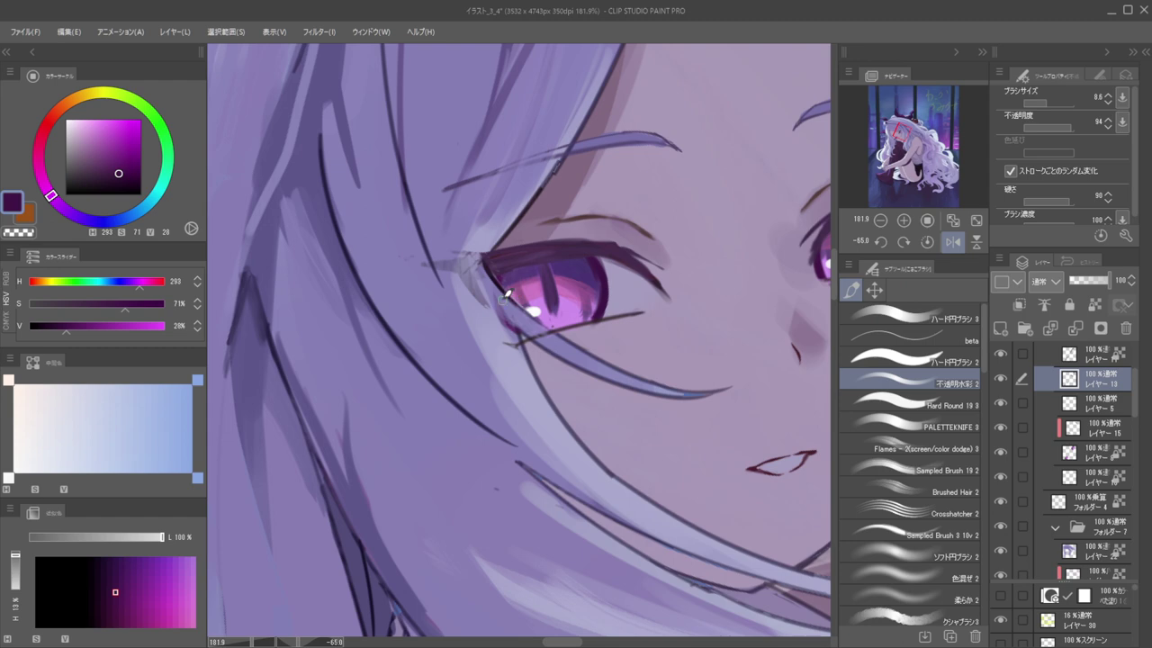
key("c")
left_click(585, 268, "alt")
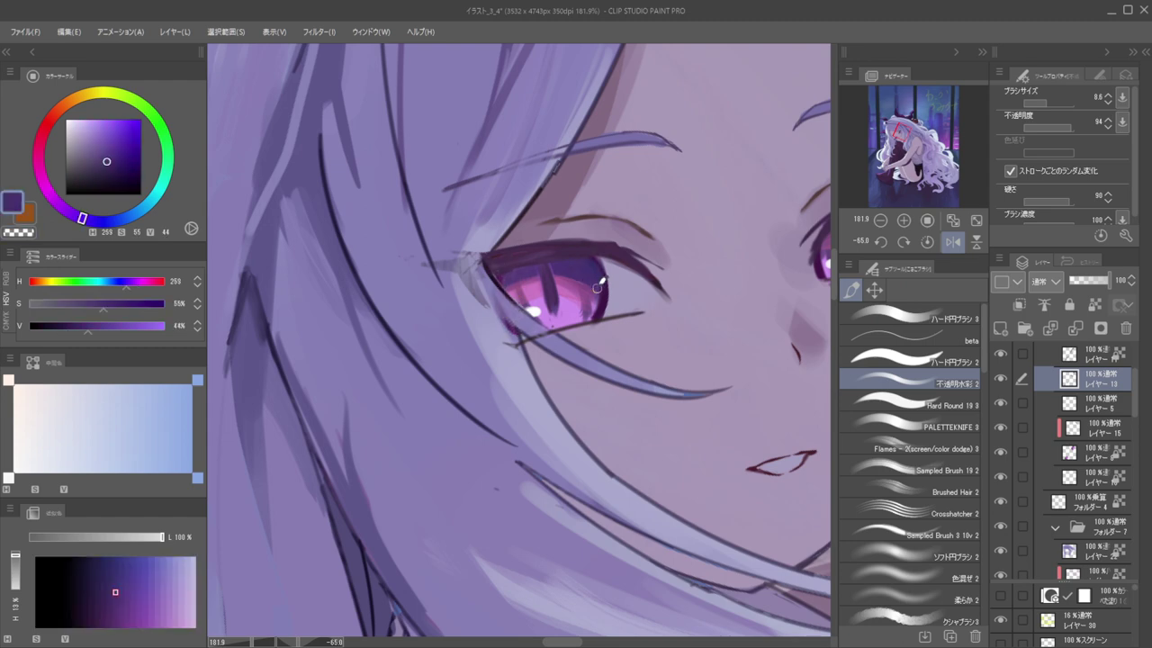
scroll(566, 193, "down", 4)
scroll(644, 249, "up", 6)
left_click(747, 232, "alt")
mouse_move(752, 218)
left_mouse_down()
mouse_move(745, 325)
mouse_move(761, 282)
mouse_move(743, 321)
left_mouse_up()
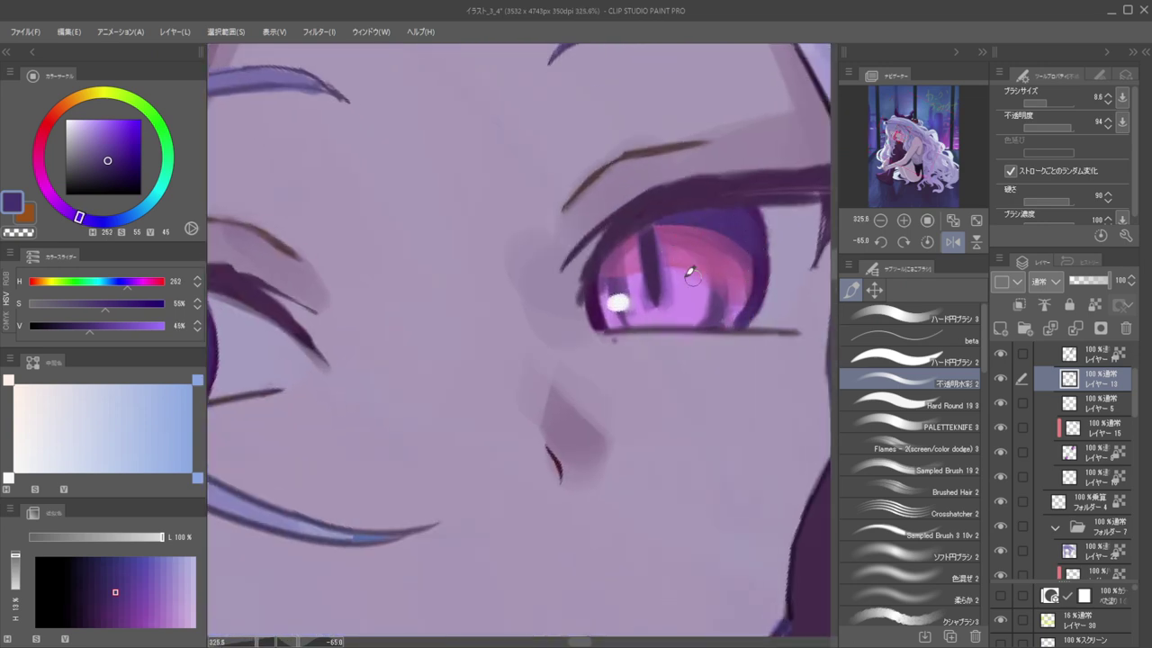
Zoom out to the whole illustration and restore the view's normal rotation and orientation
scroll(600, 267, "down", 7)
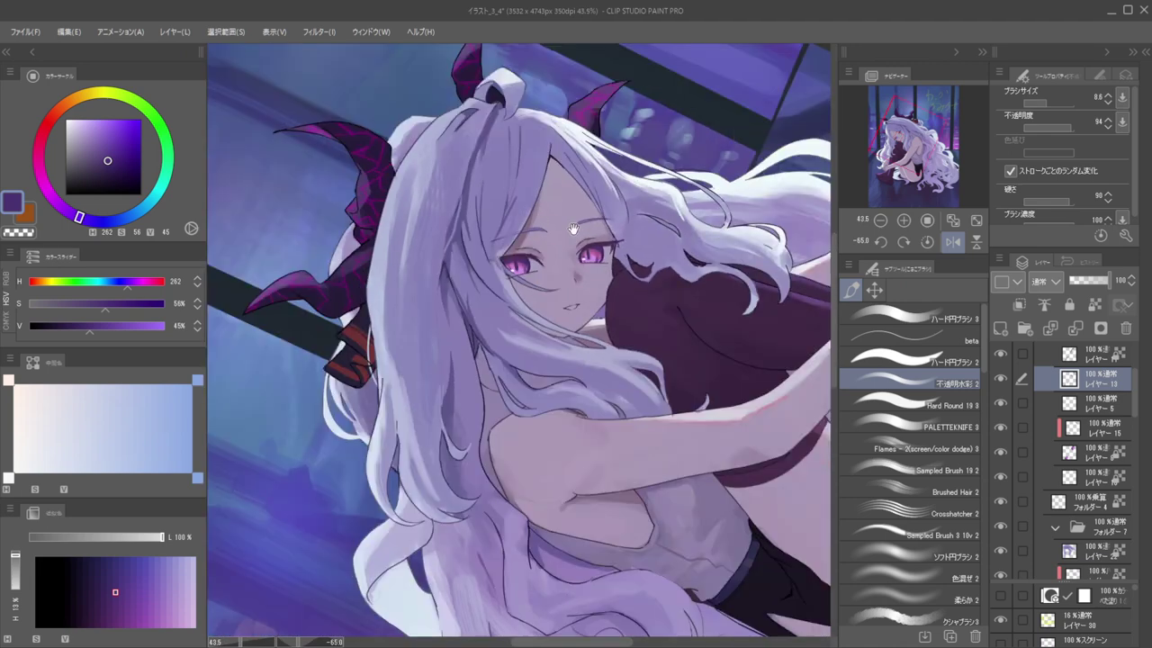
scroll(571, 228, "down", 3)
left_click_drag(546, 230, 581, 244)
key("h")
left_click_drag(668, 240, 606, 183)
left_click_drag(574, 256, 595, 220)
left_click_drag(595, 221, 760, 246)
key("h")
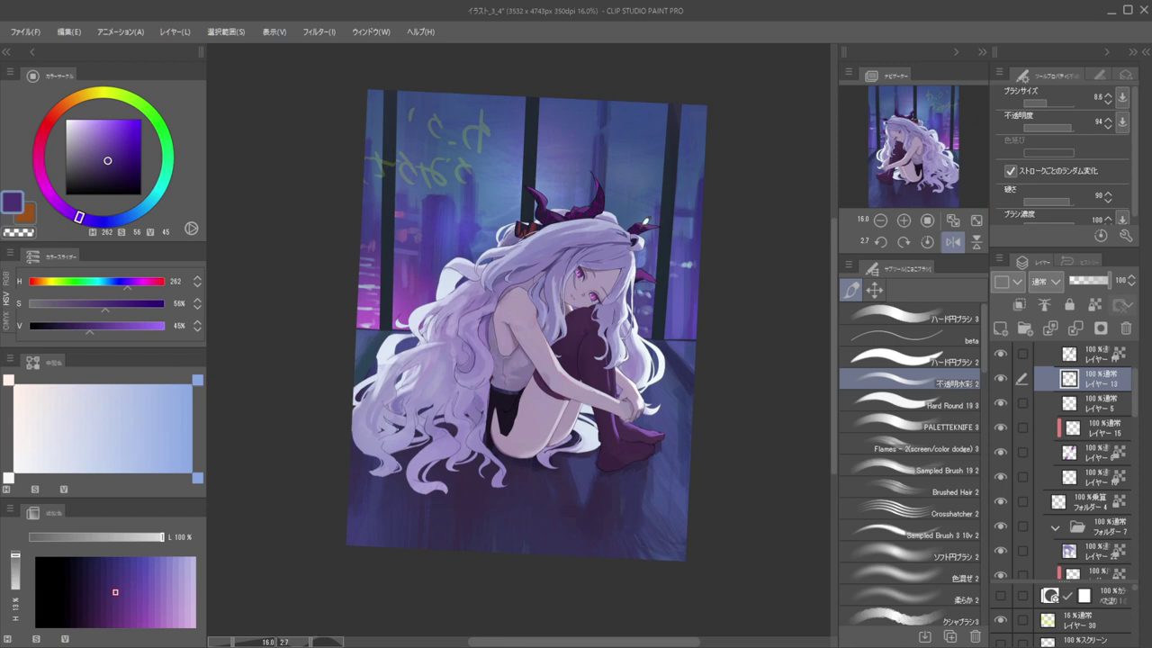
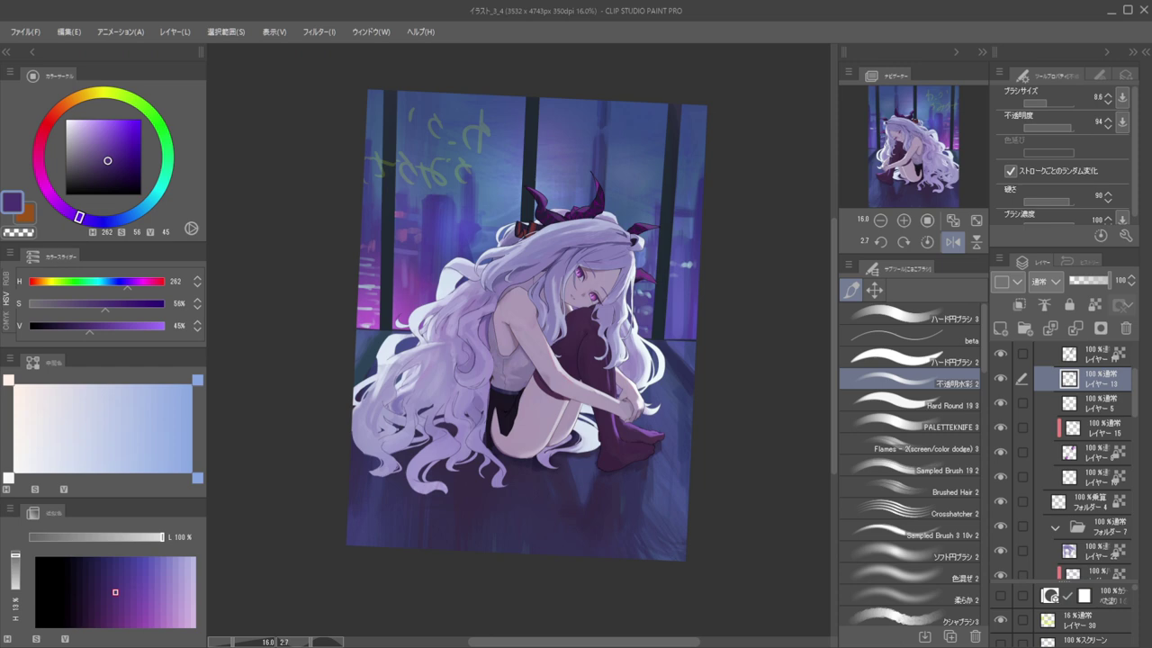
Sample a purple from the hair and shift it to a darker, more saturated magenta purple
scroll(542, 274, "up", 5)
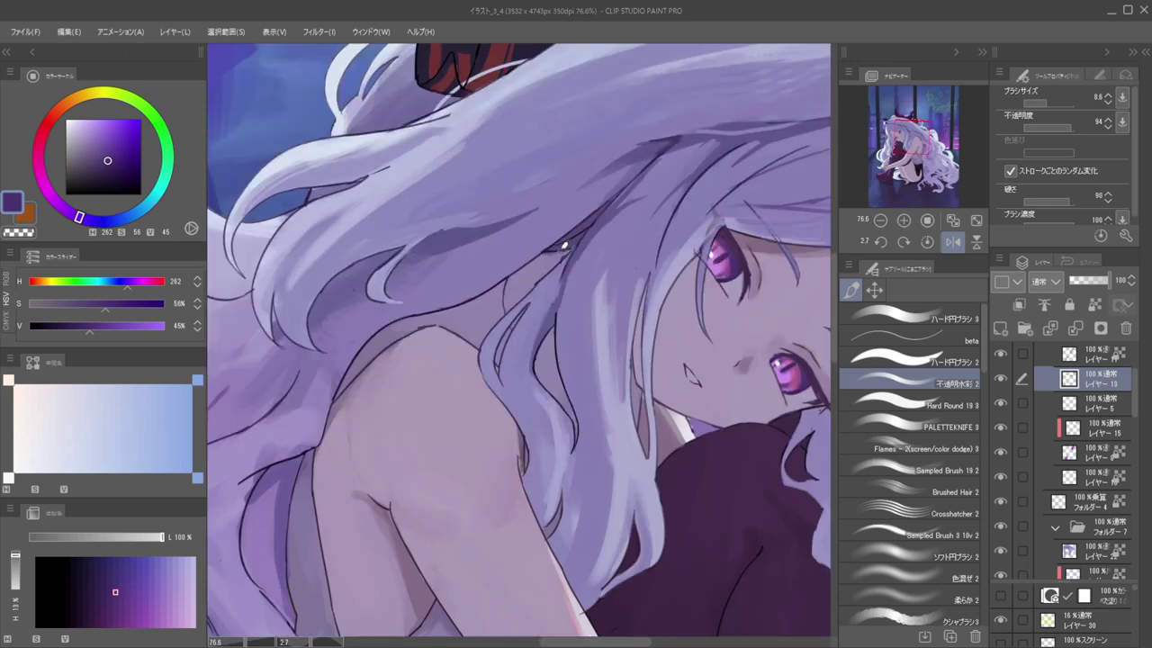
left_click(581, 227, "ctrl+shift")
left_click(578, 225, "ctrl+shift")
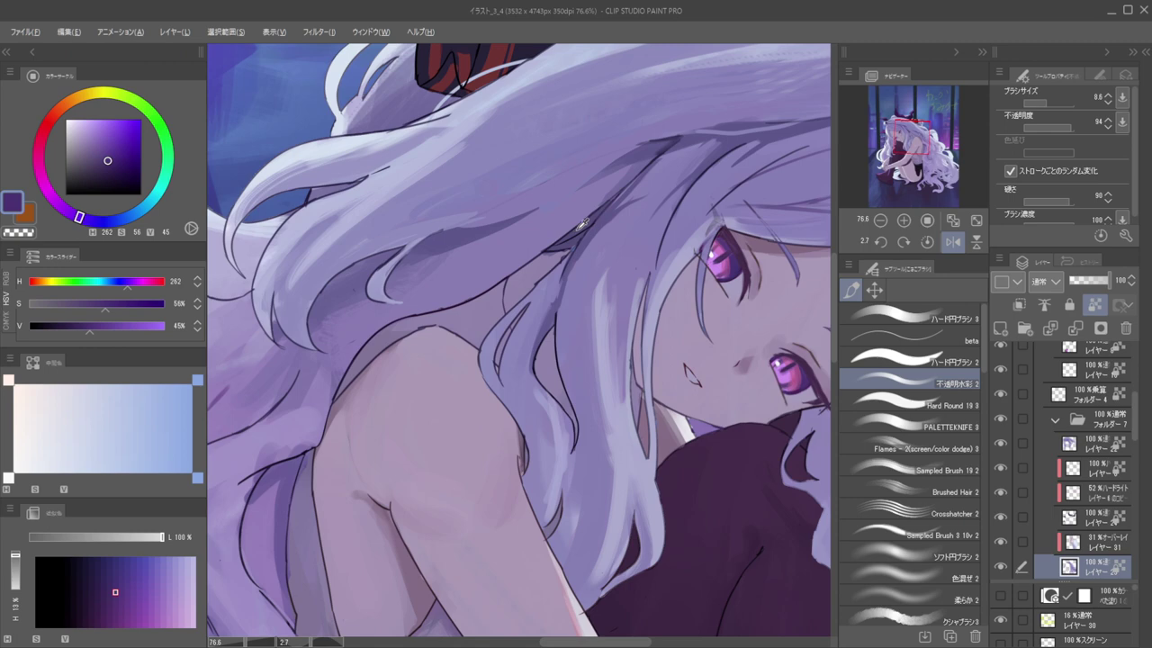
left_click(575, 229, "alt")
left_click(529, 273, "ctrl+shift")
left_click(532, 259, "alt")
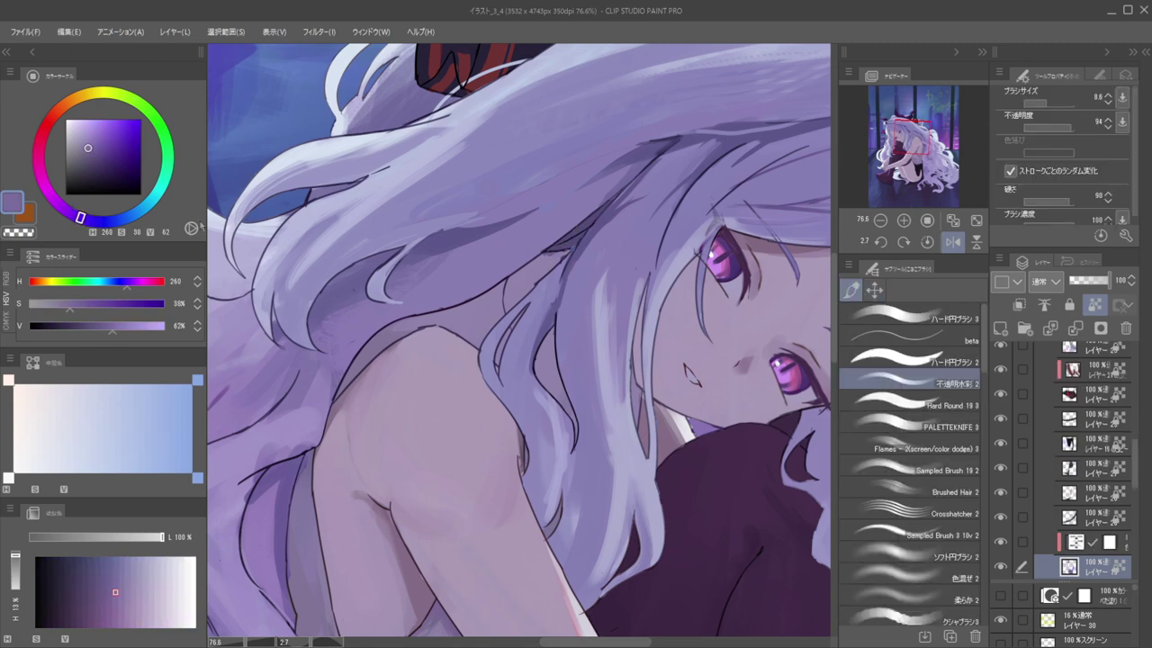
left_click_drag(102, 144, 95, 154)
left_click_drag(80, 218, 64, 208)
mouse_move(514, 197)
left_mouse_down()
mouse_move(450, 204)
mouse_move(523, 205)
left_mouse_up()
Switch to the Flames brush, darken the purple slightly, and fit and mirror the whole illustration
left_click(908, 447)
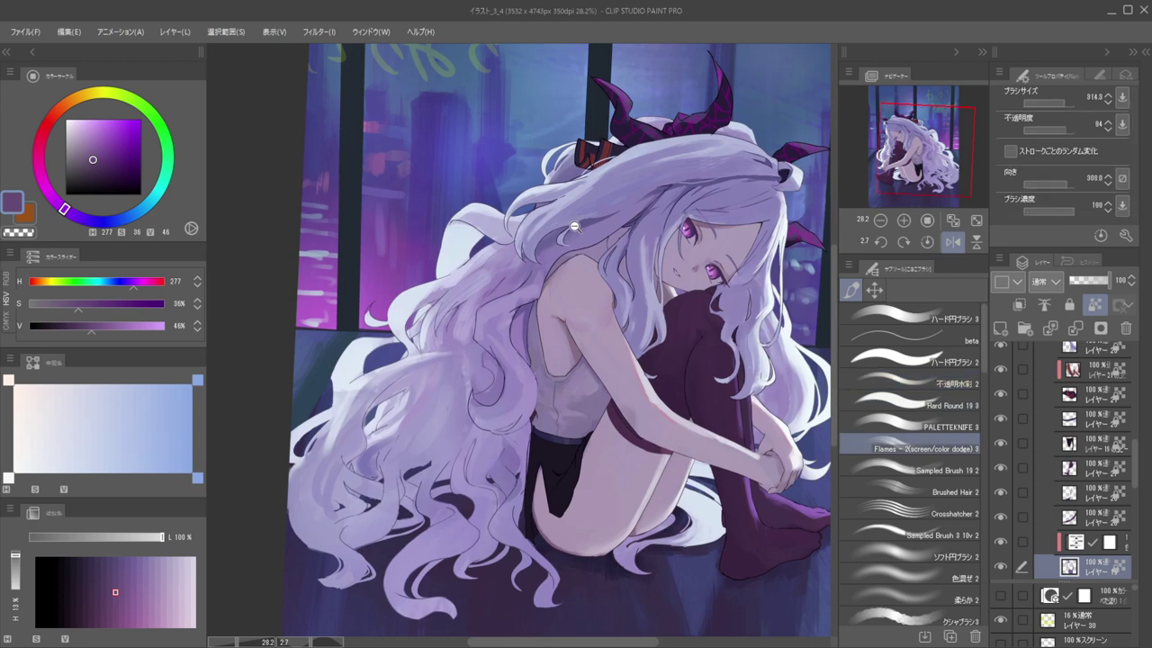
scroll(570, 221, "up", 4)
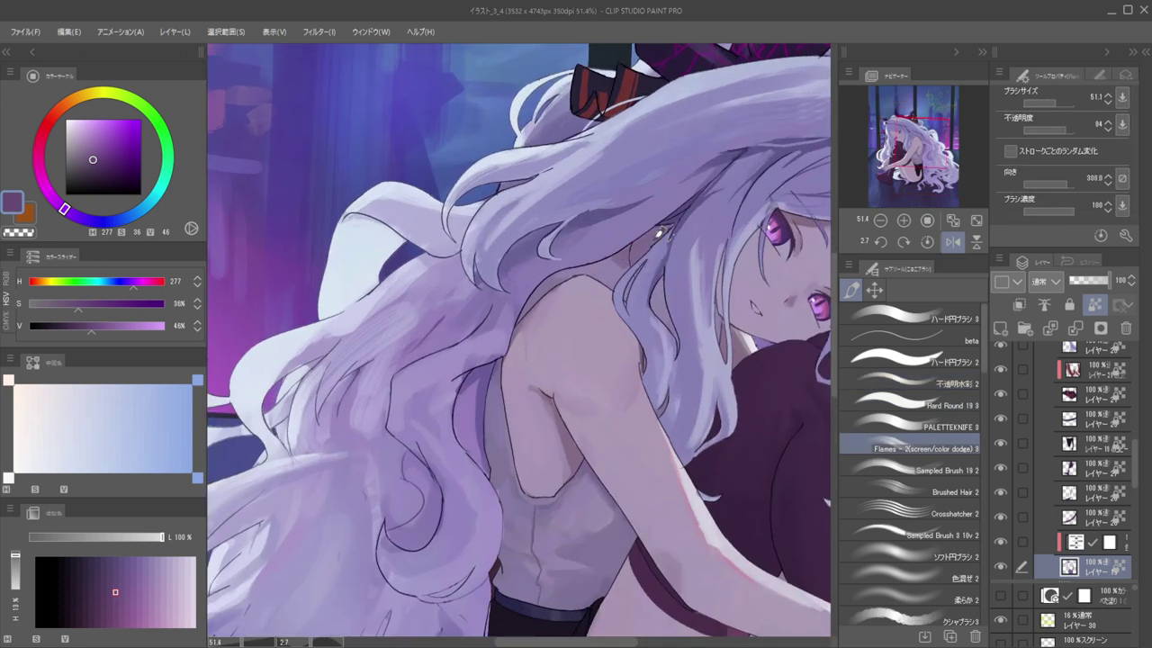
left_click(91, 163)
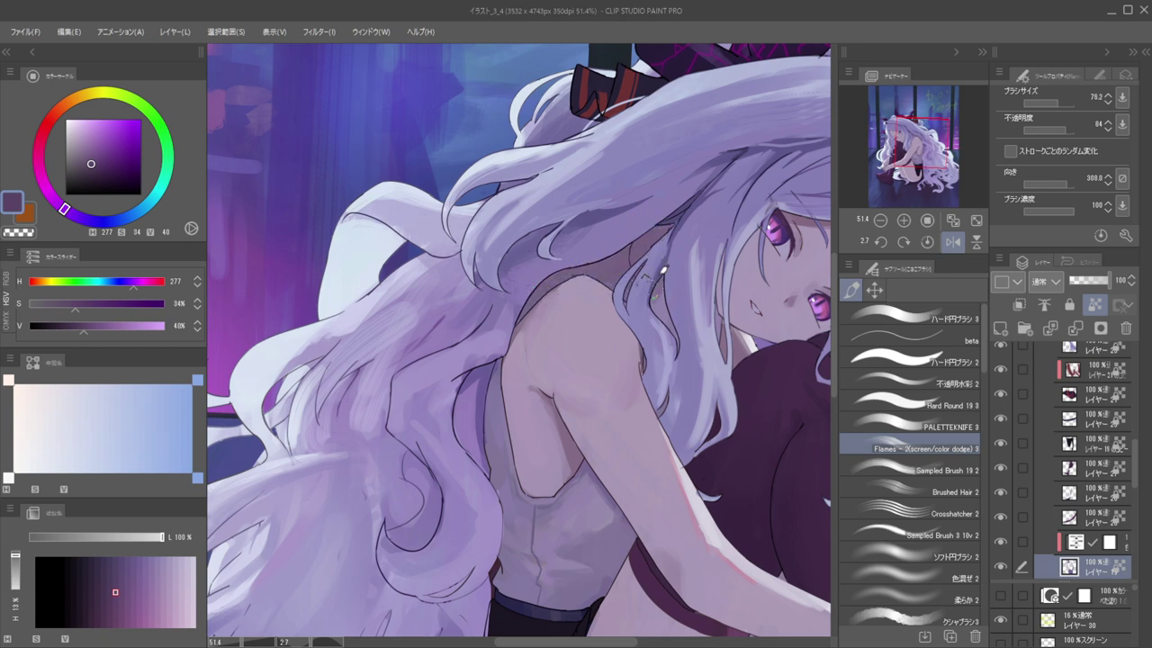
left_click(953, 241)
key("]")
key("]")
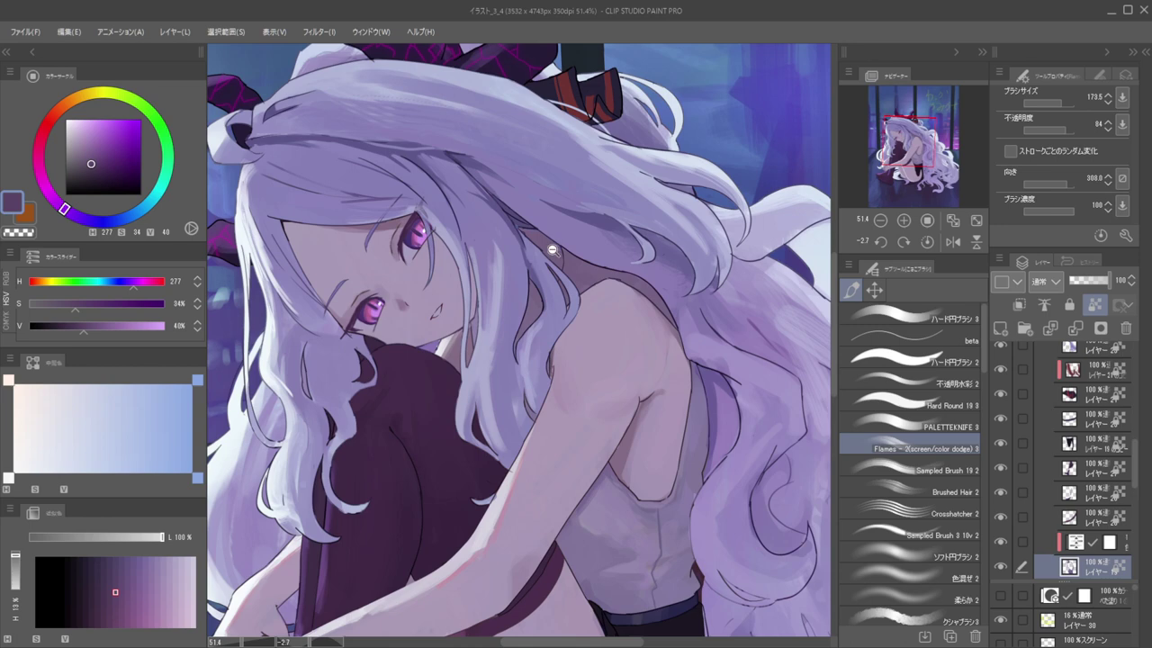
key("ctrl+0")
left_click_drag(534, 244, 659, 235)
key("h")
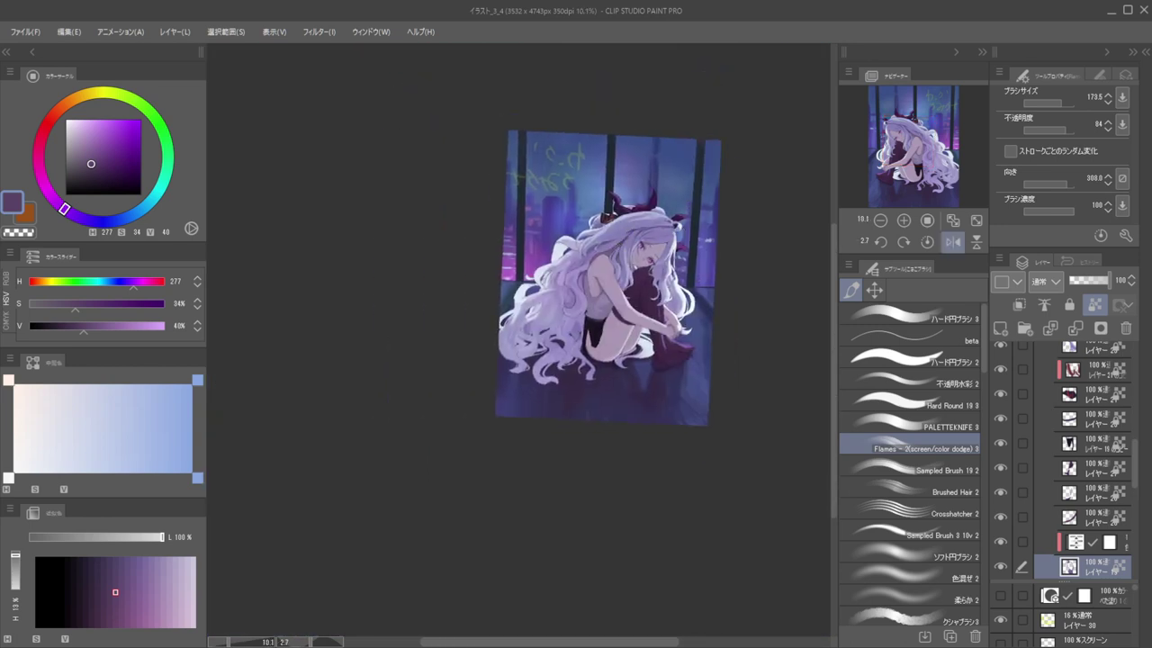
Sample two purples from the hair, darken each, and make the brush slightly smaller
scroll(618, 247, "up", 3)
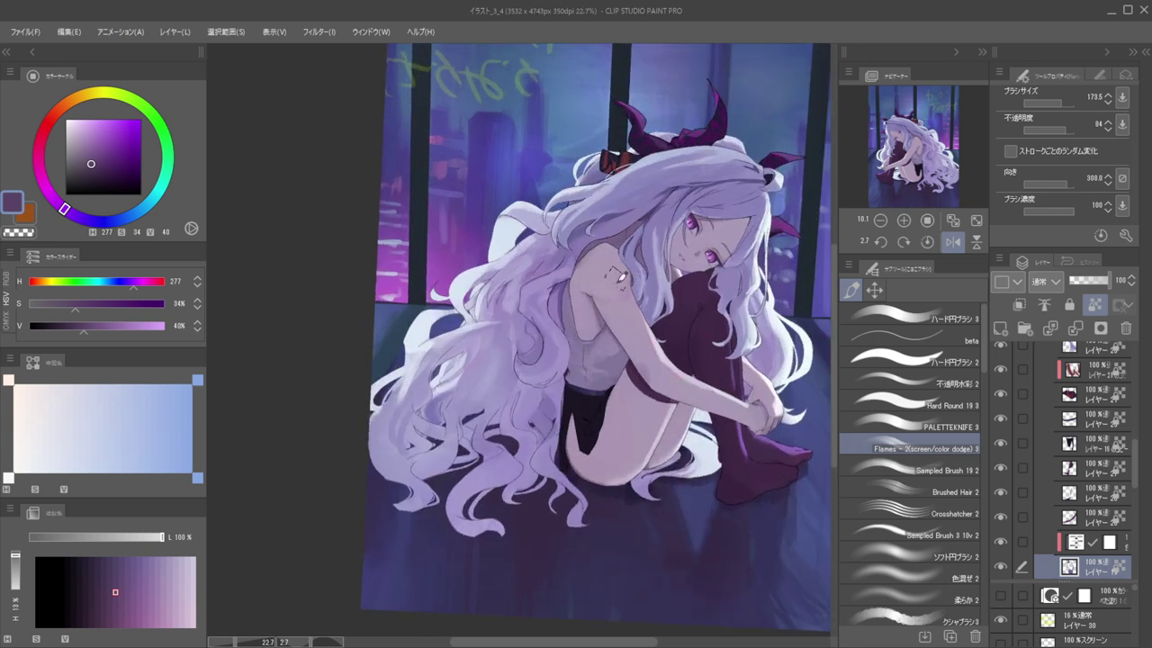
left_click(617, 352, "alt")
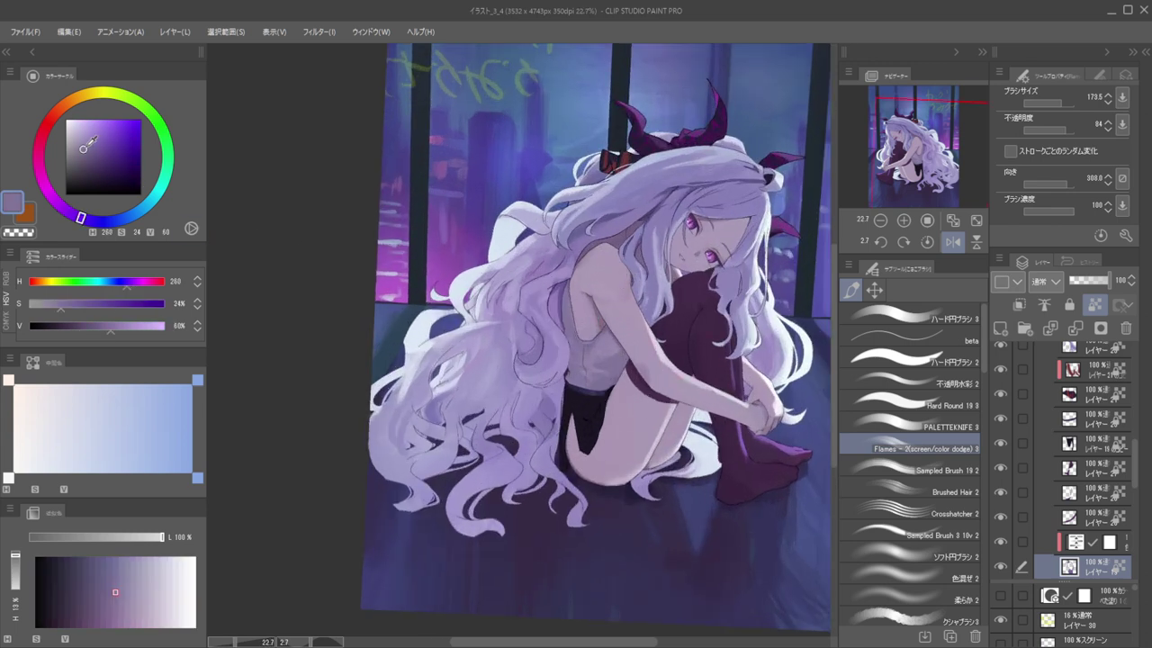
left_click(86, 159)
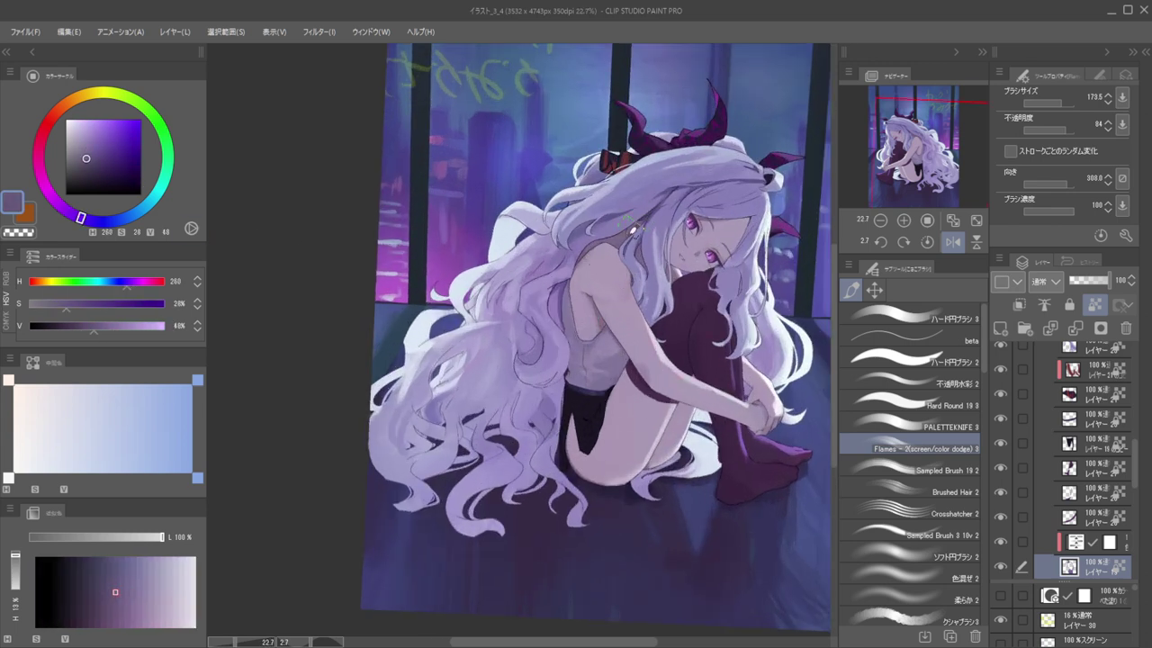
left_click(614, 375, "alt")
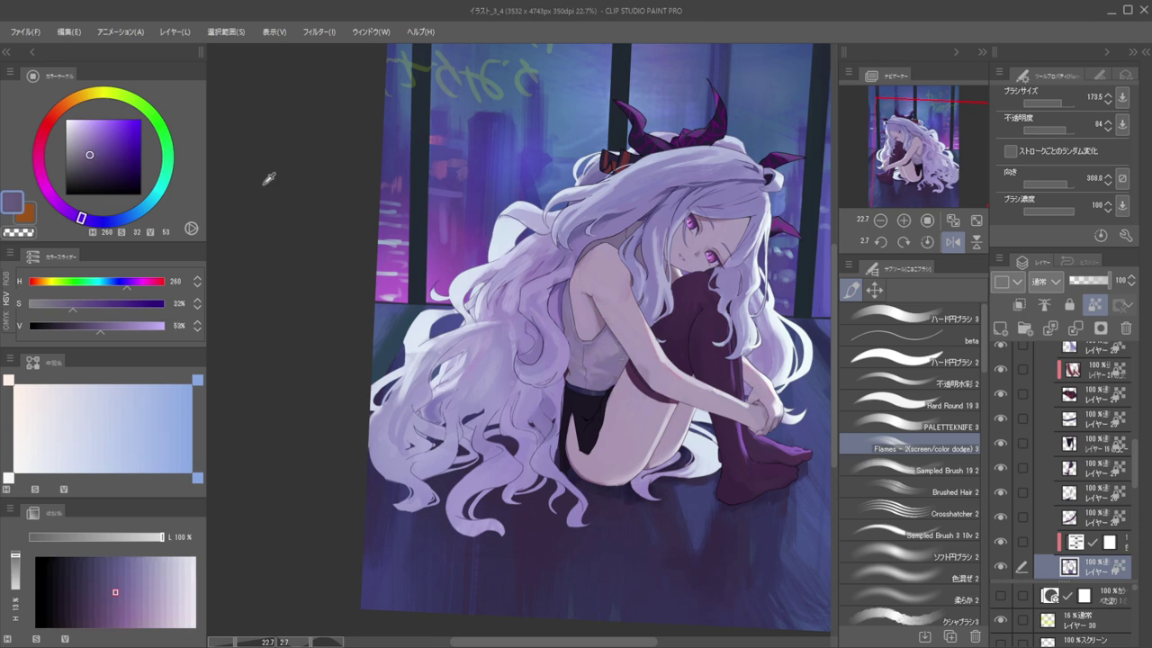
left_click(94, 161)
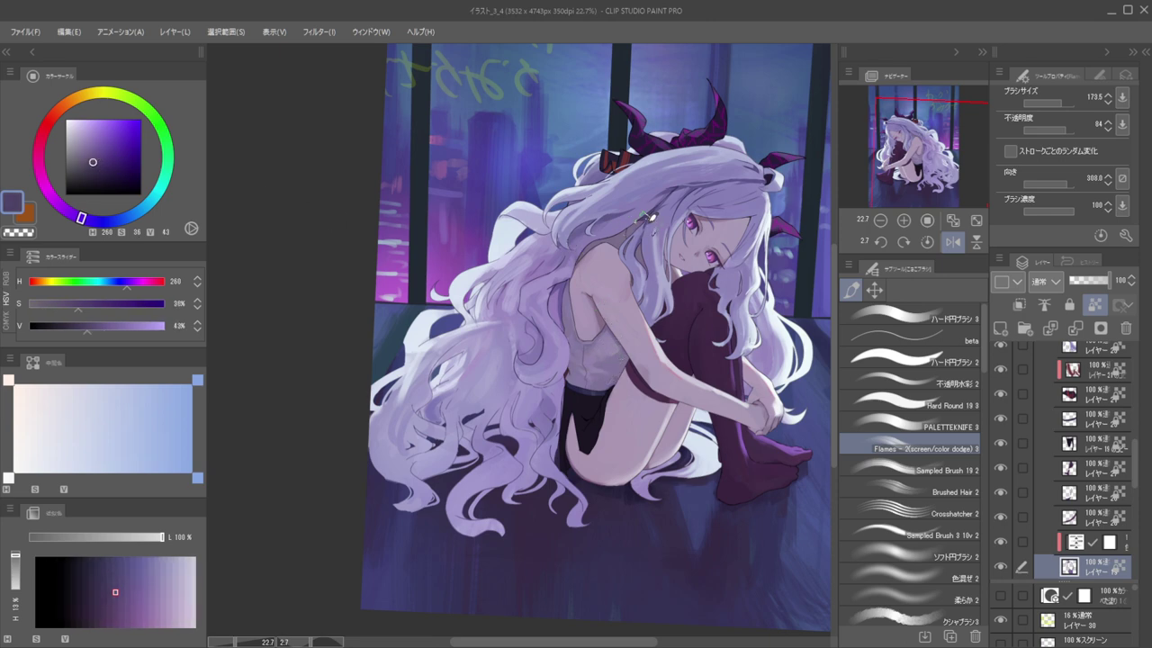
key("bracketleft")
Zoom in on the shoulder hair, undo a stray patch, and select the multiply shading folder
scroll(621, 221, "up", 6)
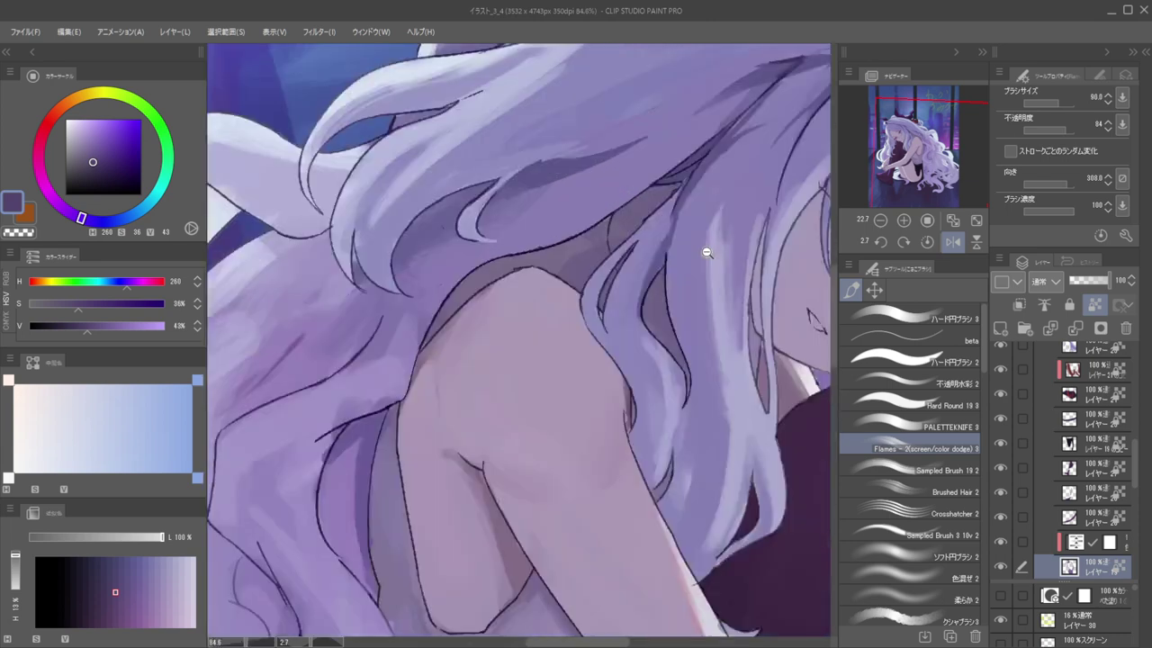
key("bracketleft")
key("bracketleft")
key("bracketleft")
key("bracketleft")
key("bracketleft")
key("bracketleft")
key("bracketleft")
key("bracketleft")
key("bracketleft")
key("bracketleft")
key("bracketleft")
left_click(583, 223)
key("e")
left_click_drag(612, 197, 567, 231)
key("ctrl+z")
key("d")
left_click(580, 213, "ctrl+shift")
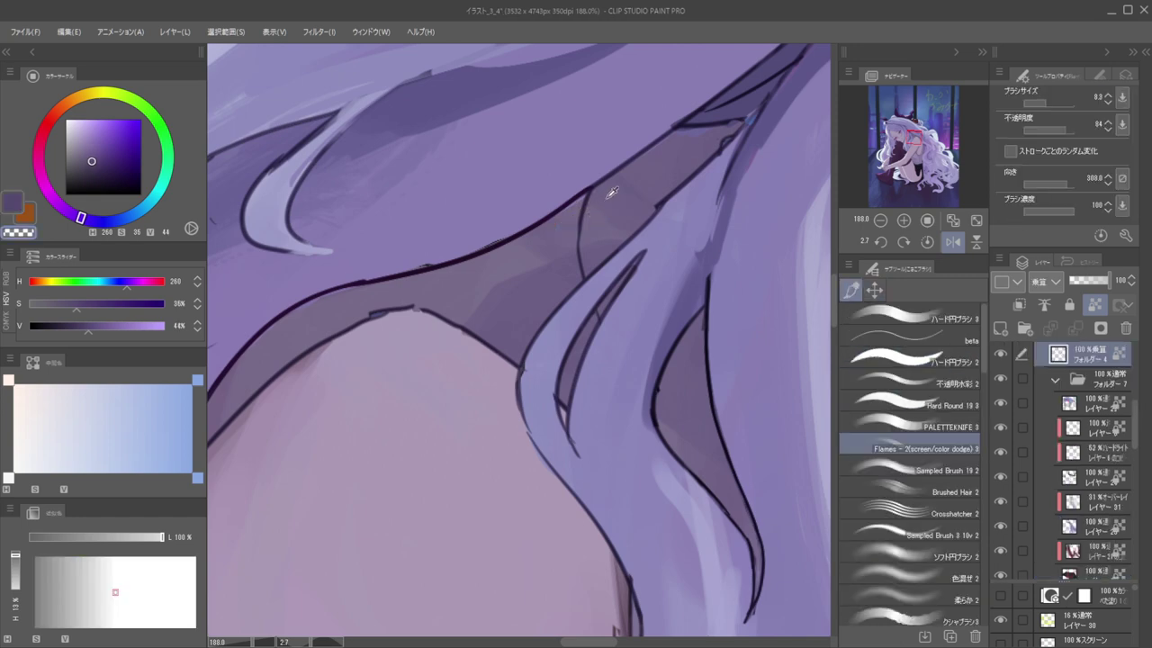
Switch to the eraser, zoom out, and mirror the view to check the whole figure
key("e")
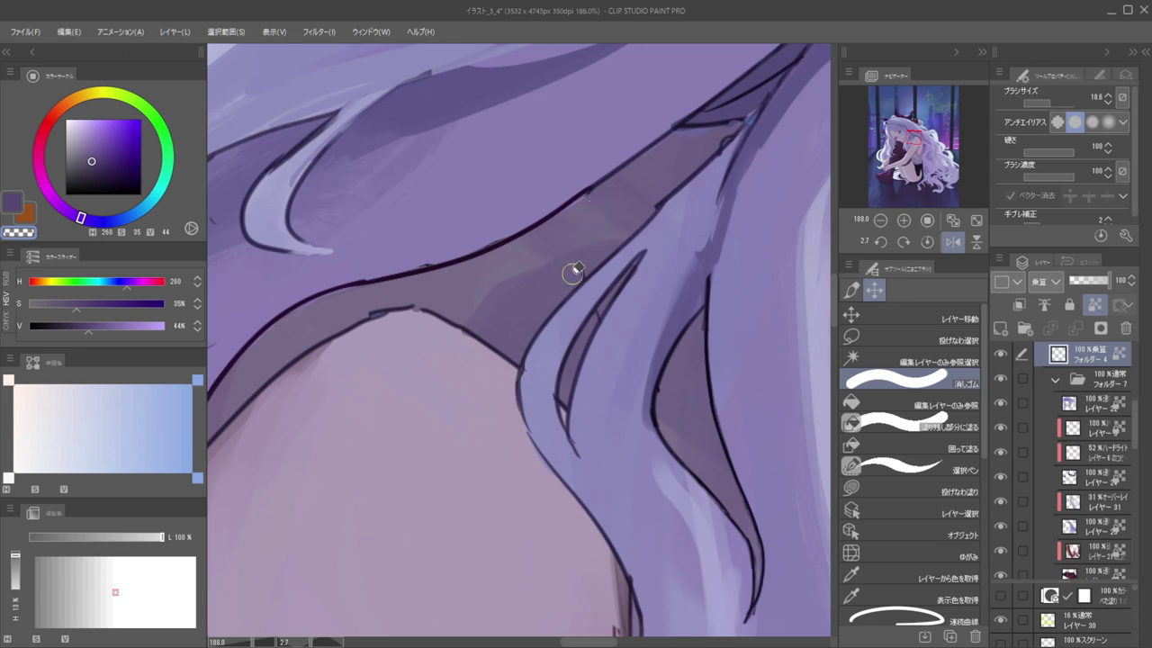
scroll(555, 210, "down", 5)
left_click(543, 193, "alt")
left_click(594, 222, "alt")
key("h")
left_click_drag(439, 238, 605, 242)
scroll(604, 241, "up", 2)
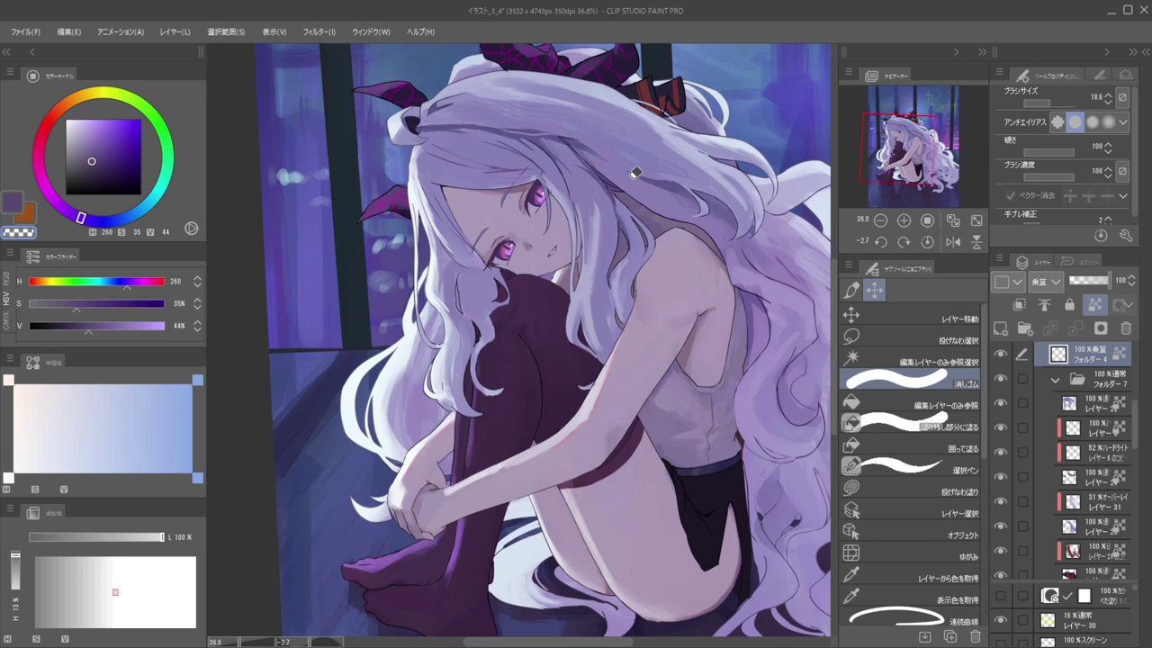
key("h")
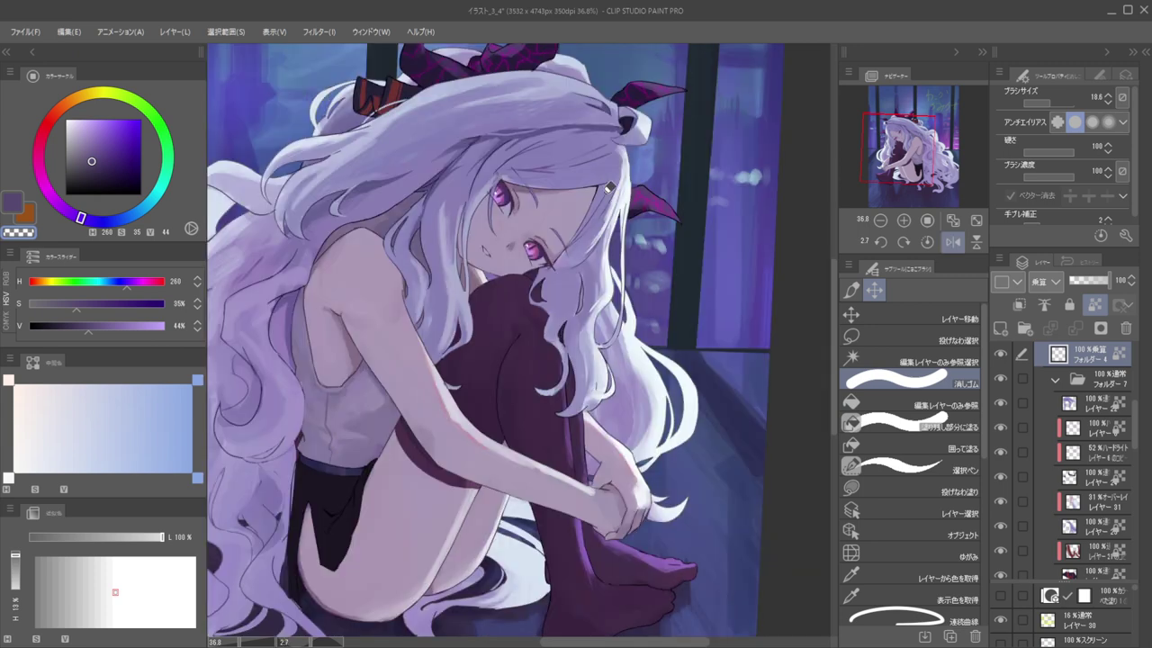
scroll(569, 195, "up", 3)
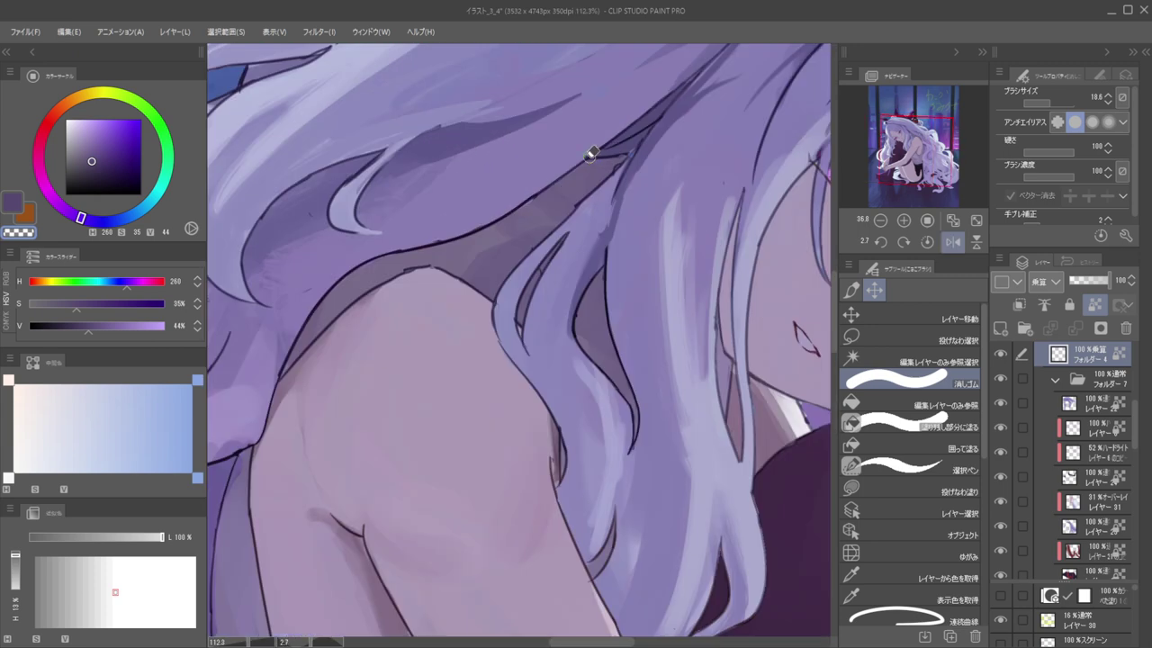
Draw thin and thick near-black purple strands in the hair gap with the opaque watercolour brush
left_click(590, 163, "ctrl+shift")
key("b")
left_click(591, 163, "alt")
left_click(94, 179)
left_click(885, 420)
left_click(891, 387)
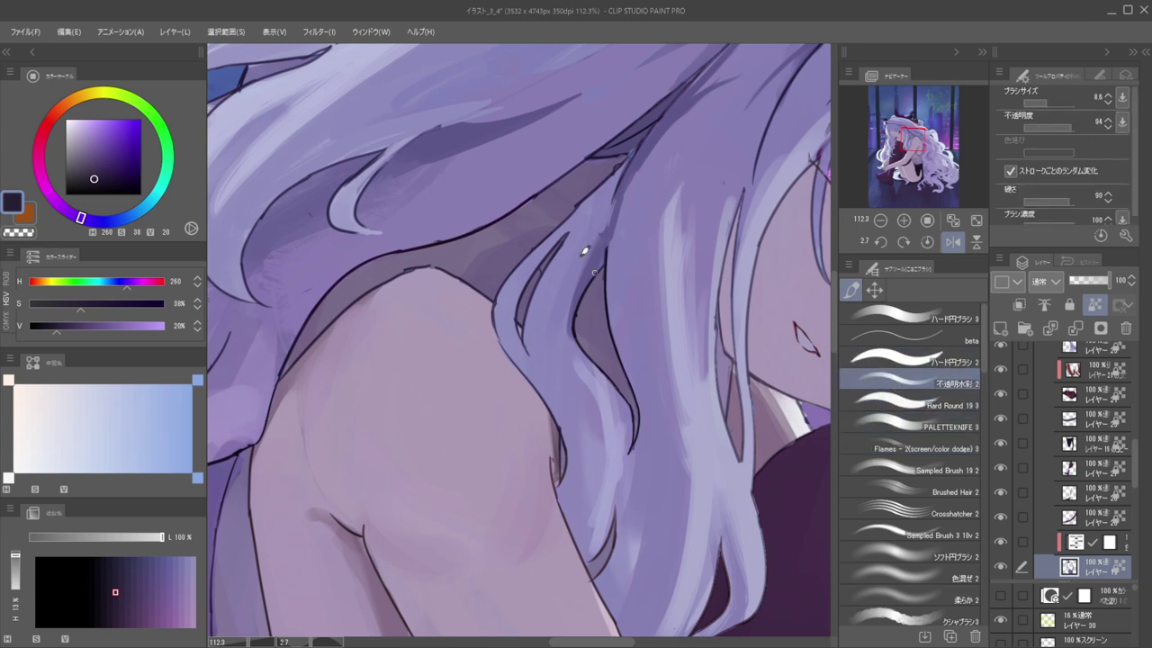
key("[")
left_click_drag(586, 160, 579, 217)
key("]")
left_click_drag(586, 160, 581, 221)
Mirror and reposition the view, then add a short dark stroke in the hair
scroll(567, 174, "down", 5)
key("h")
left_click_drag(551, 182, 626, 226)
scroll(627, 225, "up", 3)
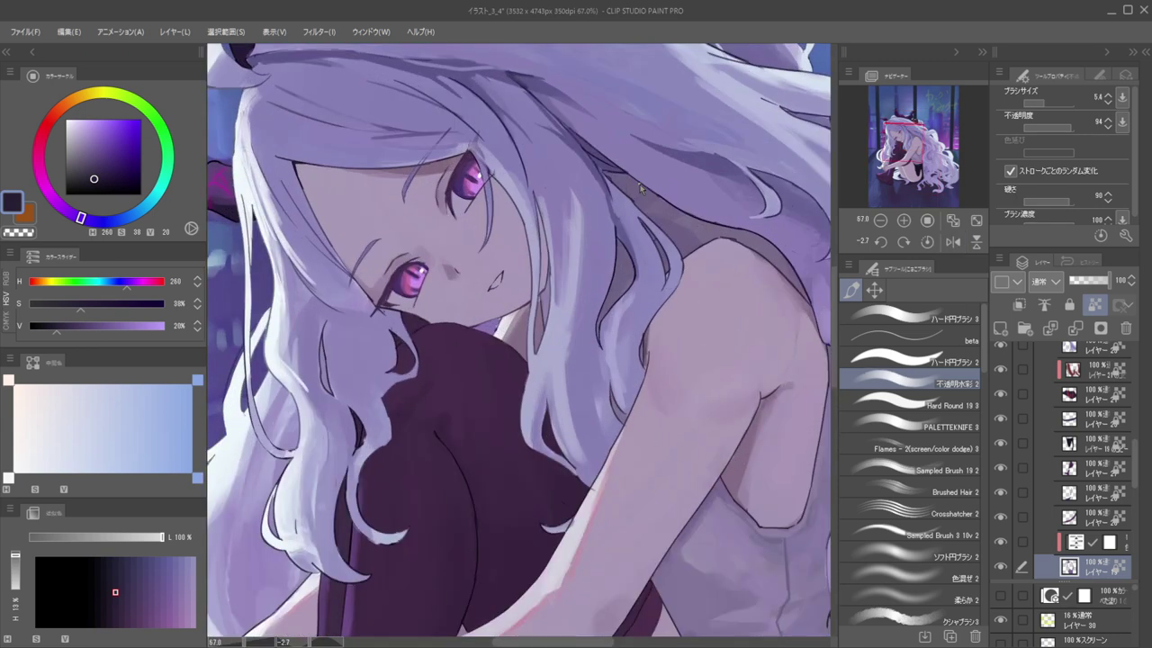
key("bracketleft")
key("bracketleft")
key("bracketright")
key("bracketright")
mouse_move(639, 186)
left_mouse_down()
mouse_move(636, 228)
mouse_move(642, 213)
mouse_move(617, 268)
left_mouse_up()
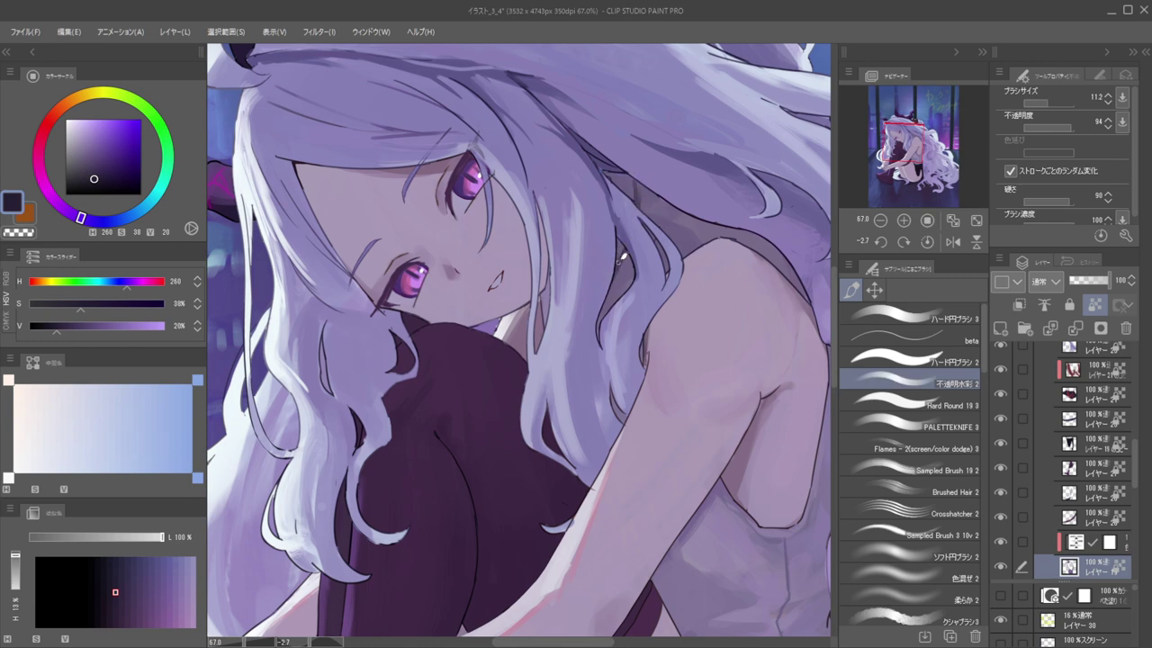
Sample mid, dark and light purples from the hair and recheck the shoulder at different zooms
left_click(617, 269, "alt")
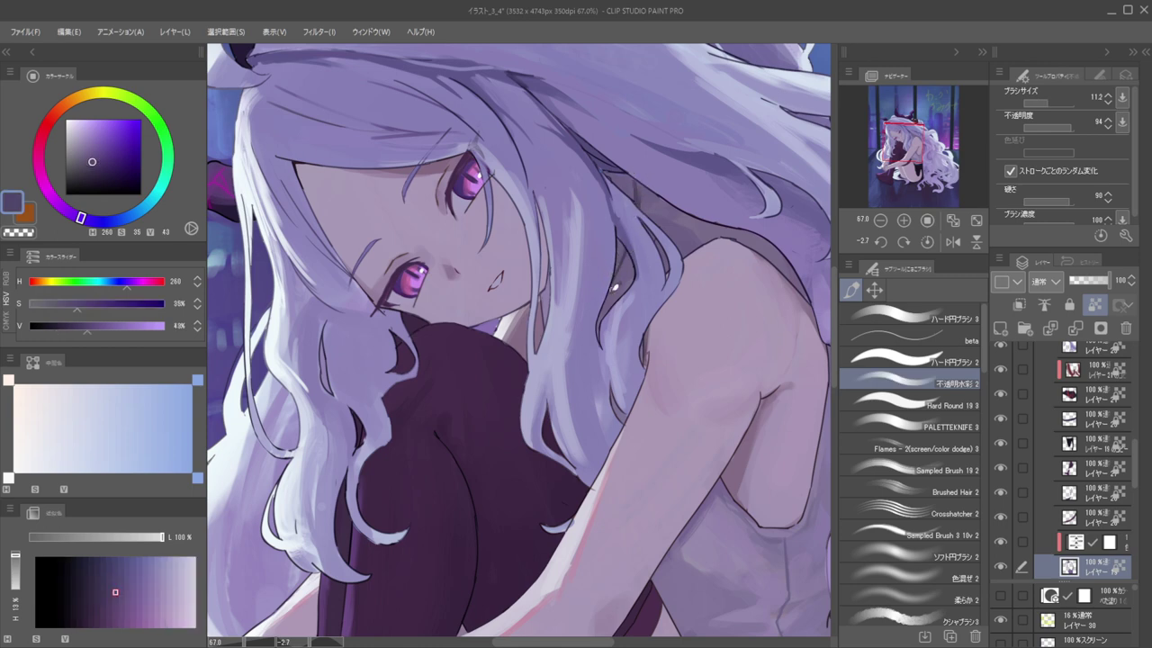
left_click(635, 186, "alt")
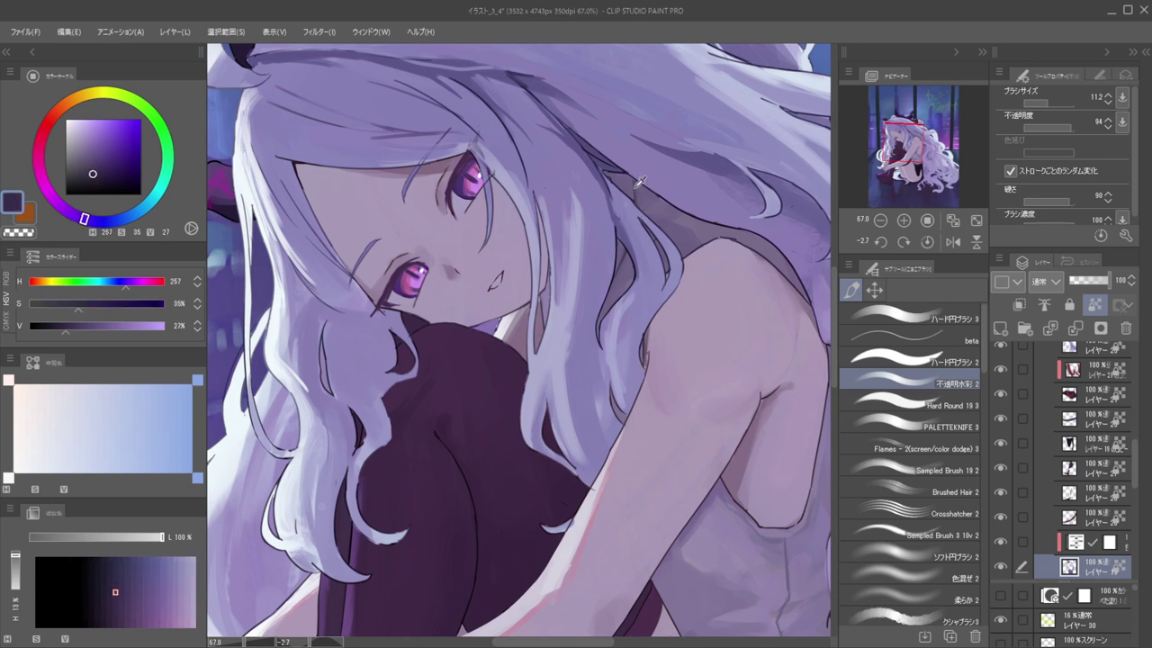
left_click(640, 157, "ctrl+shift")
left_click(640, 166, "alt")
left_click_drag(618, 165, 649, 177)
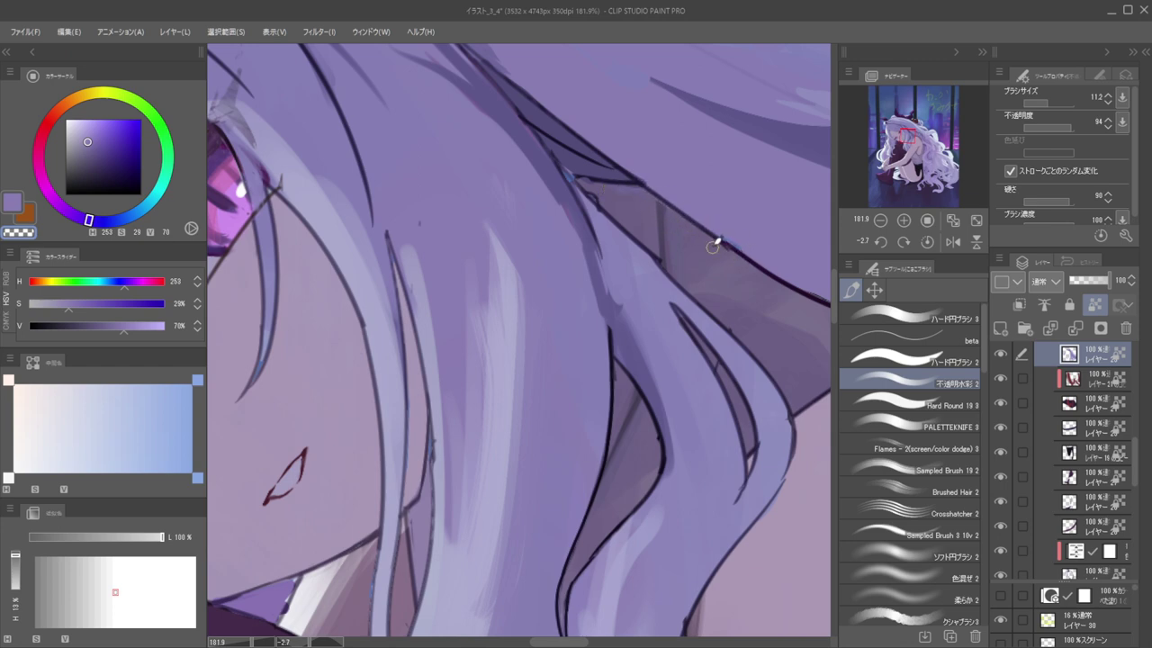
left_click_drag(640, 193, 545, 137)
key("h")
left_click_drag(683, 186, 751, 222)
mouse_move(618, 204)
left_mouse_down()
mouse_move(648, 213)
mouse_move(682, 170)
mouse_move(655, 179)
left_mouse_up()
On the multiply folder, pick a slightly darker purple and switch to the Brushed Hair 2 brush
left_click(610, 235, "ctrl+shift")
left_click(599, 243, "ctrl+shift")
left_click(600, 251, "alt")
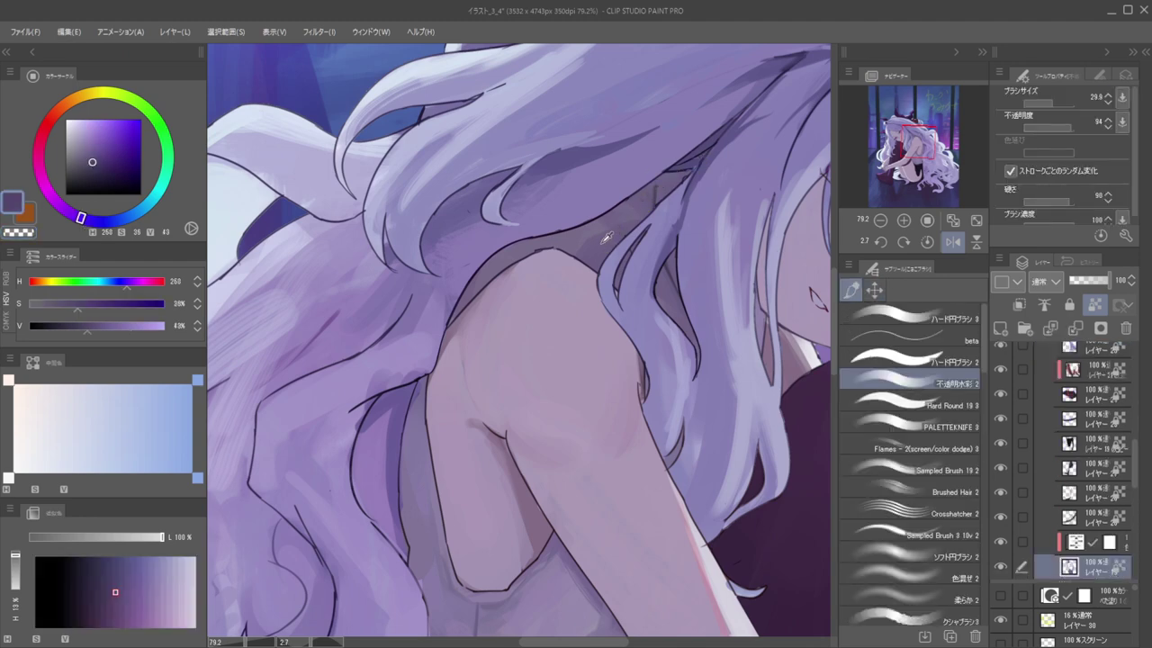
left_click(92, 166)
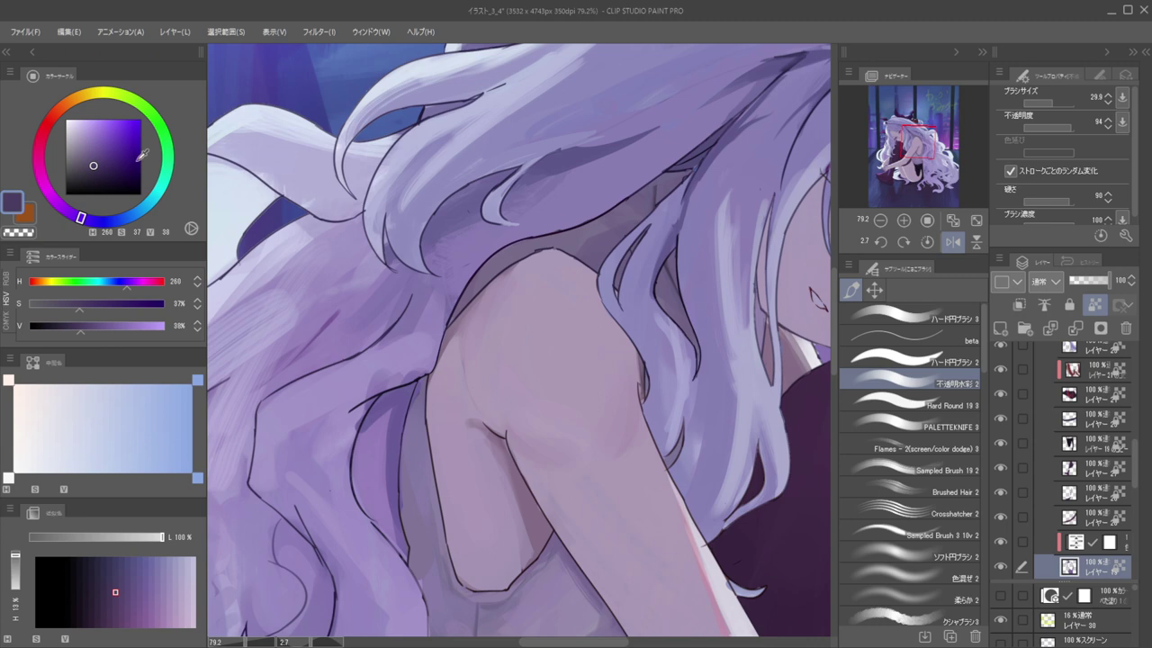
left_click(900, 464)
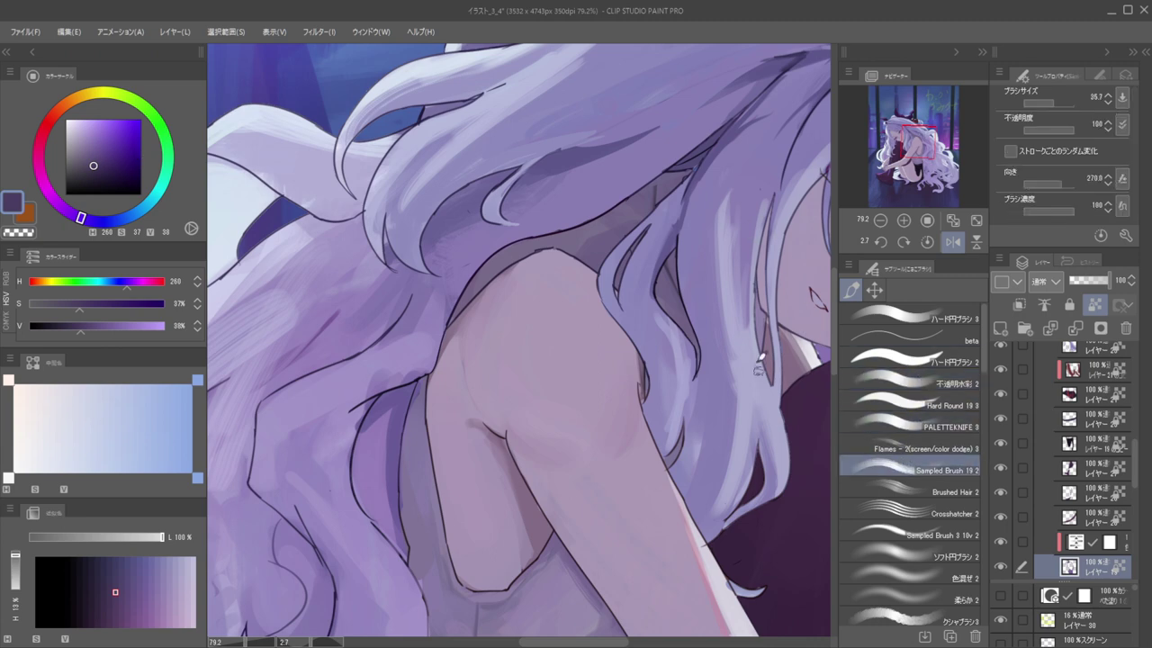
left_click(900, 492)
left_click_drag(674, 186, 688, 173)
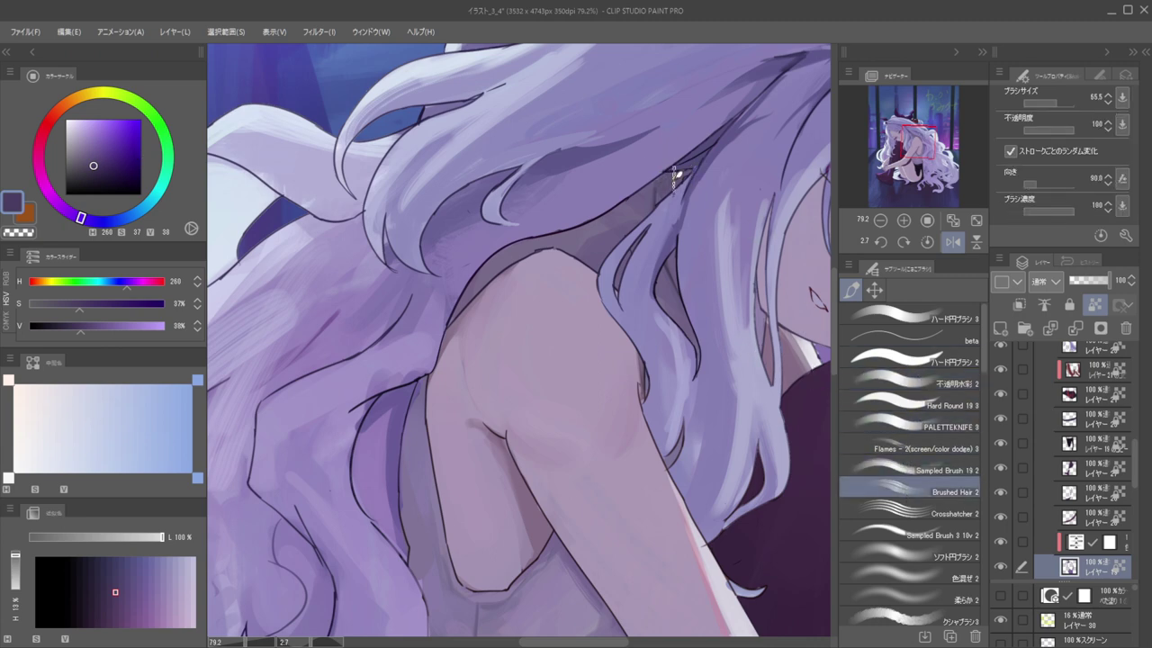
Shrink the brush and pull back to the whole artwork, flipping the view back to normal
key("[")
key("[")
key("[")
key("h")
mouse_move(637, 144)
left_mouse_down()
mouse_move(567, 149)
mouse_move(668, 203)
mouse_move(669, 183)
mouse_move(764, 168)
left_mouse_up()
key("h")
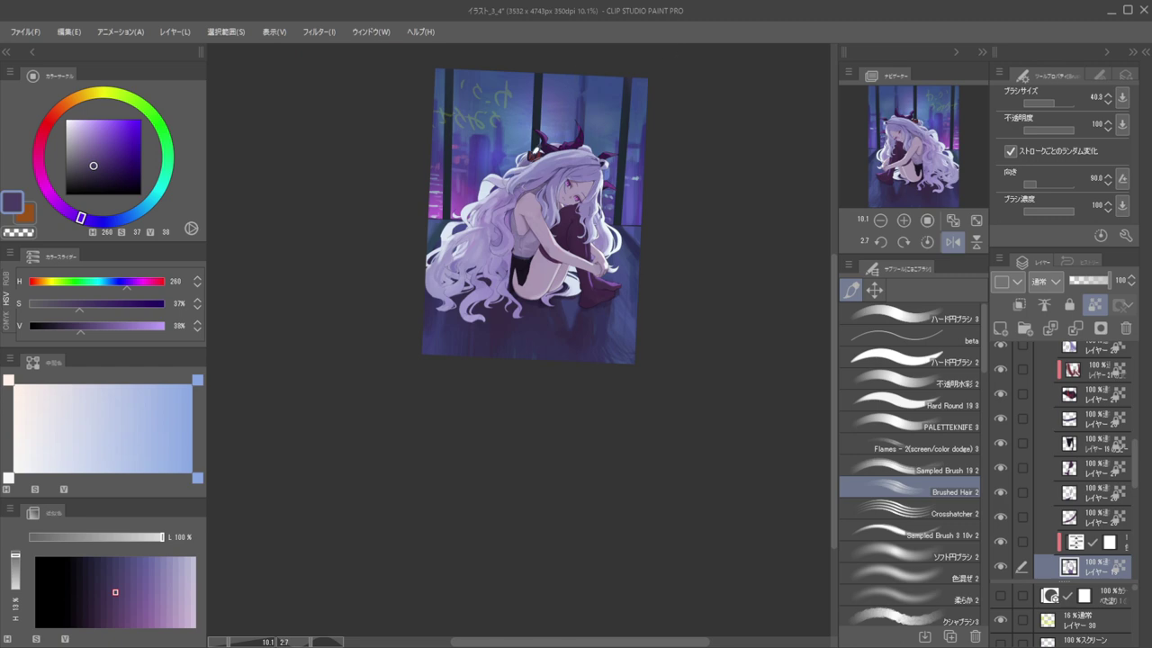
Select the hair layer, switch to the hard round brush, and sample the light purple
scroll(533, 179, "up", 6)
left_click(562, 179, "ctrl+shift")
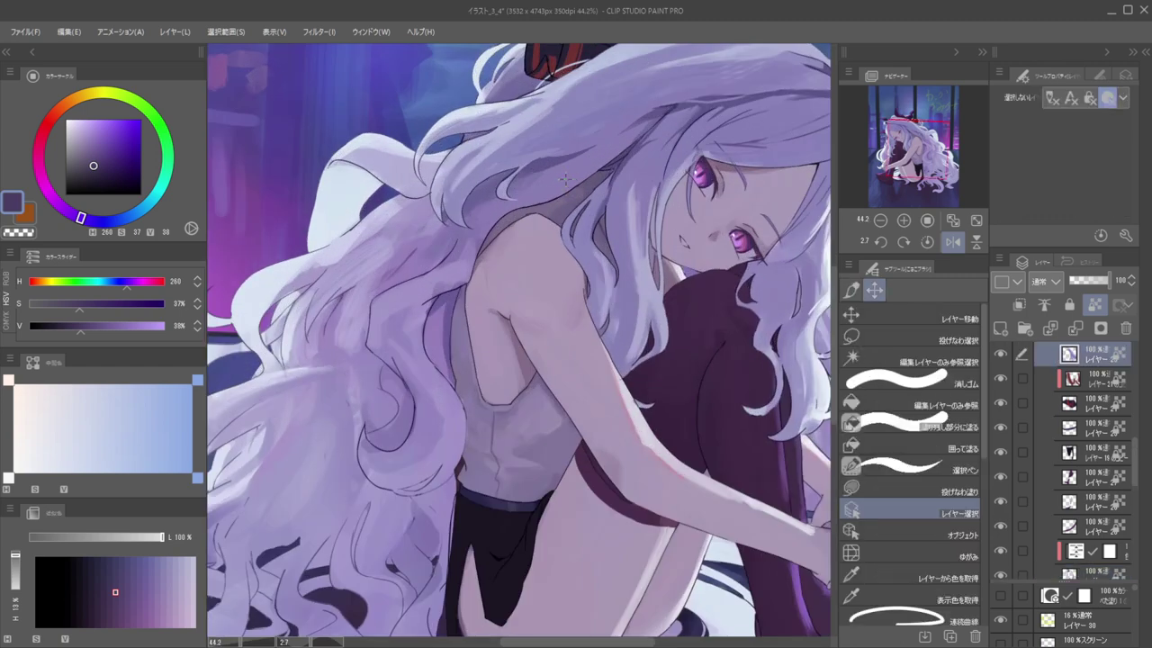
left_click(870, 318)
left_click(852, 290)
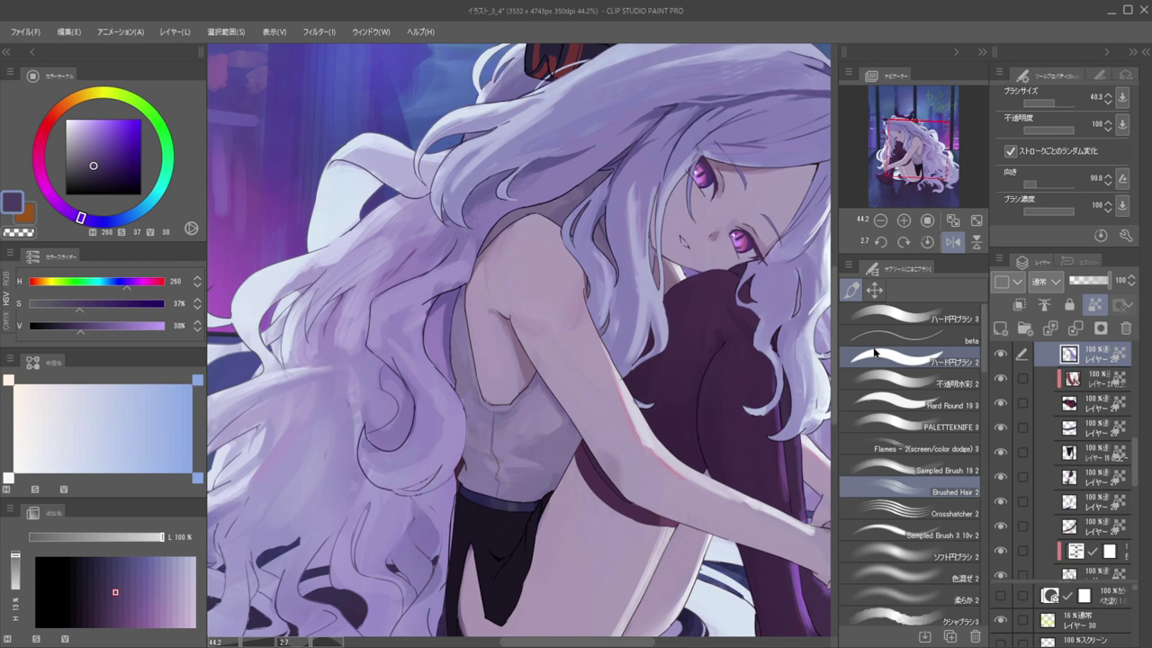
left_click(880, 364)
left_click(563, 178, "alt")
mouse_move(538, 176)
left_mouse_down()
mouse_move(589, 184)
mouse_move(599, 205)
mouse_move(540, 232)
left_mouse_up()
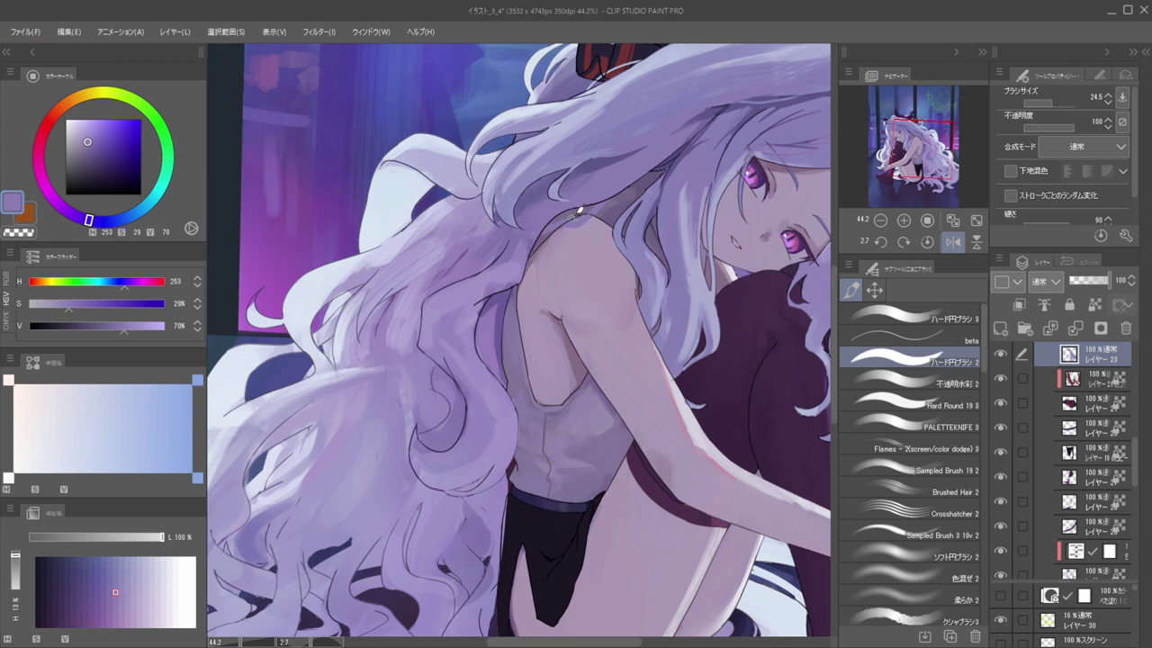
Paint a thin lavender stroke along the hair-shoulder edge and over the shoulder top
key("ctrl+z")
left_click_drag(623, 202, 610, 206, "ctrl+alt")
mouse_move(650, 168)
left_mouse_down()
mouse_move(604, 213)
mouse_move(637, 176)
mouse_move(600, 214)
mouse_move(563, 216)
mouse_move(696, 204)
mouse_move(632, 142)
mouse_move(588, 143)
mouse_move(606, 146)
mouse_move(573, 261)
mouse_move(519, 269)
left_mouse_up()
left_click_drag(562, 239, 569, 240, "ctrl+alt")
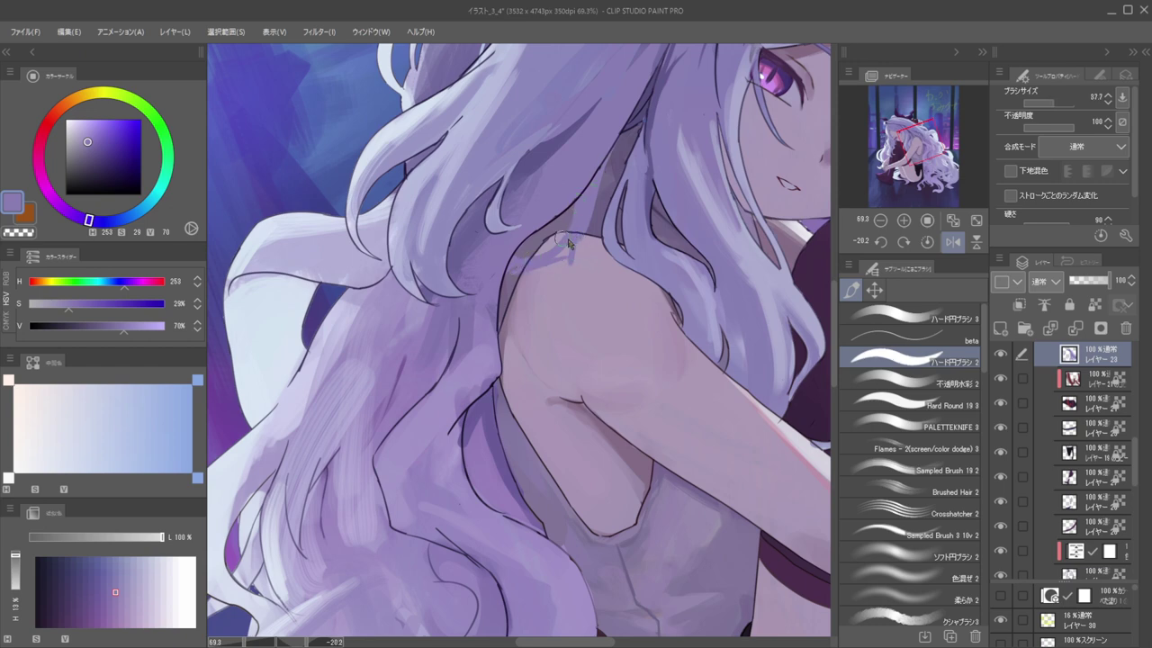
key("c")
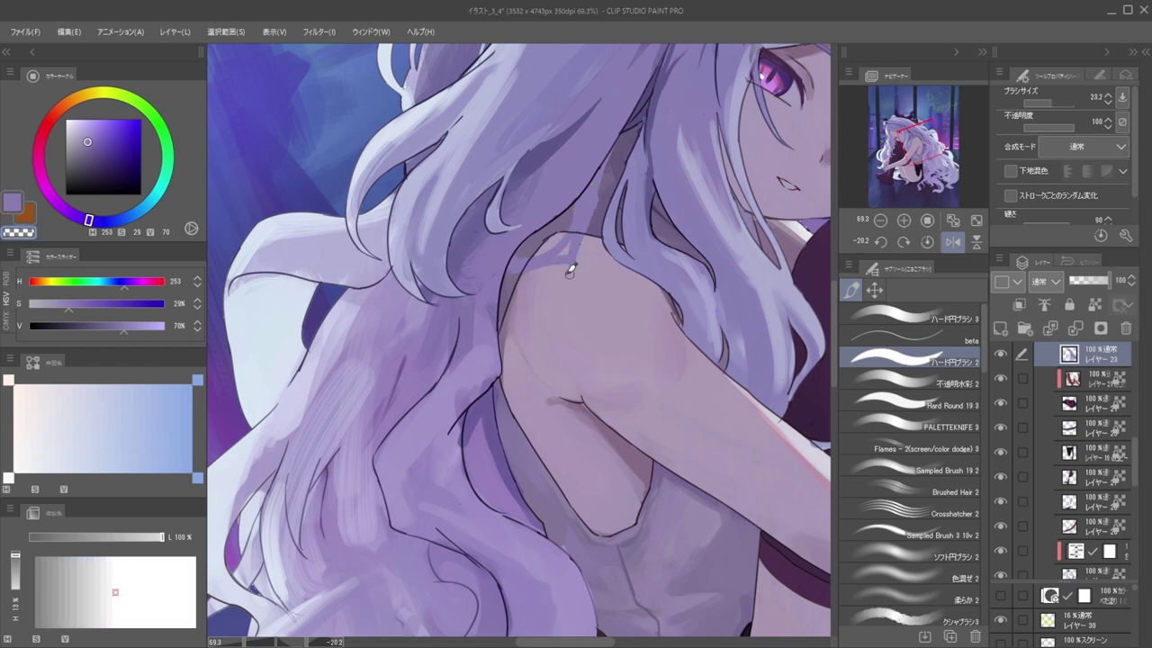
key("c")
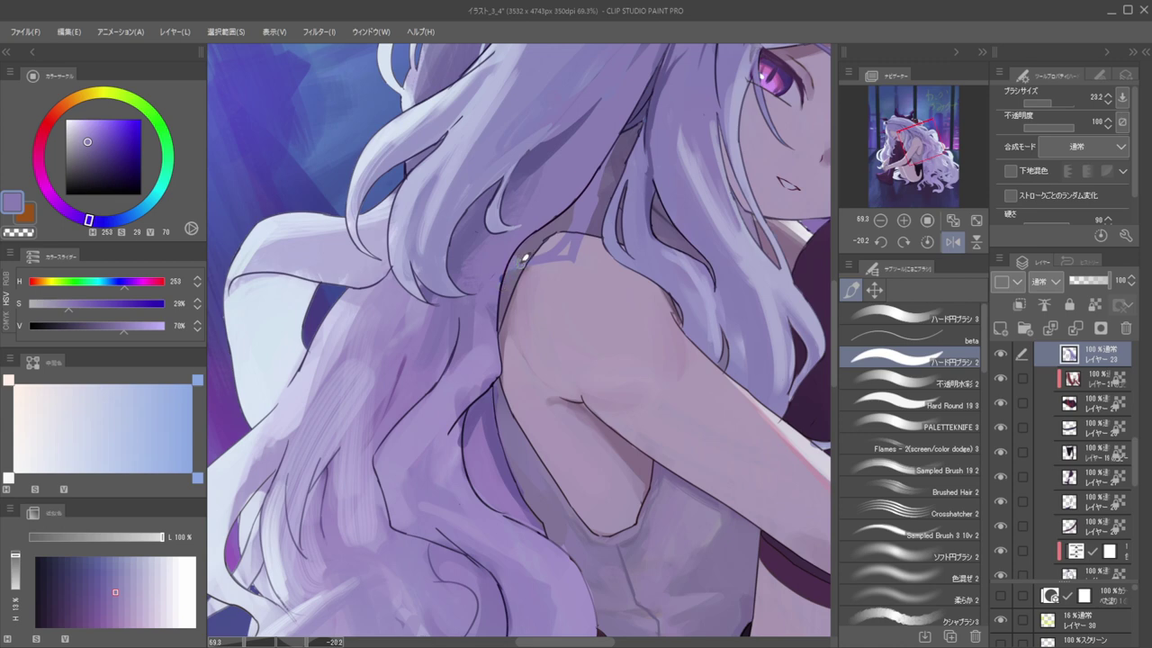
mouse_move(516, 262)
left_mouse_down()
mouse_move(561, 231)
mouse_move(549, 242)
mouse_move(478, 236)
mouse_move(590, 224)
mouse_move(594, 245)
left_mouse_up()
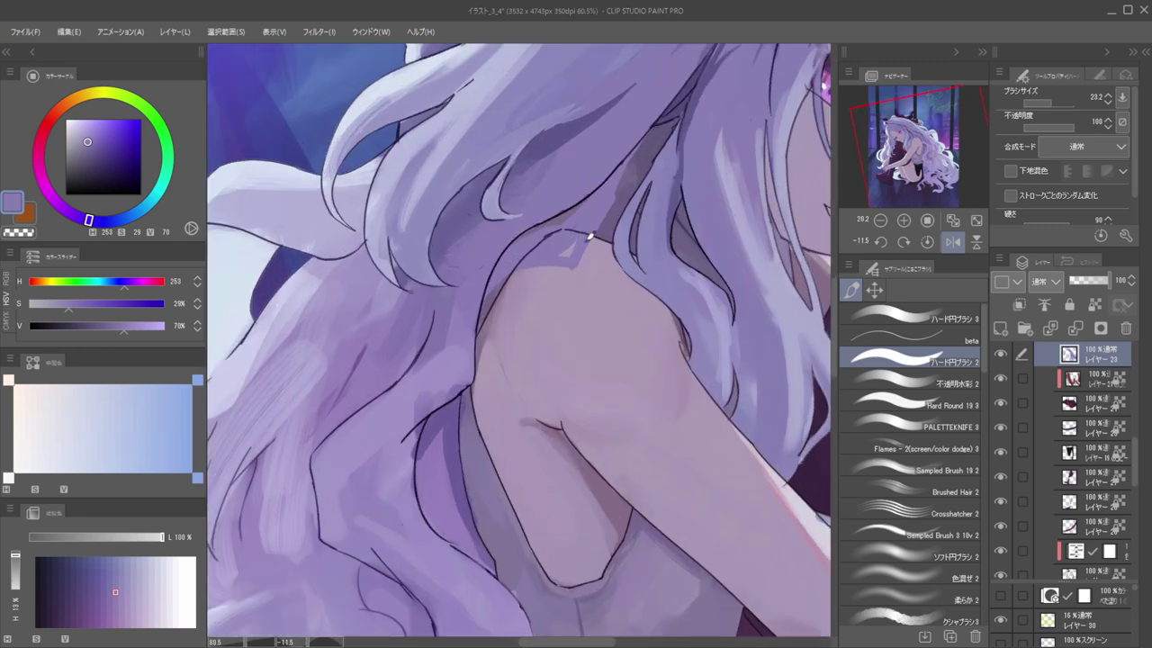
key("ctrl+z")
On the multiply folder, draw a dark magenta outline along the hair strand edge
left_click(538, 242, "ctrl+shift")
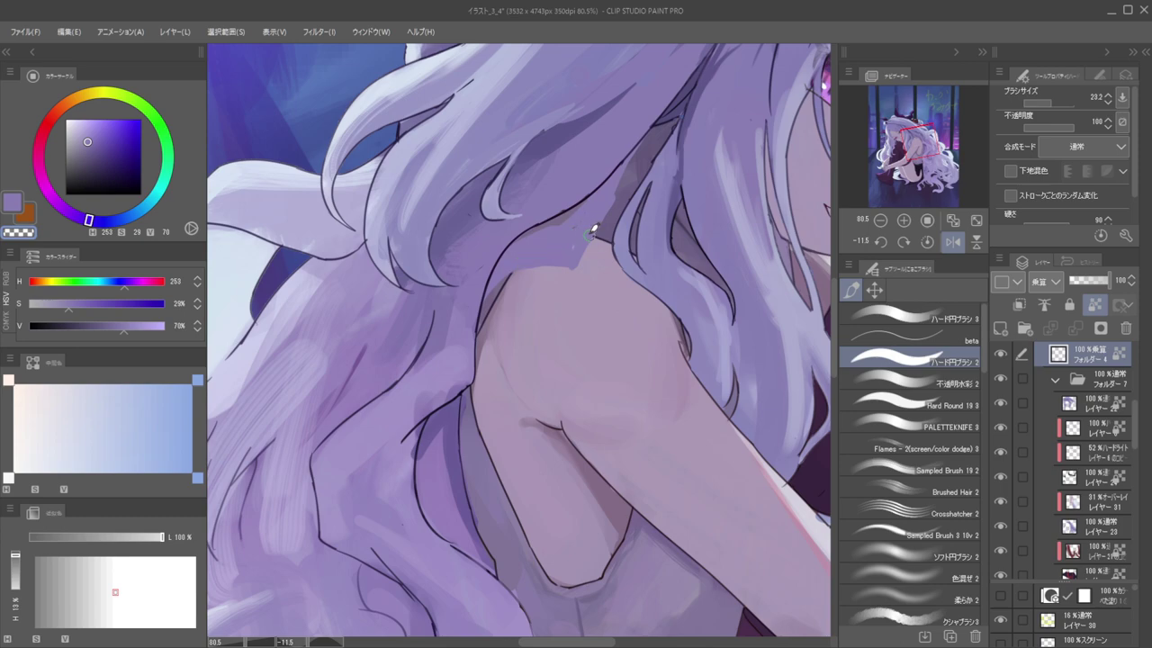
scroll(583, 167, "down", 5)
scroll(580, 202, "up", 5)
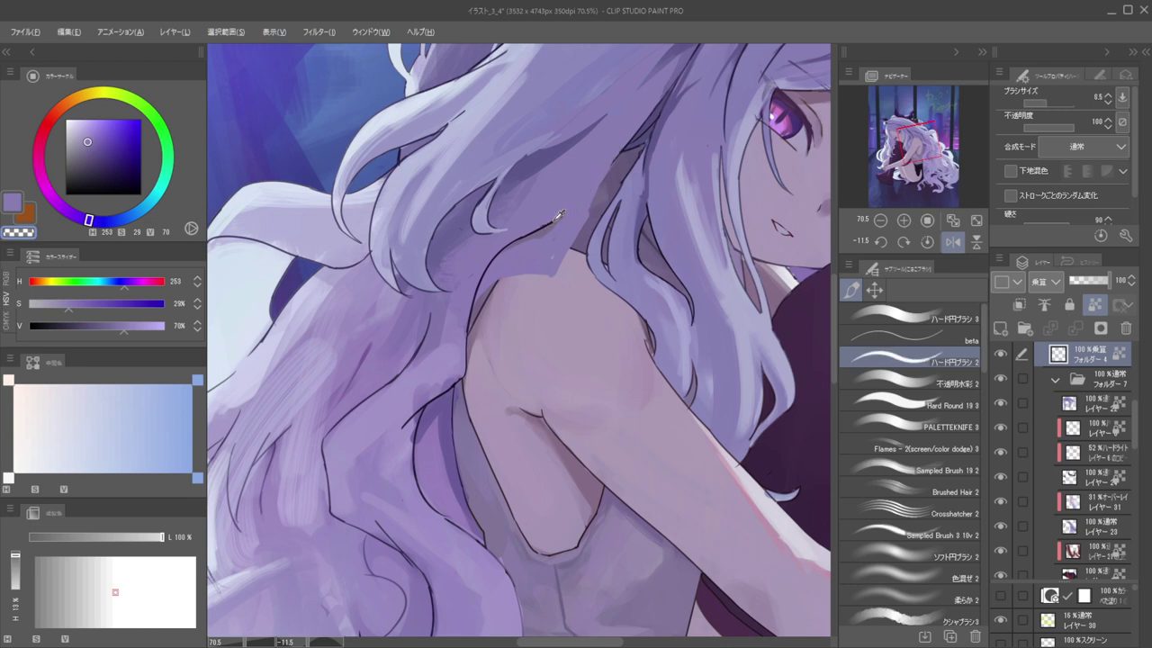
left_click(569, 209, "alt")
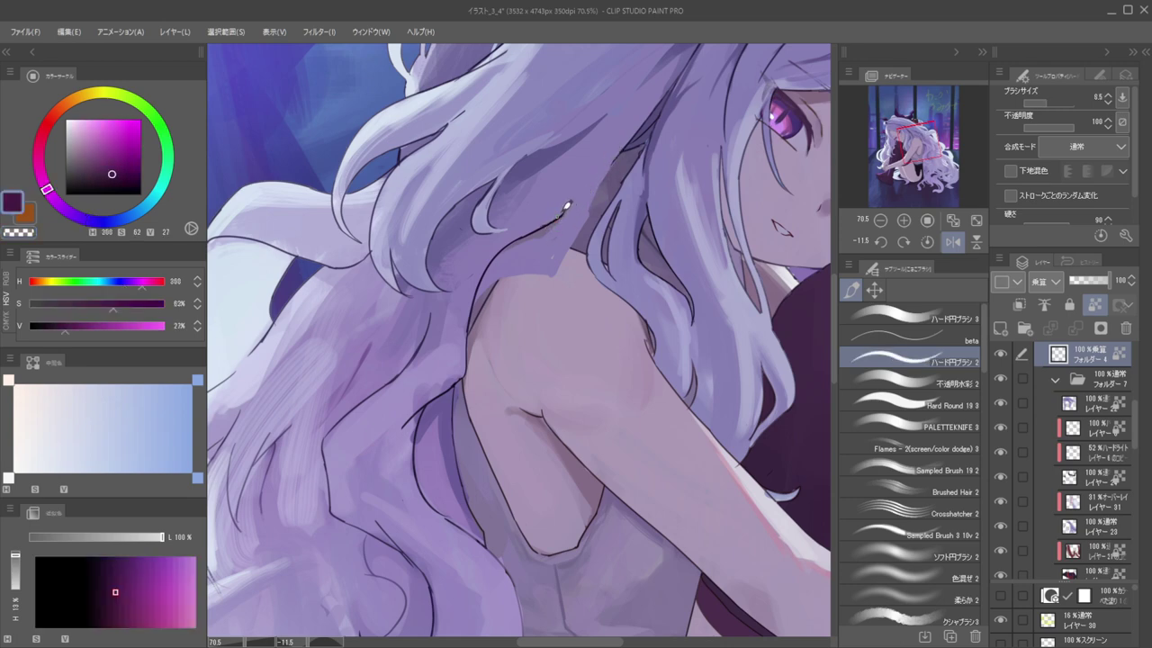
key("[")
key("[")
key("[")
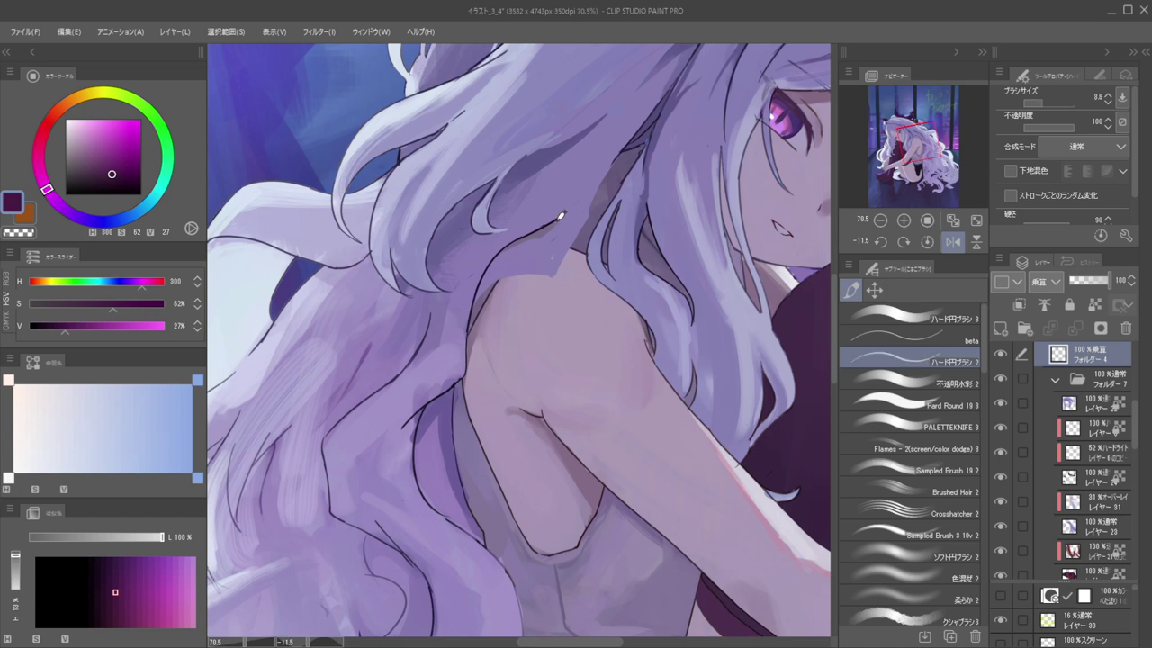
key("bracketright")
key("bracketright")
key("bracketright")
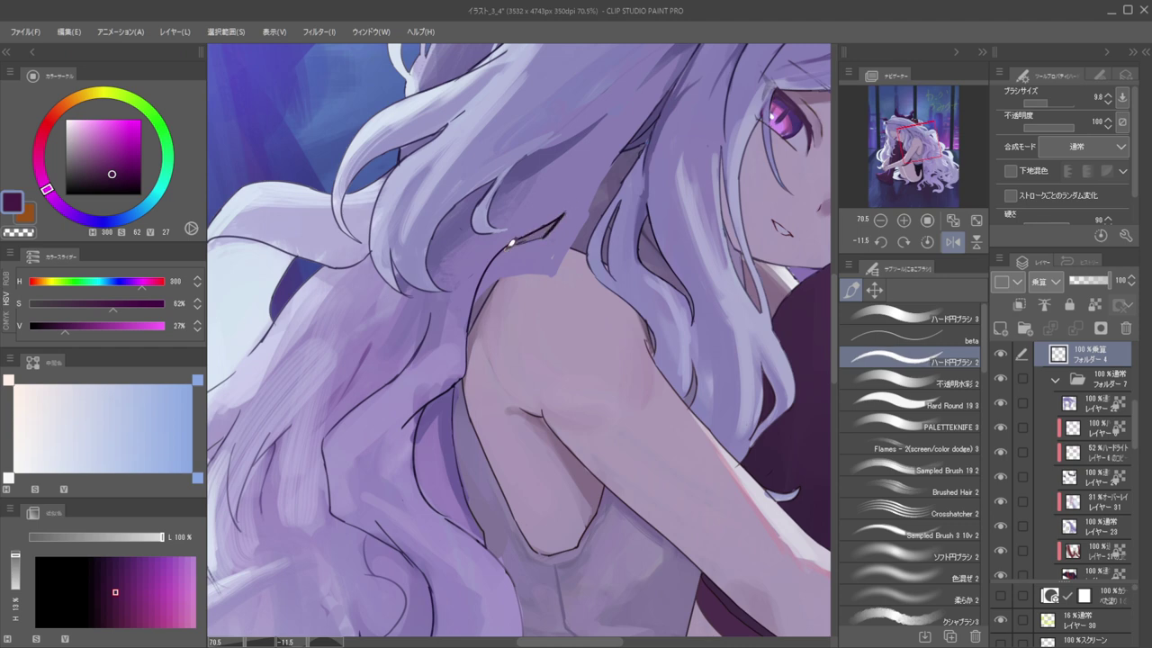
left_click_drag(552, 231, 499, 253)
key("c")
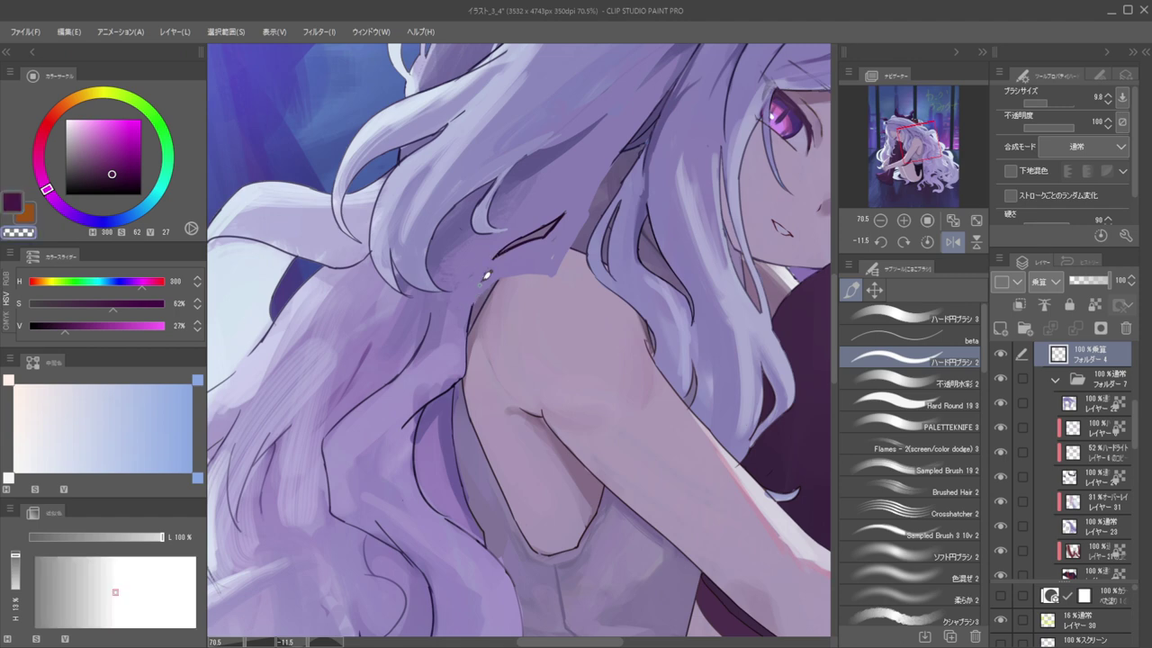
On the paint layer beneath, darken the gap between hair strands with the bluish hair colour
scroll(614, 232, "down", 5)
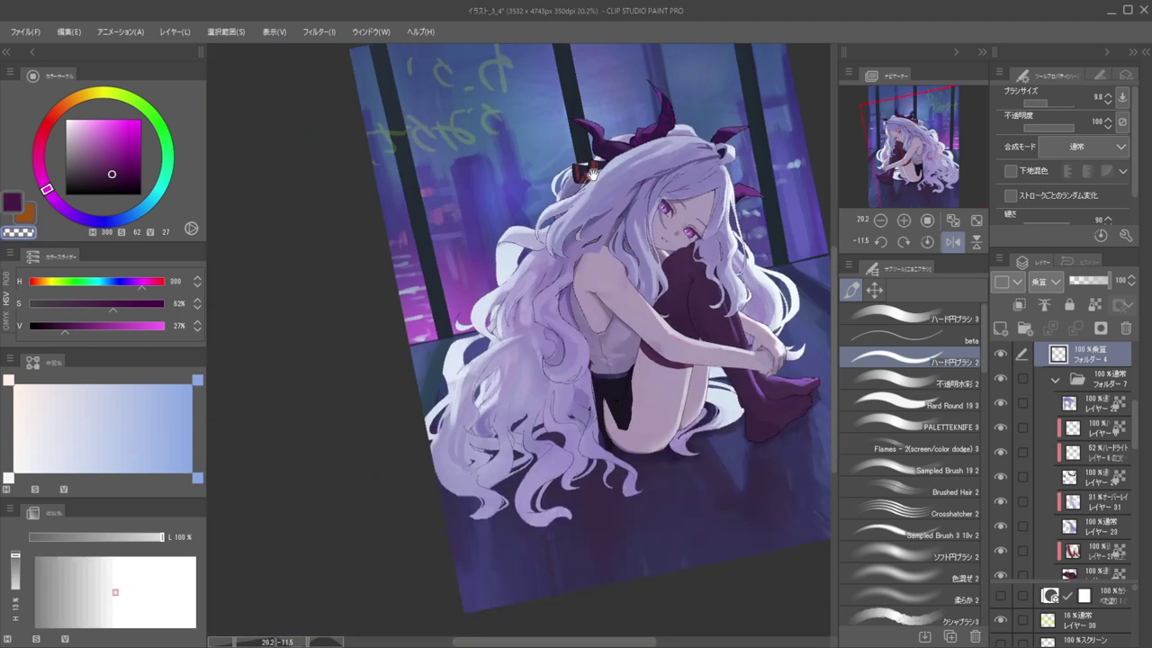
scroll(629, 221, "up", 3)
scroll(606, 207, "up", 3)
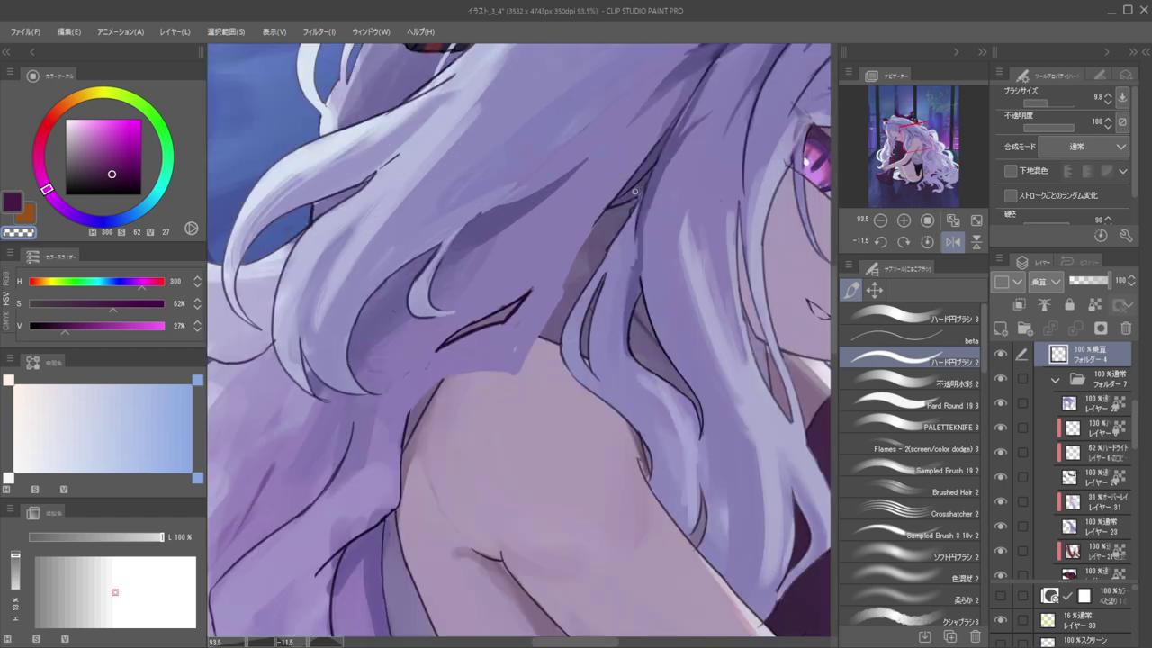
left_click(637, 187, "ctrl+shift")
left_click(636, 187, "alt")
key("]")
left_click_drag(613, 217, 583, 263)
Resample the bluish colour on another hair layer with a much bigger brush
left_click(608, 227, "ctrl+shift")
left_click(632, 196, "alt")
left_click(627, 203, "alt")
key("]")
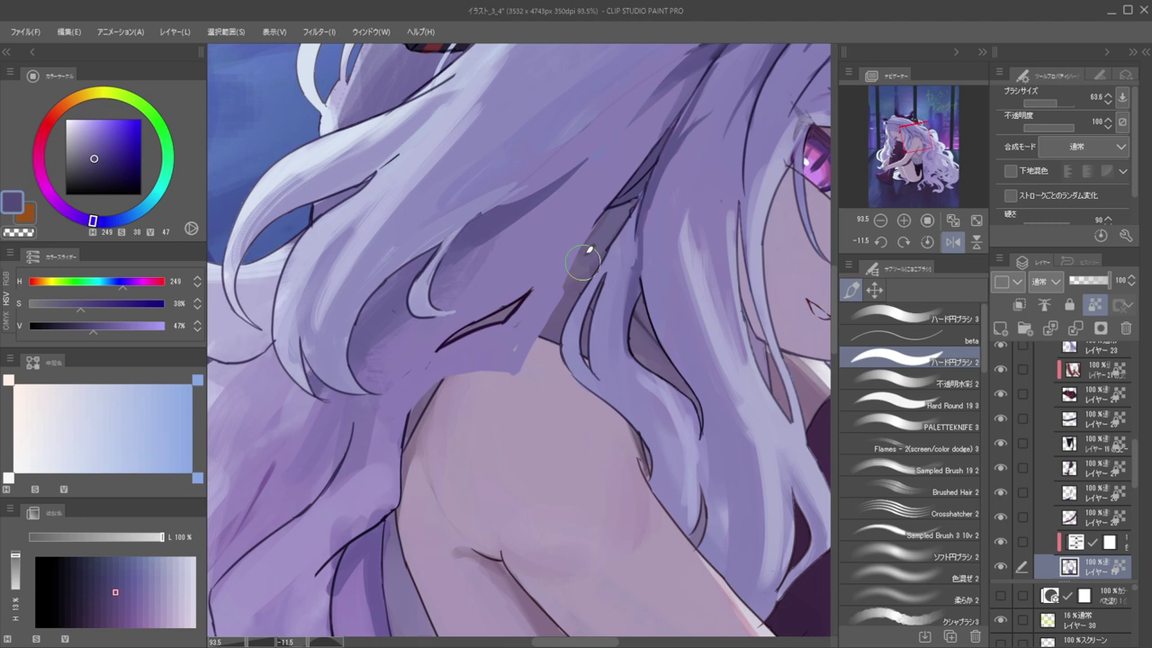
key("c")
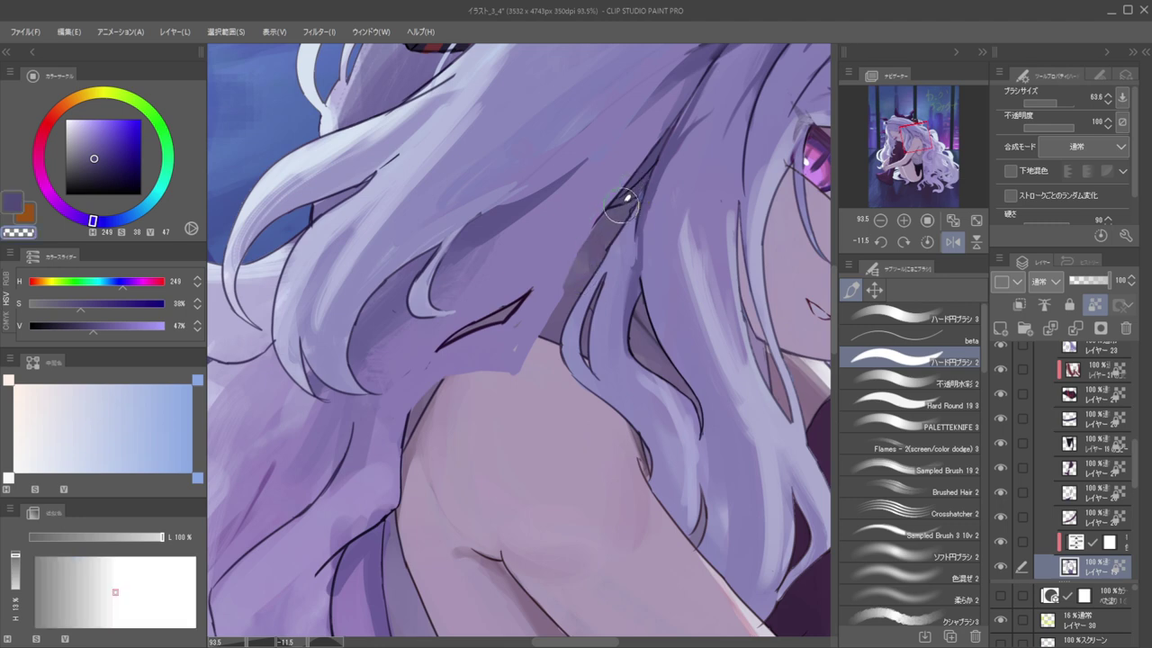
key("c")
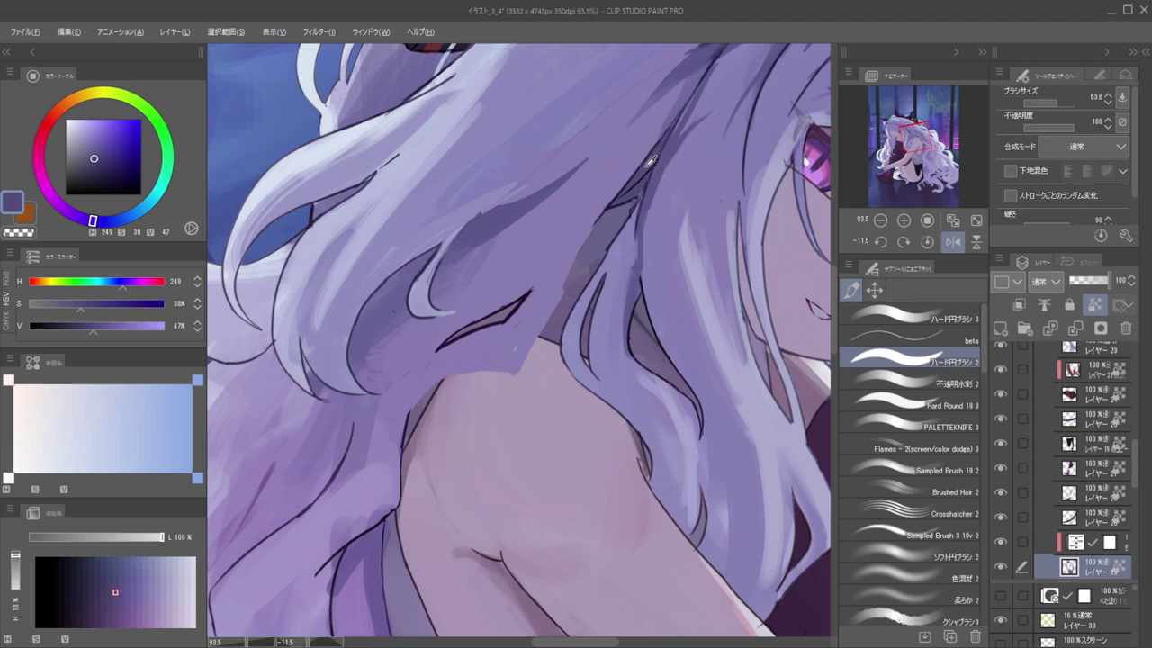
key("c")
key("c")
Toggle the layer's visibility to compare the hair shading, then reframe on the upper body
left_click(1005, 542)
left_click(1005, 543)
left_click_drag(610, 250, 516, 230)
left_click_drag(633, 216, 638, 222)
left_click_drag(582, 273, 629, 291)
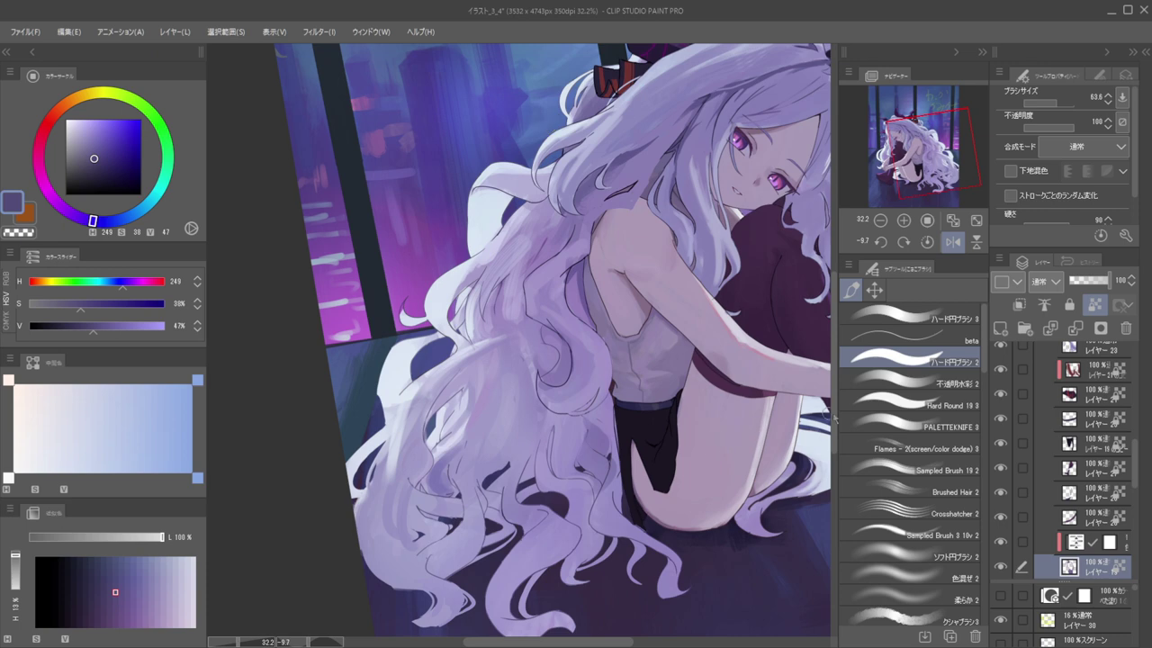
Select Layer 19 together with the adjustment layer above and merge them with Shift+Alt+E
scroll(1078, 530, "down", 2)
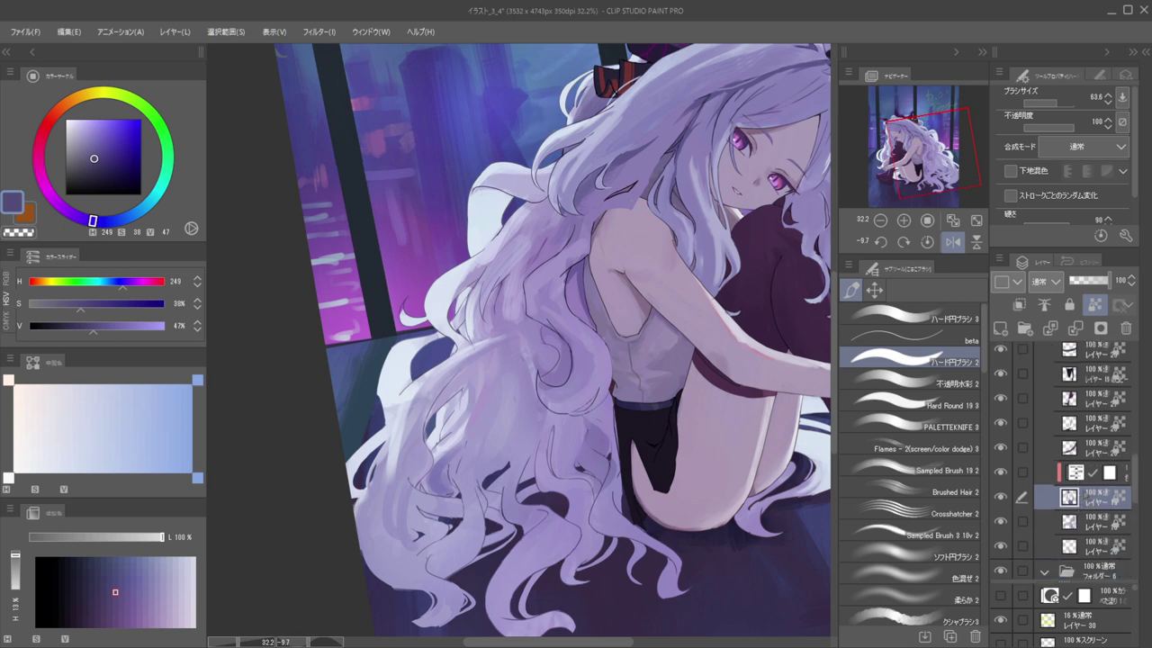
left_click(1076, 472, "ctrl")
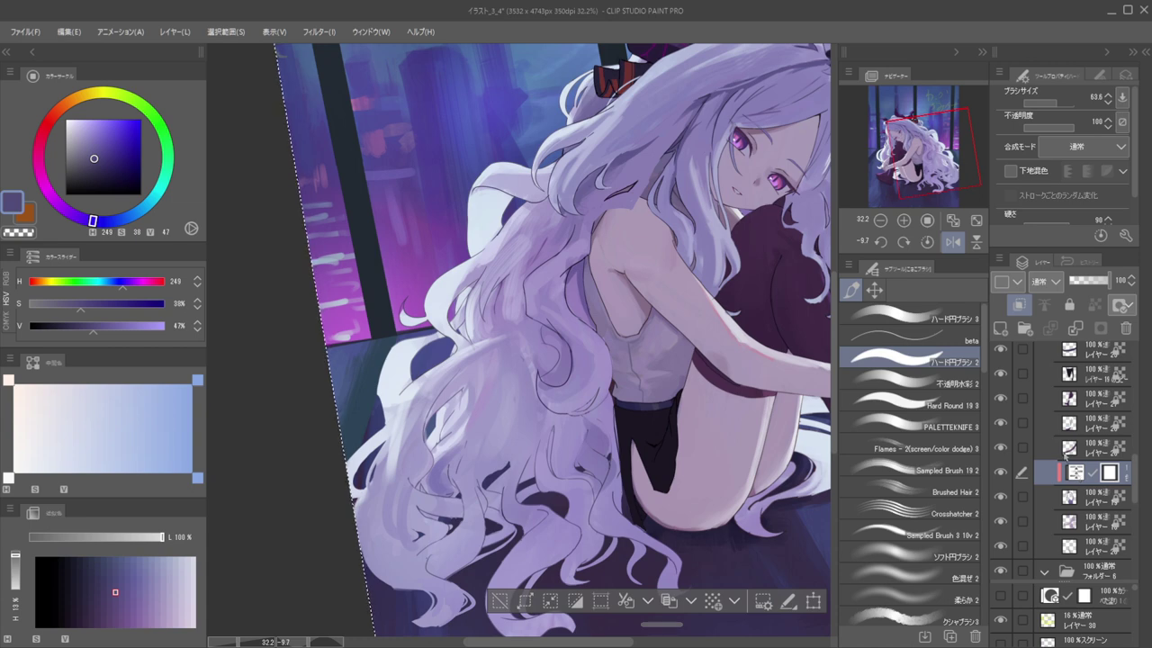
key("ctrl+d")
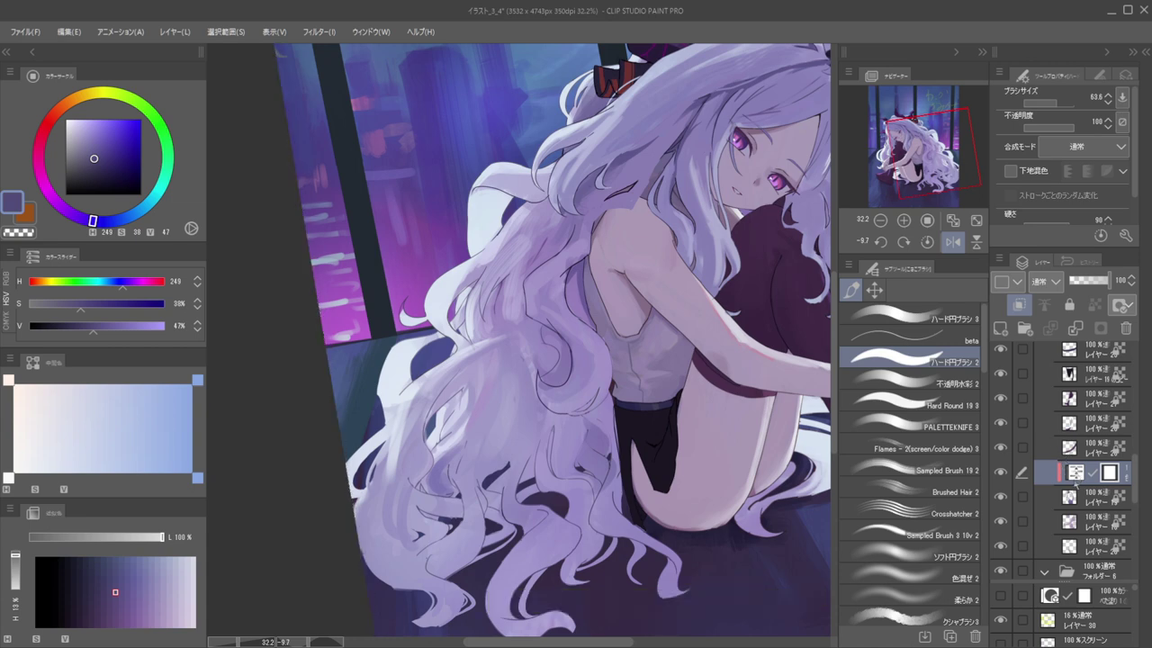
left_click(1098, 497)
left_click(1126, 473, "ctrl")
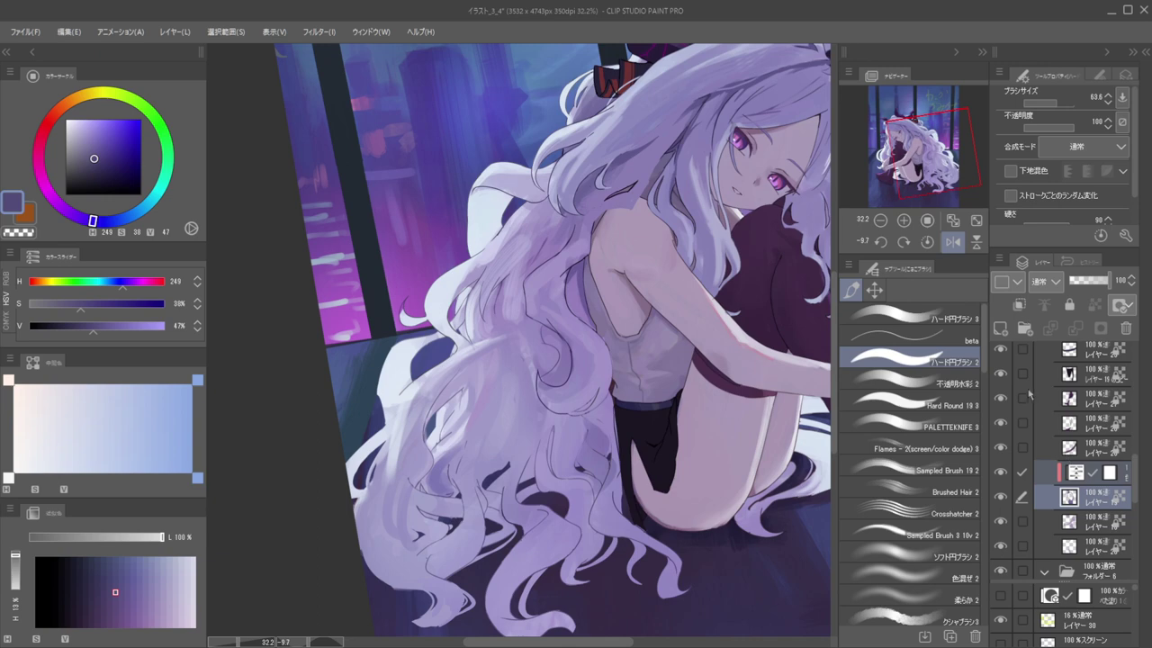
key("shift+alt+e")
scroll(642, 180, "up", 6)
On the multiply folder, redraw the dark purple line along the hair edge and darken the stripe
left_click(623, 191, "ctrl+shift")
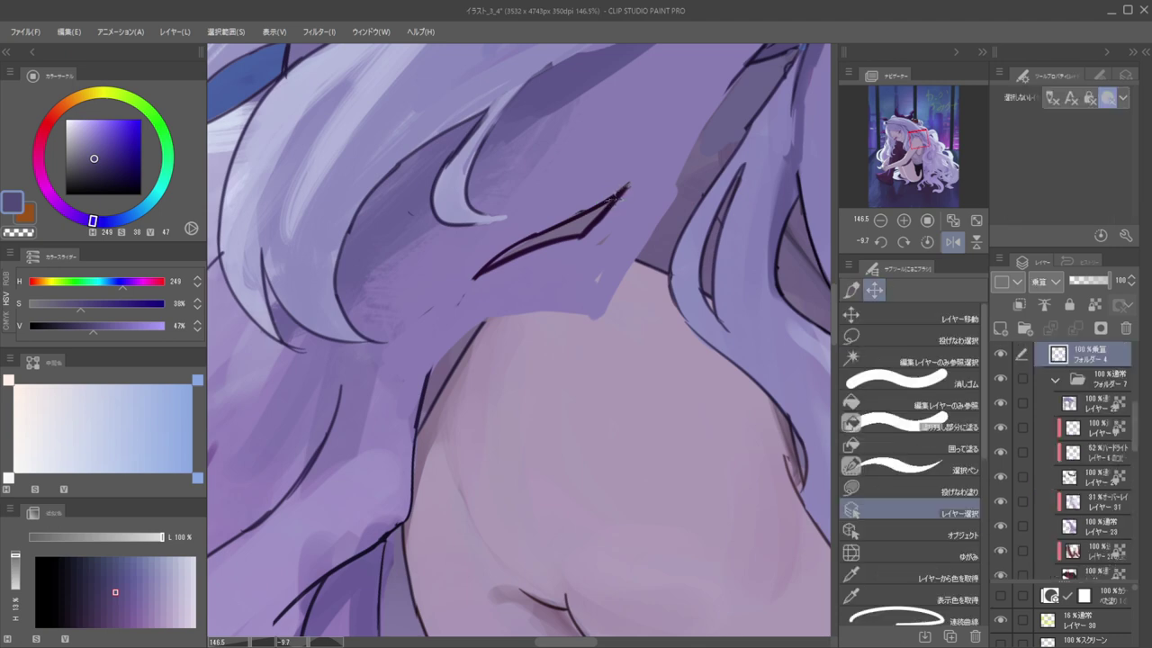
left_click(619, 195, "alt")
left_click_drag(664, 141, 612, 233)
key("bracketleft")
key("bracketleft")
left_click_drag(704, 145, 671, 194)
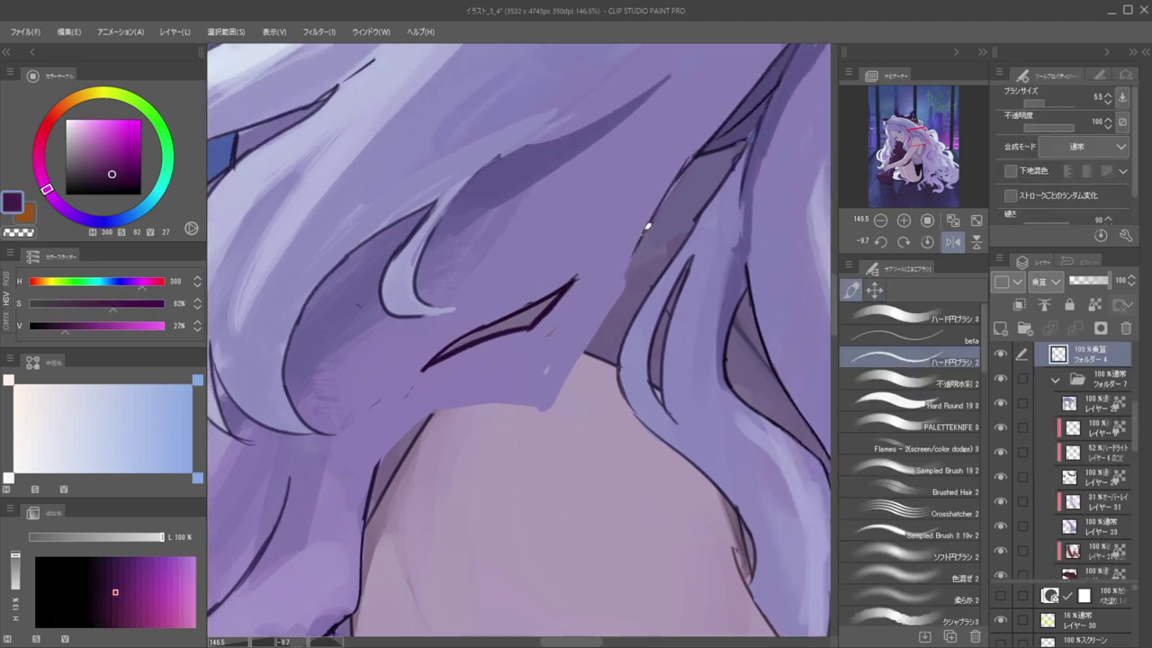
left_click_drag(690, 162, 558, 388)
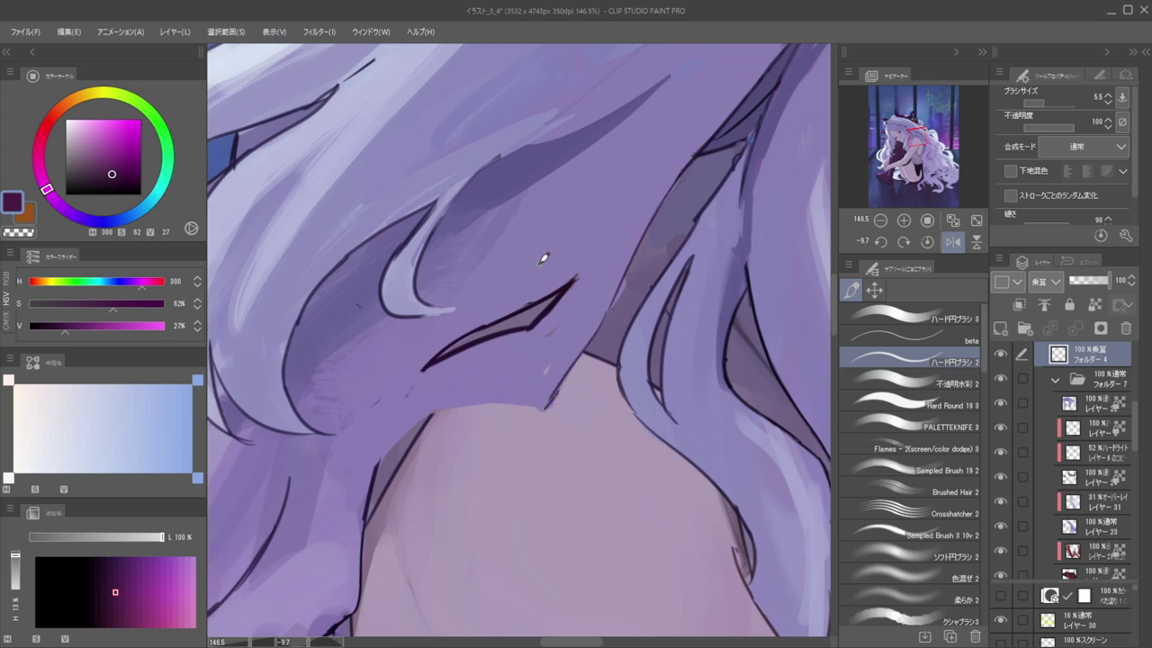
Draw dark lines along the shoulder edge and its top outline
scroll(589, 250, "down", 6)
scroll(601, 271, "up", 4)
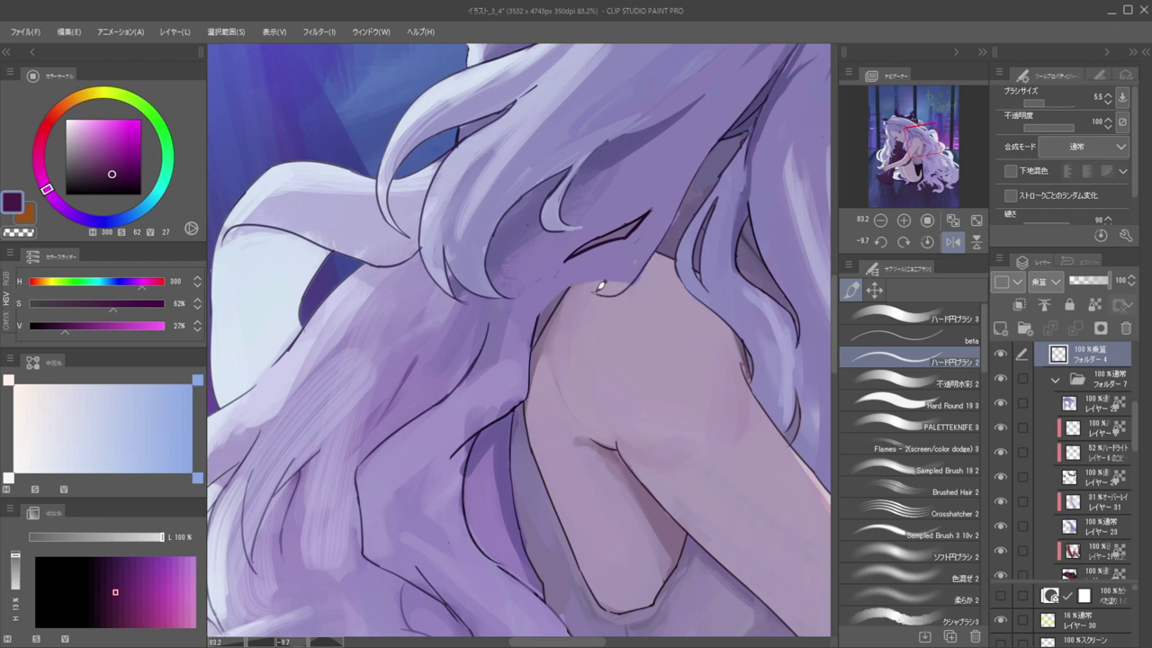
mouse_move(535, 326)
left_mouse_down()
mouse_move(575, 289)
mouse_move(603, 289)
left_mouse_up()
left_click_drag(543, 311, 594, 287)
Move from the overlay shading layer to the hair painting layer and sample the lavender hair colour
key("e")
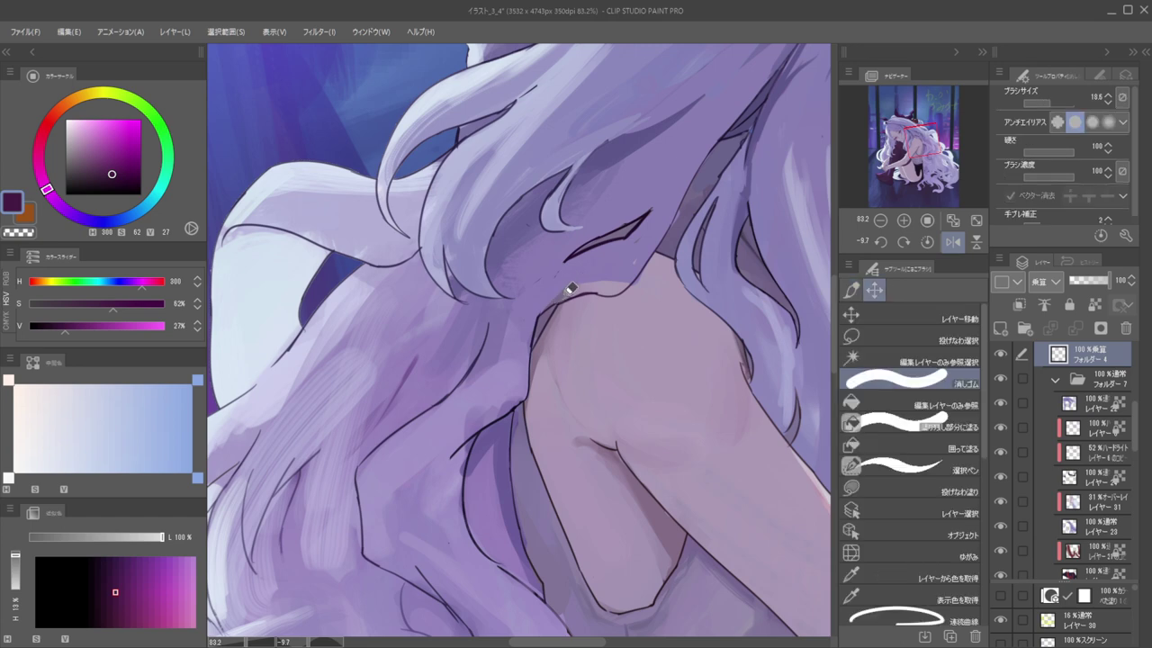
left_click(595, 258, "ctrl+shift")
key("b")
left_click(615, 262, "alt")
key("c")
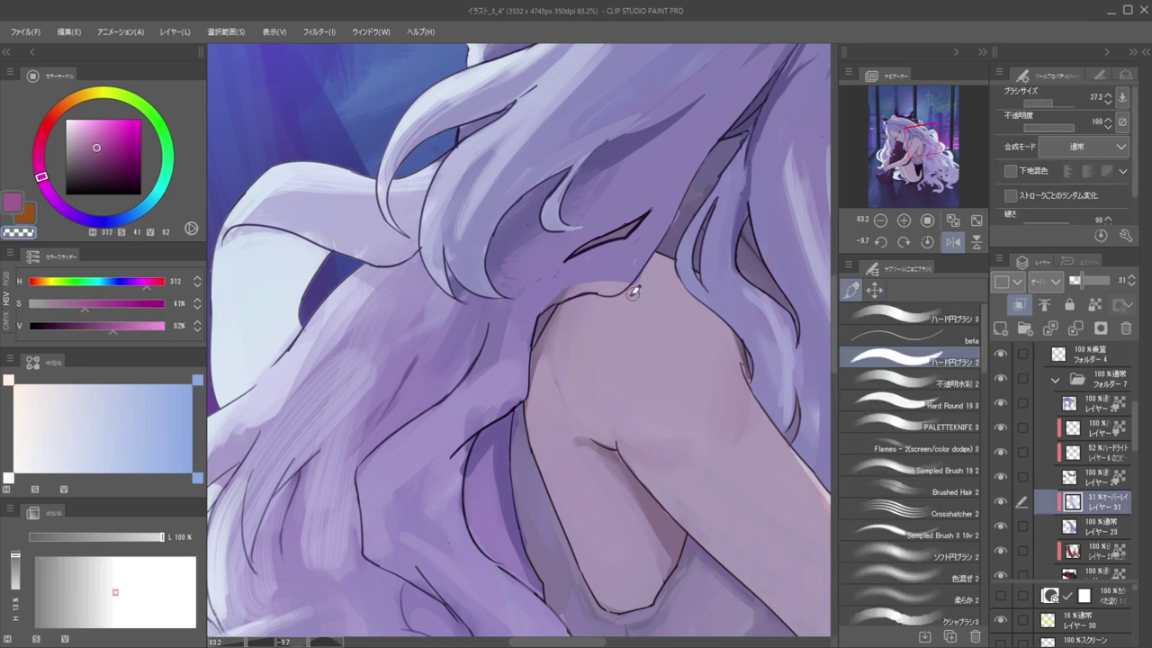
left_click(647, 269, "ctrl+shift")
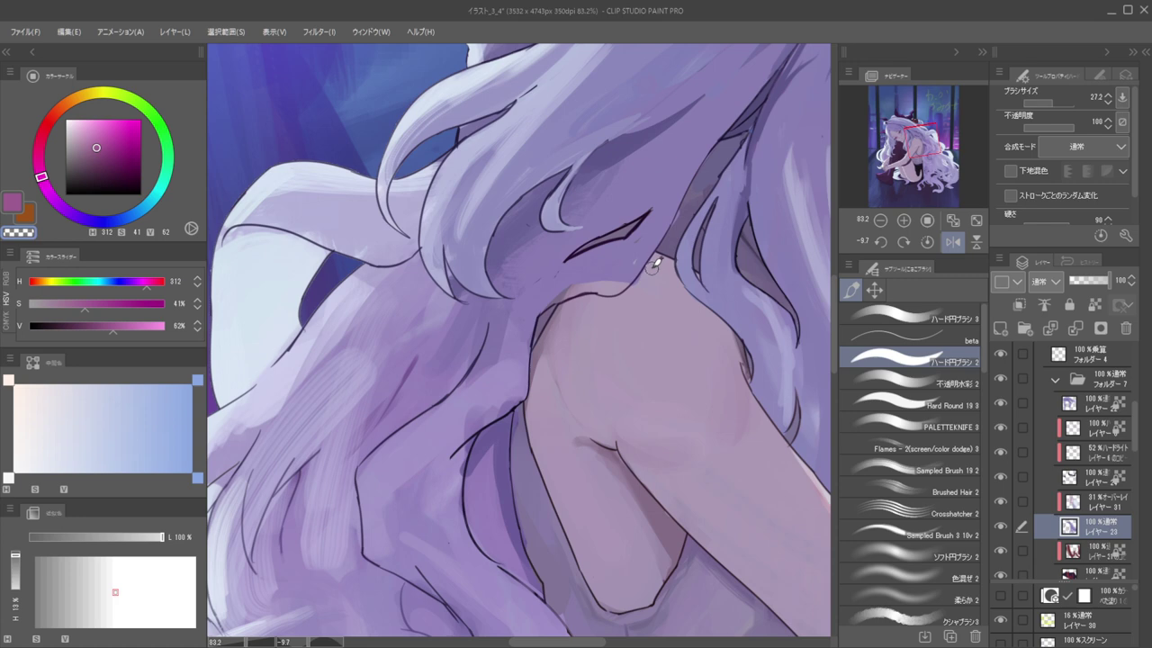
left_click(625, 270, "alt")
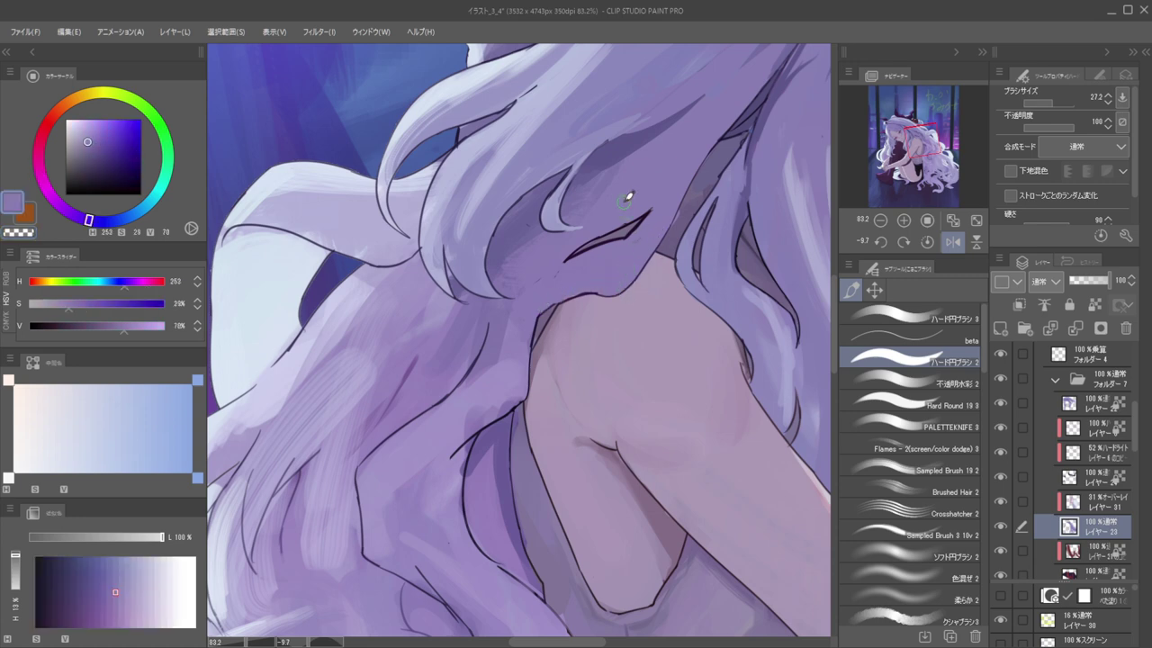
Erase part of the lower crease line on the multiply shading folder with transparent colour
scroll(635, 240, "up", 3)
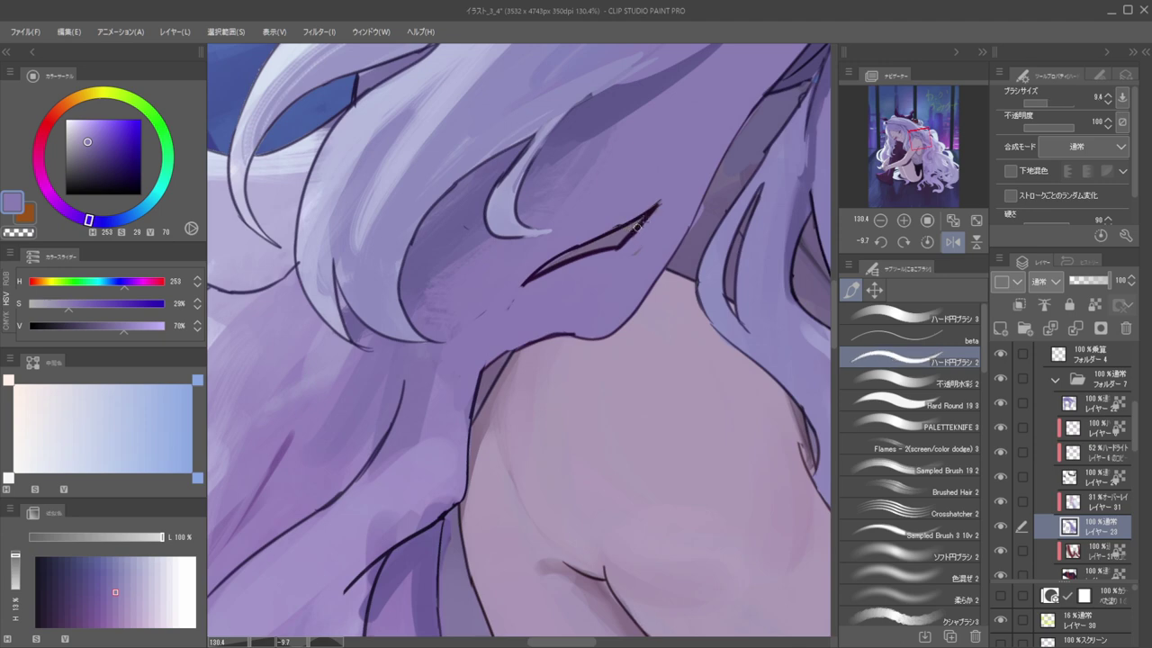
left_click(648, 216, "ctrl+shift")
key("c")
left_click_drag(660, 206, 619, 247)
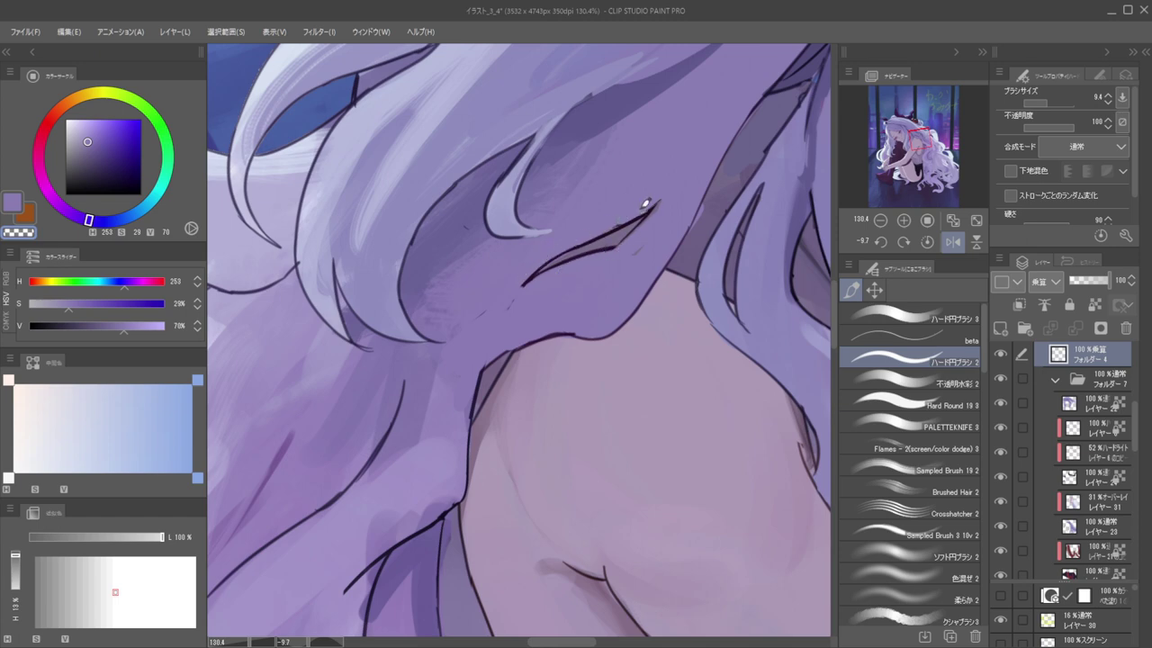
Return to the hair layer with a resized brush, then check the flipped, zoomed-out canvas
left_click(660, 224, "ctrl+shift")
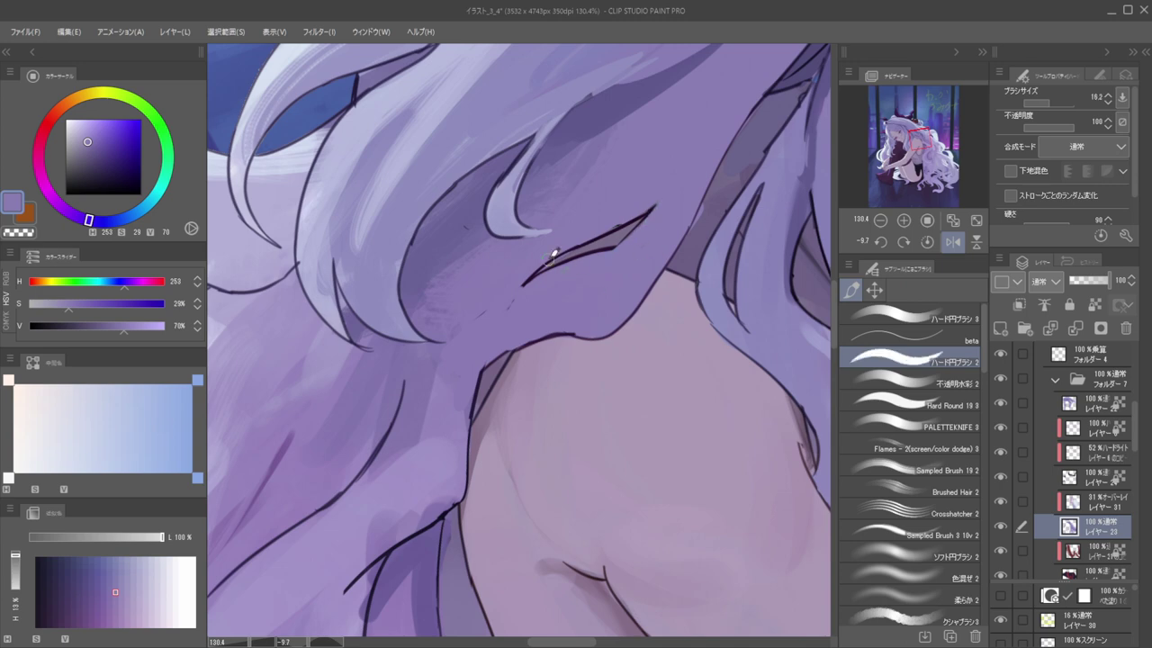
key("bracketleft")
key("c")
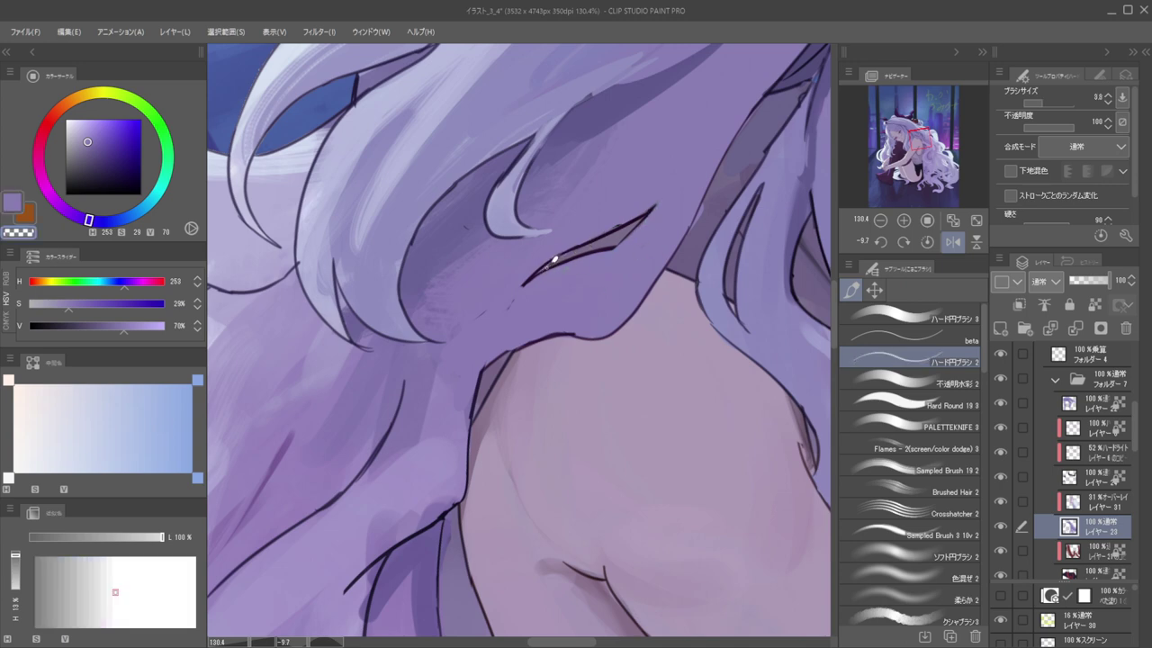
key("bracketright")
key("bracketright")
left_click_drag(594, 202, 536, 190)
left_click_drag(626, 193, 725, 221)
key("h")
key("h")
left_click_drag(641, 216, 735, 208)
left_click_drag(543, 197, 616, 195)
left_click(633, 242, "ctrl+shift")
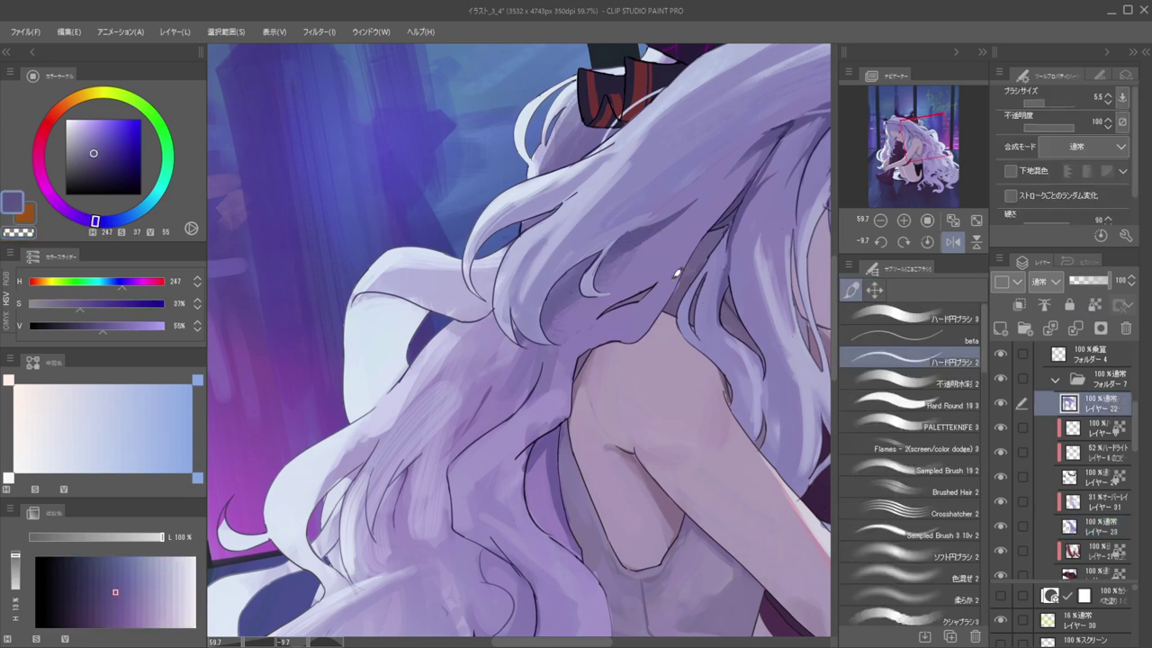
Select the hair layer from the canvas and try a dark purple stroke, then undo it
left_click(657, 291, "ctrl+shift")
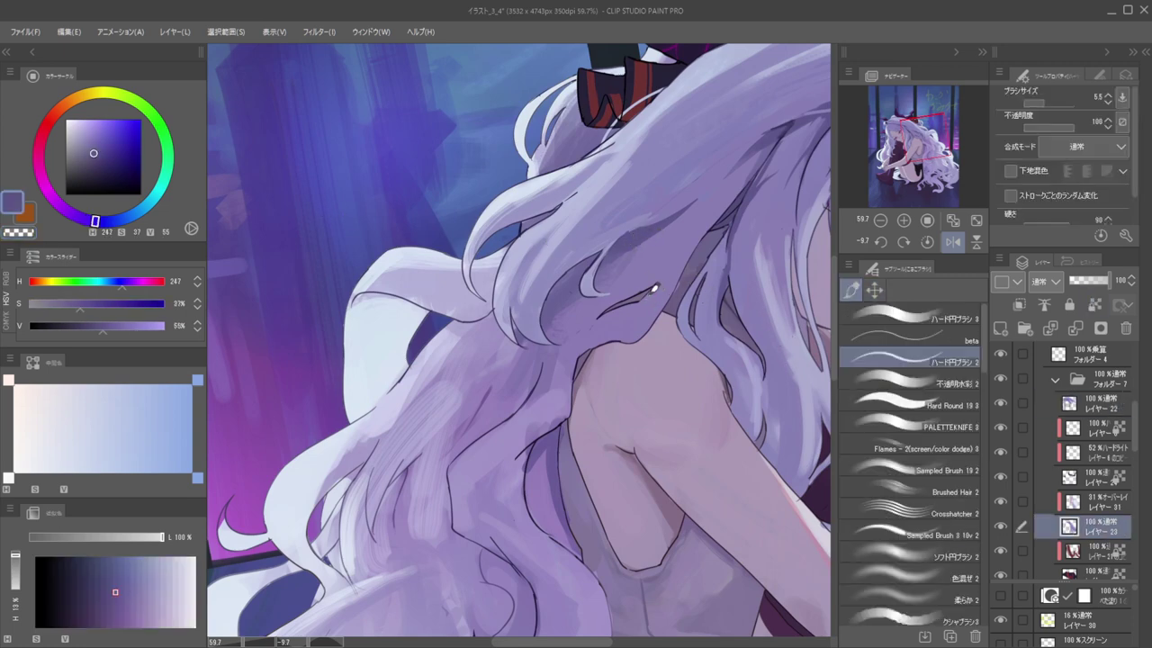
key("ctrl+shift")
left_click(633, 238)
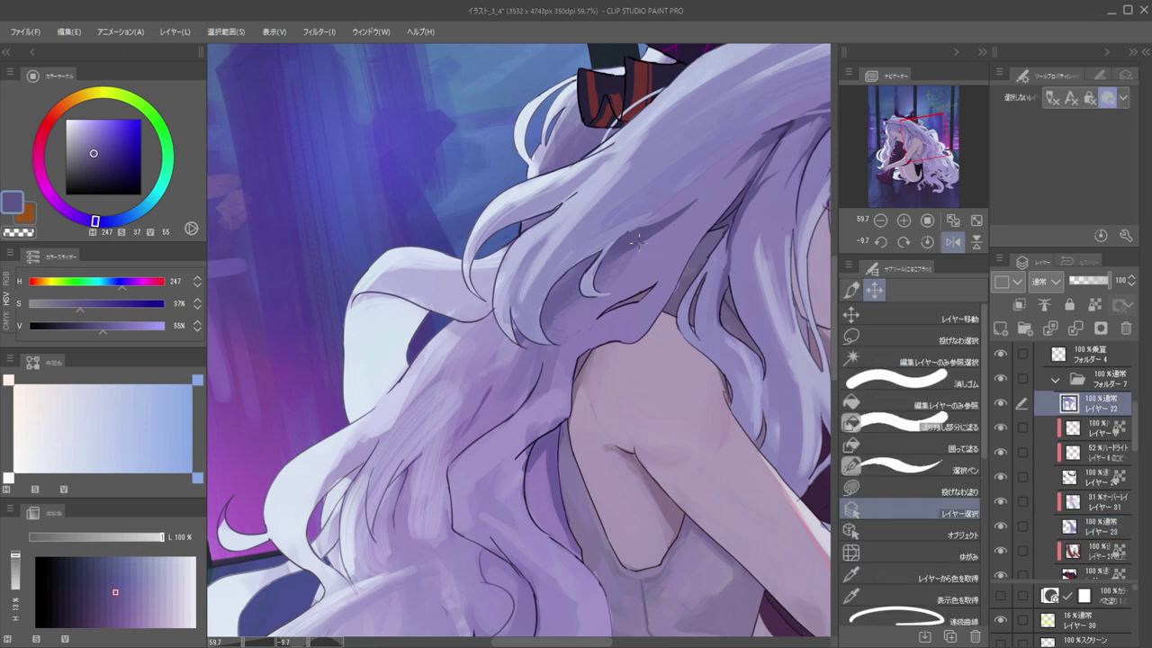
left_click(639, 234, "ctrl+shift")
left_click(642, 232, "alt")
left_click(642, 232, "alt")
left_click_drag(667, 284, 657, 305)
left_click_drag(675, 244, 646, 308)
key("ctrl+z")
With the watercolour brush, paint dark purple shading down the hair edge and a fine lavender stroke
left_click(909, 382)
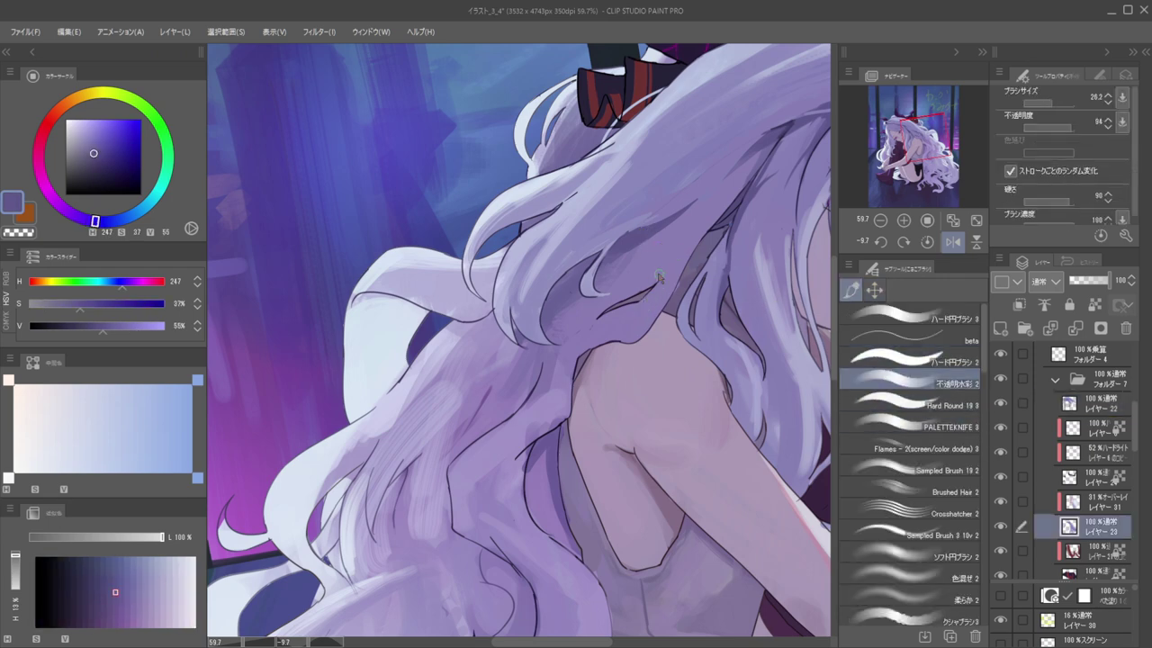
left_click_drag(683, 243, 644, 306)
left_click(617, 331, "alt")
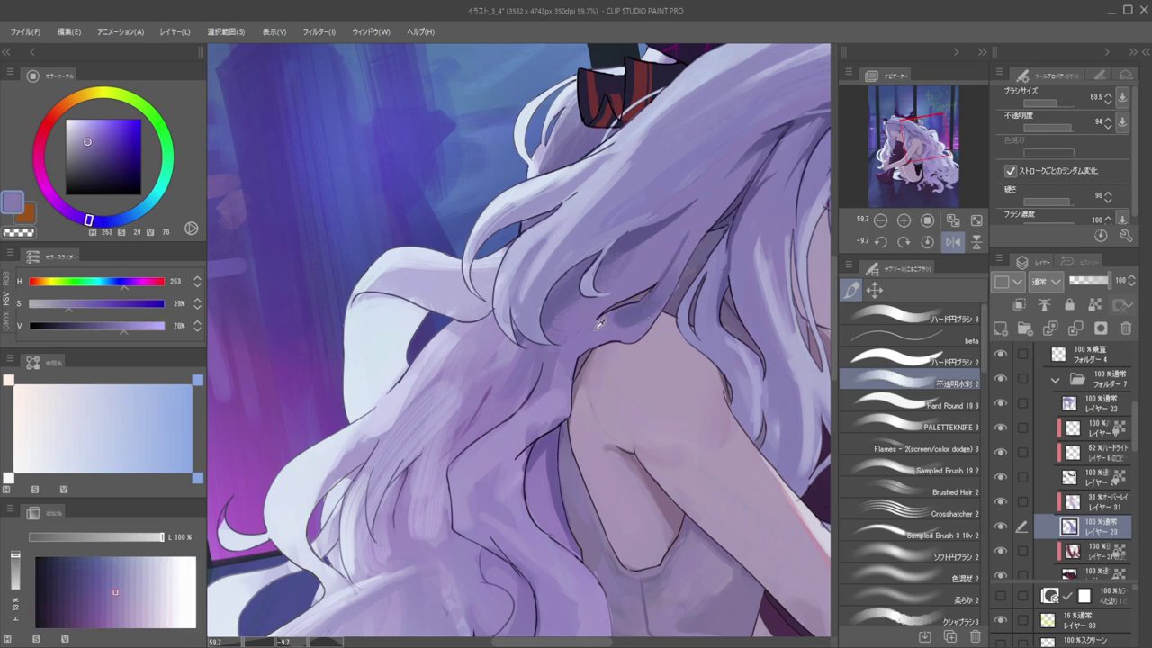
left_click_drag(654, 320, 636, 319, "ctrl+alt")
mouse_move(614, 318)
left_mouse_down()
mouse_move(659, 305)
mouse_move(603, 327)
mouse_move(687, 260)
mouse_move(699, 229)
mouse_move(689, 257)
mouse_move(657, 265)
left_mouse_up()
Lock the hair layer's transparent pixels and set a transparent-colour brush at a small size
key("slash")
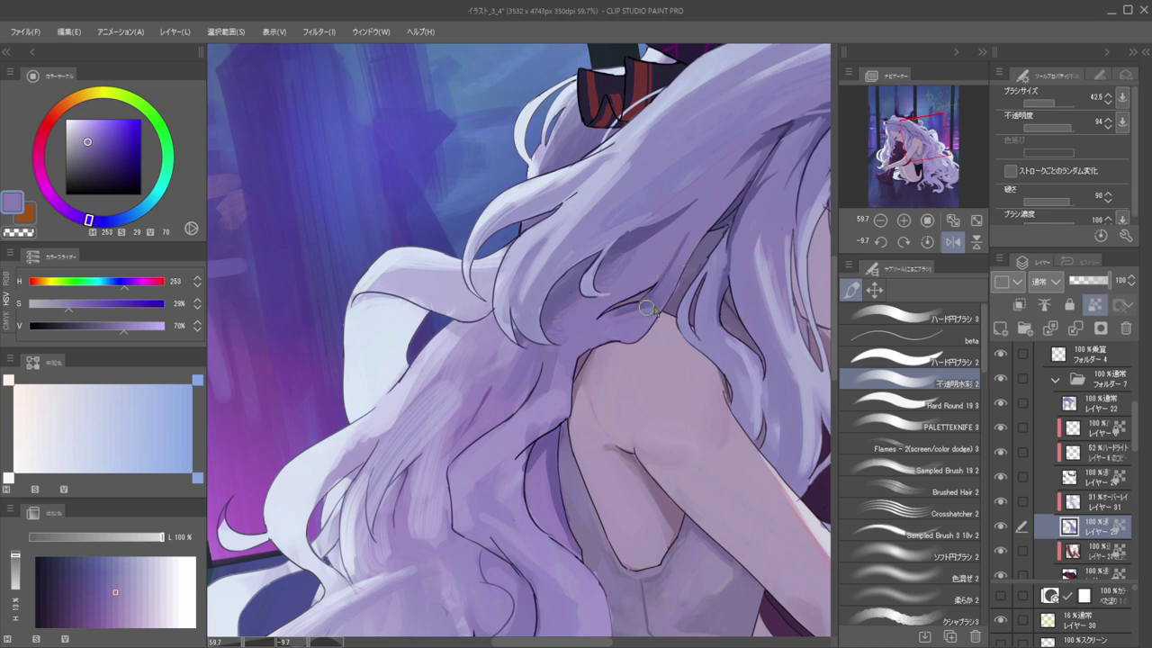
left_click_drag(649, 309, 638, 311, "ctrl+alt")
key("c")
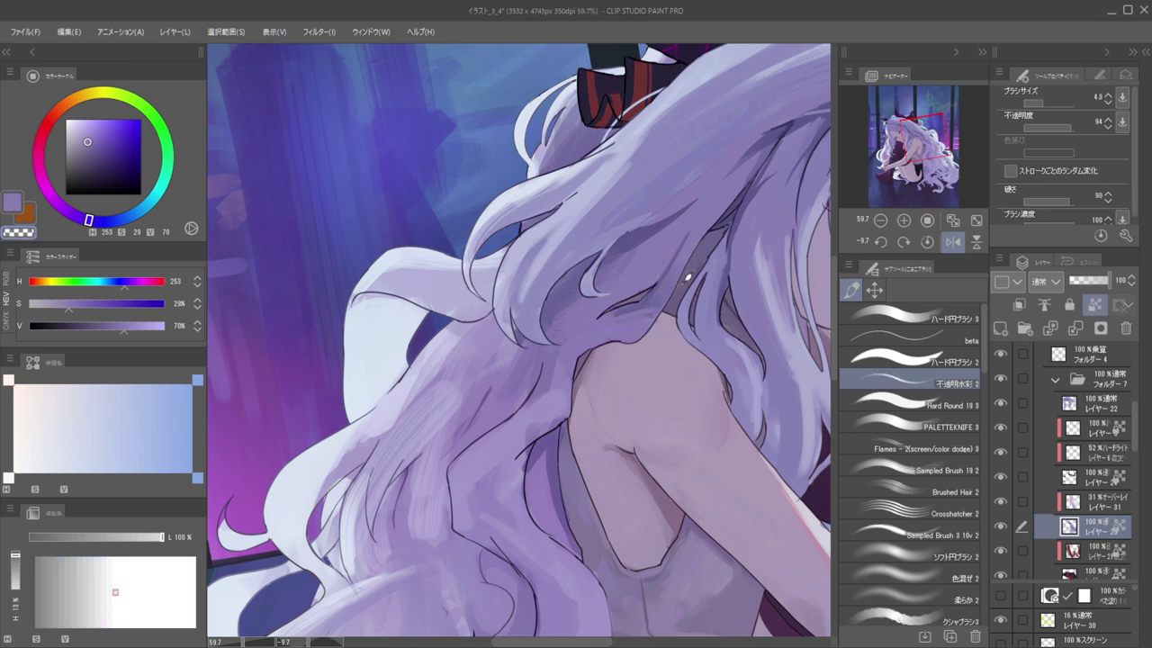
left_click_drag(685, 280, 689, 273, "ctrl+alt")
left_click(650, 305, "alt")
left_click_drag(643, 321, 646, 321, "ctrl+alt")
mouse_move(655, 252)
left_mouse_down("ctrl")
mouse_move(601, 222)
mouse_move(689, 250)
mouse_move(711, 243)
mouse_move(673, 253)
left_mouse_up("ctrl")
Add a short dark stroke to the hair with the hard round brush
left_click(678, 248, "alt")
left_click(897, 362)
mouse_move(693, 204)
left_mouse_down()
mouse_move(671, 253)
mouse_move(678, 245)
left_mouse_up()
left_click(690, 229, "alt")
left_click(687, 231, "alt")
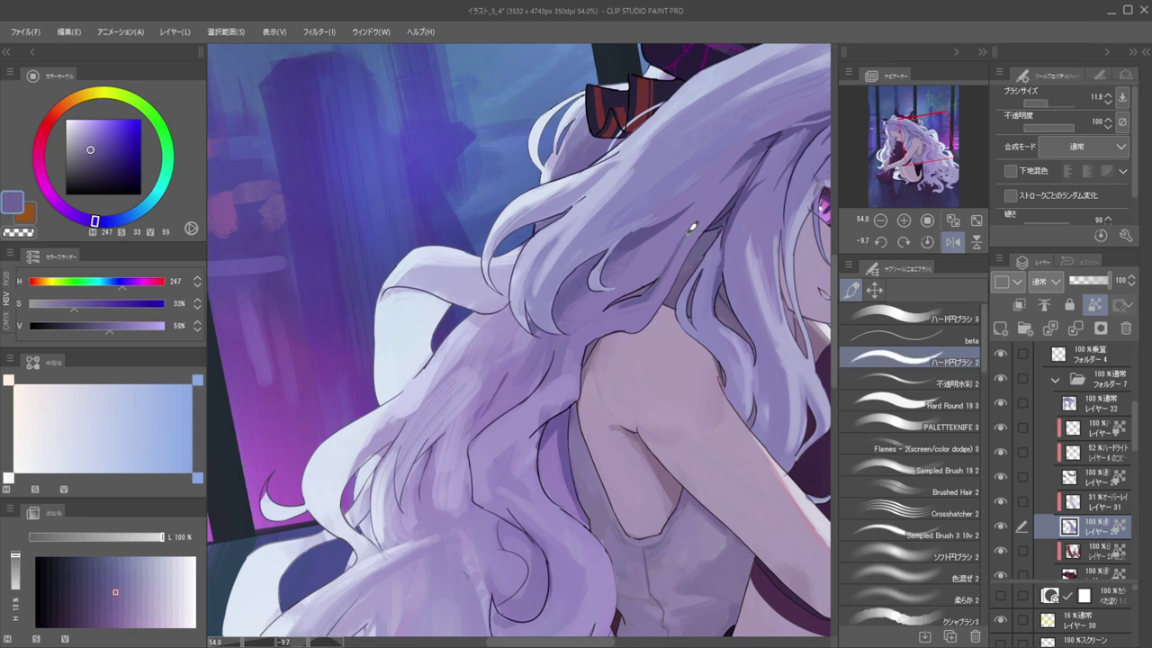
Sample several lavender hair tones and set up a watercolour-style brush for blending
left_click(654, 300, "alt")
left_click_drag(663, 289, 671, 284)
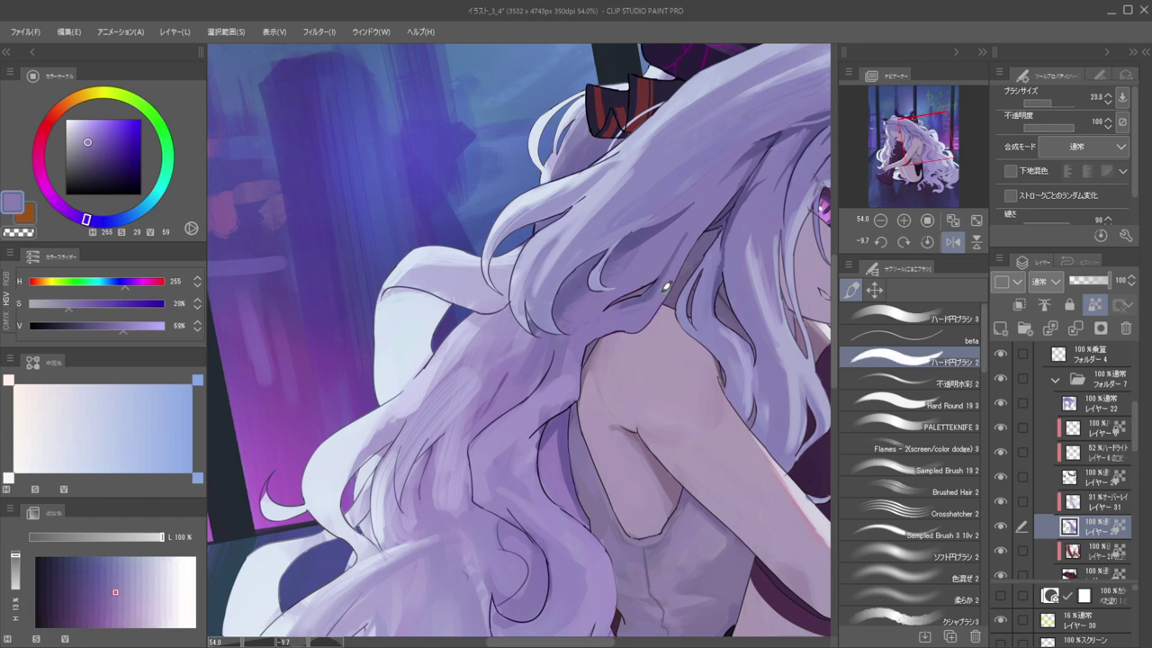
left_click(625, 302, "alt")
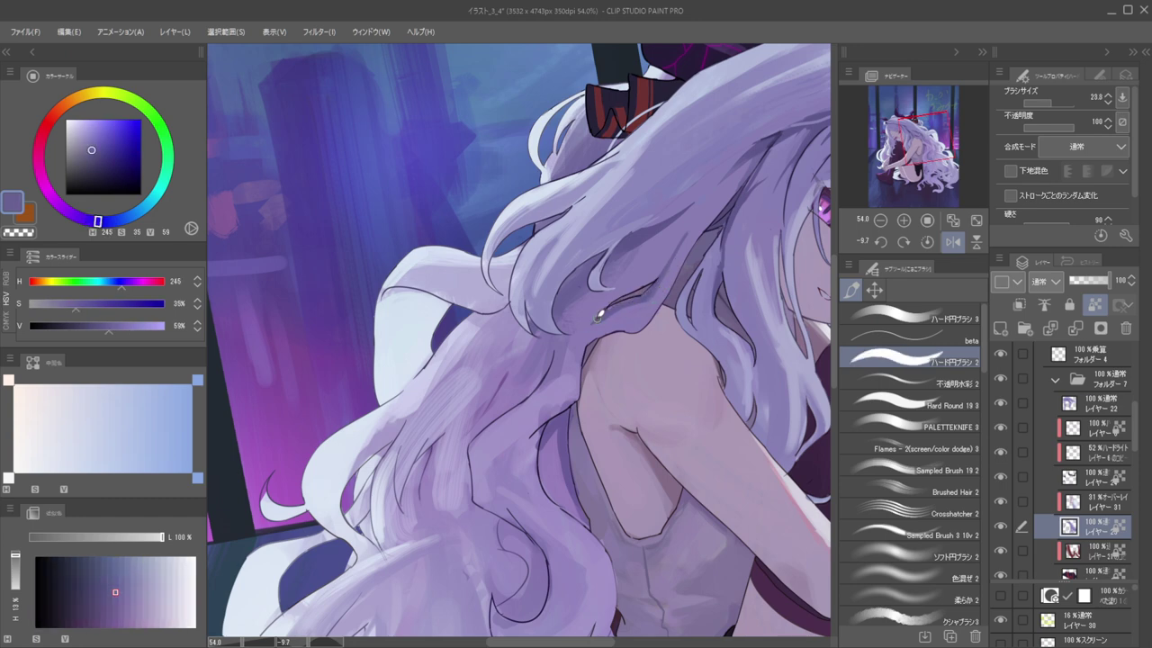
left_click(603, 310, "alt")
left_click(897, 385)
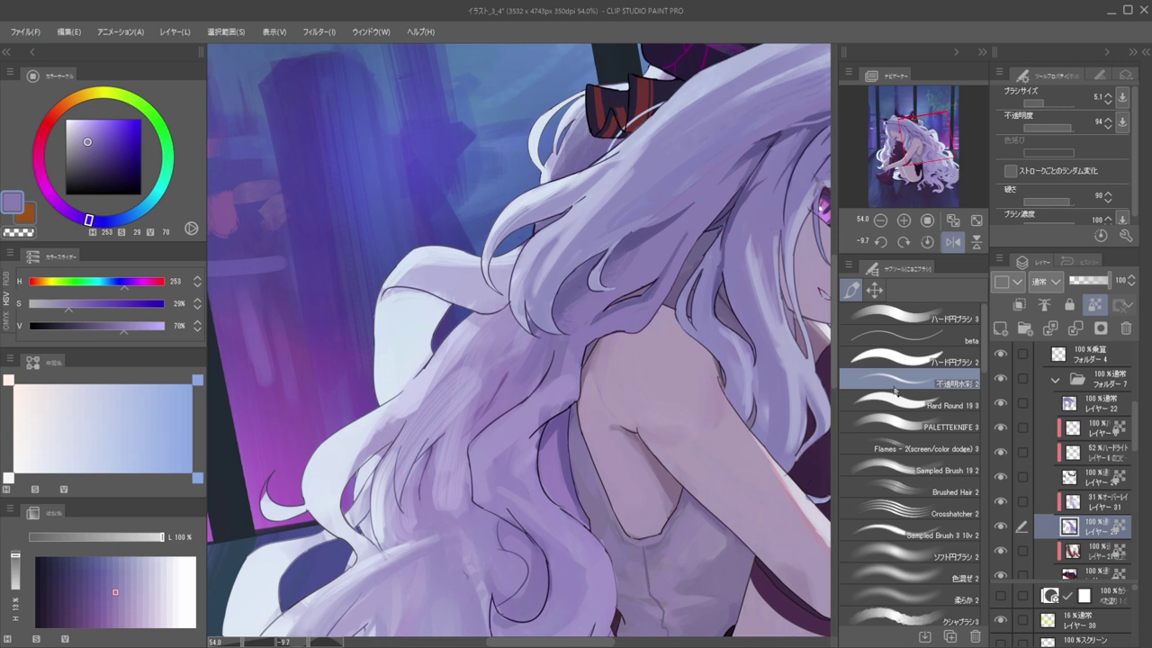
left_click_drag(627, 328, 640, 326)
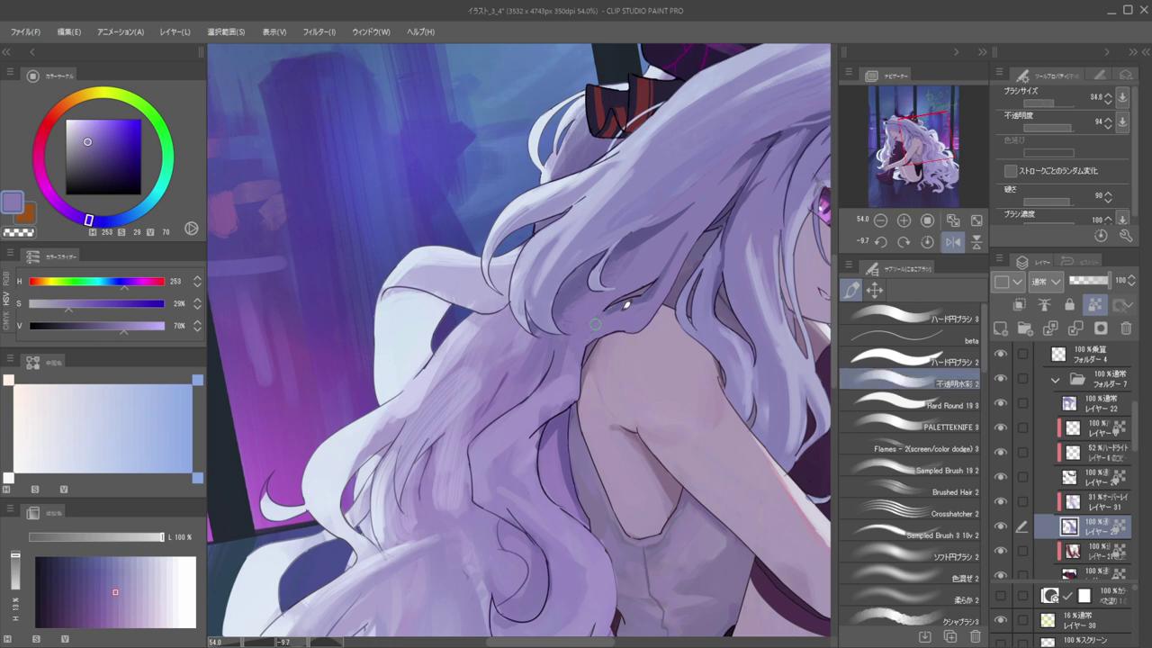
left_click(642, 303, "alt")
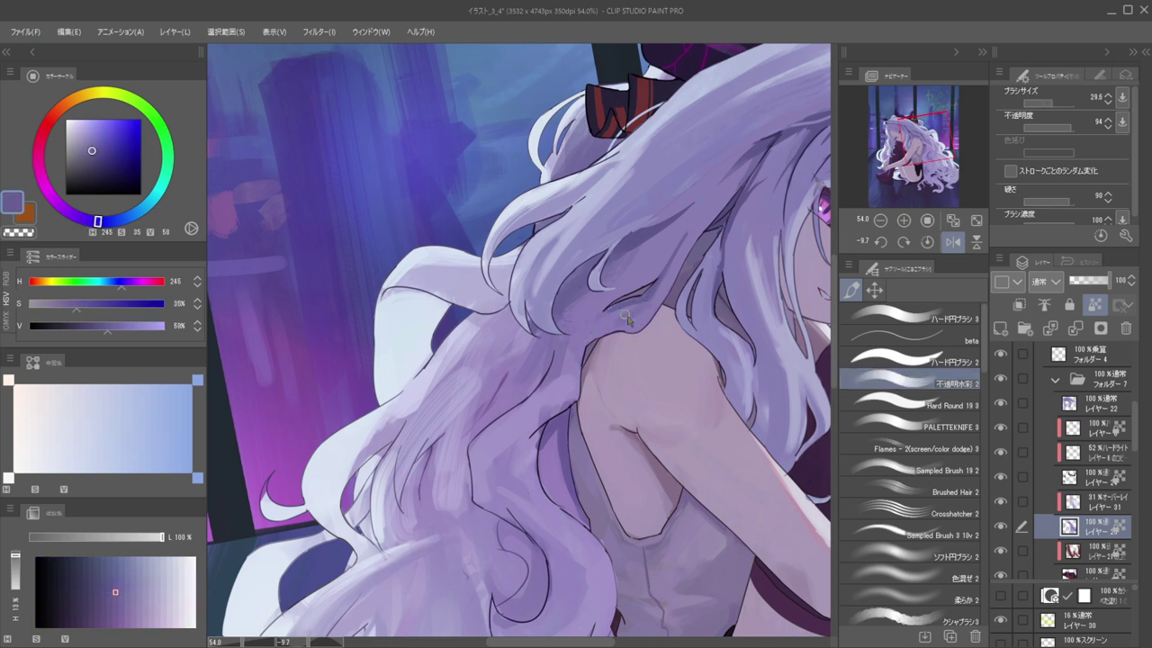
left_click(584, 306, "alt")
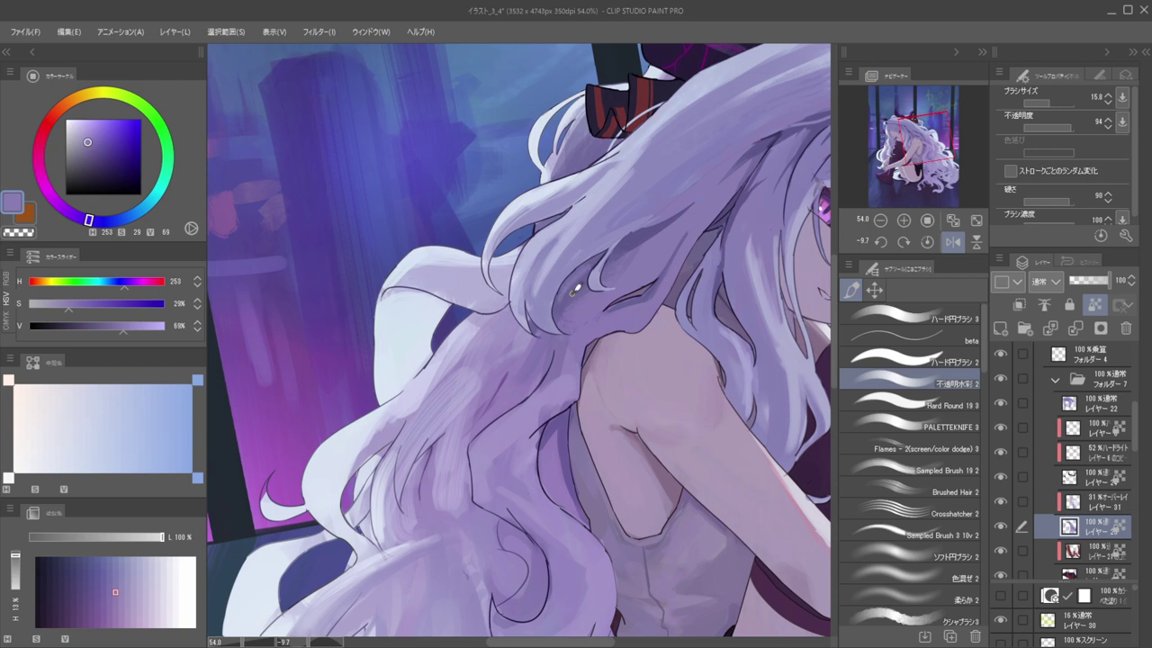
left_click(577, 289, "alt")
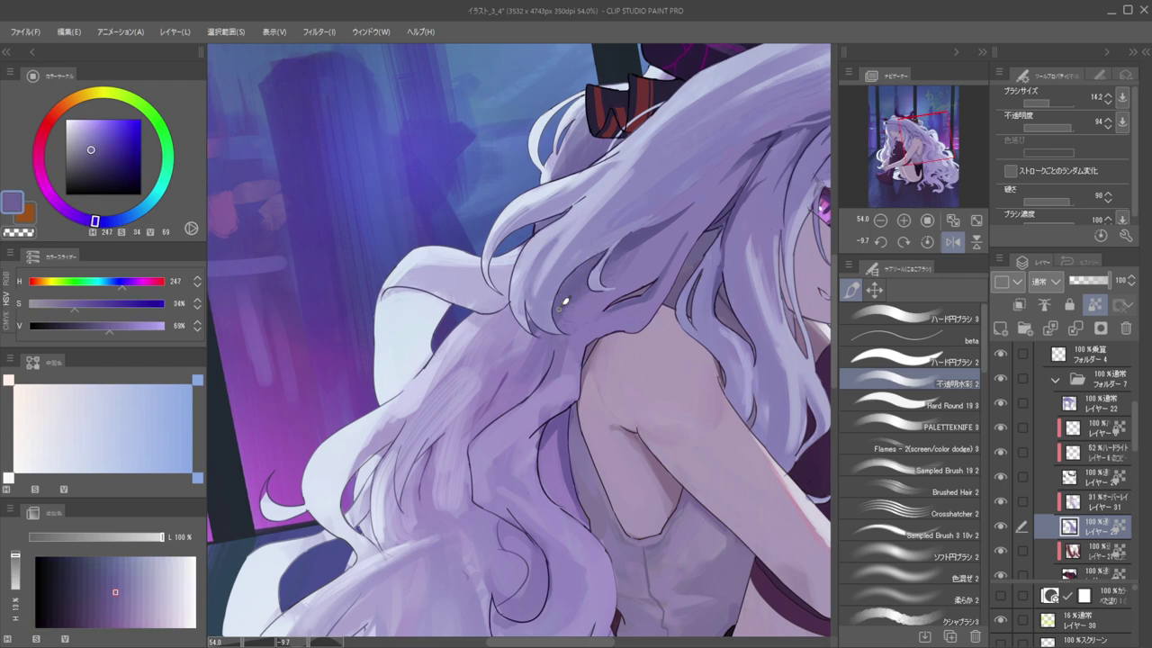
scroll(581, 301, "down", 1)
mouse_move(584, 309)
left_mouse_down()
mouse_move(567, 314)
mouse_move(564, 289)
left_mouse_up()
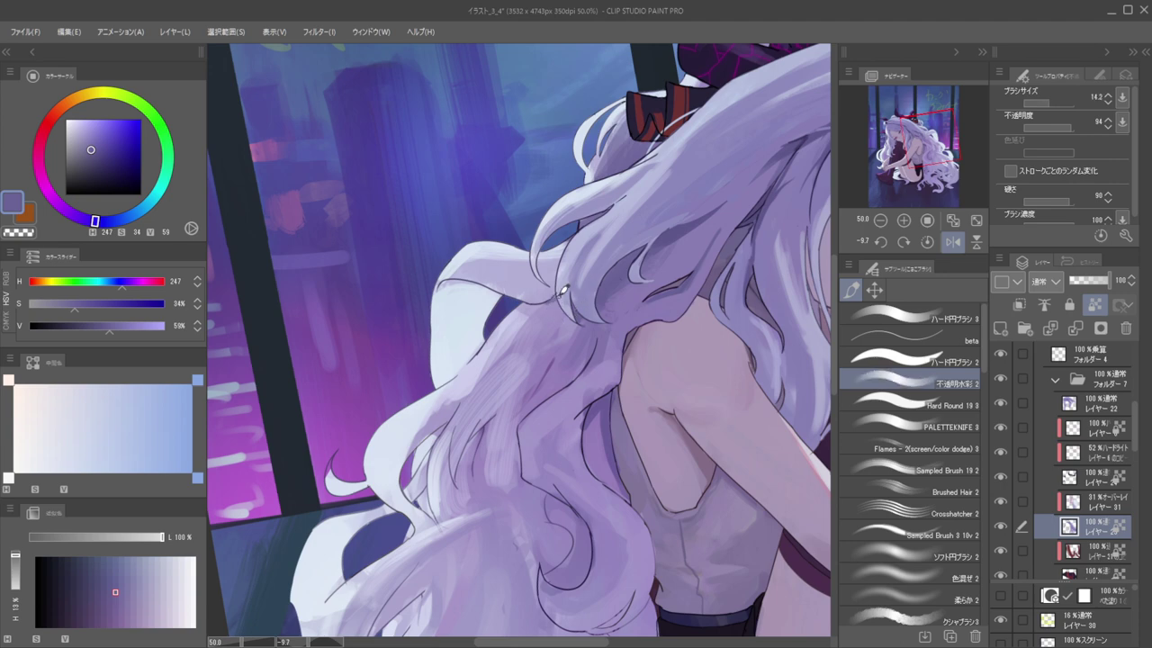
Mirror the canvas back and forth and pan to review the hair and shoulder
key("h")
scroll(611, 282, "down", 5)
left_click_drag(613, 238, 619, 245)
key("h")
left_click_drag(643, 282, 717, 311)
key("h")
left_click_drag(650, 266, 709, 271)
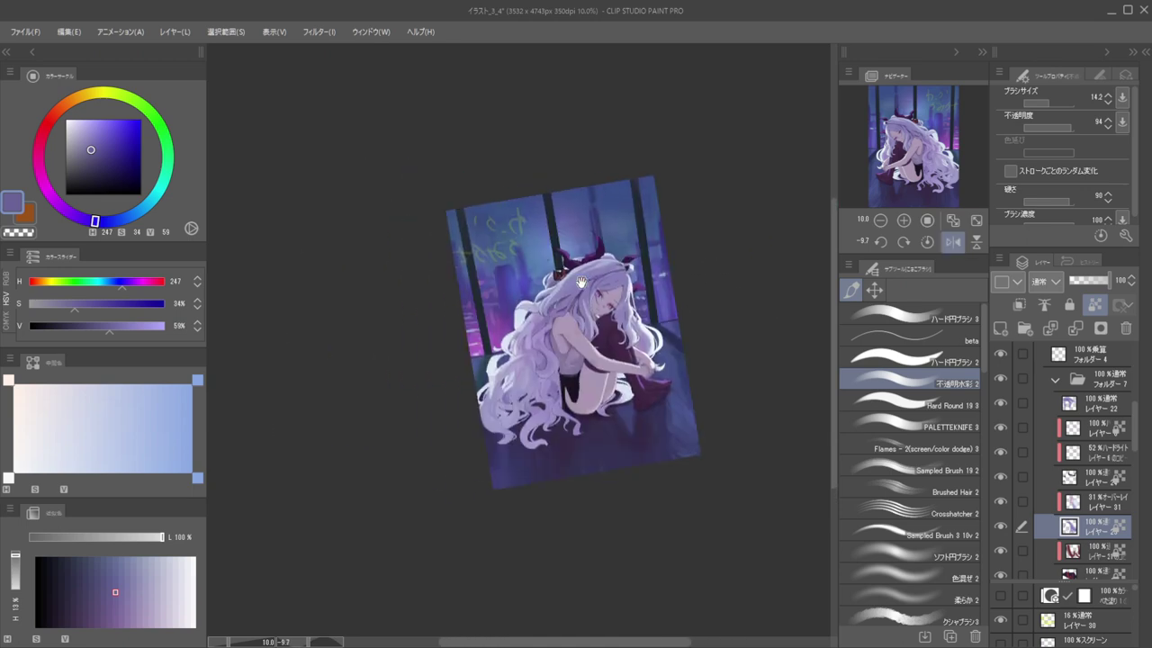
scroll(574, 304, "up", 7)
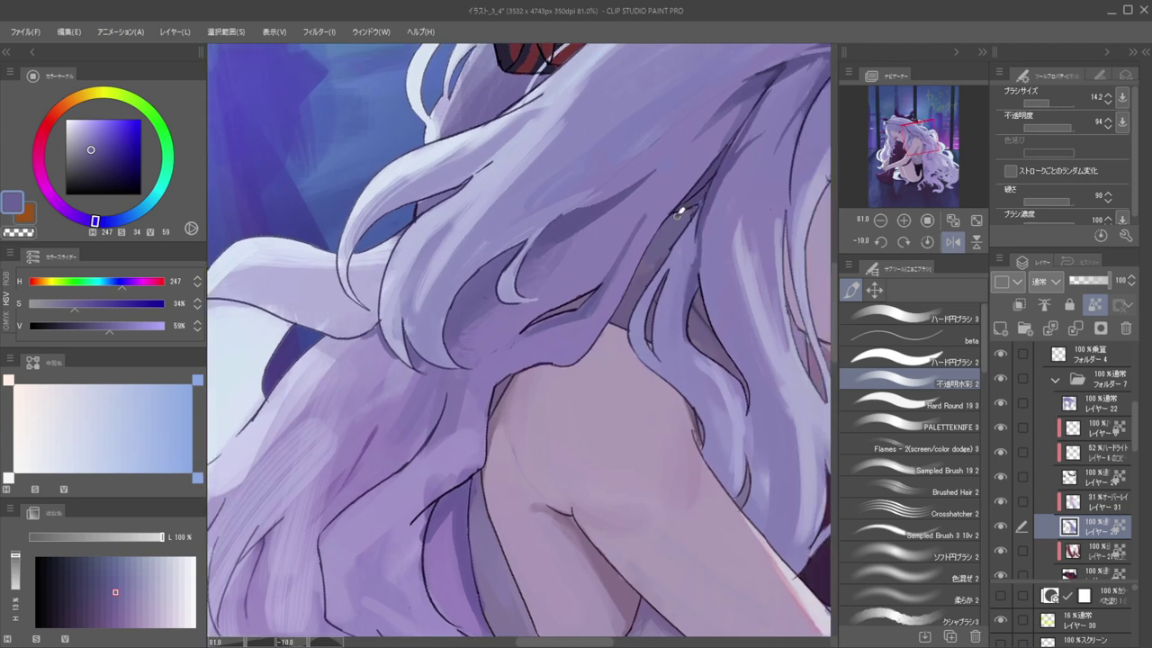
Pick the underlying hair layer and a darker purple on a textured sampled brush
left_click(673, 227, "ctrl+shift")
left_click(661, 201, "alt")
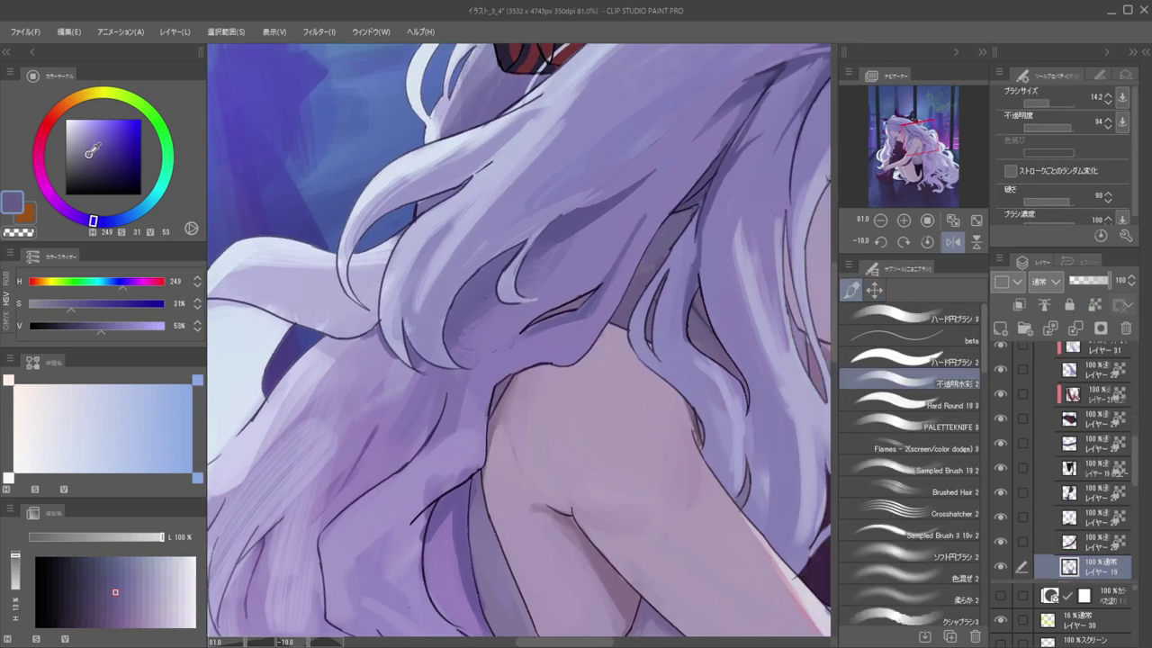
left_click(90, 162)
left_click_drag(509, 274, 520, 244)
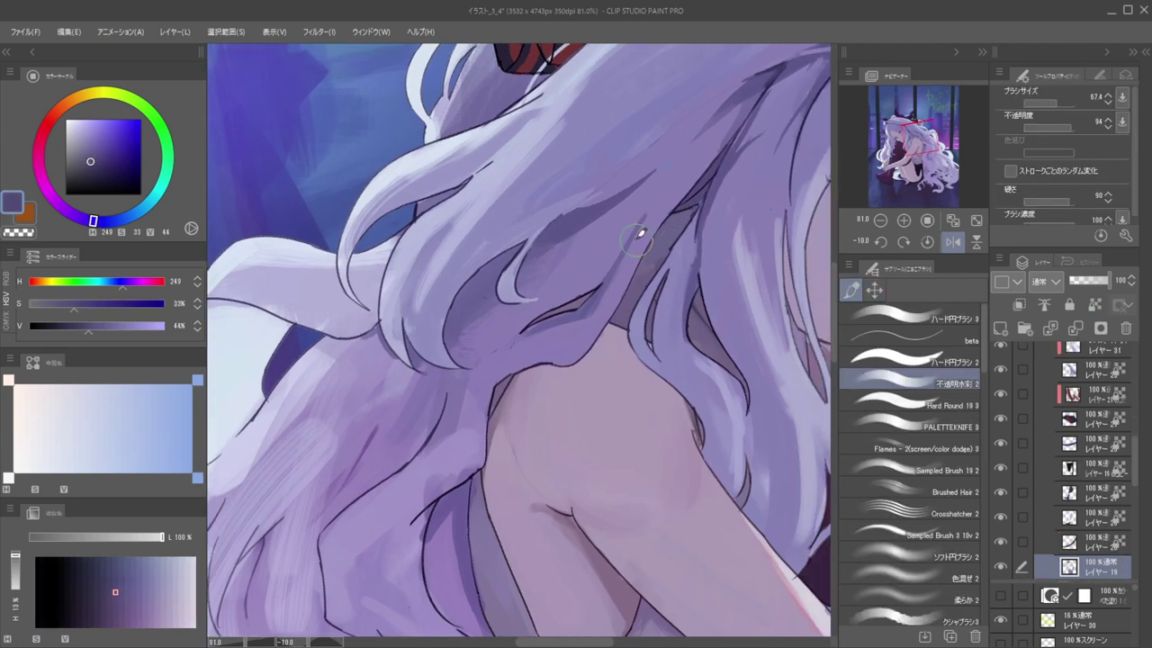
left_click(887, 461)
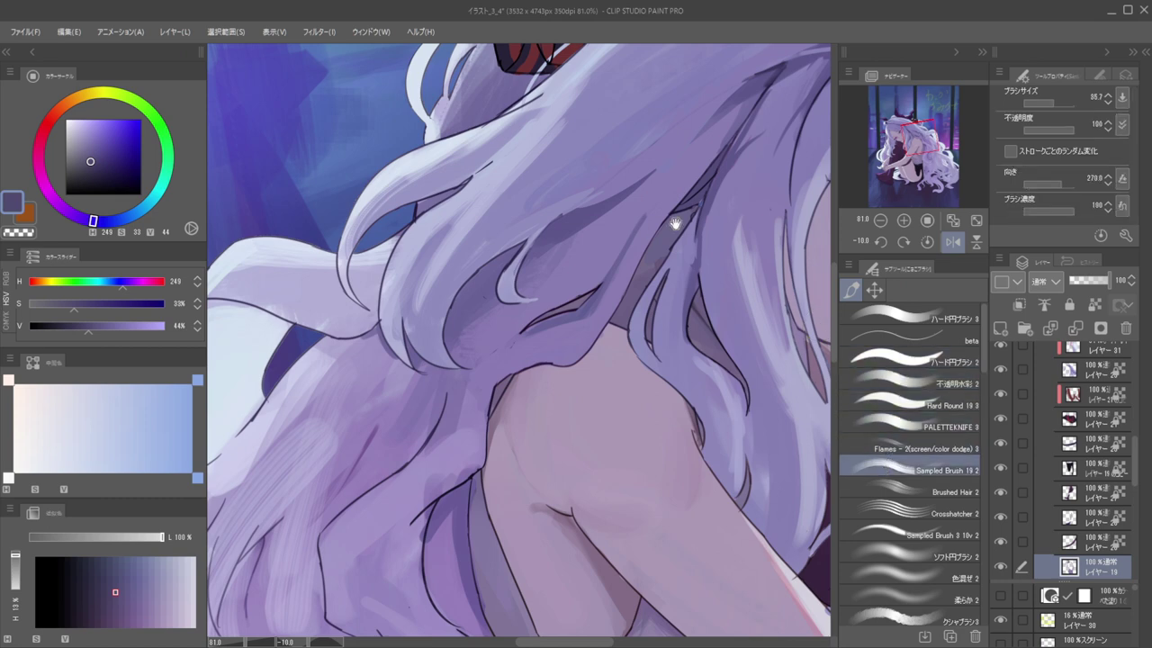
scroll(656, 226, "down", 2)
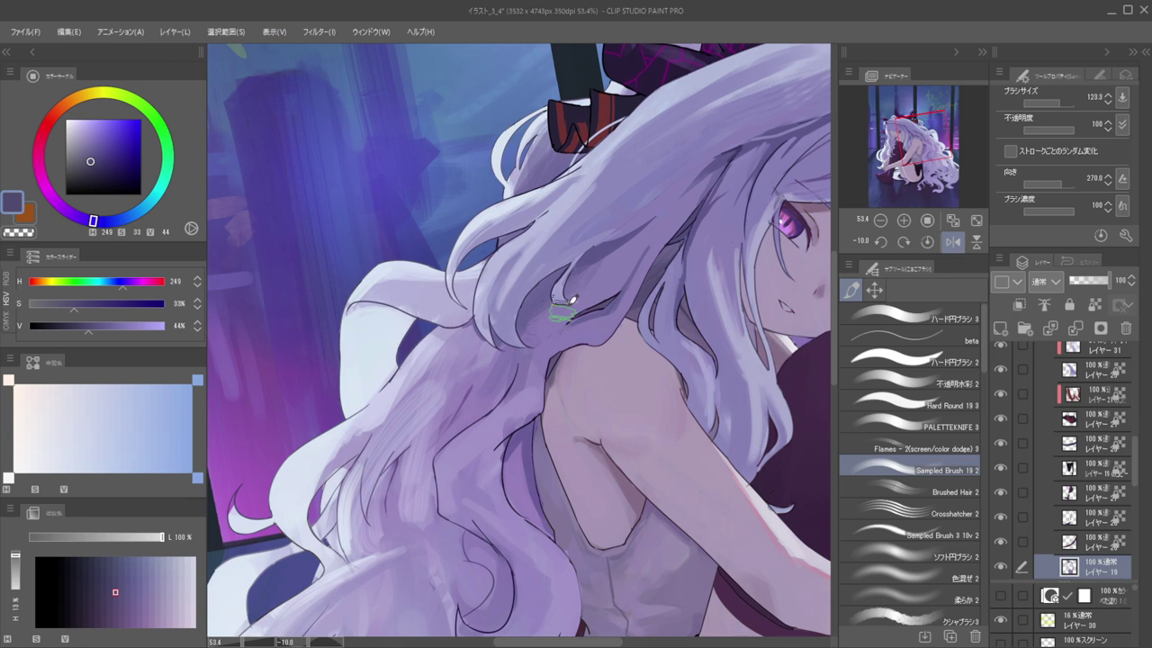
key("g")
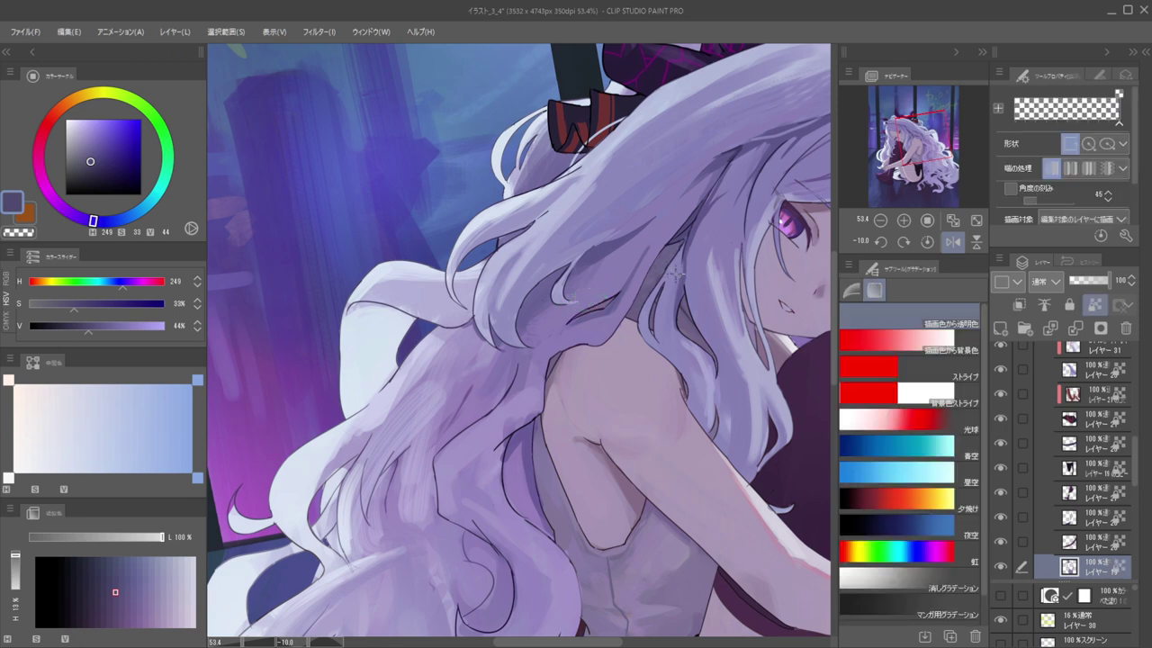
key("b")
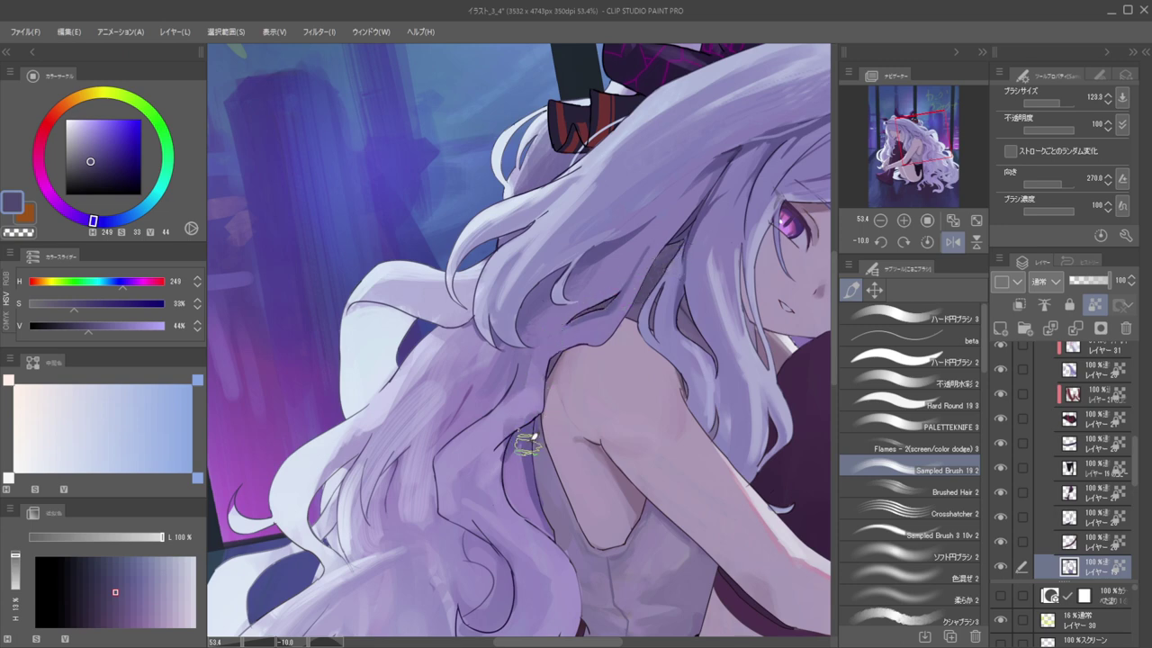
key("[")
key("[")
key("[")
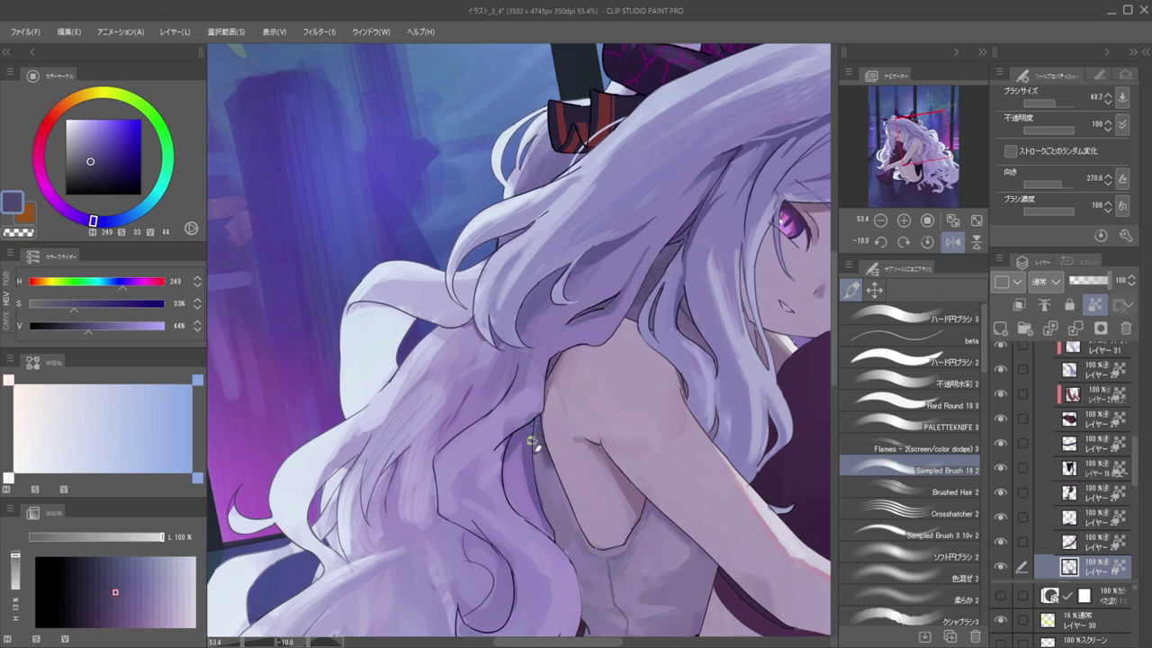
scroll(531, 418, "up", 3)
Select Layer 20 and a hard round transparent-colour brush at about size 10
left_click(522, 431, "ctrl+shift")
left_click_drag(568, 423, 546, 425)
left_click(1040, 378)
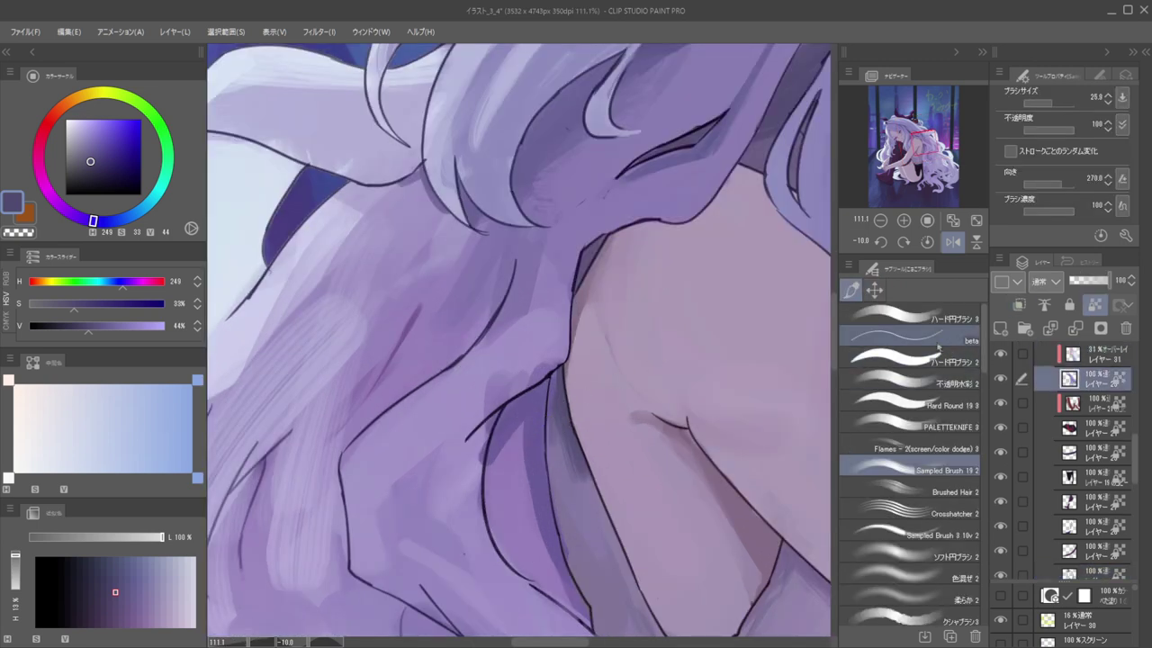
left_click(933, 356)
key("c")
mouse_move(552, 398)
left_mouse_down()
mouse_move(540, 397)
mouse_move(526, 338)
mouse_move(643, 380)
mouse_move(674, 356)
left_mouse_up()
key("h")
key("h")
key("h")
left_click_drag(546, 342, 590, 340)
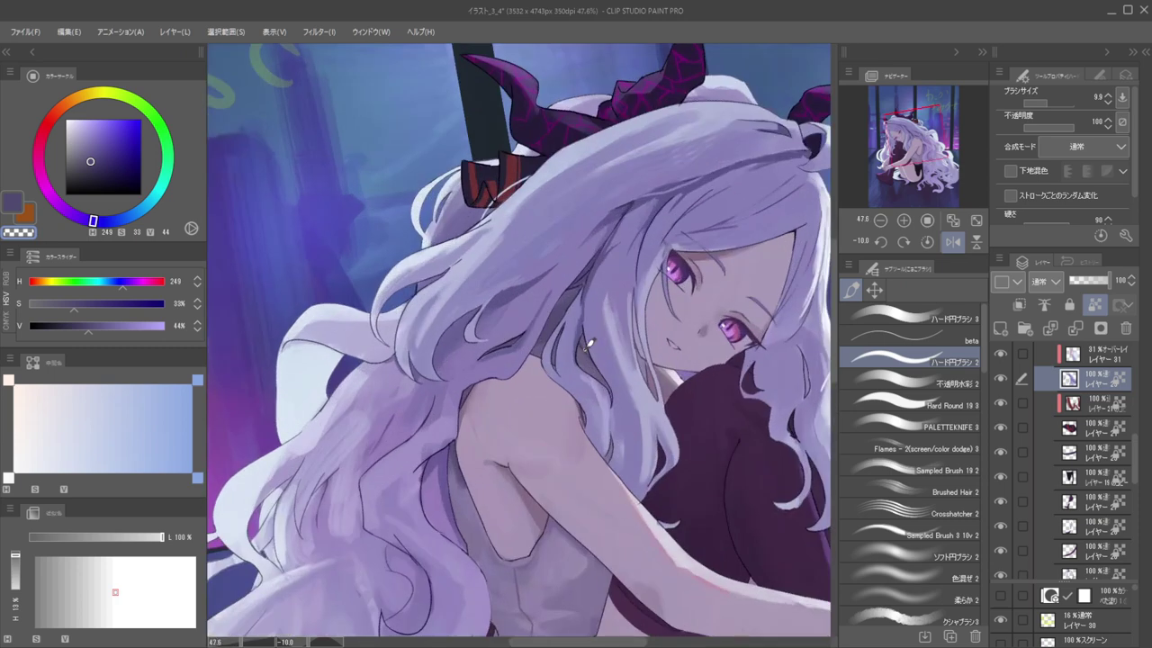
Pick the hair layer and a muted purple on a textured brush at about size 105
left_click(580, 350, "ctrl+shift")
key("b")
left_click(591, 358, "alt")
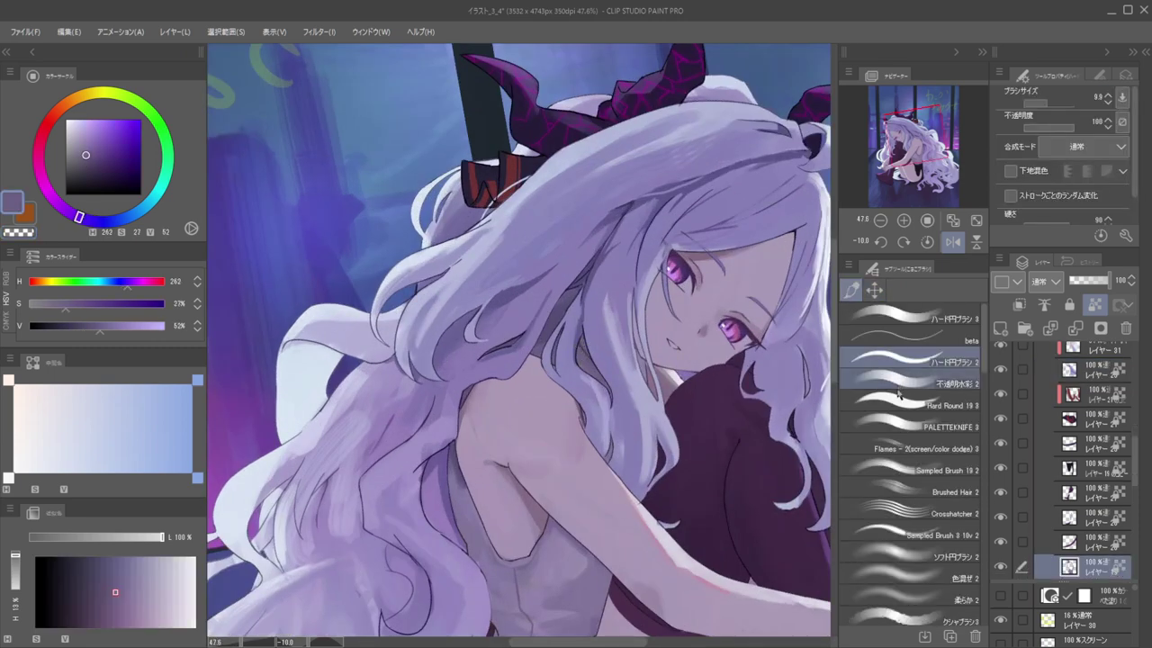
left_click(900, 468)
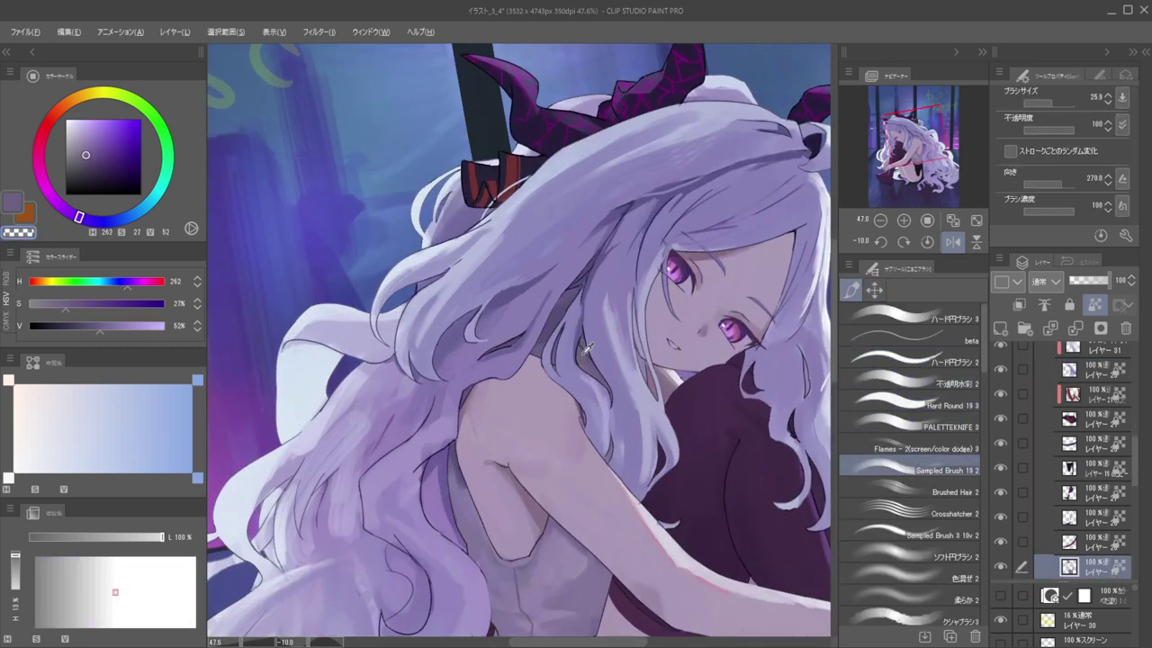
left_click(583, 360, "alt")
key("bracketright")
key("bracketright")
key("bracketright")
key("bracketright")
key("bracketright")
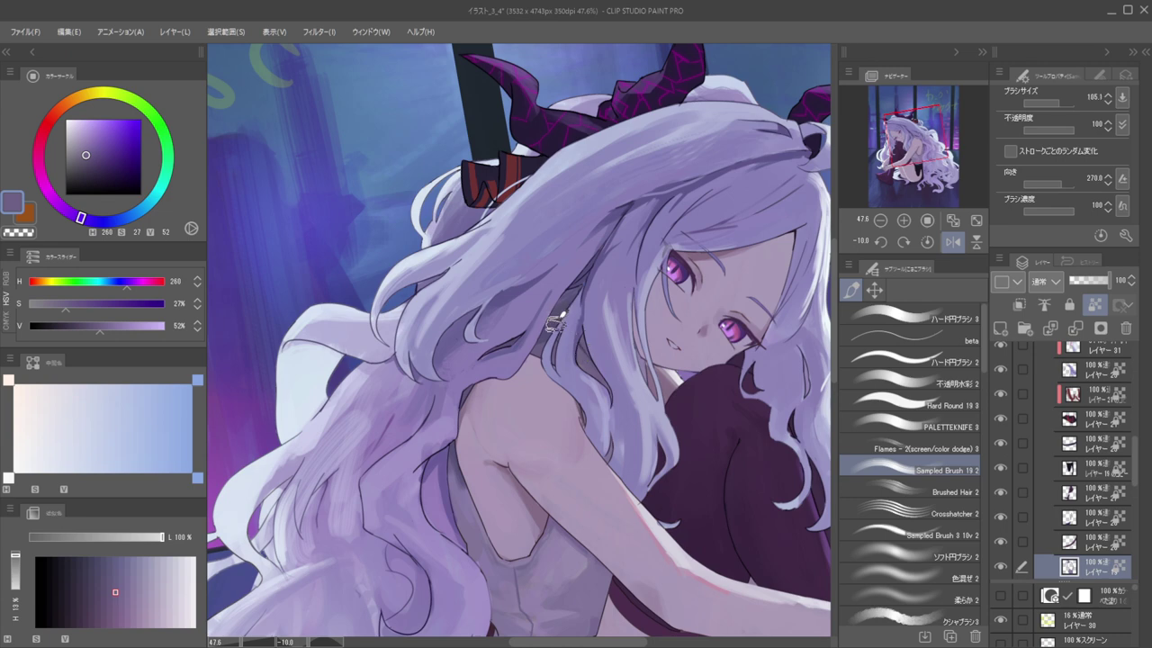
left_click_drag(552, 234, 618, 223)
key("h")
key("h")
left_click_drag(475, 258, 512, 244)
scroll(511, 243, "up", 4)
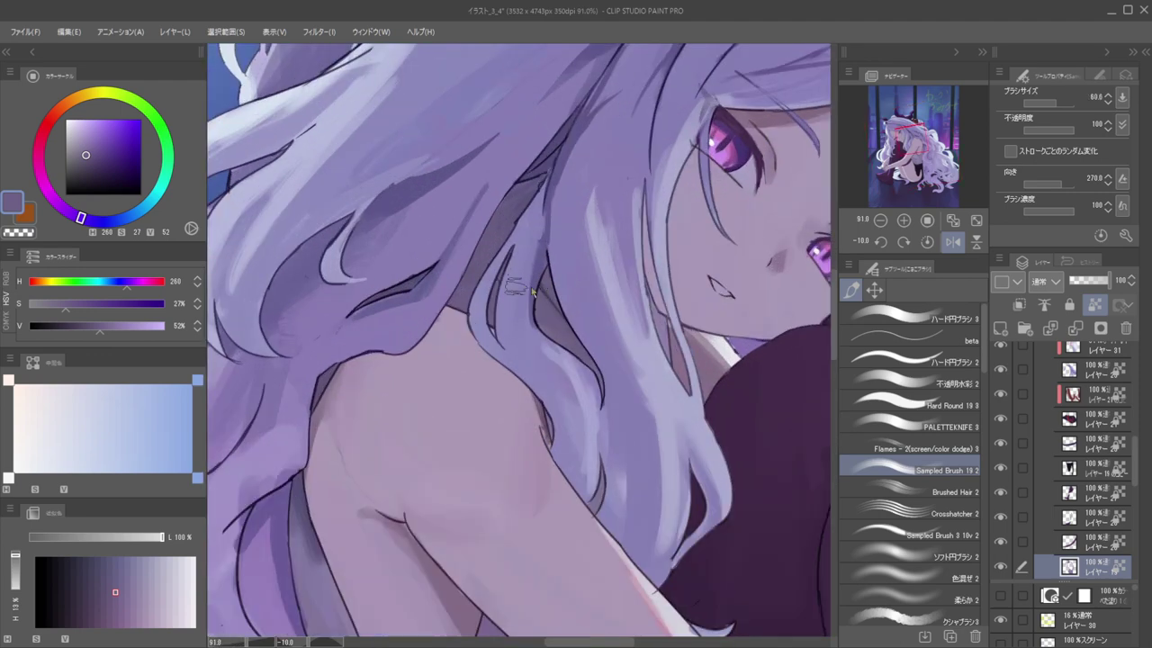
Darken the gap between the hair locks with a dark purple hard round stroke
key("o")
left_click(545, 289, "alt")
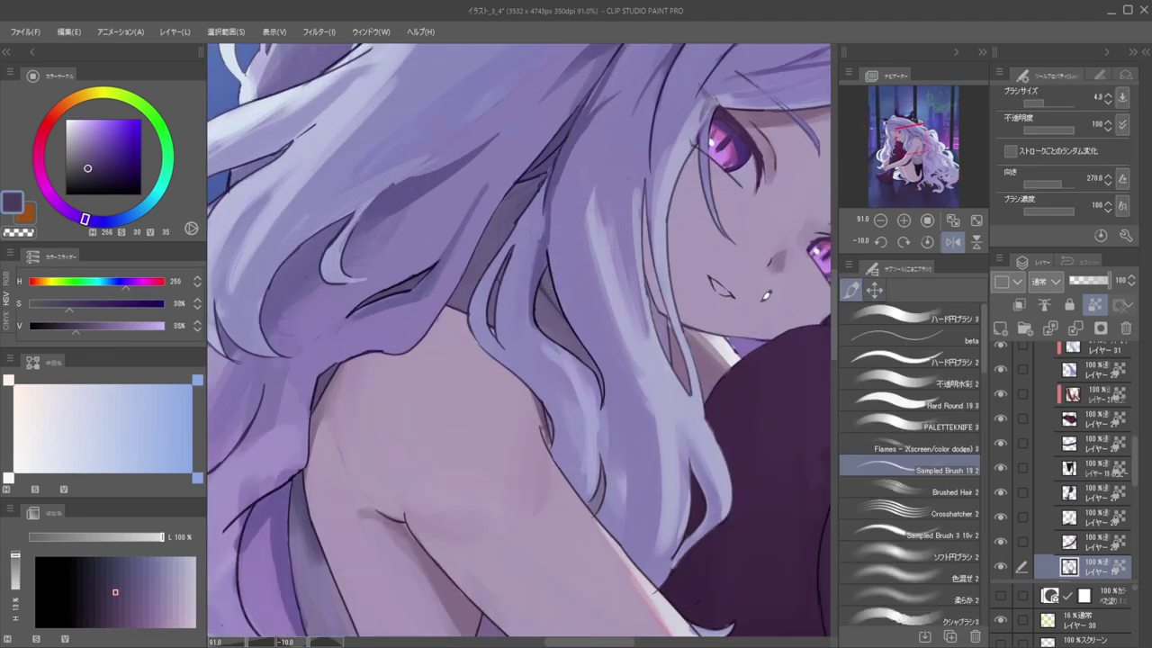
left_click(891, 358)
mouse_move(510, 220)
left_mouse_down()
mouse_move(515, 184)
mouse_move(512, 232)
left_mouse_up()
key("bracketleft")
key("bracketleft")
key("ctrl+z")
left_click_drag(509, 192, 511, 235)
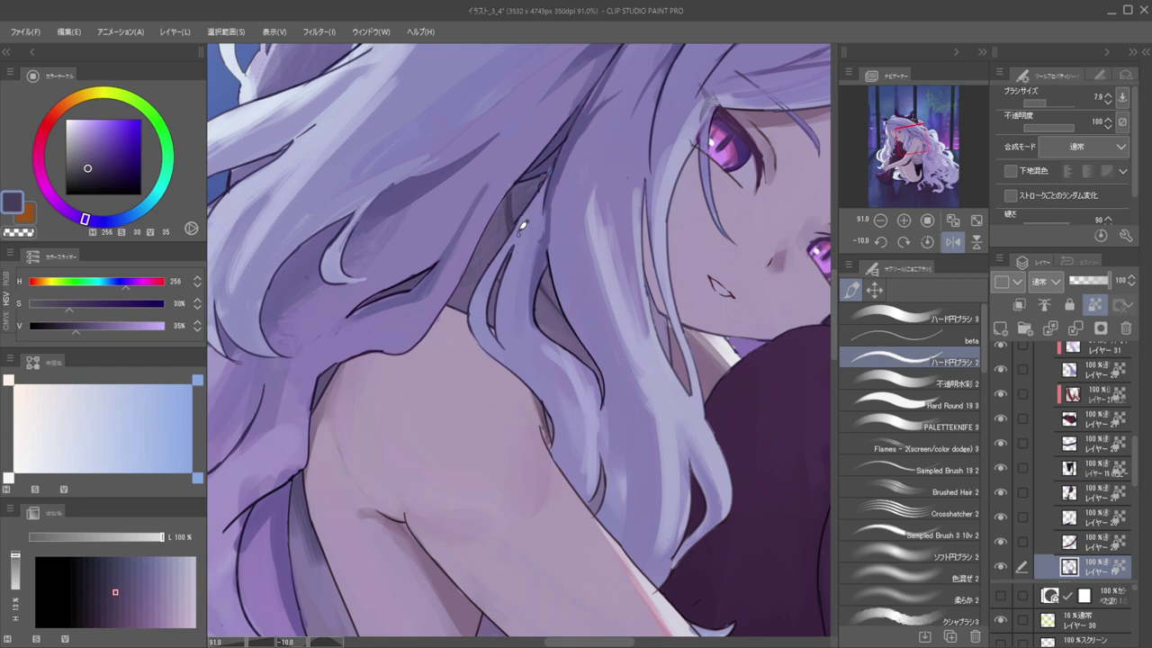
left_click(506, 210, "alt")
left_click(523, 214, "alt")
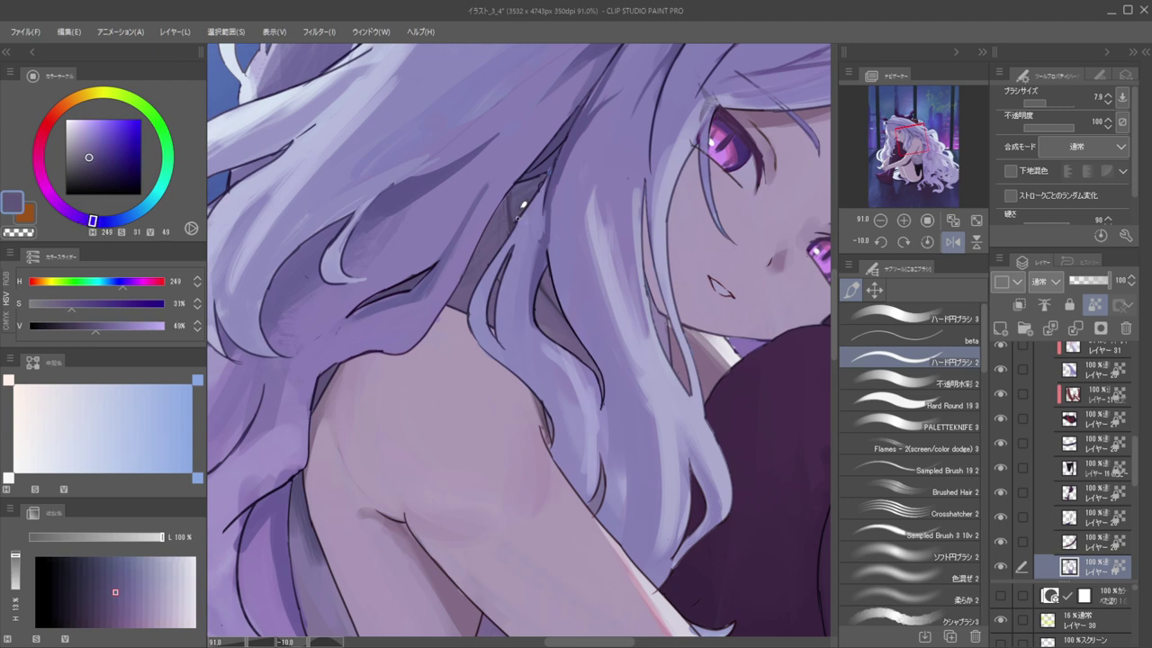
Check the full picture, then sample a light hair colour for a highlight, undoing the first try
left_click_drag(500, 196, 619, 193)
key("h")
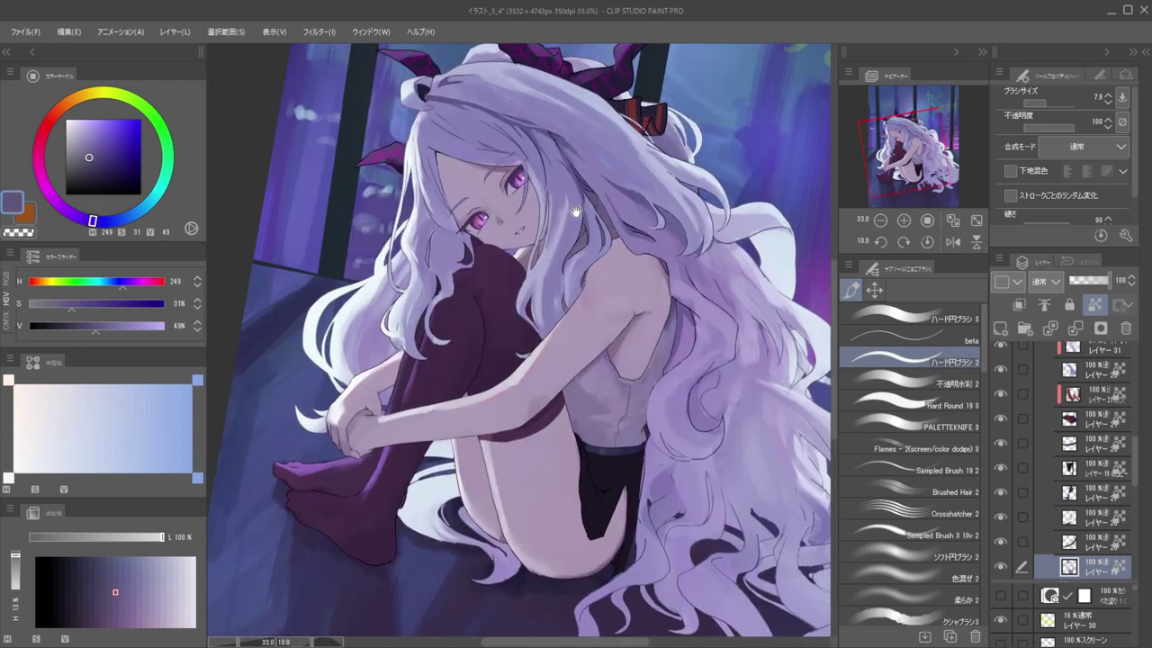
left_click_drag(569, 223, 598, 225)
scroll(598, 225, "up", 1)
left_click(601, 231, "alt")
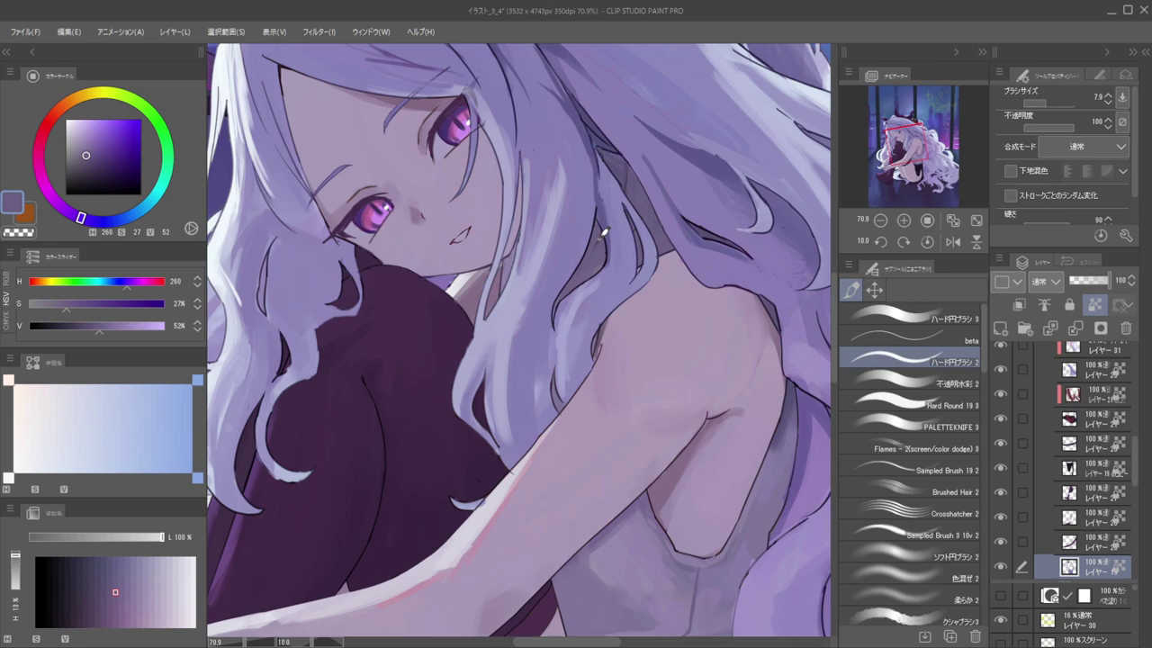
left_click(607, 231, "alt")
mouse_move(523, 196)
left_mouse_down()
mouse_move(573, 210)
mouse_move(583, 287)
left_mouse_up()
key("h")
left_click(567, 220, "ctrl+shift")
left_click(568, 221, "alt")
key("ctrl+z")
Repaint the light highlight stroke along the hair edge and unflip the canvas
left_click_drag(554, 199, 587, 295)
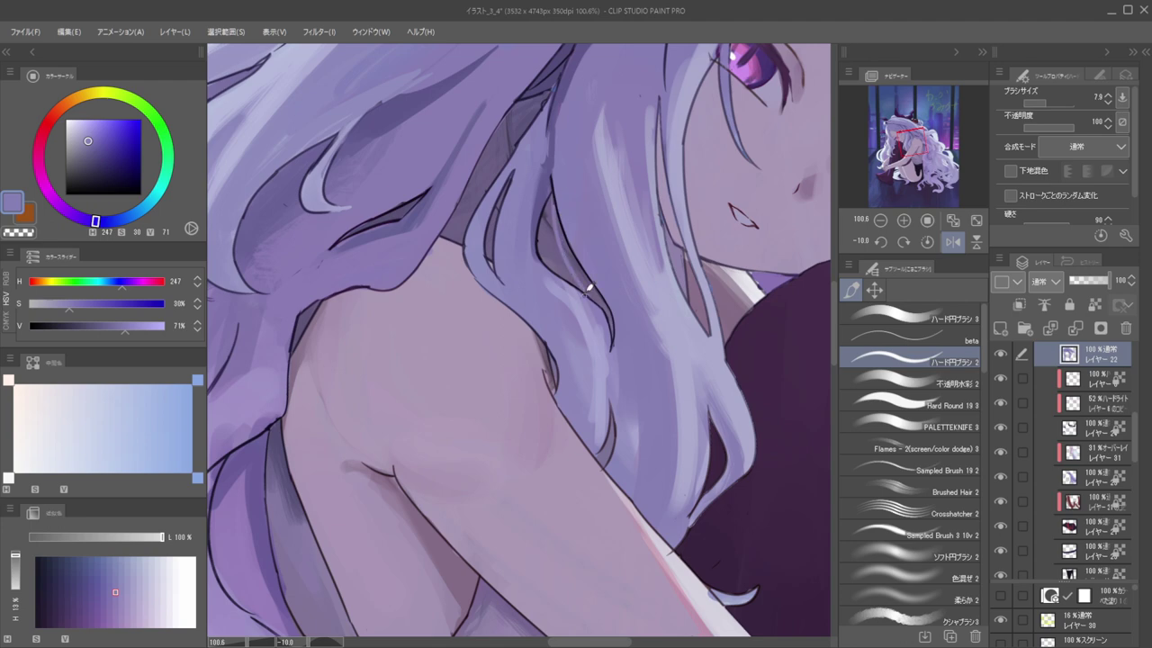
key("h")
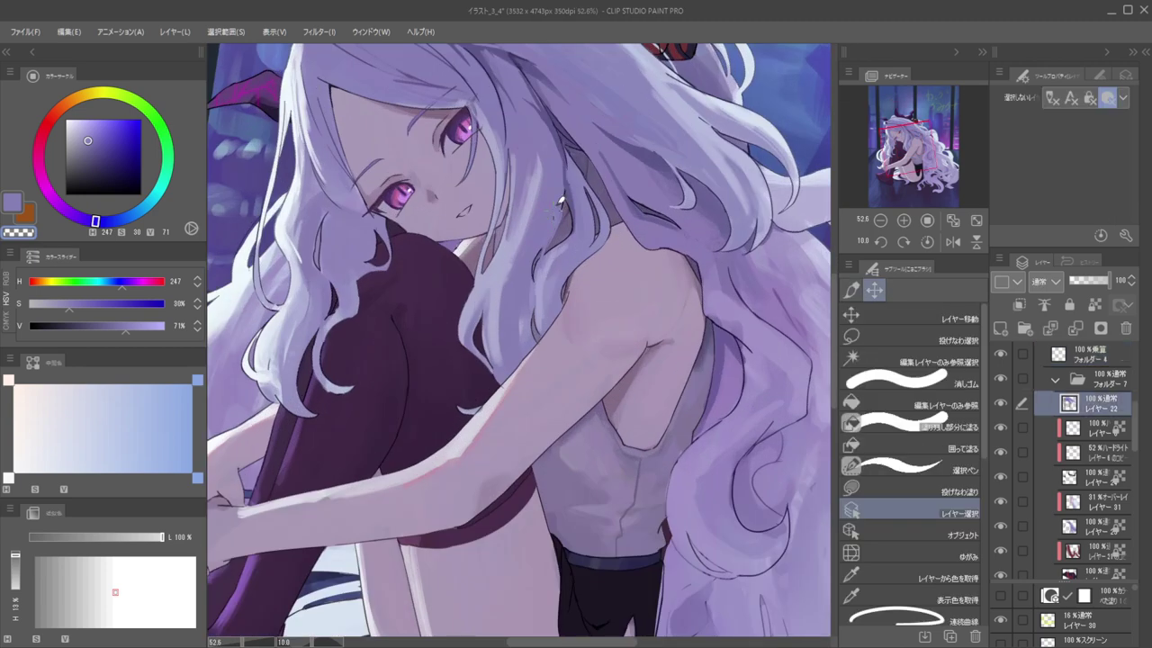
key("b")
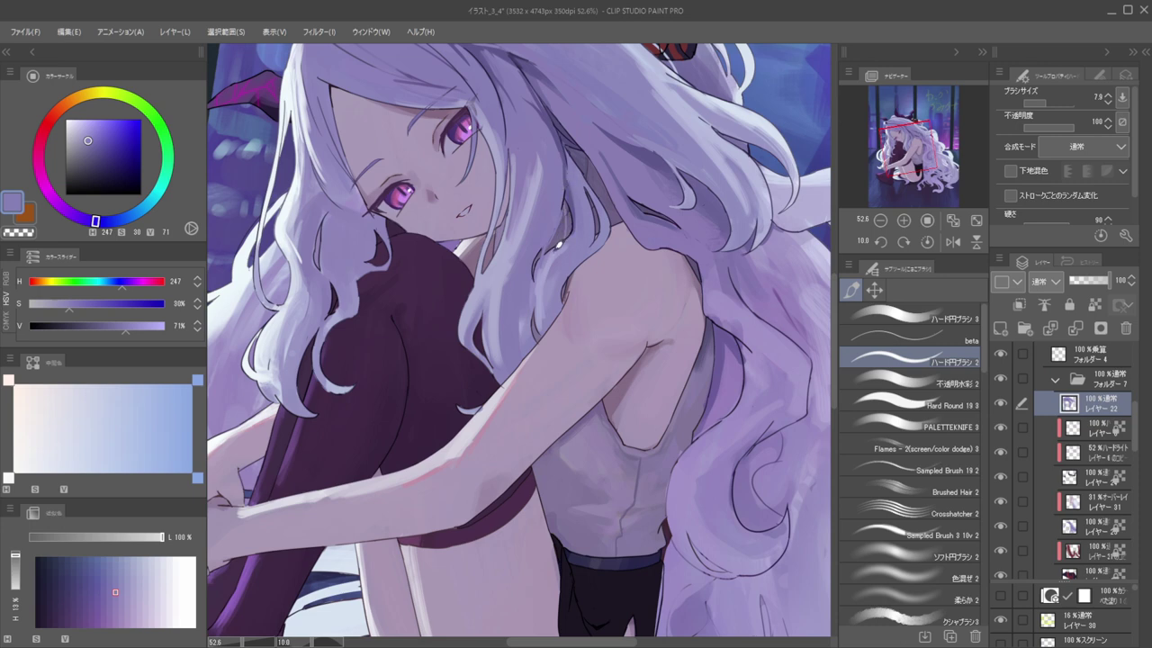
Select the multiply Folder 4 and switch to transparent colour for erasing
scroll(581, 241, "up", 5)
left_click(574, 239, "ctrl+shift")
key("c")
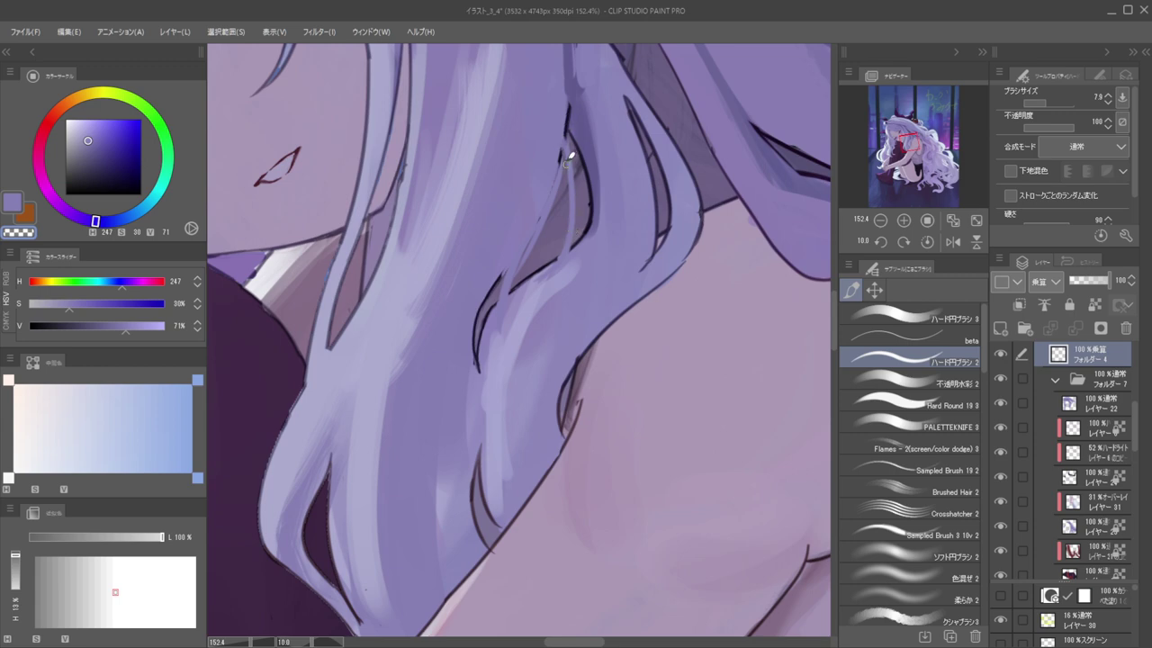
Sample the dark purple line colour and set the brush to about size 5
key("]")
key("[")
left_click(568, 129, "alt")
key("bracketright")
key("bracketright")
key("bracketright")
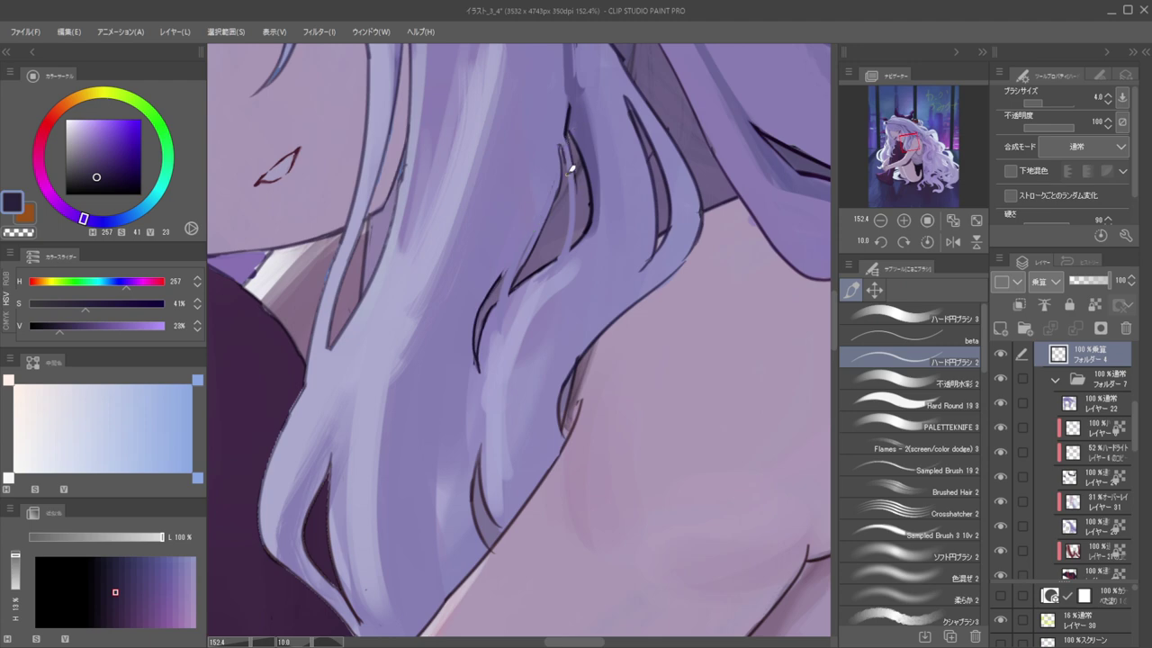
Lock transparent pixels and tint the hair outline bluish with a lighter purple at brush size 74
scroll(501, 200, "down", 10)
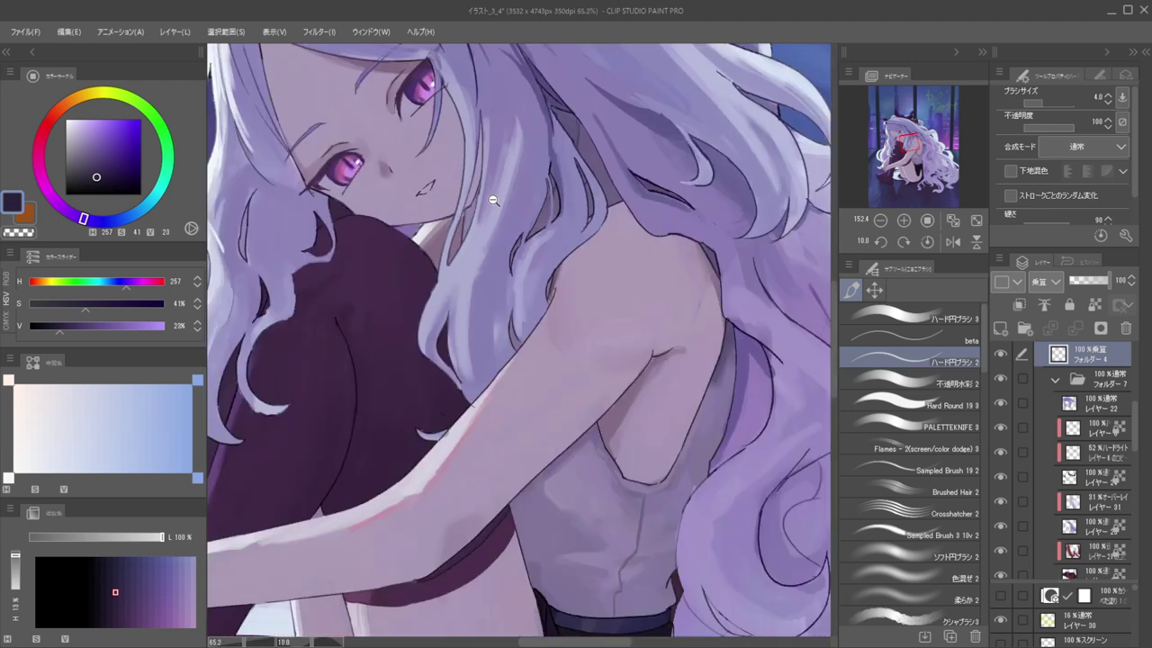
left_click_drag(532, 188, 578, 227)
key("h")
key("h")
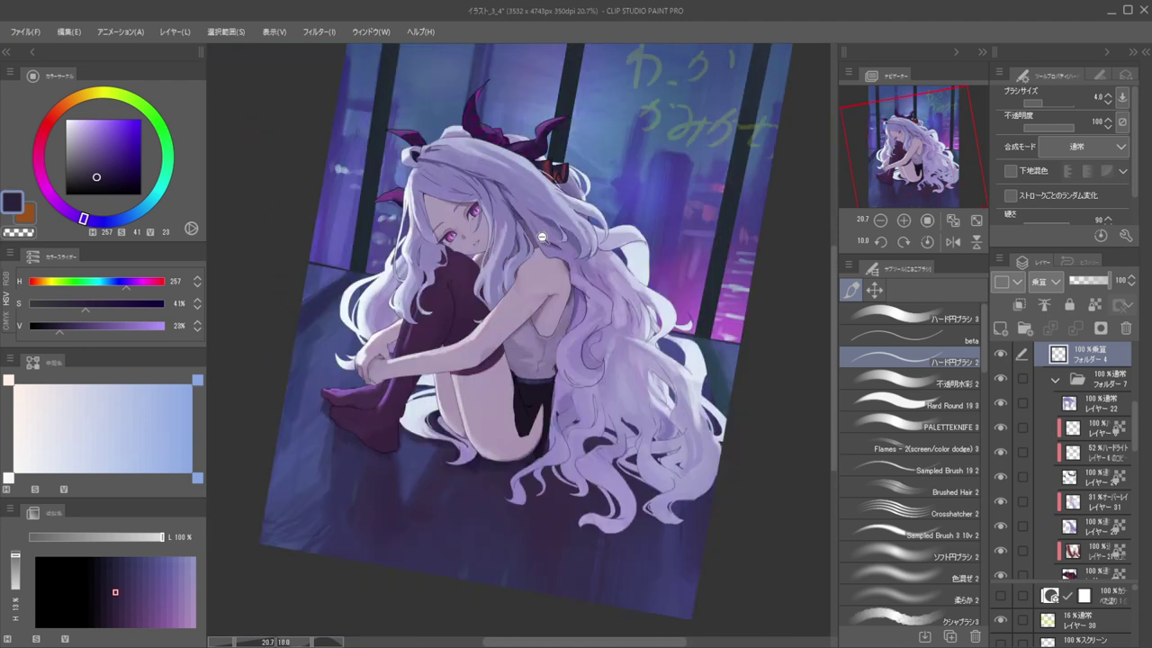
scroll(545, 264, "up", 10)
key("ctrl+shift")
left_click(537, 264, "alt")
left_click(107, 162)
left_click_drag(540, 272, 545, 272)
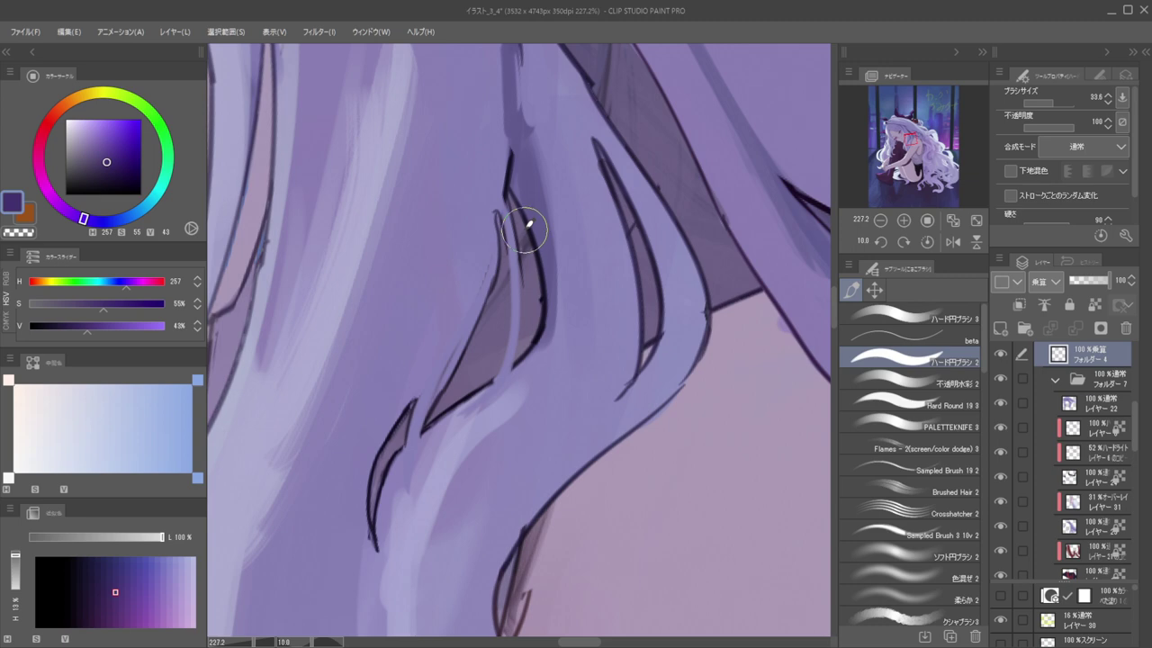
key("/")
left_click_drag(504, 146, 551, 310)
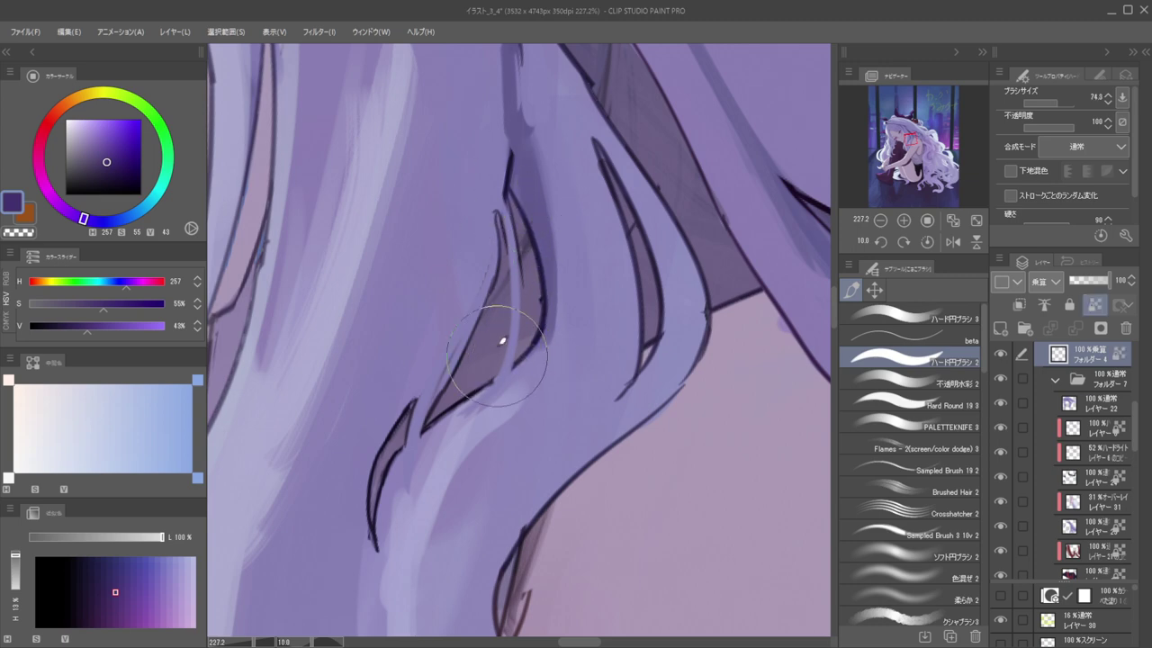
Adjust the purple to a paler, greyer shade on the colour wheel
scroll(508, 270, "down", 2)
left_click(110, 143)
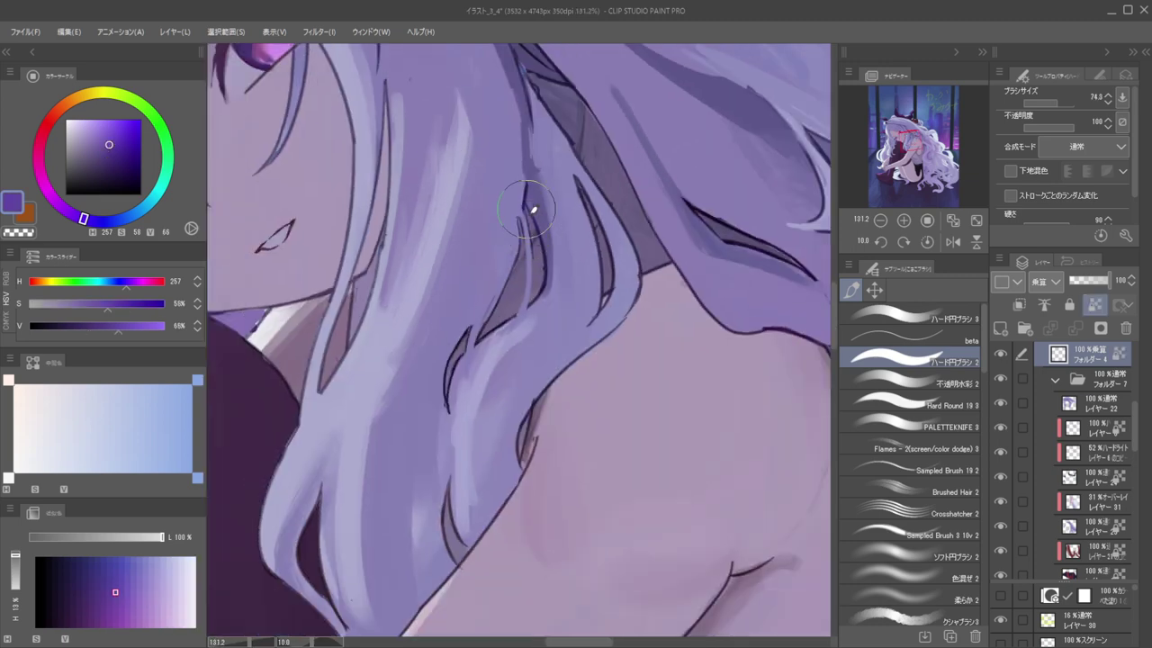
left_click(93, 142)
left_click(86, 147)
scroll(569, 226, "down", 1)
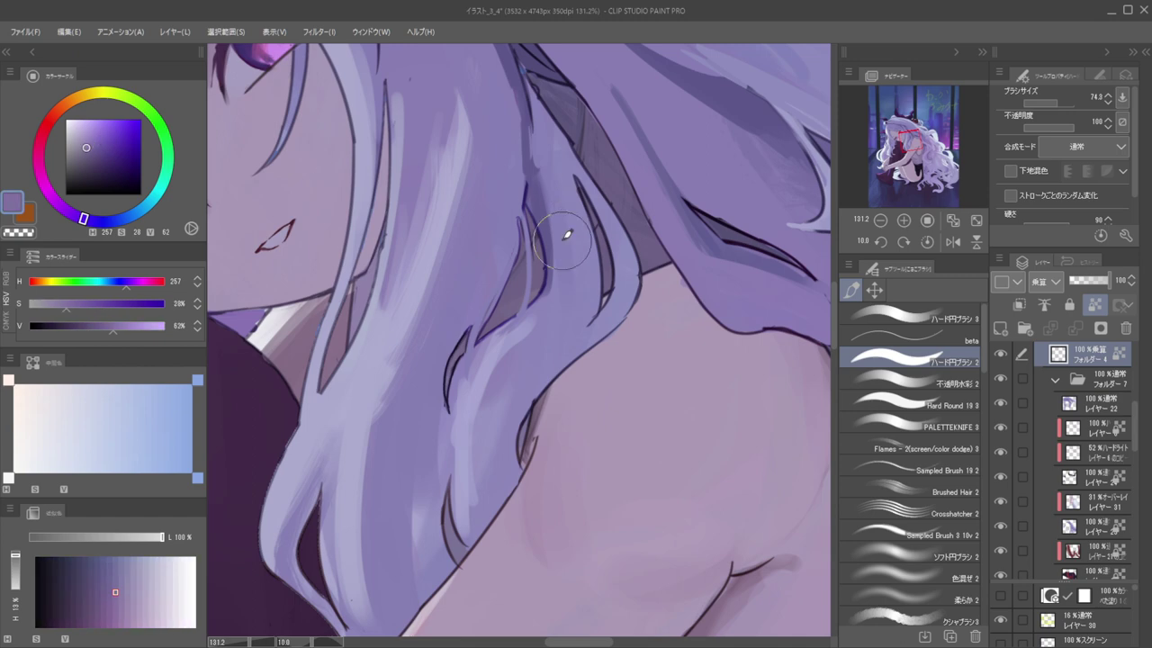
scroll(522, 242, "down", 2)
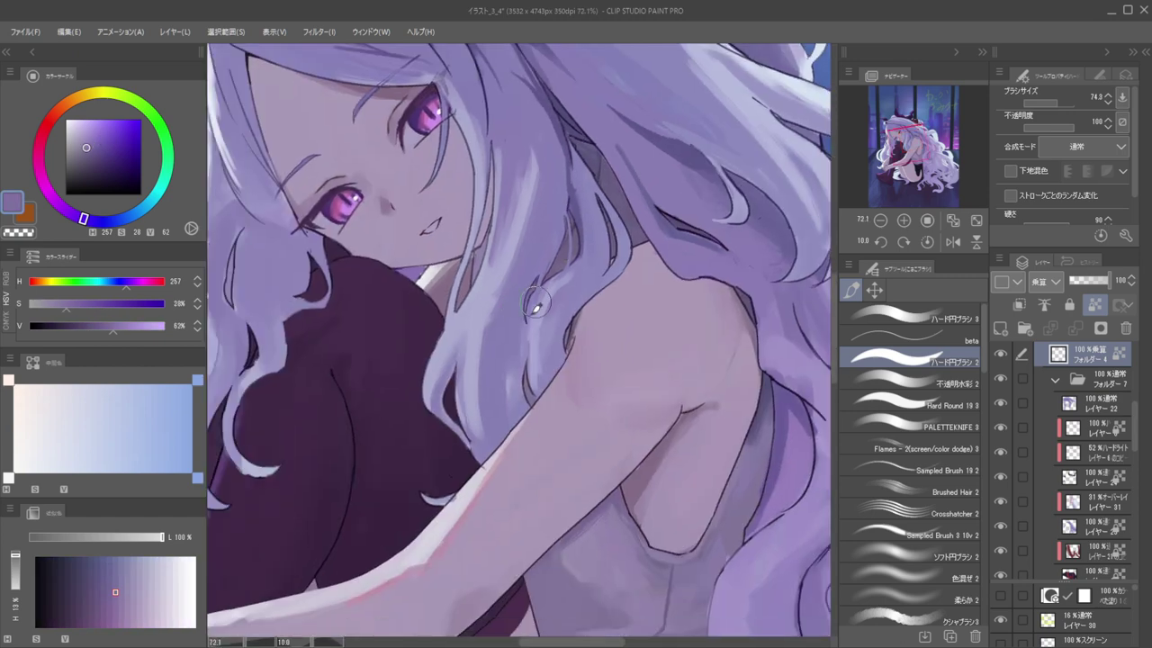
scroll(535, 226, "down", 3)
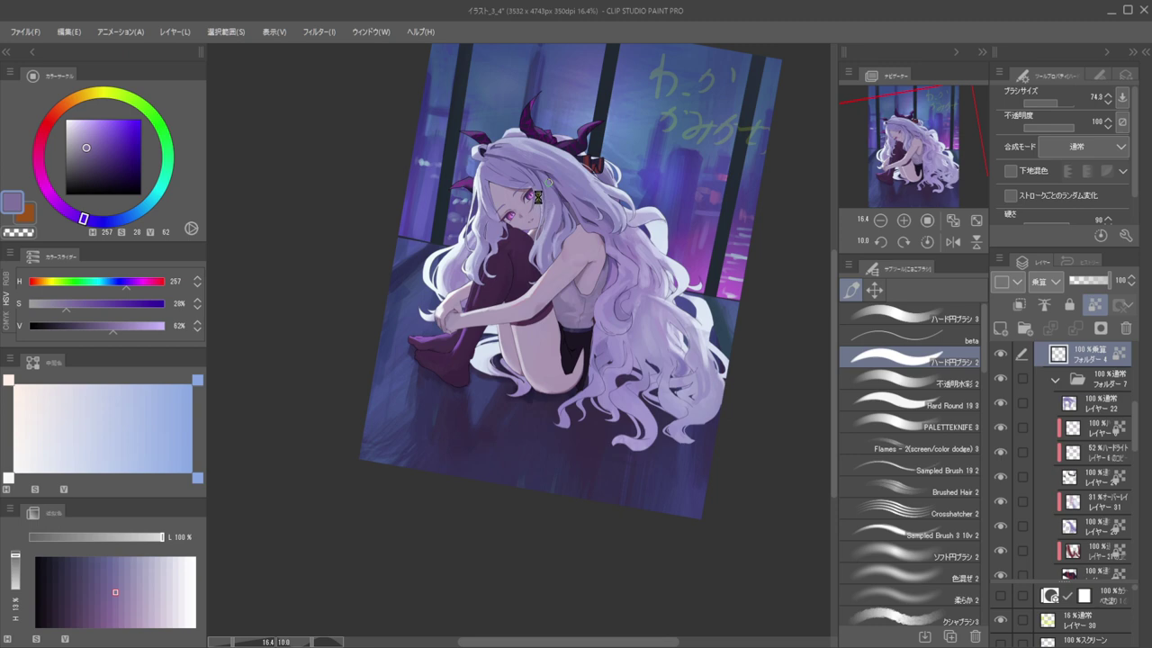
Zoom to her face, pick Layer 22 from the hair and sample its violet (H 247, S 37%, V 55%)
key("h")
key("h")
left_click_drag(629, 184, 684, 169)
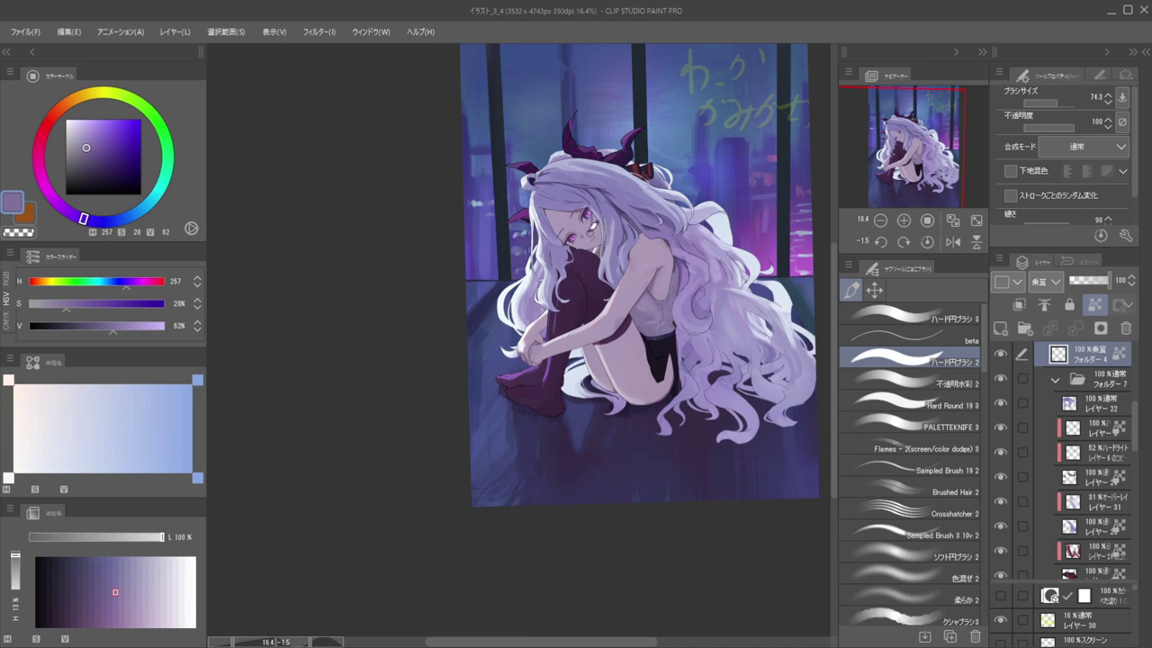
left_click_drag(544, 234, 620, 172)
scroll(731, 159, "down", 5)
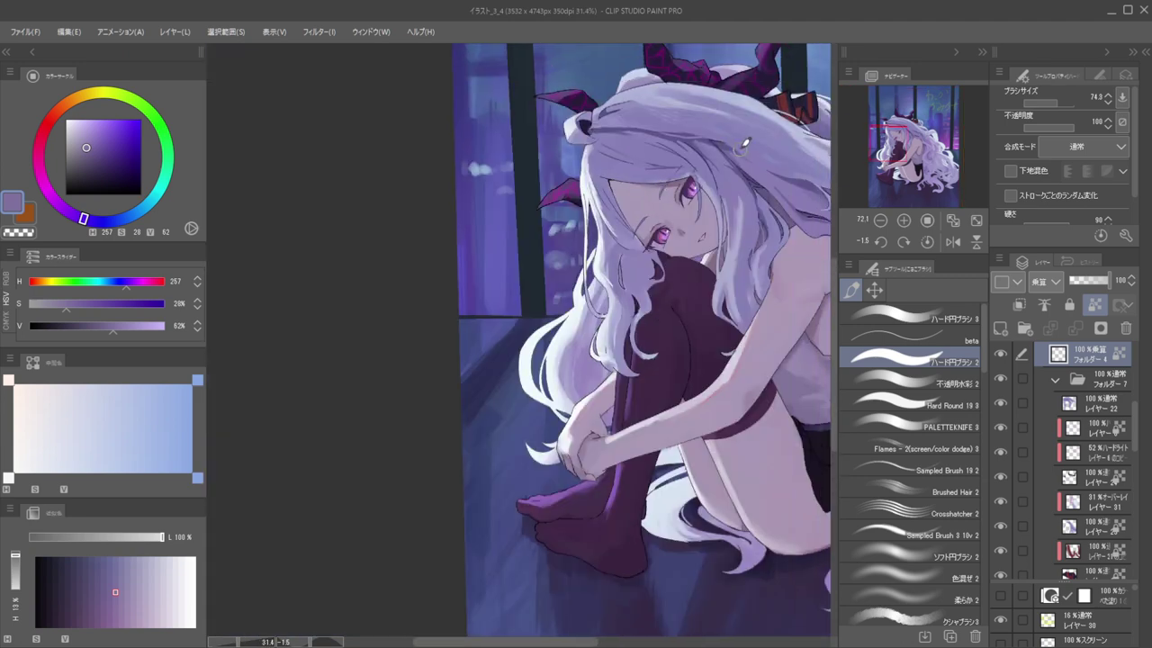
left_click(727, 145, "ctrl+shift")
left_click(731, 140, "alt")
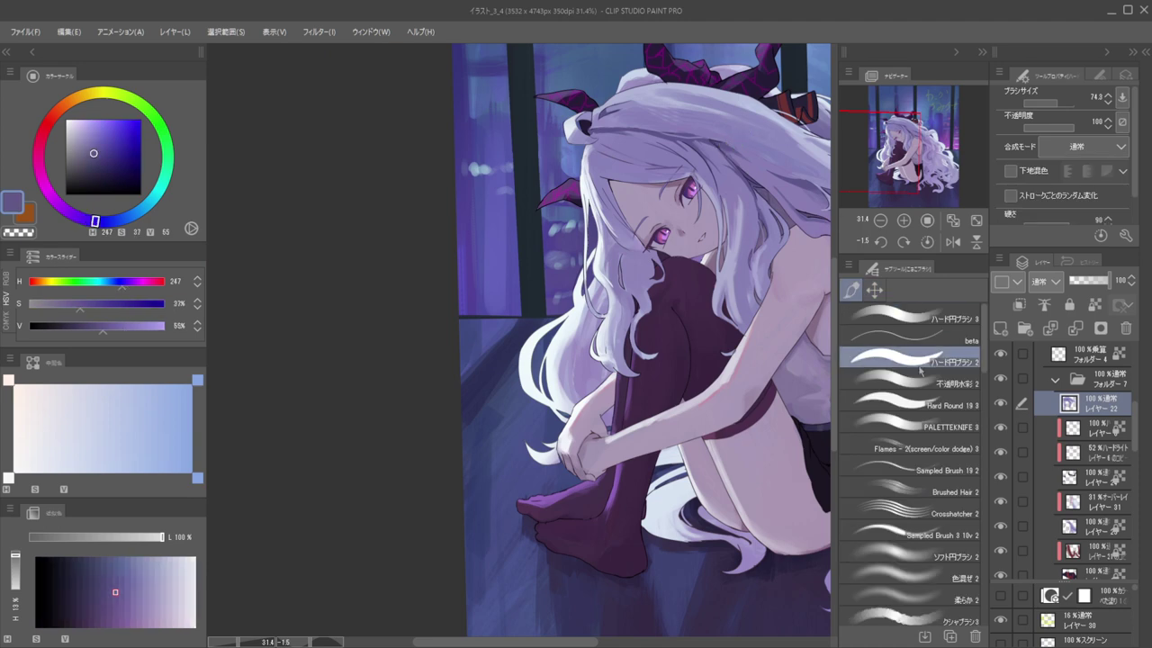
Undo a trial hair stroke, shrink the brush, and choose a darker, muted purple from the hair
scroll(625, 234, "up", 4)
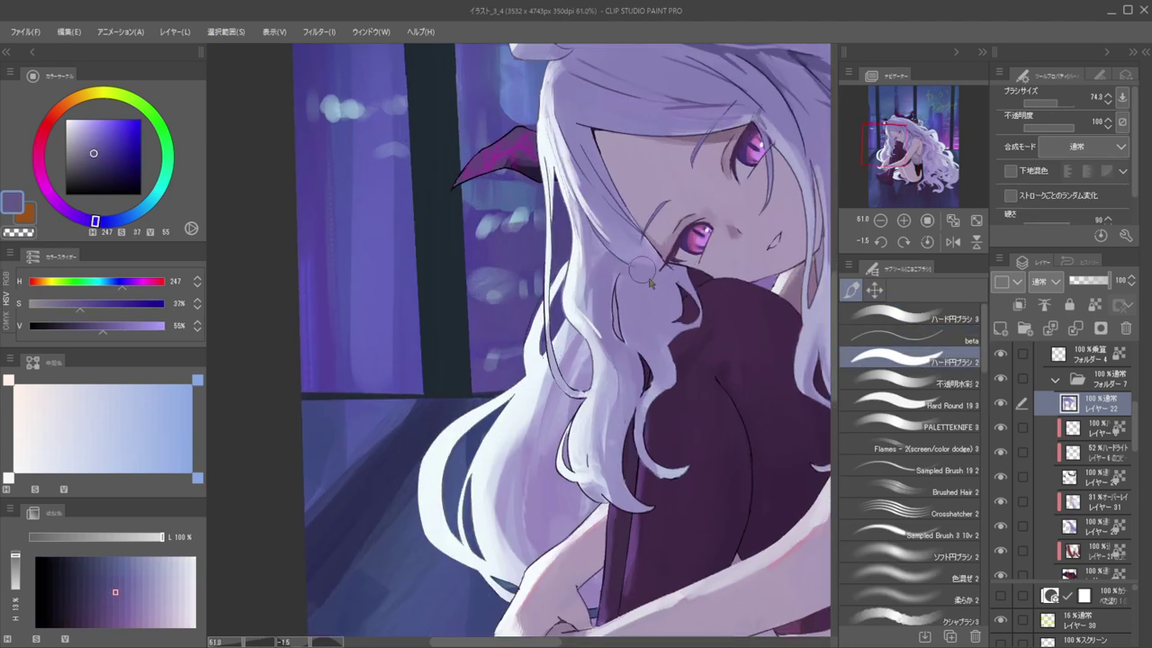
left_click_drag(621, 270, 633, 332)
key("ctrl+z")
left_click_drag(627, 265, 618, 265)
left_click(629, 262, "alt")
left_click(92, 162)
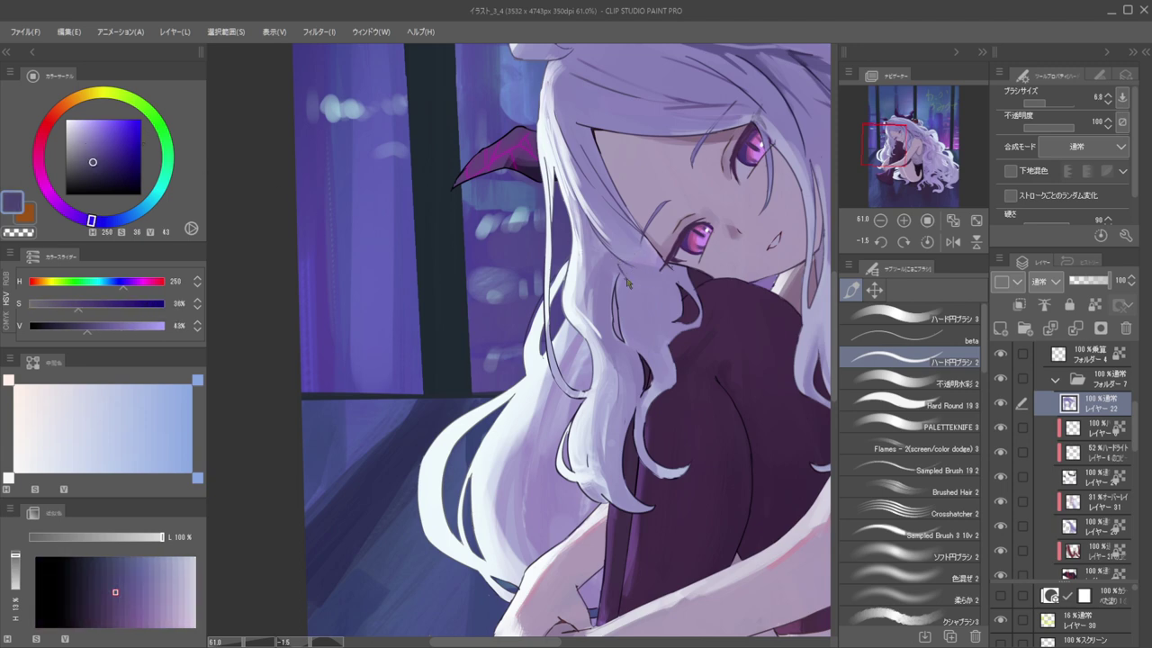
Paint darker lavender shading down the hair strand with the enlarged Sampled Brush 19 2
left_click(909, 470)
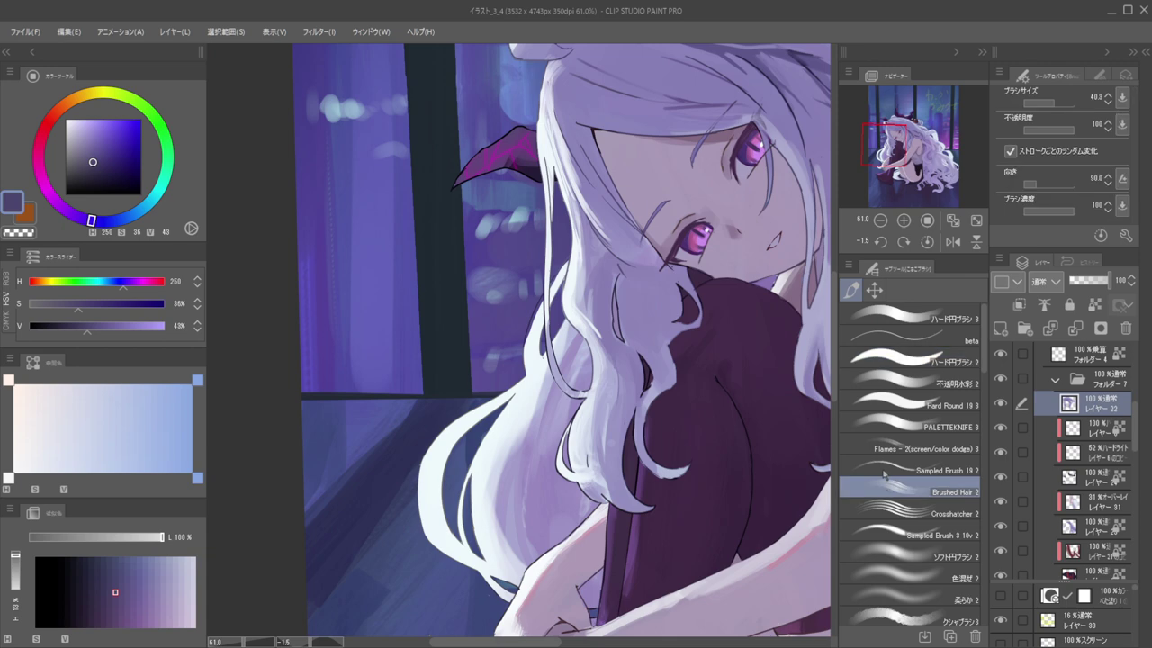
left_click_drag(616, 273, 628, 266)
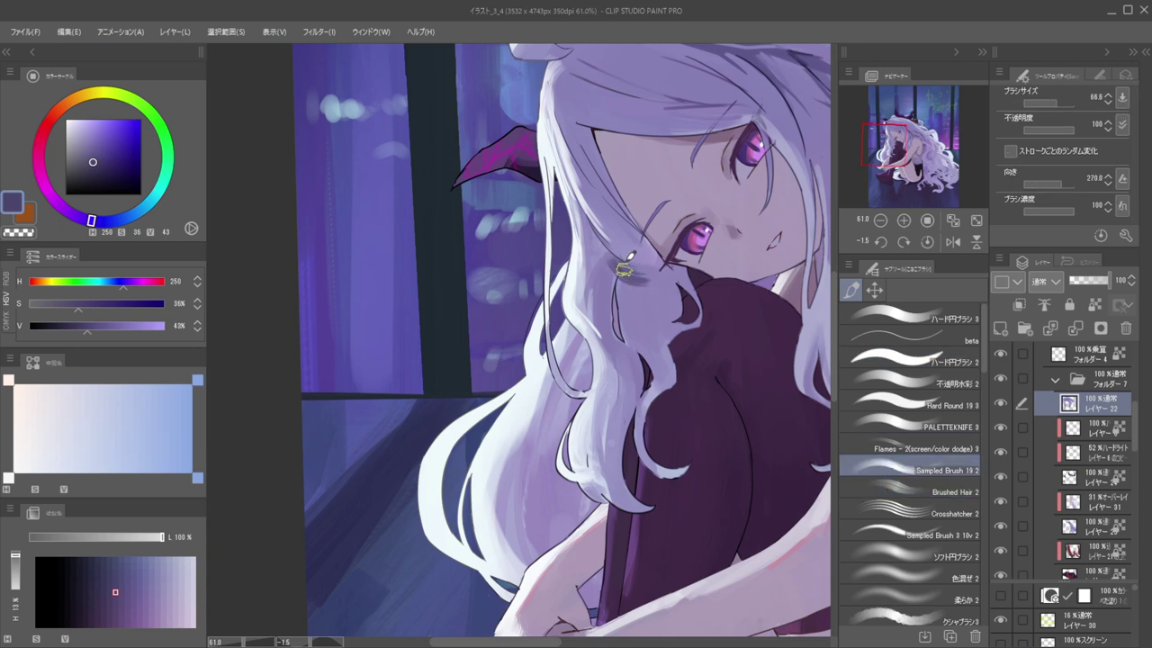
left_click(608, 267, "alt")
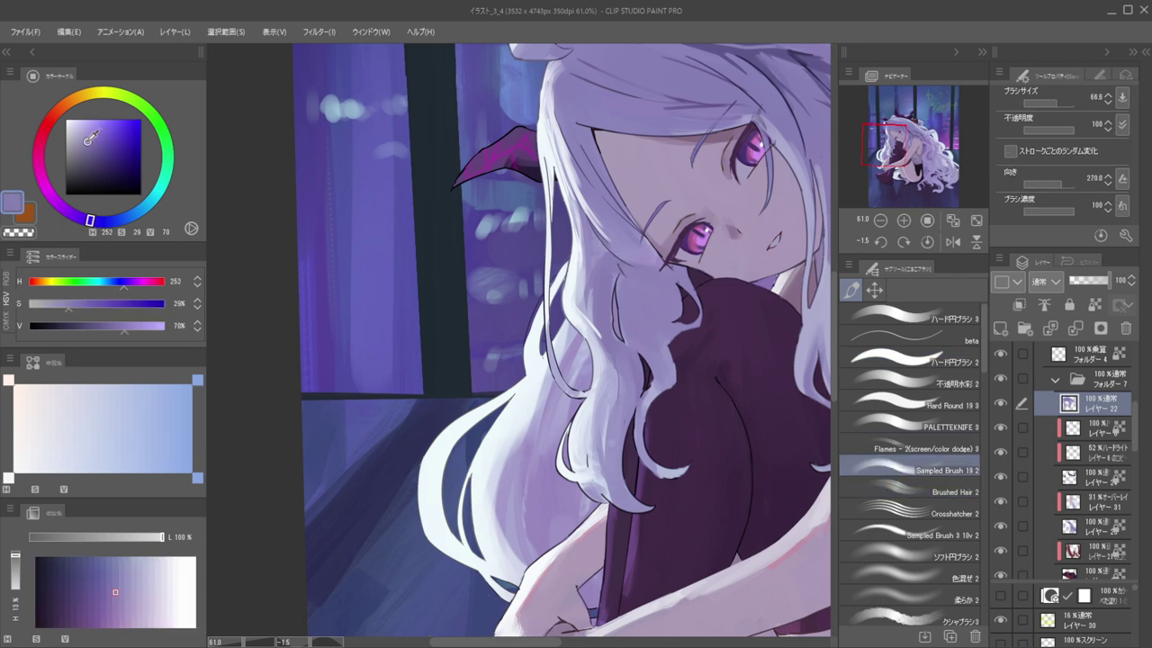
mouse_move(633, 270)
left_mouse_down()
mouse_move(631, 306)
mouse_move(633, 285)
mouse_move(642, 335)
left_mouse_up()
mouse_move(622, 249)
left_mouse_down()
mouse_move(587, 251)
mouse_move(717, 285)
left_mouse_up()
Zoom into the hair strand, make フォルダー 4 the working layer, and sample a lighter purple
key("h")
key("h")
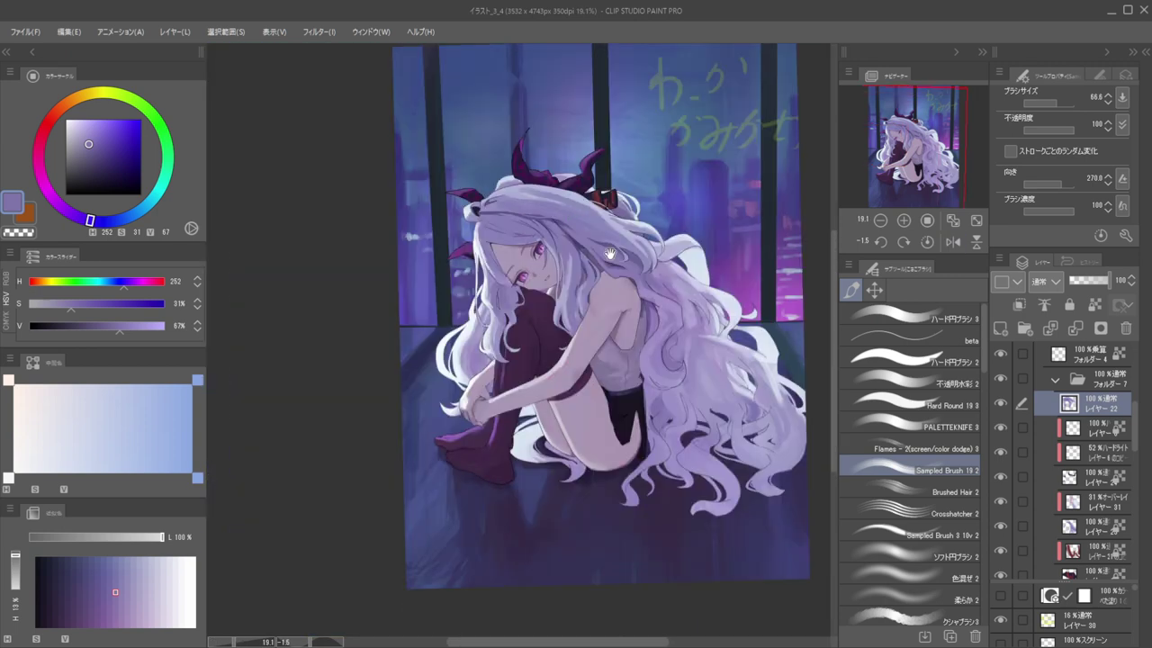
left_click_drag(494, 286, 572, 334)
key("ctrl+shift")
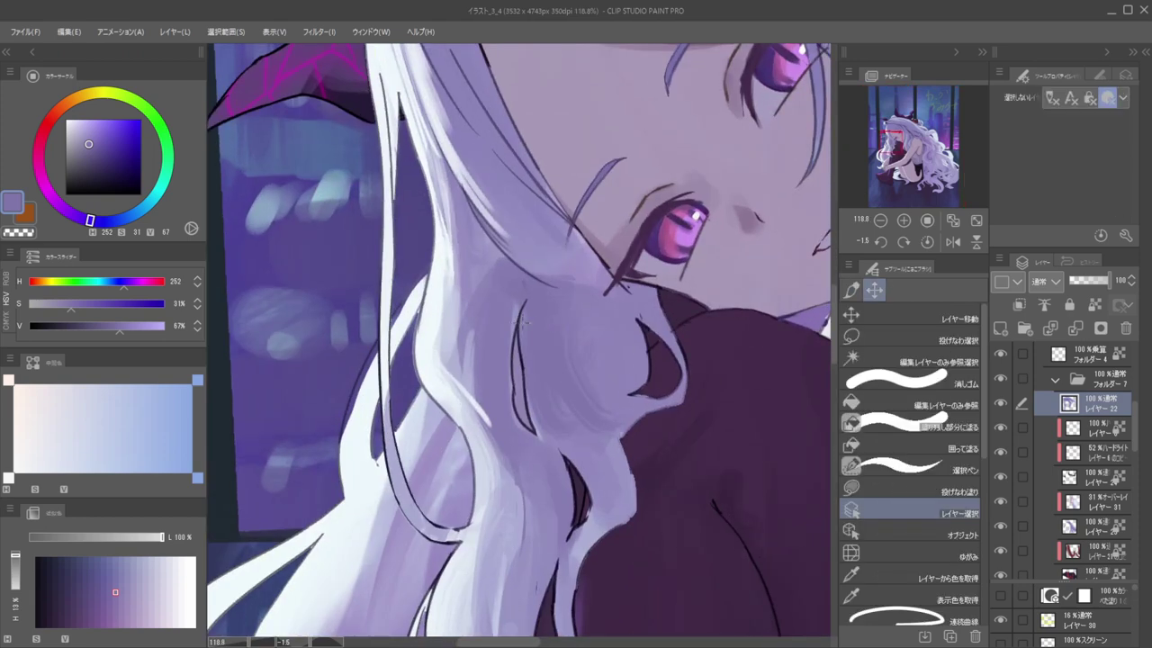
left_click(519, 320, "ctrl+shift")
left_click(520, 319, "alt")
left_click(519, 319, "ctrl+shift")
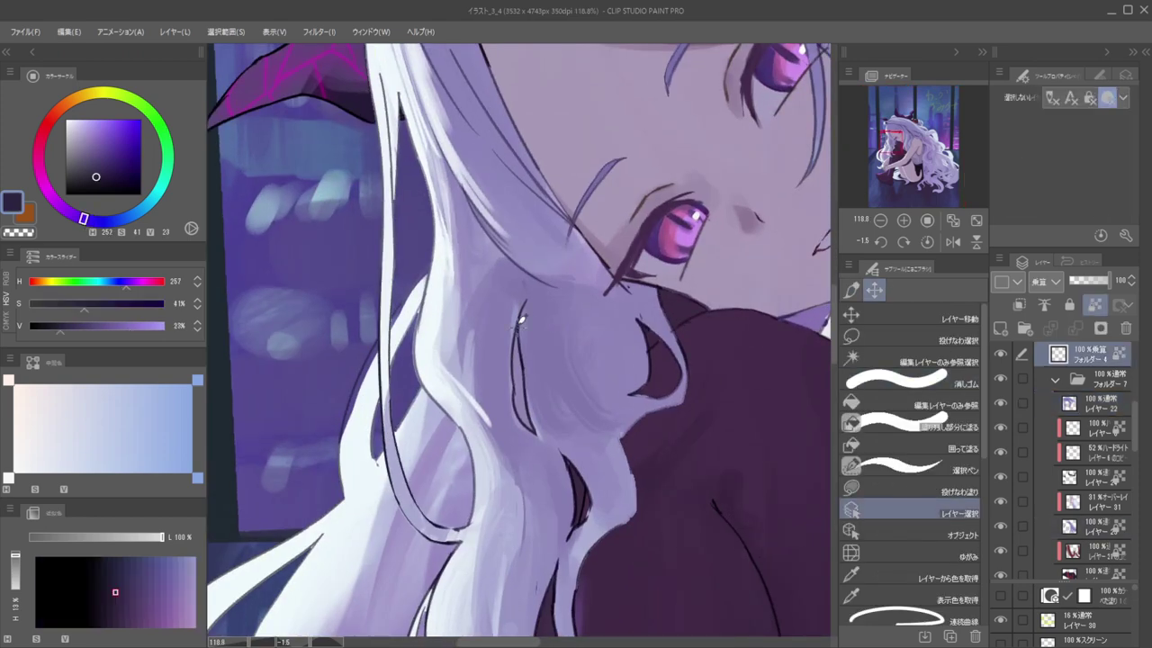
key("b")
left_click(520, 320, "alt")
left_click(104, 168)
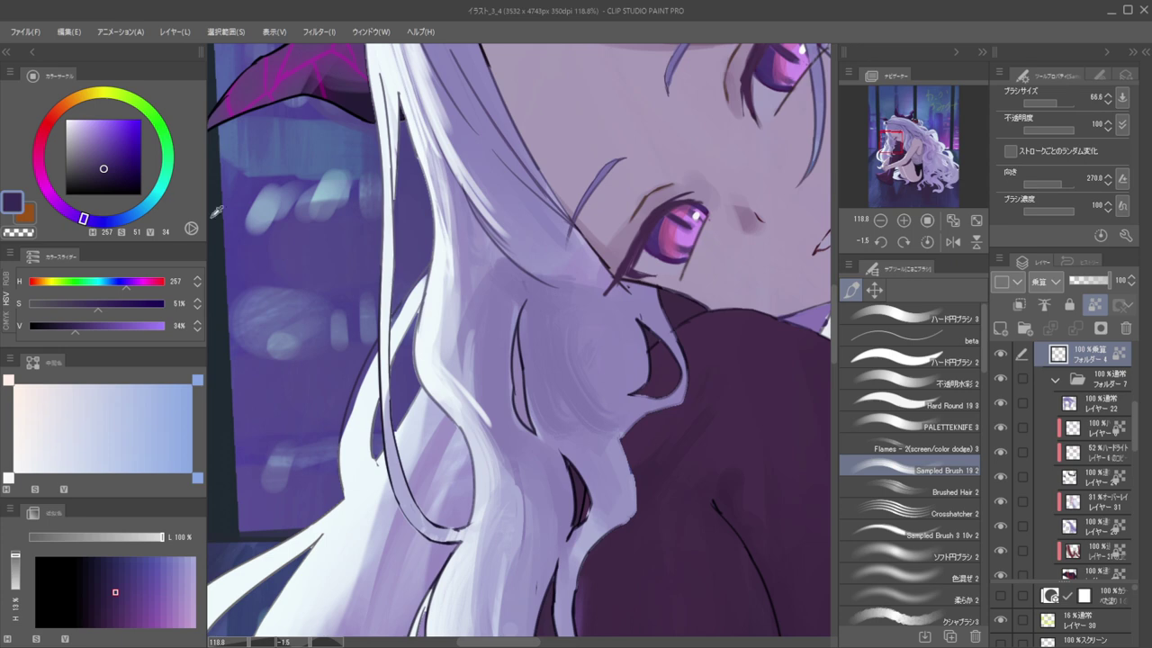
left_click(112, 159)
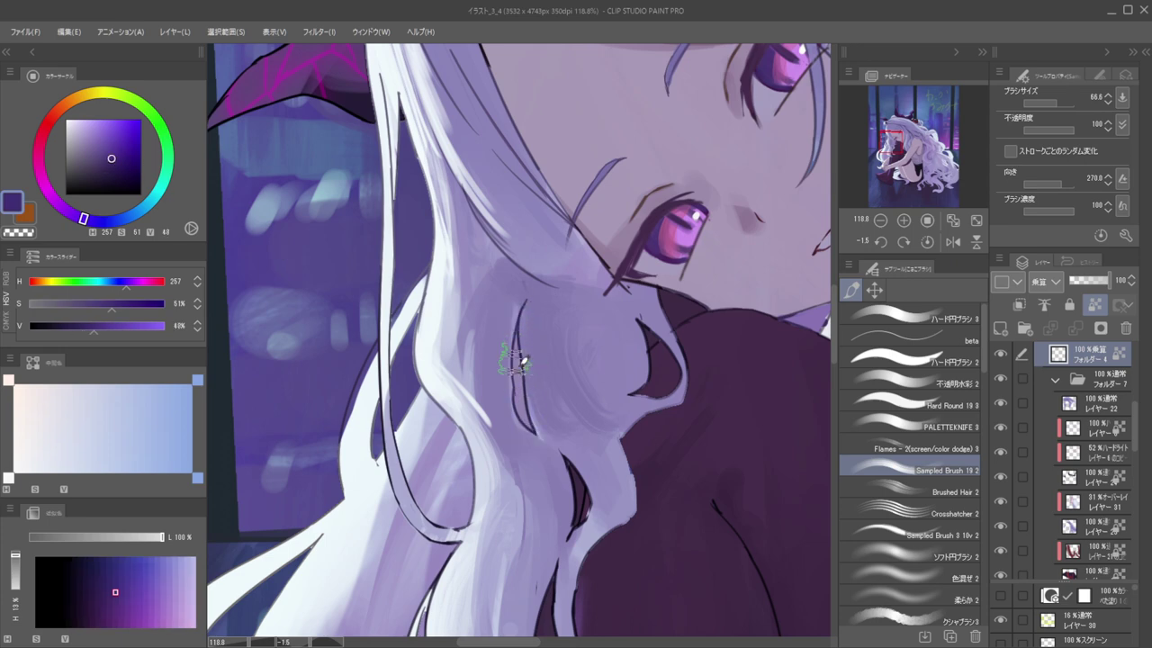
Refine the colour to a paler lavender on the colour wheel
scroll(512, 339, "down", 5)
scroll(562, 327, "up", 2)
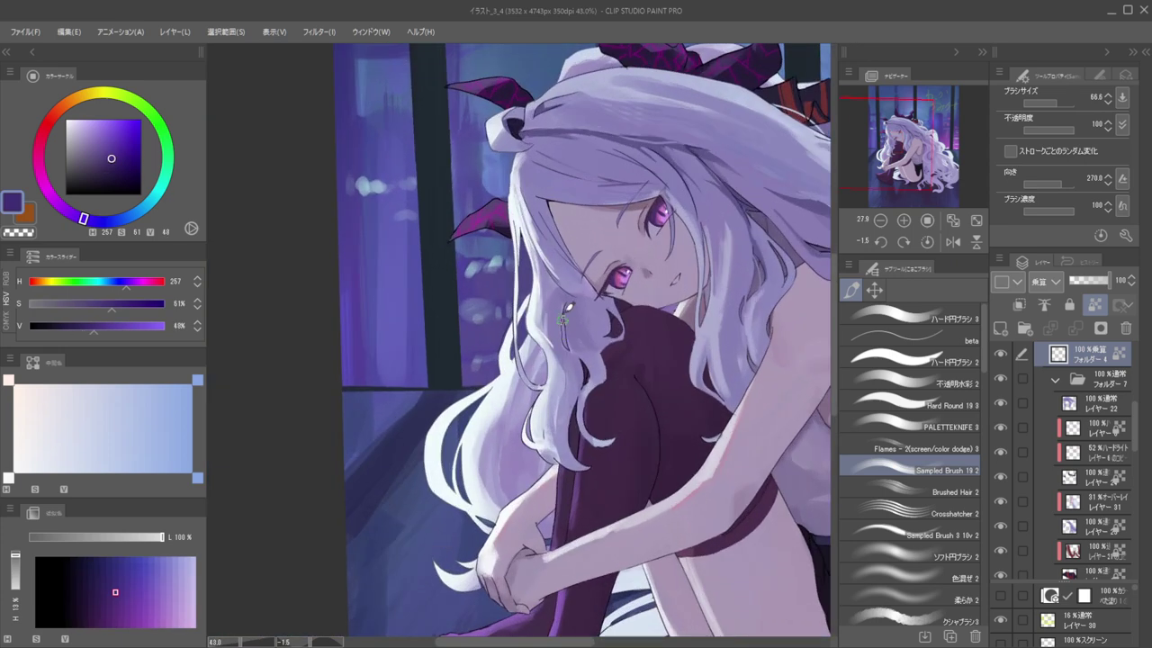
scroll(566, 290, "down", 3)
scroll(563, 311, "up", 3)
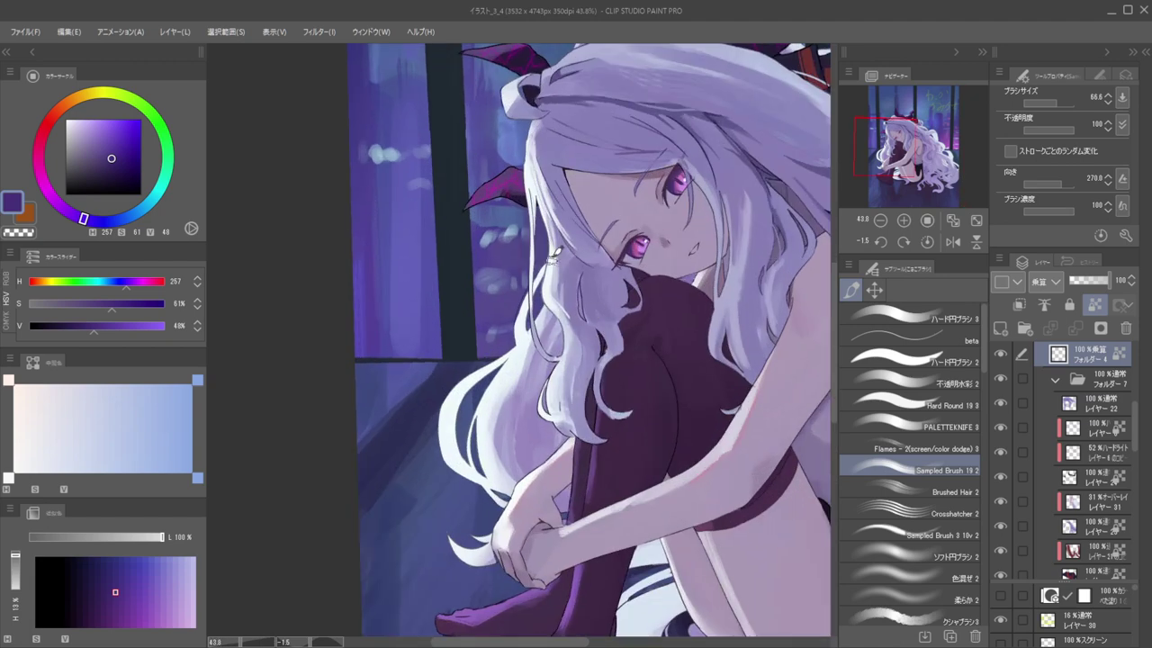
left_click(98, 141)
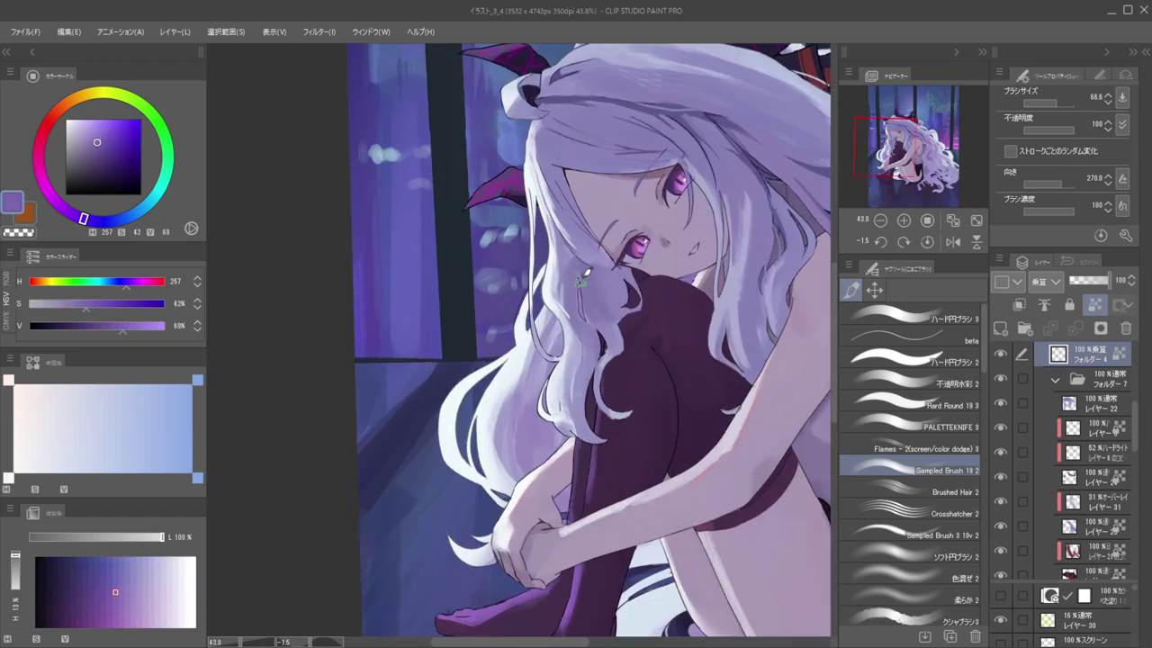
scroll(569, 243, "down", 2)
left_click(90, 137)
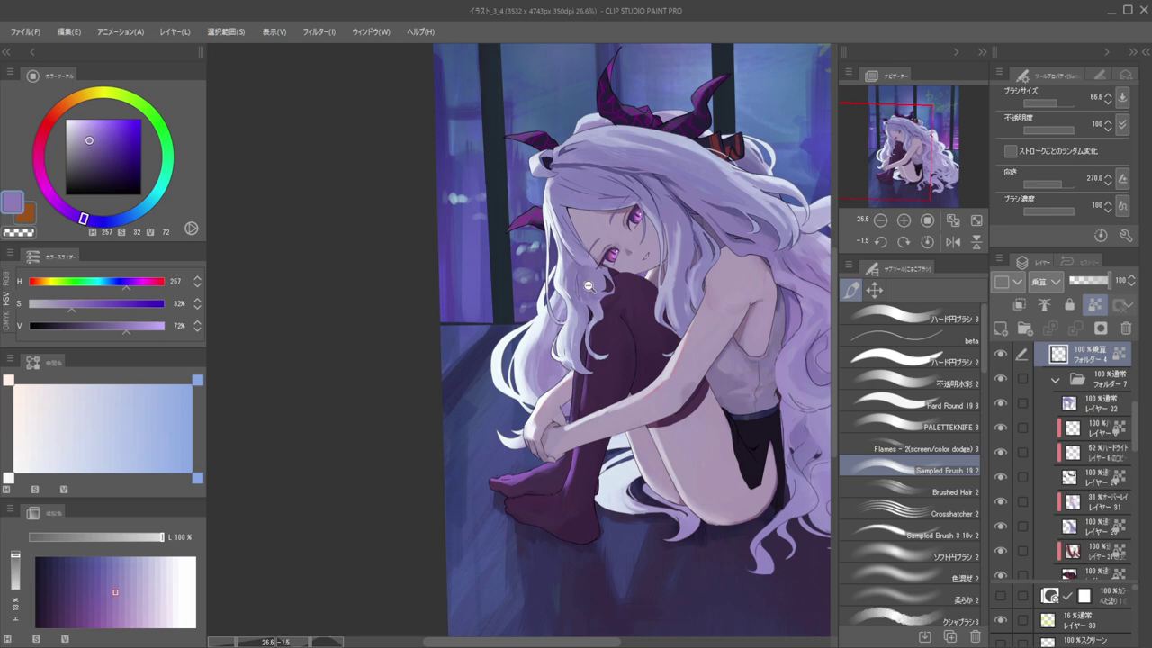
scroll(579, 274, "up", 3)
Return to Layer 22 and paint faint lavender strokes on the hair with a smaller brush
left_click(570, 290, "ctrl+shift")
left_click(560, 293, "alt")
key("[")
left_click_drag(570, 268, 583, 367)
left_click_drag(574, 306, 597, 367)
scroll(585, 271, "down", 5)
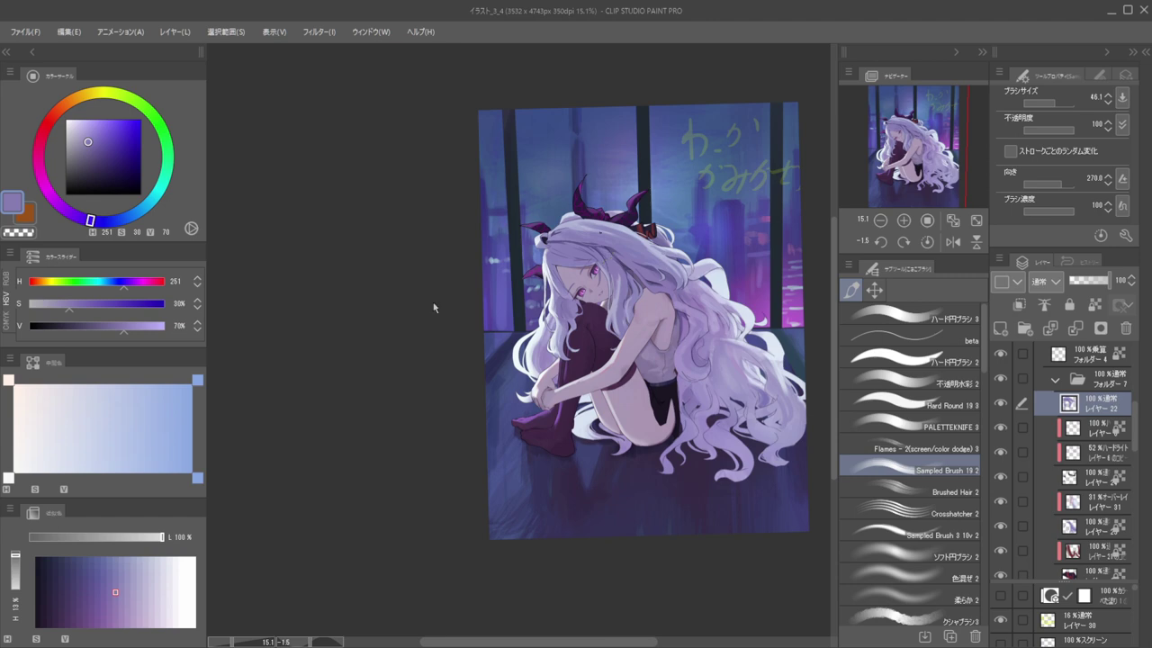
Mirror and recentre the view, then sample the hair colour near her face
key("h")
left_click_drag(442, 274, 603, 245)
scroll(586, 225, "up", 8)
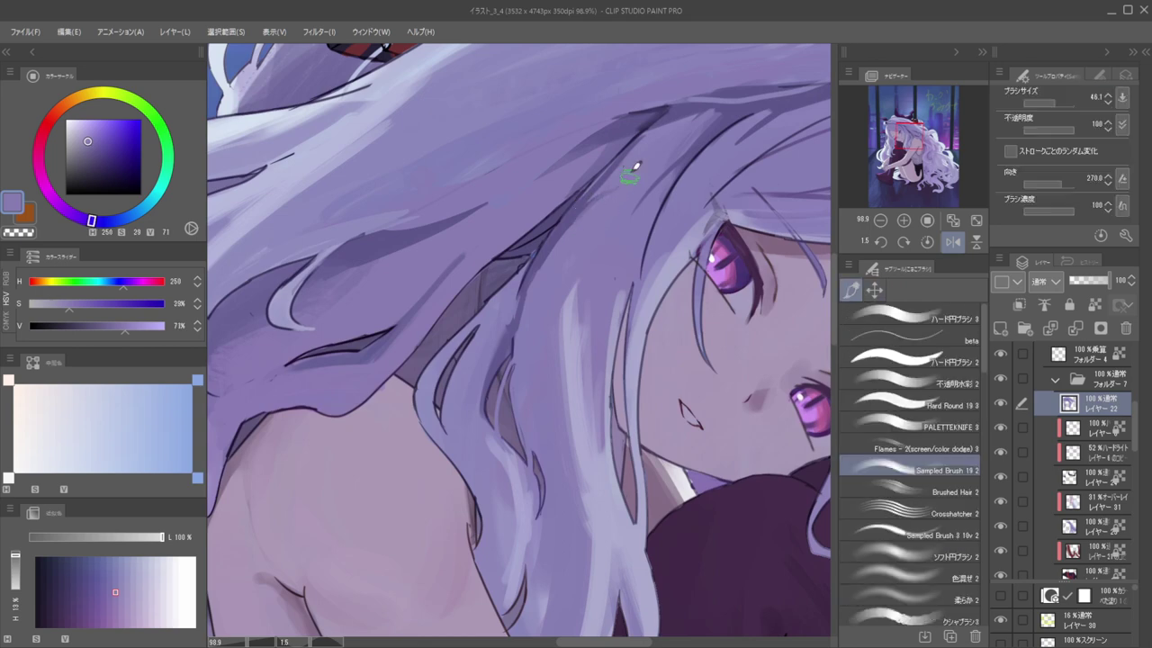
left_click(504, 320, "alt")
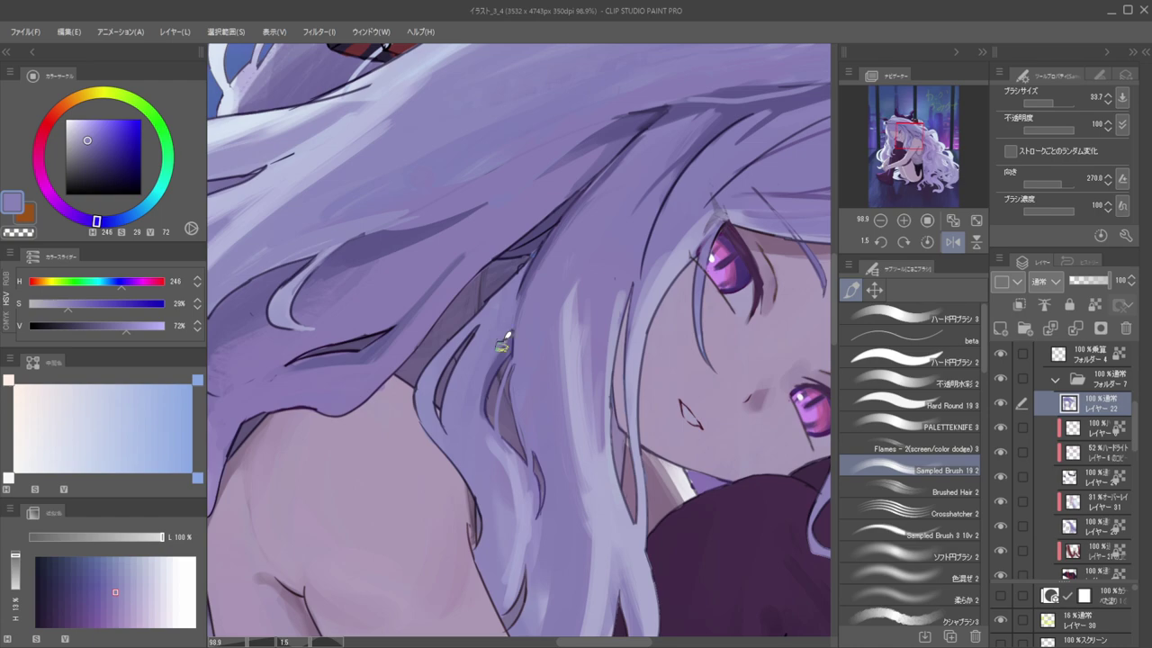
scroll(501, 333, "down", 10)
Flip the canvas back and forth to compare the hair shading beside her face
key("h")
left_click_drag(542, 231, 600, 233)
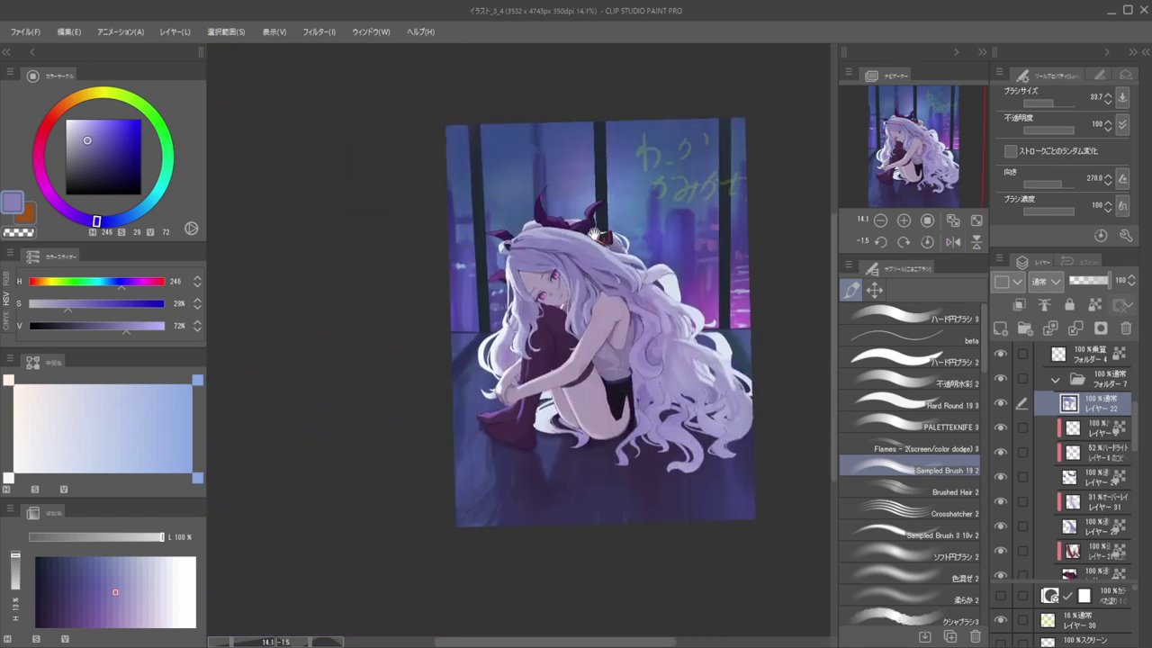
key("h")
scroll(538, 256, "up", 5)
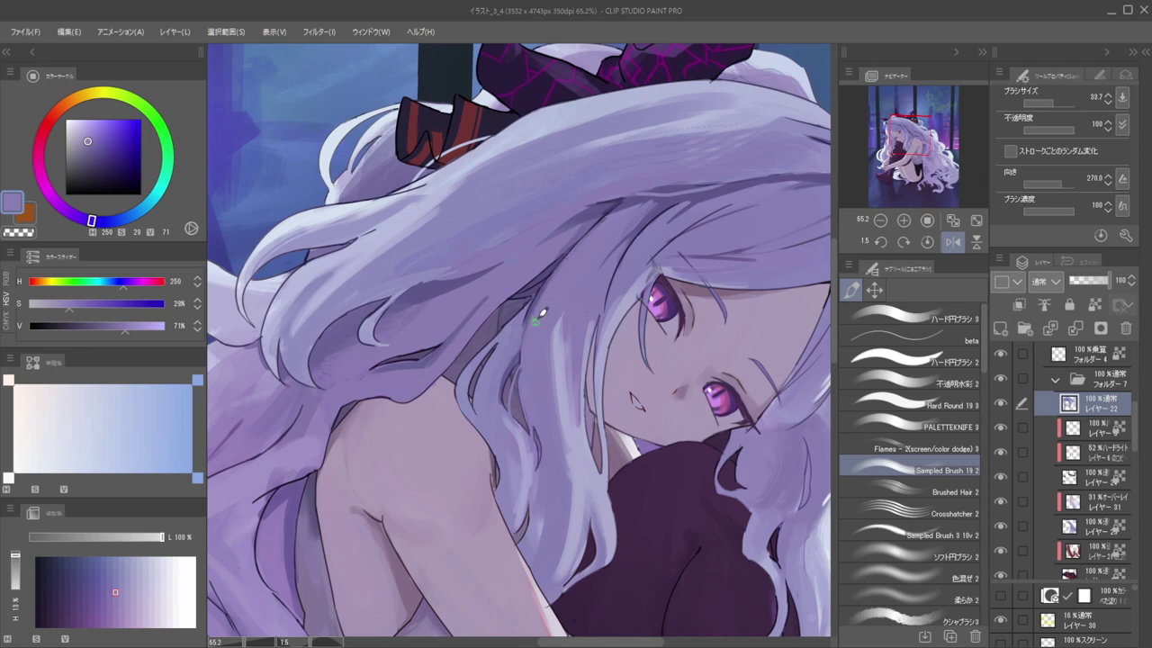
scroll(522, 288, "down", 5)
key("h")
left_click_drag(574, 255, 627, 247)
key("h")
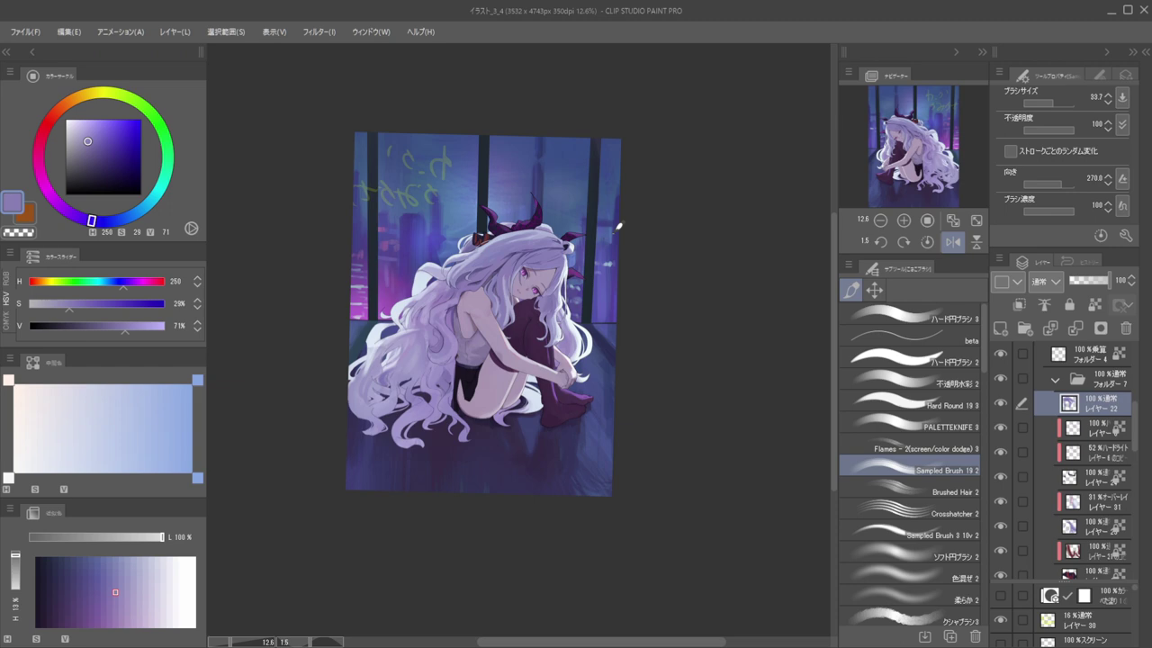
key("h")
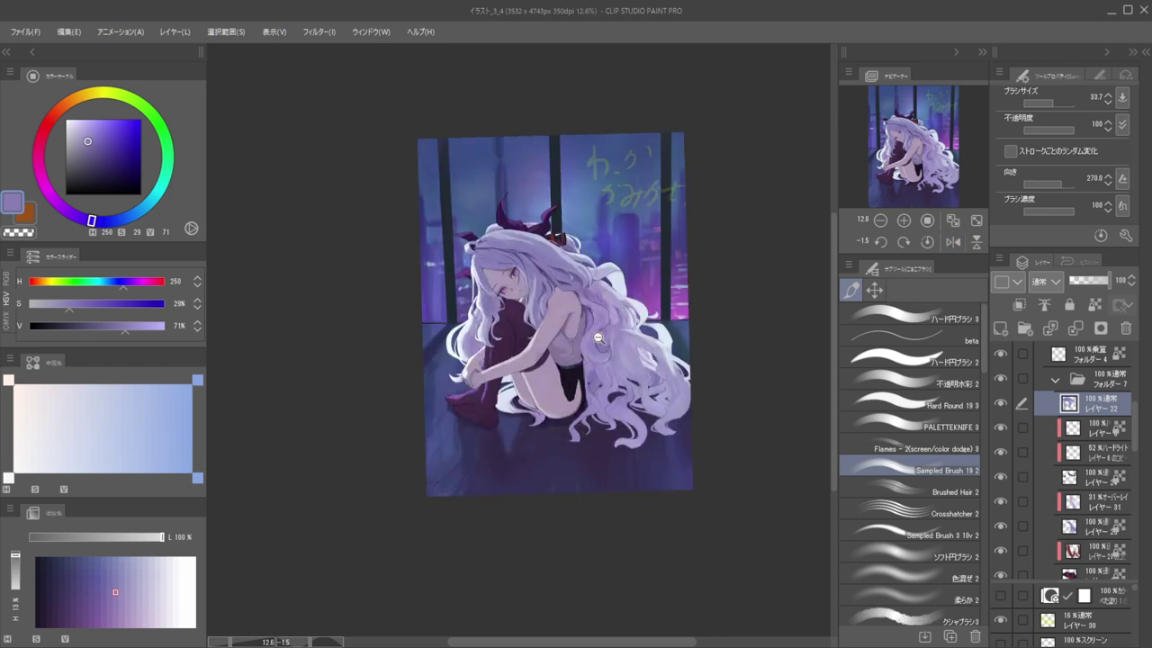
scroll(601, 337, "up", 6)
Make フォルダー 4 the working layer and mix a softer, less saturated lavender from the hair
key("o")
left_click(609, 348, "ctrl+shift")
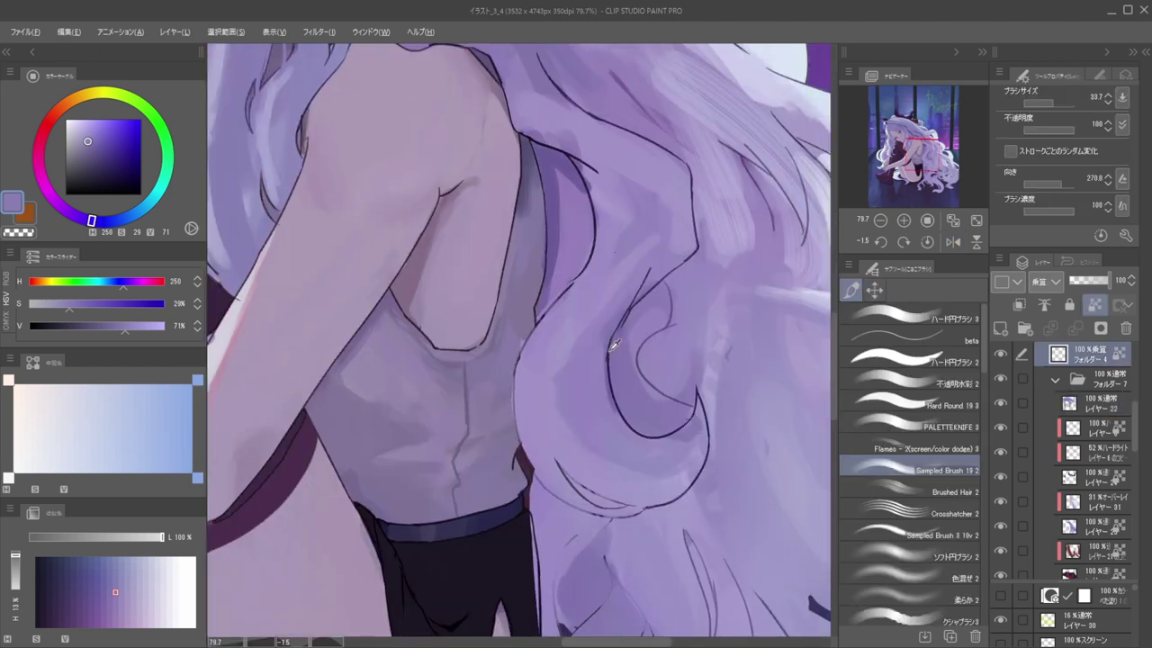
left_click(614, 345, "alt")
left_click(98, 145)
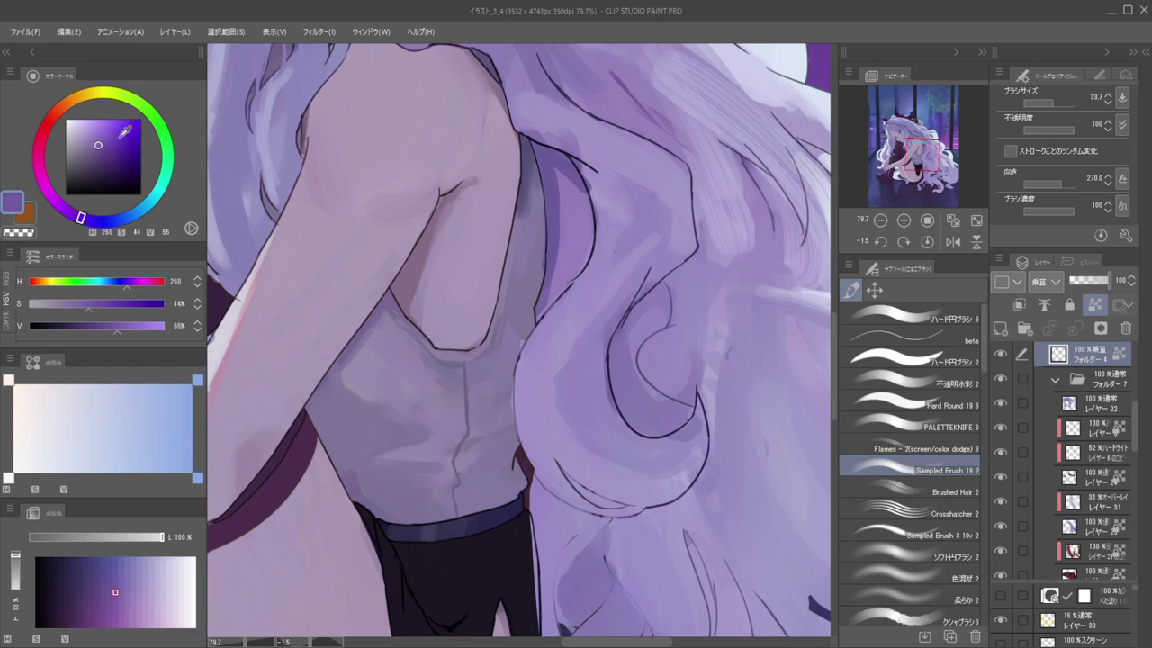
scroll(693, 297, "down", 3)
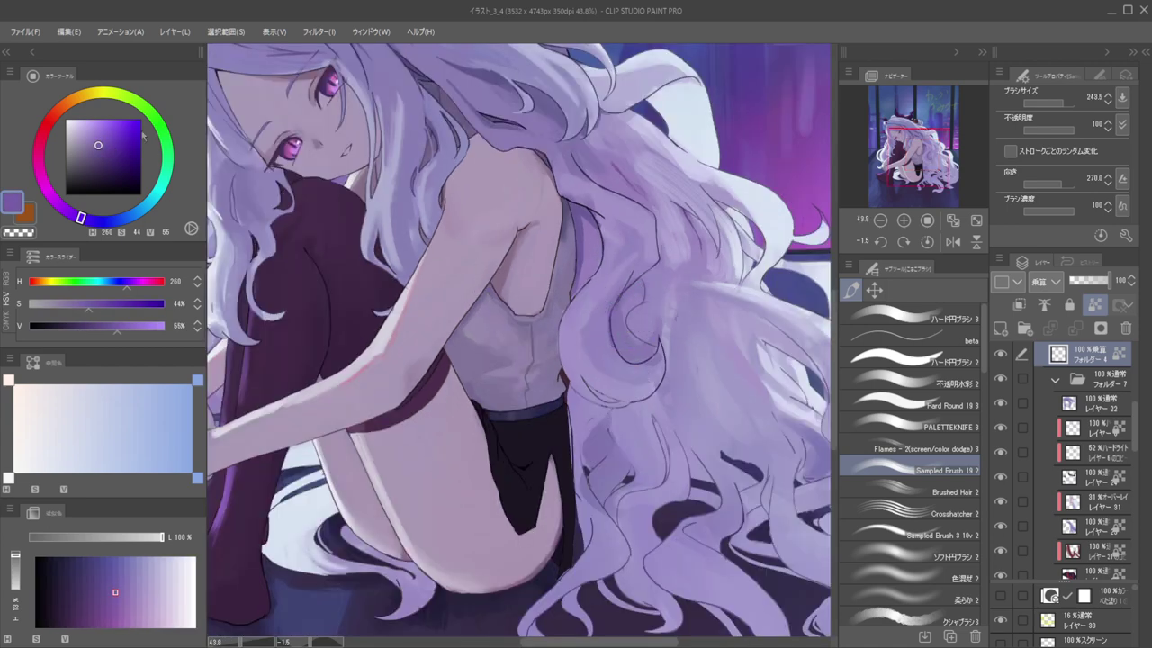
left_click(97, 134)
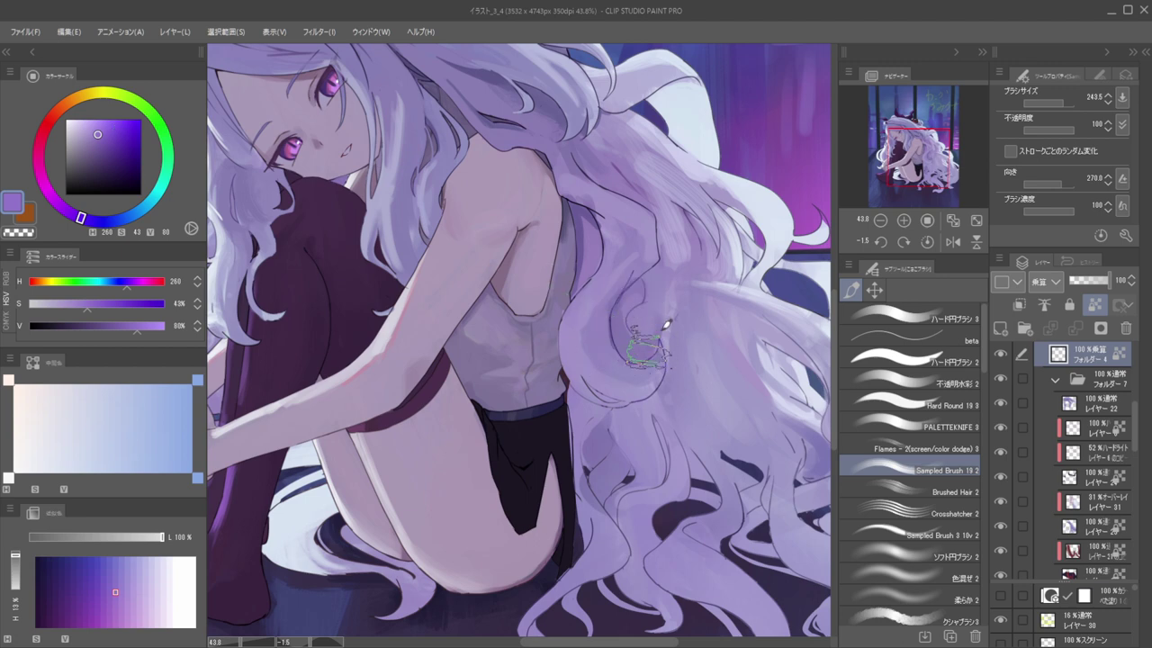
left_click(89, 137)
left_click(84, 137)
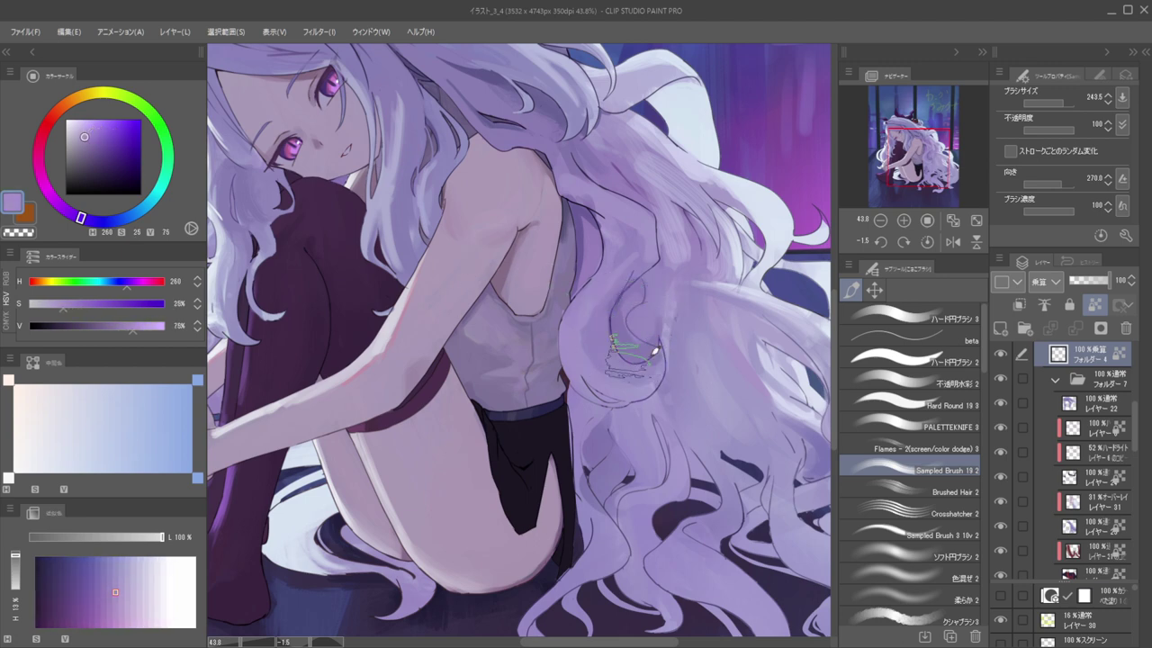
Paint a faint stroke along the long hair and review the whole illustration mirrored
left_click_drag(648, 239, 619, 261)
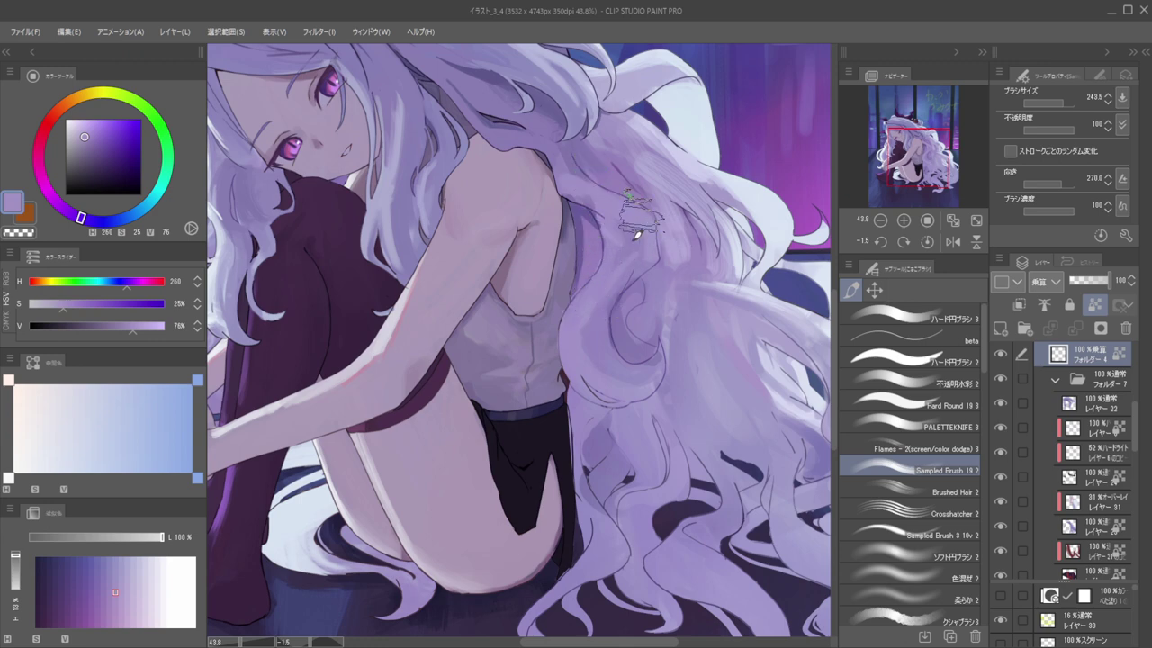
key("h")
mouse_move(579, 203)
left_mouse_down()
mouse_move(599, 192)
mouse_move(545, 168)
mouse_move(578, 207)
left_mouse_up()
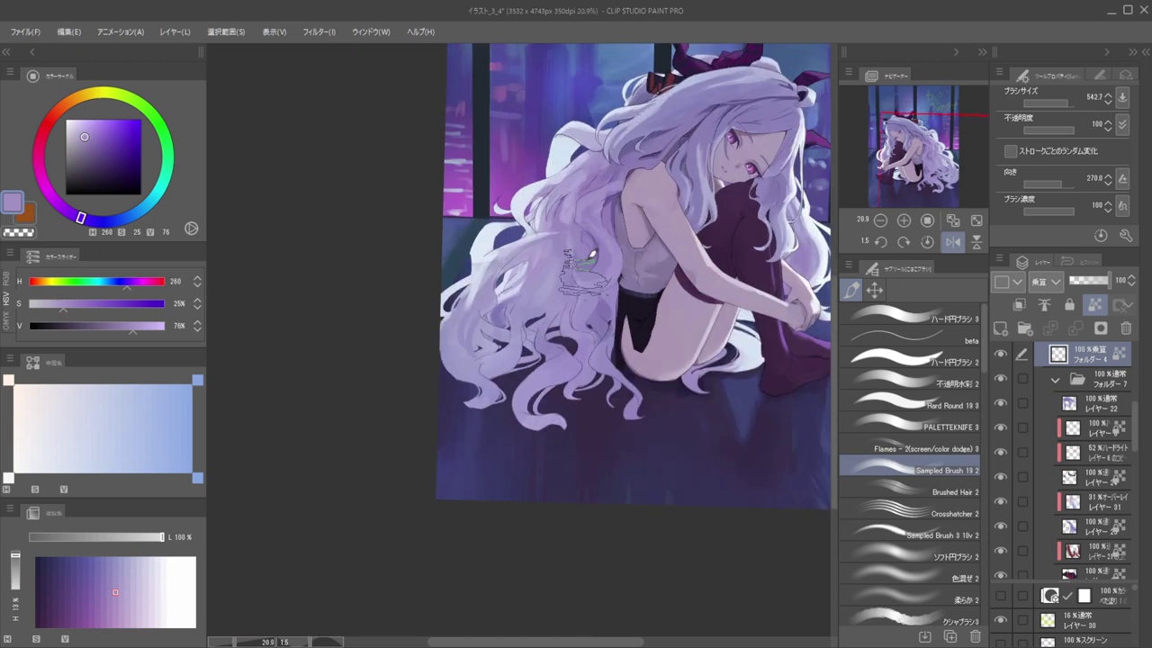
scroll(589, 257, "up", 5)
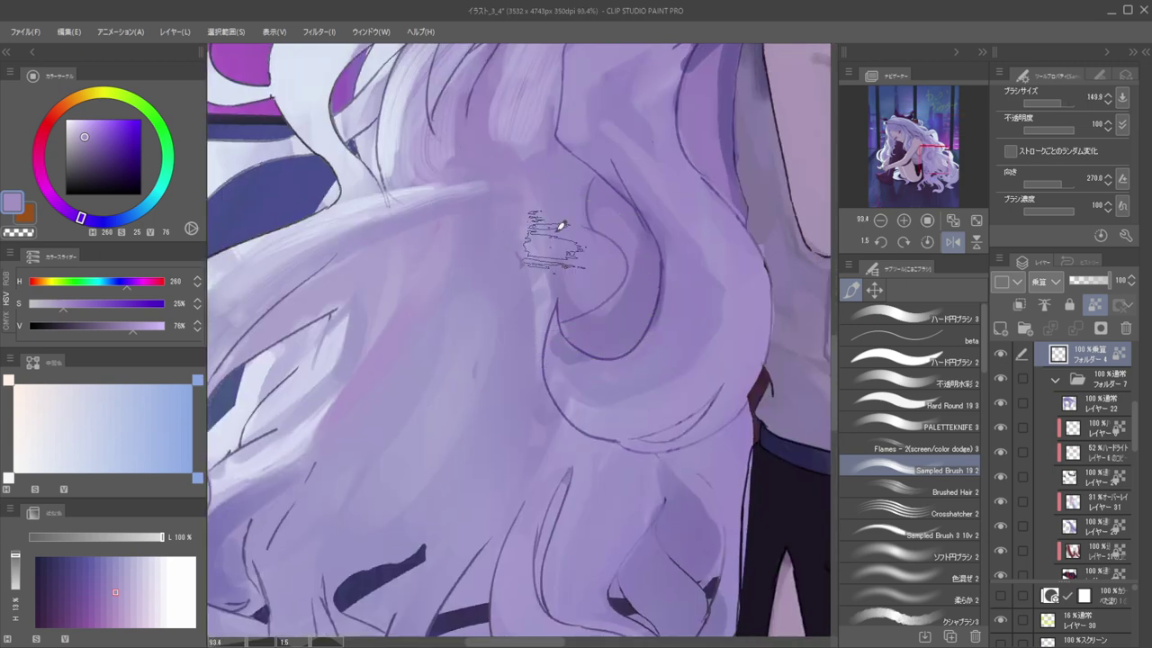
key("k")
key("b")
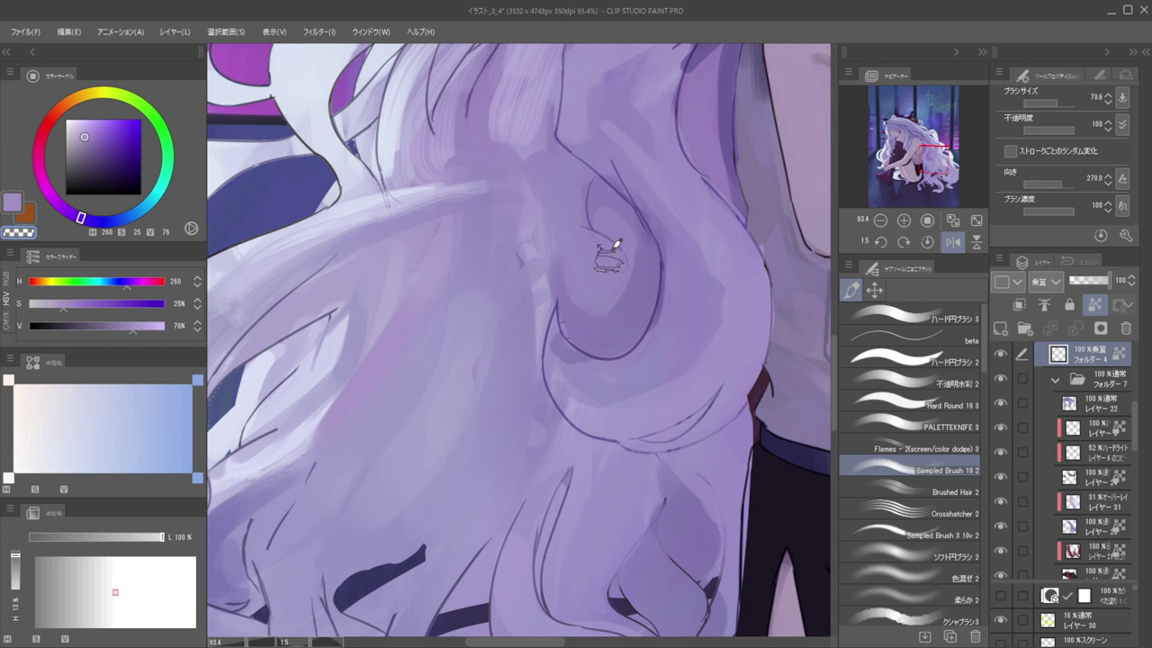
left_click_drag(620, 223, 524, 211)
left_click_drag(602, 216, 676, 251)
key("h")
scroll(549, 225, "up", 10)
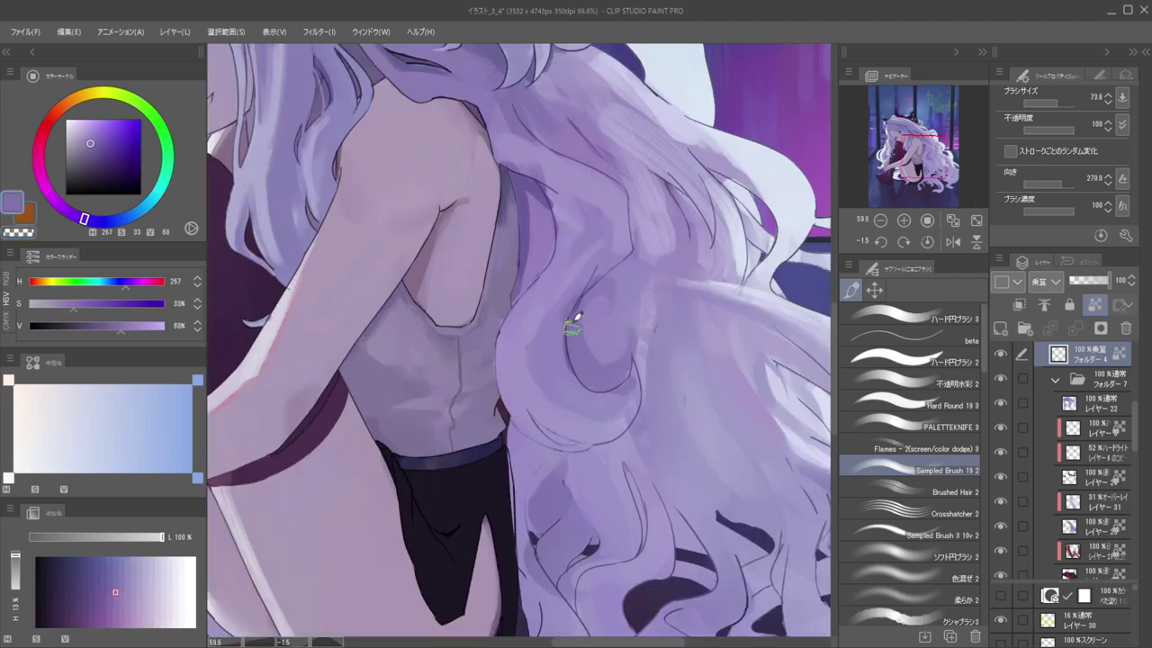
Erase a thin strip along the hair shadow, undo it, and recentre the mirrored view
key("c")
left_click_drag(568, 362, 574, 300)
key("ctrl+z")
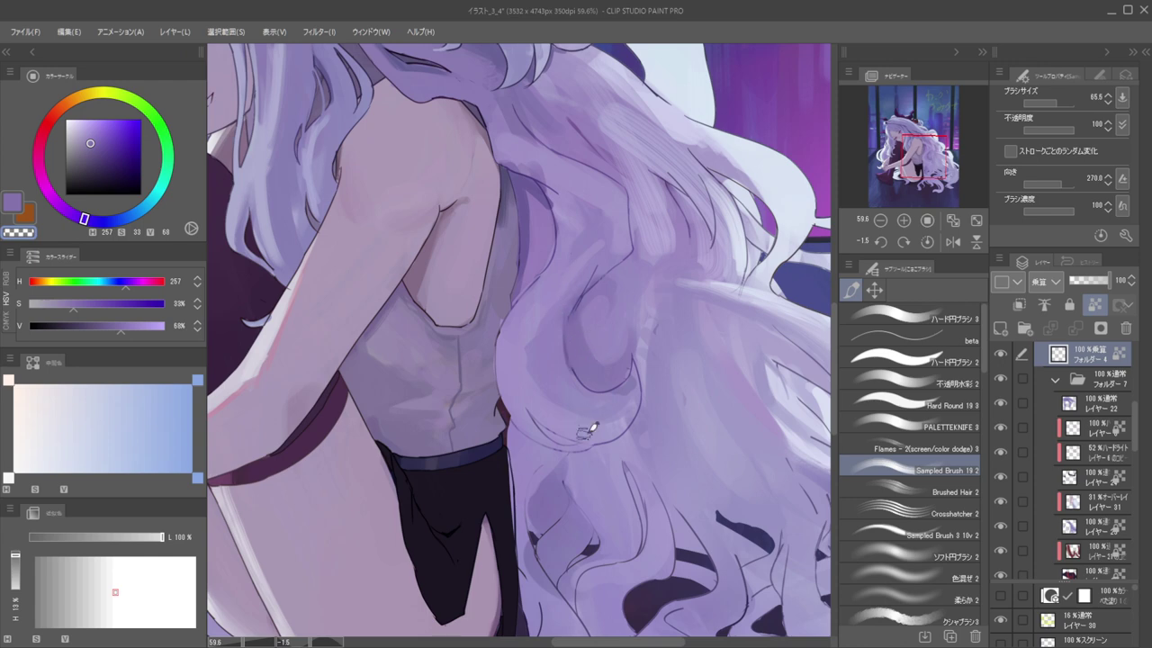
scroll(544, 334, "down", 5)
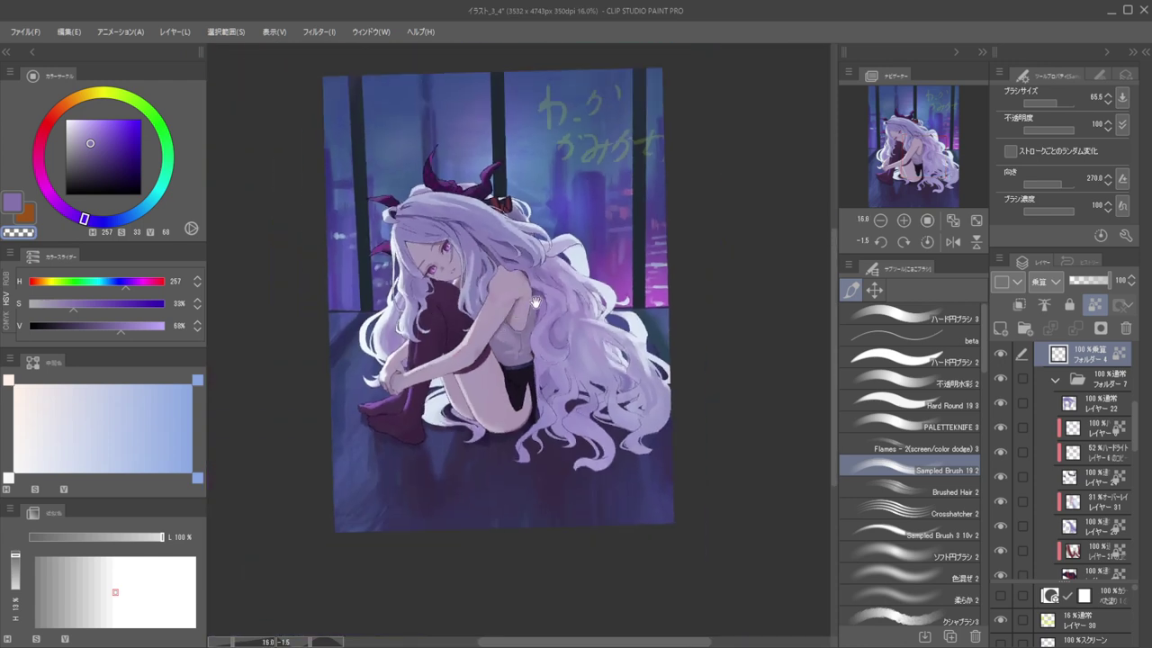
key("h")
left_click_drag(584, 298, 666, 295)
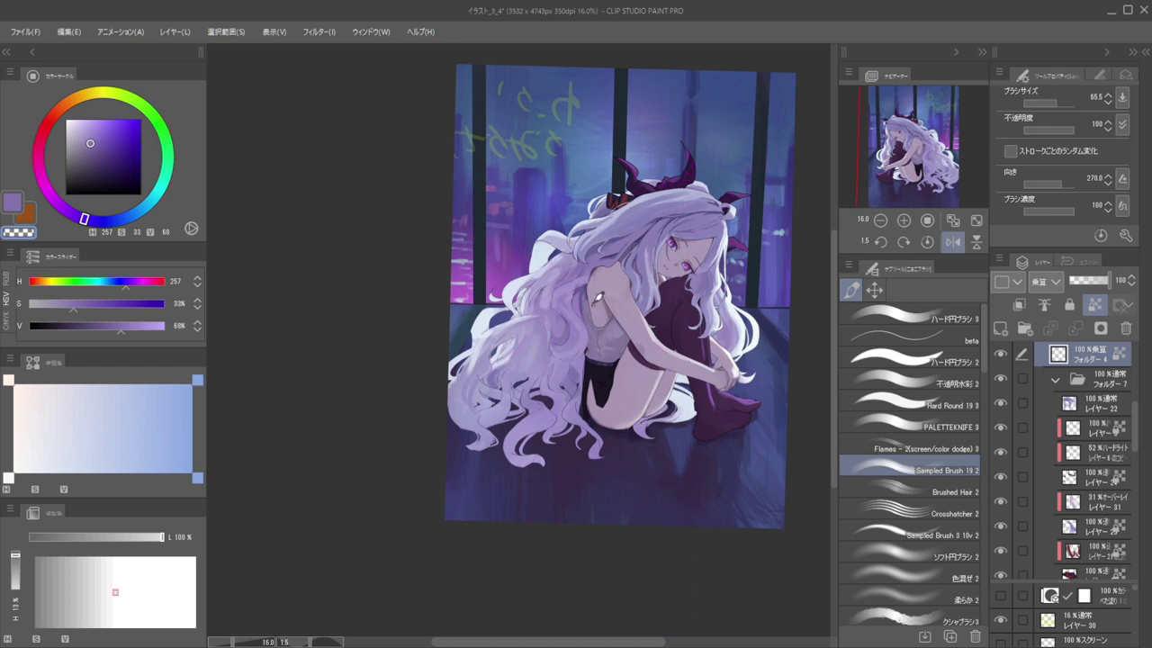
scroll(583, 332, "up", 5)
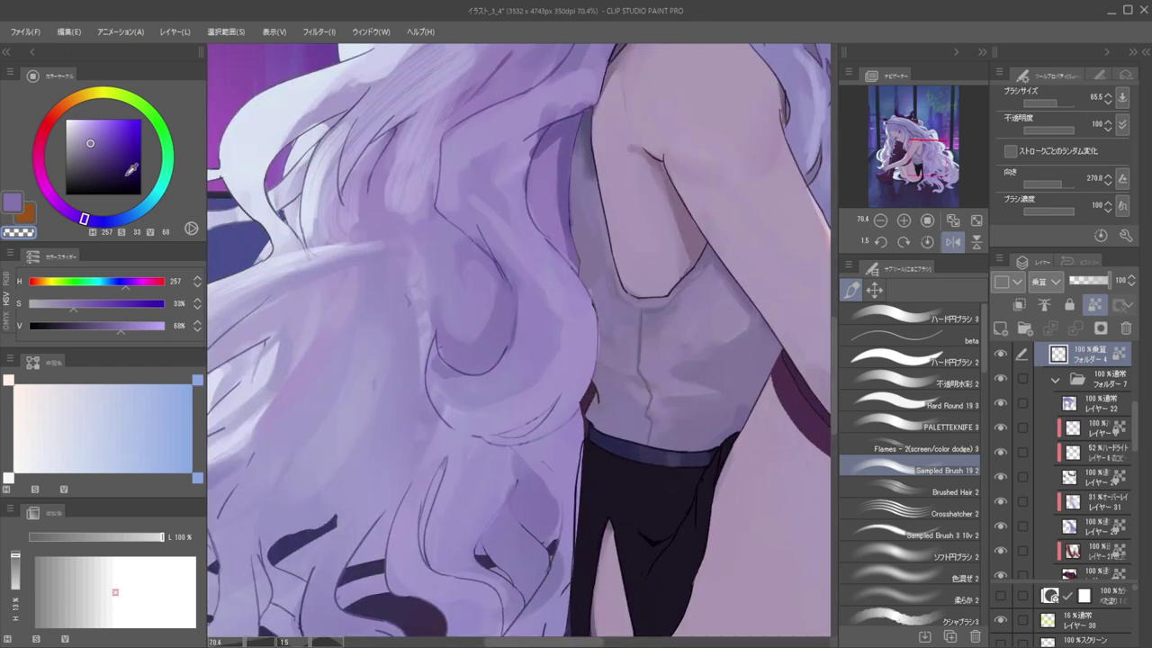
Pick dark purple (H 257, S 56%, V 20%) for lineart and change brushes
left_click(108, 179)
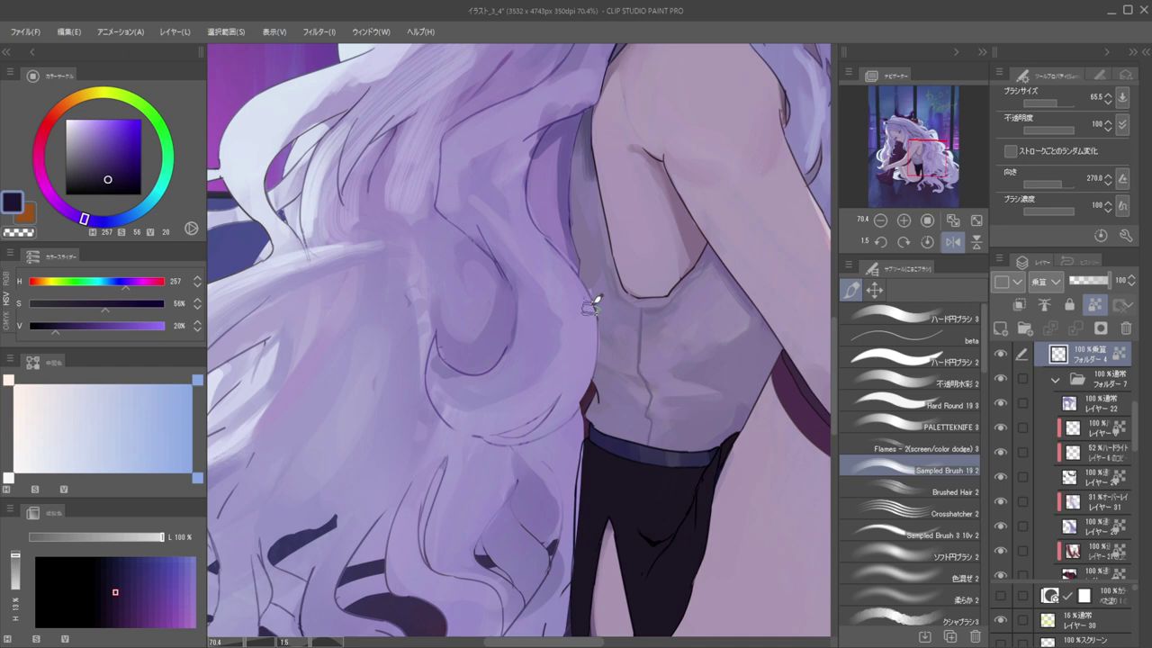
scroll(592, 302, "up", 4)
left_click(879, 338)
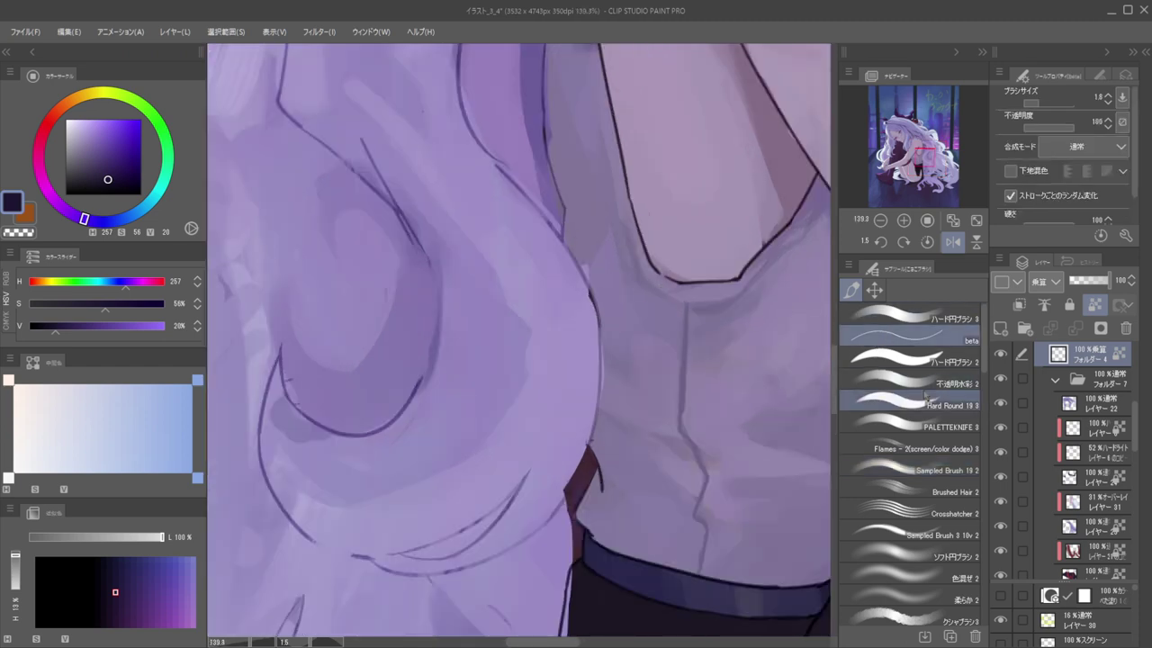
Extend the dark contour down the hair edge with a thin ハード円ブラシ 2
left_click(909, 360)
scroll(656, 260, "left", 1)
left_click_drag(624, 310, 631, 305)
left_click_drag(583, 246, 583, 251)
key("bracketleft")
key("bracketleft")
key("bracketleft")
key("bracketleft")
key("bracketleft")
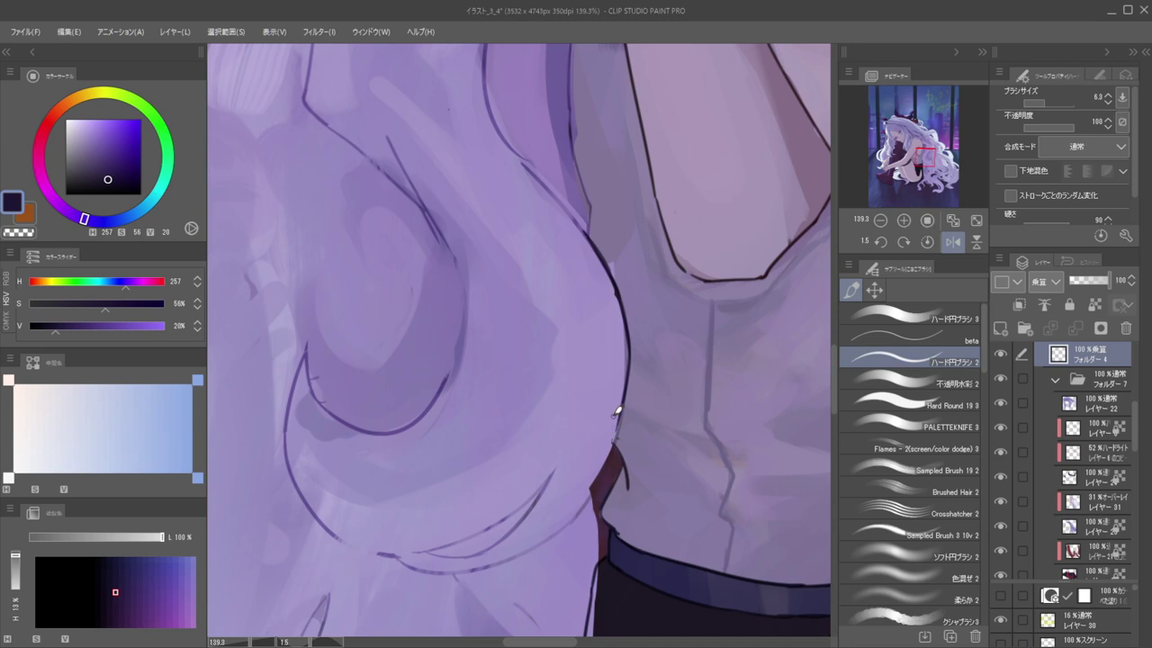
left_click_drag(633, 335, 618, 431)
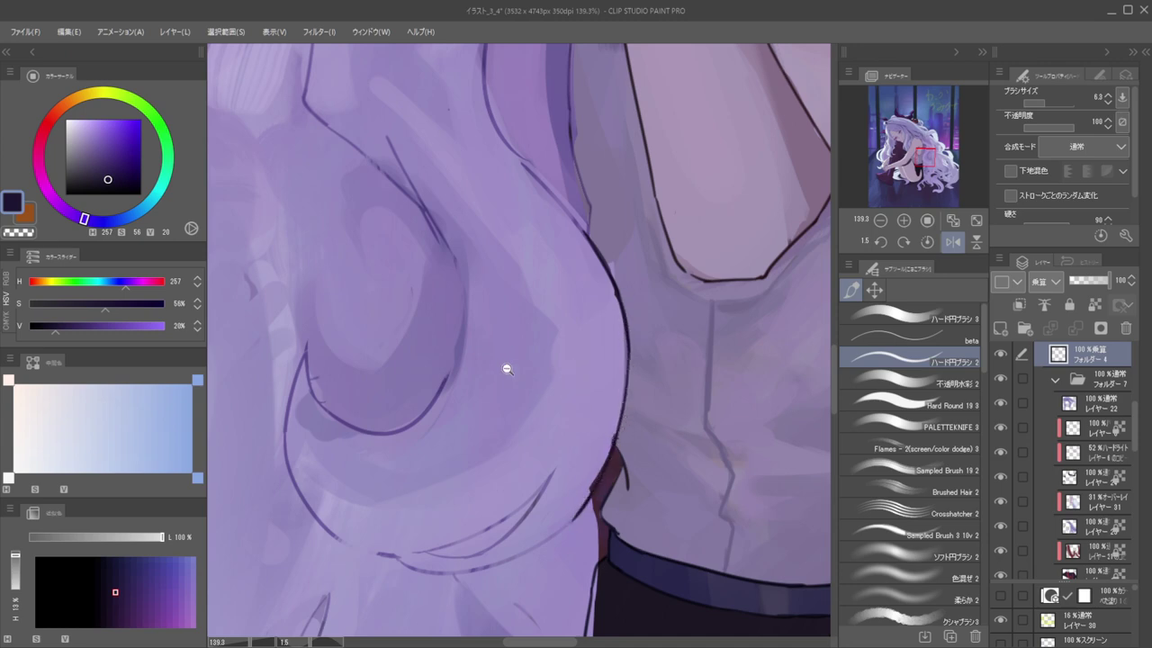
Check the drawing mirrored, then choose a darker purple for outlining
scroll(511, 372, "down", 10)
key("h")
left_click_drag(585, 322, 660, 320)
key("h")
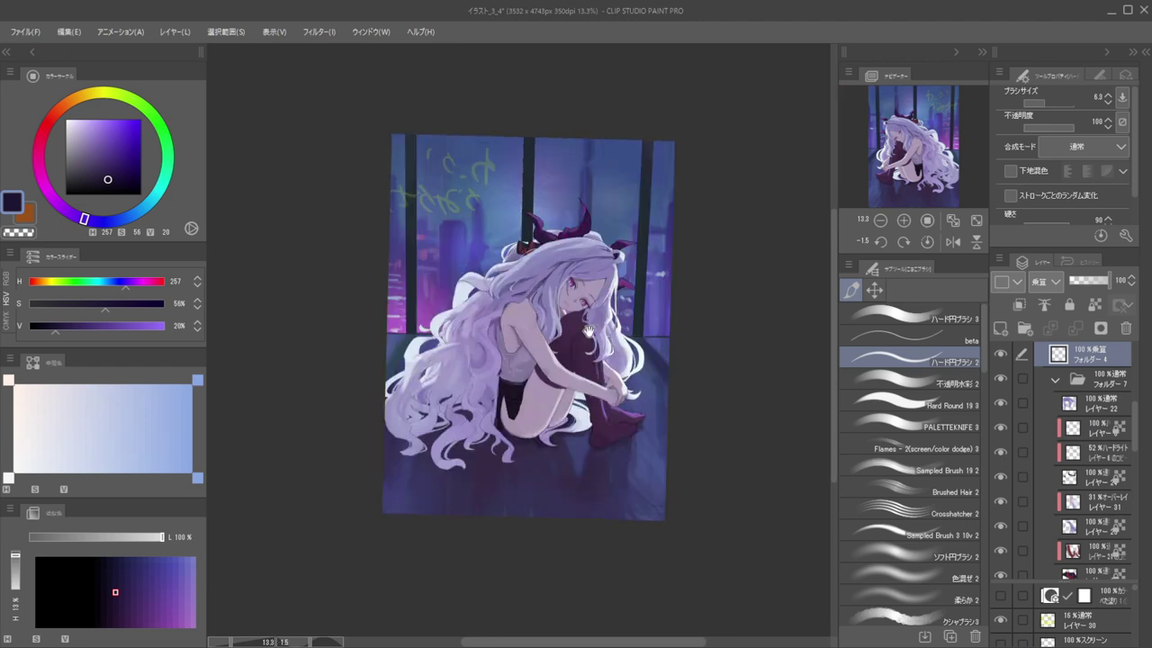
key("h")
scroll(594, 329, "up", 6)
scroll(610, 245, "up", 3)
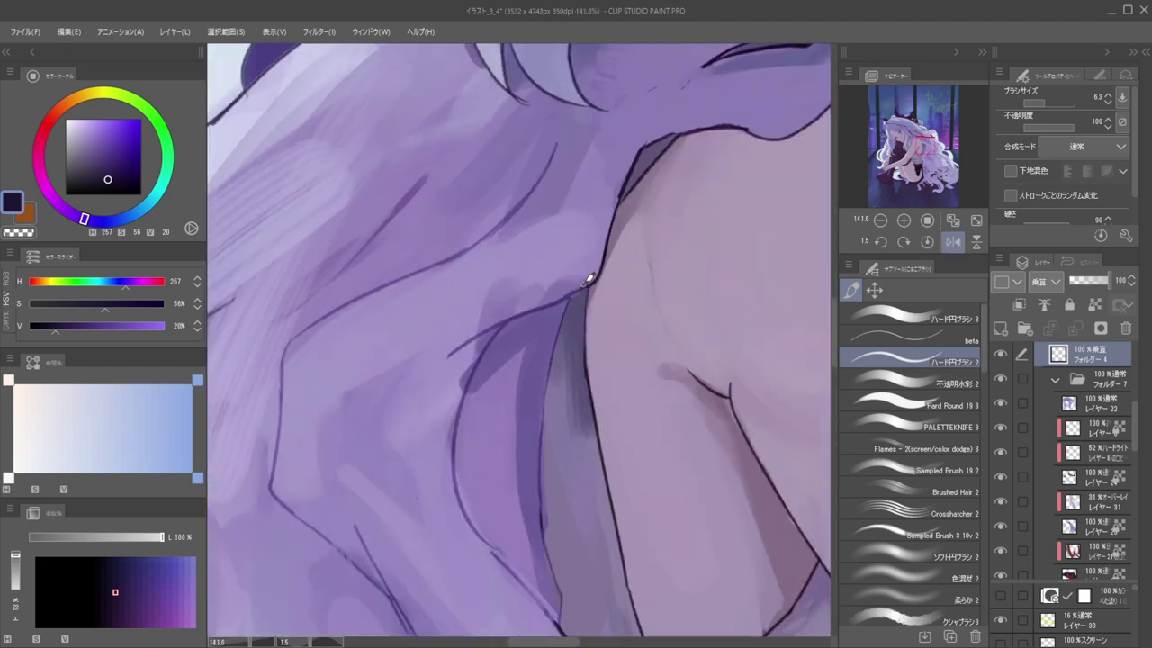
left_click(576, 288, "alt")
left_click(109, 170)
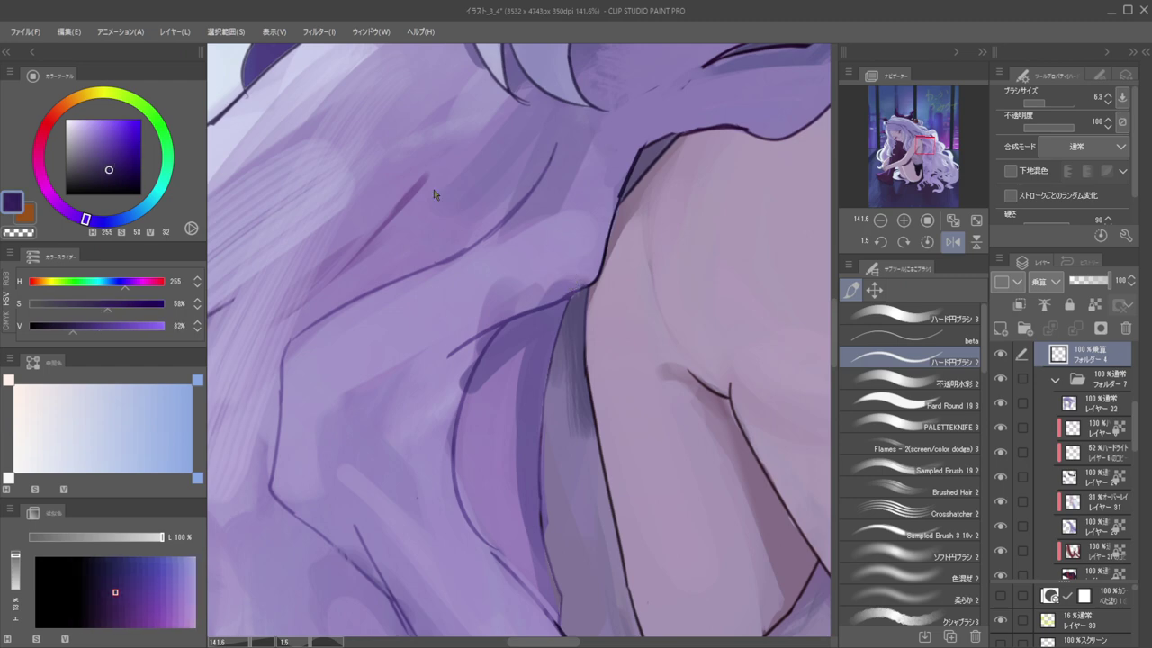
Draw dark outlines along the shoulder edge and the shadow edge down her back, redrawing until right
mouse_move(620, 196)
left_mouse_down()
mouse_move(586, 288)
mouse_move(554, 298)
left_mouse_up()
left_click_drag(519, 256, 598, 289)
left_click_drag(619, 244, 601, 347)
key("ctrl+z")
left_click_drag(621, 246, 598, 435)
key("ctrl+z")
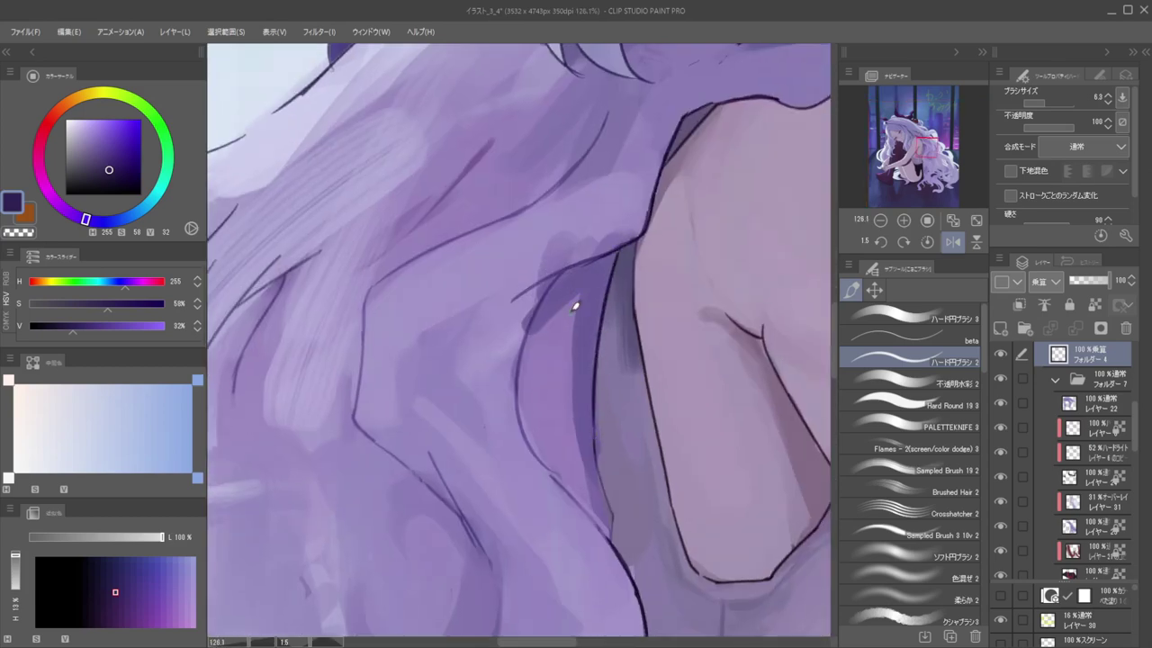
left_click_drag(594, 358, 586, 256)
left_click_drag(587, 300, 600, 403)
key("ctrl+z")
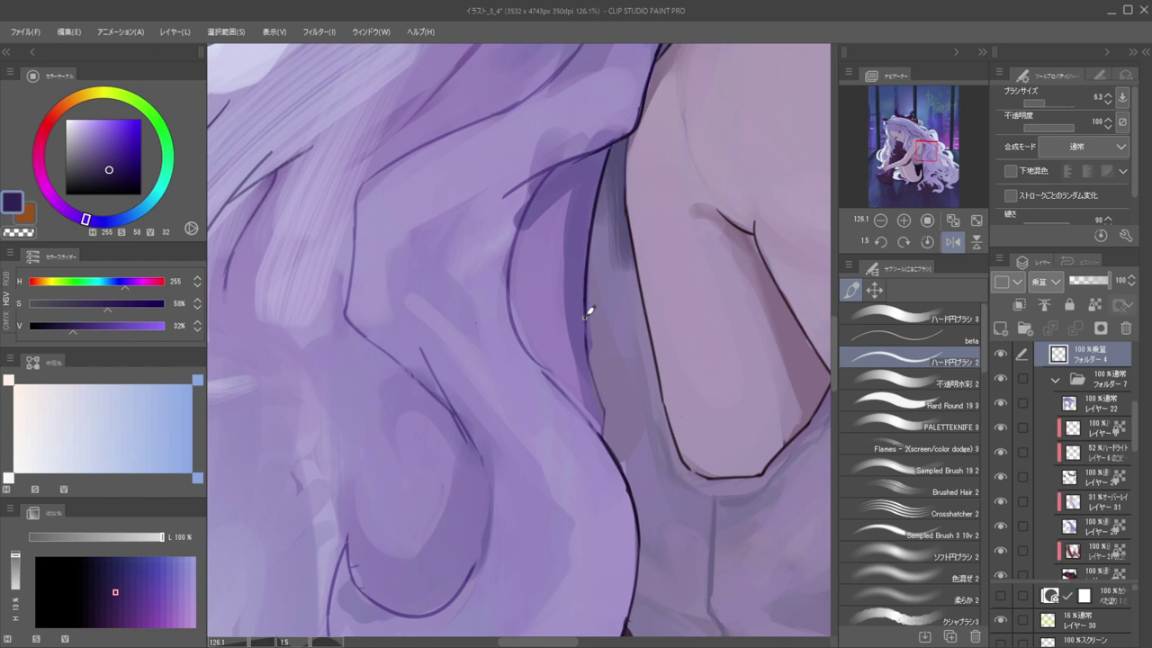
left_click_drag(585, 322, 606, 420)
key("ctrl+z")
left_click_drag(583, 300, 606, 415)
Make Layer 31 active and sample a muted lavender (H 261, S 24%, V 60%)
key("ctrl+shift")
left_click(598, 339, "ctrl+shift")
left_click(601, 317, "alt")
left_click(572, 319, "ctrl+shift")
key("c")
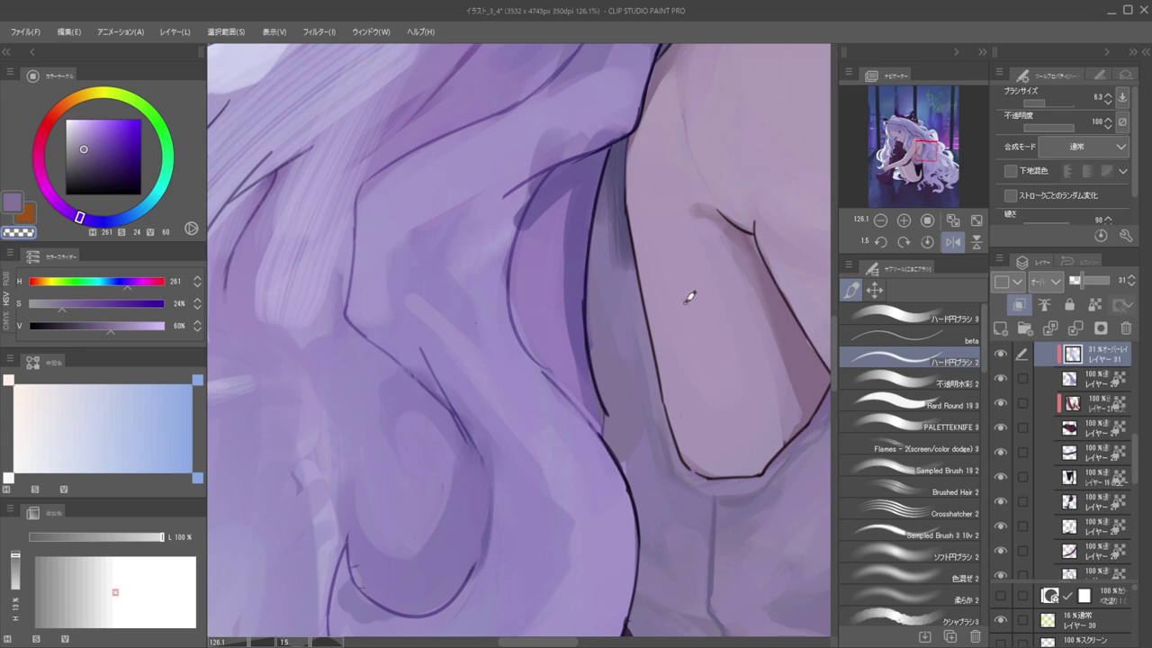
Merge Layer 31 down into the normal layer, then make Layer 23 active
left_click(1083, 378)
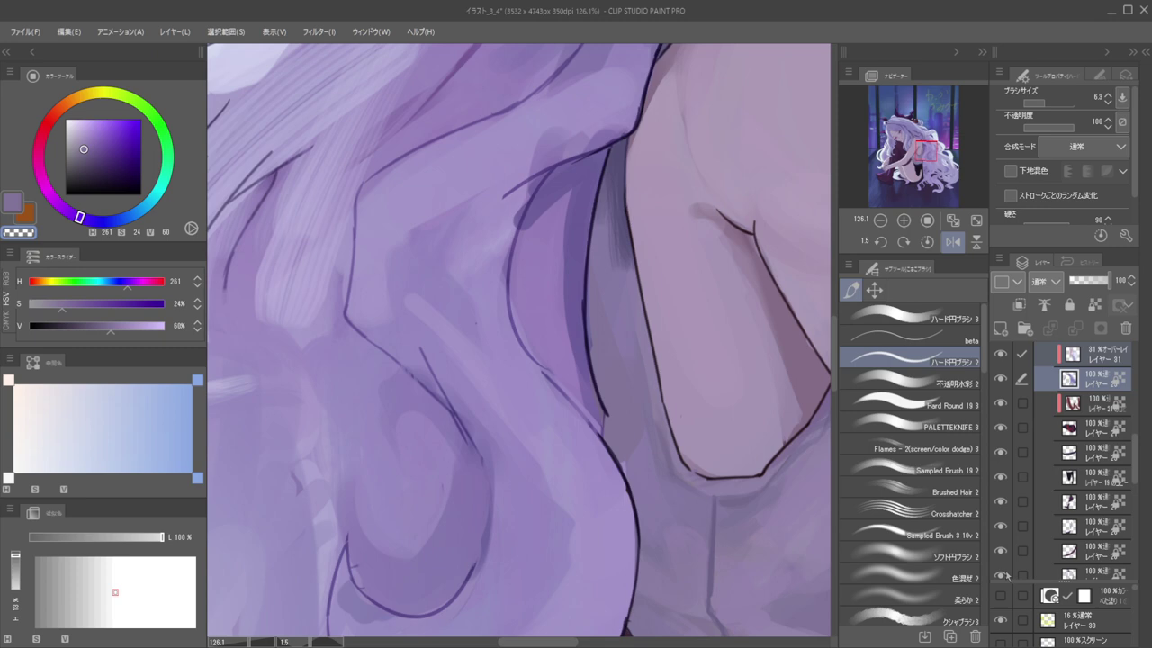
key("shift+alt+e")
left_click(597, 296, "ctrl+shift")
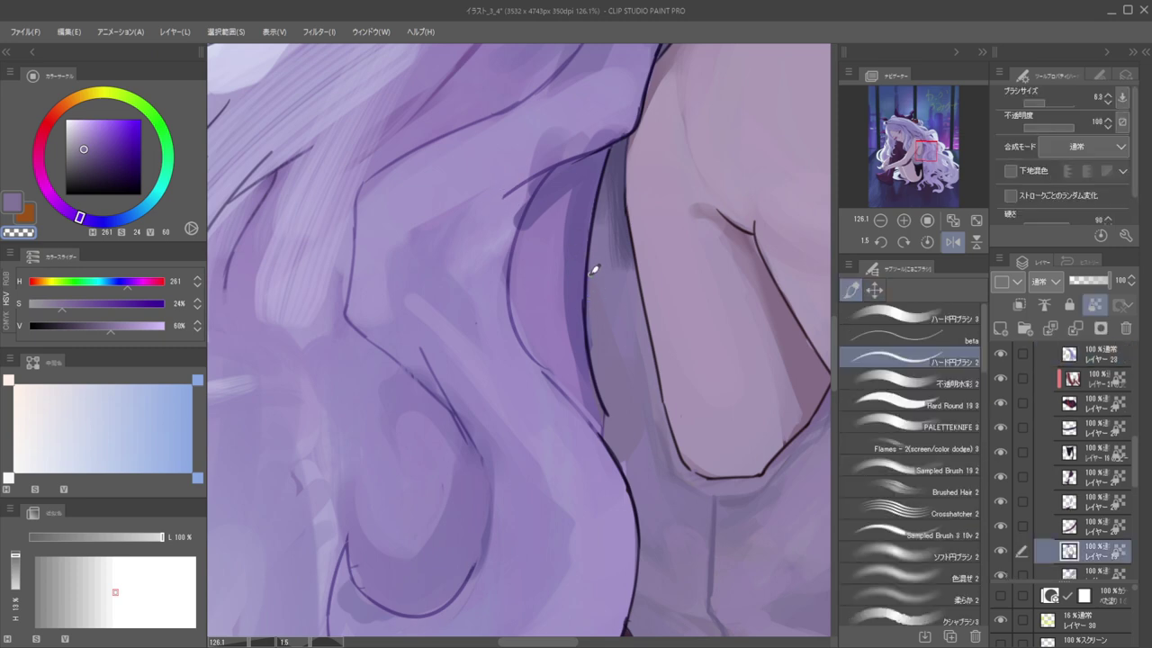
left_click(599, 292, "ctrl+shift")
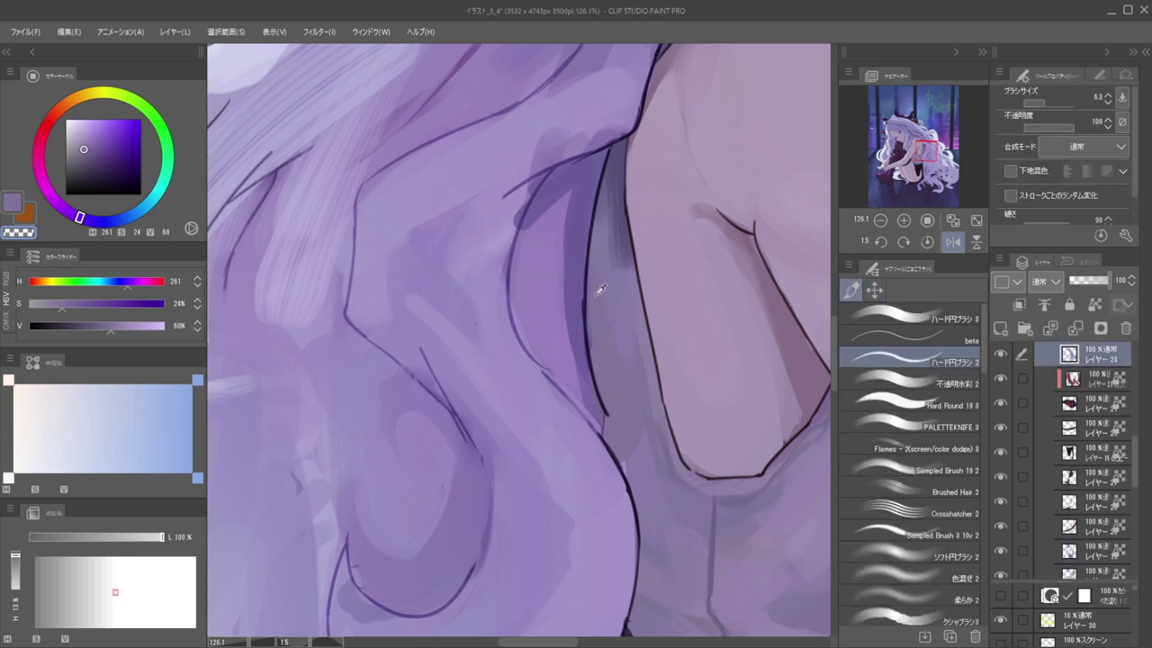
Sample soft and lighter purples from the hair and adjust the brush size
key("]")
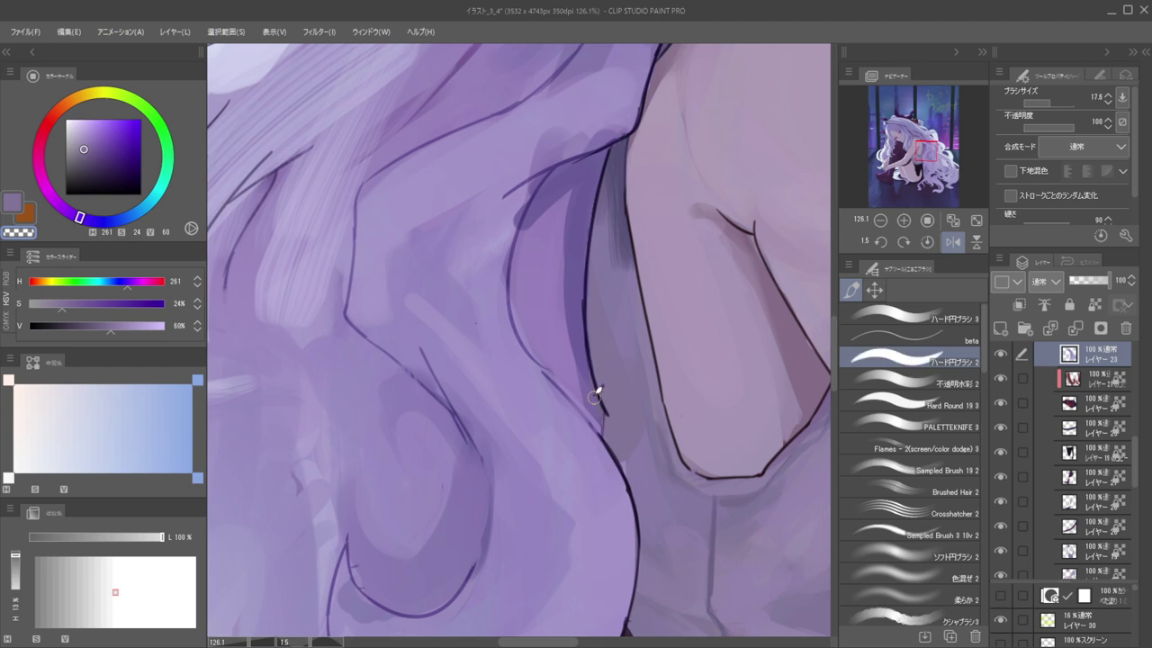
left_click(589, 384, "alt")
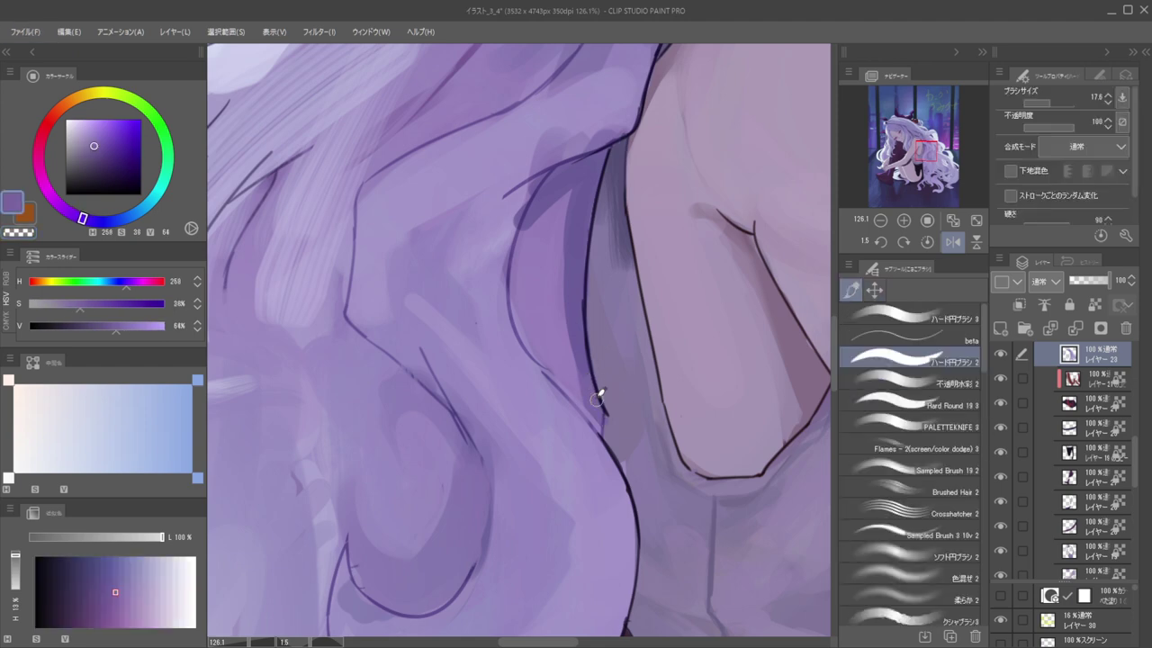
key("[")
mouse_move(599, 396)
left_mouse_down()
mouse_move(600, 428)
mouse_move(572, 375)
mouse_move(595, 419)
mouse_move(554, 360)
left_mouse_up()
left_click(583, 401, "alt")
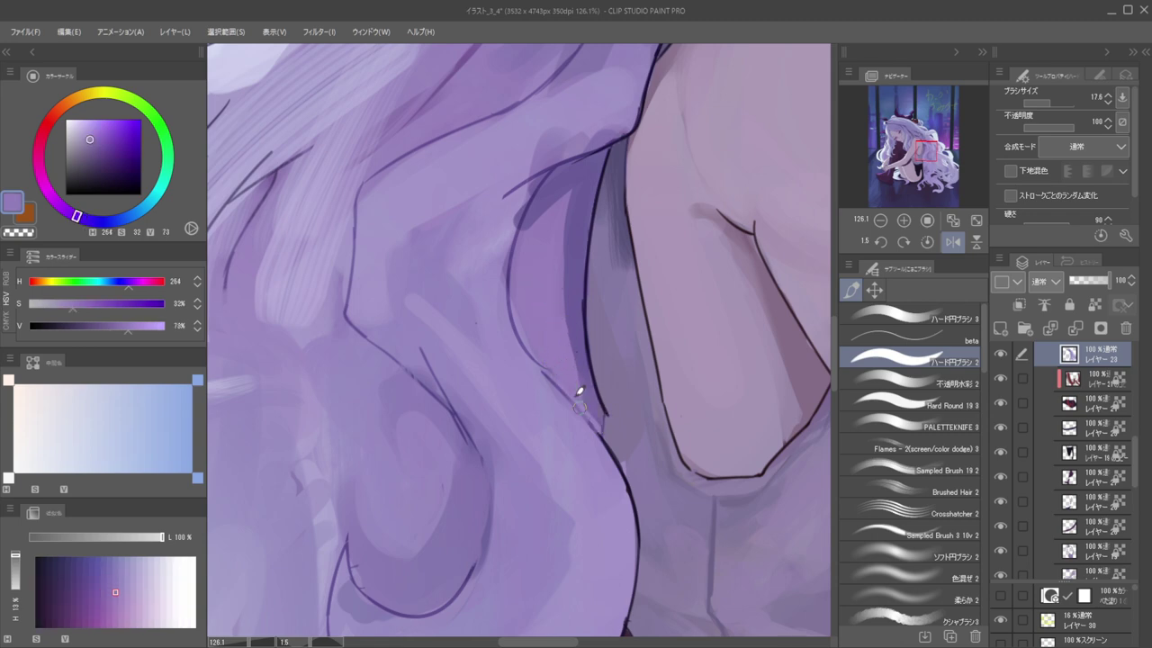
left_click_drag(581, 411, 585, 410)
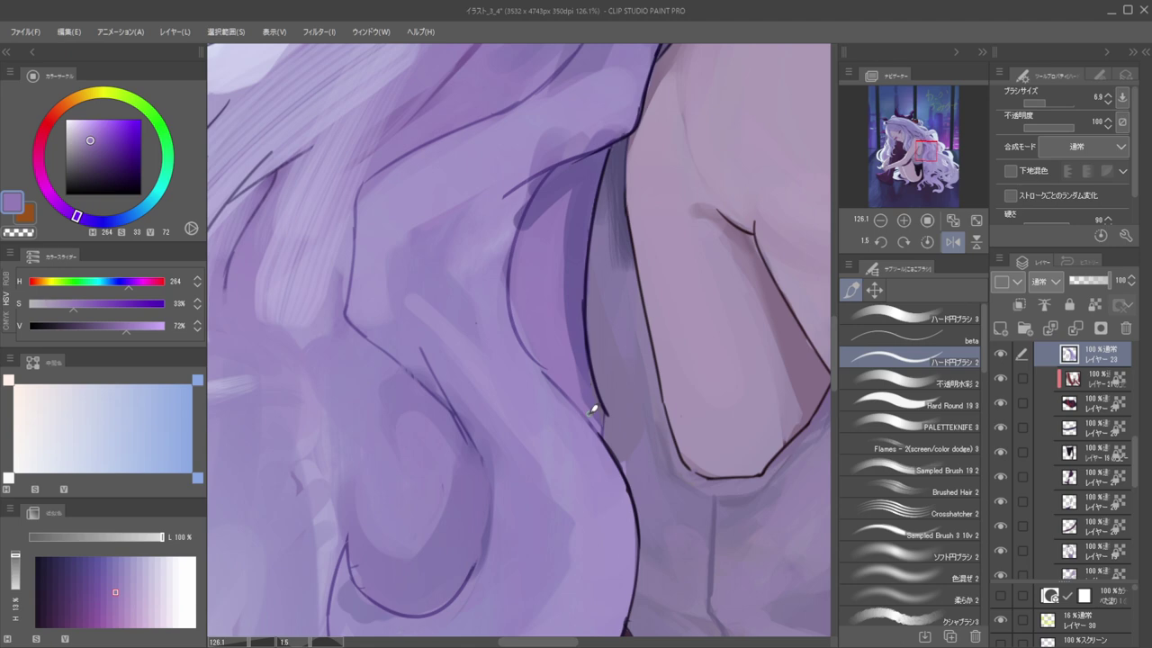
left_click(587, 394, "alt")
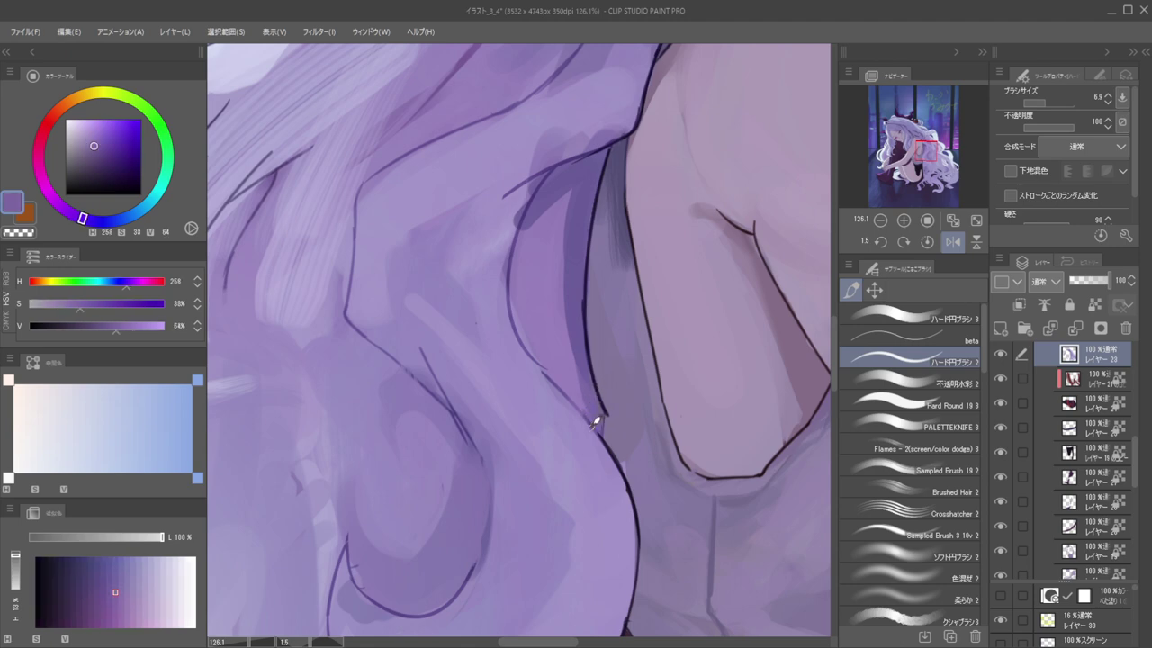
left_click_drag(579, 296, 543, 311)
mouse_move(521, 256)
left_mouse_down()
mouse_move(546, 243)
mouse_move(549, 256)
left_mouse_up()
left_click(542, 262, "alt")
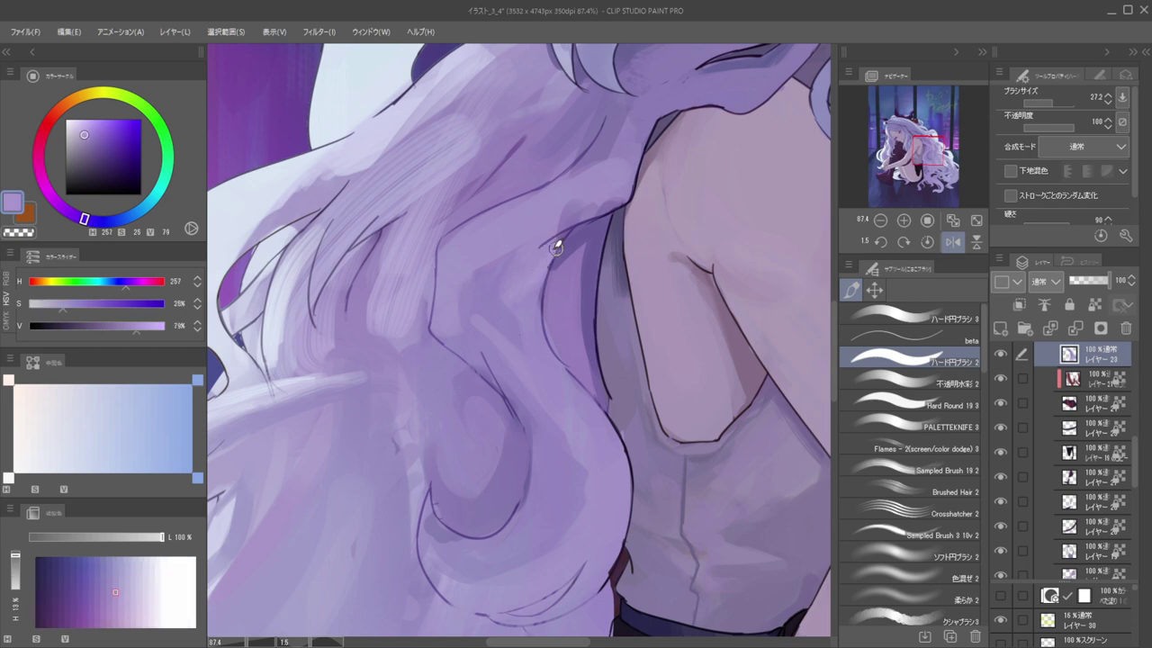
With the opaque watercolour brush, paint dark purple shading along the hair edge
left_click(884, 400)
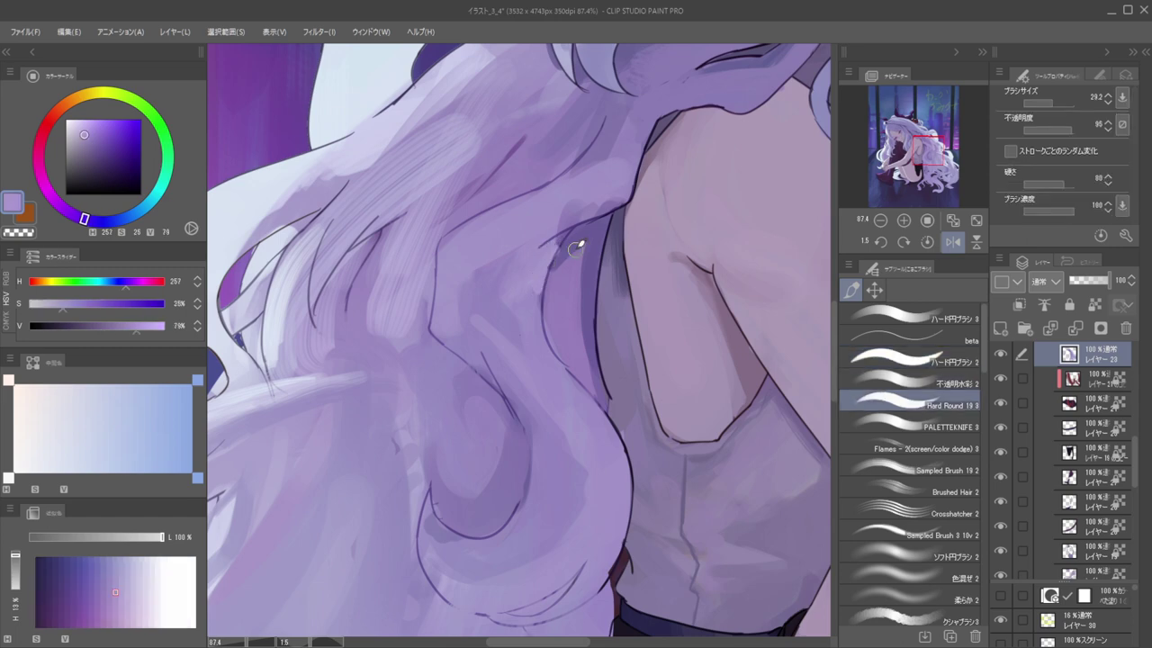
key("alt")
left_click(904, 383)
left_click(588, 249, "alt")
left_click_drag(592, 232, 590, 362)
In the mirrored view, lock transparency and repaint the hair's shadow edge in lighter purple
key("h")
scroll(593, 238, "down", 4)
scroll(597, 237, "up", 4)
left_click(613, 317, "alt")
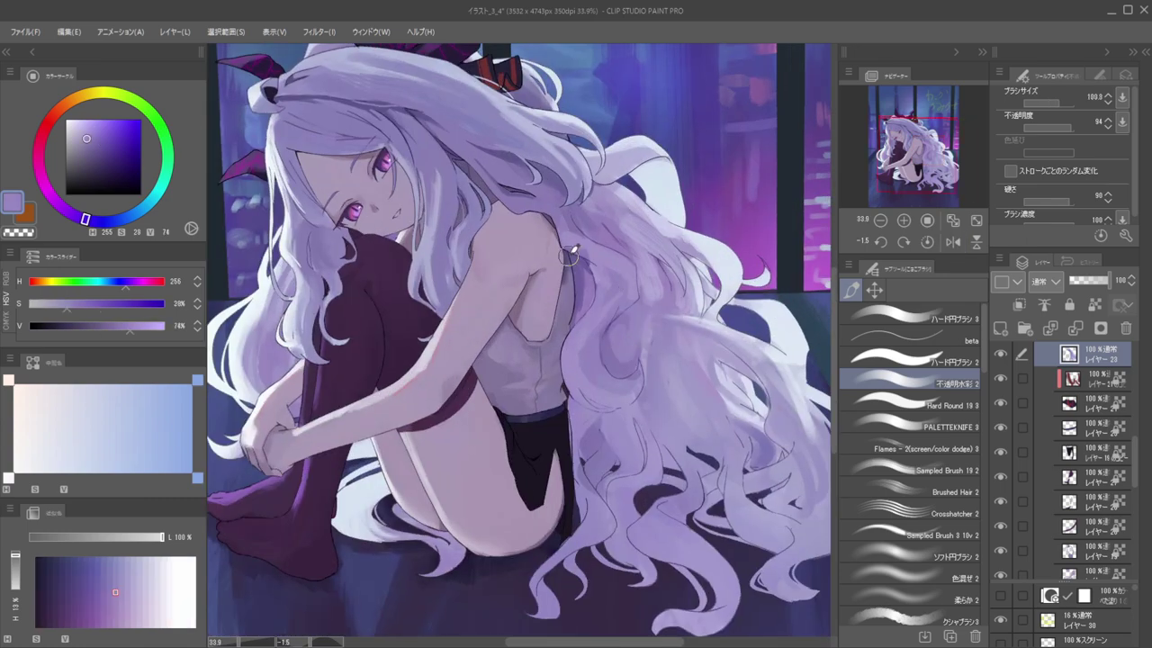
scroll(571, 256, "up", 3)
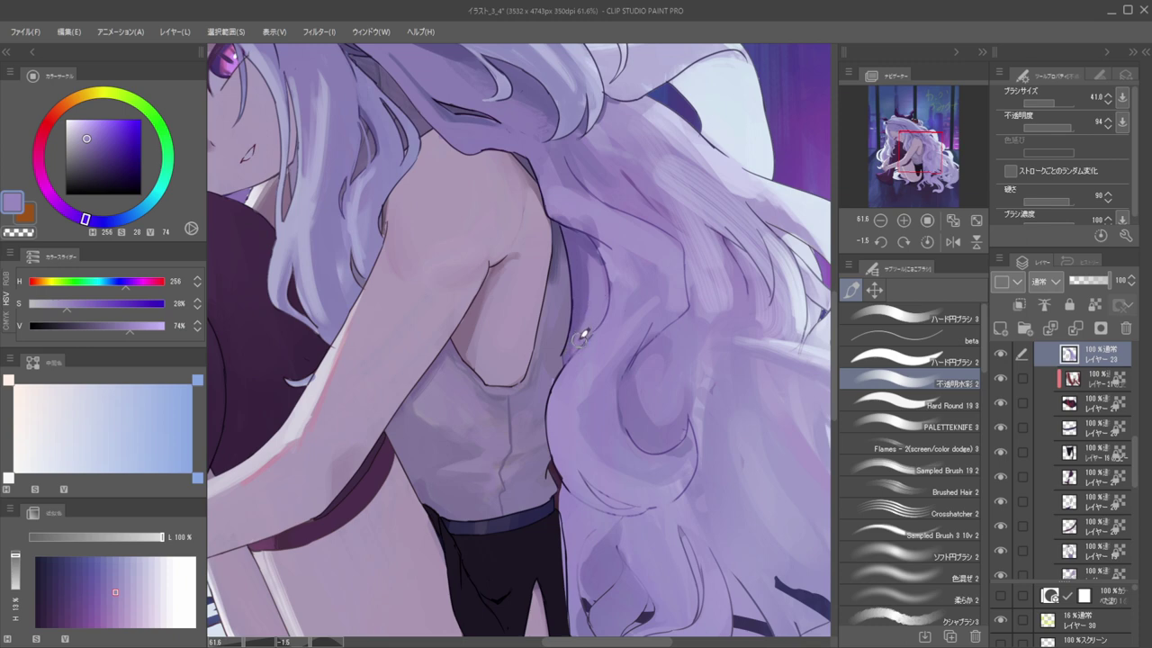
key("/")
left_click_drag(579, 352, 596, 283)
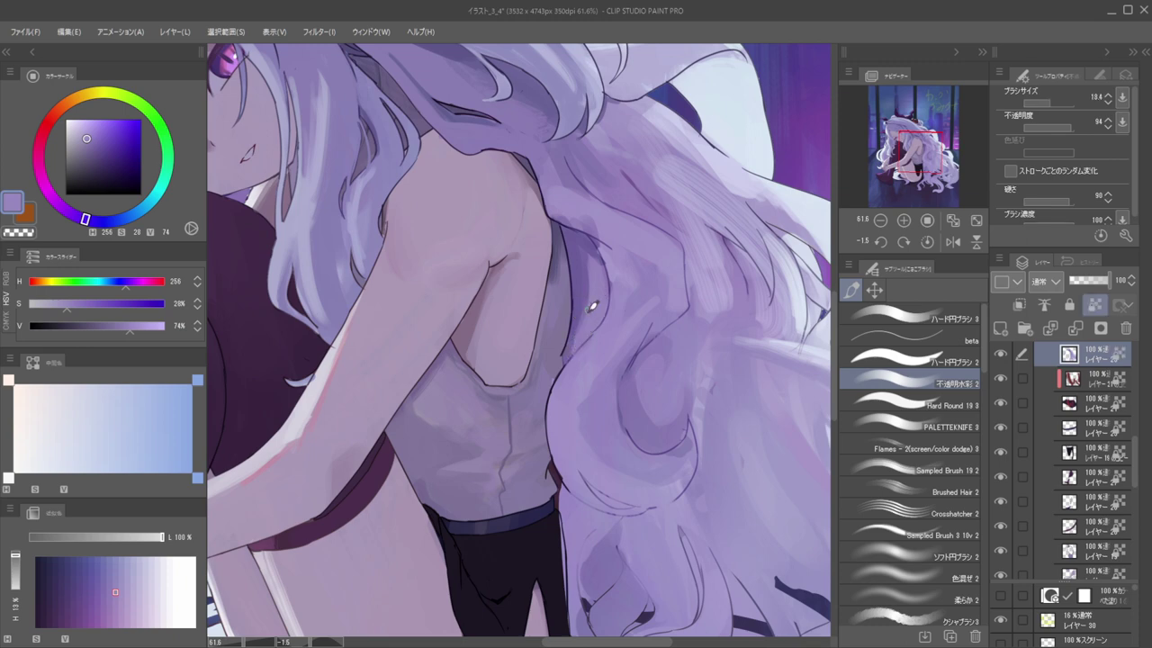
left_click_drag(562, 263, 591, 282)
key("h")
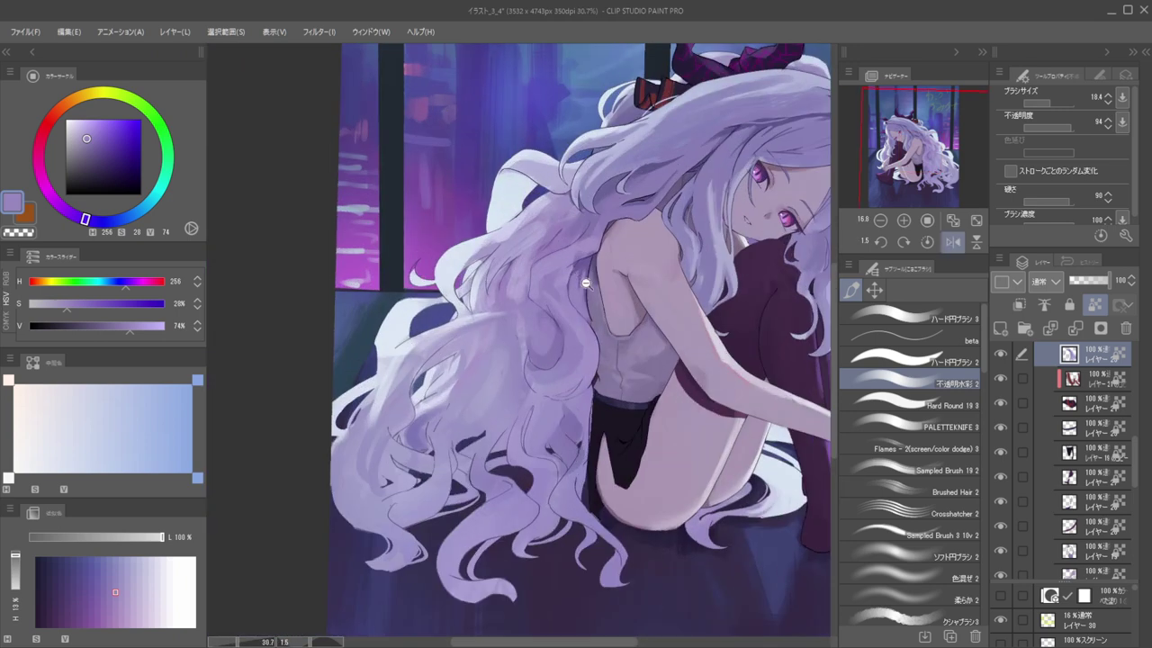
Sample hair lavenders and paint lavender over the dark gap in the hair by her legs
left_click(564, 248, "alt")
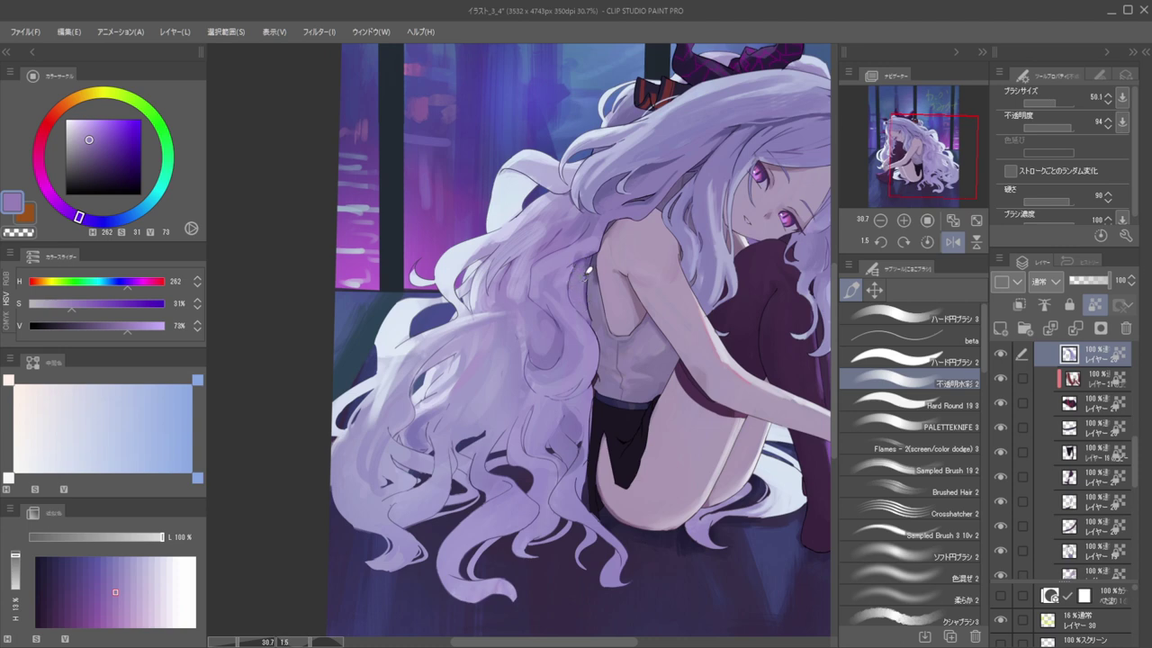
left_click(551, 356, "alt")
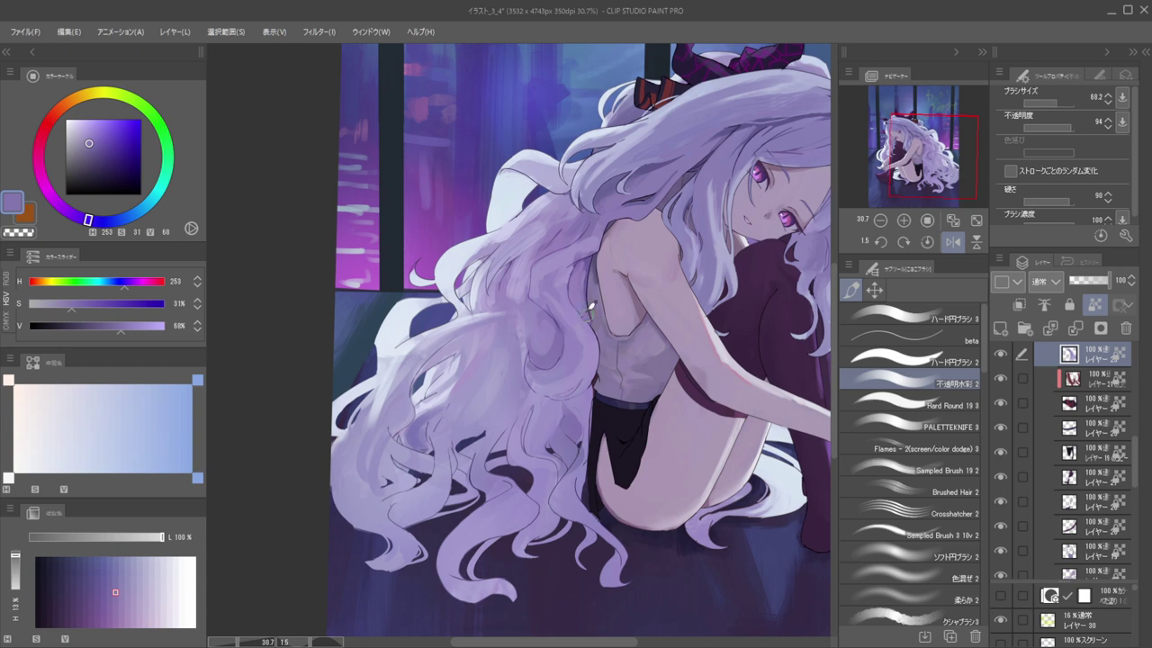
left_click(583, 296, "alt")
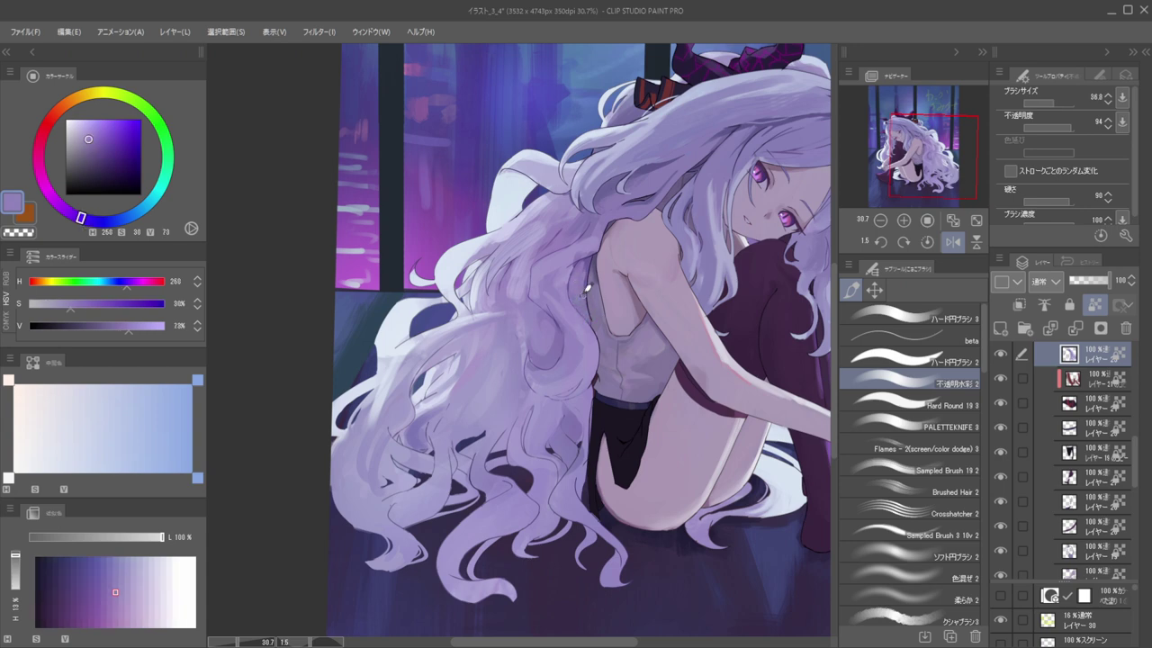
left_click_drag(567, 261, 594, 249)
key("h")
key("h")
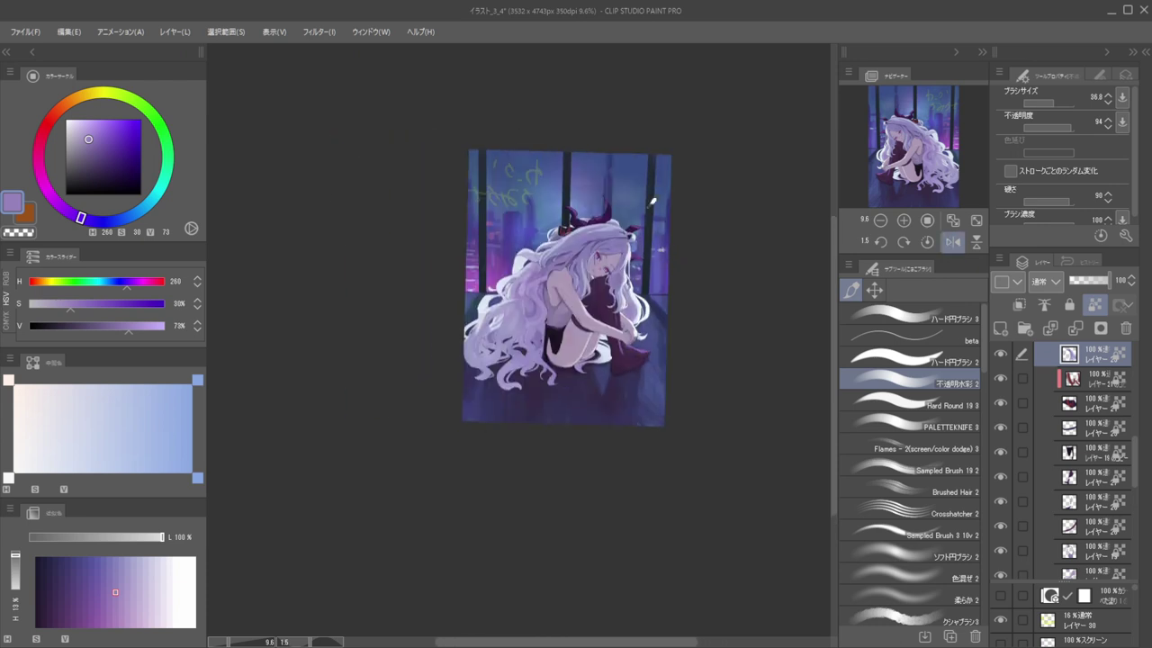
left_click(527, 336, "alt")
mouse_move(497, 320)
left_mouse_down()
mouse_move(527, 333)
mouse_move(529, 317)
left_mouse_up()
mouse_move(534, 380)
left_mouse_down()
mouse_move(537, 407)
mouse_move(527, 401)
mouse_move(540, 405)
left_mouse_up()
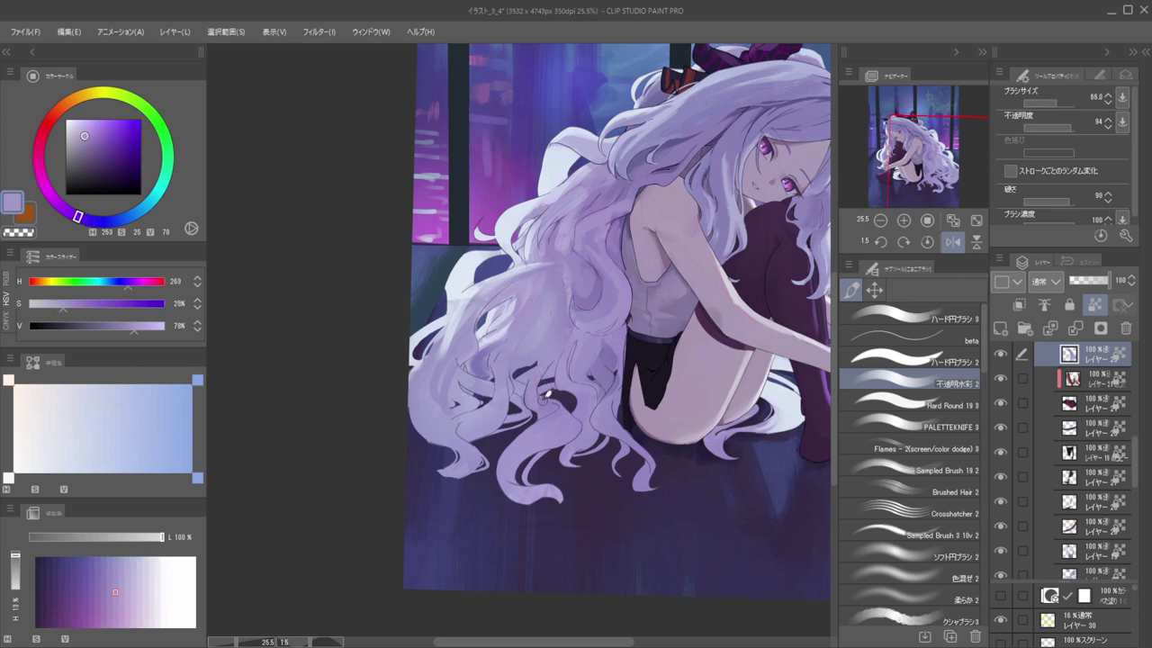
Sample mid and pale lavenders and softly repaint the lower hair strand with a larger brush
left_click(483, 356, "alt")
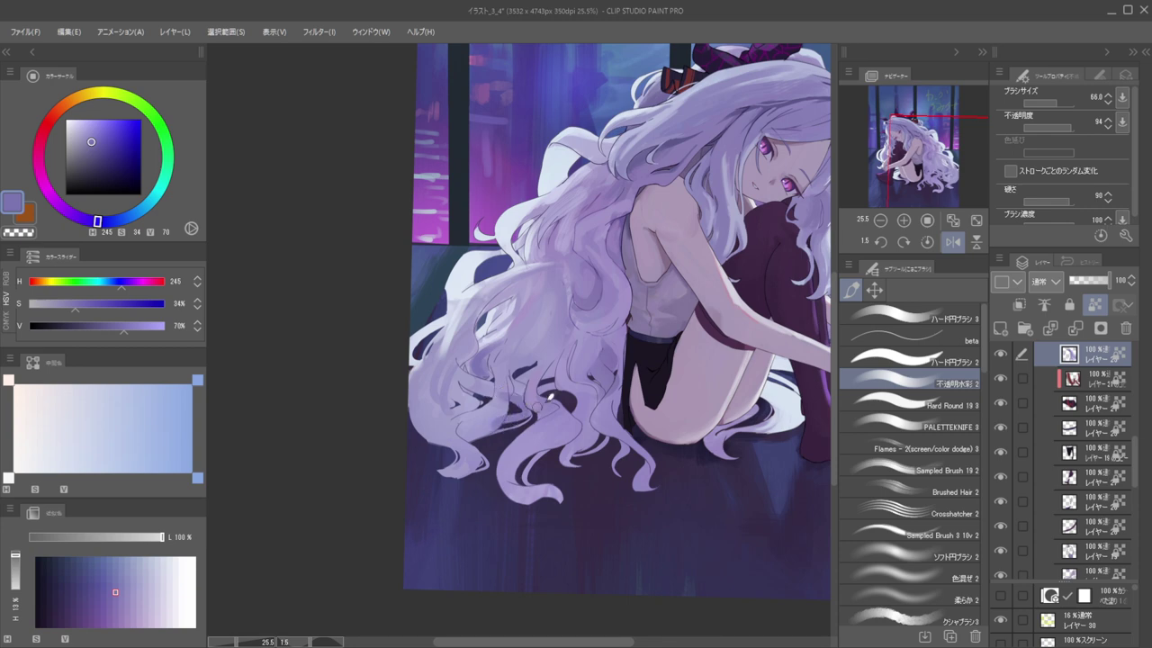
left_click(520, 404, "alt")
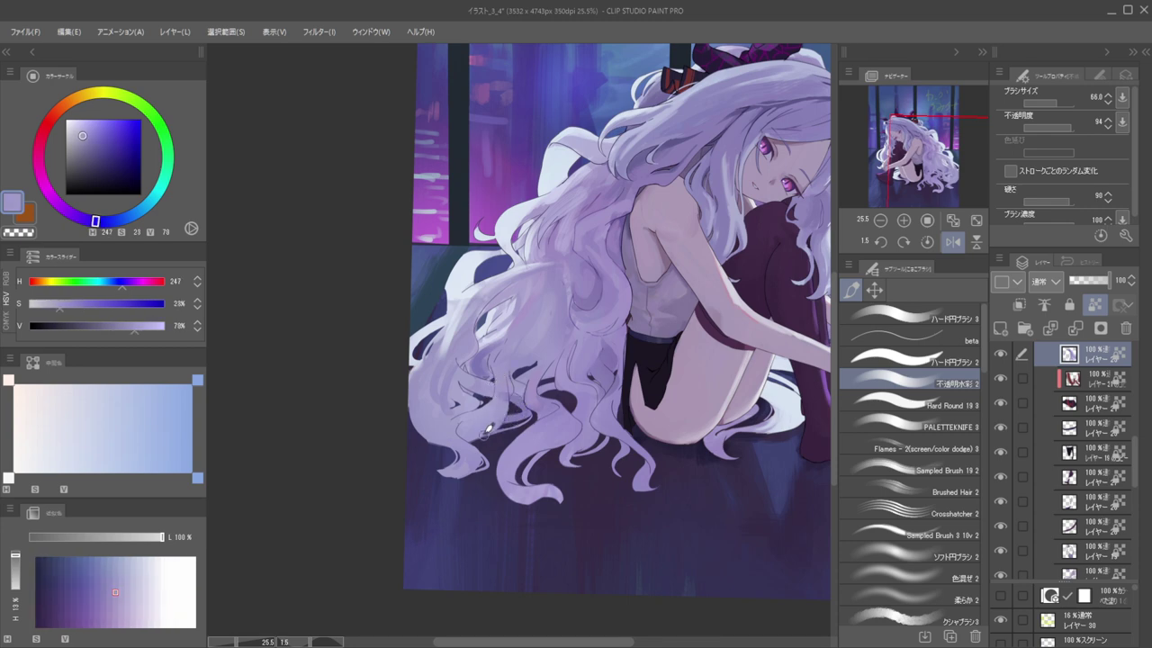
left_click(490, 426, "alt")
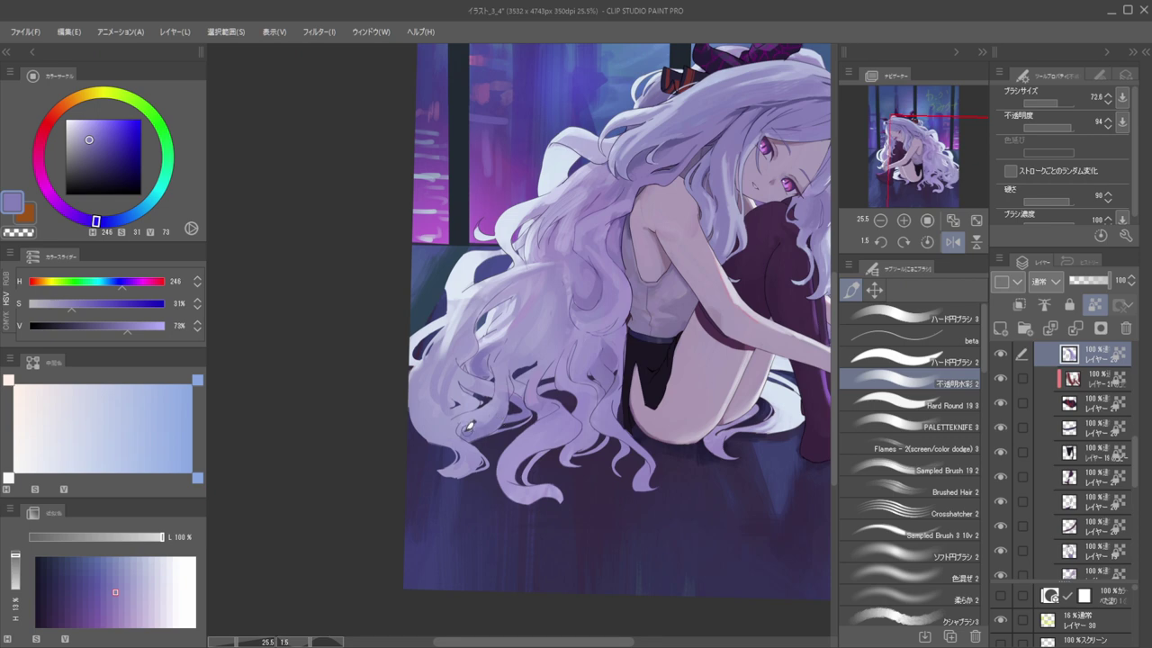
scroll(509, 405, "down", 3)
scroll(512, 389, "up", 2)
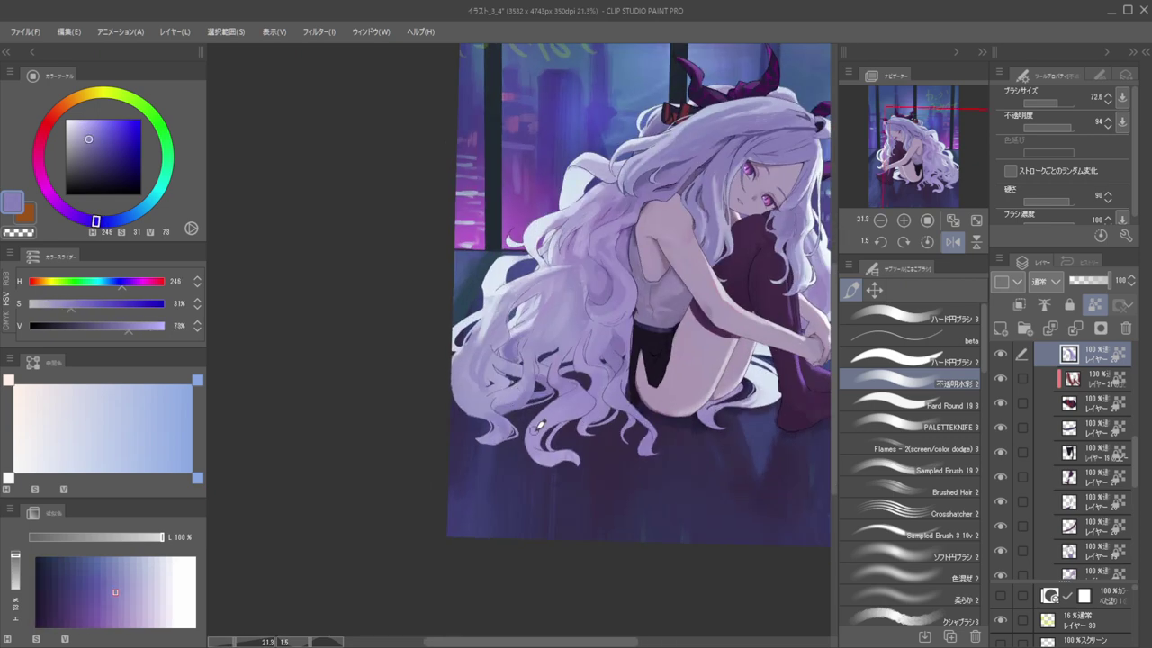
key("bracketright")
left_click_drag(539, 429, 559, 415)
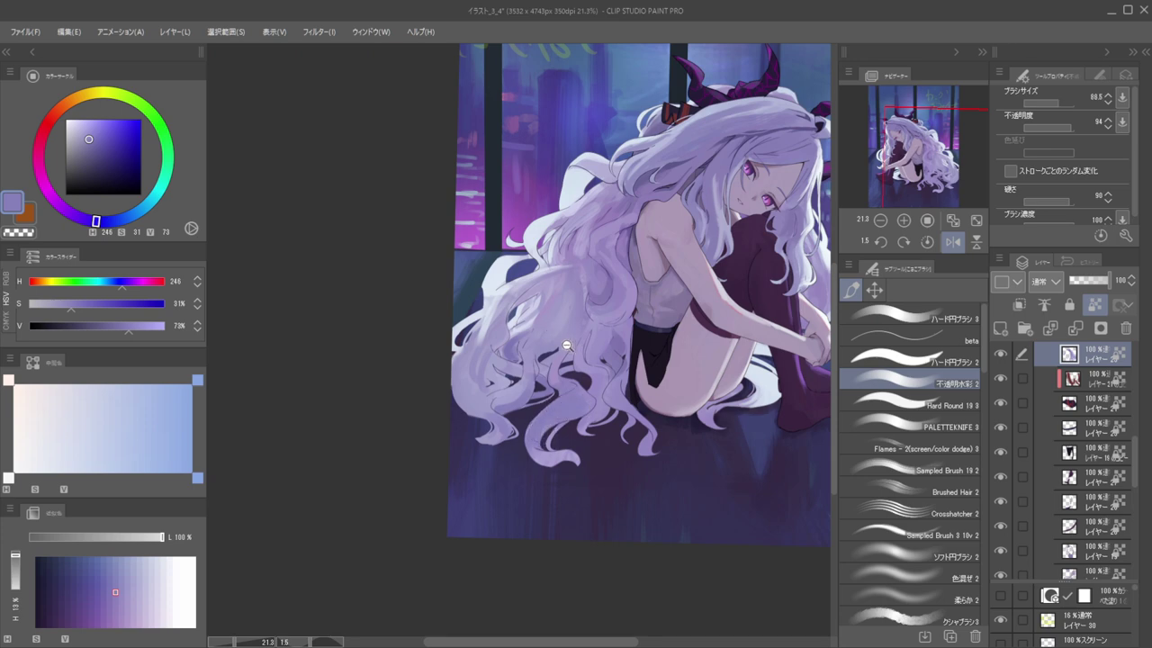
scroll(574, 351, "down", 5)
scroll(570, 352, "up", 4)
key("bracketleft")
key("bracketleft")
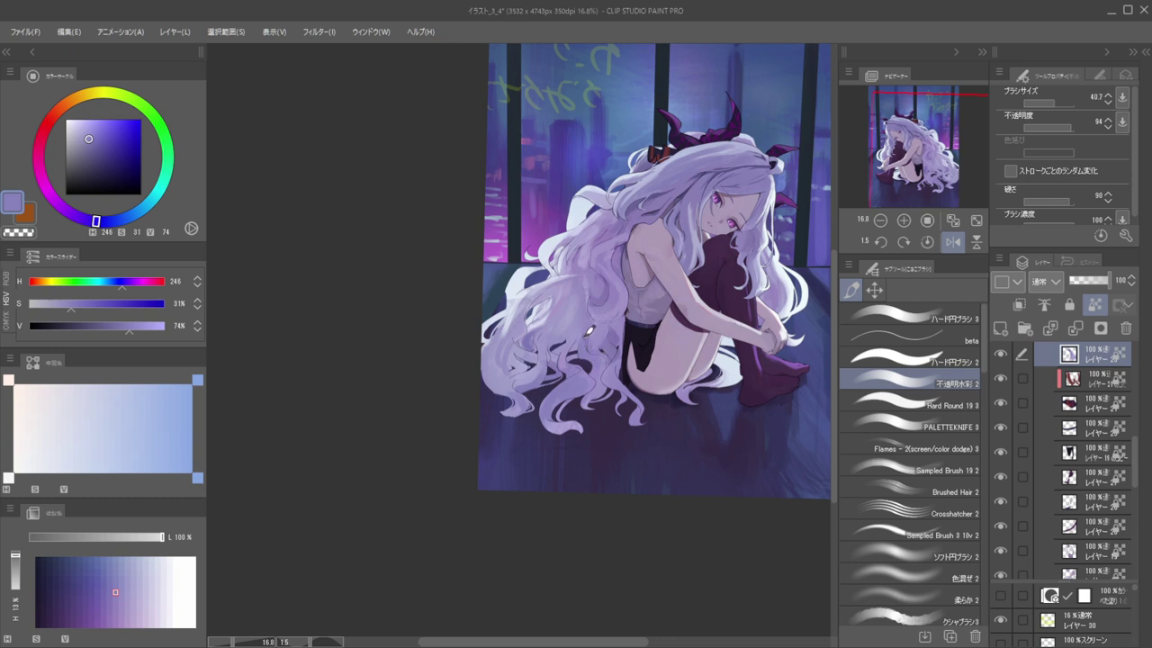
Sample a pale lavender (H 248, S 20%, V 78%) and set brush size 84.7
left_click(608, 294, "alt")
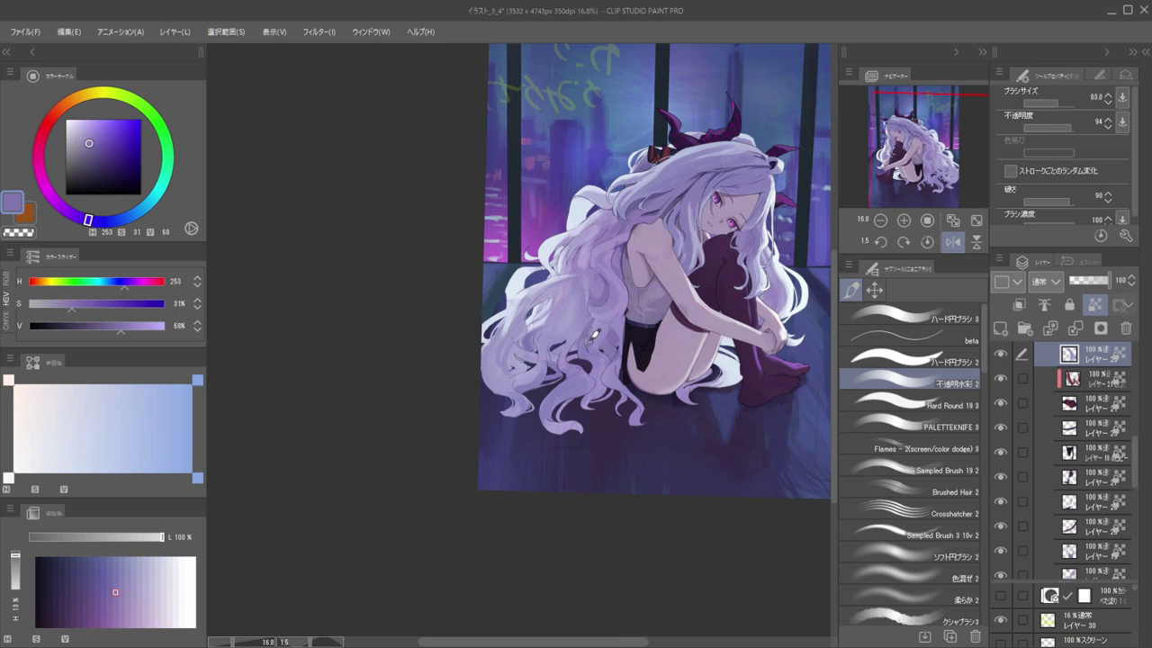
key("bracketleft")
key("bracketleft")
key("bracketleft")
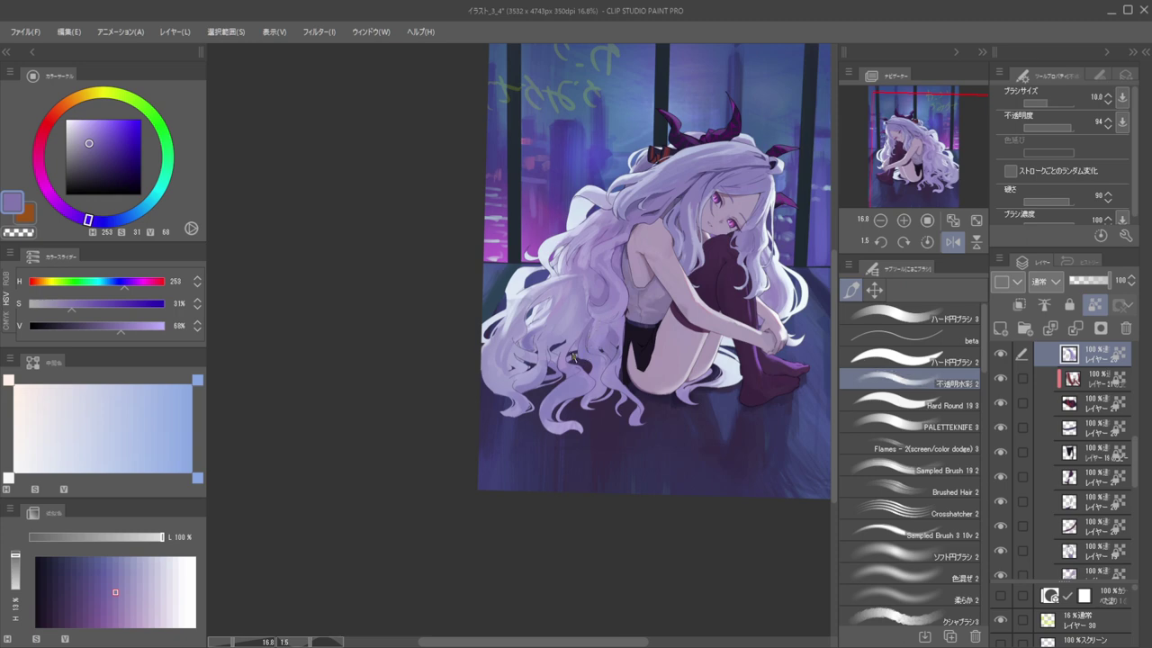
key("bracketright")
key("bracketright")
key("bracketright")
key("bracketright")
key("bracketright")
left_click(586, 334, "alt")
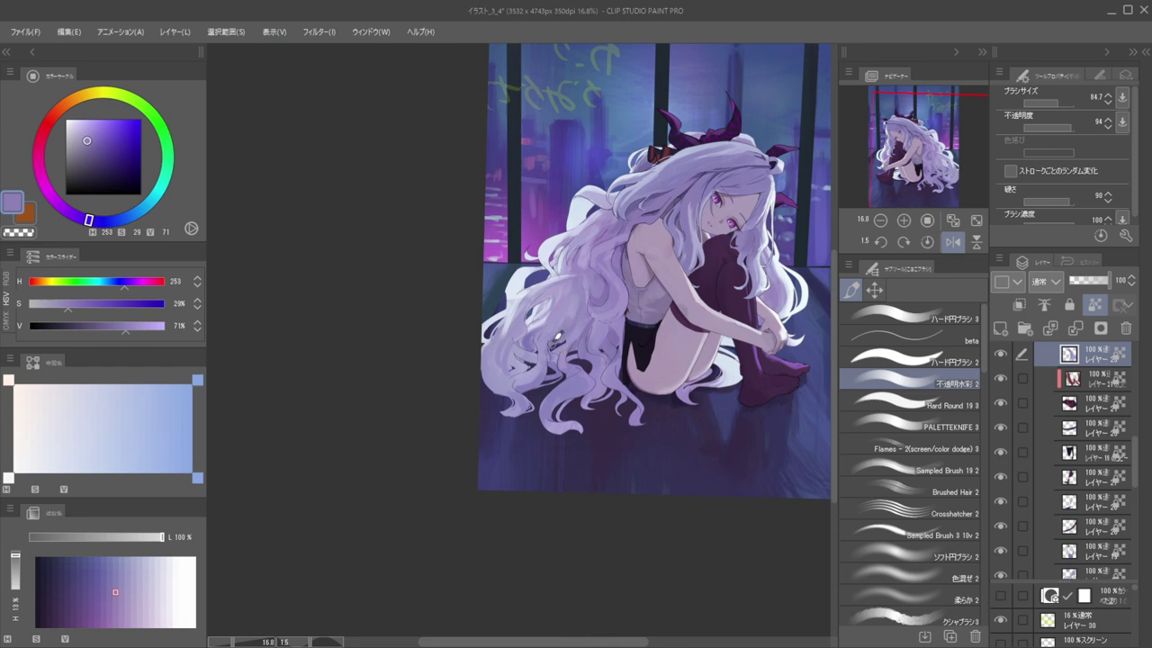
left_click_drag(560, 285, 655, 240)
left_click(568, 290, "alt")
Mirror the view and sample several lavenders from the long back hair
key("h")
key("h")
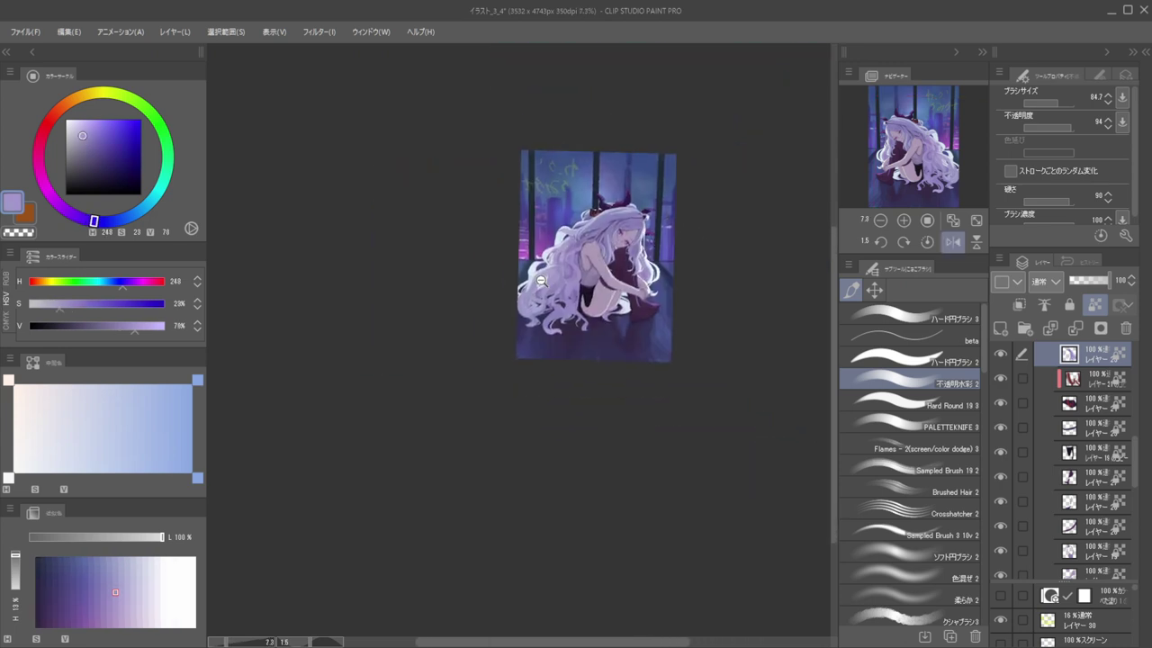
scroll(547, 283, "up", 5)
left_click(542, 319, "alt")
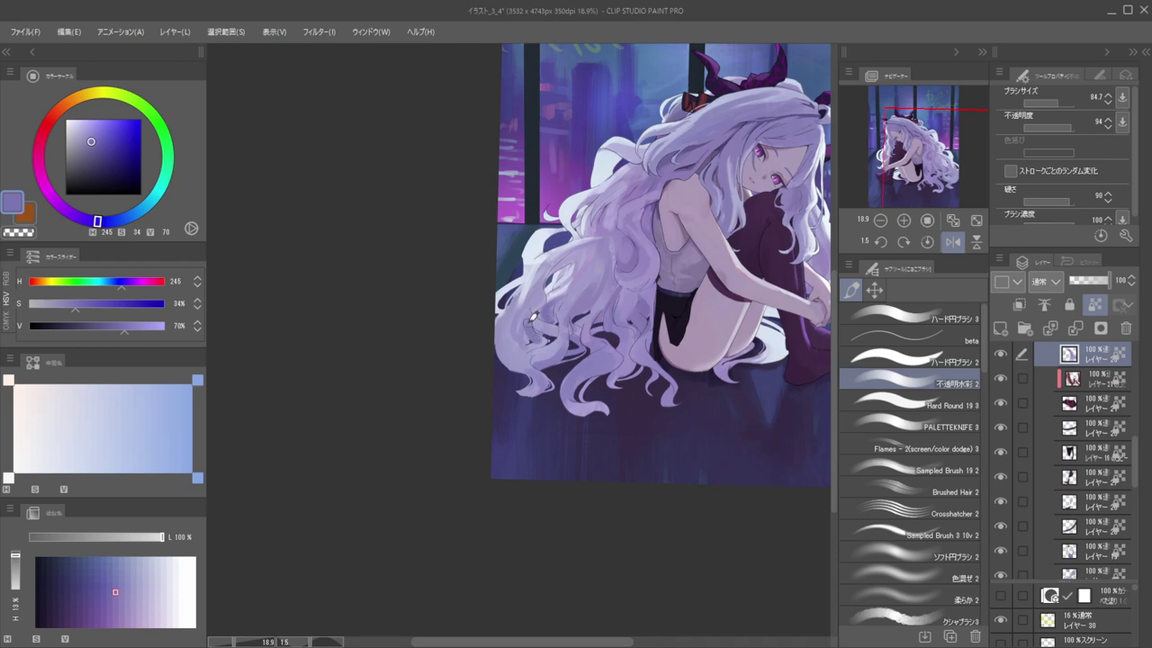
left_click(538, 346, "alt")
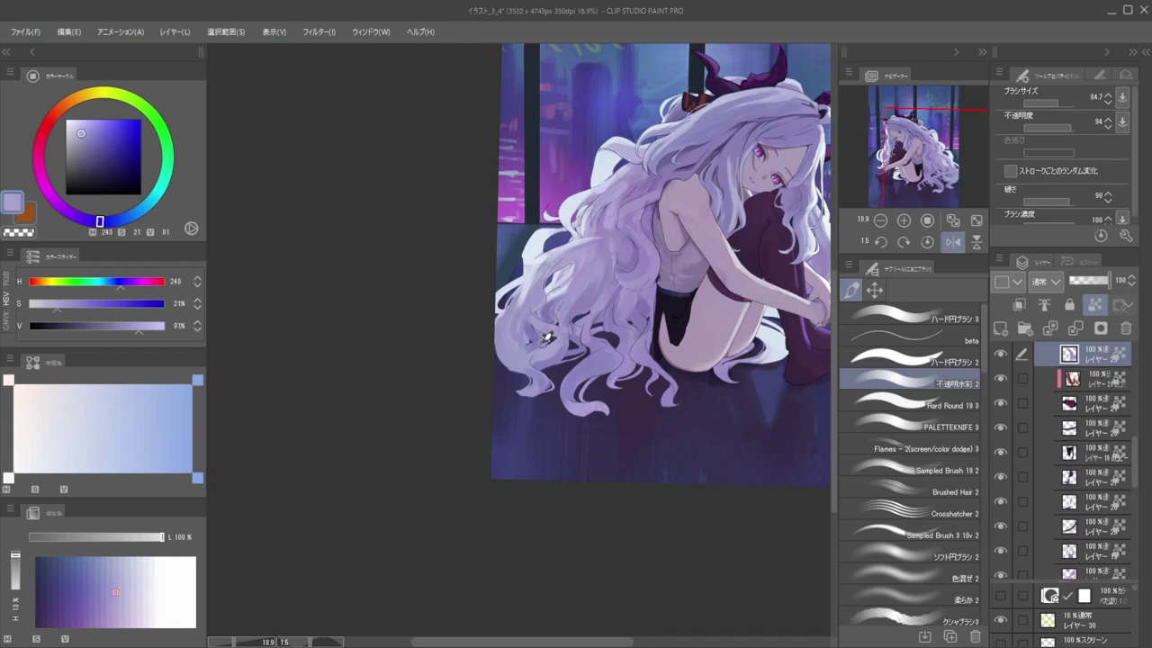
left_click(538, 330, "alt")
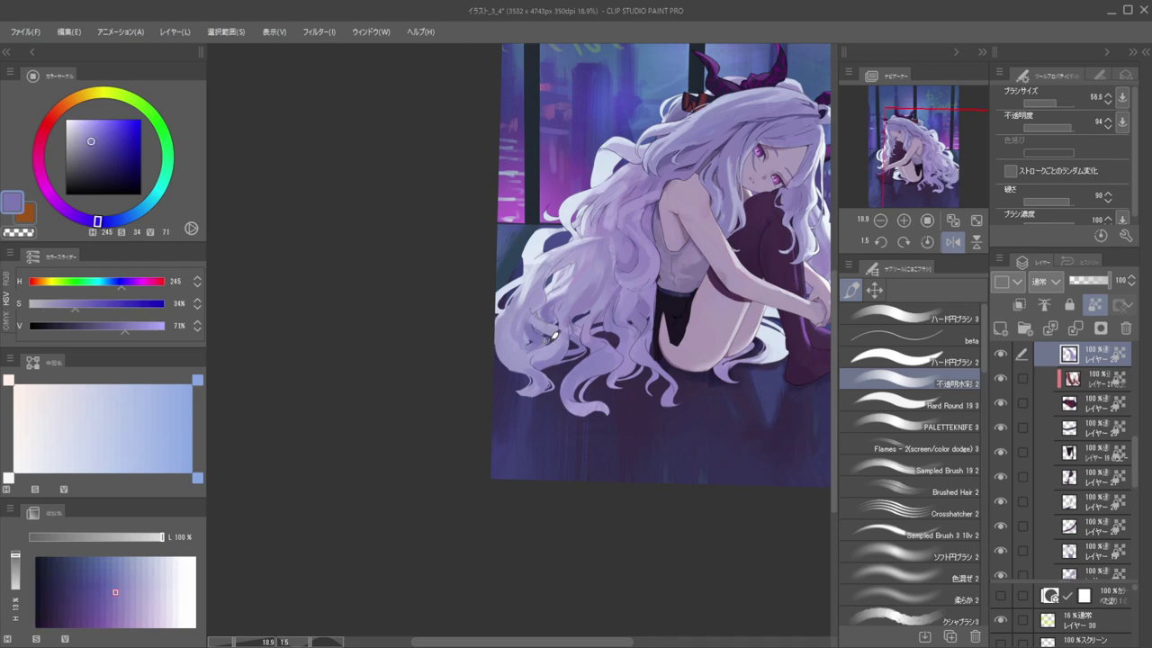
left_click_drag(550, 302, 511, 295)
scroll(565, 289, "up", 2)
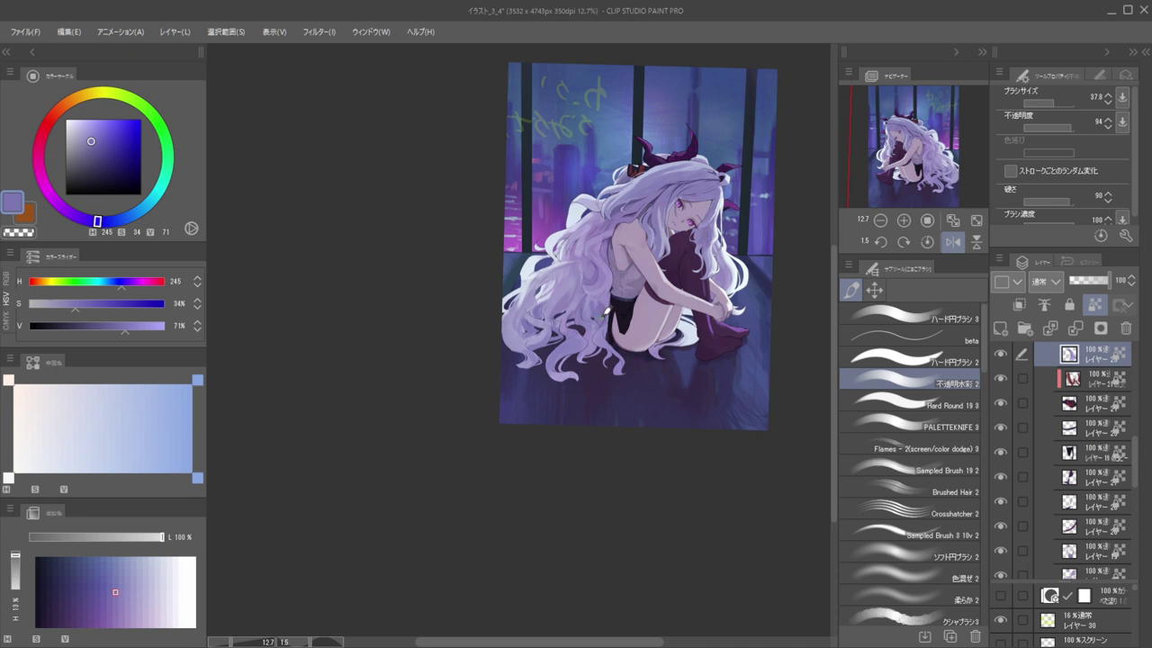
Add soft deeper-lavender strokes on the lower hair strands with a larger brush
left_click(604, 307, "alt")
left_click_drag(605, 307, 609, 305)
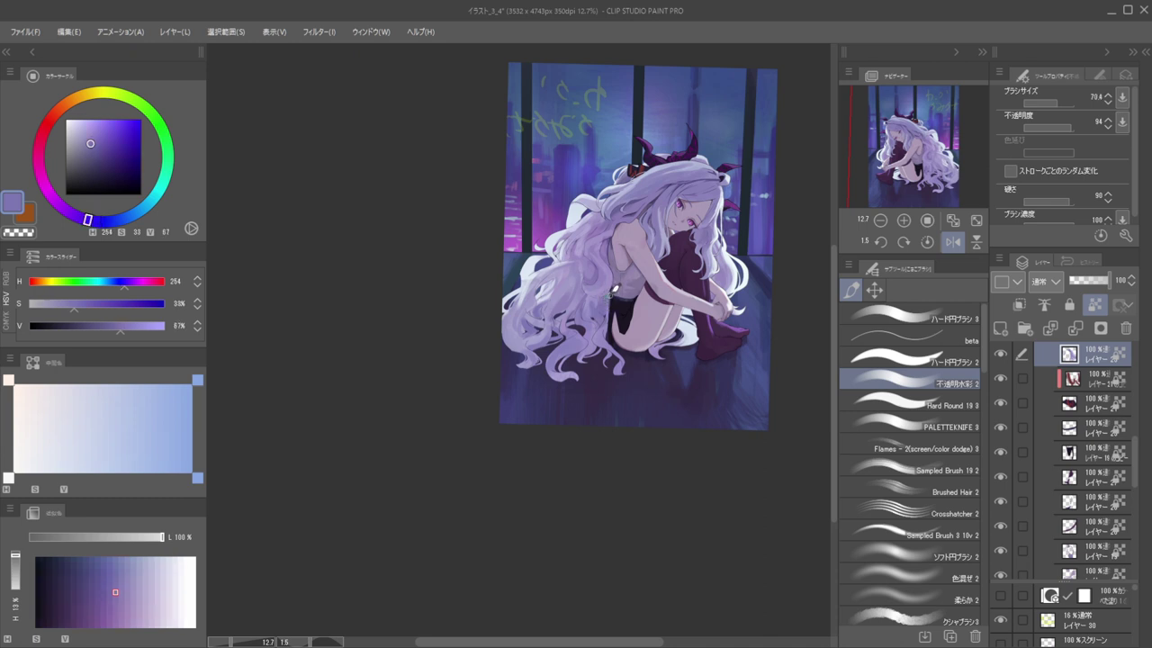
key("bracketright")
key("bracketright")
key("bracketright")
key("bracketright")
left_click_drag(620, 355, 611, 380)
left_click_drag(594, 342, 583, 361)
key("bracketleft")
key("bracketleft")
key("bracketleft")
Paint pale lavender over the dark gap in the hair
left_click(595, 325, "alt")
scroll(612, 288, "down", 2)
scroll(585, 293, "up", 2)
scroll(574, 308, "down", 2)
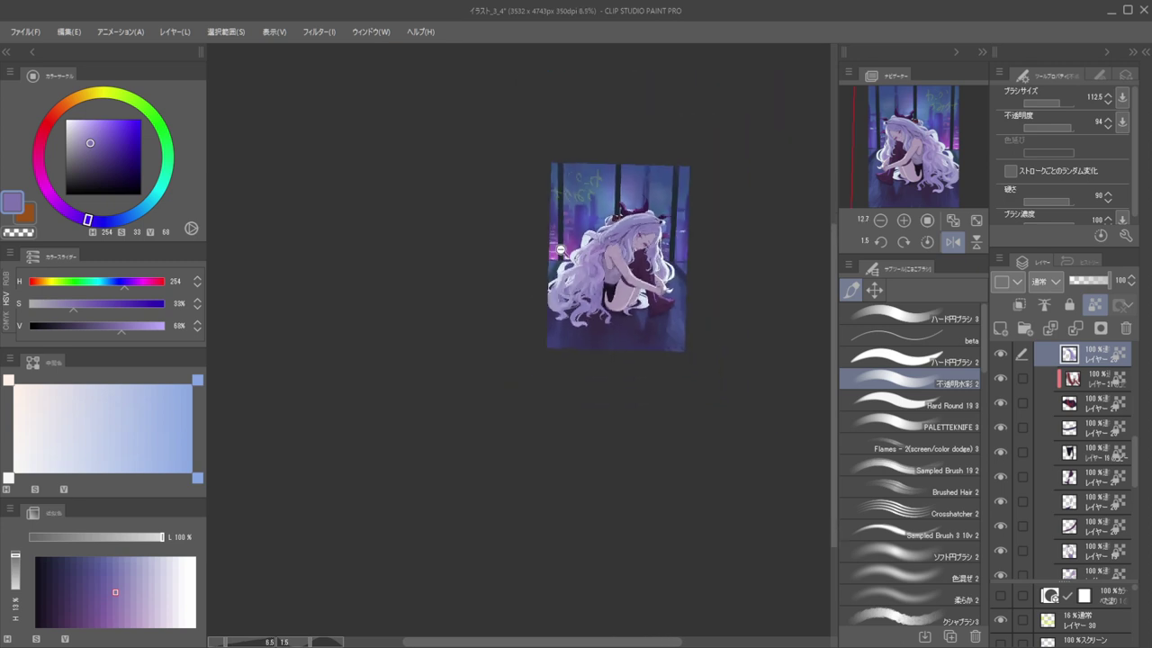
scroll(576, 306, "up", 2)
left_click(603, 276, "alt")
key("]")
key("]")
left_click_drag(597, 312, 608, 314)
key("]")
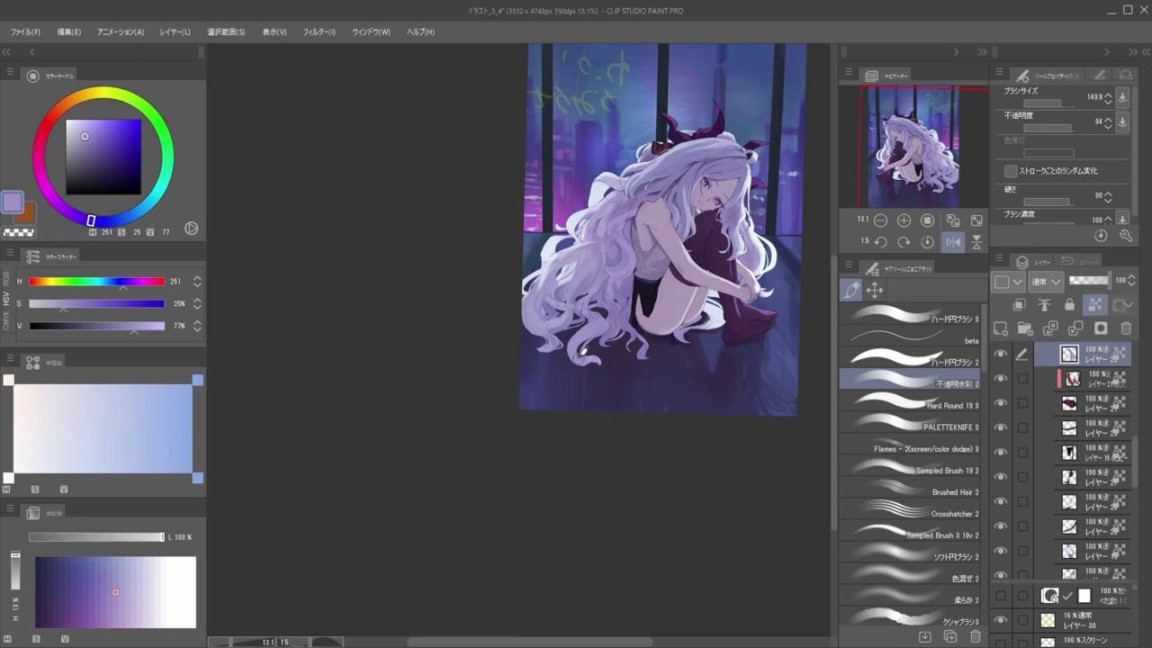
Dab lilac onto the hair near her knees
scroll(583, 315, "down", 2)
scroll(581, 308, "up", 2)
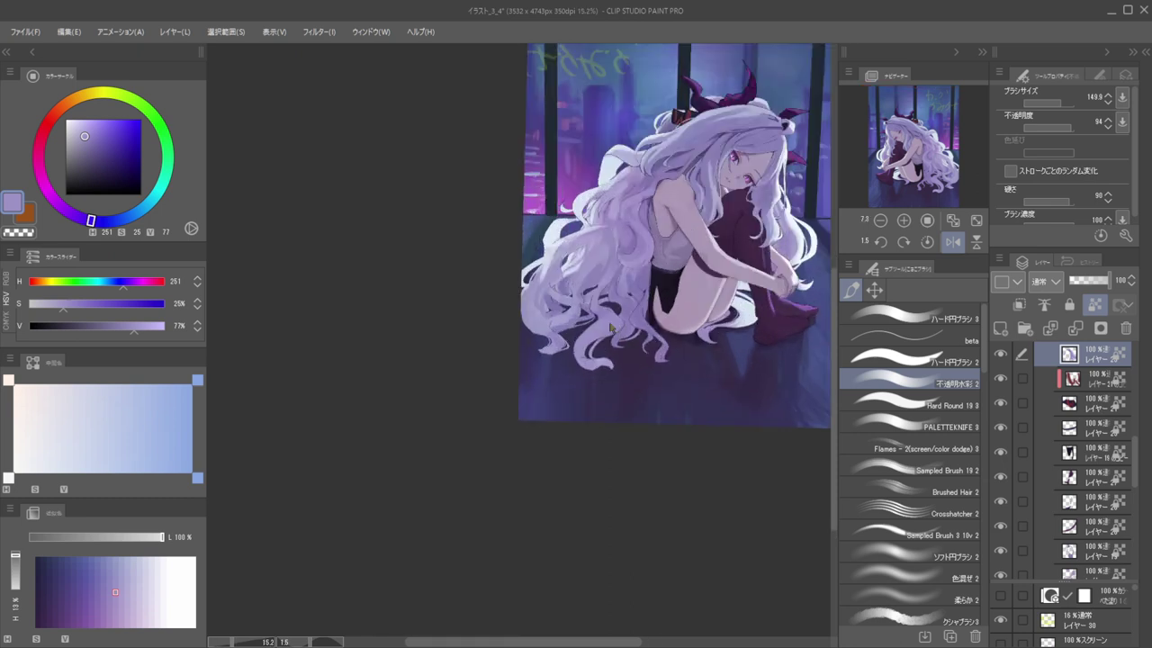
left_click(629, 296, "alt")
left_click_drag(637, 322, 641, 332)
key("]")
scroll(655, 317, "down", 3)
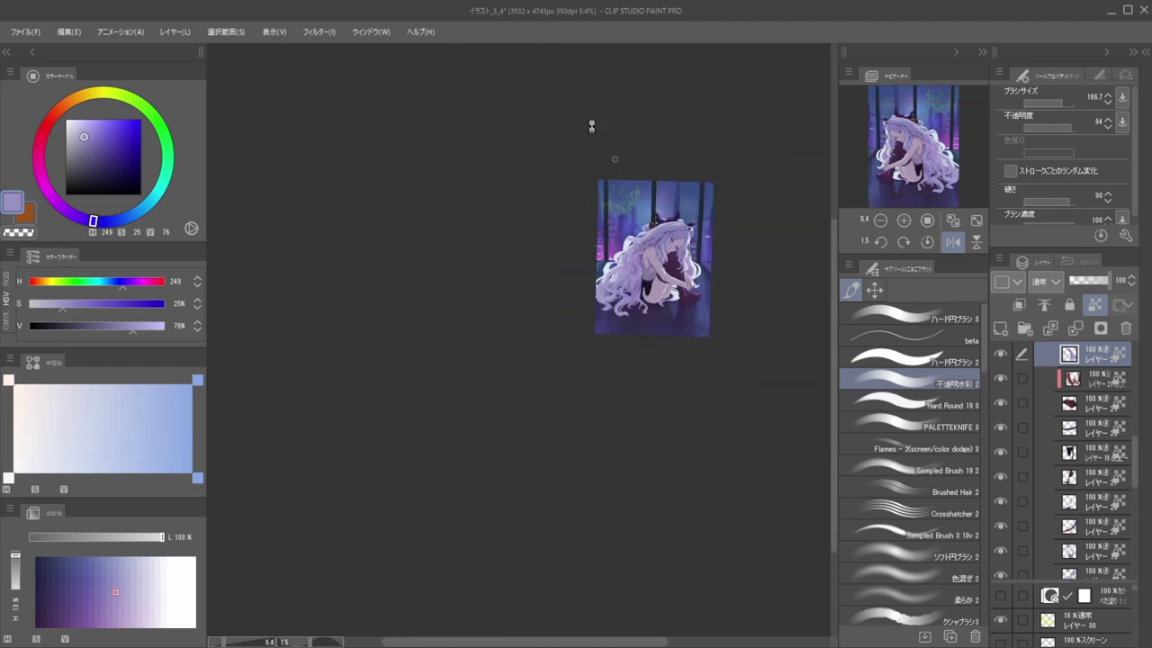
scroll(647, 242, "up", 5)
Paint a darker purple shadow stroke into the hair, then pick soft violet H 260, S 31%, V 72%
left_click(646, 243, "alt")
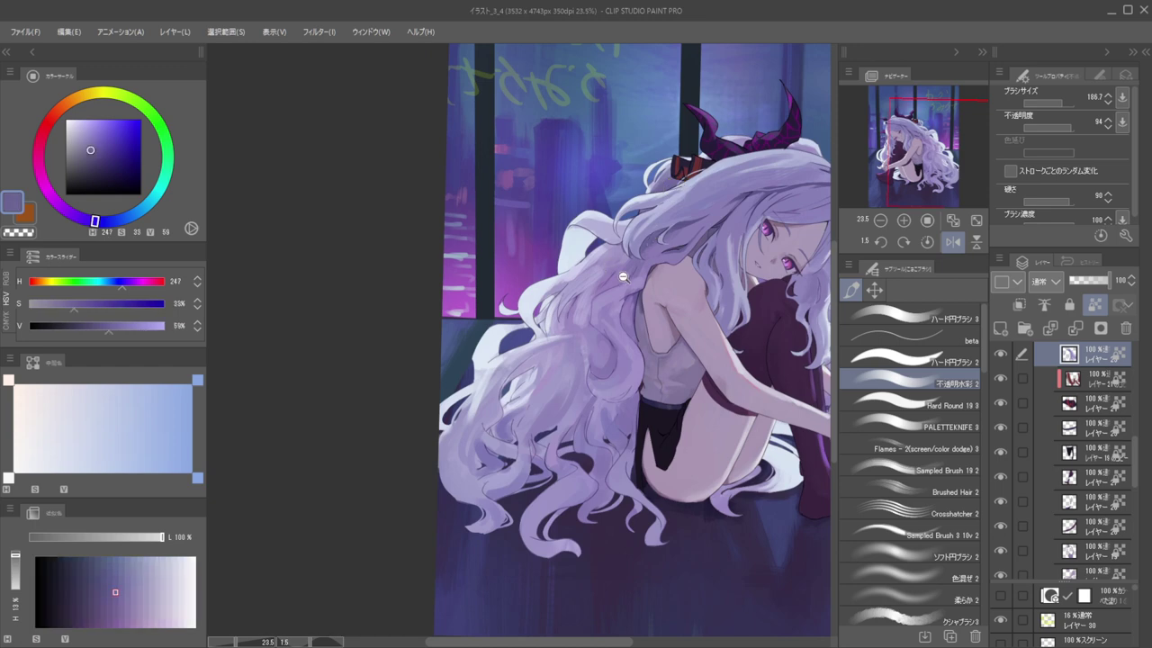
scroll(611, 271, "up", 3)
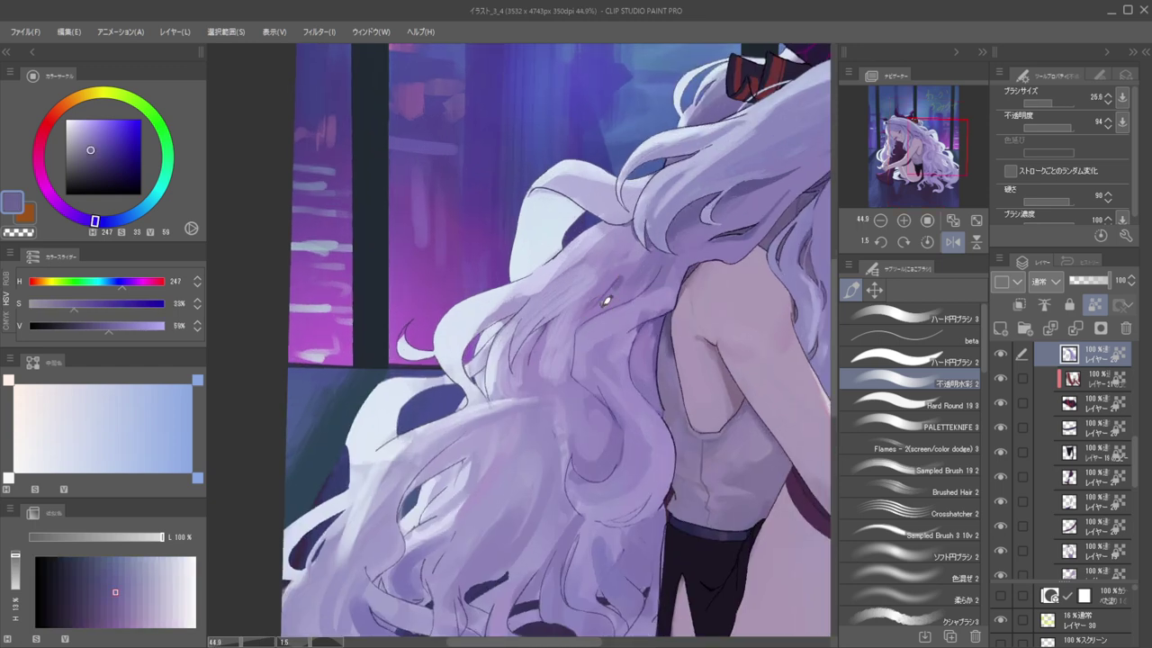
left_click_drag(598, 311, 646, 280)
left_click(659, 265, "alt")
left_click(98, 143)
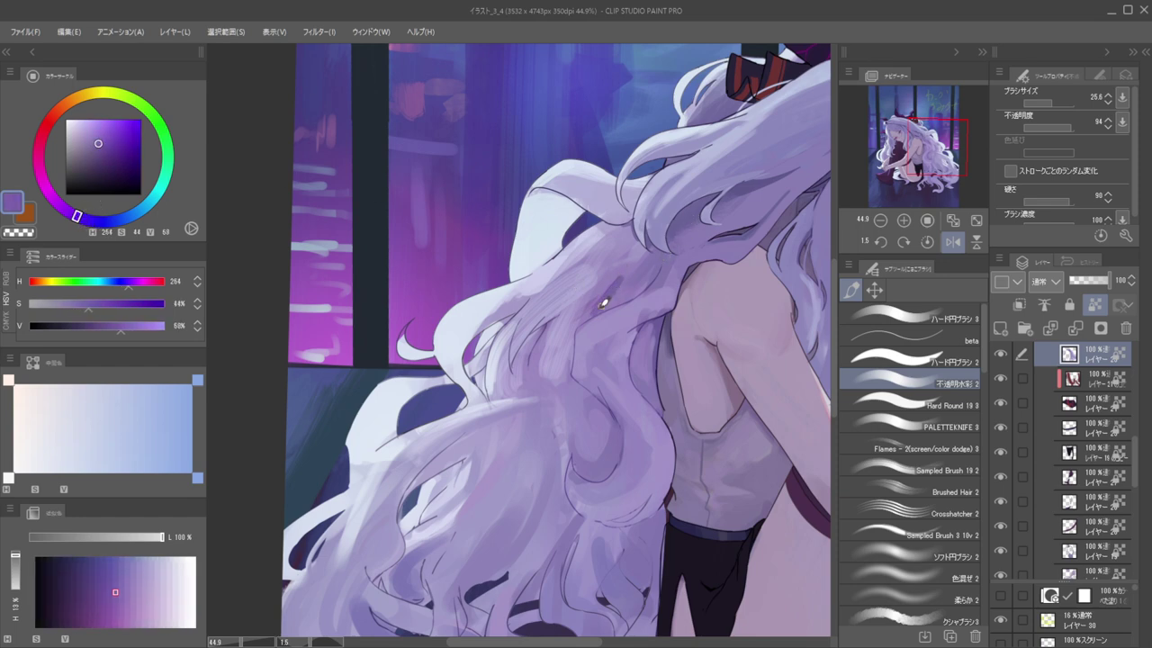
left_click(622, 283, "alt")
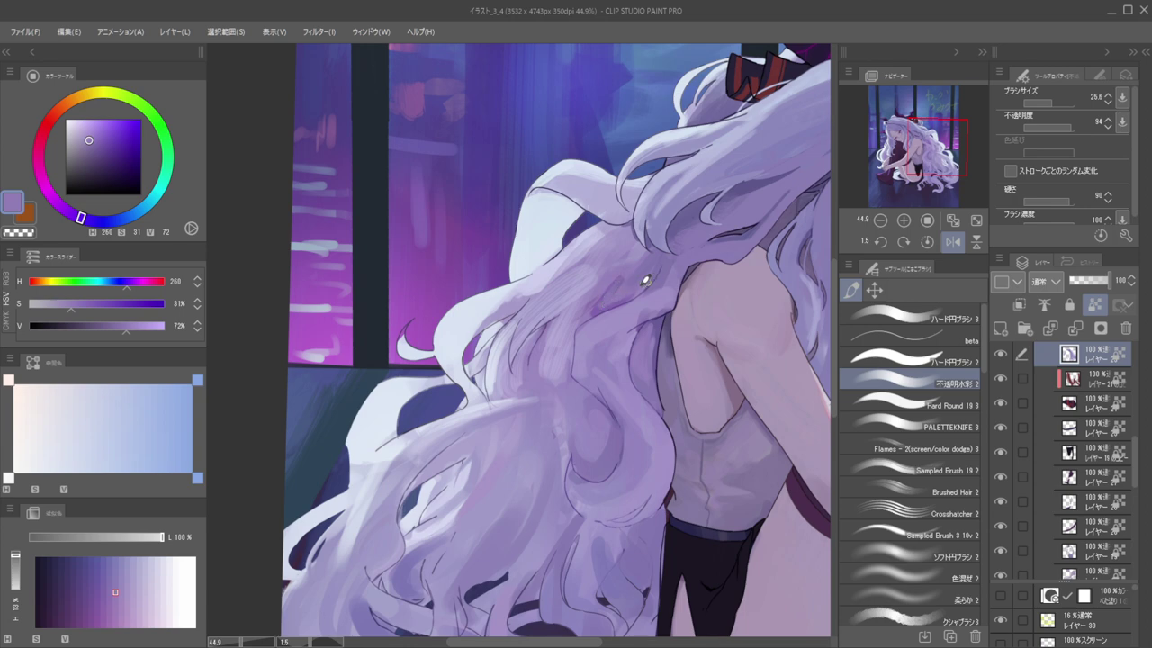
scroll(648, 261, "down", 5)
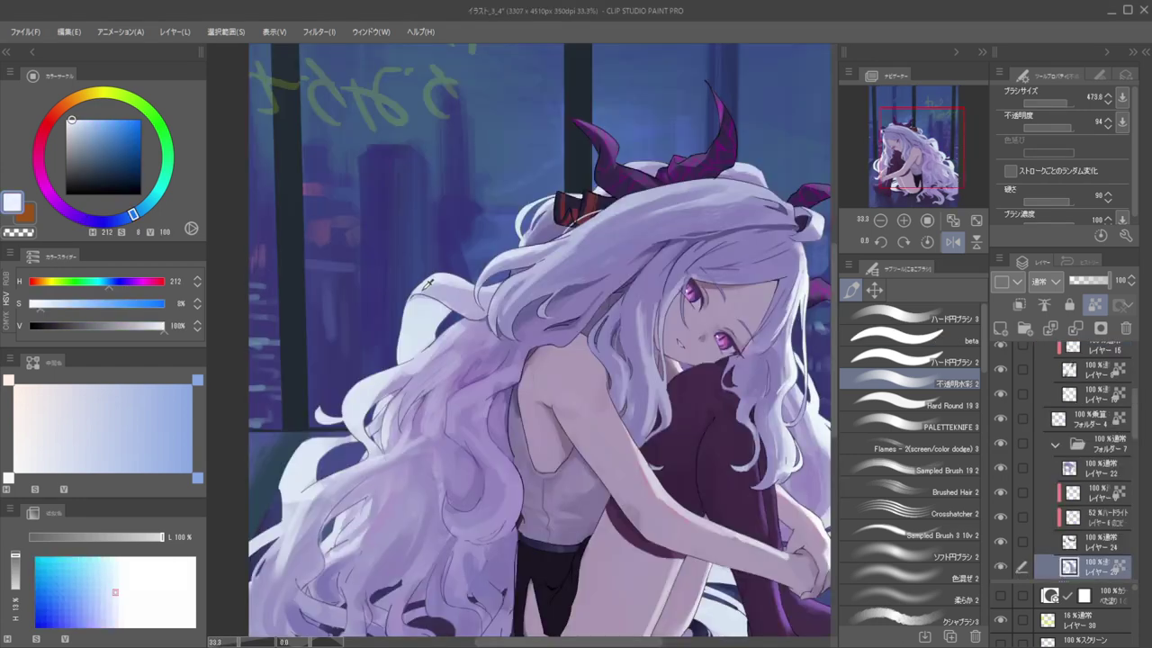
Paint pale light behind the horns and thin light strands just below the ribbon
left_click_drag(588, 142, 568, 143)
left_click_drag(606, 163, 652, 158)
key("bracketleft")
key("bracketleft")
key("bracketleft")
key("bracketleft")
key("bracketleft")
key("bracketleft")
key("bracketleft")
key("bracketright")
key("bracketright")
key("bracketright")
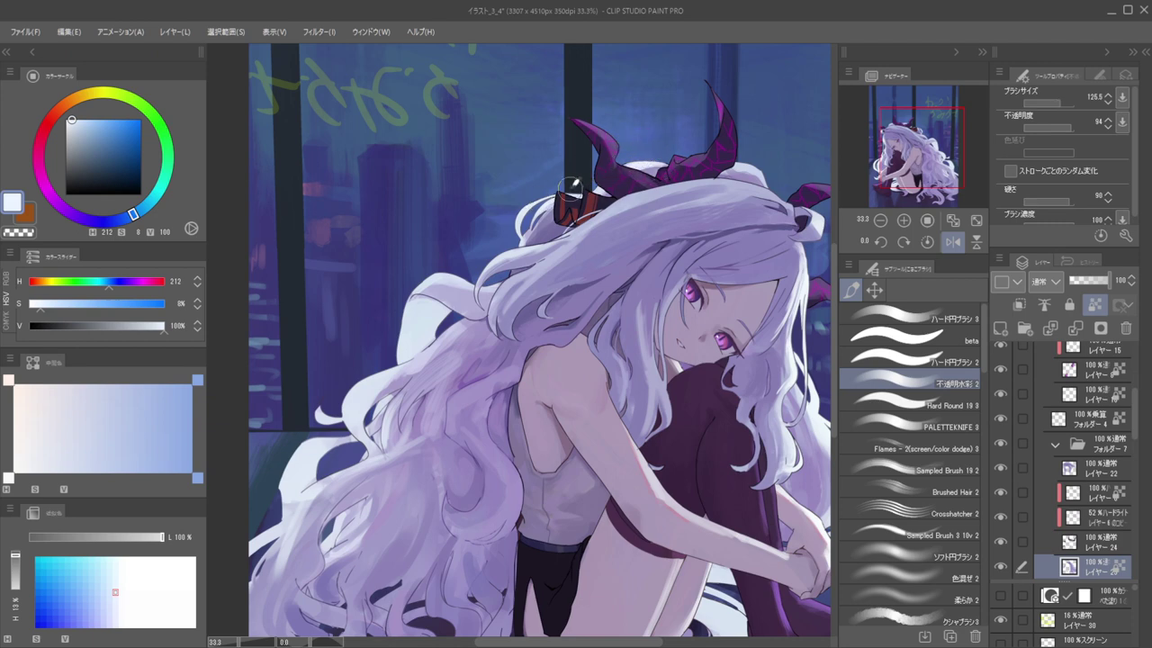
key("bracketleft")
key("bracketleft")
key("bracketleft")
key("bracketleft")
key("bracketleft")
key("bracketleft")
key("bracketleft")
key("bracketleft")
left_click_drag(545, 214, 532, 241)
Flip and pan the canvas to check, then sample the hair's dark purple (H 258, S 38%, V 35%)
left_click_drag(533, 199, 627, 198)
key("h")
key("h")
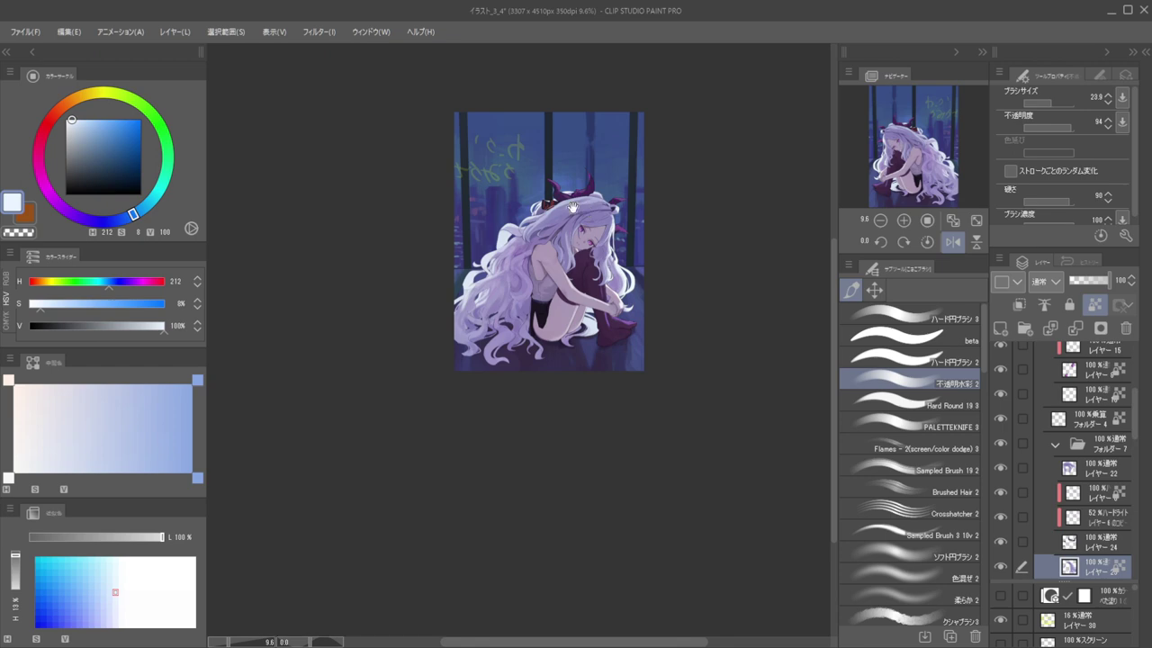
key("h")
left_click_drag(594, 239, 678, 219)
key("h")
left_click_drag(593, 216, 764, 201)
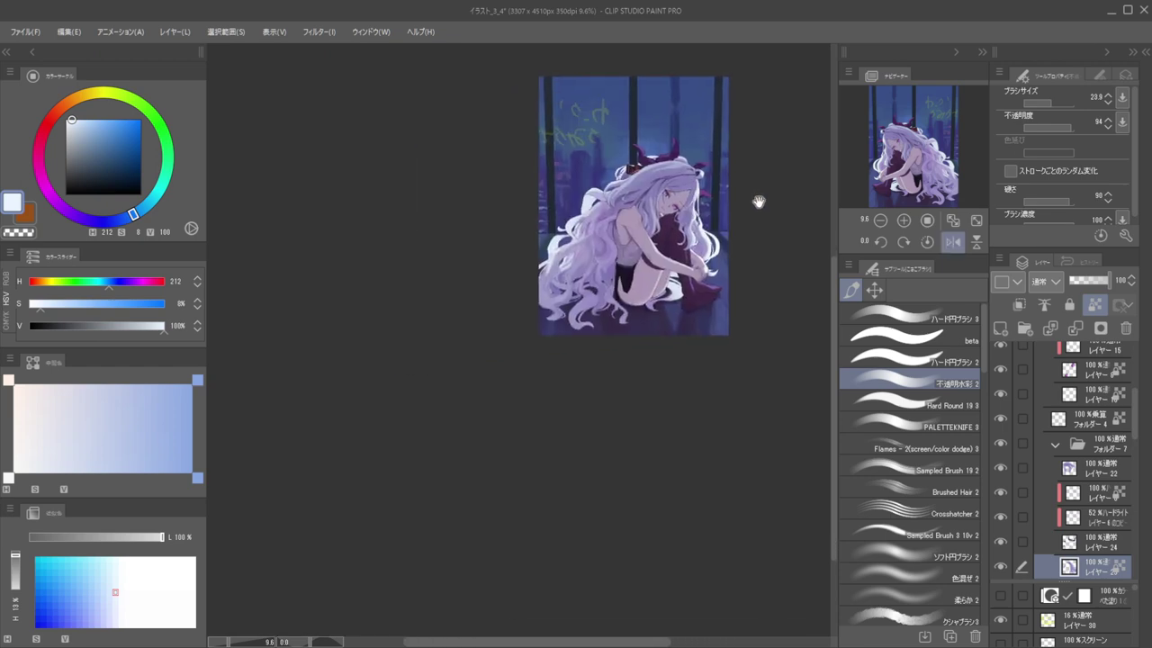
mouse_move(593, 206)
left_mouse_down()
mouse_move(679, 206)
mouse_move(601, 205)
left_mouse_up()
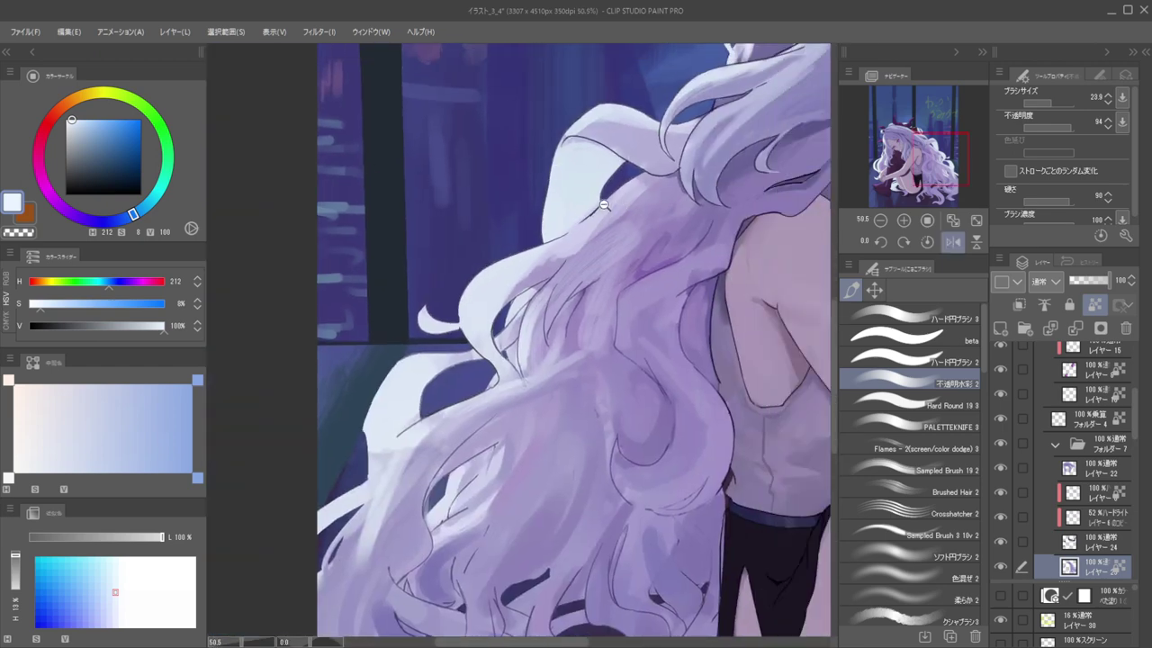
scroll(601, 205, "up", 5)
left_click(600, 208, "alt")
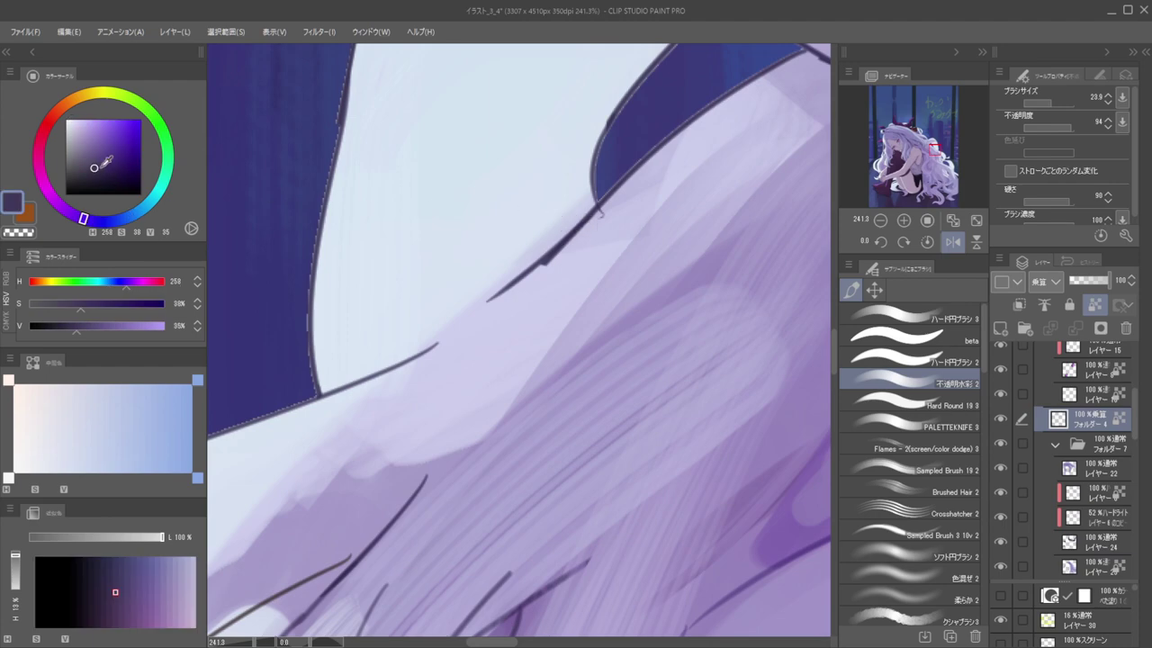
Sample a lighter purple, enlarge the brush and bring the flyaway hair tip into view
left_click(600, 208, "alt")
scroll(522, 193, "down", 3)
key("bracketright")
key("bracketright")
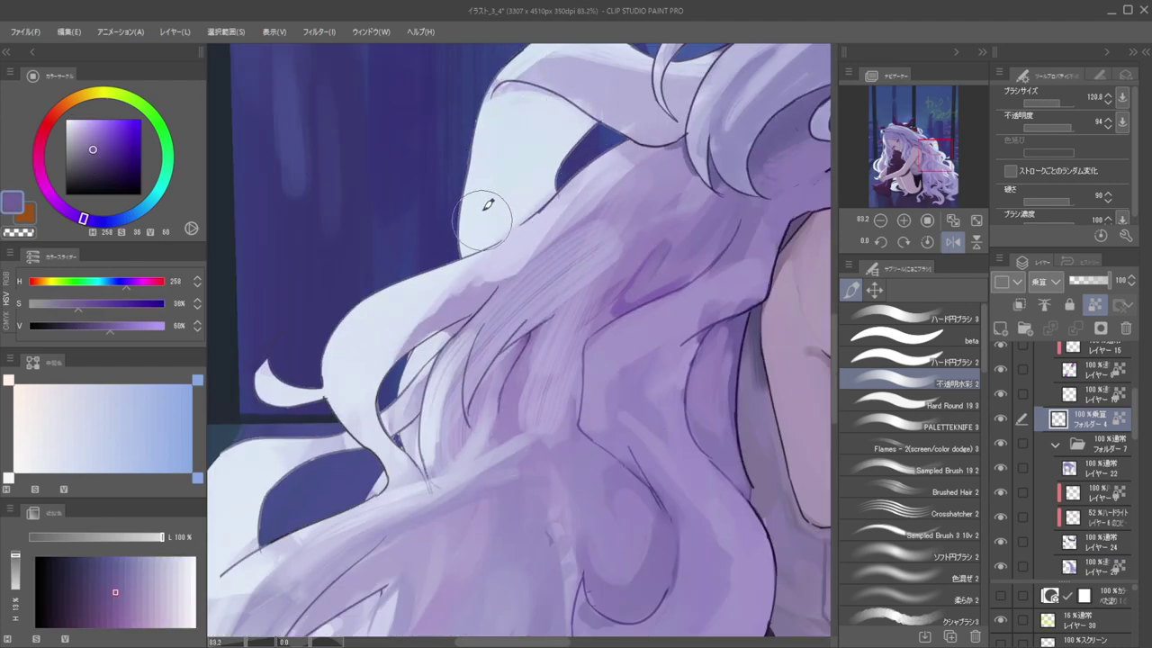
scroll(486, 213, "down", 3)
left_click_drag(488, 163, 533, 151)
key("bracketright")
key("bracketright")
key("bracketright")
key("bracketright")
key("bracketright")
key("bracketright")
key("bracketright")
key("bracketright")
left_click_drag(477, 225, 564, 209)
Shade the hair tip in lavender with the flat beta brush, undoing the accidentally erased outline
left_click(907, 336)
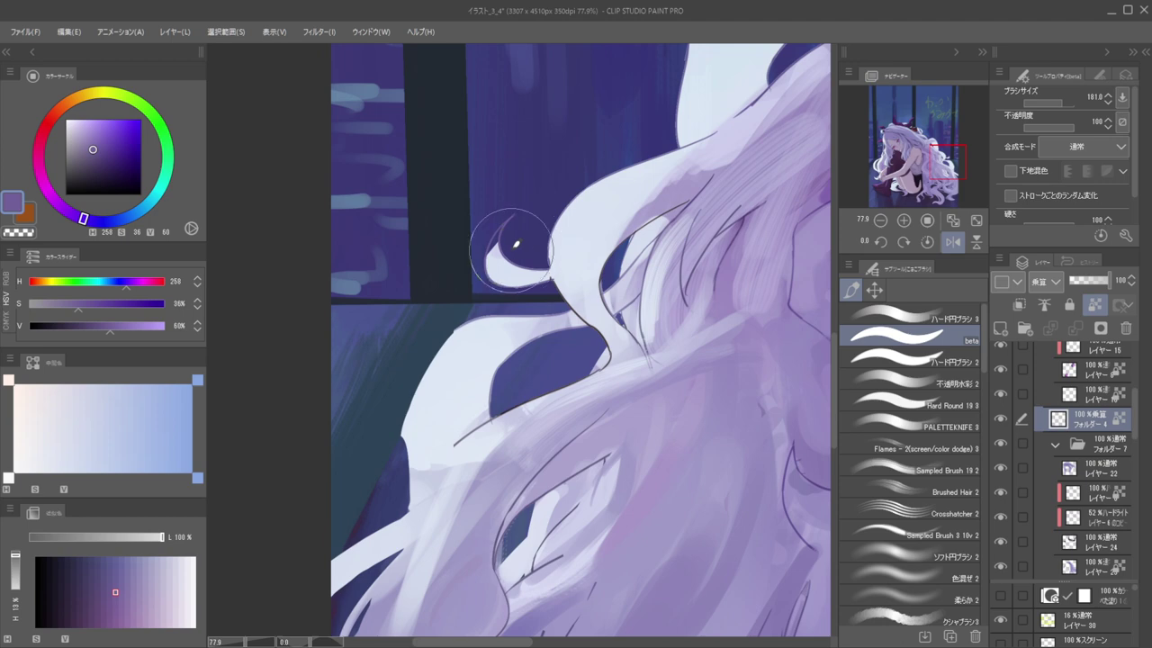
mouse_move(516, 247)
left_mouse_down("ctrl+alt")
mouse_move(473, 240)
mouse_move(507, 244)
mouse_move(530, 267)
mouse_move(532, 217)
left_mouse_up("ctrl+alt")
key("bracketright")
key("c")
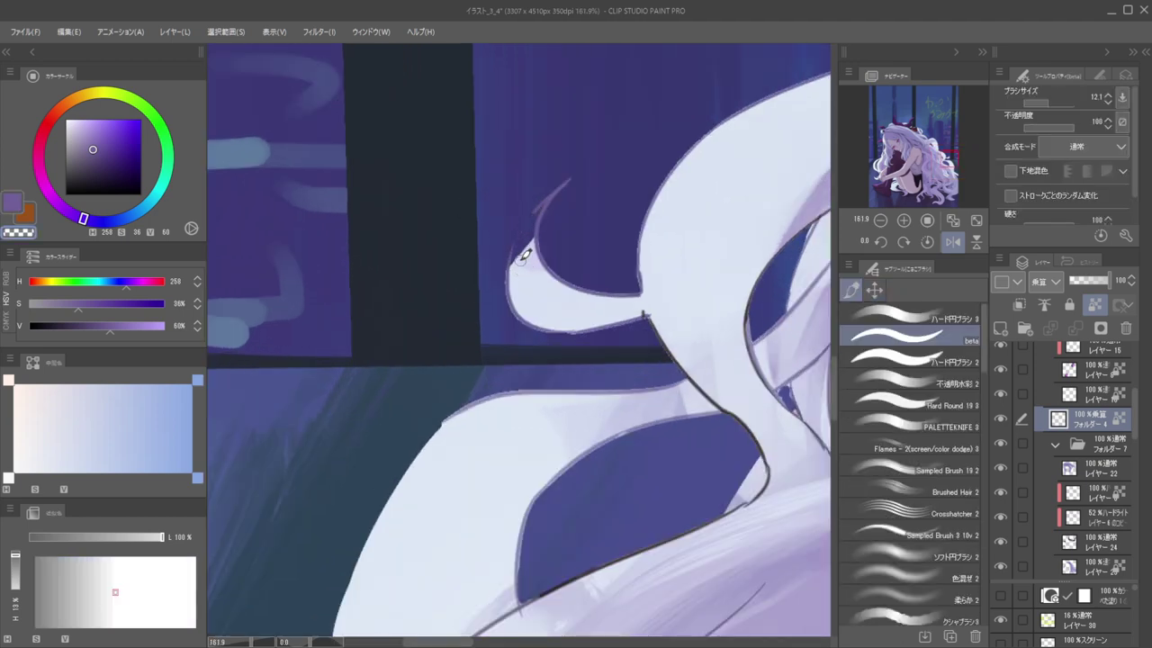
key("ctrl+z")
On レイヤー 23, extend the hair tip's left edge upward in light bluish white
left_click(527, 270, "ctrl+shift")
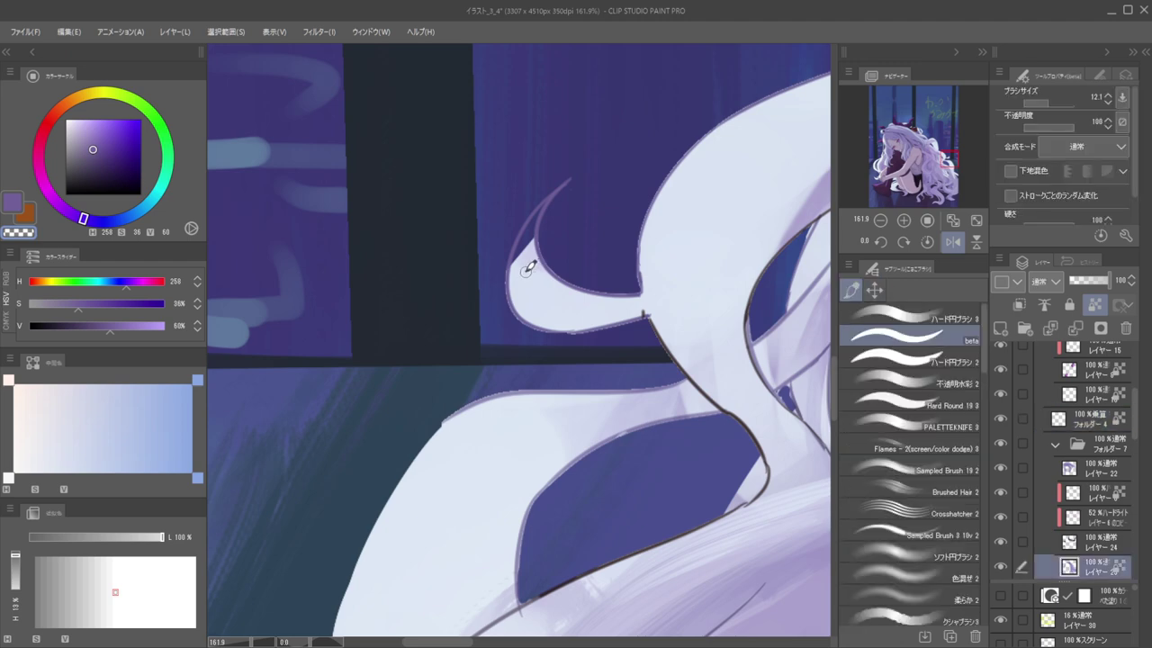
left_click(529, 268, "alt")
mouse_move(514, 281)
left_mouse_down()
mouse_move(537, 214)
mouse_move(518, 241)
mouse_move(547, 200)
mouse_move(527, 264)
mouse_move(538, 219)
left_mouse_up()
key("bracketleft")
key("bracketleft")
key("bracketleft")
key("bracketleft")
key("bracketleft")
key("bracketleft")
key("bracketleft")
key("bracketleft")
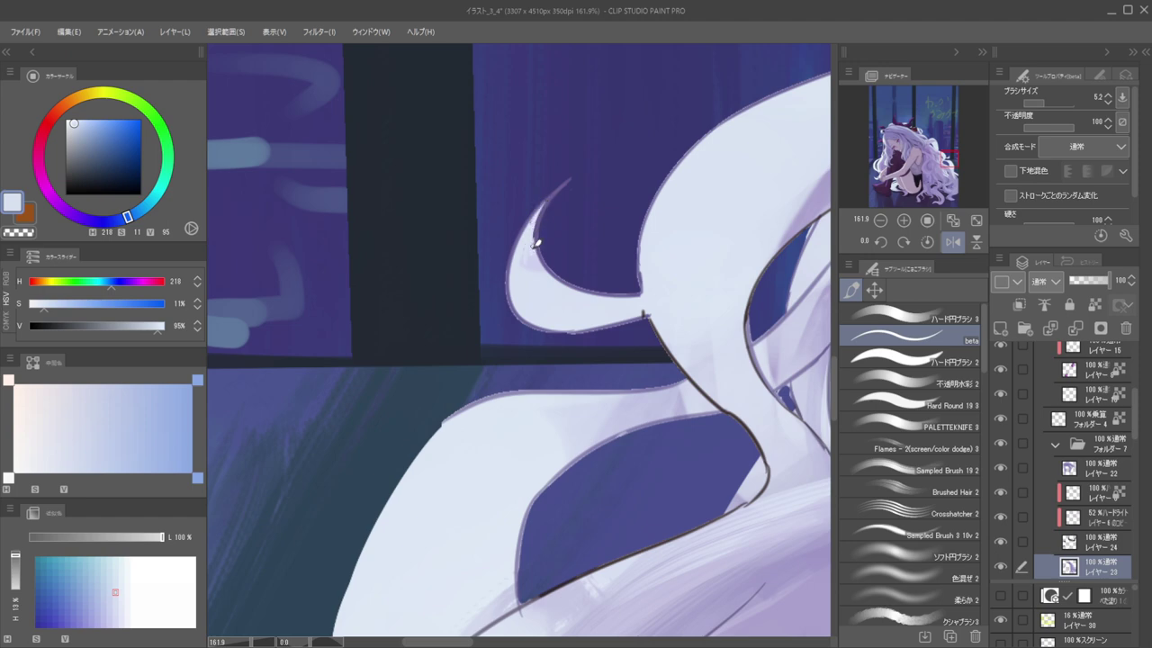
Zoom out to about 6% and pan to view the whole illustration
scroll(531, 242, "down", 10)
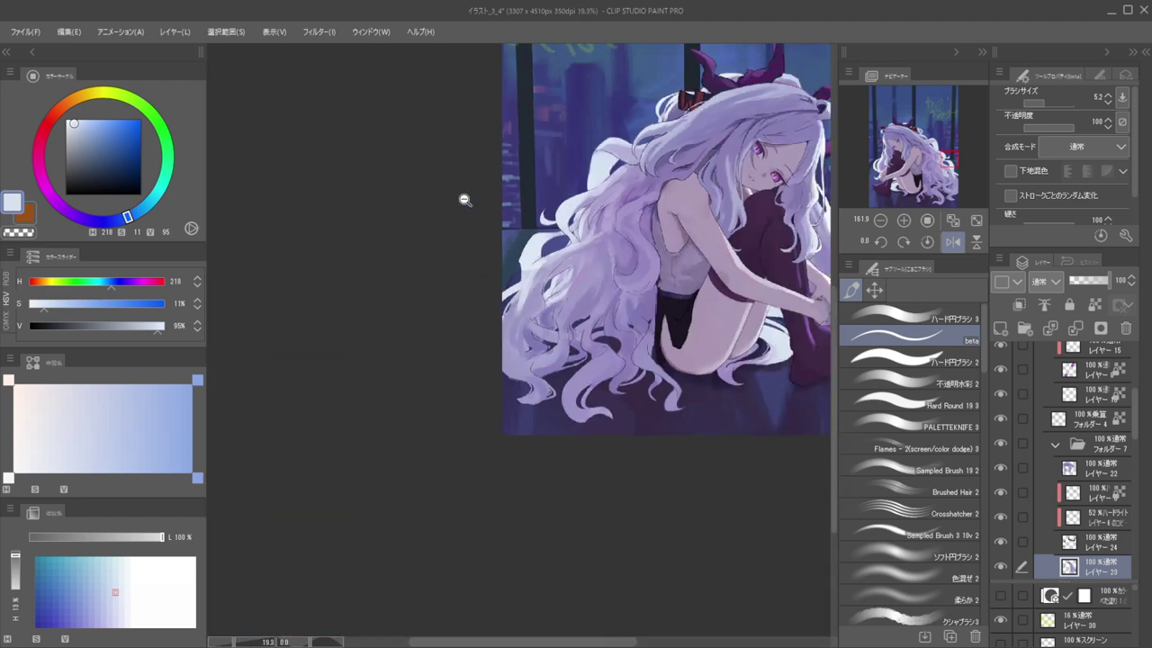
left_click_drag(631, 241, 642, 248)
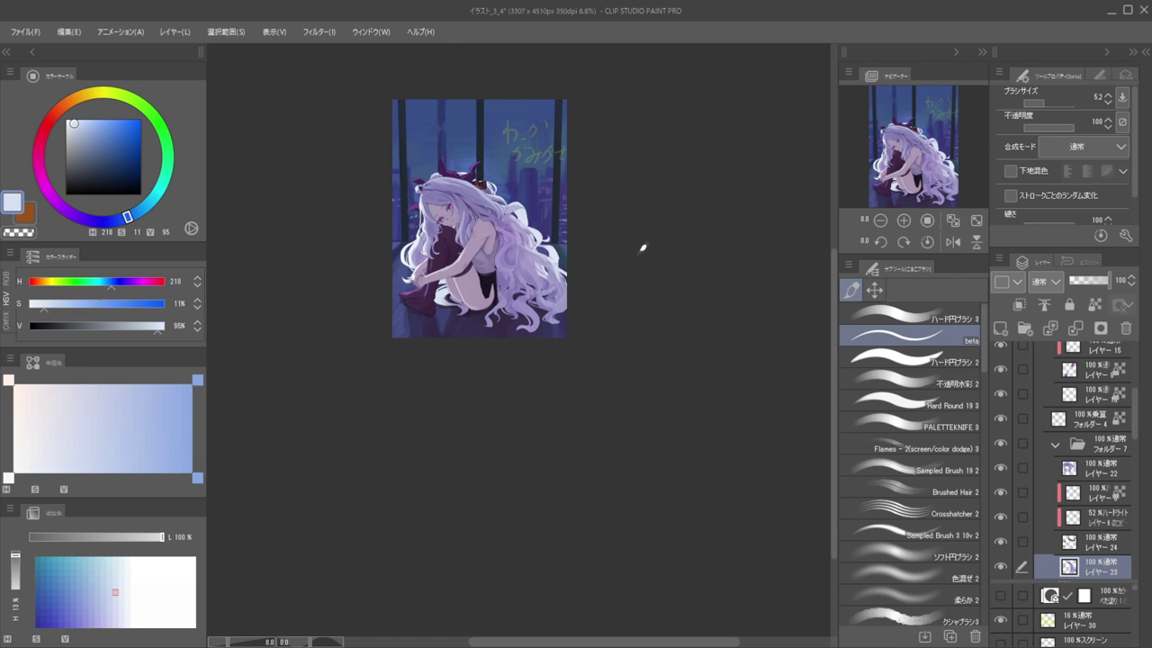
scroll(706, 212, "down", 3)
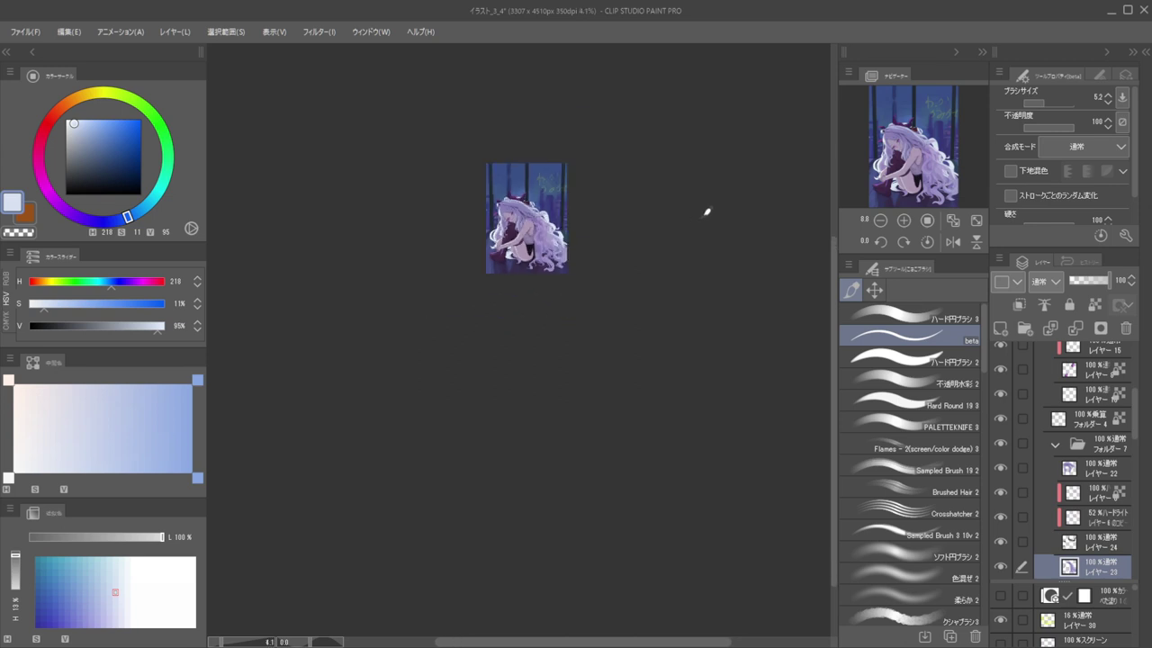
scroll(540, 176, "up", 2)
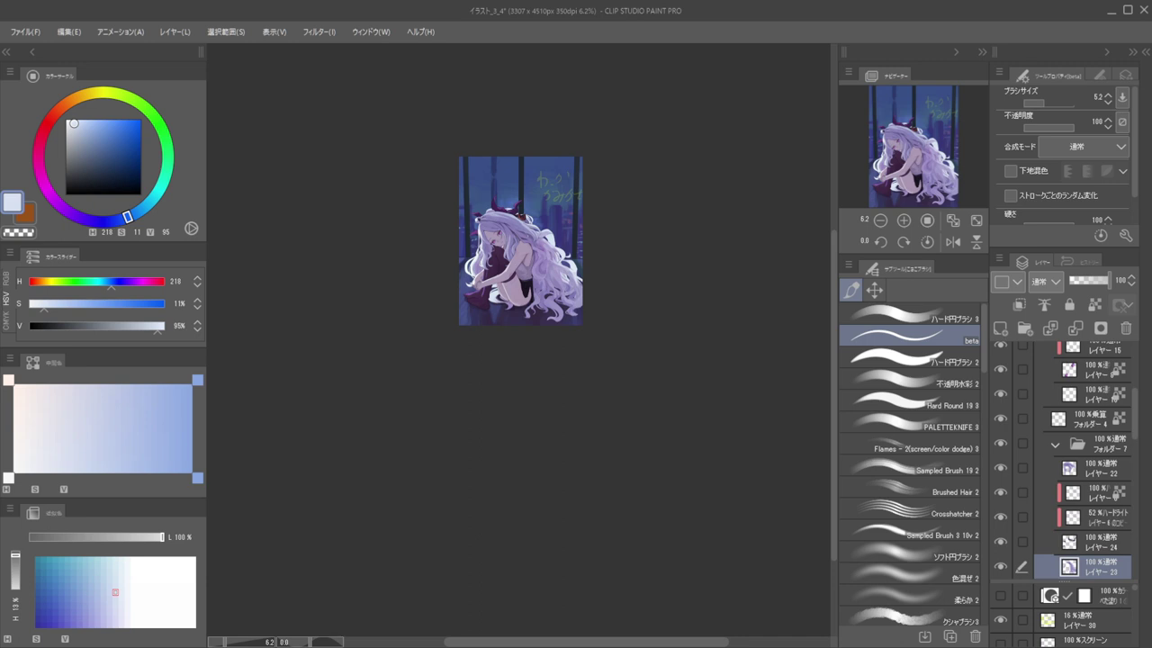
Set the Hard Light layer's opacity to 57%
left_click(1121, 520)
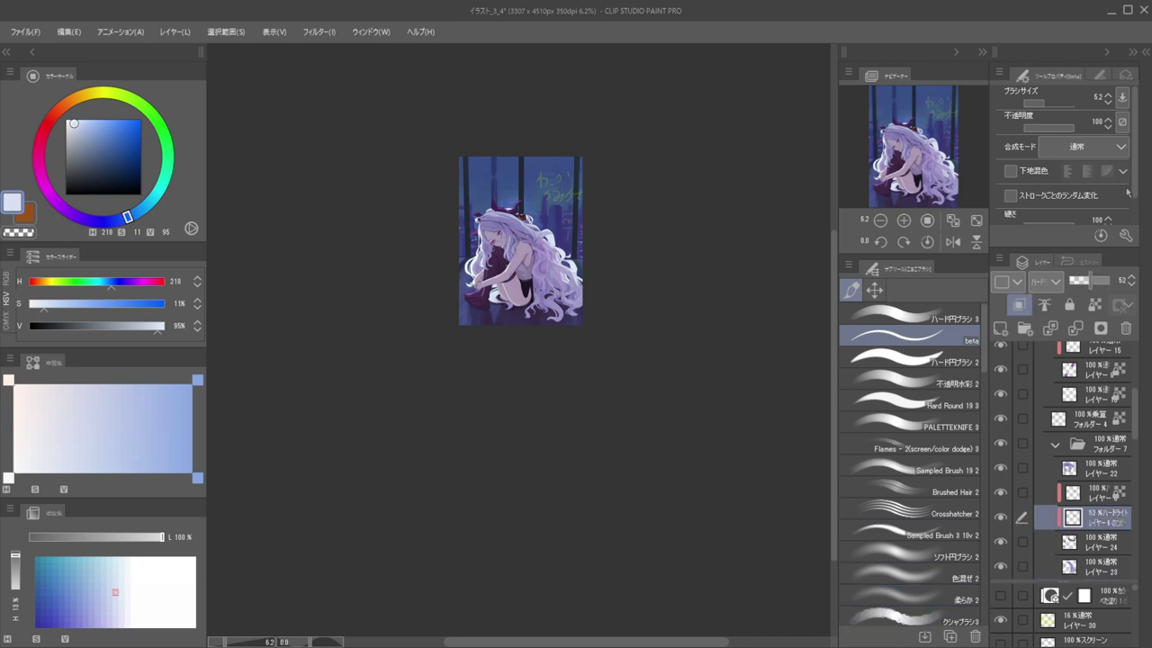
left_click(1109, 281)
left_click(1100, 287)
left_click(1093, 282)
scroll(464, 200, "up", 5)
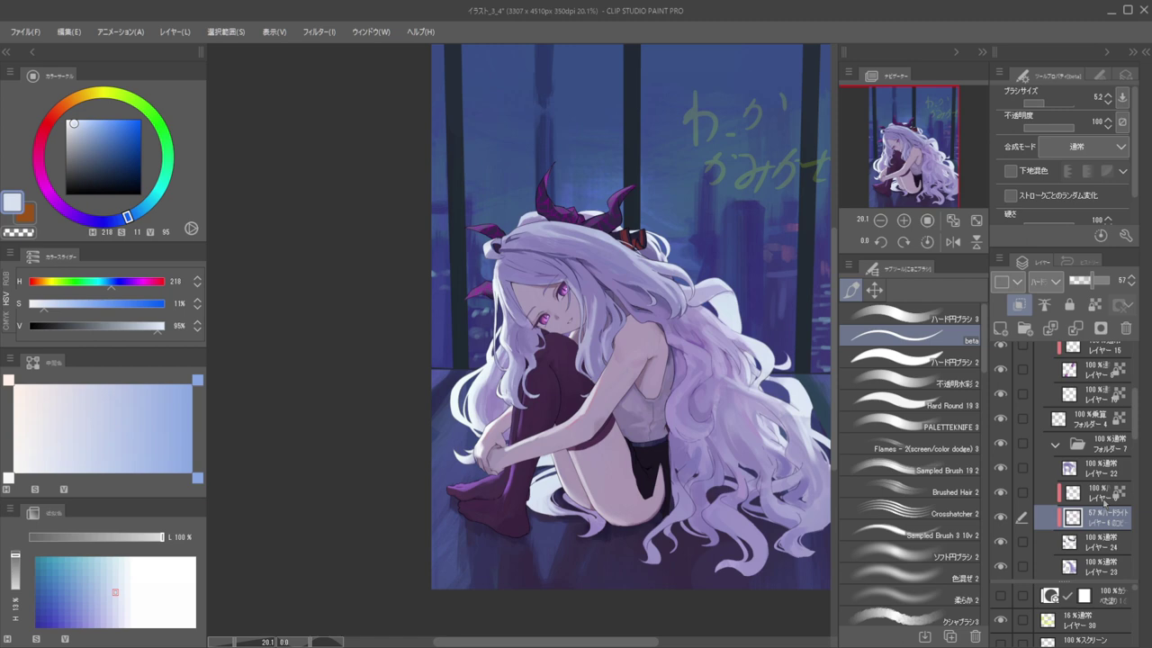
Make the layer above the Hard Light layer visible again
left_click(1103, 498)
left_click(1001, 493)
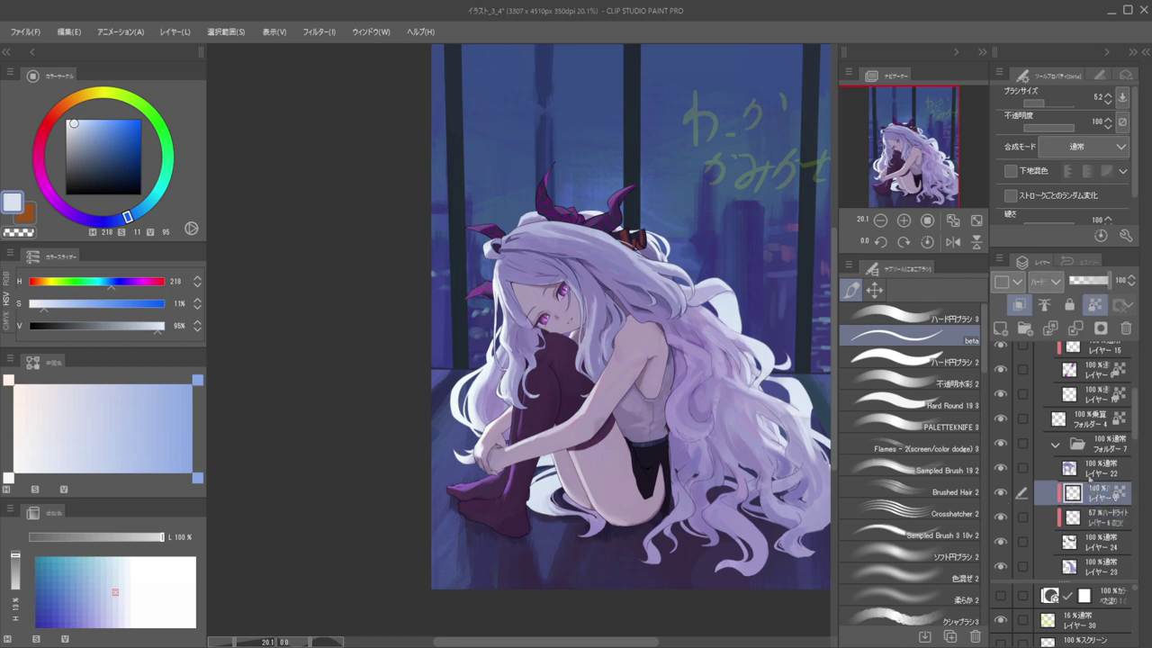
scroll(555, 184, "up", 4)
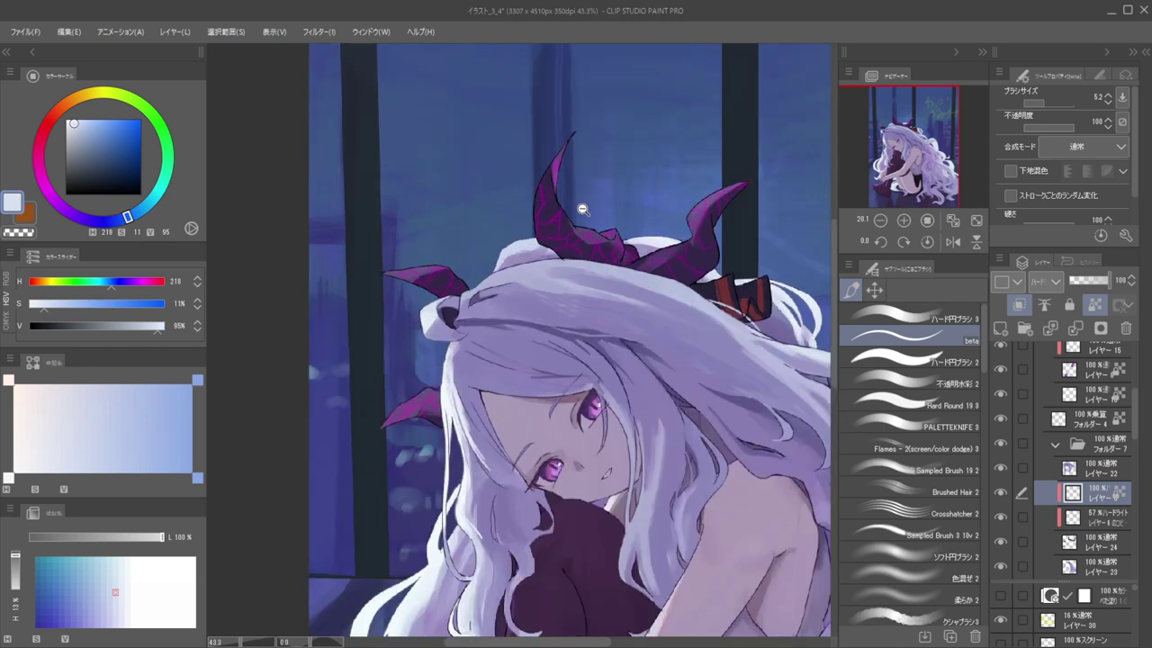
Sample the horn purple and brighten it to vivid magenta (H 296, S 66%, V 84%)
left_click(568, 227, "alt")
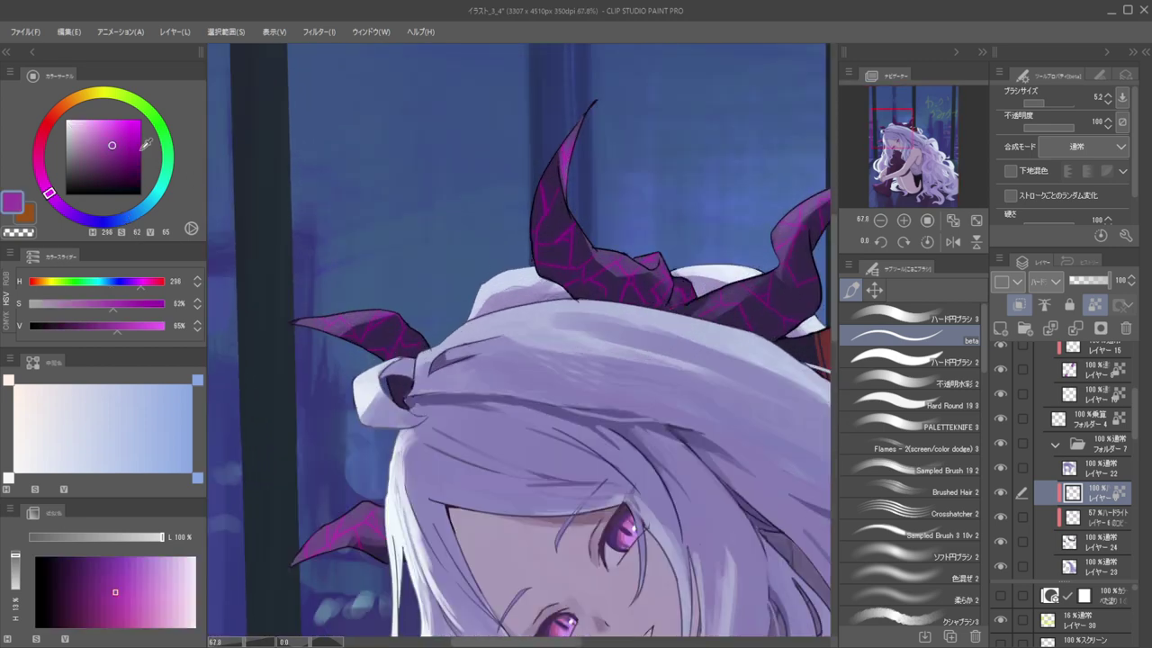
left_click(115, 131)
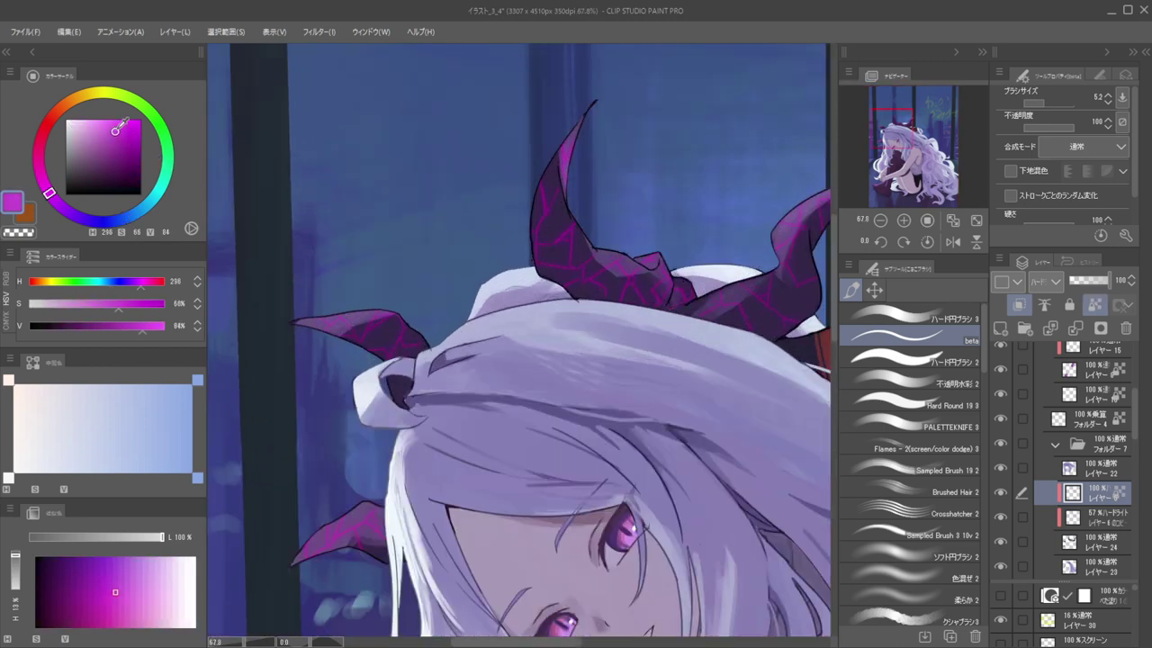
scroll(510, 206, "down", 3)
scroll(527, 198, "down", 1)
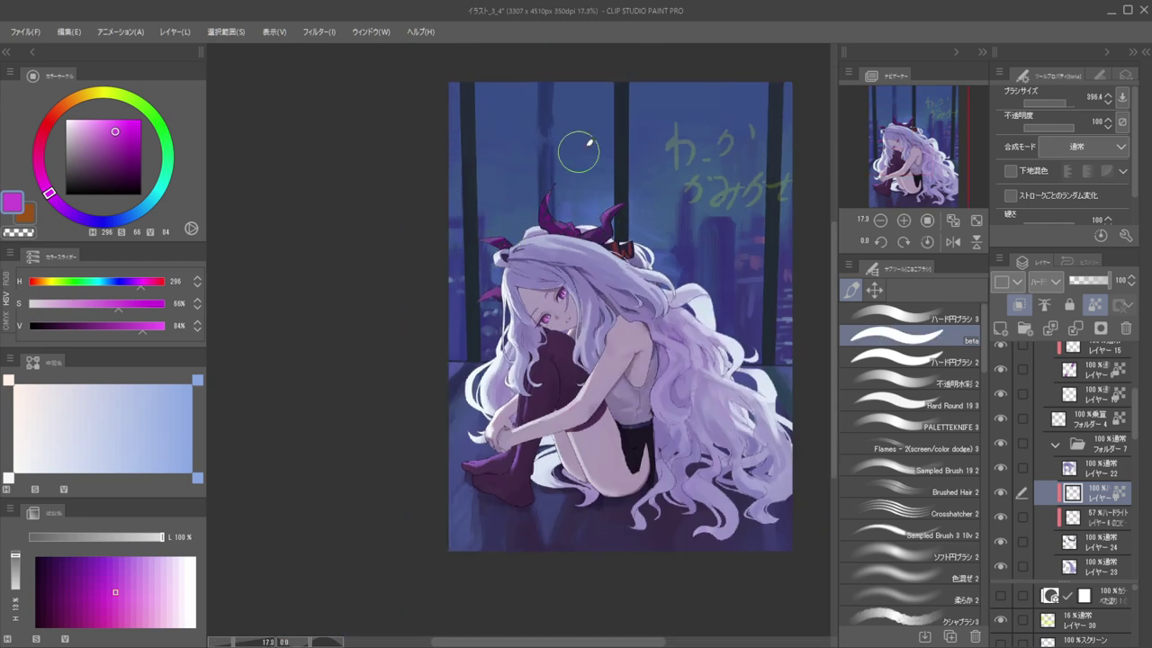
scroll(630, 204, "up", 3)
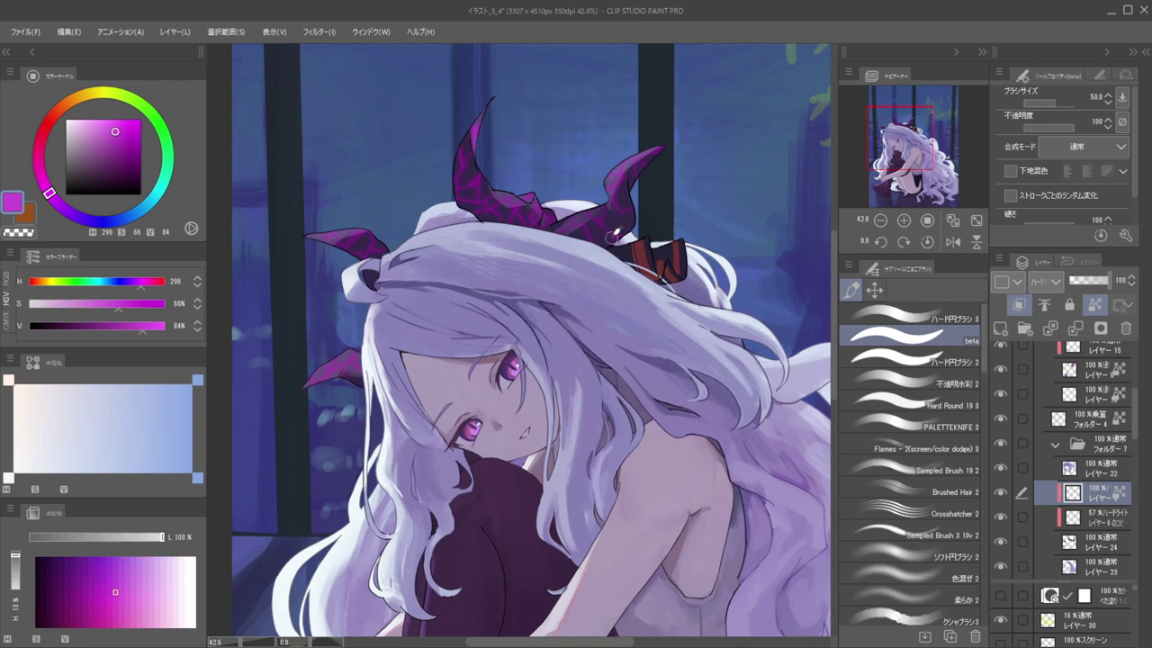
Sample a slightly darker horn purple from the canvas and set up a large soft watercolour brush
left_click(605, 232, "ctrl+shift")
left_click(604, 232, "alt")
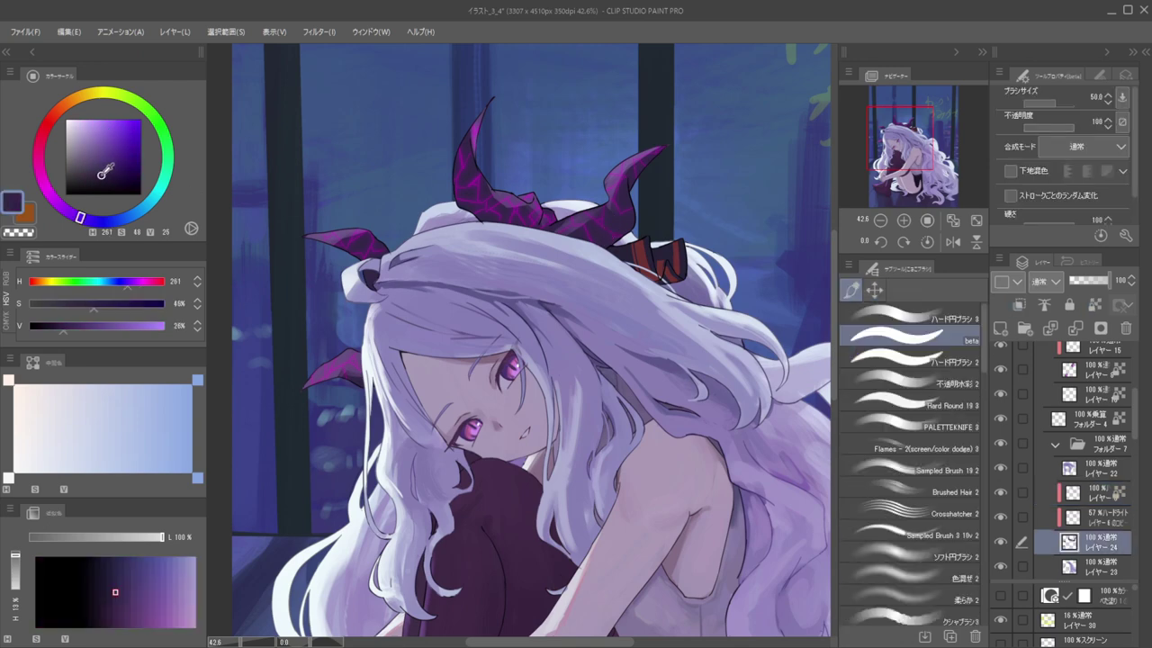
left_click_drag(105, 171, 108, 174)
key("bracketright")
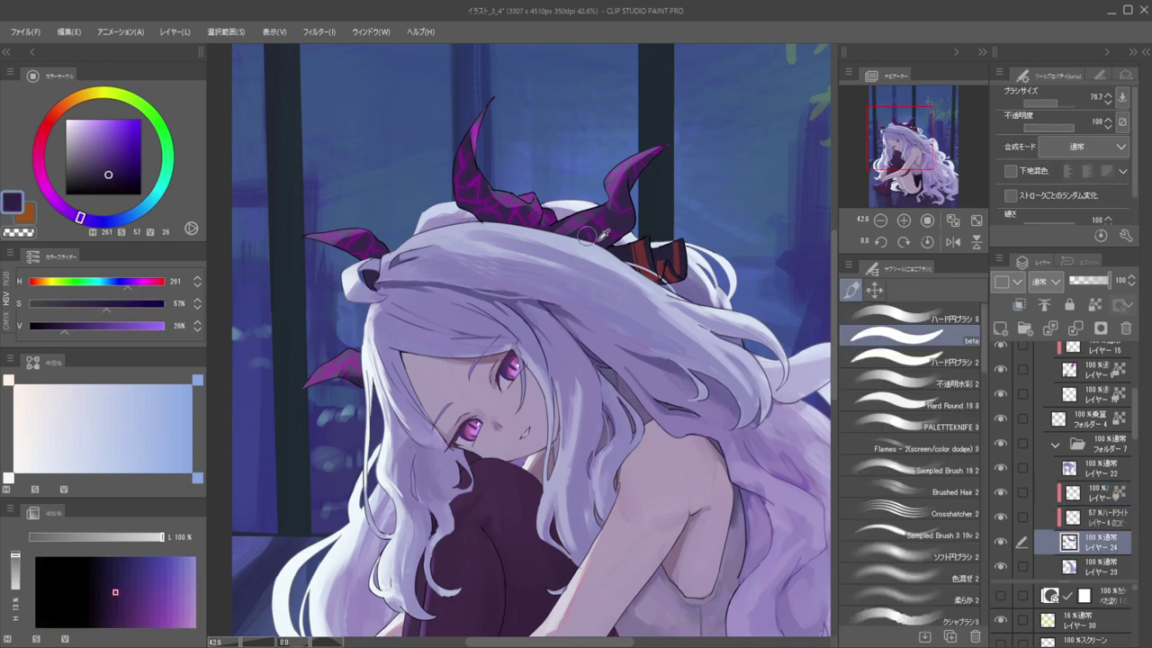
left_click(908, 383)
key("bracketleft")
key("bracketleft")
key("bracketleft")
key("bracketleft")
key("bracketleft")
key("bracketleft")
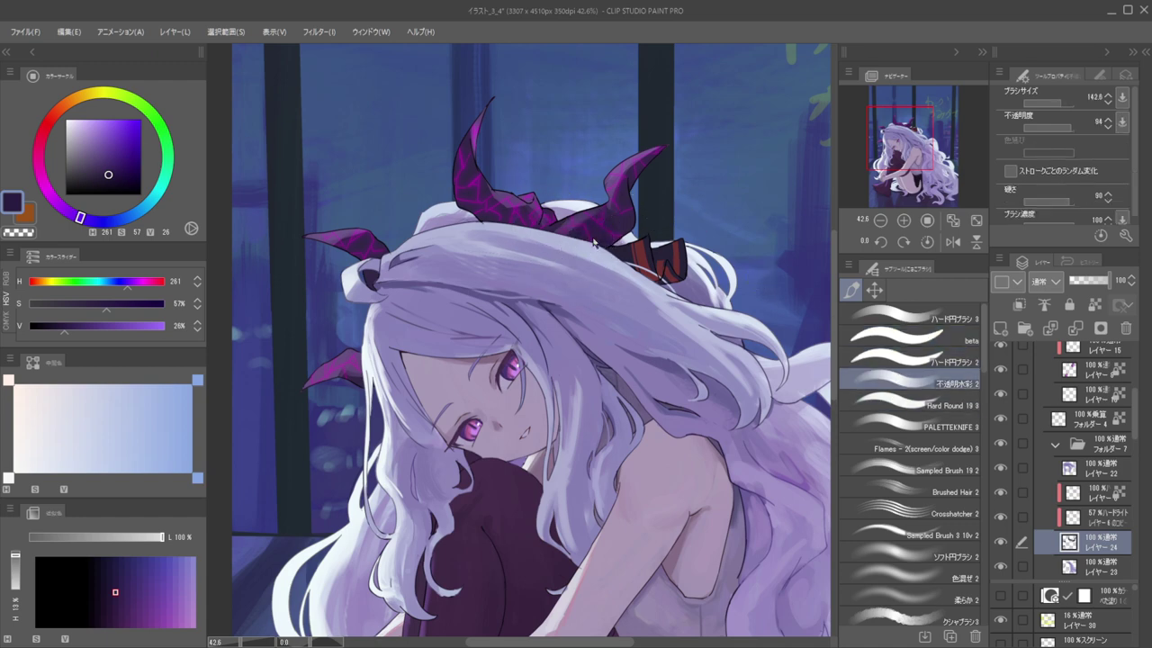
key("bracketright")
Test shading on the right horn, undo the spill, and lock the layer's transparent pixels
left_click_drag(640, 181, 628, 212)
left_click_drag(666, 166, 682, 151)
key("ctrl+z")
key("ctrl+z")
key("ctrl+z")
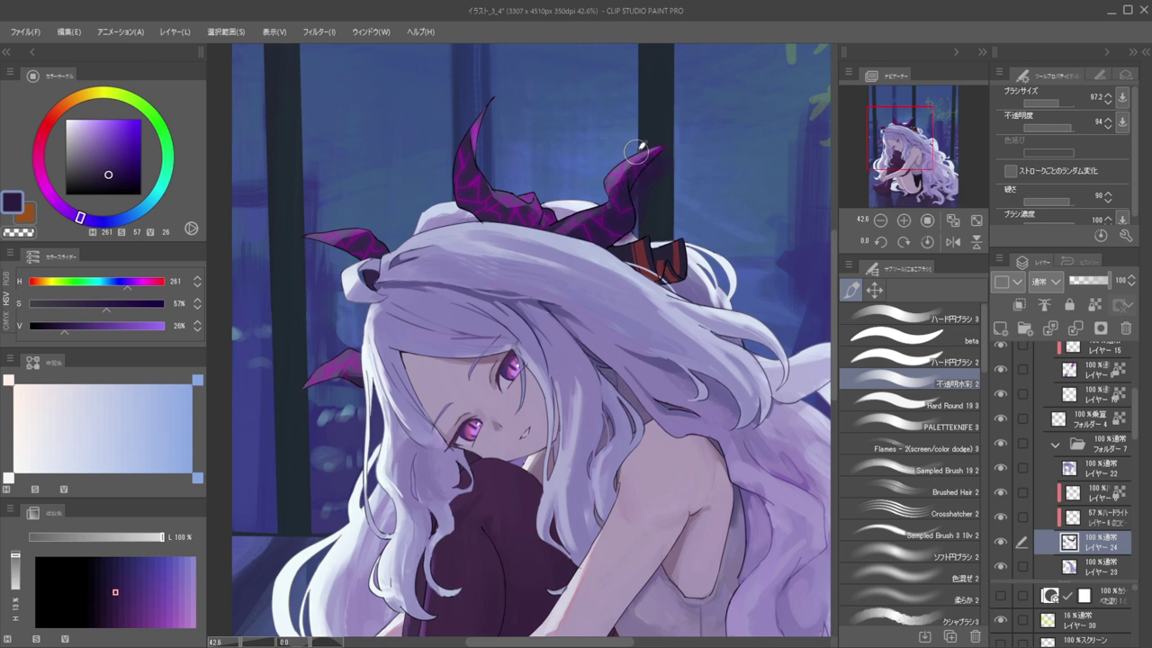
key("bracketleft")
key("bracketleft")
key("bracketleft")
key("bracketleft")
key("slash")
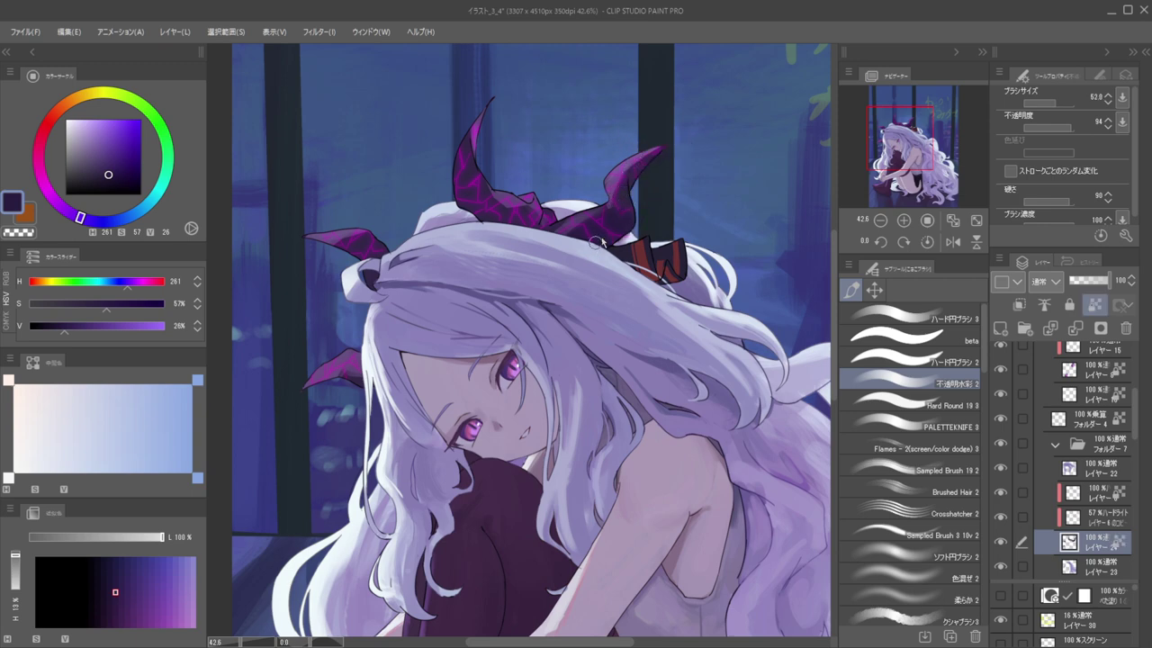
key("slash")
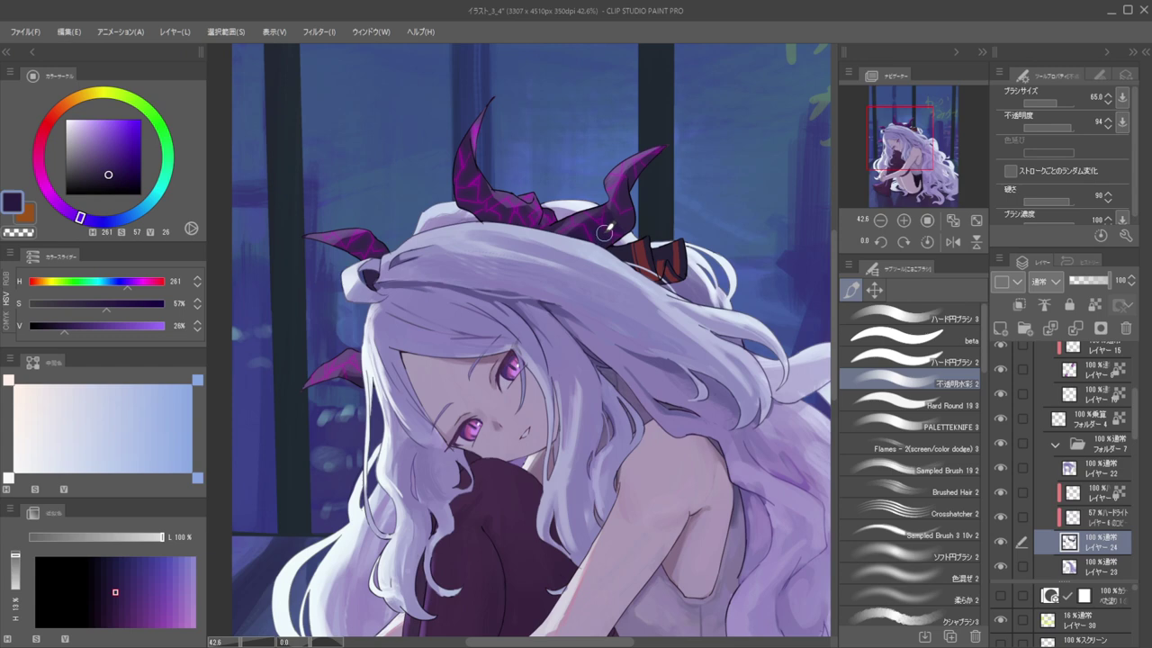
key("slash")
Darken the left horns' bases with deep purple (H 259, S 56%, V 26%) at brush size 85.6
mouse_move(608, 232)
left_mouse_down()
mouse_move(601, 247)
mouse_move(594, 236)
mouse_move(633, 212)
mouse_move(593, 227)
mouse_move(646, 173)
left_mouse_up()
mouse_move(529, 186)
left_mouse_down()
mouse_move(609, 179)
mouse_move(537, 171)
mouse_move(550, 174)
mouse_move(539, 148)
mouse_move(545, 165)
left_mouse_up()
mouse_move(568, 212)
left_mouse_down()
mouse_move(558, 212)
mouse_move(625, 214)
mouse_move(606, 223)
left_mouse_up()
left_click(658, 209, "alt")
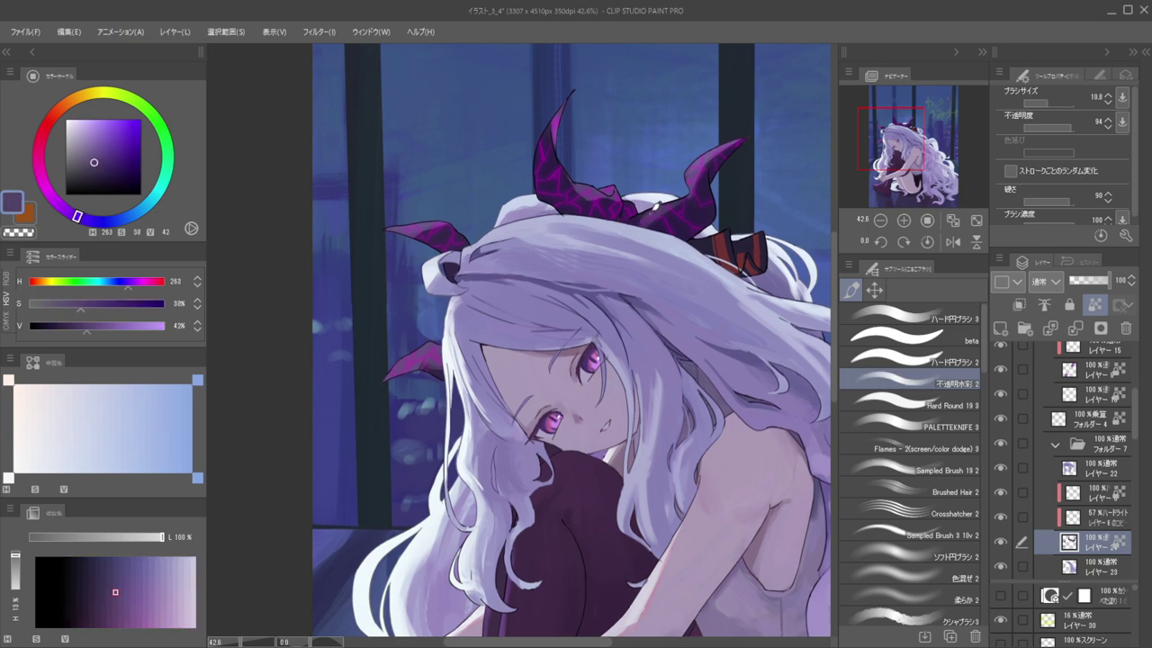
left_click_drag(530, 188, 663, 165)
left_click(690, 160, "alt")
mouse_move(573, 229)
left_mouse_down()
mouse_move(594, 207)
mouse_move(576, 228)
left_mouse_up()
mouse_move(574, 347)
left_mouse_down()
mouse_move(557, 351)
mouse_move(565, 337)
left_mouse_up()
scroll(540, 238, "down", 5)
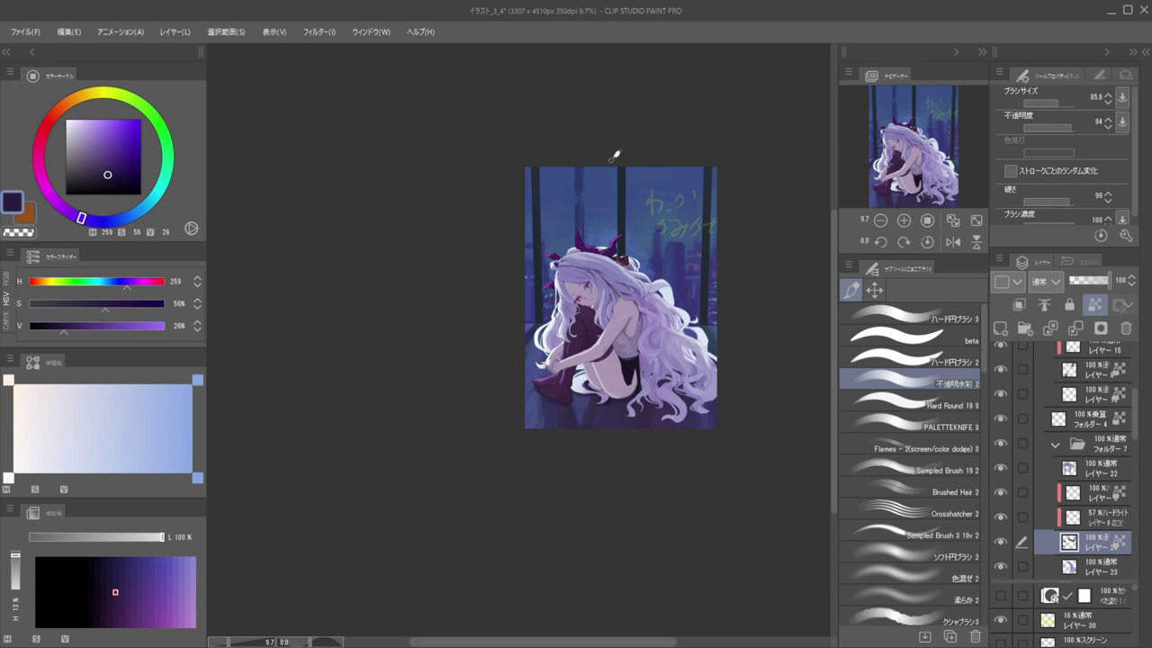
On the ribbon layer, unlock transparency and paint the ribbon's left part red
scroll(621, 255, "up", 5)
left_click(599, 278, "ctrl+shift")
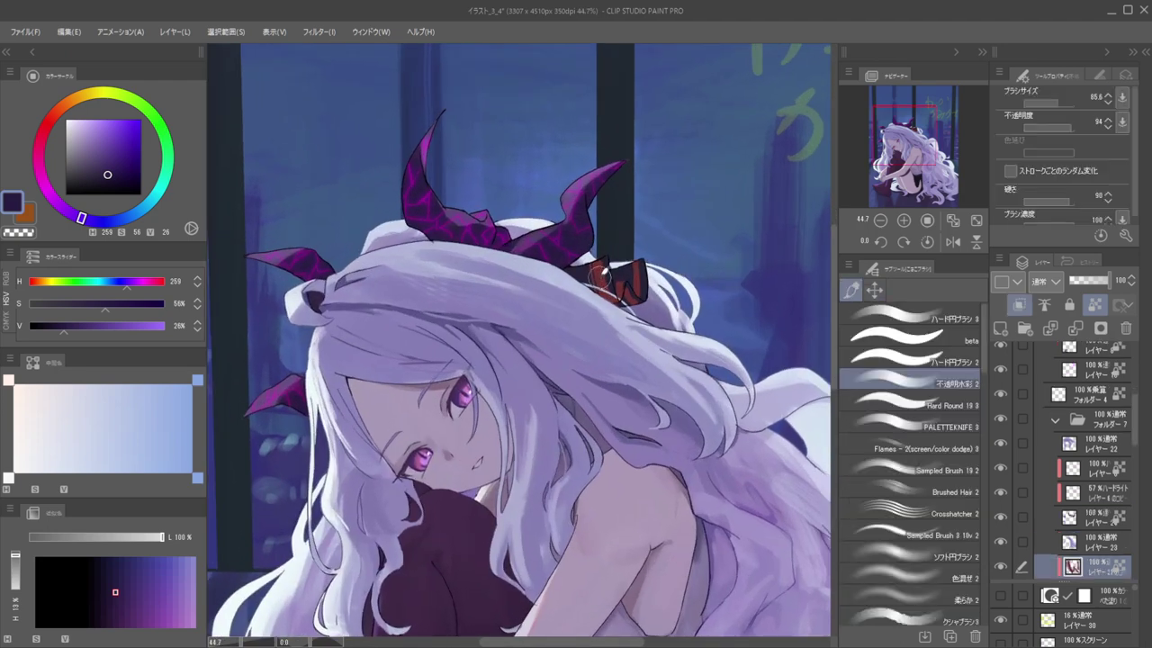
left_click(598, 277, "alt")
key("slash")
left_click_drag(107, 162, 122, 158)
left_click_drag(576, 270, 594, 273)
mouse_move(586, 276)
left_mouse_down()
mouse_move(617, 283)
mouse_move(594, 263)
left_mouse_up()
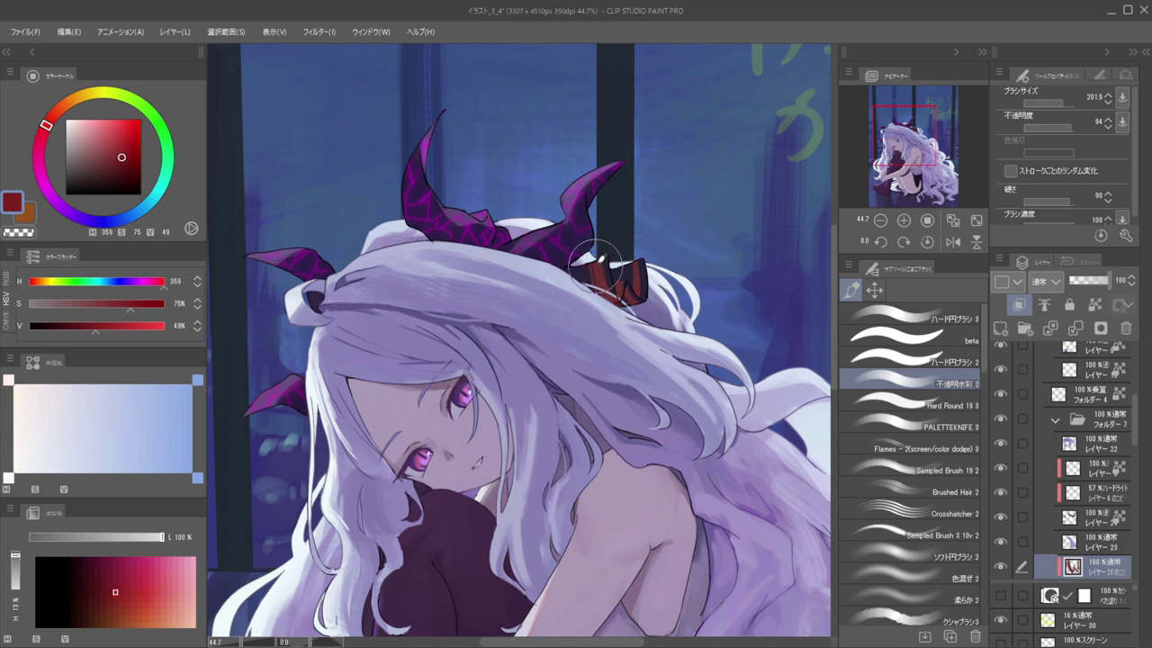
Darken the red ribbon beside the horn with a deeper red
scroll(597, 236, "down", 5)
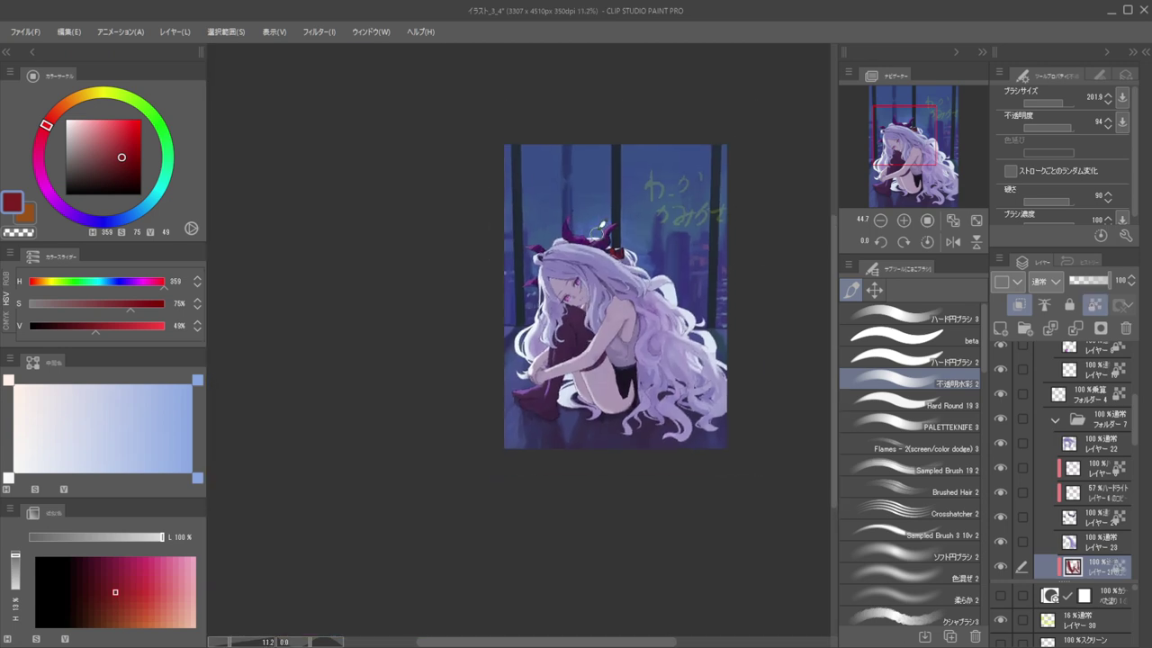
scroll(601, 236, "up", 3)
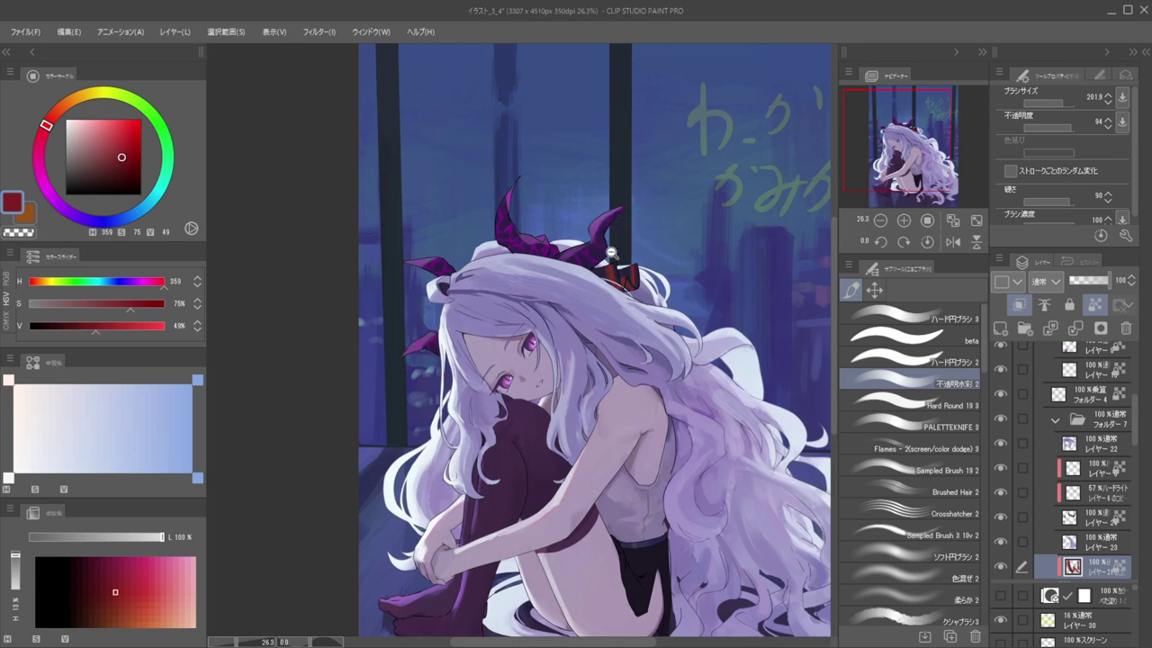
scroll(610, 243, "up", 2)
left_click(116, 165)
left_click_drag(113, 169, 114, 176)
left_click_drag(611, 306, 661, 284)
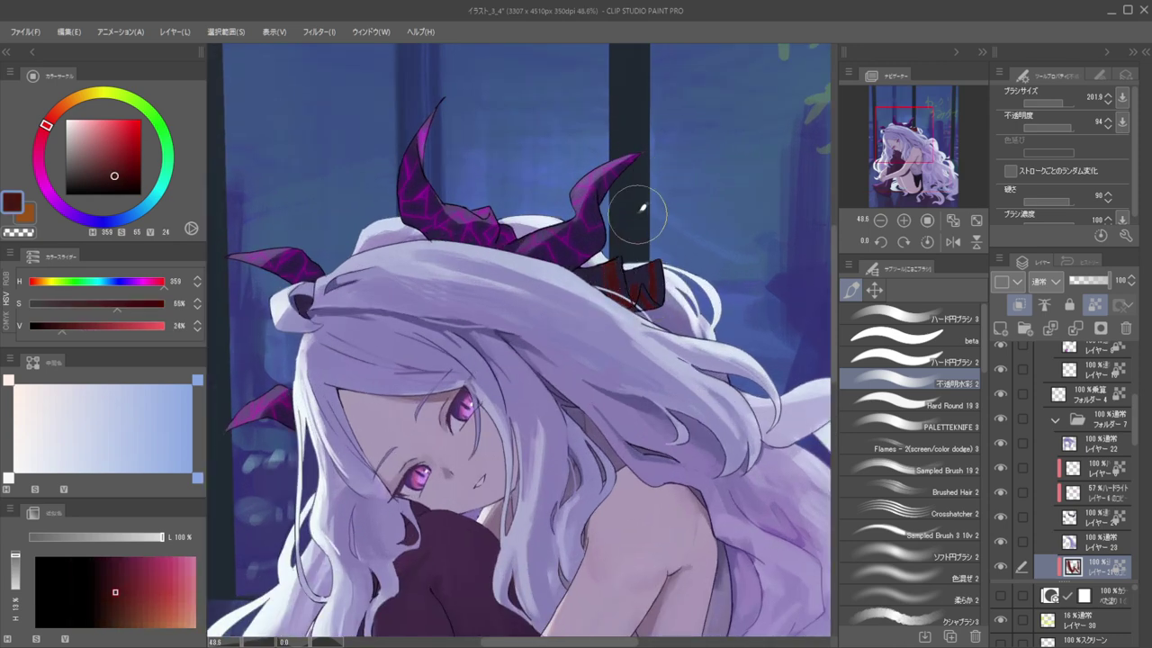
On the clipped stripe layer, brighten the ribbon's red stripes with a brighter red
scroll(1080, 464, "down", 1)
scroll(1084, 463, "down", 1)
left_click(1080, 522)
left_click(598, 284, "alt")
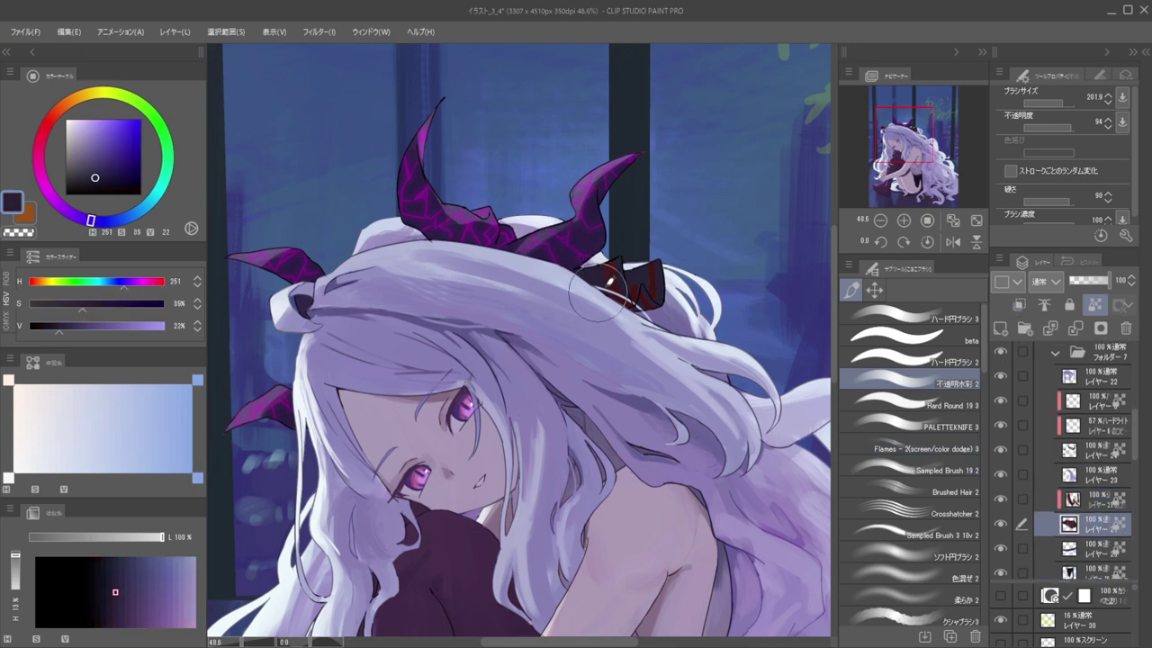
scroll(684, 248, "up", 5)
left_click_drag(659, 286, 554, 285)
left_click(542, 286, "ctrl+shift")
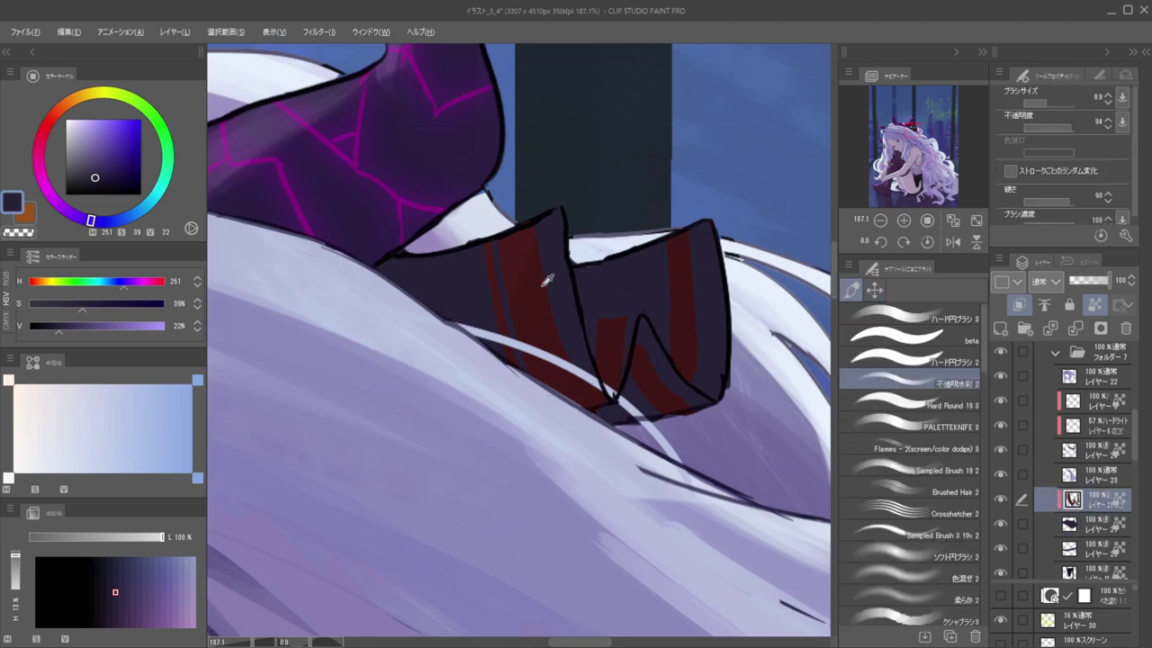
left_click(543, 285, "alt")
scroll(571, 283, "down", 3)
left_click(120, 159)
mouse_move(526, 273)
left_mouse_down()
mouse_move(546, 248)
mouse_move(547, 263)
mouse_move(574, 242)
mouse_move(619, 268)
left_mouse_up()
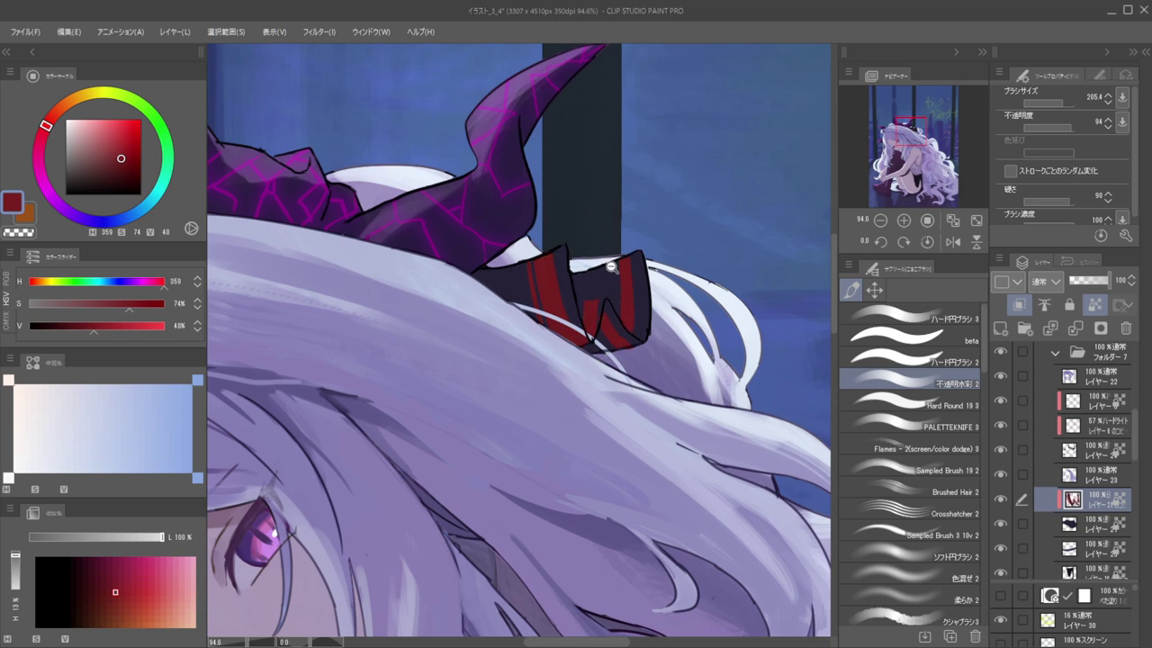
Repaint the right ribbon's stripes in a slightly less saturated, darker red
scroll(603, 249, "down", 8)
scroll(621, 262, "up", 7)
left_click_drag(552, 314, 539, 288)
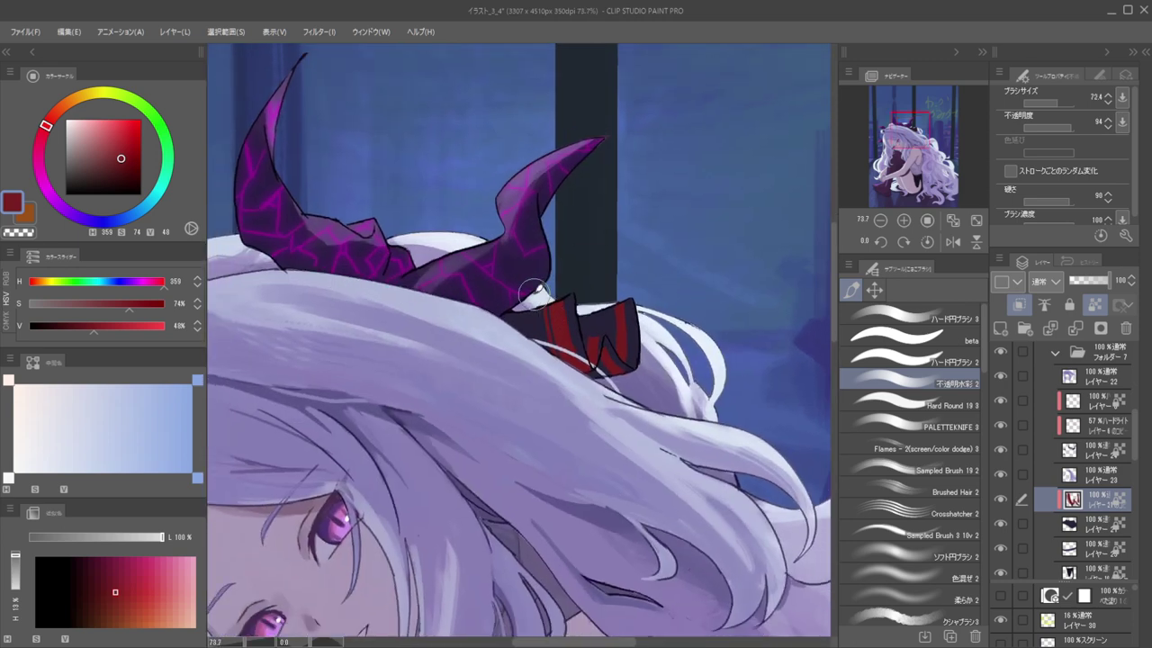
left_click(114, 157)
mouse_move(586, 402)
left_mouse_down()
mouse_move(570, 368)
mouse_move(612, 357)
left_mouse_up()
mouse_move(604, 306)
left_mouse_down()
mouse_move(597, 348)
mouse_move(558, 311)
left_mouse_up()
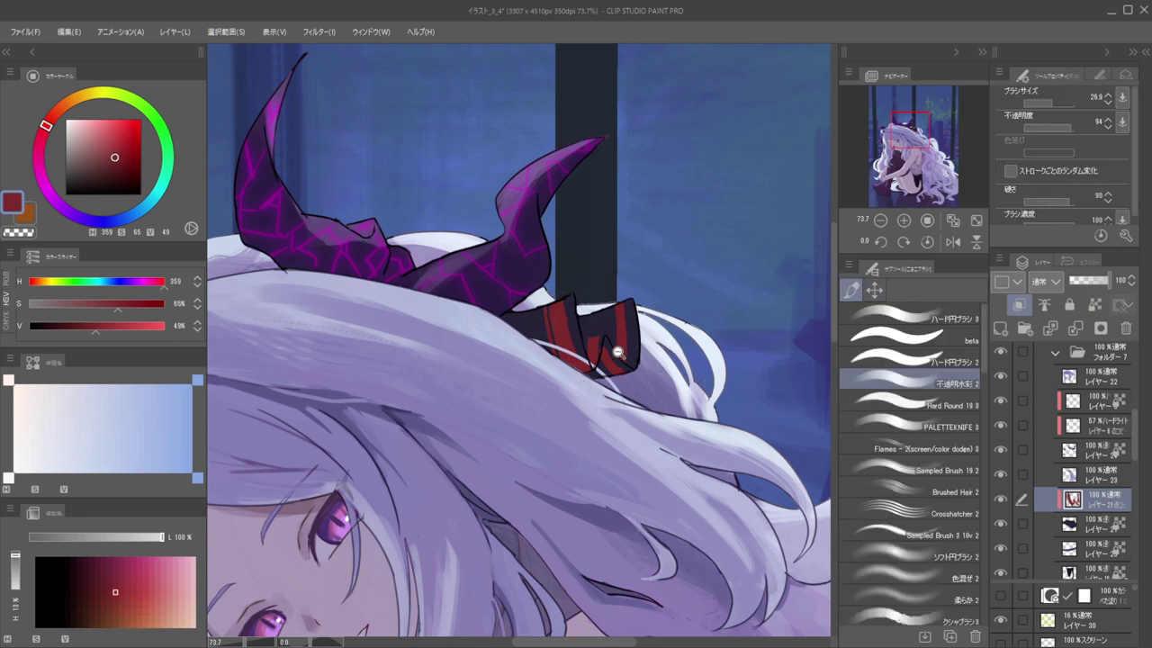
left_click_drag(590, 346, 630, 346)
Add a thin dark red stripe (H 359, S 66%, V 49%) on the ribbon with a size 6.9 hard brush
key("[")
key("[")
key("c")
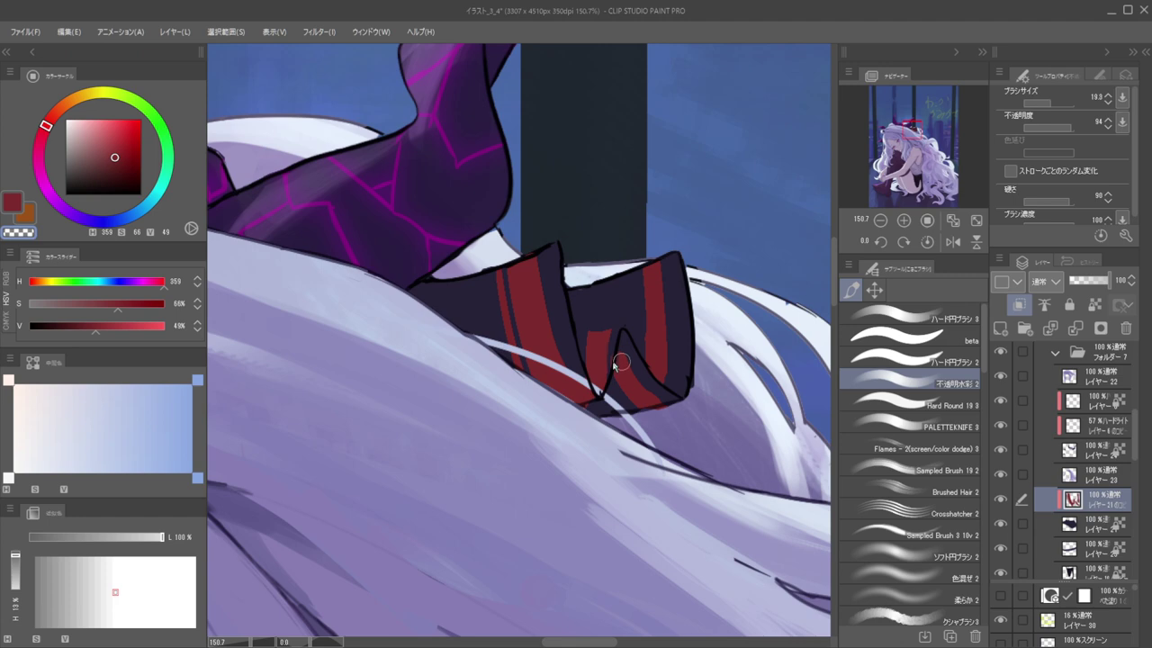
left_click(881, 360)
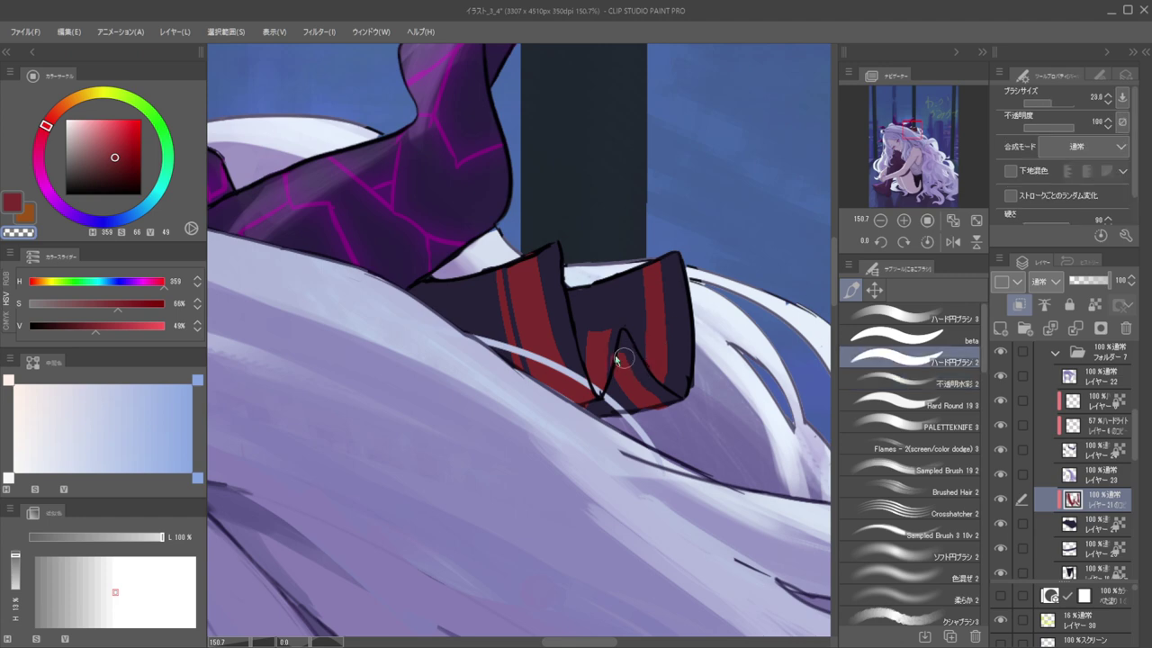
key("[")
key("[")
key("[")
key("[")
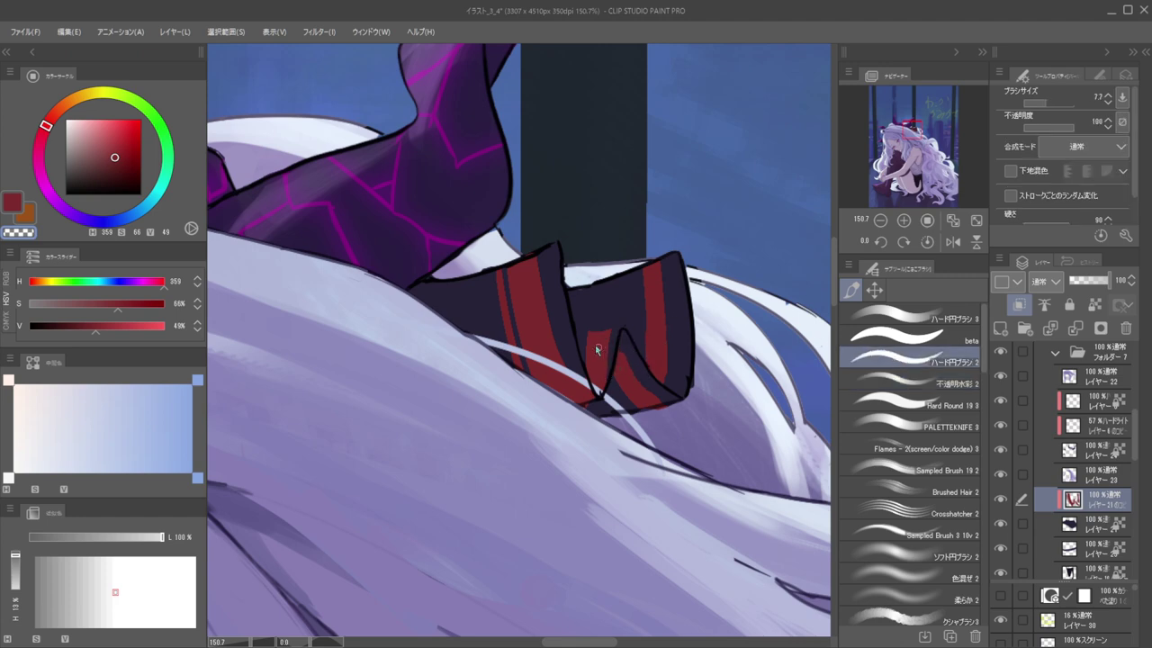
key("c")
key("[")
left_click_drag(581, 338, 583, 356)
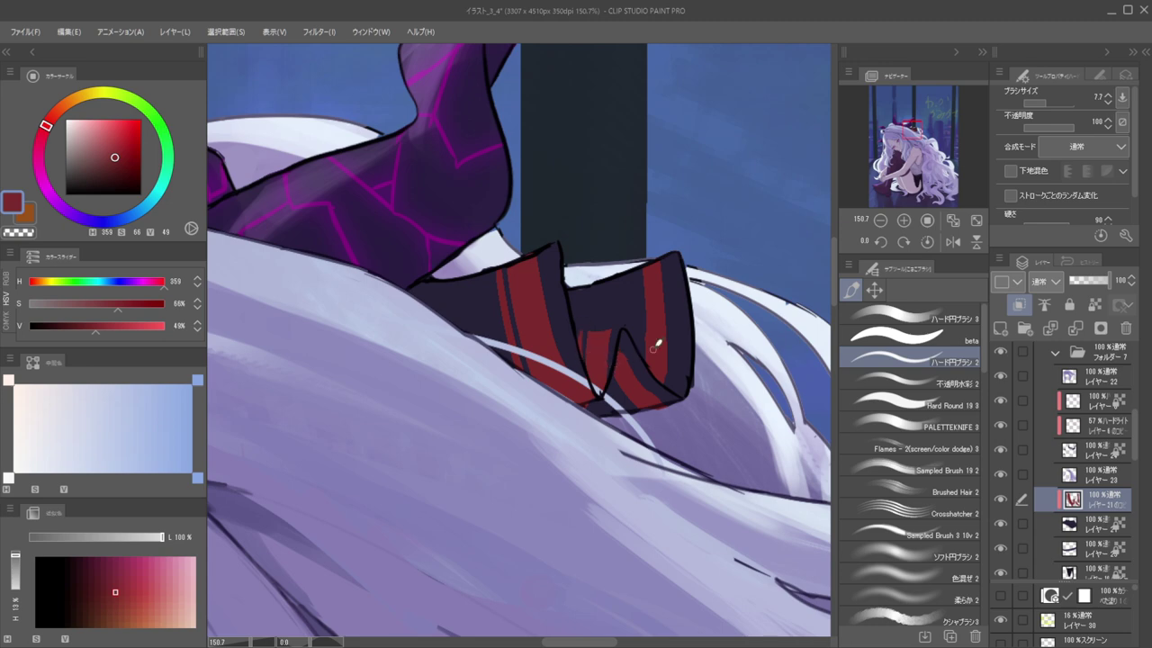
key("comma")
key("bracketleft")
key("bracketleft")
key("bracketleft")
key("bracketleft")
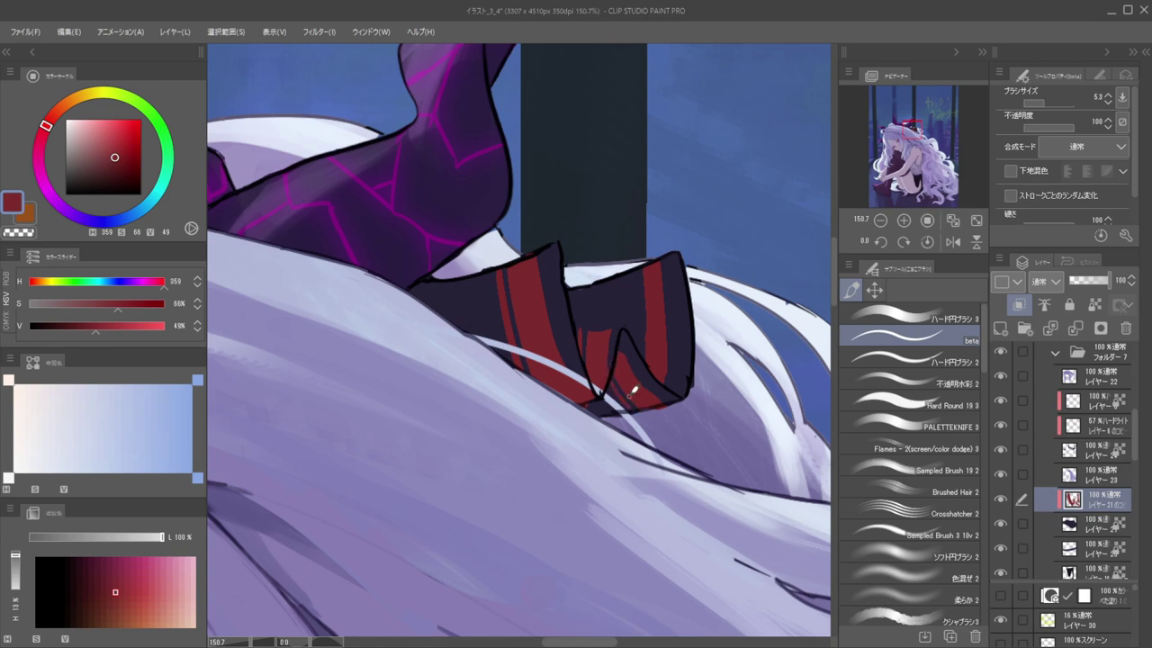
mouse_move(637, 347)
left_mouse_down()
mouse_move(635, 258)
mouse_move(640, 347)
left_mouse_up()
key("ctrl+z")
View the whole illustration and mirror the canvas horizontally and back to check it
key("ctrl+0")
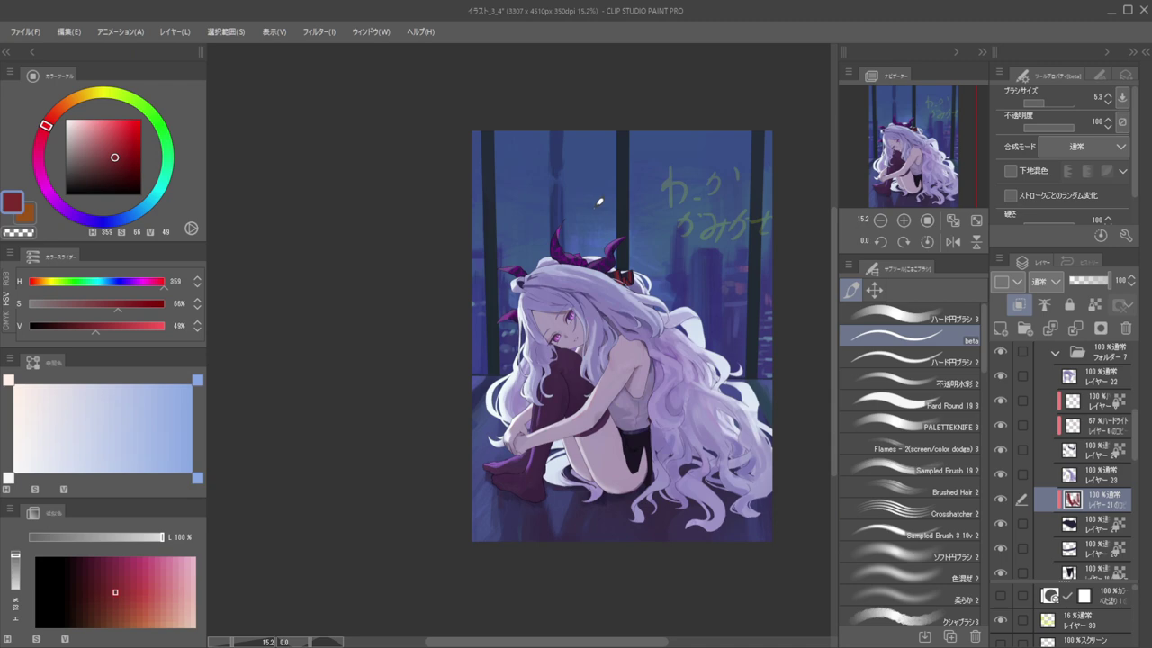
scroll(630, 279, "up", 10)
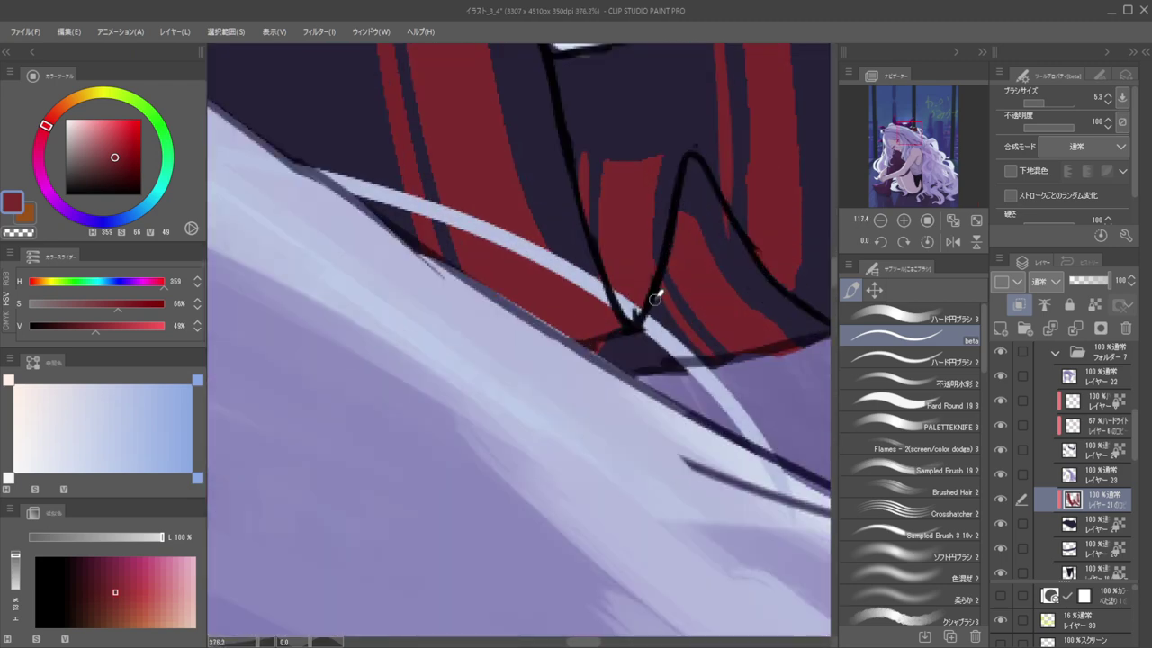
left_click(637, 315, "ctrl+shift")
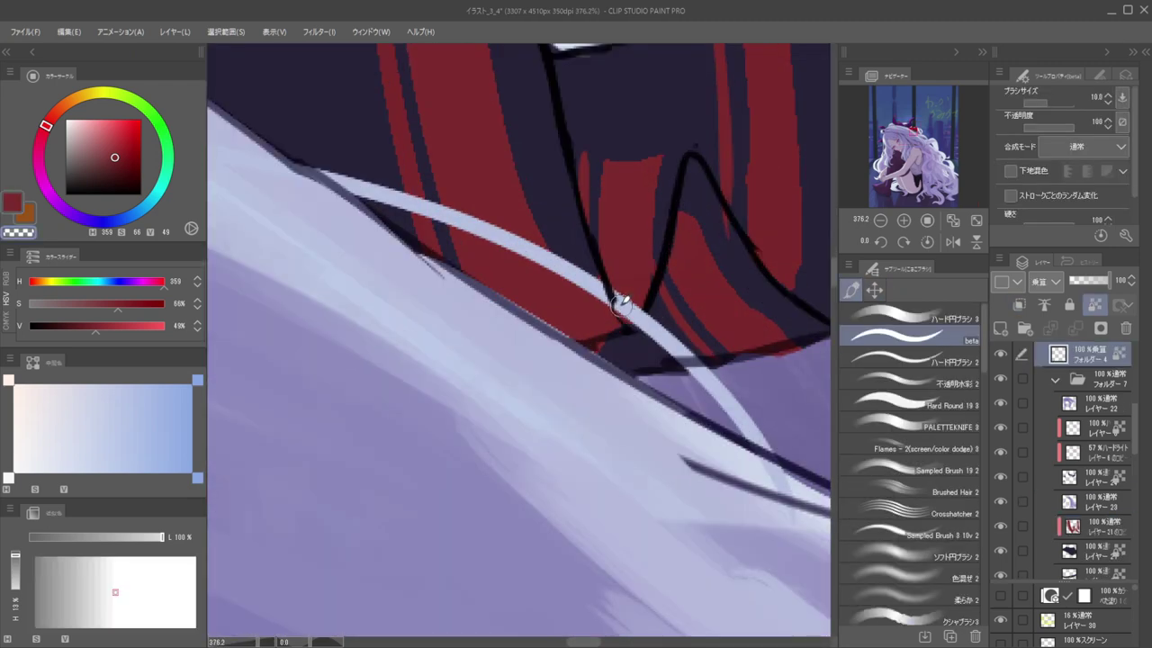
left_click_drag(604, 280, 675, 255)
key("h")
key("h")
scroll(567, 293, "up", 5)
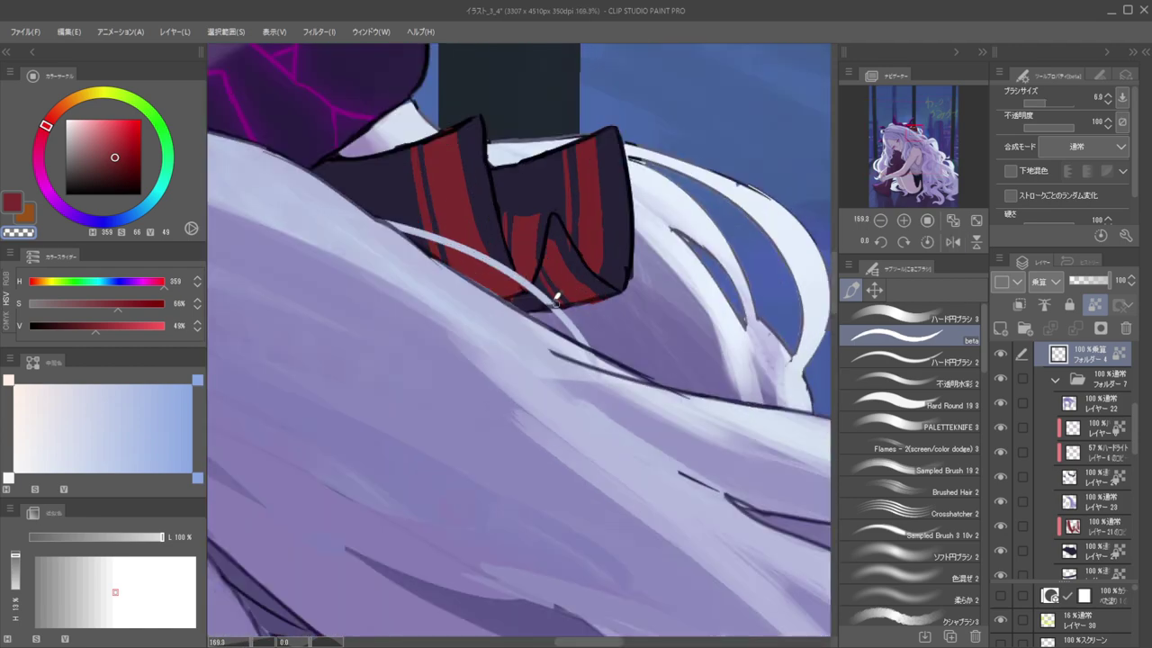
scroll(552, 269, "down", 6)
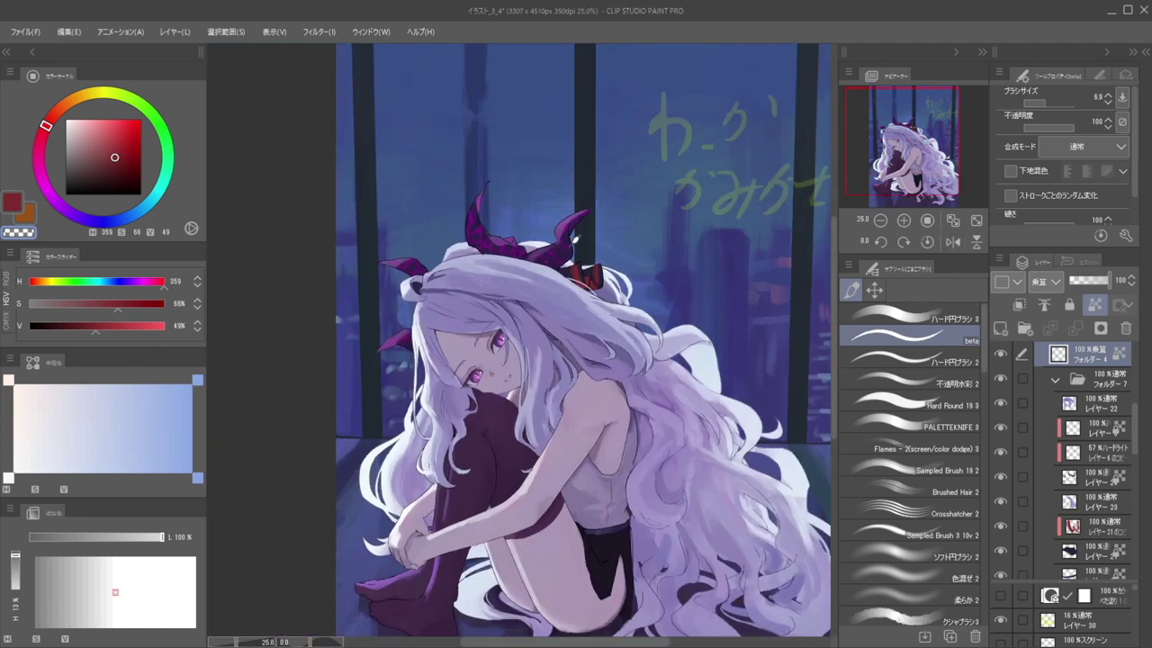
key("h")
scroll(686, 118, "down", 3)
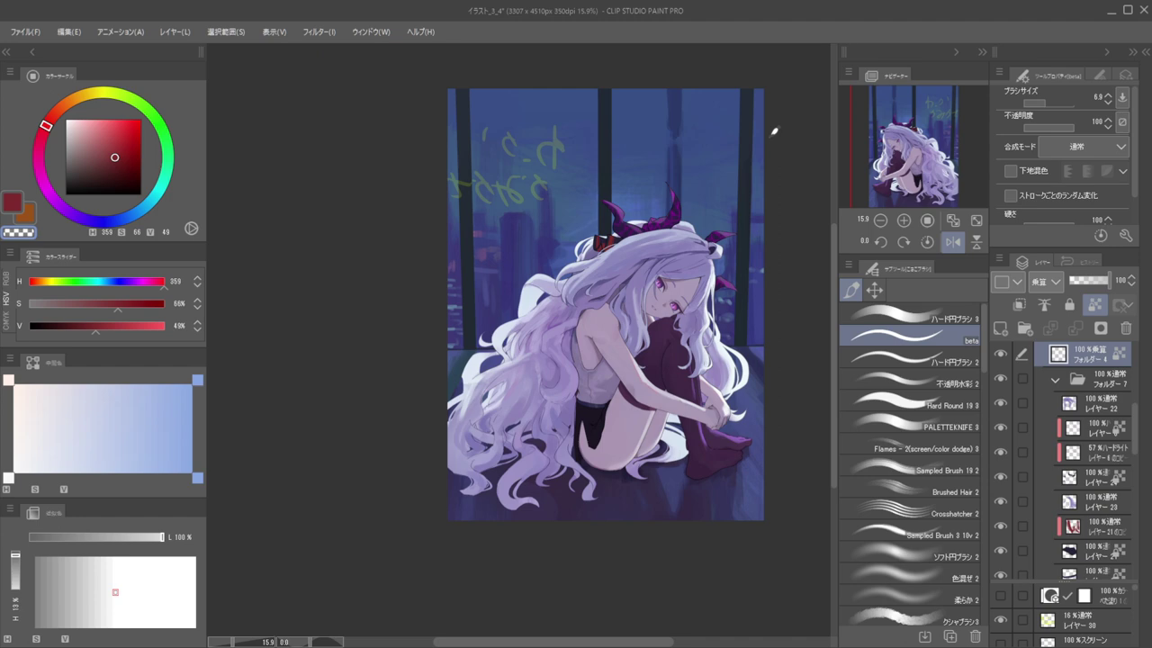
Deepen the hair gap with a darker sampled purple and a large textured brush, redoing the stroke once
scroll(616, 299, "up", 5)
left_click(626, 288, "ctrl+shift")
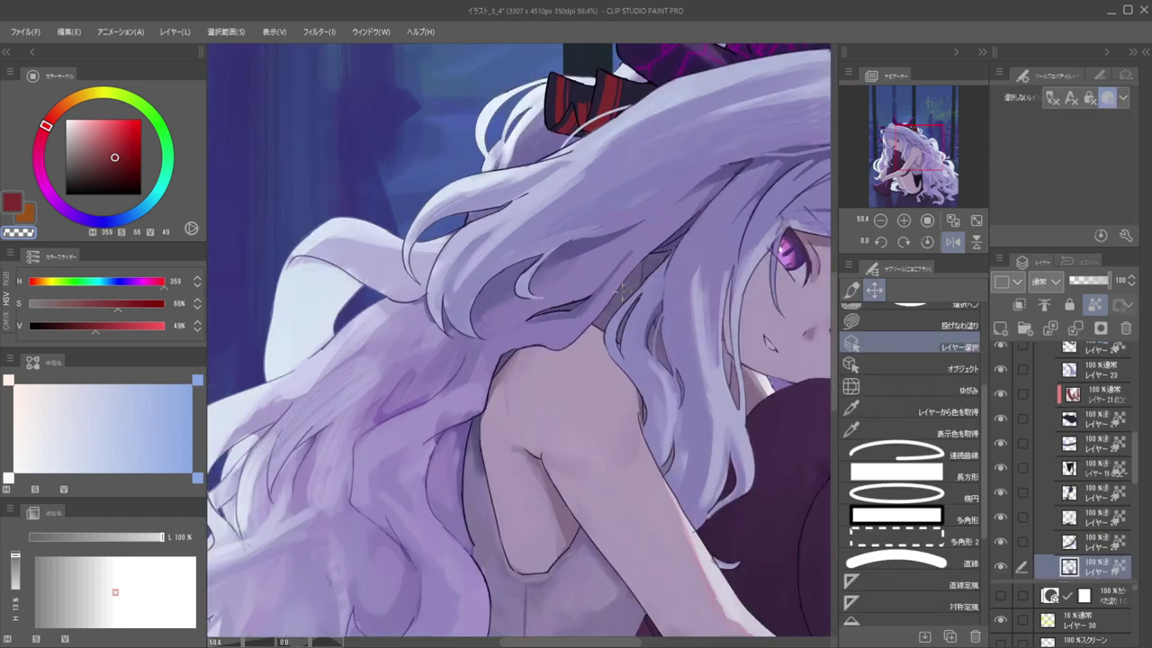
left_click(618, 276, "alt")
left_click_drag(88, 161, 88, 177)
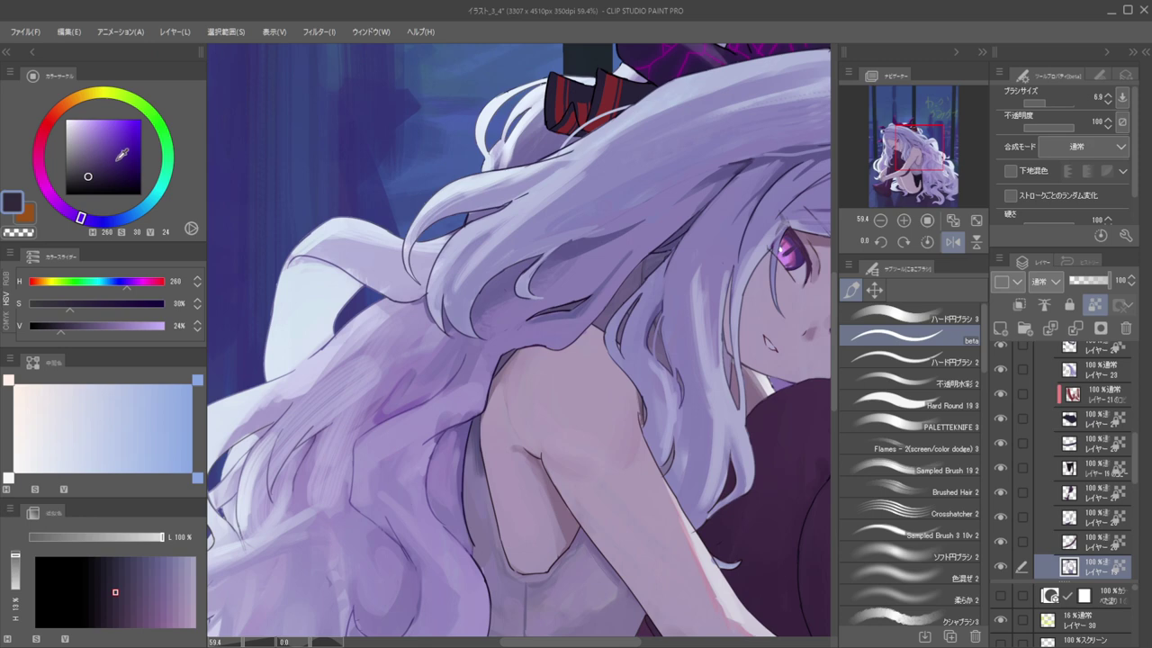
left_click_drag(551, 277, 595, 278)
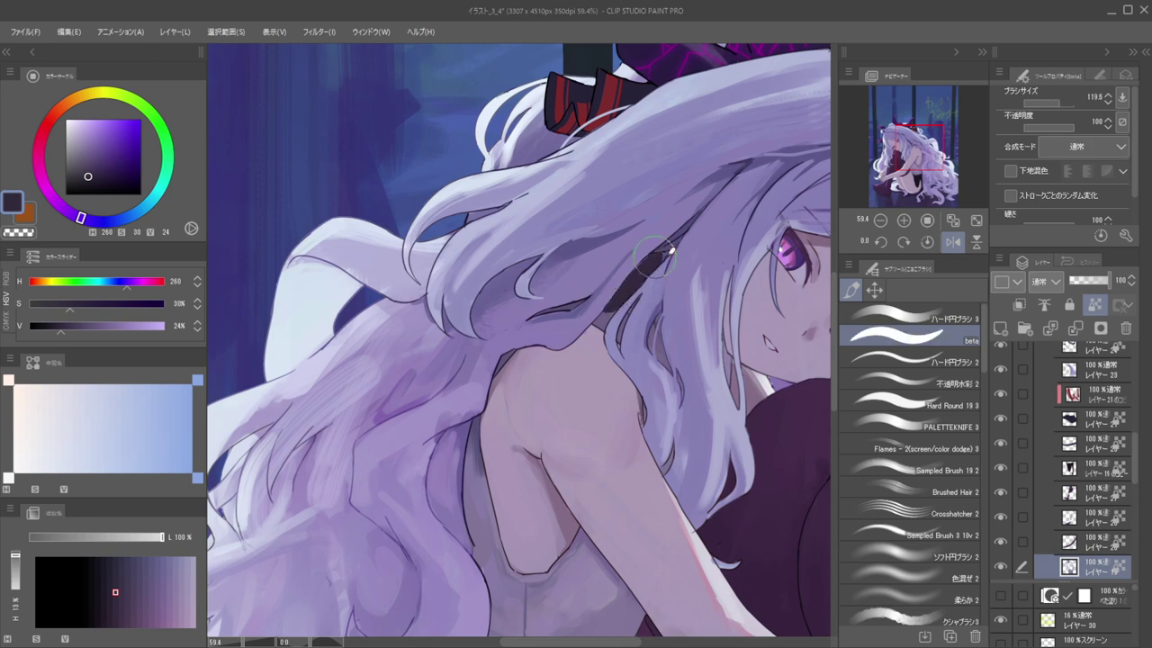
left_click(896, 471)
left_click_drag(665, 258, 611, 312)
key("ctrl+z")
left_click_drag(687, 233, 624, 275)
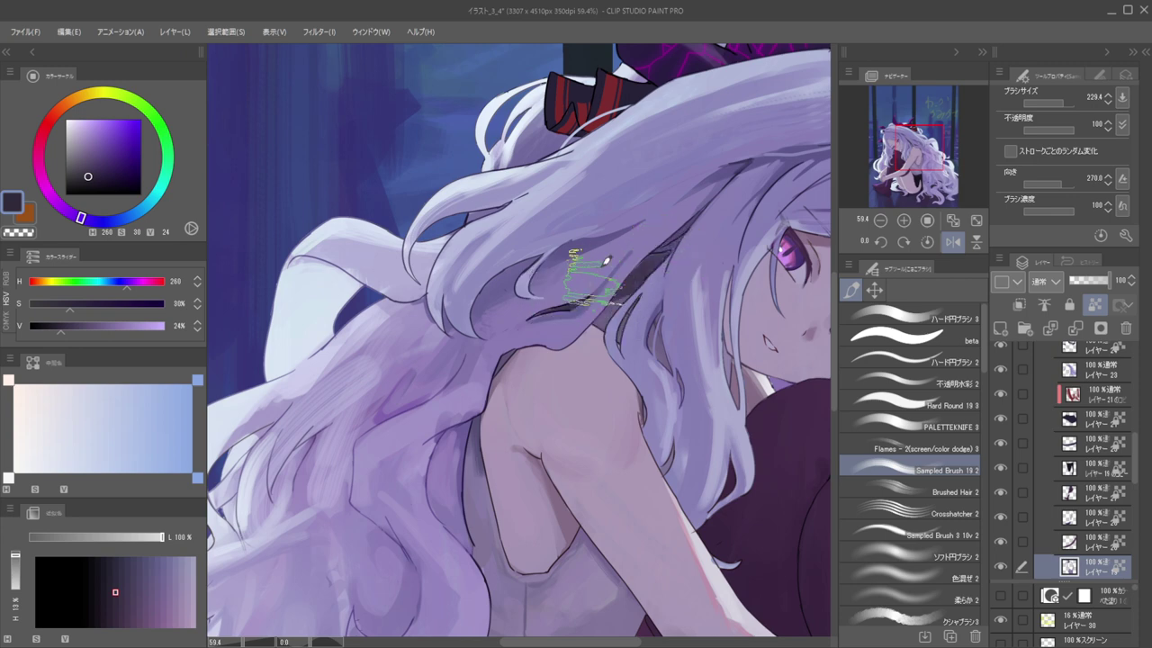
Repaint the soft light-lavender shading under the girl's arm with a smaller brush
scroll(555, 236, "down", 5)
key("h")
left_click_drag(583, 237, 692, 237)
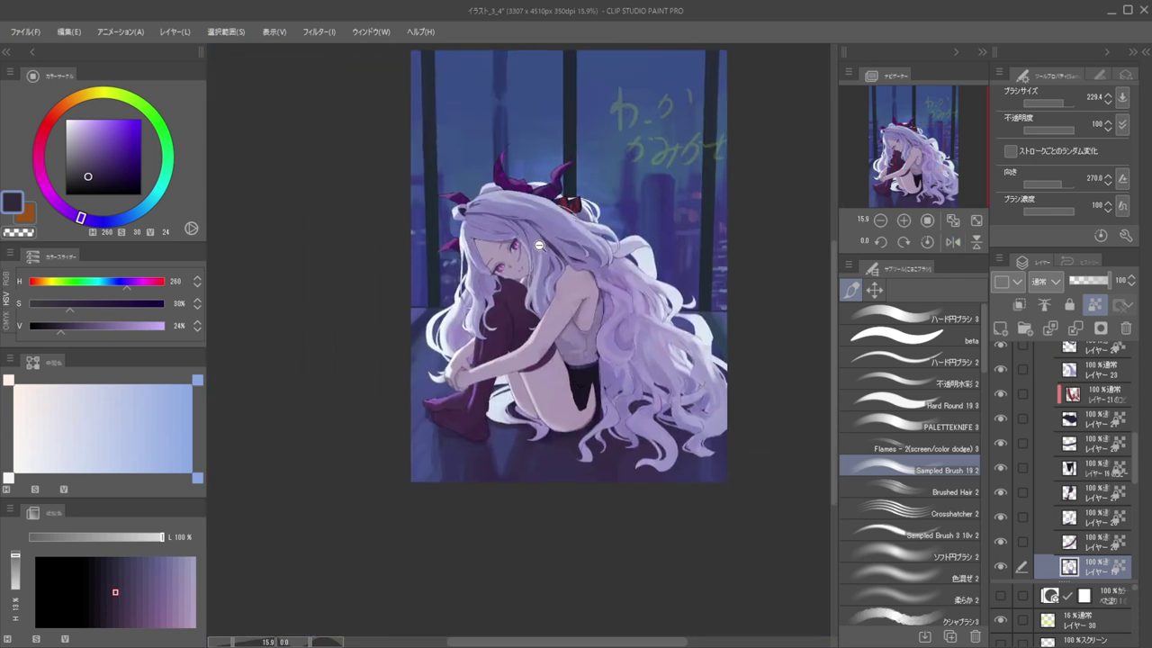
scroll(542, 243, "up", 4)
key("bracketleft")
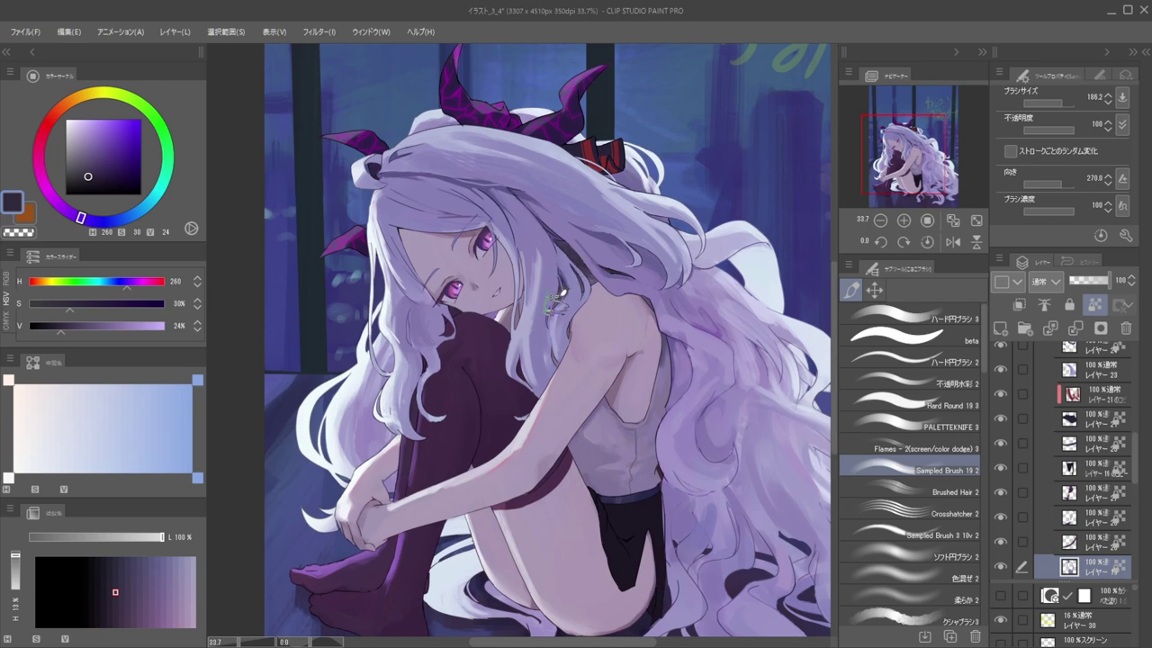
left_click(612, 353, "ctrl+shift")
left_click(589, 351, "alt")
left_click_drag(639, 387, 622, 384)
Sample a grey-purple from the skin and set up a small opaque watercolour brush (不透明水彩 2)
left_click(621, 386, "alt")
left_click(893, 338)
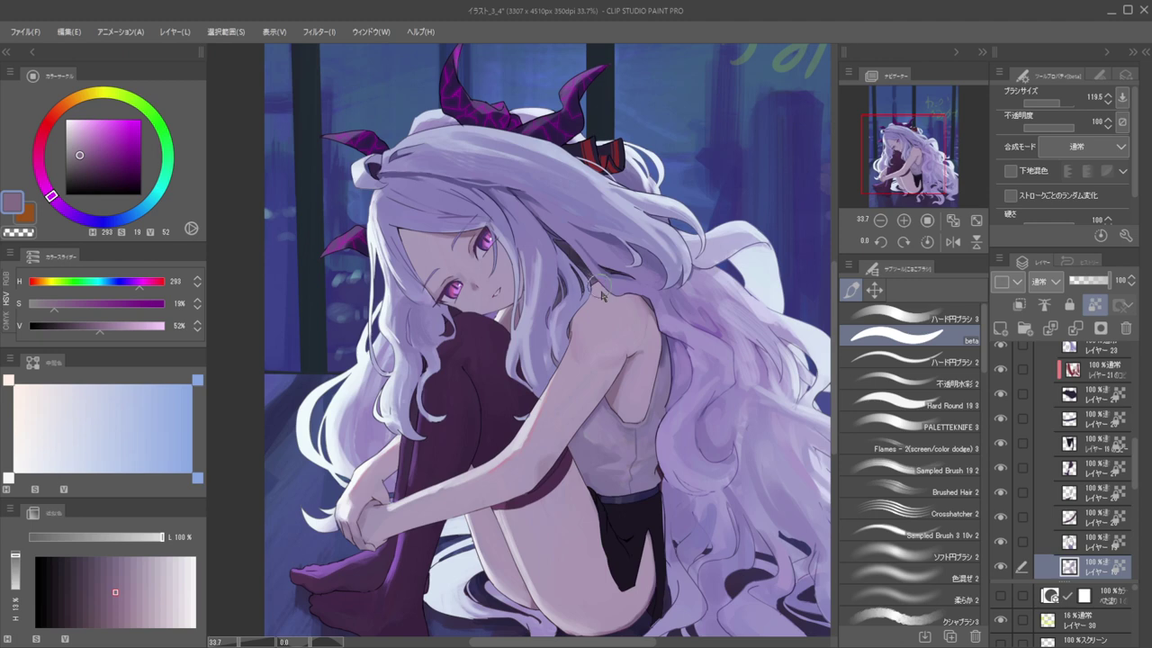
left_click(877, 382)
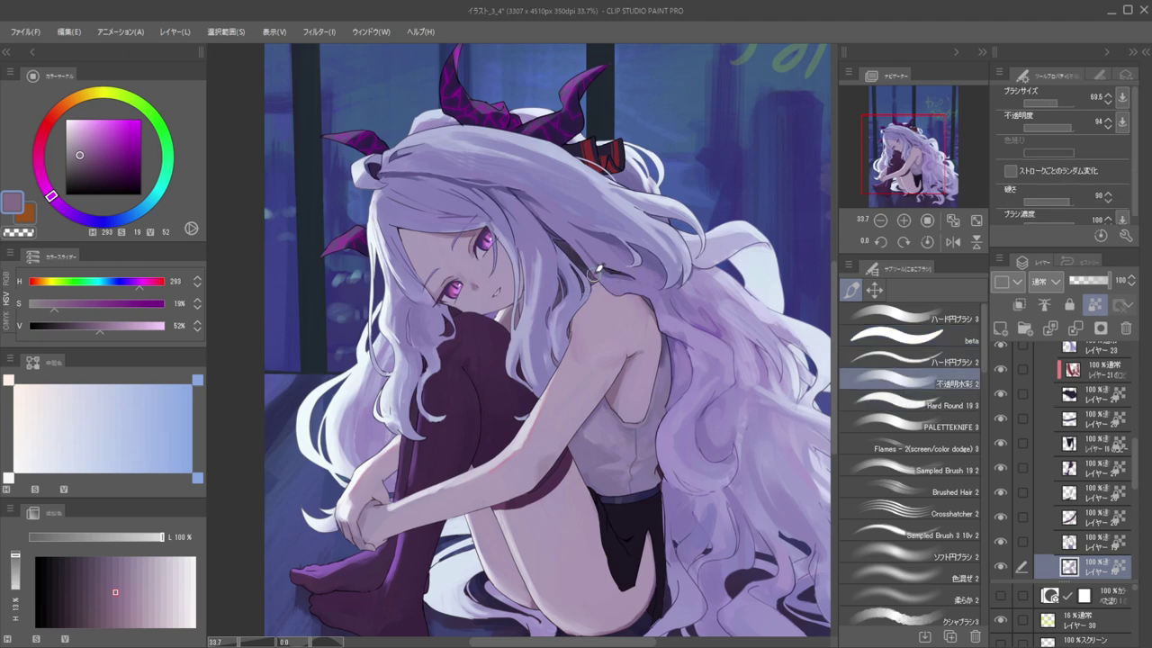
key("bracketleft")
key("bracketleft")
key("bracketleft")
key("bracketleft")
key("bracketleft")
mouse_move(605, 289)
left_mouse_down()
mouse_move(603, 275)
mouse_move(619, 284)
left_mouse_up()
Zoom out and mirror the canvas back and forth to check the proportions
left_click_drag(585, 276, 531, 238)
key("h")
key("h")
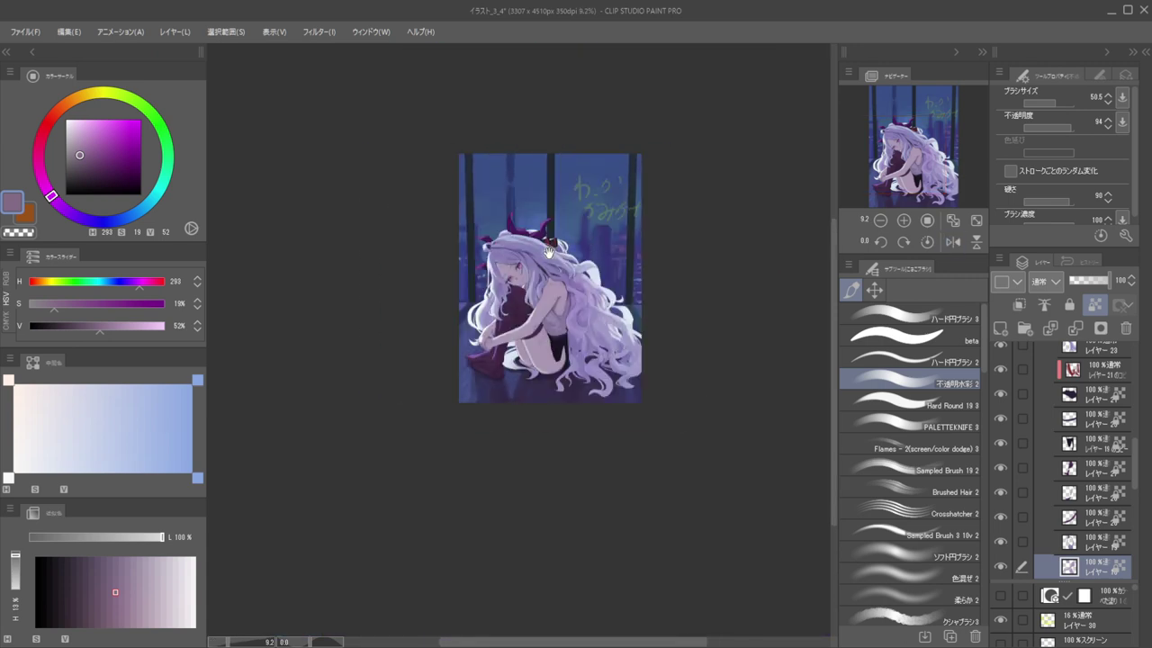
scroll(568, 245, "up", 6)
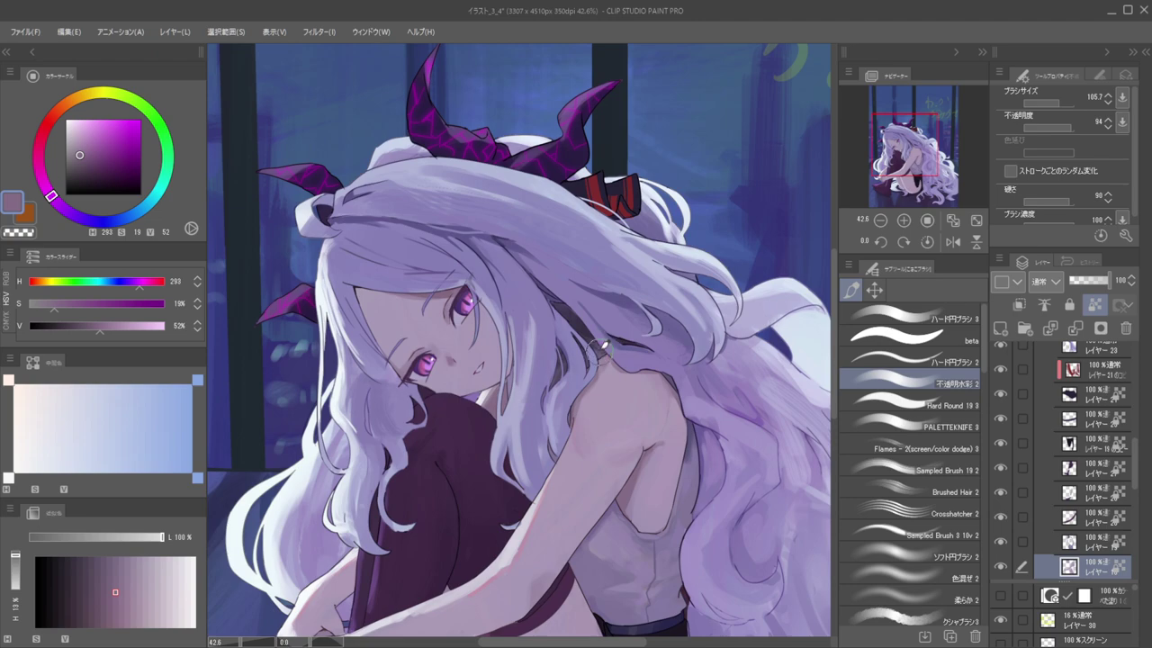
scroll(568, 281, "down", 7)
key("h")
key("h")
scroll(584, 270, "up", 8)
On the shoulder-paint layer, pick a slightly lighter muted violet for the textured brush
left_click(605, 310, "ctrl+shift")
left_click(632, 357, "ctrl+shift")
left_click(642, 346, "alt")
left_click(845, 475)
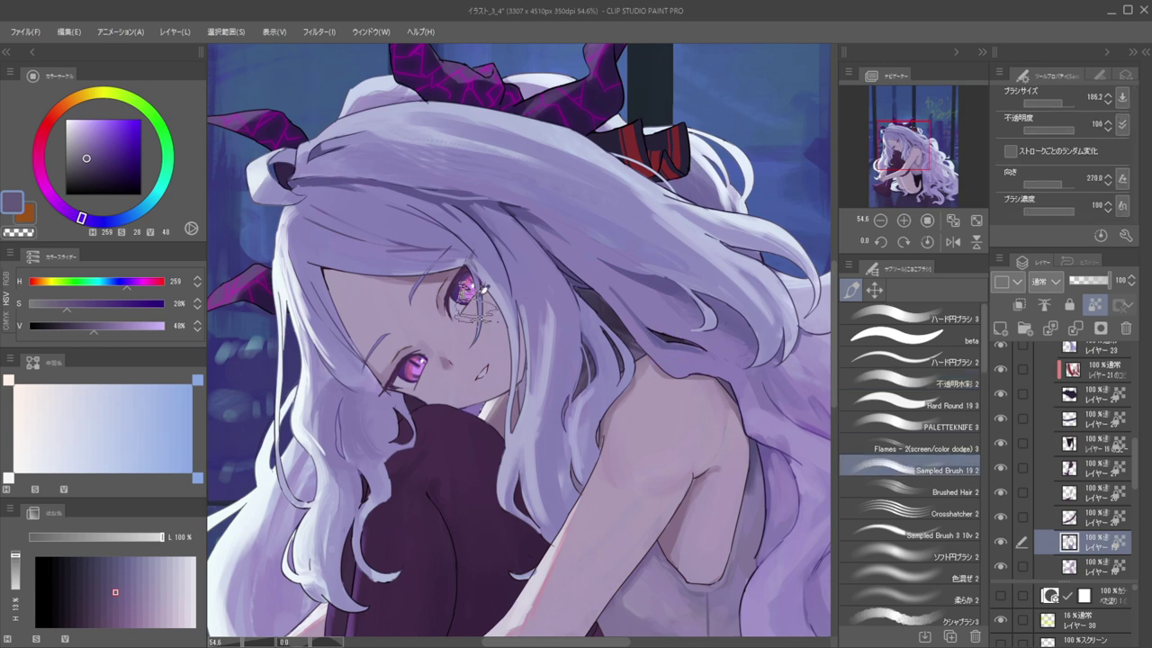
left_click(93, 151)
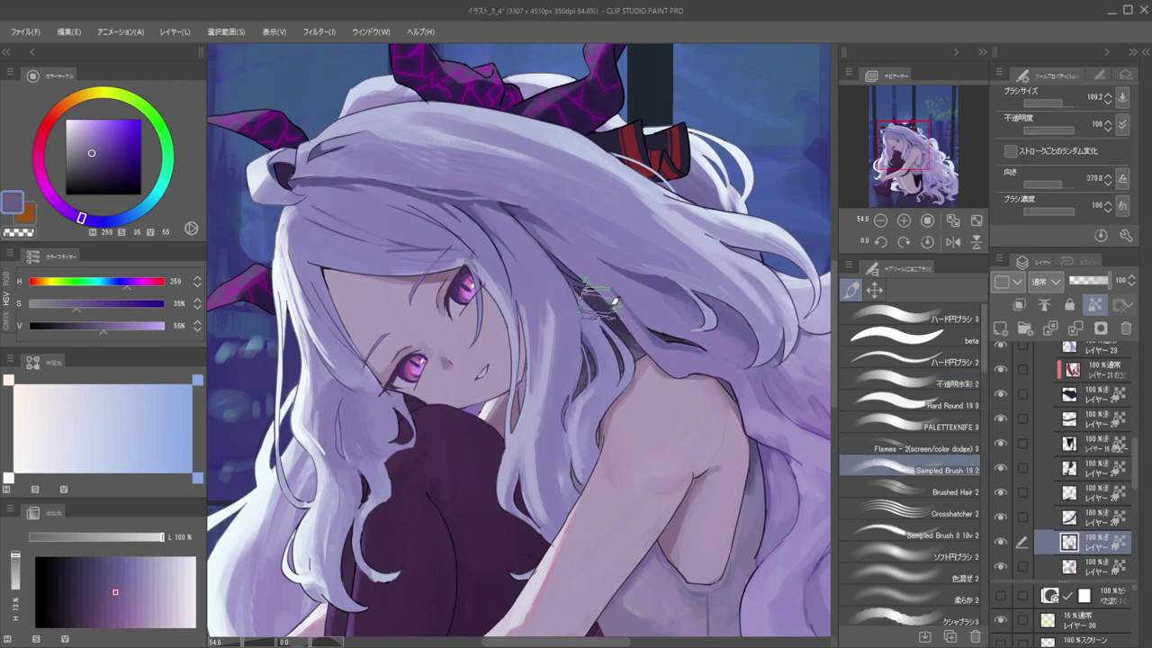
In mirrored view, shrink the brush from about 72 and sample a darker violet from the hair
key("h")
left_click_drag(543, 321, 527, 311)
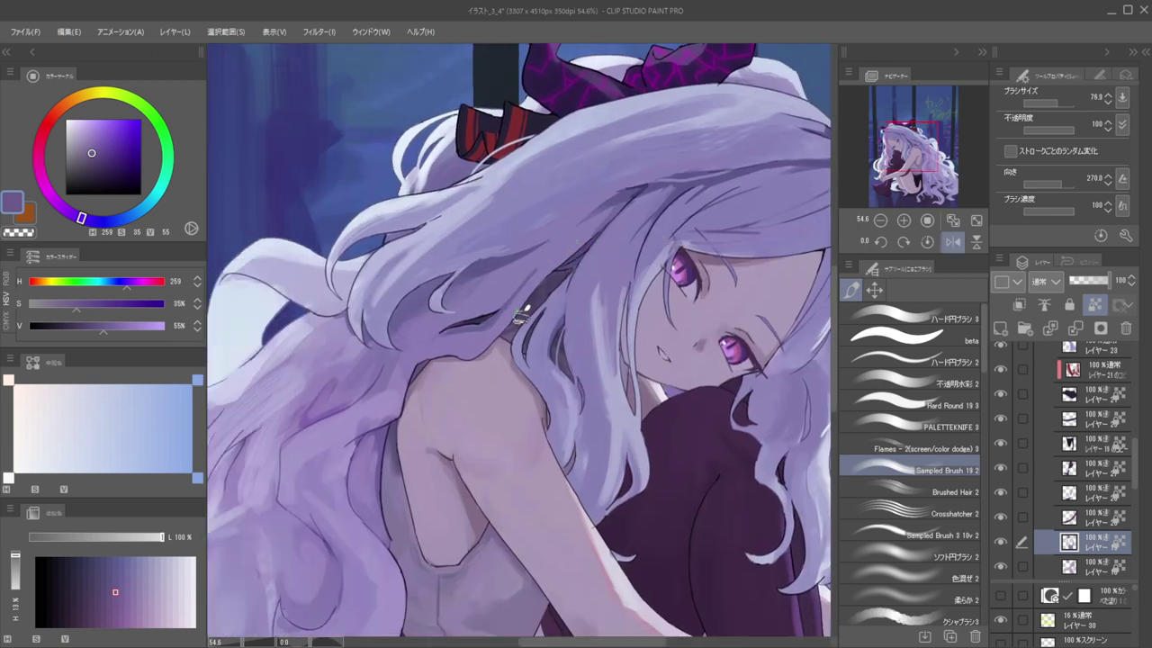
key("bracketleft")
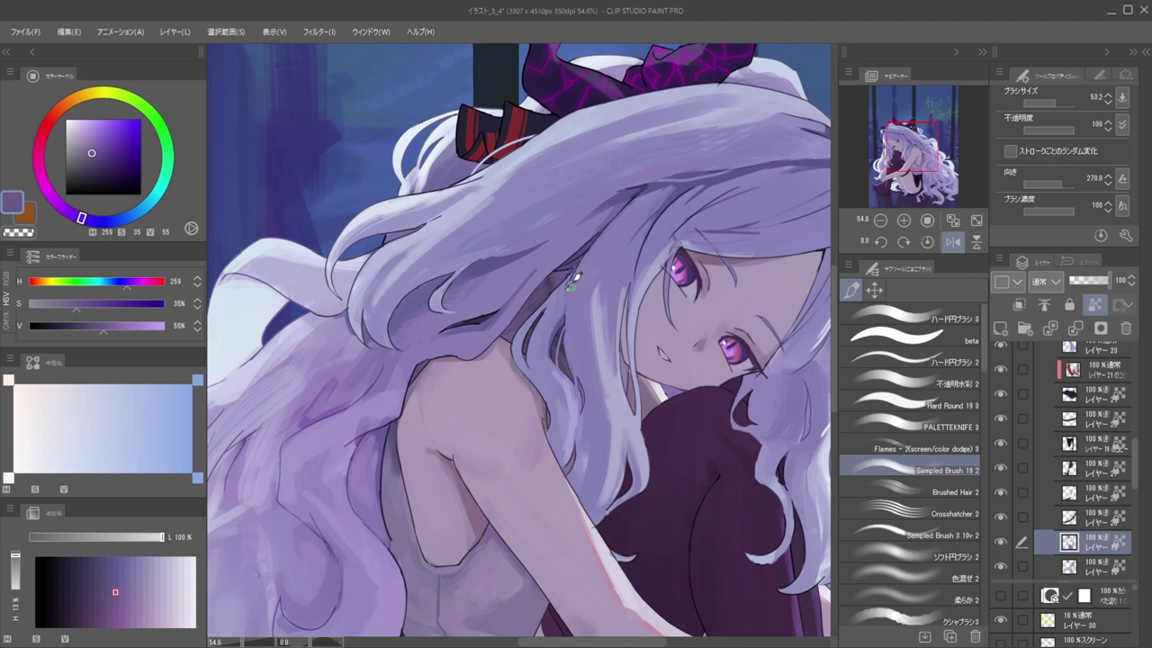
left_click(566, 265, "alt")
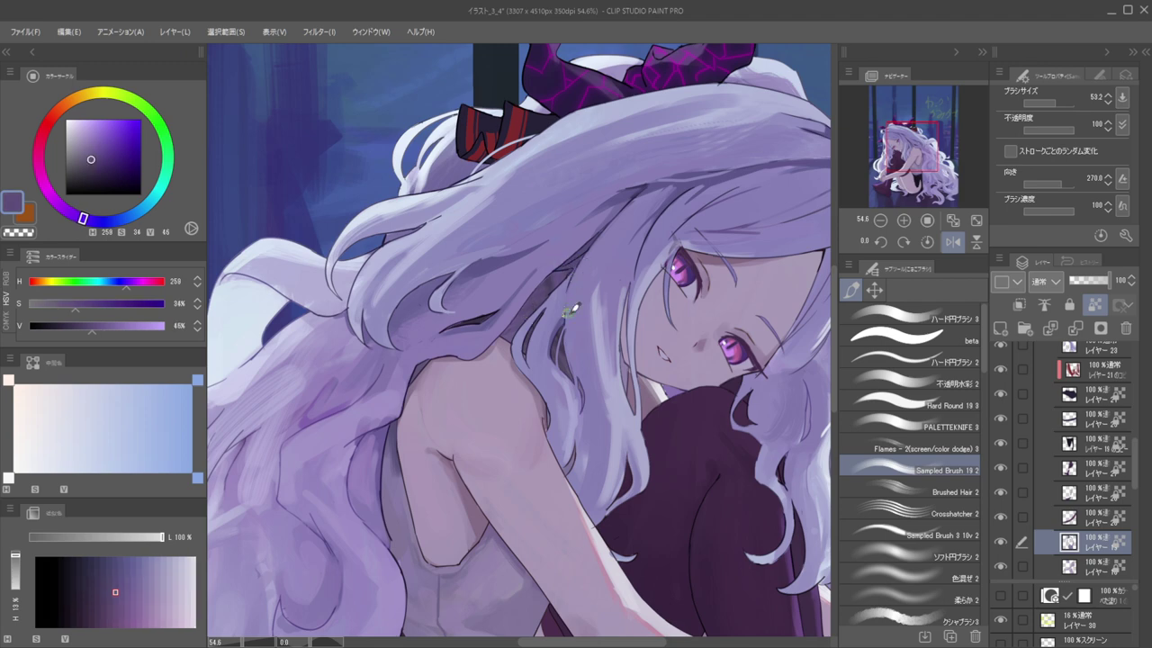
key("bracketright")
key("h")
left_click_drag(547, 293, 588, 278)
scroll(520, 310, "up", 2)
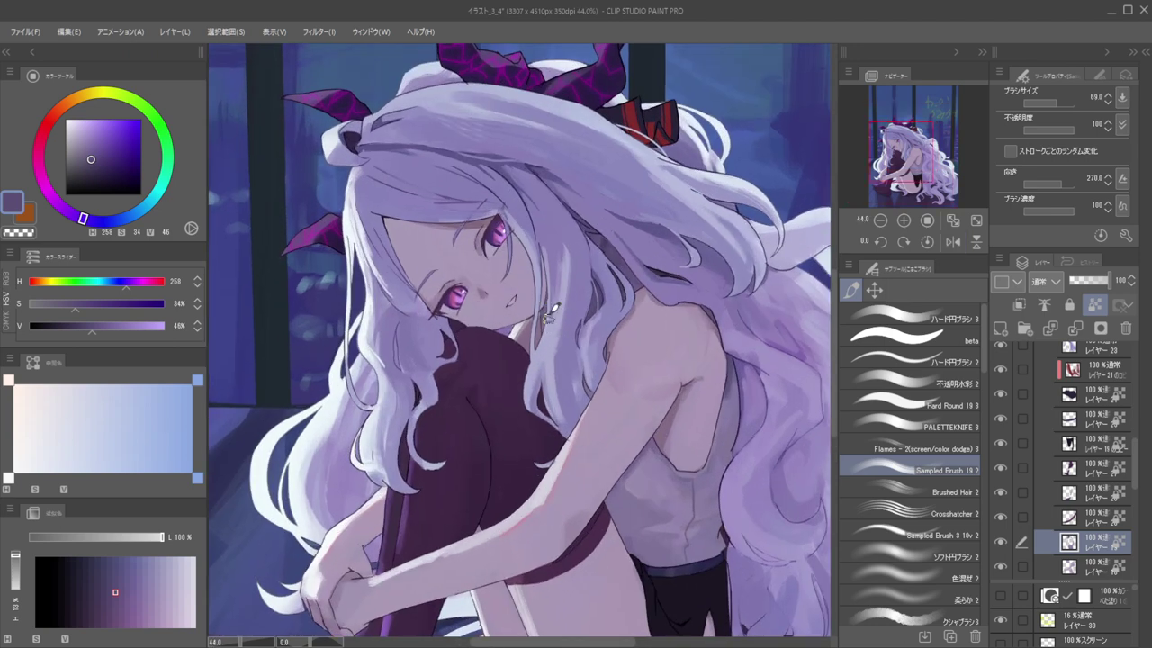
scroll(498, 241, "down", 4)
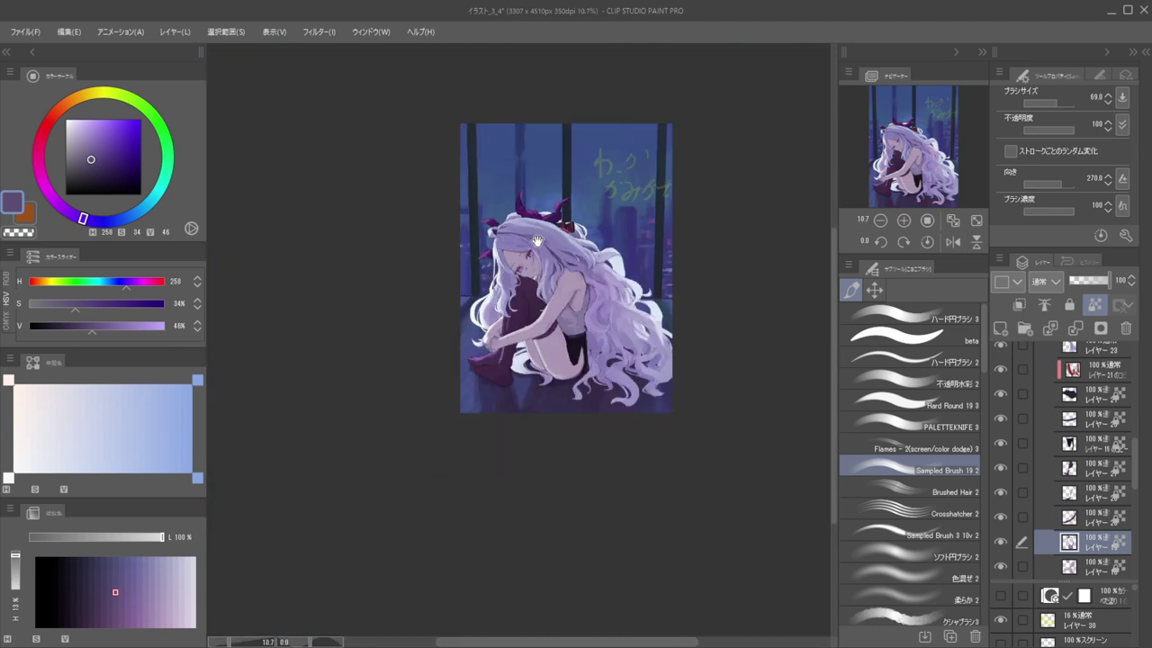
key("h")
key("h")
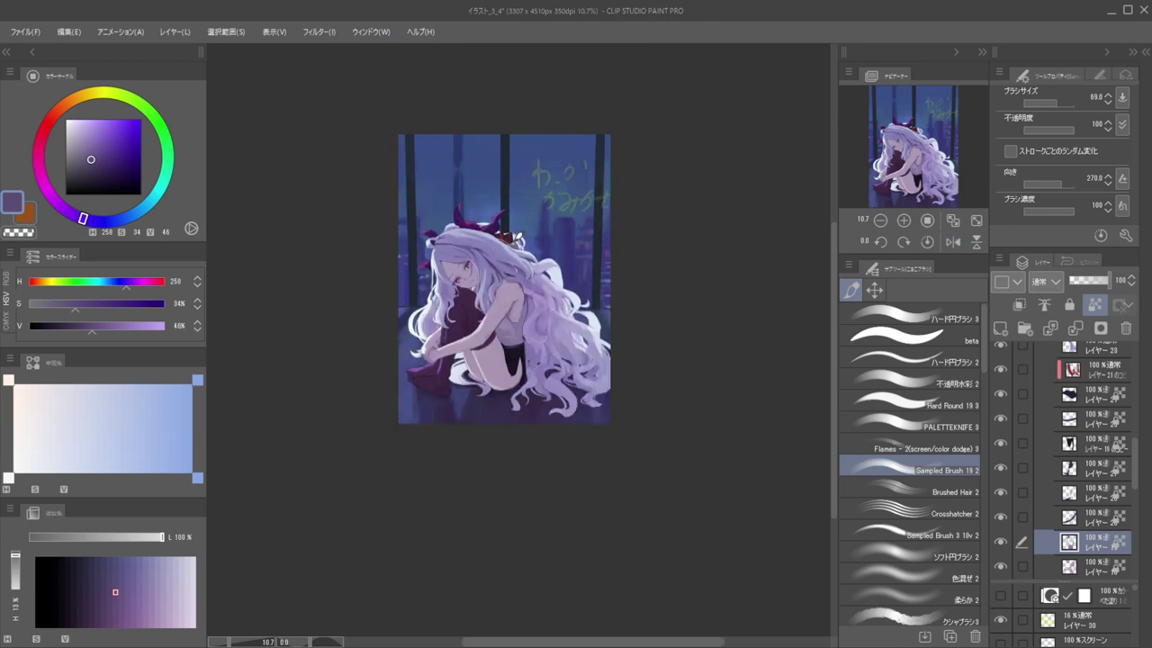
scroll(493, 270, "up", 5)
left_click(575, 508, "alt")
left_click_drag(533, 287, 539, 290)
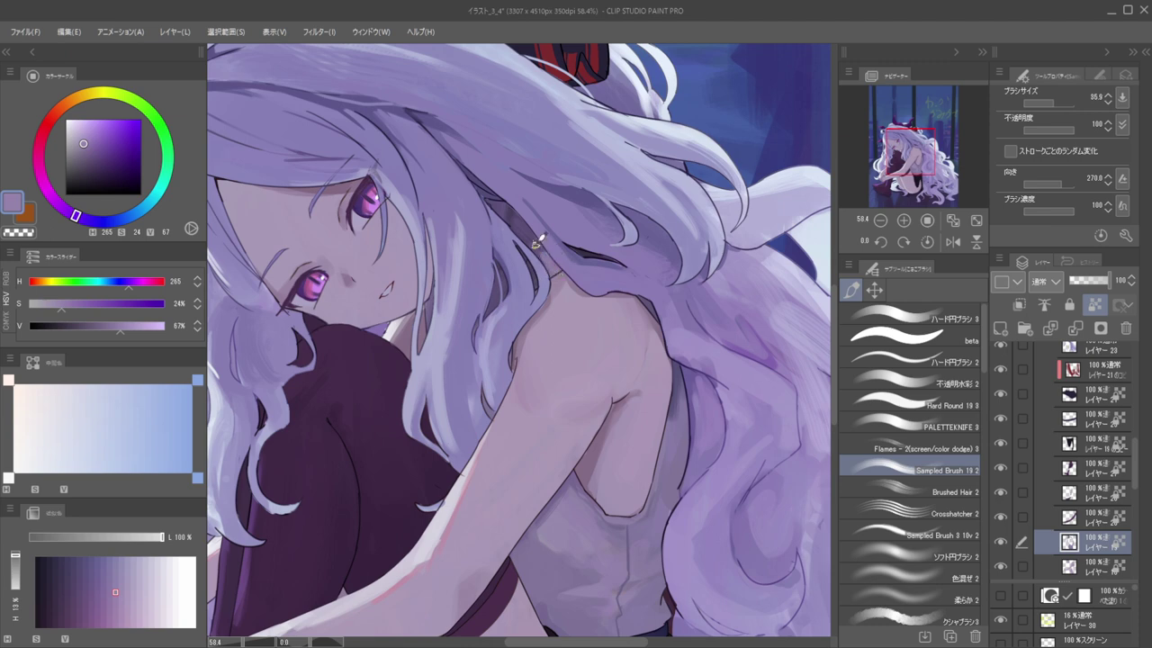
left_click(550, 272, "alt")
scroll(546, 270, "down", 7)
key("h")
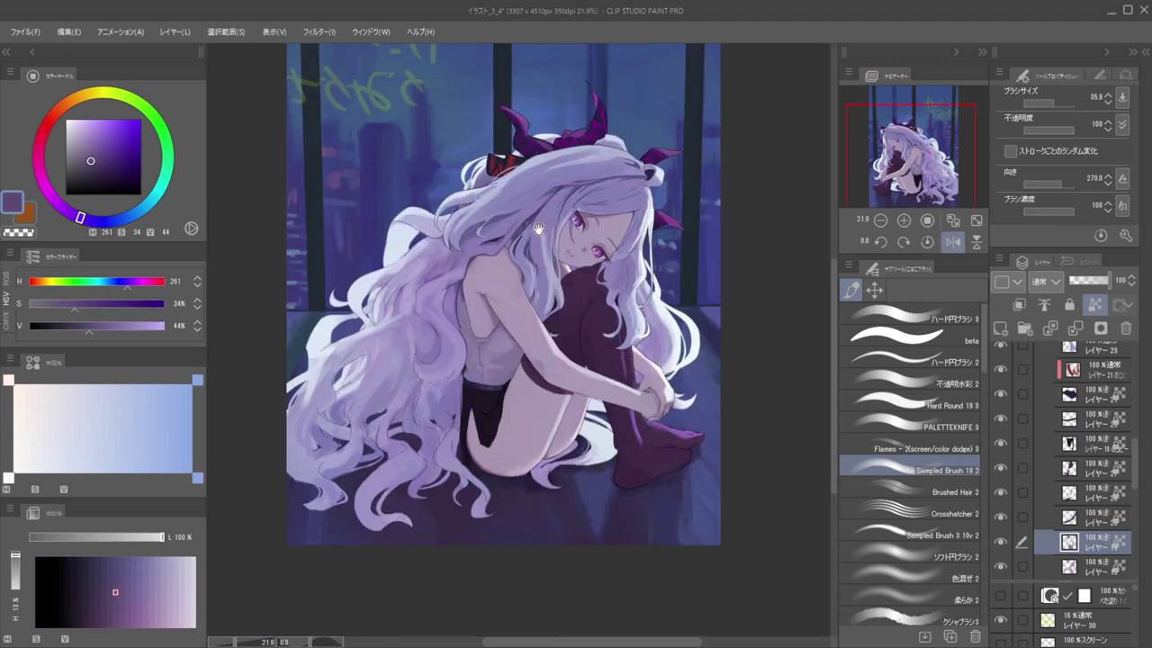
scroll(515, 232, "up", 5)
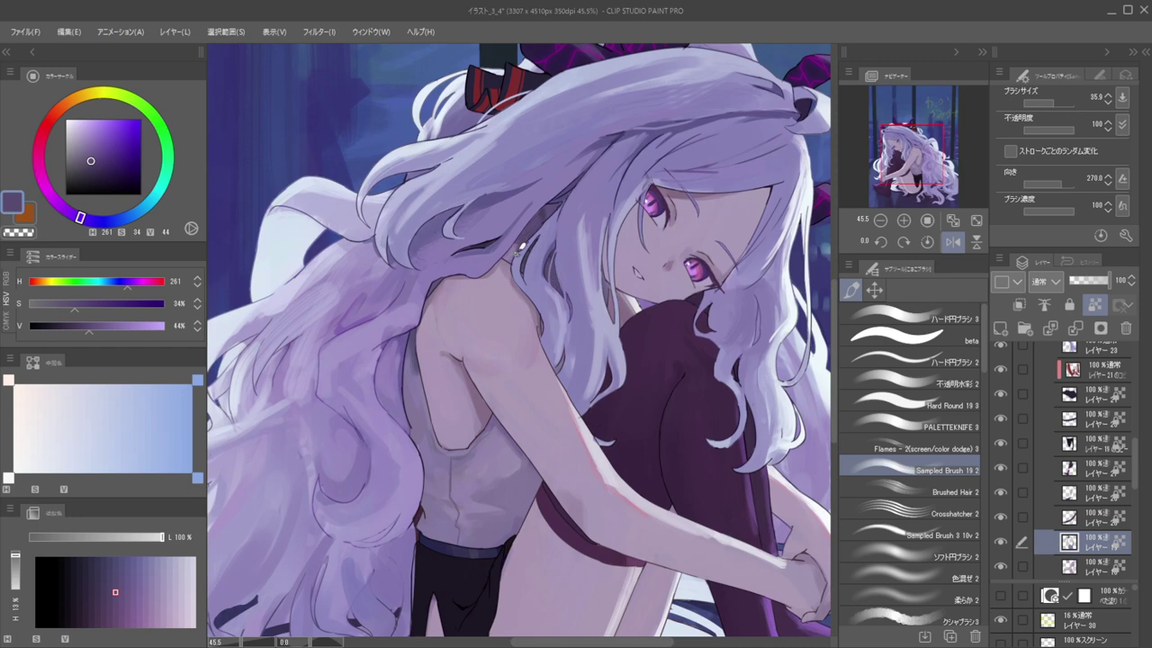
left_click(543, 261, "alt")
left_click_drag(546, 262, 551, 272)
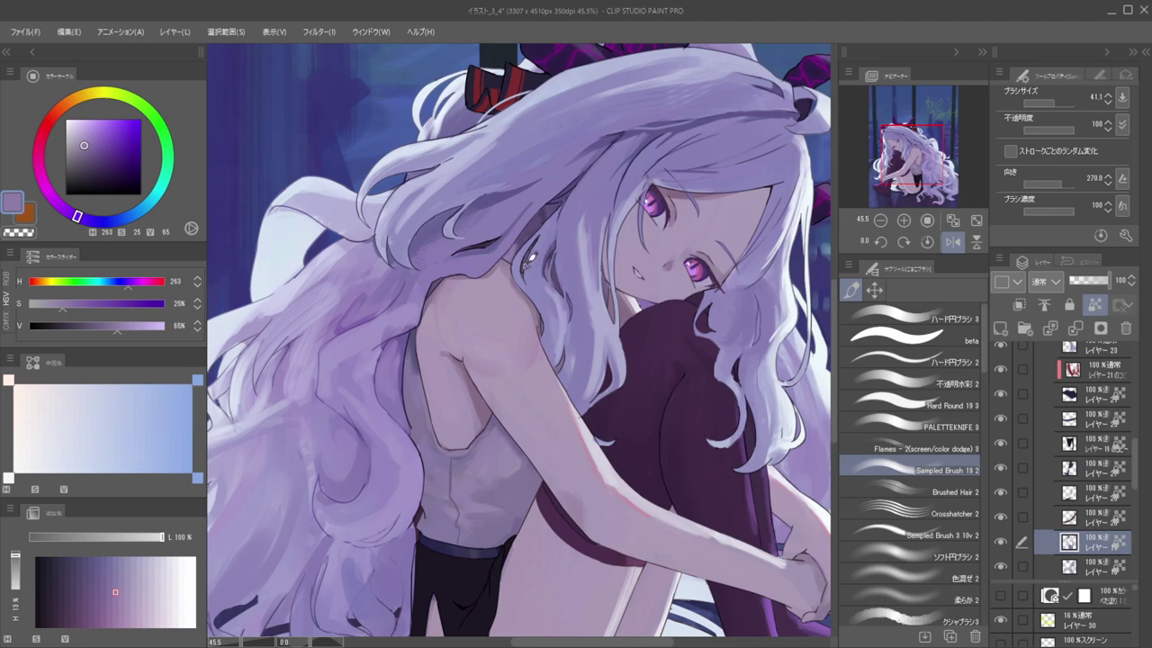
key("h")
left_click_drag(519, 212, 551, 239)
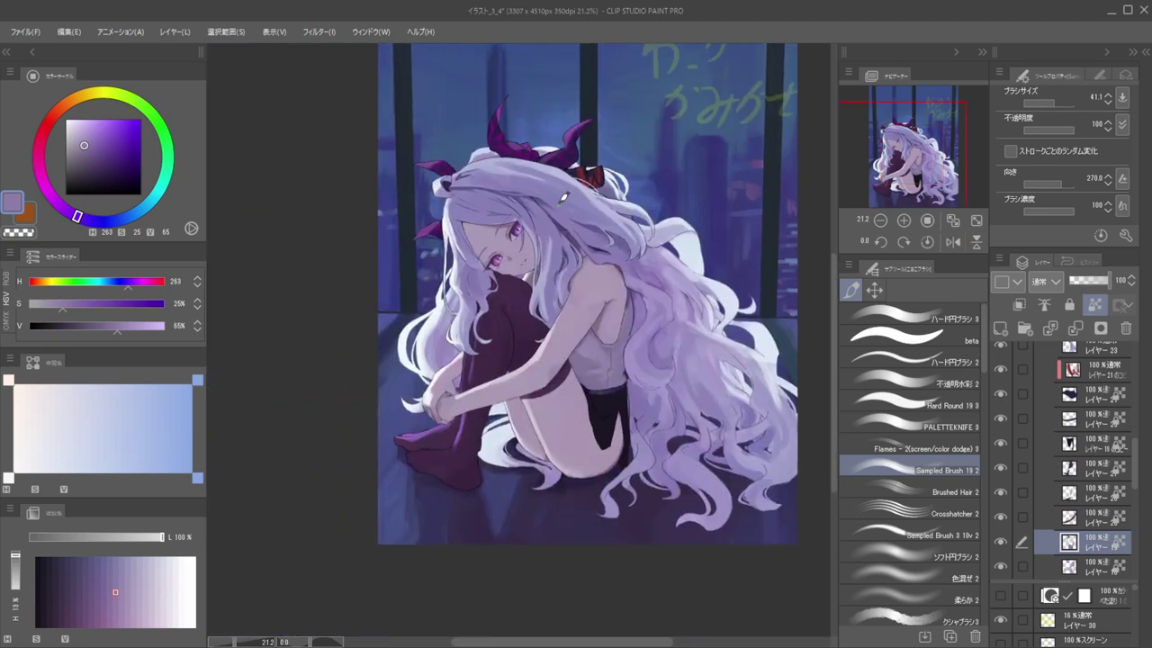
scroll(556, 221, "up", 3)
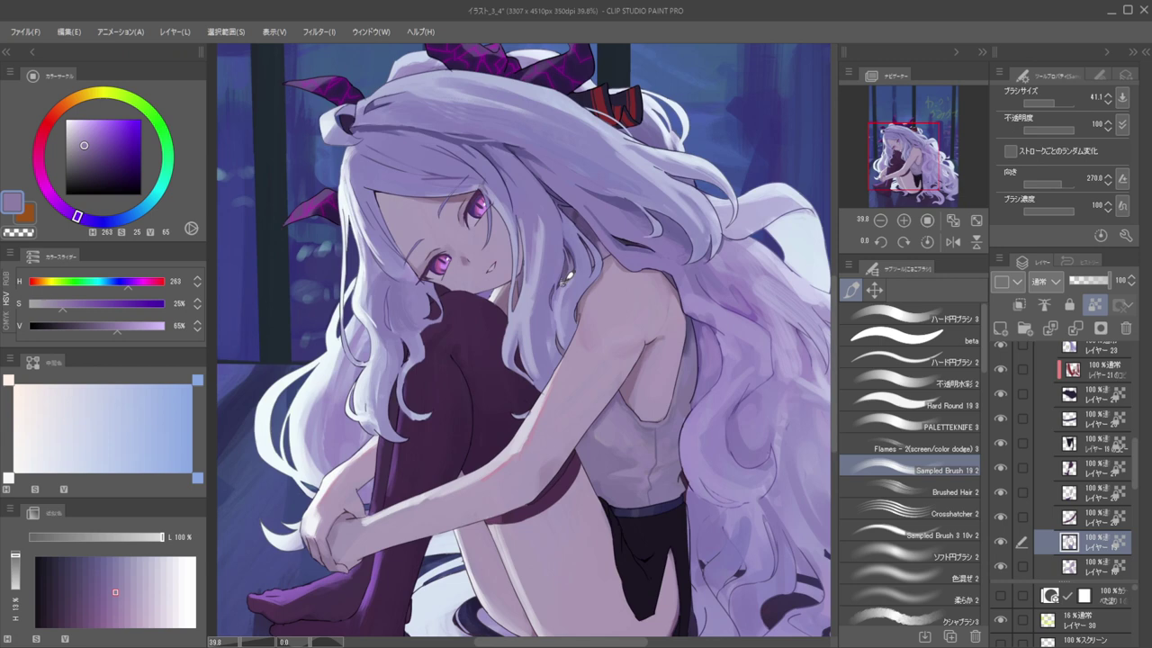
left_click(571, 251, "alt")
left_click(570, 253, "alt")
scroll(553, 229, "down", 3)
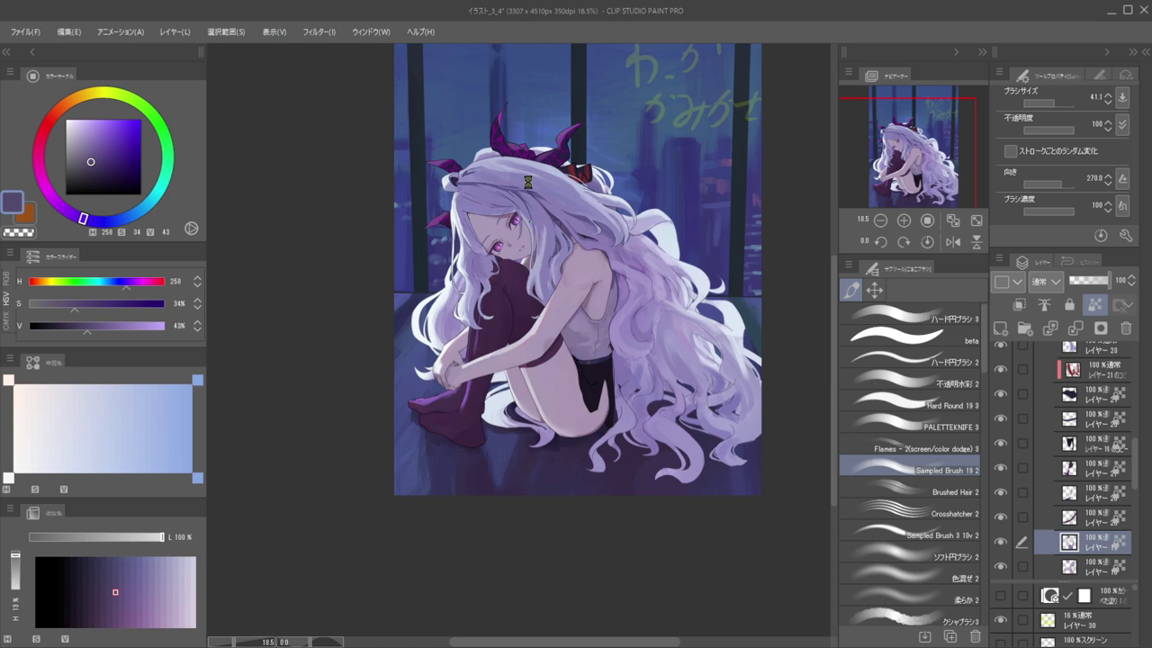
Sample the hair's shadow colour and paint over the dark hair shadow with a larger brush
key("h")
left_click_drag(554, 219, 648, 207)
scroll(557, 229, "up", 5)
left_click(584, 209, "alt")
left_click_drag(535, 225, 521, 226)
mouse_move(544, 214)
left_mouse_down()
mouse_move(490, 221)
mouse_move(513, 220)
mouse_move(543, 195)
left_mouse_up()
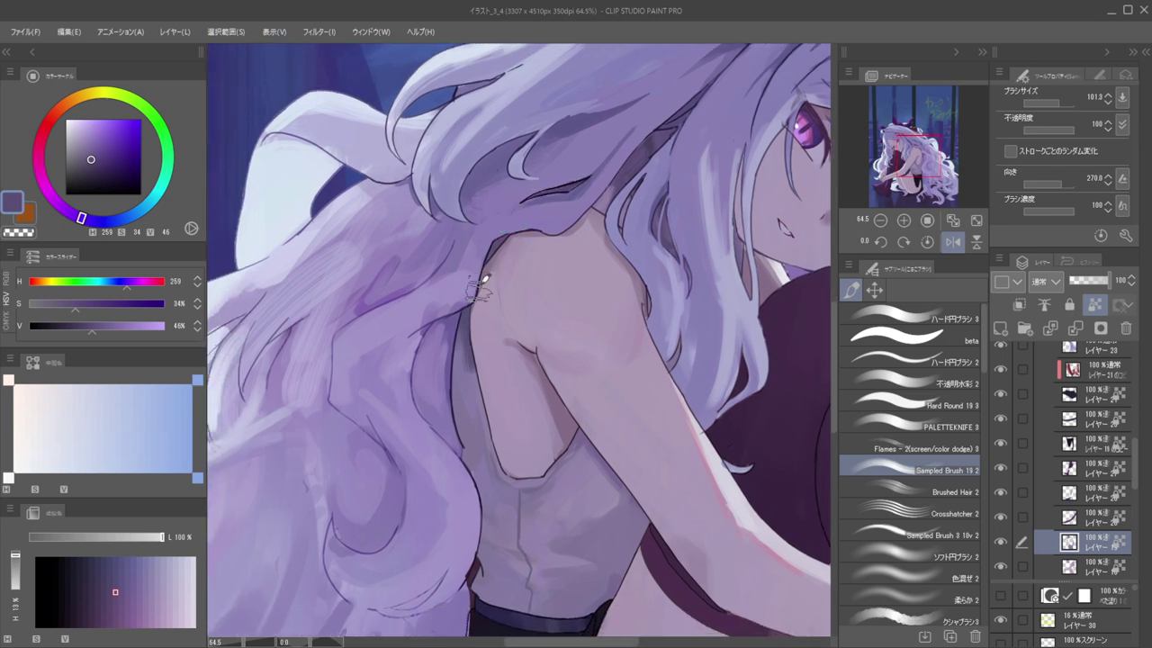
Erase with transparency, then paint the garment's violet over the dark strip along its edge
left_click(474, 376, "alt")
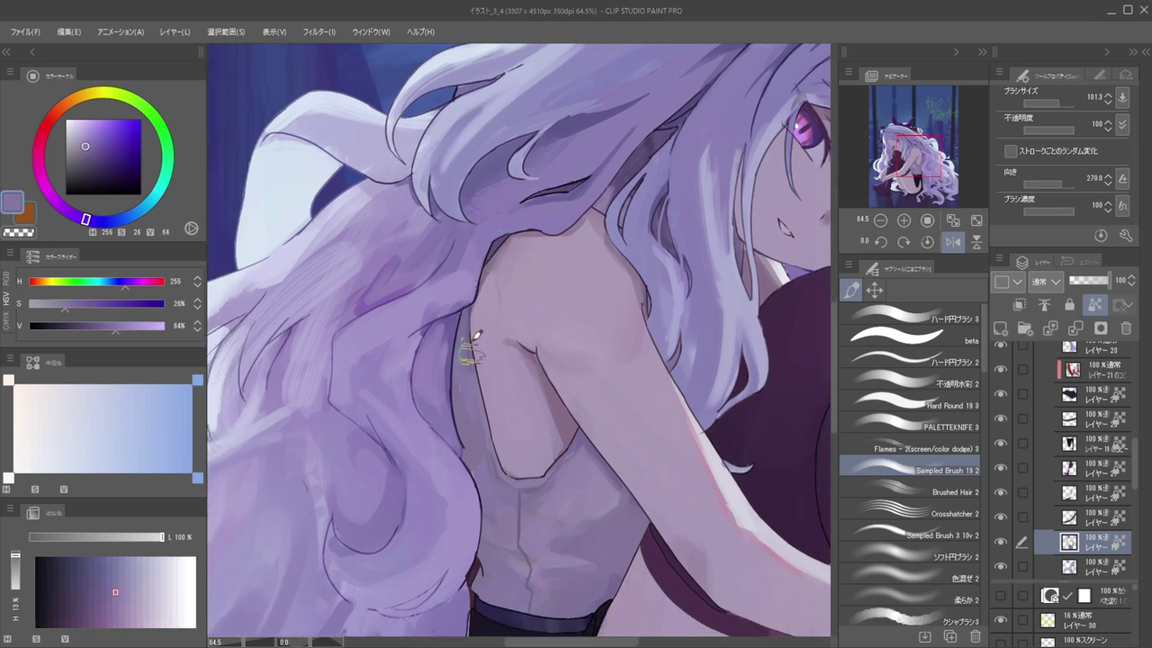
key("c")
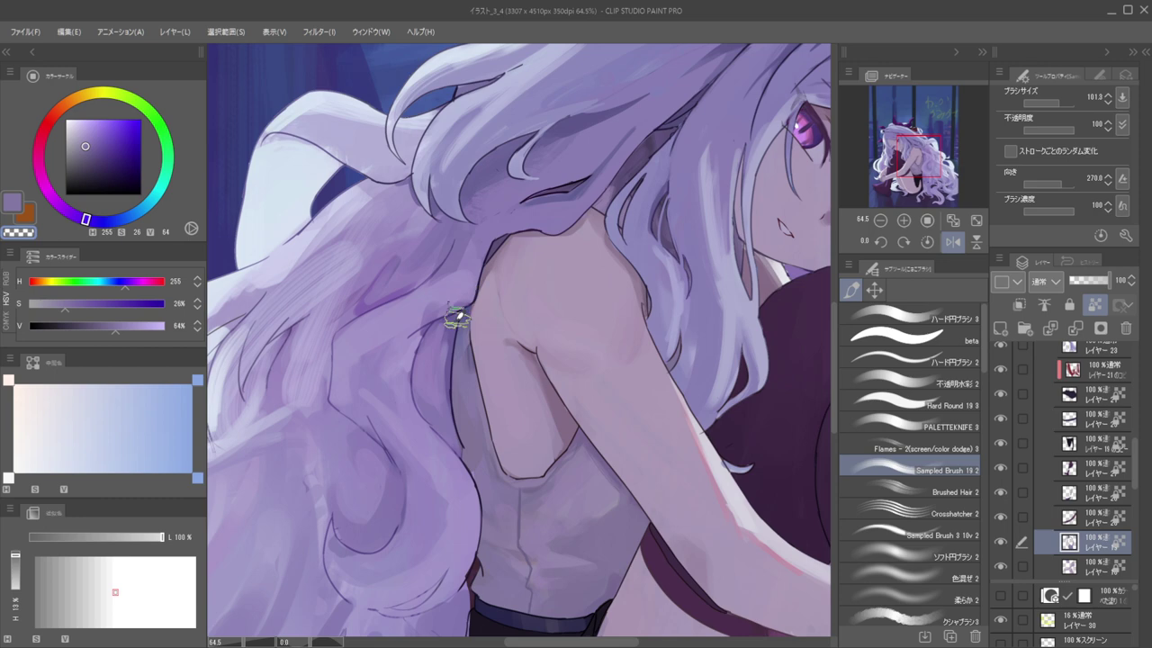
left_click(464, 317, "alt")
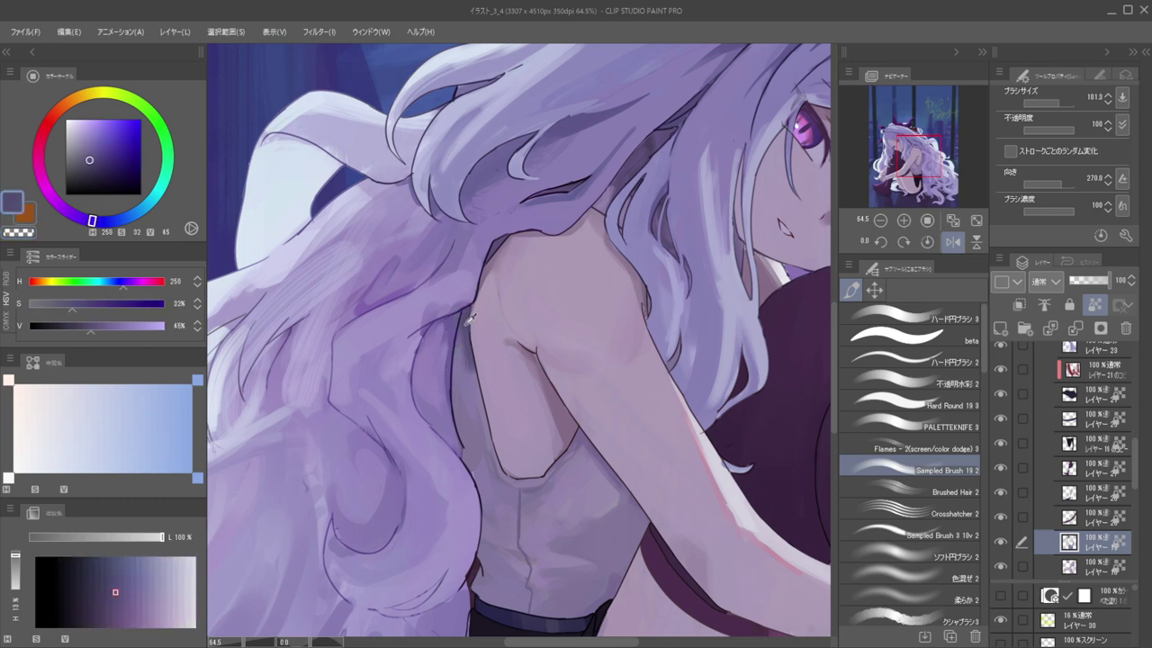
left_click(466, 392, "alt")
mouse_move(465, 352)
left_mouse_down()
mouse_move(480, 389)
mouse_move(467, 344)
left_mouse_up()
Shrink the brush, sample a darker violet, and fit the whole picture in the window
key("bracketleft")
left_click(470, 301, "alt")
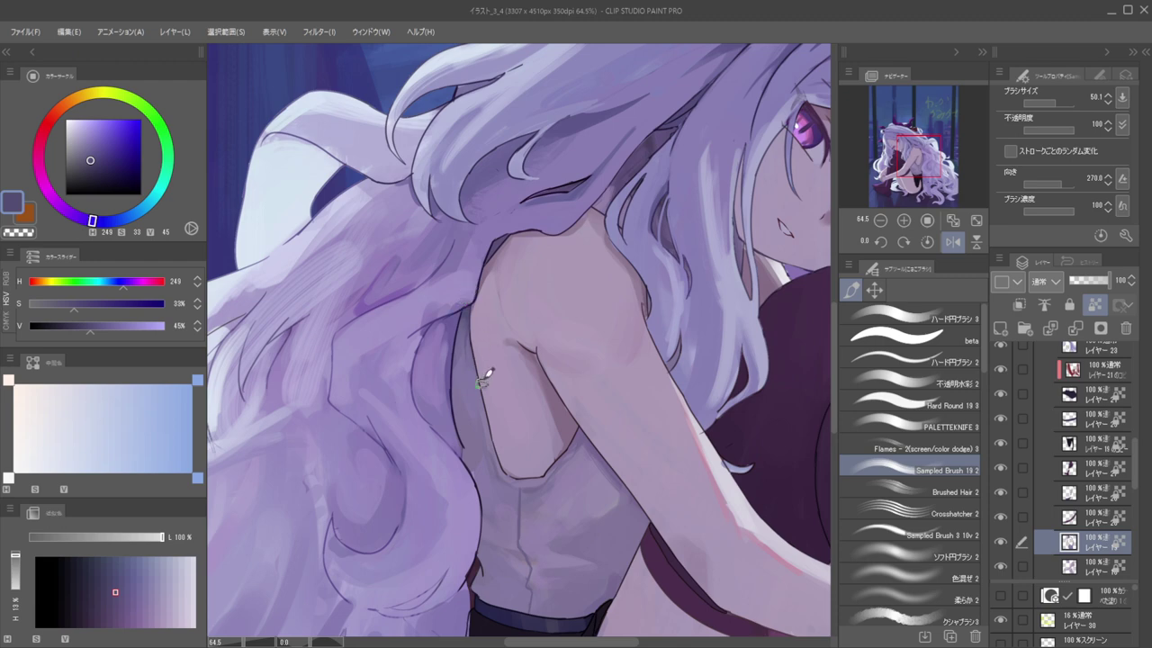
key("ctrl+0")
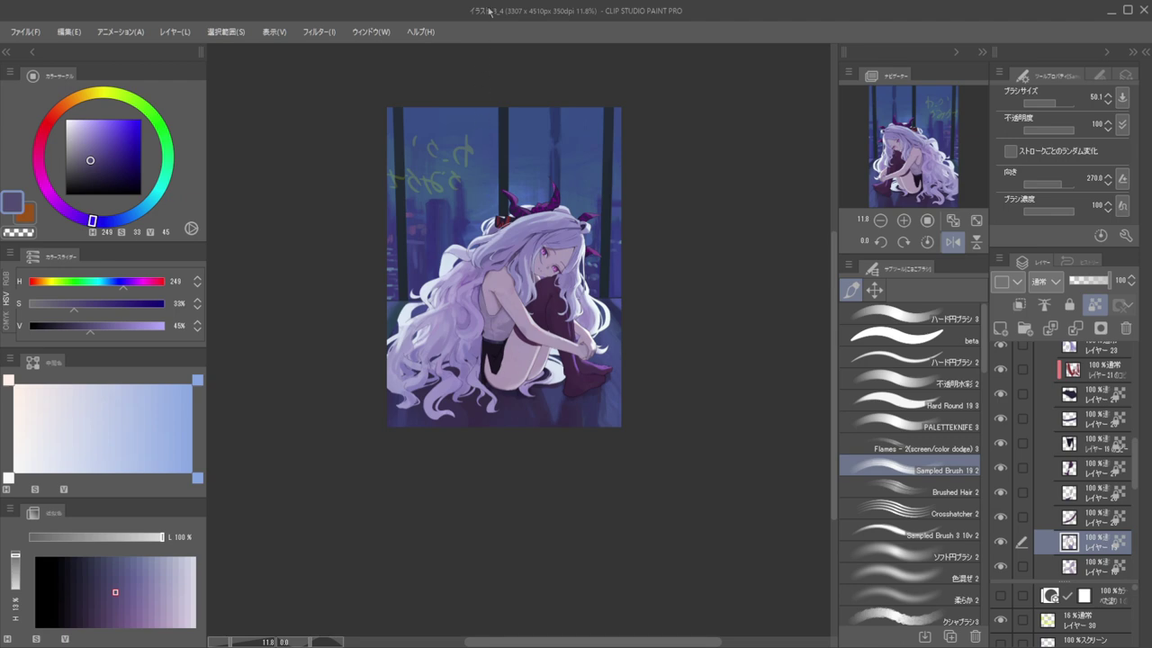
scroll(491, 329, "up", 5)
Sample a lighter lavender from the skin and switch to ハード円ブラシ 2 at size 4.0
left_click(527, 304, "alt")
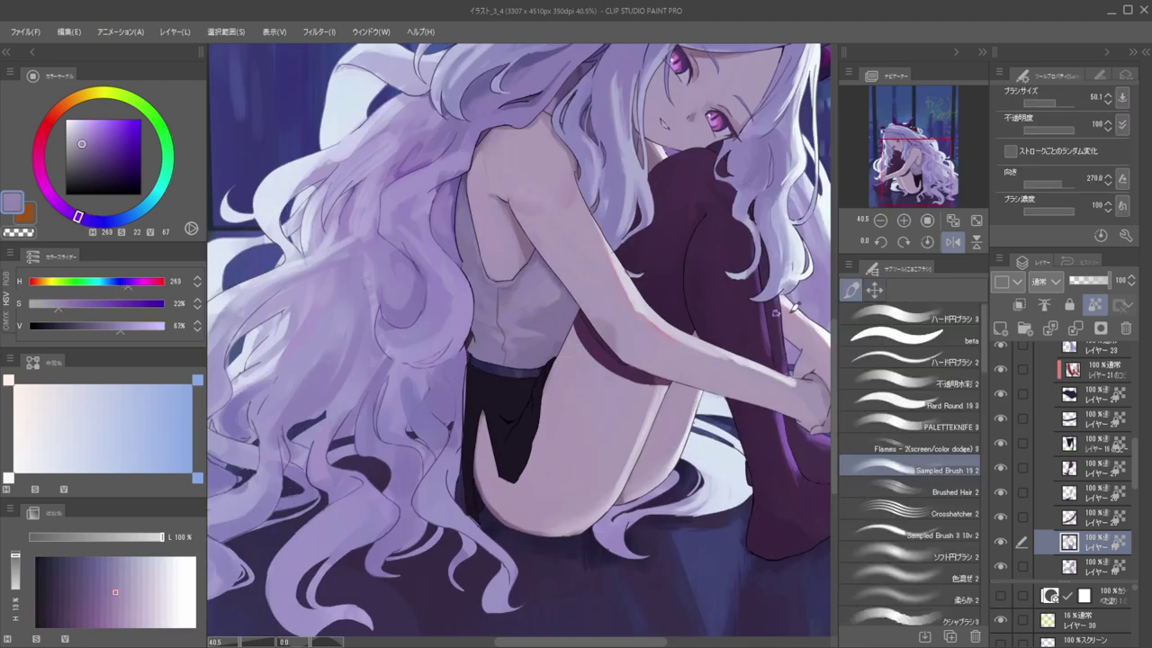
left_click(908, 359)
scroll(556, 300, "up", 3)
key("[")
key("[")
key("[")
key("[")
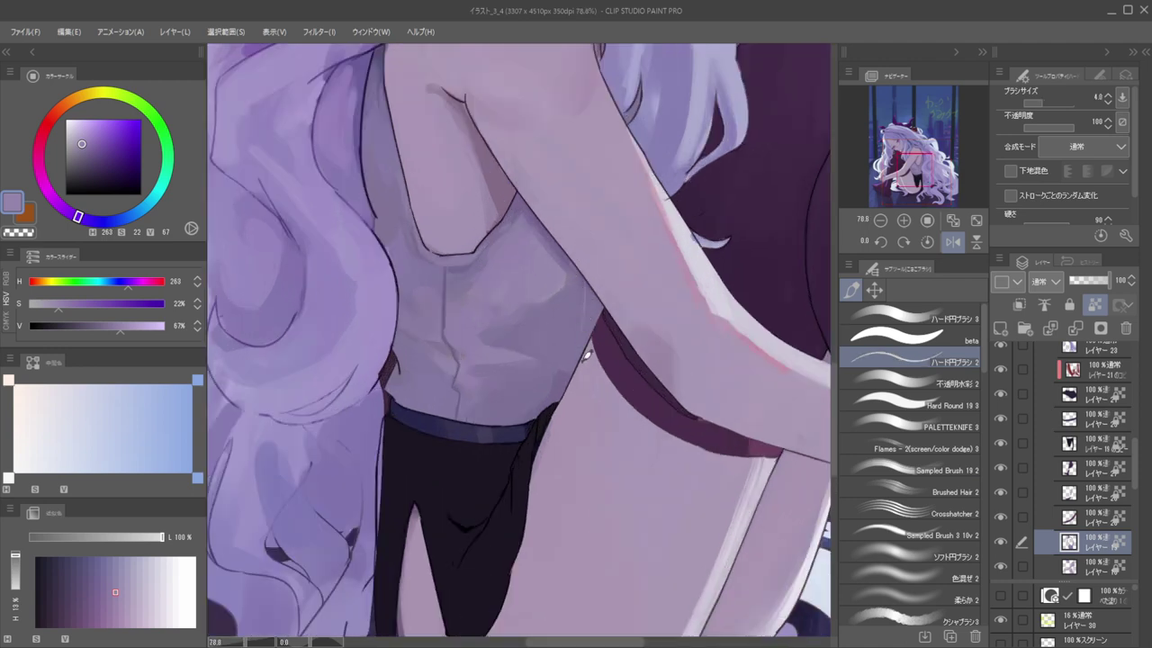
Sample the torso's skin colour and darken it on the colour wheel for the shadow
left_click(568, 252, "alt")
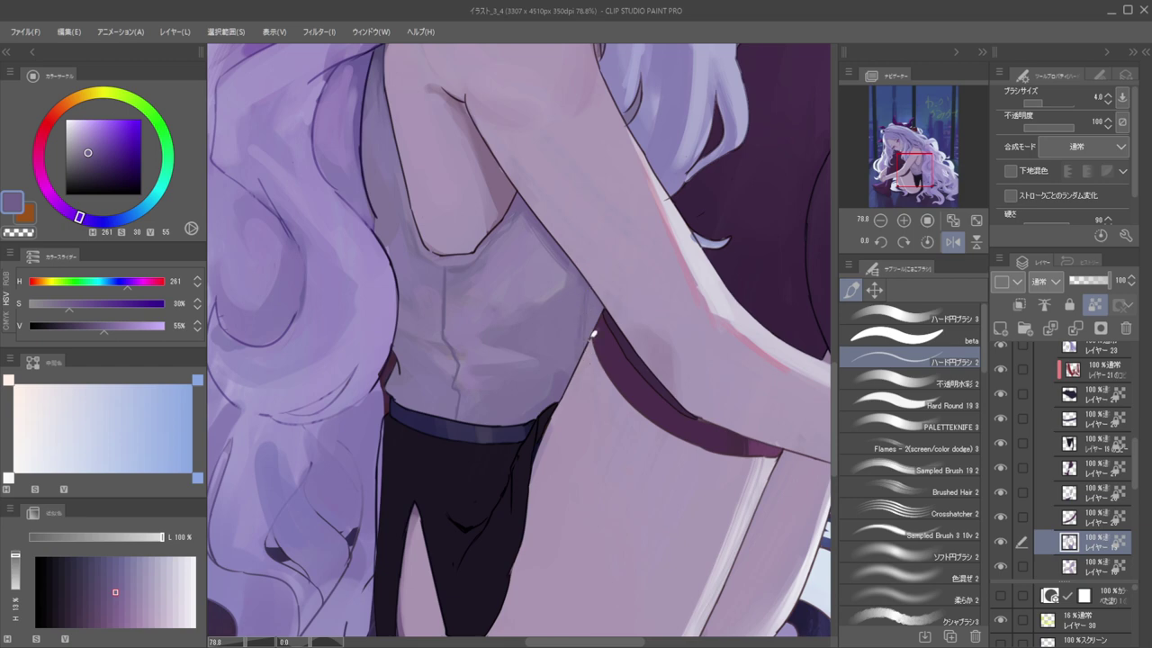
scroll(523, 258, "down", 7)
scroll(538, 257, "up", 6)
left_click(91, 160)
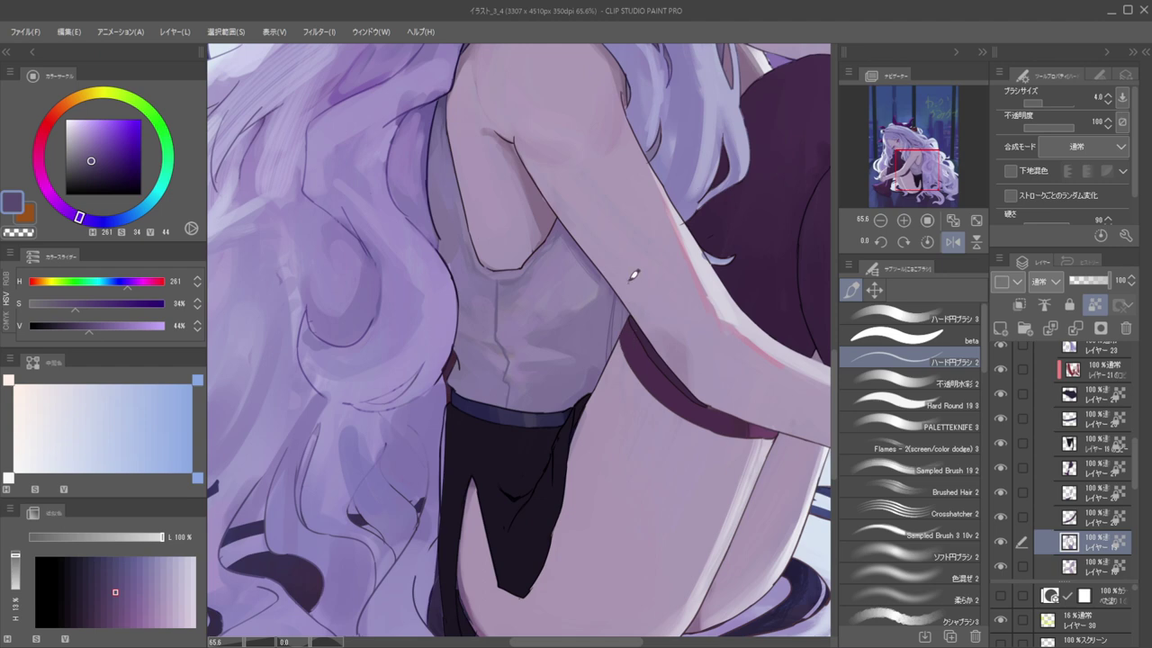
scroll(609, 256, "down", 5)
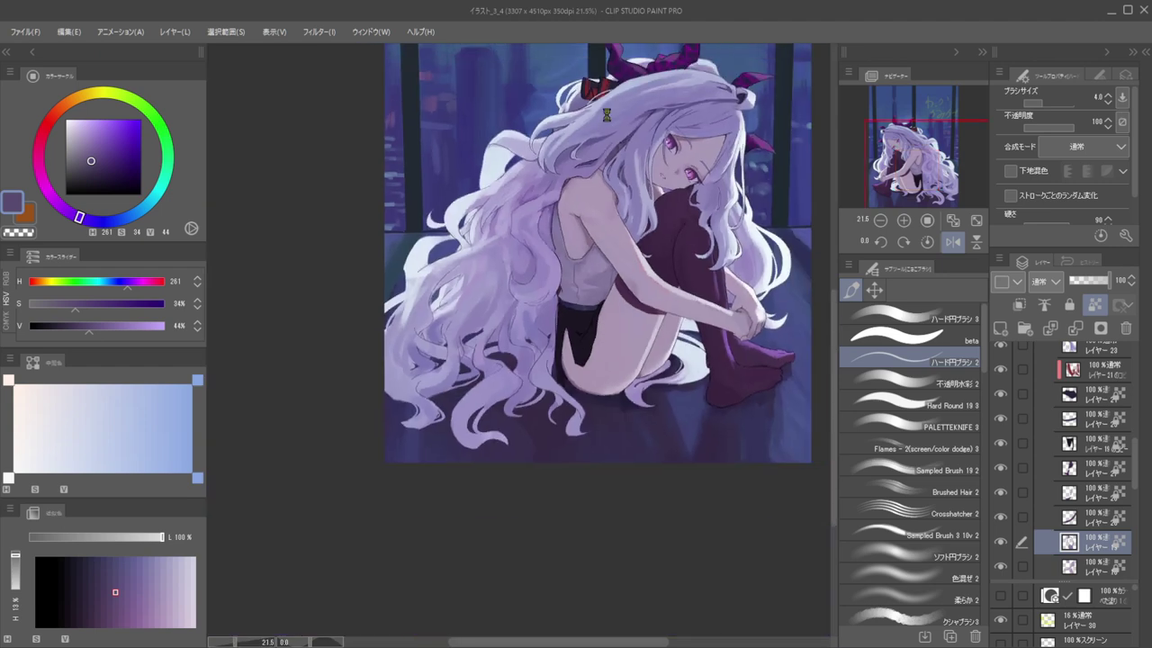
key("alt+Tab")
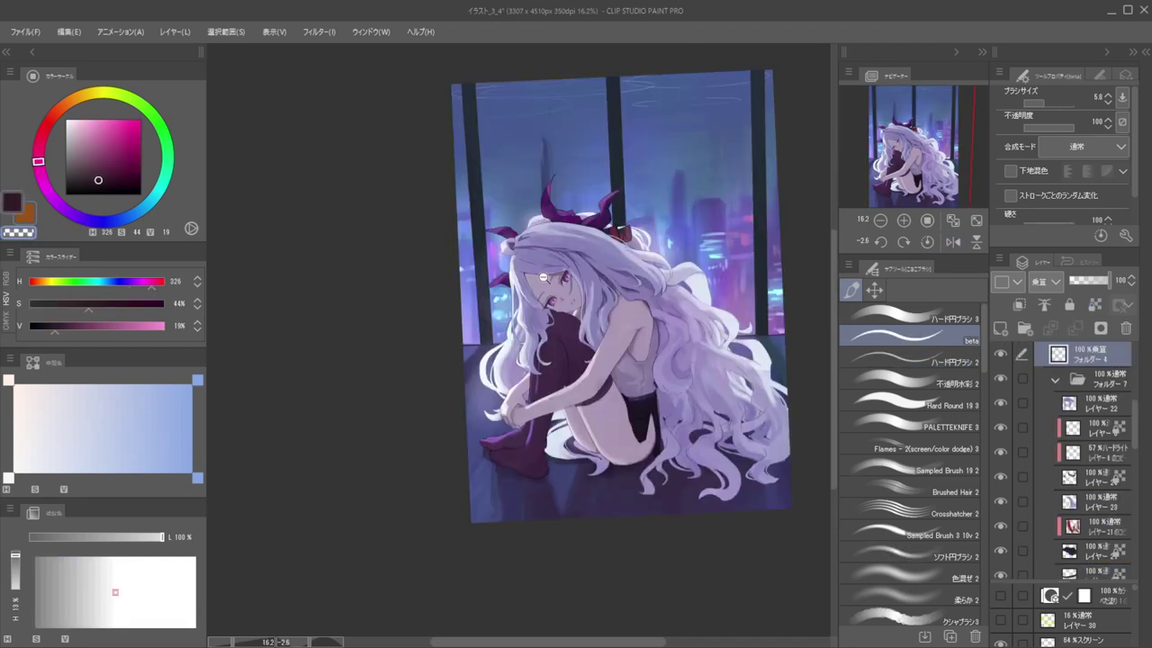
Pick the strand line layer on the canvas and add Layer 5 to the selection
scroll(538, 299, "up", 7)
left_click(602, 240, "ctrl+shift")
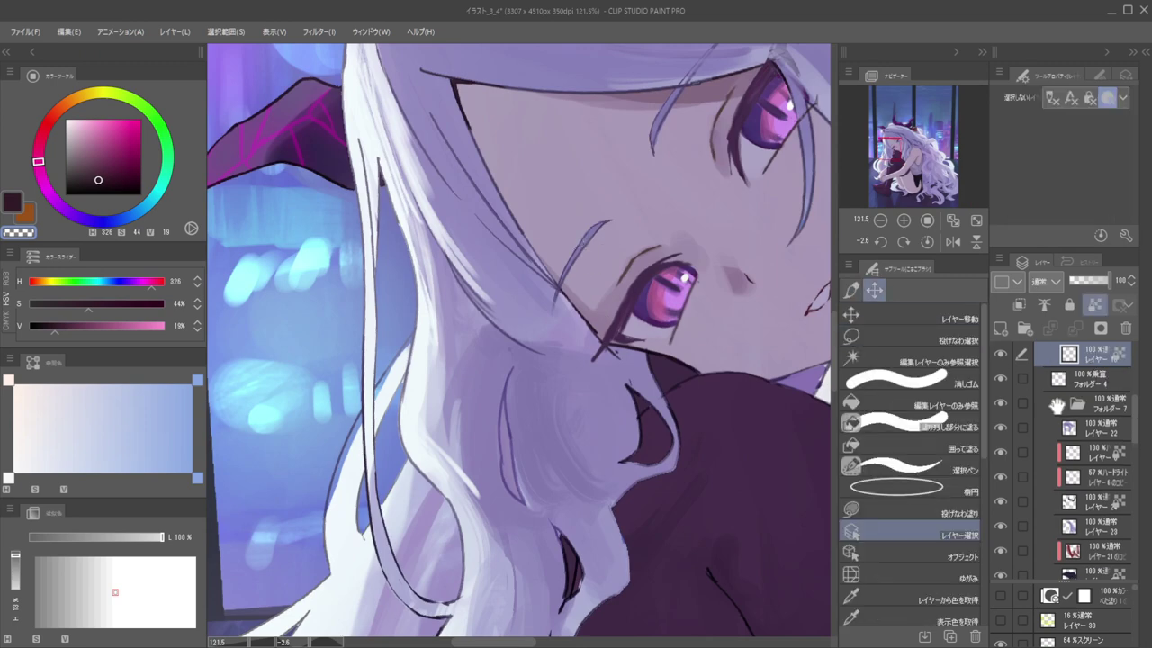
scroll(1079, 404, "up", 3)
scroll(1083, 393, "up", 2)
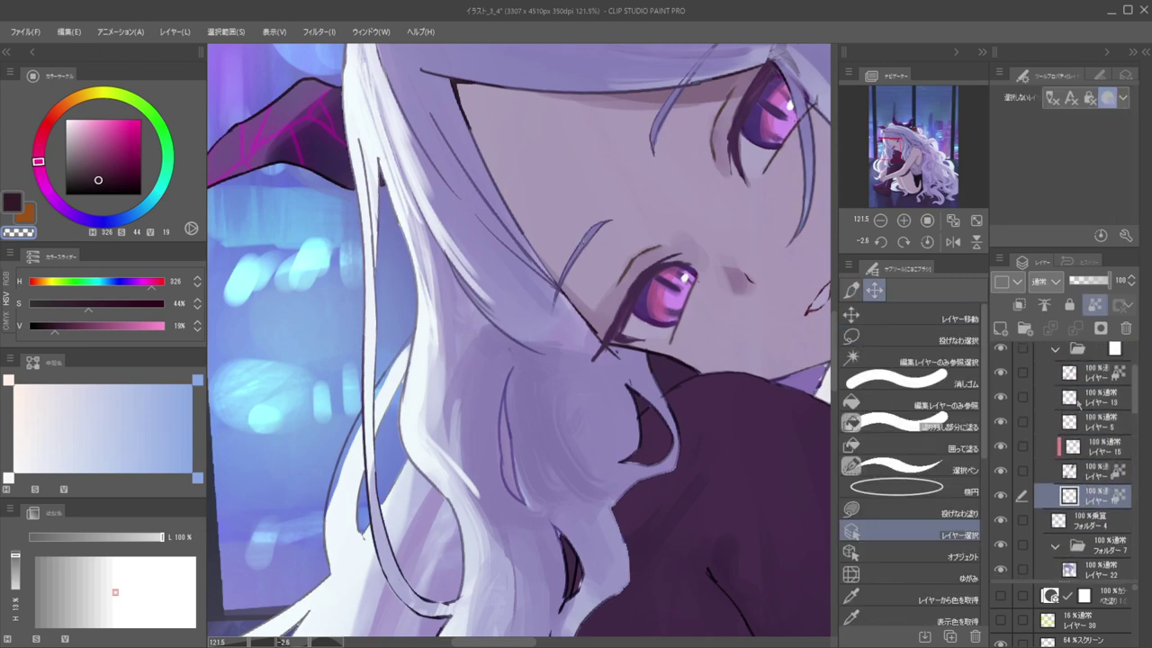
left_click(1085, 426, "ctrl")
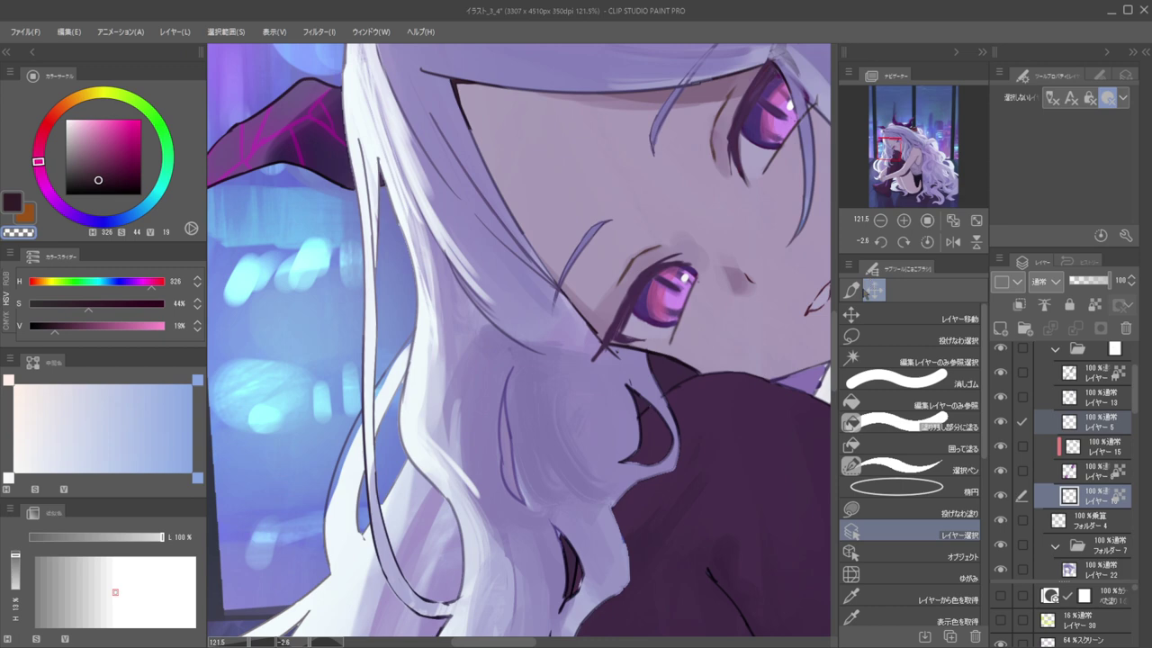
Lasso the hair strands across the cheek and test moving them, then undo and deselect
left_click(908, 338)
mouse_move(557, 226)
left_mouse_down()
mouse_move(595, 281)
mouse_move(570, 318)
mouse_move(564, 207)
mouse_move(579, 268)
left_mouse_up()
left_click(877, 321)
key("ctrl+z")
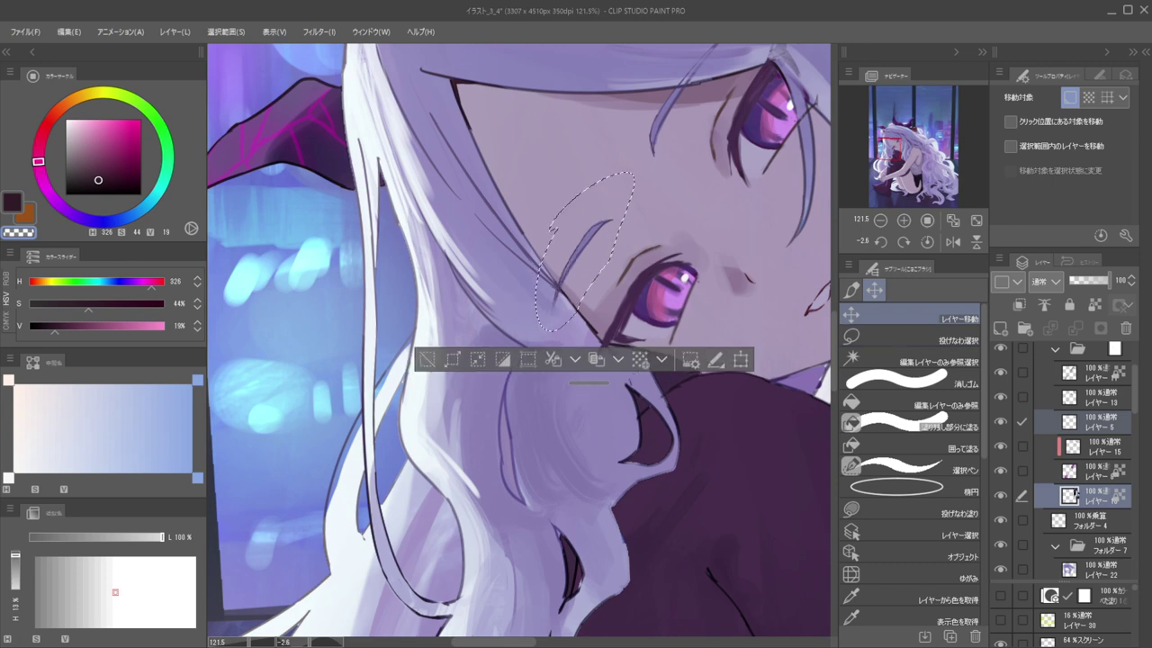
key("ctrl+d")
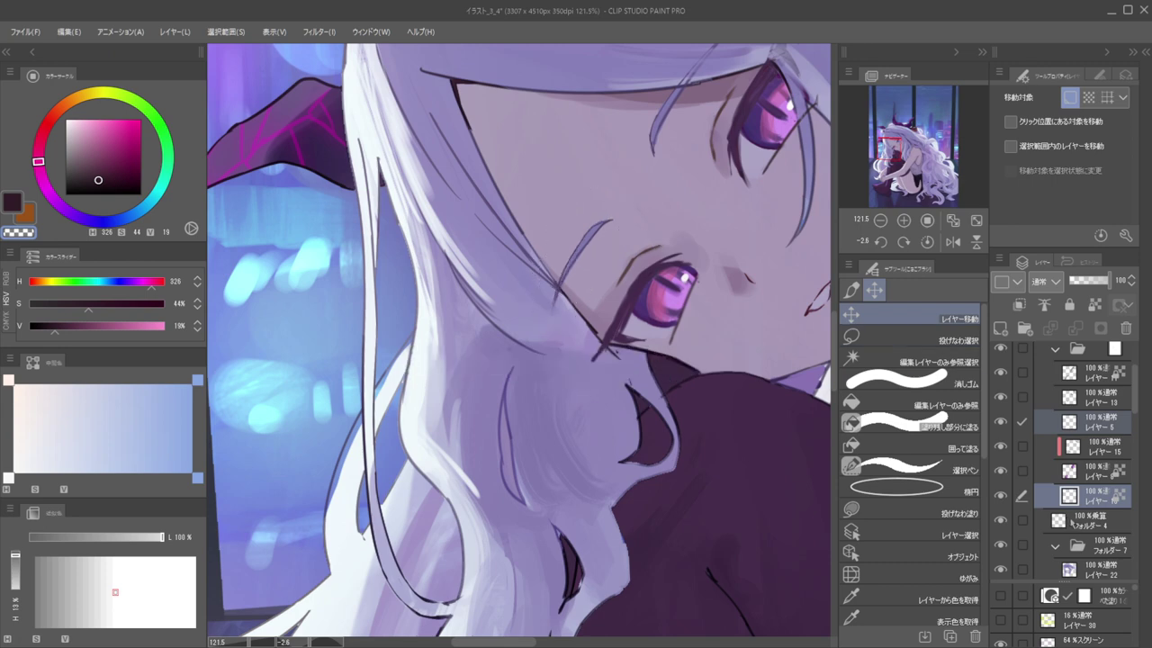
Select Folder 4 and the layers above it, toggling the lower layer's visibility to check it
scroll(1076, 474, "down", 1)
left_click(1077, 477, "ctrl")
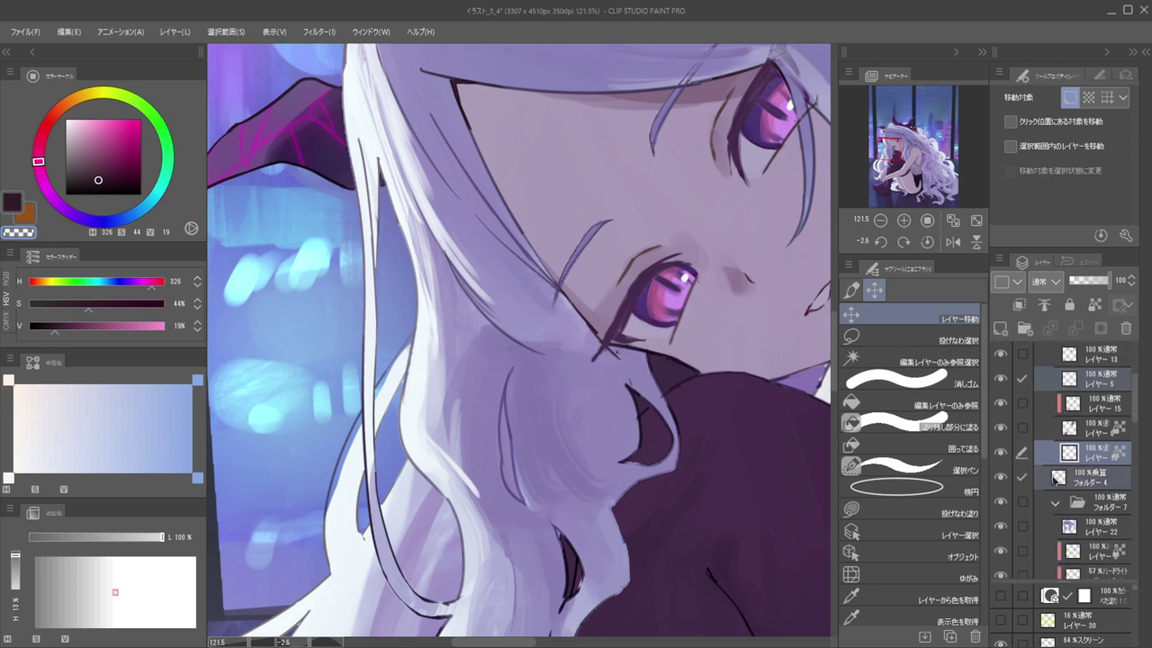
left_click(1084, 486)
left_click(1077, 450)
left_click(1074, 434)
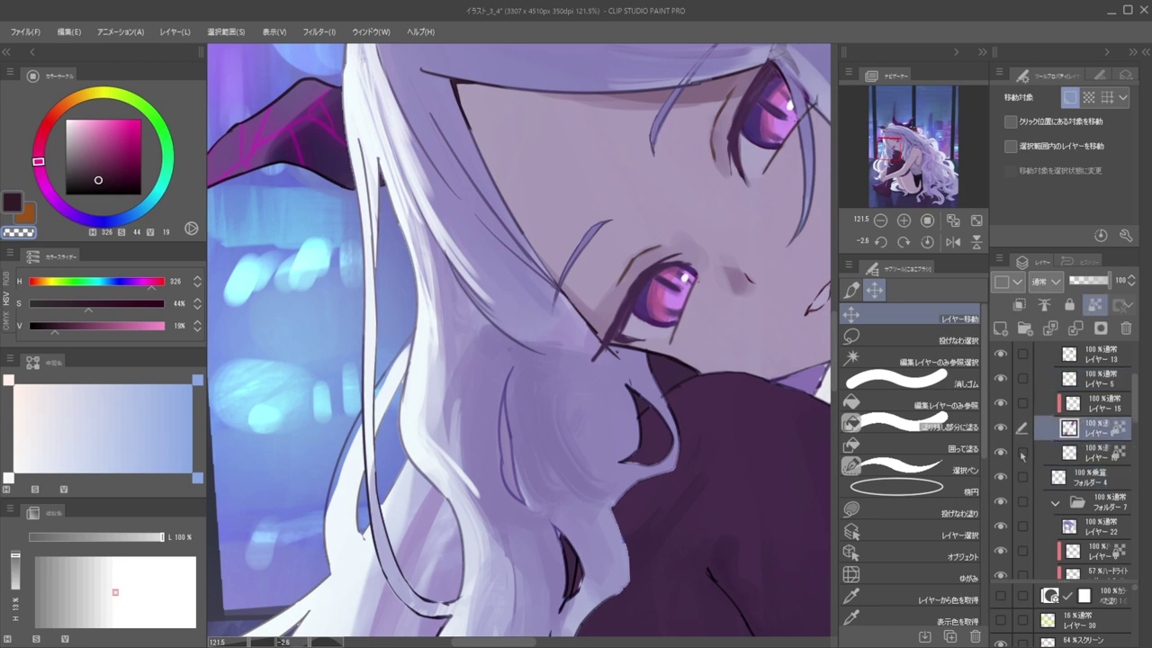
left_click(999, 454)
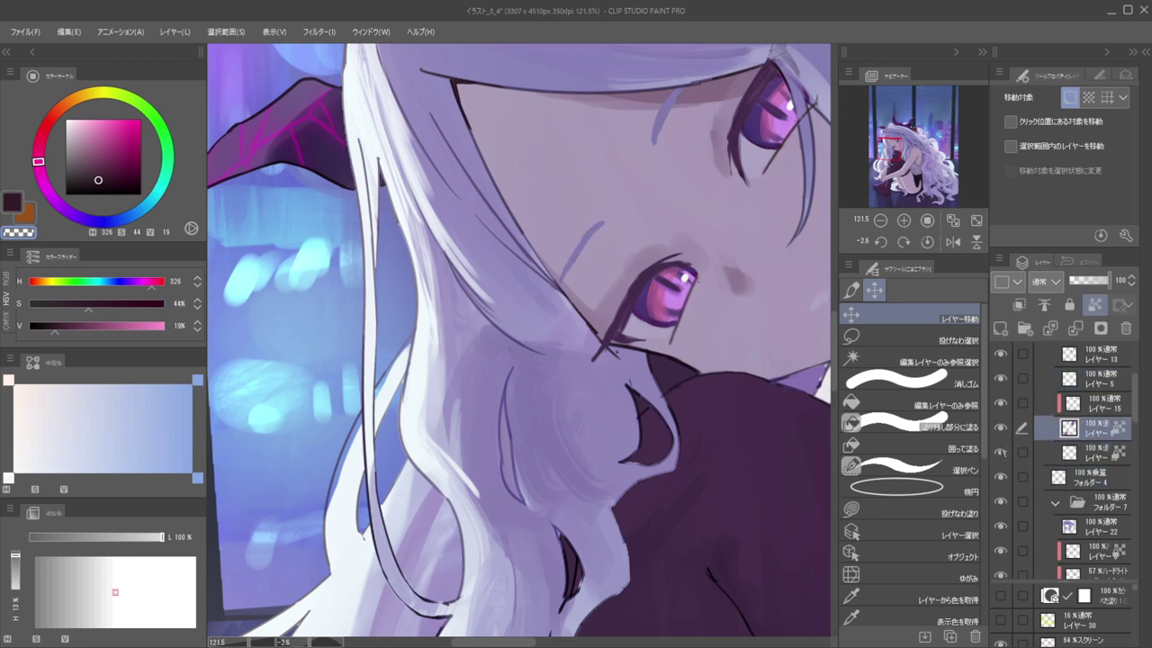
Pick the hair-strand layers directly on the canvas with the layer-select tool
key("d")
left_click(592, 237)
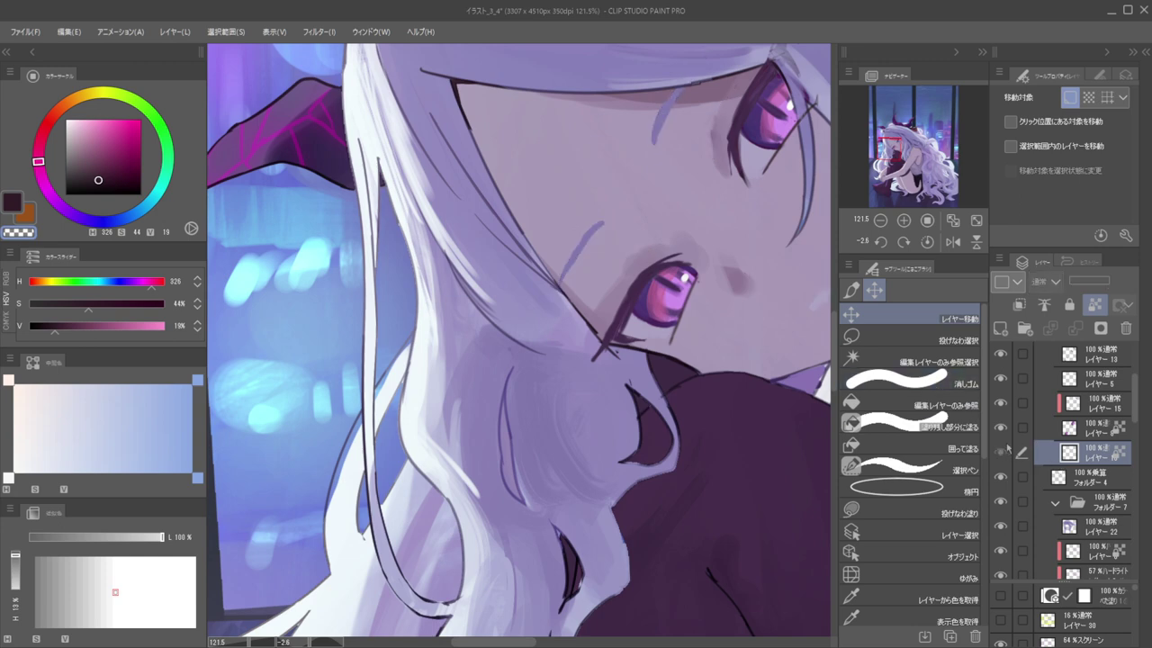
key("ctrl")
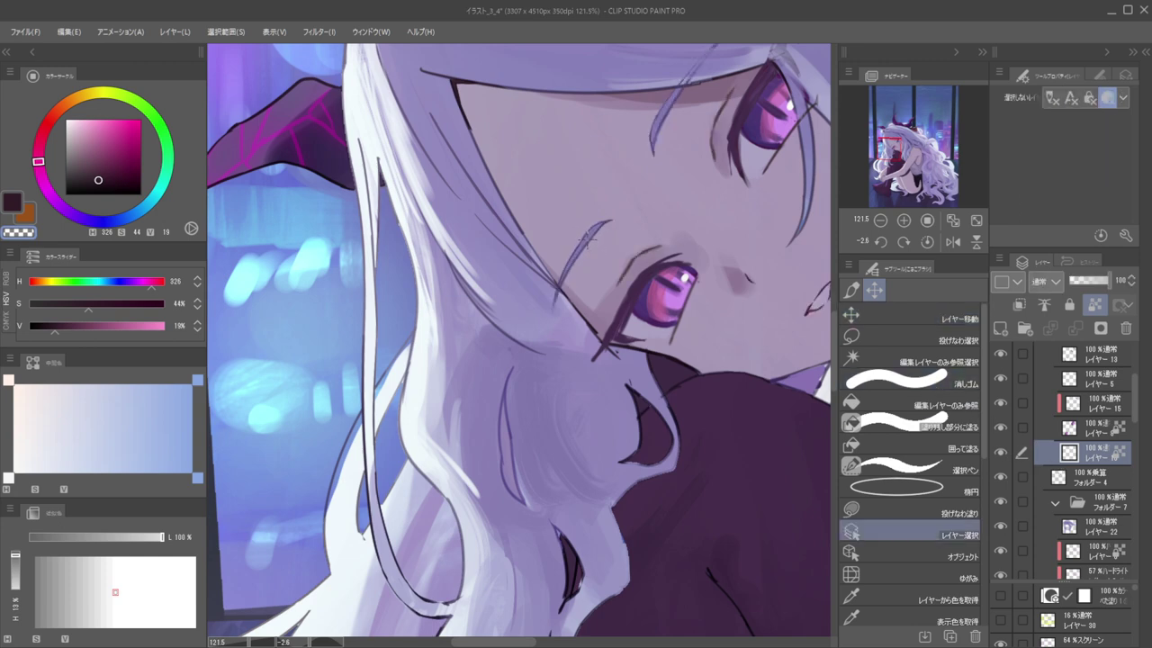
left_click(589, 237)
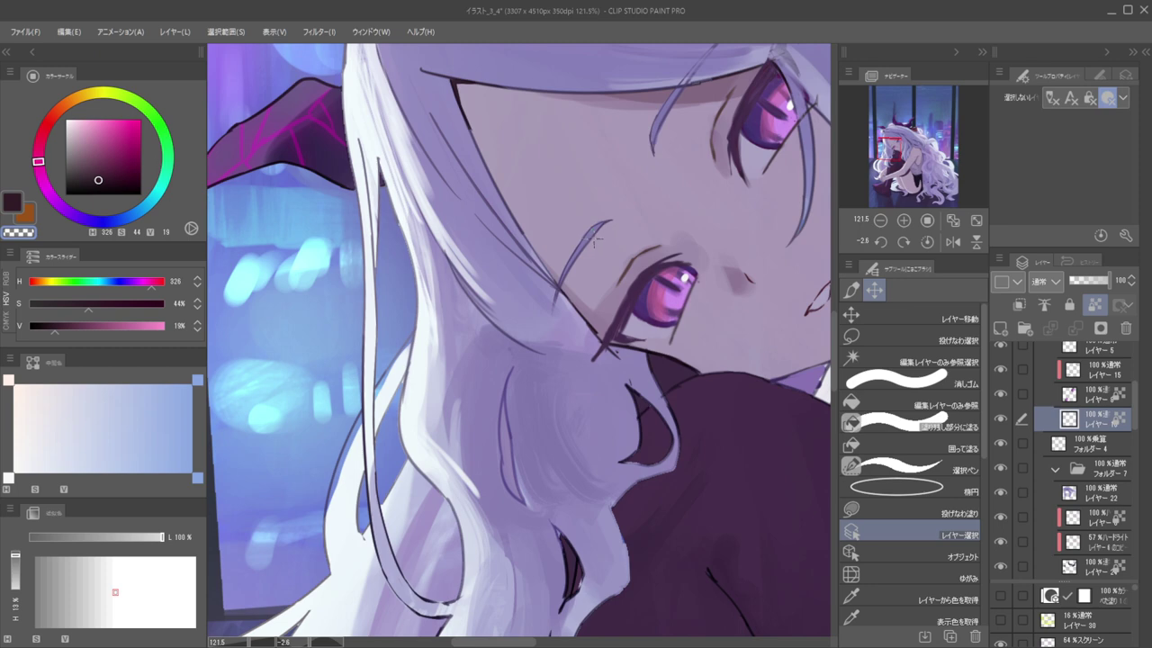
left_click(590, 231, "ctrl")
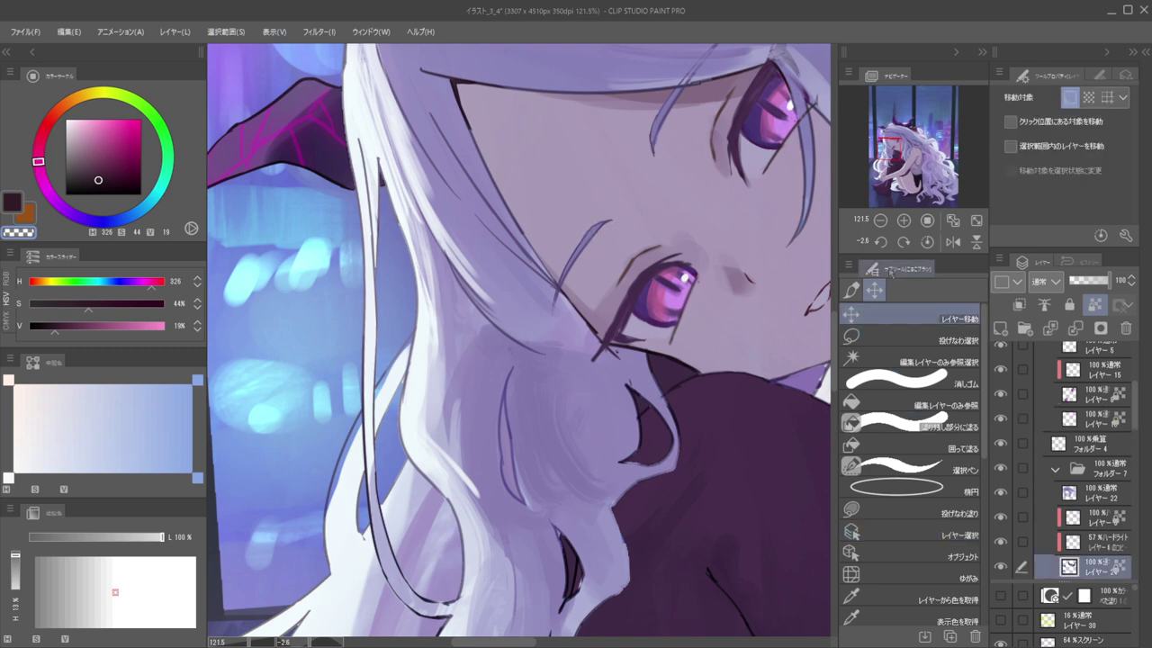
left_click(899, 339)
Pan across the face and try a selection around the girl's head, then clear it
left_click_drag(668, 222, 639, 274)
scroll(639, 274, "down", 3)
mouse_move(574, 259)
left_mouse_down()
mouse_move(733, 172)
mouse_move(741, 359)
mouse_move(553, 337)
mouse_move(569, 288)
left_mouse_up()
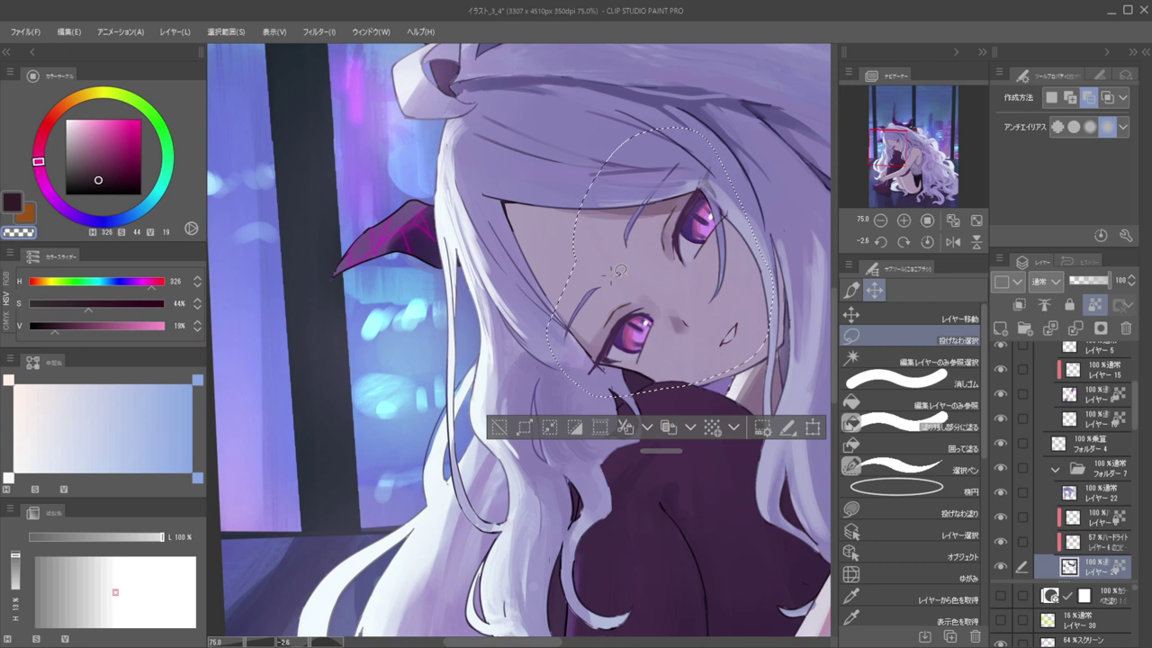
key("ctrl+d")
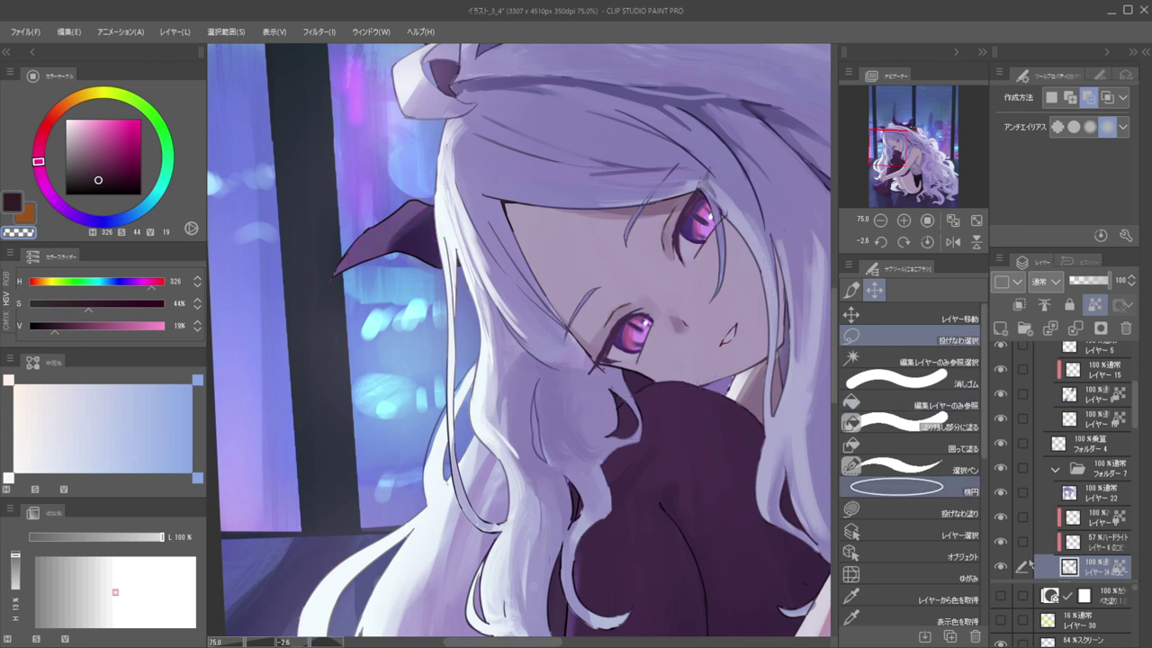
Reorder the strand layers, raising the bottom one and moving another down one slot
left_click_drag(1099, 477, 1098, 421)
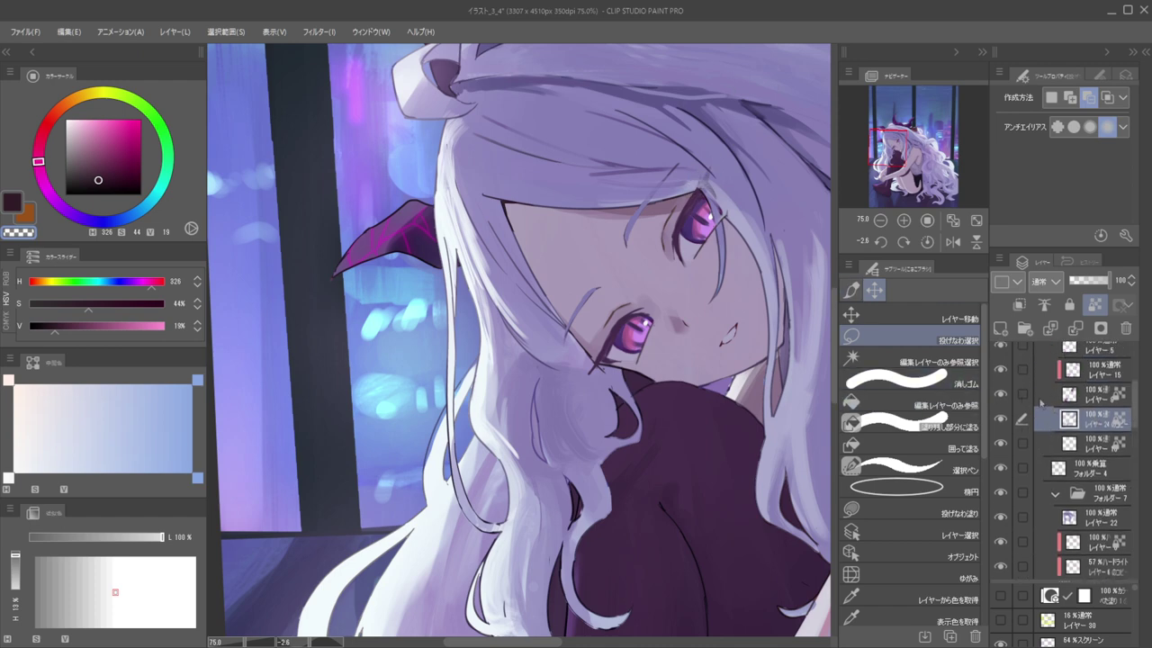
left_click(998, 419)
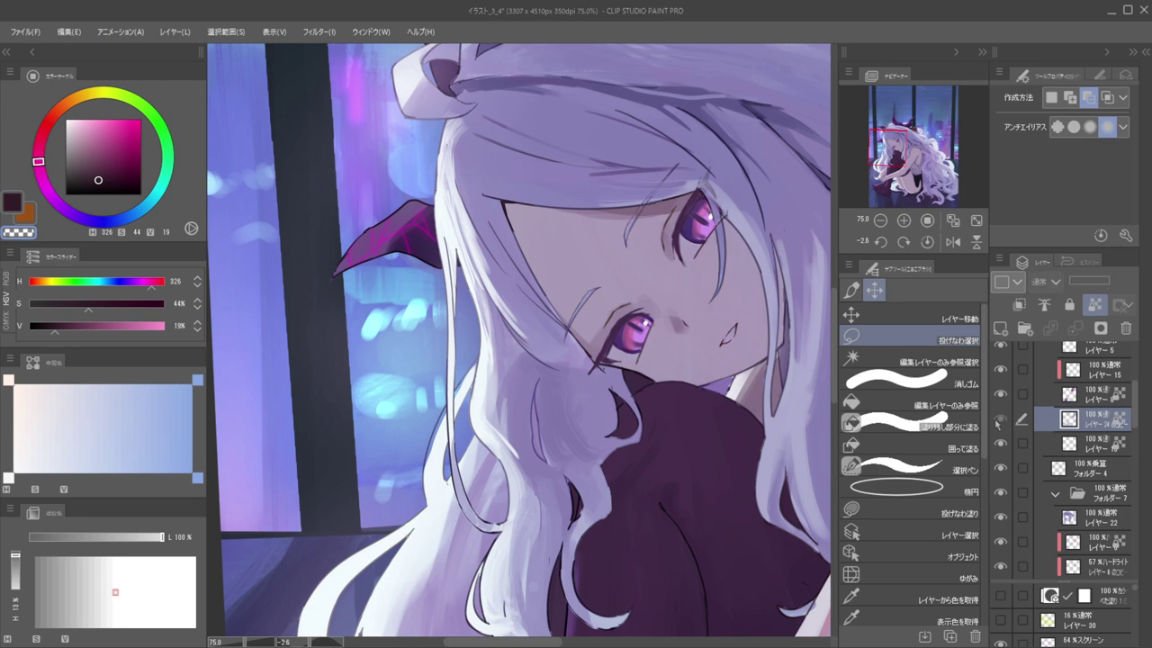
left_click(999, 419)
left_click_drag(1096, 457, 1090, 422)
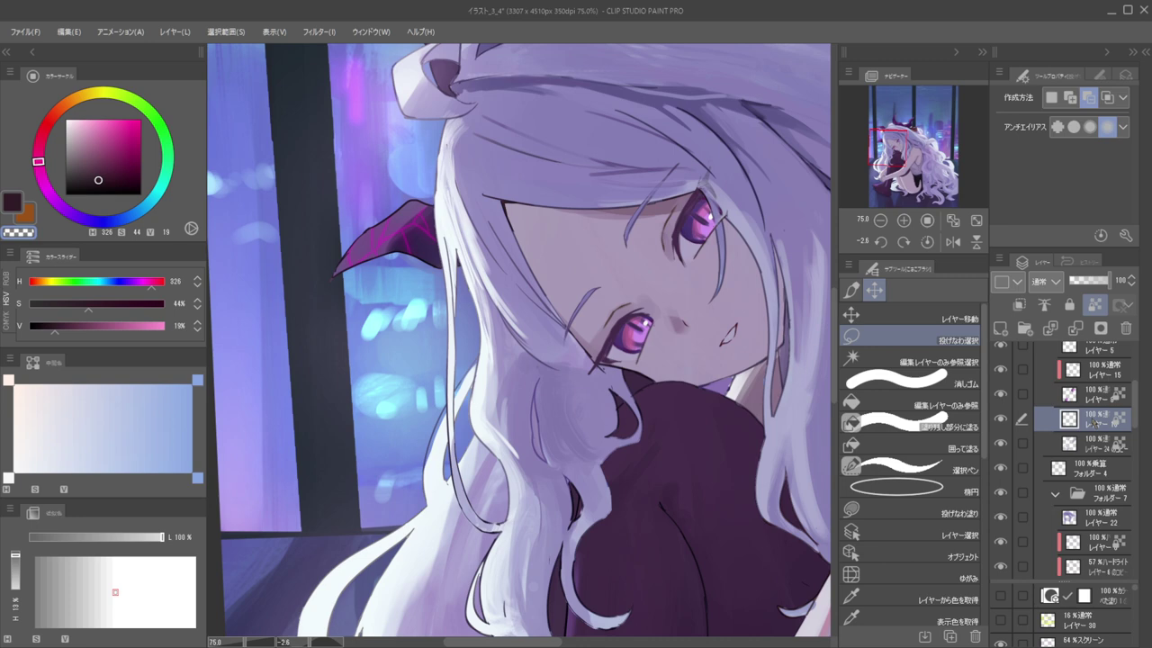
Select the eyebrow strokes on both layers and shift them slightly down and left
left_click(1072, 443, "ctrl")
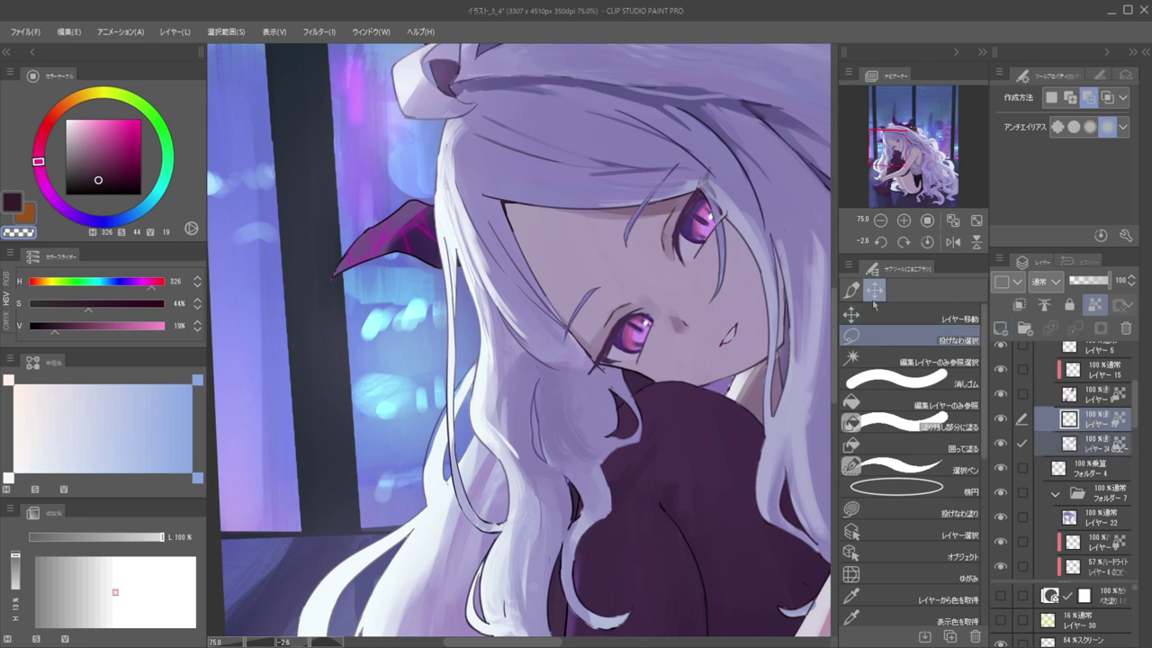
mouse_move(578, 264)
left_mouse_down()
mouse_move(624, 273)
mouse_move(607, 306)
mouse_move(545, 338)
mouse_move(585, 310)
left_mouse_up()
left_click(871, 317)
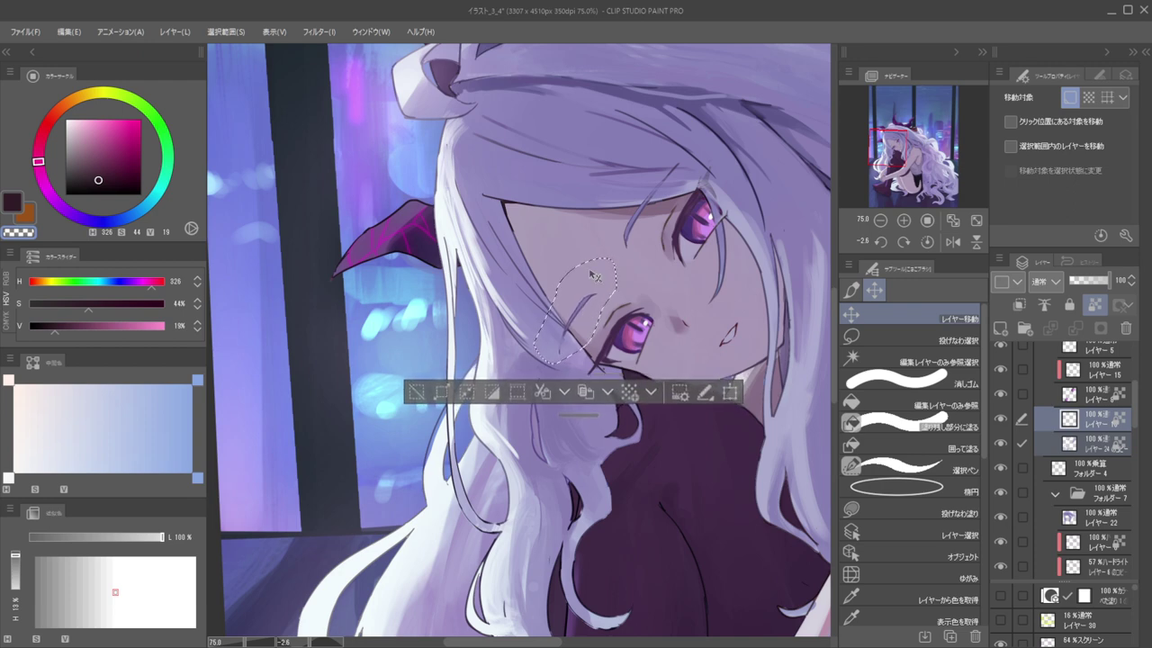
key("ctrl+d")
In a mirrored, rotated view, lasso the eyebrow area and apply a transform to it
left_click_drag(642, 224, 551, 200)
left_click_drag(550, 195, 723, 310)
key("h")
left_click_drag(729, 263, 676, 225)
left_click_drag(513, 235, 535, 251)
scroll(535, 251, "up", 2)
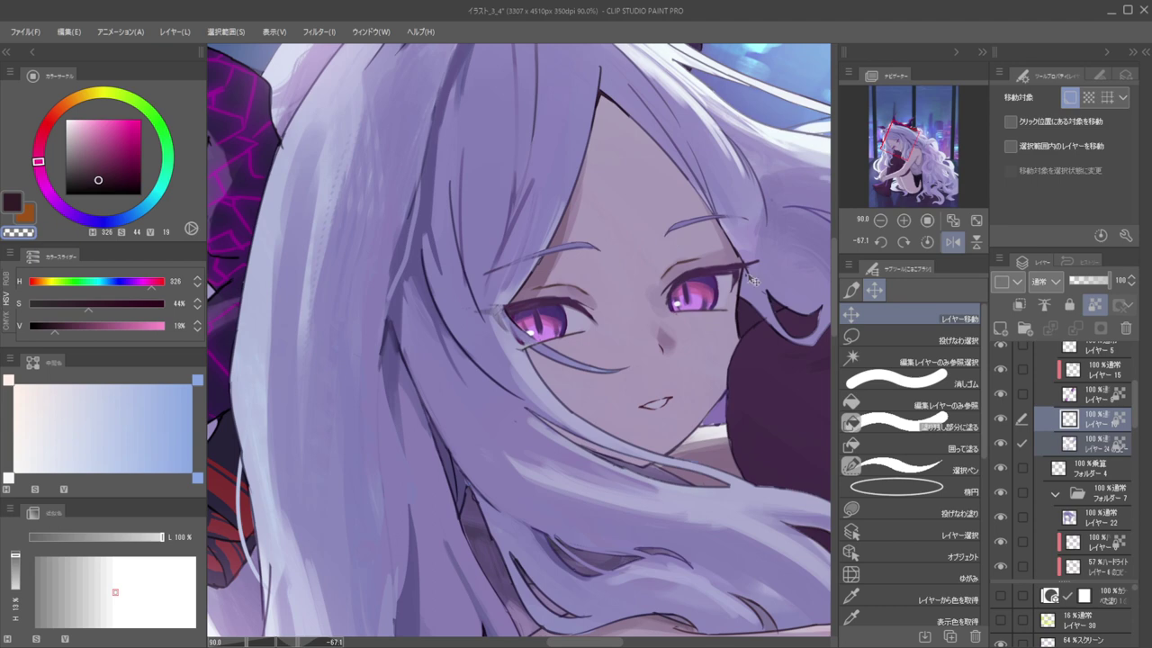
key("m")
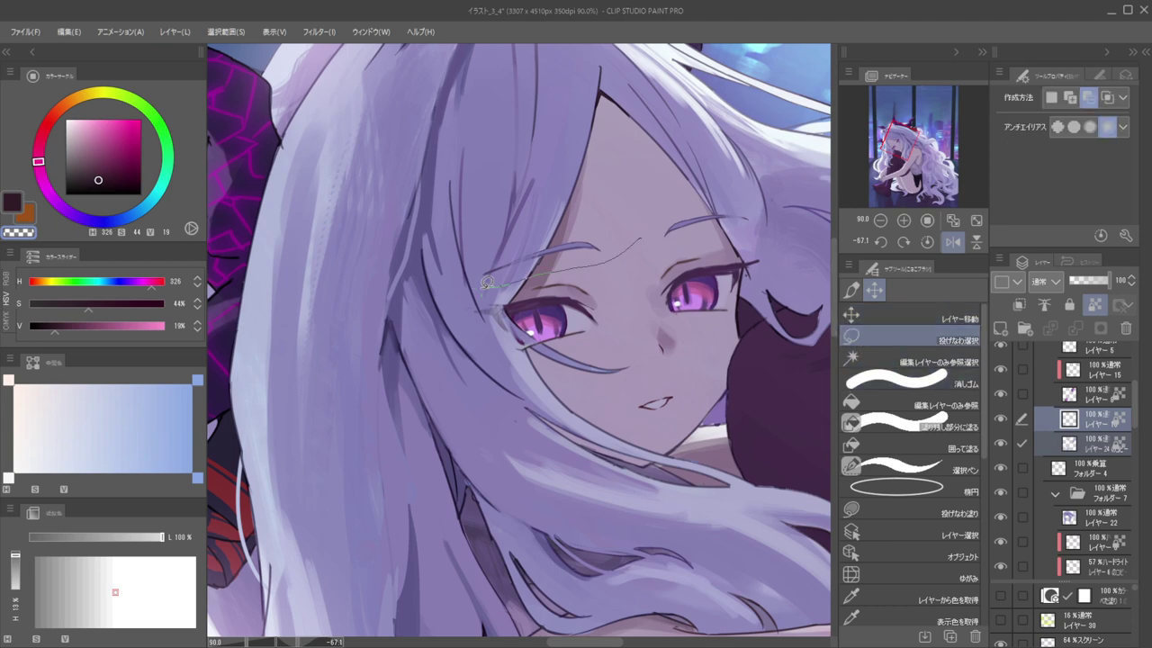
left_click_drag(496, 281, 635, 223)
key("ctrl+t")
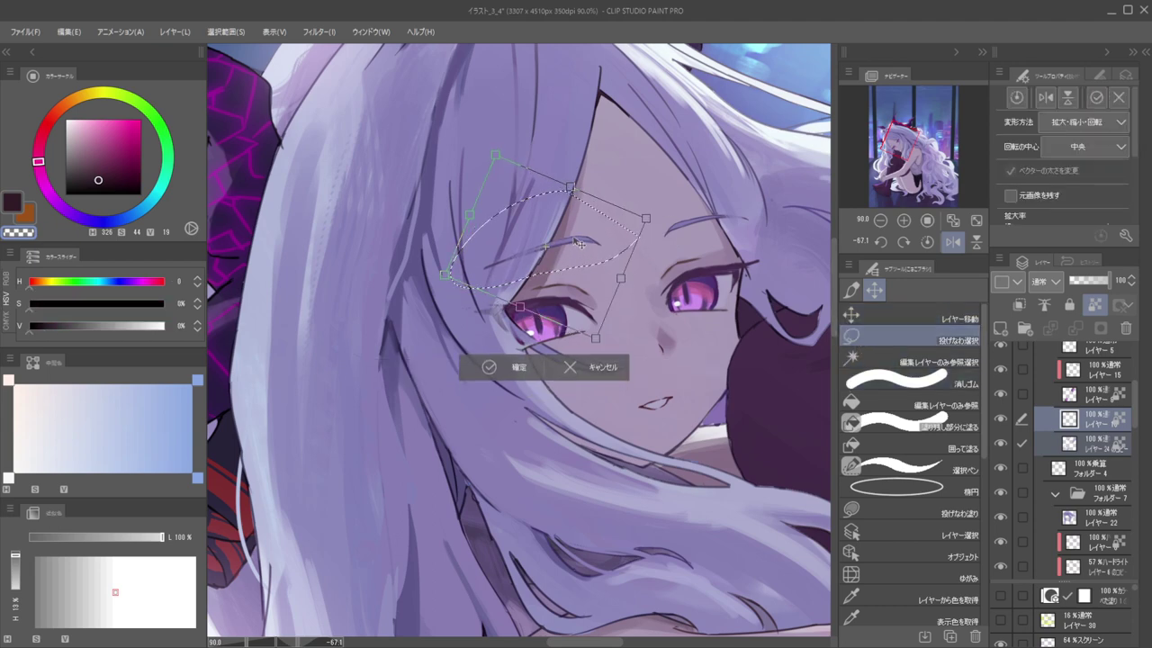
key("Return")
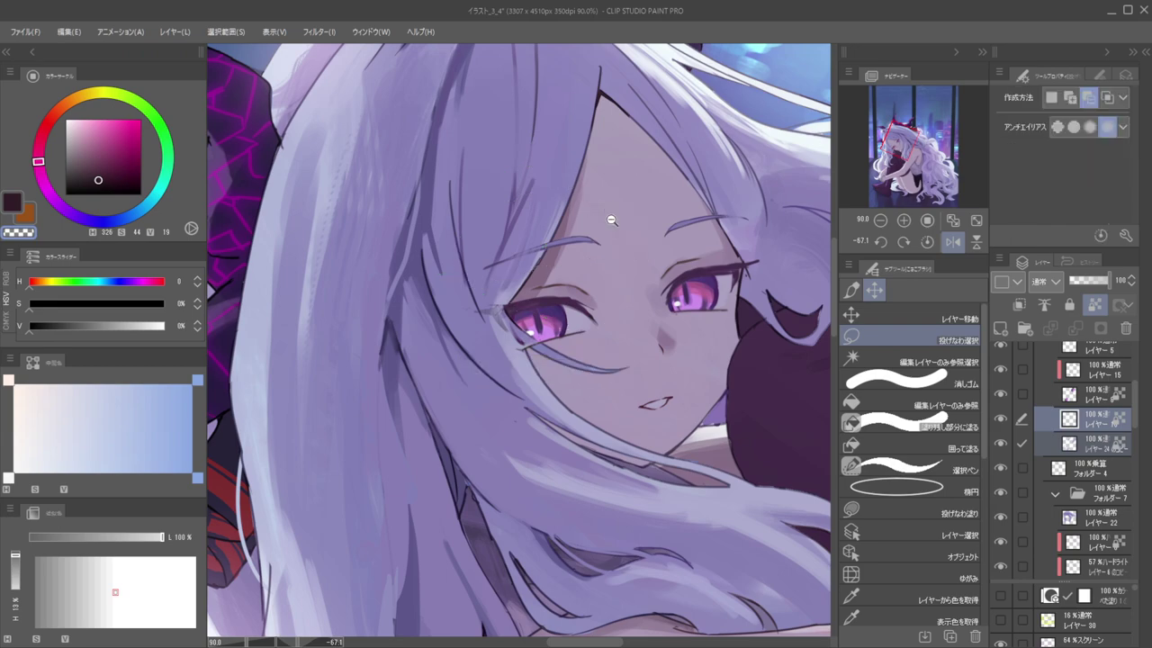
left_click_drag(605, 217, 225, 242)
key("h")
left_click_drag(715, 244, 650, 211)
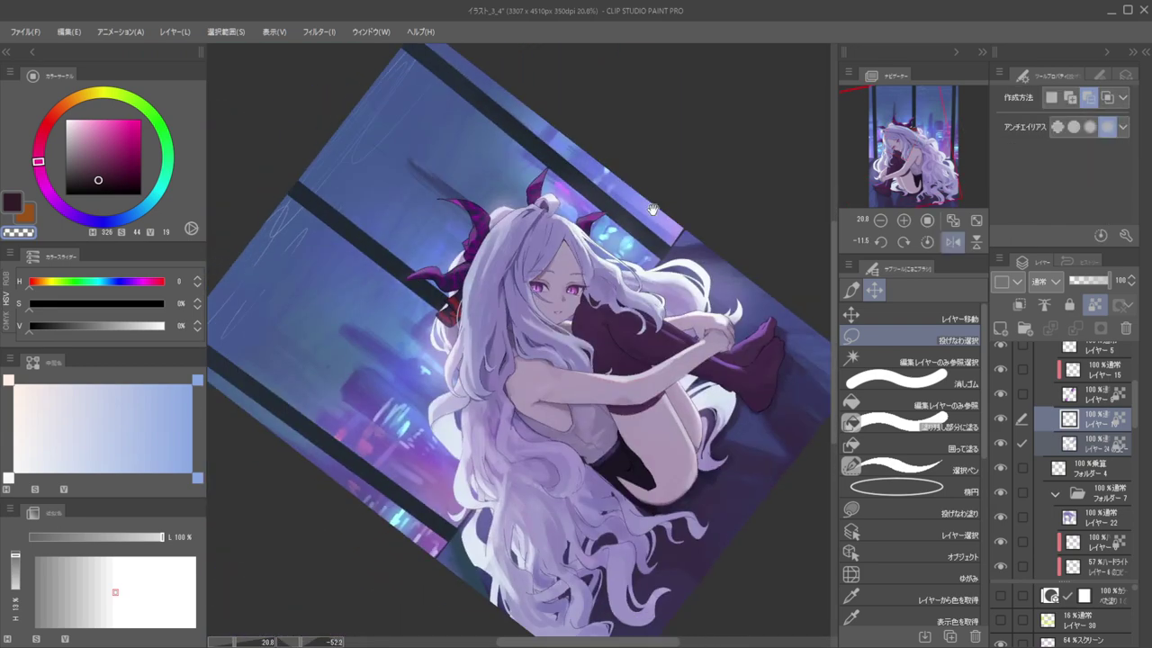
Zoom in on the face, pick the layer under the eye strands and lasso the left eye
left_click_drag(566, 284, 812, 287)
left_click_drag(582, 320, 653, 259)
key("d")
left_click(574, 267)
scroll(1078, 408, "up", 3)
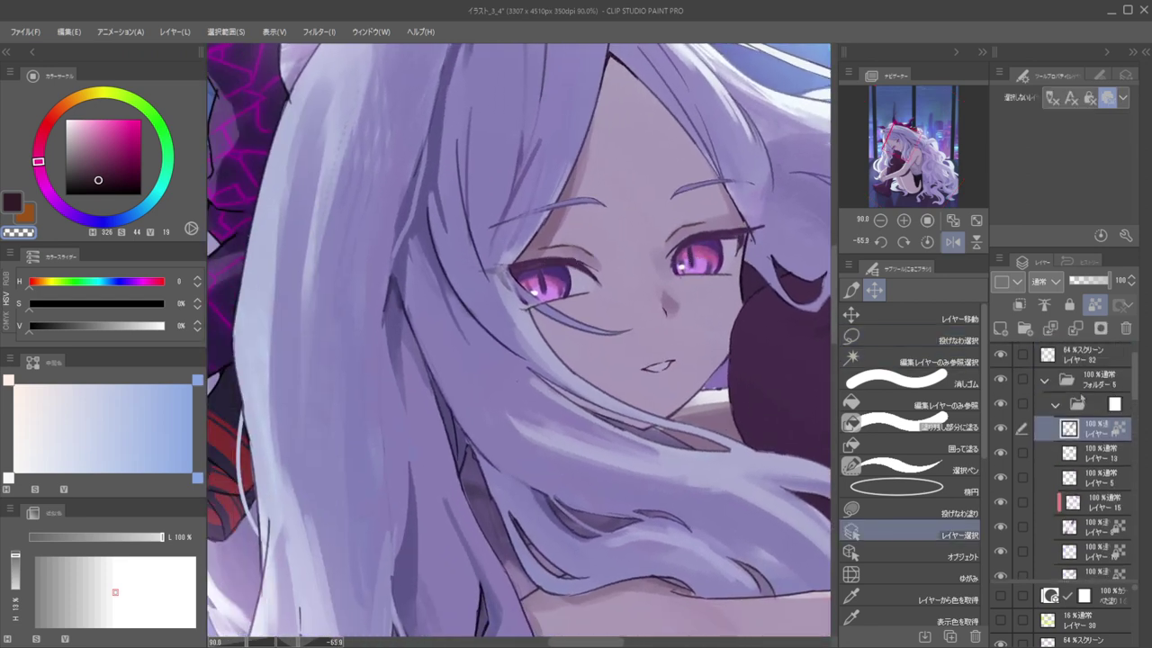
left_click(1078, 406)
left_click(874, 339)
mouse_move(510, 279)
left_mouse_down()
mouse_move(543, 218)
mouse_move(623, 311)
mouse_move(469, 326)
mouse_move(463, 288)
left_mouse_up()
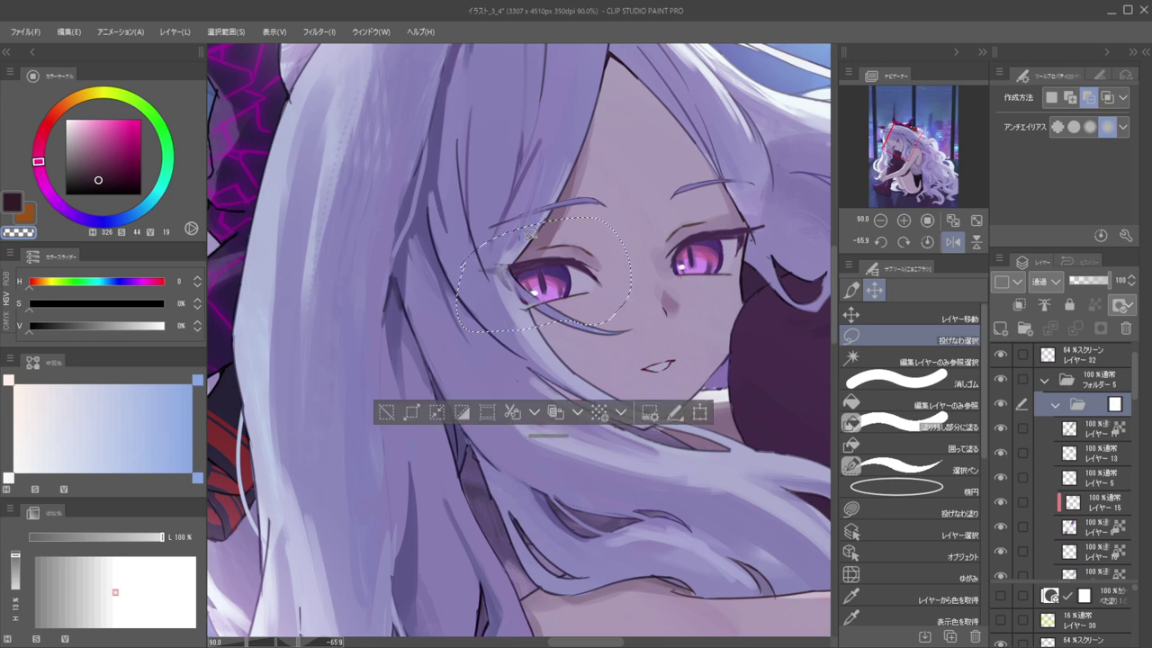
Stretch the reselected left eye slightly taller with Free Transform and commit it
key("ctrl+t")
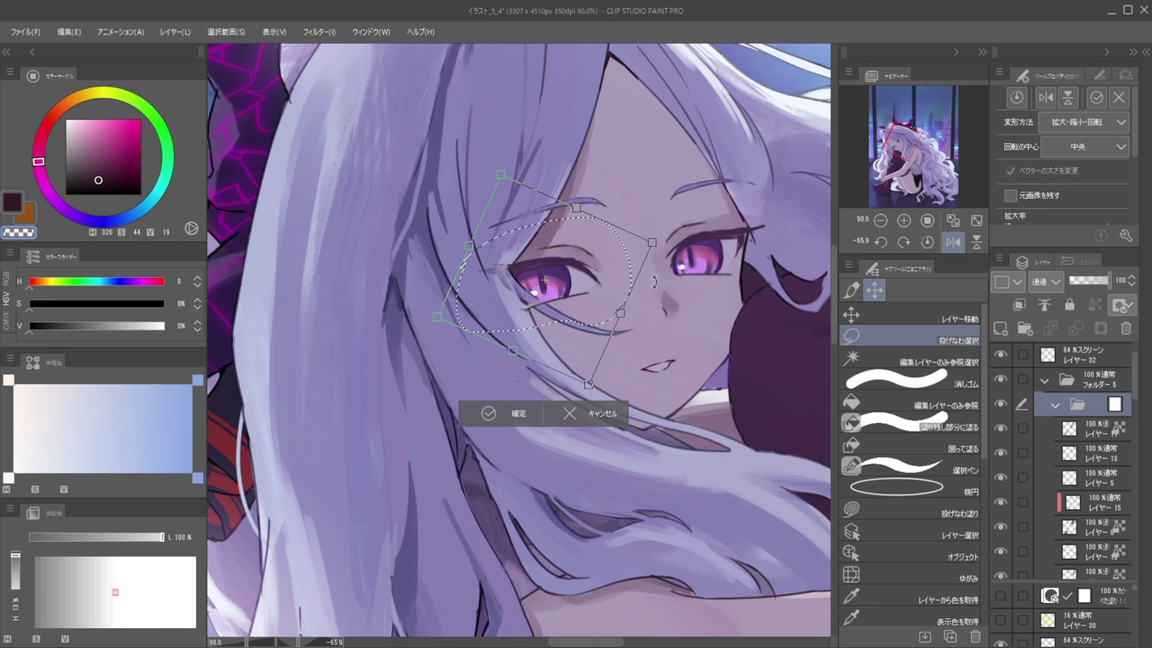
left_click(592, 413)
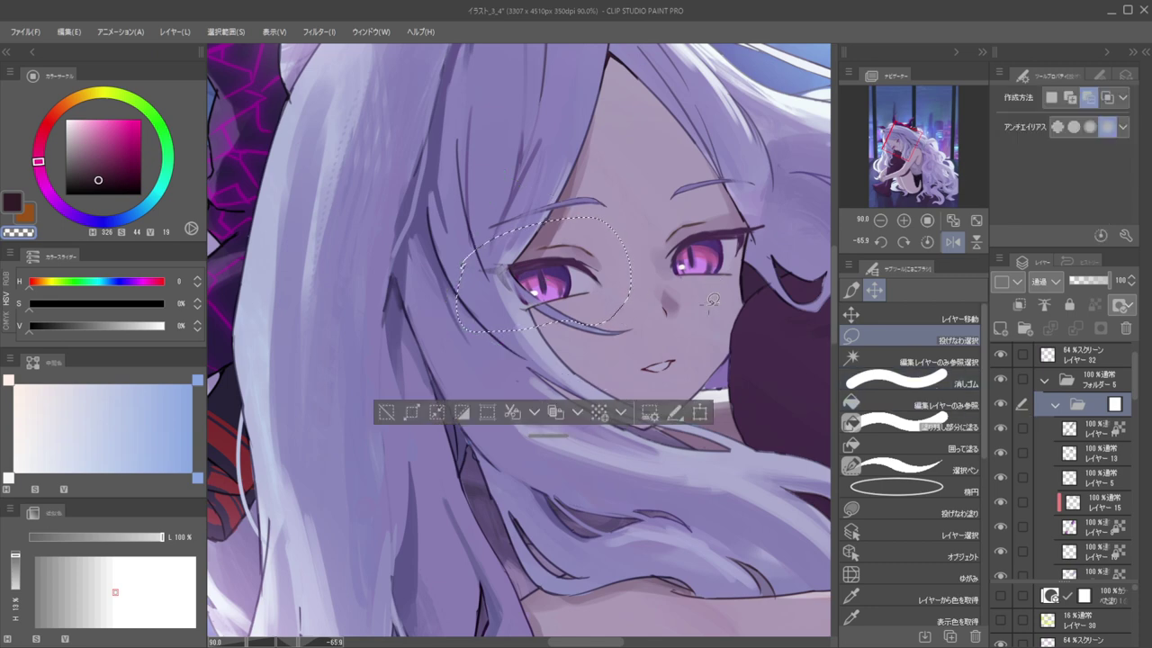
left_click(748, 306)
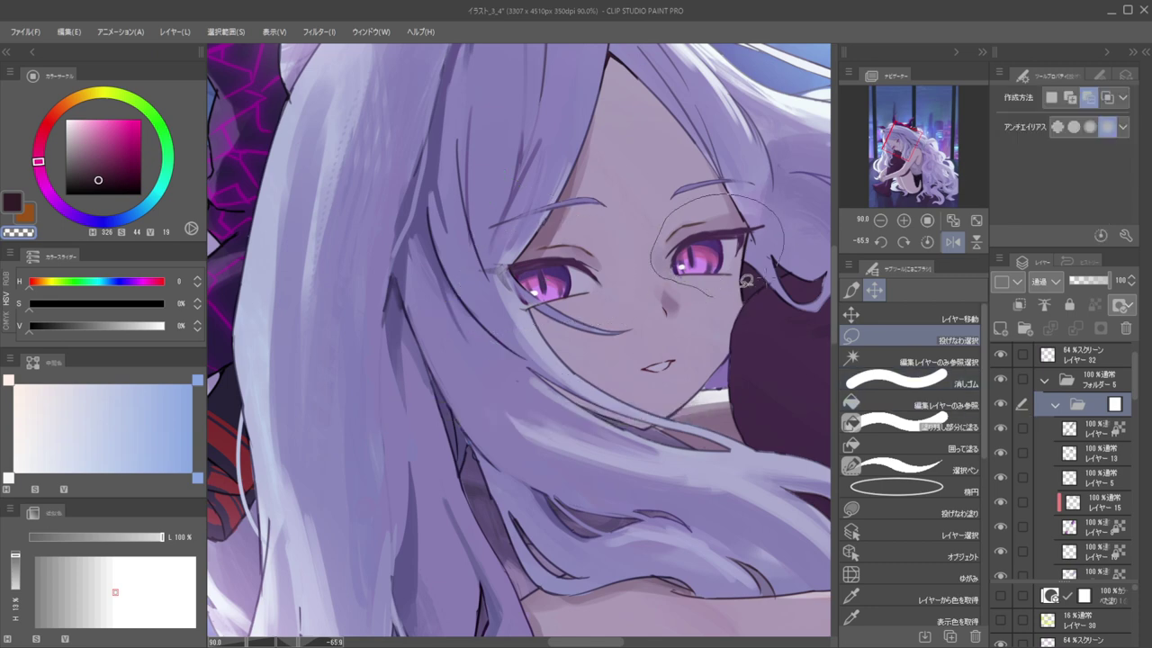
left_click_drag(757, 279, 745, 288)
key("ctrl+t")
mouse_move(701, 257)
left_mouse_down()
mouse_move(798, 239)
mouse_move(799, 217)
left_mouse_up()
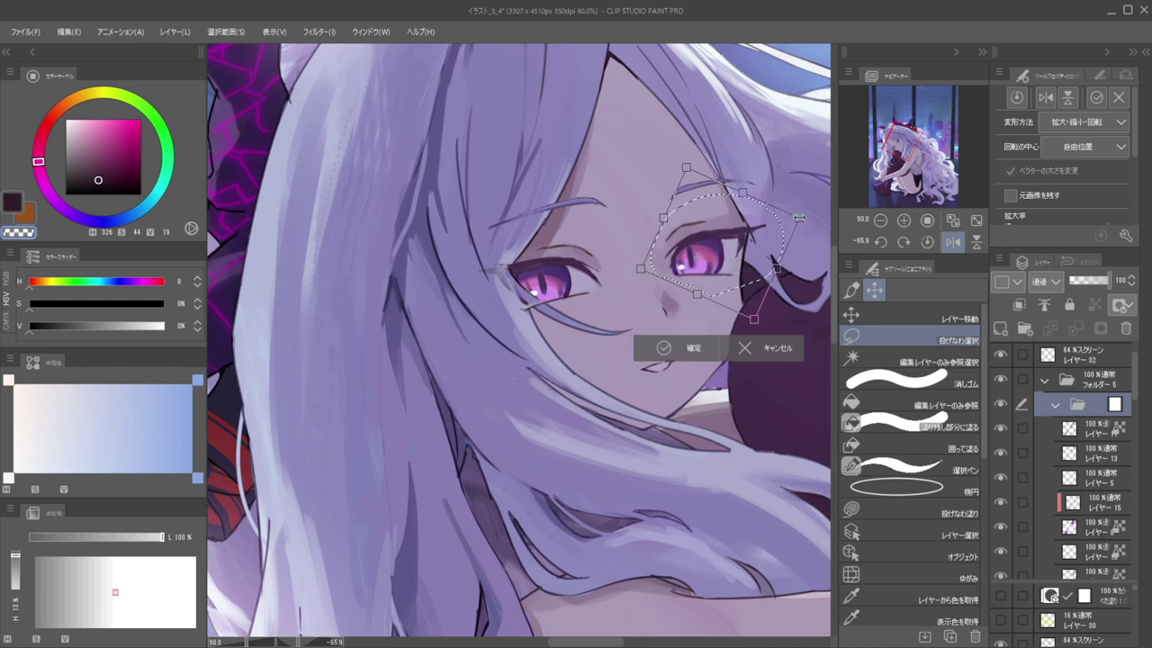
left_click_drag(740, 192, 741, 191)
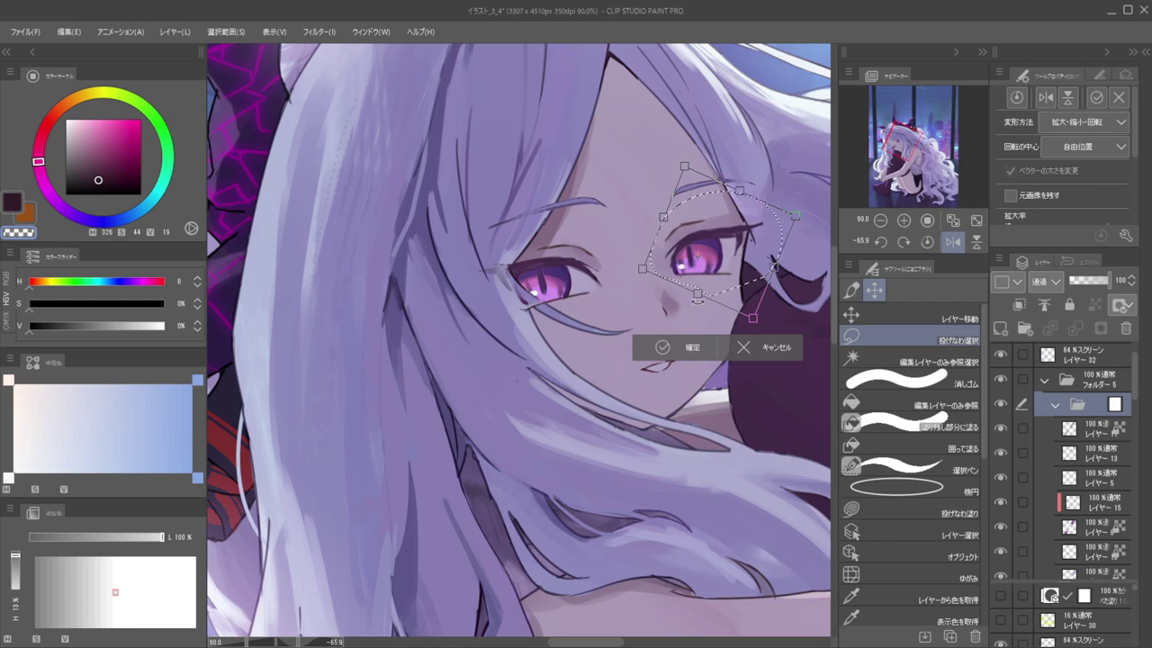
left_click_drag(698, 292, 695, 299)
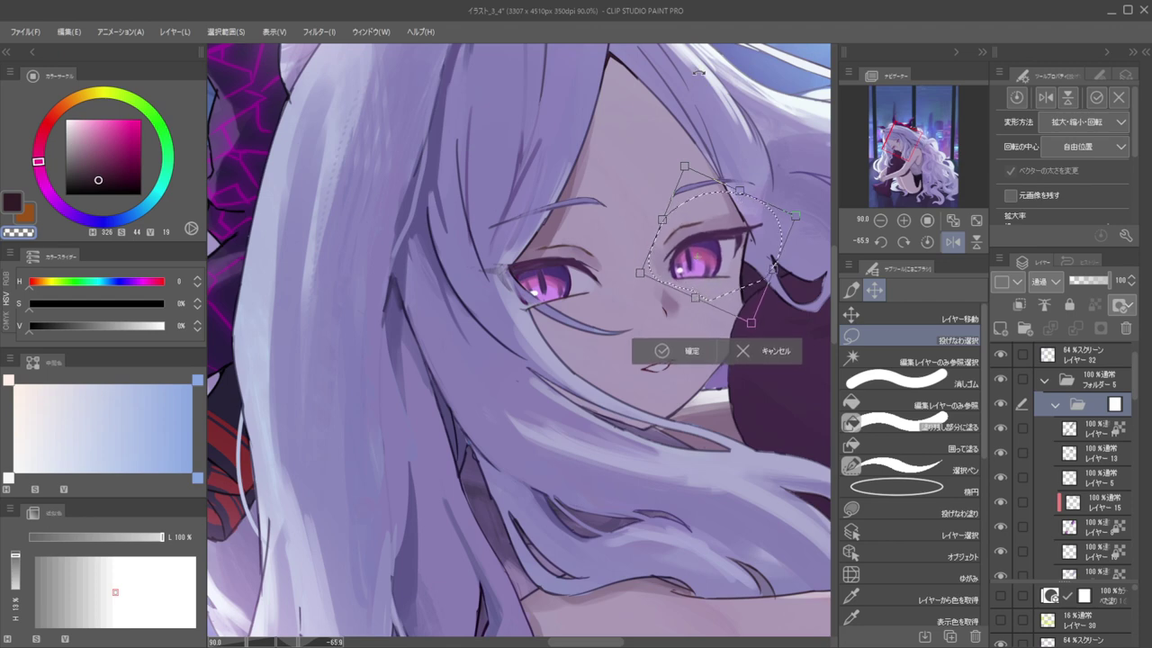
key("Return")
Reselect the left eye and nudge it slightly up and left with Layer Move
key("ctrl+d")
scroll(606, 211, "down", 5)
key("h")
left_click_drag(694, 231, 649, 173)
scroll(500, 270, "up", 4)
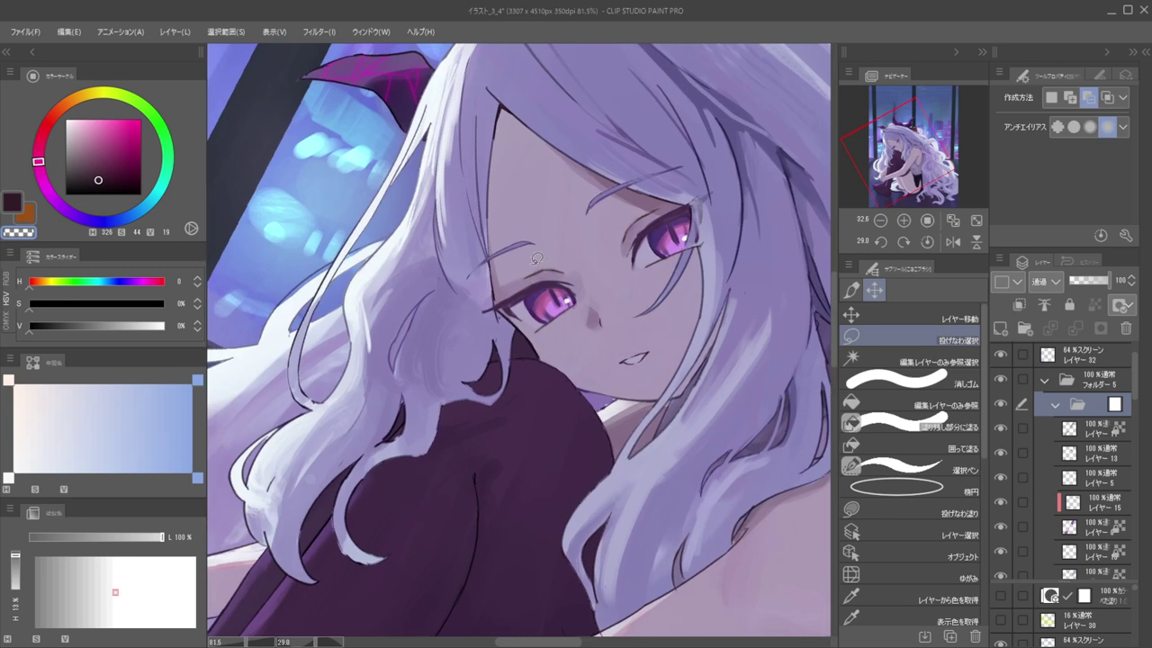
mouse_move(600, 261)
left_mouse_down()
mouse_move(520, 348)
mouse_move(551, 243)
mouse_move(595, 261)
left_mouse_up()
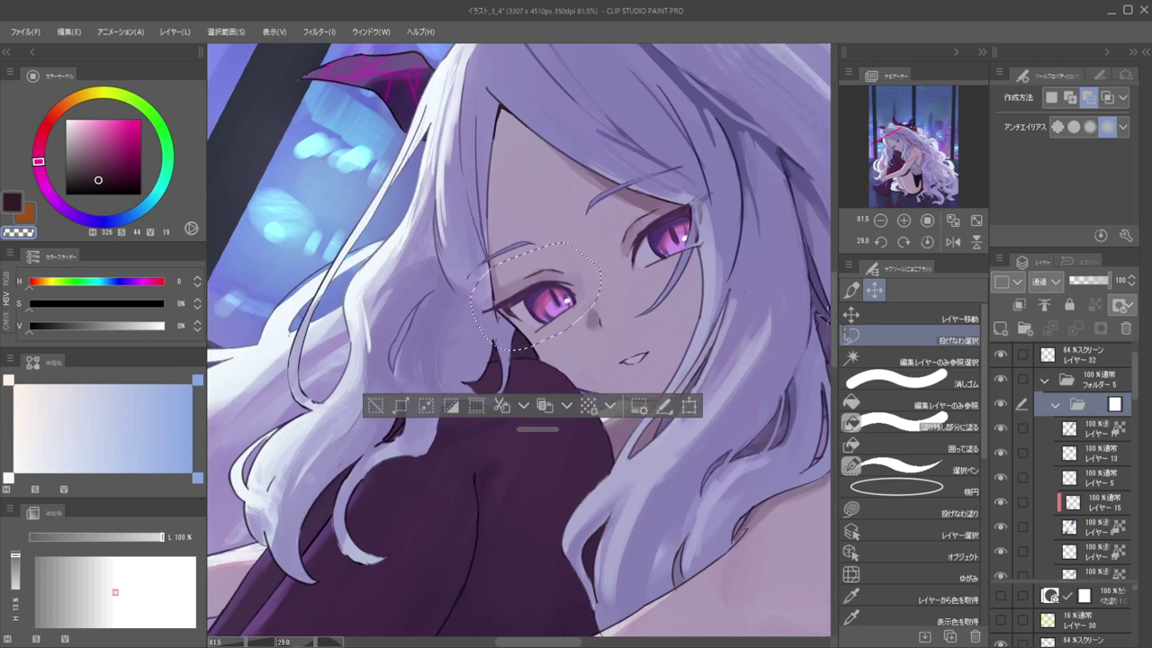
left_click(852, 314)
key("Left")
key("Up")
key("Up")
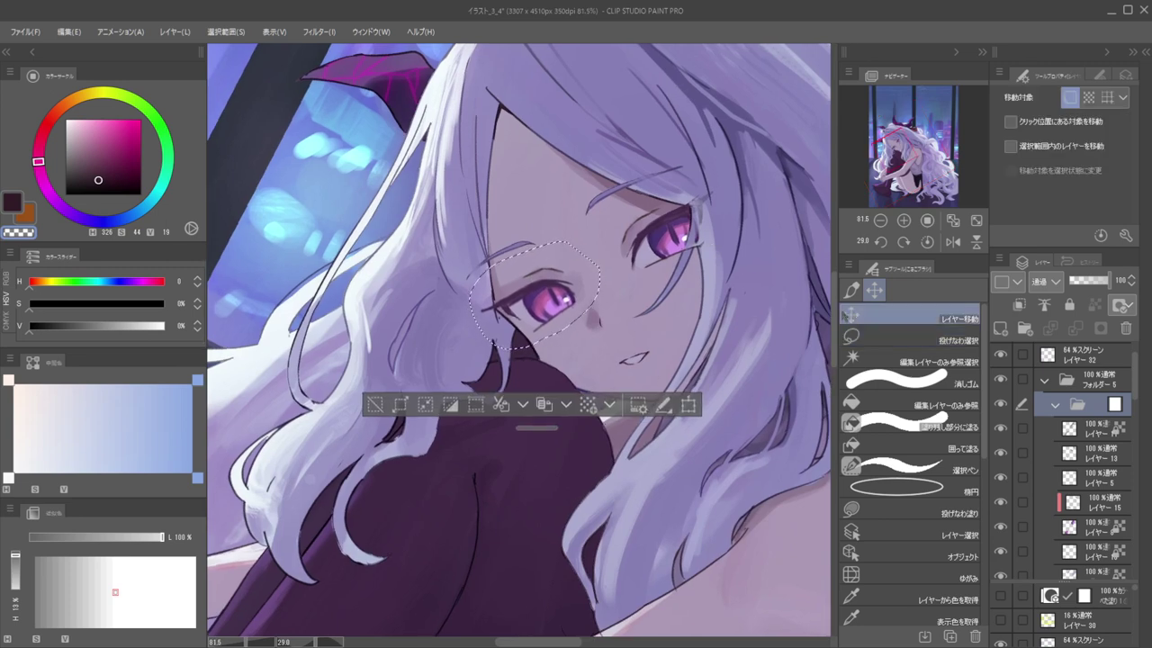
Deselect and check the face's symmetry in a mirrored, zoomed-out view
key("ctrl+d")
scroll(576, 258, "down", 4)
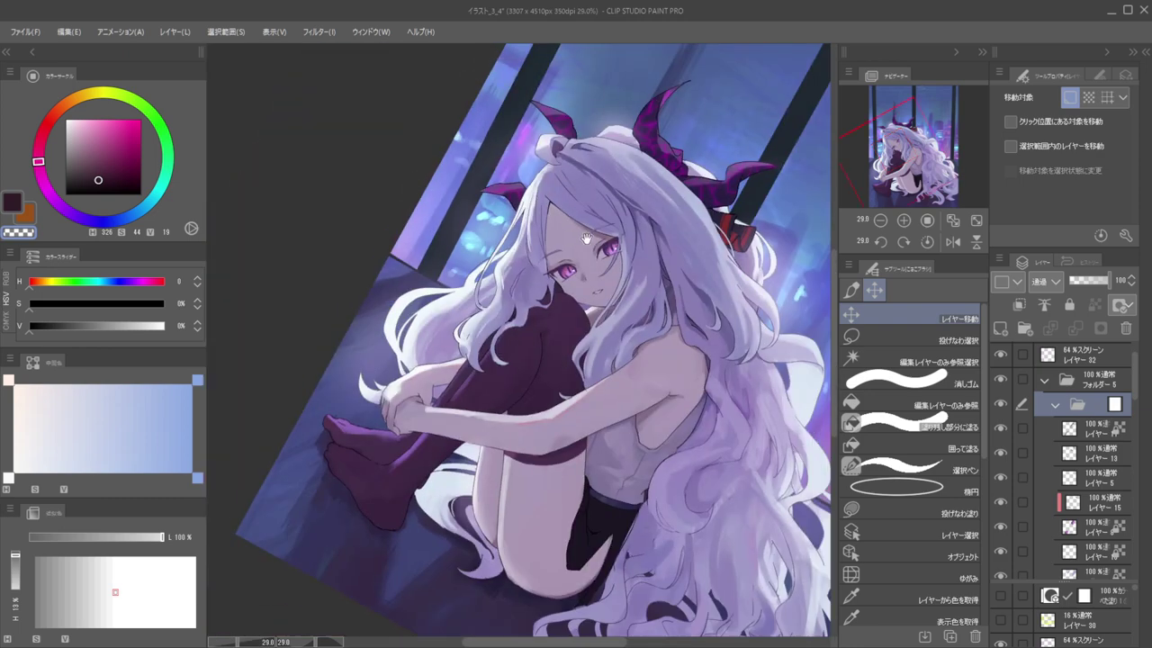
key("h")
left_click_drag(611, 256, 672, 243)
key("h")
key("h")
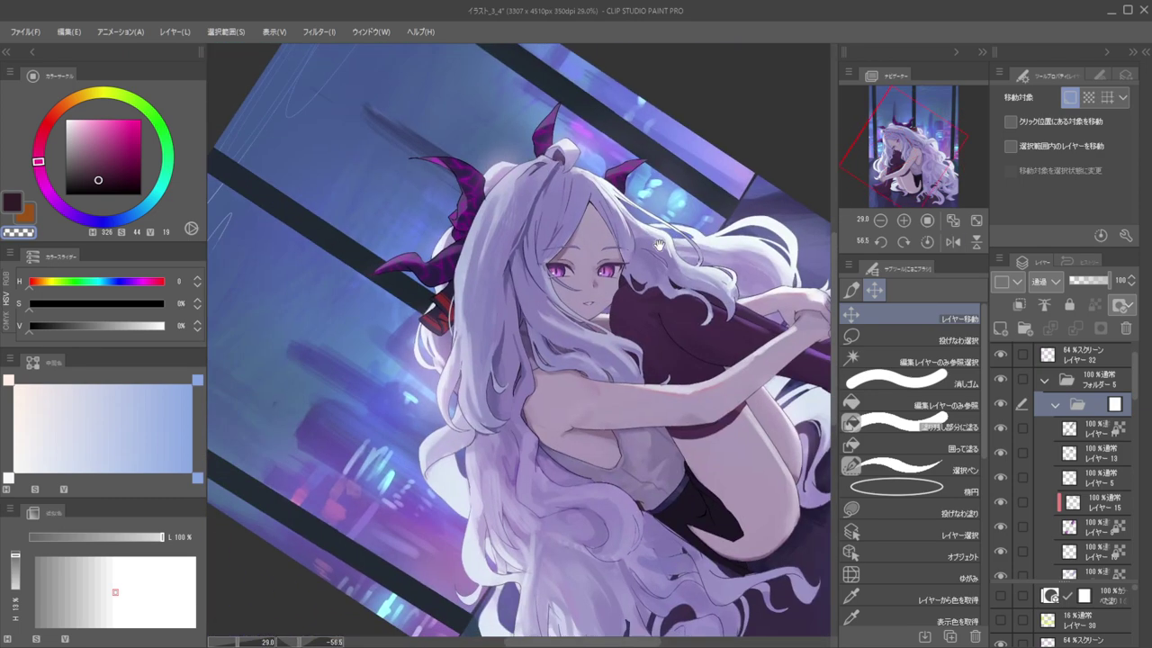
Darken the iris's upper-left edge in dark purple on the eye lineart layer
left_click_drag(598, 266, 651, 266)
left_click(607, 269, "ctrl+shift")
left_click(603, 271, "alt")
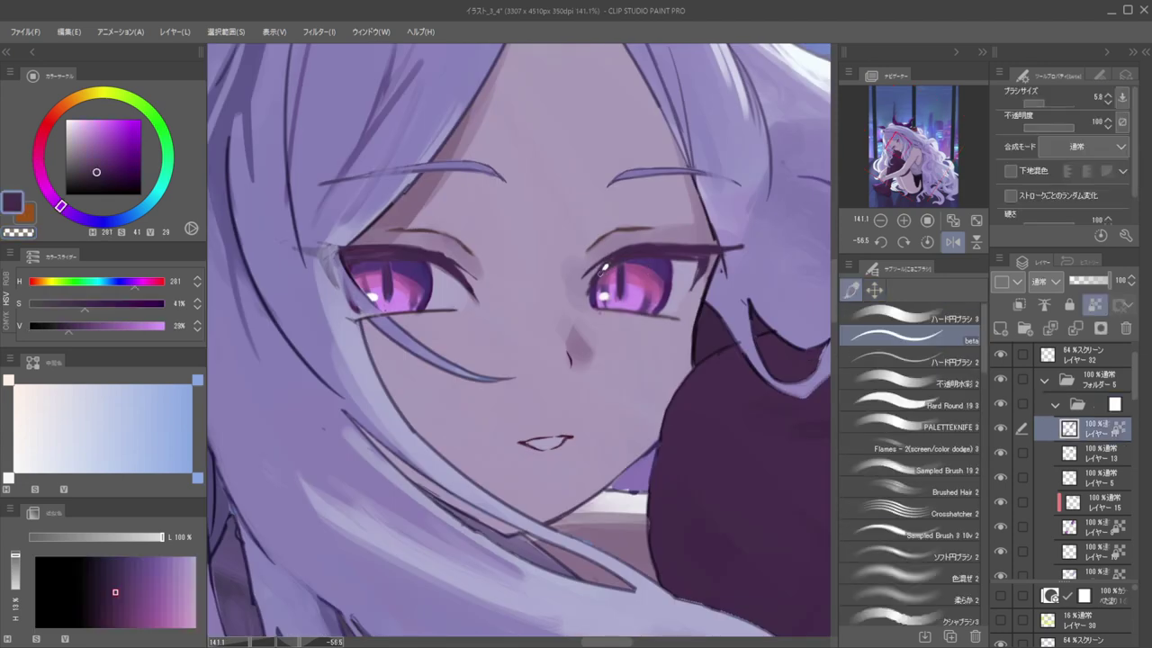
key("/")
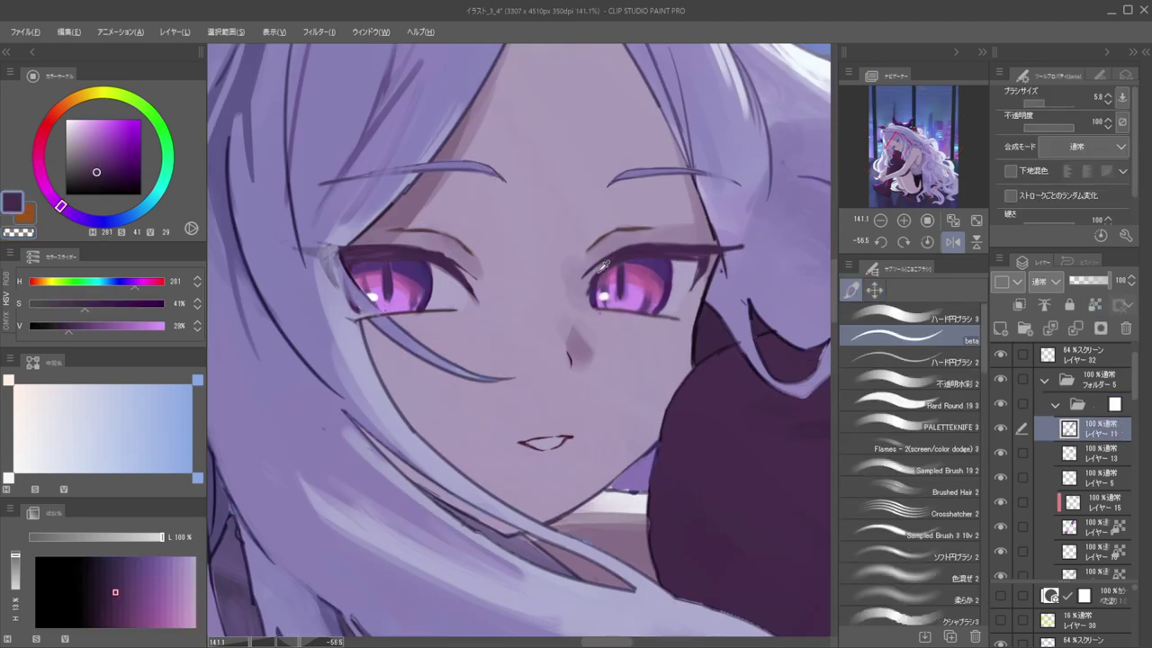
mouse_move(585, 292)
left_mouse_down()
mouse_move(604, 269)
mouse_move(544, 248)
mouse_move(566, 249)
mouse_move(553, 218)
left_mouse_up()
Sample the eyebrow line colour and extend the left upper eyelid line with a 2.9 brush
left_click_drag(553, 218, 630, 275)
left_click(577, 213, "ctrl+shift")
left_click(578, 212, "alt")
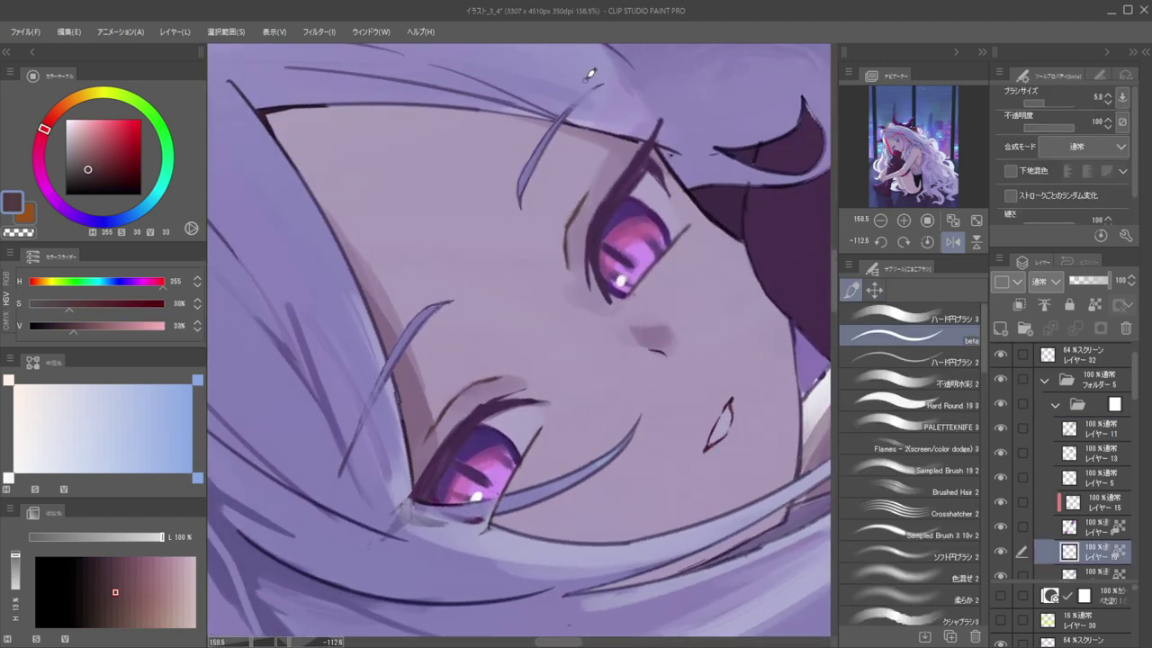
left_click(619, 161, "alt")
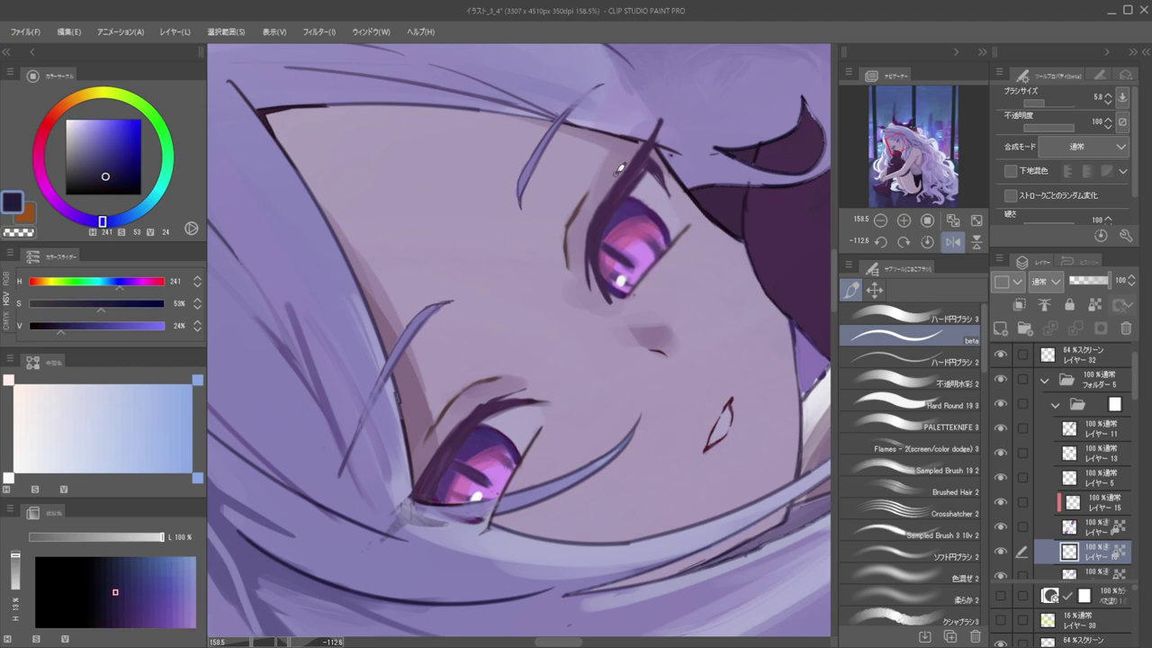
key("bracketright")
key("bracketleft")
key("bracketleft")
key("bracketleft")
key("ctrl+shift")
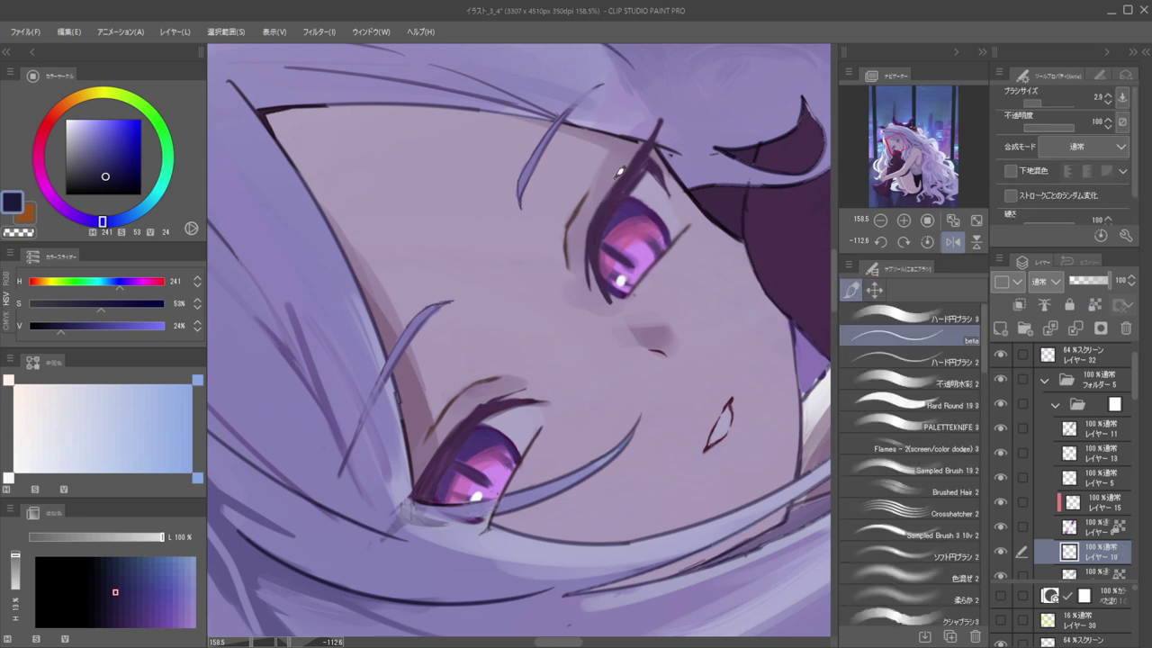
left_click_drag(606, 194, 584, 244)
Add a thin dark line along the right upper eyelid
left_click_drag(583, 203, 539, 201)
left_click_drag(660, 186, 459, 187)
key("h")
mouse_move(449, 252)
left_mouse_down()
mouse_move(586, 258)
mouse_move(594, 282)
mouse_move(614, 277)
left_mouse_up()
scroll(621, 240, "up", 2)
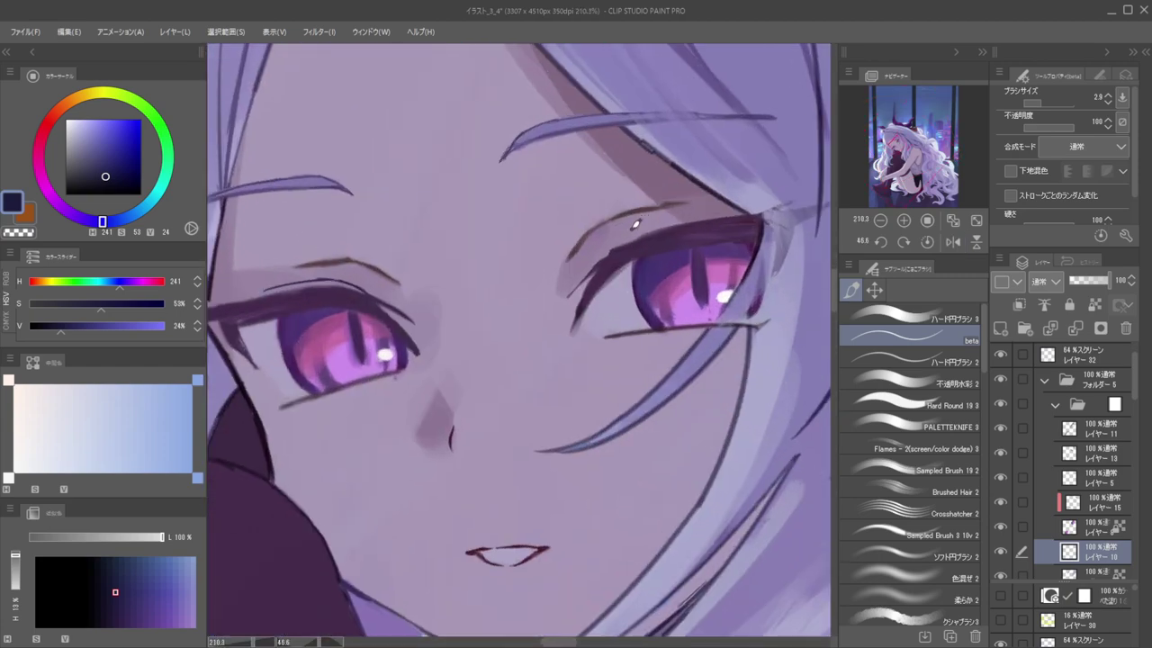
mouse_move(593, 244)
left_mouse_down()
mouse_move(647, 224)
mouse_move(711, 213)
left_mouse_up()
Tint both eyelid lines purple using lock transparency and a 17.5 brush
left_click(55, 200)
key("/")
key("]")
left_click_drag(611, 249, 722, 218)
scroll(772, 185, "down", 5)
scroll(590, 229, "up", 6)
left_click_drag(625, 227, 568, 212)
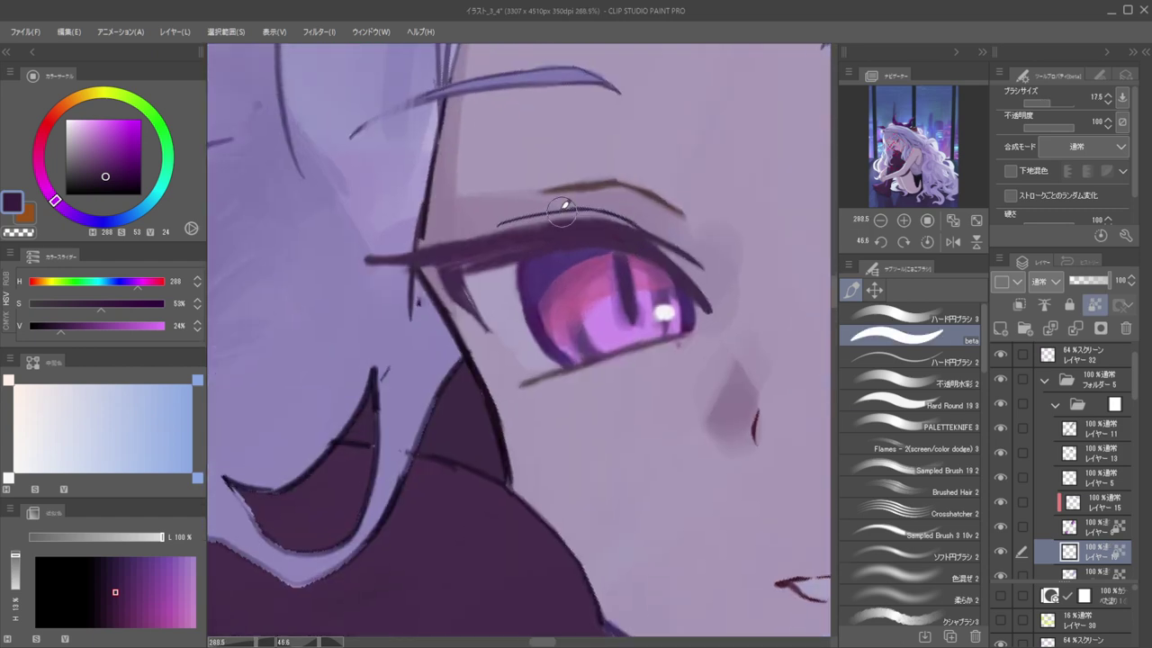
scroll(549, 212, "down", 10)
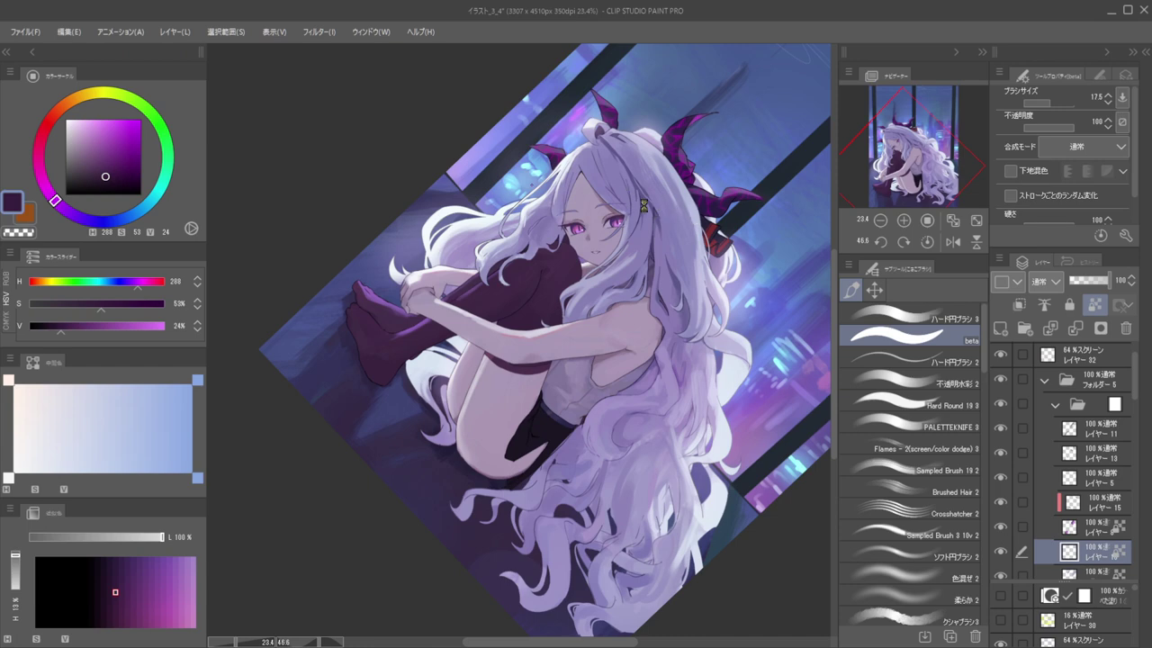
left_click_drag(672, 205, 594, 144)
left_click_drag(622, 181, 685, 207)
key("h")
key("h")
left_click_drag(645, 243, 711, 238)
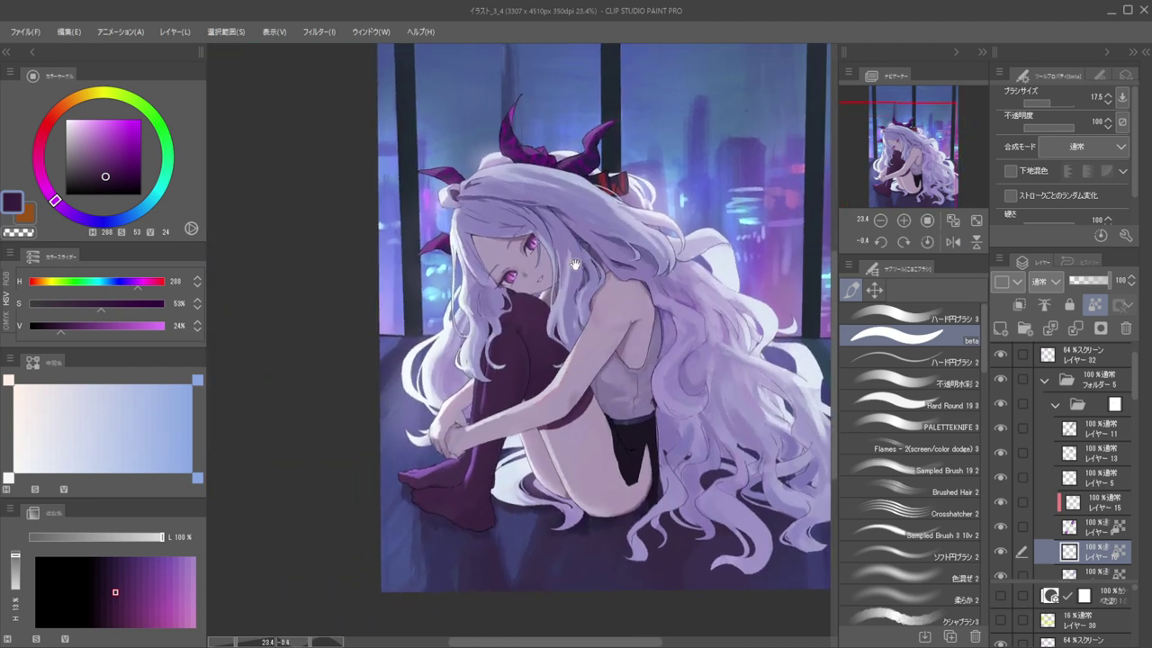
left_click_drag(556, 249, 528, 244)
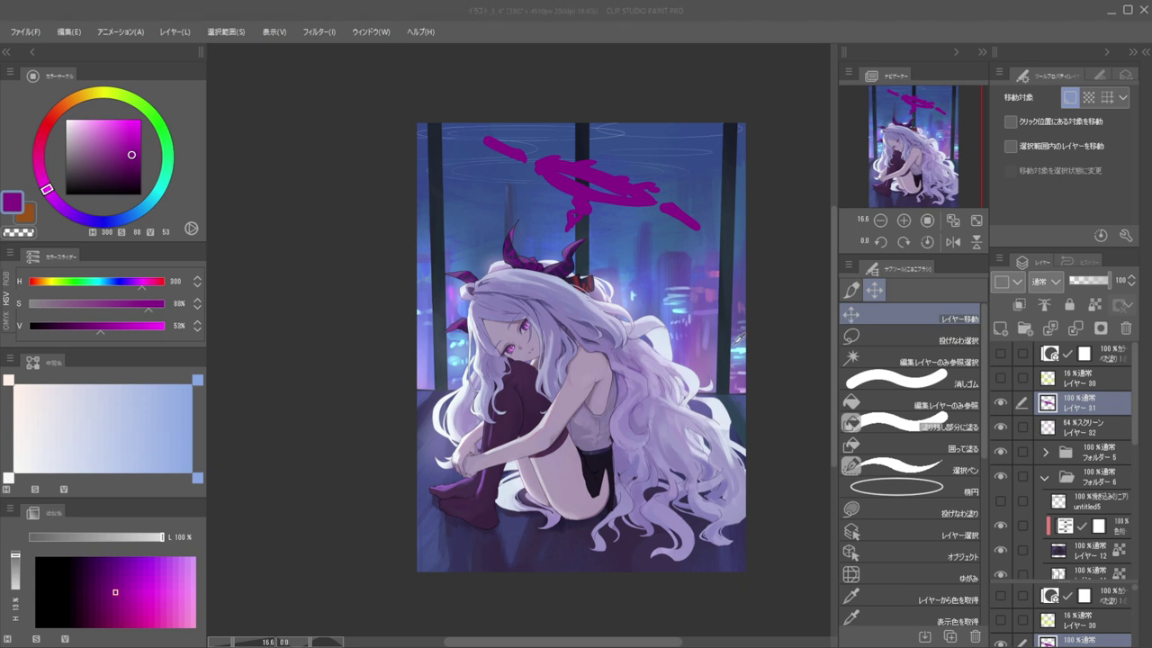
Add a white fill layer over the artwork at 40% opacity
left_click(1089, 241)
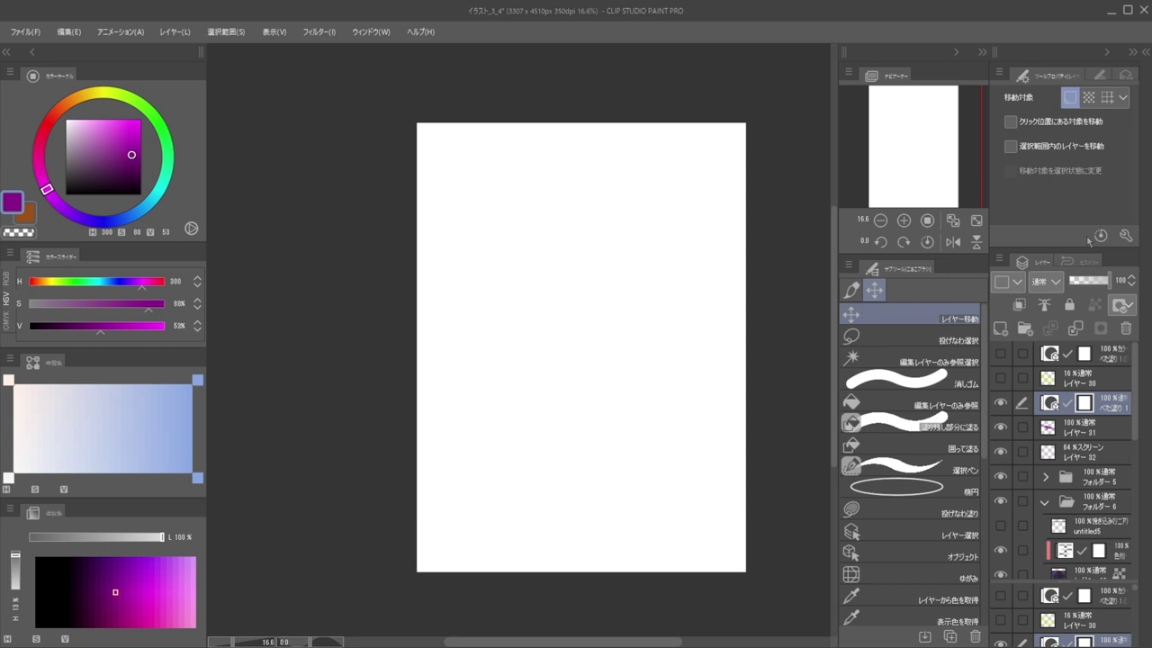
left_click(1092, 282)
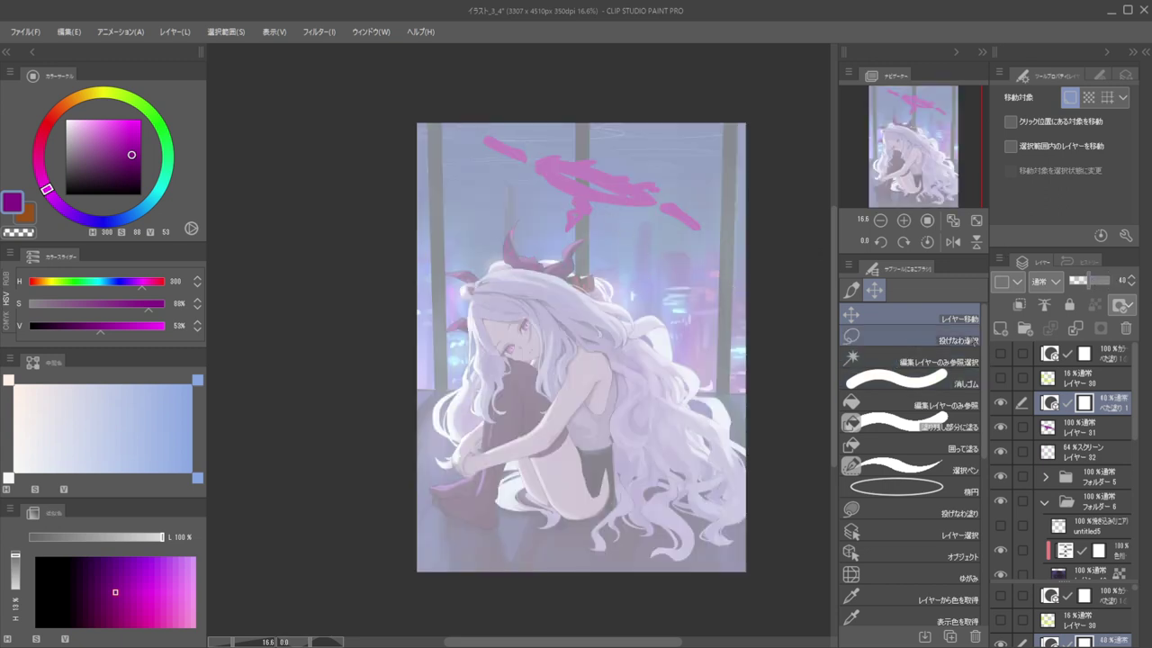
left_click(851, 289)
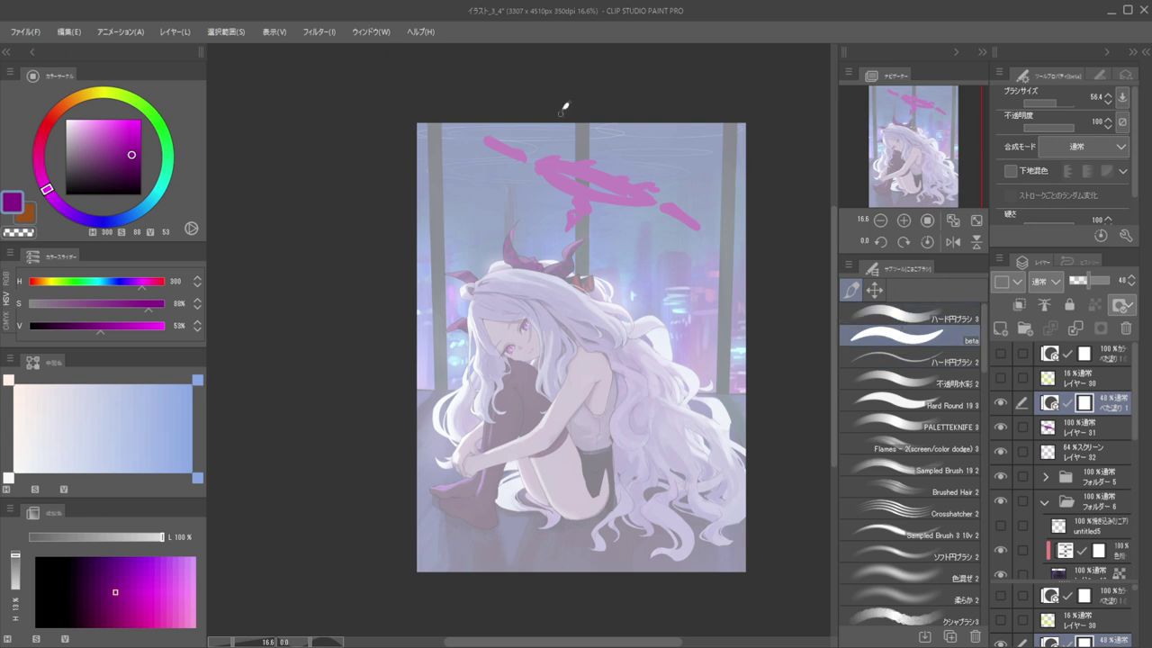
left_click(874, 290)
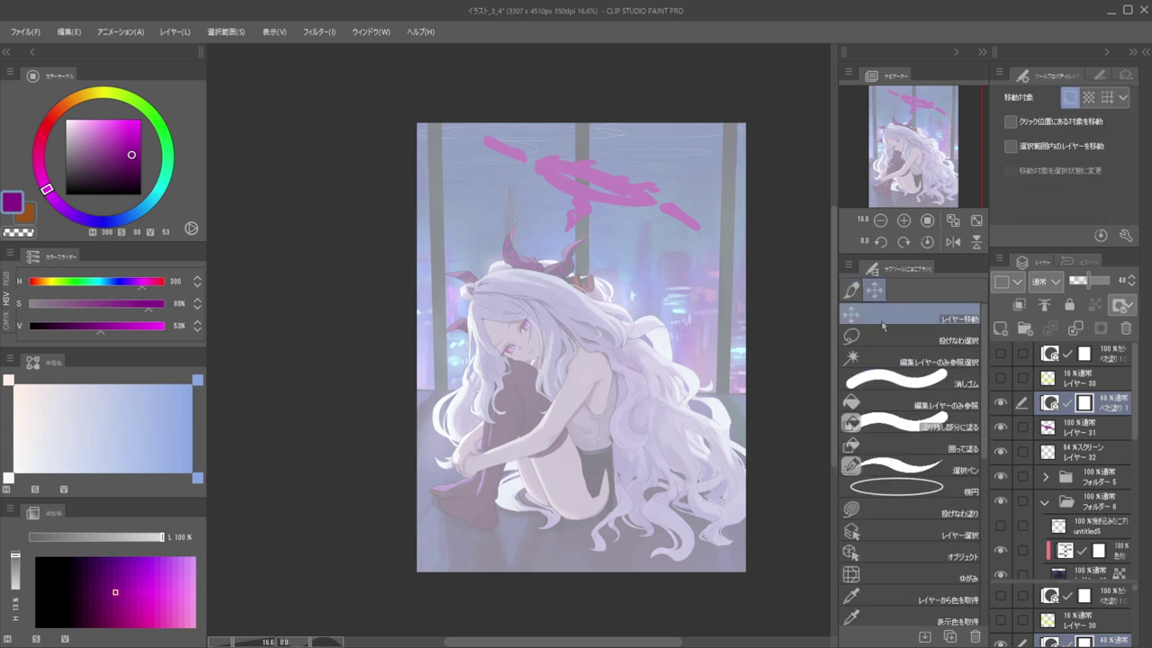
Choose the Ellipse tool with a 271.5 line width on a new halo layer
left_click(903, 490)
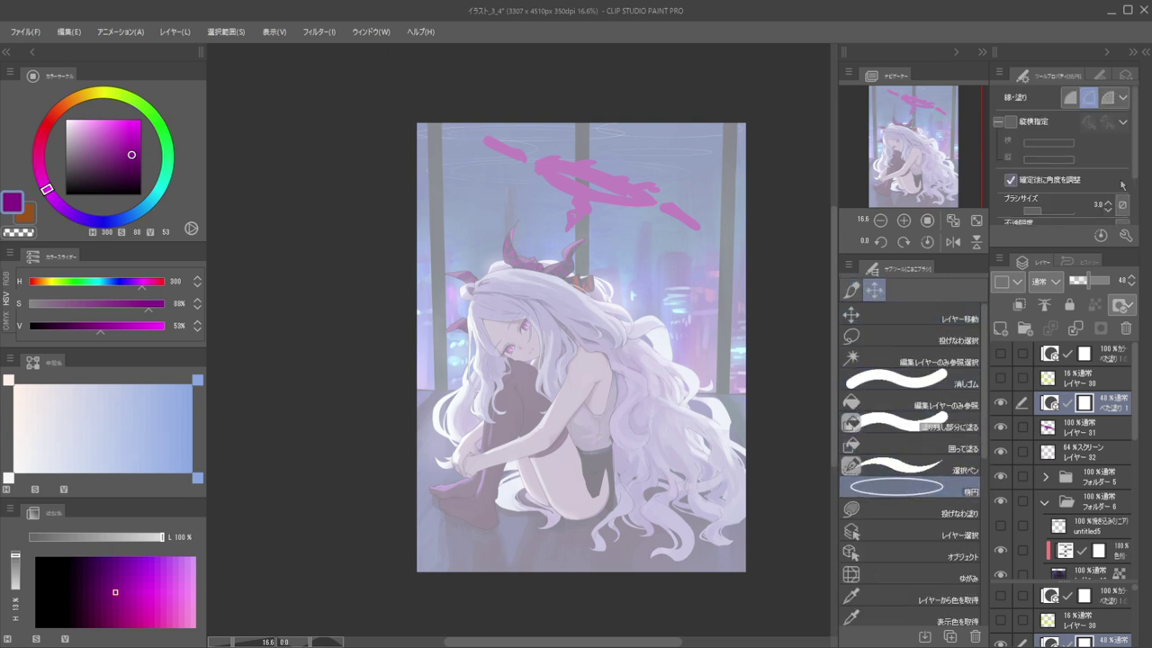
left_click_drag(1040, 211, 1071, 211)
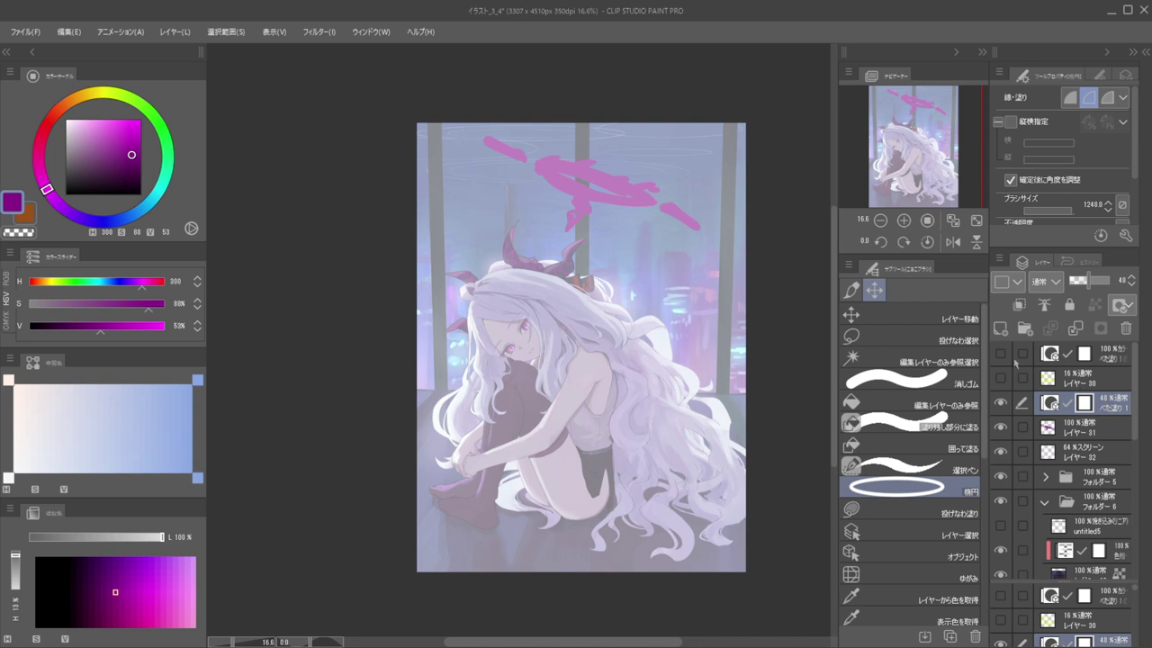
left_click(1001, 328)
mouse_move(536, 208)
left_mouse_down()
mouse_move(539, 162)
mouse_move(487, 184)
mouse_move(613, 231)
mouse_move(641, 215)
mouse_move(624, 210)
mouse_move(650, 207)
left_mouse_up()
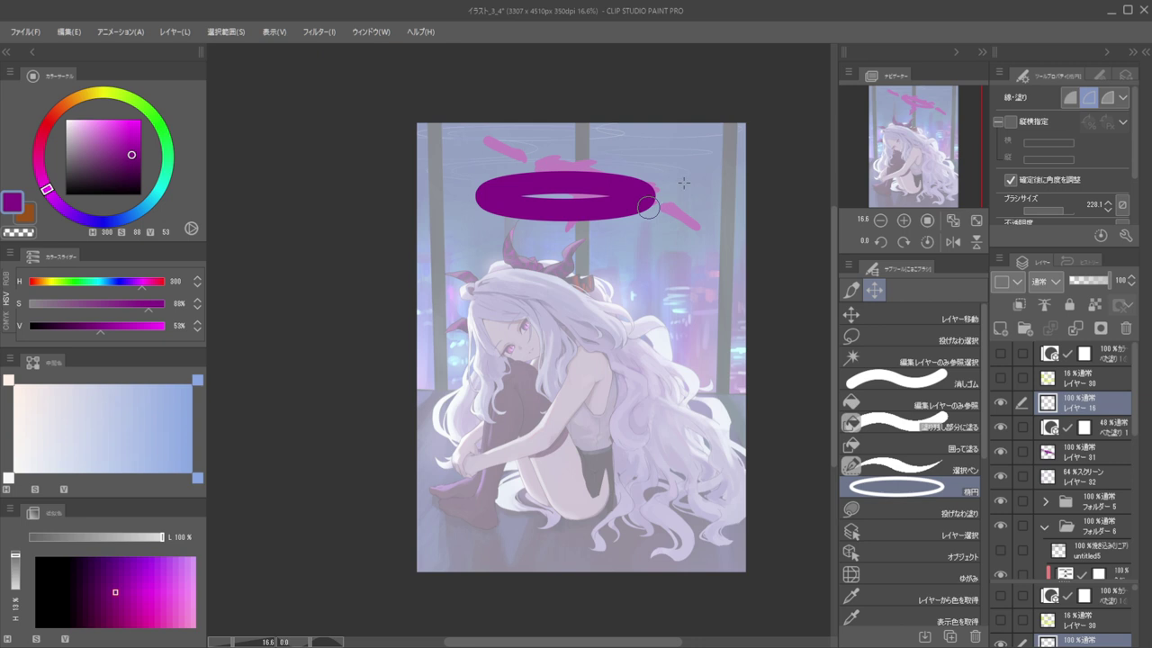
Try several purple ellipses over the halo sketch, undoing each attempt
left_click(683, 183)
key("ctrl+z")
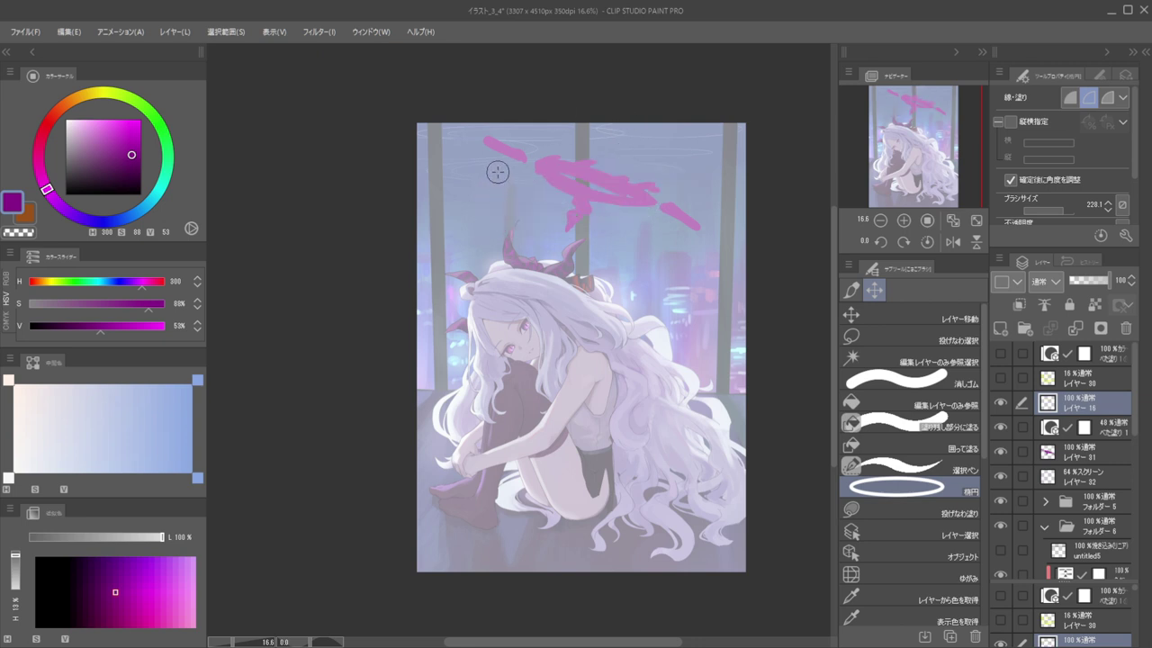
left_click_drag(493, 171, 649, 199)
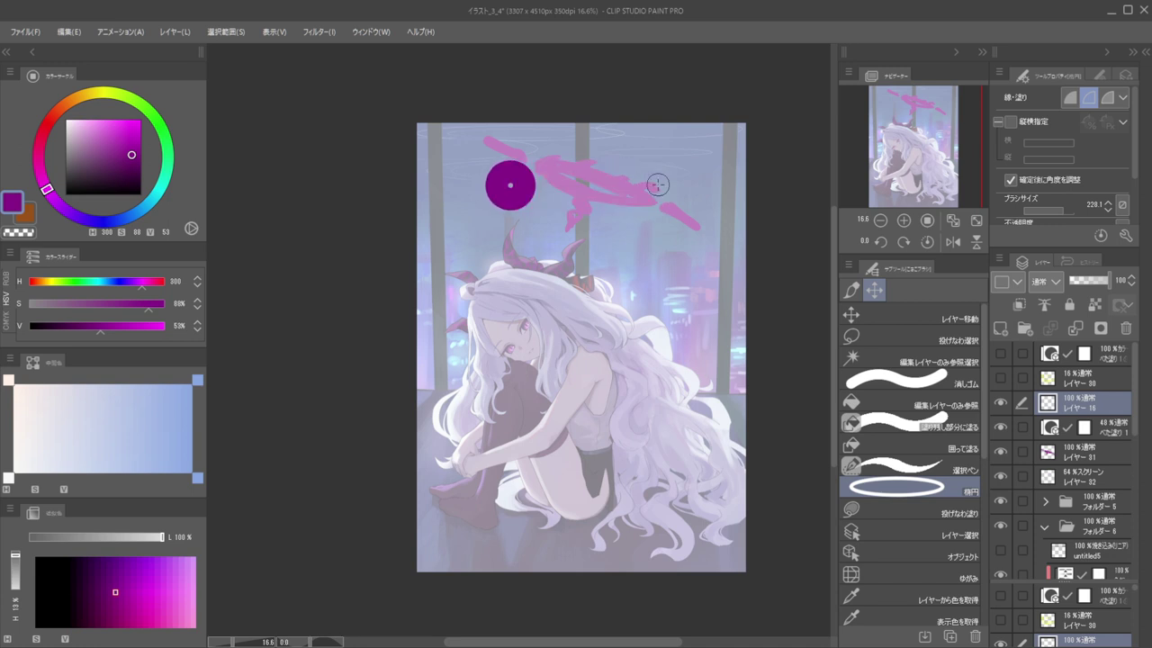
key("ctrl+z")
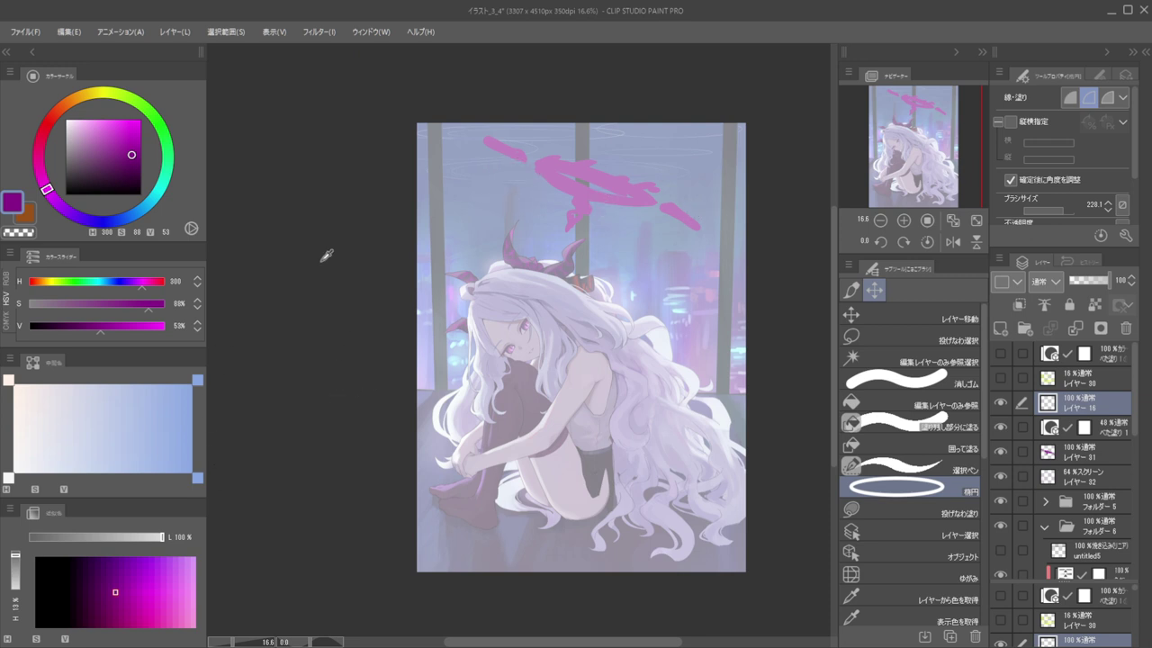
mouse_move(613, 295)
left_mouse_down()
mouse_move(585, 304)
mouse_move(574, 255)
mouse_move(576, 295)
mouse_move(599, 296)
left_mouse_up()
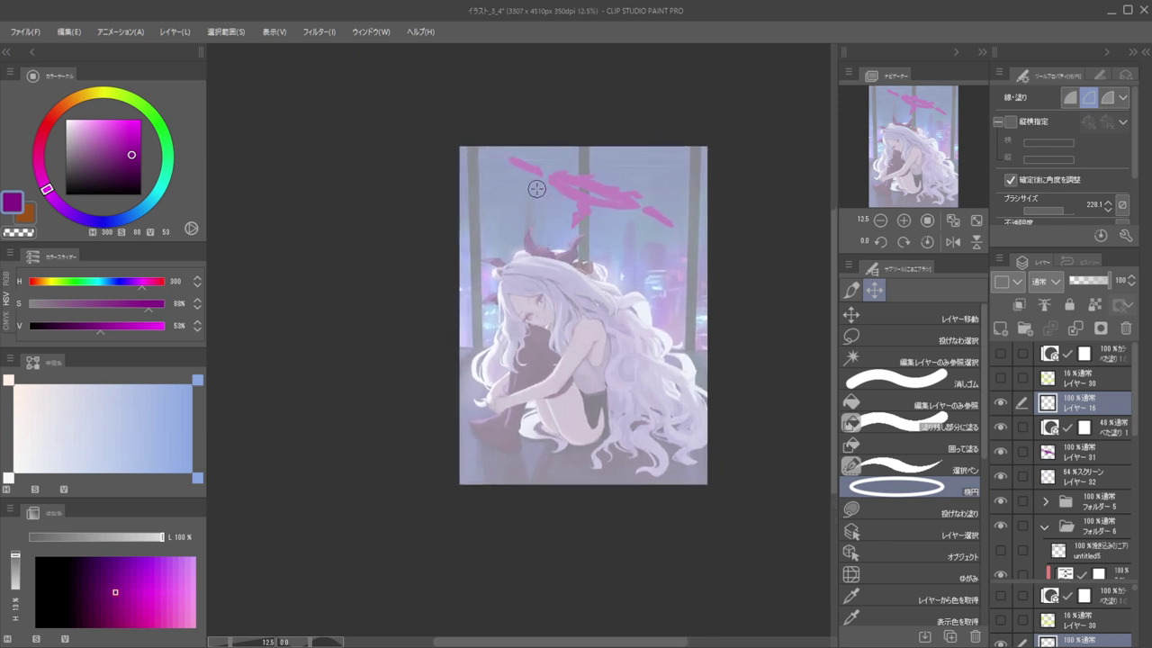
left_click_drag(521, 184, 662, 205)
key("ctrl+z")
Reduce the line width to 189.2 and draw the purple ring over the halo sketch
left_click_drag(1059, 204, 1063, 210)
left_click_drag(531, 184, 654, 201)
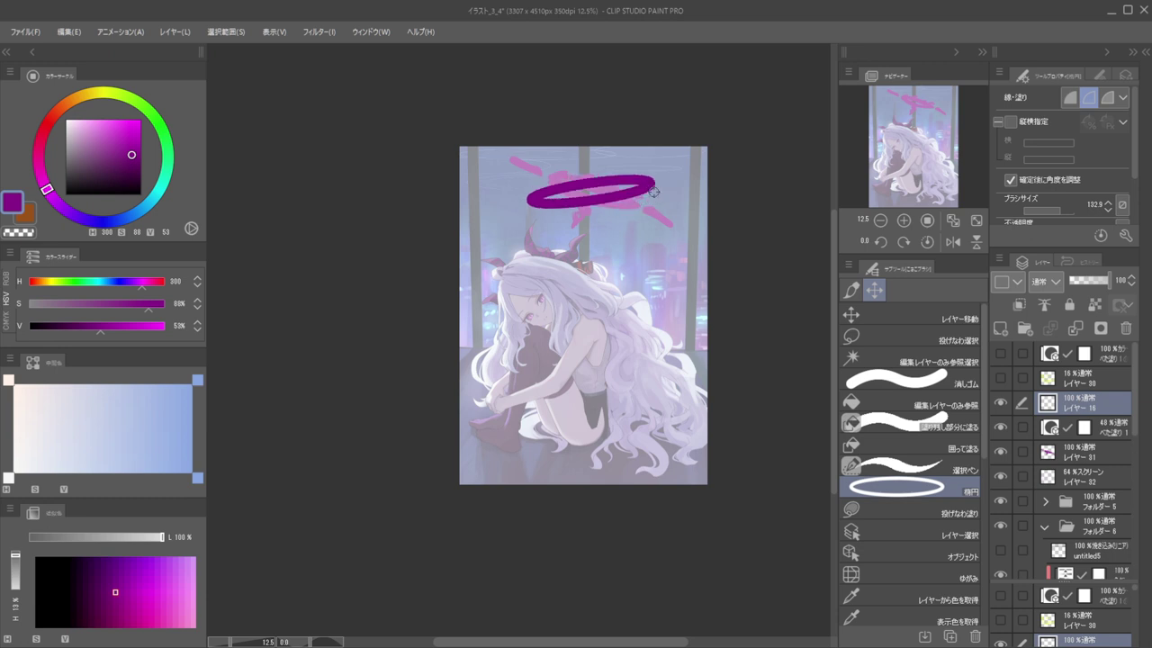
key("Escape")
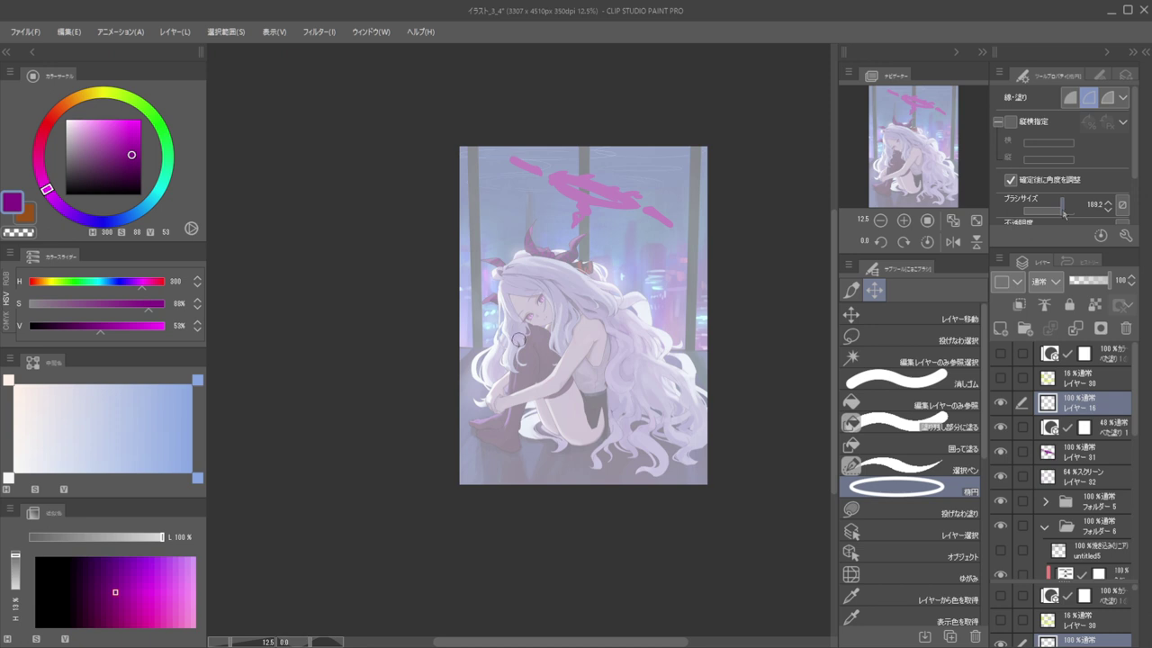
left_click_drag(532, 183, 657, 197)
left_click_drag(544, 190, 651, 208)
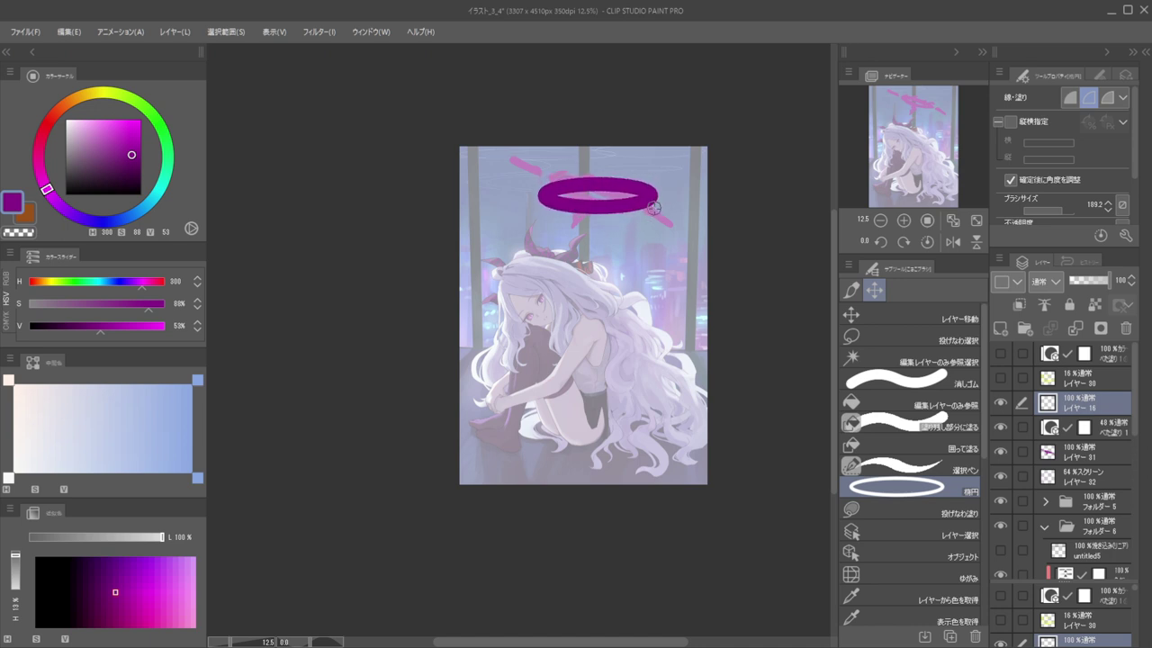
Replace the tilted ellipse with a level purple halo ring
left_click(670, 174)
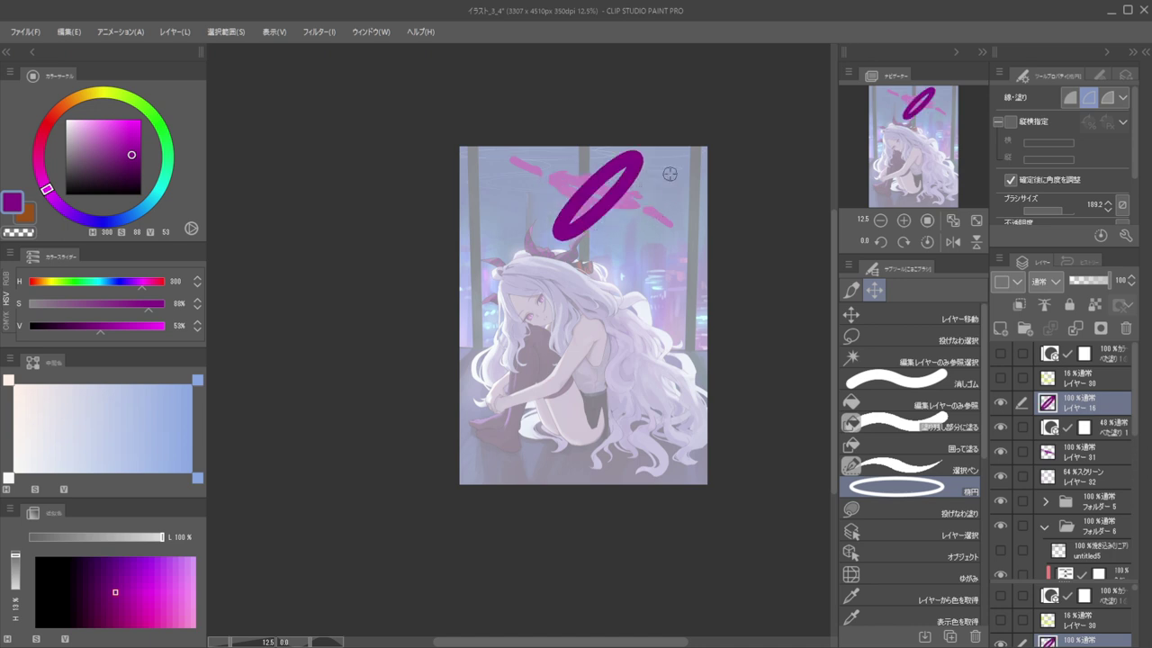
key("ctrl+z")
left_click_drag(544, 180, 654, 191)
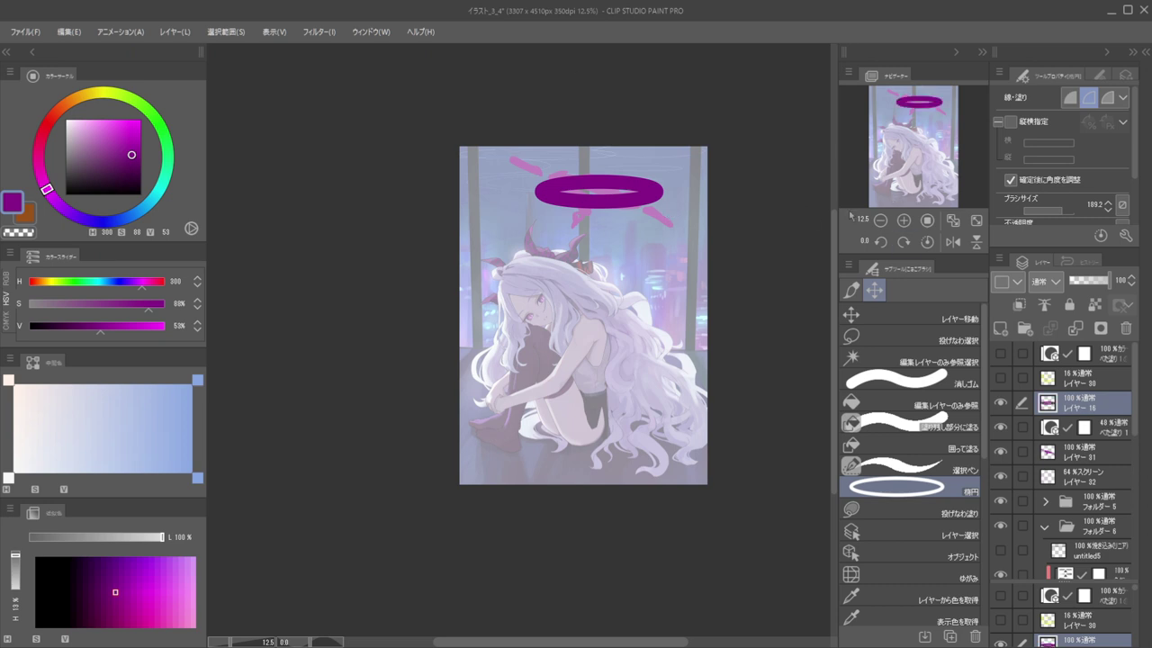
Move the halo layer beneath the 48% fill layer and add a new empty layer
key("k")
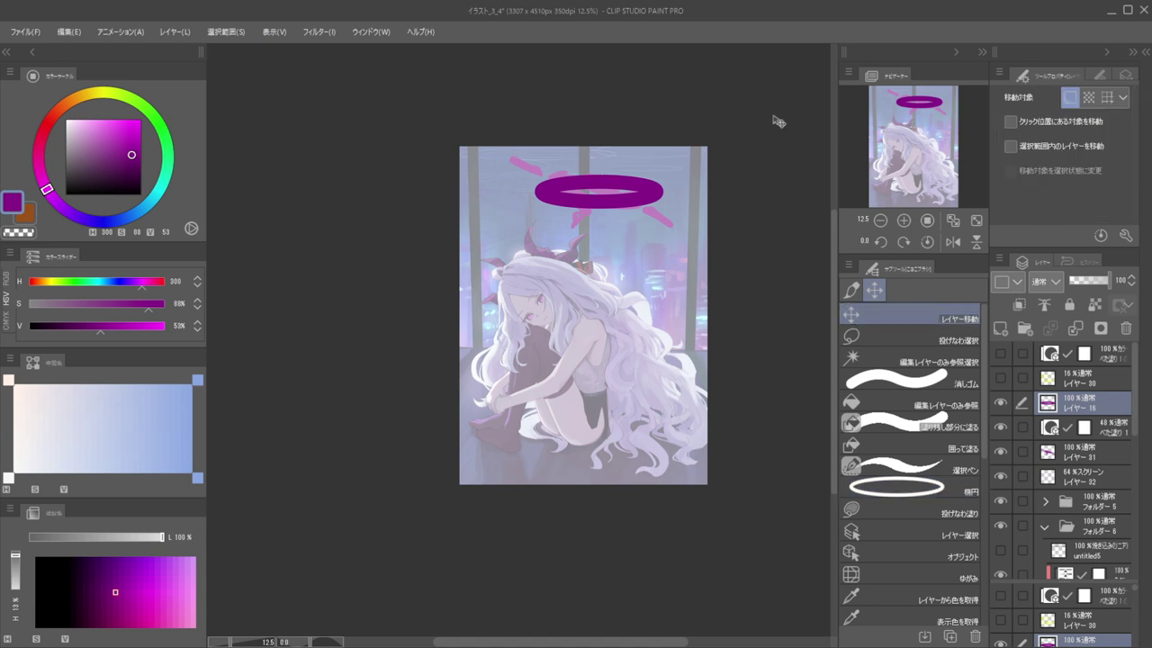
left_click(1084, 281)
key("ctrl+z")
left_click_drag(1078, 404, 1073, 439)
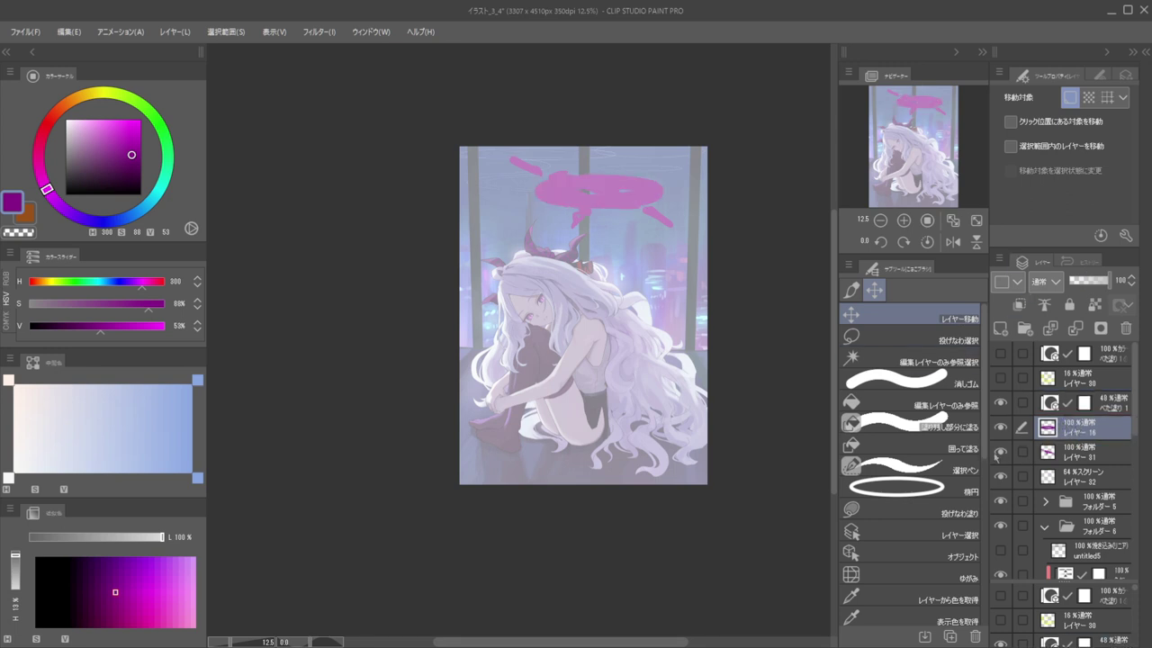
left_click(1076, 402)
left_click(1000, 329)
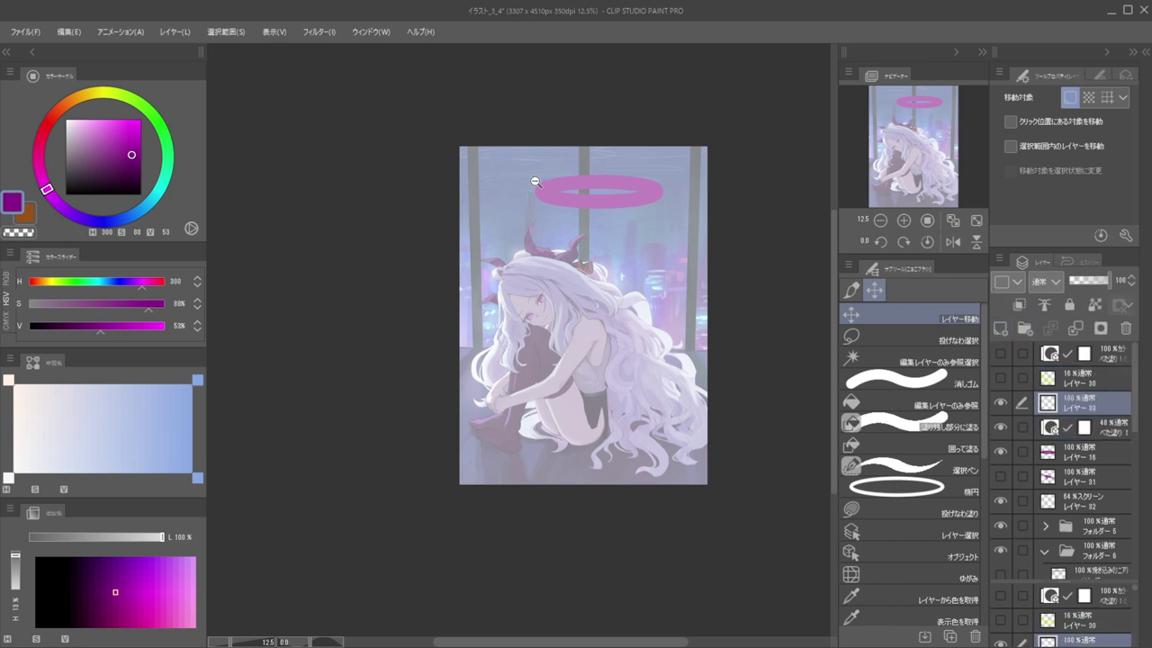
scroll(576, 193, "up", 5)
With a thin hard round brush, try outlining the ring's left edge, undoing the strokes
left_click(851, 288)
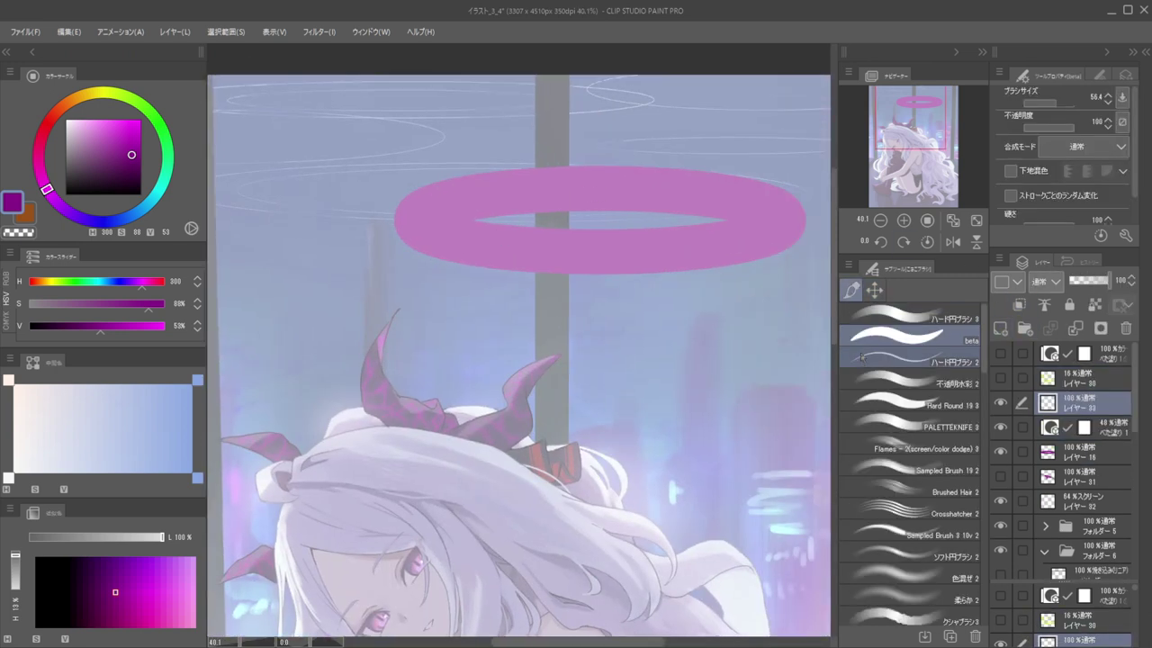
left_click(859, 359)
left_click_drag(574, 204, 687, 237)
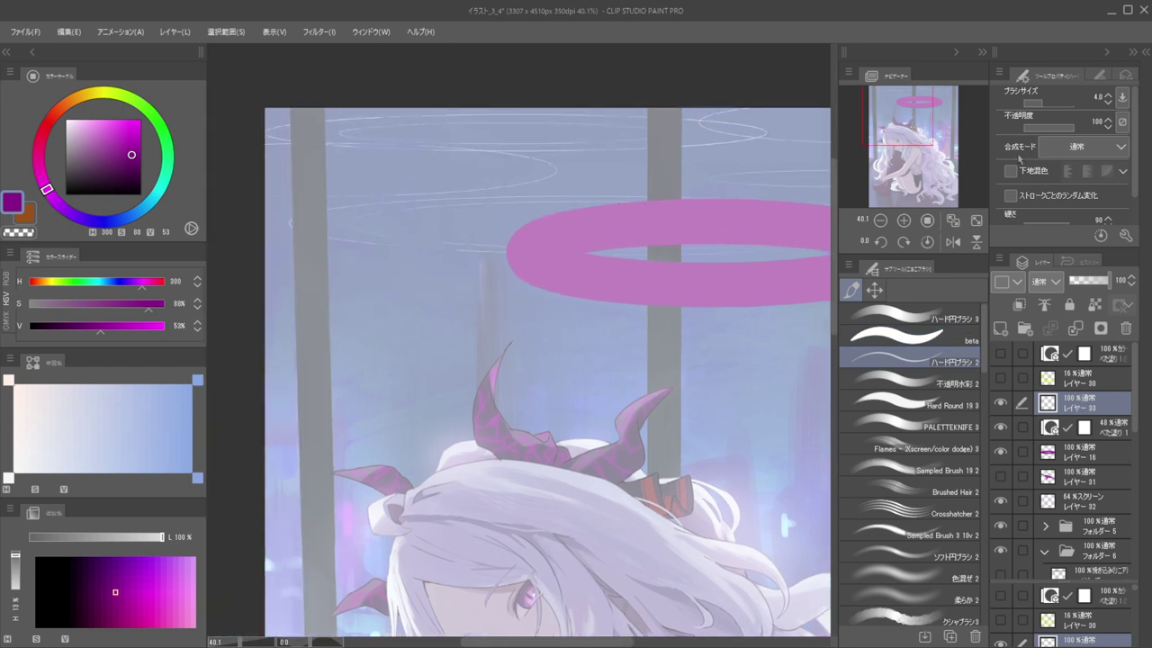
scroll(1120, 167, "down", 1)
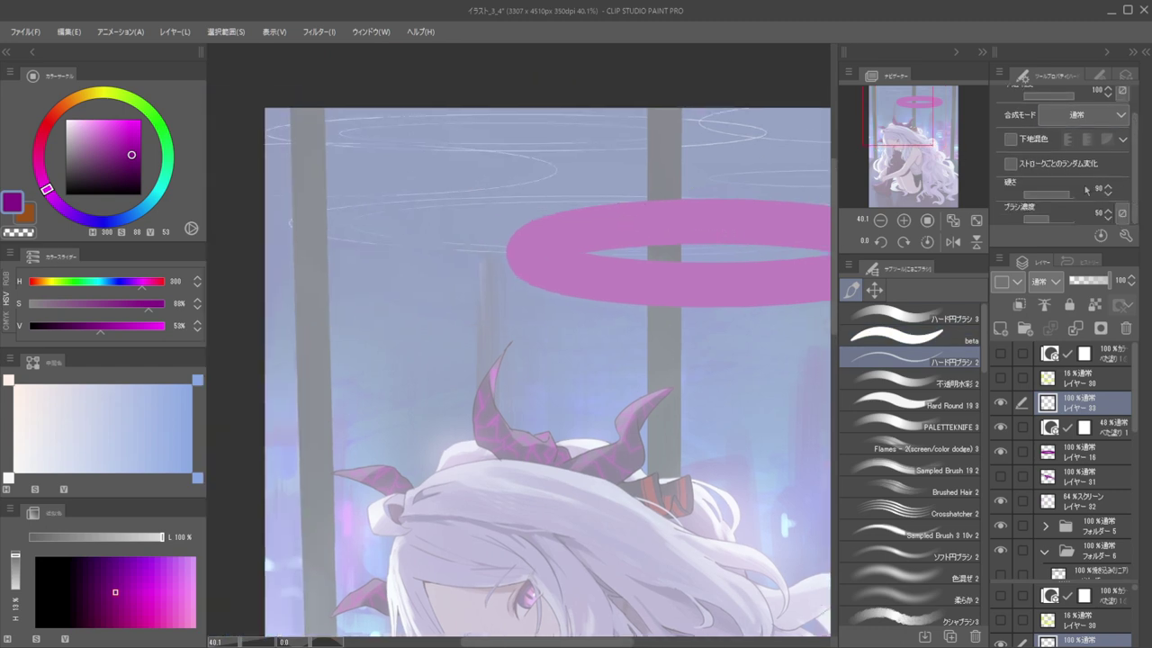
mouse_move(526, 225)
left_mouse_down()
mouse_move(465, 220)
mouse_move(545, 225)
mouse_move(500, 313)
left_mouse_up()
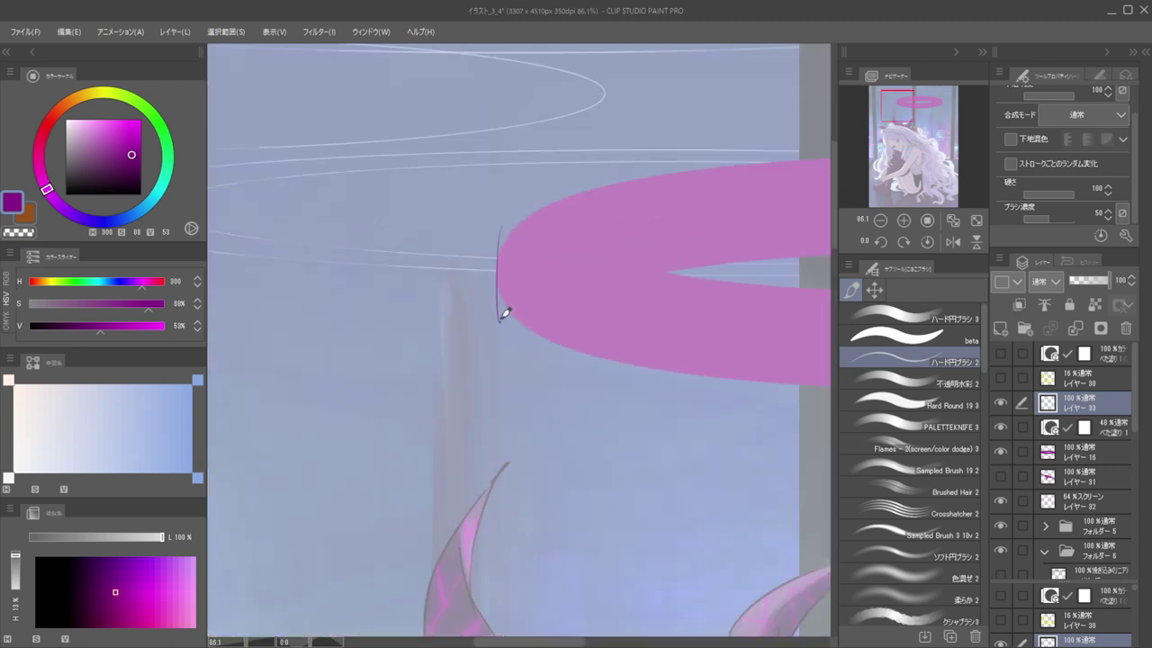
key("ctrl+z")
left_click_drag(506, 207, 508, 290)
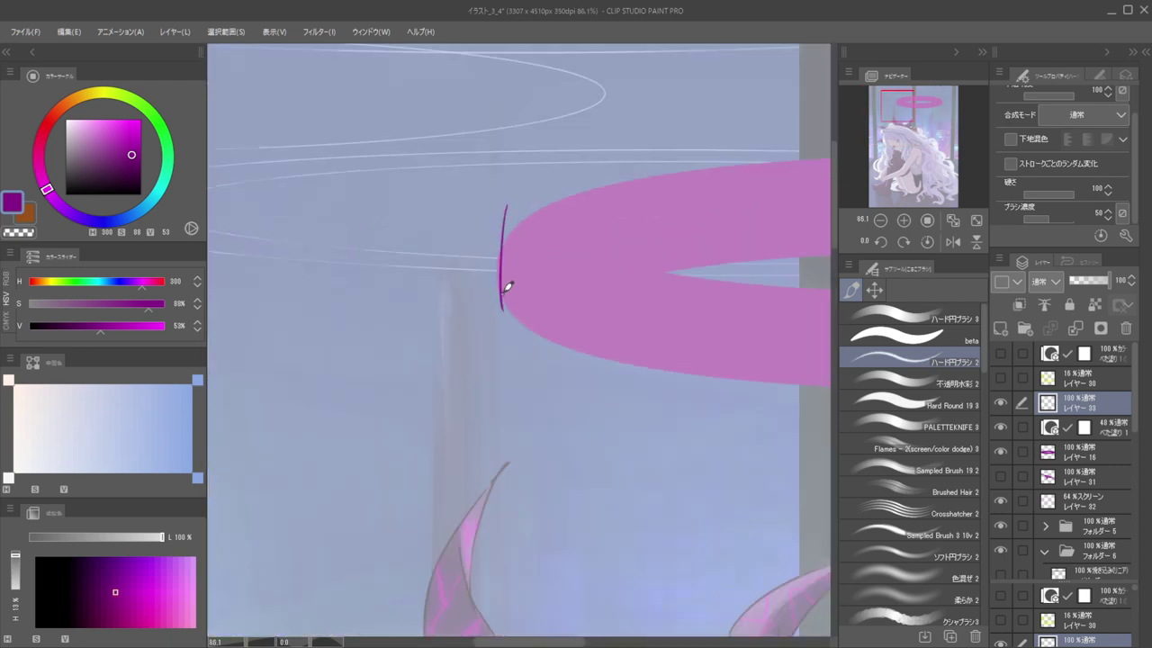
key("ctrl+z")
left_click_drag(506, 210, 509, 300)
key("ctrl+z")
Switch to a brighter magenta and attempt more outlines along the ring's edge, undoing them
left_click_drag(46, 189, 41, 177)
left_click_drag(116, 158, 127, 136)
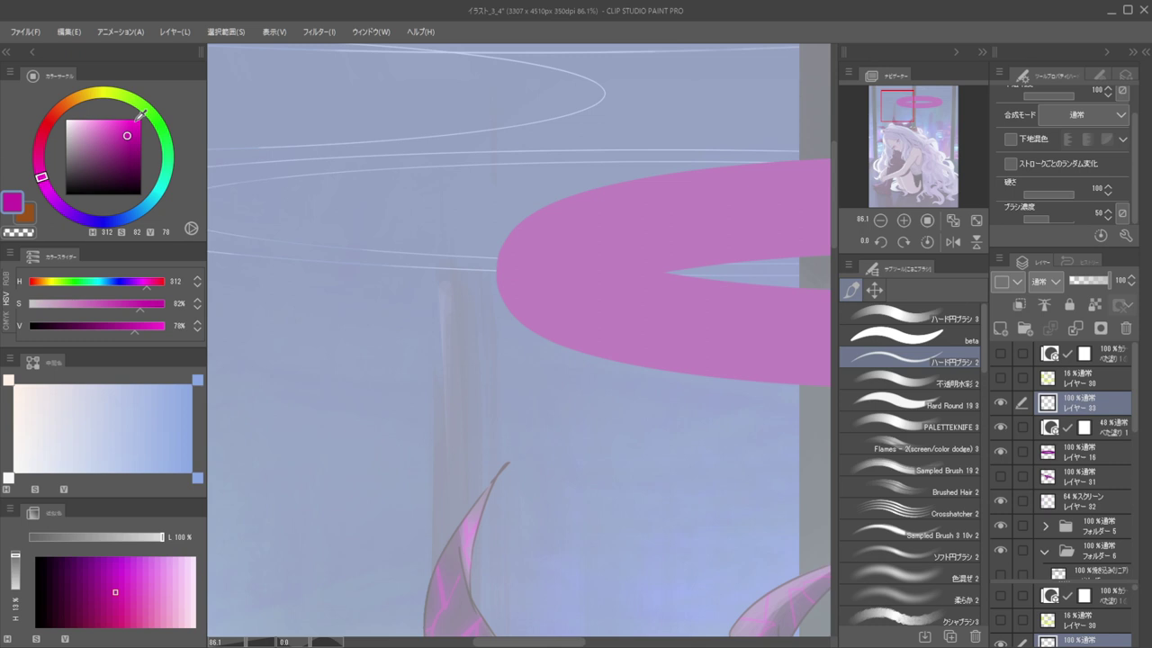
left_click_drag(505, 223, 512, 307)
left_click_drag(498, 230, 514, 237)
key("ctrl+z")
mouse_move(596, 202)
left_mouse_down()
mouse_move(507, 252)
mouse_move(548, 168)
left_mouse_up()
scroll(597, 170, "up", 3)
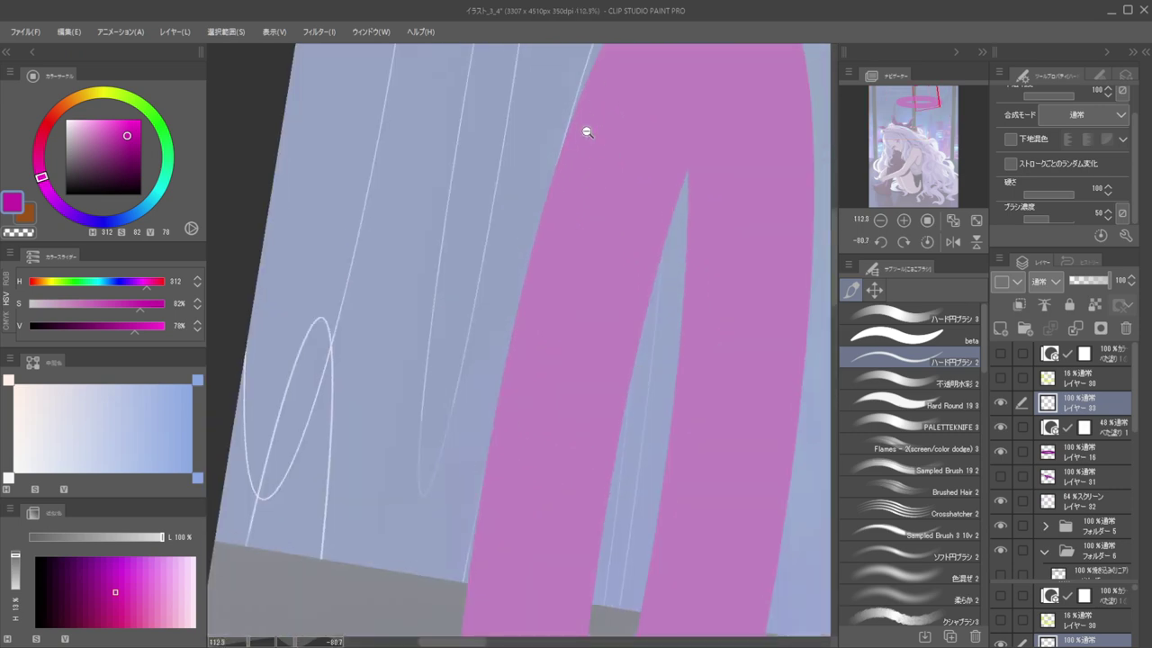
left_click_drag(586, 128, 596, 189)
left_click_drag(640, 95, 566, 237)
key("ctrl+z")
left_click_drag(632, 95, 568, 223)
key("ctrl+z")
On Layer 16, paint the pink ring over in dark purple and level the canvas
left_click(1067, 450)
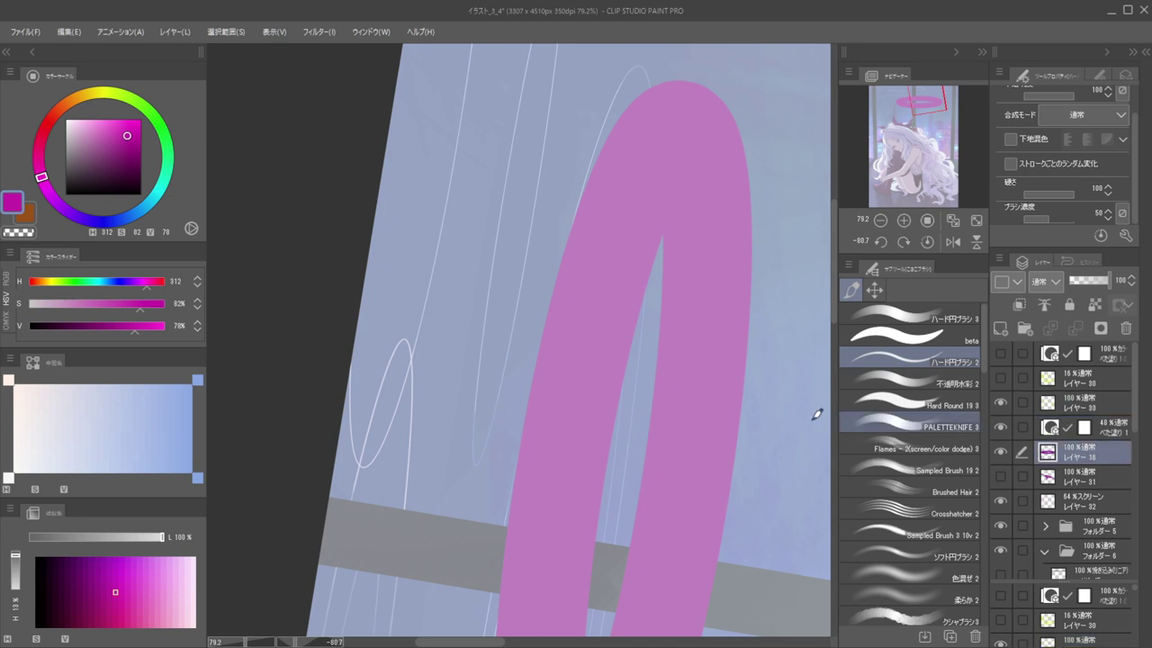
left_click_drag(125, 162, 105, 176)
scroll(656, 168, "down", 5)
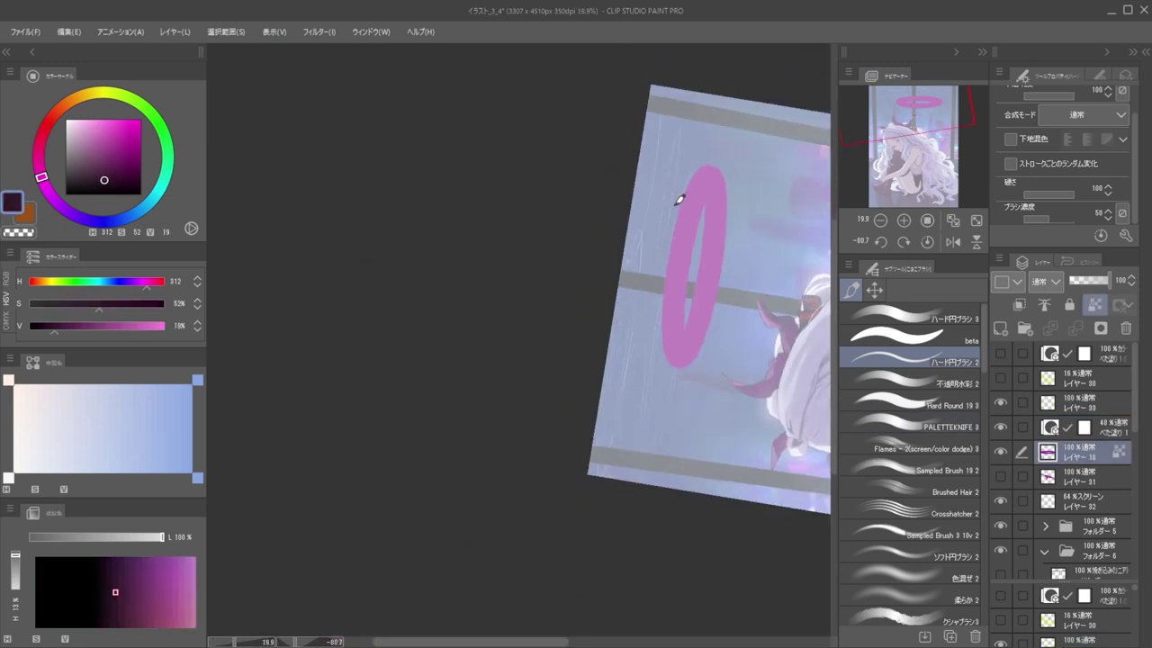
key("e")
key("b")
mouse_move(700, 141)
left_mouse_down()
mouse_move(704, 351)
mouse_move(666, 227)
mouse_move(678, 211)
left_mouse_up()
mouse_move(768, 245)
left_mouse_down()
mouse_move(776, 350)
mouse_move(626, 500)
mouse_move(646, 248)
left_mouse_up()
left_click_drag(743, 280, 748, 305)
left_click_drag(749, 304, 733, 259)
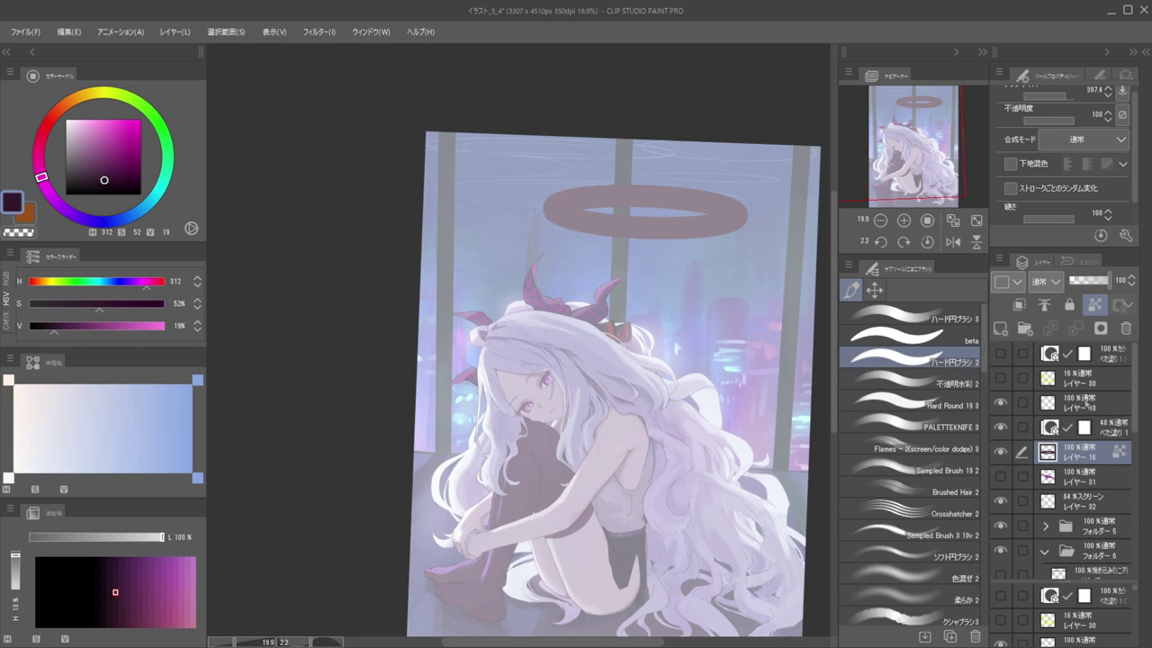
On the empty layer above the halo, draw a thin magenta guide line down its left edge
left_click(1080, 402)
scroll(650, 245, "up", 3)
left_click_drag(650, 246, 635, 251)
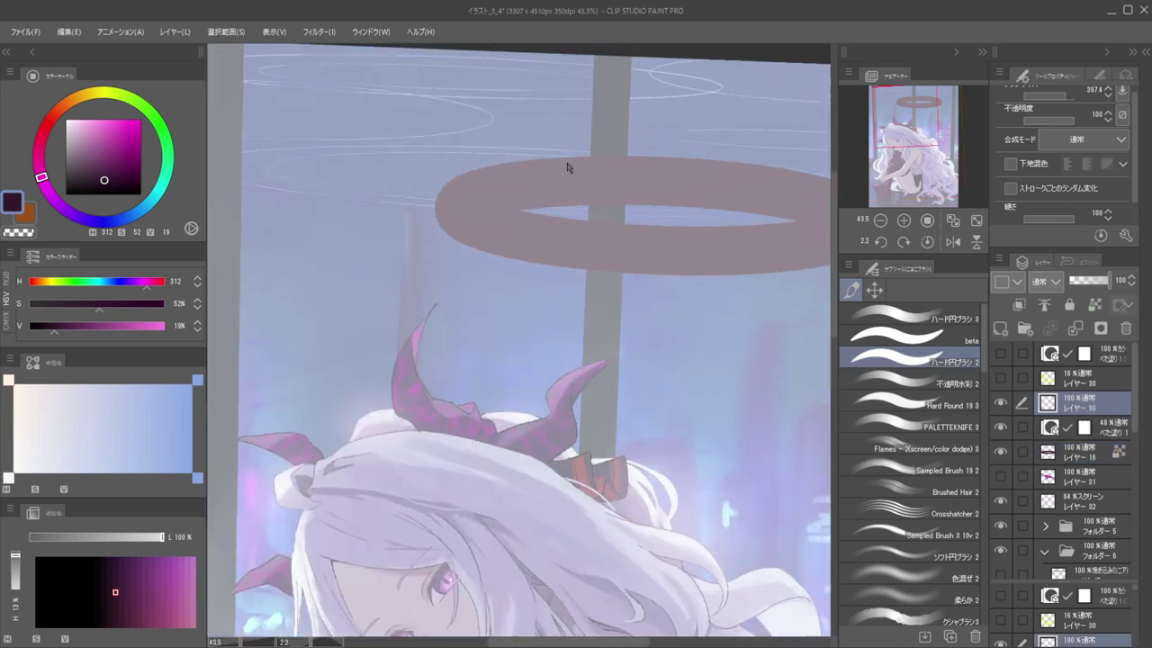
key("[")
key("[")
key("[")
key("[")
key("[")
key("[")
key("[")
key("[")
key("[")
key("[")
key("[")
key("[")
key("[")
key("[")
key("[")
key("[")
key("[")
key("[")
key("[")
key("[")
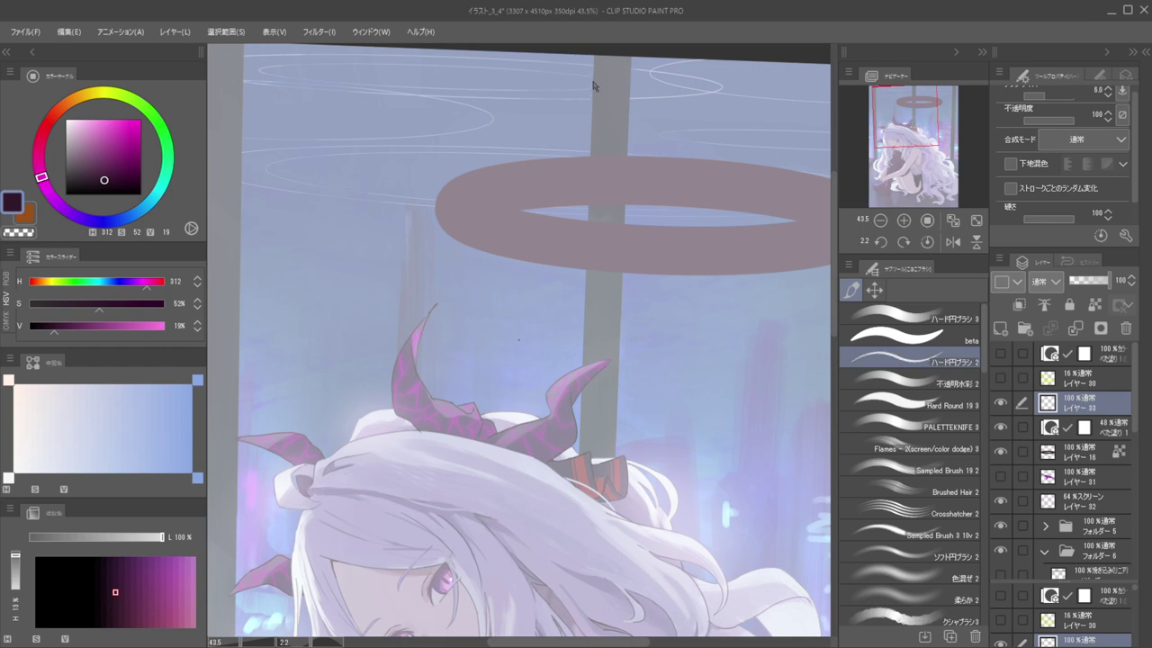
left_click_drag(438, 186, 481, 213)
left_click_drag(467, 154, 442, 363)
key("ctrl+z")
left_click_drag(112, 157, 117, 131)
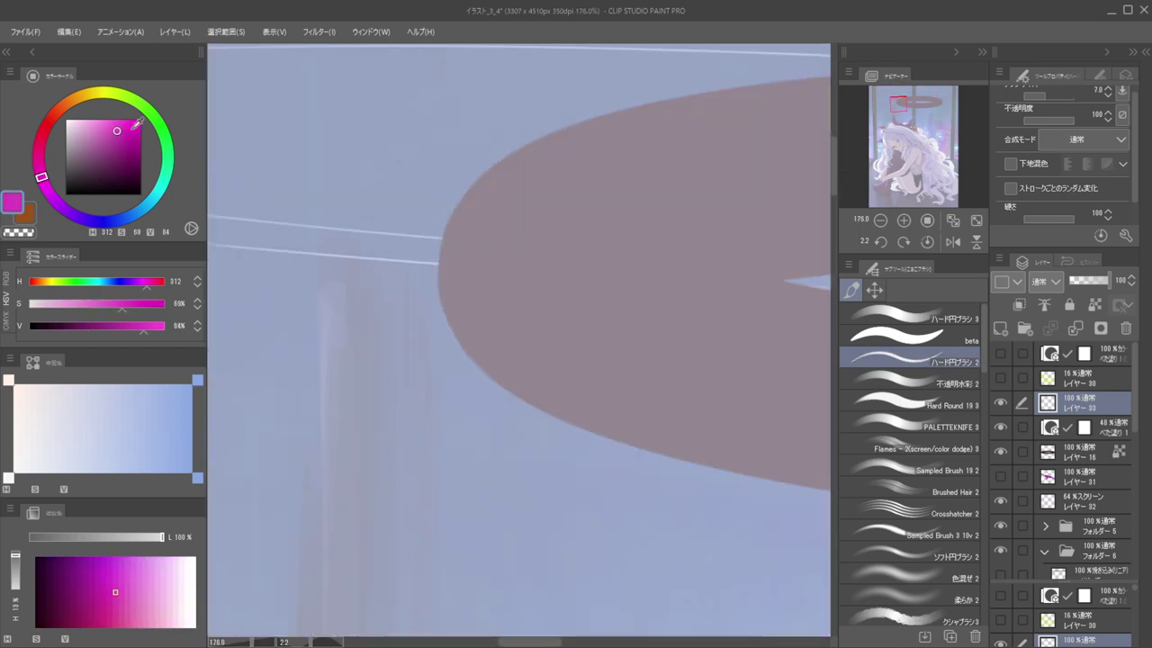
mouse_move(461, 143)
left_mouse_down()
mouse_move(444, 288)
mouse_move(450, 388)
left_mouse_up()
key("ctrl+z")
left_click_drag(452, 164, 428, 389)
key("ctrl+z")
left_click_drag(465, 141, 447, 391)
Add a matching magenta guide line down the halo's right edge
left_click_drag(450, 254, 407, 245)
left_click_drag(626, 244, 606, 226)
mouse_move(799, 169)
left_mouse_down()
mouse_move(638, 205)
mouse_move(712, 280)
left_mouse_up()
scroll(736, 259, "up", 4)
left_click_drag(774, 188, 771, 387)
key("ctrl+z")
left_click_drag(775, 187, 758, 382)
key("ctrl+z")
left_click_drag(772, 182, 756, 396)
scroll(761, 222, "down", 5)
mouse_move(762, 221)
left_mouse_down()
mouse_move(614, 260)
mouse_move(531, 222)
mouse_move(621, 225)
left_mouse_up()
scroll(570, 146, "up", 5)
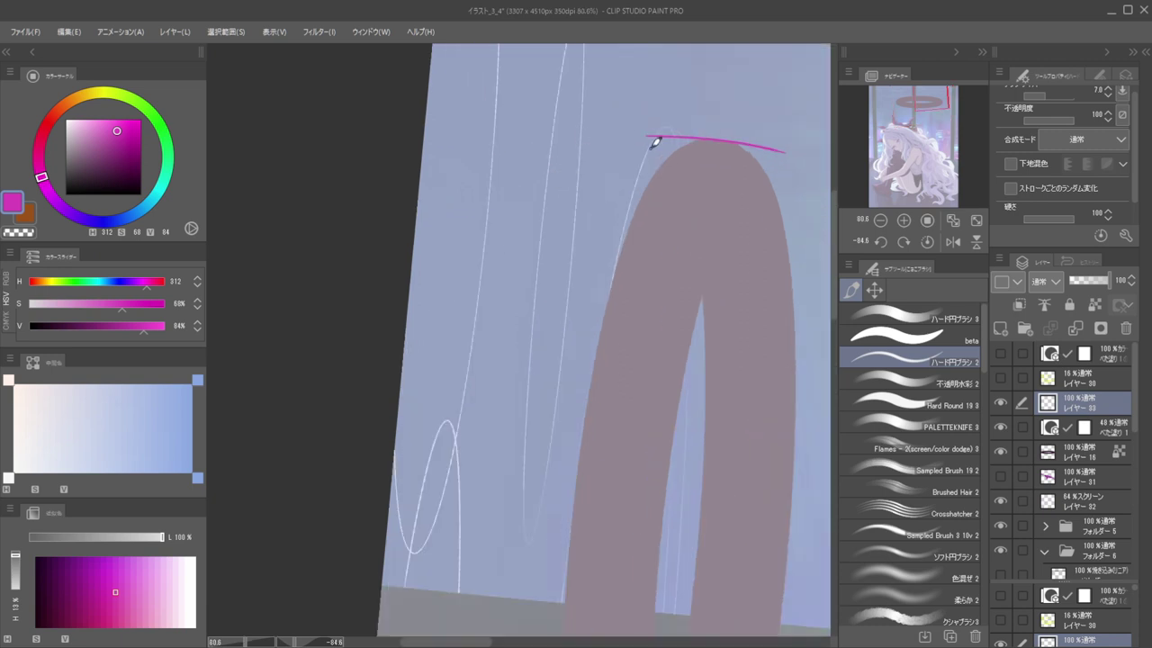
Try a short magenta stroke along the halo's top, then undo it
left_click_drag(666, 136, 655, 182)
key("ctrl+z")
mouse_move(738, 180)
left_mouse_down()
mouse_move(771, 226)
mouse_move(628, 368)
left_mouse_up()
left_click_drag(628, 368, 648, 234)
key("ctrl+z")
mouse_move(712, 264)
left_mouse_down()
mouse_move(660, 274)
mouse_move(658, 370)
mouse_move(548, 354)
left_mouse_up()
On the halo ring's layer, erase the left end straight and touch it up in dark purple
left_click(520, 388, "ctrl+shift")
left_click(518, 387, "alt")
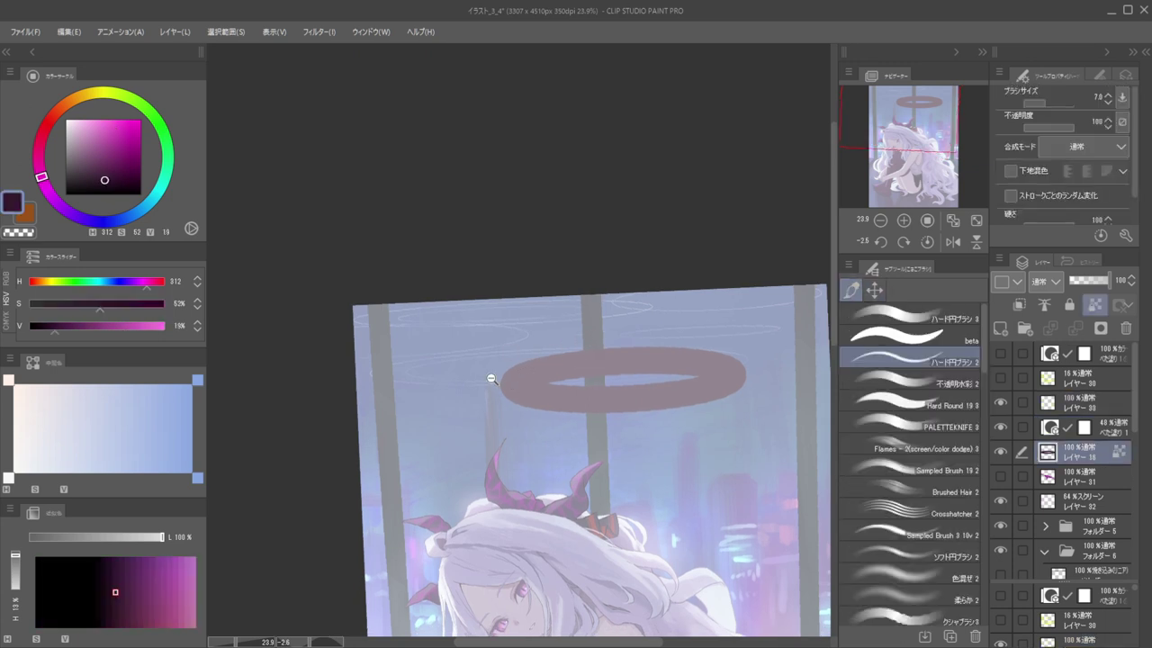
left_click_drag(507, 409, 549, 396)
key("c")
left_click_drag(477, 325, 483, 337)
mouse_move(491, 286)
left_mouse_down()
mouse_move(494, 441)
mouse_move(501, 414)
left_mouse_up()
left_click_drag(503, 310, 505, 407)
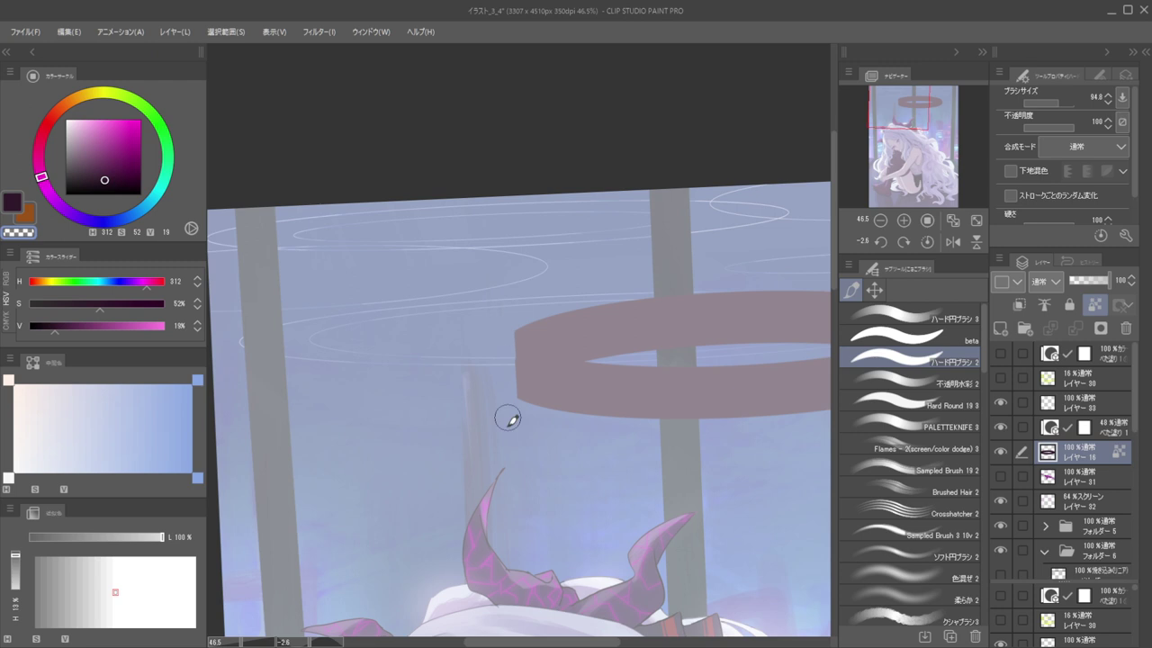
left_click_drag(552, 357, 522, 335)
key("c")
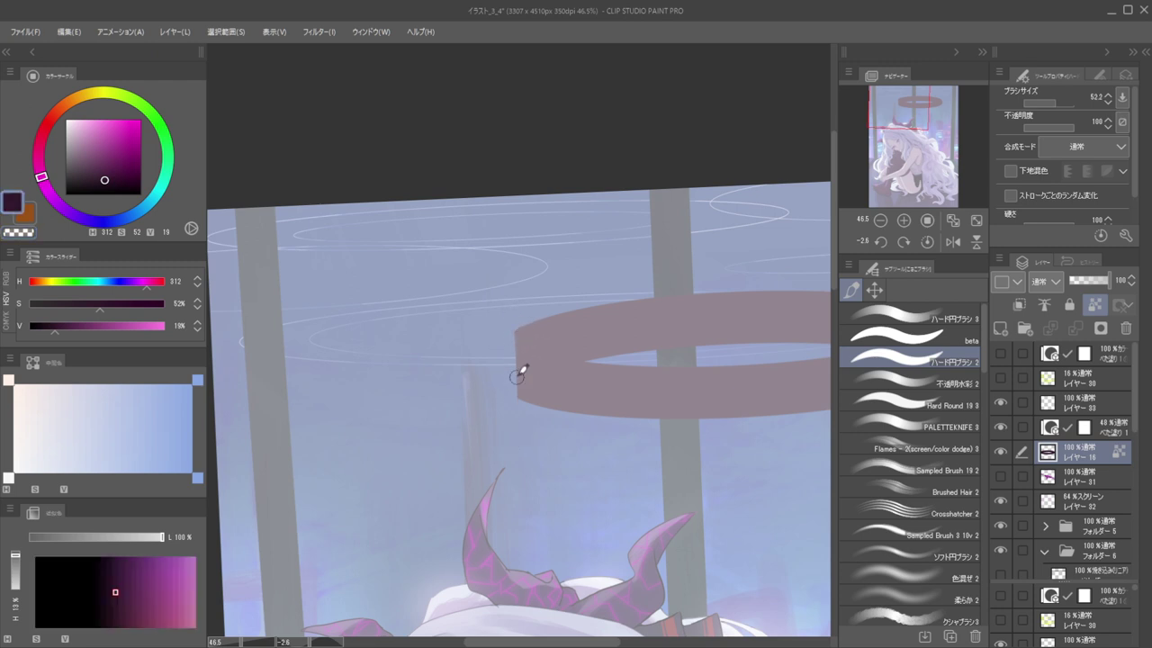
key("/")
mouse_move(530, 336)
left_mouse_down()
mouse_move(524, 366)
mouse_move(525, 323)
mouse_move(523, 372)
left_mouse_up()
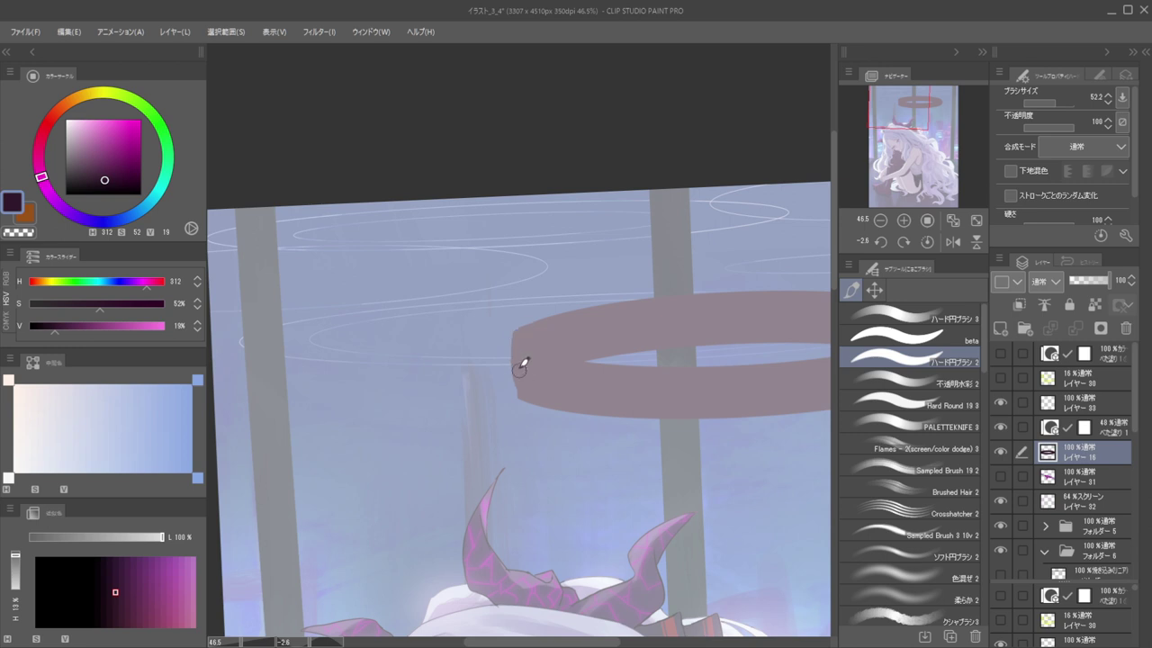
Erase the ring's right end into a vertical edge and fill it out with its dark colour
mouse_move(540, 296)
left_mouse_down()
mouse_move(581, 260)
mouse_move(659, 236)
left_mouse_up()
key("c")
left_click_drag(652, 287, 652, 225)
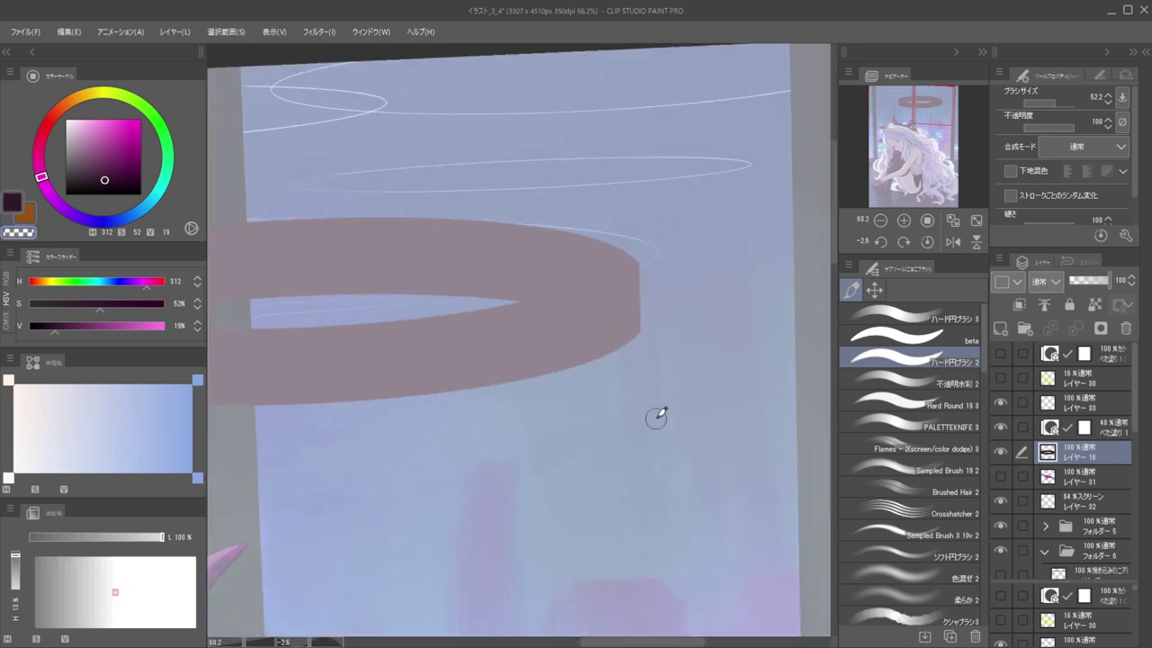
left_click_drag(638, 171, 645, 419)
mouse_move(627, 198)
left_mouse_down()
mouse_move(647, 418)
mouse_move(627, 172)
mouse_move(632, 375)
left_mouse_up()
left_click(607, 249, "alt")
mouse_move(611, 243)
left_mouse_down()
mouse_move(619, 342)
mouse_move(623, 290)
left_mouse_up()
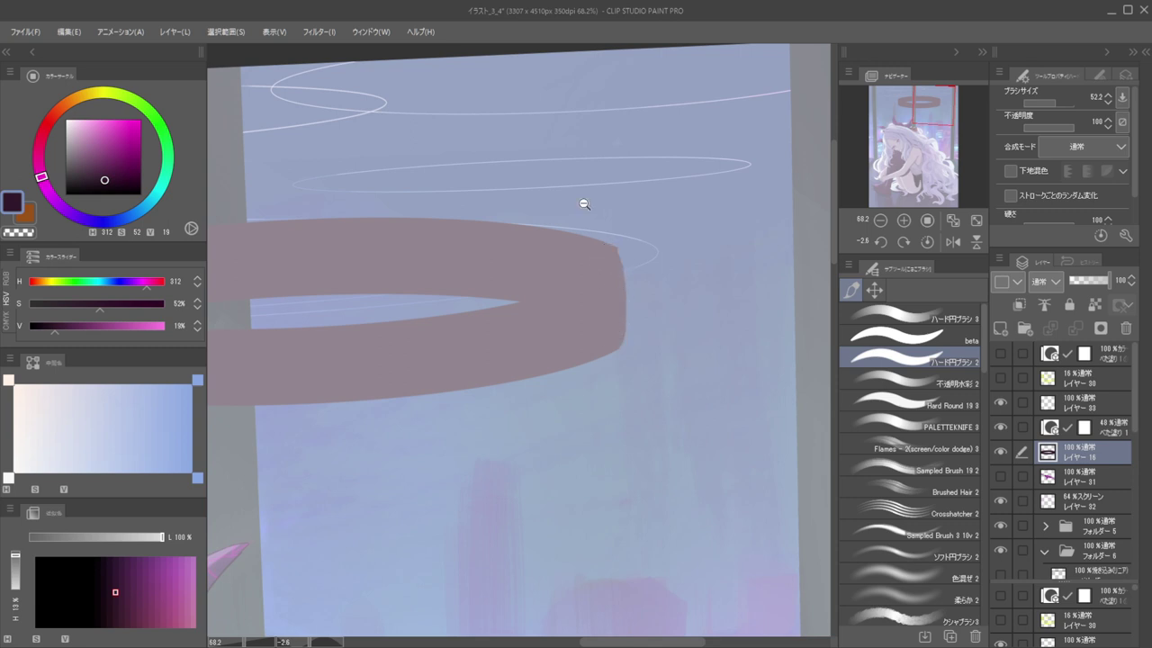
scroll(621, 245, "down", 5)
scroll(632, 260, "up", 2)
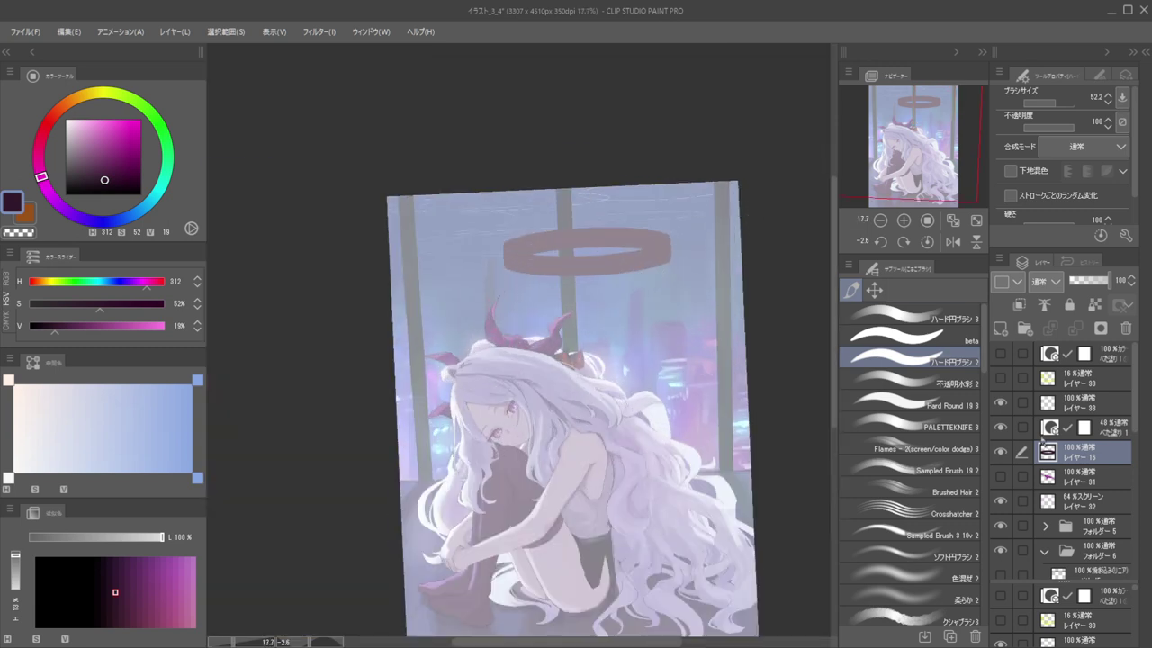
On the halo ring's layer, thin the brush and trial a magenta line down the left edge
left_click(1075, 403)
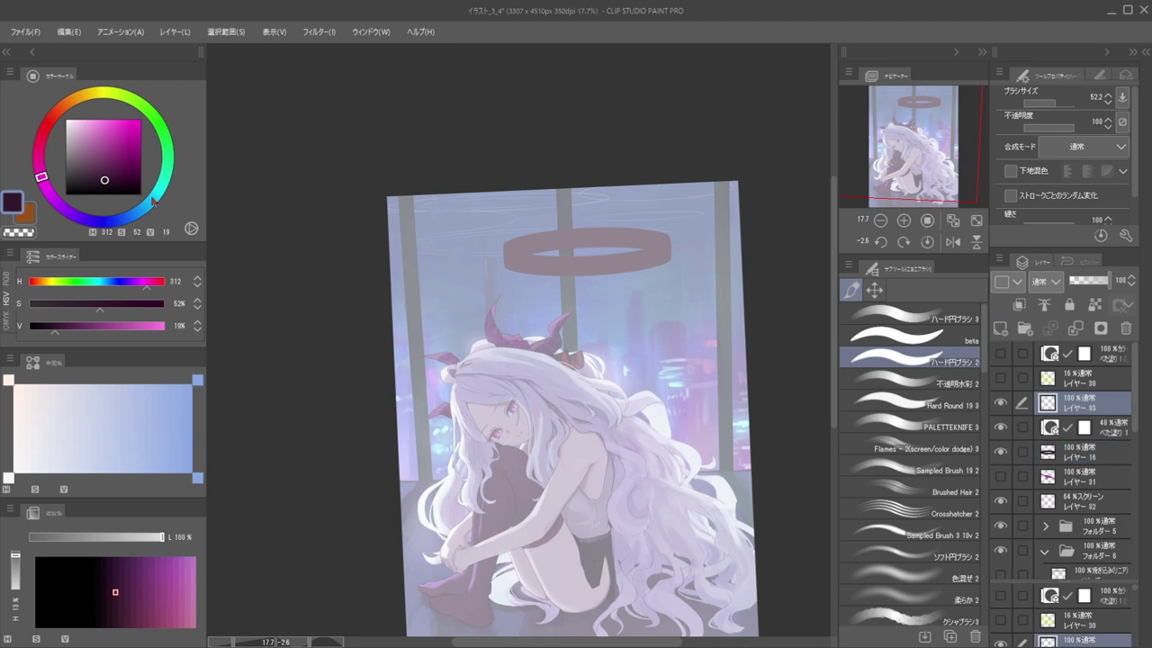
left_click(109, 133)
scroll(527, 262, "up", 2)
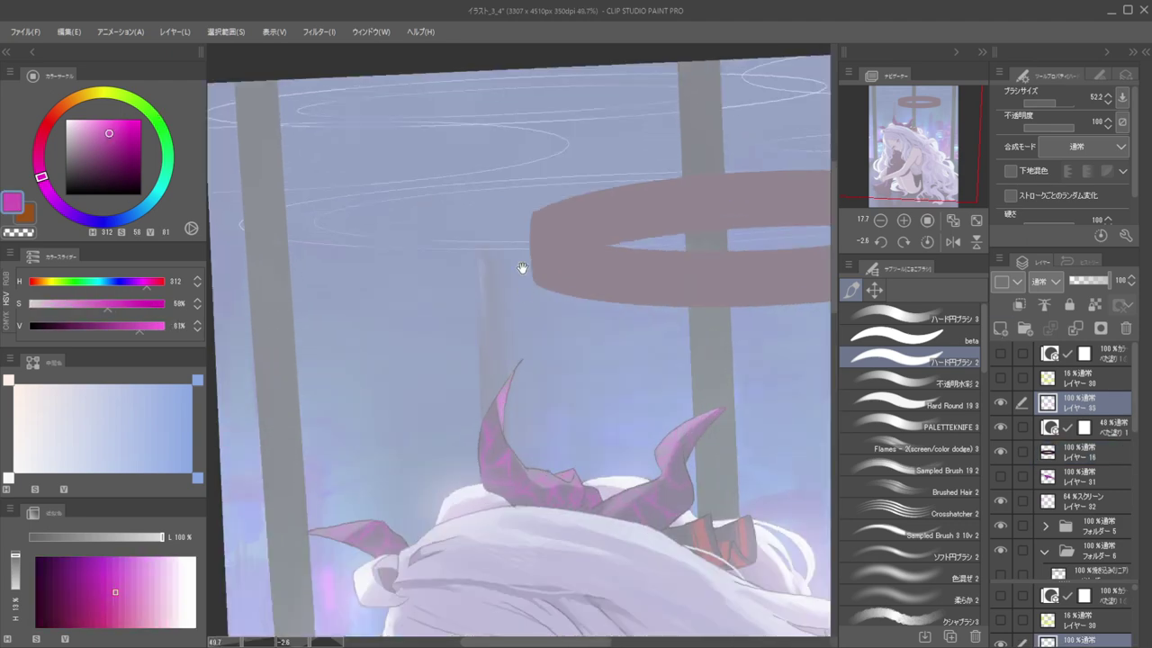
scroll(542, 221, "up", 3)
left_click_drag(540, 205, 540, 321)
key("bracketright")
key("ctrl+z")
left_click_drag(541, 198, 544, 327)
key("ctrl+z")
left_click_drag(544, 195, 551, 322)
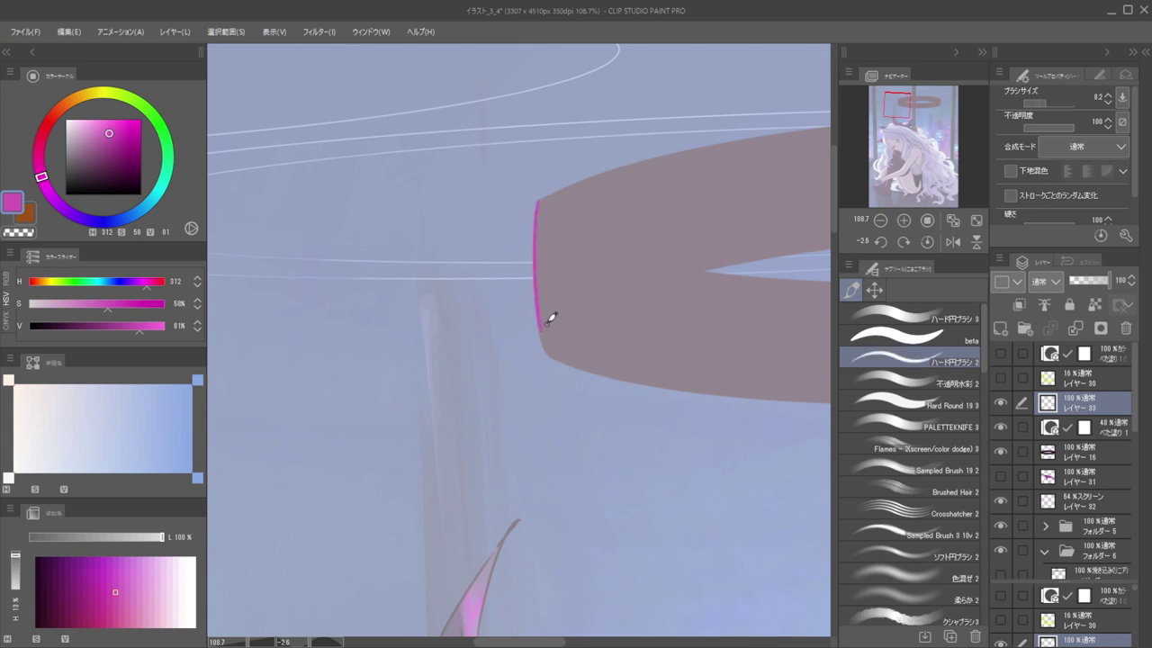
Switch to a deep purple and redraw the line down the halo's left edge
left_click_drag(104, 134, 122, 149)
key("ctrl+z")
left_click_drag(542, 196, 552, 327)
key("ctrl+z")
left_click_drag(543, 193, 531, 270)
left_click_drag(536, 319, 543, 344)
key("ctrl+z")
left_click_drag(542, 189, 545, 347)
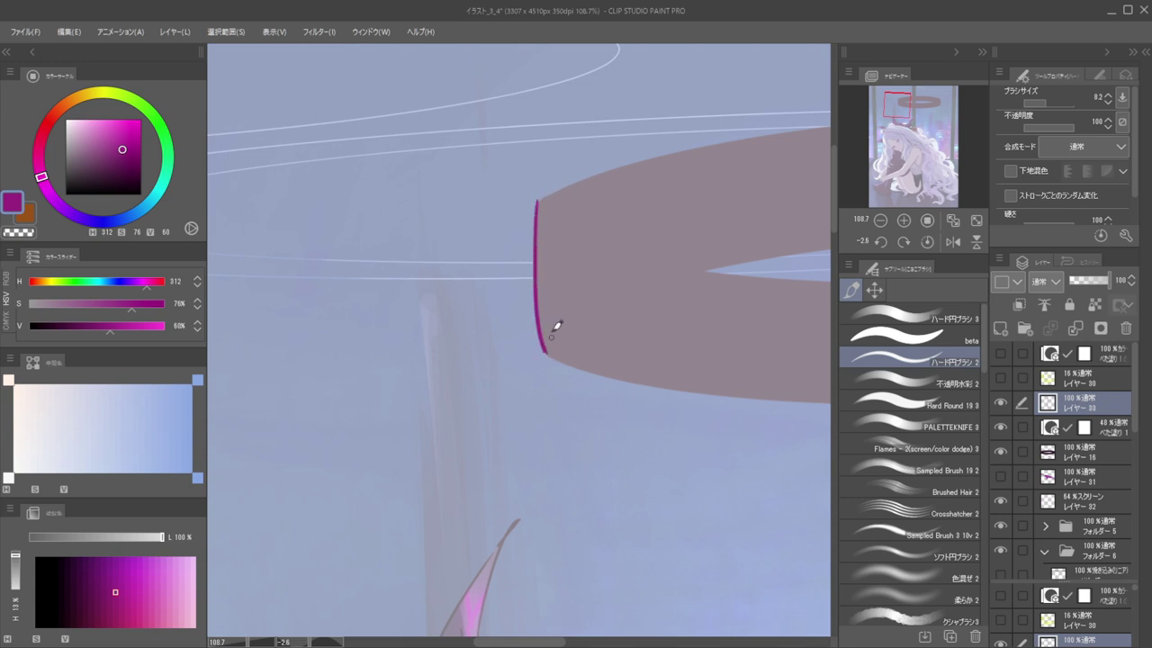
Trace a purple outline along the halo's end
scroll(576, 218, "down", 4)
left_click_drag(770, 217, 324, 230)
scroll(589, 222, "up", 6)
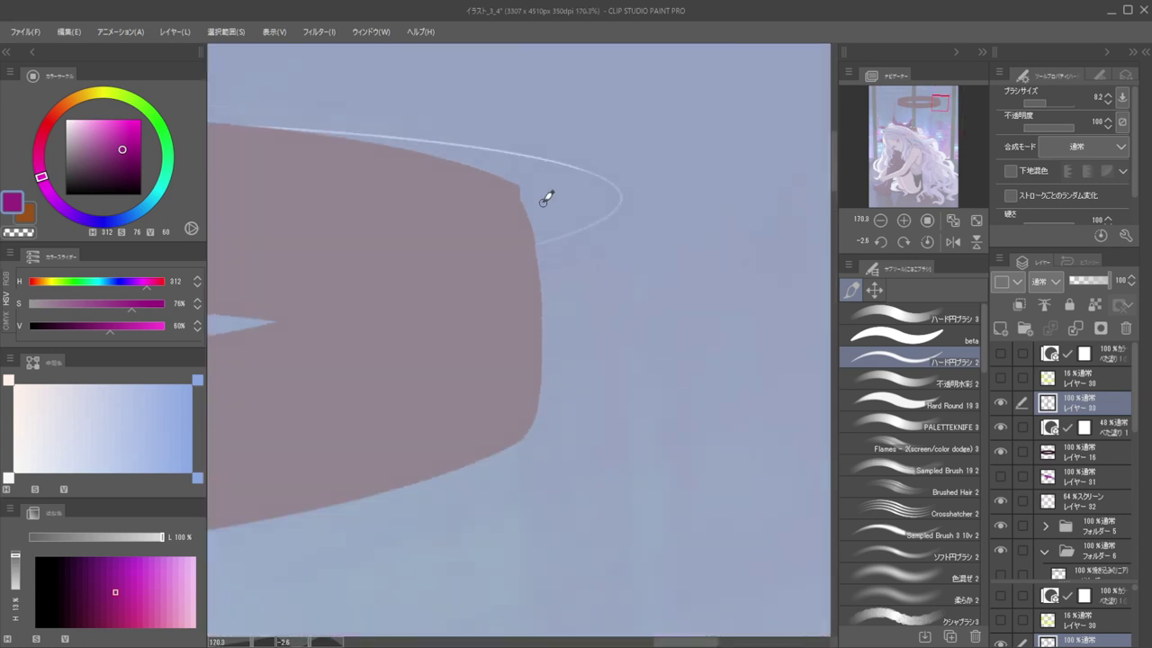
mouse_move(523, 185)
left_mouse_down()
mouse_move(539, 258)
mouse_move(543, 355)
left_mouse_up()
key("ctrl+z")
mouse_move(525, 184)
left_mouse_down()
mouse_move(531, 404)
mouse_move(518, 430)
left_mouse_up()
key("ctrl+z")
mouse_move(522, 179)
left_mouse_down()
mouse_move(533, 241)
mouse_move(519, 437)
left_mouse_up()
key("ctrl+z")
mouse_move(520, 185)
left_mouse_down()
mouse_move(539, 260)
mouse_move(533, 414)
left_mouse_up()
key("ctrl+z")
mouse_move(524, 184)
left_mouse_down()
mouse_move(541, 287)
mouse_move(523, 437)
left_mouse_up()
With the ring turned upright, redraw the purple edge line from the top corner down, trimming it
left_click_drag(483, 256, 378, 263)
left_click_drag(524, 240, 418, 326)
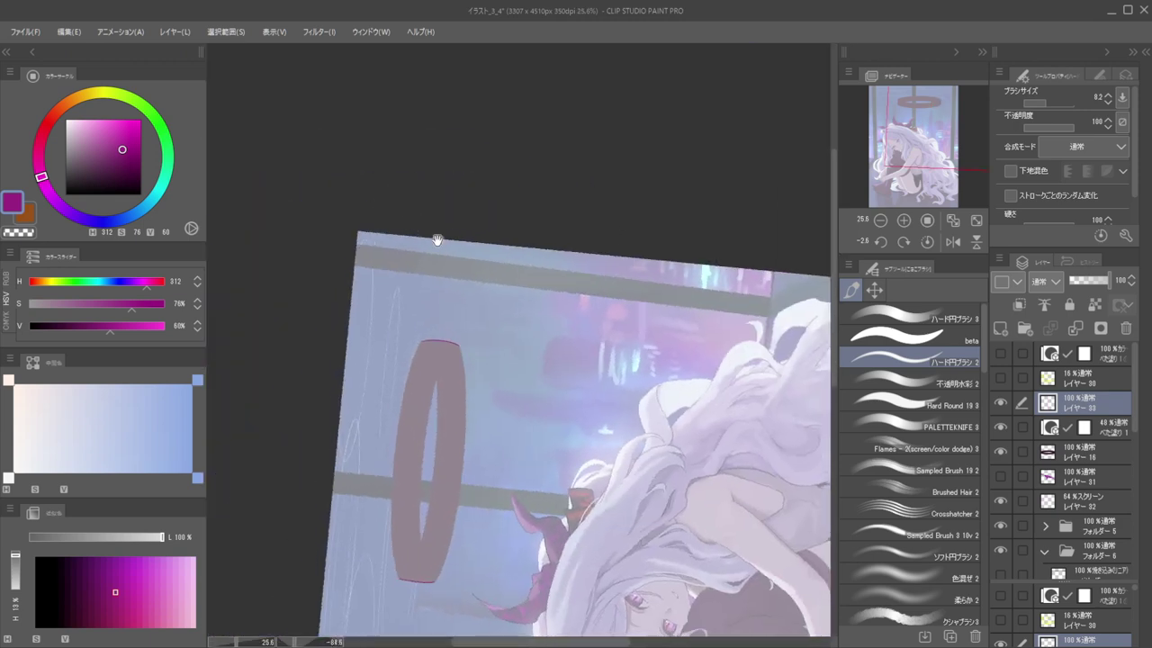
left_click_drag(413, 231, 494, 97)
mouse_move(476, 260)
left_mouse_down()
mouse_move(549, 178)
mouse_move(554, 199)
left_mouse_up()
key("ctrl+z")
left_click_drag(601, 89, 546, 311)
key("ctrl+z")
mouse_move(608, 79)
left_mouse_down()
mouse_move(543, 306)
mouse_move(538, 374)
left_mouse_up()
left_click_drag(562, 303, 586, 195)
key("e")
mouse_move(604, 275)
left_mouse_down()
mouse_move(609, 199)
mouse_move(565, 237)
mouse_move(561, 276)
mouse_move(572, 186)
mouse_move(544, 360)
left_mouse_up()
key("b")
key("ctrl+z")
left_click_drag(570, 183, 552, 425)
Extend the purple outline down the full length of the ring's left edge
scroll(516, 309, "down", 5)
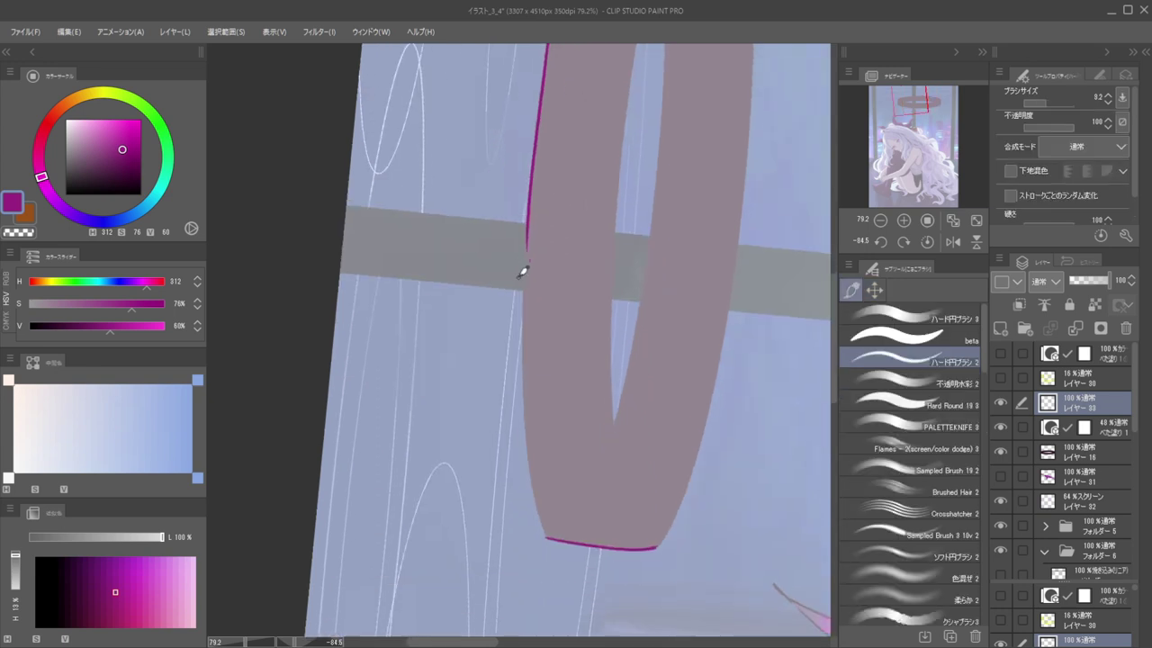
left_click_drag(533, 222, 532, 369)
key("ctrl+z")
left_click_drag(532, 218, 527, 441)
key("ctrl+z")
mouse_move(529, 227)
left_mouse_down()
mouse_move(522, 340)
mouse_move(534, 485)
mouse_move(526, 427)
mouse_move(533, 486)
mouse_move(526, 385)
mouse_move(544, 531)
left_mouse_up()
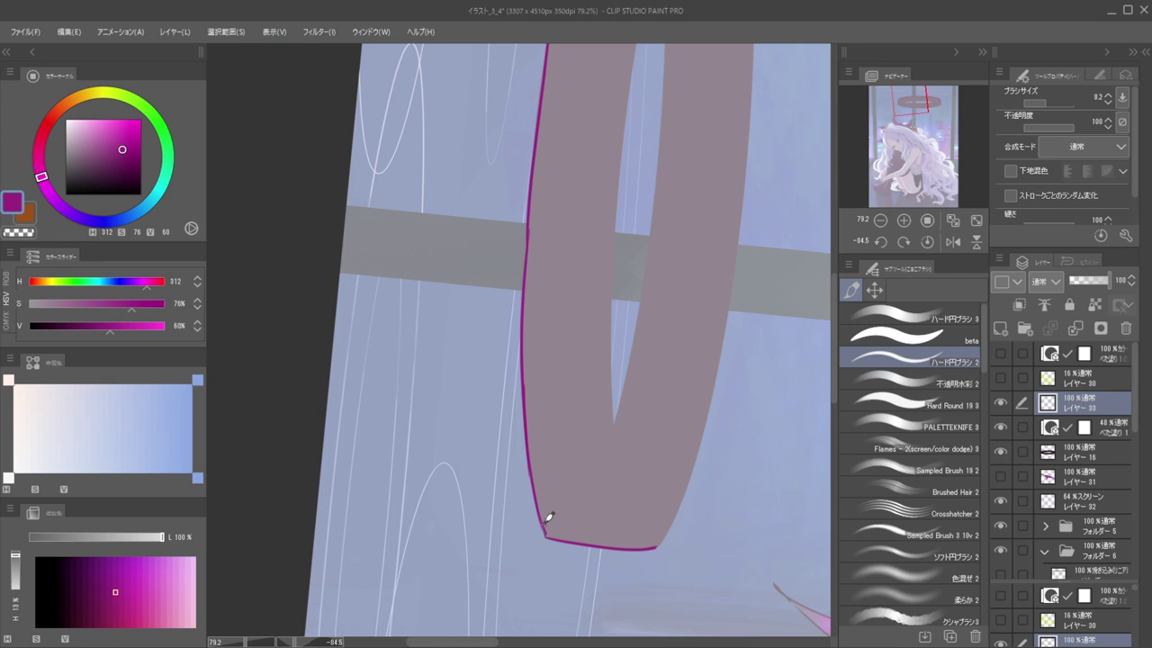
scroll(570, 330, "down", 2)
left_click_drag(564, 310, 473, 468)
left_click_drag(590, 334, 324, 407)
left_click_drag(657, 339, 650, 381)
left_click_drag(617, 236, 727, 305)
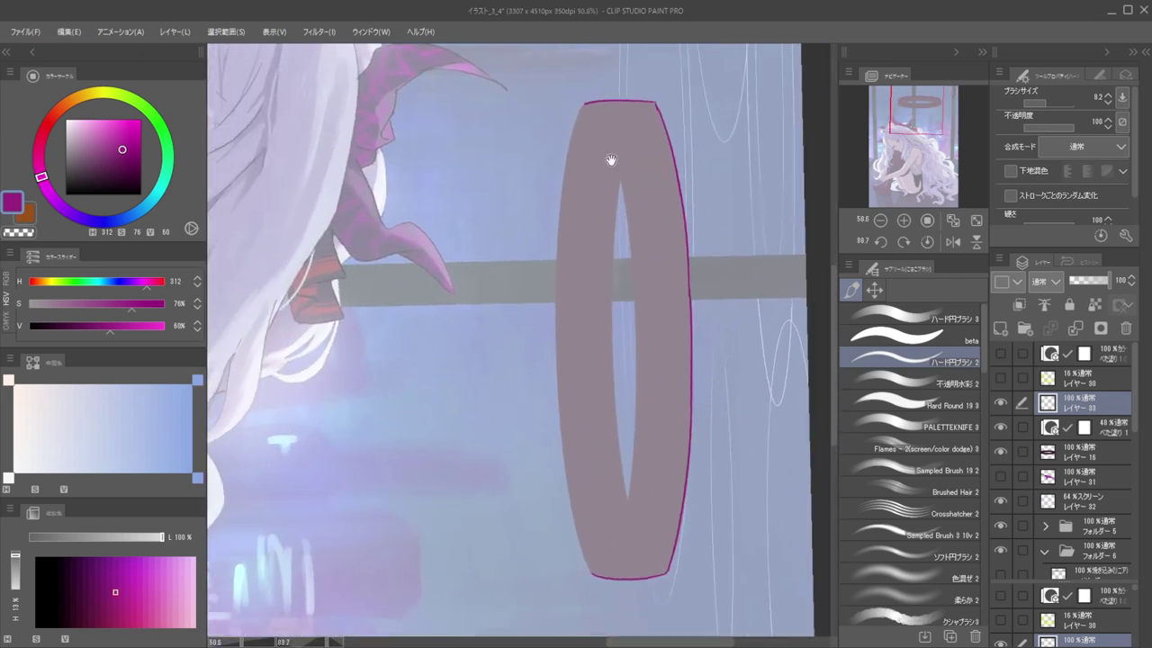
Outline the upper part of the ring's remaining outer edge in dark purple
left_click_drag(589, 101, 559, 225)
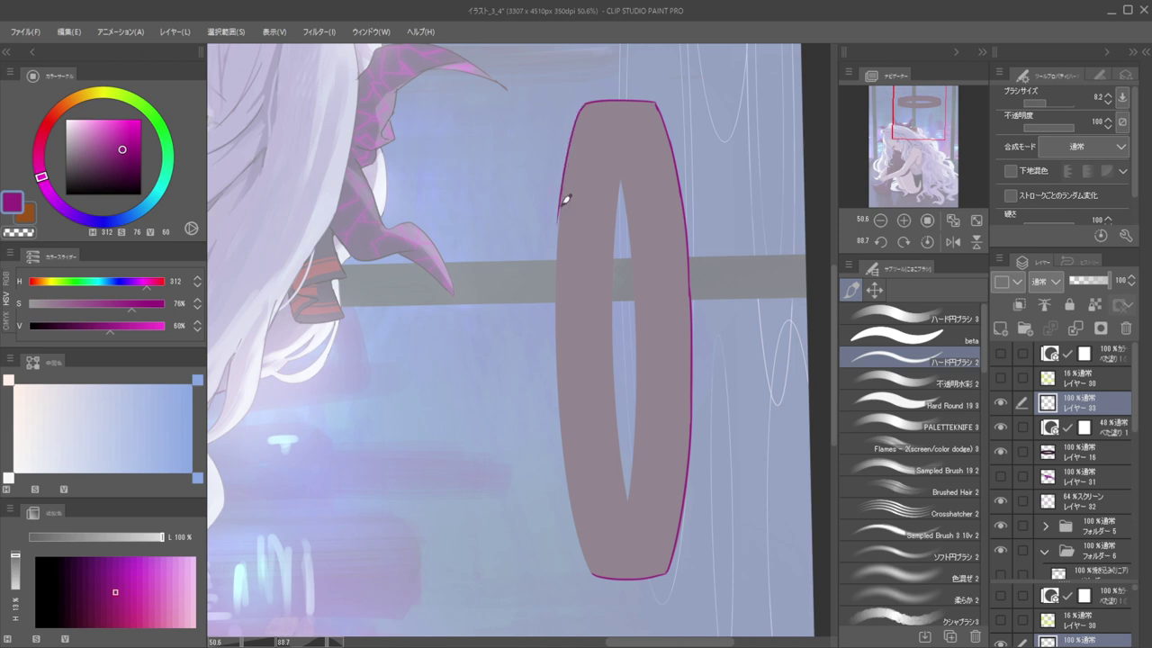
key("ctrl+z")
left_click_drag(580, 122, 564, 303)
key("e")
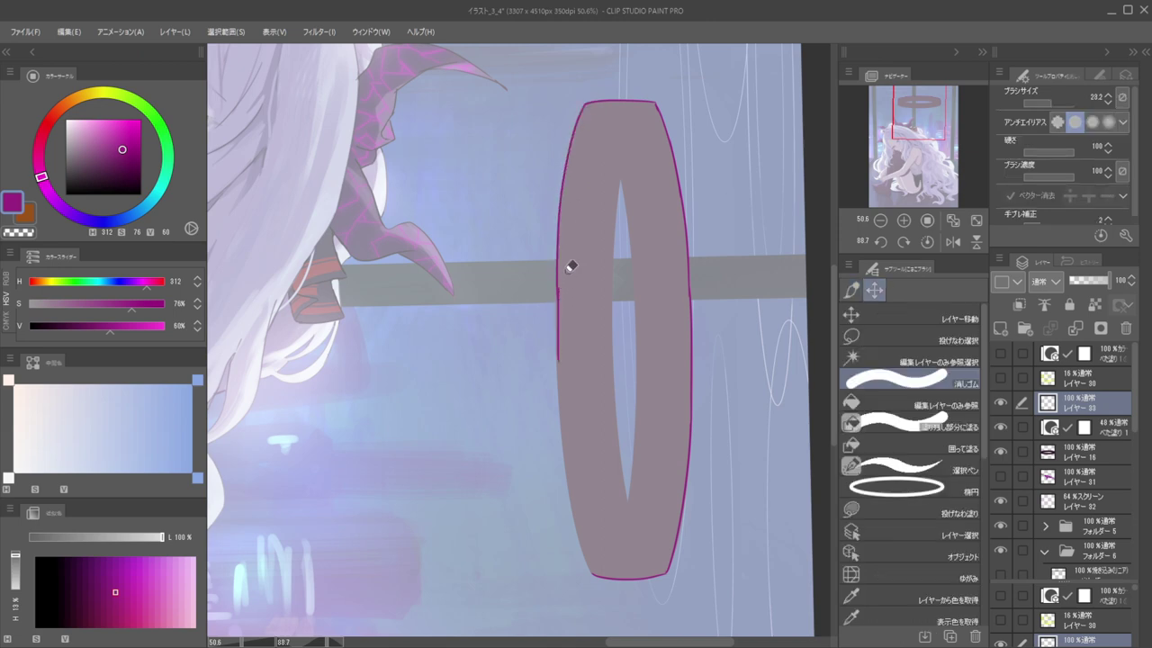
key("b")
mouse_move(557, 261)
left_mouse_down()
mouse_move(563, 371)
mouse_move(548, 214)
mouse_move(555, 315)
left_mouse_up()
key("ctrl+z")
key("ctrl+z")
left_click_drag(555, 193, 558, 277)
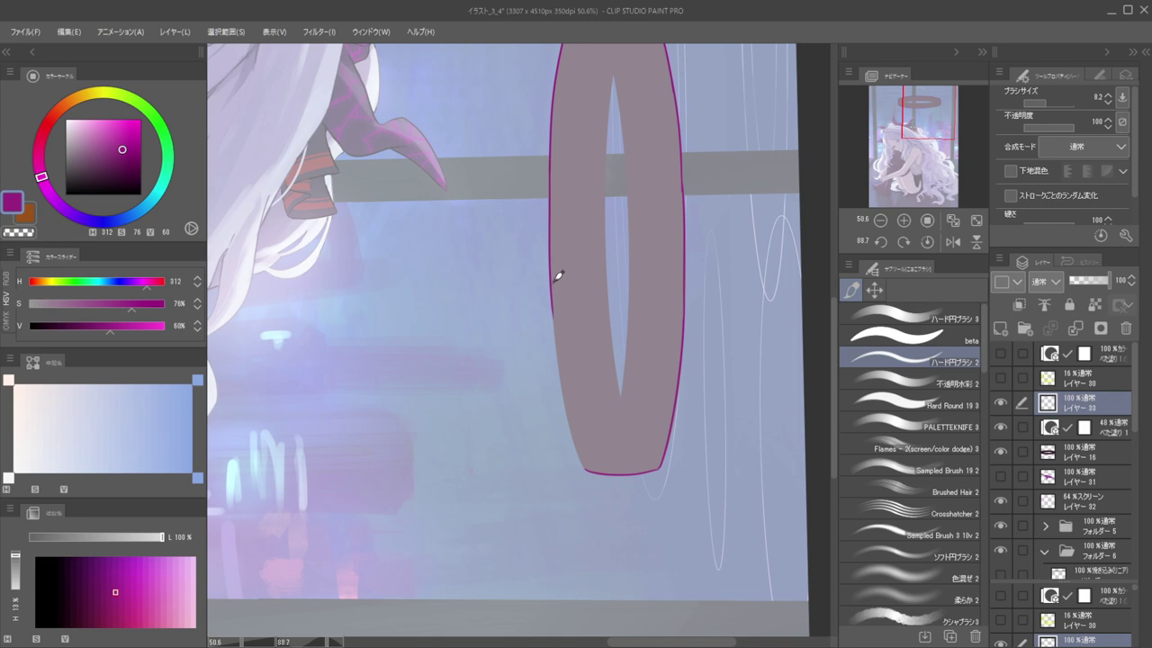
Carry the dark purple outline down the ring's edge to its bottom corner
left_click_drag(587, 315, 582, 239)
mouse_move(553, 290)
left_mouse_down()
mouse_move(571, 196)
mouse_move(628, 144)
mouse_move(578, 272)
left_mouse_up()
key("ctrl+z")
left_click_drag(635, 134, 576, 271)
key("ctrl+z")
left_click_drag(625, 171, 555, 381)
key("ctrl+z")
left_click_drag(633, 142, 556, 388)
key("ctrl+z")
left_click_drag(633, 151, 529, 424)
key("ctrl+z")
mouse_move(632, 144)
left_mouse_down()
mouse_move(541, 431)
mouse_move(546, 401)
mouse_move(536, 487)
left_mouse_up()
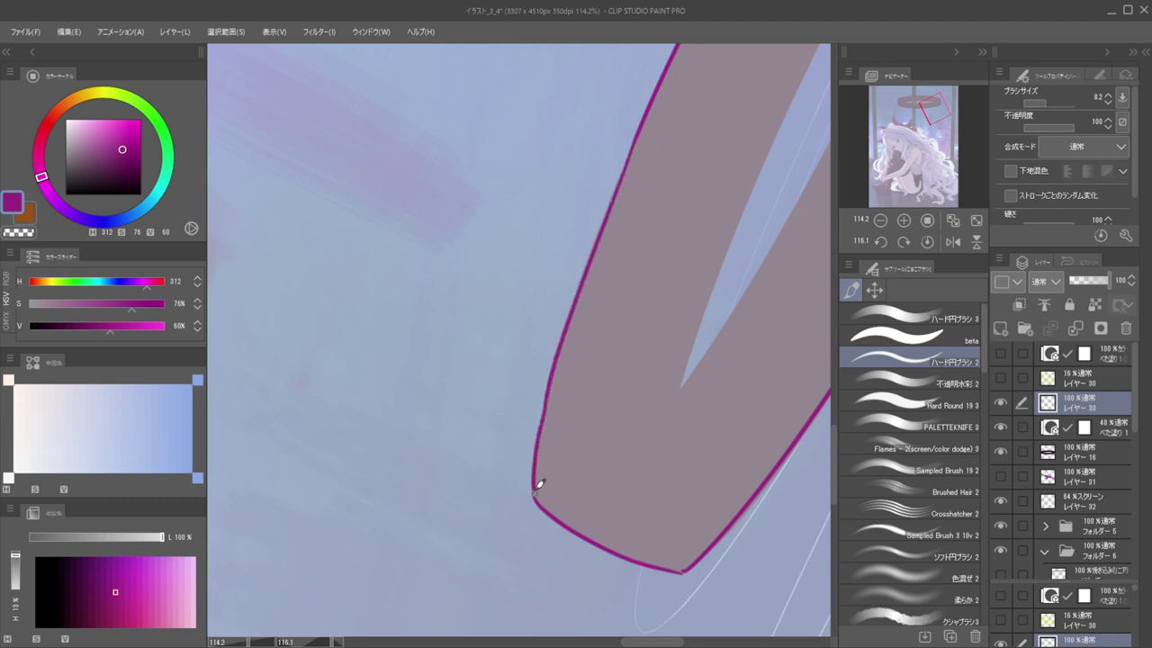
left_click_drag(549, 399, 538, 486)
Turn the canvas nearly upright again and pick the ring's layer directly from the canvas
left_click_drag(504, 277, 423, 293)
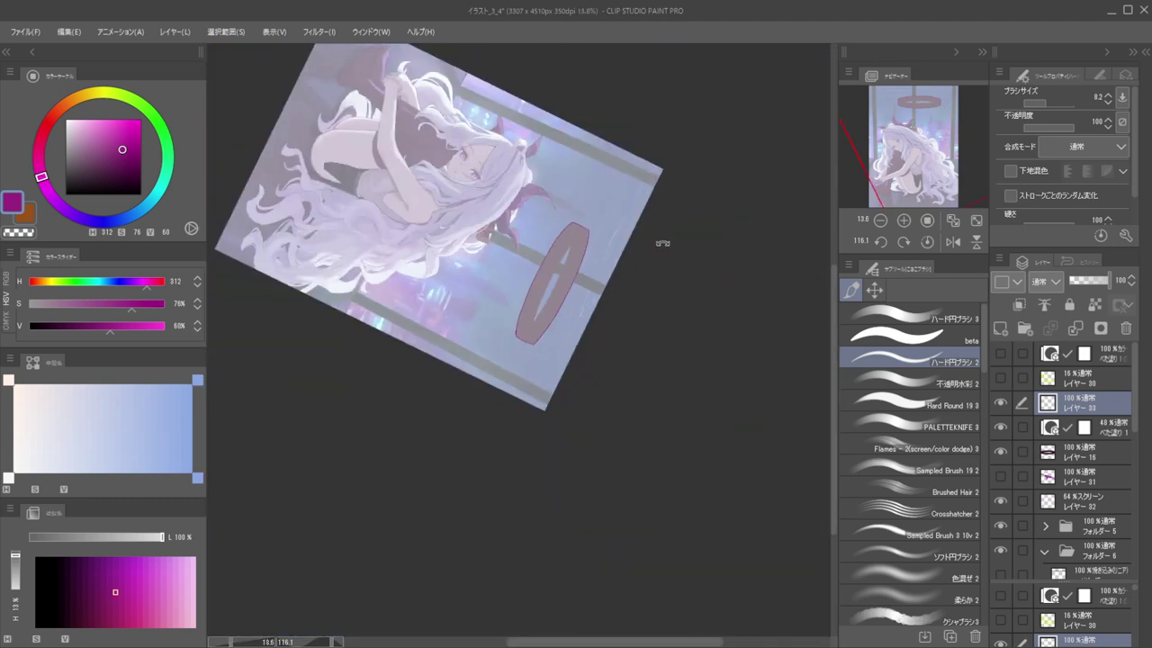
left_click_drag(651, 246, 405, 232)
left_click_drag(601, 266, 585, 373)
left_click_drag(538, 245, 498, 239)
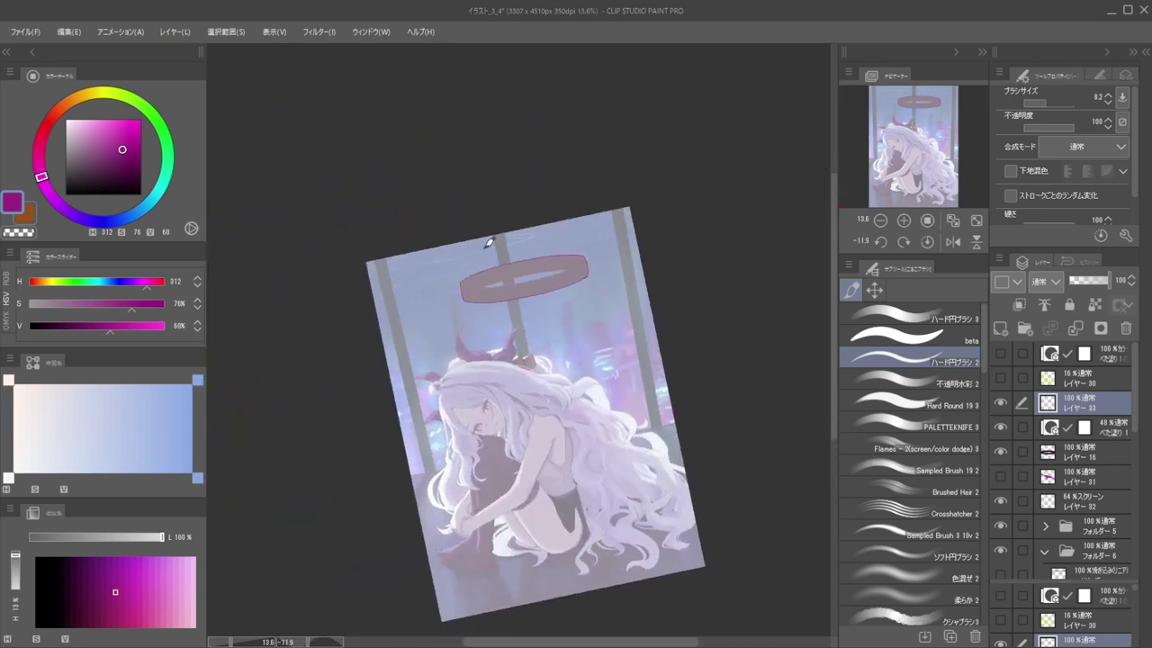
scroll(448, 289, "up", 3)
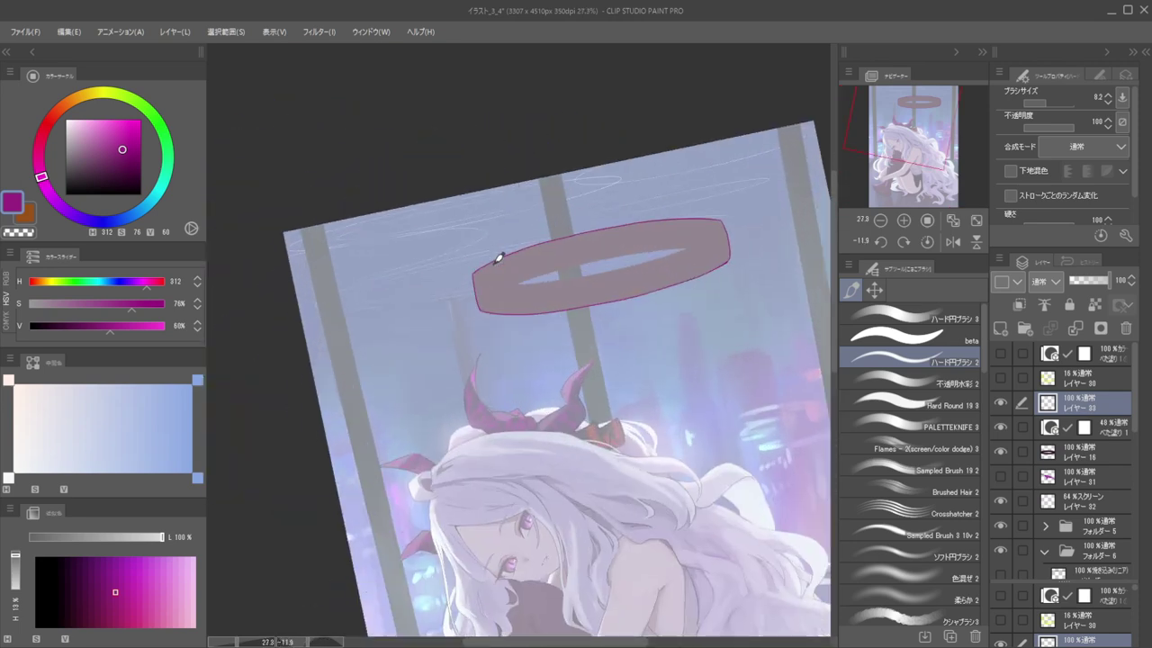
mouse_move(715, 213)
left_mouse_down()
mouse_move(737, 201)
mouse_move(522, 160)
mouse_move(585, 188)
left_mouse_up()
scroll(576, 190, "up", 4)
key("ctrl+shift")
left_click(553, 209, "ctrl+shift")
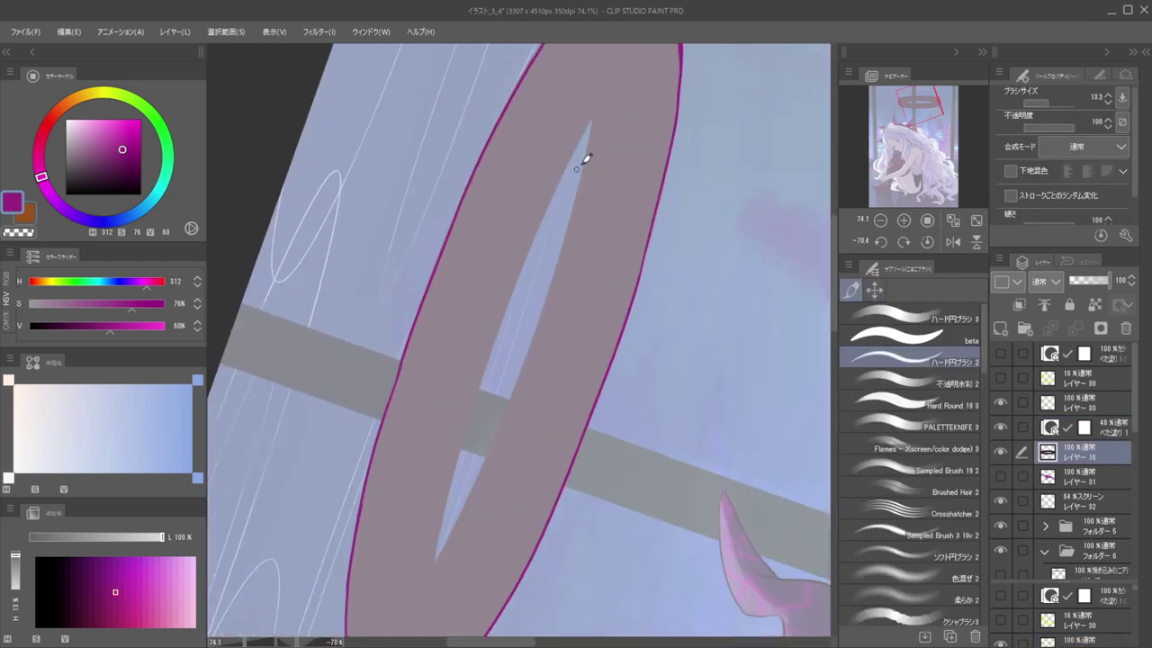
Reselect Layer 33, the halo ring's layer, and return to the hard round brush
left_click(680, 79, "ctrl+shift")
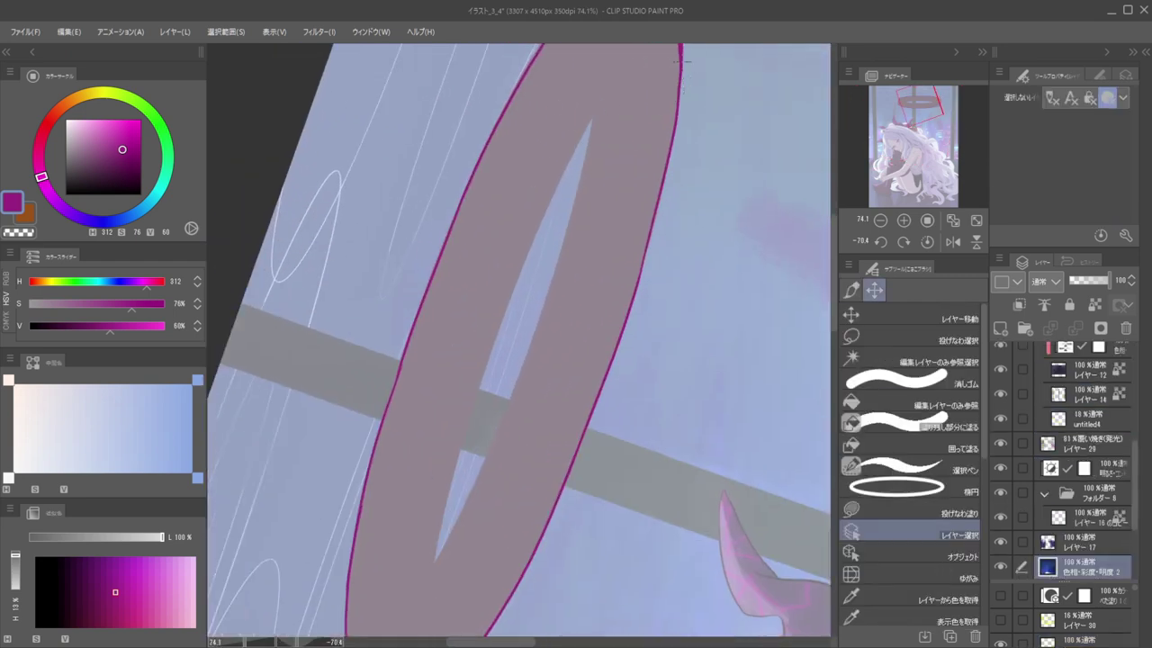
left_click(680, 58, "ctrl+shift")
left_click_drag(589, 160, 637, 205)
key("e")
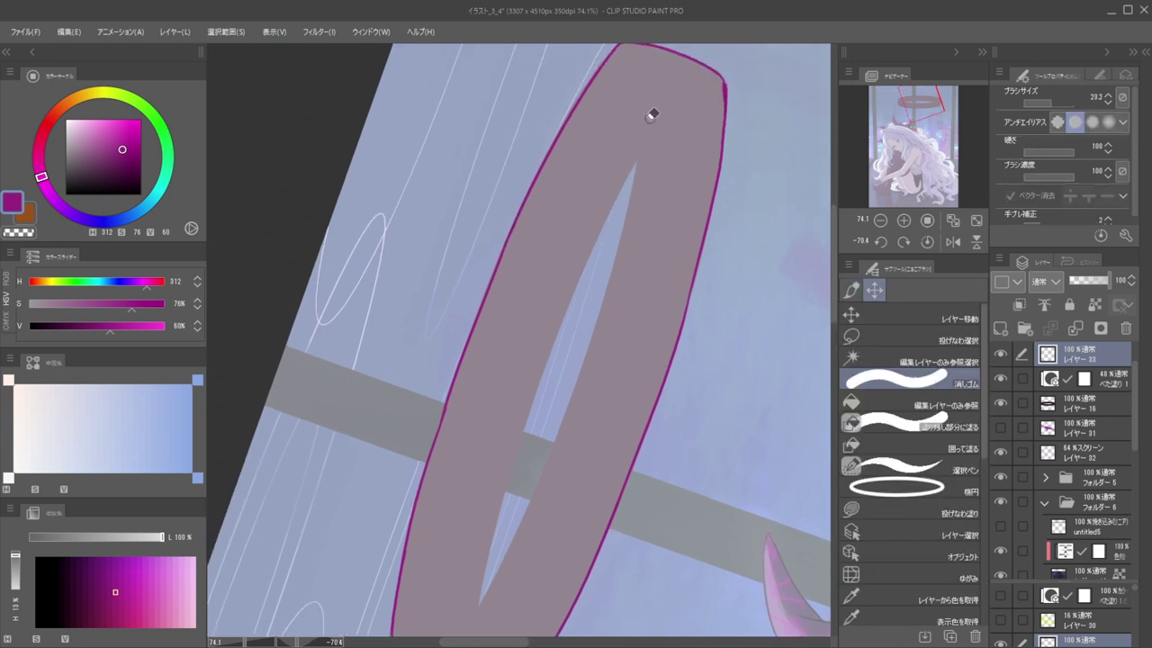
key("b")
Draw a dark magenta line from the ring's top corner to its inner opening
left_click_drag(711, 79, 634, 156)
key("ctrl+z")
left_click_drag(722, 72, 579, 255)
key("ctrl+z")
mouse_move(679, 114)
left_mouse_down()
mouse_move(576, 270)
mouse_move(603, 317)
mouse_move(491, 396)
left_mouse_up()
Trace a magenta line down the ring's inner edge, redrawing it until it sits right
mouse_move(579, 256)
left_mouse_down()
mouse_move(632, 370)
mouse_move(633, 421)
left_mouse_up()
left_click_drag(527, 140, 549, 347)
key("ctrl+z")
left_click_drag(527, 136, 551, 380)
mouse_move(556, 303)
left_mouse_down()
mouse_move(565, 150)
mouse_move(545, 405)
left_mouse_up()
key("ctrl+z")
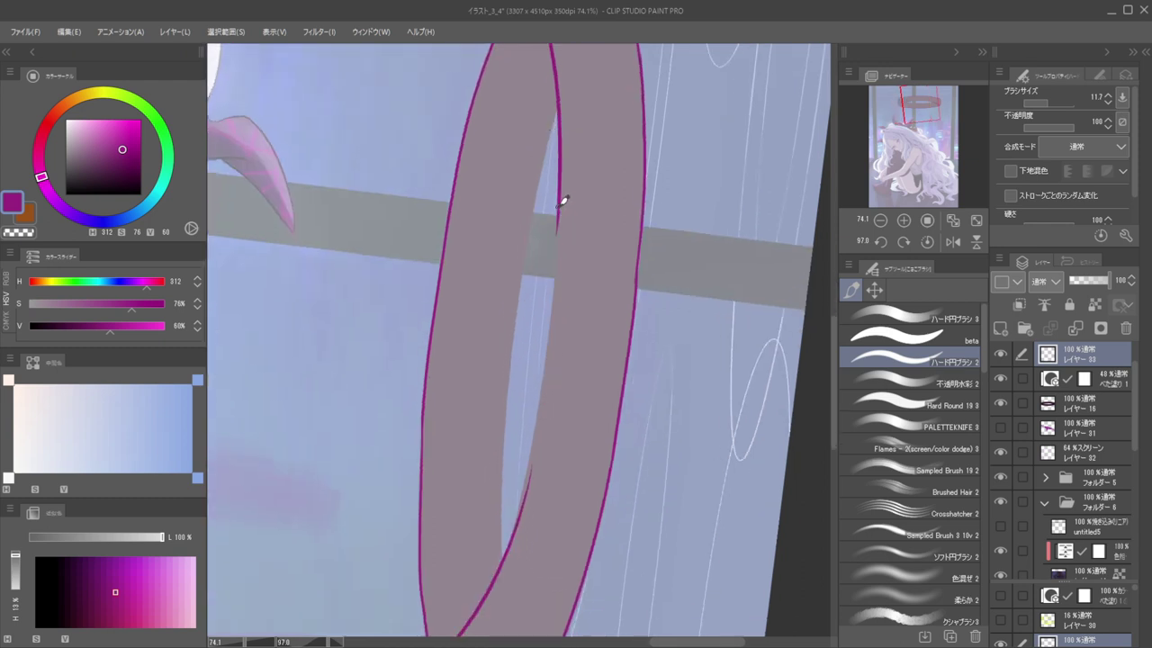
left_click_drag(566, 179, 527, 489)
left_click_drag(538, 436, 507, 547)
key("ctrl+z")
left_click_drag(542, 410, 506, 542)
With the view rotated and zoomed in, redraw the magenta inner-edge line in one clean stroke
mouse_move(639, 387)
left_mouse_down()
mouse_move(504, 450)
mouse_move(397, 455)
left_mouse_up()
left_click_drag(570, 306, 450, 432)
mouse_move(524, 346)
left_mouse_down()
mouse_move(536, 446)
mouse_move(535, 413)
left_mouse_up()
mouse_move(666, 311)
left_mouse_down()
mouse_move(581, 208)
mouse_move(612, 206)
left_mouse_up()
key("ctrl+z")
left_click_drag(628, 113, 582, 393)
key("ctrl+z")
left_click_drag(631, 99, 603, 450)
key("ctrl+z")
left_click_drag(635, 83, 608, 436)
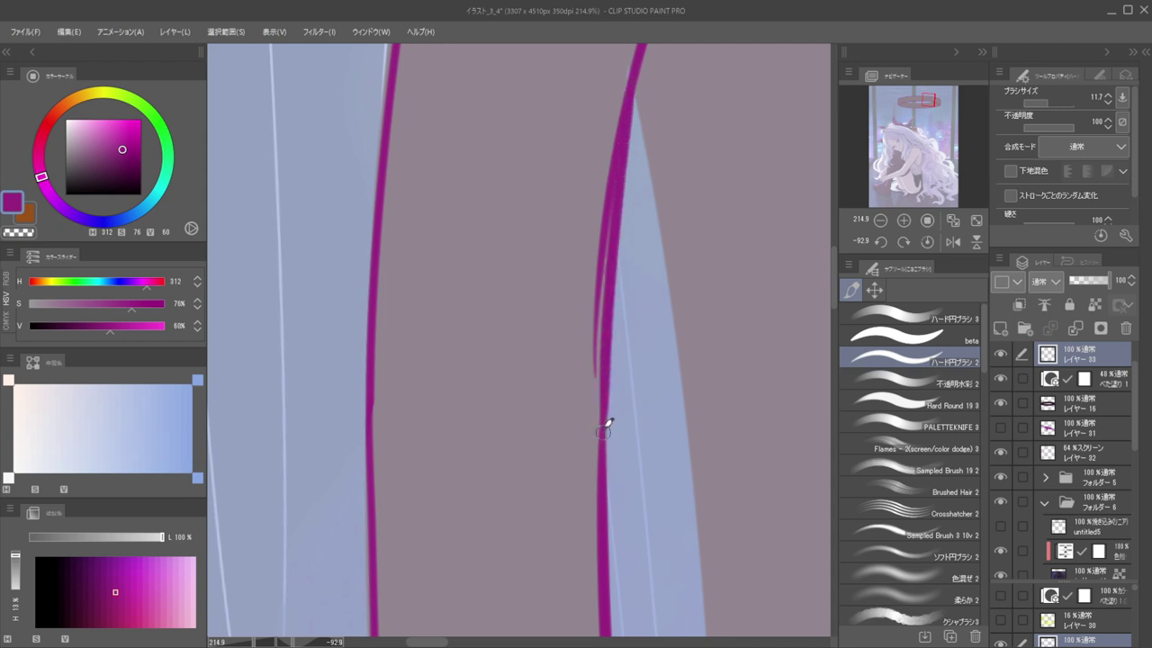
Trim the left side of the magenta inner line with a smaller eraser
key("e")
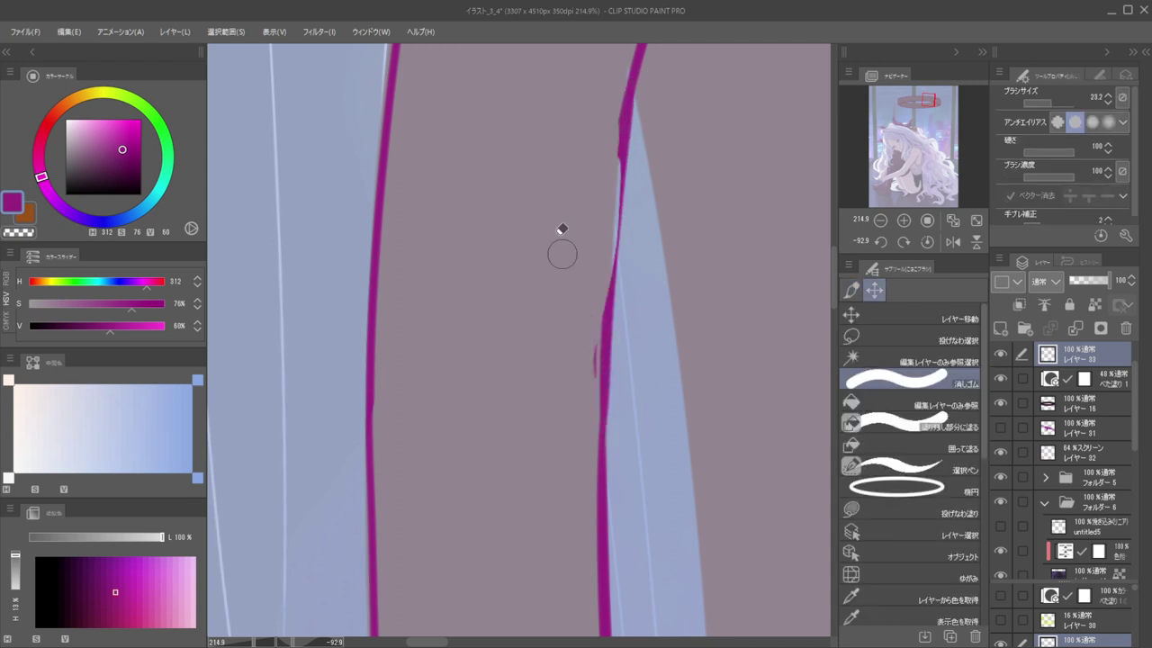
key("bracketleft")
left_click_drag(604, 230, 592, 427)
key("ctrl+z")
left_click_drag(613, 147, 587, 456)
key("ctrl+z")
left_click_drag(603, 168, 590, 428)
Erase the hooked top end of the inner magenta line near the halo's top
left_click_drag(567, 225, 509, 189)
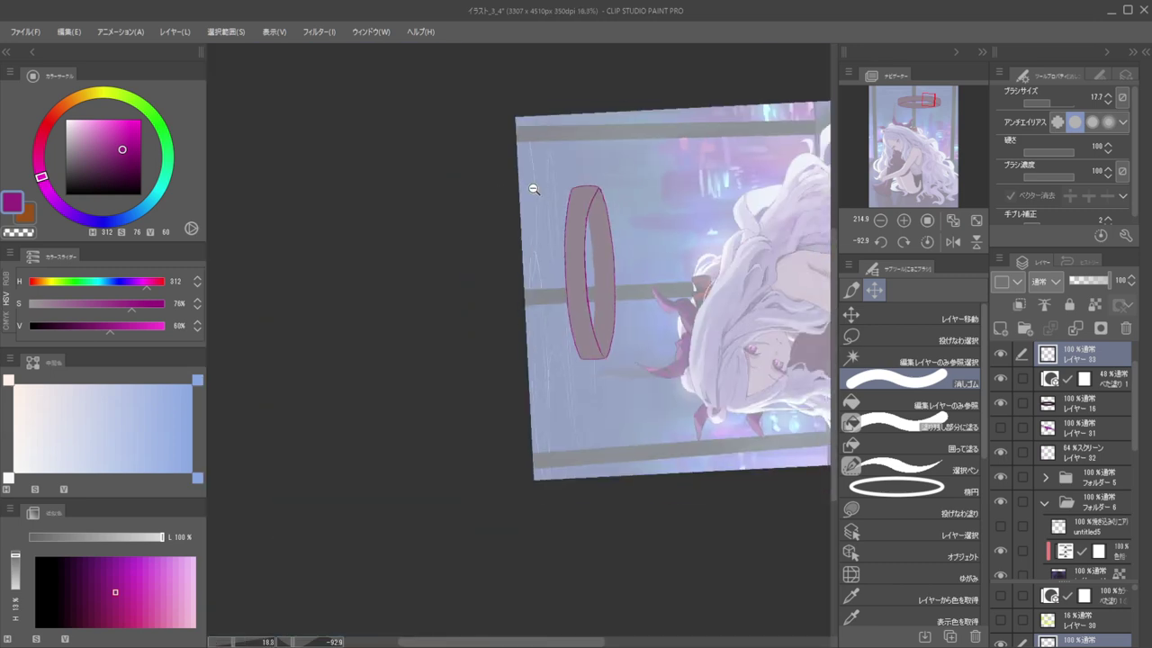
left_click_drag(658, 162, 634, 486)
left_click_drag(646, 374, 619, 235)
mouse_move(701, 263)
left_mouse_down()
mouse_move(685, 223)
mouse_move(603, 169)
mouse_move(440, 169)
left_mouse_up()
left_click_drag(491, 209, 568, 231)
left_click_drag(551, 270, 586, 298)
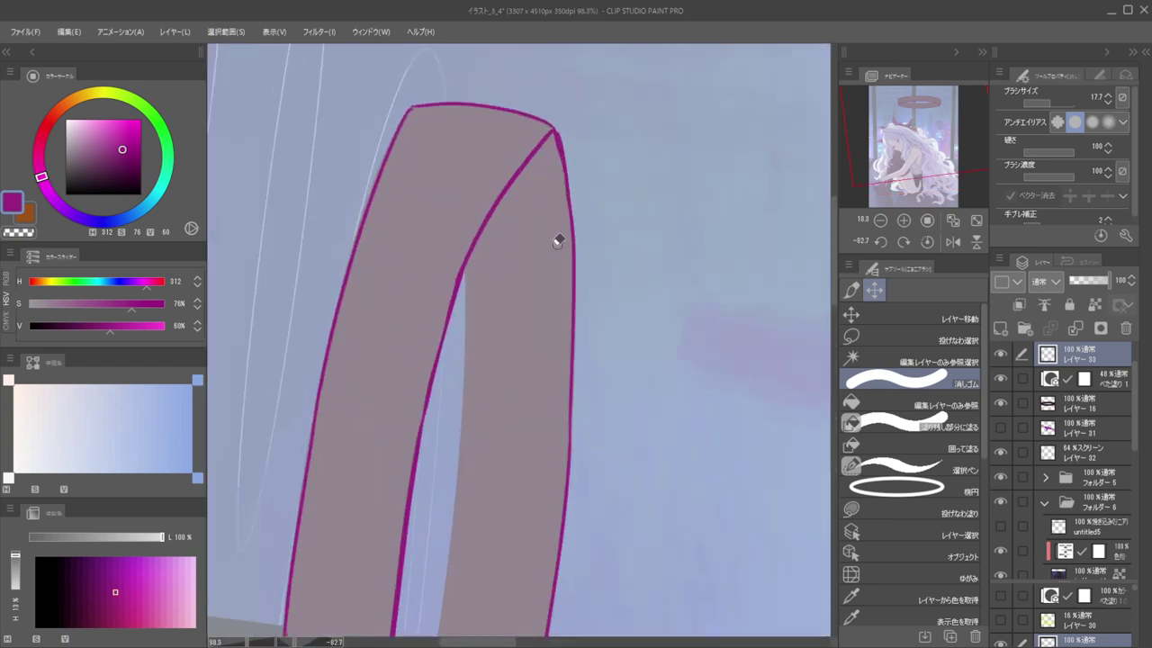
key("b")
key("e")
mouse_move(506, 213)
left_mouse_down()
mouse_move(556, 133)
mouse_move(500, 212)
left_mouse_up()
Redraw a smoother magenta line from the top corner down the inner edge and trim its tail
key("b")
left_click_drag(558, 131, 504, 209)
mouse_move(555, 124)
left_mouse_down()
mouse_move(499, 195)
mouse_move(468, 273)
left_mouse_up()
left_click_drag(519, 146, 508, 122)
mouse_move(523, 213)
left_mouse_down()
mouse_move(573, 266)
mouse_move(595, 249)
mouse_move(605, 288)
mouse_move(586, 261)
mouse_move(573, 300)
left_mouse_up()
key("e")
key("b")
mouse_move(566, 238)
left_mouse_down()
mouse_move(510, 285)
mouse_move(653, 268)
mouse_move(621, 272)
mouse_move(607, 231)
mouse_move(510, 219)
mouse_move(560, 232)
left_mouse_up()
scroll(559, 232, "down", 6)
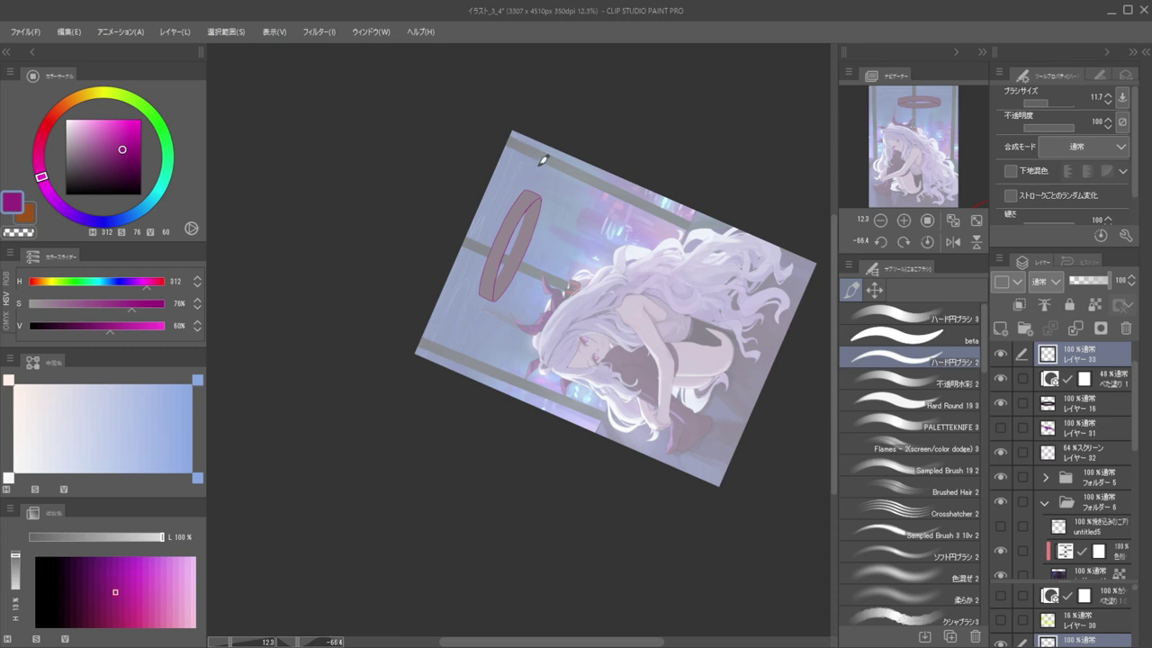
Draw a tapering line from the ring junction down the ring's inner left edge
scroll(520, 253, "up", 10)
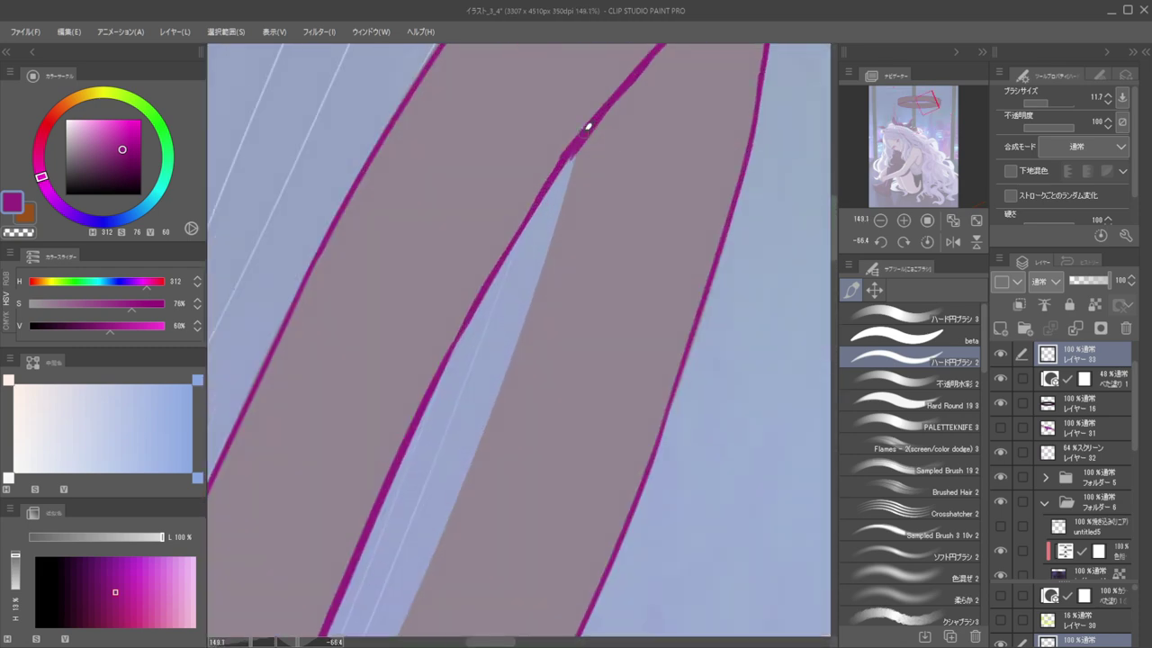
left_click_drag(597, 126, 515, 378)
left_click_drag(570, 175, 525, 513)
left_click_drag(620, 329, 622, 474)
left_click_drag(561, 191, 599, 286)
scroll(598, 285, "down", 3)
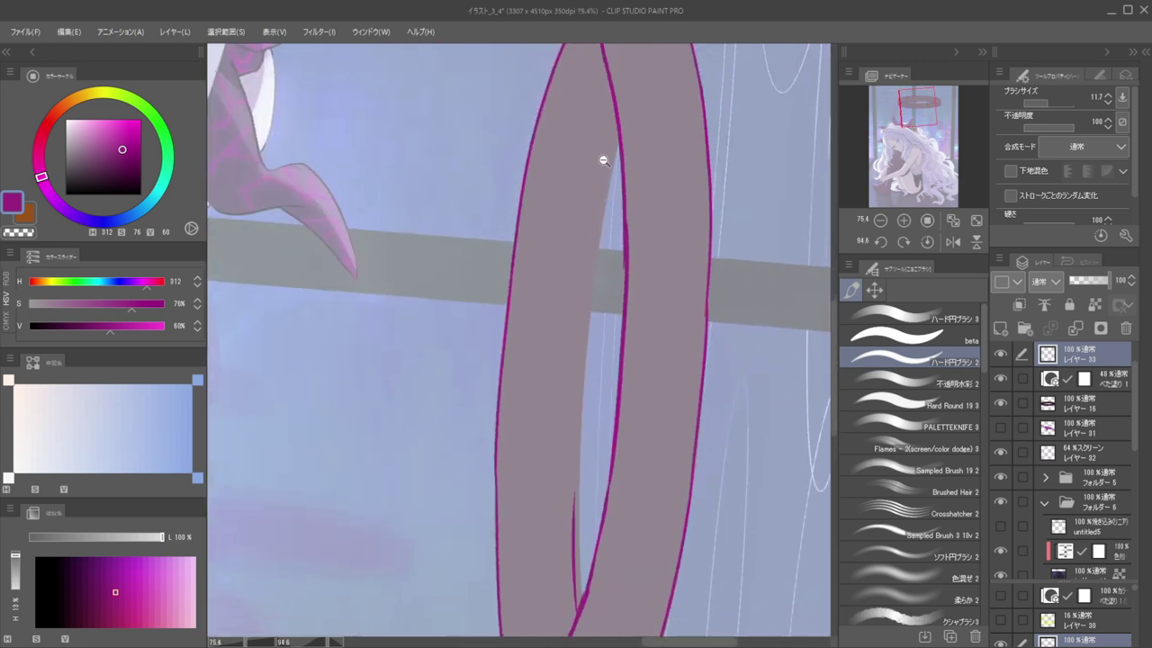
left_click_drag(618, 144, 599, 265)
key("ctrl+z")
left_click_drag(619, 132, 575, 358)
key("ctrl+z")
Draw a pink line down the ring's inner gap, extending it toward the lower end
left_click_drag(622, 113, 575, 378)
left_click_drag(584, 316, 562, 481)
left_click_drag(543, 350, 543, 240)
key("ctrl+z")
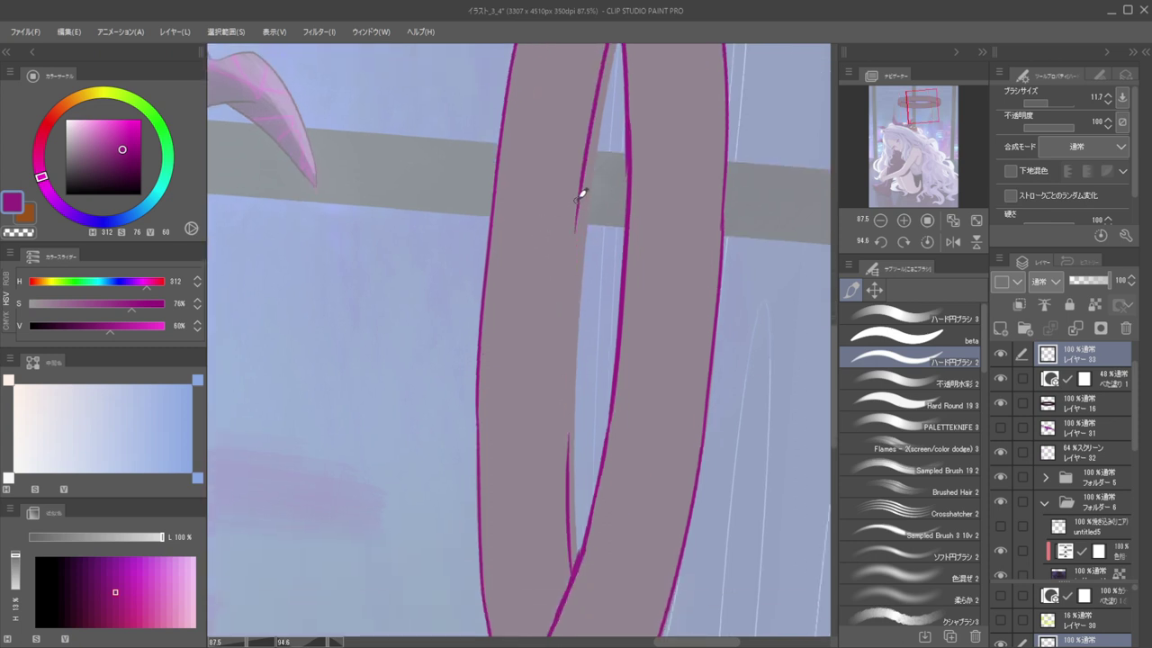
left_click_drag(581, 192, 571, 441)
key("ctrl+z")
left_click_drag(585, 179, 565, 457)
left_click_drag(568, 527, 569, 549)
left_click_drag(563, 444, 570, 562)
key("ctrl+z")
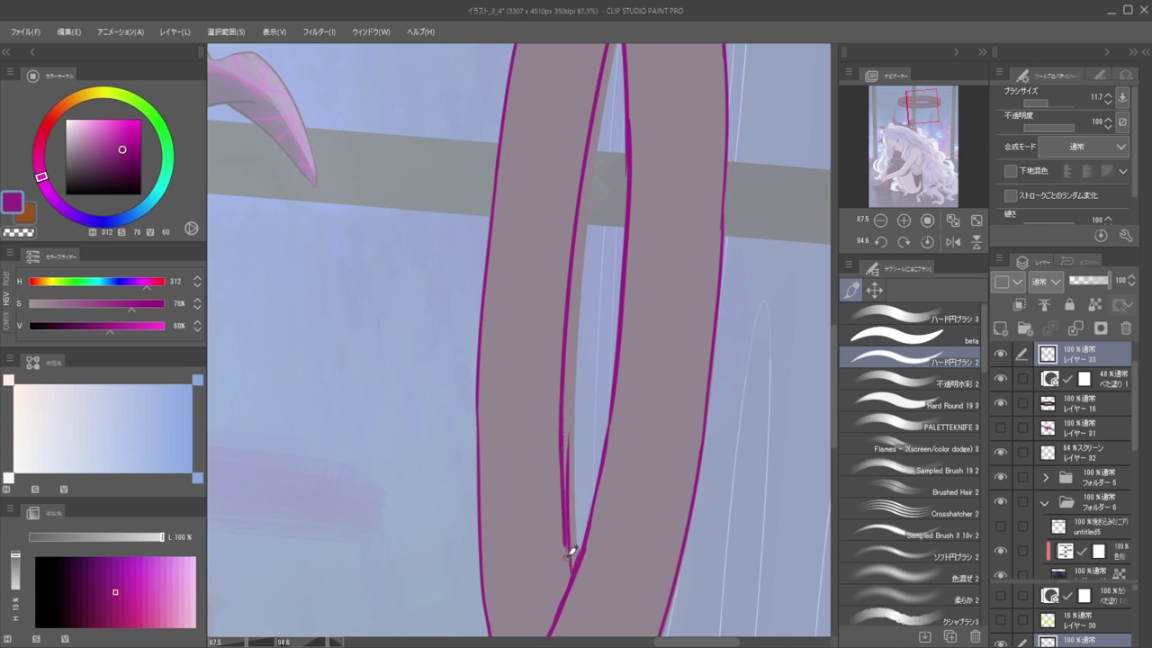
Thicken the lower part of the inner pink line
key("e")
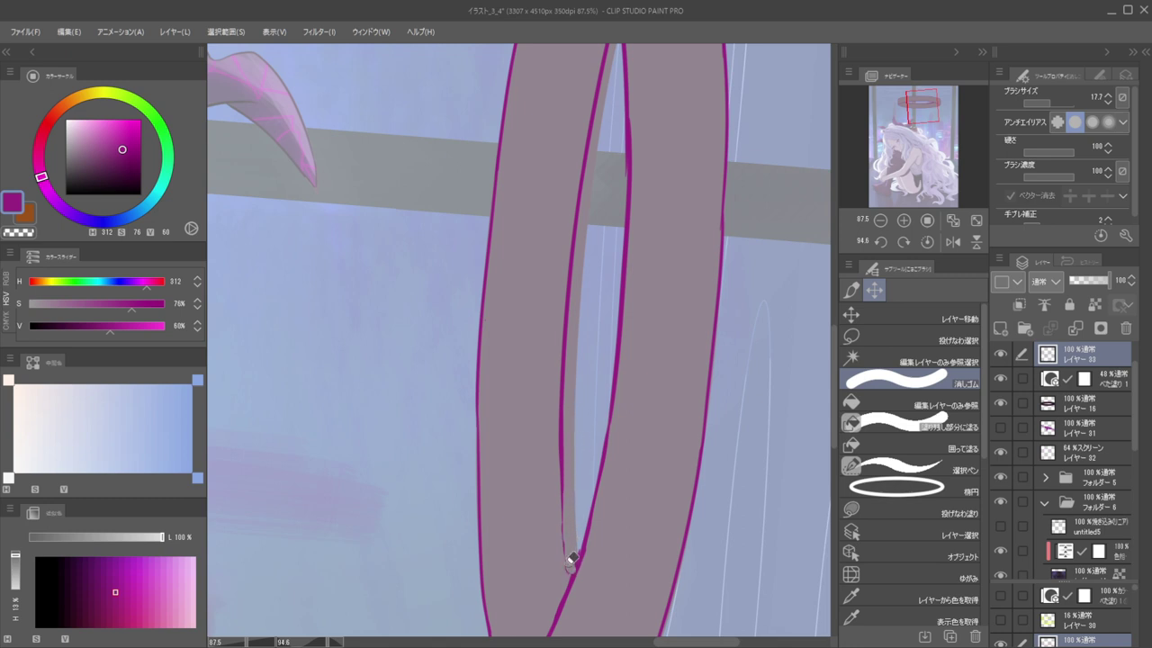
key("b")
left_click_drag(564, 450, 565, 583)
key("ctrl+z")
left_click_drag(562, 441, 568, 575)
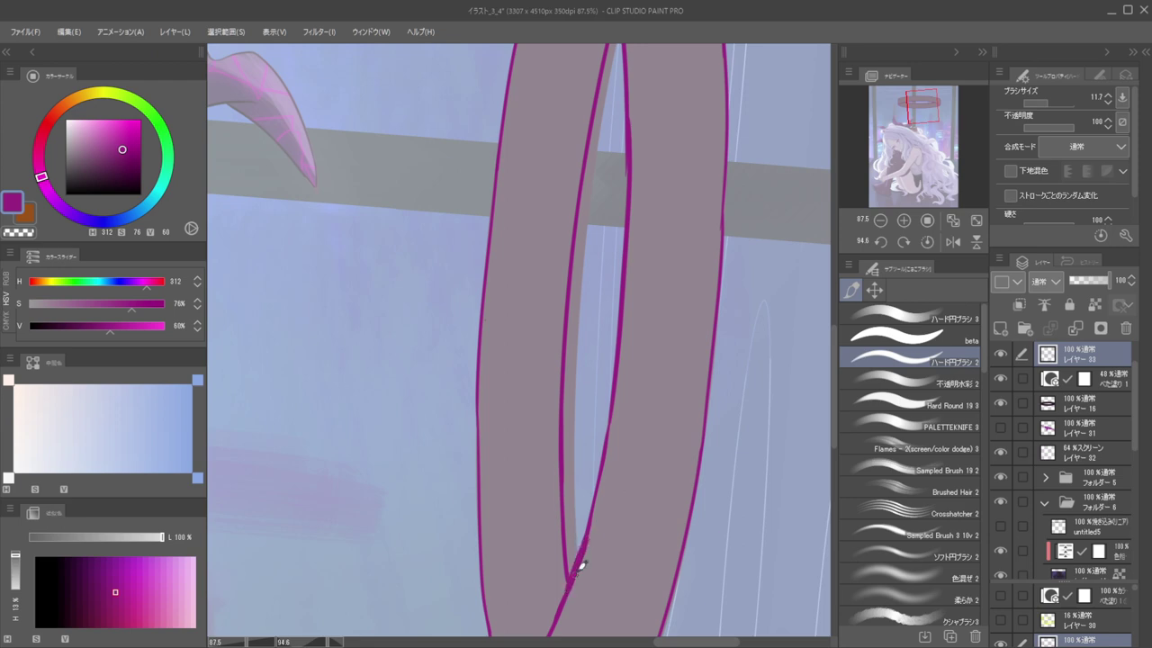
Zoom out, tilt the canvas to level the halo, and pick the Lasso selection sub tool
left_click_drag(539, 360, 396, 364)
left_click_drag(589, 441, 601, 229)
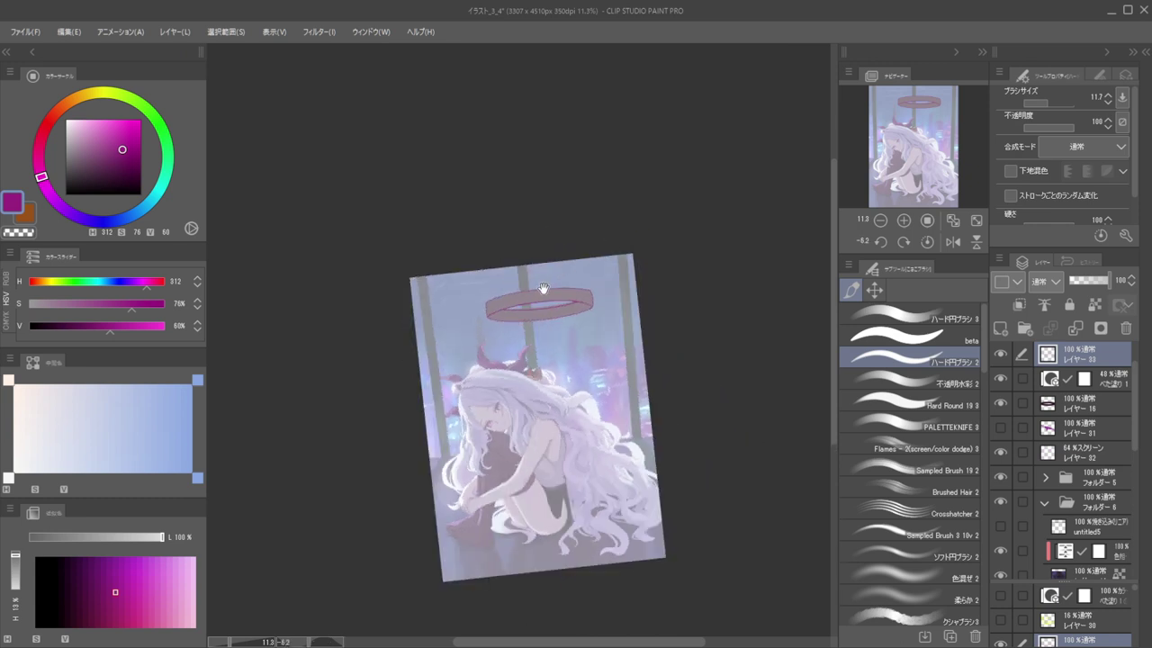
scroll(529, 298, "up", 3)
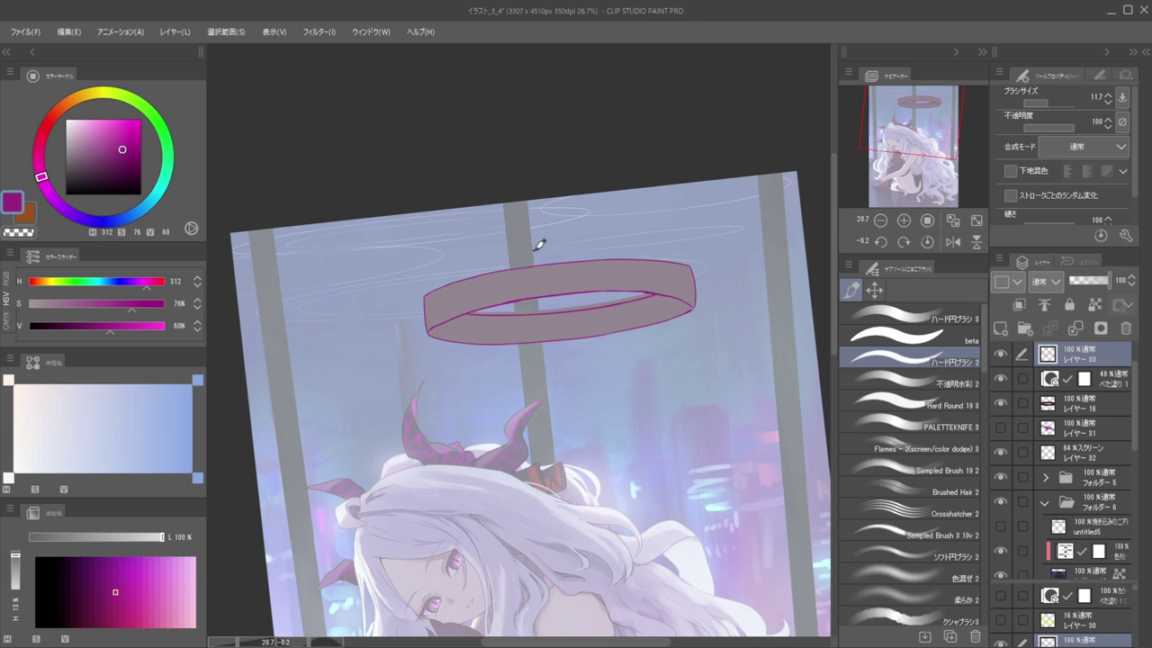
mouse_move(666, 262)
left_mouse_down()
mouse_move(615, 186)
mouse_move(606, 207)
mouse_move(725, 293)
left_mouse_up()
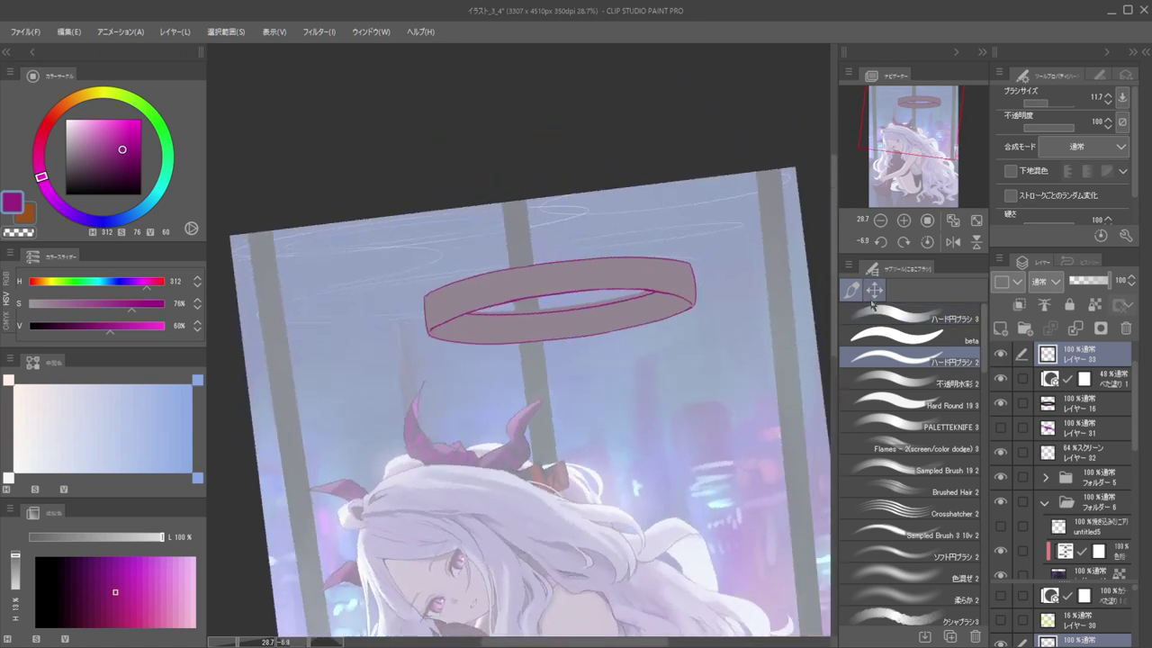
left_click(873, 289)
left_click(908, 337)
Lasso around the halo's inner area to select the fill spilling into the opening
scroll(473, 320, "up", 4)
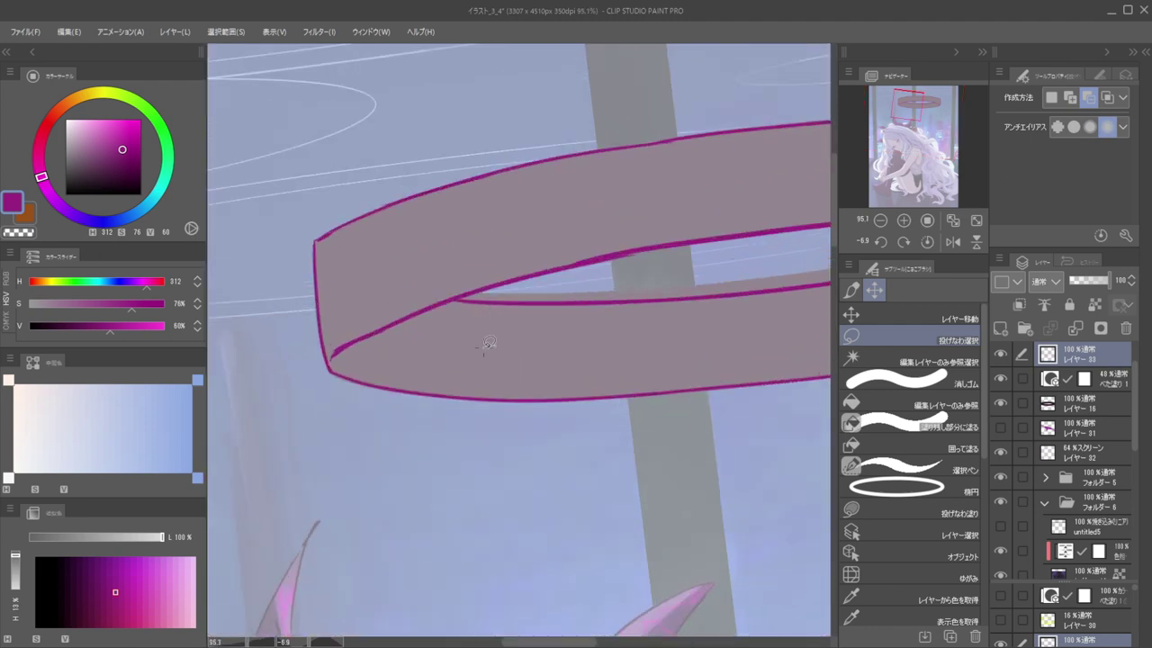
left_click_drag(477, 290, 681, 269)
mouse_move(766, 254)
left_mouse_down()
mouse_move(843, 246)
mouse_move(818, 237)
mouse_move(838, 226)
mouse_move(842, 240)
mouse_move(790, 321)
mouse_move(599, 344)
left_mouse_up()
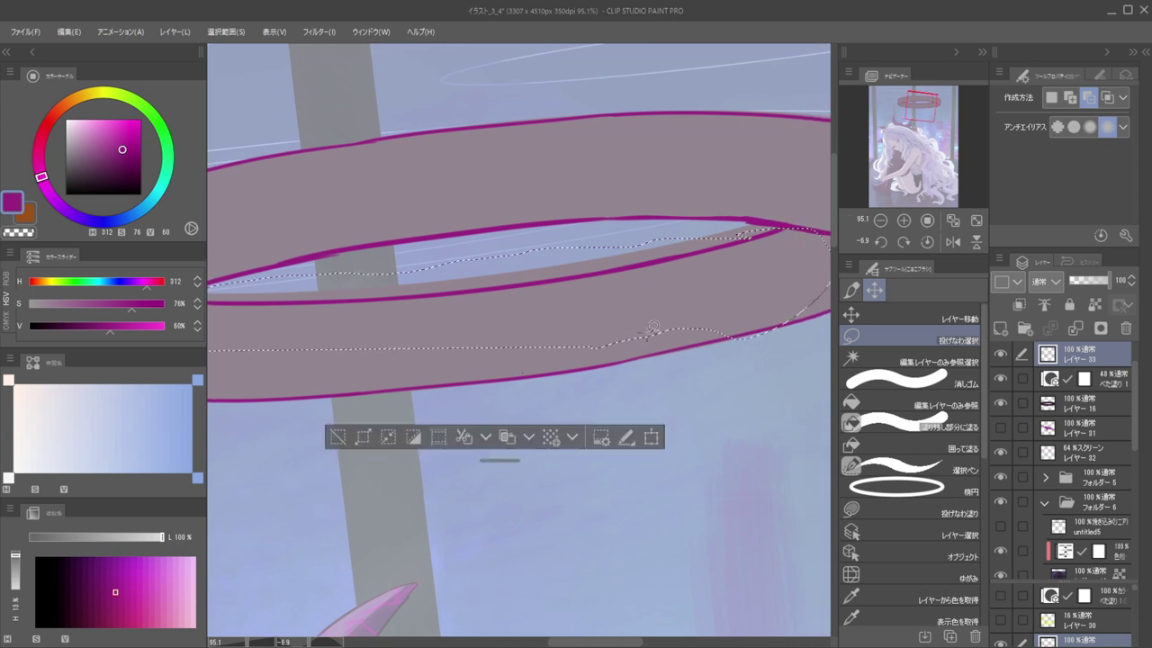
left_click_drag(733, 273, 660, 298)
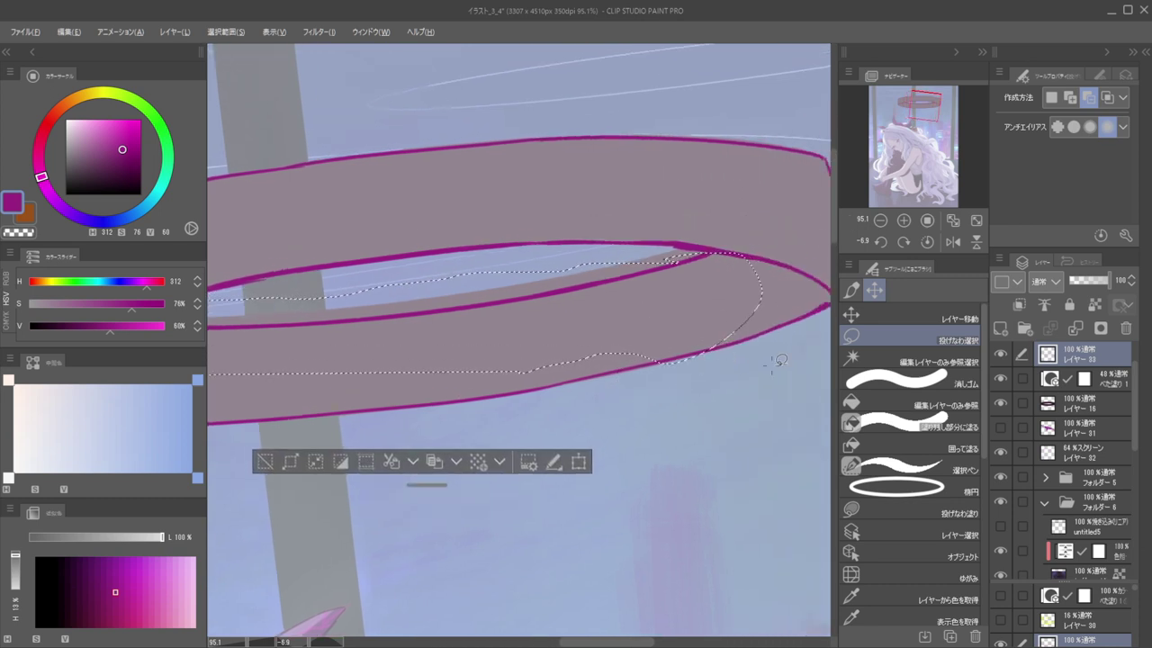
scroll(647, 310, "up", 3)
scroll(702, 219, "right", 3)
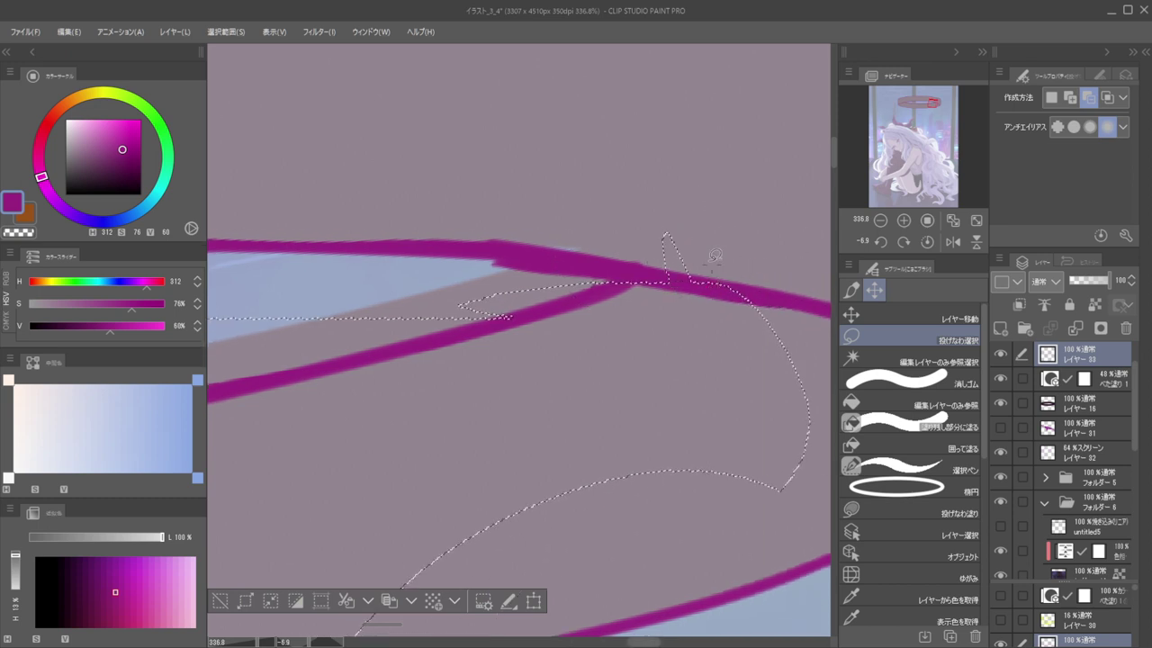
scroll(625, 252, "up", 3)
Subtract the right tip and leftover bits near the ring's tips from the selection, then zoom out
left_click_drag(699, 171, 784, 313)
mouse_move(749, 192)
left_mouse_down()
mouse_move(773, 329)
mouse_move(758, 190)
left_mouse_up()
left_click_drag(665, 243, 587, 228)
scroll(587, 228, "down", 5)
scroll(560, 282, "up", 5)
left_click_drag(560, 281, 589, 302)
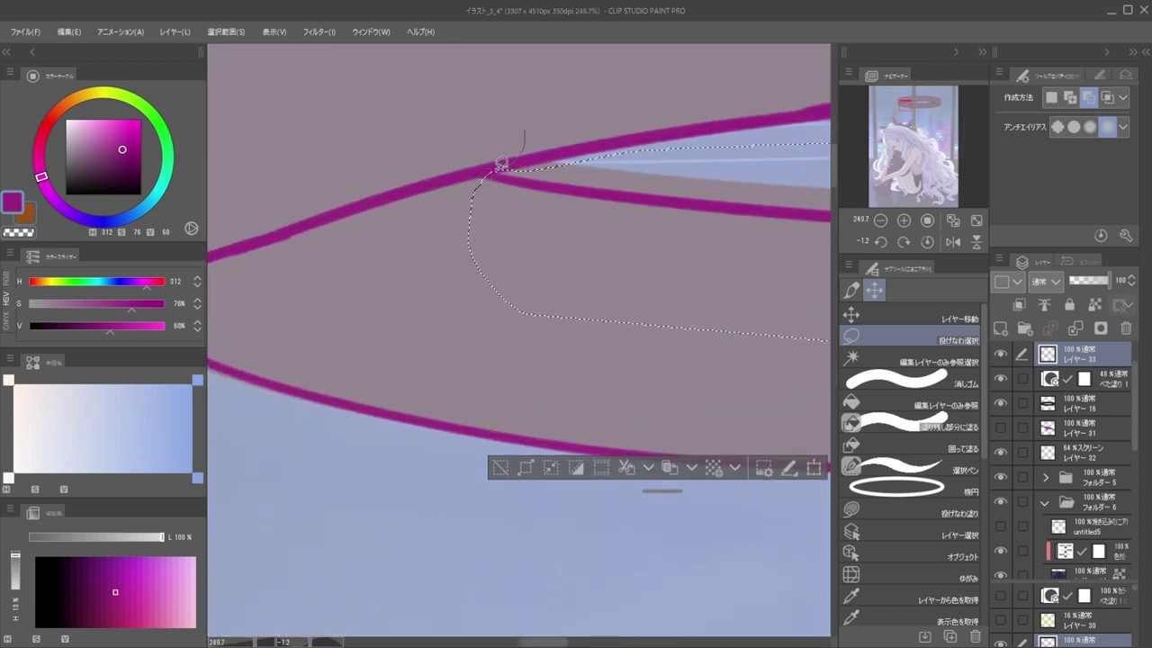
left_click_drag(512, 162, 387, 155)
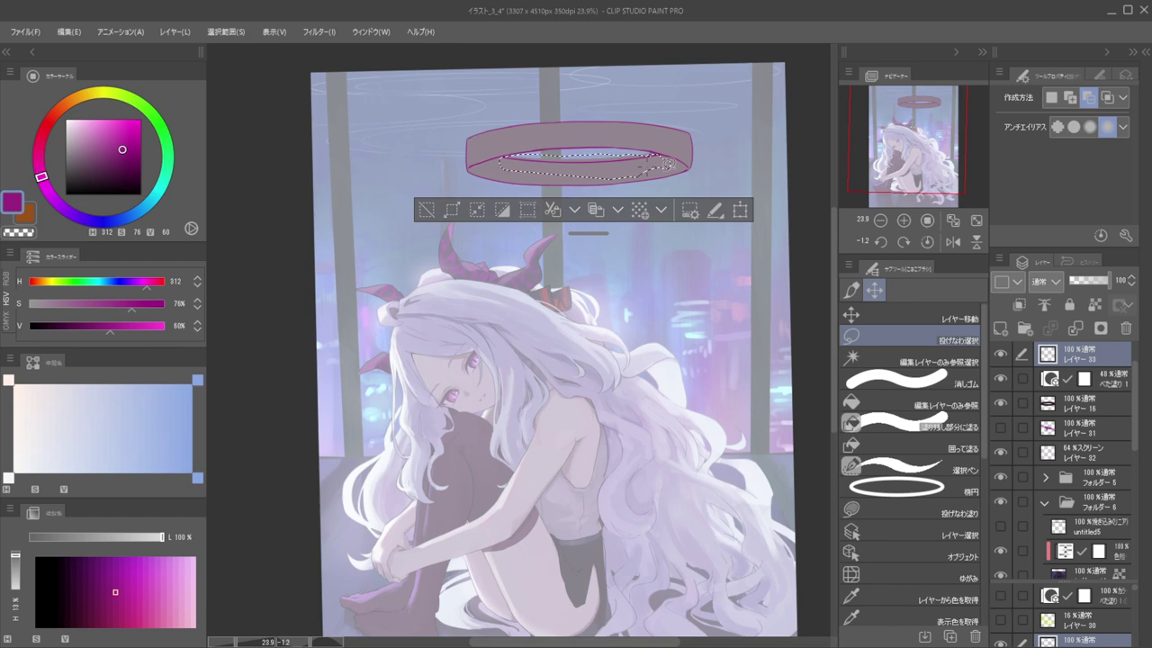
left_click(873, 318)
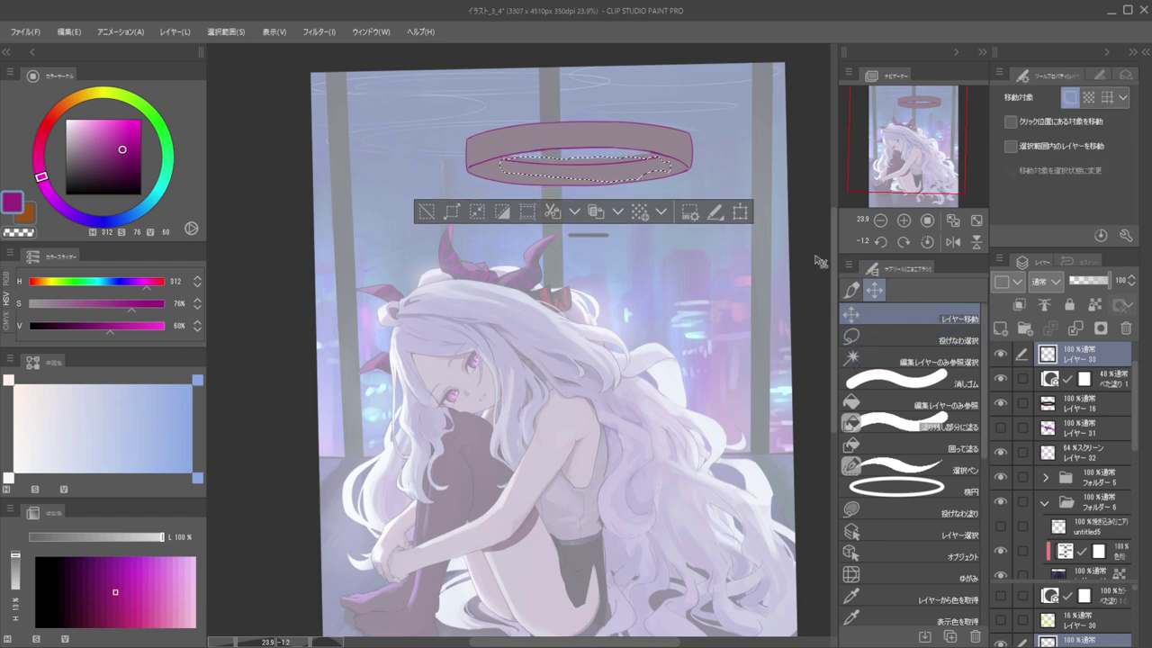
Clear the selected area inside the ring, deselect, and undo the stray joining stroke
key("Delete")
key("ctrl+d")
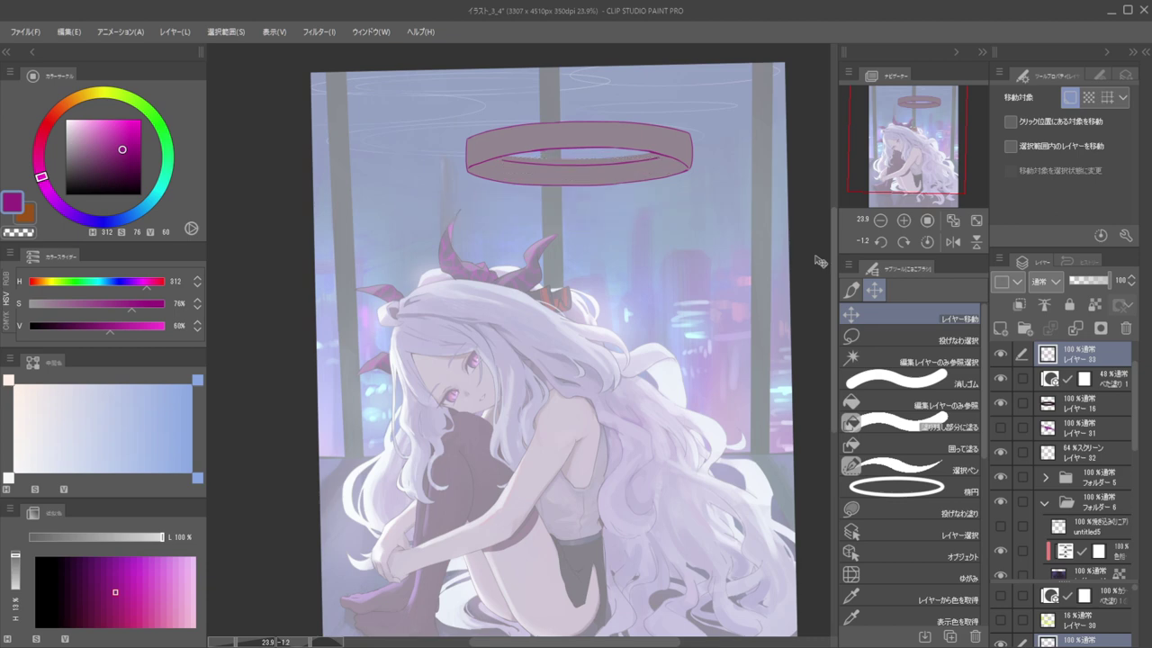
left_click_drag(748, 153, 580, 85)
mouse_move(478, 80)
left_mouse_down()
mouse_move(671, 296)
mouse_move(723, 236)
mouse_move(647, 327)
left_mouse_up()
key("d")
key("b")
key("ctrl+z")
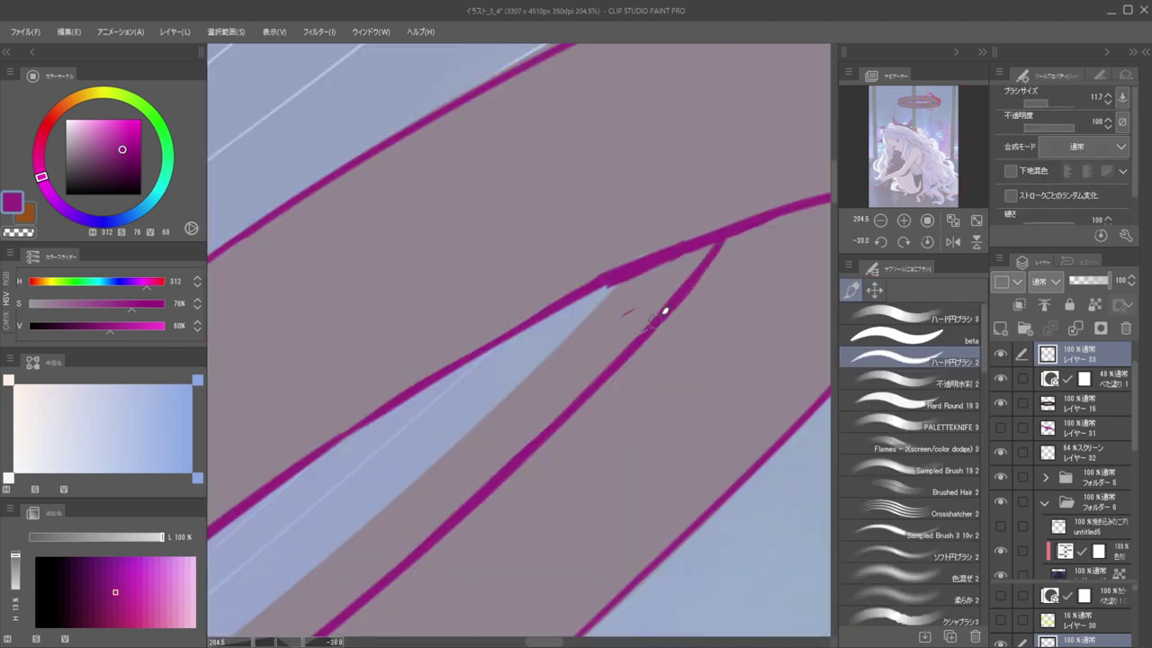
Reconnect the inner line to the upper curve with a thinner brush and thicken its tip
left_click_drag(698, 244, 650, 261)
left_click_drag(459, 423, 581, 327)
left_click_drag(532, 399, 584, 381)
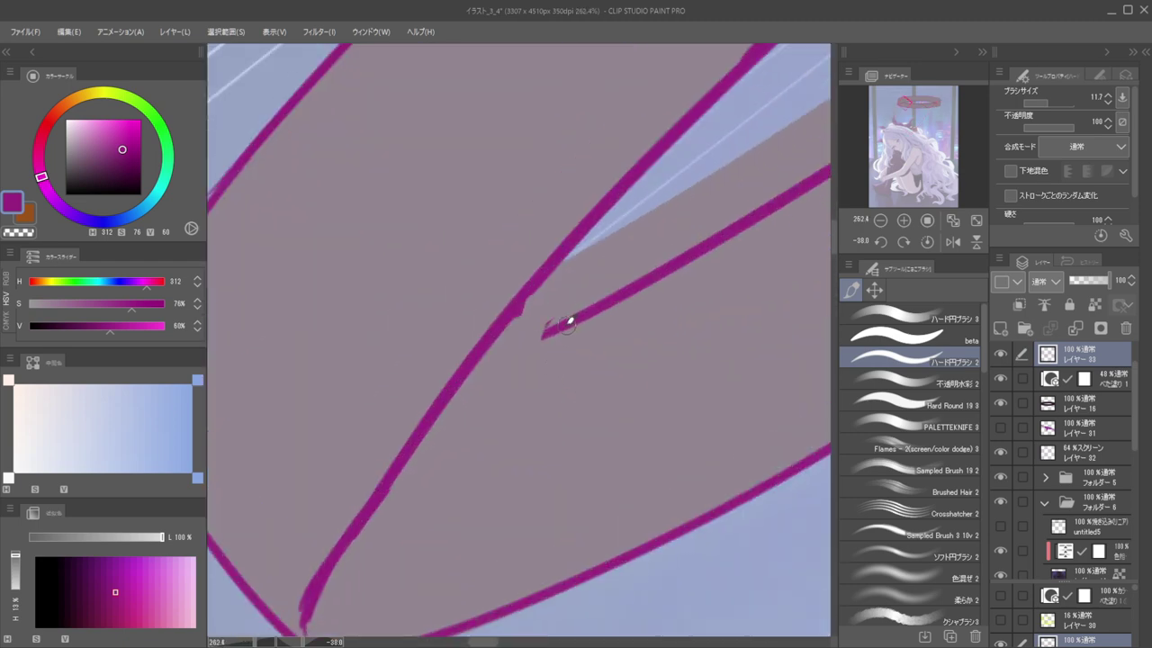
left_click_drag(559, 328, 480, 357)
key("ctrl+z")
left_click_drag(558, 328, 474, 371)
key("ctrl+z")
key("bracketleft")
key("bracketleft")
left_click_drag(553, 328, 471, 373)
left_click_drag(523, 300, 387, 336)
Erase the halo's old left edge line and trim the magenta stub at the upper left
left_click_drag(631, 272, 652, 351)
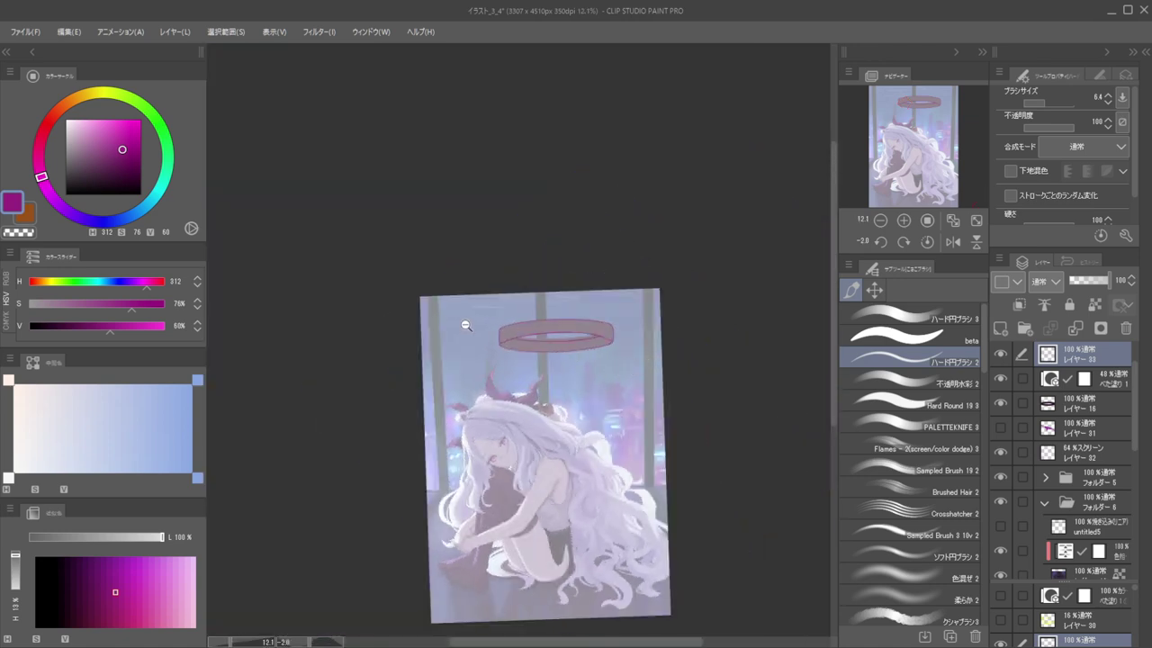
left_click_drag(467, 325, 538, 358)
left_click_drag(643, 356, 519, 260)
left_click_drag(558, 303, 593, 322)
key("bracketright")
key("bracketright")
key("bracketright")
left_click_drag(573, 245, 569, 351)
key("ctrl+z")
key("c")
mouse_move(570, 261)
left_mouse_down()
mouse_move(580, 378)
mouse_move(566, 311)
mouse_move(572, 375)
left_mouse_up()
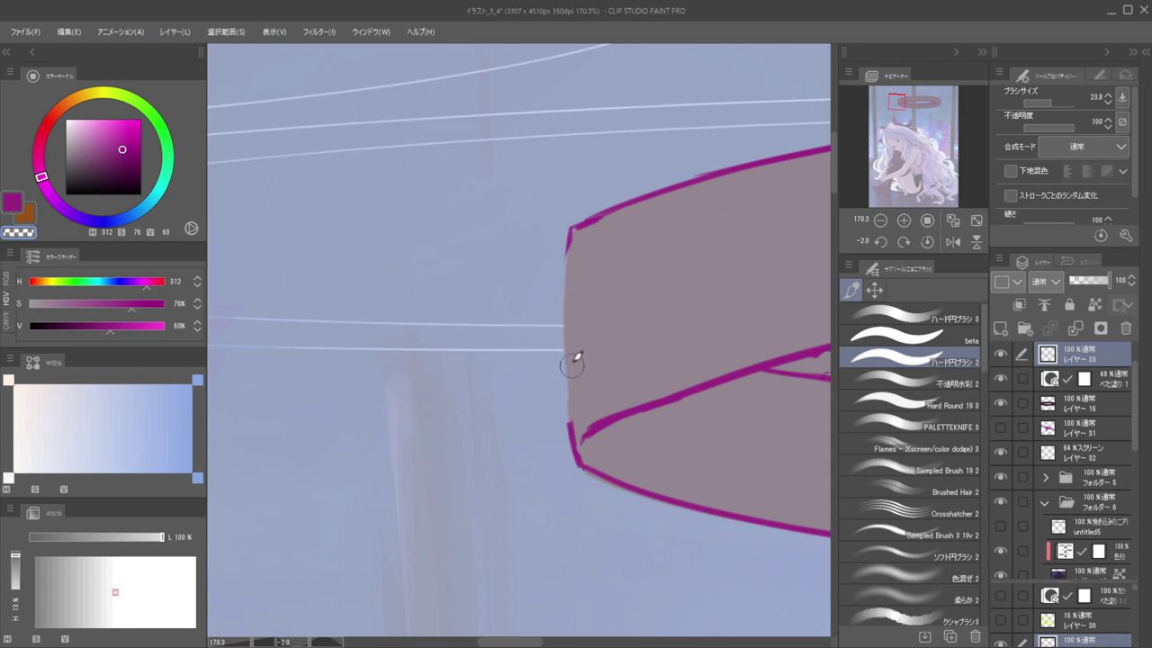
mouse_move(577, 251)
left_mouse_down()
mouse_move(575, 221)
mouse_move(565, 302)
left_mouse_up()
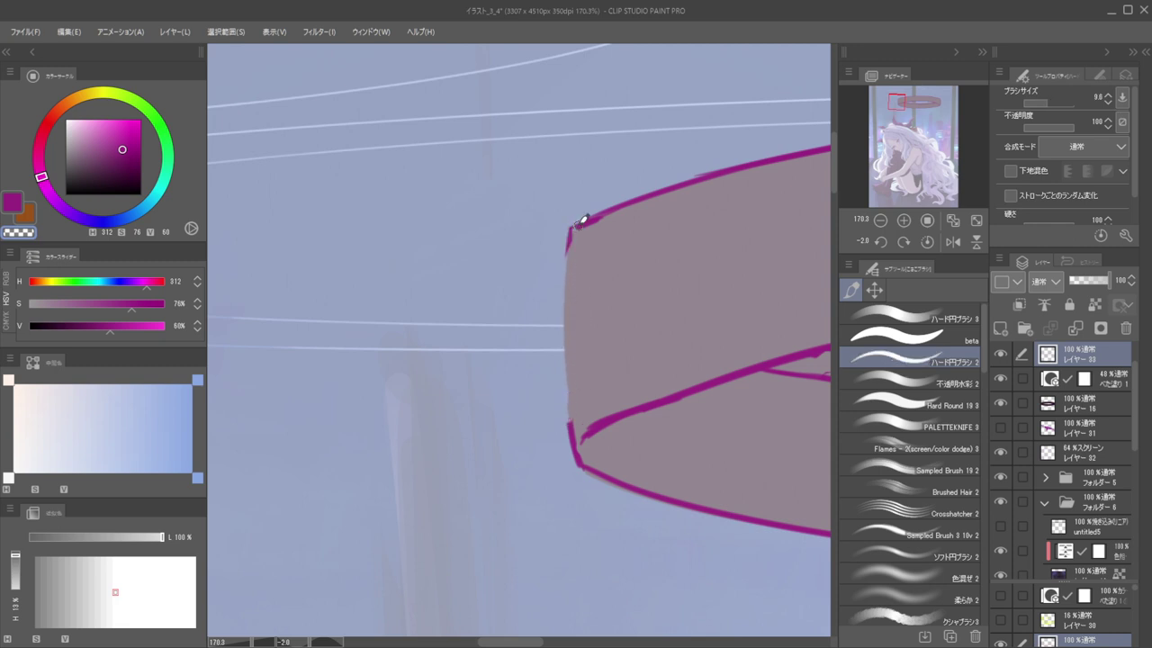
Redraw the halo's left edge in magenta down to the lower corner
key("c")
left_click_drag(569, 238, 556, 342)
key("ctrl+z")
mouse_move(568, 237)
left_mouse_down()
mouse_move(551, 368)
mouse_move(570, 441)
left_mouse_up()
key("ctrl+z")
mouse_move(548, 334)
left_mouse_down()
mouse_move(577, 444)
mouse_move(550, 394)
mouse_move(580, 443)
left_mouse_up()
key("ctrl+z")
mouse_move(555, 398)
left_mouse_down()
mouse_move(576, 451)
mouse_move(574, 422)
mouse_move(580, 439)
left_mouse_up()
Trim the stub above the corner, check the flipped view, and erase the magenta left edge
key("e")
scroll(583, 322, "down", 10)
mouse_move(589, 320)
left_mouse_down()
mouse_move(541, 329)
mouse_move(671, 324)
left_mouse_up()
key("h")
left_click_drag(445, 325, 611, 330)
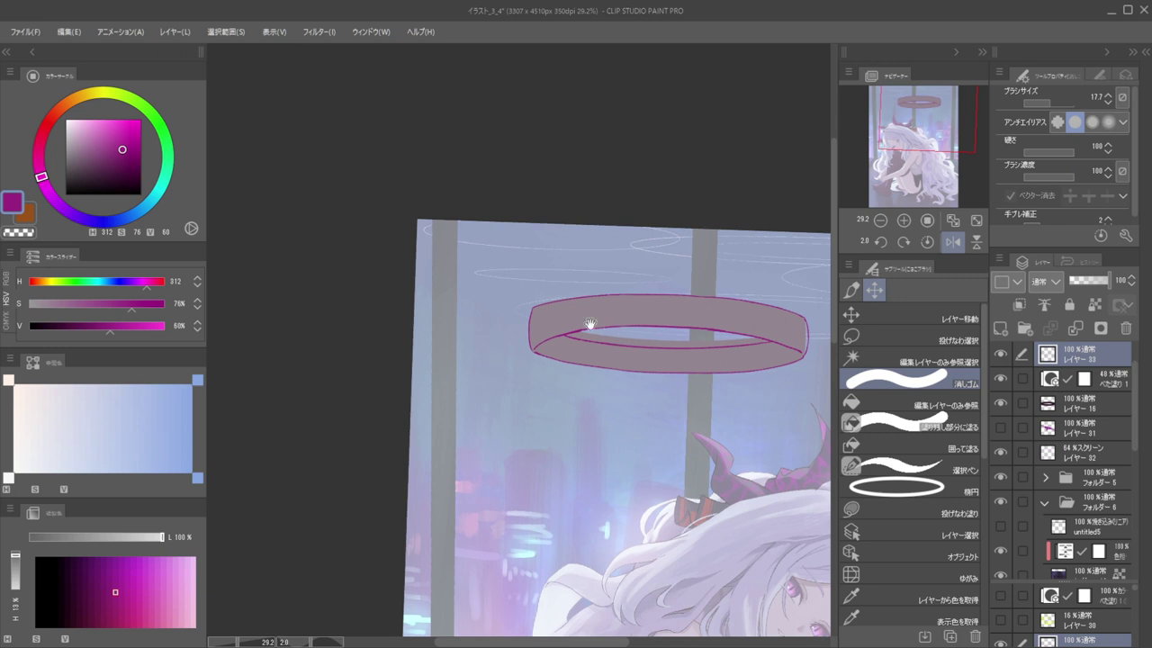
scroll(538, 323, "up", 6)
key("p")
scroll(529, 293, "up", 3)
key("e")
mouse_move(534, 277)
left_mouse_down()
mouse_move(519, 387)
mouse_move(520, 319)
mouse_move(536, 470)
left_mouse_up()
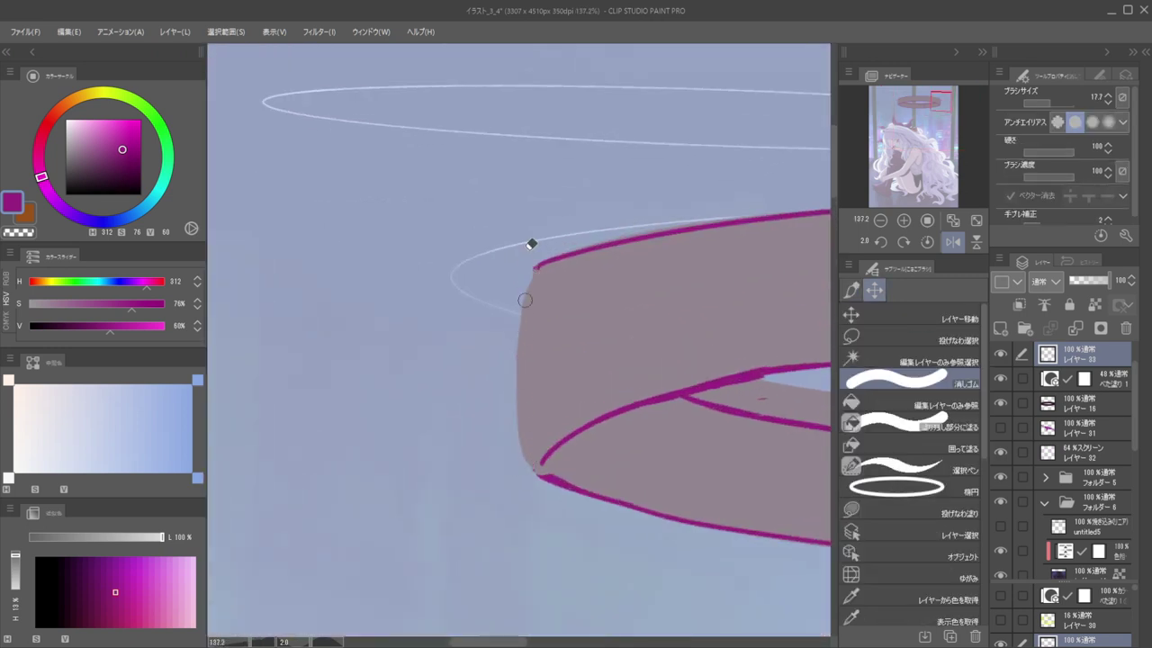
Try several new magenta strokes for the halo's left edge, undoing the unsatisfying ones
key("p")
left_click_drag(538, 260, 518, 353)
key("ctrl+z")
left_click_drag(537, 258, 508, 404)
key("ctrl+z")
key("ctrl+z")
mouse_move(537, 261)
left_mouse_down()
mouse_move(508, 376)
mouse_move(525, 449)
left_mouse_up()
key("ctrl+z")
left_click_drag(506, 381, 532, 467)
key("ctrl+z")
left_click_drag(505, 384, 542, 480)
key("ctrl+z")
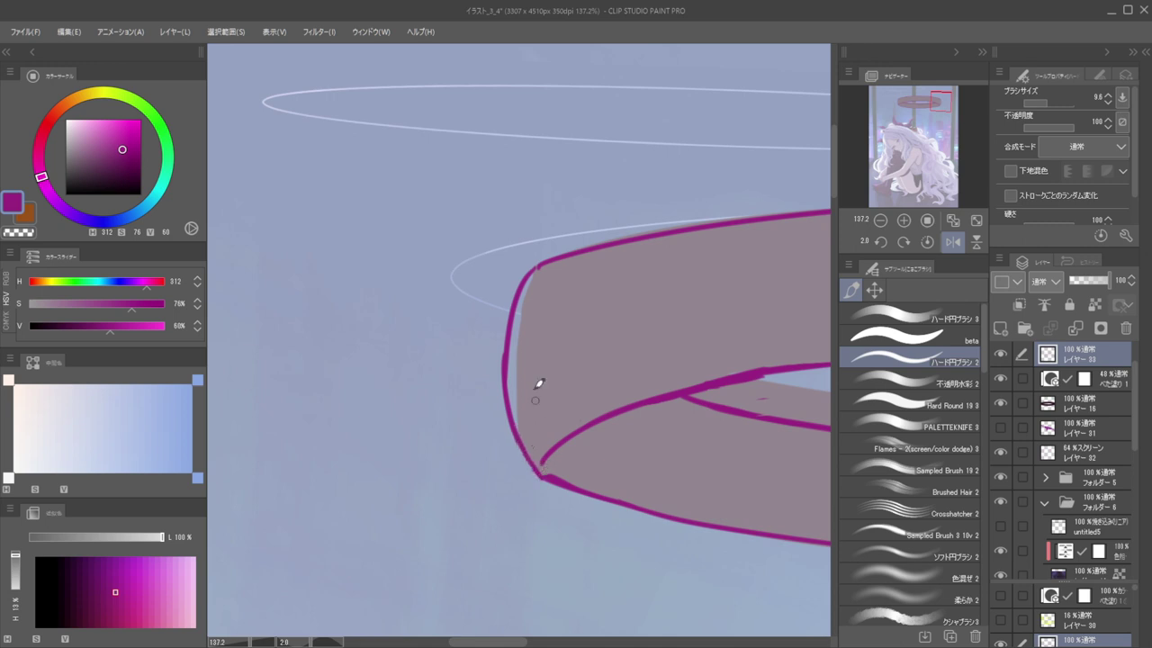
Trim the lower-left end of the line and return to the hard round brush
scroll(544, 422, "down", 3)
scroll(586, 404, "up", 5)
key("e")
mouse_move(515, 386)
left_mouse_down()
mouse_move(618, 333)
mouse_move(515, 368)
mouse_move(501, 397)
left_mouse_up()
key("b")
scroll(445, 311, "down", 6)
scroll(558, 302, "down", 4)
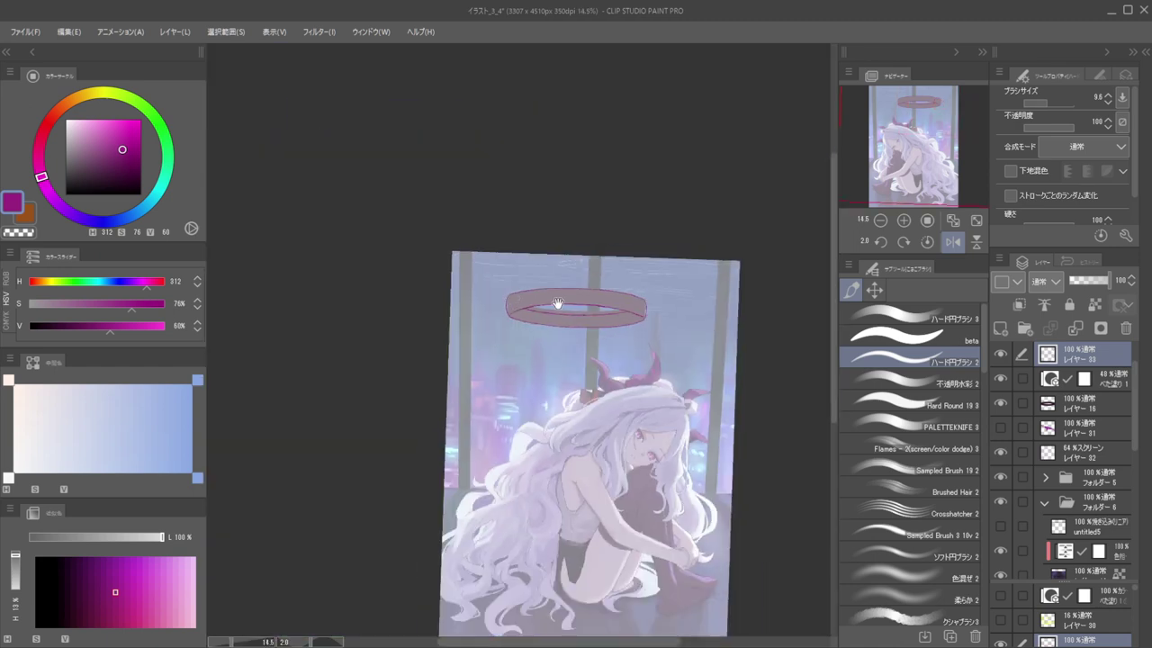
scroll(531, 315, "up", 6)
On レイヤー 16, paint the gap inside the halo's left outline
left_click_drag(426, 183, 545, 306)
left_click(548, 306, "ctrl+shift")
scroll(552, 313, "up", 3)
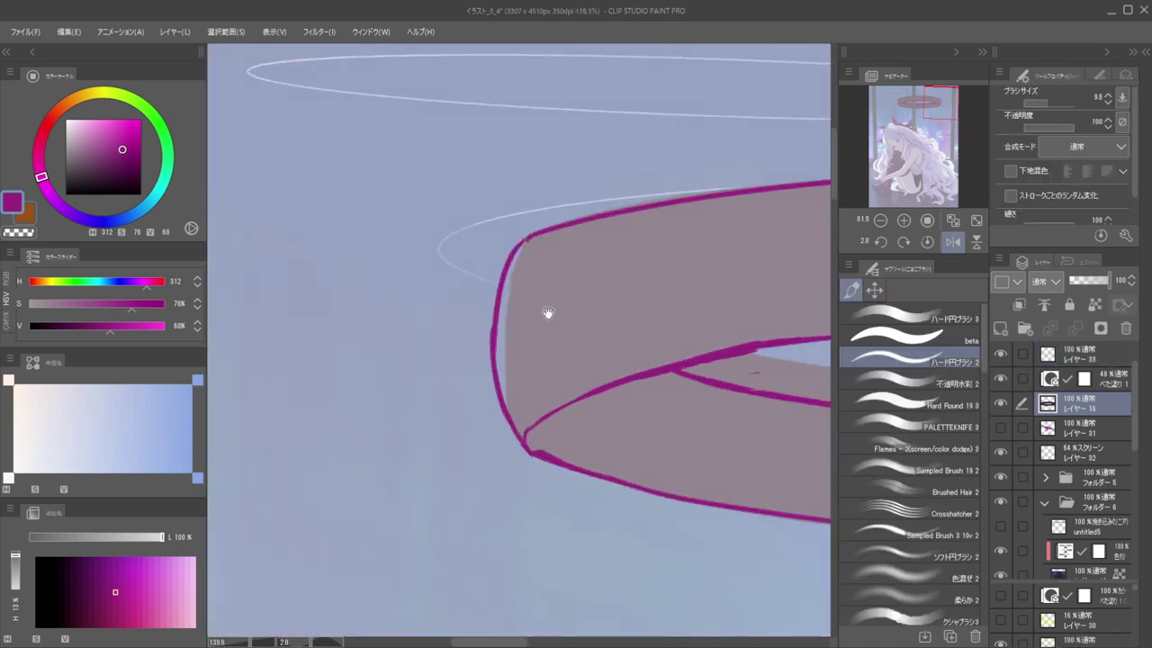
scroll(550, 313, "up", 3)
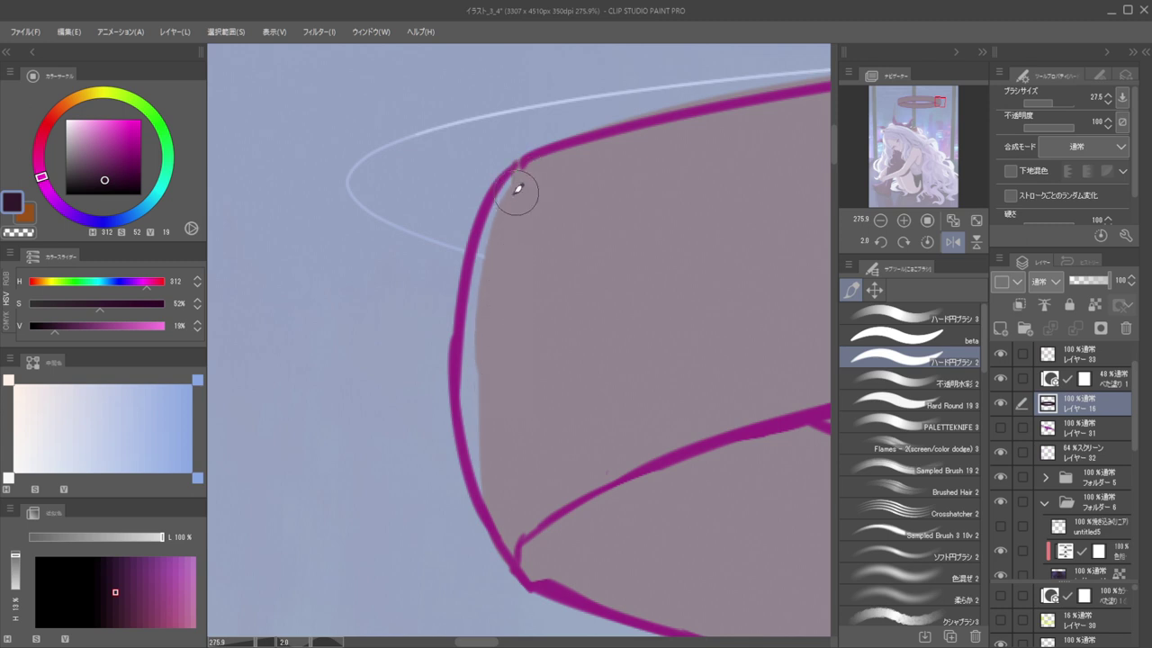
scroll(490, 299, "down", 6)
key("h")
left_click_drag(490, 300, 776, 335)
scroll(514, 326, "up", 4)
left_click_drag(545, 261, 539, 419)
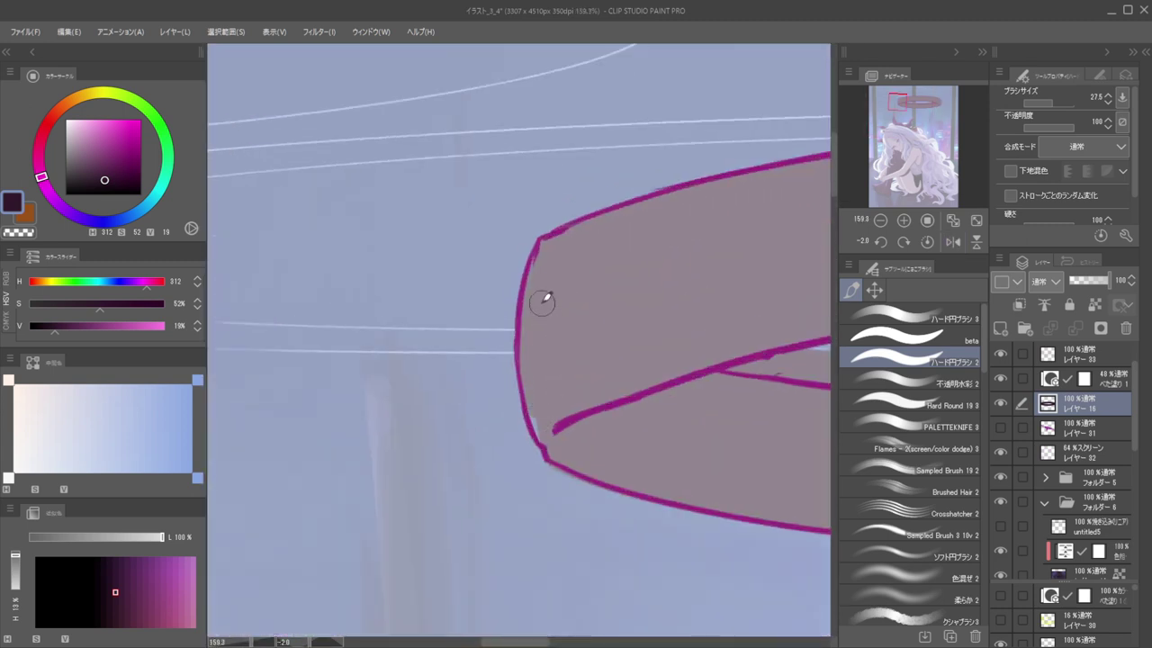
scroll(530, 372, "down", 6)
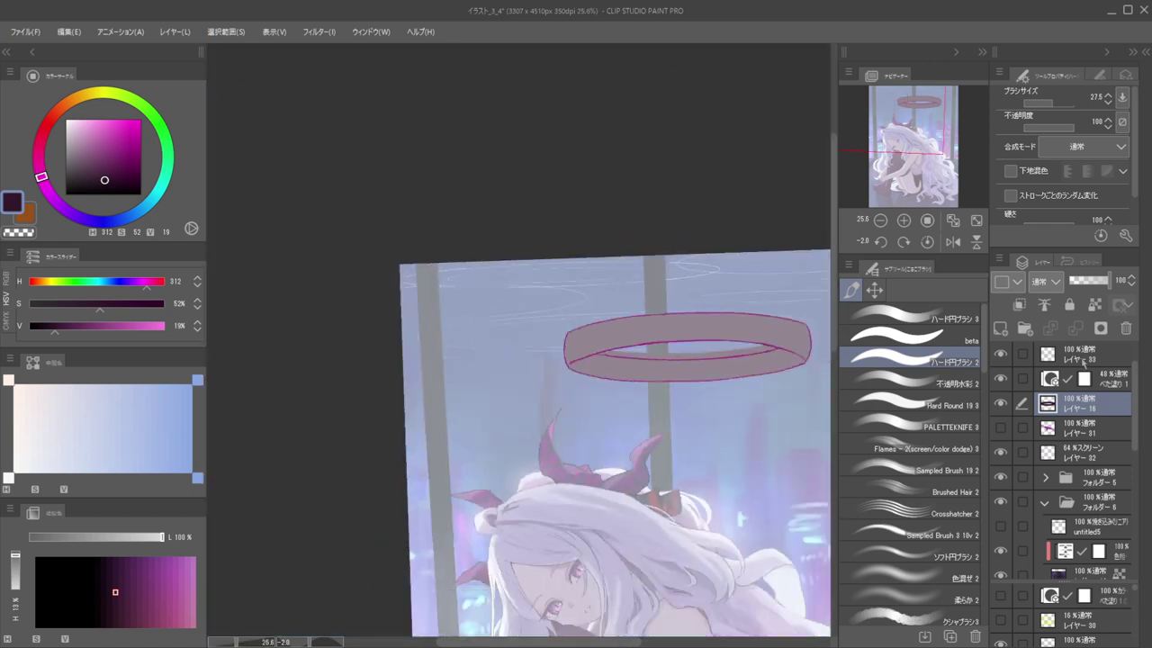
Auto-select the inner band on レイヤー 33, then fill it with the ring colour on レイヤー 16
left_click(1084, 358)
left_click(873, 290)
left_click(875, 357)
left_click(699, 346)
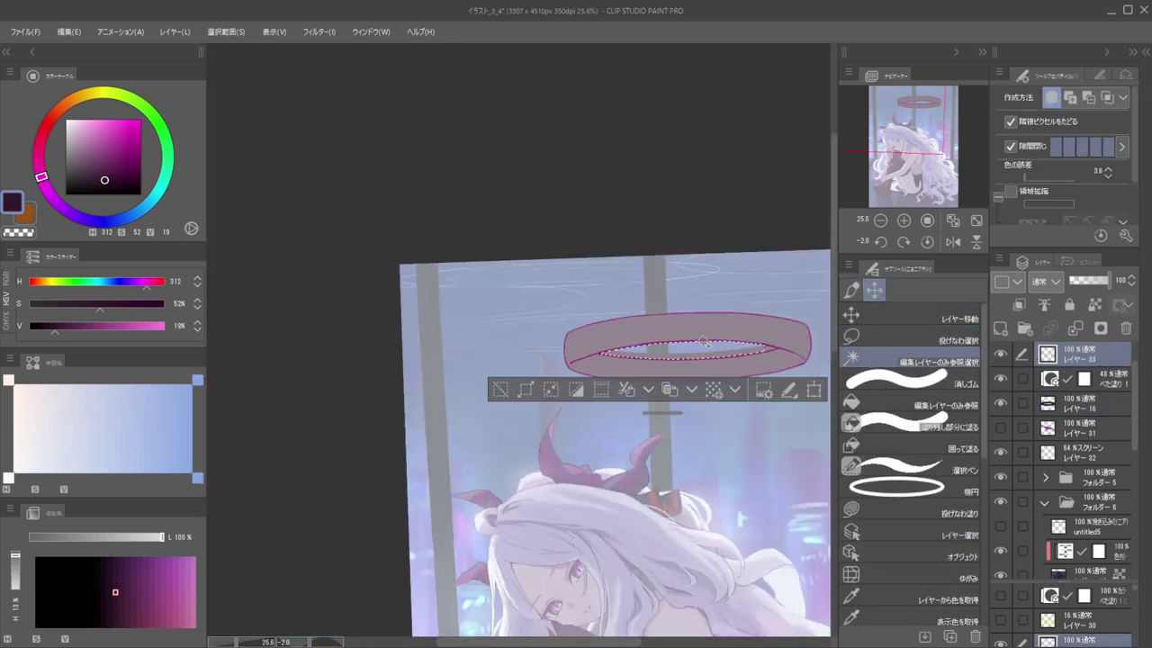
left_click(1053, 410)
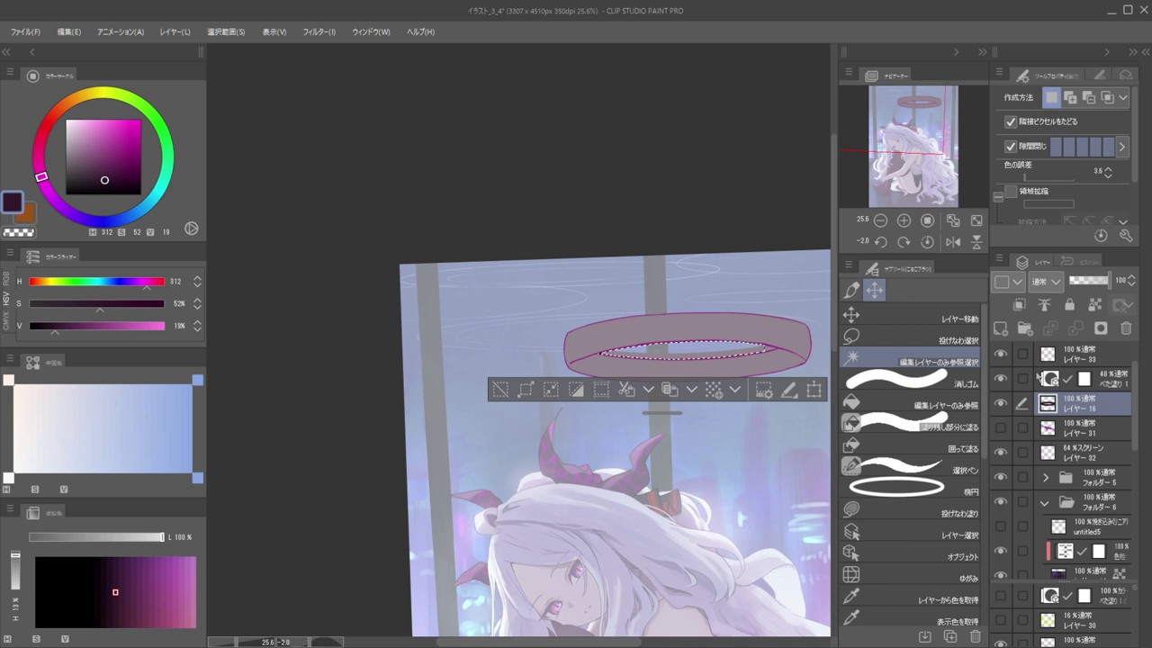
key("alt+BackSpace")
key("ctrl+d")
Paint over the leftover mauve patch with transparent colour and zoom out to the whole illustration
left_click_drag(773, 358, 830, 396)
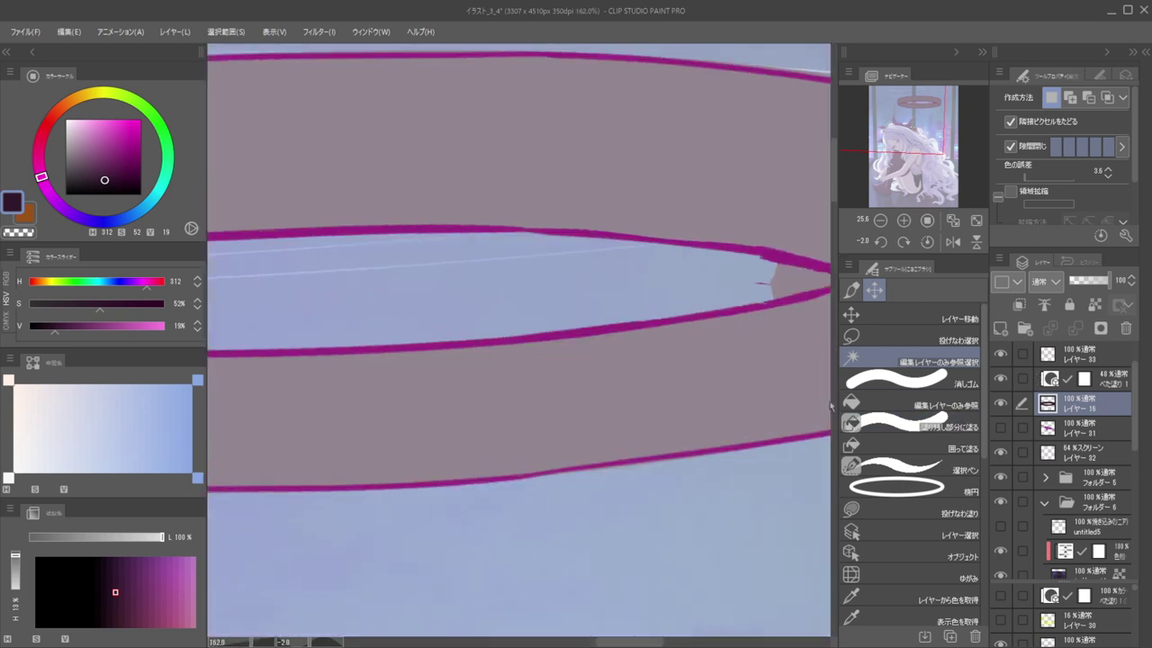
key("b")
mouse_move(728, 261)
left_mouse_down()
mouse_move(609, 307)
mouse_move(712, 307)
mouse_move(621, 339)
left_mouse_up()
key("c")
key("c")
left_click_drag(644, 338, 578, 360)
left_click_drag(578, 364, 601, 367)
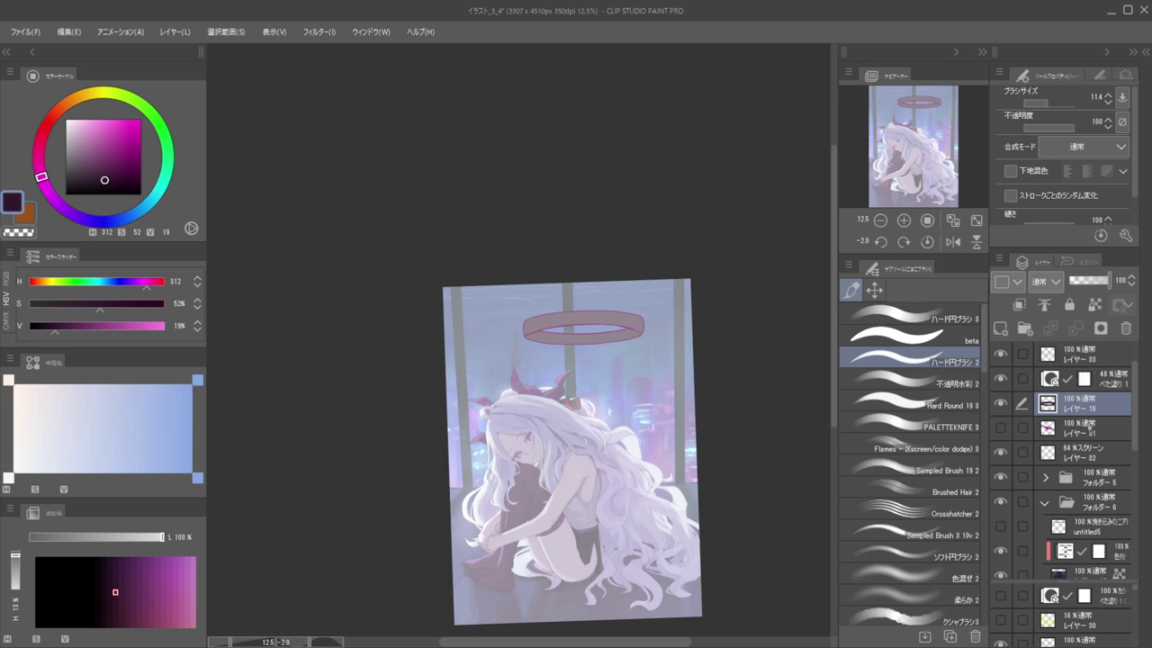
On a new layer, draw a first ellipse over the halo's inner edge in a brighter colour
left_click(1001, 327)
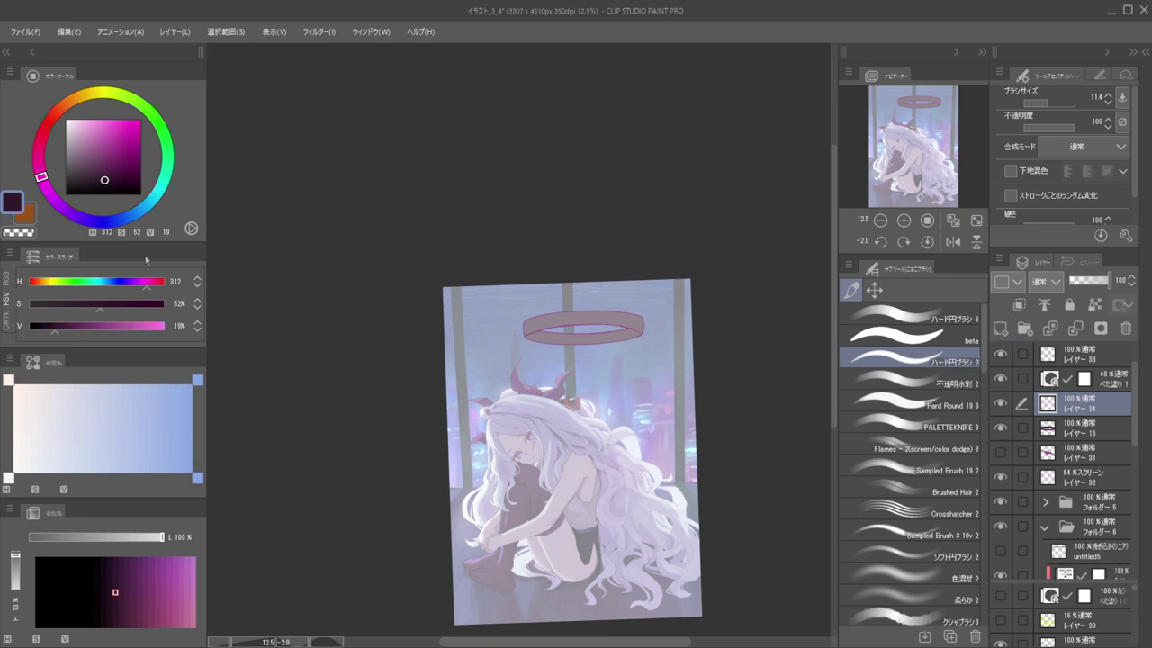
left_click(107, 160)
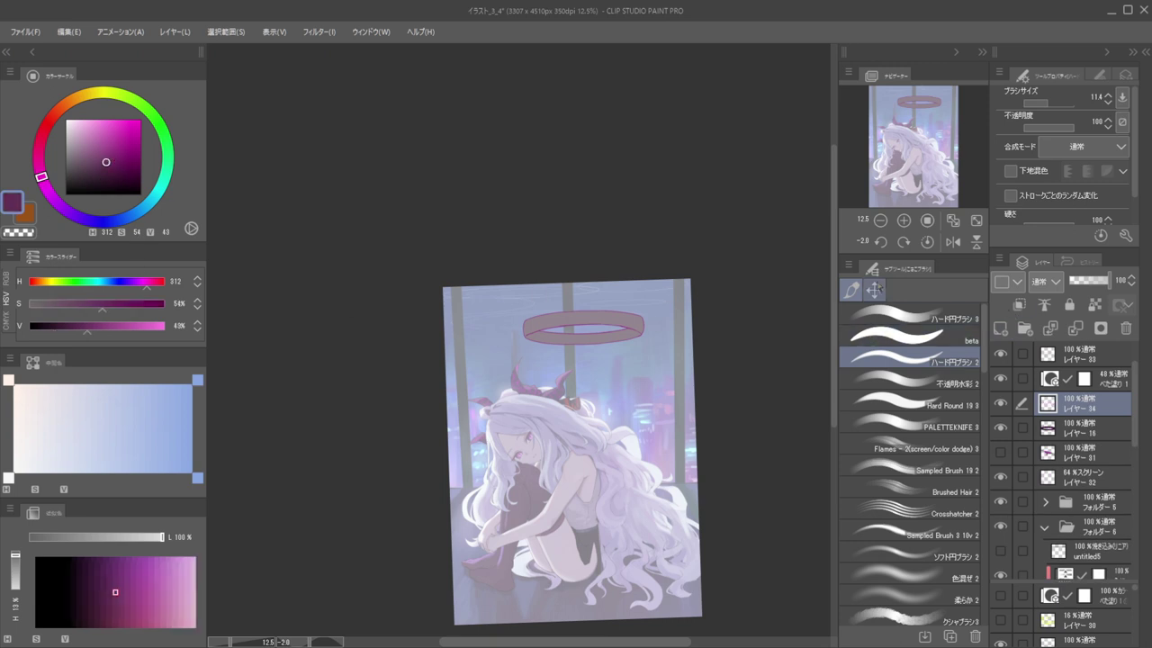
left_click(873, 289)
left_click(895, 487)
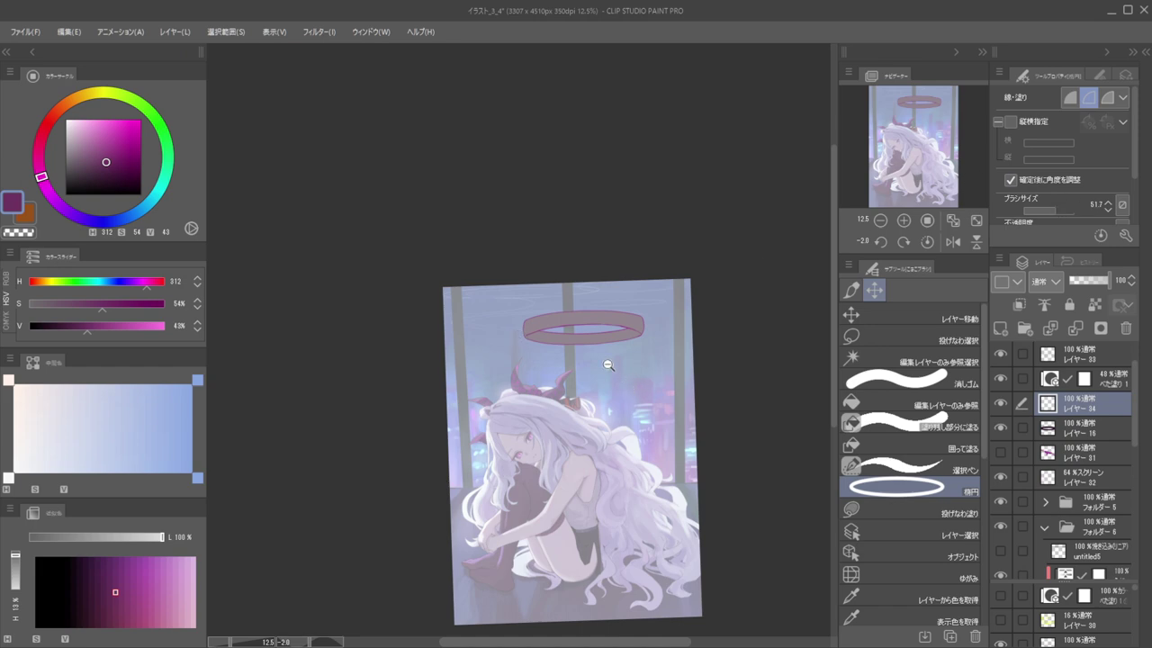
left_click_drag(590, 357, 629, 360)
left_click_drag(572, 234, 699, 250)
left_click_drag(590, 265, 556, 263)
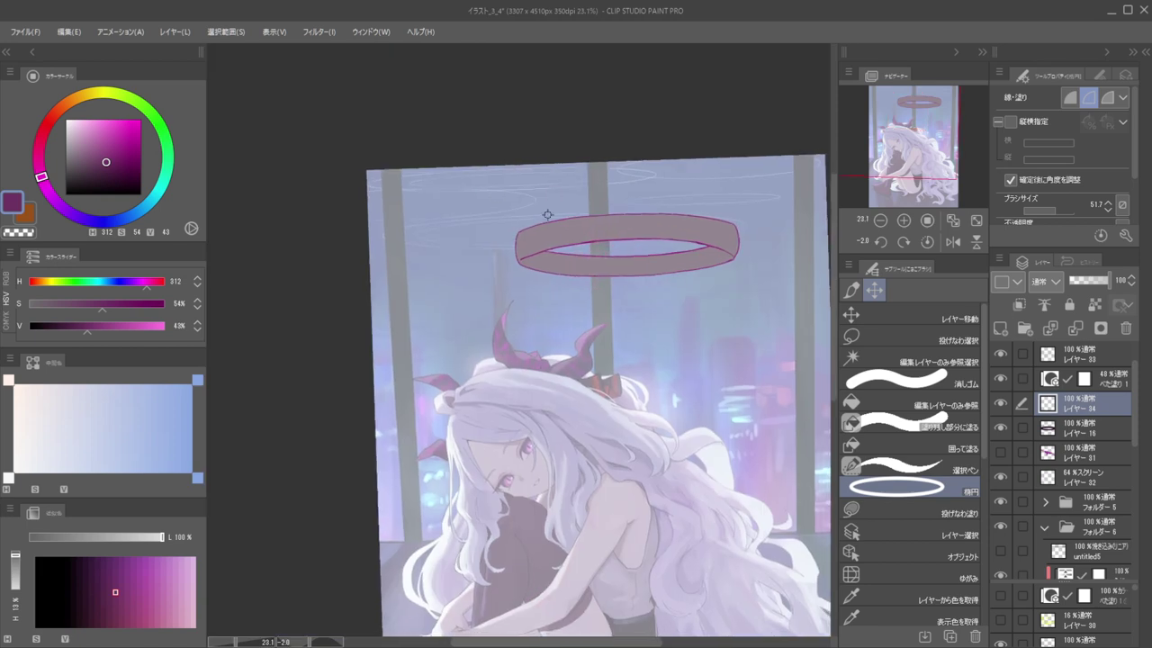
Reset the canvas rotation and redraw the pink ellipse along the halo's inner band
left_click(926, 241)
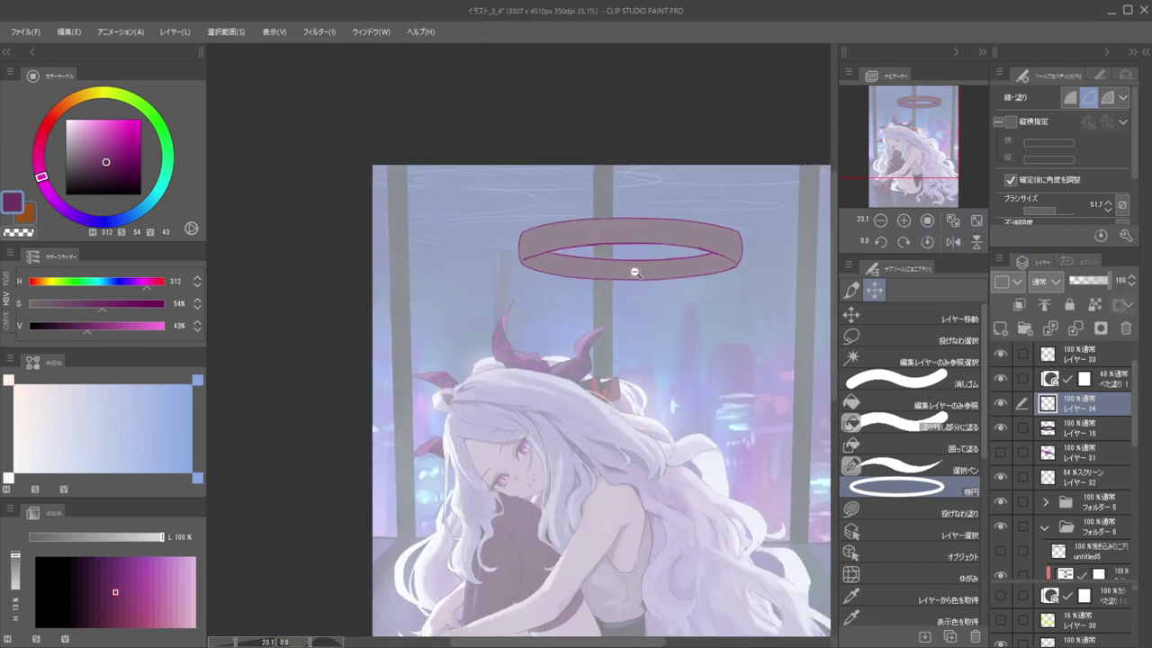
scroll(630, 265, "up", 1)
left_click_drag(612, 257, 700, 263)
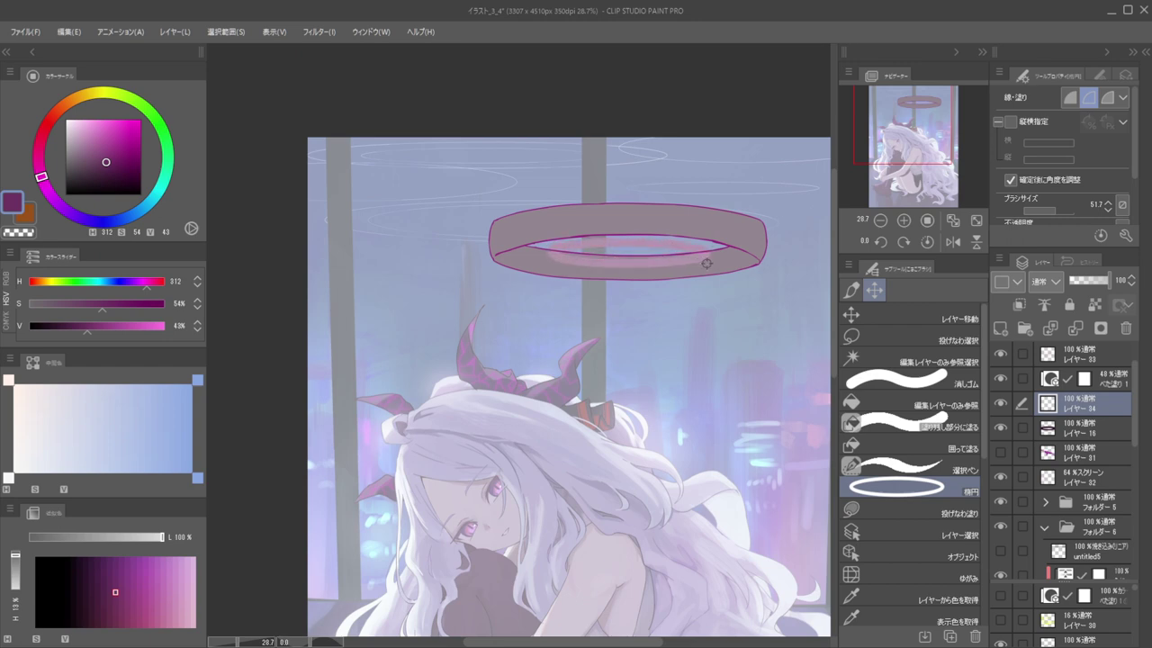
key("ctrl+z")
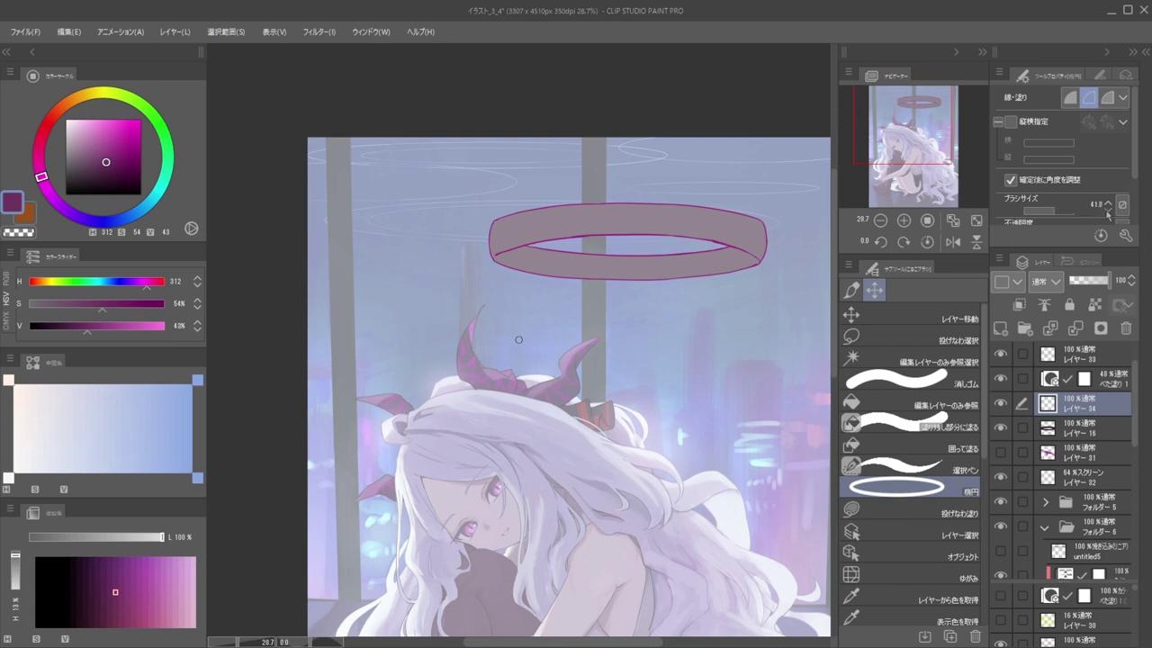
left_click_drag(554, 254, 728, 259)
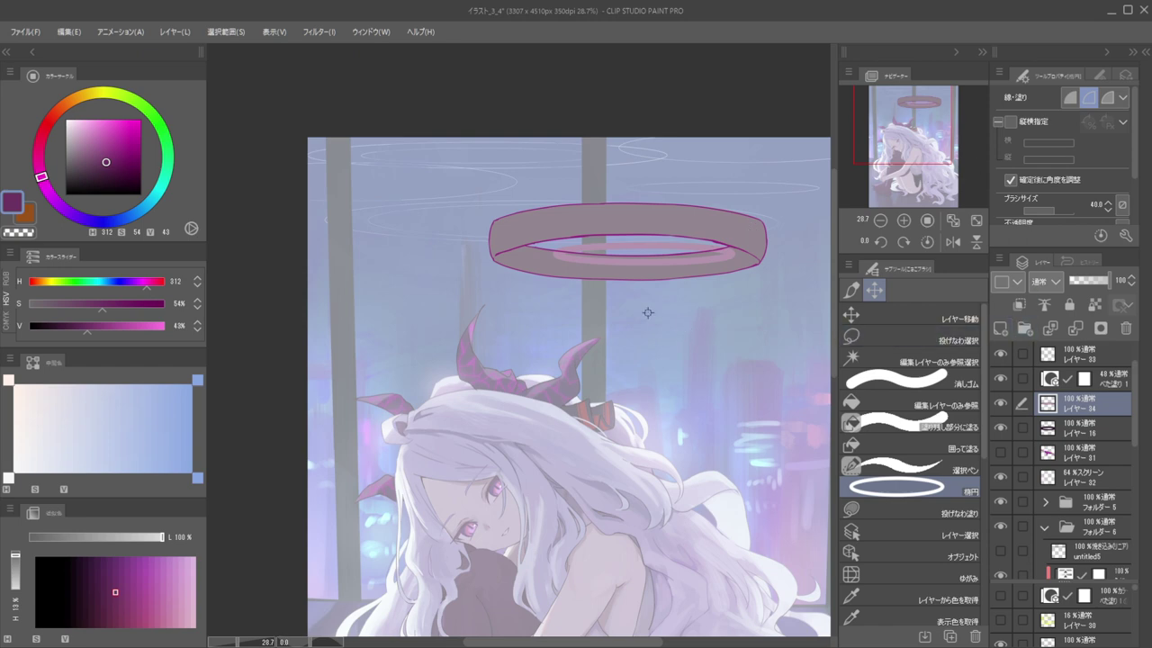
left_click(928, 315)
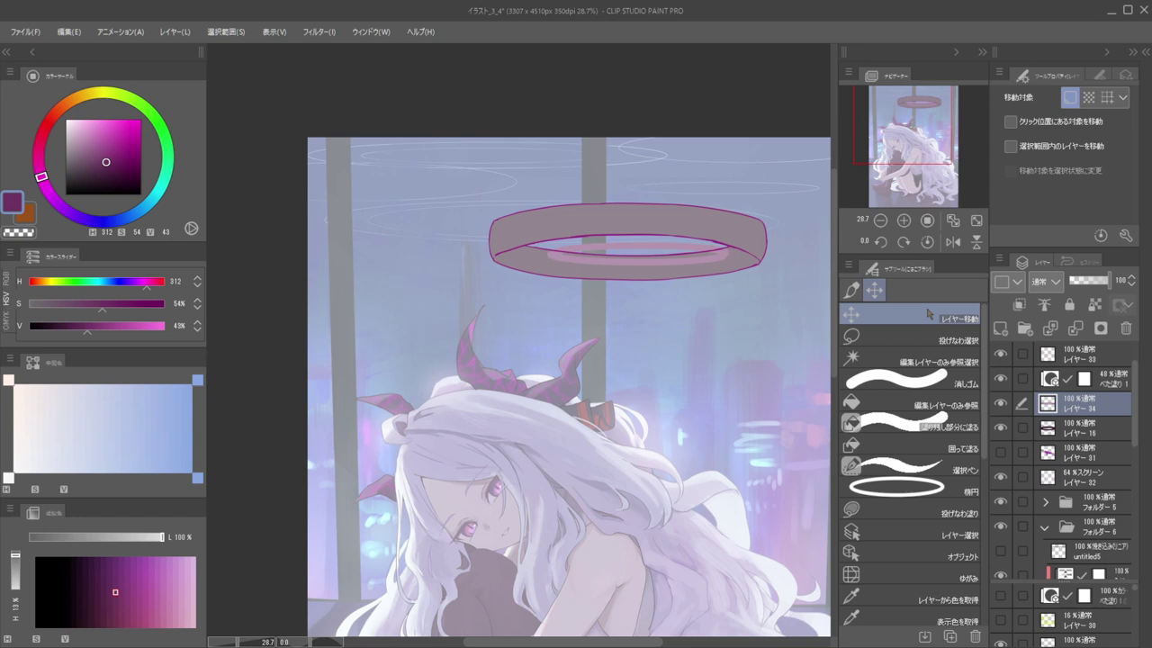
Transform the pink band wider and flatter, nudge it down, and confirm
key("Left")
key("ctrl+t")
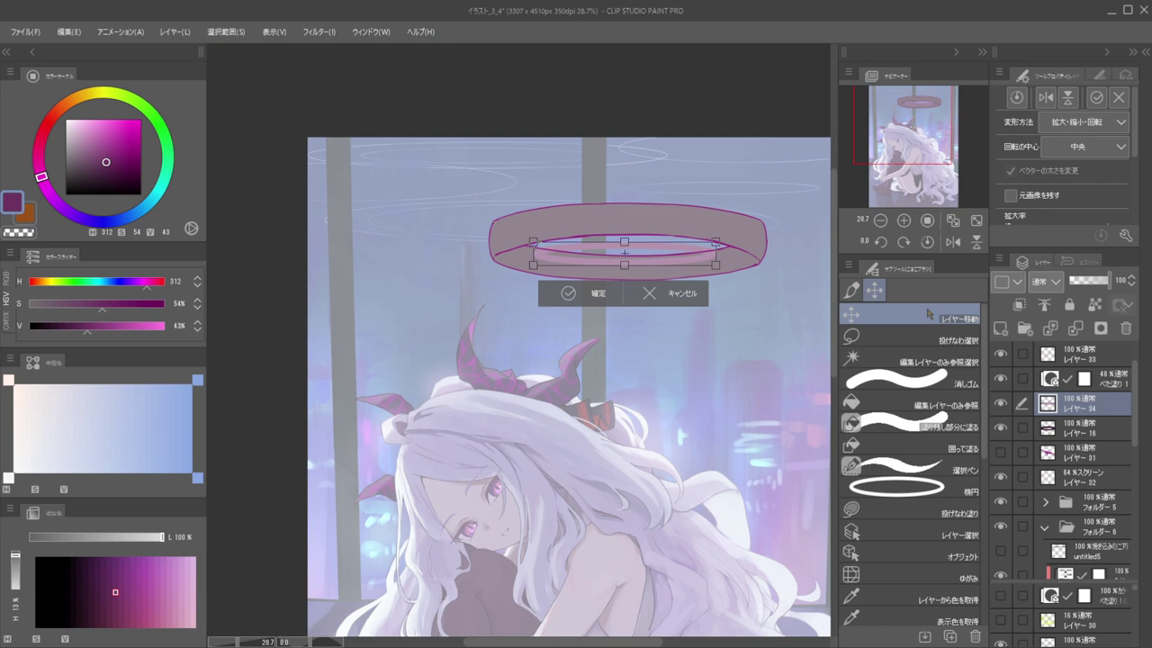
scroll(711, 218, "up", 3)
mouse_move(716, 236)
left_mouse_down()
mouse_move(729, 234)
mouse_move(724, 223)
left_mouse_up()
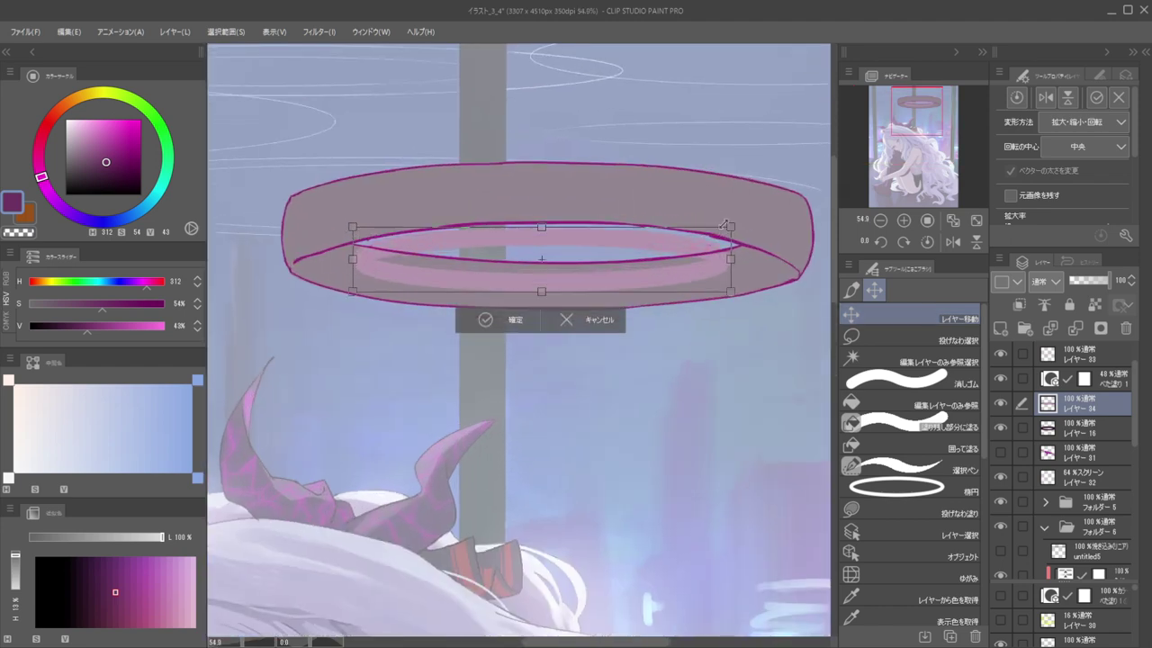
key("Down")
key("Down")
key("Down")
key("Down")
key("Down")
key("Down")
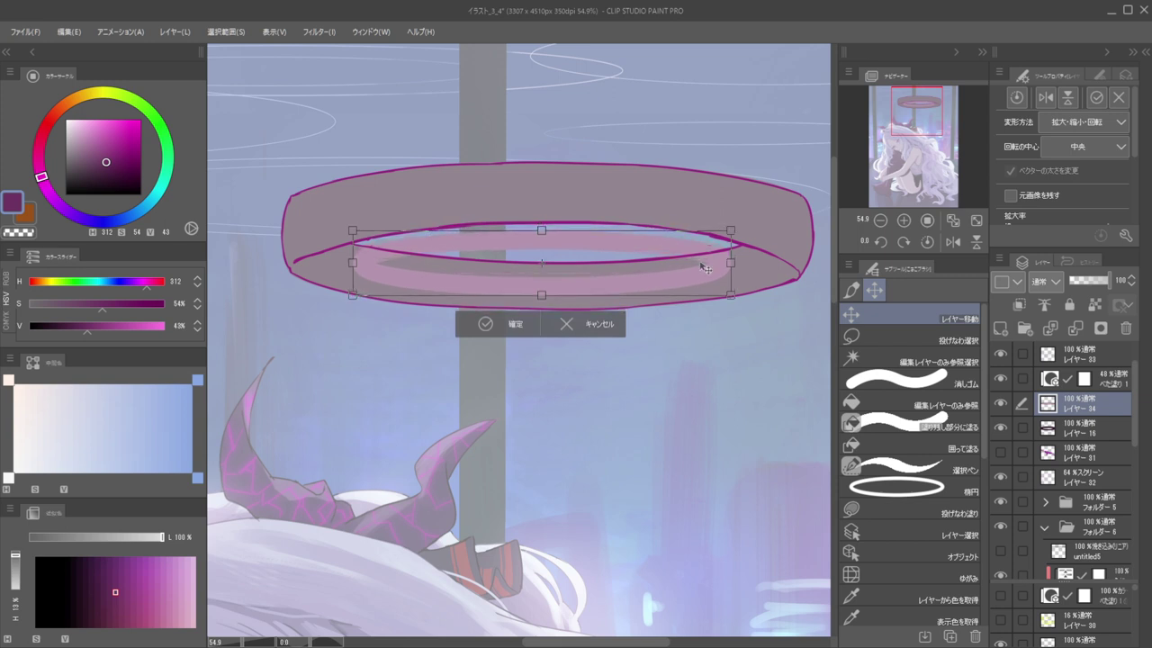
left_click_drag(541, 229, 541, 243)
key("Up")
key("Up")
key("Up")
key("Up")
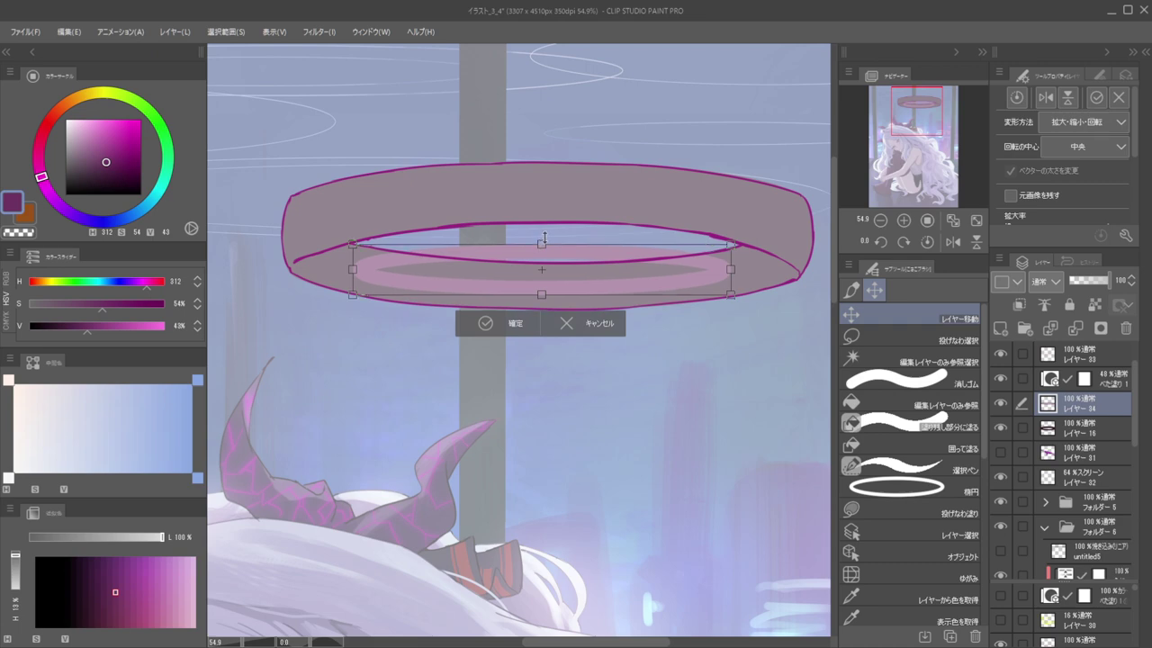
key("Down")
key("Down")
key("Return")
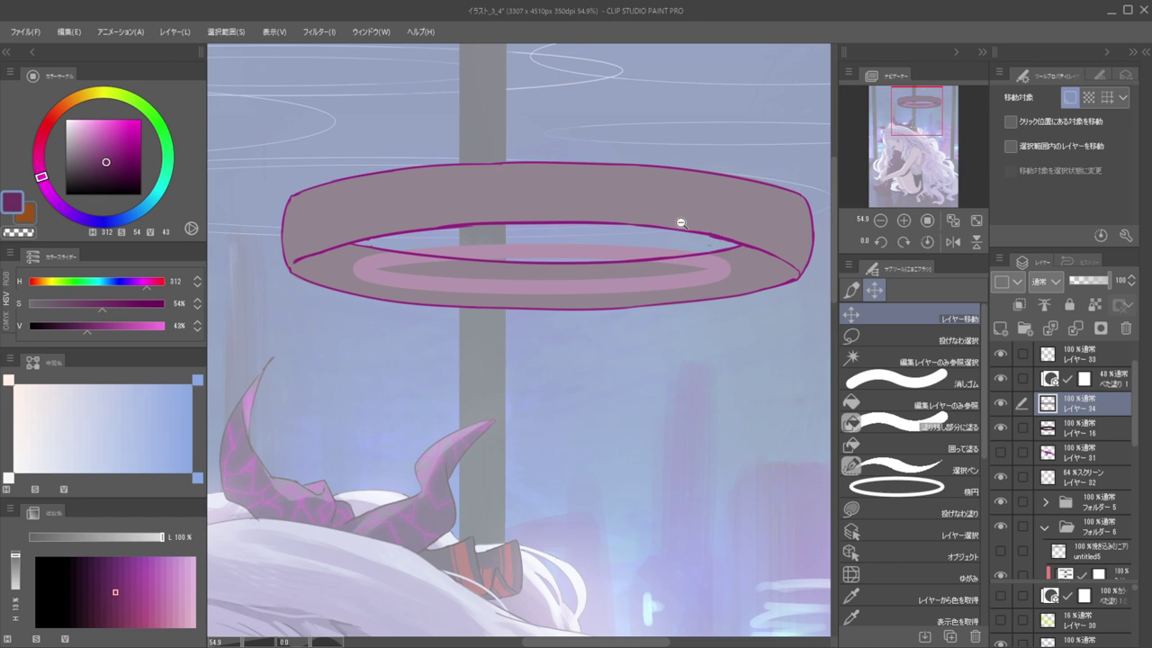
left_click_drag(702, 227, 617, 188)
left_click_drag(669, 245, 758, 238)
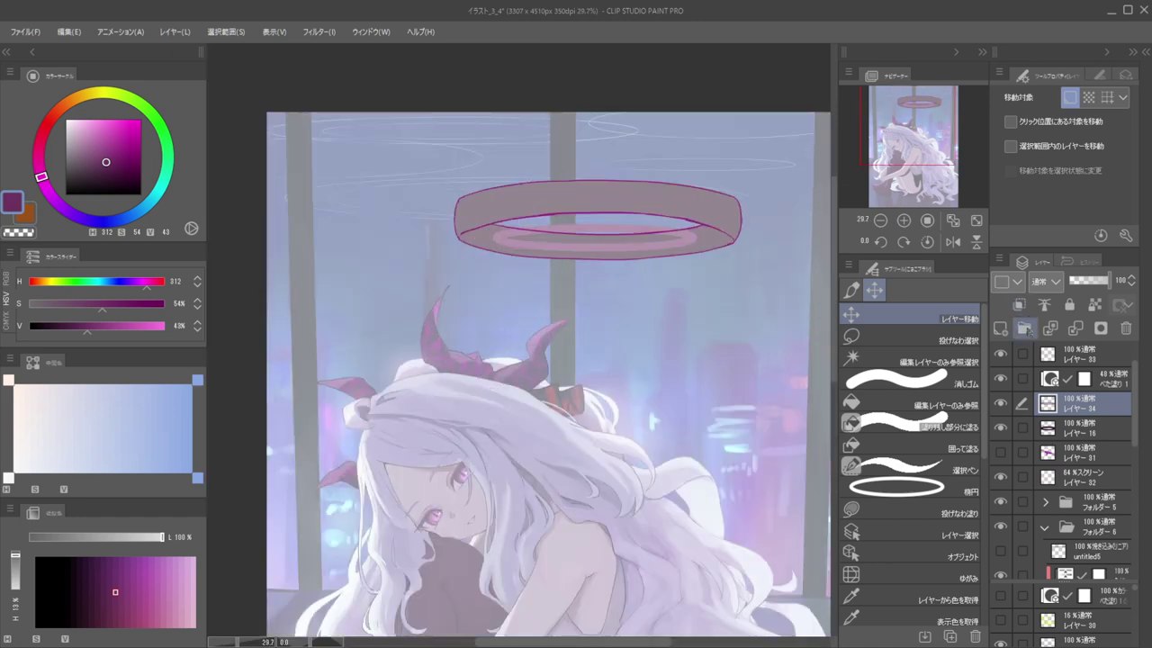
Add a new blank layer above the 48% fill layer
left_click(1112, 384)
left_click(1000, 329)
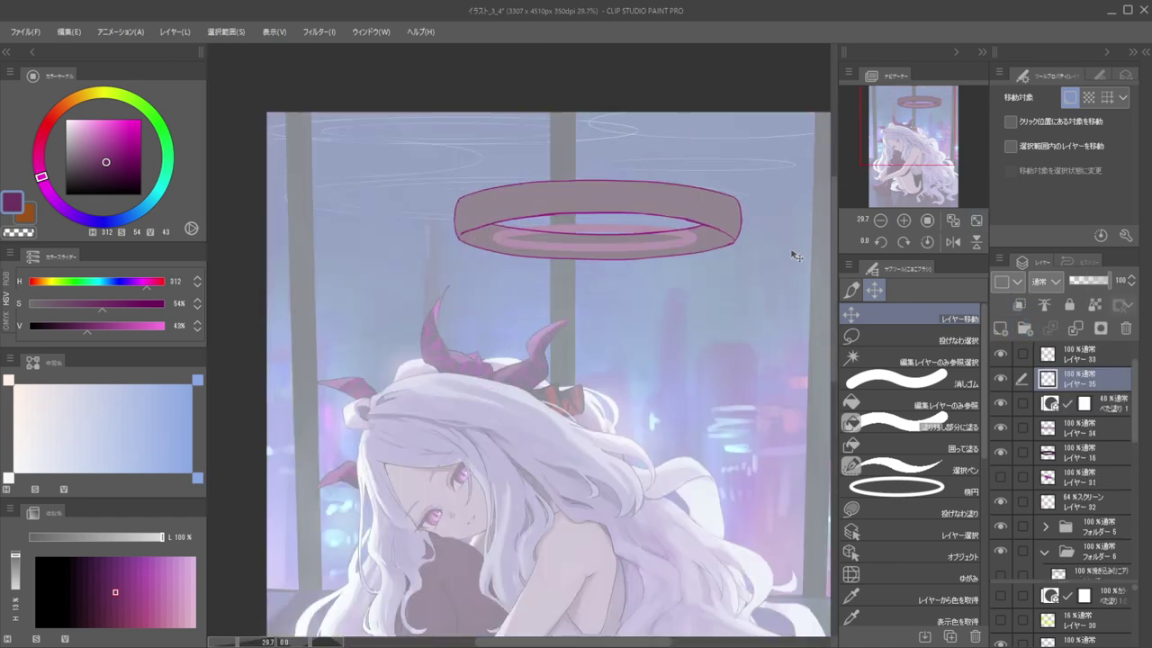
mouse_move(1067, 354)
left_mouse_down()
mouse_move(1067, 374)
mouse_move(1067, 364)
left_mouse_up()
scroll(504, 231, "up", 5)
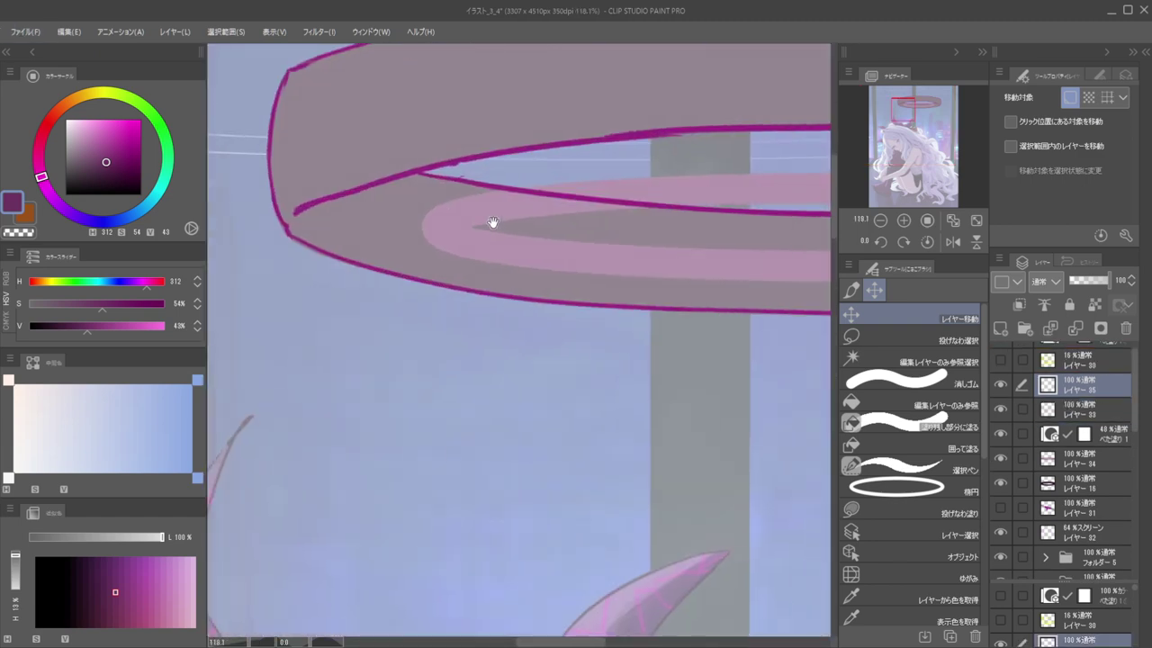
scroll(473, 227, "up", 2)
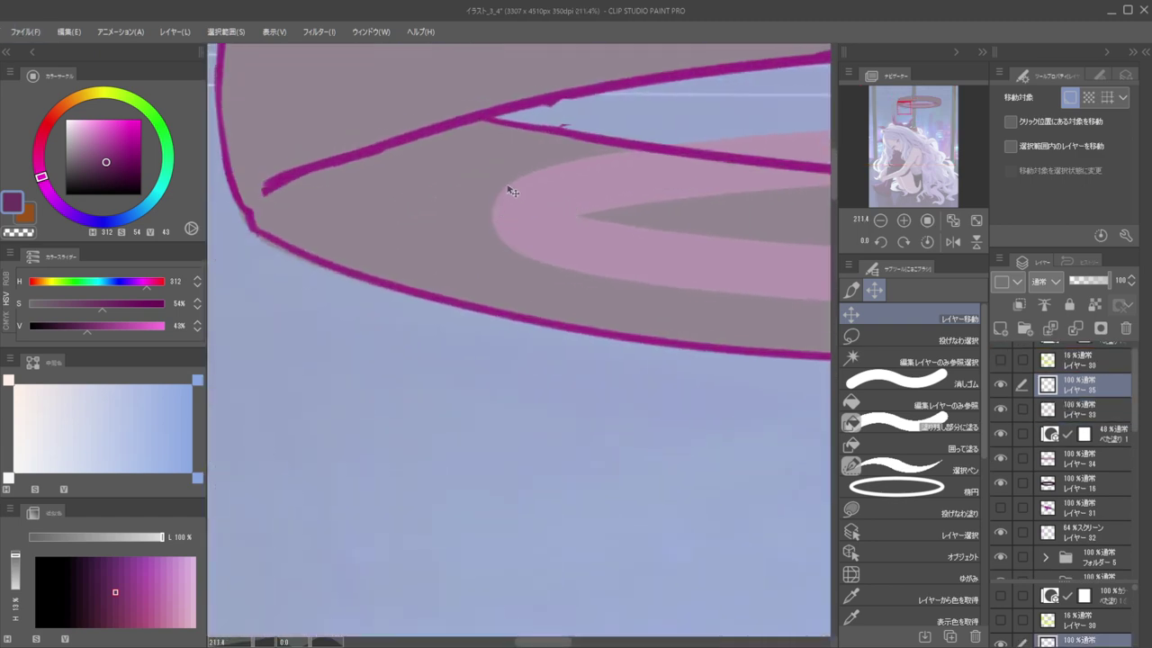
Sample the magenta halo outline colour with the brush, then return to new layer 35
key("ctrl+shift")
left_click(562, 132, "ctrl+shift")
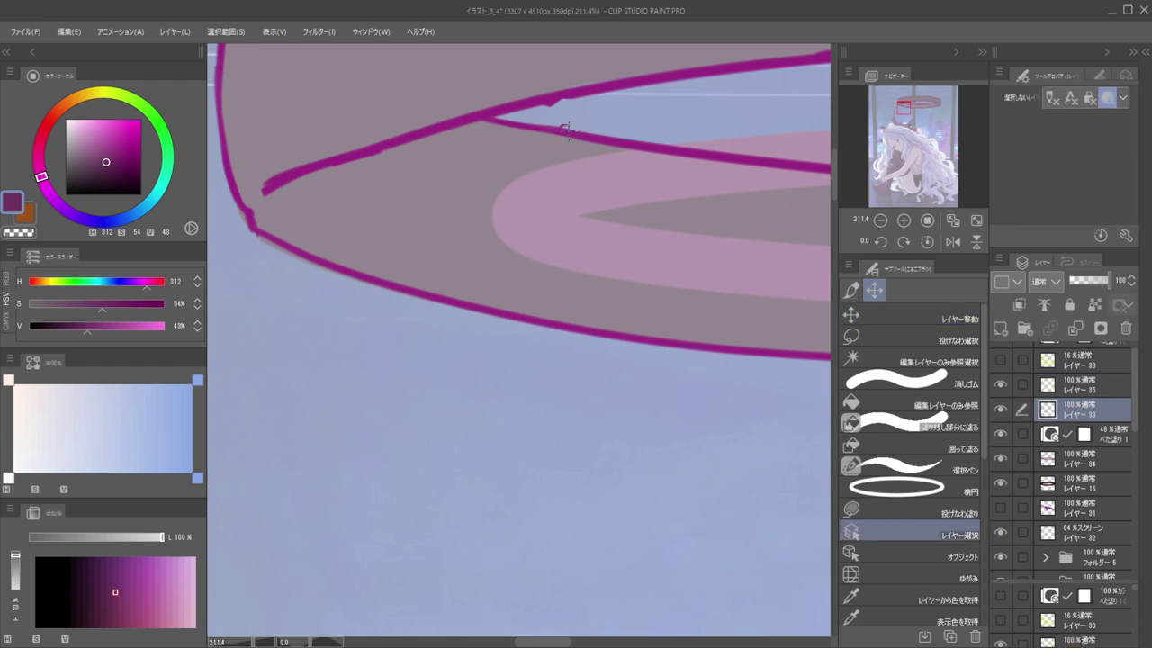
key("b")
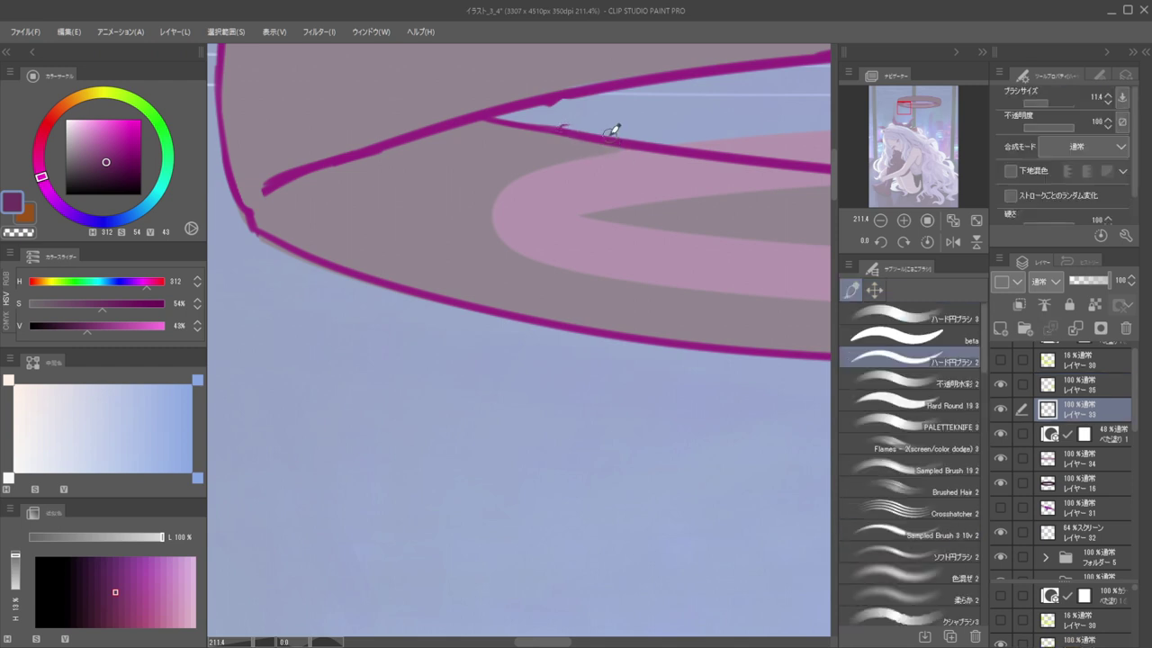
left_click(615, 133, "alt")
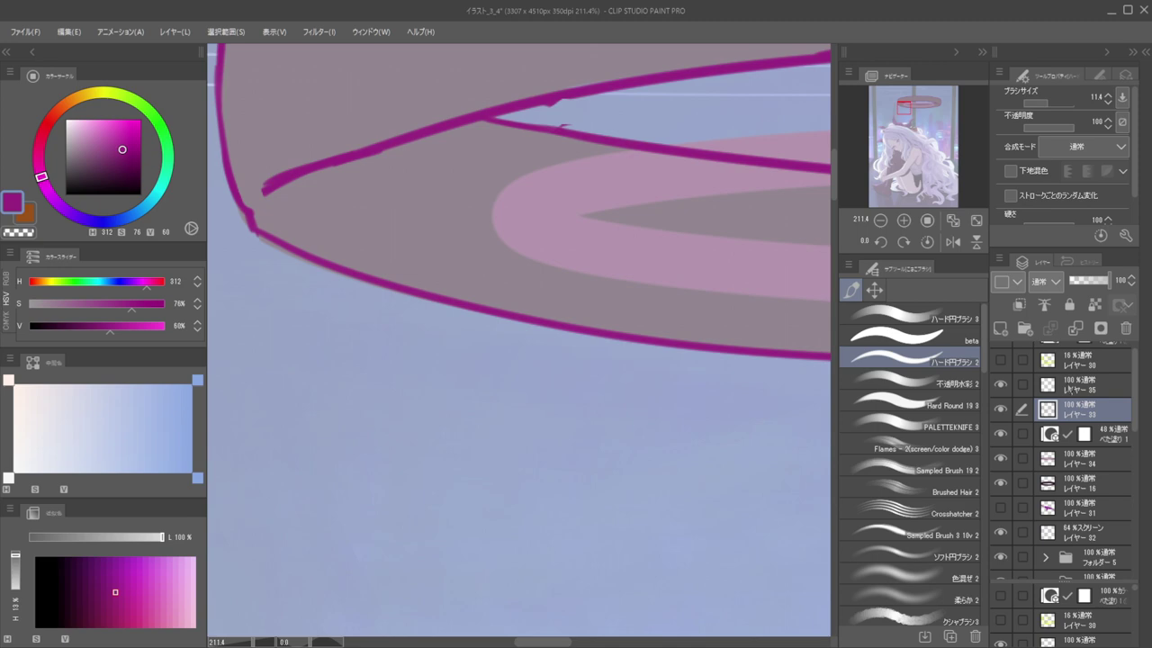
left_click(1068, 389)
With the view zoomed on the halo's end, ink a magenta line along the loop's left edge
scroll(1054, 405, "up", 1)
left_click_drag(658, 200, 518, 154)
left_click_drag(584, 126, 643, 340)
left_click_drag(549, 267, 614, 242)
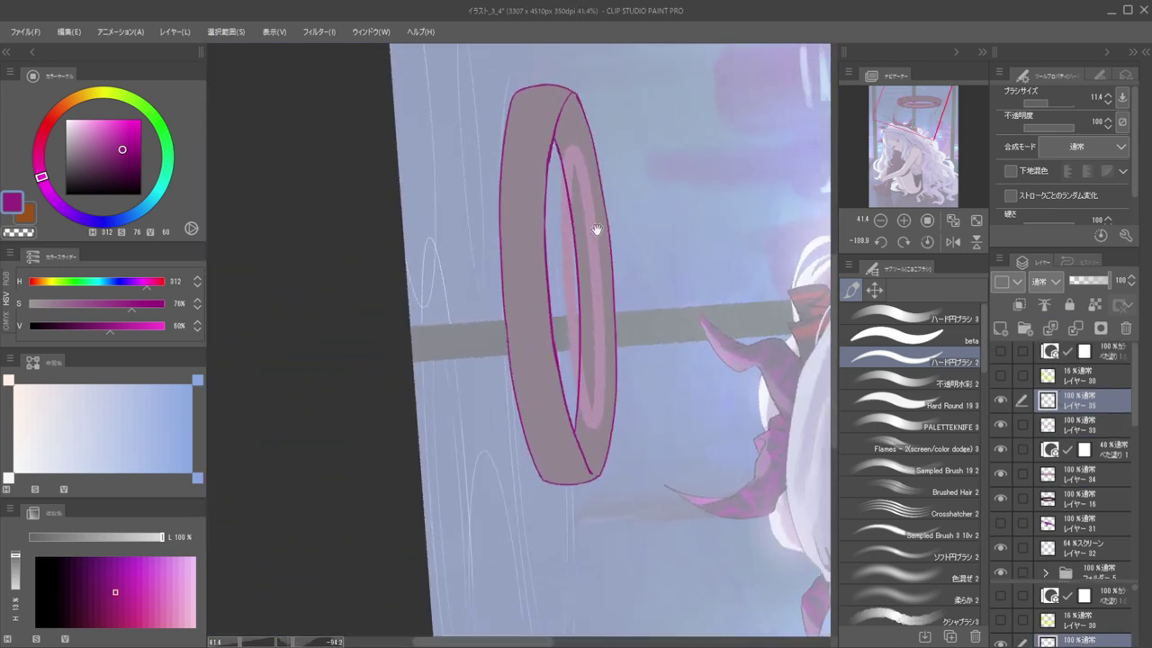
left_click_drag(551, 195, 609, 109)
left_click_drag(604, 154, 604, 252)
left_click_drag(605, 96, 590, 294)
key("ctrl+z")
left_click_drag(608, 92, 576, 333)
mouse_move(547, 283)
left_mouse_down()
mouse_move(540, 196)
mouse_move(591, 200)
mouse_move(594, 318)
left_mouse_up()
key("ctrl+z")
Redraw the magenta stroke down the loop, extending it further downward
mouse_move(606, 141)
left_mouse_down()
mouse_move(580, 236)
mouse_move(578, 389)
left_mouse_up()
left_click_drag(585, 311, 557, 117)
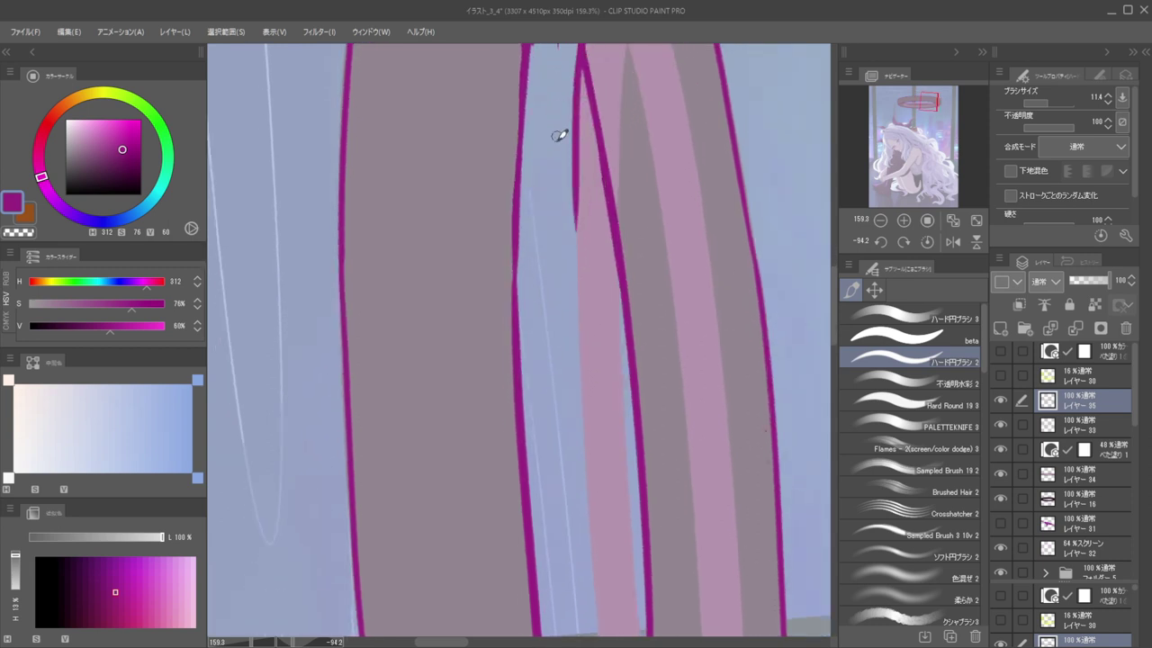
left_click_drag(581, 171, 597, 369)
key("ctrl+z")
left_click_drag(581, 176, 595, 406)
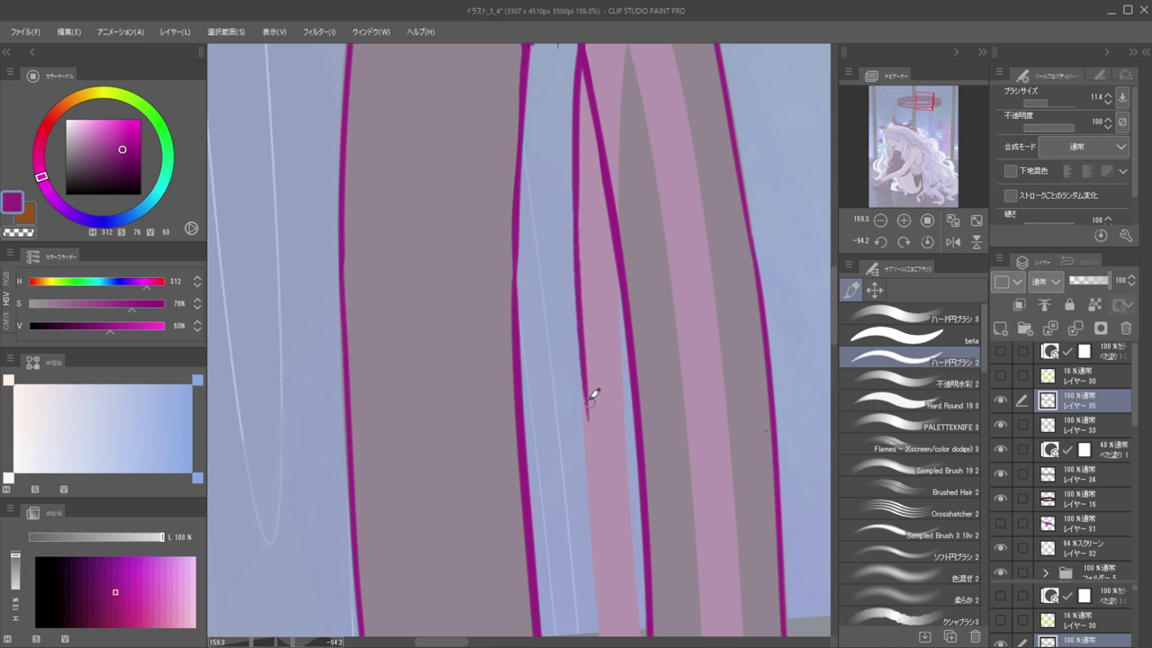
key("ctrl+z")
left_click_drag(578, 168, 590, 456)
left_click_drag(555, 293, 529, 150)
key("ctrl+z")
left_click_drag(548, 62, 558, 255)
key("ctrl+z")
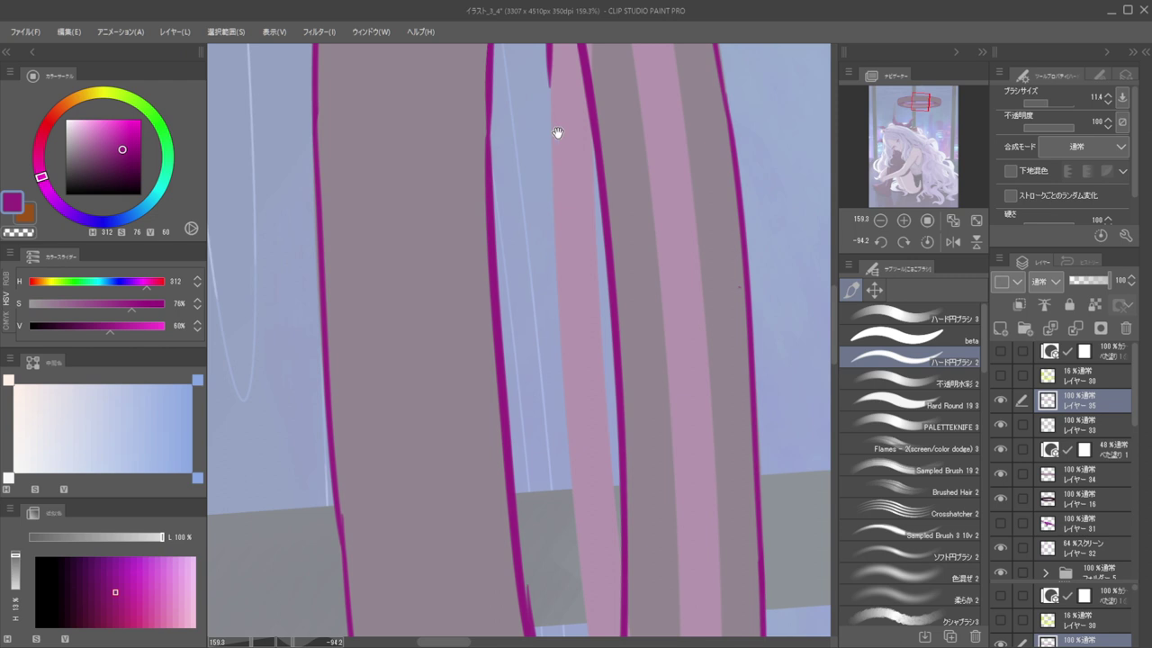
left_click_drag(550, 131, 566, 250)
Make the brush thinner and ink a thin, longer magenta line down the loop edge
left_click_drag(566, 207, 562, 205)
left_click_drag(565, 134, 582, 404)
key("ctrl+z")
left_click_drag(566, 162, 567, 437)
key("ctrl+z")
left_click_drag(566, 144, 570, 446)
key("ctrl+z")
left_click_drag(562, 214, 576, 400)
key("ctrl+z")
left_click_drag(568, 158, 571, 421)
left_click_drag(527, 275, 534, 177)
left_click_drag(561, 261, 583, 464)
key("ctrl+z")
With the view rotated clockwise, draw an outline stroke down the pink band's edge
mouse_move(643, 216)
left_mouse_down()
mouse_move(658, 431)
mouse_move(486, 386)
mouse_move(604, 399)
mouse_move(630, 247)
mouse_move(634, 271)
mouse_move(629, 192)
mouse_move(626, 270)
left_mouse_up()
mouse_move(604, 77)
left_mouse_down()
mouse_move(645, 309)
mouse_move(628, 405)
left_mouse_up()
key("ctrl+z")
left_click_drag(595, 209, 596, 79)
left_click_drag(624, 221, 628, 415)
key("ctrl+z")
left_click_drag(634, 235, 635, 468)
key("ctrl+z")
left_click_drag(627, 220, 631, 490)
Bridge the gap in the outline with a thin line down the band's right edge
left_click_drag(583, 205, 584, 20)
left_click_drag(629, 257, 627, 387)
key("ctrl+z")
left_click_drag(629, 245, 628, 427)
key("ctrl+z")
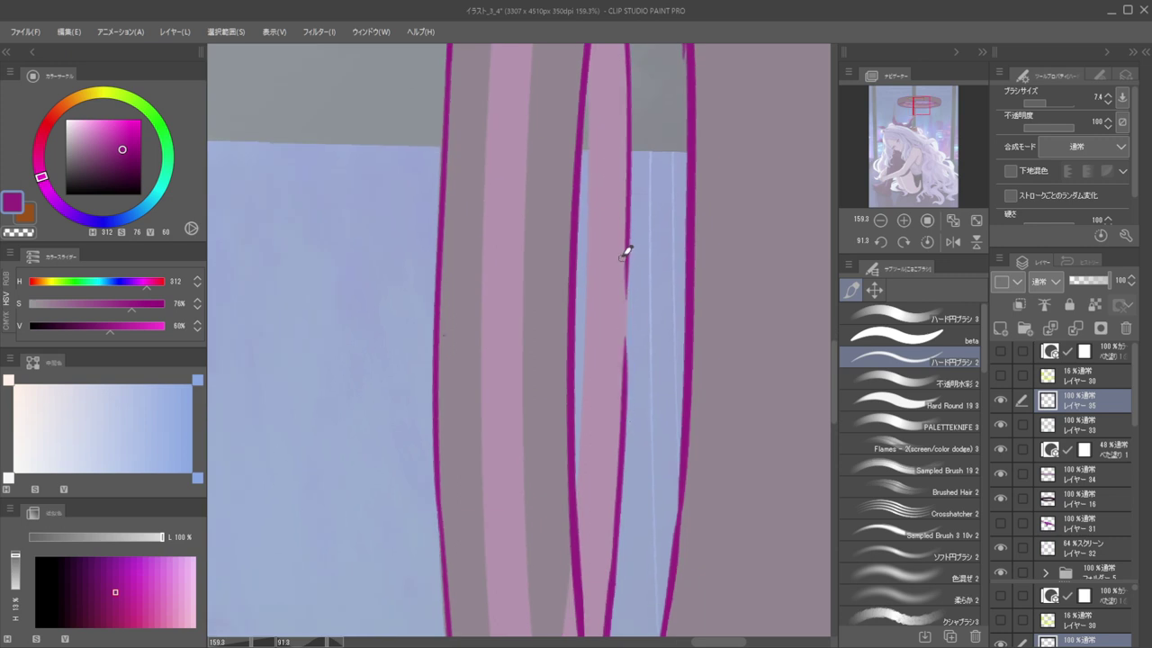
left_click_drag(632, 258, 622, 447)
key("ctrl+z")
left_click_drag(632, 247, 627, 397)
key("ctrl+z")
left_click_drag(632, 262, 627, 412)
Zoom in on the halo's left end and try an outline stroke there
left_click_drag(608, 263, 549, 262)
left_click_drag(576, 236, 612, 292)
left_click_drag(488, 288, 605, 257)
left_click_drag(567, 252, 600, 248)
scroll(600, 248, "up", 3)
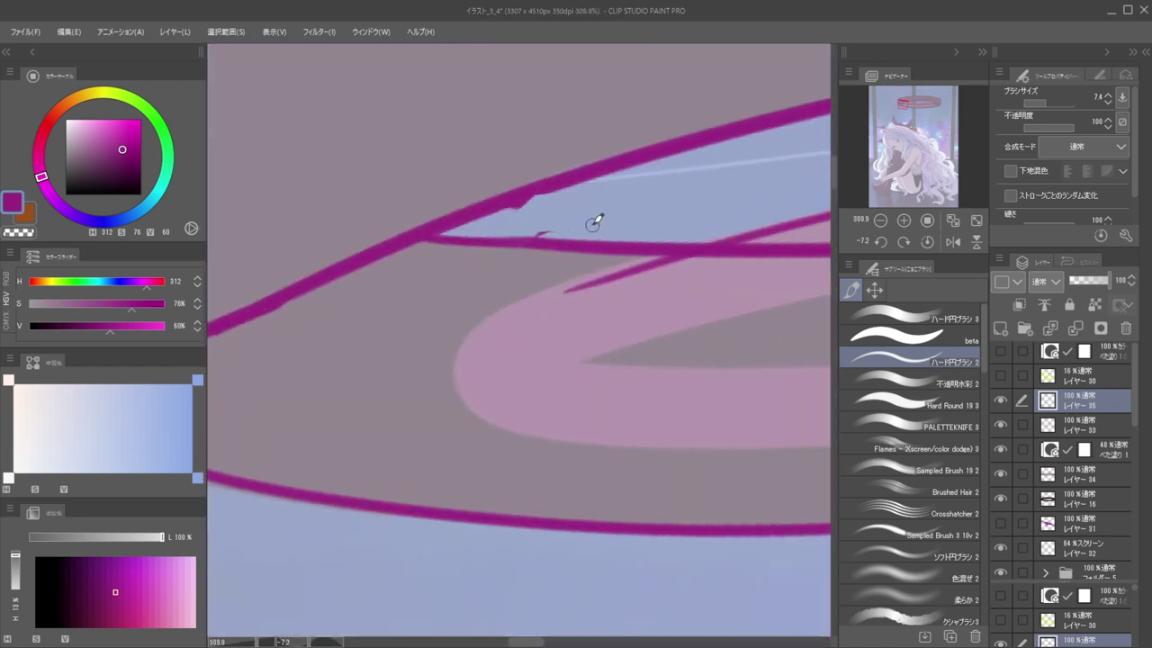
key("e")
key("b")
mouse_move(752, 230)
left_mouse_down()
mouse_move(575, 304)
mouse_move(649, 261)
mouse_move(539, 299)
mouse_move(758, 231)
mouse_move(513, 287)
left_mouse_up()
key("ctrl+z")
key("ctrl+z")
Draw the outline down around the band at the halo's left end
mouse_move(657, 215)
left_mouse_down()
mouse_move(453, 128)
mouse_move(492, 262)
left_mouse_up()
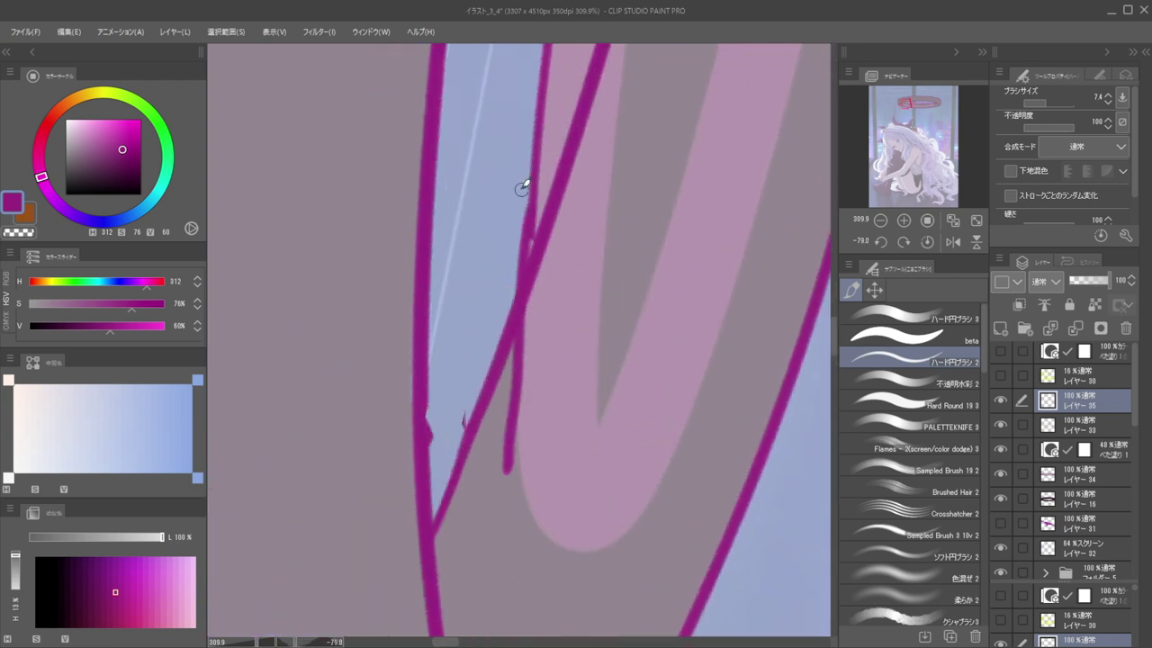
key("ctrl+z")
left_click_drag(534, 191, 527, 495)
left_click_drag(516, 387, 533, 538)
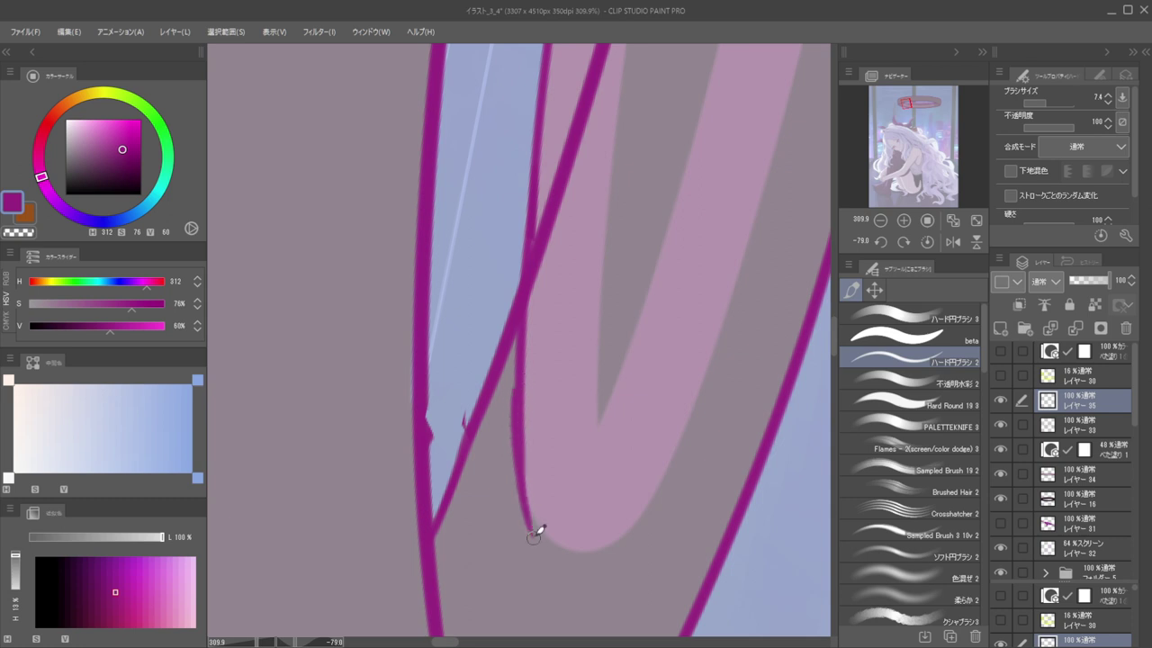
key("ctrl+z")
left_click_drag(518, 435, 540, 516)
left_click_drag(547, 293, 491, 554)
left_click_drag(582, 359, 556, 572)
mouse_move(590, 286)
left_mouse_down()
mouse_move(565, 499)
mouse_move(561, 283)
left_mouse_up()
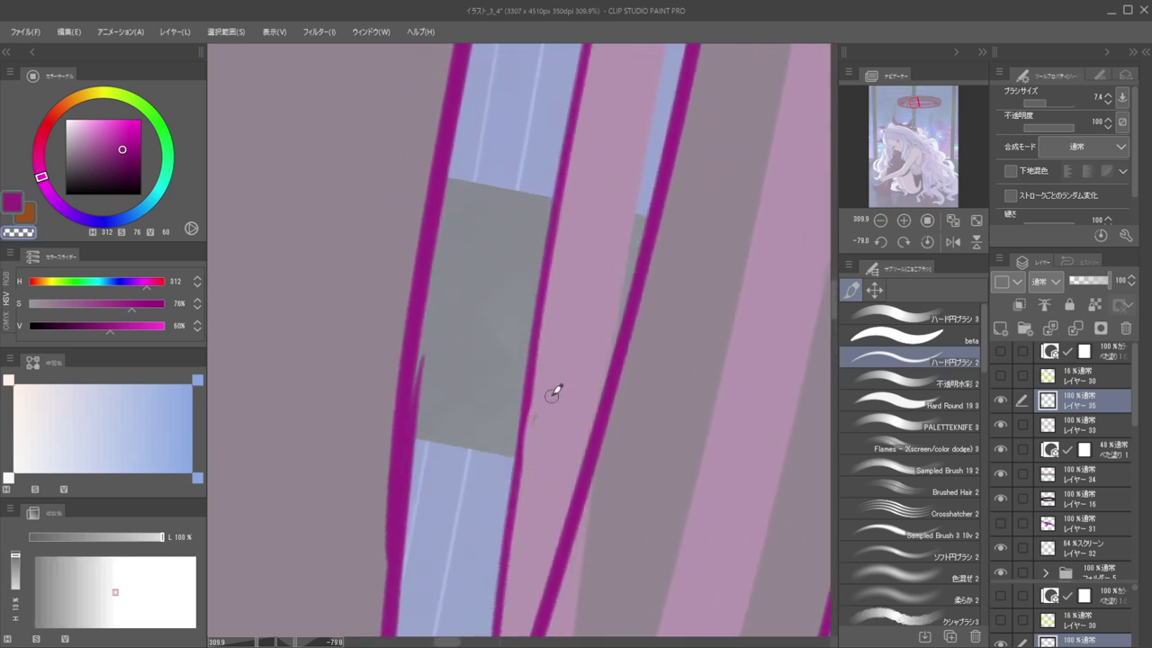
scroll(558, 257, "down", 5)
Lower halo outline layer 33 to 34% opacity and zoom in on the loop's tip
left_click(1080, 424)
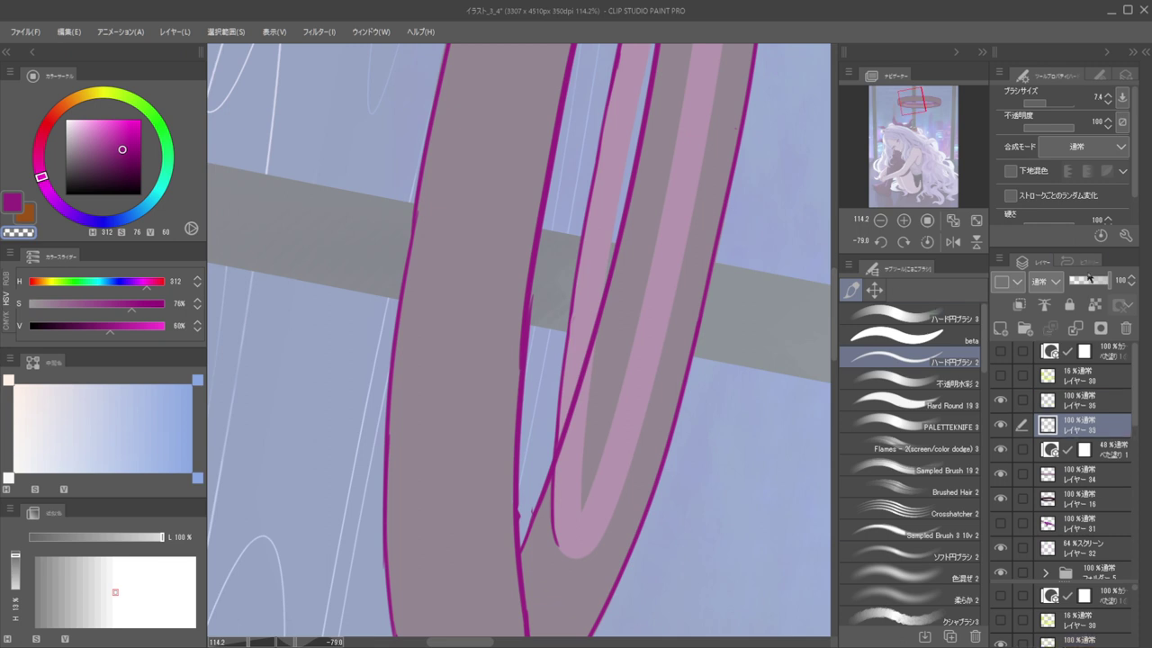
left_click_drag(607, 146, 551, 406)
left_click_drag(605, 234, 542, 376)
left_click_drag(576, 191, 619, 441)
left_click_drag(619, 441, 569, 295)
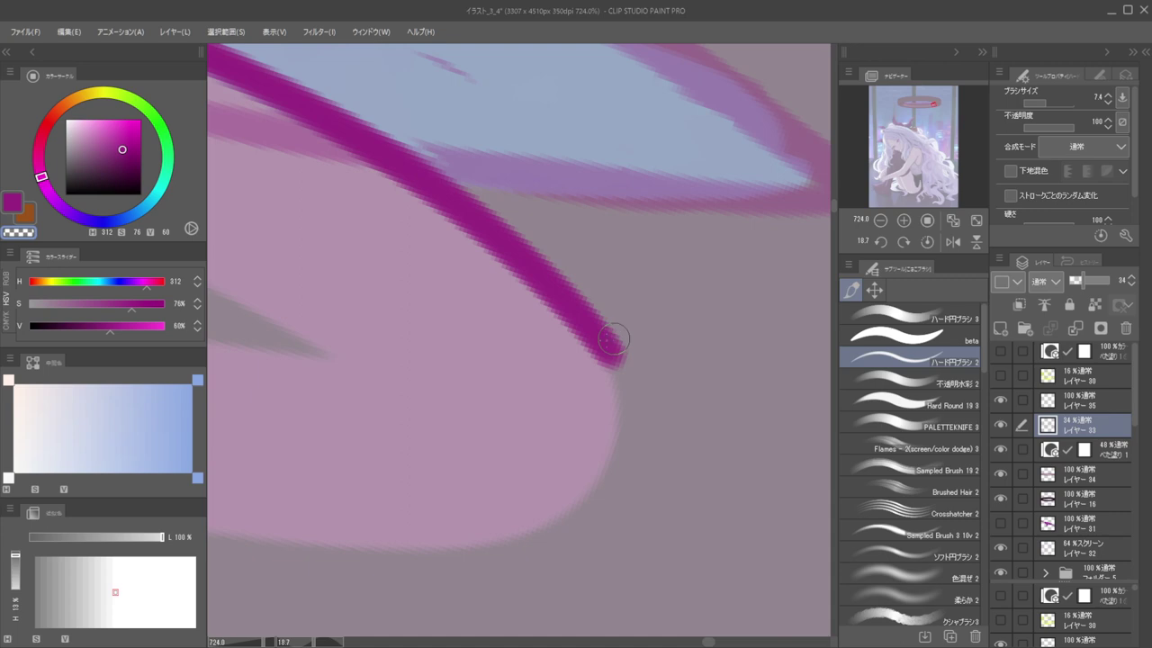
Back on layer 35 in purple, draw one long line down from the tip
left_click(614, 338, "ctrl+shift")
key("c")
mouse_move(614, 346)
left_mouse_down()
mouse_move(621, 437)
mouse_move(597, 495)
left_mouse_up()
key("ctrl+z")
key("ctrl+z")
mouse_move(614, 349)
left_mouse_down()
mouse_move(617, 388)
mouse_move(591, 500)
left_mouse_up()
Realign the view with the tip and redraw the line running down from it
left_click_drag(527, 421, 432, 403)
mouse_move(570, 306)
left_mouse_down()
mouse_move(514, 293)
mouse_move(463, 337)
left_mouse_up()
left_click_drag(696, 203, 655, 371)
left_click_drag(640, 356, 636, 268)
left_click_drag(575, 225, 583, 367)
key("ctrl+z")
mouse_move(581, 226)
left_mouse_down()
mouse_move(589, 282)
mouse_move(540, 443)
left_mouse_up()
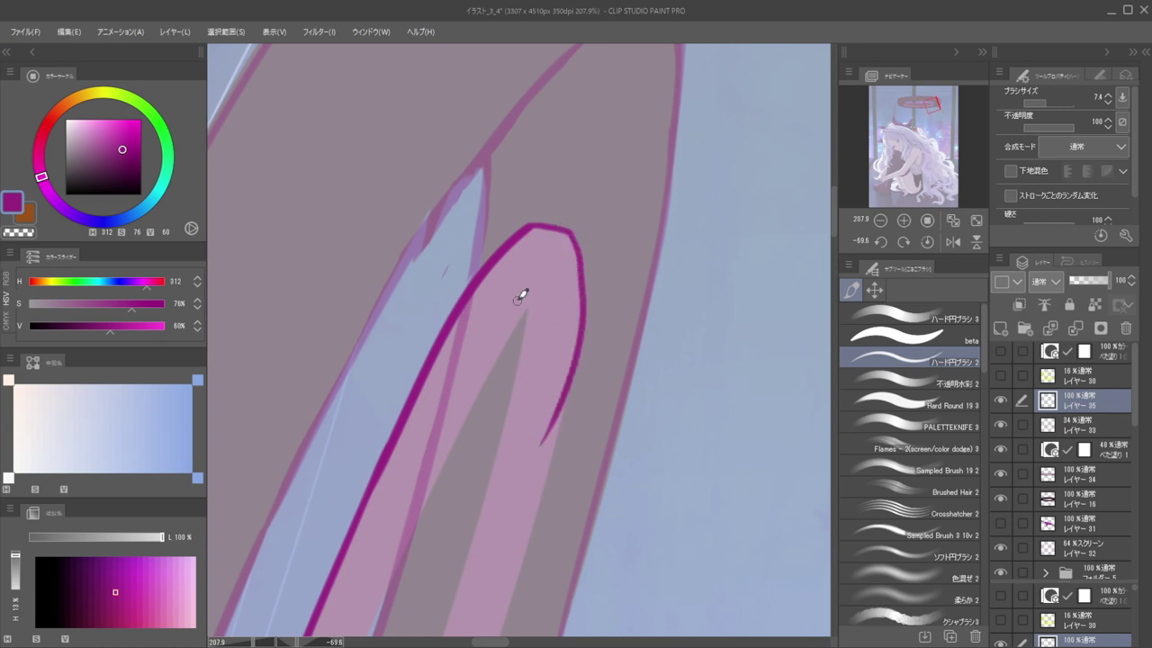
Retry the magenta tip line several times, ending with a shorter stroke down from the tip
scroll(540, 269, "down", 2)
key("ctrl+z")
left_click_drag(564, 179, 538, 419)
key("ctrl+z")
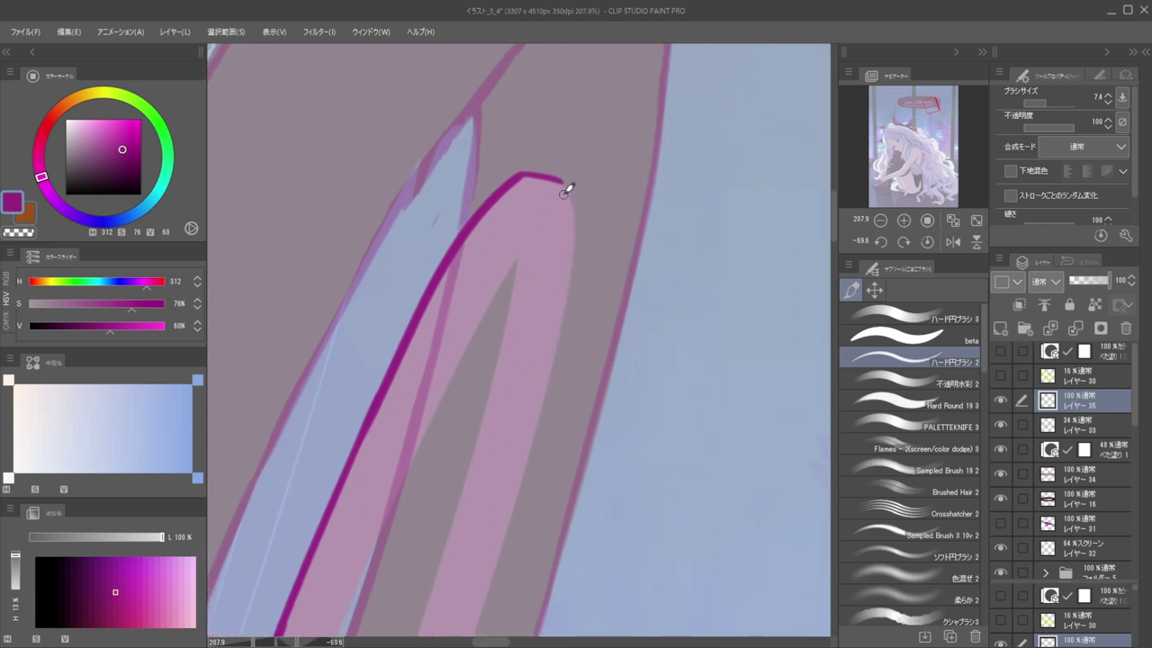
left_click_drag(566, 194, 527, 405)
scroll(566, 170, "down", 1)
key("ctrl+z")
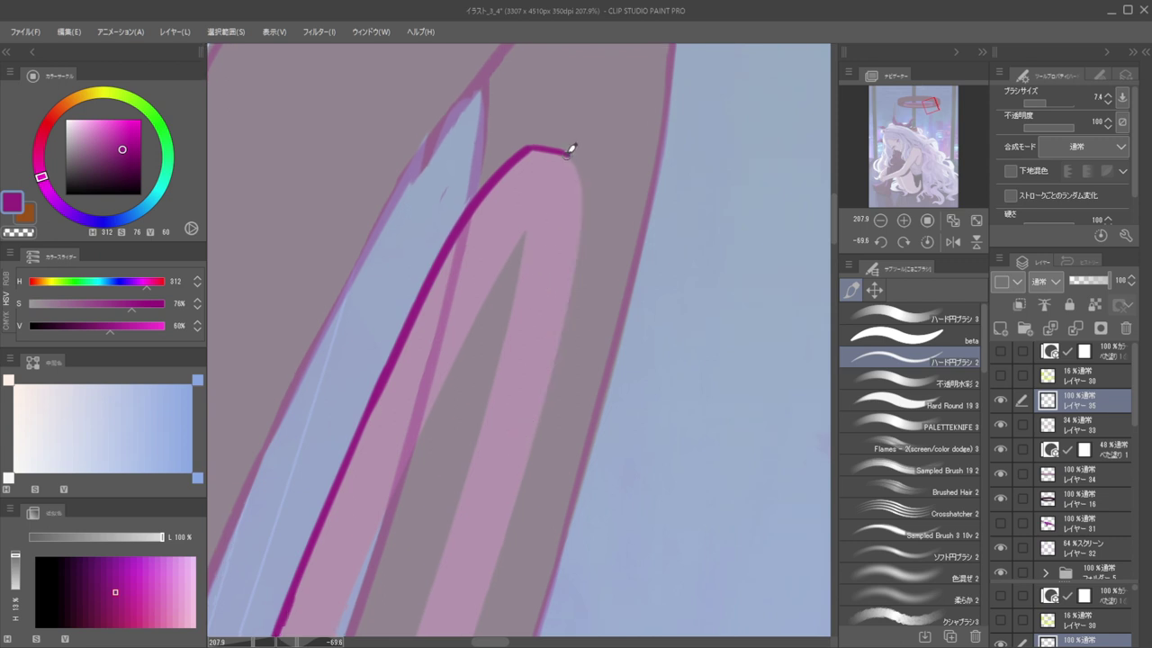
left_click_drag(580, 175, 540, 442)
key("ctrl+z")
left_click_drag(573, 166, 530, 462)
key("ctrl+z")
mouse_move(568, 155)
left_mouse_down()
mouse_move(577, 189)
mouse_move(551, 379)
left_mouse_up()
Select the magenta line's layer and sample its bright magenta colour
left_click(557, 218, "ctrl+shift")
key("c")
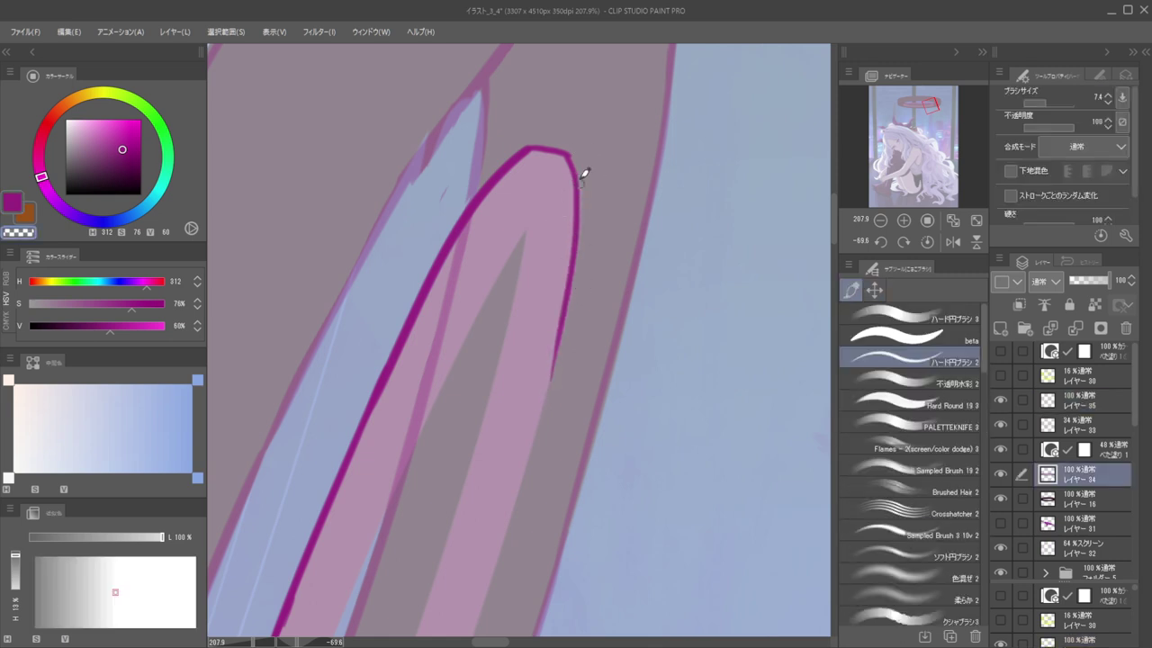
left_click(571, 206, "alt")
mouse_move(600, 378)
left_mouse_down()
mouse_move(631, 211)
mouse_move(600, 190)
left_mouse_up()
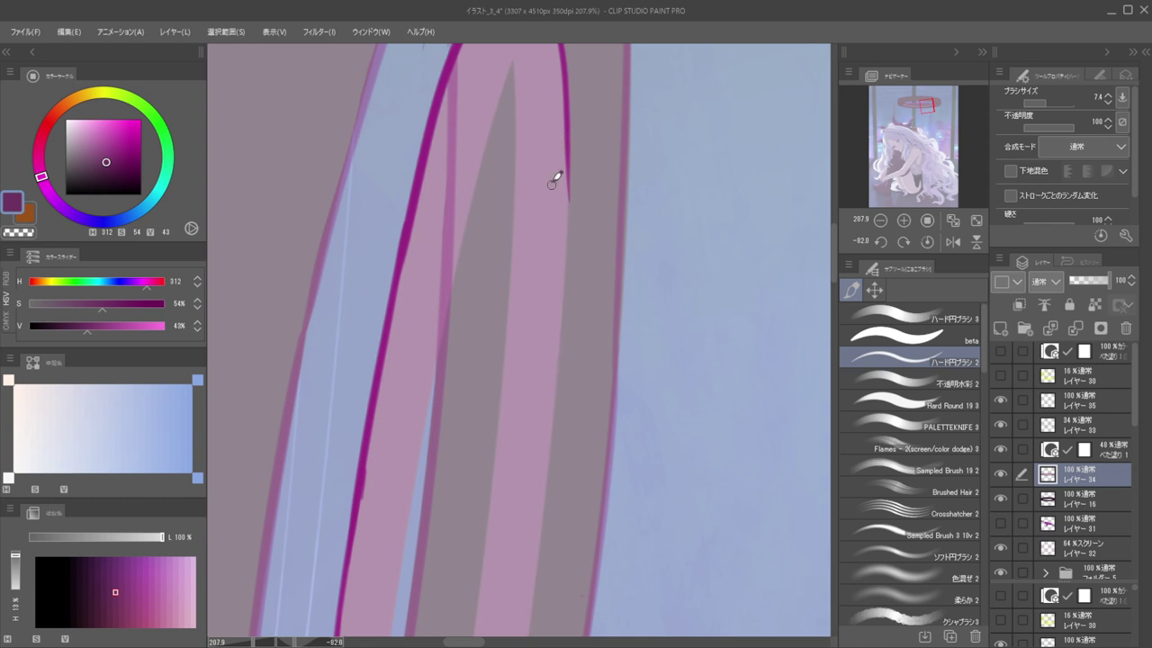
left_click(568, 128, "ctrl+shift")
left_click(567, 128, "alt")
Draw the magenta line down the band's right side, extending it further down
left_click_drag(573, 137, 558, 360)
key("ctrl+z")
left_click_drag(570, 126, 550, 398)
left_click_drag(530, 305, 539, 166)
key("ctrl+z")
left_click_drag(581, 49, 568, 263)
left_click_drag(567, 185, 561, 422)
key("ctrl+z")
key("ctrl+z")
left_click_drag(548, 304, 557, 173)
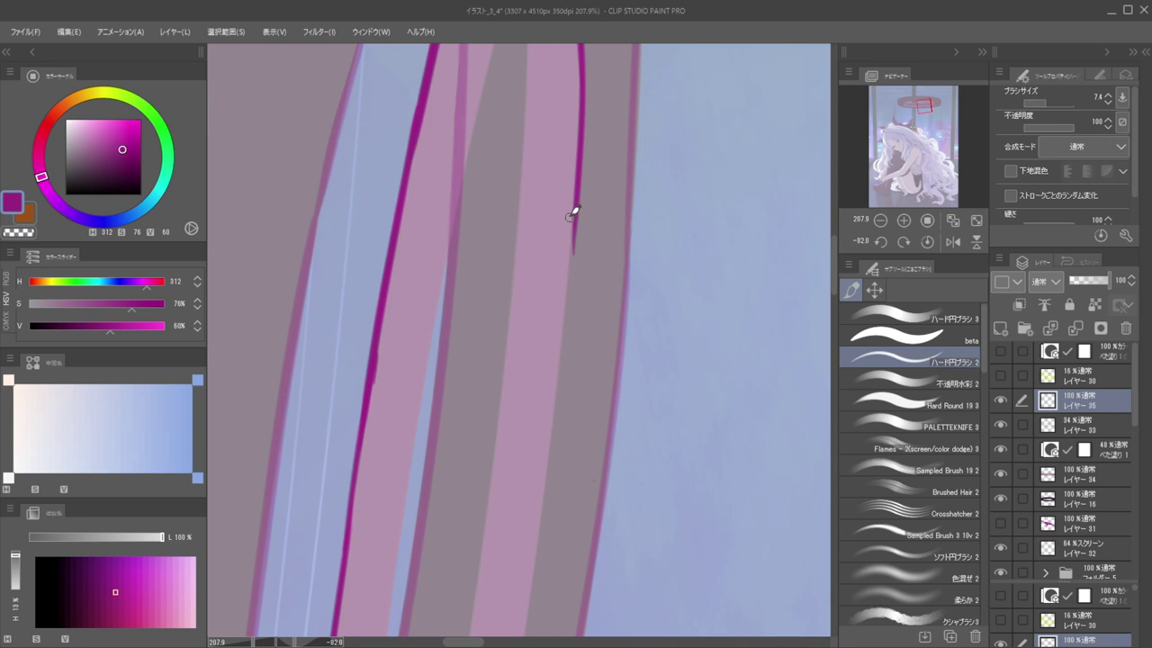
left_click_drag(574, 225, 549, 453)
Turn the canvas and ink a magenta line down the band's left edge
left_click_drag(570, 261, 485, 270)
left_click_drag(495, 205, 532, 542)
key("ctrl+z")
left_click_drag(487, 187, 536, 514)
key("ctrl+z")
mouse_move(489, 169)
left_mouse_down()
mouse_move(514, 483)
mouse_move(531, 536)
left_mouse_up()
key("ctrl+z")
left_click_drag(494, 184, 527, 512)
key("ctrl+z")
left_click_drag(489, 182, 522, 508)
Reink the band's left edge and fill in its lower part
scroll(472, 258, "down", 4)
left_click_drag(472, 257, 495, 445)
scroll(496, 325, "up", 4)
left_click_drag(497, 155, 509, 434)
left_click_drag(503, 342, 517, 515)
key("ctrl+z")
left_click_drag(503, 322, 519, 506)
Rotate the view and redraw the edge lines along the band from the top
mouse_move(565, 220)
left_mouse_down()
mouse_move(493, 225)
mouse_move(496, 361)
mouse_move(606, 180)
mouse_move(646, 185)
left_mouse_up()
left_click_drag(617, 256, 634, 232)
scroll(632, 232, "up", 2)
left_click_drag(665, 153, 601, 385)
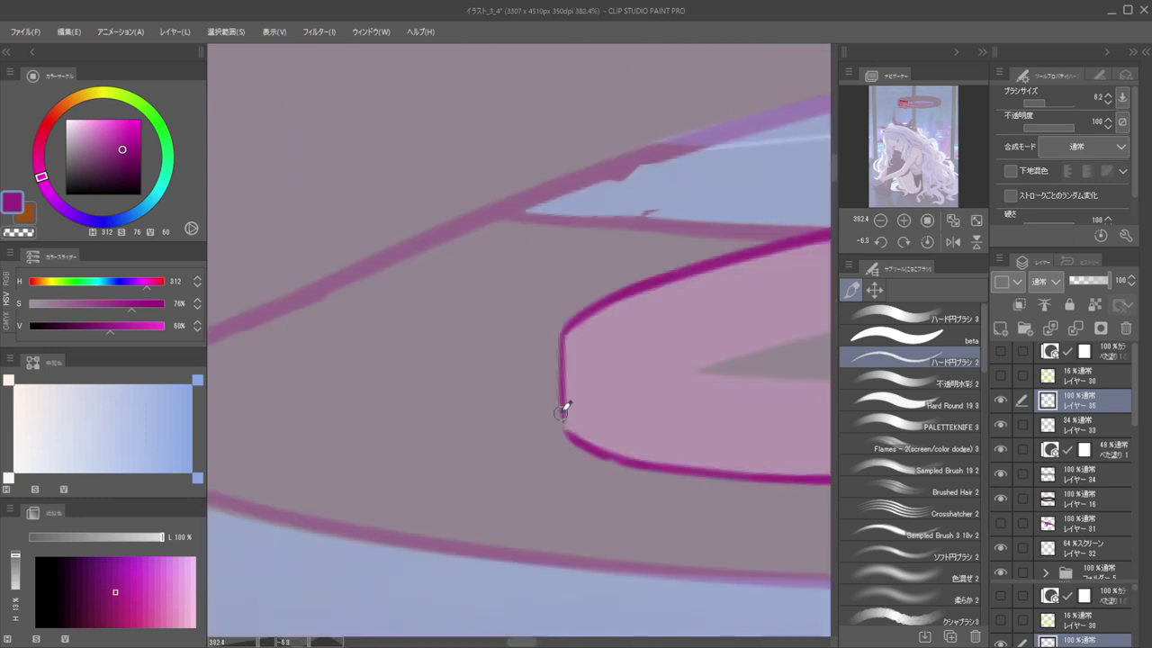
key("ctrl+z")
left_click_drag(575, 317, 582, 429)
key("ctrl+z")
mouse_move(565, 335)
left_mouse_down()
mouse_move(573, 430)
mouse_move(501, 351)
left_mouse_up()
Check the drawing in a mirrored view, then ink the band's inner left edge from the tip down
key("h")
left_click_drag(630, 357, 607, 337)
left_click_drag(360, 367, 494, 260)
left_click_drag(561, 184, 606, 284)
mouse_move(559, 164)
left_mouse_down()
mouse_move(611, 237)
mouse_move(584, 408)
left_mouse_up()
left_click_drag(597, 301, 609, 222)
key("ctrl+z")
left_click_drag(620, 172, 590, 487)
mouse_move(588, 345)
left_mouse_down()
mouse_move(622, 196)
mouse_move(624, 417)
left_mouse_up()
key("ctrl+z")
Extend the thin magenta line down the halo's pink inner band, undoing misplaced strokes
key("ctrl+z")
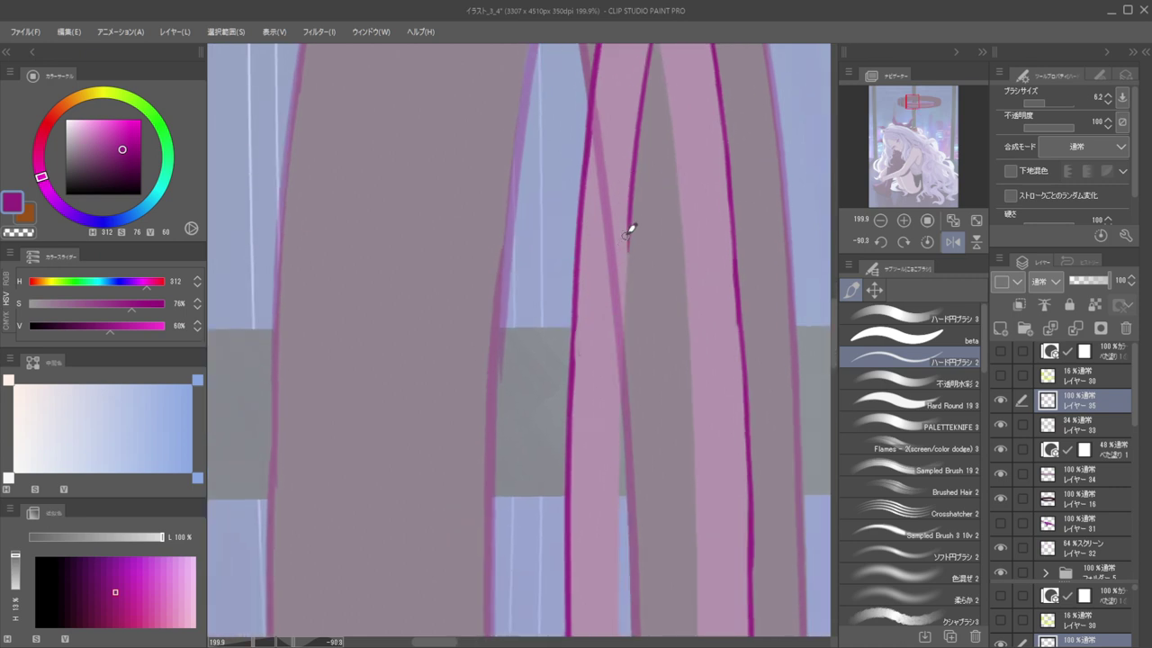
left_click_drag(630, 250, 617, 476)
key("ctrl+z")
left_click_drag(632, 256, 619, 520)
key("ctrl+z")
left_click_drag(629, 212, 618, 496)
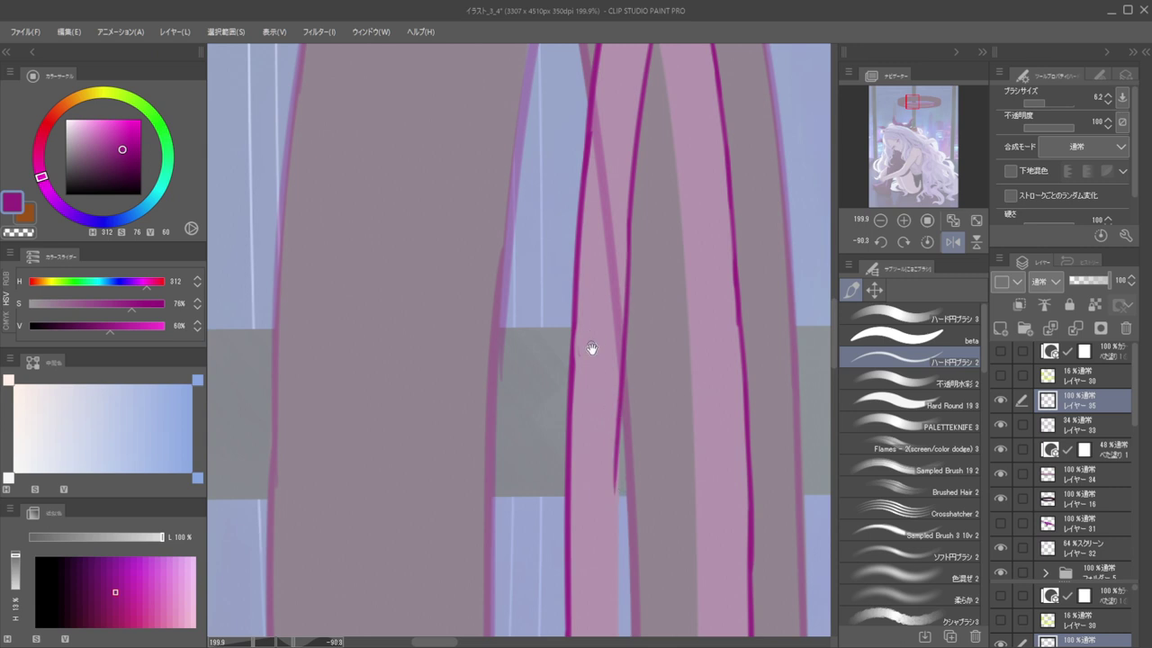
left_click_drag(587, 325, 576, 235)
key("ctrl+z")
left_click_drag(618, 135, 614, 364)
key("ctrl+z")
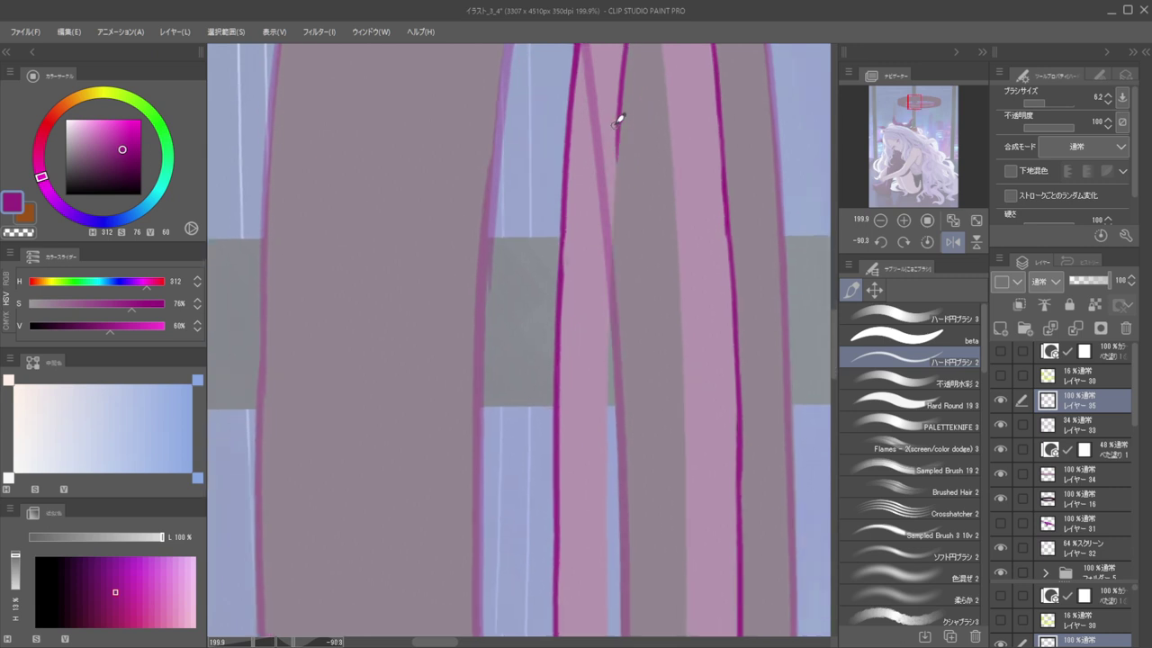
left_click_drag(616, 157, 601, 469)
key("ctrl+z")
left_click_drag(607, 292, 605, 440)
left_click_drag(606, 391, 603, 511)
left_click_drag(578, 348, 586, 213)
key("ctrl+z")
left_click_drag(610, 317, 614, 493)
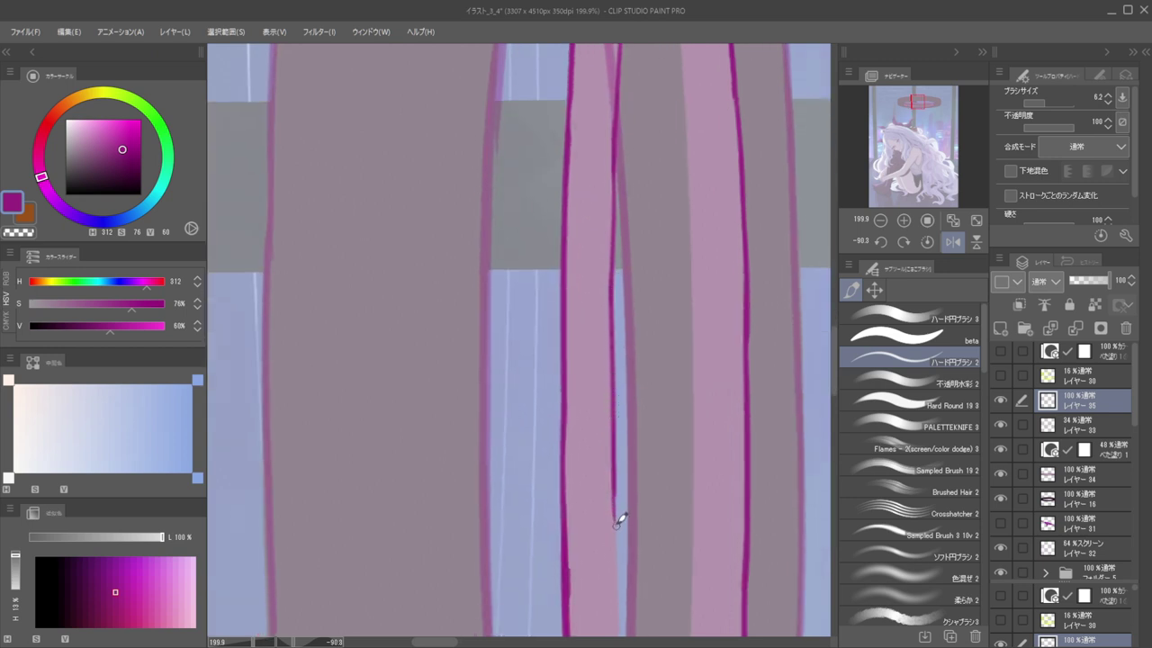
Retry the thin line along the band's lower part, undoing the strokes that overshoot
scroll(619, 520, "down", 4)
left_click_drag(621, 308, 634, 502)
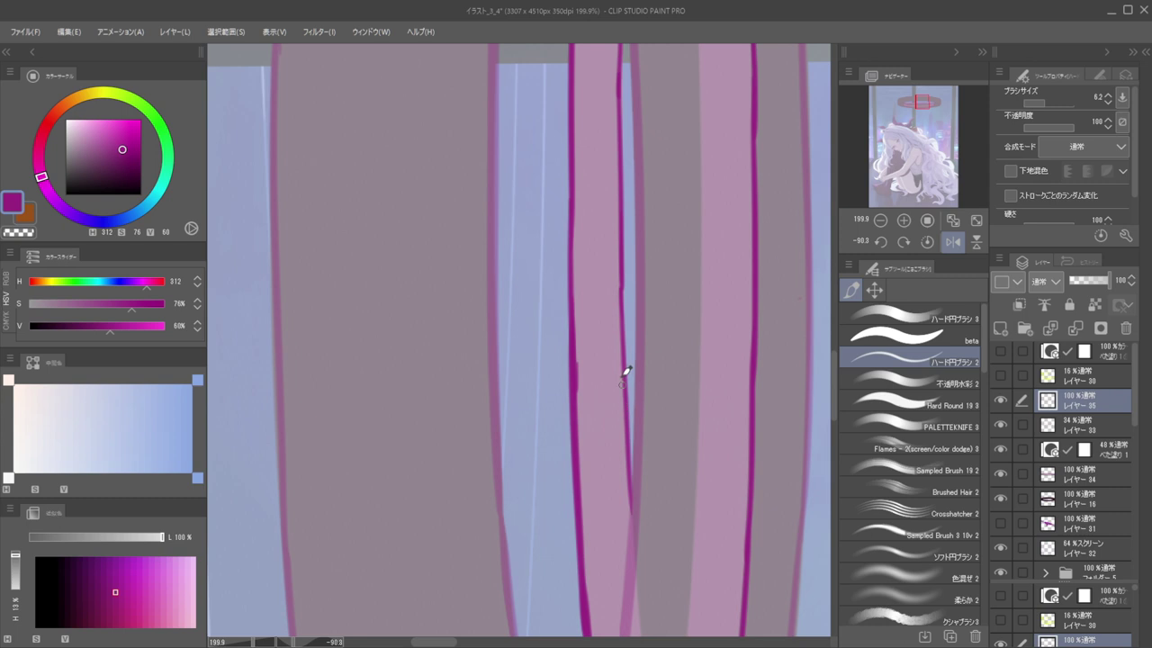
left_click_drag(576, 376, 555, 170)
mouse_move(629, 310)
left_mouse_down()
mouse_move(638, 375)
mouse_move(637, 358)
left_mouse_up()
left_click_drag(644, 272, 601, 442)
key("ctrl+z")
left_click_drag(650, 252, 545, 559)
key("ctrl+z")
key("ctrl+z")
left_click_drag(652, 259, 573, 481)
key("ctrl+z")
mouse_move(650, 264)
left_mouse_down()
mouse_move(568, 468)
mouse_move(549, 548)
left_mouse_up()
key("ctrl+z")
key("ctrl+z")
left_click_drag(565, 474, 543, 565)
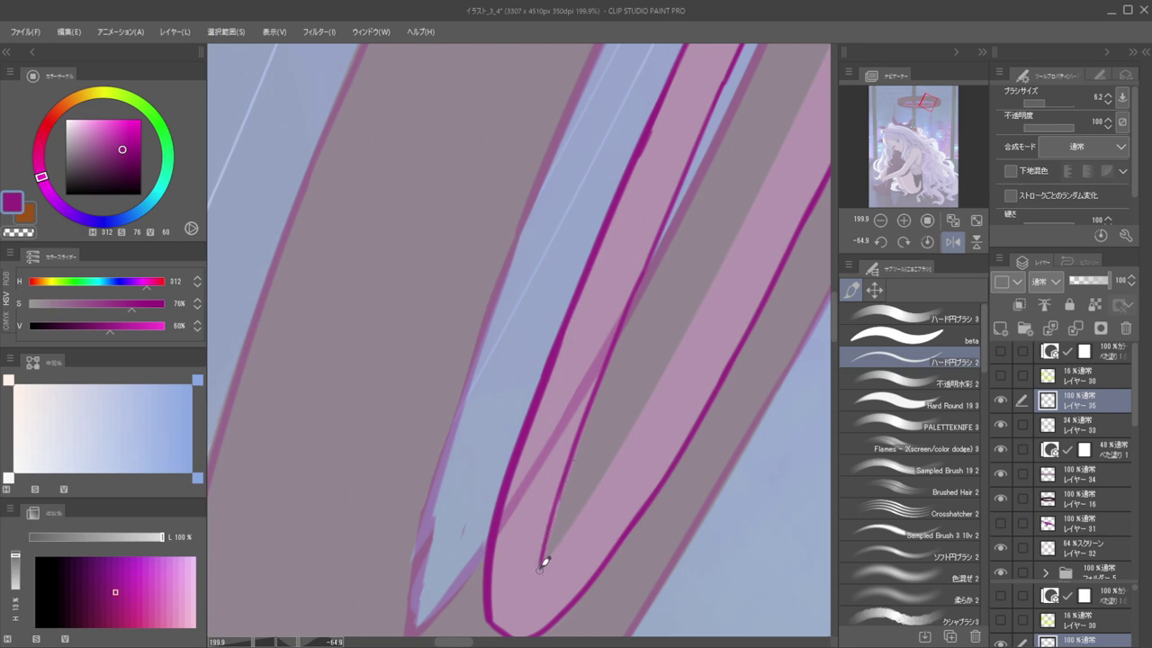
key("ctrl+z")
Draw a line down the inner arch from the ring's other tip, then save the illustration
left_click_drag(571, 414, 463, 450)
mouse_move(608, 308)
left_mouse_down()
mouse_move(663, 342)
mouse_move(335, 581)
mouse_move(589, 333)
mouse_move(707, 411)
mouse_move(696, 537)
mouse_move(660, 505)
mouse_move(630, 151)
mouse_move(588, 296)
left_mouse_up()
key("ctrl+z")
key("c")
key("c")
left_click_drag(633, 126, 594, 339)
key("ctrl+z")
left_click_drag(633, 125, 578, 370)
key("ctrl+z")
left_click_drag(634, 137, 589, 308)
key("ctrl+s")
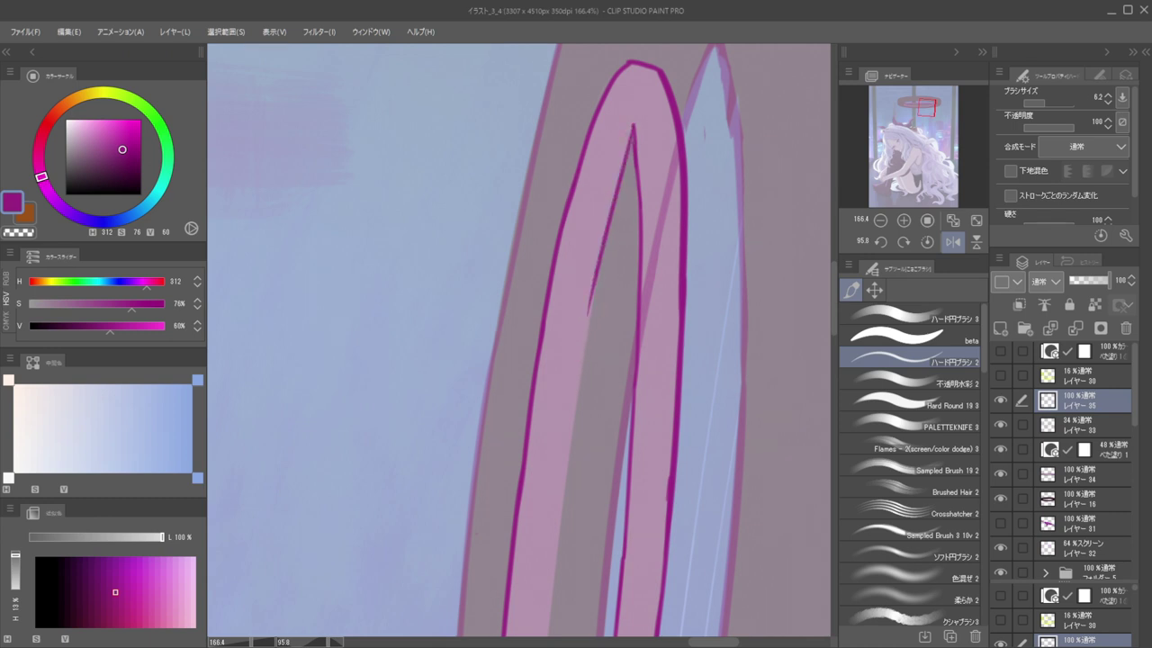
Resample the bright magenta on the line's layer and redraw the line down the band
left_click_drag(584, 311, 612, 327)
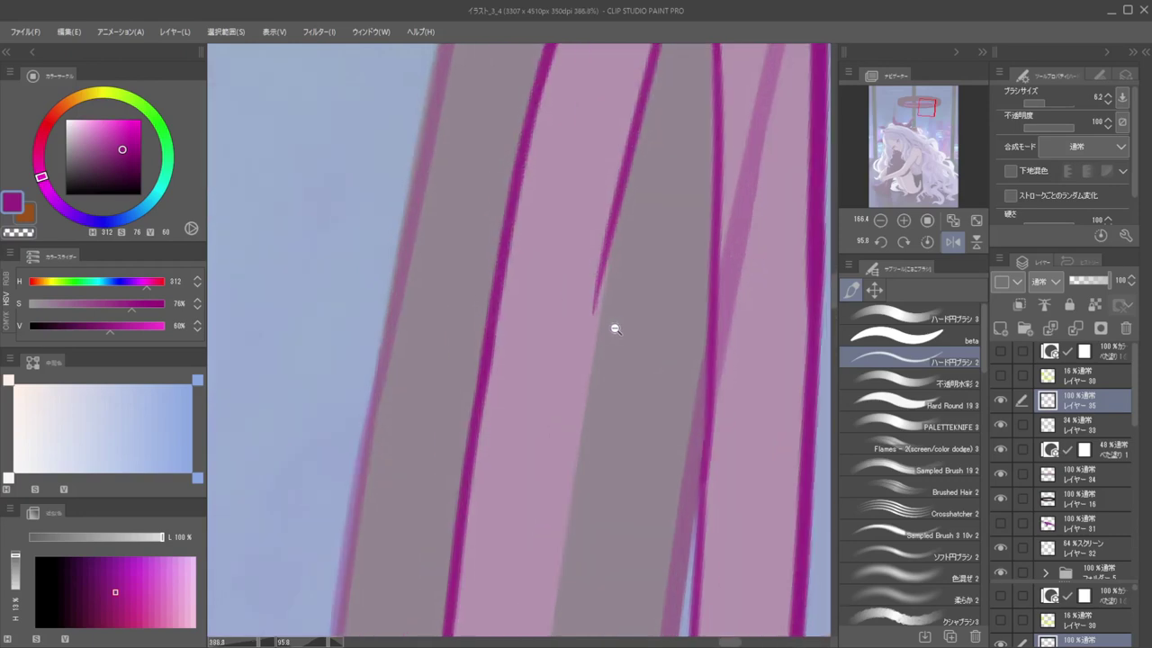
left_click(609, 232, "ctrl+shift")
left_click(610, 216, "alt")
left_click_drag(608, 221, 578, 441)
left_click(612, 216, "ctrl+shift")
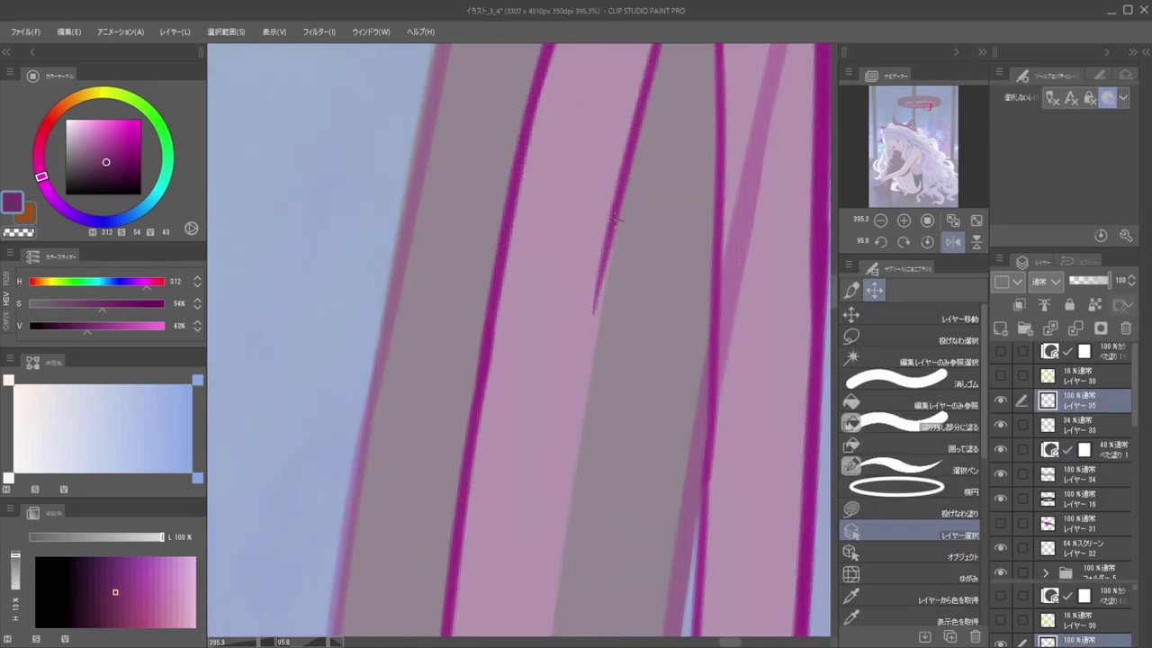
left_click(616, 206, "alt")
left_click_drag(615, 207, 581, 452)
left_click_drag(591, 293, 573, 317)
mouse_move(573, 316)
left_mouse_down()
mouse_move(606, 208)
mouse_move(621, 268)
left_mouse_up()
key("ctrl+z")
Redraw the thin magenta line from the band's top, retrying its lower extension
left_click_drag(645, 107, 614, 291)
key("ctrl+z")
left_click_drag(653, 84, 613, 302)
key("ctrl+z")
left_click_drag(651, 90, 605, 388)
mouse_move(592, 309)
left_mouse_down()
mouse_move(617, 168)
mouse_move(618, 376)
left_mouse_up()
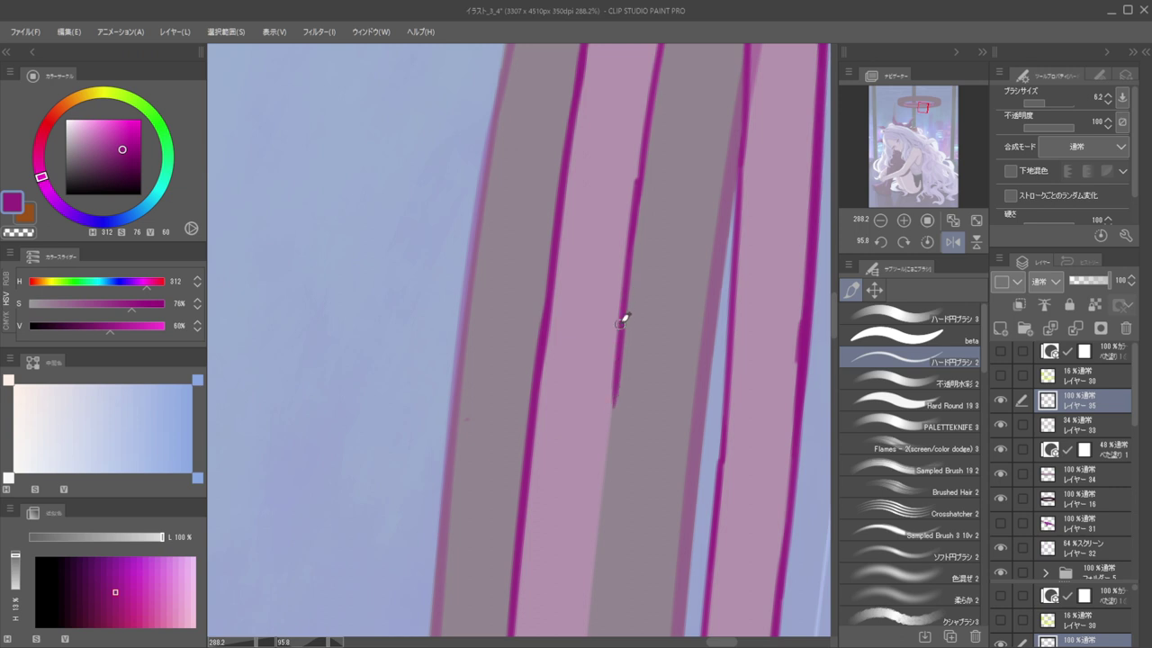
key("ctrl+z")
left_click_drag(627, 238, 607, 425)
key("ctrl+z")
left_click_drag(629, 220, 598, 482)
Extend the thin line section by section to the band's end, then frame the whole illustration
left_click_drag(583, 315, 587, 184)
left_click_drag(604, 290, 591, 522)
left_click_drag(572, 326, 590, 137)
left_click_drag(616, 299, 599, 528)
left_click_drag(581, 356, 583, 153)
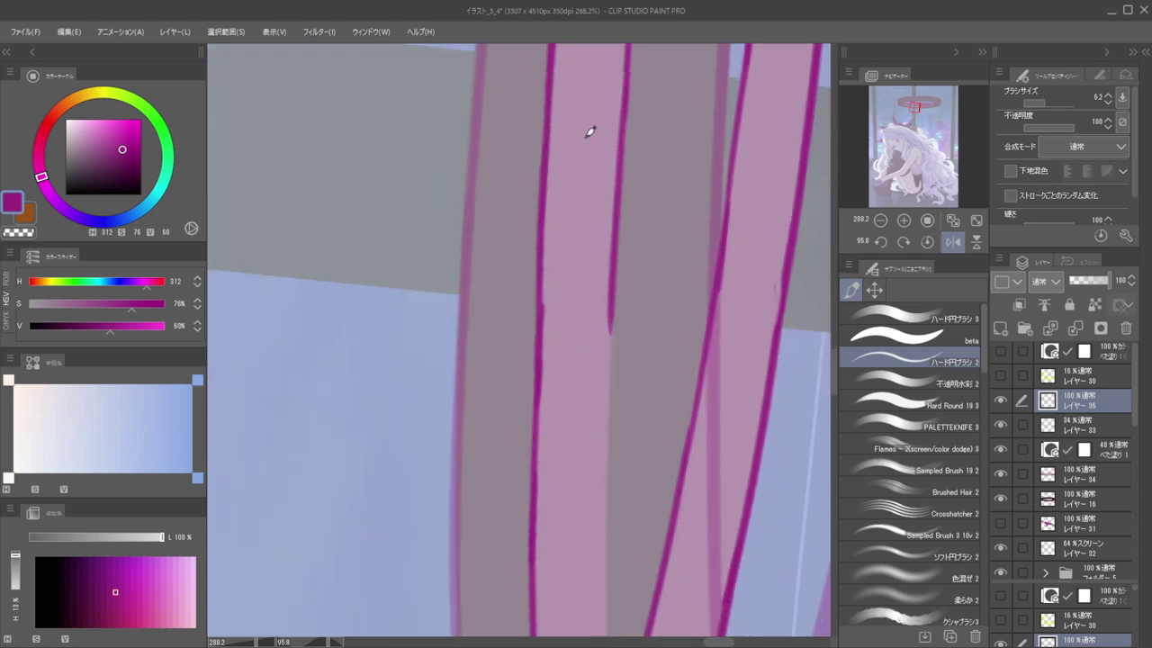
left_click_drag(609, 317, 609, 529)
left_click_drag(576, 378, 582, 195)
left_click_drag(624, 348, 621, 456)
key("ctrl+z")
left_click_drag(627, 349, 630, 532)
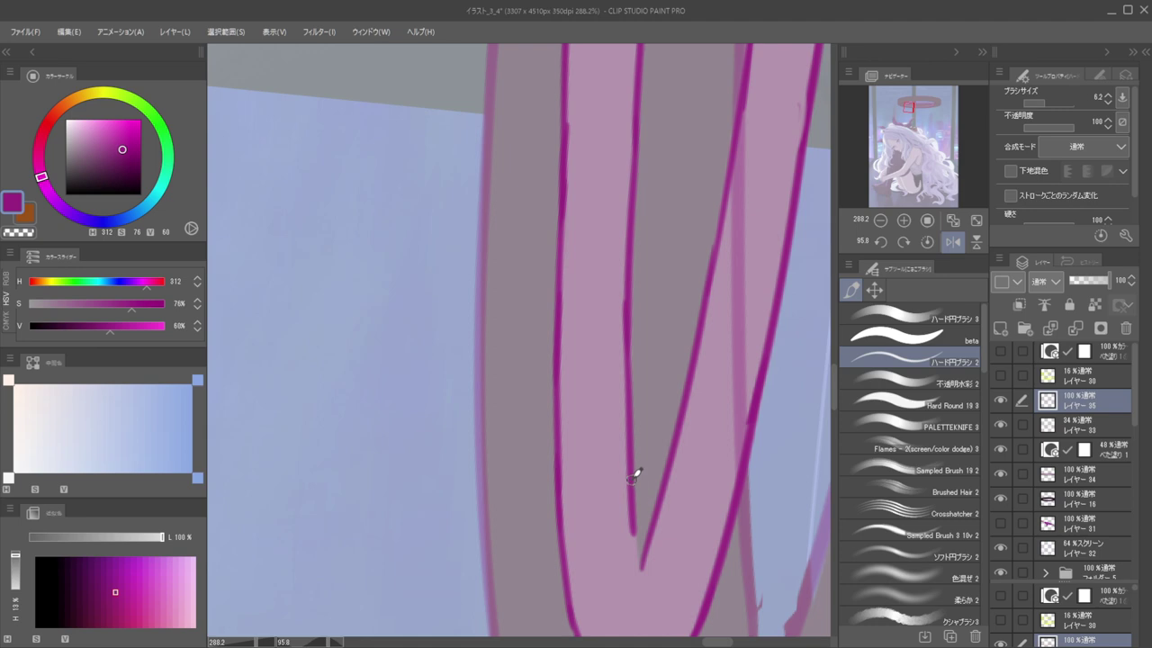
left_click_drag(617, 290, 617, 250)
left_click_drag(550, 425, 655, 276)
Sample the ring's dark purple and paint it over the inner ring on layer 34, then zoom out
left_click(583, 243, "ctrl+shift")
left_click(591, 248, "alt")
left_click(628, 266, "ctrl+shift")
scroll(612, 244, "down", 3)
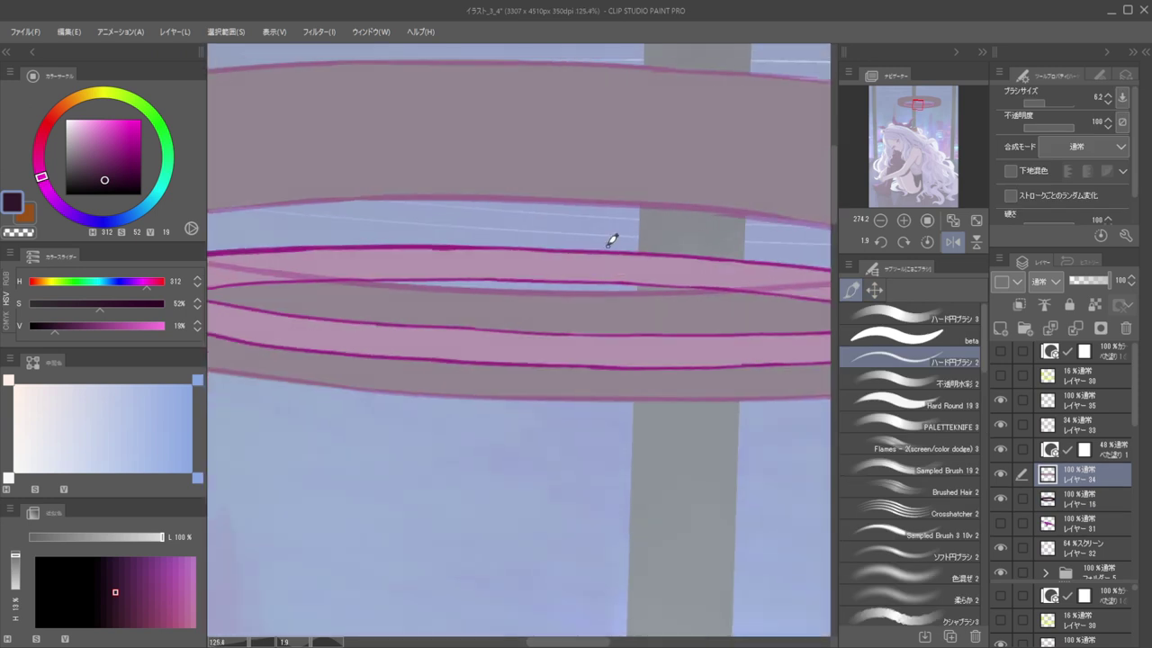
scroll(594, 261, "down", 2)
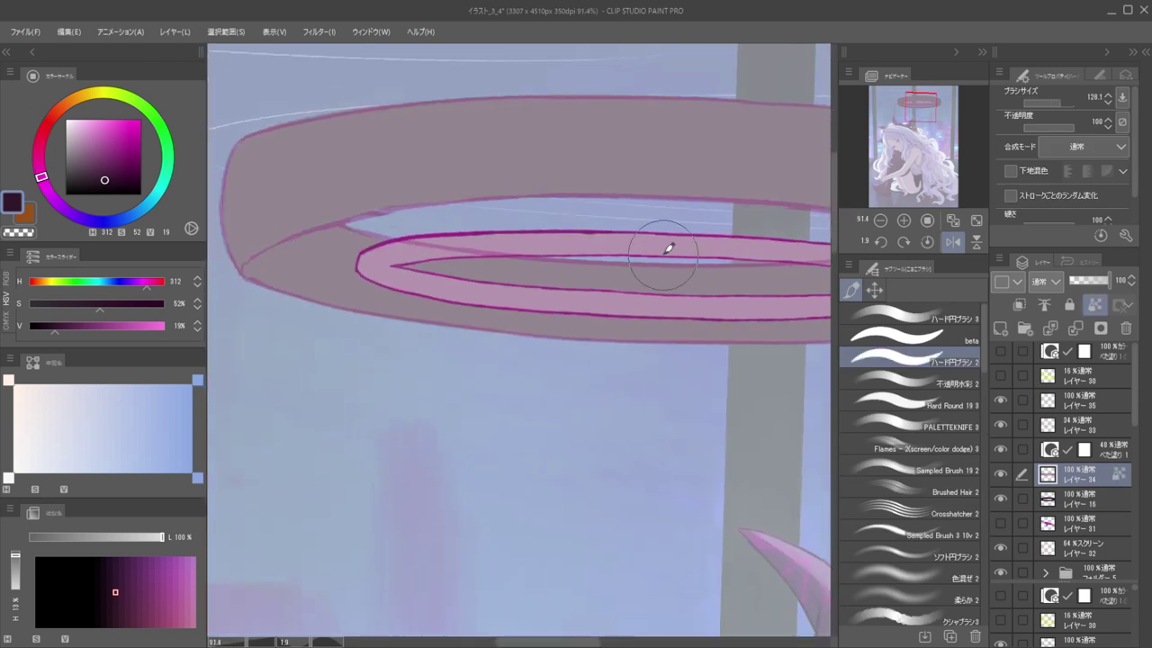
mouse_move(599, 243)
left_mouse_down()
mouse_move(504, 255)
mouse_move(563, 274)
mouse_move(572, 261)
left_mouse_up()
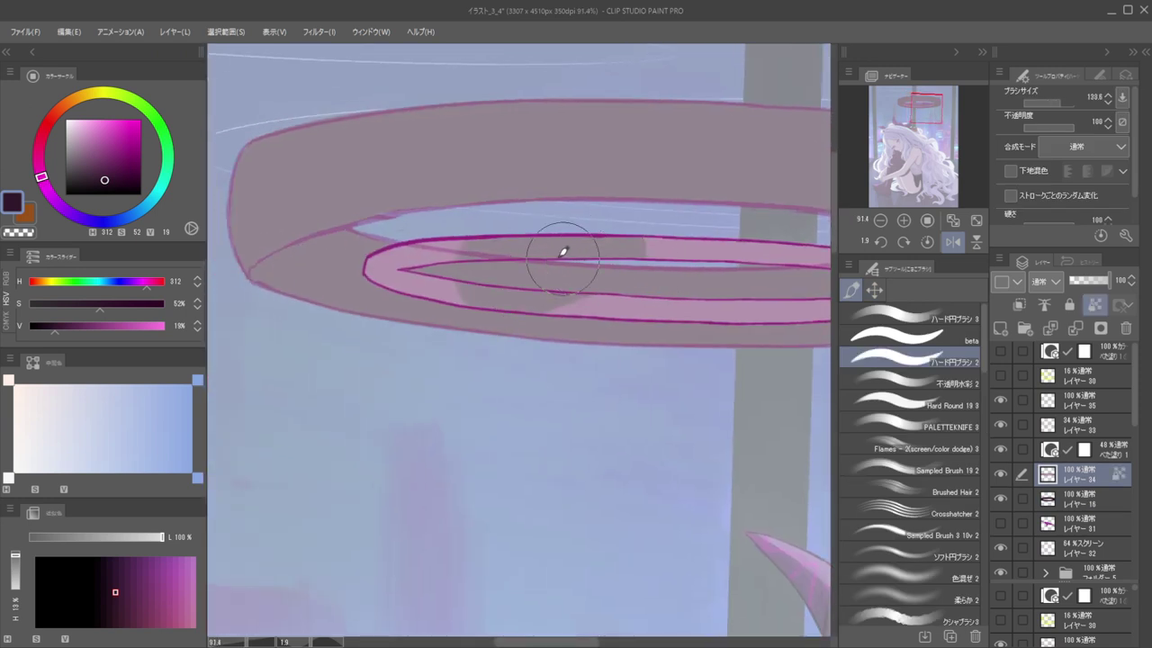
left_click_drag(458, 274, 416, 276)
scroll(514, 285, "down", 2)
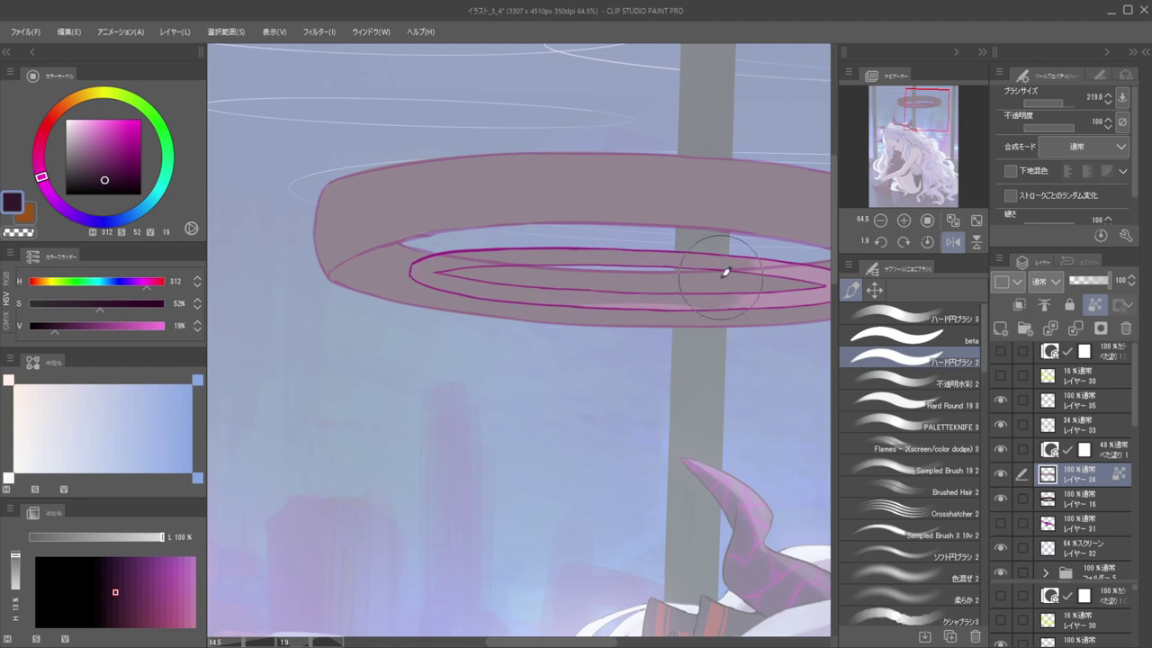
left_click_drag(746, 249, 636, 272)
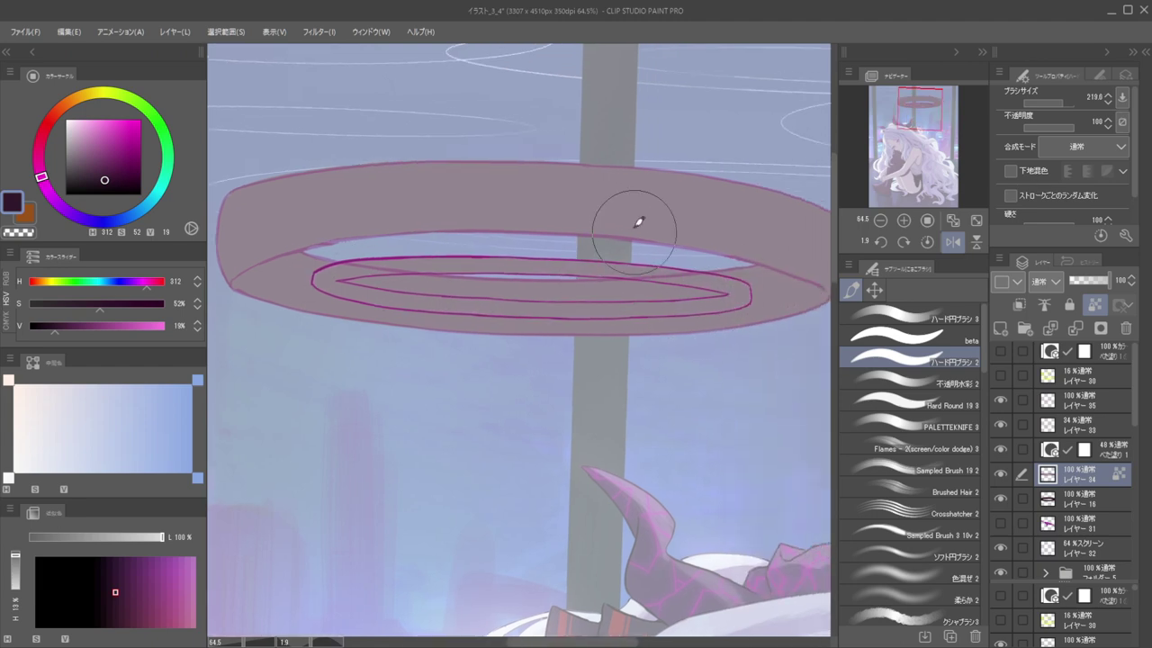
scroll(695, 229, "down", 3)
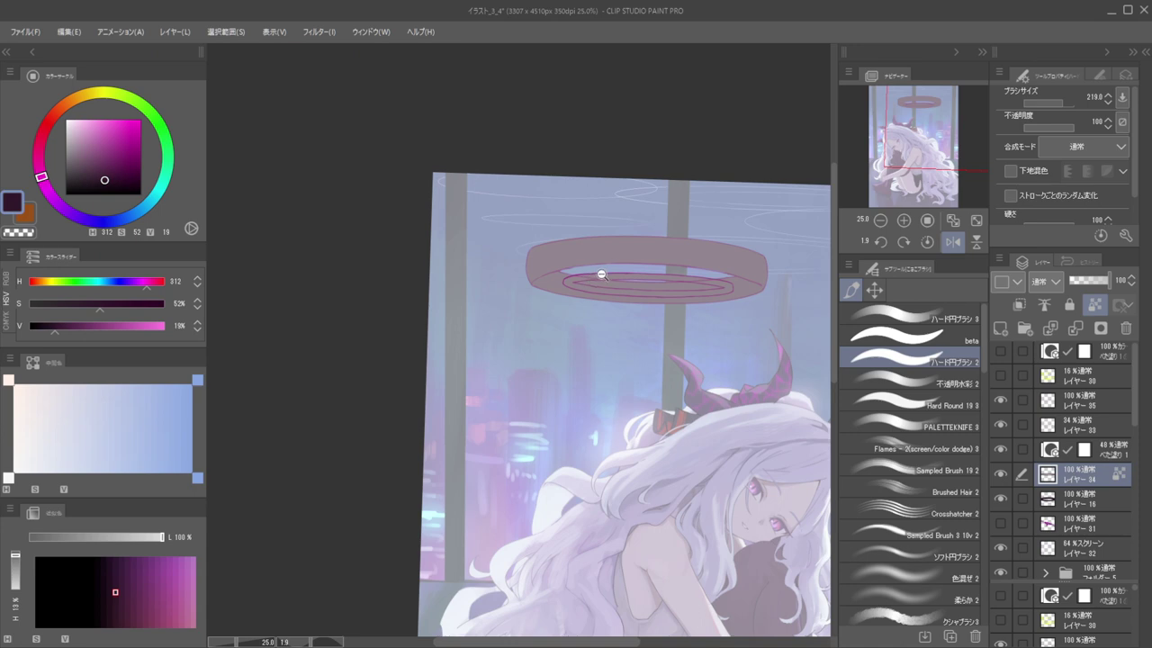
scroll(625, 260, "down", 2)
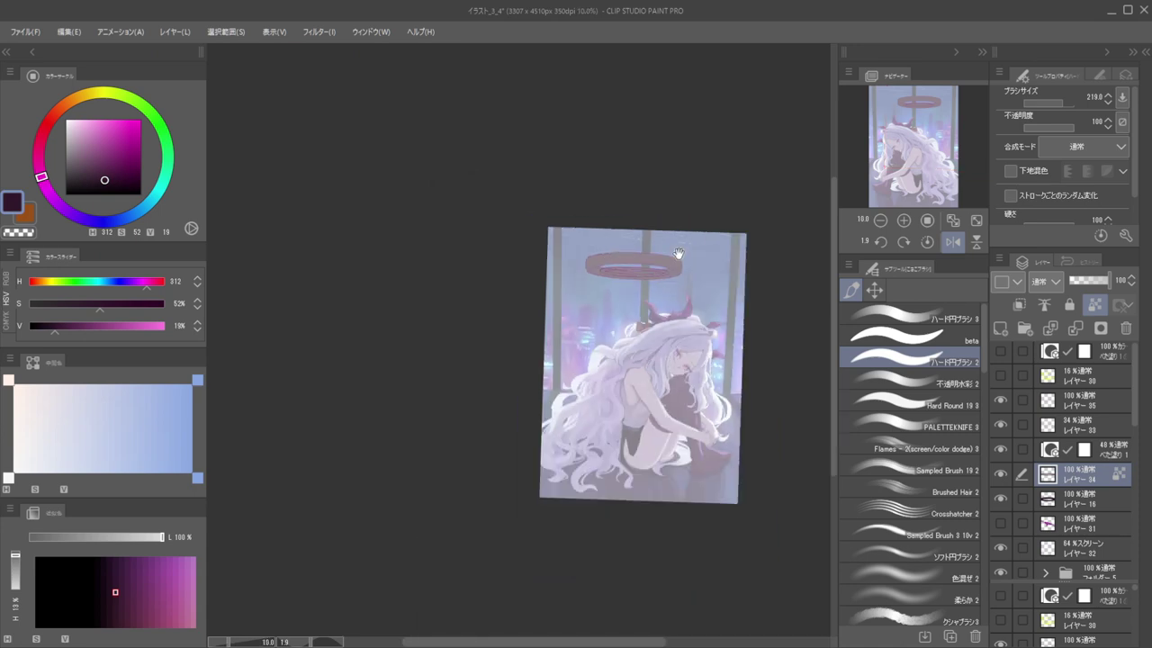
scroll(608, 270, "up", 3)
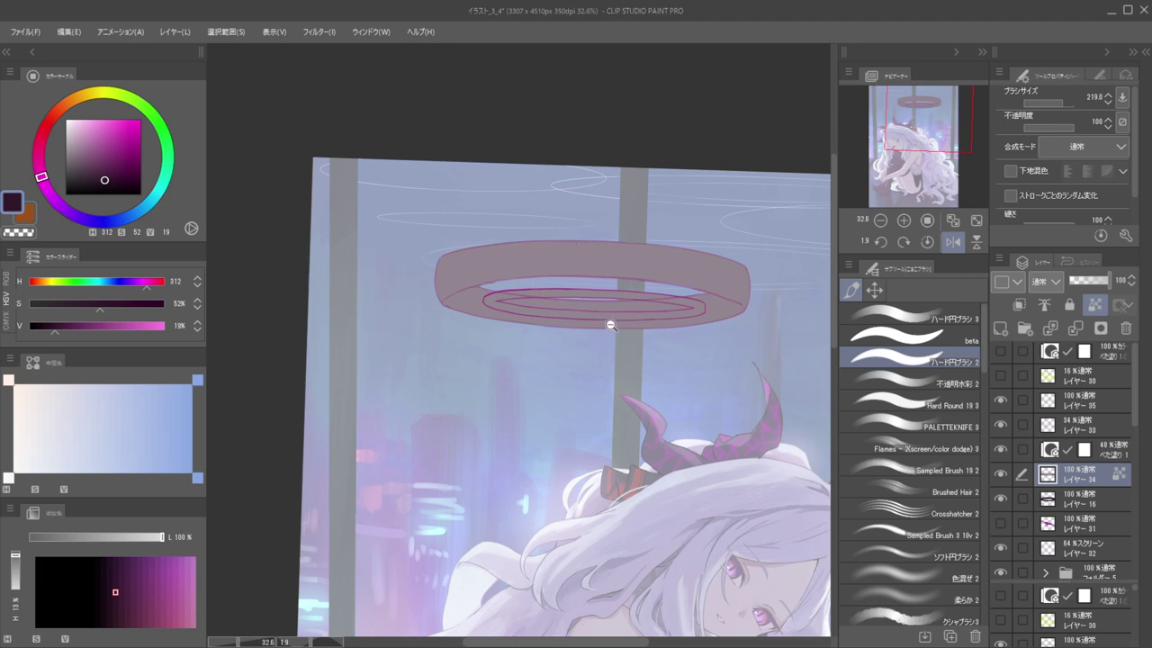
Select the halo outline's layer 35, sample its magenta, and reduce the brush size
scroll(619, 340, "down", 1)
scroll(610, 319, "up", 2)
scroll(610, 319, "down", 2)
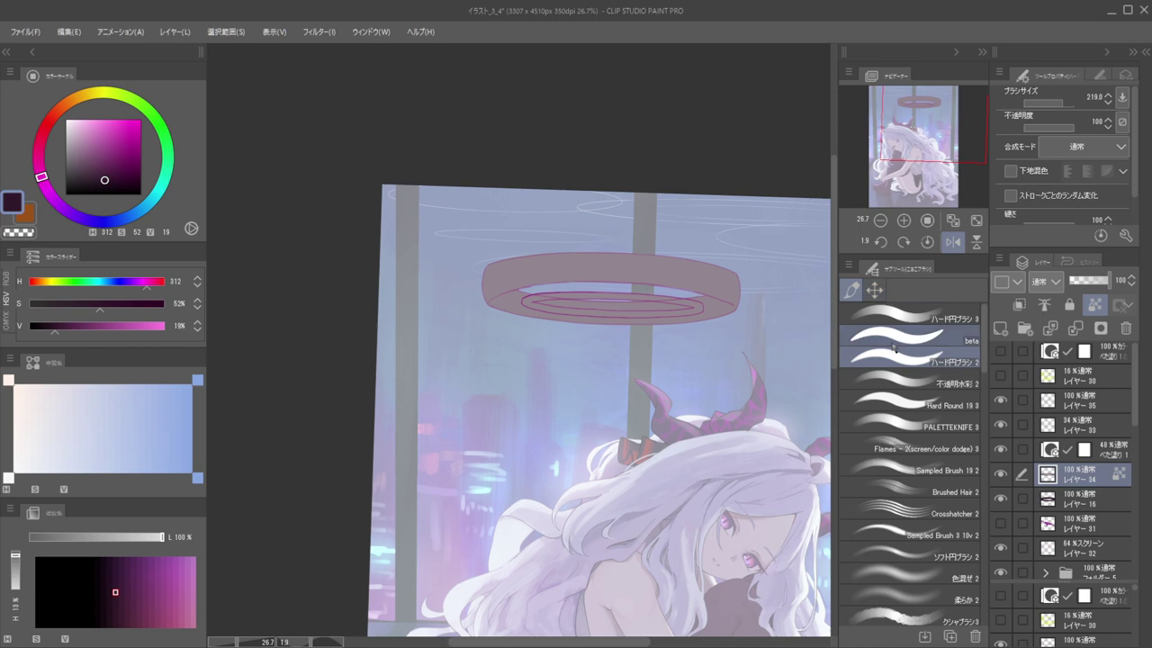
left_click_drag(647, 293, 762, 329)
left_click(604, 430, "ctrl+shift")
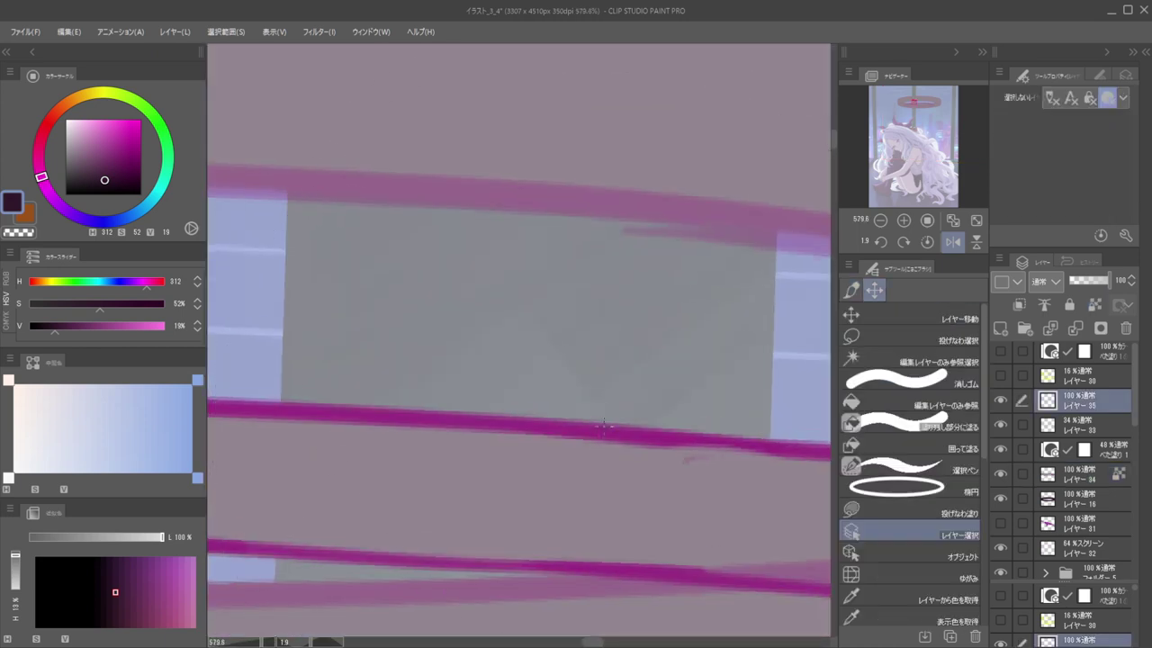
left_click(603, 428, "alt")
left_click_drag(619, 382, 544, 378)
mouse_move(606, 410)
left_mouse_down()
mouse_move(689, 327)
mouse_move(723, 328)
left_mouse_up()
left_click_drag(663, 379, 646, 339)
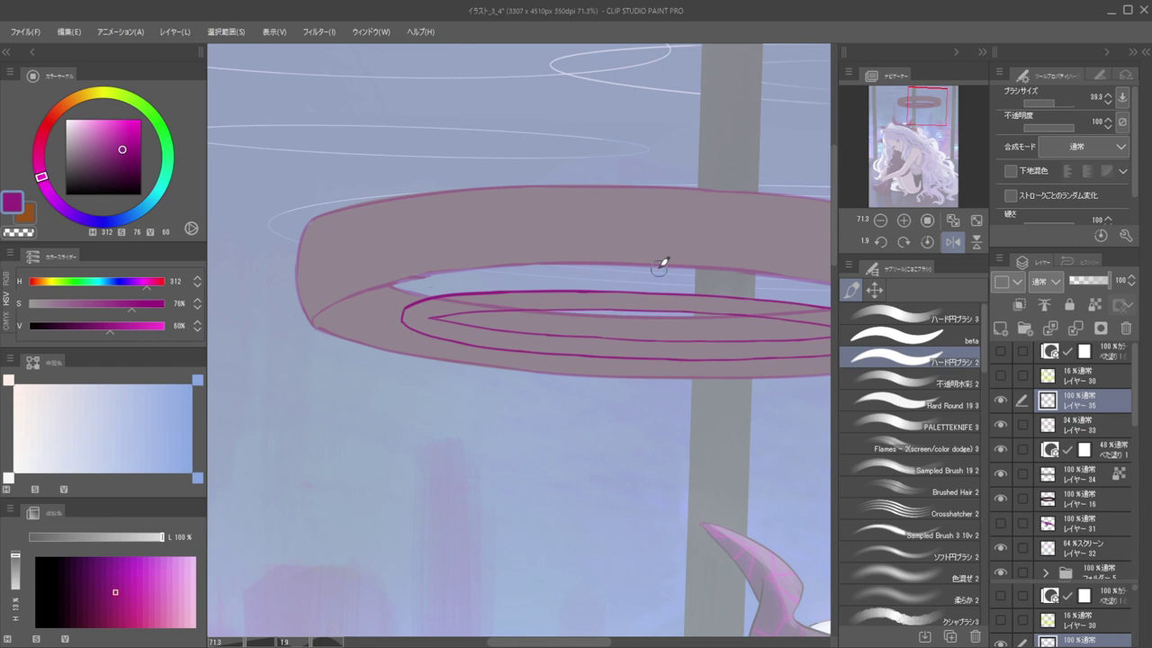
Choose the Ellipse sub tool and try drawing a thick magenta ellipse under the ring
left_click(873, 289)
left_click(898, 480)
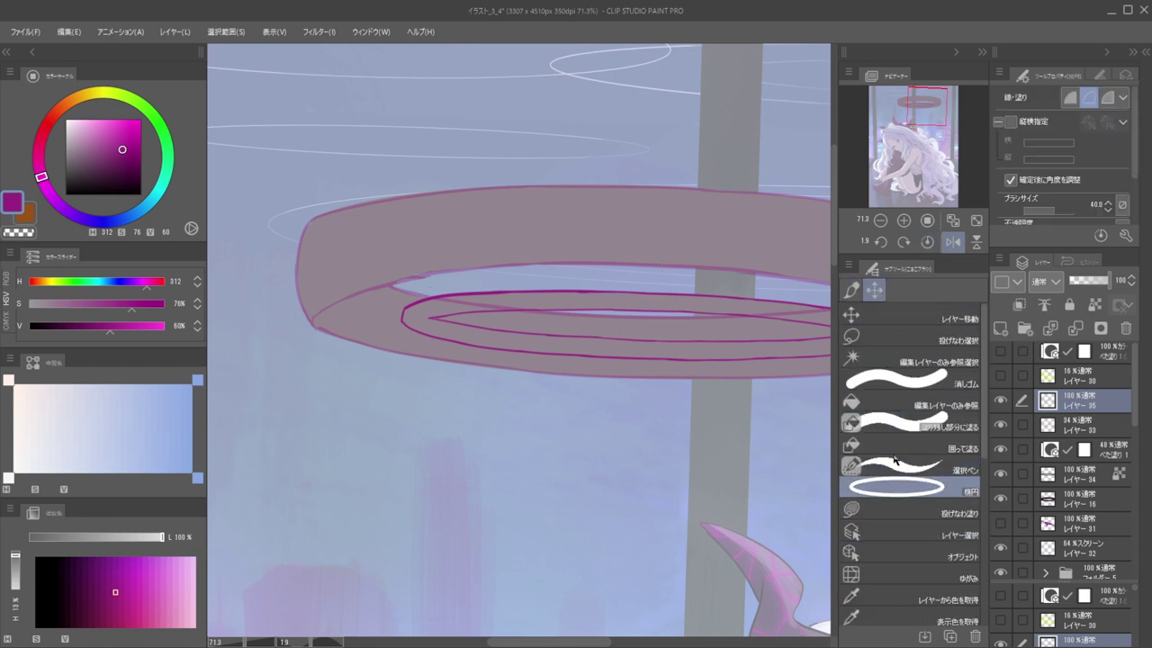
left_click_drag(579, 344, 725, 396)
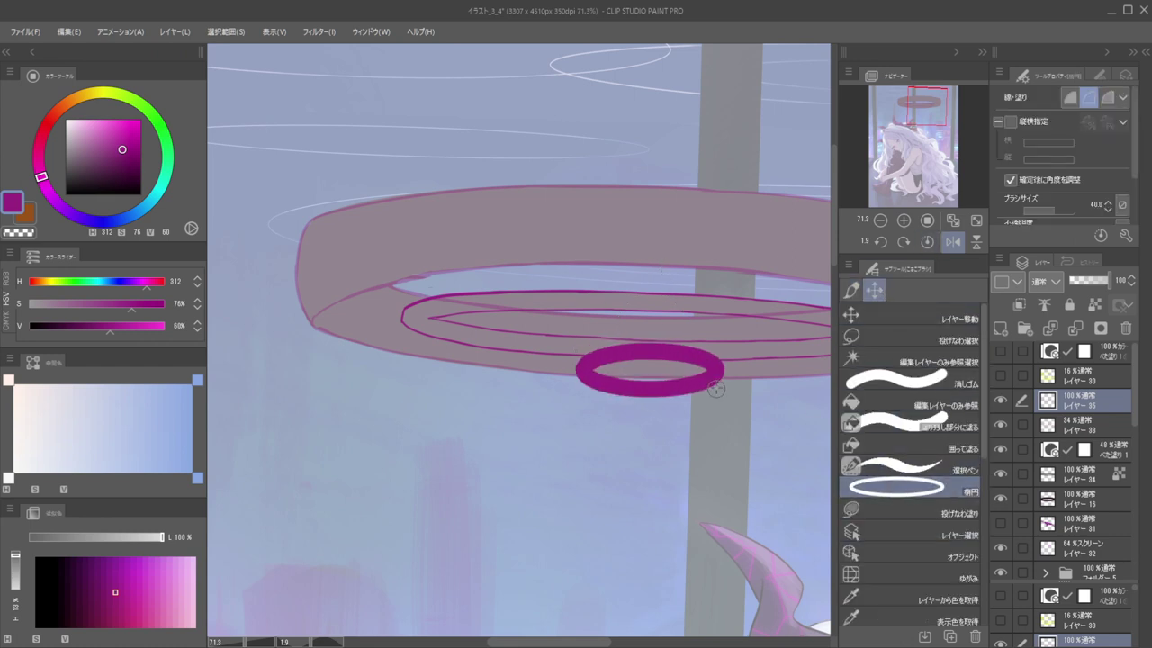
key("ctrl+z")
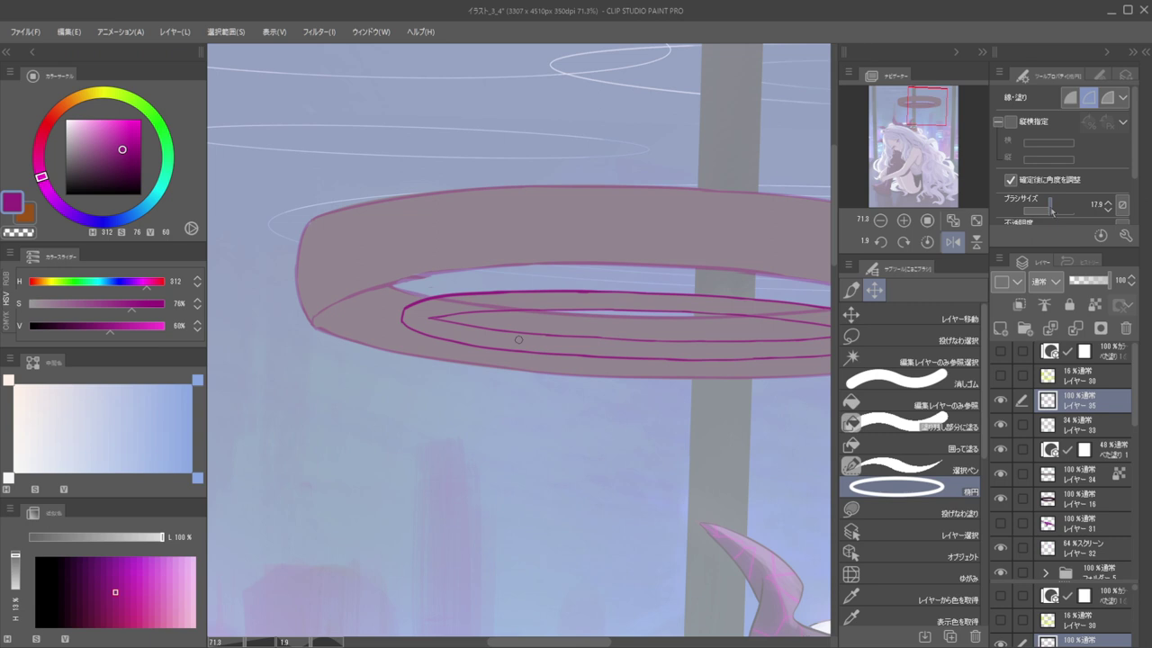
left_click_drag(585, 345, 720, 365)
key("ctrl+z")
left_click_drag(601, 341, 719, 370)
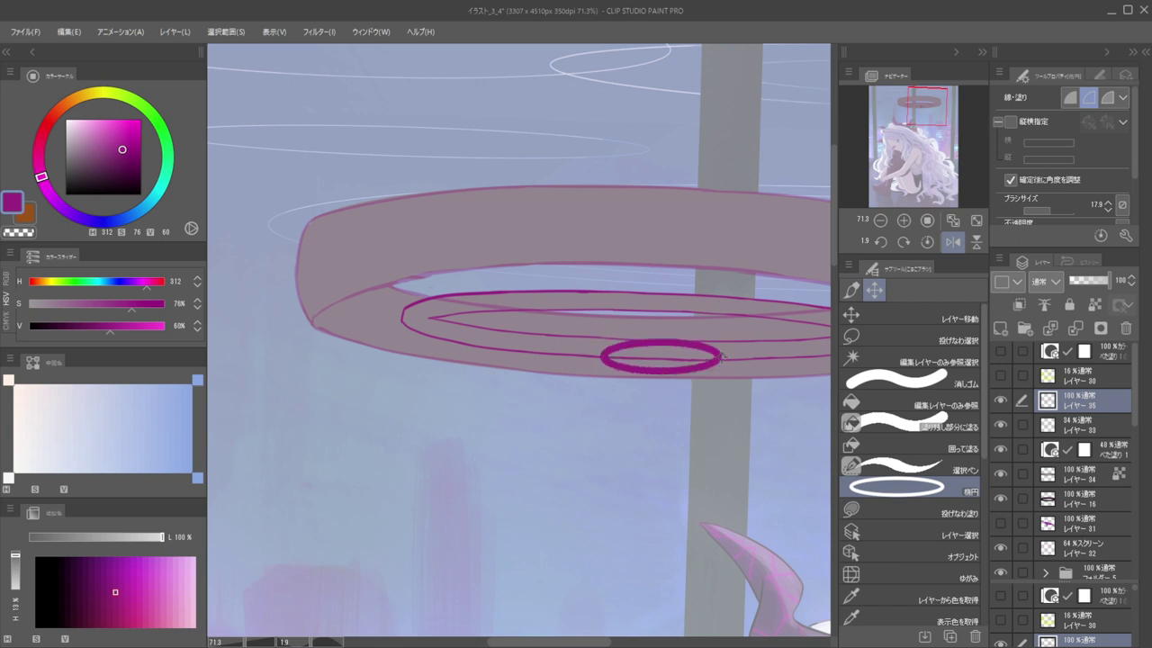
Level the canvas rotation and redraw the thick magenta ellipse just below the ring
left_click(927, 242)
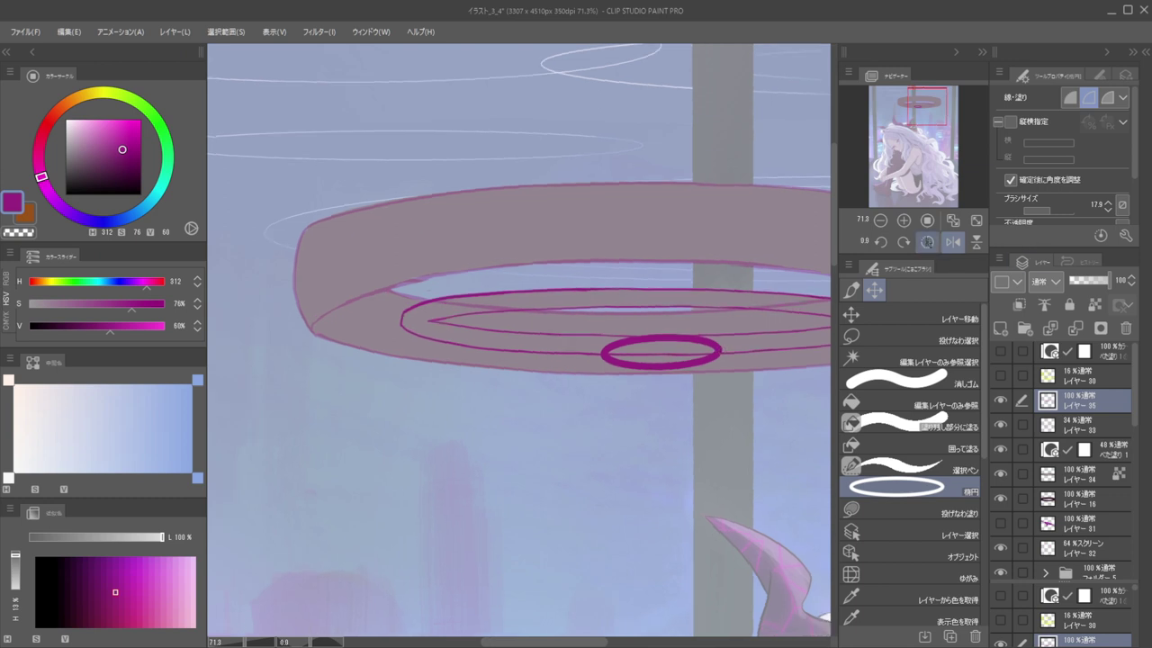
key("Escape")
left_click_drag(610, 349, 745, 370)
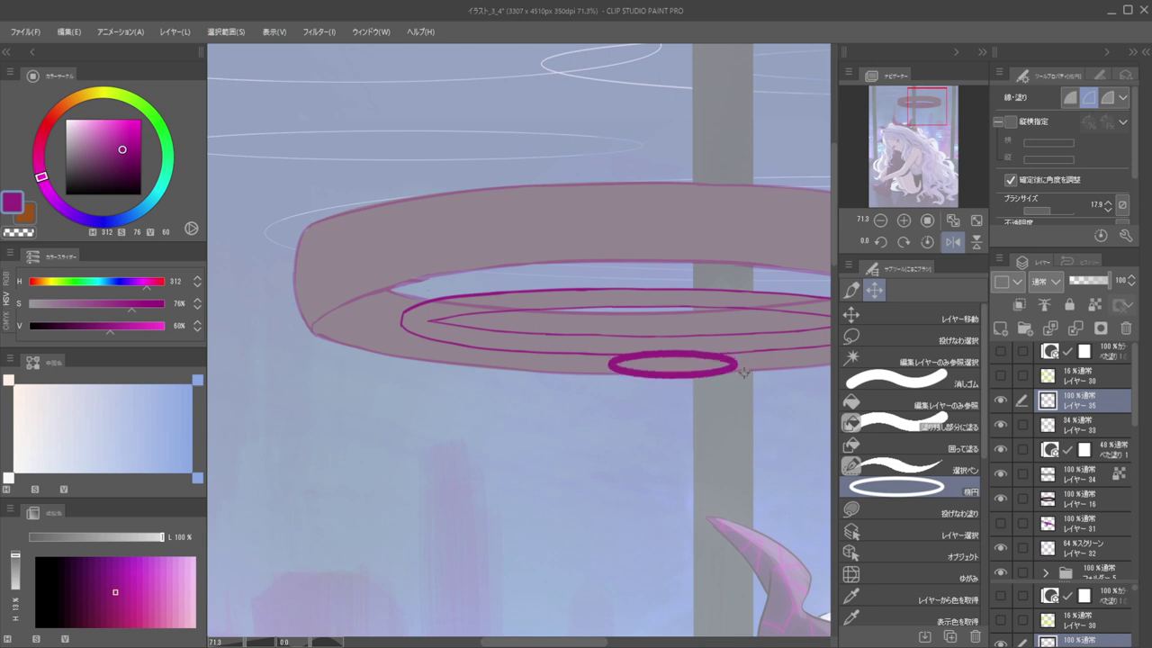
key("ctrl+z")
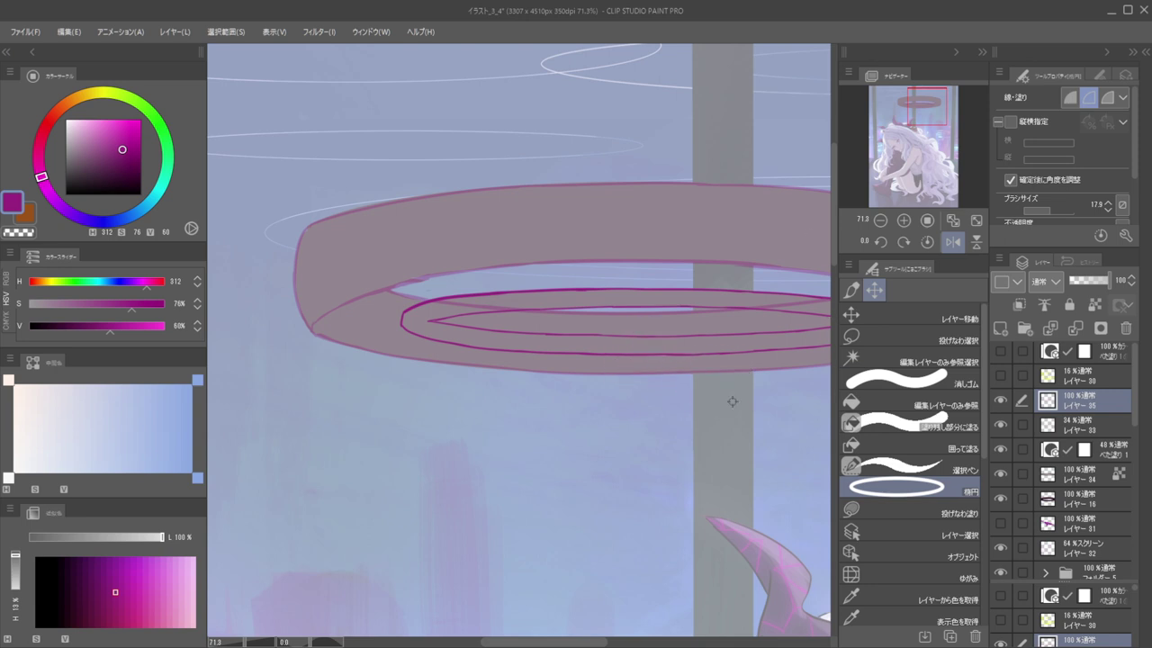
left_click_drag(610, 364, 757, 369)
key("Escape")
left_click_drag(615, 367, 752, 397)
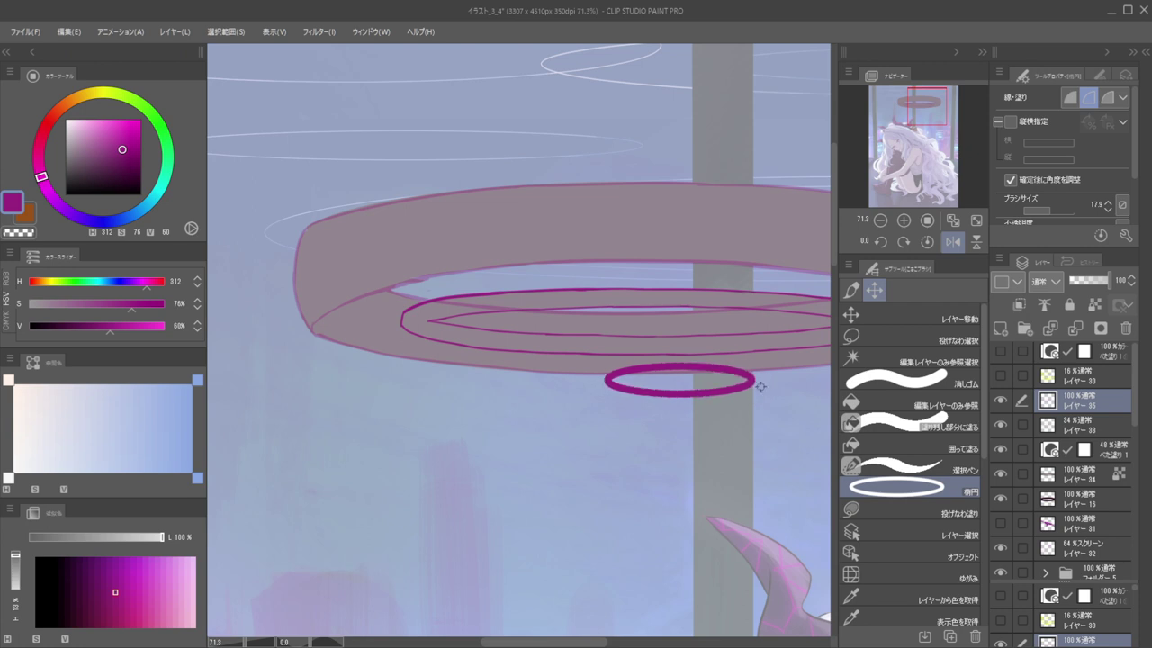
Try shifting the ellipse up-left with Layer Move, then undo it
scroll(772, 274, "down", 3)
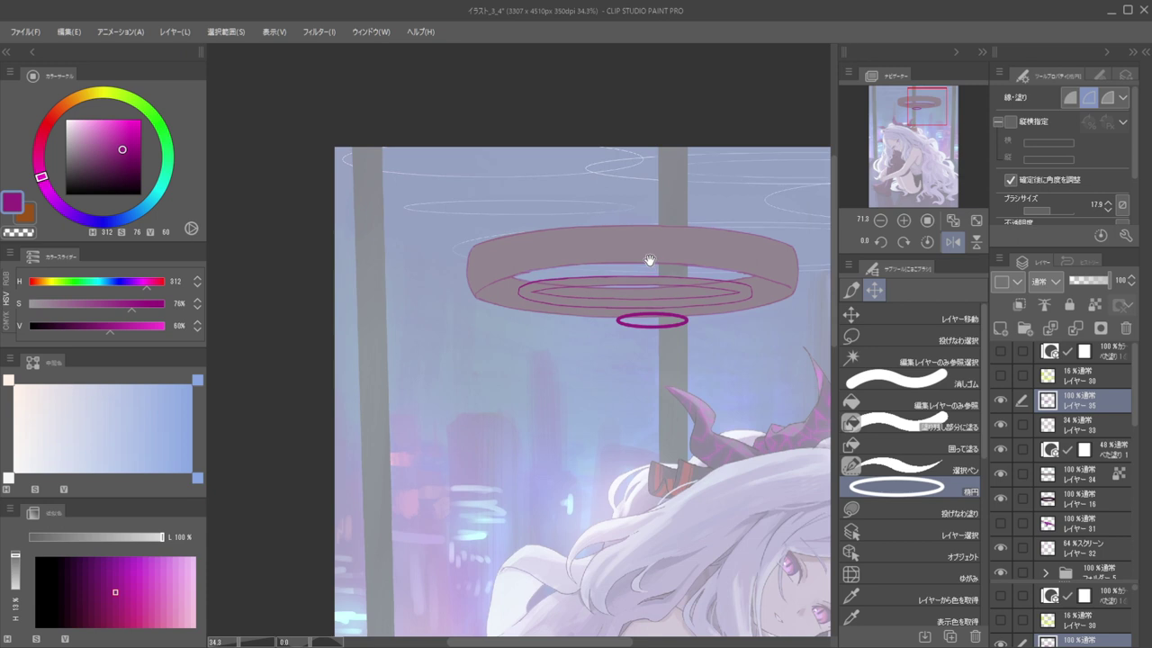
key("k")
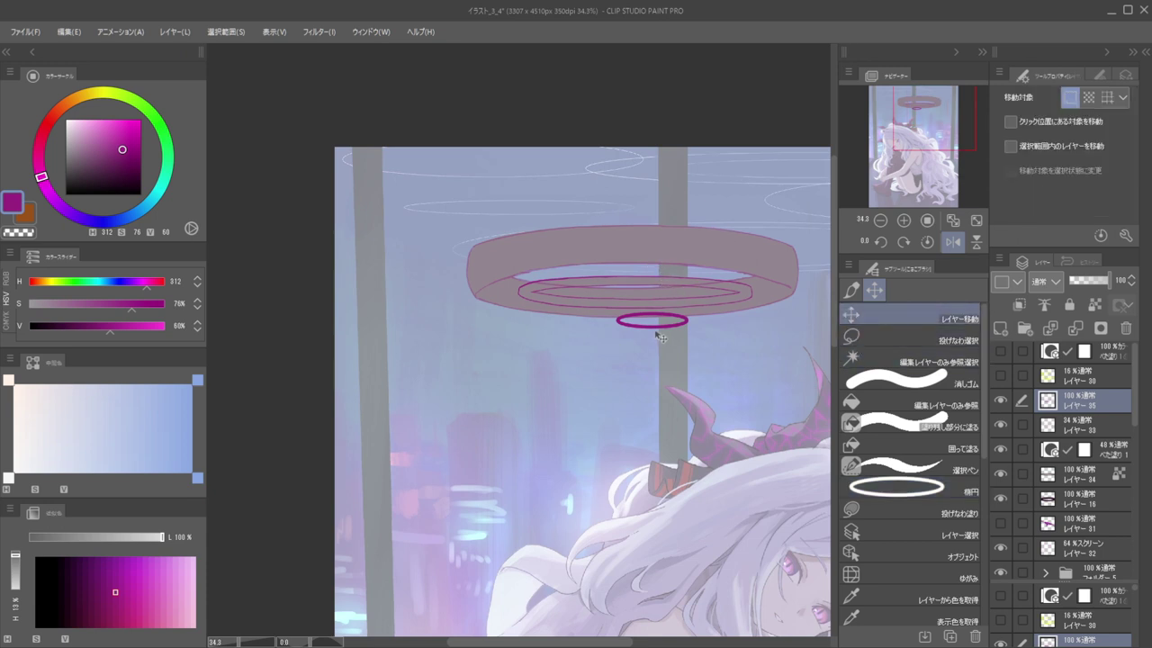
left_click_drag(658, 333, 635, 325)
key("ctrl+z")
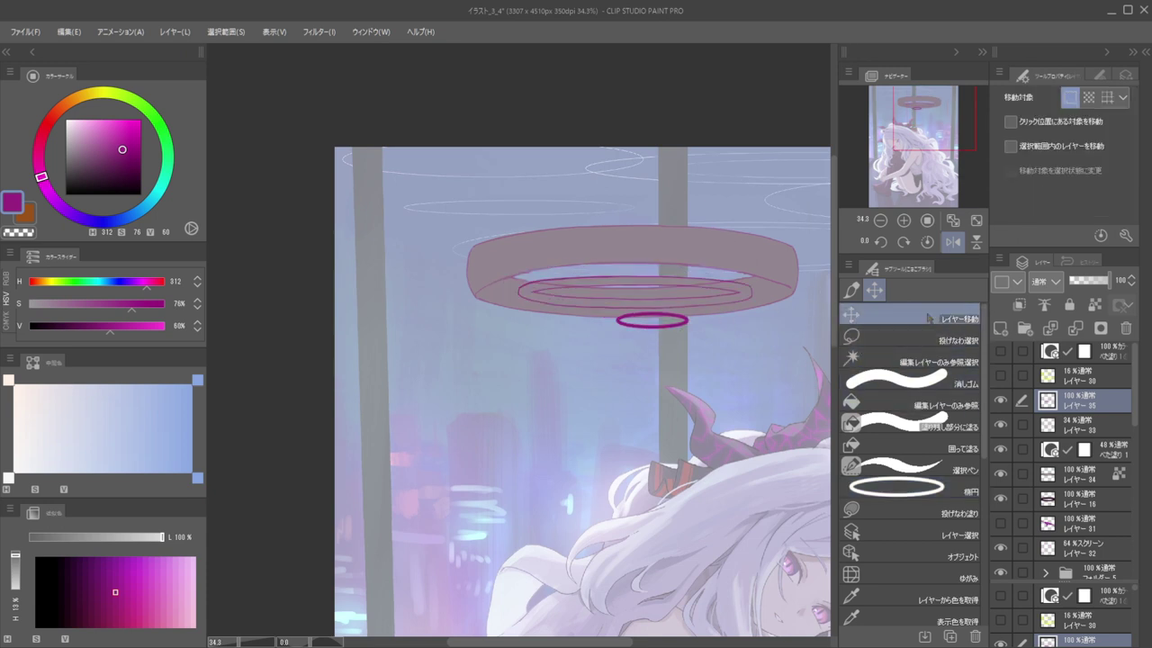
Lasso a selection around the small magenta ellipse
left_click(935, 340)
scroll(683, 324, "up", 3)
left_click_drag(628, 403, 526, 355)
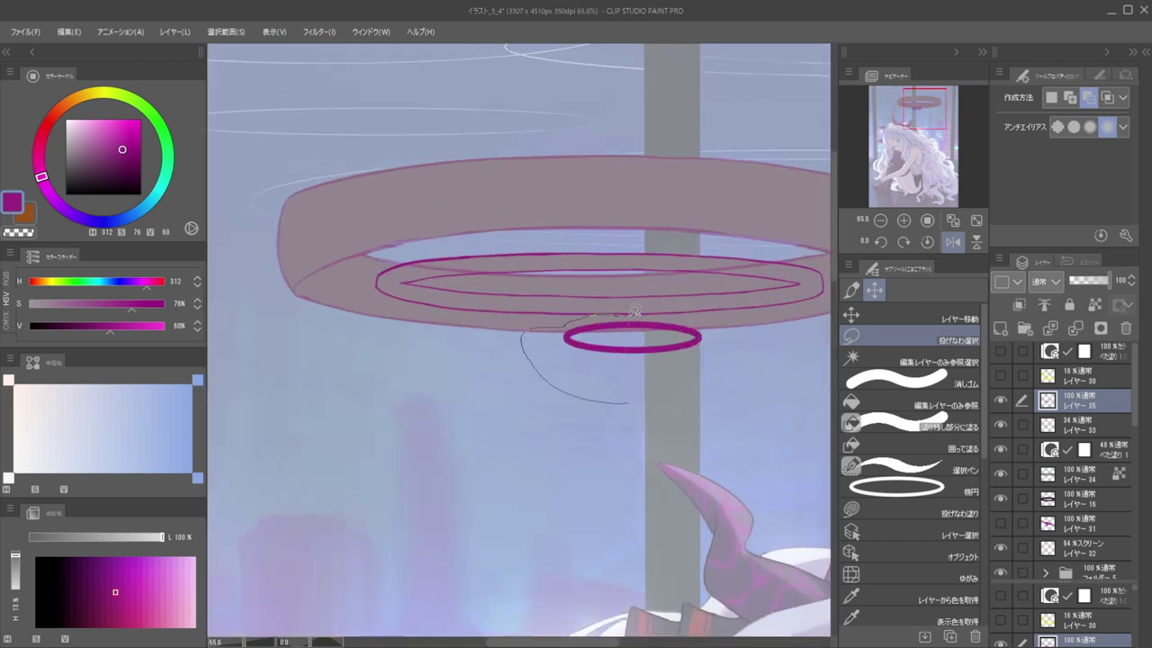
left_click_drag(746, 345, 661, 416)
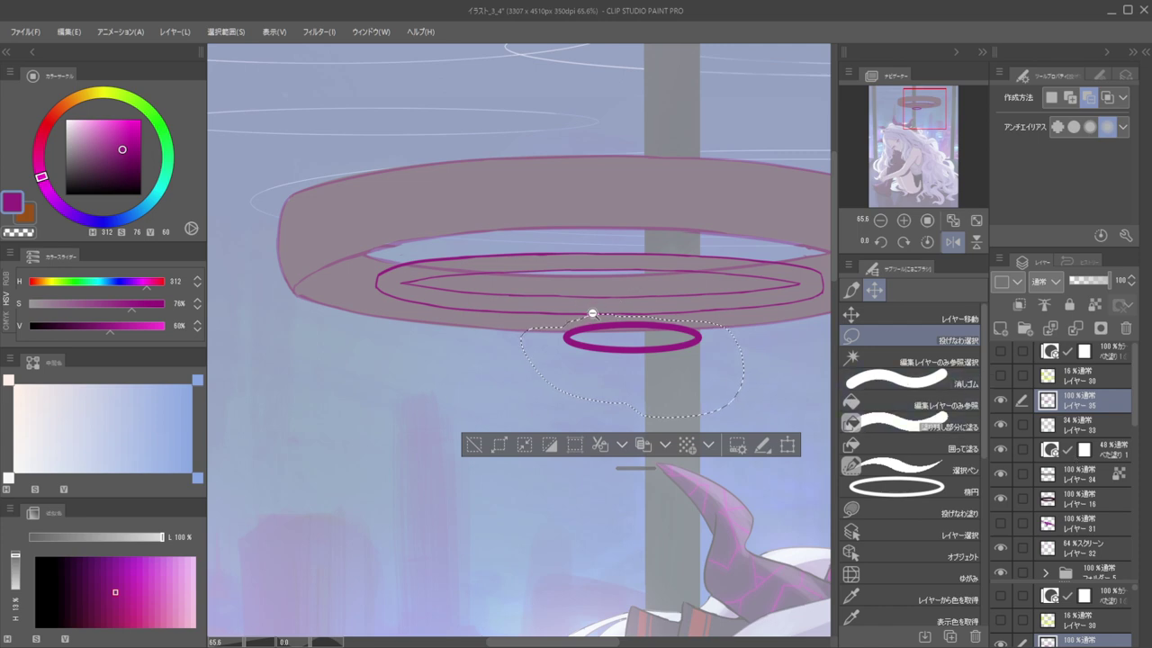
scroll(583, 315, "up", 4)
scroll(594, 264, "down", 3)
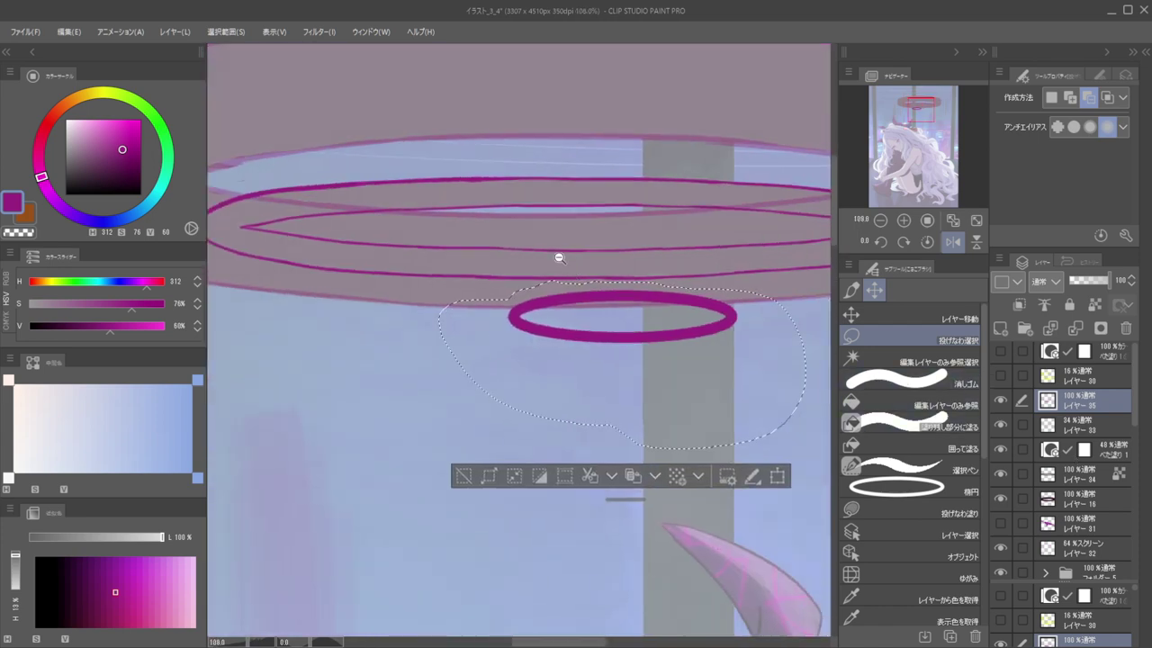
scroll(613, 253, "down", 5)
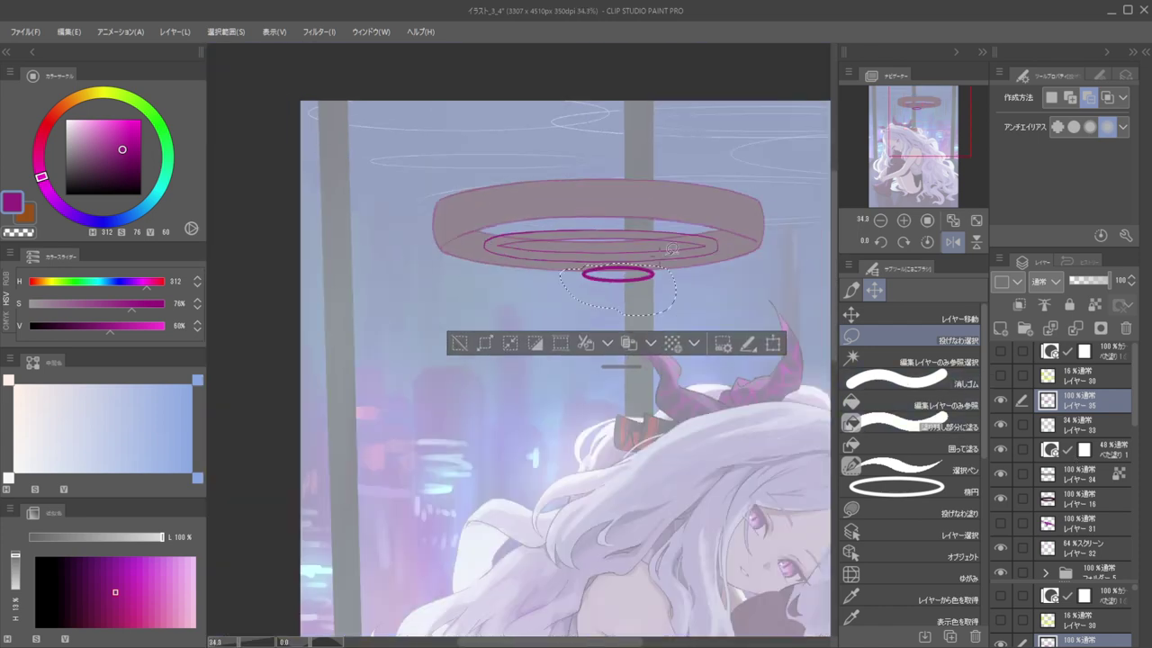
Move the selected ellipse into place under the halo, then deselect
left_click(910, 317)
scroll(621, 299, "up", 5)
left_click_drag(619, 272, 576, 290)
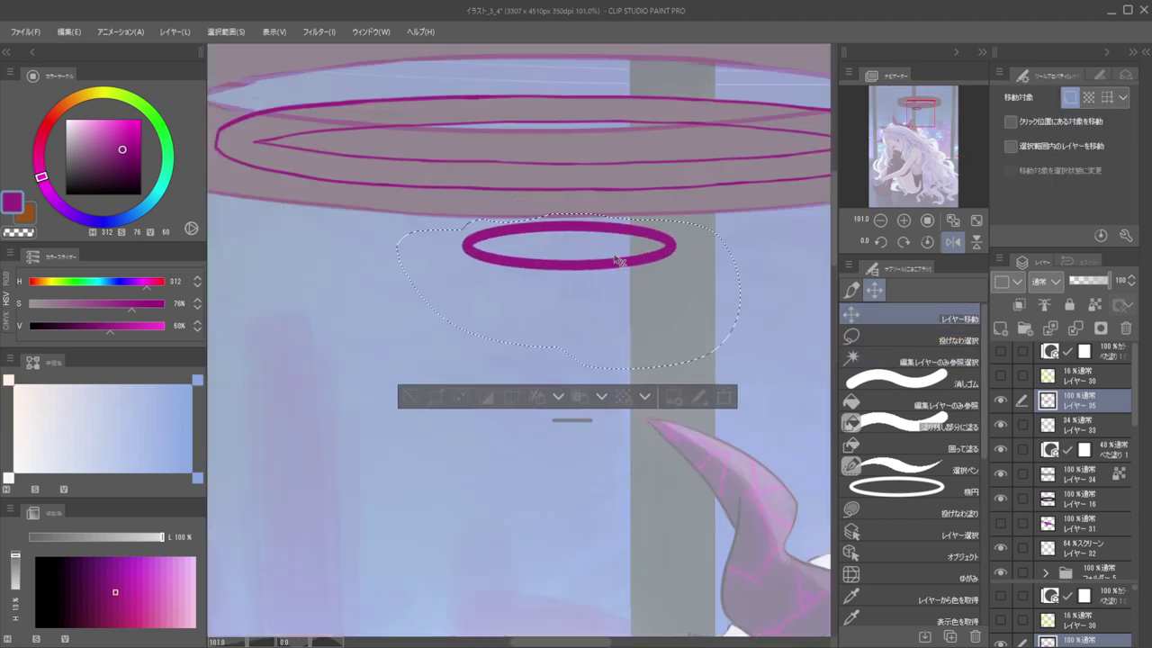
scroll(722, 342, "down", 4)
scroll(714, 338, "down", 4)
scroll(649, 332, "up", 6)
mouse_move(651, 341)
left_mouse_down()
mouse_move(638, 334)
mouse_move(638, 312)
left_mouse_up()
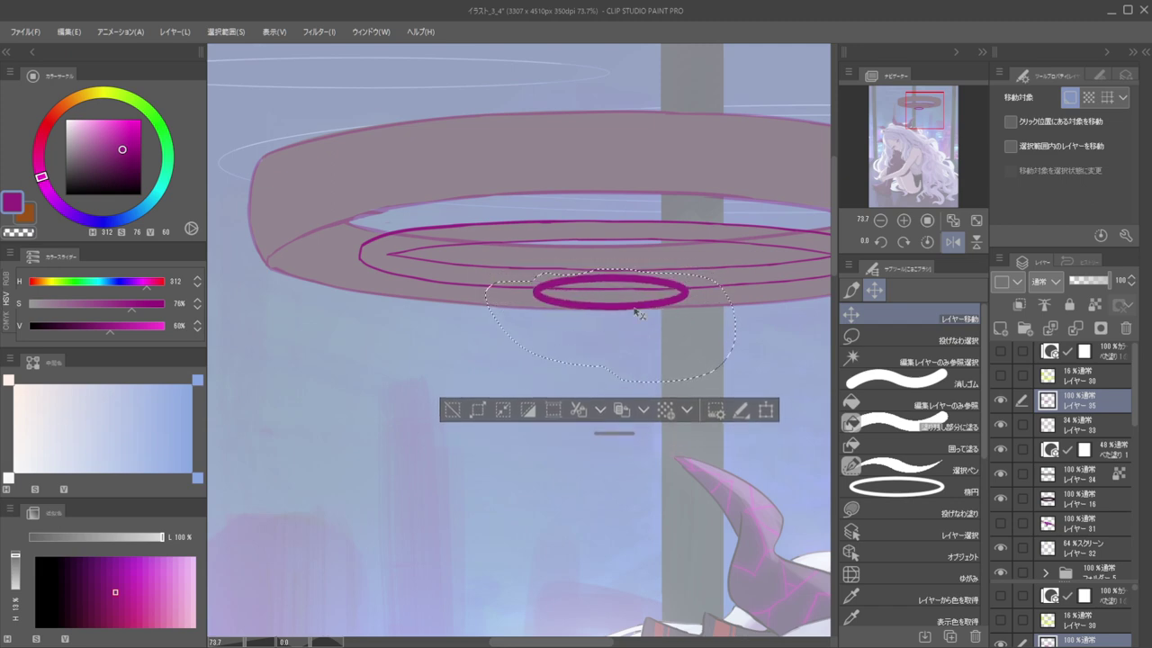
scroll(618, 359, "up", 1)
scroll(618, 359, "up", 1)
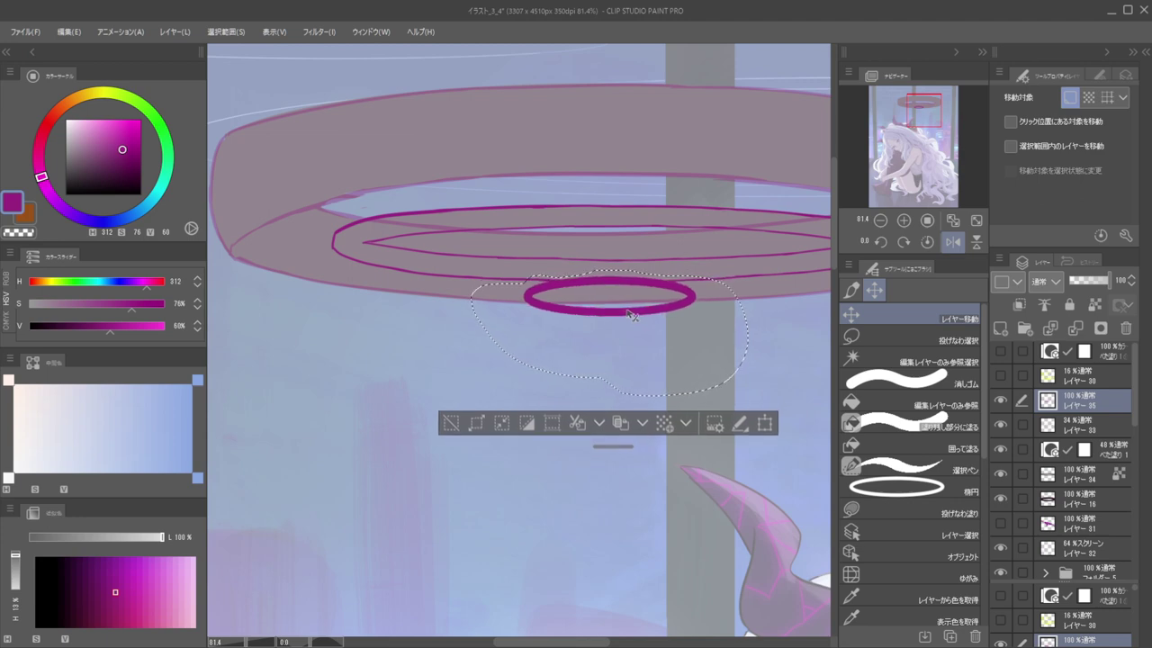
scroll(609, 329, "down", 4)
scroll(667, 356, "up", 4)
left_click_drag(674, 321, 681, 330)
scroll(610, 313, "down", 3)
key("ctrl+d")
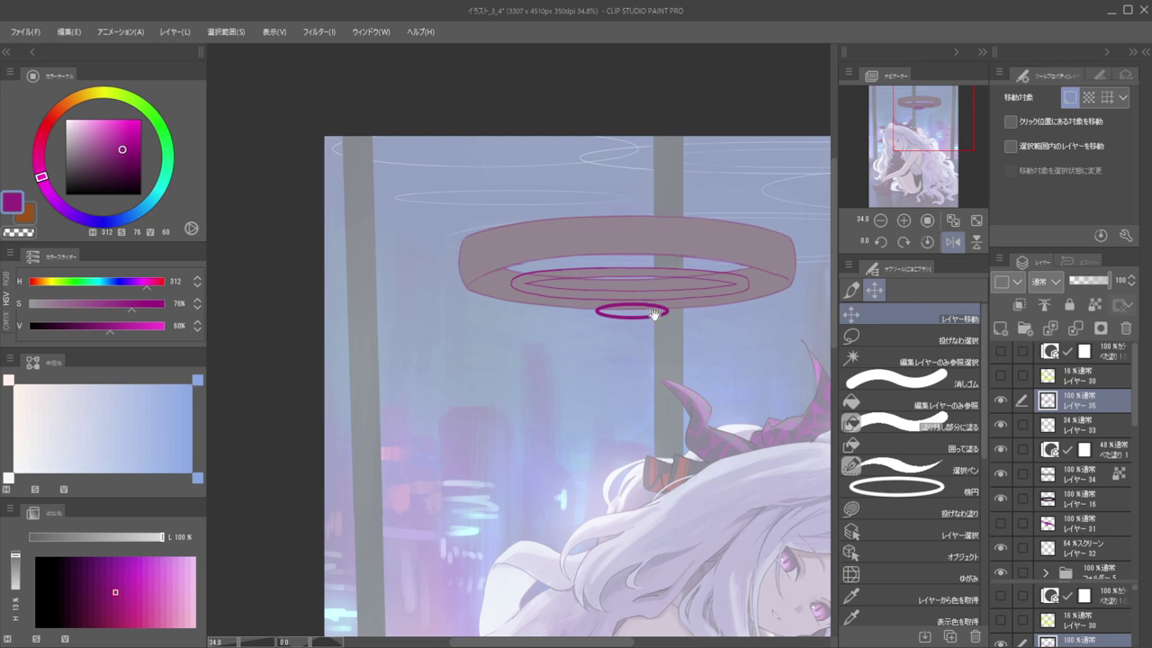
Lasso around the small ellipse again below the halo ring
left_click_drag(651, 309, 581, 285)
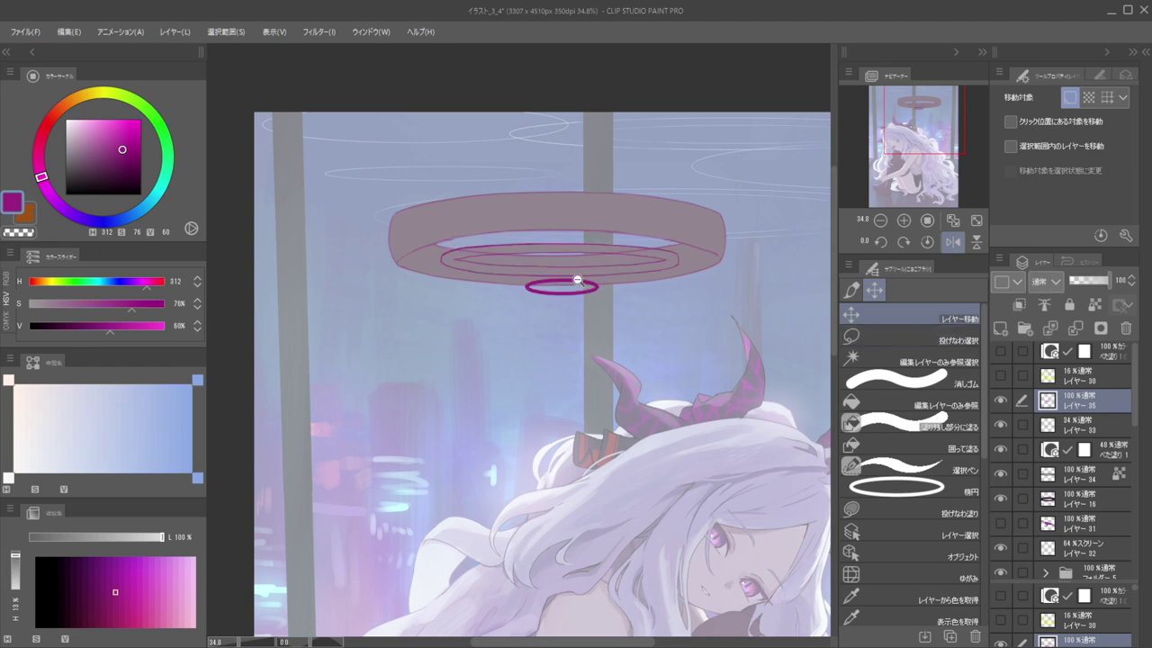
scroll(686, 278, "up", 2)
scroll(687, 278, "up", 1)
left_click(908, 338)
left_click_drag(605, 320, 706, 353)
left_click_drag(587, 355, 514, 272)
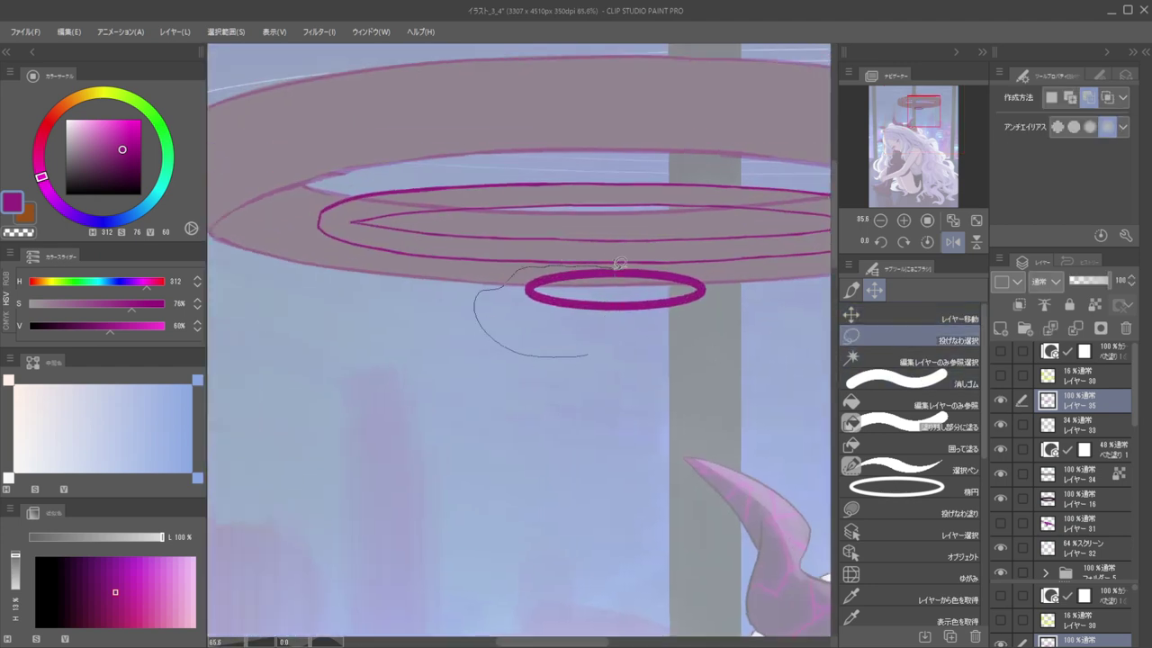
left_click_drag(670, 339, 624, 306)
mouse_move(601, 282)
left_mouse_down()
mouse_move(704, 270)
mouse_move(536, 325)
left_mouse_up()
scroll(647, 323, "down", 5)
scroll(640, 321, "up", 3)
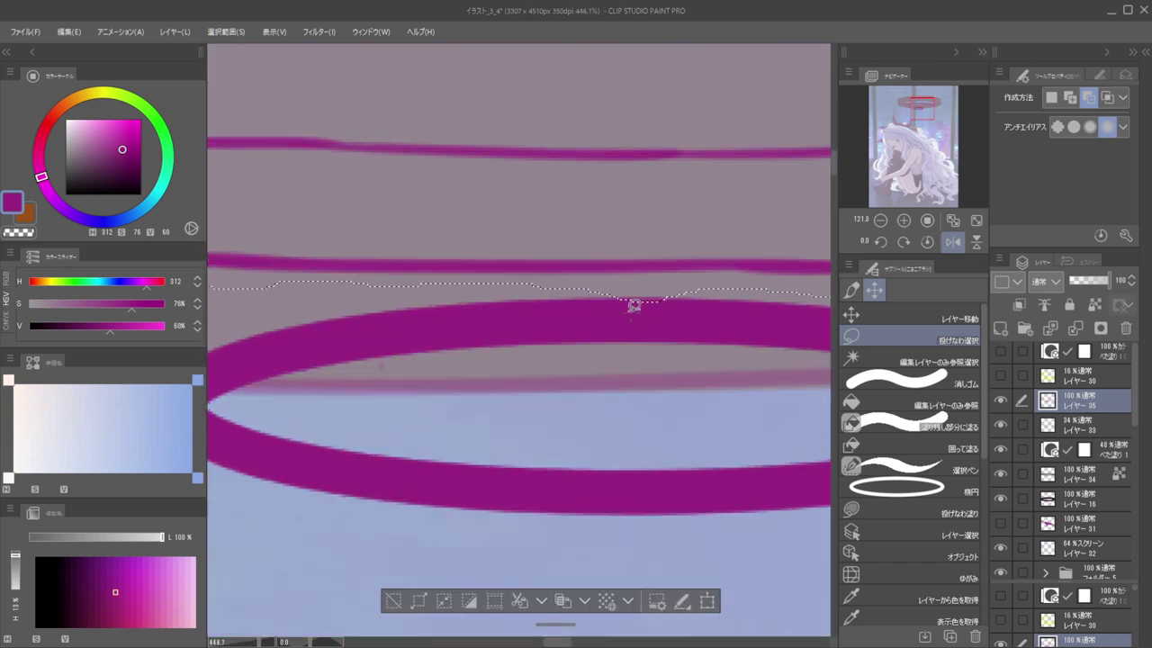
left_click_drag(746, 340, 545, 345)
Add a lobe to the selection's upper right and cut the selected content
mouse_move(648, 342)
left_mouse_down()
mouse_move(551, 338)
mouse_move(763, 364)
mouse_move(754, 416)
left_mouse_up()
left_click_drag(638, 351, 592, 338)
scroll(665, 336, "down", 4)
scroll(743, 322, "up", 4)
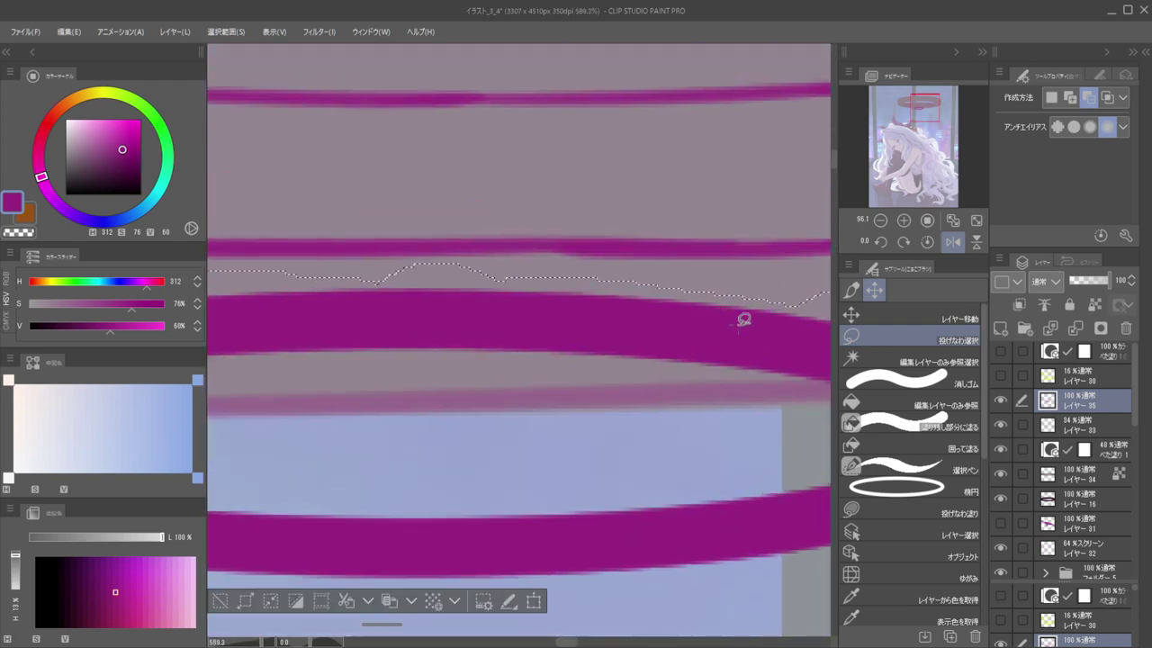
scroll(600, 318, "down", 5)
scroll(600, 319, "down", 3)
left_click_drag(622, 321, 582, 319)
key("ctrl+x")
Paste the content, fill the selection magenta, deselect, and re-pick magenta with the round brush
key("ctrl+v")
key("alt+Delete")
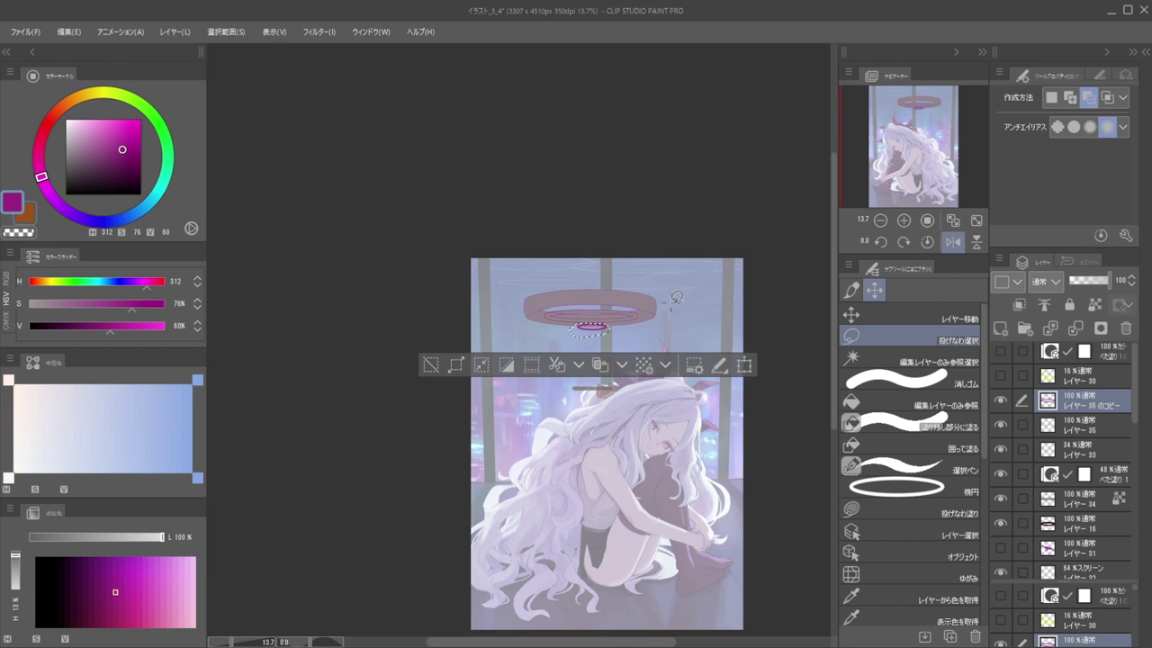
key("ctrl+d")
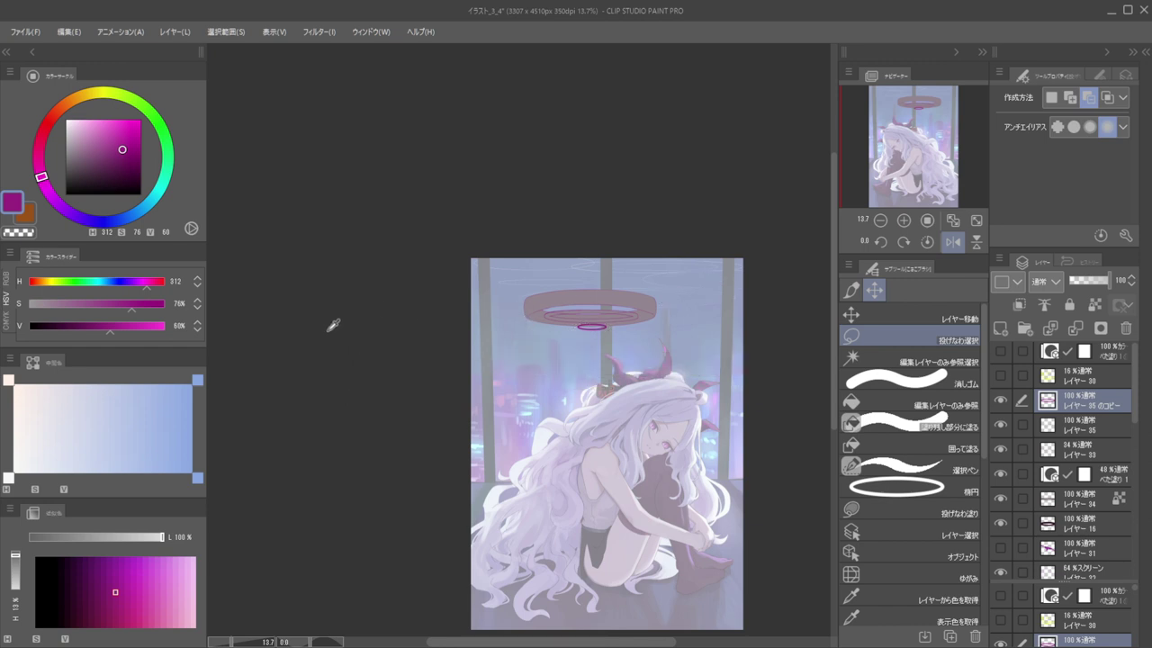
left_click(351, 280, "alt")
left_click(410, 234, "alt")
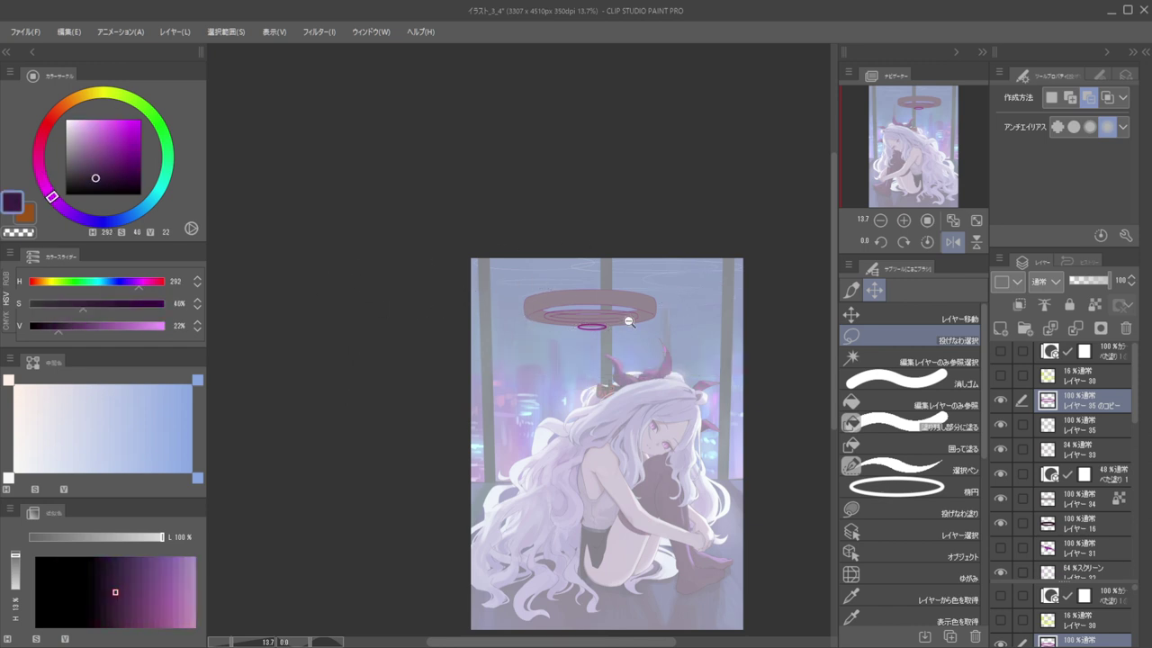
scroll(614, 332, "up", 3)
scroll(583, 326, "up", 6)
key("b")
left_click(623, 200, "alt")
scroll(558, 265, "down", 3)
scroll(576, 279, "down", 2)
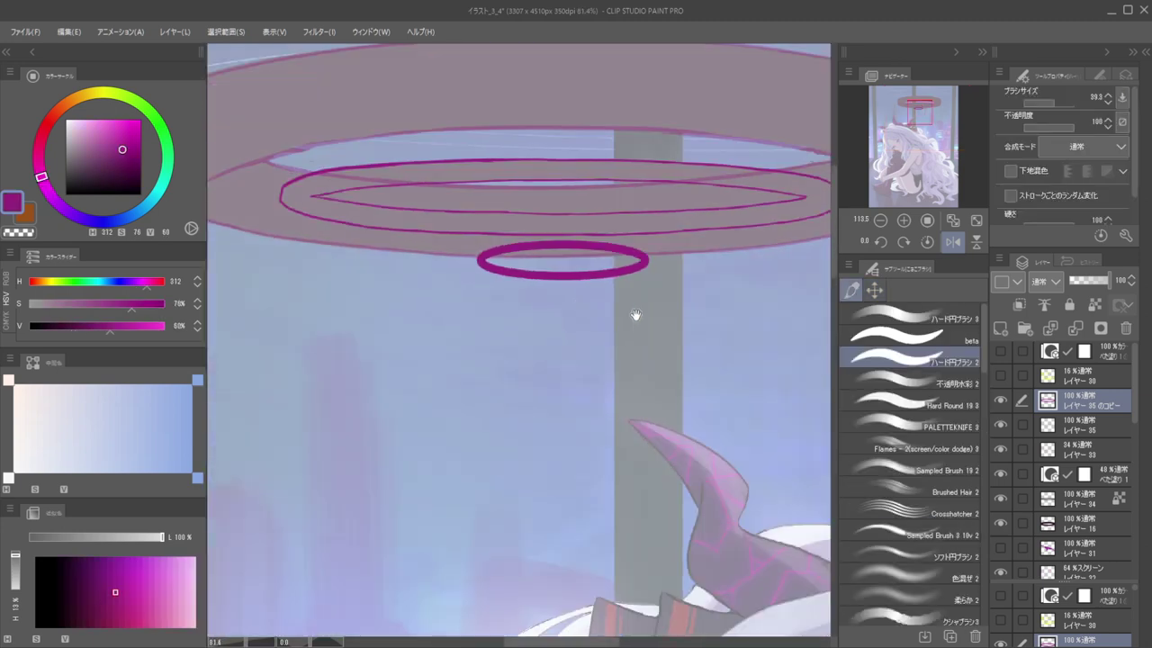
Add a new layer for the pendant and choose the Symmetry ruler sub-tool
left_click(1000, 328)
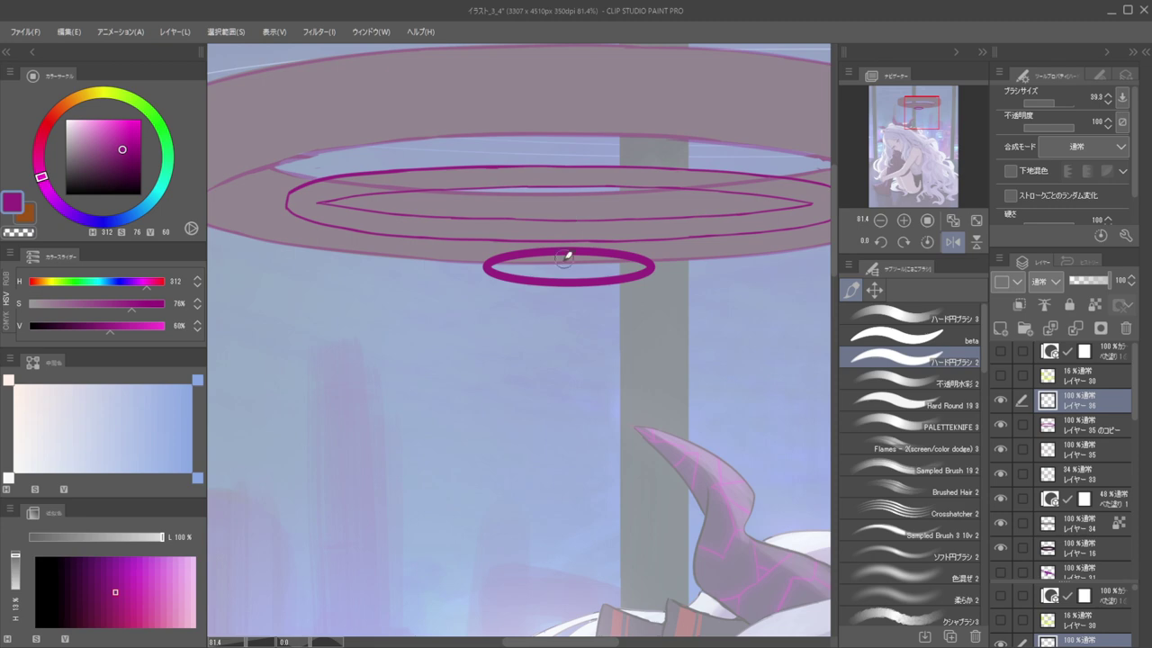
scroll(583, 300, "up", 4)
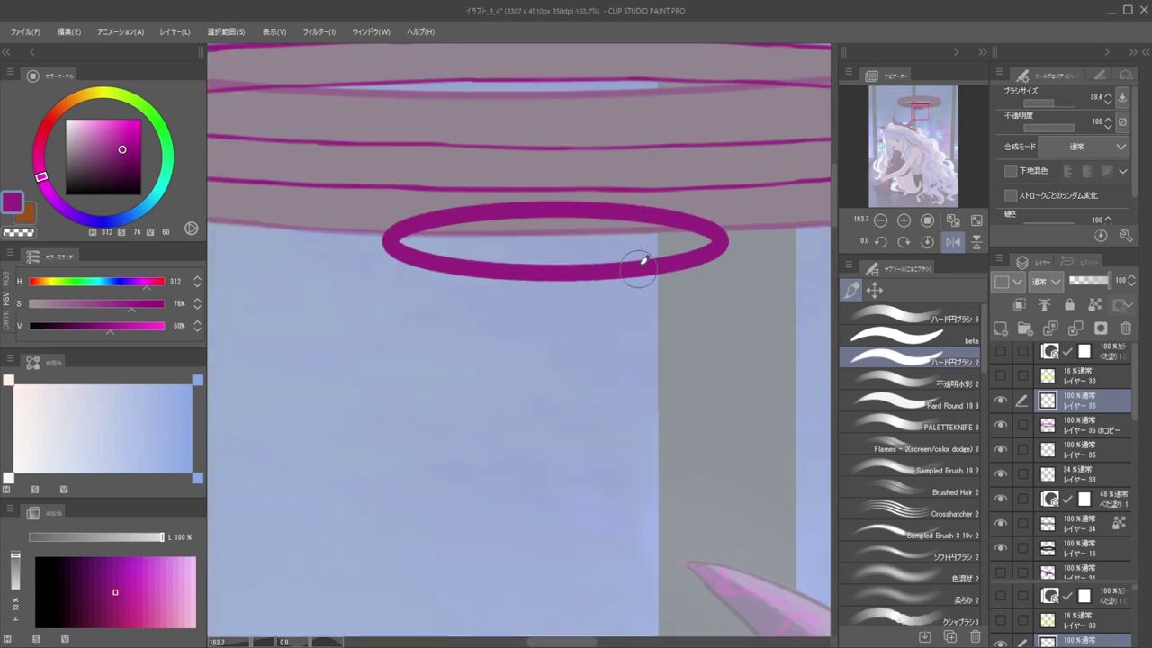
left_click(873, 288)
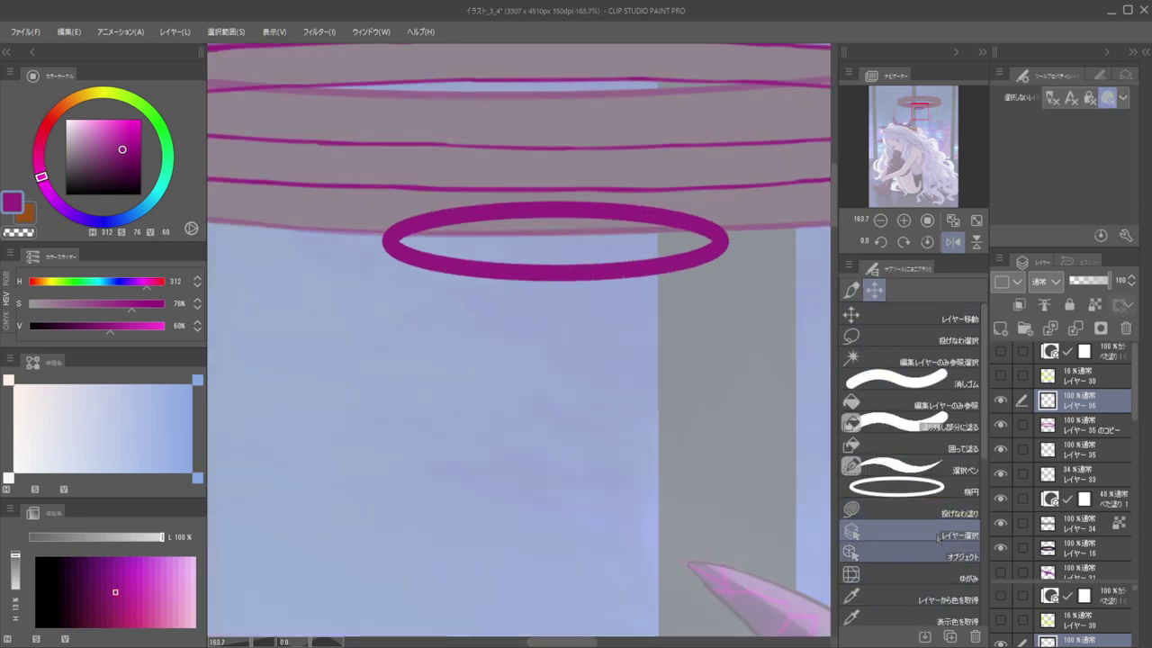
scroll(899, 432, "down", 5)
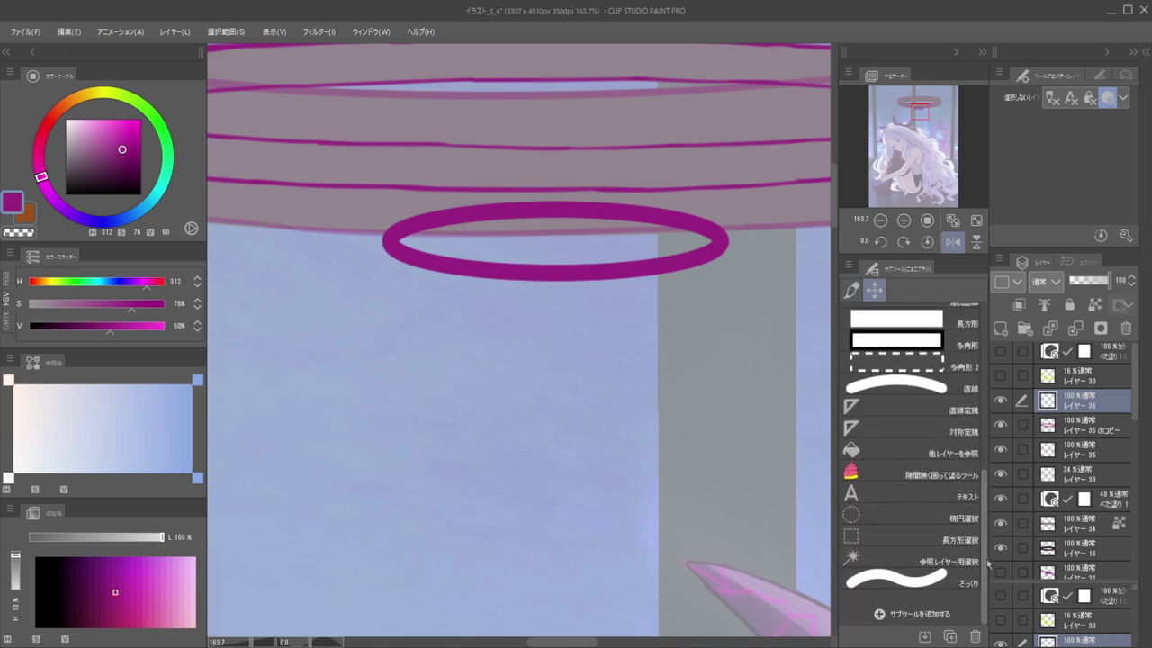
left_click(889, 429)
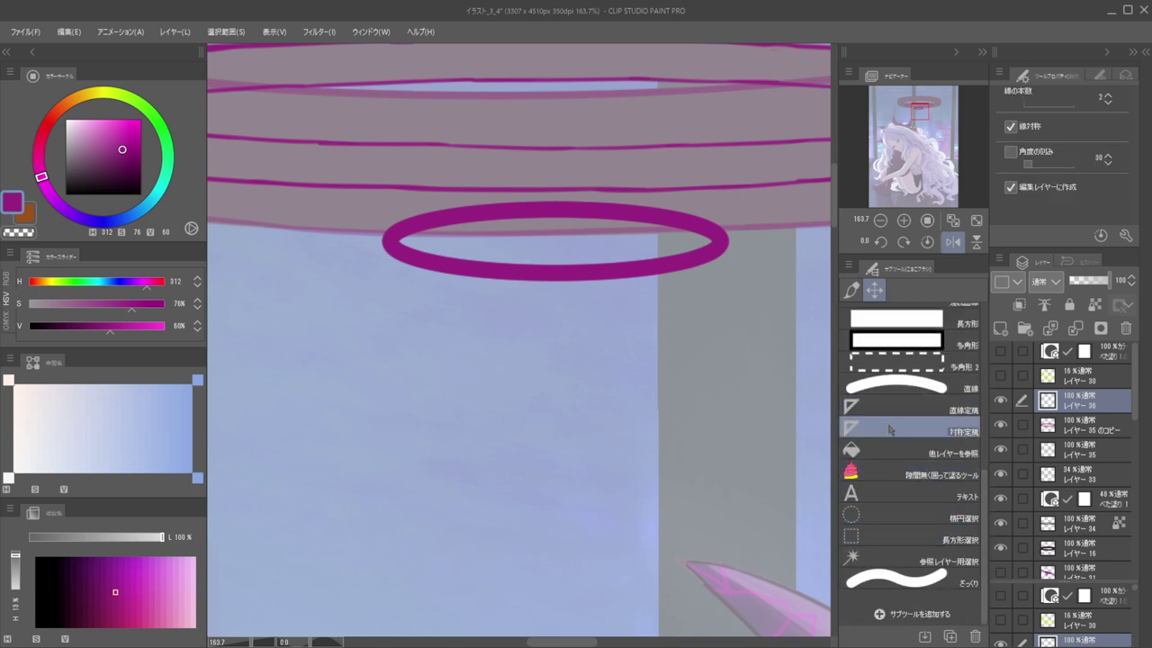
scroll(903, 326, "up", 5)
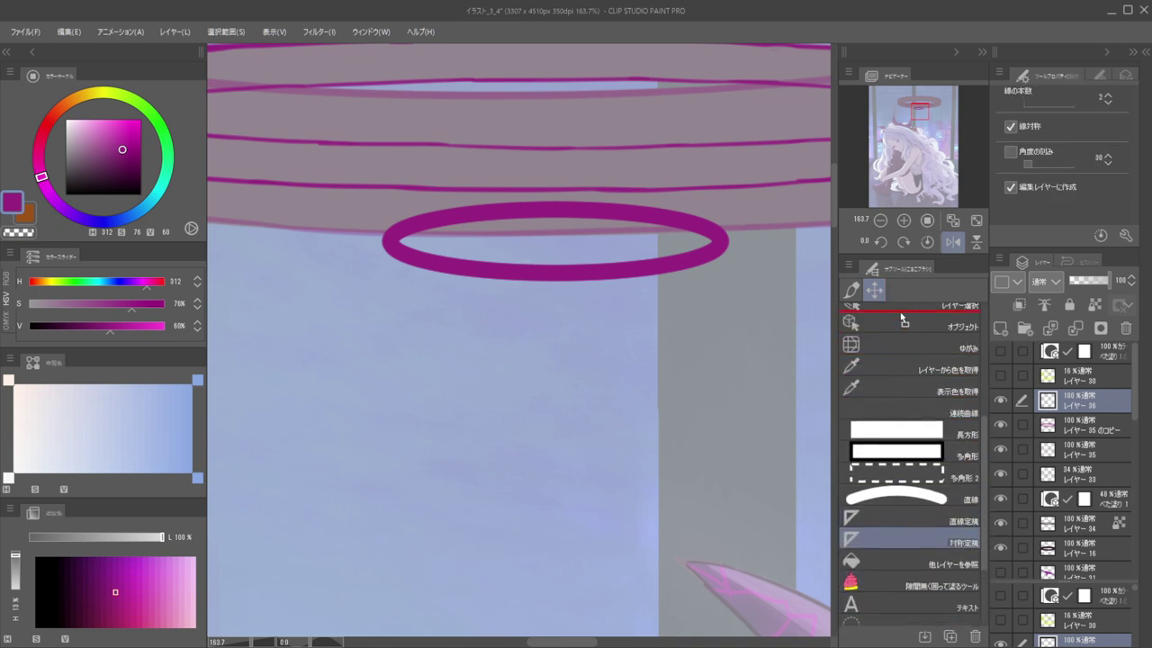
scroll(904, 323, "up", 2)
left_click_drag(909, 384, 909, 385)
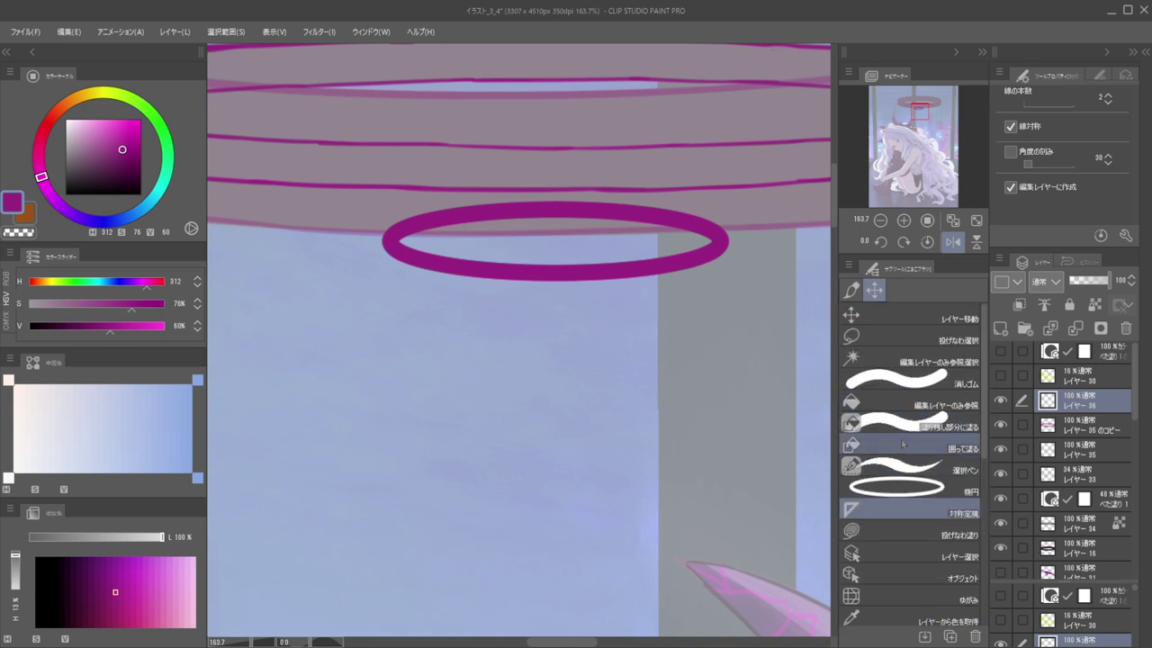
scroll(913, 522, "down", 3)
left_click_drag(904, 577, 900, 400)
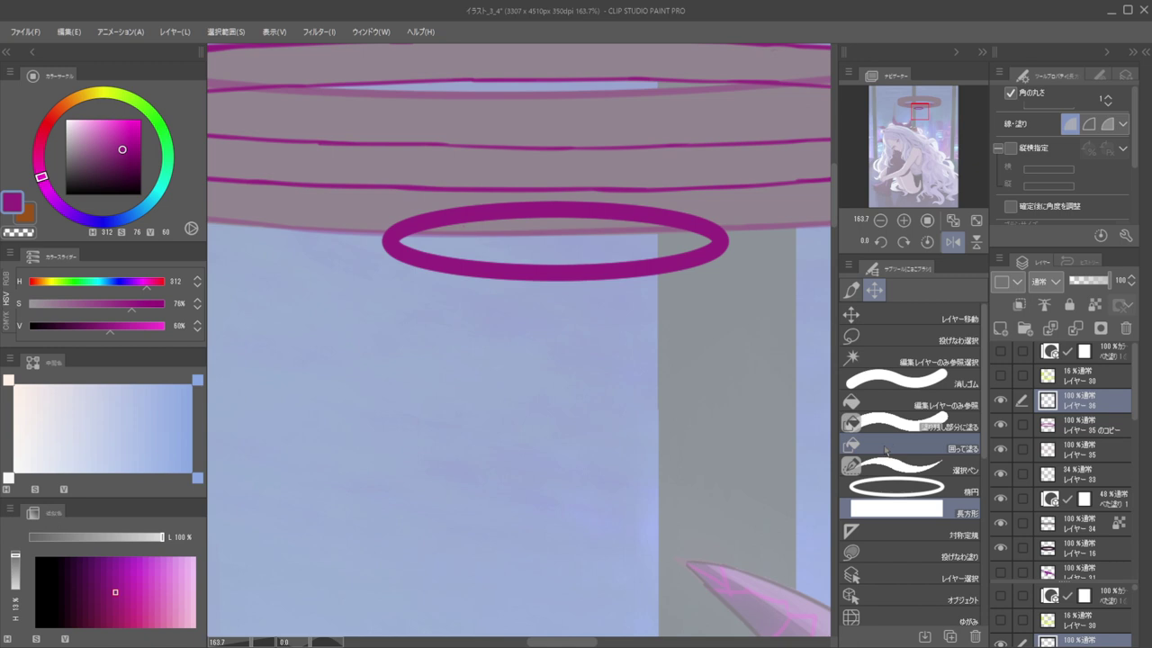
left_click(889, 533)
Place a vertical symmetry line through the small ring's centre
left_click_drag(636, 306, 605, 324)
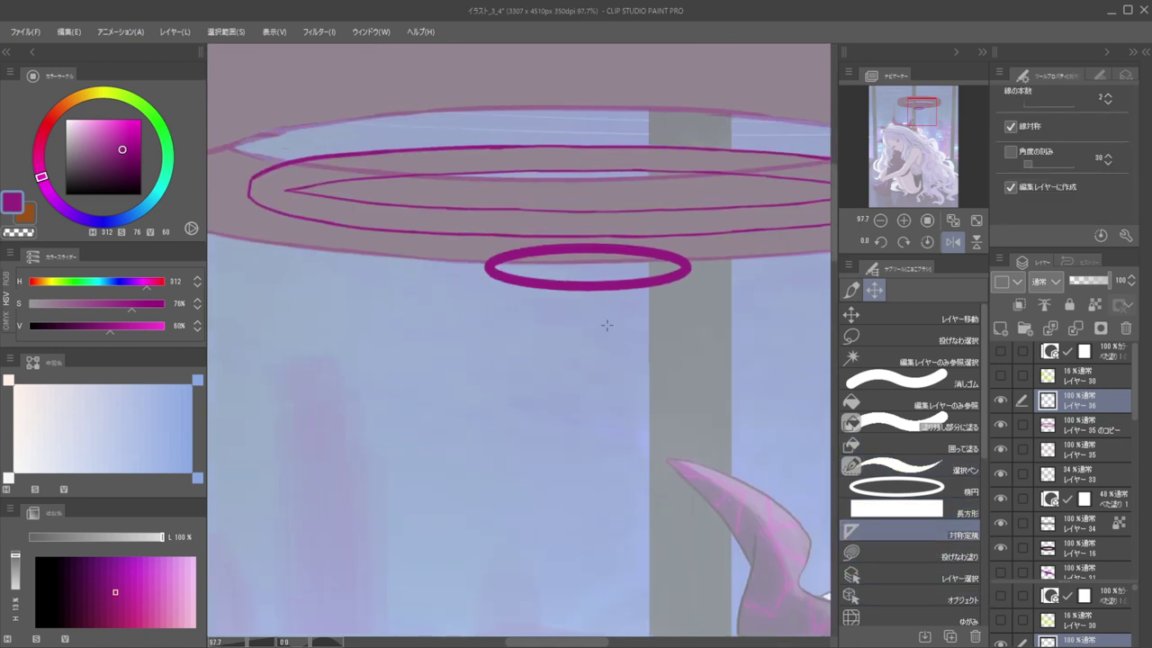
mouse_move(618, 267)
left_mouse_down()
mouse_move(609, 297)
mouse_move(635, 288)
left_mouse_up()
left_click(851, 291)
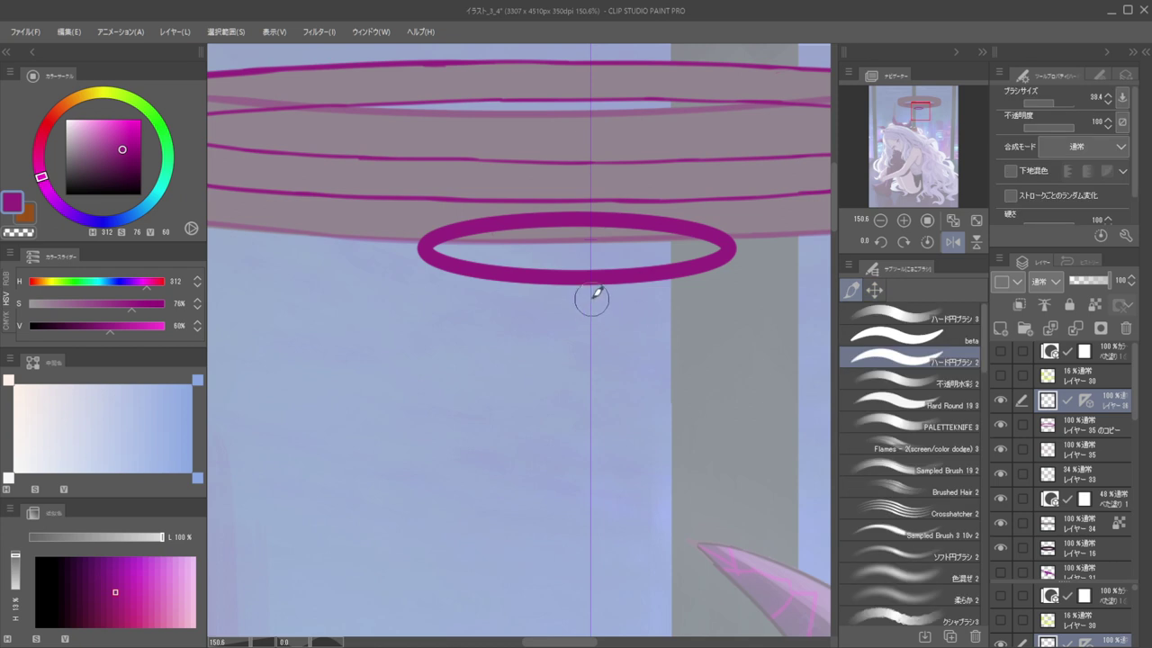
Draw the mirrored kite outline of the pendant below the ring, redoing strokes until it fits
left_click_drag(591, 319, 560, 368)
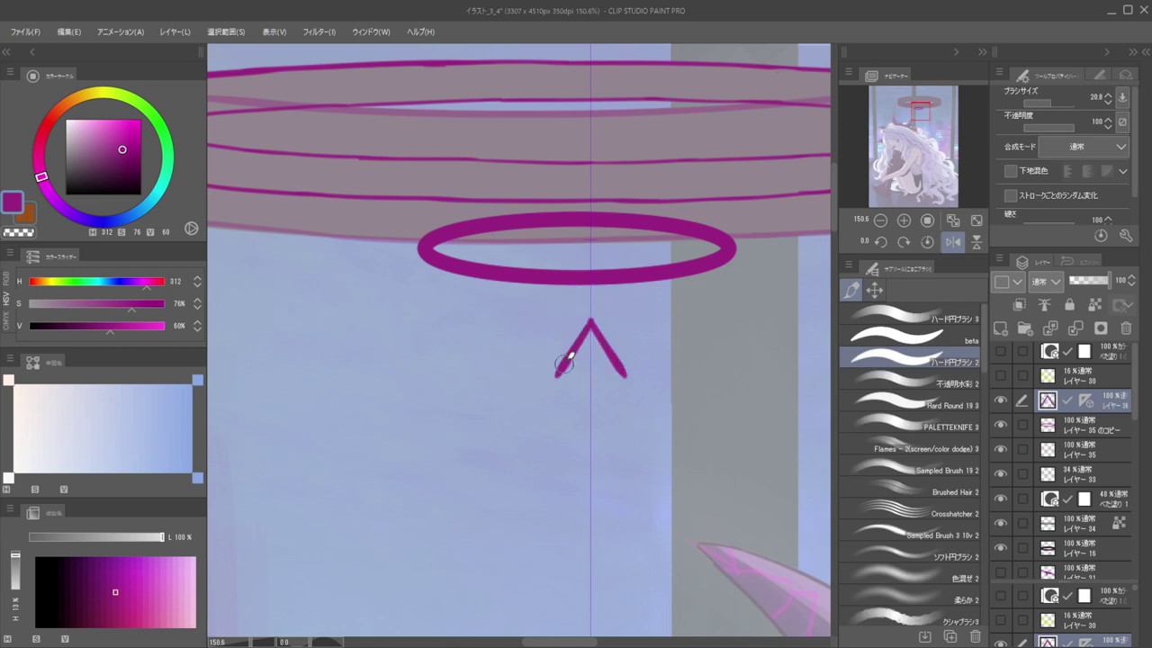
key("ctrl+z")
left_click_drag(591, 321, 562, 354)
key("ctrl+z")
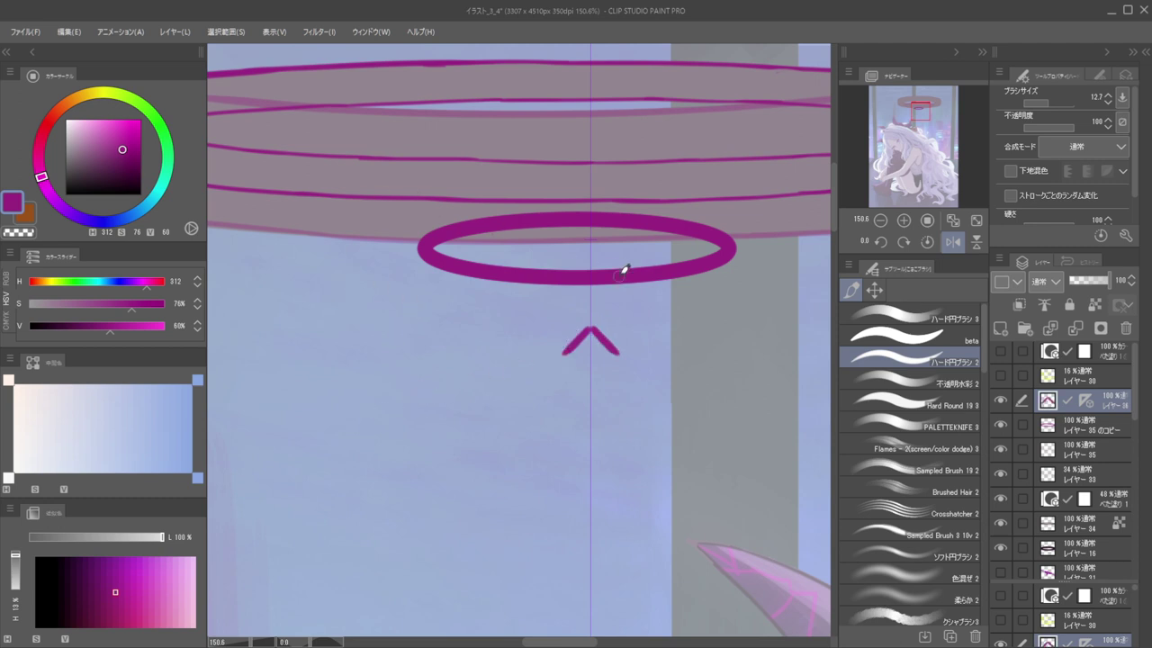
key("ctrl+z")
left_click_drag(591, 324, 551, 368)
key("ctrl+z")
mouse_move(591, 324)
left_mouse_down()
mouse_move(558, 369)
mouse_move(591, 478)
left_mouse_up()
key("ctrl+z")
left_click_drag(559, 367, 589, 486)
key("ctrl+z")
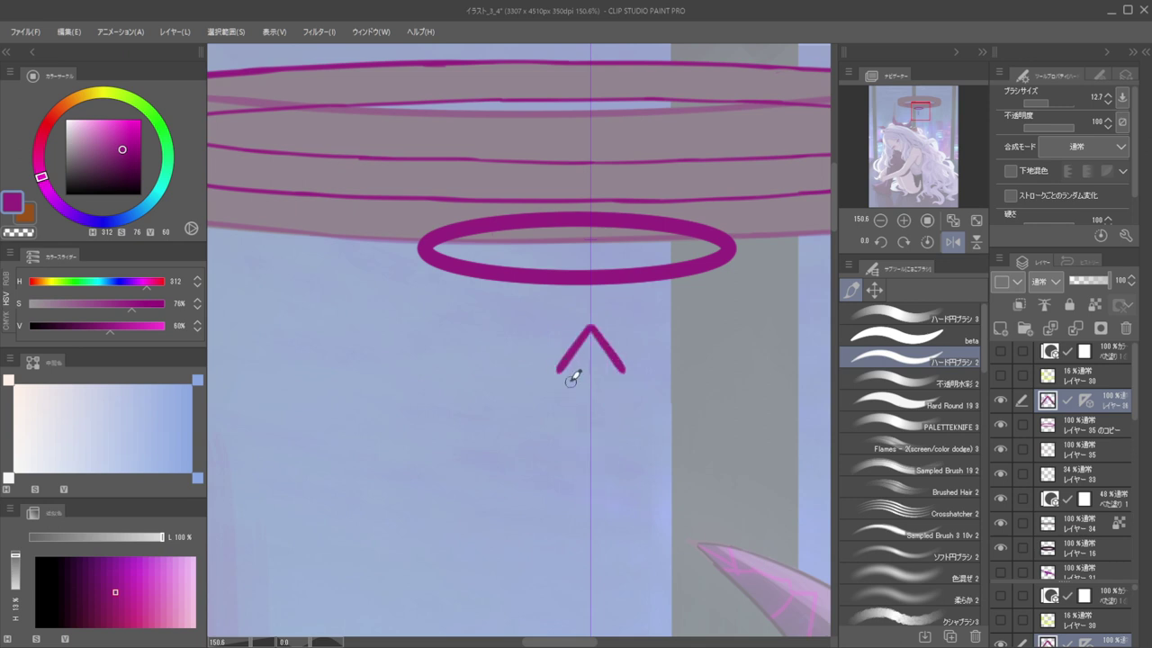
left_click_drag(558, 367, 588, 481)
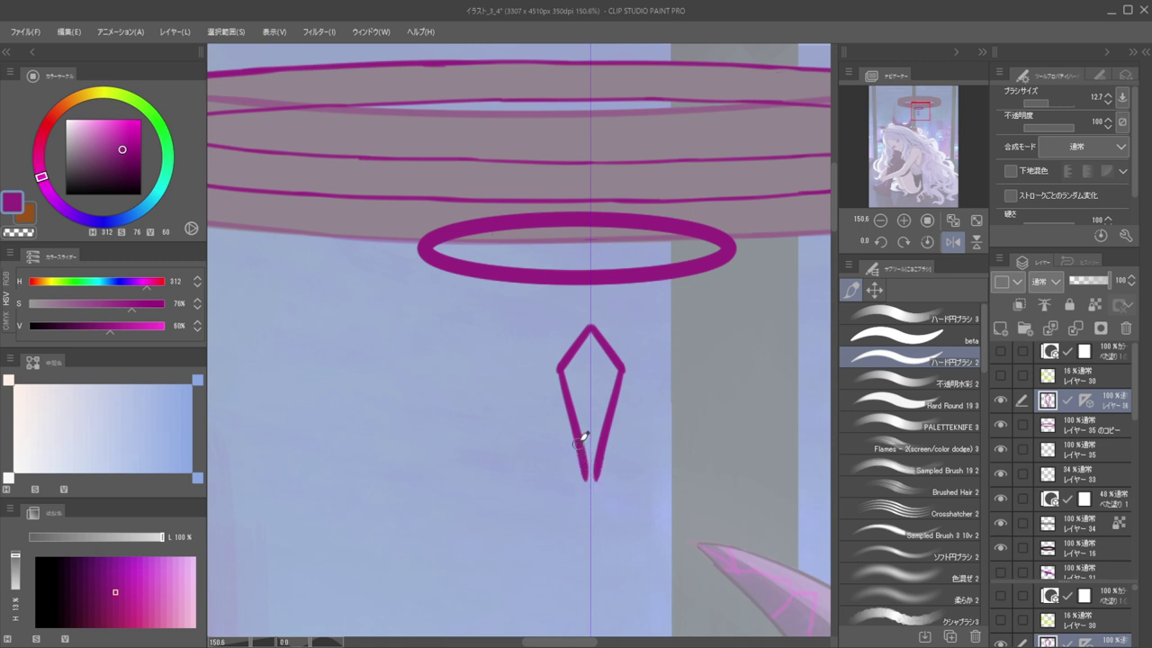
Fill the kite solid magenta with an enlarged brush, then reduce the brush size
key("bracketright")
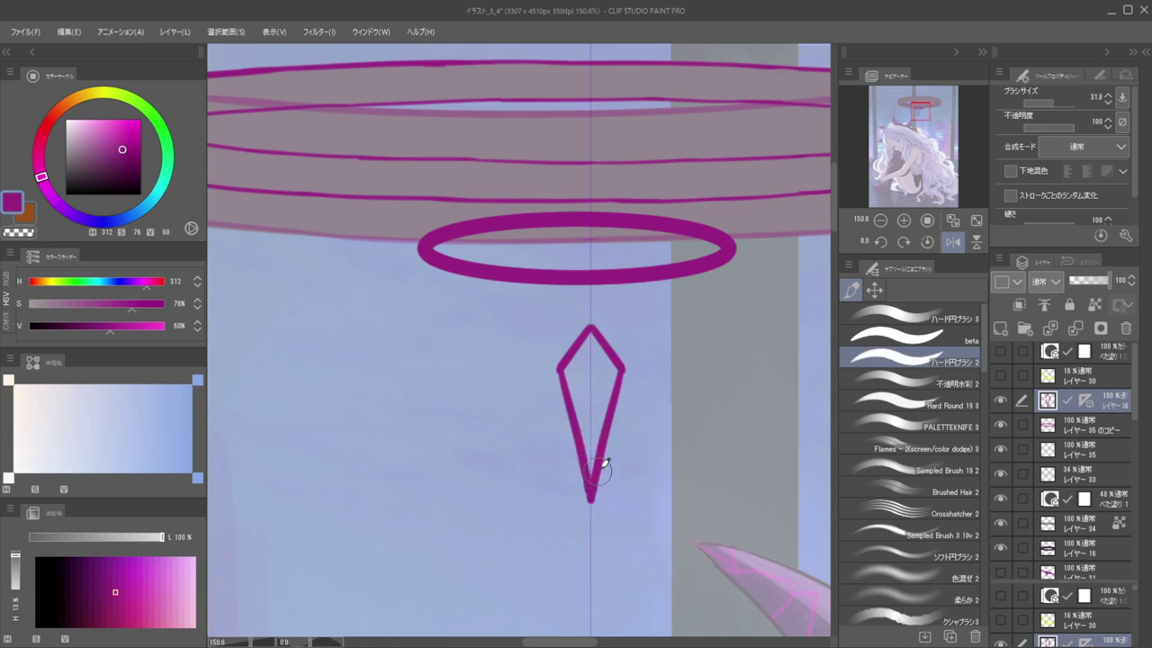
mouse_move(594, 479)
left_mouse_down()
mouse_move(589, 363)
mouse_move(575, 390)
mouse_move(586, 440)
mouse_move(582, 368)
left_mouse_up()
key("bracketleft")
key("bracketleft")
key("c")
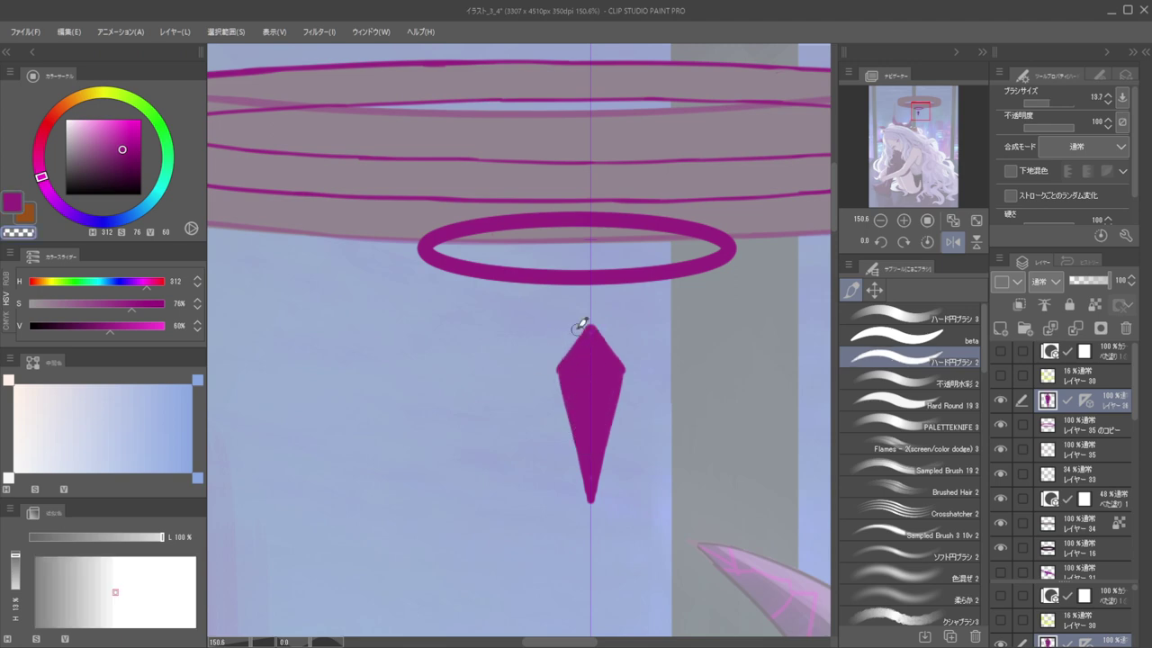
scroll(566, 297, "down", 8)
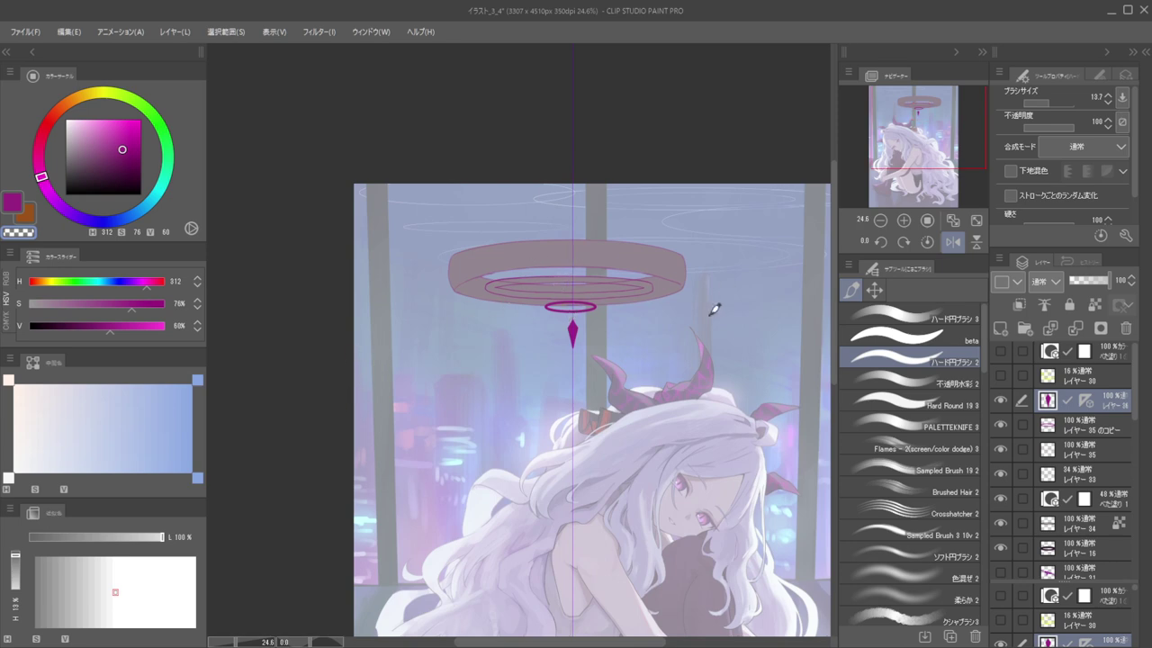
Delete layer 36's symmetry ruler, stretch the diamond longer, and nudge it left under the ring
left_click(1086, 400, "shift")
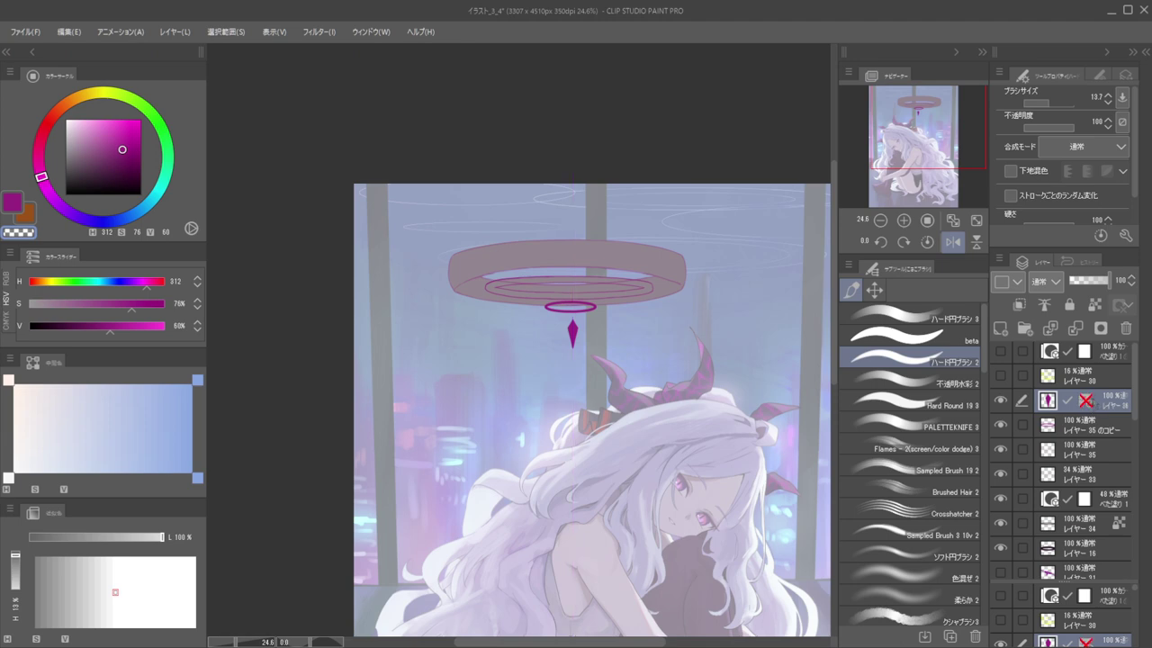
left_click(1065, 479)
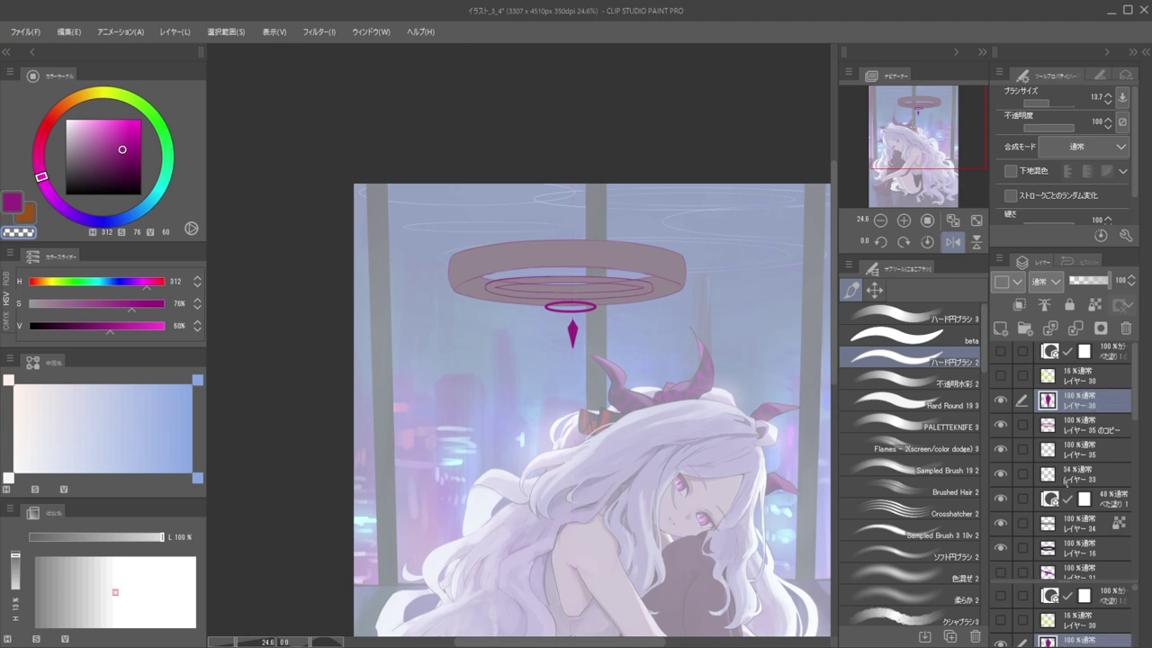
left_click_drag(586, 292, 654, 282)
key("ctrl+t")
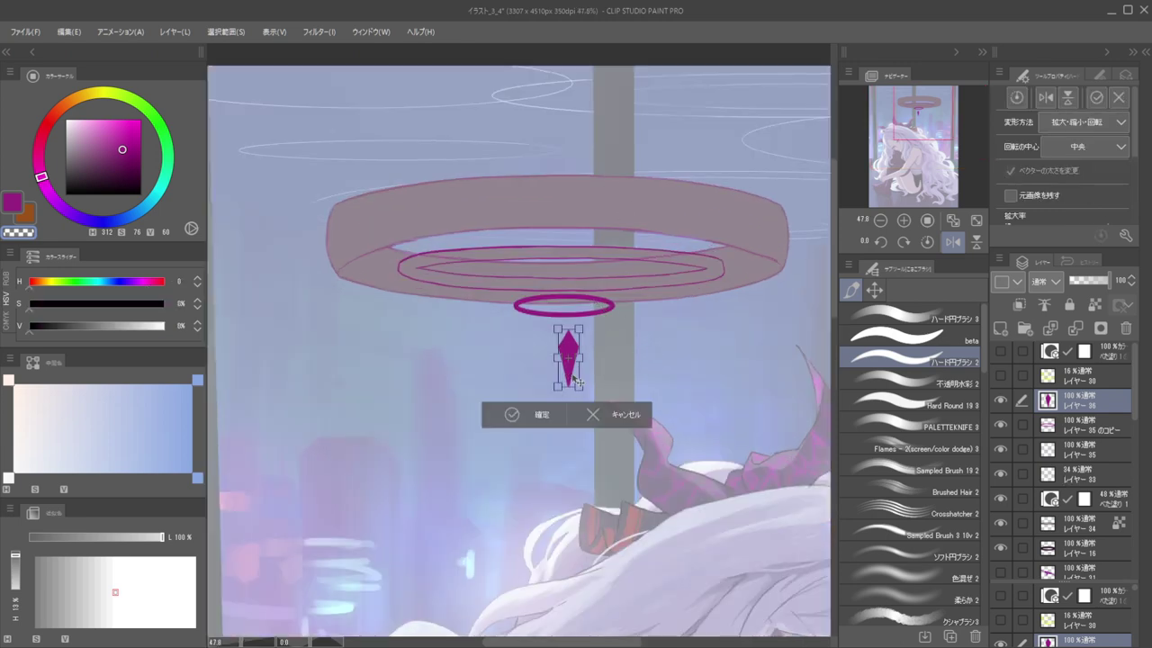
mouse_move(578, 385)
left_mouse_down()
mouse_move(594, 409)
mouse_move(572, 397)
left_mouse_up()
key("Return")
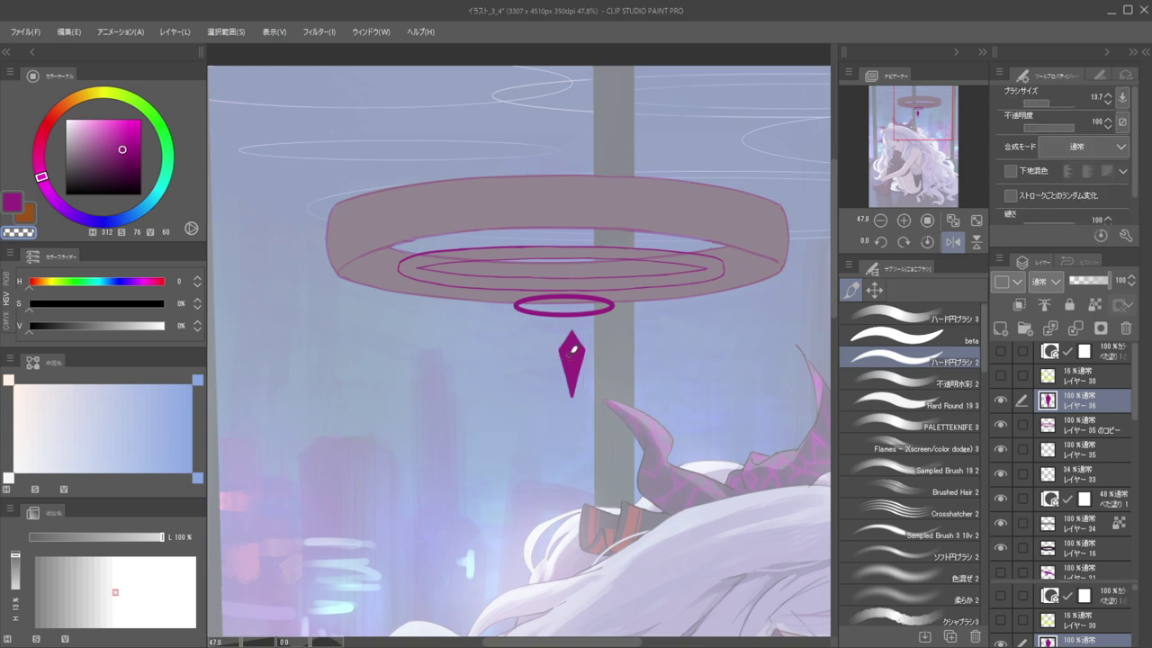
left_click(879, 324)
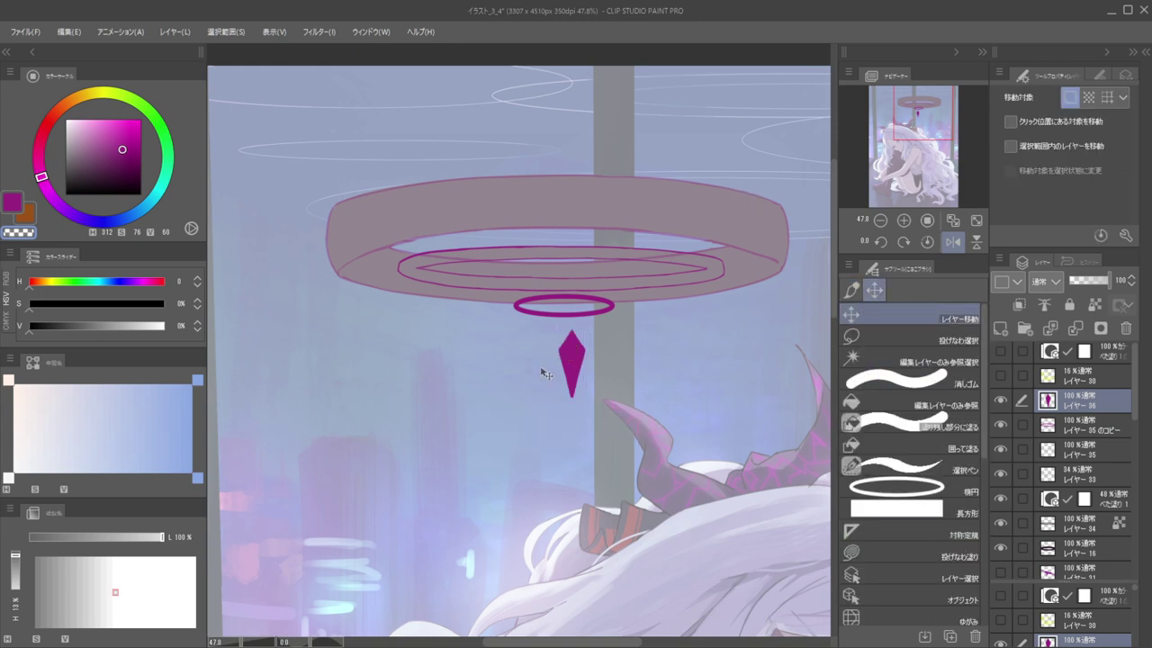
left_click_drag(578, 360, 572, 362)
Zoom out and flip the view horizontally to check the pendant's balance
left_click_drag(585, 256, 561, 224)
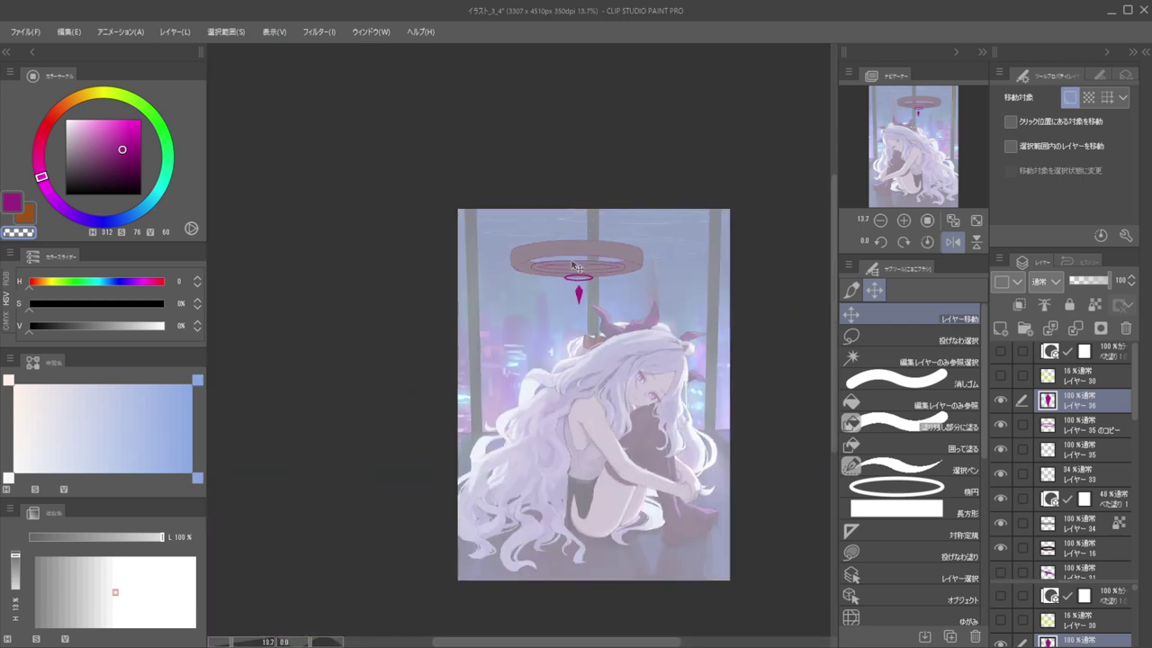
key("h")
left_click_drag(558, 250, 603, 250)
key("h")
key("h")
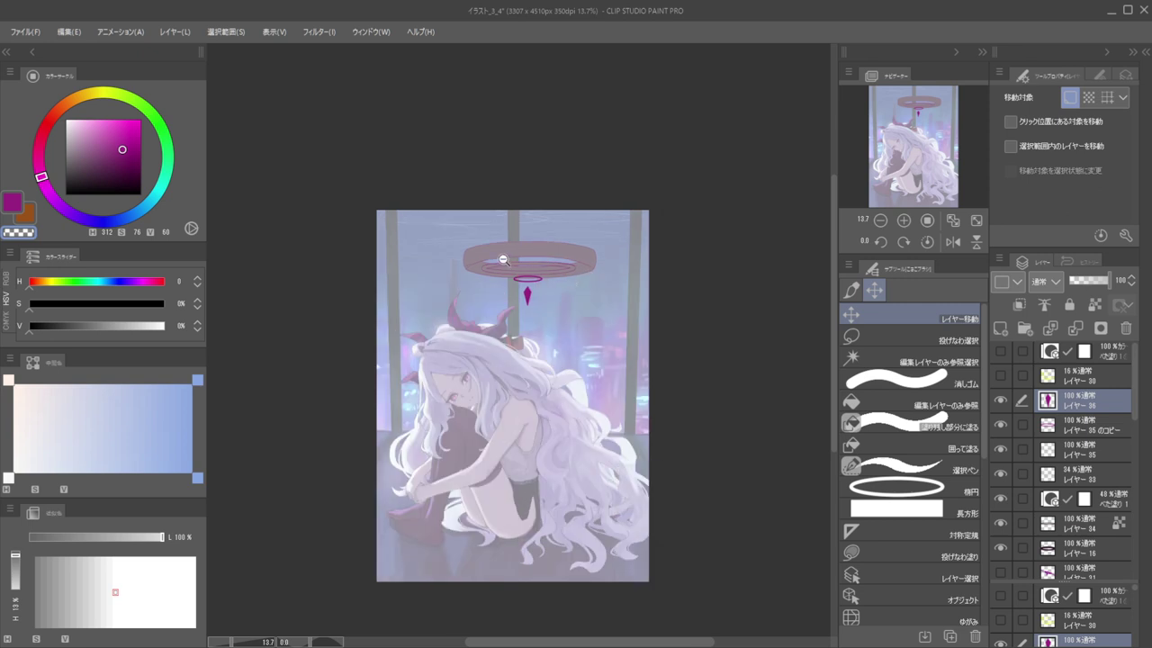
scroll(505, 260, "up", 4)
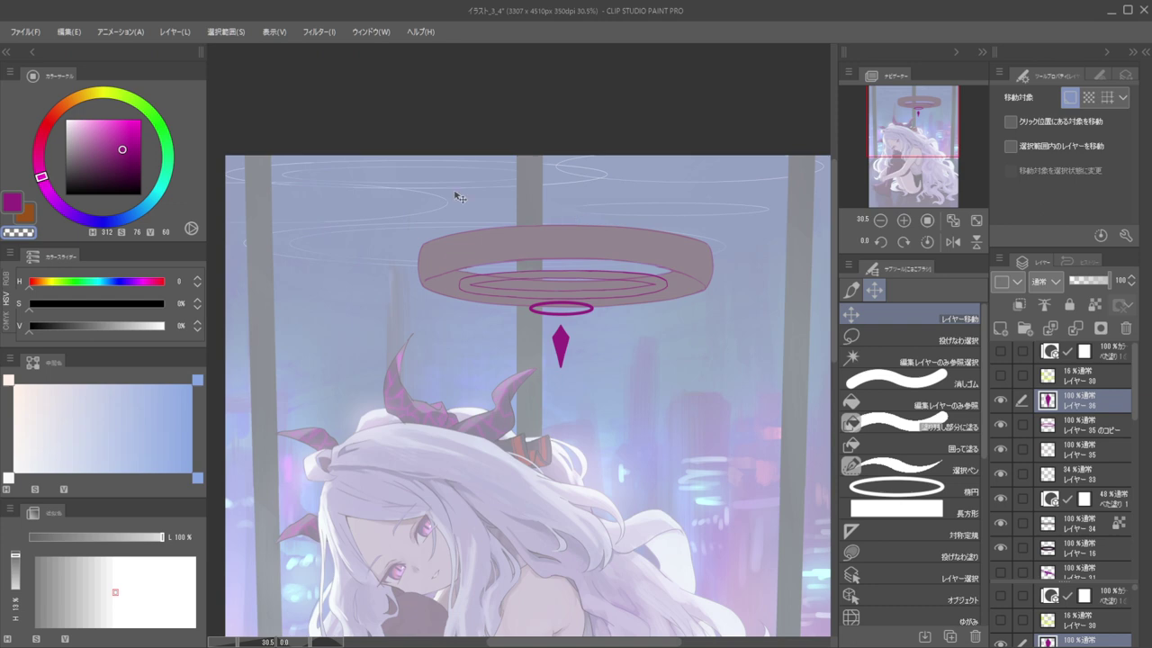
Zoom into the halo and fade the pendant and ring layers (36, 35 and copy) to 40% opacity
mouse_move(603, 286)
left_mouse_down()
mouse_move(671, 298)
mouse_move(721, 262)
mouse_move(663, 243)
left_mouse_up()
left_click(721, 235, "ctrl+shift")
key("b")
left_click(703, 237, "ctrl+shift")
left_click_drag(663, 243, 661, 268)
scroll(661, 268, "down", 3)
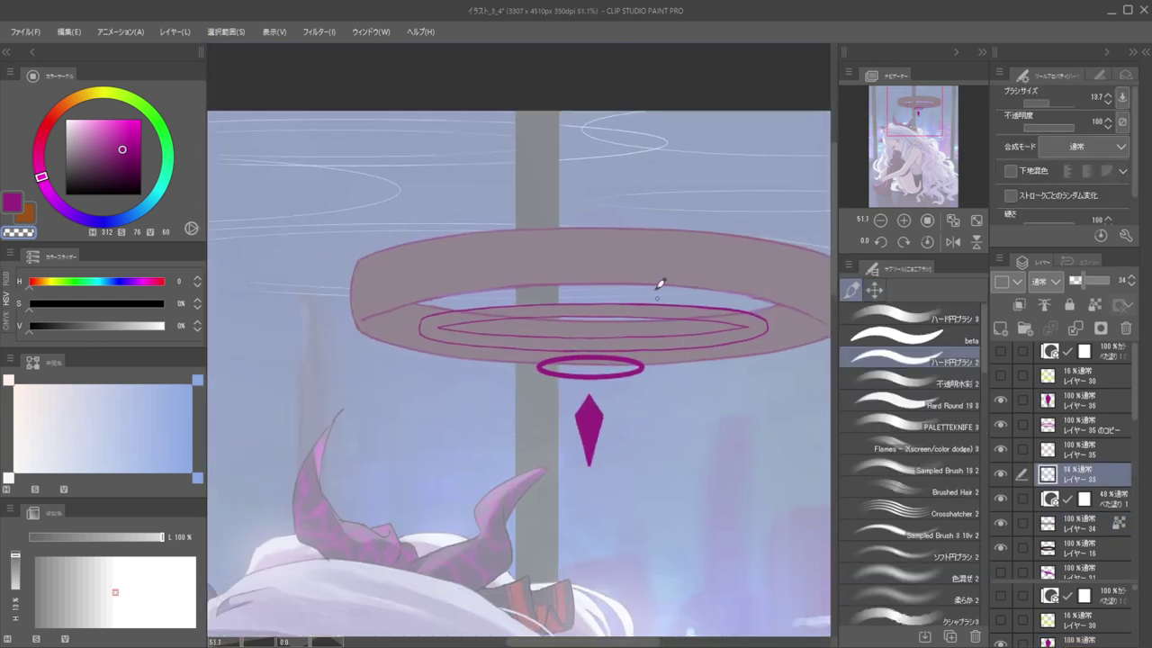
left_click(1078, 401)
left_click(1078, 445, "shift")
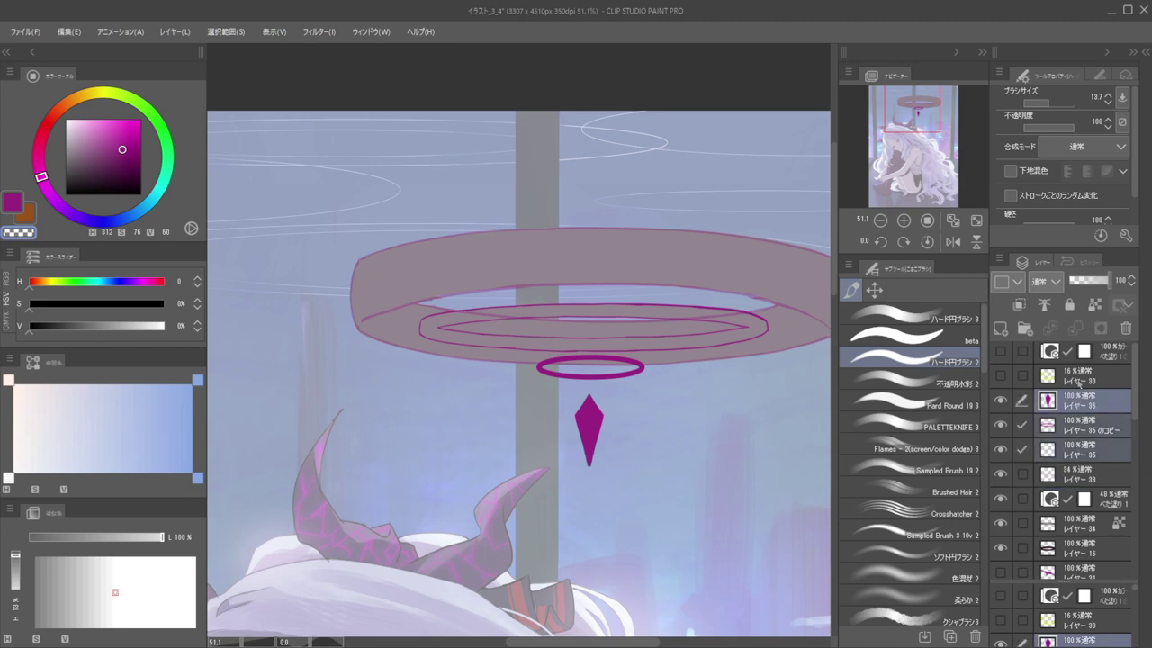
left_click_drag(1110, 281, 1087, 280)
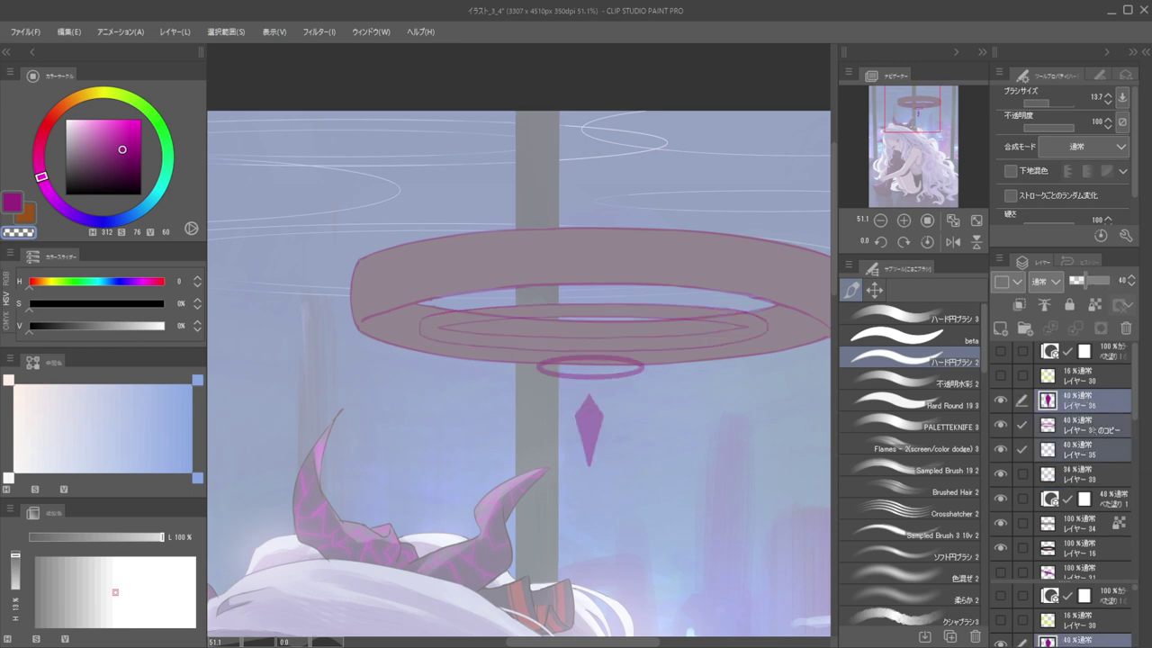
Group the four halo layers from 33 upward into a folder, then select the halo's layer
left_click(1076, 471)
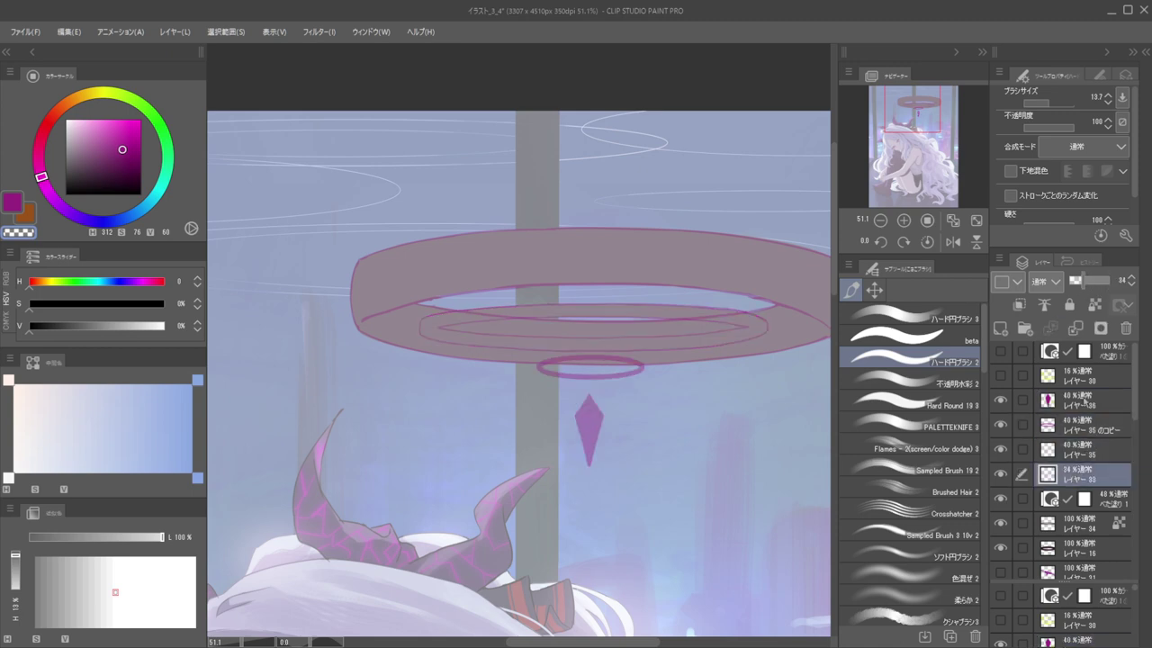
left_click(1084, 403, "shift")
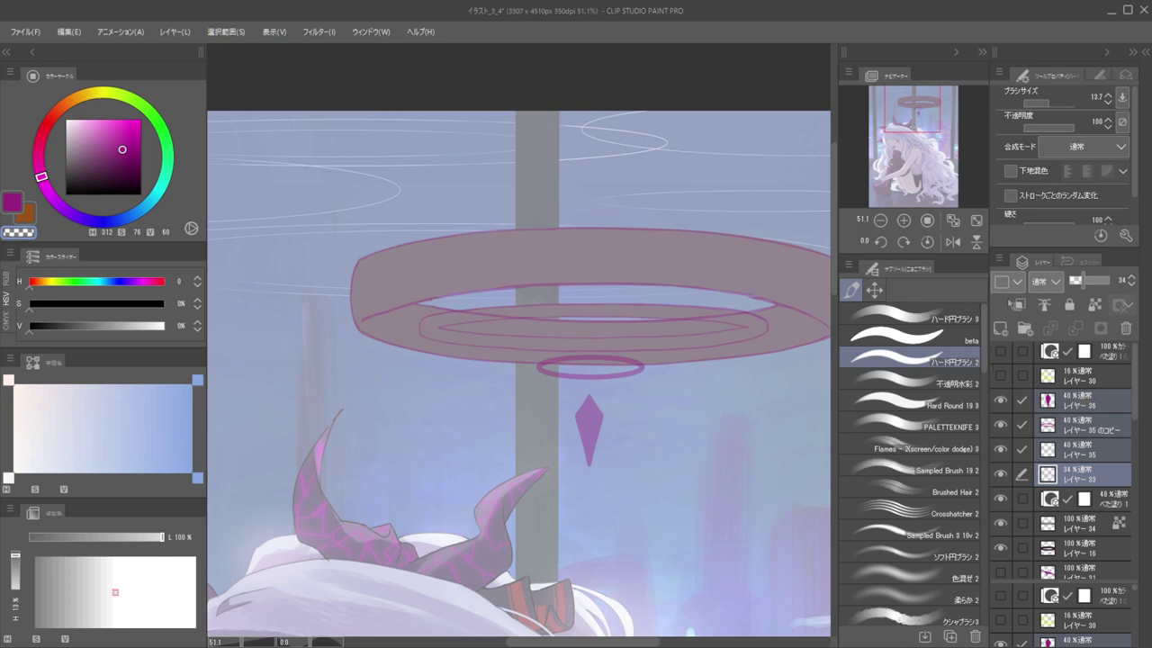
key("ctrl+g")
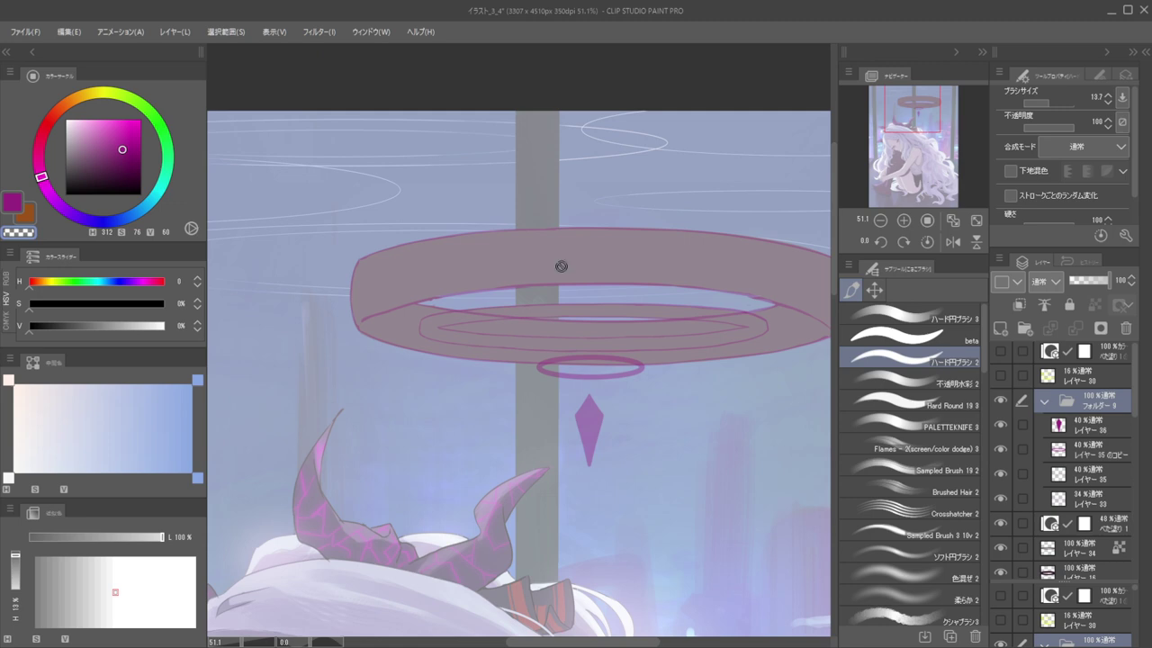
left_click_drag(572, 277, 537, 263)
scroll(602, 279, "down", 2)
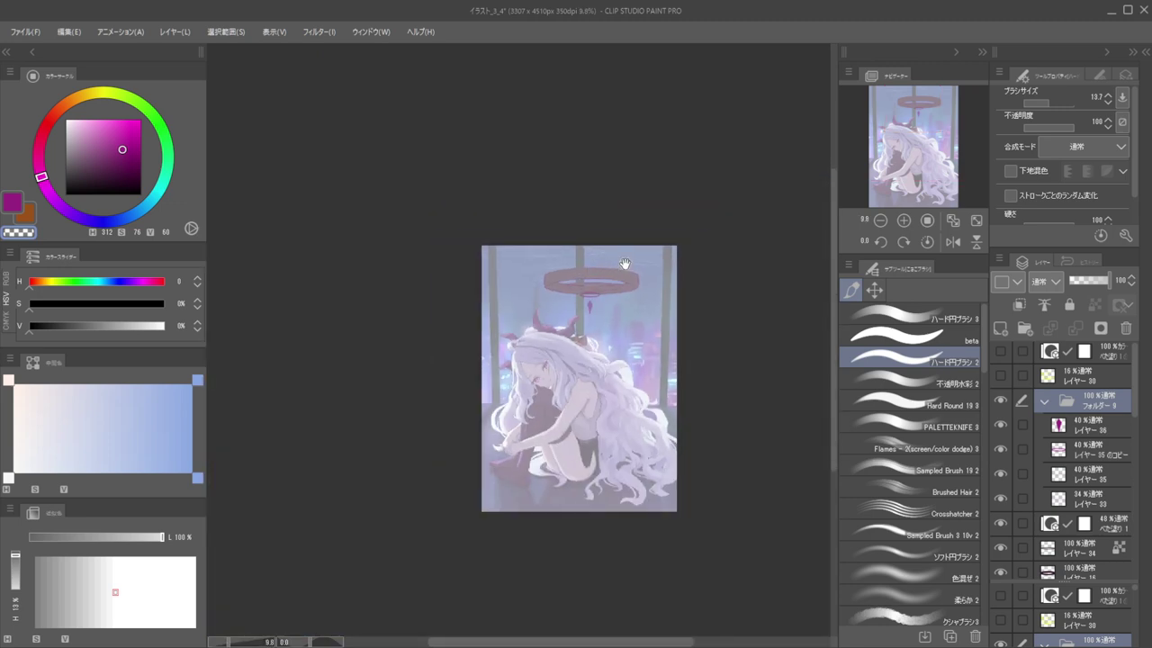
left_click_drag(619, 258, 691, 262)
left_click(550, 358, "ctrl+shift")
Sample the halo's dark purple and add a new layer for the spikes
left_click(549, 362, "alt")
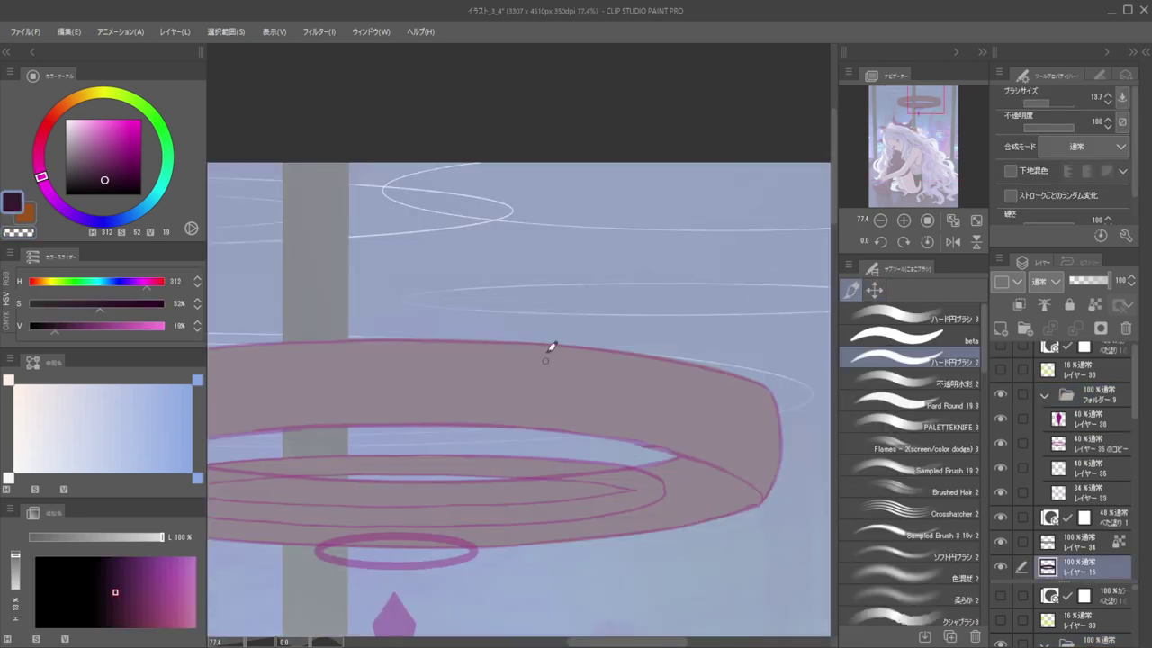
left_click_drag(563, 367, 630, 351)
left_click(1001, 329)
mouse_move(624, 227)
left_mouse_down()
mouse_move(579, 237)
mouse_move(620, 323)
mouse_move(597, 327)
mouse_move(653, 339)
mouse_move(673, 293)
mouse_move(639, 318)
mouse_move(669, 317)
left_mouse_up()
Paint the first mauve spikes above the ring with the Hard Round brush
key("e")
key("b")
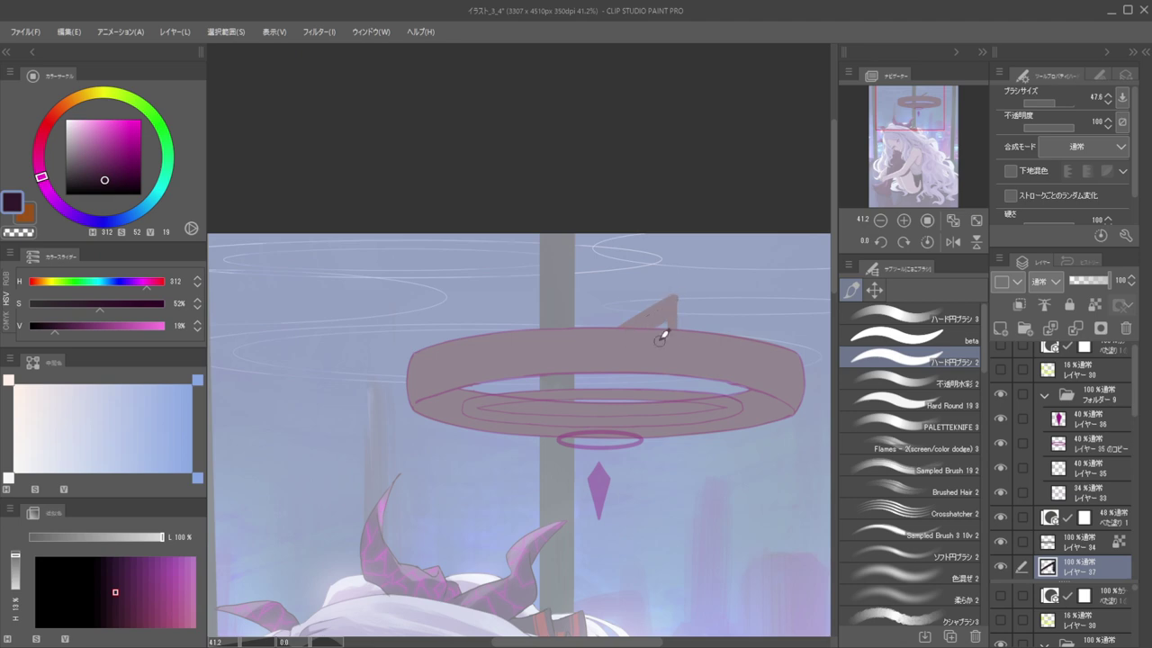
key("c")
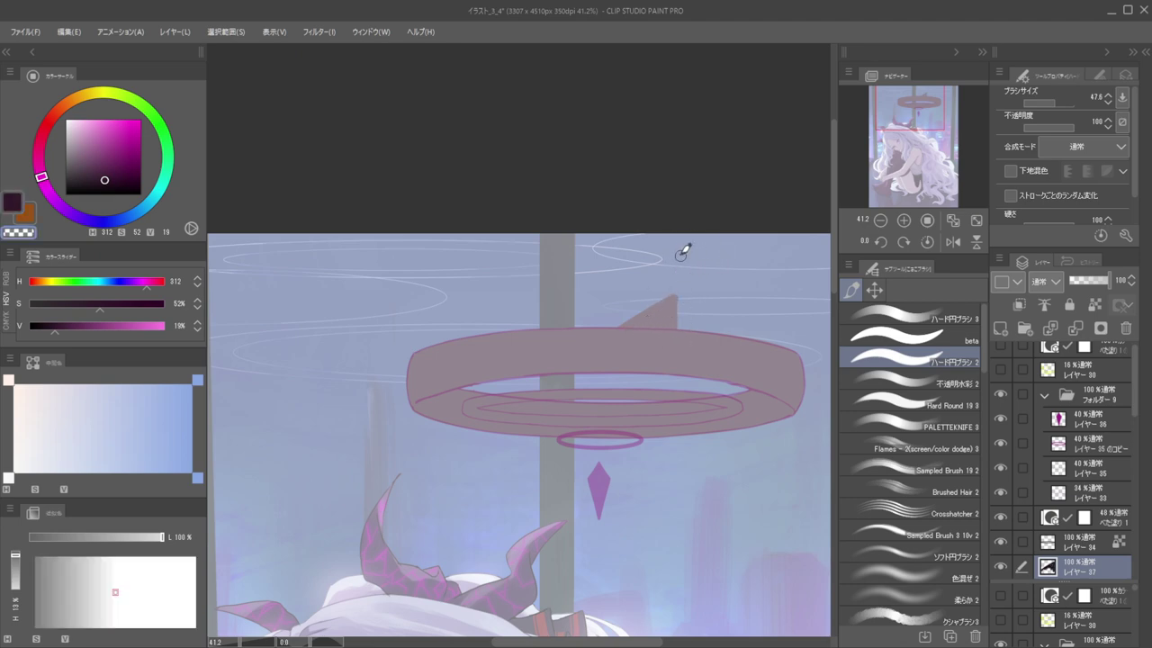
scroll(666, 266, "up", 2)
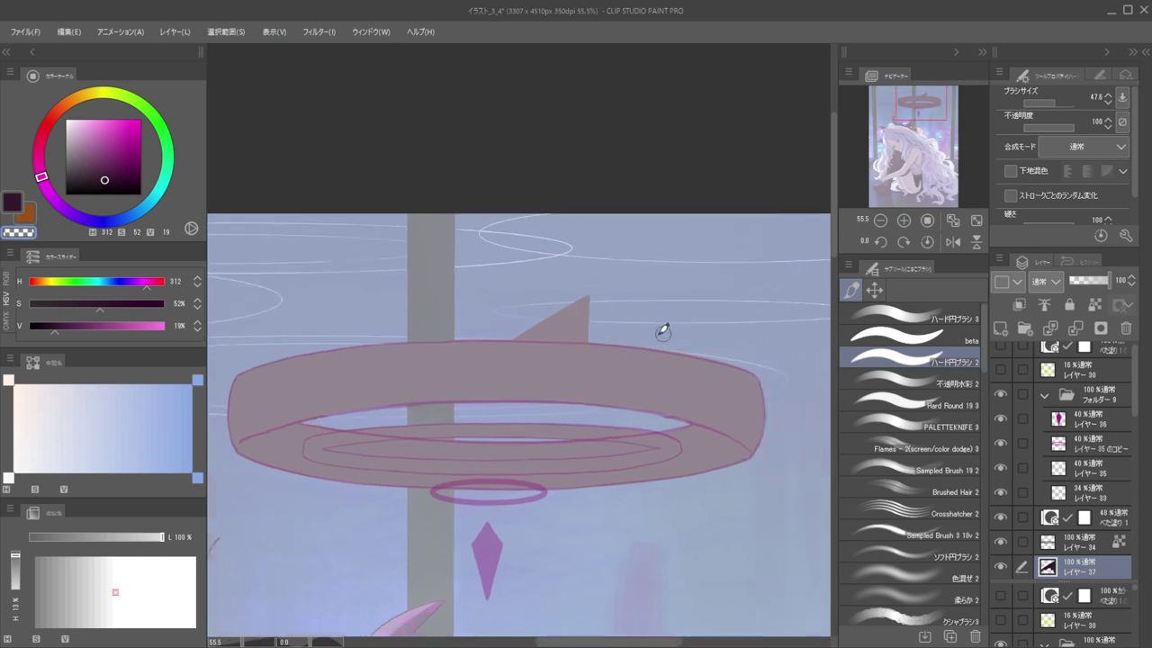
left_click(575, 316, "alt")
mouse_move(625, 364)
left_mouse_down()
mouse_move(714, 315)
mouse_move(713, 372)
left_mouse_up()
key("ctrl+z")
left_click(573, 329, "alt")
mouse_move(711, 322)
left_mouse_down()
mouse_move(680, 342)
mouse_move(692, 354)
mouse_move(699, 344)
mouse_move(684, 325)
mouse_move(722, 319)
left_mouse_up()
Try trimming the pointed spike on the ring's right edge, keeping the wider version
key("c")
key("c")
mouse_move(738, 370)
left_mouse_down()
mouse_move(753, 333)
mouse_move(748, 386)
mouse_move(753, 333)
mouse_move(754, 365)
left_mouse_up()
key("ctrl+z")
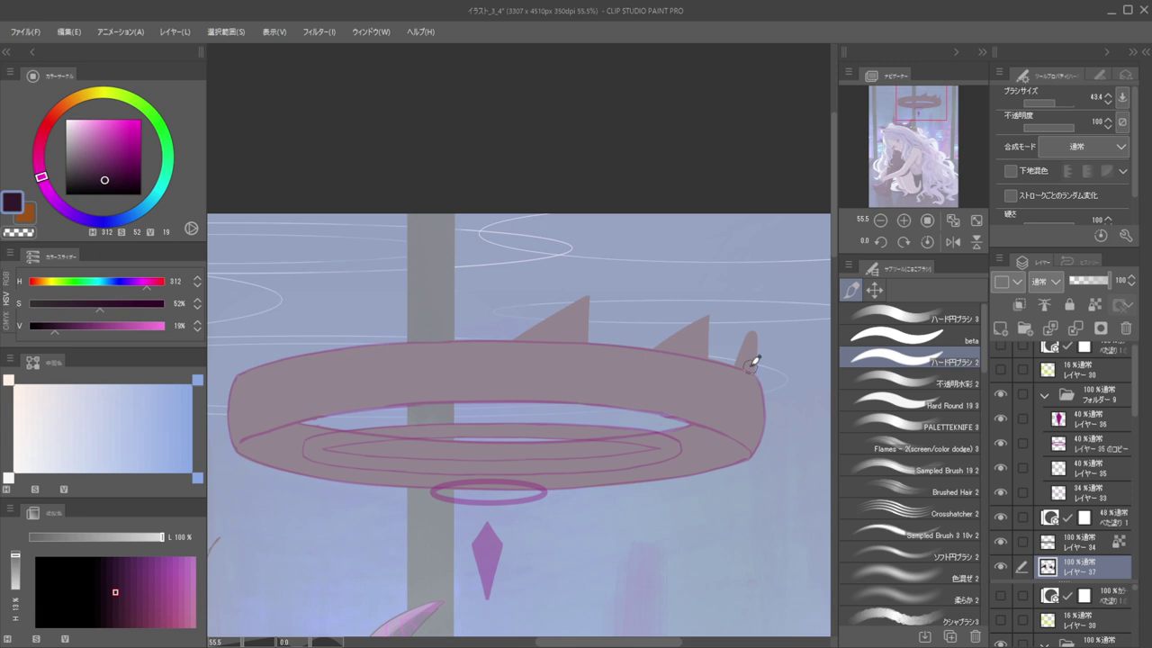
key("c")
left_click_drag(757, 318, 758, 362)
key("ctrl+z")
left_click_drag(758, 312, 755, 367)
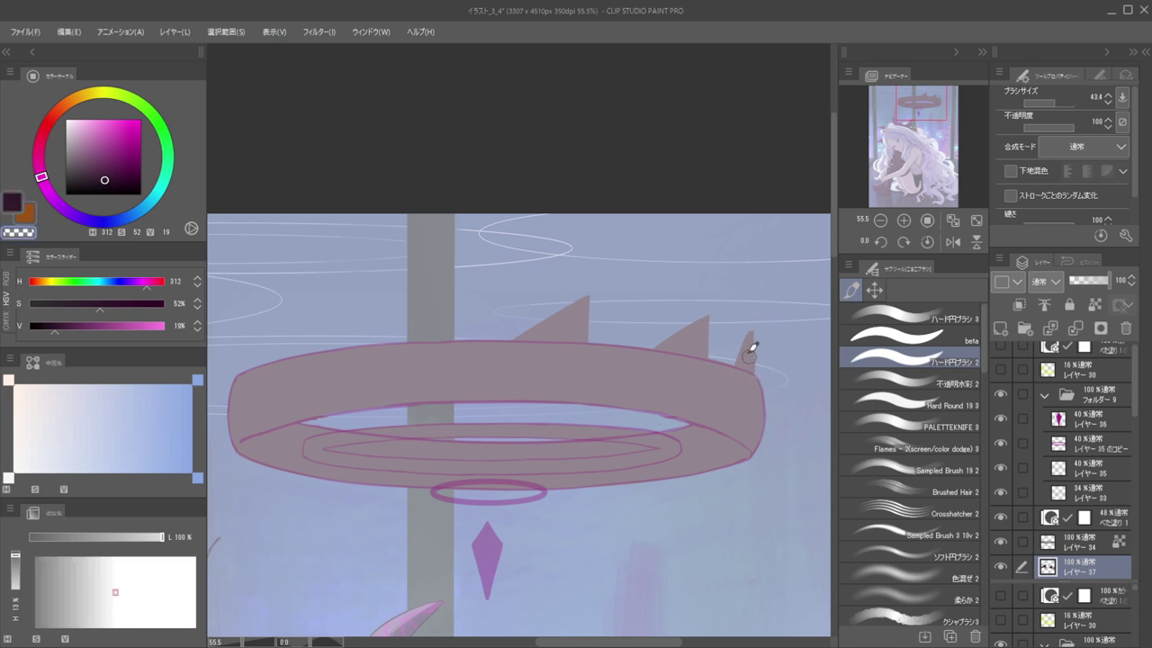
key("ctrl+z")
Trim the third spike narrower with transparent colour and a smaller brush
left_click(702, 340, "alt")
mouse_move(733, 386)
left_mouse_down()
mouse_move(763, 331)
mouse_move(753, 390)
left_mouse_up()
key("ctrl+z")
left_click(701, 341, "alt")
key("c")
left_click_drag(769, 326, 765, 410)
left_click_drag(751, 364, 761, 322)
key("c")
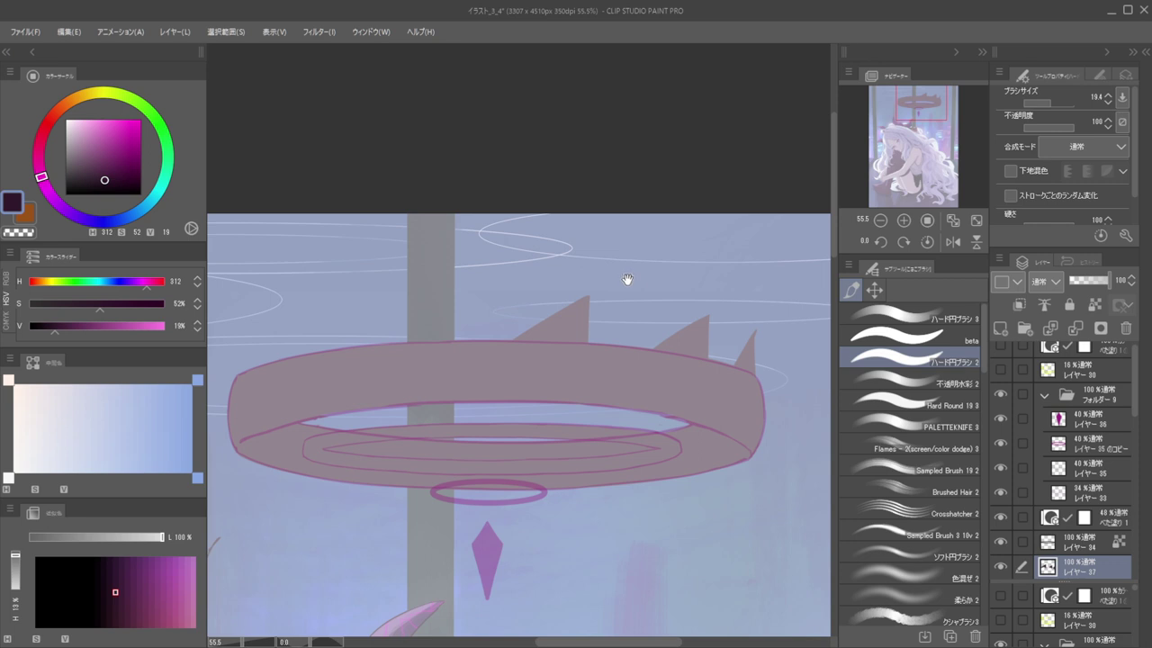
Narrow the right spike's left edge and touch up the ring's top edge
scroll(766, 327, "up", 3)
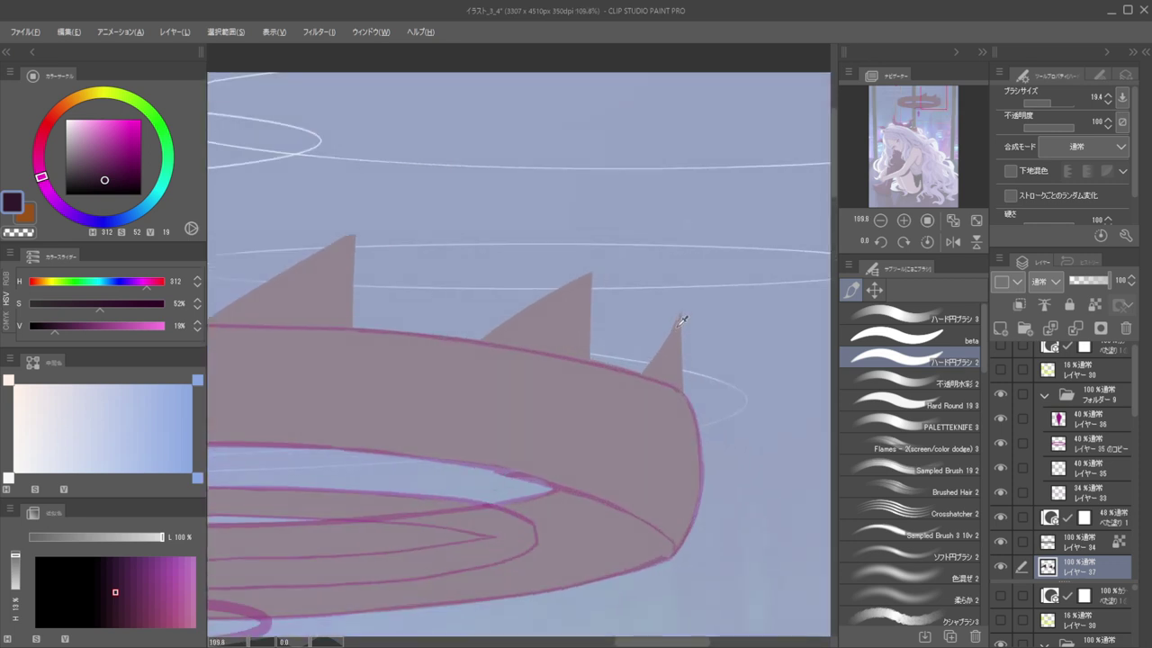
key("c")
left_click_drag(674, 313, 647, 369)
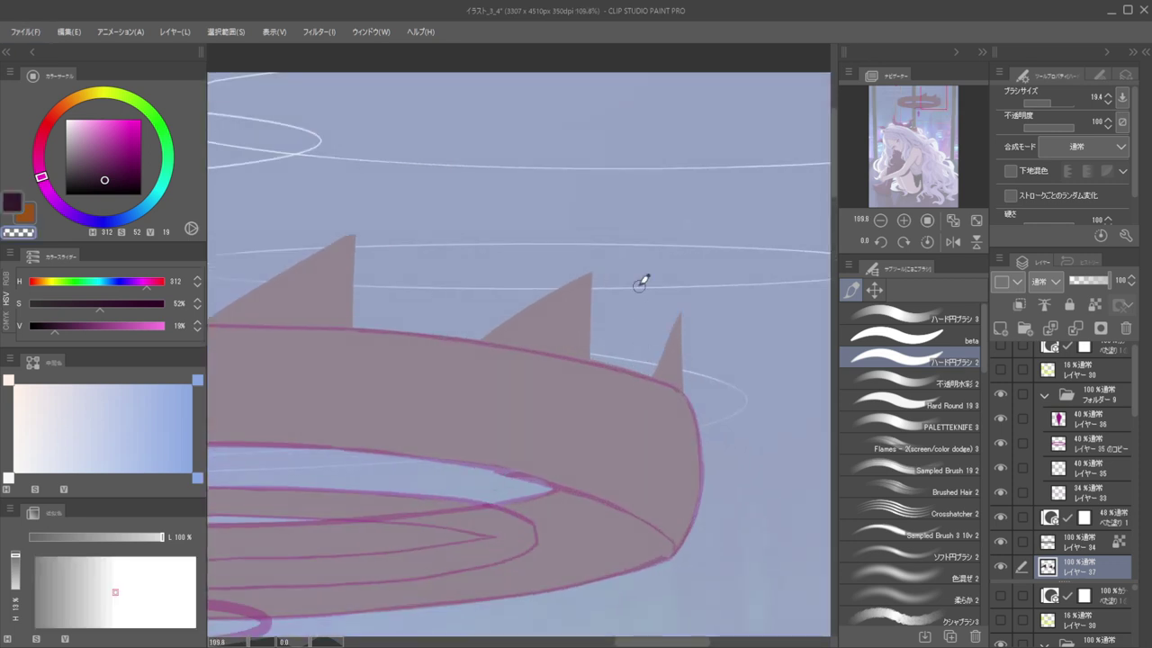
scroll(644, 311, "down", 4)
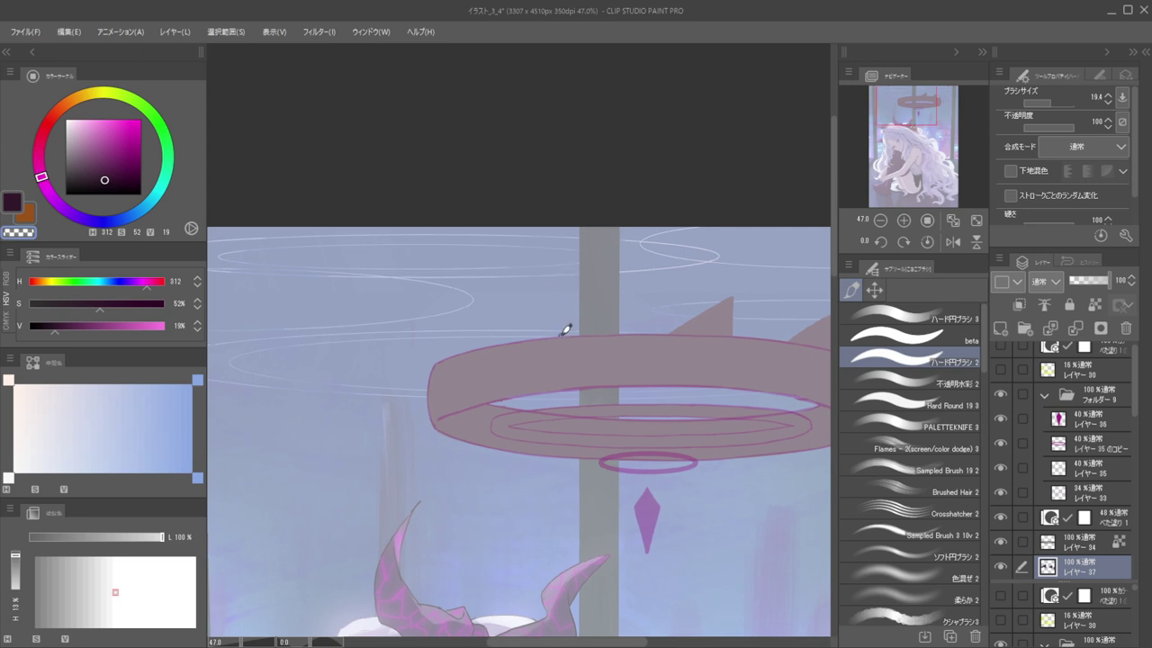
key("alt")
left_click(570, 339)
key("c")
mouse_move(553, 346)
left_mouse_down()
mouse_move(568, 332)
mouse_move(583, 339)
mouse_move(602, 312)
mouse_move(596, 324)
mouse_move(620, 330)
mouse_move(570, 331)
mouse_move(605, 290)
left_mouse_up()
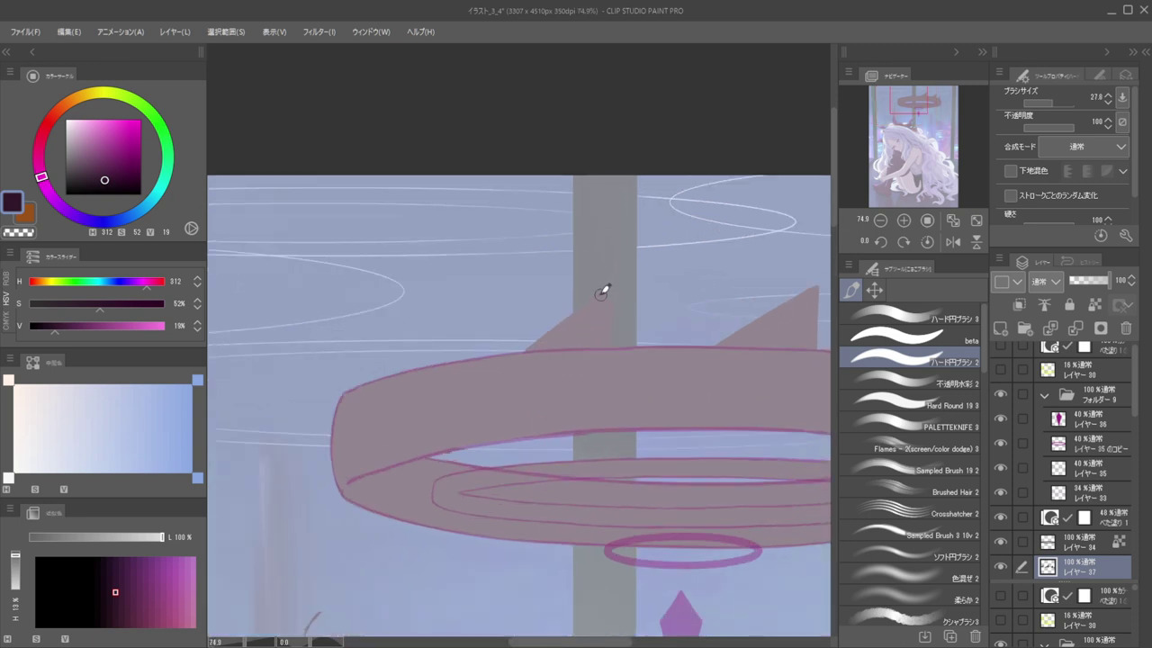
key("ctrl+z")
key("ctrl+z")
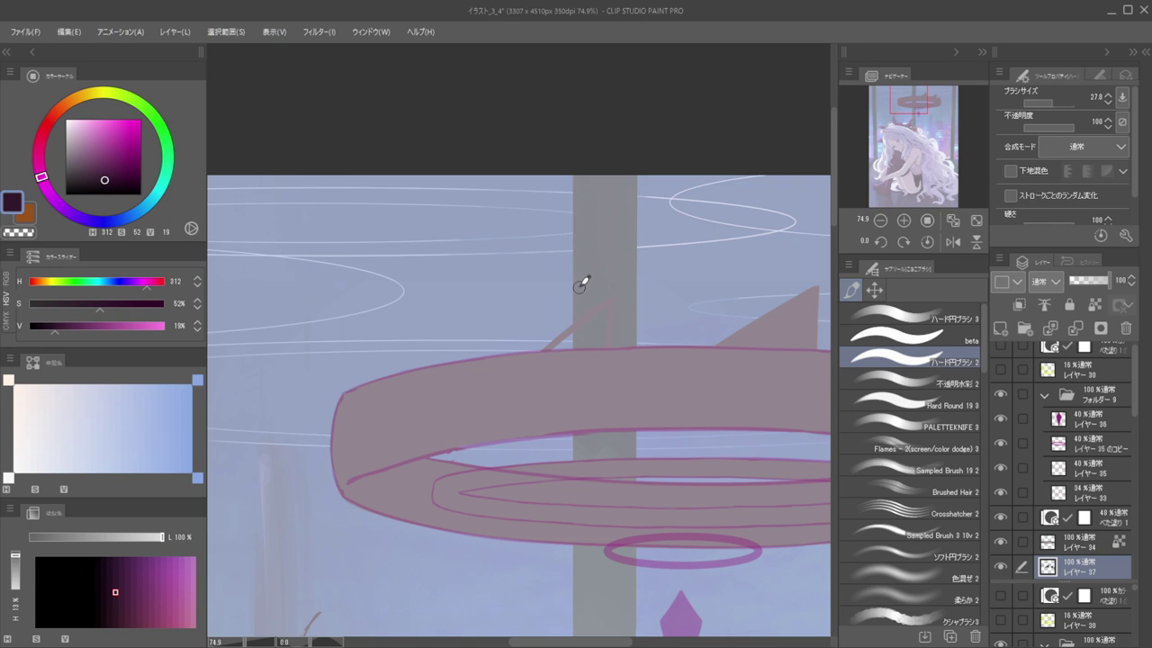
scroll(585, 273, "down", 3)
Lasso the spike on top of the halo and shift it to the left
left_click(873, 289)
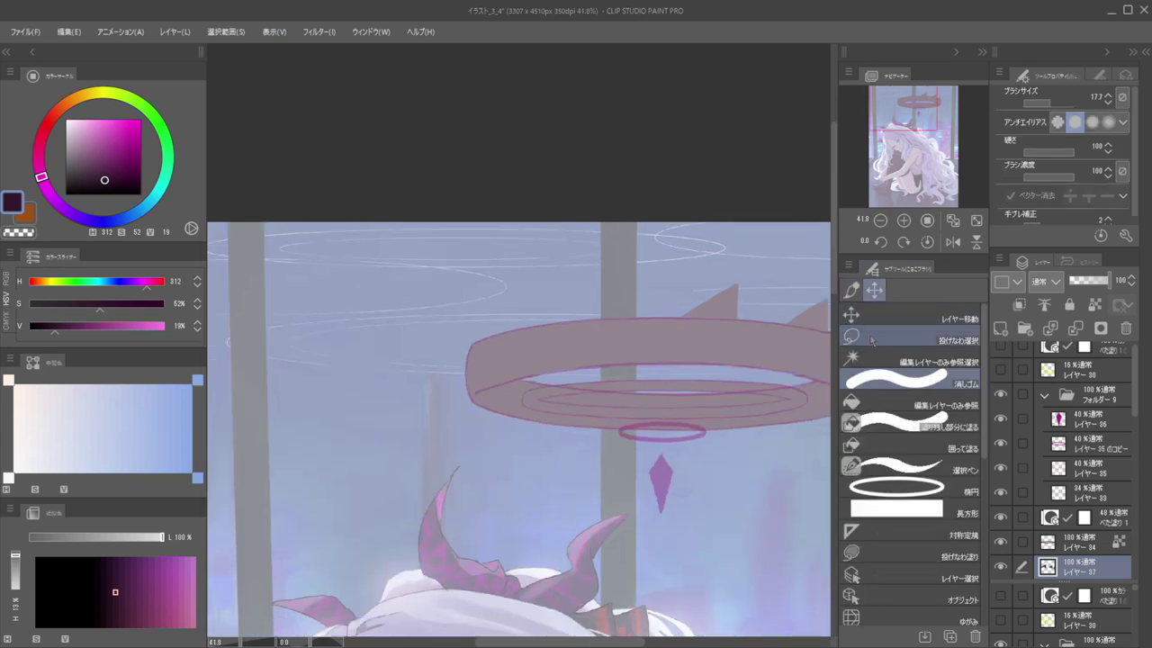
left_click(870, 339)
mouse_move(669, 324)
left_mouse_down()
mouse_move(623, 336)
mouse_move(567, 322)
left_mouse_up()
left_click(907, 319)
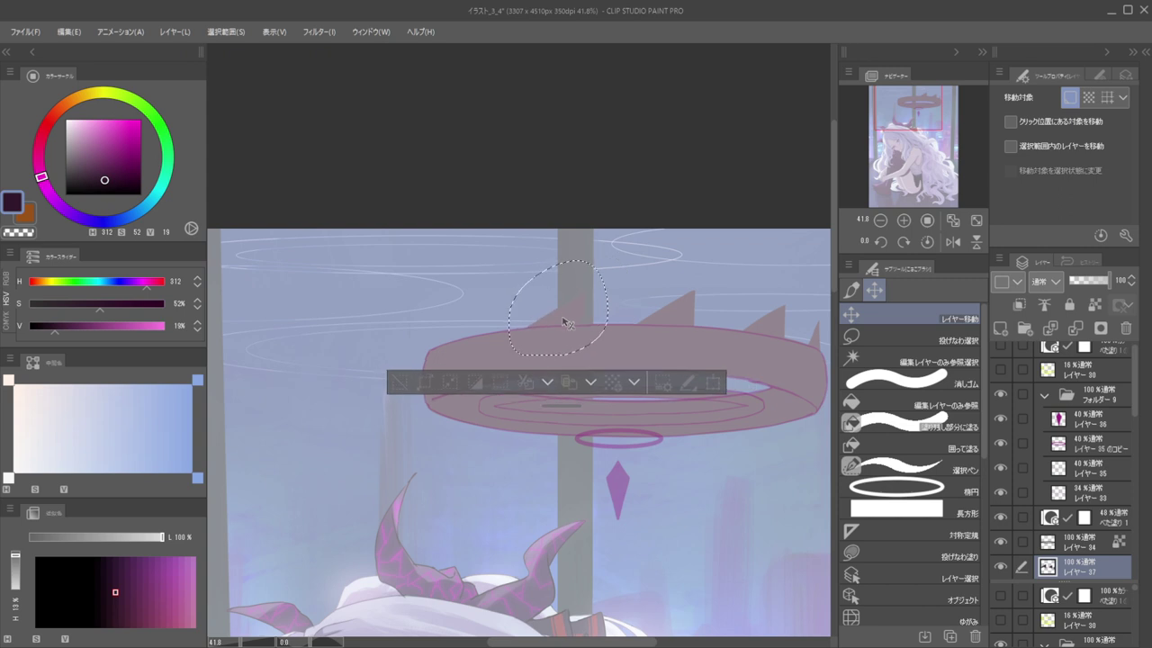
key("ctrl+d")
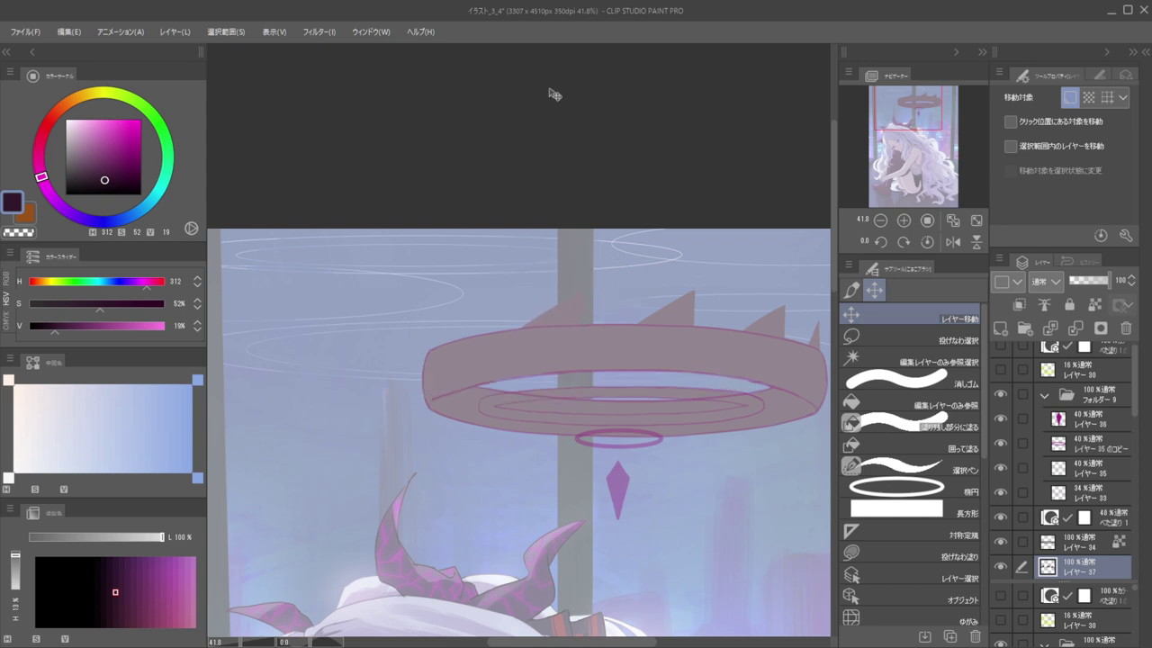
With a smaller brush in dark purple, outline a new spike at the ring's left
scroll(546, 306, "up", 5)
key("b")
key("[")
key("c")
left_click_drag(644, 224, 556, 236)
left_click_drag(556, 237, 520, 247)
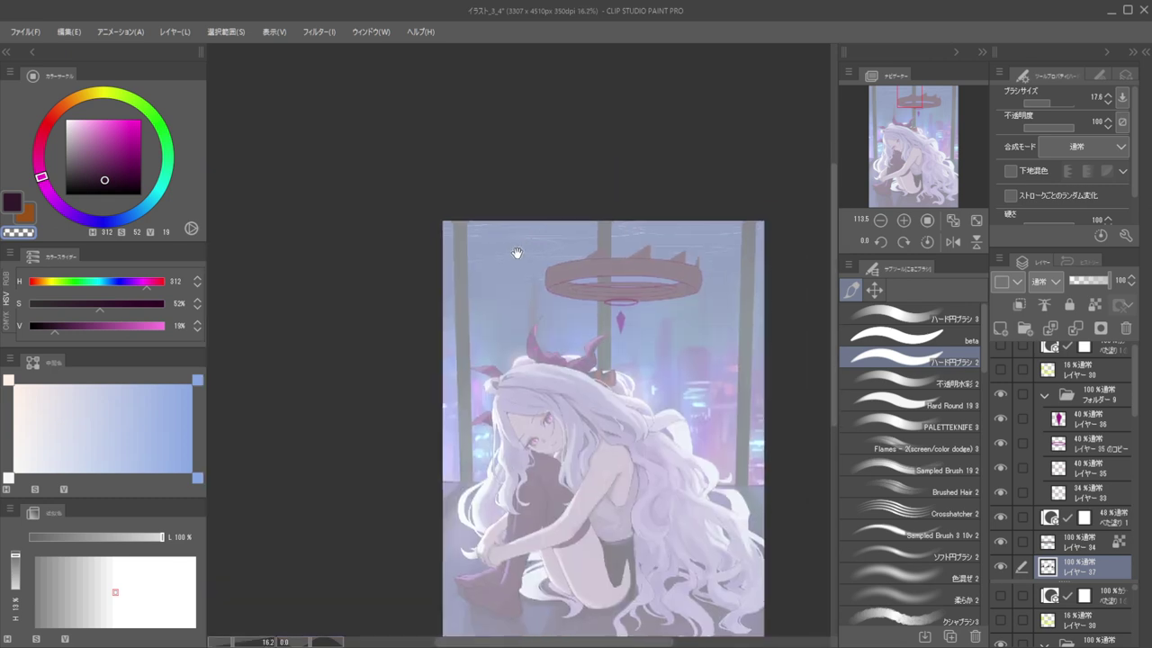
scroll(520, 247, "up", 4)
left_click(515, 316, "alt")
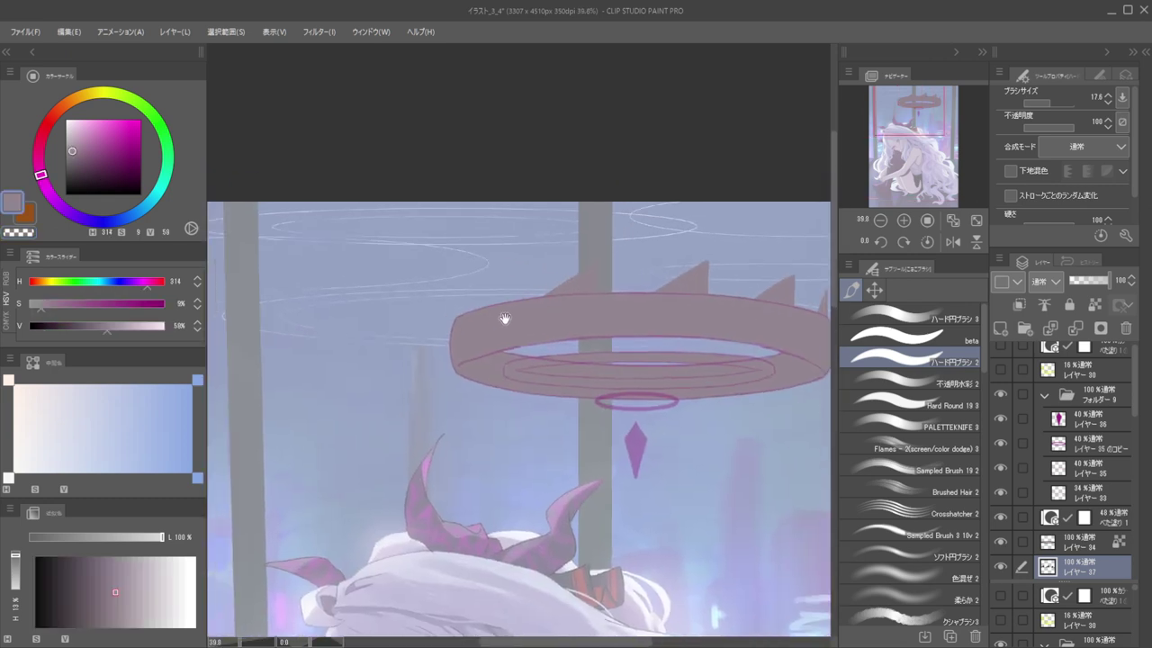
left_click_drag(515, 317, 497, 339)
left_click(554, 308, "alt")
scroll(477, 324, "up", 2)
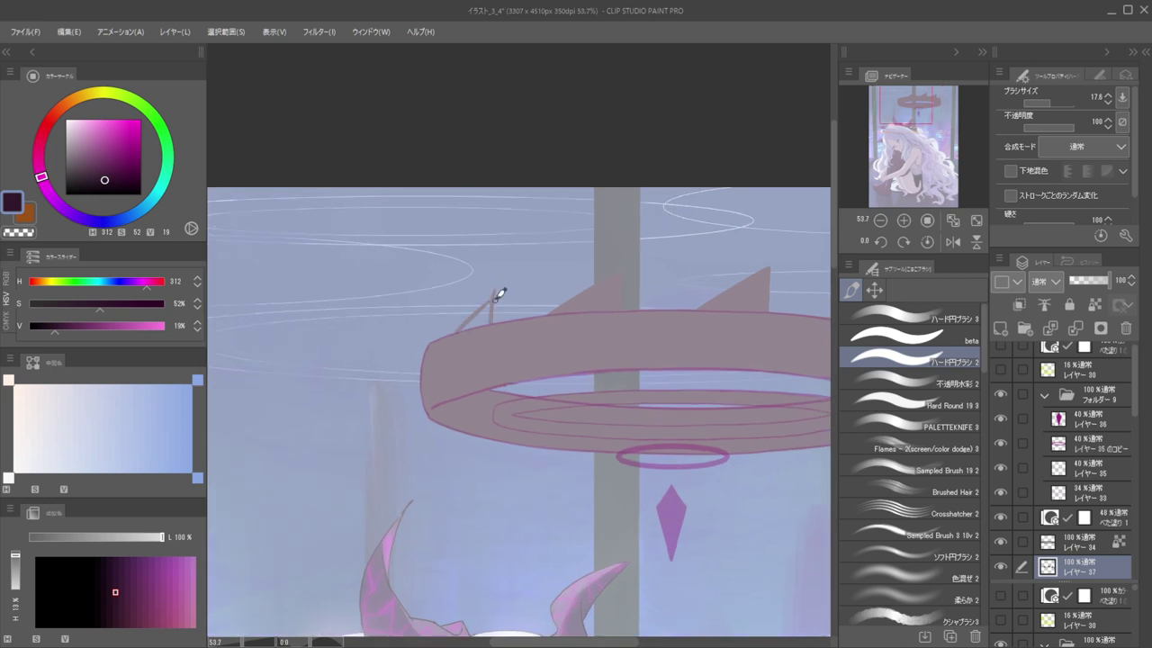
left_click_drag(471, 316, 507, 278)
Fill the gap beside the left spike with a darker sampled purple
key("c")
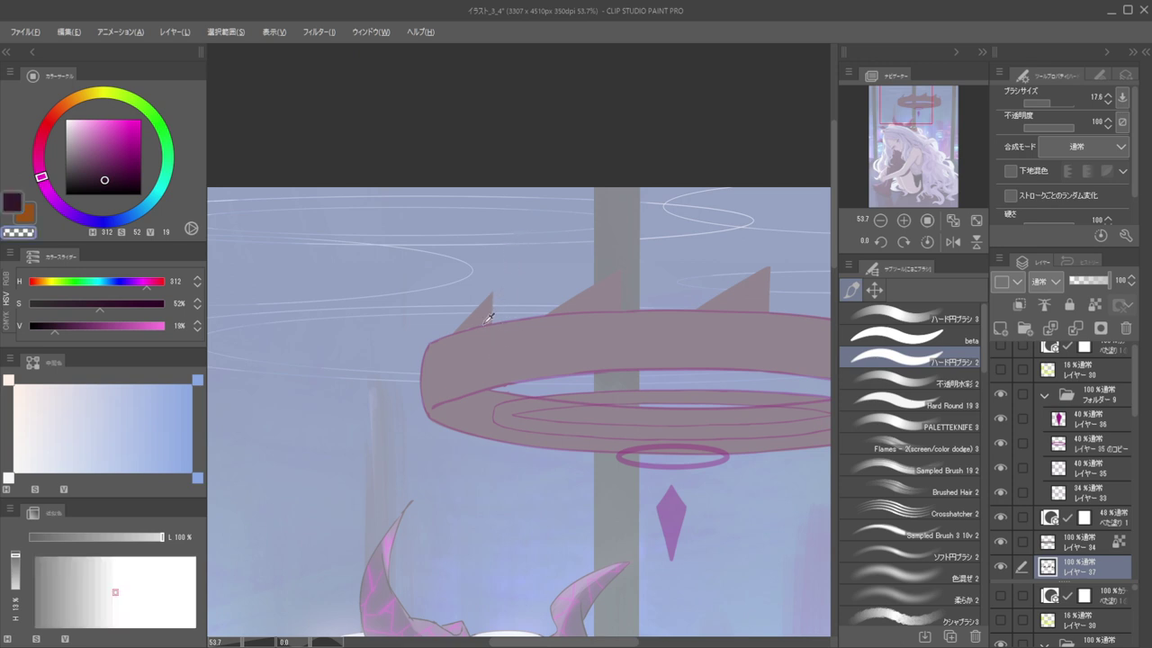
key("c")
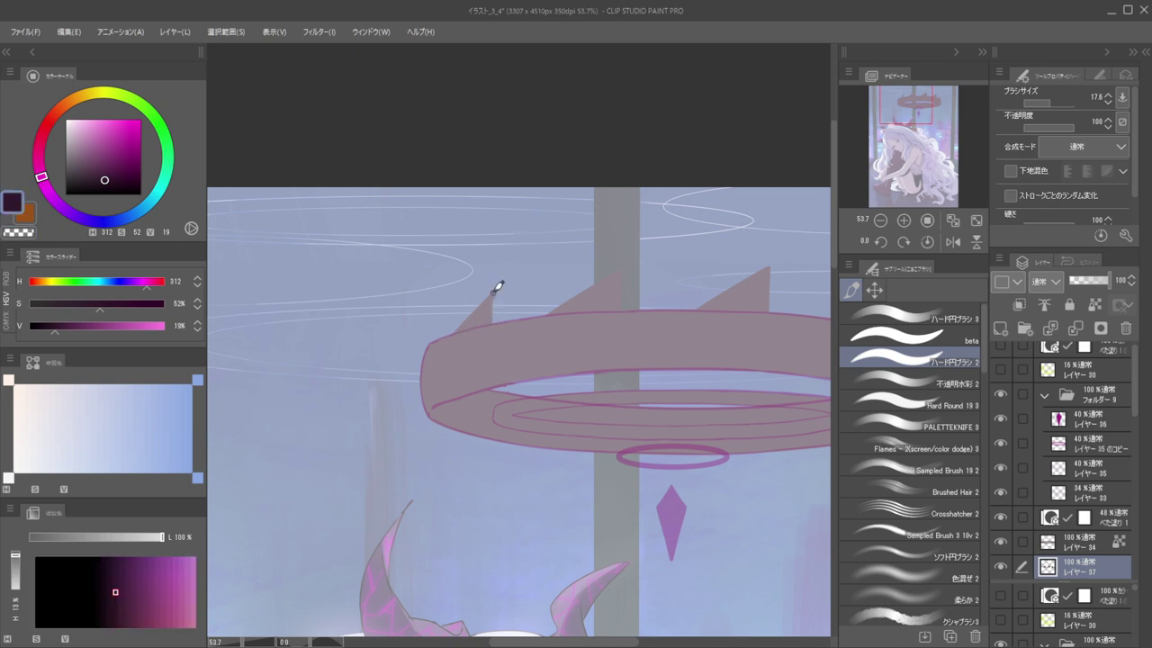
key("c")
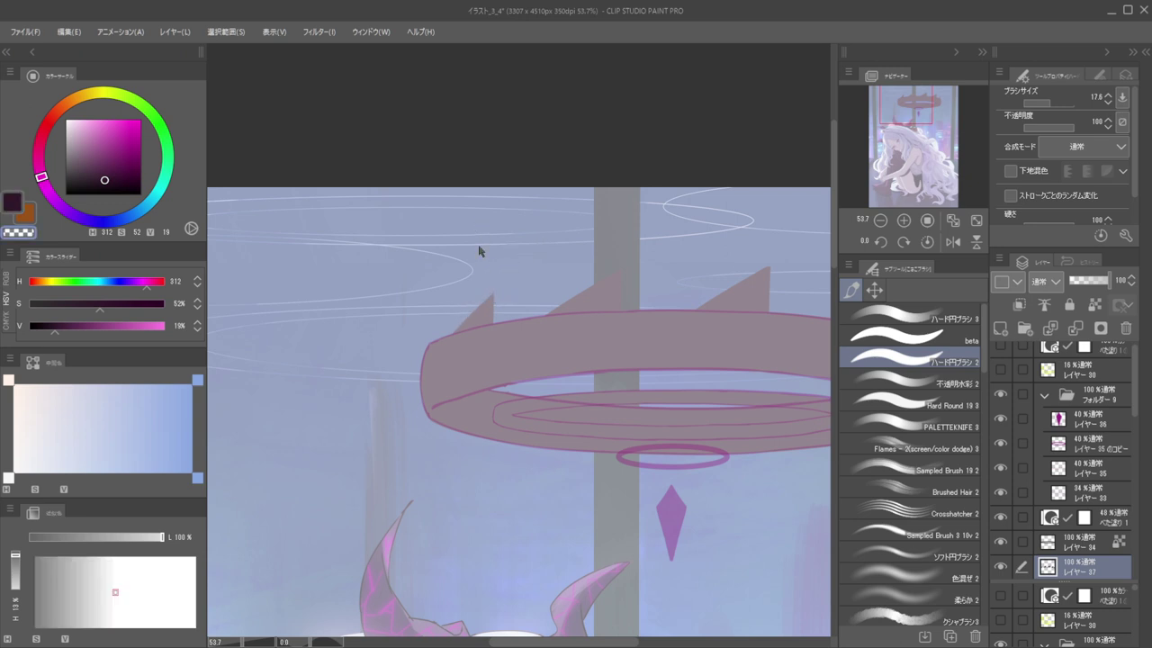
scroll(490, 277, "down", 4)
scroll(479, 281, "up", 3)
left_click(503, 300, "alt")
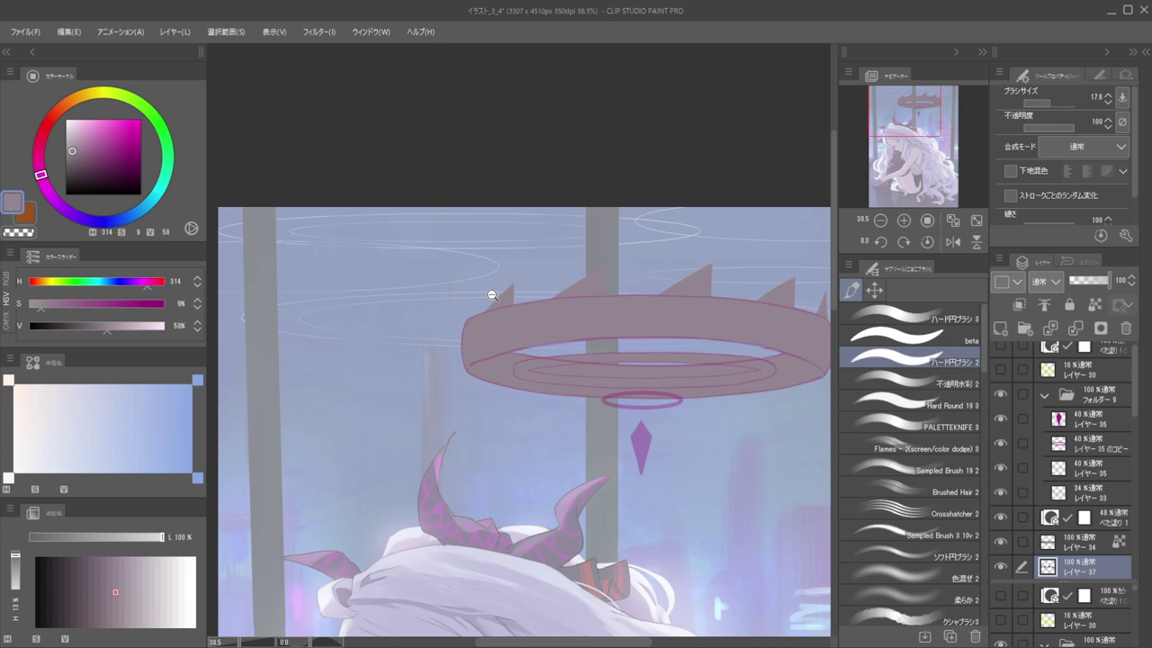
scroll(494, 295, "up", 3)
left_click(477, 331, "alt")
mouse_move(487, 321)
left_mouse_down()
mouse_move(544, 260)
mouse_move(472, 336)
mouse_move(548, 260)
mouse_move(516, 293)
mouse_move(548, 261)
mouse_move(544, 335)
left_mouse_up()
key("ctrl+z")
Add a thin dark purple spike at the ring's left end
key("c")
left_click_drag(547, 258, 547, 310)
key("ctrl+z")
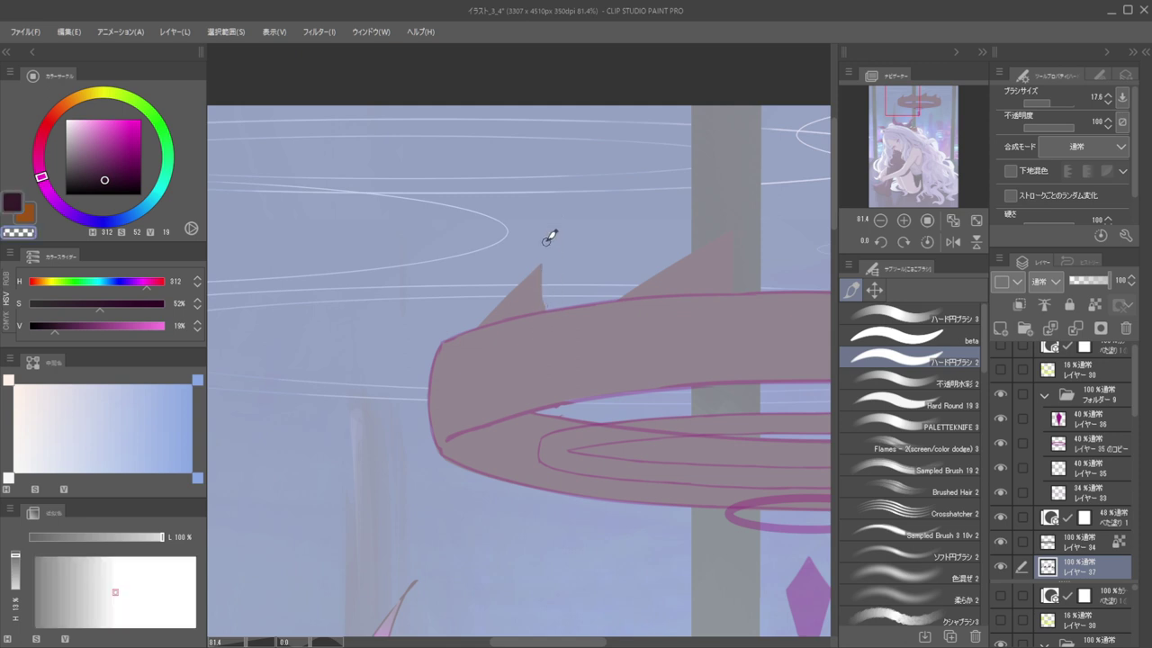
key("c")
scroll(481, 275, "down", 5)
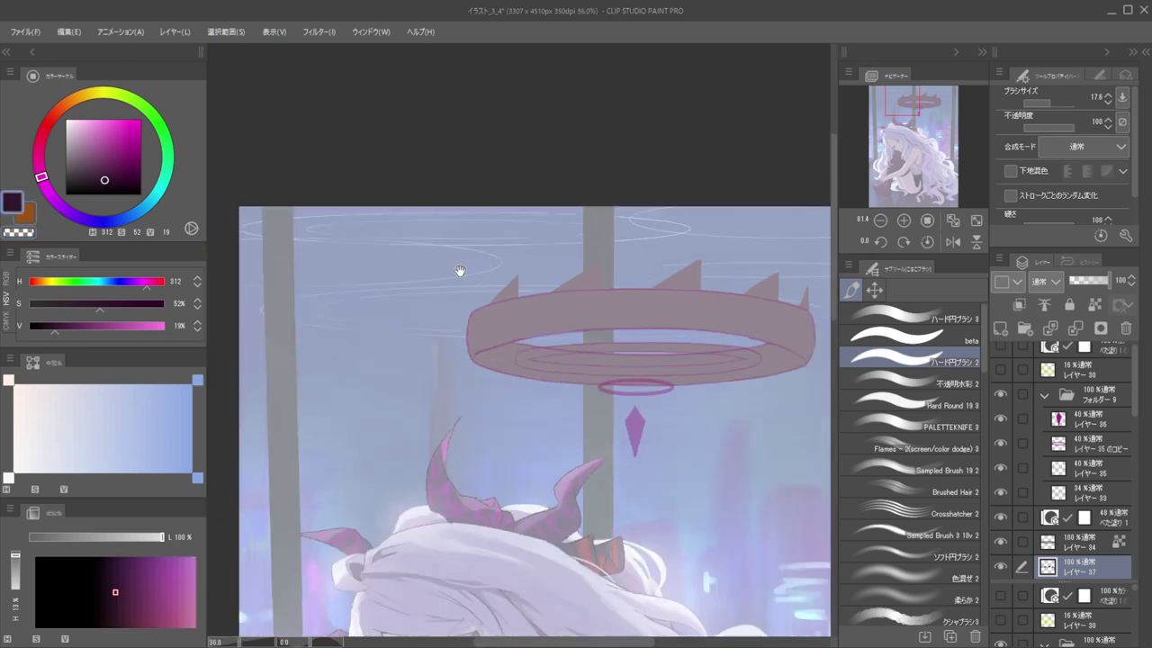
scroll(495, 280, "up", 6)
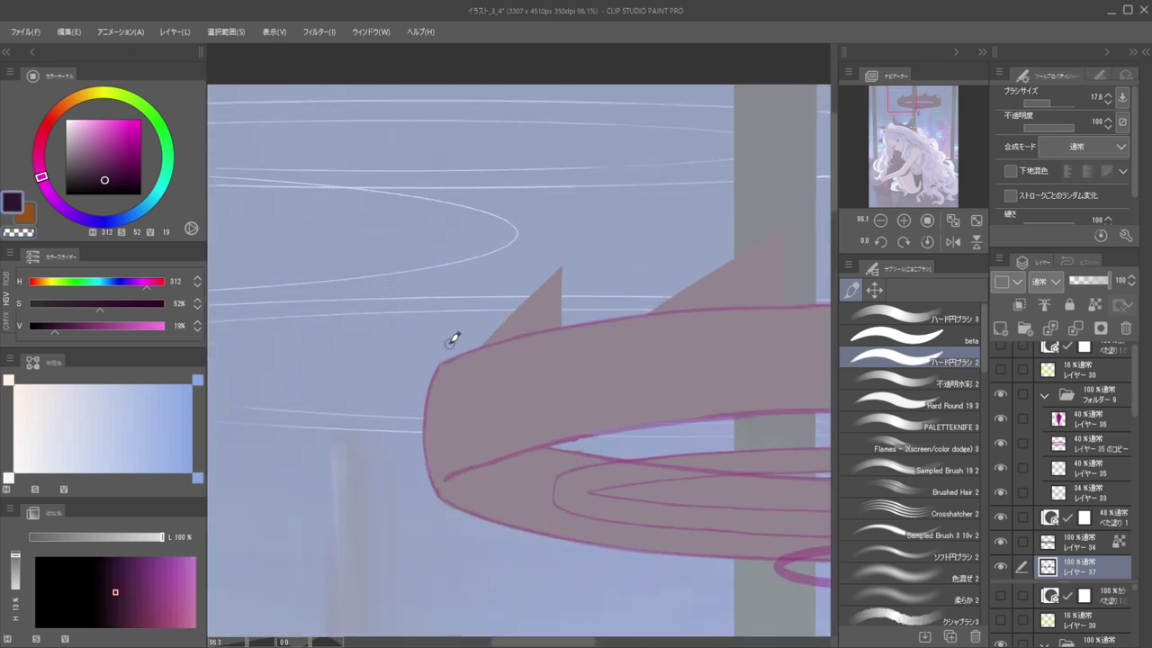
left_click_drag(447, 364, 455, 364)
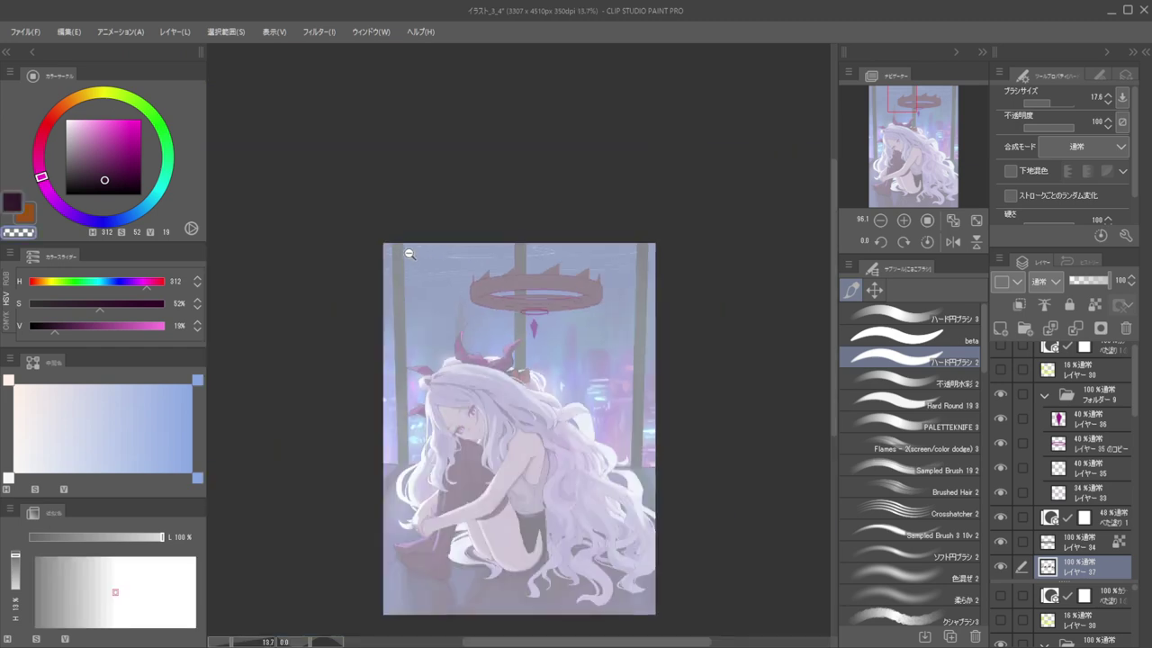
Paint a small greyish-pink spike visible through the ring's opening
scroll(536, 269, "down", 5)
scroll(536, 269, "up", 2)
left_click(510, 264, "alt")
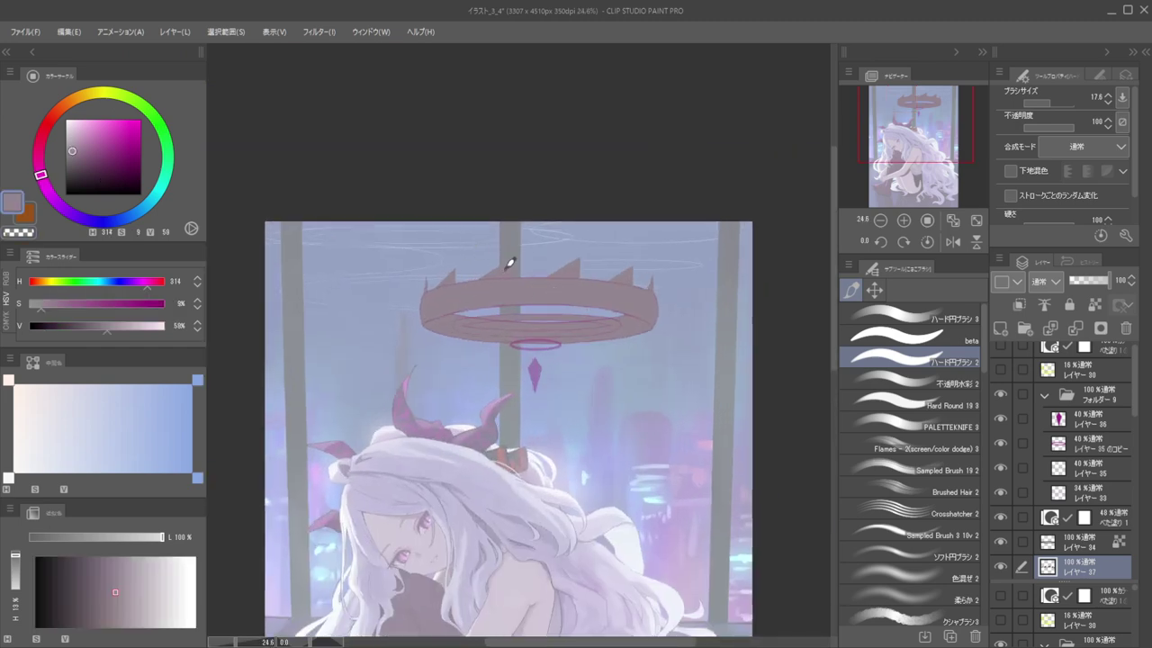
scroll(464, 288, "up", 4)
mouse_move(537, 348)
left_mouse_down()
mouse_move(507, 300)
mouse_move(504, 356)
mouse_move(506, 290)
mouse_move(513, 347)
left_mouse_up()
left_click(576, 239, "alt")
key("ctrl+z")
key("]")
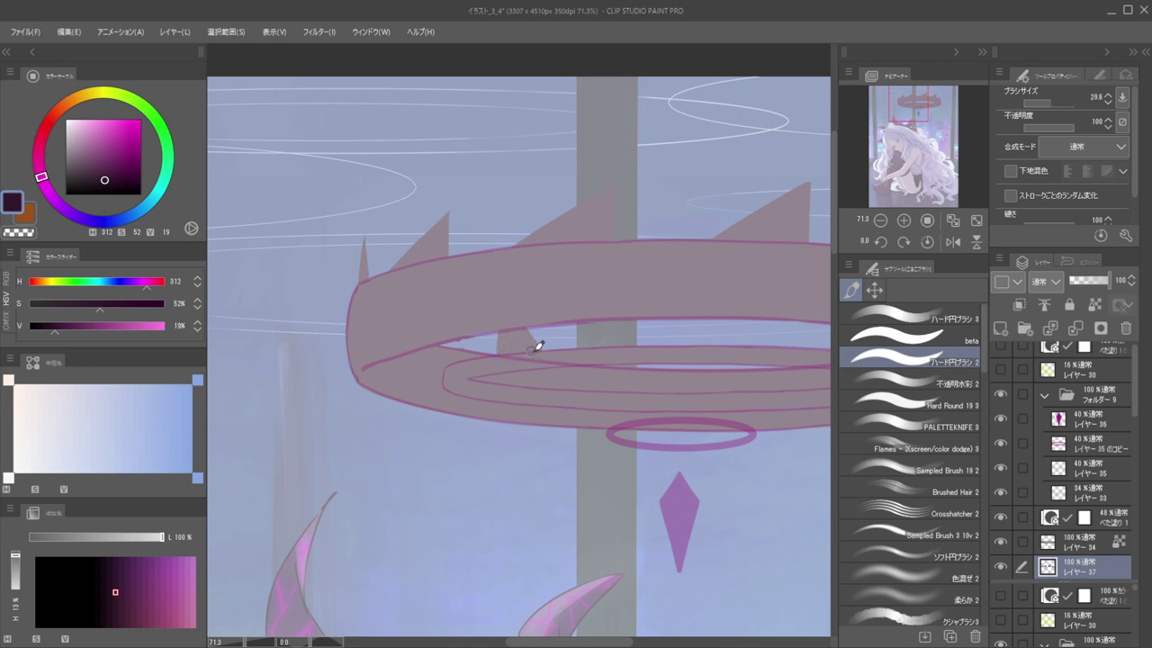
mouse_move(550, 345)
left_mouse_down()
mouse_move(552, 327)
mouse_move(506, 357)
mouse_move(553, 352)
left_mouse_up()
left_click_drag(479, 358, 519, 348)
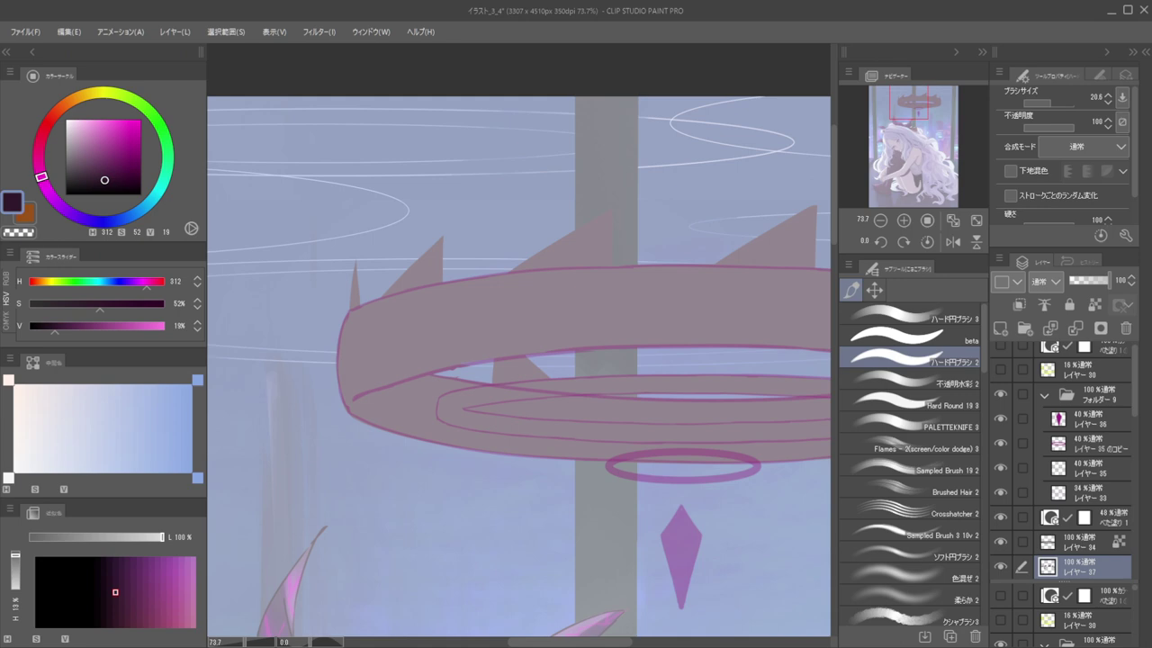
left_click_drag(823, 627, 833, 625)
Move the lassoed halo part right and down, then shrink it slightly from the top
key("m")
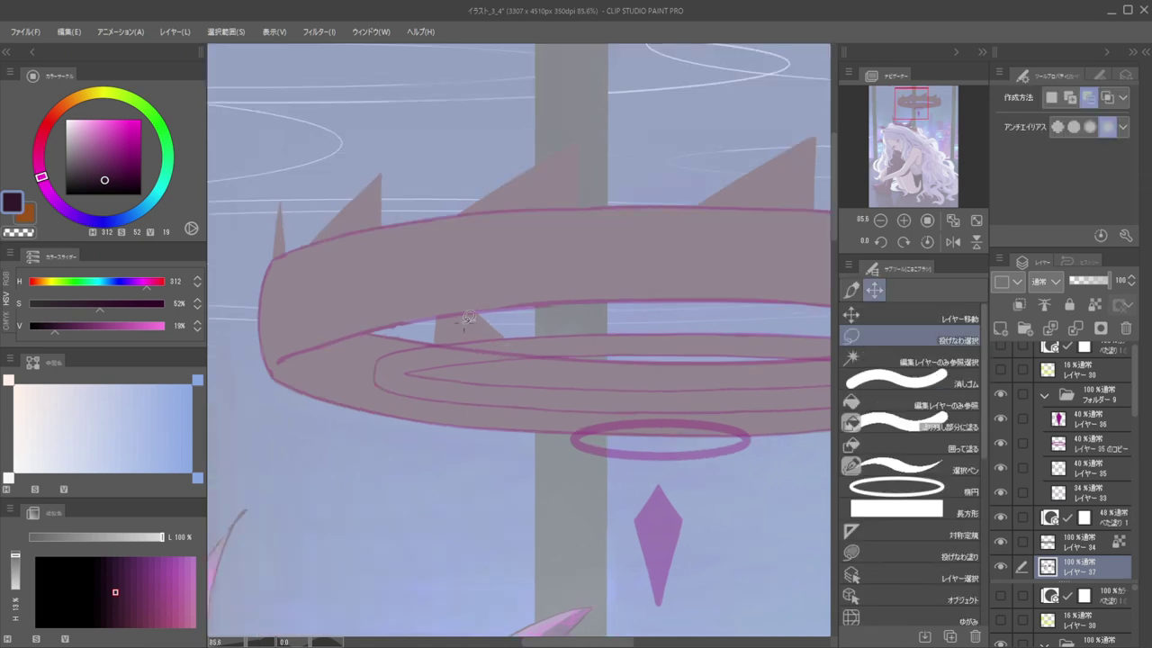
key("b")
left_click_drag(577, 296, 591, 368)
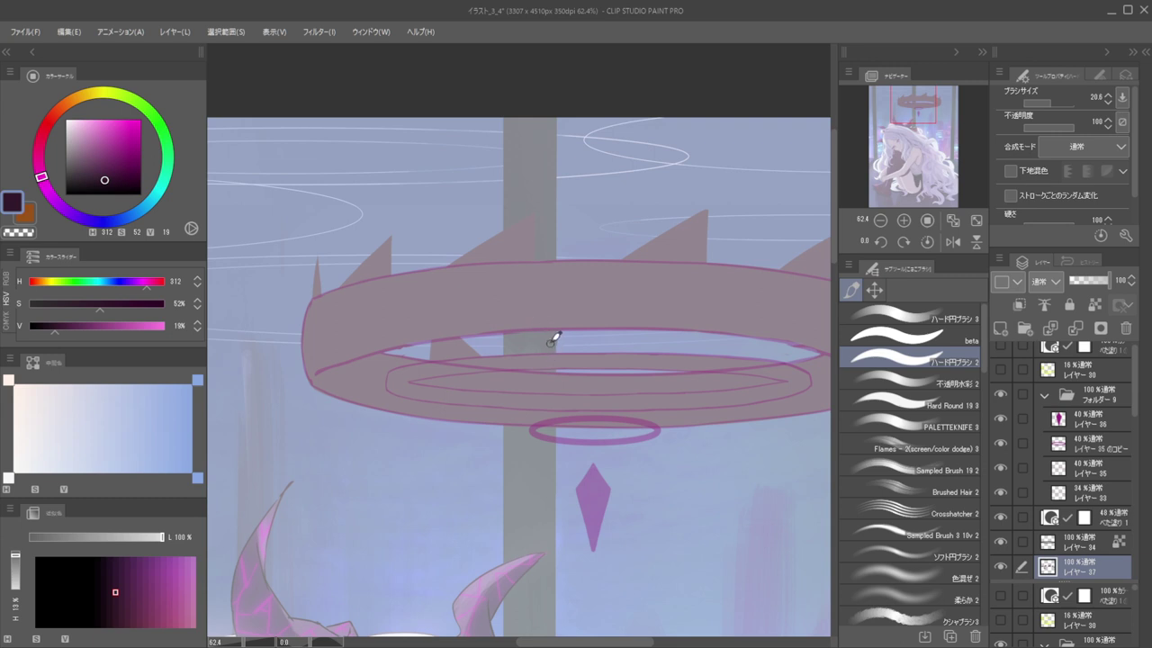
key("m")
mouse_move(568, 340)
left_mouse_down()
mouse_move(593, 339)
mouse_move(443, 379)
mouse_move(565, 352)
left_mouse_up()
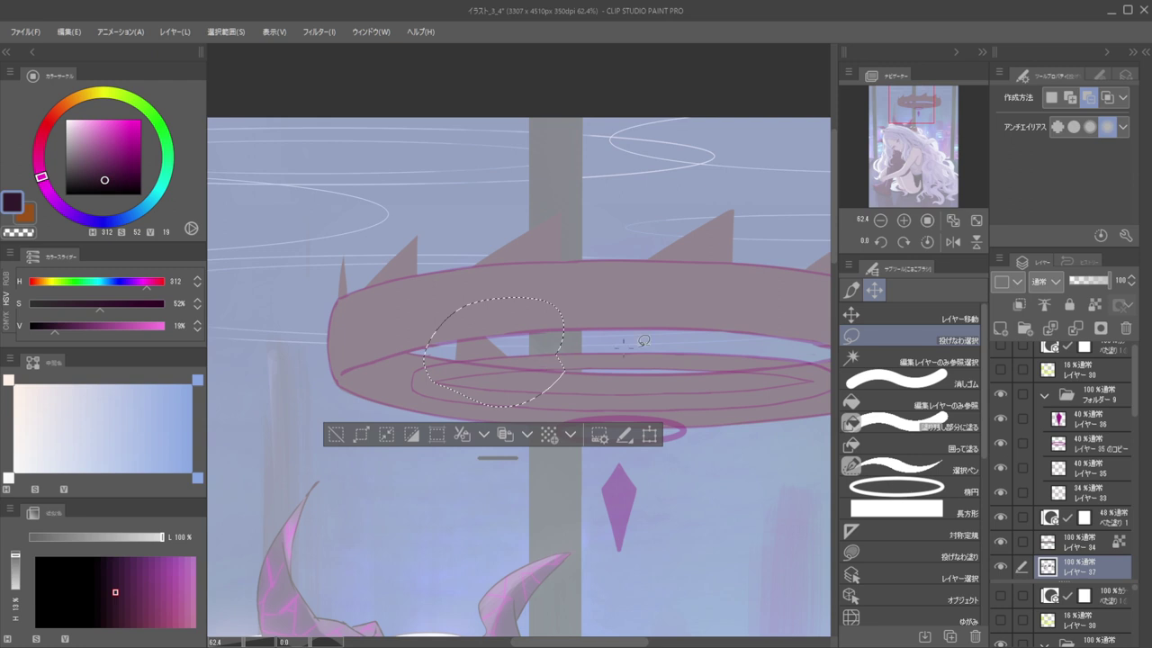
key("k")
left_click_drag(493, 349, 616, 364)
left_click(627, 449)
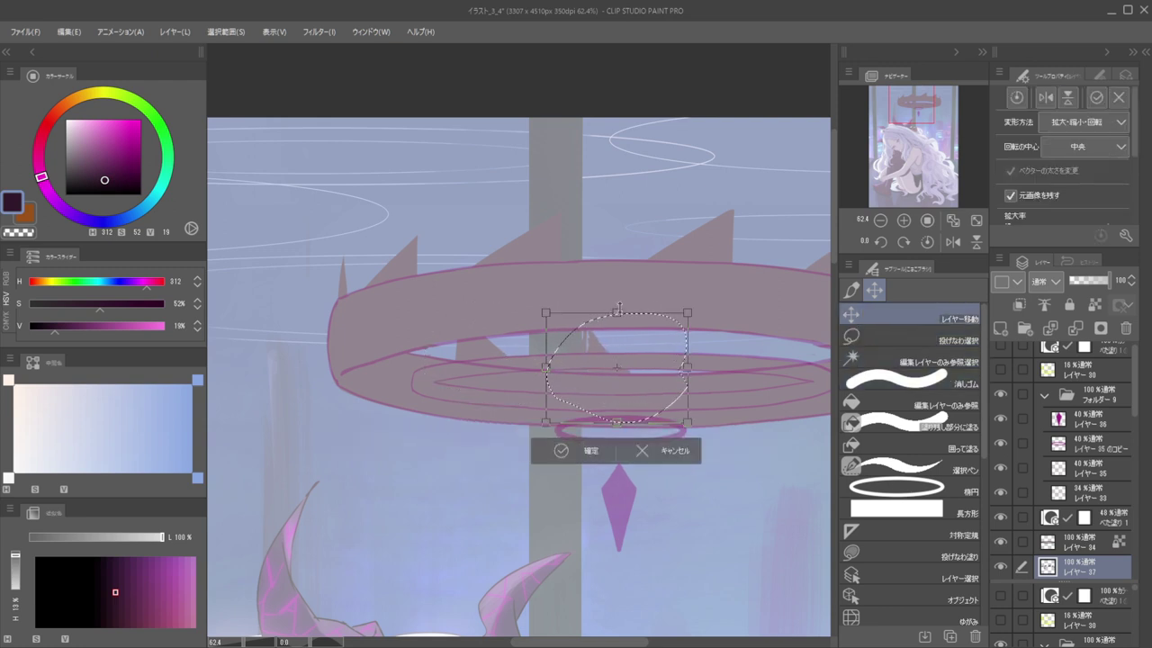
left_click_drag(621, 299, 609, 352)
key("Return")
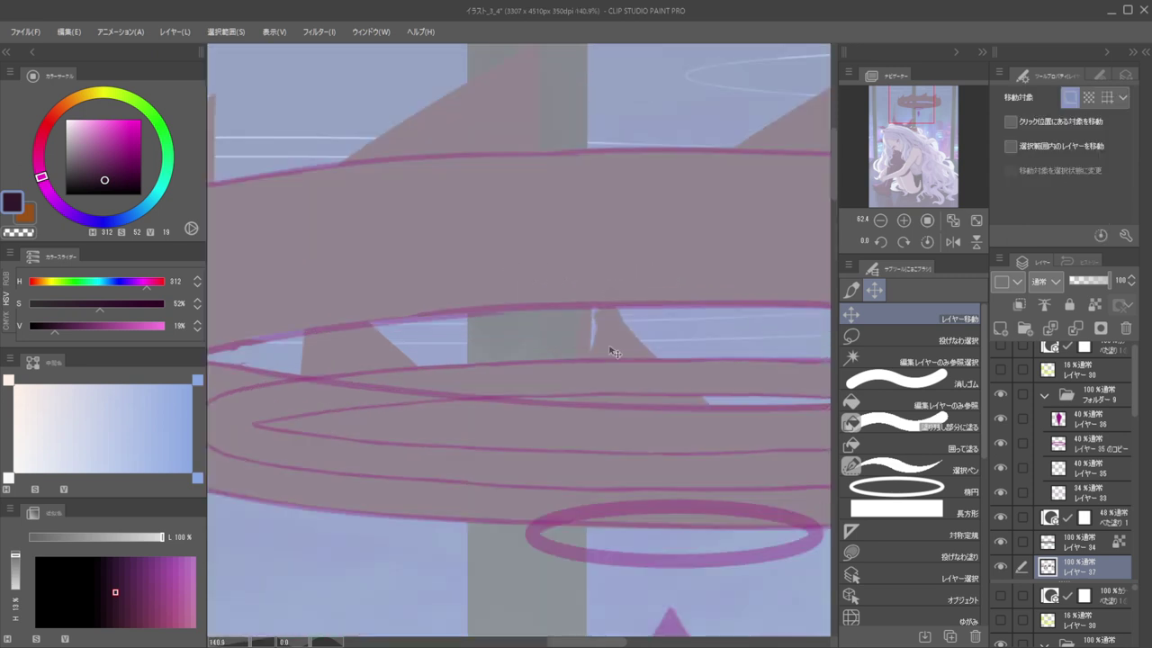
Paint over the light sliver beside the pillar with the halo's brown, checking in mirrored view
key("d")
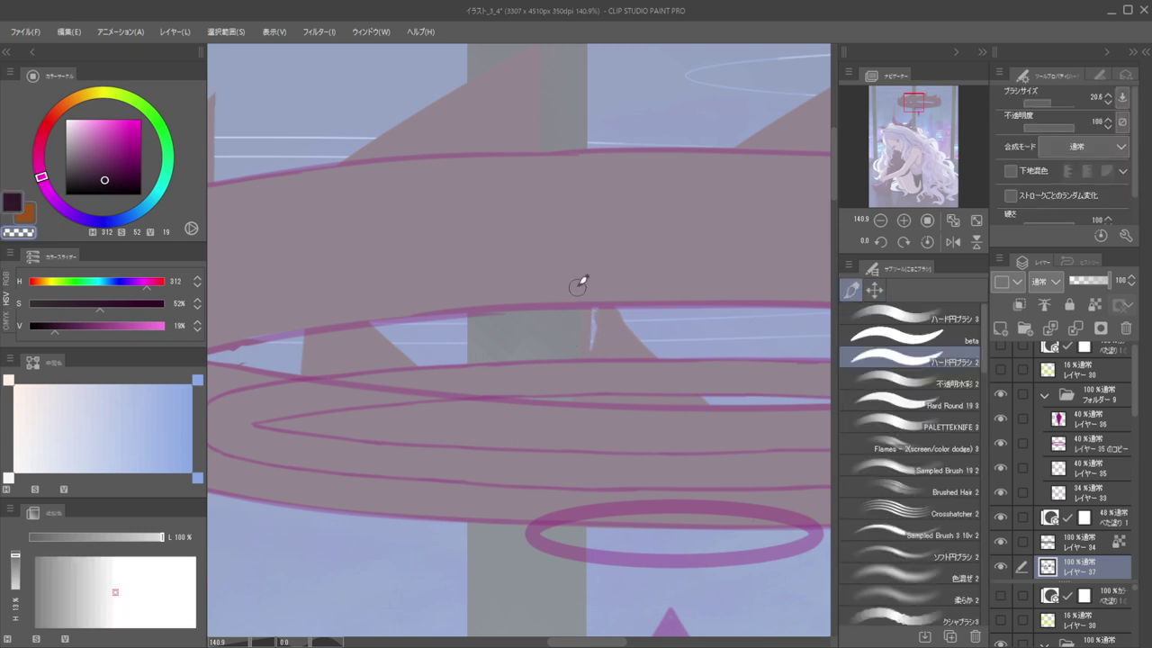
left_click(612, 329, "alt")
left_click_drag(594, 290, 595, 383)
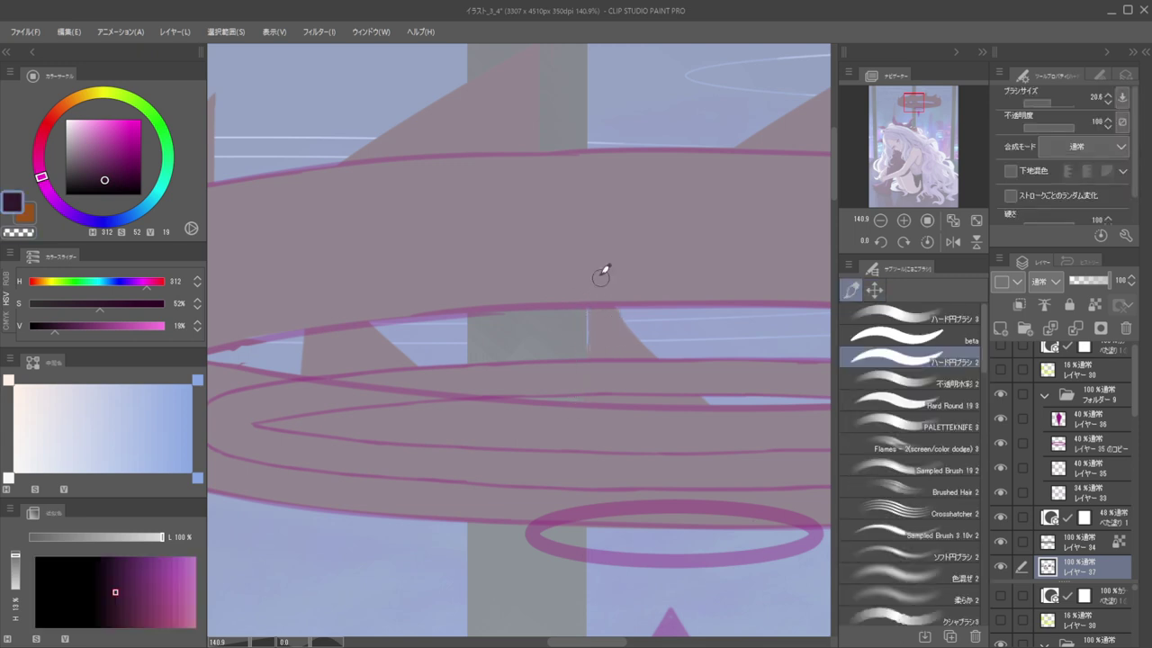
key("h")
left_click_drag(554, 325, 739, 341)
key("c")
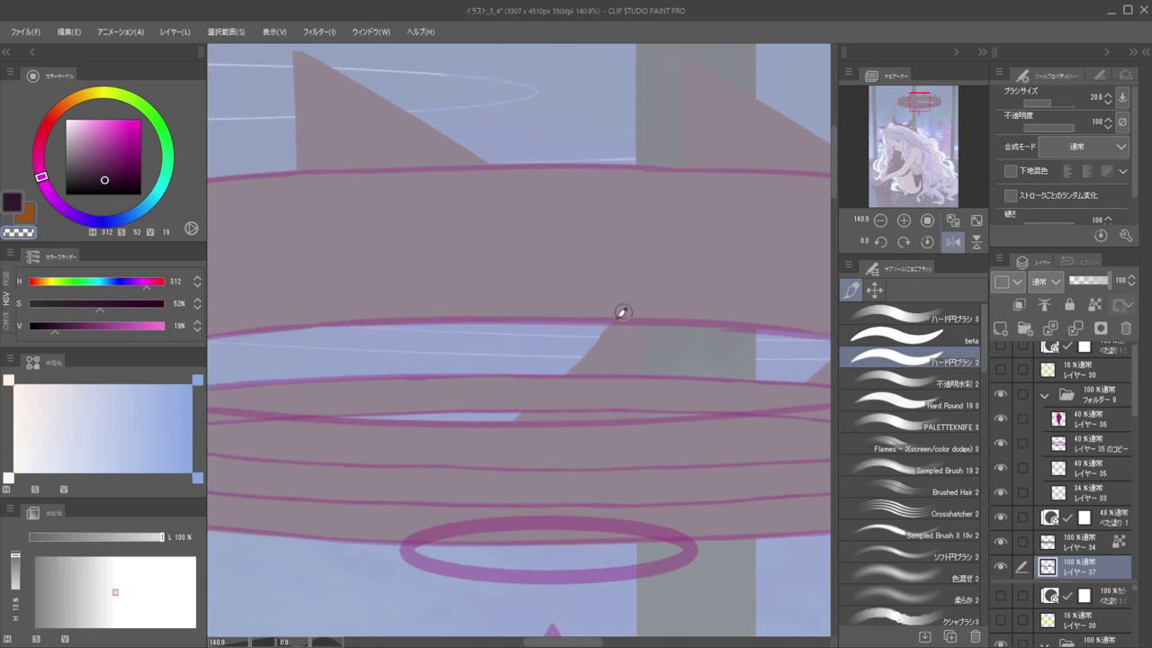
left_click_drag(549, 308, 392, 315)
key("h")
left_click_drag(607, 326, 702, 321)
left_click_drag(581, 307, 699, 257)
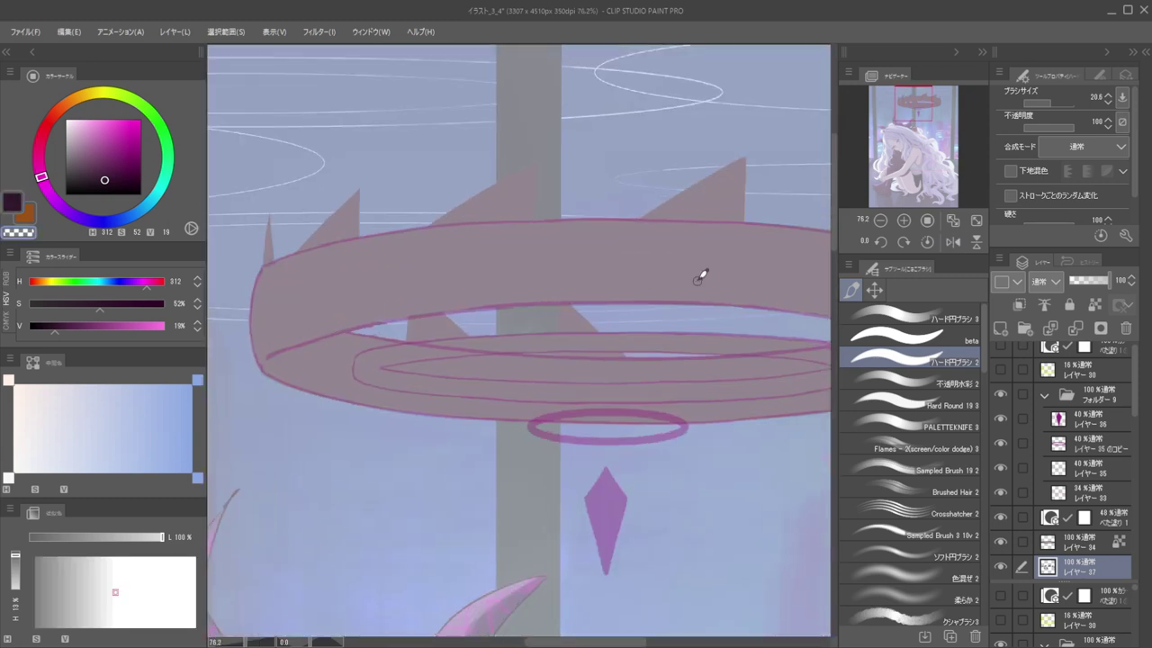
Lasso the halo's inner rings, nudge them right and scale them down slightly
left_click(873, 289)
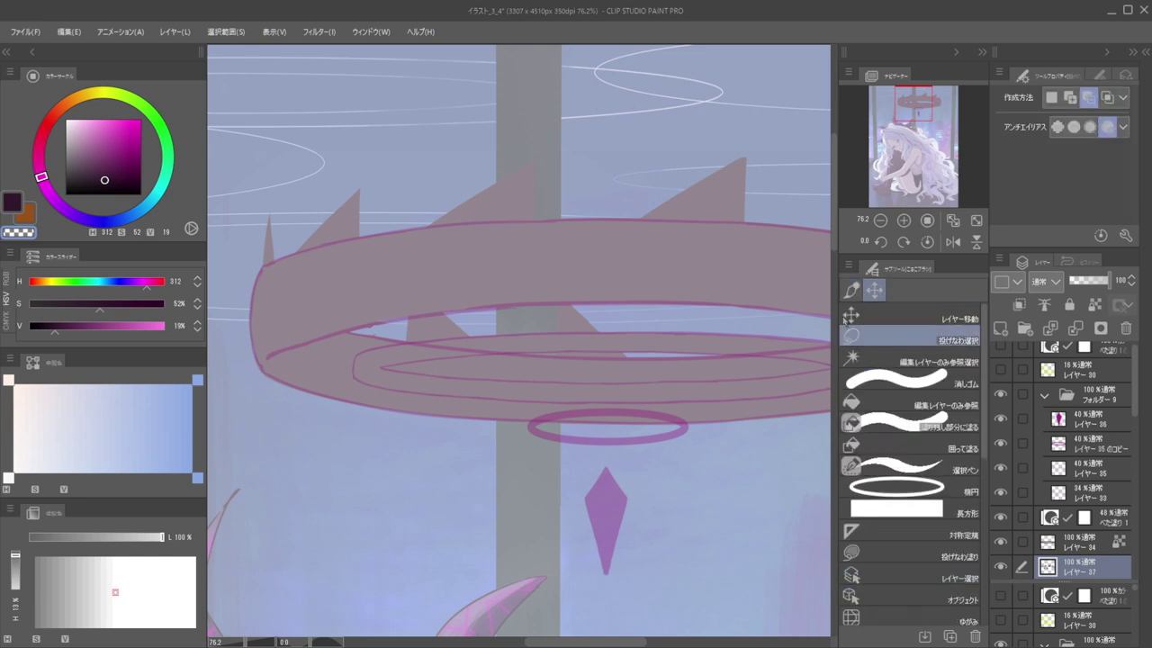
mouse_move(718, 367)
left_mouse_down()
mouse_move(633, 402)
mouse_move(707, 343)
left_mouse_up()
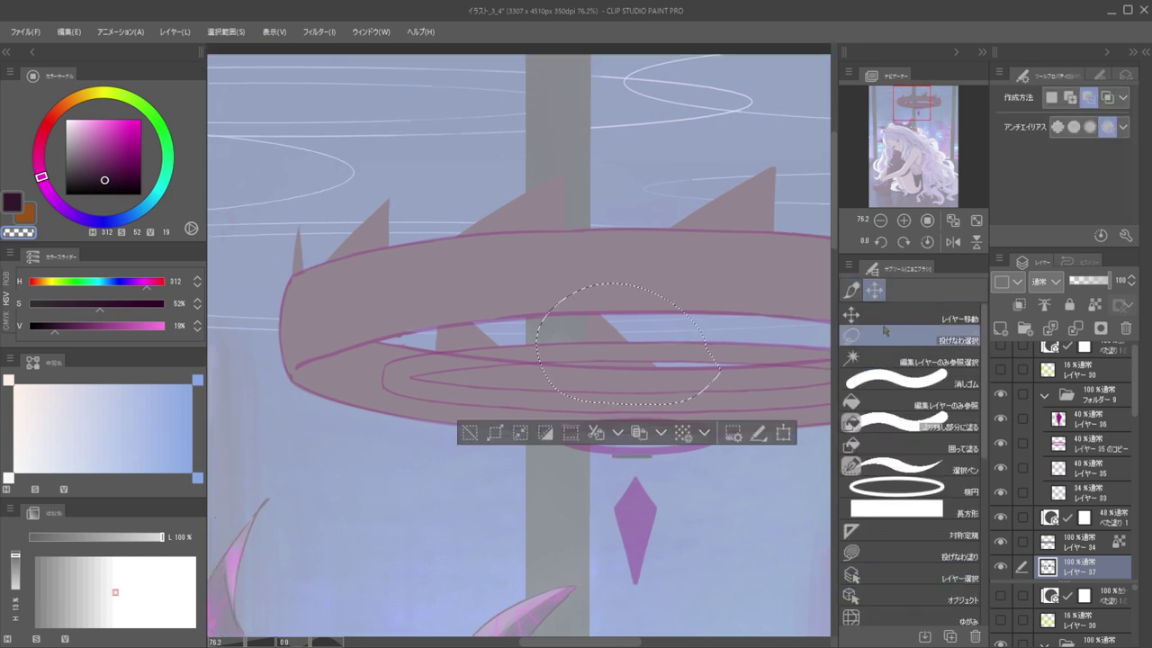
left_click(887, 318)
mouse_move(600, 338)
left_mouse_down()
mouse_move(627, 339)
mouse_move(616, 338)
left_mouse_up()
scroll(635, 301, "down", 6)
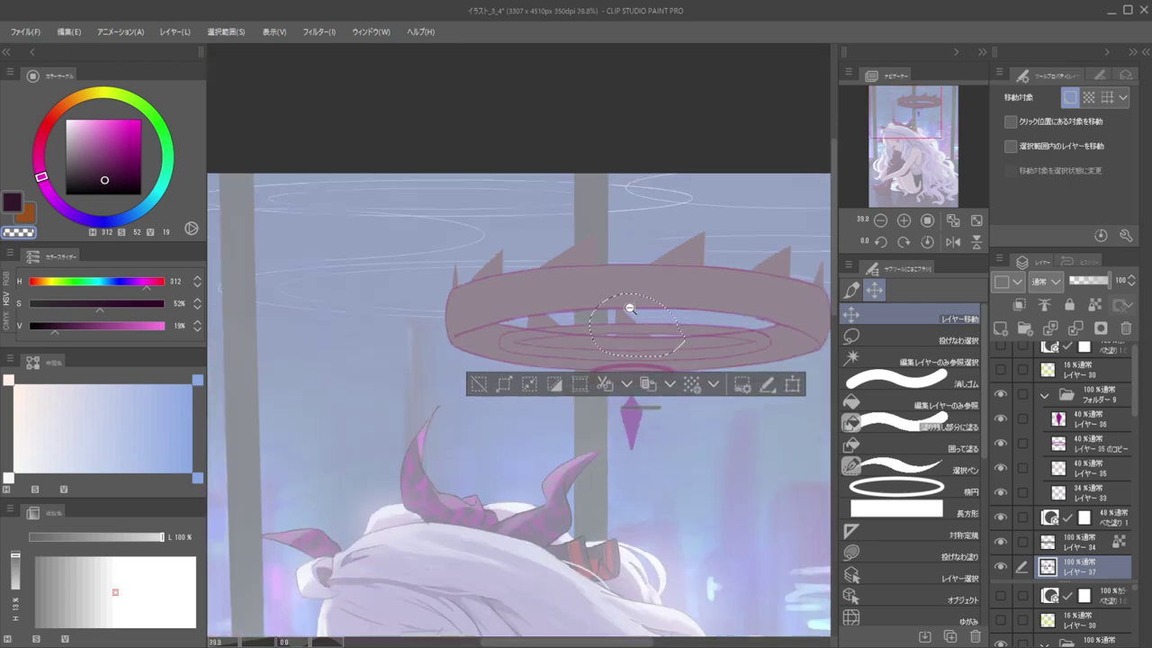
scroll(630, 306, "up", 5)
key("ctrl+t")
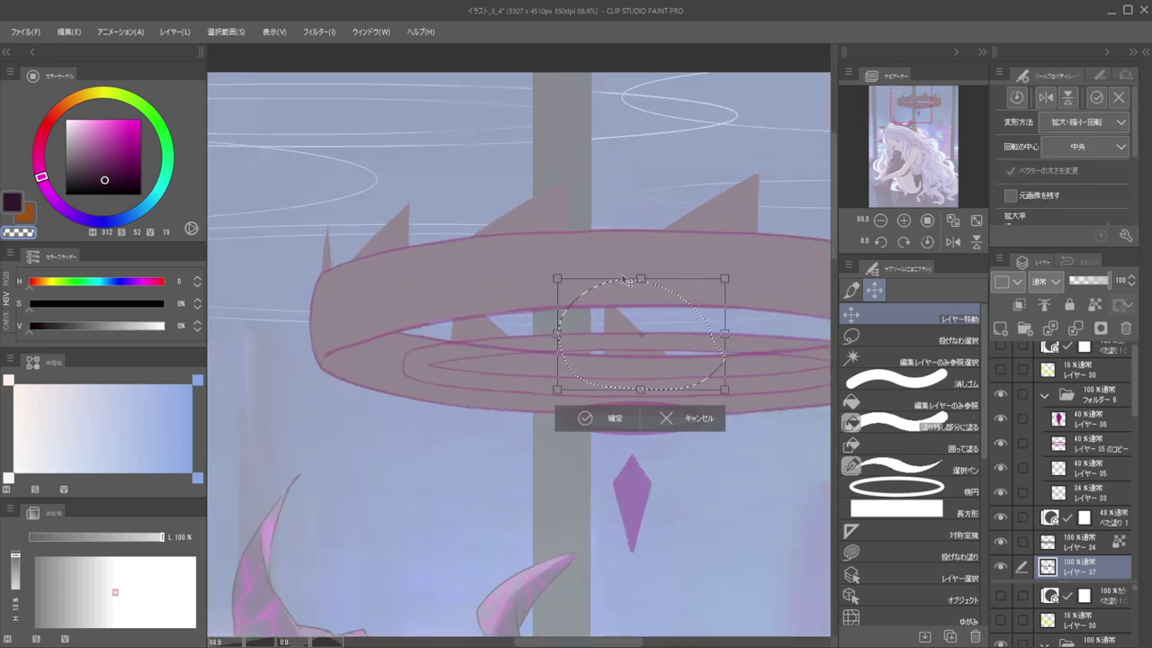
left_click_drag(637, 276, 641, 298)
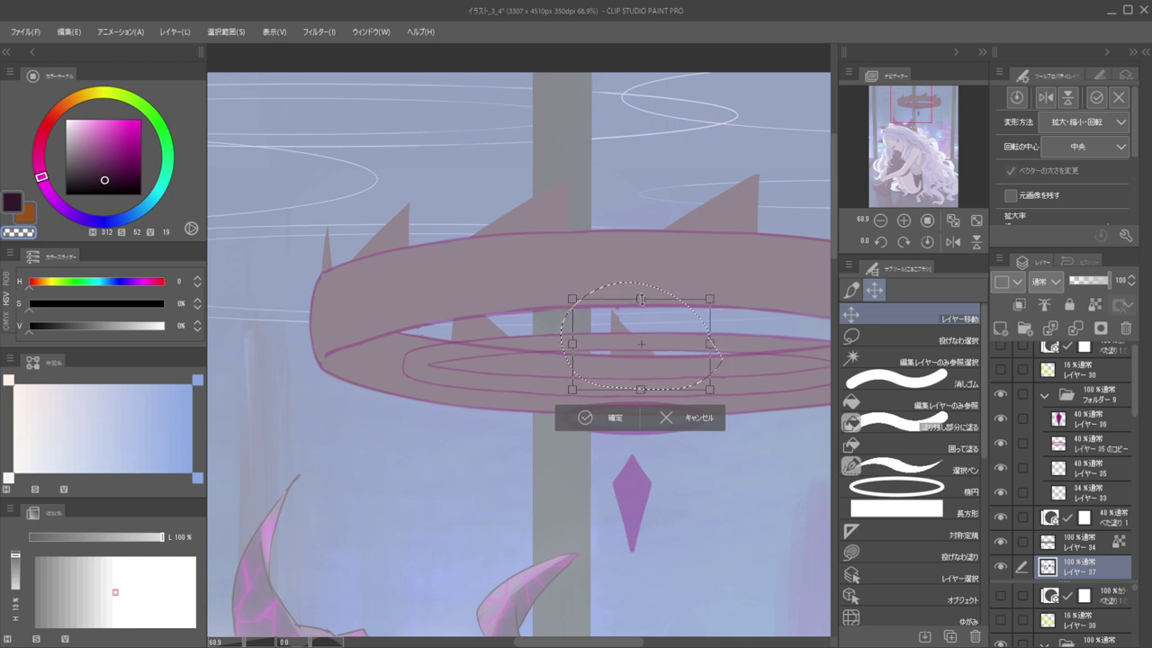
key("Return")
Return to the brush and review the halo in mirrored view
key("b")
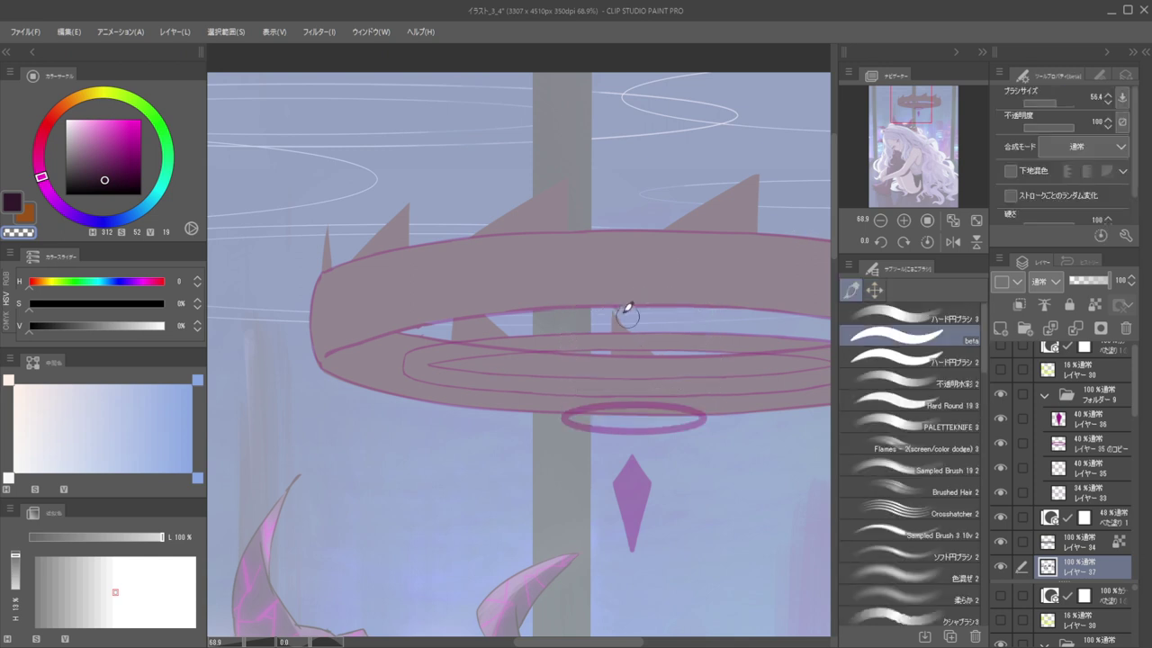
scroll(650, 301, "up", 4)
key("h")
mouse_move(610, 347)
left_mouse_down()
mouse_move(817, 309)
mouse_move(601, 348)
left_mouse_up()
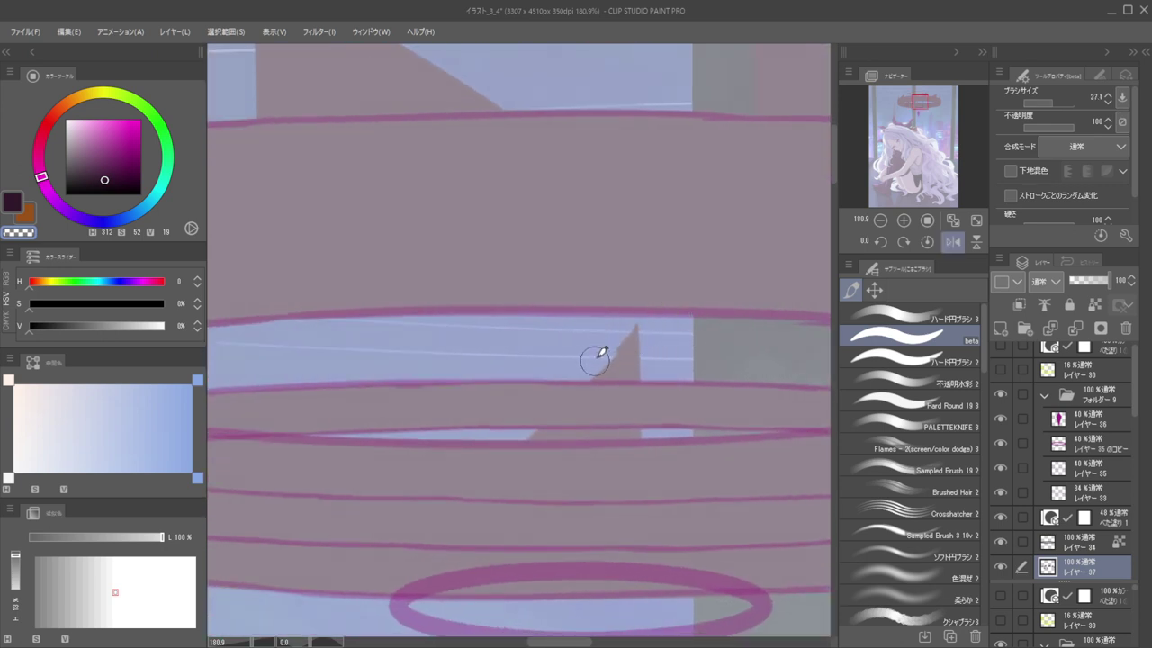
scroll(640, 312, "down", 4)
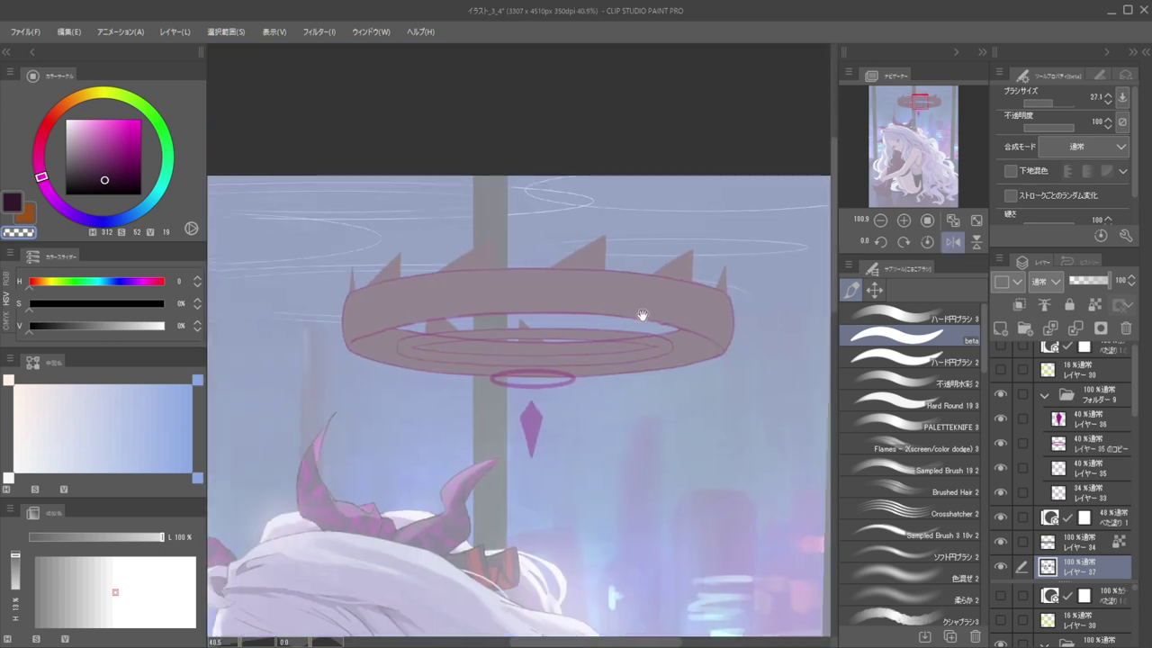
left_click_drag(664, 313, 764, 324)
key("ctrl+shift")
left_click(874, 290)
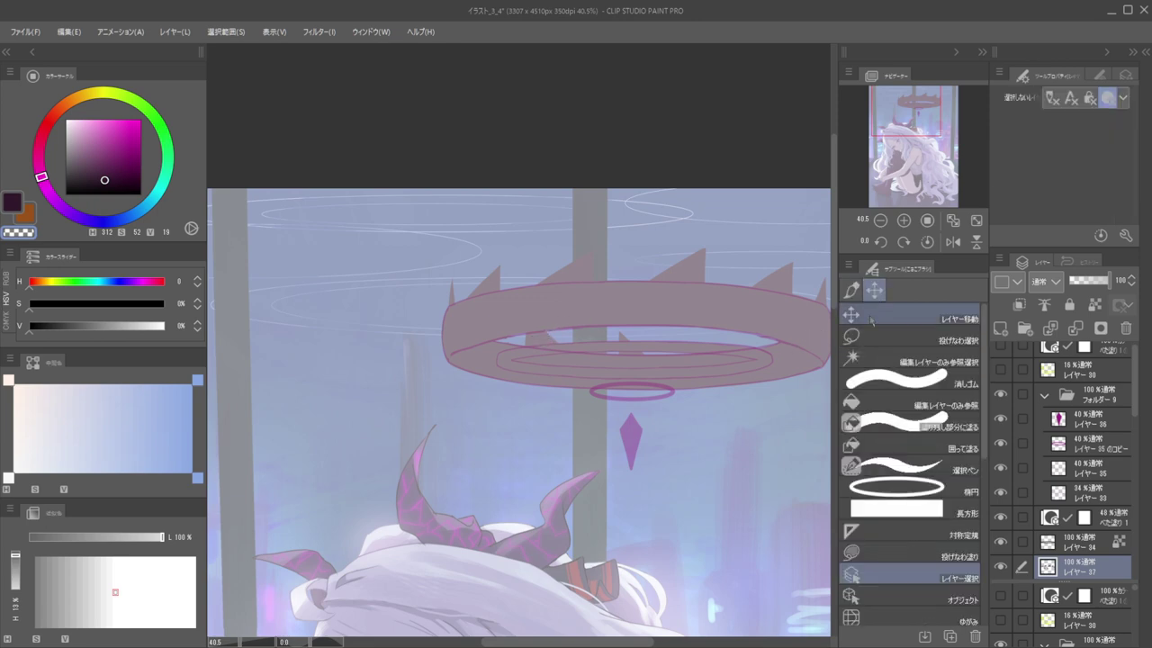
left_click(878, 335)
mouse_move(529, 362)
left_mouse_down()
mouse_move(506, 317)
mouse_move(575, 355)
left_mouse_up()
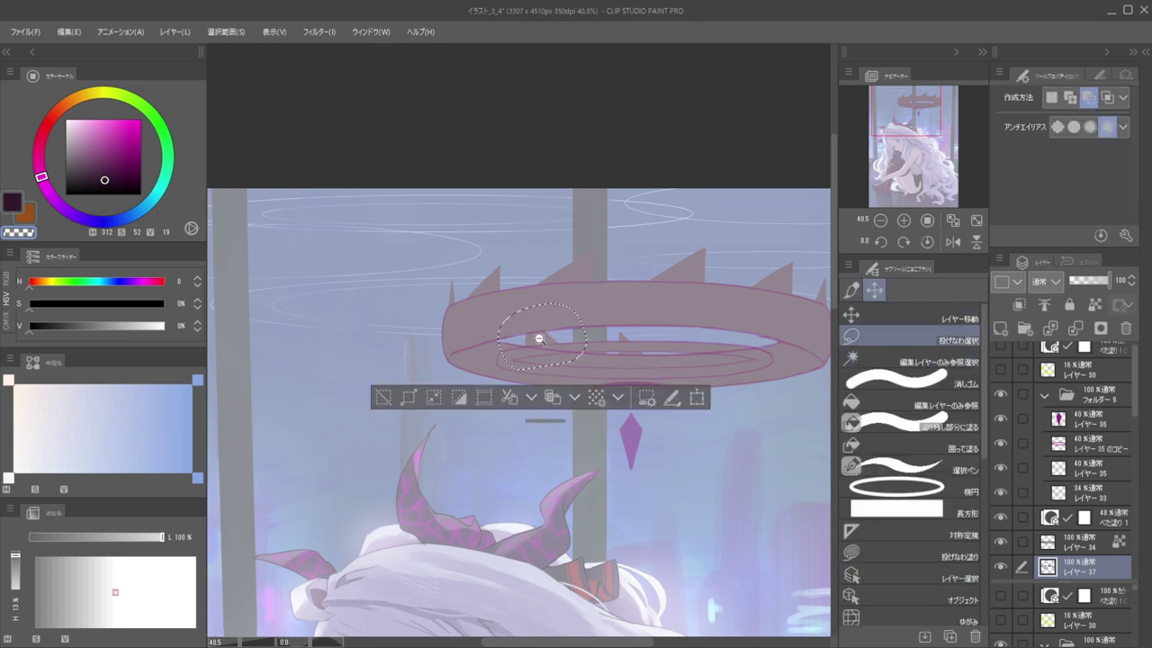
scroll(546, 334, "up", 3)
key("ctrl+t")
left_click_drag(540, 270, 544, 281)
key("Return")
key("ctrl+d")
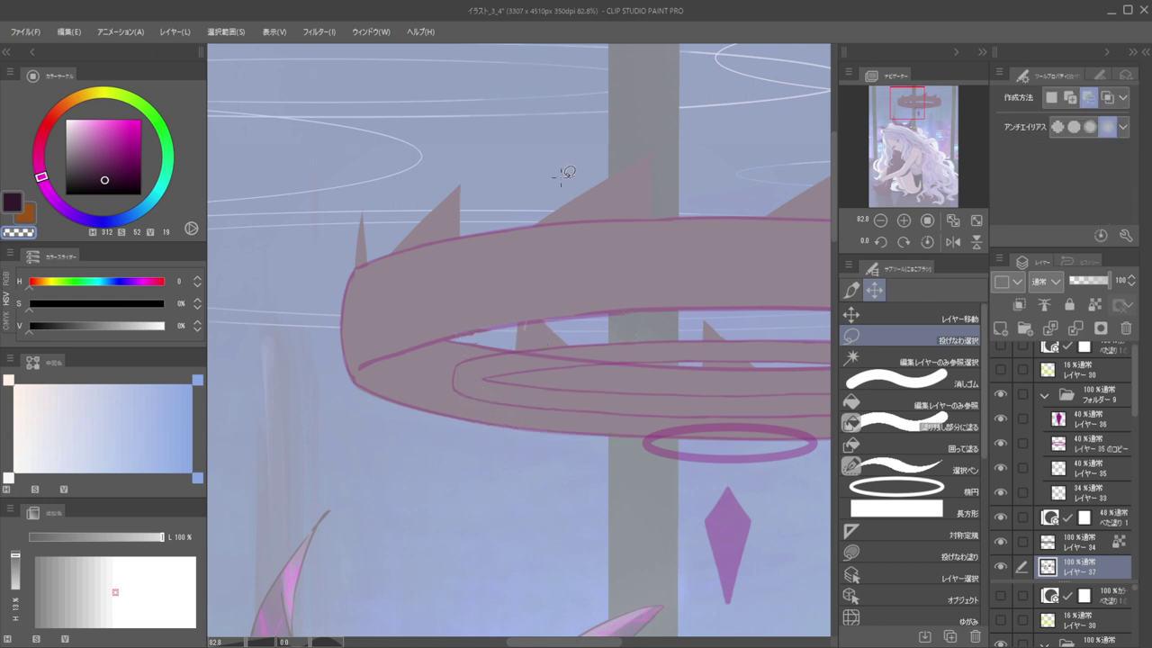
key("h")
mouse_move(598, 310)
left_mouse_down()
mouse_move(714, 303)
mouse_move(687, 385)
mouse_move(689, 486)
left_mouse_up()
scroll(635, 314, "up", 4)
key("b")
key("c")
key("c")
left_click_drag(667, 335, 677, 416)
key("bracketleft")
key("c")
left_click_drag(650, 335, 652, 441)
key("ctrl+z")
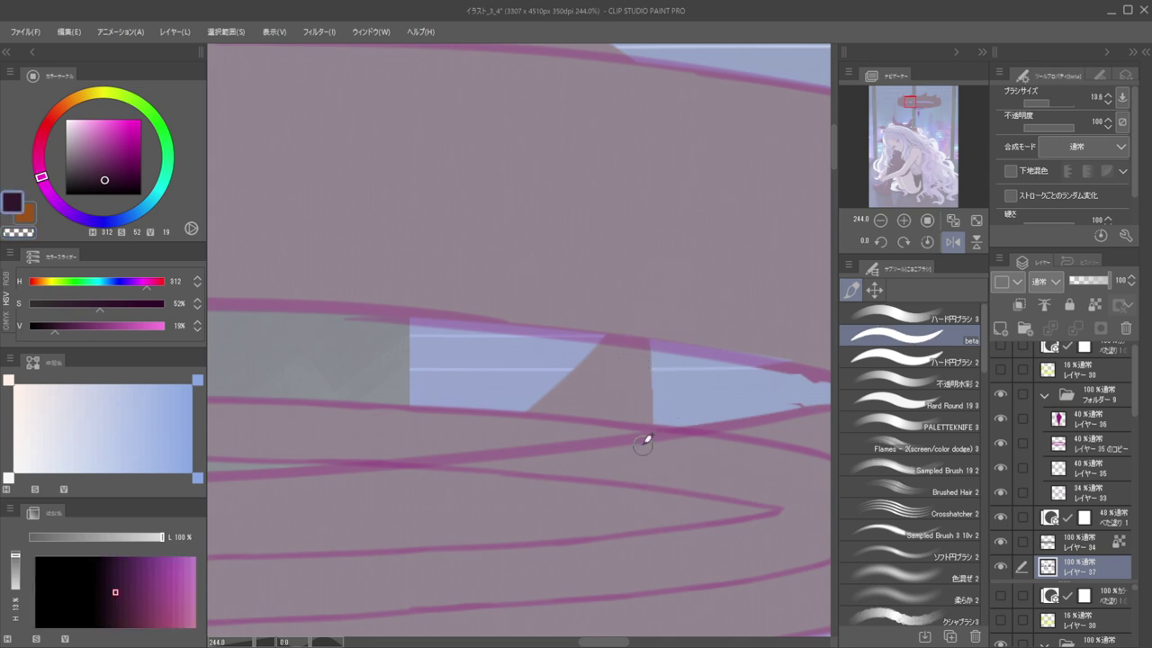
scroll(629, 307, "down", 7)
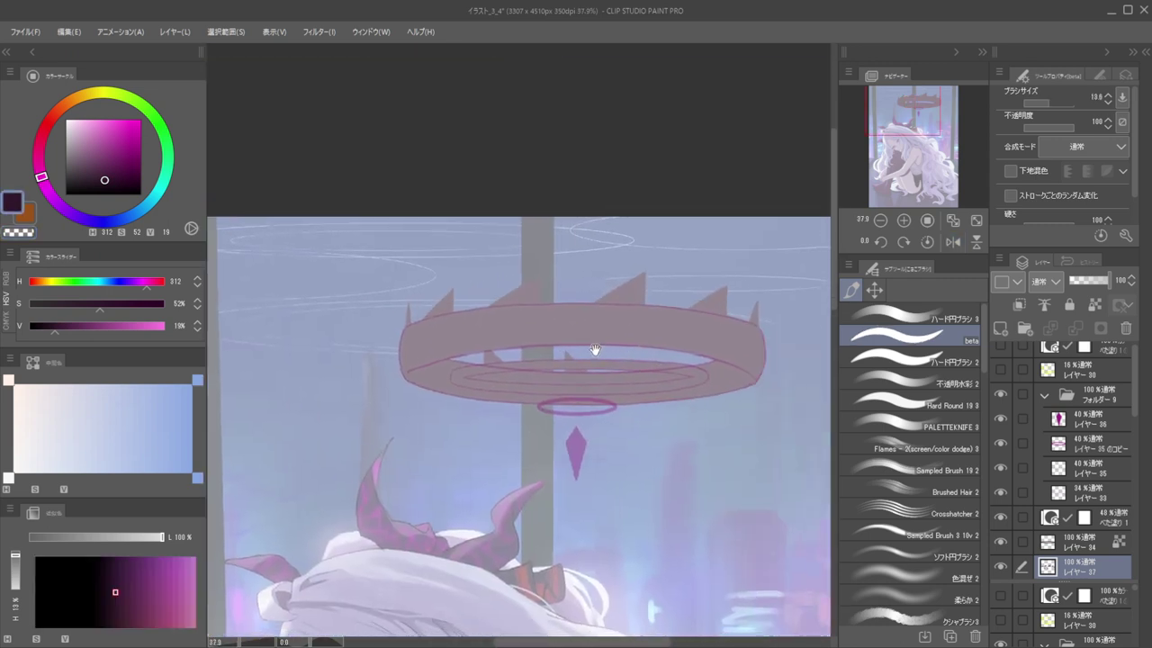
left_click(874, 291)
left_click(910, 337)
mouse_move(529, 373)
left_mouse_down()
mouse_move(556, 385)
mouse_move(549, 341)
mouse_move(584, 322)
left_mouse_up()
key("ctrl+t")
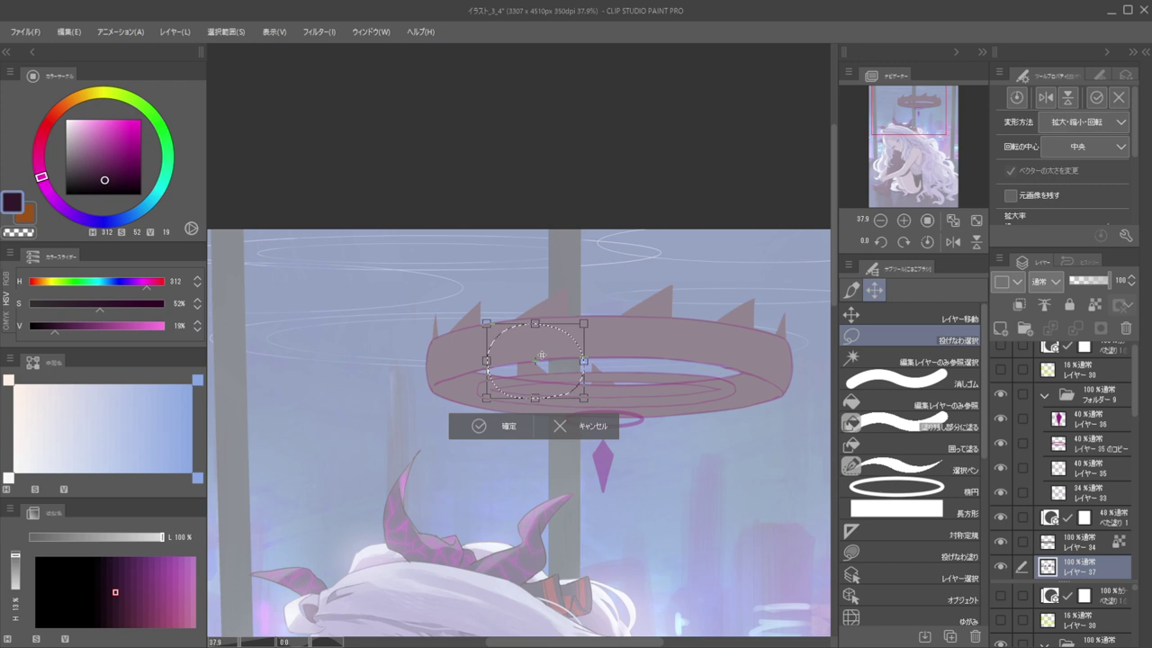
left_click_drag(547, 378, 527, 361)
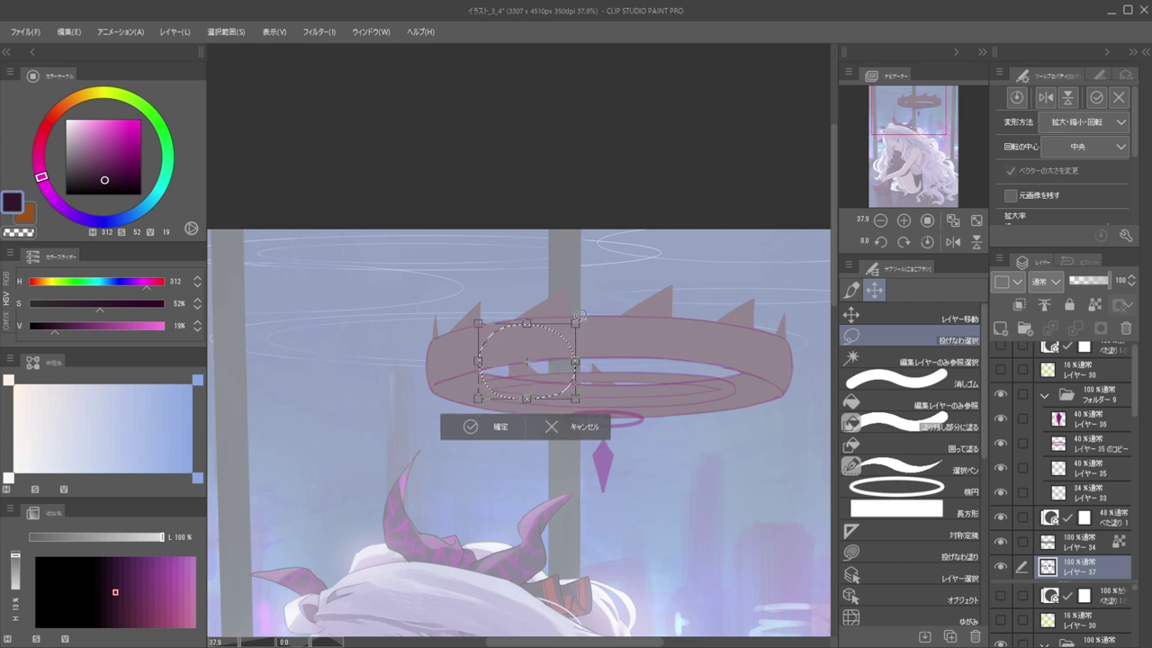
key("Return")
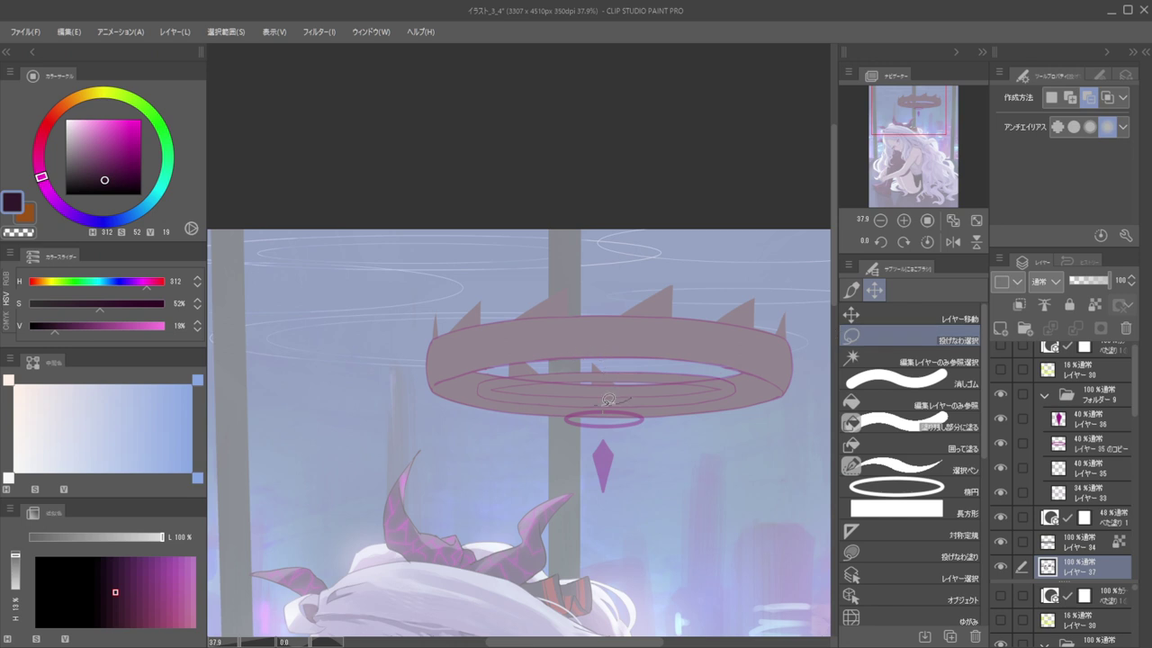
key("ctrl+t")
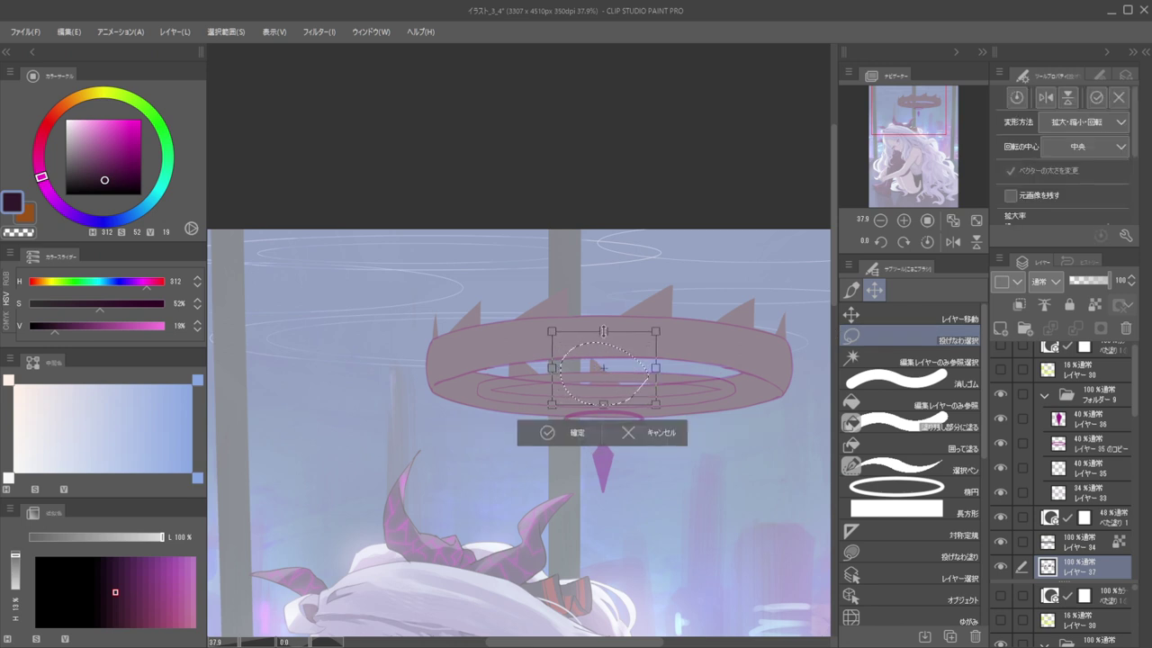
mouse_move(655, 367)
left_mouse_down()
mouse_move(671, 367)
mouse_move(655, 367)
left_mouse_up()
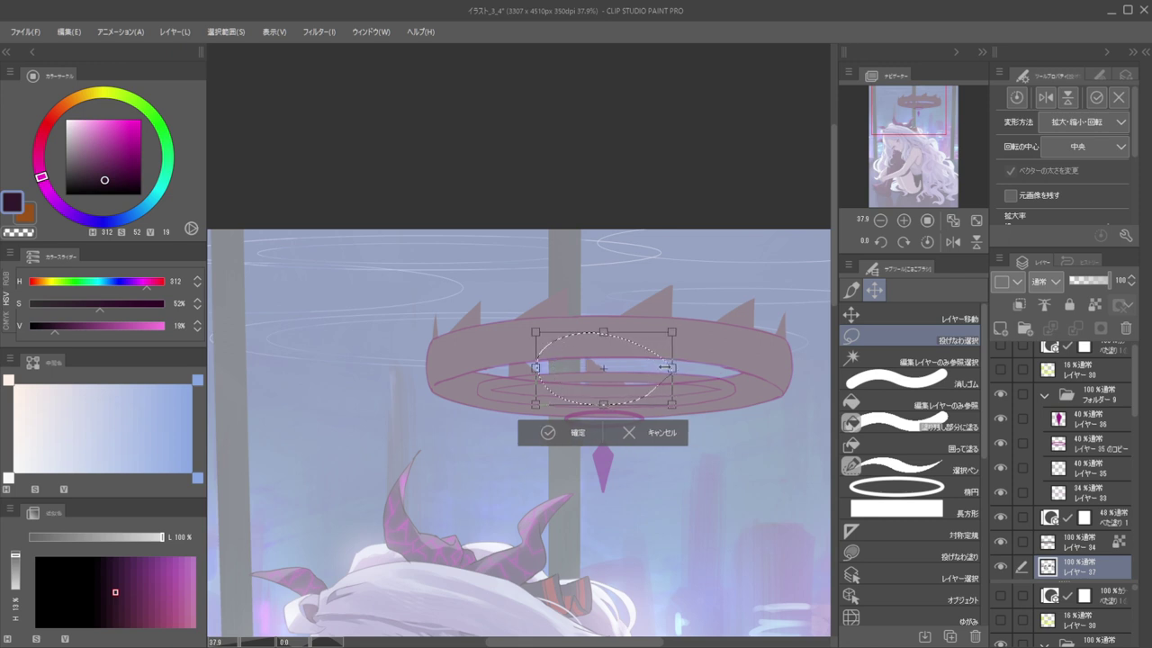
key("Return")
key("ctrl+d")
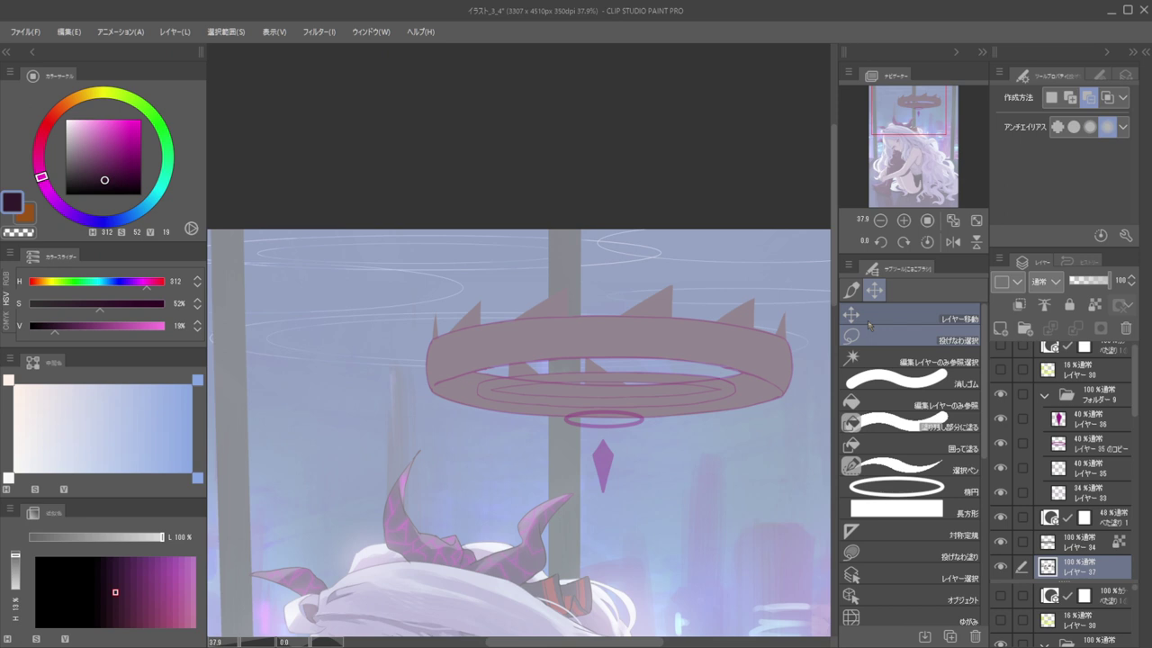
mouse_move(577, 345)
left_mouse_down()
mouse_move(641, 402)
mouse_move(613, 383)
left_mouse_up()
key("k")
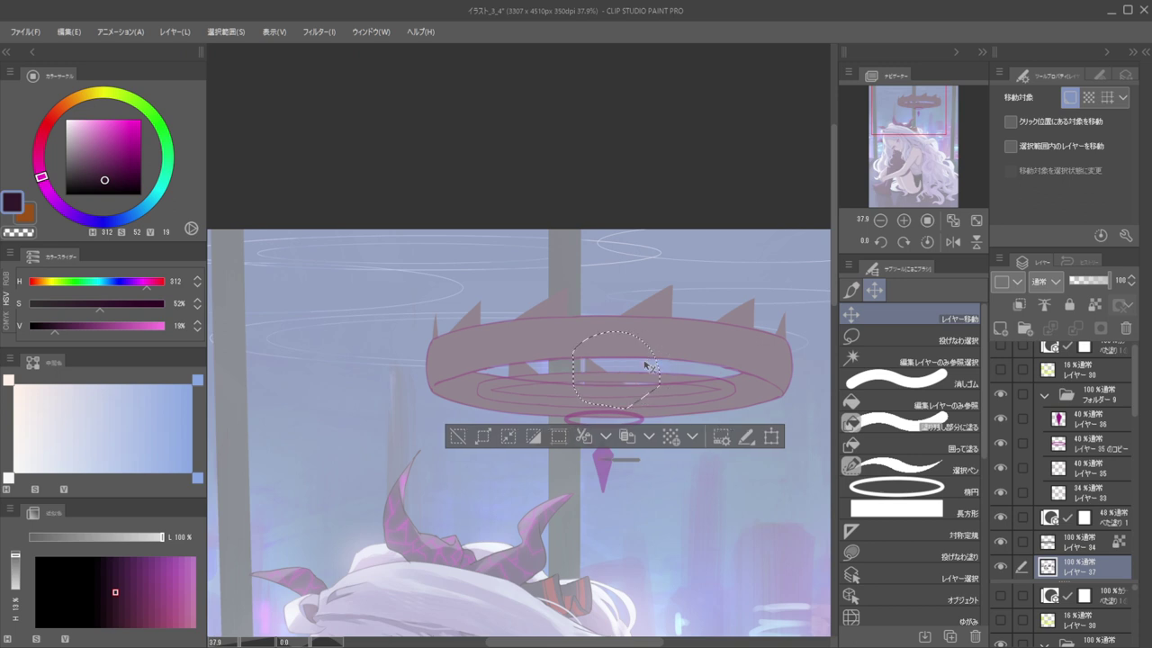
key("ctrl+d")
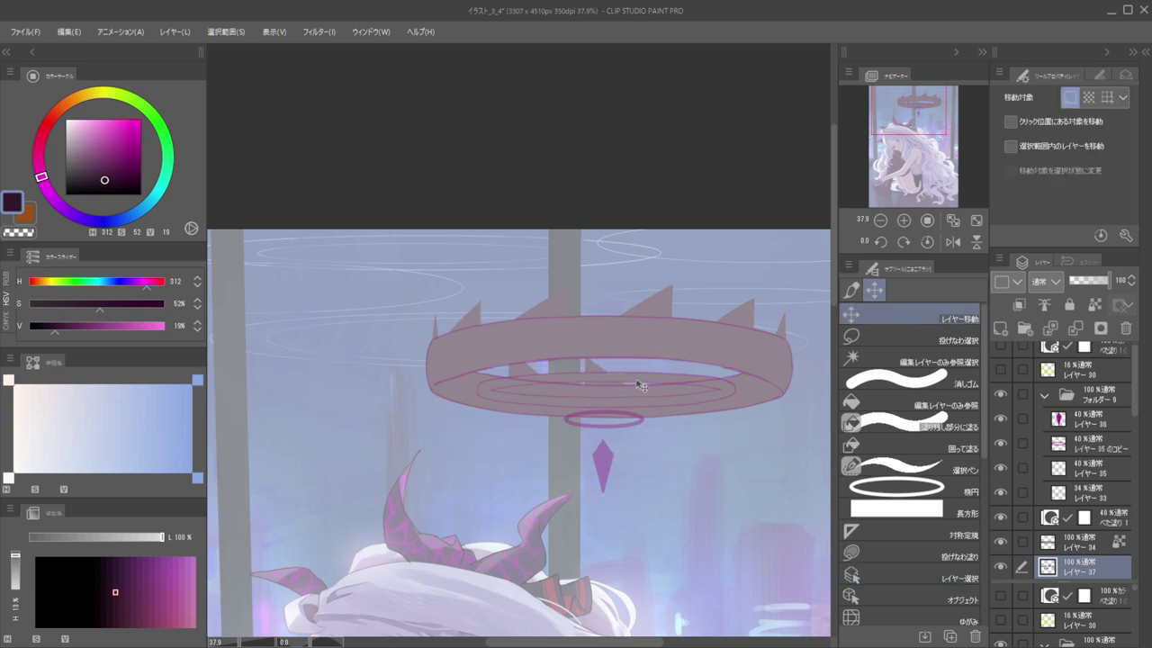
key("ctrl+t")
left_click(636, 431)
left_click(910, 336)
mouse_move(587, 412)
left_mouse_down()
mouse_move(617, 350)
mouse_move(644, 386)
left_mouse_up()
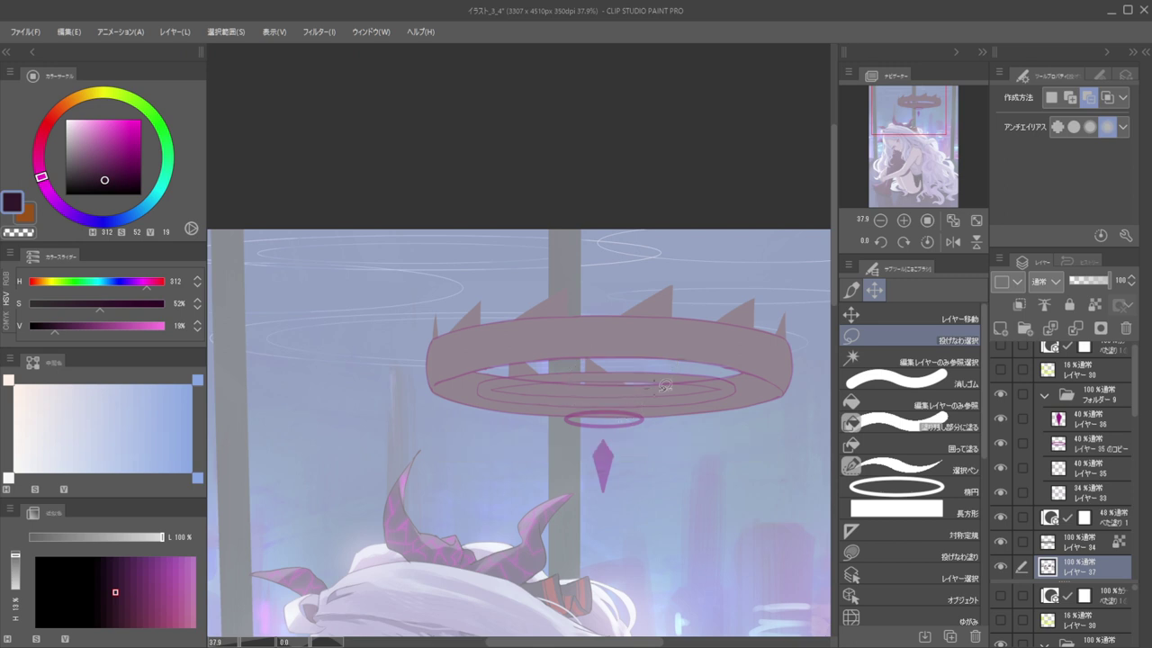
mouse_move(602, 334)
left_mouse_down()
mouse_move(641, 389)
mouse_move(604, 378)
mouse_move(619, 369)
left_mouse_up()
key("k")
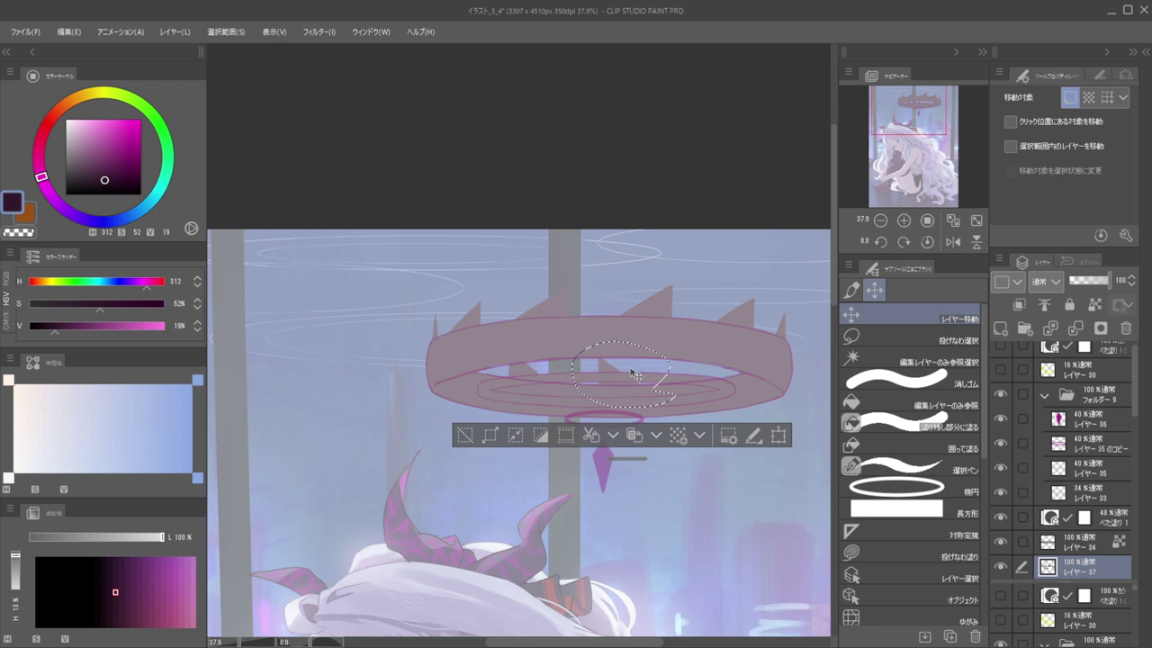
key("ctrl+d")
key("ctrl+shift")
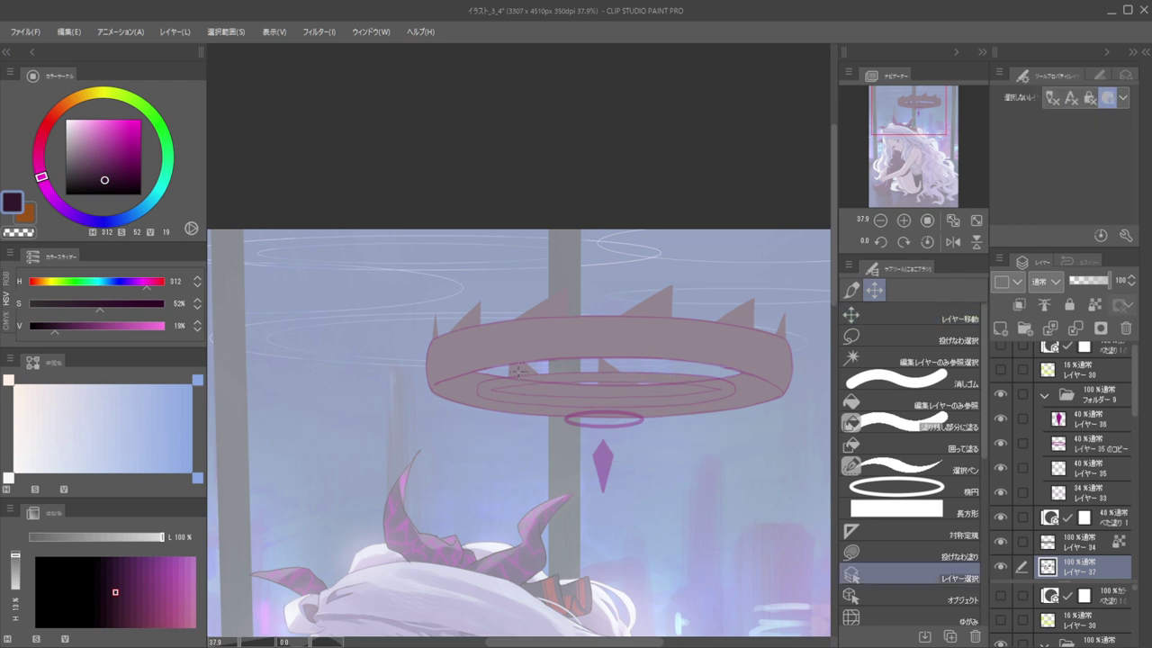
key("m")
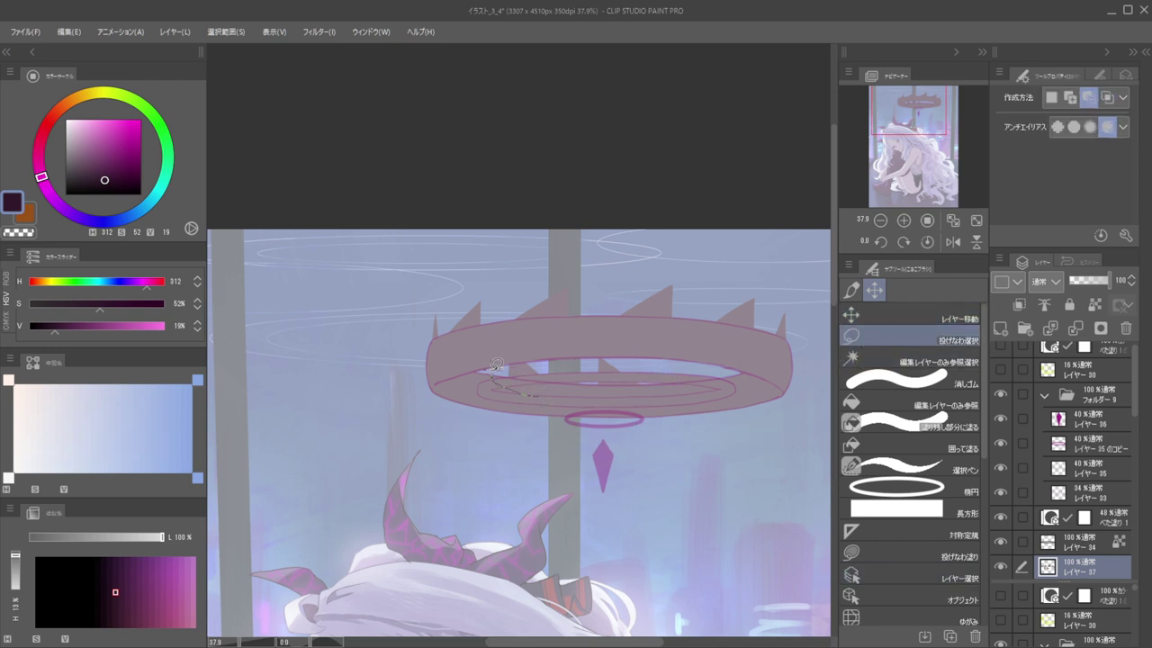
mouse_move(569, 396)
left_mouse_down()
mouse_move(538, 410)
mouse_move(571, 380)
mouse_move(697, 386)
left_mouse_up()
key("v")
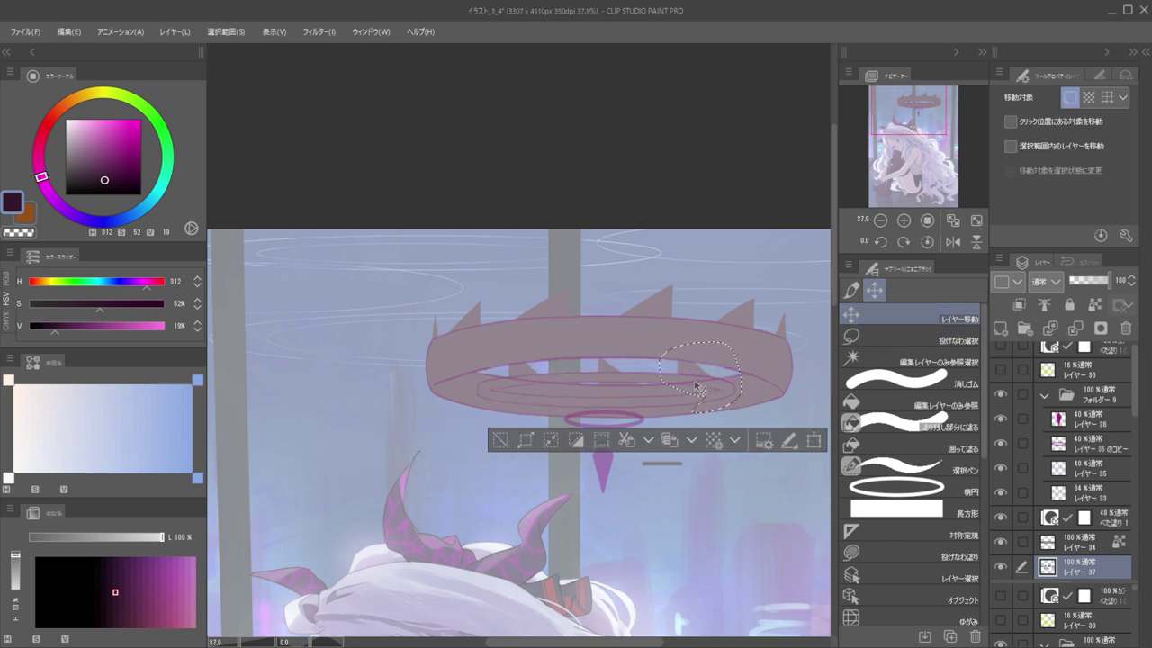
key("ctrl+d")
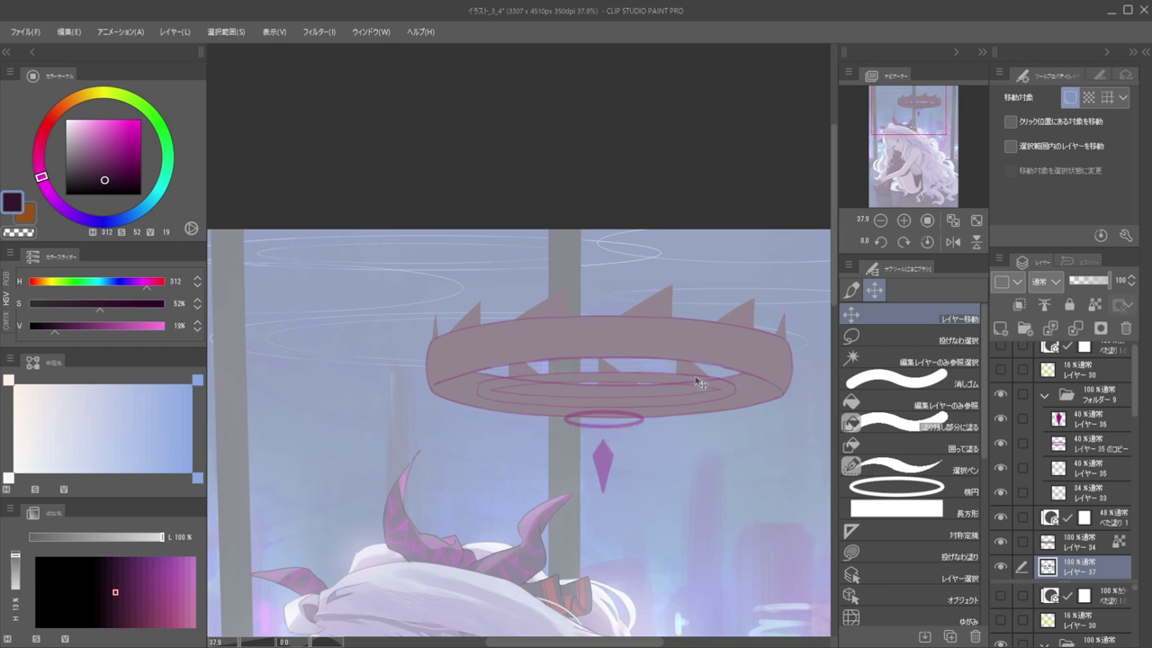
left_click(887, 338)
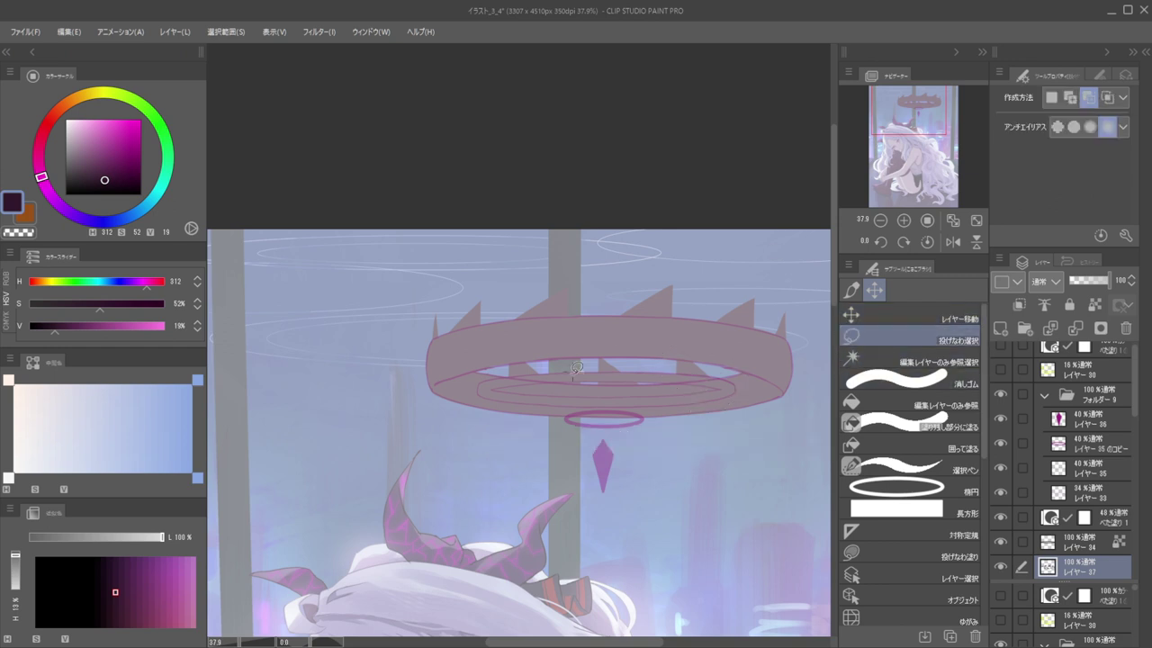
left_click_drag(523, 389, 520, 375)
left_click(909, 318)
key("ctrl+d")
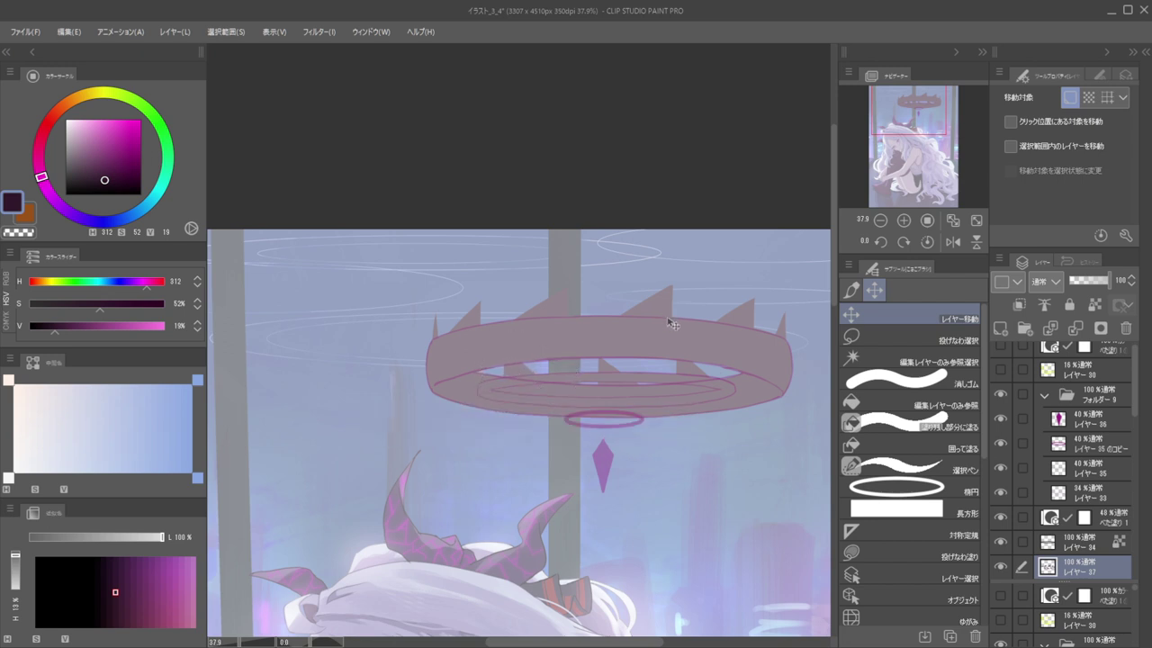
left_click(909, 339)
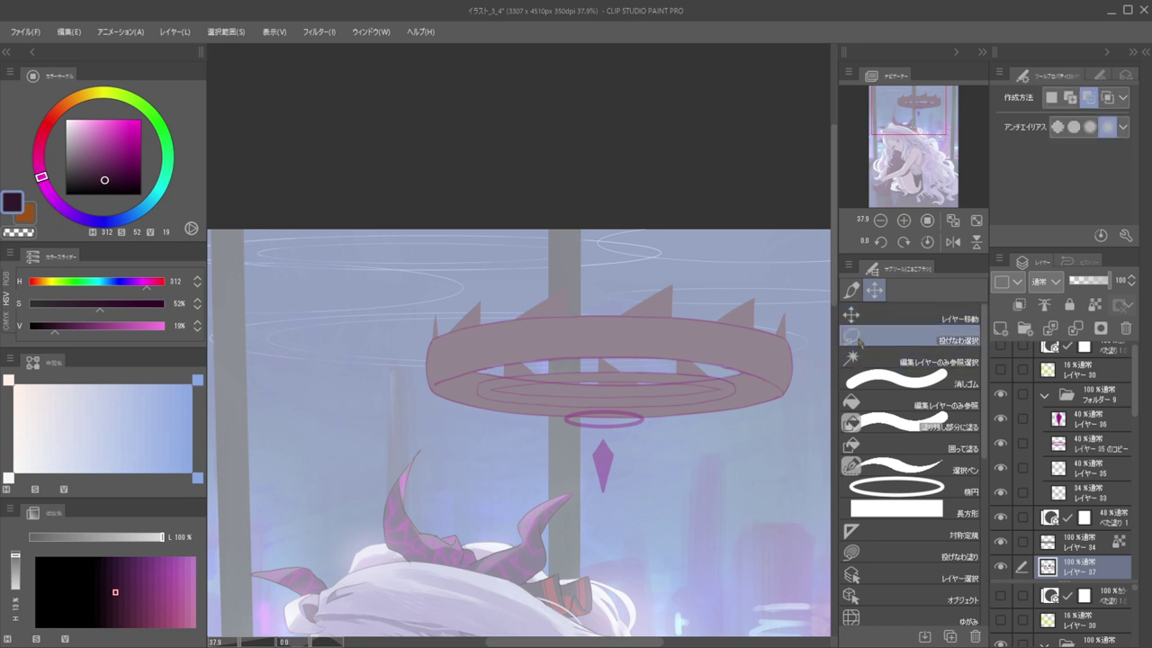
left_click_drag(644, 332, 639, 405)
left_click(851, 316)
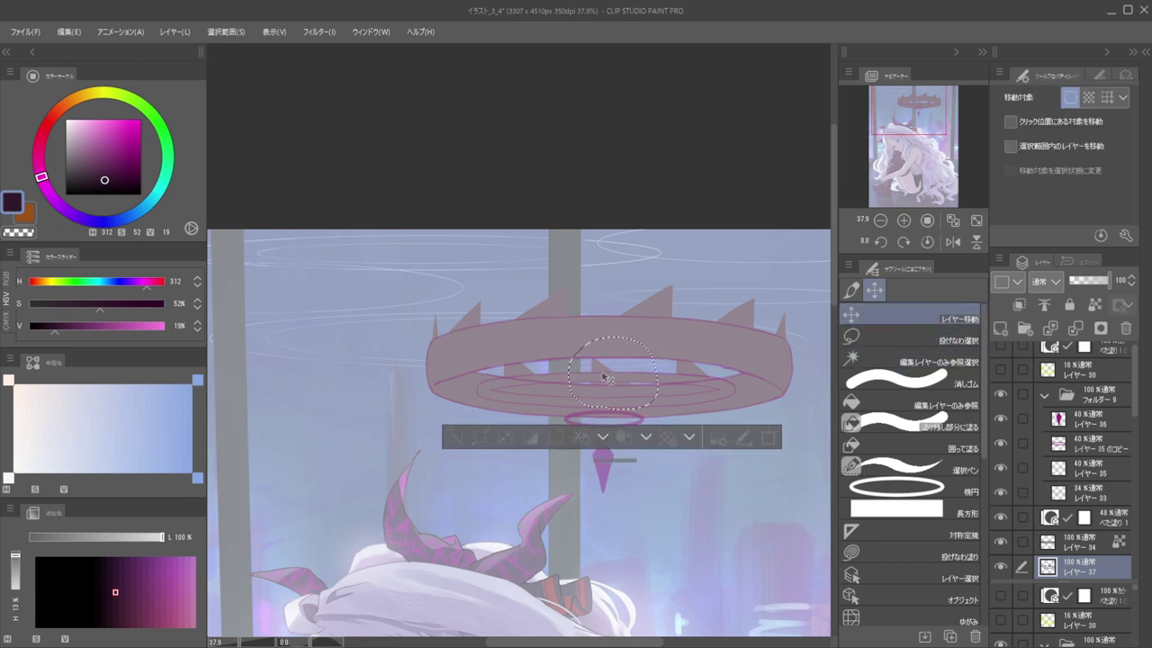
key("ctrl+d")
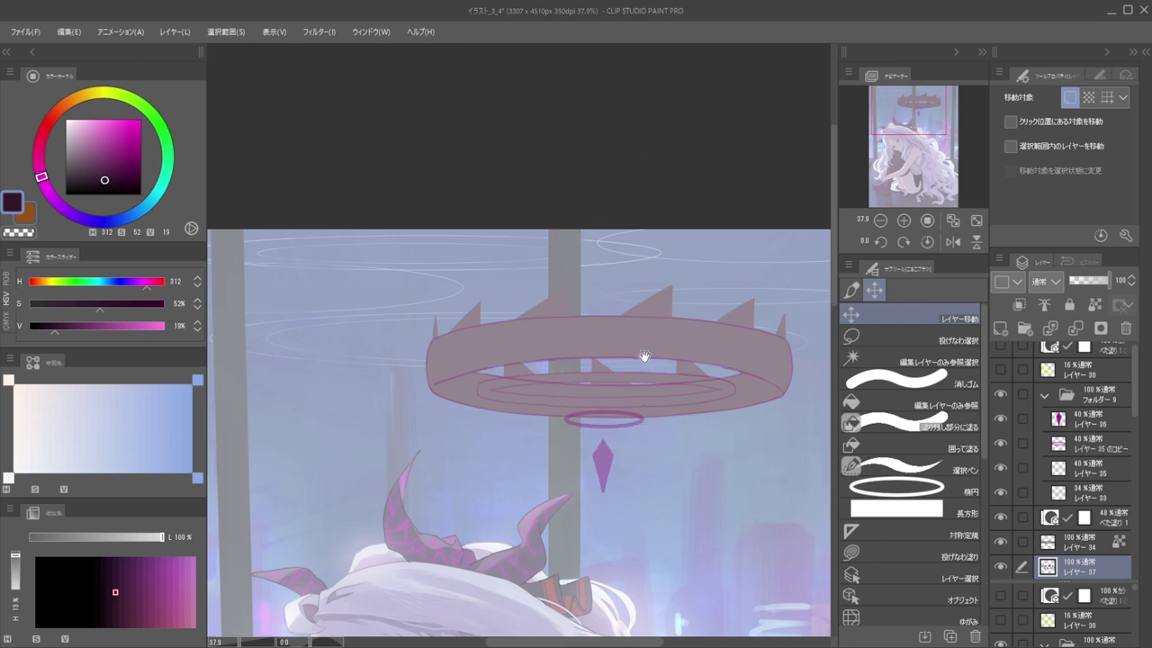
scroll(647, 356, "up", 4)
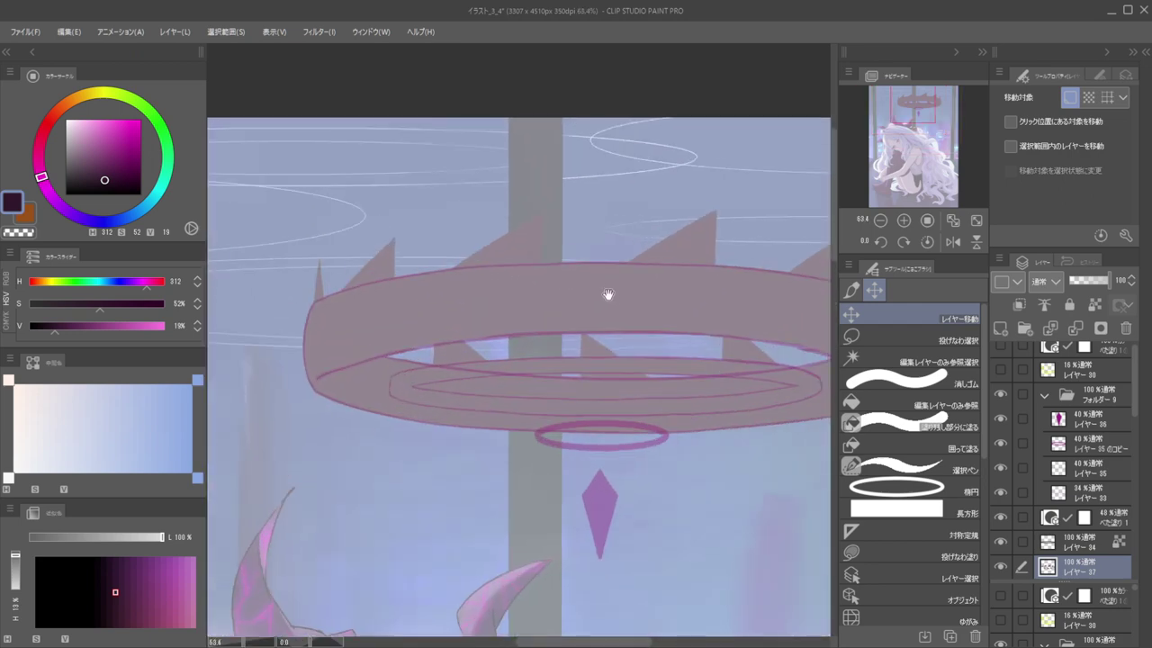
scroll(608, 293, "down", 1)
scroll(609, 339, "down", 4)
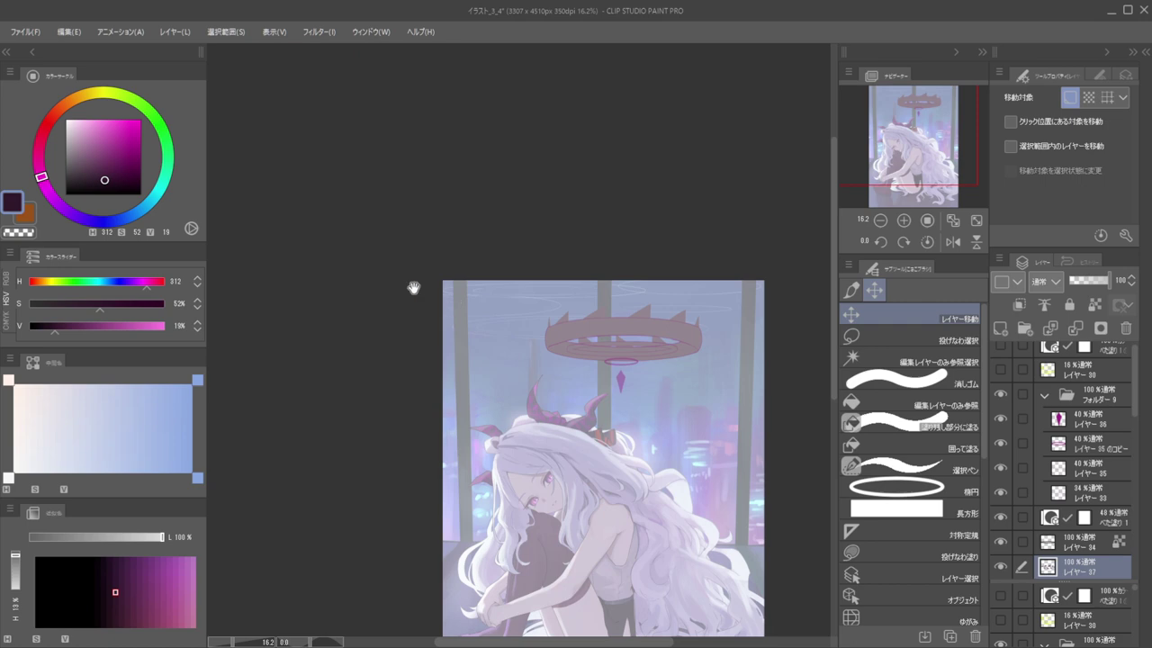
Pick the crystal pendant's layer and sample its magenta colour
scroll(653, 398, "up", 3)
left_click_drag(653, 398, 702, 430)
left_click(698, 450, "ctrl+shift")
left_click(699, 440, "alt")
left_click_drag(657, 389, 555, 346)
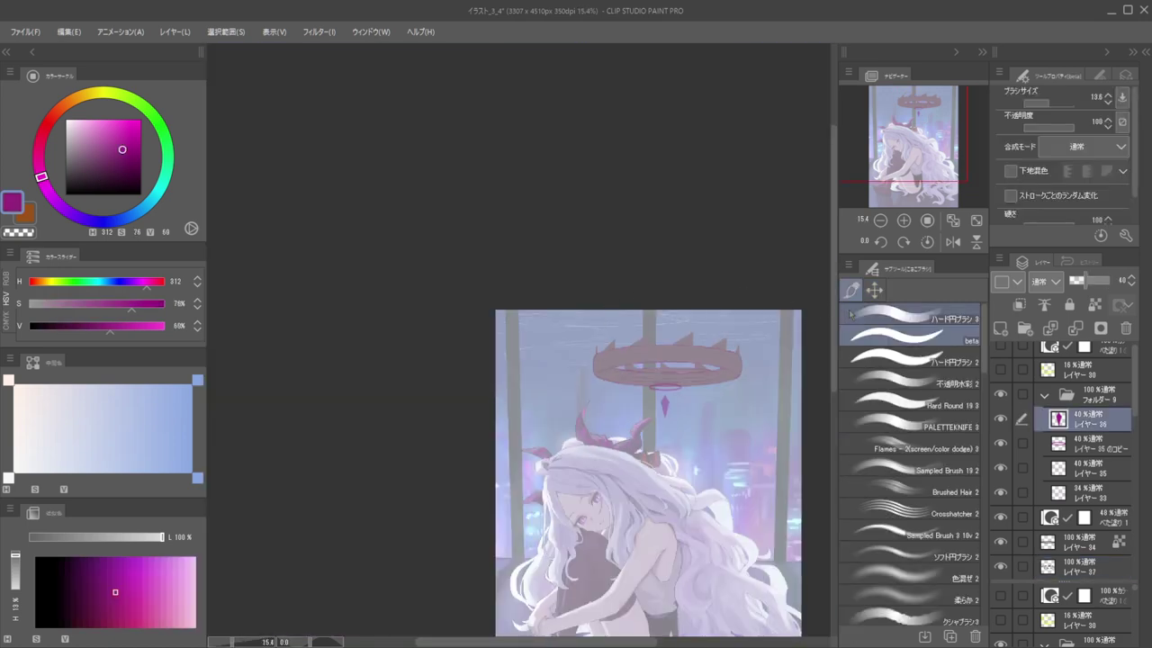
Lasso-select the crystal pendant with the freehand selection tool
left_click(874, 291)
left_click(886, 339)
mouse_move(672, 412)
left_mouse_down()
mouse_move(694, 403)
mouse_move(654, 430)
left_mouse_up()
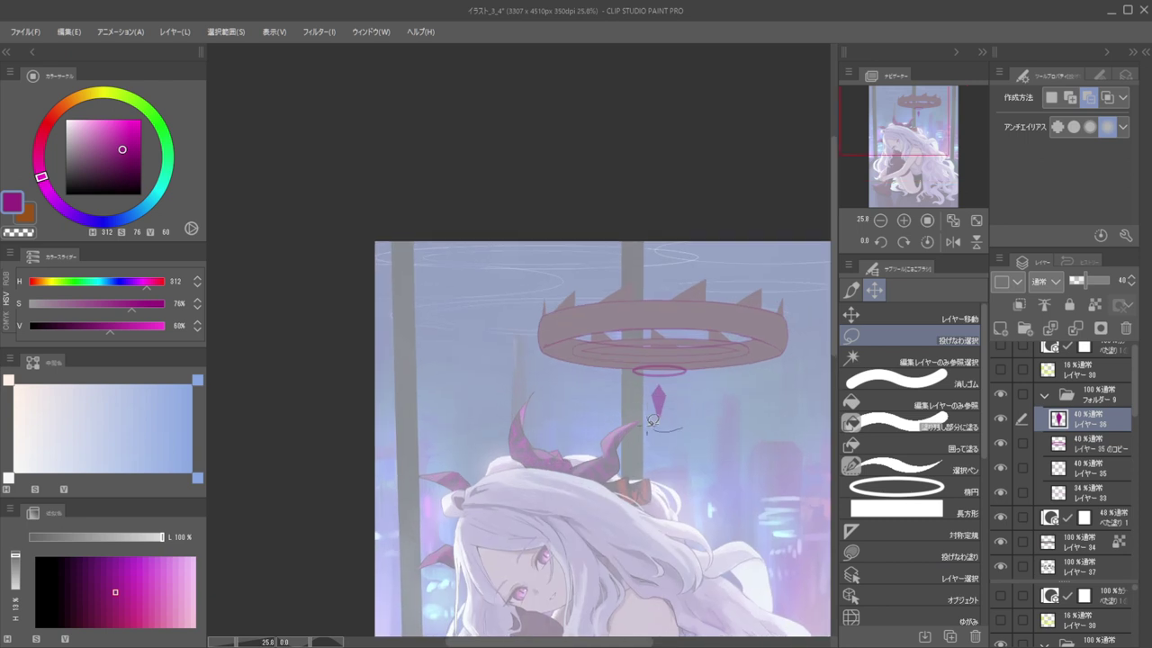
left_click_drag(665, 378, 688, 418)
key("ctrl+d")
left_click_drag(657, 378, 668, 374)
key("ctrl+d")
left_click_drag(689, 421, 644, 414)
mouse_move(669, 377)
left_mouse_down()
mouse_move(641, 398)
mouse_move(669, 374)
left_mouse_up()
key("ctrl+d")
Place a copy of the crystal up-left of the halo
scroll(673, 382, "up", 5)
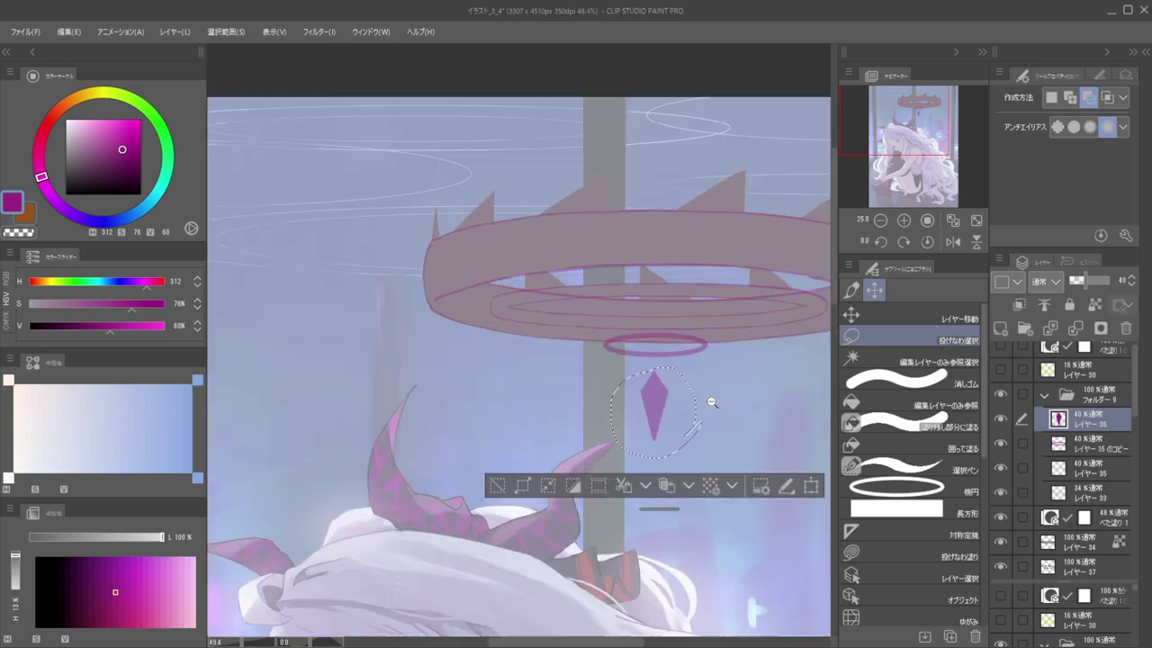
scroll(656, 330, "down", 5)
key("k")
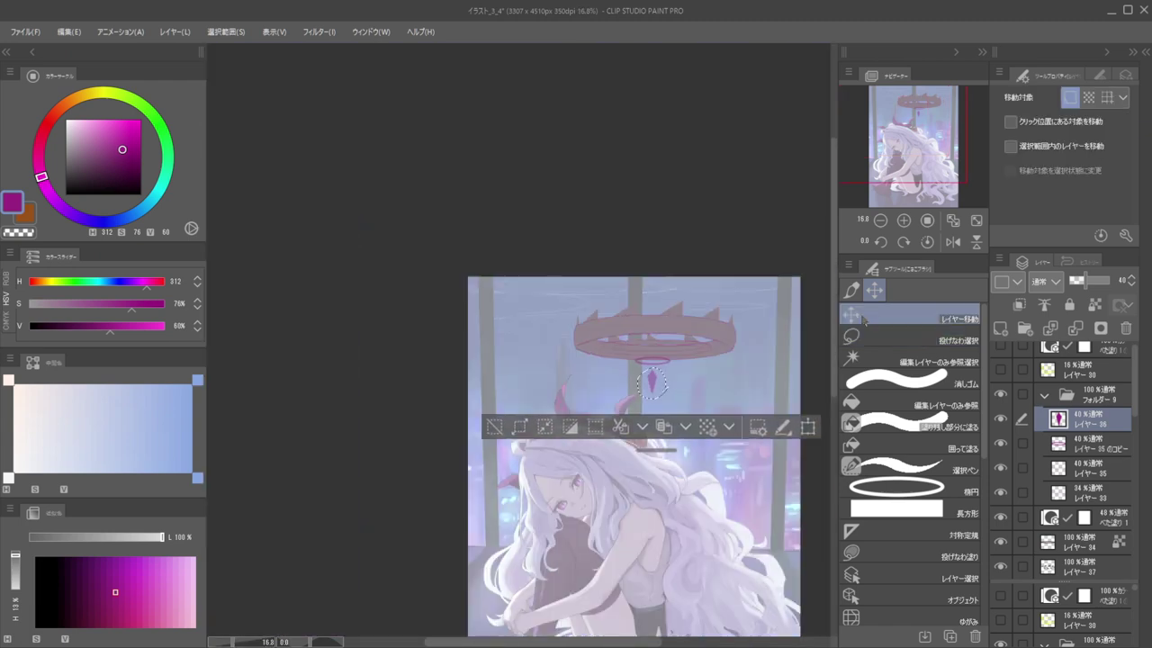
left_click_drag(567, 376, 551, 338)
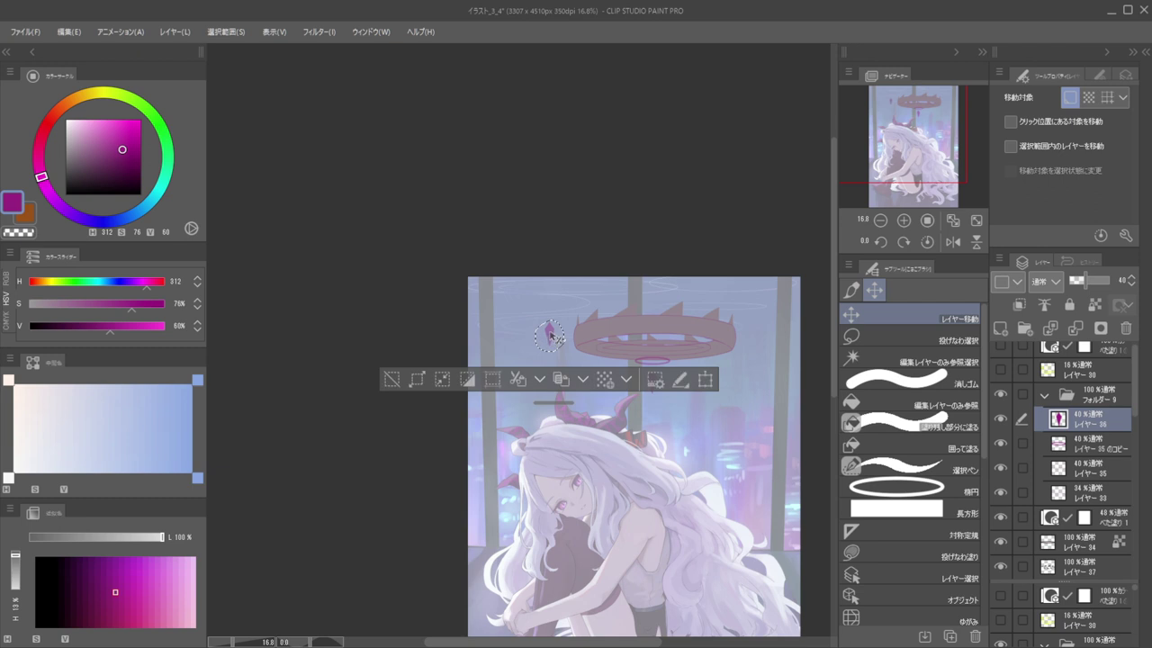
key("ctrl+t")
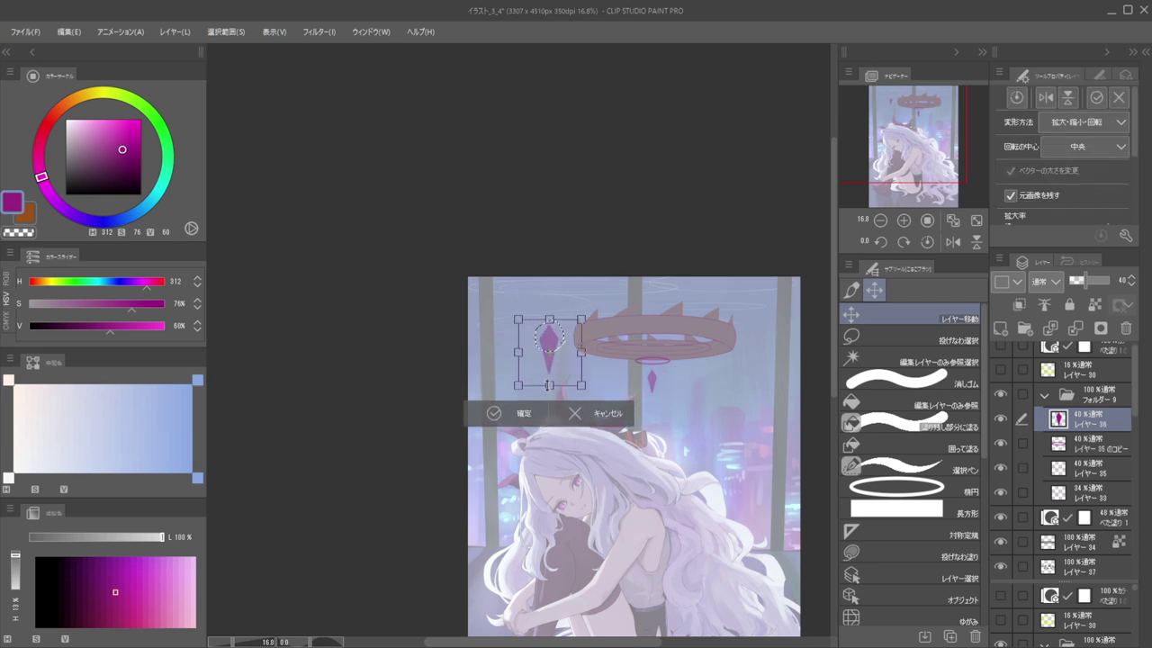
key("Return")
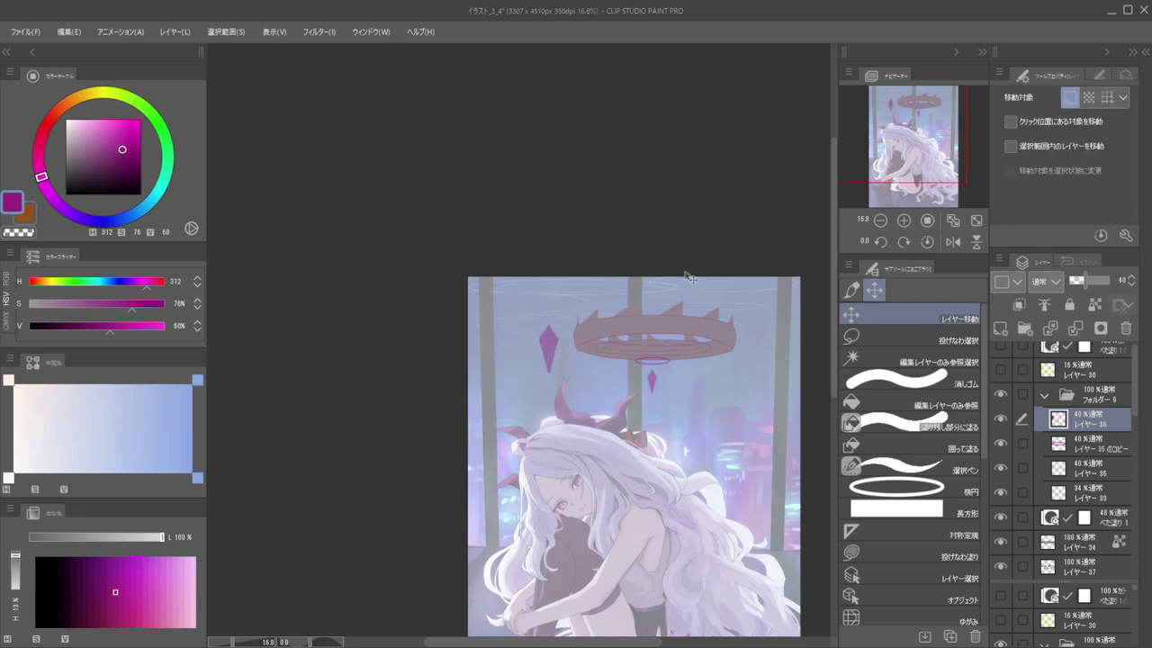
Rotate the upper-left crystal copy so it lies horizontally
left_click(900, 340)
left_click_drag(574, 315, 580, 332)
key("ctrl+t")
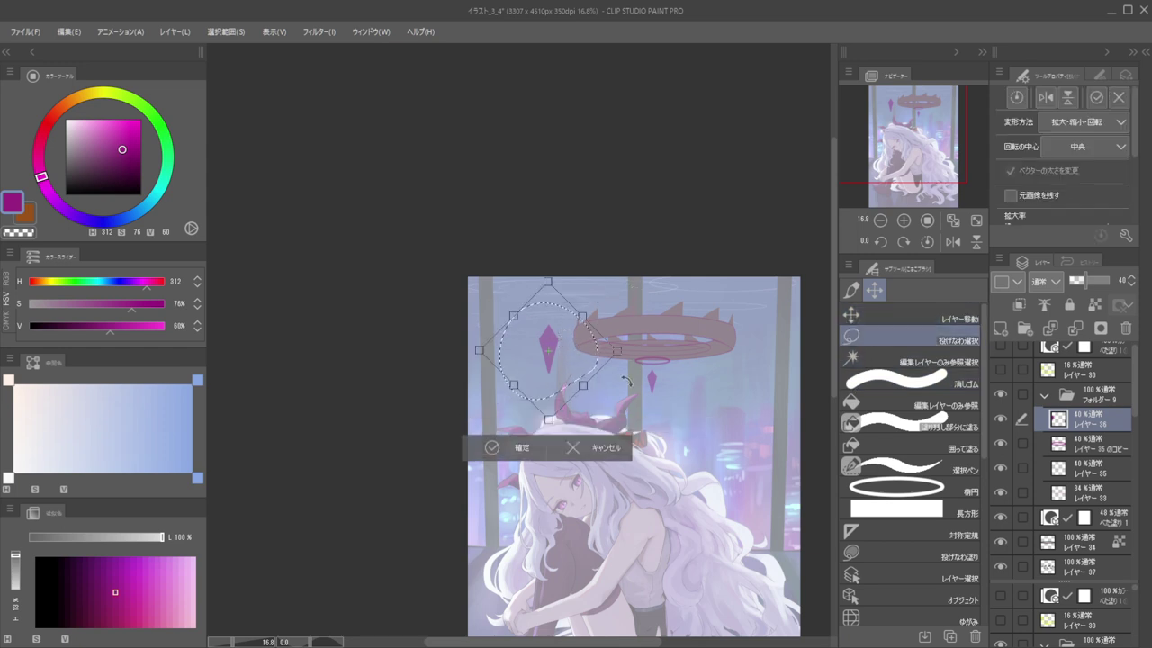
left_click_drag(619, 389, 553, 350)
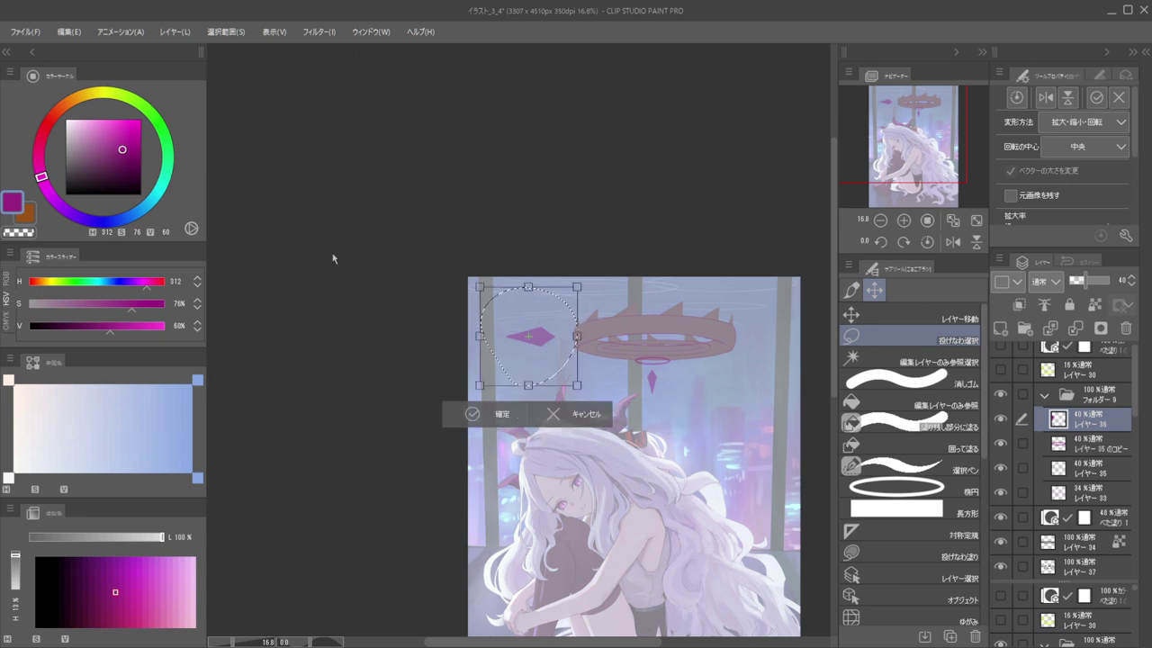
key("Return")
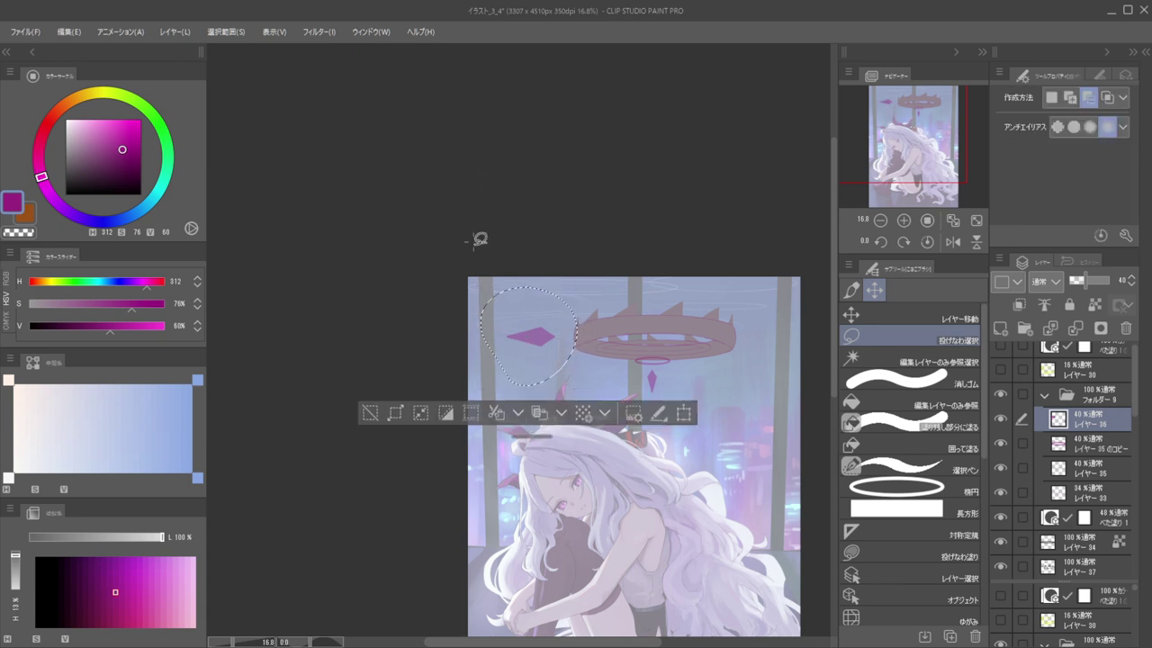
Adjust the horizontal crystal's transform box, keeping its original size
key("ctrl+t")
key("ctrl+space")
left_click_drag(525, 322, 537, 270)
left_click_drag(540, 187, 537, 222)
scroll(544, 254, "down", 5)
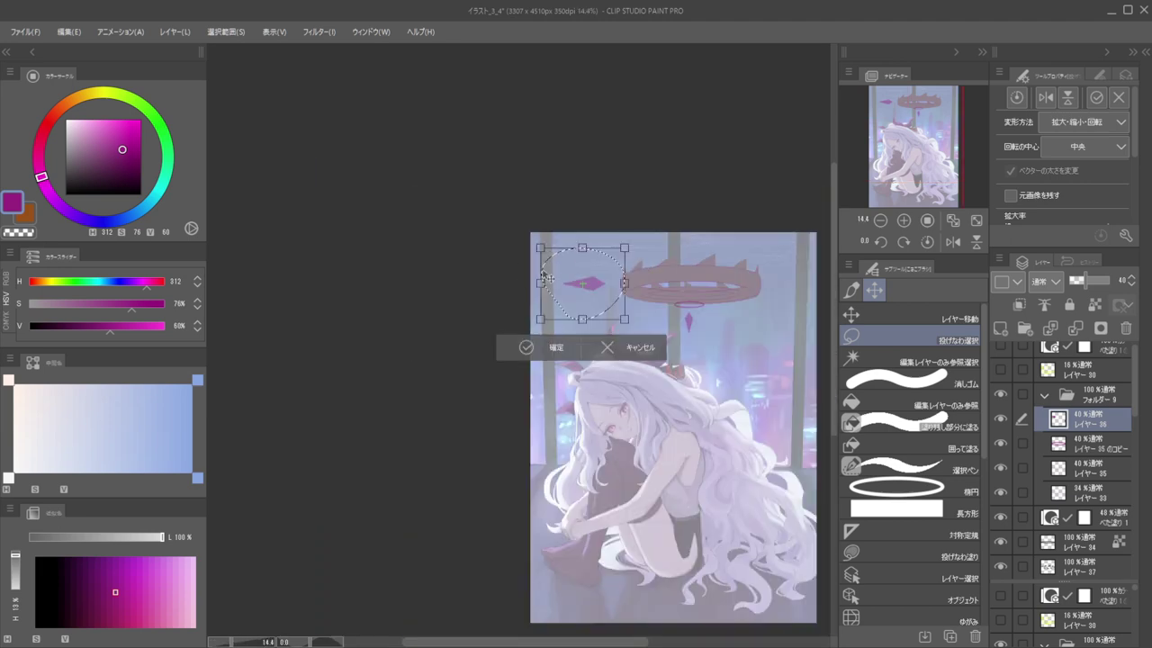
left_click_drag(600, 286, 548, 282)
key("ctrl+z")
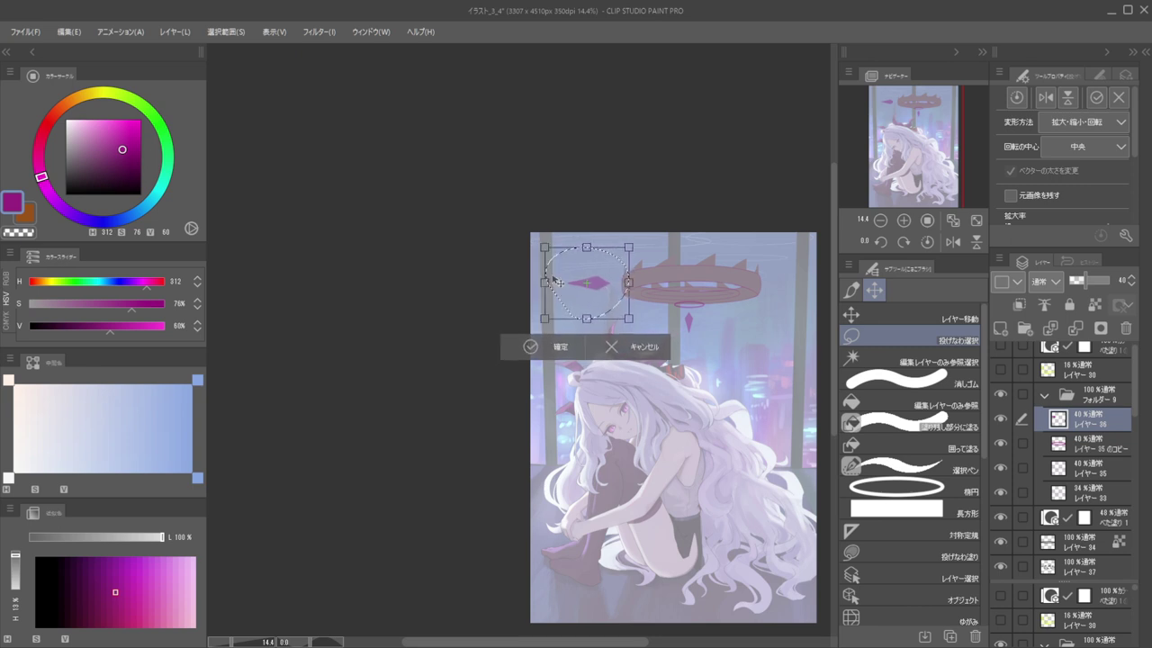
key("Return")
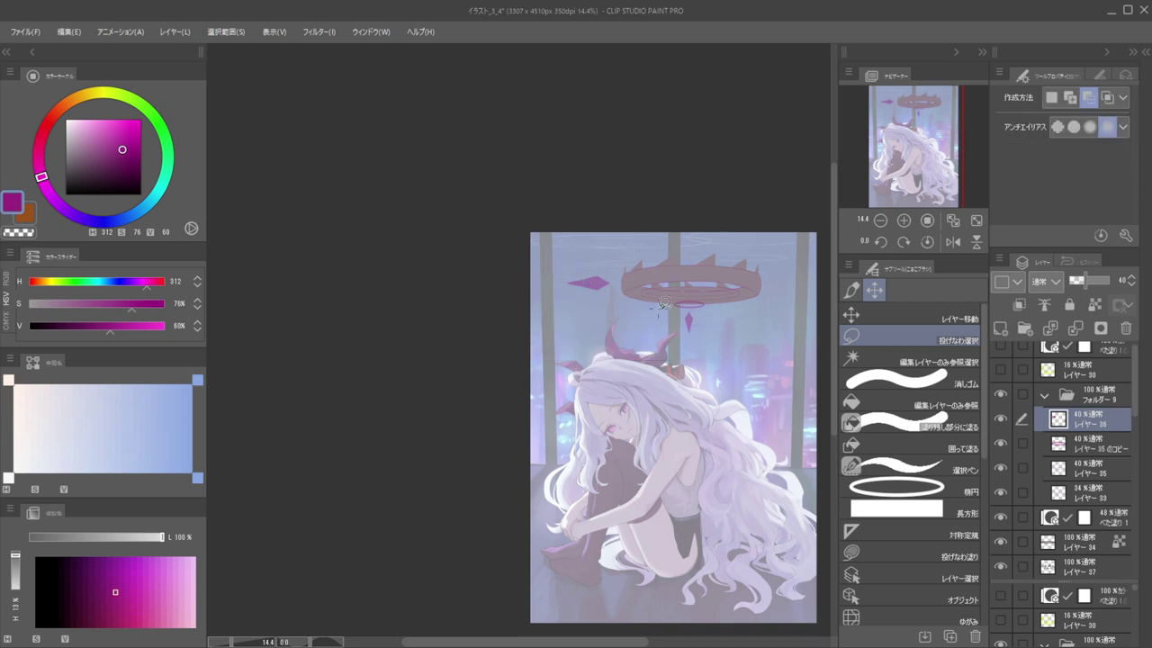
Move the horizontal crystal onto its own layer and make a right-side copy
left_click_drag(621, 290, 608, 290)
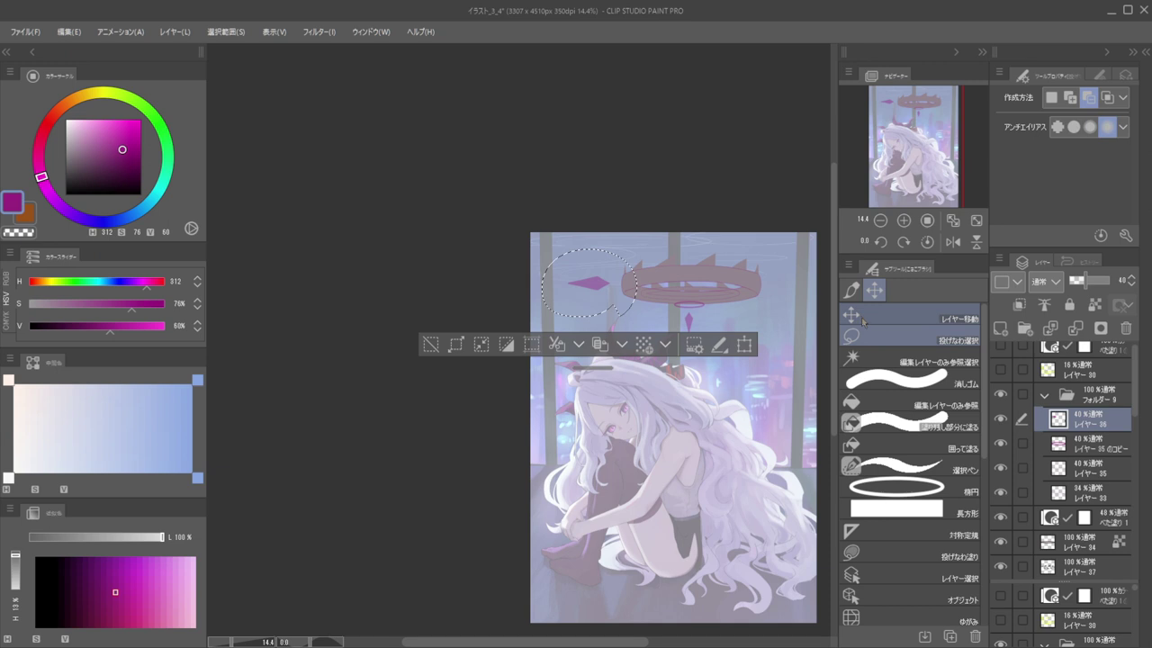
key("Delete")
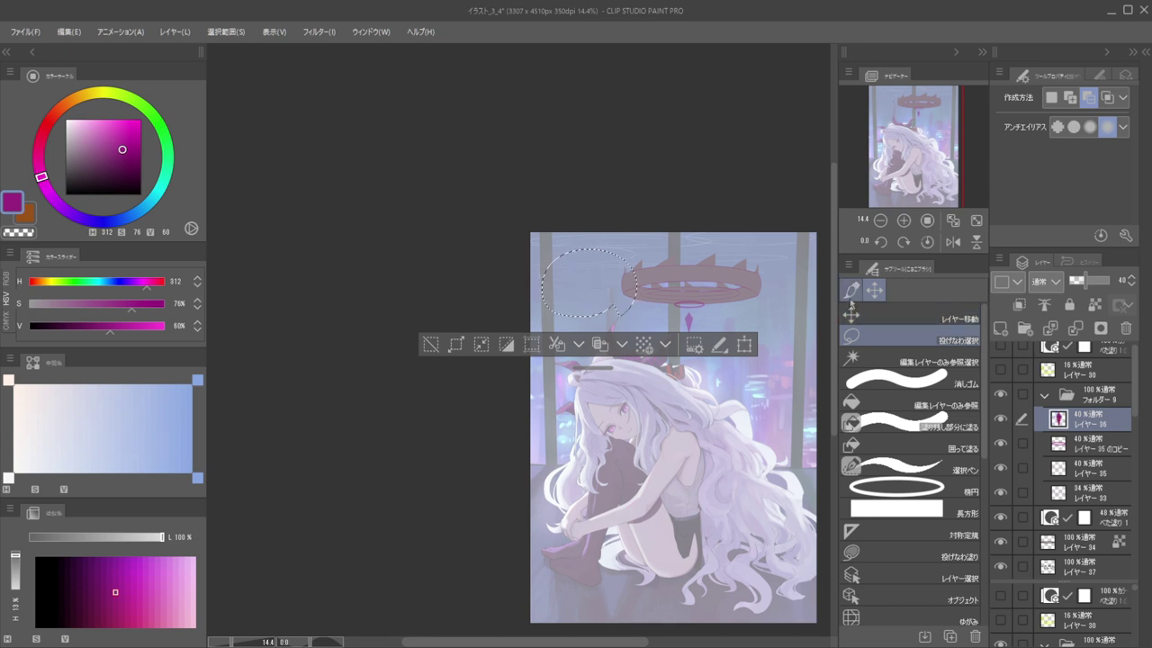
key("ctrl+v")
left_click_drag(634, 274, 747, 296)
left_click(876, 316)
left_click(69, 33)
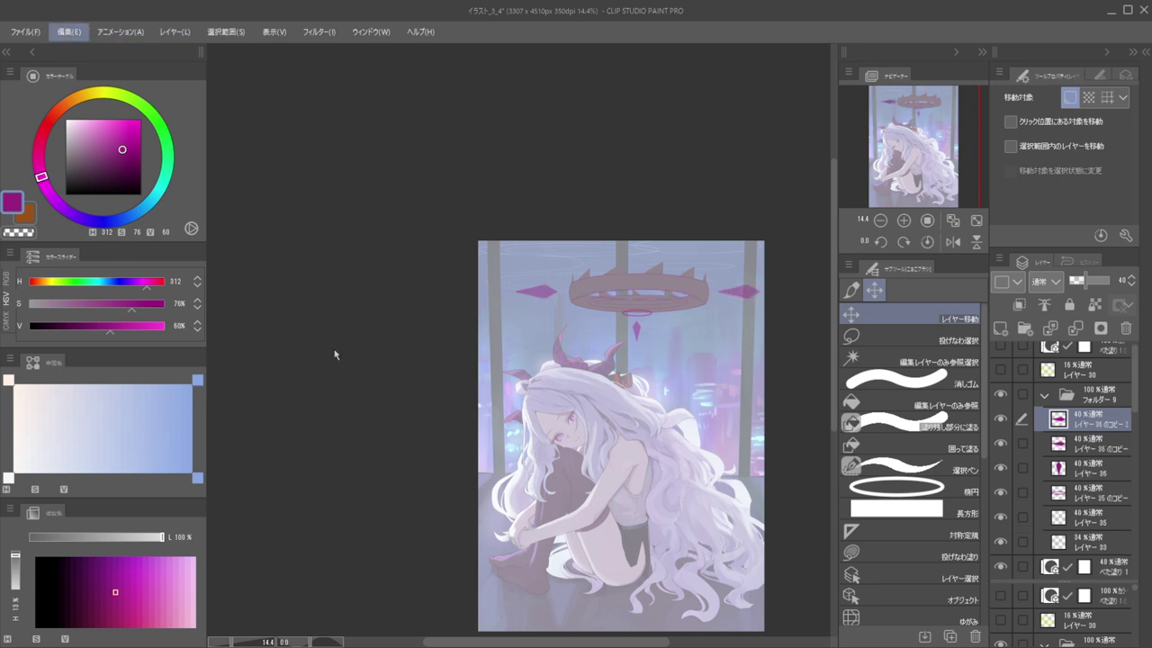
key("ctrl+t")
left_click(712, 333)
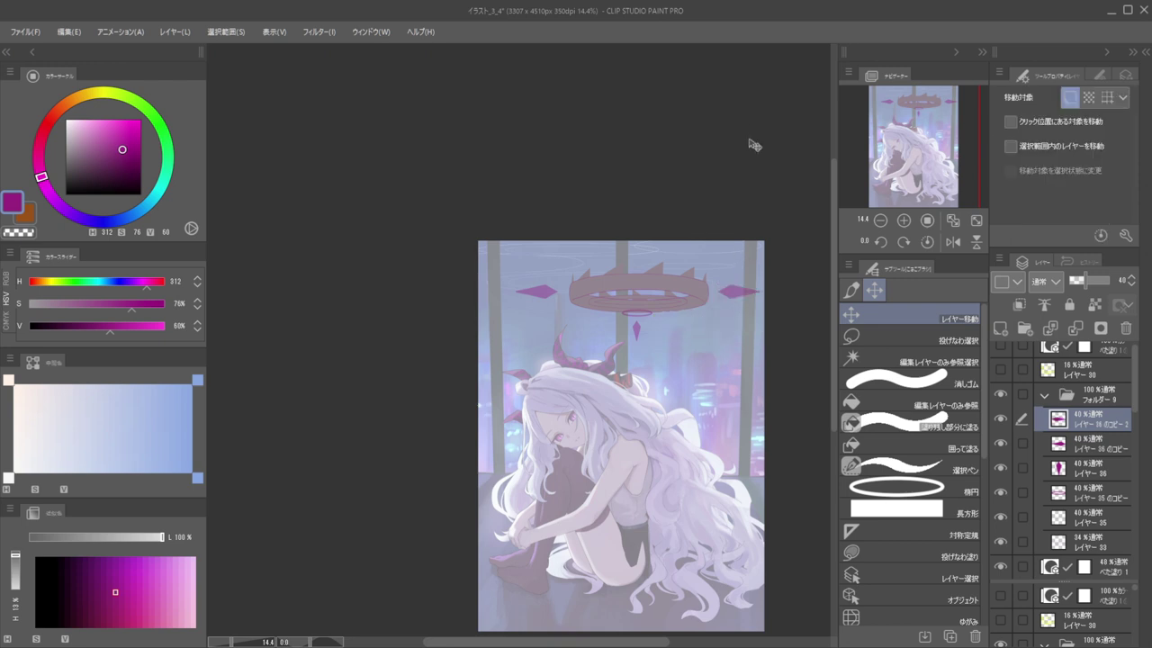
Sample a dark purple from the canvas and shift it toward a bluer hue
scroll(647, 267, "down", 1)
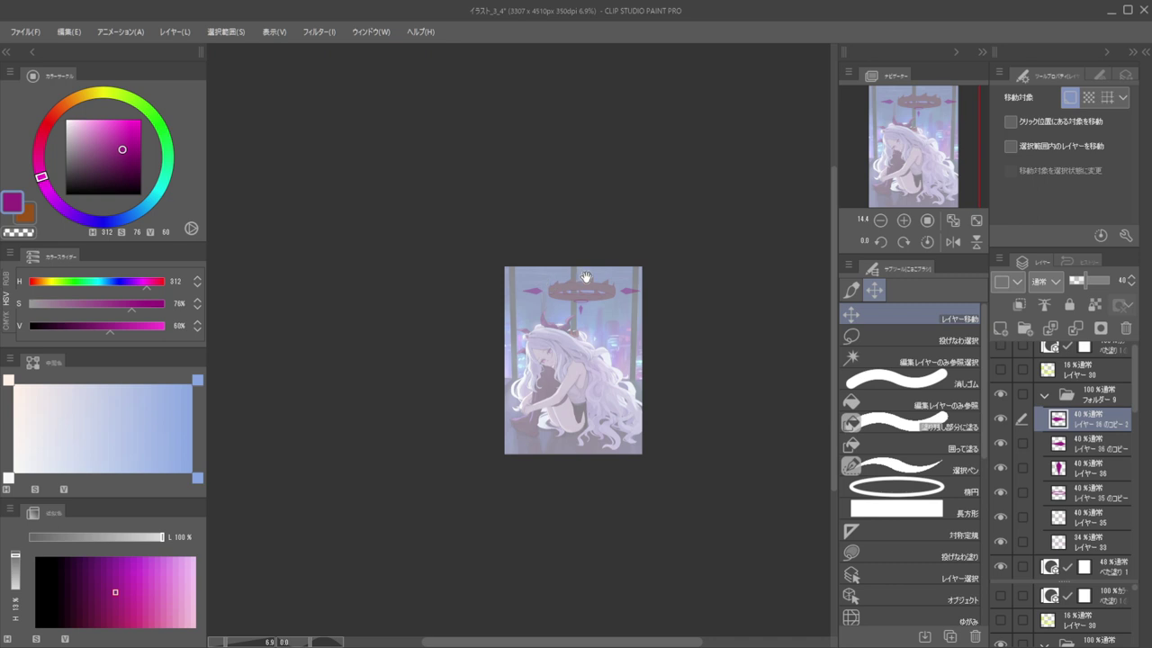
scroll(612, 270, "up", 5)
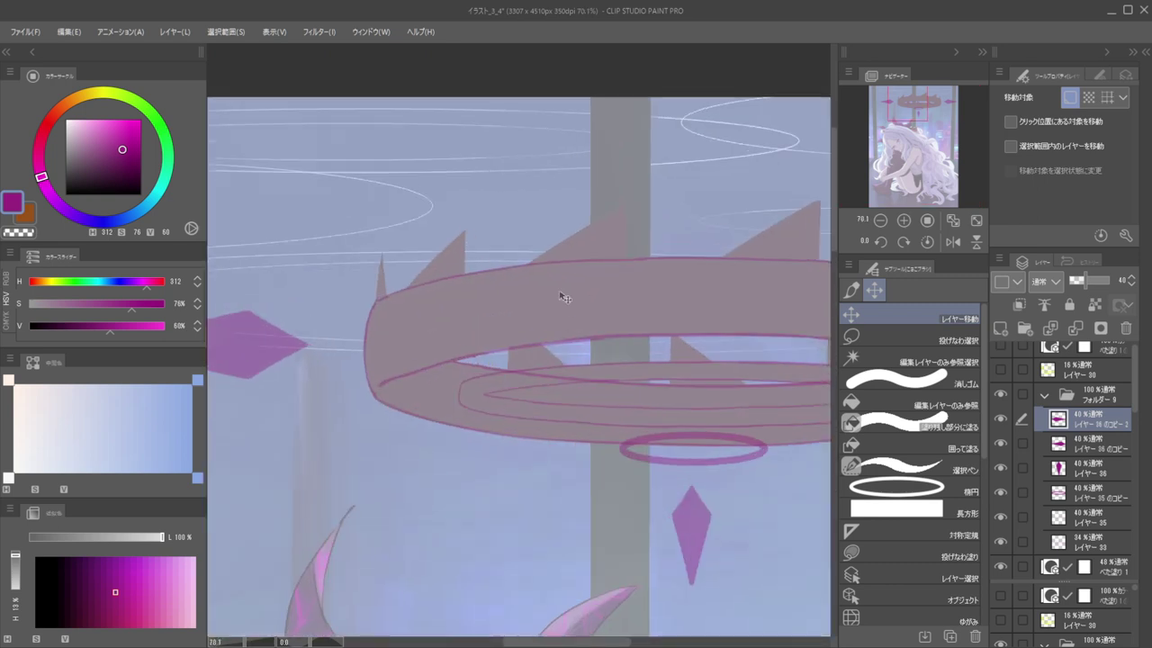
left_click(558, 294, "ctrl+shift")
key("b")
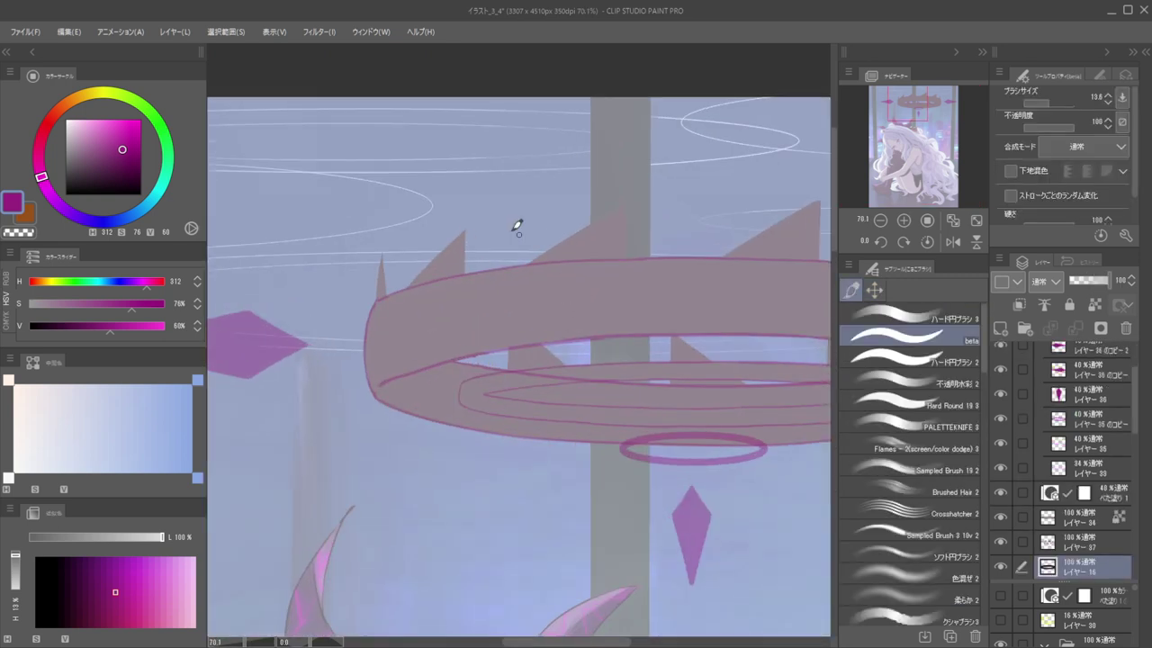
left_click(374, 192, "alt")
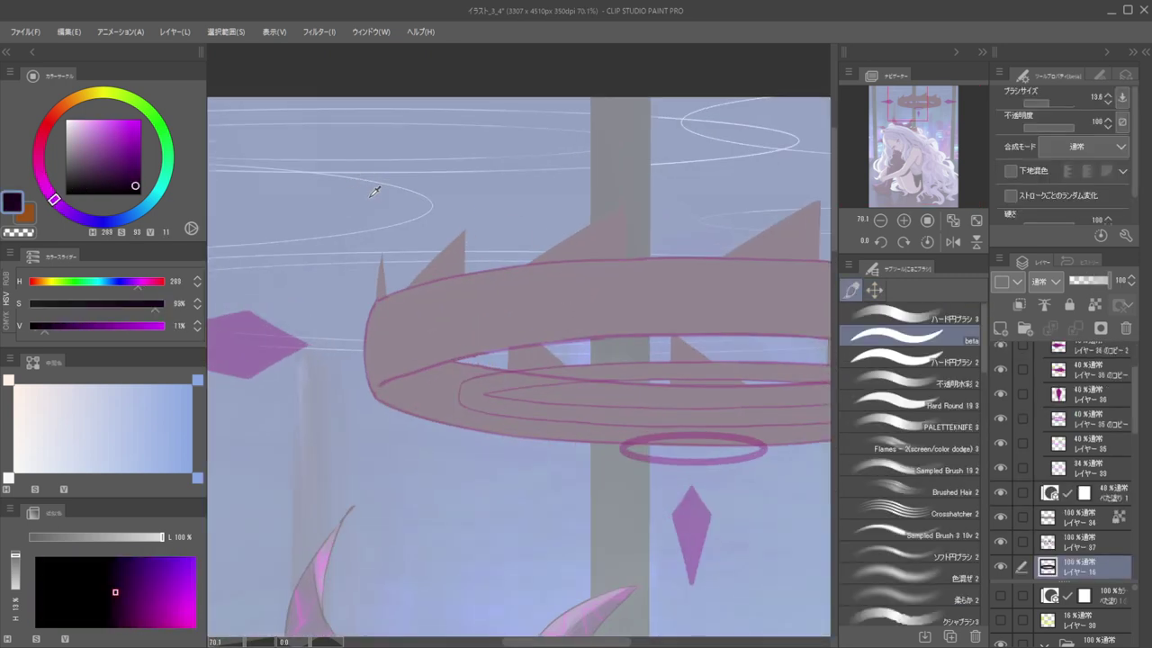
left_click(100, 189)
left_click(385, 184, "alt")
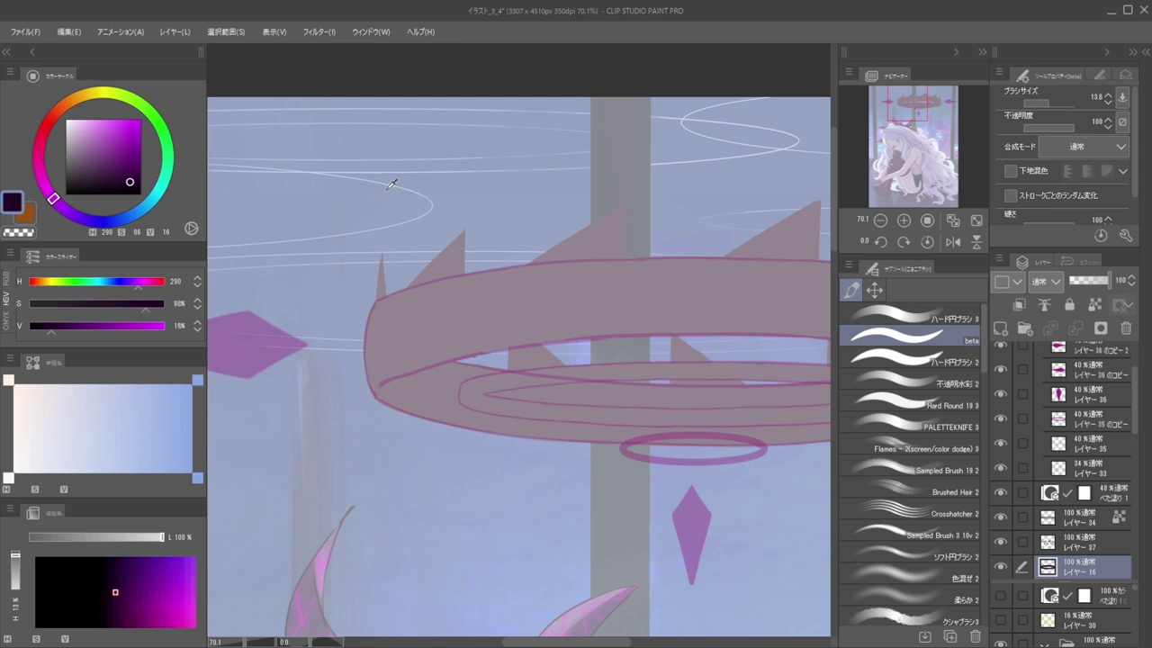
left_click_drag(61, 205, 78, 215)
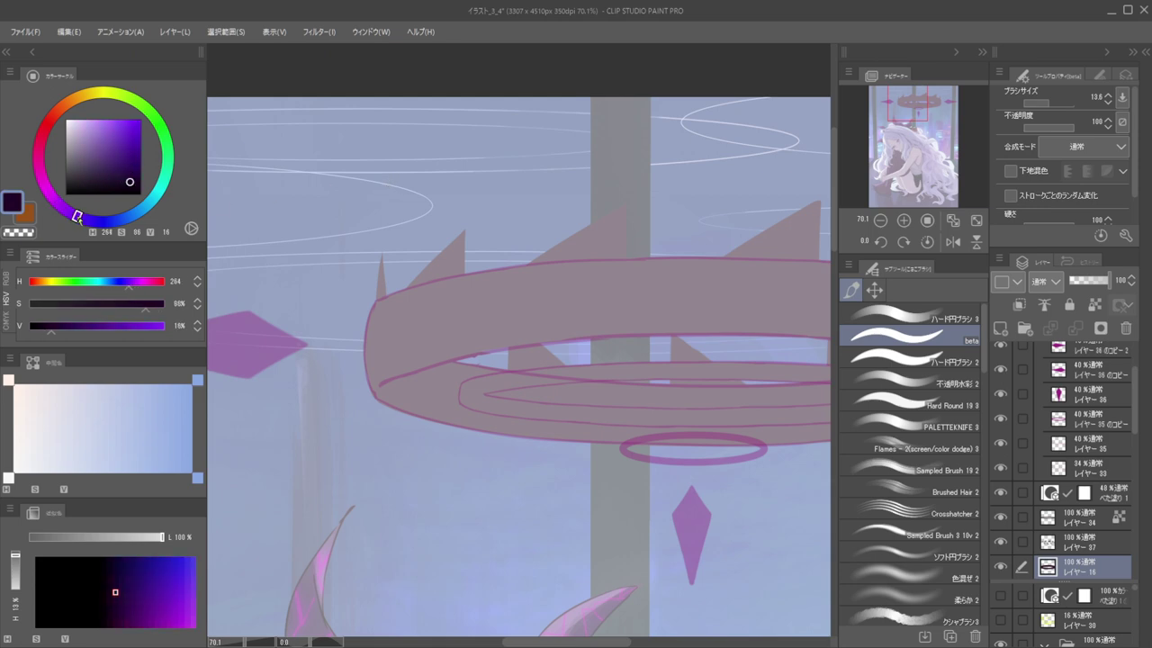
Double the brush size and move レイヤー 16 between レイヤー 34 and レイヤー 37
left_click_drag(603, 194, 571, 182)
key("ctrl+shift")
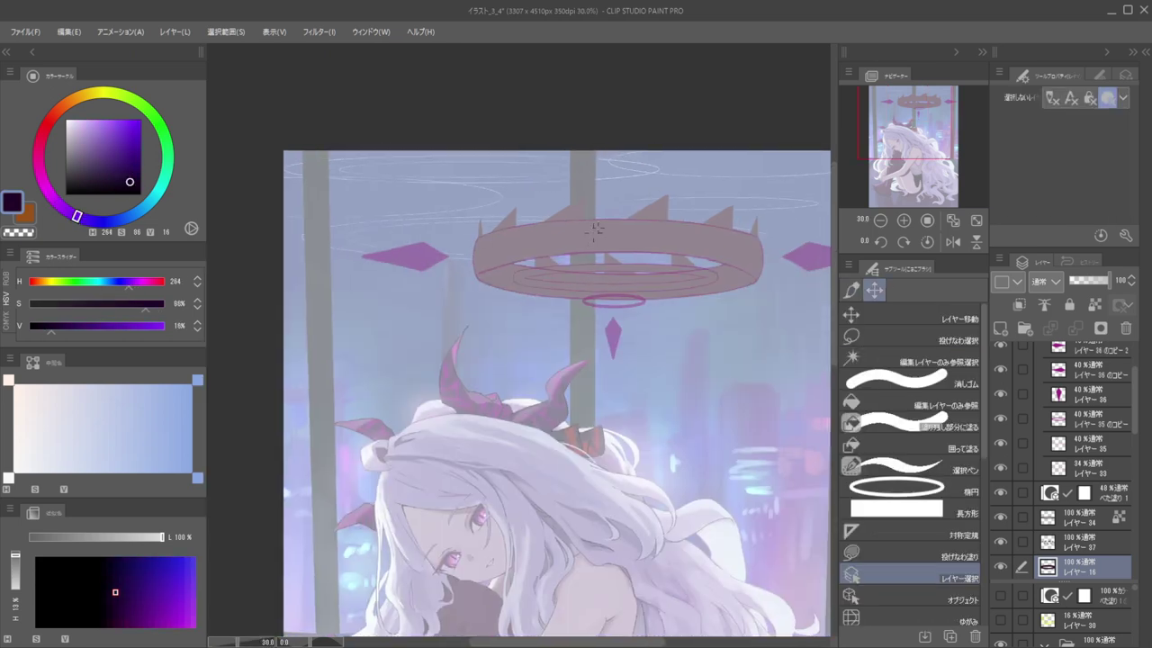
key("e")
left_click(590, 191, "alt")
key("b")
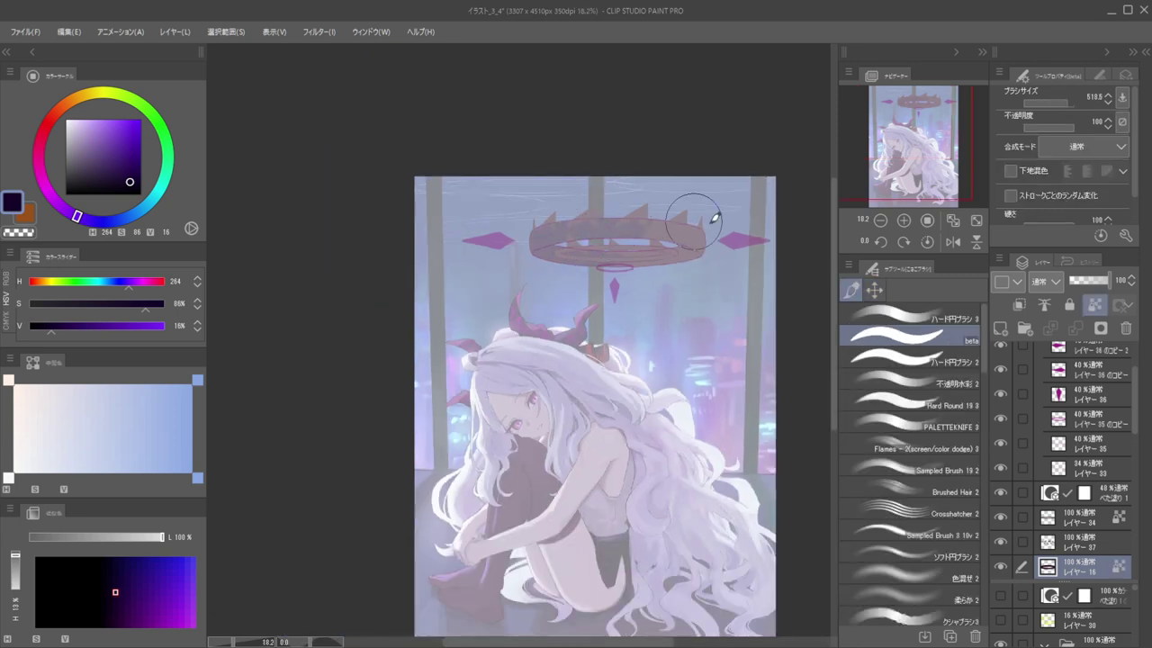
left_click_drag(541, 274, 583, 271)
left_click_drag(1071, 531, 1071, 532)
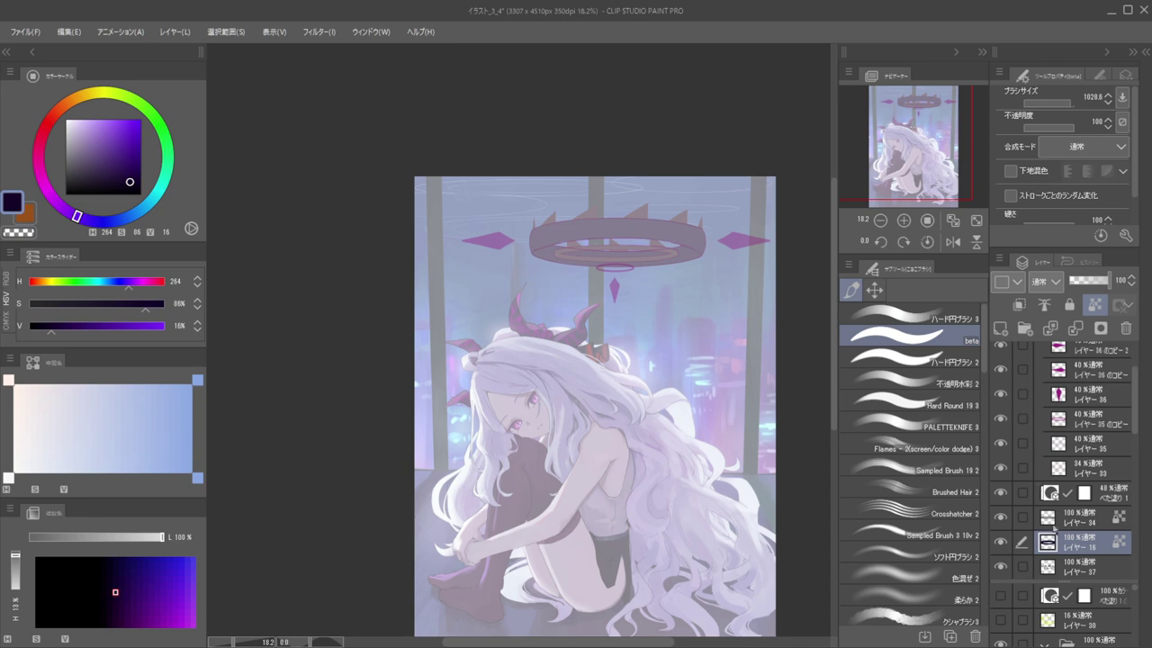
left_click(1077, 566)
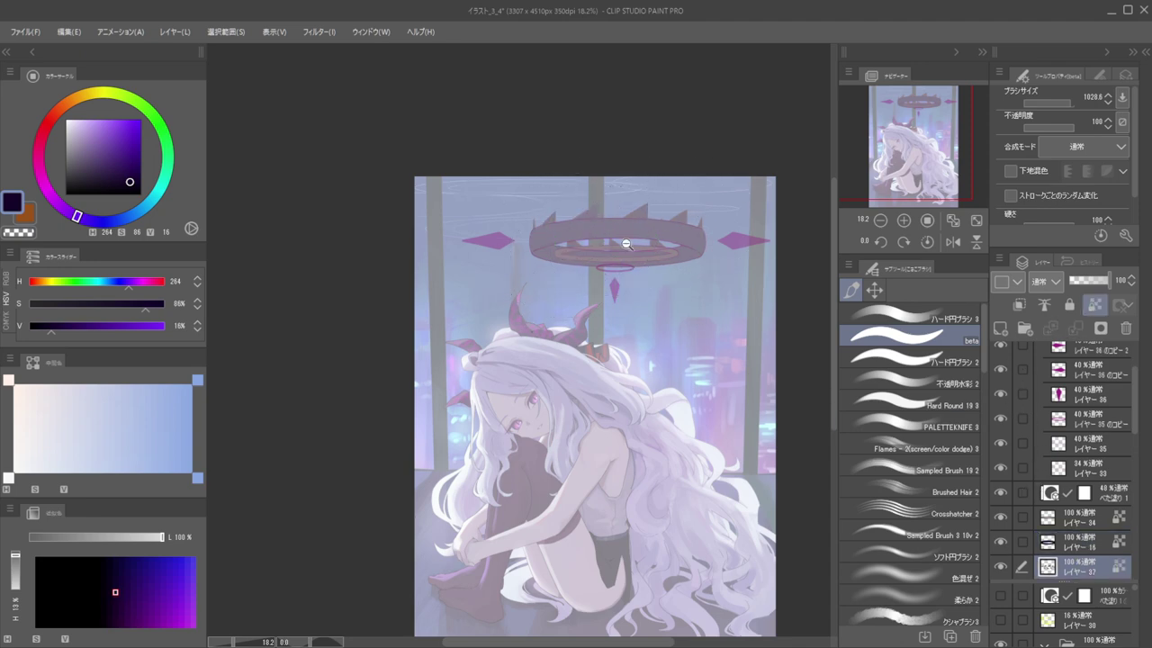
Lock transparent pixels on the left diamond's layer for repainting
left_click_drag(614, 259, 674, 251)
left_click(617, 277, "ctrl+shift")
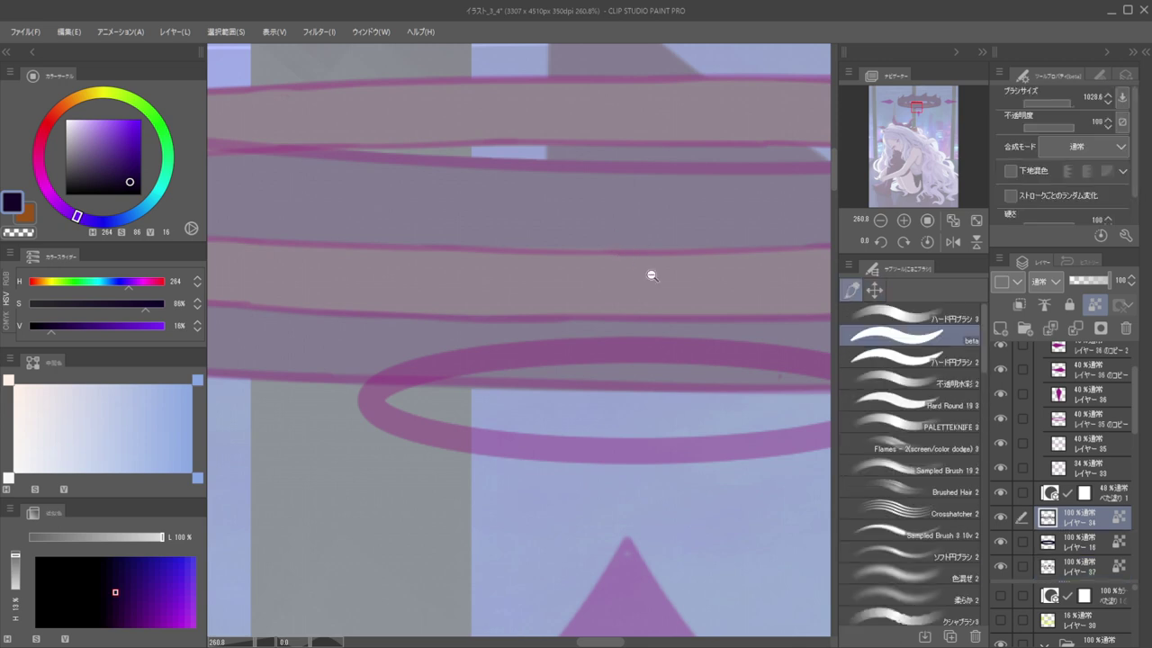
scroll(654, 279, "down", 8)
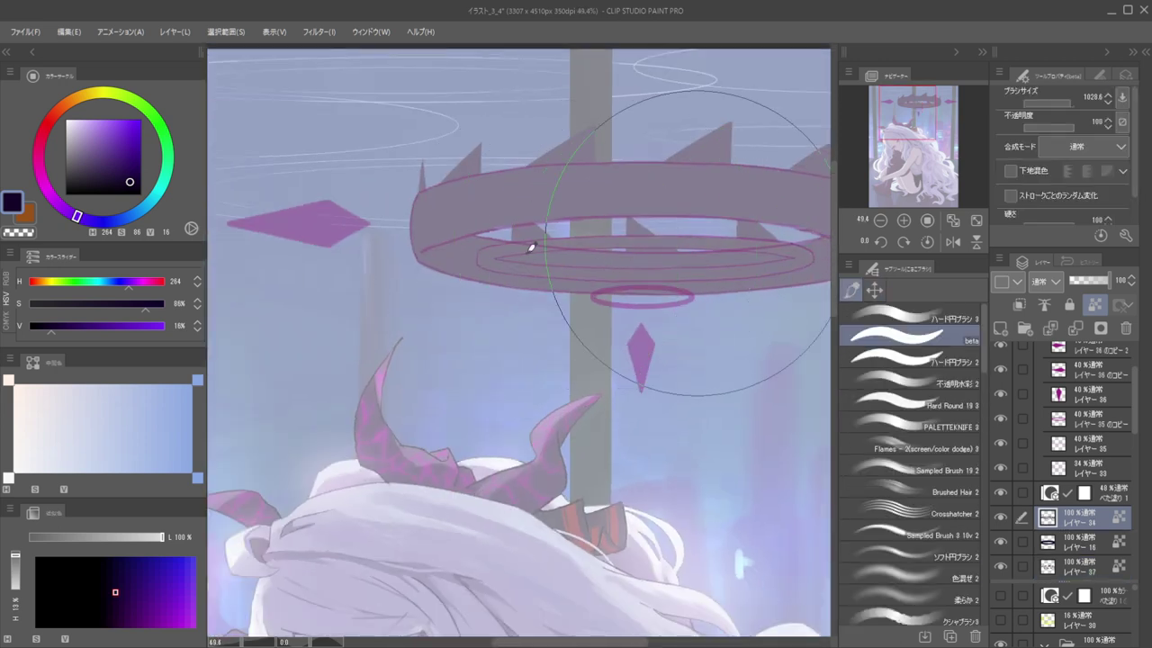
scroll(684, 216, "down", 5)
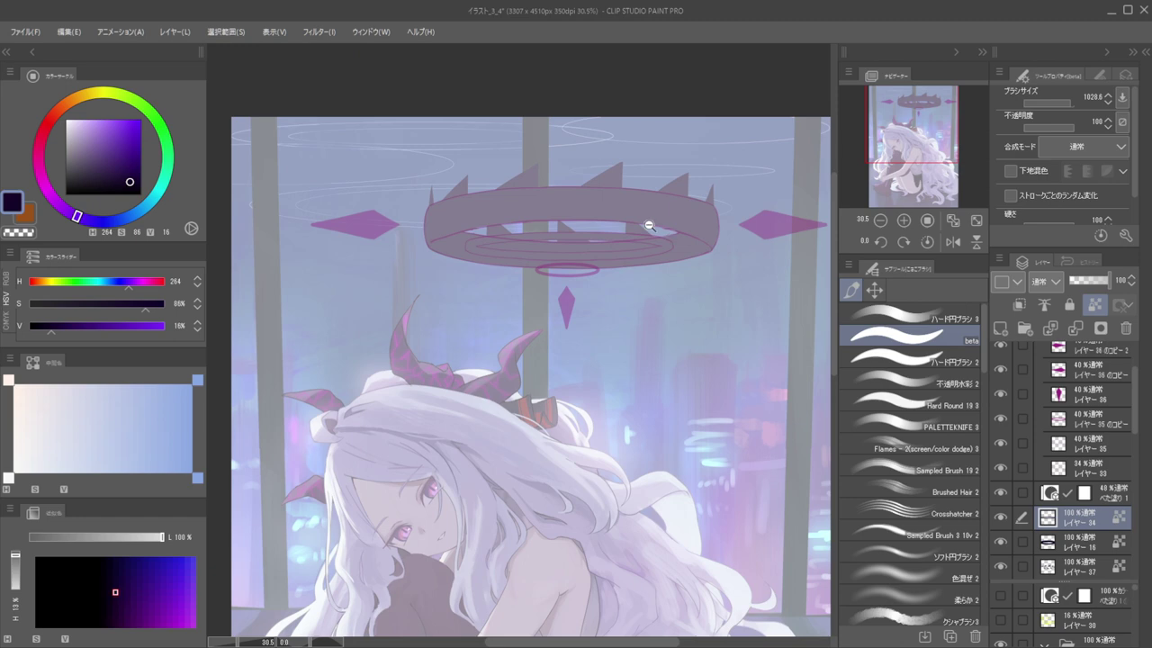
scroll(610, 235, "up", 2)
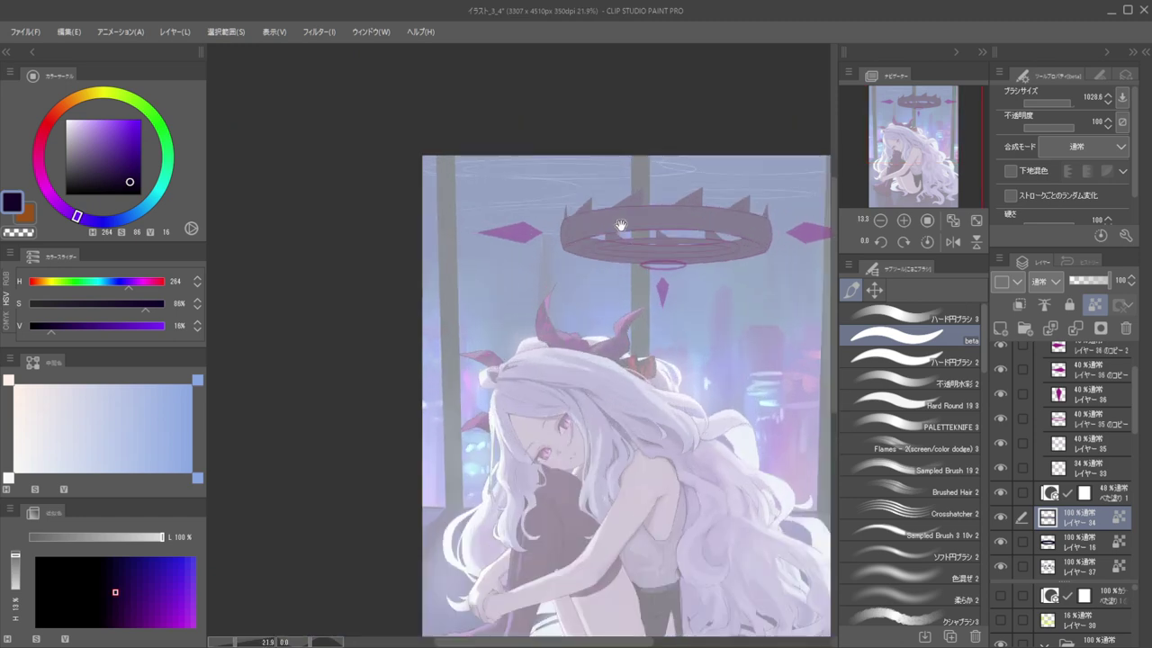
left_click(519, 225, "ctrl+shift")
mouse_move(505, 233)
left_mouse_down()
mouse_move(542, 230)
mouse_move(525, 224)
left_mouse_up()
key("ctrl+z")
key("slash")
Lock the right diamond's transparent pixels and paint it dark bluish purple
mouse_move(764, 236)
left_mouse_down()
mouse_move(591, 275)
mouse_move(646, 249)
left_mouse_up()
left_click(637, 274, "ctrl+shift")
key("ctrl+z")
key("slash")
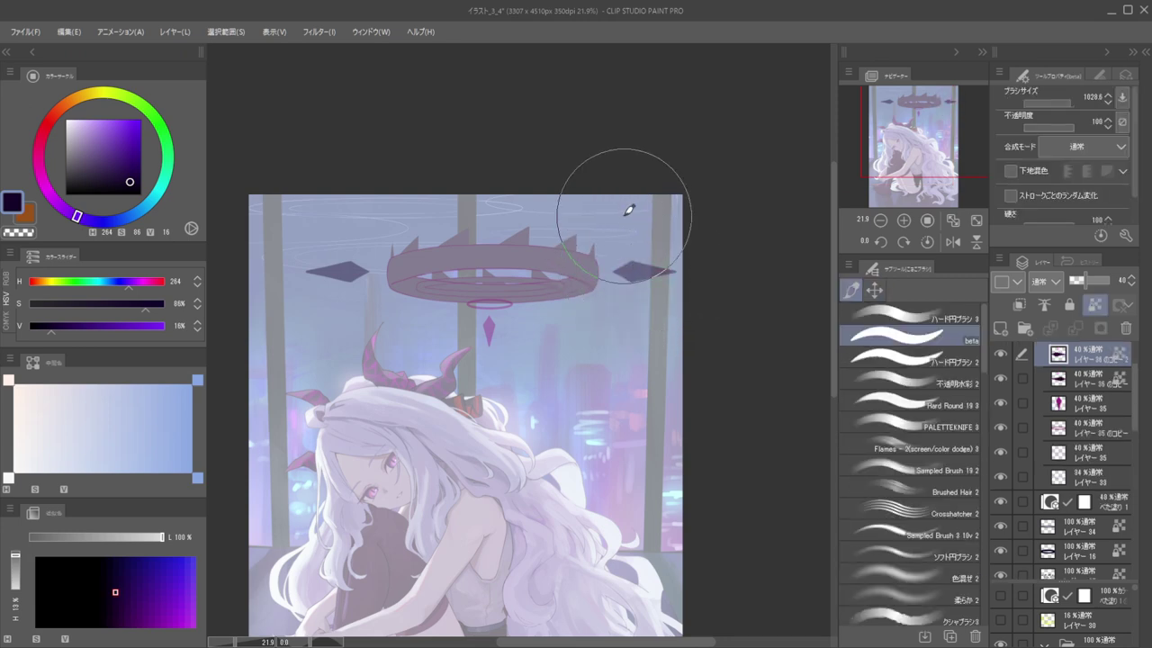
left_click_drag(481, 320, 587, 284)
scroll(585, 284, "up", 10)
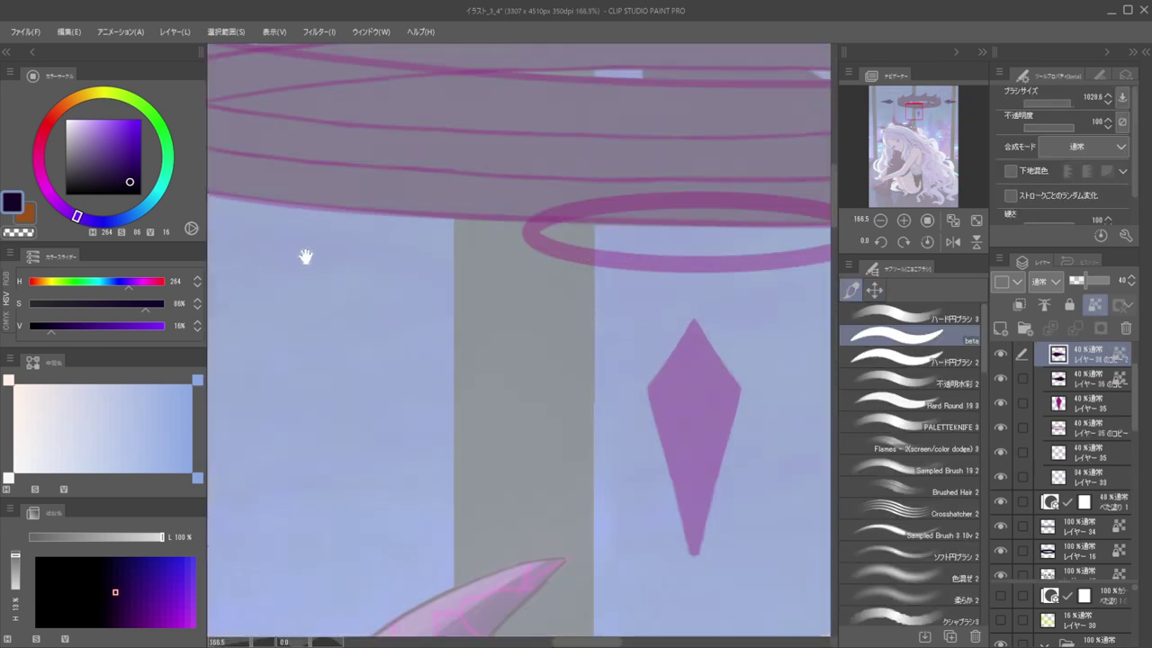
scroll(544, 220, "down", 15)
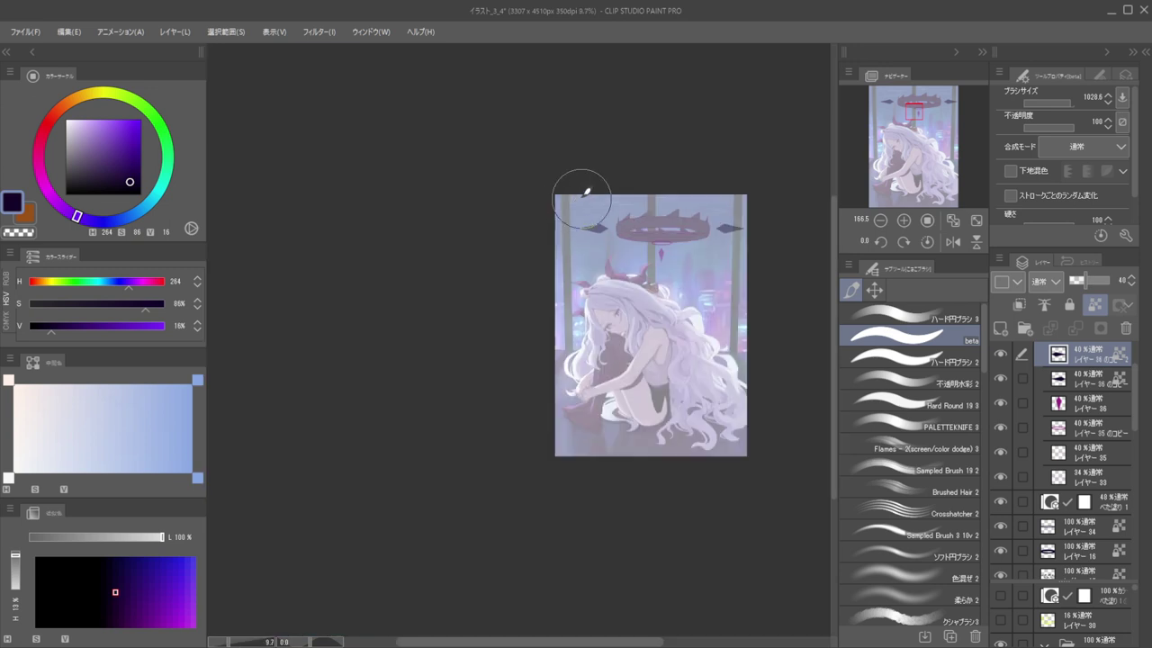
Mix a slightly darkened pink from the pendant's purple and pick the small ring's layer
left_click(291, 230)
left_click(106, 120)
left_click_drag(110, 117, 92, 137)
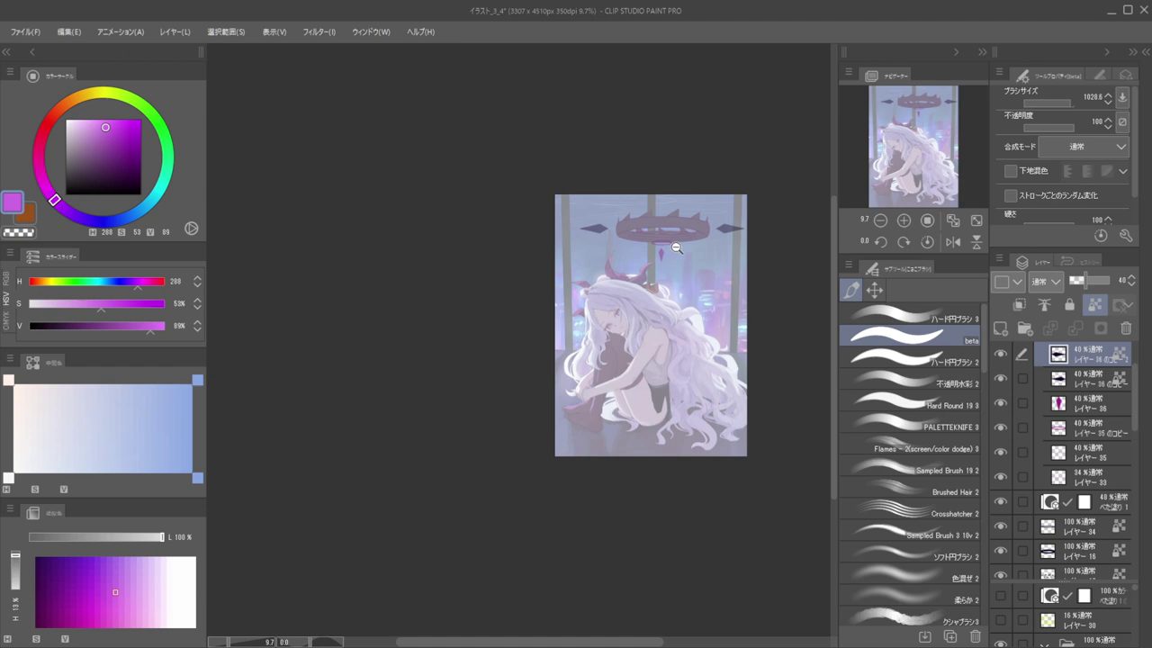
scroll(671, 247, "up", 8)
key("o")
left_click(609, 290)
scroll(612, 256, "down", 4)
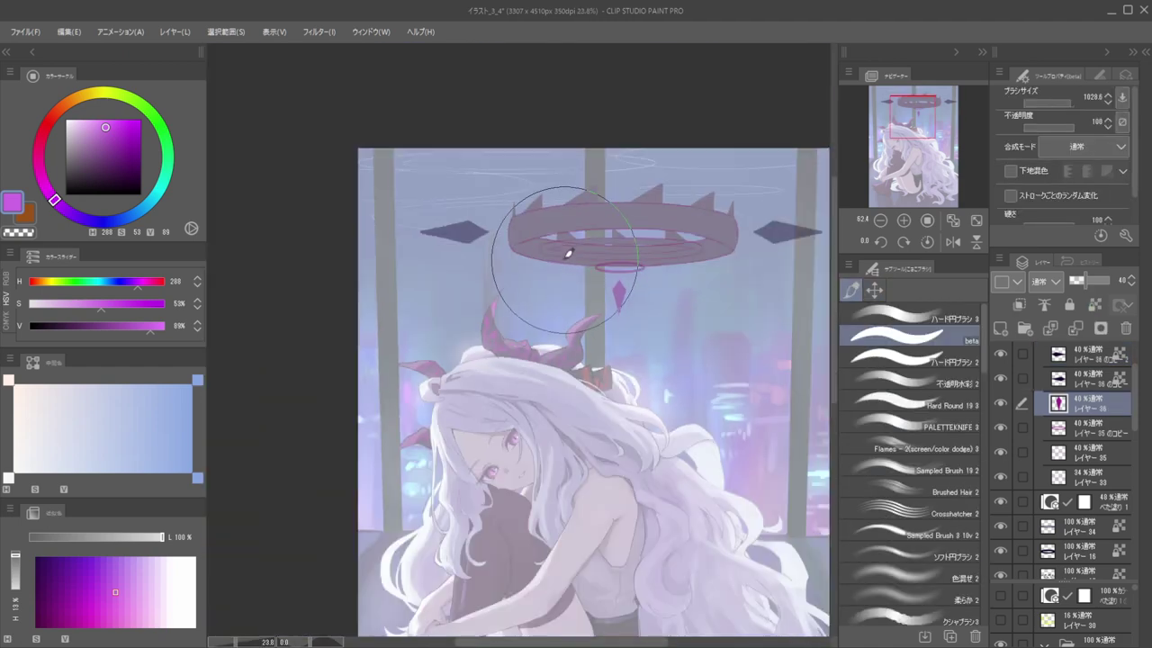
scroll(621, 259, "up", 6)
key("o")
left_click(627, 254)
scroll(627, 255, "down", 4)
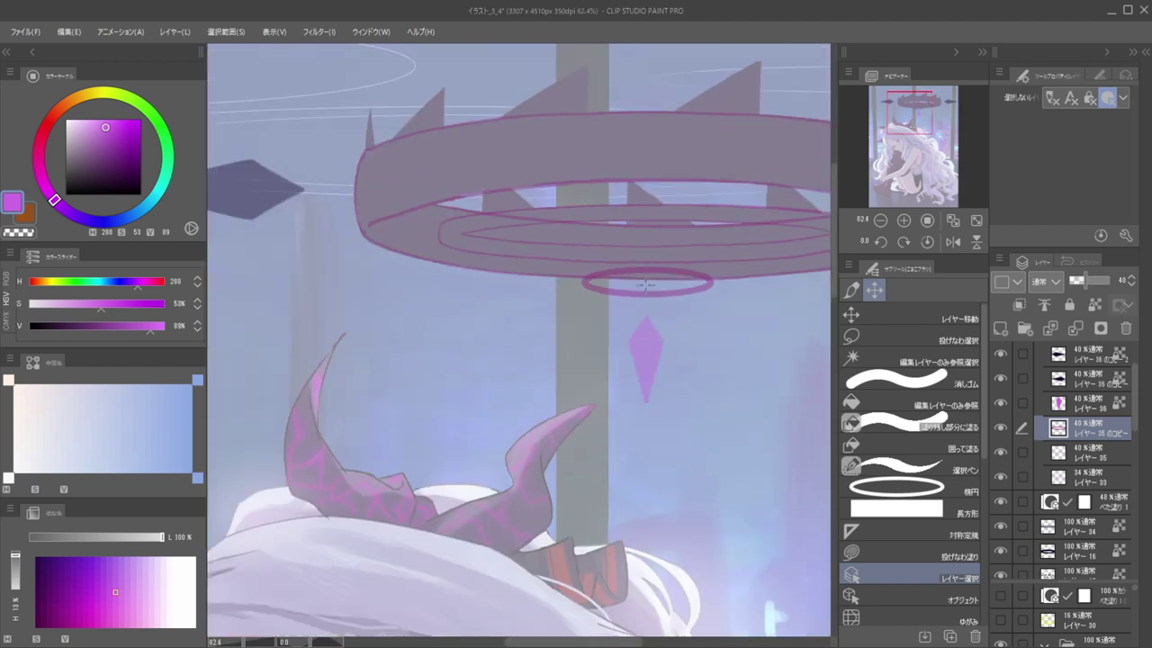
key("b")
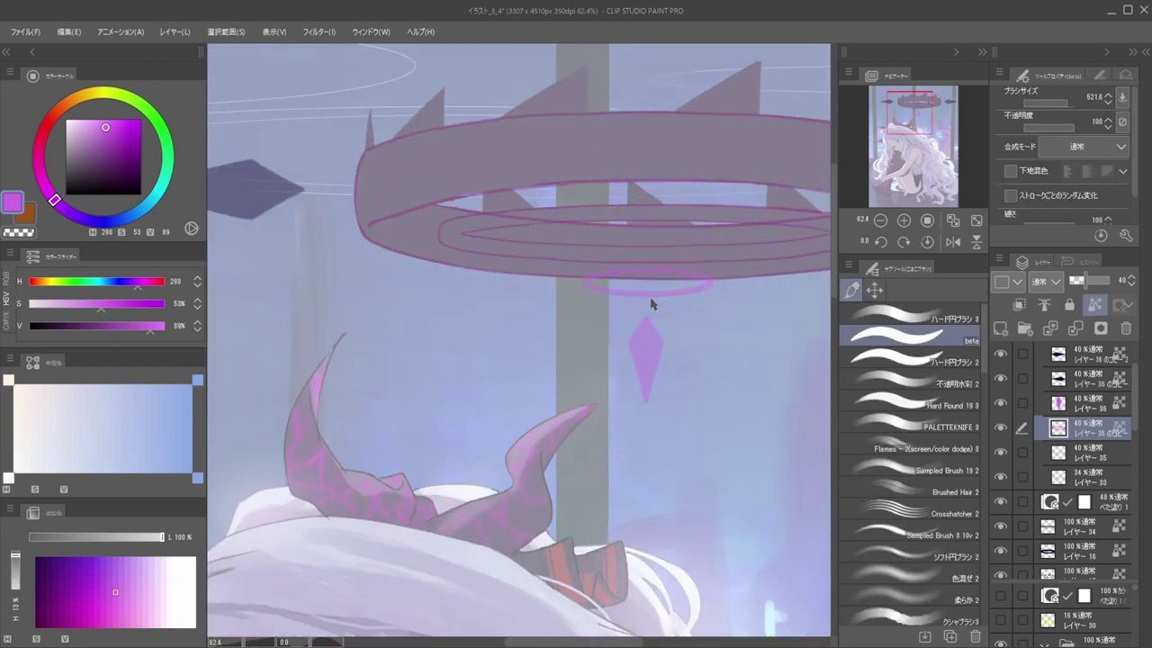
Select レイヤー 34, レイヤー 16 and レイヤー 37 together in the layer list
scroll(589, 273, "down", 5)
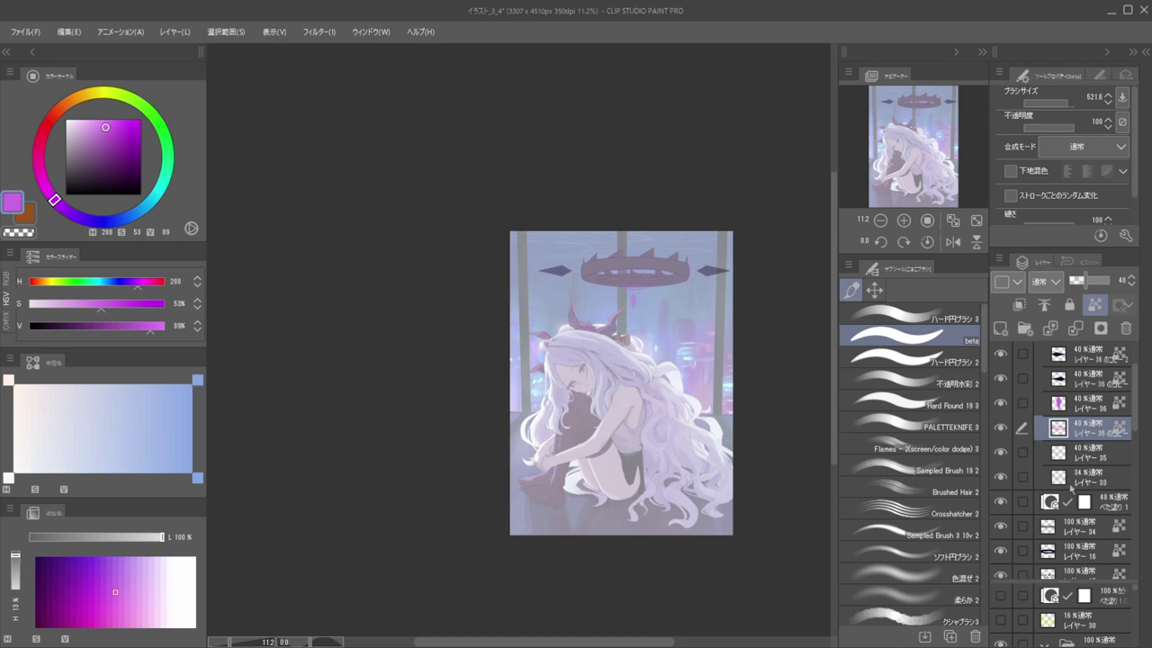
left_click(1061, 528)
scroll(1064, 504, "down", 3)
left_click(1067, 501, "shift")
left_click(1047, 527, "ctrl")
key("ctrl+d")
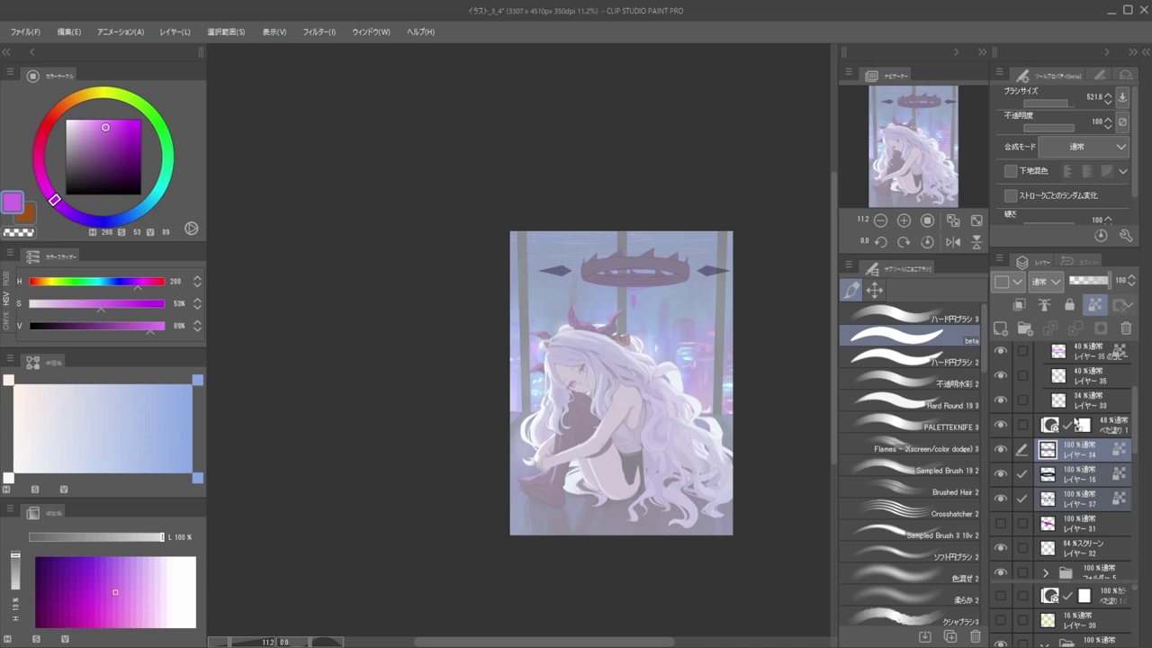
Move the halo layers below レイヤー 33 and raise their opacity to 100
left_click_drag(1067, 387, 1069, 392)
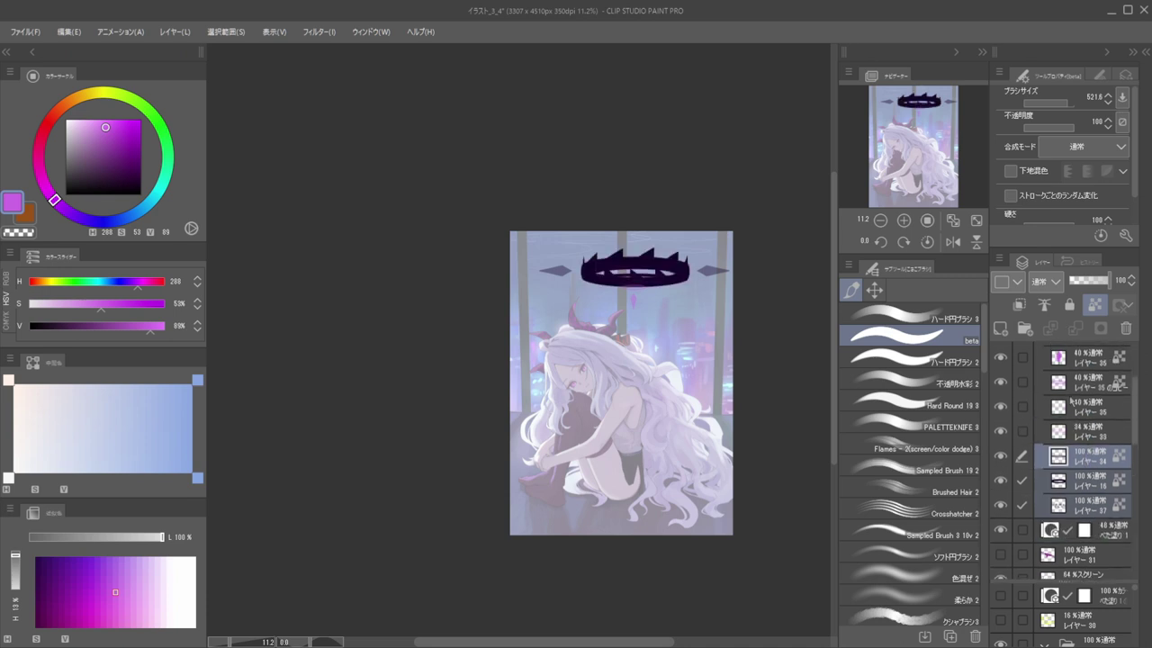
left_click(1081, 434)
left_click(1082, 406)
left_click(1085, 434)
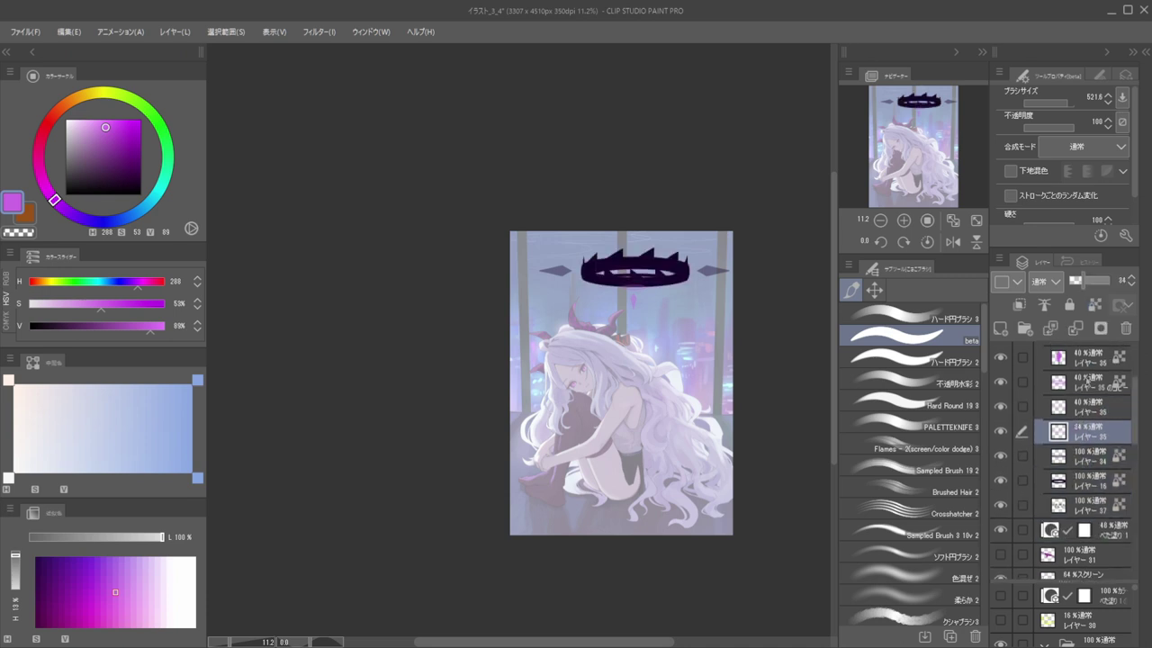
left_click(1086, 385, "shift")
left_click_drag(1082, 283, 1110, 282)
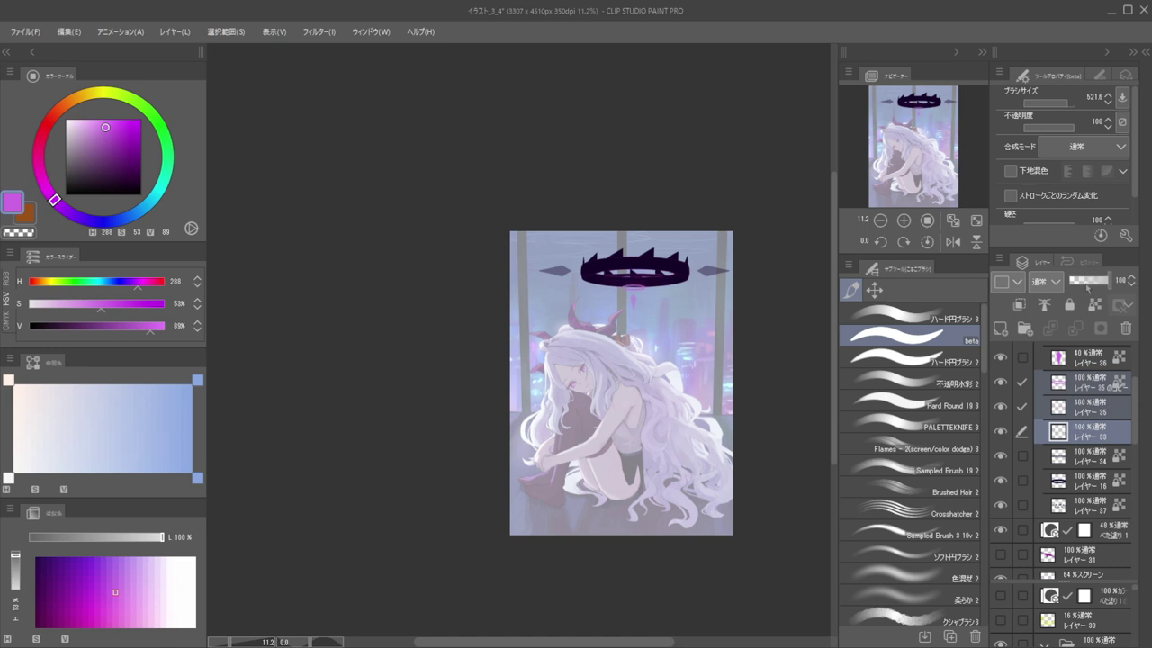
Set レイヤー 36 and both copy layers to 100% opacity
scroll(1052, 380, "up", 2)
left_click(1079, 401)
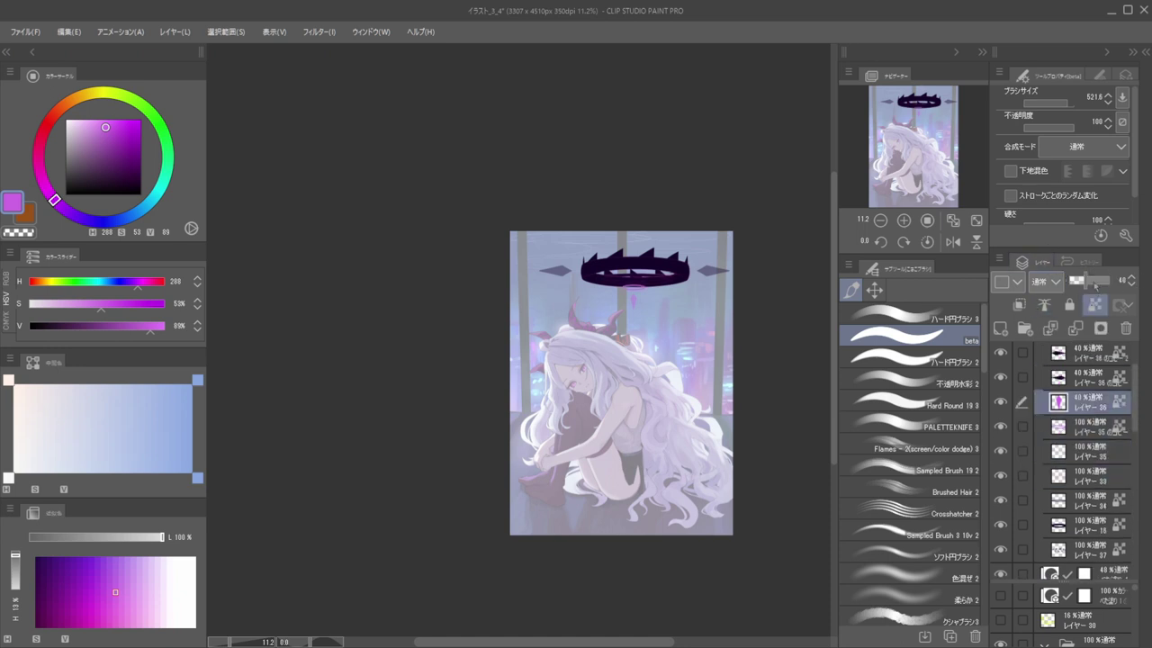
left_click_drag(1083, 281, 1110, 281)
left_click(1068, 386)
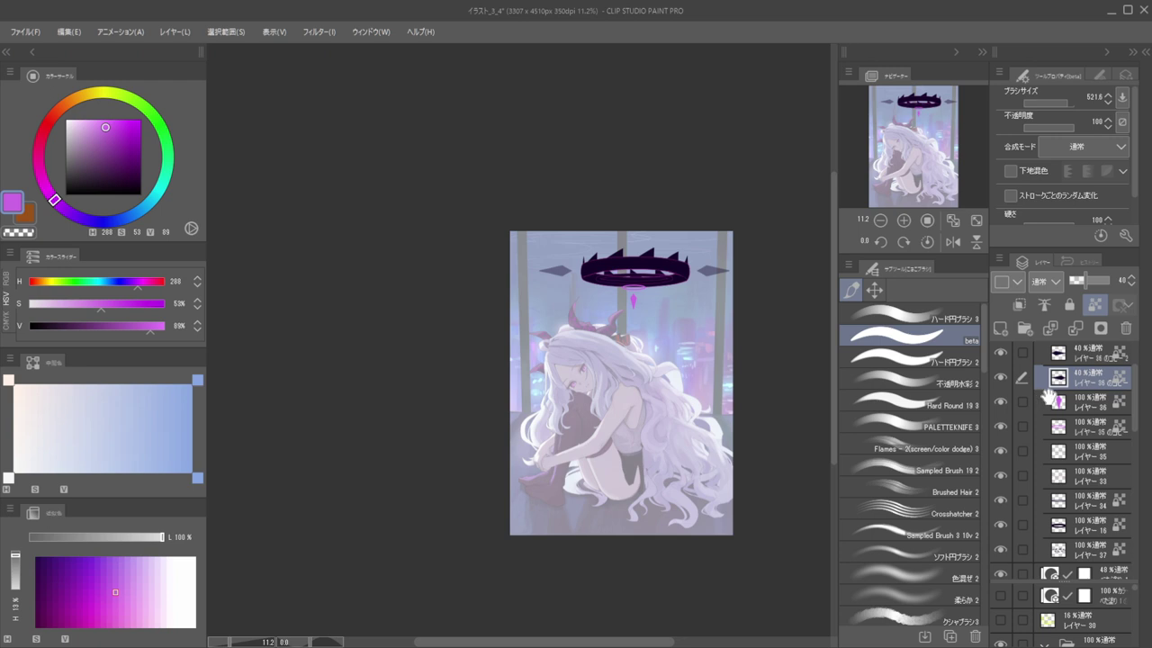
scroll(1061, 383, "up", 2)
left_click(1077, 396, "ctrl")
left_click_drag(1088, 282, 1112, 282)
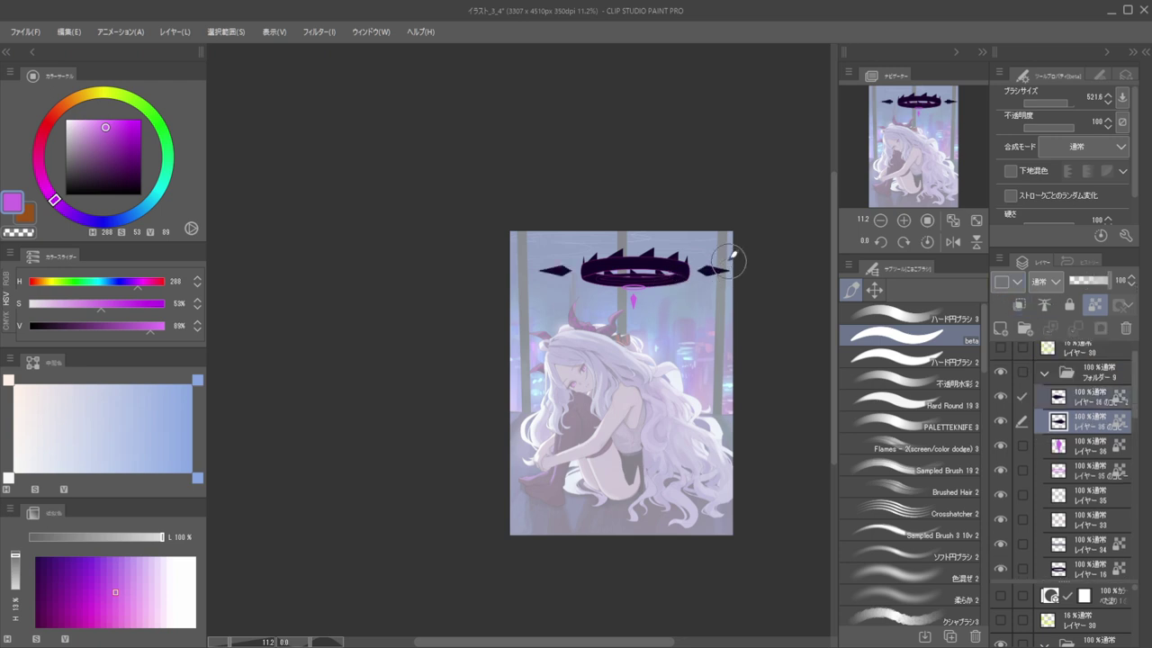
scroll(692, 281, "up", 2)
Enlarge the small pink ring beneath the halo into a wider ellipse
left_click_drag(693, 281, 631, 268)
left_click_drag(630, 268, 673, 268)
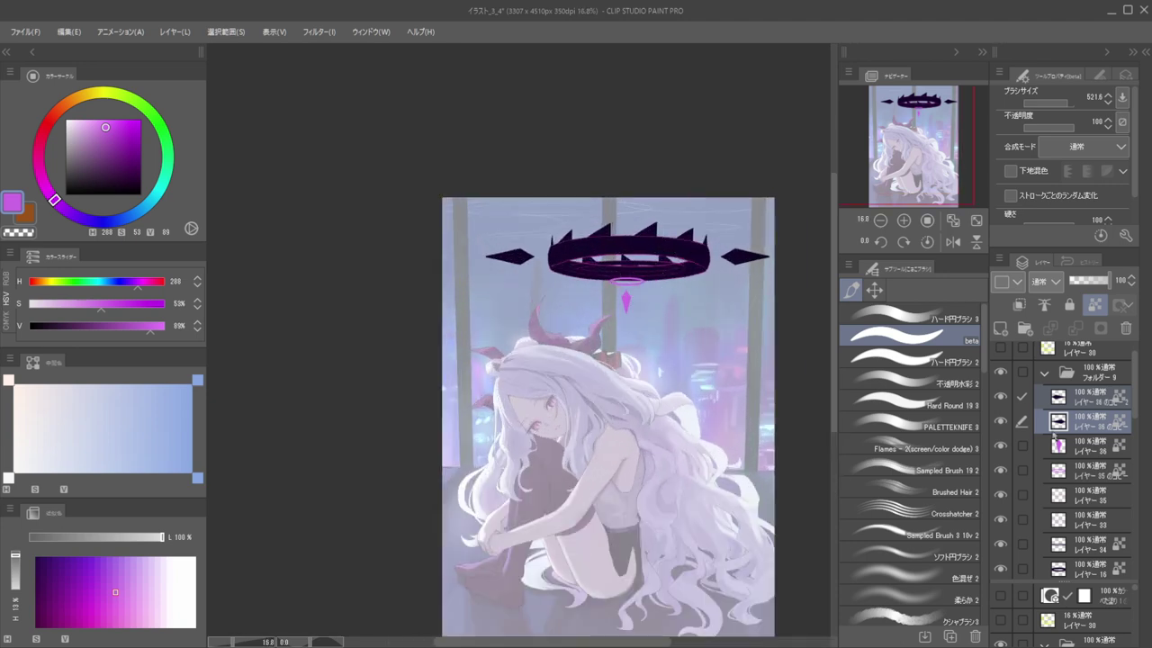
left_click(1079, 444)
left_click(1080, 470)
key("ctrl+t")
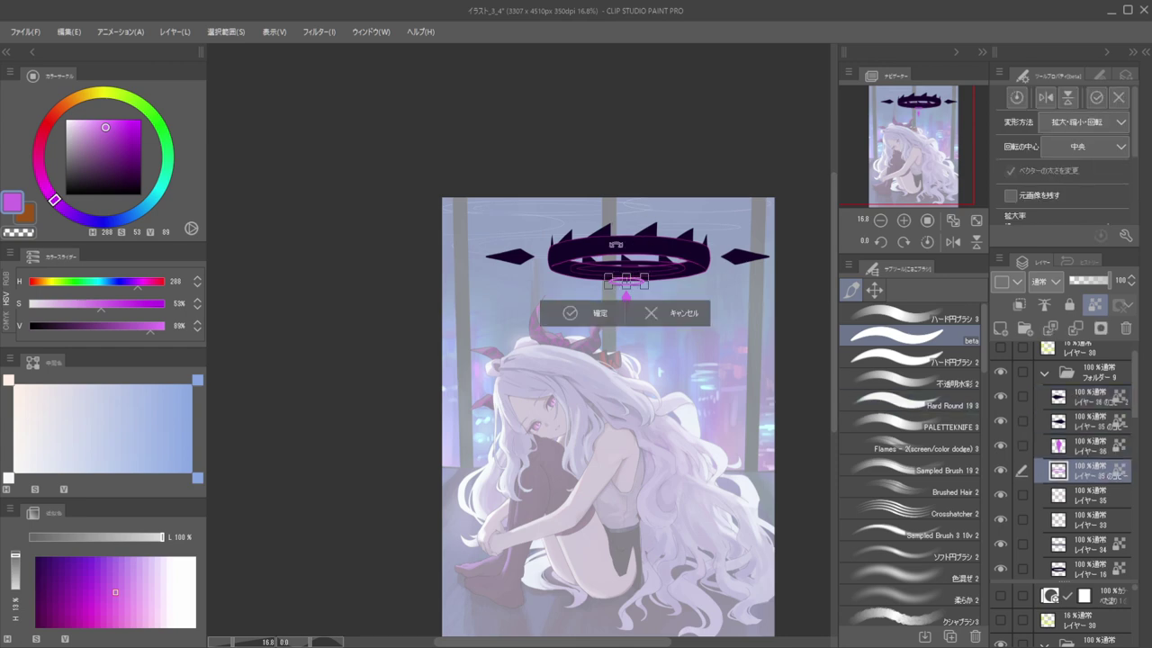
scroll(619, 265, "up", 3)
left_click_drag(680, 295, 691, 291)
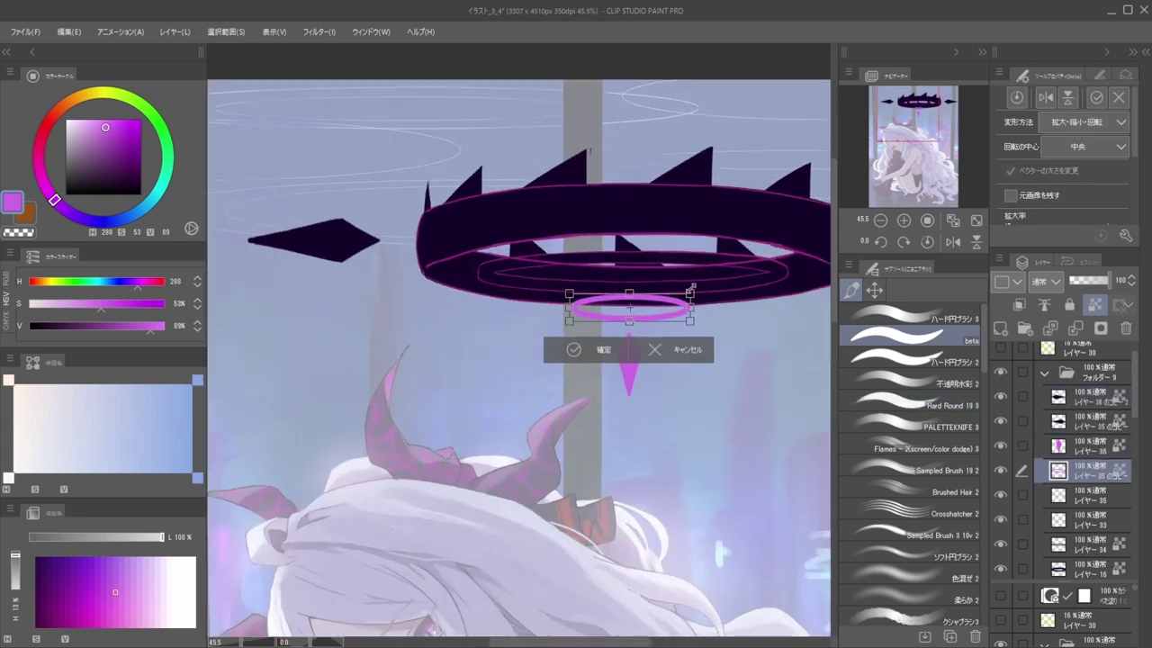
key("Return")
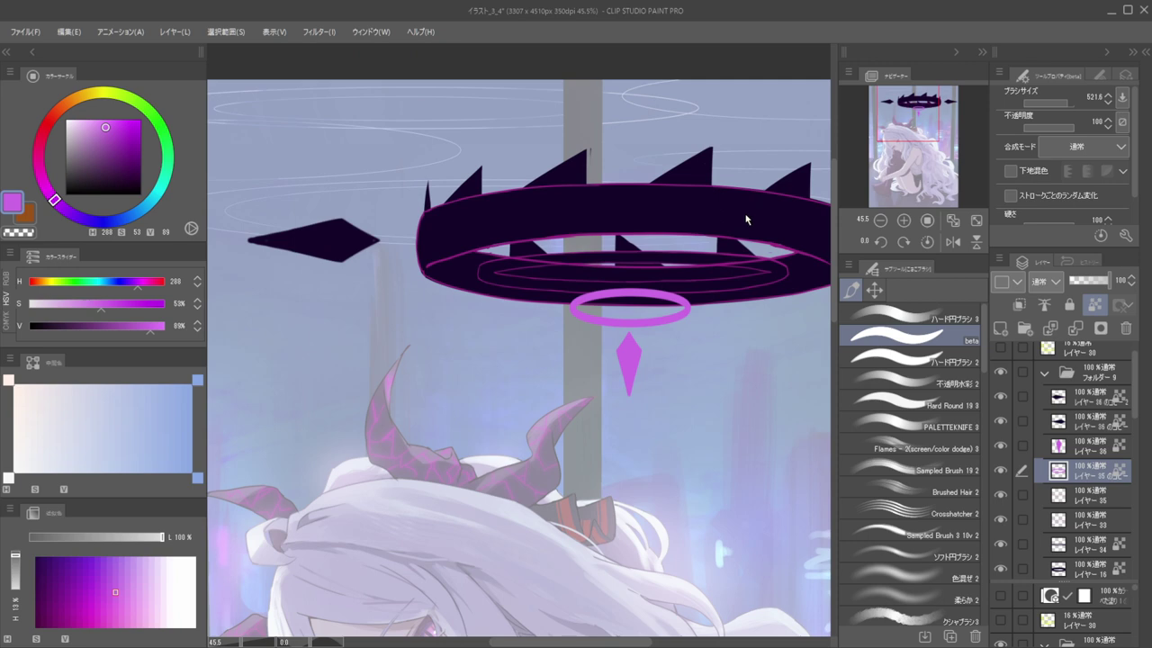
scroll(731, 274, "down", 4)
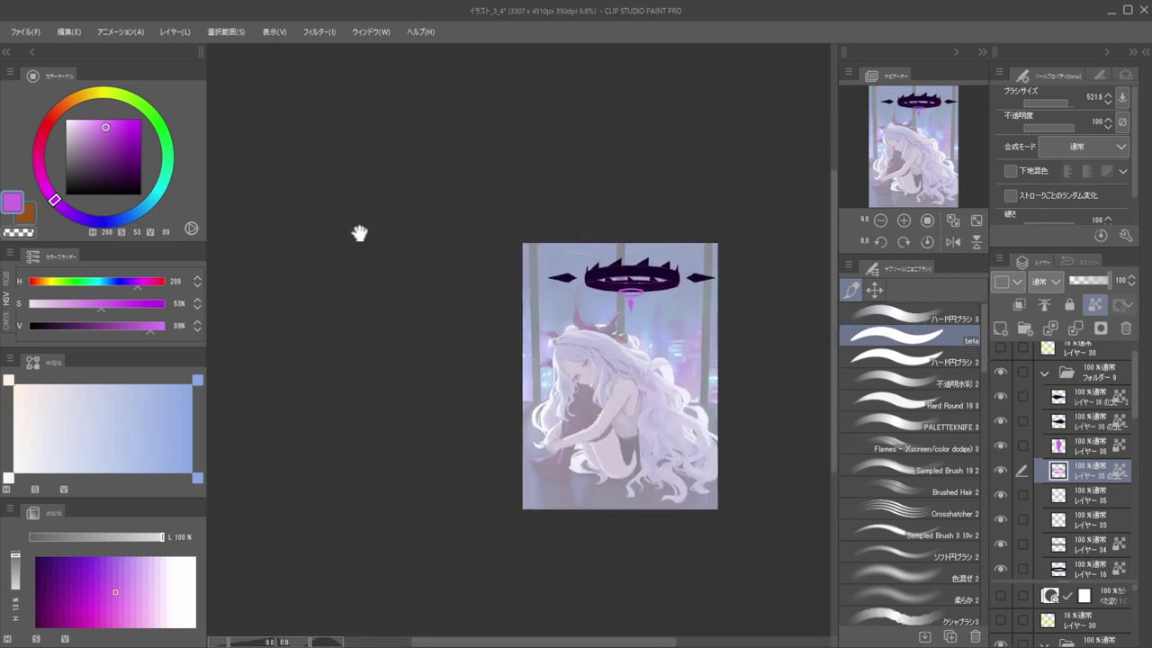
Collapse the halo folder and delete the pale 40% fill layer
left_click(1042, 372)
left_click(1086, 378)
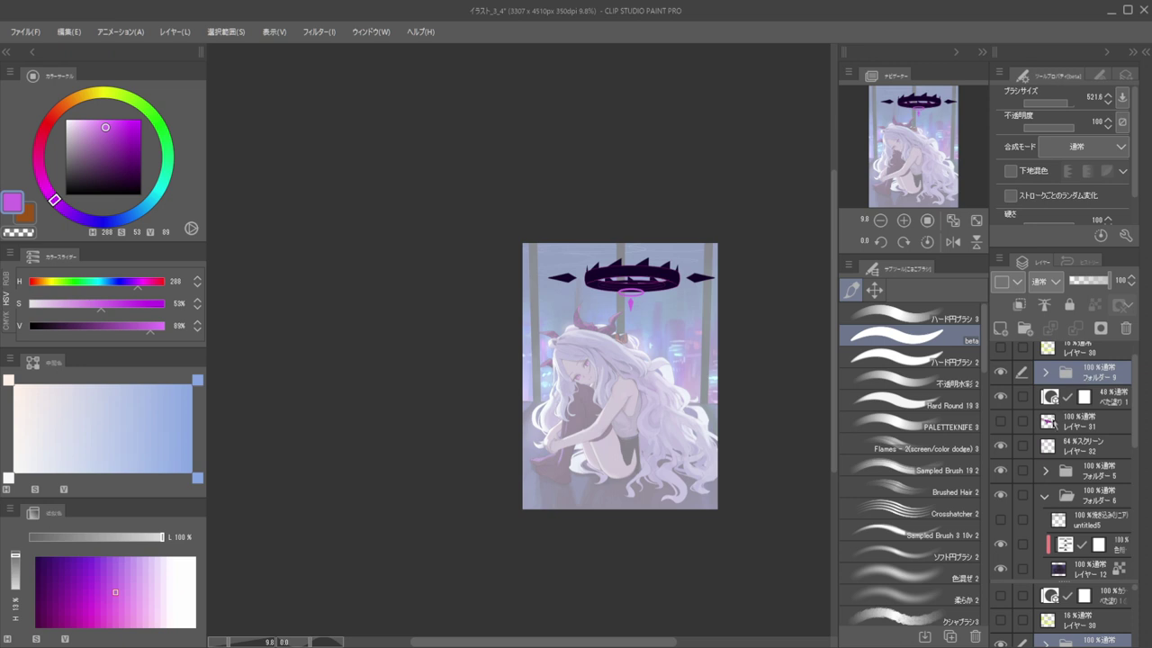
left_click(1064, 423)
left_click(1112, 397)
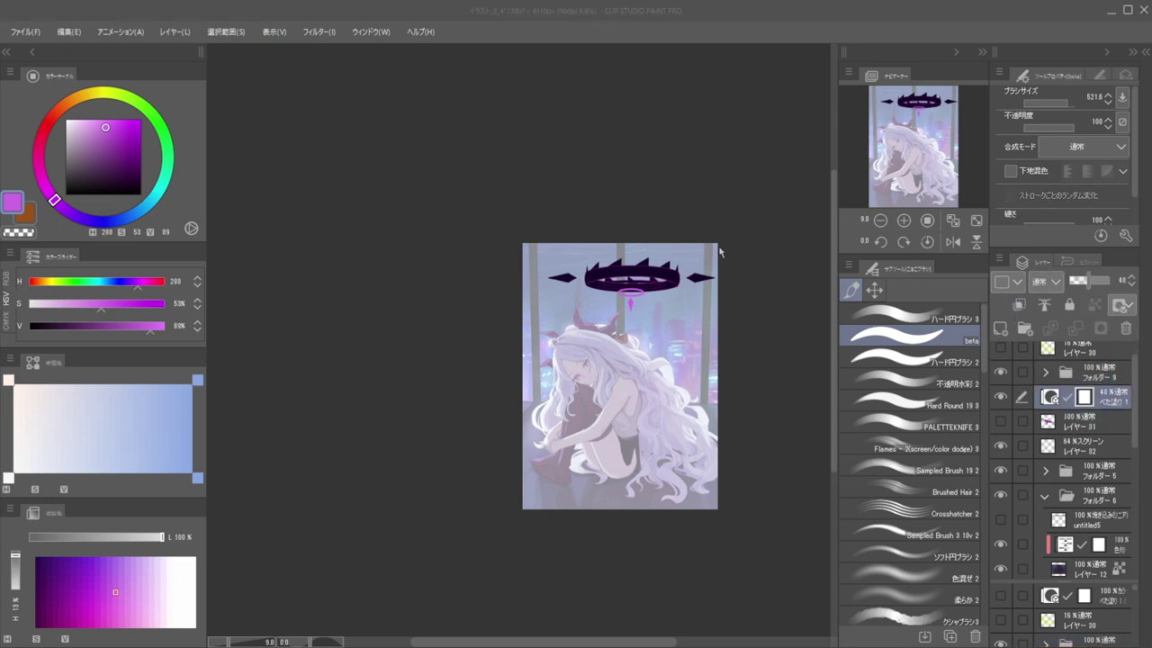
left_click(668, 268)
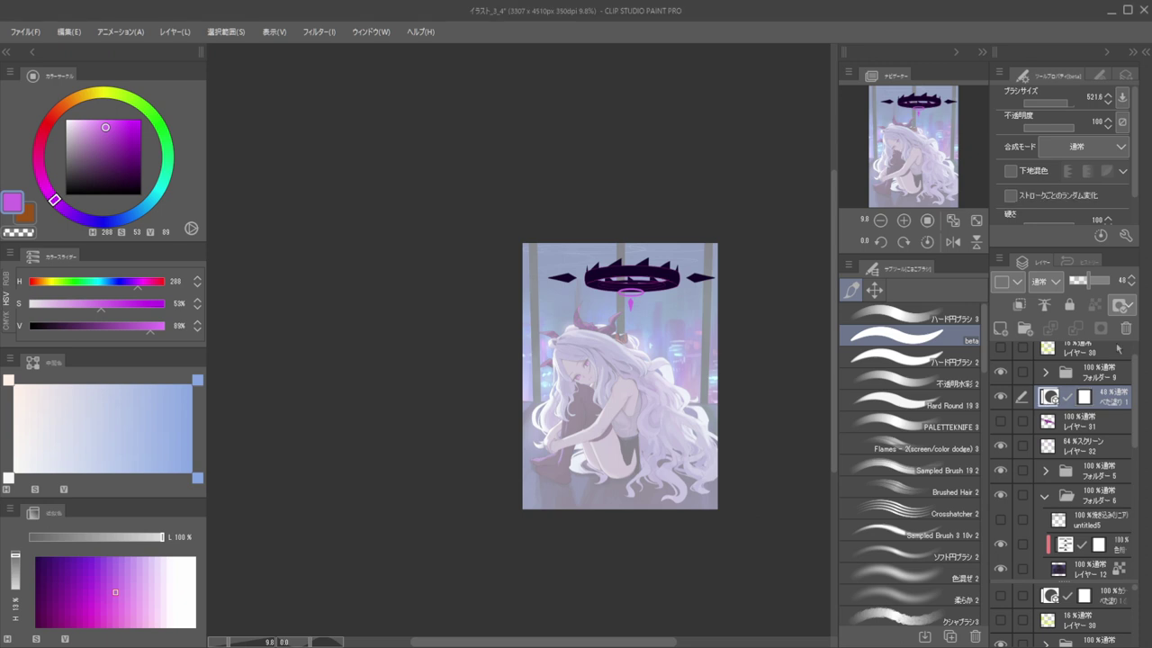
left_click(1125, 328)
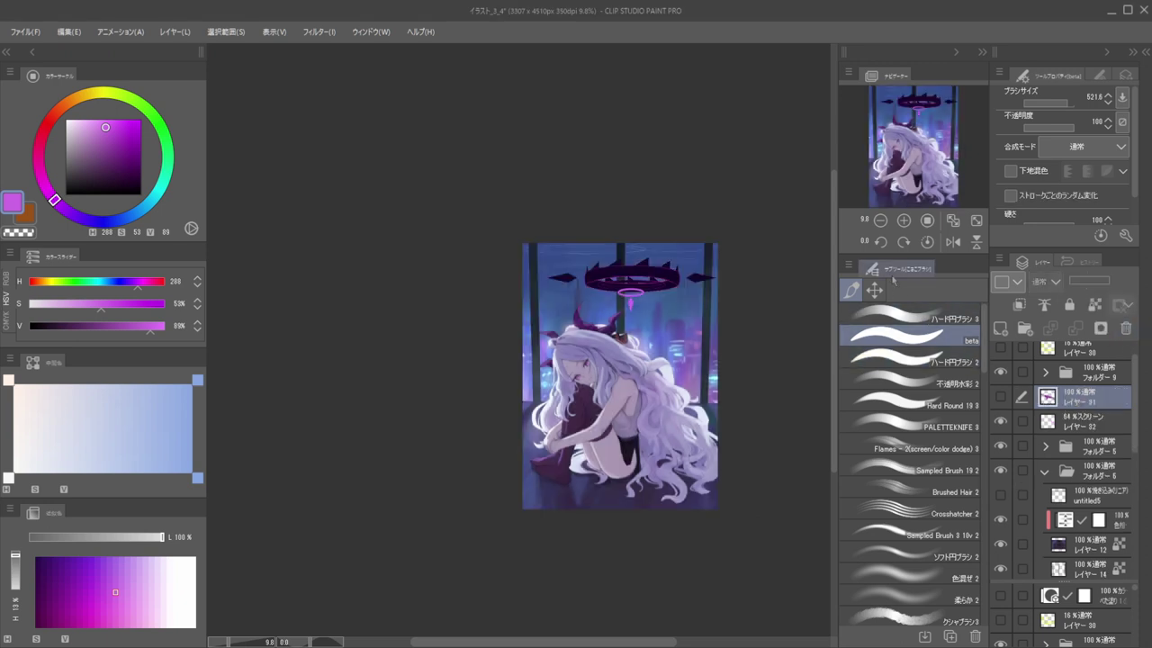
Toggle the screen glow and pink strokes layers to compare the result
left_click(999, 423)
left_click(1000, 423)
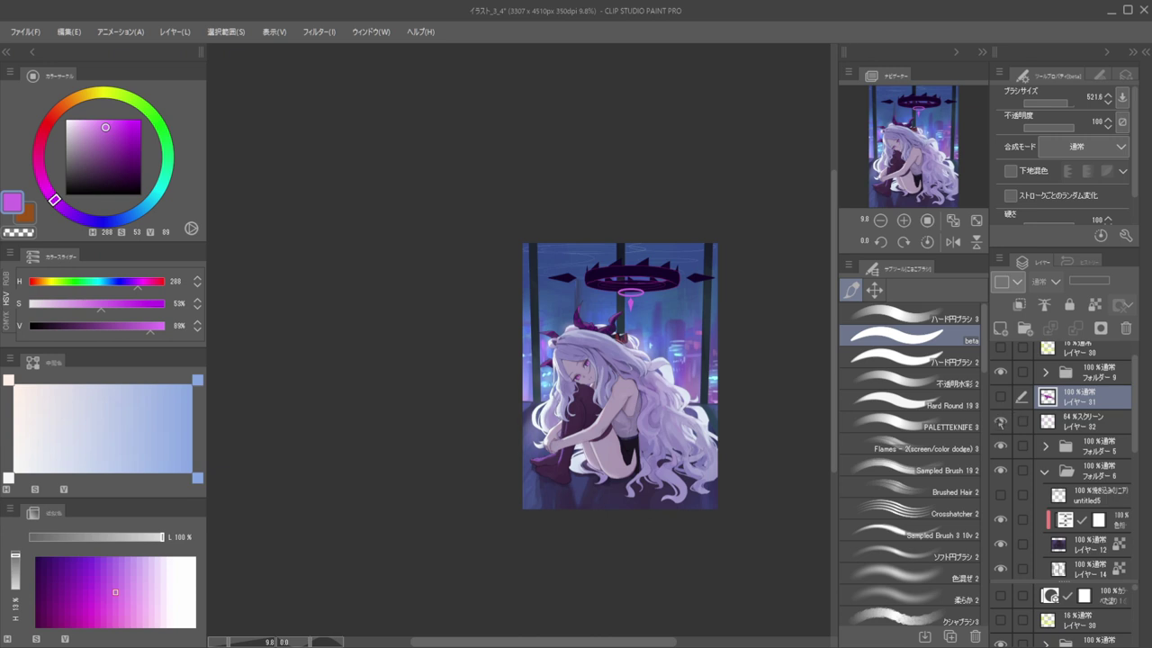
left_click(1001, 397)
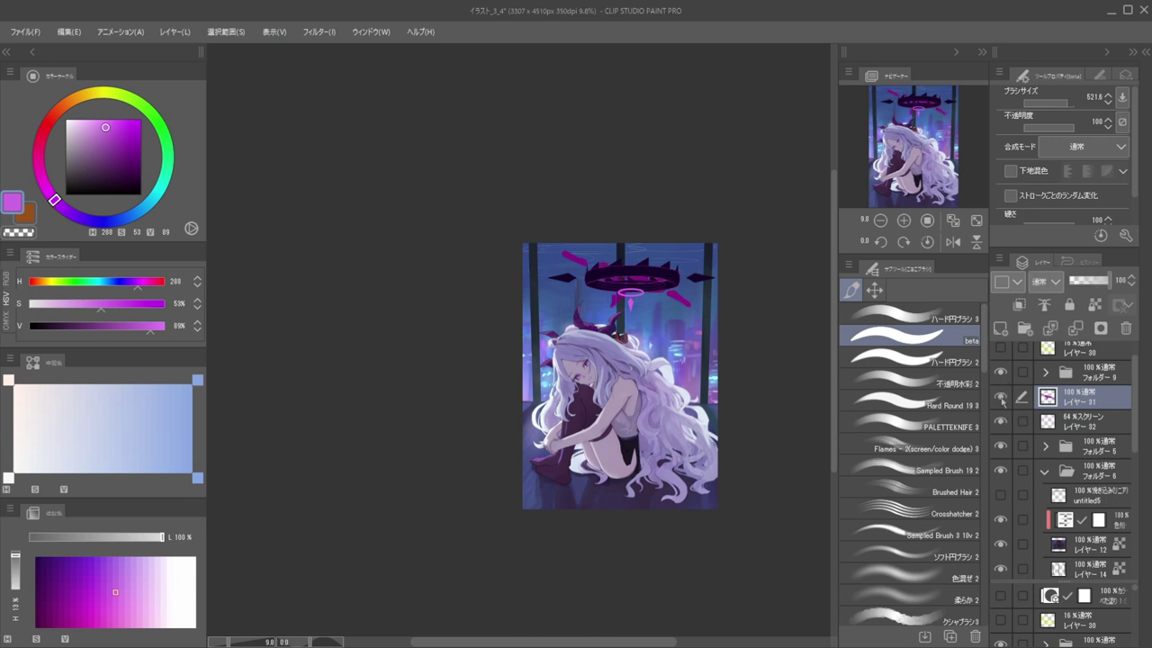
left_click(1006, 397)
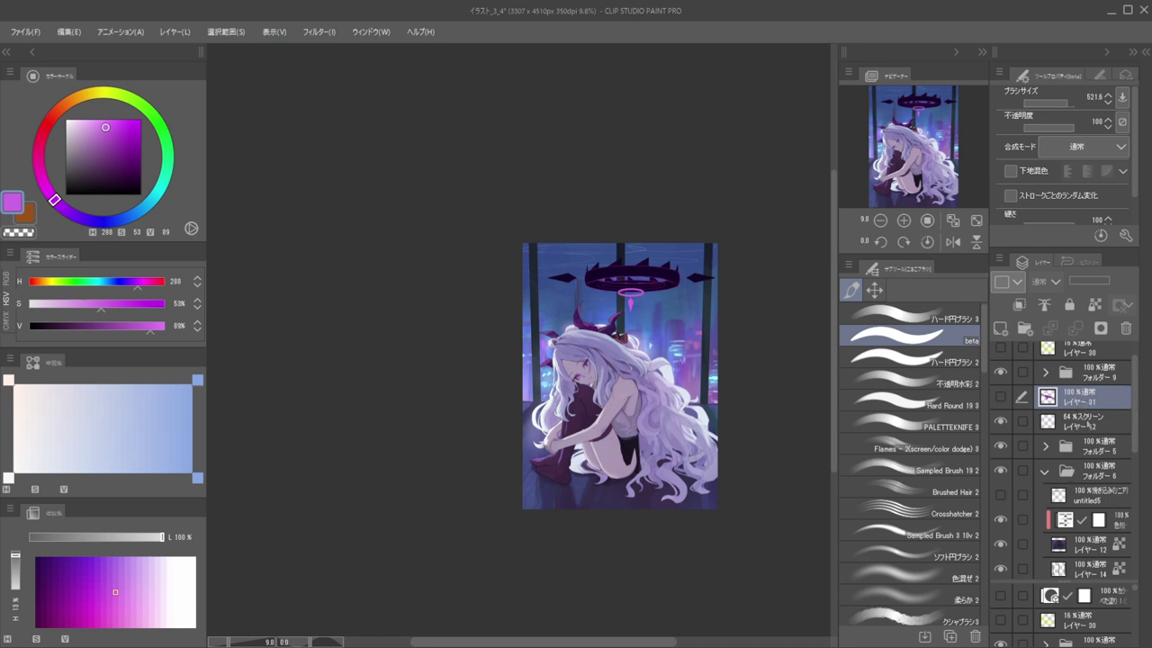
Move a layer below the fill layer and make untitled5 the active layer
left_click_drag(1082, 574, 1078, 576)
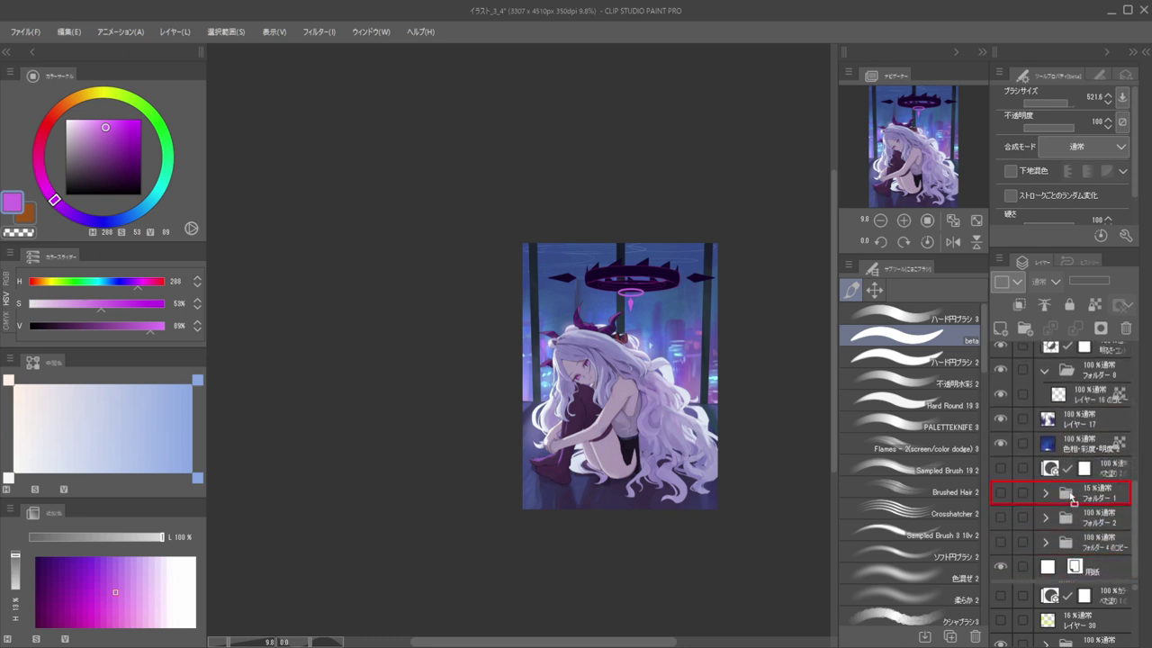
left_click_drag(1065, 445, 1066, 477)
left_click_drag(1083, 394, 1084, 468)
scroll(1079, 404, "up", 2)
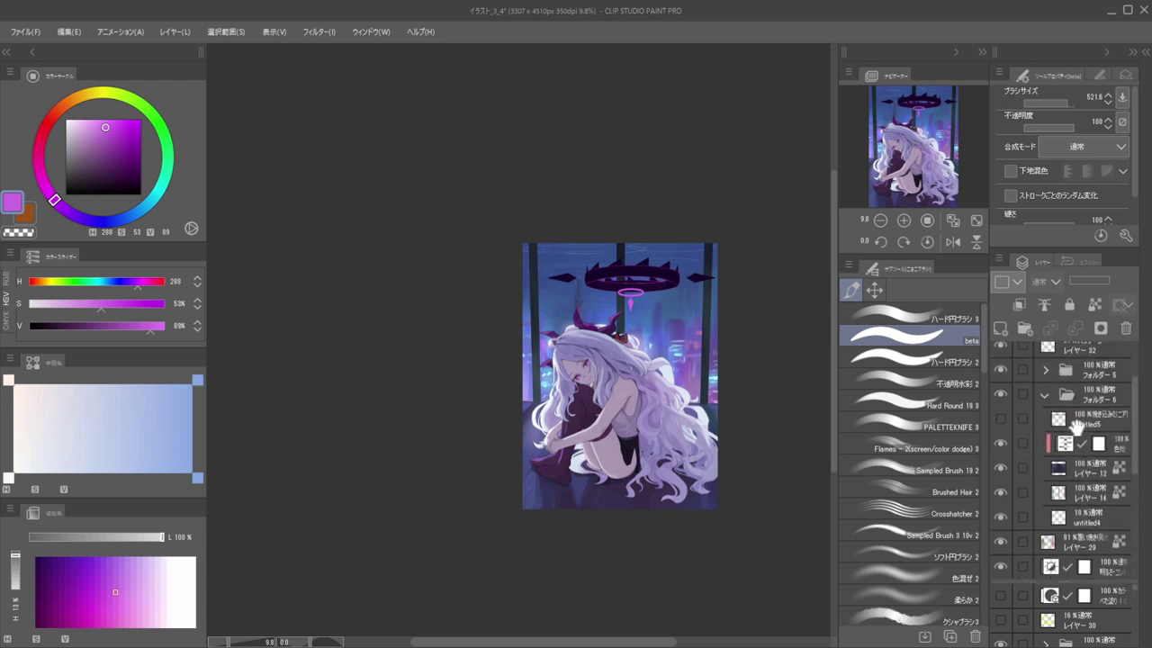
left_click(1005, 421)
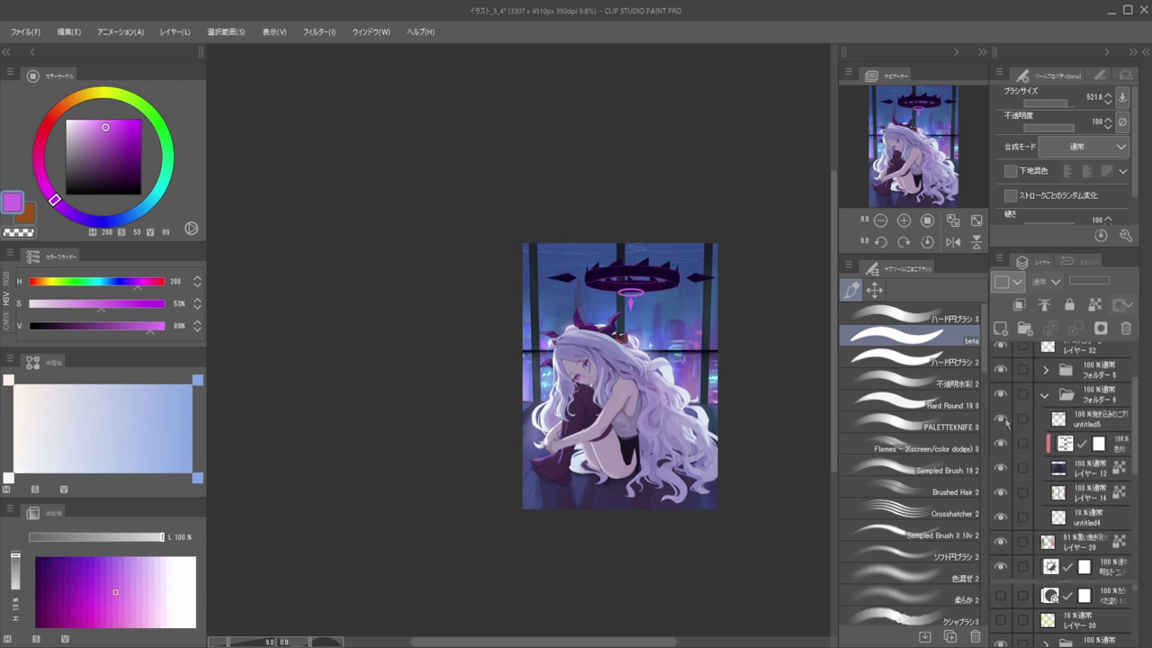
left_click(1064, 422, "ctrl")
key("ctrl+d")
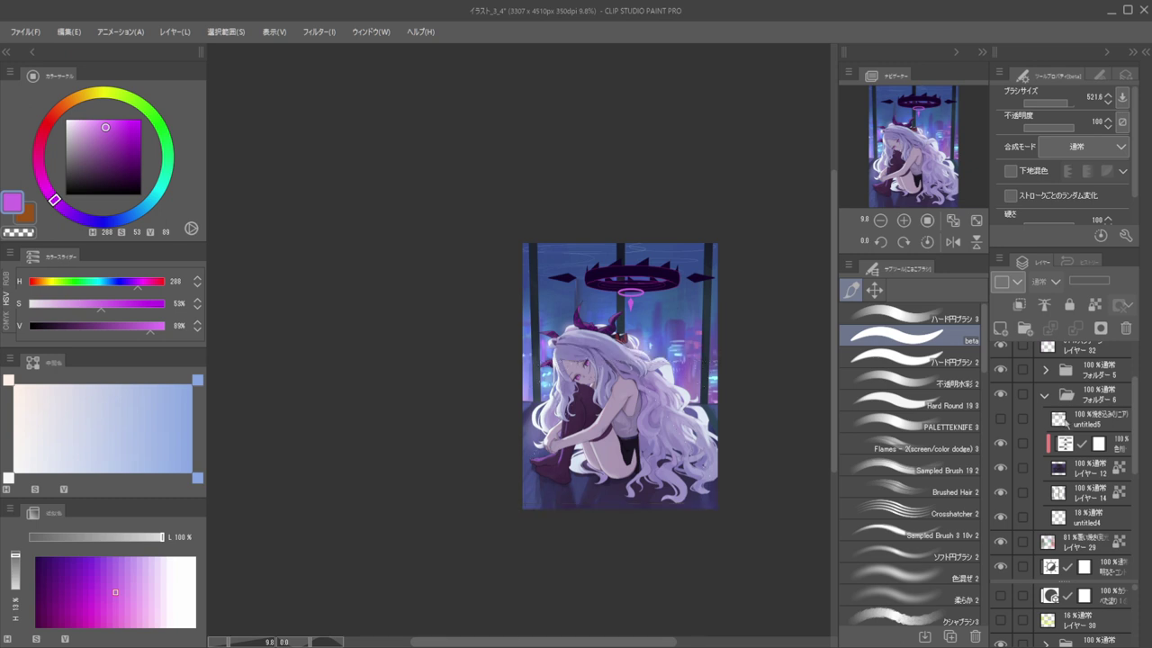
left_click(1079, 420)
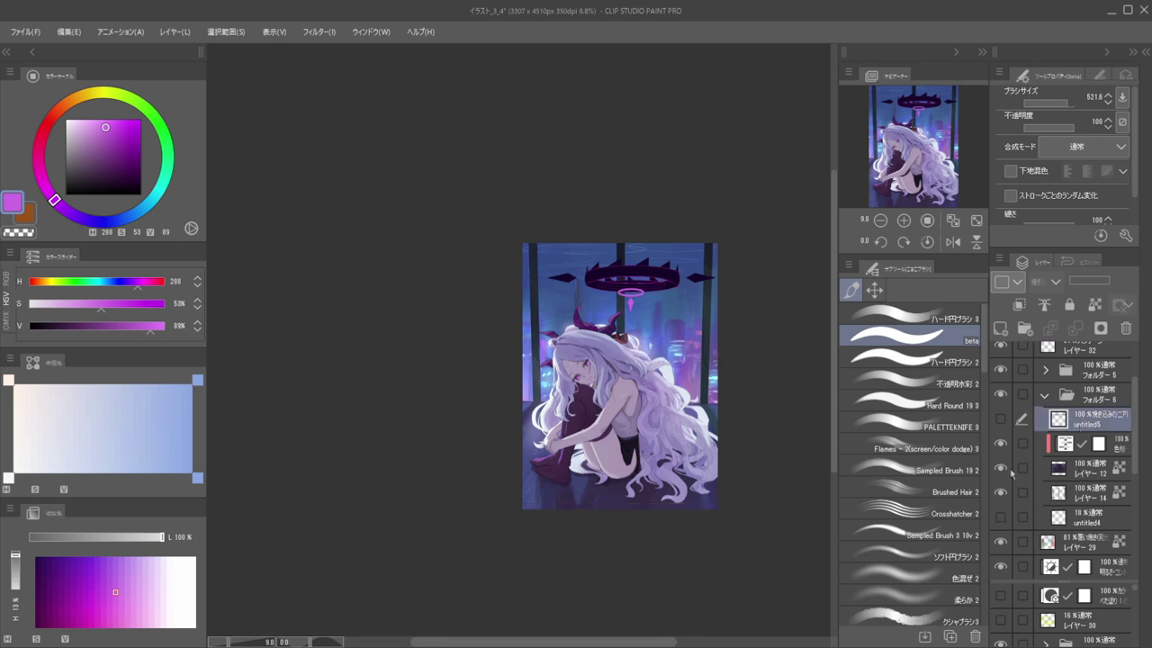
left_click_drag(720, 316, 666, 269)
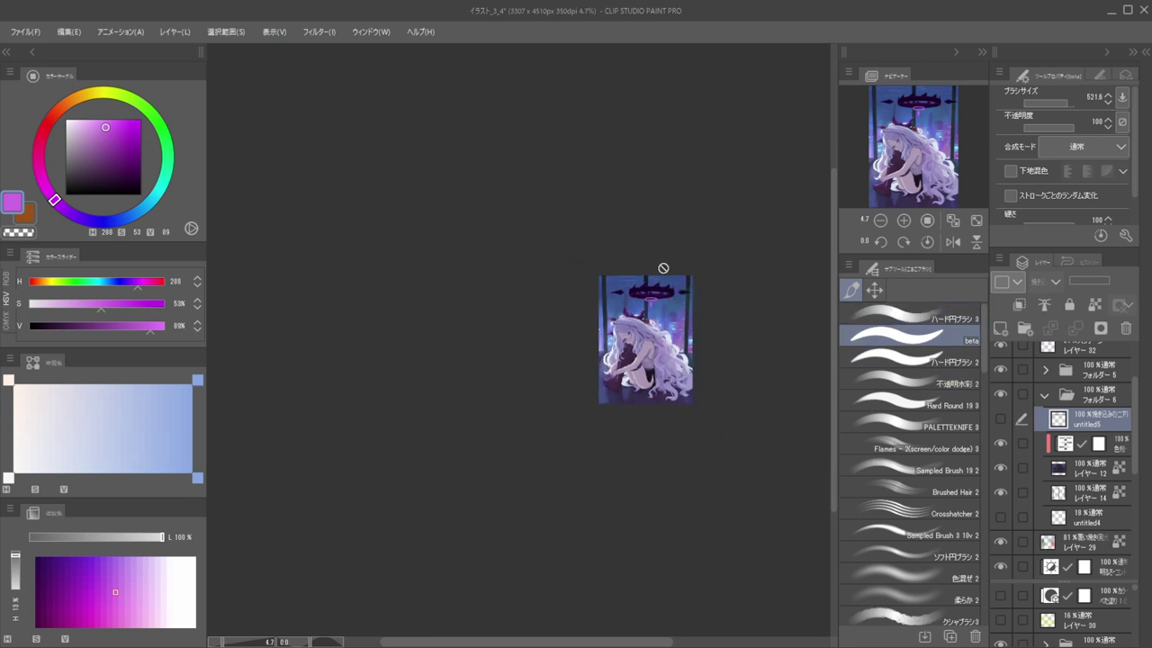
scroll(663, 283, "up", 5)
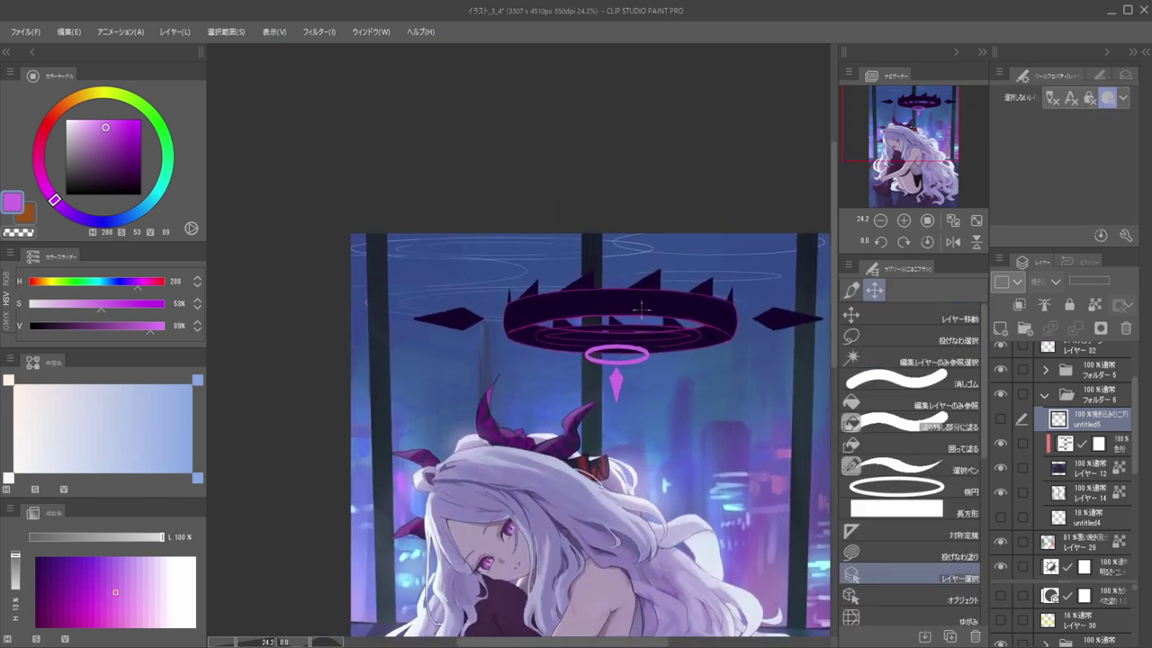
Sample the halo's dark purple and zoom in on the halo ring
left_click(641, 304, "ctrl+shift")
key("b")
left_click(640, 303, "alt")
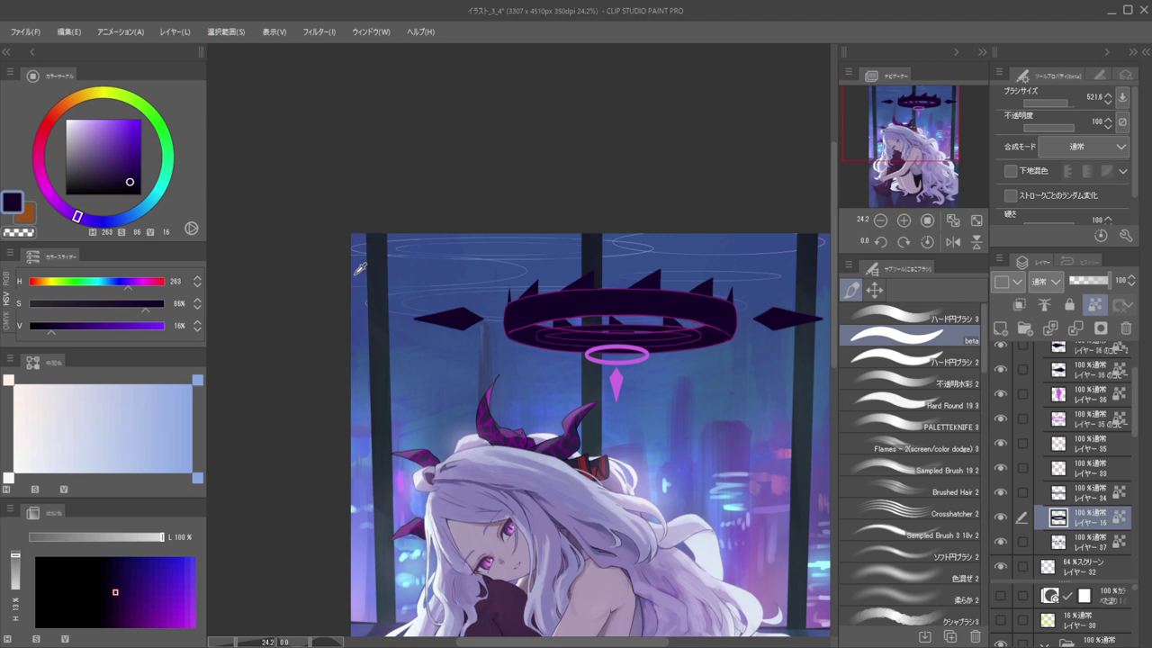
left_click_drag(600, 281, 774, 297)
left_click_drag(675, 340, 504, 335)
left_click_drag(611, 329, 601, 216)
mouse_move(671, 279)
left_mouse_down()
mouse_move(692, 303)
mouse_move(774, 301)
mouse_move(664, 262)
left_mouse_up()
scroll(664, 262, "down", 4)
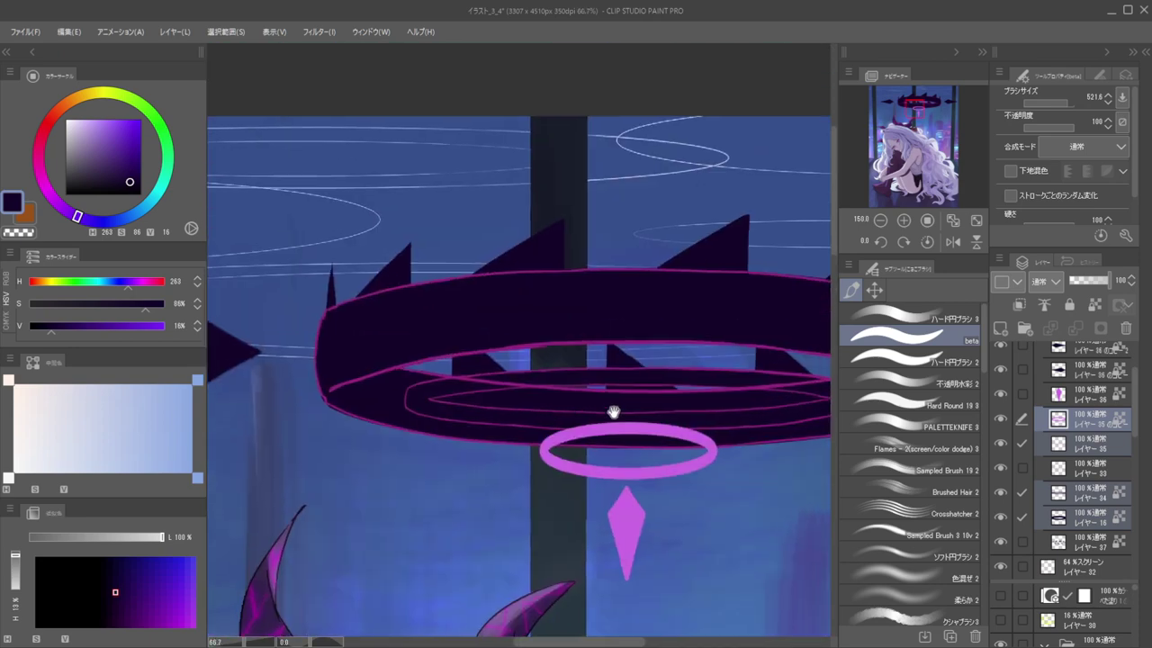
Select halo outline layer 33 and lock its transparent pixels
key("d")
left_click_drag(521, 281, 573, 229)
left_click(591, 199)
key("slash")
scroll(599, 225, "down", 5)
Sample the pink from the small ring and repaint the halo outlines with it
key("b")
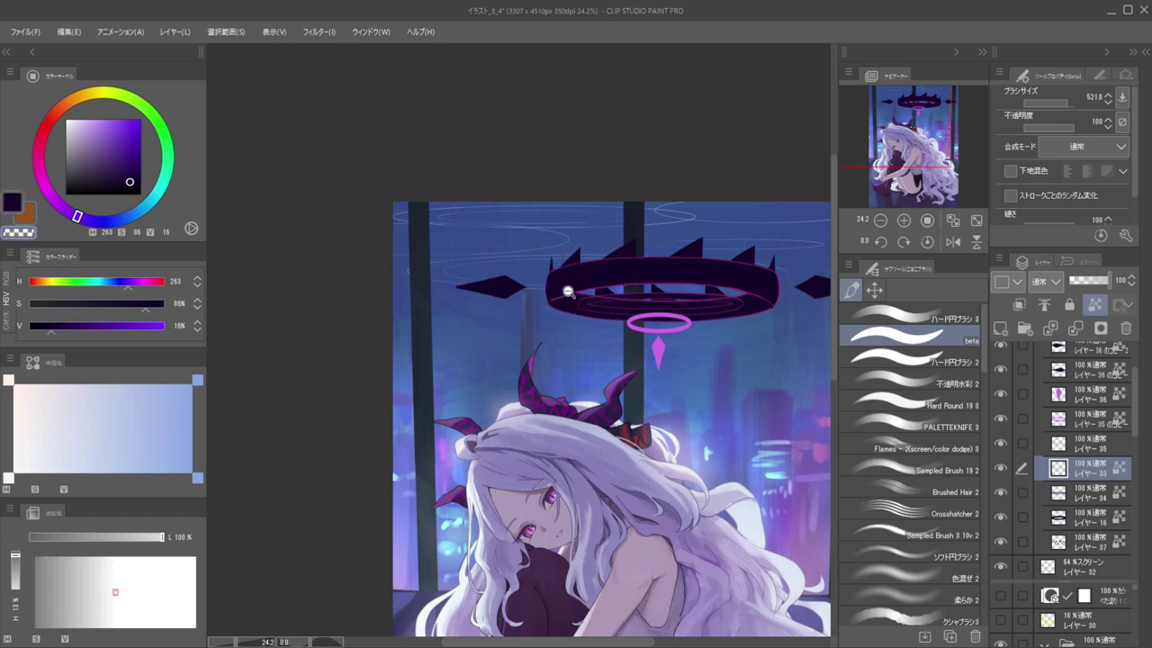
scroll(668, 321, "up", 10)
left_click(659, 243, "alt")
scroll(663, 246, "down", 10)
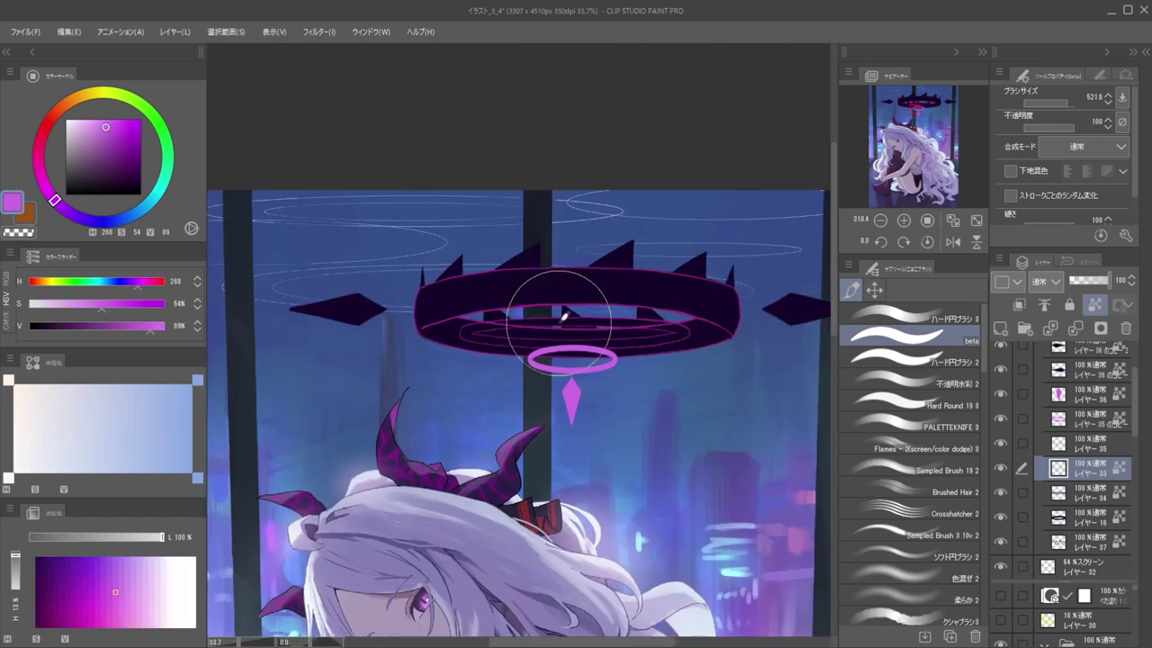
mouse_move(536, 274)
left_mouse_down()
mouse_move(720, 303)
mouse_move(599, 265)
mouse_move(632, 293)
mouse_move(662, 287)
left_mouse_up()
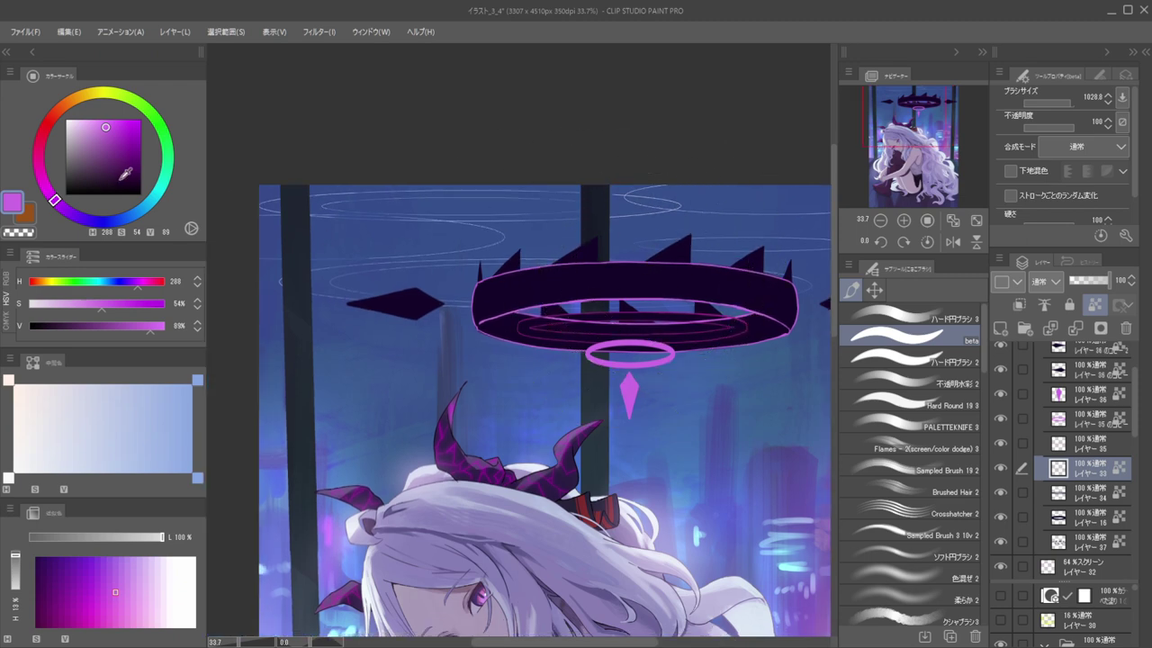
Choose a darker, more saturated purple and shrink the brush to a fine size
left_click(115, 147)
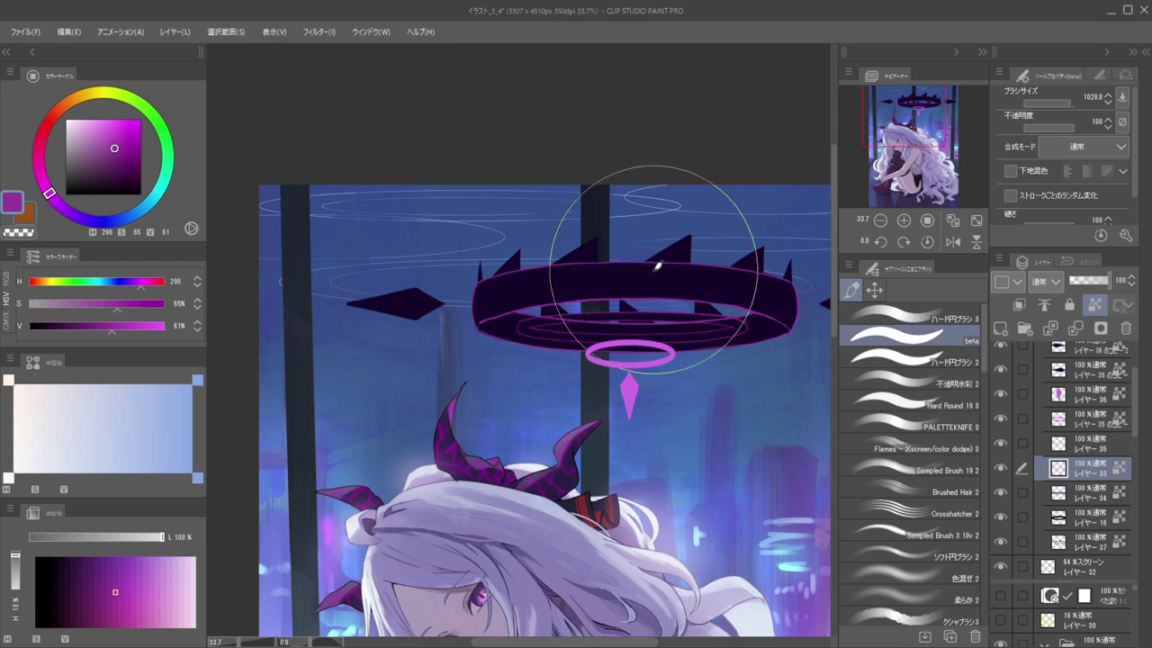
left_click_drag(712, 325, 743, 331)
left_click_drag(745, 330, 494, 282)
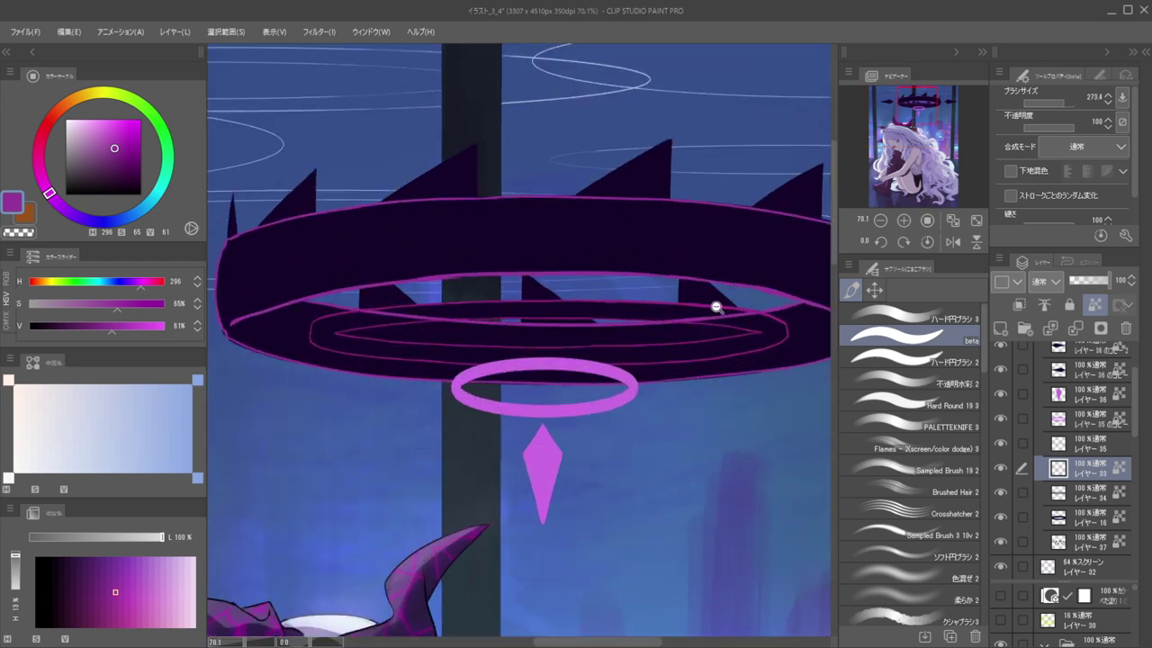
left_click_drag(714, 305, 749, 327)
key("h")
left_click_drag(512, 317, 795, 315)
mouse_move(571, 353)
left_mouse_down()
mouse_move(606, 351)
mouse_move(705, 379)
mouse_move(681, 399)
left_mouse_up()
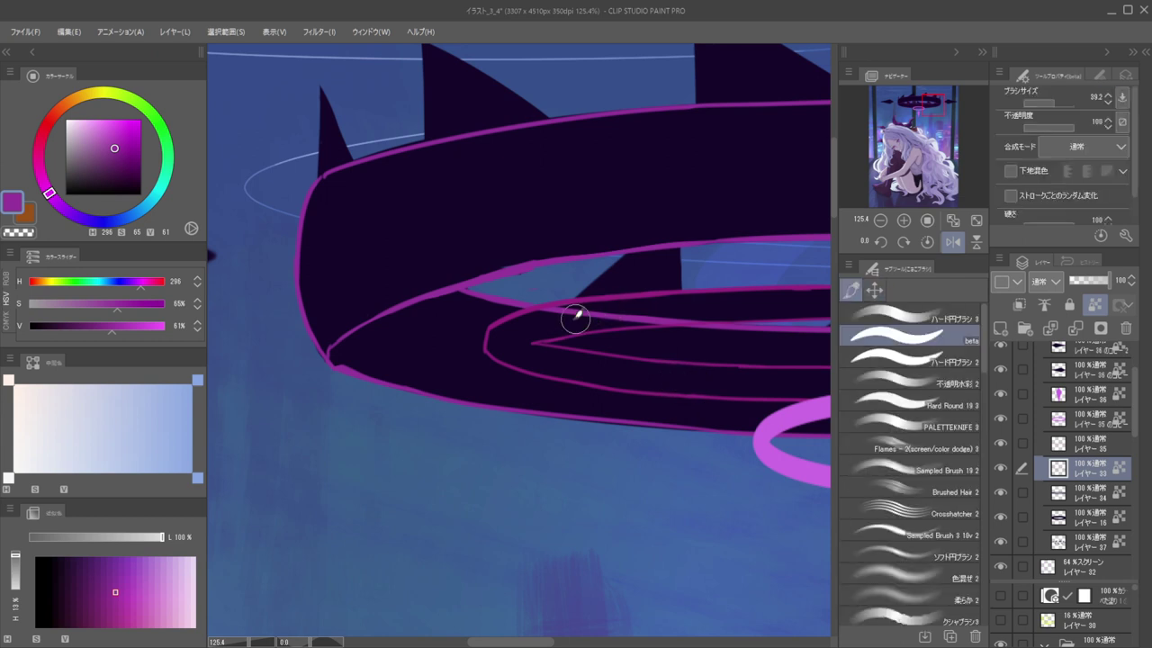
key("c")
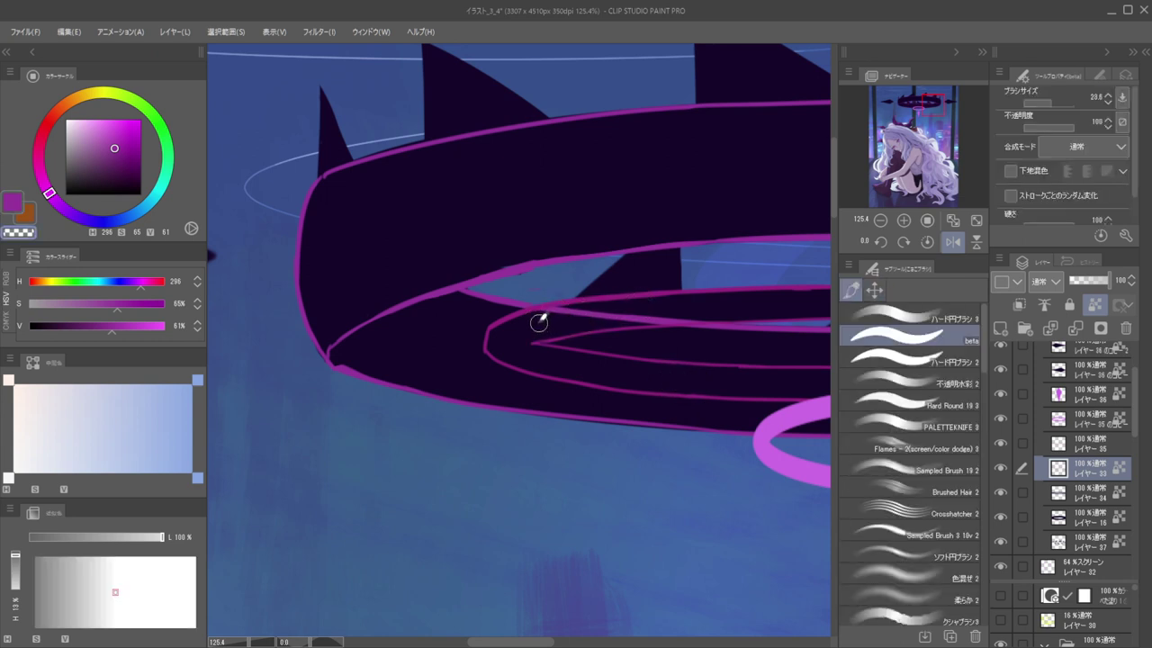
left_click_drag(796, 307, 399, 324)
left_click_drag(699, 332, 578, 331)
key("c")
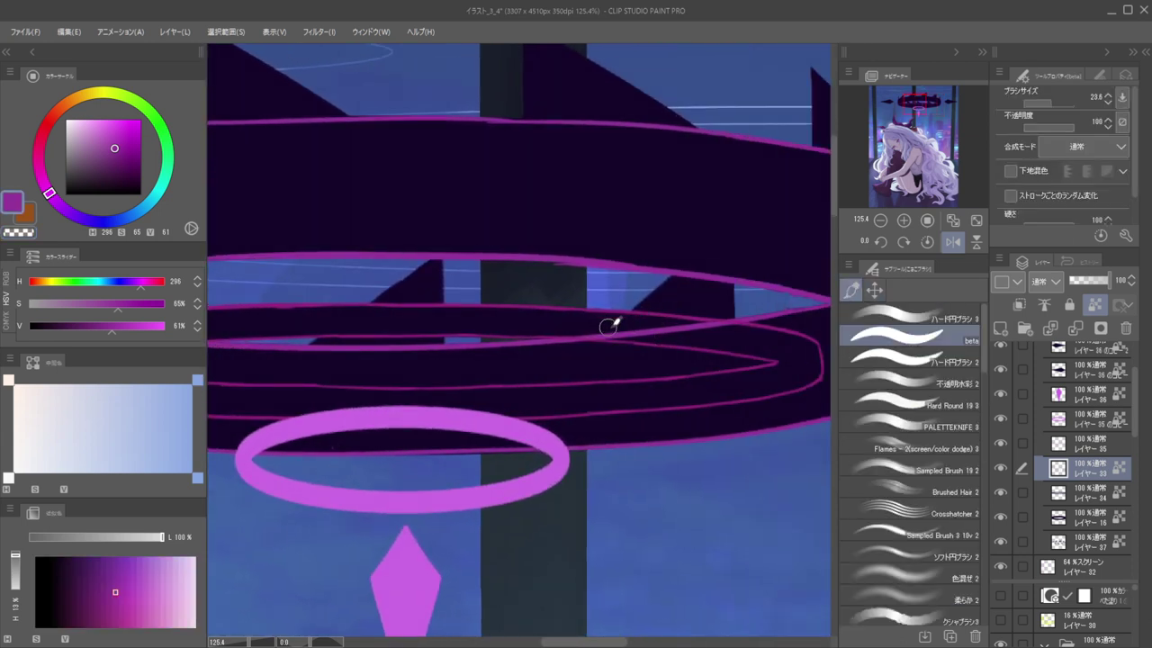
Erase the stray magenta line end, flip-check the composition, and select the diamond layer
key("e")
mouse_move(638, 331)
left_mouse_down()
mouse_move(665, 328)
mouse_move(564, 331)
mouse_move(657, 330)
left_mouse_up()
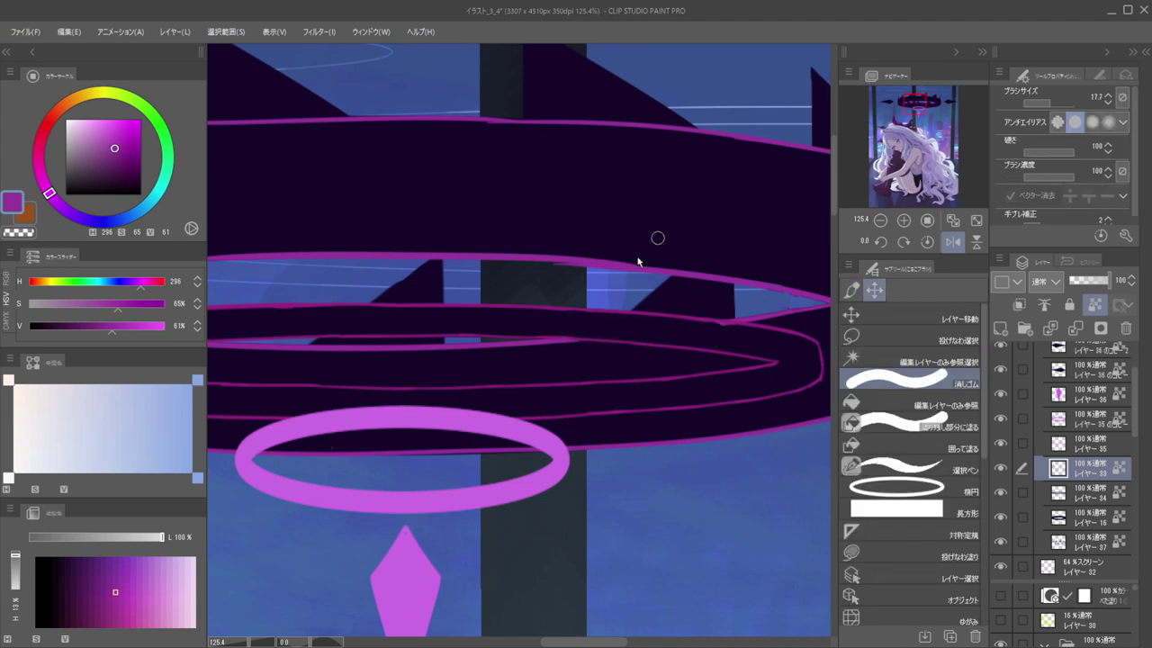
scroll(683, 315, "down", 10)
left_click_drag(687, 290, 669, 313)
key("h")
left_click_drag(624, 346, 728, 359)
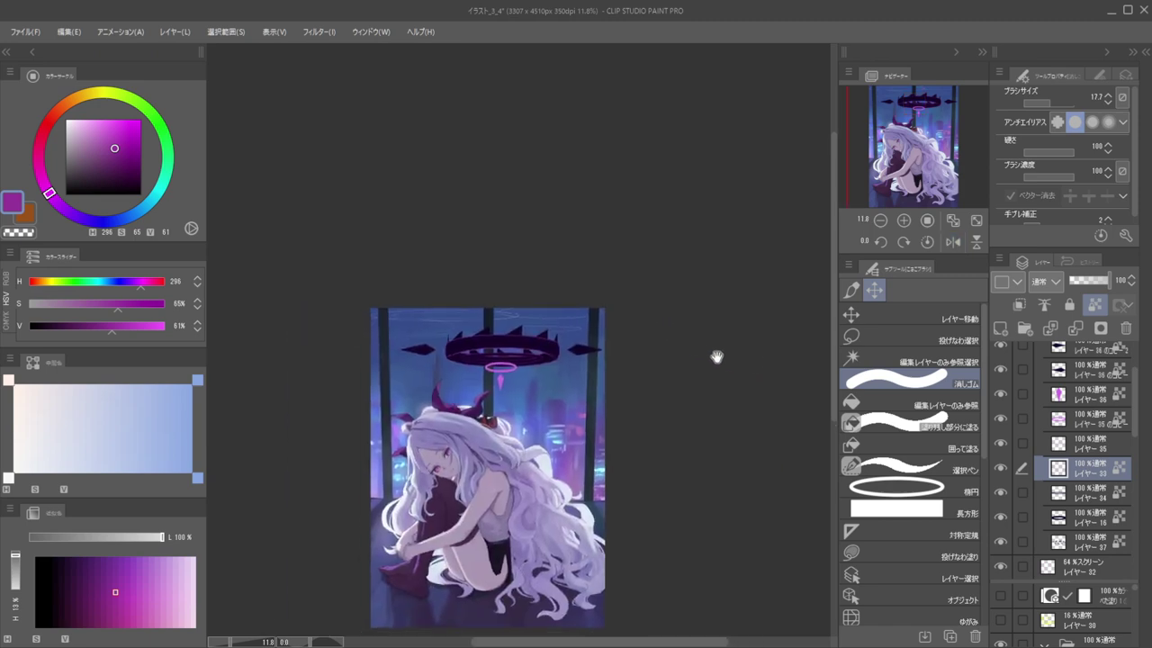
key("h")
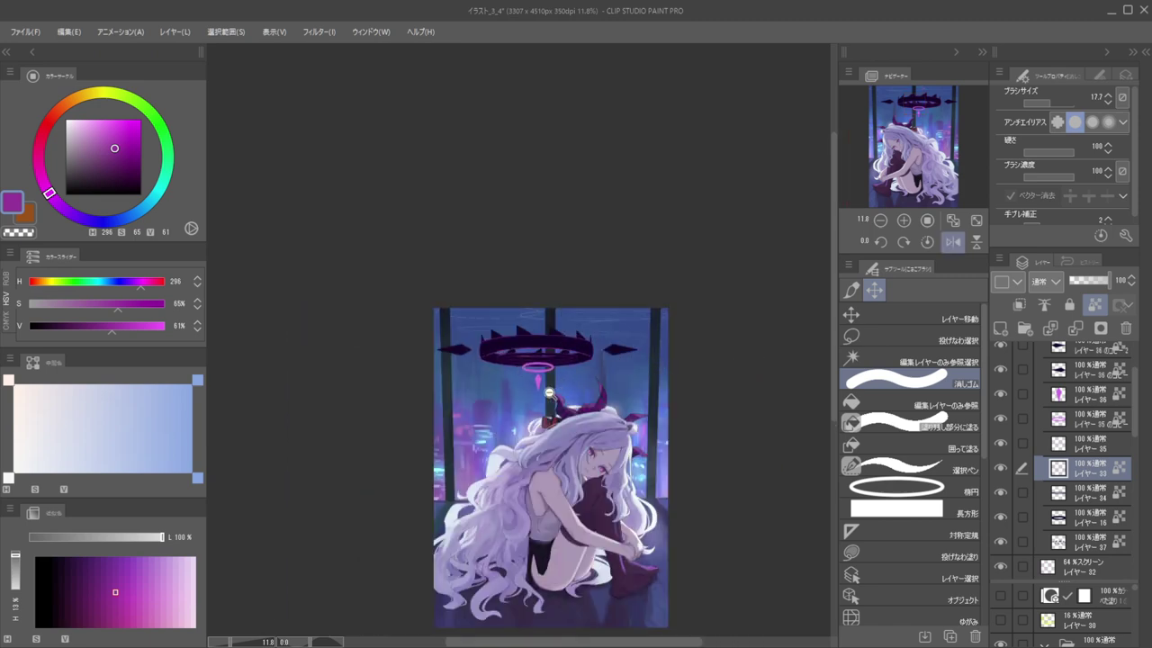
left_click_drag(530, 387, 579, 367)
left_click(589, 348, "ctrl+shift")
Shade the diamond pendant in a richer magenta with an enlarged soft blending brush
key("b")
left_click(588, 346, "alt")
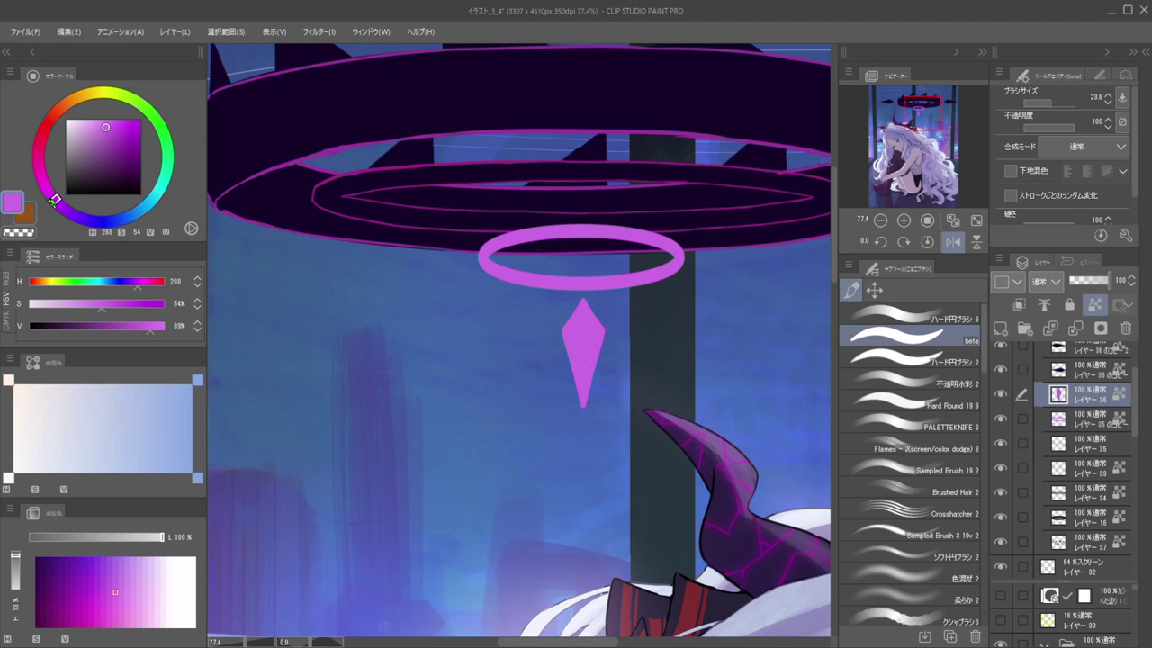
left_click_drag(105, 127, 126, 131)
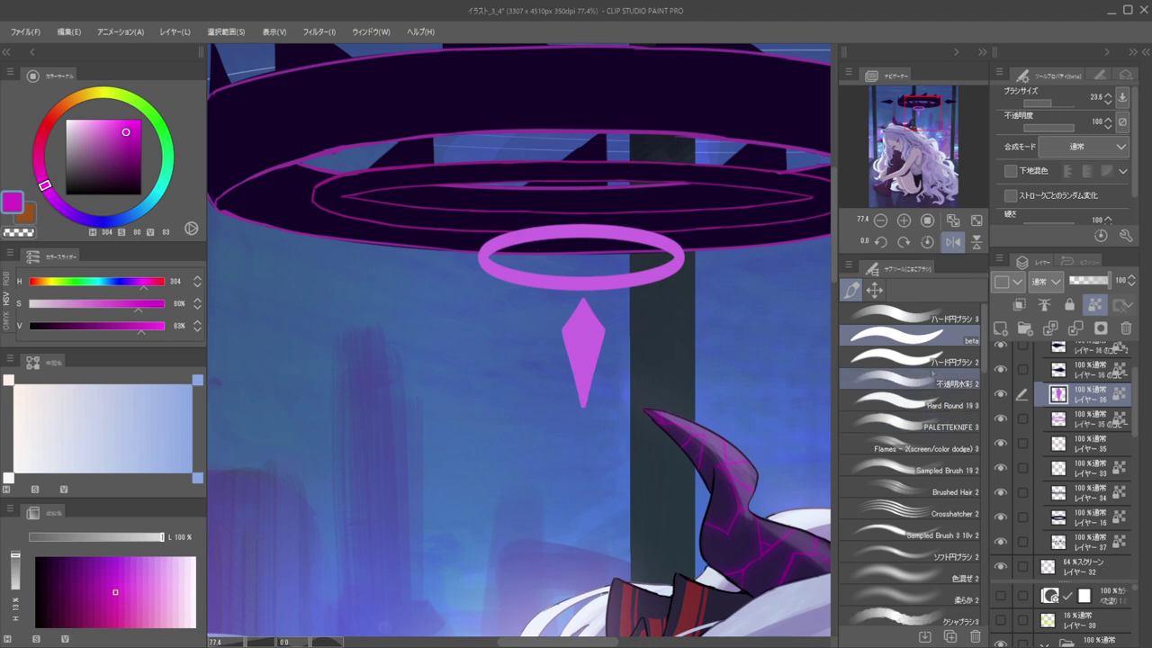
left_click(931, 381)
left_click_drag(592, 359, 609, 354)
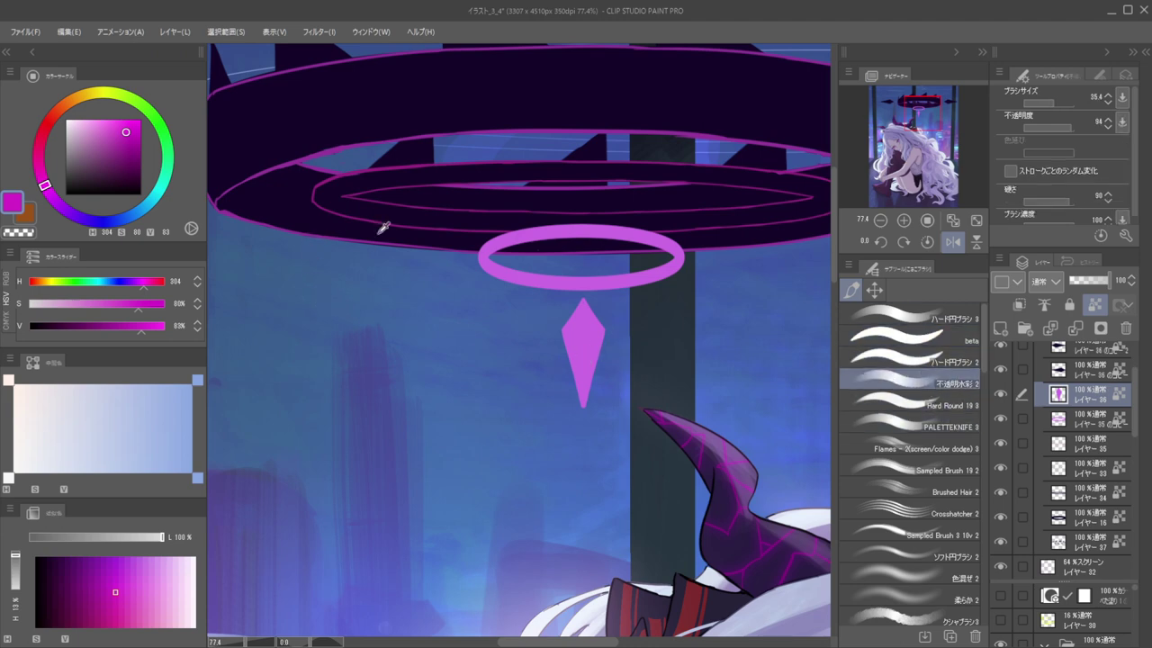
mouse_move(563, 320)
left_mouse_down()
mouse_move(576, 352)
mouse_move(620, 326)
mouse_move(577, 397)
left_mouse_up()
Pick a lighter pink for highlights and frame the ring and gem close up
left_click(590, 303, "alt")
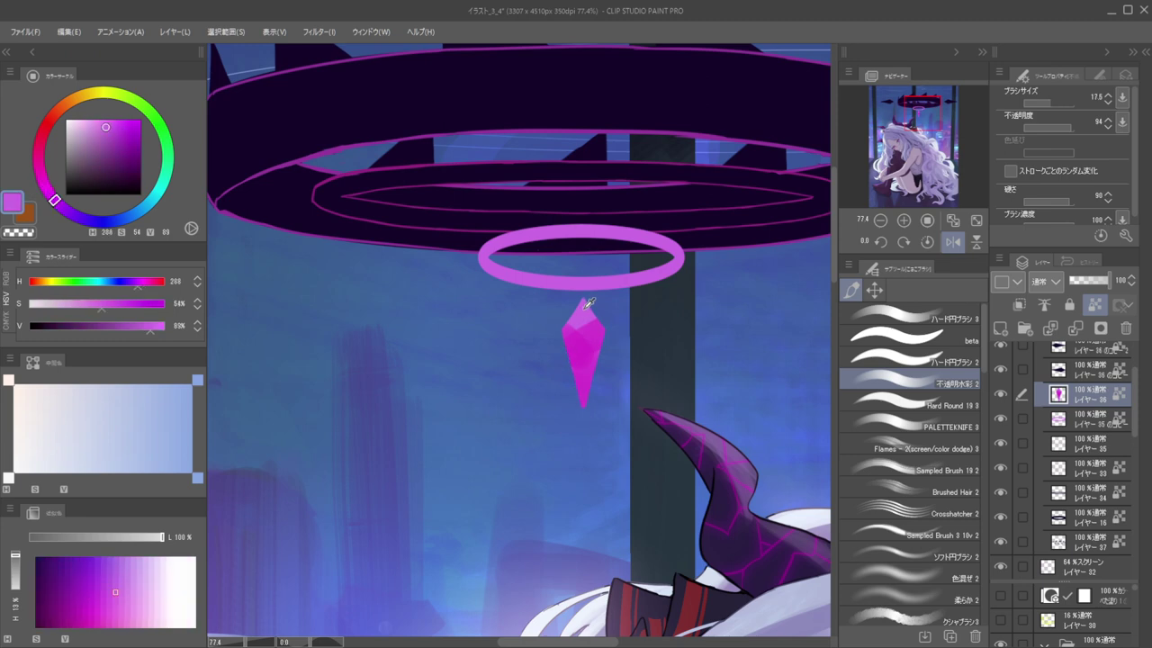
left_click_drag(568, 333, 572, 325)
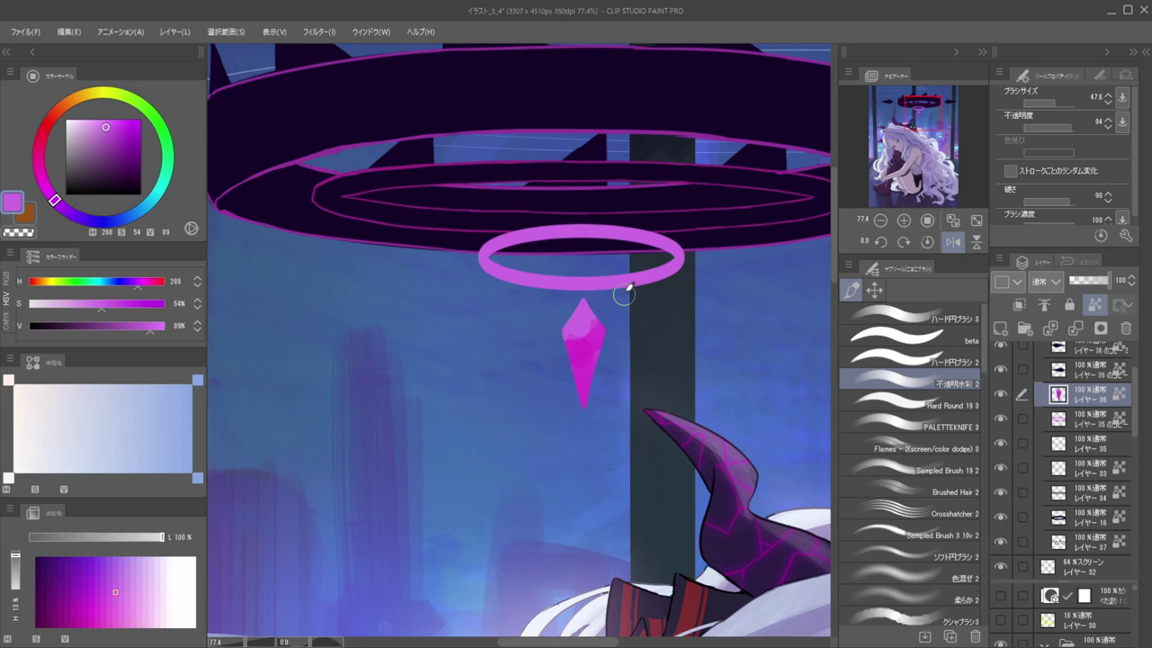
left_click_drag(106, 125, 83, 120)
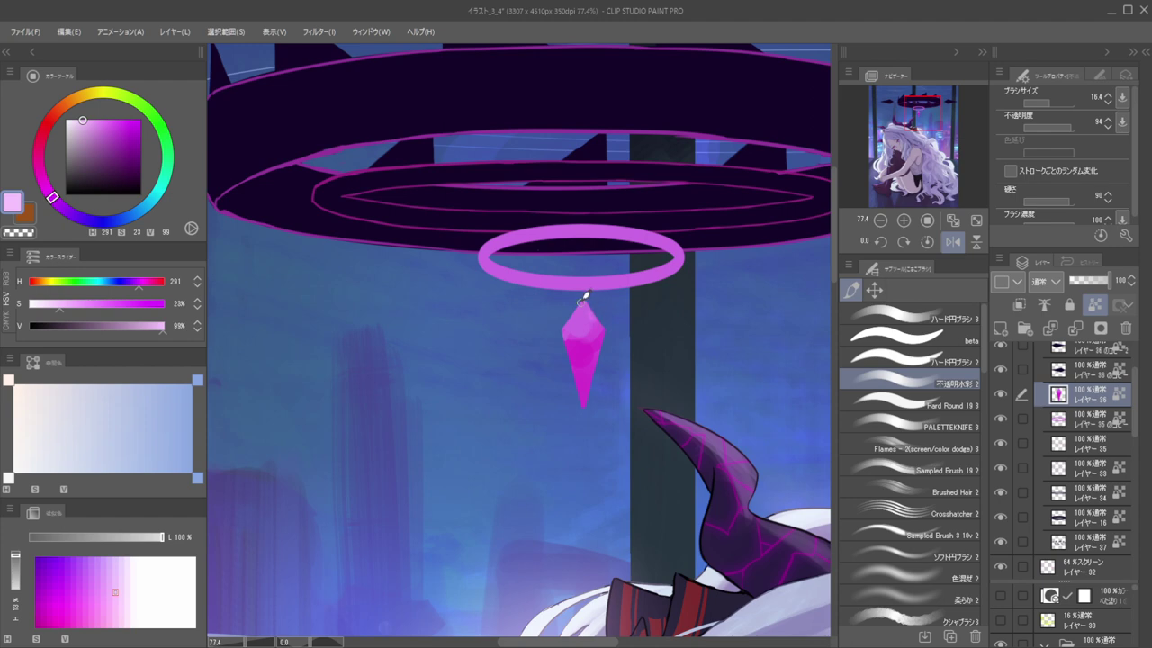
left_click_drag(542, 242, 478, 254)
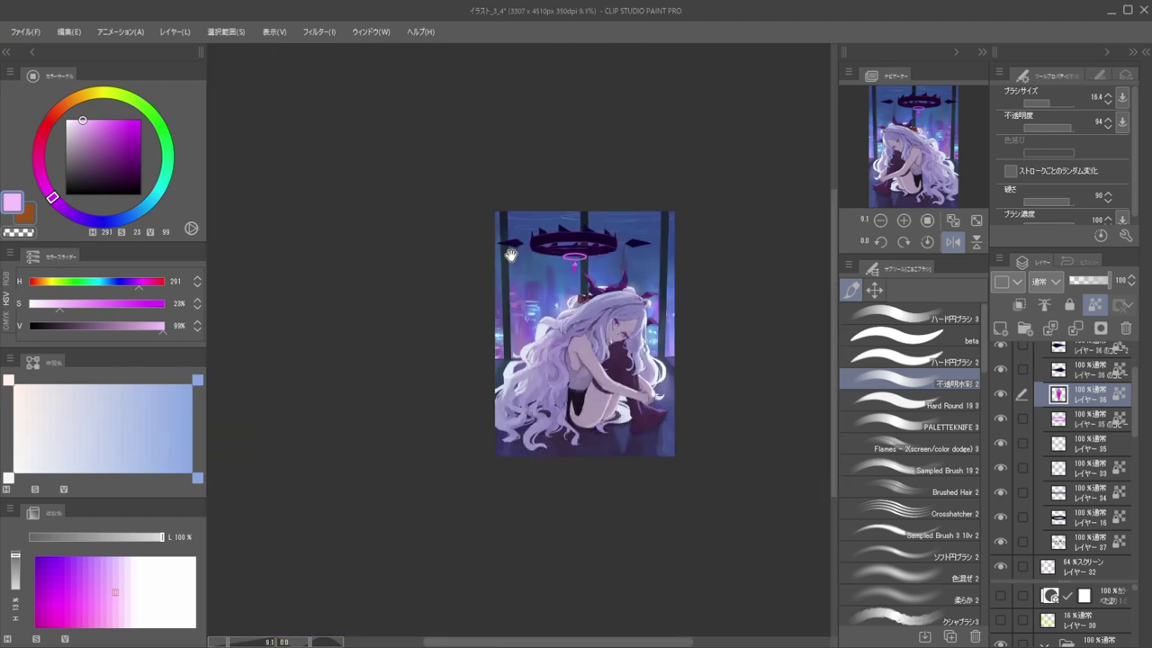
left_click_drag(558, 241, 642, 228)
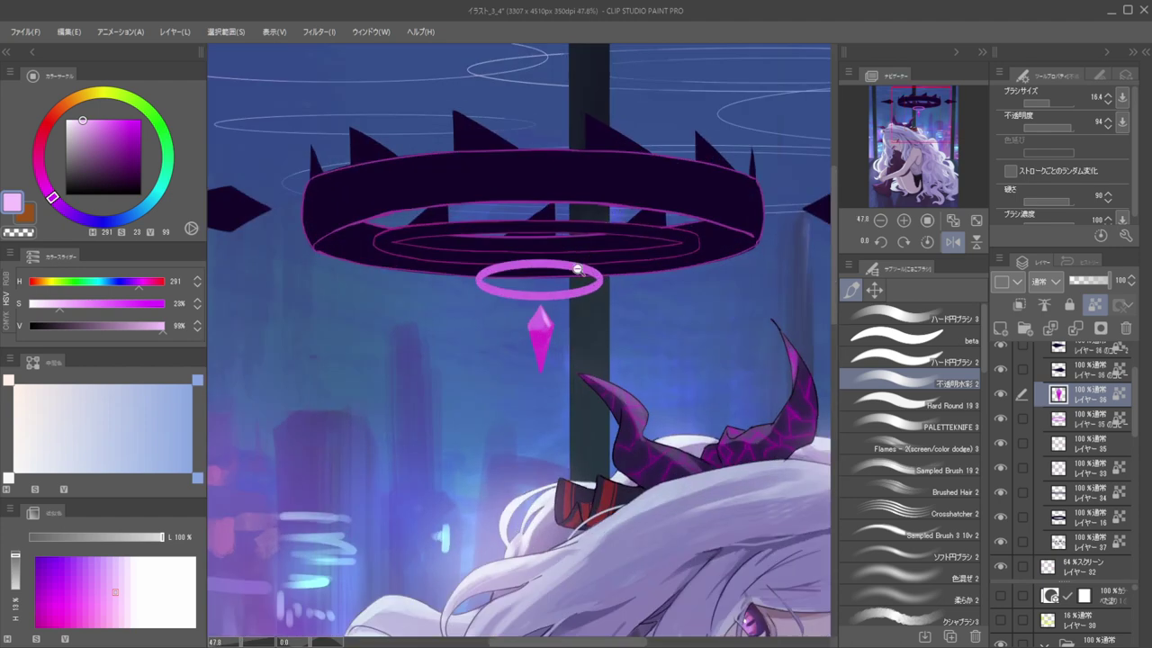
left_click_drag(581, 282, 628, 264)
left_click_drag(508, 343, 622, 319)
mouse_move(571, 366)
left_mouse_down()
mouse_move(578, 361)
mouse_move(563, 352)
left_mouse_up()
Undo the pale gem highlight stroke and sample the deep purple from the dark ring
key("ctrl+z")
key("bracketright")
key("bracketright")
key("bracketright")
key("bracketright")
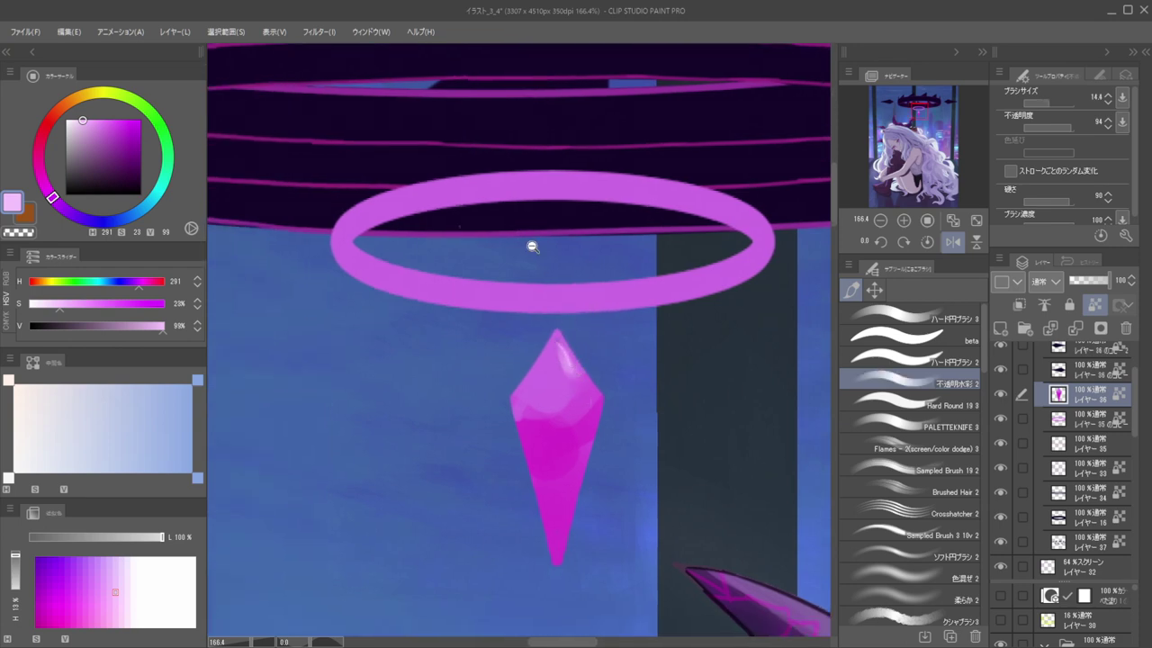
key("ctrl+0")
left_click_drag(548, 280, 569, 270)
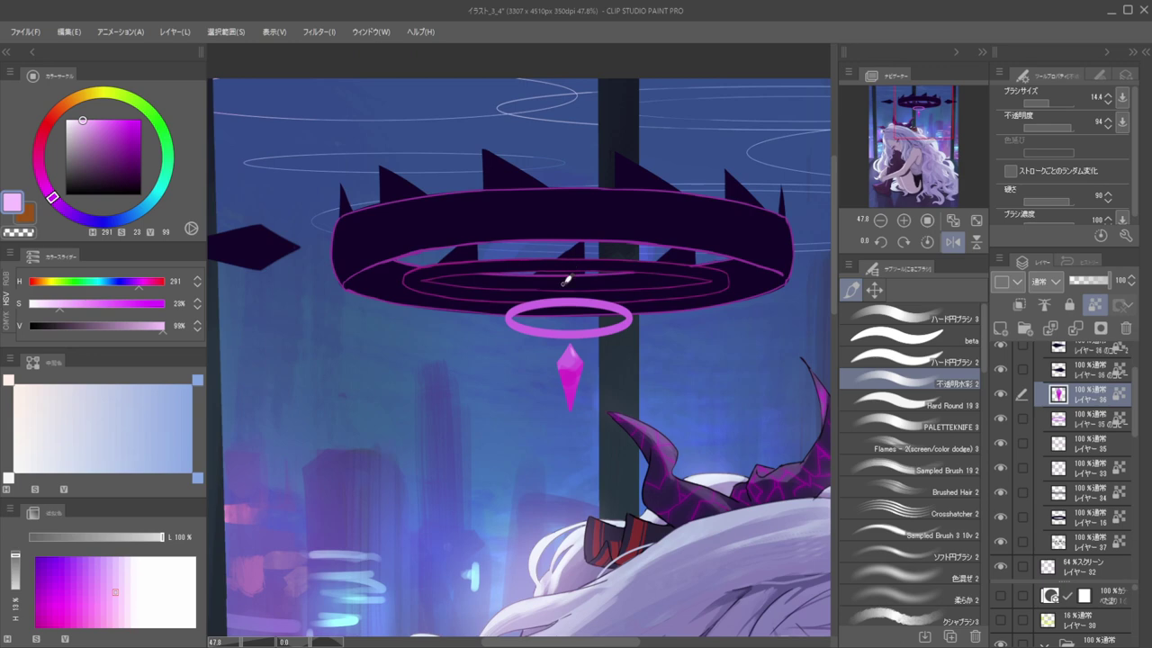
left_click_drag(356, 227, 357, 233)
Sample the pink ring, saturate the purple, and switch to a large watercolour brush
left_click(574, 303, "ctrl+shift")
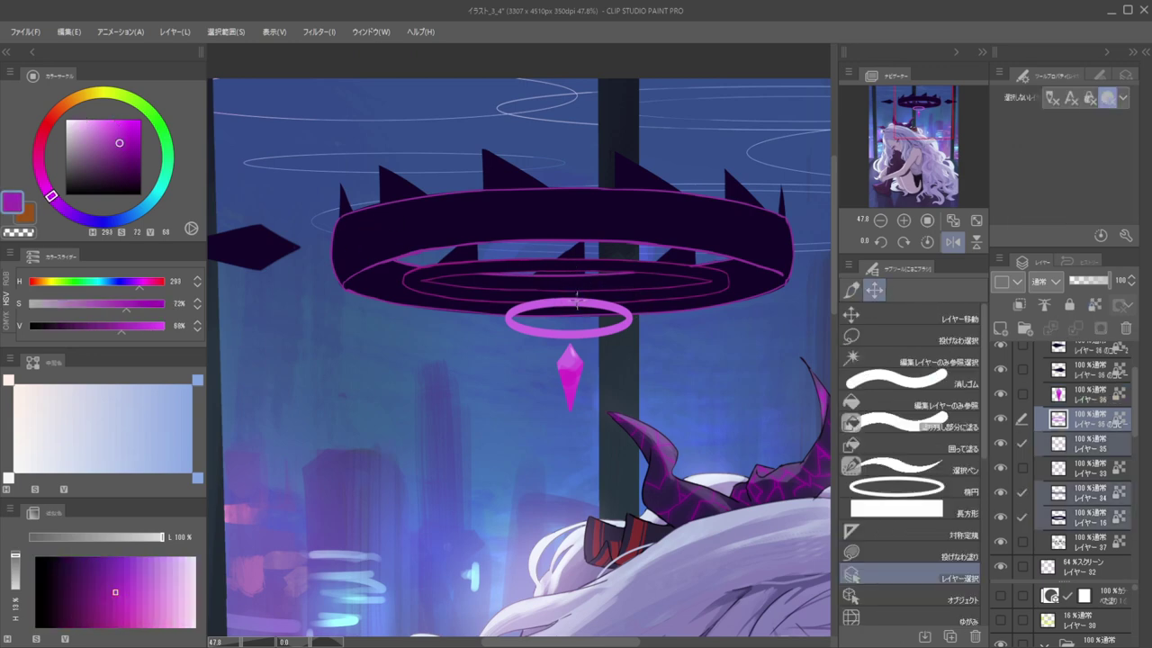
left_click(581, 301, "alt")
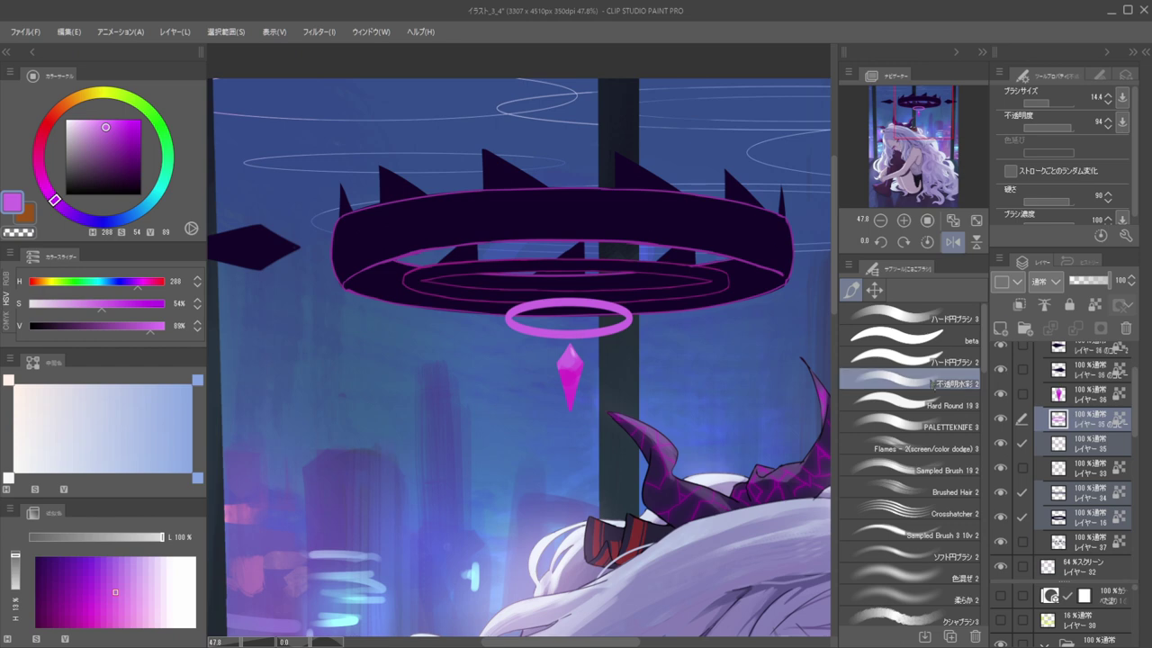
left_click_drag(106, 120, 121, 125)
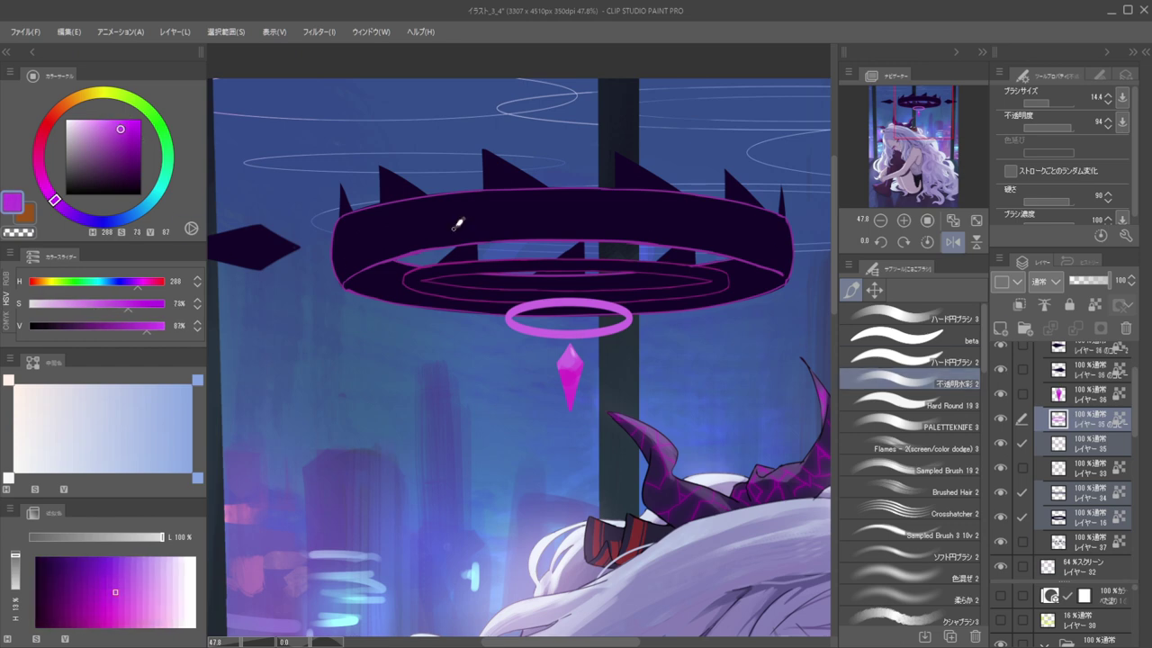
mouse_move(531, 300)
left_mouse_down()
mouse_move(579, 303)
mouse_move(520, 321)
mouse_move(556, 312)
left_mouse_up()
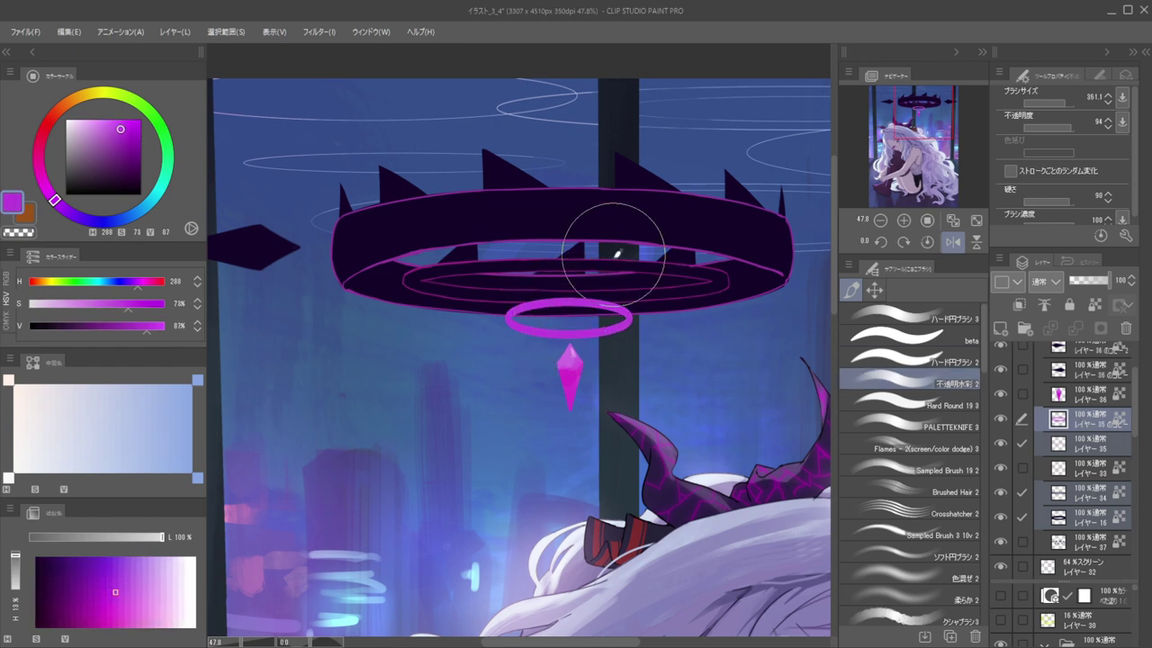
left_click(944, 374)
Add a new Screen-blend layer at the top of folder 9
left_click(1000, 327)
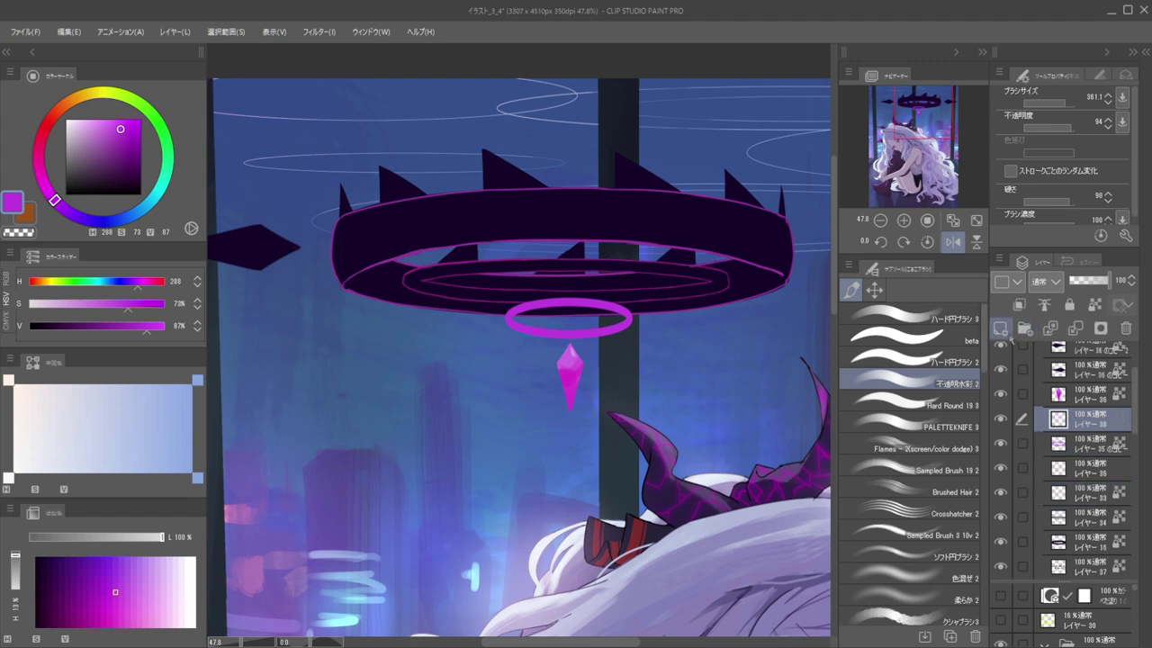
left_click(1075, 328)
scroll(1095, 470, "up", 2)
left_click(1093, 422)
left_click(1001, 327)
key("shift+alt+s")
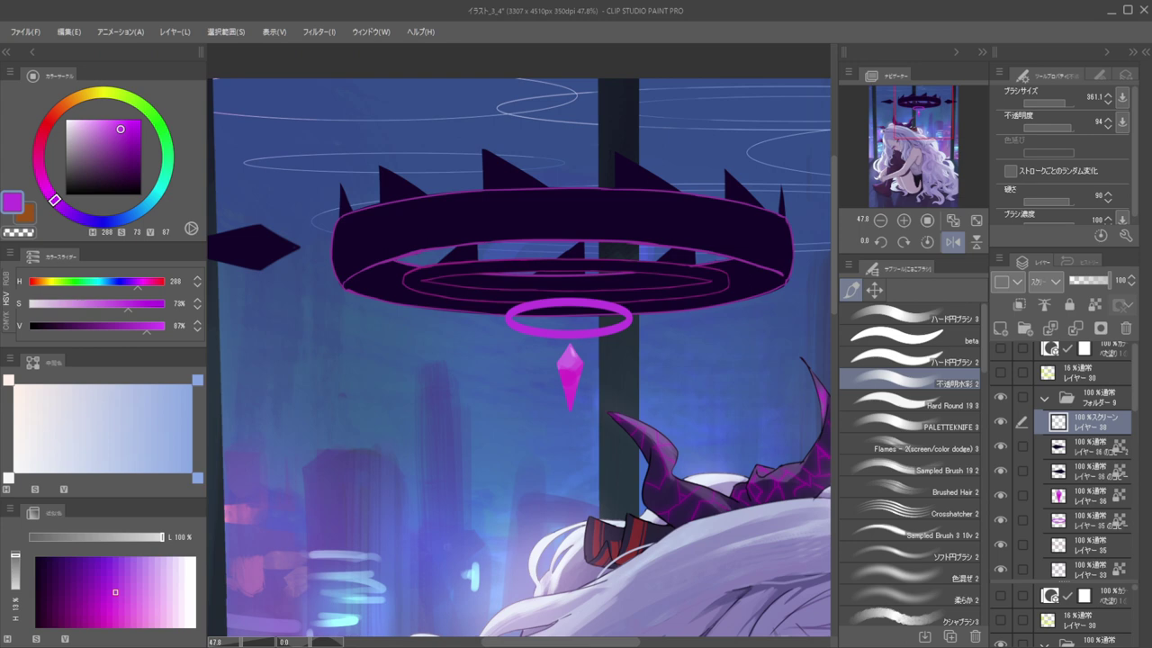
scroll(570, 188, "down", 2)
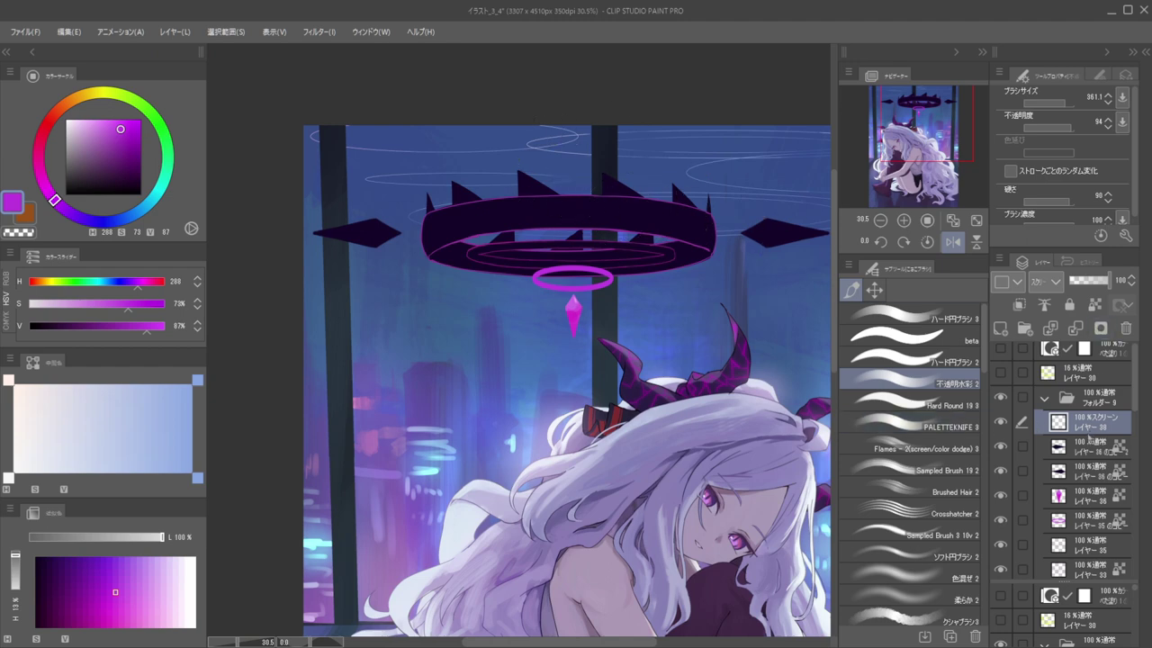
Select the seven halo layers and merge them into one
left_click(1085, 447)
scroll(1072, 484, "down", 5)
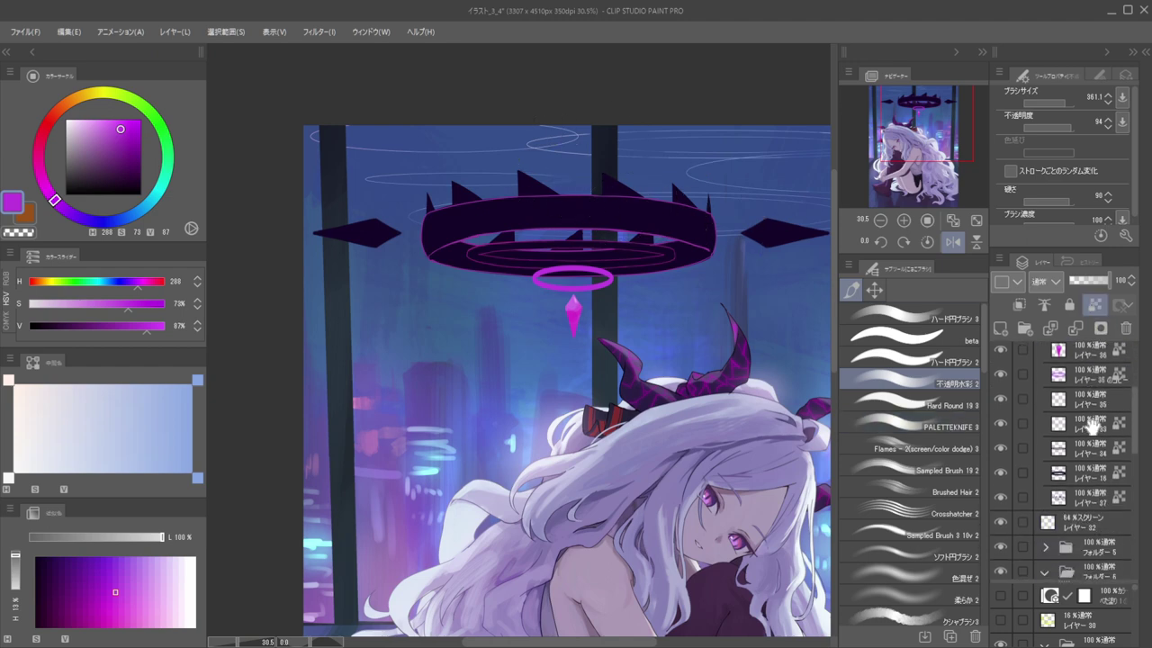
left_click(1094, 498, "shift")
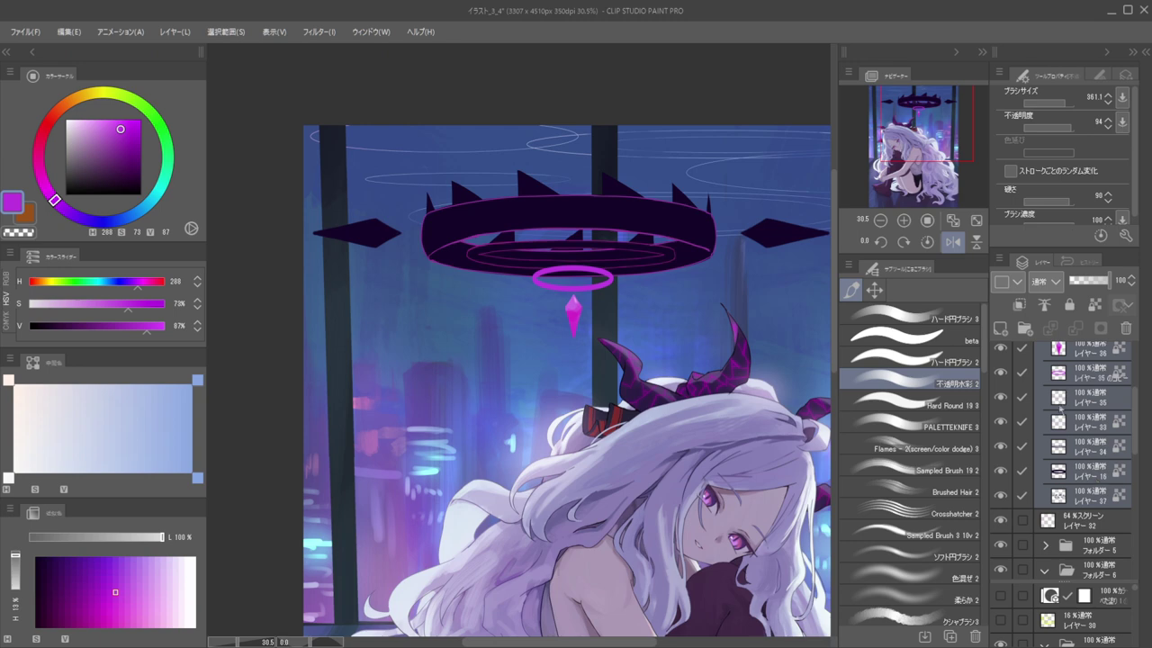
key("shift+alt+e")
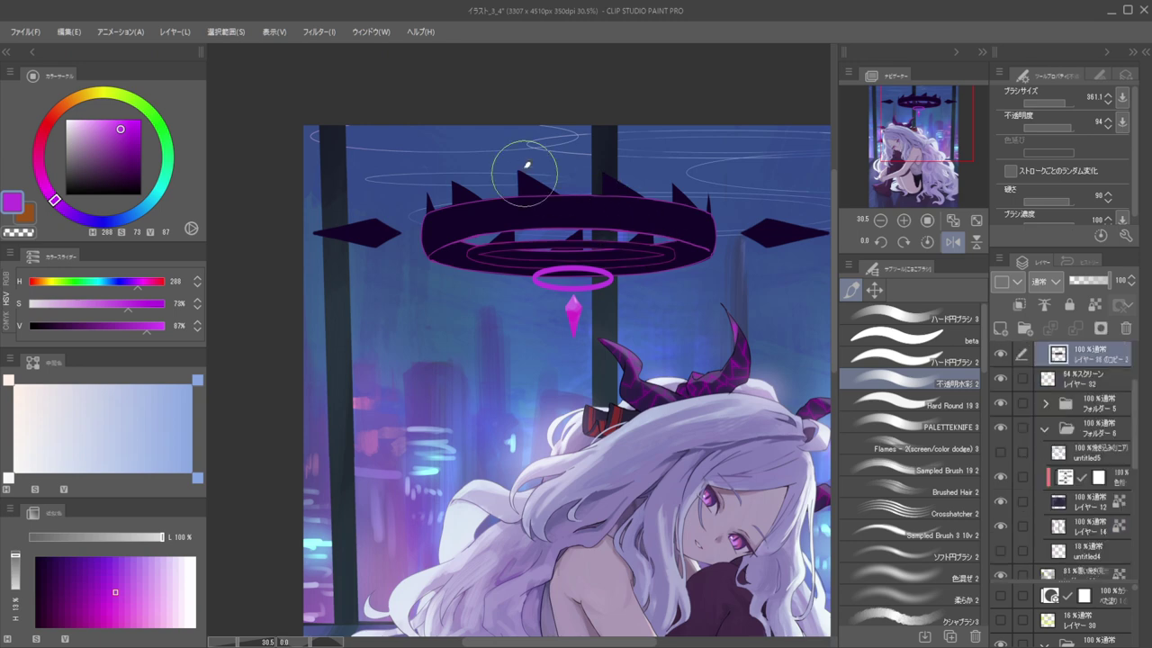
scroll(529, 225, "up", 5)
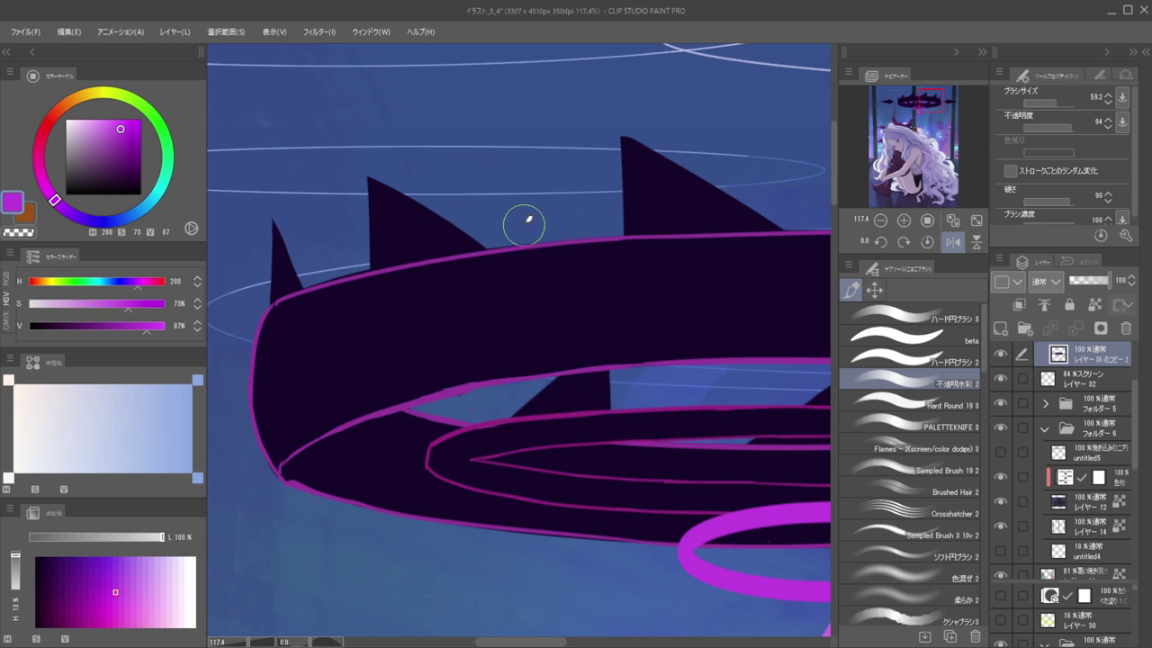
Sample darker purples from the halo rim line, then undo the halo layer merge
key("k")
key("b")
left_click(552, 242, "alt")
left_click_drag(622, 231, 598, 272)
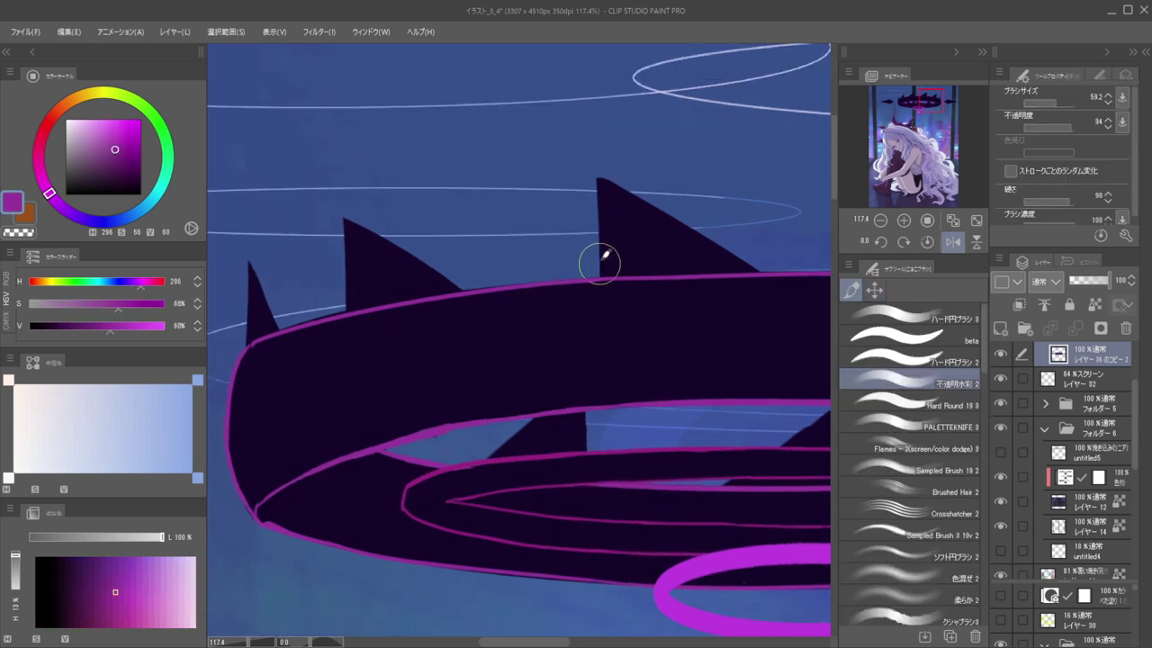
scroll(595, 201, "up", 2)
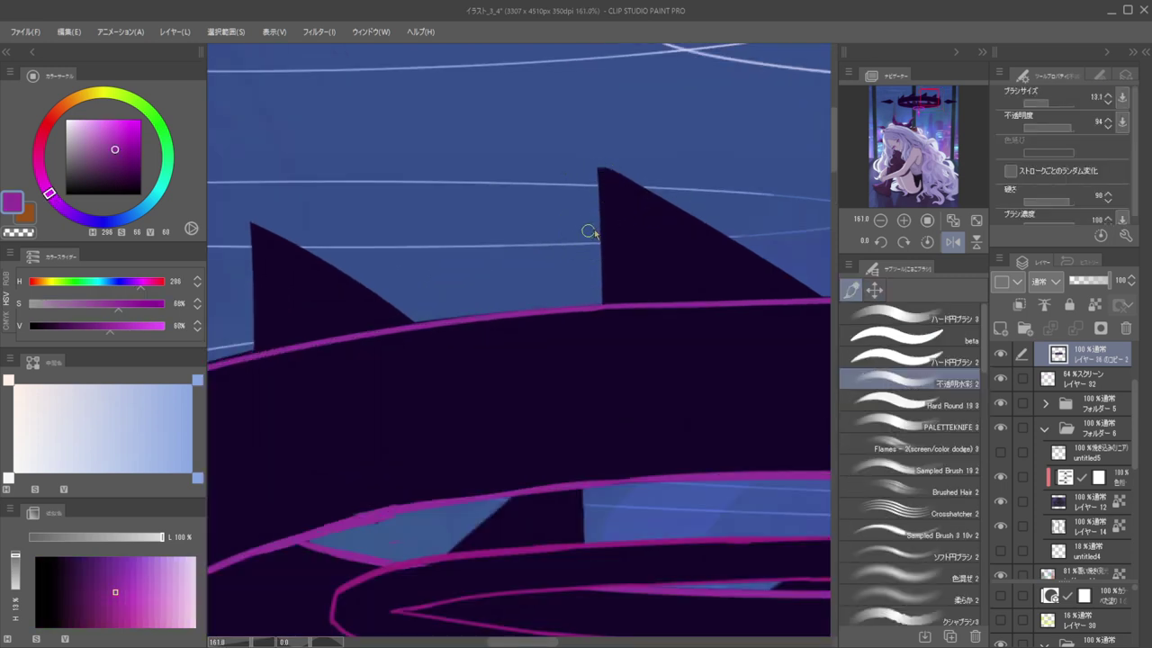
key("k")
key("b")
key("k")
key("b")
left_click(580, 310, "alt")
left_click(580, 307, "ctrl+shift")
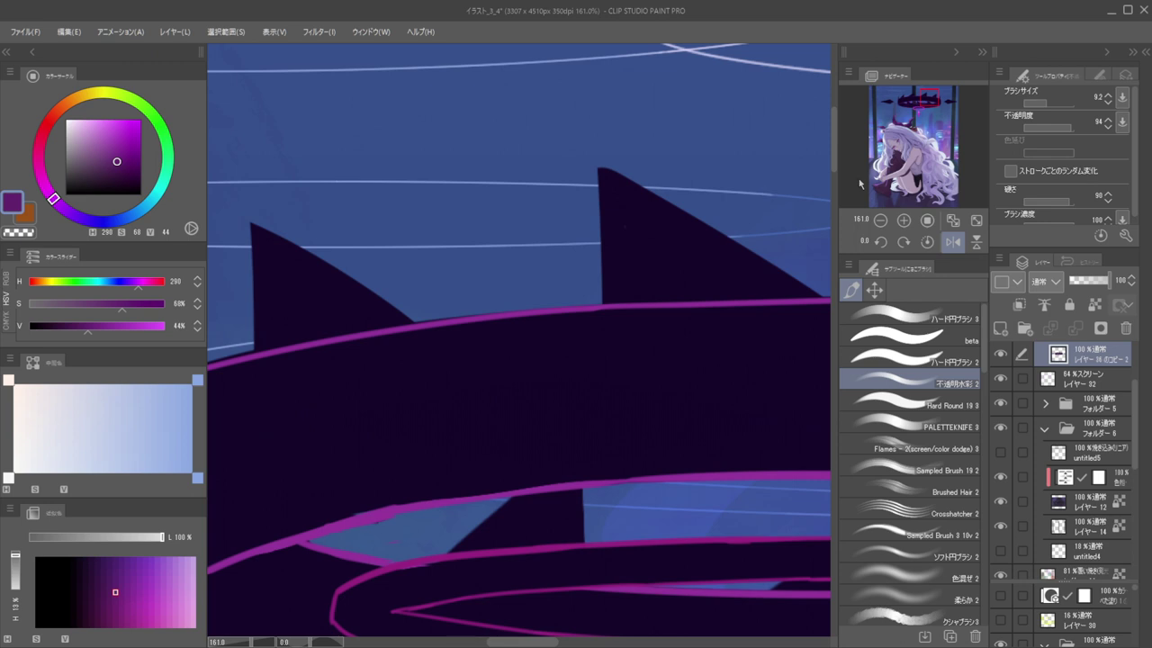
scroll(1060, 396, "up", 3)
key("ctrl+z")
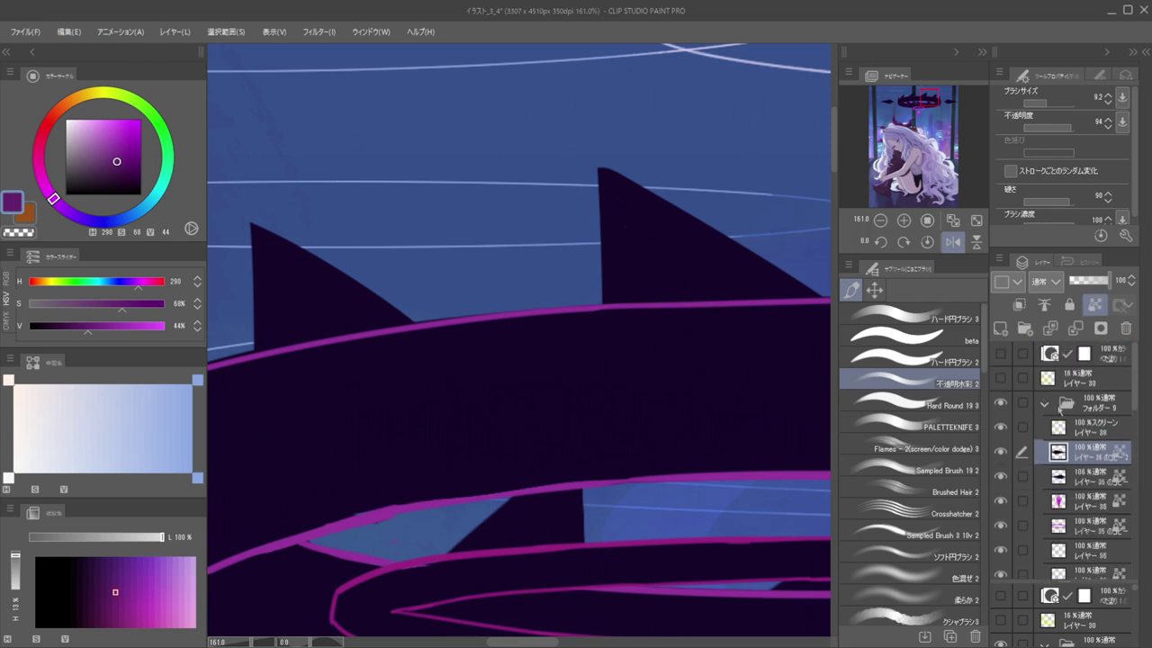
Reselect the seven halo layers, group them into a new folder, and collapse it
scroll(1078, 457, "down", 5)
scroll(1086, 486, "down", 1)
left_click(1081, 494, "shift")
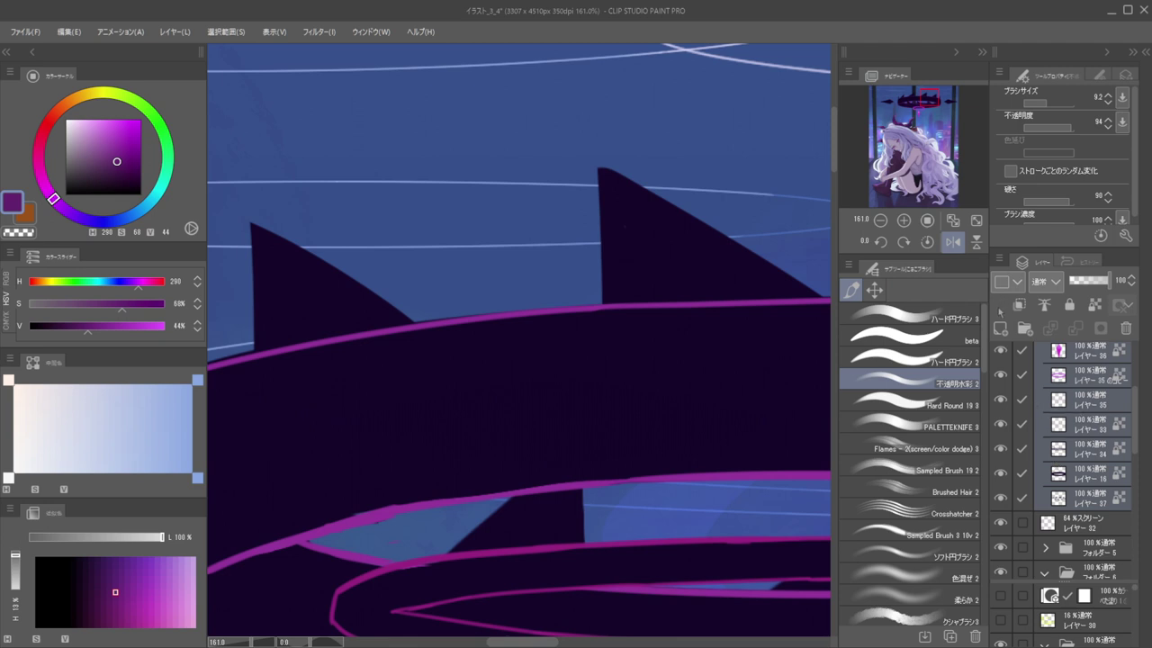
key("ctrl+g")
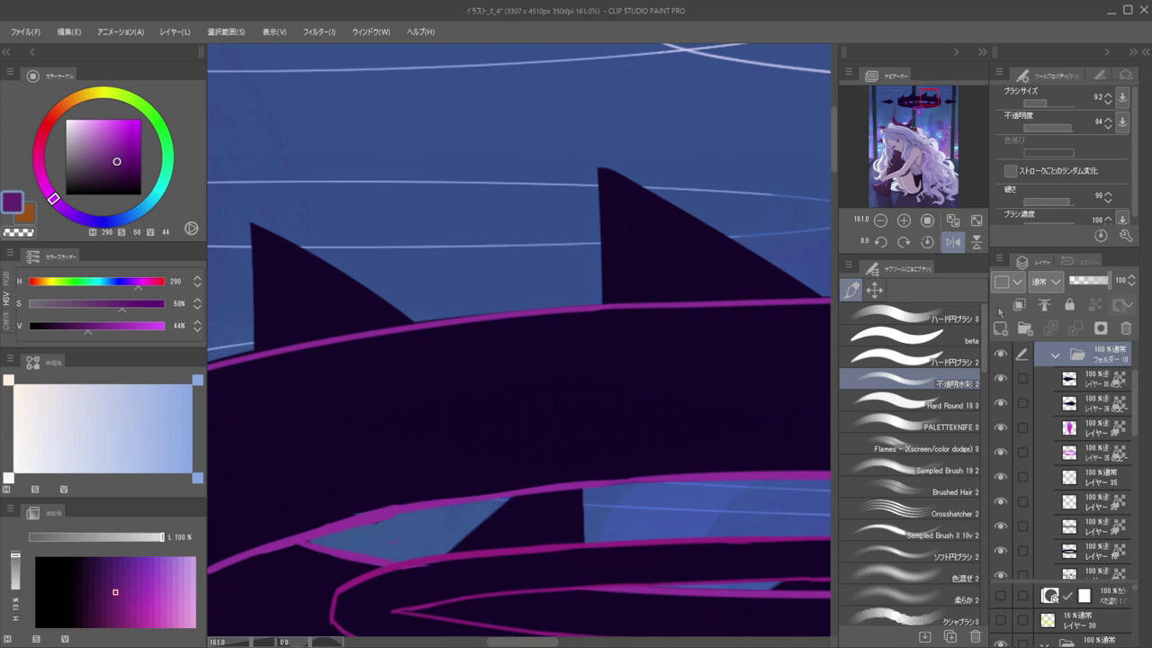
left_click(1056, 356)
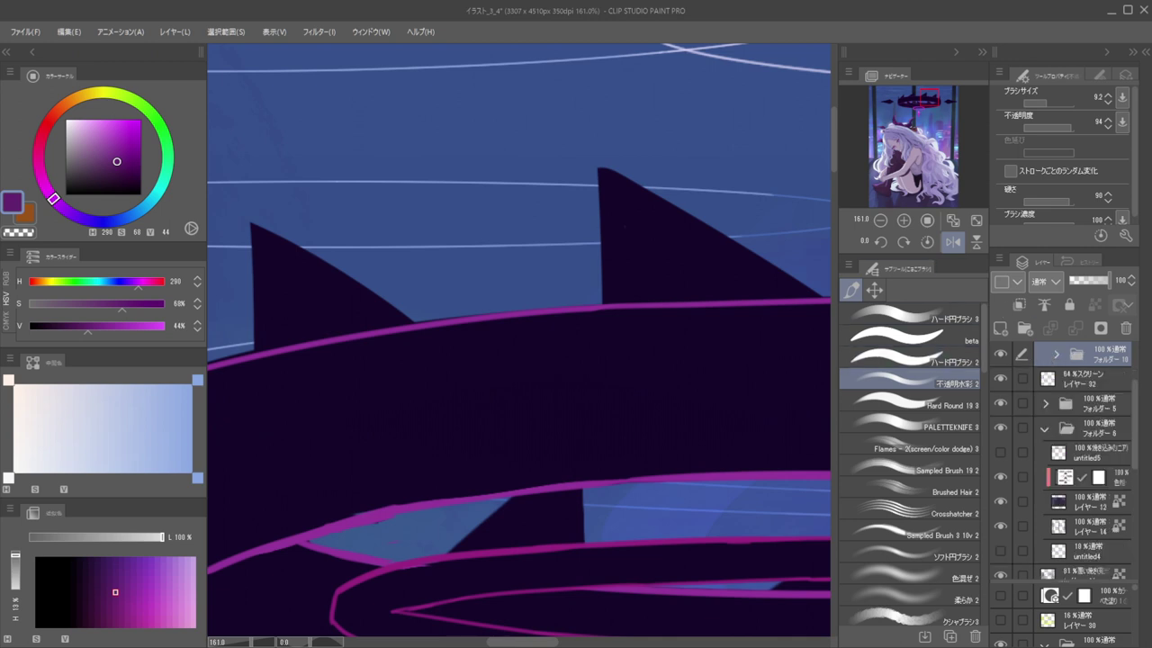
Thicken the halo spike's tip with the small hard round brush ハード円ブラシ 2
key("d")
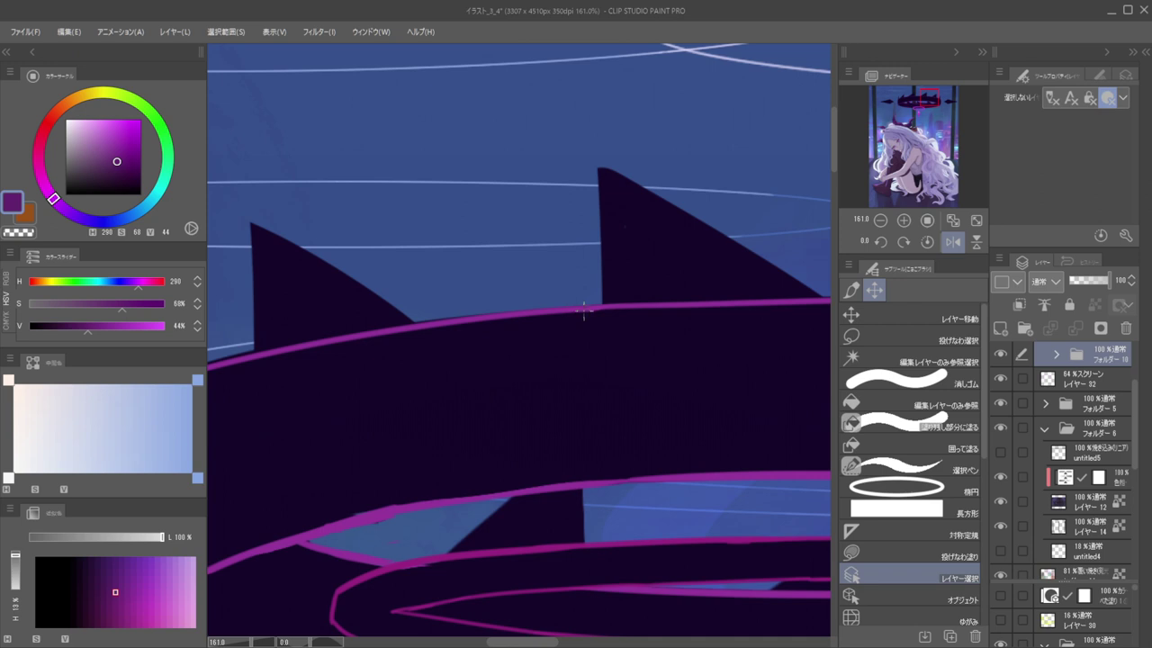
left_click(585, 311)
left_click_drag(596, 165, 601, 186)
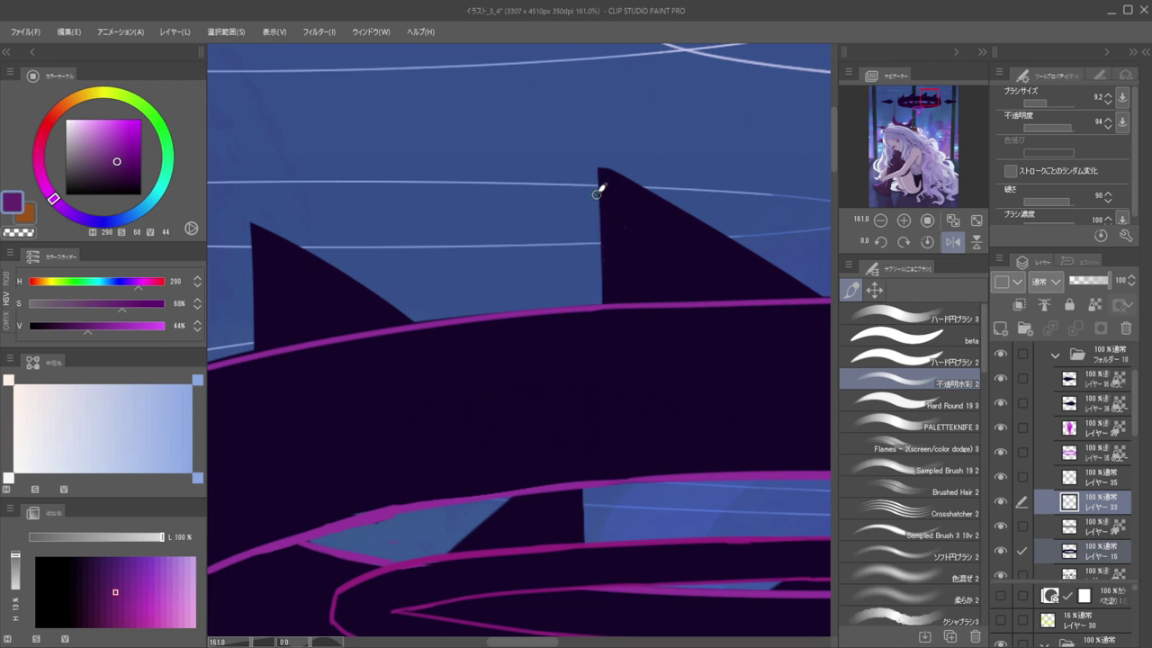
left_click(908, 340)
left_click(910, 362)
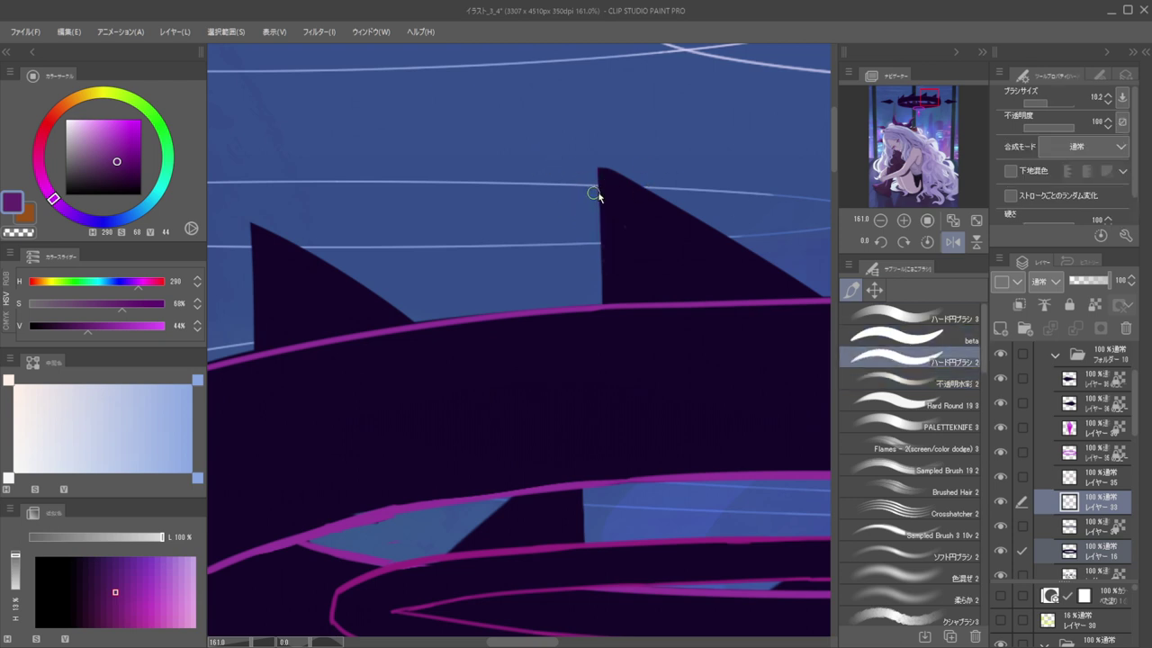
left_click_drag(599, 167, 600, 186)
left_click_drag(604, 232, 603, 302)
key("ctrl+z")
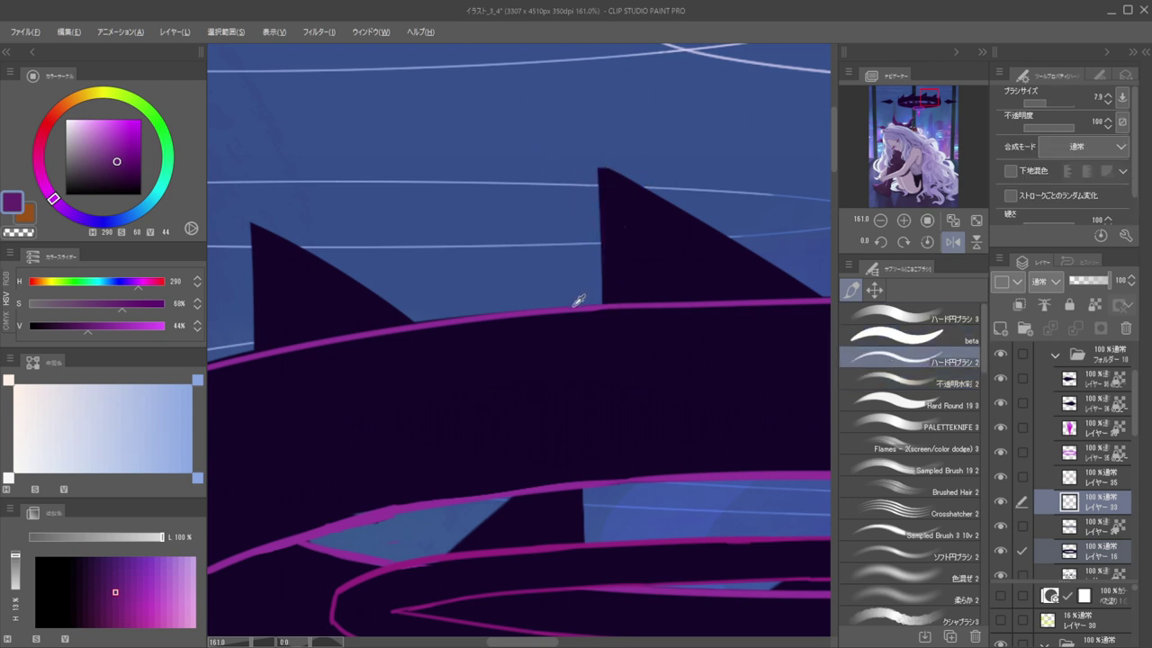
Sample the rim's magenta and rotate and zoom the view onto the spike tip
left_click(574, 306, "alt")
left_click_drag(606, 239, 625, 211)
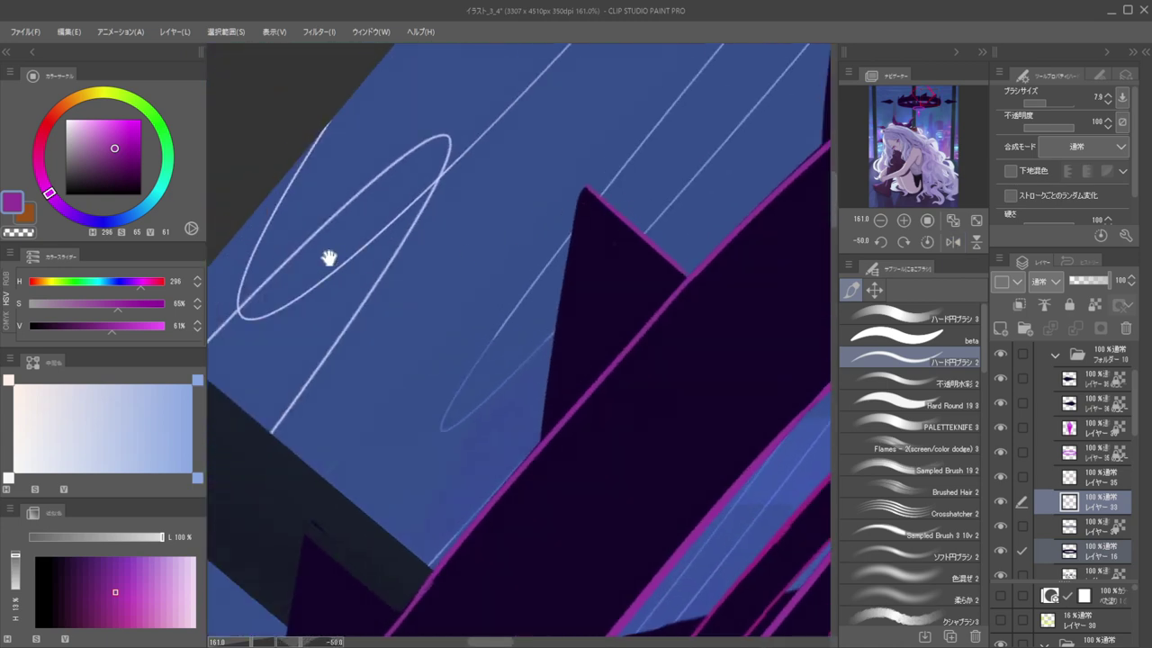
left_click_drag(694, 121, 719, 290)
left_click_drag(716, 301, 463, 301)
left_click_drag(824, 239, 598, 334)
left_click_drag(603, 292, 639, 260)
Try lining the spike's right edge in magenta three times, undoing each stroke
left_click_drag(529, 234, 597, 481)
key("ctrl+z")
left_click_drag(528, 233, 585, 518)
key("ctrl+z")
left_click_drag(527, 240, 589, 520)
key("ctrl+z")
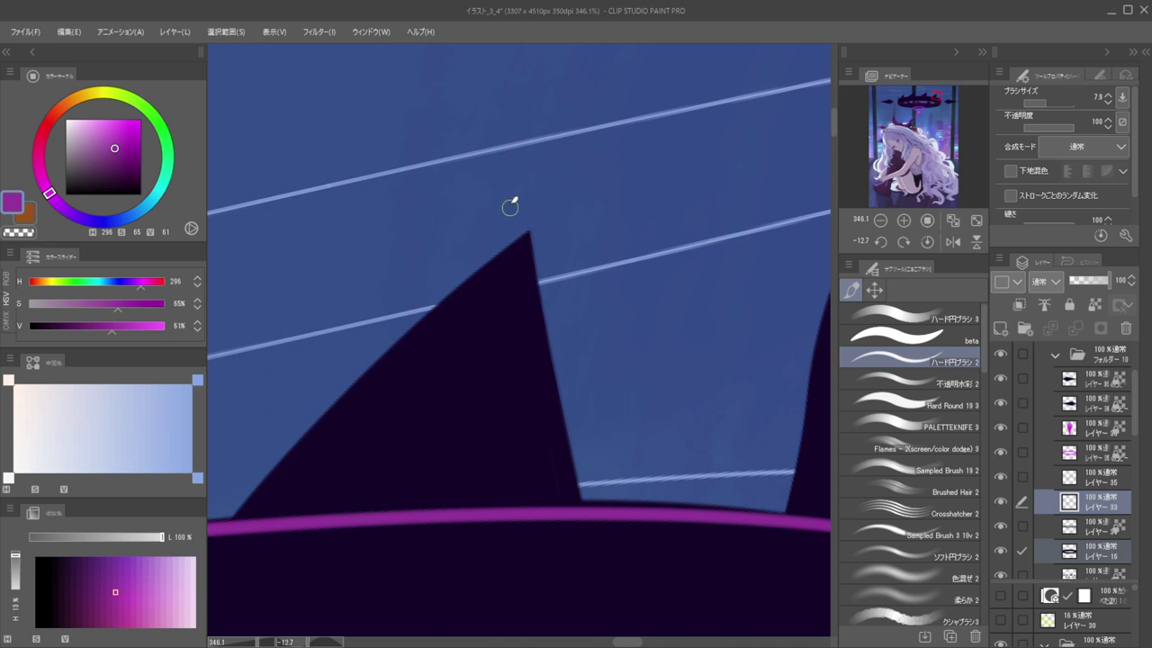
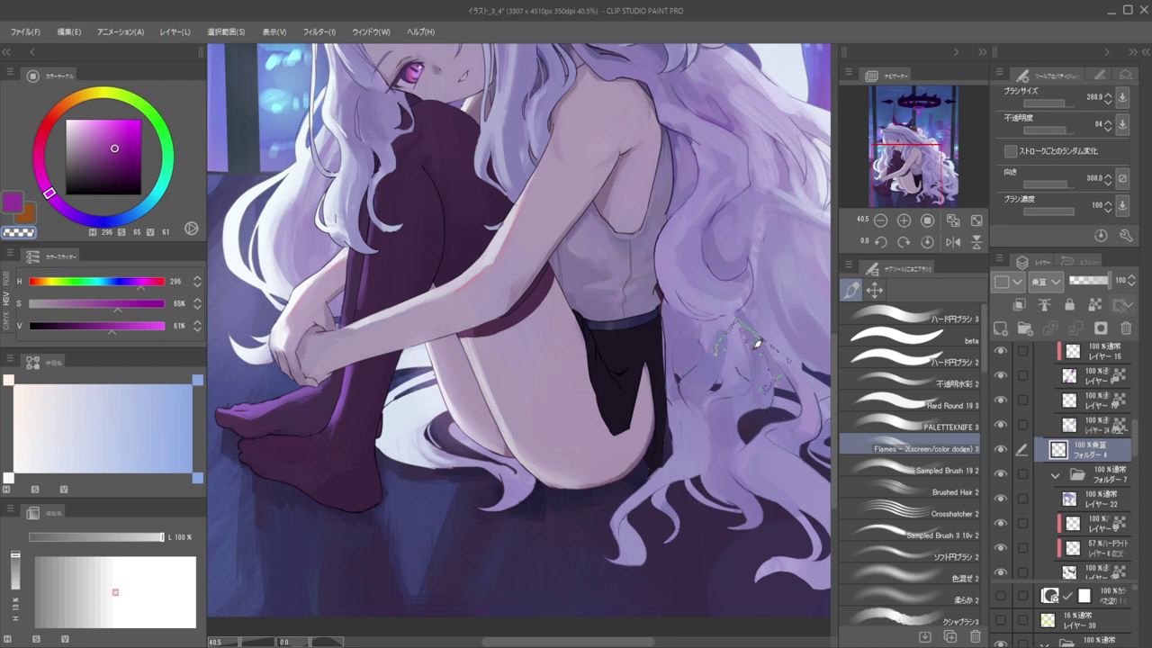
Zoom onto the back hair and paint a thin light lavender strand with a fine beta brush
left_click_drag(707, 256, 663, 319)
scroll(682, 295, "down", 2)
key("h")
left_click_drag(696, 283, 805, 298)
left_click_drag(632, 282, 784, 296)
key("h")
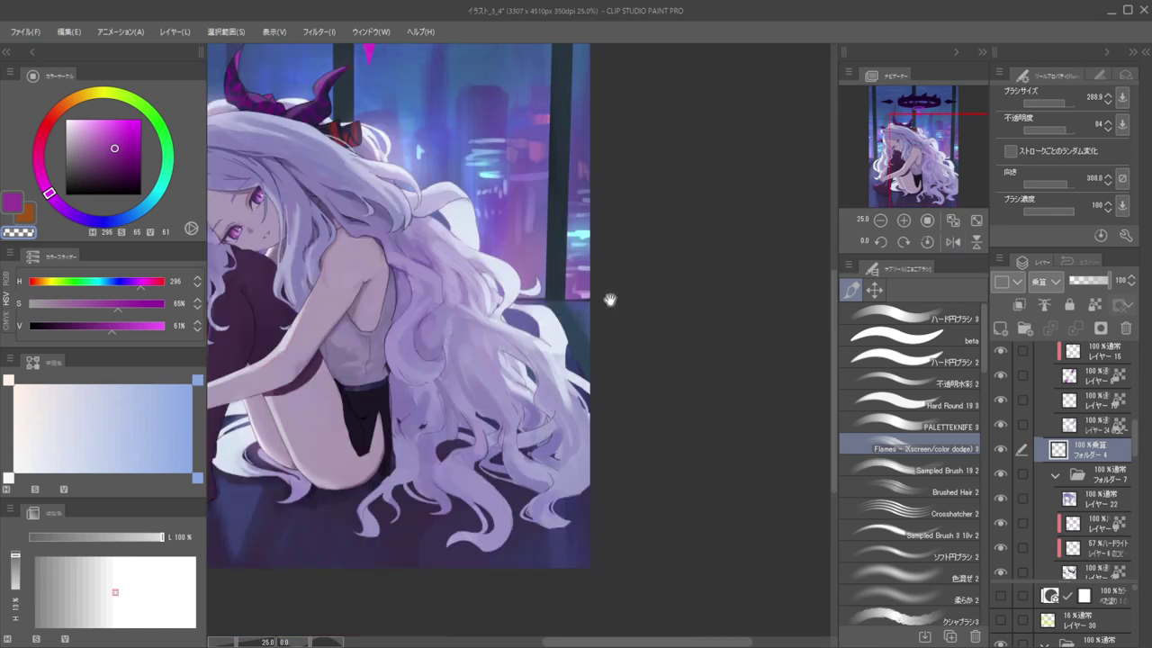
left_click_drag(602, 291, 817, 293)
scroll(677, 262, "up", 6)
key("h")
left_click_drag(662, 270, 814, 256)
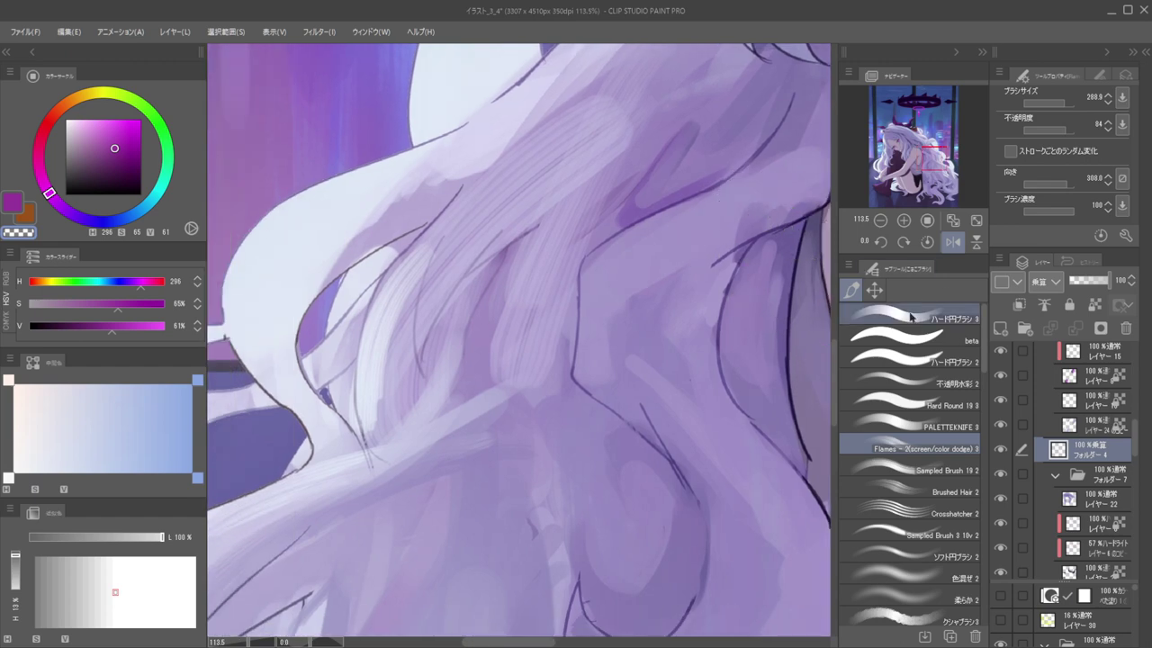
left_click(905, 333)
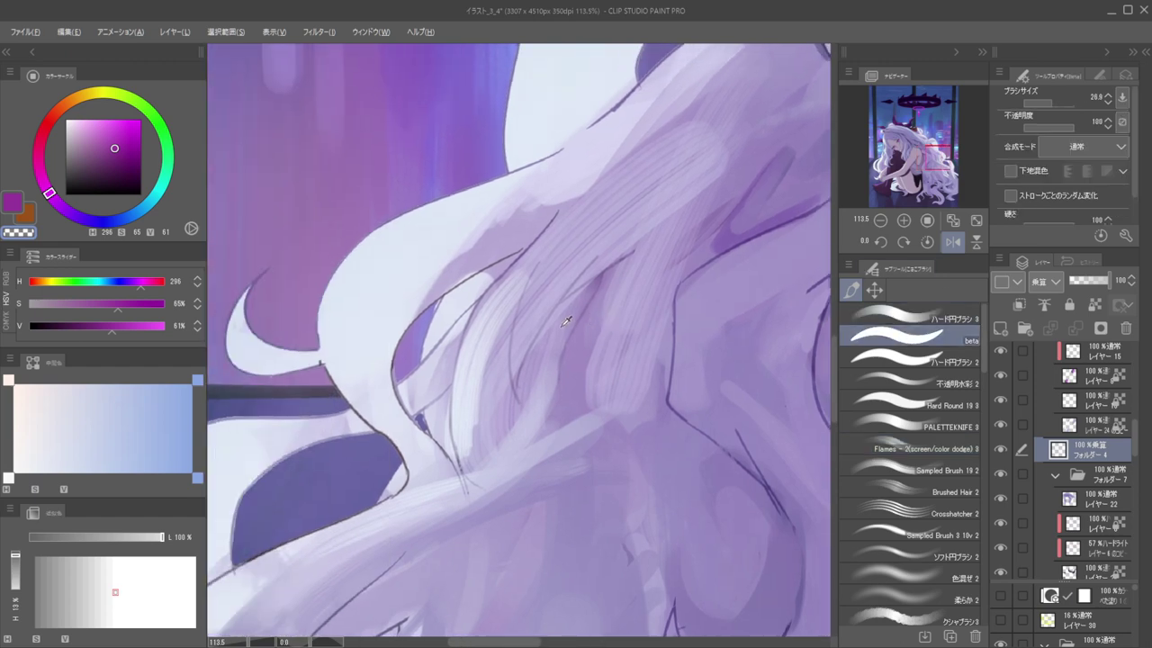
left_click(547, 391, "ctrl+shift")
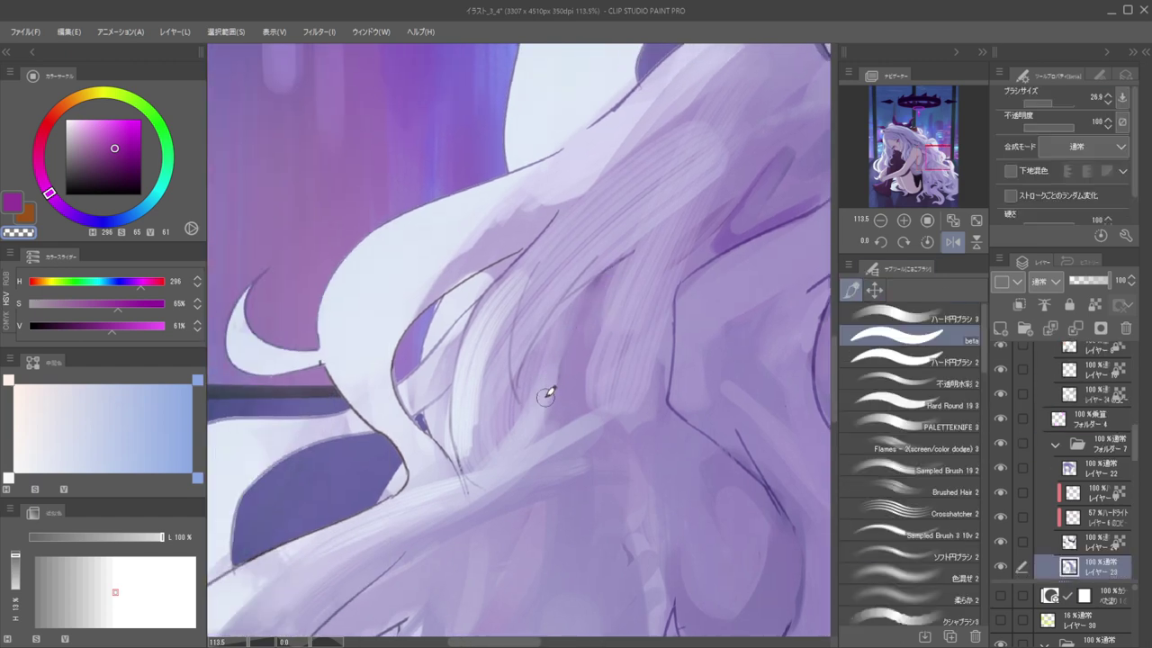
left_click(547, 395, "alt")
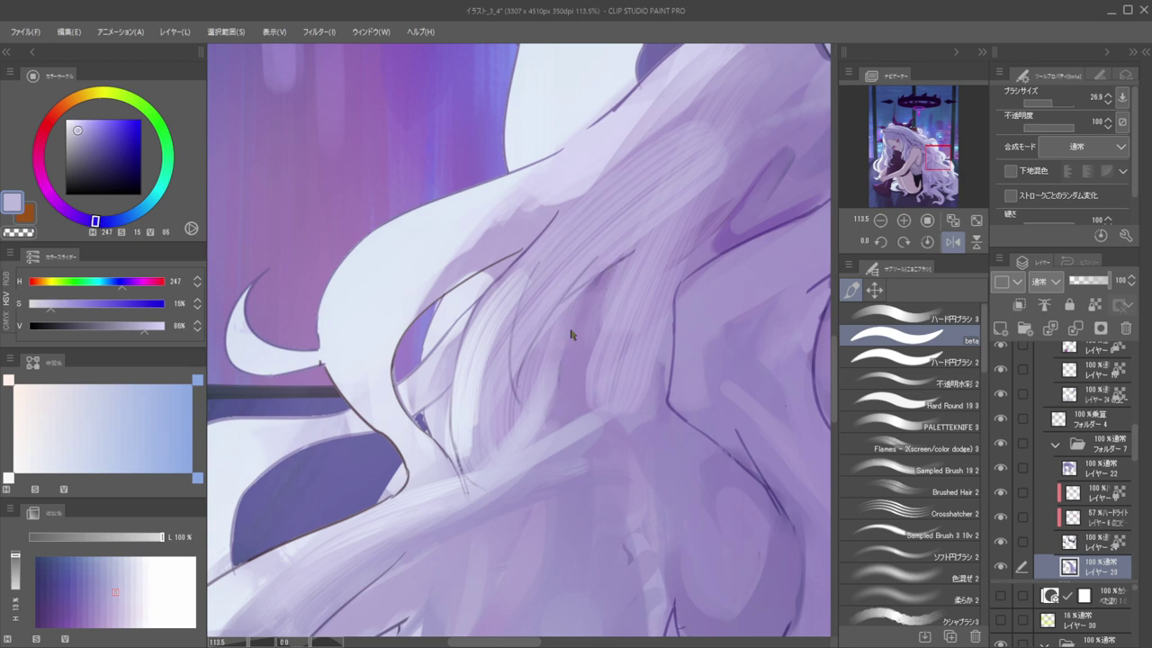
left_click_drag(566, 333, 568, 362, "ctrl+alt")
left_click_drag(597, 285, 549, 396)
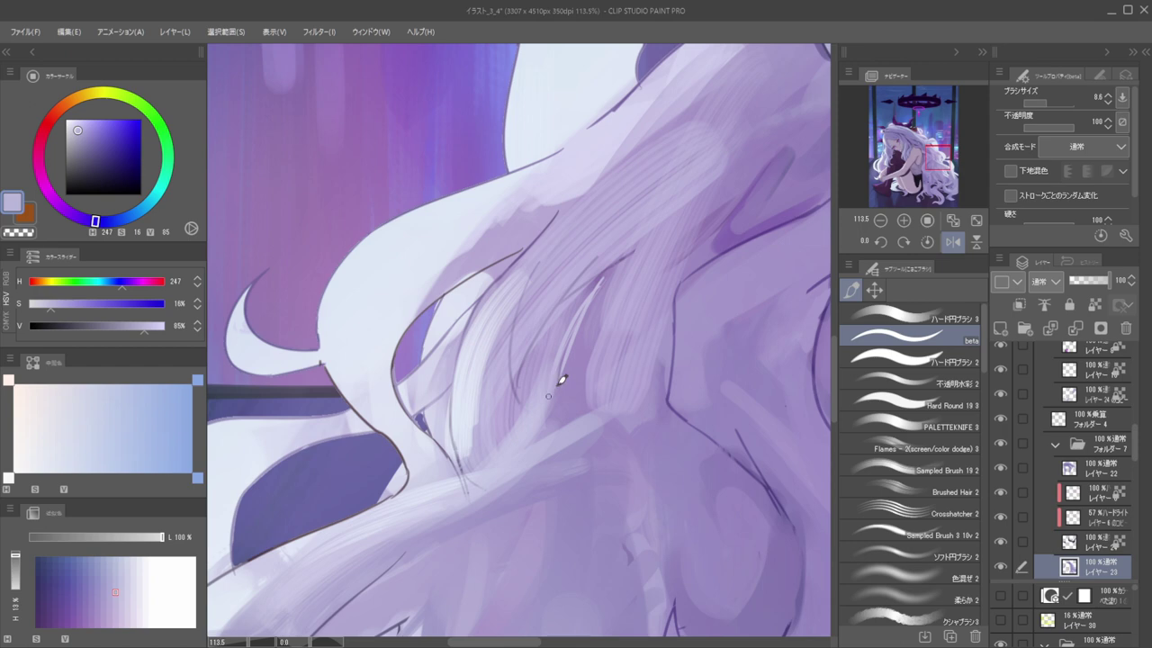
Add thin dark purple strokes along the hair strand, undoing the last one
mouse_move(548, 346)
left_mouse_down("ctrl")
mouse_move(505, 315)
mouse_move(624, 345)
left_mouse_up("ctrl")
key("h")
key("h")
left_click(570, 339, "alt")
left_click_drag(581, 310, 539, 438)
left_click_drag(597, 289, 540, 414)
mouse_move(567, 333)
left_mouse_down()
mouse_move(540, 425)
mouse_move(596, 255)
mouse_move(597, 283)
mouse_move(527, 419)
mouse_move(541, 372)
left_mouse_up()
left_click(543, 388, "alt")
key("ctrl+z")
Draw a long light lavender strand, then try faint darker extensions and undo them
left_click(546, 340, "alt")
mouse_move(609, 281)
left_mouse_down()
mouse_move(563, 450)
mouse_move(591, 316)
mouse_move(570, 406)
mouse_move(580, 369)
mouse_move(564, 455)
mouse_move(589, 350)
mouse_move(568, 488)
mouse_move(565, 455)
left_mouse_up()
mouse_move(571, 381)
left_mouse_down()
mouse_move(527, 370)
mouse_move(516, 337)
mouse_move(602, 401)
mouse_move(657, 322)
left_mouse_up()
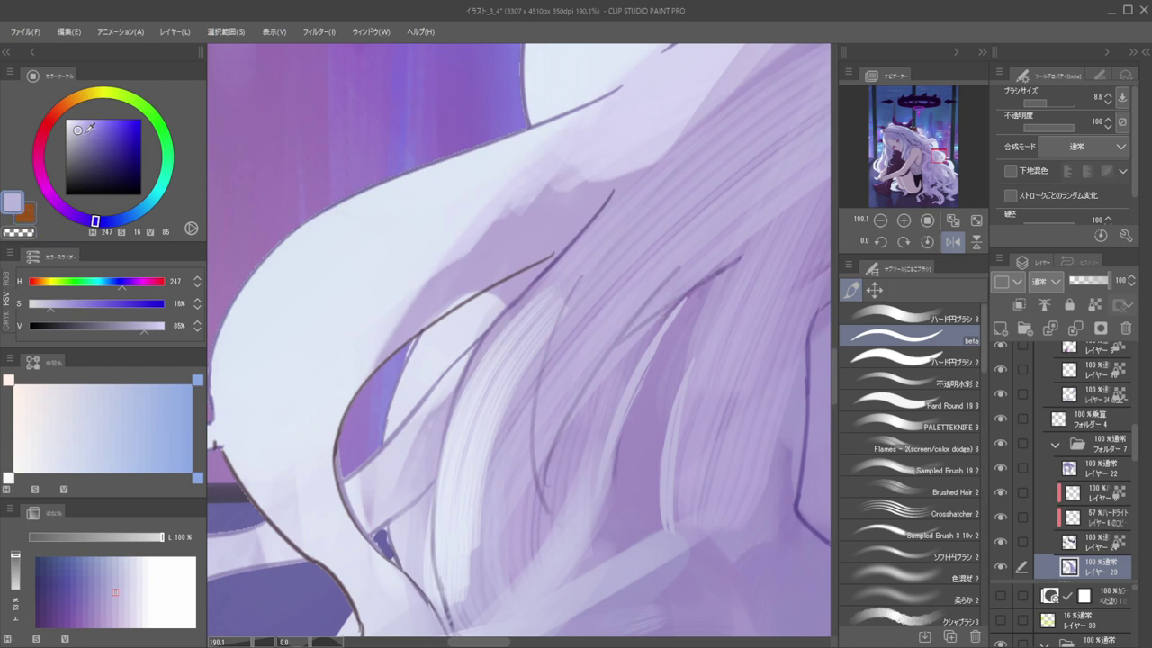
left_click(87, 159)
left_click_drag(759, 260, 593, 264)
left_click_drag(556, 317, 552, 314)
left_click_drag(611, 274, 630, 261)
mouse_move(561, 315)
left_mouse_down()
mouse_move(621, 258)
mouse_move(580, 299)
left_mouse_up()
key("ctrl+z")
key("ctrl+z")
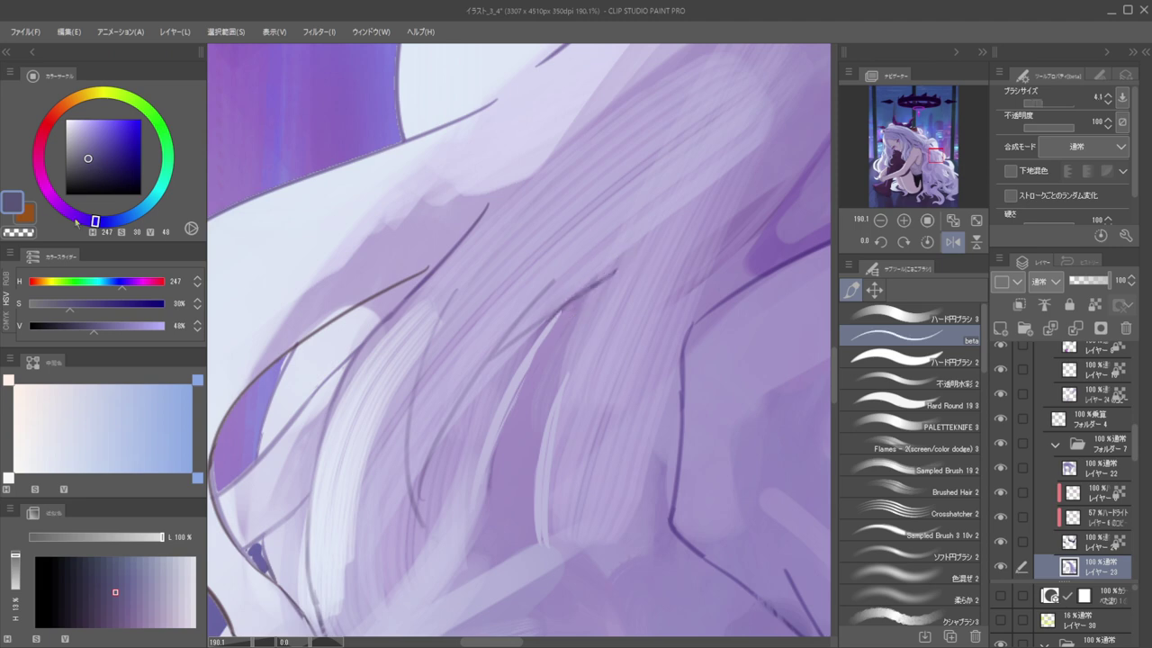
Shift the colour to a brighter, more saturated purple and add dark strand lines
left_click_drag(73, 219, 59, 205)
left_click_drag(92, 158, 113, 147)
mouse_move(542, 324)
left_mouse_down()
mouse_move(622, 265)
mouse_move(571, 367)
left_mouse_up()
scroll(475, 278, "down", 10)
key("h")
key("h")
mouse_move(554, 259)
left_mouse_down()
mouse_move(520, 289)
mouse_move(793, 303)
left_mouse_up()
key("h")
key("h")
key("h")
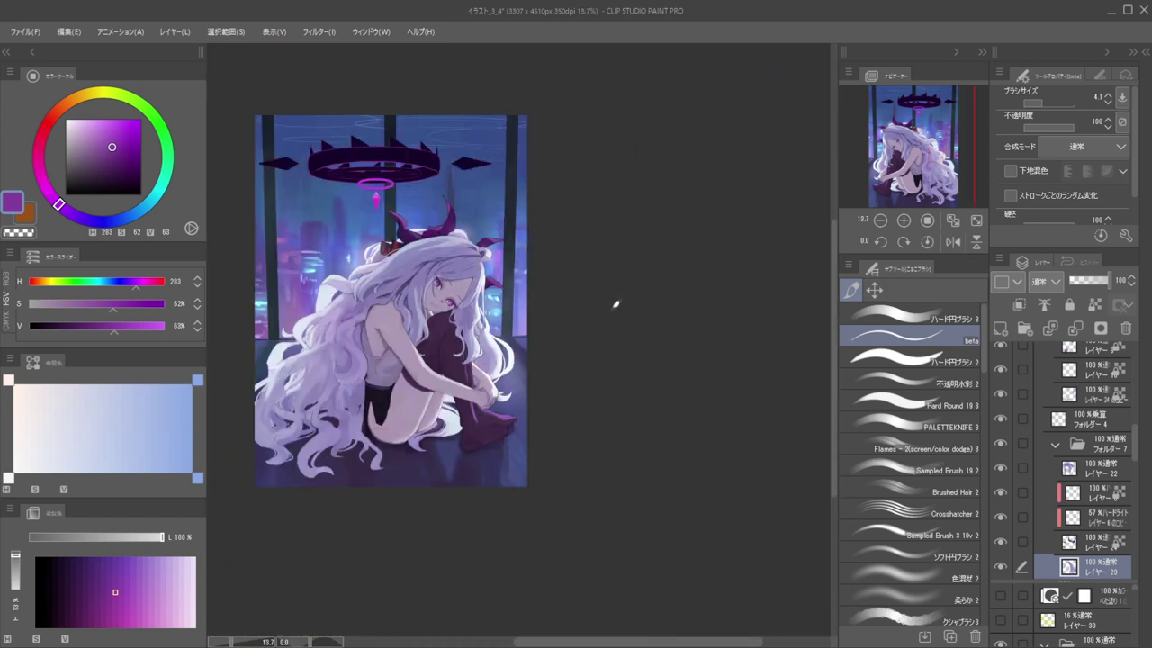
Sample lavender from the hair and settle on the 不透明水彩 2 opaque watercolour brush
scroll(619, 302, "up", 6)
left_click(655, 300, "alt")
left_click(594, 349, "alt")
left_click_drag(629, 321, 637, 320)
left_click(656, 308, "alt")
key("alt")
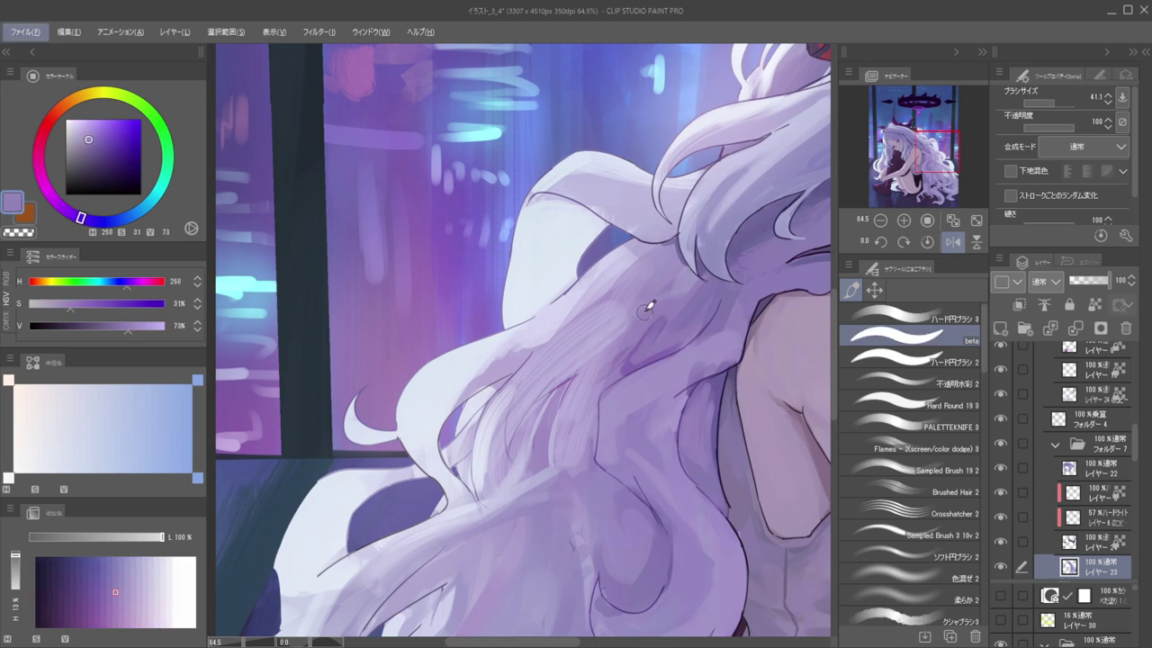
left_click(891, 403)
left_click(891, 362)
left_click(889, 381)
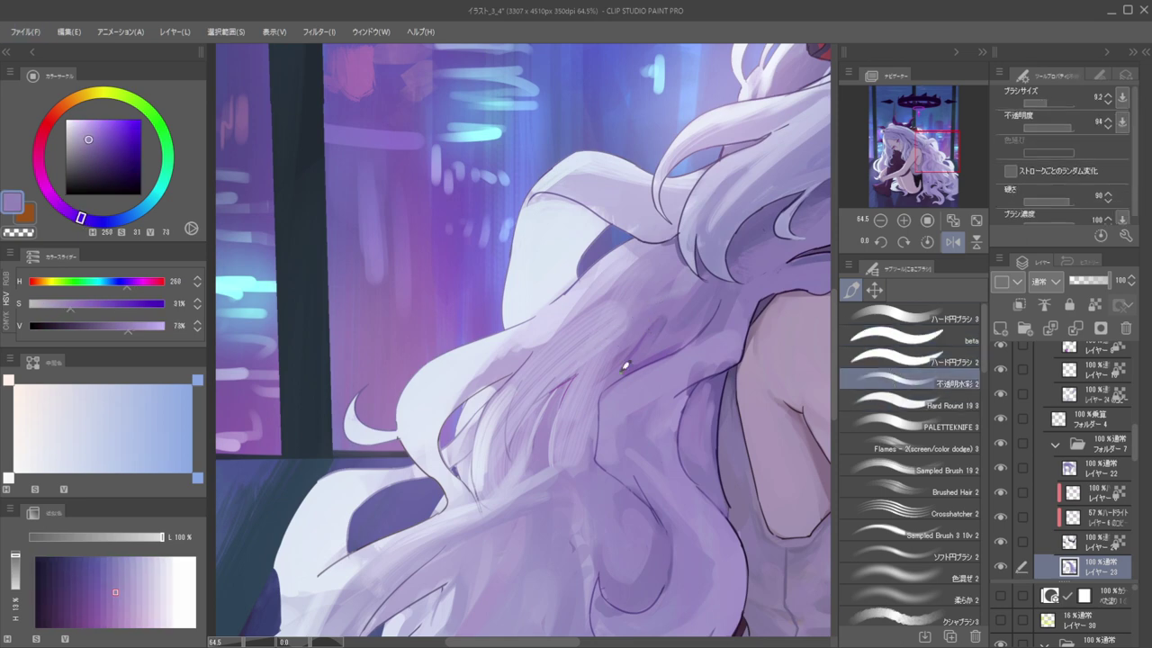
Soften the darker purple hair strands with fine mid-lavender watercolour strokes
left_click(661, 313, "alt")
mouse_move(612, 331)
left_mouse_down()
mouse_move(569, 355)
mouse_move(615, 327)
left_mouse_up()
mouse_move(617, 332)
left_mouse_down()
mouse_move(568, 362)
mouse_move(510, 433)
left_mouse_up()
left_click_drag(597, 331, 514, 429)
scroll(555, 339, "down", 5)
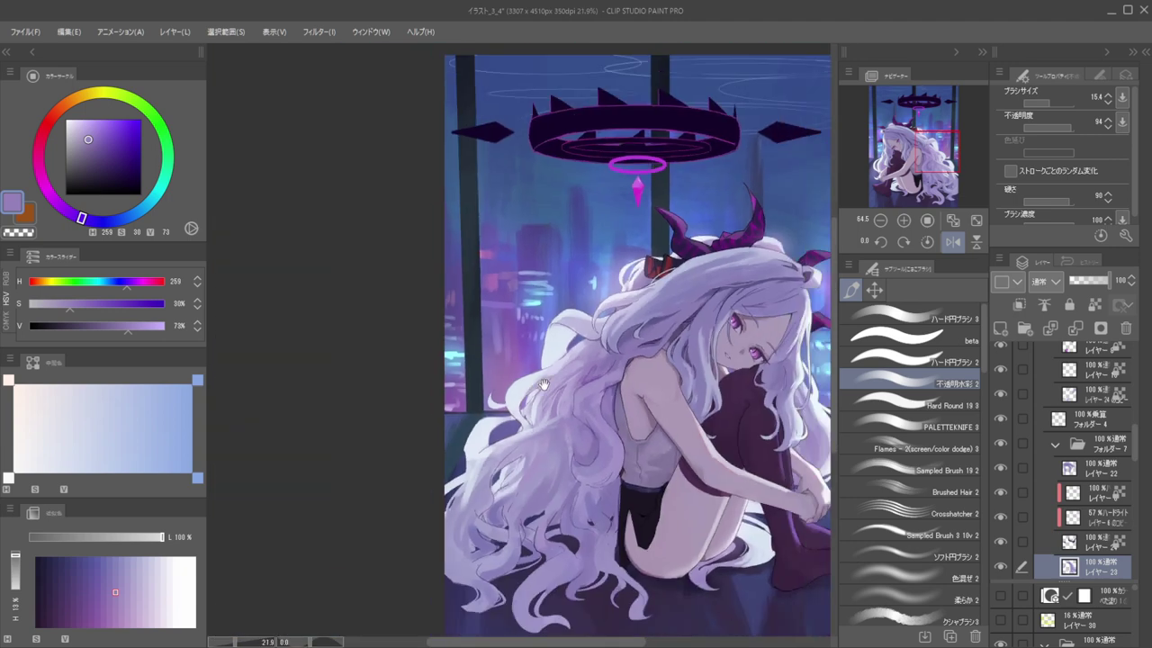
scroll(566, 398, "up", 4)
Pick a pale lavender, unmirror the view, and fine-tune the brush size and hair colour
left_click(588, 411, "alt")
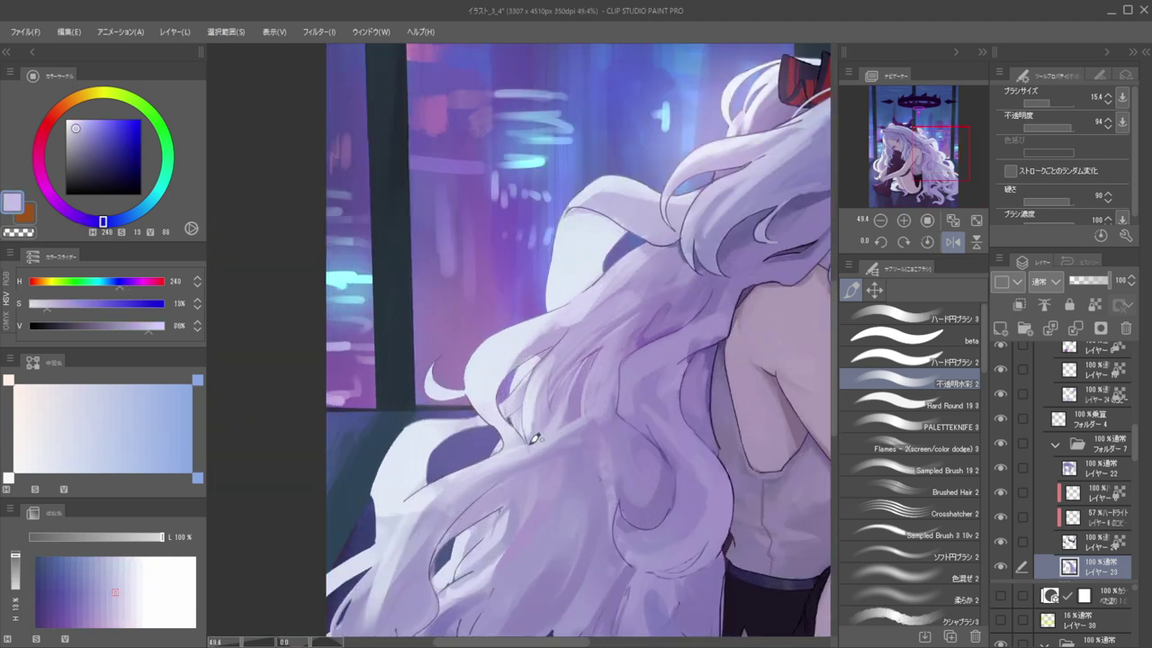
scroll(444, 494, "down", 8)
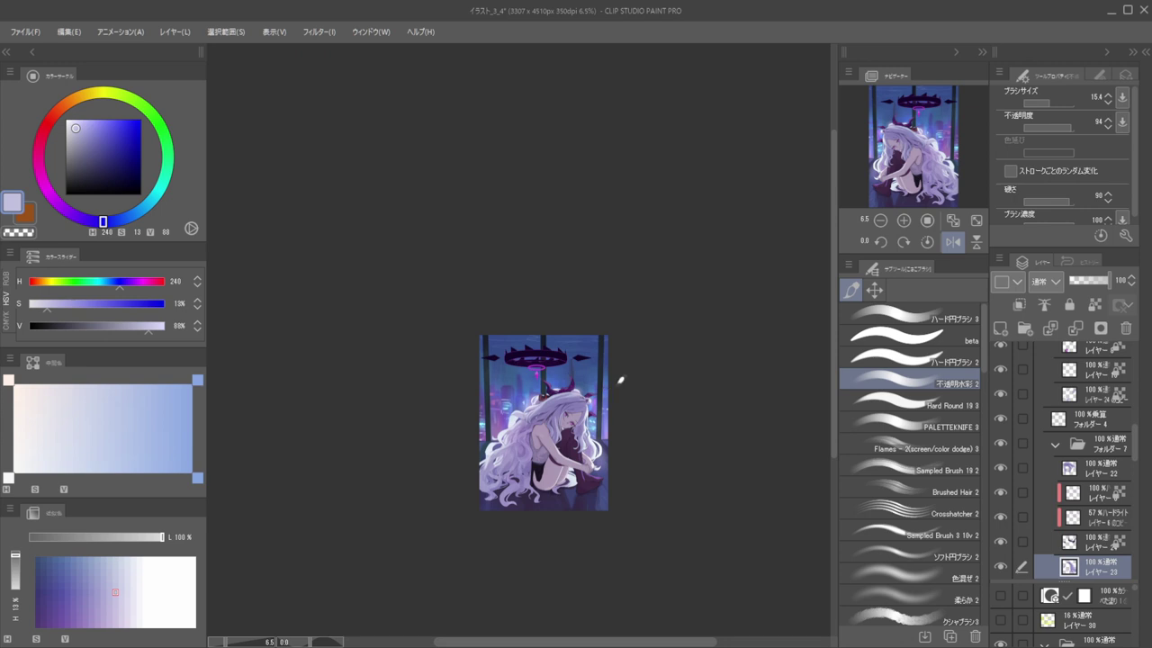
key("h")
key("h")
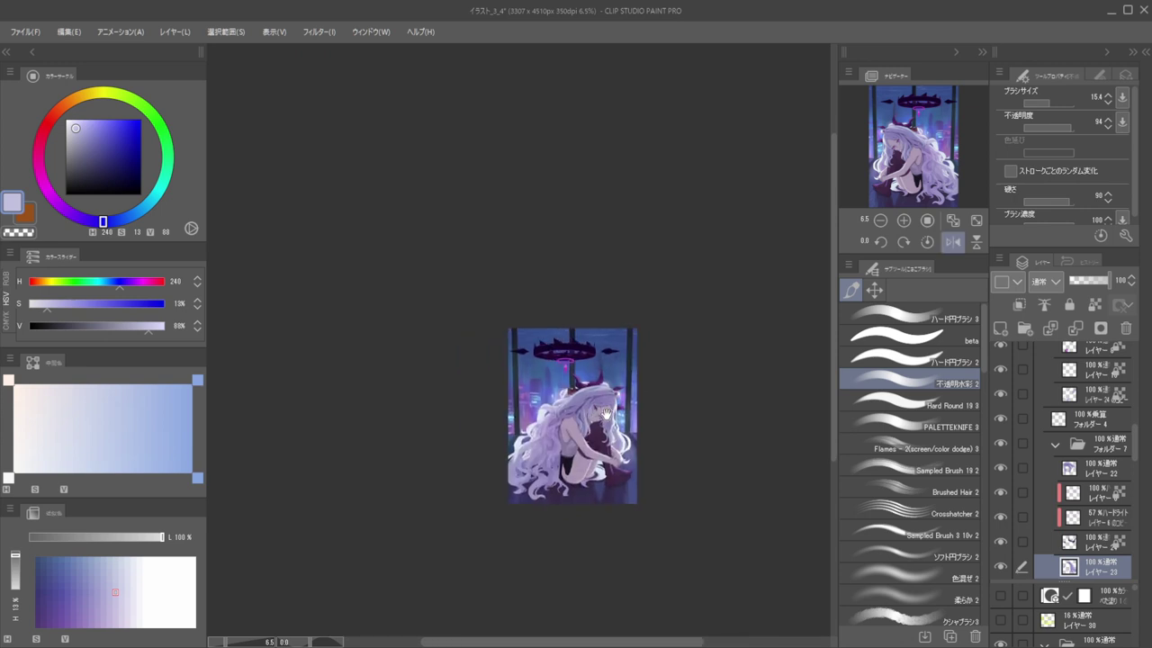
scroll(518, 423, "up", 5)
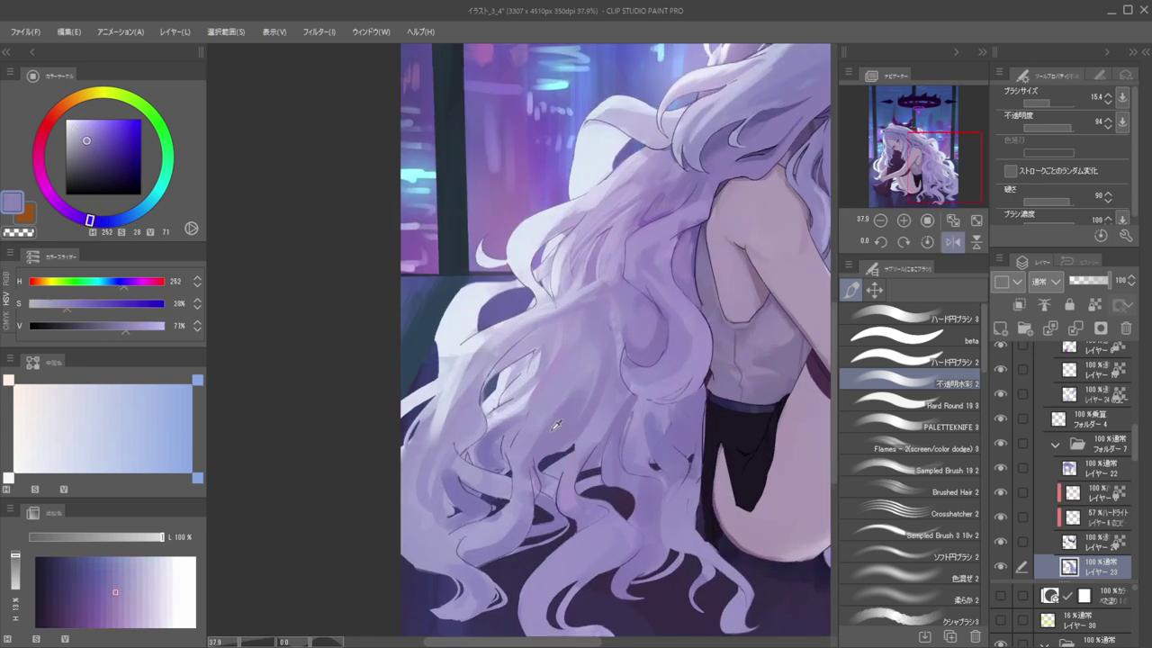
left_click_drag(576, 404, 585, 382)
left_click_drag(576, 385, 578, 391)
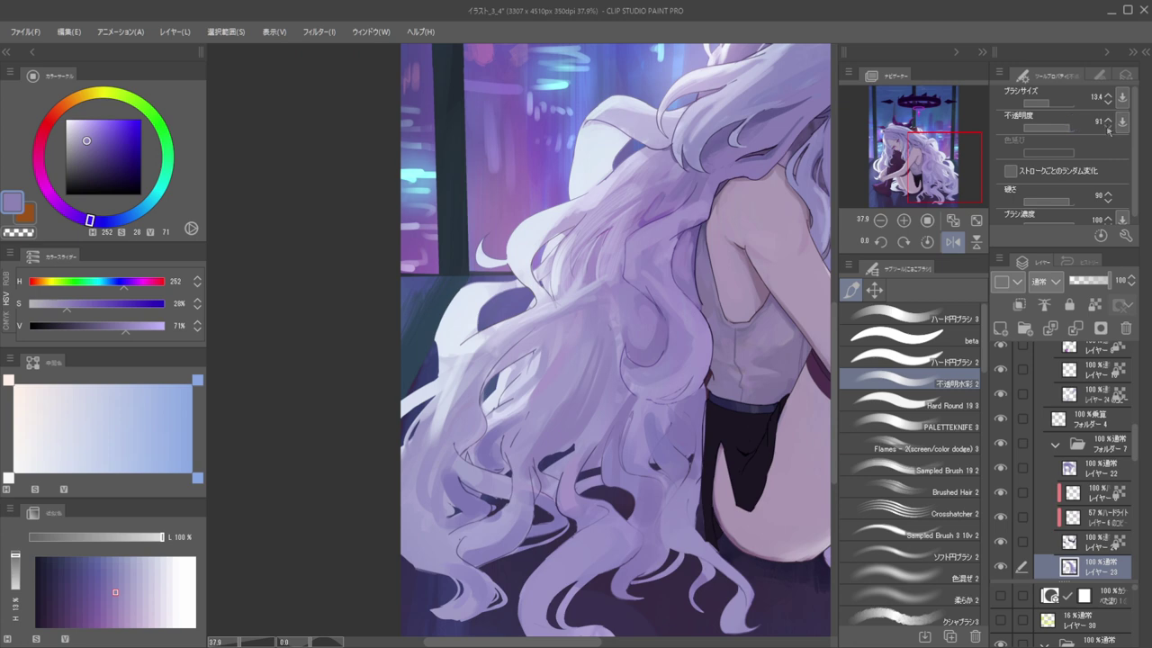
left_click_drag(596, 368, 585, 385)
left_click(599, 324, "alt")
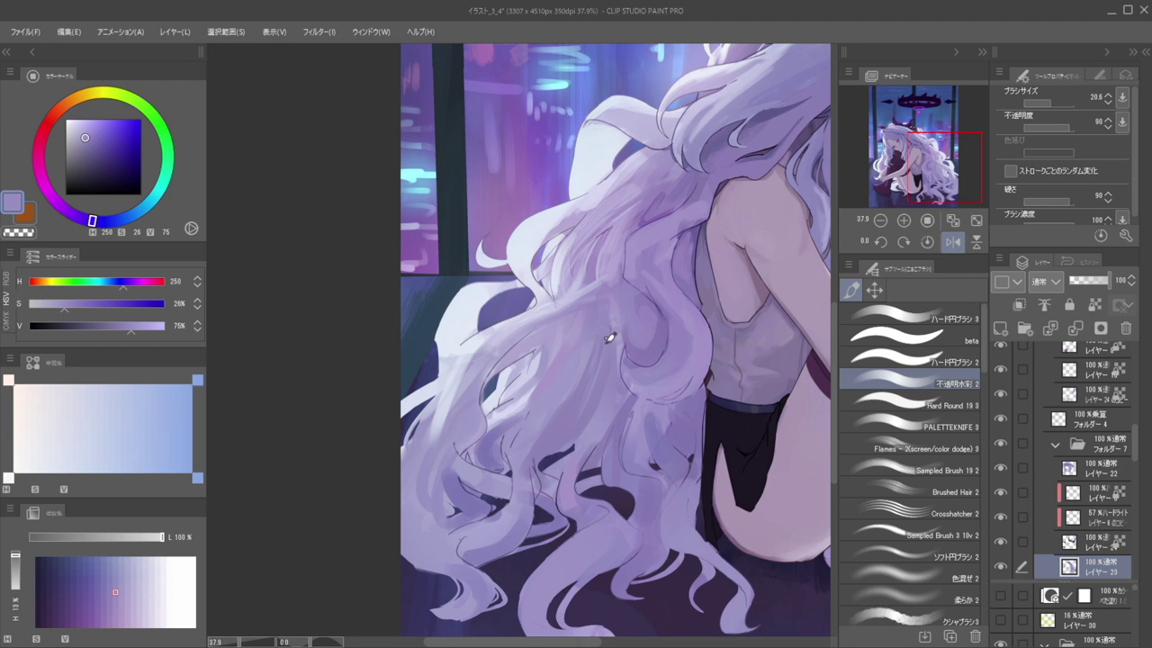
left_click(559, 420, "alt")
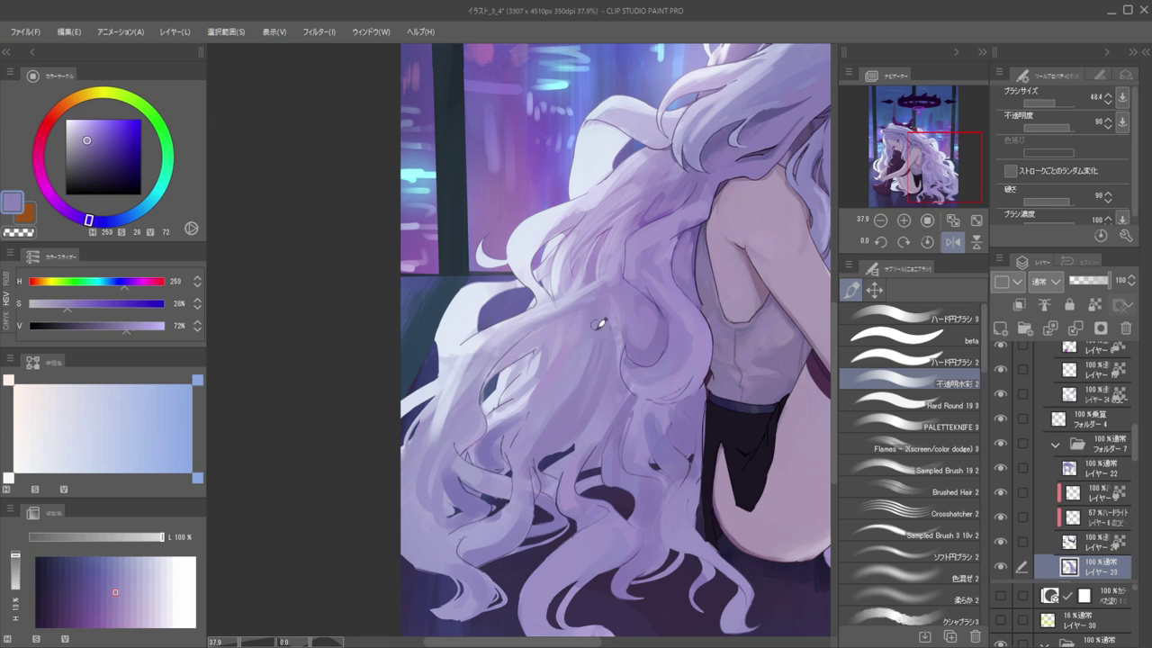
left_click(559, 349, "ctrl+alt")
scroll(559, 349, "up", 2)
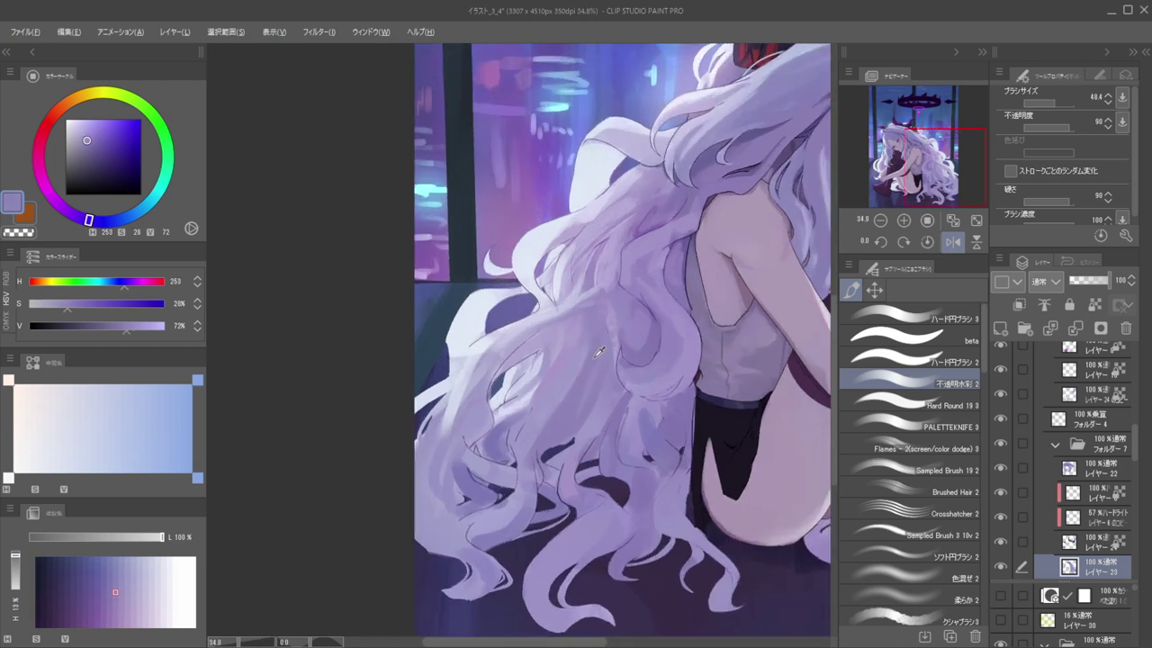
scroll(583, 297, "down", 3)
Shade and deepen the shadow along the lower edge of the hair curl
scroll(575, 360, "up", 2)
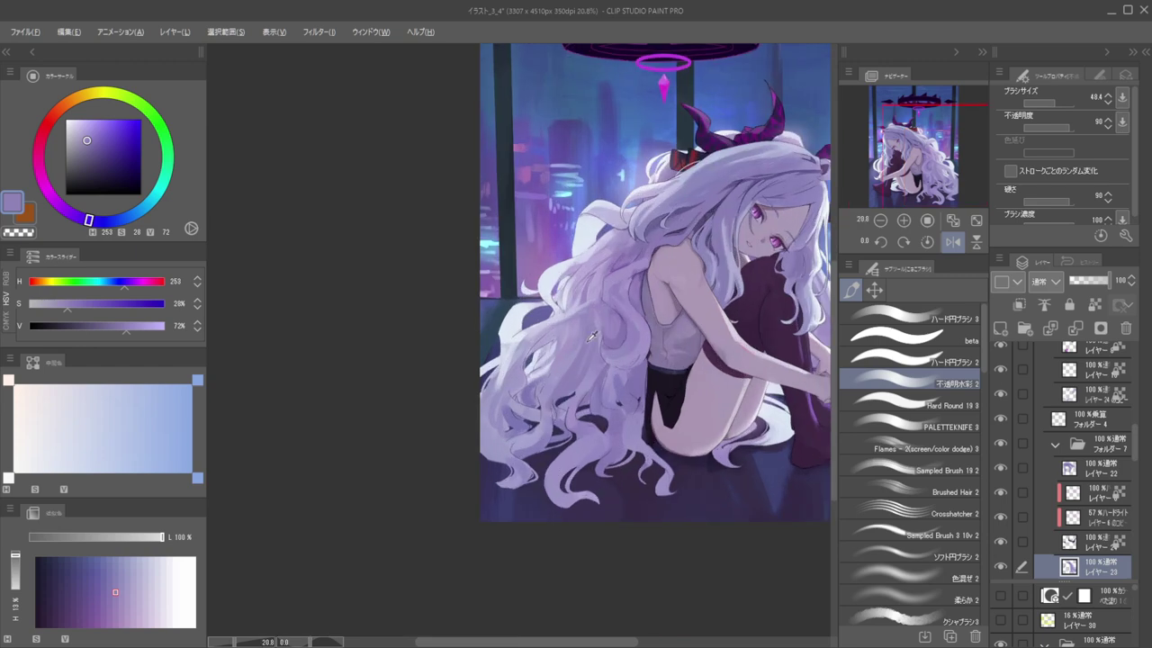
scroll(601, 346, "up", 4)
left_click(608, 324, "alt")
left_click(612, 343, "alt")
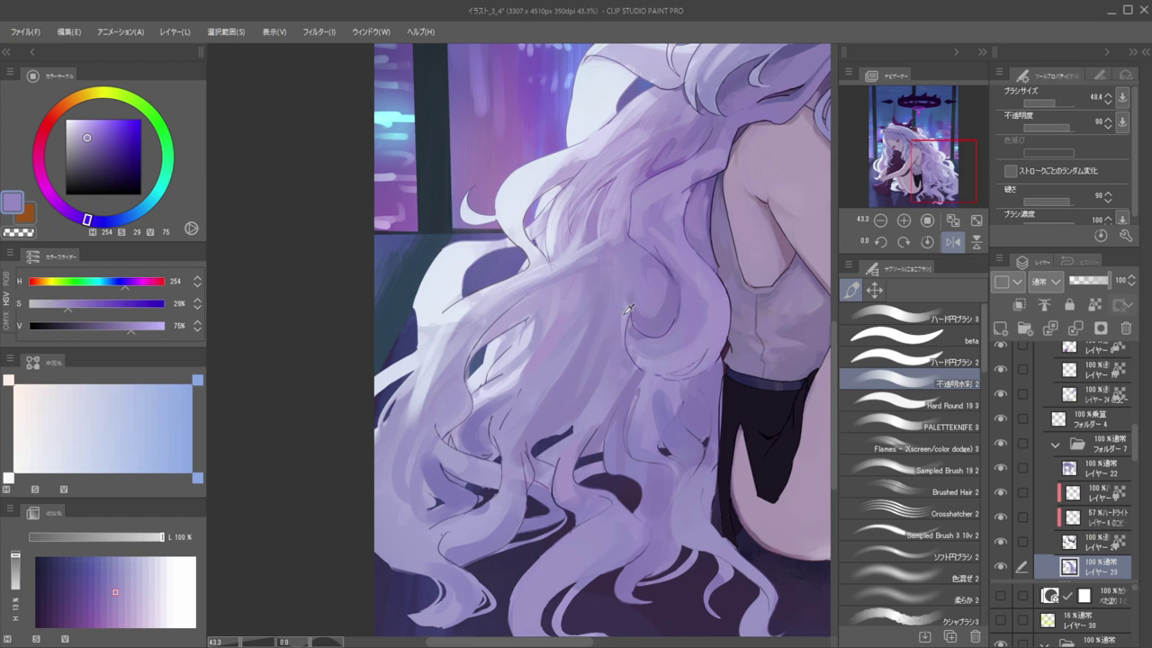
left_click(628, 309, "alt")
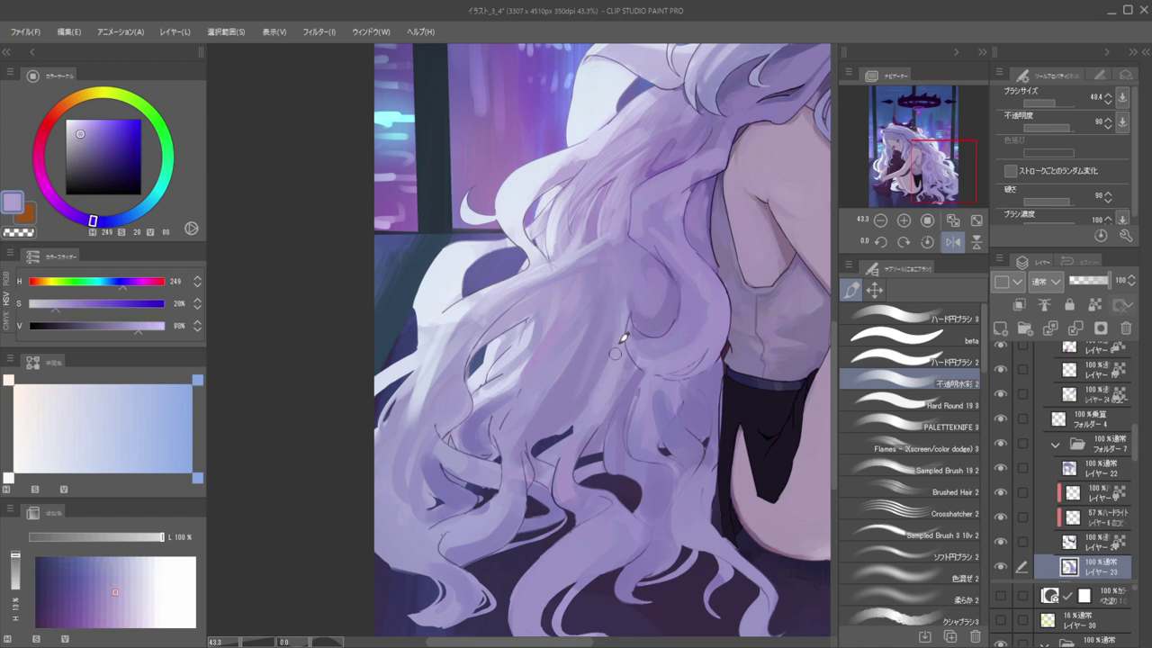
left_click_drag(633, 335, 629, 334)
left_click(629, 333, "alt")
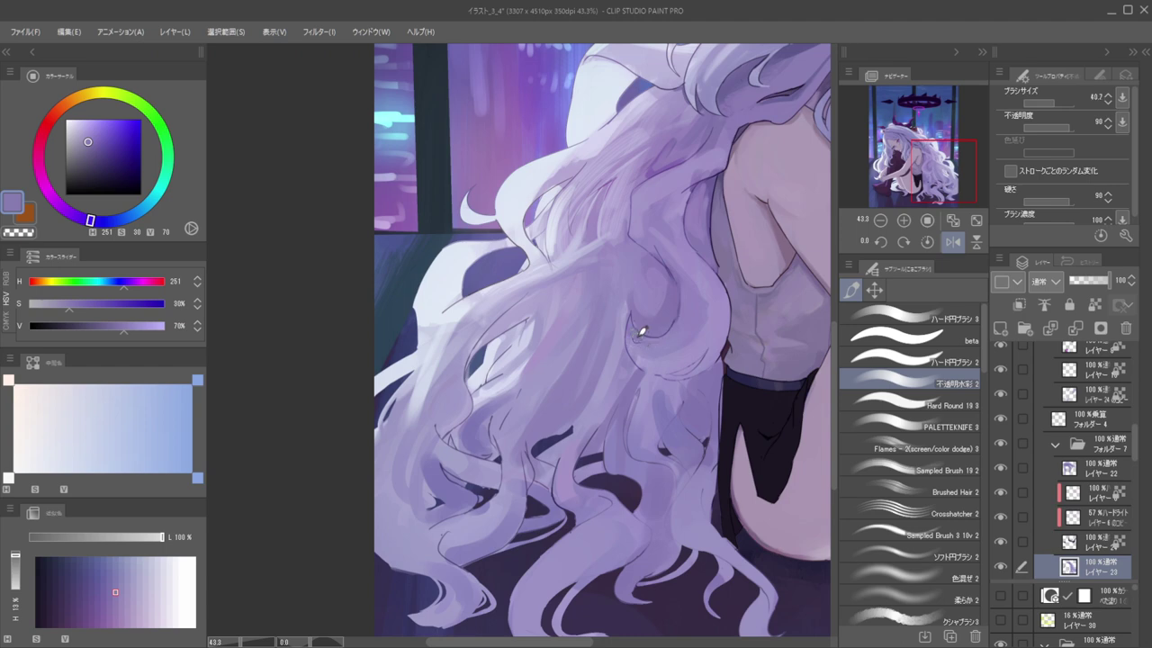
left_click_drag(655, 351, 662, 350)
mouse_move(640, 349)
left_mouse_down()
mouse_move(681, 332)
mouse_move(661, 351)
mouse_move(642, 328)
mouse_move(693, 337)
mouse_move(680, 325)
mouse_move(676, 335)
mouse_move(707, 279)
mouse_move(709, 335)
left_mouse_up()
Fit the whole illustration in view with panels hidden and check it mirrored
left_click(705, 281, "alt")
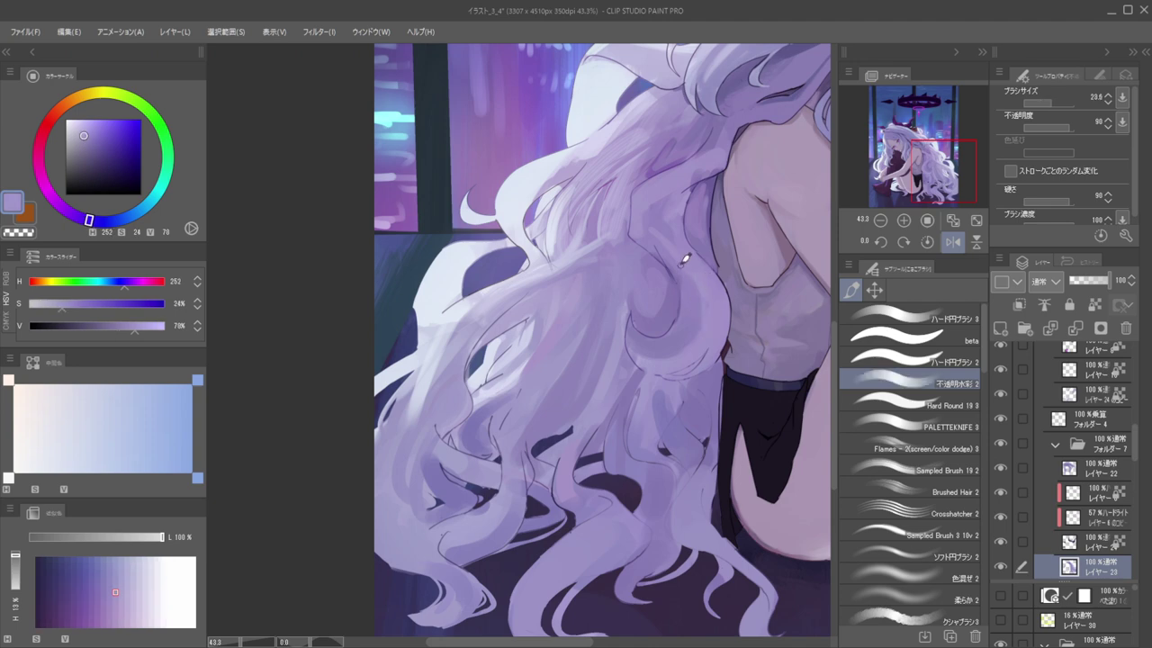
key("h")
mouse_move(601, 221)
left_mouse_down()
mouse_move(699, 314)
mouse_move(808, 339)
left_mouse_up()
scroll(614, 321, "up", 5)
left_click(596, 319, "alt")
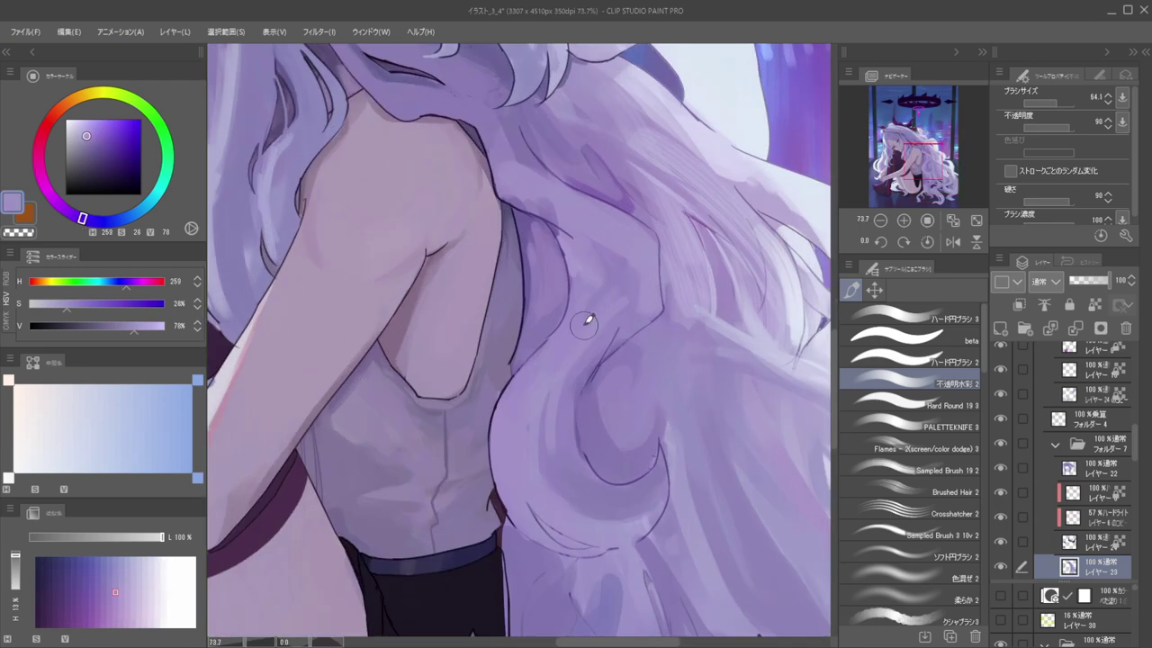
key("ctrl+0")
key("Tab")
key("h")
key("Tab")
key("Tab")
key("Tab")
key("h")
Lighten the dark hair patch beside the shoulder and add small light lilac strokes
left_click_drag(636, 282, 592, 302)
left_click_drag(636, 204, 621, 212)
left_click(615, 217, "alt")
mouse_move(621, 214)
left_mouse_down()
mouse_move(718, 175)
mouse_move(618, 227)
mouse_move(638, 216)
mouse_move(666, 193)
left_mouse_up()
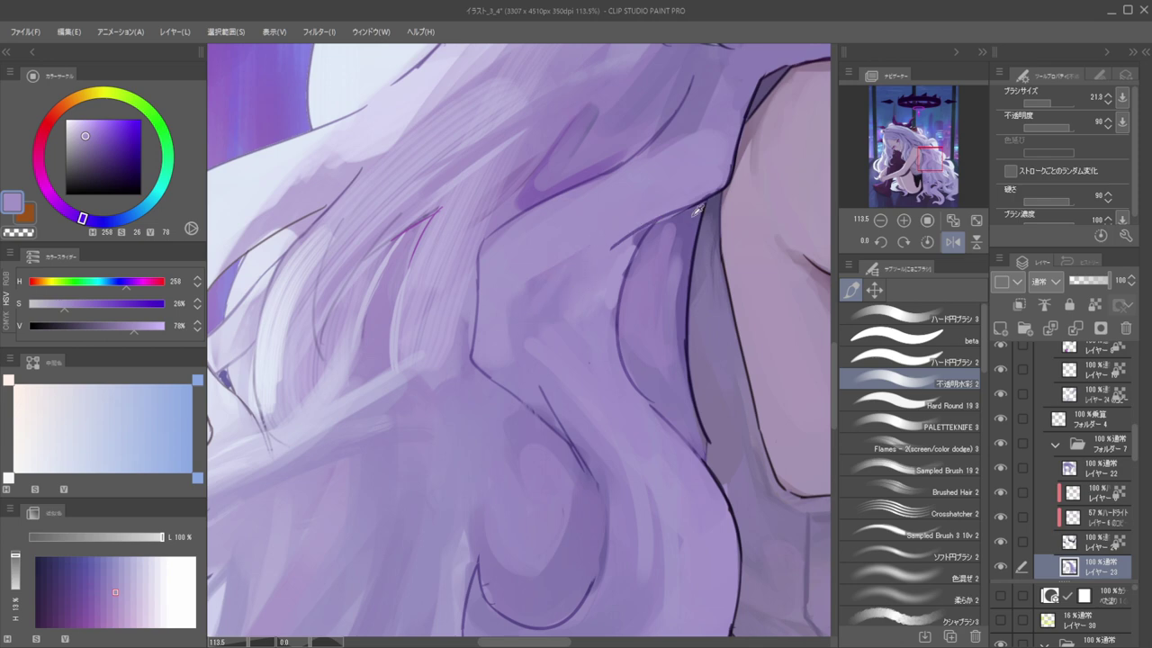
left_click(690, 226, "alt")
mouse_move(587, 260)
left_mouse_down()
mouse_move(626, 237)
mouse_move(531, 293)
mouse_move(578, 262)
mouse_move(511, 329)
mouse_move(543, 284)
mouse_move(593, 261)
mouse_move(562, 285)
left_mouse_up()
mouse_move(595, 374)
left_mouse_down()
mouse_move(647, 316)
mouse_move(570, 390)
mouse_move(563, 380)
left_mouse_up()
left_click(579, 414, "alt")
left_click_drag(558, 431, 531, 468)
Paint subtle darker shading into the hair, then centre the whole illustration
left_click_drag(618, 340, 668, 317)
left_click(632, 341, "alt")
left_click(650, 329, "alt")
key("bracketright")
key("bracketright")
key("bracketright")
key("bracketright")
key("bracketright")
key("bracketright")
key("bracketright")
left_click_drag(688, 272, 641, 354)
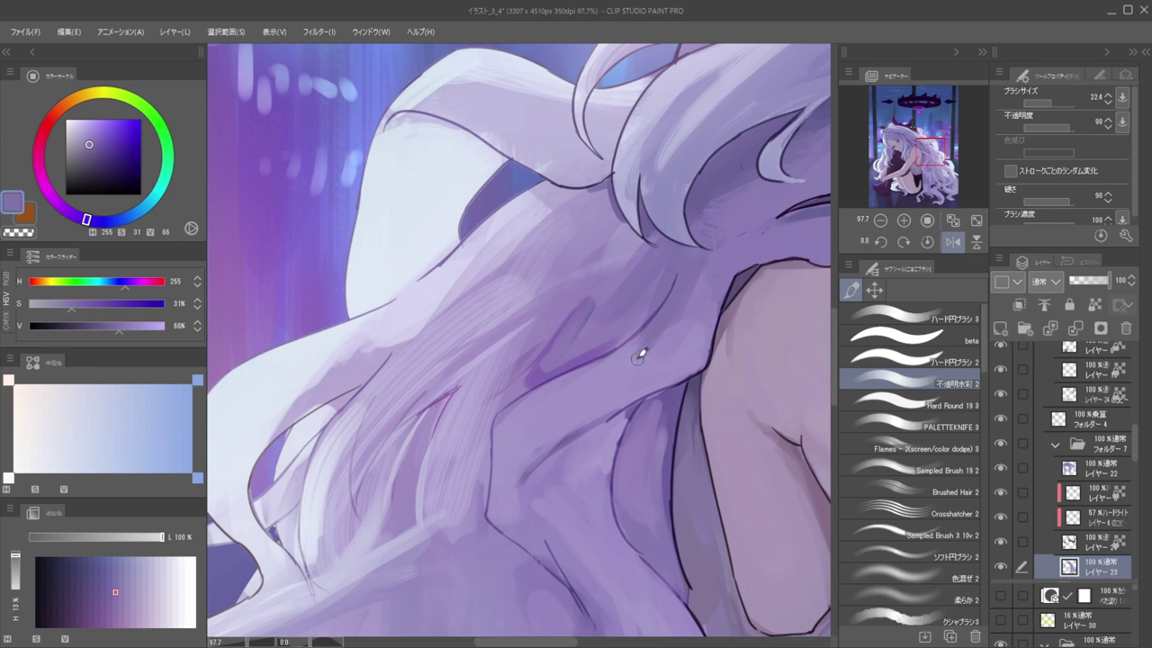
left_click(647, 358, "alt")
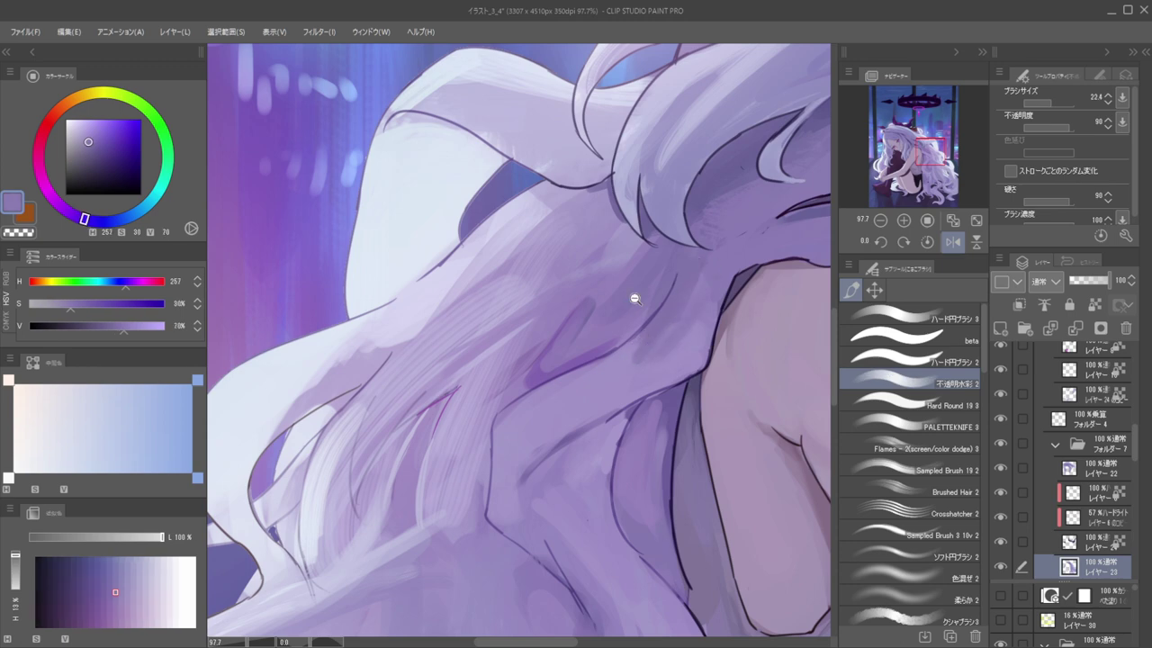
scroll(617, 300, "down", 5)
scroll(689, 299, "up", 3)
left_click(593, 354, "alt")
mouse_move(593, 355)
left_mouse_down()
mouse_move(606, 308)
mouse_move(648, 373)
mouse_move(638, 342)
mouse_move(627, 376)
left_mouse_up()
scroll(604, 341, "down", 5)
scroll(582, 344, "up", 1)
left_click_drag(582, 345, 670, 369)
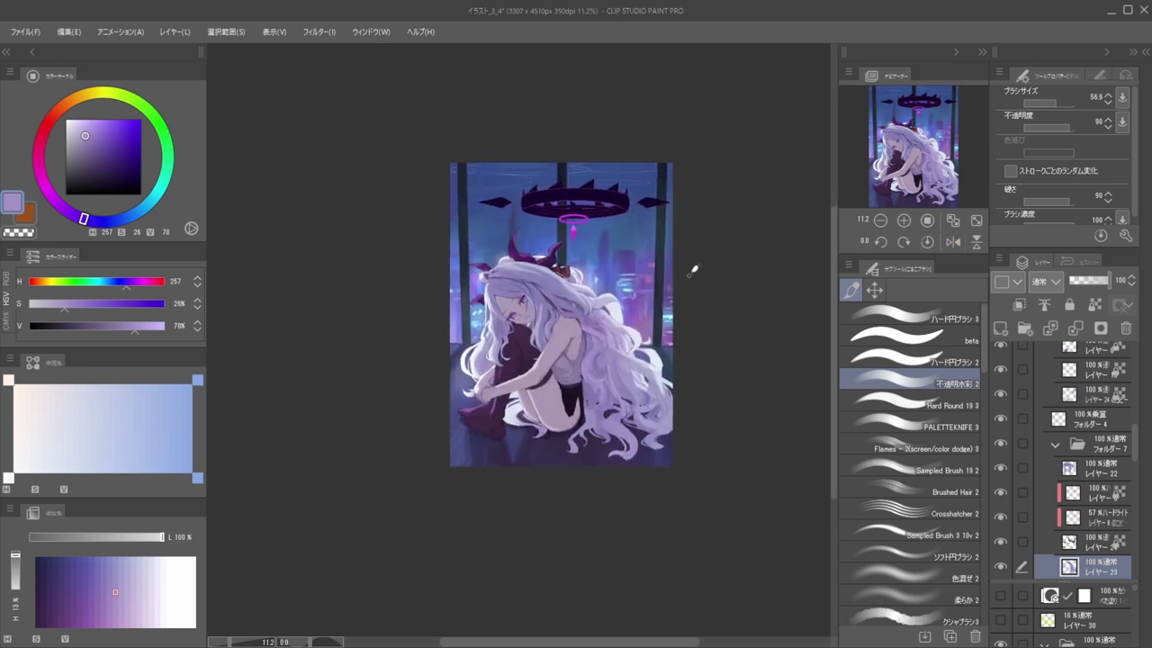
Try erasing along the floor hair tip with the beta brush, undoing the strokes
left_click_drag(622, 472, 554, 401)
scroll(552, 401, "up", 2)
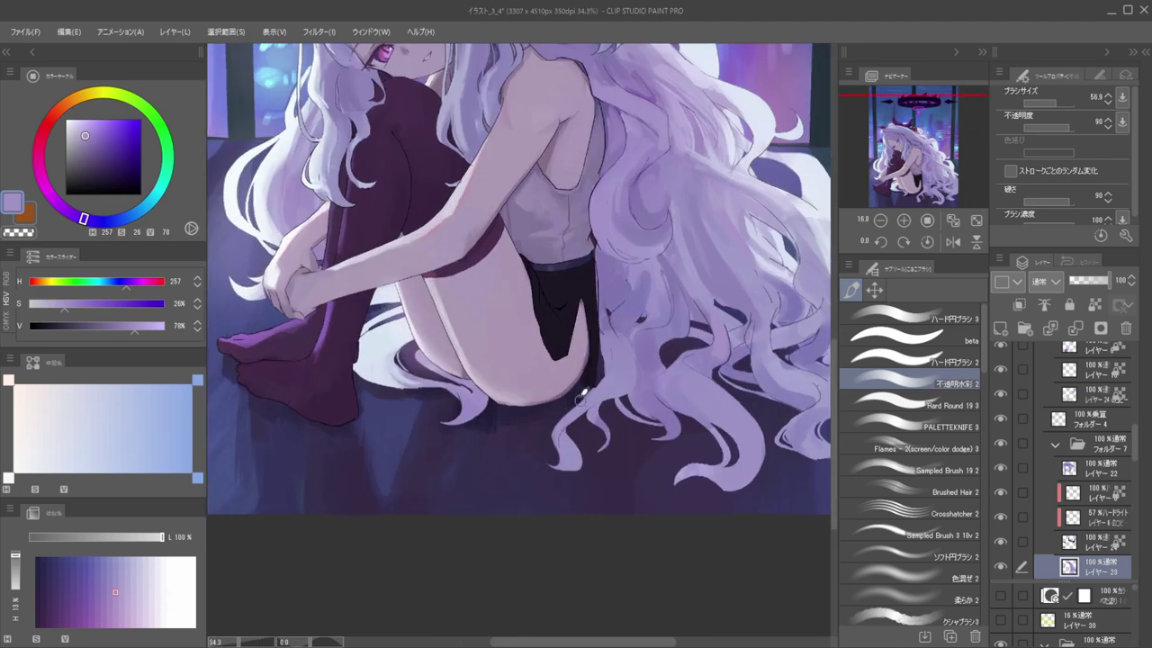
scroll(558, 414, "up", 2)
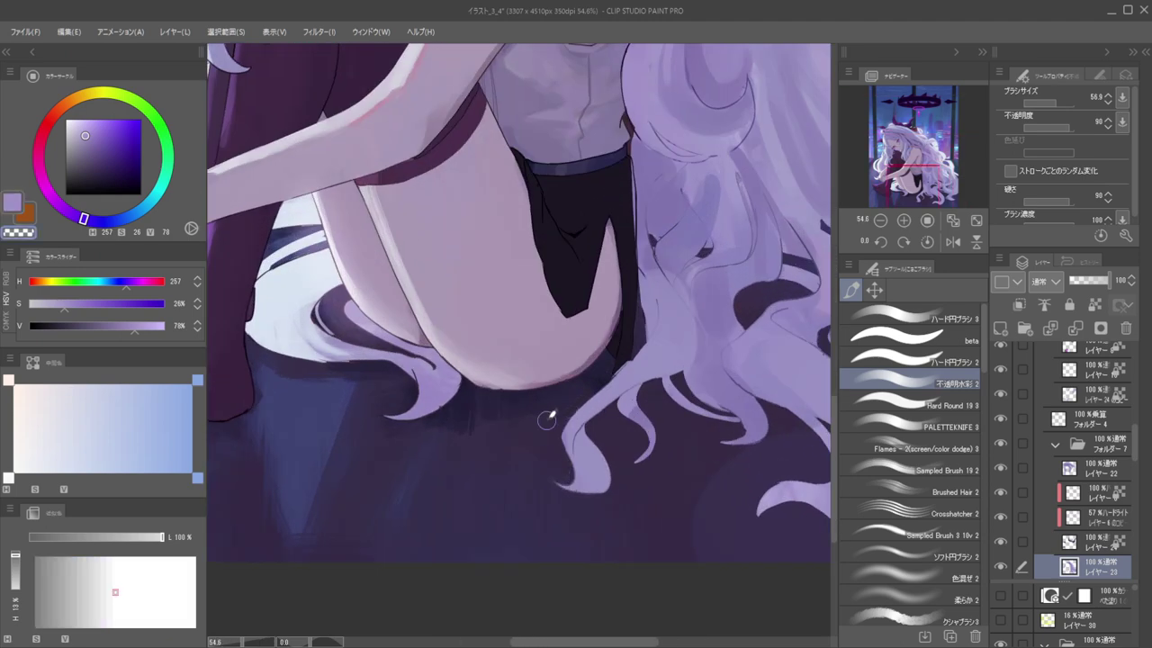
scroll(549, 418, "down", 2)
left_click_drag(646, 446, 667, 440)
key("ctrl+z")
left_click(902, 339)
key("ctrl+z")
key("]")
key("ctrl+z")
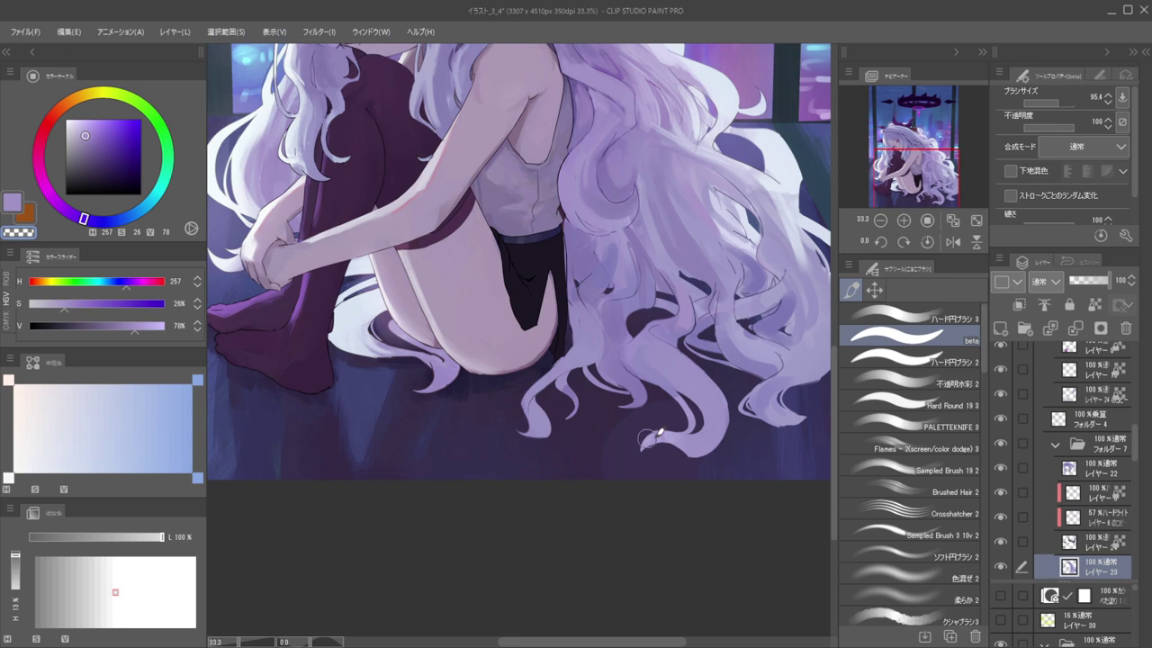
left_click_drag(656, 446, 690, 453)
key("[")
key("[")
key("[")
key("[")
key("[")
key("[")
key("ctrl+z")
key("ctrl+z")
key("ctrl+z")
Extend the hair tip on the floor into a leftward-sweeping curl
left_click_drag(725, 397, 617, 374)
key("h")
key("h")
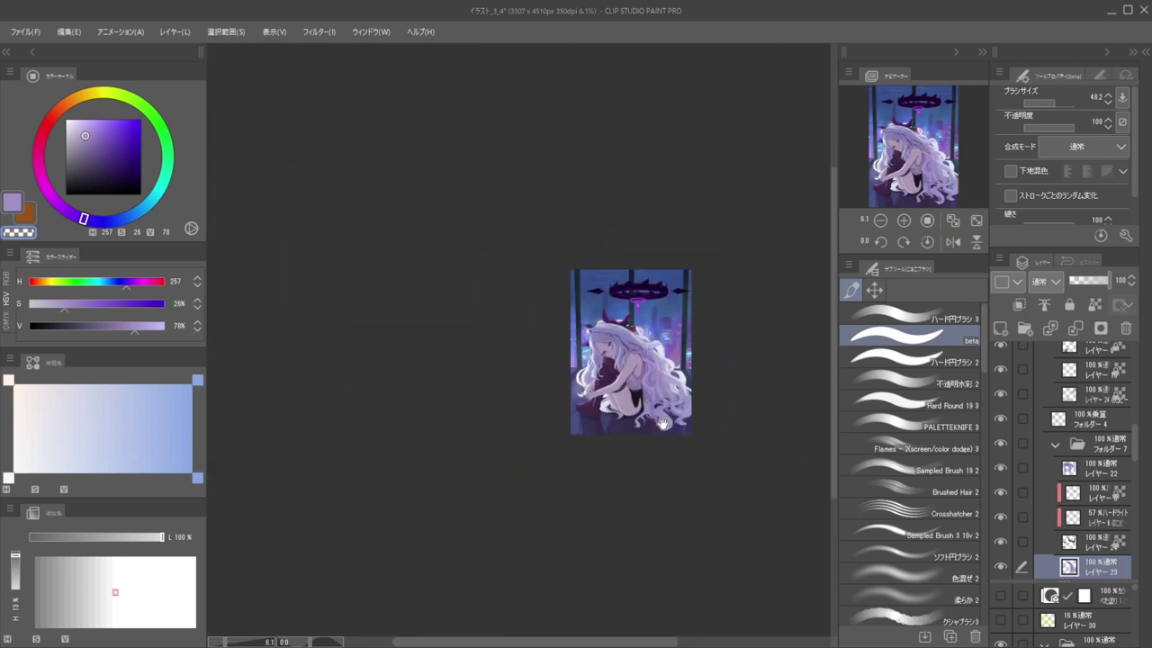
scroll(684, 425, "up", 5)
scroll(624, 383, "up", 4)
mouse_move(650, 393)
left_mouse_down()
mouse_move(614, 385)
mouse_move(605, 398)
mouse_move(623, 390)
left_mouse_up()
left_click(653, 381, "alt")
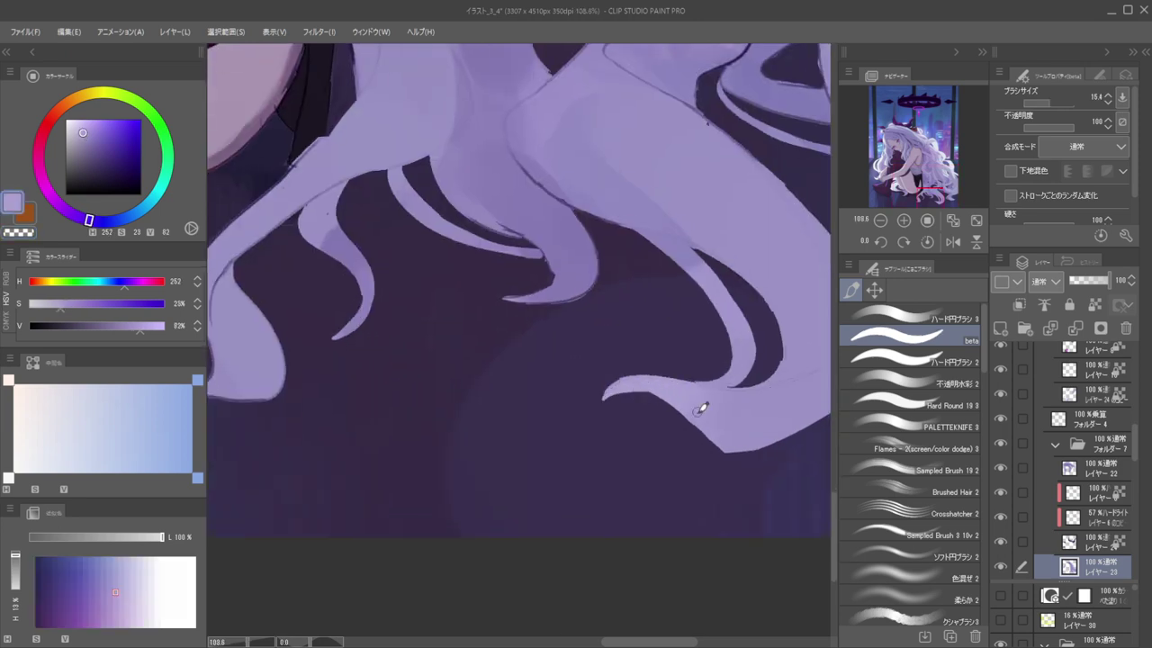
scroll(699, 411, "down", 4)
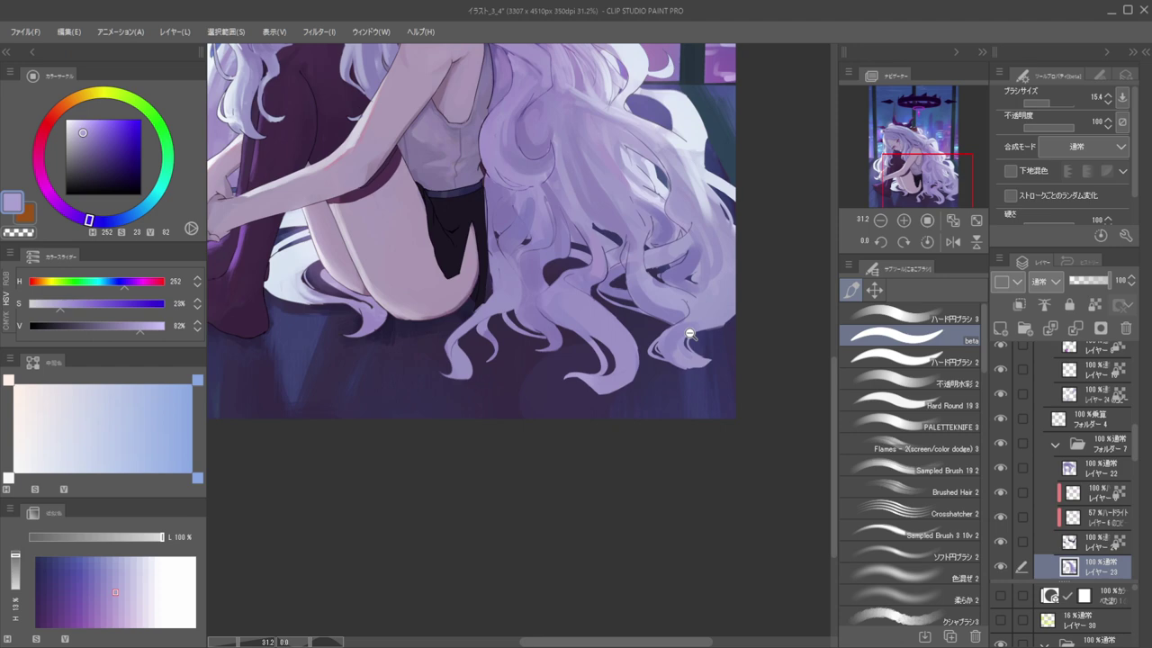
scroll(693, 335, "up", 3)
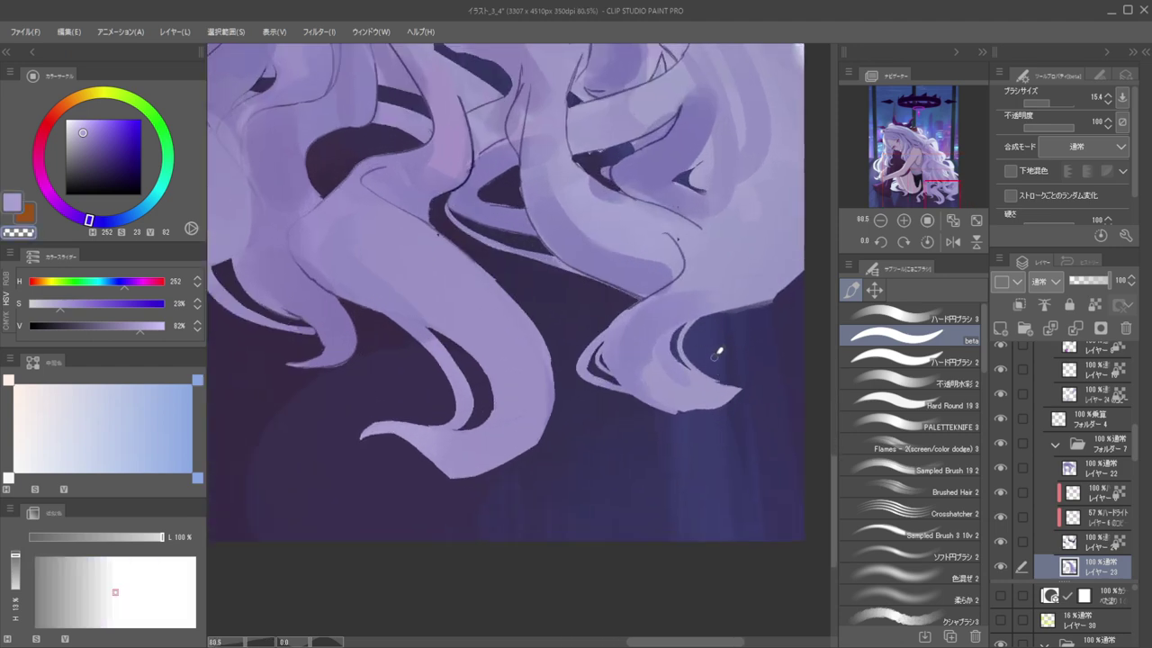
Trim the curl's inner edge and tip with transparent colour and repaint its edge
left_click_drag(715, 358, 724, 358)
mouse_move(698, 342)
left_mouse_down()
mouse_move(756, 367)
mouse_move(749, 385)
mouse_move(689, 383)
mouse_move(861, 379)
left_mouse_up()
key("h")
mouse_move(531, 380)
left_mouse_down()
mouse_move(538, 347)
mouse_move(506, 393)
mouse_move(530, 372)
mouse_move(519, 379)
mouse_move(476, 356)
left_mouse_up()
left_click(536, 352, "alt")
key("h")
mouse_move(535, 387)
left_mouse_down()
mouse_move(625, 402)
mouse_move(619, 445)
mouse_move(540, 373)
left_mouse_up()
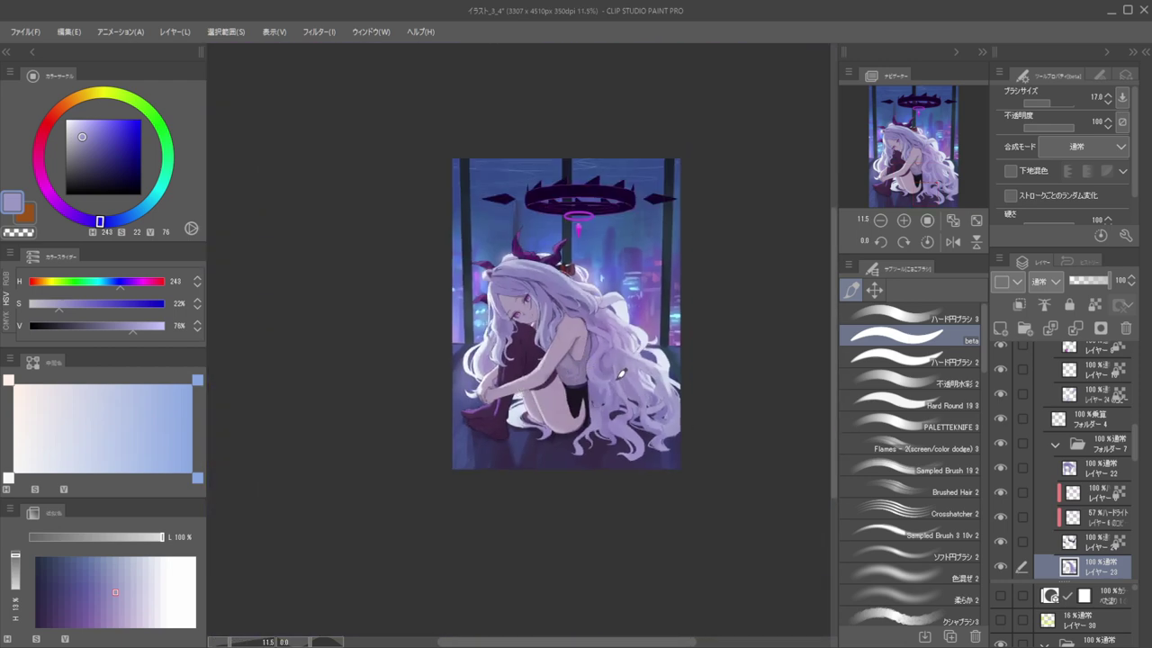
Sample darker and lighter lavender from the hair and paint a darker lavender stroke into it
scroll(589, 400, "up", 5)
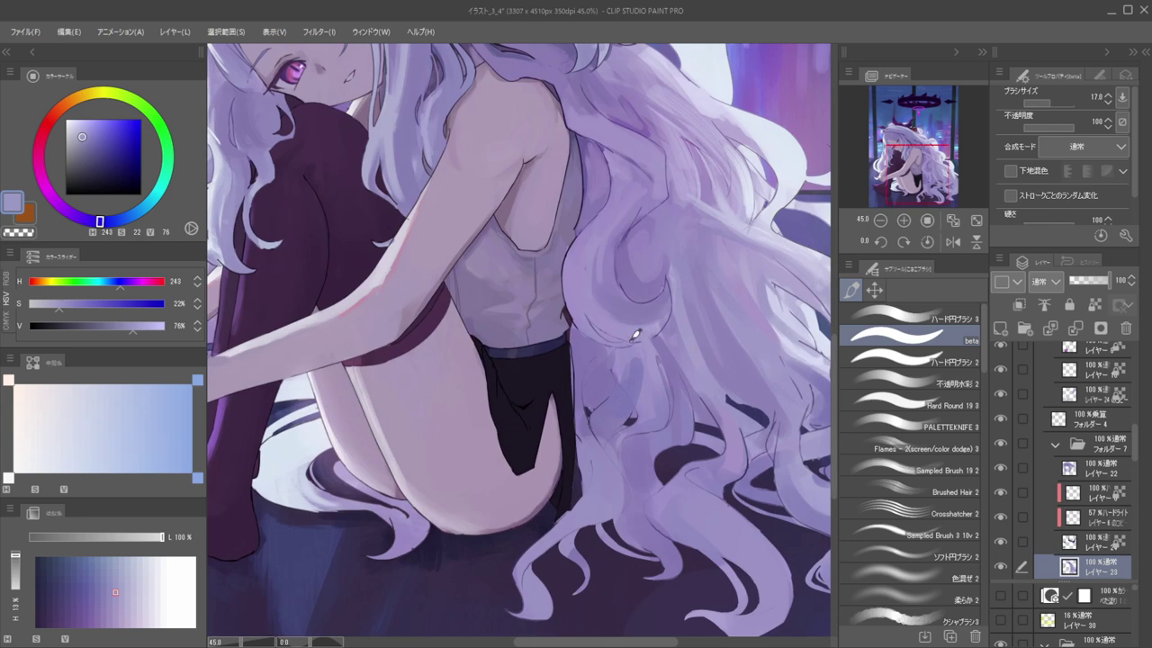
left_click(601, 385, "alt")
left_click_drag(596, 387, 609, 385)
left_click(621, 358, "alt")
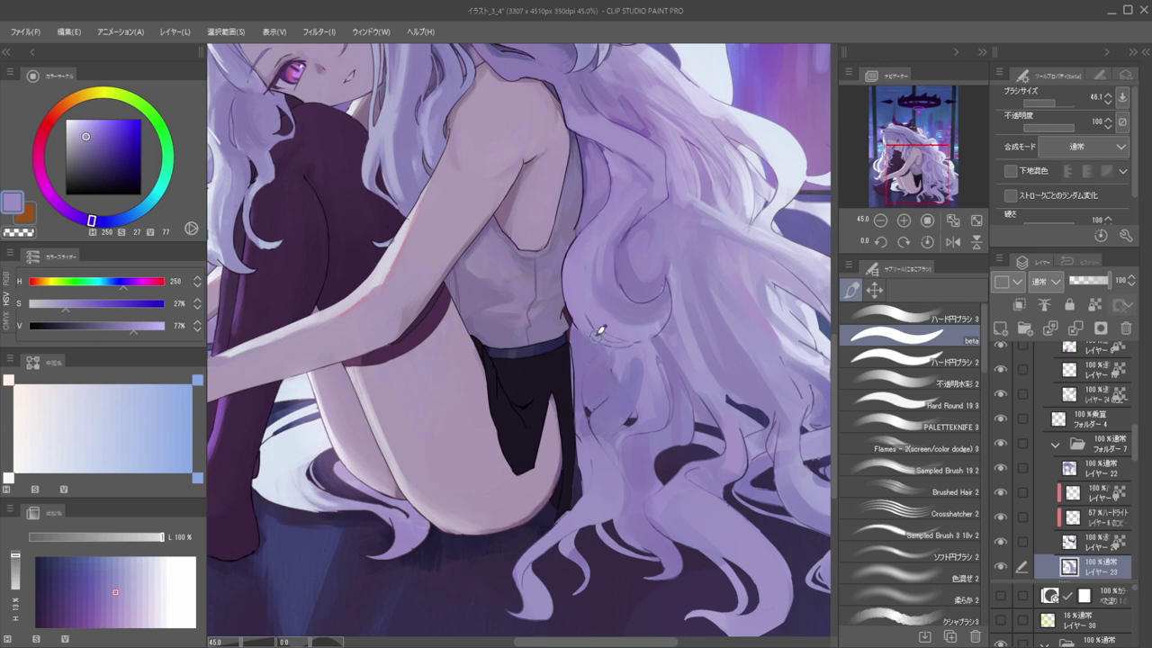
left_click(607, 412, "alt")
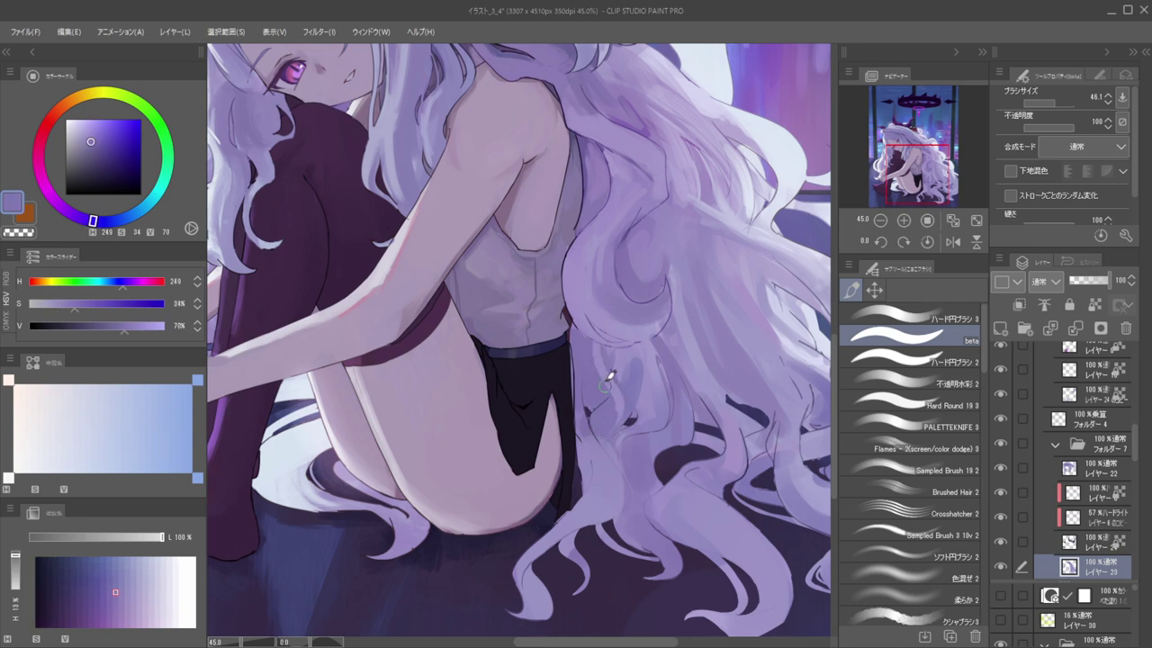
mouse_move(613, 362)
left_mouse_down()
mouse_move(551, 363)
mouse_move(607, 369)
left_mouse_up()
left_click(644, 390, "alt")
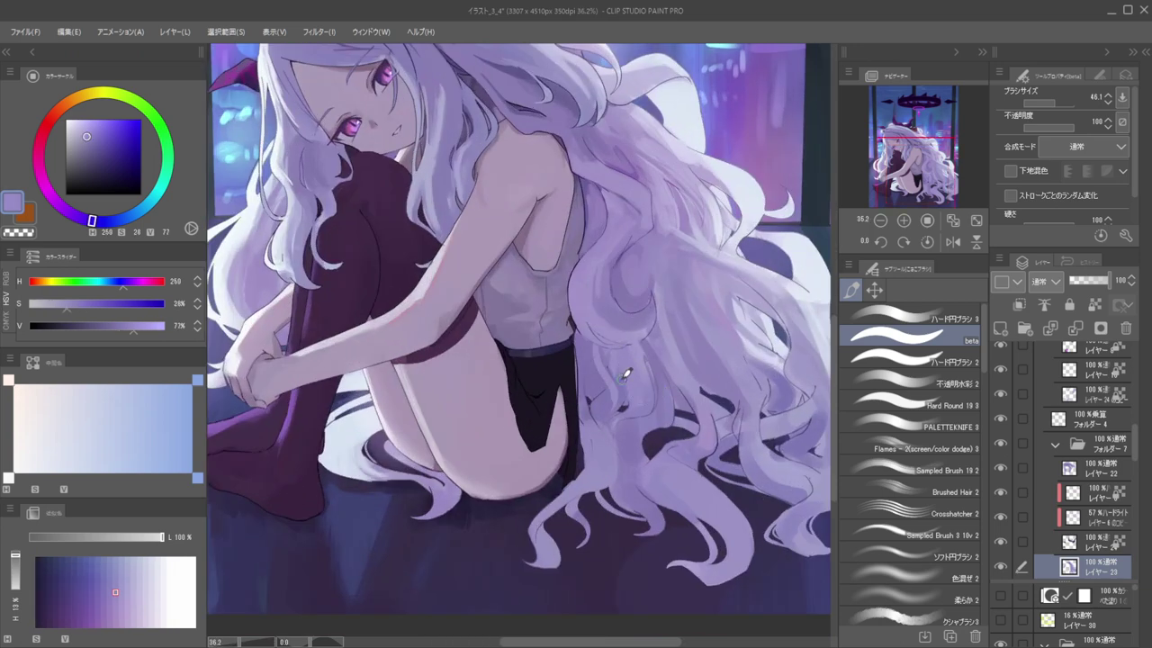
left_click(607, 390, "alt")
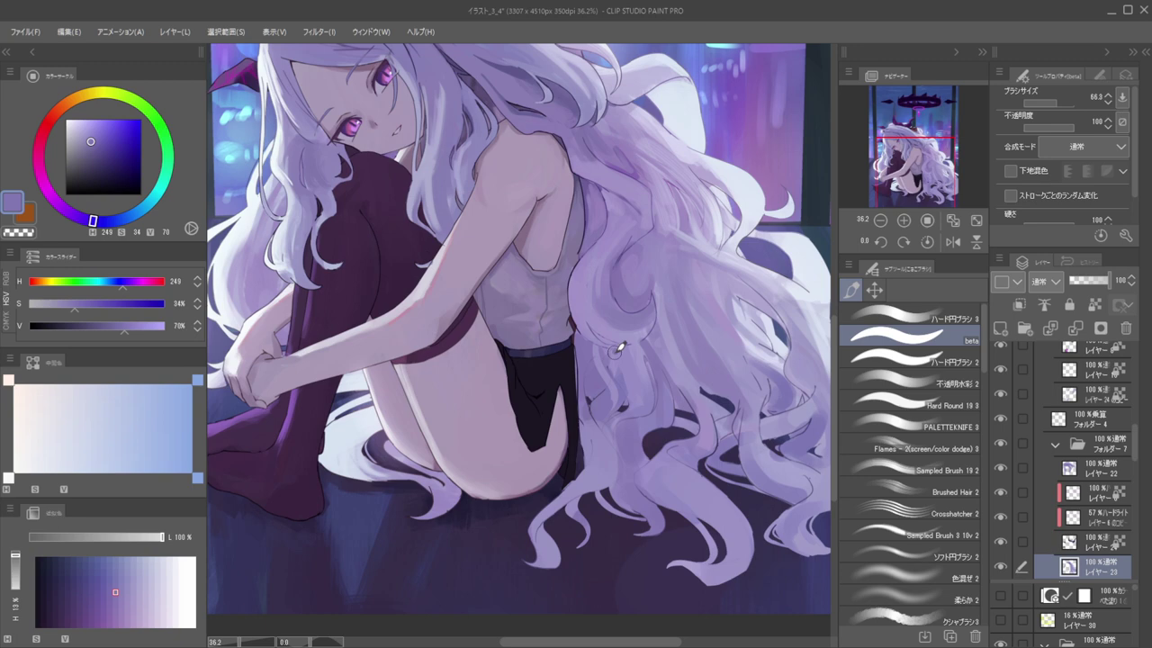
left_click_drag(632, 342, 641, 373)
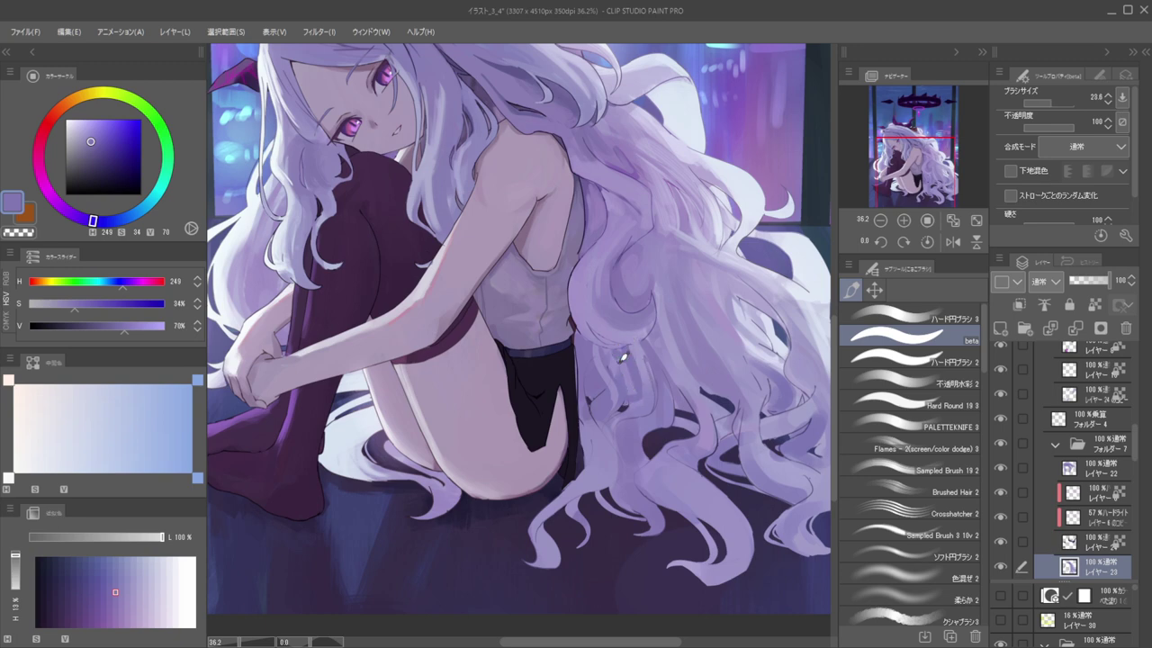
left_click(633, 352, "alt")
Mirror the canvas to check the hair, then flip it back to normal
scroll(617, 365, "down", 8)
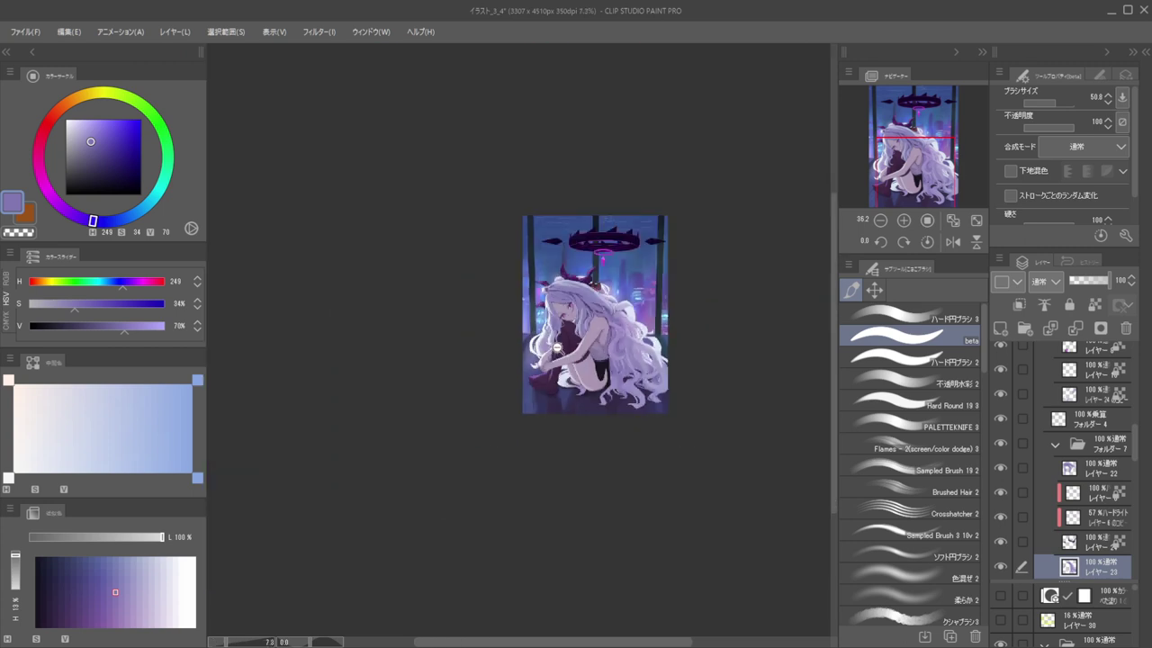
key("h")
left_click_drag(586, 342, 682, 350)
left_click_drag(601, 349, 614, 375)
key("h")
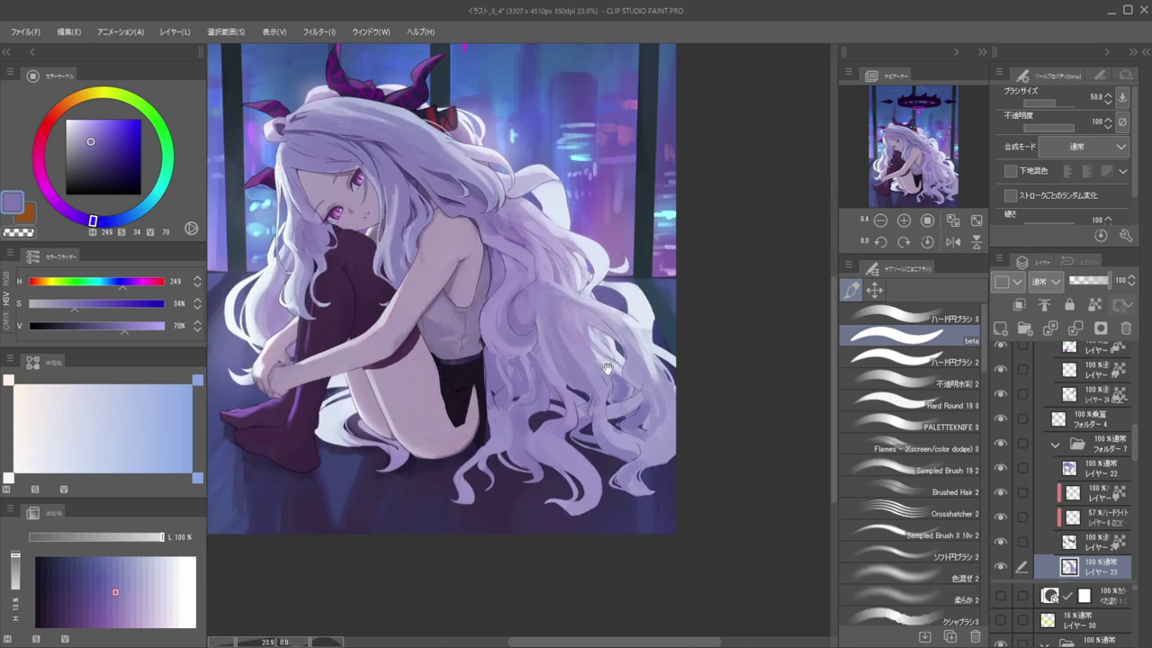
In a mirrored view, pick the near-white hair highlight colour and make the brush much smaller
scroll(553, 333, "down", 5)
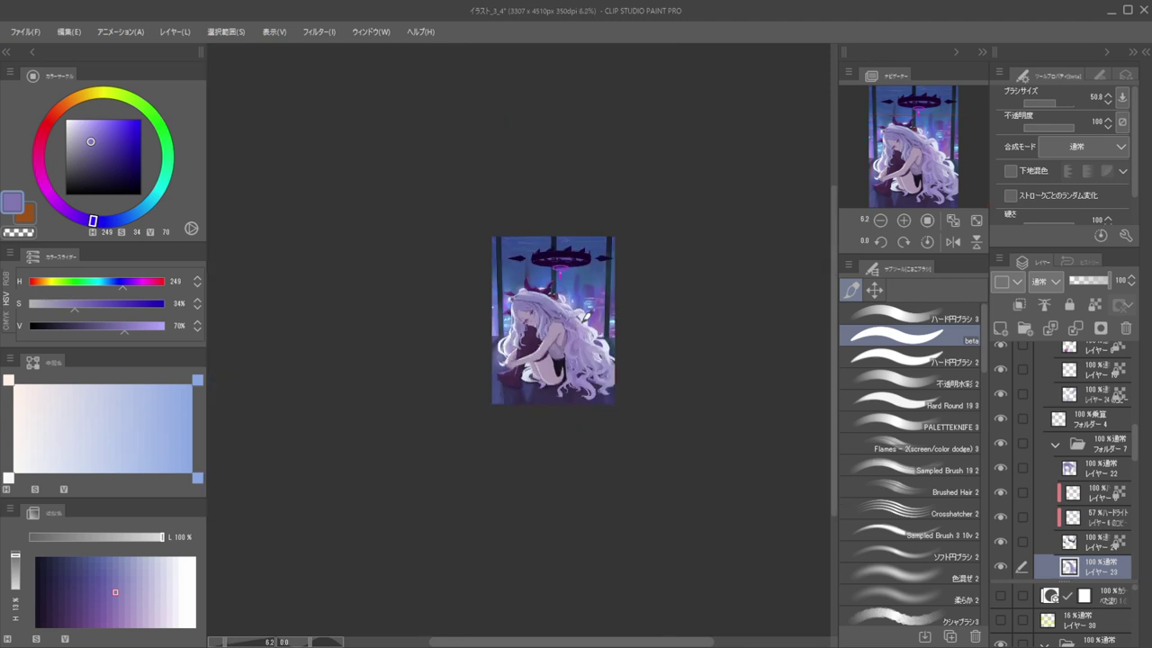
key("h")
key("h")
key("h")
left_click_drag(519, 330, 595, 334)
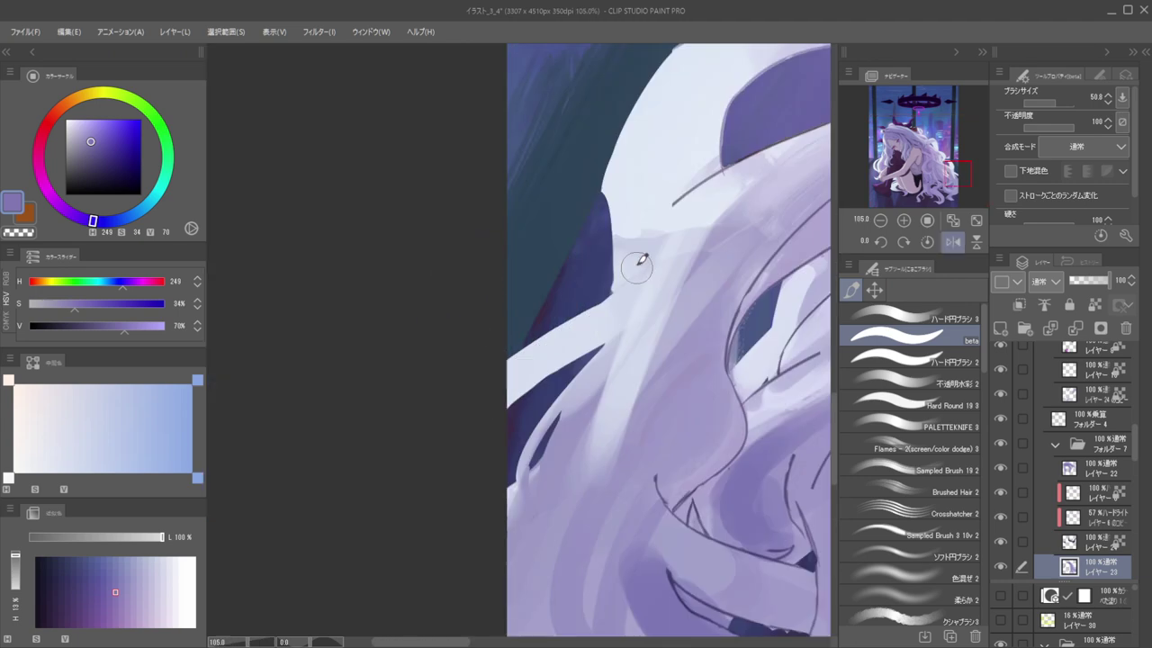
scroll(643, 200, "down", 4)
left_click(654, 214, "alt")
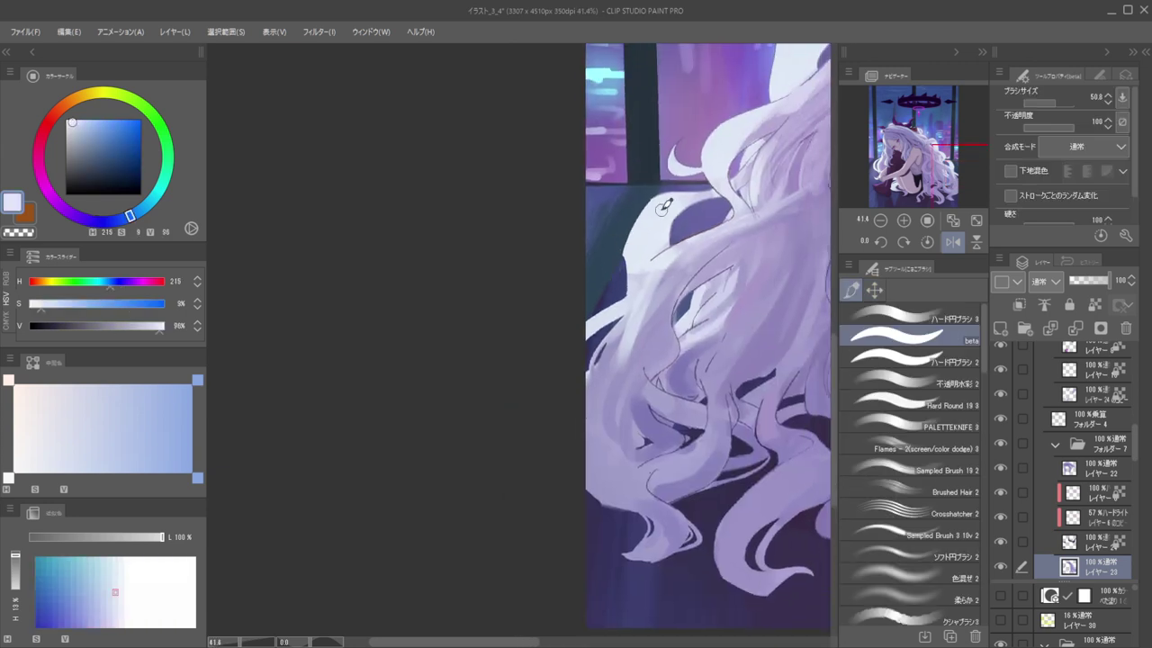
key("bracketleft")
key("bracketleft")
key("bracketleft")
key("bracketleft")
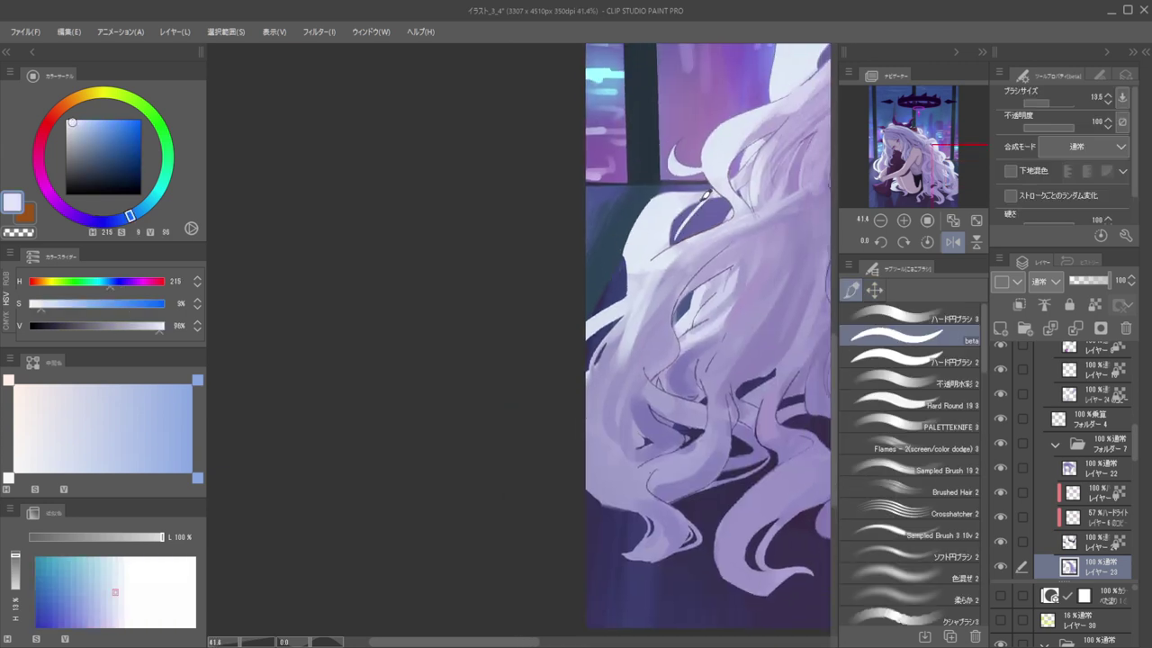
scroll(653, 228, "down", 2)
scroll(653, 228, "up", 2)
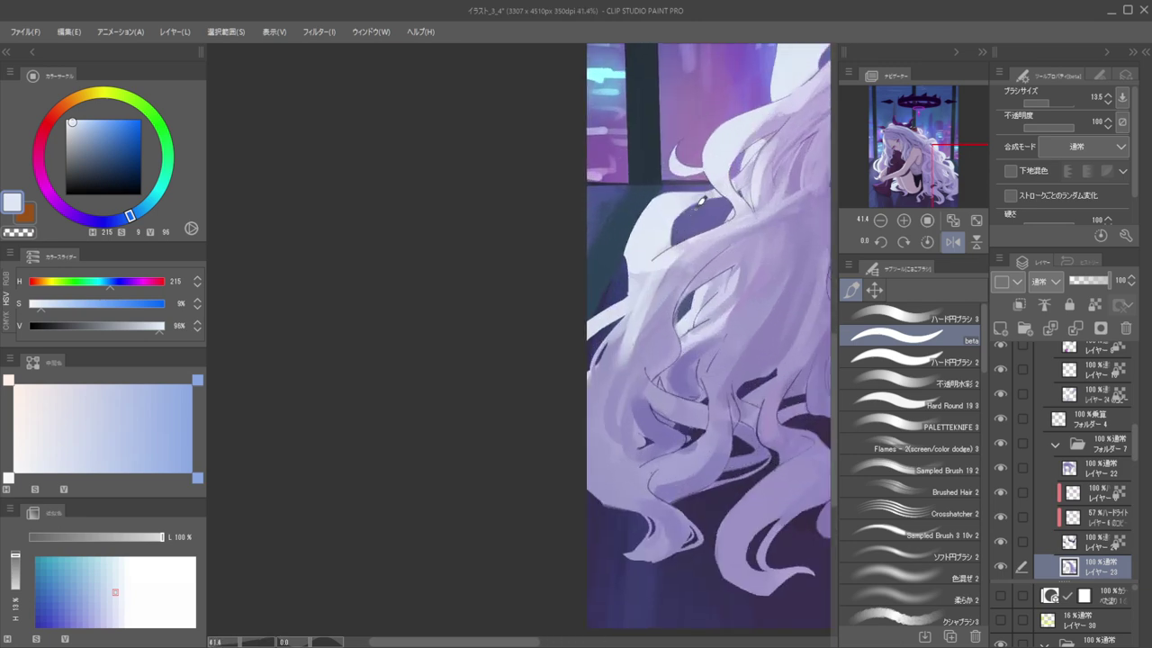
scroll(655, 229, "down", 4)
Turn off the mirrored view and bring the hair strands back into view
left_click_drag(644, 226, 688, 299)
key("h")
key("h")
left_click_drag(509, 289, 624, 273)
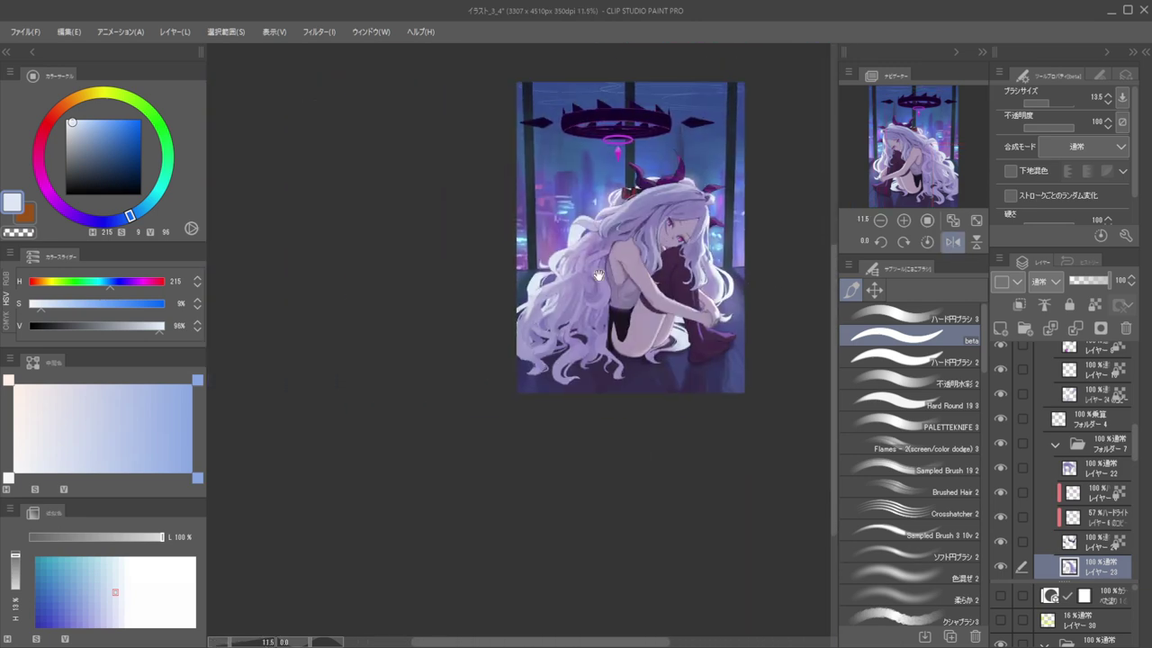
left_click_drag(549, 261, 590, 261)
left_click_drag(655, 179, 642, 214)
left_click_drag(579, 275, 580, 283)
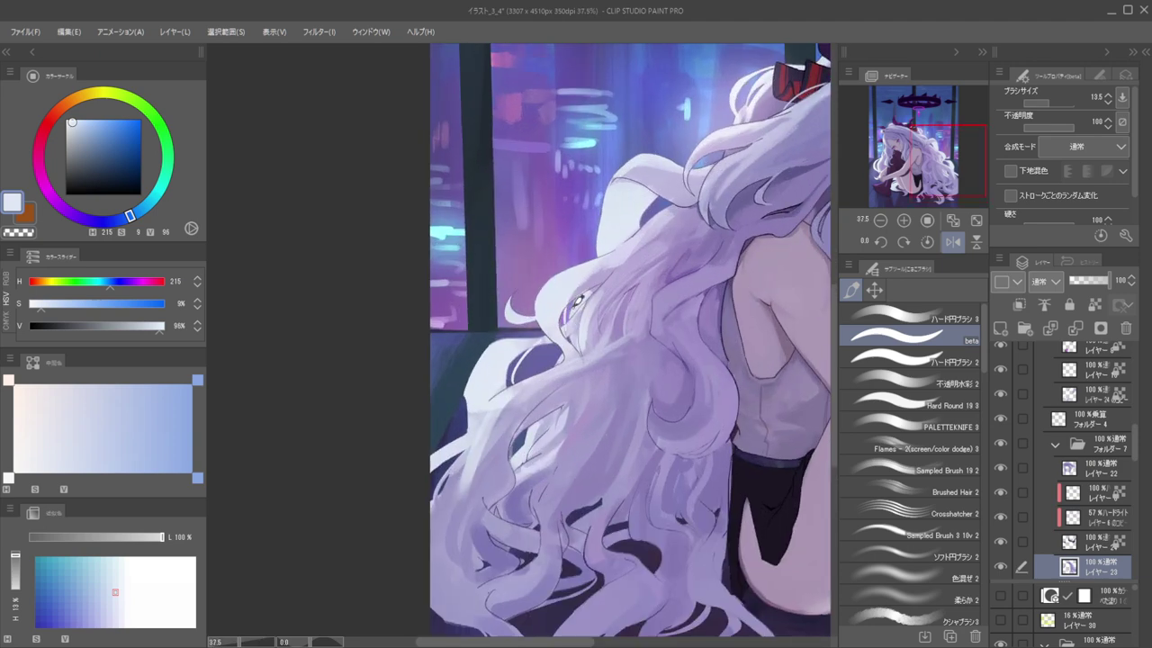
scroll(574, 279, "down", 6)
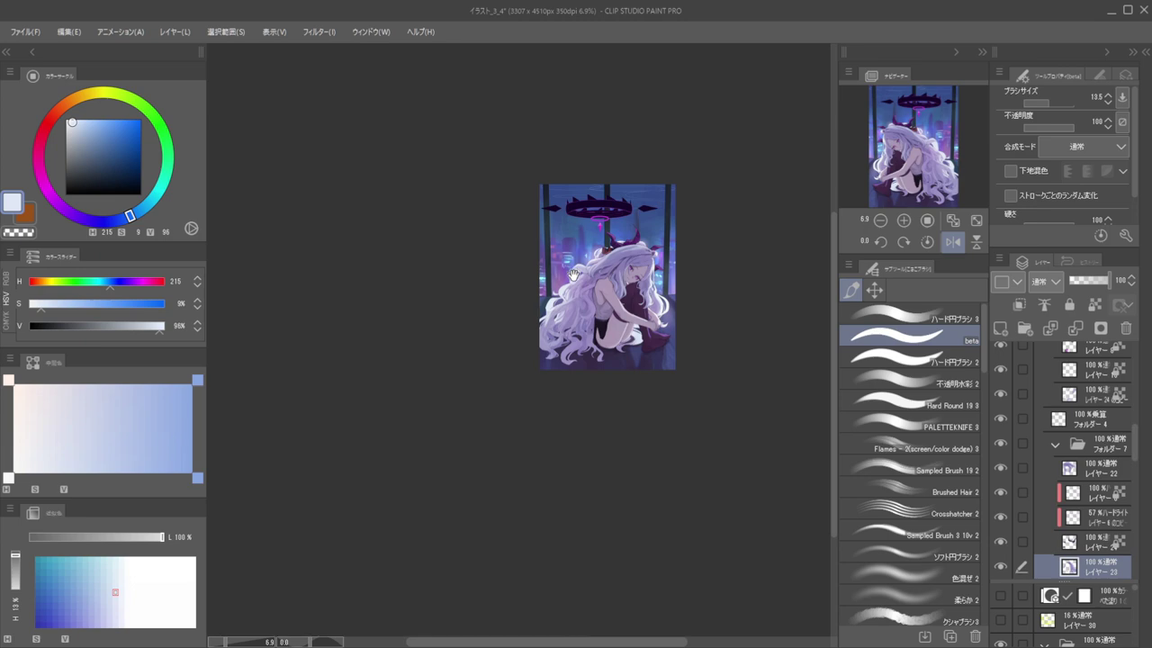
scroll(559, 321, "up", 4)
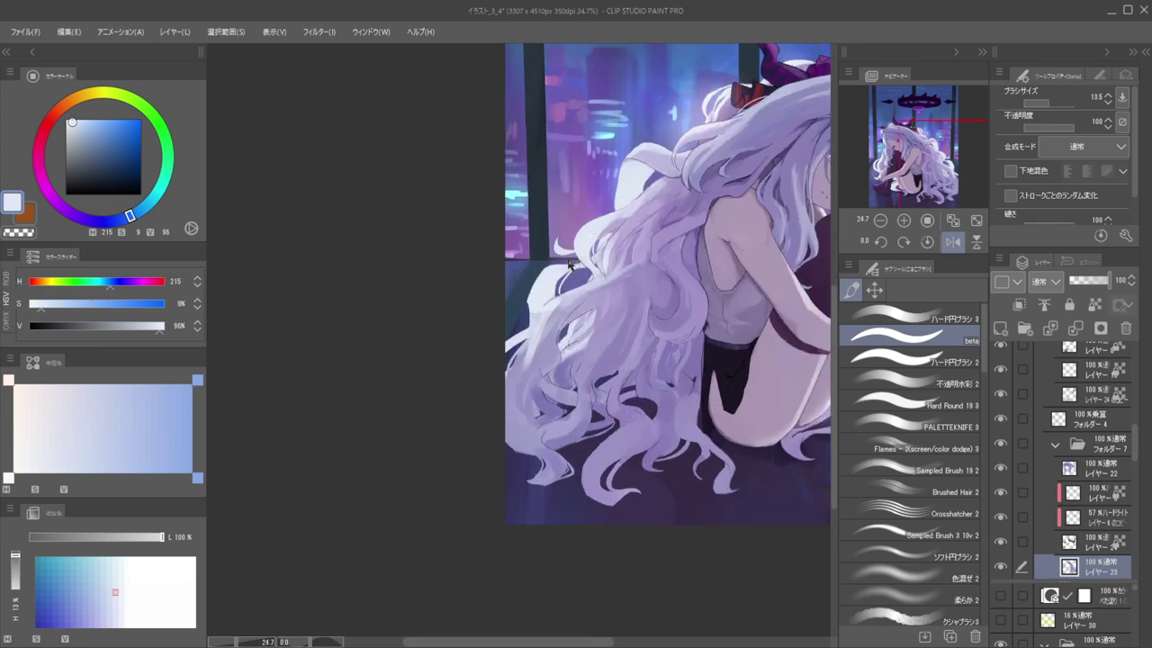
scroll(570, 264, "up", 4)
Sample a darker tone and the near-white highlight, then undo the last white hair stroke
left_click(612, 292, "alt")
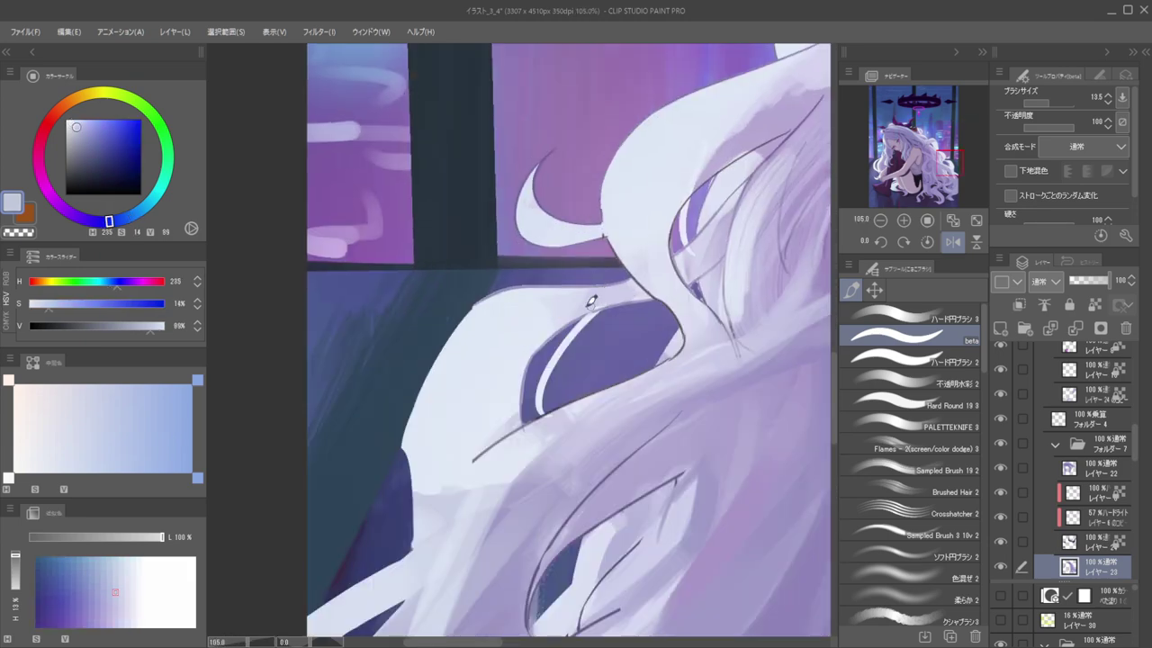
scroll(635, 285, "down", 4)
scroll(603, 287, "up", 5)
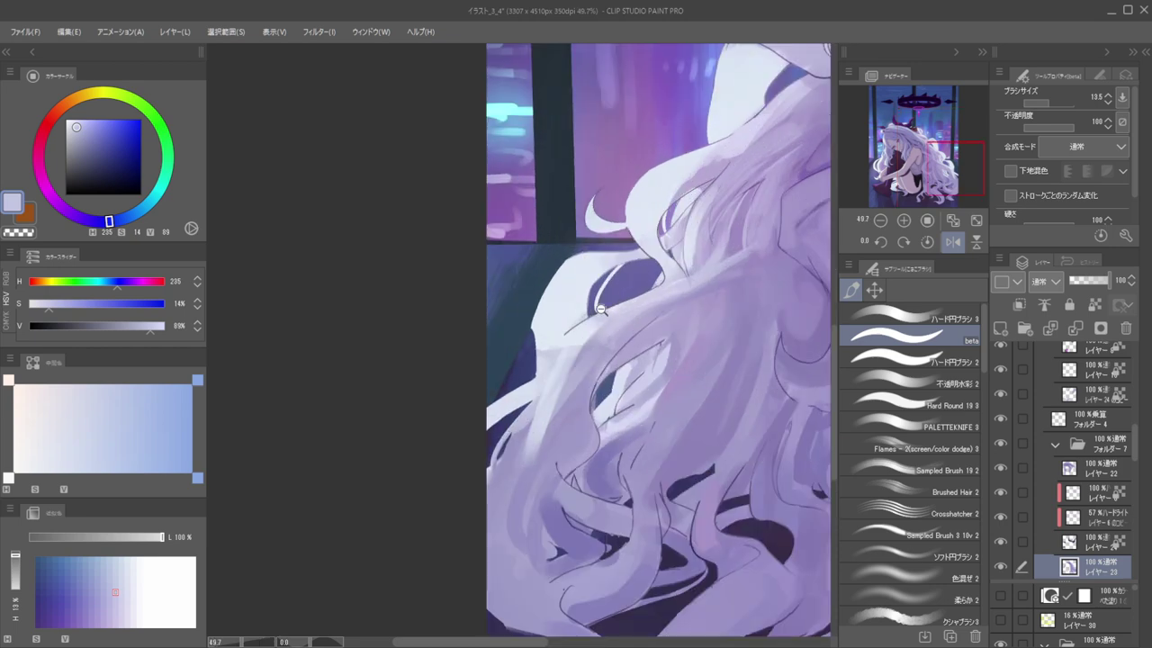
left_click(612, 287, "alt")
key("ctrl+z")
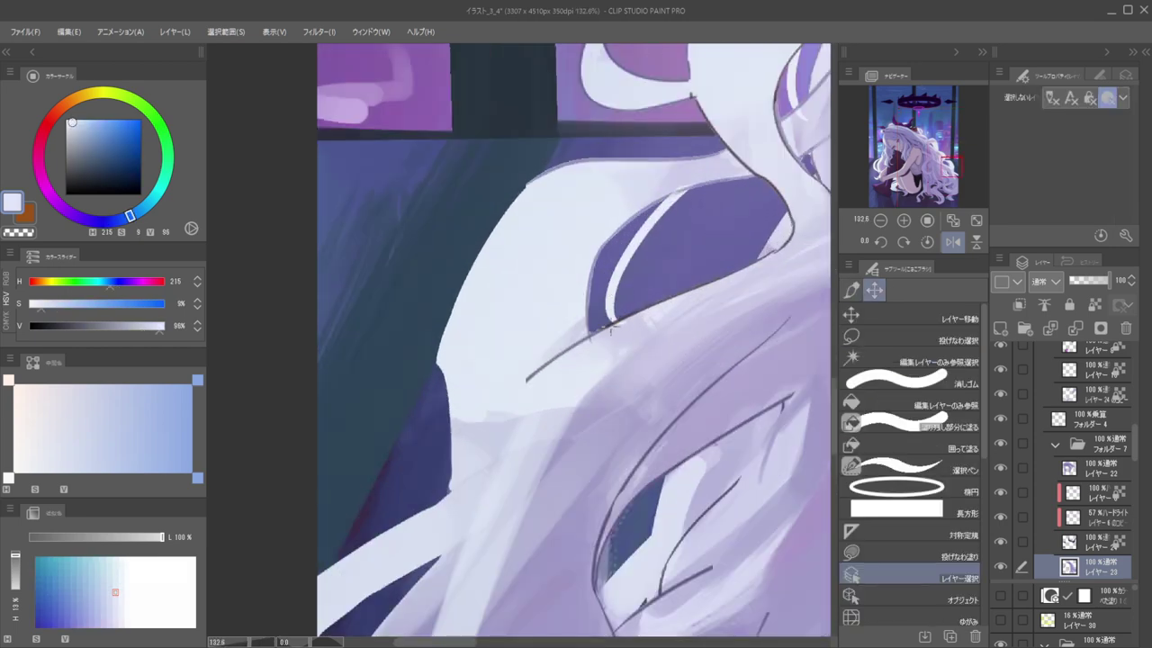
Sample the pale pink, select the multiply folder layer from the canvas, and switch to transparent colour
left_click(614, 325, "ctrl+shift")
left_click(613, 317, "alt")
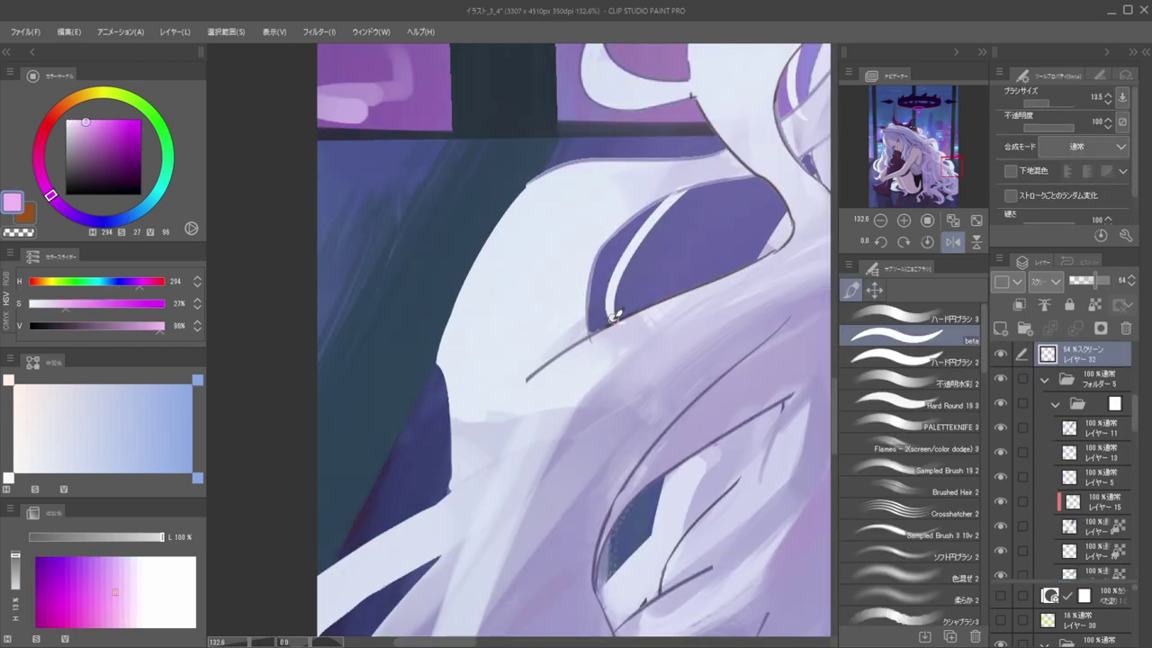
key("k")
left_click(684, 460)
key("b")
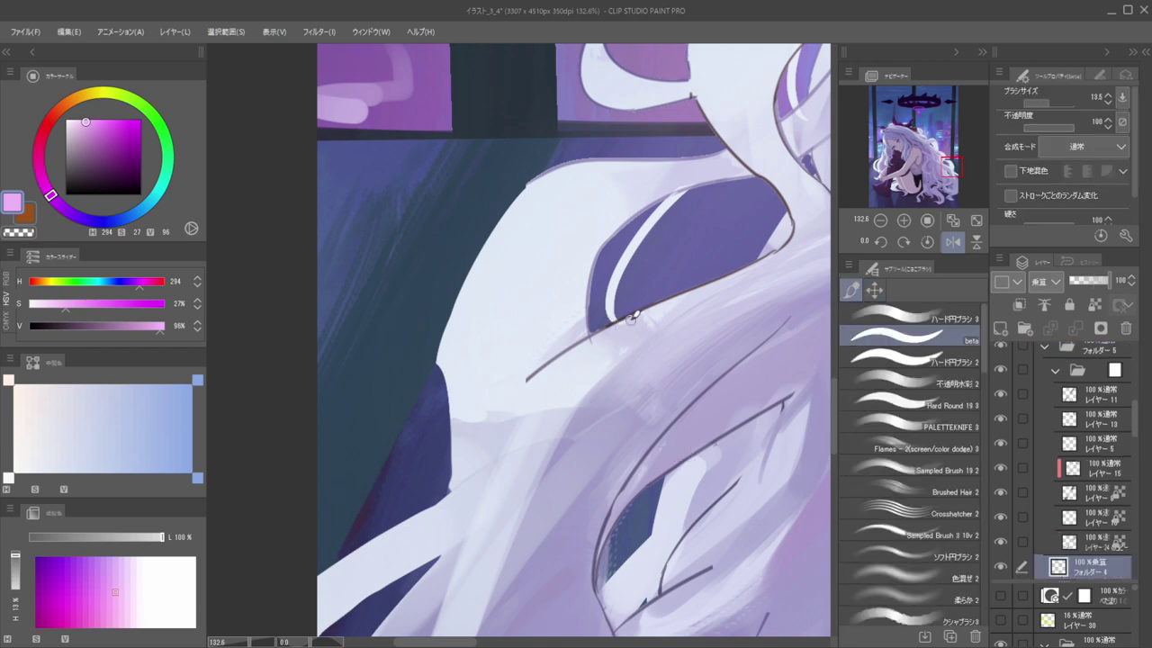
key("c")
key("c")
Erase with transparent colour near the eye, then zoom out and mirror-check the whole illustration
left_click_drag(693, 362, 613, 338)
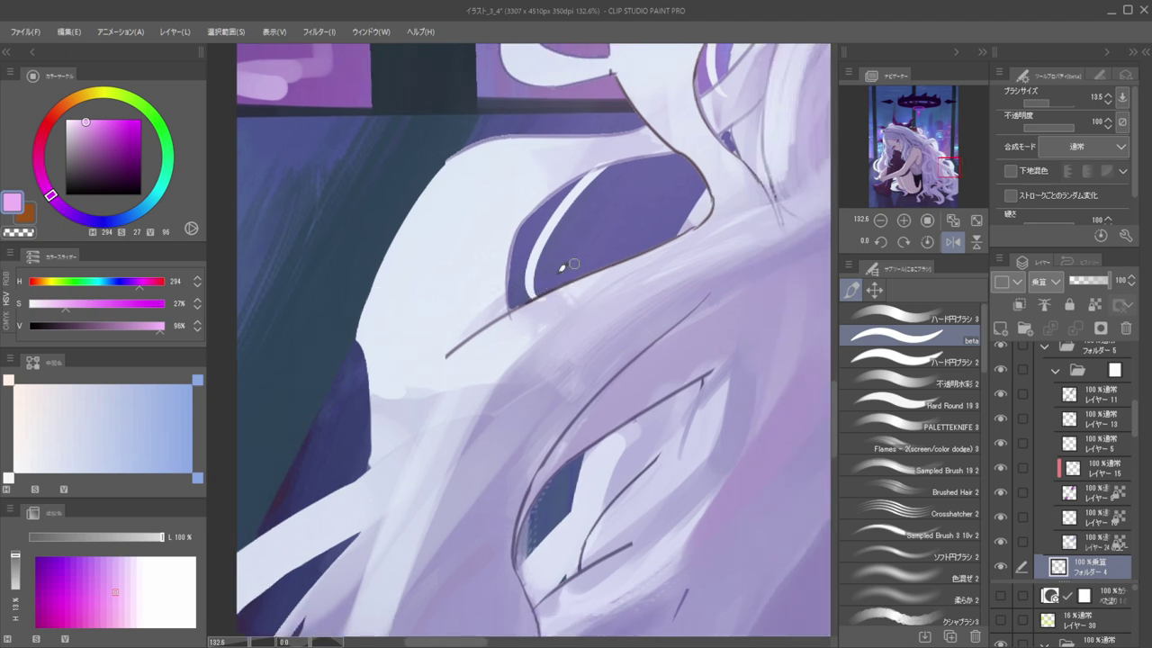
key("c")
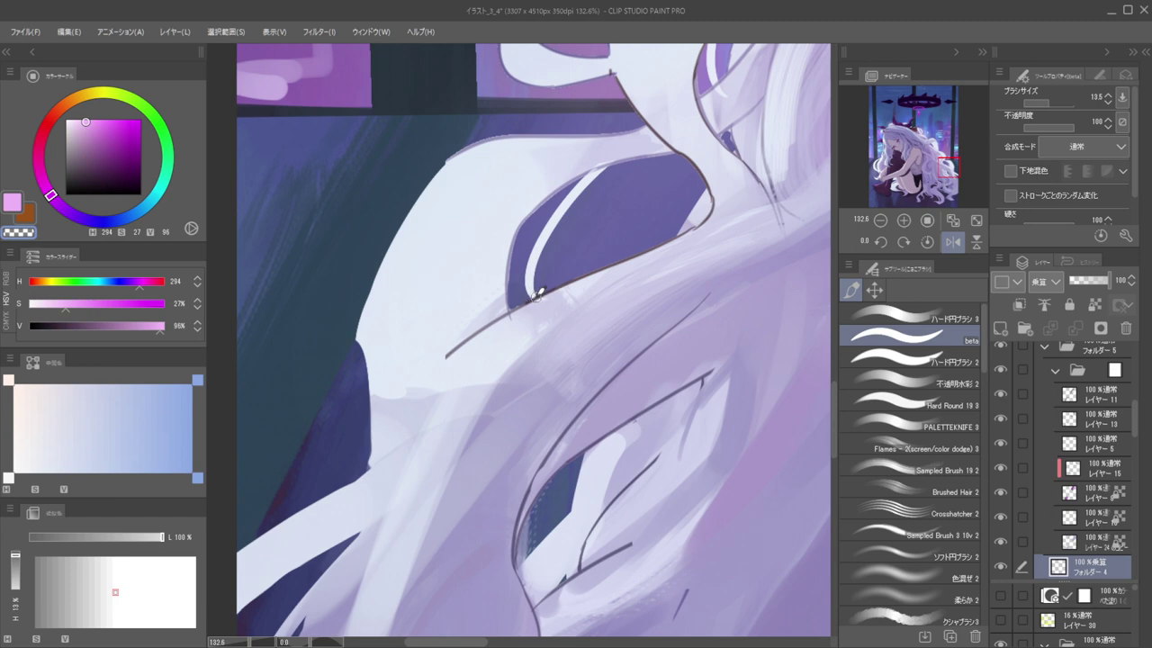
left_click_drag(688, 248, 621, 362)
key("h")
left_click_drag(648, 252, 547, 269)
left_click_drag(718, 295, 639, 250)
key("h")
left_click_drag(571, 291, 746, 304)
Zoom in on the halo, sample its dark purple and magenta edge colour, and enlarge the brush slightly
left_click(647, 241)
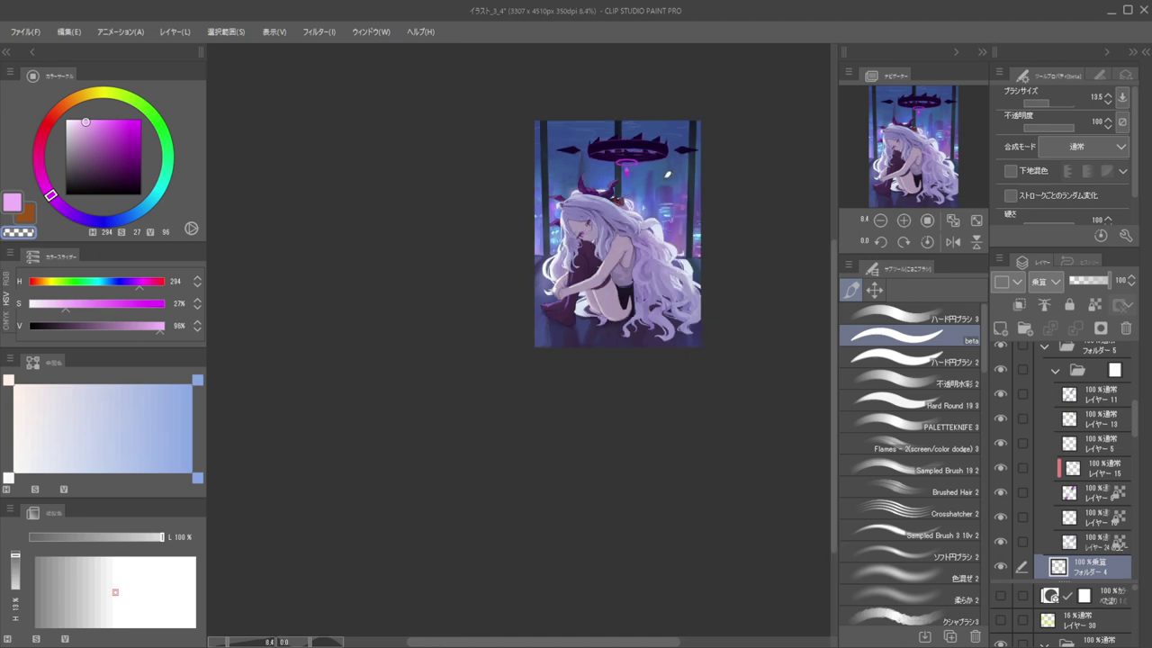
left_click_drag(607, 136, 668, 159)
left_click(651, 195, "ctrl+shift")
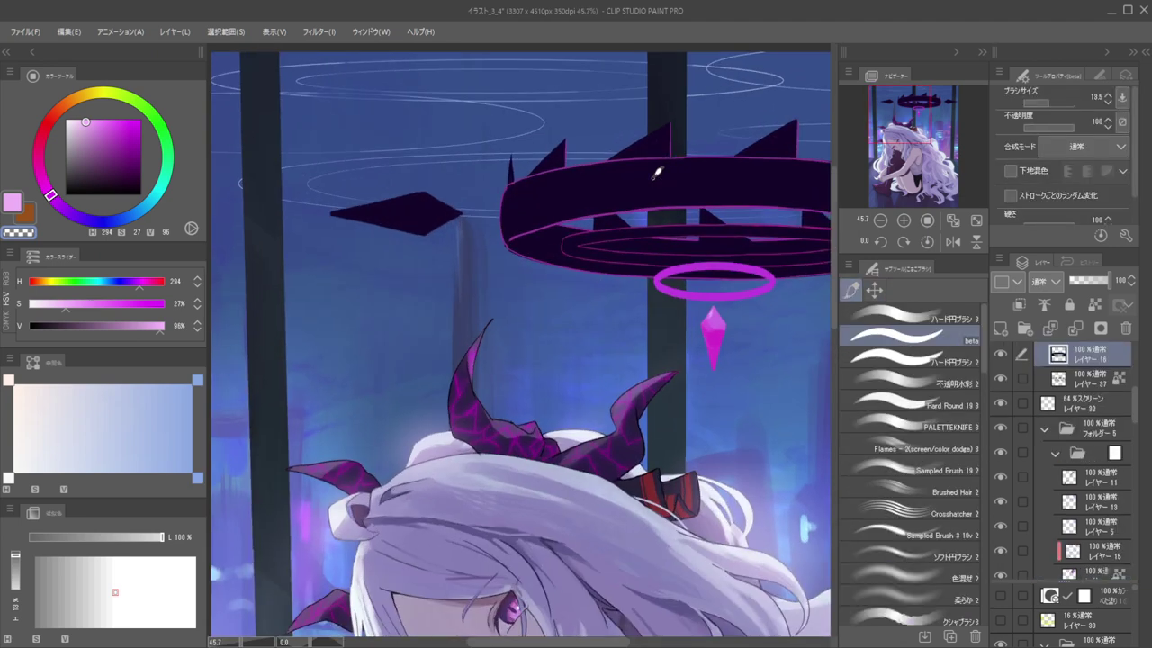
left_click(666, 172, "alt")
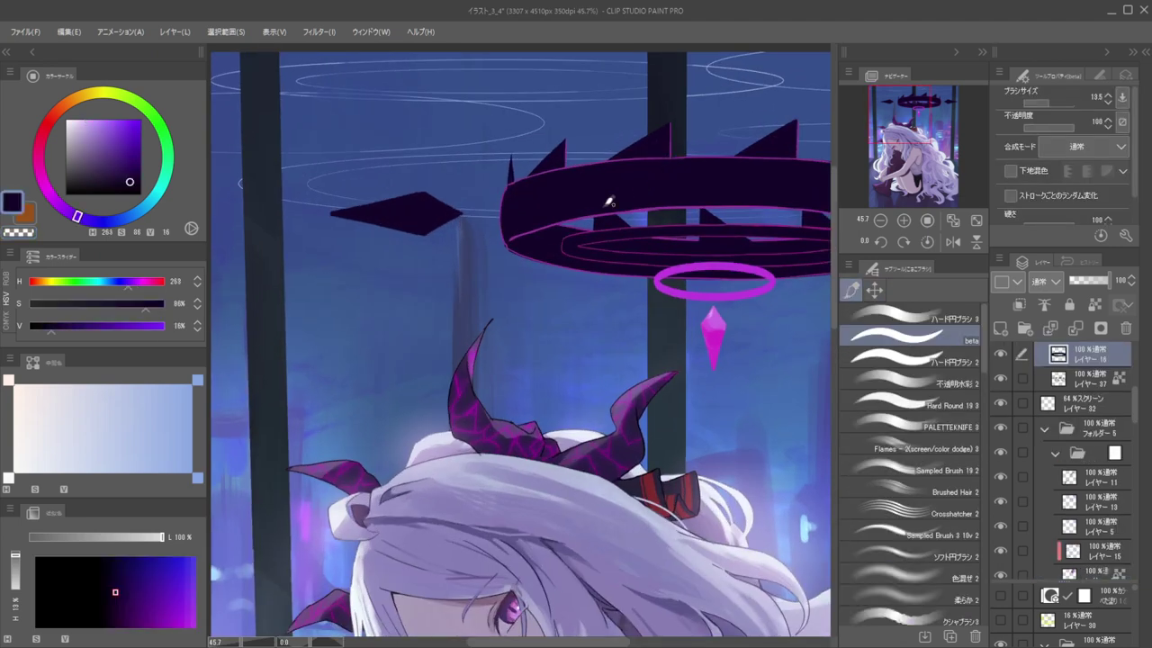
left_click(692, 248, "alt")
scroll(635, 205, "down", 3)
key("bracketright")
key("bracketright")
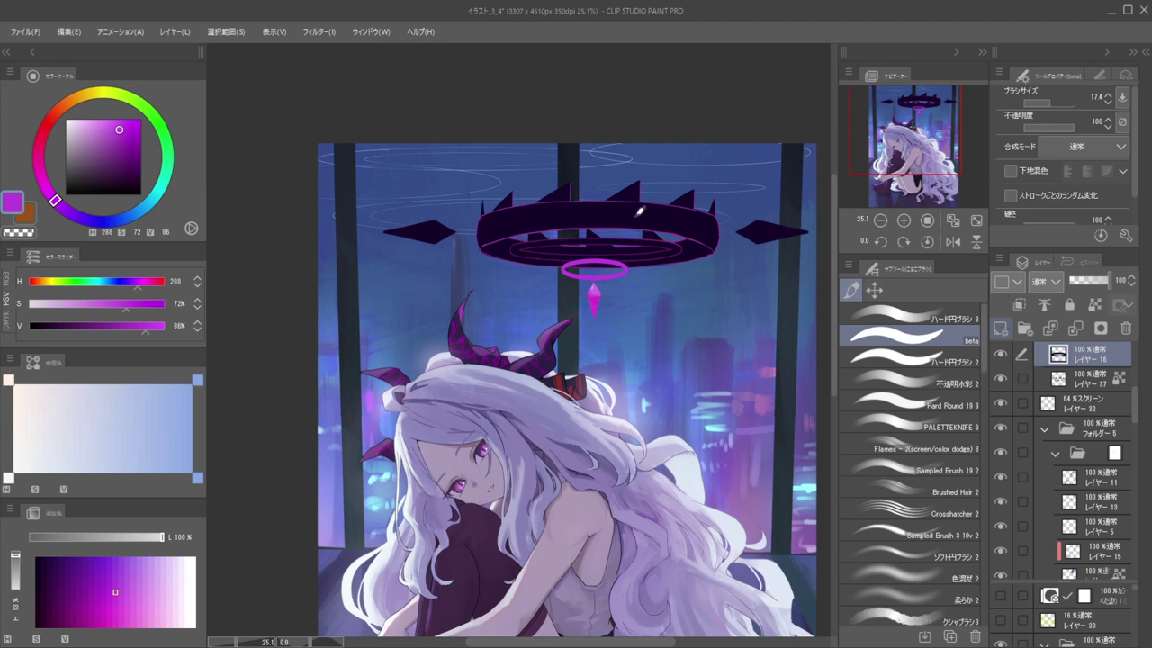
Add a new layer and try diagonal magenta stripes across the ring, undoing the too-thick strokes
left_click(1000, 328)
mouse_move(480, 206)
left_mouse_down()
mouse_move(498, 207)
mouse_move(555, 274)
left_mouse_up()
key("ctrl+z")
left_click_drag(513, 208, 511, 208)
left_click_drag(565, 245, 546, 217)
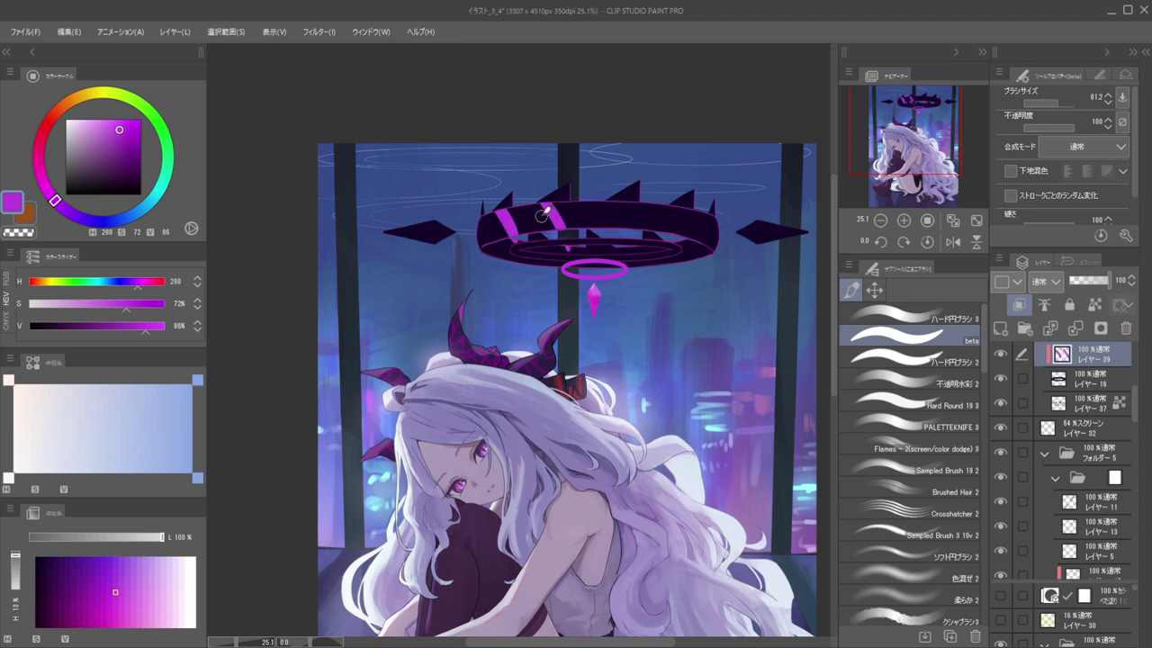
key("ctrl+z")
key("ctrl+z")
mouse_move(494, 213)
left_mouse_down()
mouse_move(517, 233)
mouse_move(660, 232)
mouse_move(708, 246)
left_mouse_up()
key("ctrl+z")
key("ctrl+z")
key("ctrl+z")
key("ctrl+z")
Zoom out and flip the view to check the halo in the composition
scroll(616, 170, "down", 5)
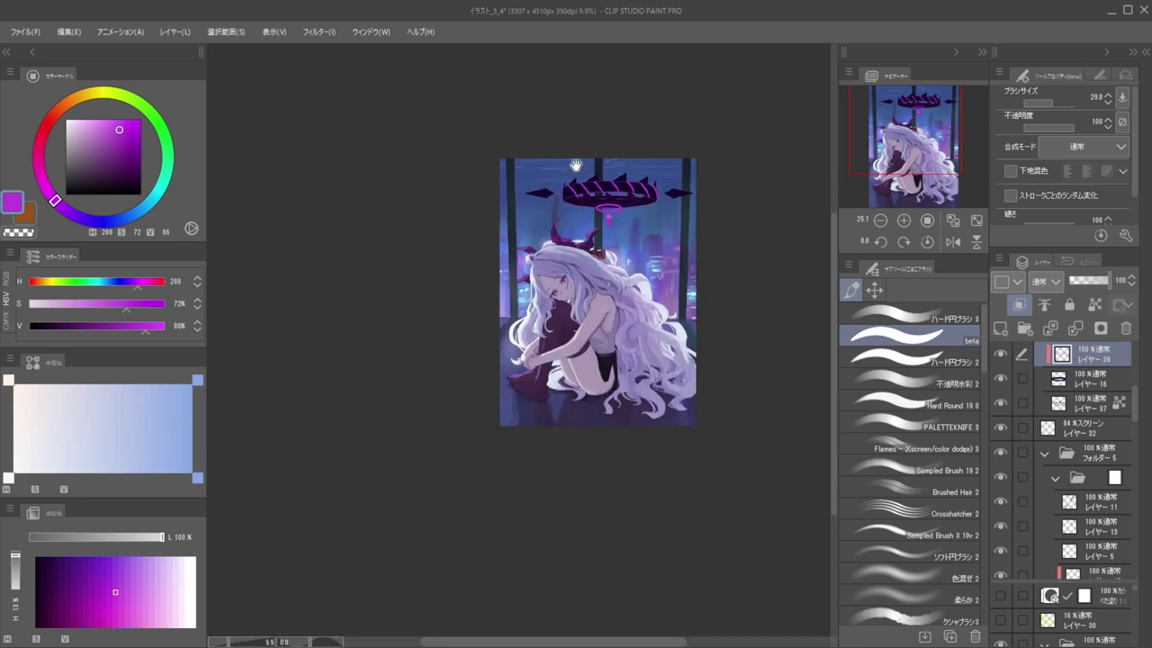
key("h")
left_click_drag(567, 188, 686, 196)
key("h")
scroll(500, 198, "up", 4)
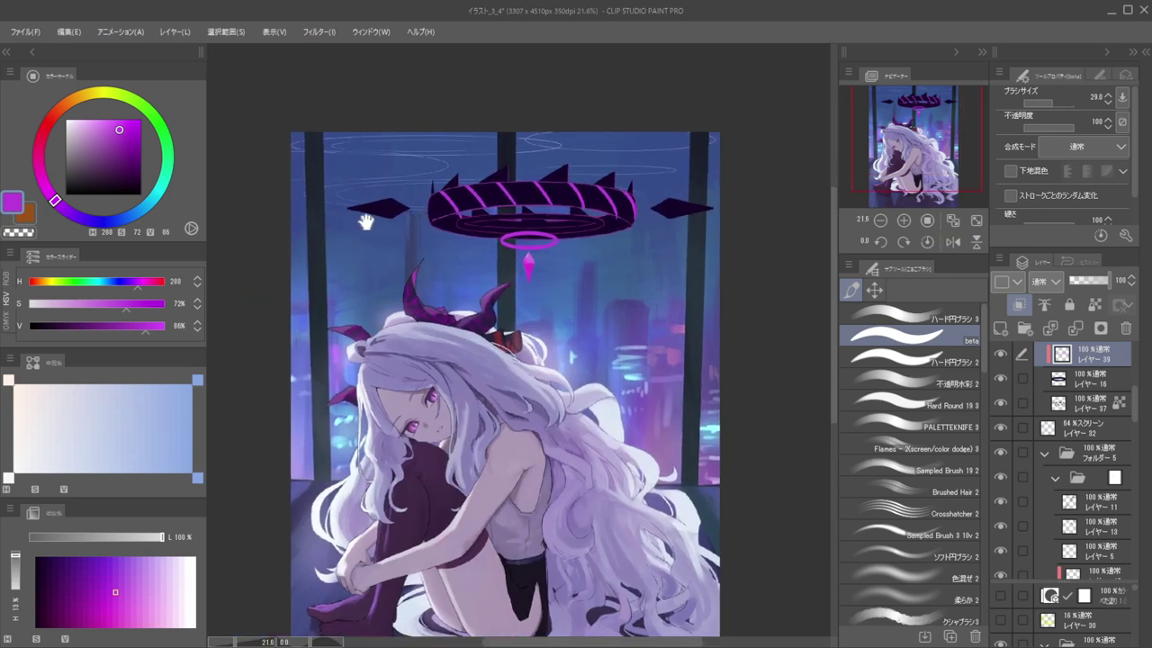
Paint a stripe around the halo's left end, redoing the first attempt
left_click_drag(433, 214, 498, 260)
left_click_drag(498, 260, 544, 286)
left_click_drag(484, 214, 563, 310)
key("ctrl+z")
left_click_drag(501, 236, 563, 312)
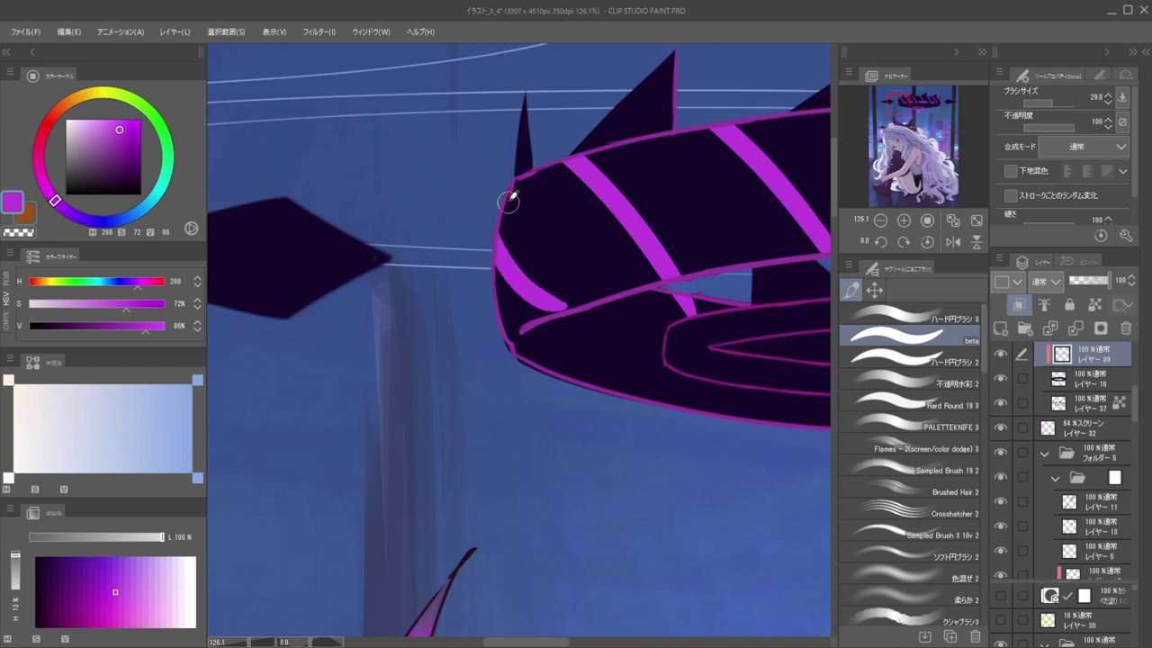
Re-zoom on the halo and switch to transparent colour to trim the stripe overshoot
left_click_drag(544, 246, 461, 246)
left_click_drag(570, 226, 506, 226)
mouse_move(497, 248)
left_mouse_down()
mouse_move(537, 248)
mouse_move(507, 271)
left_mouse_up()
key("c")
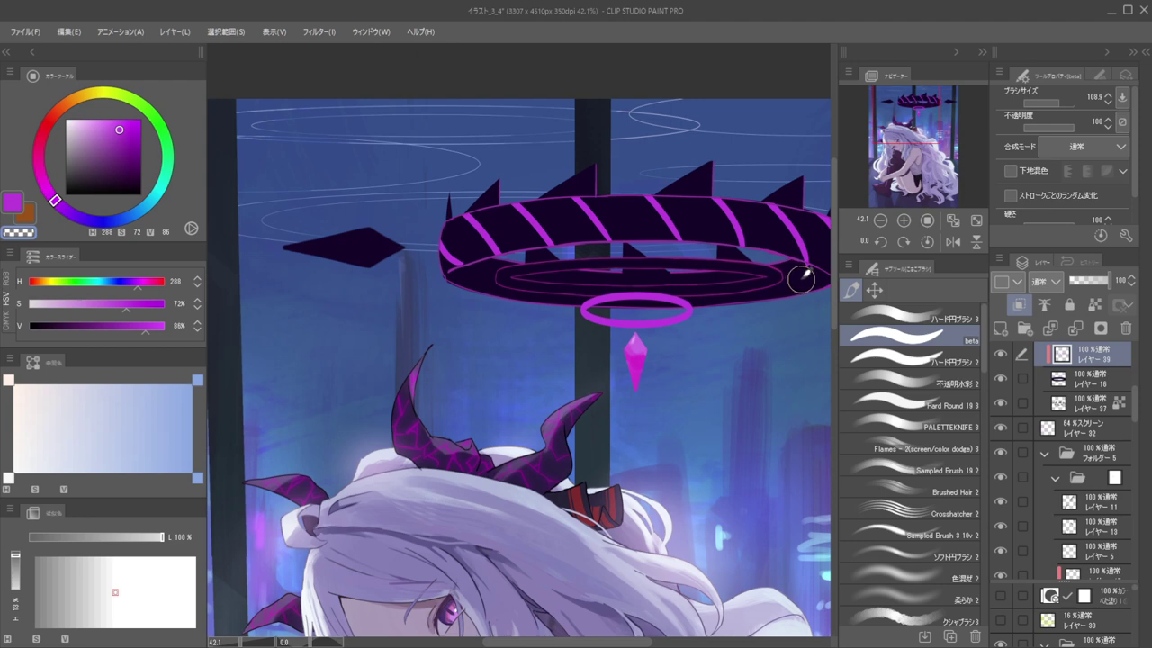
scroll(562, 220, "down", 6)
scroll(563, 220, "down", 1)
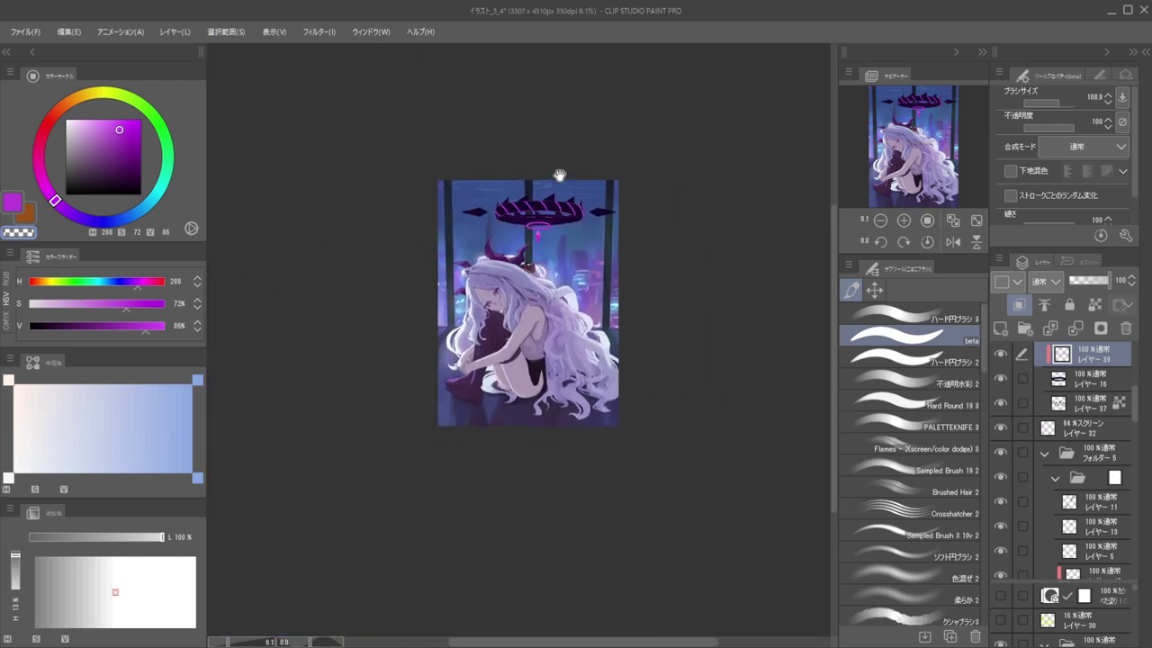
scroll(585, 214, "up", 12)
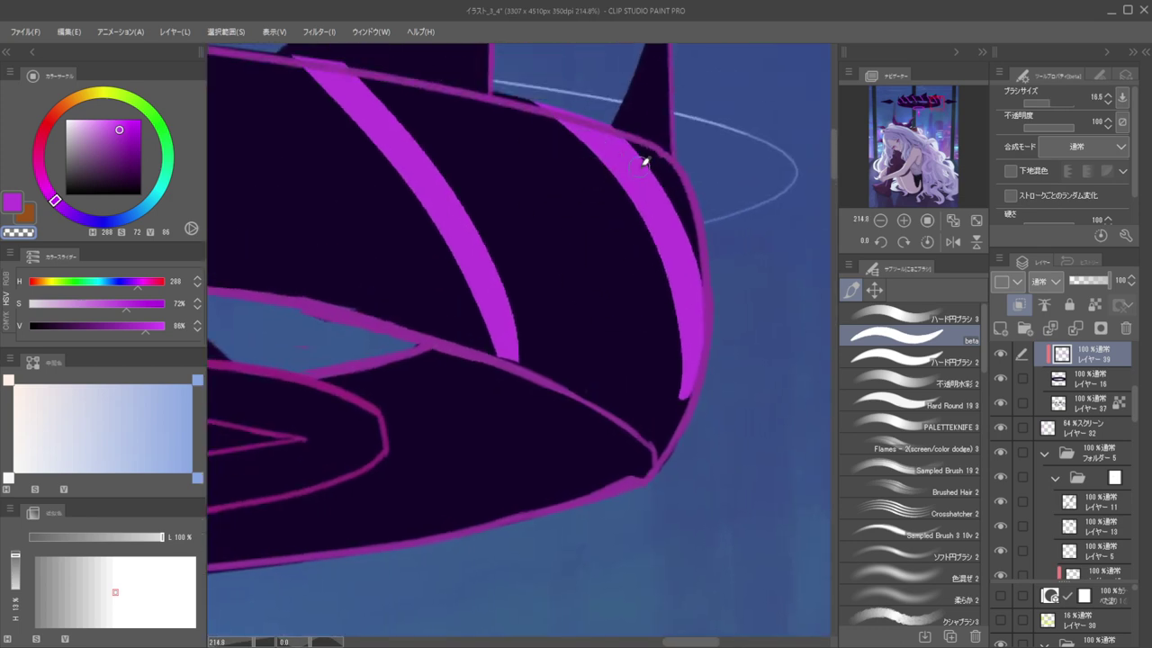
Select the stripe and ring layers, sample the stripe purple and lock the stripe layer's transparency
key("c")
left_click_drag(684, 61, 668, 159)
key("[")
key("[")
key("[")
key("[")
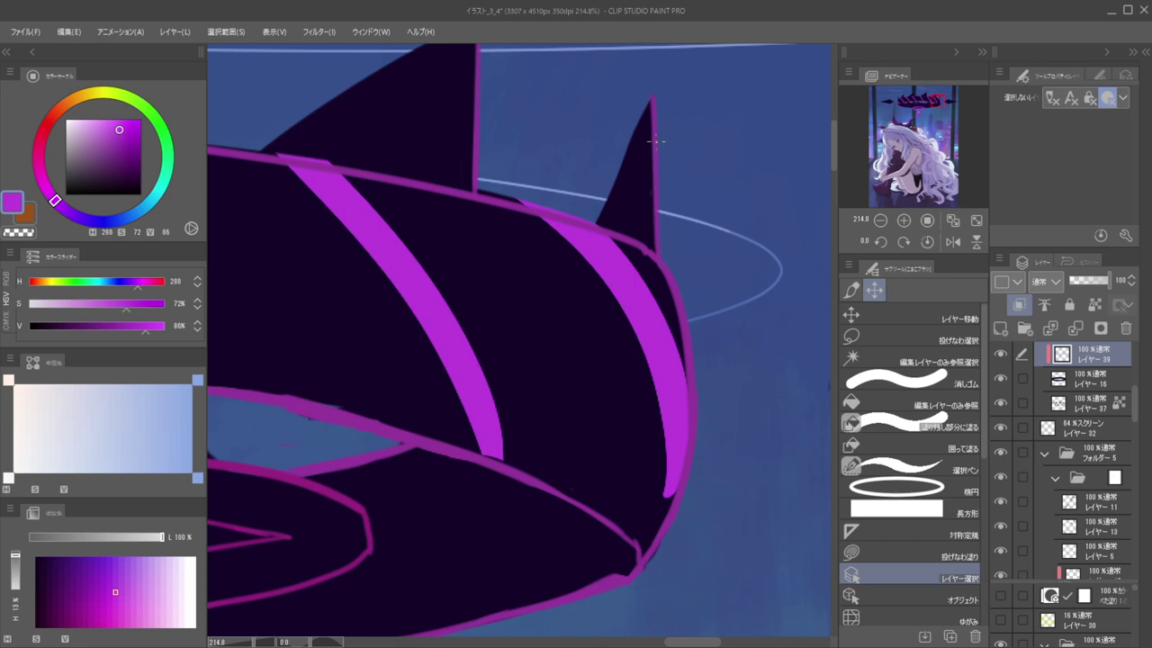
left_click(656, 139, "ctrl+shift")
left_click(656, 143, "alt")
left_click(632, 279, "alt")
scroll(627, 224, "down", 5)
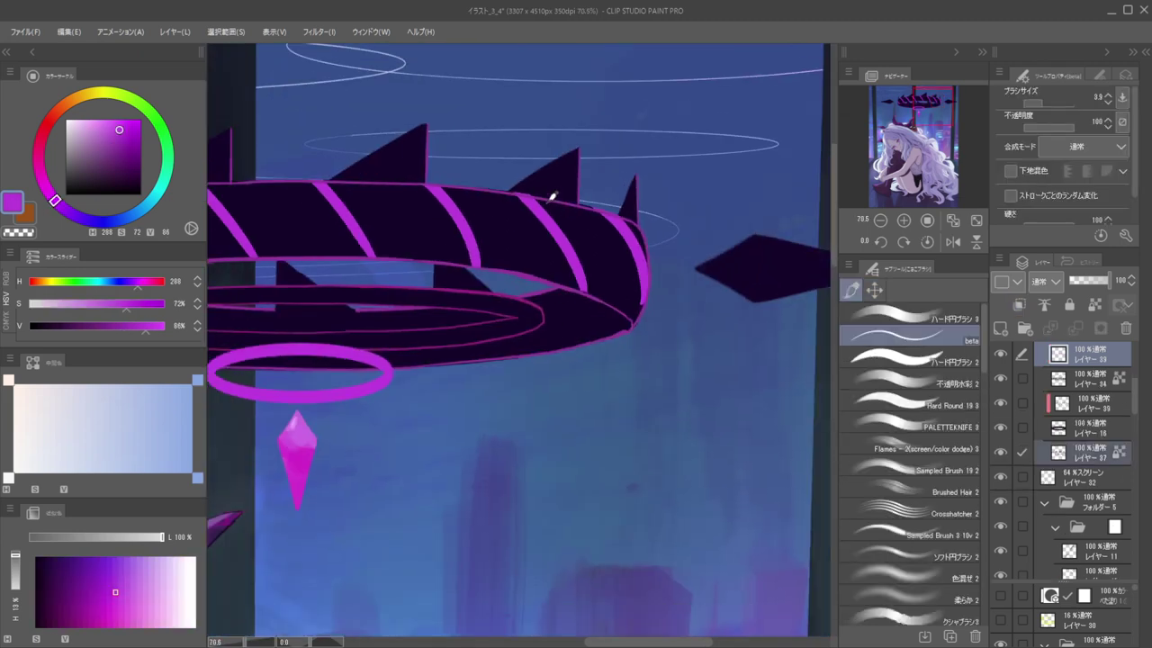
key("slash")
Resize the brush to a moderate size and frame the ring's right spike
left_click_drag(581, 193, 619, 218)
mouse_move(649, 259)
left_mouse_down()
mouse_move(592, 182)
mouse_move(538, 178)
left_mouse_up()
left_click_drag(473, 157, 571, 159)
left_click_drag(536, 163, 584, 184)
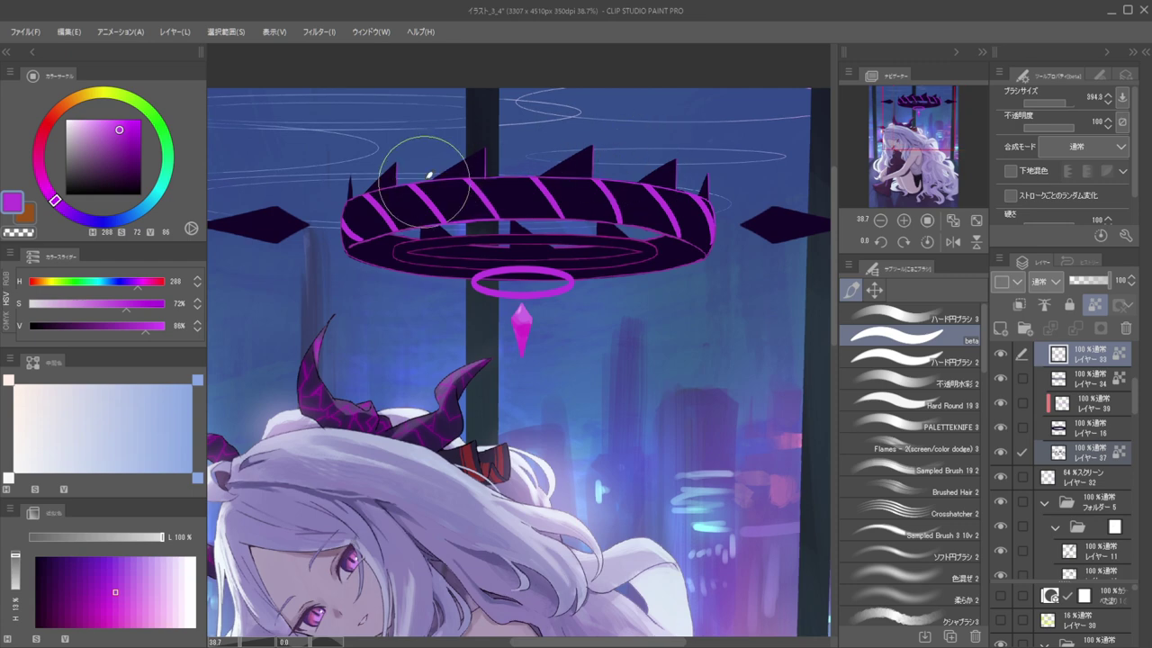
scroll(690, 121, "up", 5)
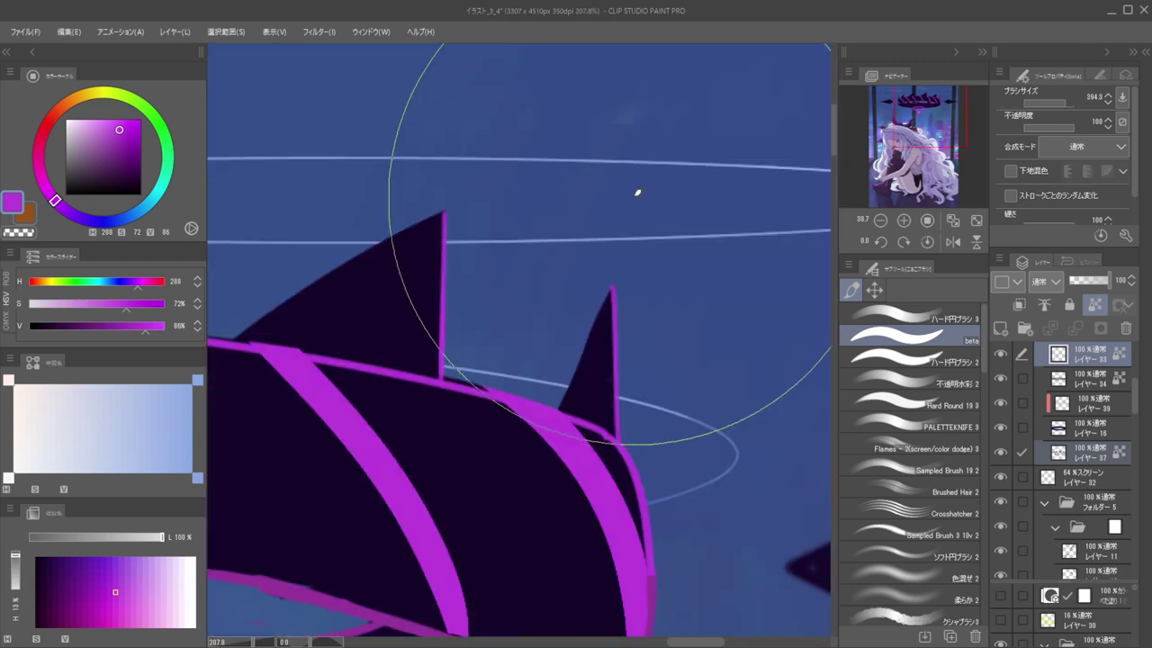
left_click_drag(655, 336, 426, 243)
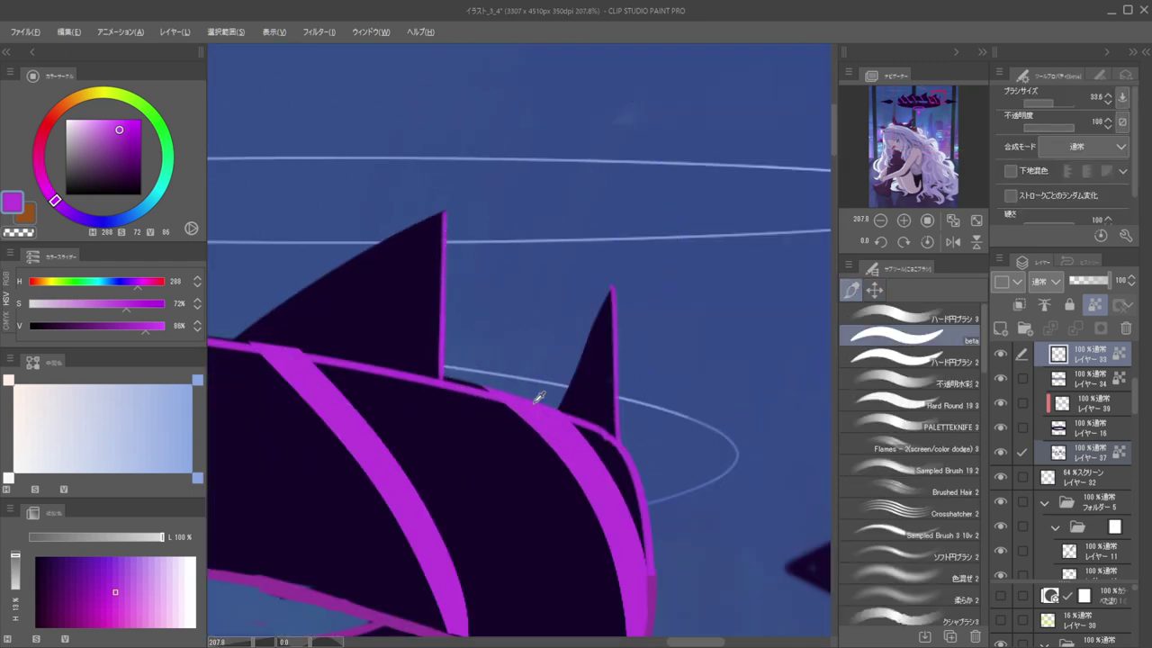
mouse_move(510, 342)
left_mouse_down()
mouse_move(549, 269)
mouse_move(509, 292)
left_mouse_up()
Sample the stripe purple, thin the brush and move to the top layer
left_click(499, 335, "ctrl+shift")
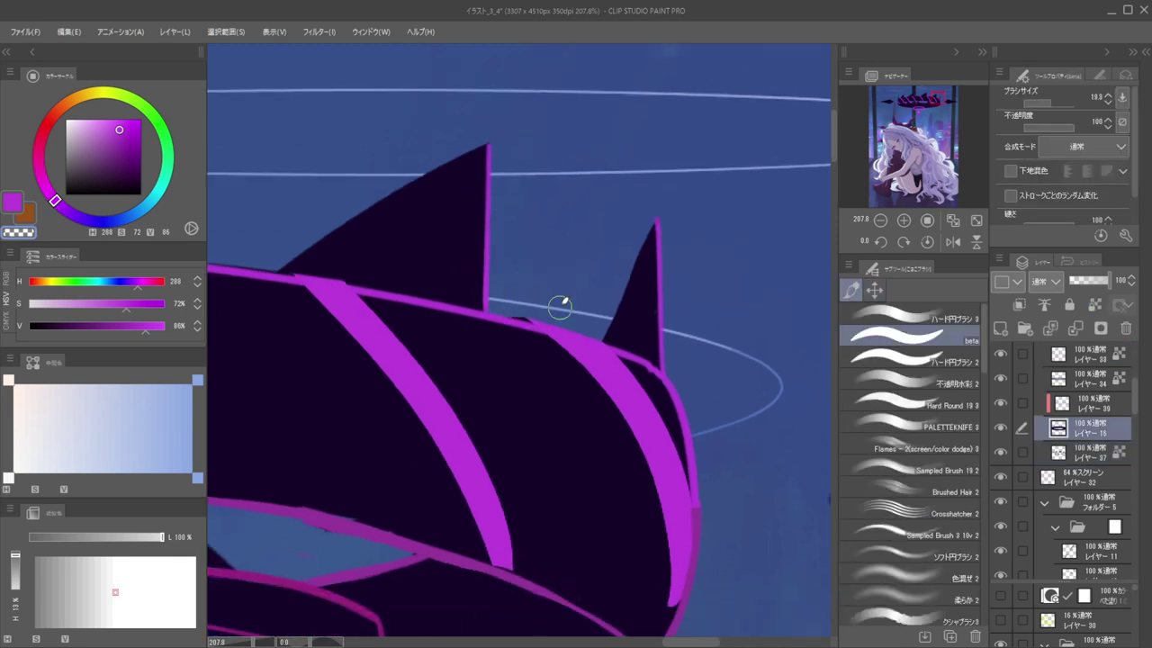
left_click(607, 367, "alt")
left_click(613, 360, "ctrl+shift")
left_click_drag(637, 287, 645, 282)
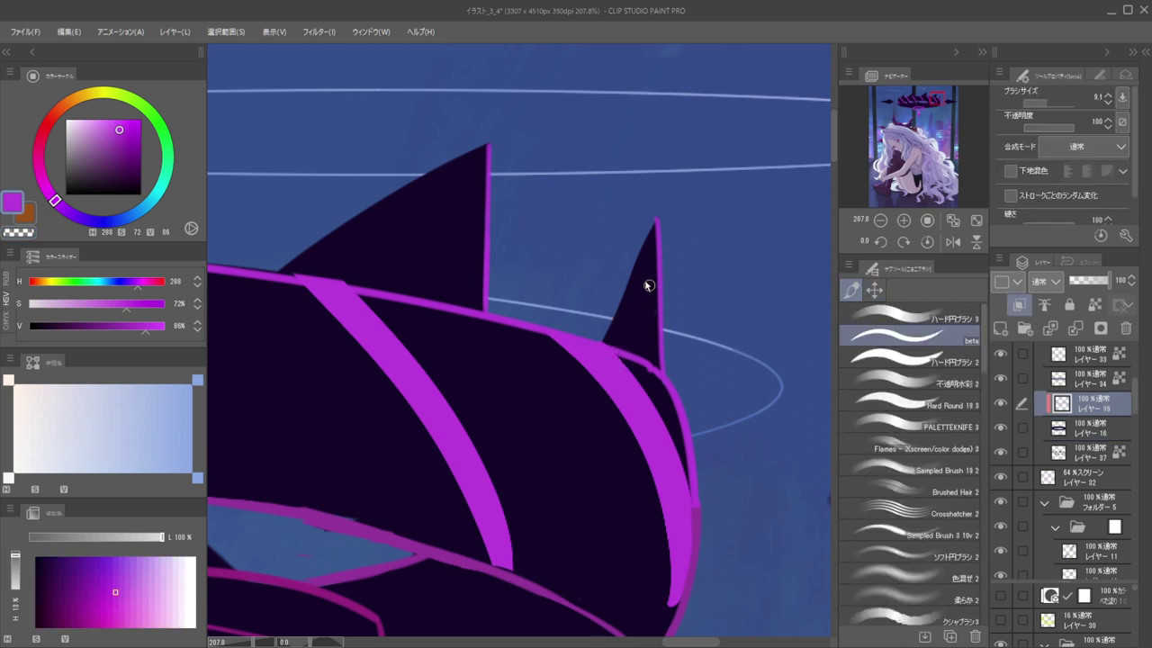
key("alt+bracketright")
key("alt+bracketright")
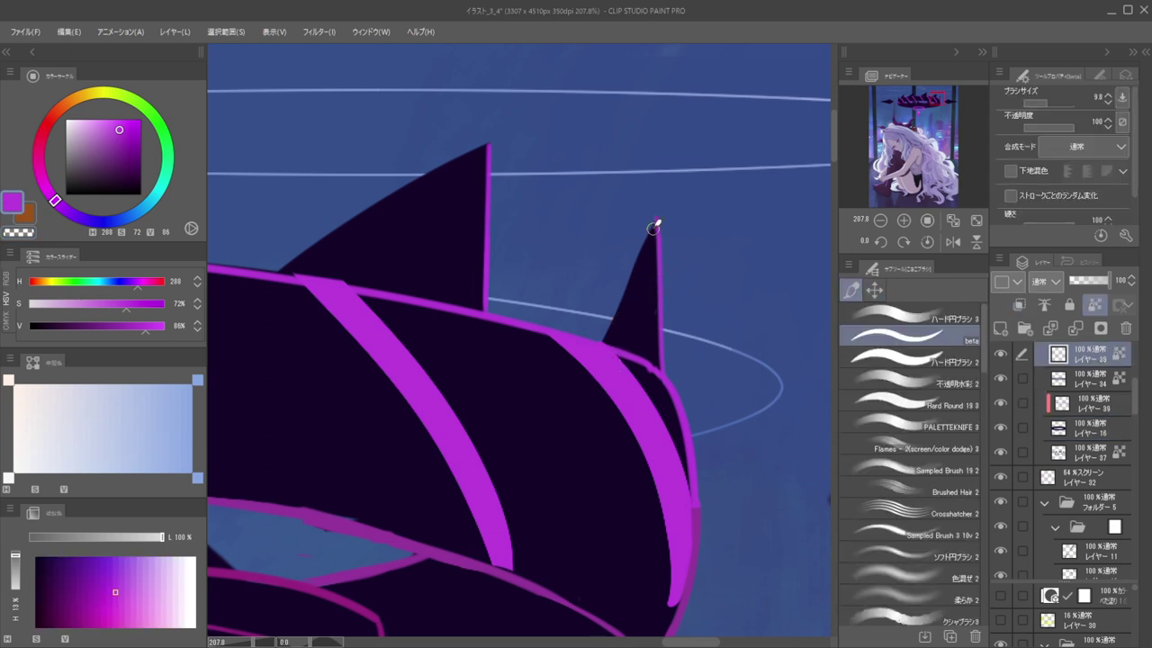
Paint a long purple edge line down the right spike
left_click_drag(651, 242, 607, 317)
key("ctrl+z")
mouse_move(653, 225)
left_mouse_down()
mouse_move(606, 339)
mouse_move(607, 329)
left_mouse_up()
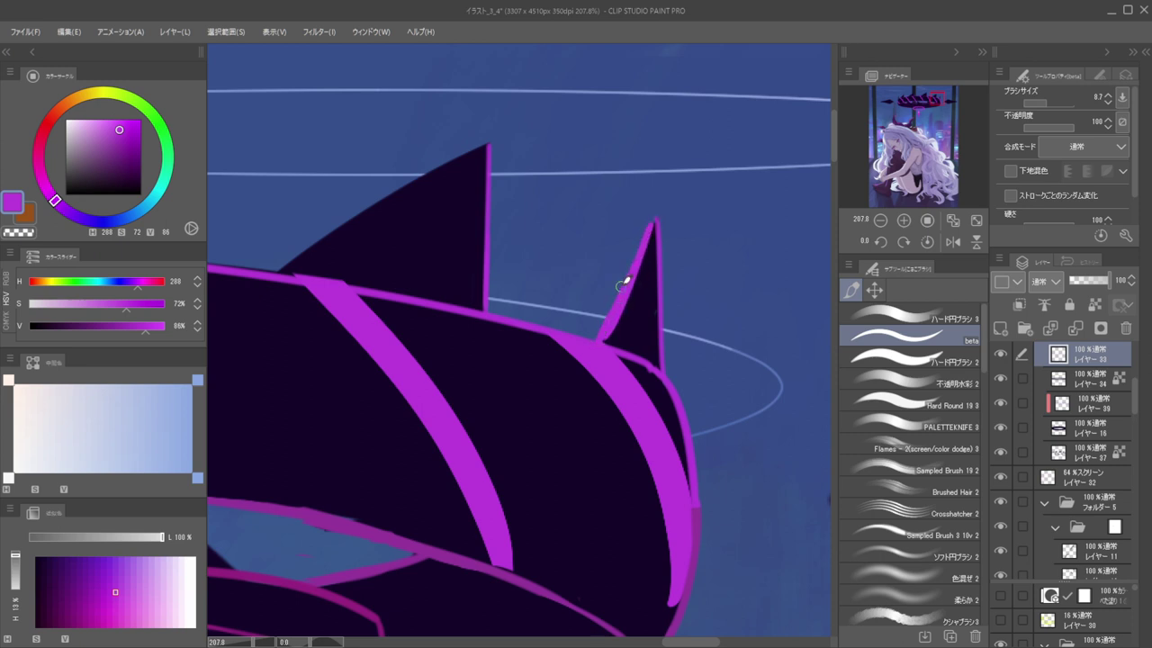
left_click_drag(560, 242, 510, 200)
left_click_drag(509, 199, 590, 218)
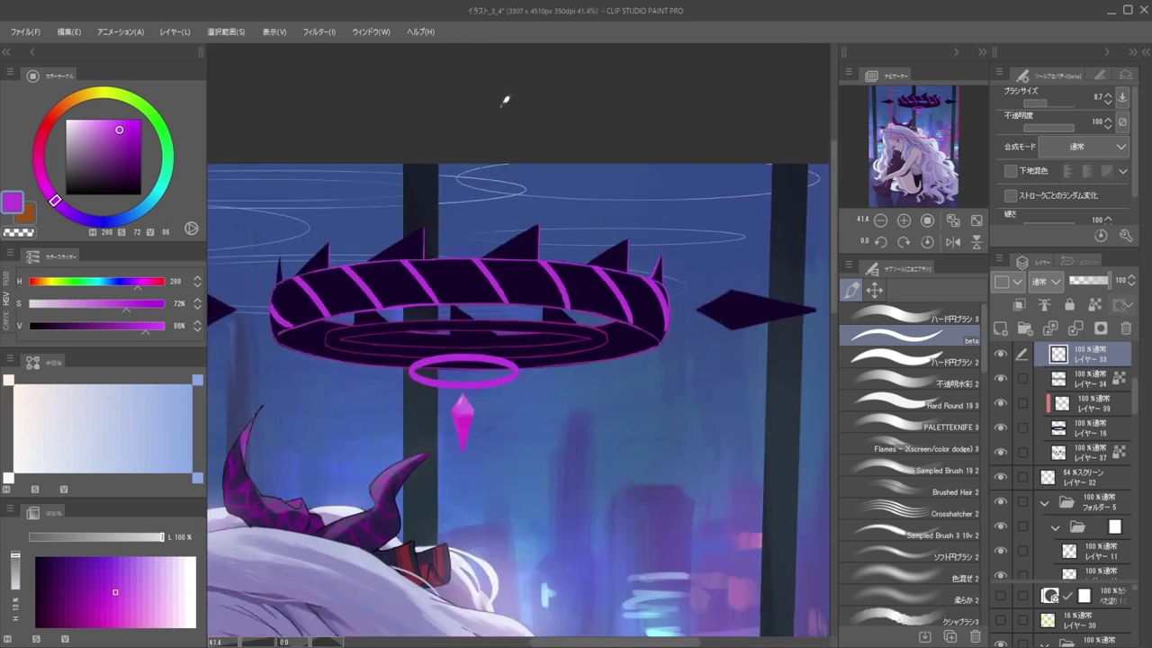
scroll(656, 225, "up", 8)
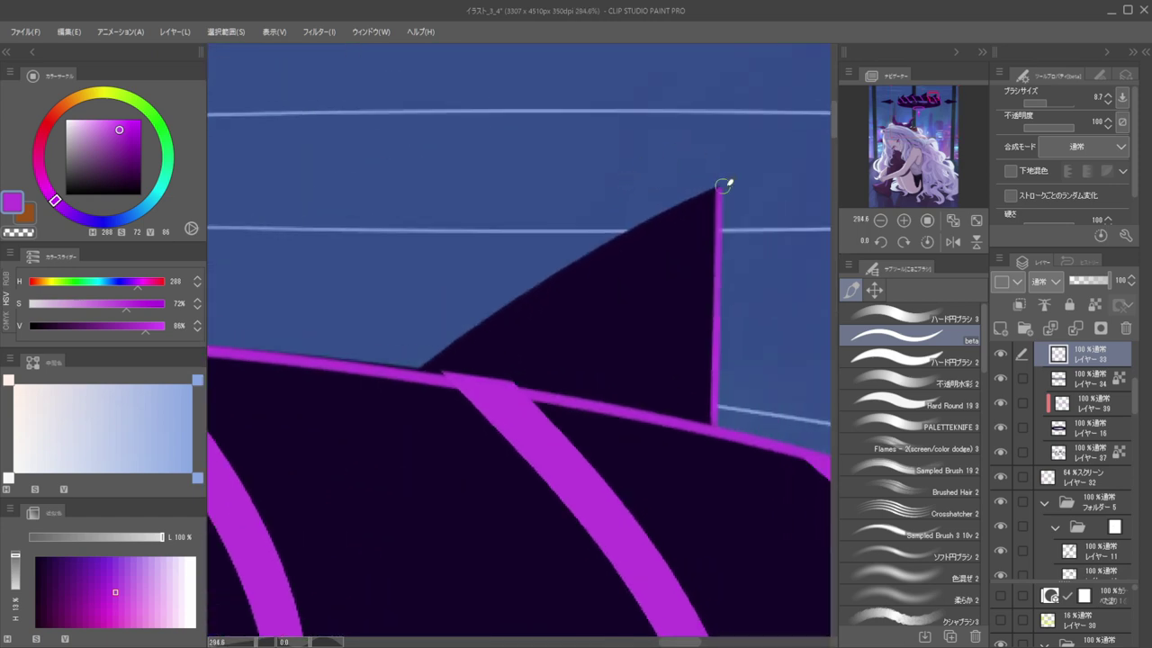
Trace the small spike's left edge in magenta from tip to base
left_click_drag(725, 189, 643, 226)
key("ctrl+z")
left_click_drag(719, 185, 425, 361)
scroll(576, 234, "down", 4)
left_click_drag(575, 234, 679, 241)
scroll(643, 314, "up", 6)
Line the next spike's upper-left edge in purple
key("c")
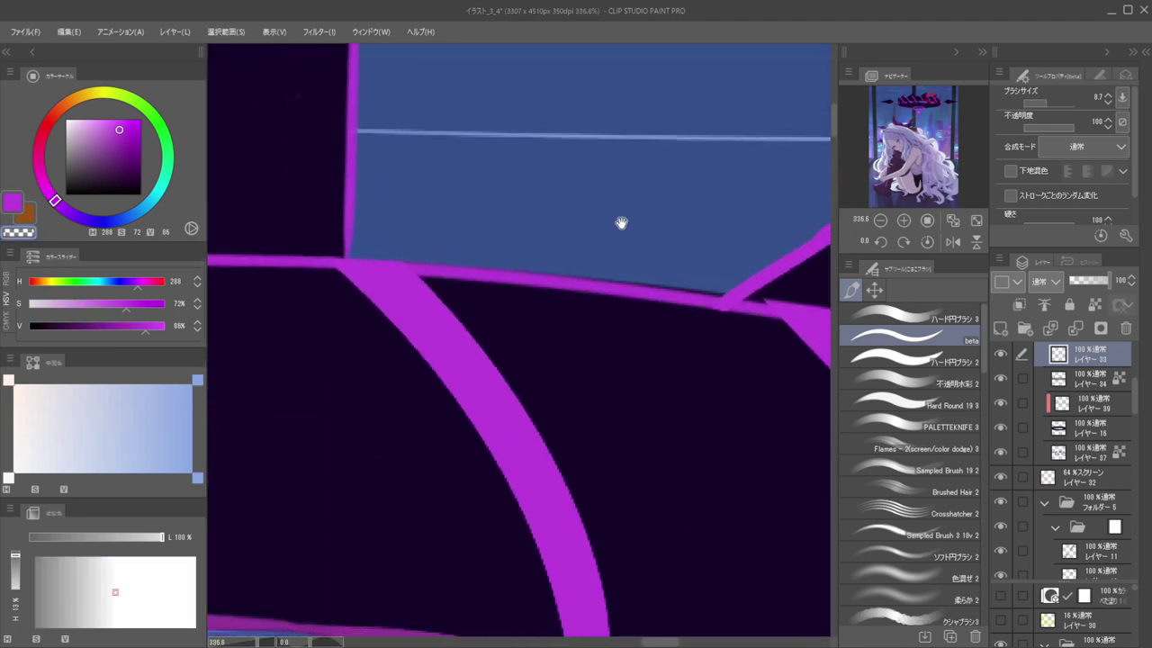
scroll(615, 218, "down", 3)
scroll(645, 247, "up", 2)
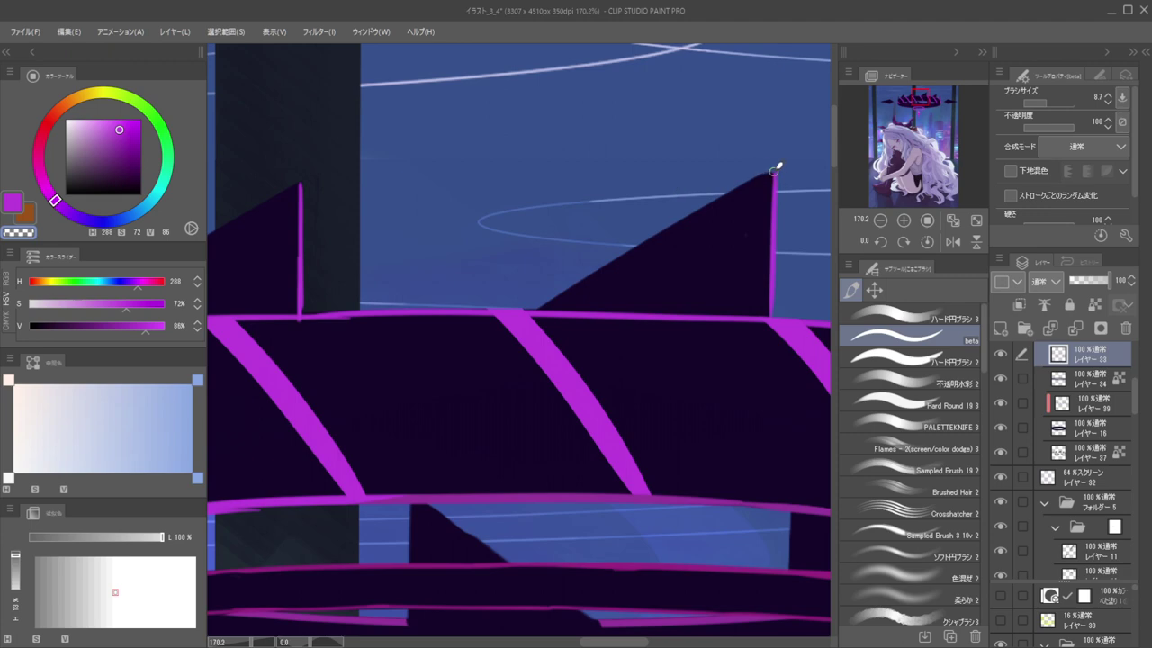
key("c")
left_click_drag(771, 168, 676, 224)
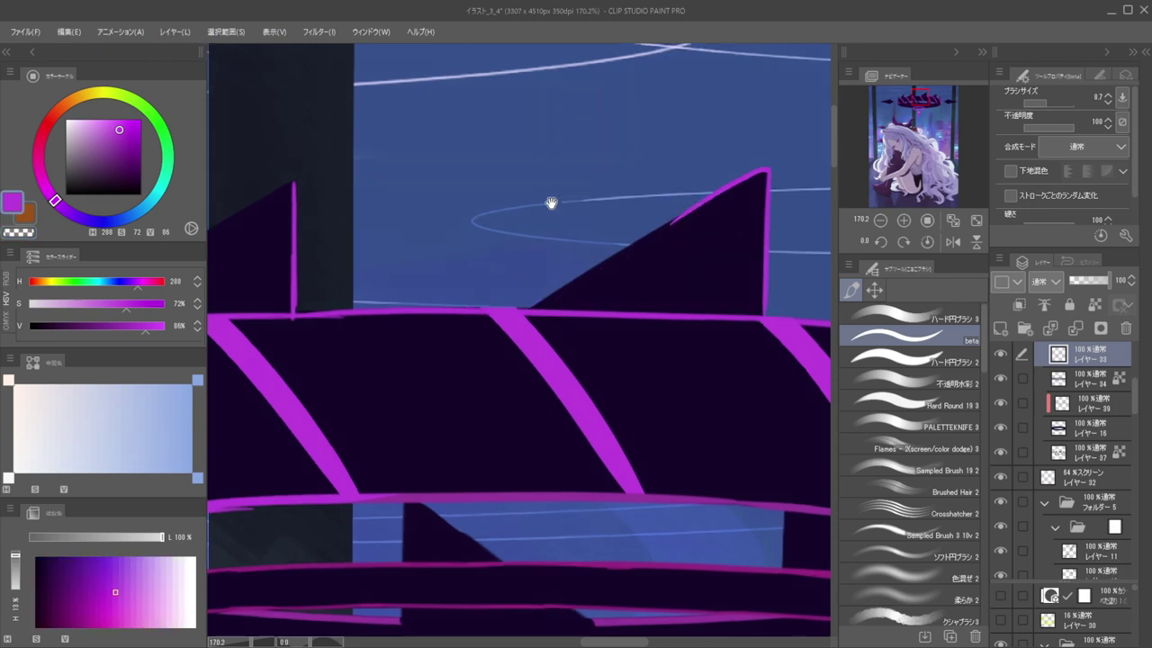
scroll(525, 185, "down", 6)
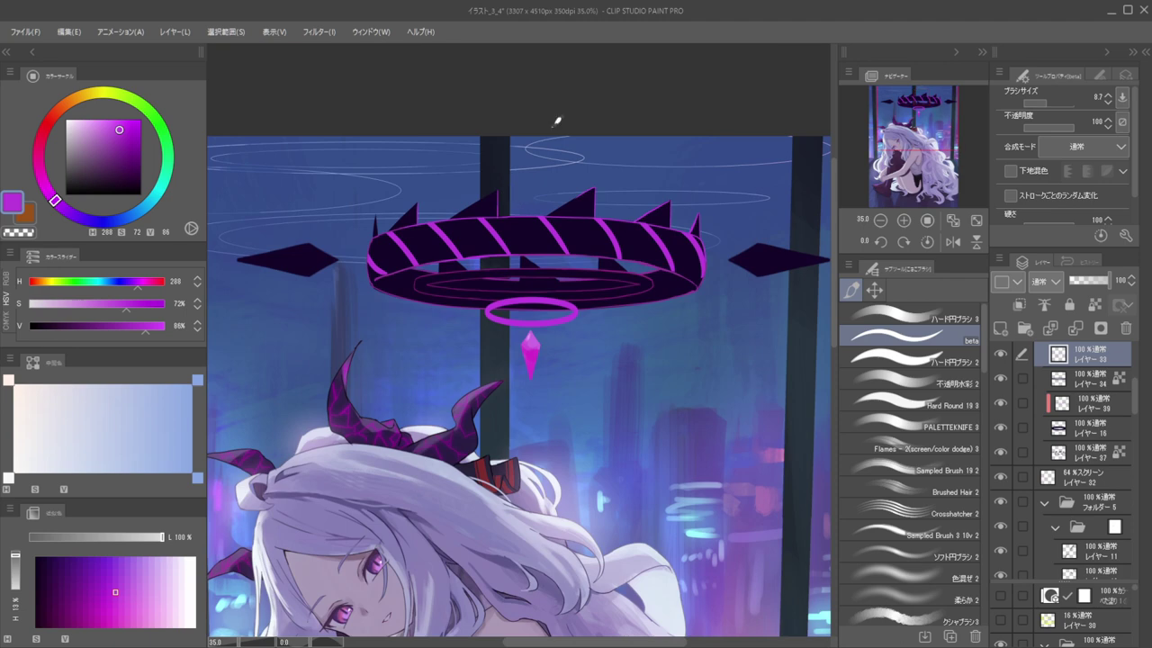
Trace a magenta line along the spike's edge down to the lower band
left_click_drag(614, 229, 507, 162)
left_click_drag(491, 221, 605, 225)
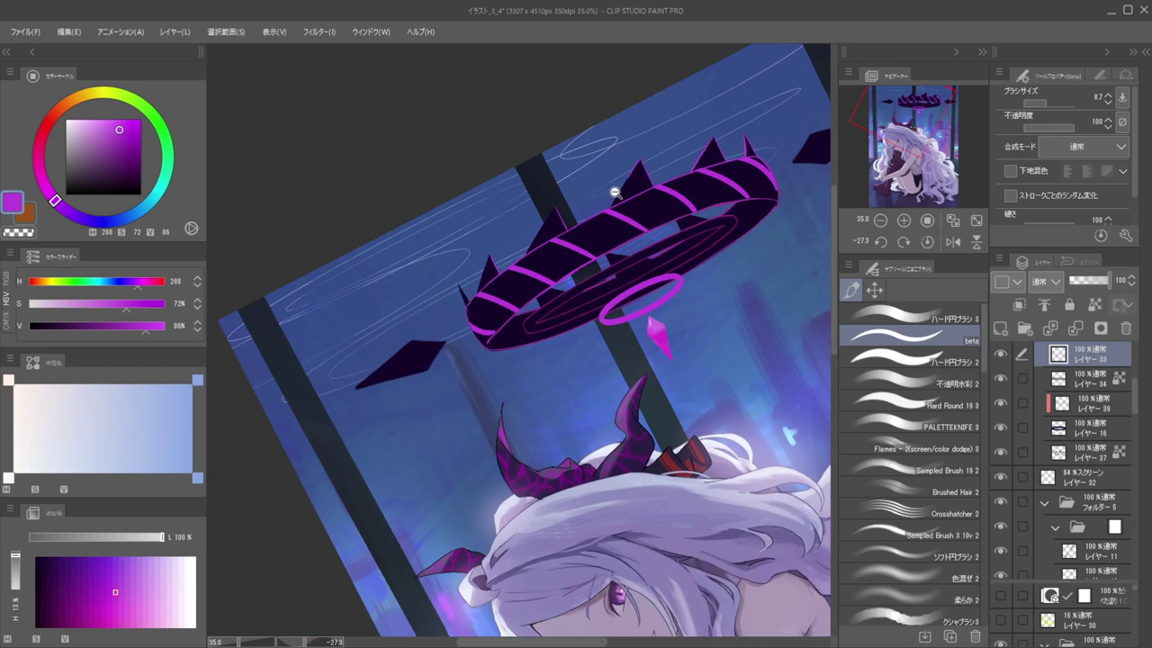
left_click_drag(602, 180, 647, 95)
key("c")
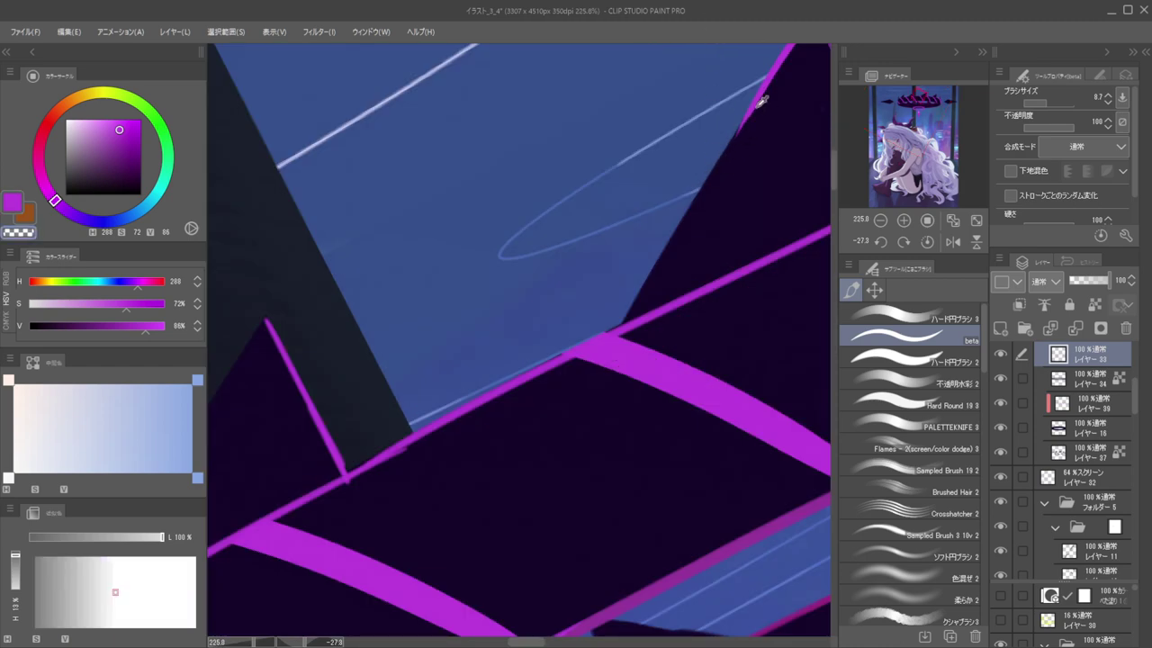
key("c")
left_click_drag(763, 90, 654, 277)
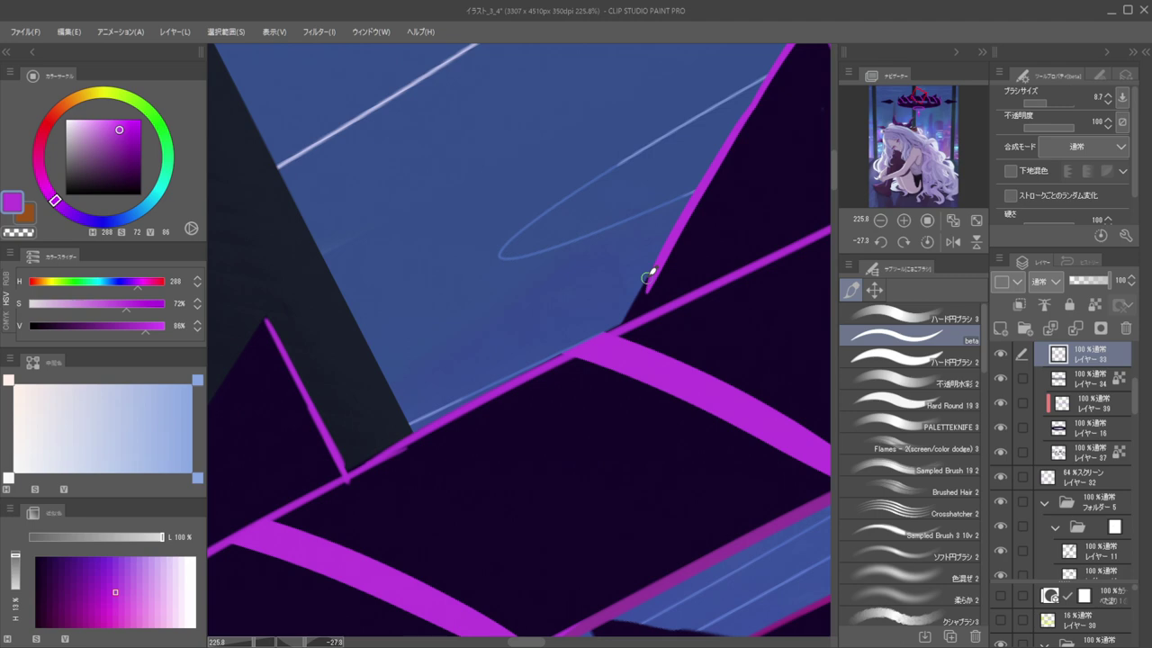
left_click_drag(668, 258, 627, 324)
Paint a clean magenta line down the next spike to the band
left_click_drag(612, 252, 486, 281)
left_click_drag(562, 272, 750, 326)
mouse_move(544, 300)
left_mouse_down()
mouse_move(767, 254)
mouse_move(686, 265)
left_mouse_up()
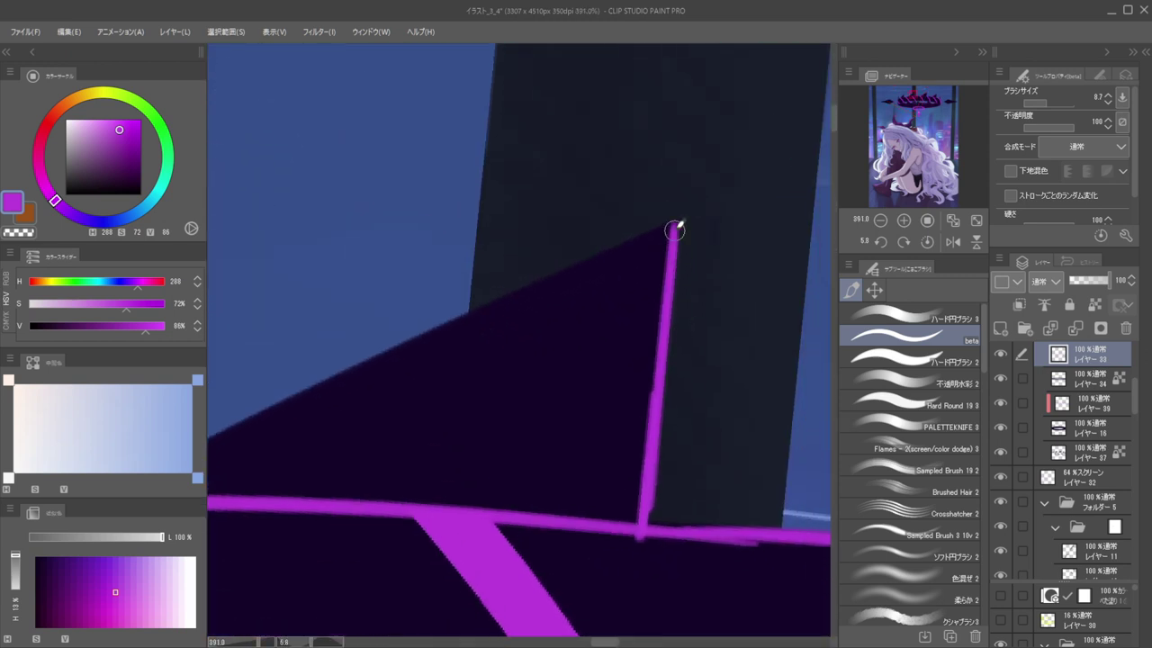
left_click_drag(673, 224, 638, 518)
key("ctrl+z")
left_click_drag(657, 356, 634, 536)
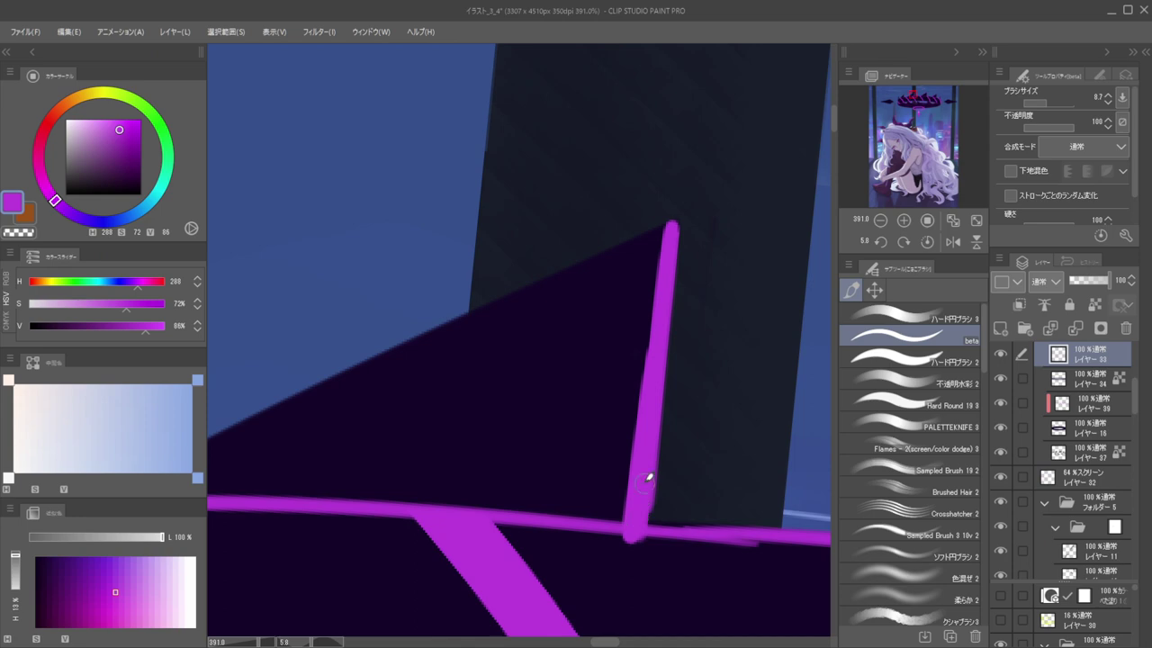
key("ctrl+z")
left_click_drag(659, 357, 635, 529)
Paint magenta down the following spike's left edge
left_click_drag(595, 320, 504, 320)
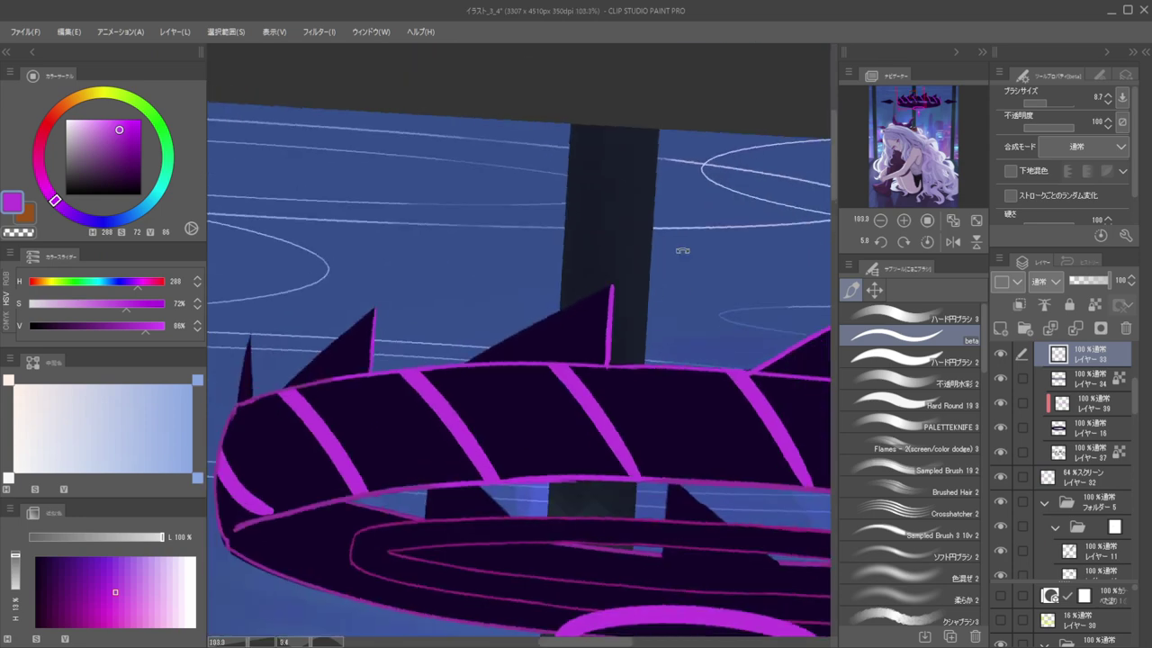
left_click_drag(692, 272, 577, 258)
scroll(577, 259, "up", 5)
left_click_drag(759, 172, 653, 360)
key("ctrl+z")
left_click_drag(762, 168, 638, 363)
left_click_drag(669, 305, 601, 425)
scroll(608, 325, "down", 2)
mouse_move(608, 325)
left_mouse_down()
mouse_move(594, 337)
mouse_move(655, 259)
left_mouse_up()
scroll(655, 259, "up", 2)
Redraw that left-edge line cleanly and extend it to the spike base
key("ctrl+z")
left_click_drag(734, 237, 608, 441)
key("ctrl+z")
left_click_drag(728, 237, 583, 470)
left_click_drag(609, 422, 507, 598)
key("ctrl+z")
left_click_drag(628, 398, 540, 554)
left_click_drag(572, 493, 501, 625)
Draw a magenta line from another spike's tip down its left edge
left_click_drag(504, 411, 447, 384)
left_click_drag(447, 384, 547, 261)
scroll(525, 330, "up", 10)
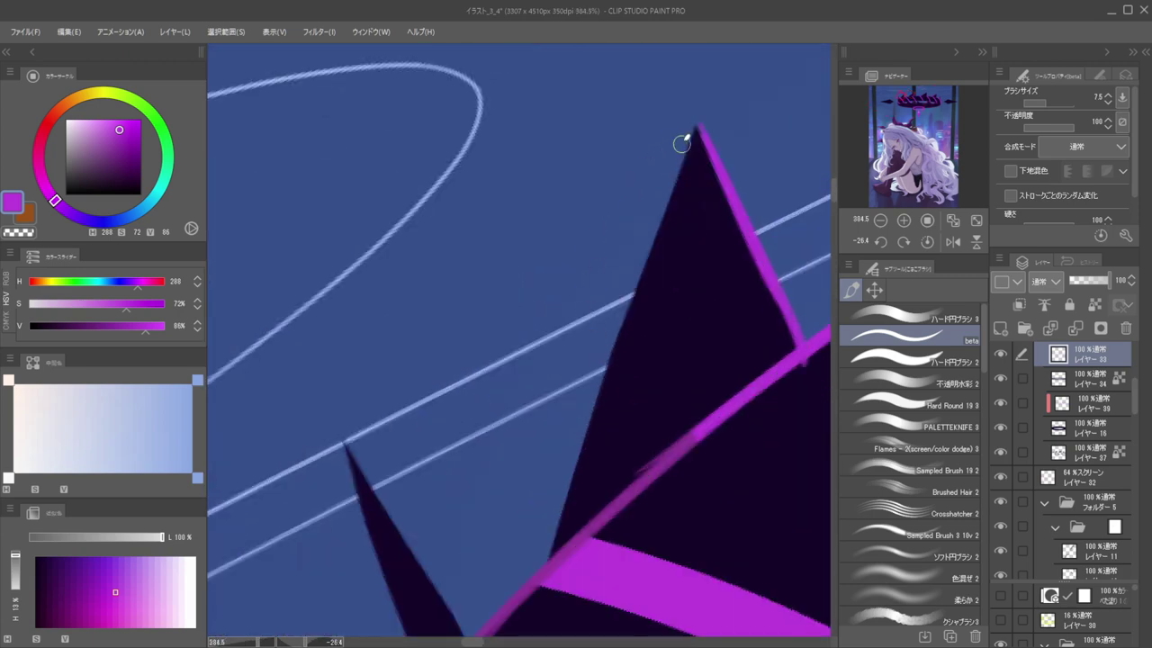
left_click_drag(701, 126, 610, 399)
key("ctrl+z")
left_click_drag(698, 135, 573, 511)
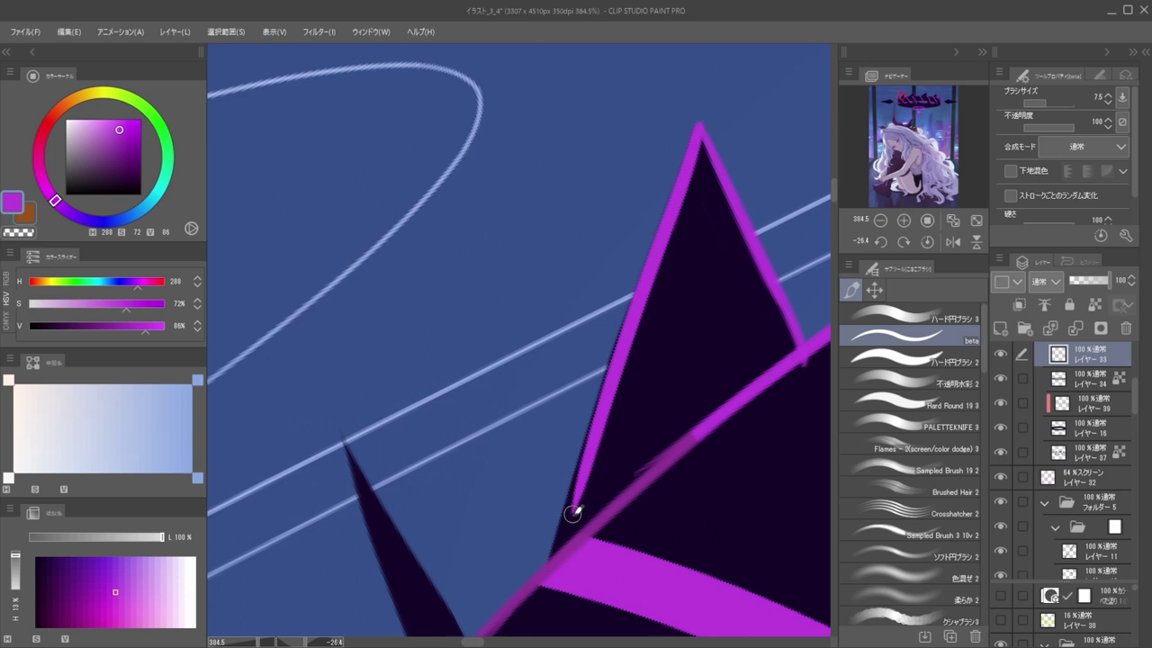
key("ctrl+z")
left_click_drag(697, 132, 558, 547)
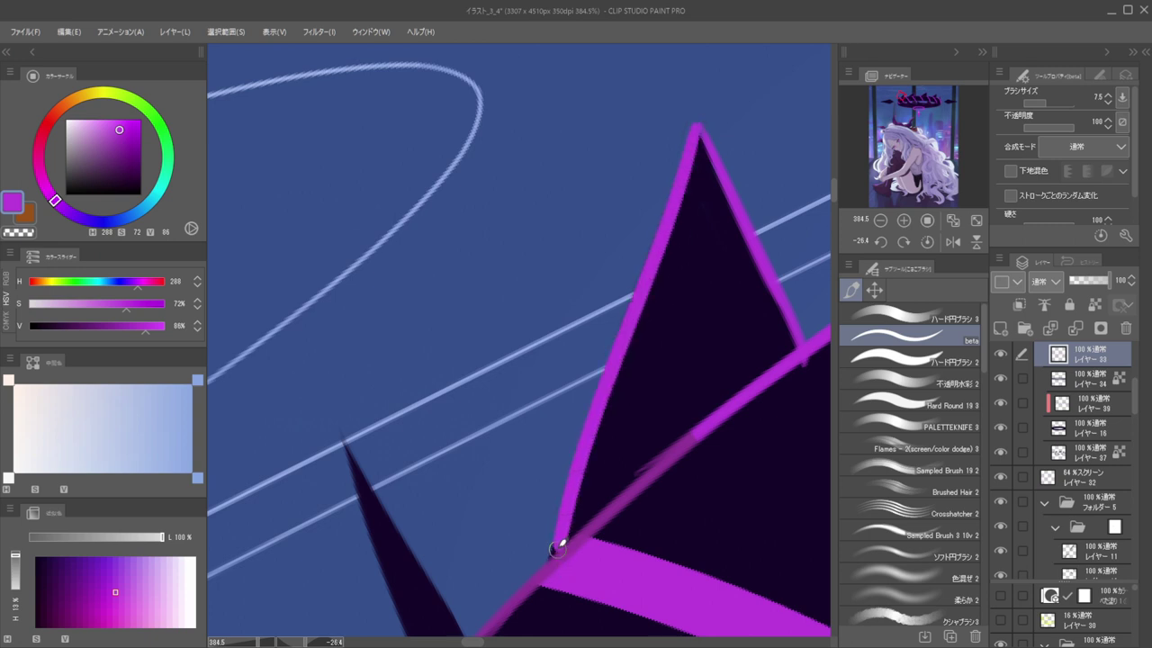
Outline the other spike's edges in magenta, shrinking the brush for a thin right-edge line
left_click_drag(524, 430, 645, 375)
left_click_drag(480, 399, 506, 343)
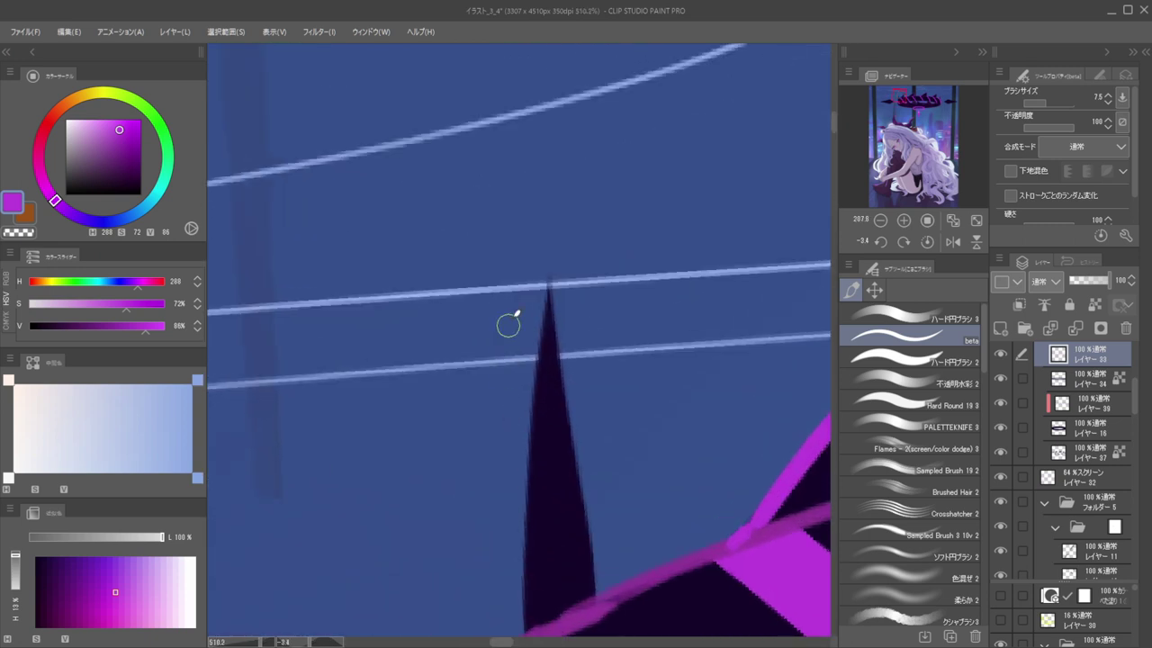
left_click_drag(552, 273, 533, 613)
left_click_drag(552, 280, 577, 545)
key("ctrl+z")
left_click_drag(572, 331, 567, 332)
key("bracketleft")
left_click_drag(549, 274, 594, 493)
Redo the right edge with a thicker line and finish the left edge to the spike base
key("ctrl+z")
key("ctrl+z")
left_click_drag(547, 270, 583, 560)
key("ctrl+z")
key("bracketright")
left_click_drag(547, 271, 595, 556)
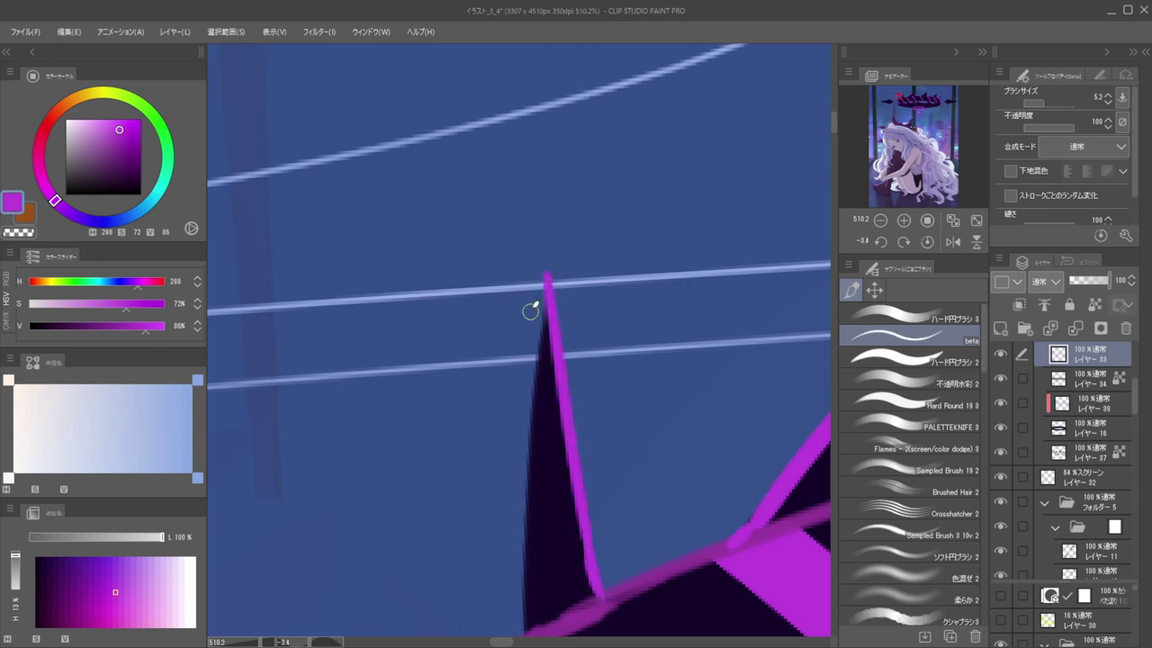
key("bracketleft")
left_click_drag(545, 276, 520, 572)
left_click_drag(519, 619, 522, 632)
left_click_drag(486, 342, 407, 341)
left_click_drag(629, 277, 611, 270)
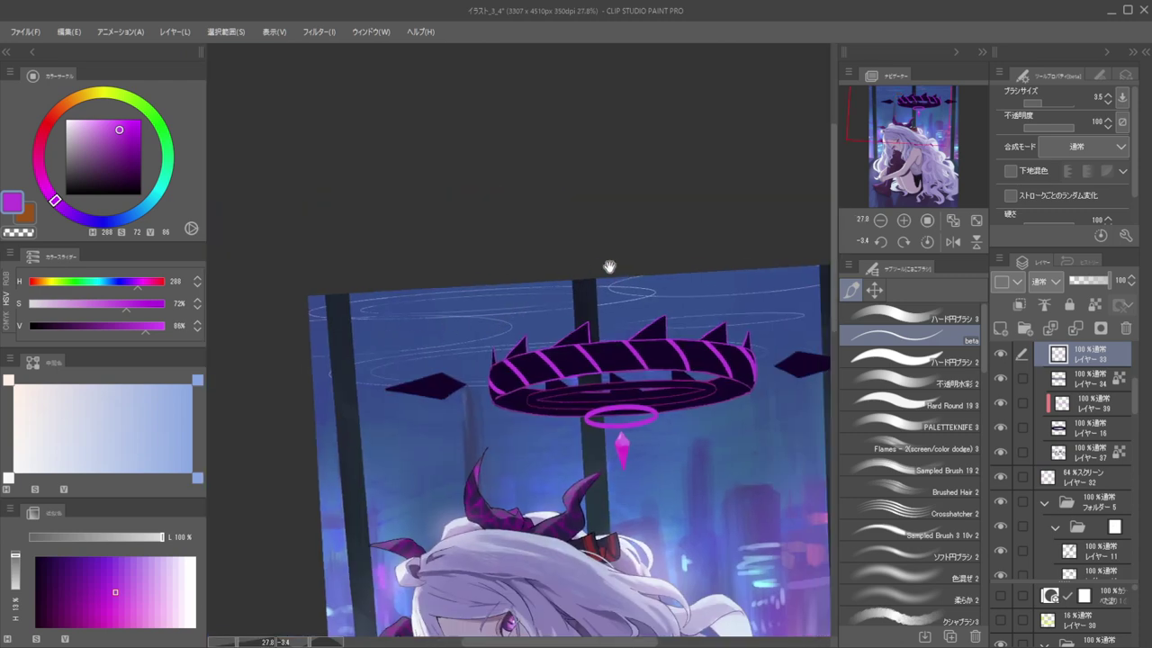
scroll(653, 359, "down", 1)
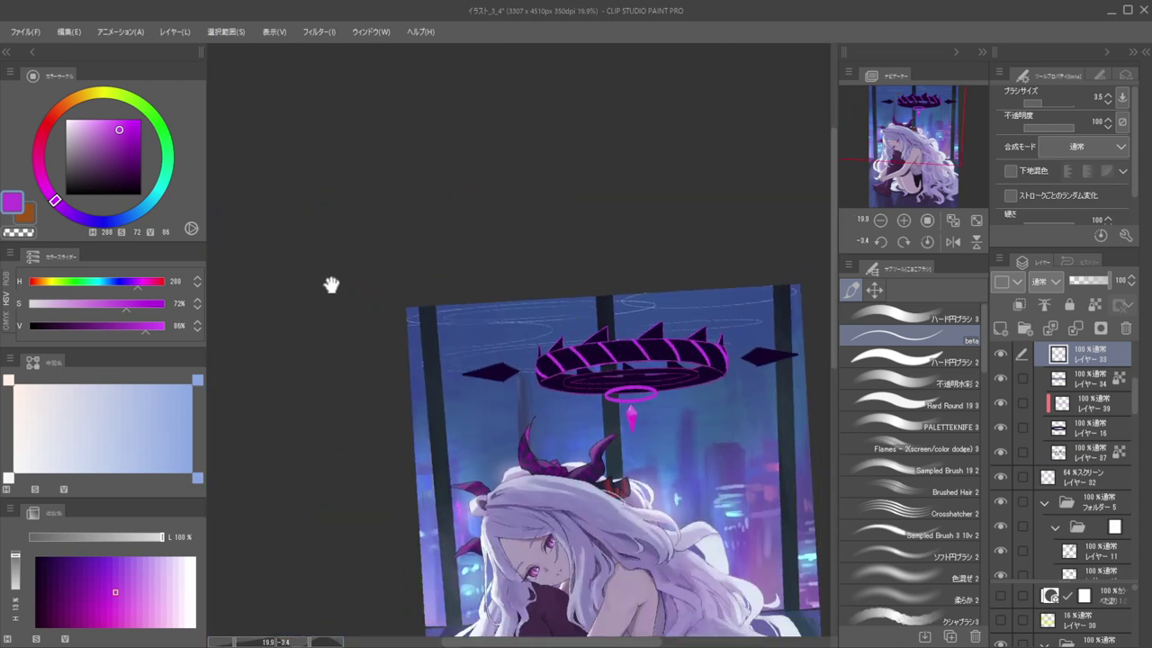
scroll(555, 357, "up", 6)
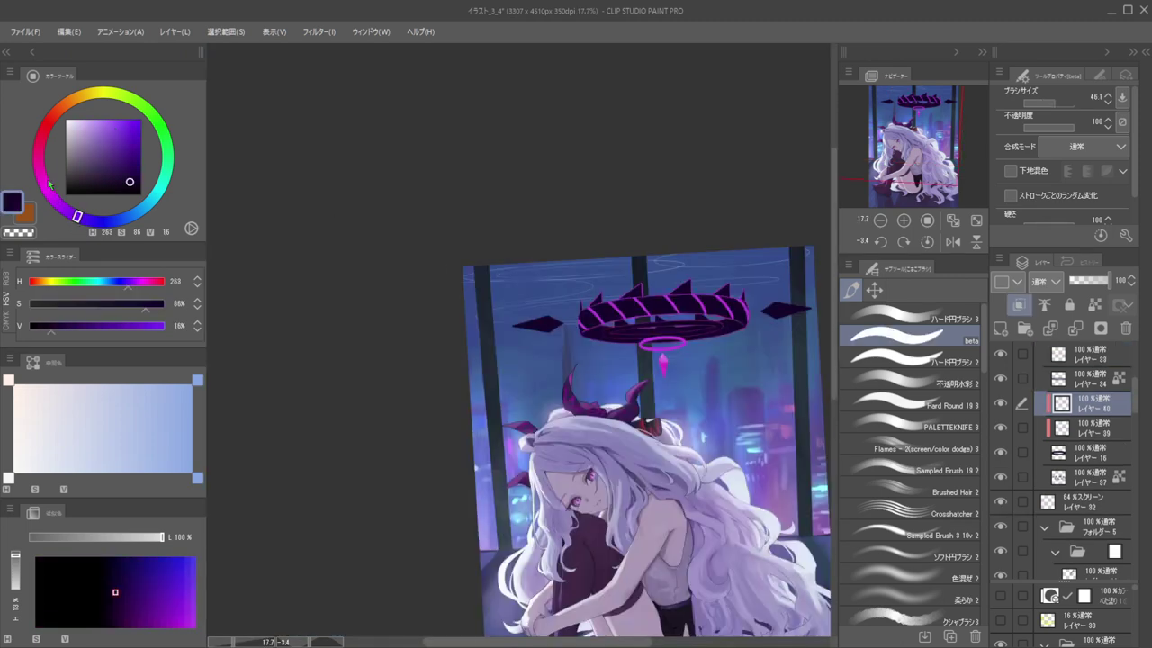
left_click(47, 184)
left_click(130, 135)
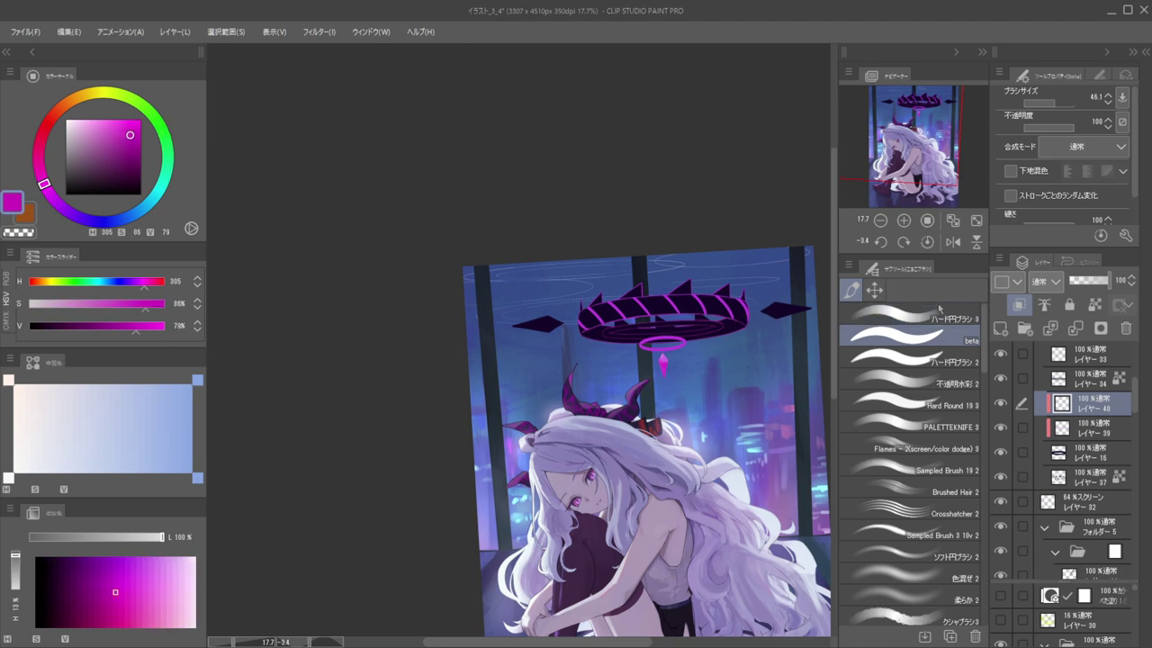
left_click(874, 290)
left_click(850, 290)
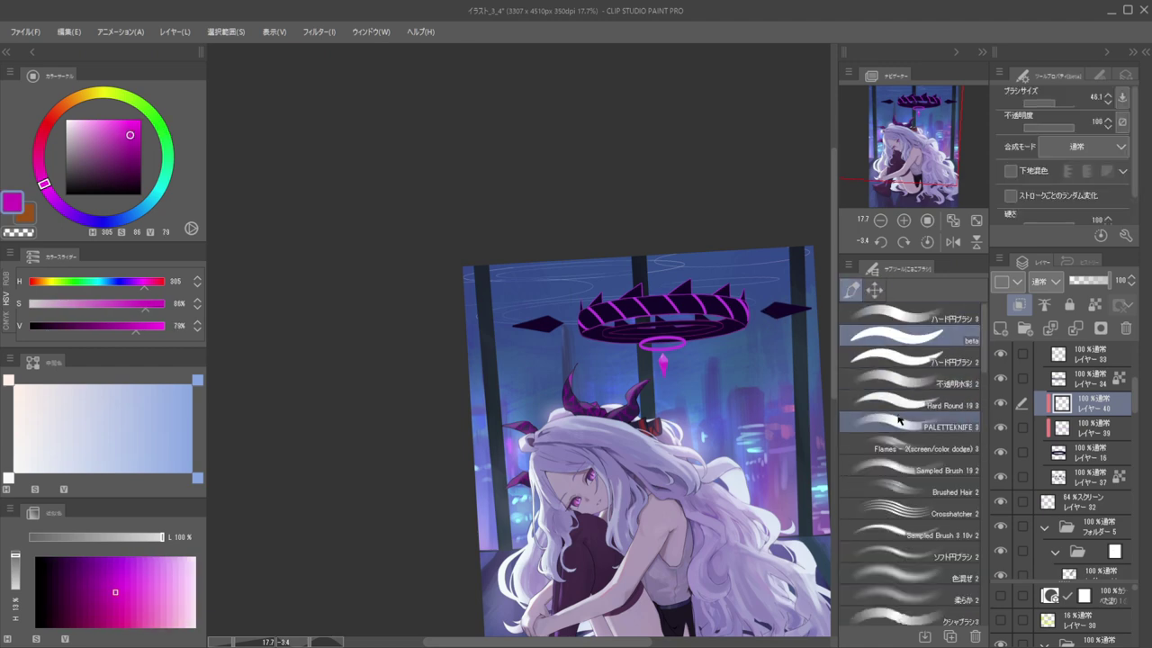
left_click(897, 551)
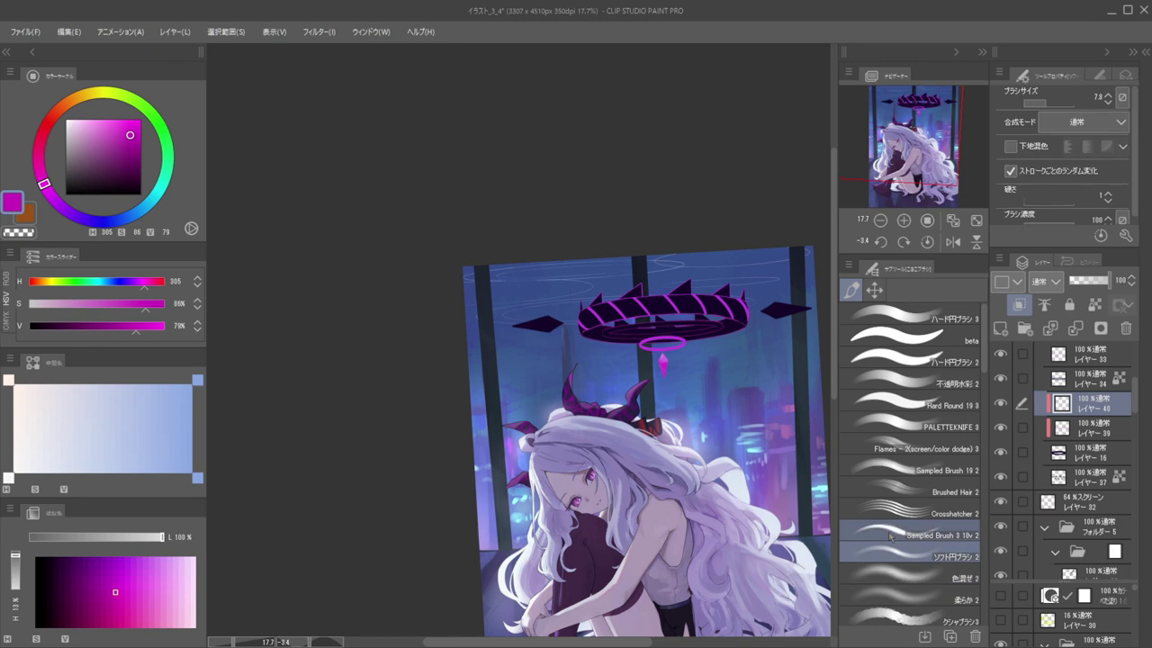
scroll(652, 289, "up", 5)
left_click_drag(618, 416, 719, 421)
key("ctrl+z")
left_click_drag(573, 409, 779, 381)
key("ctrl+z")
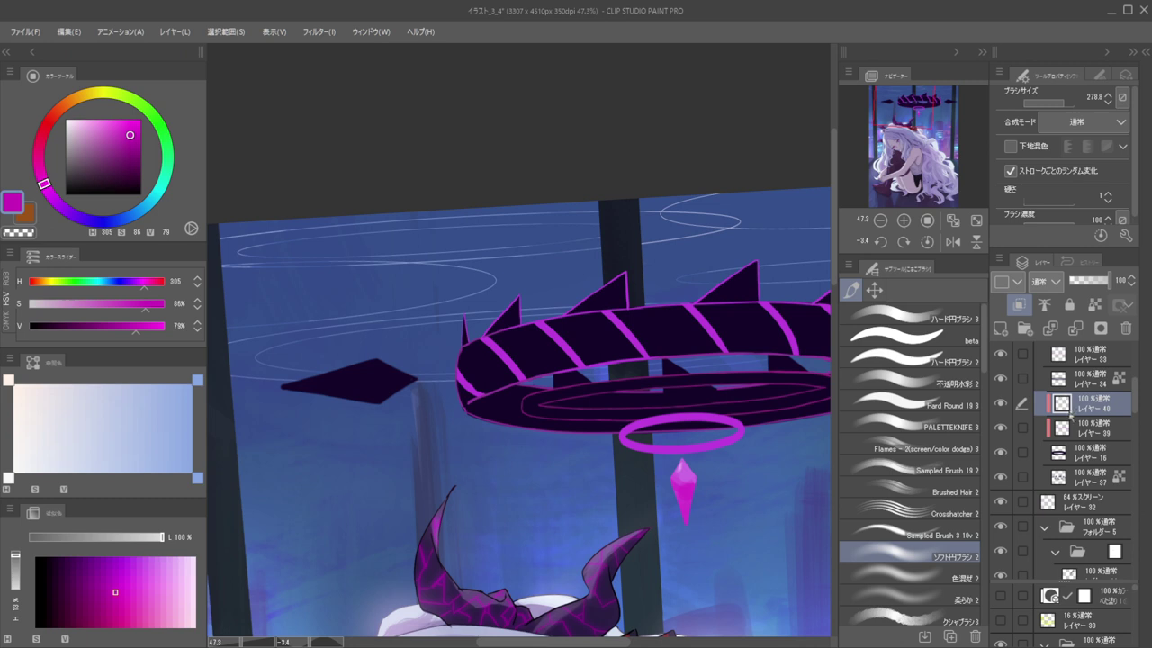
left_click(1088, 432)
left_click(1092, 471, "shift")
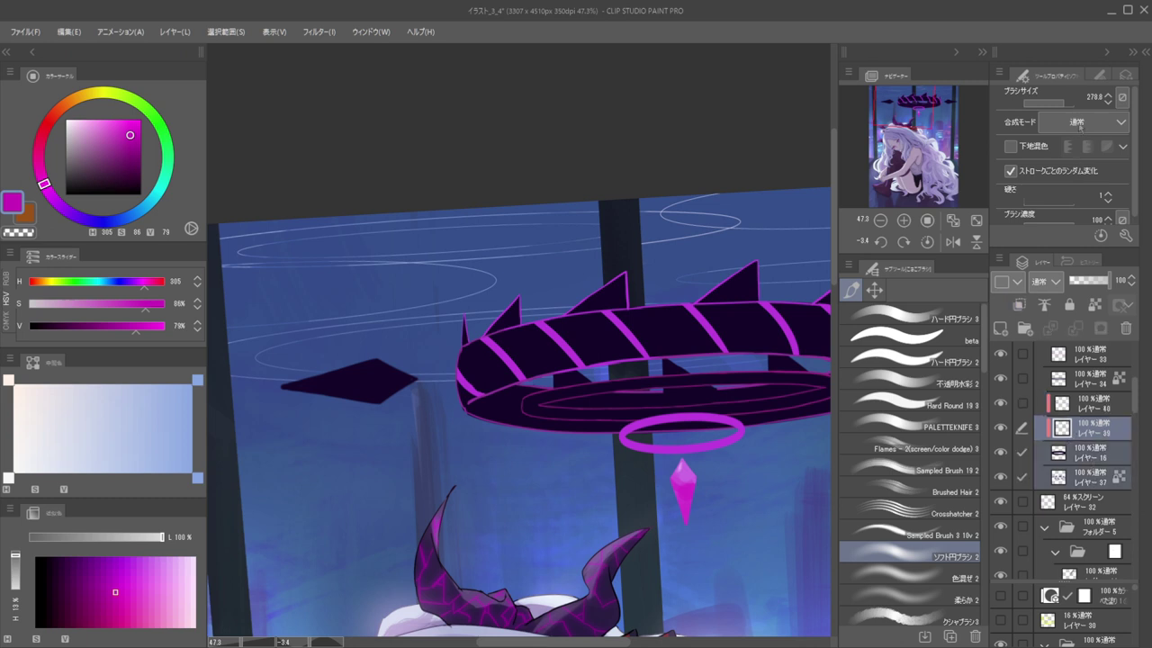
key("ctrl+g")
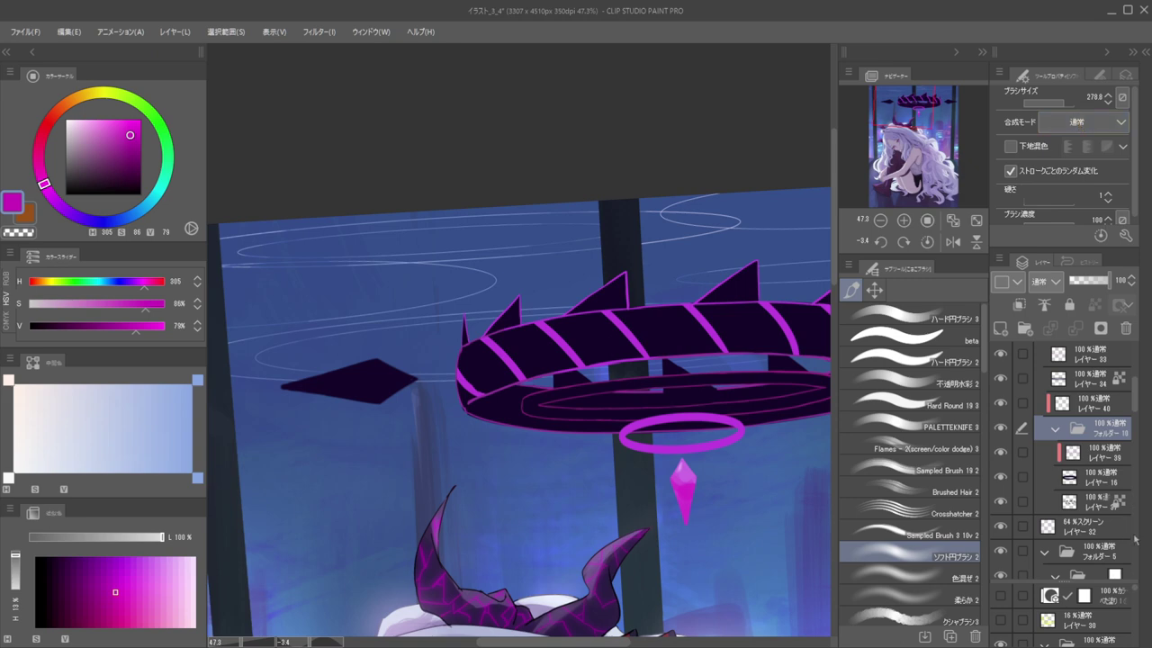
left_click(1088, 404)
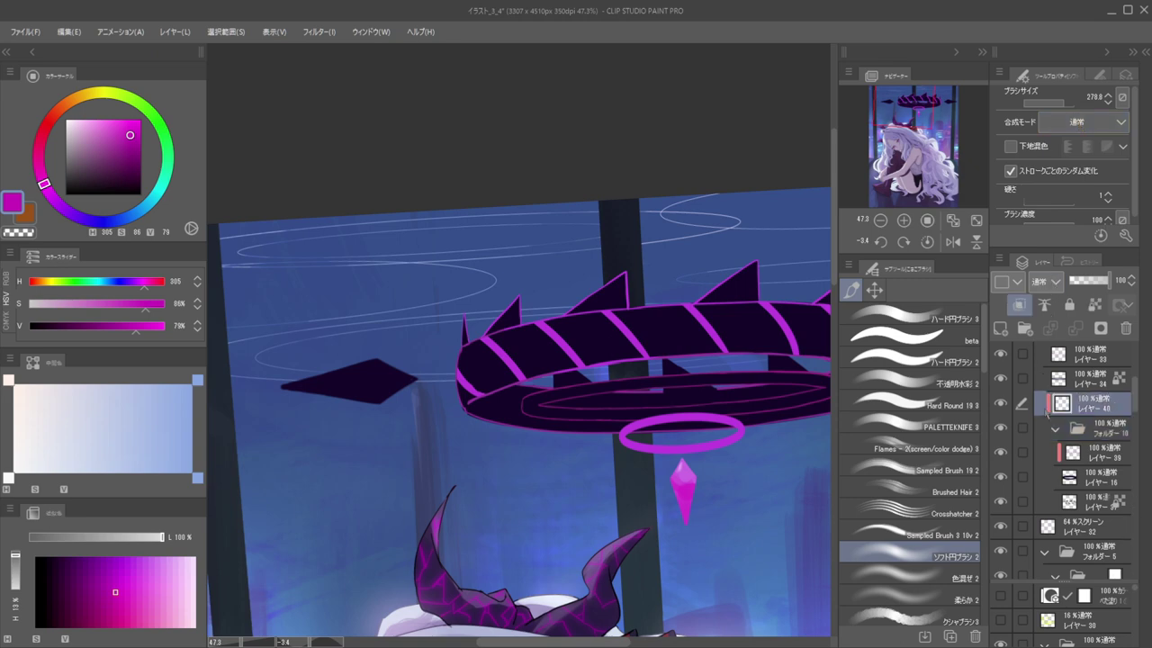
scroll(693, 387, "down", 3)
key("]")
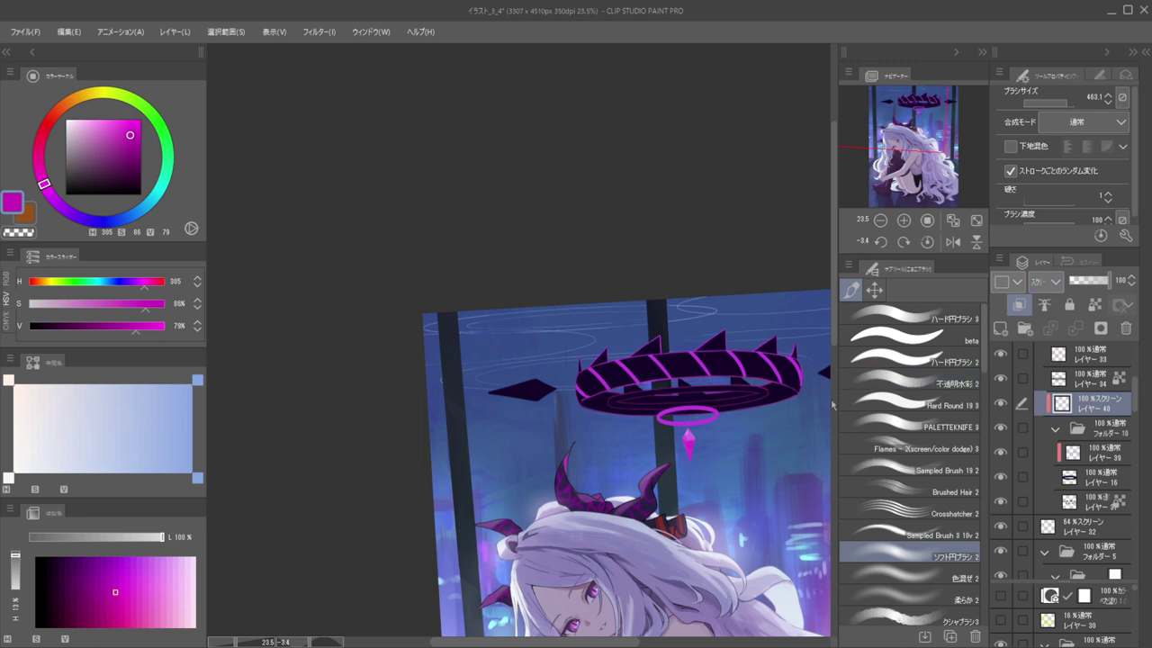
key("bracketleft")
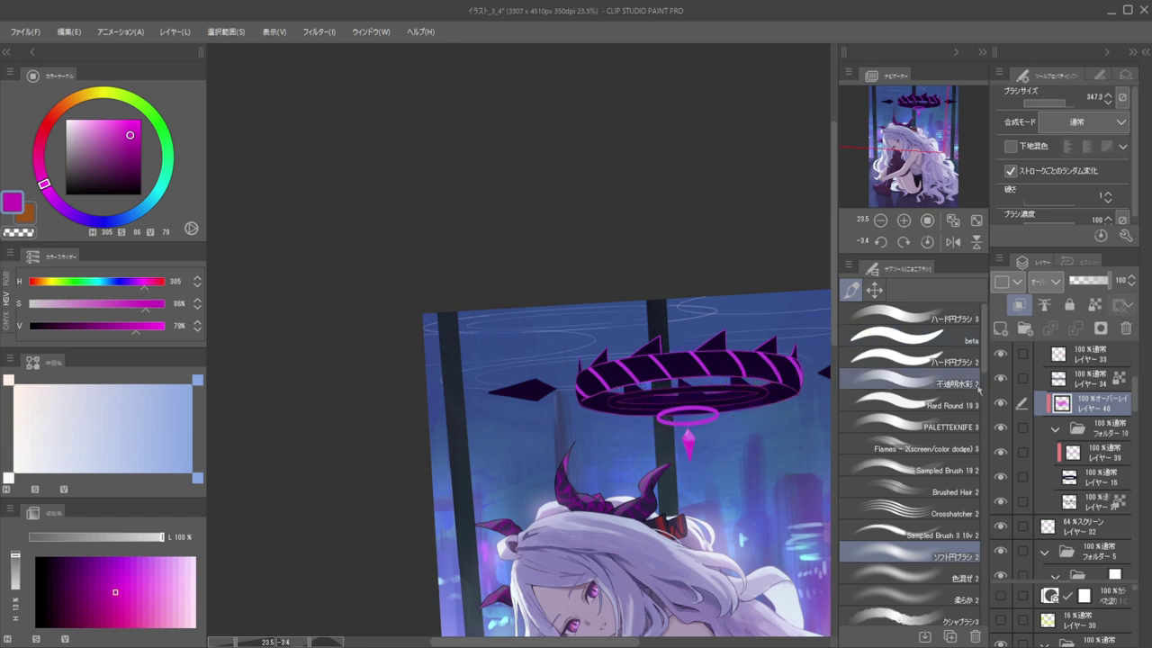
left_click(1047, 303)
left_click_drag(633, 408, 749, 389)
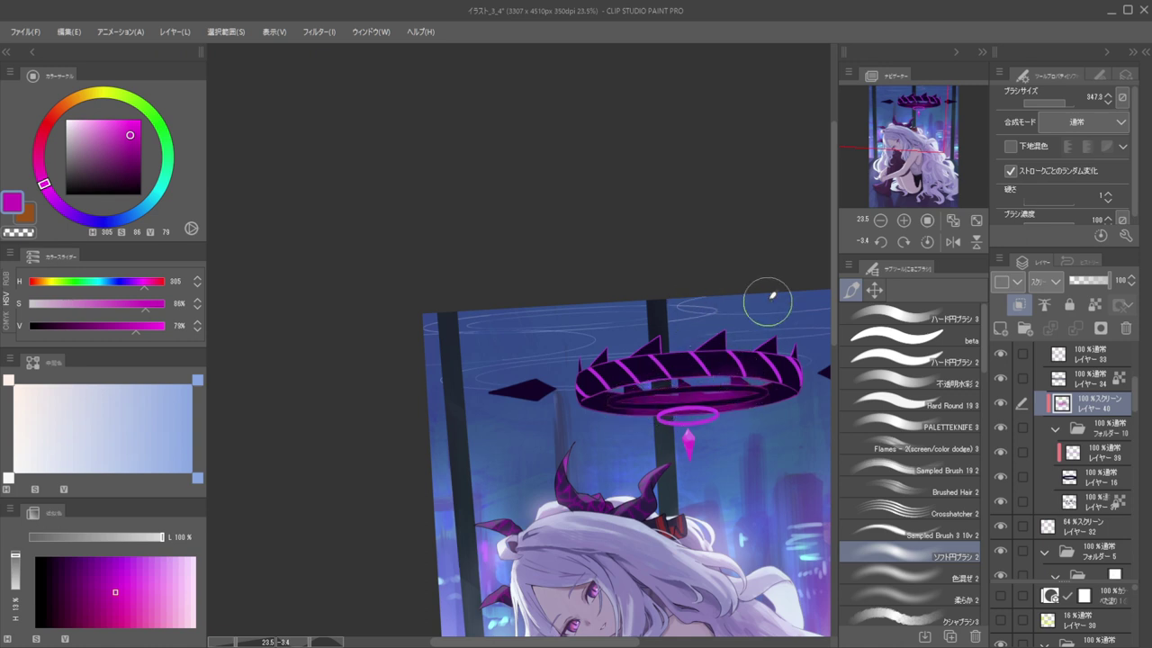
scroll(688, 310, "down", 5)
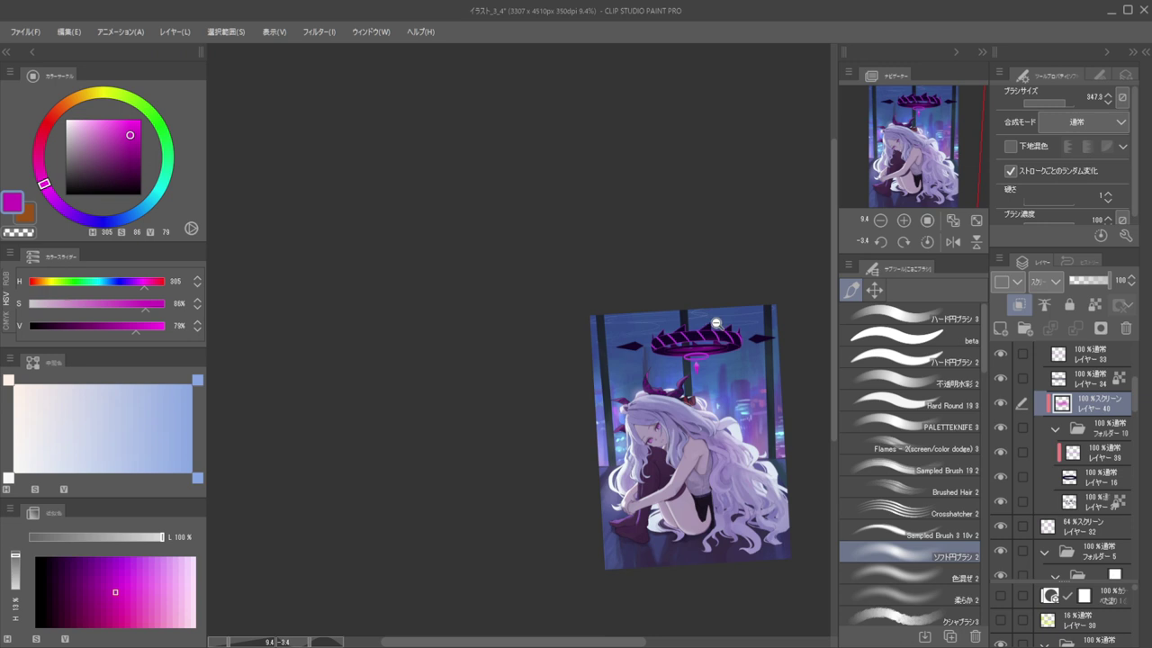
scroll(711, 322, "up", 2)
scroll(656, 360, "up", 2)
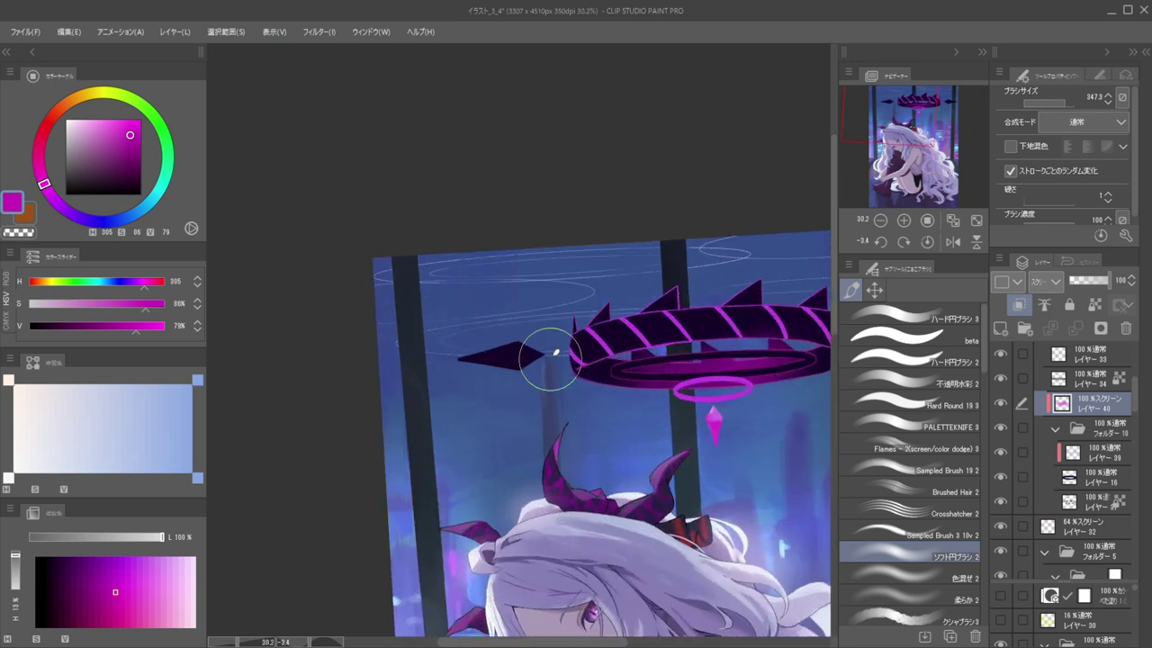
left_click(605, 348)
left_click_drag(615, 343, 576, 359)
left_click_drag(659, 352, 640, 317)
key("h")
key("h")
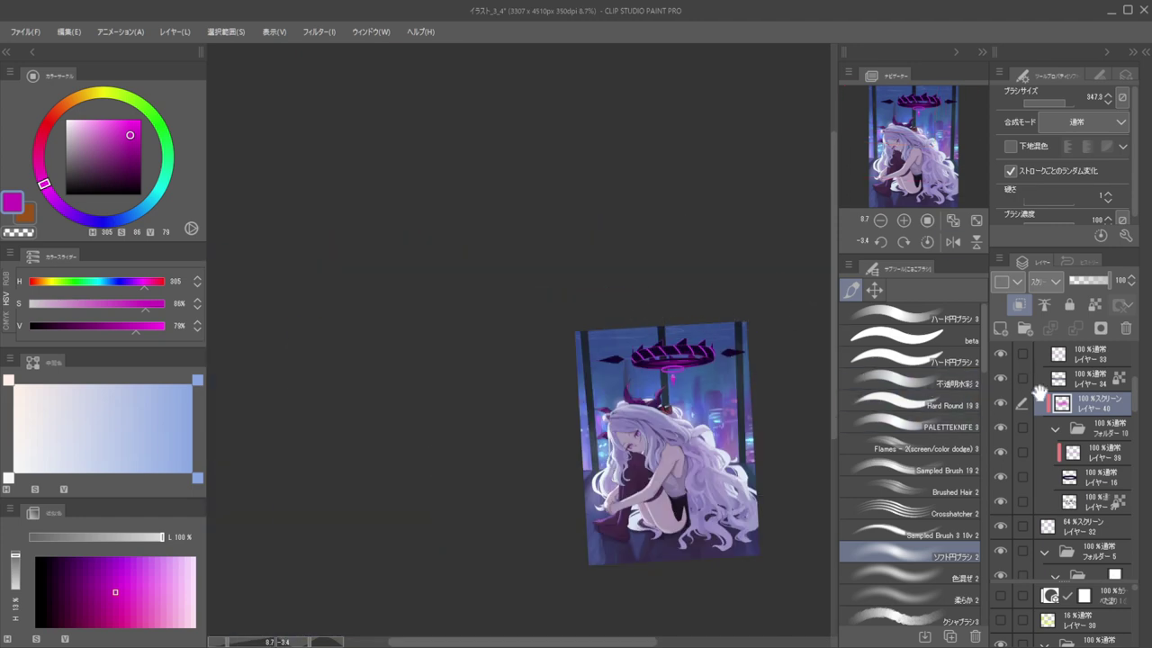
scroll(1078, 433, "up", 3)
scroll(1078, 434, "up", 3)
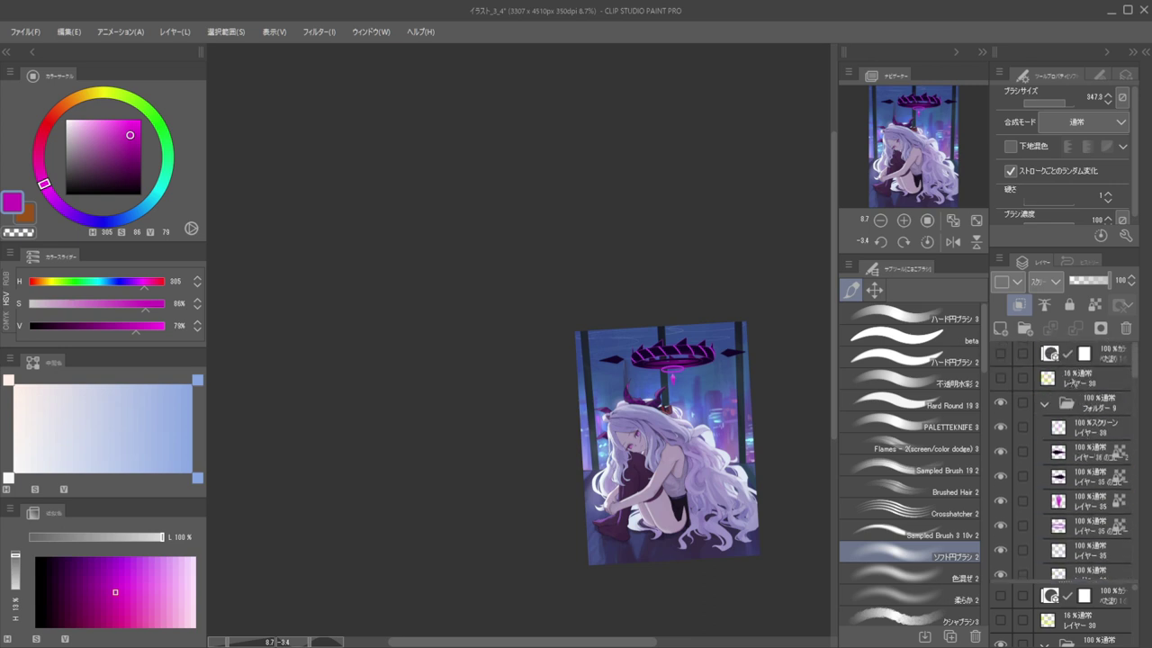
Select the screen layer 38 and try a soft pink glow around the small ring
left_click(1087, 434)
scroll(673, 369, "up", 5)
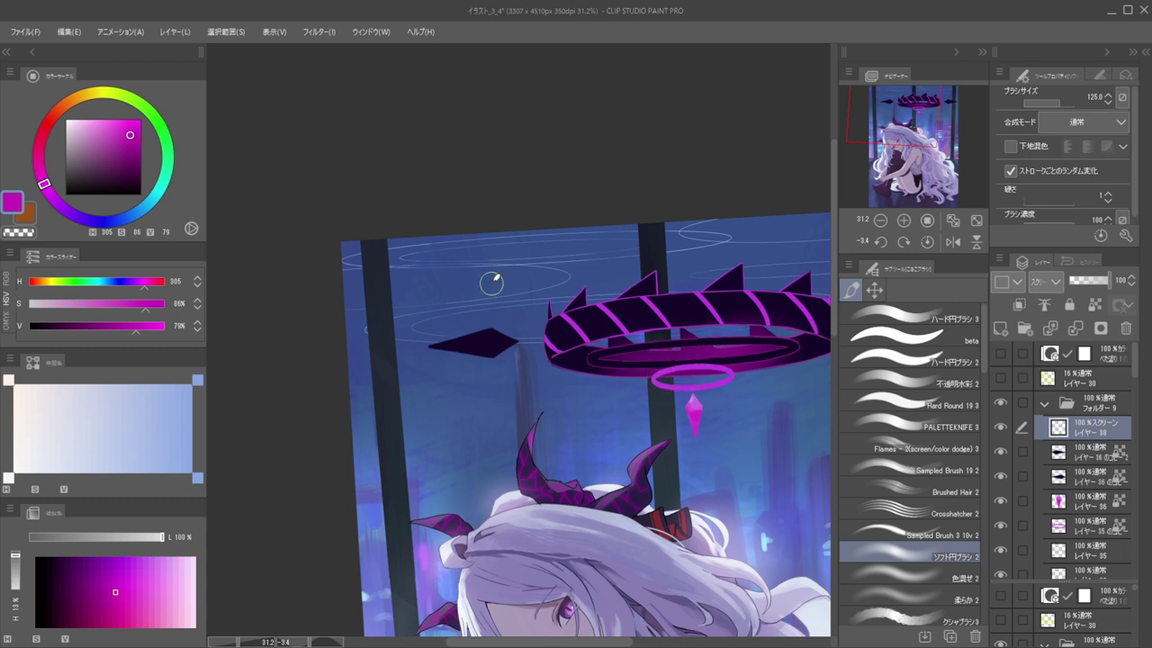
left_click_drag(119, 132, 97, 136)
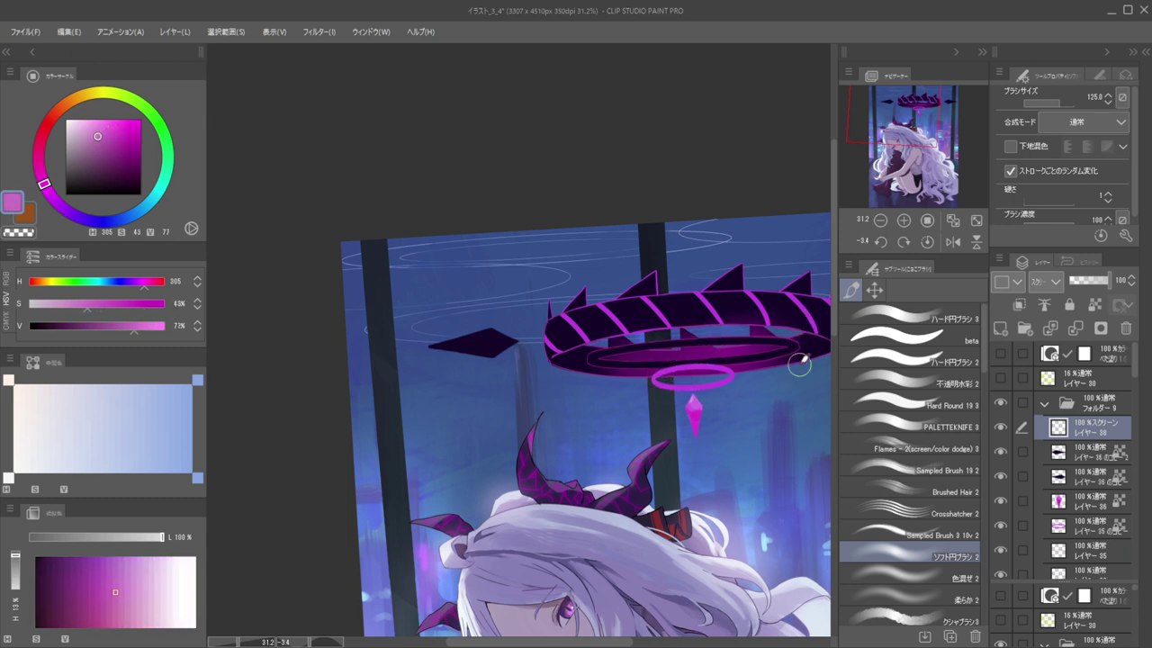
mouse_move(687, 388)
left_mouse_down()
mouse_move(660, 385)
mouse_move(675, 371)
left_mouse_up()
key("ctrl+z")
Airbrush a bright magenta glow around the small halo ring with transparency locked
left_click(735, 347, "alt")
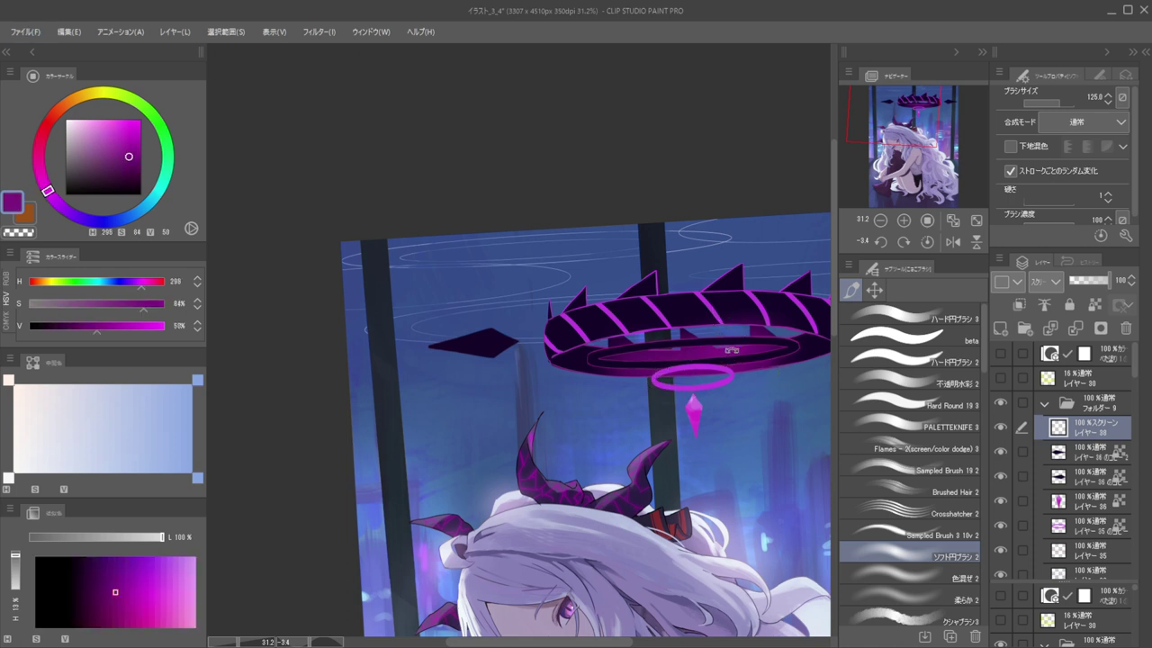
left_click(131, 136)
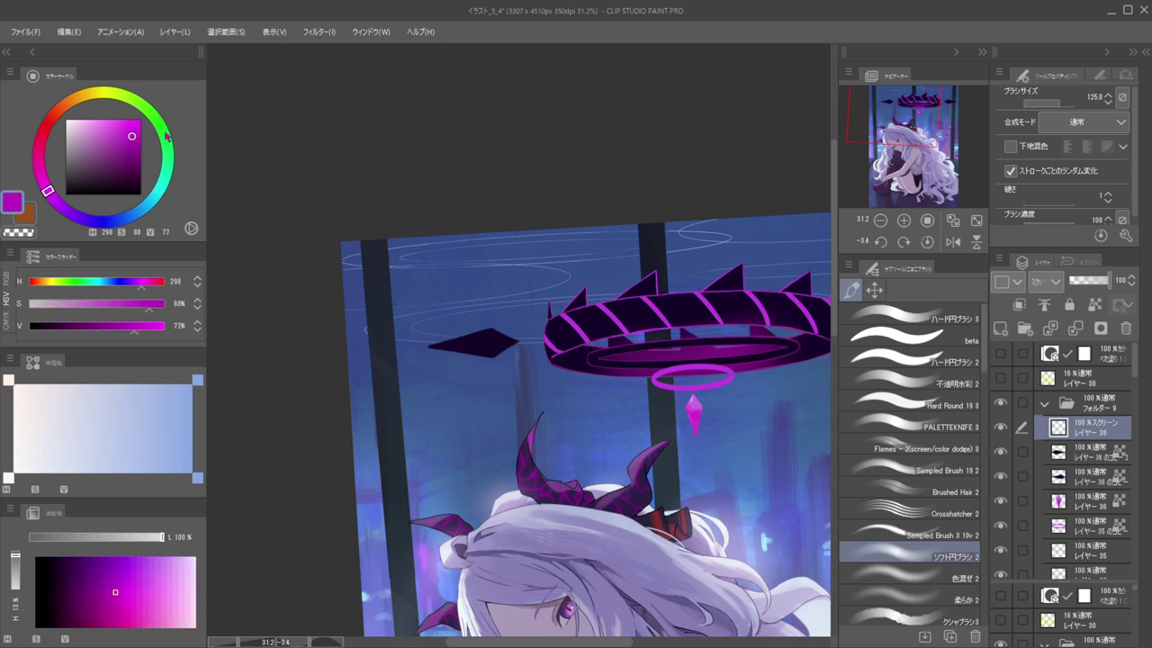
mouse_move(671, 385)
left_mouse_down()
mouse_move(706, 360)
mouse_move(729, 365)
mouse_move(695, 388)
mouse_move(694, 436)
mouse_move(693, 395)
left_mouse_up()
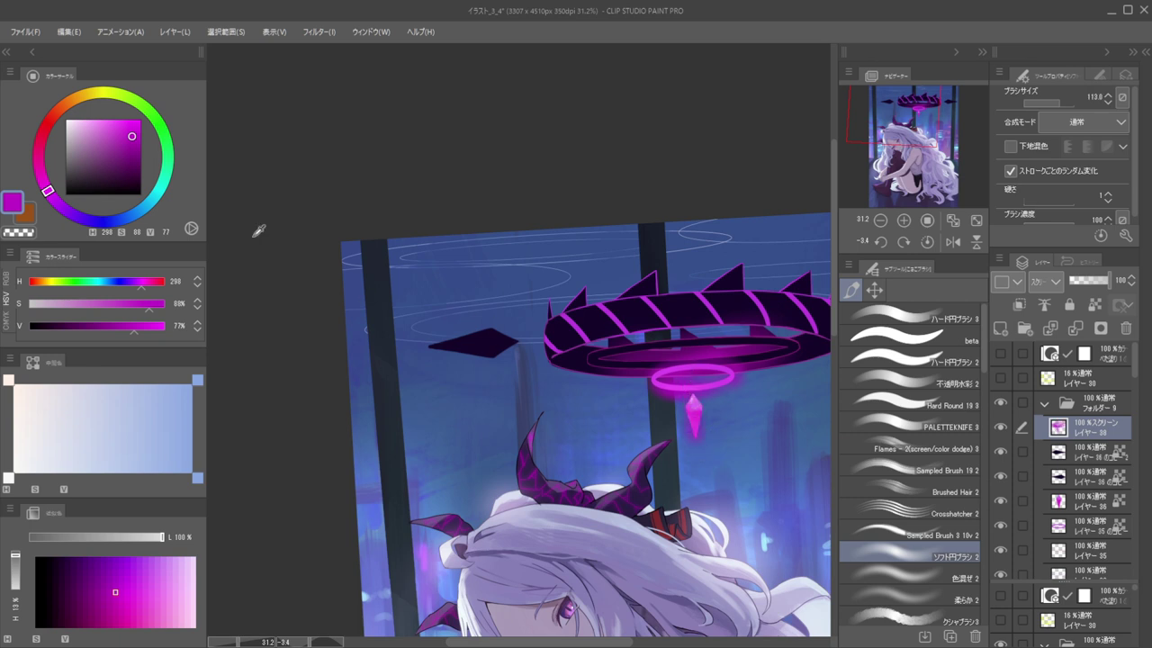
left_click(118, 127)
key("slash")
left_click_drag(705, 427, 738, 426, "ctrl+alt")
left_click_drag(673, 395, 684, 390)
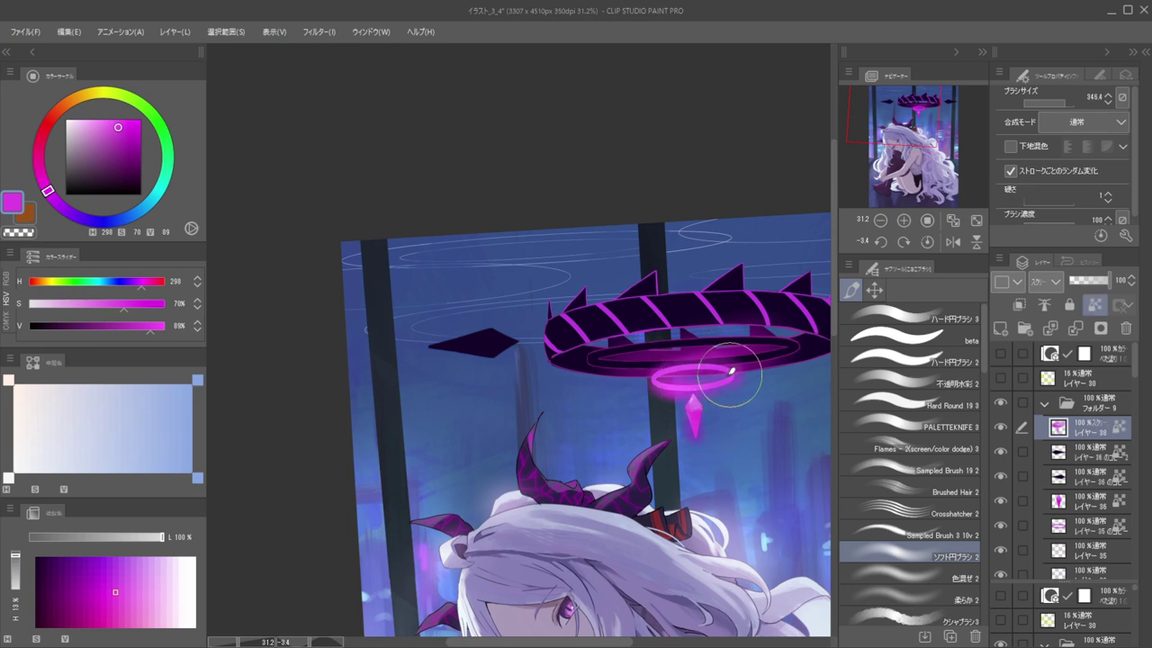
left_click_drag(668, 330, 692, 361, "ctrl")
Lower the glow layer's opacity to 69% and unlock its transparent pixels
key("ctrl+shift")
key("b")
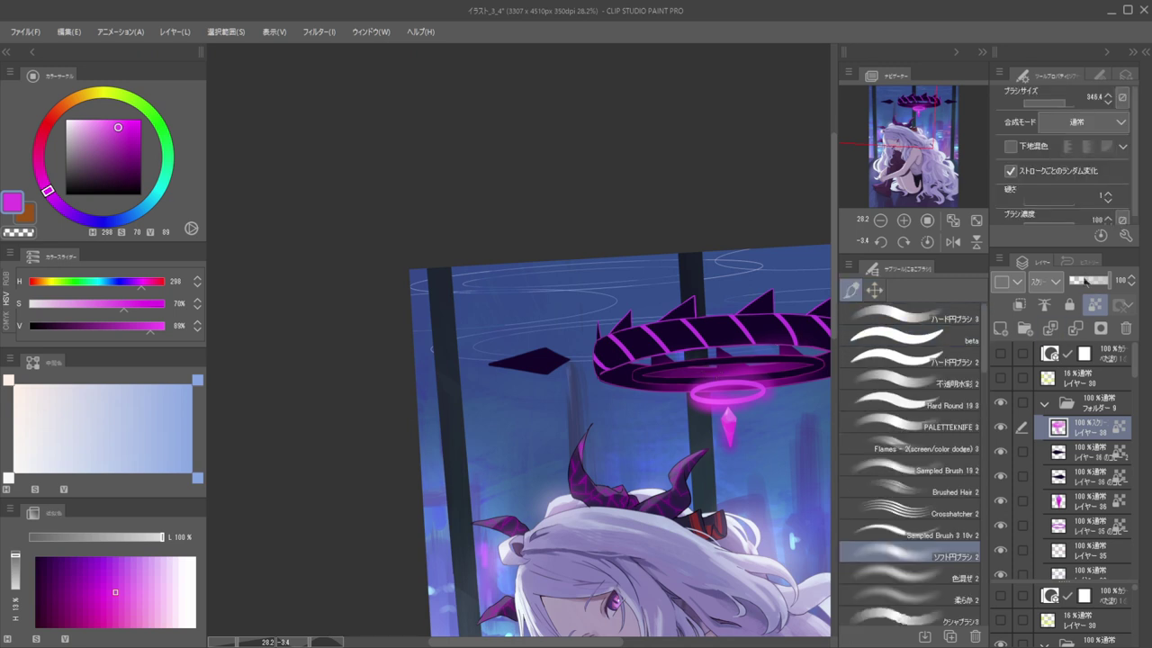
left_click_drag(1103, 280, 1092, 279)
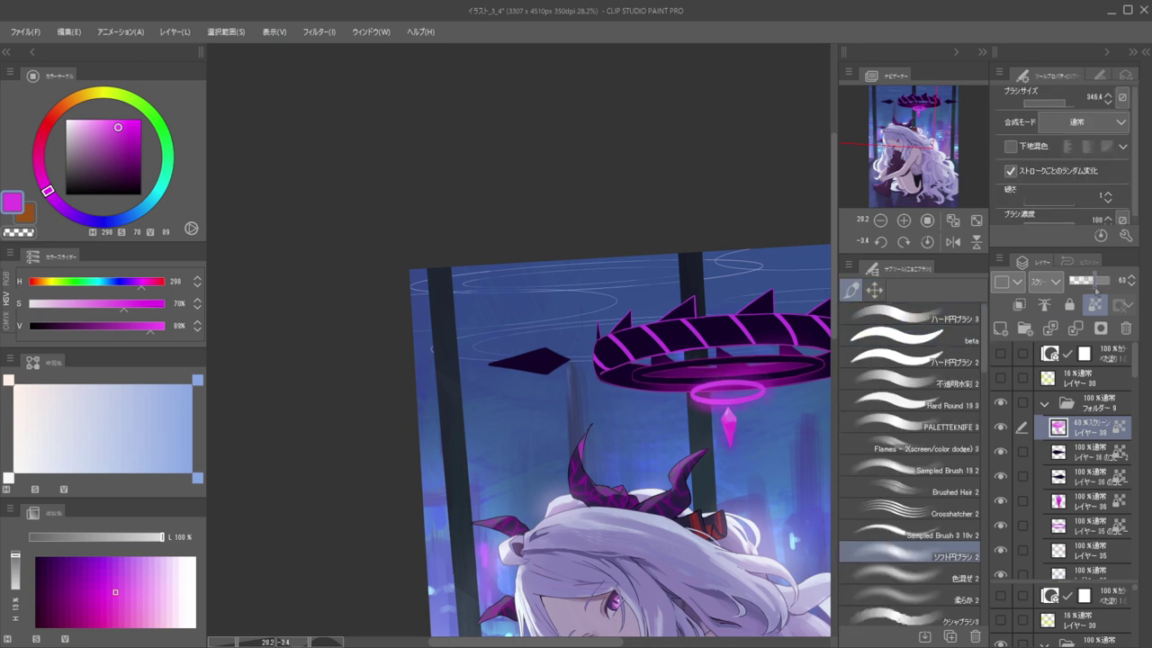
mouse_move(635, 353)
left_mouse_down()
mouse_move(572, 359)
mouse_move(582, 369)
left_mouse_up()
key("/")
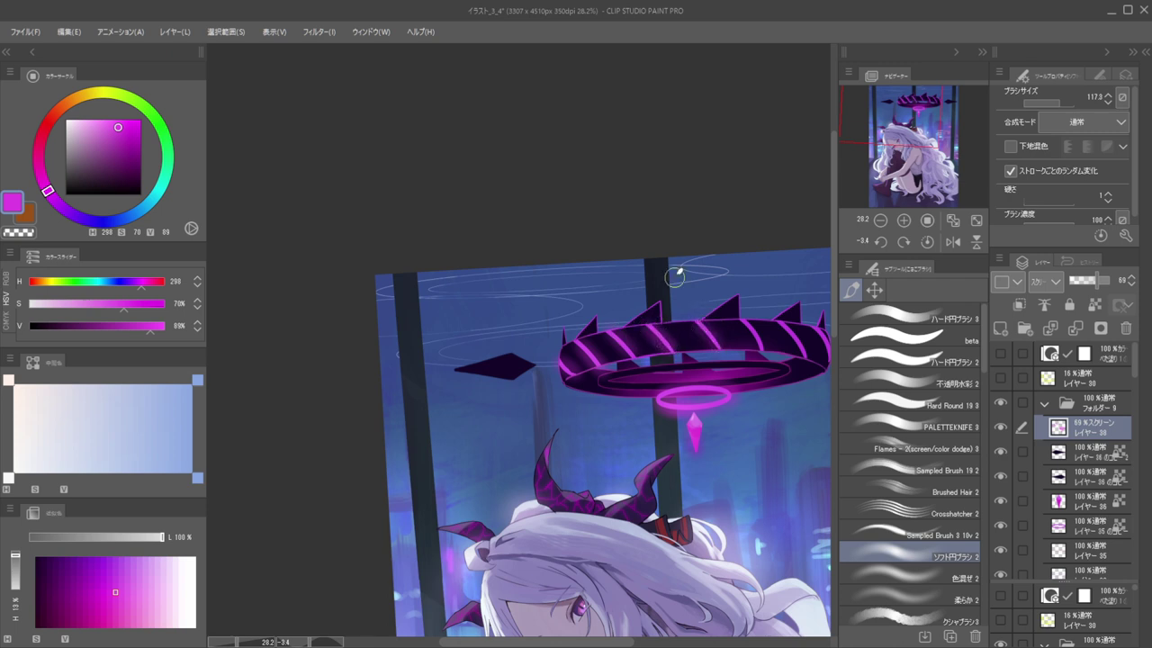
left_click_drag(699, 324, 621, 327)
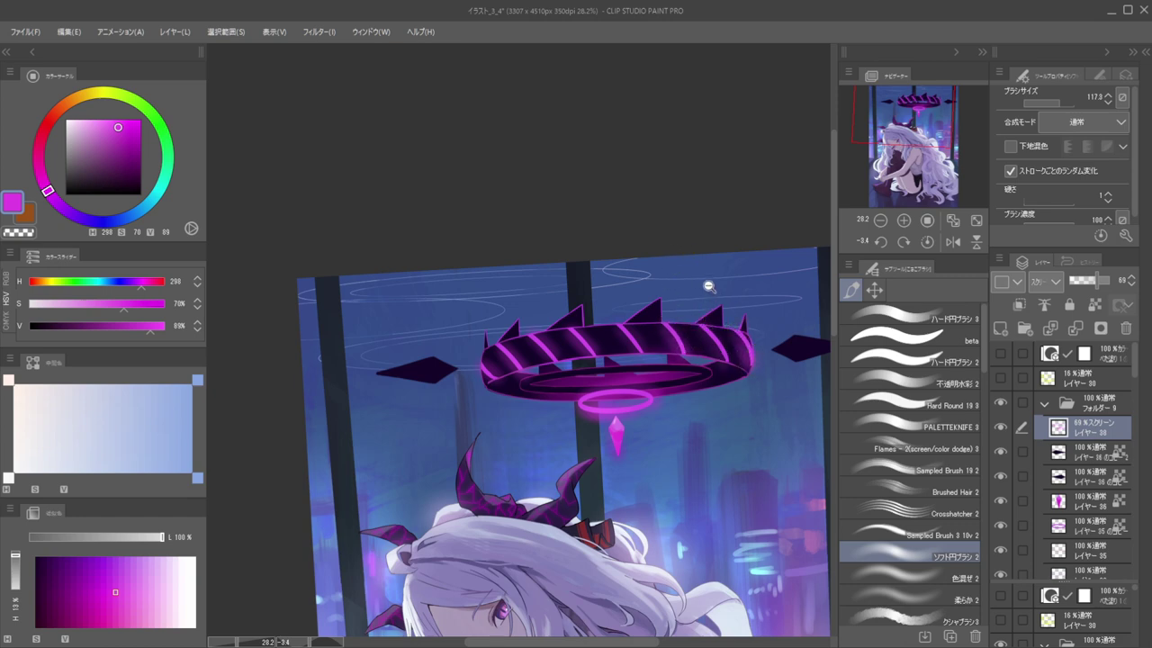
scroll(710, 266, "down", 5)
scroll(660, 281, "up", 6)
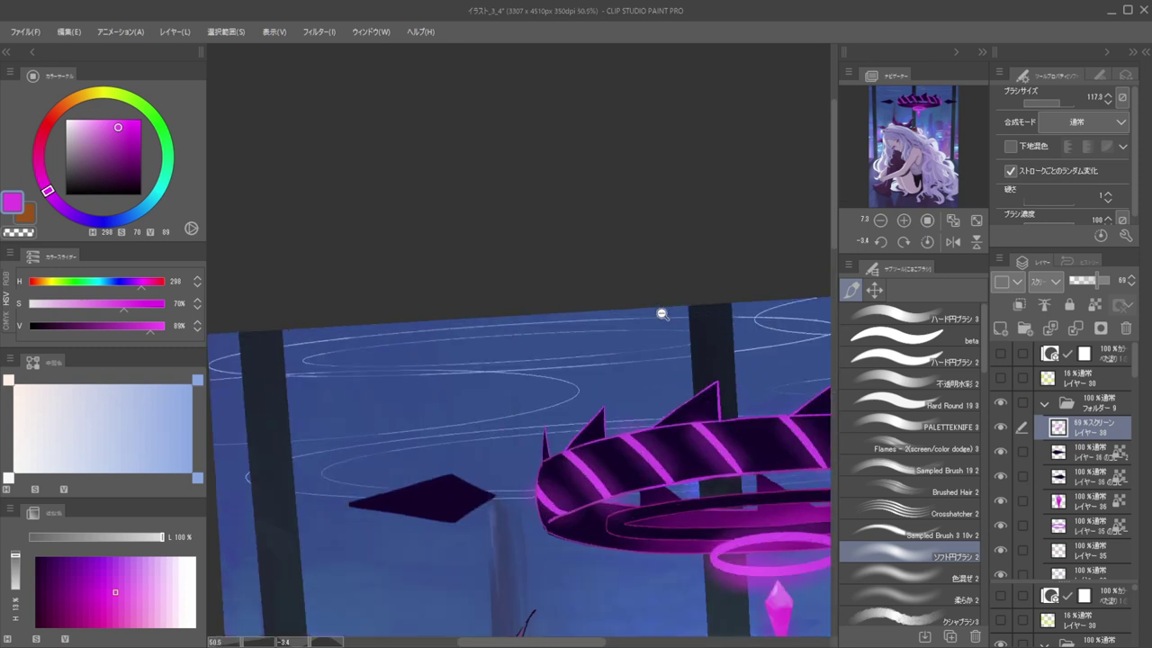
Test and undo a faint soft-brush stroke on the halo, then sample the crown's magenta with the blending brush
left_click(950, 596)
key("]")
left_click_drag(610, 369, 650, 403)
key("ctrl+z")
left_click(909, 578)
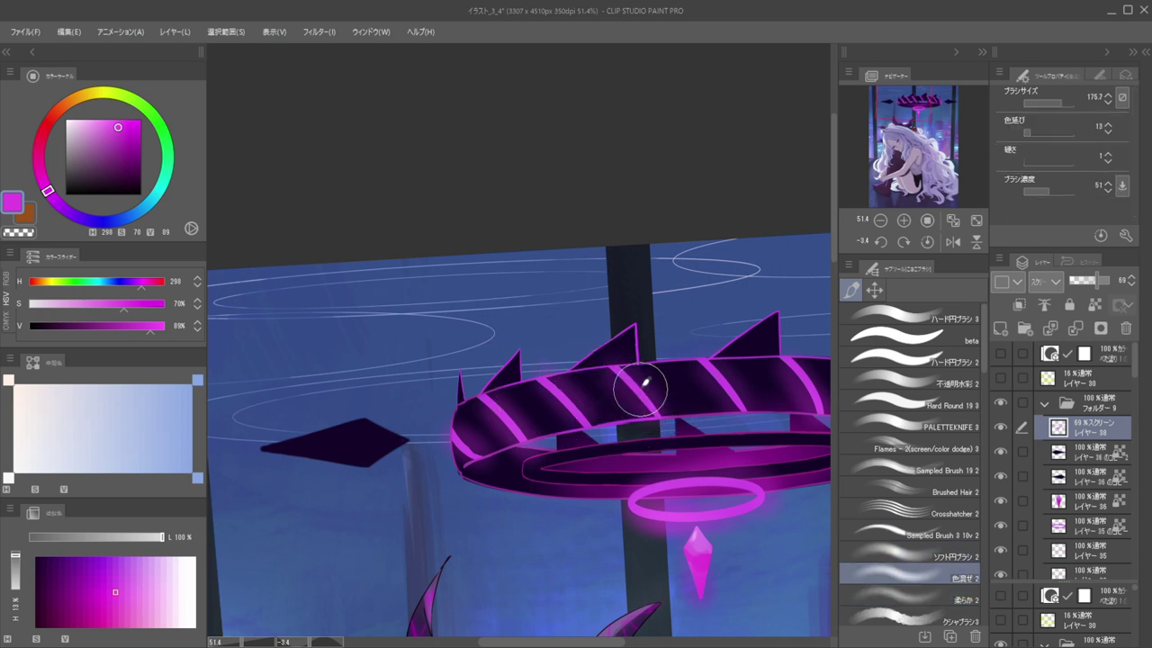
left_click(633, 395, "alt")
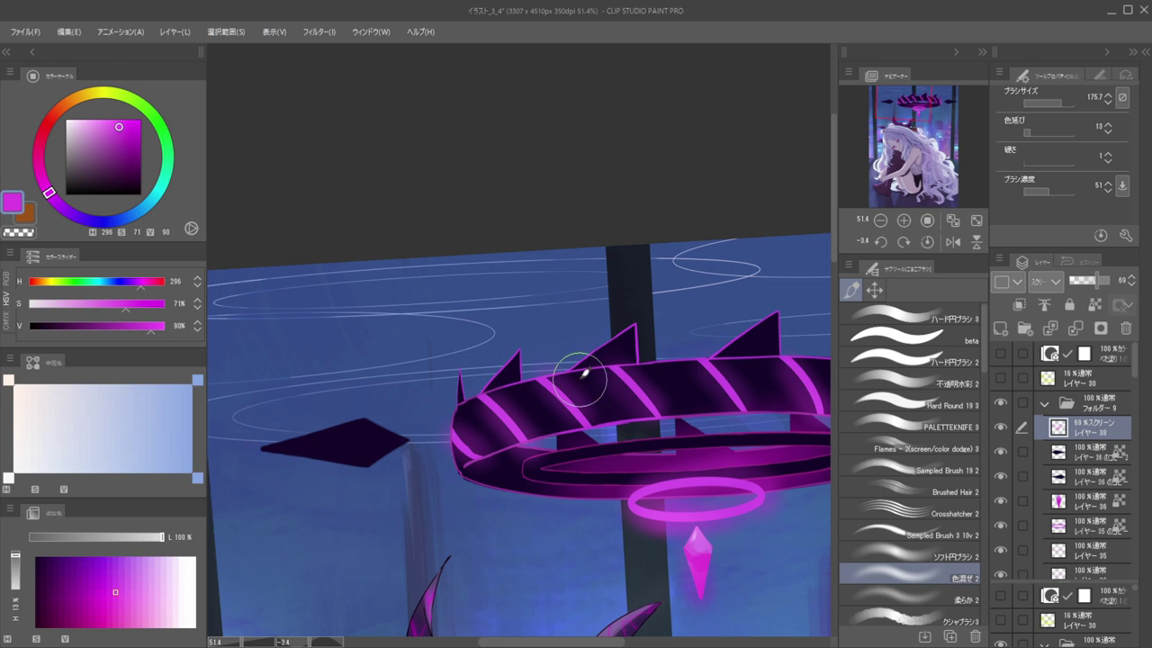
Centre the view on the crown, enlarge the blending brush, and select screen layer 40
scroll(545, 380, "down", 1)
left_click_drag(576, 366, 496, 367)
left_click_drag(674, 351, 585, 360)
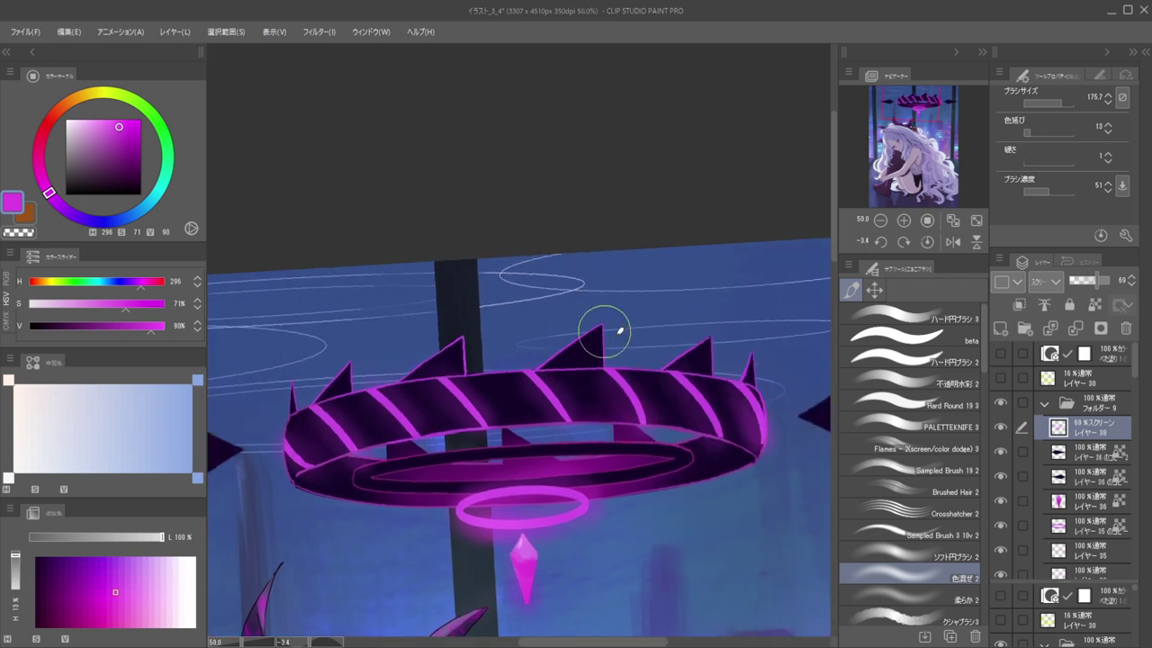
left_click_drag(558, 453, 576, 464)
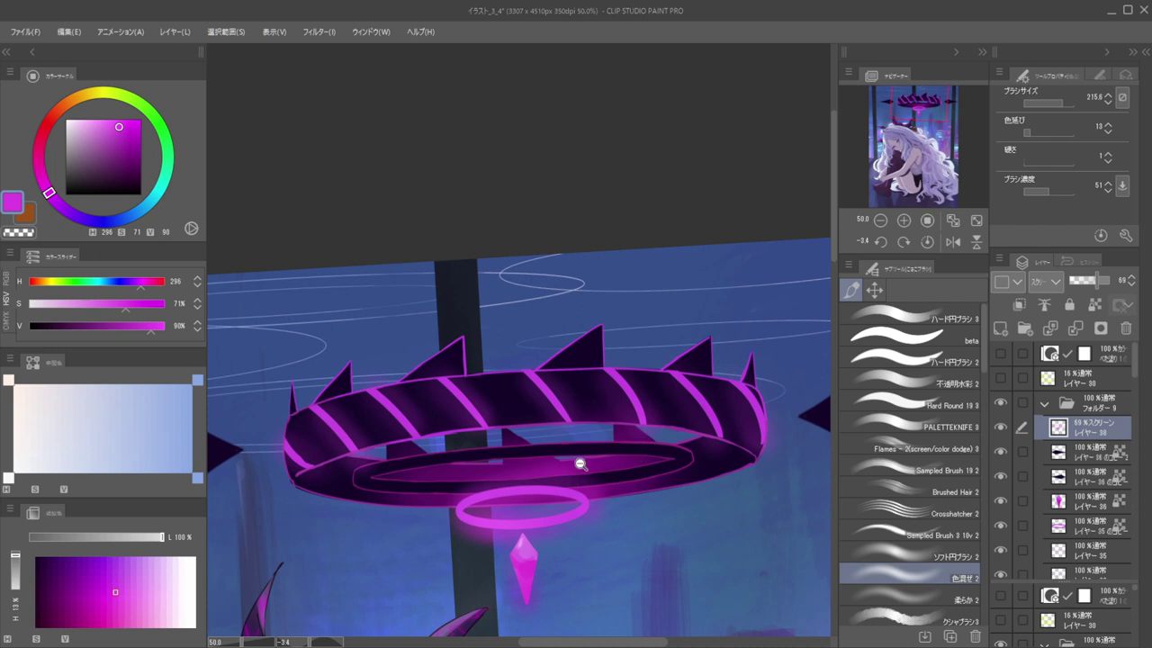
left_click(604, 464, "ctrl+shift")
scroll(571, 465, "down", 2)
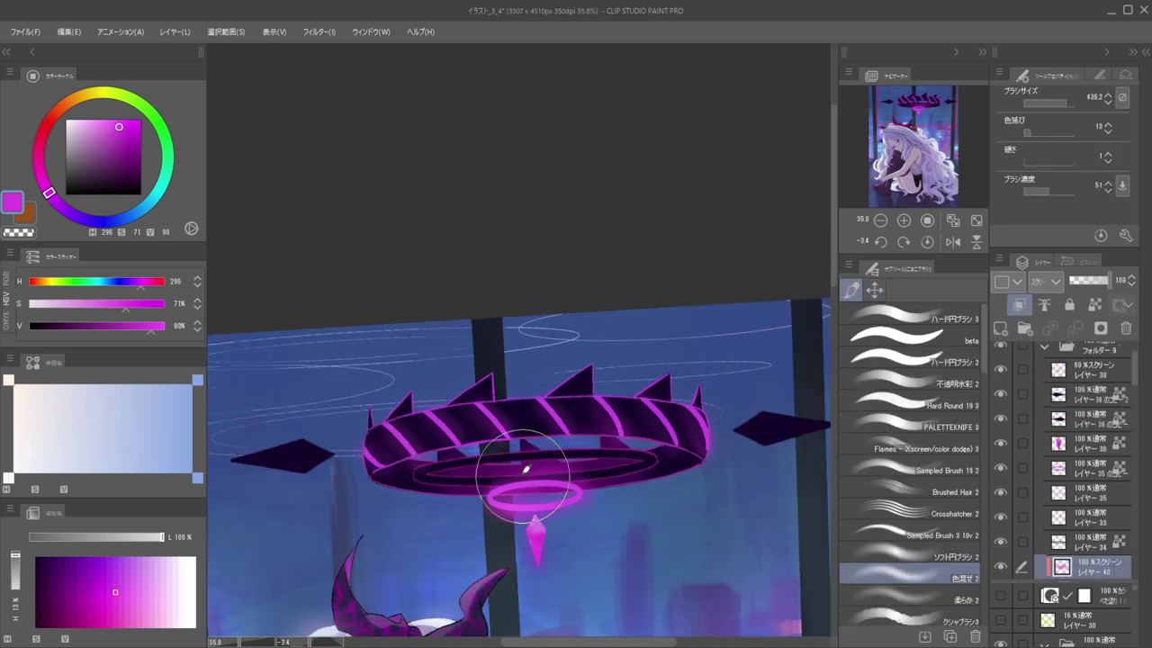
scroll(513, 405, "down", 5)
scroll(502, 396, "up", 4)
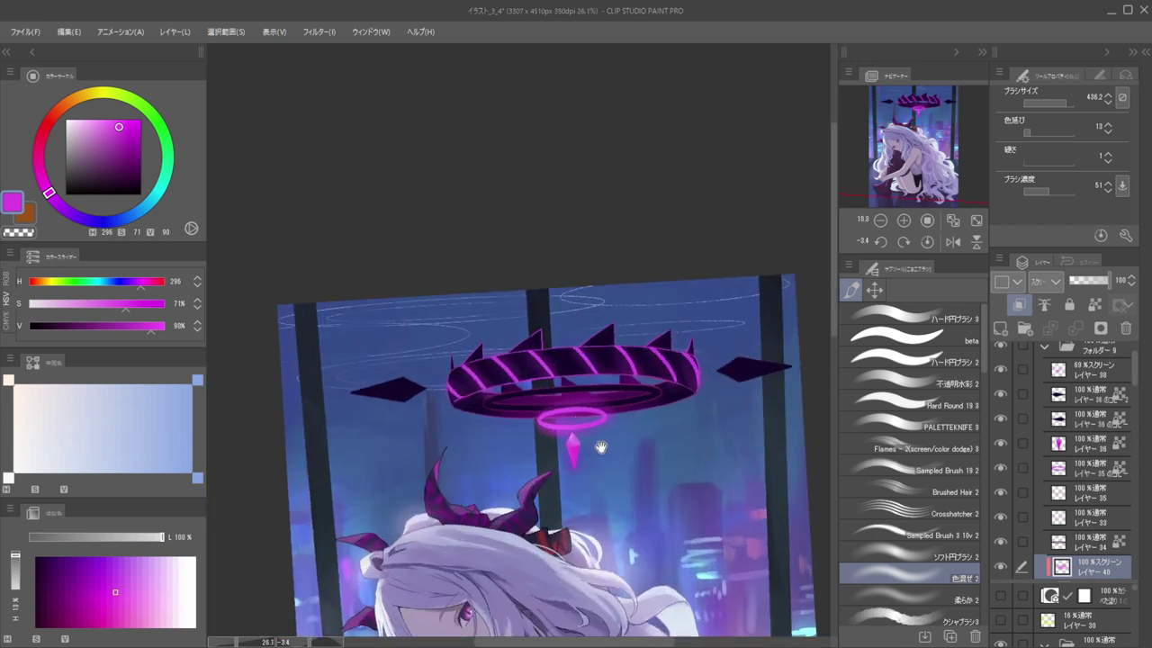
Return to the halo glow layer and raise its opacity to 90%
left_click(1093, 369)
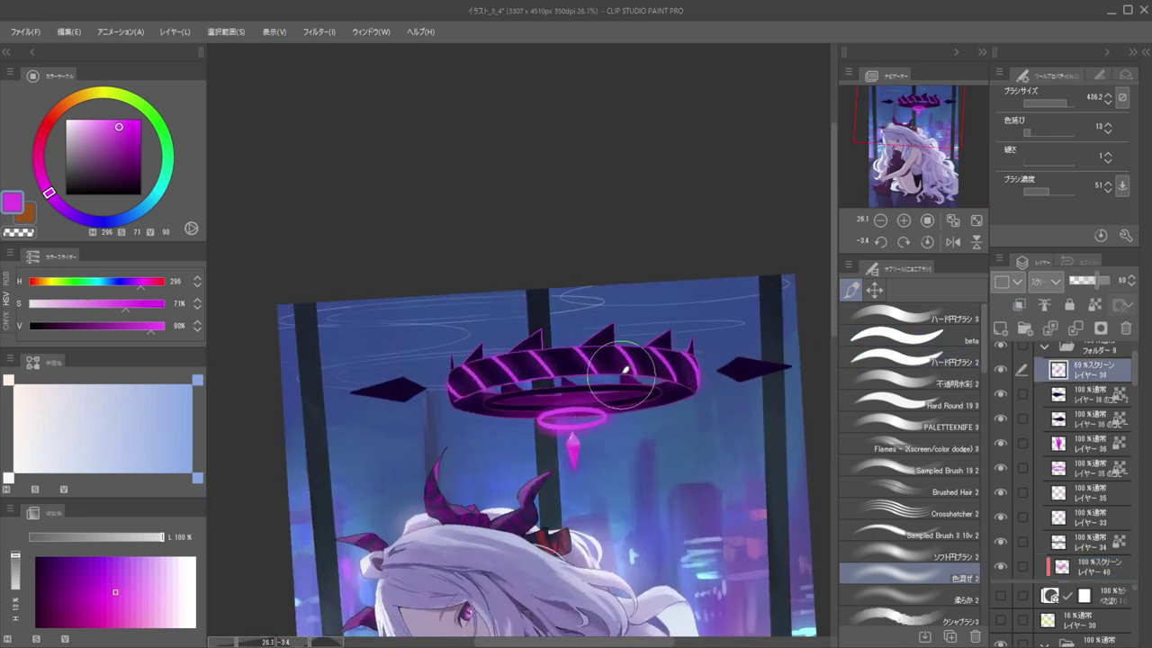
left_click(1105, 280)
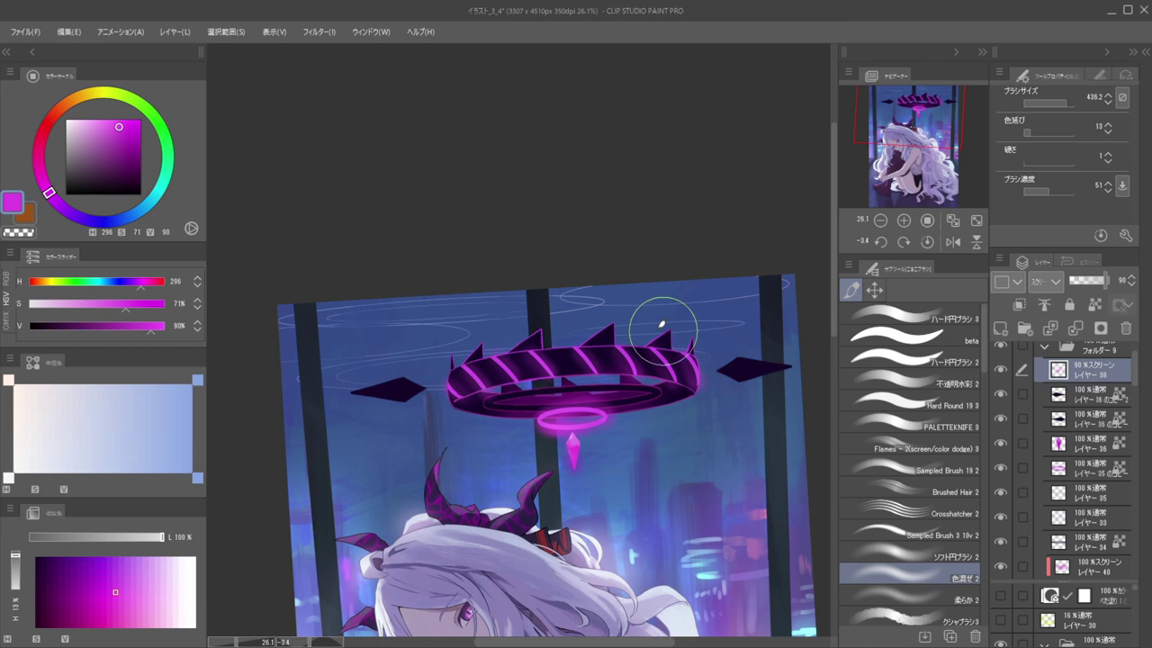
key("]")
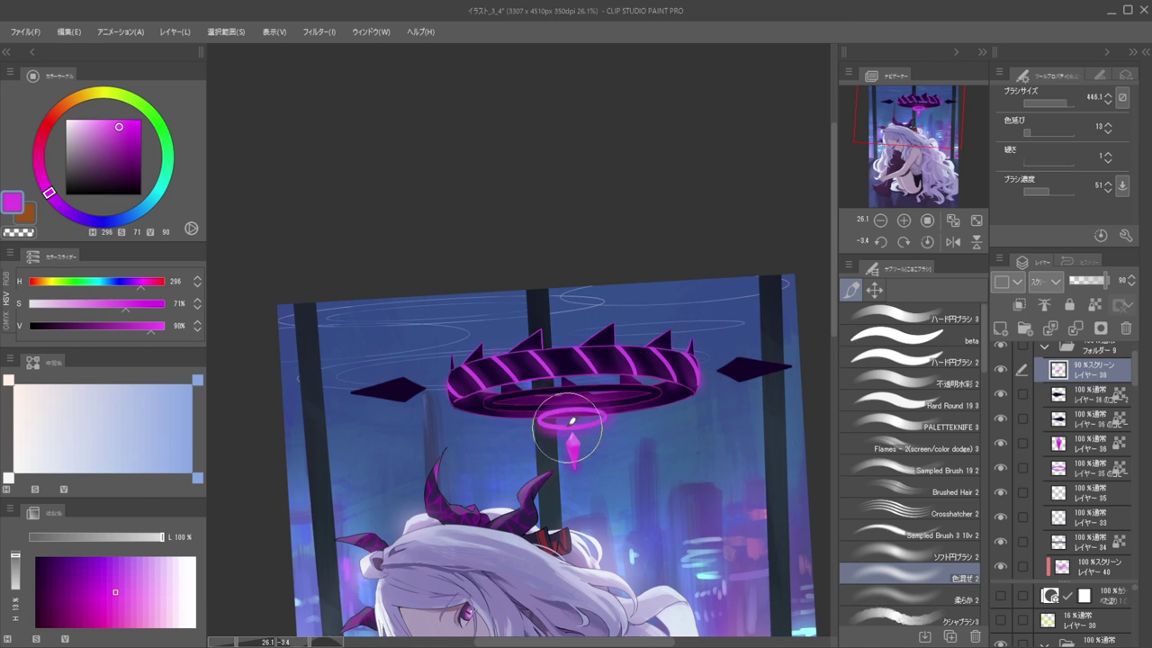
scroll(577, 468, "down", 5)
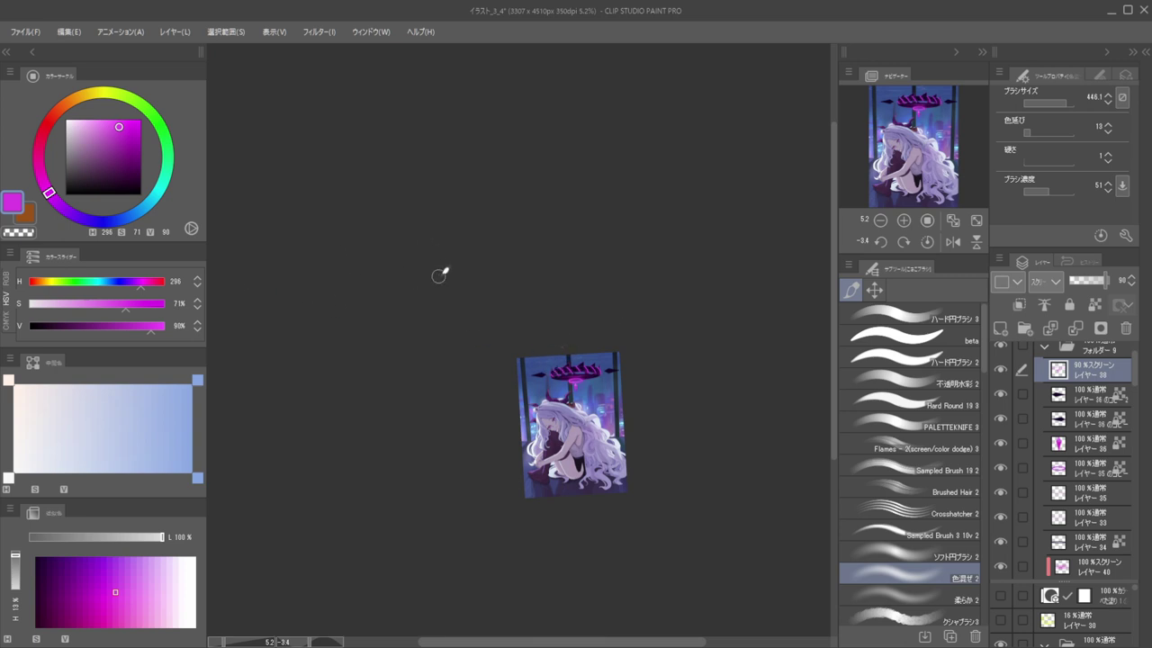
scroll(520, 373, "up", 6)
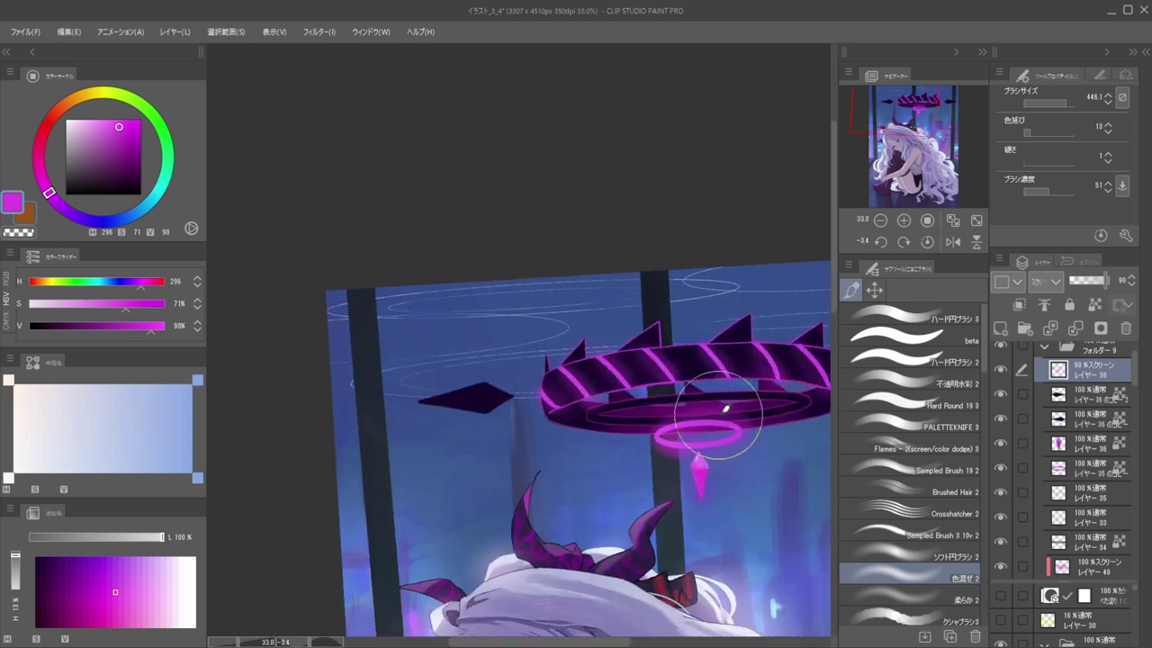
Paint magenta glow over the right diamond with a smaller soft glow brush
left_click_drag(639, 396, 709, 400)
key("[")
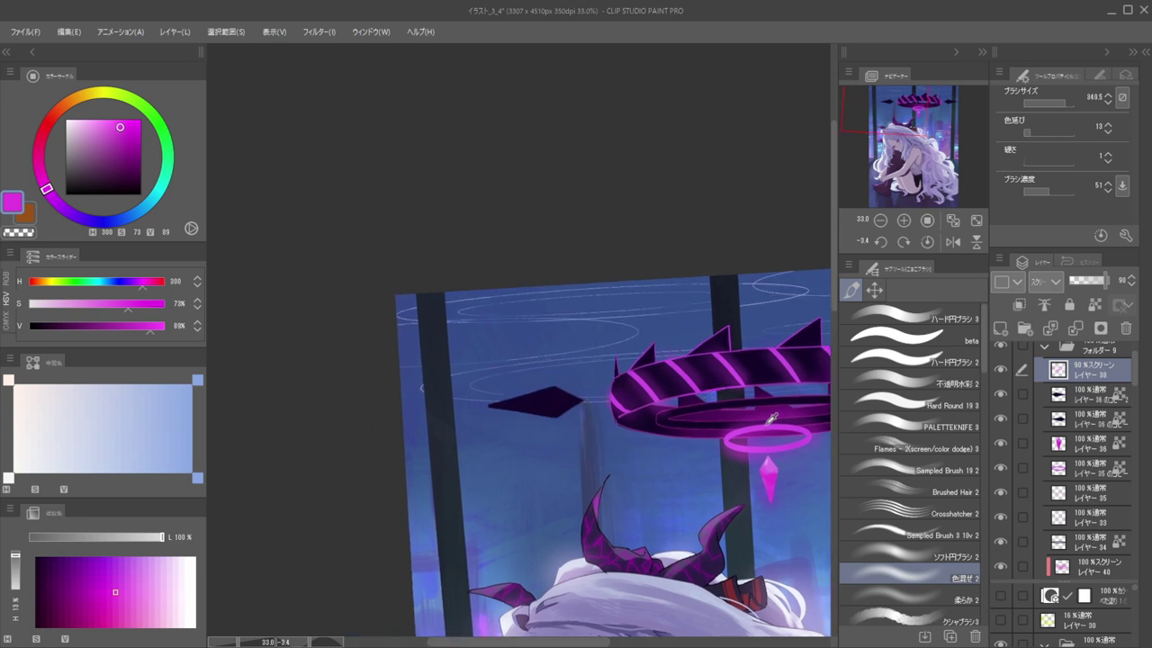
left_click(931, 557)
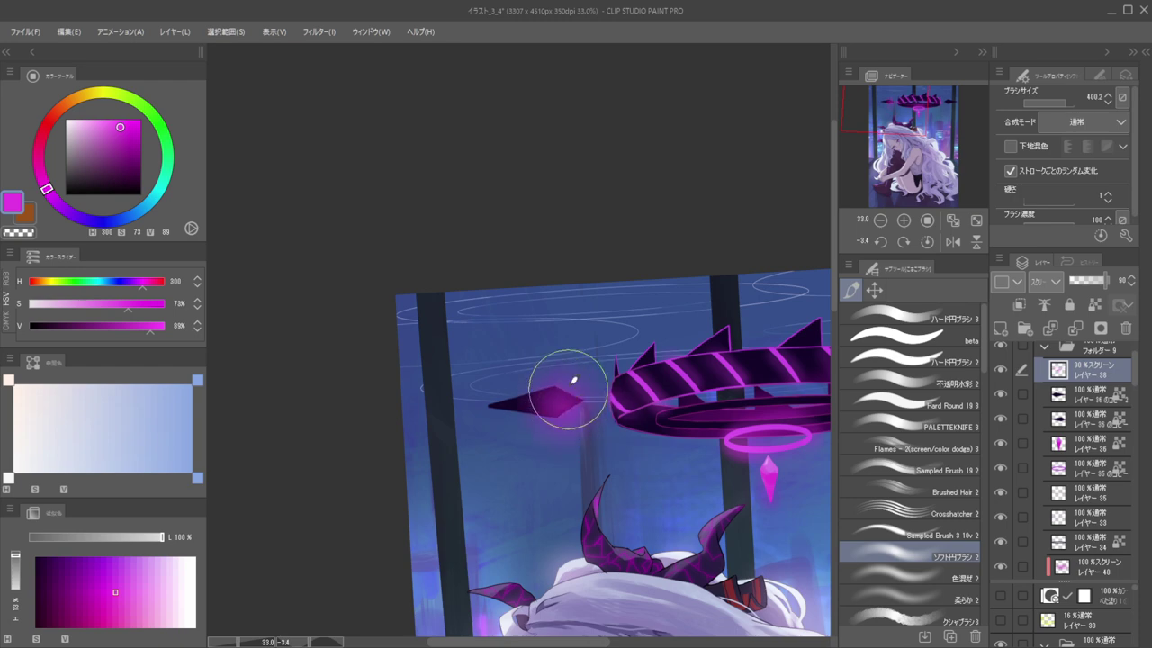
scroll(536, 338, "down", 4)
left_click_drag(637, 327, 576, 330)
scroll(662, 371, "up", 2)
left_click_drag(647, 360, 651, 359)
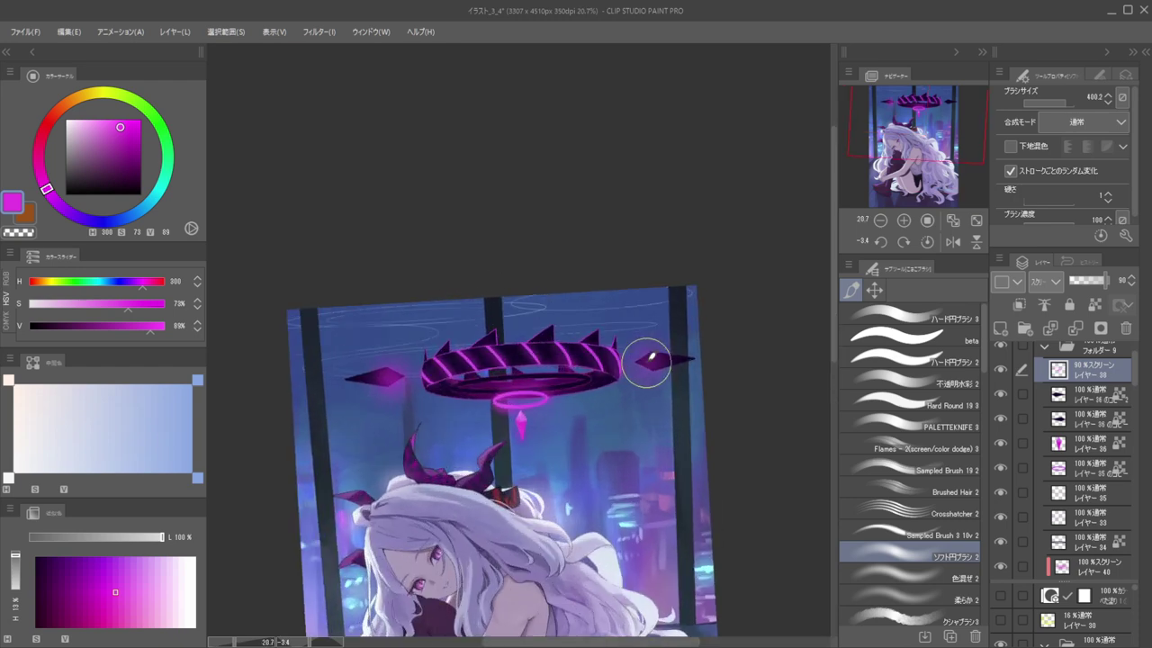
scroll(621, 324, "down", 2)
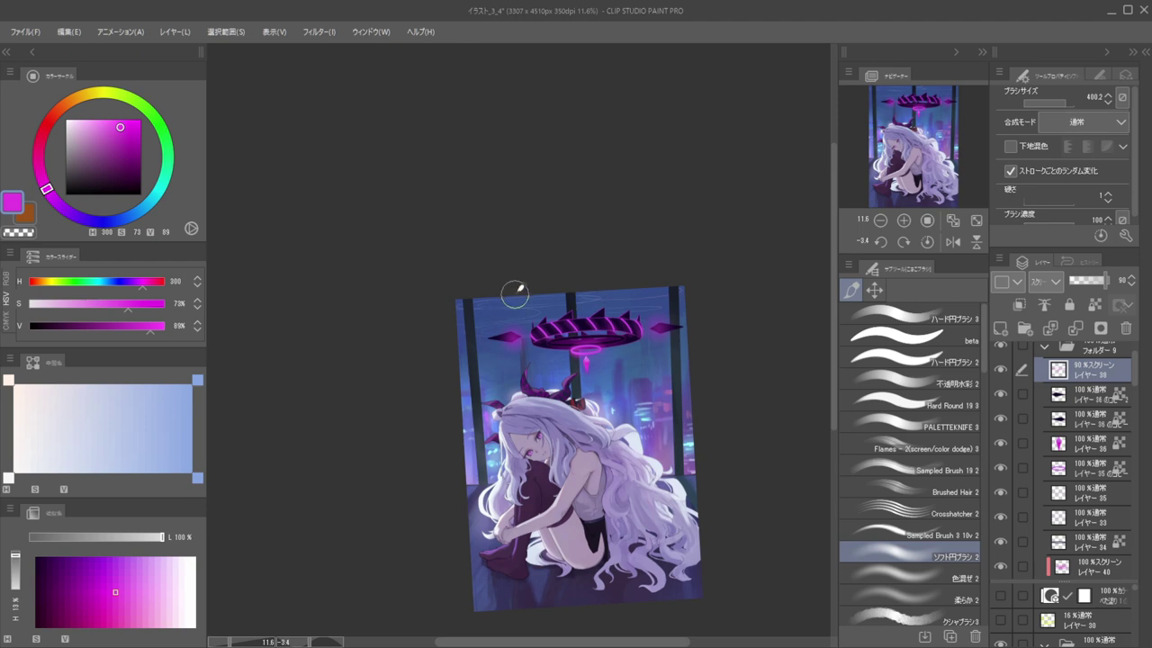
scroll(526, 351, "up", 5)
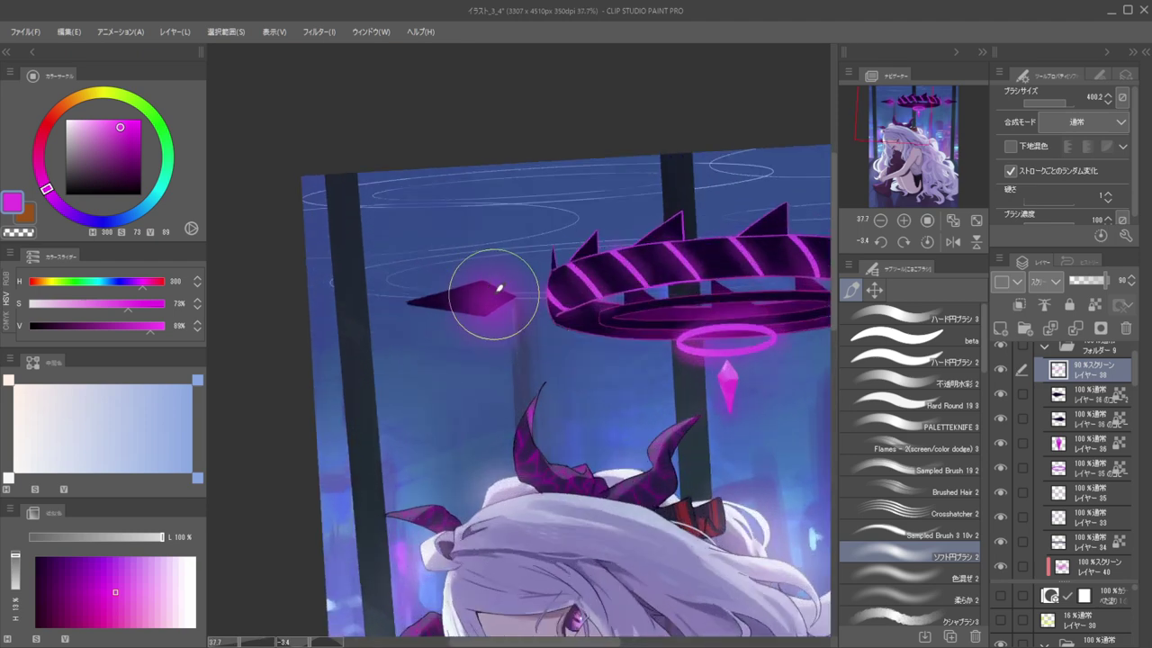
Enlarge the brush and remove the glow from the left diamond
key("]")
left_click_drag(492, 301, 509, 288)
scroll(533, 294, "down", 3)
scroll(724, 288, "up", 2)
scroll(727, 291, "up", 1)
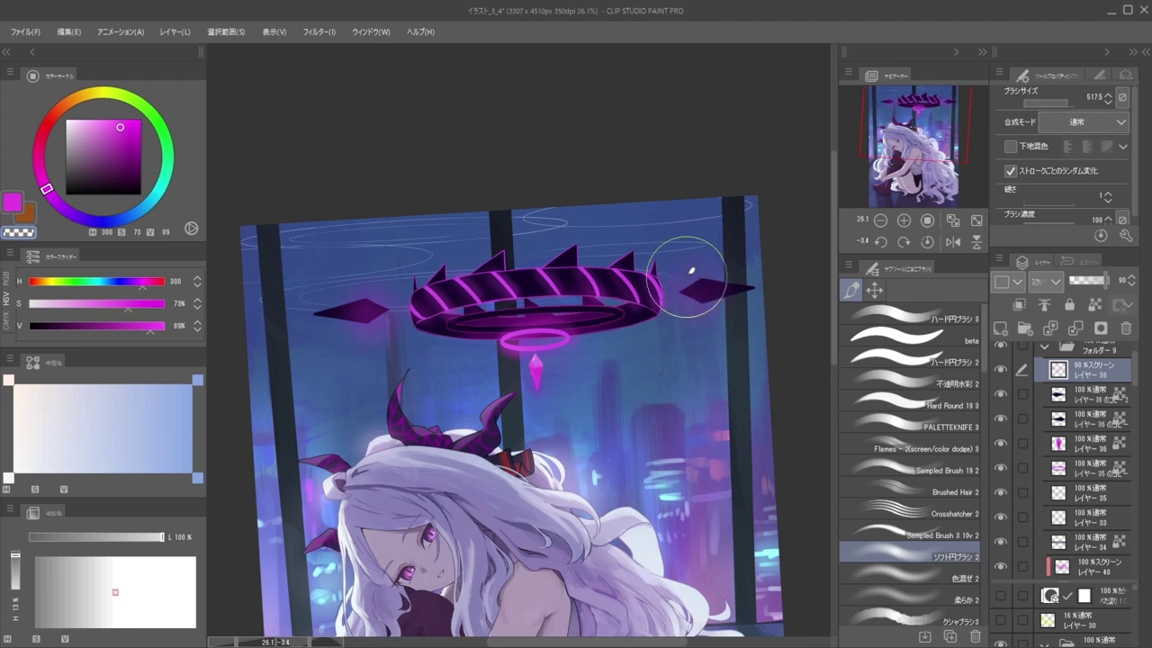
scroll(689, 261, "down", 2)
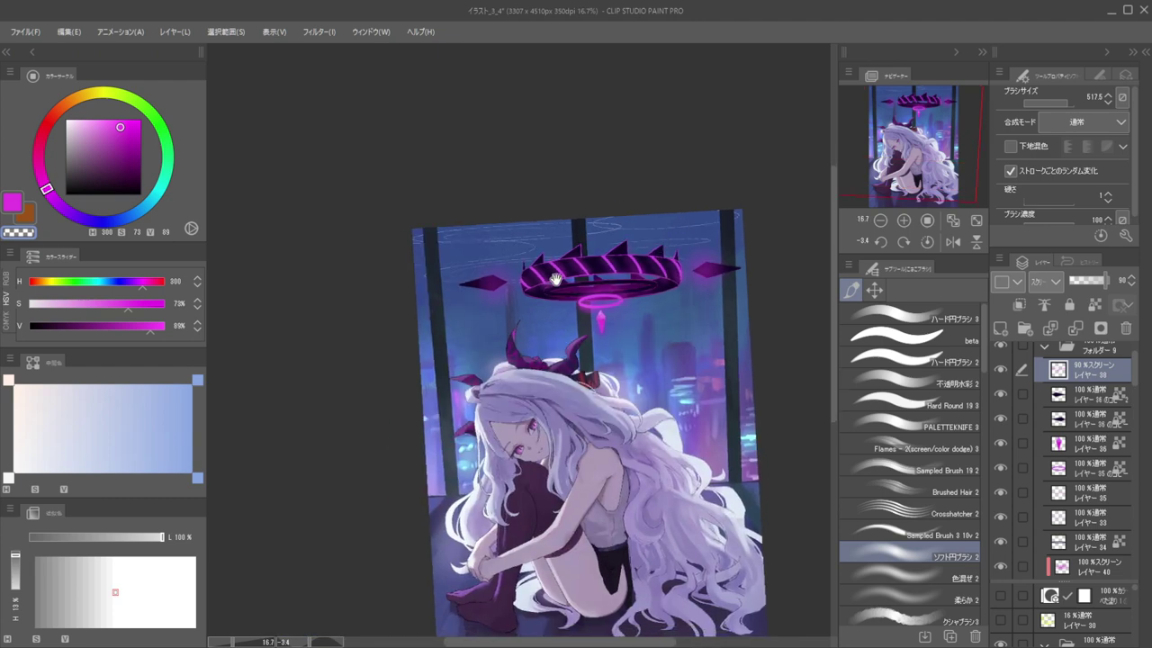
Group layer 36 and the layer below into a folder, and add a new empty layer above it
left_click(1088, 396)
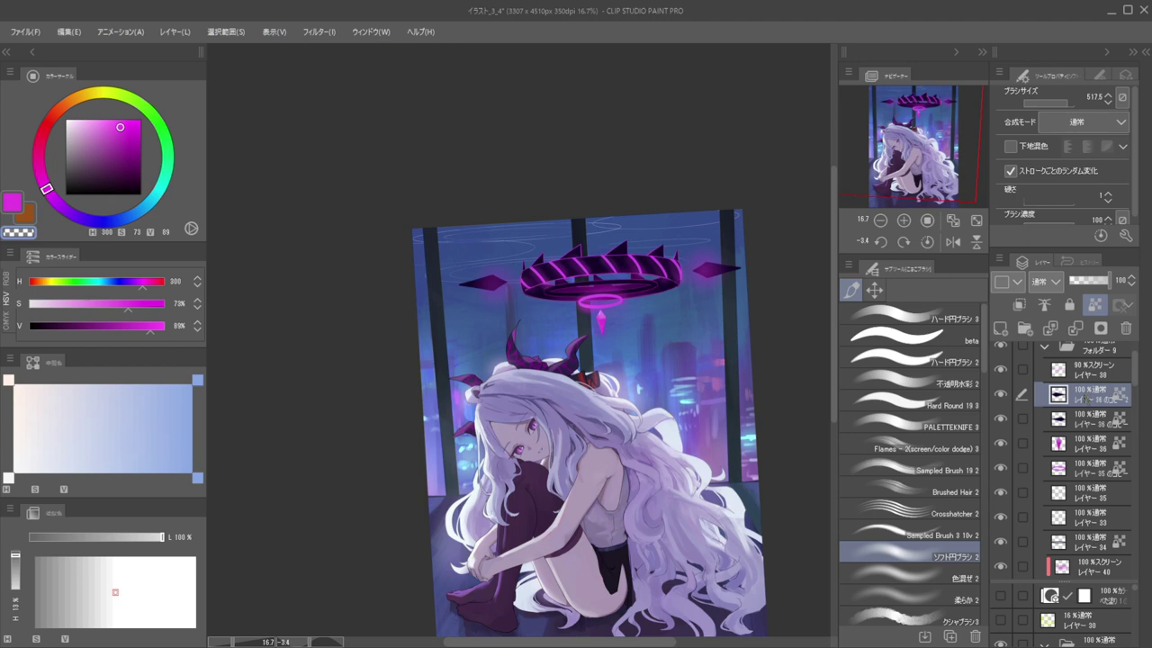
left_click(1086, 419, "shift")
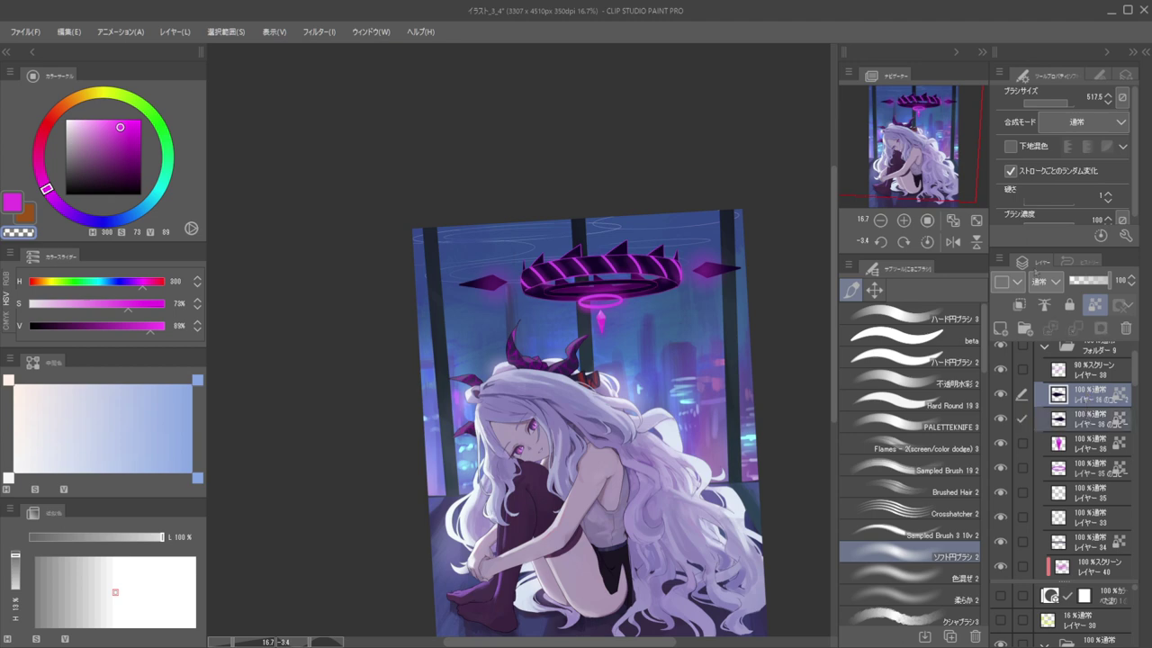
key("ctrl+g")
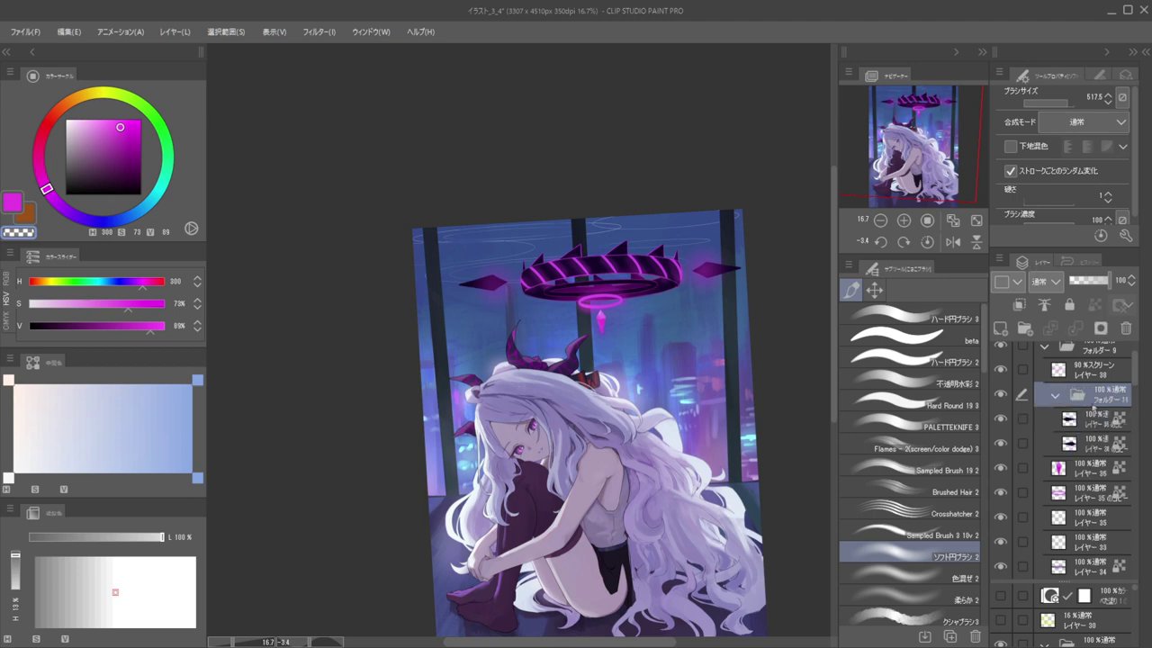
left_click(1016, 307)
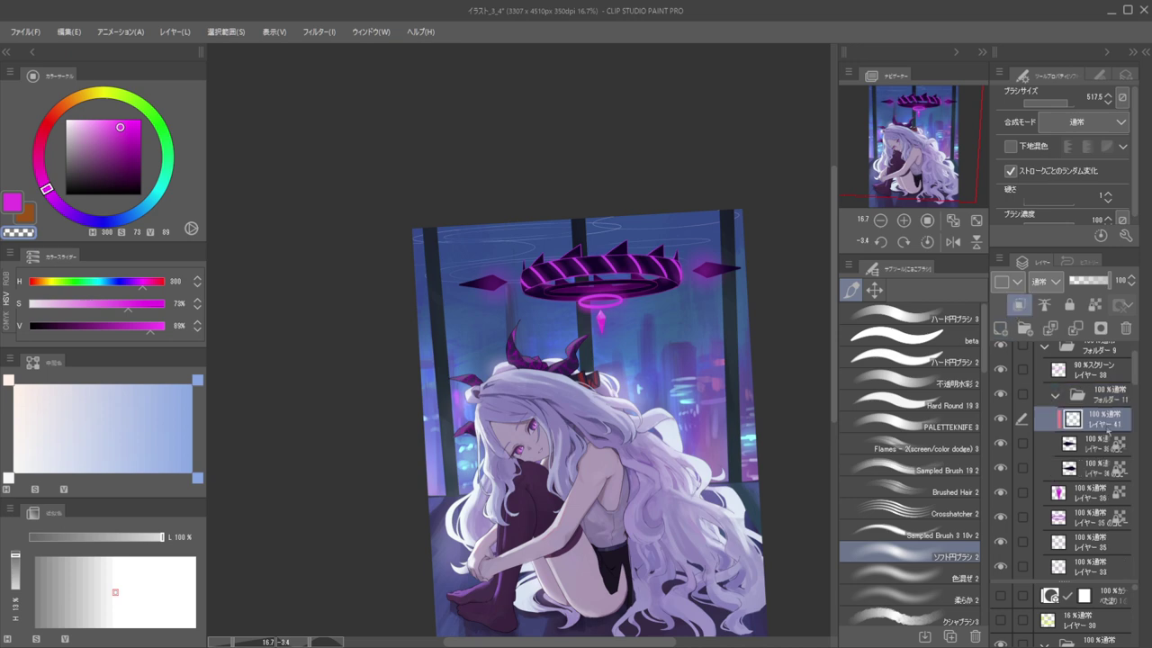
left_click_drag(1101, 385, 1103, 385)
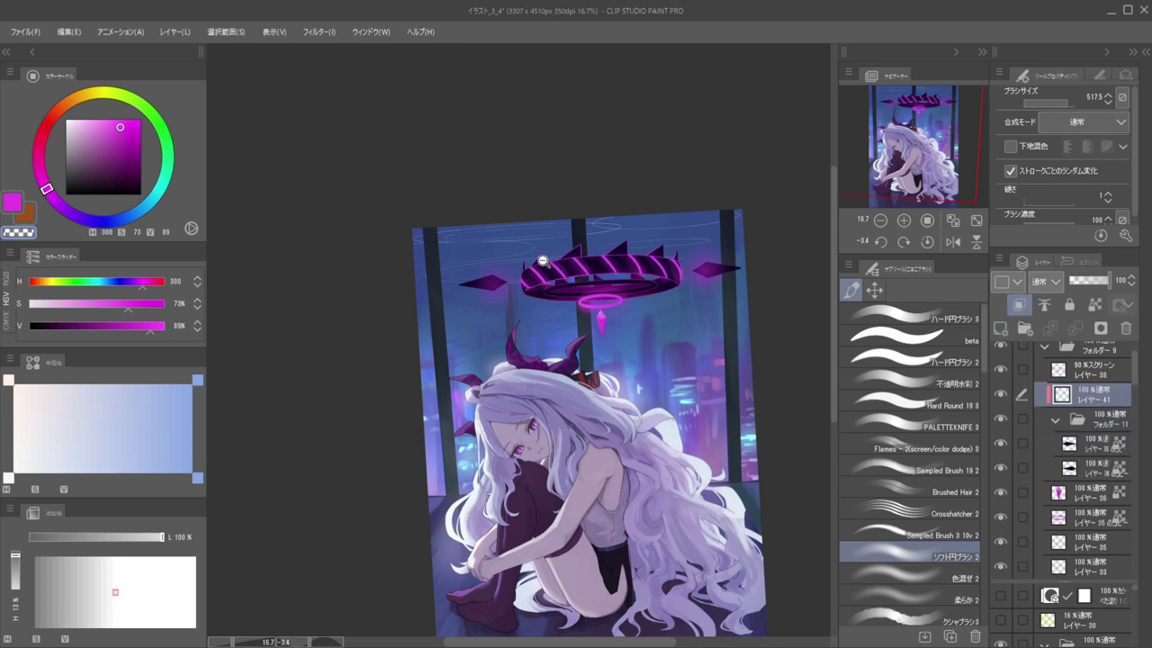
scroll(489, 244, "up", 3)
Sample and mute the halo's purple, then draw glowing lines at the diamond's tip and edge
left_click(628, 253, "alt")
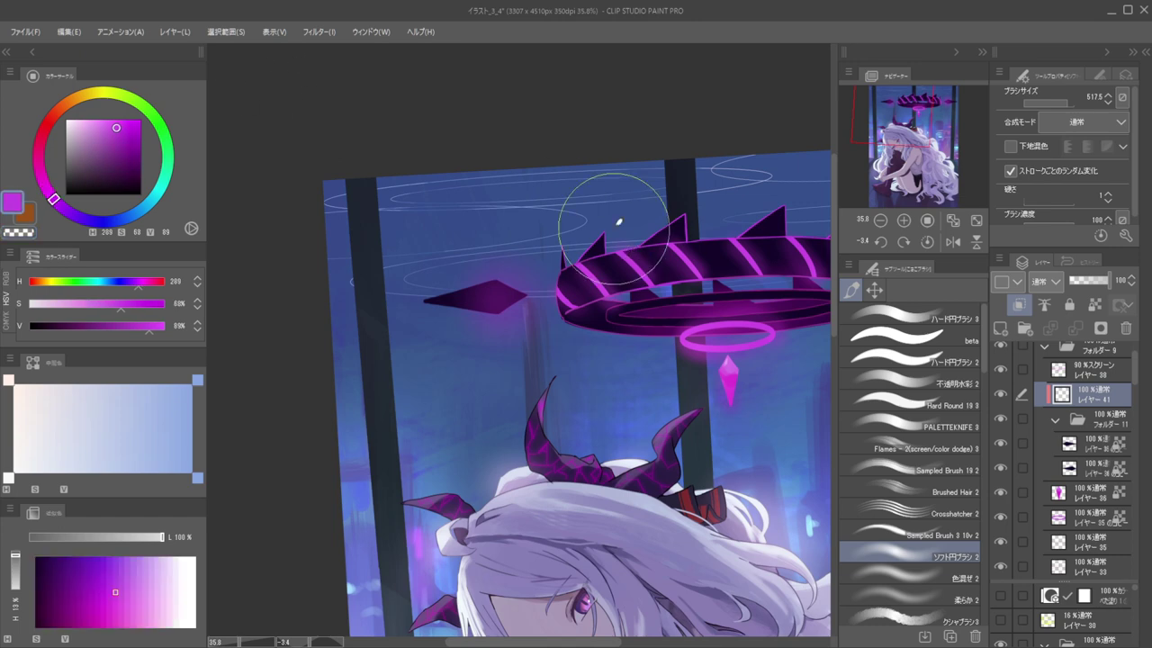
left_click(113, 130)
left_click(899, 335)
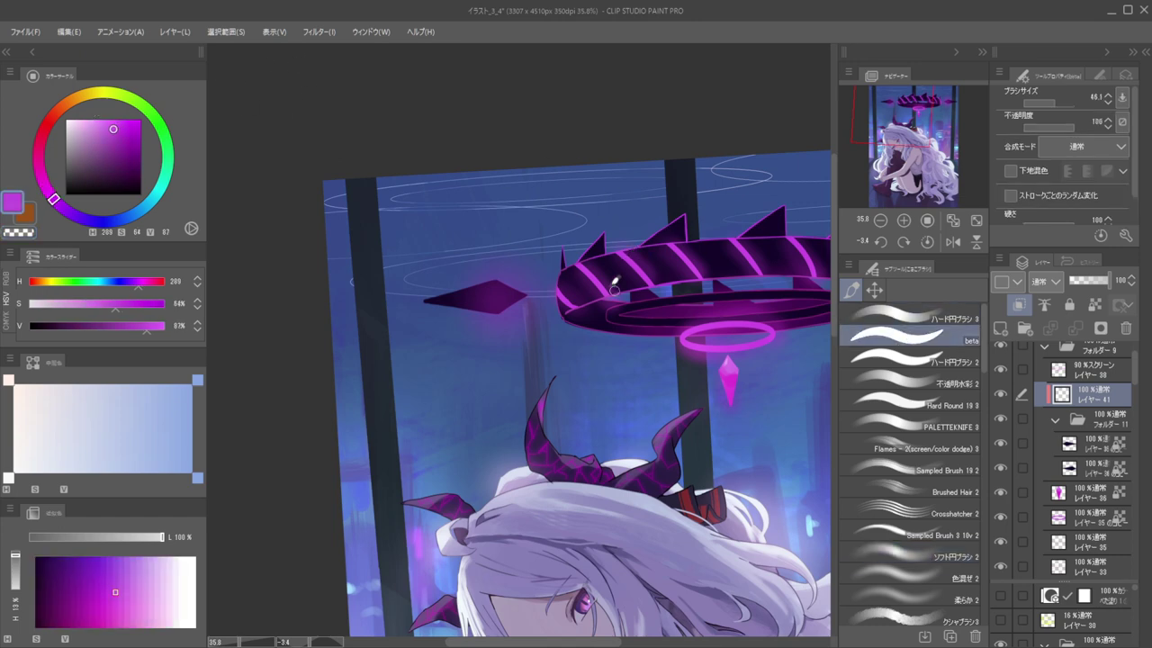
scroll(457, 242, "up", 4)
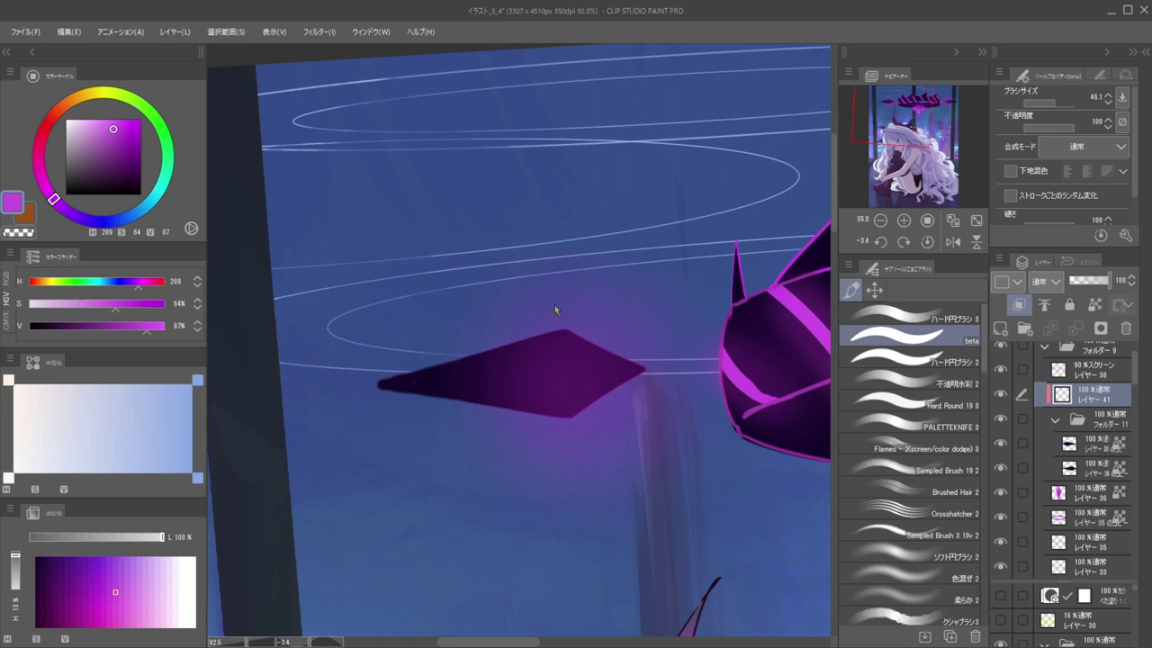
left_click_drag(570, 321, 567, 321)
mouse_move(637, 376)
left_mouse_down()
mouse_move(587, 346)
mouse_move(621, 364)
left_mouse_up()
Undo the unwanted edge strokes and darken the purple into a deeper, more saturated shade
key("ctrl+z")
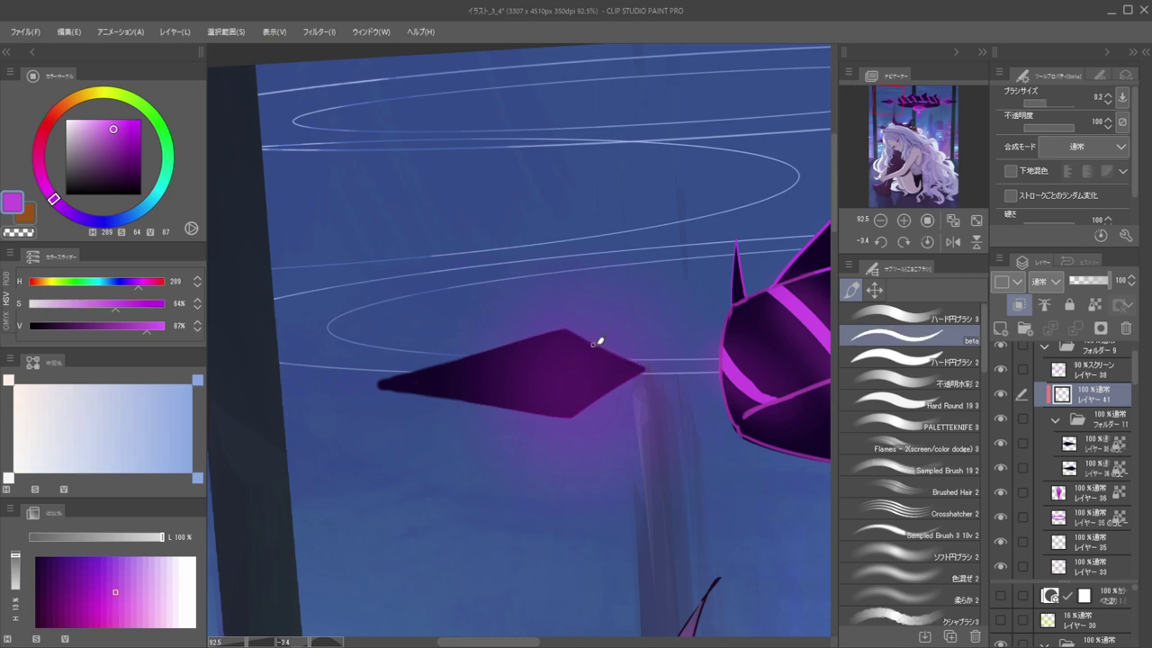
left_click(112, 138)
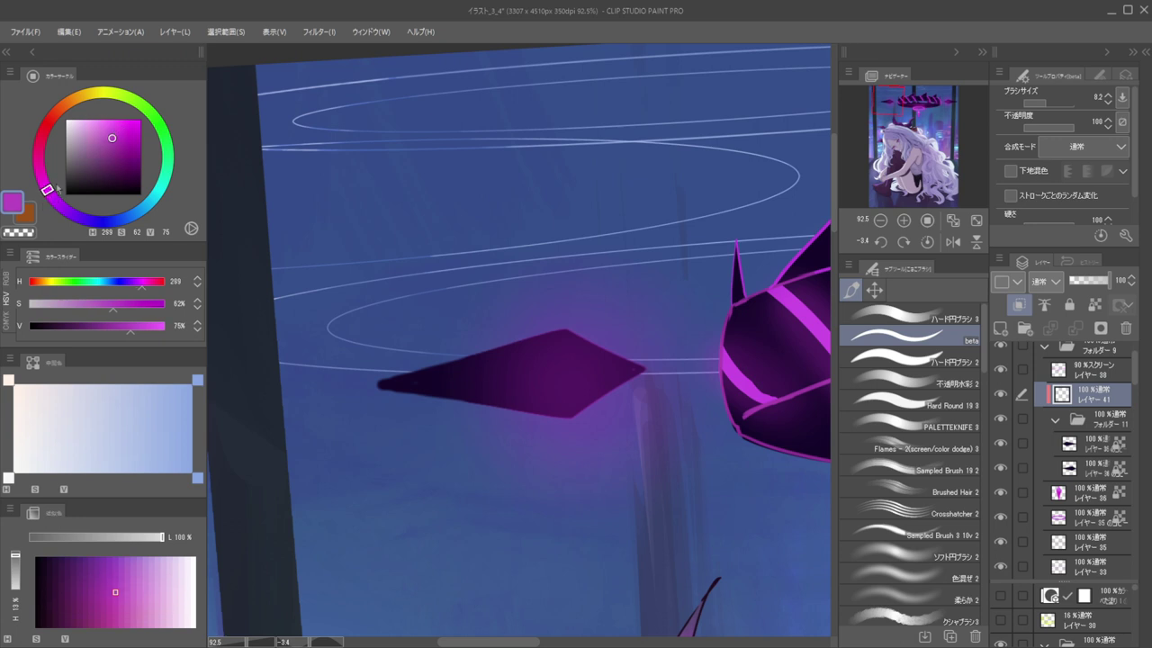
left_click_drag(567, 330, 598, 359)
key("ctrl+z")
left_click(116, 145)
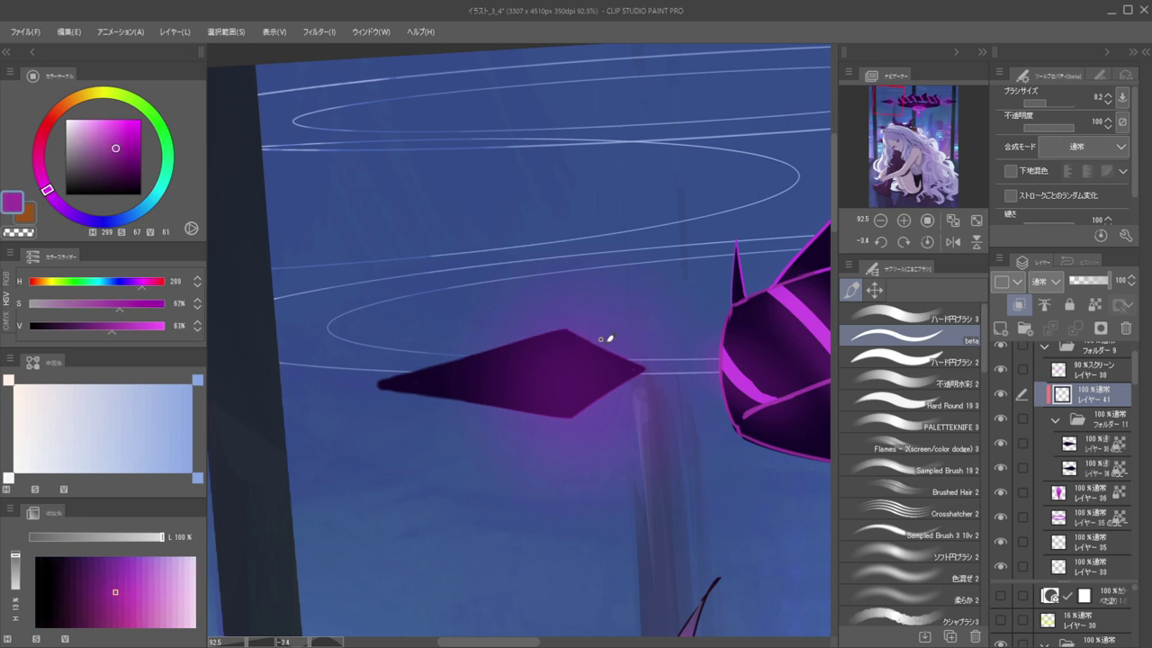
left_click(851, 368)
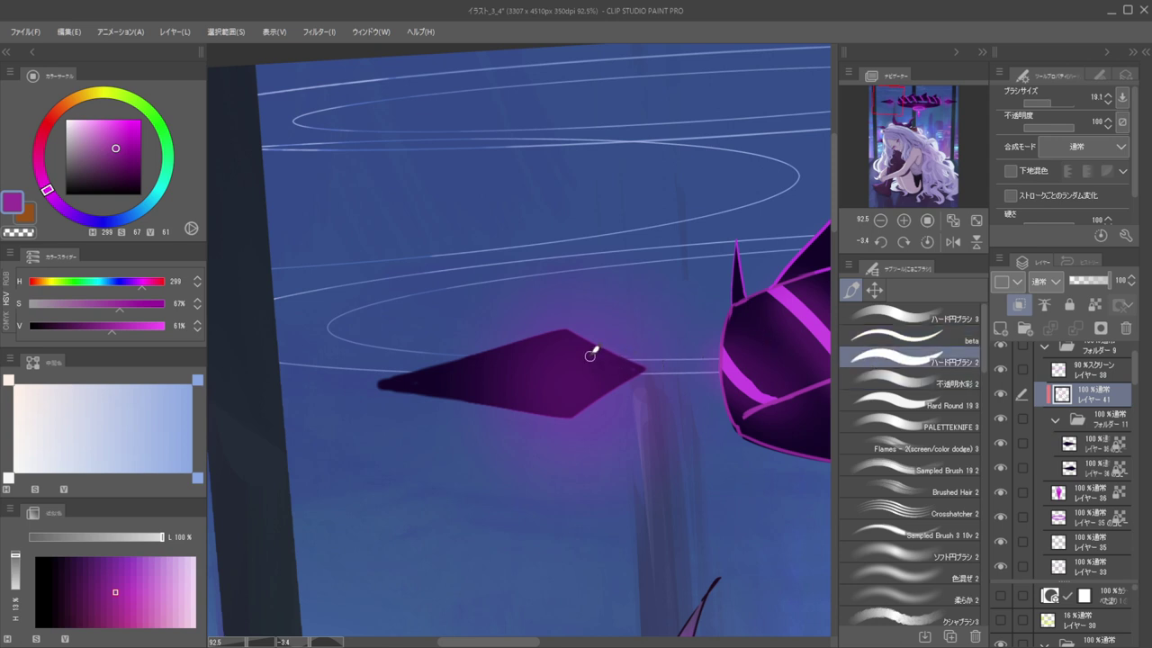
Draw thin magenta crack lines inside the left diamond, erasing mistakes with the transparent colour
key("bracketleft")
mouse_move(567, 327)
left_mouse_down()
mouse_move(616, 373)
mouse_move(576, 394)
mouse_move(588, 390)
mouse_move(573, 409)
mouse_move(529, 382)
left_mouse_up()
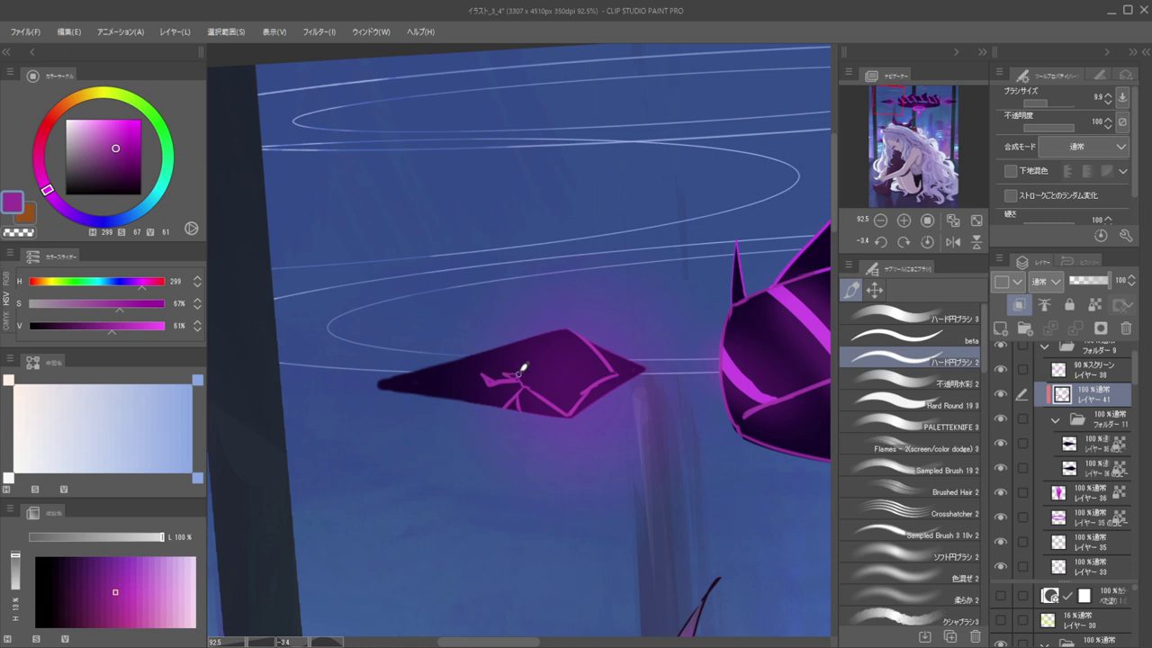
key("ctrl+z")
left_click_drag(522, 371, 572, 356)
scroll(548, 279, "down", 7)
scroll(548, 290, "up", 5)
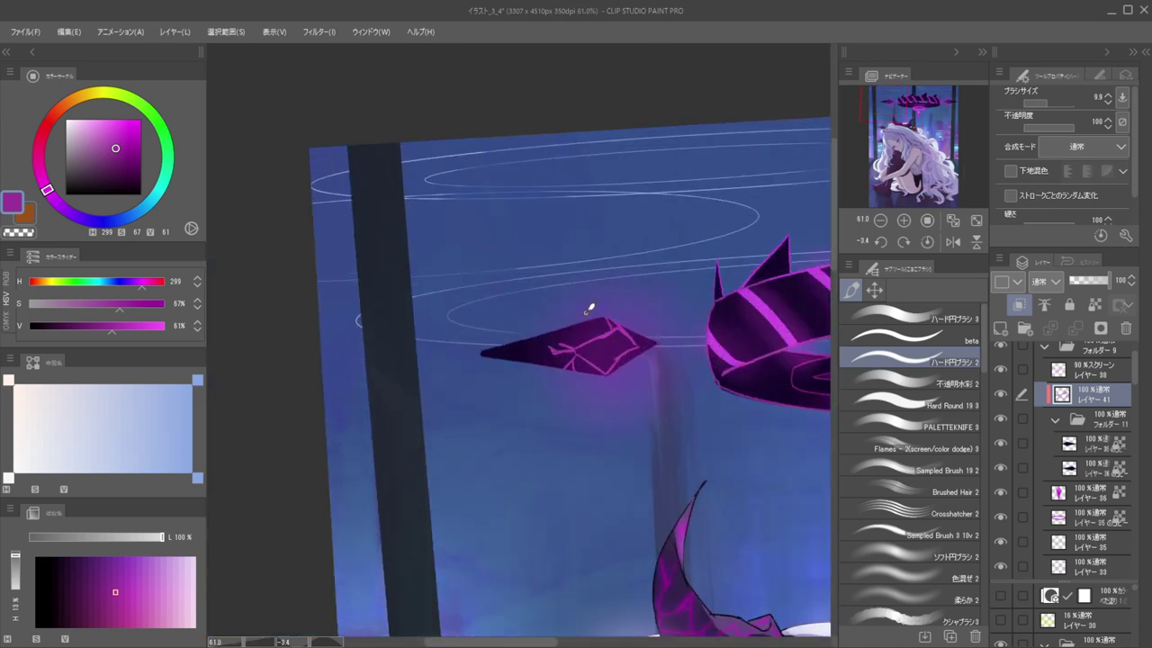
scroll(553, 321, "down", 5)
scroll(663, 324, "up", 4)
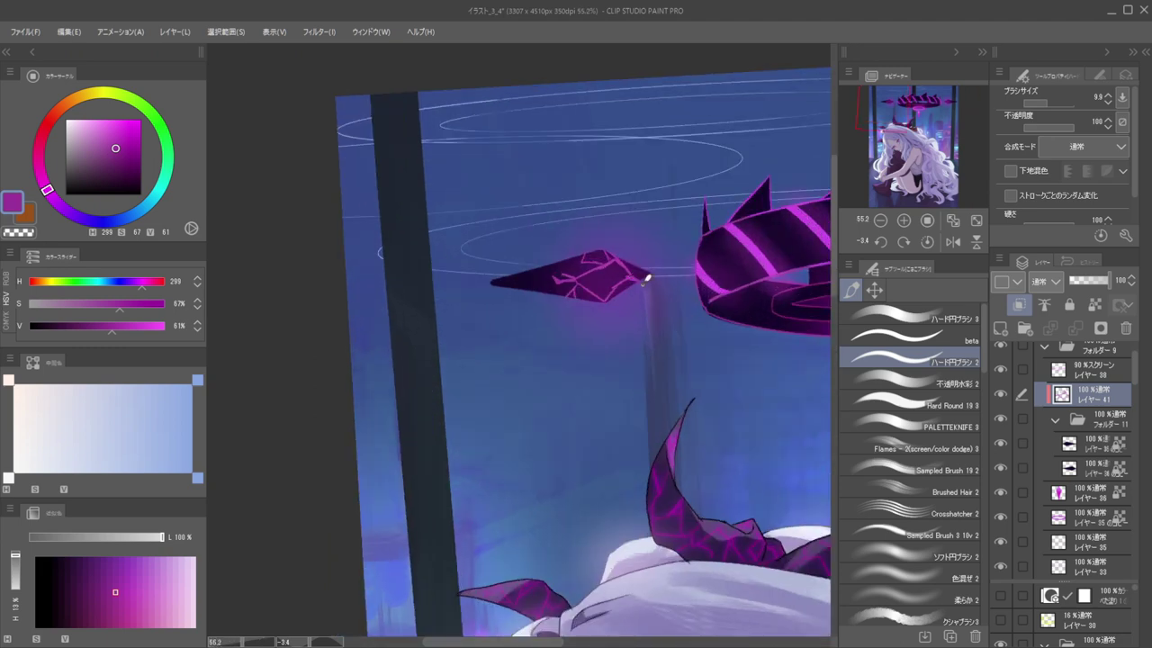
key("c")
key("c")
key("c")
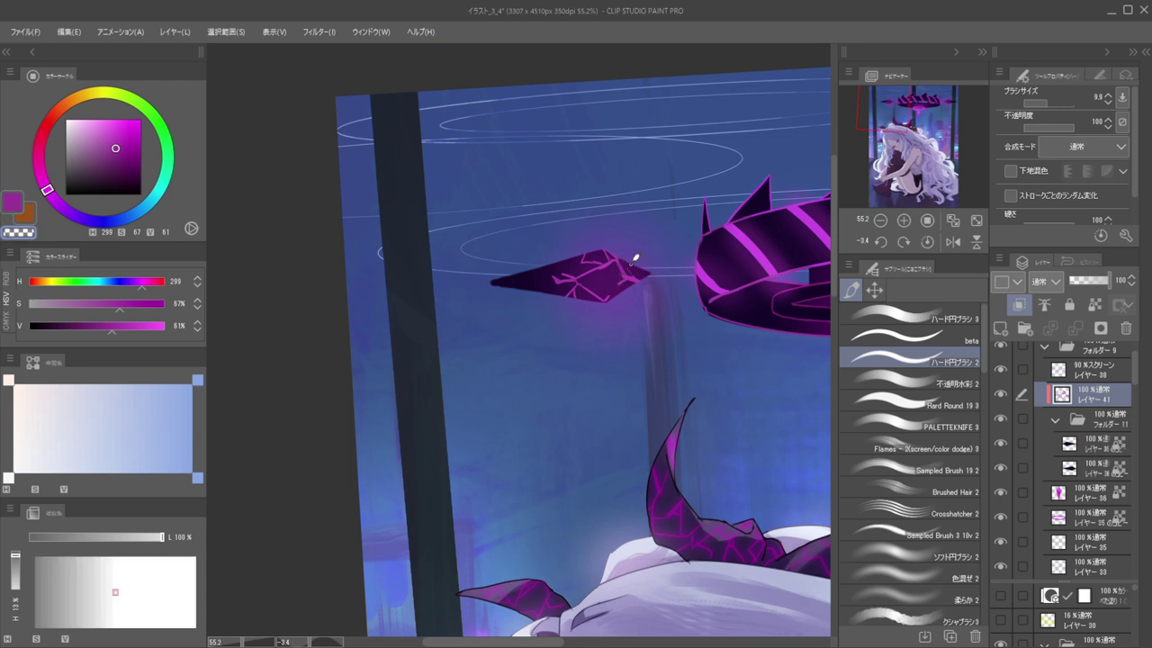
key("c")
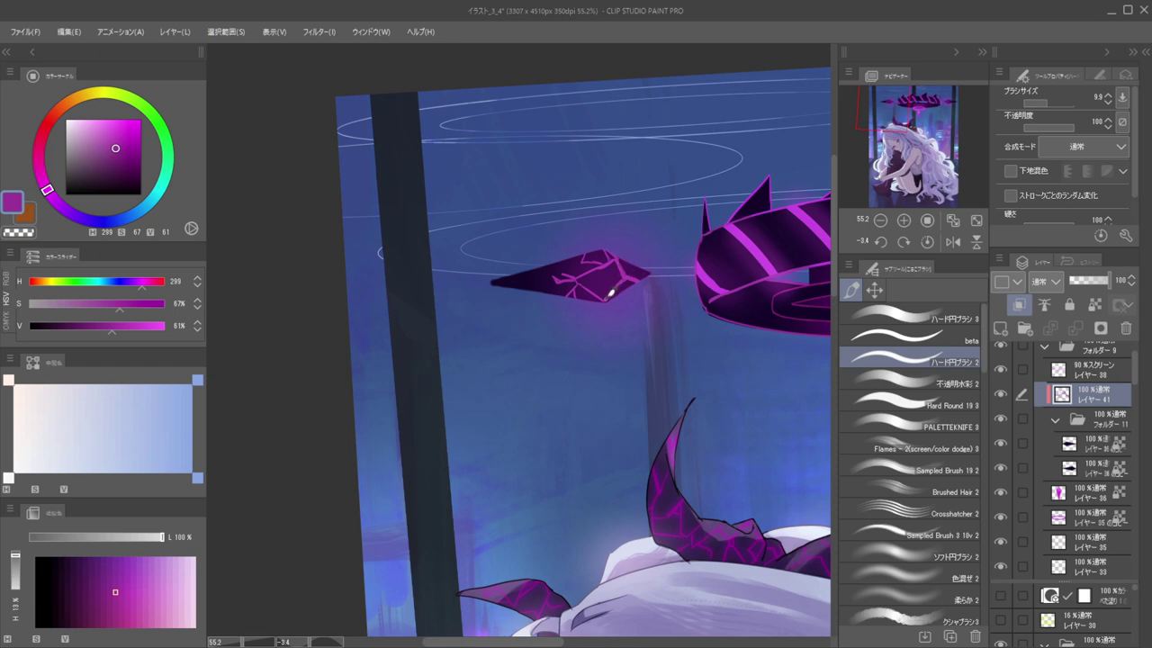
scroll(529, 216, "down", 5)
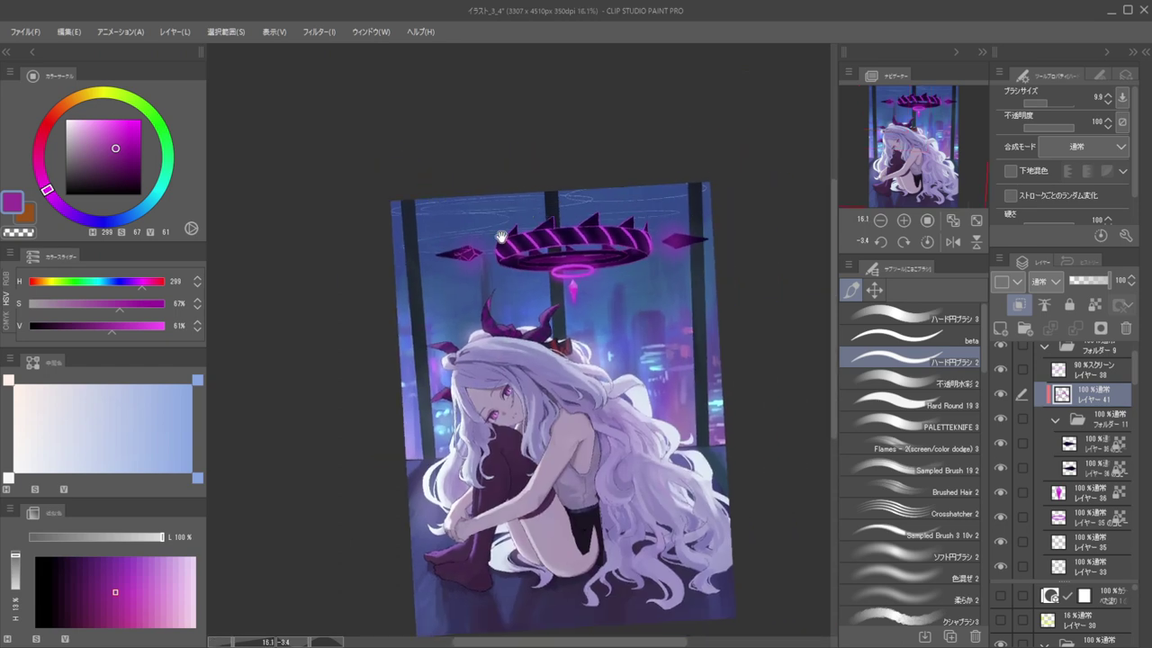
scroll(664, 245, "up", 5)
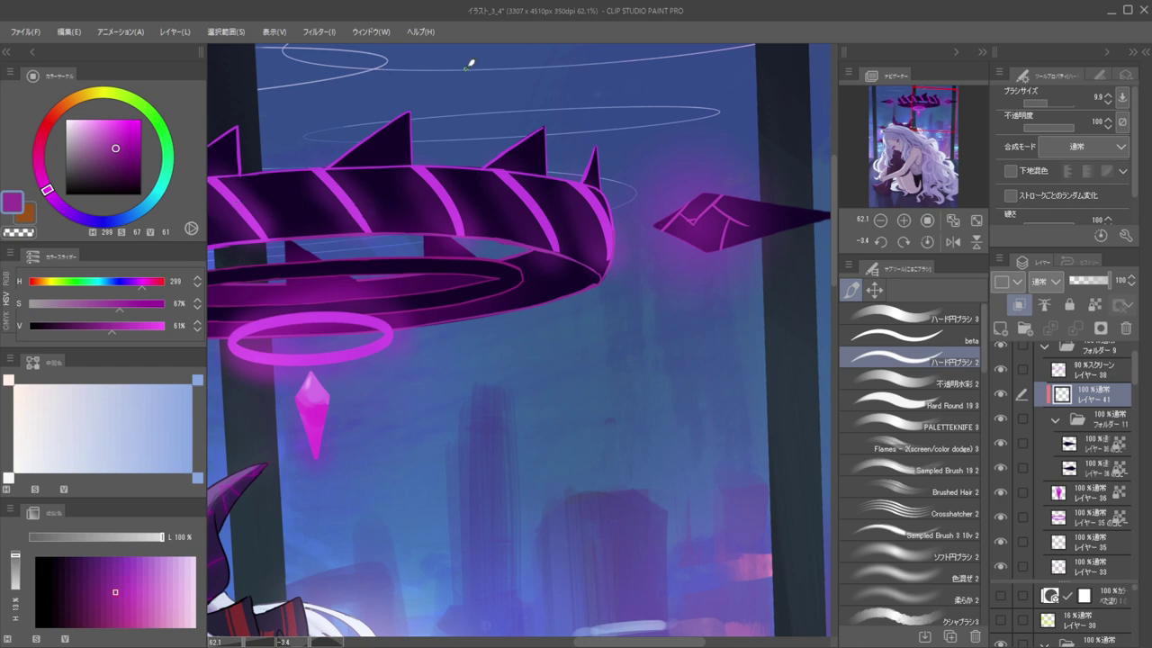
scroll(698, 218, "up", 3)
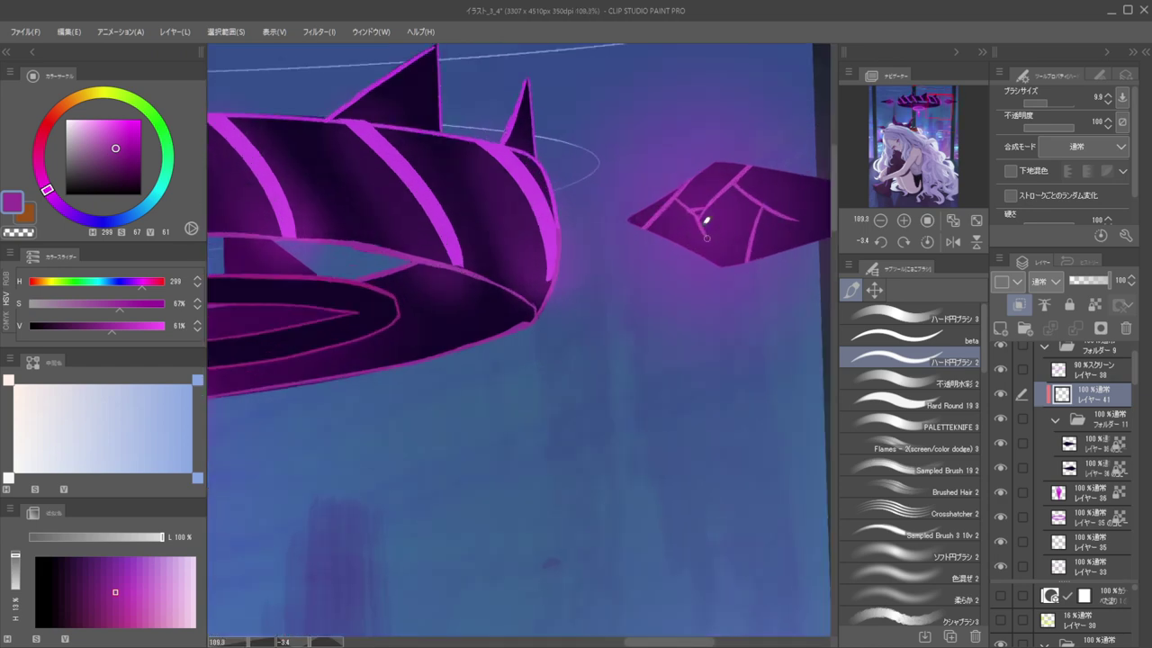
Draw magenta cracks in the right diamond, erasing along its upper-left edge and adding a tip line
left_click_drag(723, 226, 745, 247)
key("c")
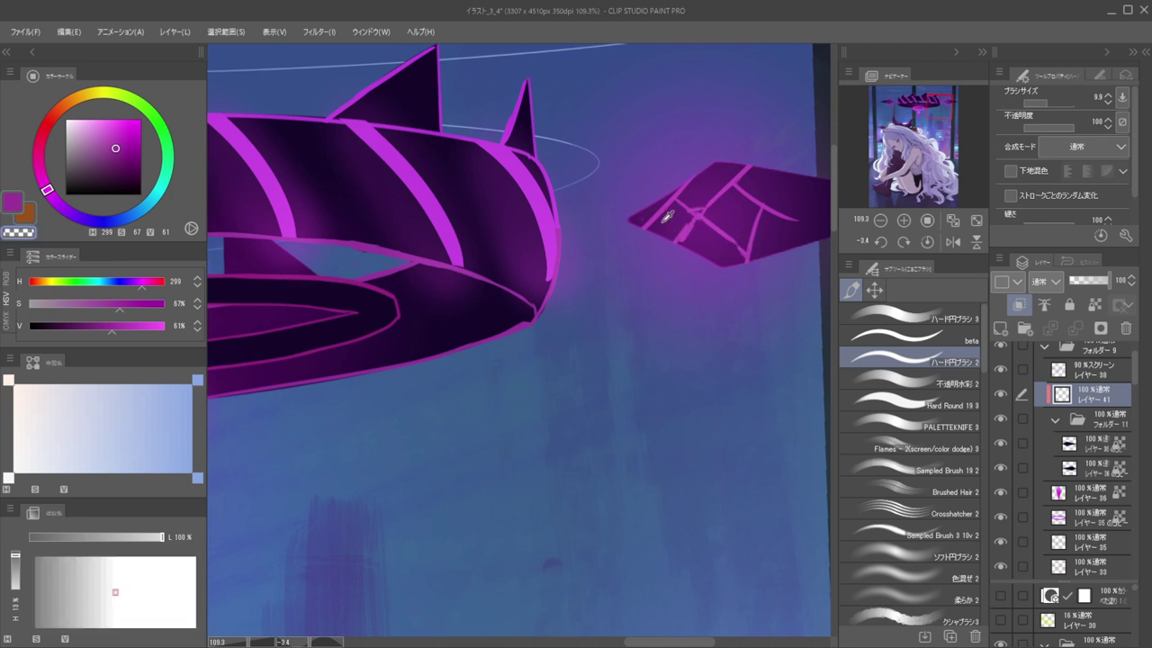
left_click_drag(630, 236, 655, 228)
key("c")
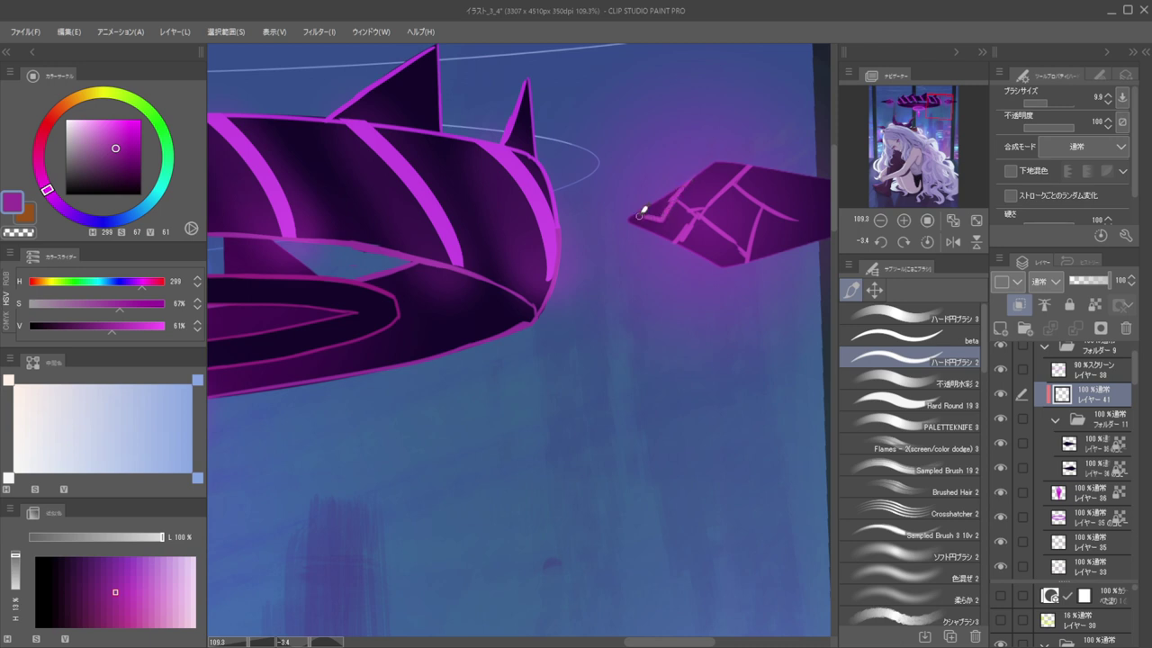
left_click_drag(636, 212, 671, 218)
key("c")
key("c")
scroll(627, 195, "down", 10)
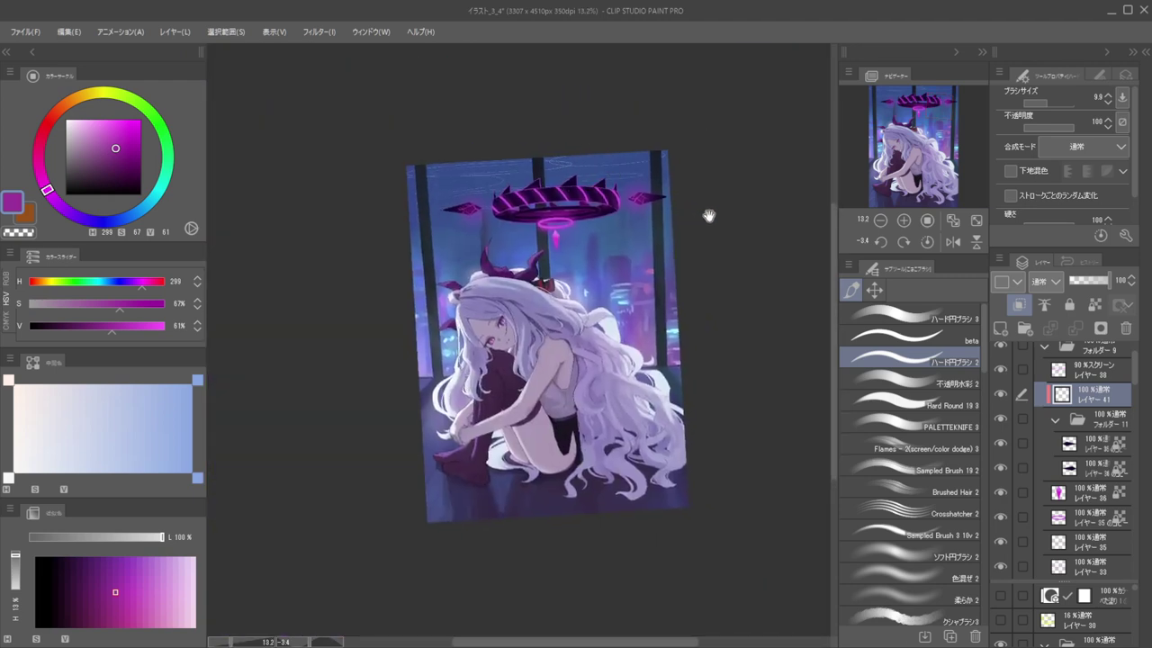
Select the window backdrop's layer and sample its purple, adjusting it to a dark blue-purple
scroll(635, 182, "up", 5)
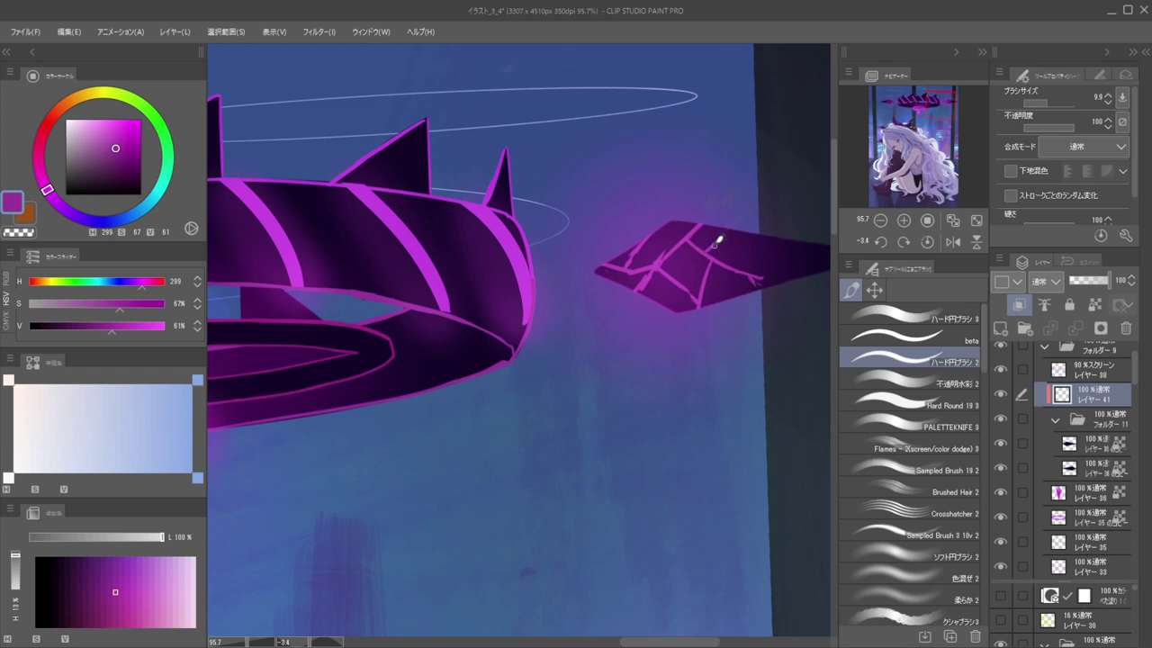
scroll(733, 216, "down", 10)
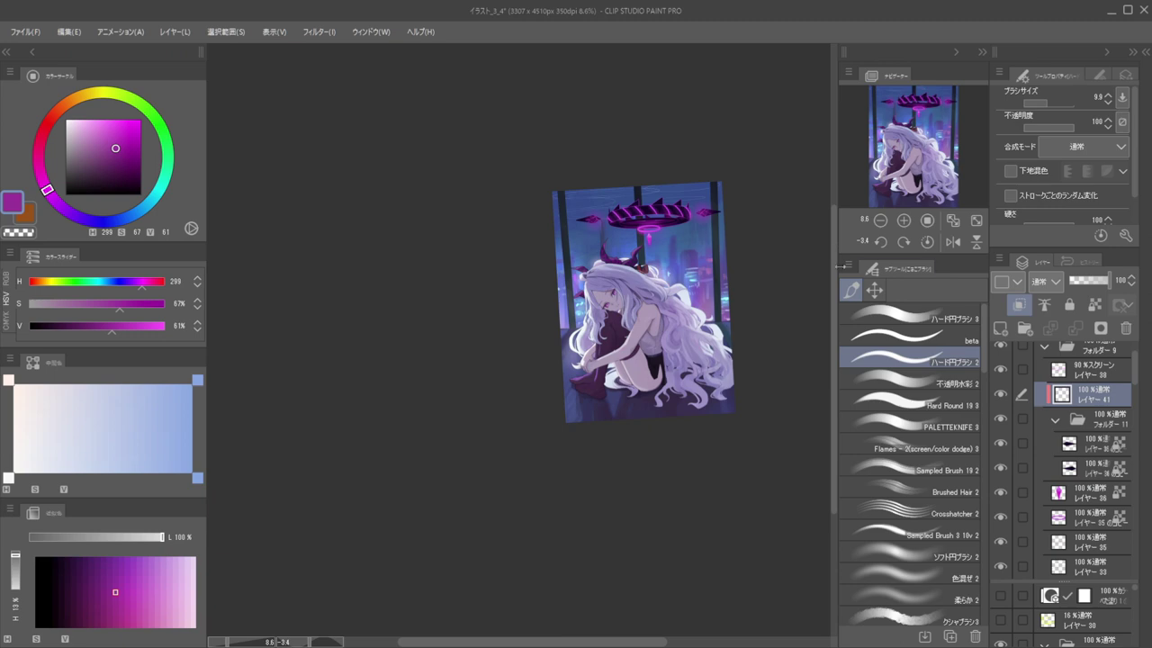
scroll(633, 215, "up", 8)
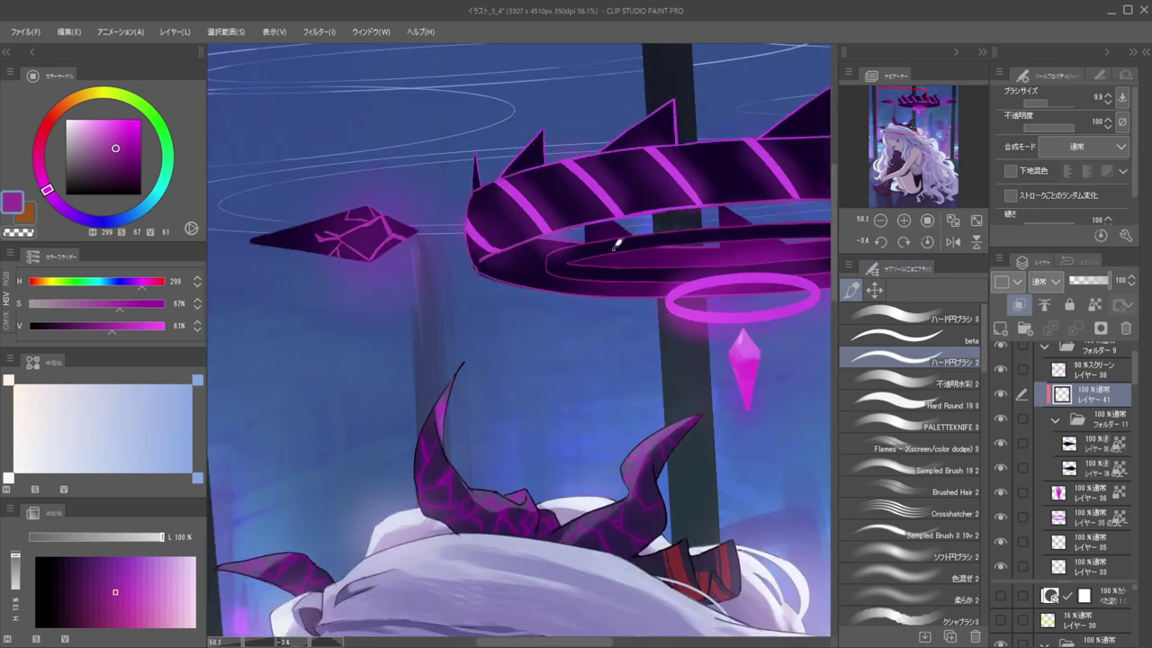
left_click(523, 270, "ctrl+shift")
left_click(537, 260, "alt")
left_click(84, 222)
left_click_drag(125, 176, 123, 179)
mouse_move(623, 178)
left_mouse_down()
mouse_move(557, 196)
mouse_move(602, 216)
left_mouse_up()
Choose the large Sampled Brush 19 2 and size it to a moderate width
key("slash")
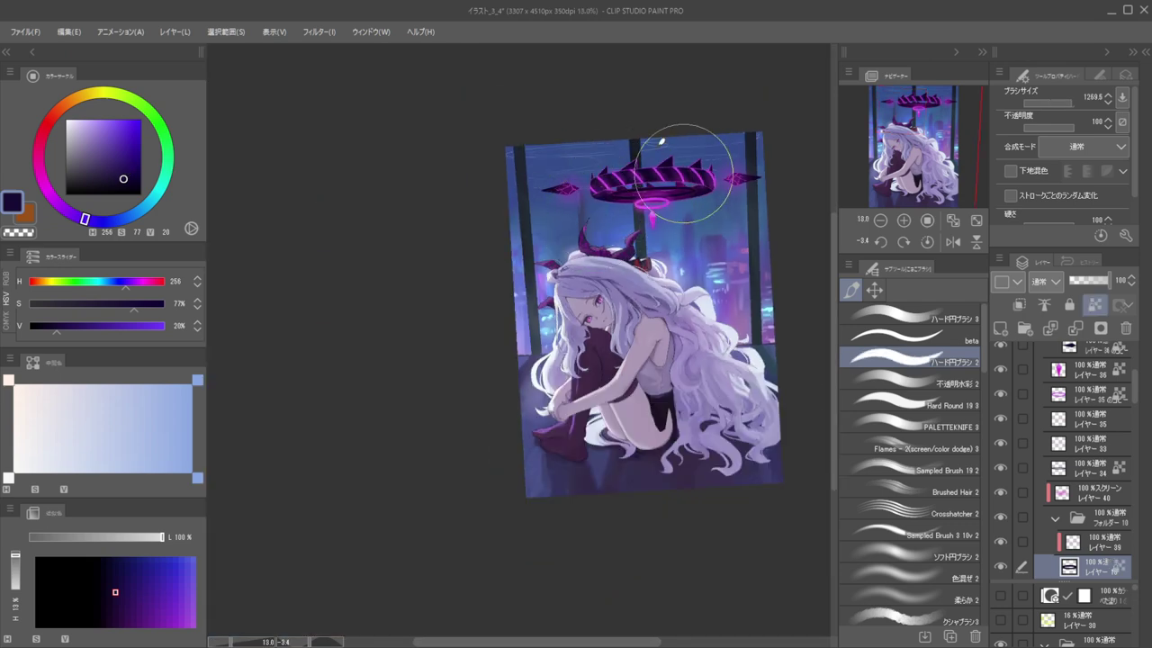
left_click(918, 470)
left_click_drag(640, 197, 668, 203)
left_click_drag(645, 163, 697, 158)
key("bracketleft")
key("bracketleft")
key("bracketleft")
key("bracketleft")
scroll(1107, 407, "up", 2)
scroll(1106, 405, "up", 3)
Switch glow layer 38 from Screen to Glow Dodge blending at 100% opacity
left_click(1090, 421)
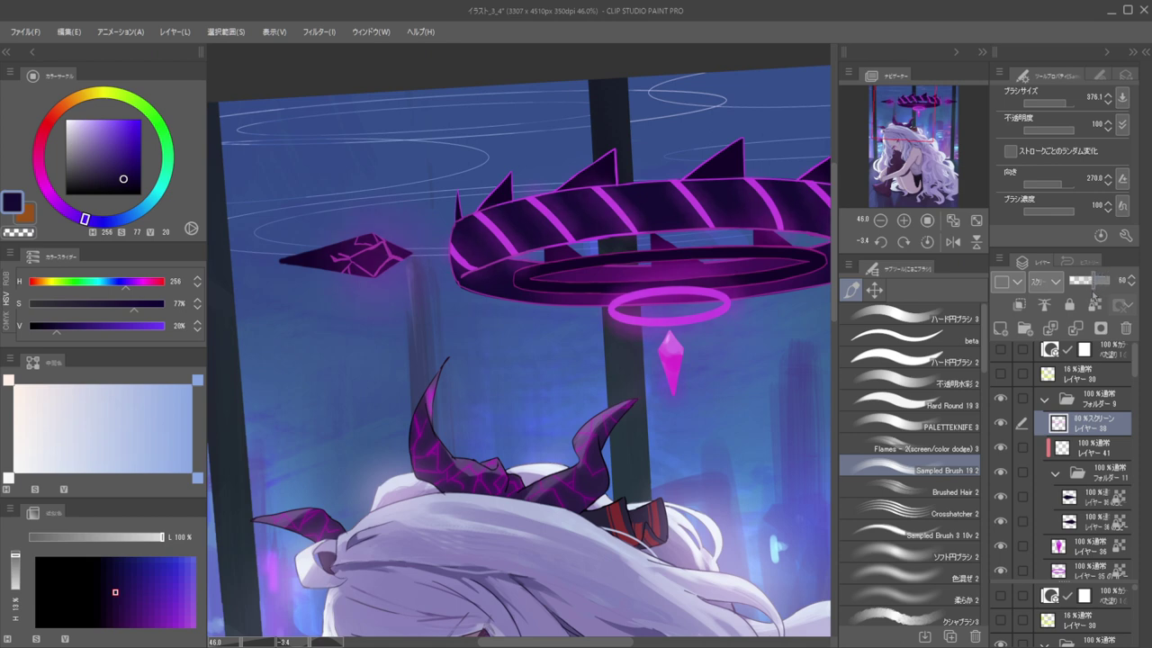
scroll(658, 263, "down", 3)
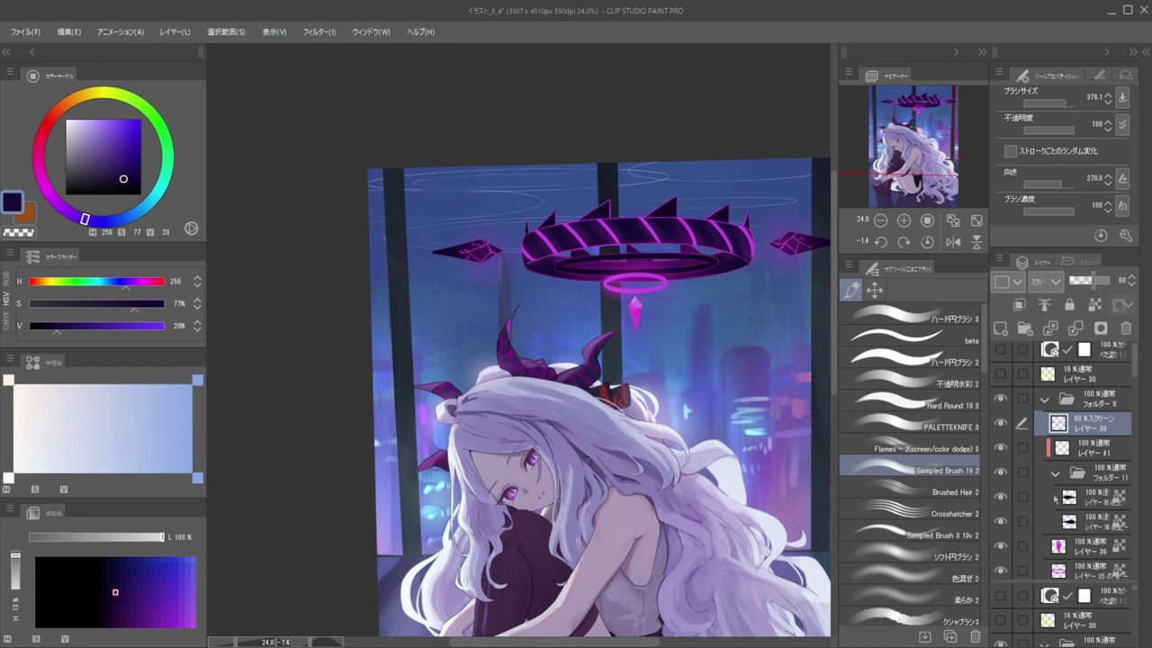
left_click(1051, 453)
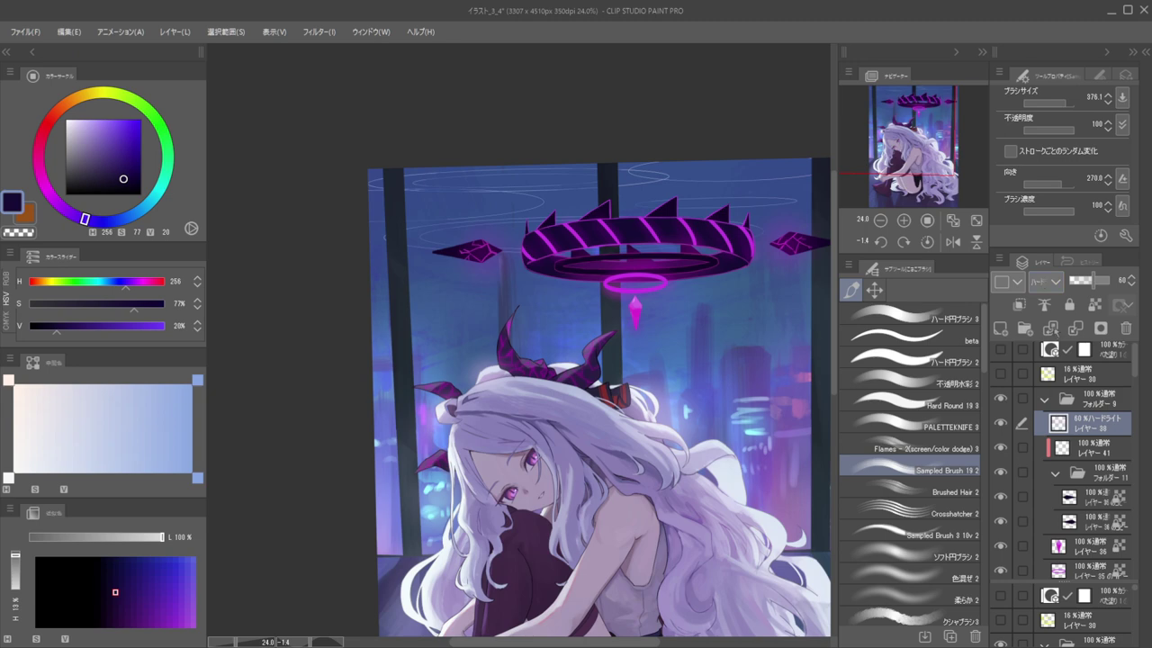
left_click(1052, 338)
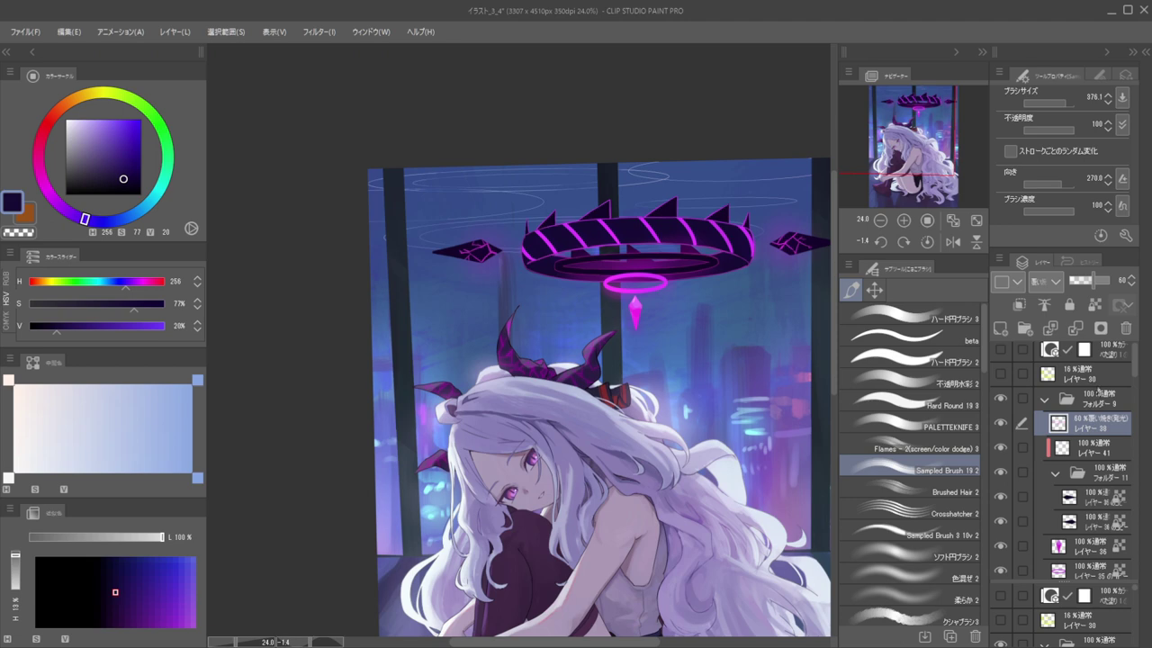
left_click(1112, 284)
scroll(683, 249, "down", 3)
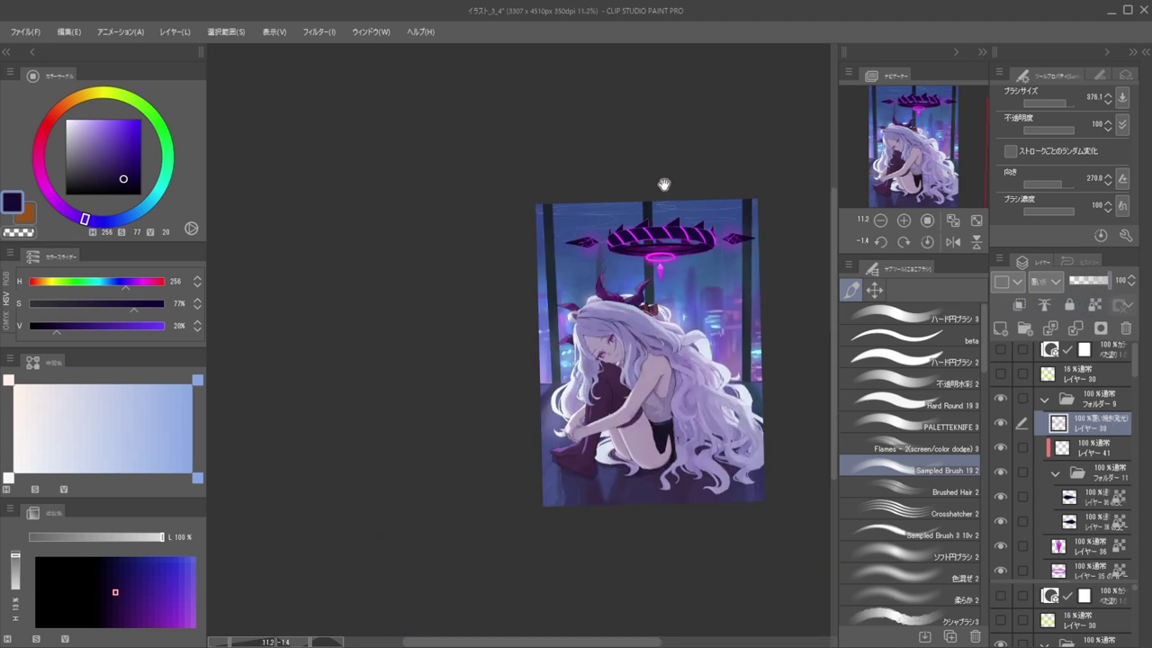
mouse_move(752, 190)
left_mouse_down()
mouse_move(784, 180)
mouse_move(754, 185)
left_mouse_up()
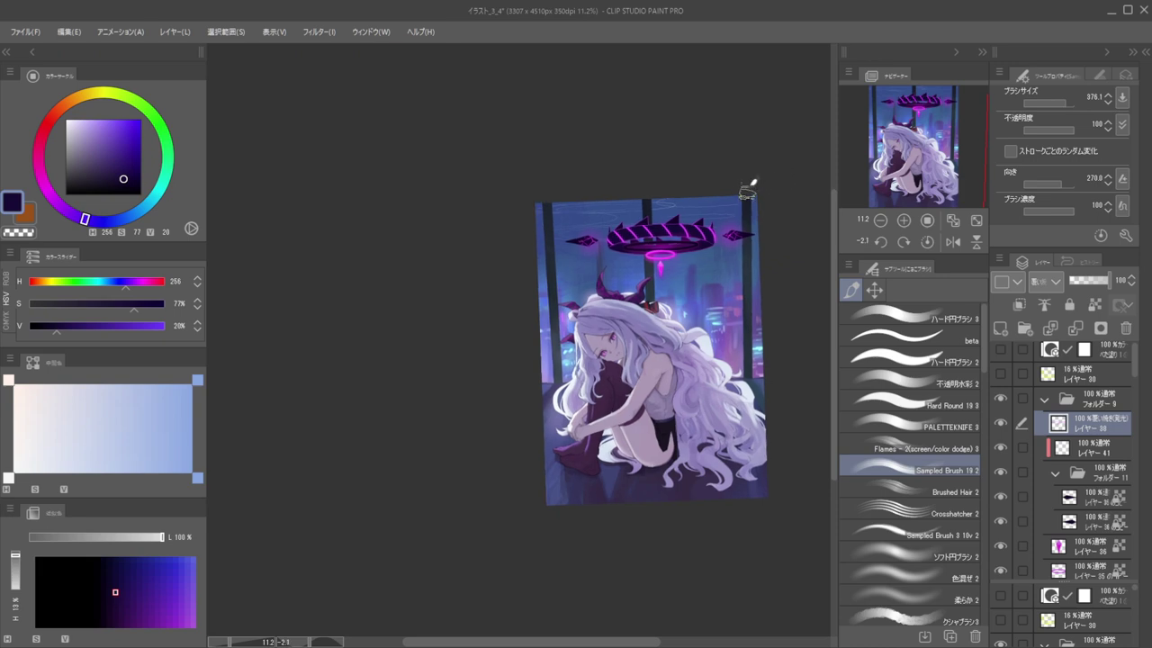
scroll(719, 221, "up", 6)
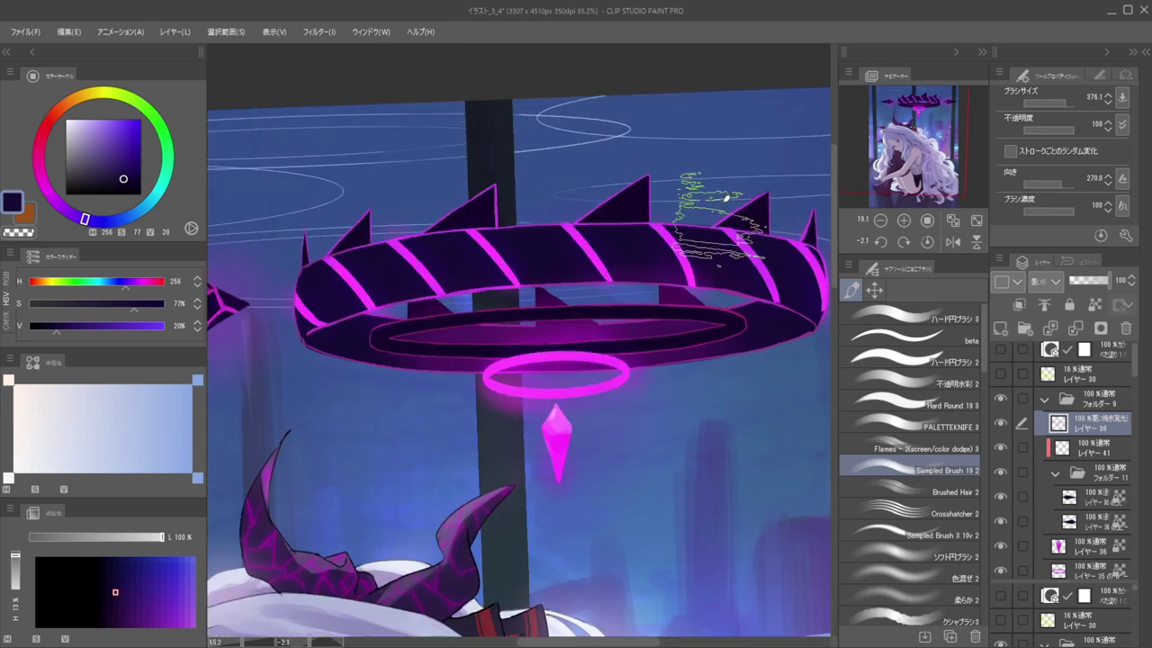
Sample the halo stripe's magenta and airbrush soft pinkish glow over the halo's stripes and spikes
left_click(914, 339)
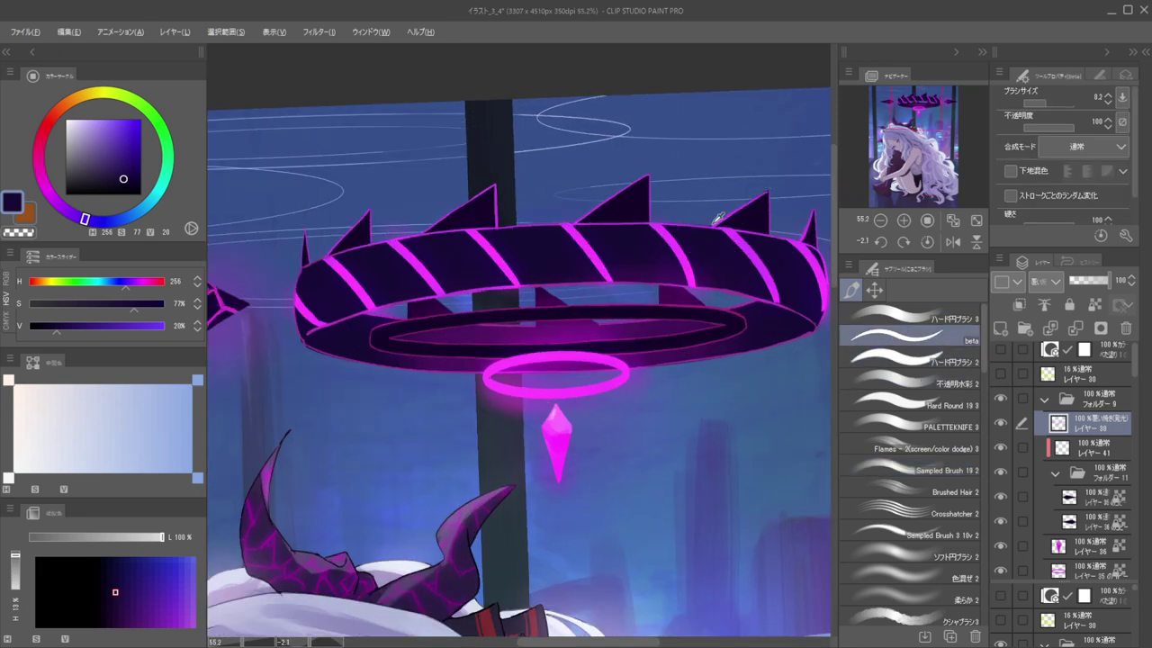
left_click(687, 245, "alt")
left_click_drag(673, 252, 711, 245)
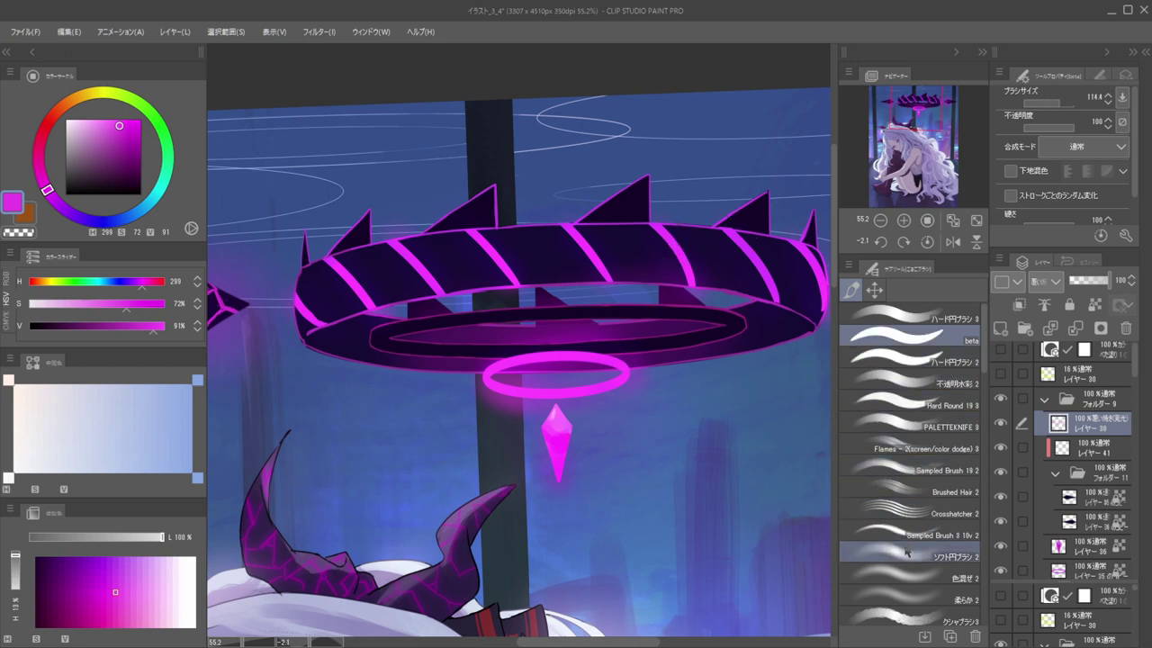
left_click(909, 599)
mouse_move(690, 252)
left_mouse_down()
mouse_move(643, 216)
mouse_move(637, 204)
mouse_move(668, 237)
mouse_move(651, 183)
left_mouse_up()
left_click_drag(653, 212, 630, 204)
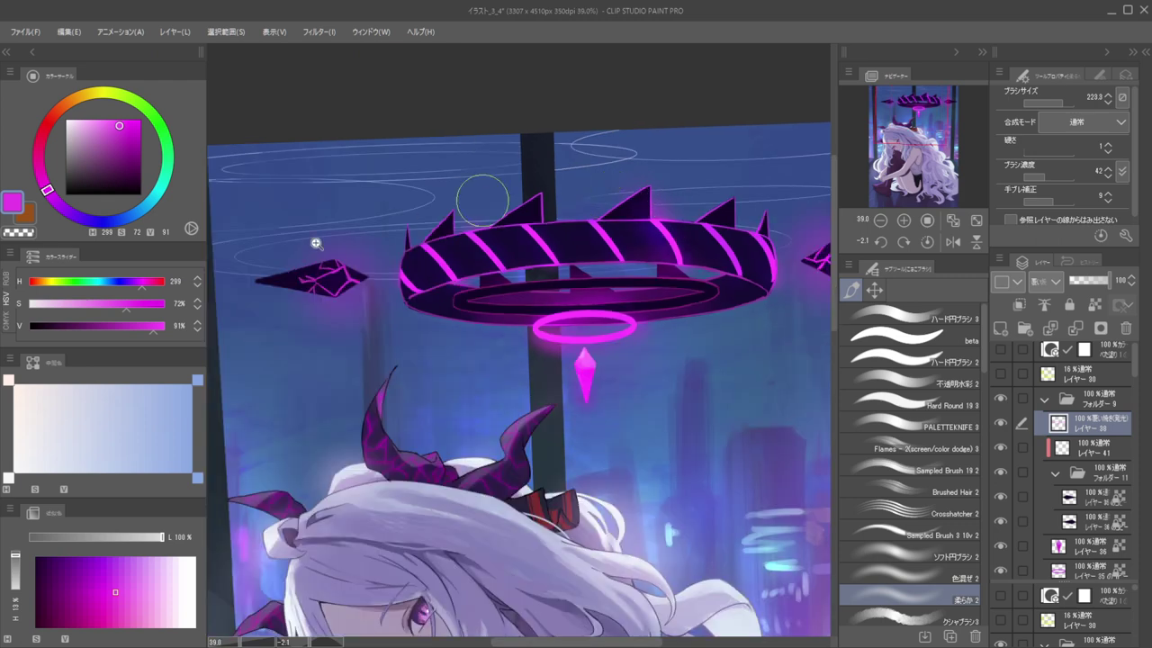
left_click_drag(46, 189, 40, 176)
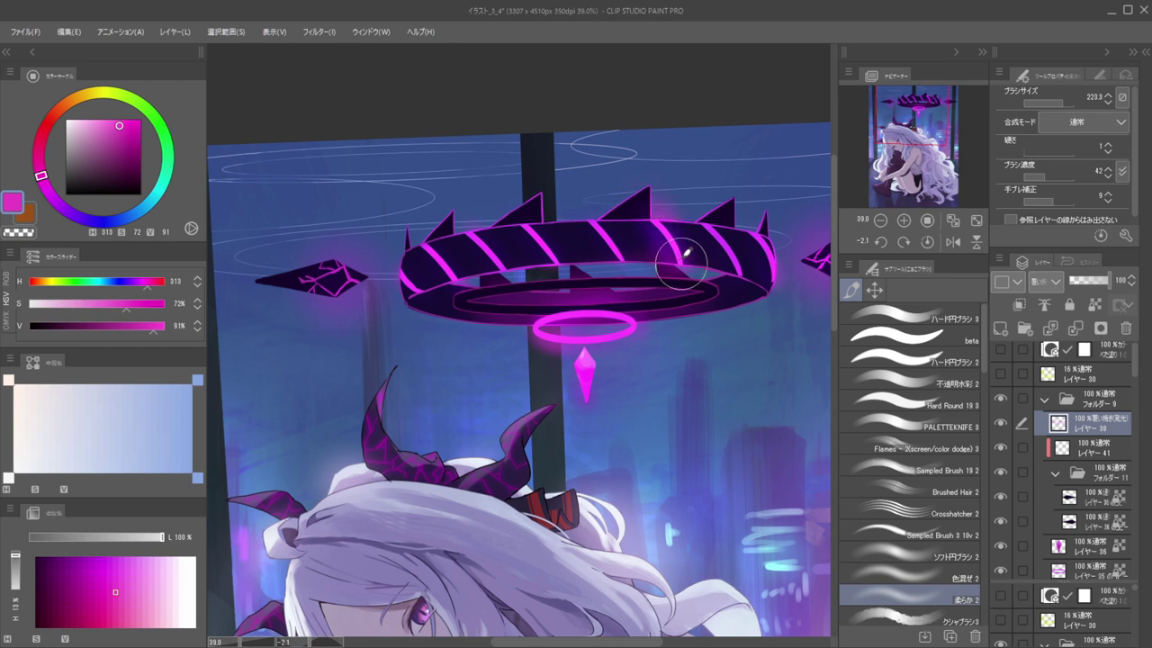
key("/")
left_click_drag(669, 230, 628, 230)
left_click_drag(659, 234, 604, 252)
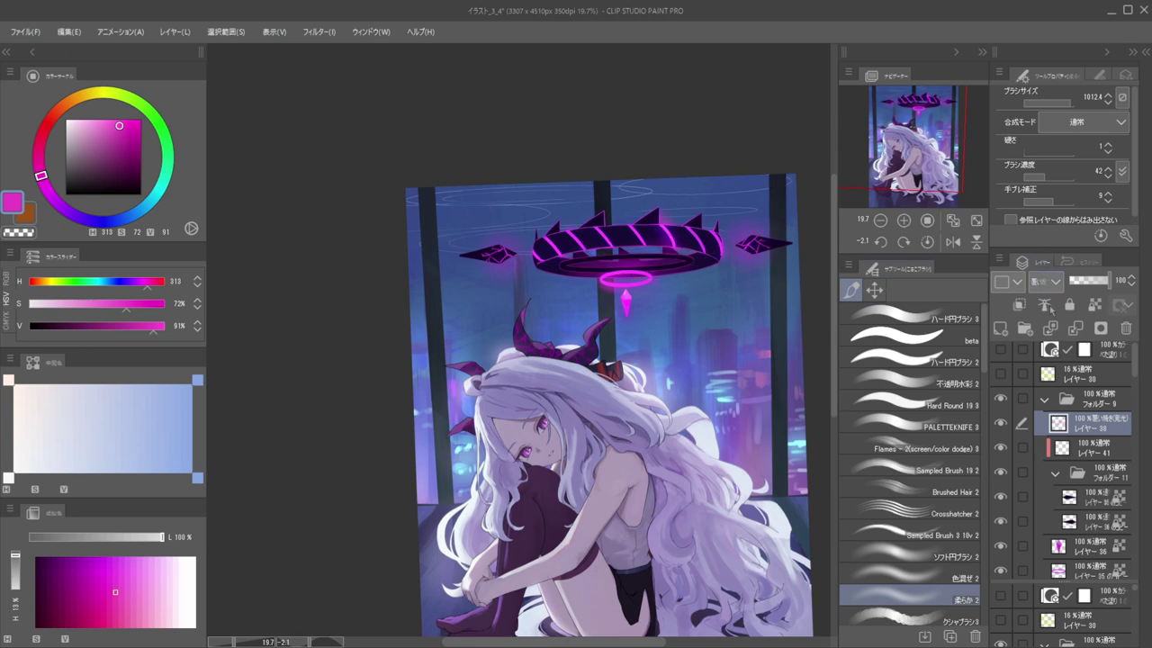
Set layer 38 to Screen at 72% opacity, then brush over the left part of the halo ring
left_click(1044, 314)
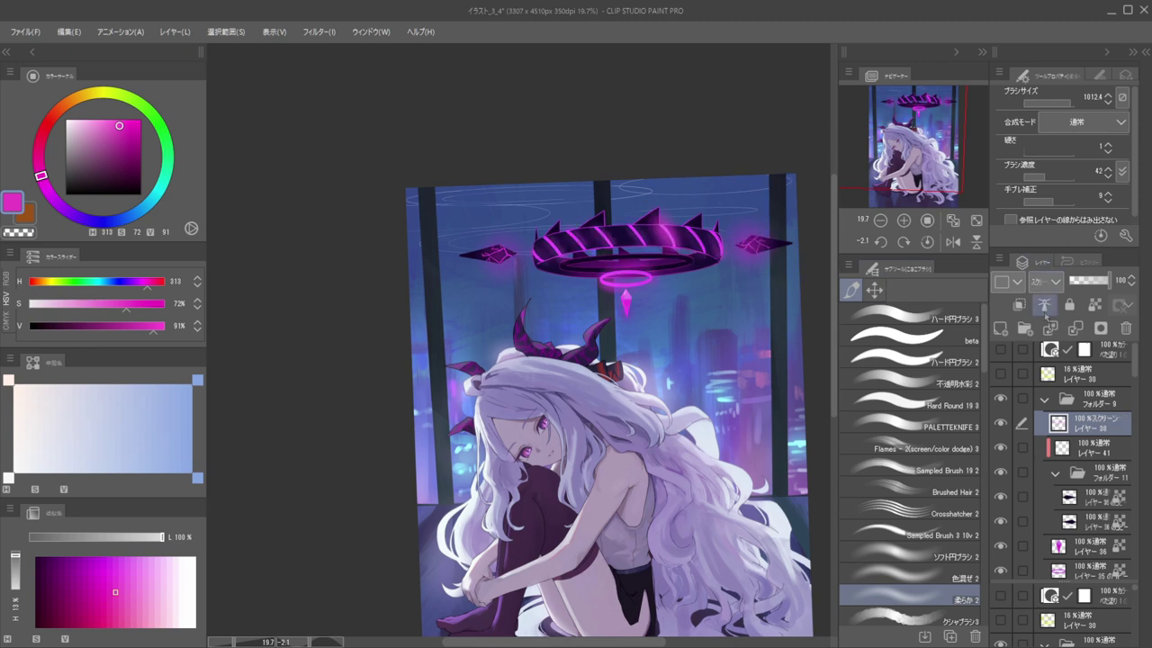
left_click(1094, 281)
left_click(1098, 281)
left_click(587, 238, "alt")
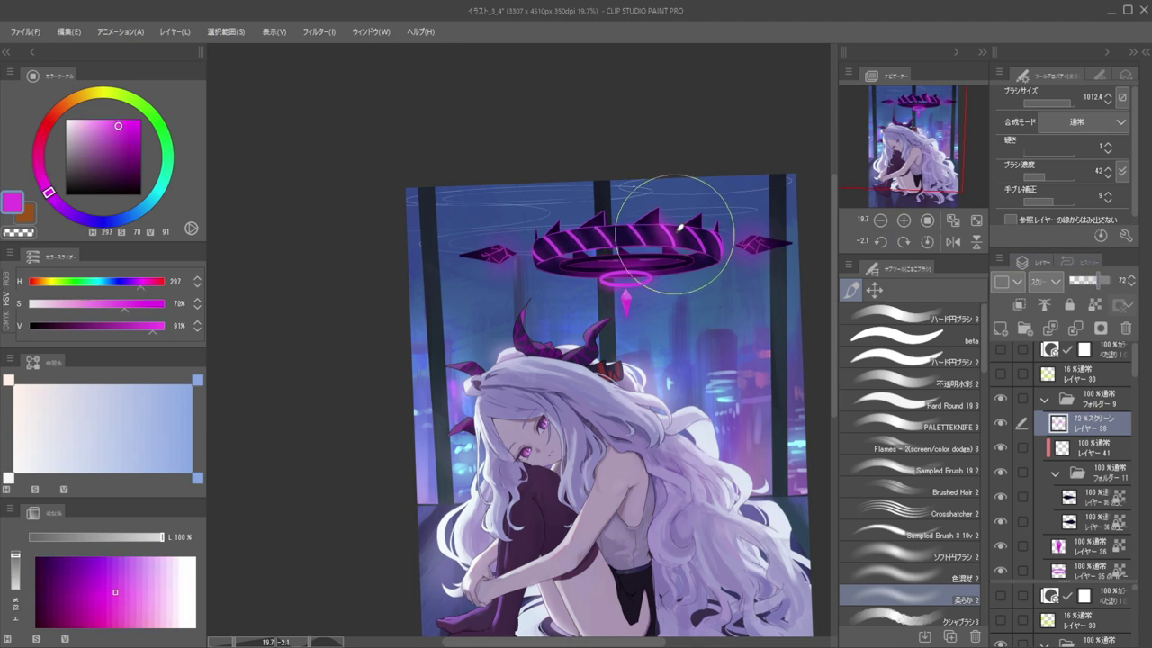
left_click_drag(684, 221, 651, 222)
key("c")
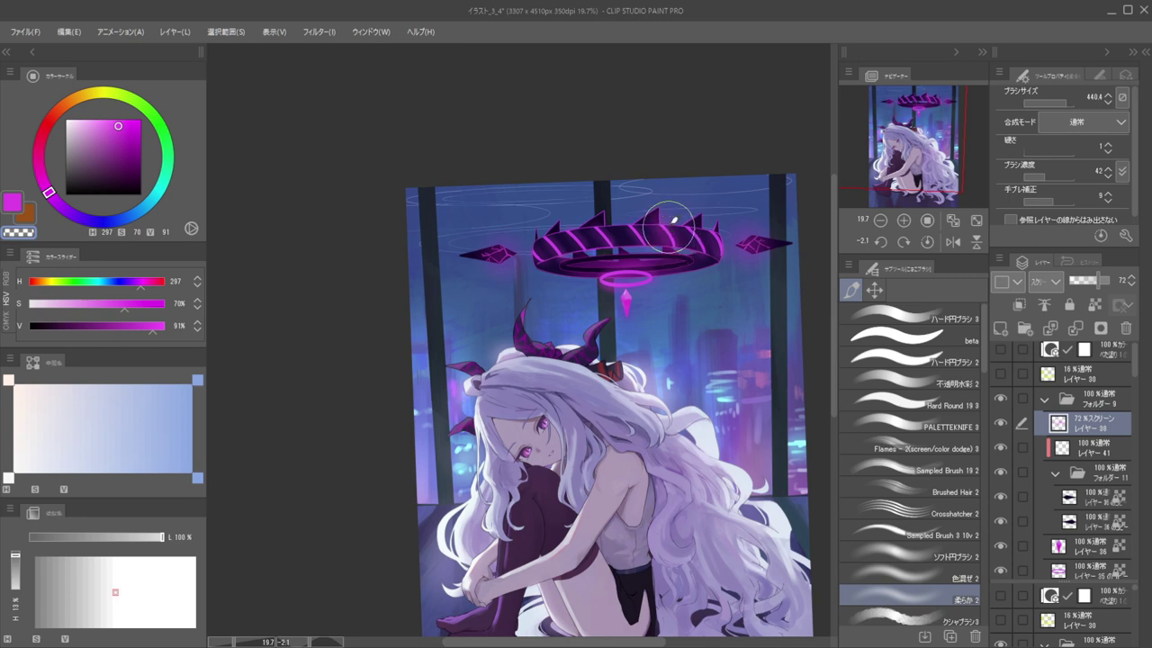
left_click(670, 226, "alt")
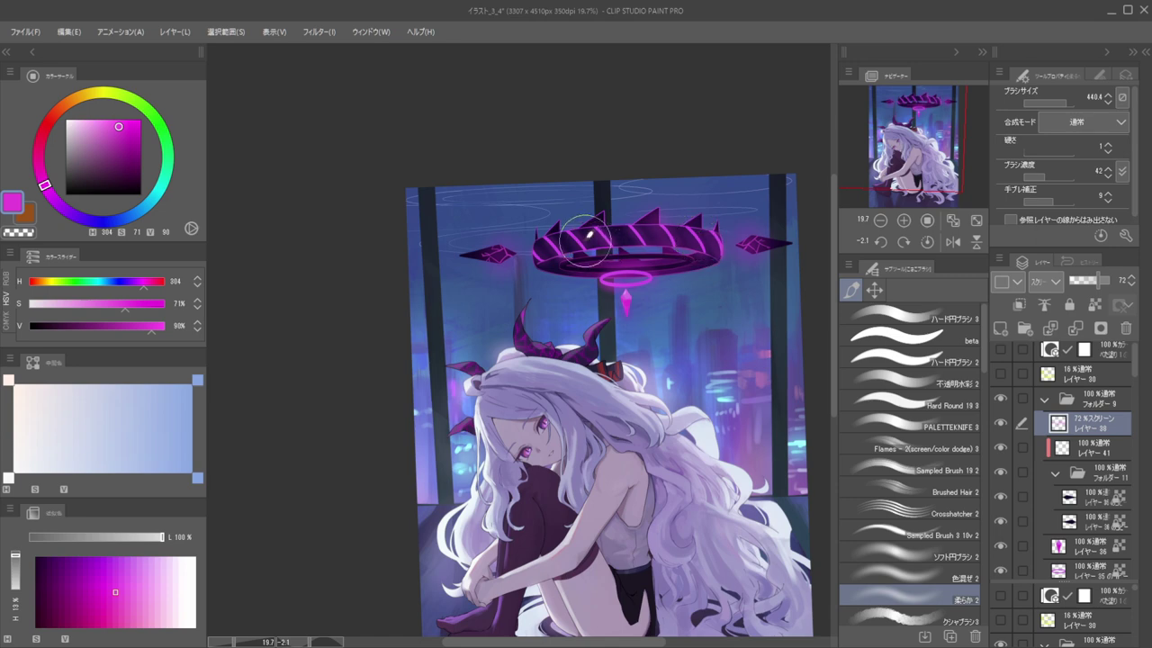
left_click_drag(558, 213, 504, 205)
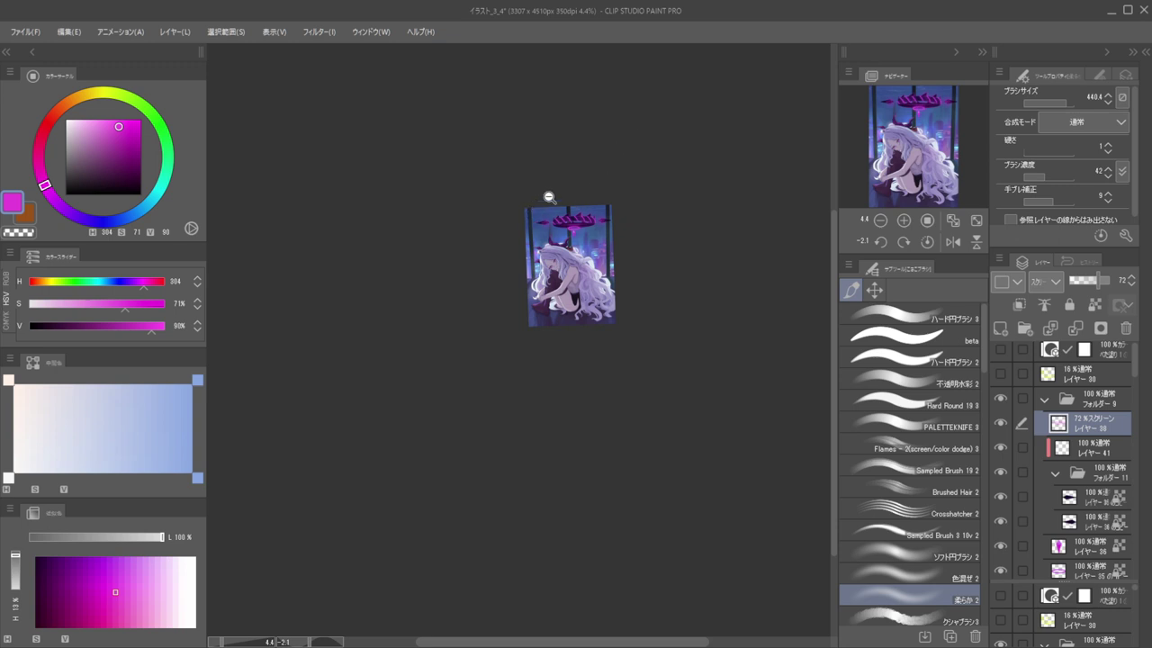
Sample the left diamond's dark purple and shift it to a darker blue-purple
scroll(543, 203, "up", 6)
left_click(589, 220, "ctrl+shift")
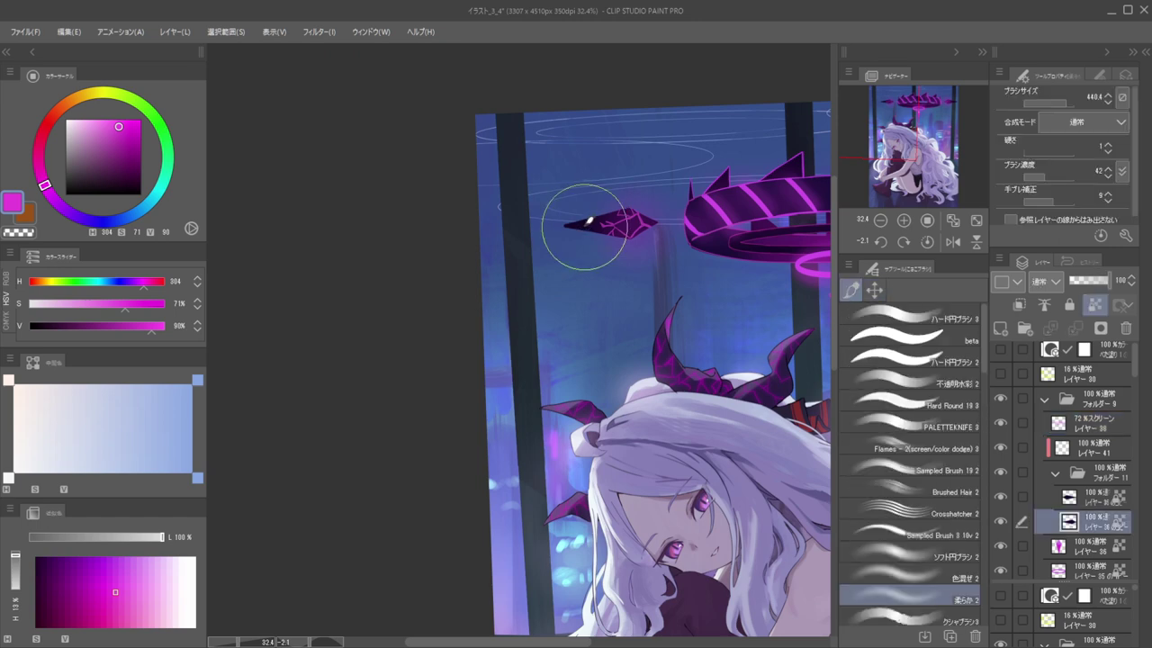
left_click(589, 221, "alt")
left_click_drag(87, 221, 85, 219)
left_click(123, 172)
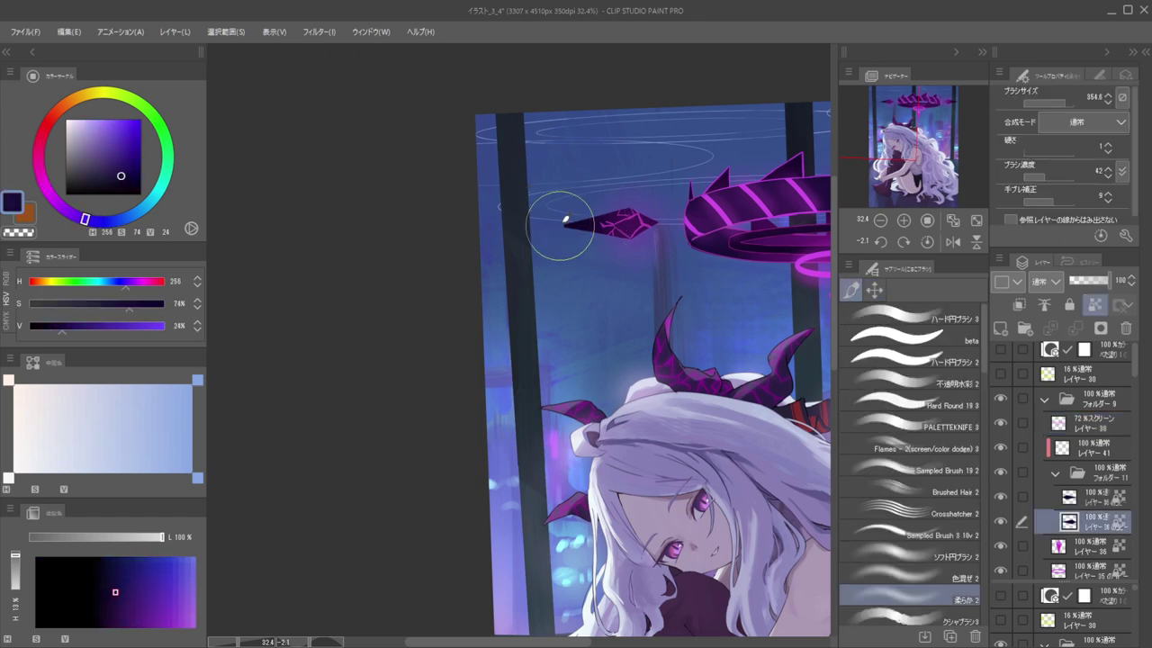
scroll(587, 232, "down", 3)
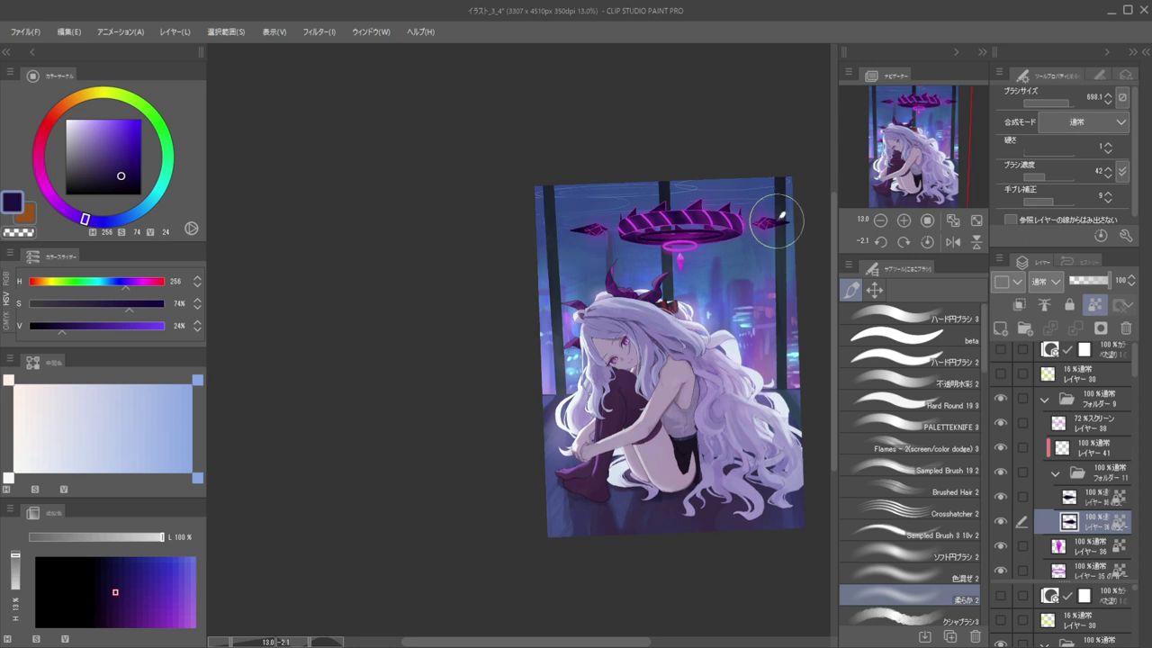
Pick layers from the canvas, selecting the inner folder's shape layer and then the halo layer
key("d")
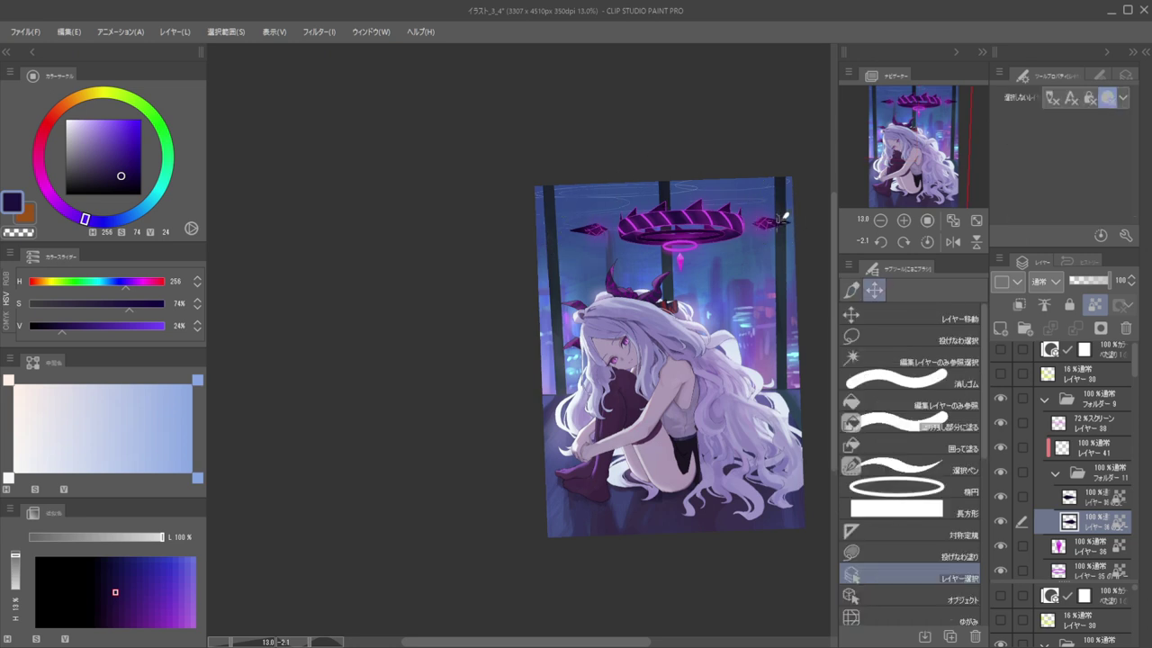
left_click(782, 217, "ctrl+shift")
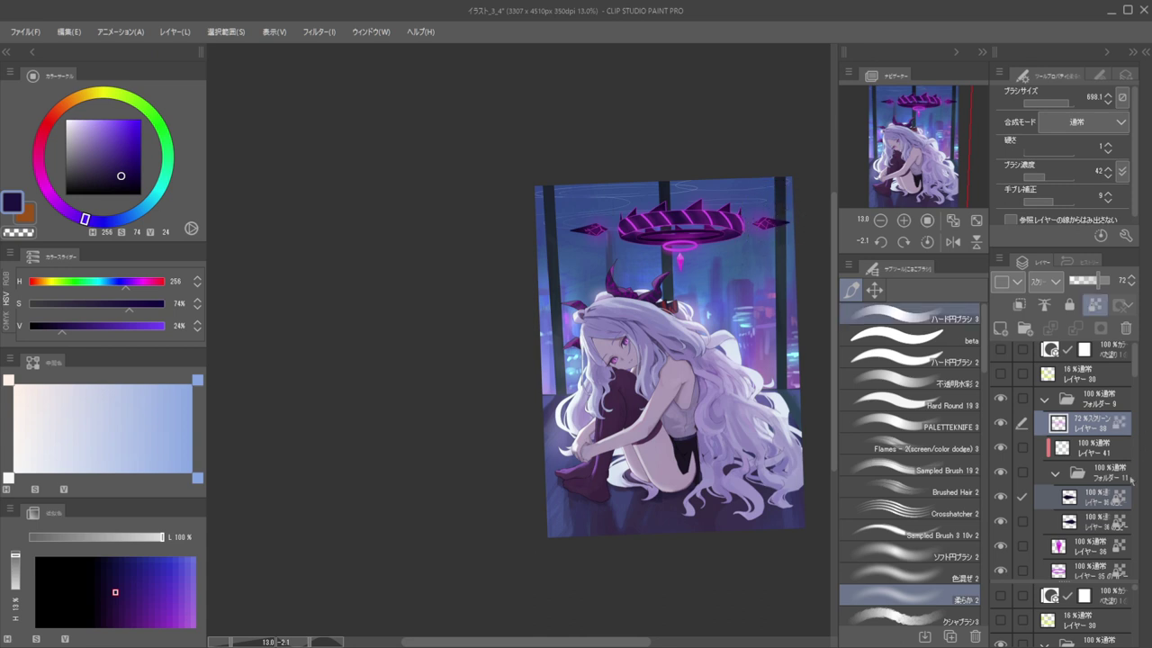
left_click(1098, 495)
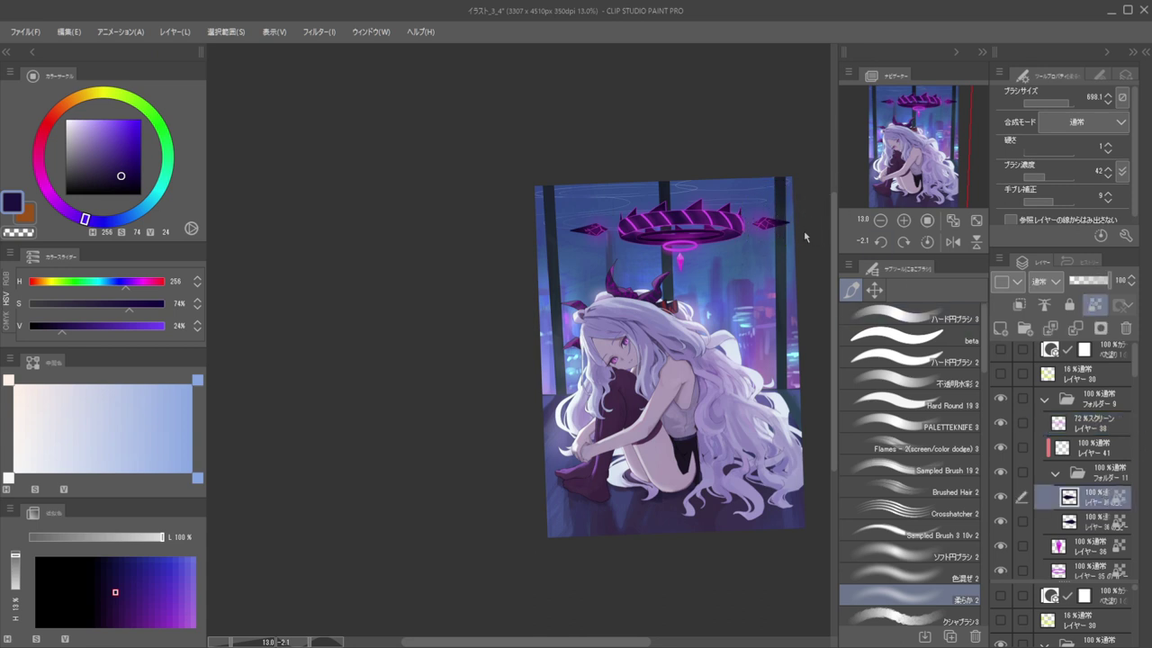
scroll(801, 221, "up", 1)
scroll(684, 192, "down", 2)
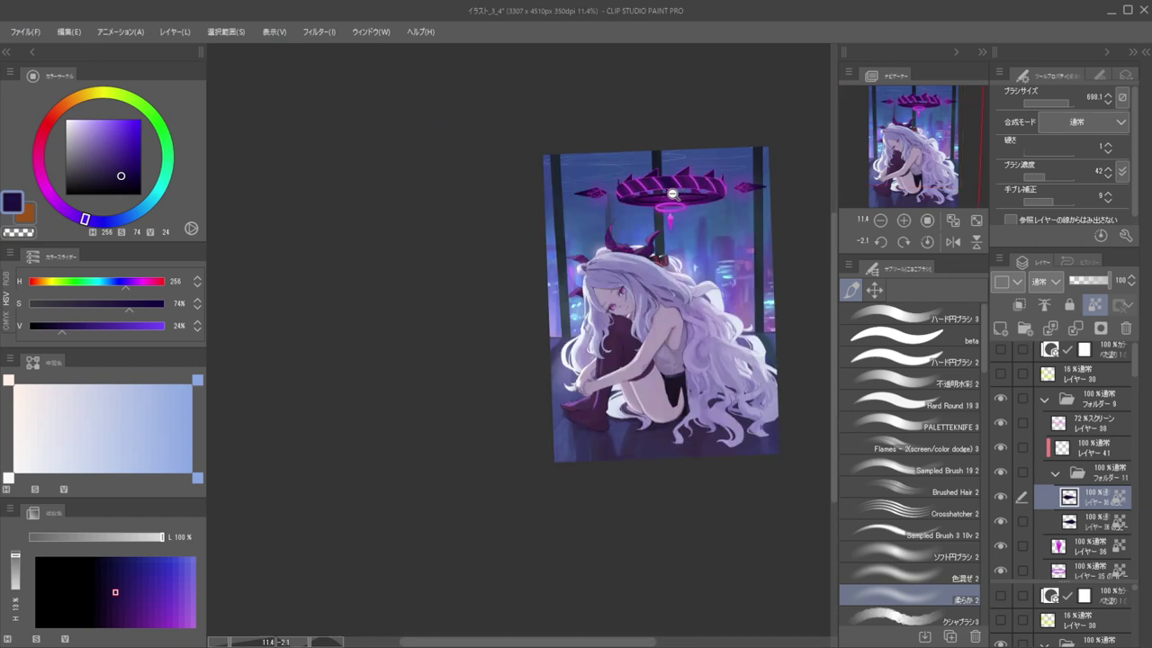
scroll(676, 196, "up", 12)
left_click(686, 159, "ctrl+shift")
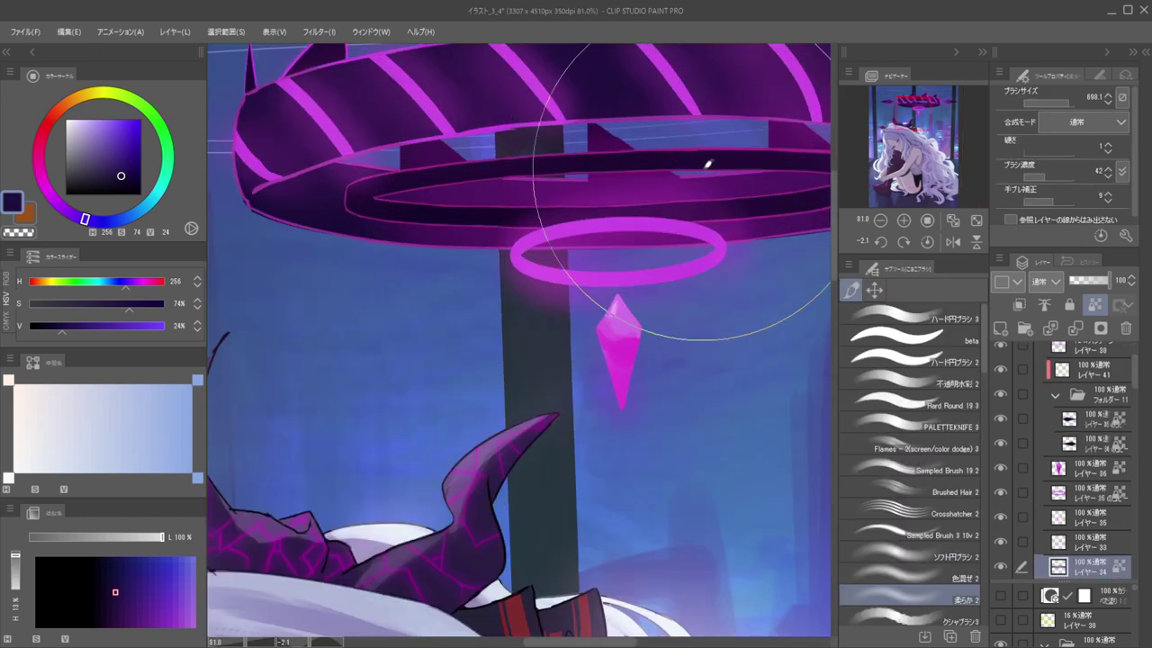
scroll(684, 176, "down", 5)
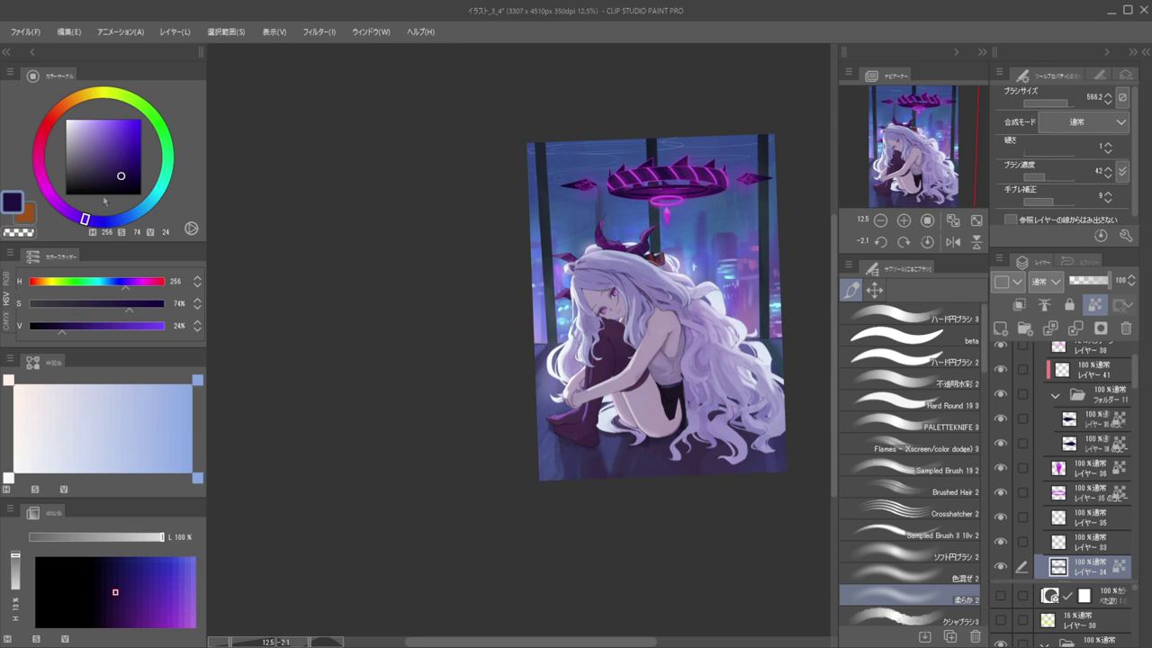
Adjust the drawing colour from a deeper blue-purple to a slightly darker violet
left_click_drag(86, 219, 95, 220)
left_click_drag(125, 168, 121, 173)
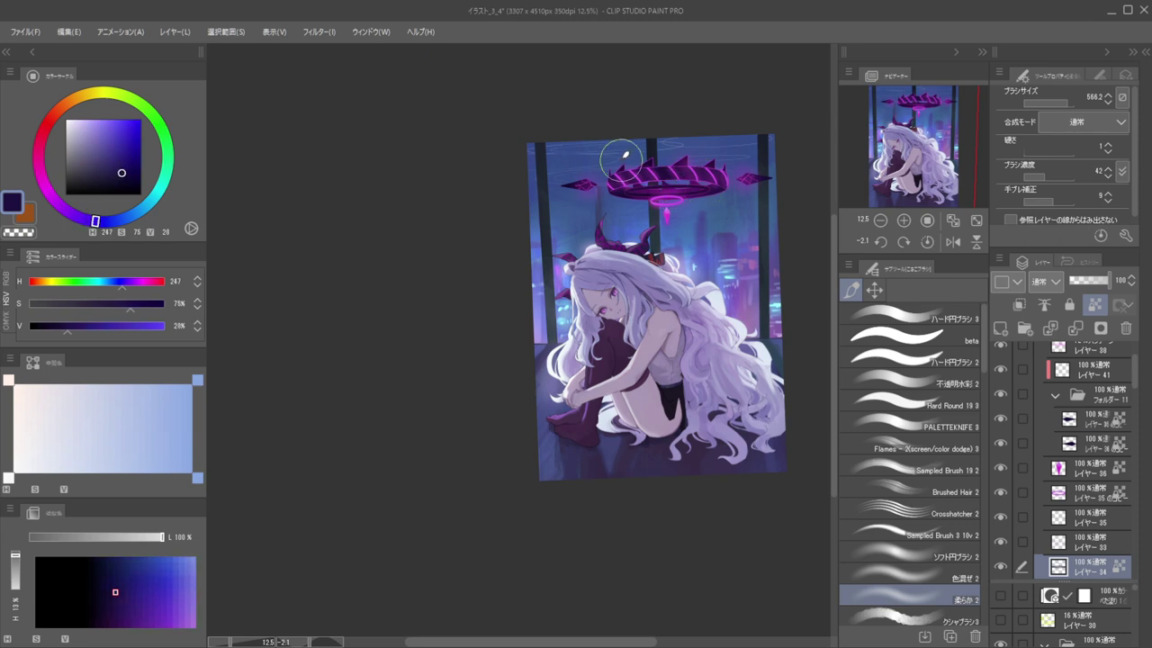
scroll(630, 153, "up", 4)
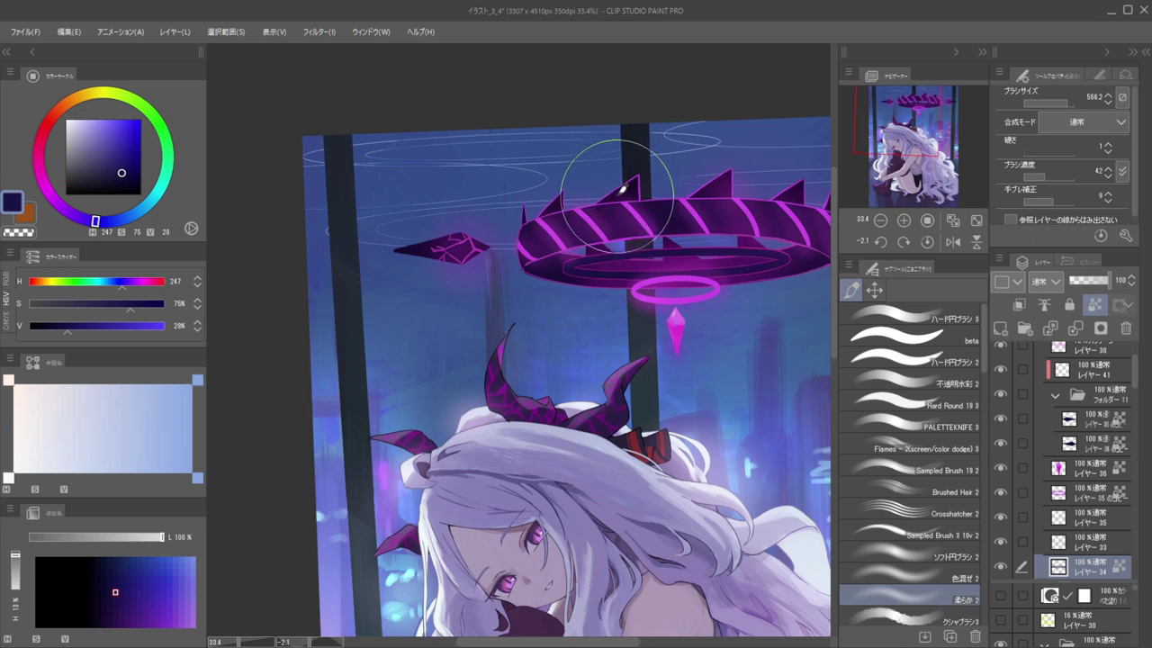
left_click(72, 214)
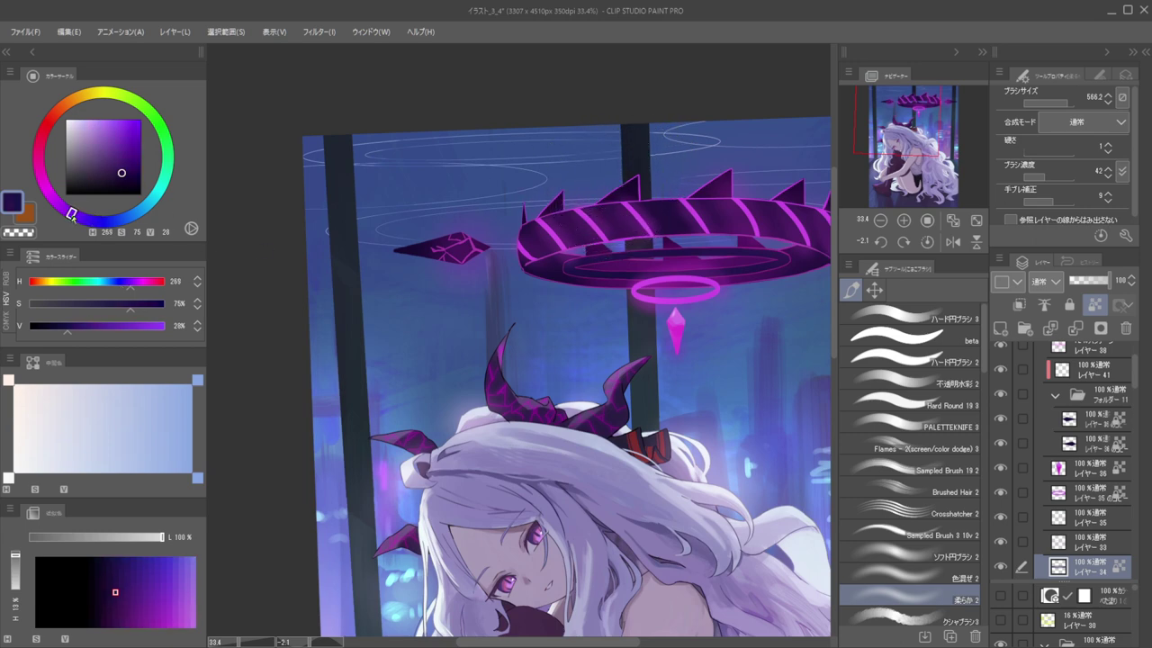
left_click(126, 176)
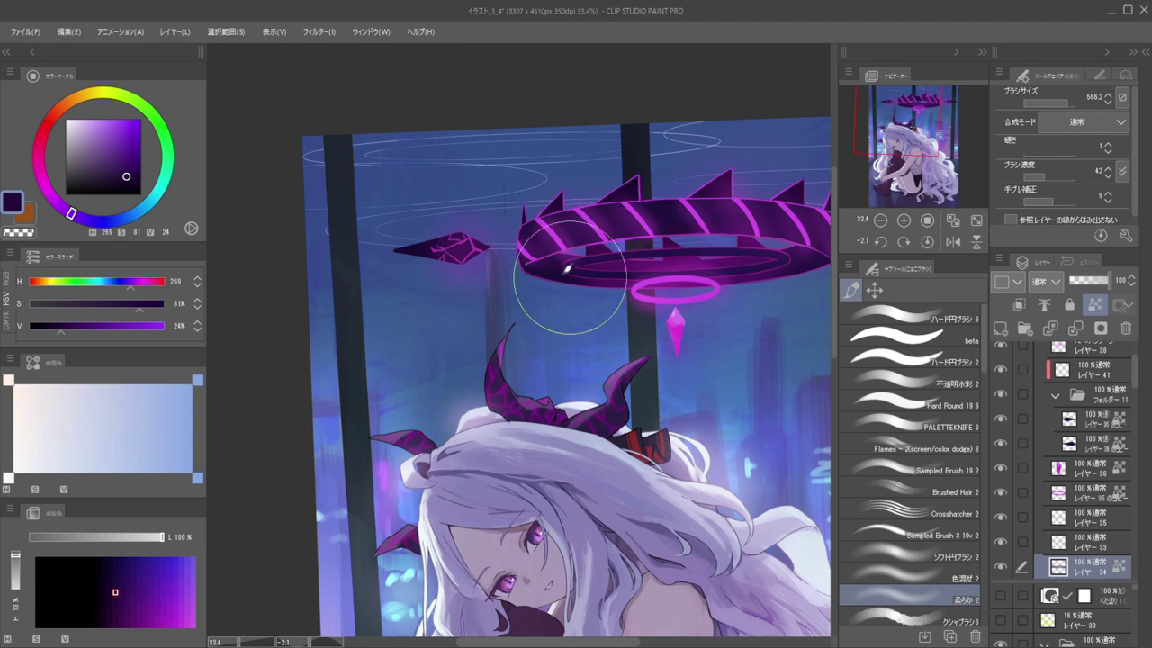
scroll(701, 216, "down", 5)
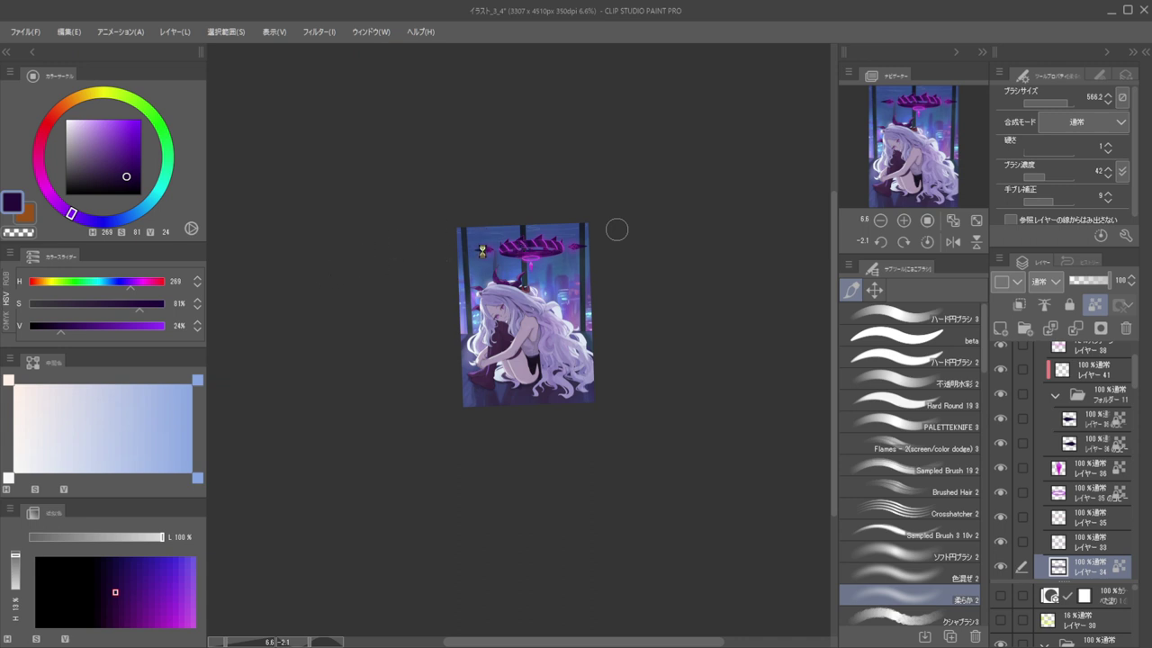
Save, blend the shading on the girl's knuckles, and fit the whole canvas to the window
key("ctrl+s")
left_click_drag(487, 243, 574, 253)
left_click_drag(650, 224, 656, 229)
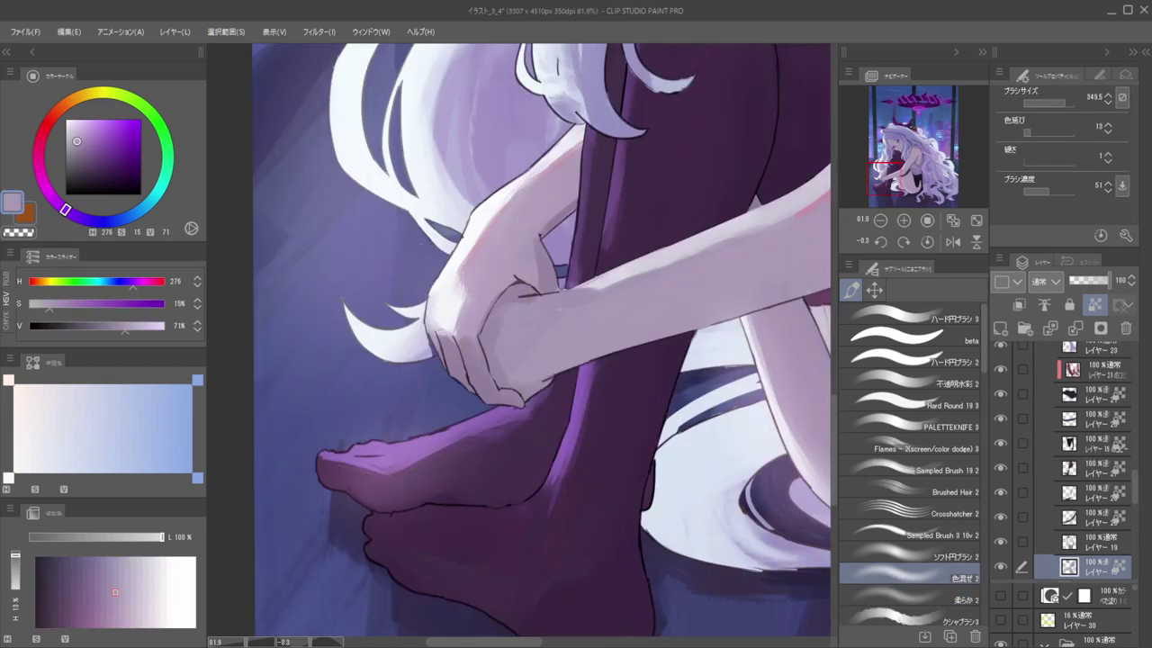
mouse_move(525, 292)
left_mouse_down()
mouse_move(550, 318)
mouse_move(522, 322)
mouse_move(528, 333)
left_mouse_up()
key("ctrl+0")
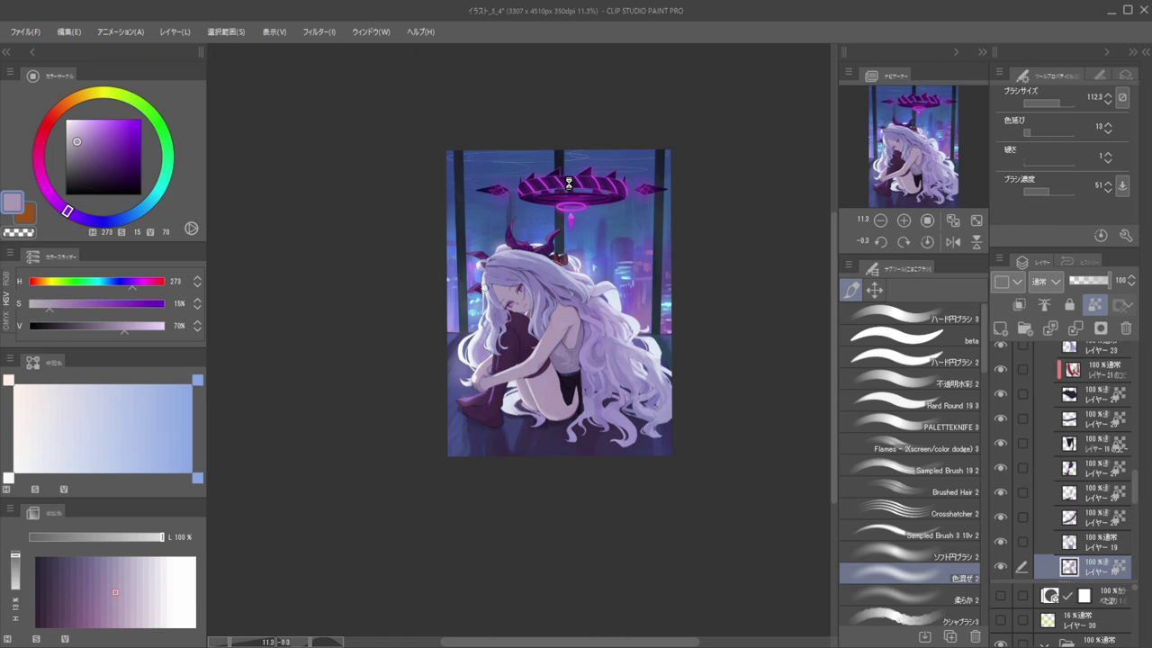
Pick the halo's folder 9 directly from the artwork and collapse it
key("o")
left_click(571, 179)
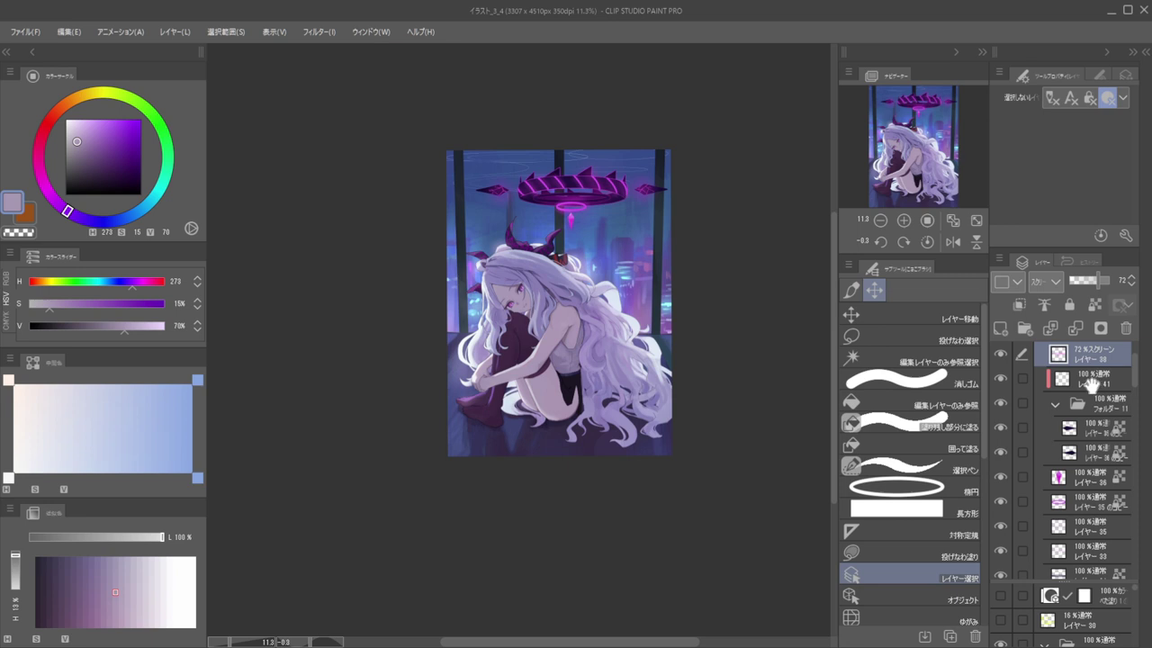
scroll(1095, 381, "up", 2)
left_click(1044, 403)
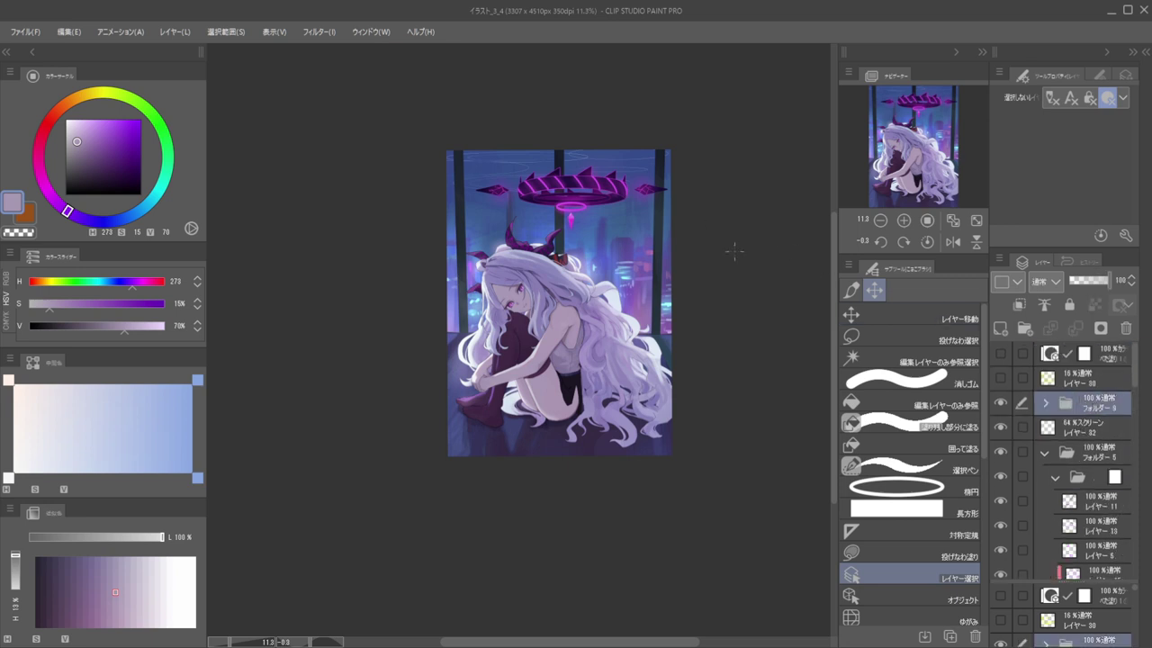
Free-transform the halo, rotating it and lowering it slightly above the horns
key("ctrl+t")
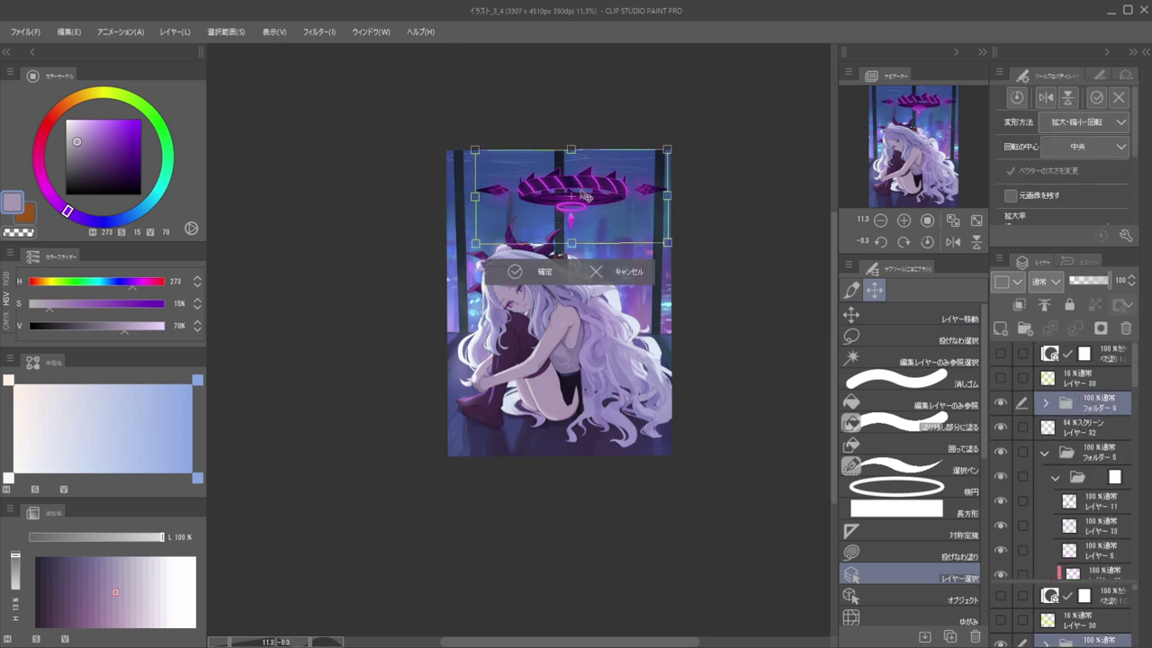
left_click_drag(700, 131, 711, 177)
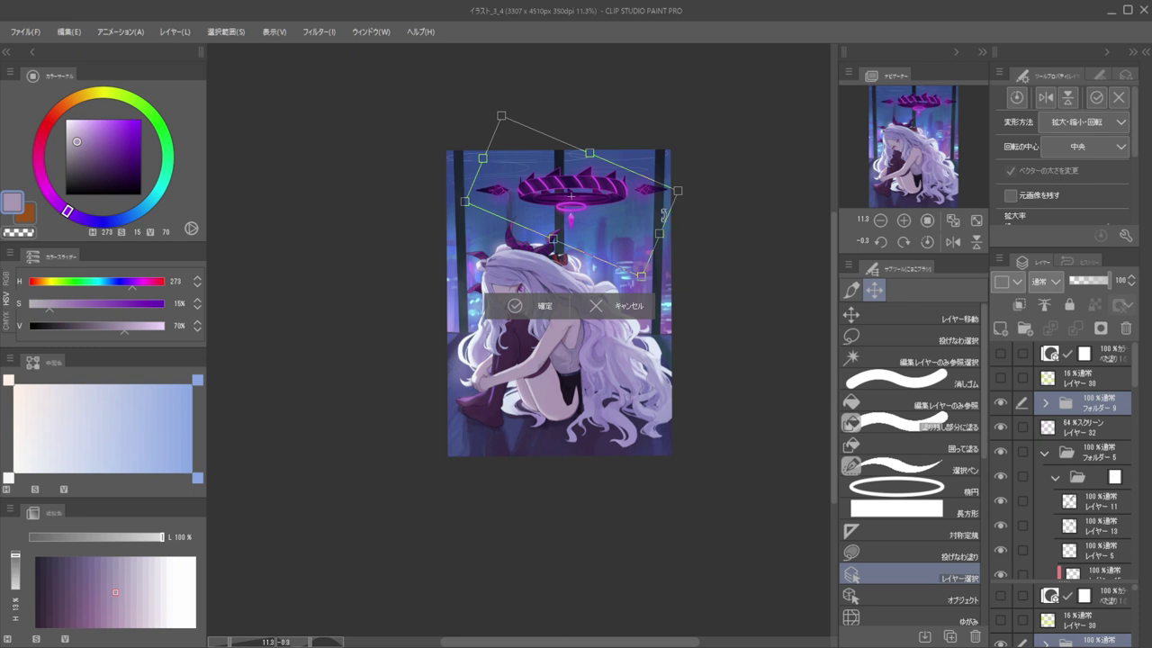
left_click_drag(625, 218, 628, 222)
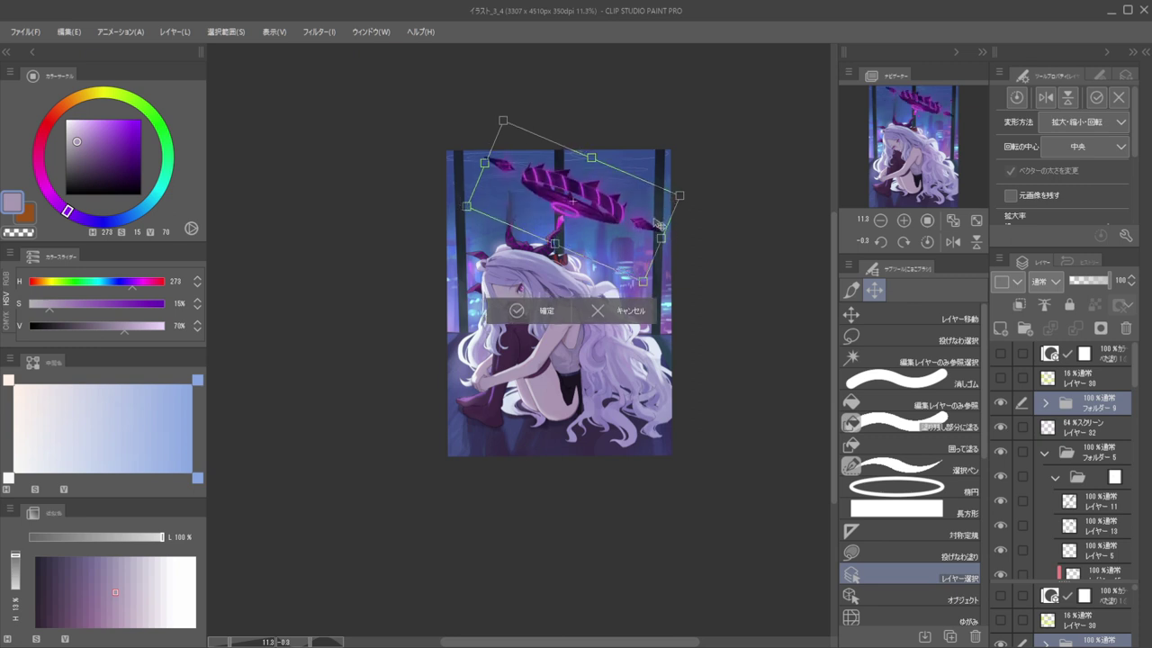
left_click_drag(695, 200, 694, 179)
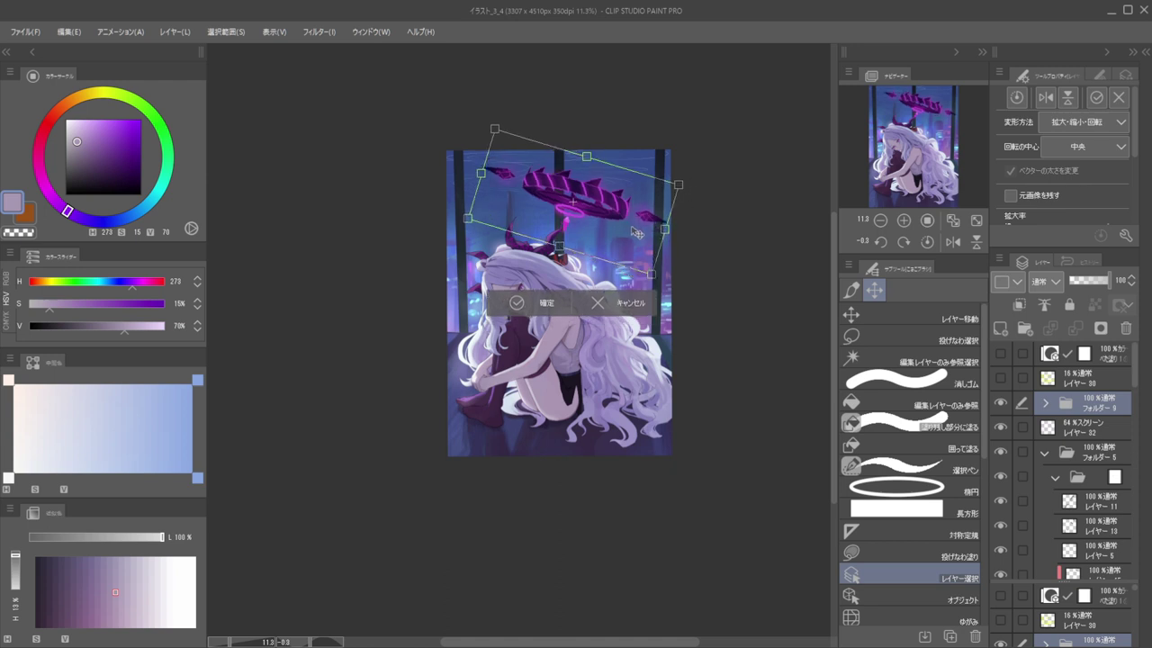
left_click_drag(635, 233, 638, 238)
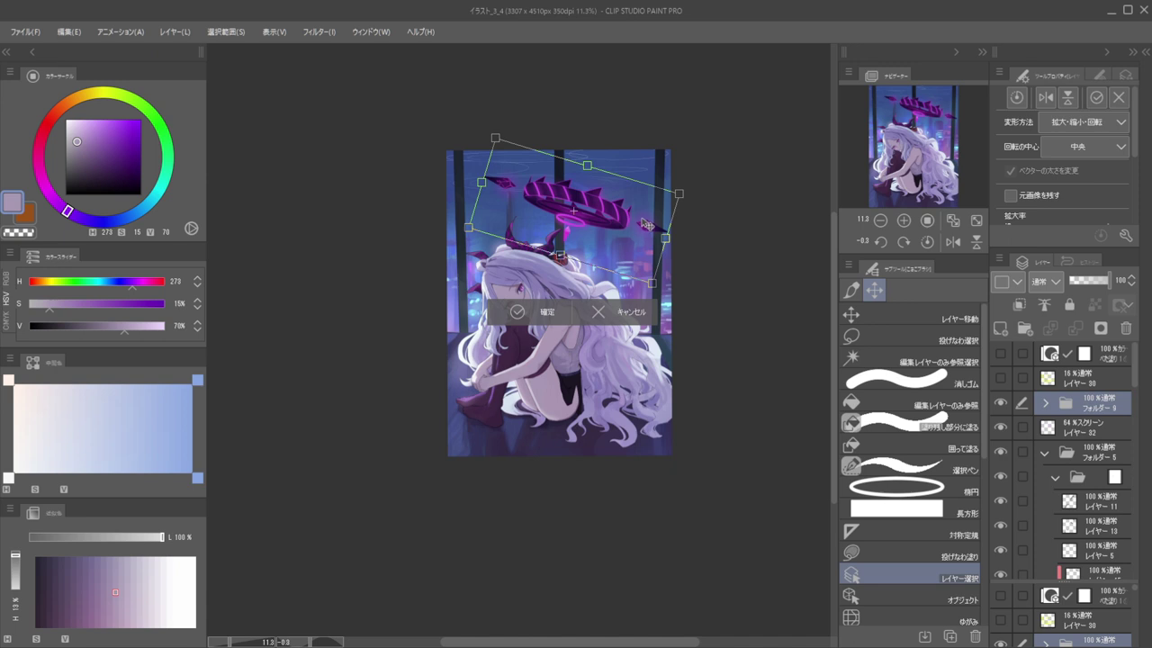
left_click_drag(620, 216, 646, 196)
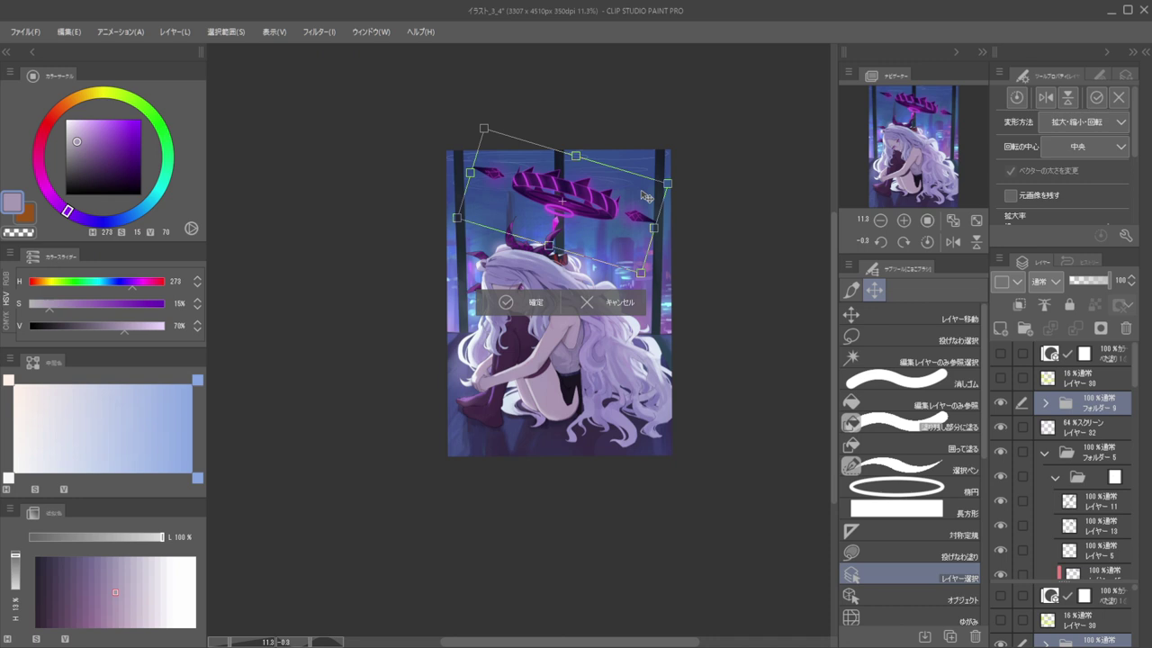
Nudge the halo up and two pixels right, then fine-tune its tilt and position
key("Up")
key("Up")
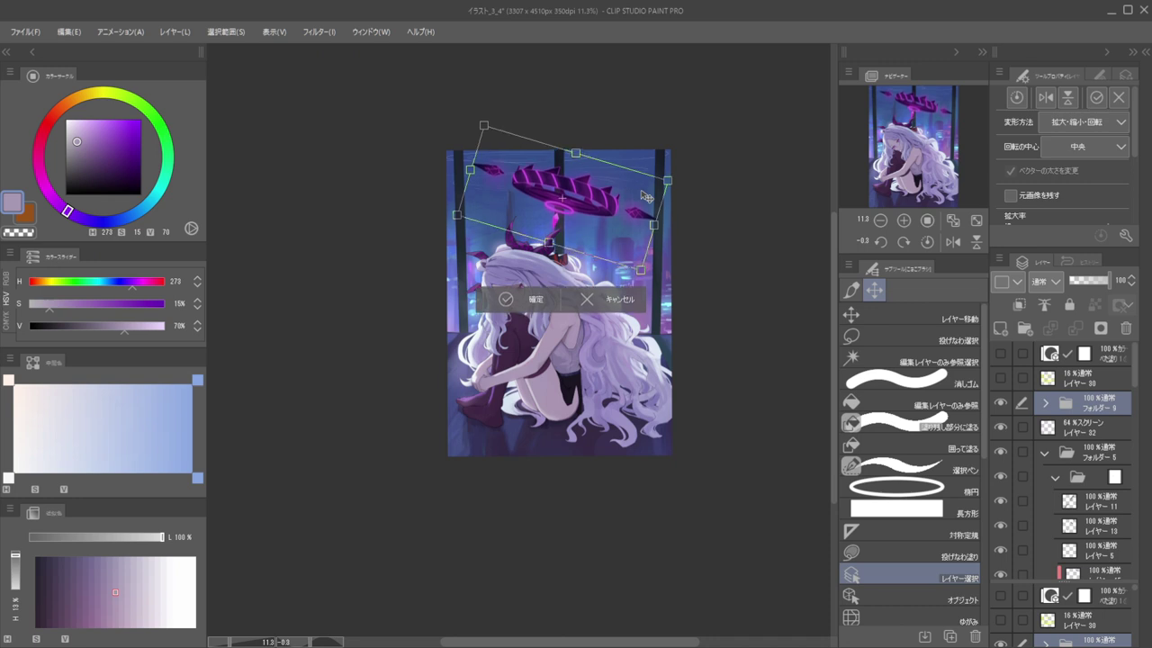
key("Right")
key("Right")
key("Right")
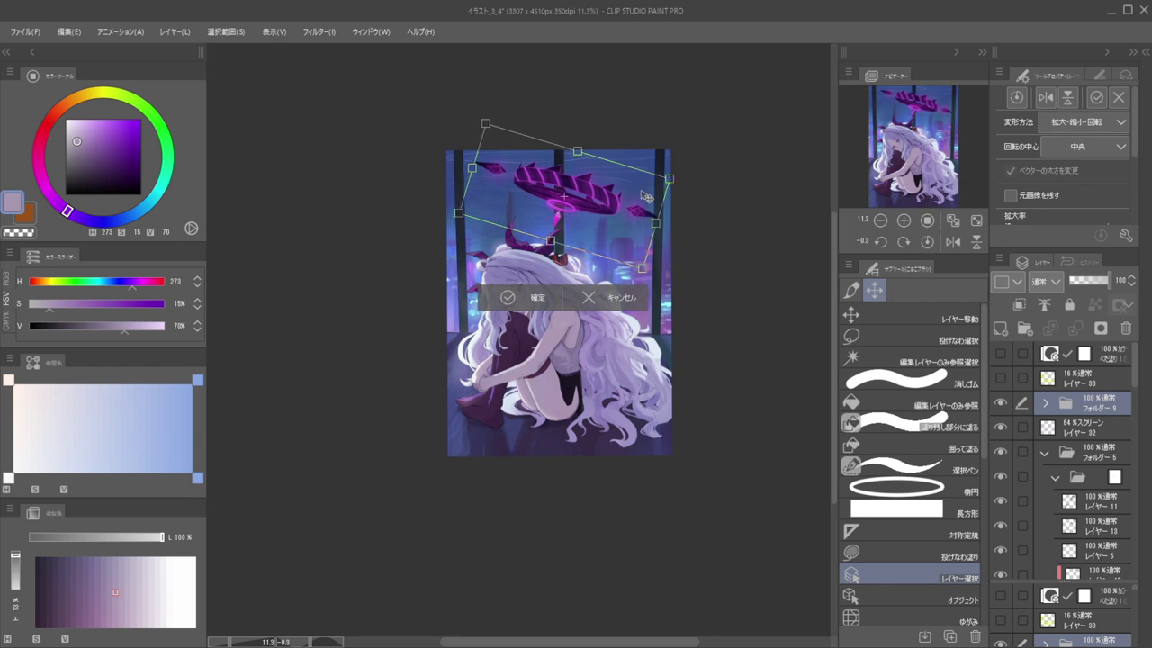
key("Right")
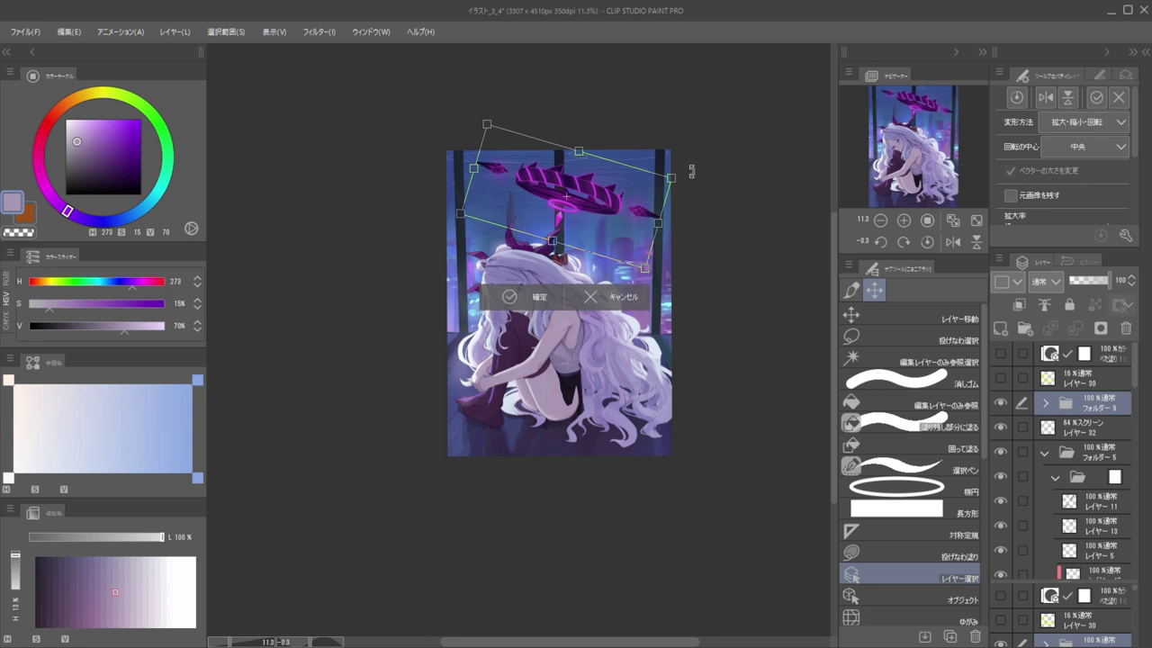
left_click_drag(692, 180, 690, 177)
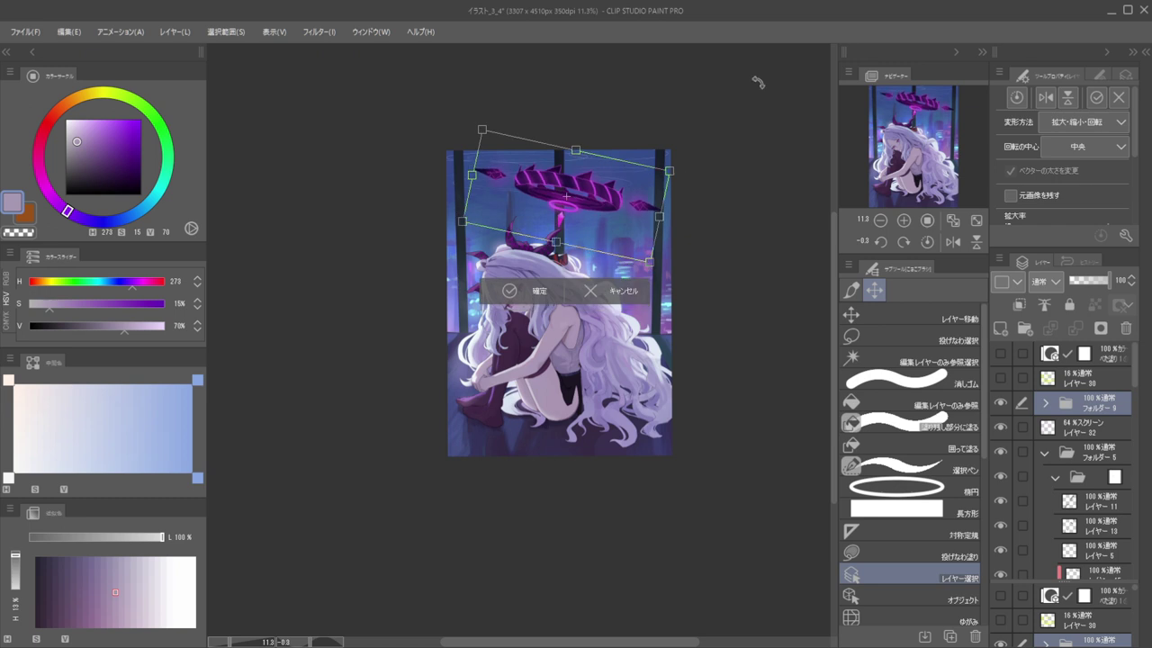
mouse_move(709, 183)
left_mouse_down()
mouse_move(702, 157)
mouse_move(718, 175)
left_mouse_up()
mouse_move(711, 169)
left_mouse_down()
mouse_move(706, 223)
mouse_move(696, 164)
mouse_move(694, 174)
left_mouse_up()
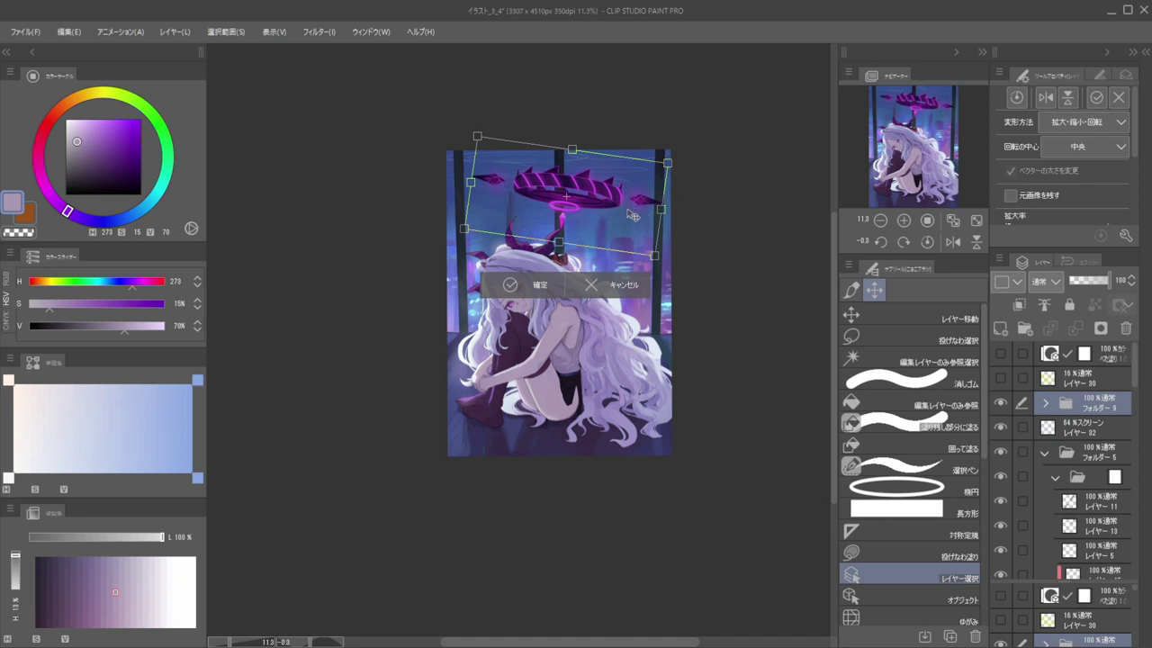
left_click_drag(624, 211, 593, 211)
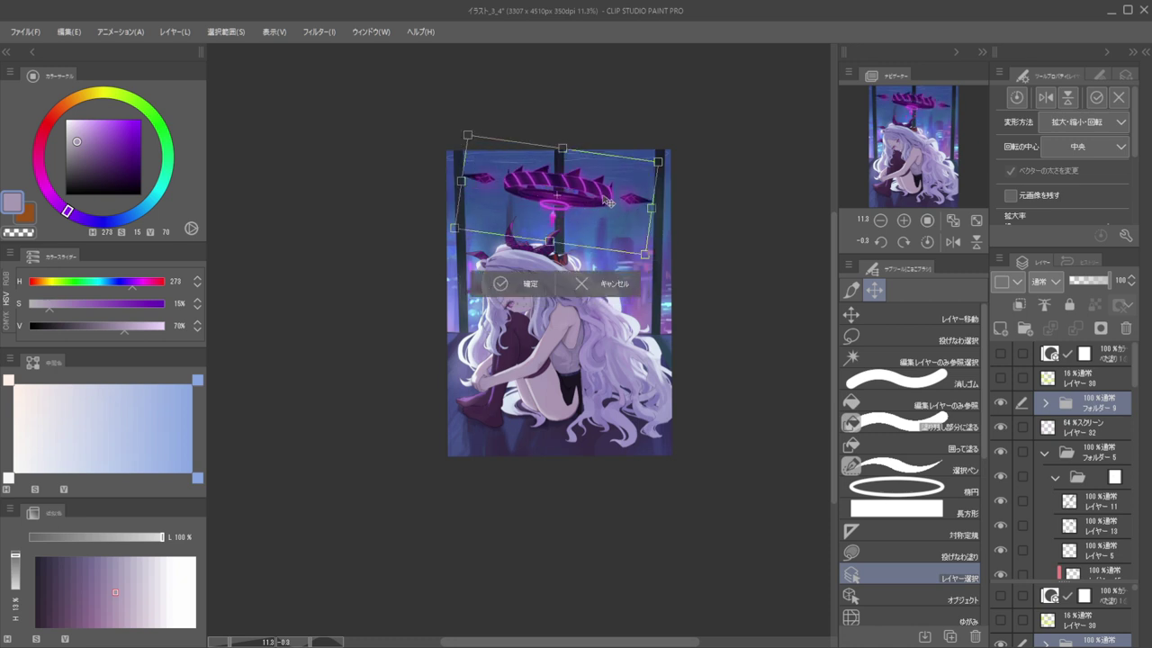
left_click_drag(672, 160, 676, 163)
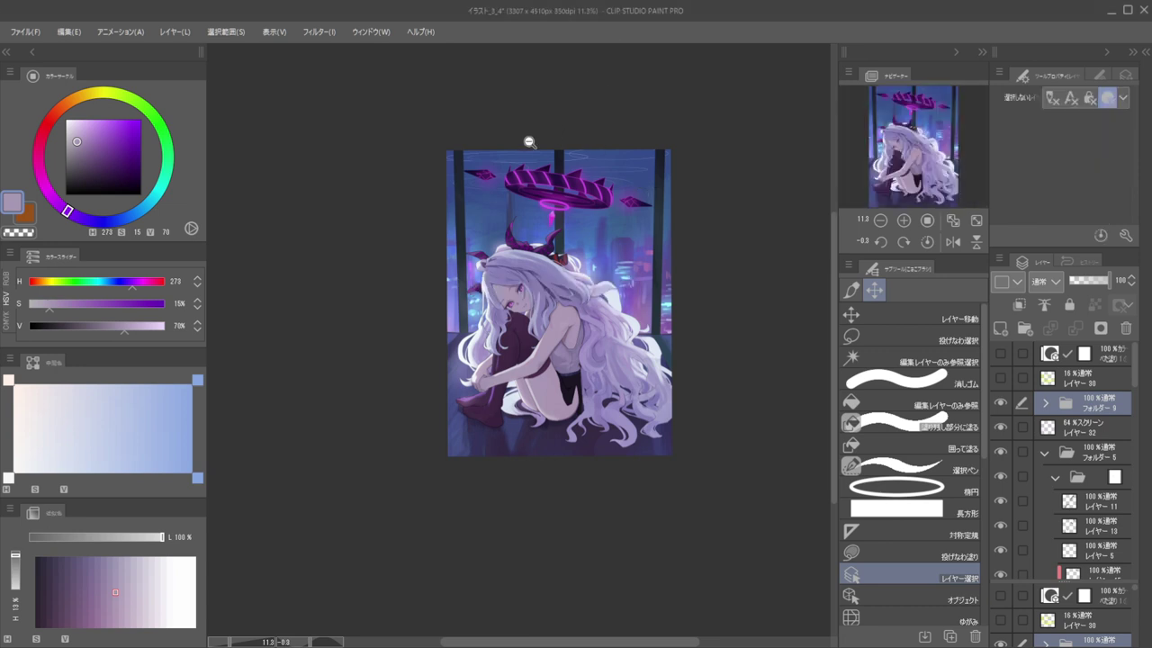
Narrow the halo and diamonds group slightly from its right side and apply
scroll(530, 134, "up", 5)
key("ctrl+t")
scroll(639, 162, "down", 3)
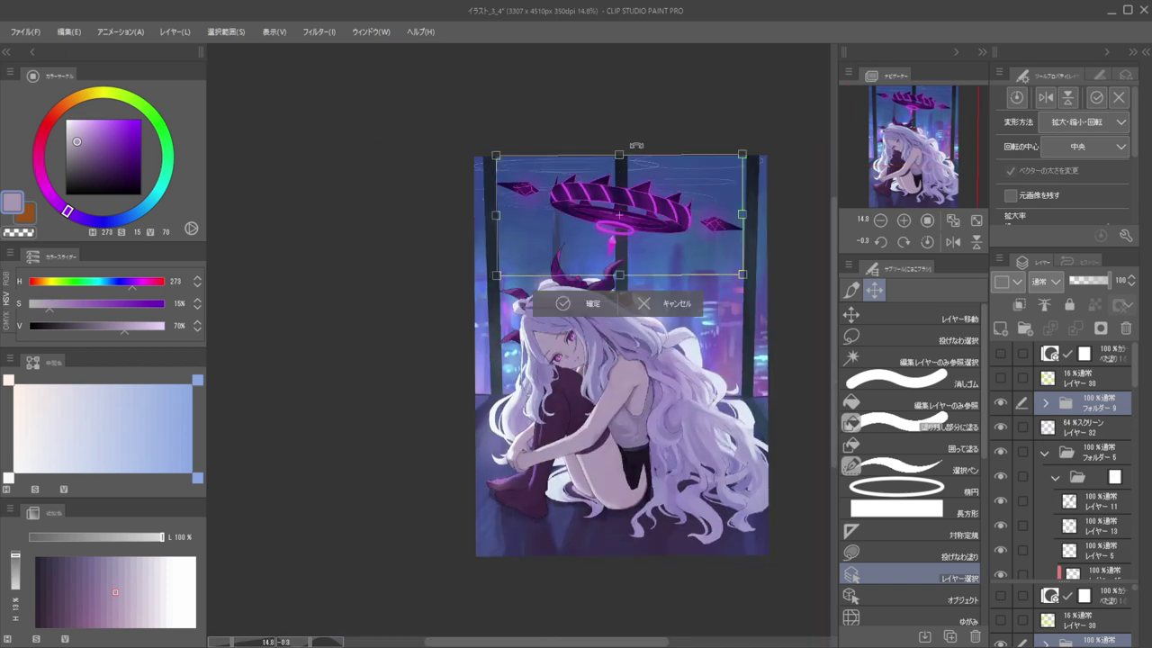
left_click_drag(740, 212, 738, 213)
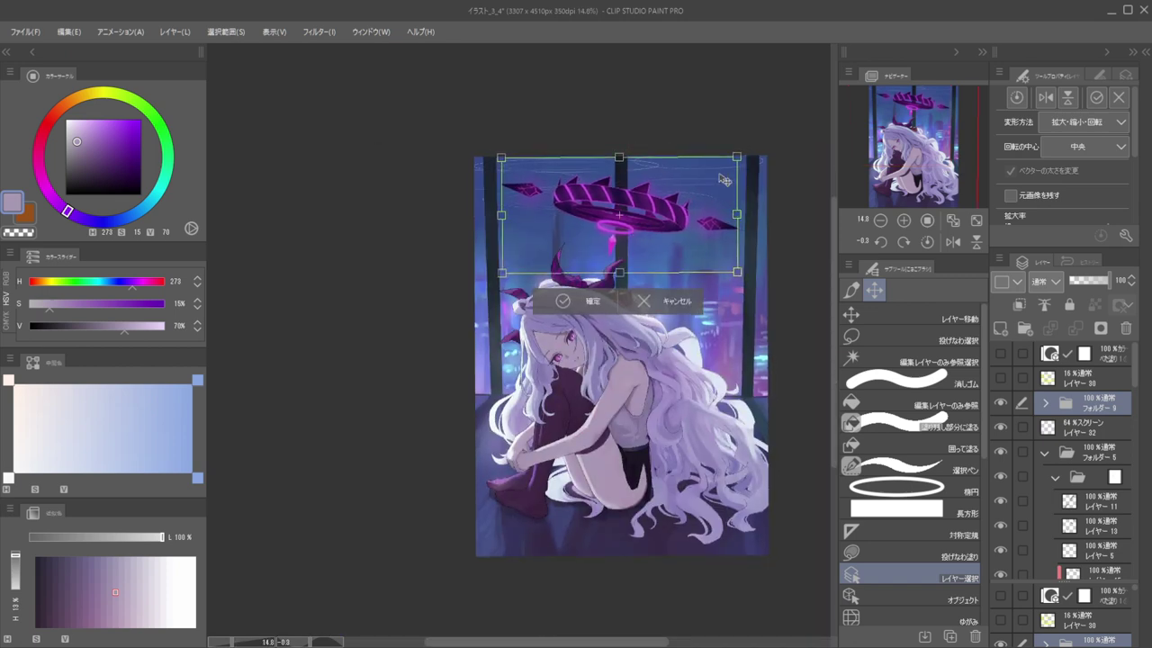
key("Return")
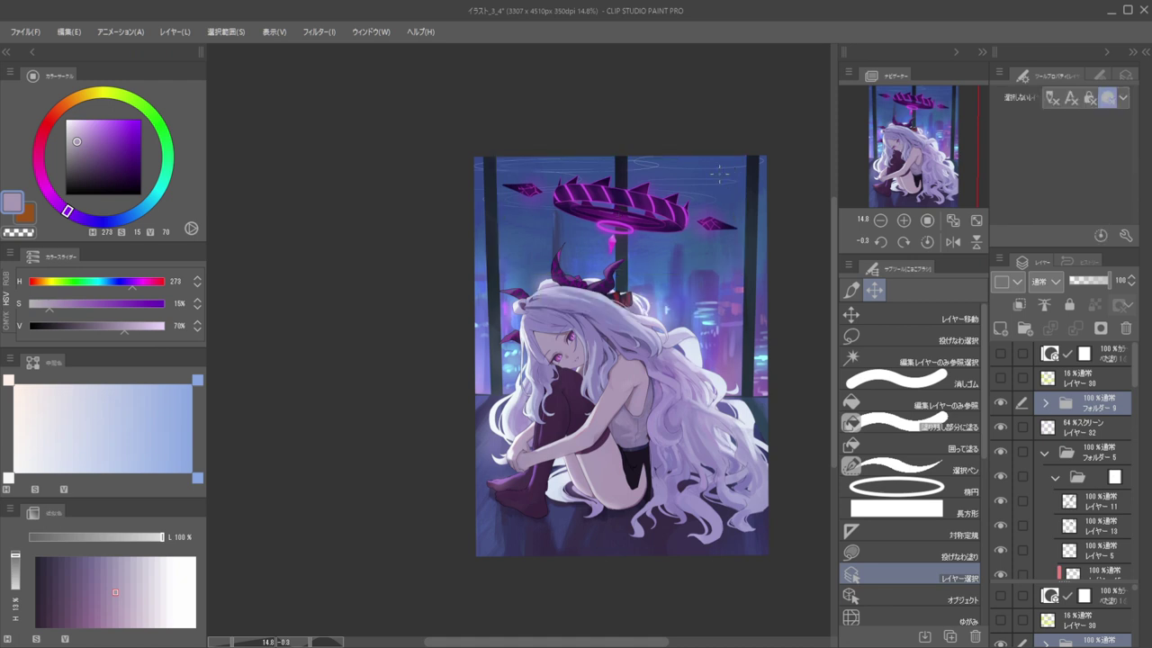
Try shifting the halo group left and down, undo it, then mirror the canvas to check composition
left_click(908, 314)
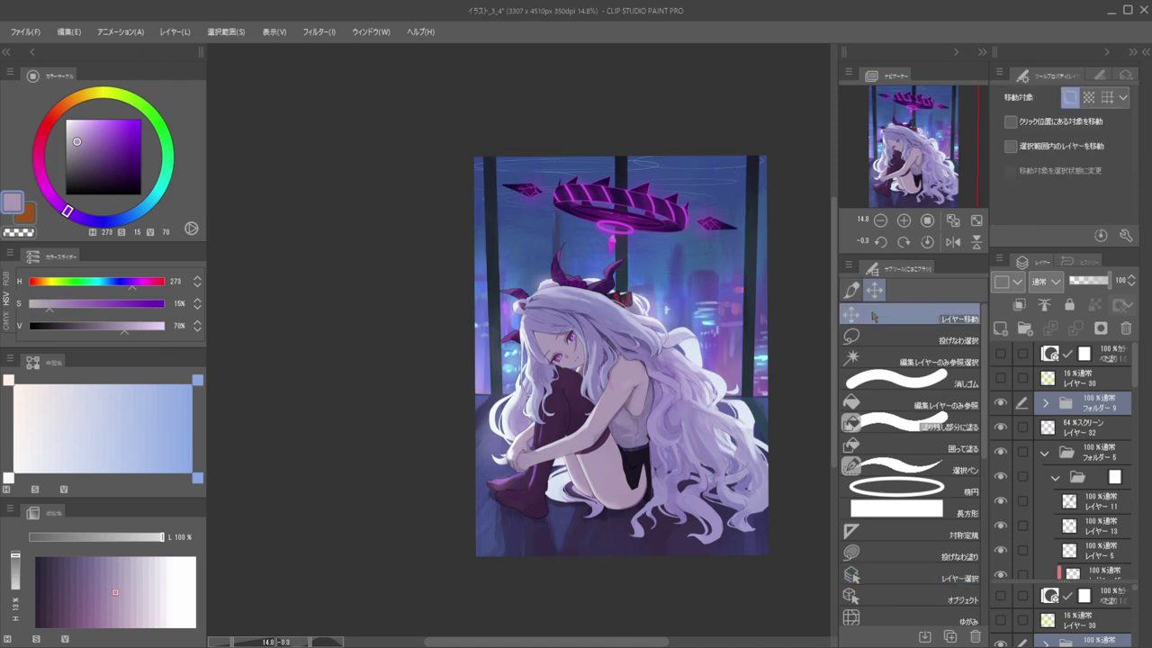
left_click_drag(665, 218, 654, 224)
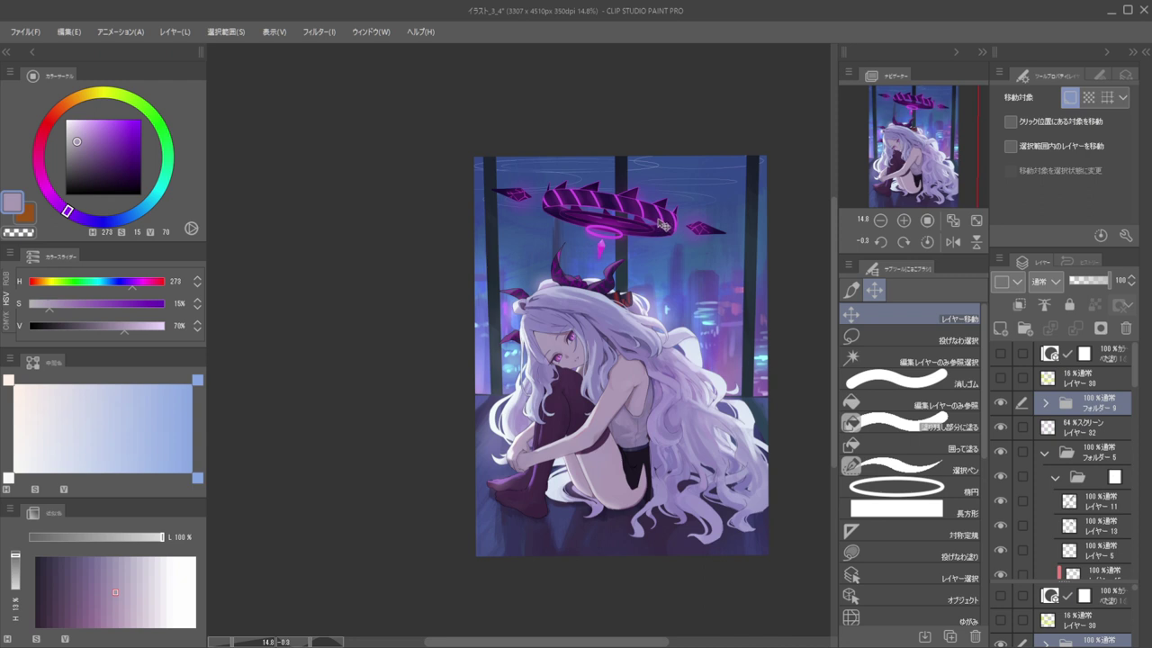
key("ctrl+z")
key("ctrl+z")
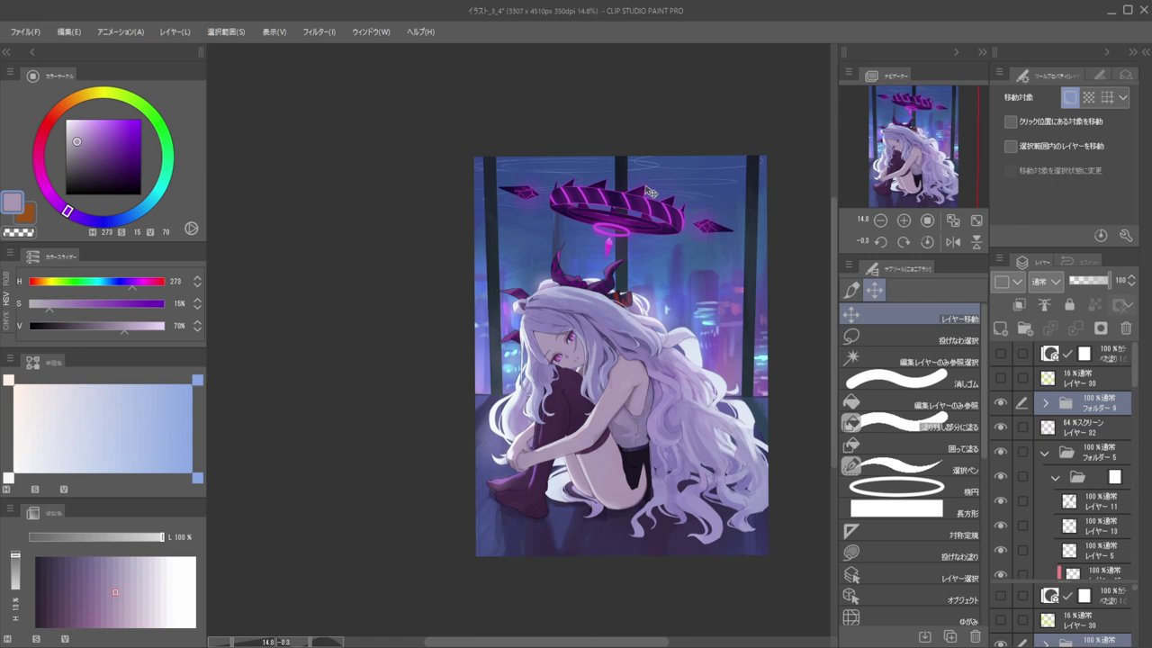
key("h")
key("h")
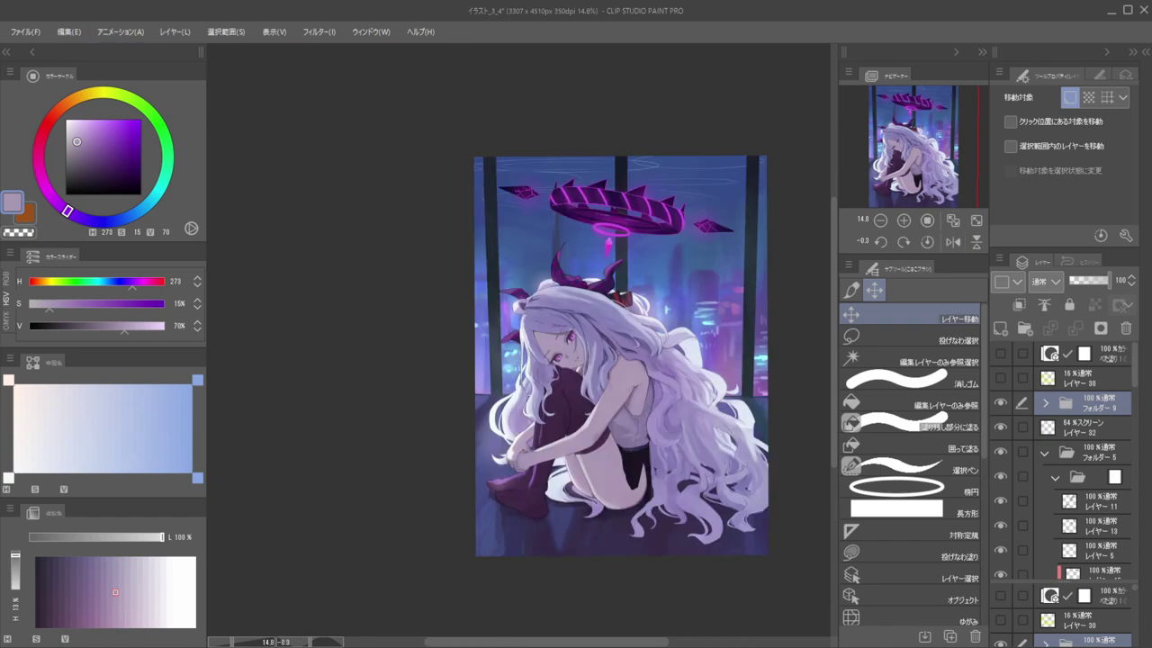